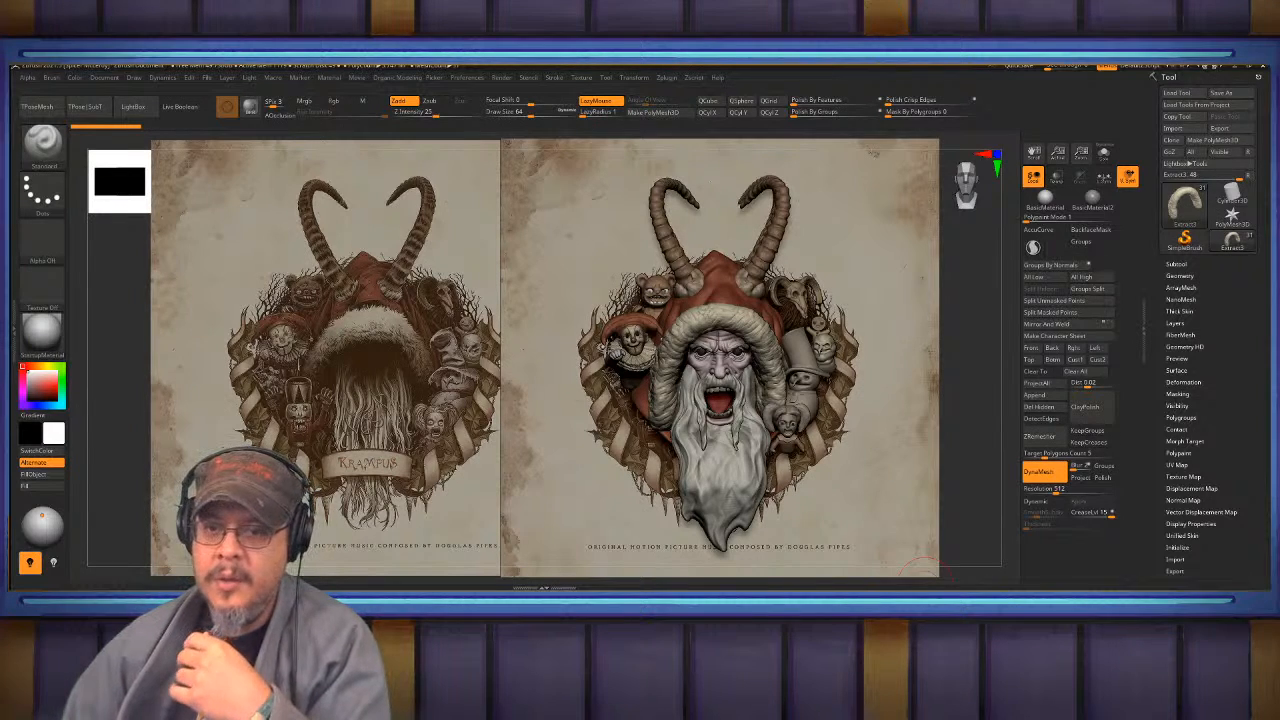
- Switch to the browser and open the Character Creation for Collectibles - On Demand course on the XMD Academy site
left_click_drag(1270, 115, 830, 66)
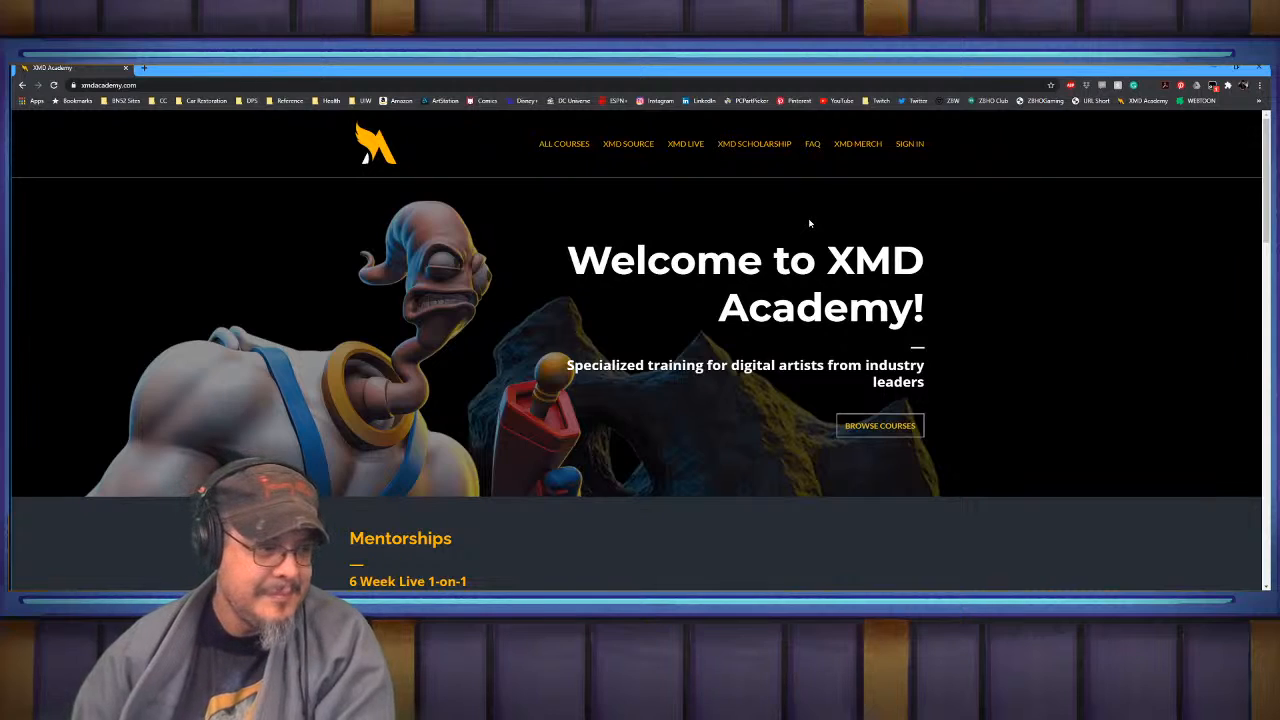
scroll(611, 254, "down", 6)
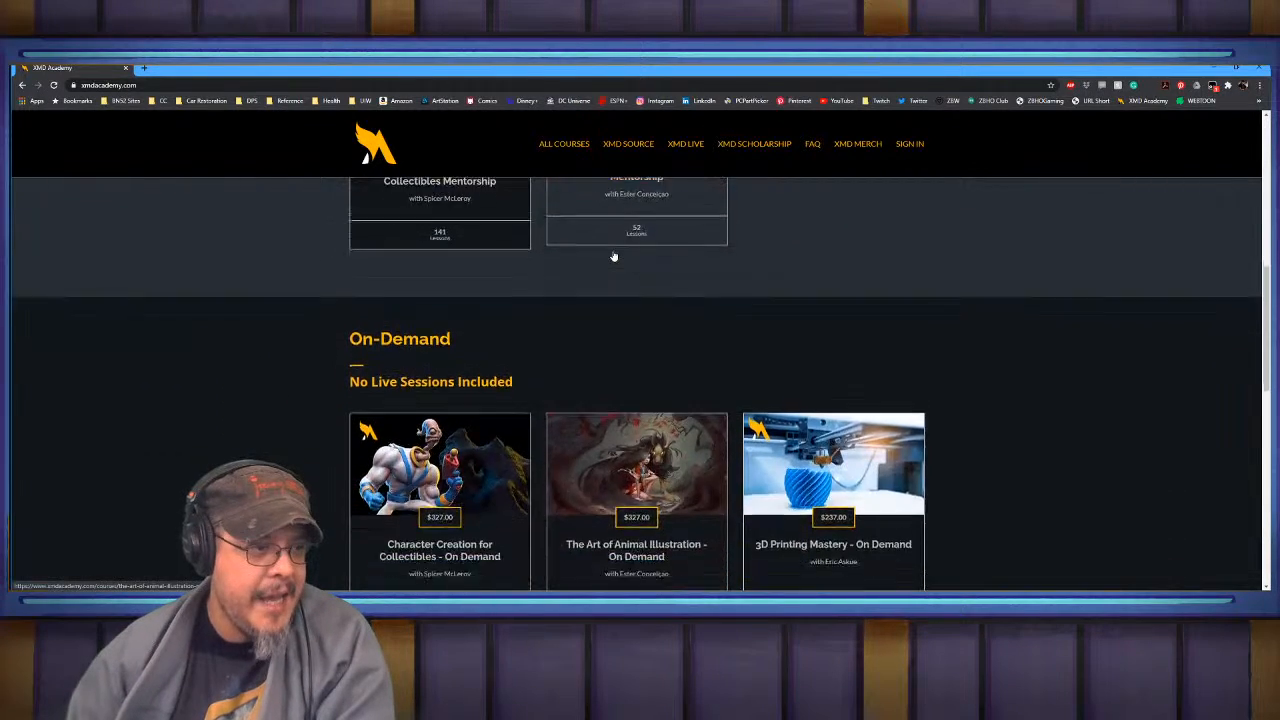
scroll(614, 257, "down", 2)
left_click(456, 296)
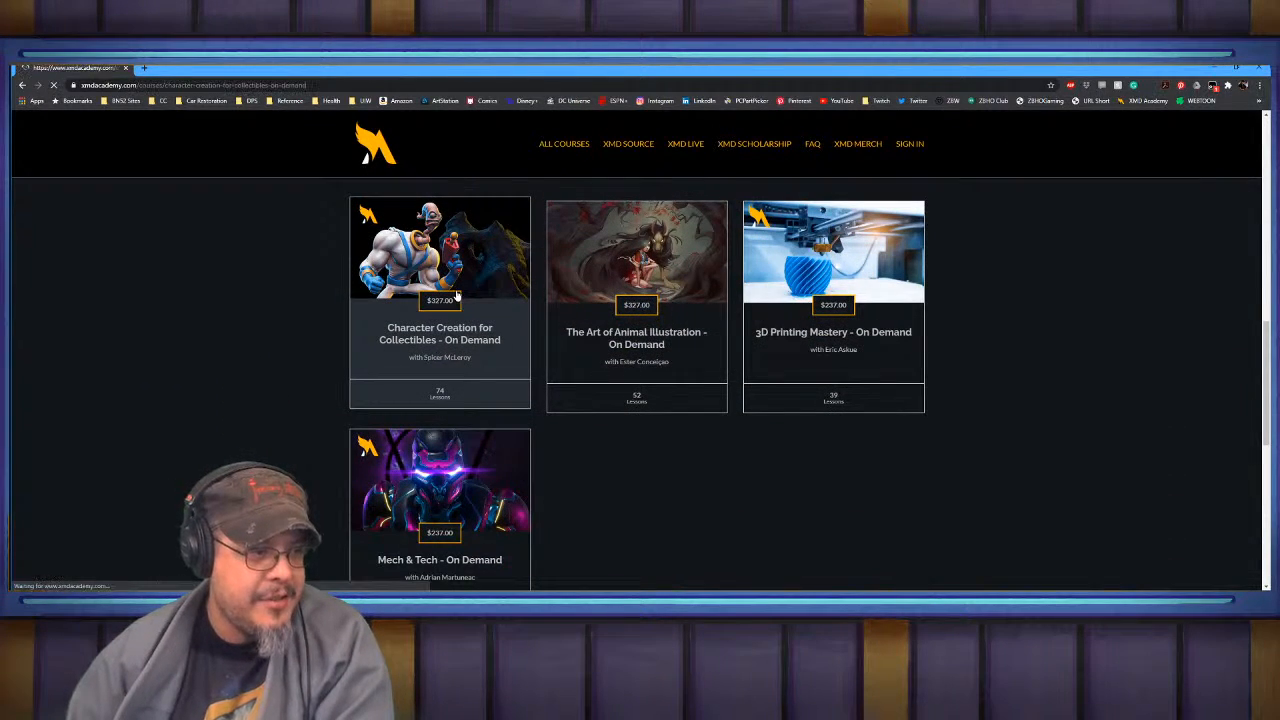
- Look through the course page's description, lesson modules, pricing options and student reviews
scroll(668, 284, "down", 2)
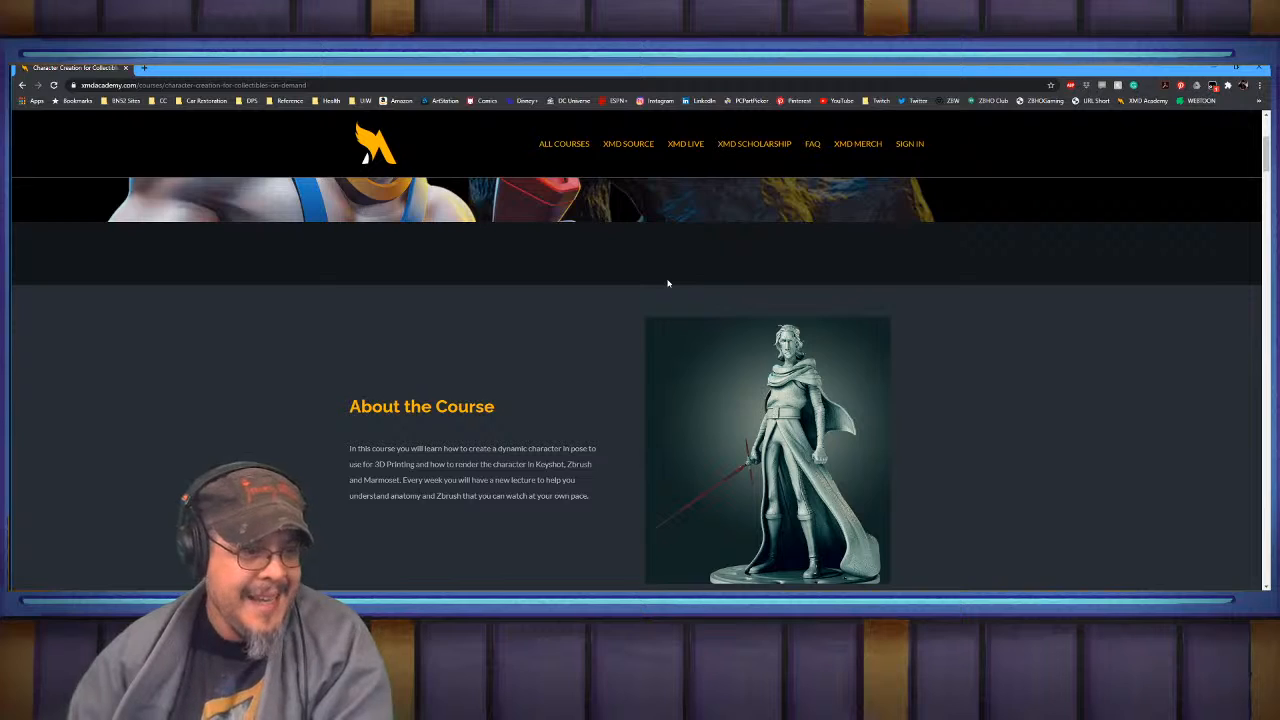
scroll(668, 284, "down", 9)
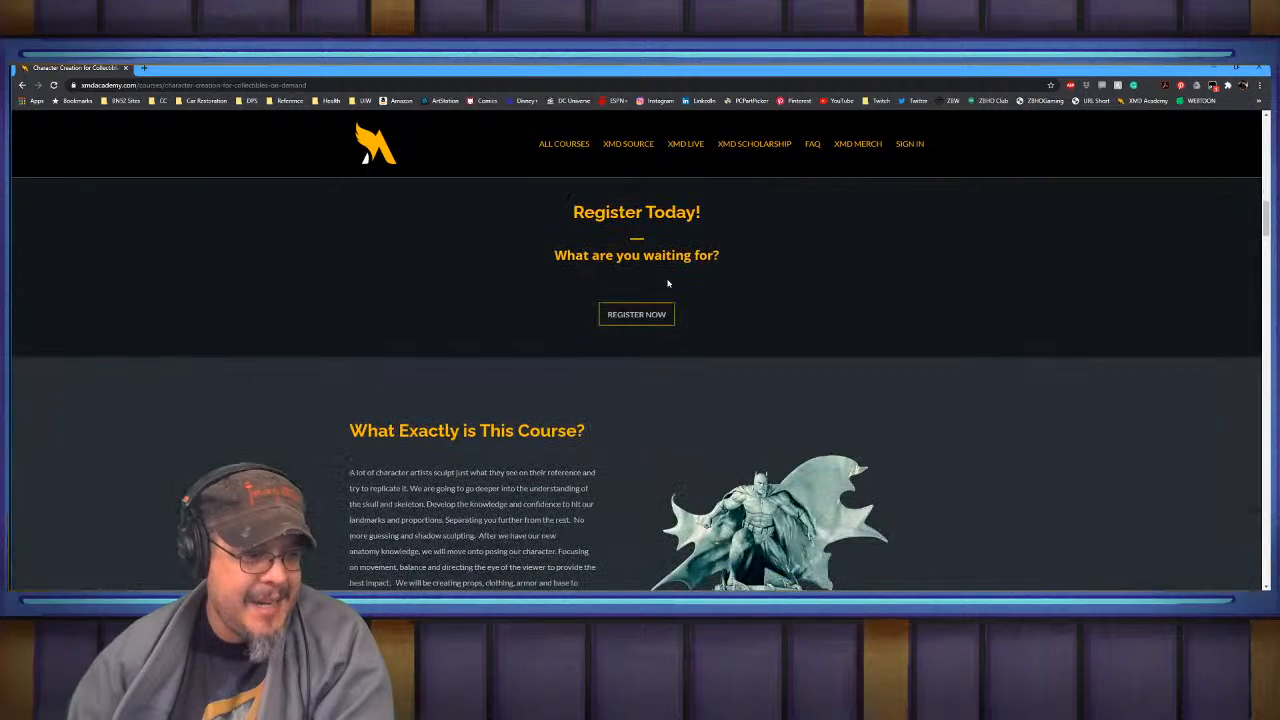
scroll(668, 284, "down", 10)
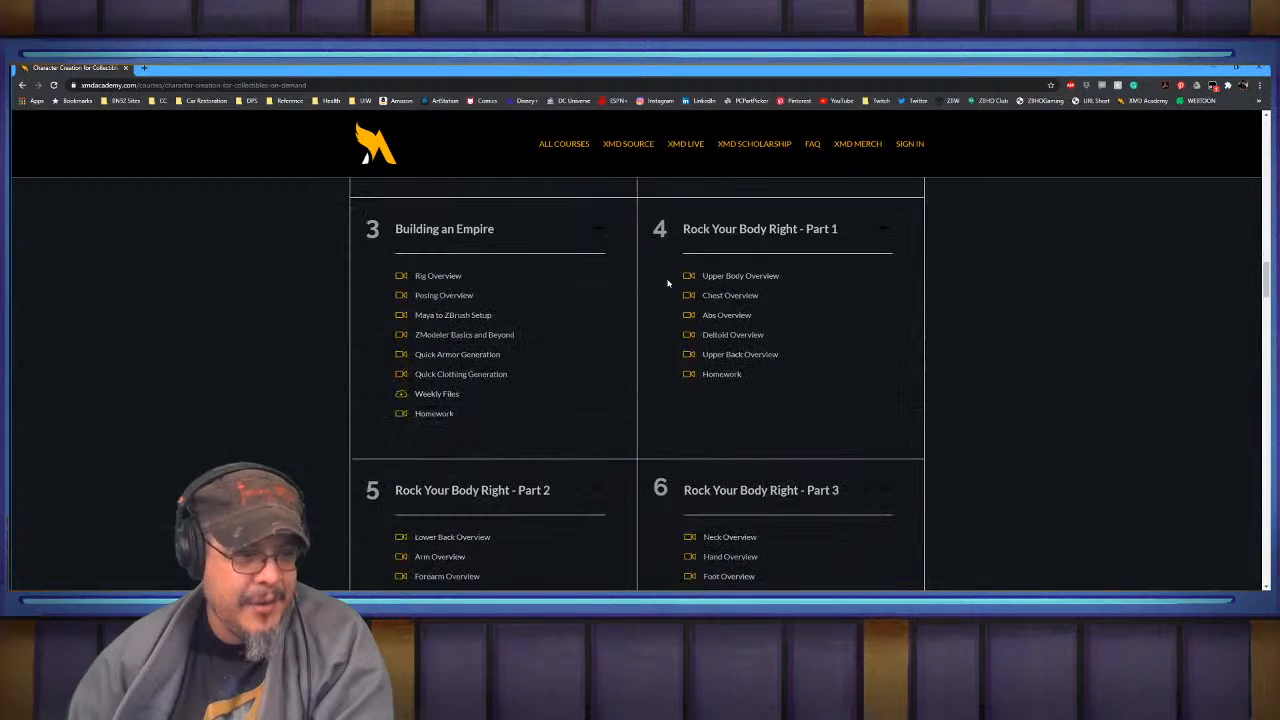
scroll(668, 284, "down", 10)
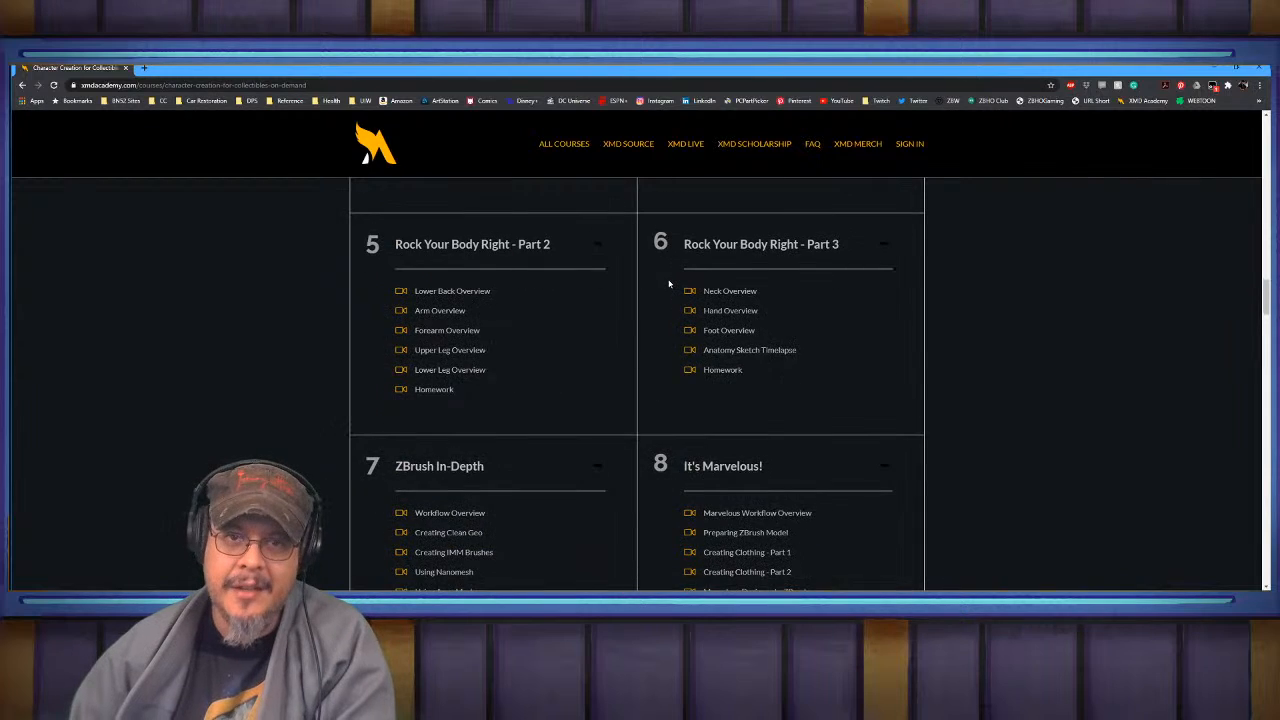
scroll(668, 284, "down", 6)
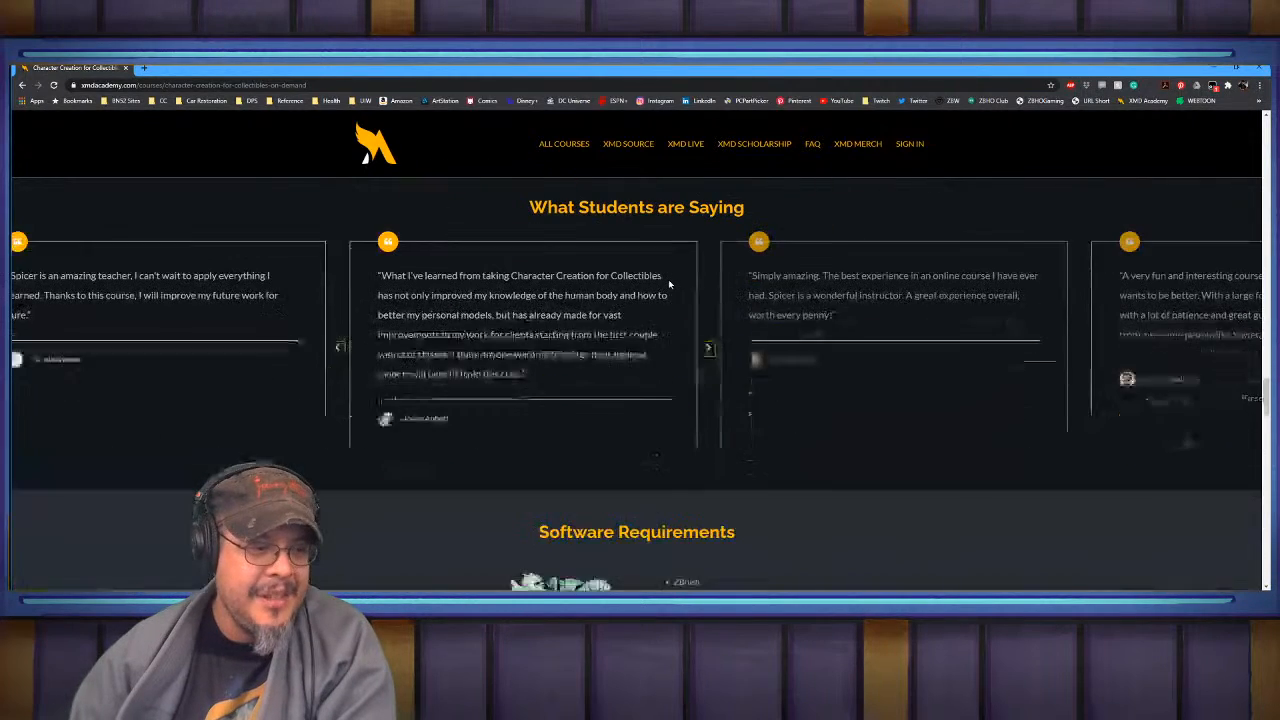
scroll(668, 284, "up", 6)
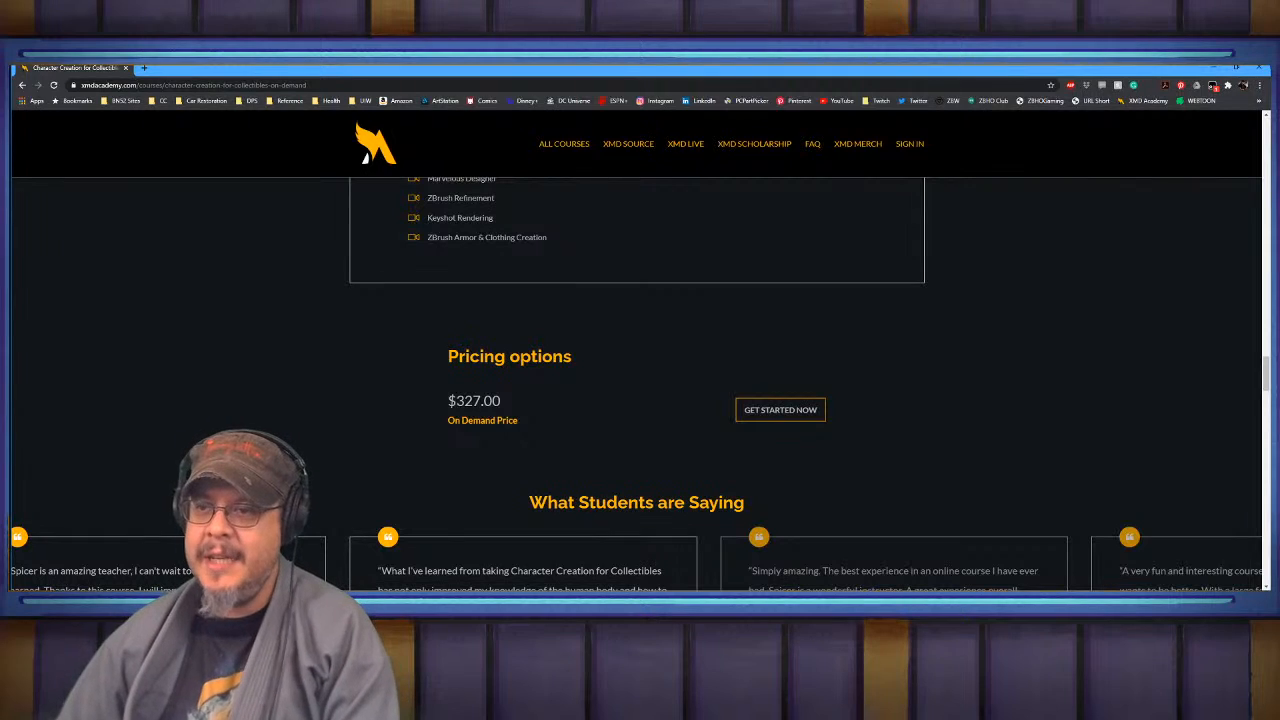
scroll(837, 398, "up", 20)
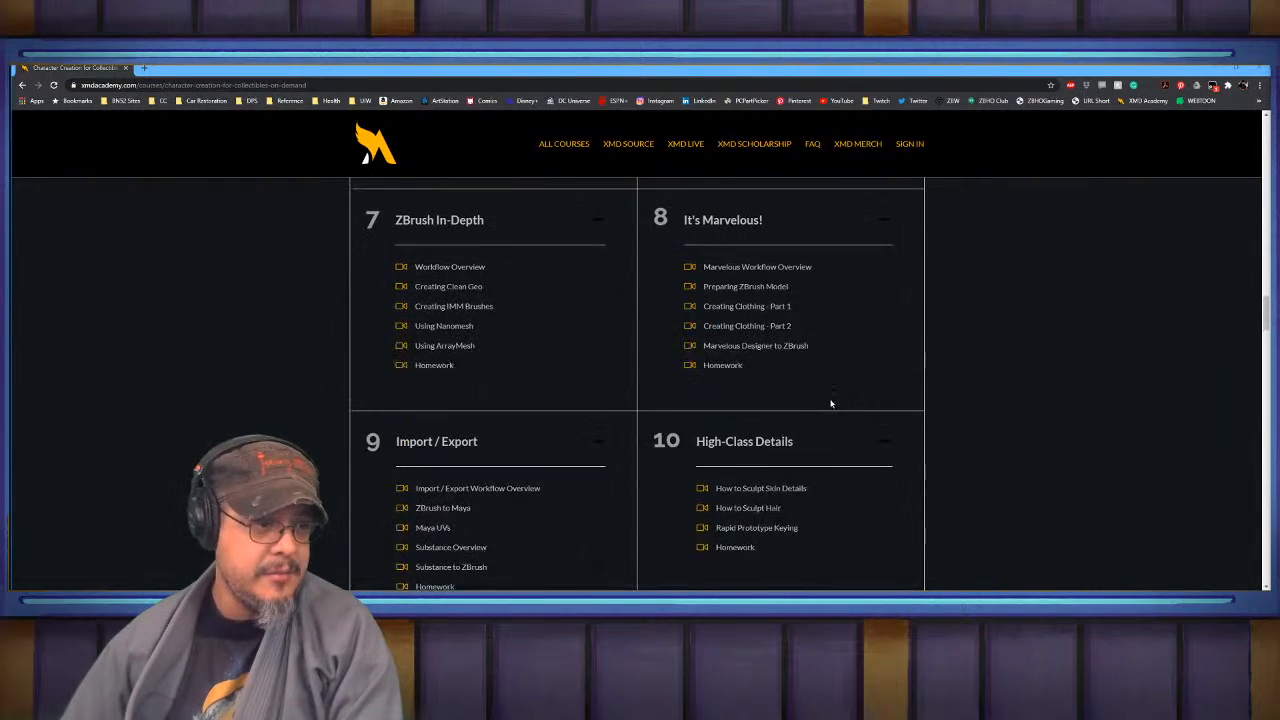
scroll(837, 398, "up", 20)
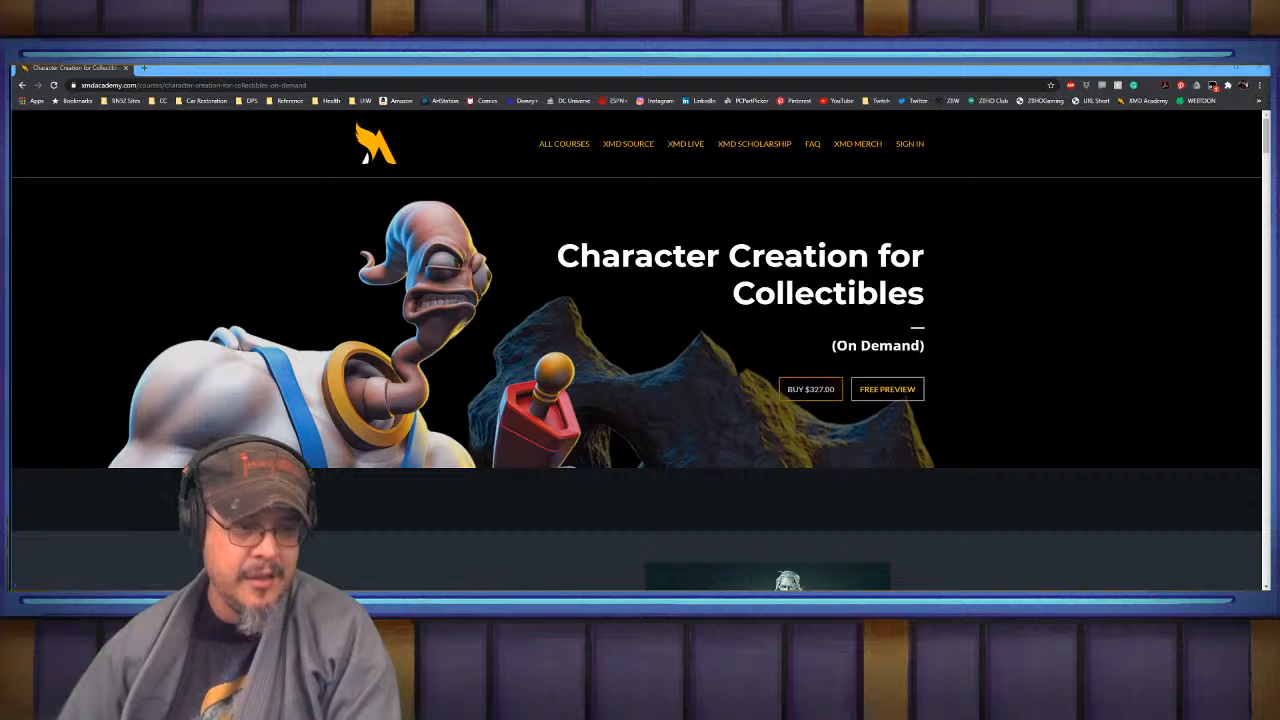
- Bring up the ShotgunScream merch store and look through the dojo T-shirt designs
left_click_drag(1268, 100, 660, 70)
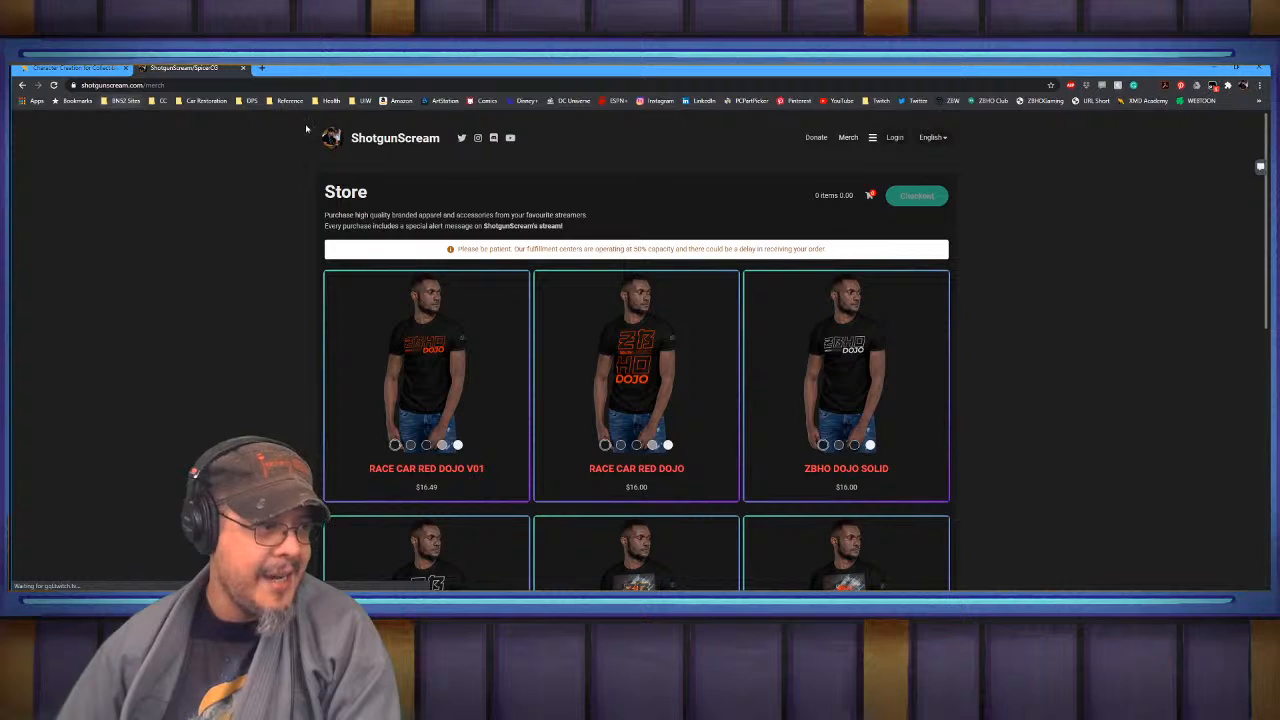
scroll(650, 380, "down", 1)
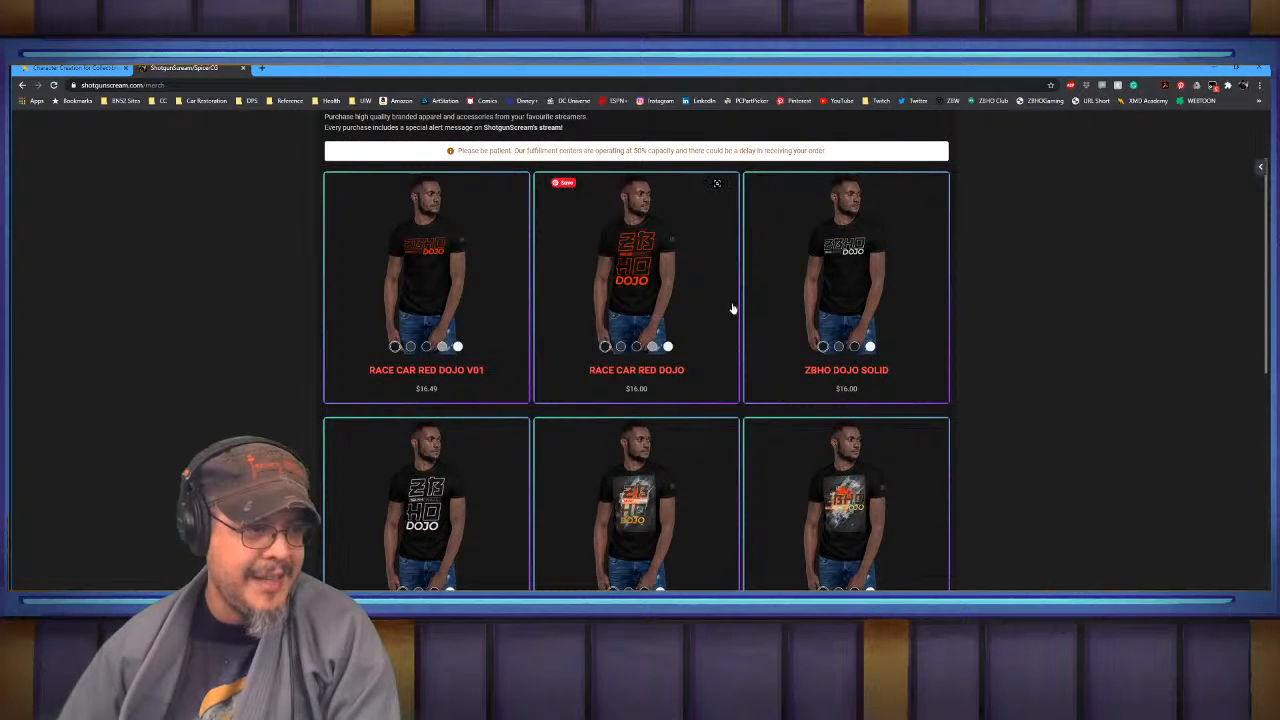
scroll(771, 391, "down", 2)
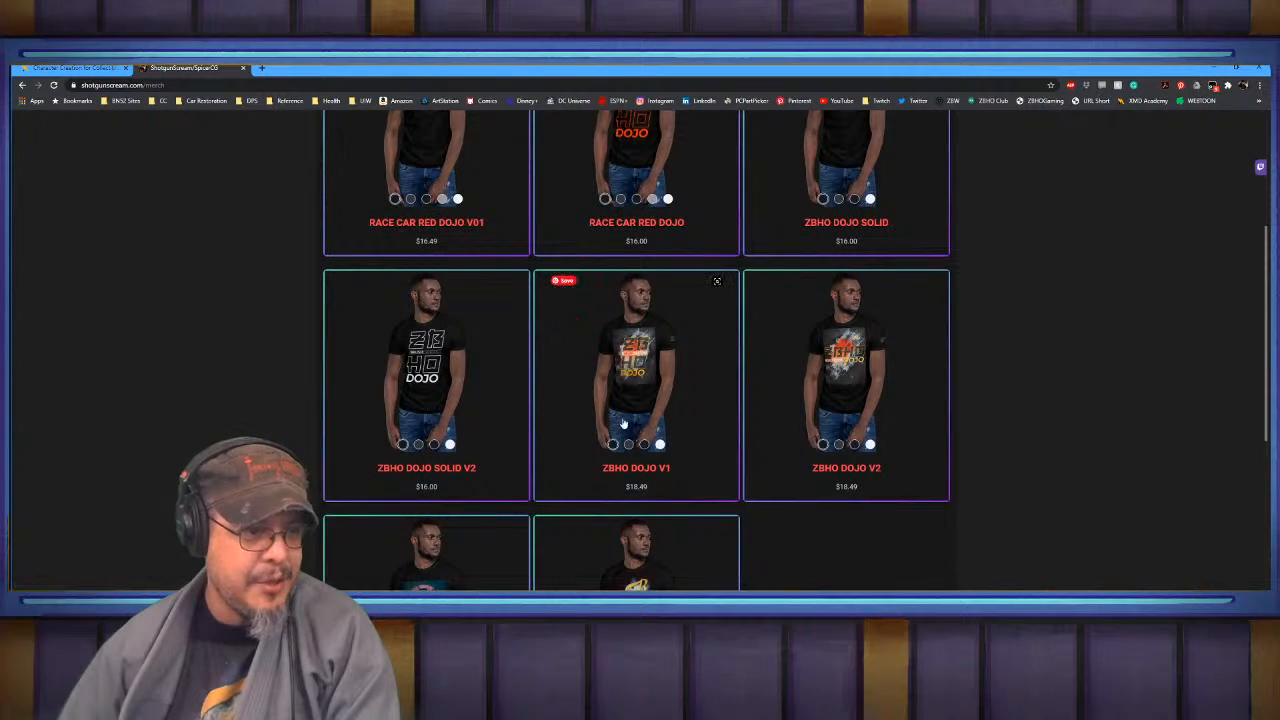
scroll(625, 422, "down", 2)
scroll(606, 425, "up", 7)
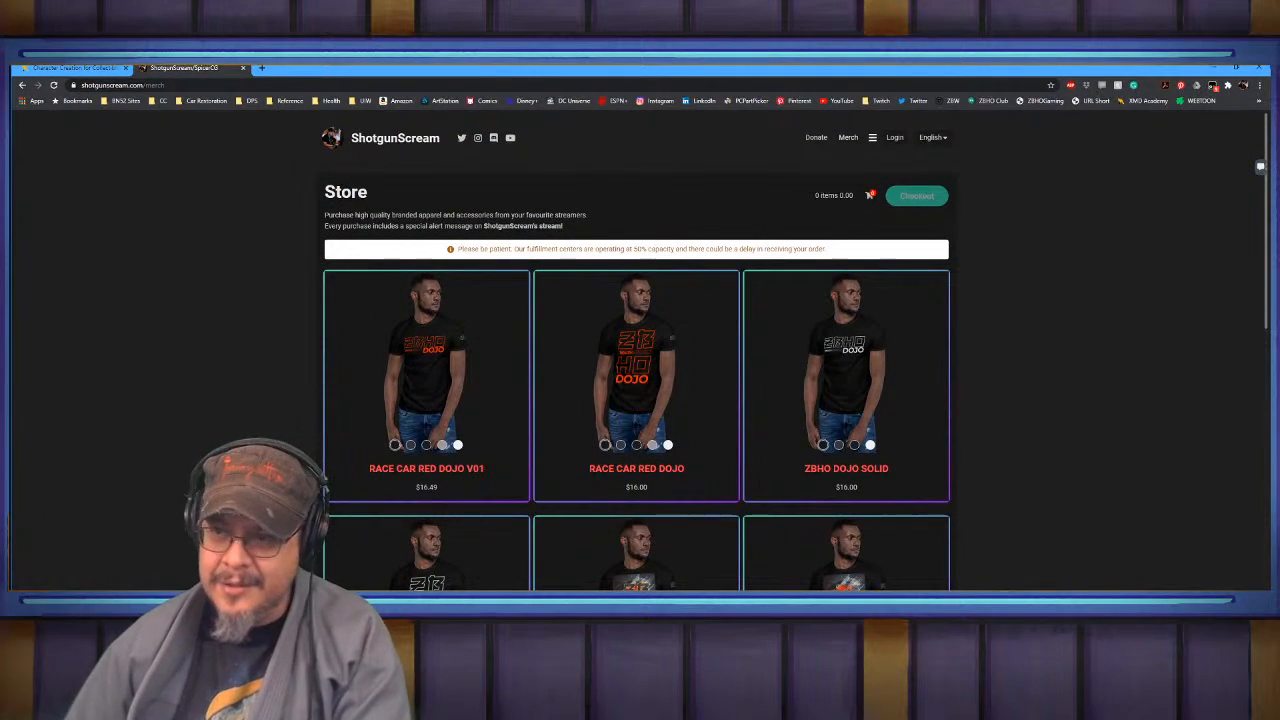
- Browse the anatomy and rendering tutorials in the artist's ArtStation store and return to ZBrush
left_click_drag(1275, 256, 897, 70)
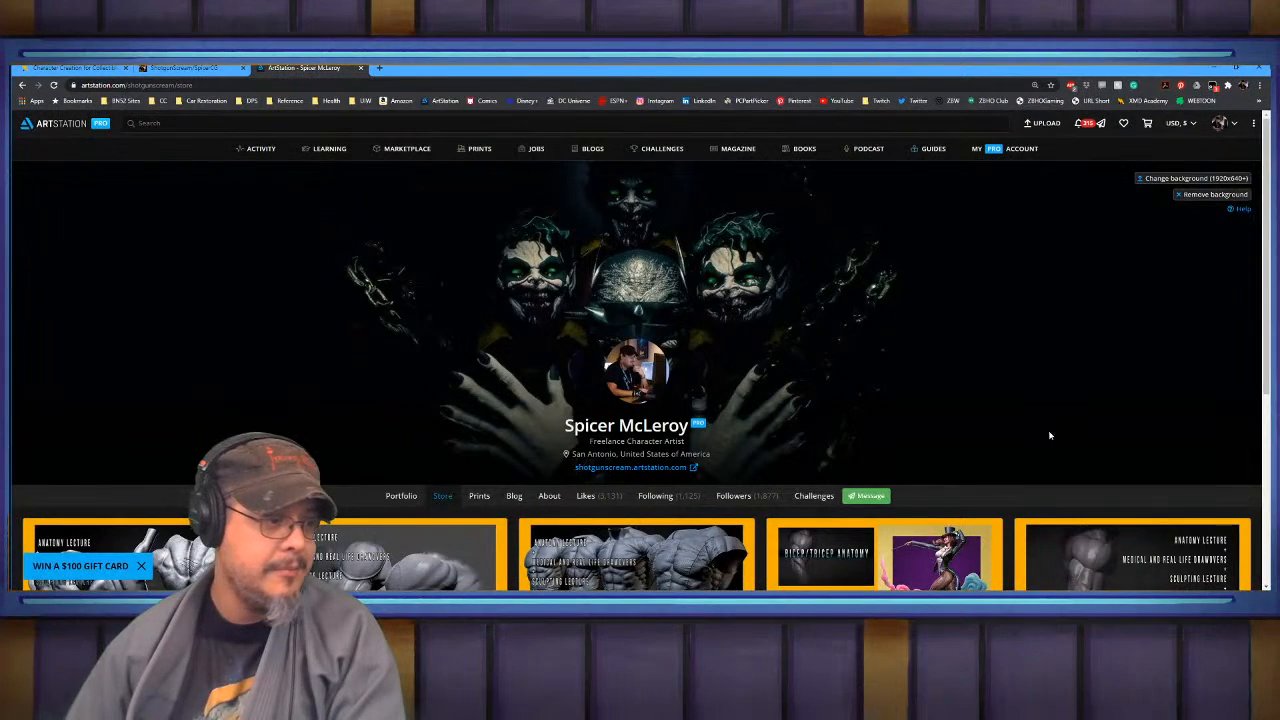
scroll(1046, 434, "down", 3)
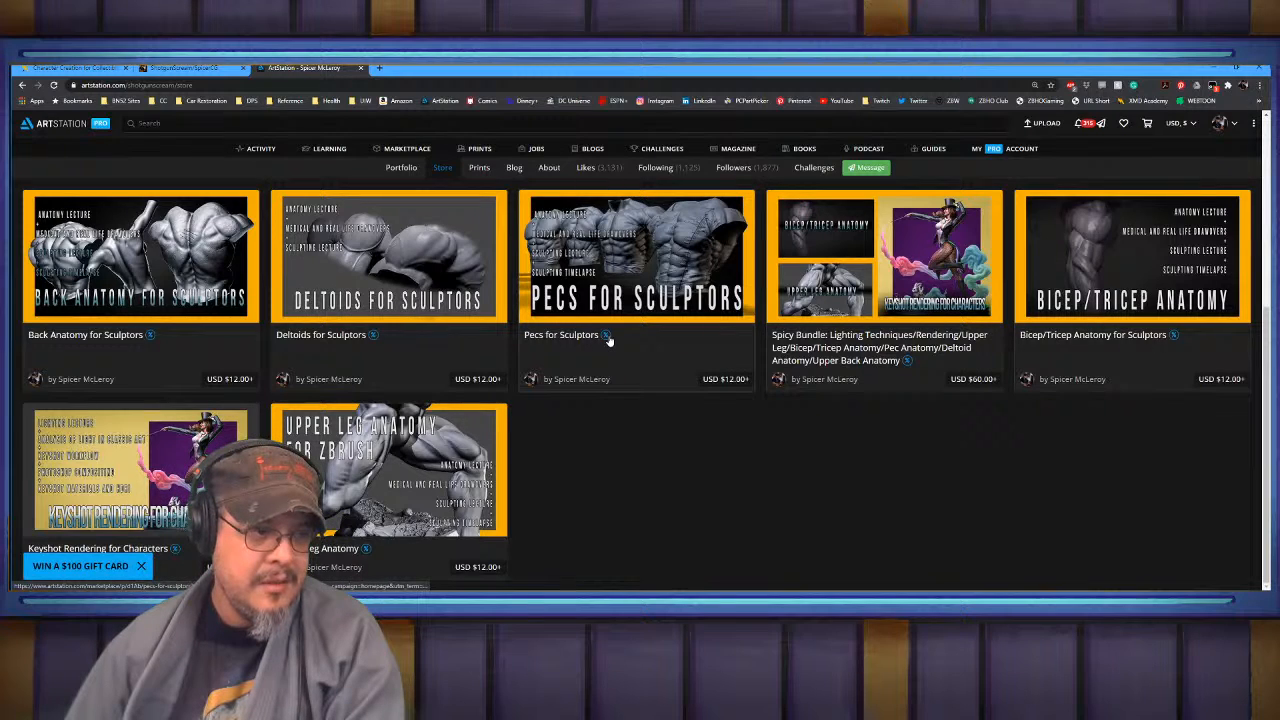
left_click(1213, 68)
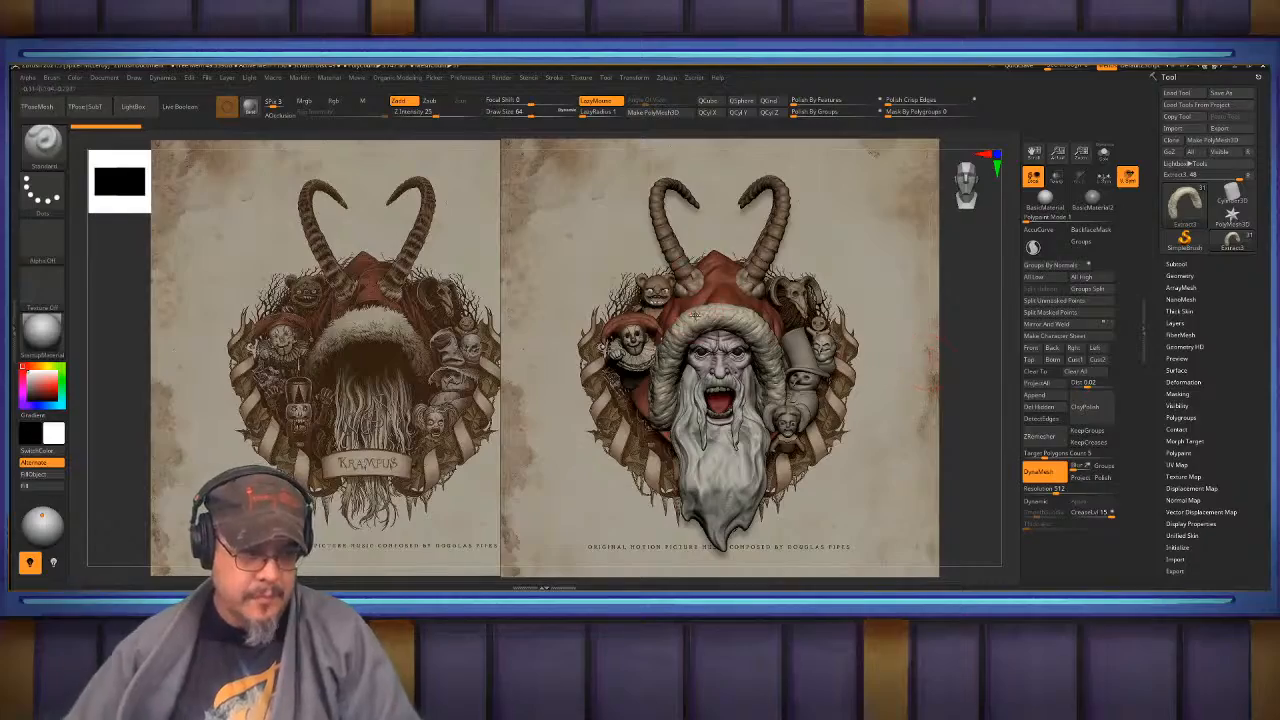
- Examine the Krampus sculpt's fur hood trim, screaming face and neighbouring clown doll up close
right_click_drag(688, 316, 710, 362, "ctrl")
right_click_drag(601, 351, 508, 304)
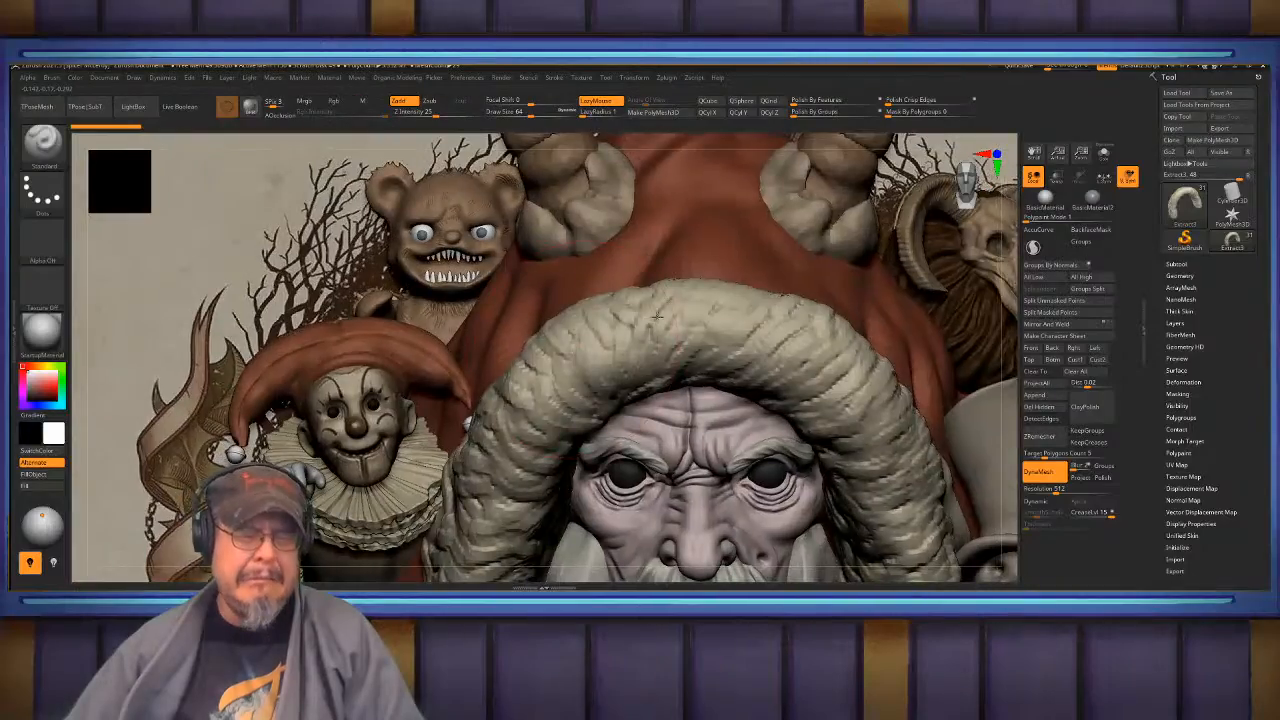
right_click_drag(450, 338, 575, 290, "alt")
right_click_drag(575, 290, 480, 276)
right_click_drag(600, 310, 700, 345, "alt")
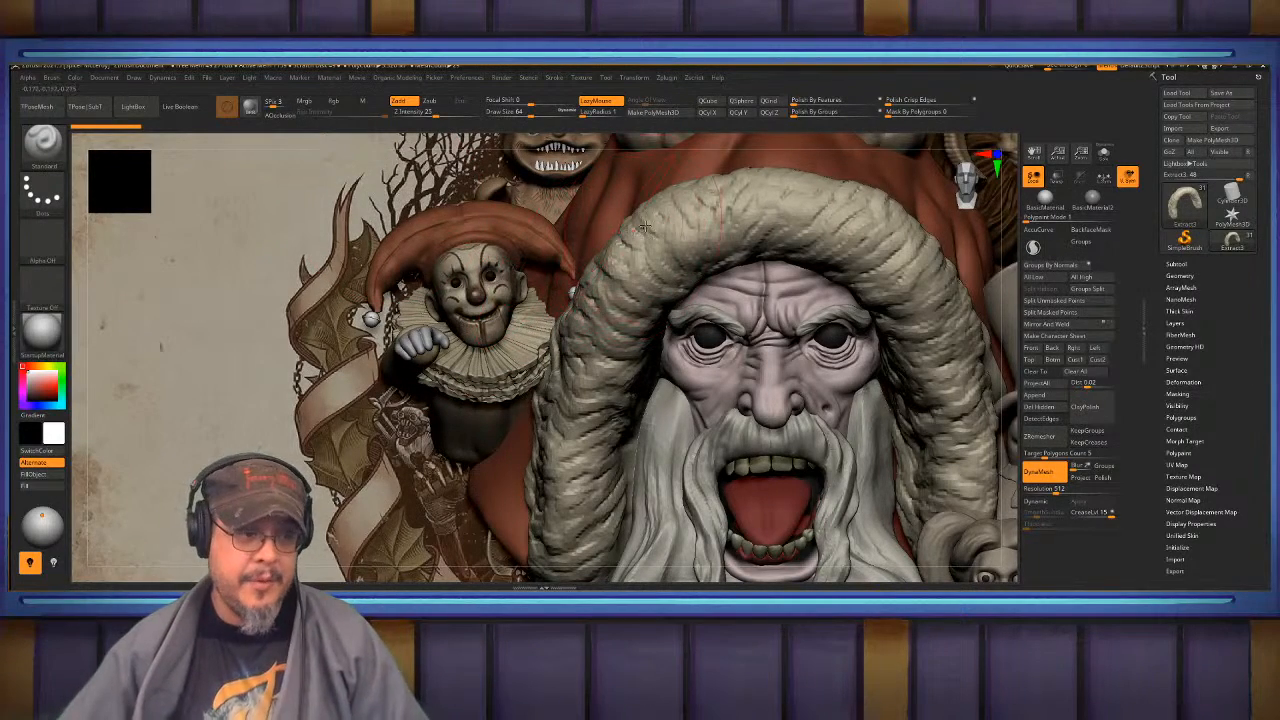
scroll(545, 357, "down", 6)
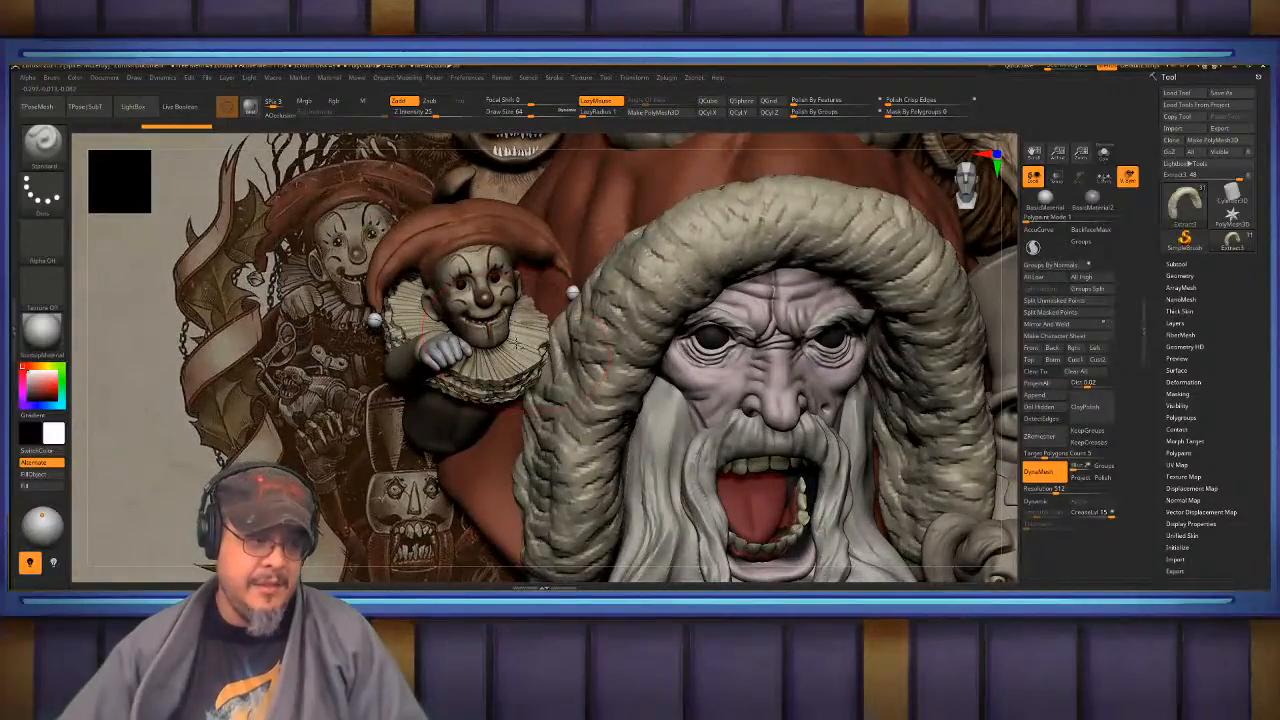
scroll(560, 318, "up", 5)
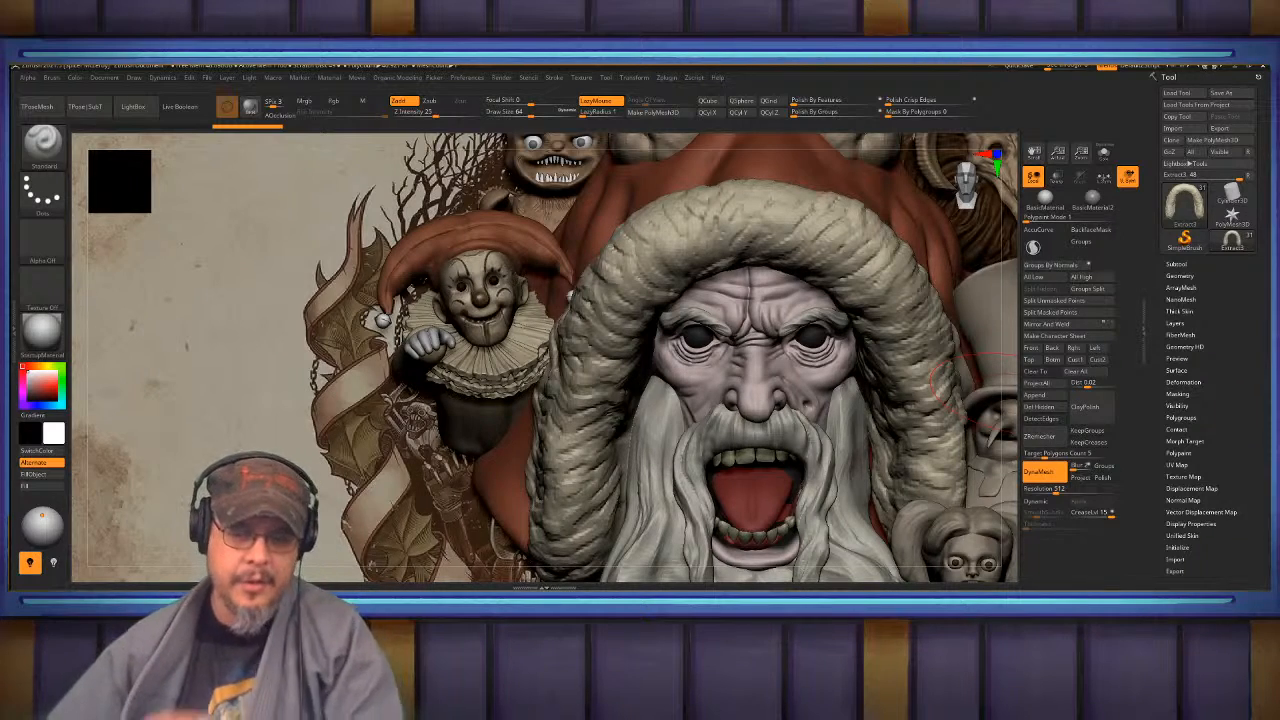
left_click_drag(828, 260, 795, 235)
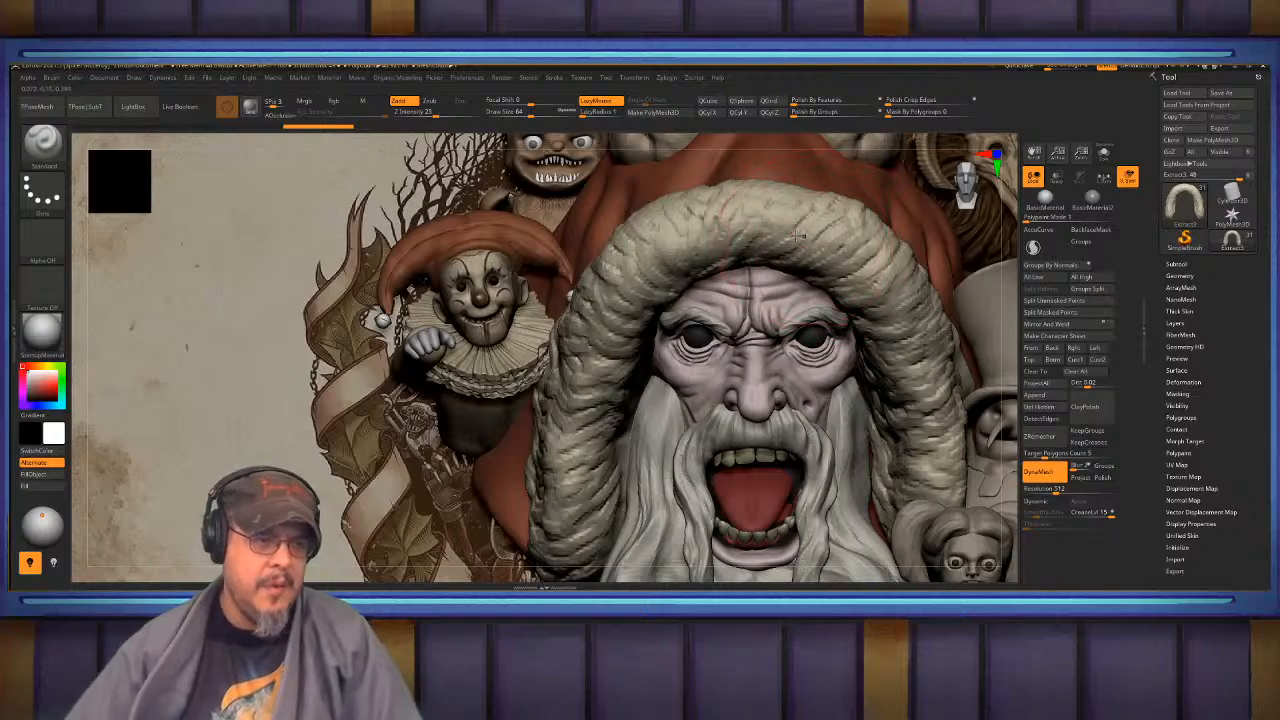
mouse_move(797, 237)
right_mouse_down("ctrl")
mouse_move(783, 233)
mouse_move(781, 279)
right_mouse_up("ctrl")
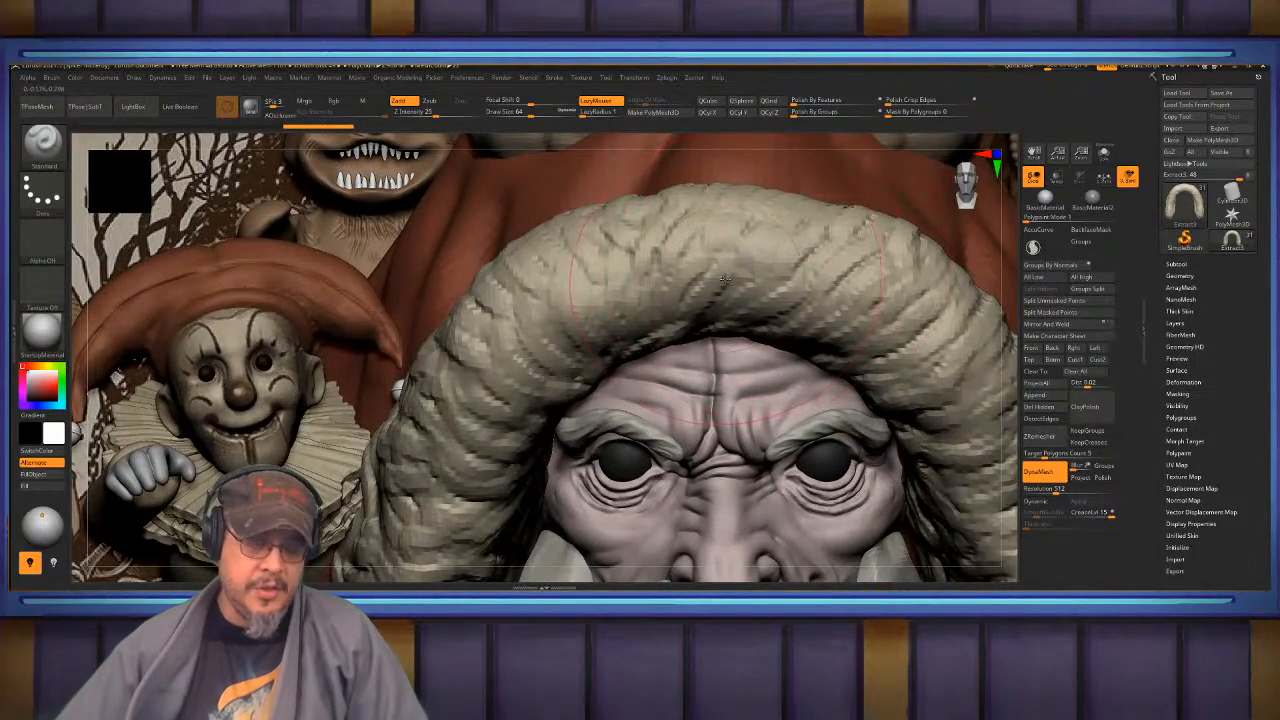
- Reduce the Standard brush's draw size to about 25.7 over the fur trim
right_click_drag(680, 303, 751, 277, "alt")
key("s")
left_click_drag(751, 277, 742, 277)
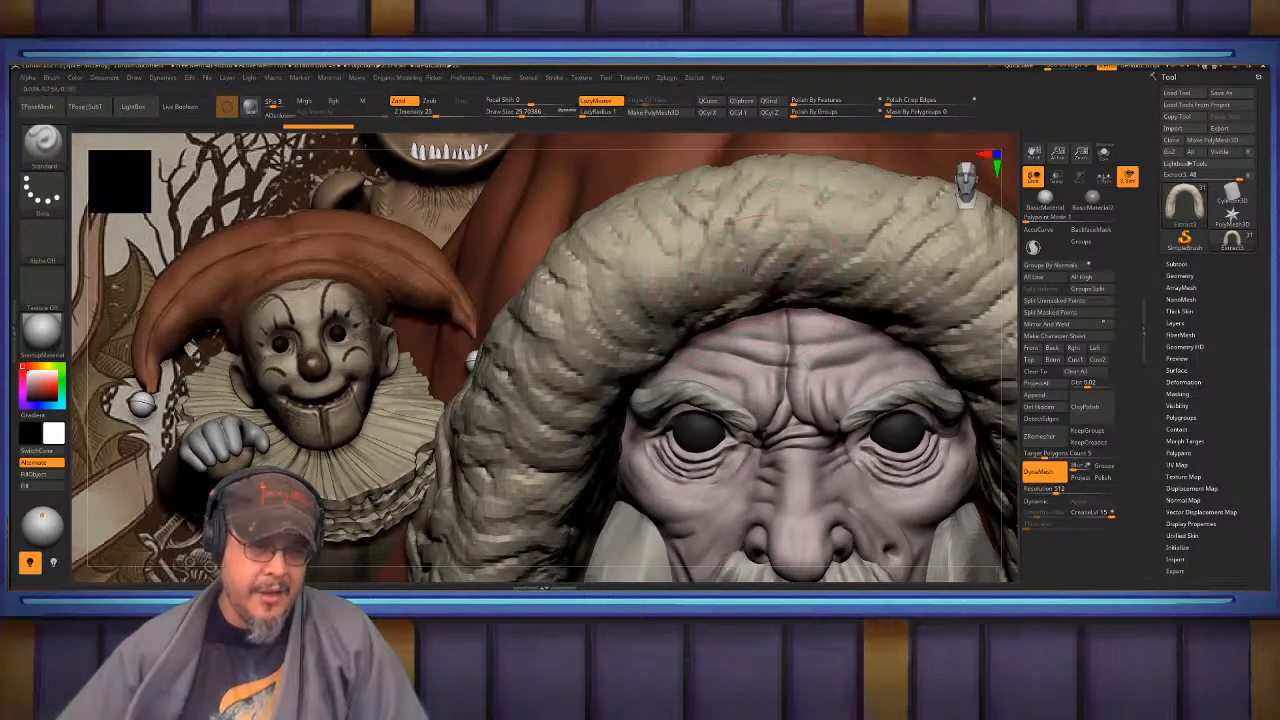
mouse_move(562, 333)
right_mouse_down("alt")
mouse_move(592, 344)
mouse_move(670, 313)
mouse_move(703, 330)
mouse_move(695, 388)
mouse_move(810, 400)
mouse_move(790, 236)
mouse_move(596, 229)
right_mouse_up("alt")
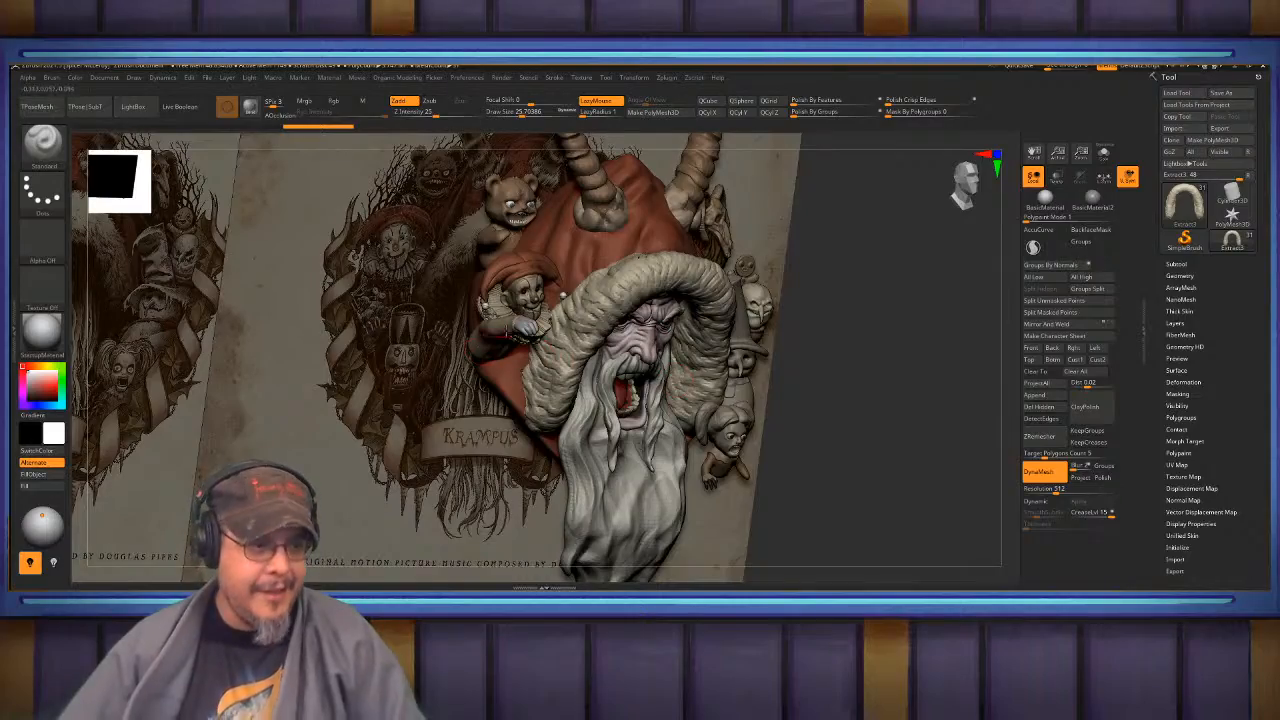
right_click_drag(588, 325, 640, 325)
right_click_drag(640, 325, 640, 468, "ctrl")
right_click_drag(569, 292, 700, 304)
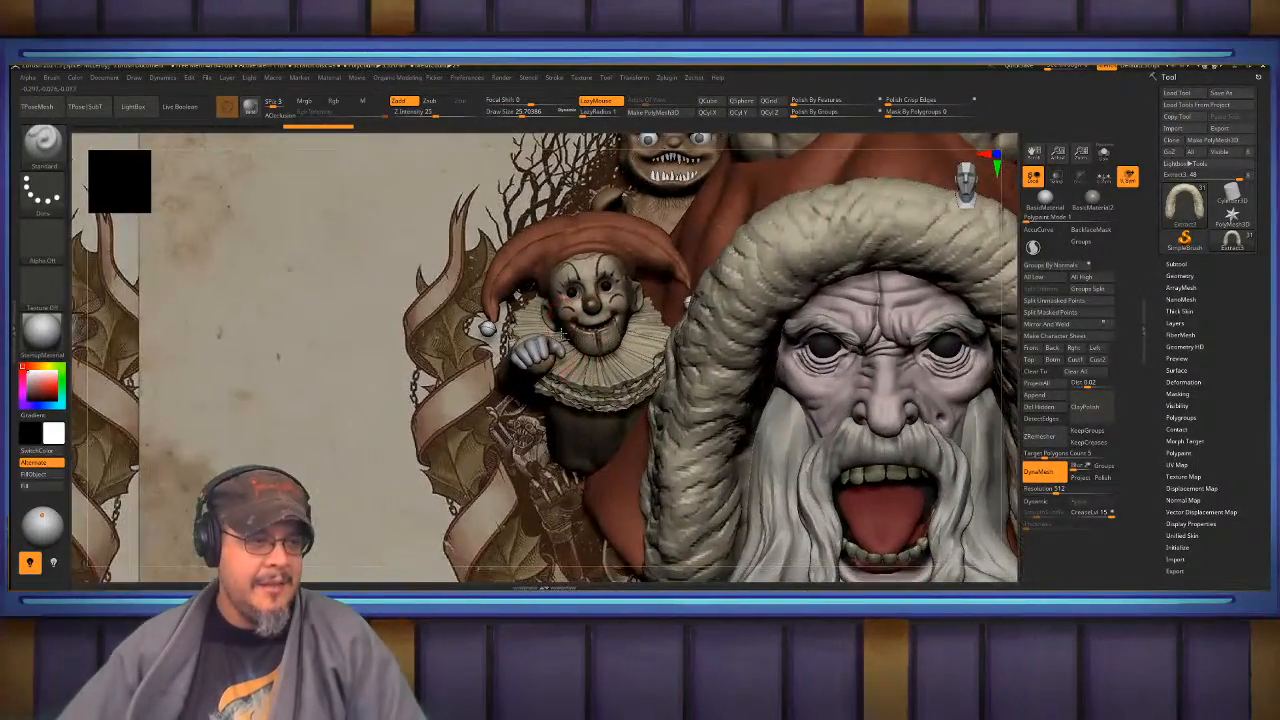
right_click_drag(565, 350, 539, 352)
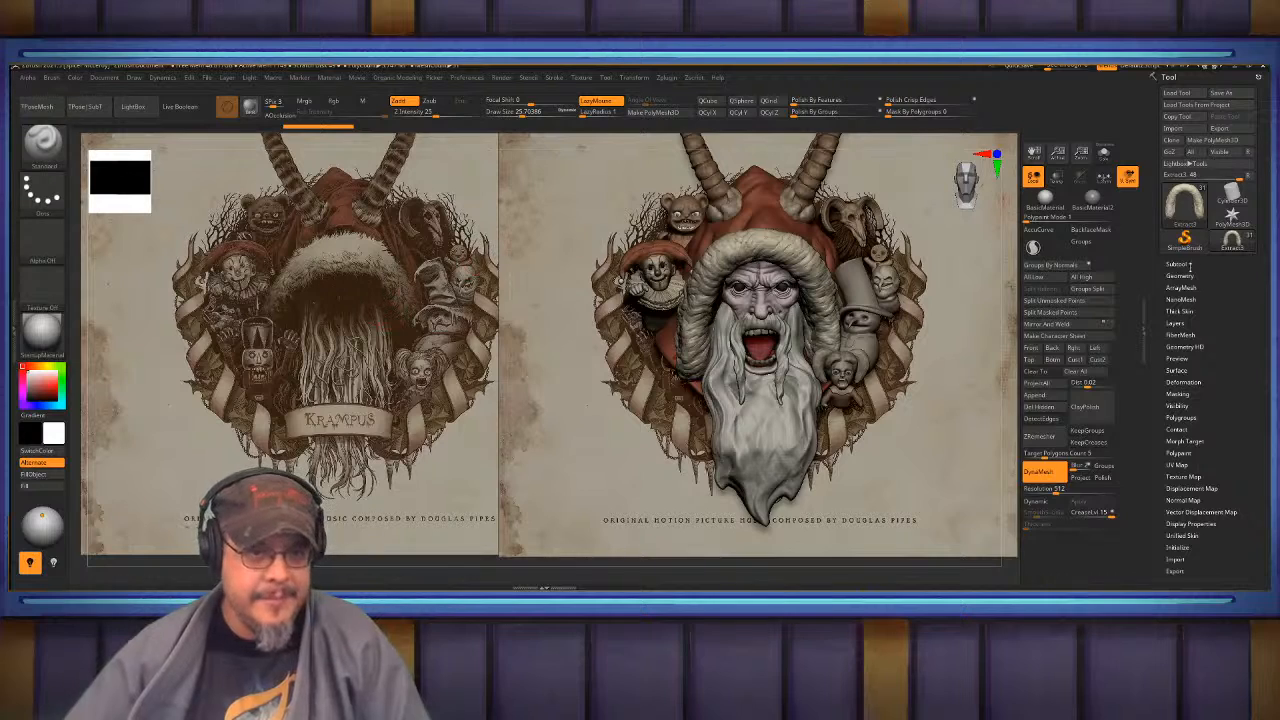
- Insert a Cylinder3D subtool between BearEyes and the JackintheBox folder at the end of the subtool list
left_click(1176, 264)
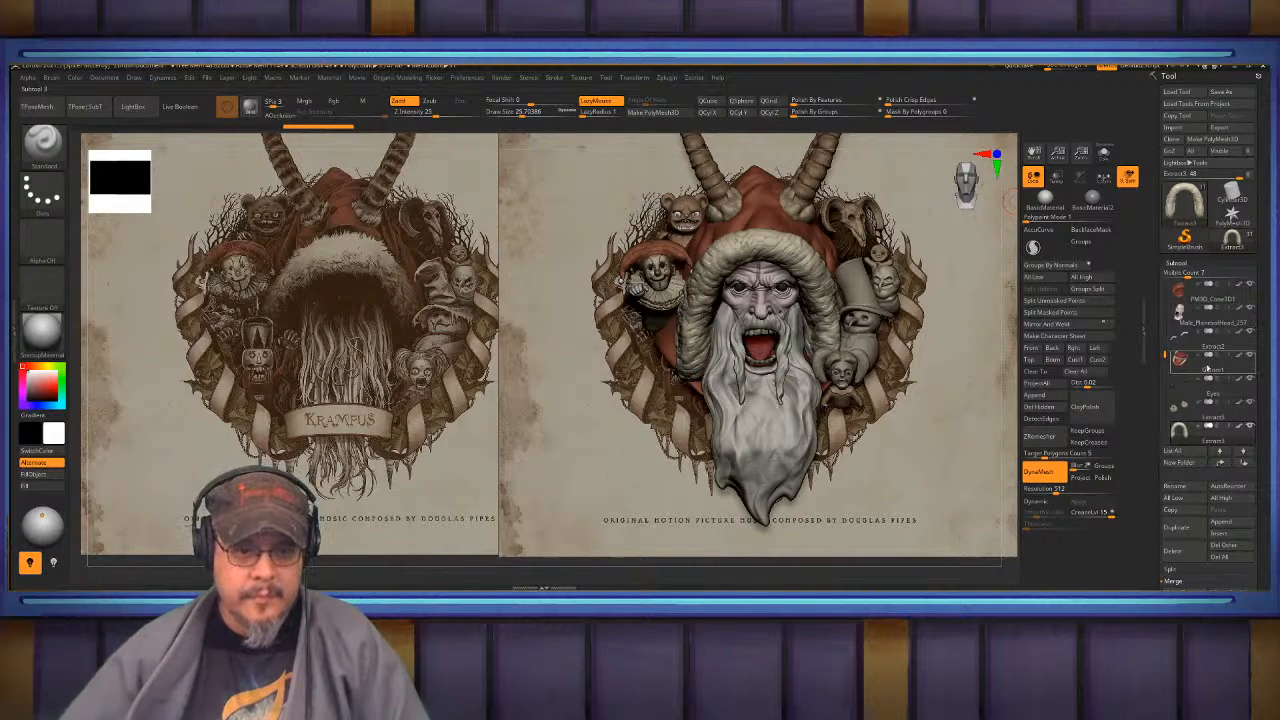
left_click_drag(1267, 442, 1265, 396)
left_click_drag(1165, 309, 1165, 381)
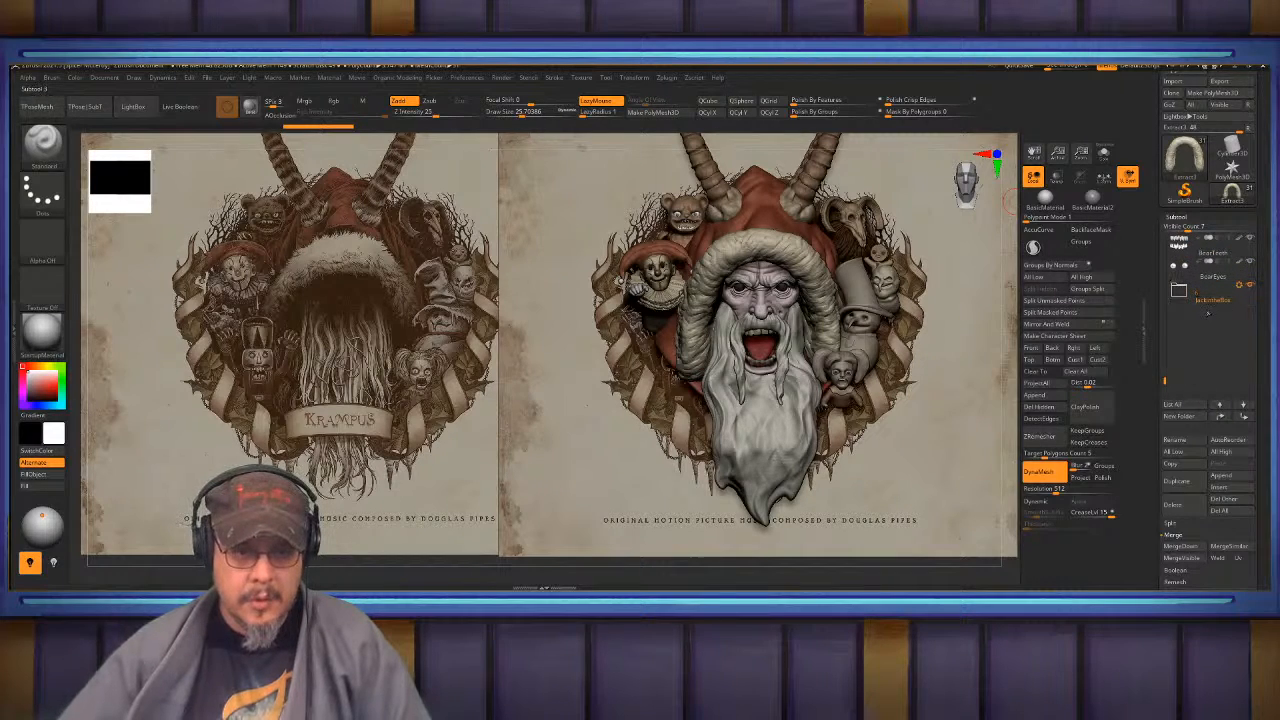
left_click(1212, 277)
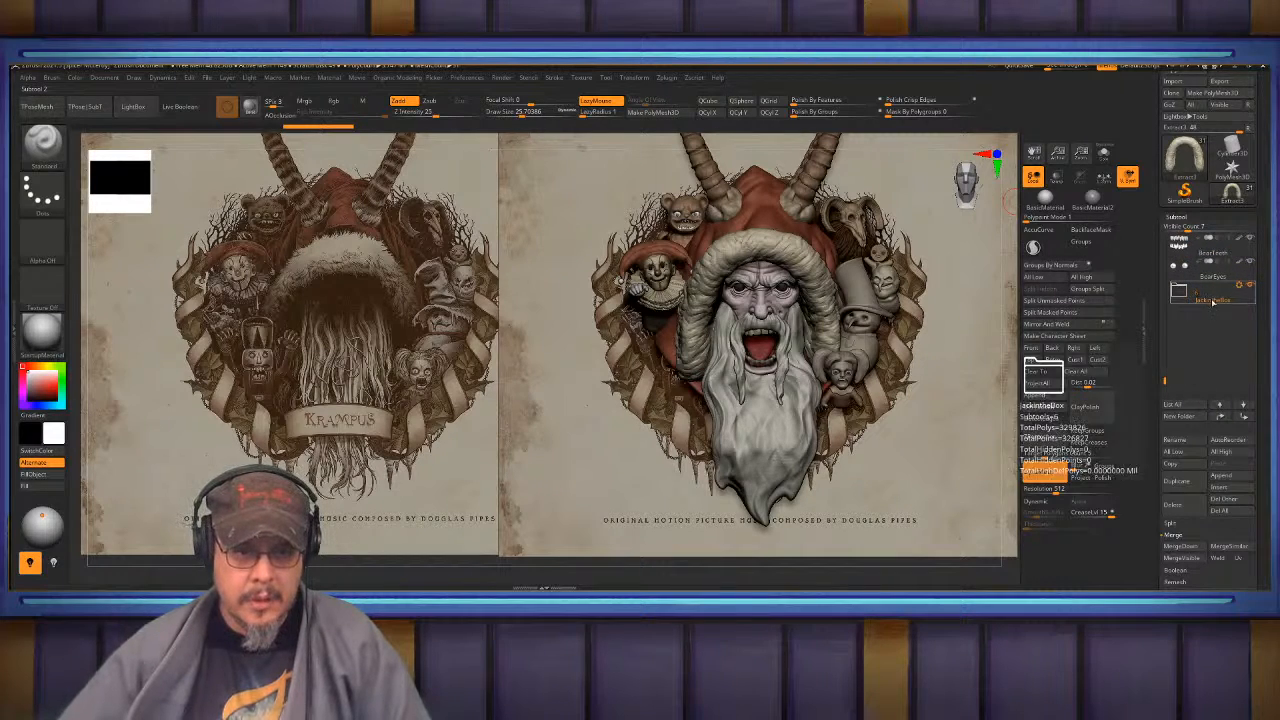
left_click(1222, 487)
left_click(985, 386)
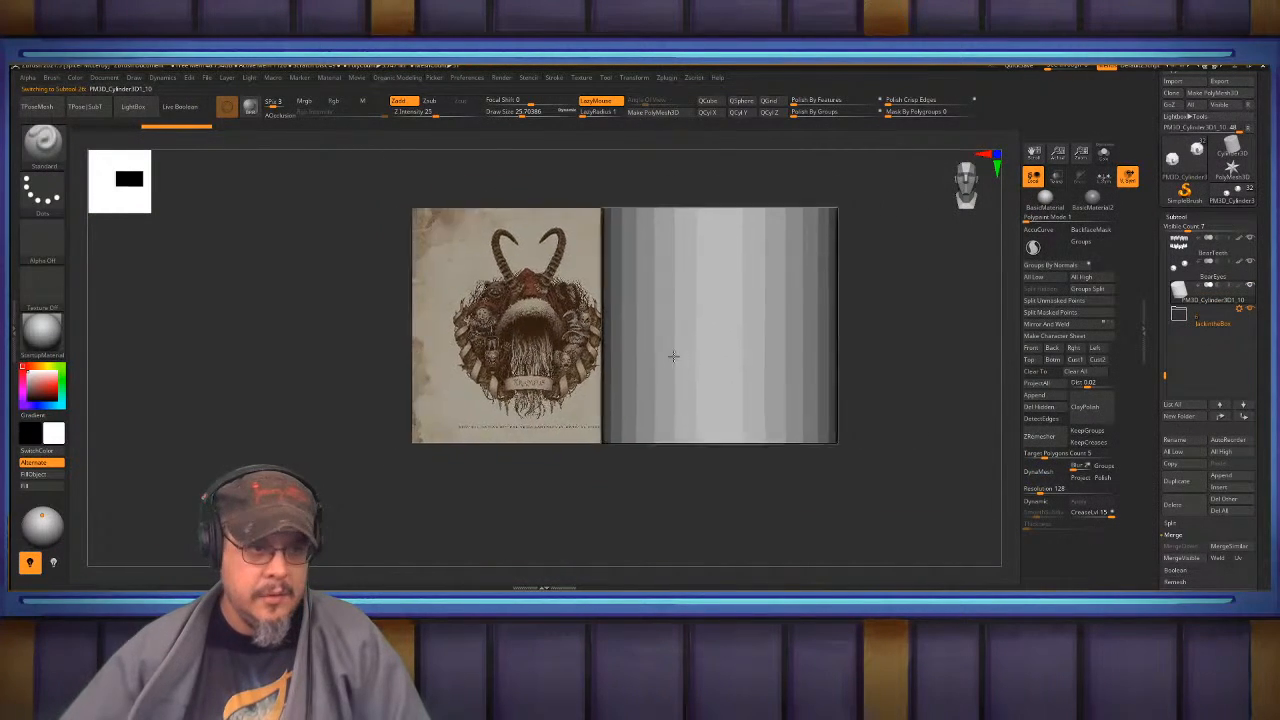
- Hide every subtool except the new cylinder and bring the reference image subtools into view in the list
right_click_drag(674, 356, 633, 362, "alt")
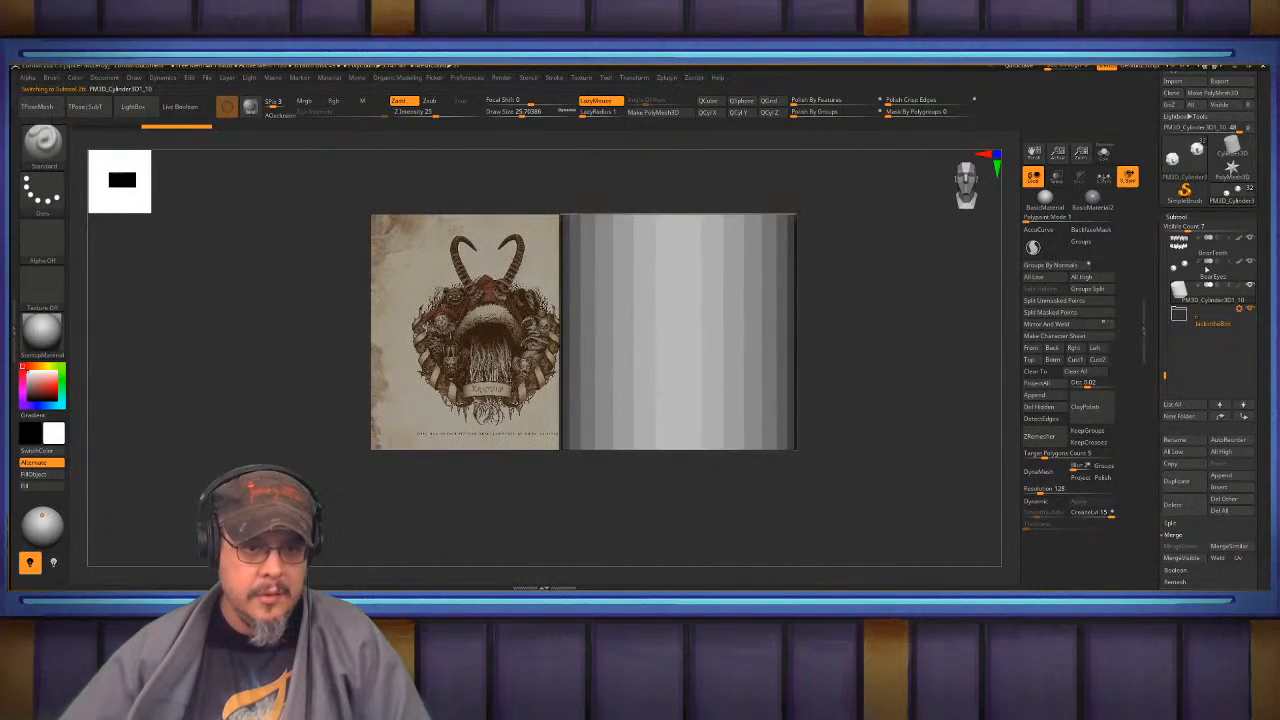
left_click(1250, 286)
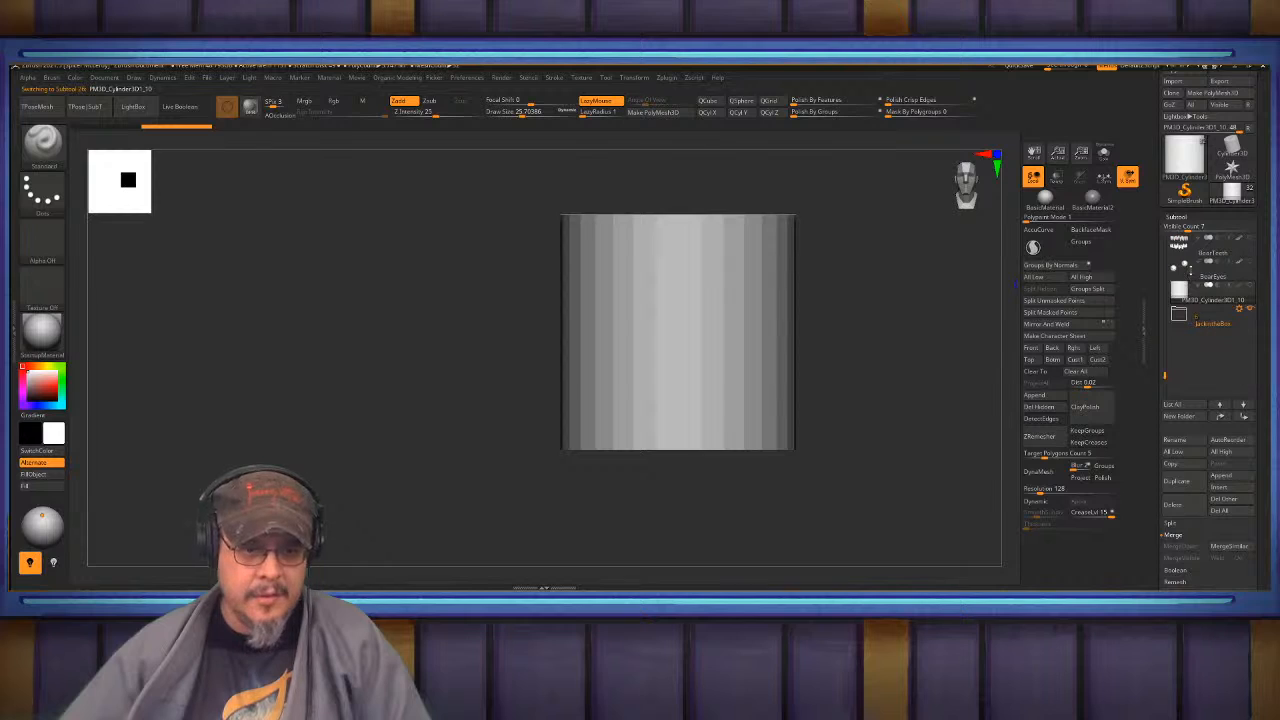
left_click_drag(1164, 375, 1164, 232)
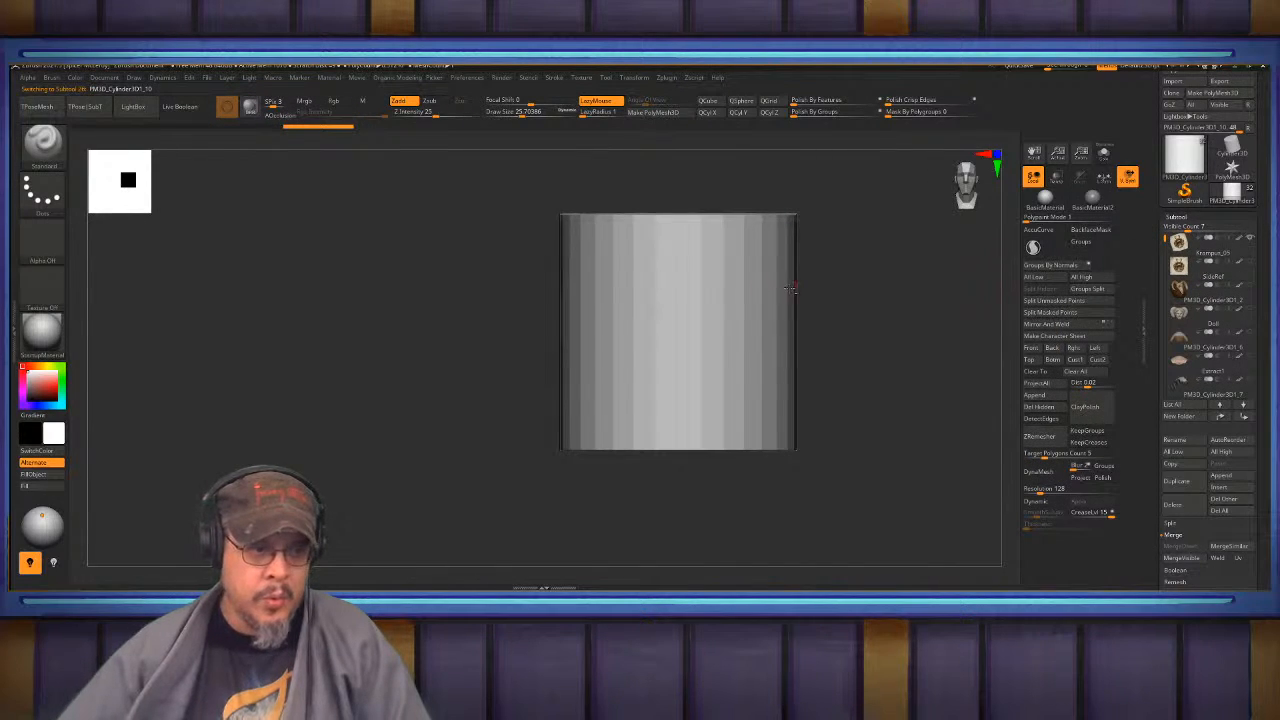
- Switch to the browser, look over the sculpting tutorials in the ArtStation store, and return to ZBrush
left_click_drag(792, 288, 794, 343, "alt")
left_click_drag(888, 340, 880, 309, "alt")
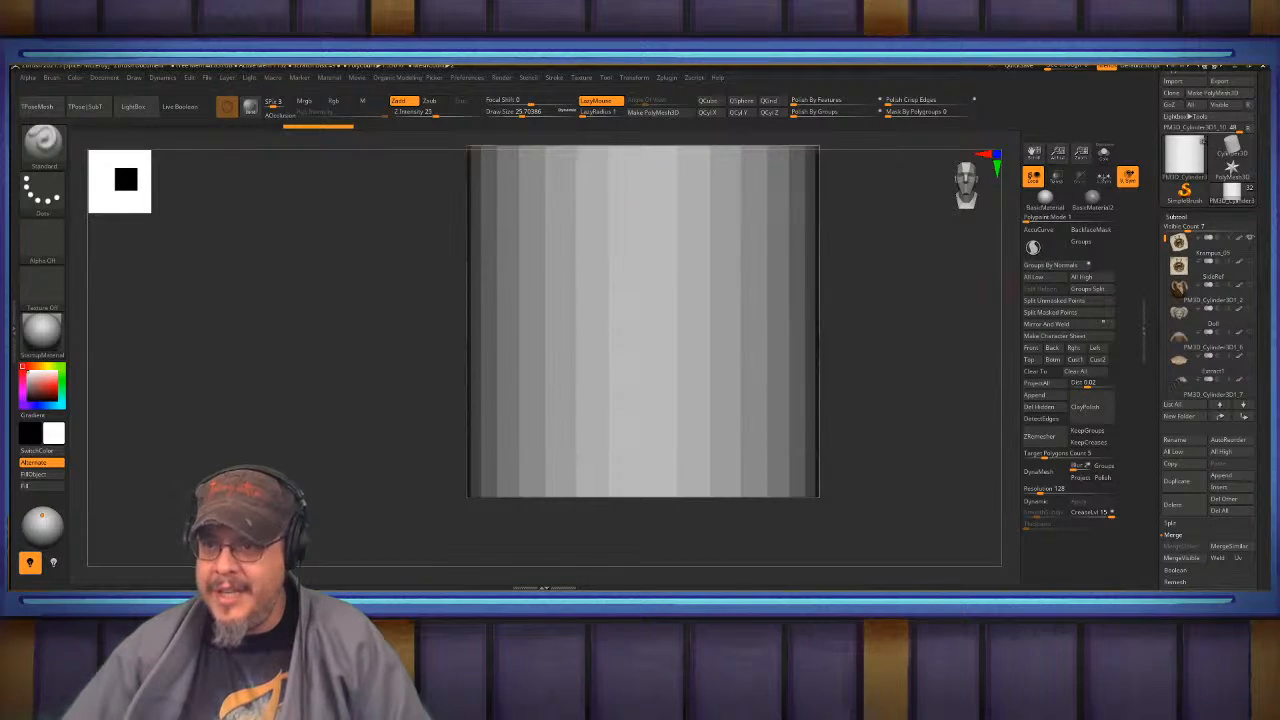
key("alt+Tab")
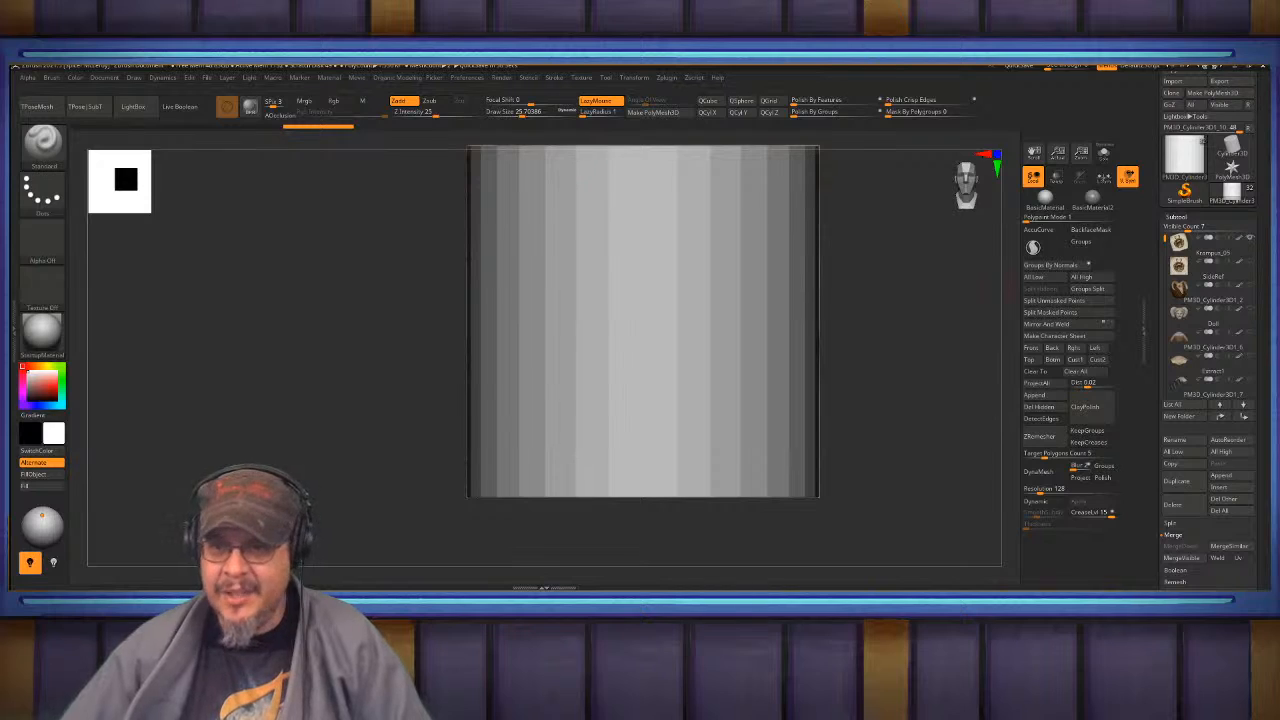
key("alt+Tab")
key("Tab")
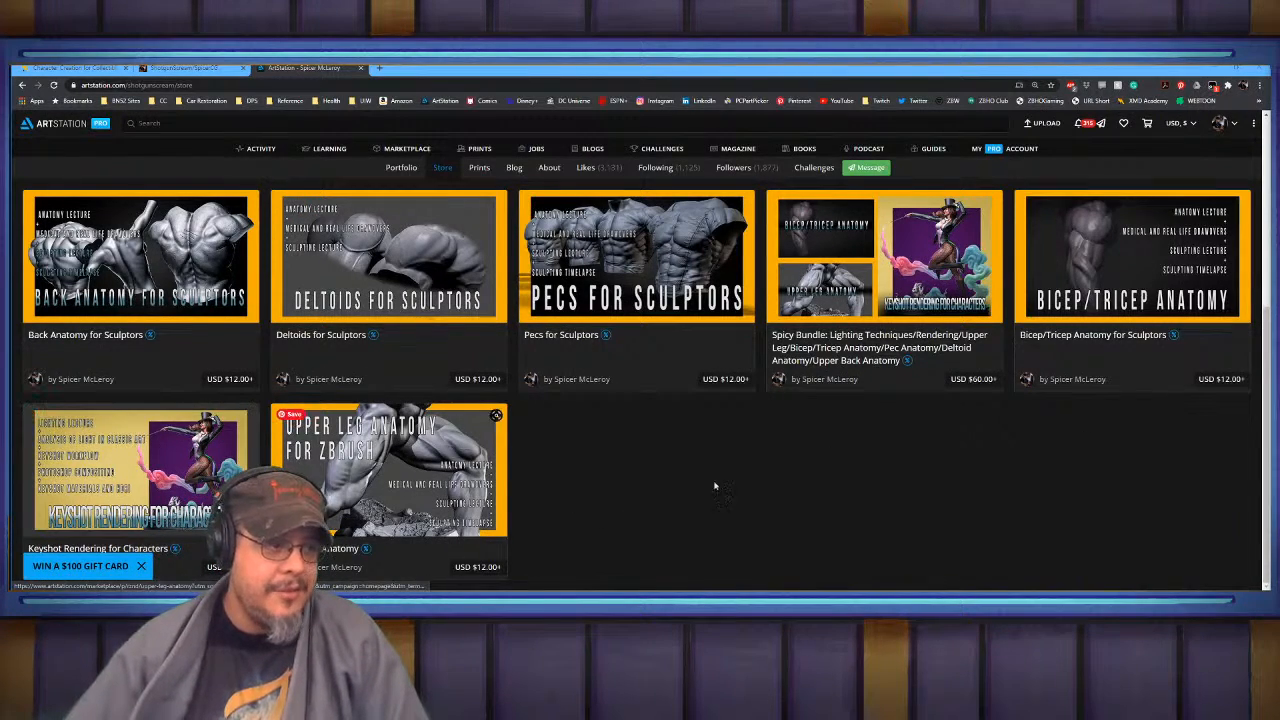
key("alt+Tab")
key("alt+Tab")
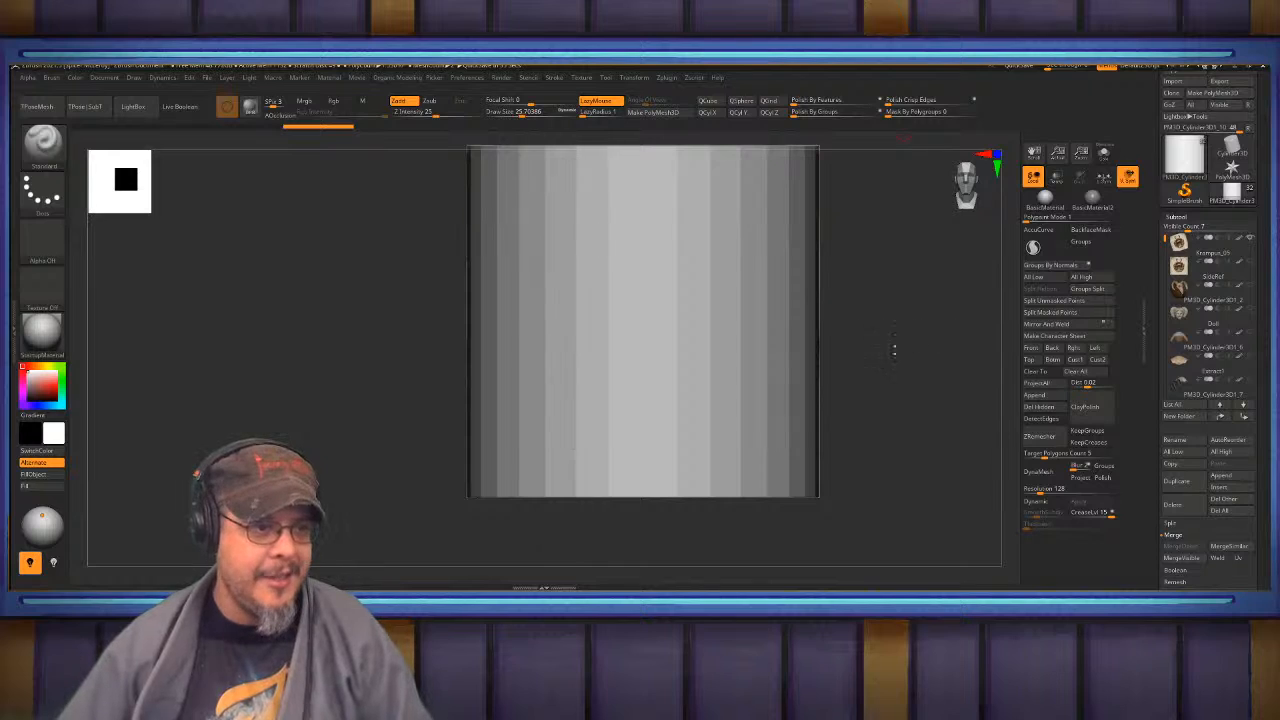
- Scale down the cylinder and move it over the tall hat of the toothy toy figure beneath the clown in the Krampus reference
left_click_drag(891, 351, 835, 375, "alt")
key("w")
left_click_drag(650, 338, 546, 422)
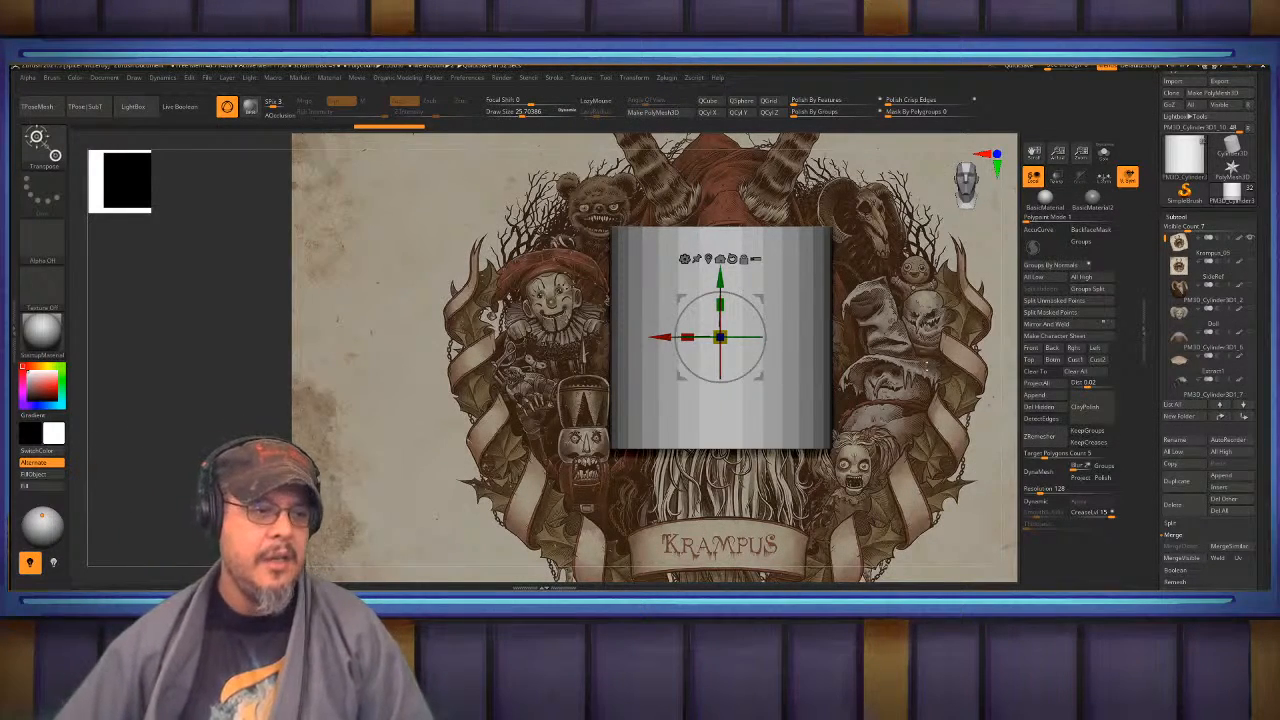
mouse_move(783, 369)
right_mouse_down("ctrl")
mouse_move(783, 345)
mouse_move(752, 360)
mouse_move(779, 354)
right_mouse_up("ctrl")
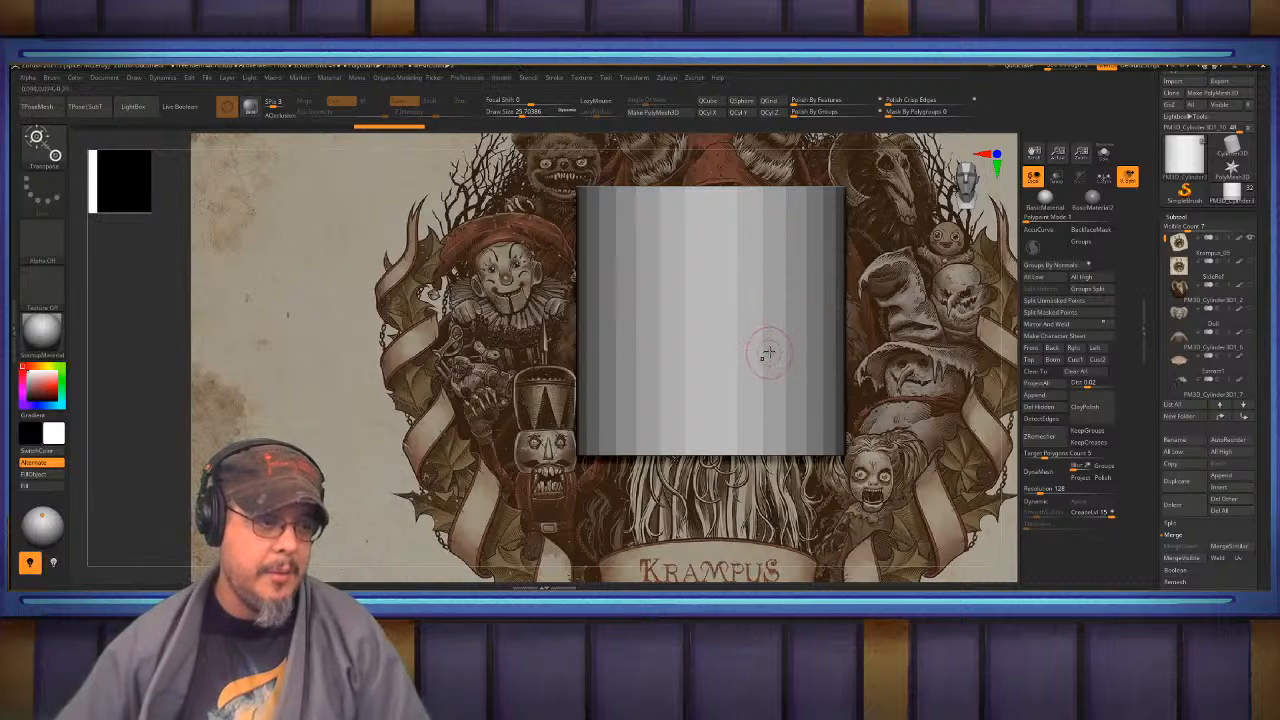
key("w")
left_click_drag(716, 314, 583, 340)
mouse_move(710, 320)
left_mouse_down()
mouse_move(646, 366)
mouse_move(545, 396)
left_mouse_up()
key("q")
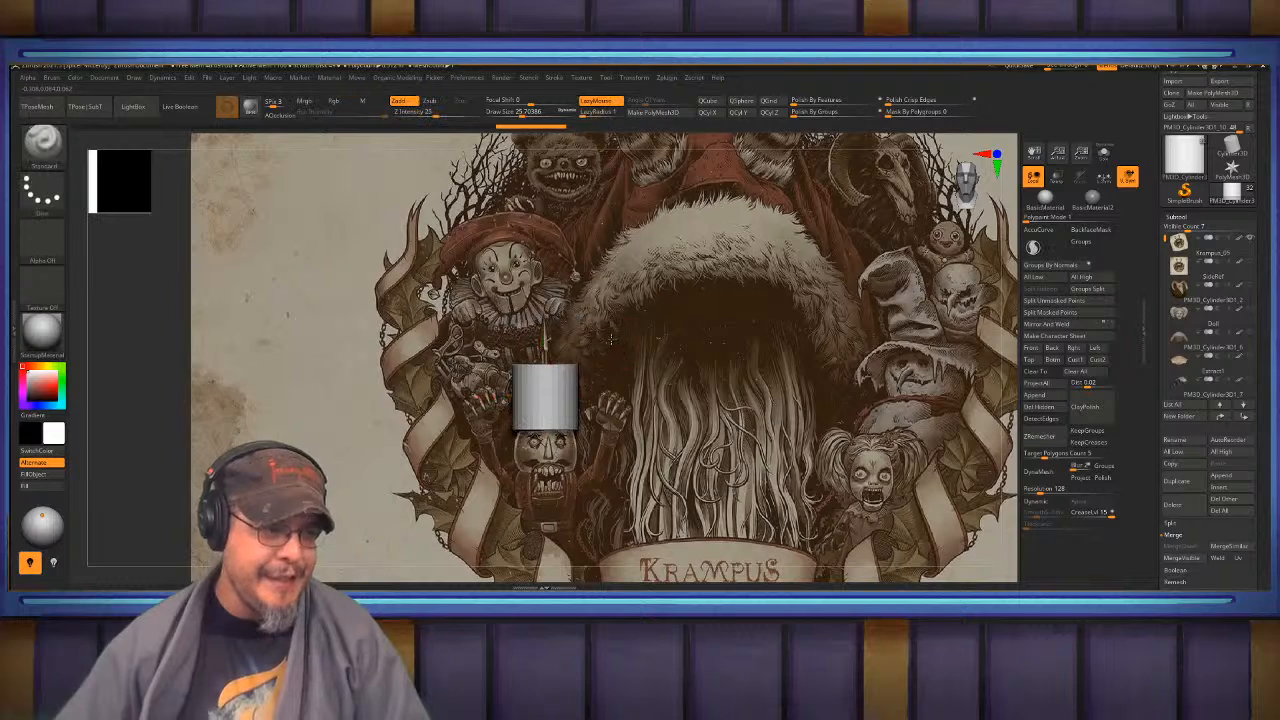
- Display the cylinder's PolyFrame wireframe and turn on radial symmetry around the Y axis
mouse_move(604, 345)
right_mouse_down("ctrl")
mouse_move(607, 391)
mouse_move(717, 333)
right_mouse_up("ctrl")
key("shift+f")
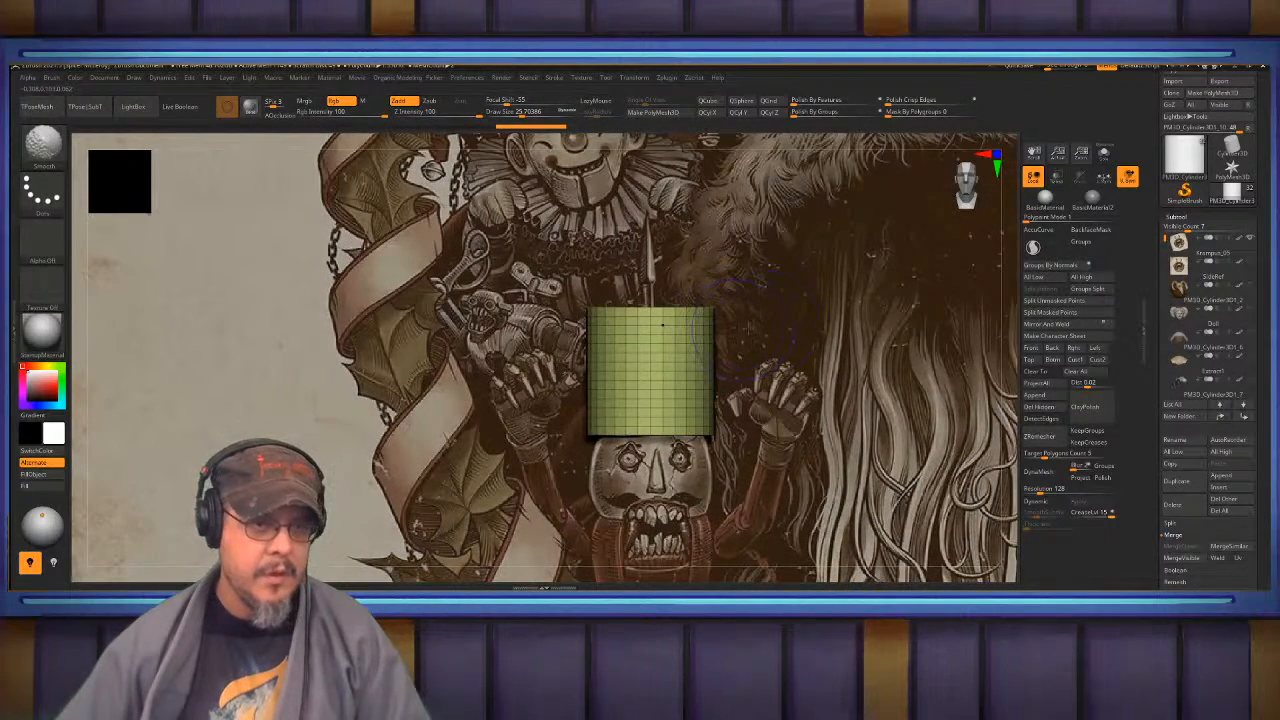
key("l")
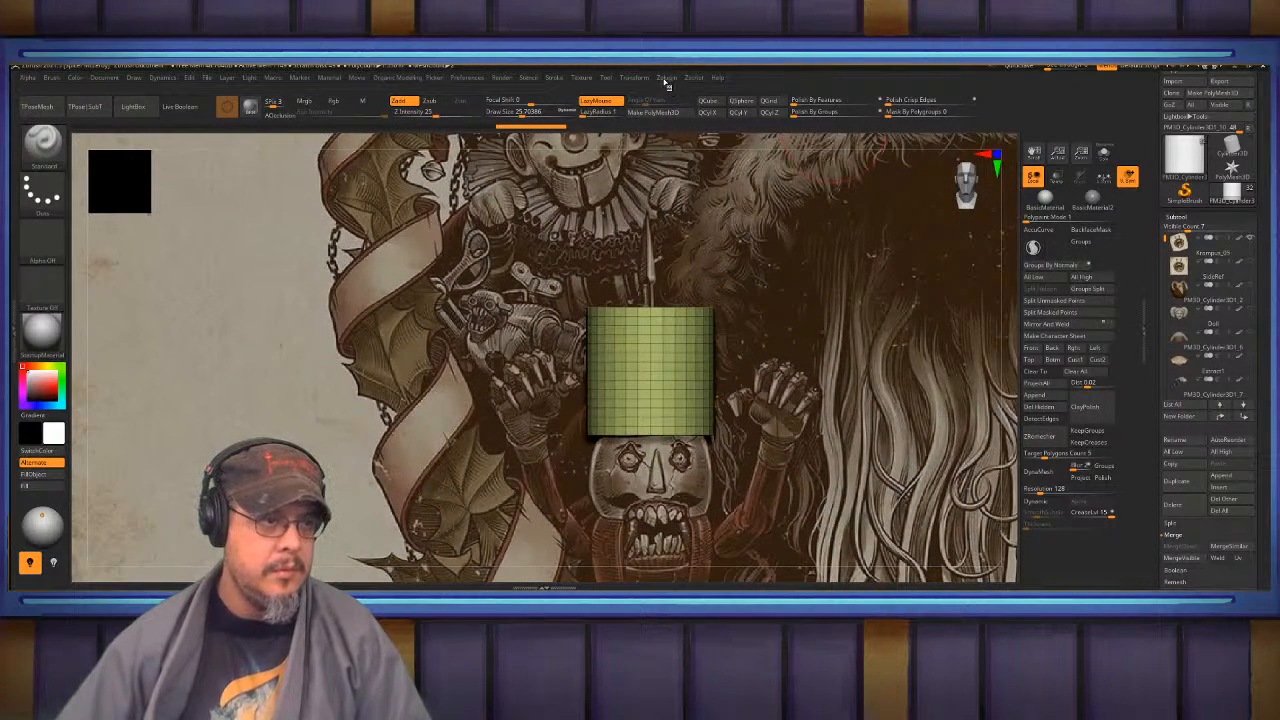
left_click(667, 79)
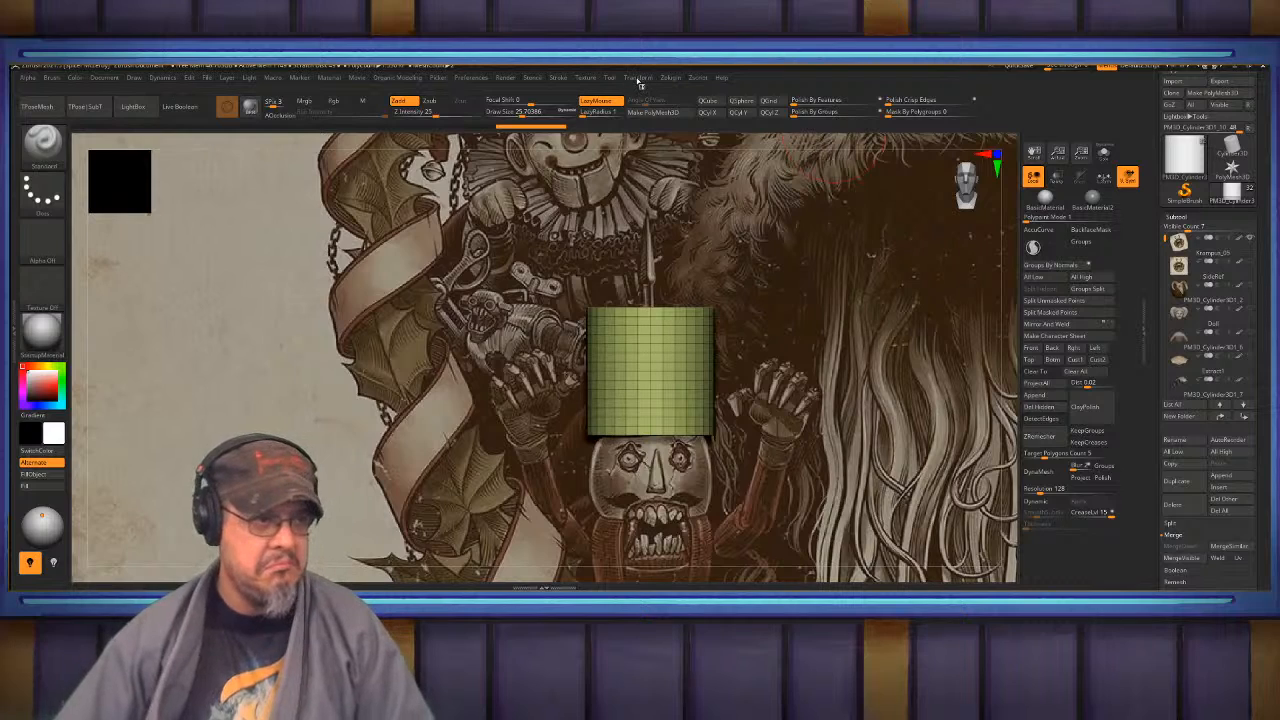
left_click(638, 78)
left_click(686, 359)
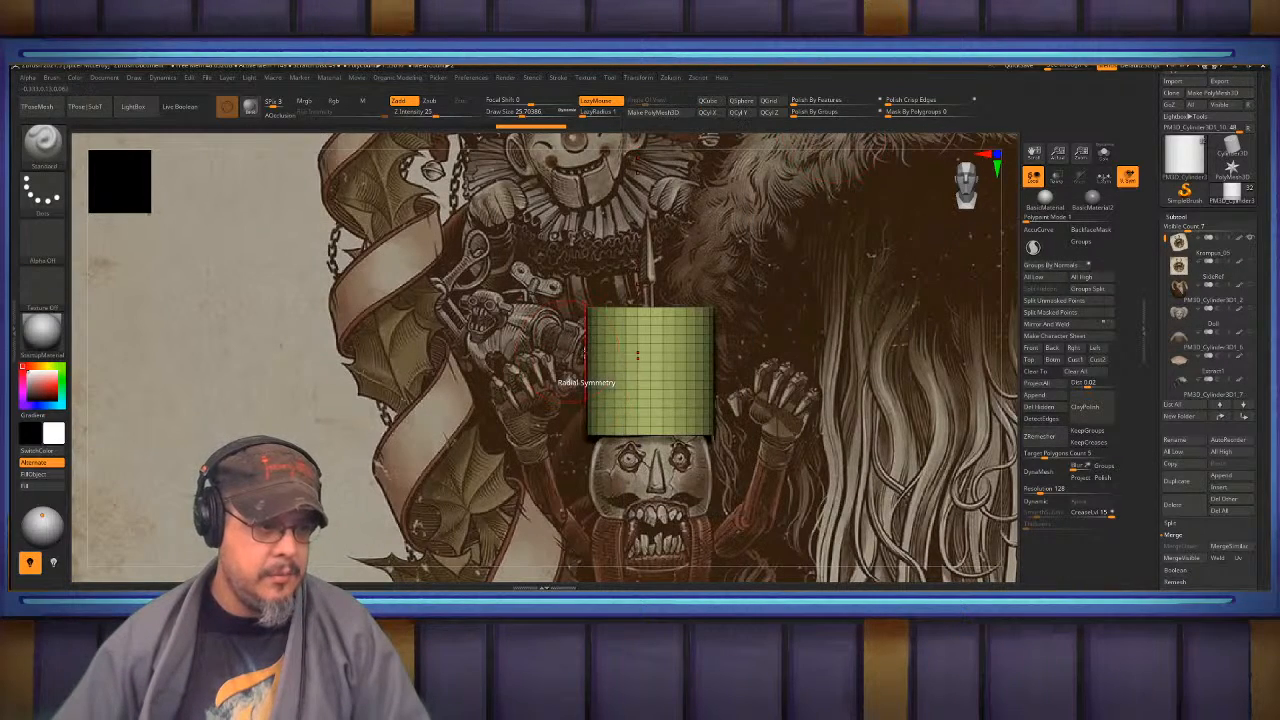
left_click(640, 80)
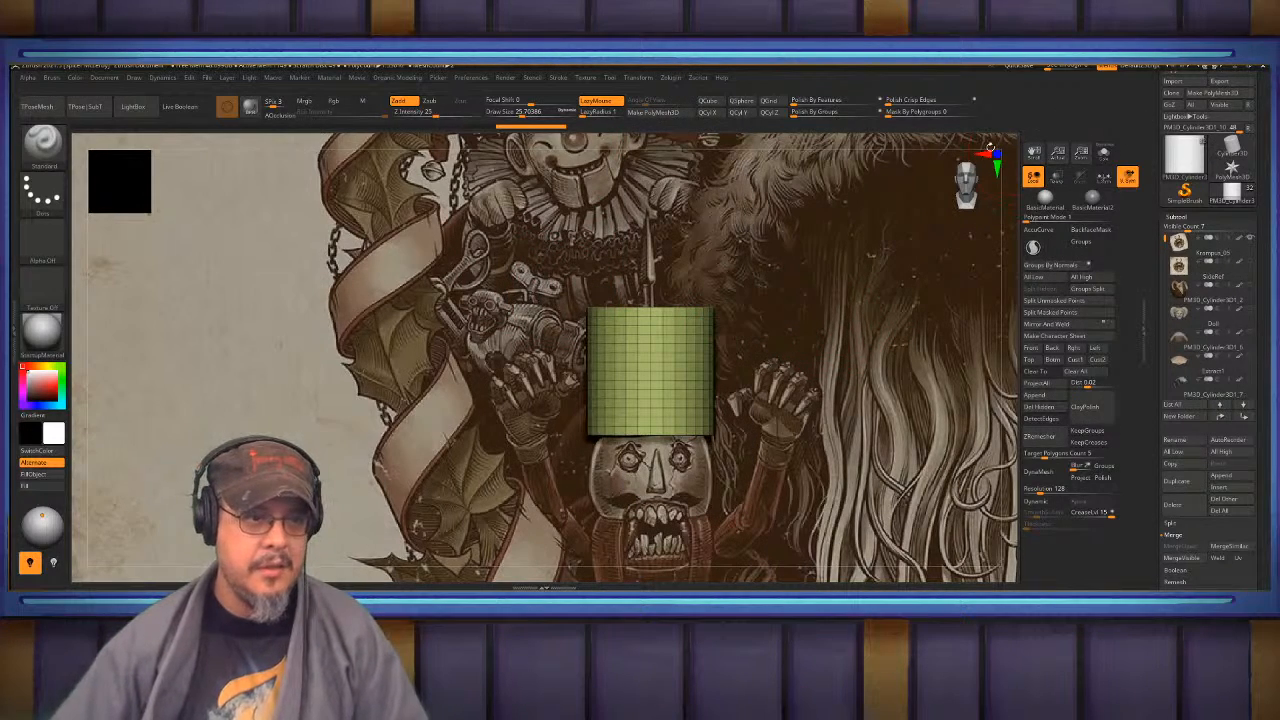
key("w")
left_click(614, 292)
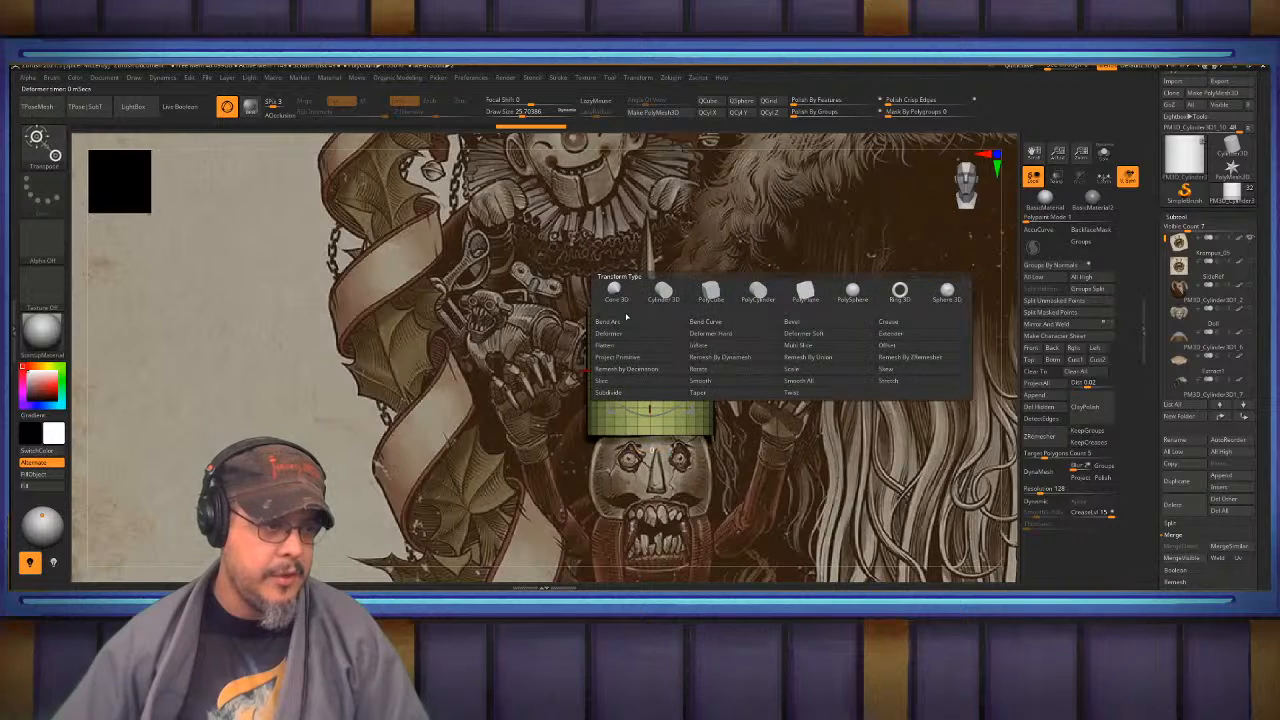
key("q")
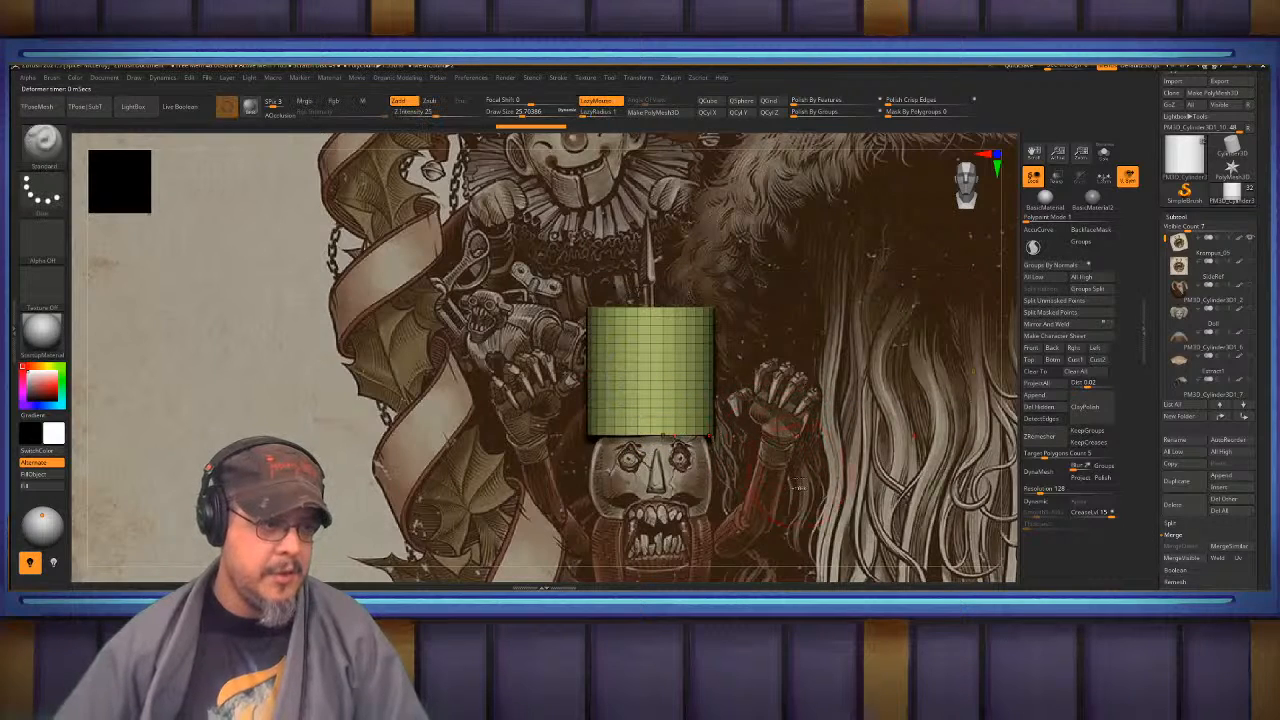
- Mask about the lower two thirds of the cylinder, leaving its top section unmasked
left_click_drag(685, 410, 590, 370, "ctrl")
key("ctrl+z")
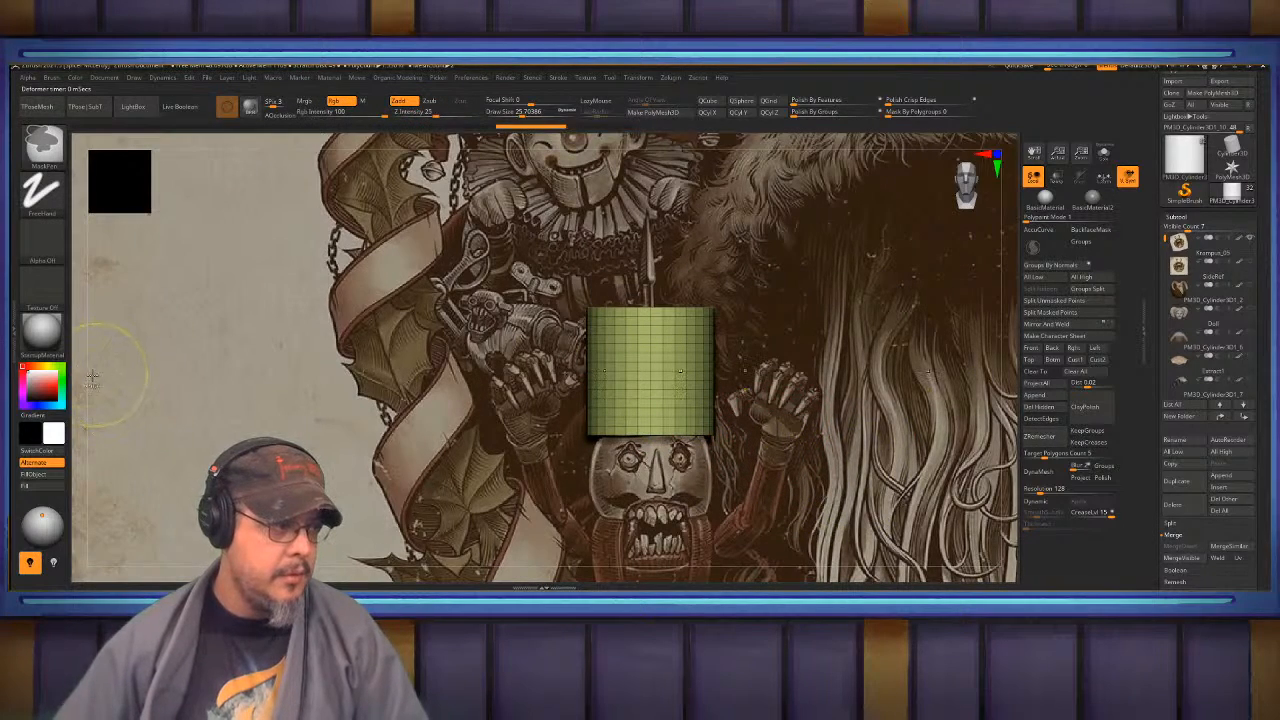
mouse_move(80, 372)
left_mouse_down("ctrl")
mouse_move(132, 390)
mouse_move(740, 433)
mouse_move(823, 411)
mouse_move(872, 482)
left_mouse_up("ctrl")
- Try to apply the Taper deformer to the cylinder's unmasked top section
key("w")
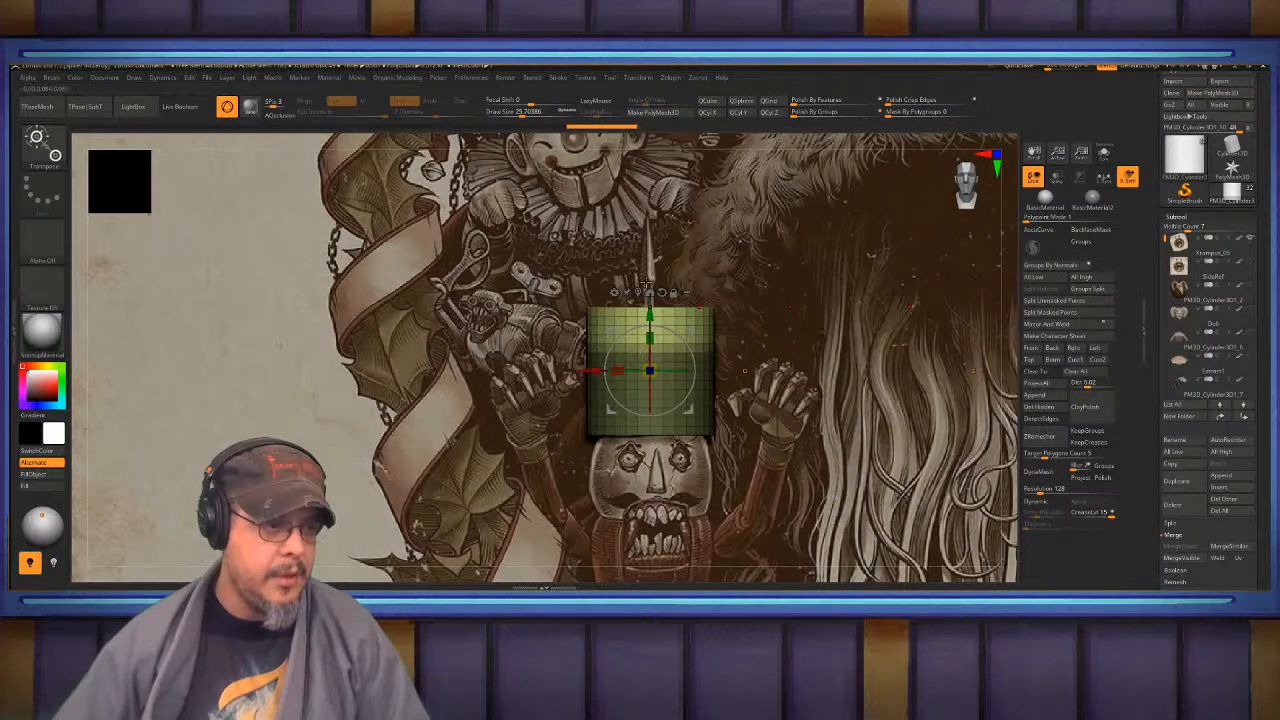
left_click(612, 292)
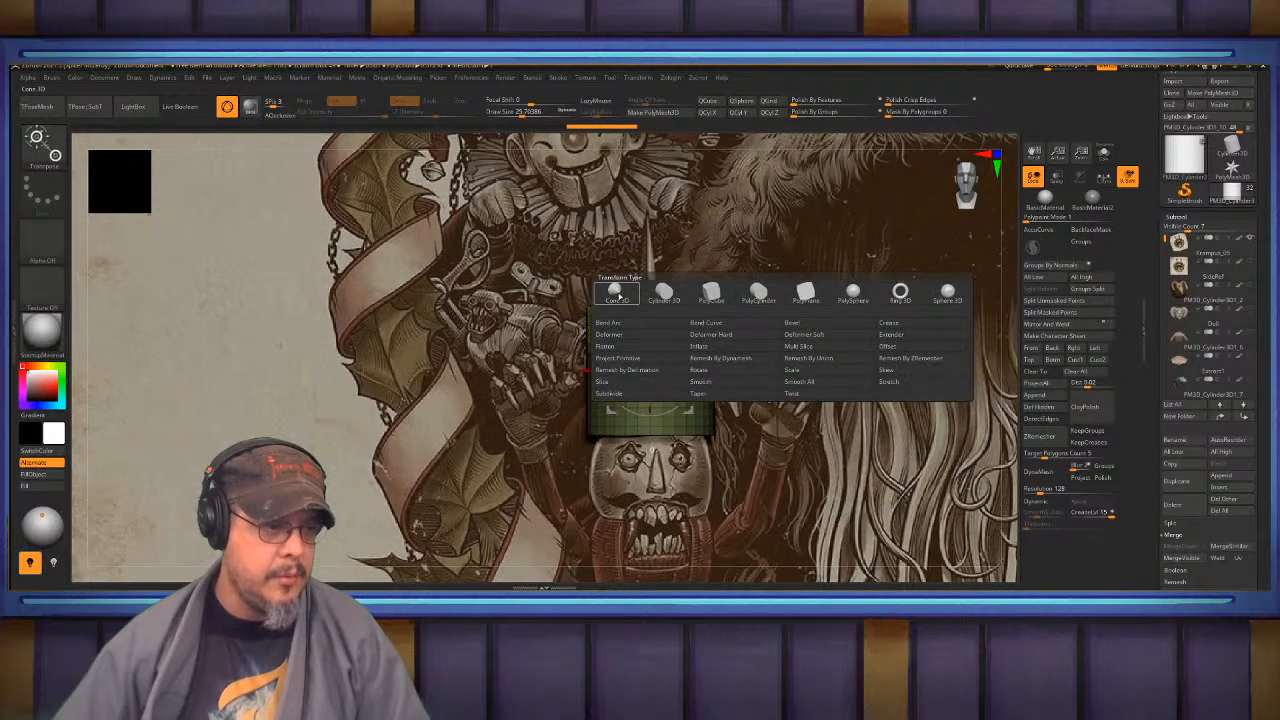
left_click(710, 394)
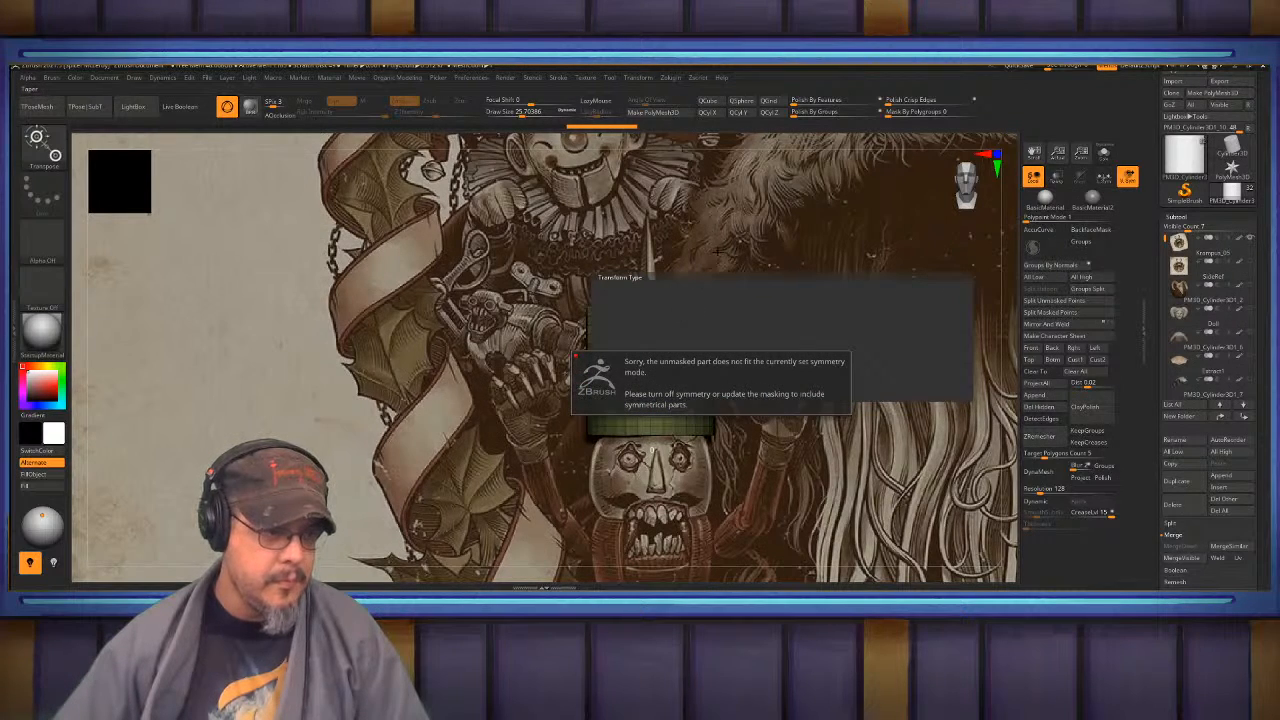
key("q")
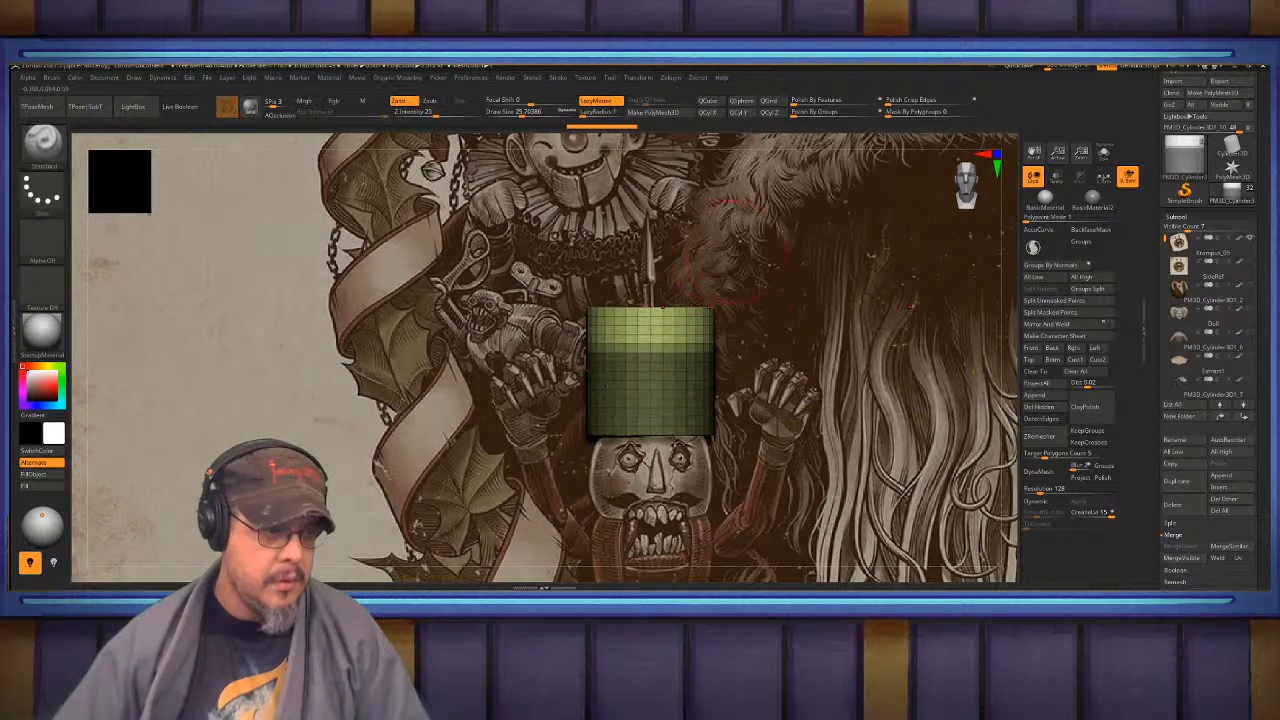
- Turn on local symmetry and switch the cylinder from radial Y symmetry to plain X symmetry
left_click_drag(752, 228, 701, 194)
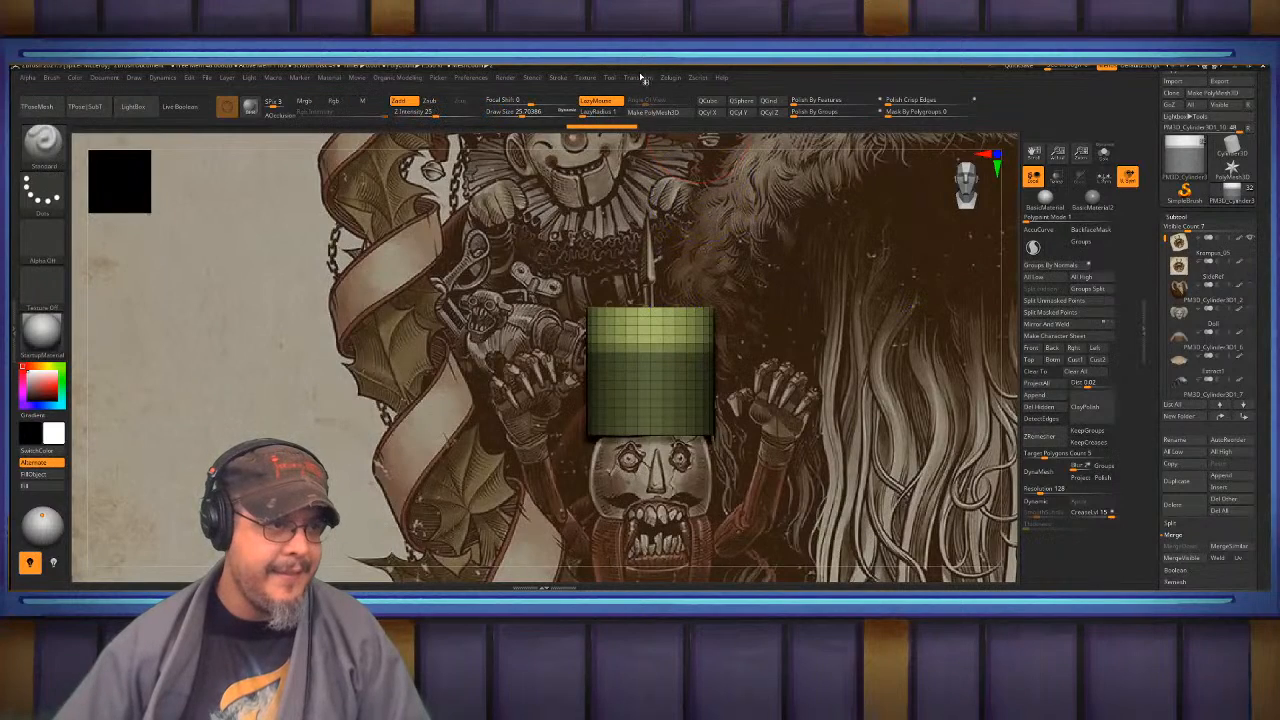
left_click(1105, 178)
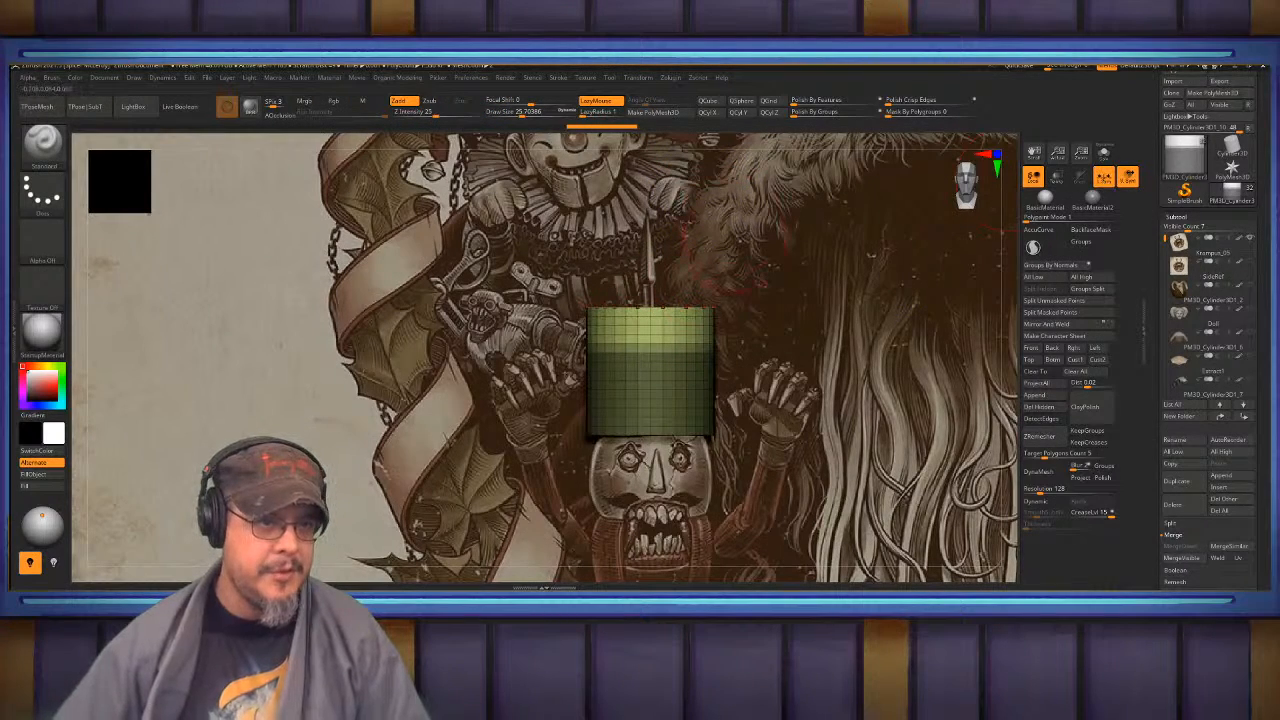
left_click(640, 78)
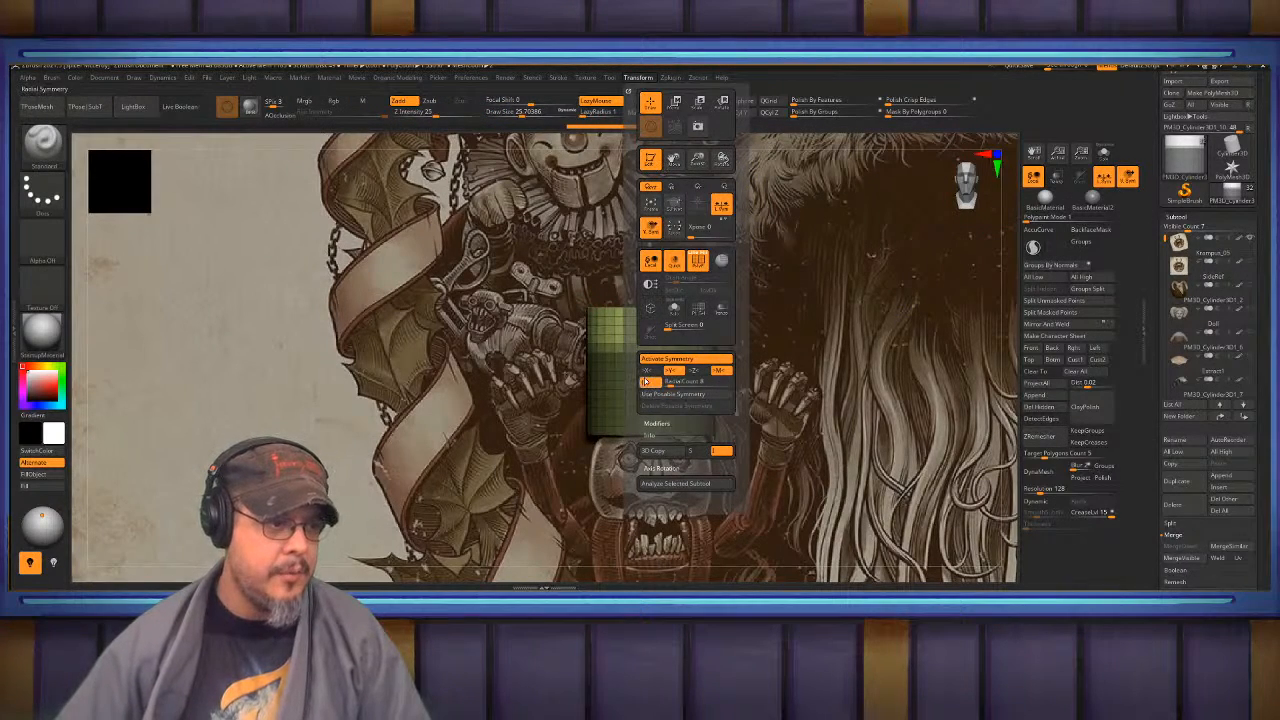
left_click(653, 371)
left_click(673, 371)
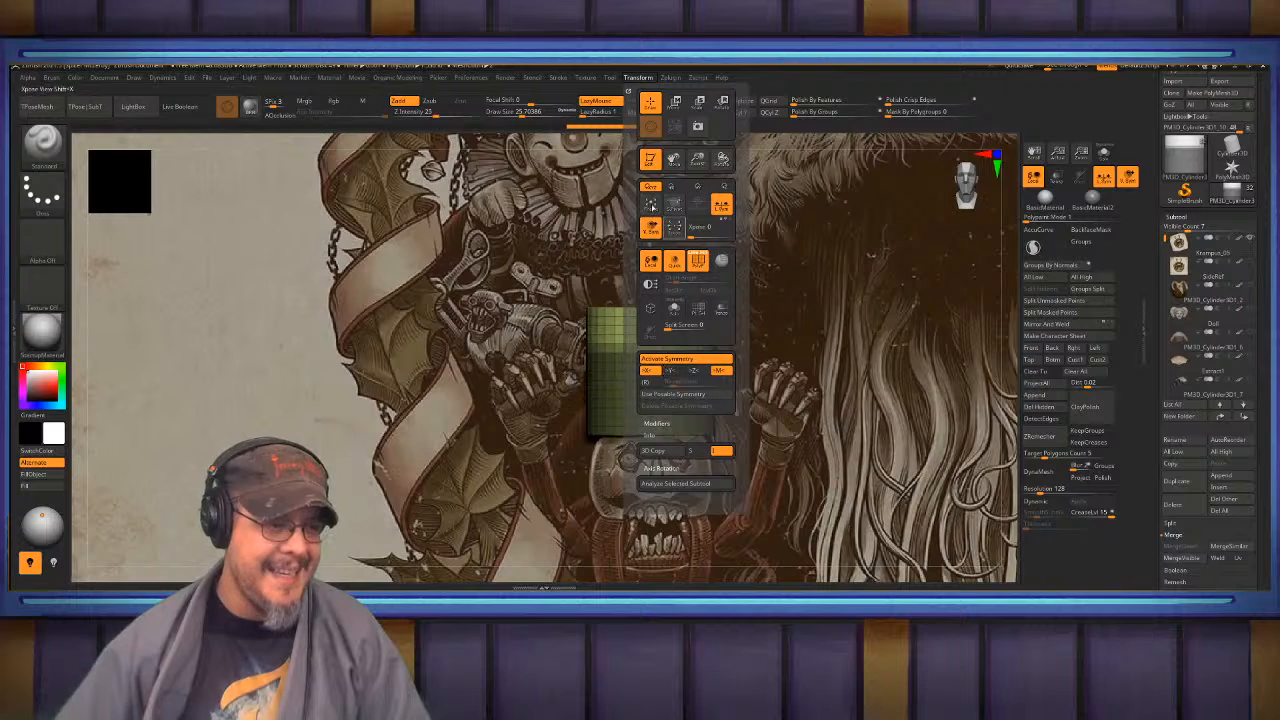
- Narrow the cylinder's unmasked top section inward with the Taper deformer to match the hat's crown
key("w")
left_click(613, 292)
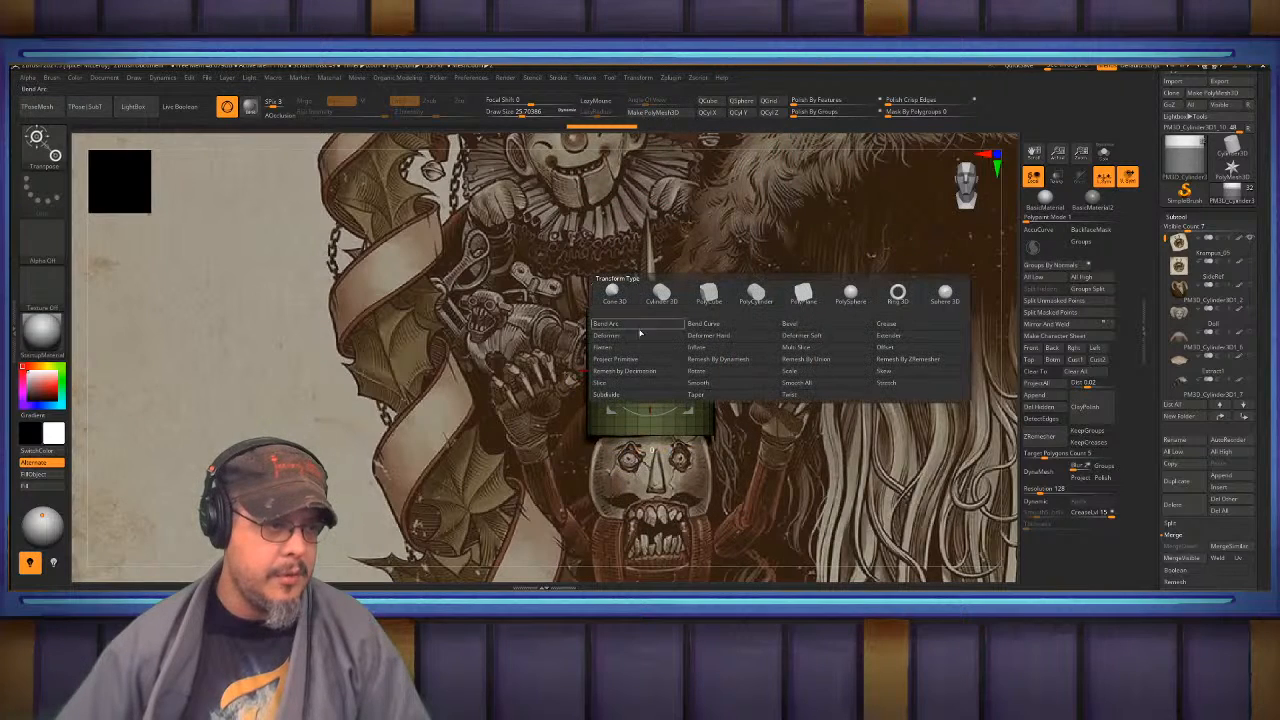
left_click(732, 395)
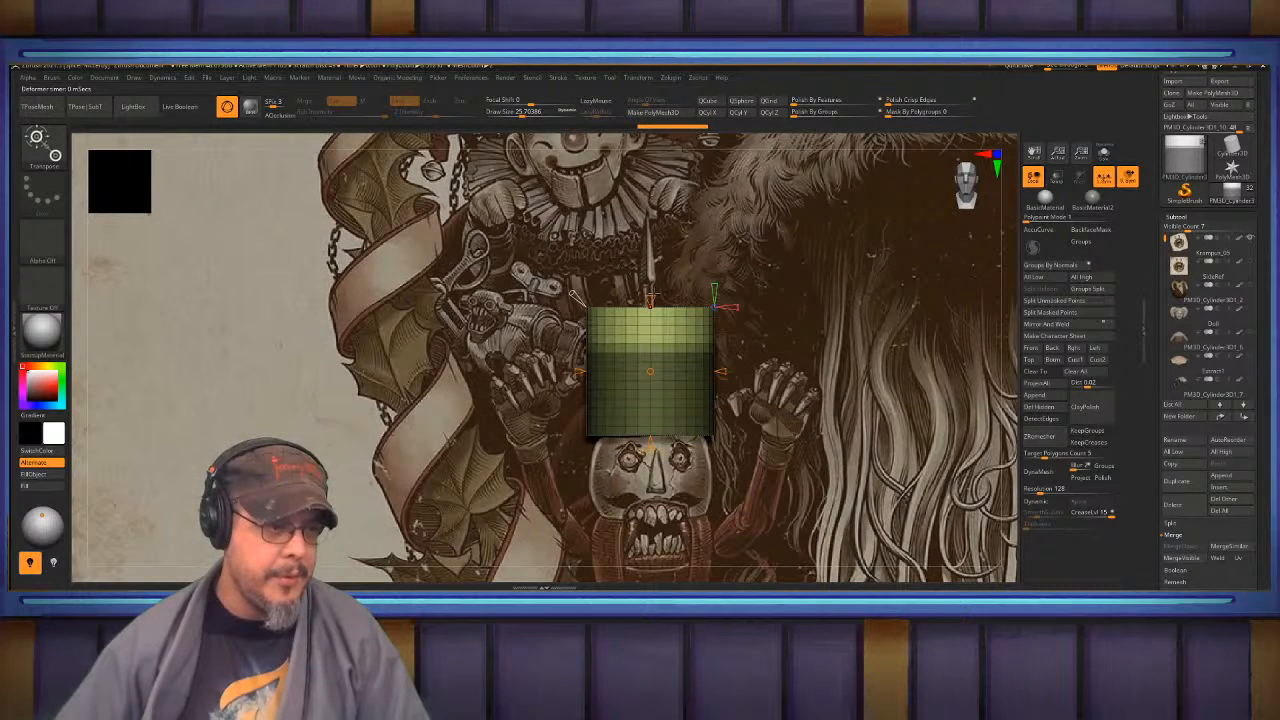
left_click_drag(648, 314, 652, 328)
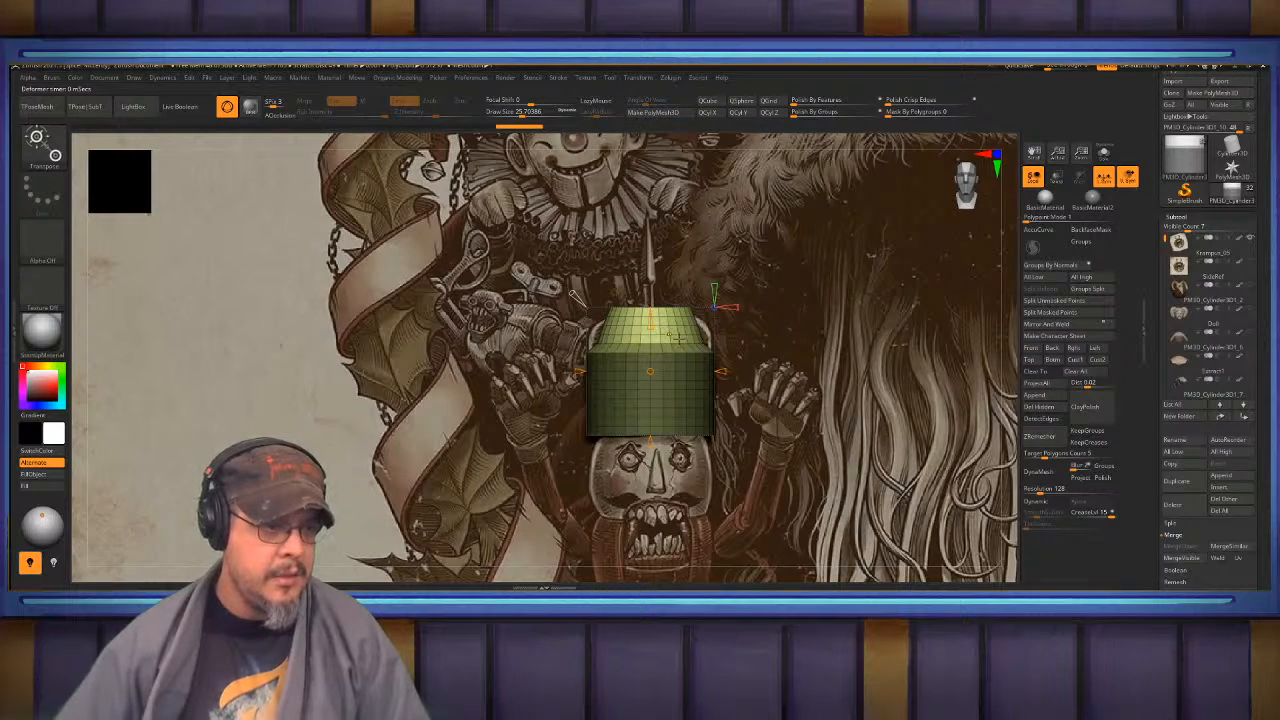
- Try masking all but the cylinder's top rows with a blurred mask edge and taper the top again
key("q")
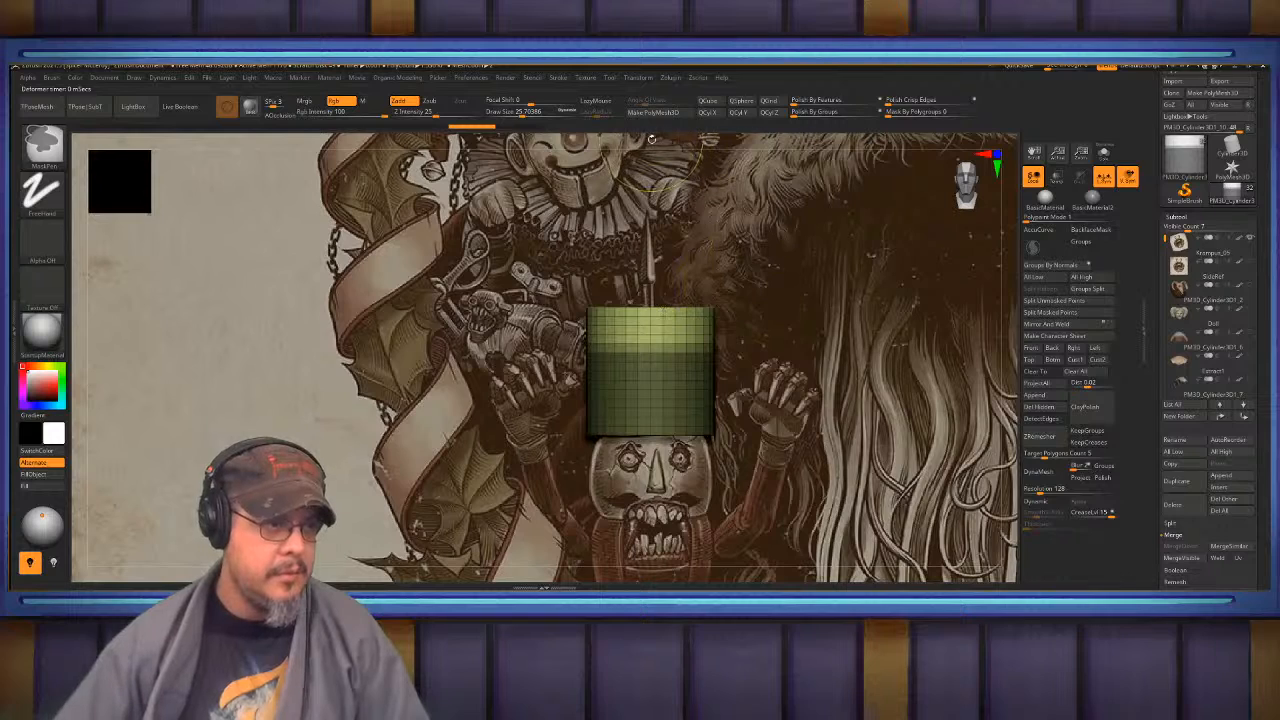
mouse_move(658, 143)
left_mouse_down("ctrl")
mouse_move(760, 225)
mouse_move(733, 427)
mouse_move(727, 418)
left_mouse_up("ctrl")
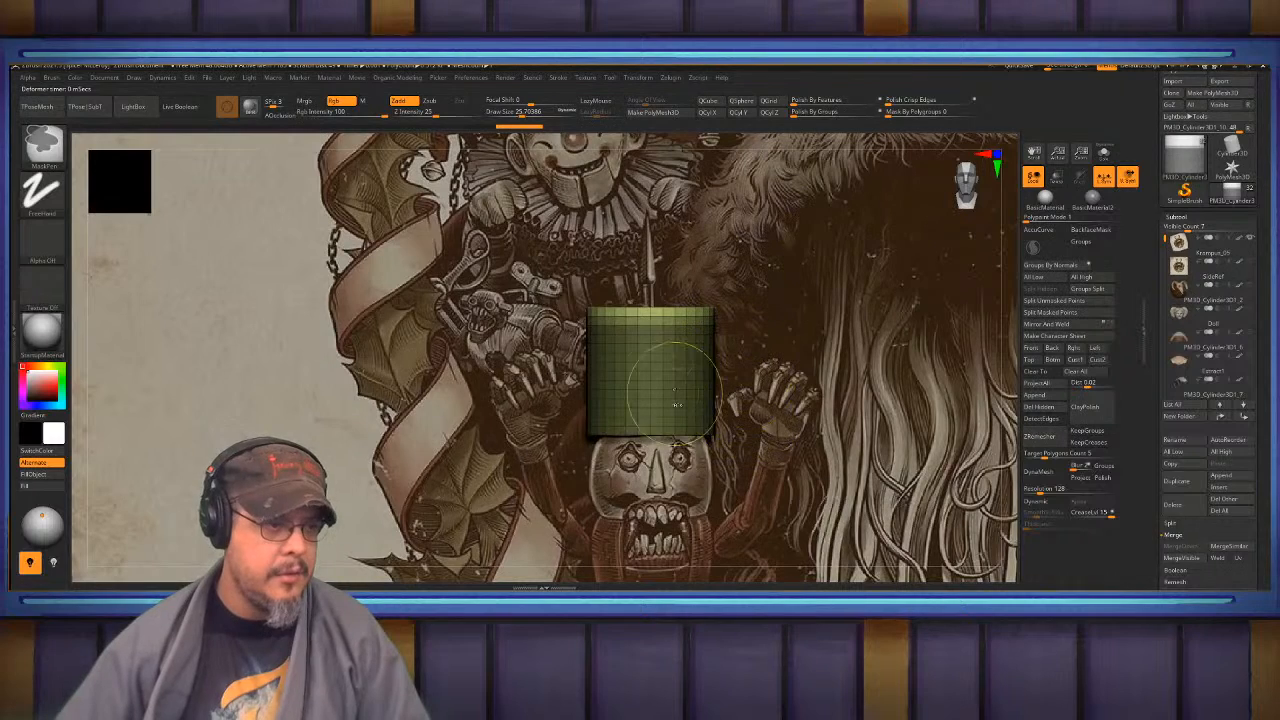
left_click(663, 388, "ctrl")
left_click(663, 388, "ctrl")
left_click(658, 388, "ctrl")
left_click(657, 388, "ctrl")
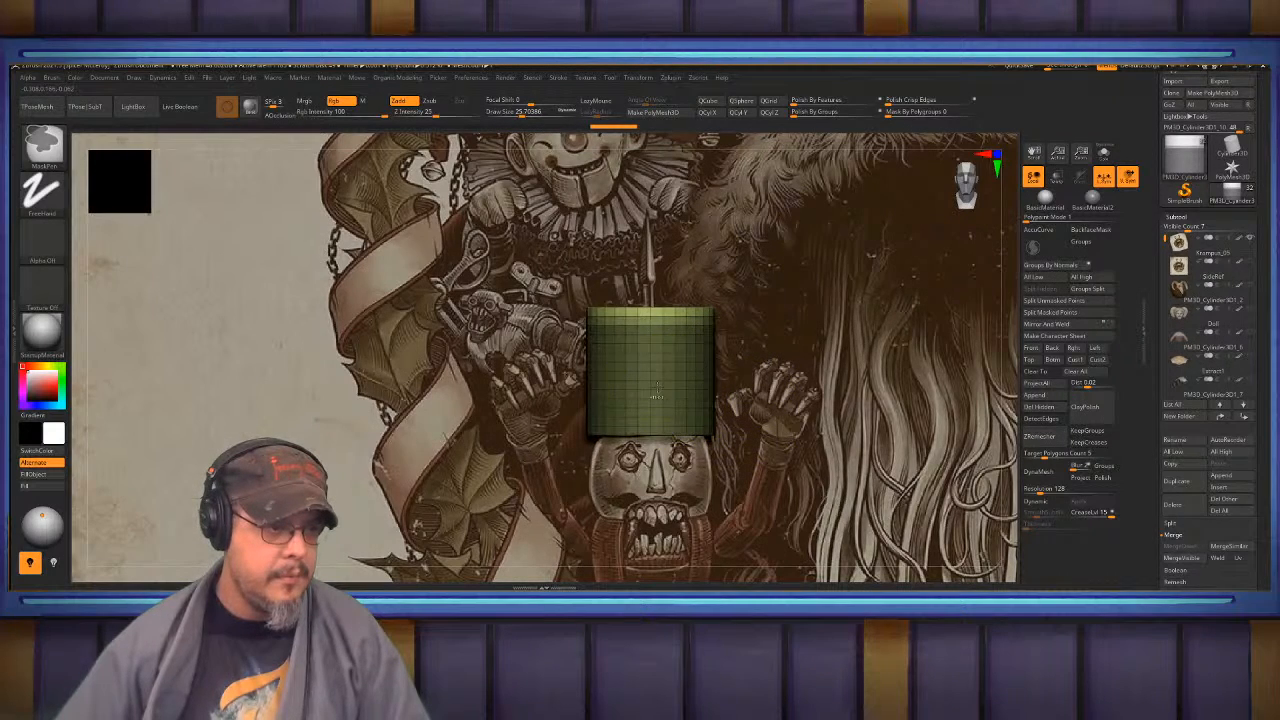
left_click(657, 388, "ctrl")
key("w")
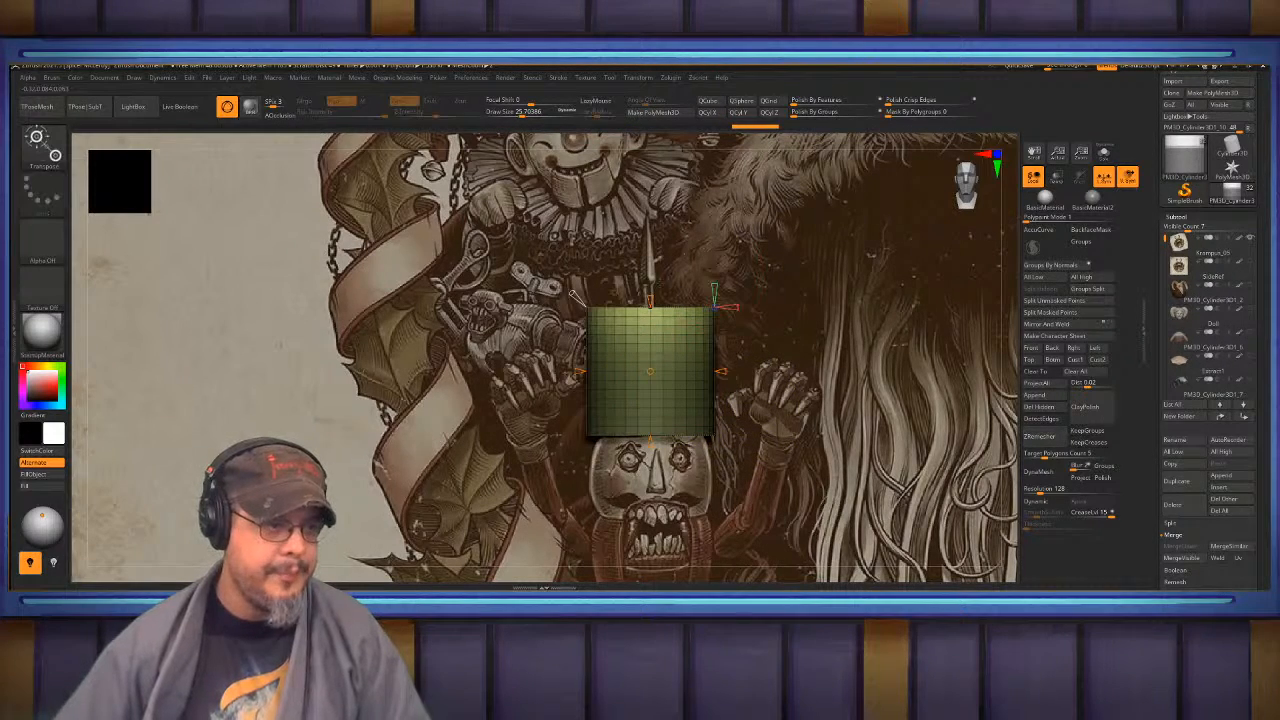
mouse_move(650, 300)
left_mouse_down()
mouse_move(652, 350)
mouse_move(651, 311)
mouse_move(650, 325)
left_mouse_up()
key("q")
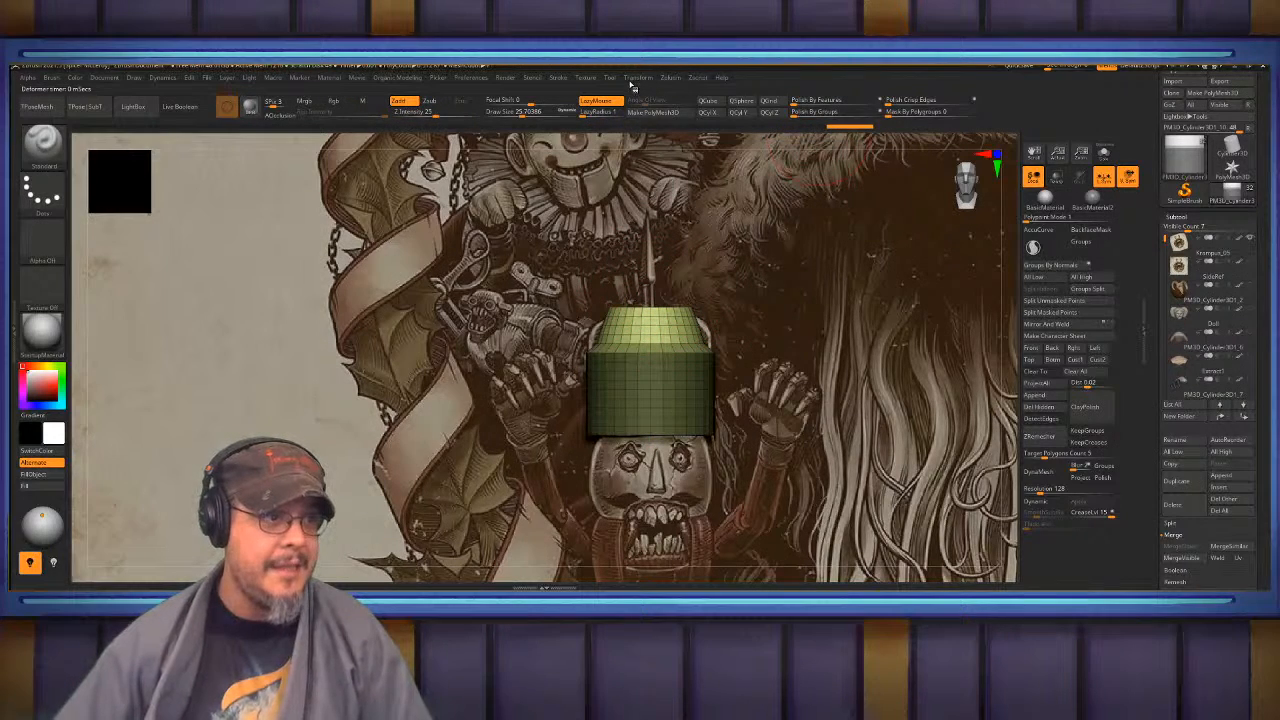
- Activate symmetry again with radial symmetry around the Y axis
left_click(671, 78)
left_click(638, 78)
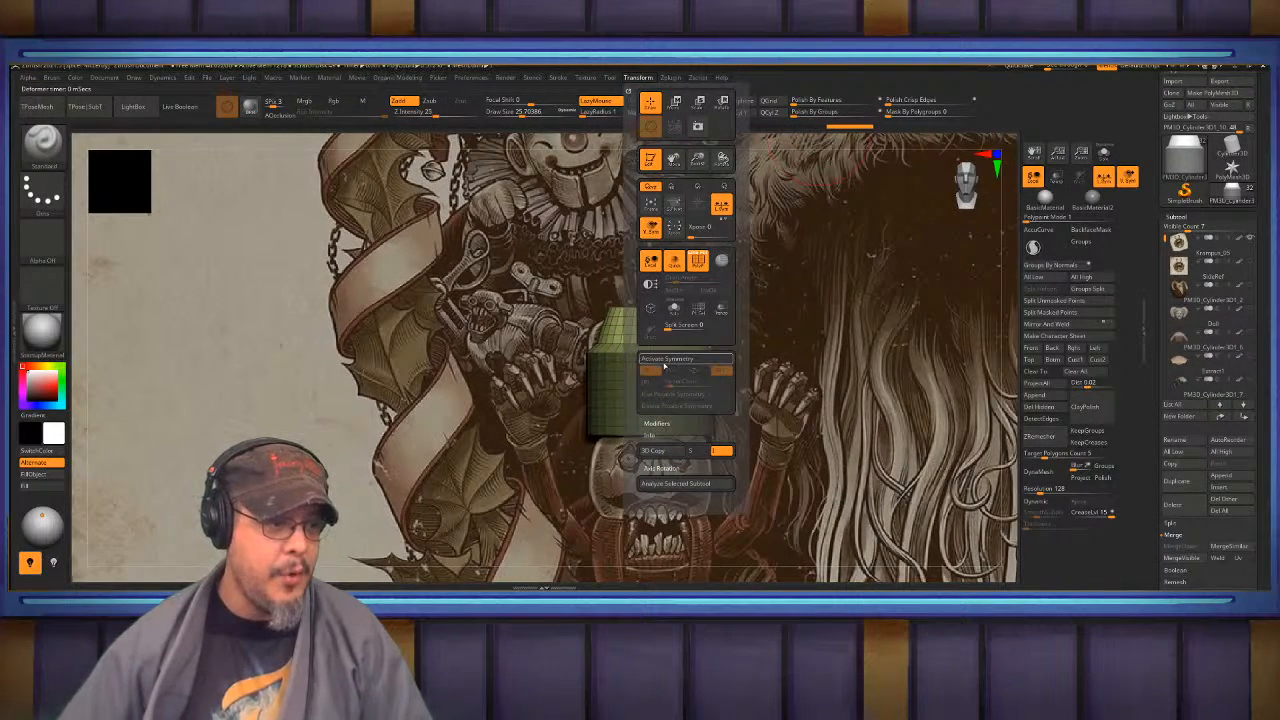
left_click(665, 359)
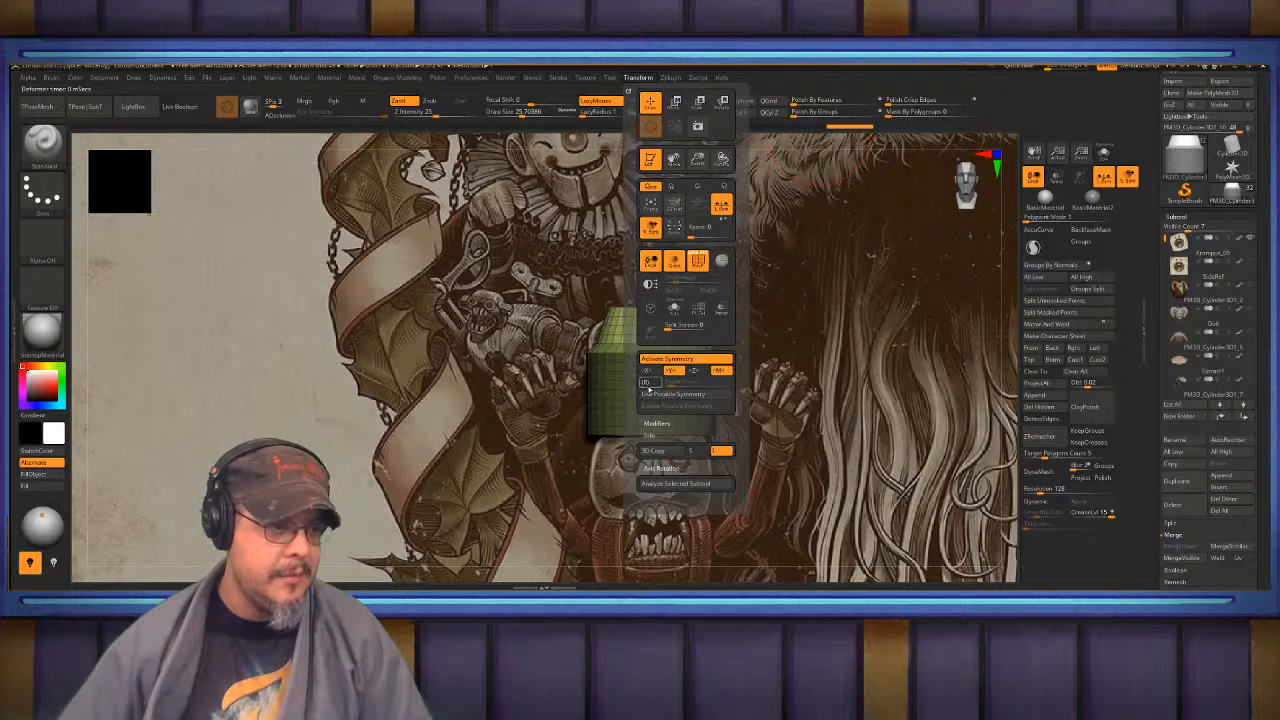
- Round the cylinder's tapered top into a dome with the FormSoft brush
key("b")
key("f")
key("s")
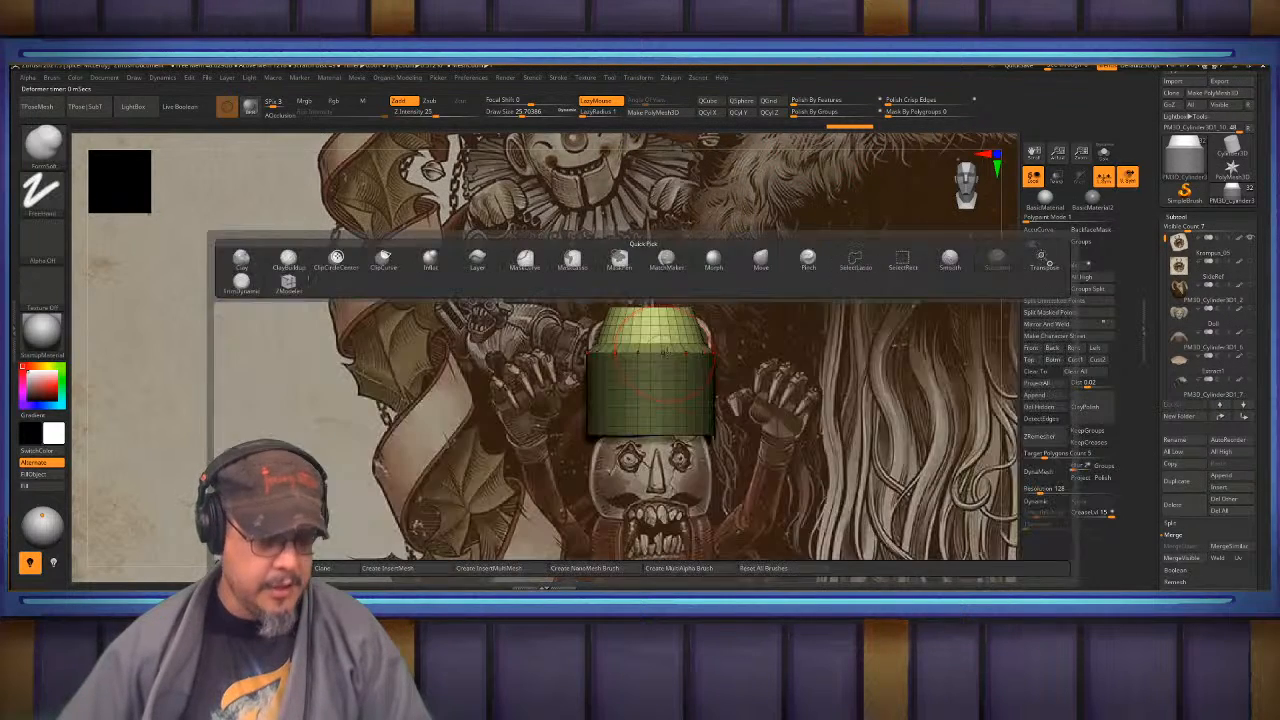
left_click(646, 333)
left_click_drag(612, 332, 670, 308)
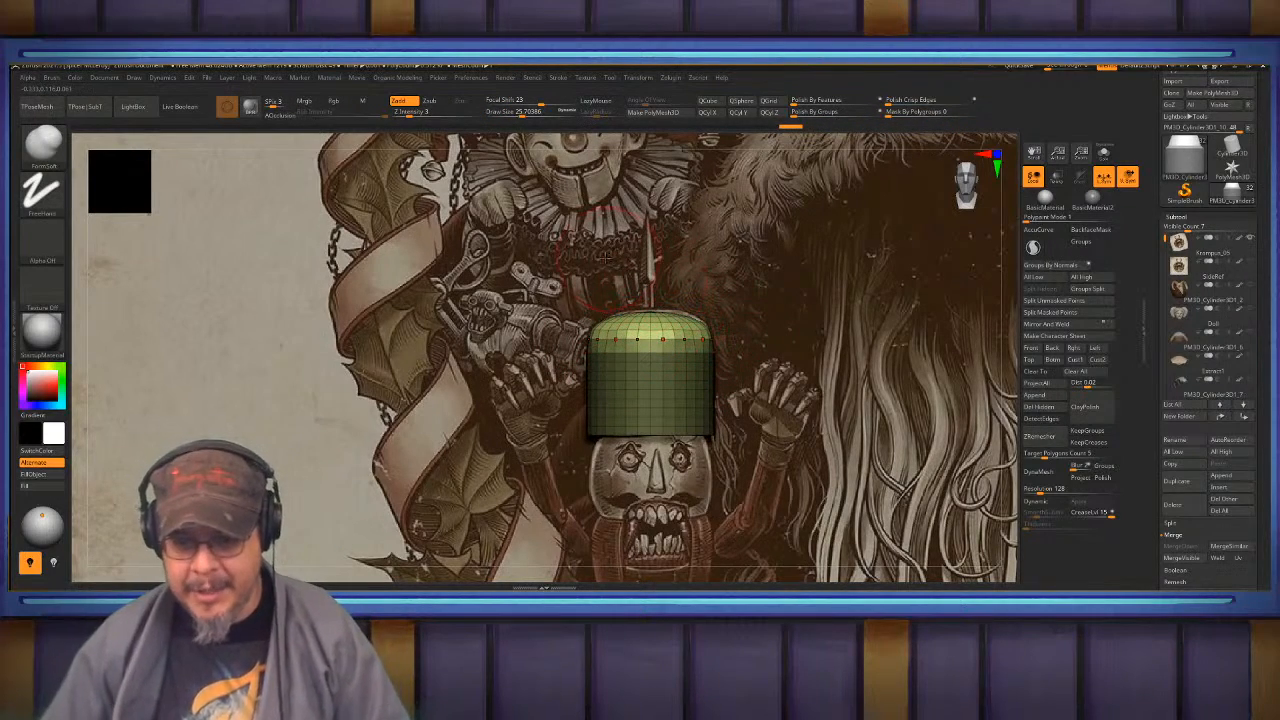
- Turn on transparency so the poster figure can be compared with the domed hat cylinder
key("f")
key("f")
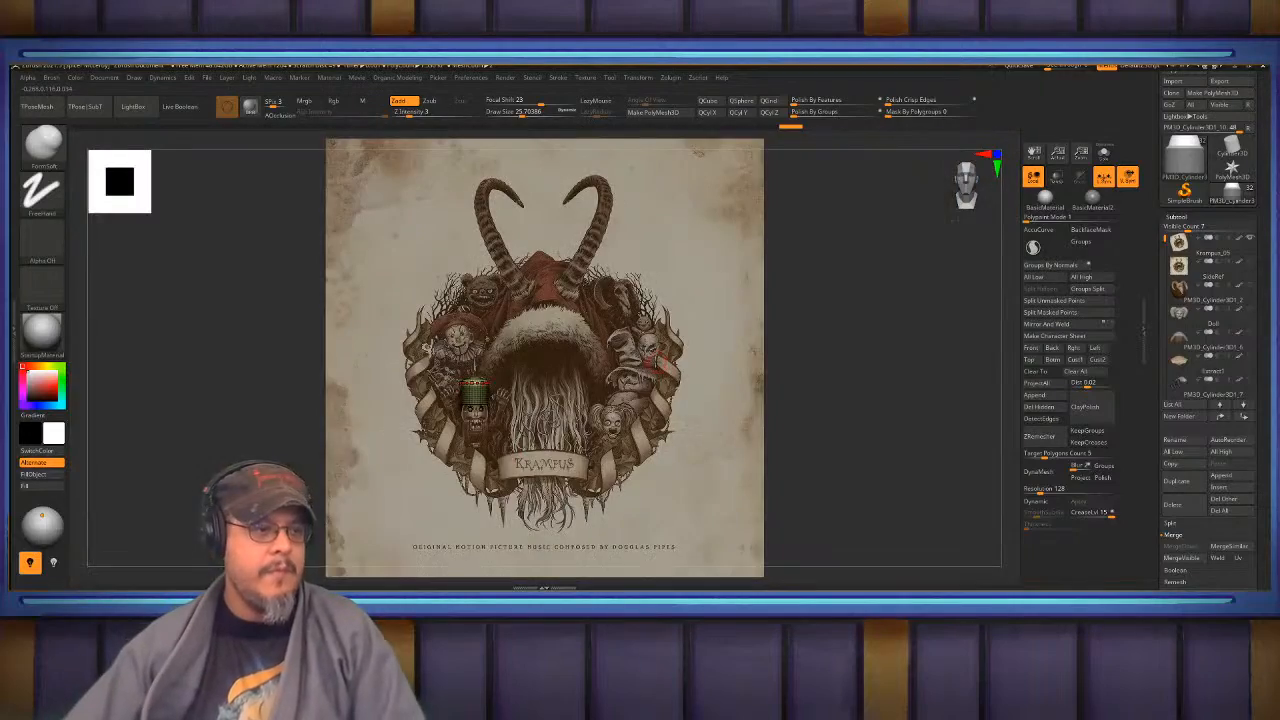
right_click_drag(471, 402, 616, 393, "alt")
key("0")
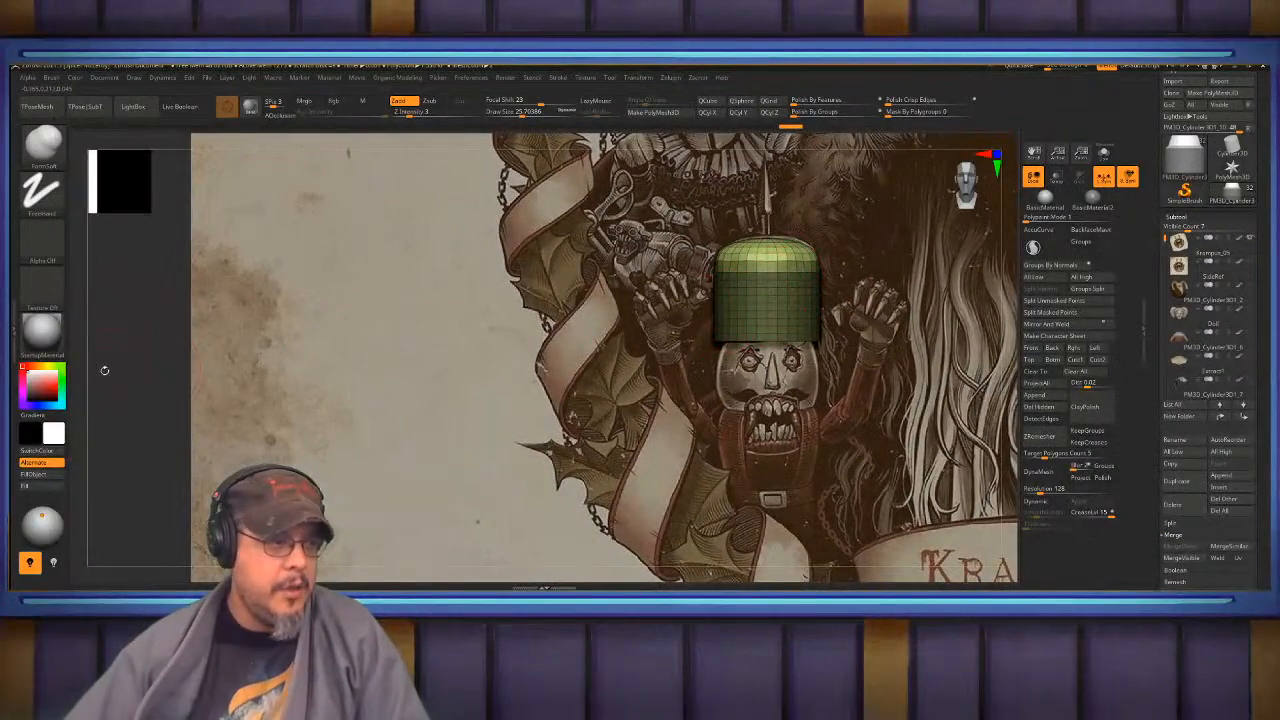
left_click(1054, 181)
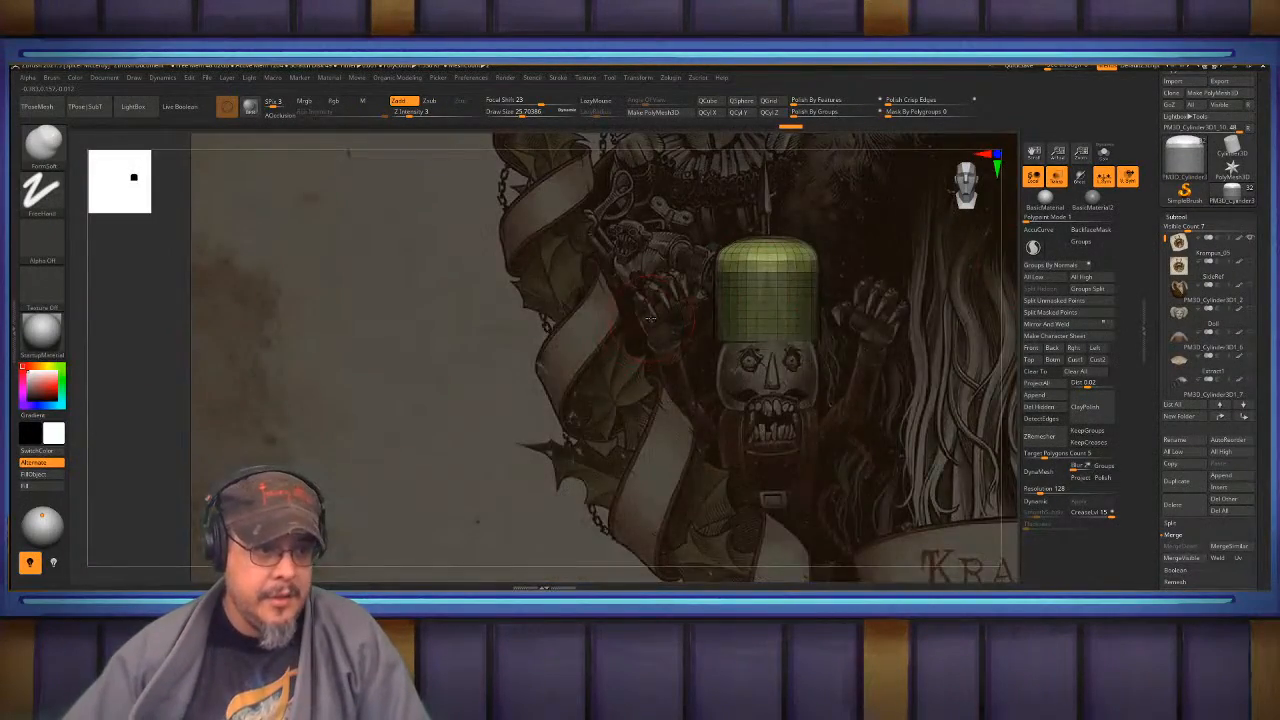
- Clear the mask on the hat cylinder and smooth its bottom edge into rounded corners
right_click_drag(655, 290, 691, 331, "ctrl")
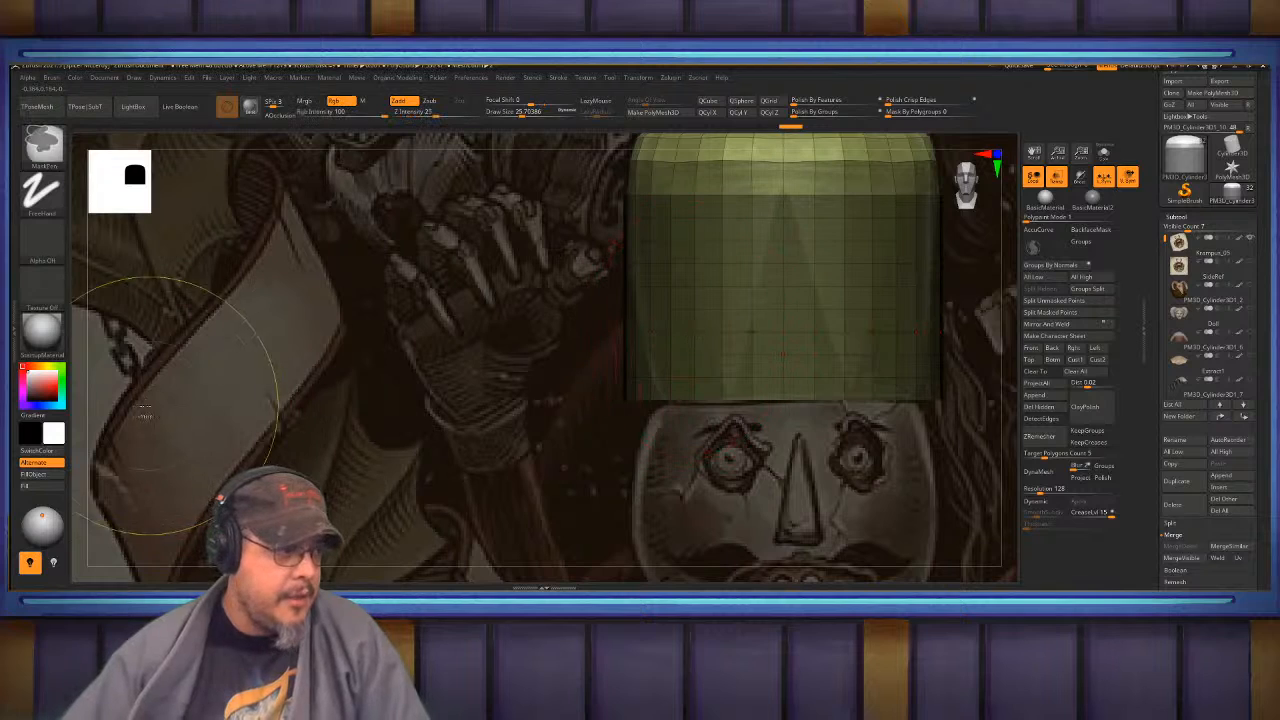
left_click_drag(123, 407, 165, 422, "ctrl")
mouse_move(688, 391)
left_mouse_down("shift")
mouse_move(664, 390)
mouse_move(713, 427)
left_mouse_up("shift")
- Try to pull the hat's bottom edge down with the Move brush at smaller sizes, and undo the strokes
key("b")
key("m")
key("v")
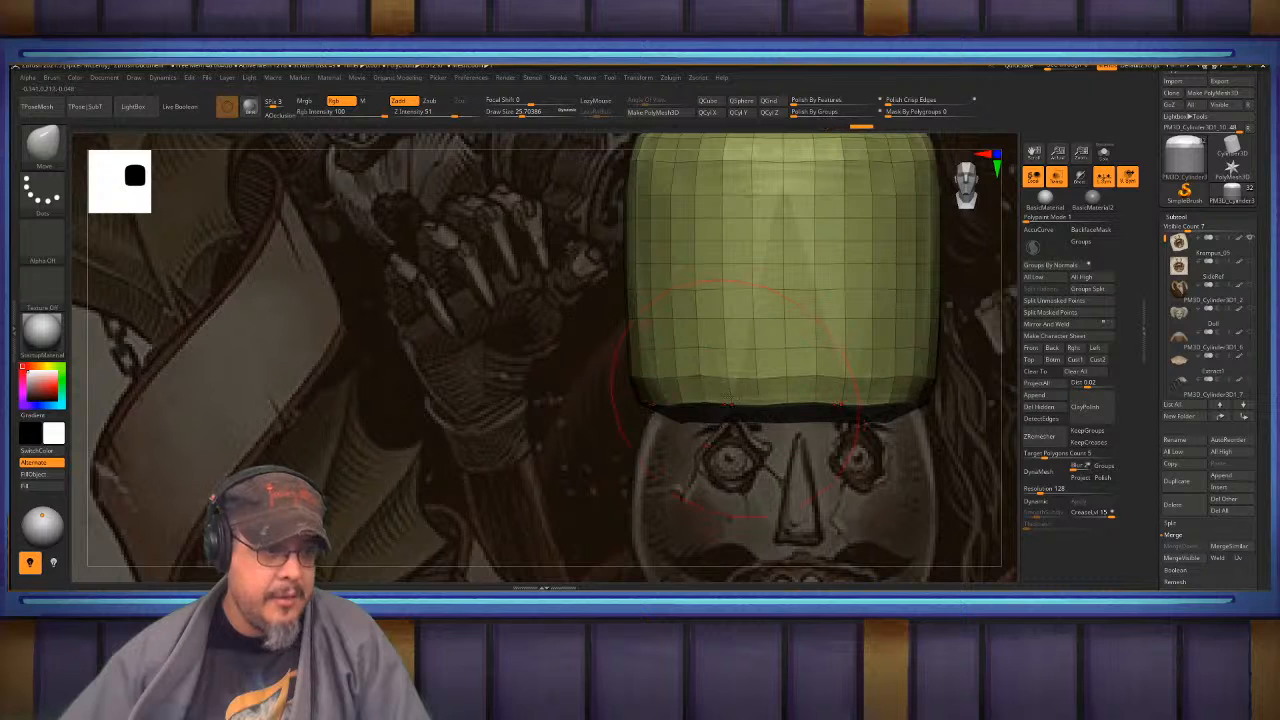
key("d")
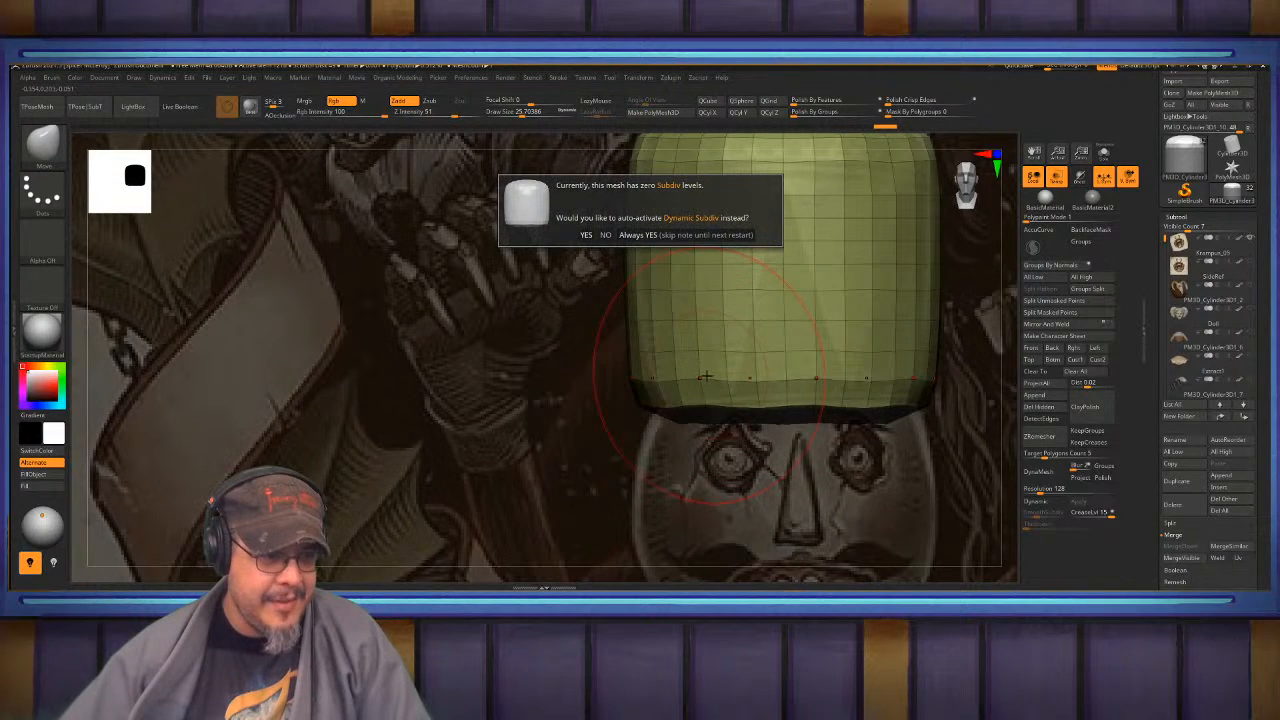
left_click(606, 234)
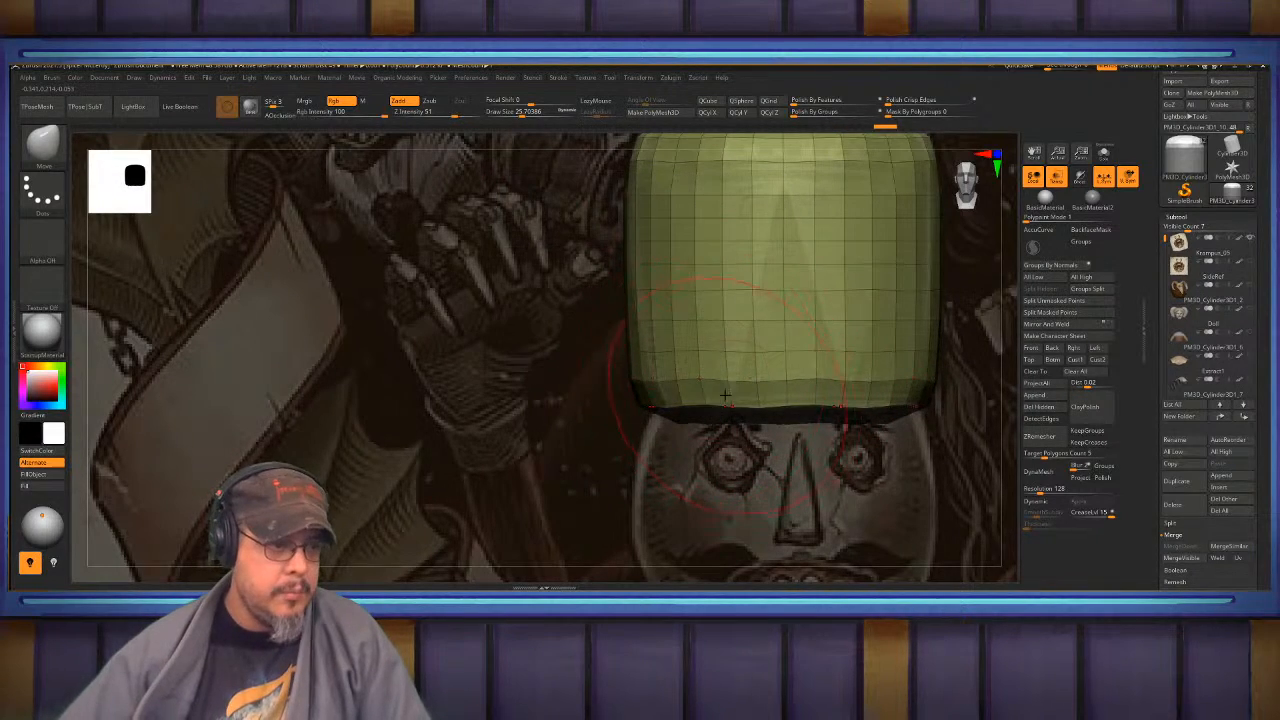
key("bracketleft")
key("bracketleft")
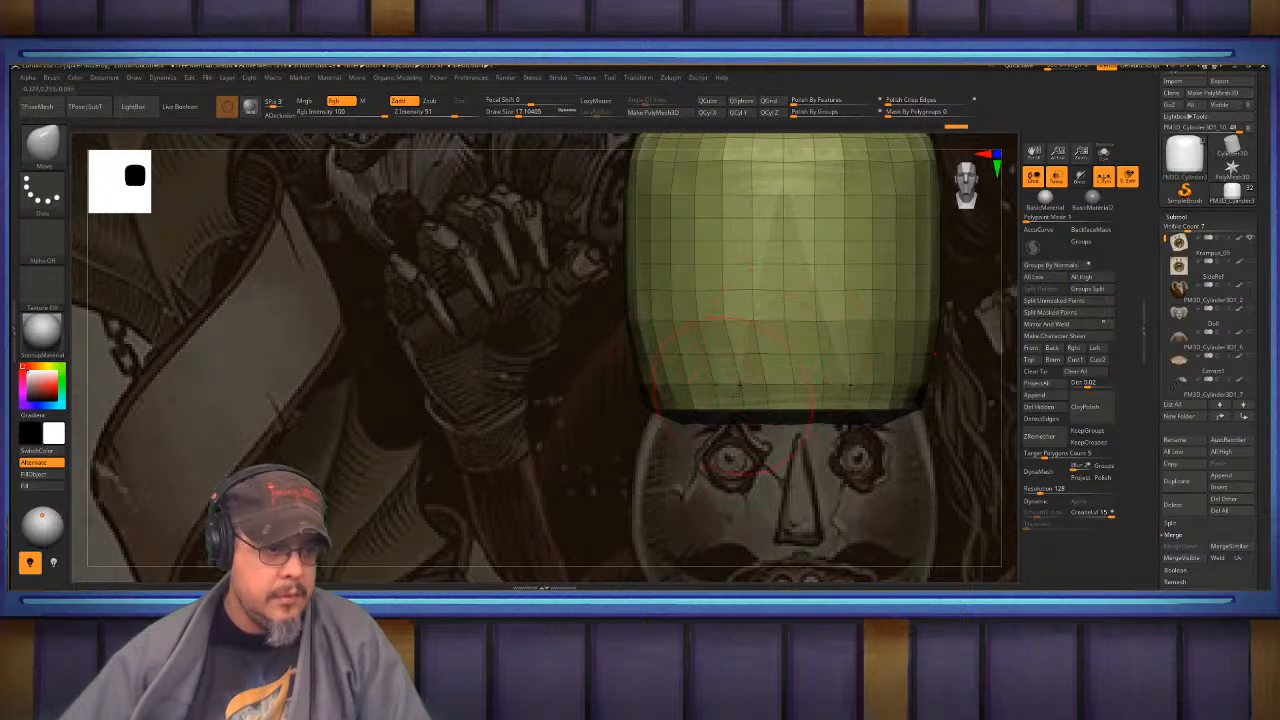
key("ctrl+z")
key("ctrl+z")
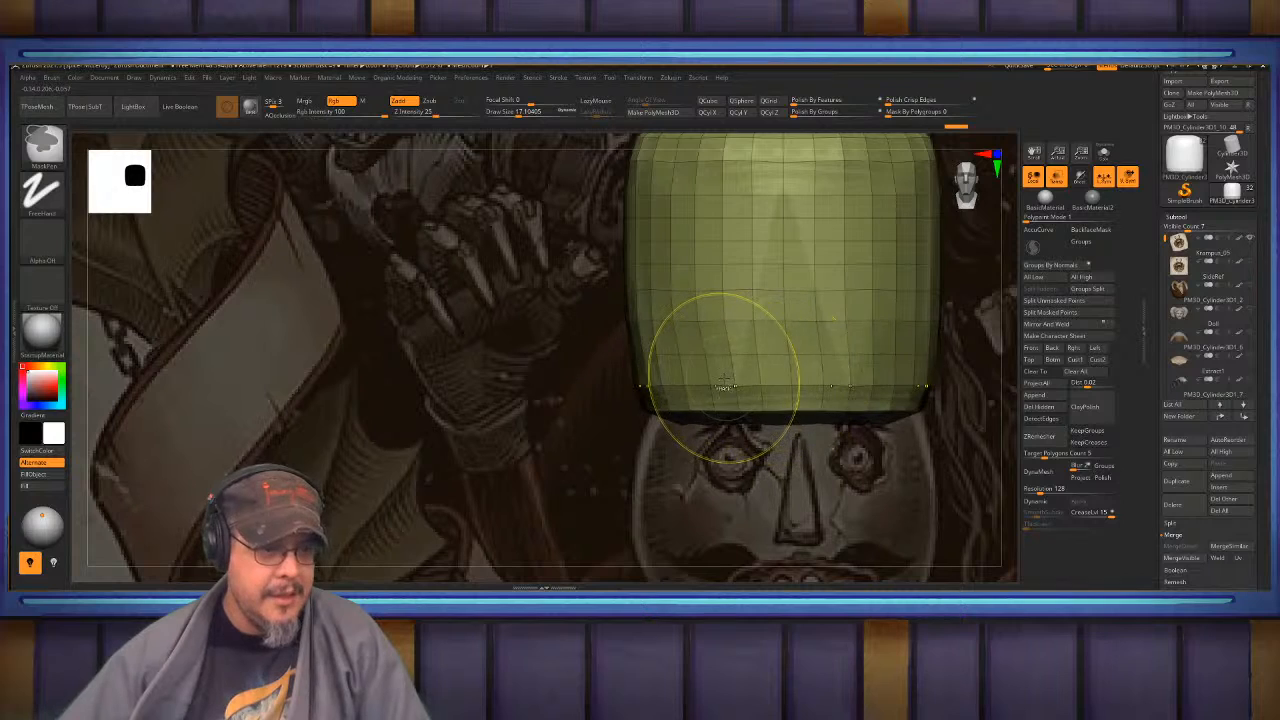
key("ctrl+z")
key("ctrl+z")
key("ctrl+z")
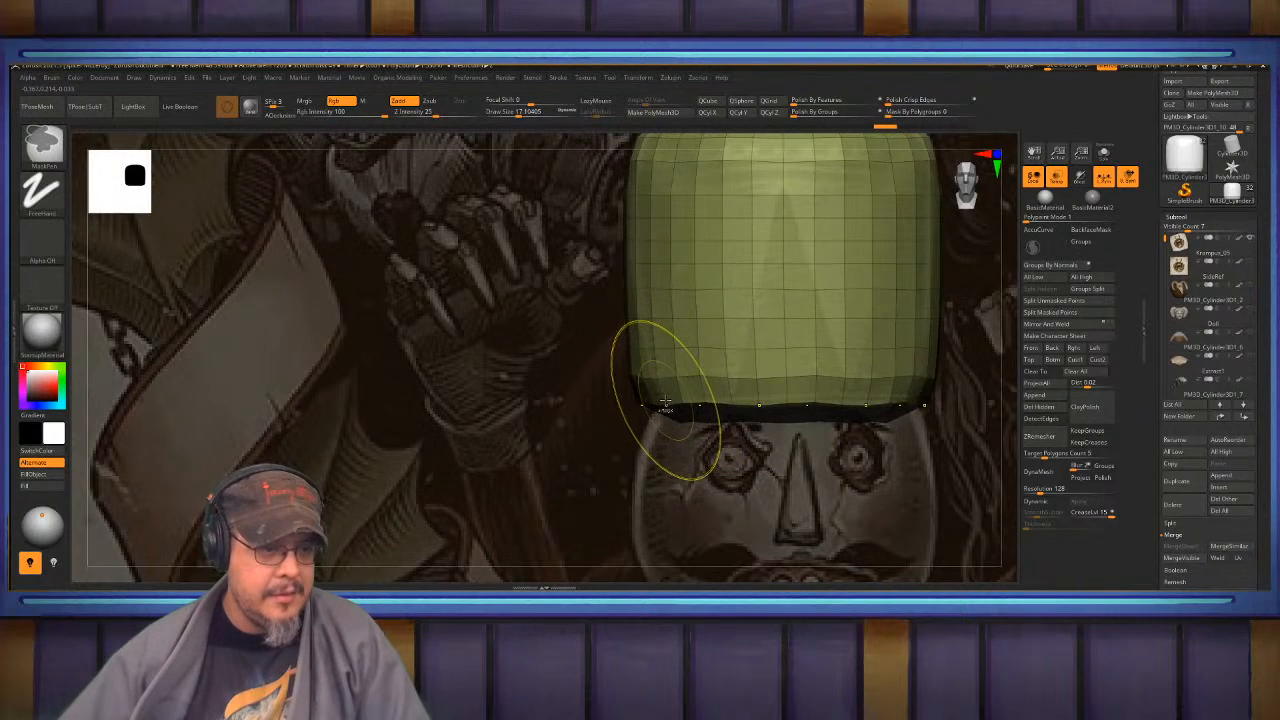
- Try masking the hat's upper section and stretching its lower rows downward with the deformer handles
key("w")
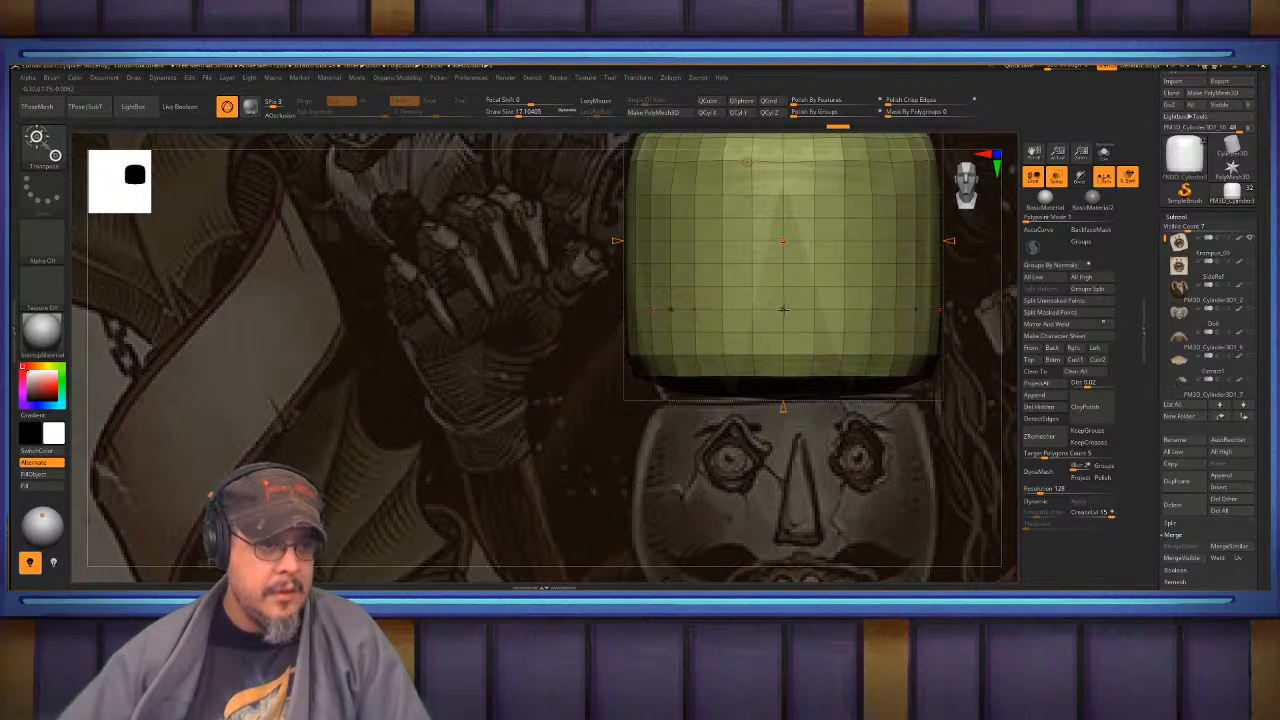
right_click_drag(783, 309, 733, 379, "alt")
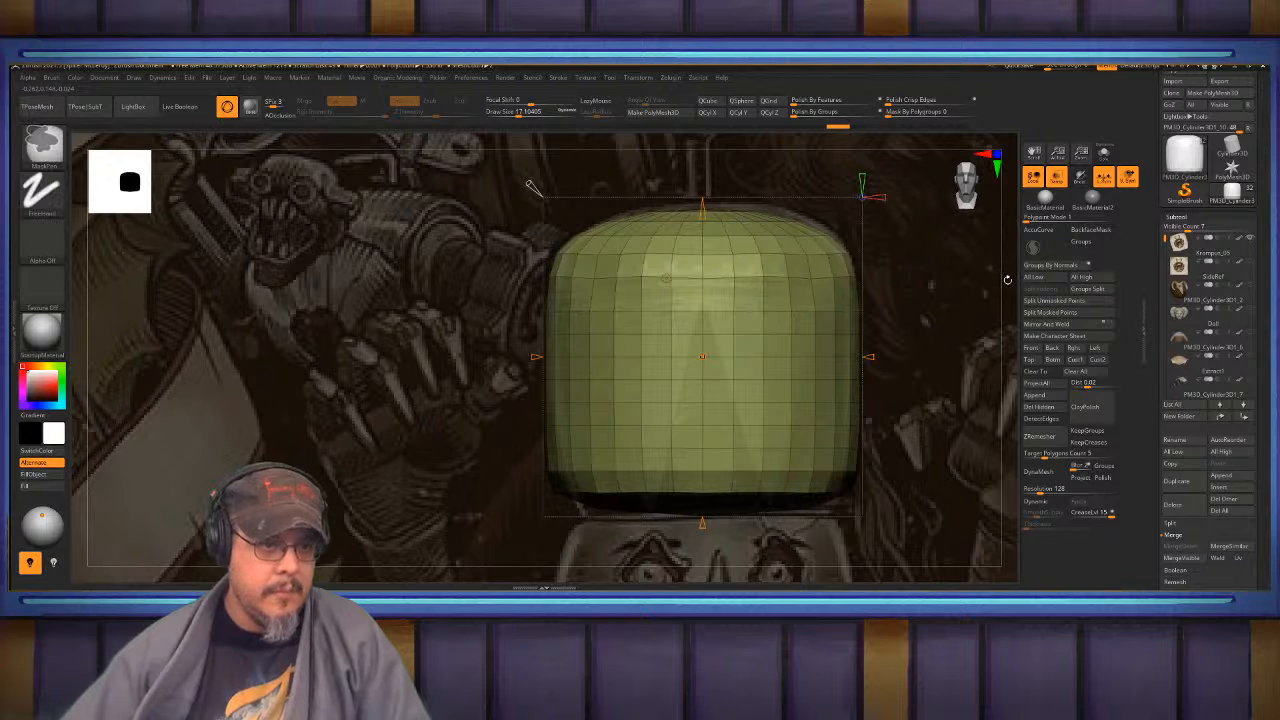
mouse_move(1012, 284)
left_mouse_down("ctrl")
mouse_move(646, 217)
mouse_move(552, 358)
mouse_move(503, 363)
mouse_move(479, 144)
left_mouse_up("ctrl")
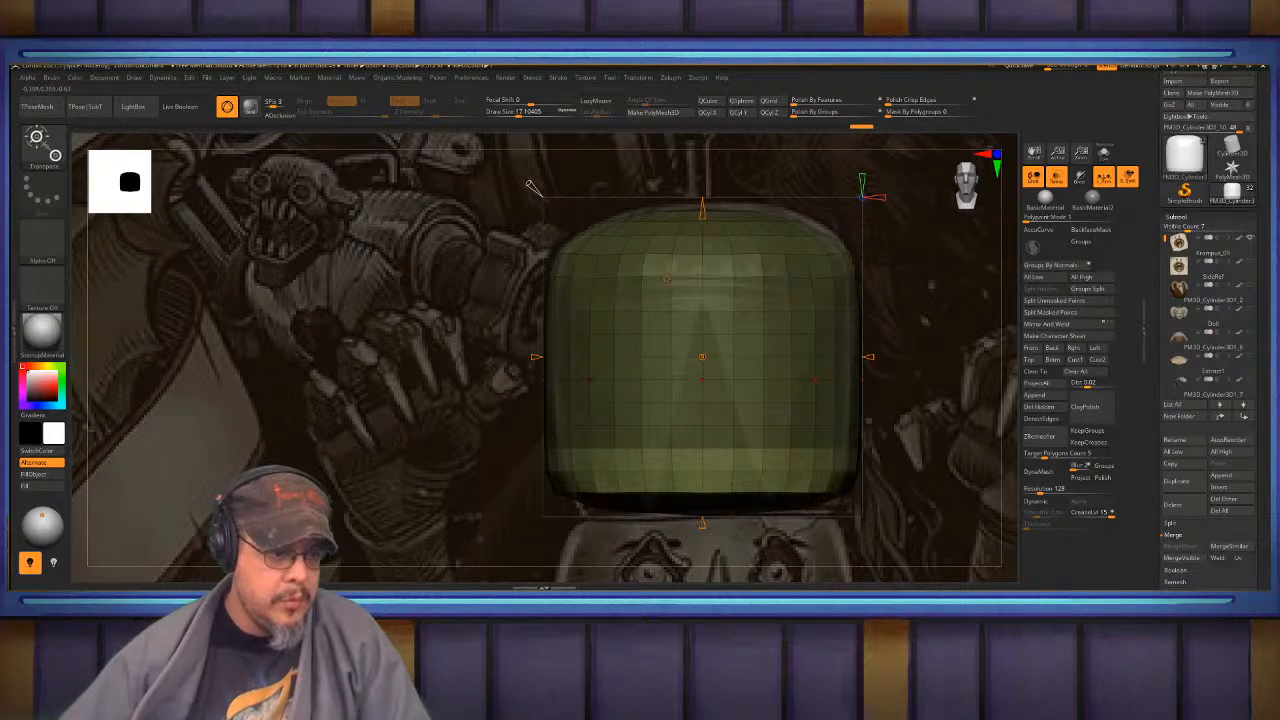
mouse_move(703, 526)
left_mouse_down()
mouse_move(704, 553)
mouse_move(706, 530)
left_mouse_up()
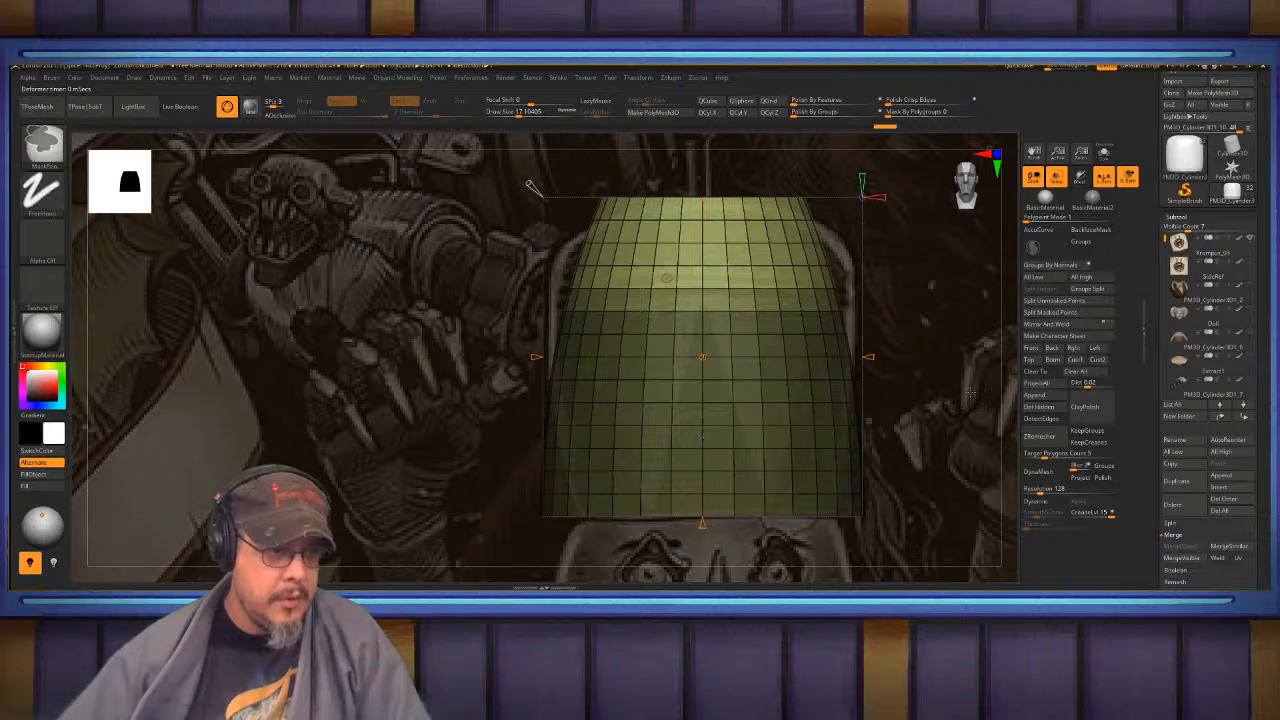
key("ctrl+z")
left_click(999, 371, "ctrl")
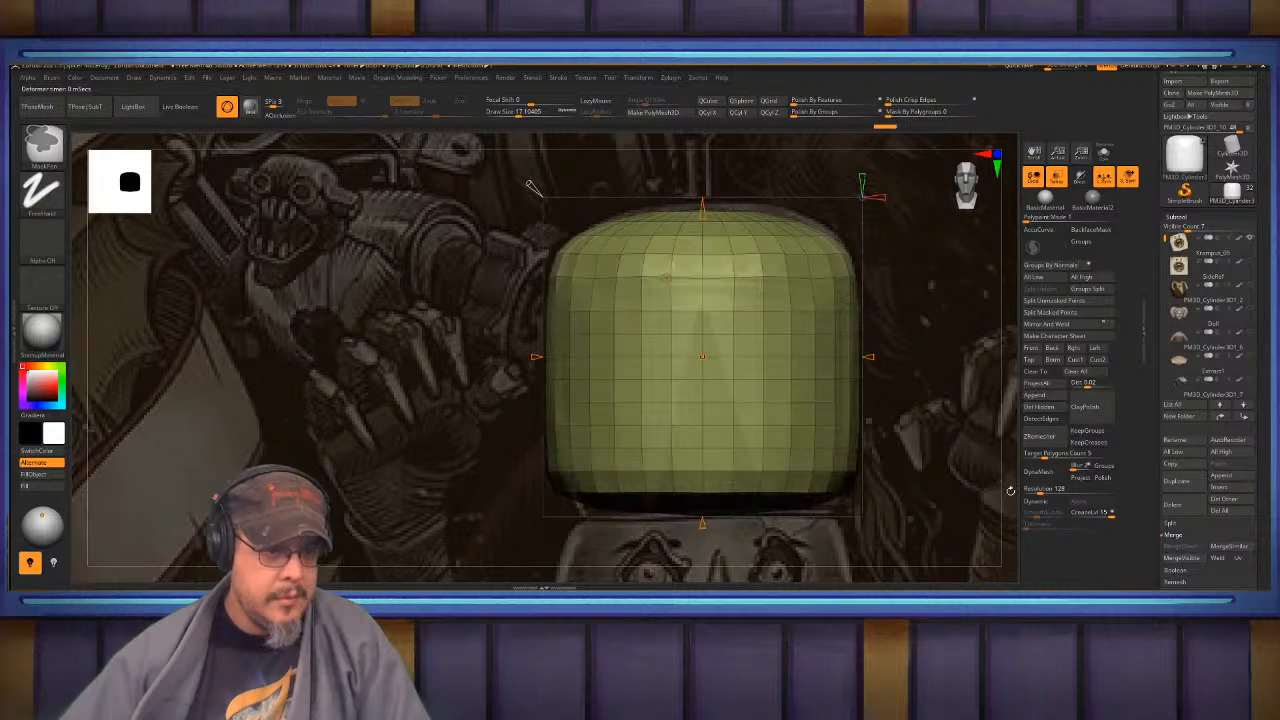
left_click_drag(1012, 512, 458, 434, "ctrl")
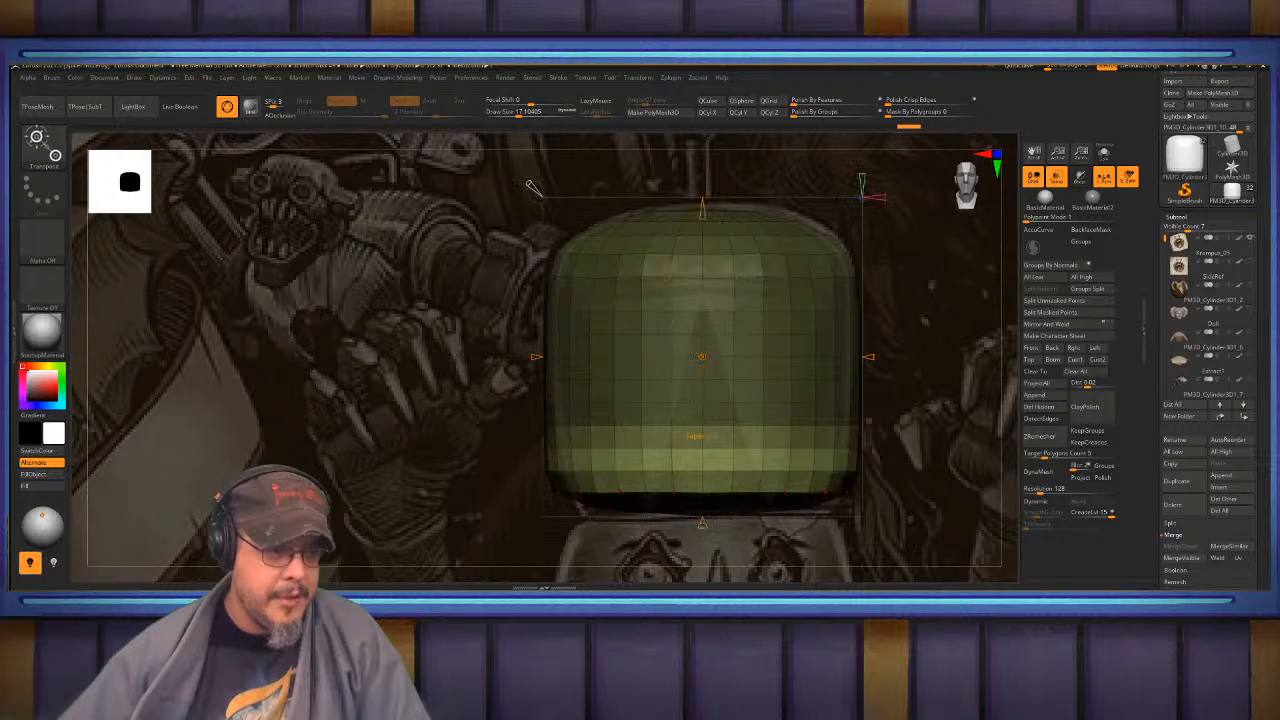
mouse_move(703, 524)
left_mouse_down()
mouse_move(704, 550)
mouse_move(703, 529)
left_mouse_up()
key("ctrl+z")
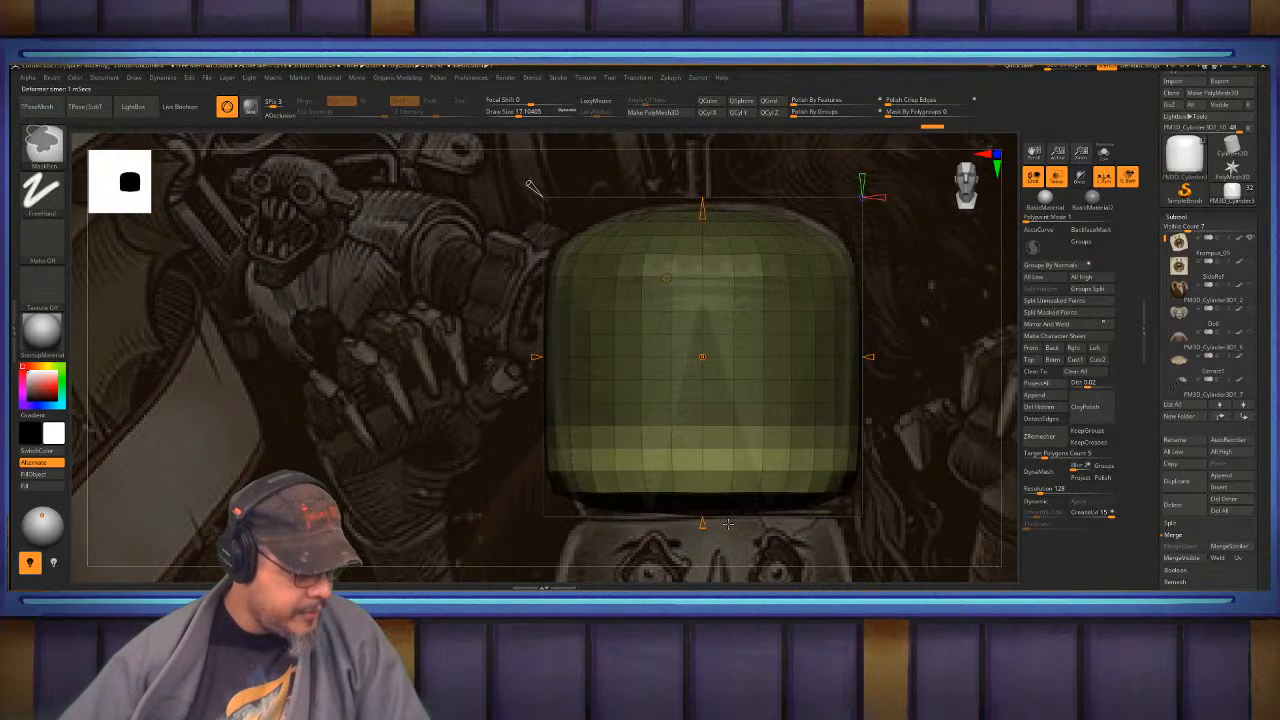
- Mask the hat's upper section, leaving only the bottom rows unmasked
key("q")
left_click_drag(930, 470, 1014, 408, "alt")
left_click_drag(874, 448, 880, 512, "alt")
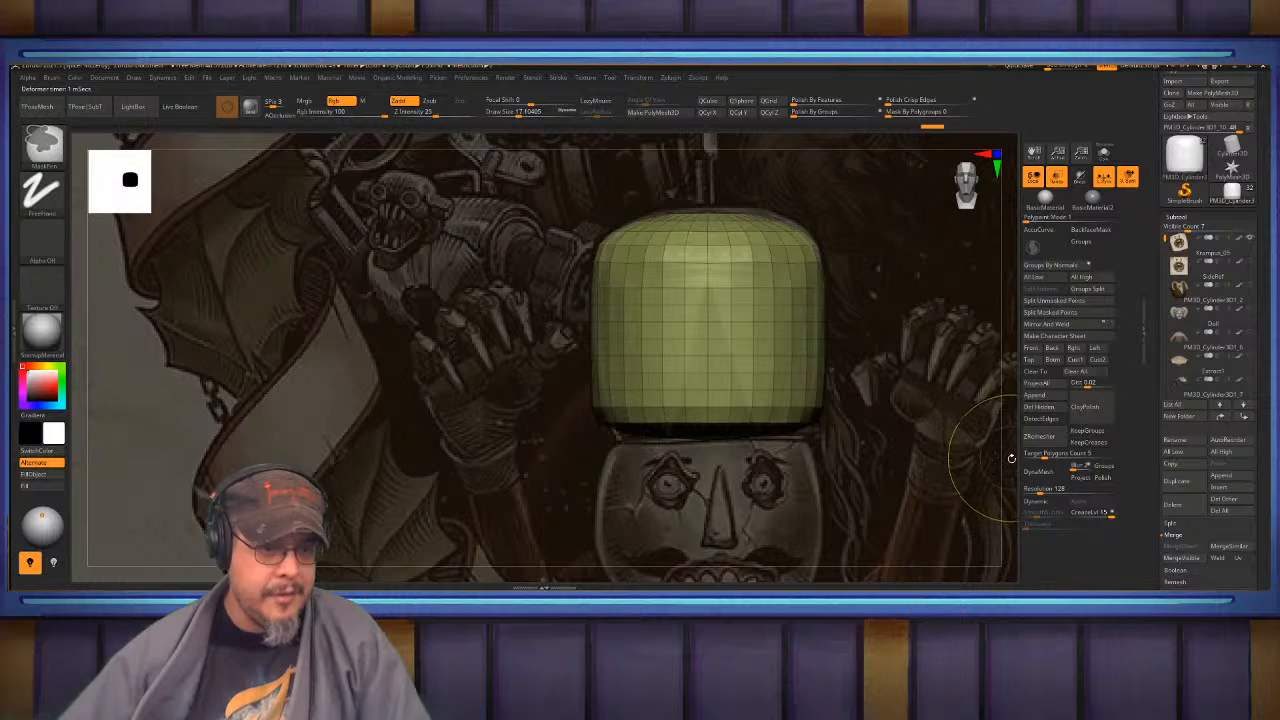
left_click_drag(1011, 458, 494, 362, "ctrl")
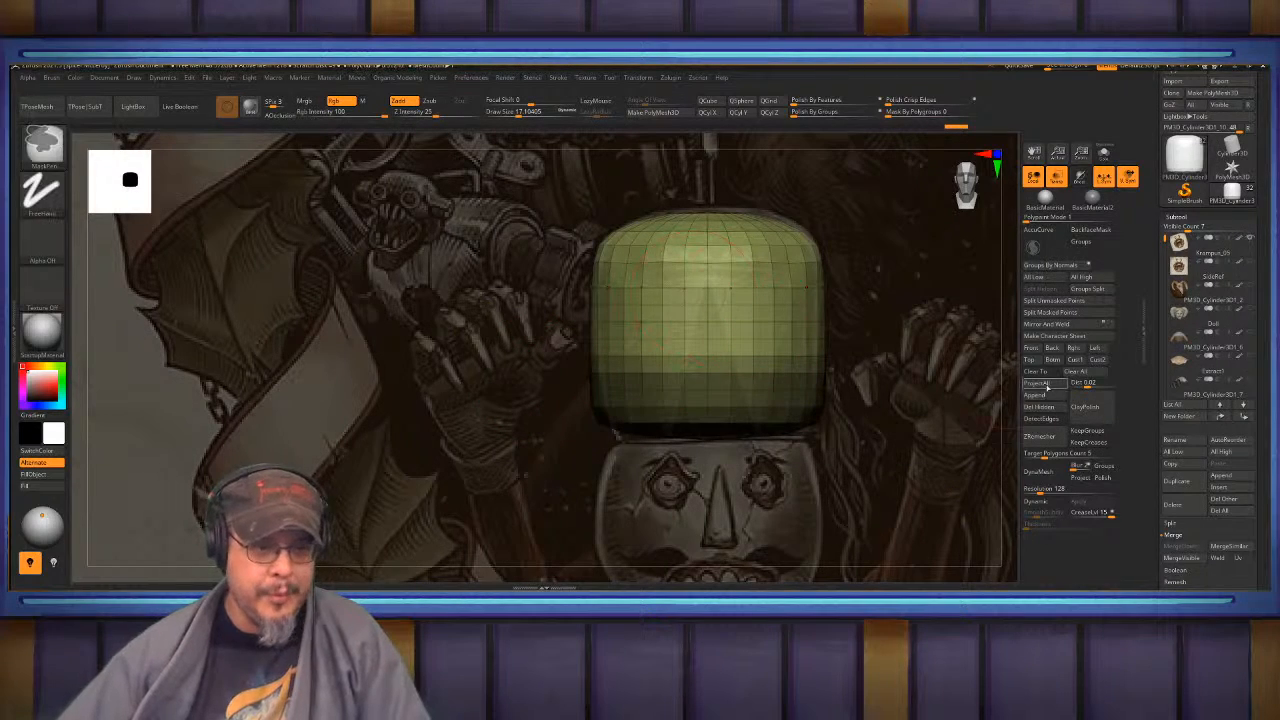
left_click_drag(1013, 396, 1007, 393, "ctrl")
key("ctrl+z")
left_click(1006, 397, "ctrl")
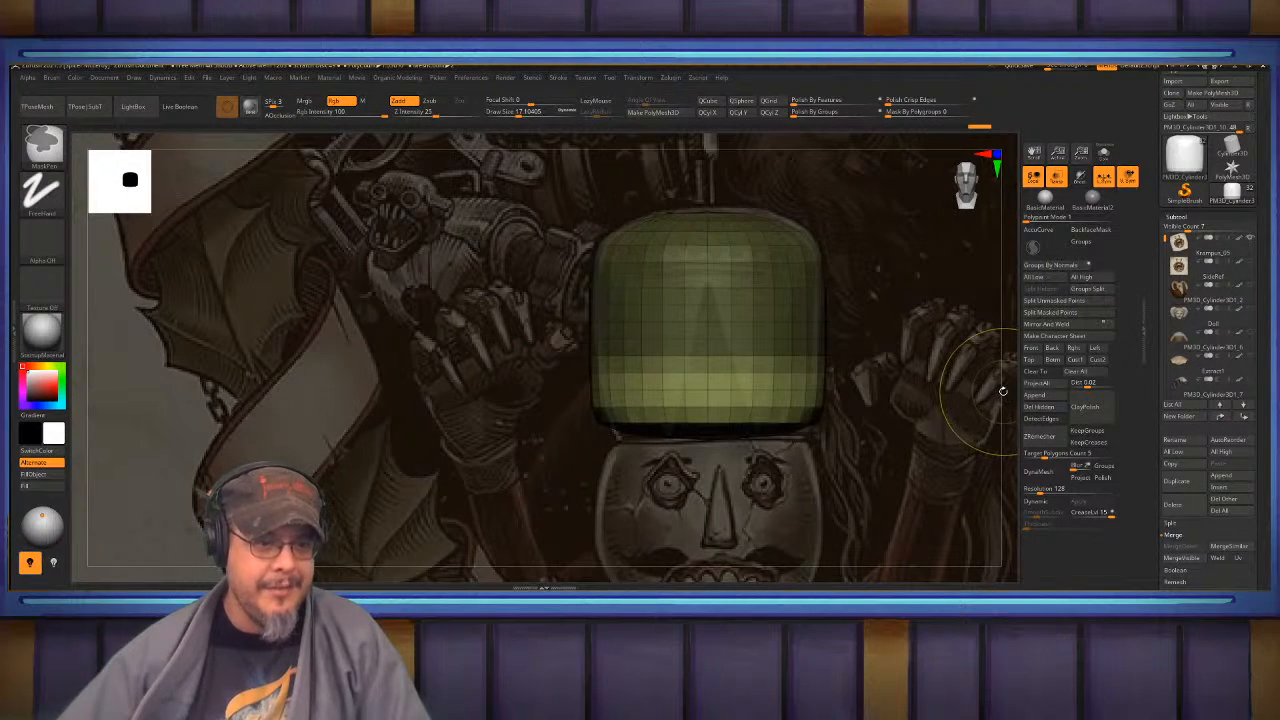
- Move the hat's unmasked bottom rows slightly down toward the figure's head with the gizmo and clear the mask
key("w")
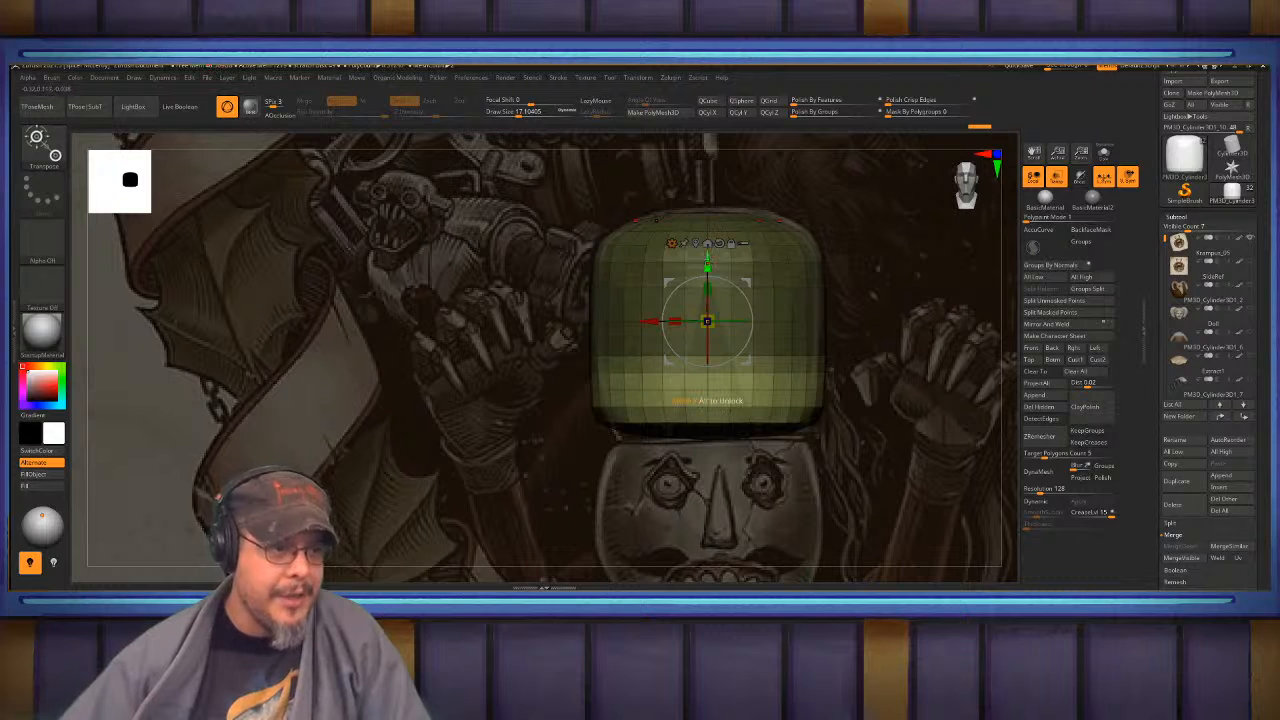
left_click_drag(707, 264, 707, 277)
key("q")
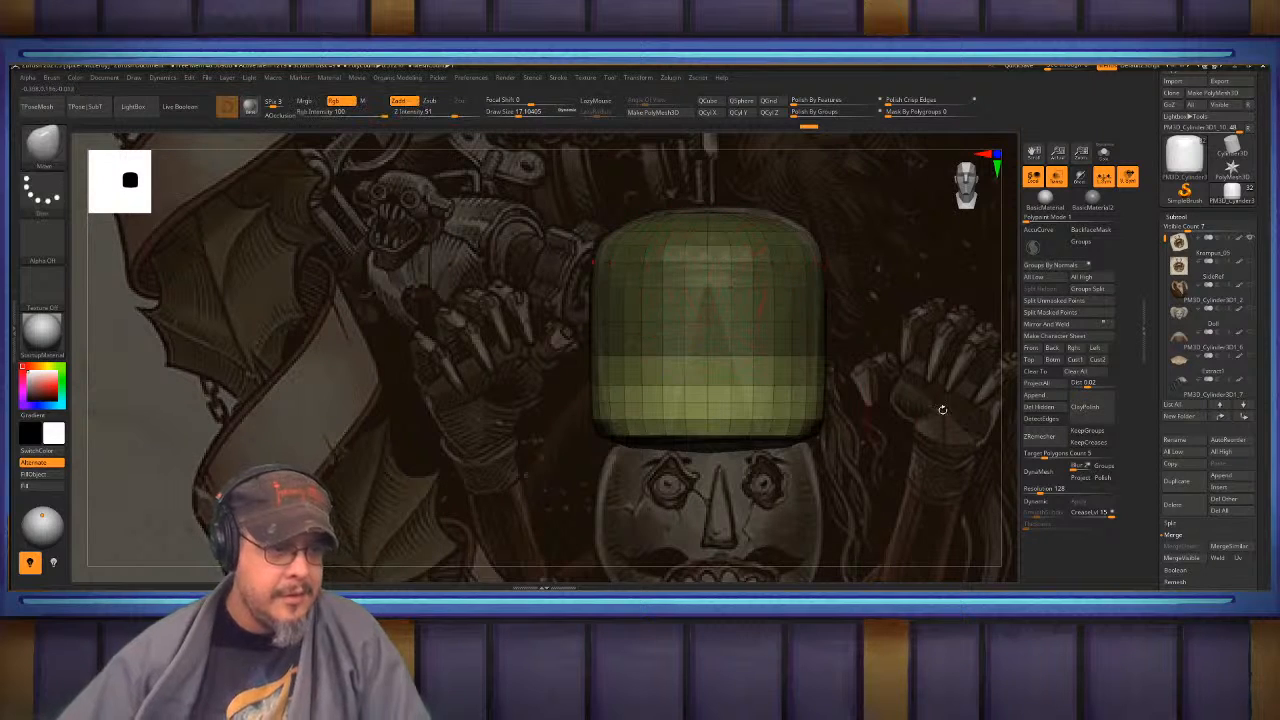
left_click_drag(1004, 414, 1012, 432, "ctrl")
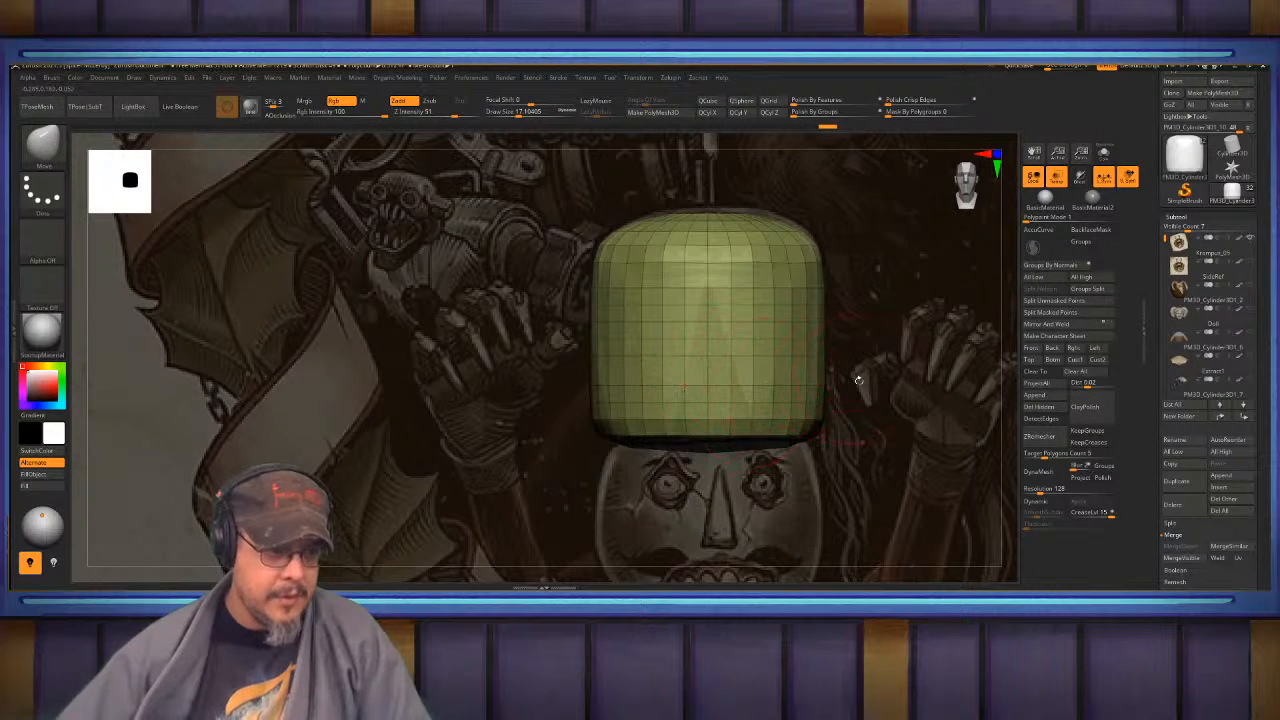
- Raise the hat's domed top and nudge its lower edge inward with a larger Move brush
mouse_move(858, 380)
left_mouse_down("shift")
mouse_move(940, 382)
mouse_move(860, 378)
left_mouse_up("shift")
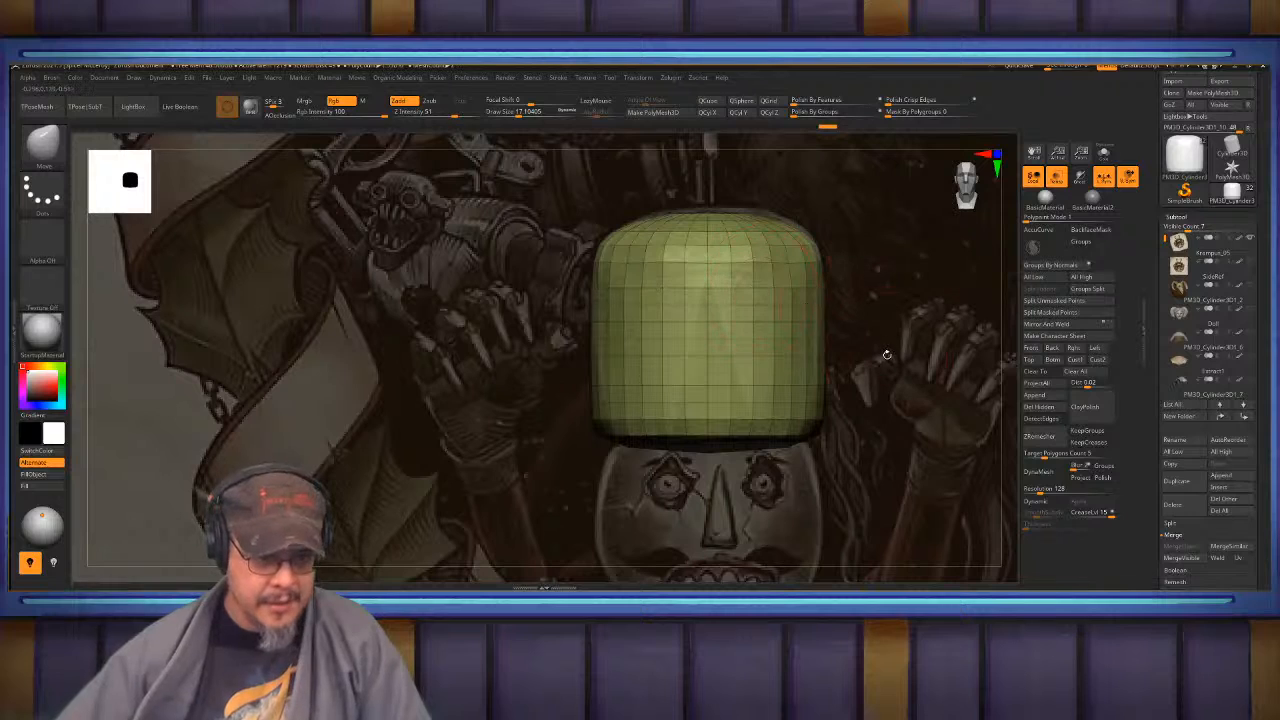
key("b")
key("m")
key("v")
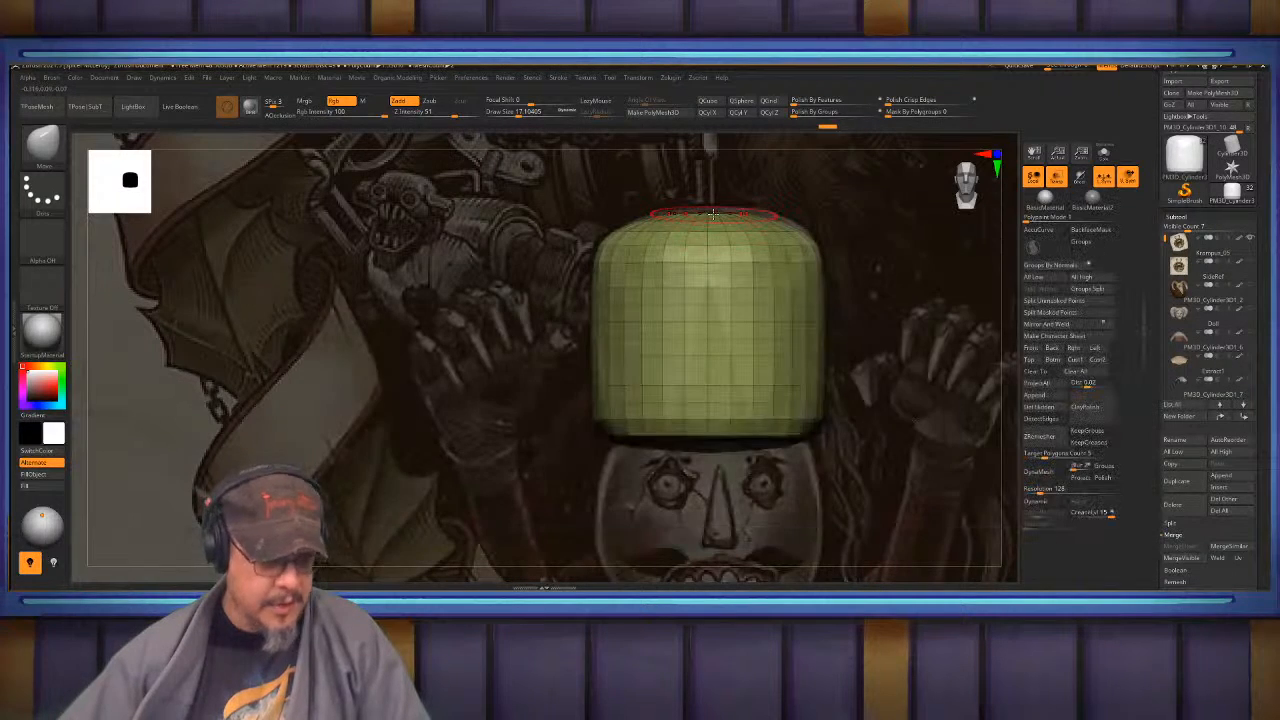
key("s")
left_click(722, 213)
left_click_drag(721, 214, 739, 214)
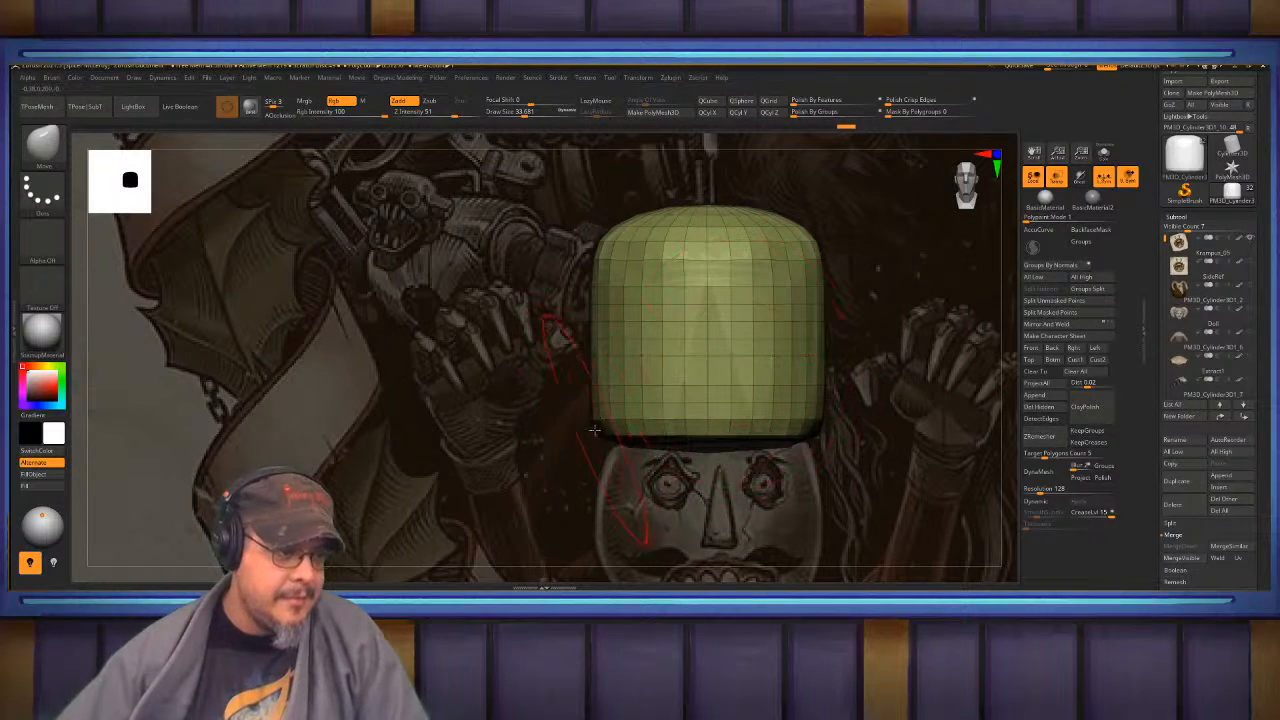
left_click_drag(599, 432, 607, 430)
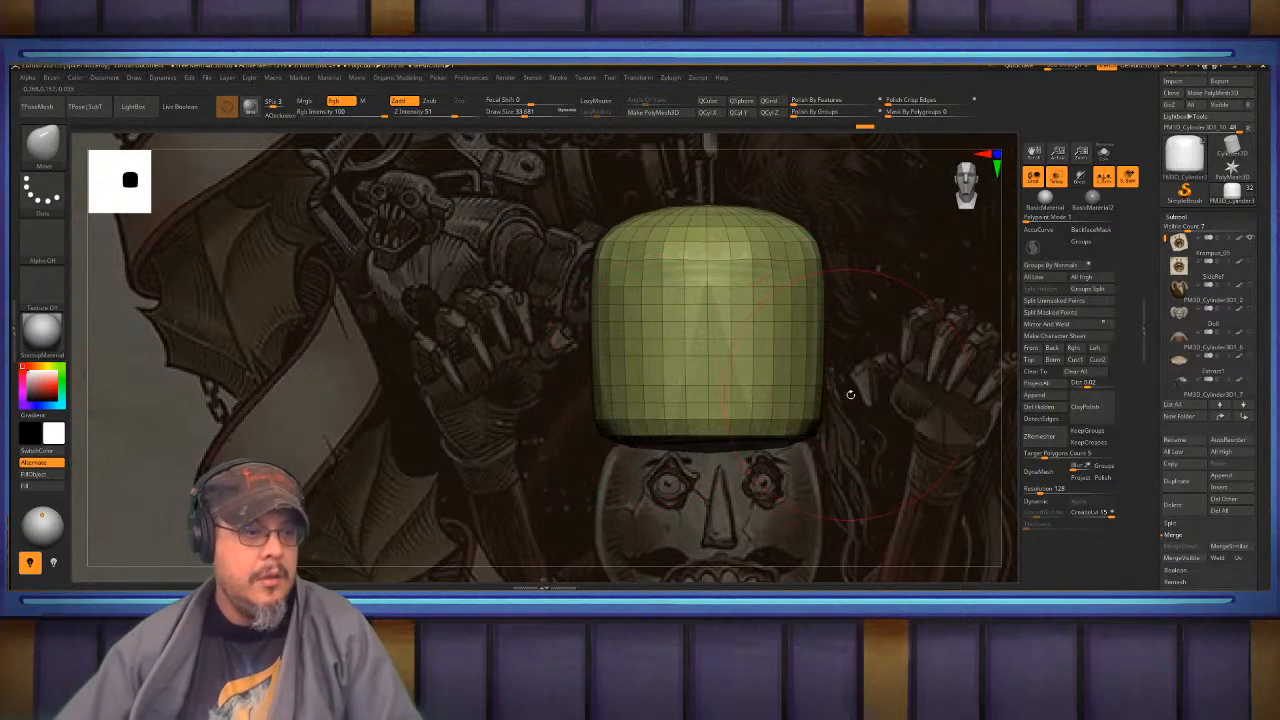
- Turn off radial symmetry and duplicate the hat mesh downward, shortened to cover the figure's head
left_click_drag(831, 387, 775, 360, "alt")
key("w")
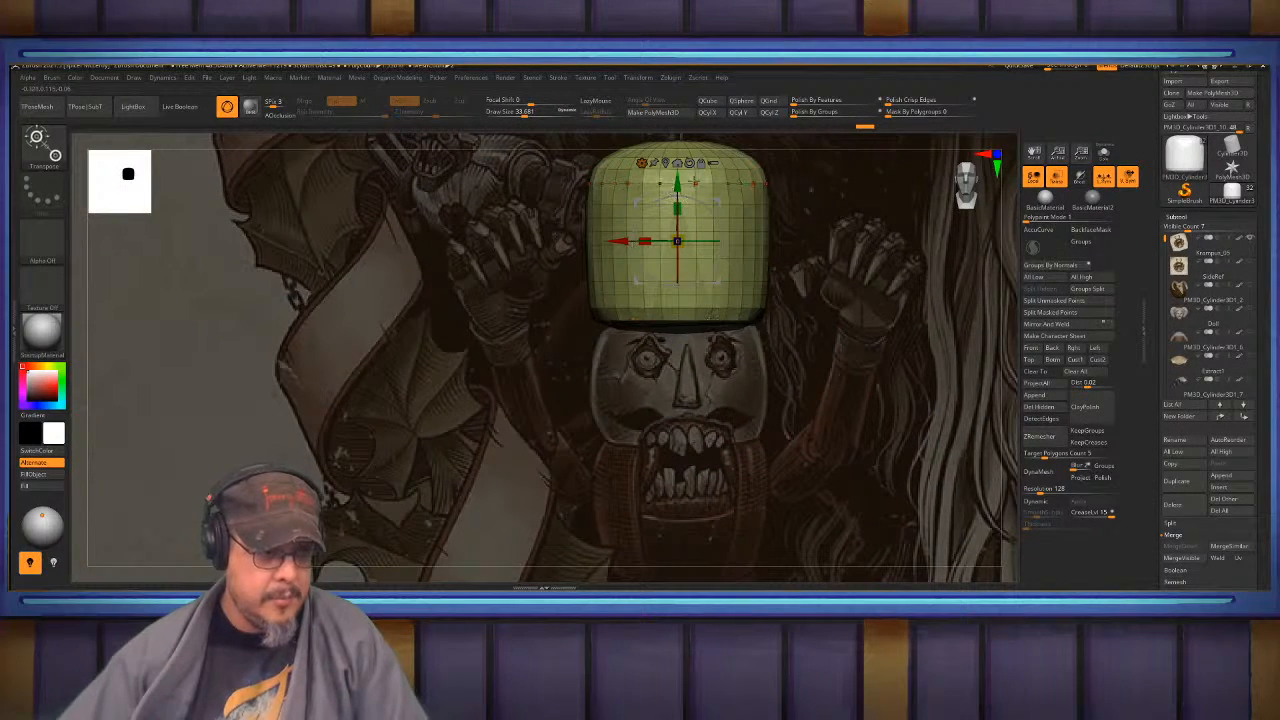
left_click(637, 78)
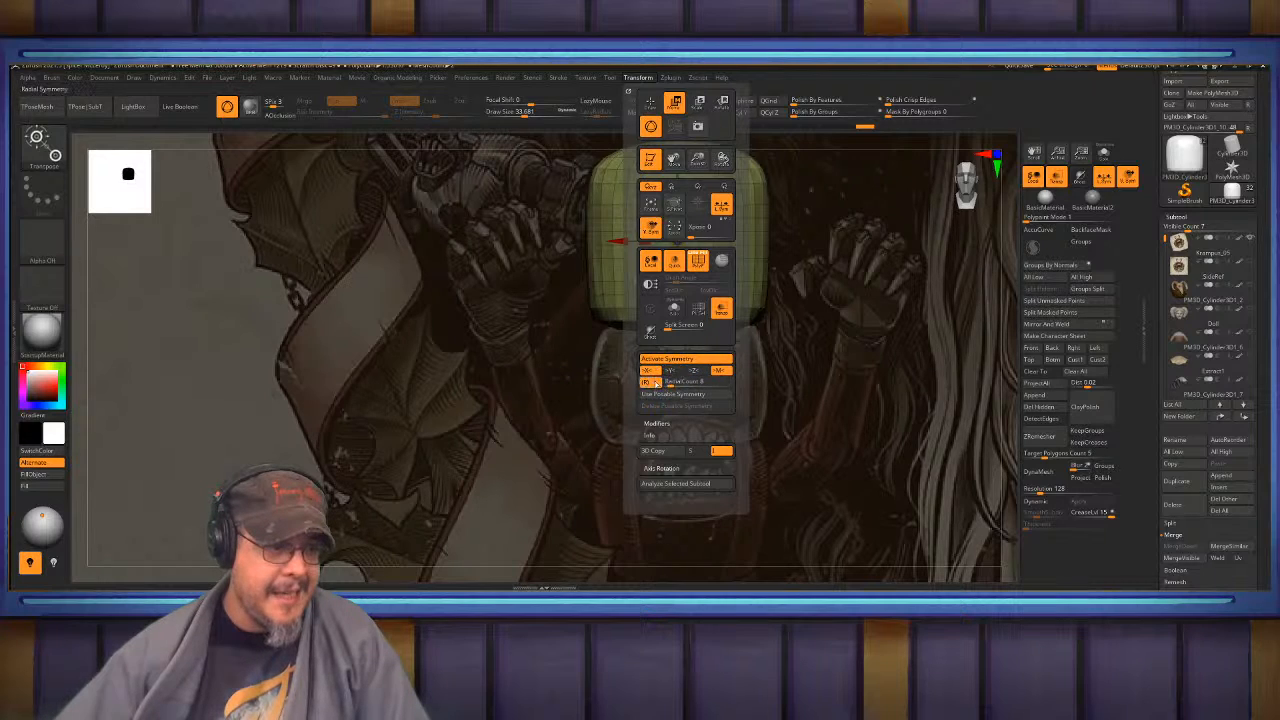
left_click(656, 384)
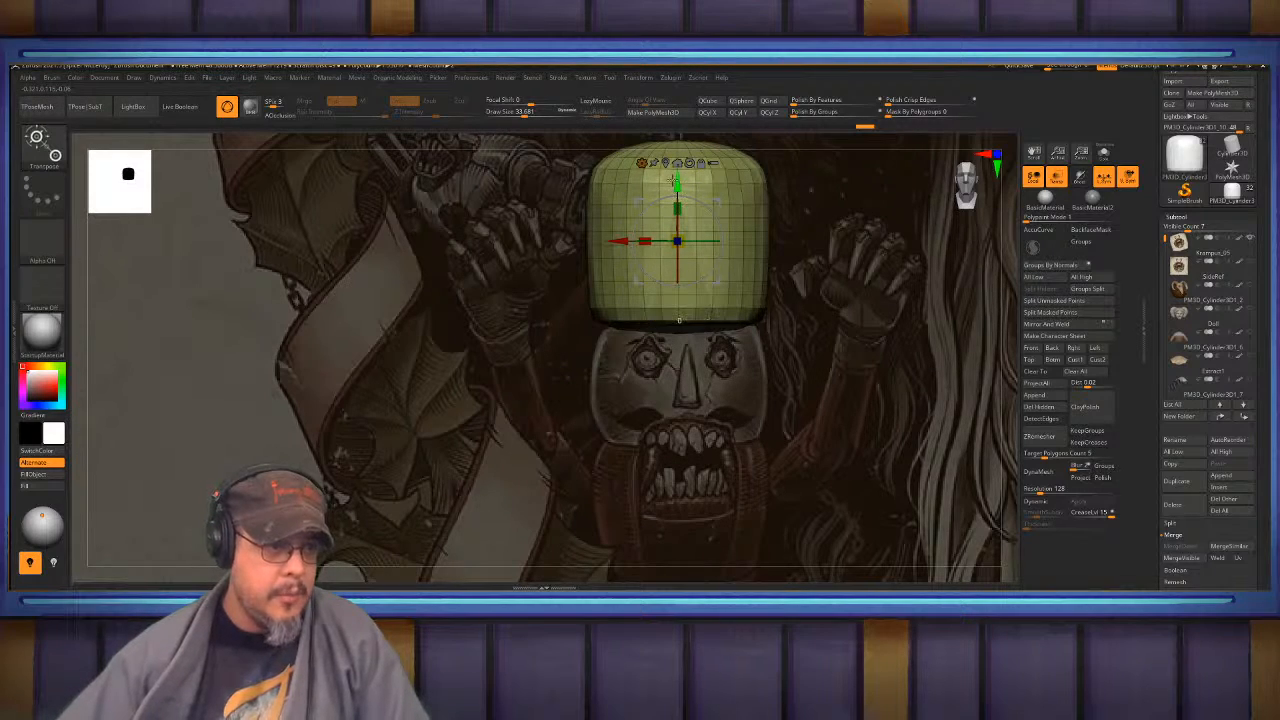
left_click_drag(675, 182, 677, 326, "ctrl")
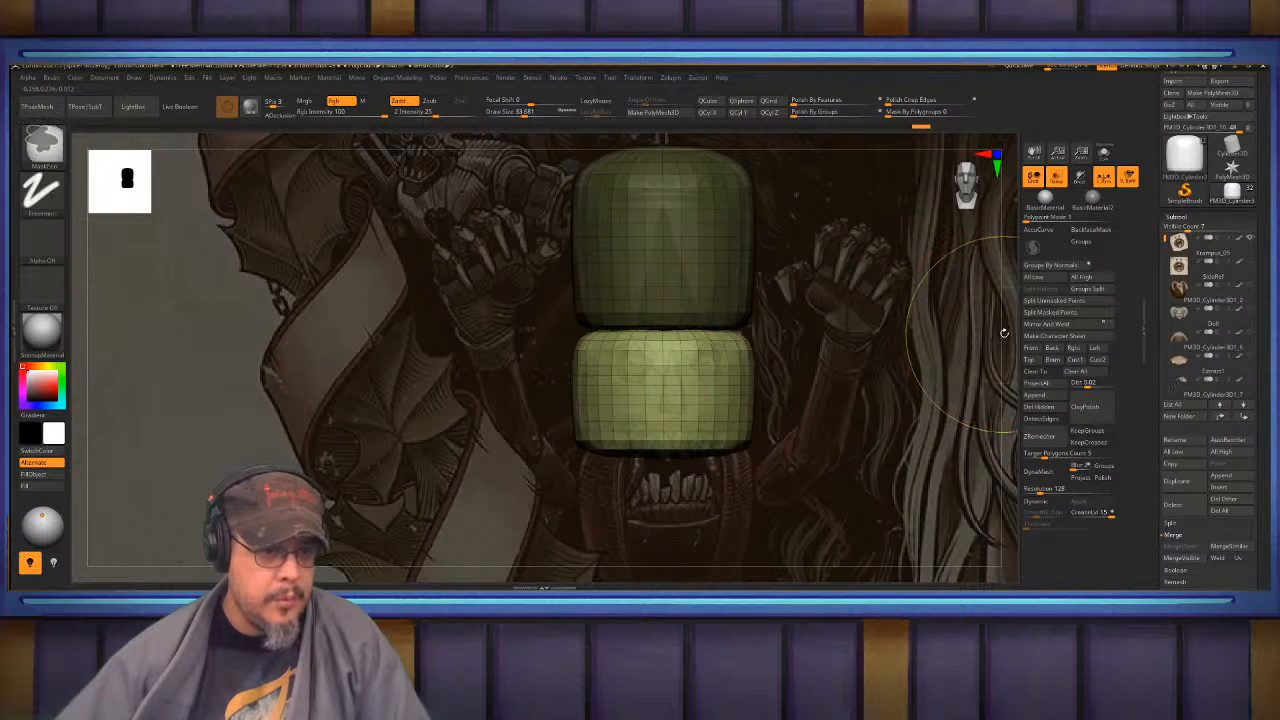
- Clear the mask and give the hat and head pieces separate polygroups with Auto Groups
left_click_drag(1003, 329, 1006, 354, "ctrl")
key("space")
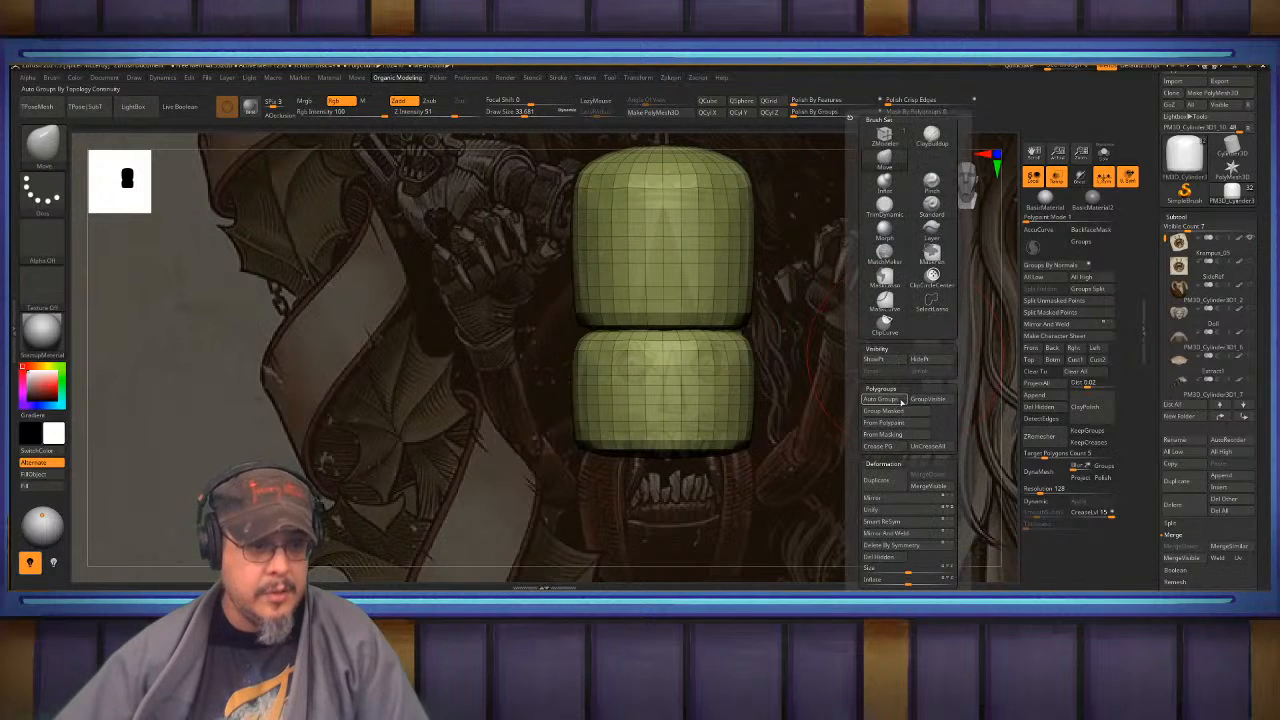
left_click(884, 399)
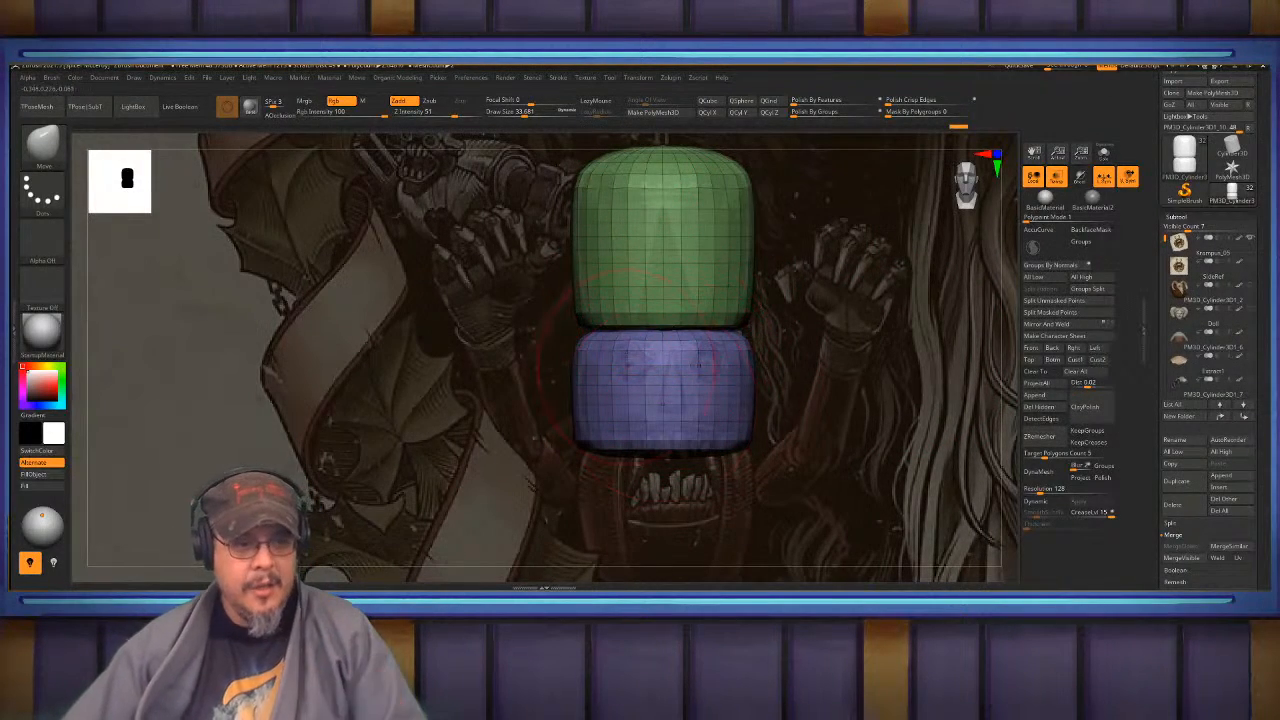
- Remesh the hat and head with DynaMesh at resolution 512, with Groups enabled to keep the pieces separate
left_click(1037, 472)
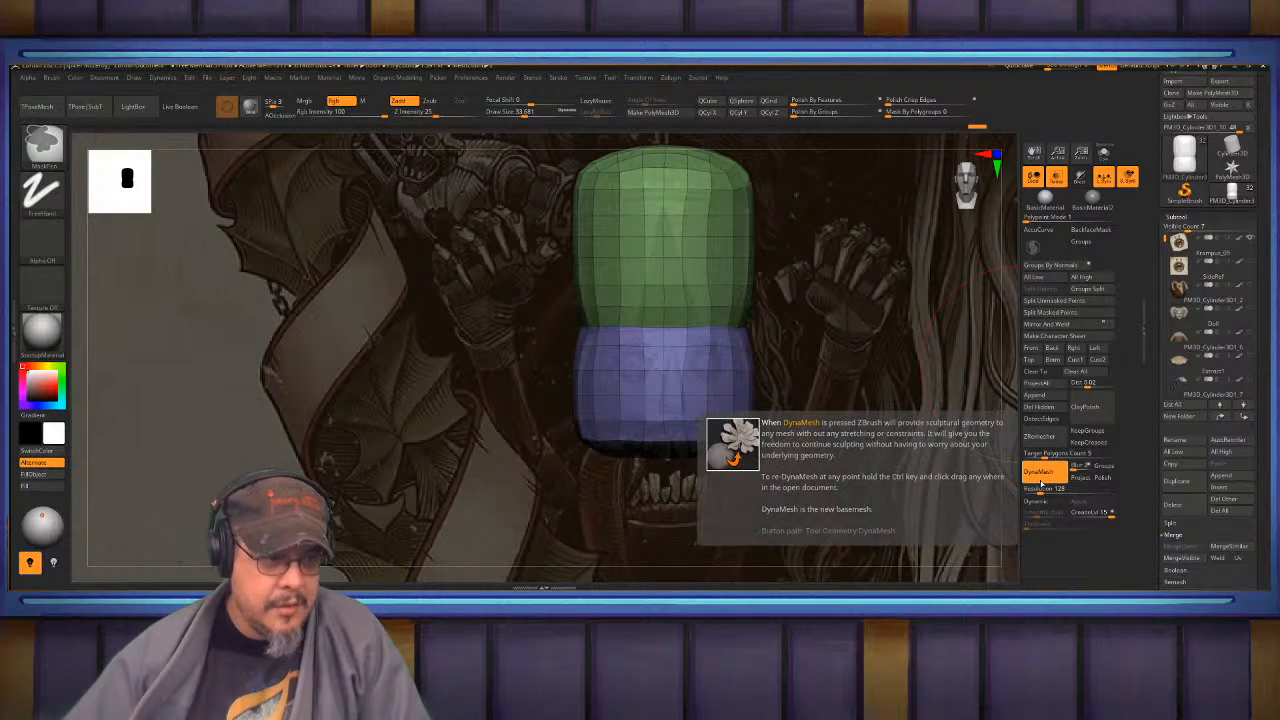
key("ctrl+z")
left_click(1101, 467)
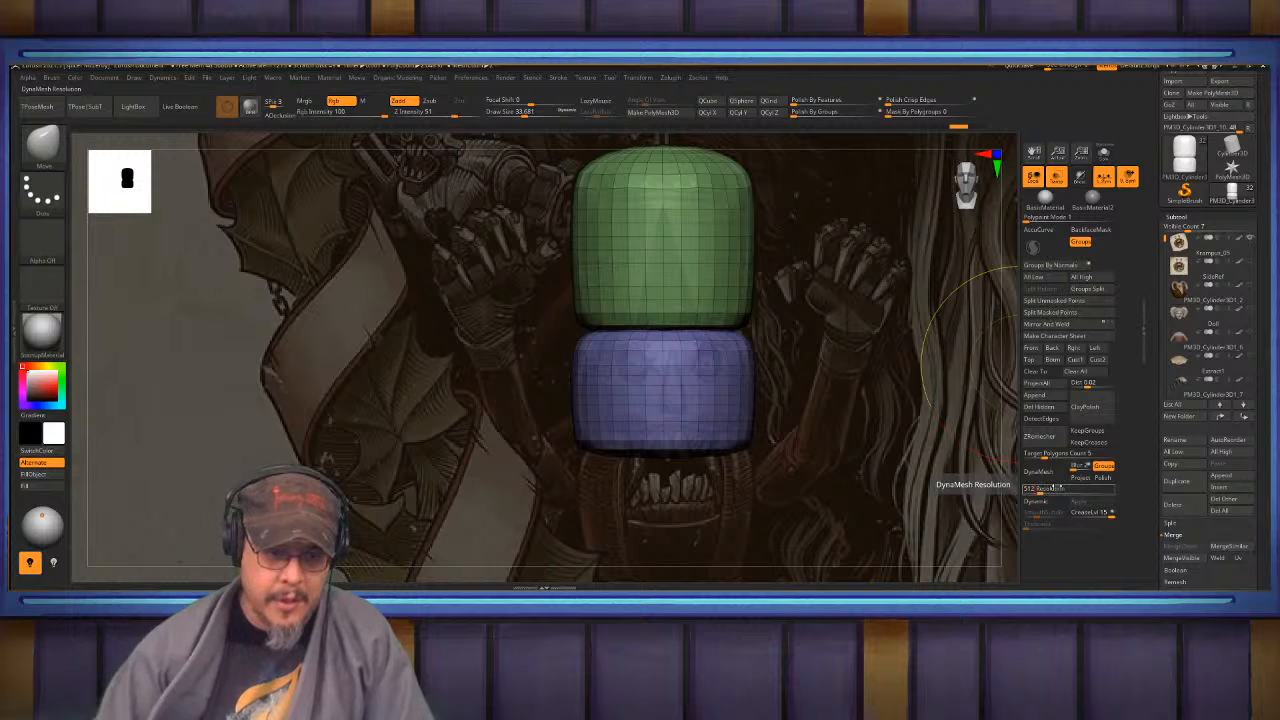
left_click(1037, 472)
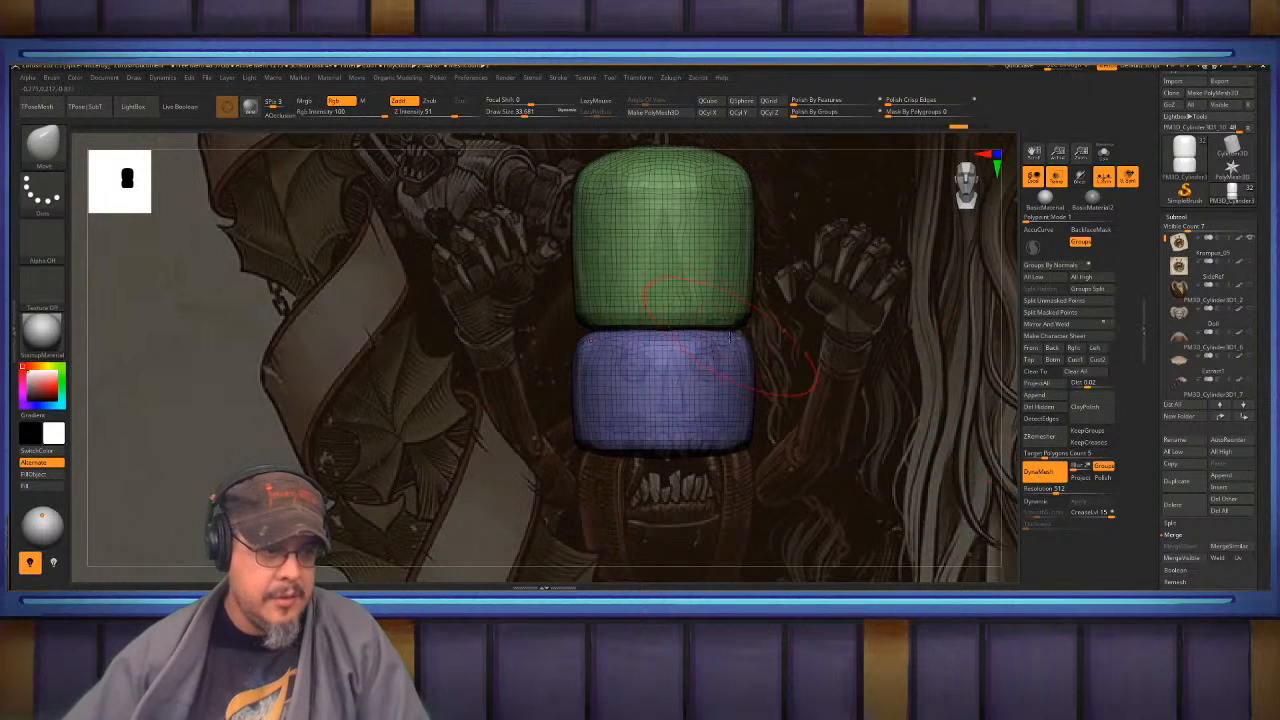
- Switch to the ClayBuildup brush at a draw size of about 11 and activate symmetry for the head
mouse_move(639, 376)
right_mouse_down("ctrl")
mouse_move(617, 350)
mouse_move(655, 366)
right_mouse_up("ctrl")
key("s")
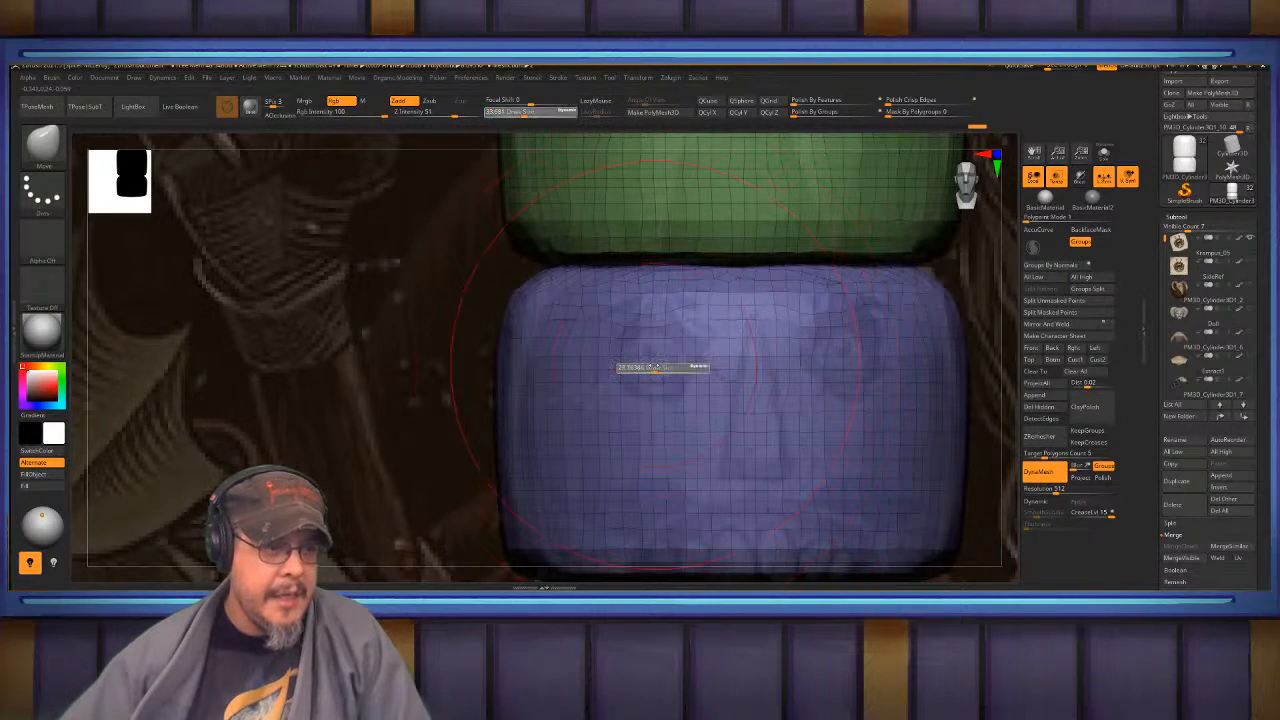
left_click_drag(655, 366, 651, 369)
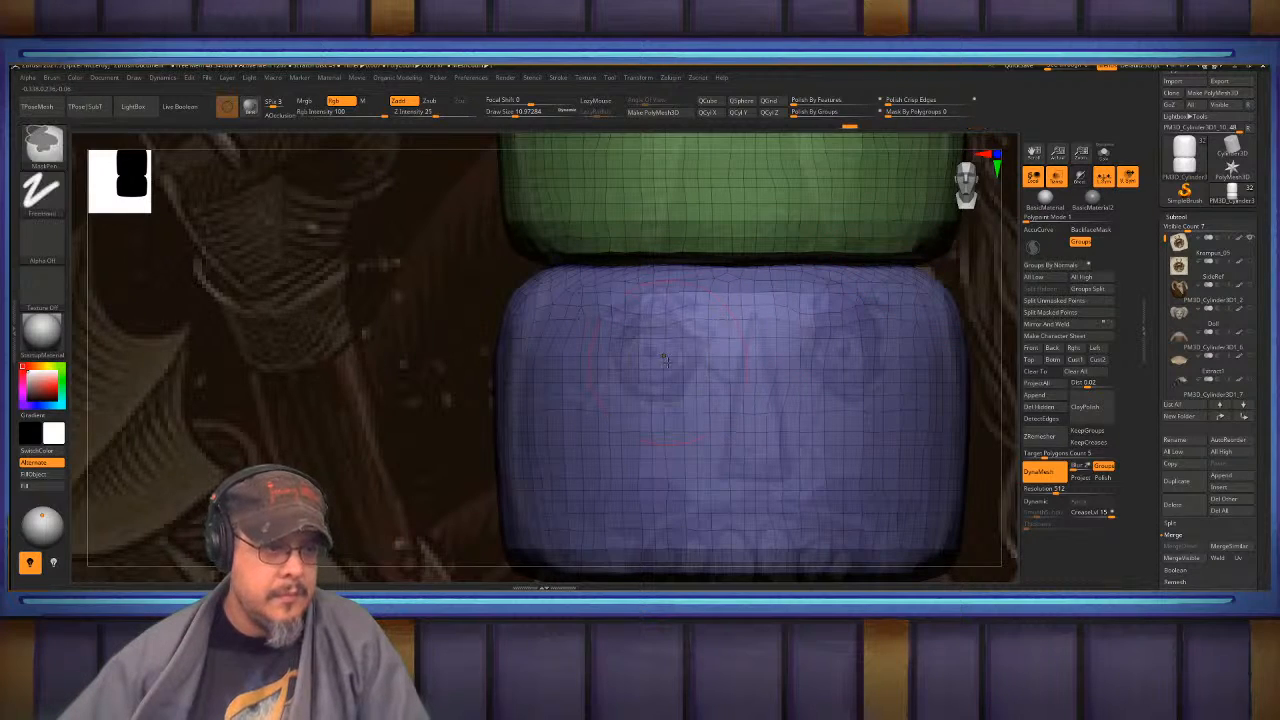
key("b")
key("c")
key("b")
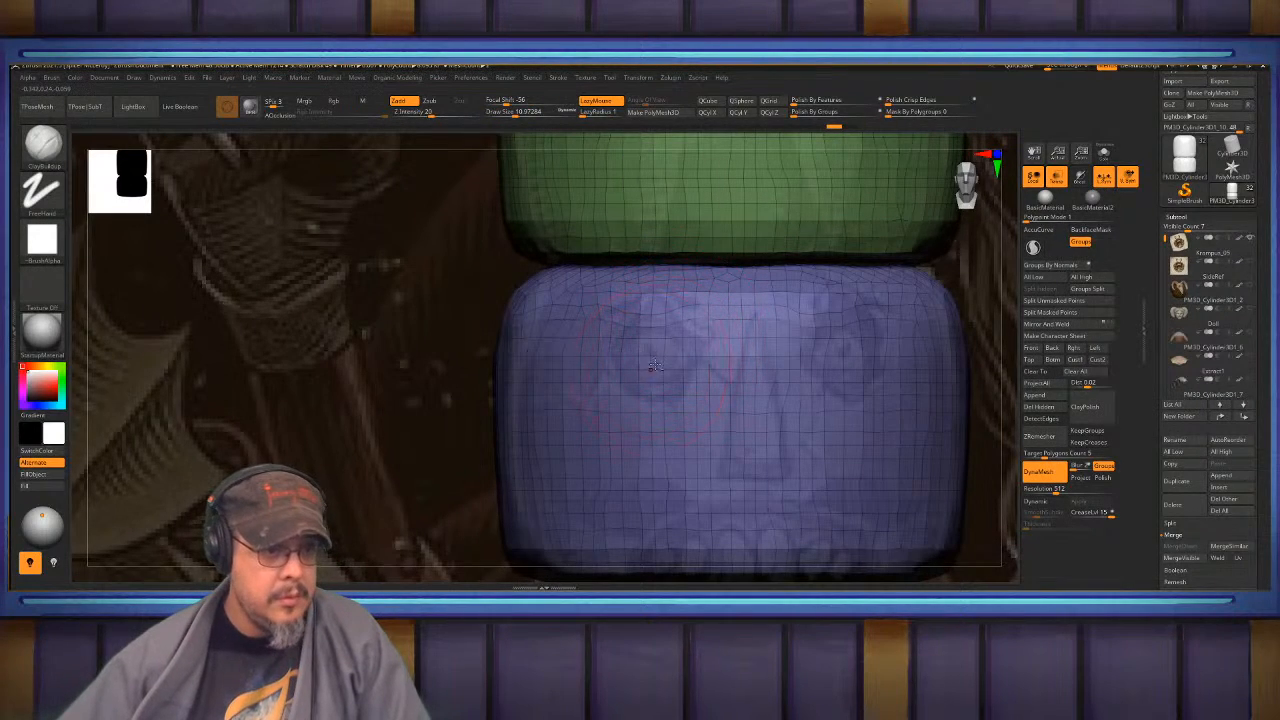
mouse_move(655, 366)
left_mouse_down()
mouse_move(662, 346)
mouse_move(656, 366)
left_mouse_up()
right_click_drag(786, 328, 748, 222, "ctrl")
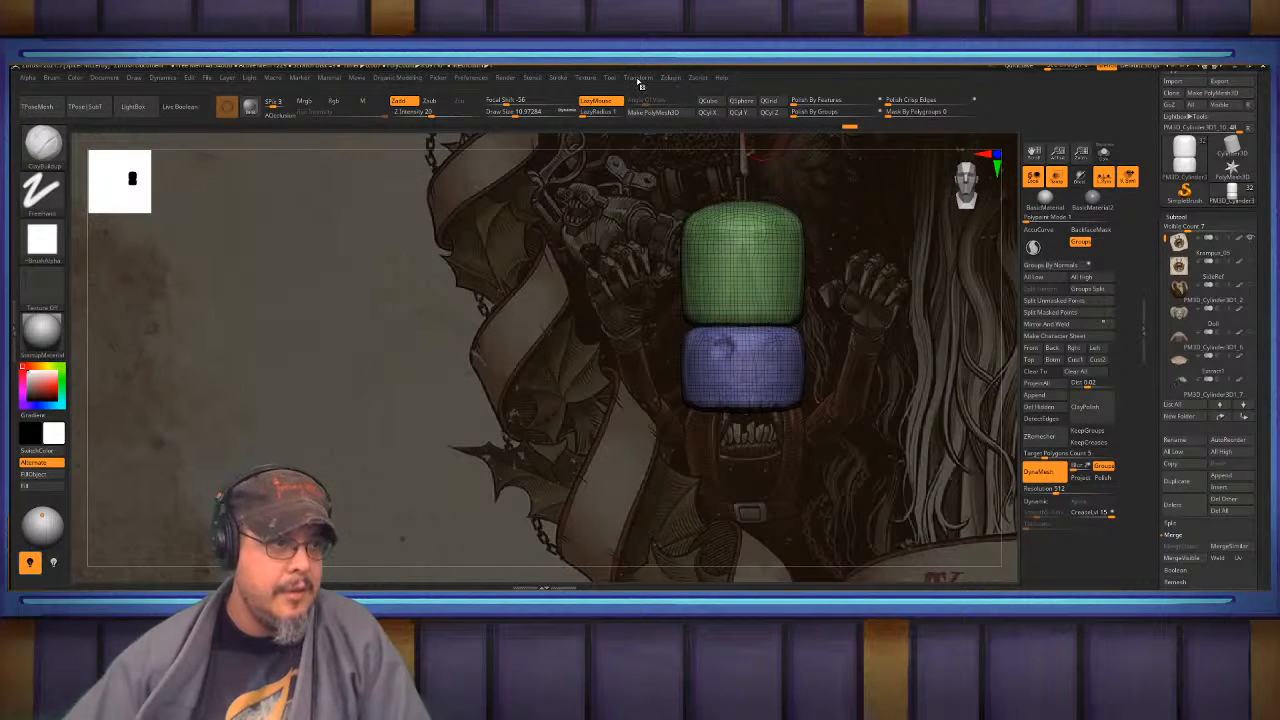
left_click(636, 79)
left_click(660, 357)
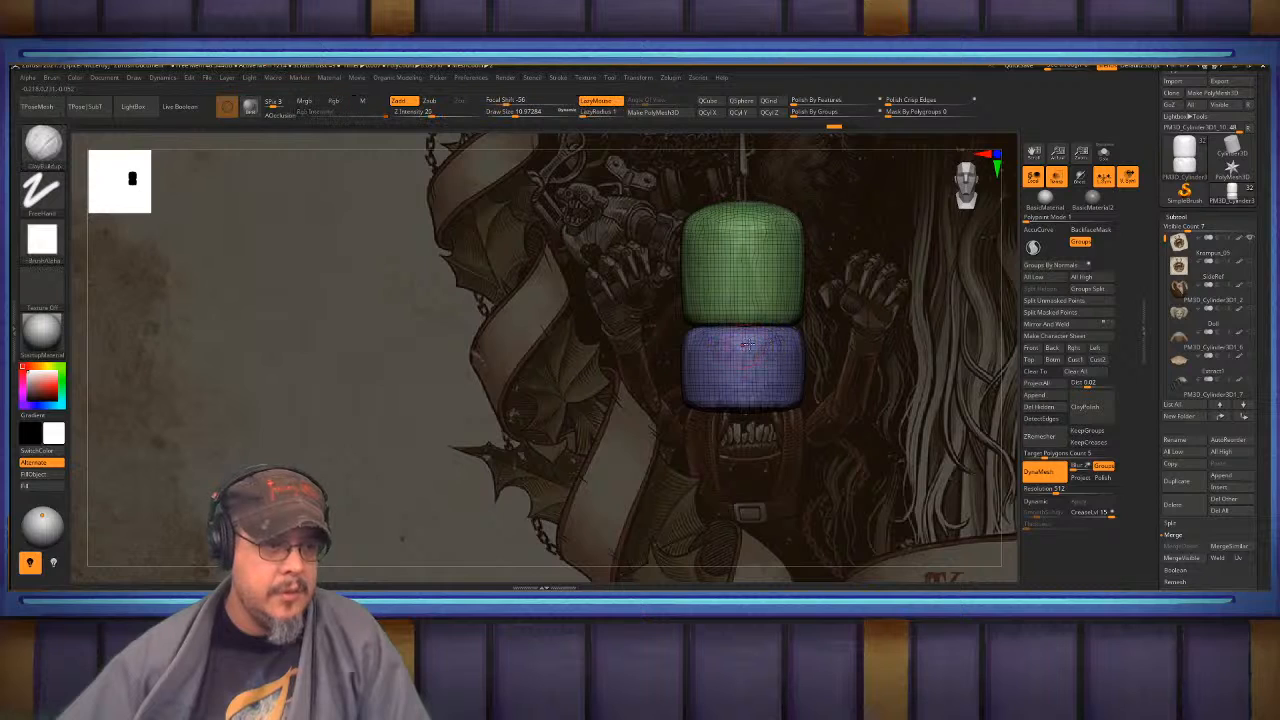
- Sculpt the mirrored eye sockets and a straight nose between them on the front of the head
right_click_drag(748, 345, 695, 358, "ctrl")
left_click_drag(689, 355, 692, 351)
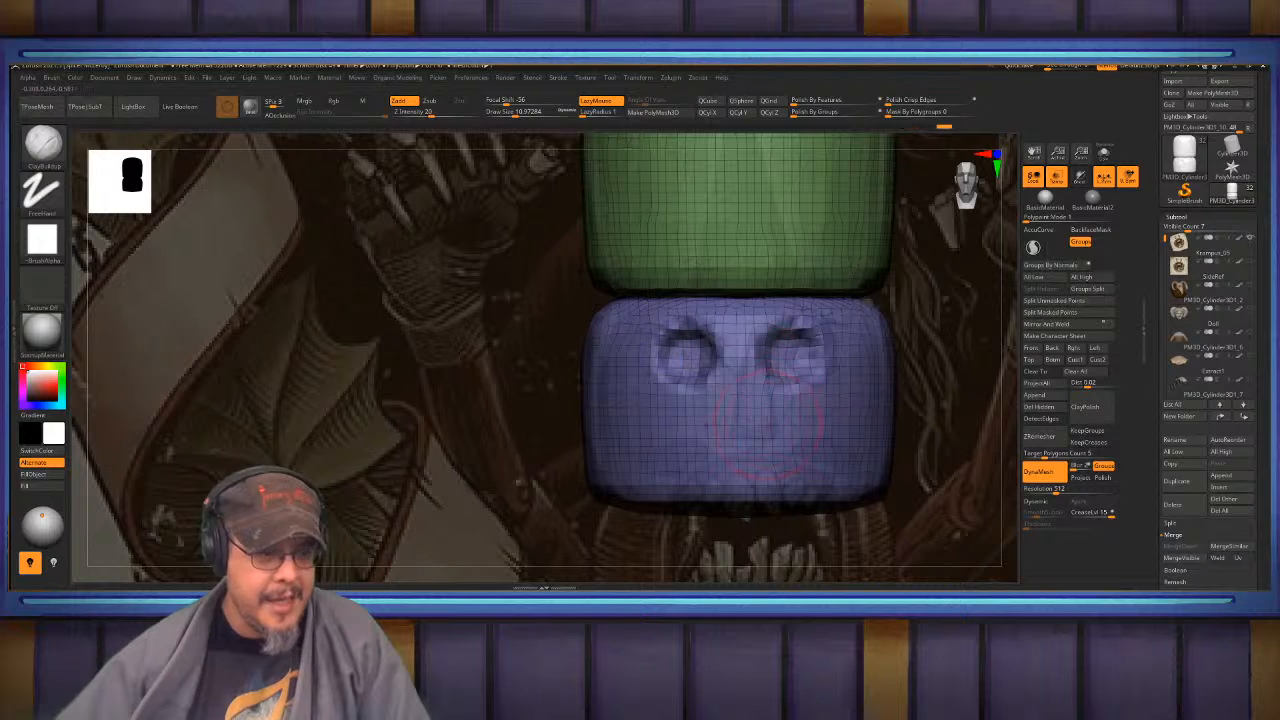
right_click_drag(830, 357, 645, 363, "alt")
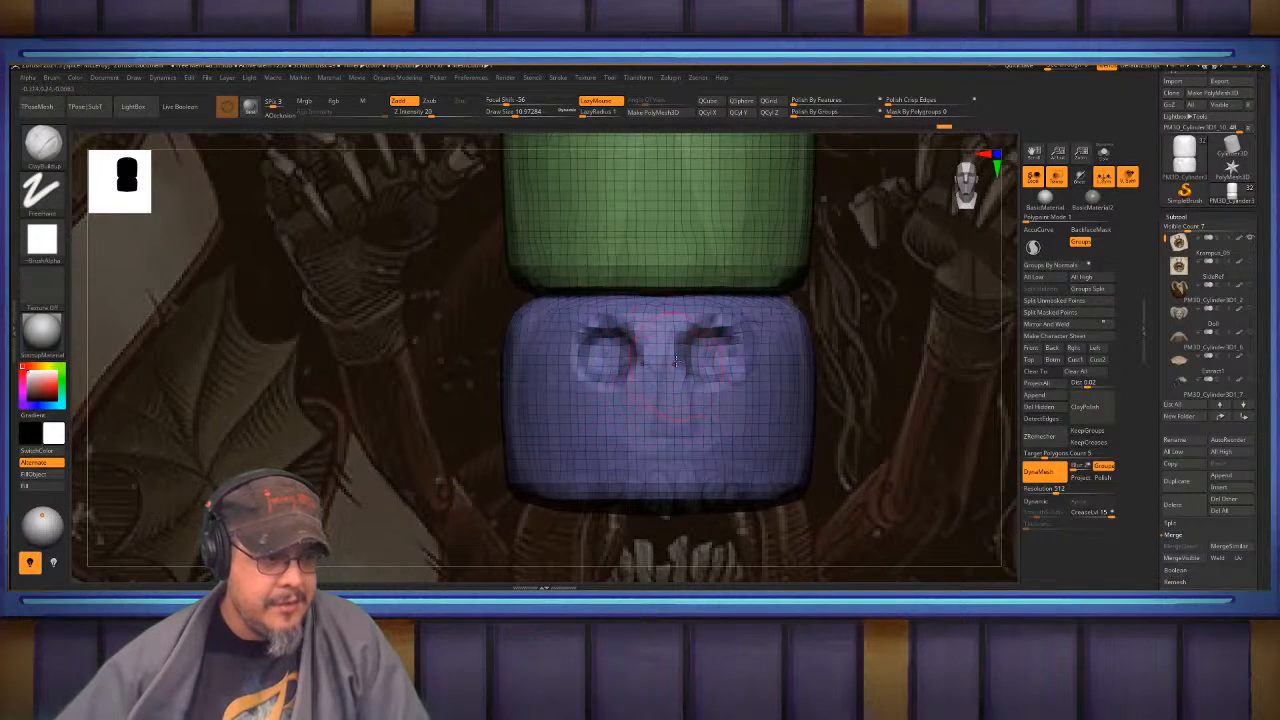
left_click_drag(669, 360, 664, 378)
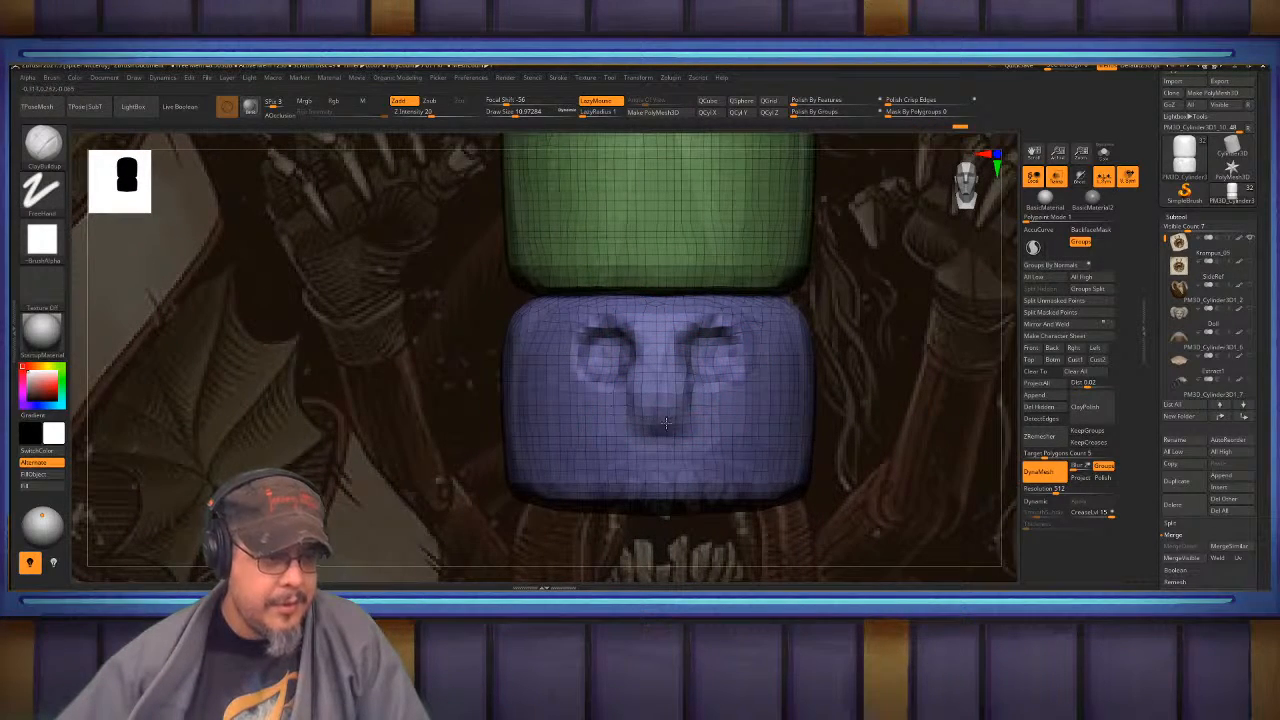
right_click_drag(665, 423, 703, 356, "ctrl")
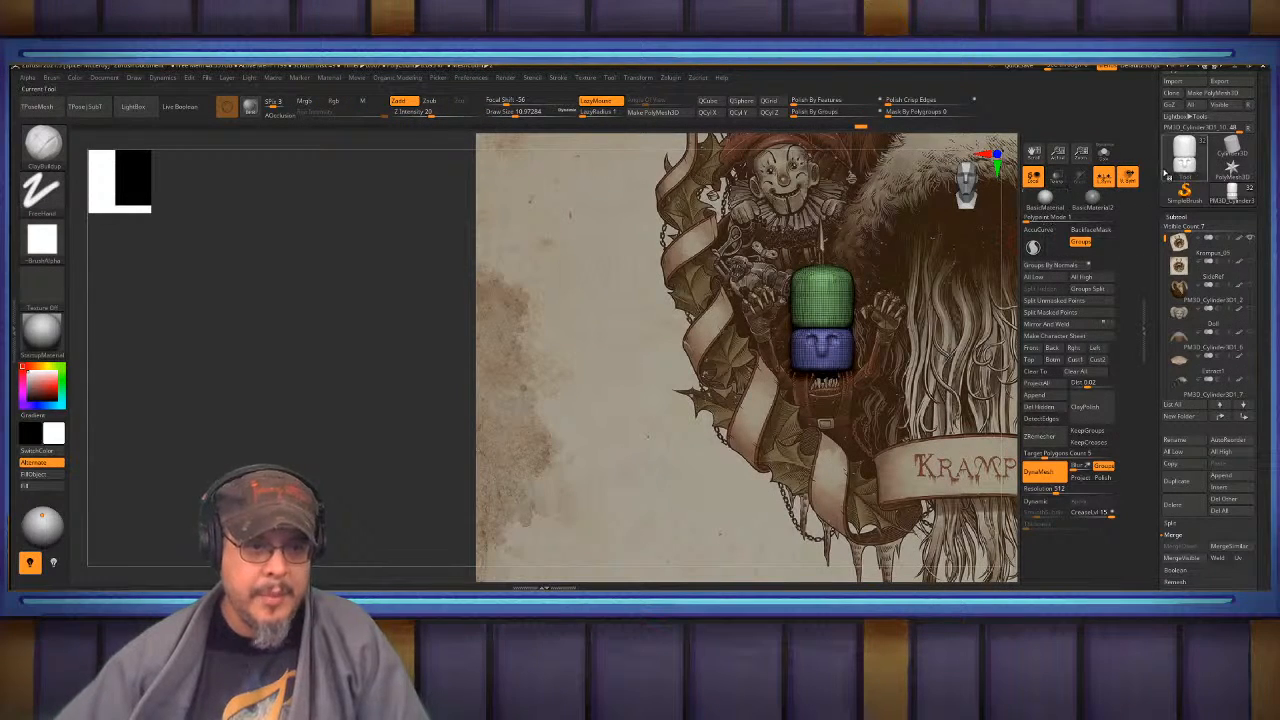
- Show the SideRef reference plane and move it sideways so it partly overlaps the main poster
left_click(1249, 263)
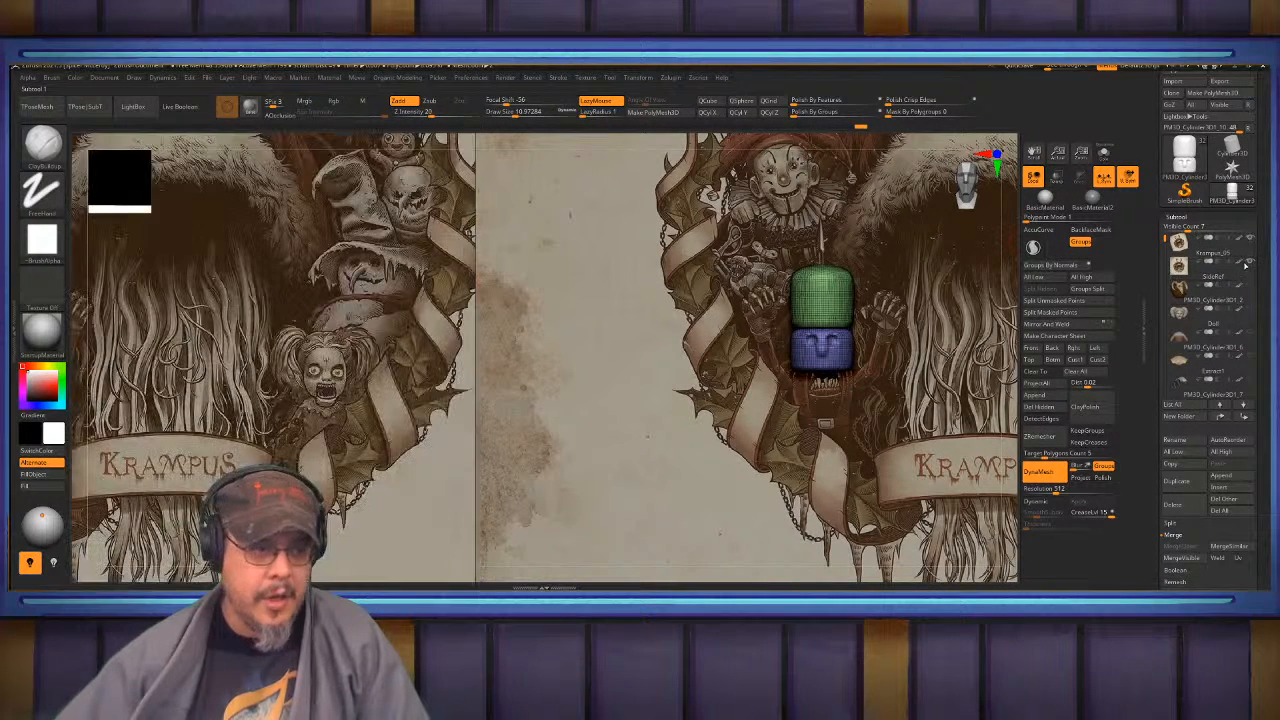
right_click_drag(580, 379, 540, 360, "alt")
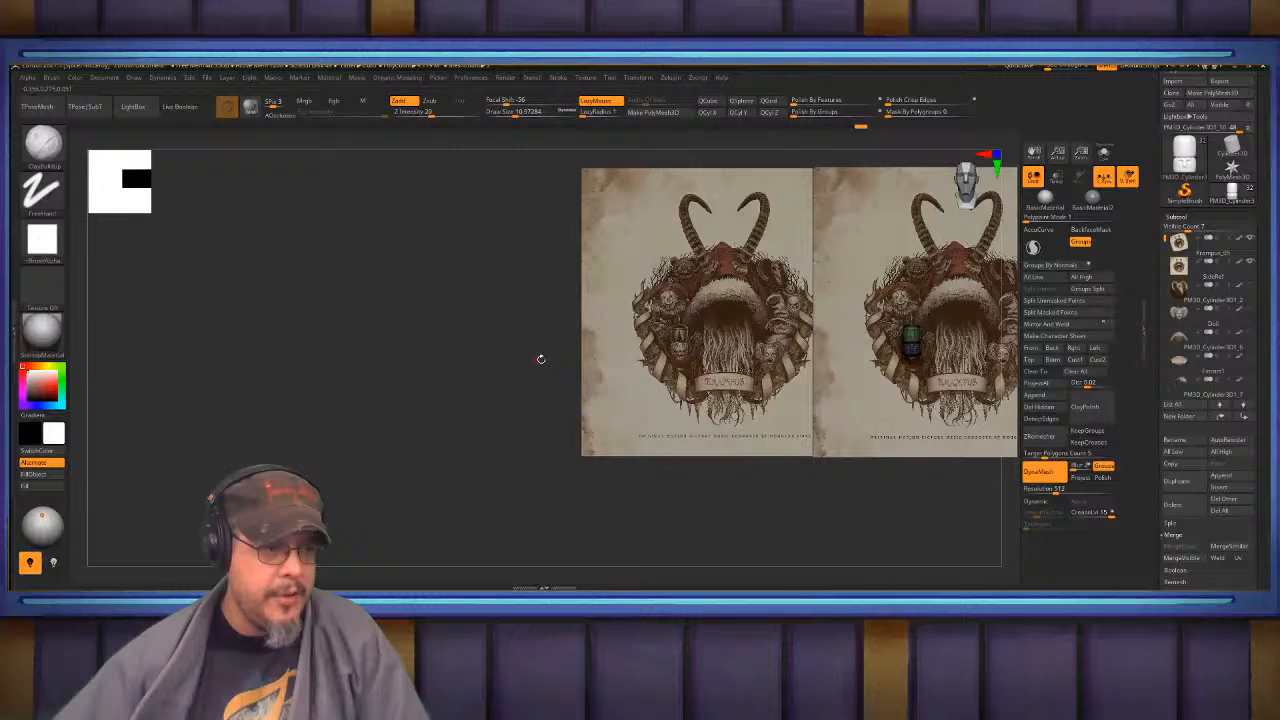
left_click(1226, 272)
key("w")
mouse_move(781, 312)
left_mouse_down()
mouse_move(909, 312)
mouse_move(897, 312)
left_mouse_up()
key("q")
mouse_move(750, 290)
right_mouse_down("ctrl")
mouse_move(778, 325)
mouse_move(656, 305)
right_mouse_up("ctrl")
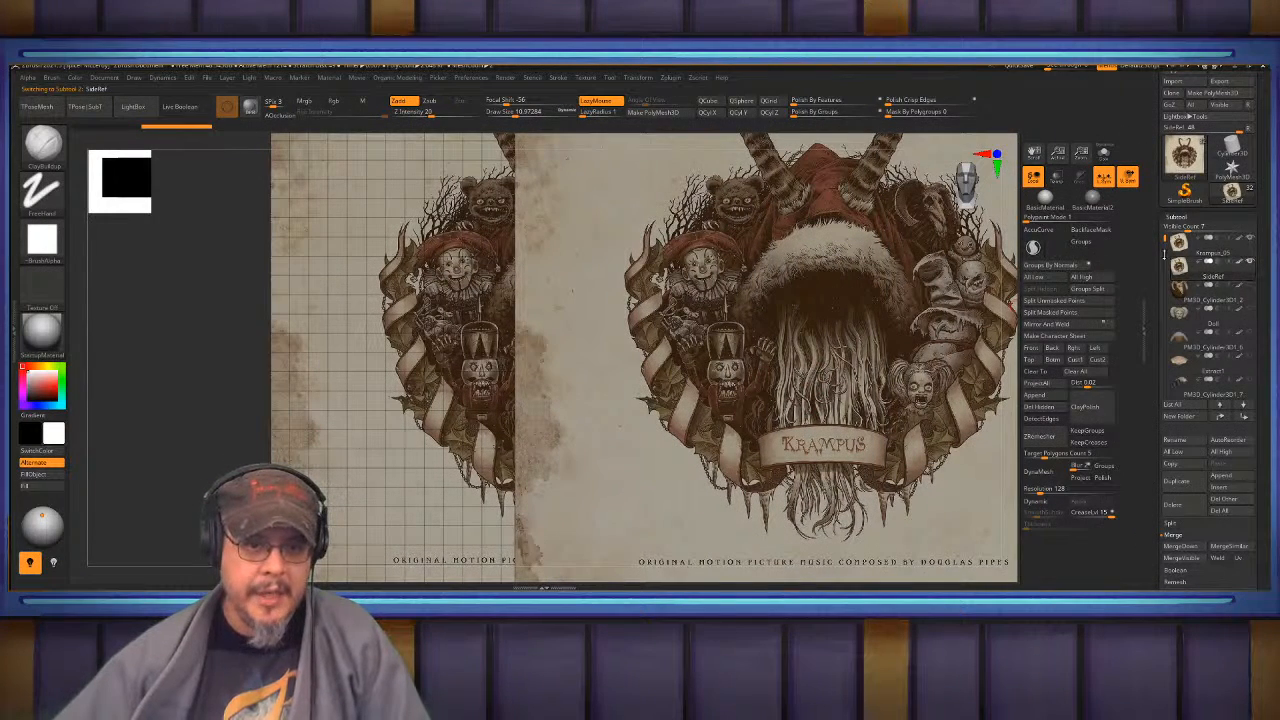
- Reselect the PM3D_Cylinder3D1_10 hat-and-head subtool and turn transparency back on
left_click_drag(1165, 241, 1156, 375)
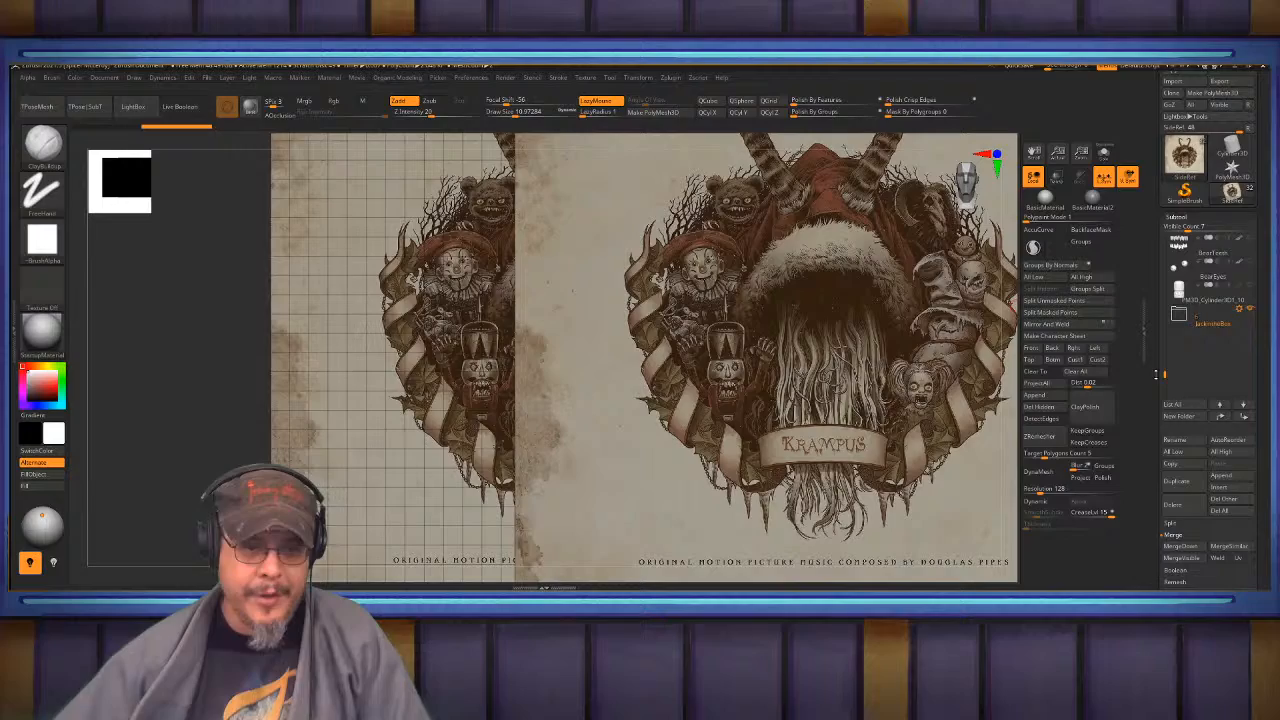
left_click(1222, 289)
right_click_drag(735, 352, 801, 318, "ctrl")
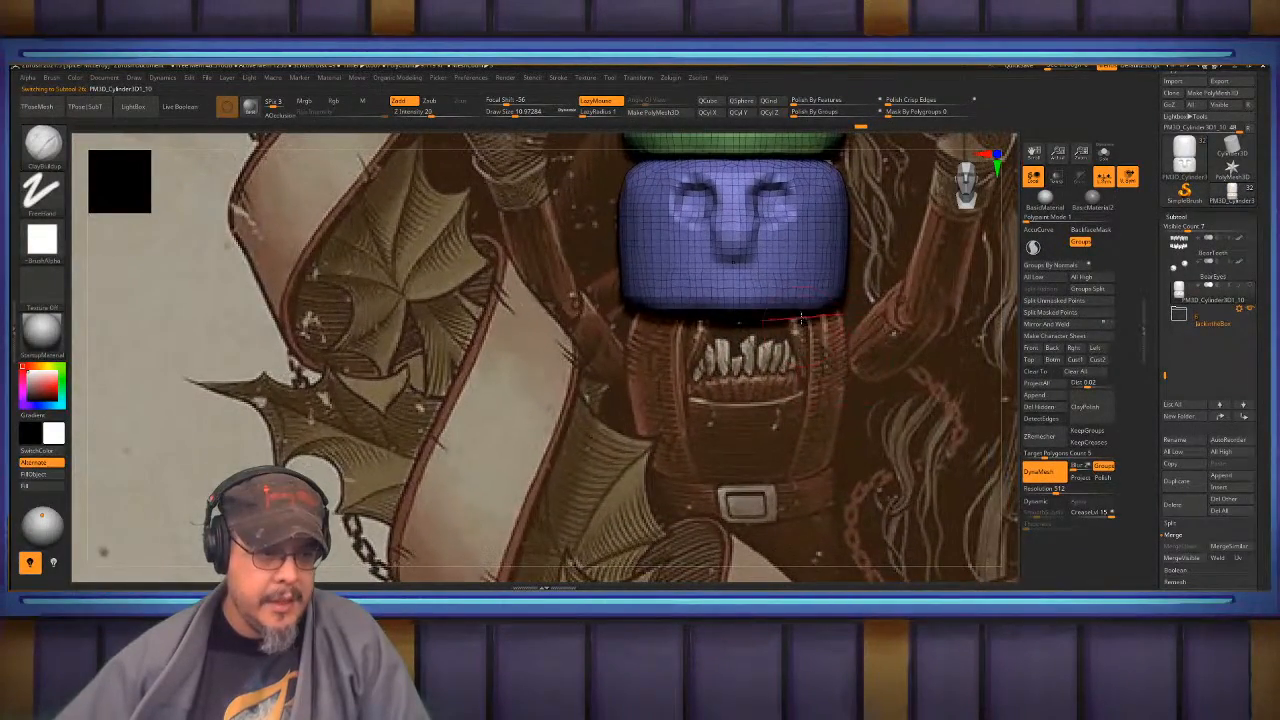
right_click_drag(743, 359, 794, 351, "alt")
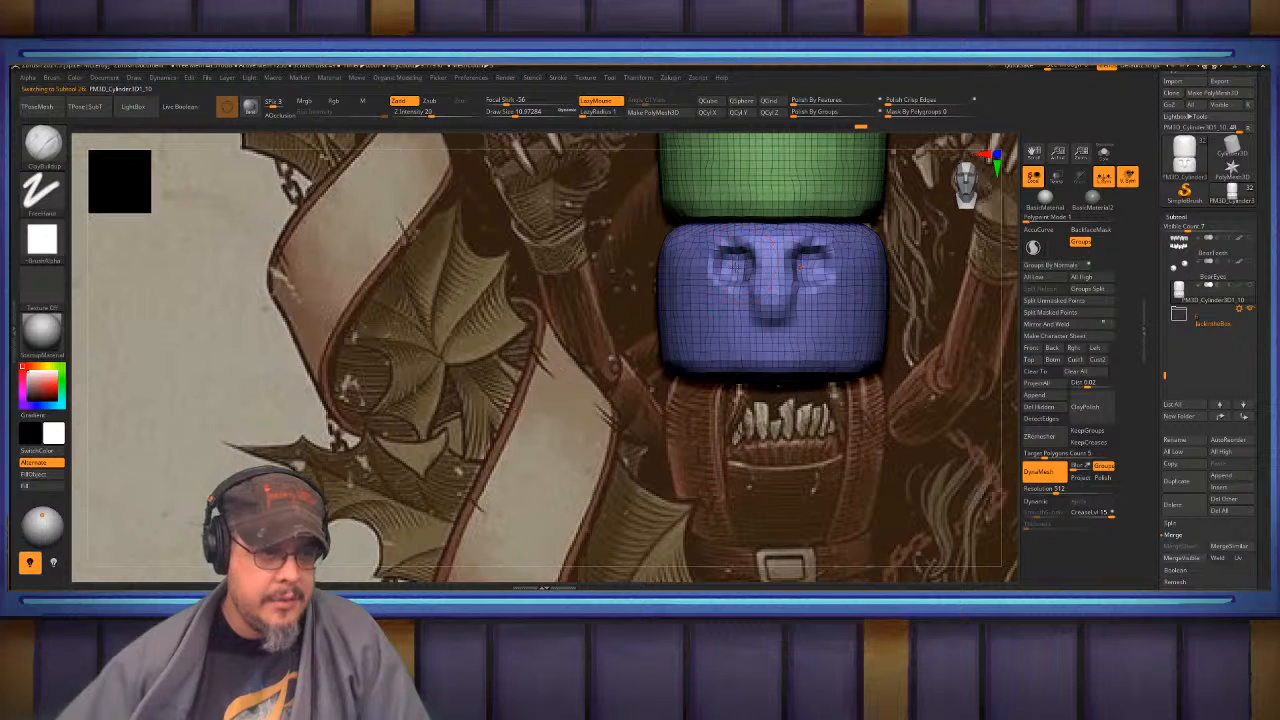
left_click(1056, 177)
- Carve an arched mouth opening into the head's lower edge, smooth it, and build up the upper lip area
mouse_move(742, 300)
right_mouse_down("ctrl")
mouse_move(773, 408)
mouse_move(776, 337)
mouse_move(873, 380)
mouse_move(883, 343)
right_mouse_up("ctrl")
left_click_drag(883, 343, 910, 345)
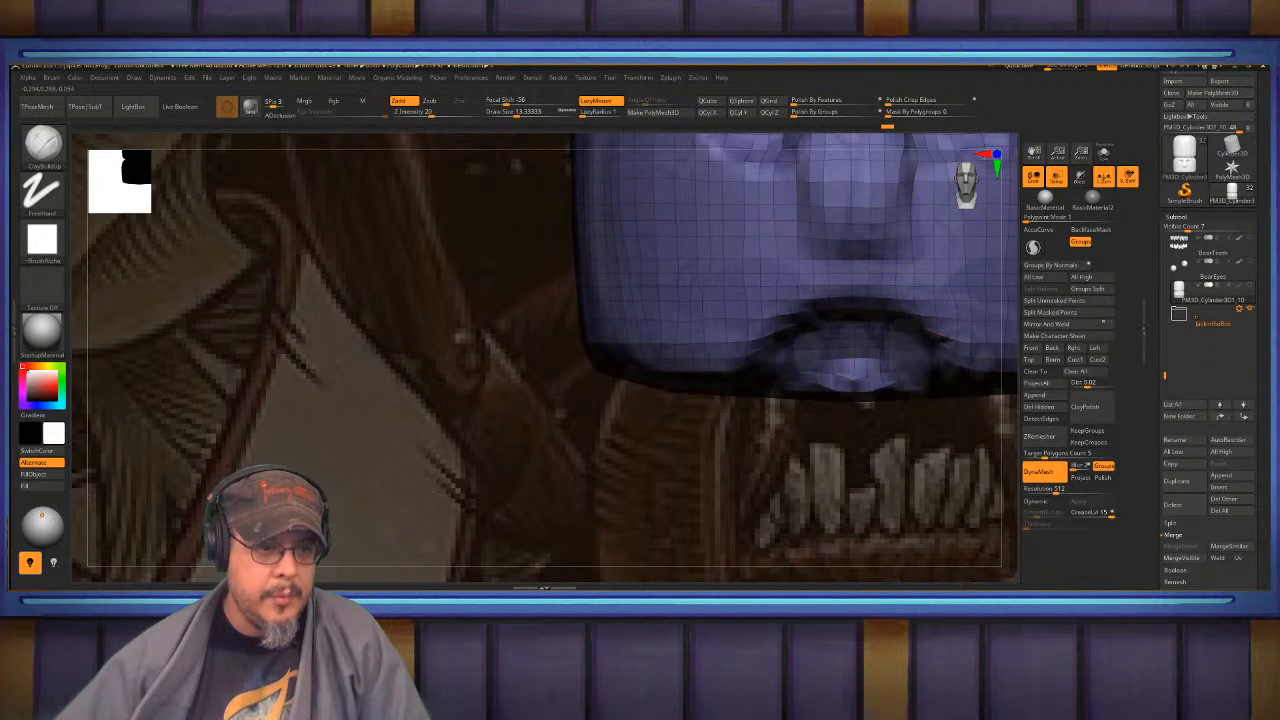
left_click_drag(844, 377, 783, 333, "shift")
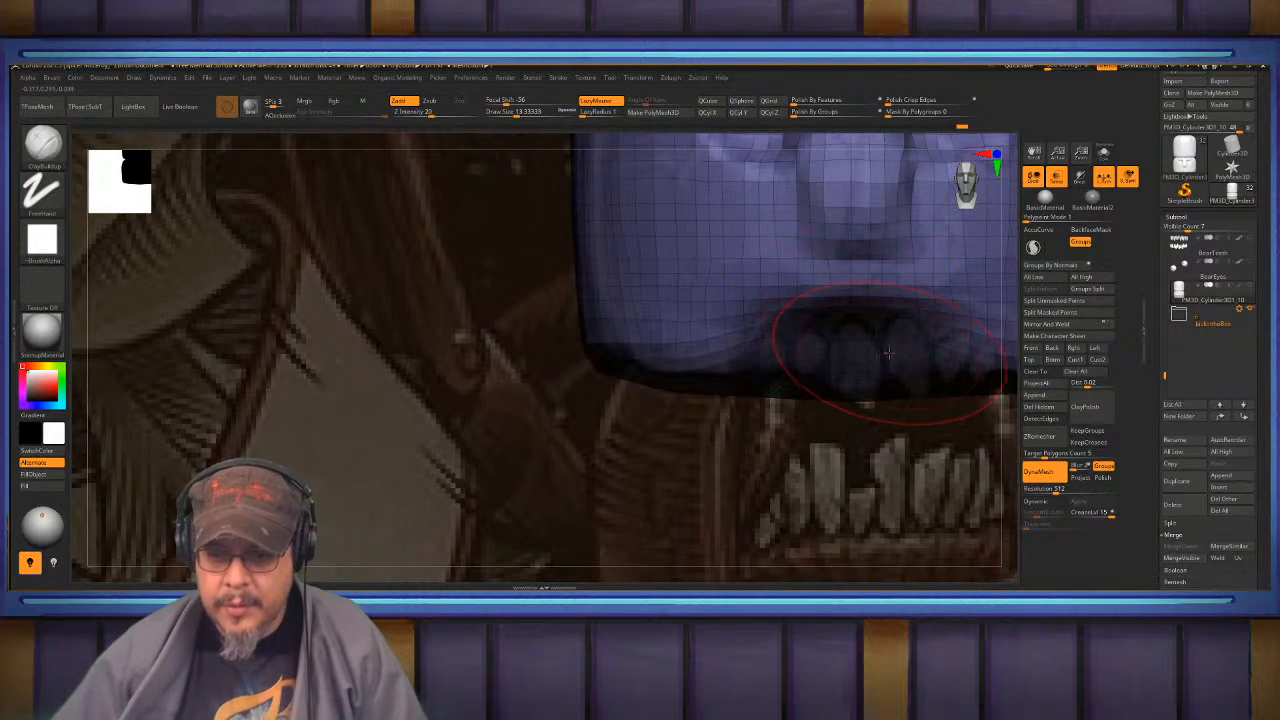
mouse_move(812, 357)
left_mouse_down()
mouse_move(740, 354)
mouse_move(845, 330)
mouse_move(876, 350)
mouse_move(791, 384)
left_mouse_up()
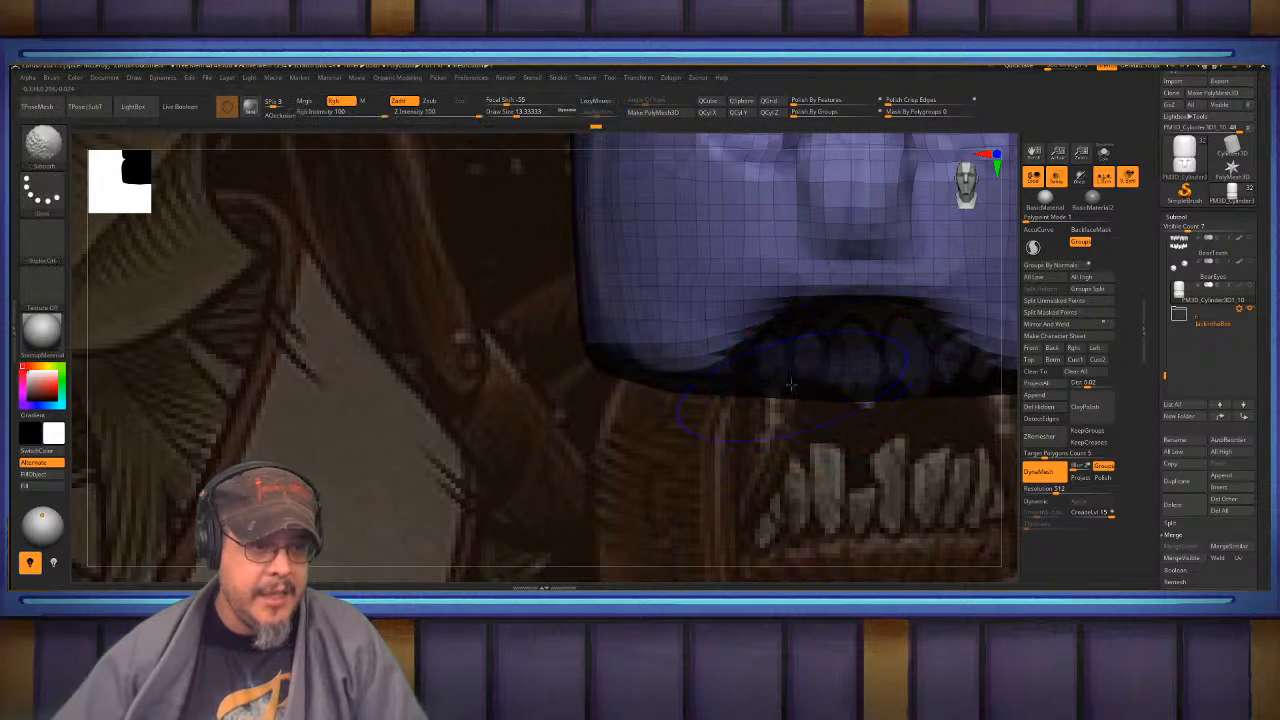
left_click_drag(785, 258, 812, 267)
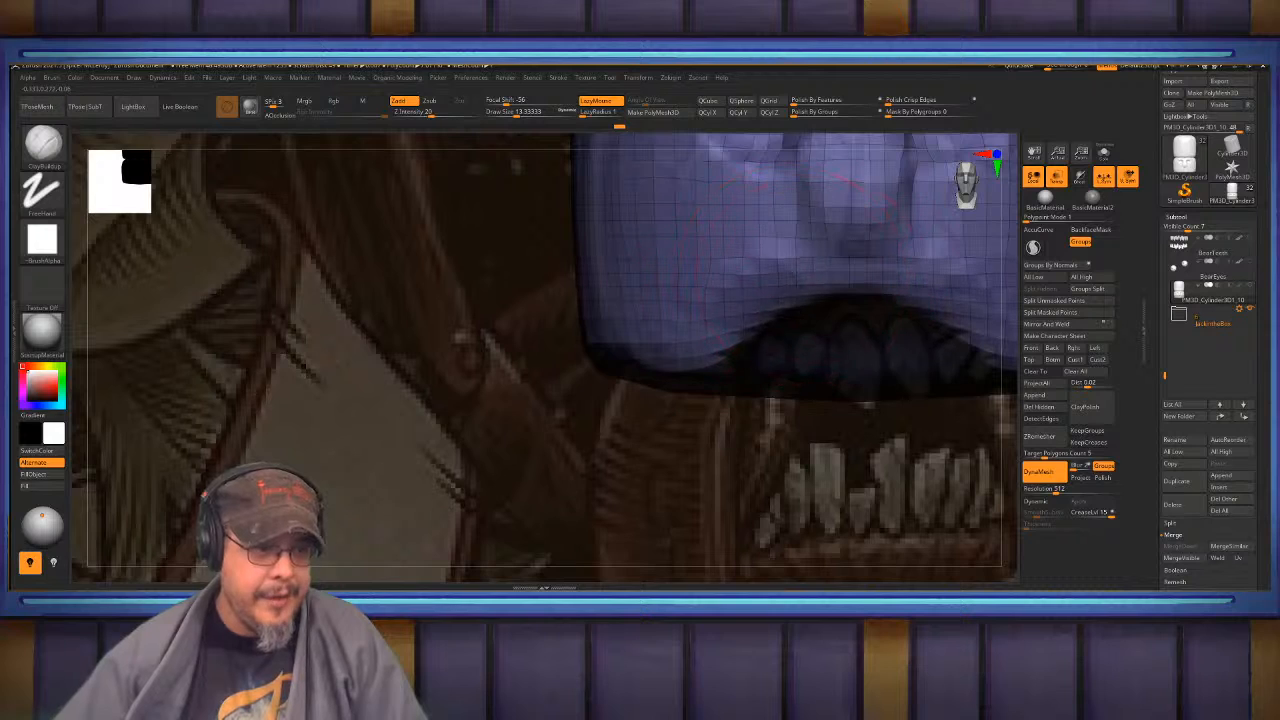
- Smooth and round the head's upper corner, side and lower corner around the face
right_click_drag(815, 265, 720, 365, "alt")
mouse_move(715, 263)
left_mouse_down("shift")
mouse_move(745, 285)
mouse_move(723, 286)
left_mouse_up("shift")
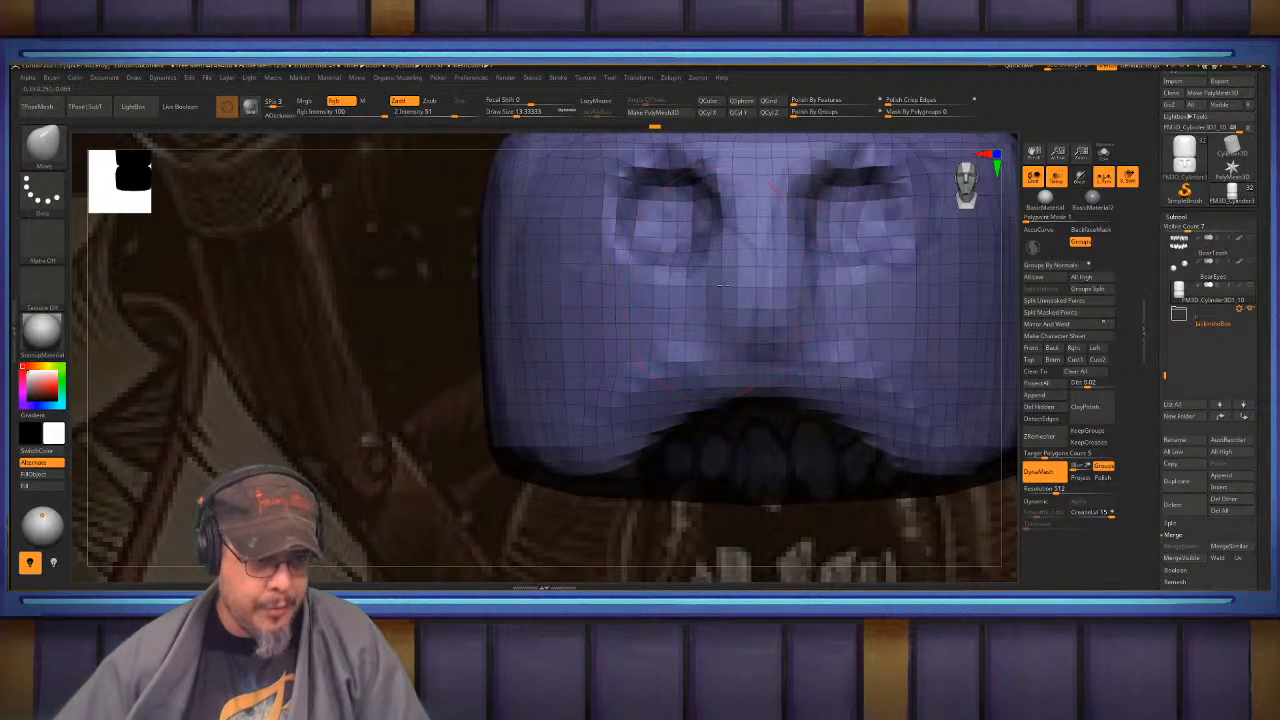
right_click_drag(734, 277, 762, 364, "alt")
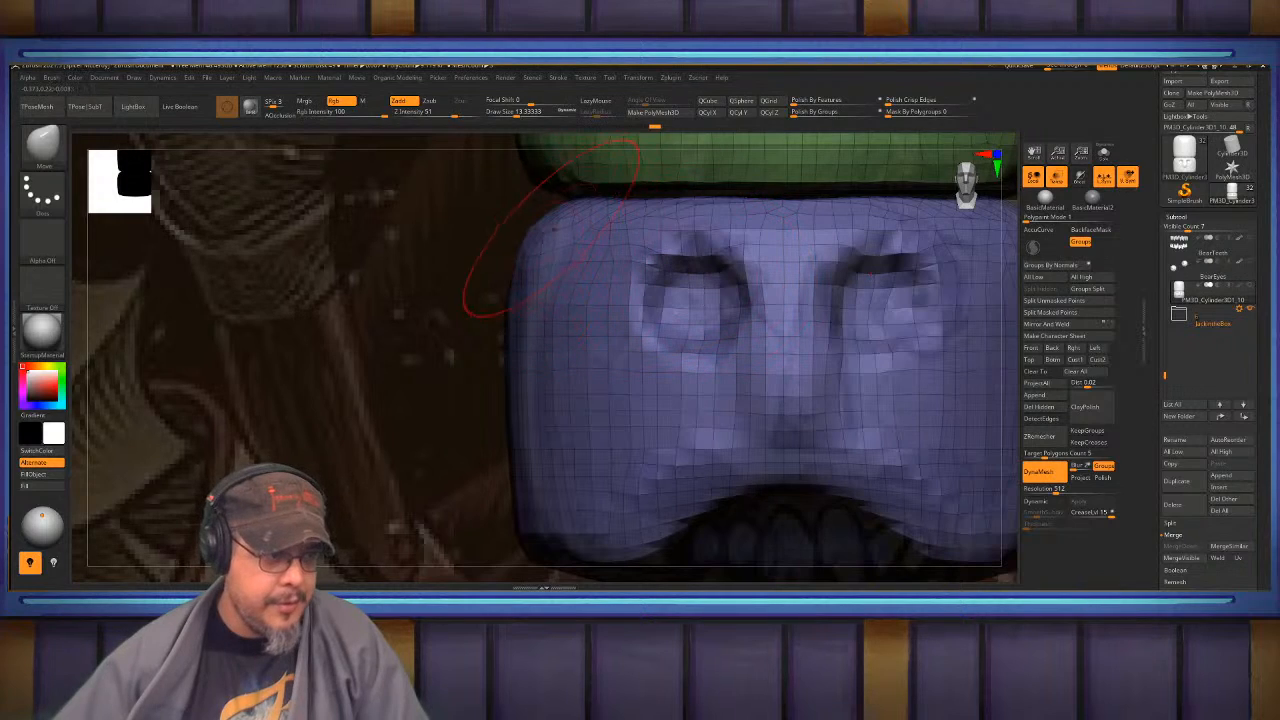
key("shift")
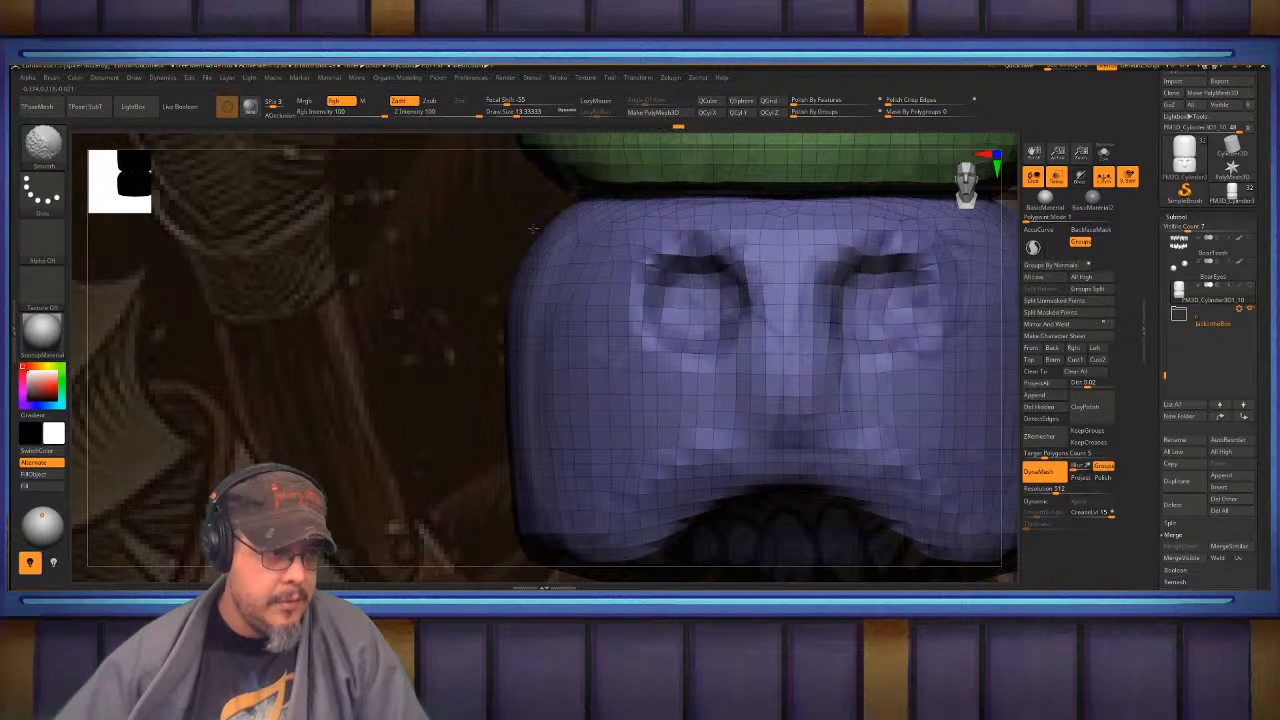
left_click_drag(526, 401, 566, 433, "shift")
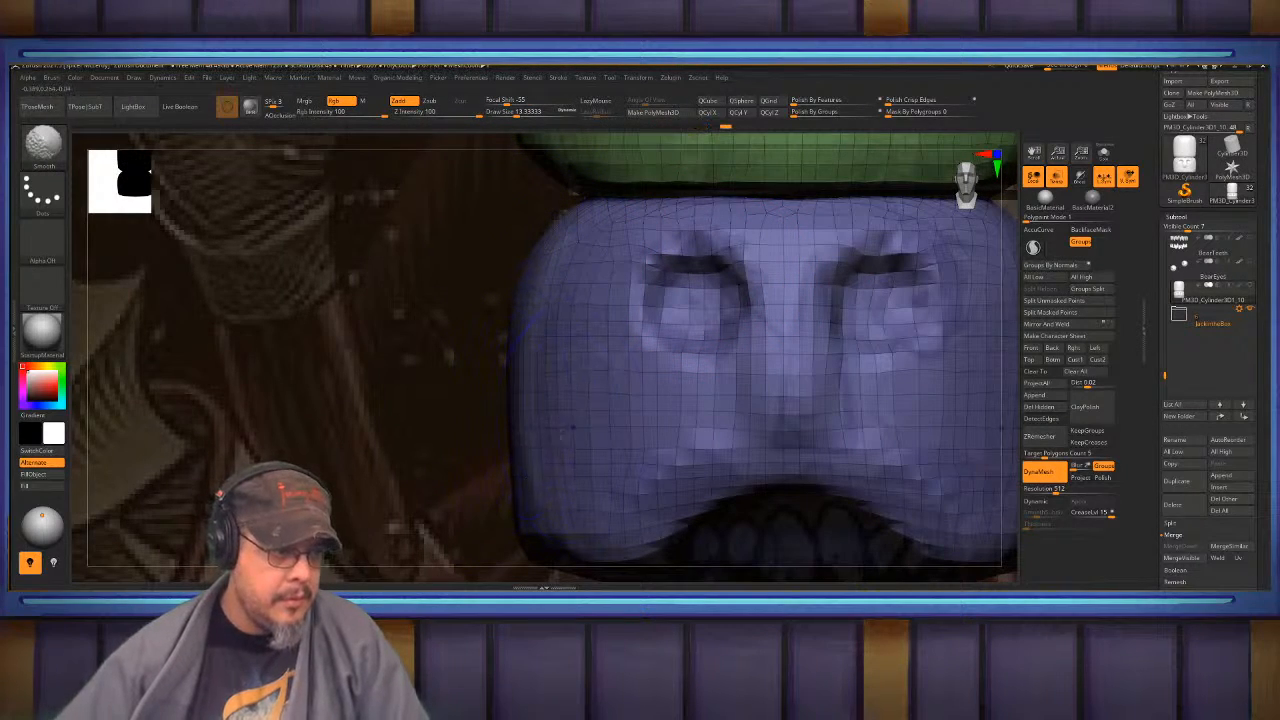
left_click_drag(538, 510, 540, 475, "shift")
- Enlarge the brush to a draw size of about 50 and smooth the hat's sides
mouse_move(545, 485)
right_mouse_down("ctrl")
mouse_move(569, 394)
mouse_move(654, 349)
mouse_move(720, 408)
mouse_move(720, 344)
mouse_move(639, 319)
right_mouse_up("ctrl")
right_click_drag(733, 240, 722, 382, "alt")
key("s")
left_click_drag(662, 240, 672, 240)
left_click_drag(675, 240, 640, 300, "shift")
left_click_drag(731, 330, 738, 358, "shift")
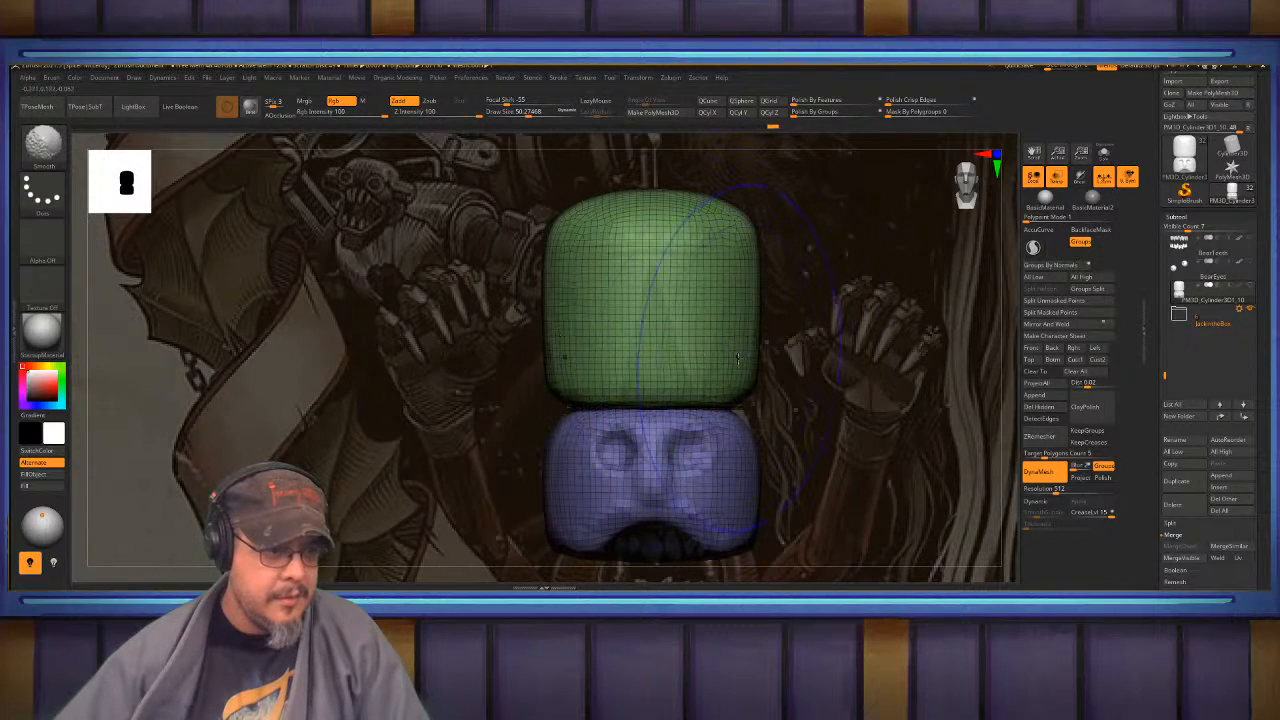
- View the figure from the side, choose the Move Topological brush, and set Mask By Polygroups to 100 in its auto-masking options
right_click_drag(633, 313, 530, 262)
mouse_move(704, 334)
right_mouse_down()
mouse_move(757, 314)
mouse_move(714, 320)
right_mouse_up()
key("b")
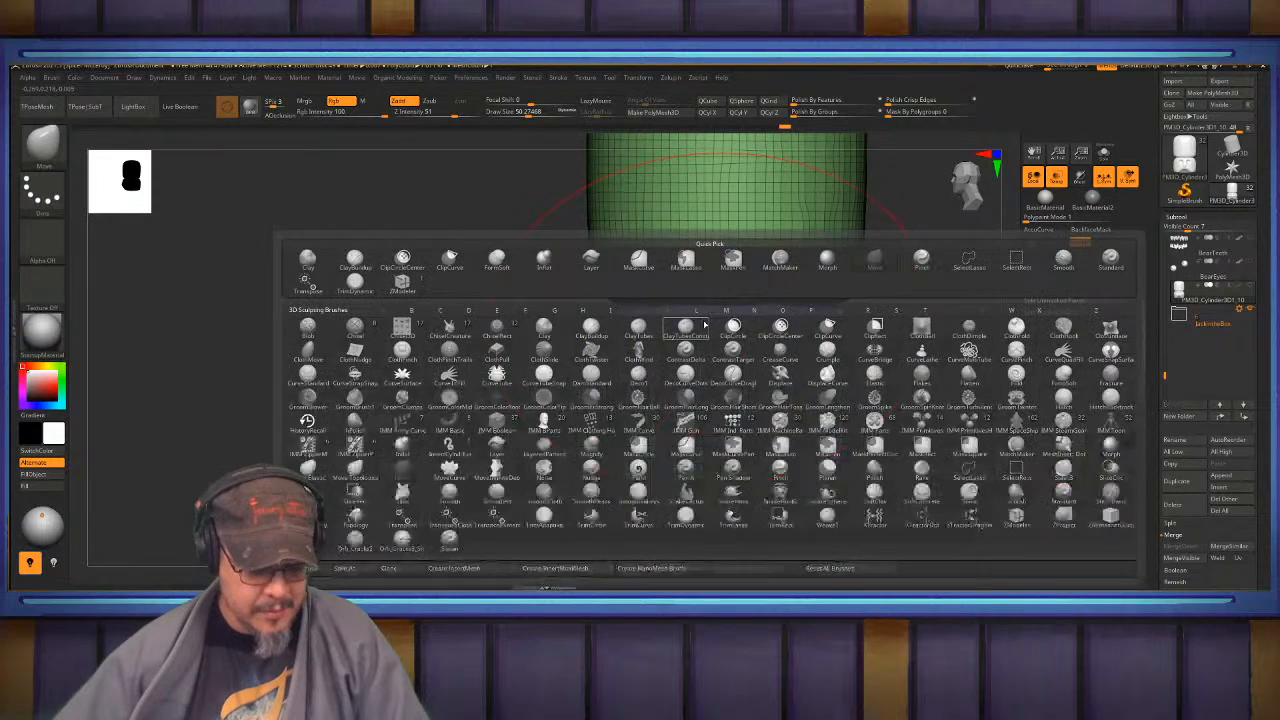
key("m")
key("t")
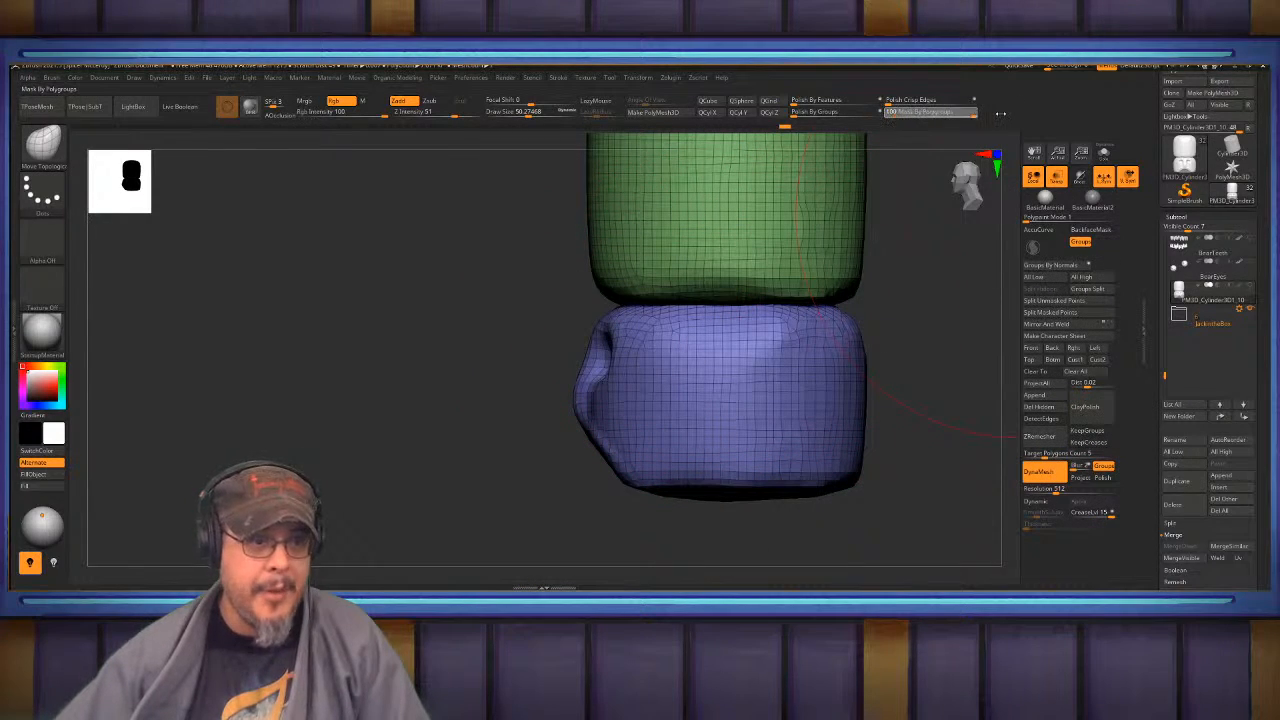
left_click(50, 79)
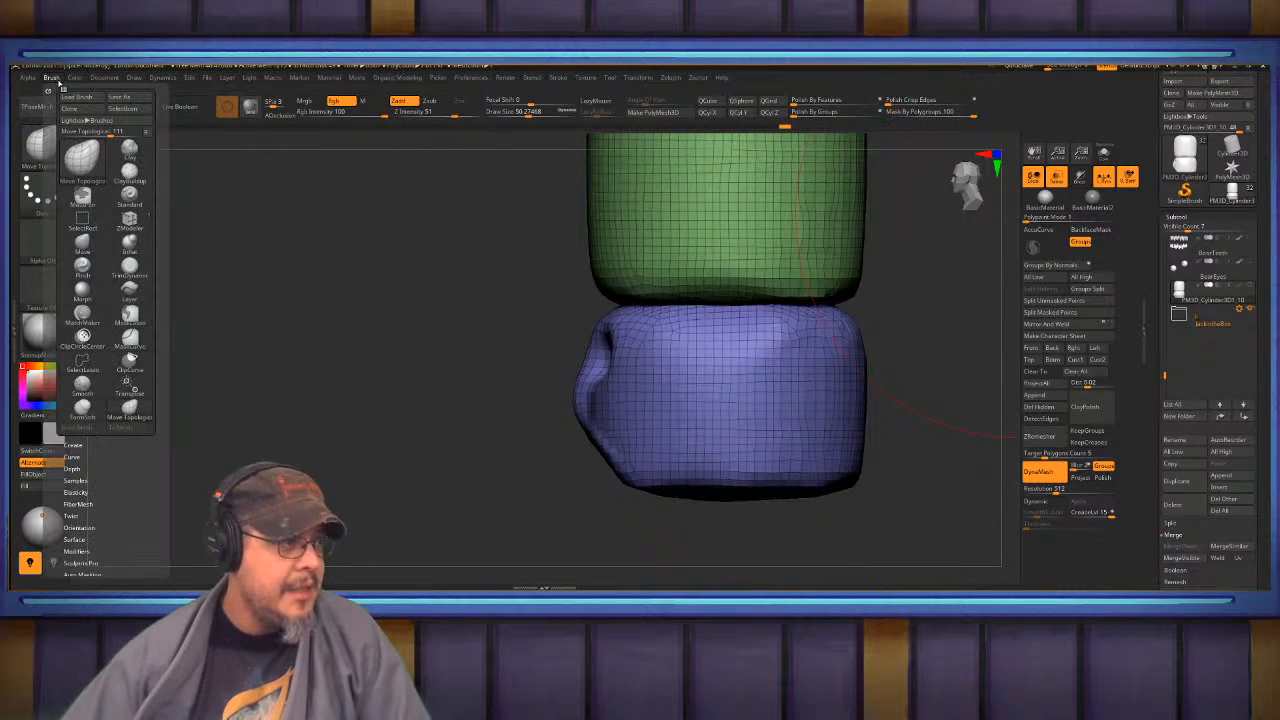
scroll(135, 393, "down", 5)
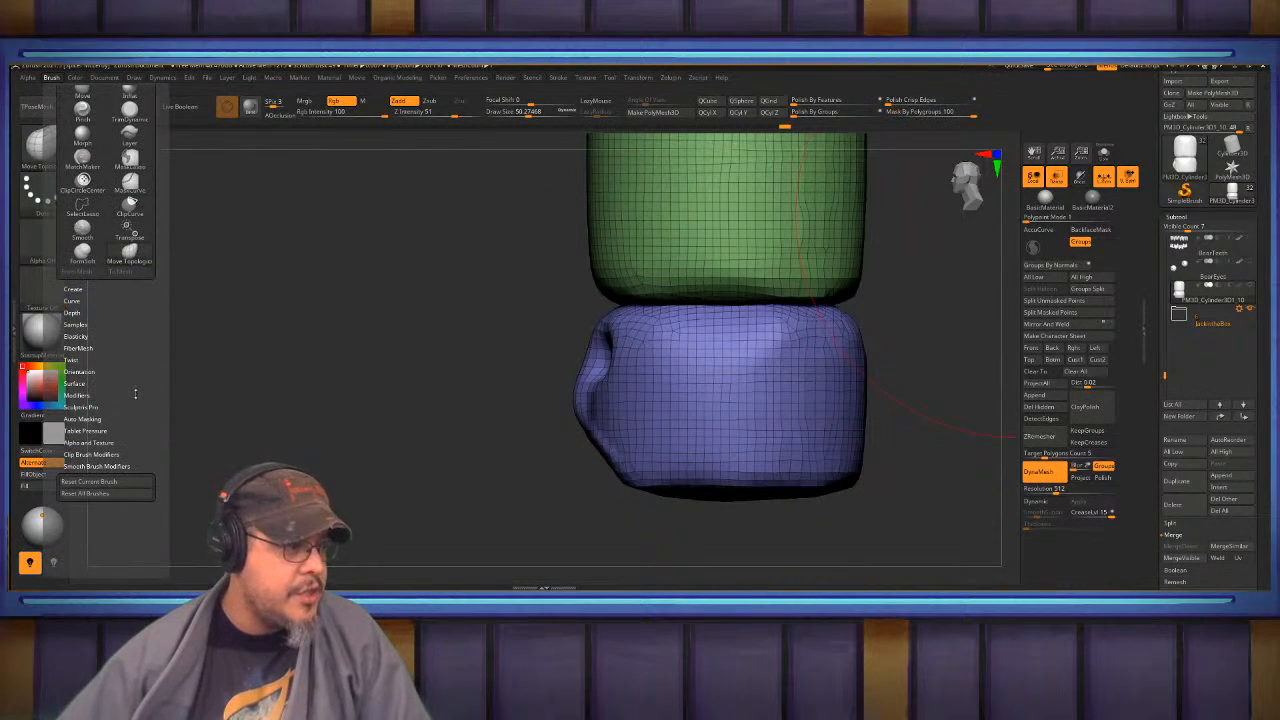
left_click(88, 420)
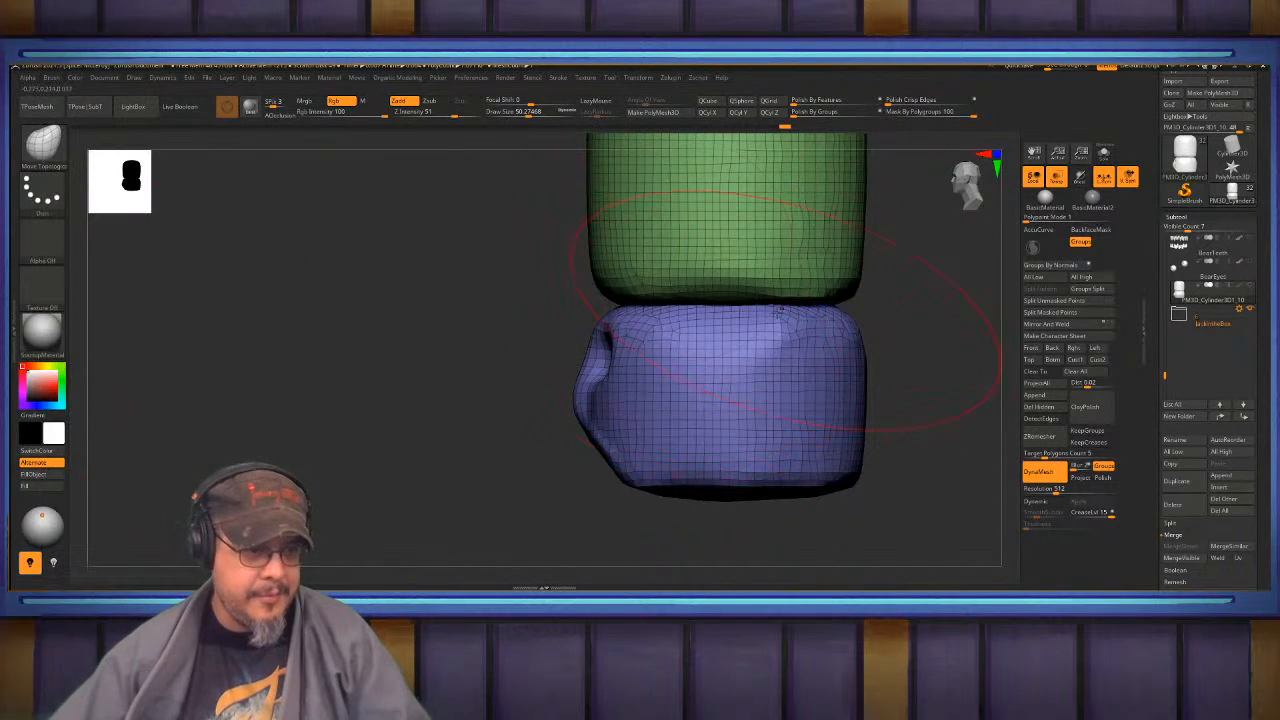
- Try raising the head's top with the Move Infinite Depth brush, and mask the head below its top rows
key("b")
key("m")
key("i")
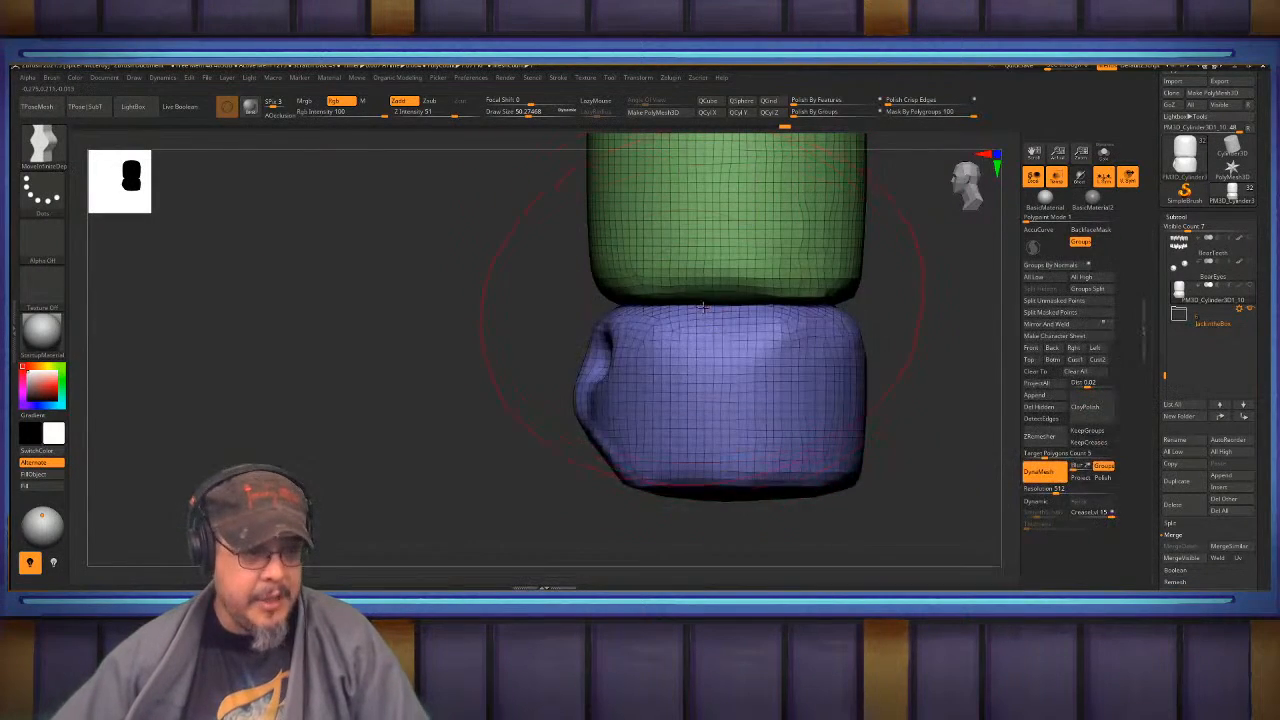
left_click_drag(703, 312, 700, 298)
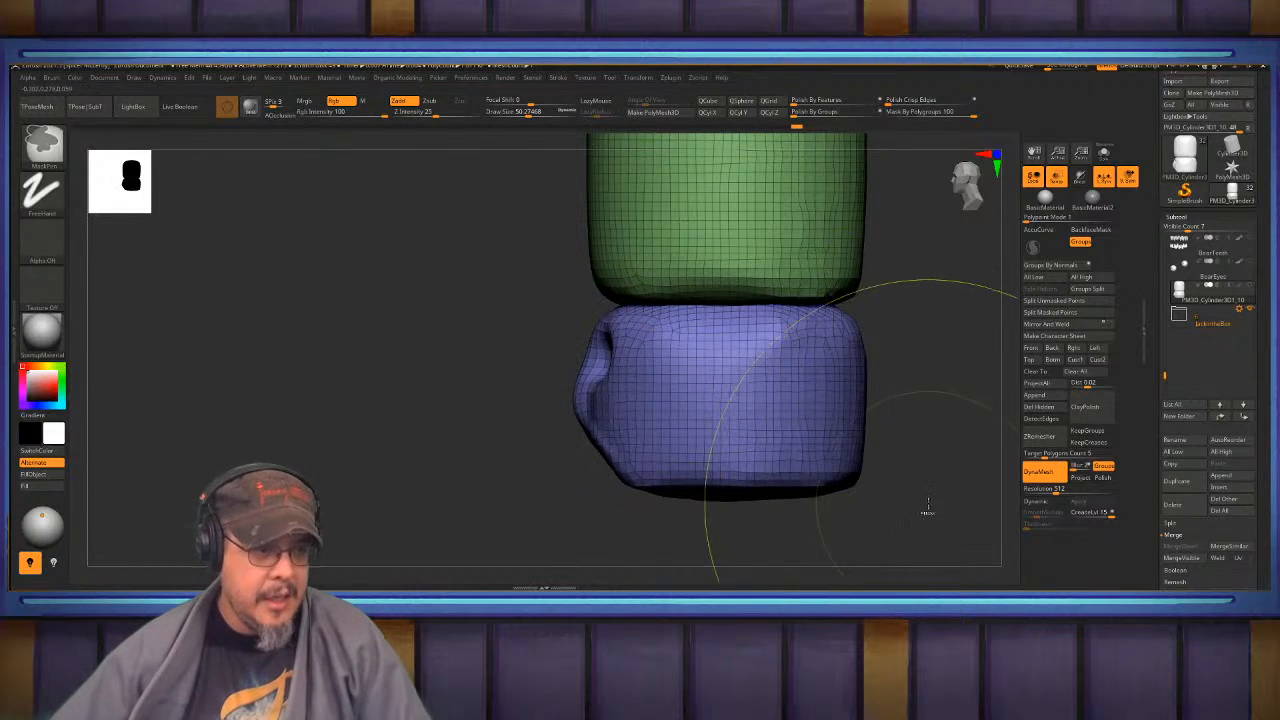
mouse_move(929, 518)
left_mouse_down("ctrl")
mouse_move(723, 409)
mouse_move(510, 333)
left_mouse_up("ctrl")
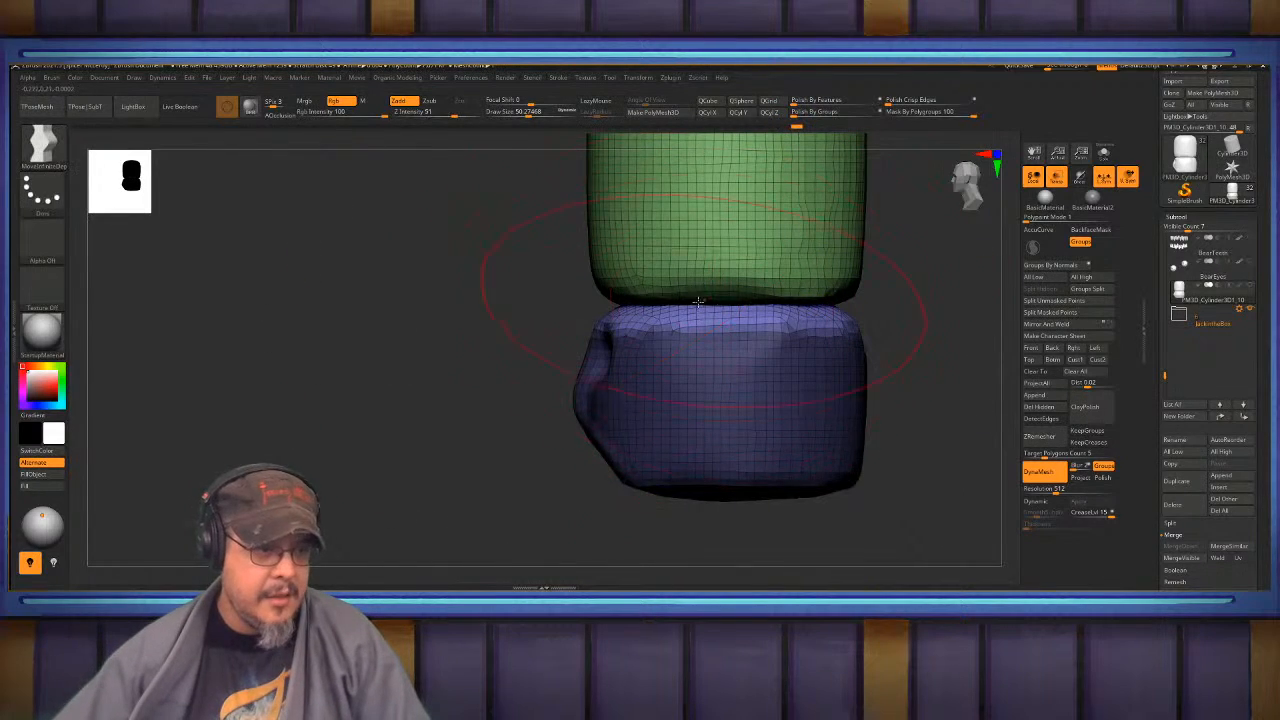
- Raise the head's unmasked top edge to meet the hat with Move Infinite Depth, clear the mask, and smooth the stretched area
left_click_drag(695, 316, 690, 292)
left_click_drag(809, 313, 832, 295)
left_click_drag(650, 300, 649, 285)
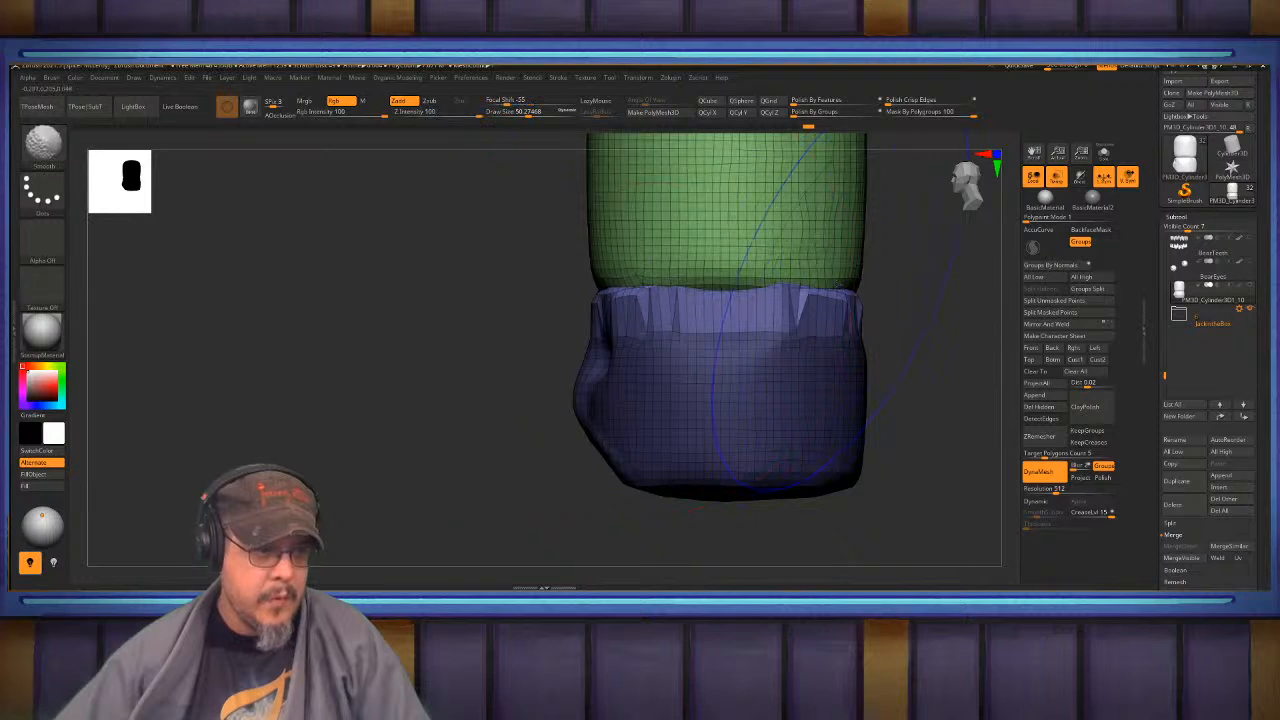
left_click_drag(835, 300, 842, 298, "shift")
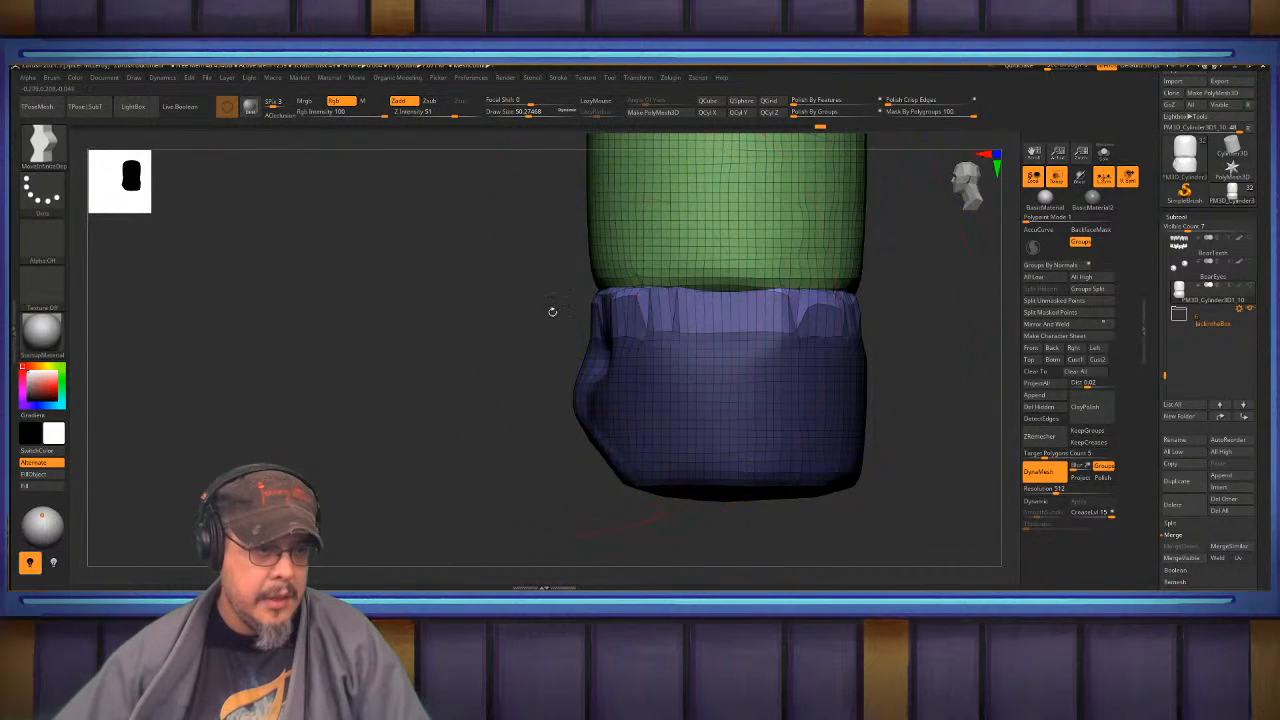
left_click_drag(431, 322, 452, 342, "ctrl")
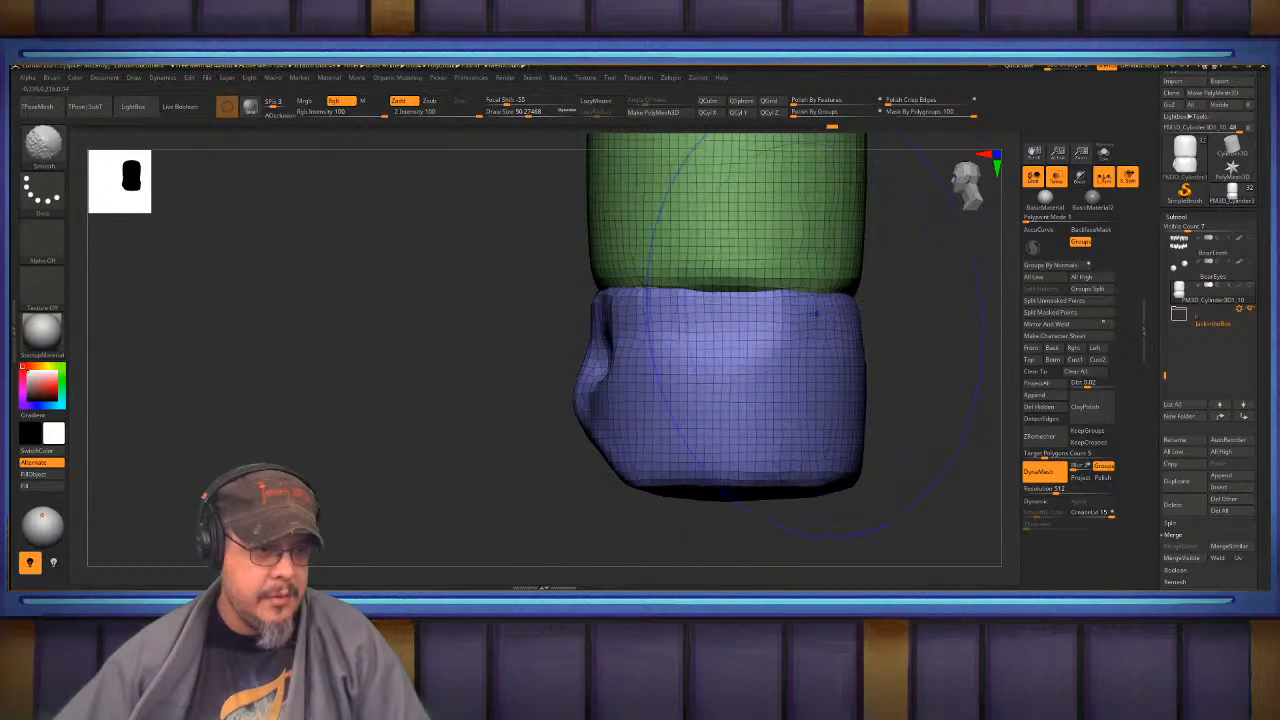
left_click_drag(703, 299, 640, 293, "shift")
- Carve both eye sockets from the front with the DamStandard brush at a draw size of about 7
left_click_drag(510, 400, 650, 375)
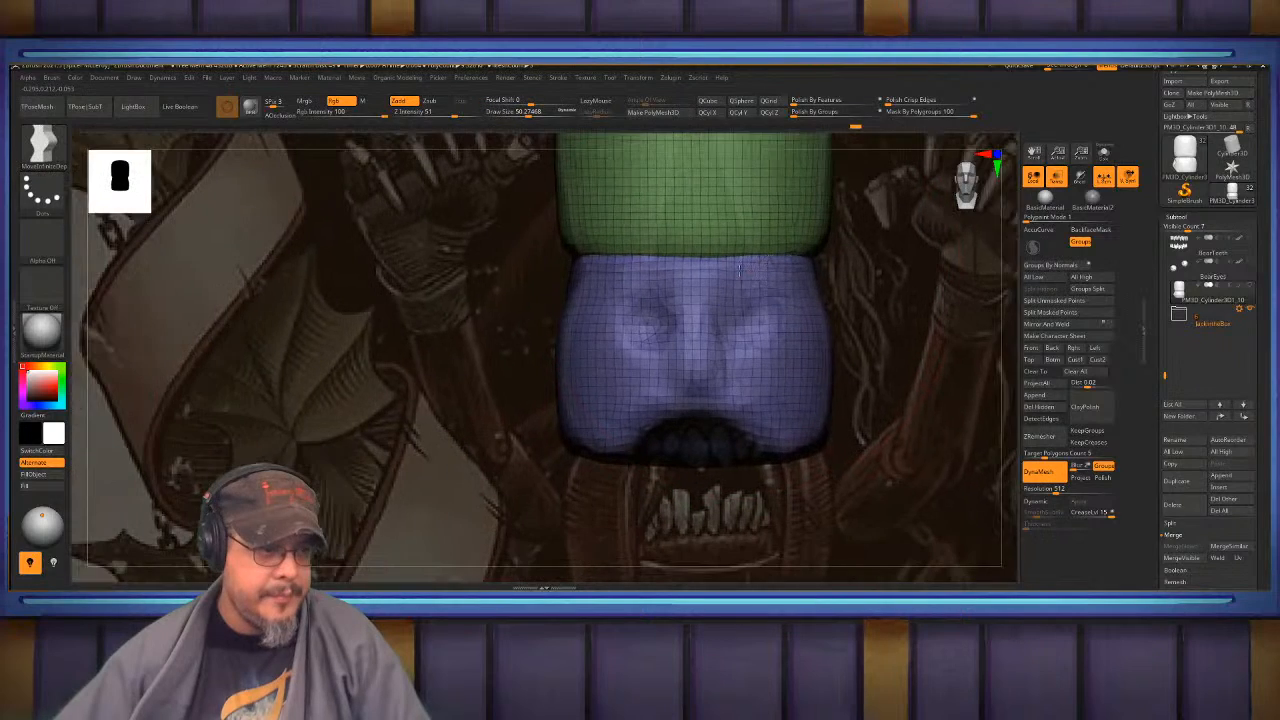
right_click_drag(736, 317, 646, 318, "ctrl")
key("b")
key("d")
key("s")
key("s")
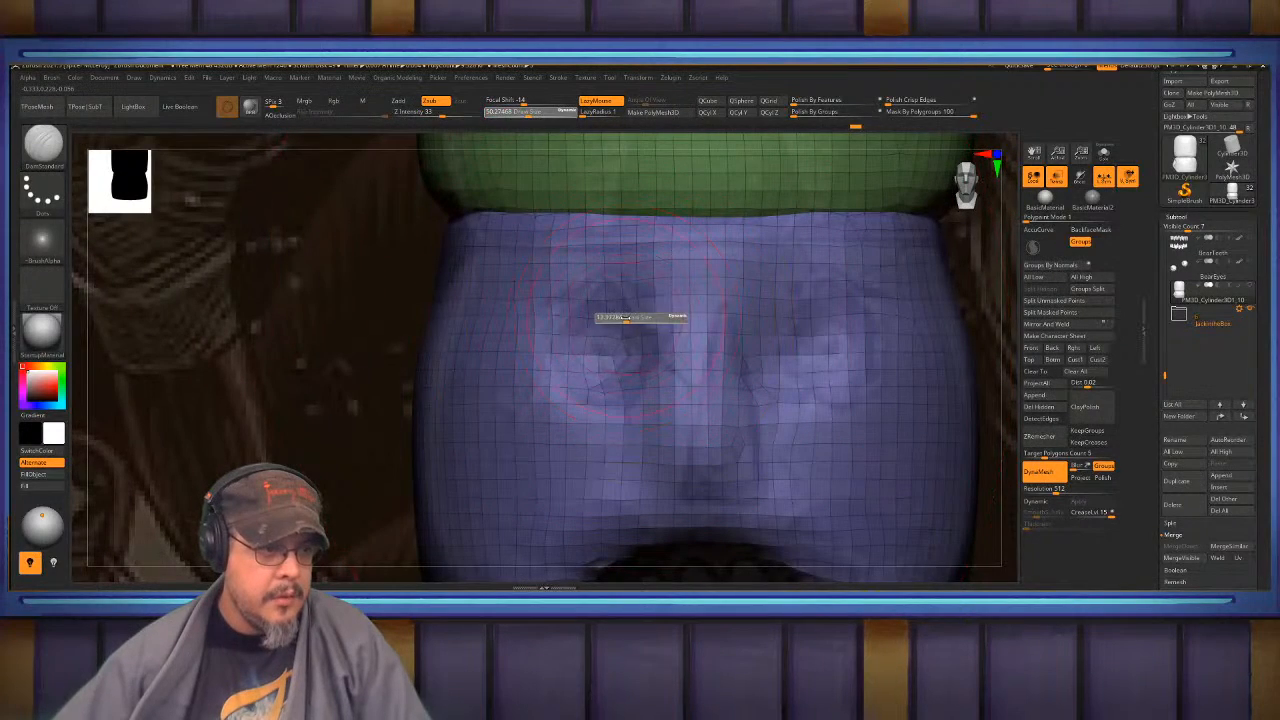
left_click_drag(625, 317, 616, 302)
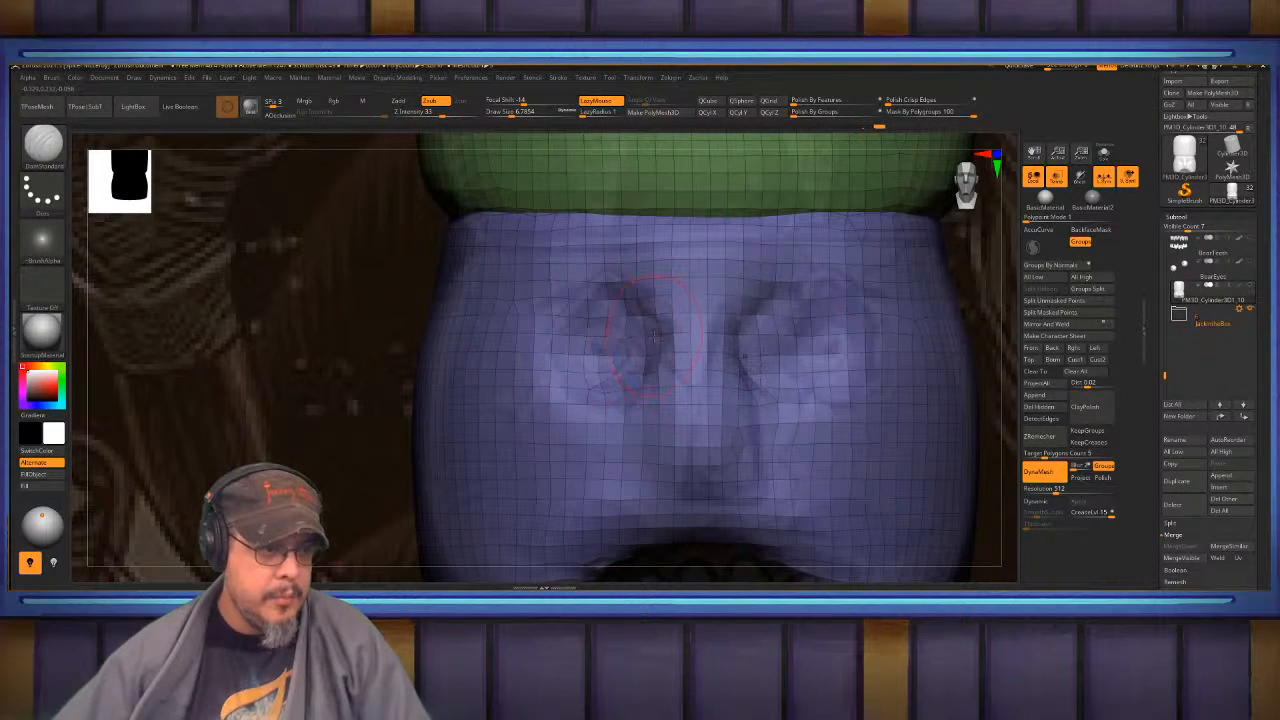
left_click_drag(584, 401, 570, 384)
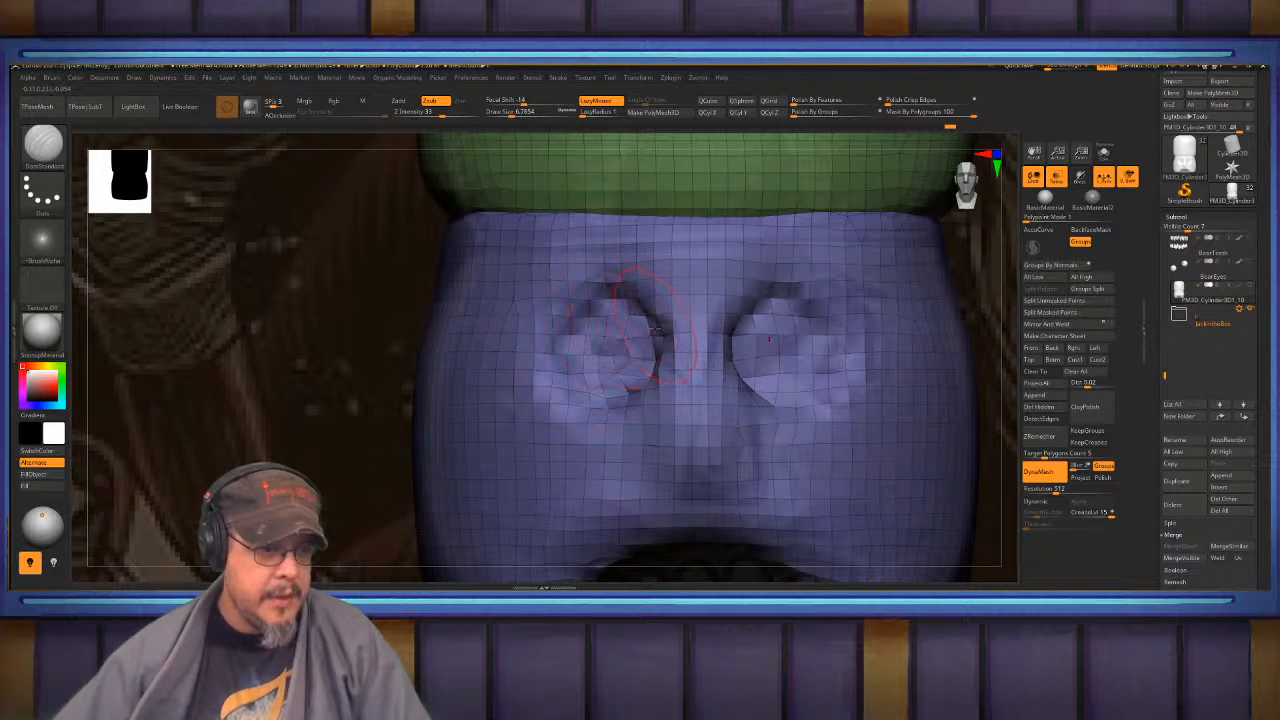
- Turn off the polygroup wireframe, isolate the hat by its polygroup to mask it, and show the whole figure again
key("f")
key("shift+f")
left_click_drag(777, 374, 693, 222, "alt")
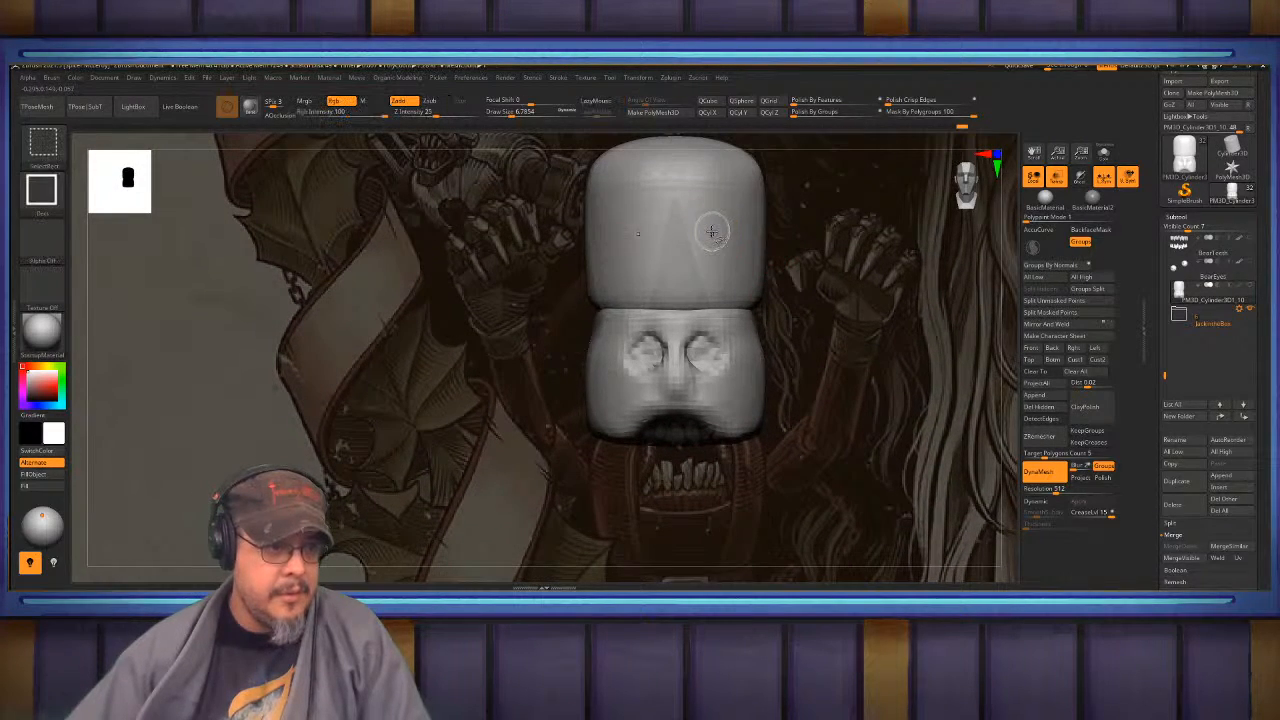
left_click(712, 229, "ctrl+shift")
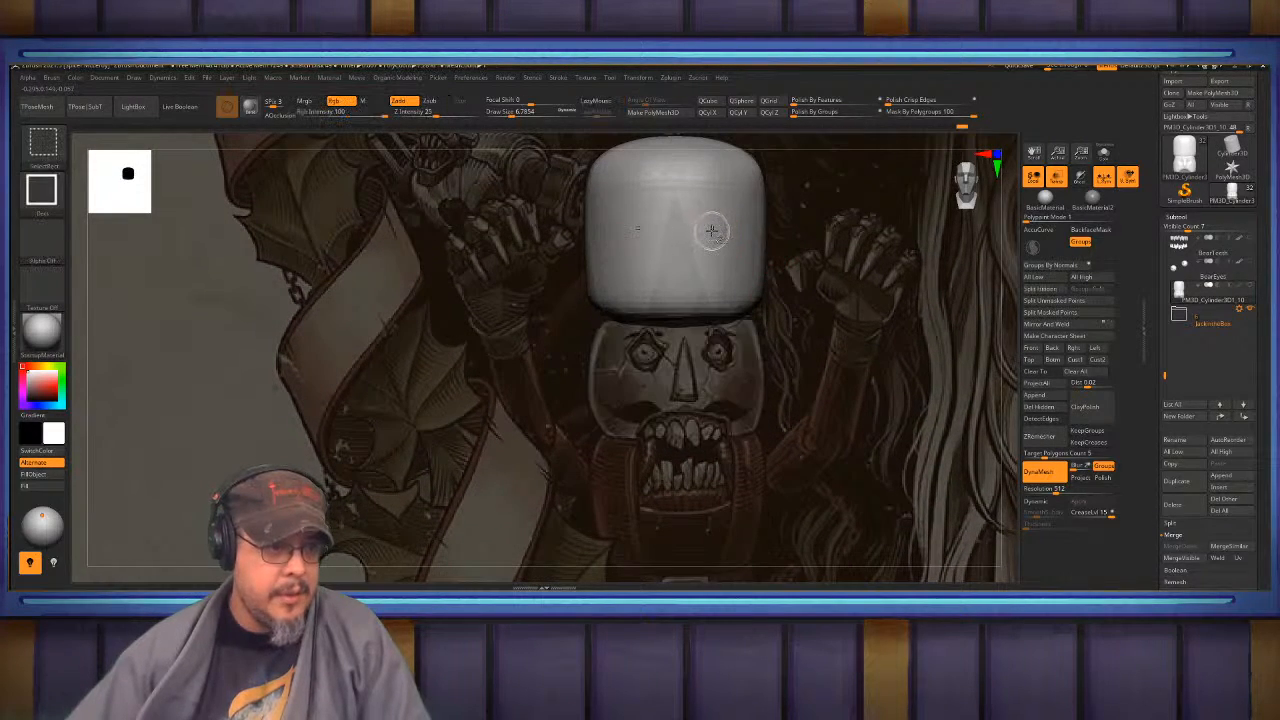
left_click(985, 232, "ctrl+shift")
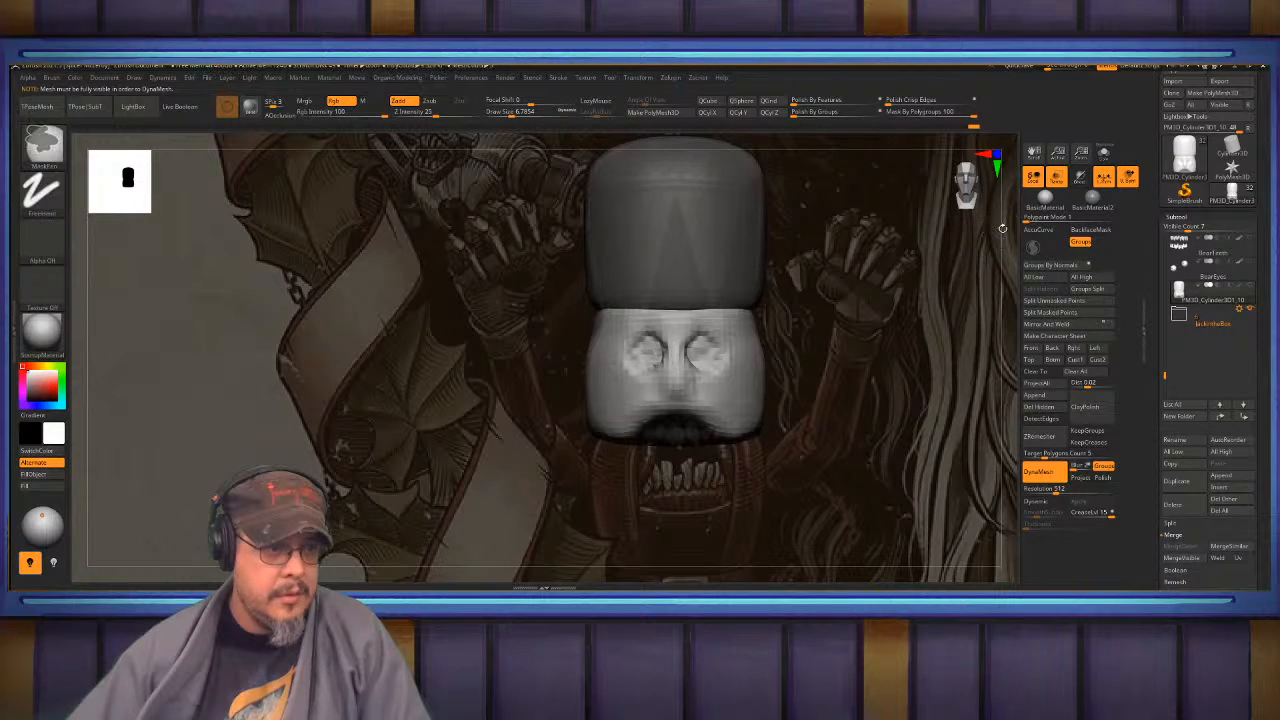
- Duplicate the hat block straight down and position the copy just below the head as the figure's lower jaw
key("w")
left_click_drag(675, 322, 676, 553, "ctrl")
right_click_drag(658, 373, 660, 281, "alt")
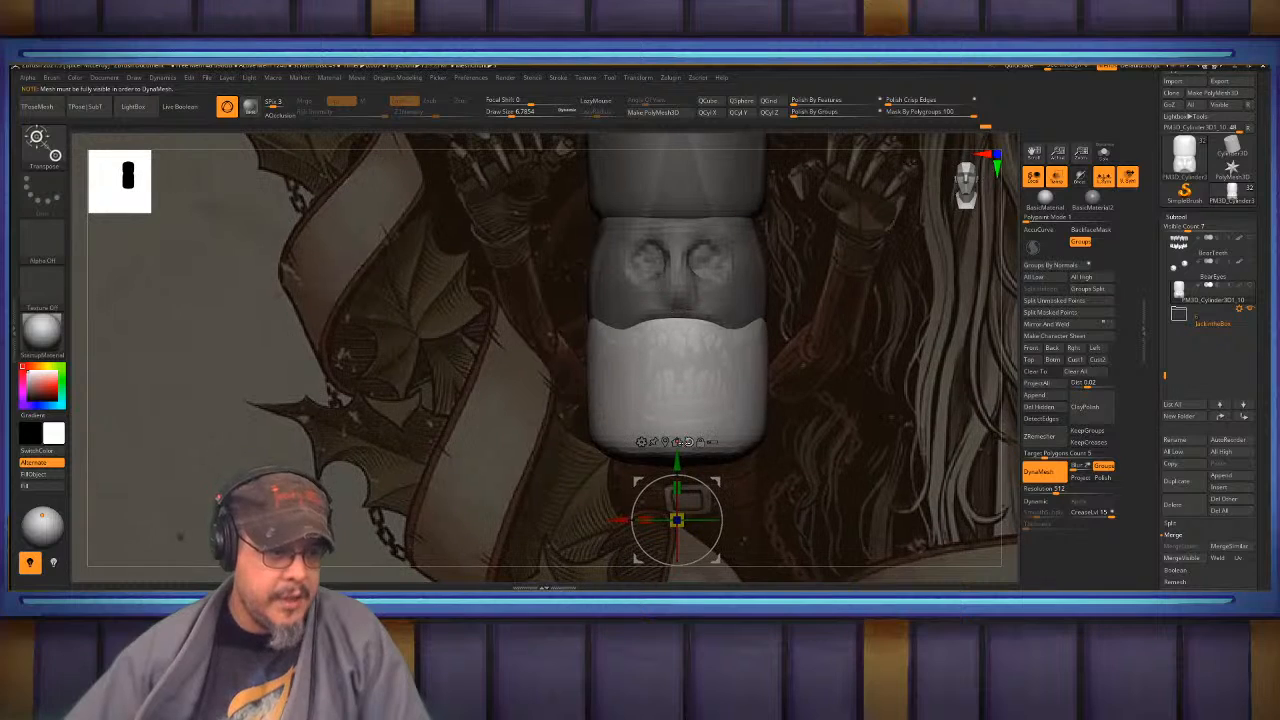
left_click_drag(679, 461, 681, 509)
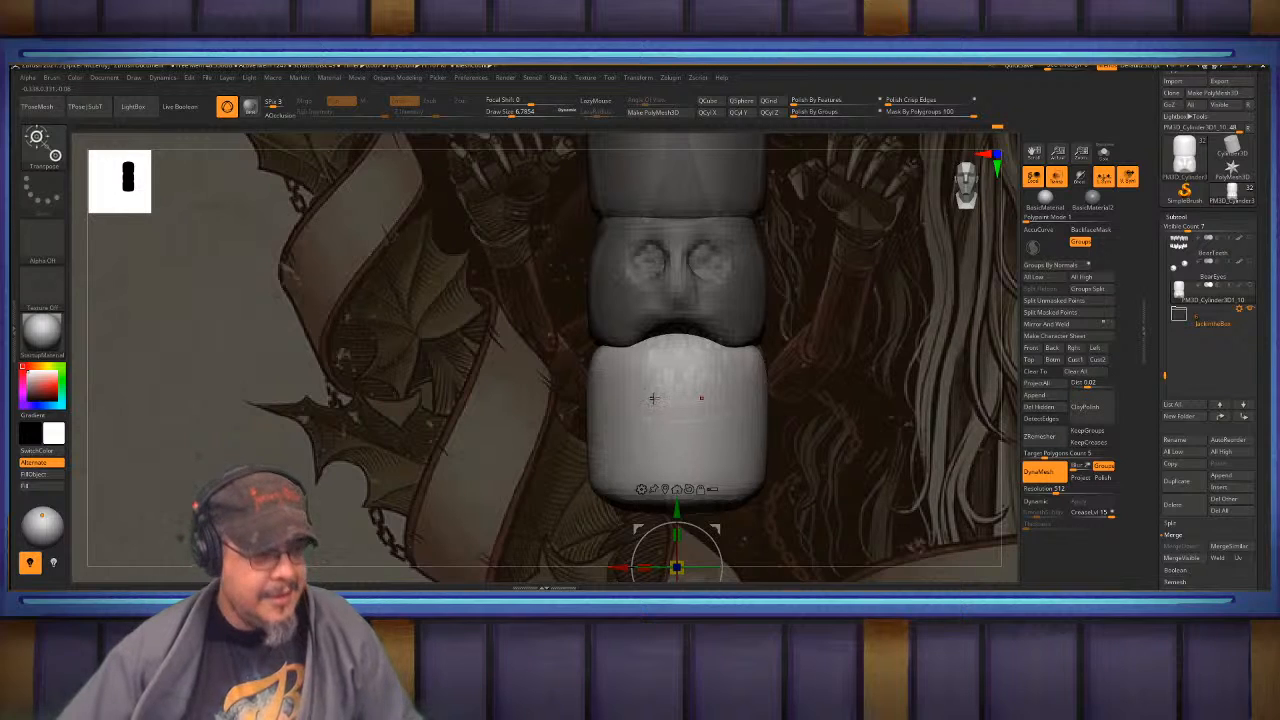
key("q")
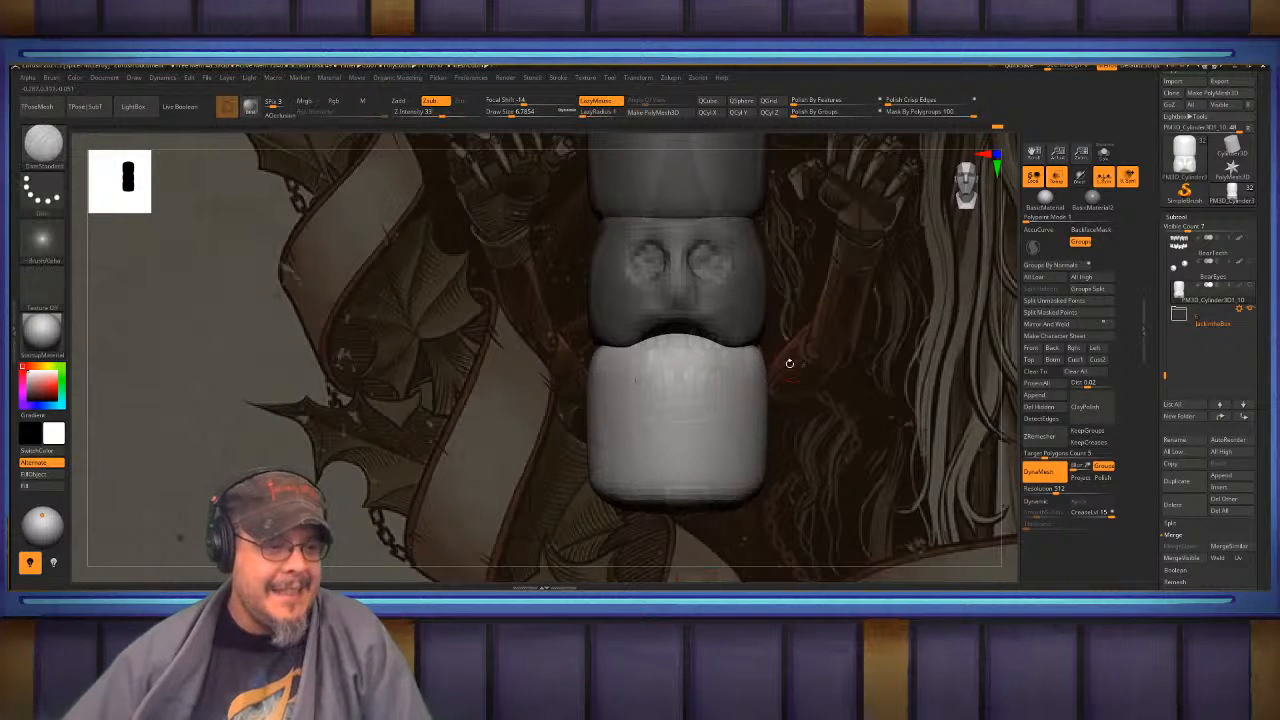
- Carve a rounded mouth opening into the jaw's upper front with the ClayBuildup brush at draw size about 15, and smooth its centre
mouse_move(762, 365)
right_mouse_down("alt")
mouse_move(785, 326)
mouse_move(764, 388)
right_mouse_up("alt")
key("s")
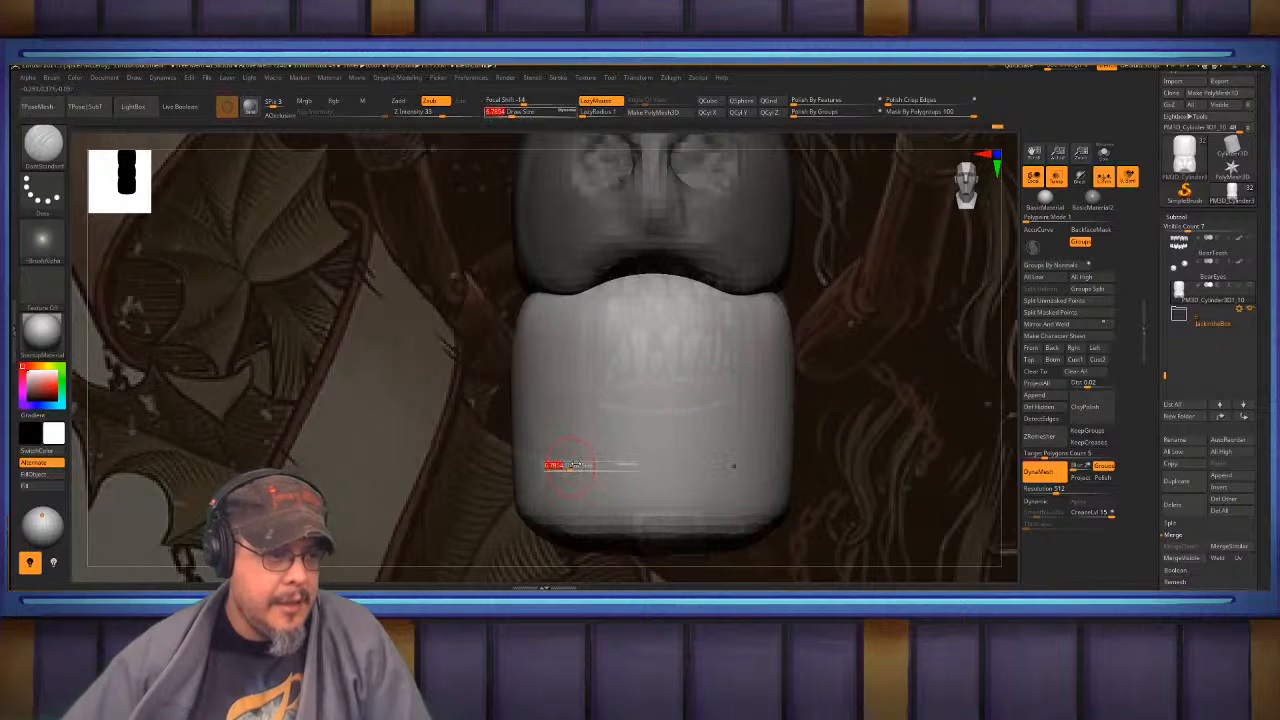
left_click_drag(567, 465, 580, 465)
right_click_drag(628, 412, 655, 301, "alt")
right_click_drag(682, 362, 670, 386, "ctrl")
mouse_move(659, 318)
right_mouse_down("alt")
mouse_move(671, 386)
mouse_move(729, 337)
right_mouse_up("alt")
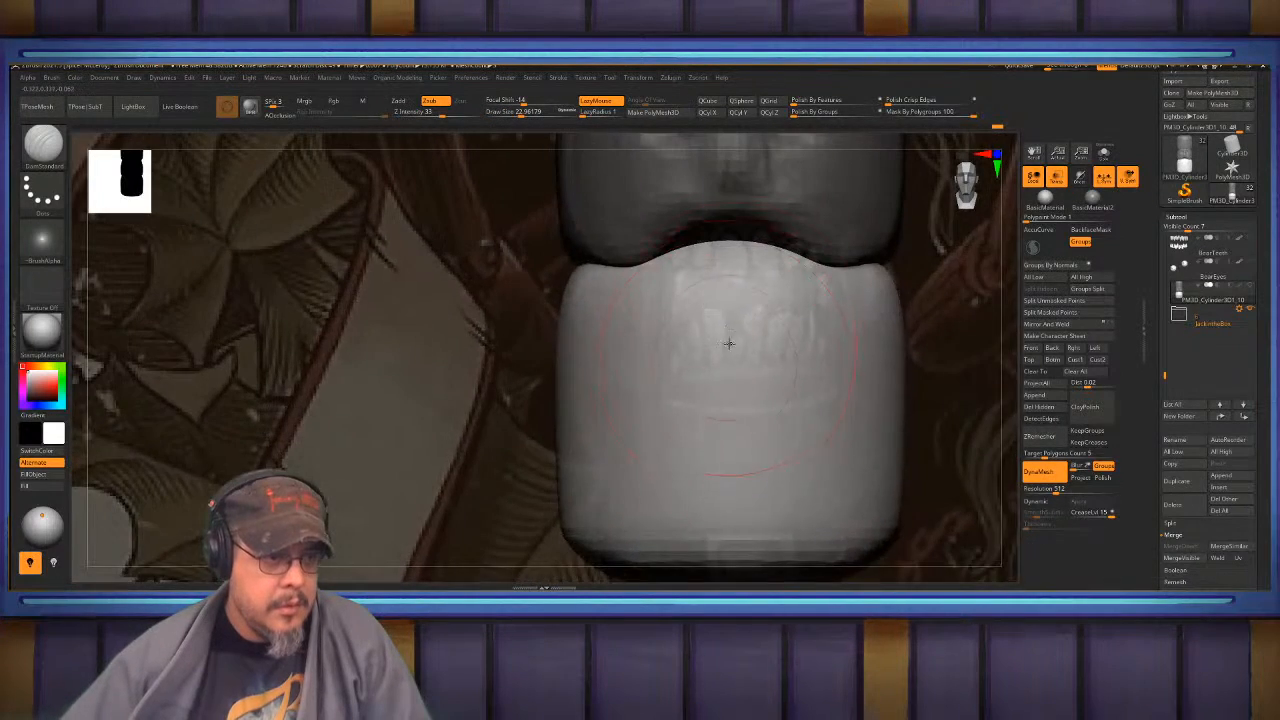
key("b")
key("c")
key("b")
right_click_drag(729, 267, 701, 334, "alt")
key("s")
mouse_move(686, 354)
left_mouse_down()
mouse_move(666, 339)
mouse_move(672, 422)
mouse_move(697, 426)
mouse_move(663, 409)
mouse_move(683, 352)
mouse_move(700, 345)
mouse_move(676, 331)
left_mouse_up()
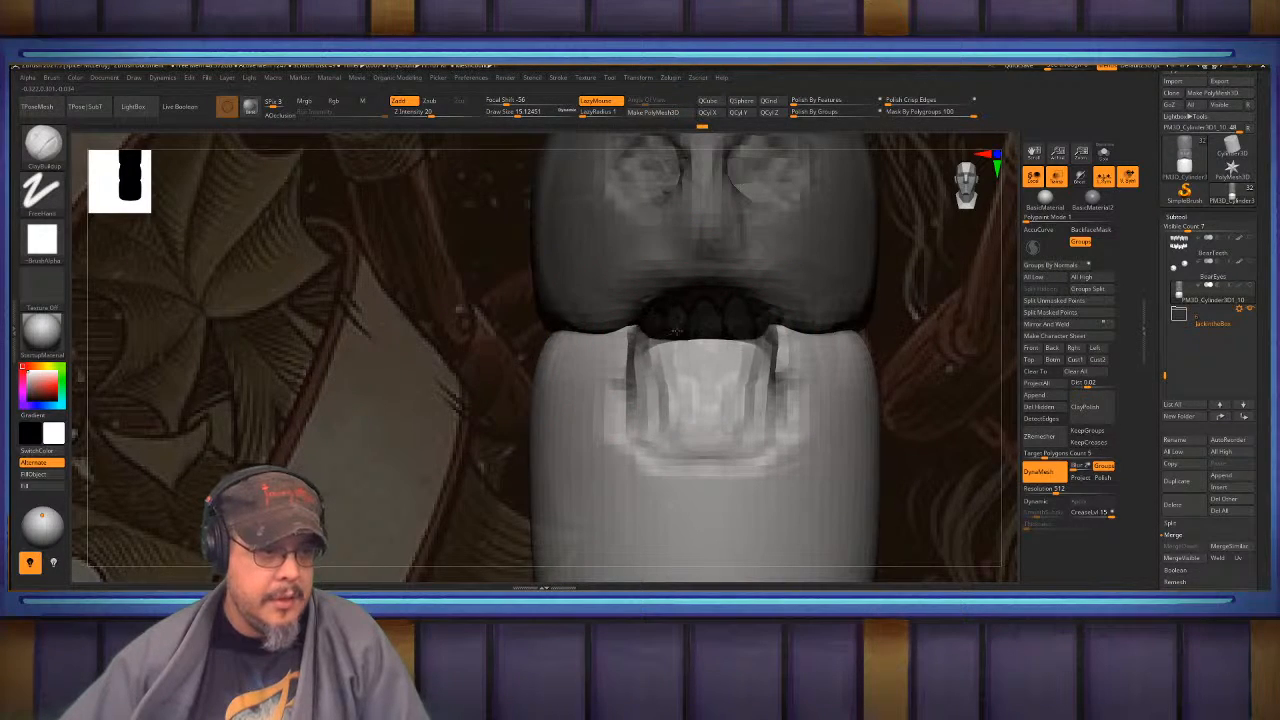
mouse_move(666, 383)
left_mouse_down()
mouse_move(652, 400)
mouse_move(700, 420)
mouse_move(792, 390)
mouse_move(756, 433)
mouse_move(705, 385)
mouse_move(654, 407)
left_mouse_up()
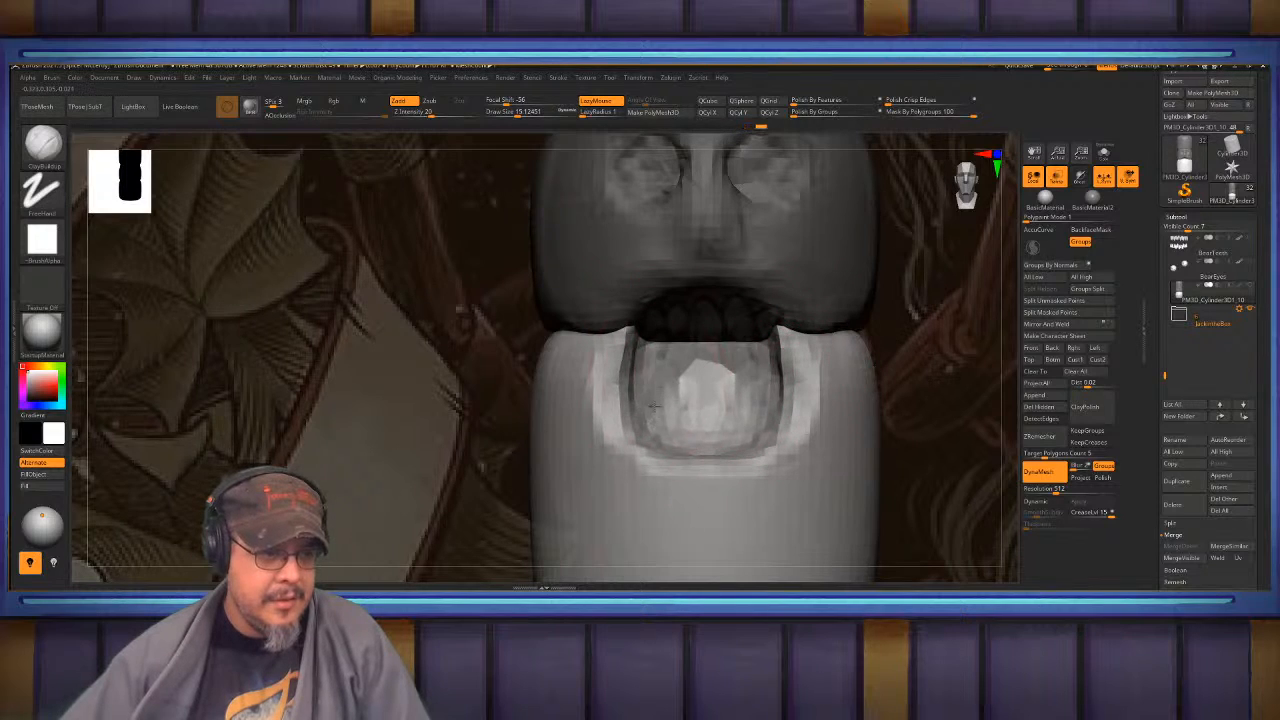
left_click_drag(736, 374, 732, 380, "shift")
- Clear the mask and raise the Back Opacity draw preference so the poster reference shows more strongly through the figure
key("f")
left_click_drag(906, 354, 921, 370, "ctrl")
left_click_drag(645, 406, 845, 392, "alt")
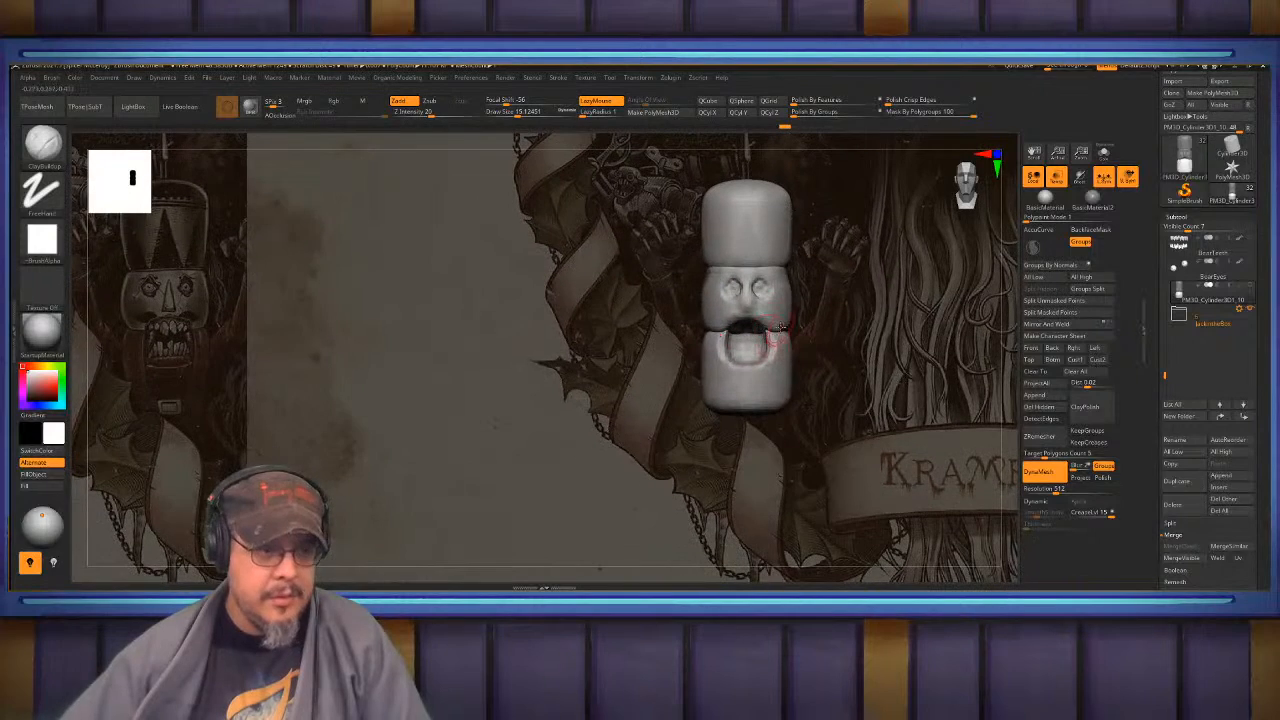
left_click(482, 79)
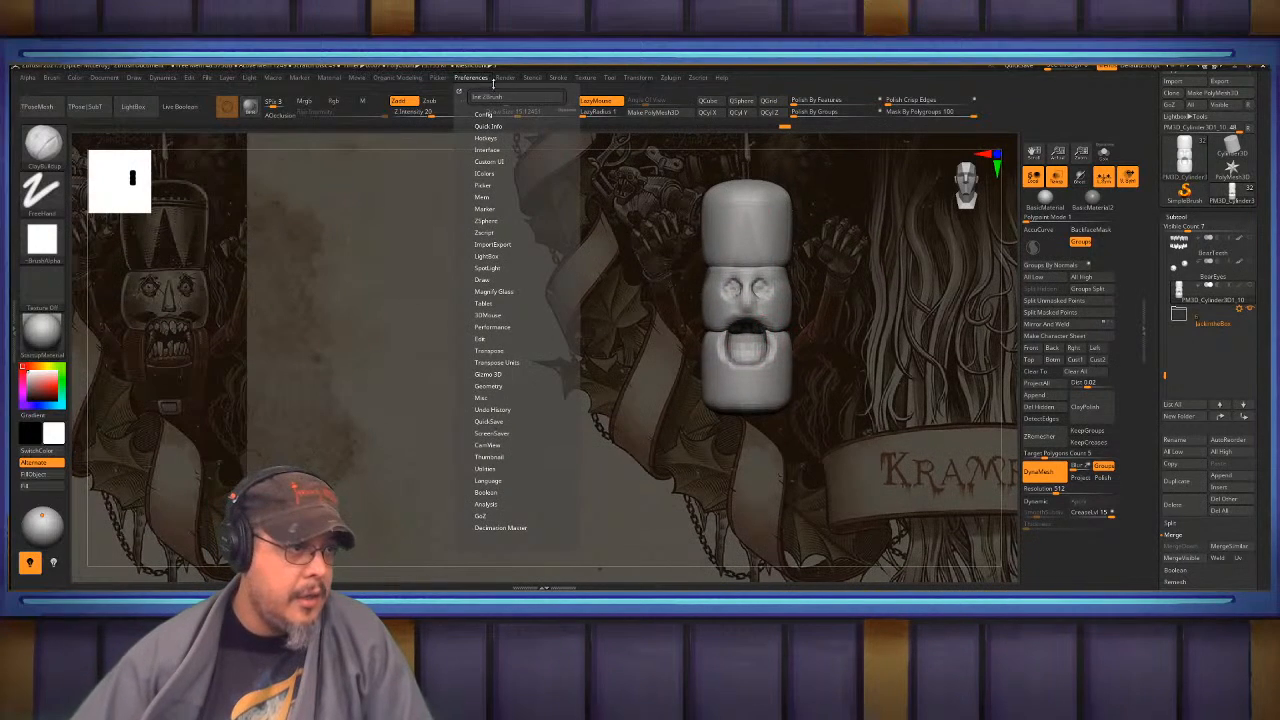
left_click(482, 280)
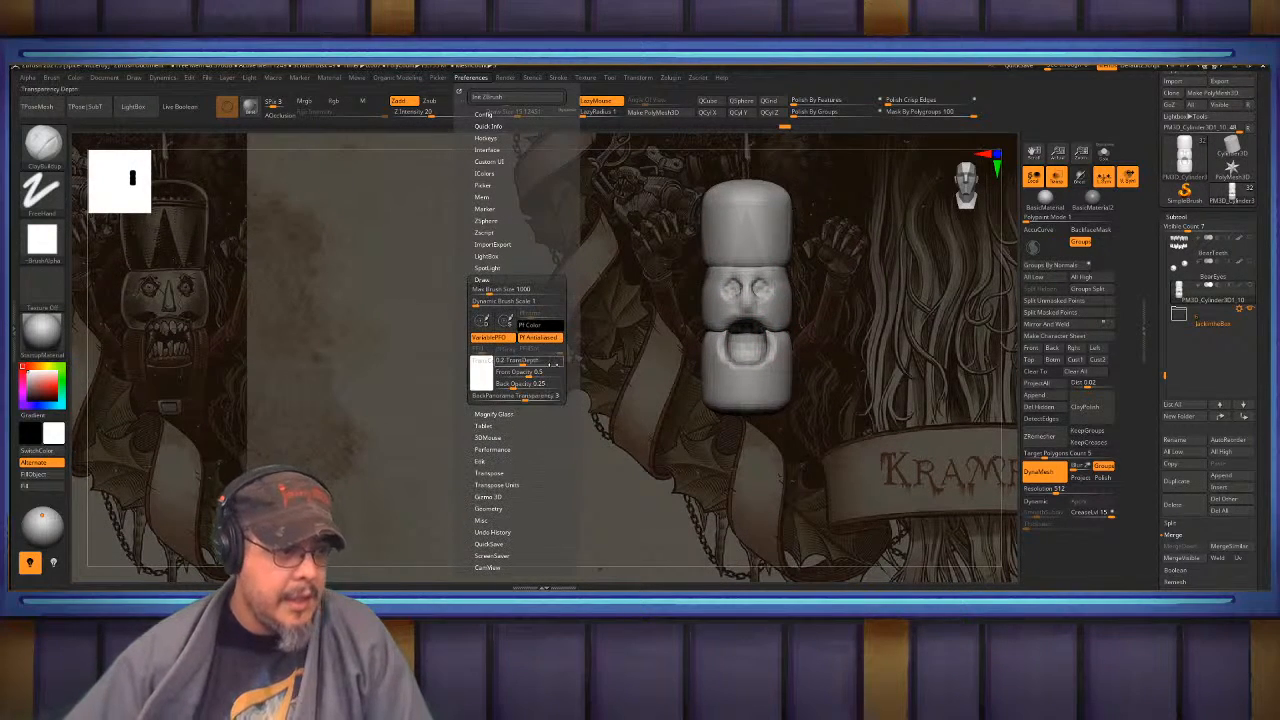
left_click_drag(510, 386, 541, 387)
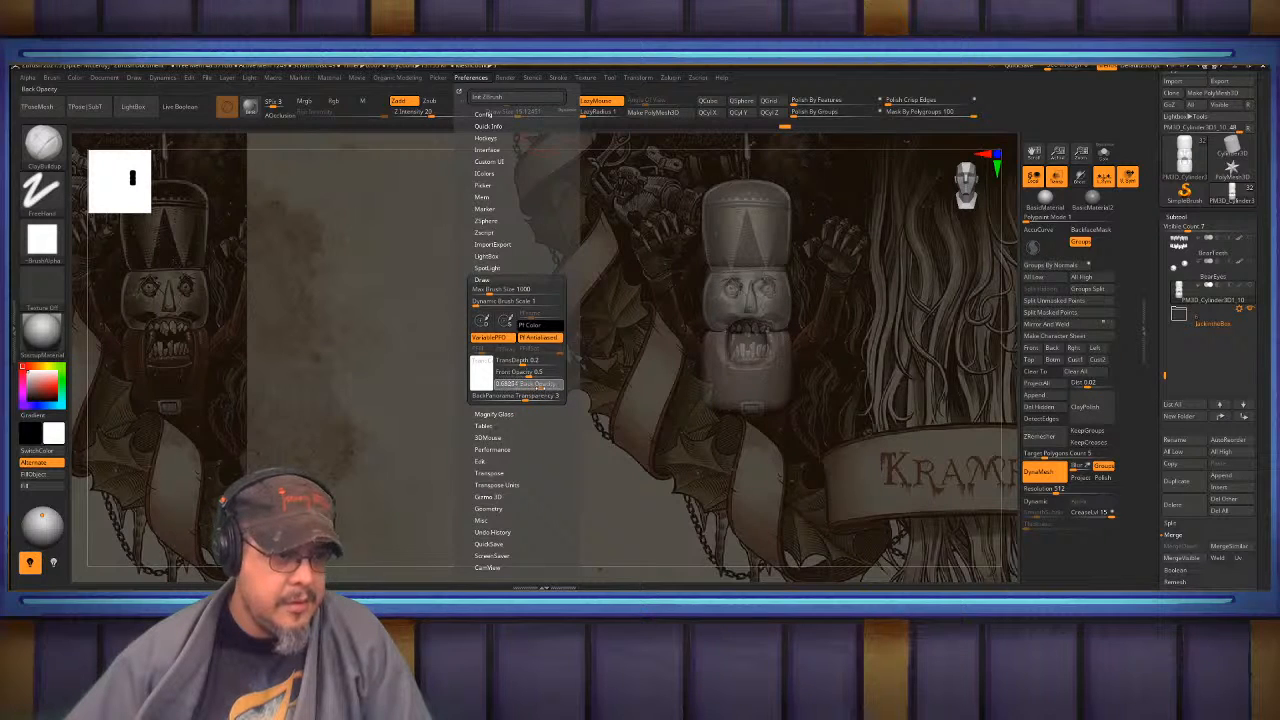
- Taper the jaw's lower sides inward to the reference with the Move Infinite Depth brush at draw size about 23
left_click_drag(870, 400, 857, 521, "alt")
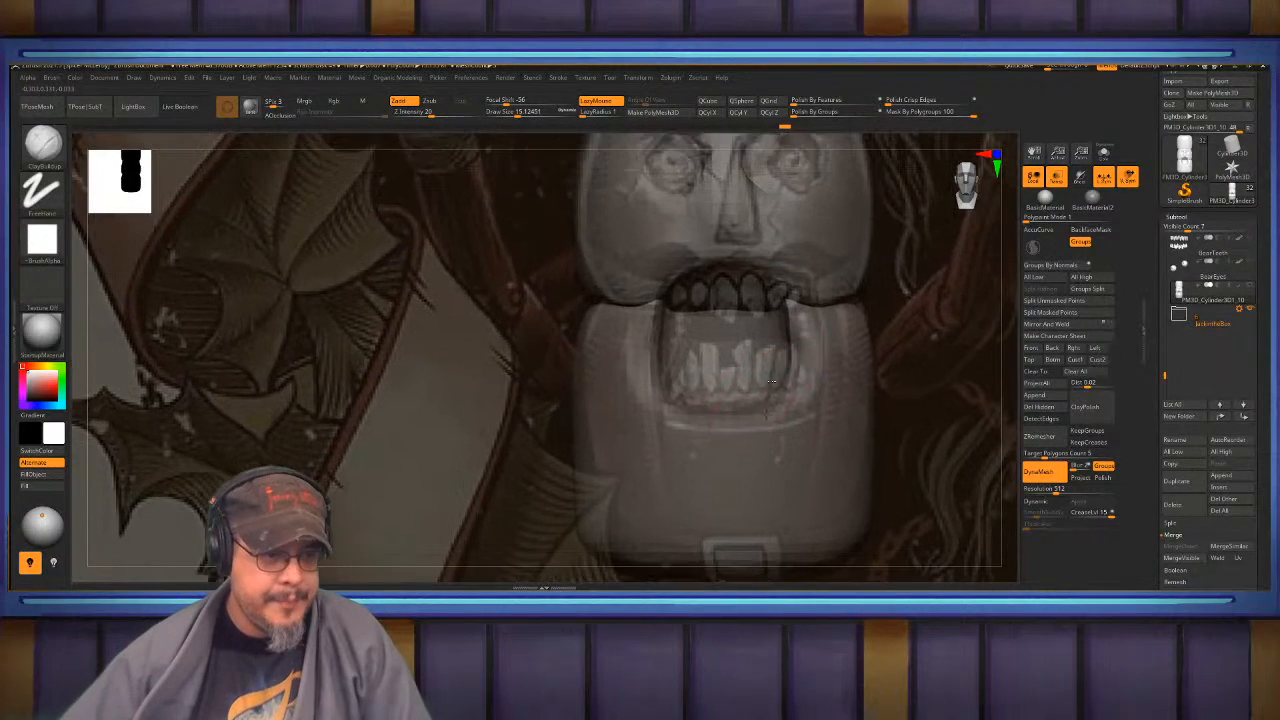
right_click_drag(649, 429, 699, 425, "alt")
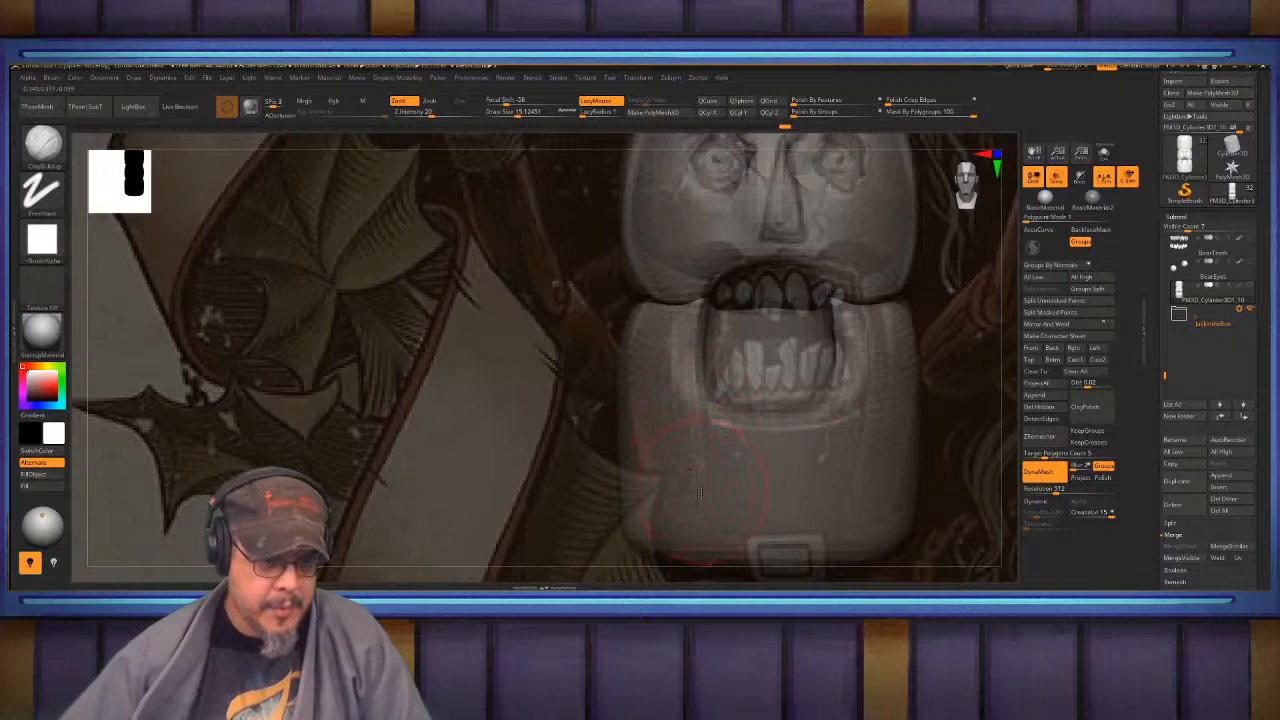
key("b")
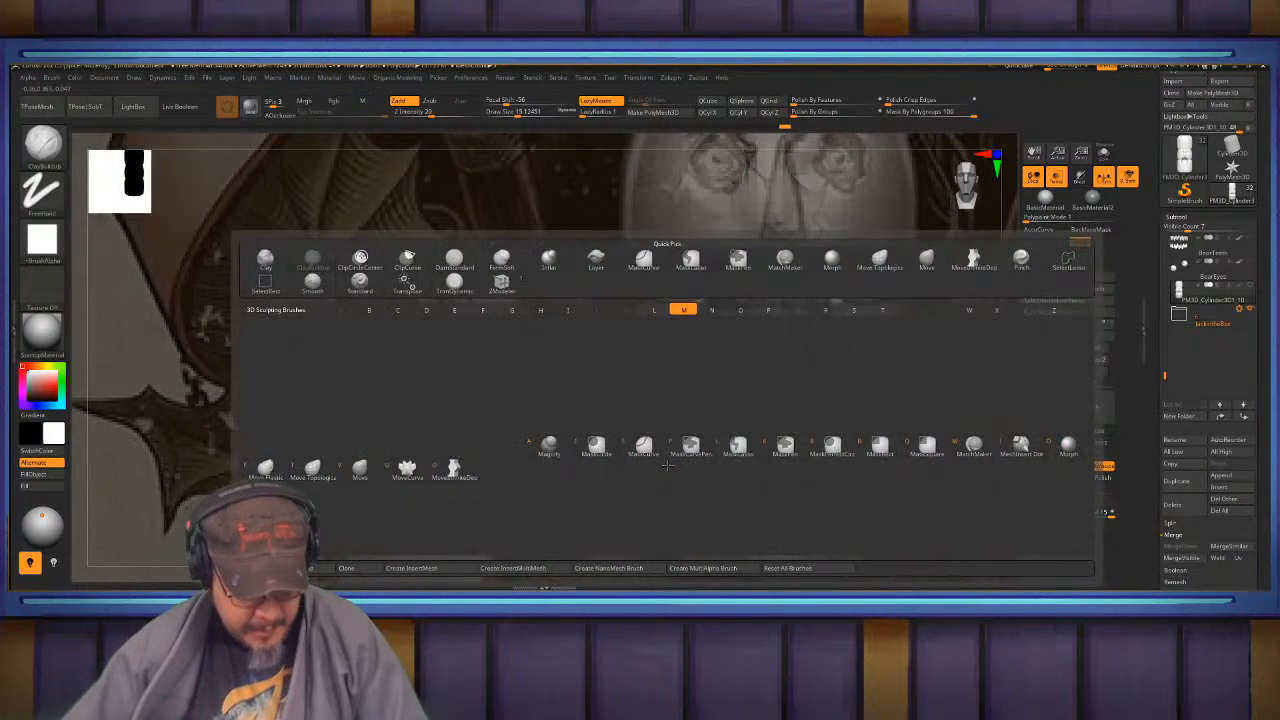
key("d")
key("s")
left_click_drag(625, 528, 653, 536)
key("s")
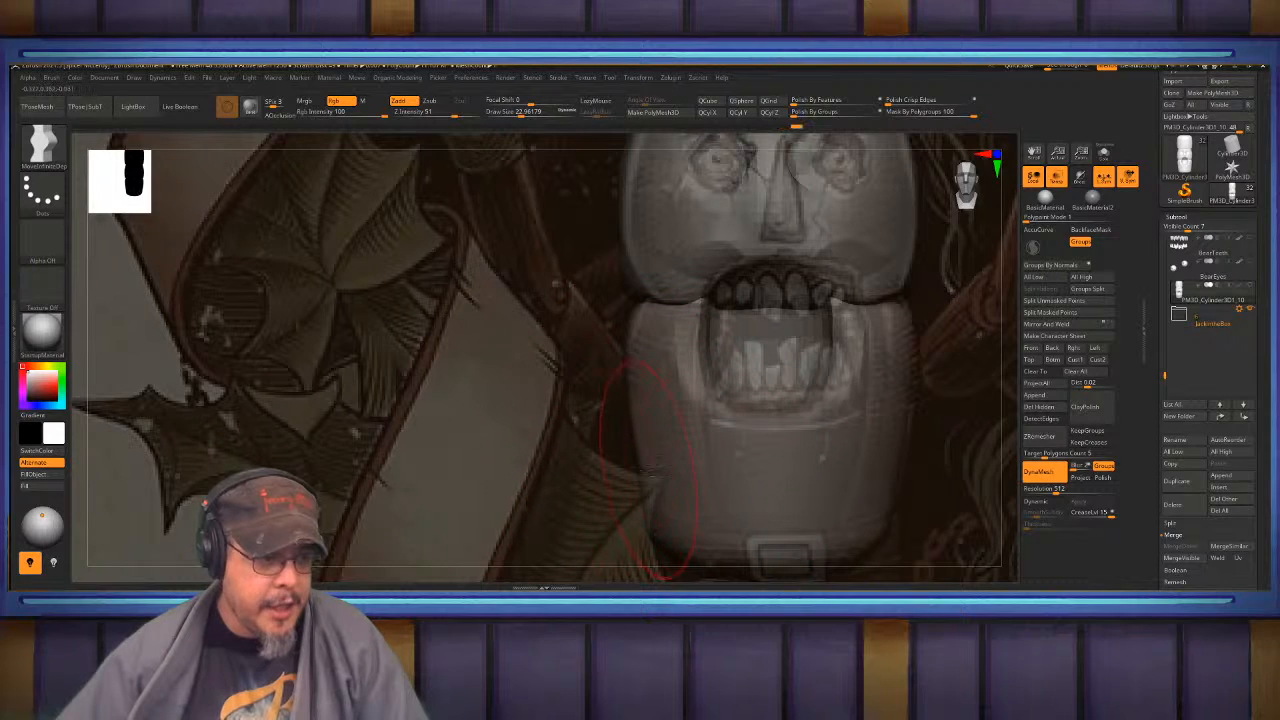
- Nudge the side edges of the mouth opening slightly outward to match the reference
right_click_drag(650, 472, 580, 445, "alt")
right_click_drag(657, 440, 764, 384, "ctrl")
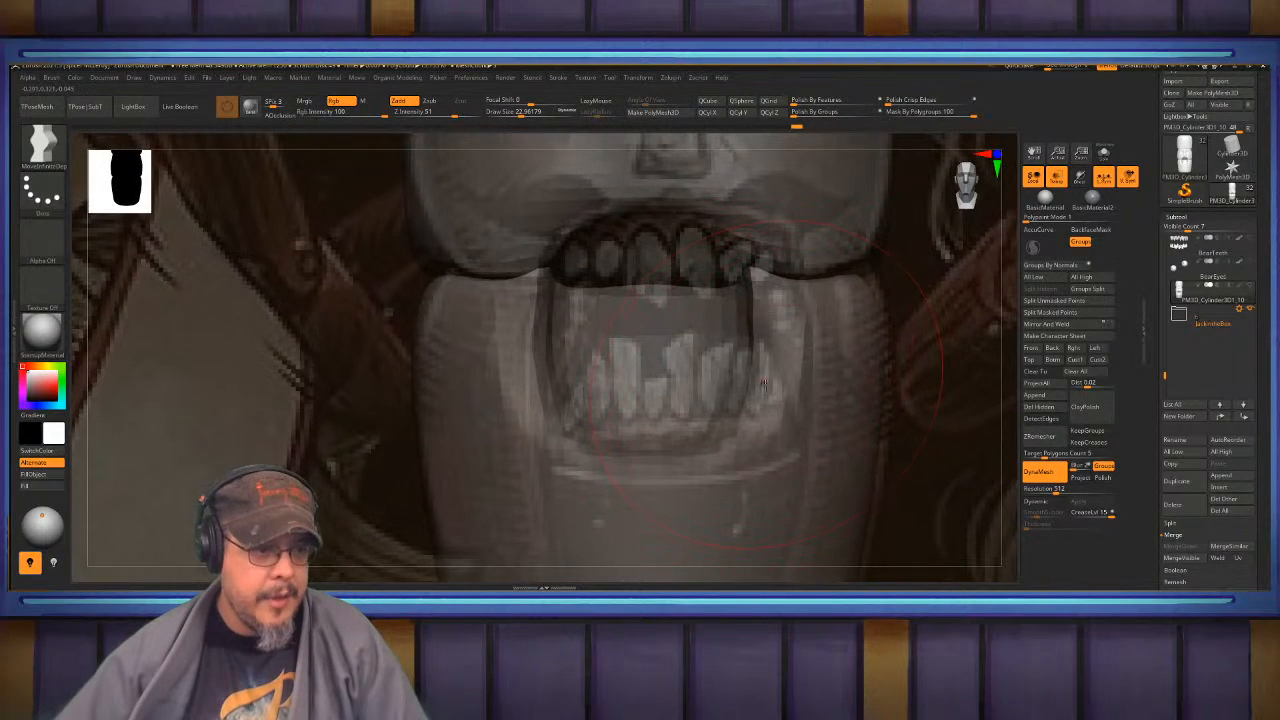
left_click_drag(765, 384, 770, 383)
right_click_drag(689, 410, 768, 404, "alt")
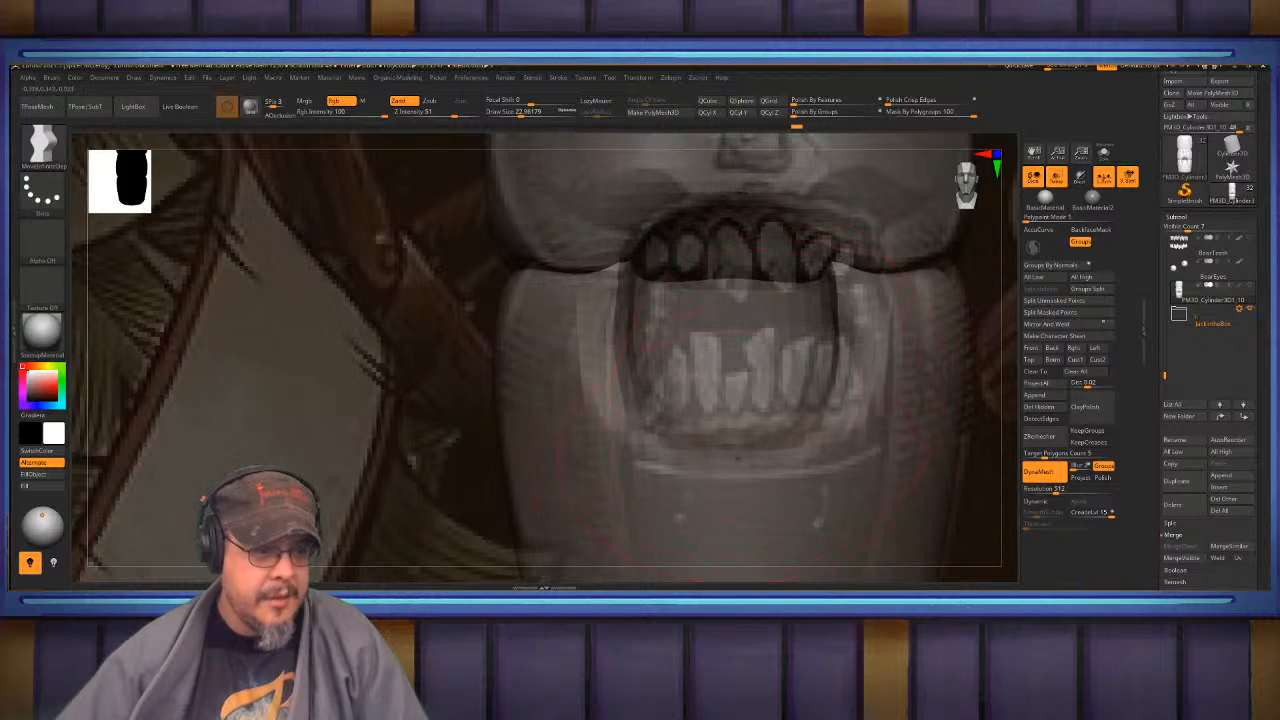
right_click_drag(738, 459, 726, 346, "alt")
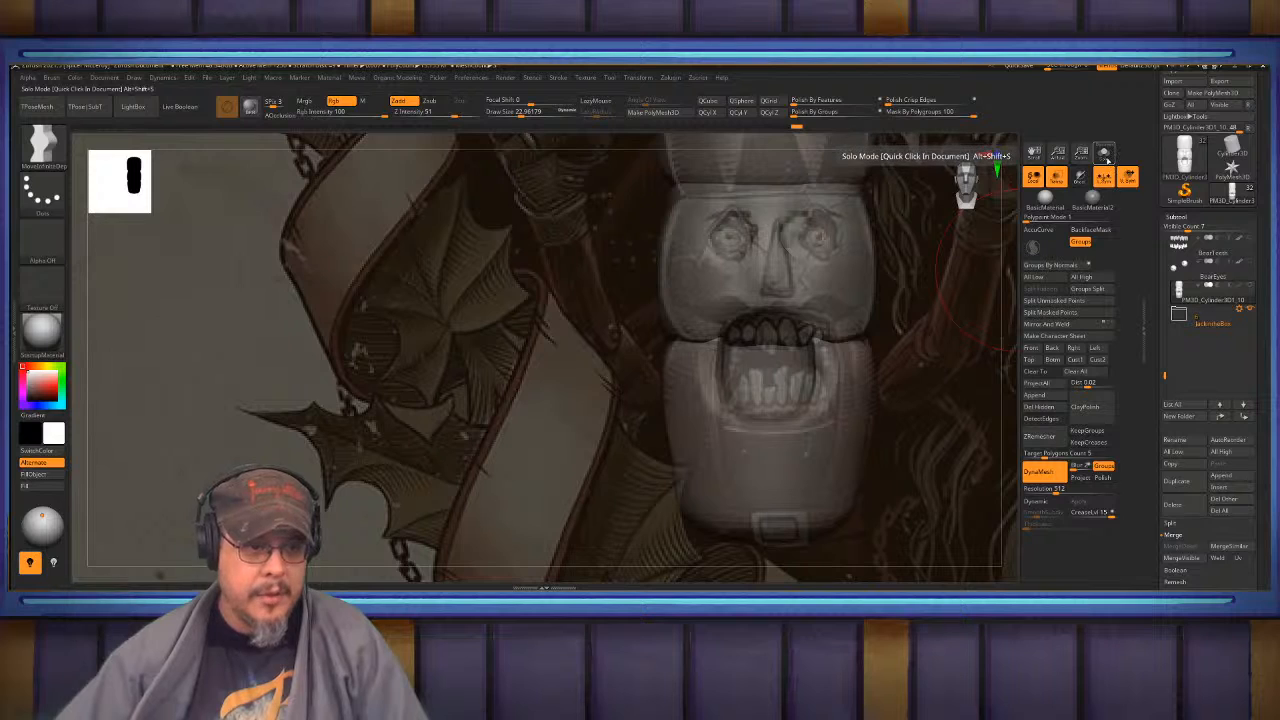
- Isolate the figure with Solo mode, enlarge the draw size to about 41, and smooth the jaw's side and lower edge
left_click(1106, 158)
right_click_drag(664, 408, 746, 405)
right_click_drag(746, 405, 754, 366, "alt")
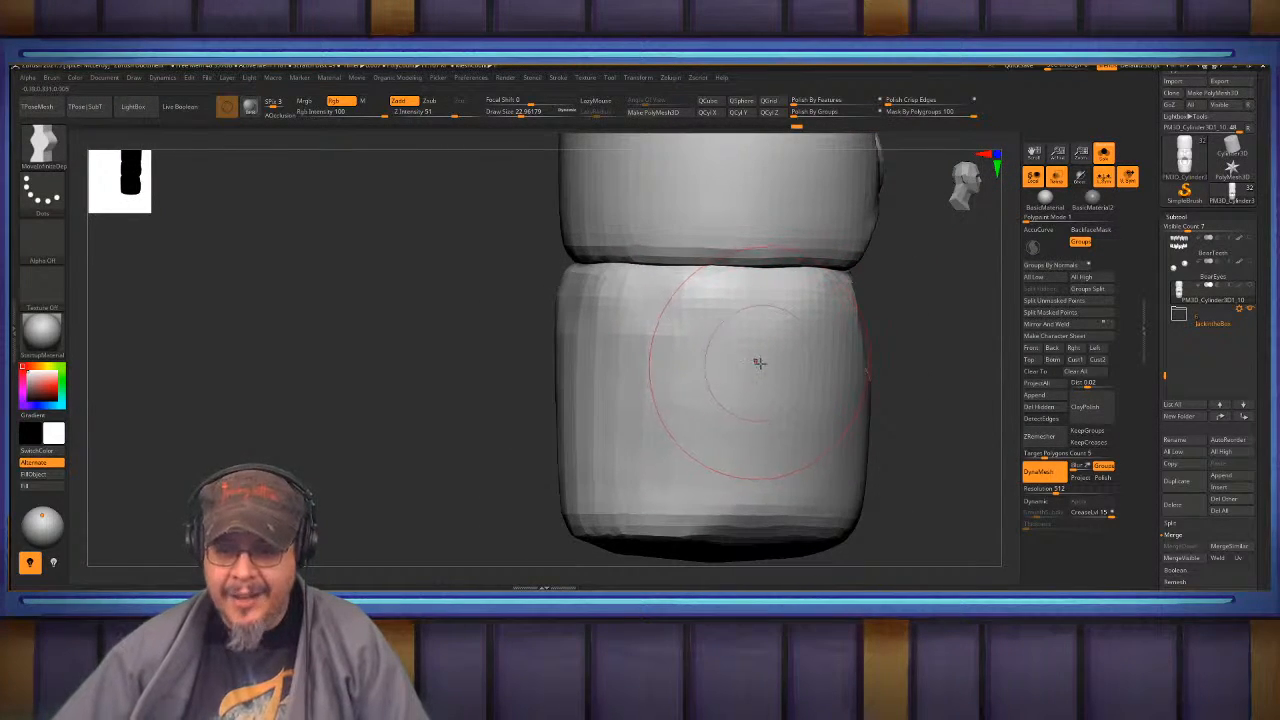
key("s")
mouse_move(774, 349)
left_mouse_down()
mouse_move(786, 349)
mouse_move(634, 320)
left_mouse_up()
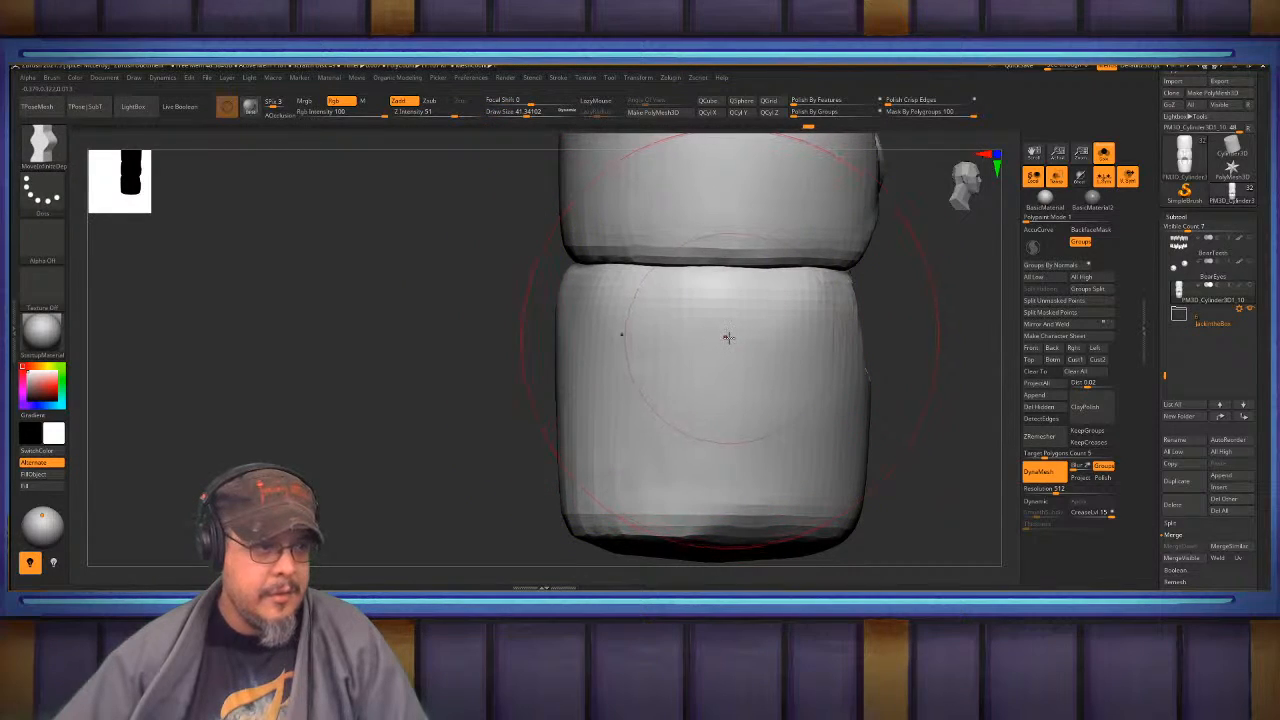
key("ctrl")
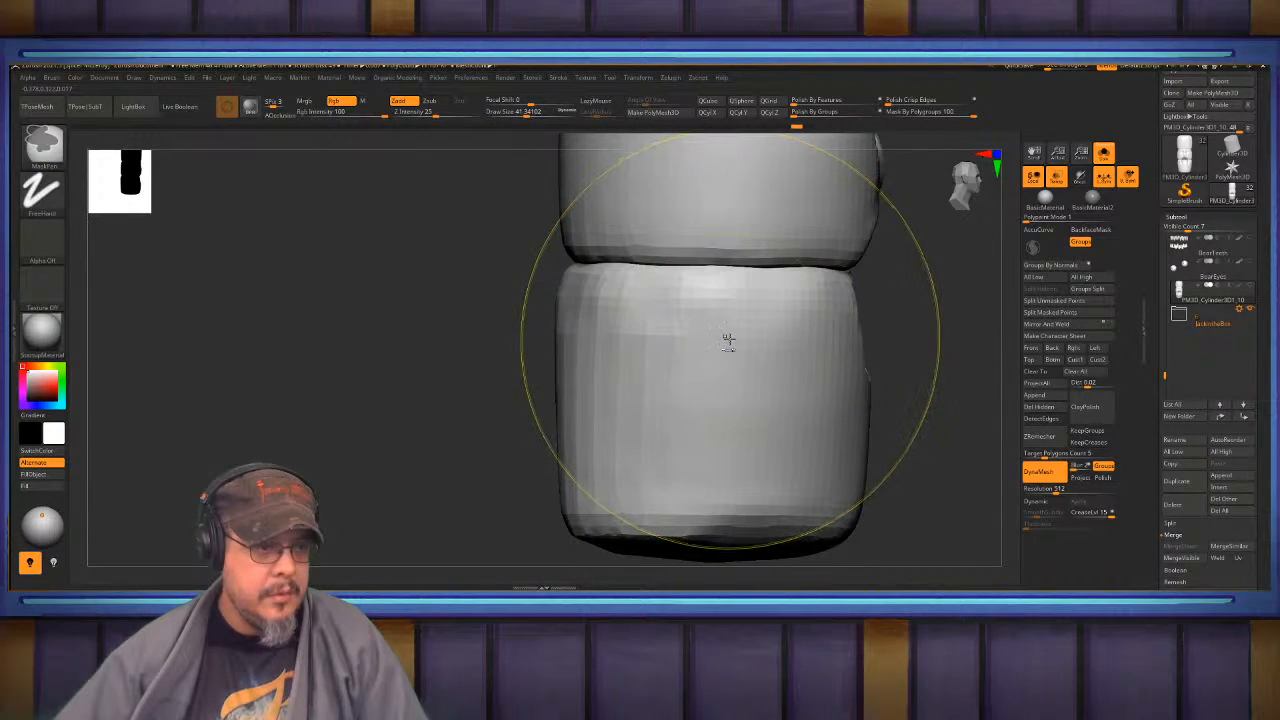
key("shift")
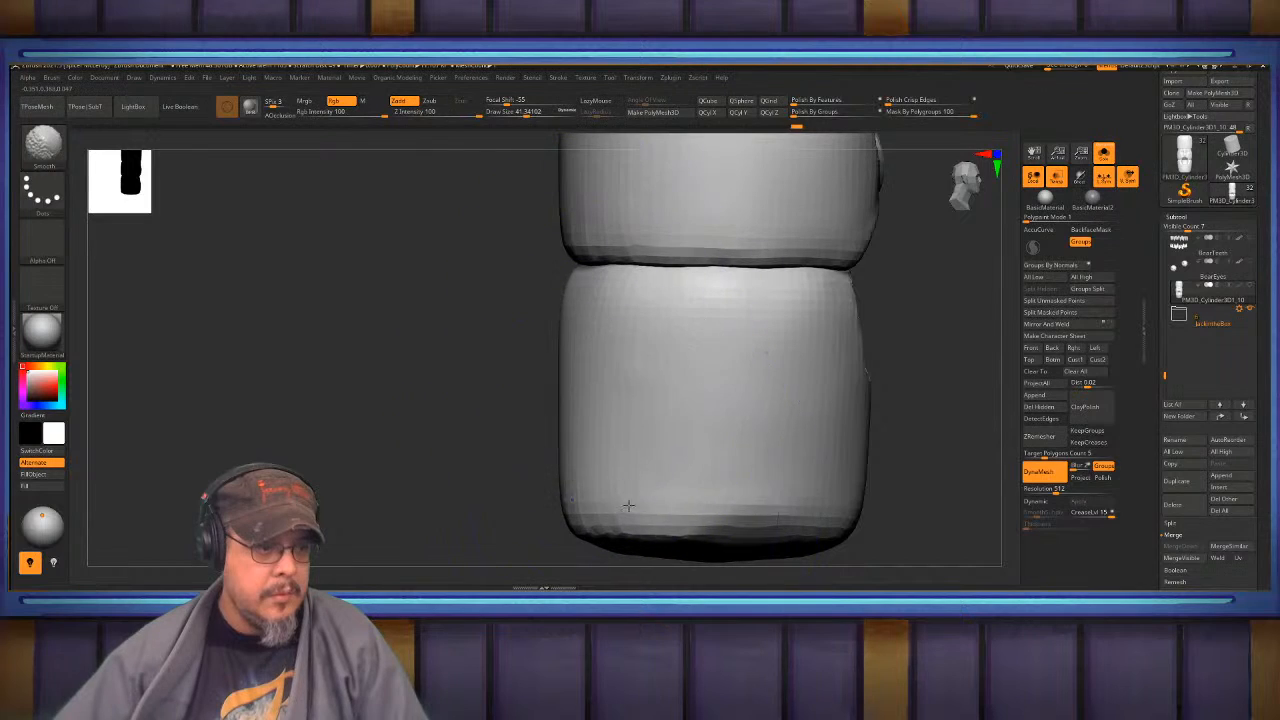
left_click_drag(628, 505, 740, 526, "shift")
- Try to outline the jaw's side panel with Topology brush curves running from the mouth corner down the front and lower edge
left_click_drag(975, 490, 863, 486, "shift")
mouse_move(725, 390)
left_mouse_down("alt")
mouse_move(594, 423)
mouse_move(668, 400)
left_mouse_up("alt")
key("b")
key("t")
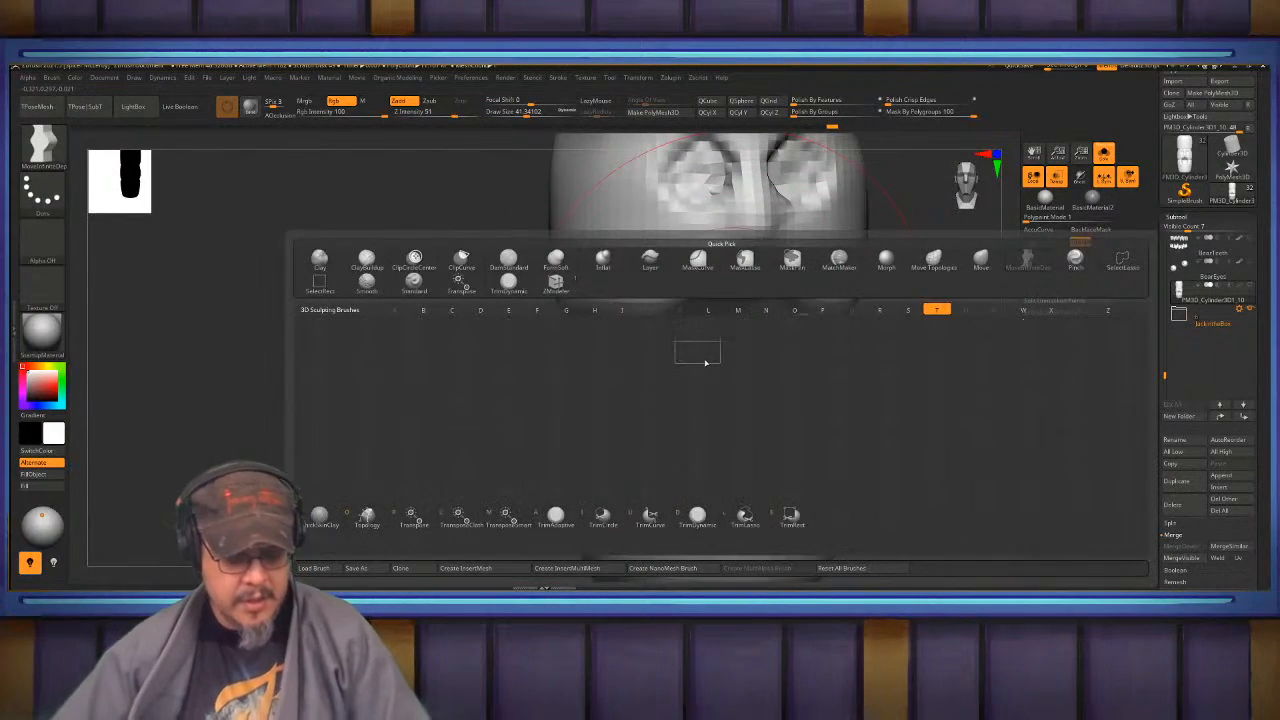
key("o")
mouse_move(720, 377)
right_mouse_down()
mouse_move(651, 357)
mouse_move(657, 394)
mouse_move(790, 350)
right_mouse_up()
key("s")
left_click_drag(798, 329, 758, 331)
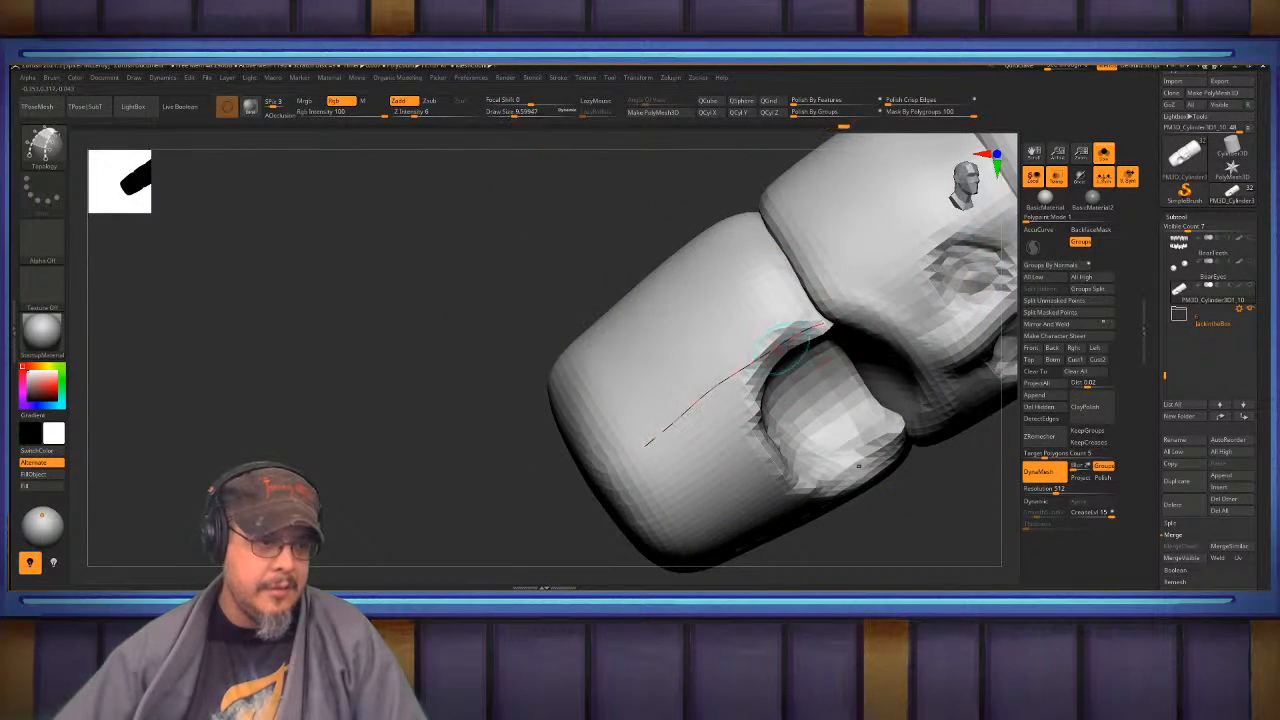
left_click_drag(645, 445, 636, 451)
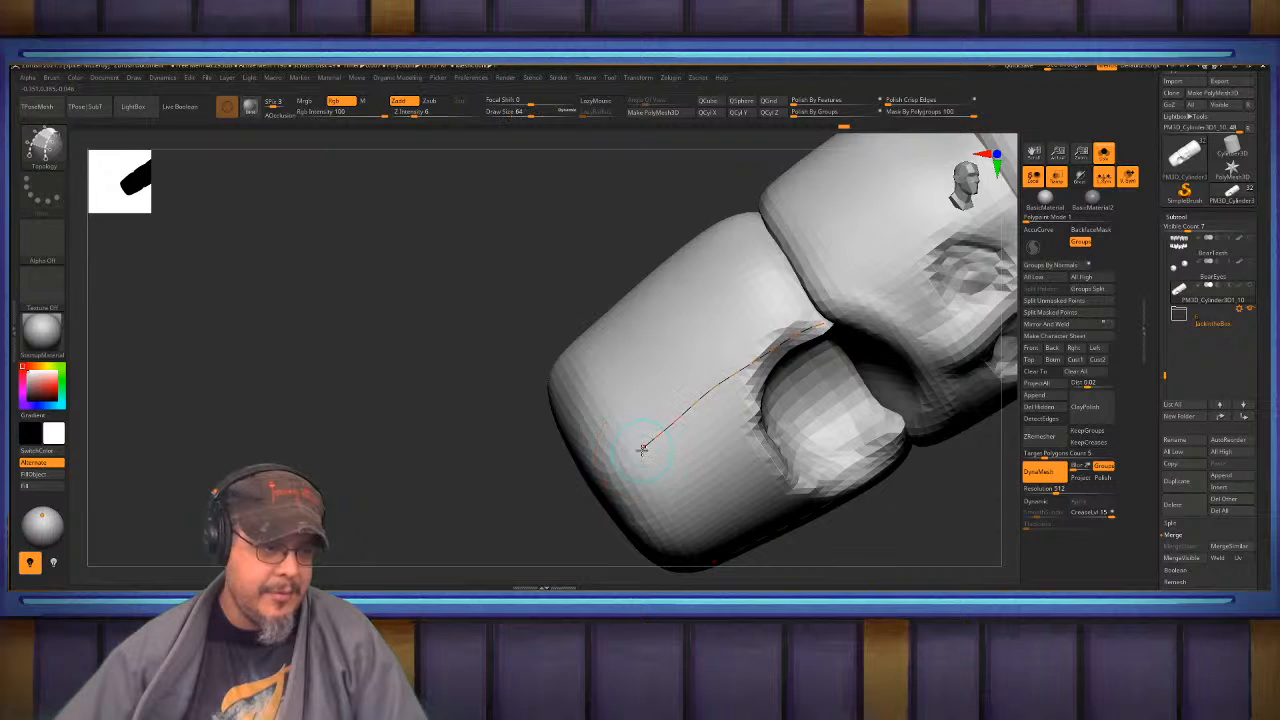
right_click_drag(591, 484, 850, 415)
left_click_drag(836, 381, 852, 410, "ctrl")
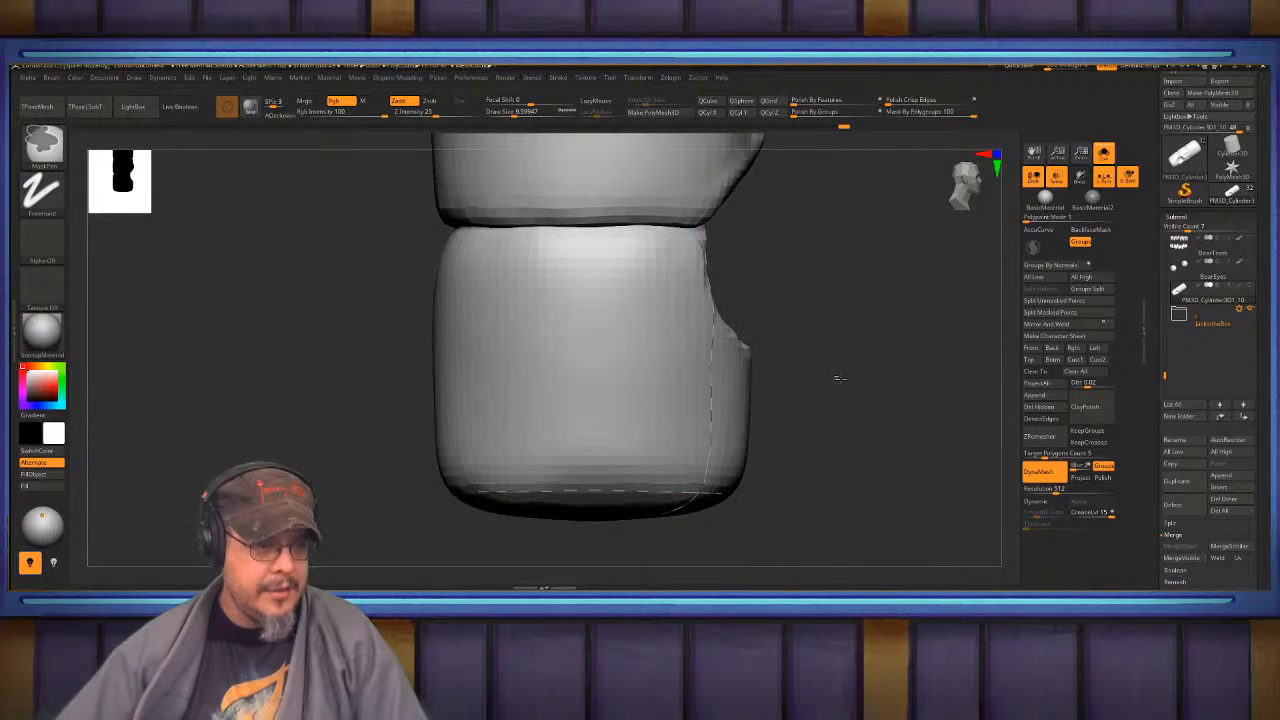
key("ctrl+z")
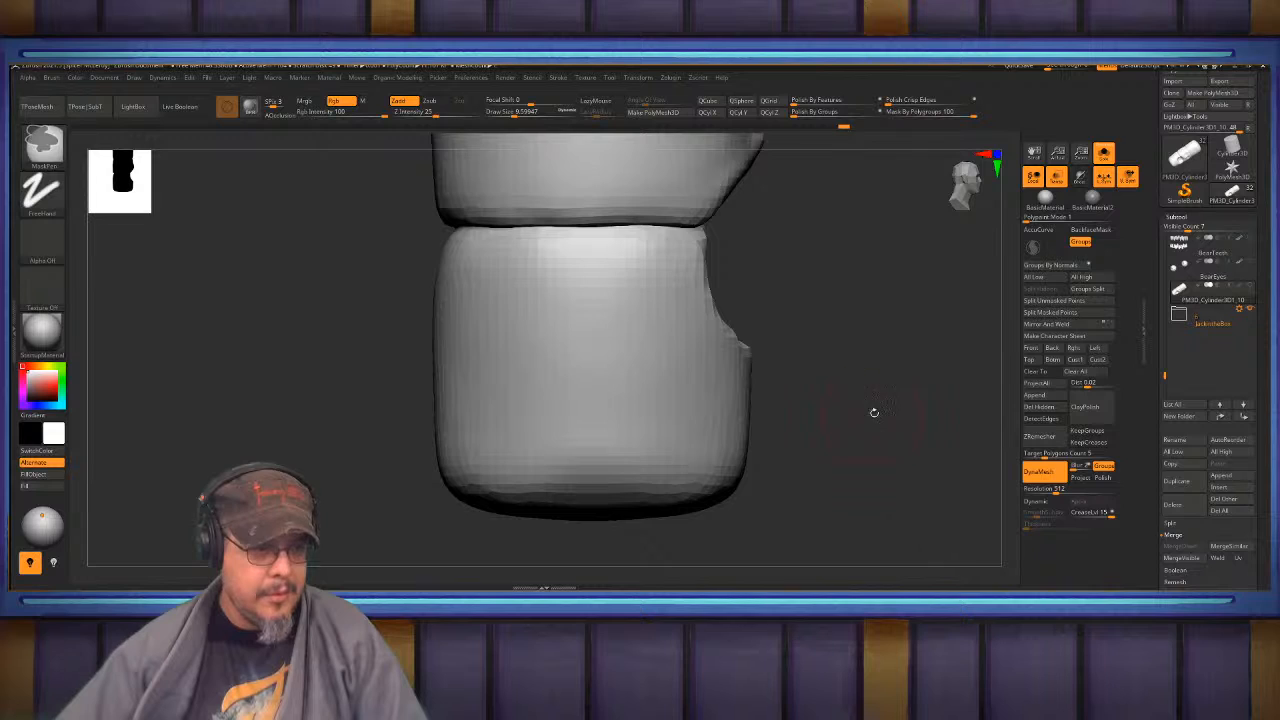
- Taper the jaw's lower front and back inward in side view with the Move brush at draw size about 30, and smooth it
key("b")
key("m")
key("v")
key("s")
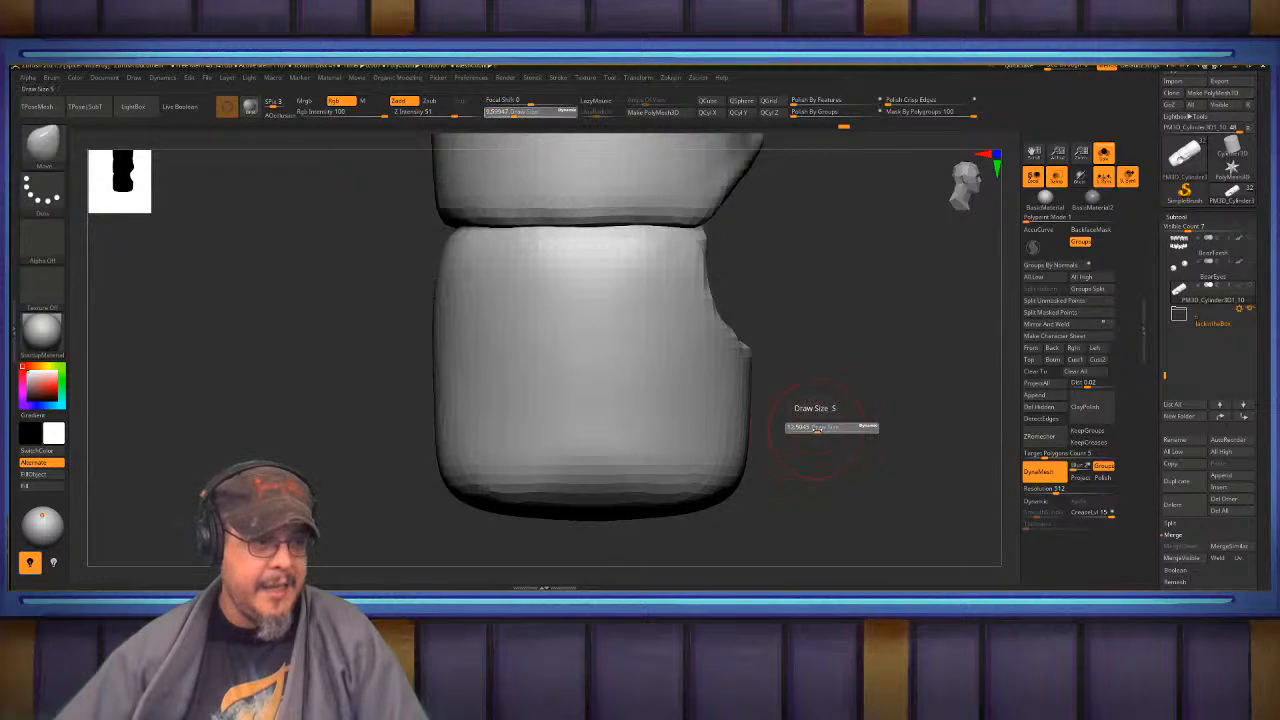
left_click_drag(827, 430, 823, 430)
left_click_drag(747, 458, 709, 479)
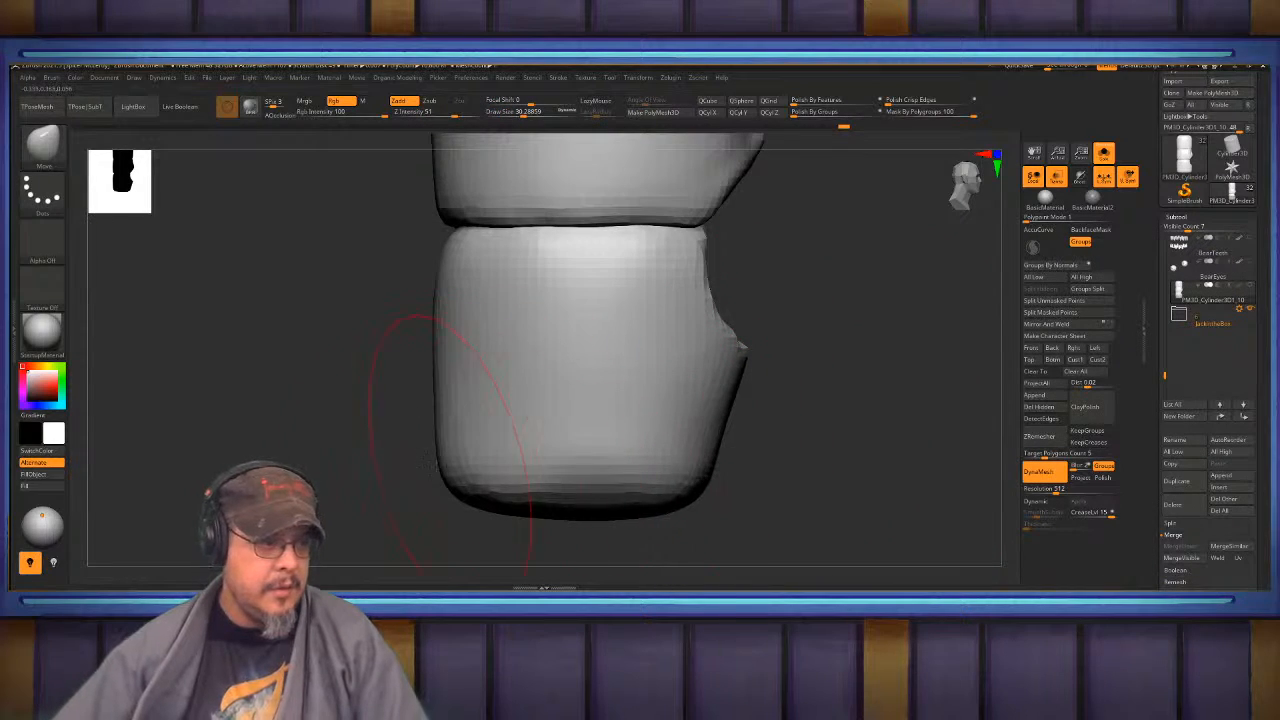
left_click_drag(443, 470, 468, 483)
left_click_drag(451, 356, 465, 348)
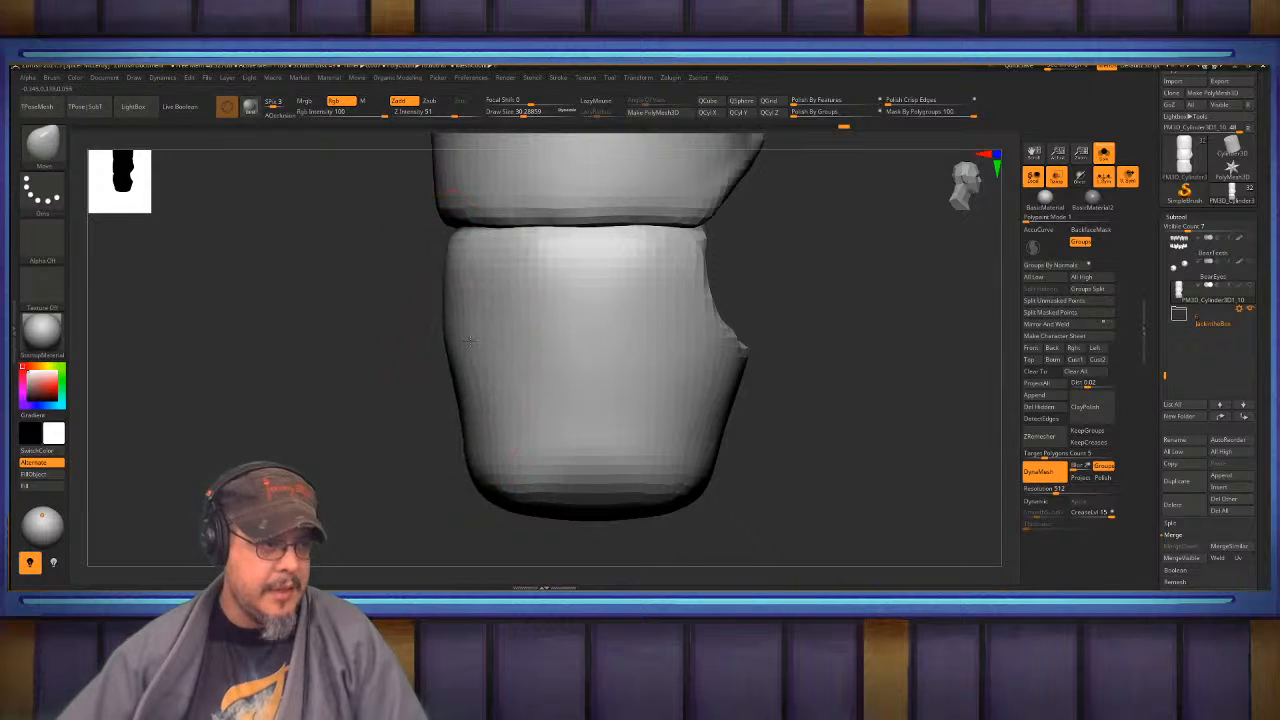
left_click_drag(500, 450, 530, 440, "shift")
- Slope the lower back of the face segment inward toward the jaw seam and reduce the draw size to about 23
right_click_drag(520, 335, 533, 472, "alt")
right_click_drag(706, 286, 711, 409, "alt")
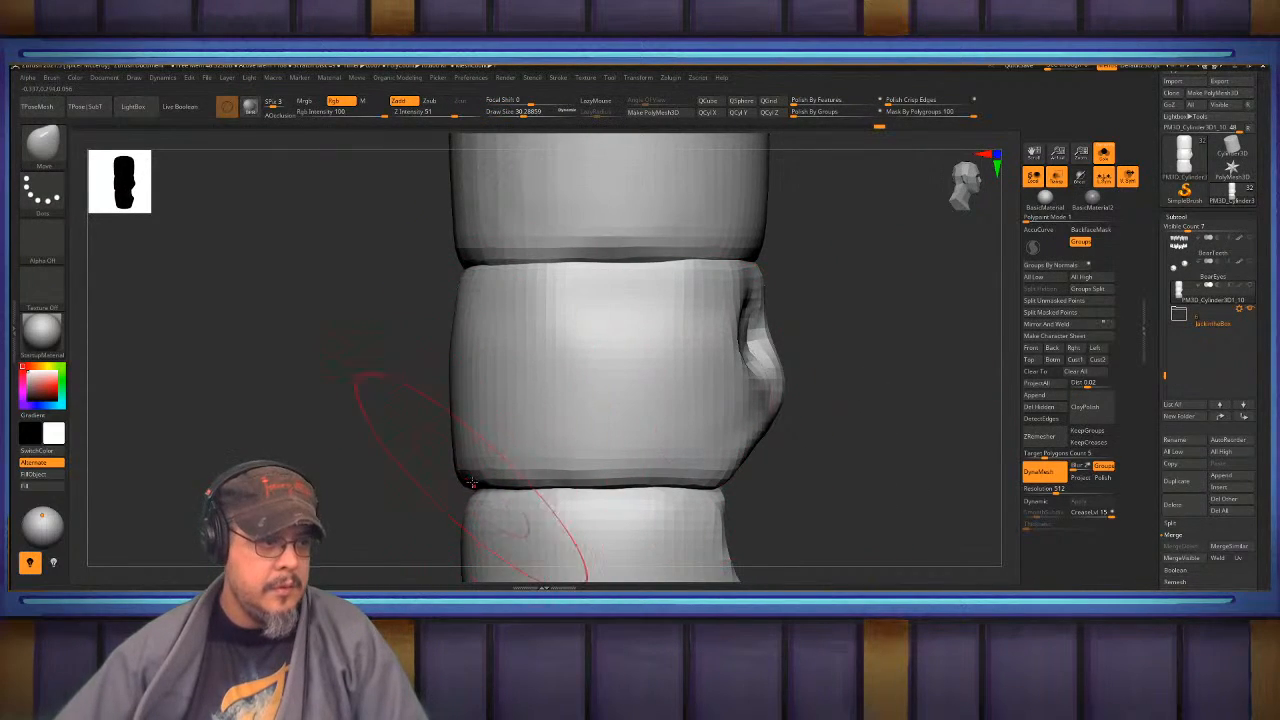
left_click_drag(472, 480, 513, 465)
mouse_move(467, 388)
left_mouse_down()
mouse_move(477, 394)
mouse_move(461, 403)
left_mouse_up()
key("s")
key("ctrl+z")
key("s")
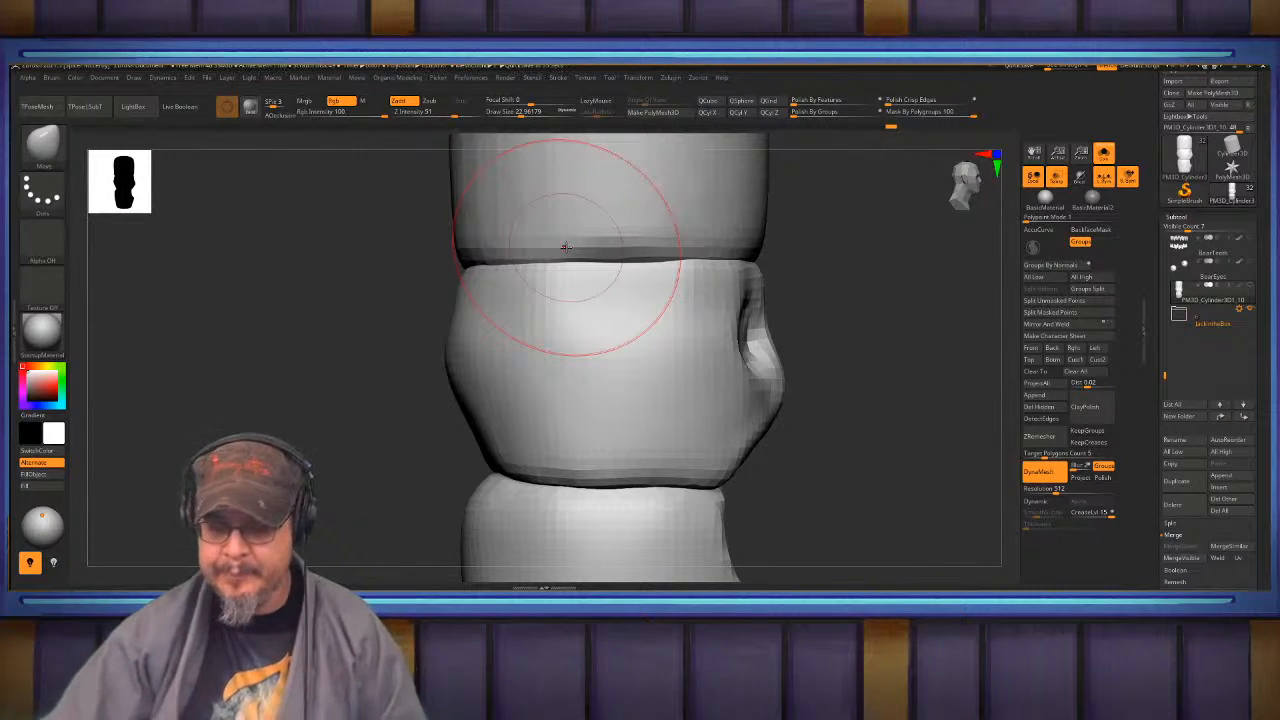
- Smooth the jaw's lower edge and the rear edges around the seam between face and jaw
right_click_drag(672, 295, 645, 350, "alt")
right_click_drag(645, 350, 654, 242, "alt")
right_click_drag(630, 461, 711, 472)
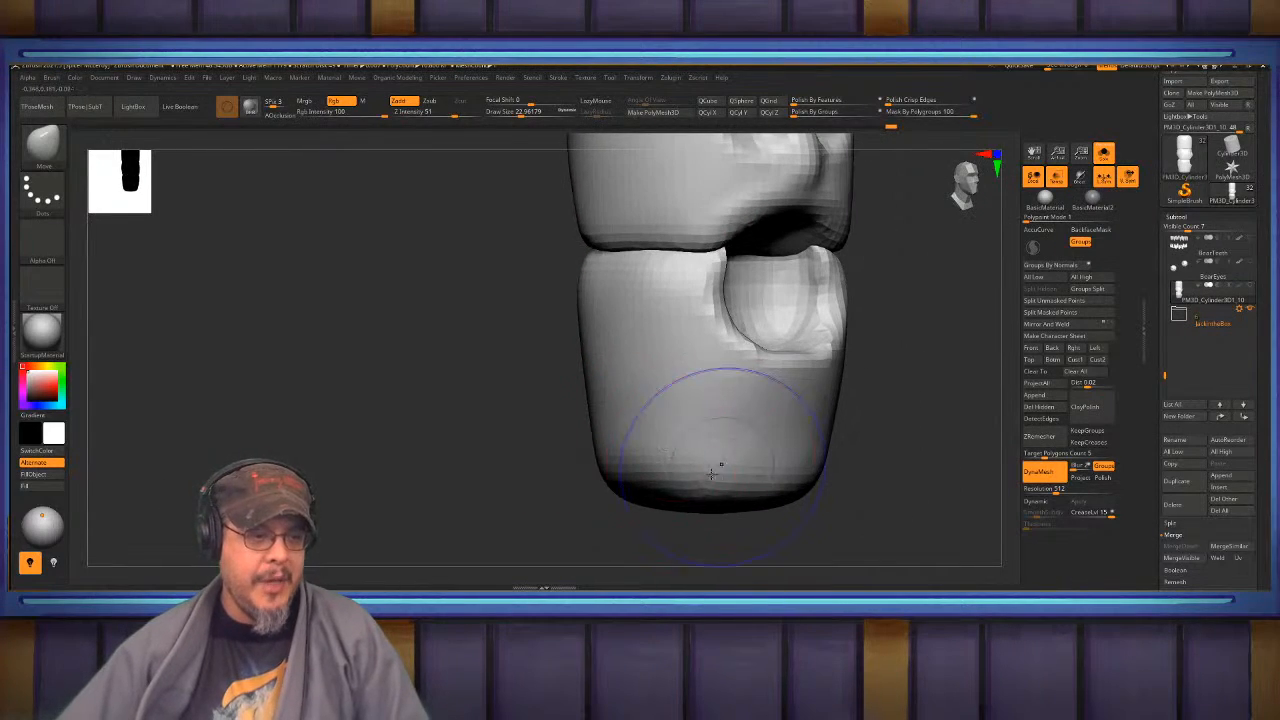
right_click_drag(885, 475, 871, 460)
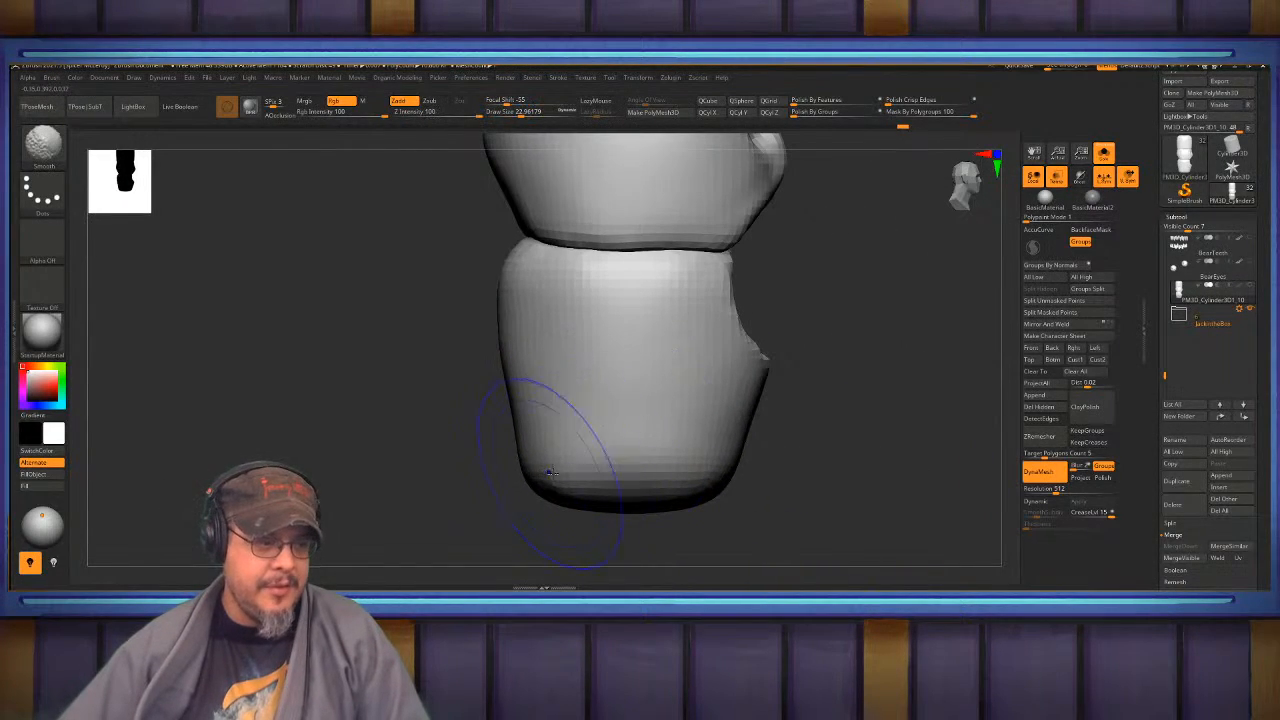
right_click_drag(456, 461, 482, 533, "alt")
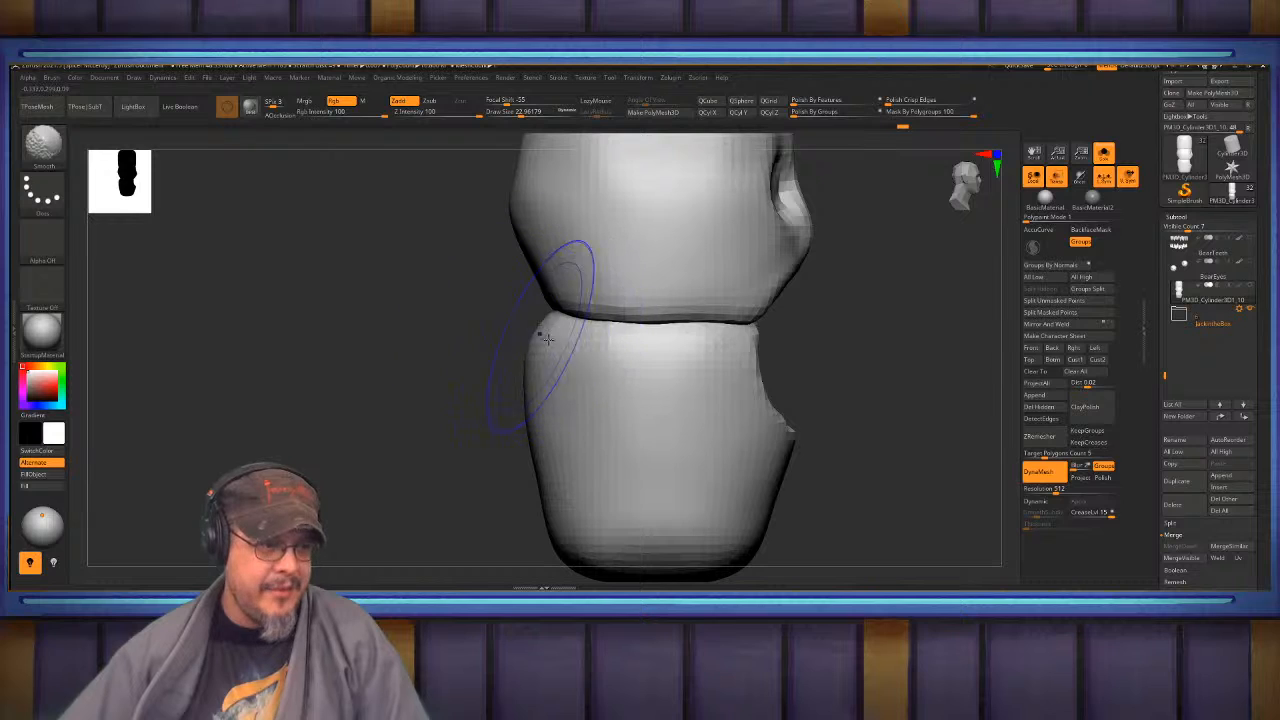
mouse_move(883, 336)
right_mouse_down()
mouse_move(648, 343)
mouse_move(652, 368)
mouse_move(619, 325)
right_mouse_up()
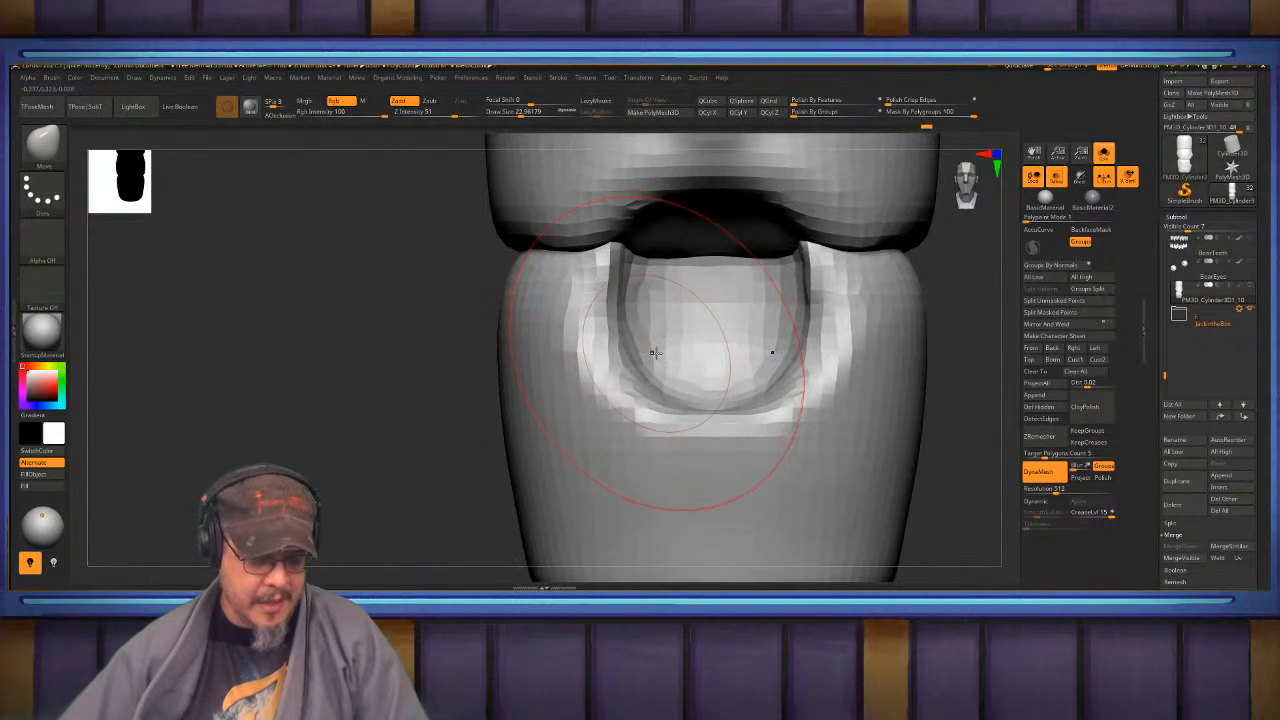
- Widen the mouth recess's sides and lower corners with the Move brush at draw size about 12.5, and smooth its rim
key("b")
key("m")
key("v")
key("s")
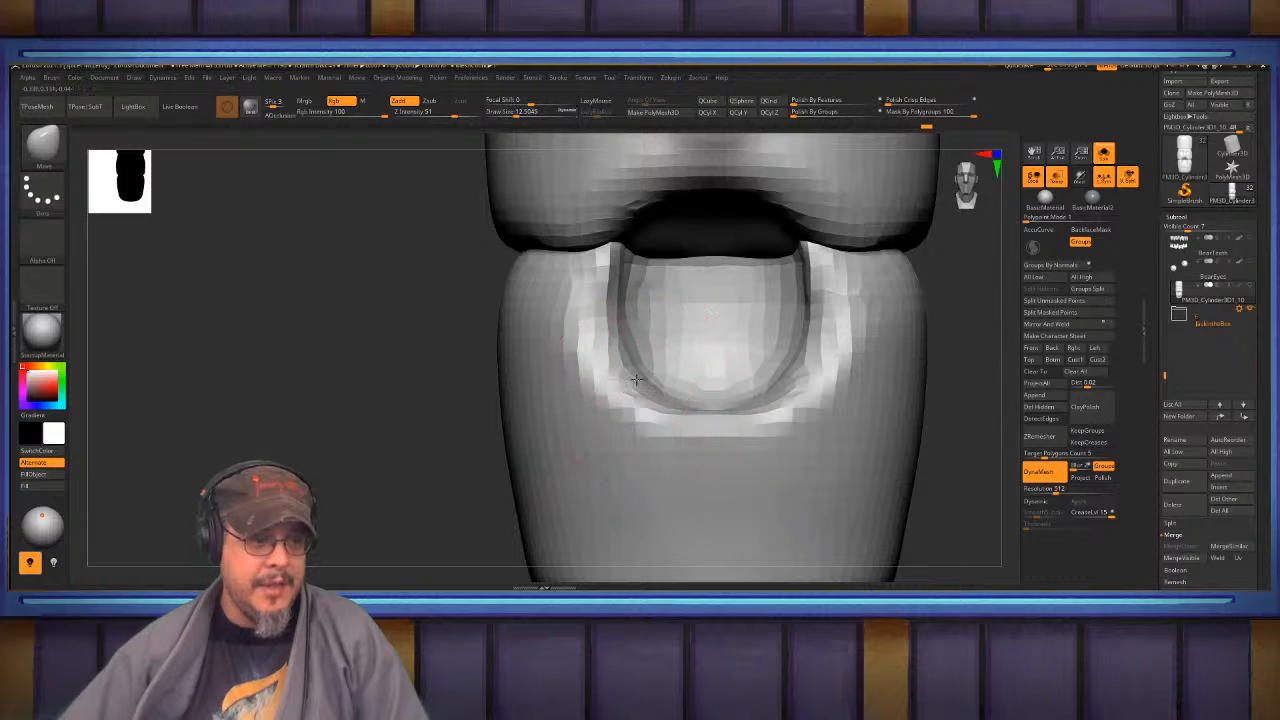
left_click_drag(636, 379, 620, 401)
right_click_drag(643, 288, 655, 366, "alt")
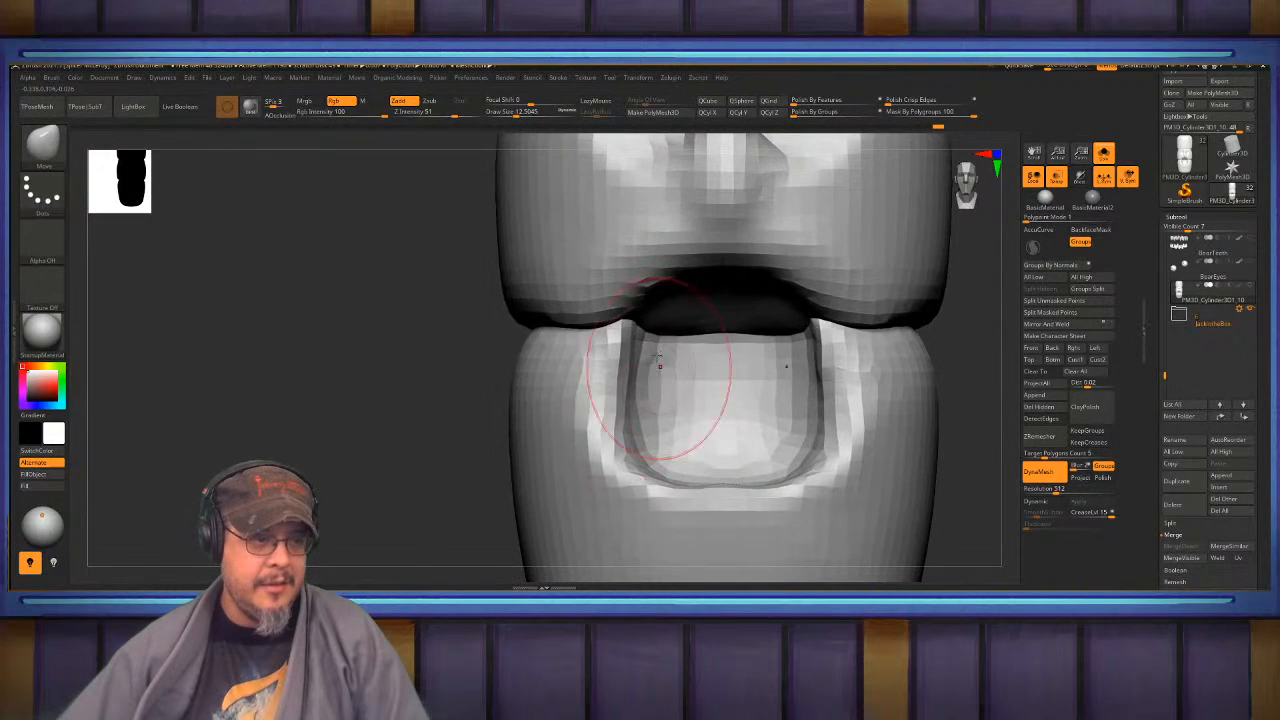
left_click_drag(652, 366, 633, 360)
left_click_drag(637, 407, 625, 410)
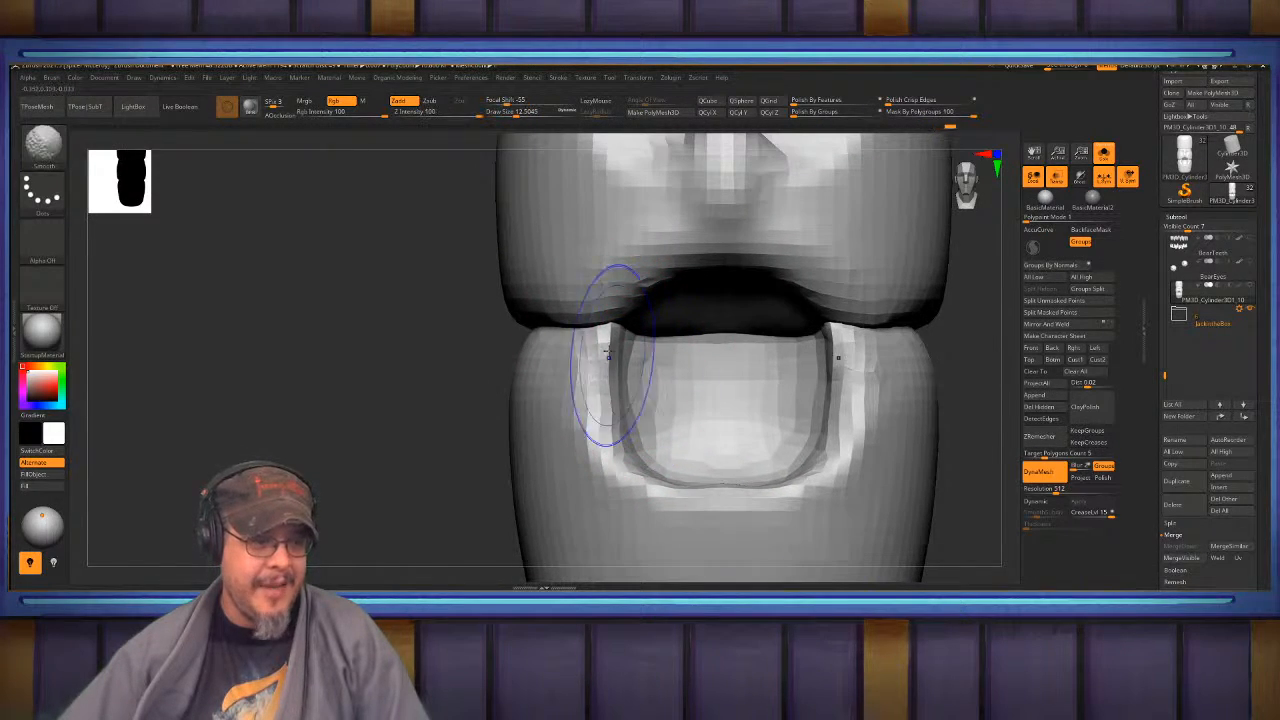
mouse_move(608, 352)
left_mouse_down("shift")
mouse_move(585, 353)
mouse_move(606, 502)
mouse_move(743, 491)
mouse_move(695, 492)
left_mouse_up("shift")
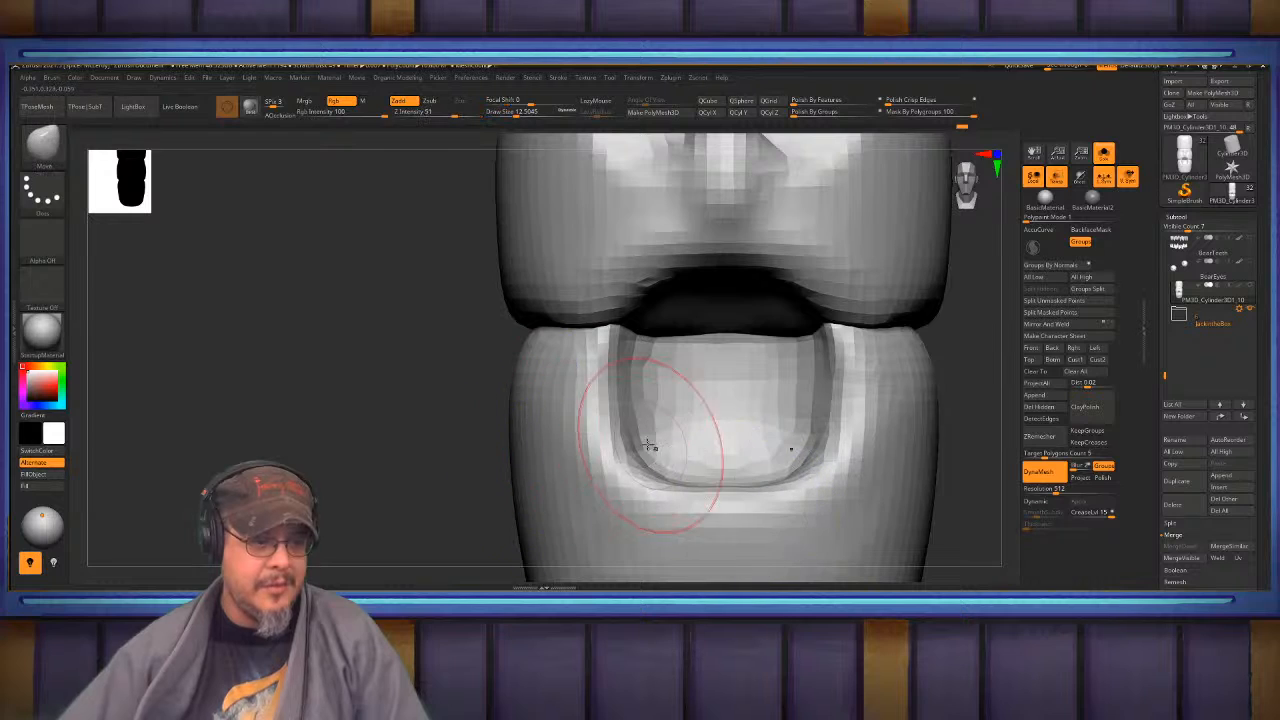
right_click_drag(648, 445, 400, 406, "ctrl")
right_click_drag(614, 373, 660, 378, "alt")
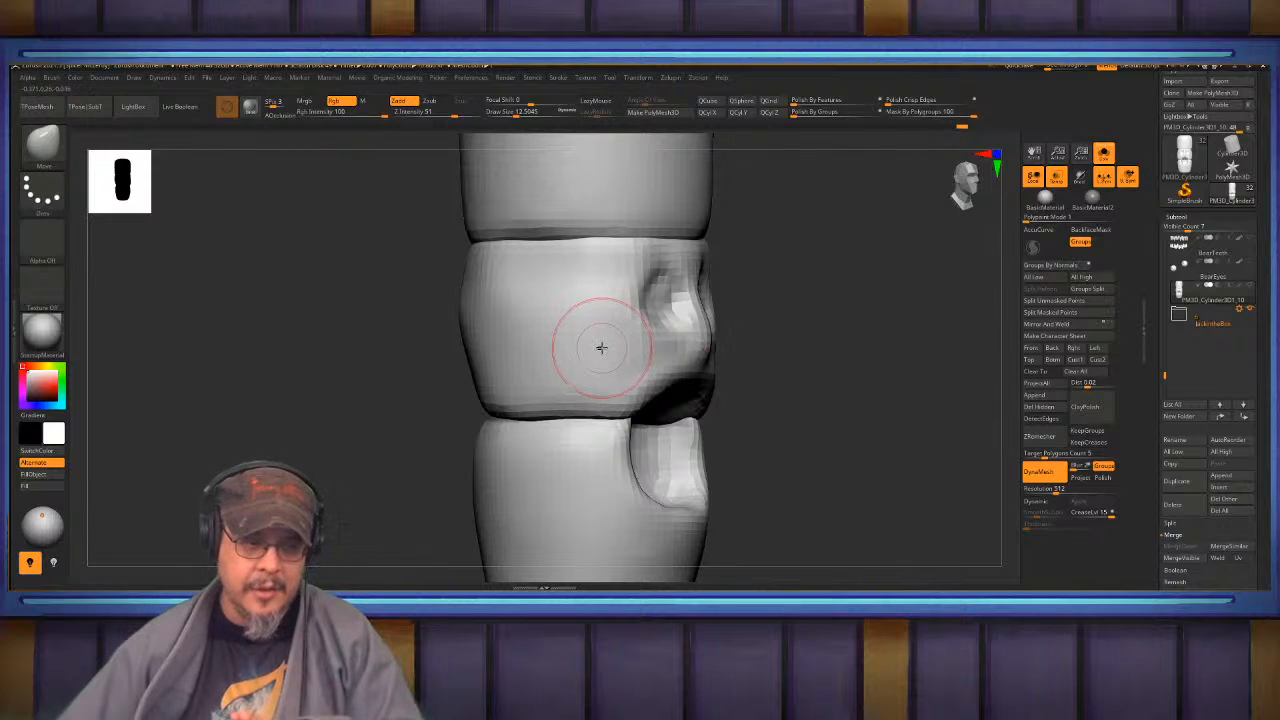
mouse_move(619, 347)
right_mouse_down()
mouse_move(608, 340)
mouse_move(617, 304)
mouse_move(627, 313)
right_mouse_up()
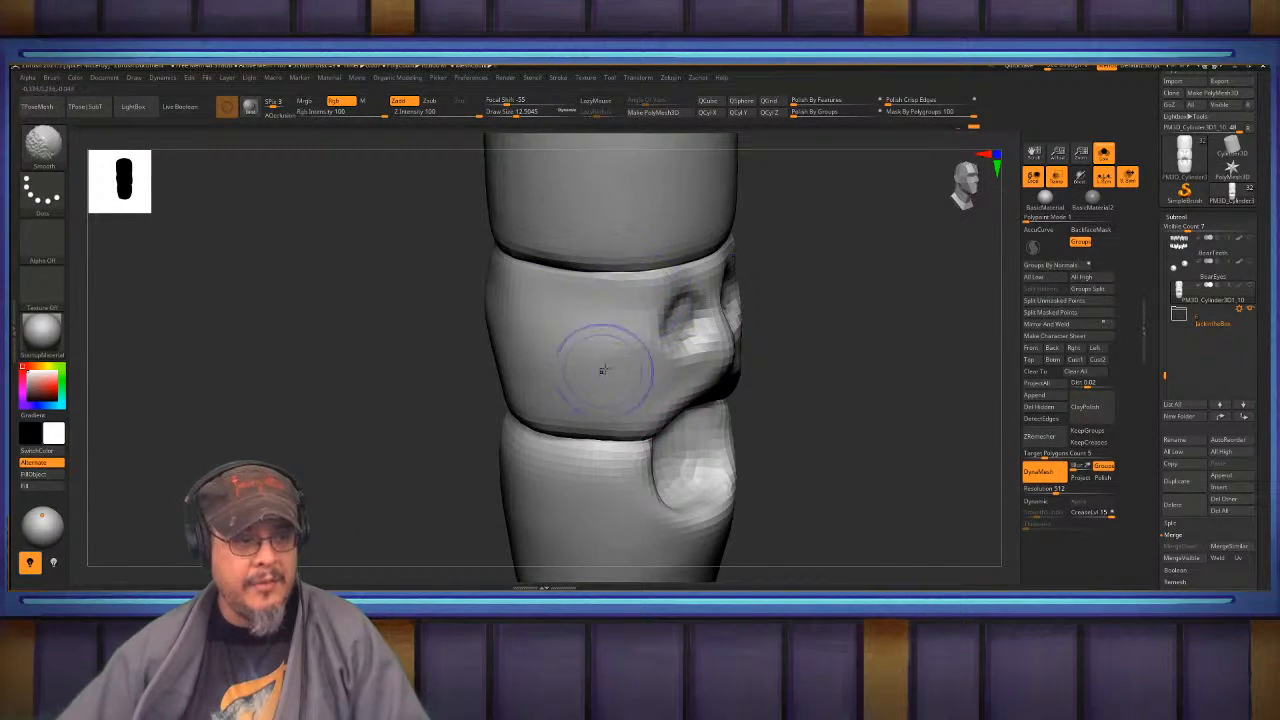
right_click_drag(551, 303, 564, 272, "shift")
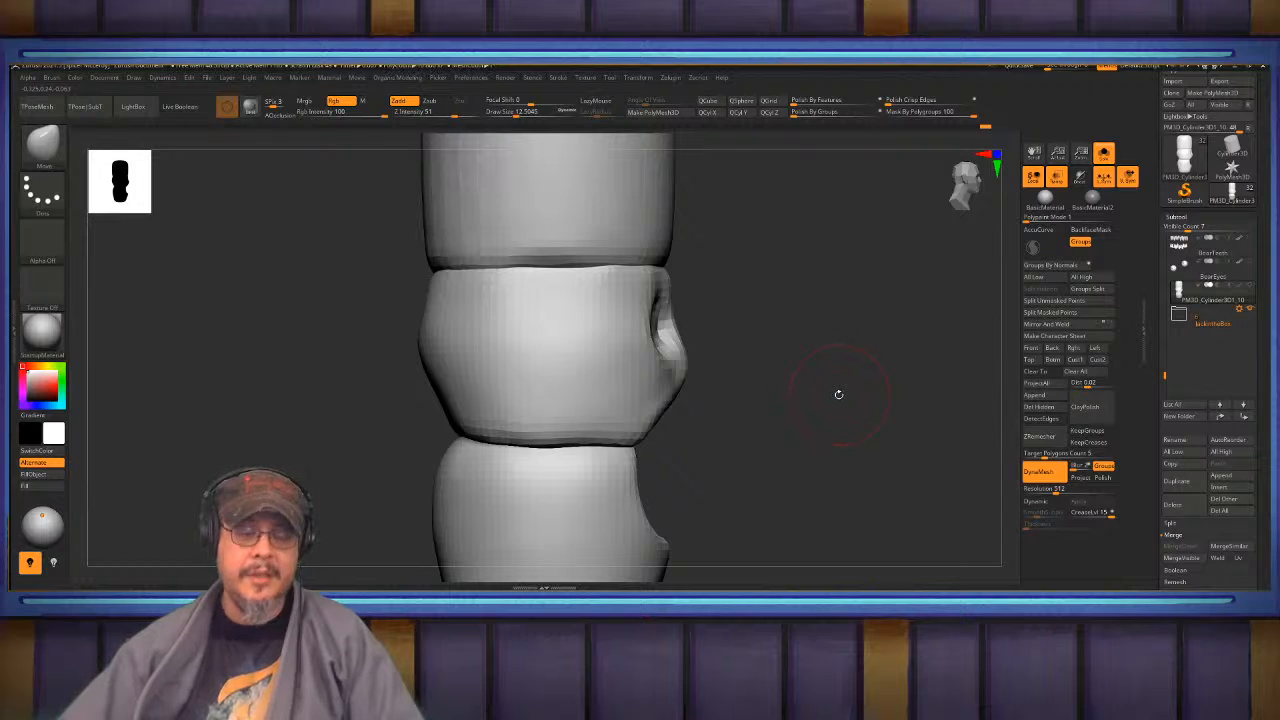
mouse_move(815, 383)
left_mouse_down()
mouse_move(843, 426)
mouse_move(814, 436)
mouse_move(624, 407)
mouse_move(716, 392)
mouse_move(729, 371)
left_mouse_up()
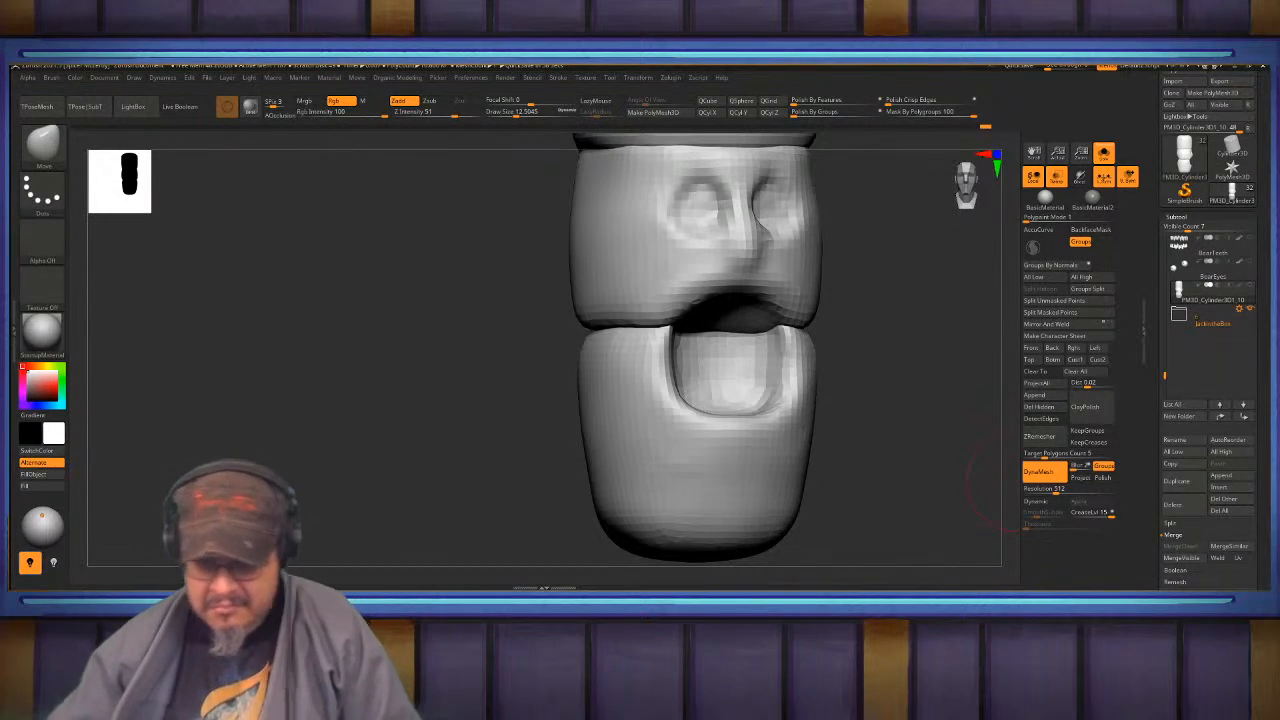
- Isolate the jaw's polygroup, set the draw size to about 16, and smooth the upper rim of the mouth recess
mouse_move(861, 396)
left_mouse_down()
mouse_move(889, 397)
mouse_move(874, 347)
left_mouse_up()
mouse_move(612, 314)
right_mouse_down("alt")
mouse_move(654, 323)
mouse_move(651, 294)
right_mouse_up("alt")
key("s")
left_click_drag(629, 299, 629, 331)
left_click(622, 352, "ctrl+shift")
key("s")
mouse_move(700, 256)
left_mouse_down("shift")
mouse_move(738, 268)
mouse_move(722, 266)
mouse_move(729, 276)
left_mouse_up("shift")
mouse_move(730, 277)
right_mouse_down()
mouse_move(751, 257)
mouse_move(738, 270)
right_mouse_up()
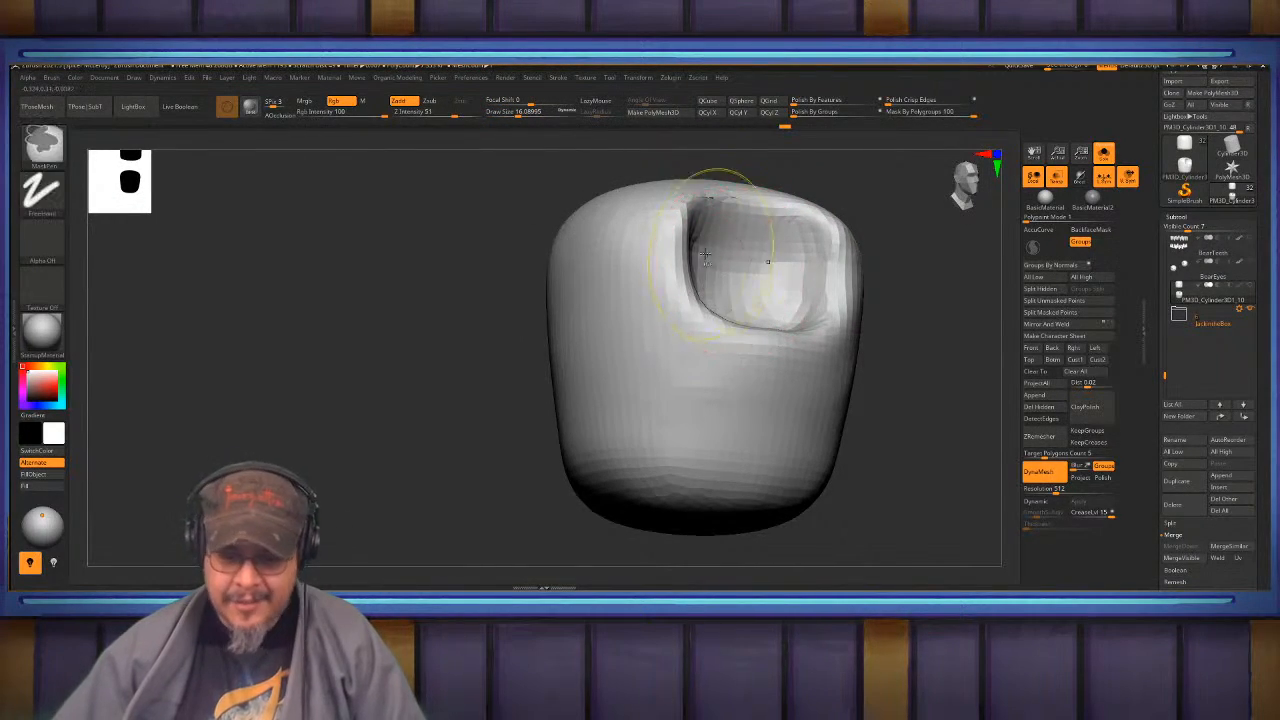
- Mask both sides of the jaw, keeping the mouth and the central strip down to the chin and underside unmasked
mouse_move(657, 227)
left_mouse_down("ctrl")
mouse_move(641, 413)
mouse_move(650, 245)
mouse_move(634, 229)
mouse_move(592, 238)
left_mouse_up("ctrl")
right_click_drag(614, 230, 670, 242)
mouse_move(670, 242)
left_mouse_down("ctrl")
mouse_move(585, 235)
mouse_move(450, 255)
mouse_move(365, 295)
mouse_move(614, 290)
mouse_move(590, 440)
mouse_move(485, 480)
mouse_move(400, 460)
mouse_move(529, 405)
mouse_move(400, 345)
mouse_move(590, 322)
left_mouse_up("ctrl")
mouse_move(331, 324)
left_mouse_down()
mouse_move(760, 294)
mouse_move(737, 297)
mouse_move(664, 194)
mouse_move(666, 340)
left_mouse_up()
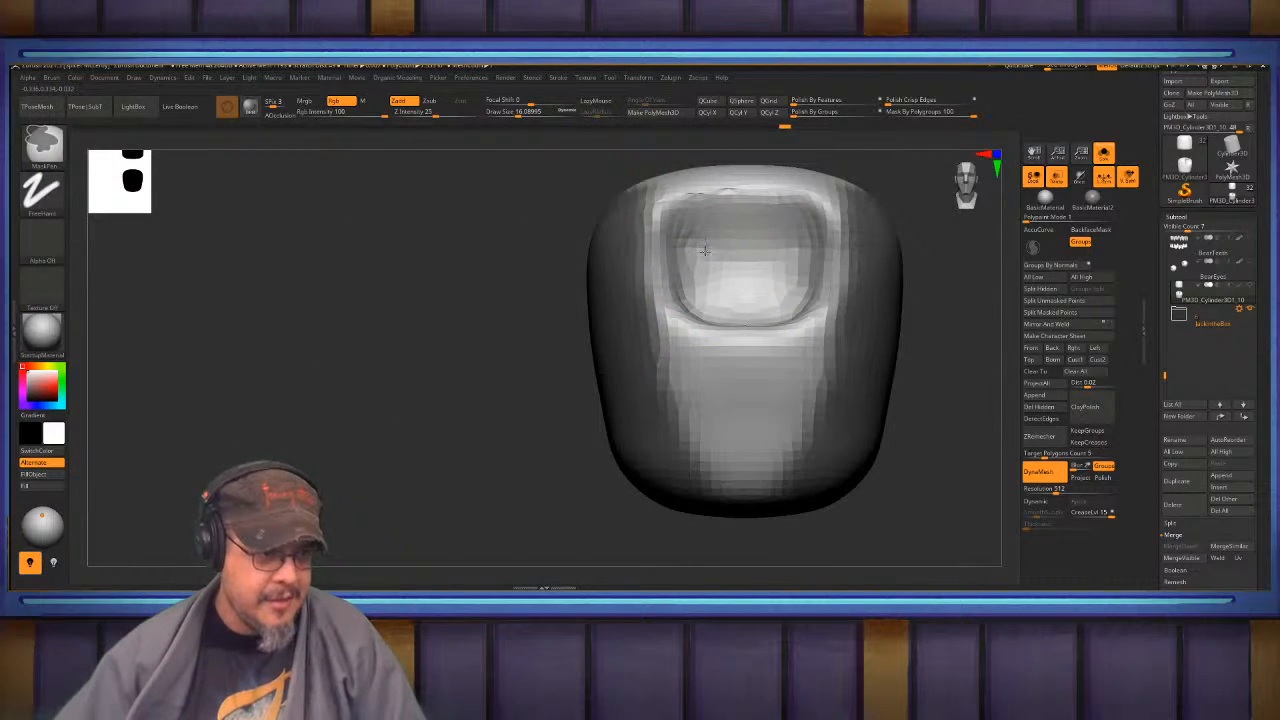
left_click_drag(719, 378, 729, 476, "ctrl+alt")
right_click_drag(680, 397, 735, 408)
left_click_drag(742, 408, 728, 440, "ctrl+alt")
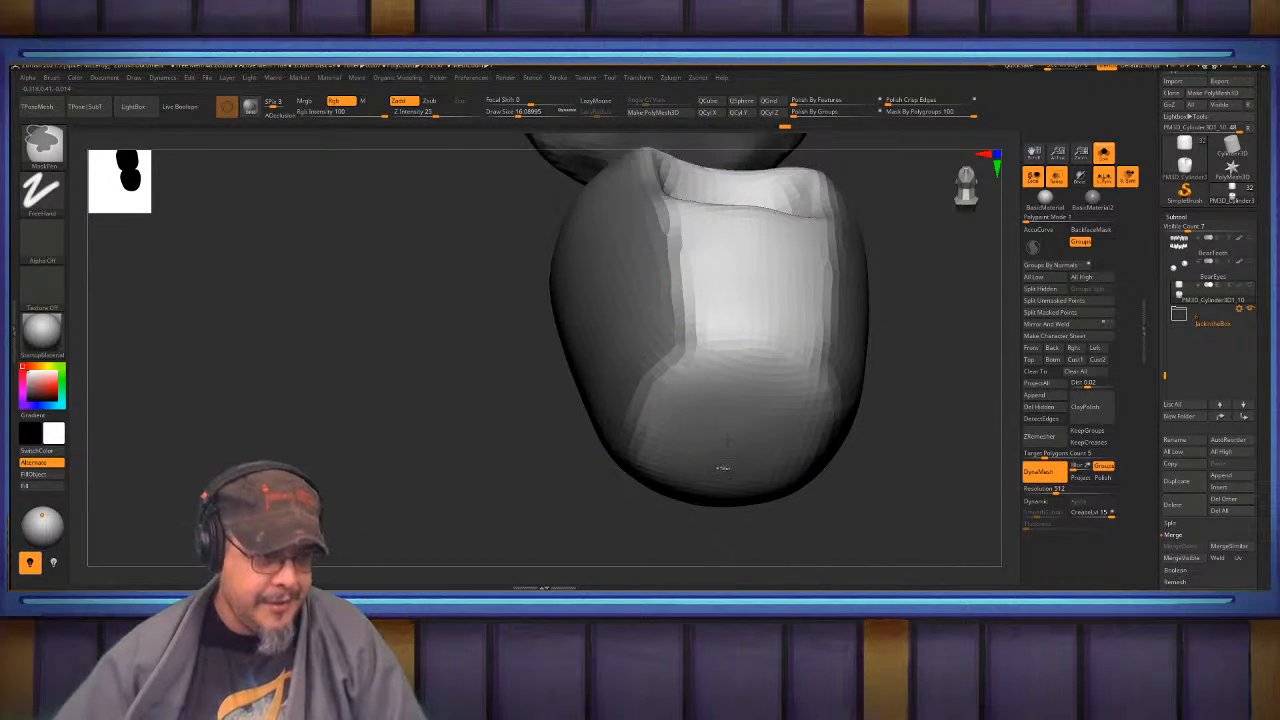
mouse_move(727, 440)
right_mouse_down()
mouse_move(694, 349)
mouse_move(734, 451)
right_mouse_up()
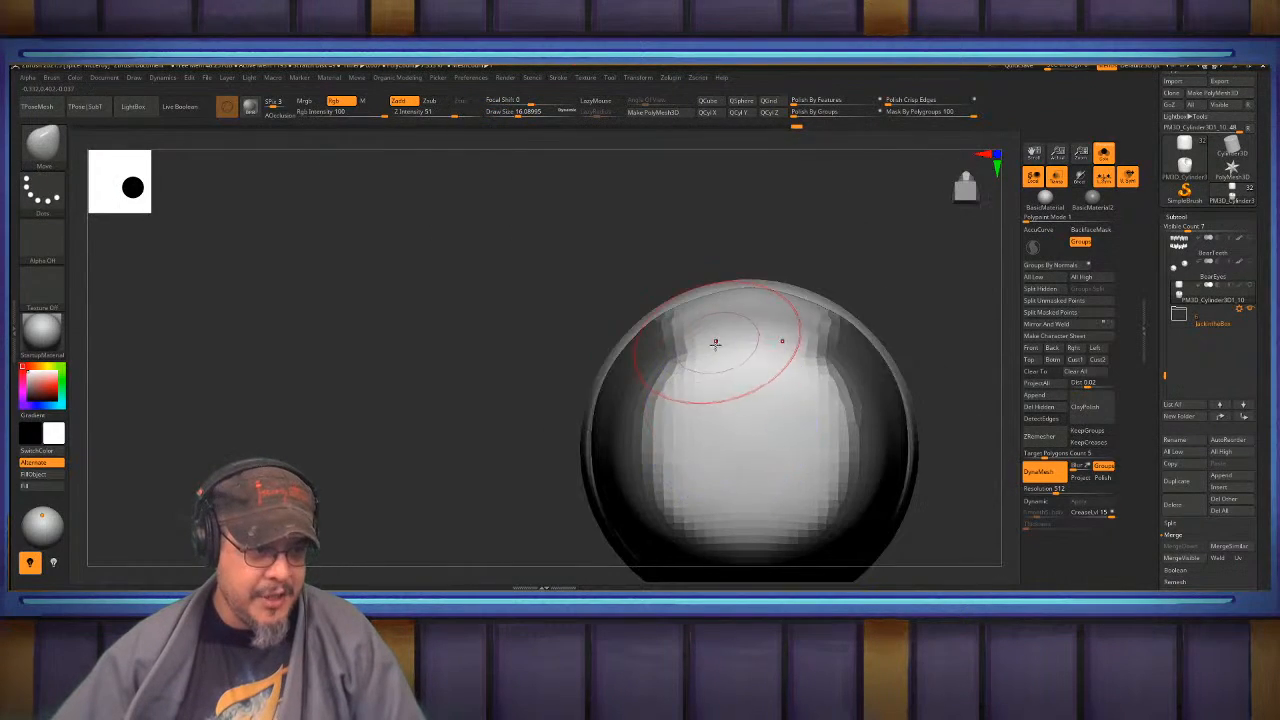
mouse_move(716, 344)
right_mouse_down()
mouse_move(712, 423)
mouse_move(663, 383)
right_mouse_up()
- Give the masked jaw sides their own polygroup, clear the mask, and show the polyframe
left_click_drag(908, 372, 918, 374, "ctrl")
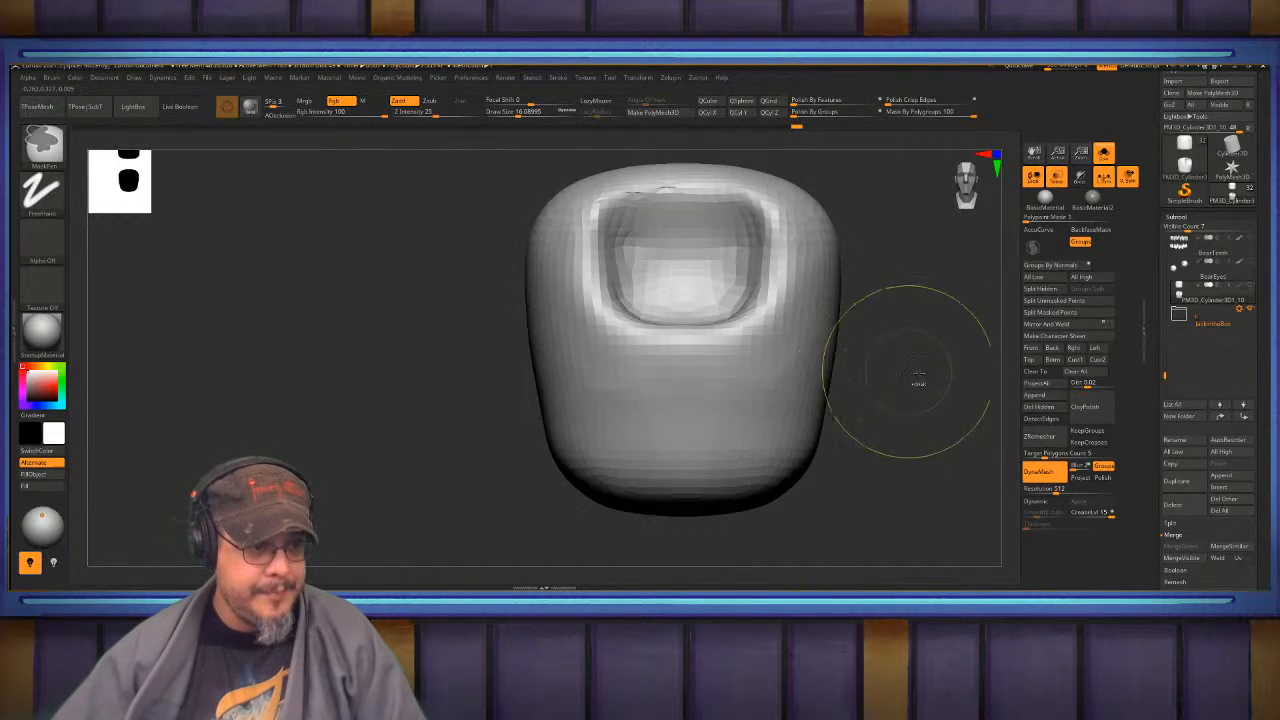
mouse_move(890, 298)
right_mouse_down("alt")
mouse_move(869, 367)
mouse_move(919, 398)
right_mouse_up("alt")
key("shift+f")
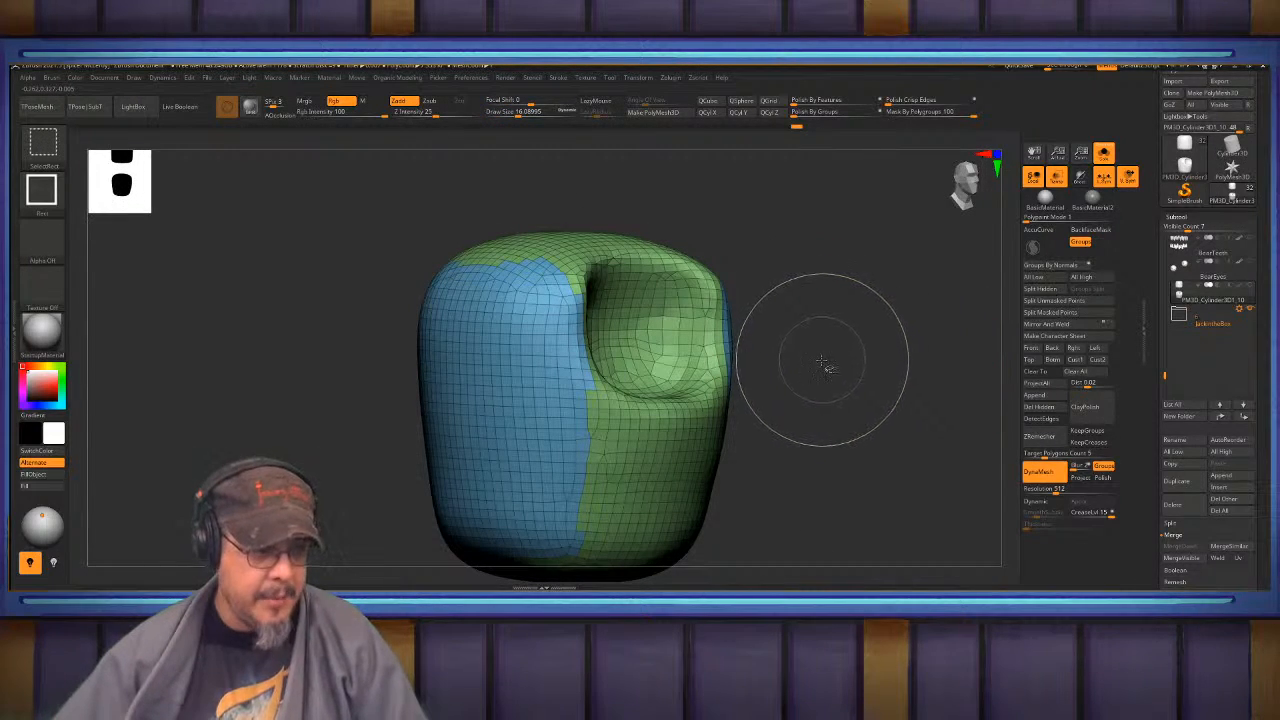
- Duplicate the figure's subtool and delete everything from the copy except the jaw's two side panels
key("ctrl+shift+d")
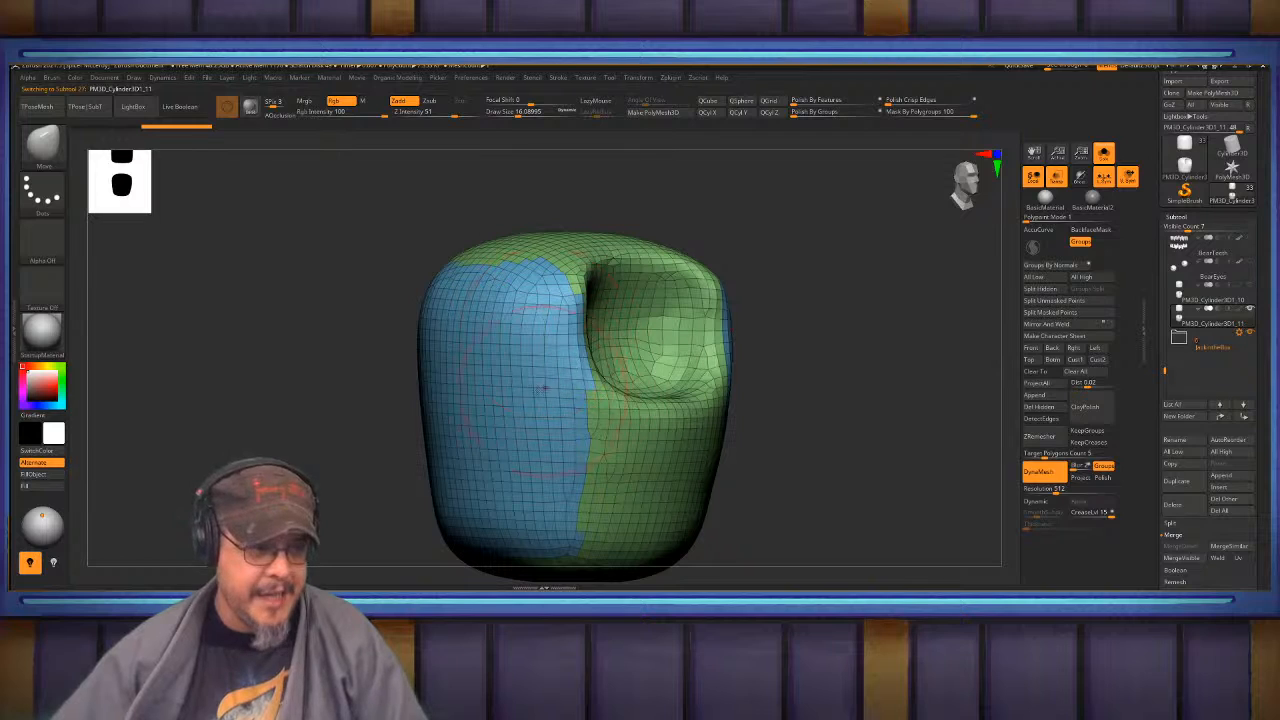
left_click(528, 400, "ctrl+shift")
key("ctrl+z")
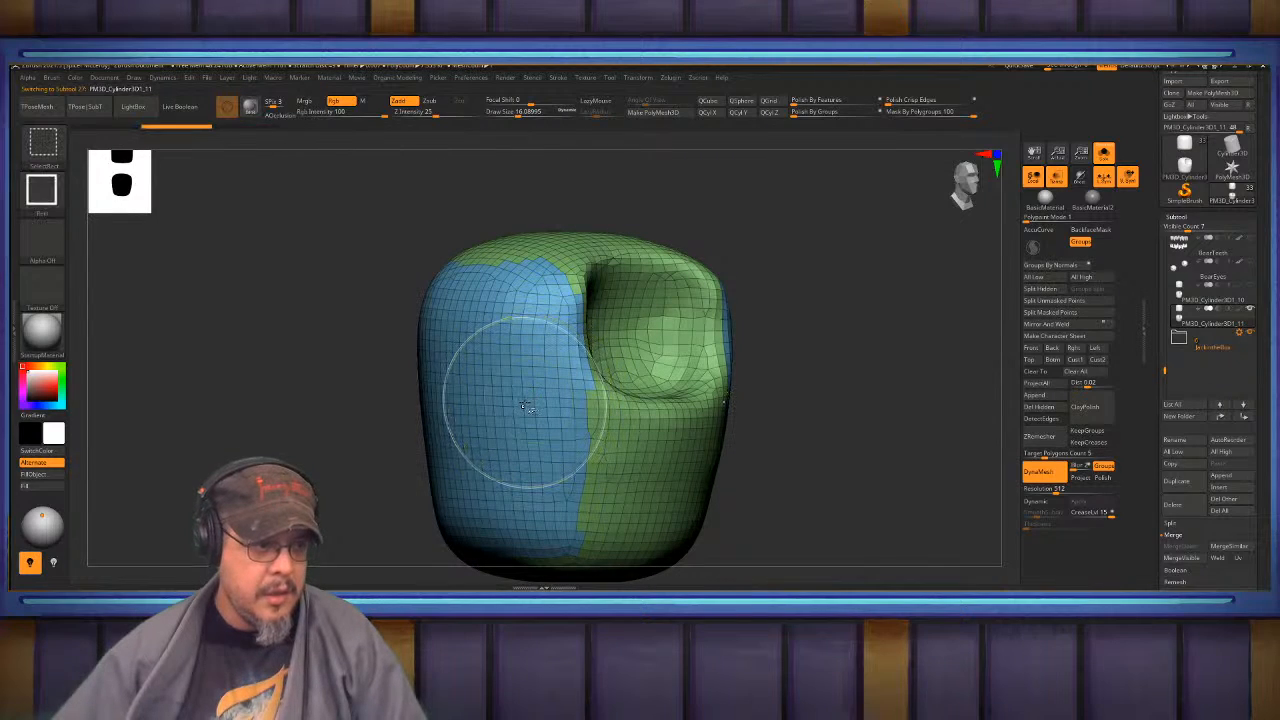
left_click(528, 407, "ctrl+shift")
left_click_drag(829, 349, 620, 393, "ctrl+shift")
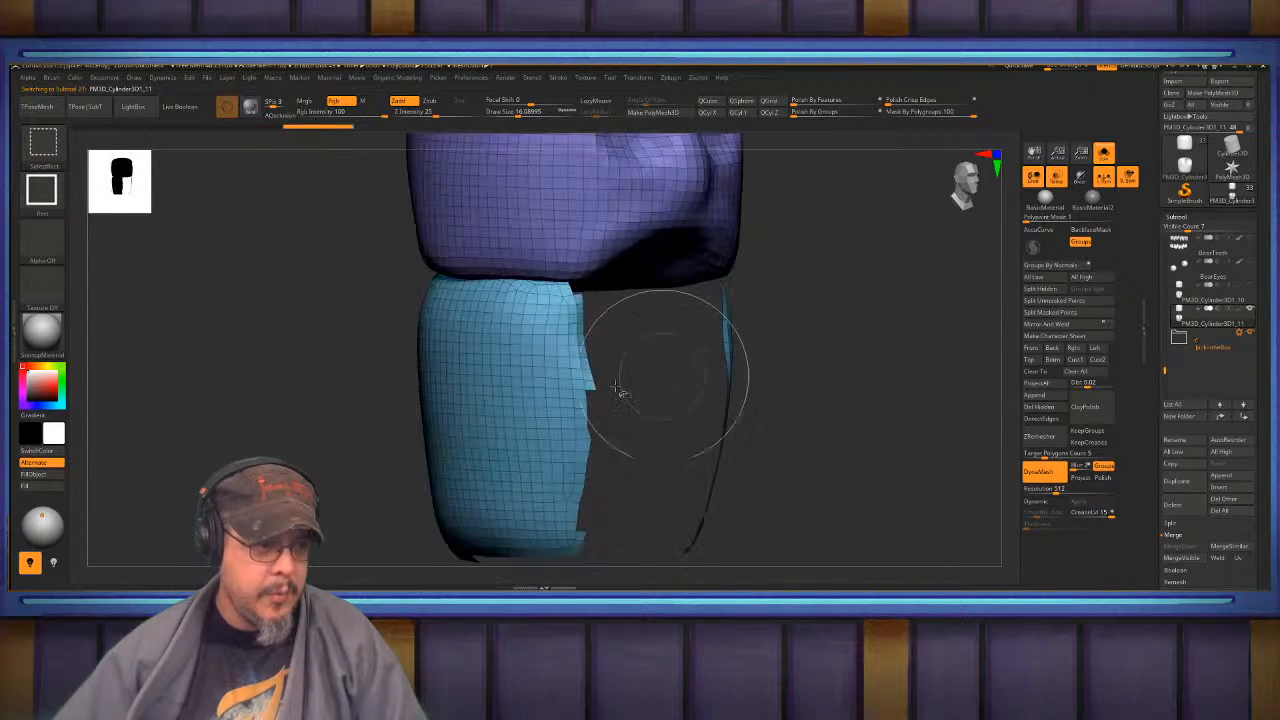
left_click_drag(872, 334, 883, 467, "alt")
left_click(703, 318, "ctrl+shift")
mouse_move(857, 288)
left_mouse_down("alt")
mouse_move(846, 322)
mouse_move(879, 399)
mouse_move(807, 349)
mouse_move(834, 417)
mouse_move(804, 390)
left_mouse_up("alt")
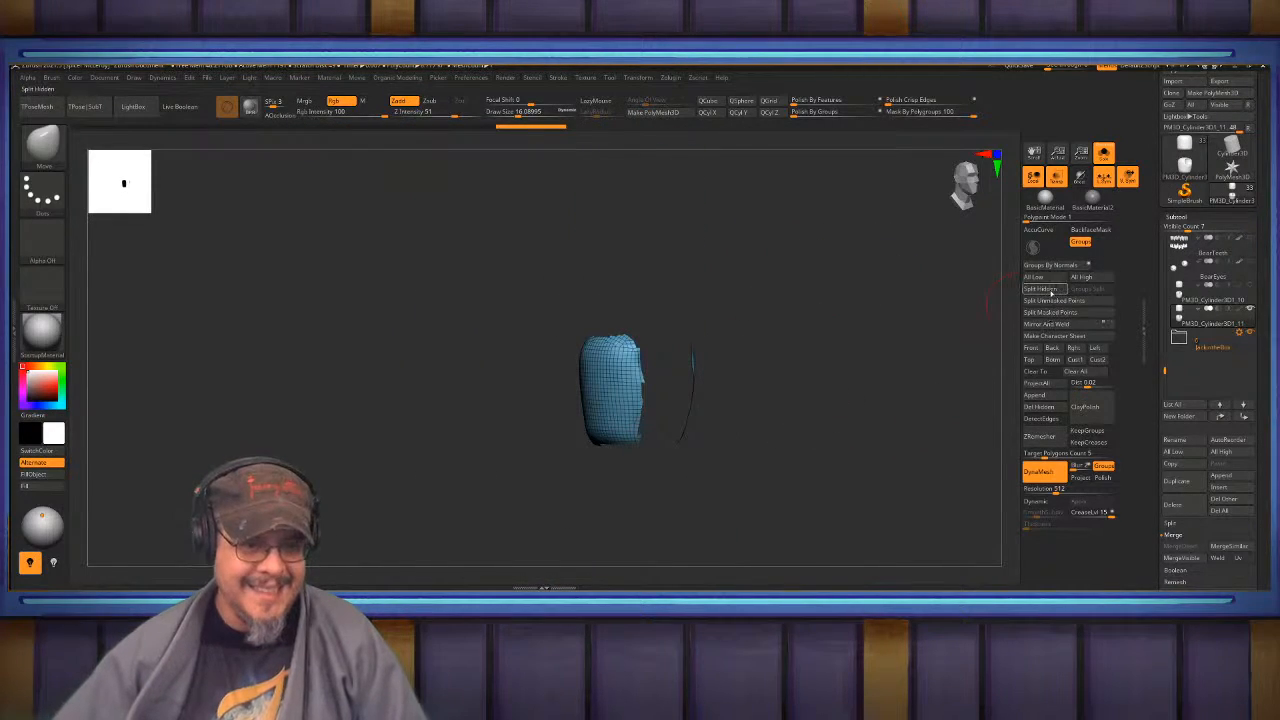
left_click(1055, 411)
- Even out the jagged borders of the two side panels with Polish By Features
left_click_drag(820, 393, 800, 435)
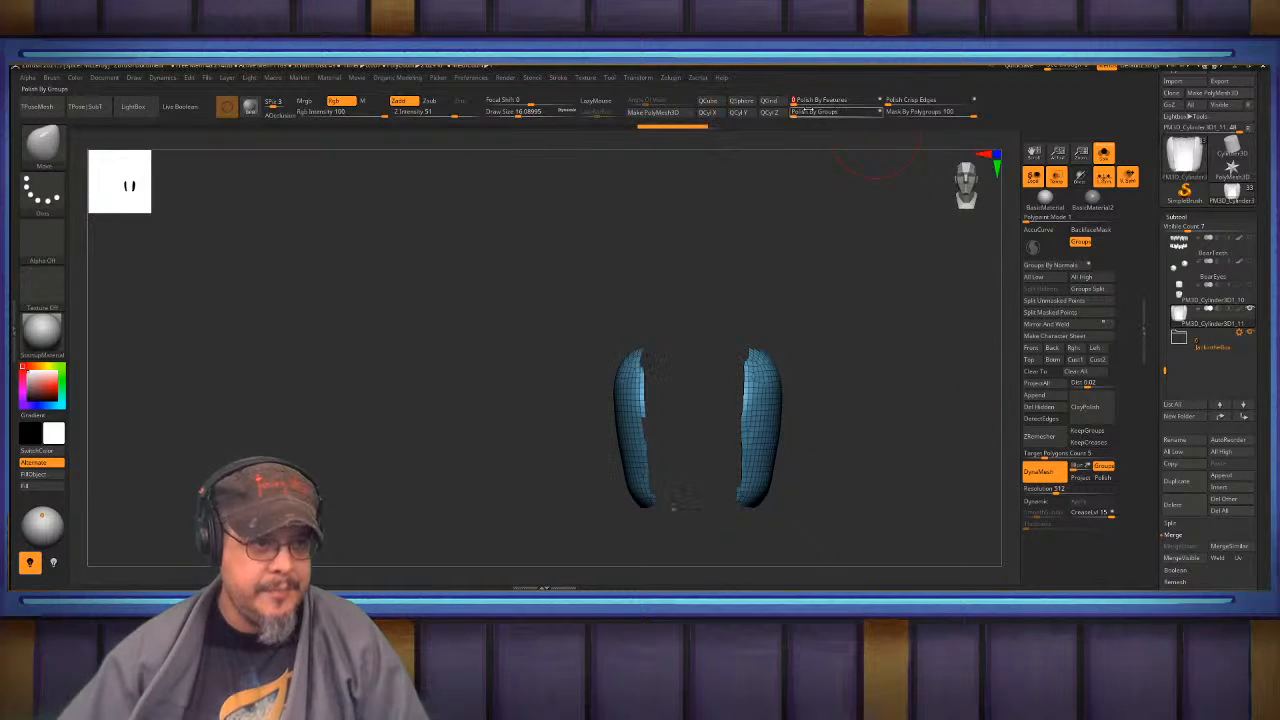
left_click(800, 100)
left_click_drag(600, 310, 900, 370)
mouse_move(905, 430)
left_mouse_down("alt")
mouse_move(894, 340)
mouse_move(898, 370)
left_mouse_up("alt")
- Reshape the side panel's front and back edges and pull its corners out with the Move brush
key("b")
key("m")
key("v")
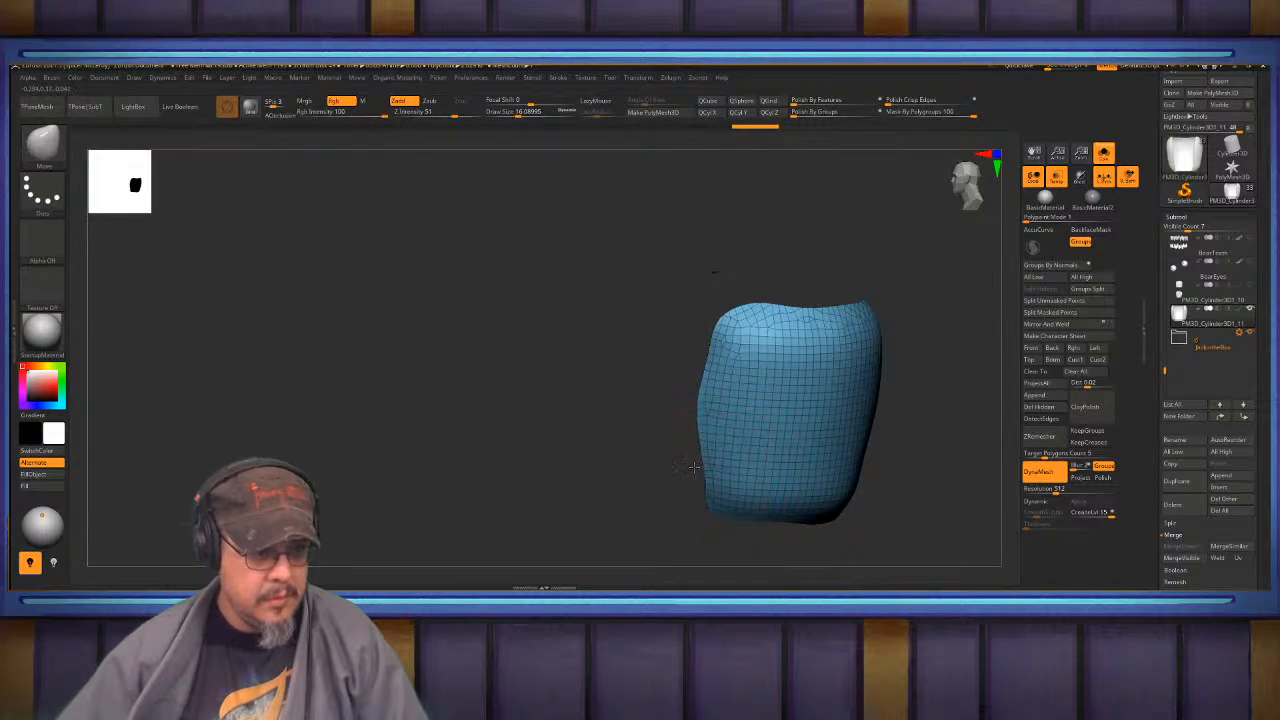
left_click_drag(706, 497, 869, 347)
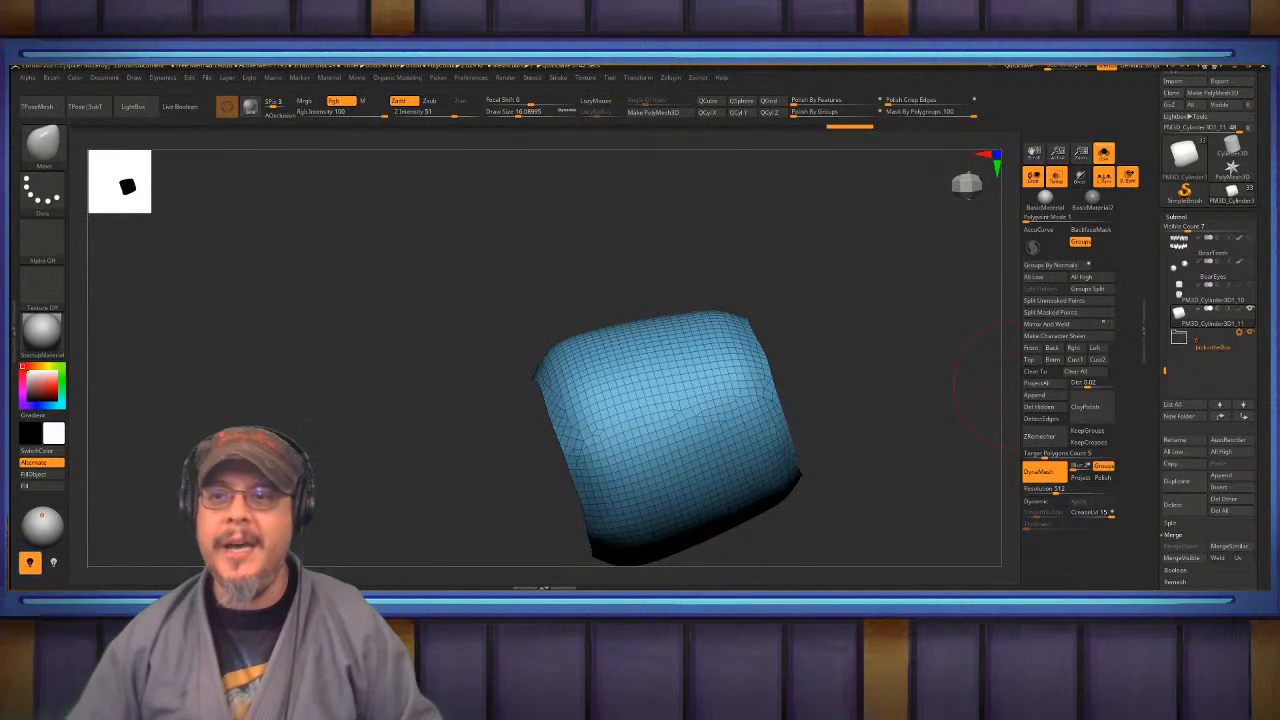
- Adjust the side panel's edges with the Move brush and apply Mirror And Weld to make both panels symmetrical
left_click_drag(990, 385, 740, 355)
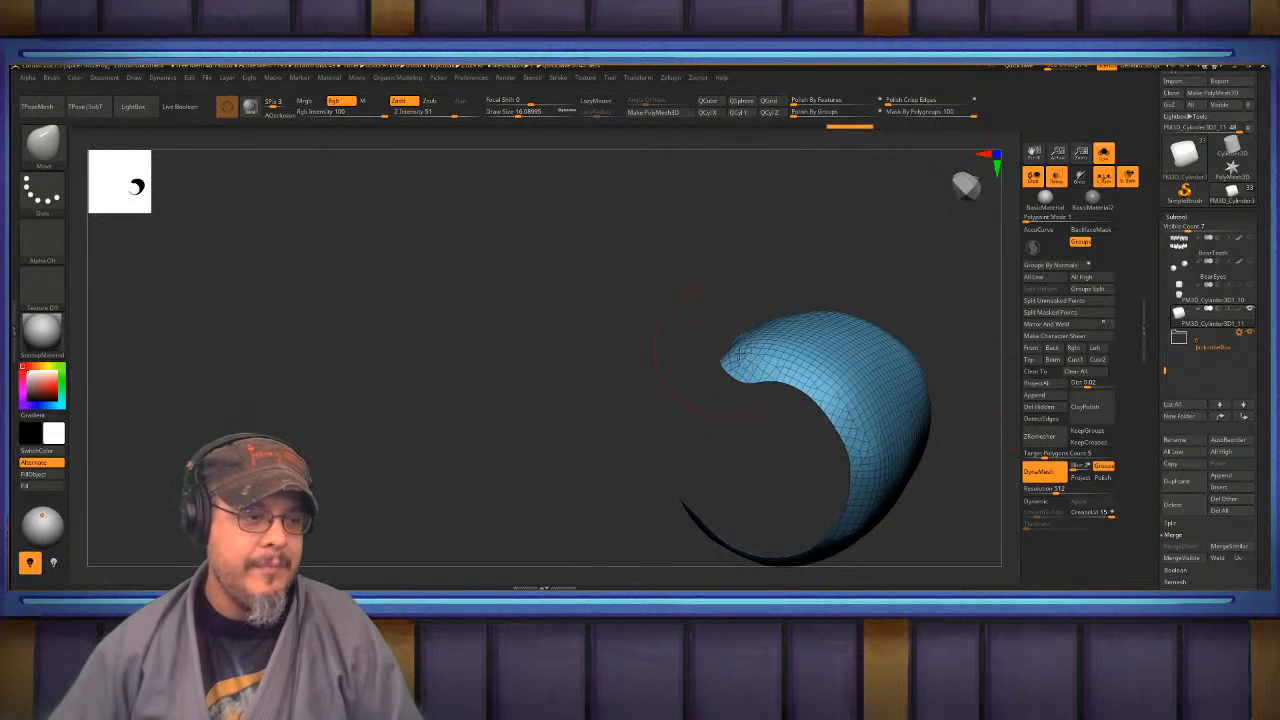
left_click_drag(886, 275, 883, 240)
left_click_drag(660, 340, 710, 340)
left_click_drag(813, 352, 923, 346)
mouse_move(600, 464)
left_mouse_down()
mouse_move(597, 366)
mouse_move(576, 407)
mouse_move(651, 417)
mouse_move(849, 403)
mouse_move(860, 364)
mouse_move(869, 374)
left_mouse_up()
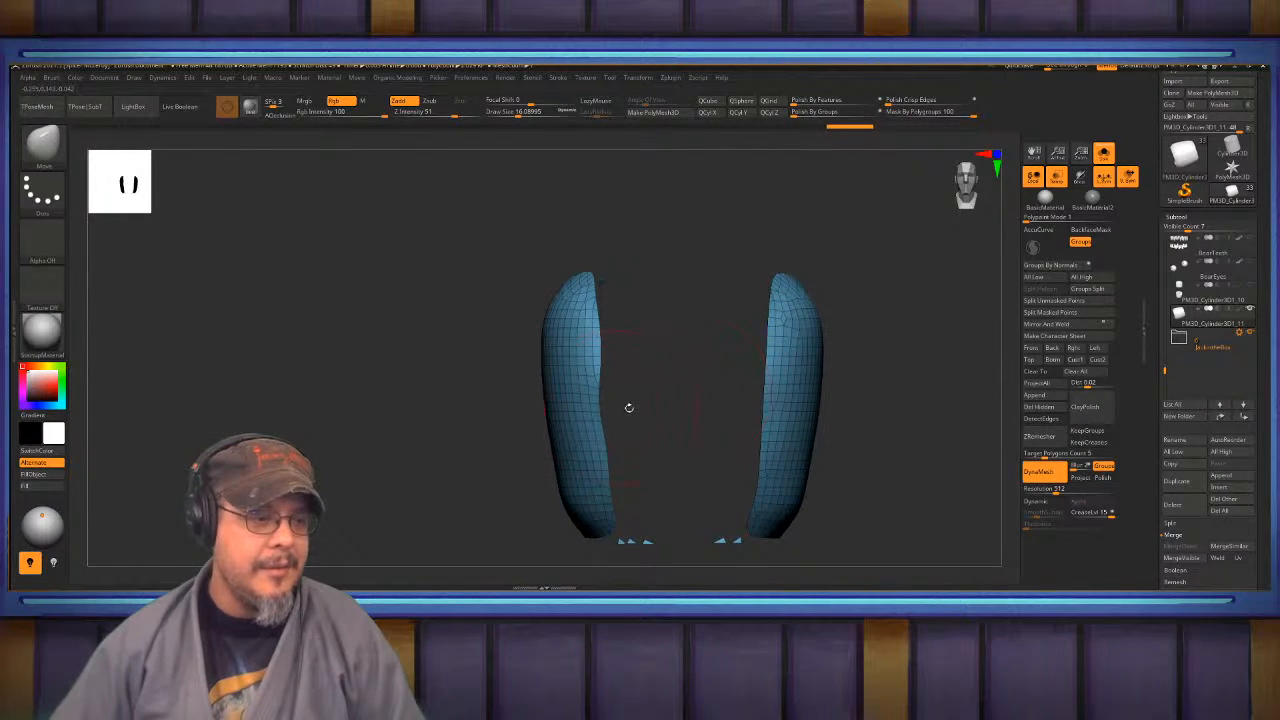
key("1")
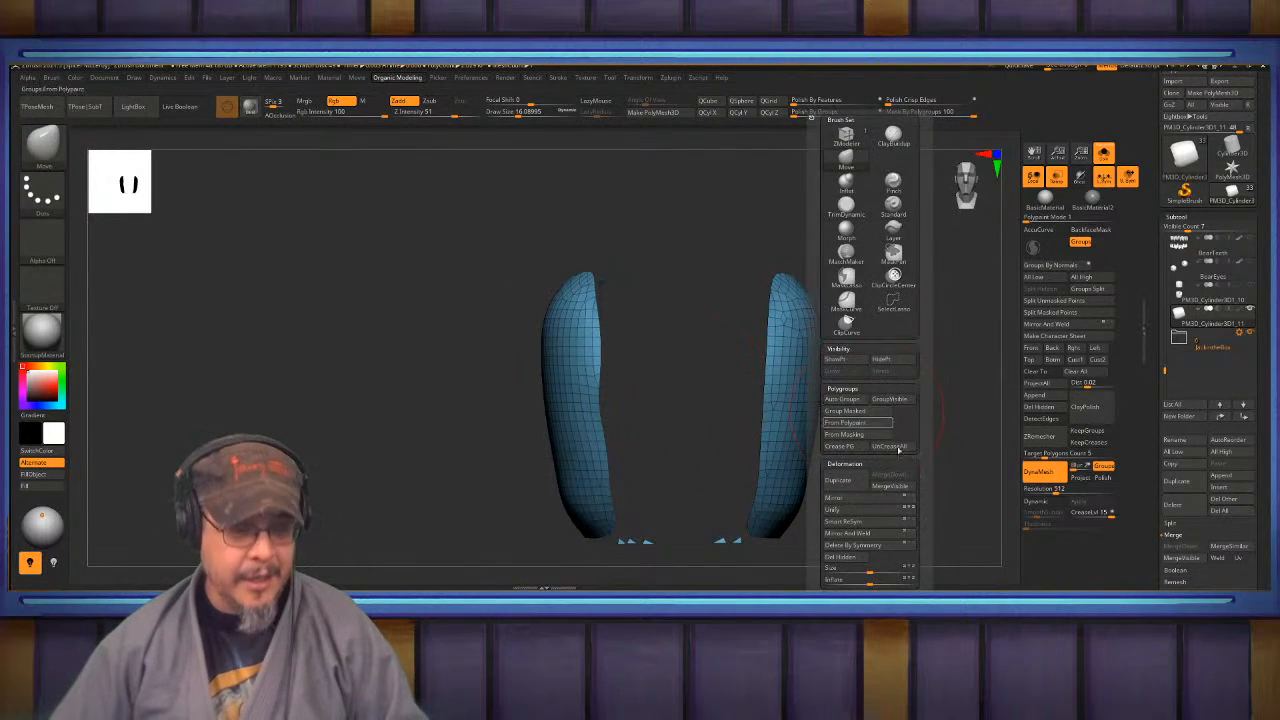
left_click(862, 535)
- Reduce the Draw Size to about 7.8 and refine the side panel's front and top edges with the Move brush
mouse_move(893, 406)
left_mouse_down()
mouse_move(968, 440)
mouse_move(762, 382)
mouse_move(751, 296)
left_mouse_up()
right_click_drag(823, 406, 803, 376, "alt")
mouse_move(803, 376)
right_mouse_down()
mouse_move(752, 352)
mouse_move(795, 372)
right_mouse_up()
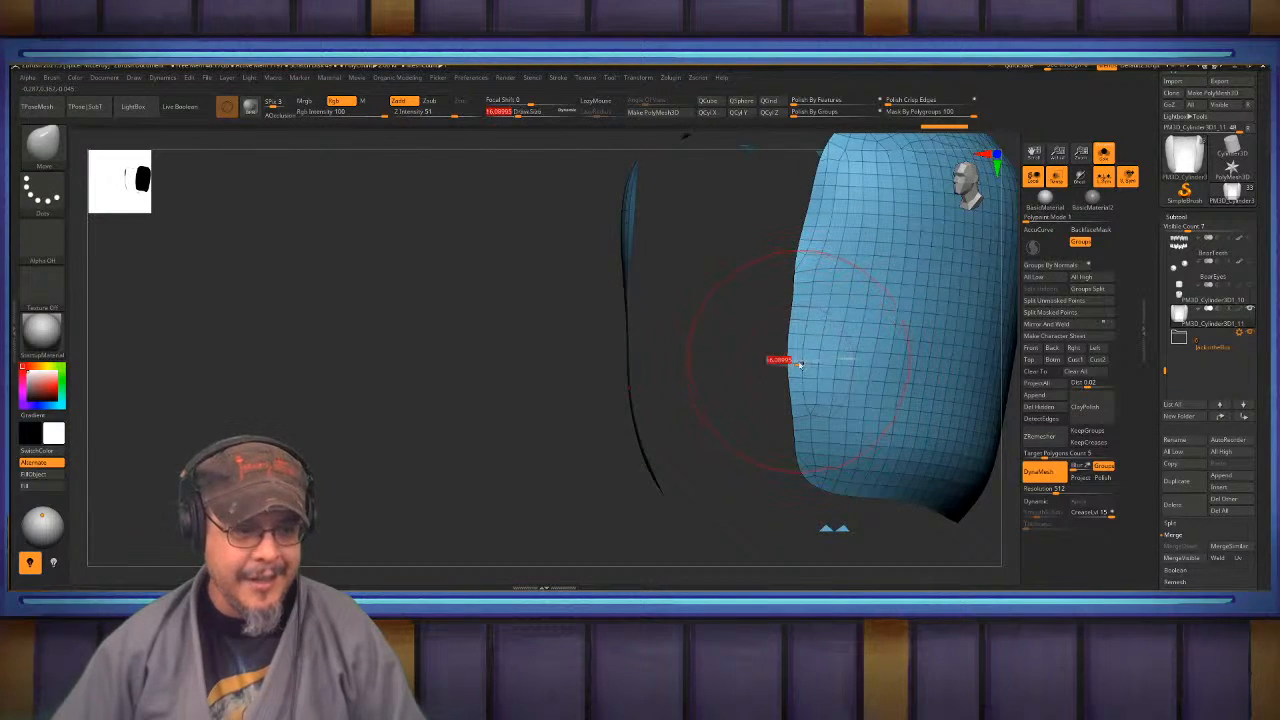
left_click_drag(799, 365, 789, 361)
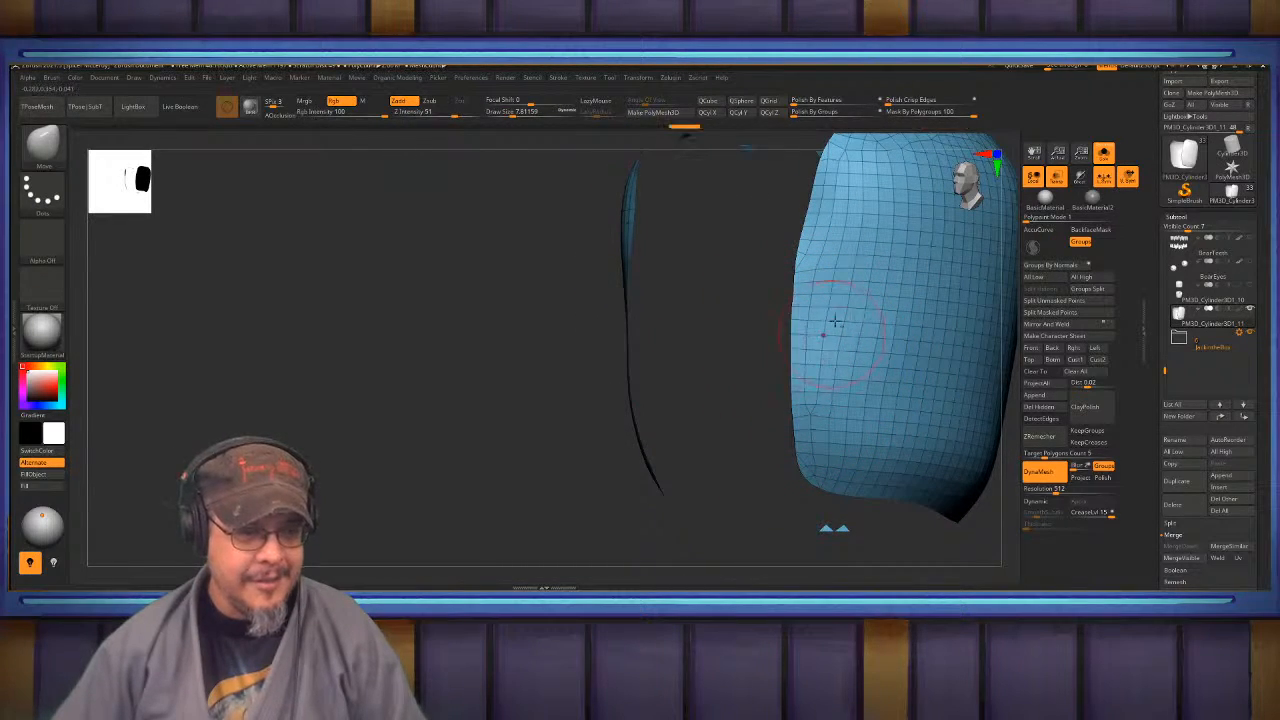
right_click_drag(835, 321, 782, 352, "alt")
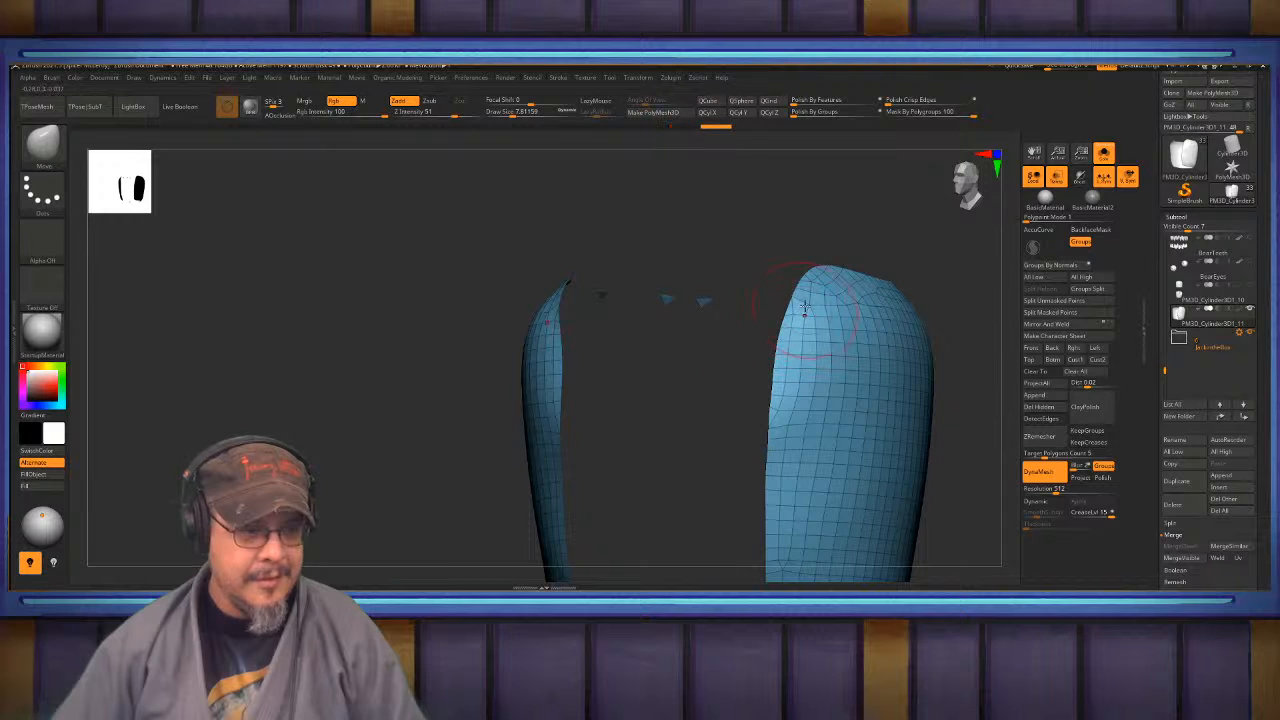
right_click_drag(807, 302, 709, 231, "shift")
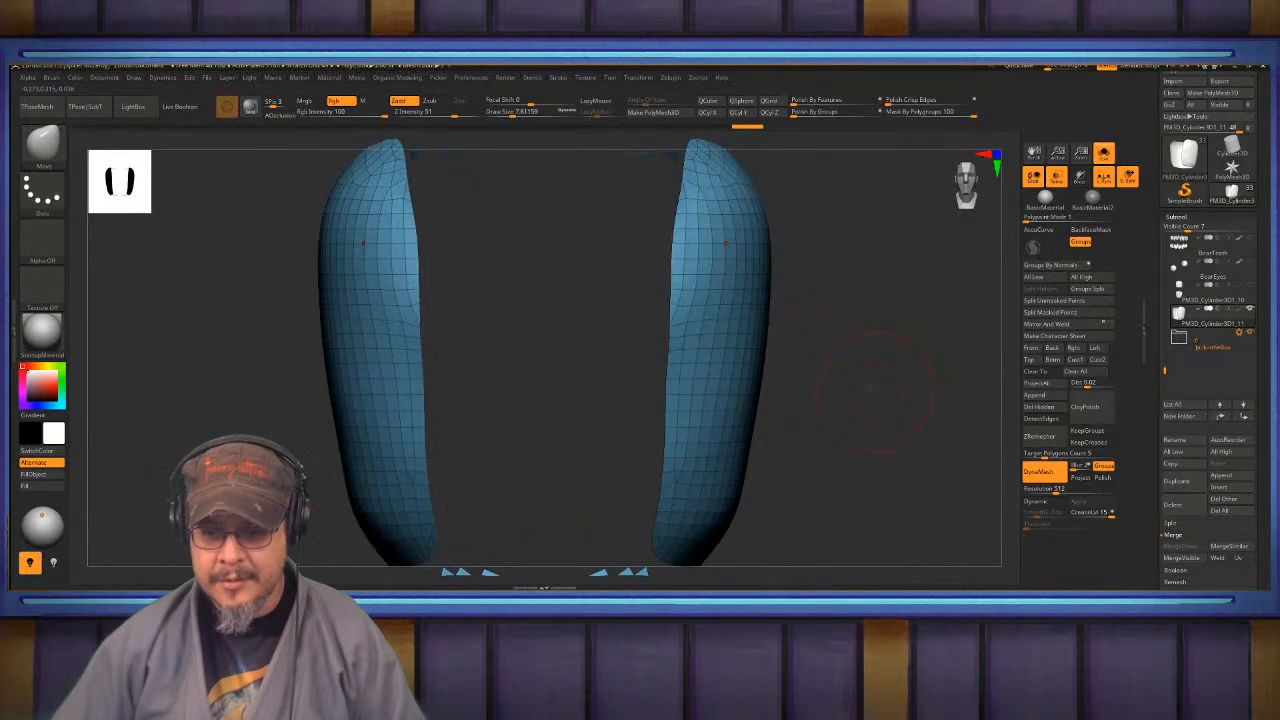
right_click_drag(852, 408, 853, 366, "alt")
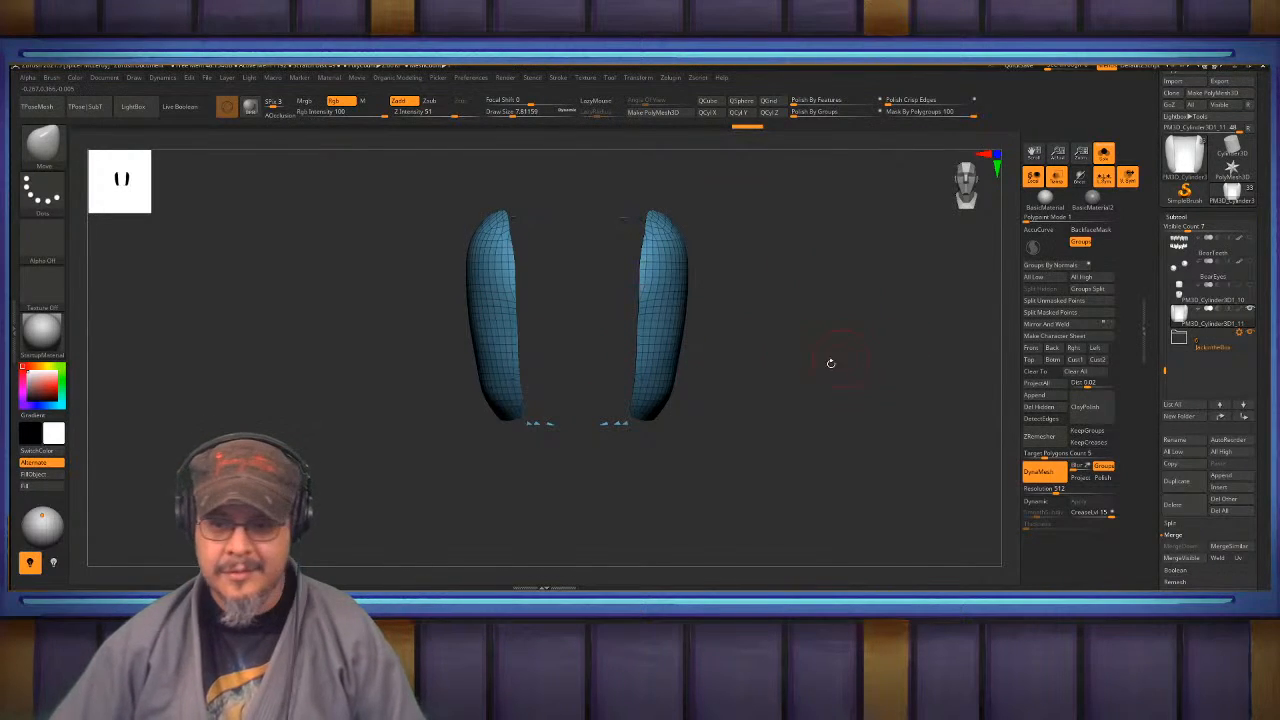
mouse_move(831, 363)
right_mouse_down("alt")
mouse_move(870, 421)
mouse_move(893, 418)
mouse_move(907, 356)
mouse_move(917, 393)
mouse_move(893, 395)
mouse_move(919, 393)
right_mouse_up("alt")
right_click_drag(956, 482, 1001, 597, "alt")
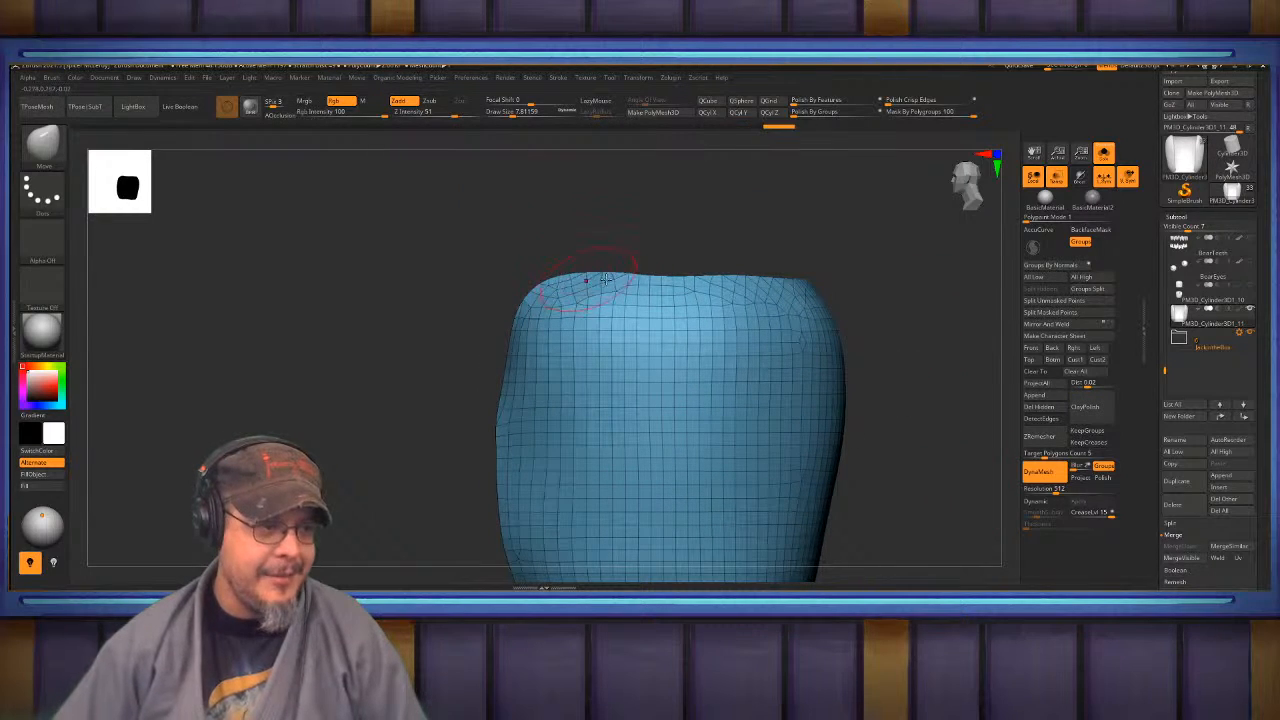
right_click_drag(963, 398, 960, 391, "shift")
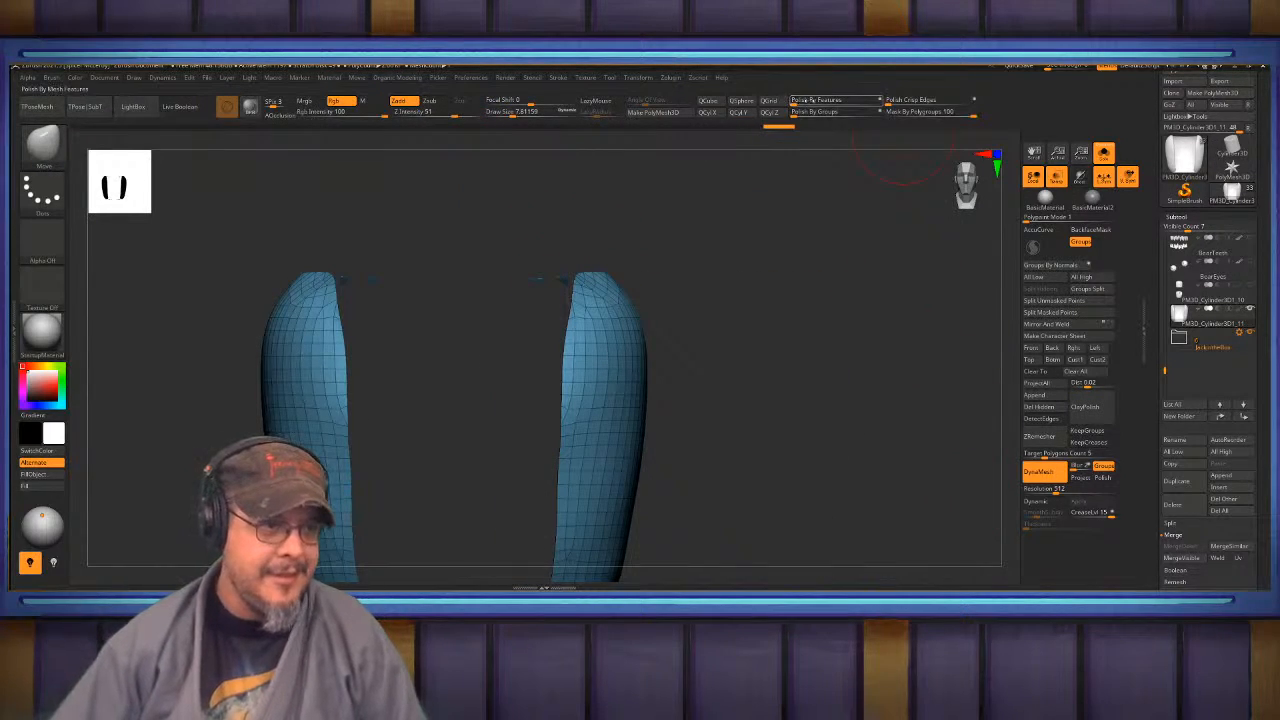
- Turn off DynaMesh and ZRemesh the two side panels with a Target Polygons Count of 1
right_click_drag(790, 379, 866, 300, "alt")
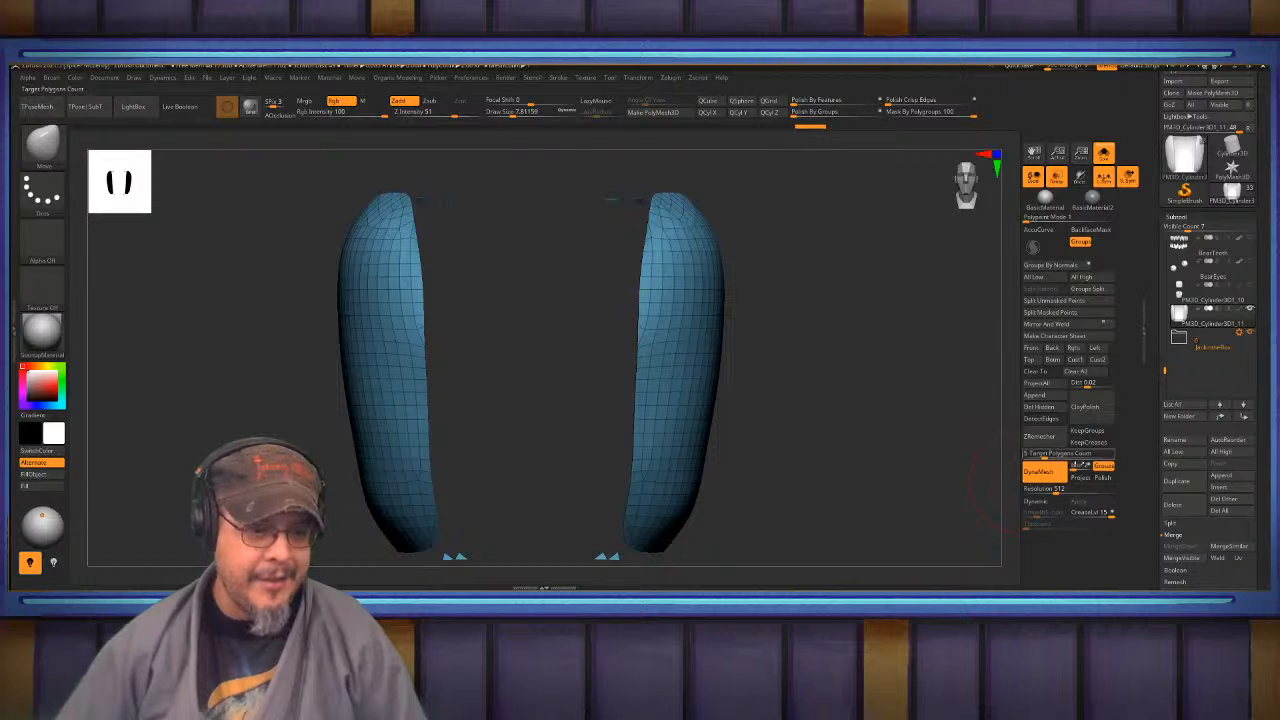
left_click(1060, 470)
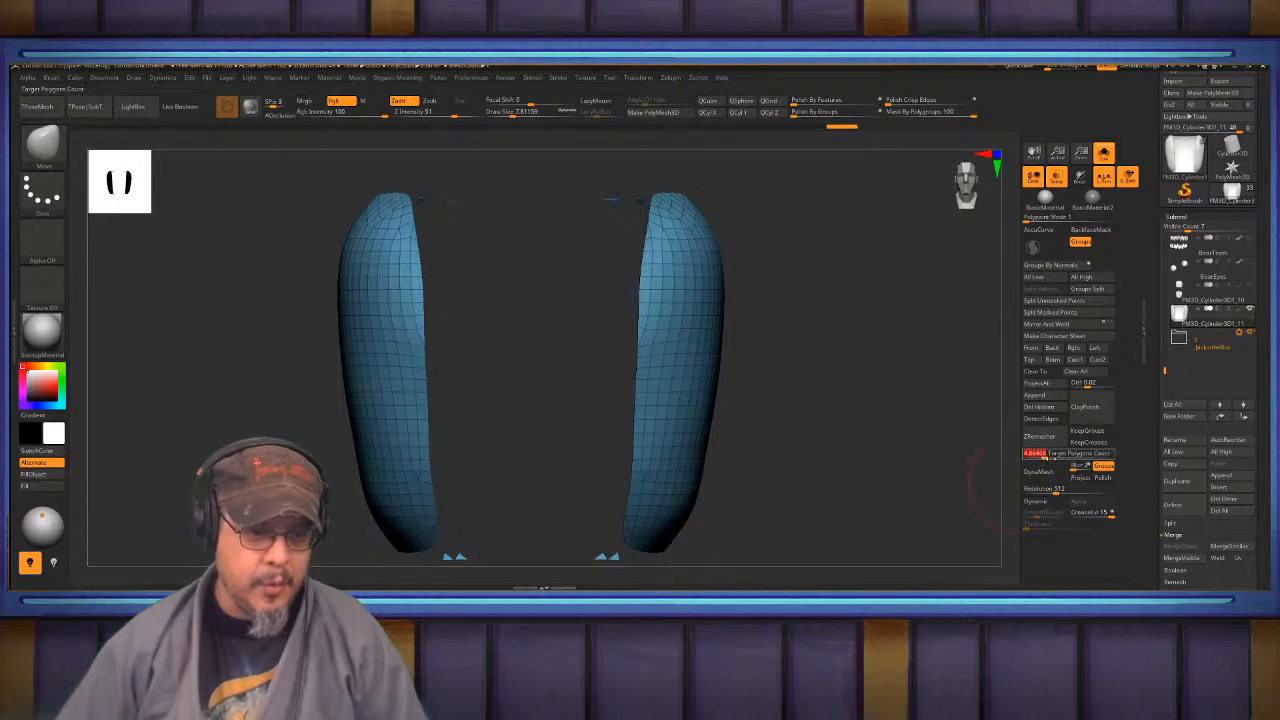
left_click(1089, 442)
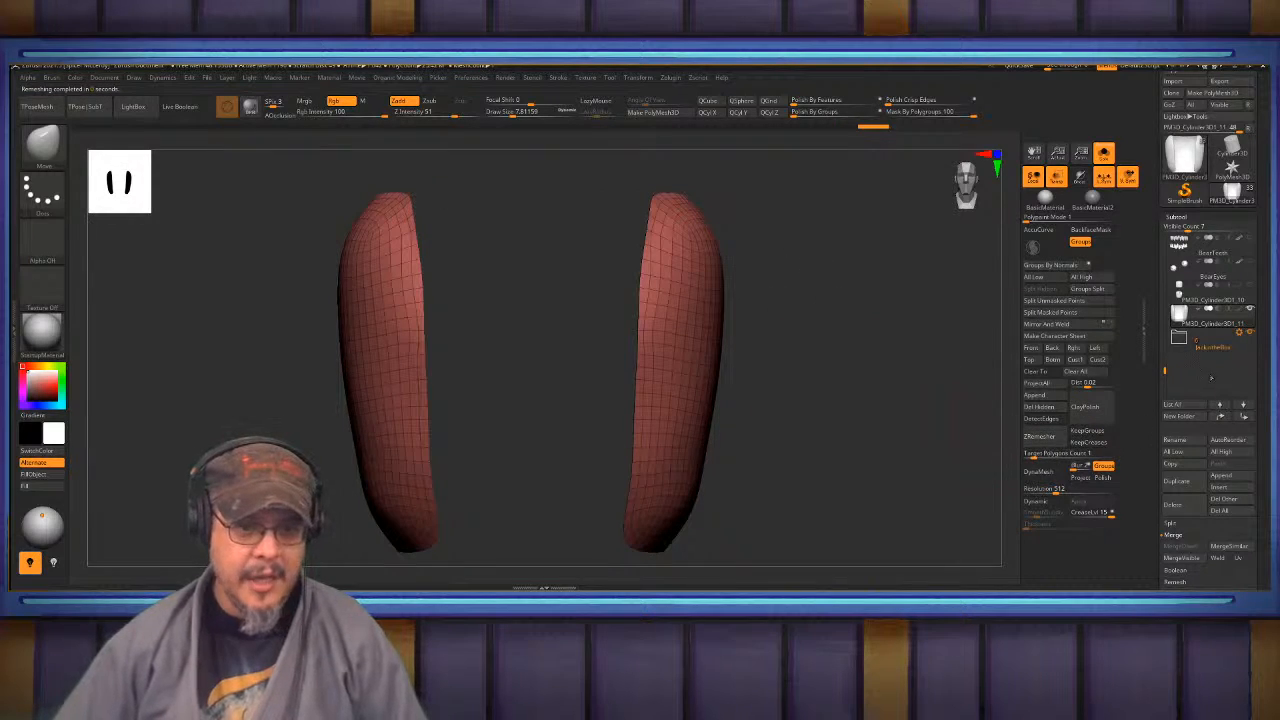
- Enable ZRemesher's Half option and remesh the side panels twice to thin out their polygons
left_click(1190, 217)
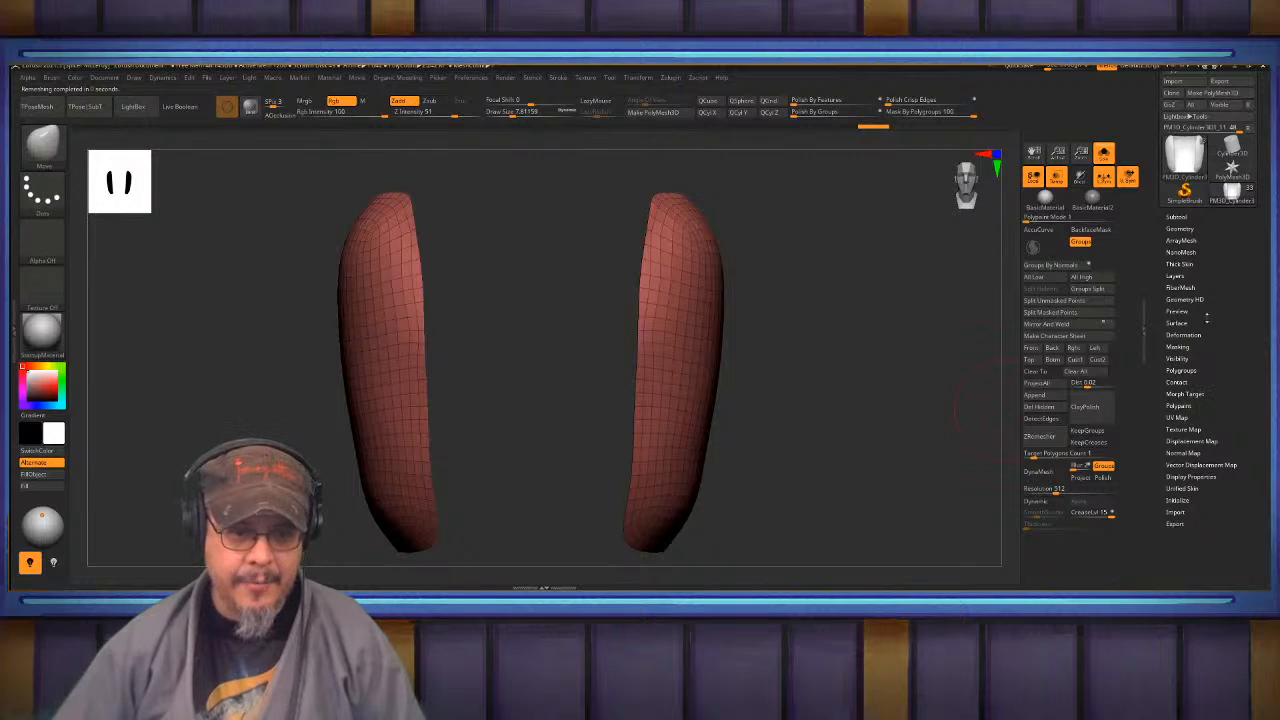
left_click(1179, 229)
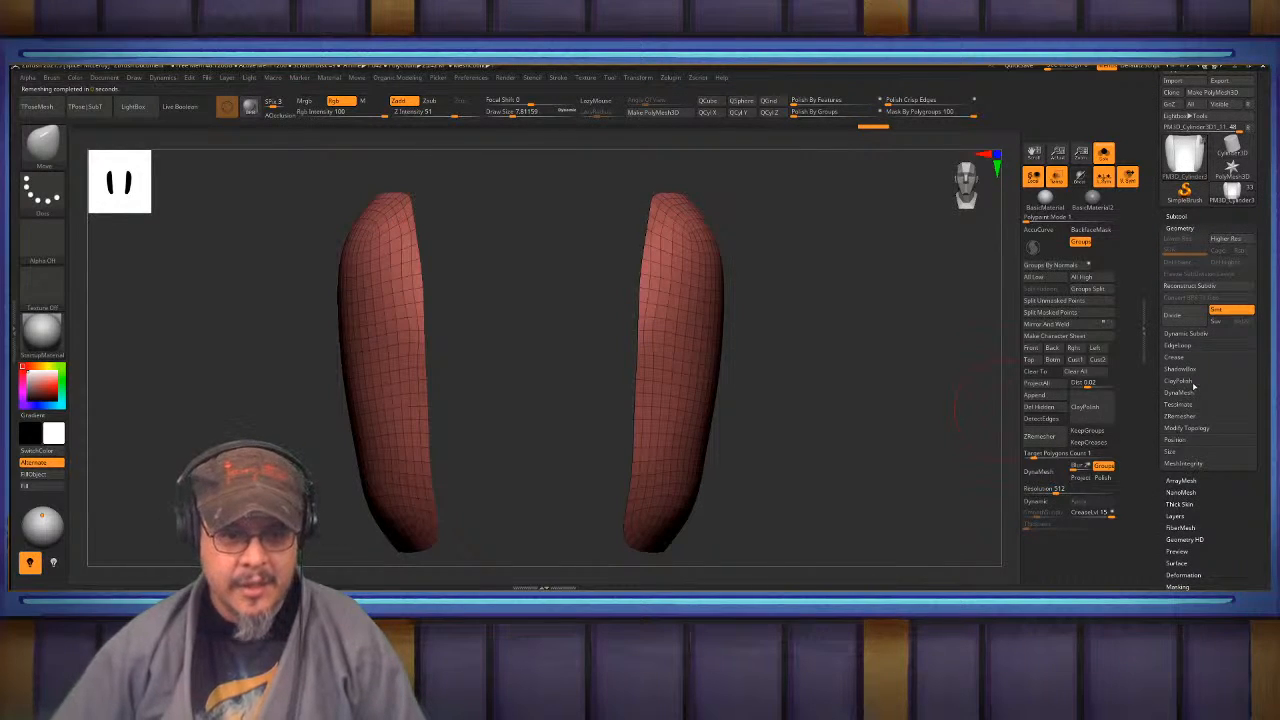
left_click(1180, 416)
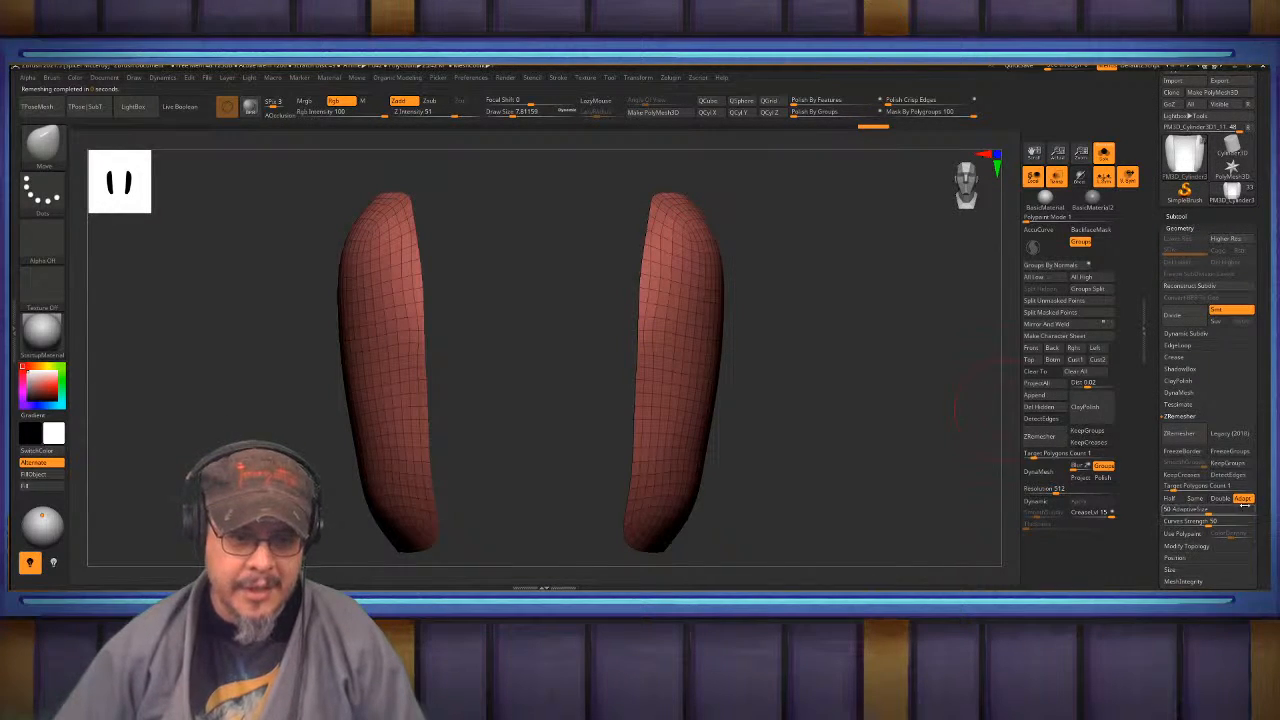
left_click(1181, 433)
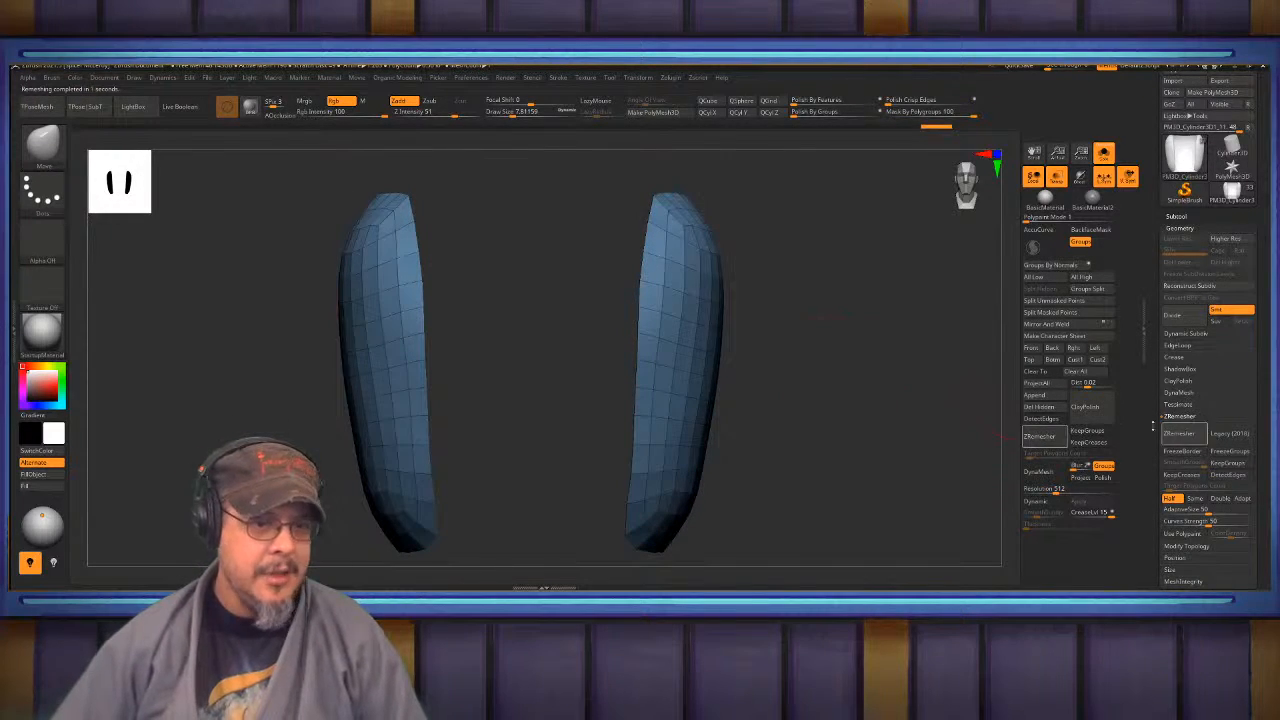
left_click(1179, 434)
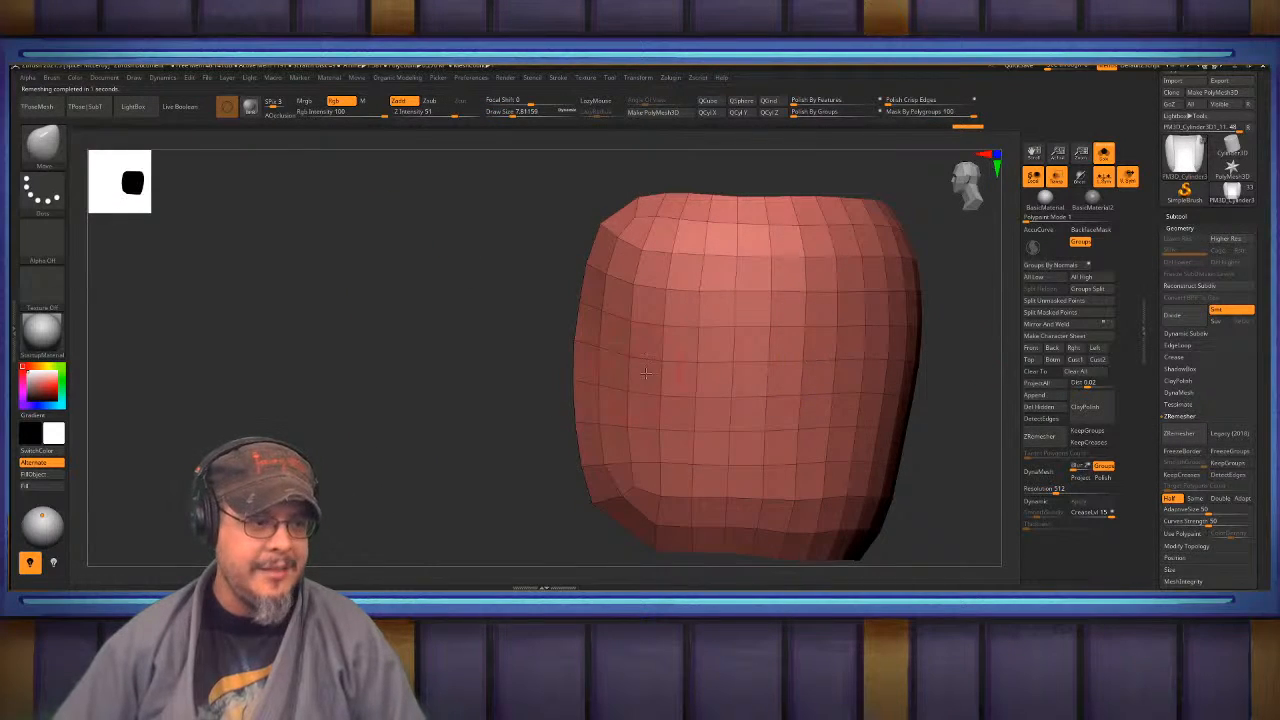
- Try smoothing the low-poly side panels with Polish By Features
left_click_drag(645, 373, 709, 370, "shift")
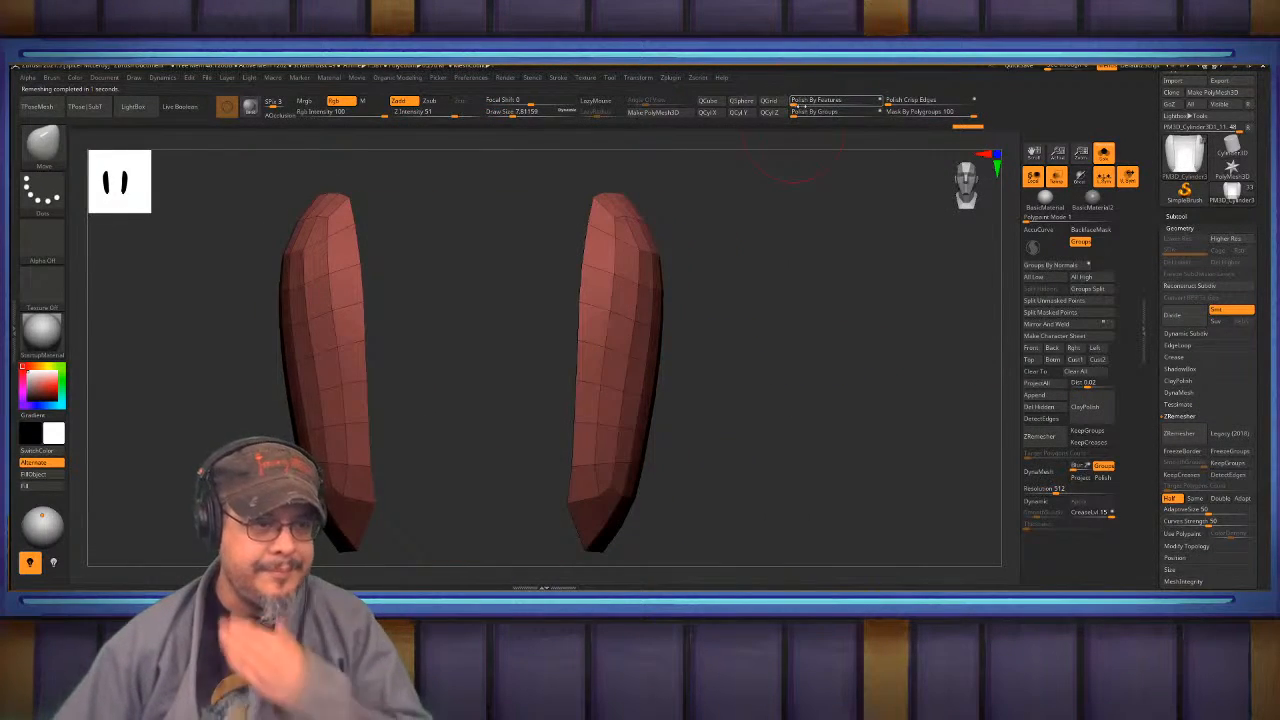
left_click(814, 100)
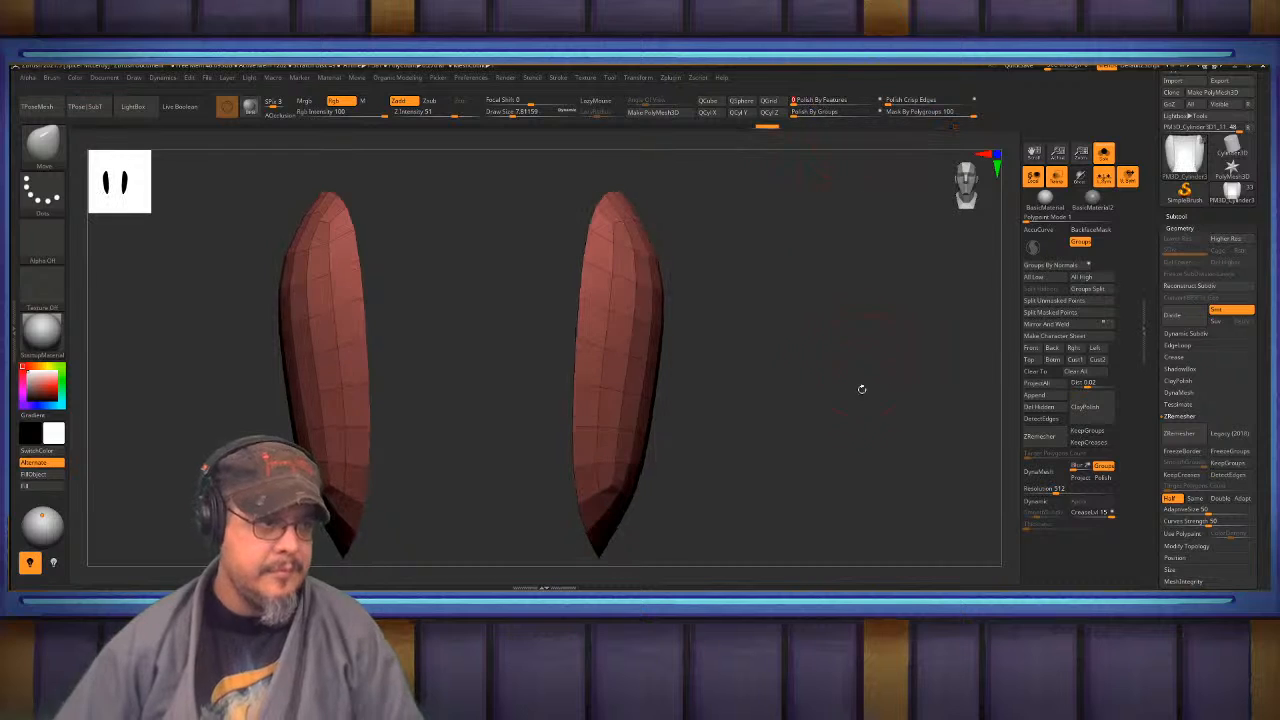
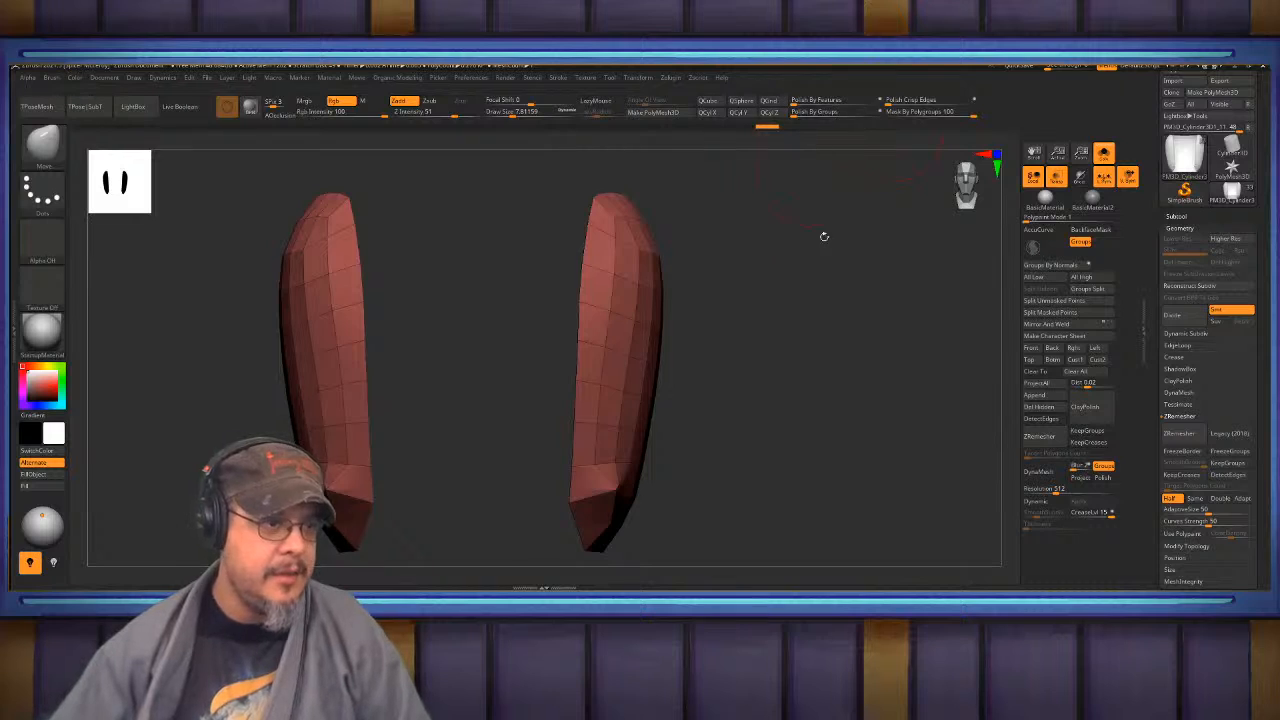
left_click_drag(824, 236, 785, 342)
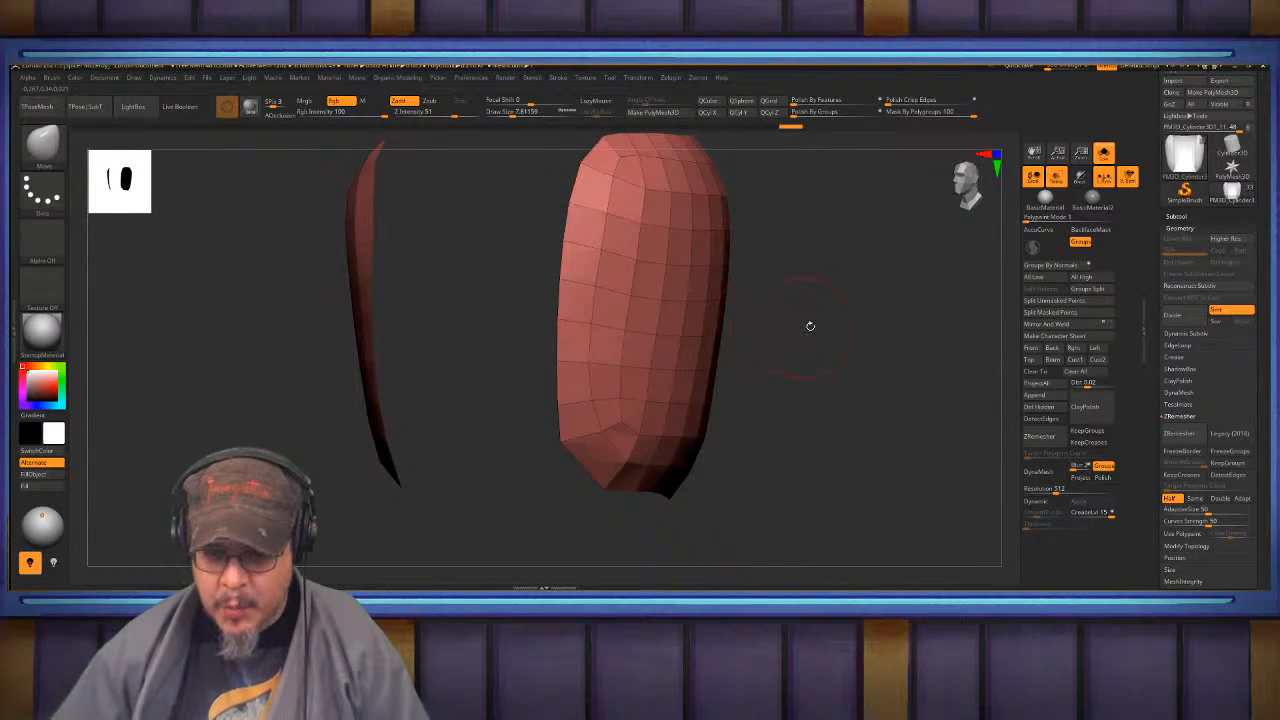
- Even out the side panel's lower corner and bottom edge with the Move brush at a Draw Size of about 10.3
mouse_move(810, 326)
left_mouse_down("shift")
mouse_move(803, 345)
mouse_move(820, 371)
mouse_move(739, 380)
mouse_move(815, 349)
mouse_move(817, 383)
mouse_move(745, 380)
mouse_move(685, 448)
mouse_move(668, 391)
mouse_move(734, 427)
mouse_move(717, 427)
left_mouse_up("shift")
key("b")
key("m")
key("v")
key("s")
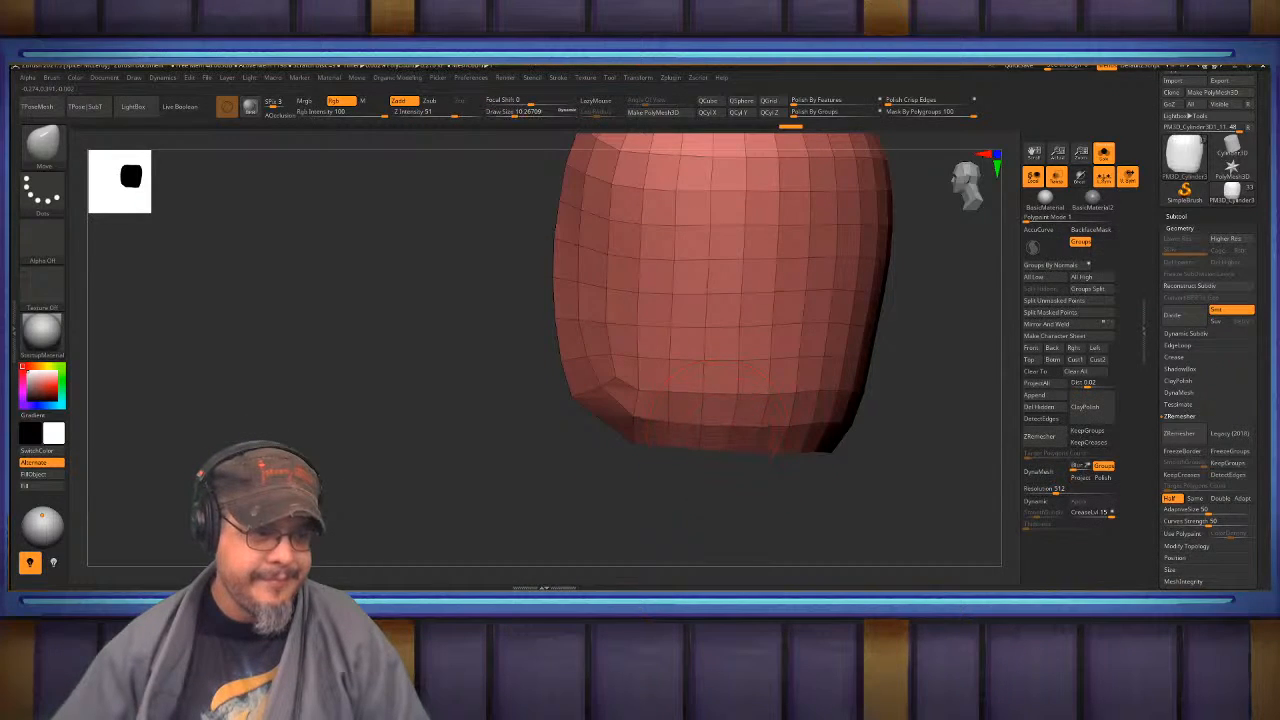
left_click_drag(742, 480, 646, 440)
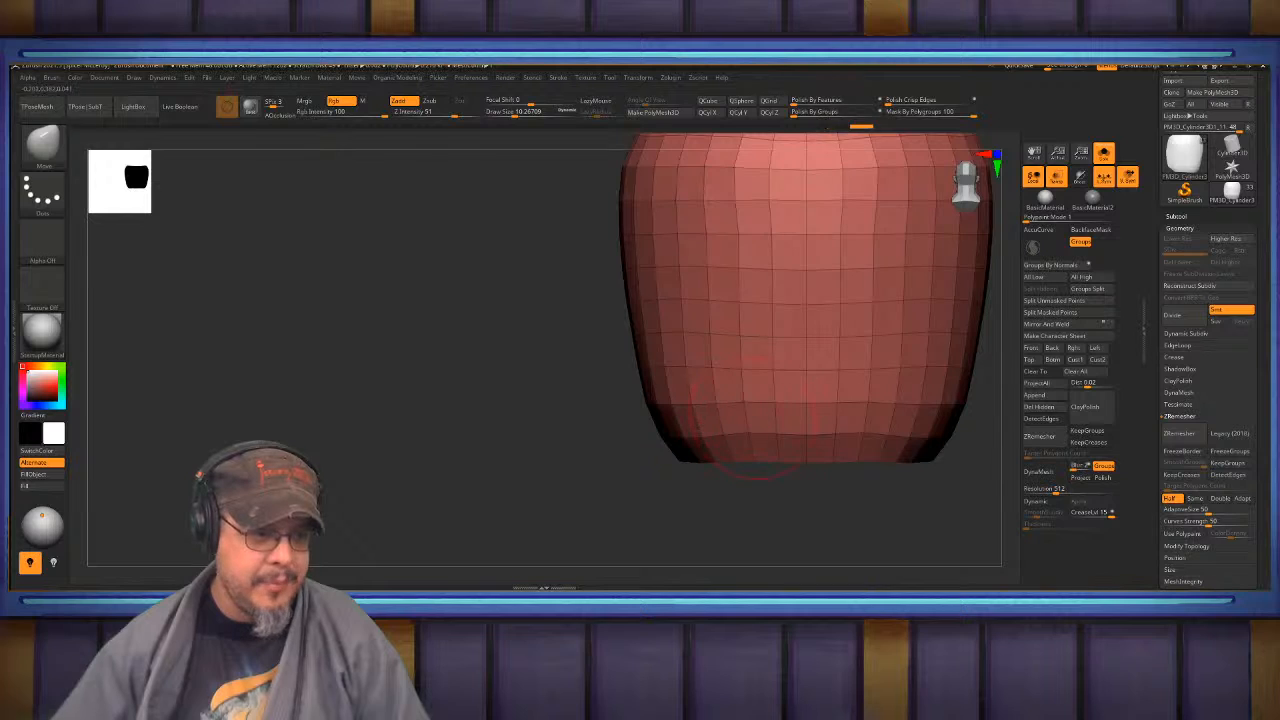
right_click_drag(710, 331, 697, 347, "alt")
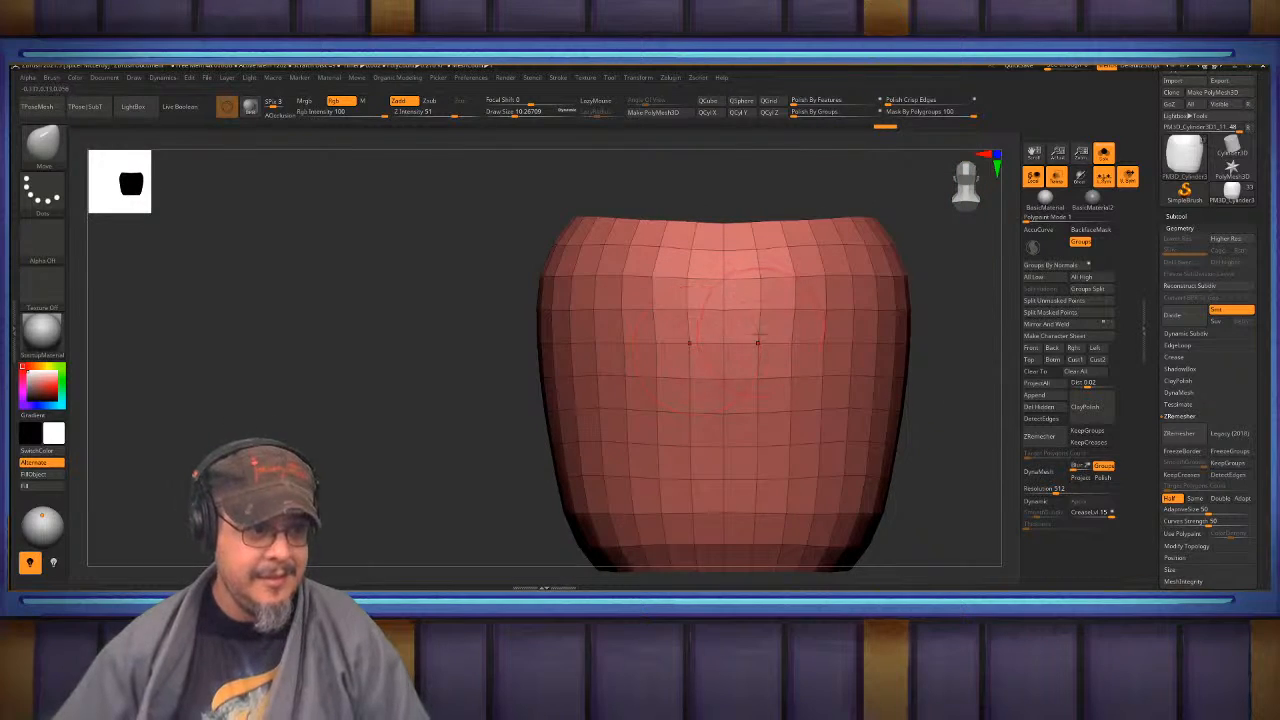
- Smooth the side panels' outlines with Polish By Features and switch to the ZModeler brush
left_click(805, 100)
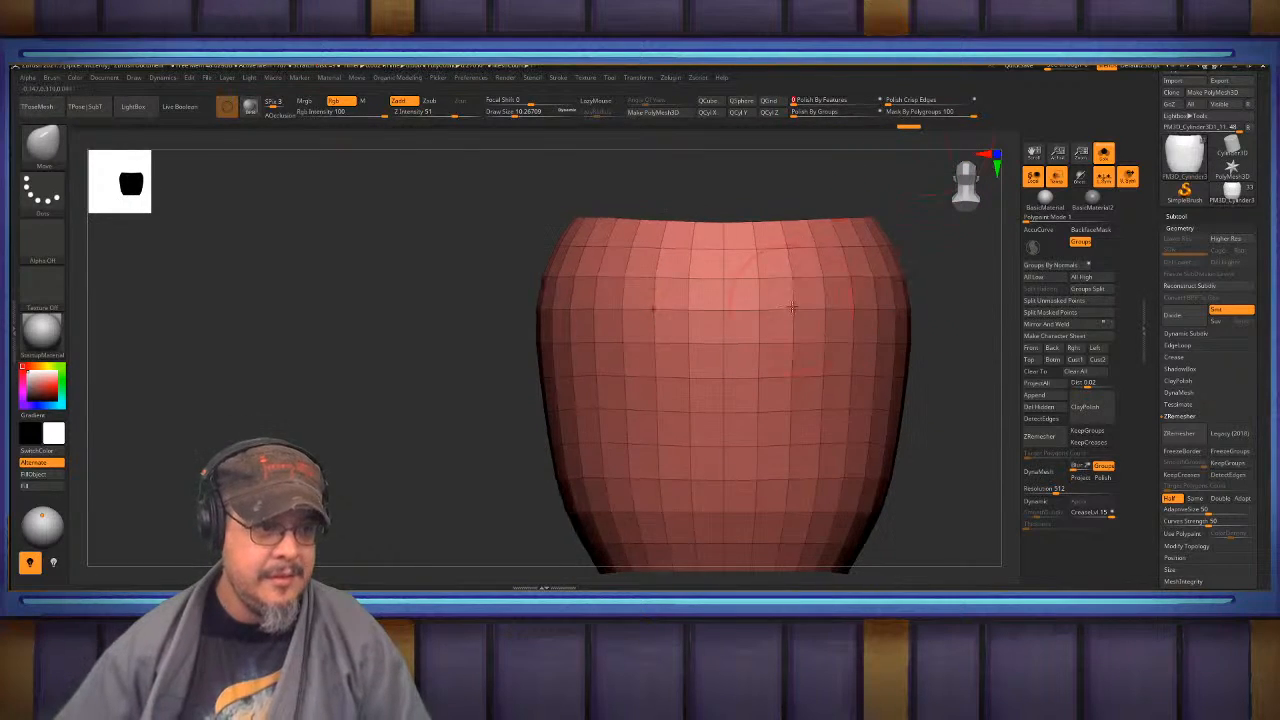
right_click_drag(640, 300, 694, 327)
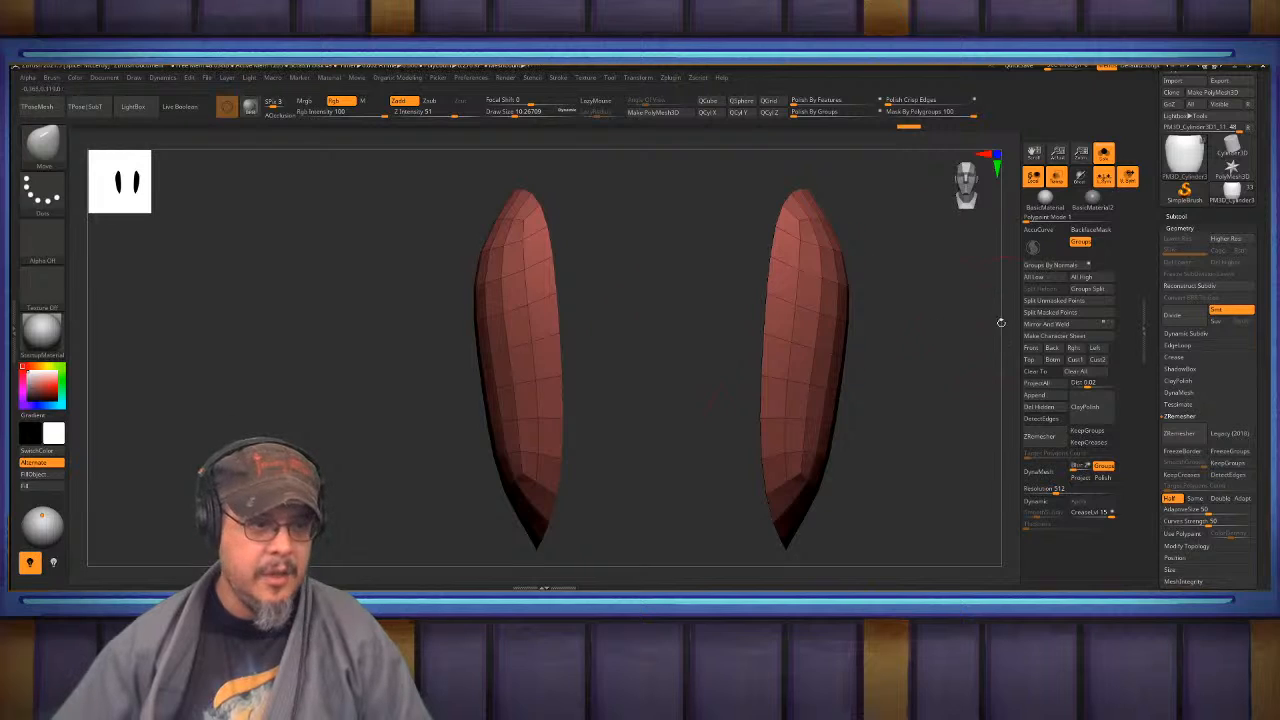
mouse_move(884, 340)
right_mouse_down()
mouse_move(862, 333)
mouse_move(920, 338)
right_mouse_up()
key("b")
key("z")
key("m")
- Turn off Solo mode, make the figure's PM3D_Cylinder3D1_10 subtool visible again and select it
left_click(1105, 152)
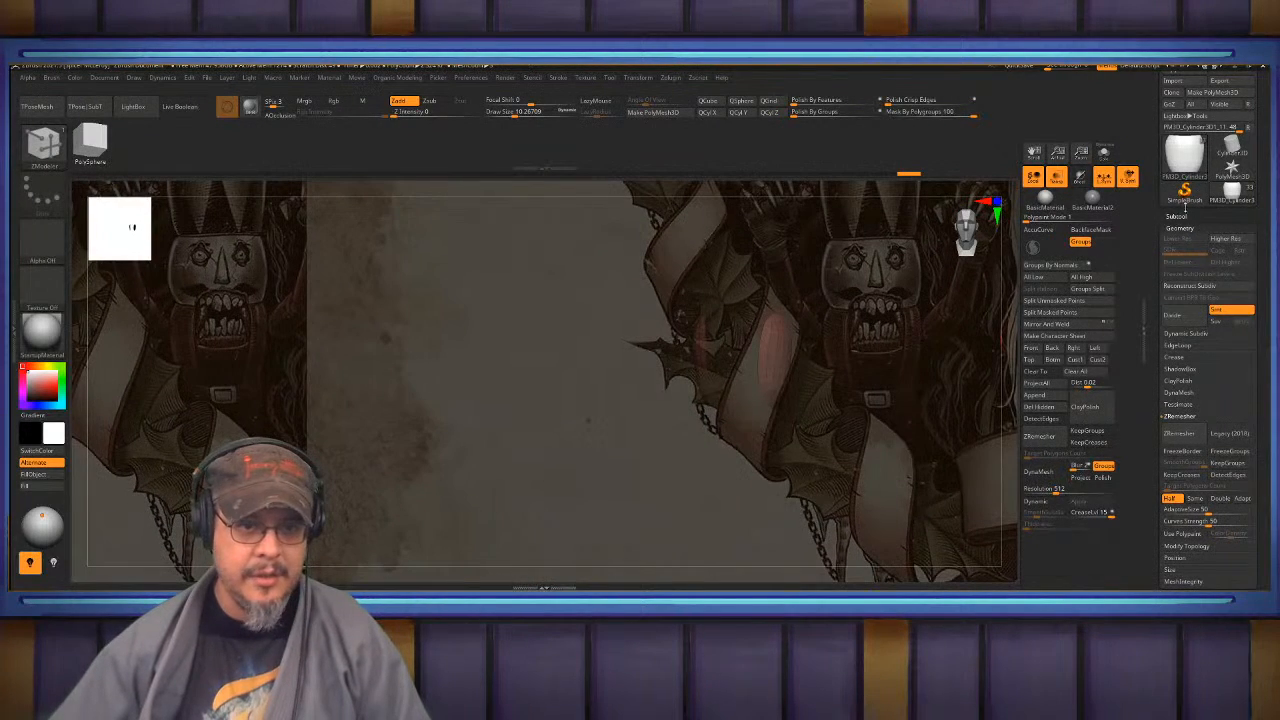
left_click(1177, 216)
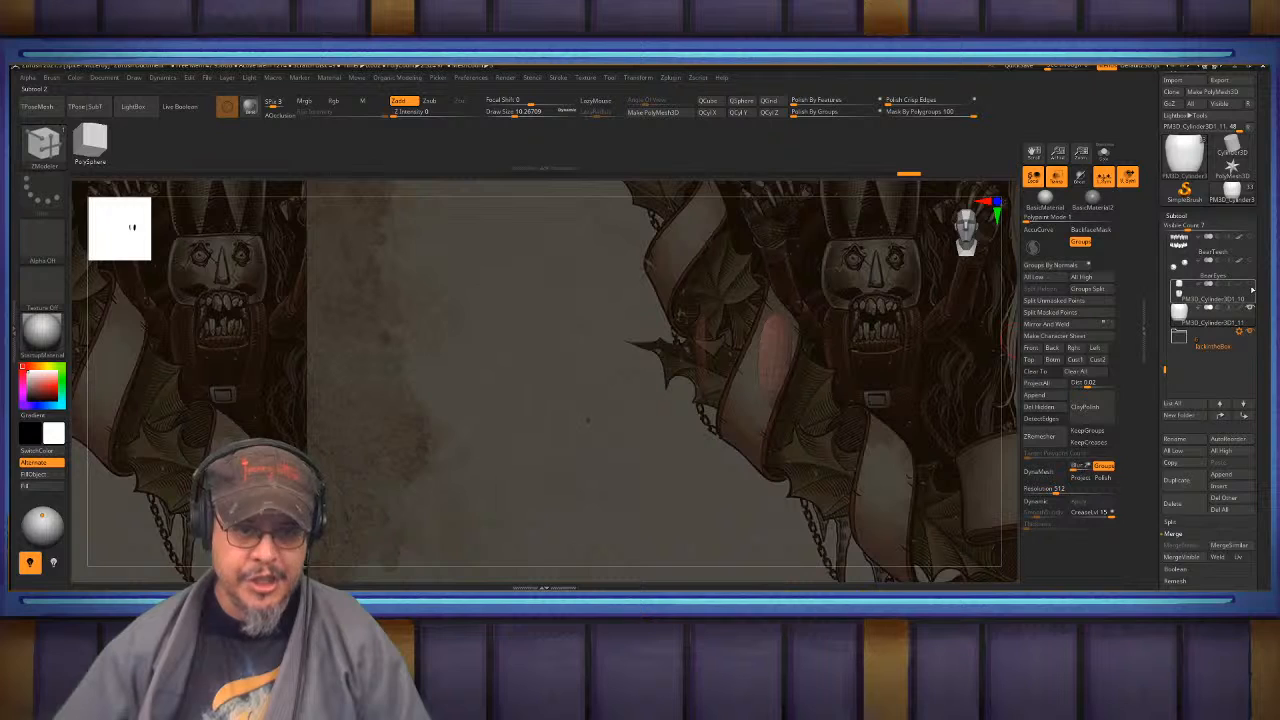
left_click(1250, 285)
right_click_drag(640, 352, 563, 399, "ctrl")
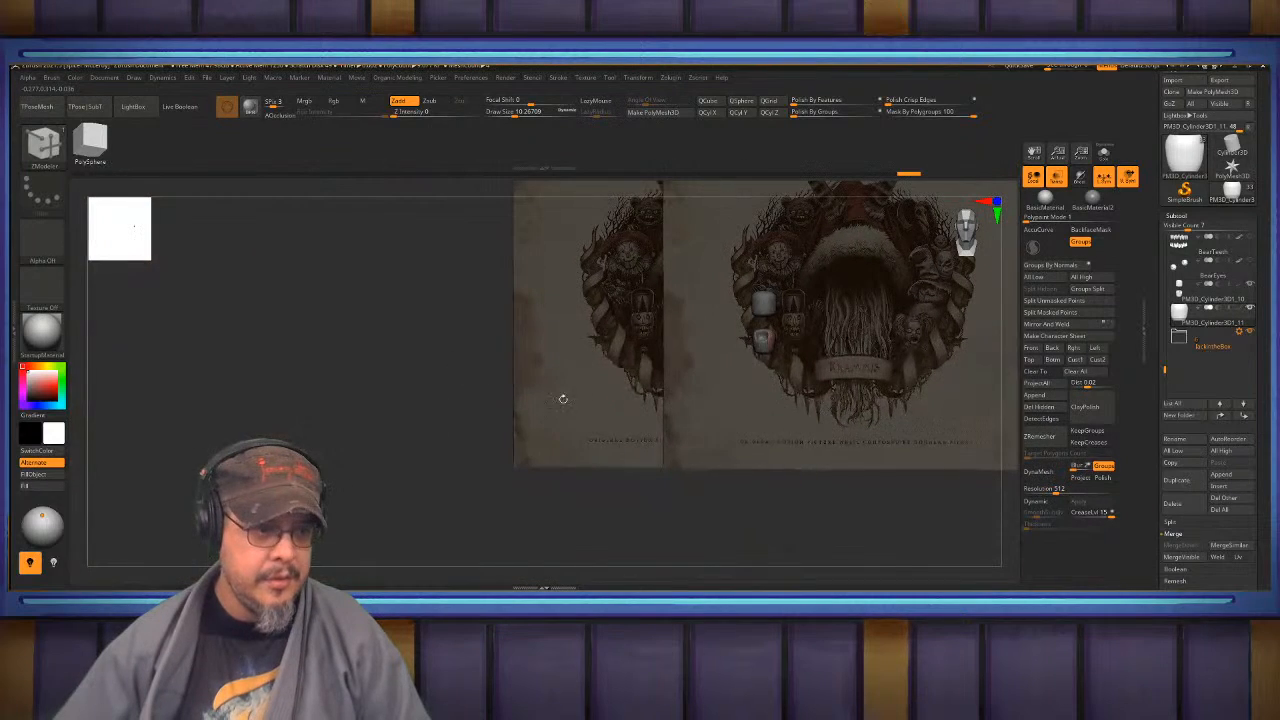
key("ctrl+shift")
right_click_drag(460, 401, 498, 397)
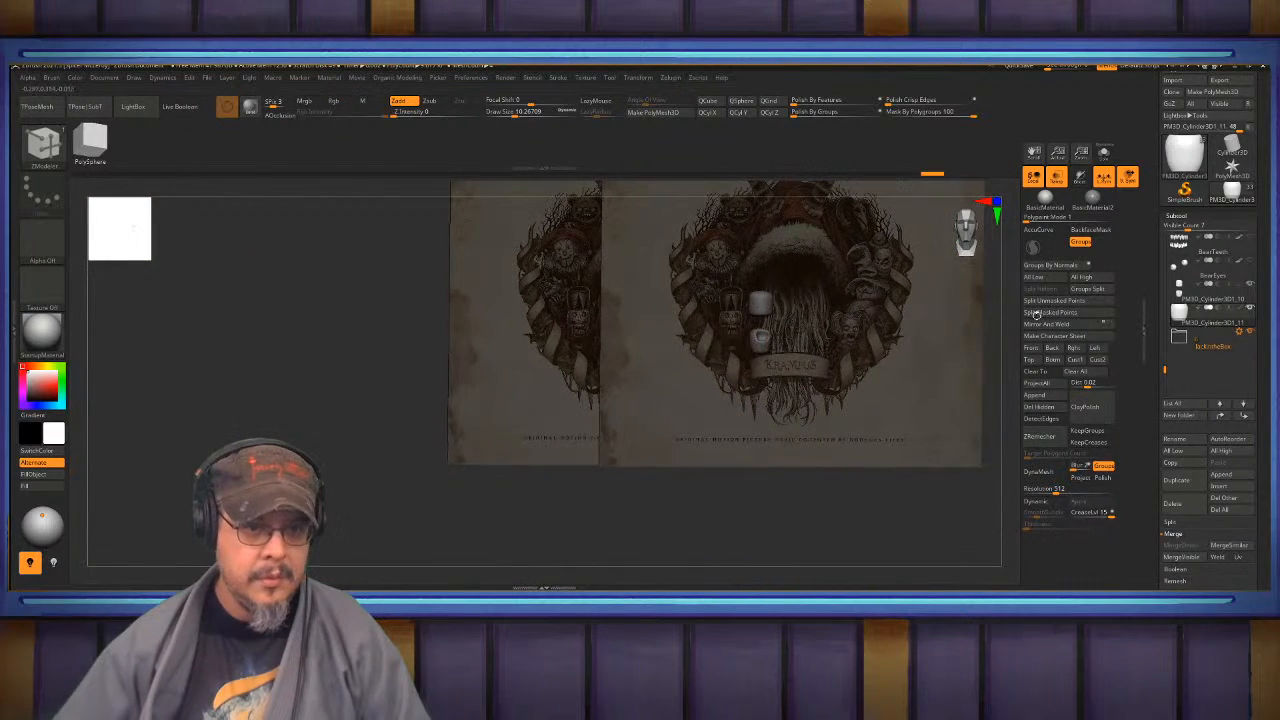
left_click(1224, 300)
key("ctrl+shift")
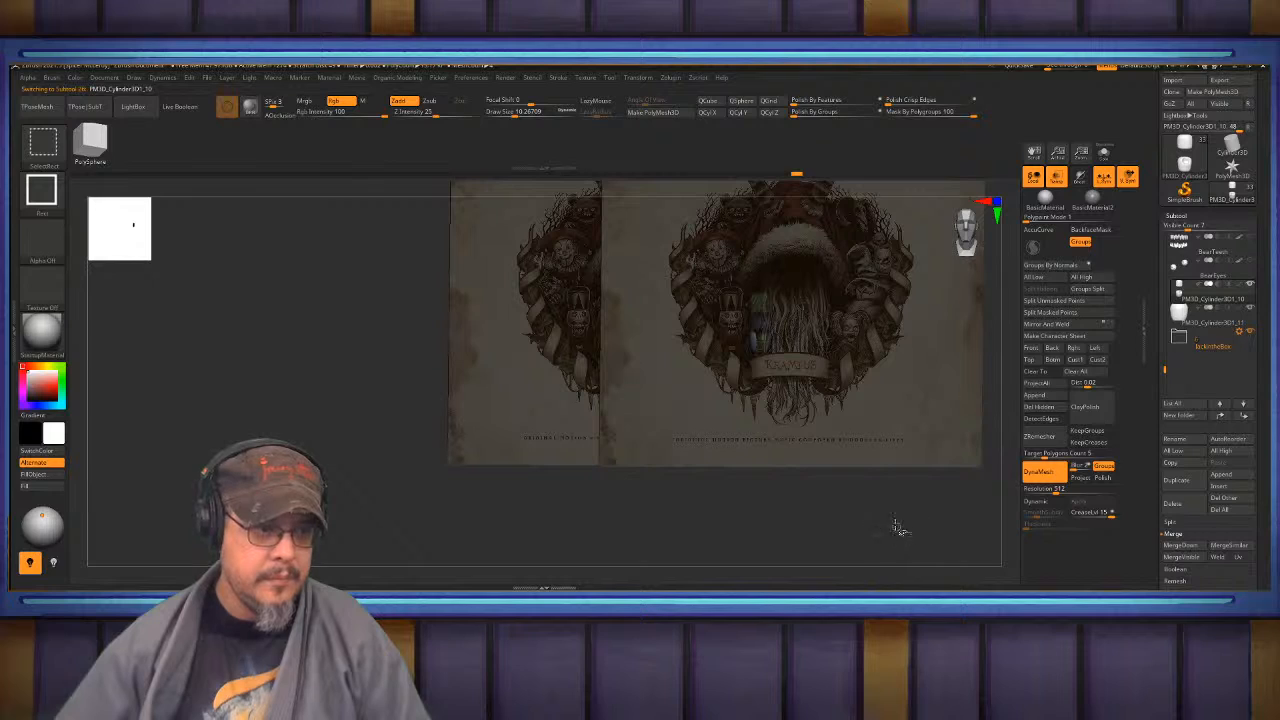
- Switch to the Move brush and select the jaw's side-panel subtool PM3D_Cylinder3D1_11
right_click_drag(897, 527, 859, 482, "ctrl")
right_click_drag(843, 439, 863, 500, "alt")
mouse_move(890, 440)
right_mouse_down("shift")
mouse_move(862, 420)
mouse_move(900, 486)
mouse_move(926, 344)
mouse_move(912, 368)
right_mouse_up("shift")
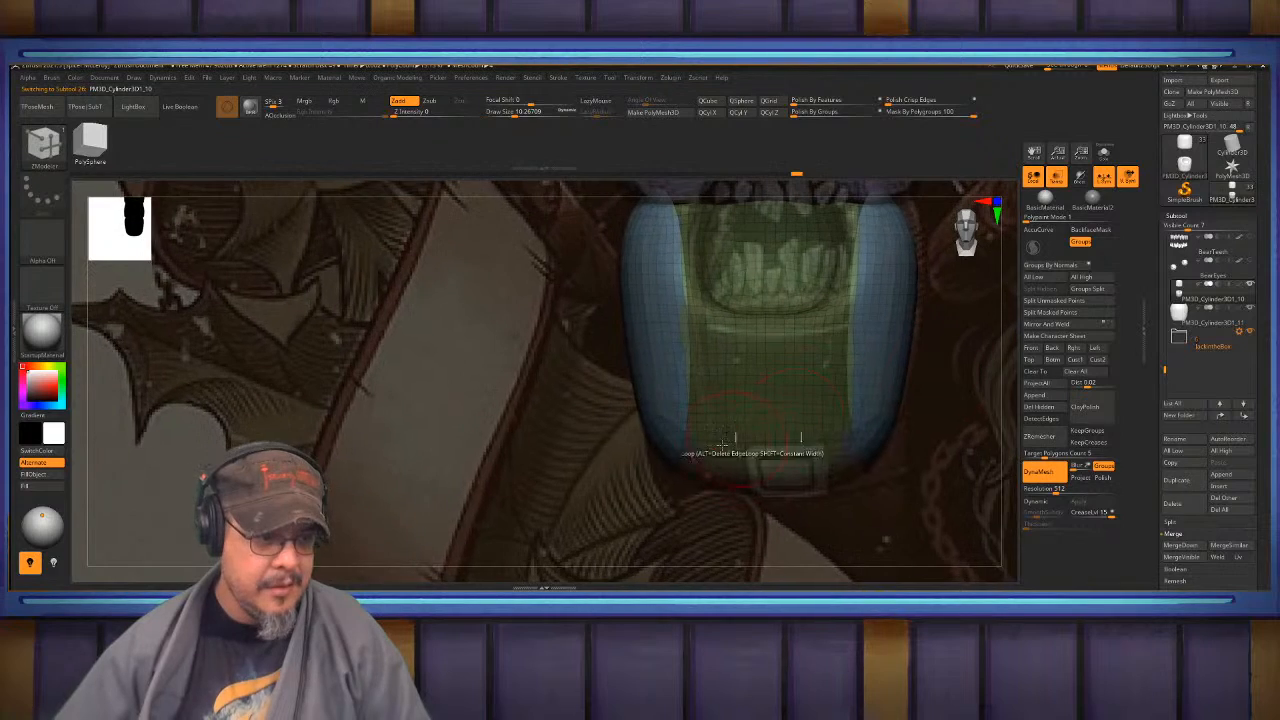
right_click_drag(753, 446, 662, 328)
key("b")
key("m")
key("v")
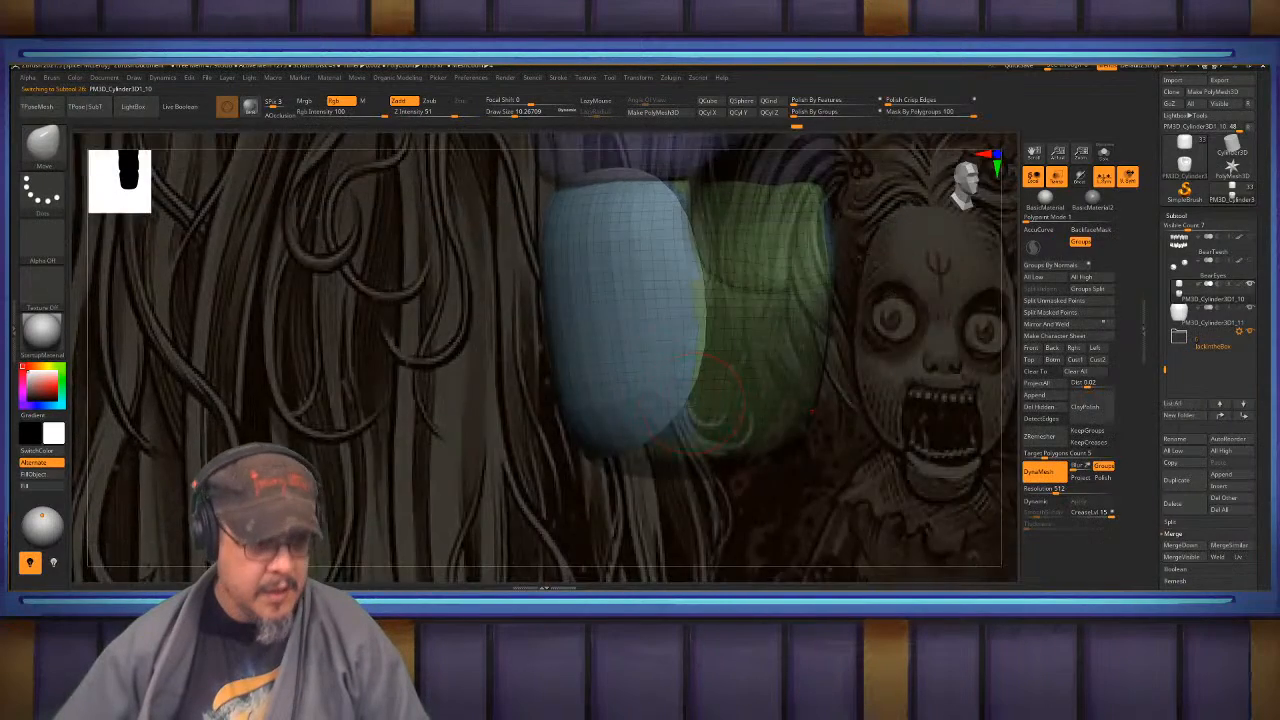
mouse_move(692, 406)
right_mouse_down()
mouse_move(668, 424)
mouse_move(695, 405)
mouse_move(673, 405)
right_mouse_up()
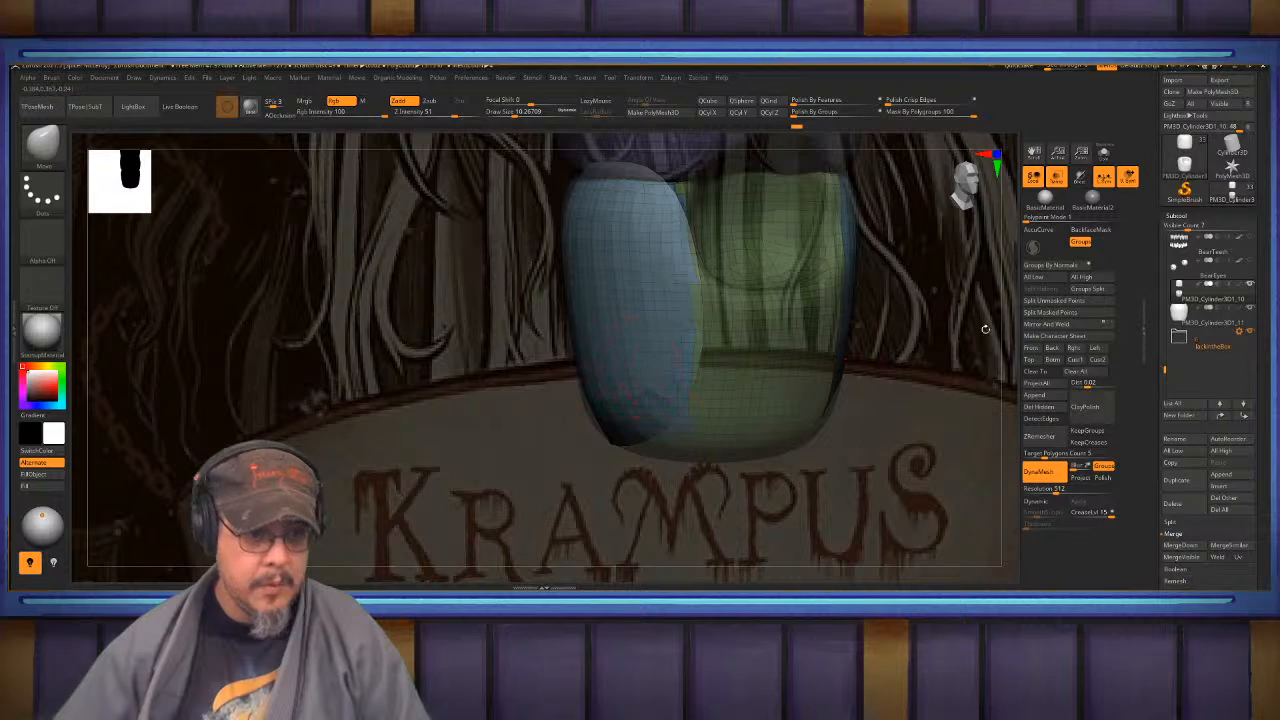
left_click(662, 405, "alt")
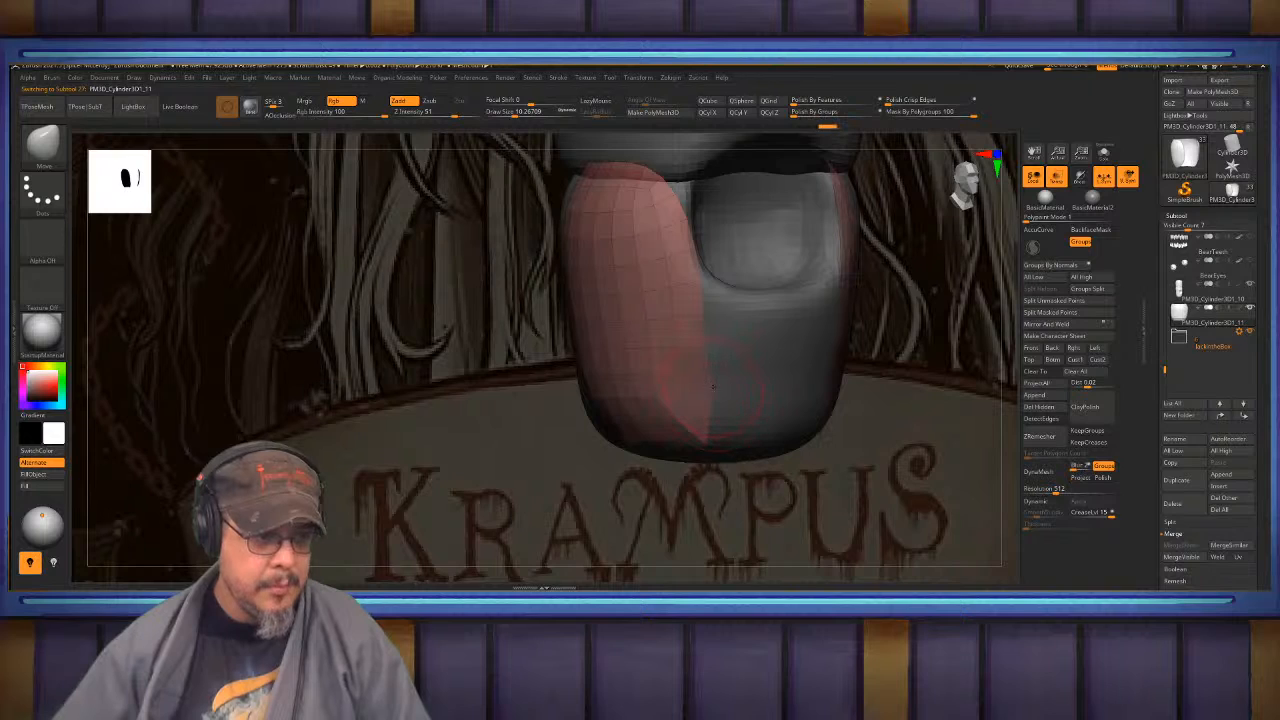
key("ctrl")
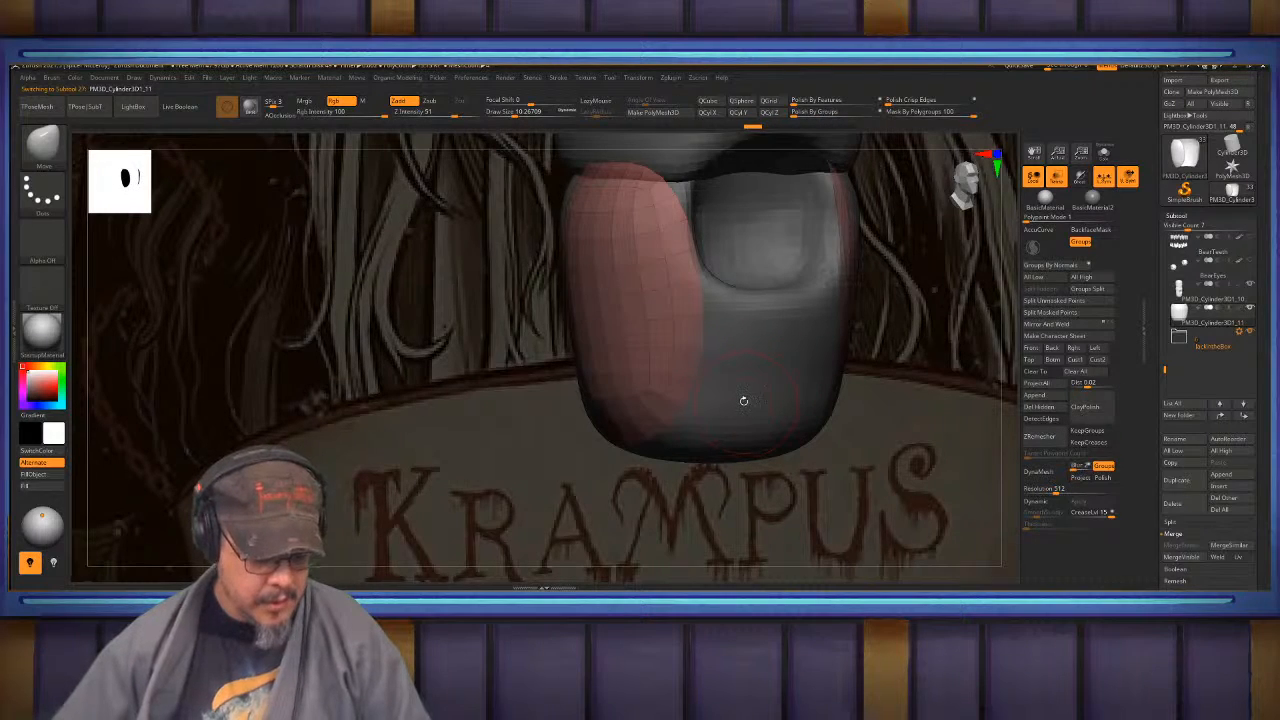
- Switch to the ZModeler brush, enable Snap To Surface for its point Move action and set Draw Size to about 19.3
key("b")
key("z")
key("m")
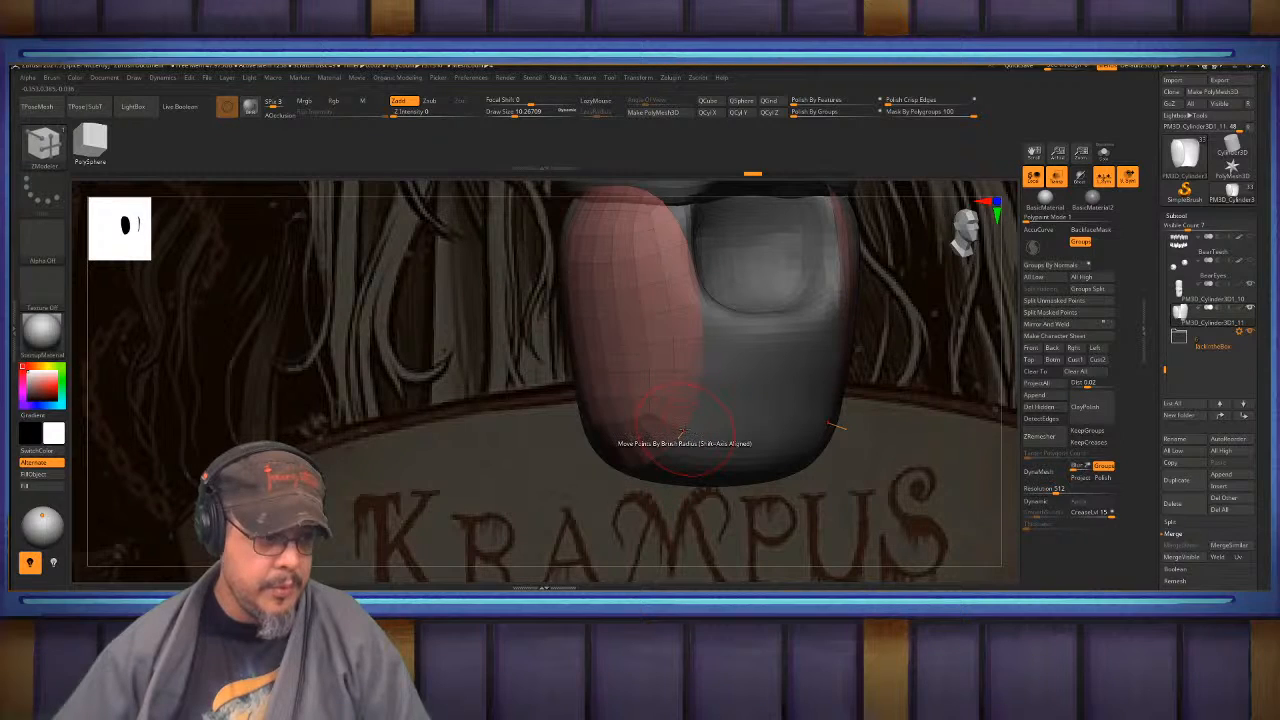
key("space")
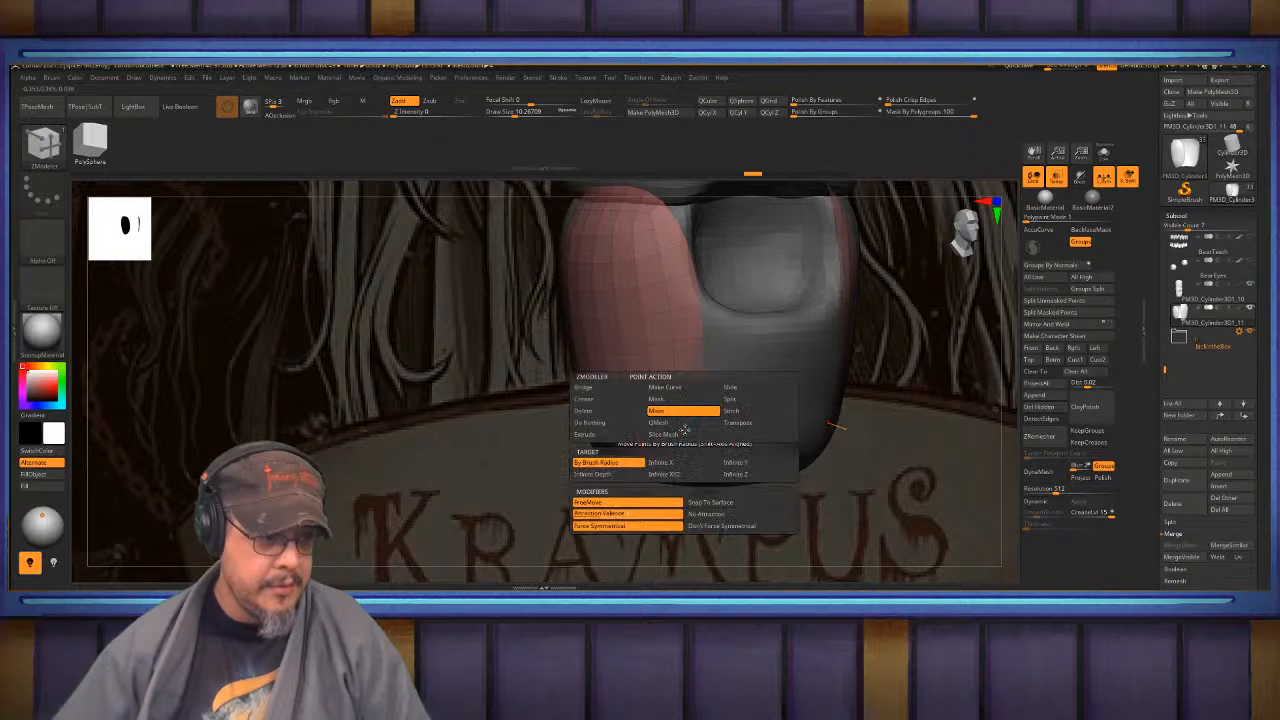
left_click(729, 505)
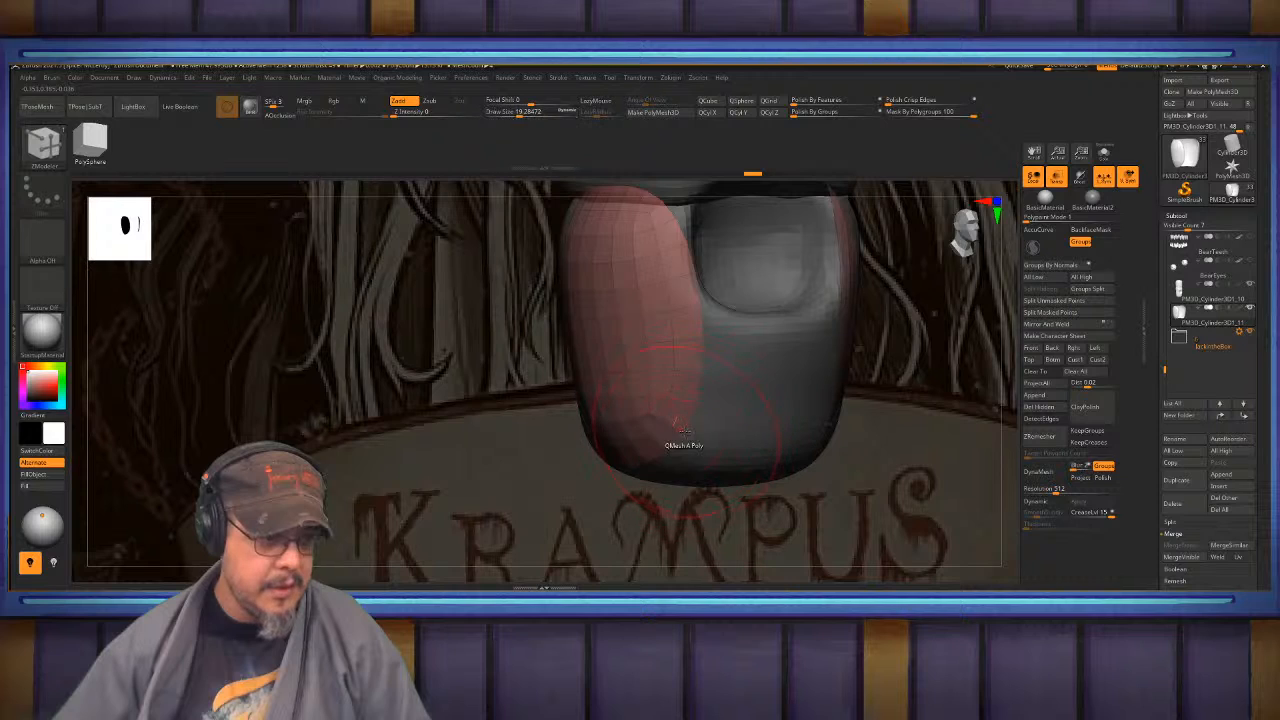
right_click_drag(708, 461, 703, 392)
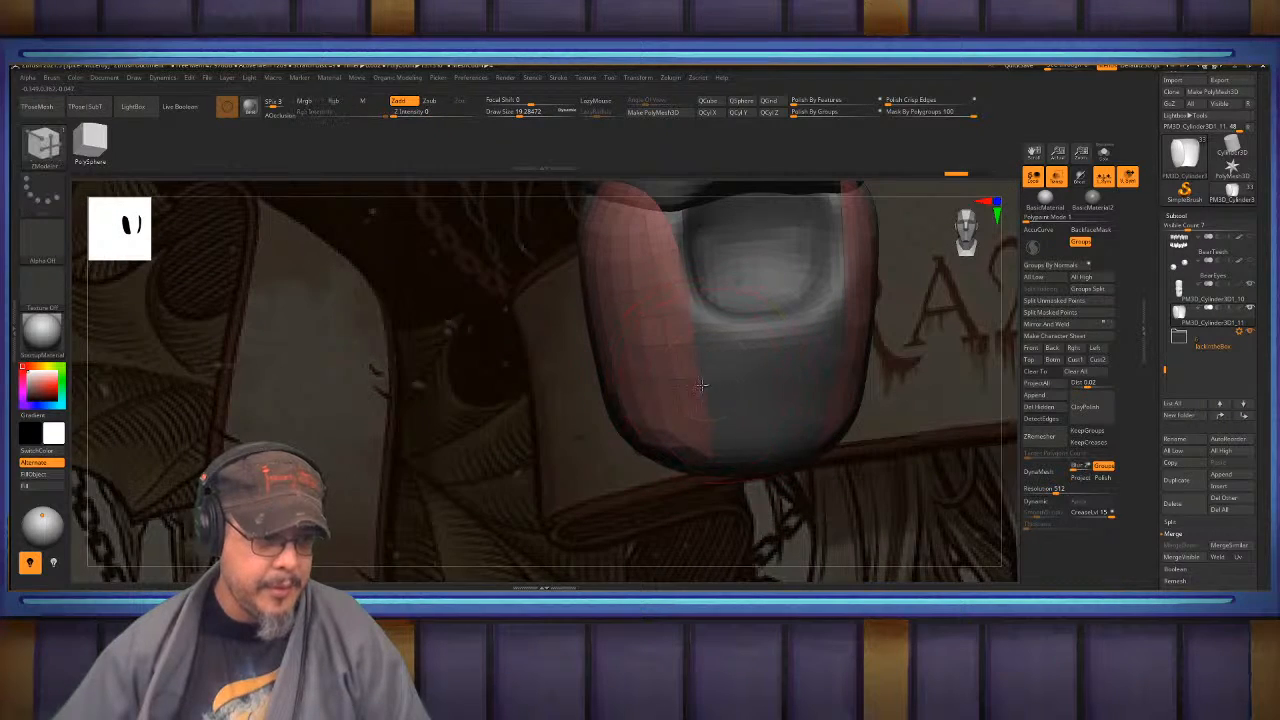
- Set the ZModeler edge and polygon actions to Do Nothing
key("space")
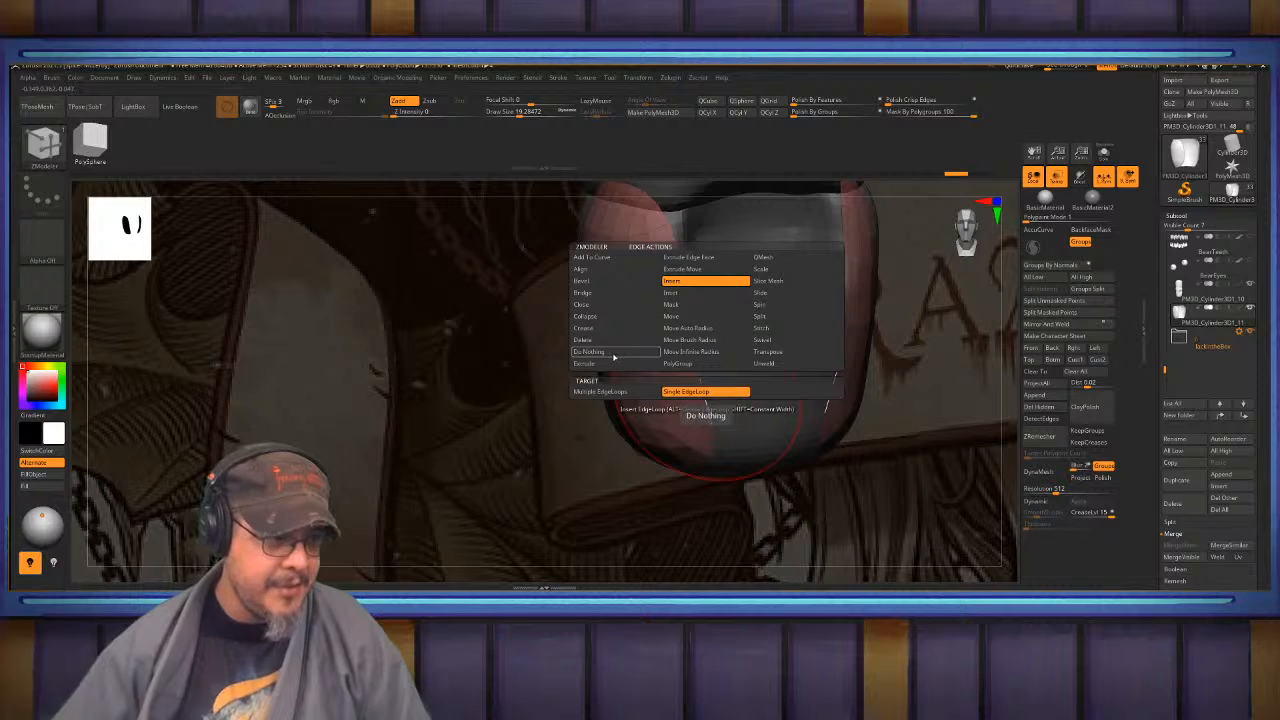
key("space")
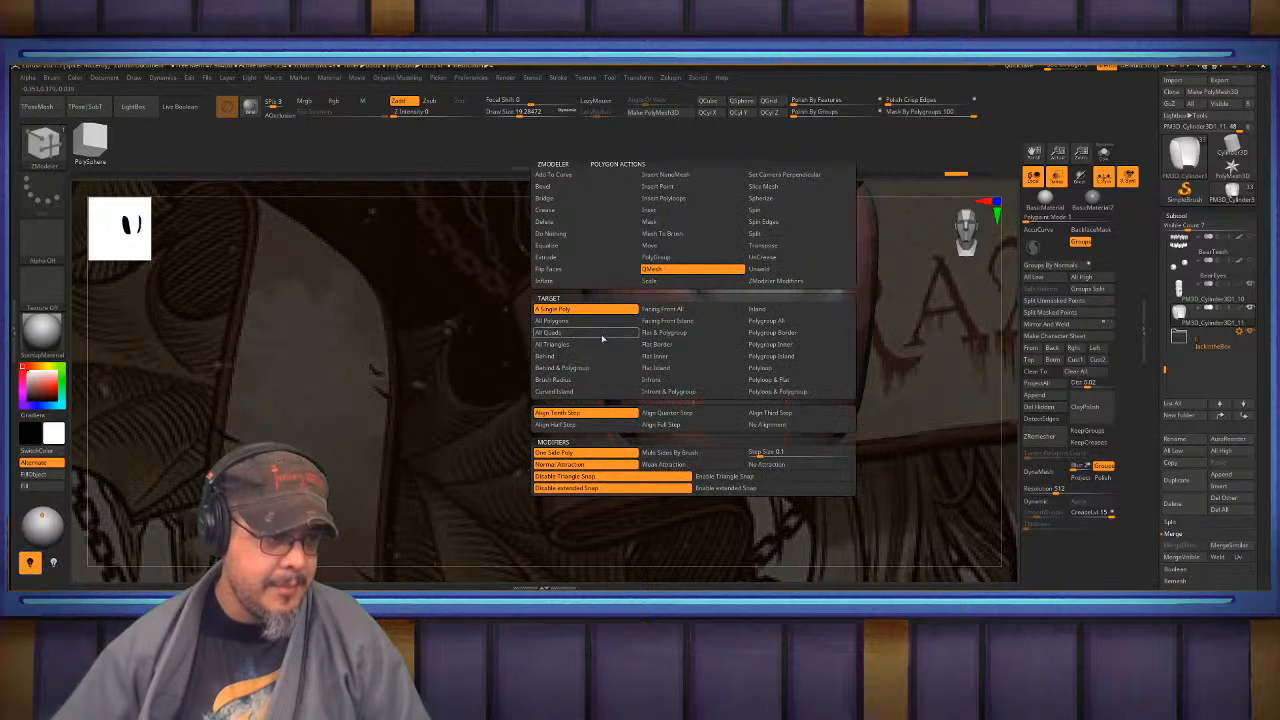
left_click(567, 235)
mouse_move(694, 395)
right_mouse_down()
mouse_move(707, 379)
mouse_move(745, 378)
mouse_move(698, 381)
mouse_move(717, 443)
mouse_move(745, 400)
mouse_move(734, 394)
right_mouse_up()
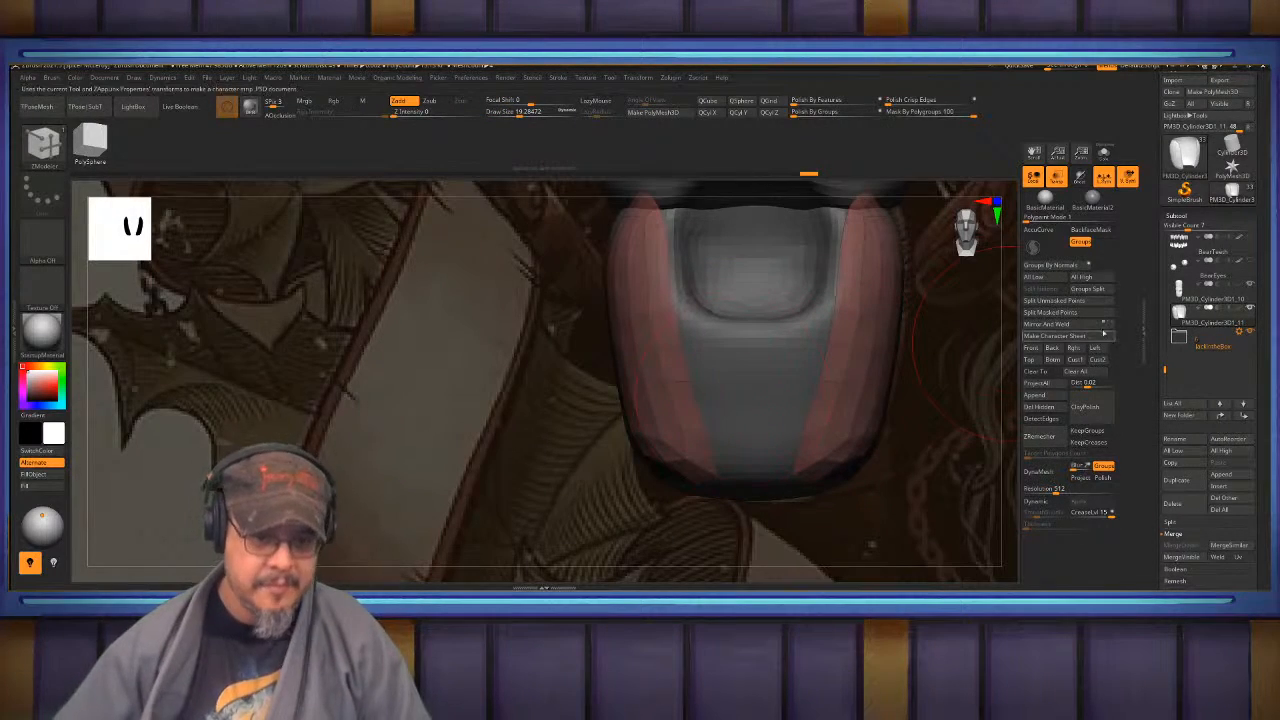
- Hide the figure's PM3D_Cylinder3D1_10 subtool to inspect the side panels alone, then show it again and view the panels from the side
left_click(1203, 310)
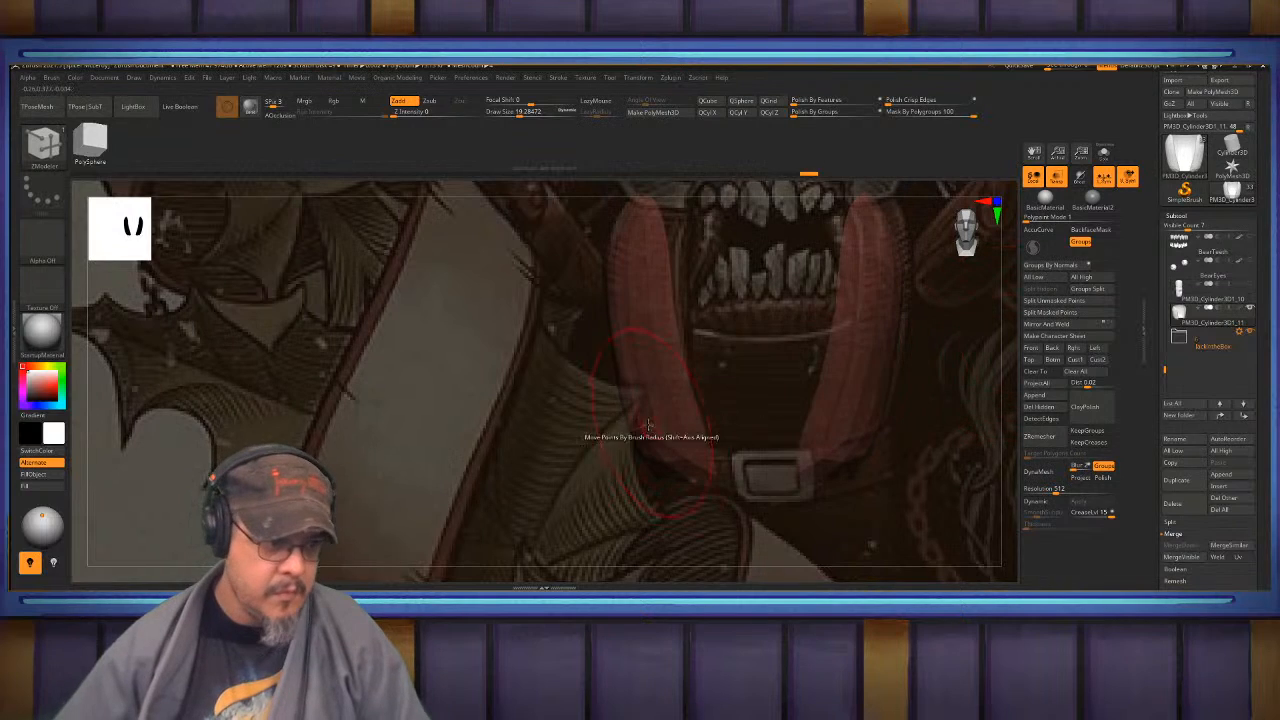
mouse_move(791, 347)
right_mouse_down()
mouse_move(756, 302)
mouse_move(691, 296)
mouse_move(733, 302)
mouse_move(722, 306)
right_mouse_up()
left_click(1251, 287)
left_click_drag(718, 308, 688, 306, "shift")
right_click_drag(684, 302, 784, 287)
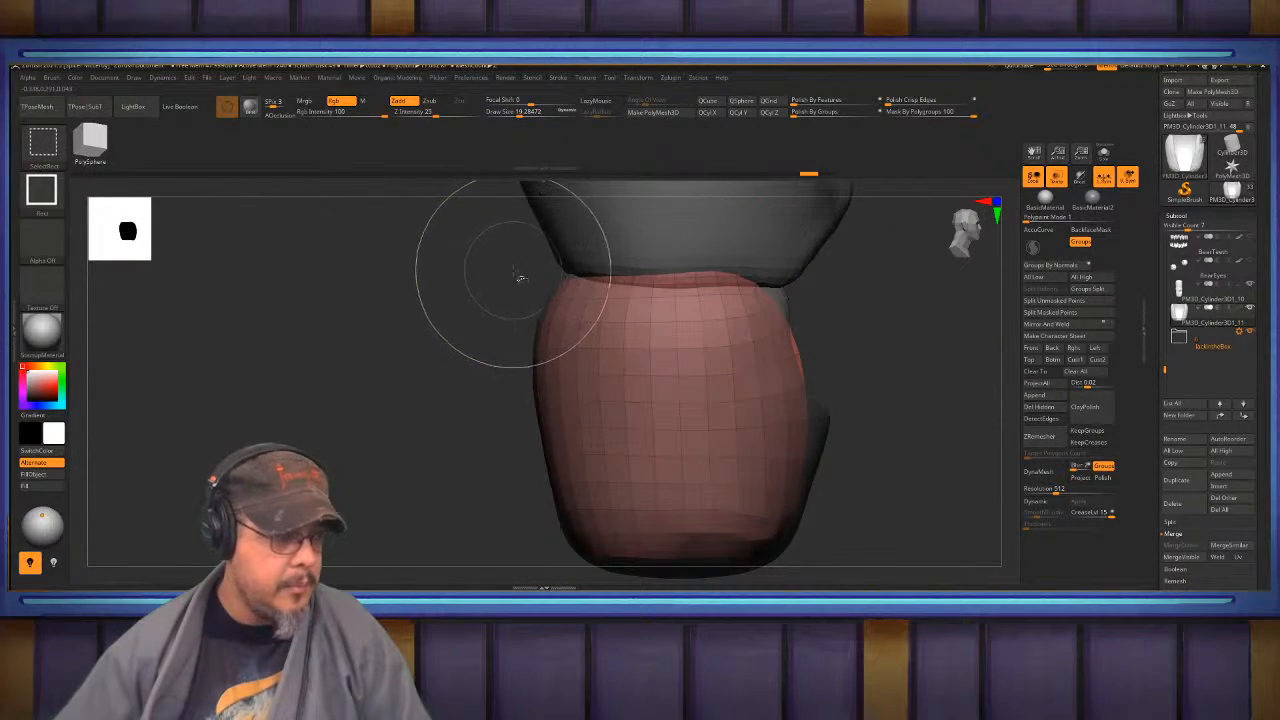
- Clip the upper edge of the side panels along a gentle curve just below the head with the ClipCurve brush
key("b")
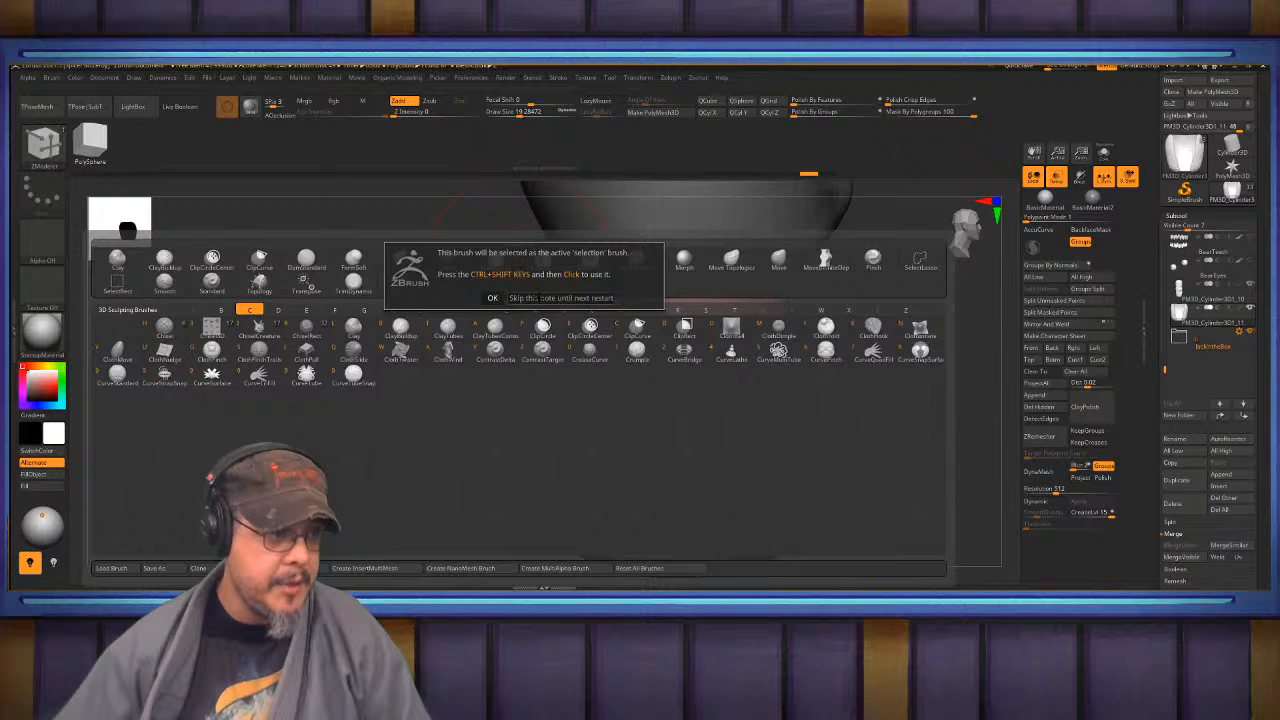
left_click(492, 297)
left_click_drag(525, 265, 640, 292, "ctrl+shift")
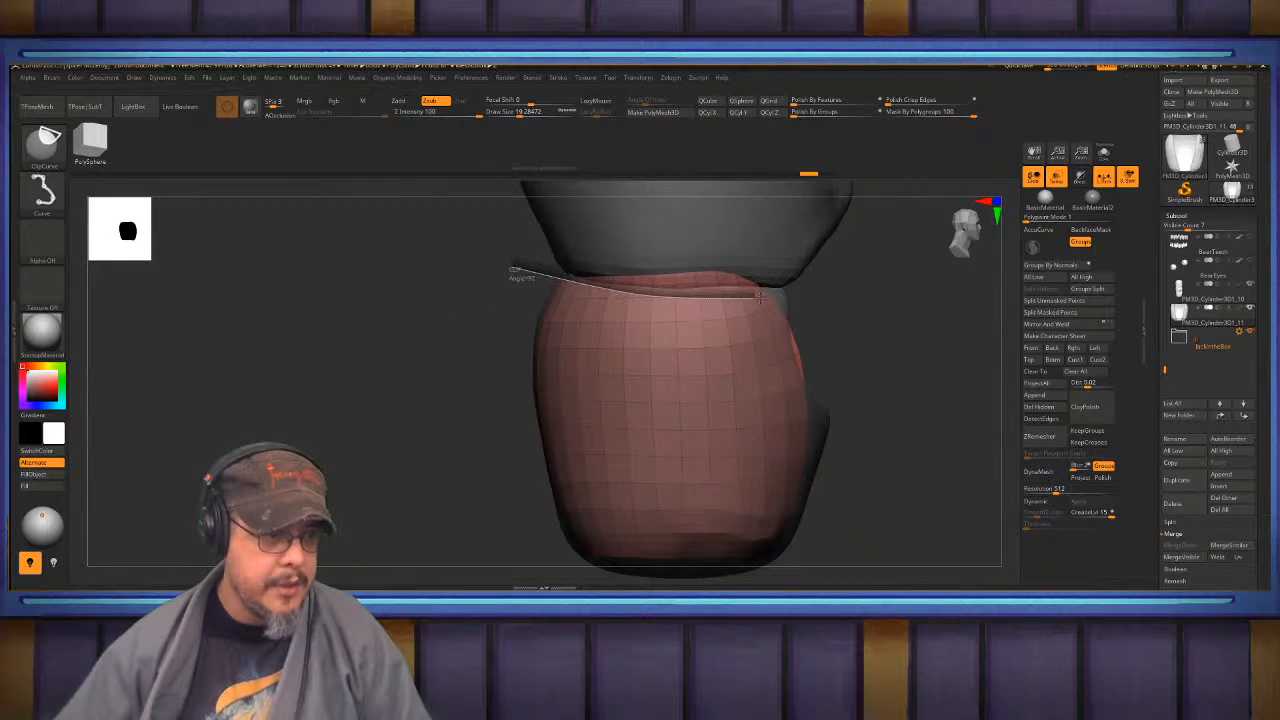
left_click_drag(795, 295, 800, 296, "ctrl+shift")
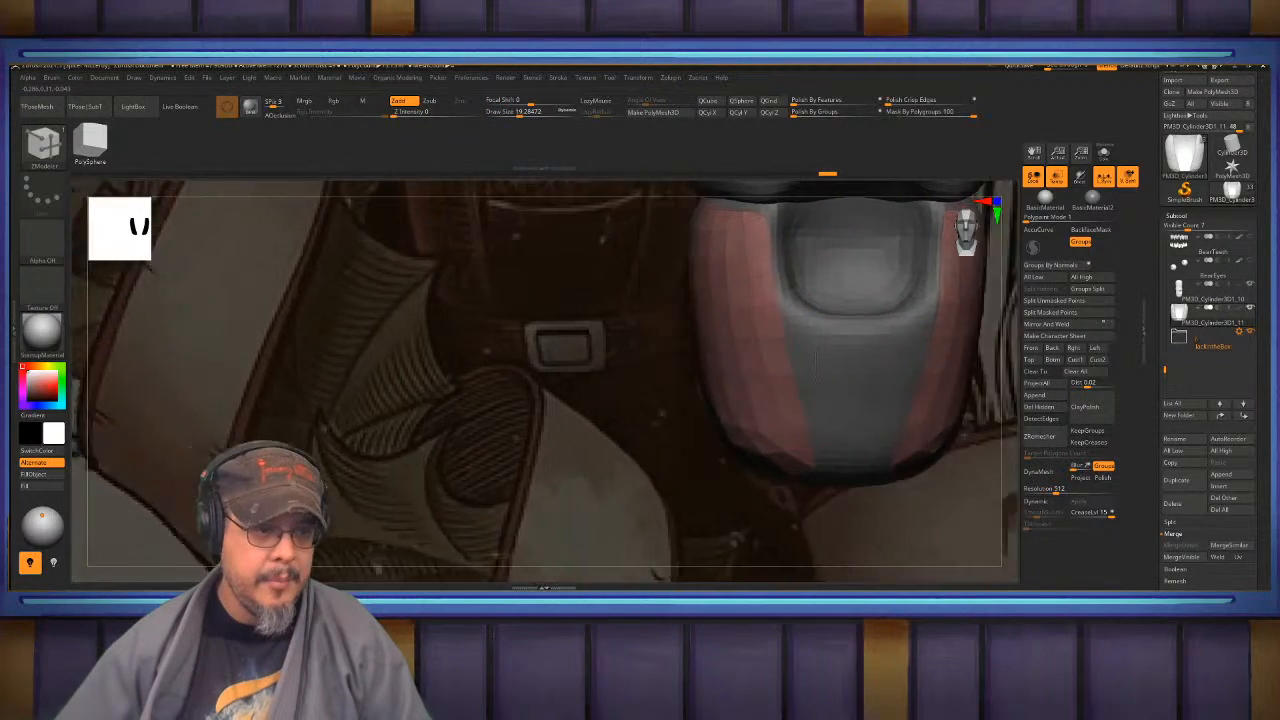
- Set the ZModeler polygon action to Extrude with the Polygroup All target and thicken the side panels outward
key("b")
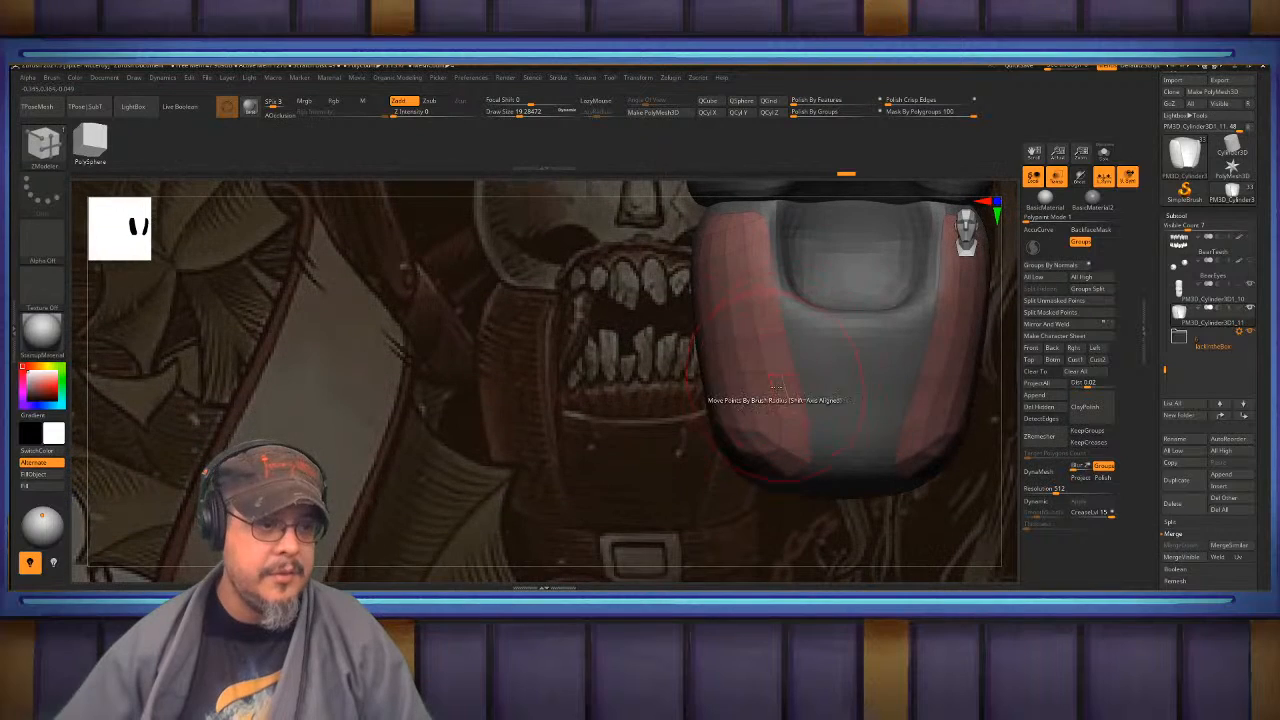
key("space")
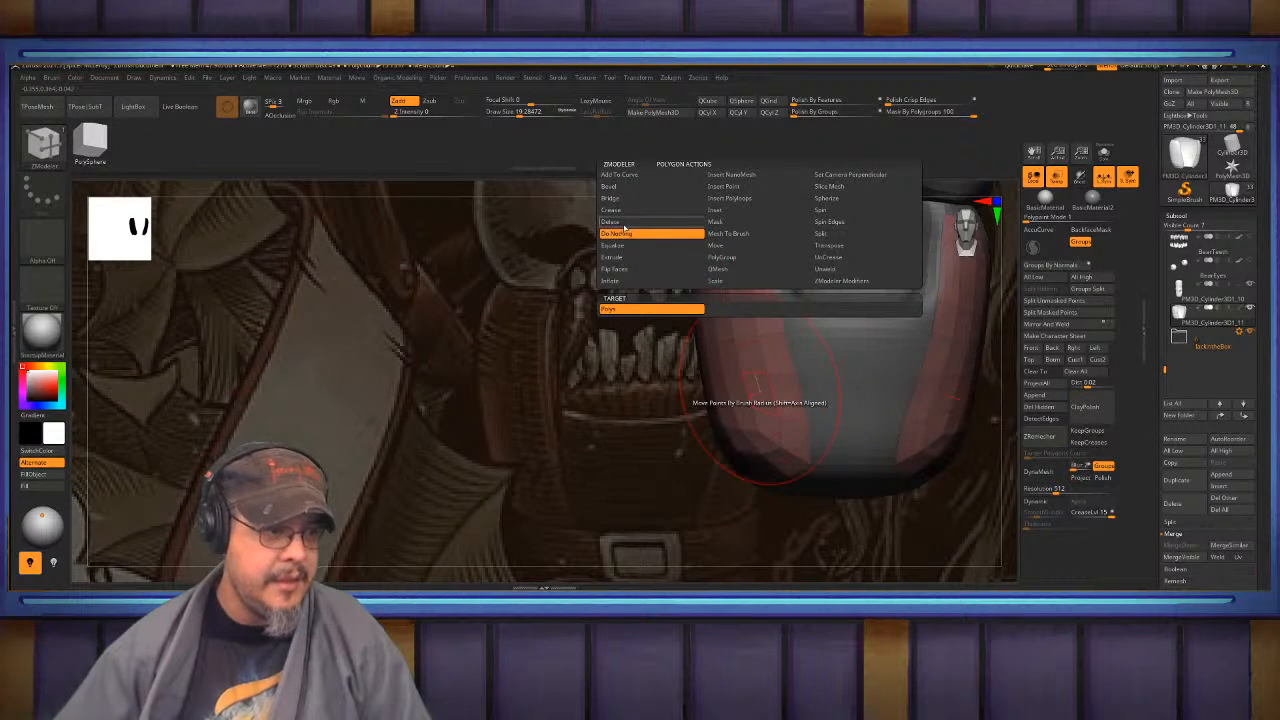
left_click(632, 258)
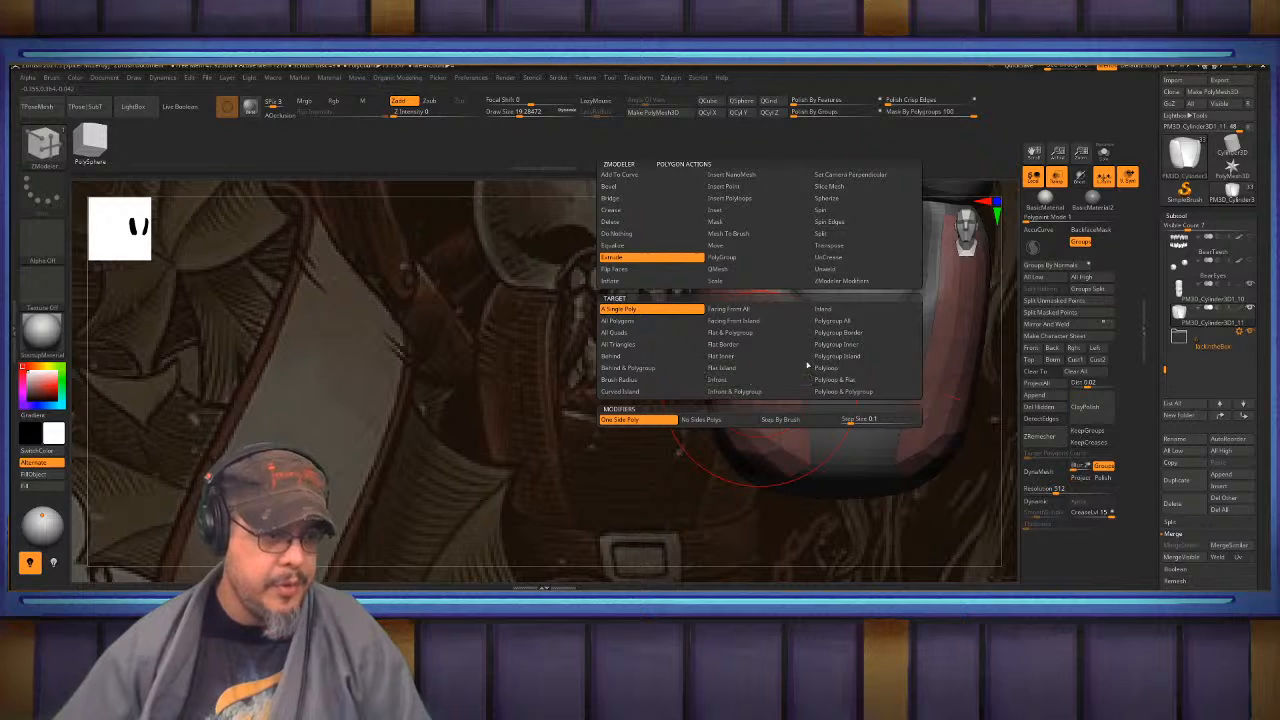
left_click(855, 326)
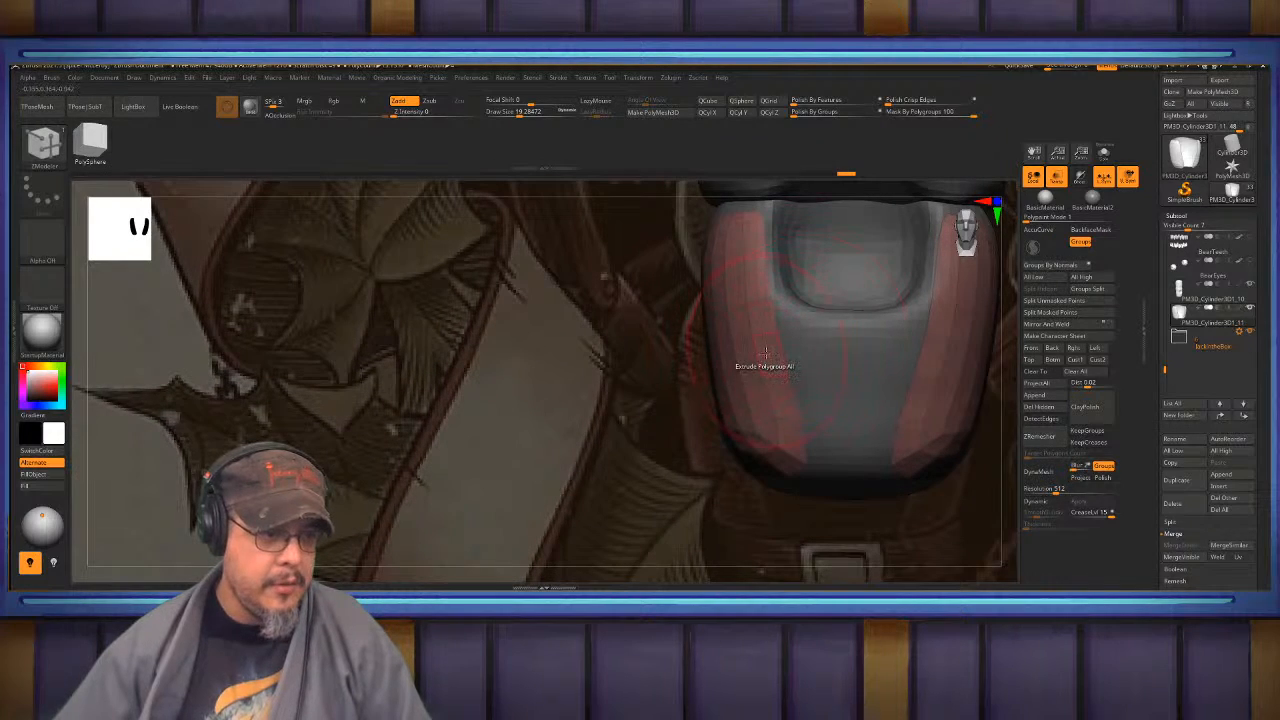
left_click(765, 352)
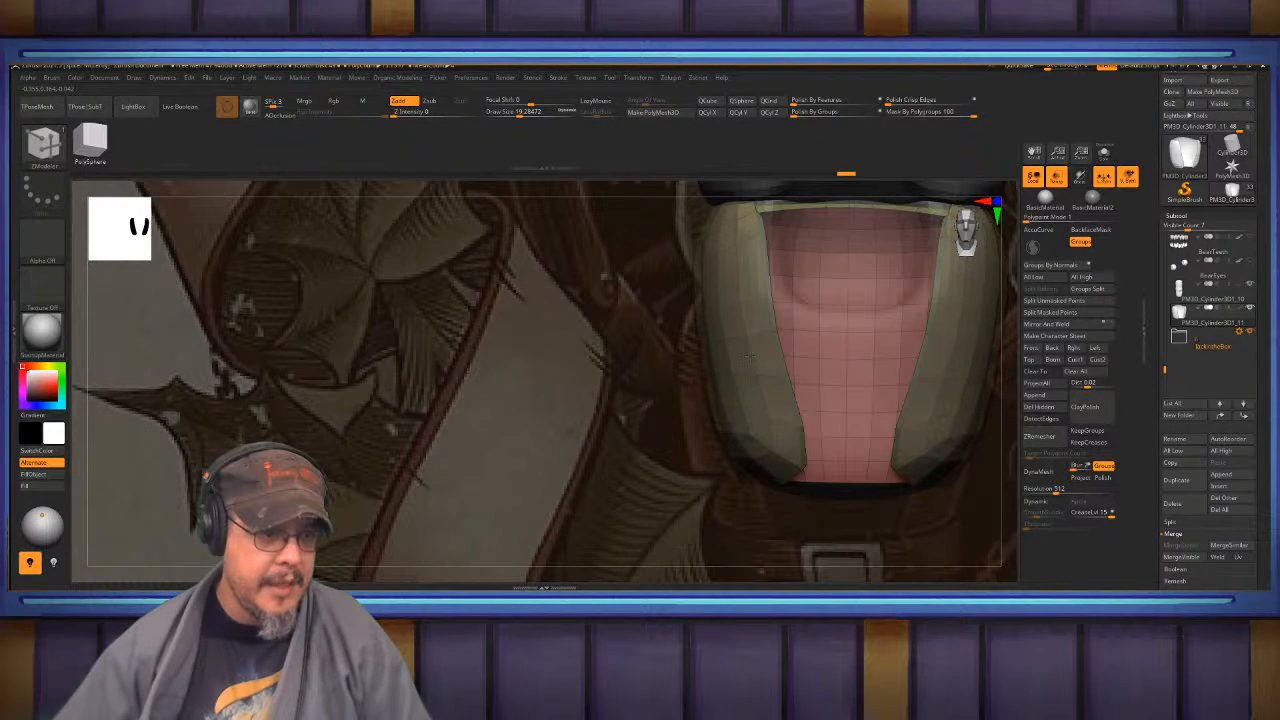
- Try pulling the extruded side panel's lower edge down with the Move brush
key("b")
key("m")
key("v")
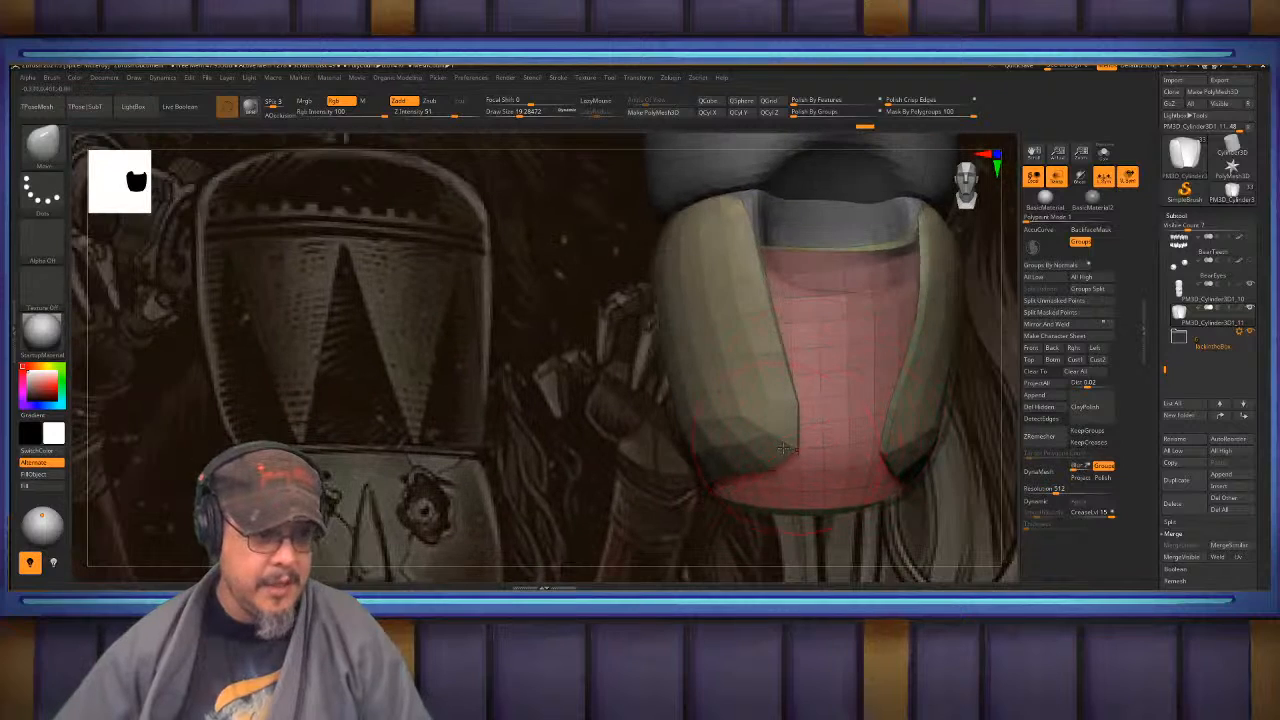
right_click_drag(818, 439, 868, 456)
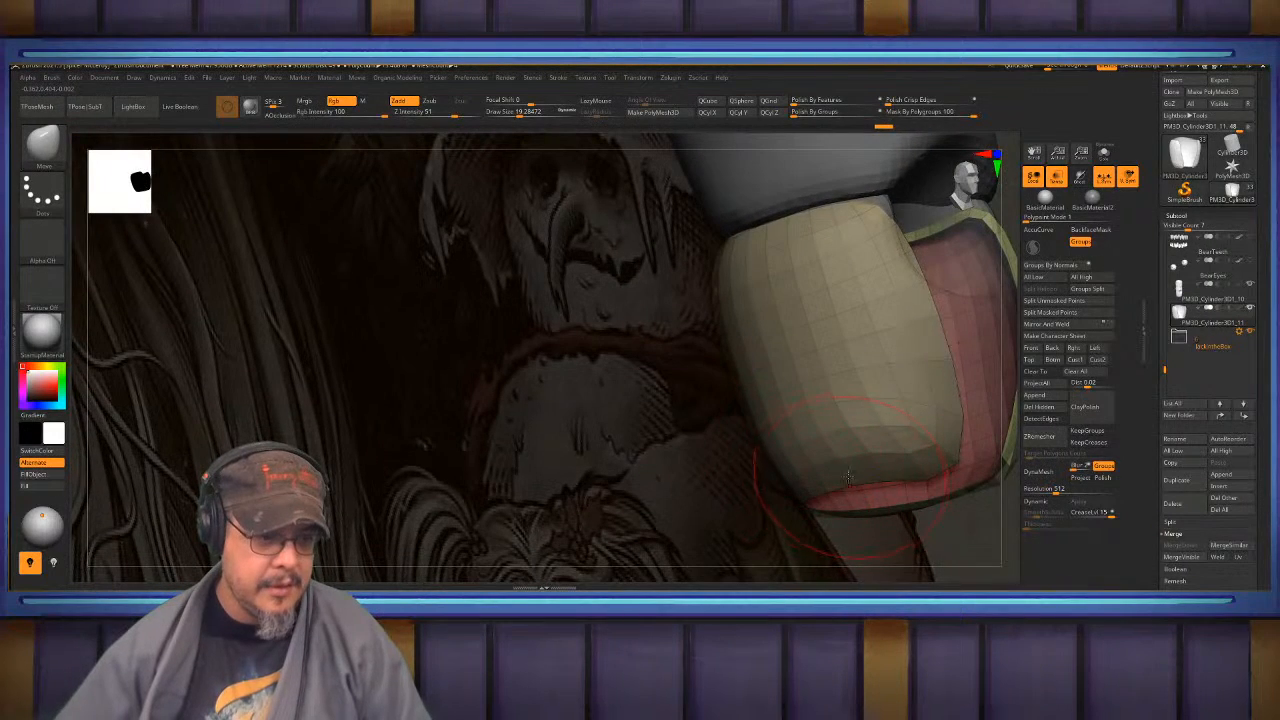
left_click_drag(846, 475, 848, 492)
right_click_drag(880, 425, 800, 440)
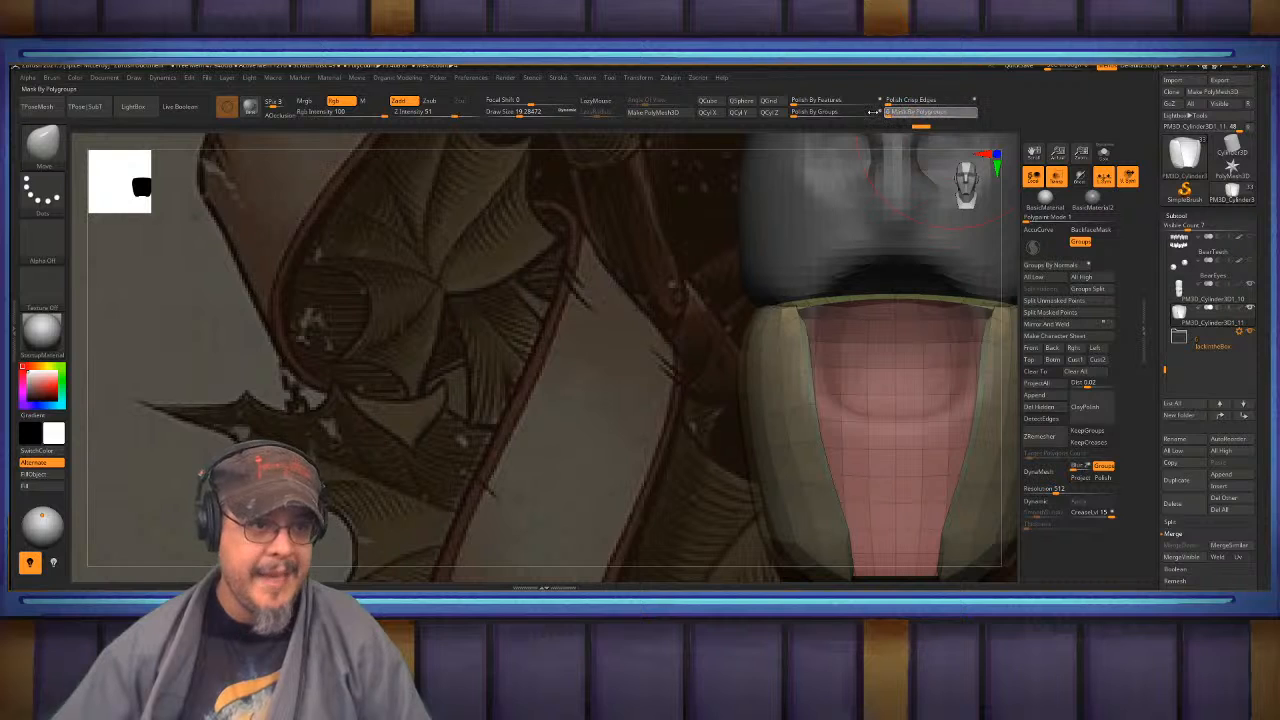
- Undo the last pull and, with Mask By Polygroups at 0, move the side panel's lower edge down again
right_click_drag(880, 400, 861, 430, "alt")
key("ctrl+z")
key("ctrl+z")
key("ctrl+z")
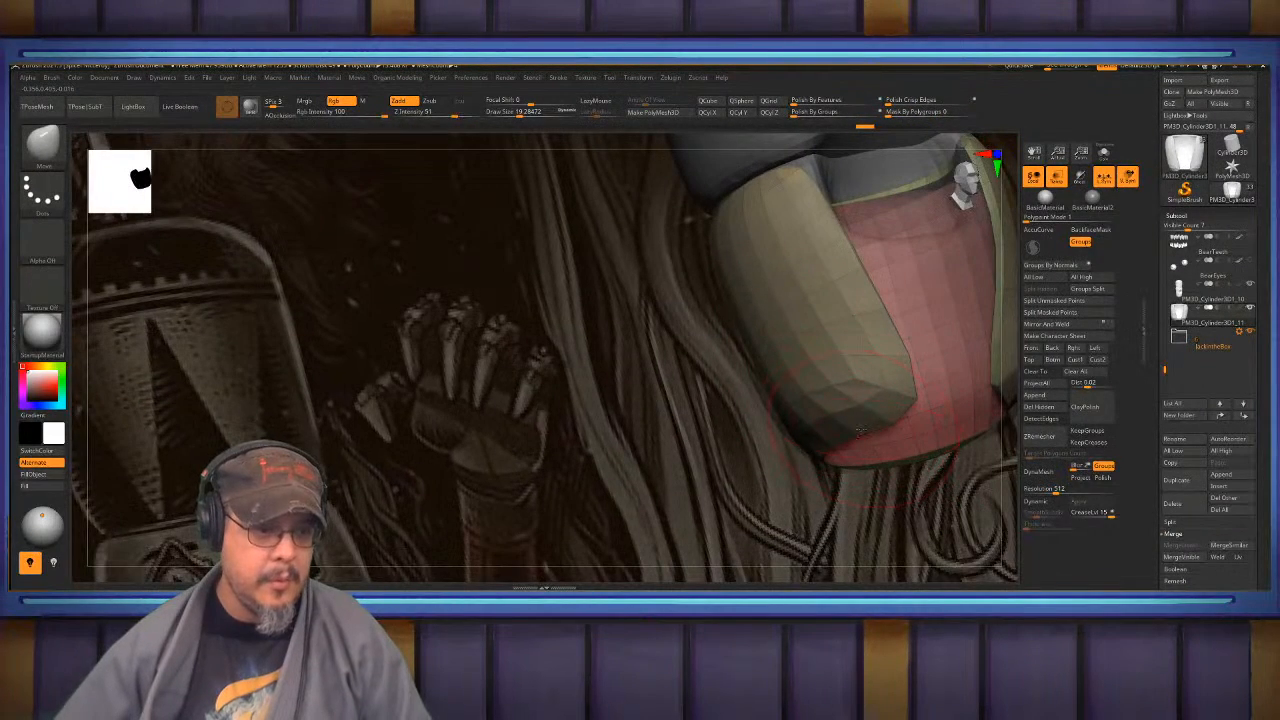
left_click_drag(840, 436, 842, 447)
mouse_move(842, 447)
right_mouse_down()
mouse_move(945, 350)
mouse_move(866, 420)
right_mouse_up()
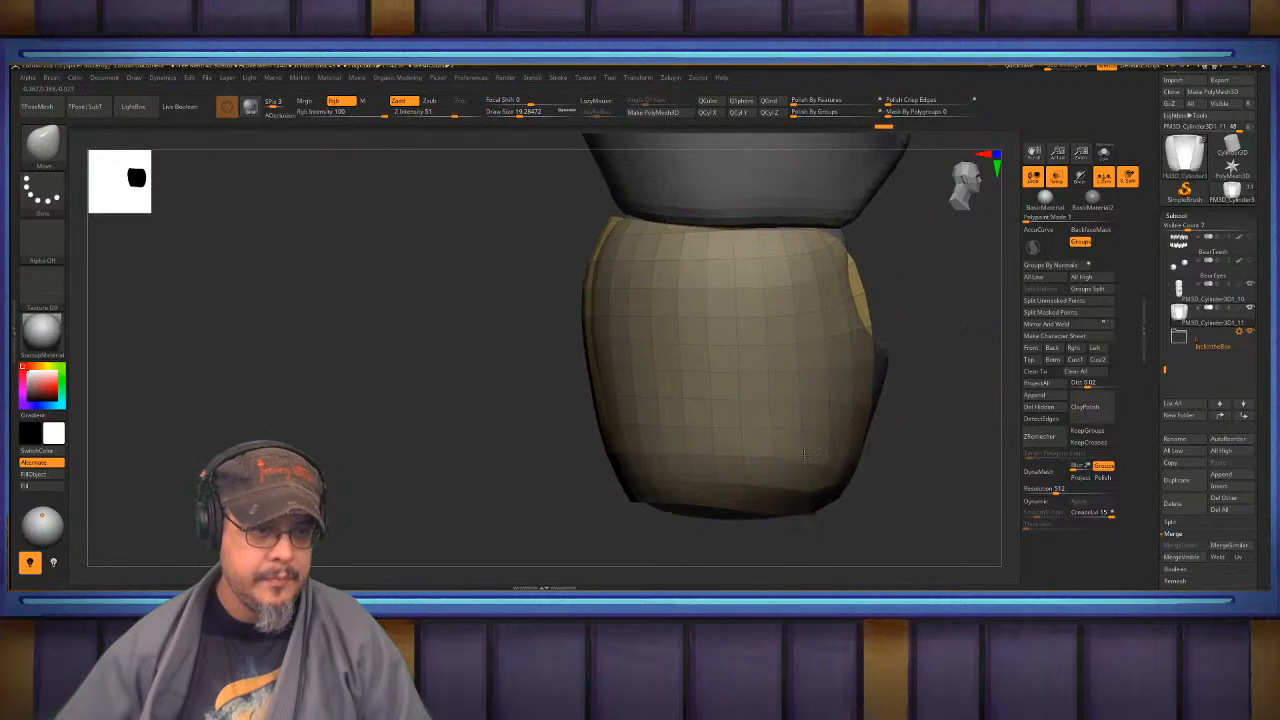
mouse_move(896, 283)
right_mouse_down()
mouse_move(854, 305)
mouse_move(876, 318)
mouse_move(856, 304)
mouse_move(884, 288)
mouse_move(802, 310)
mouse_move(867, 311)
right_mouse_up()
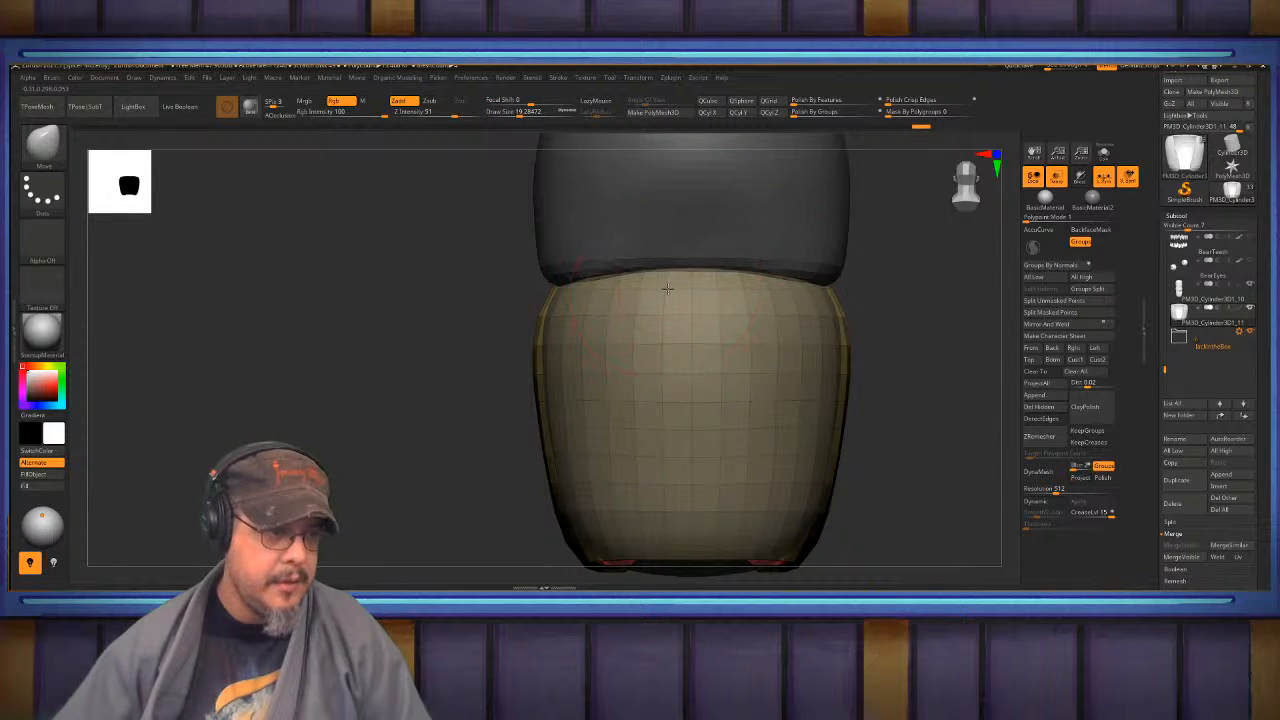
right_click_drag(735, 308, 900, 325)
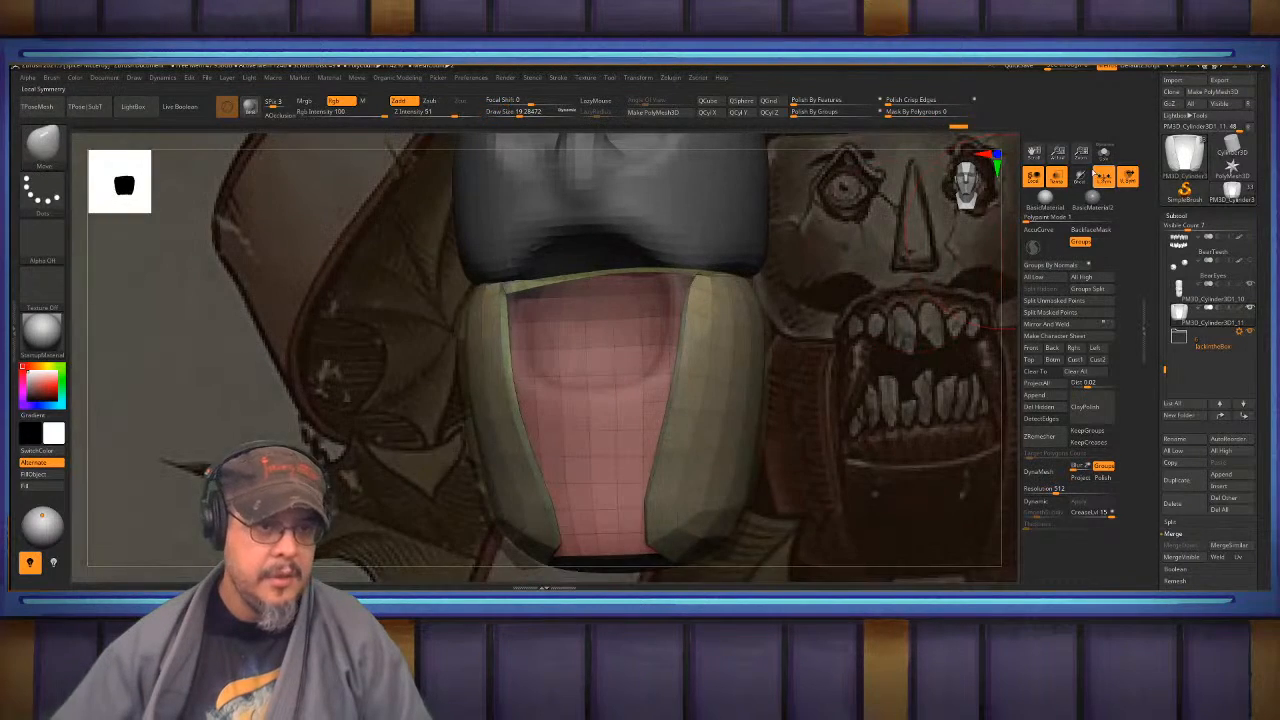
- Turn off the transparent display, activate Dynamic Subdiv on the side panels with the Always YES choice and inspect the smoothed jaw
left_click(1059, 186)
key("f")
key("d")
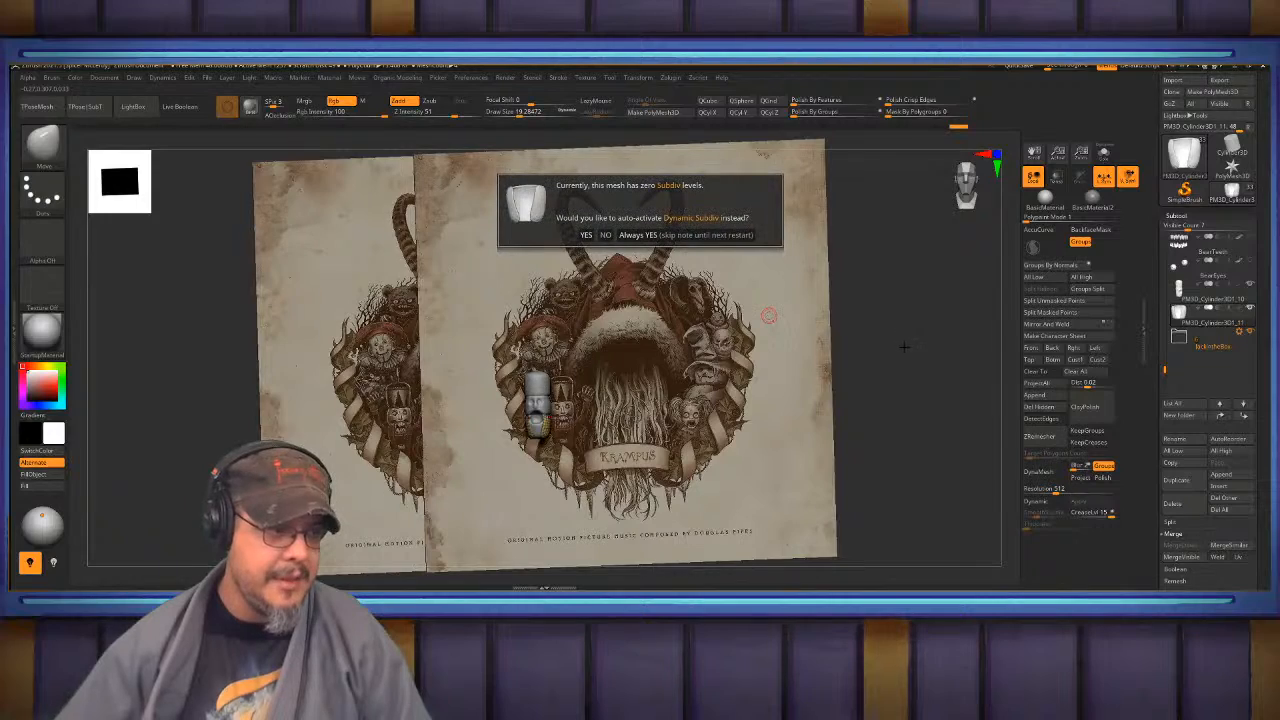
left_click(686, 235)
right_click_drag(555, 310, 697, 347, "alt")
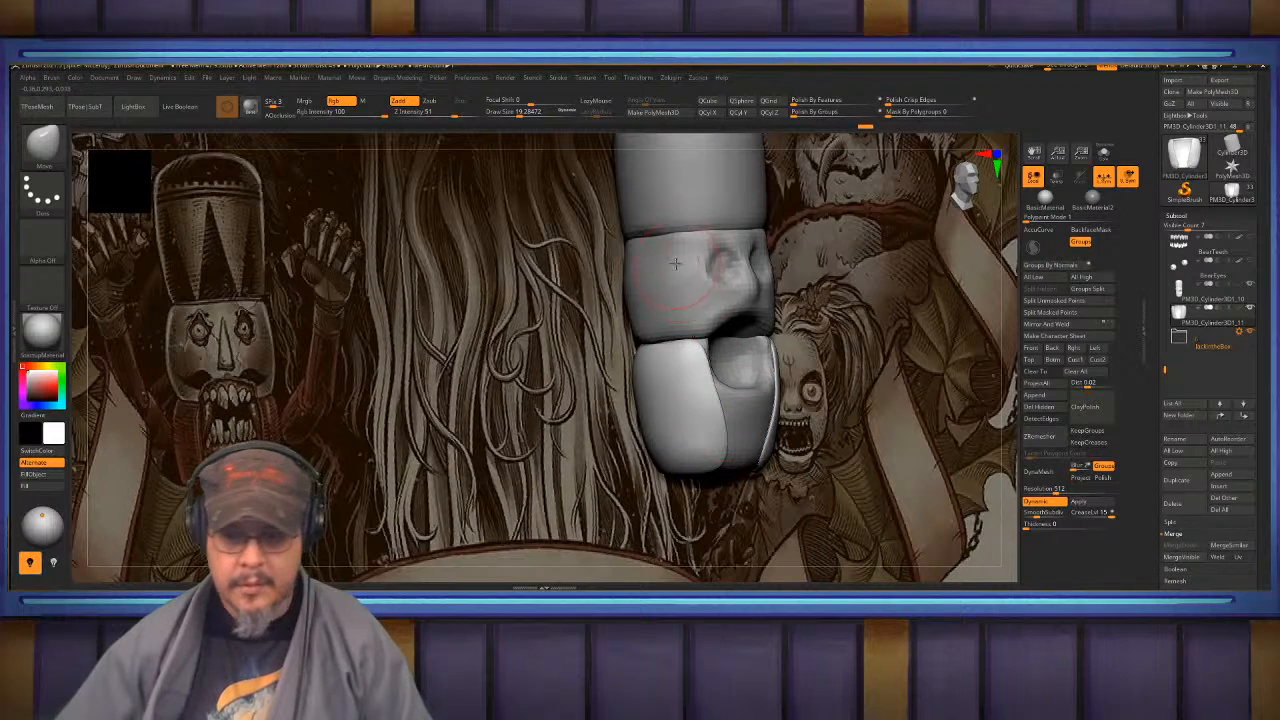
left_click_drag(712, 350, 722, 338)
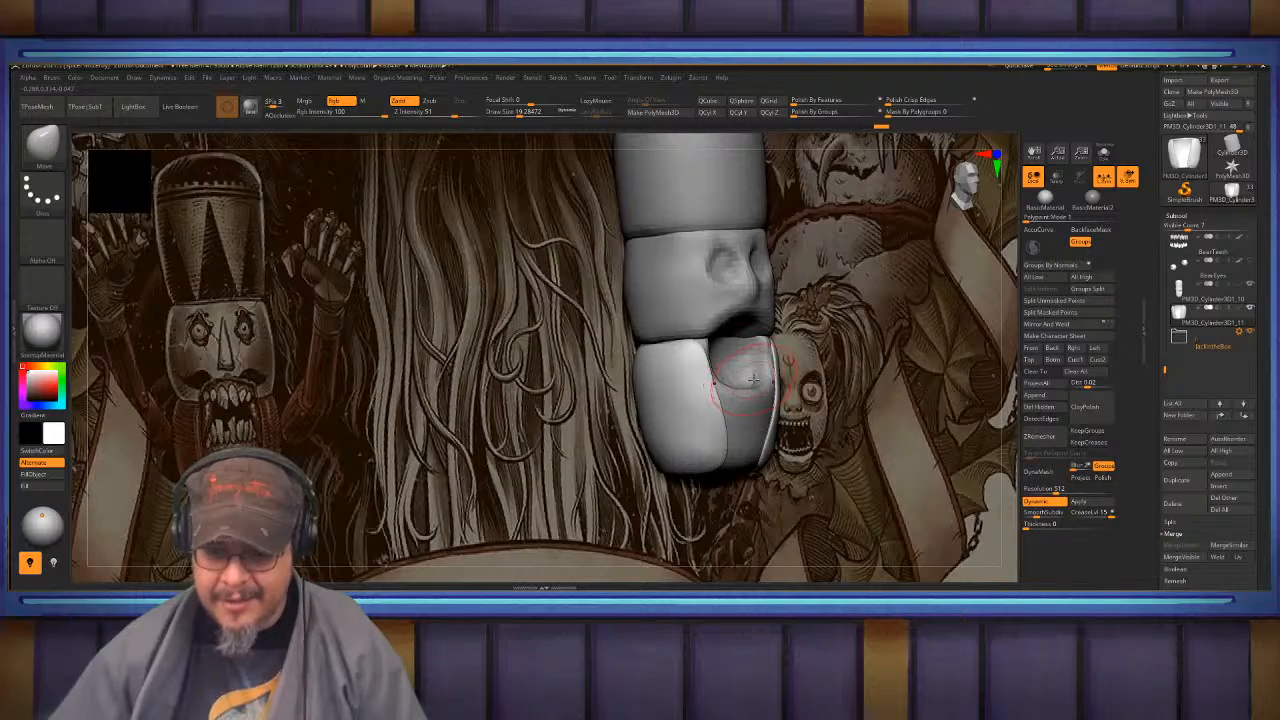
mouse_move(754, 378)
right_mouse_down()
mouse_move(737, 368)
mouse_move(734, 337)
mouse_move(681, 338)
right_mouse_up()
right_click_drag(681, 338, 678, 485, "ctrl")
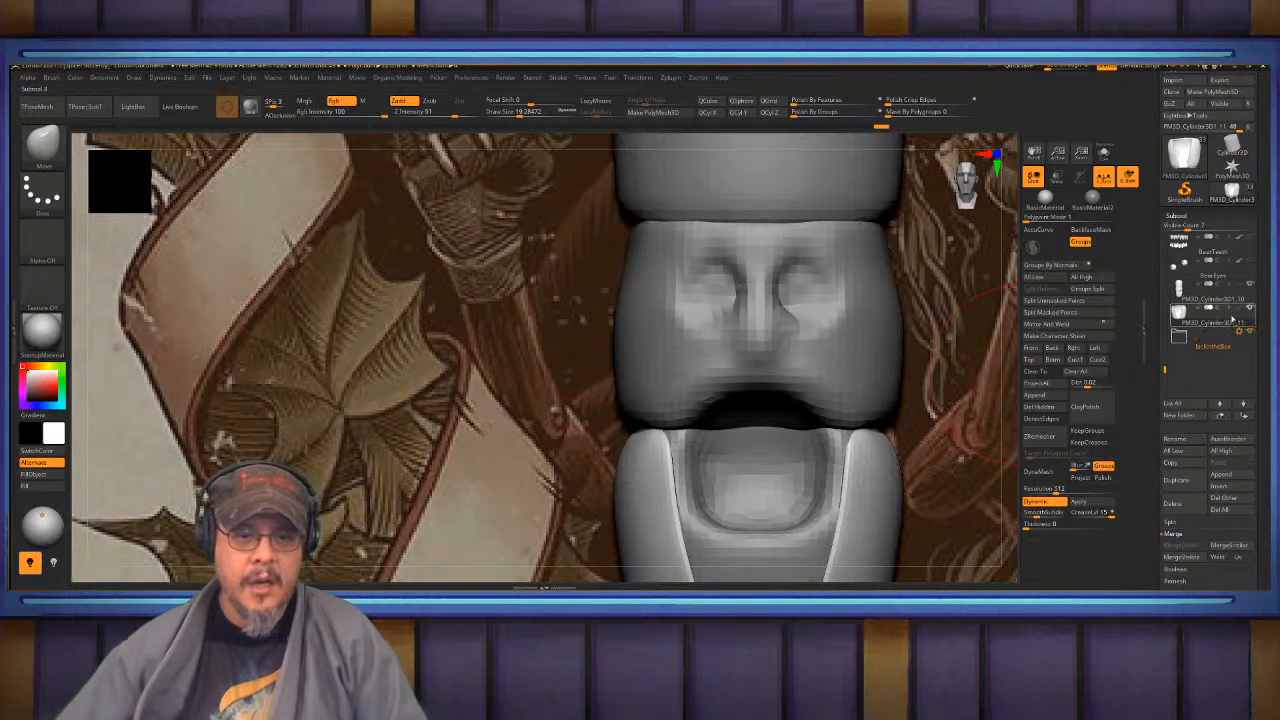
- Select the head's cylinder subtool and insert a Sphere3D subtool directly beneath it
left_click(1213, 298)
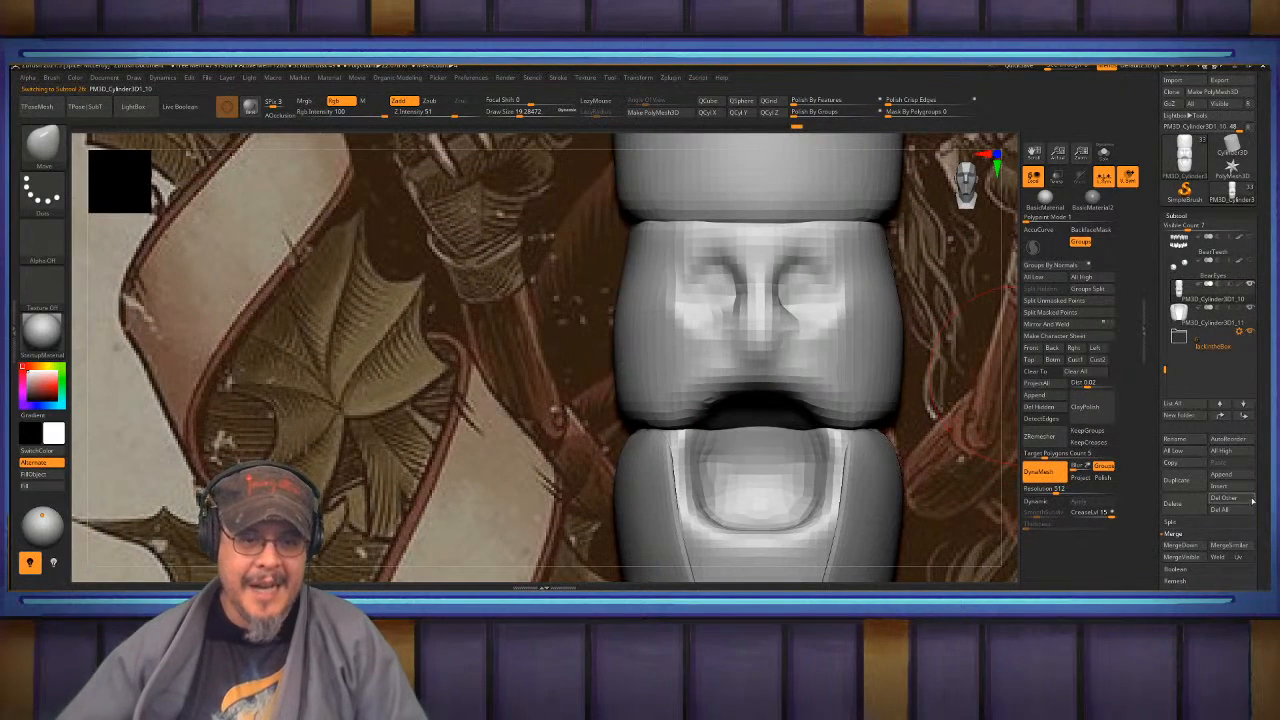
left_click(1178, 534)
left_click(1226, 478)
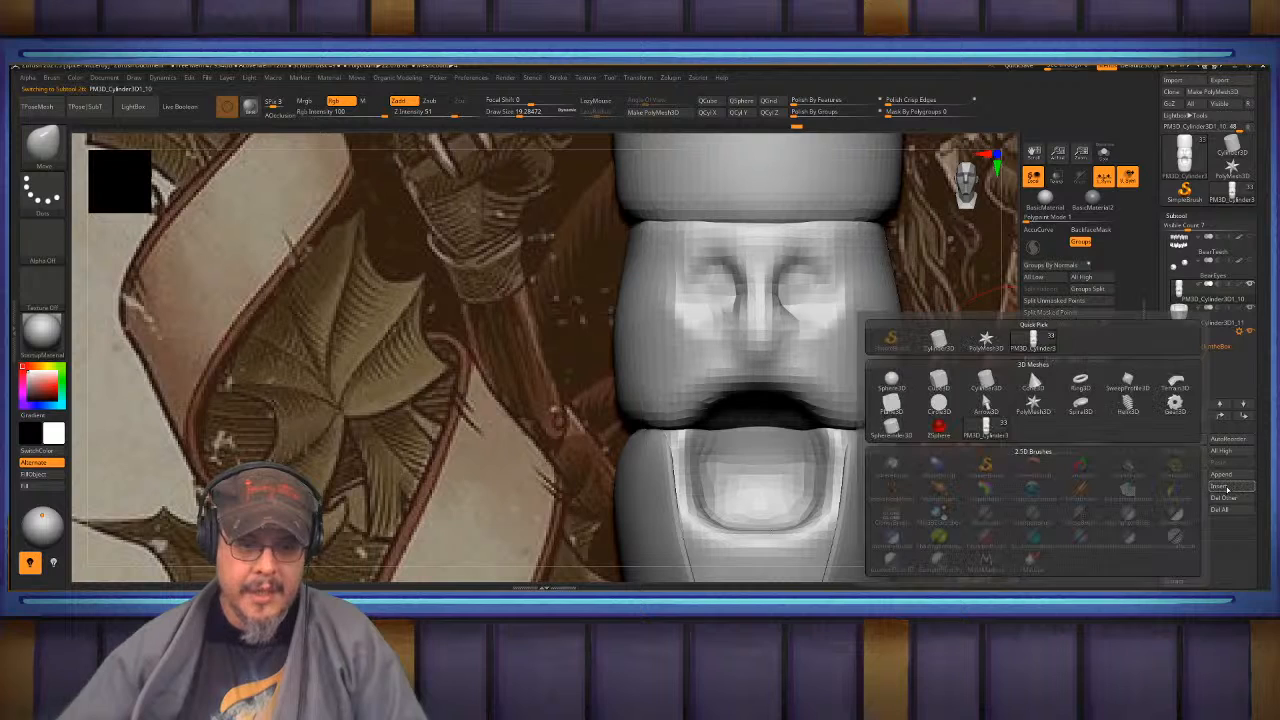
left_click(1233, 489)
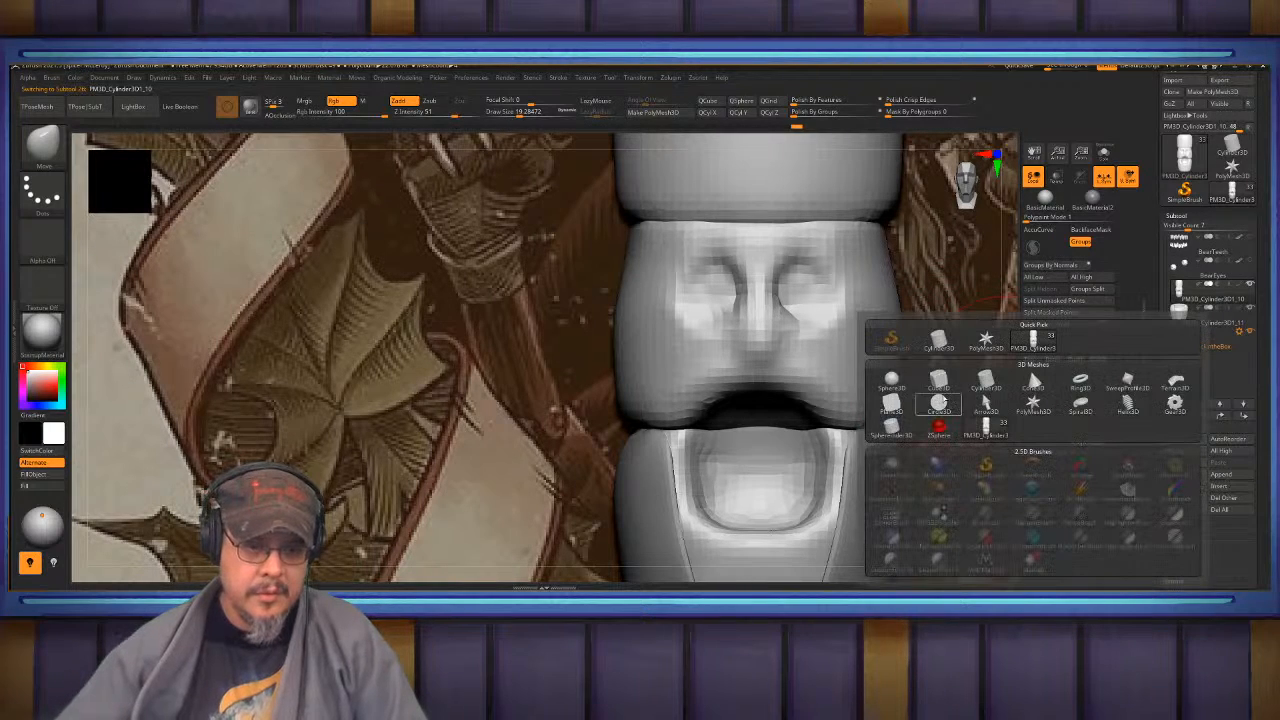
left_click(900, 383)
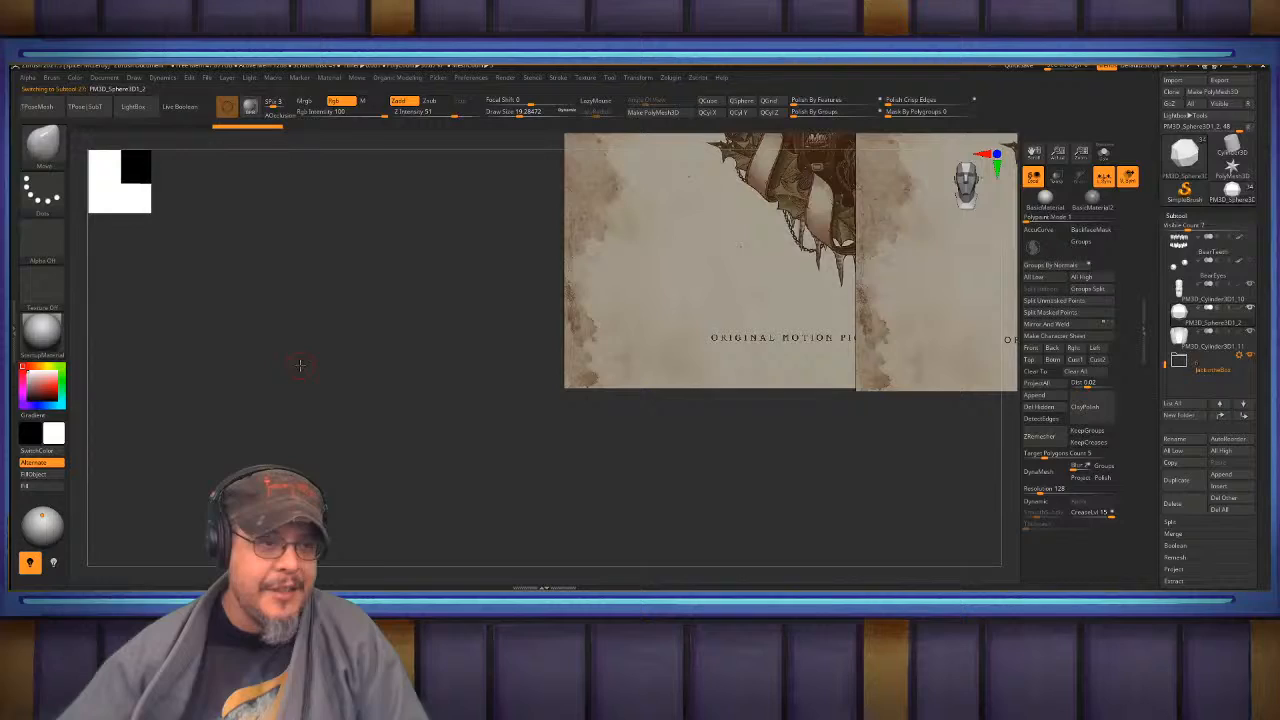
- Scale the sphere down to eyeball size and move it over the toy figure's face
key("w")
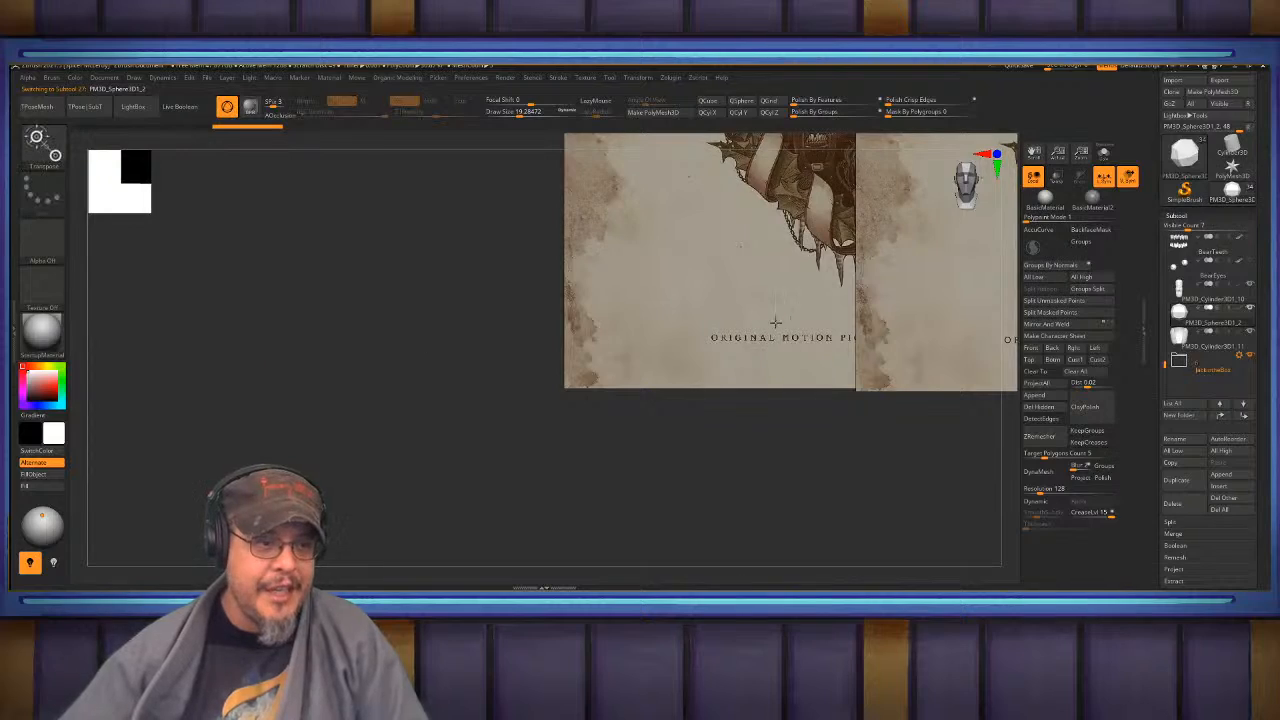
left_click_drag(602, 390, 501, 491, "alt")
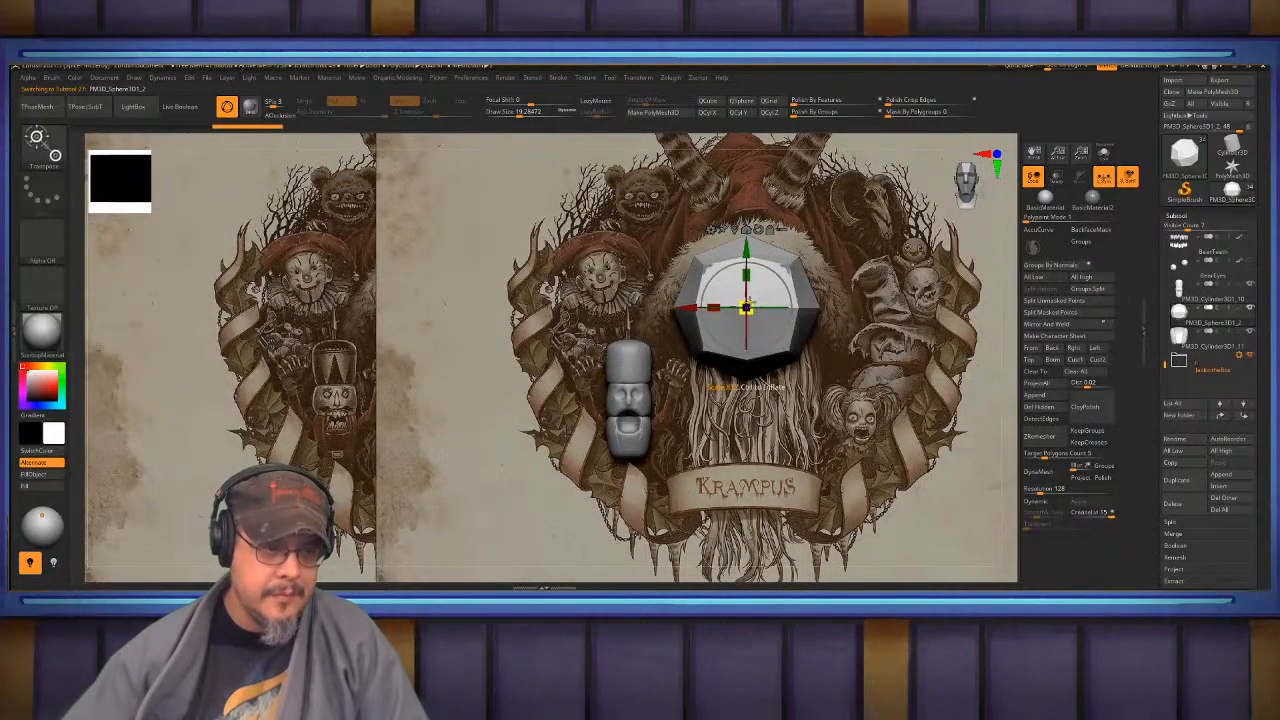
left_click_drag(746, 306, 634, 309)
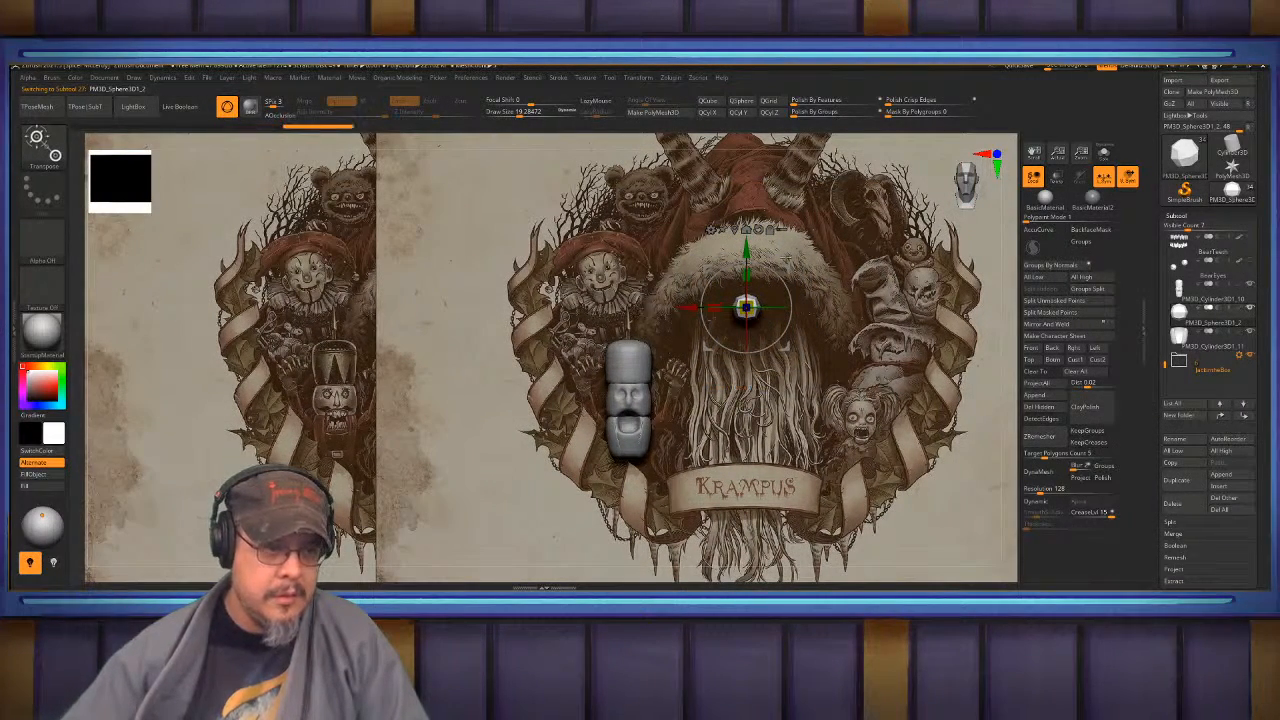
left_click_drag(784, 268, 782, 355)
- Move the eyeball forward to the front of the face and turn on Dynamic Subdivision for it
left_click_drag(842, 388, 861, 445, "alt")
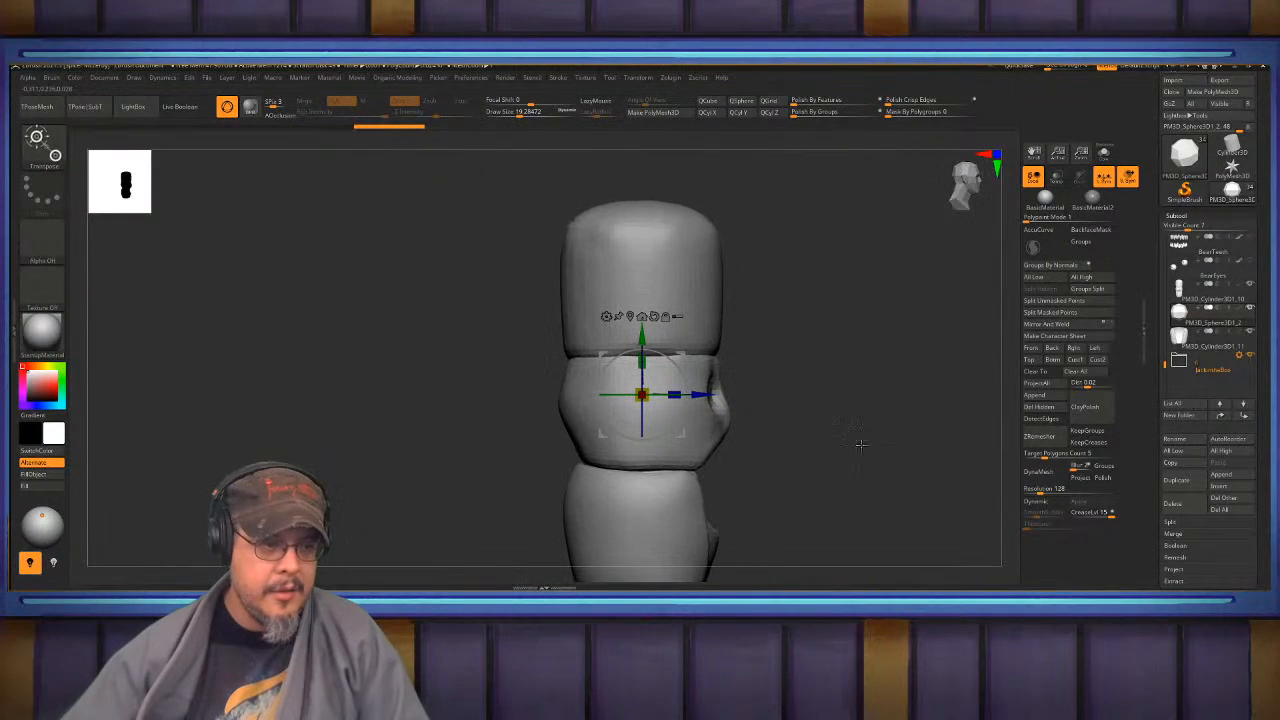
mouse_move(708, 395)
left_mouse_down()
mouse_move(749, 390)
mouse_move(726, 396)
left_mouse_up()
key("d")
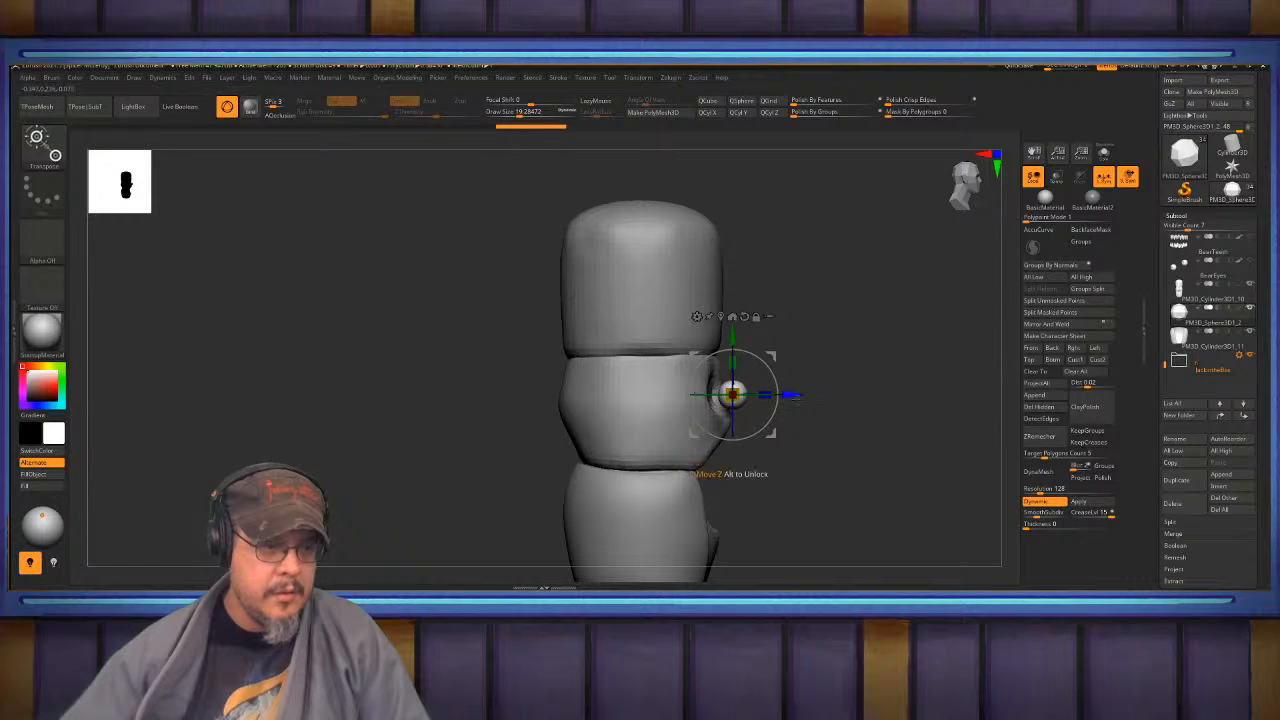
- Turn on the transparent display, hide the head and jaw panel subtools and align the eyeball with the poster's left eye
left_click_drag(872, 375, 695, 382)
mouse_move(790, 340)
left_mouse_down("alt")
mouse_move(768, 397)
mouse_move(773, 341)
left_mouse_up("alt")
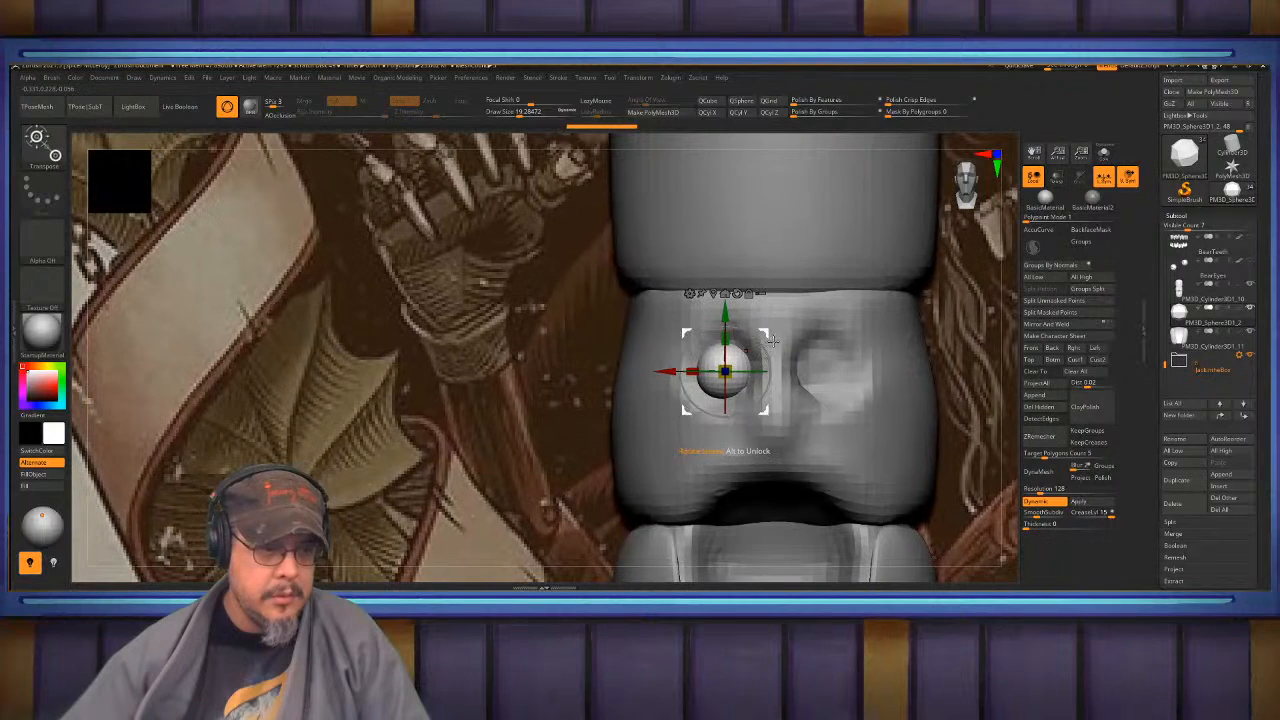
left_click(1057, 178)
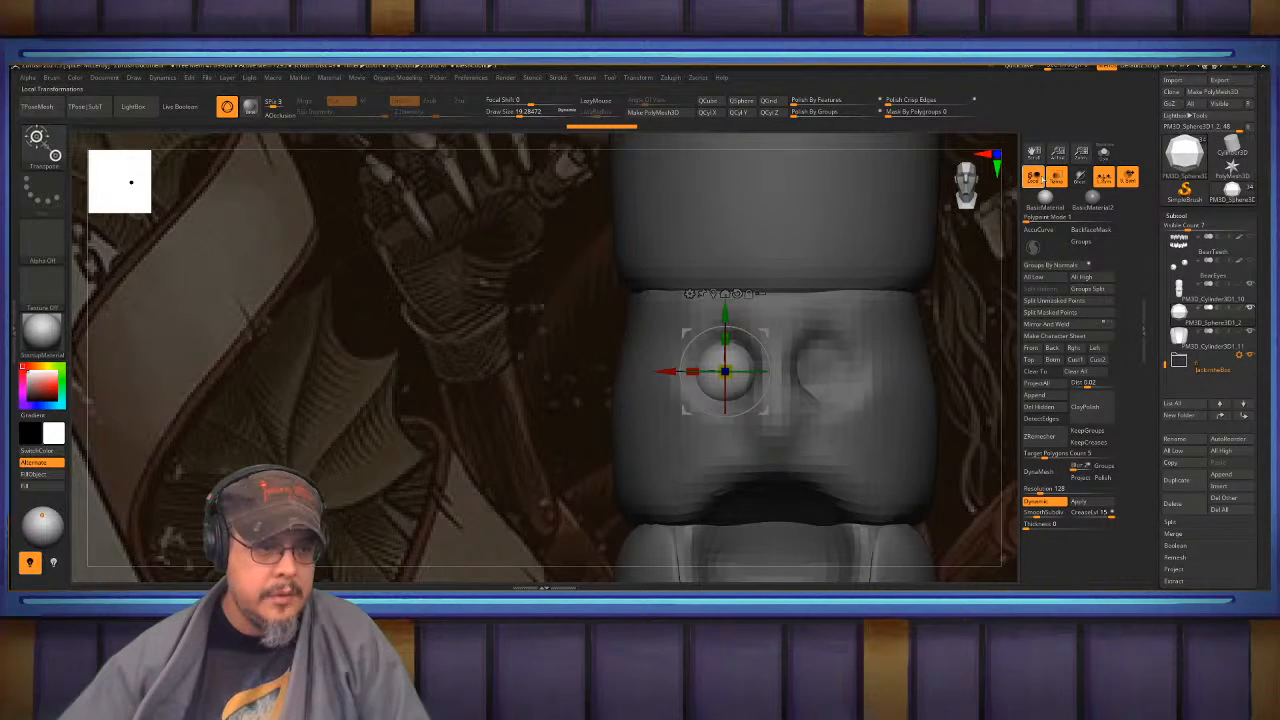
left_click(1252, 334)
left_click(1250, 286)
left_click_drag(778, 425, 790, 372, "alt")
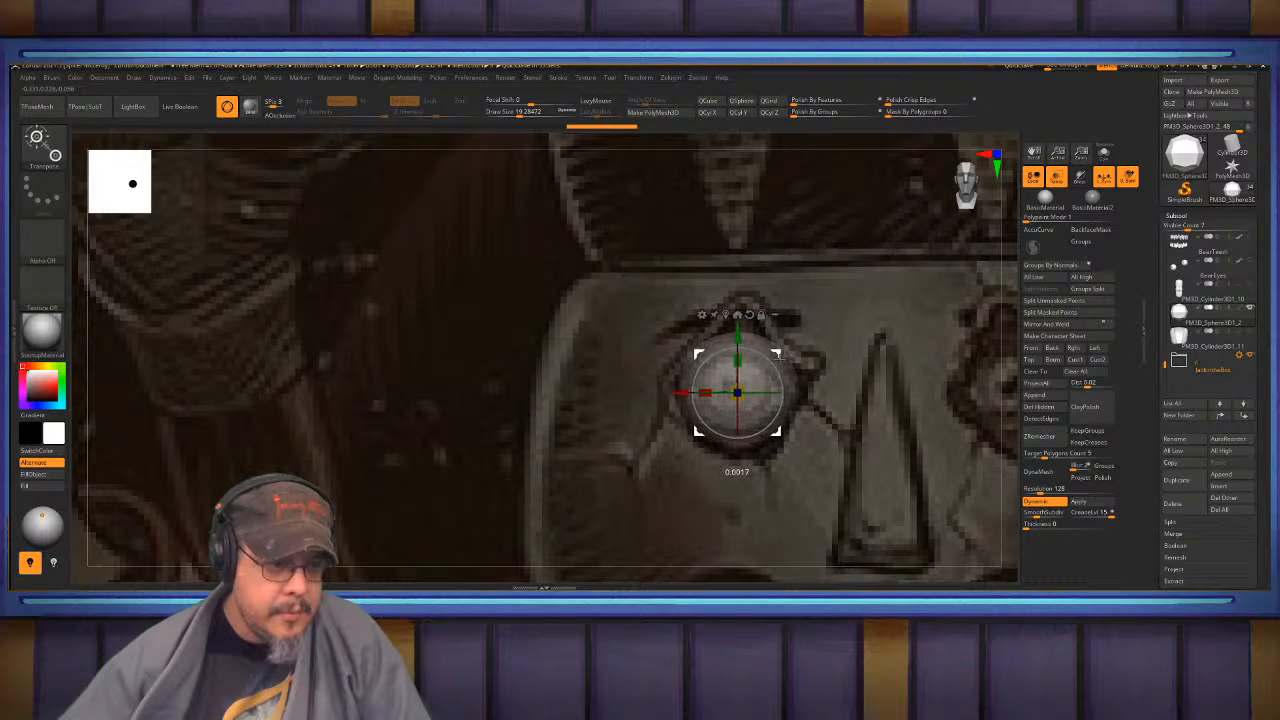
left_click_drag(737, 390, 712, 391)
mouse_move(743, 336)
left_mouse_down("alt")
mouse_move(669, 287)
mouse_move(661, 295)
left_mouse_up("alt")
left_click_drag(672, 425, 567, 435, "alt")
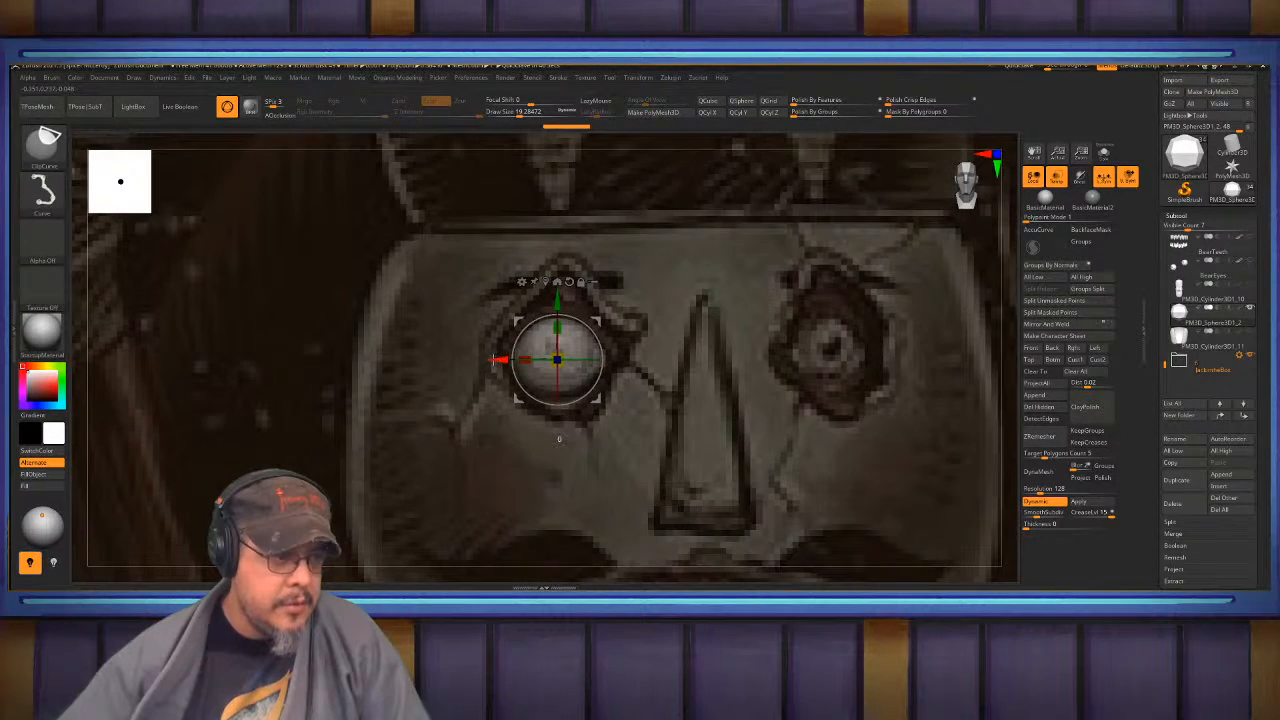
- Duplicate the eyeball sideways onto the poster's right eye and nudge the copy upward to match the drawing
left_click_drag(497, 360, 766, 360, "ctrl")
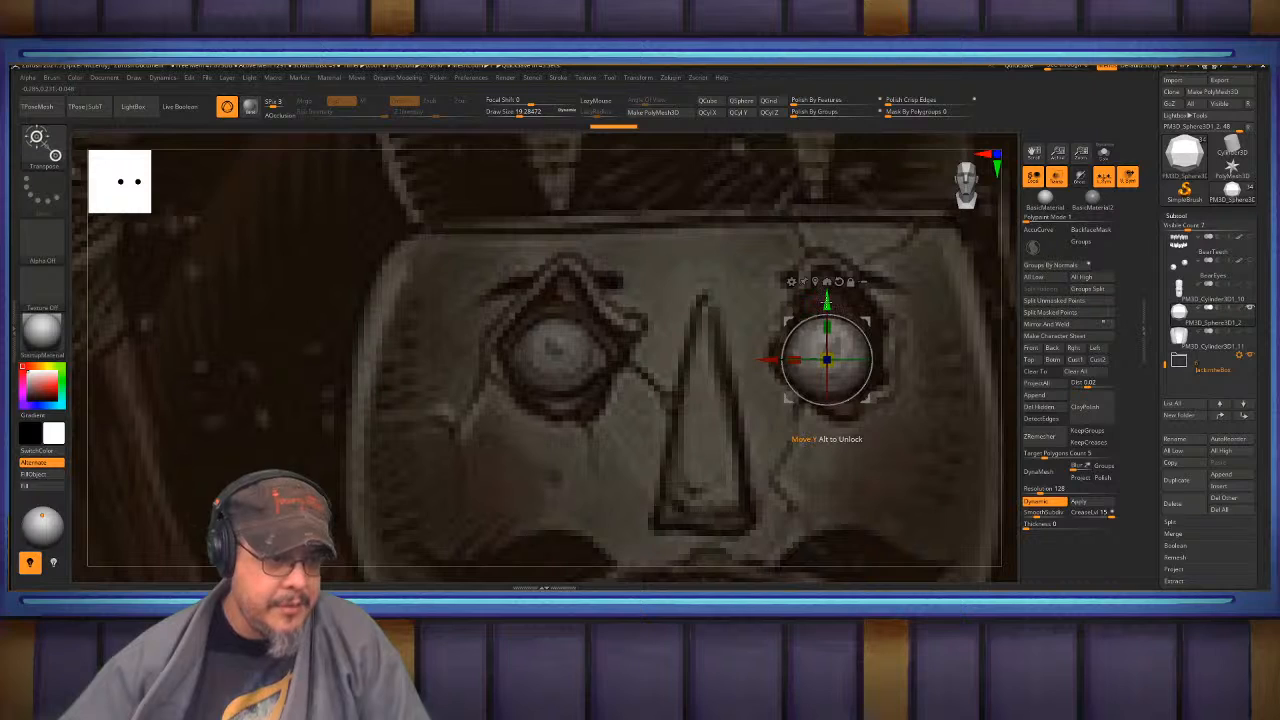
mouse_move(818, 303)
left_mouse_down()
mouse_move(824, 283)
mouse_move(870, 301)
mouse_move(826, 293)
left_mouse_up()
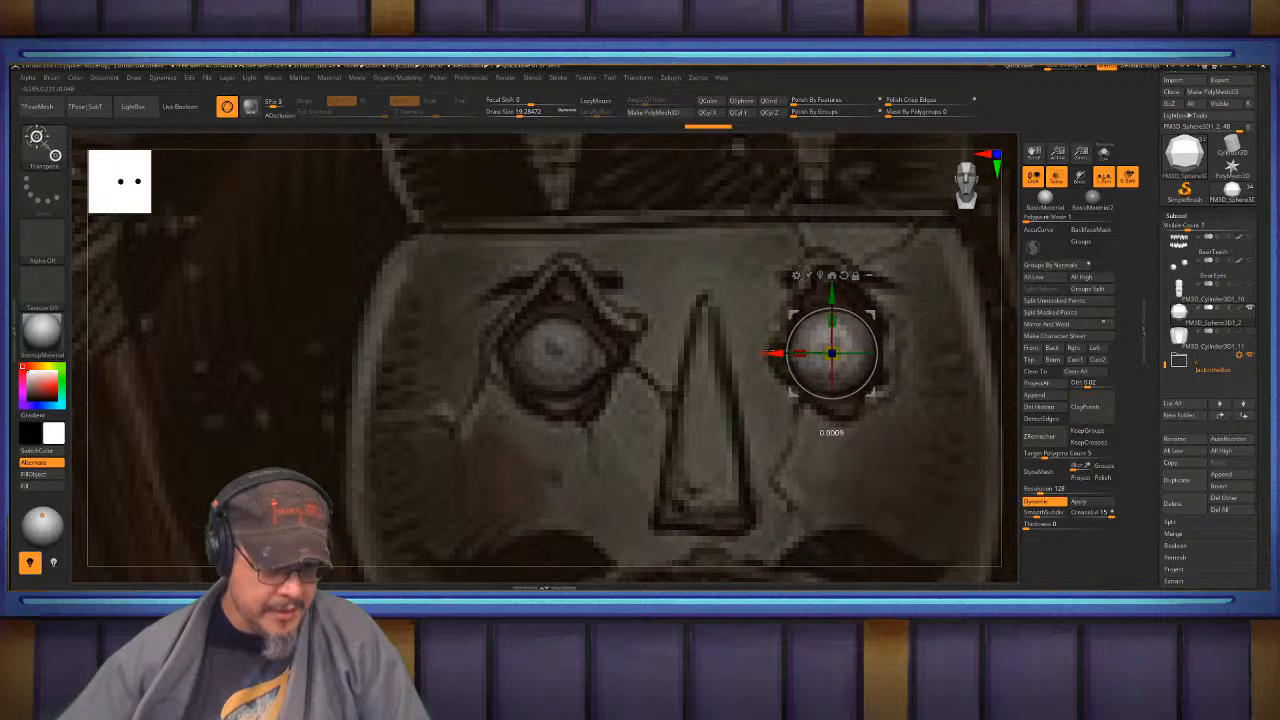
key("q")
- Show the jaw side panels and the head subtool again around the two eyeballs
left_click_drag(713, 290, 807, 308, "alt")
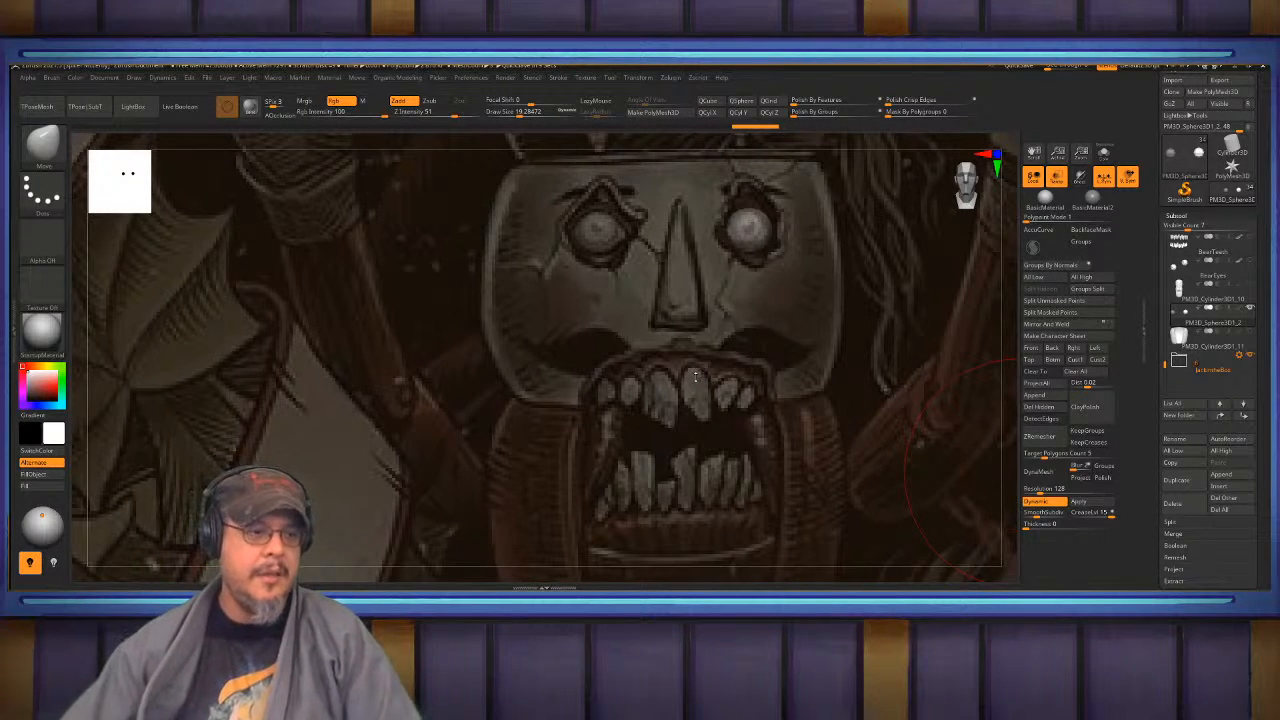
mouse_move(725, 327)
left_mouse_down("alt")
mouse_move(717, 235)
mouse_move(665, 240)
mouse_move(663, 324)
left_mouse_up("alt")
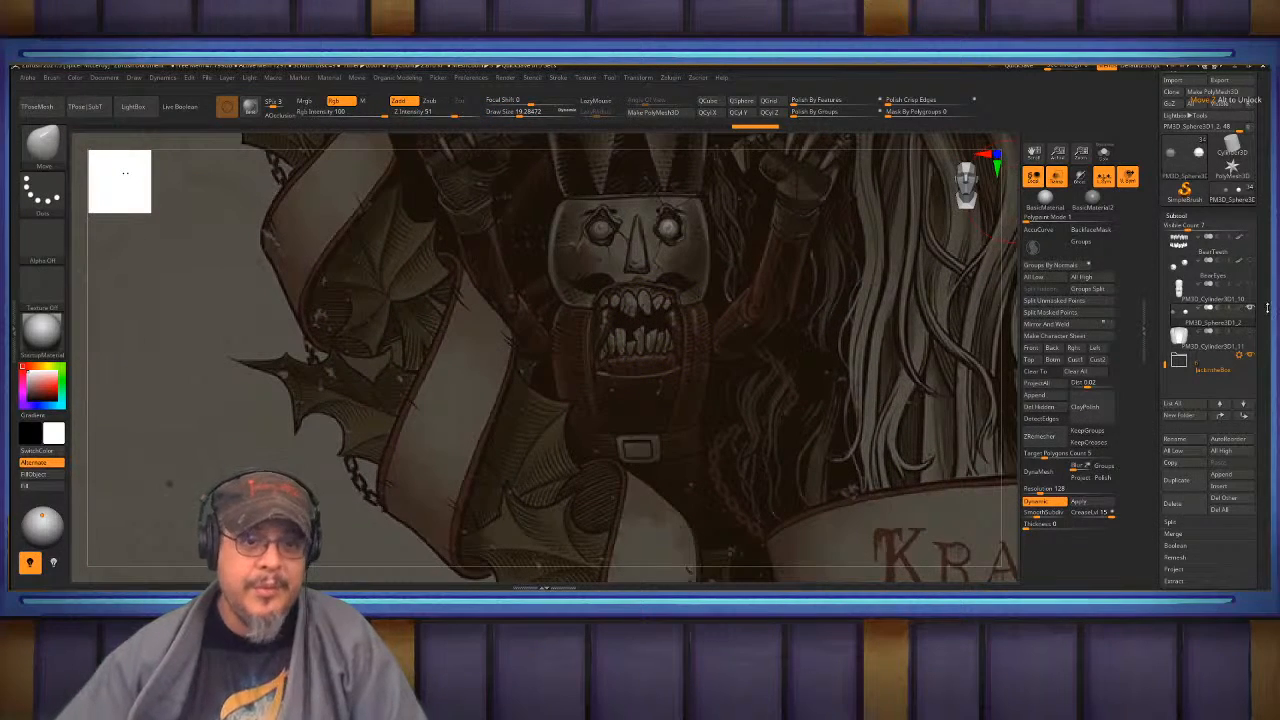
left_click(1248, 332)
left_click(1250, 285)
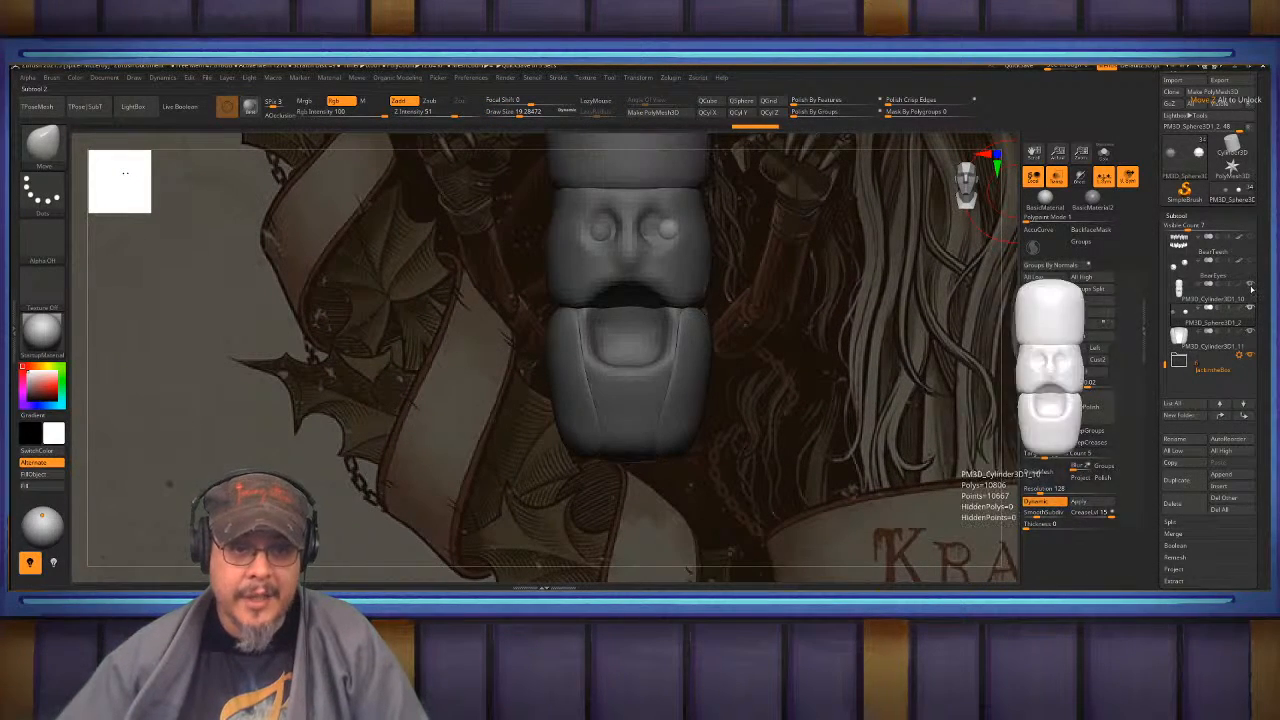
left_click_drag(757, 330, 719, 341, "alt")
- Select the head and reshape its eye sockets with the Move brush so they fit around the eyeballs
left_click(732, 385, "alt")
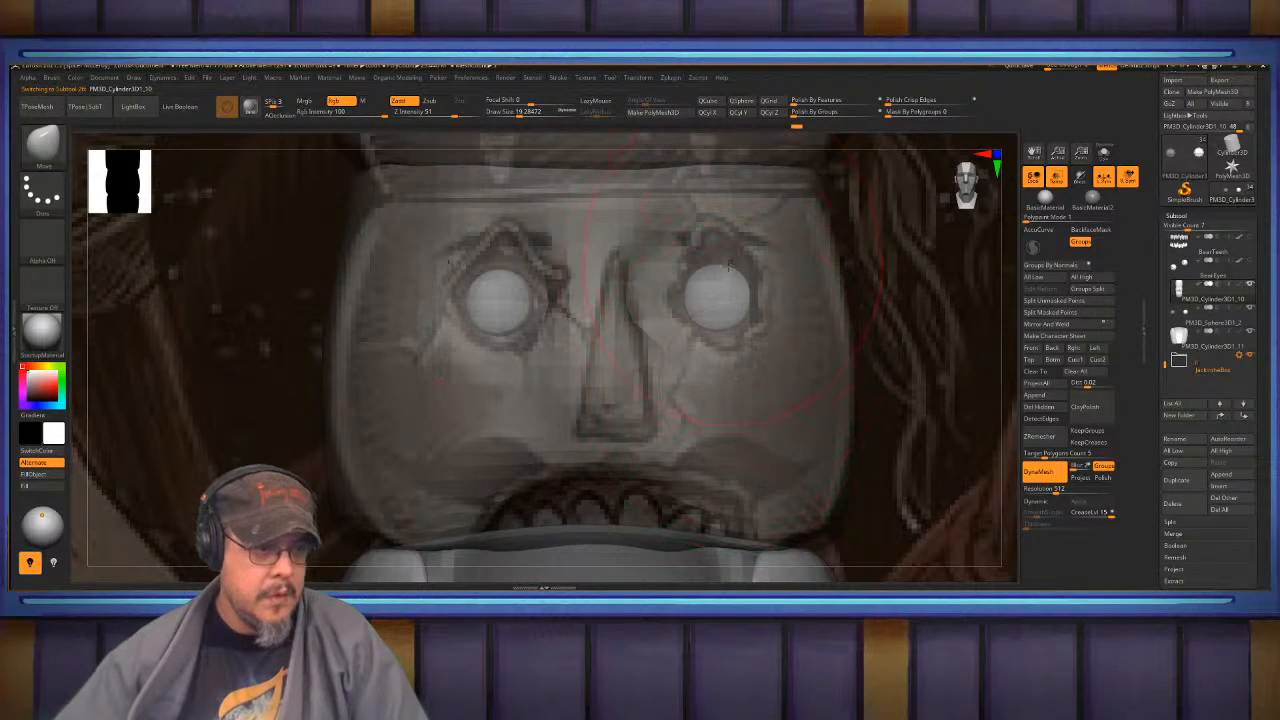
key("b")
key("m")
key("v")
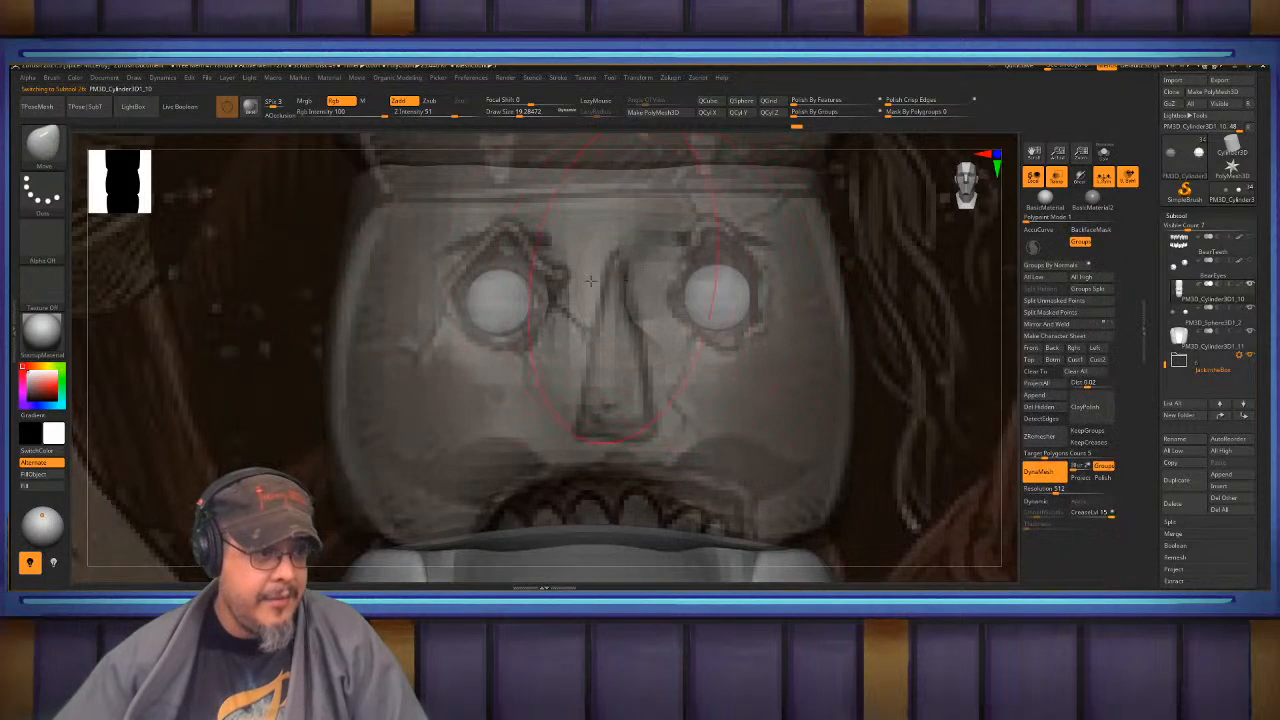
left_click_drag(511, 303, 499, 303)
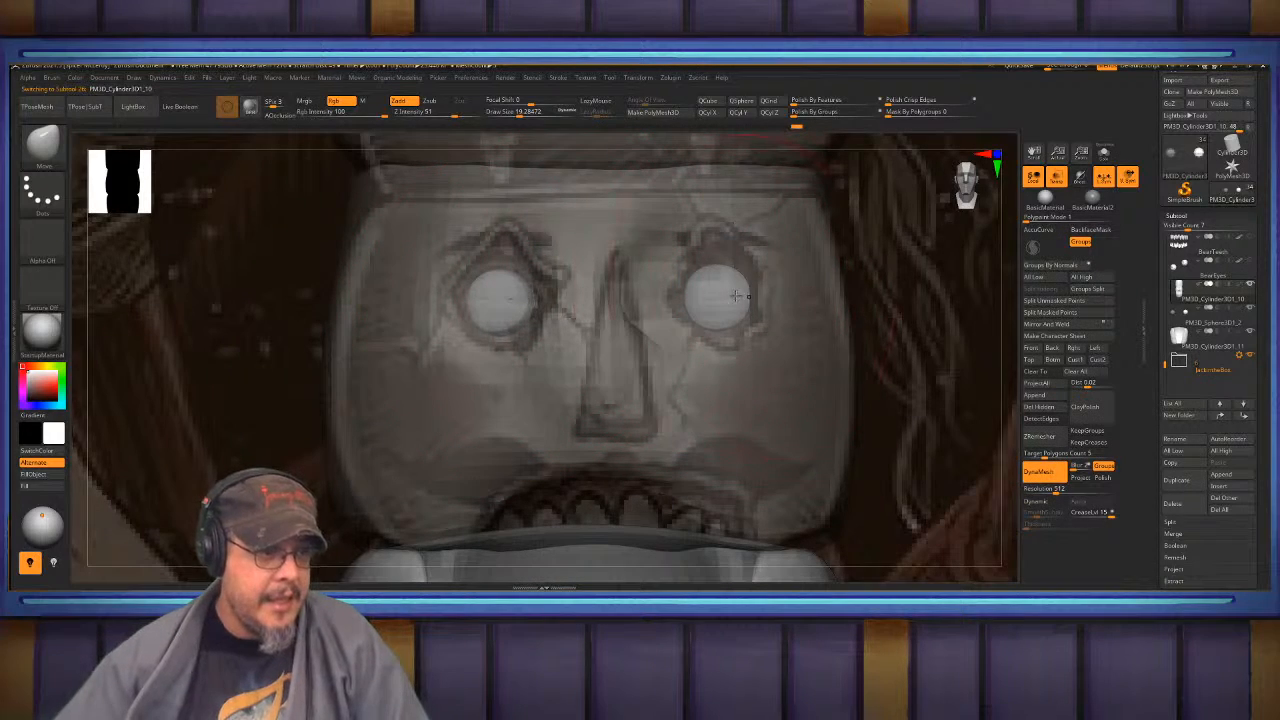
left_click_drag(737, 299, 726, 299)
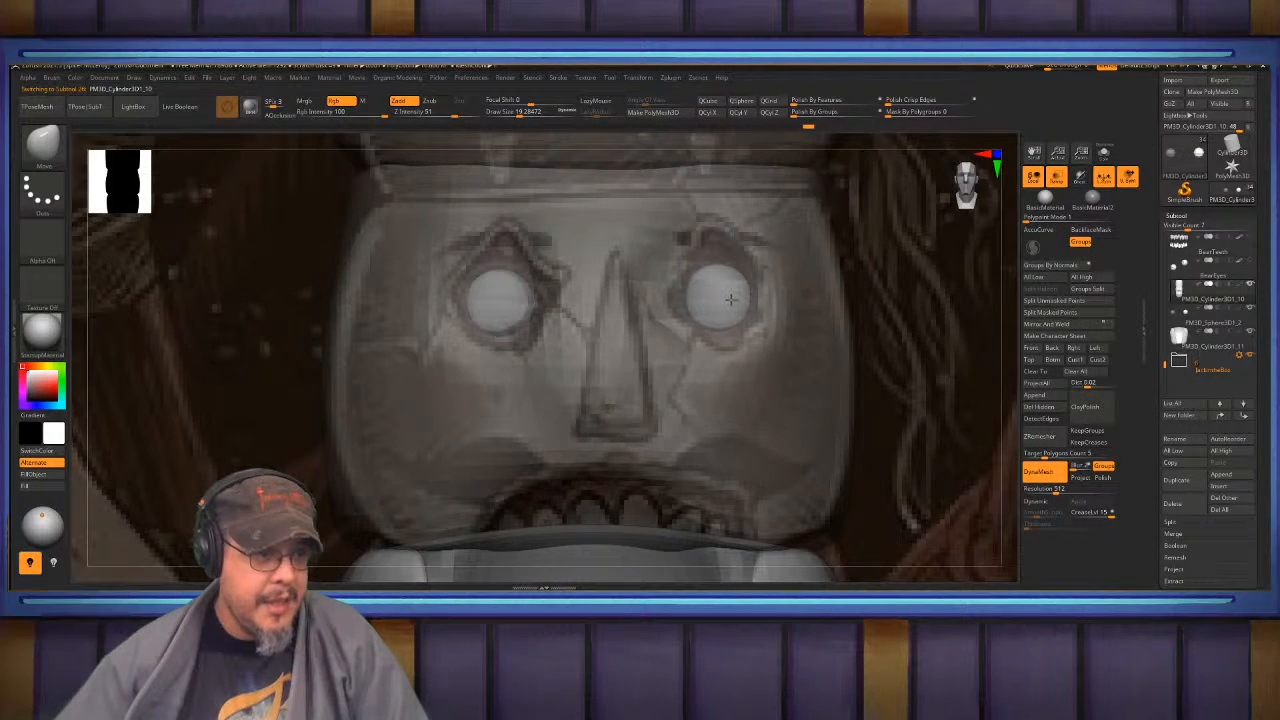
mouse_move(672, 304)
right_mouse_down()
mouse_move(575, 314)
mouse_move(750, 339)
mouse_move(645, 390)
mouse_move(655, 380)
mouse_move(630, 352)
mouse_move(659, 401)
mouse_move(845, 354)
mouse_move(595, 344)
right_mouse_up()
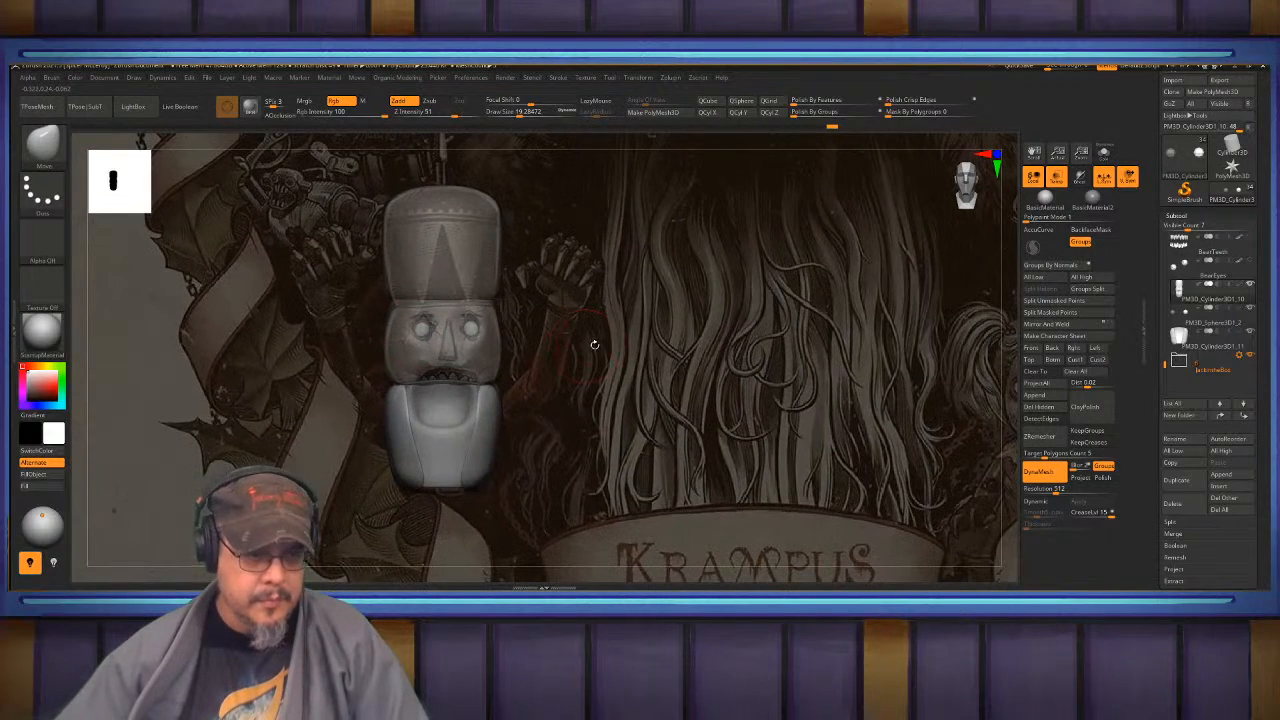
- Switch to the Cylinder3D tool, make it a PolyMesh3D, initialize it as a low-poly cube and show its polyframe
left_click(1233, 148)
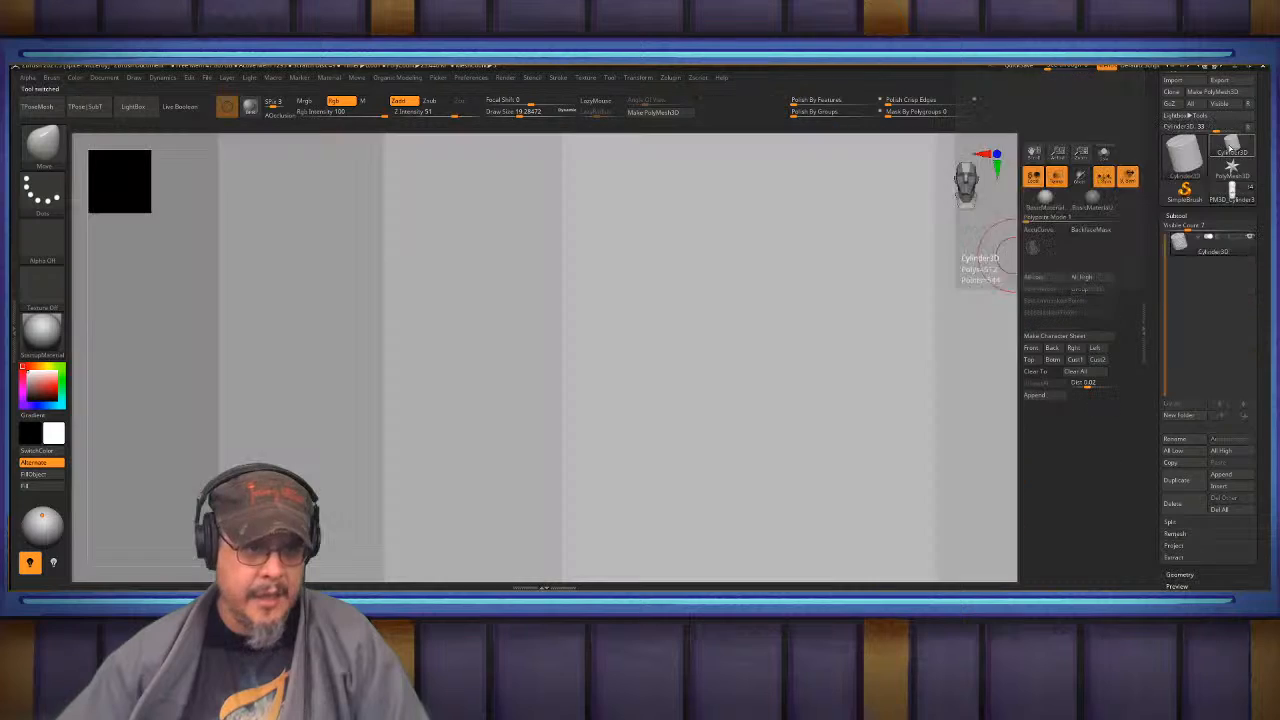
left_click(697, 112)
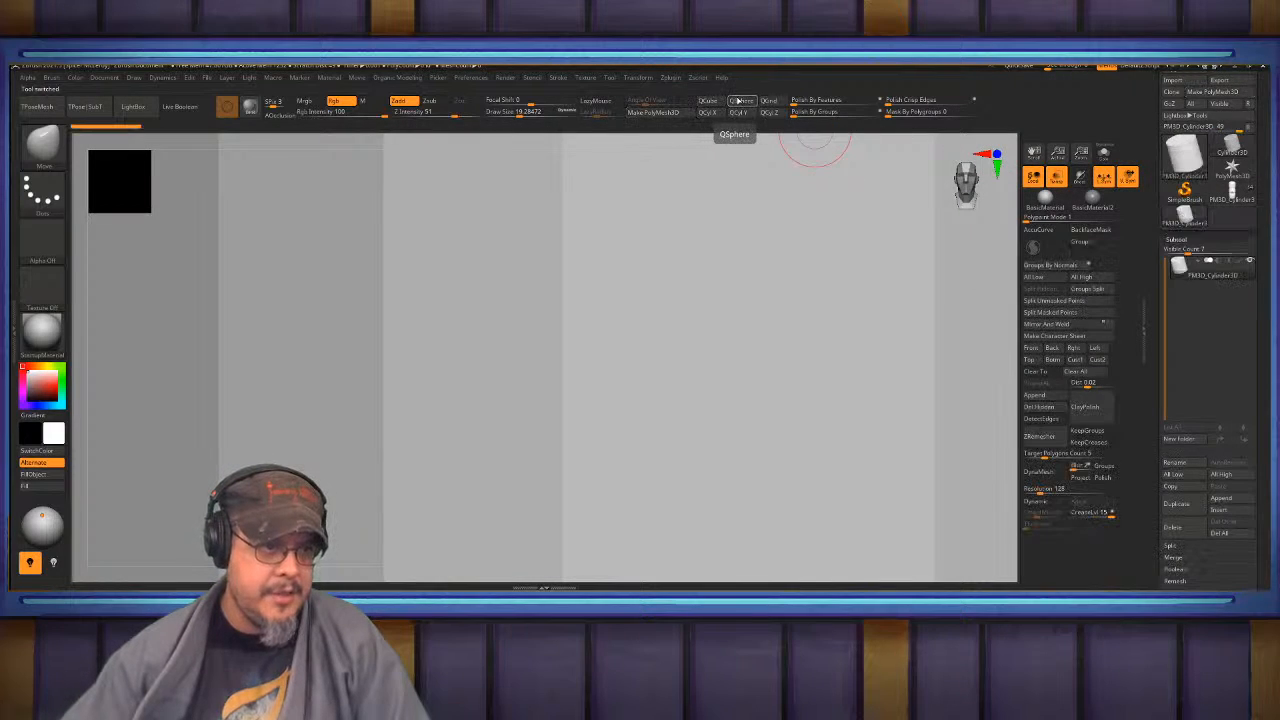
left_click(739, 101)
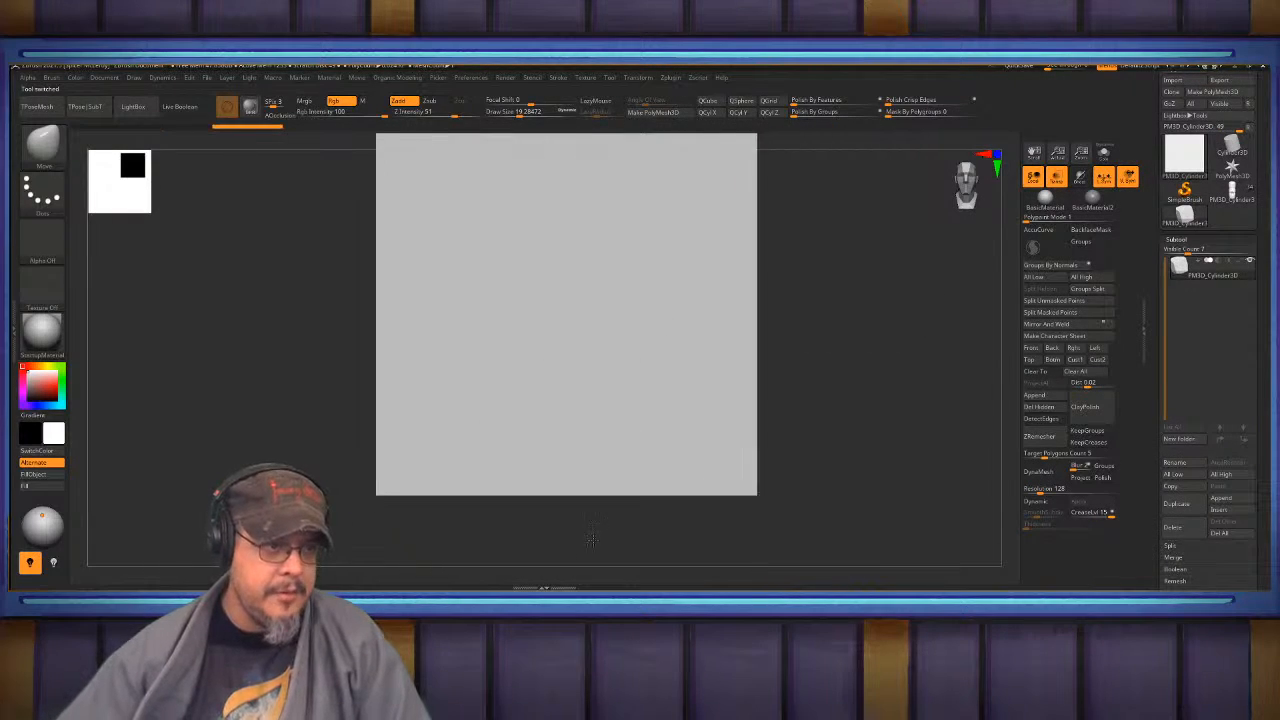
key("shift+f")
key("f")
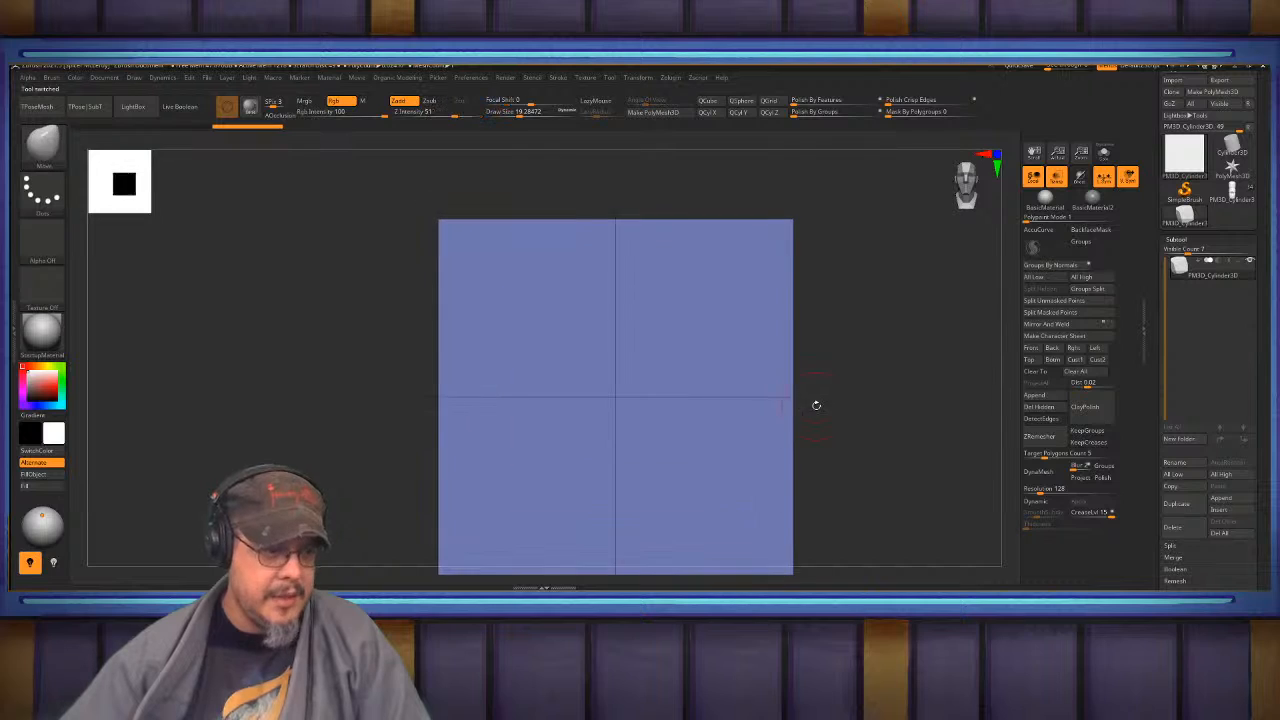
- With ZModeler's edge action on Insert and Single EdgeLoop, delete the horizontal and vertical middle edge loops of the cube's front
key("b")
key("z")
key("m")
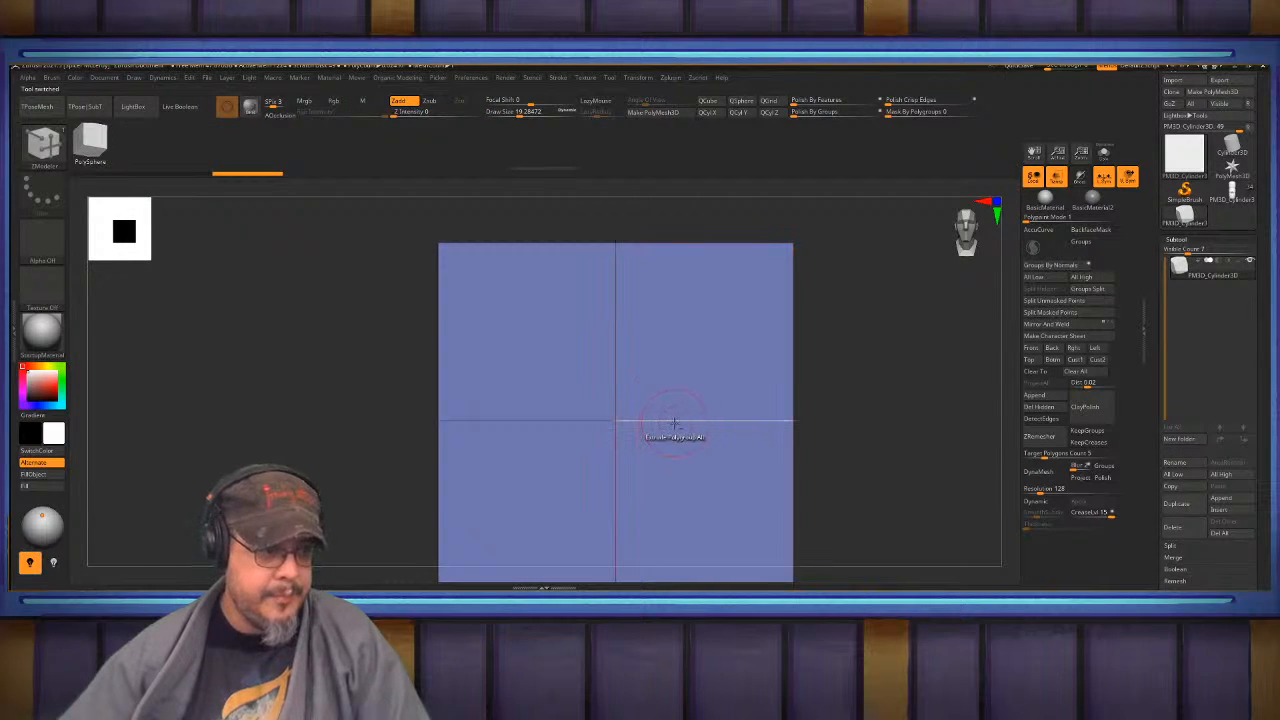
key("space")
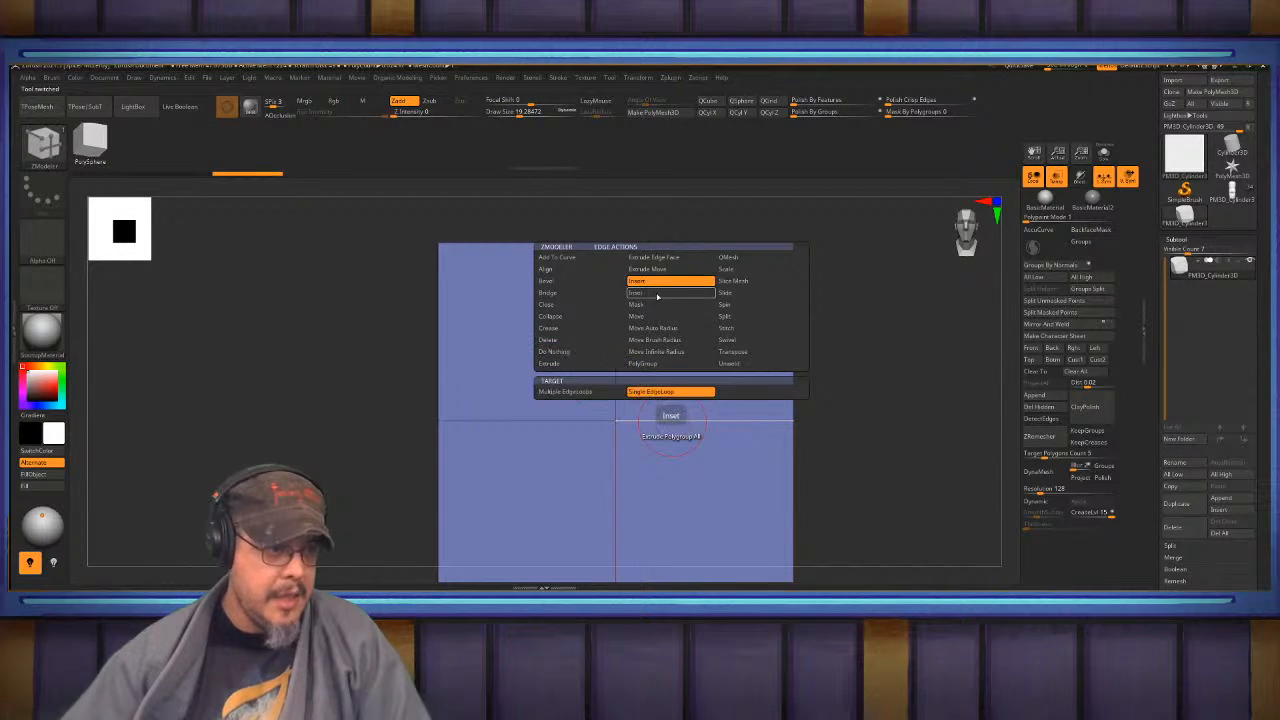
left_click(666, 280)
left_click(691, 429, "alt")
left_click(624, 408, "alt")
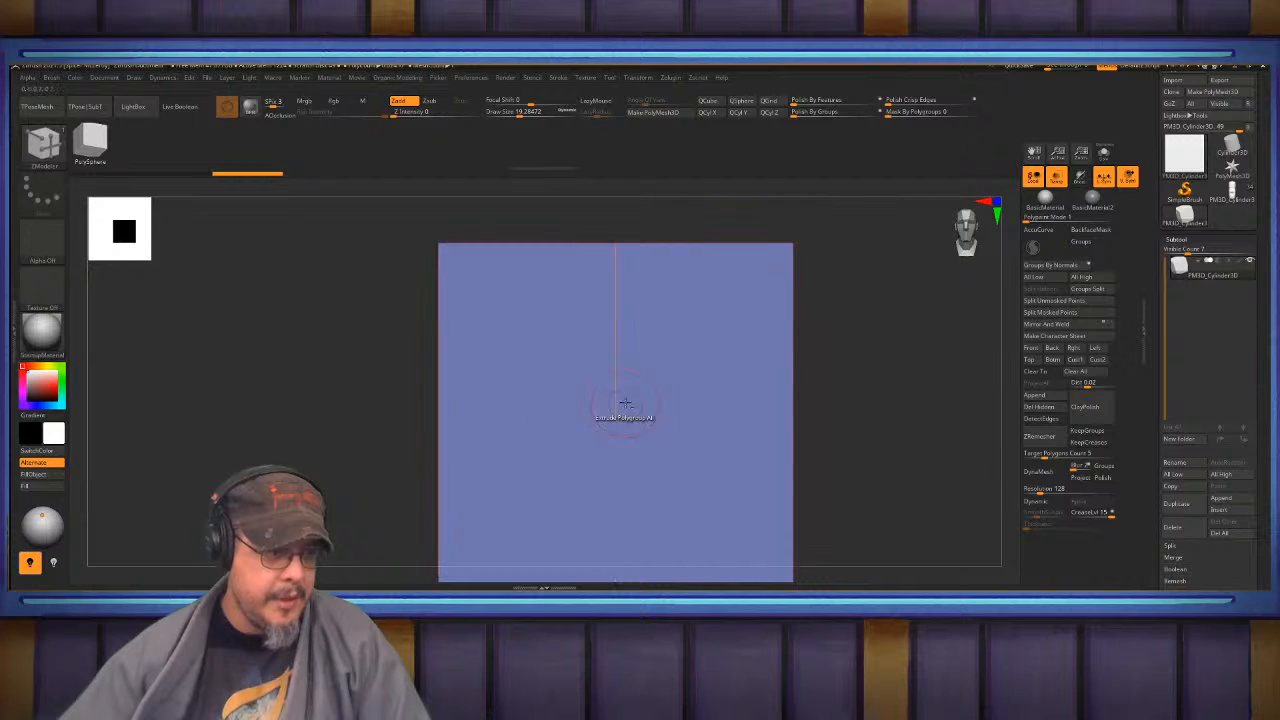
- Apply the gizmo's Taper deformer to narrow the cube's upper end into a blunt pyramid for the nose
key("f")
key("w")
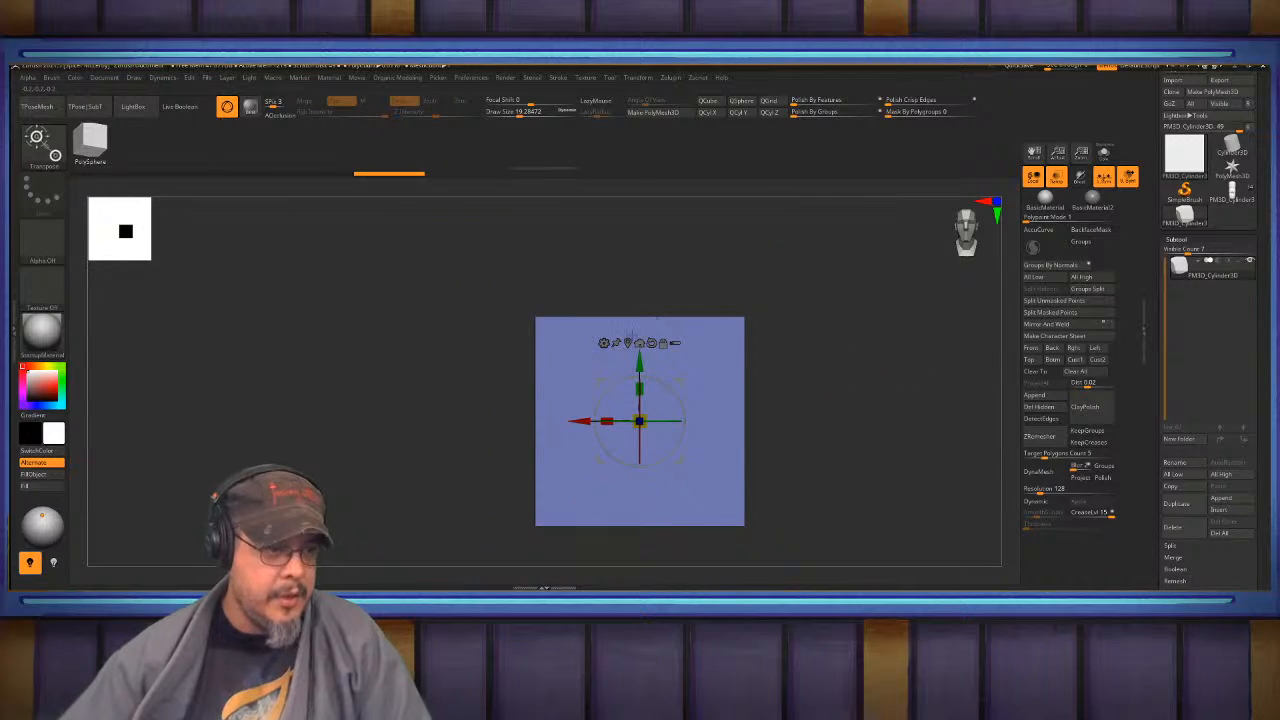
left_click(604, 342)
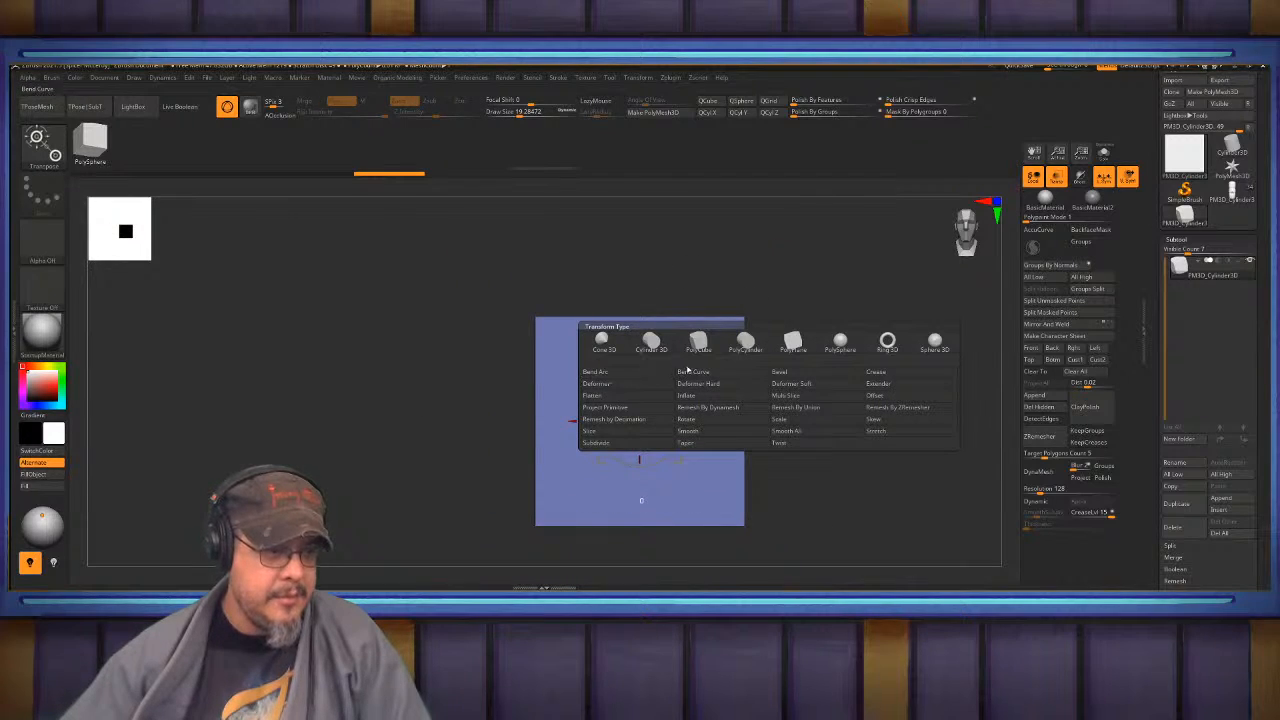
left_click(690, 443)
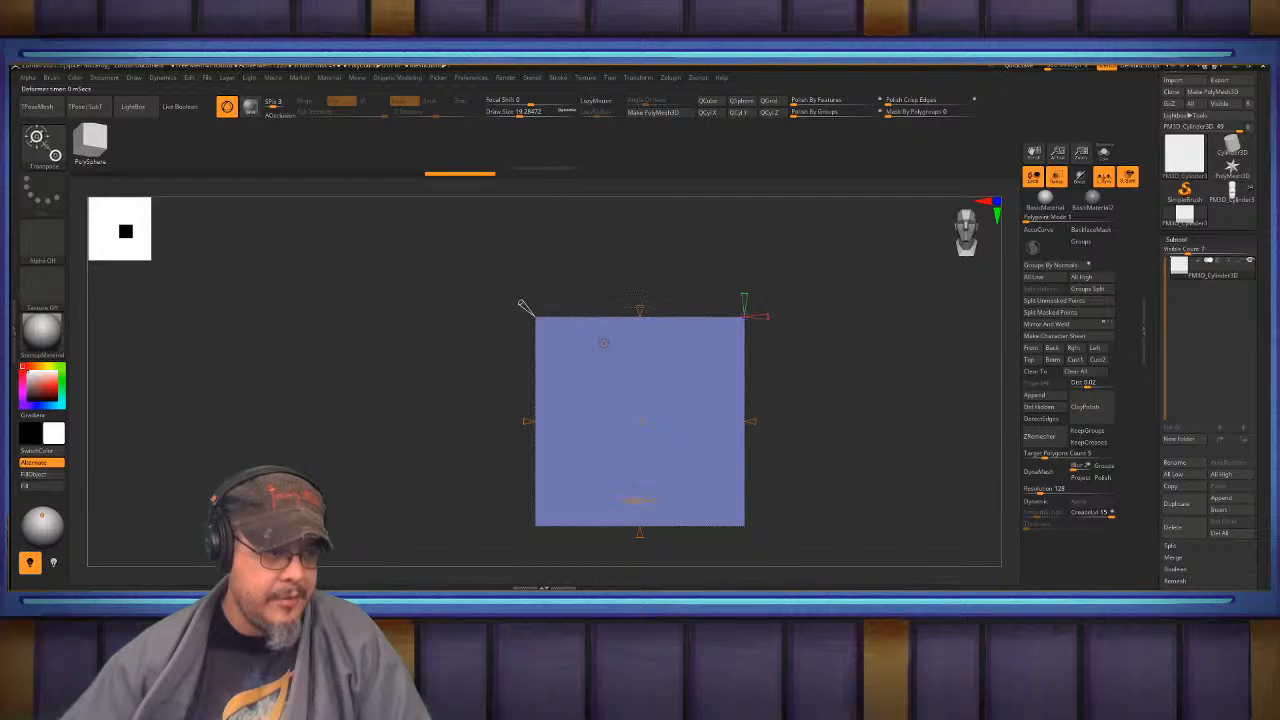
left_click_drag(640, 310, 640, 353)
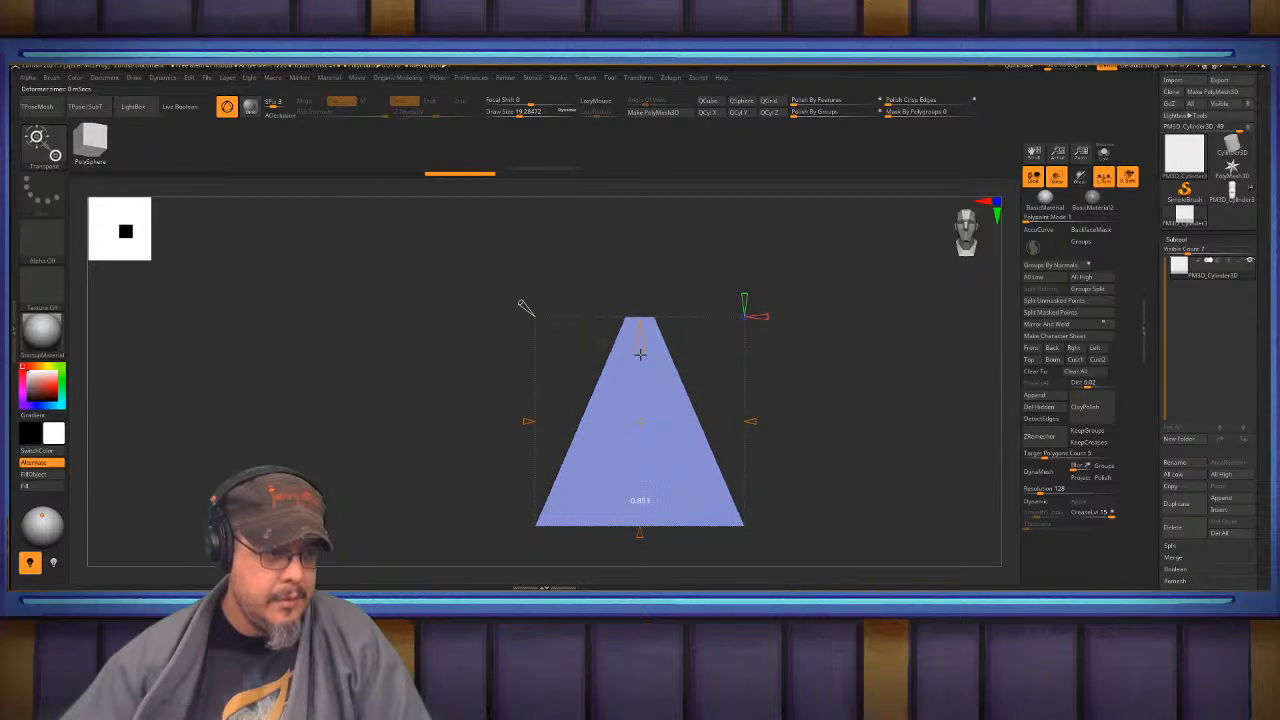
key("q")
mouse_move(879, 393)
left_mouse_down()
mouse_move(906, 400)
mouse_move(780, 372)
mouse_move(740, 378)
left_mouse_up()
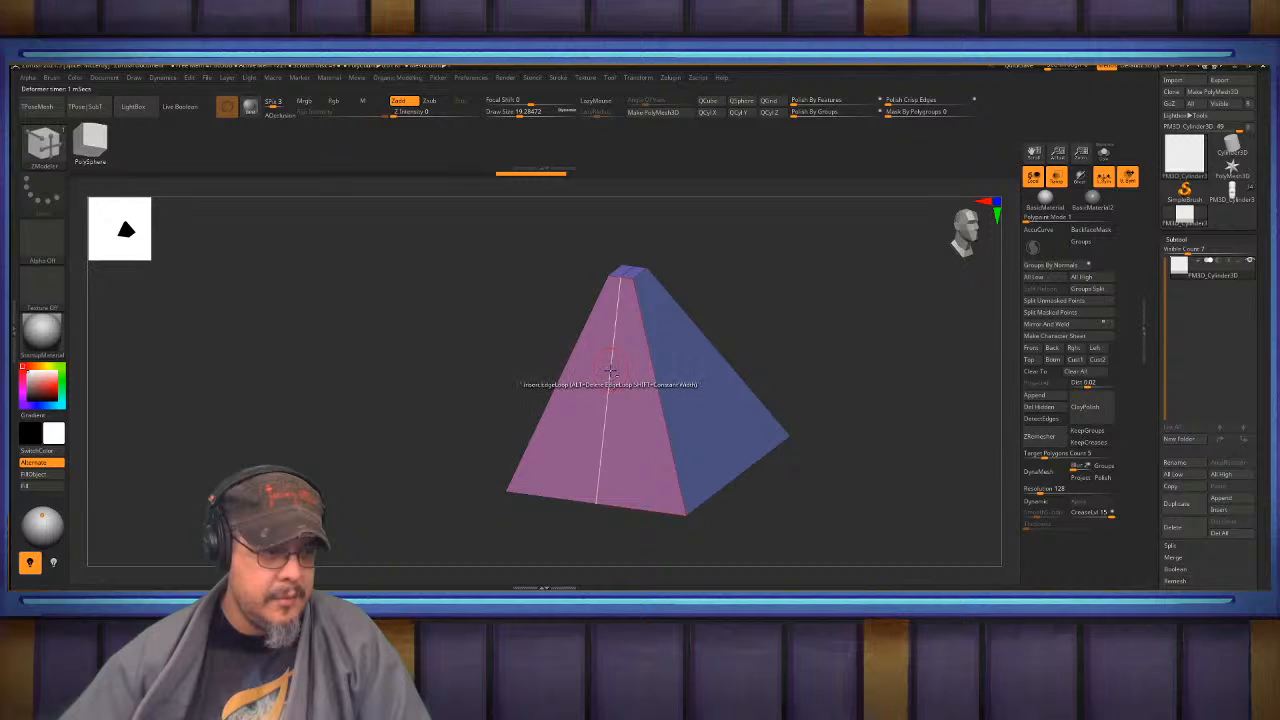
- Mask the pyramid except its base, centre the gizmo on the unmasked part and rotate the base into a slope in side view
left_click_drag(837, 326, 763, 260)
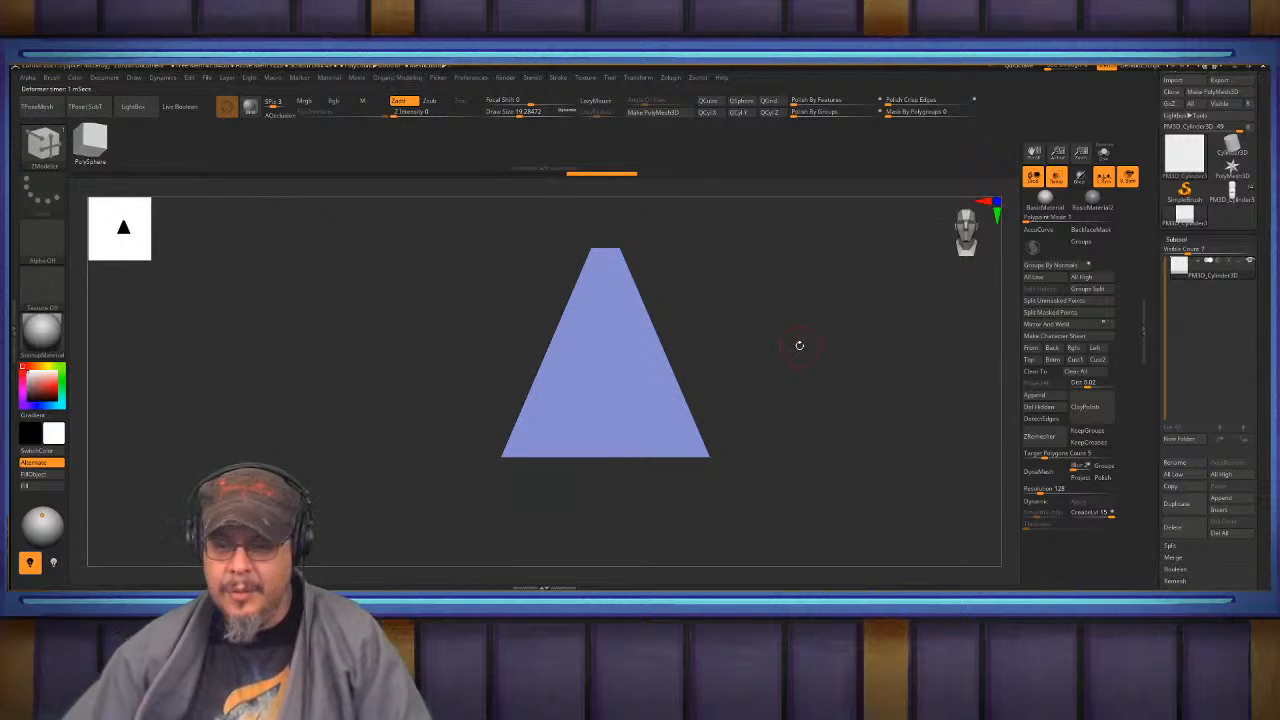
mouse_move(775, 391)
left_mouse_down("alt")
mouse_move(800, 406)
mouse_move(852, 352)
mouse_move(863, 366)
mouse_move(860, 386)
mouse_move(860, 366)
mouse_move(776, 354)
mouse_move(797, 386)
mouse_move(782, 392)
left_mouse_up("alt")
left_click_drag(782, 392, 795, 332, "alt")
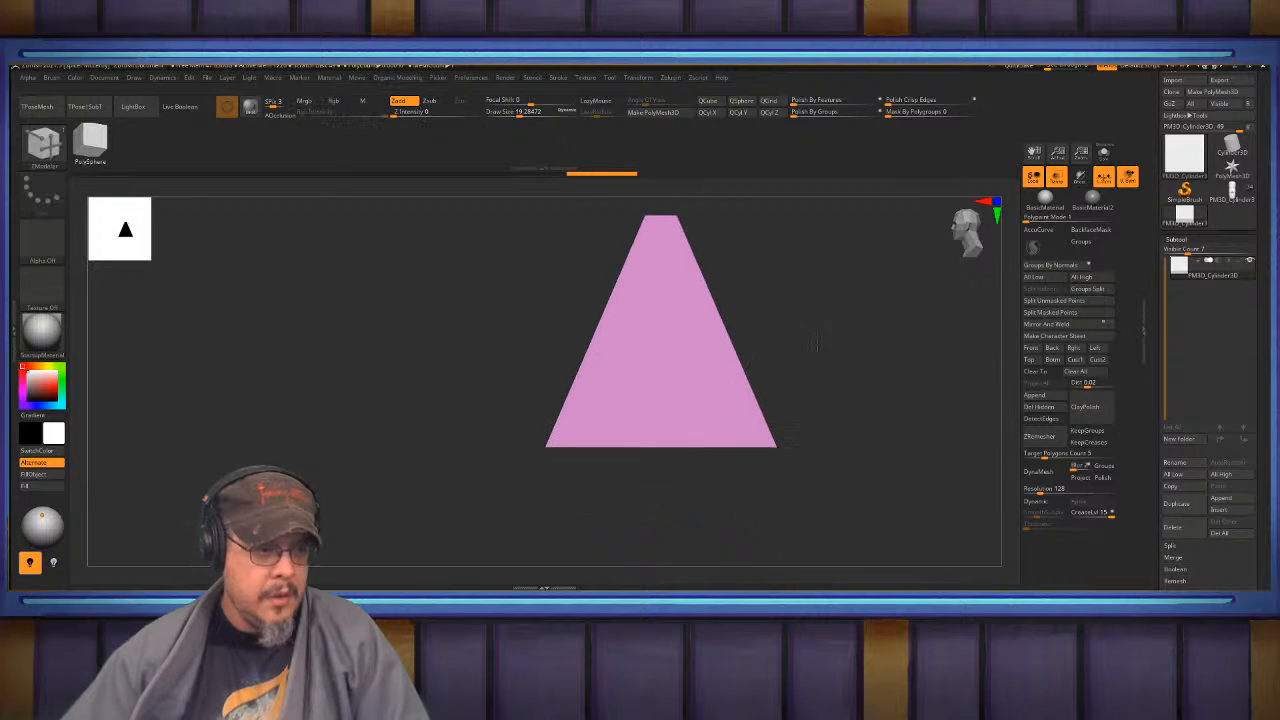
mouse_move(851, 511)
left_mouse_down("ctrl")
mouse_move(500, 411)
mouse_move(402, 412)
left_mouse_up("ctrl")
key("w")
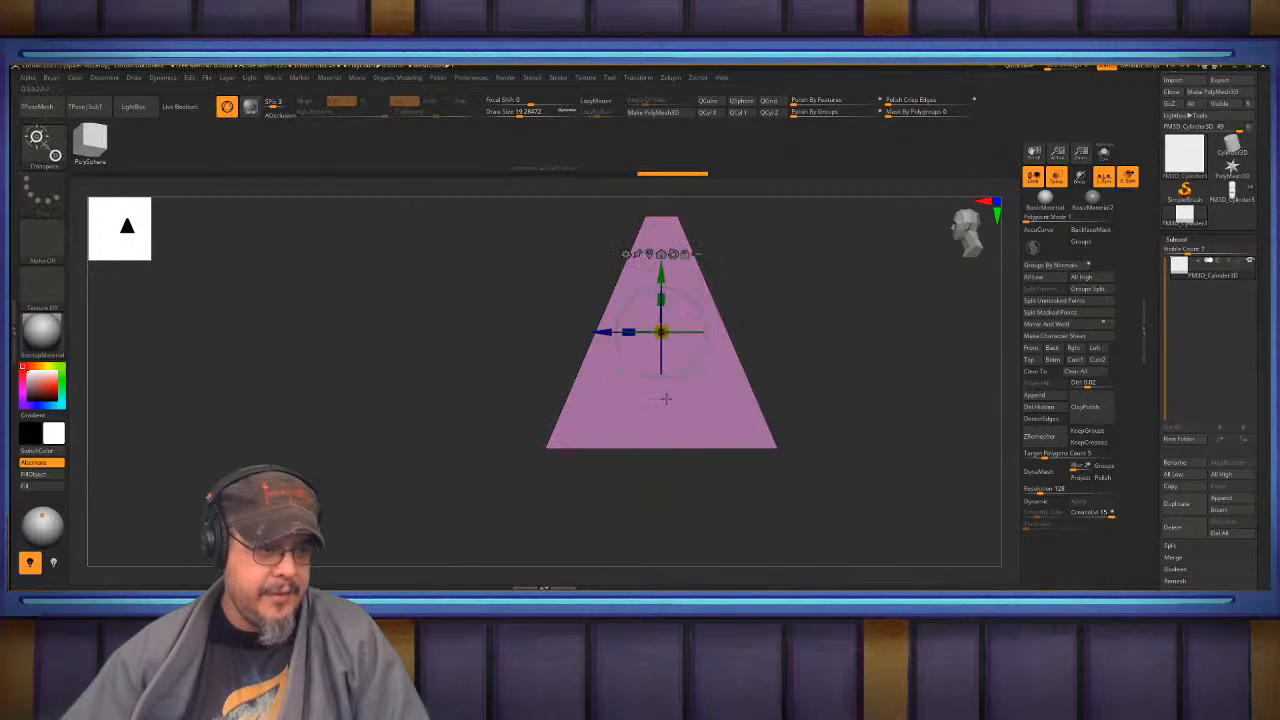
left_click(649, 254)
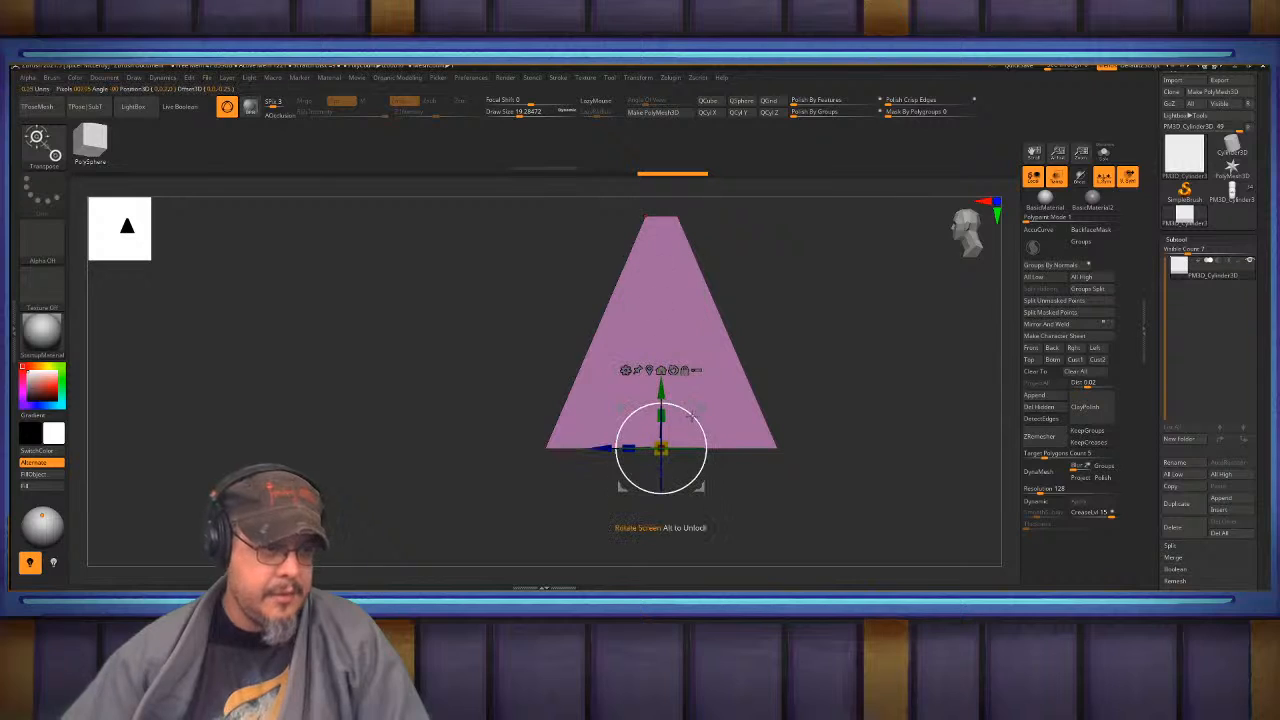
left_click_drag(689, 413, 694, 430)
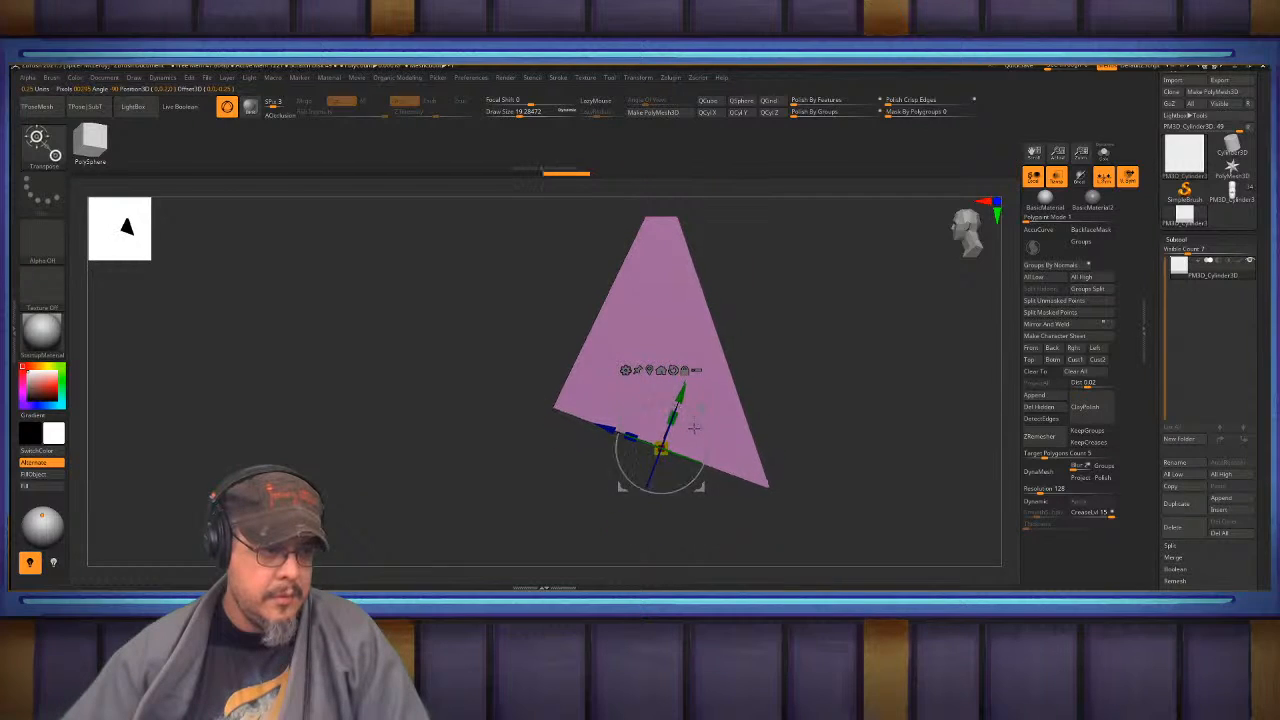
- Scale the unmasked base along X to less than half its width, making the pyramid a slim nose wedge
left_click_drag(790, 372, 843, 366)
left_click_drag(843, 366, 870, 381, "alt")
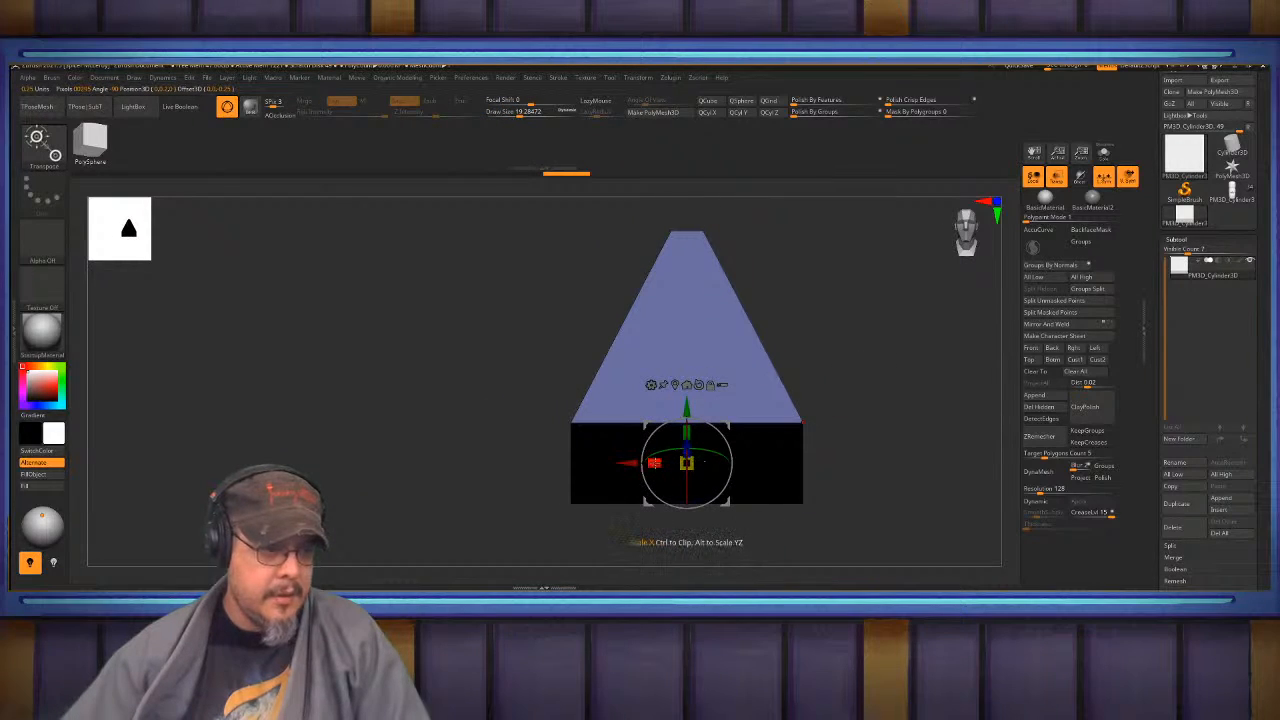
left_click_drag(705, 461, 750, 464)
key("q")
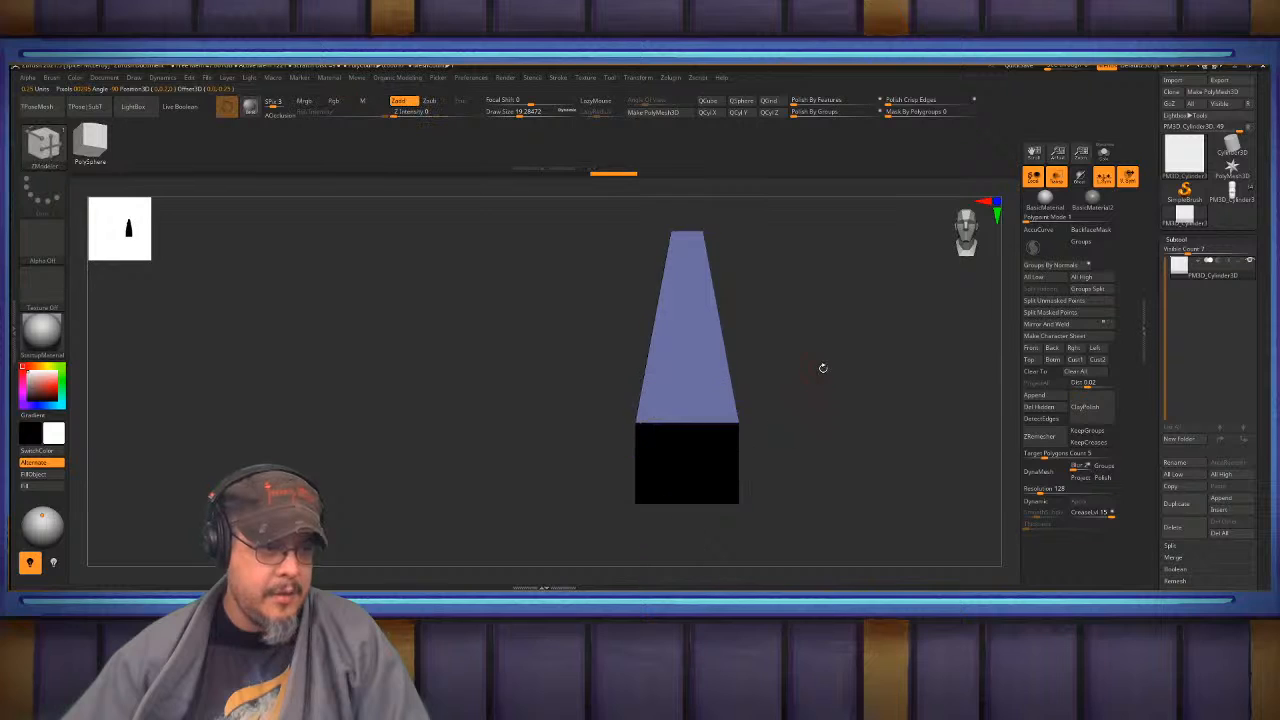
mouse_move(822, 368)
left_mouse_down()
mouse_move(820, 392)
mouse_move(865, 328)
mouse_move(762, 320)
left_mouse_up()
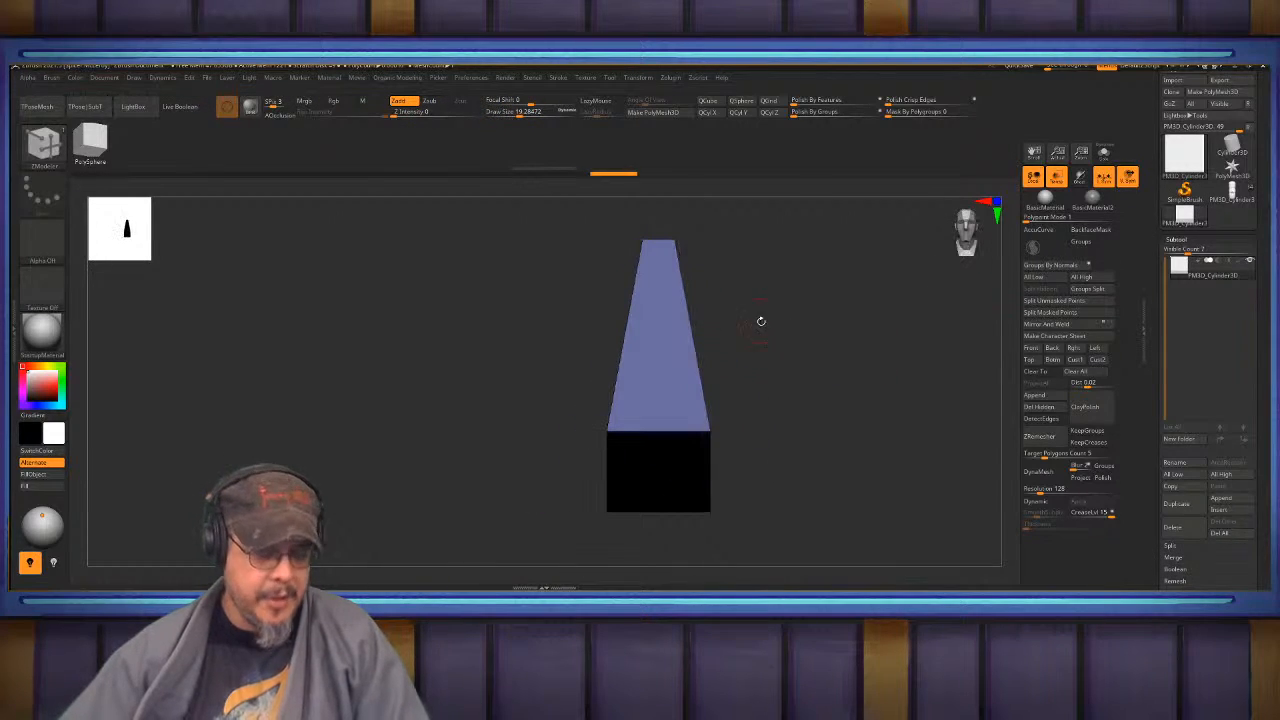
- Create a new InsertMesh brush from the wedge, return to the toy figure's tool and insert the wedge on its face as a nose
key("b")
left_click(542, 568)
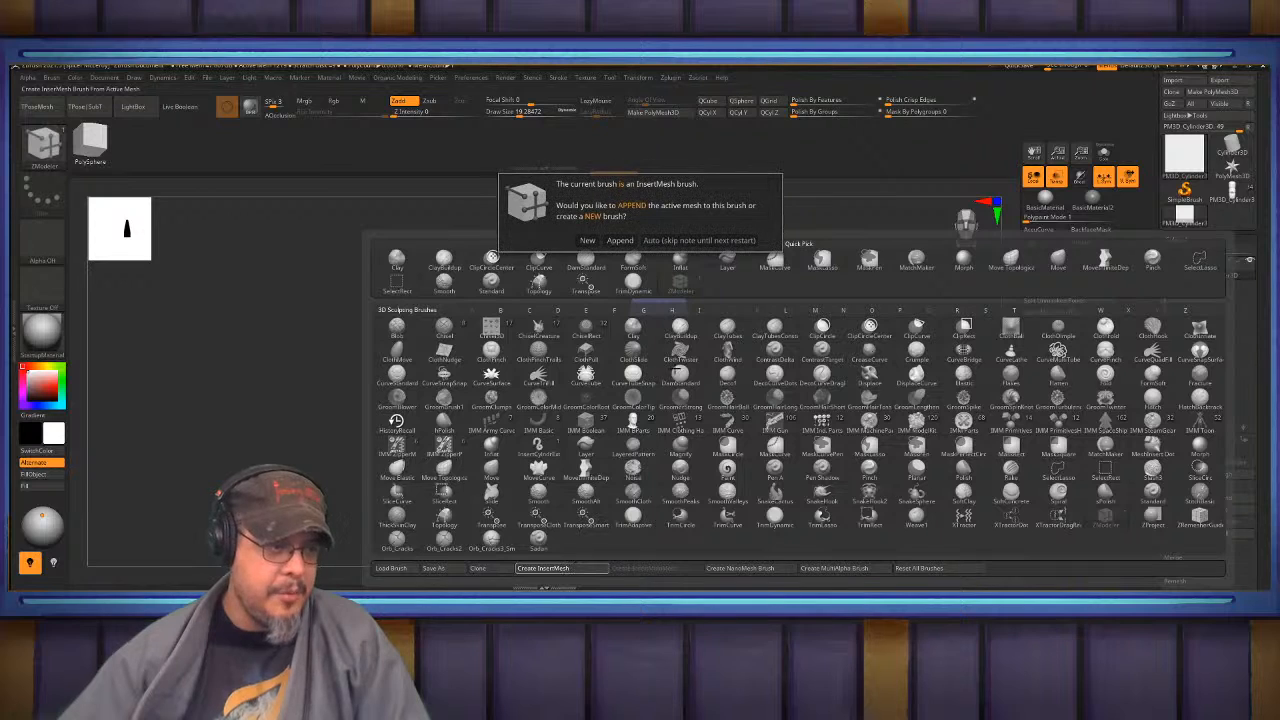
left_click(587, 240)
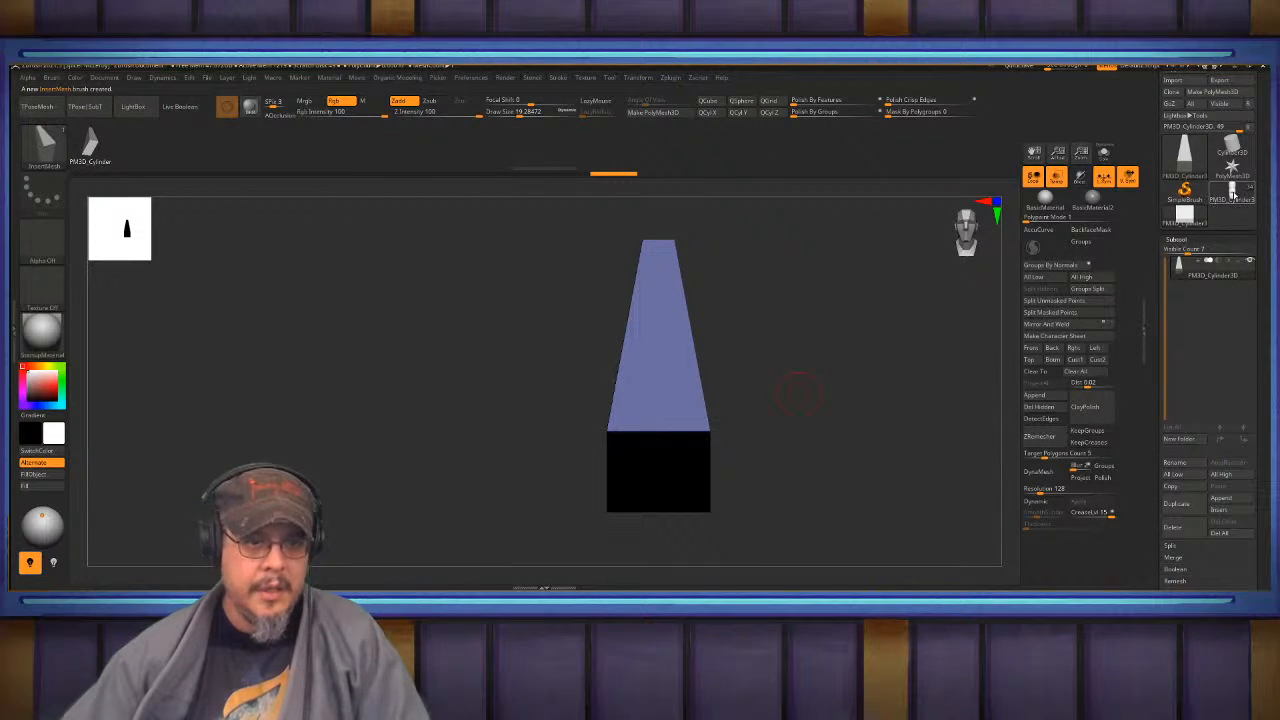
left_click(1232, 194)
mouse_move(606, 371)
left_mouse_down("alt")
mouse_move(602, 490)
mouse_move(752, 300)
mouse_move(765, 439)
mouse_move(744, 538)
left_mouse_up("alt")
left_click_drag(706, 373, 706, 471)
right_click_drag(803, 328, 808, 319)
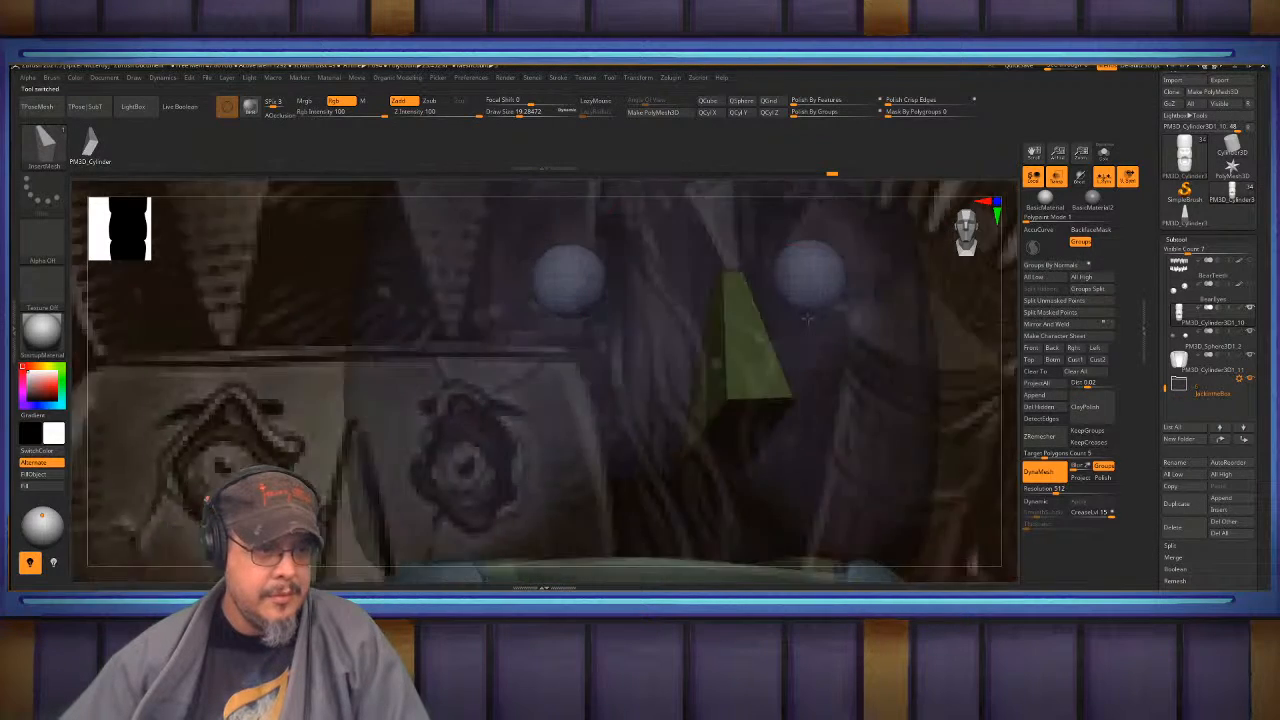
- Centre the gizmo on the inserted nose and reset its mesh orientation so the nose stands upright and faces forward
key("w")
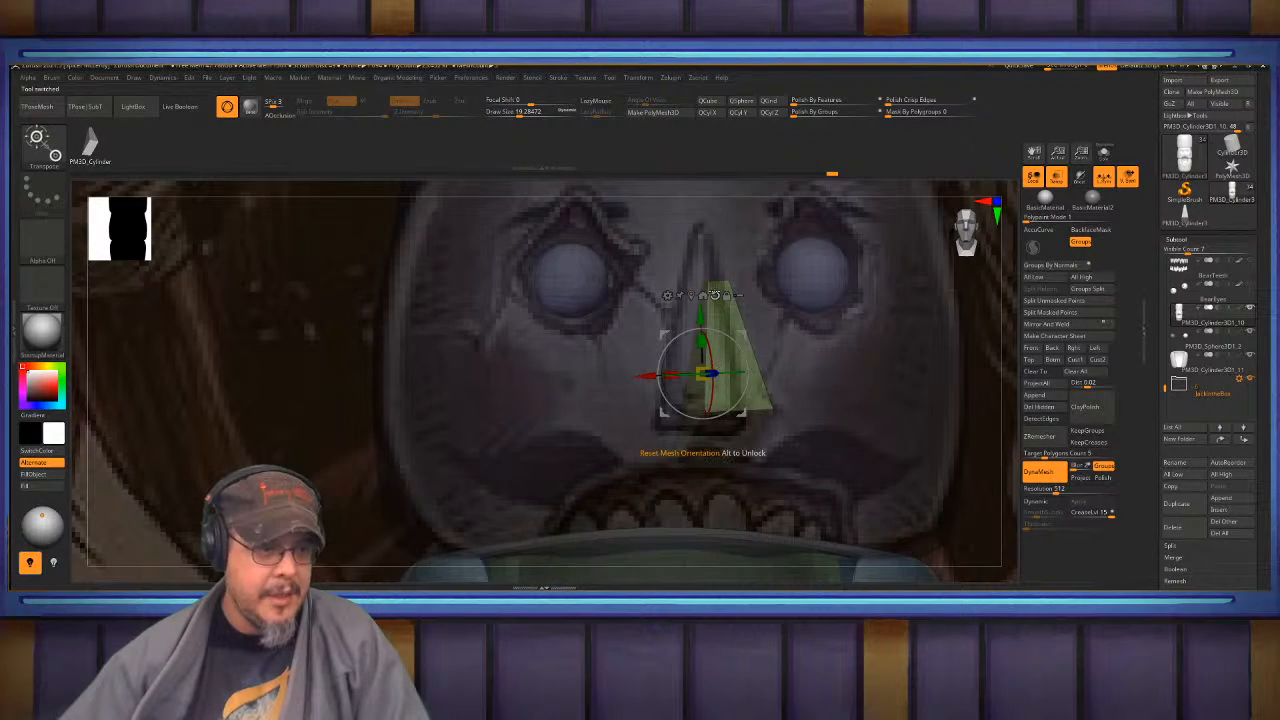
left_click(691, 295)
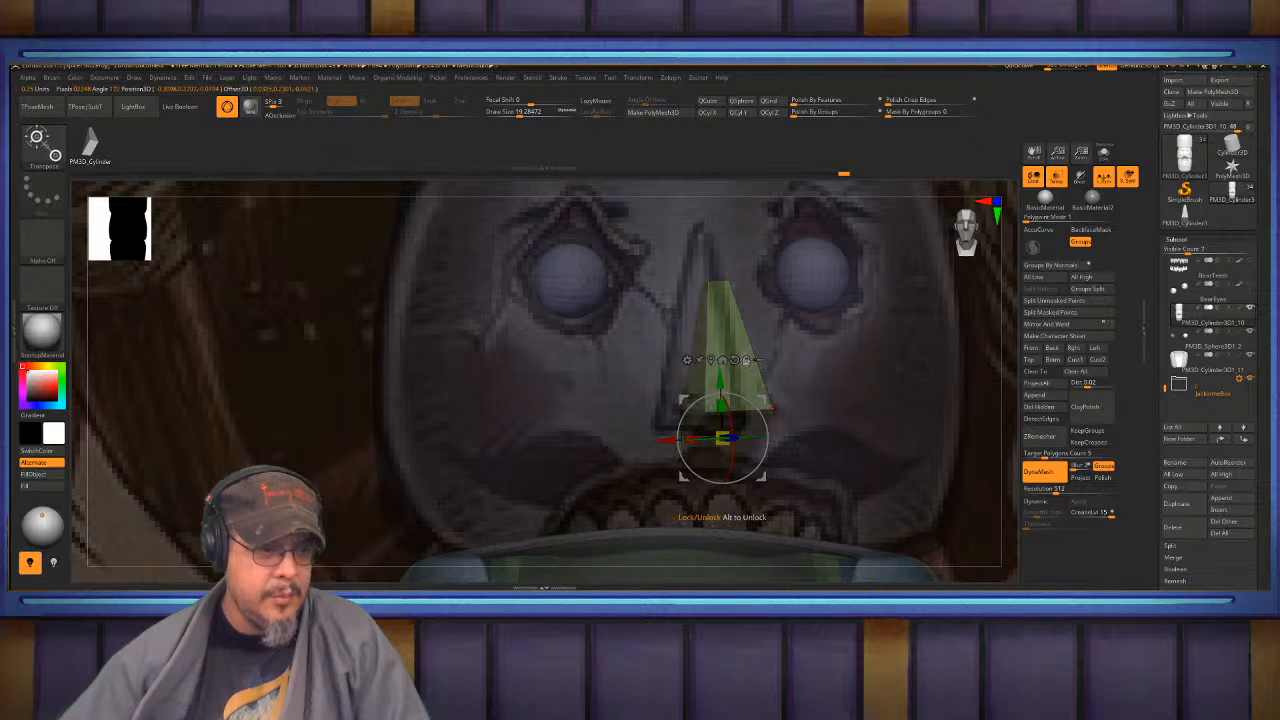
key("ctrl+z")
key("ctrl+z")
left_click(691, 295)
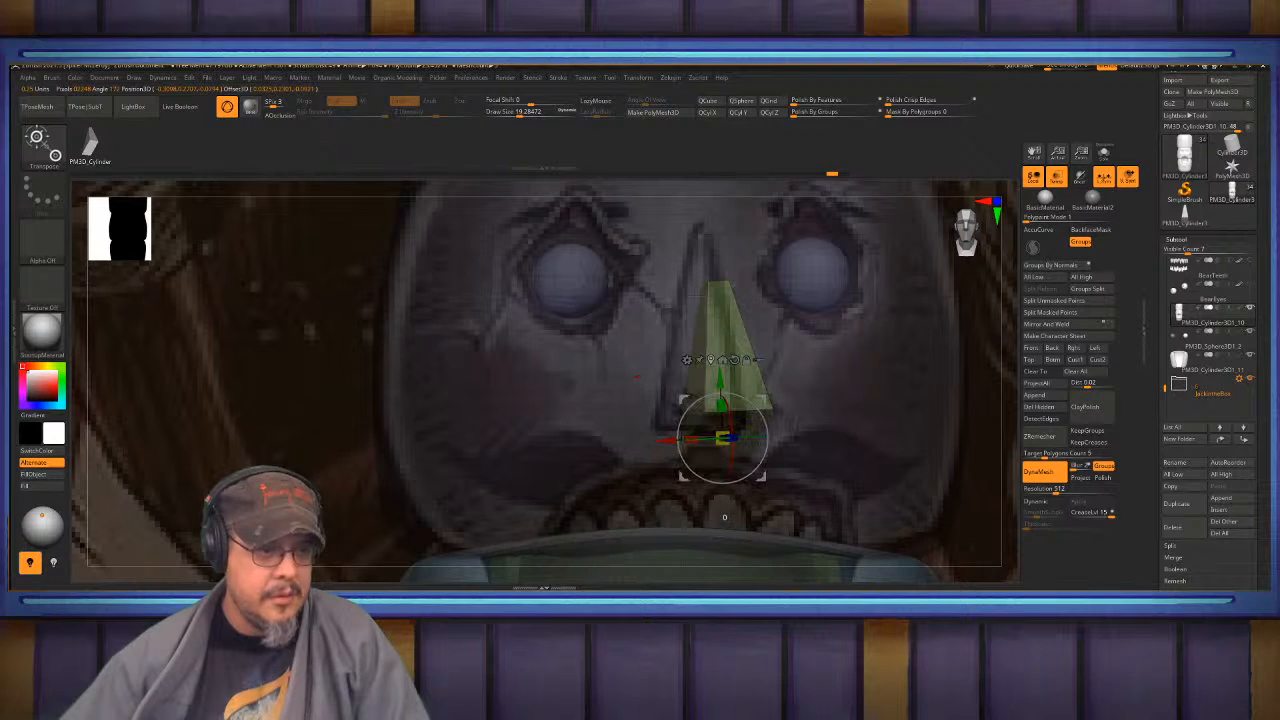
left_click(734, 359)
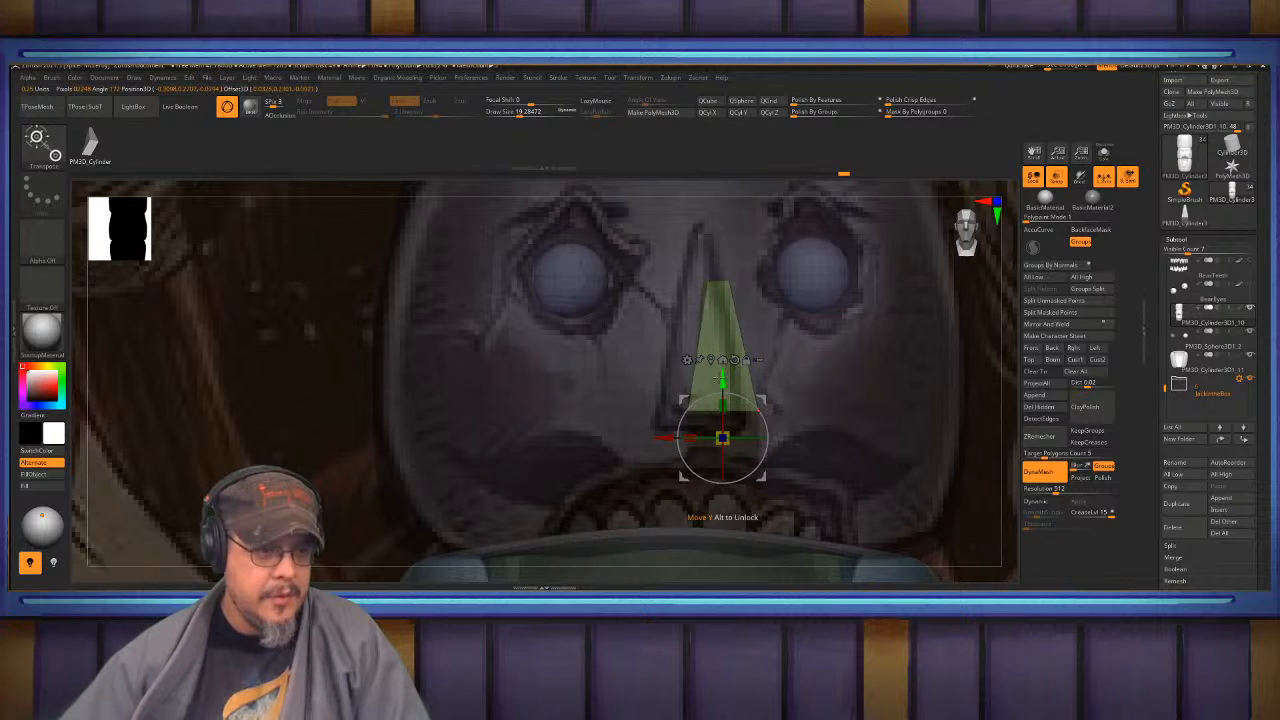
mouse_move(722, 378)
left_mouse_down()
mouse_move(722, 337)
mouse_move(722, 354)
left_mouse_up()
key("ctrl+z")
key("q")
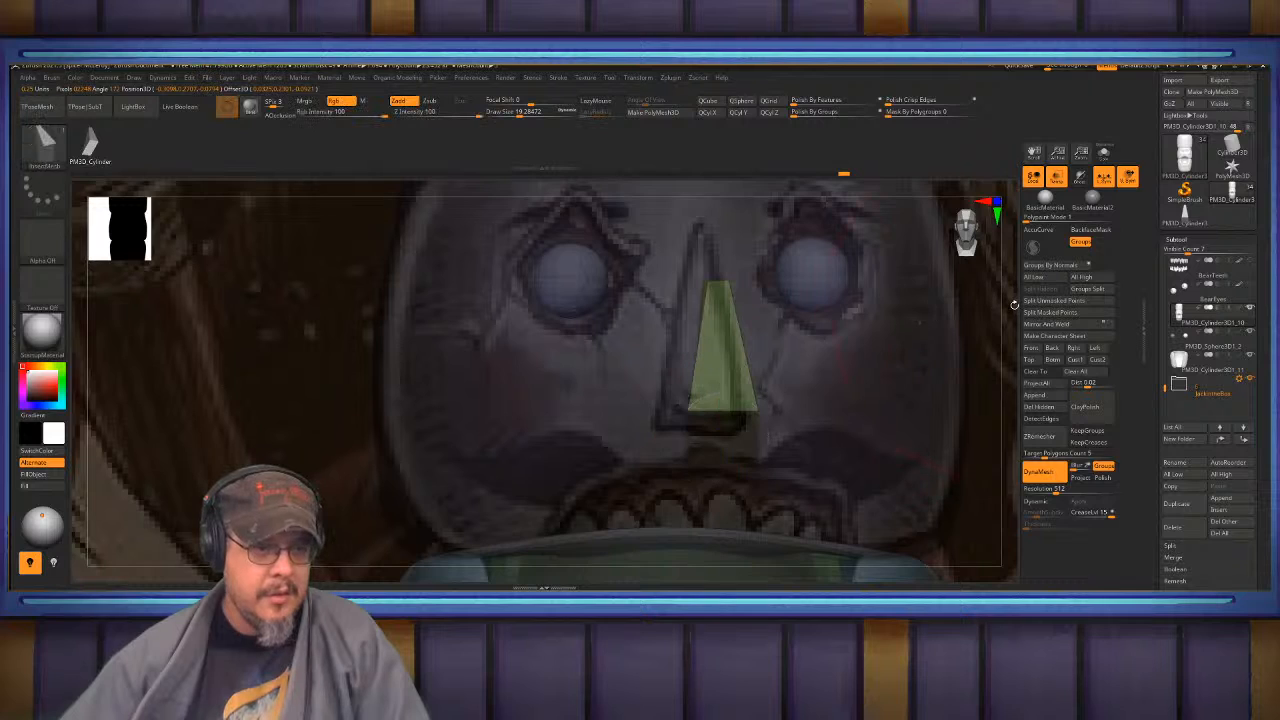
- Isolate the nose's polygroup, then move and scale it to fit the nose drawn on the reference face
left_click_drag(1014, 305, 1008, 332, "ctrl")
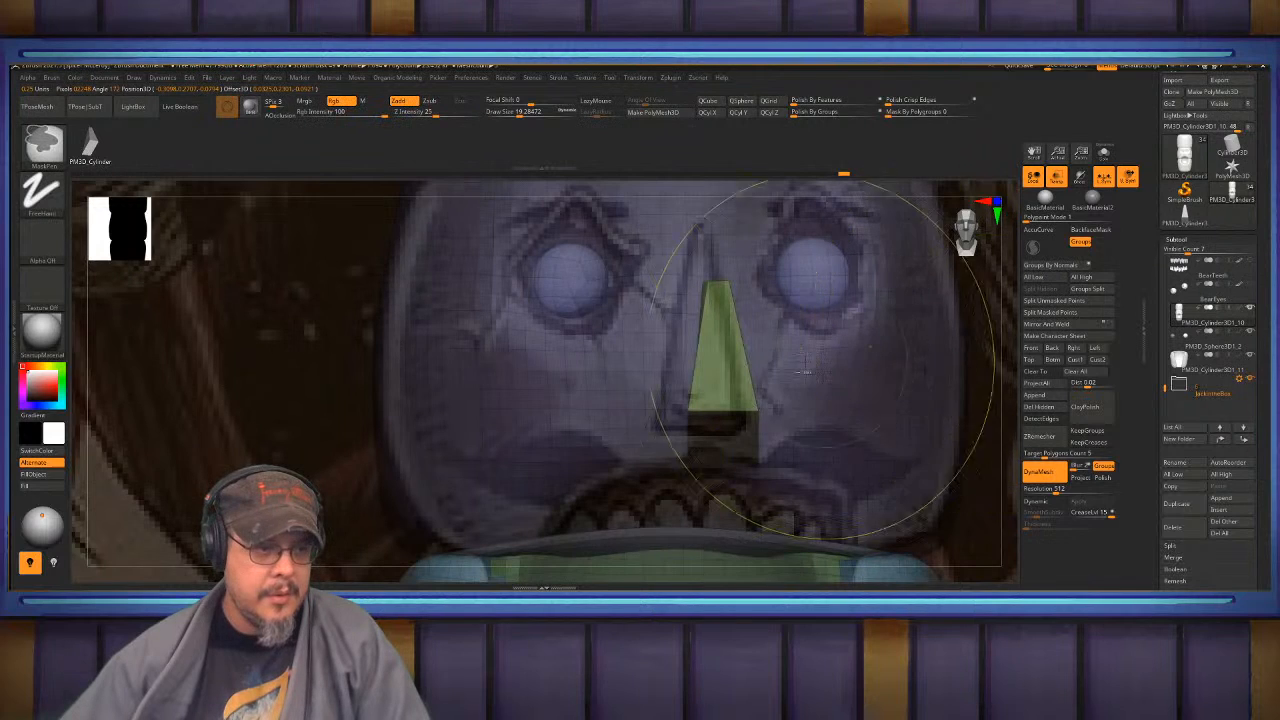
left_click(714, 410, "ctrl+shift")
key("w")
left_click_drag(722, 378, 722, 343)
left_click_drag(670, 402, 649, 402)
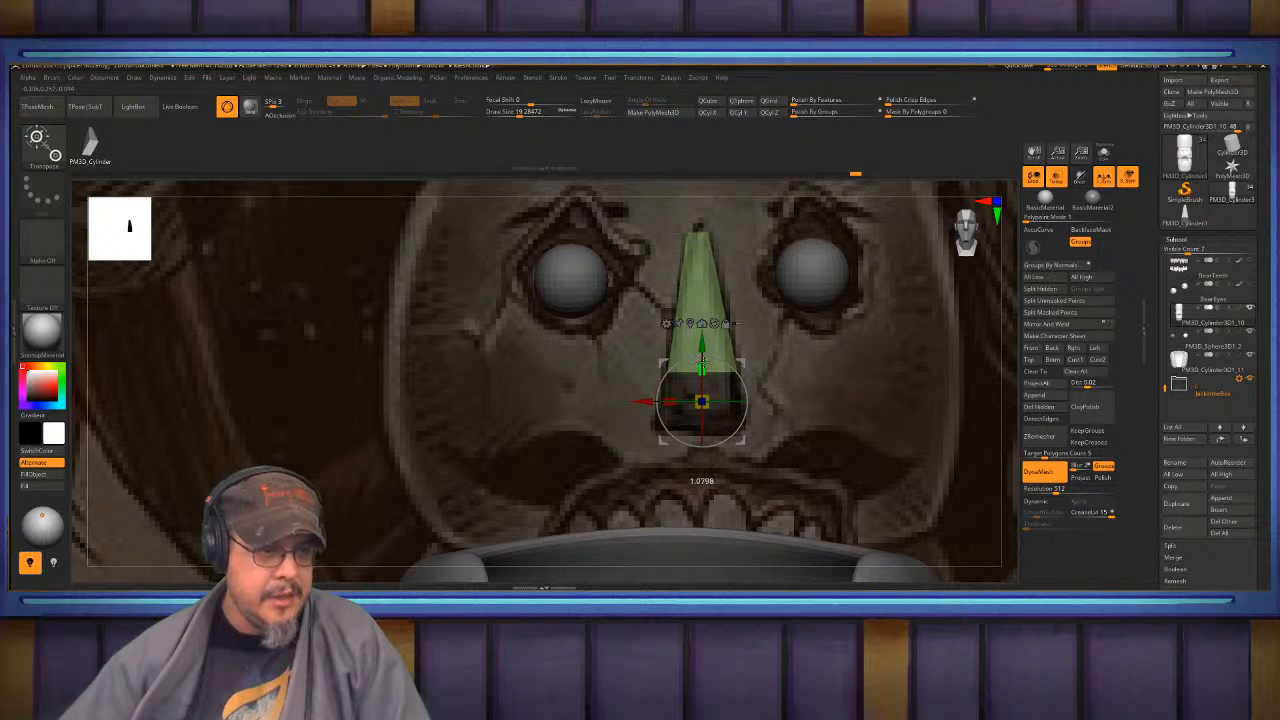
key("q")
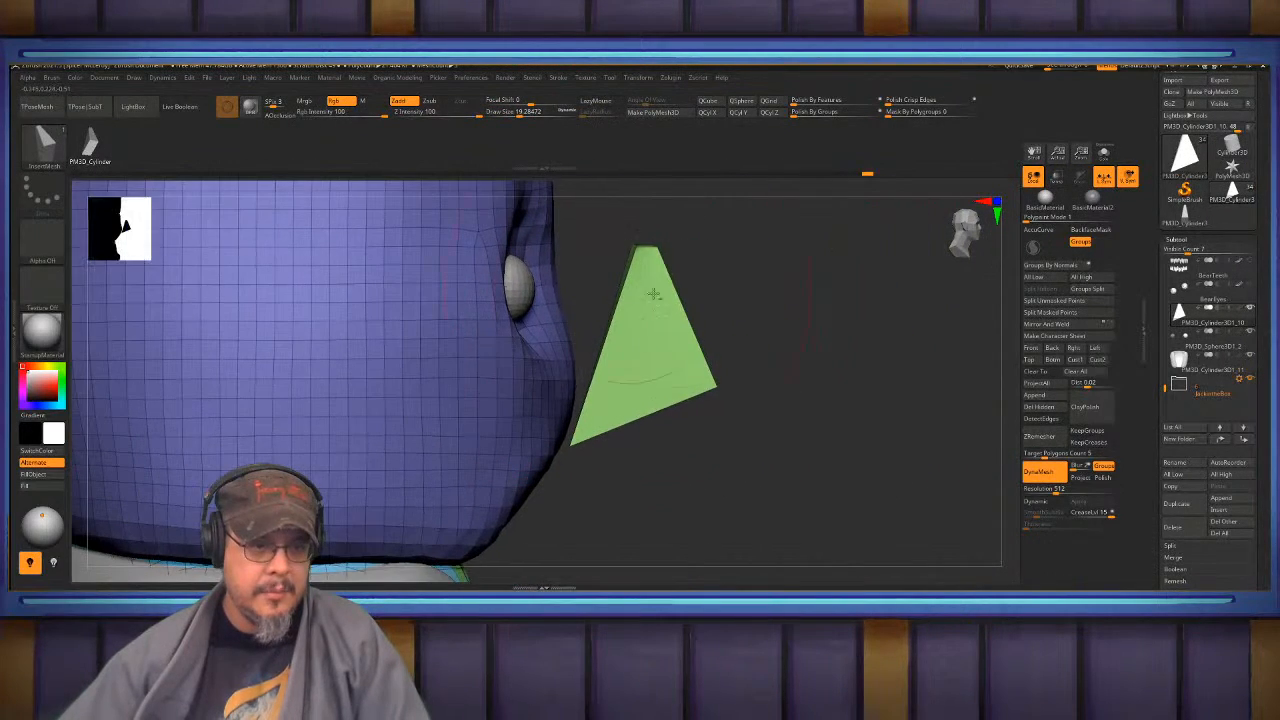
key("w")
left_click_drag(700, 416, 628, 416)
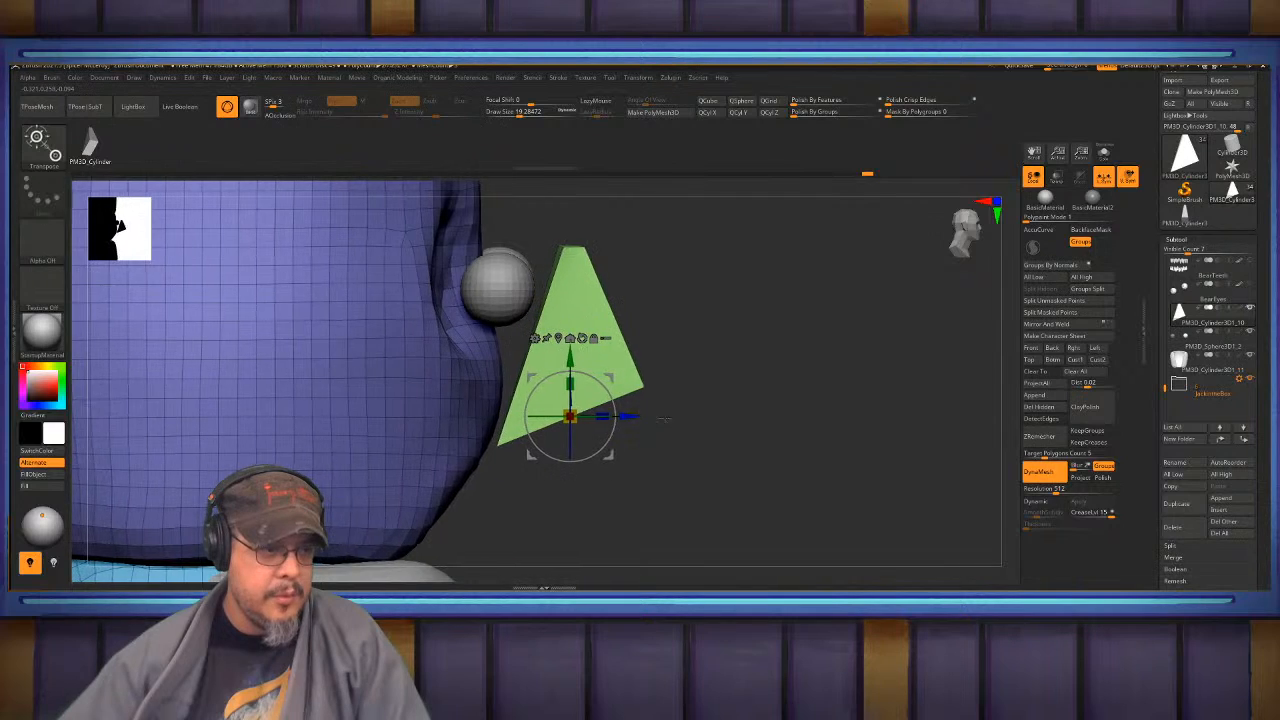
key("ctrl+z")
key("q")
- Mask the head while leaving the nose free, then move the nose back in Z until it sinks into the face
left_click(632, 375, "ctrl+shift")
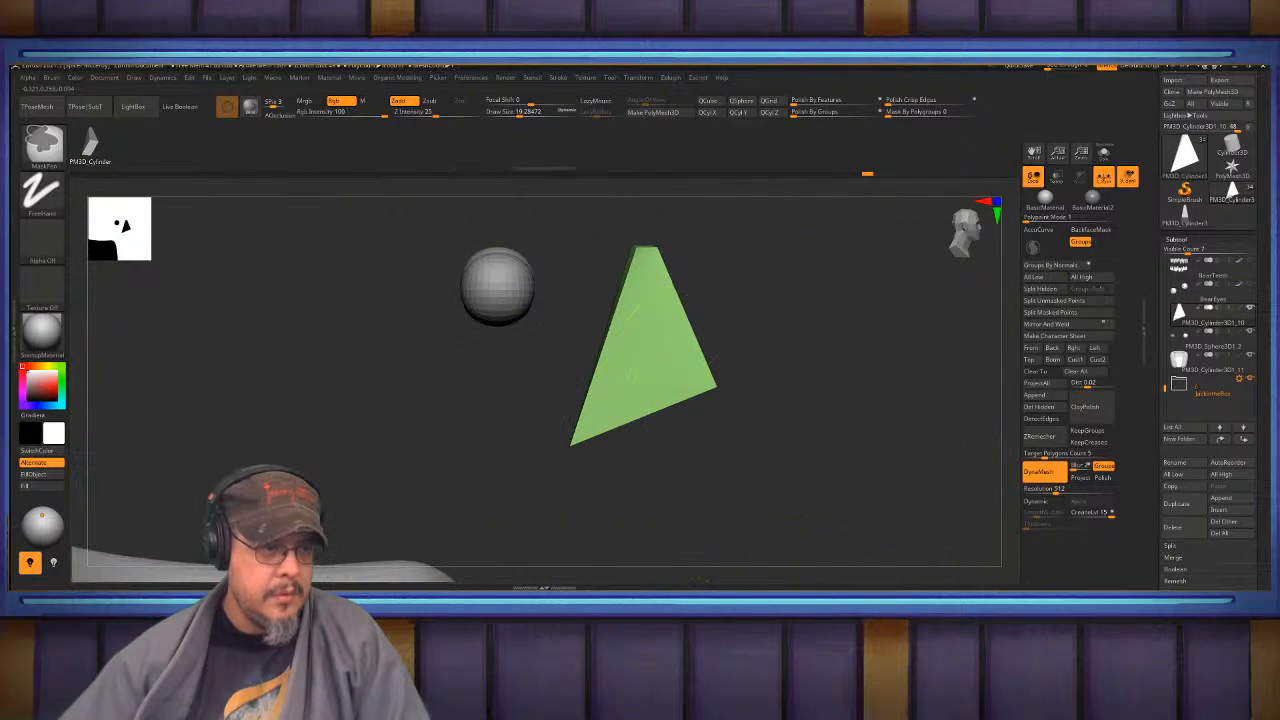
left_click(829, 409, "ctrl+shift")
key("w")
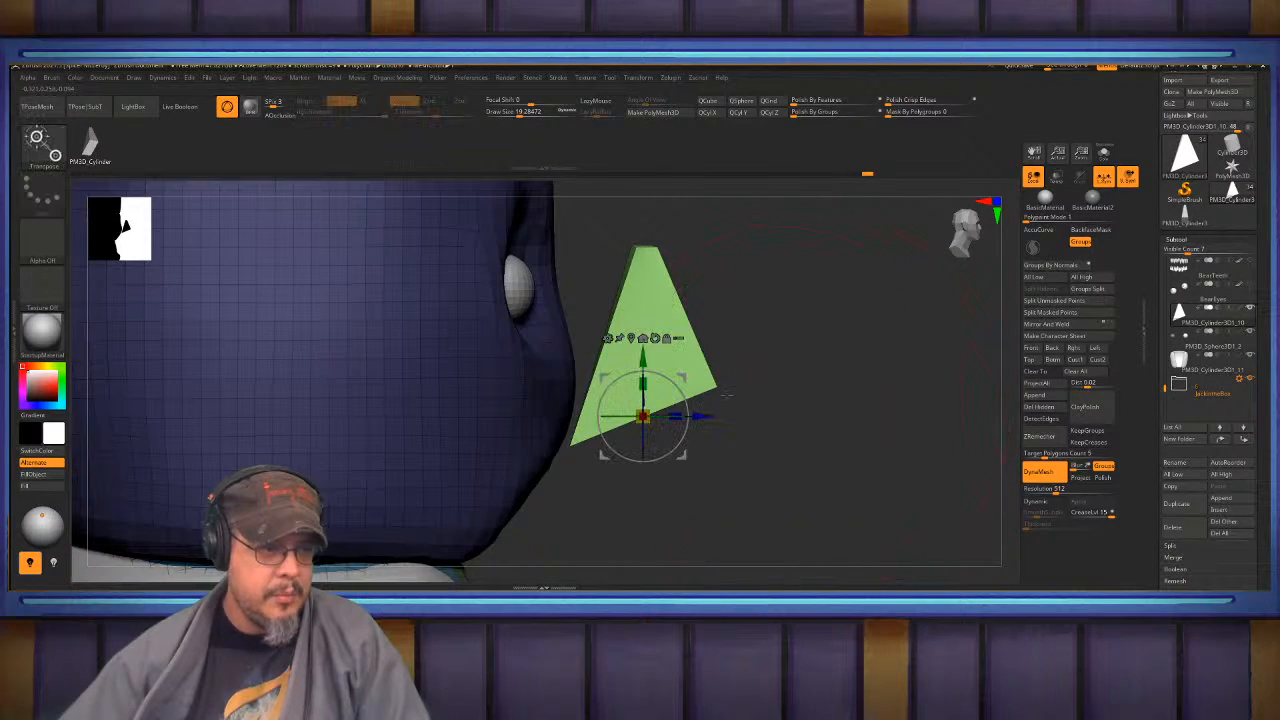
left_click_drag(707, 416, 612, 414)
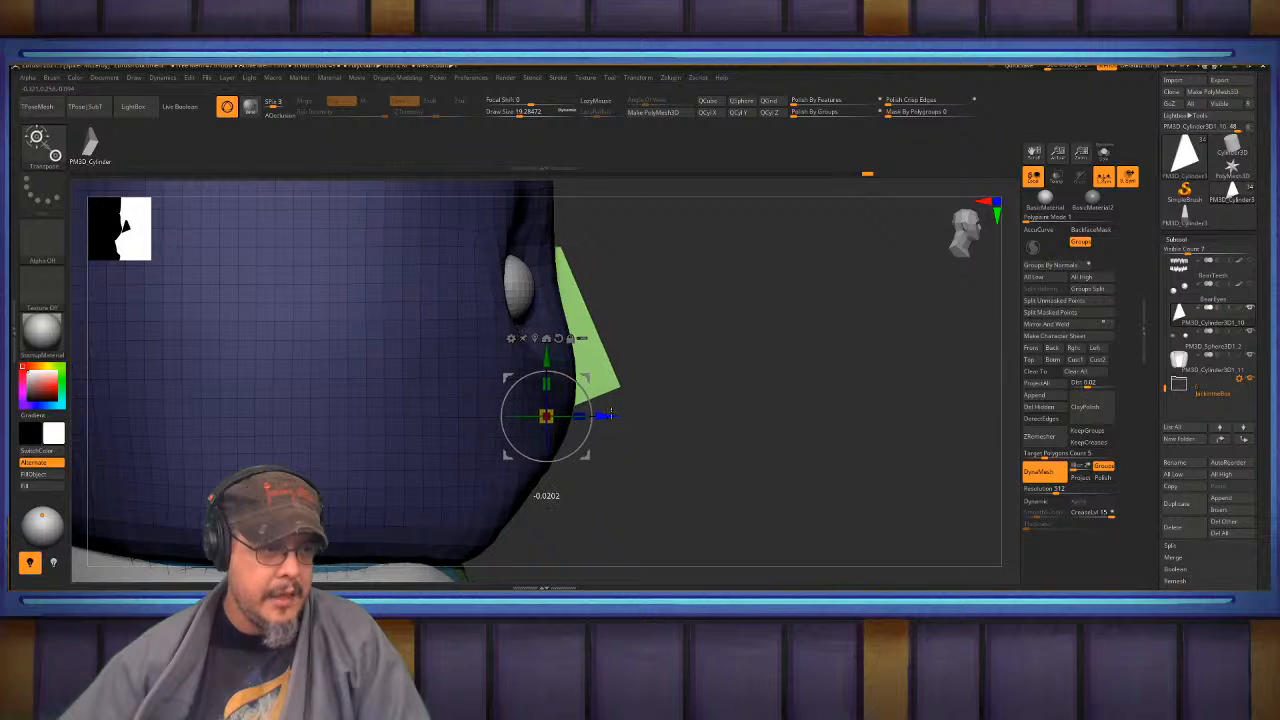
key("q")
mouse_move(791, 375)
left_mouse_down()
mouse_move(700, 374)
mouse_move(647, 328)
mouse_move(672, 330)
mouse_move(672, 280)
left_mouse_up()
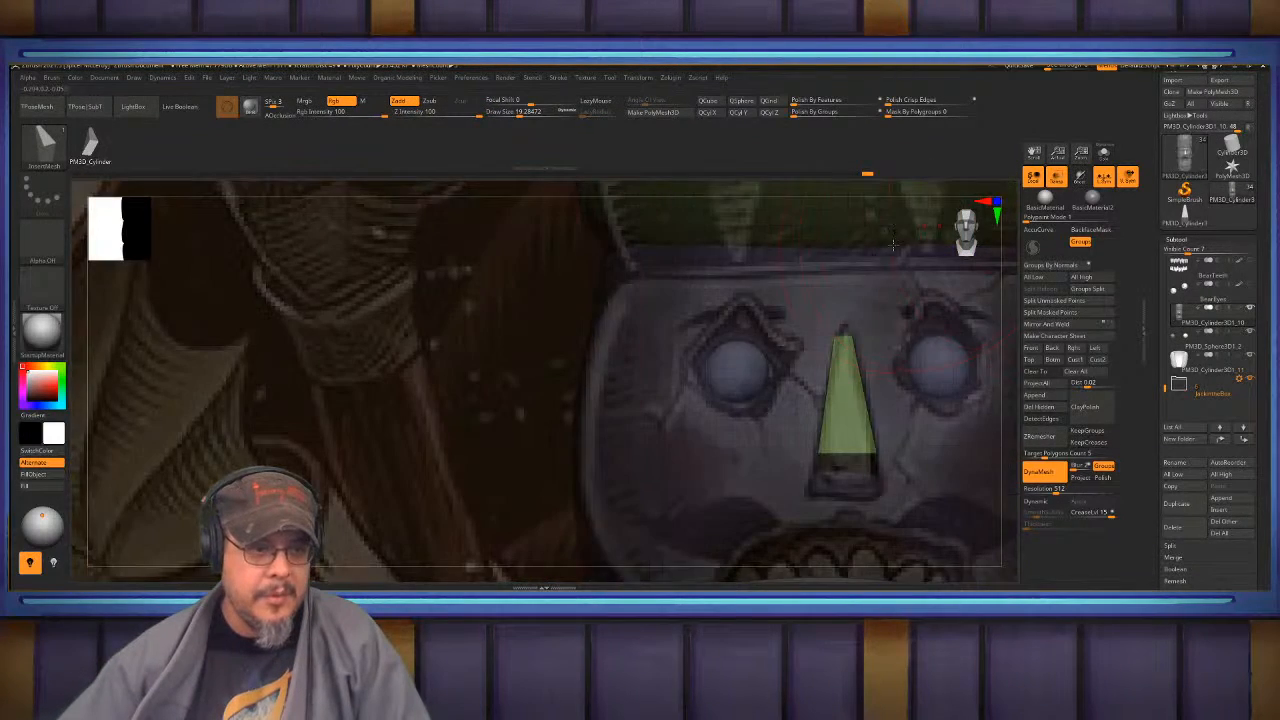
- With the MoveInfiniteDepth brush, pull the nose's lower end down to match the reference nose
left_click_drag(893, 245, 727, 332, "alt")
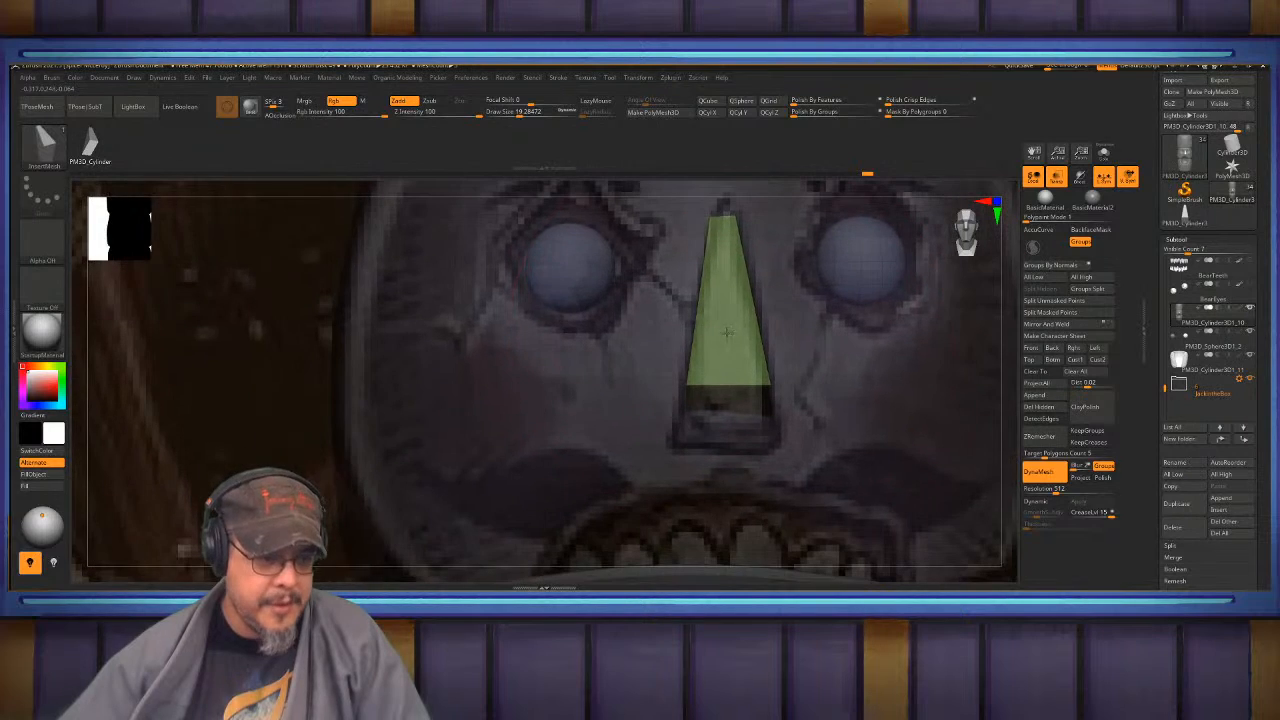
key("b")
key("m")
key("i")
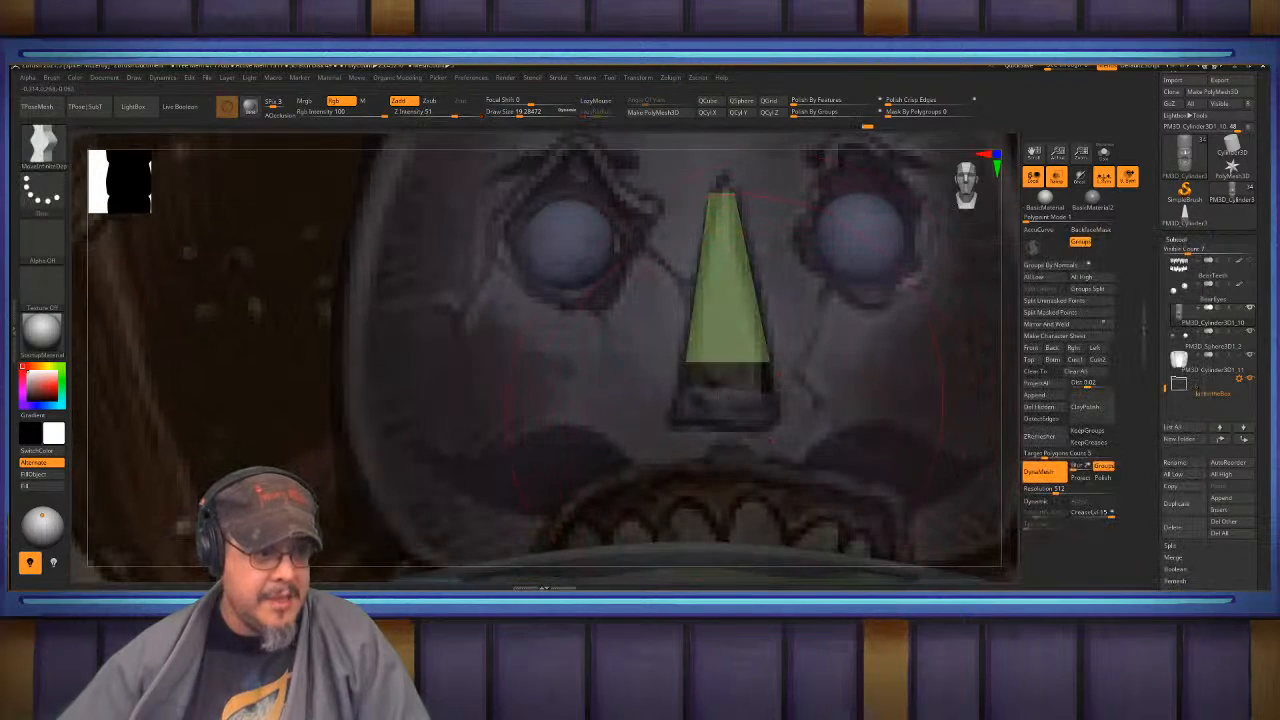
mouse_move(707, 393)
left_mouse_down()
mouse_move(703, 422)
mouse_move(768, 430)
left_mouse_up()
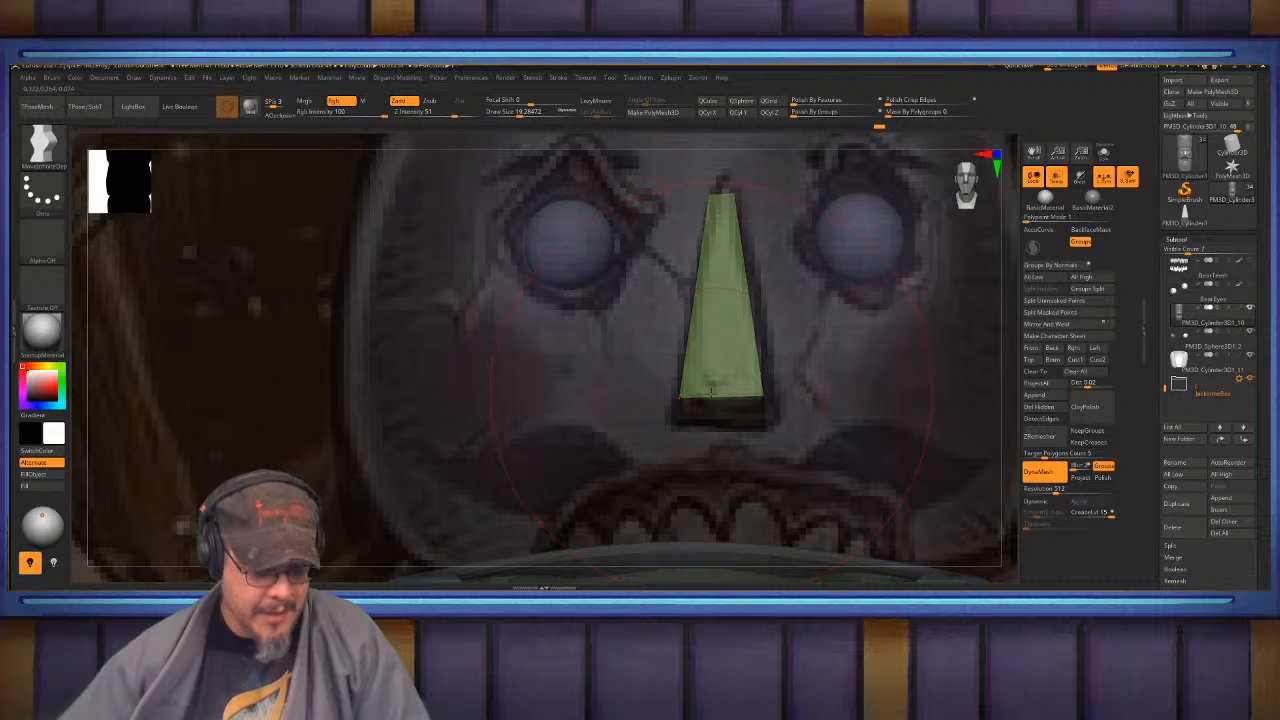
- Switch to a smaller Move brush and refine the nose's lower edge and tip against the reference outline
key("b")
key("m")
key("v")
key("s")
left_click_drag(704, 396, 755, 376)
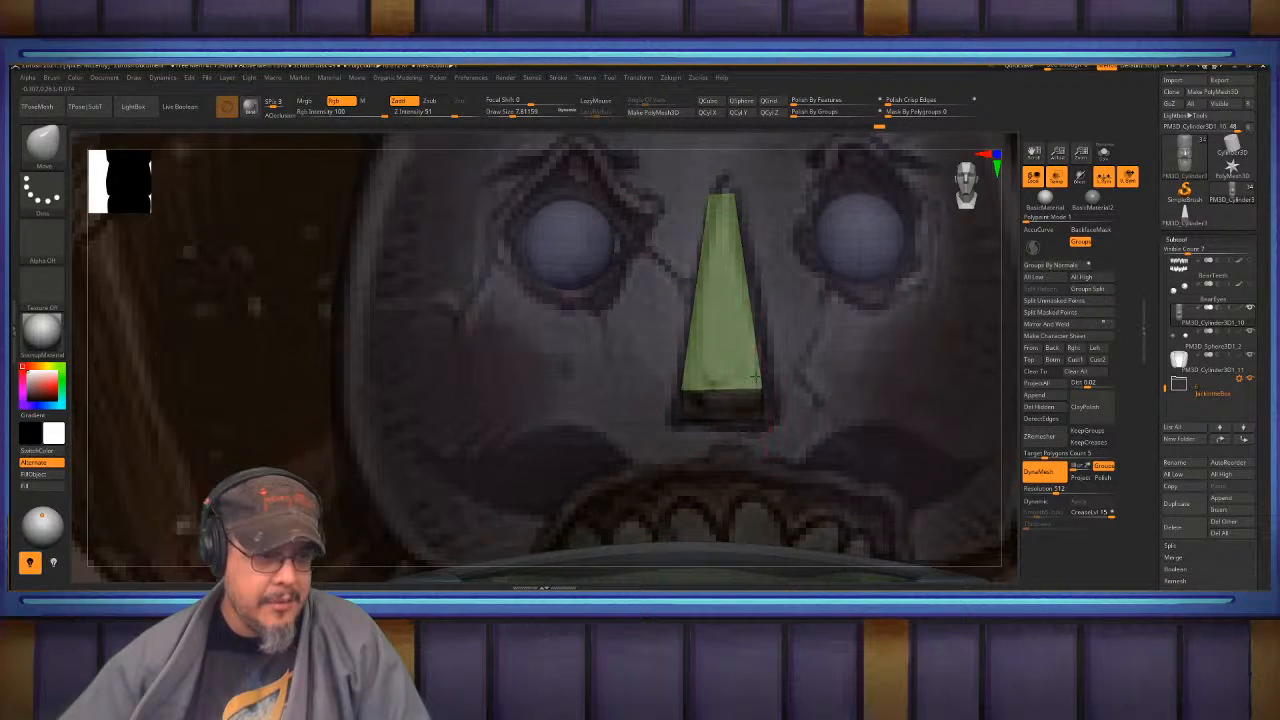
right_click_drag(754, 374, 746, 482, "alt")
mouse_move(709, 308)
left_mouse_down()
mouse_move(726, 290)
mouse_move(708, 291)
mouse_move(722, 291)
left_mouse_up()
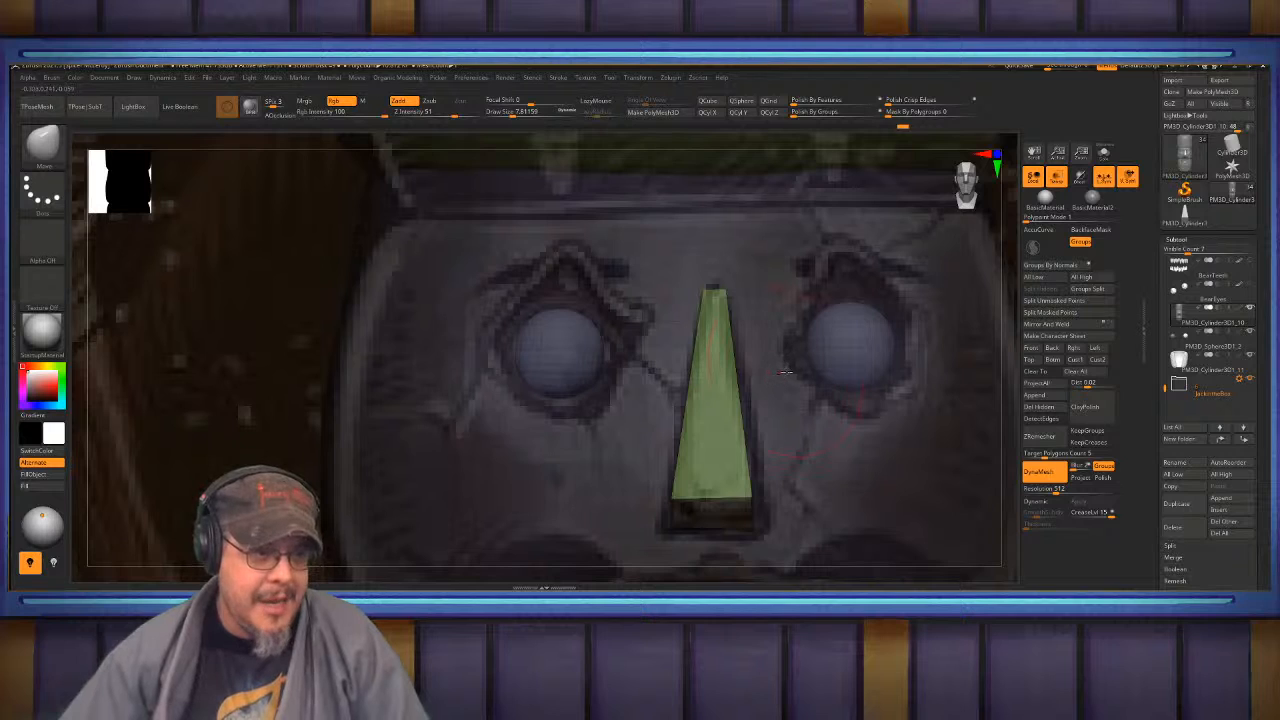
- Compare the whole toy figure with the poster reference and isolate its body subtool with Solo
key("f")
mouse_move(638, 375)
left_mouse_down("alt")
mouse_move(765, 328)
mouse_move(747, 377)
mouse_move(752, 312)
left_mouse_up("alt")
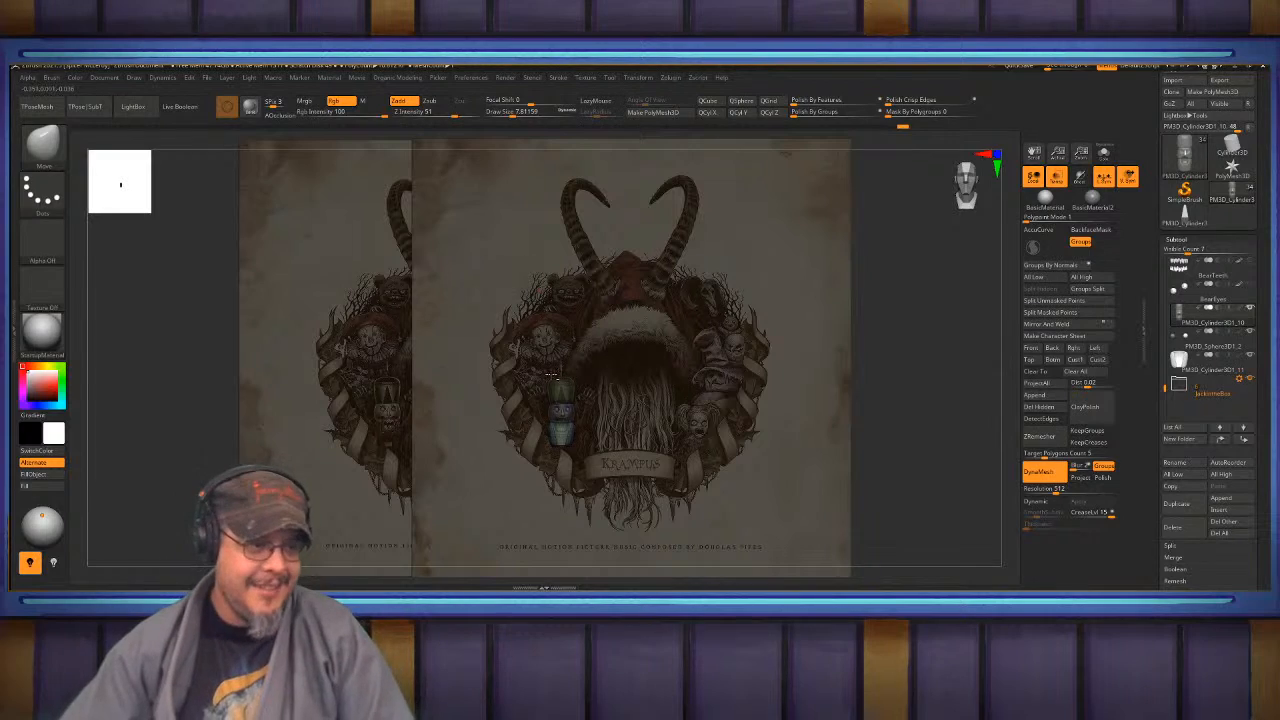
left_click_drag(557, 377, 600, 410, "alt")
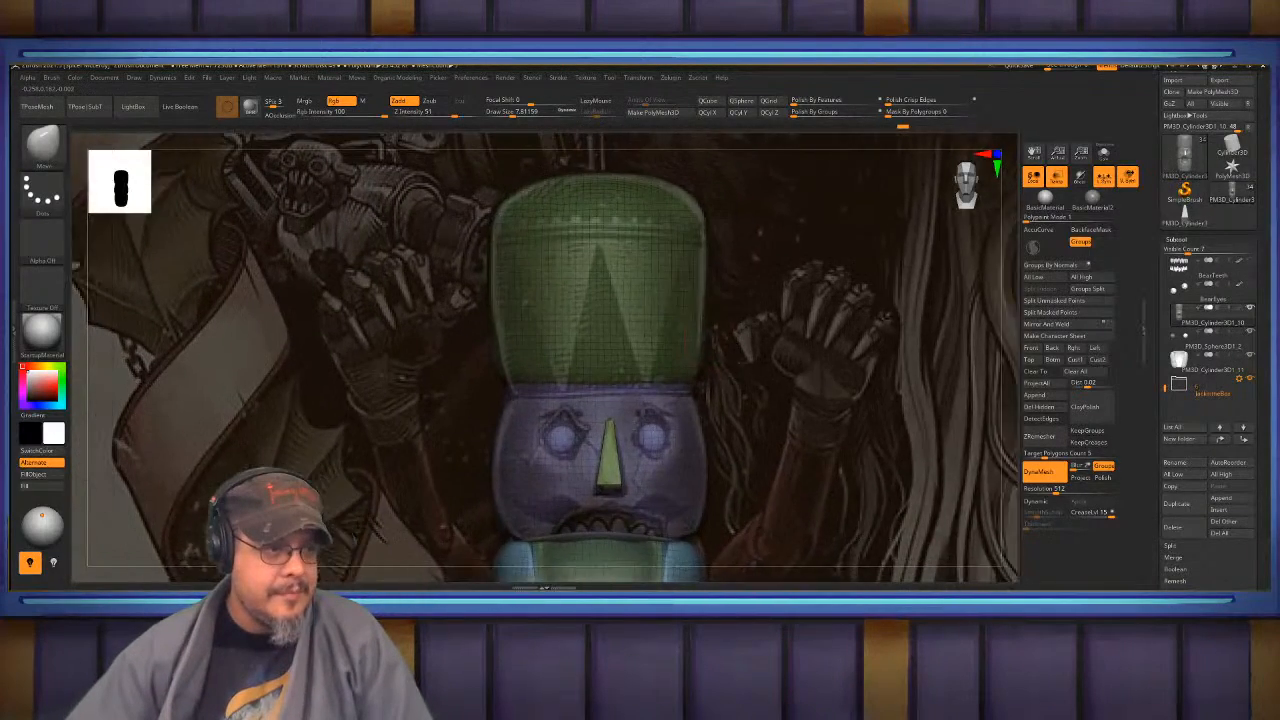
left_click_drag(642, 243, 687, 310, "alt")
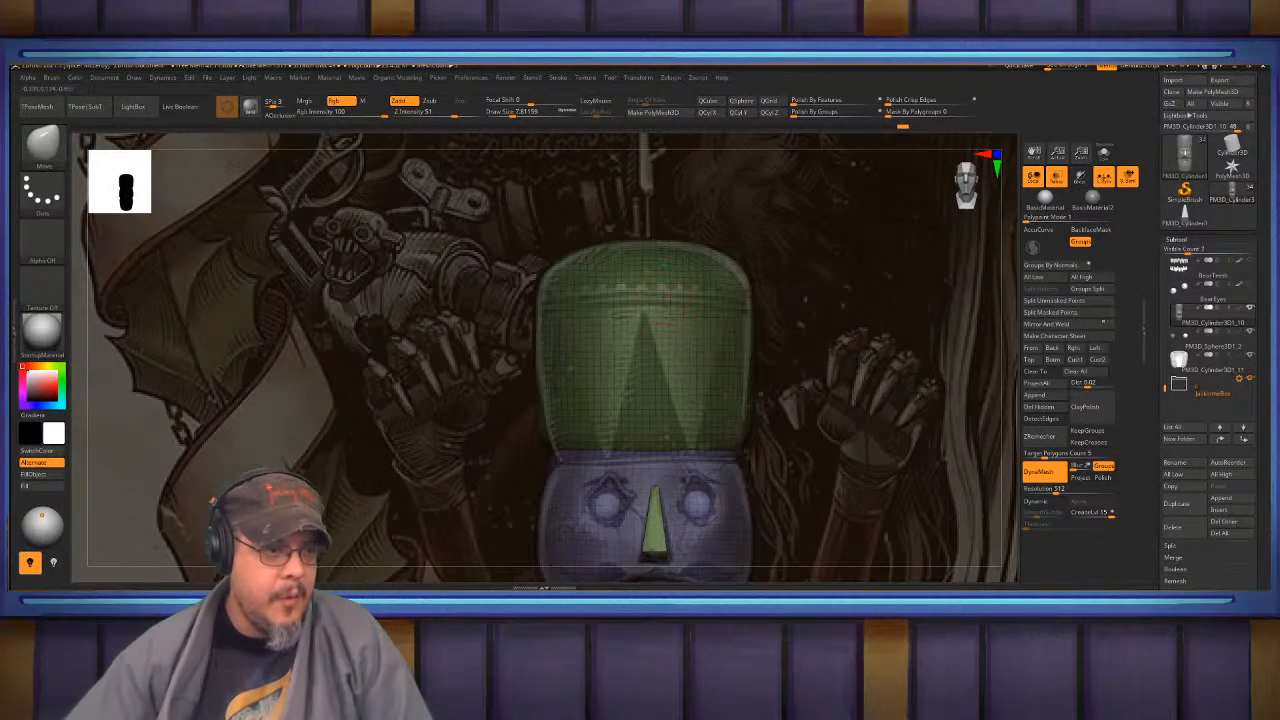
right_click_drag(682, 535, 702, 259, "alt")
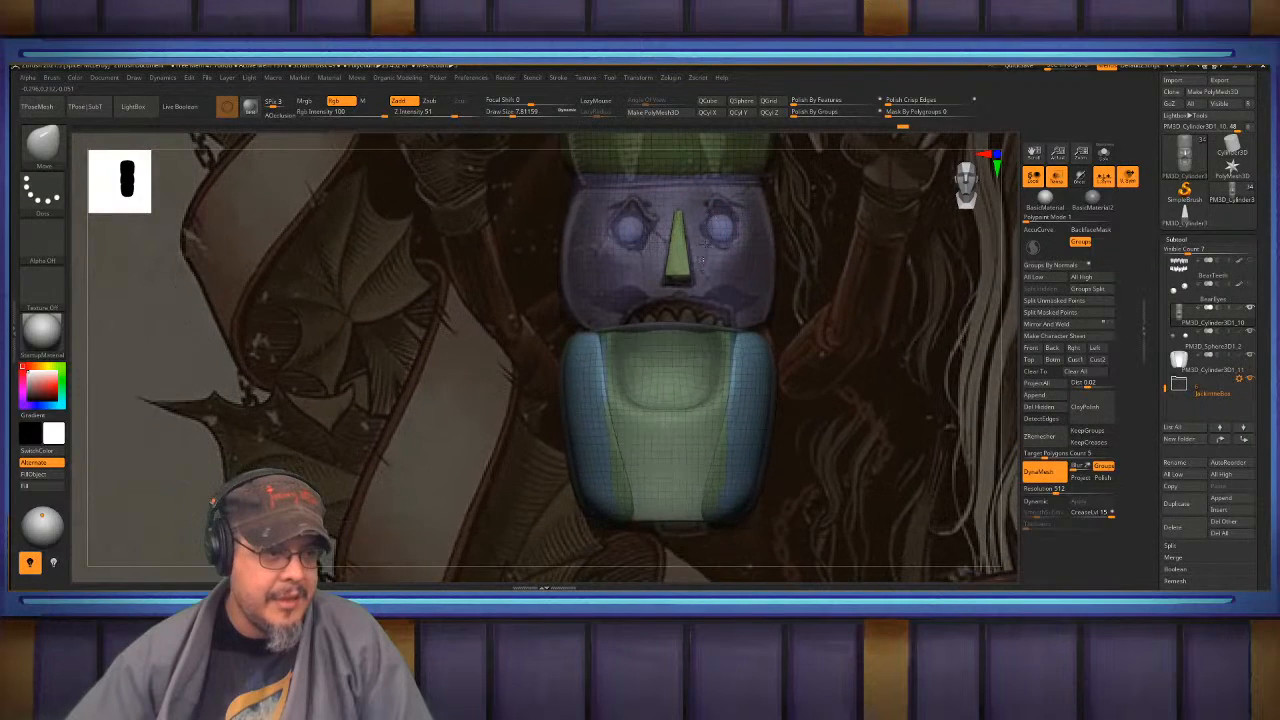
right_click_drag(677, 384, 682, 346, "alt")
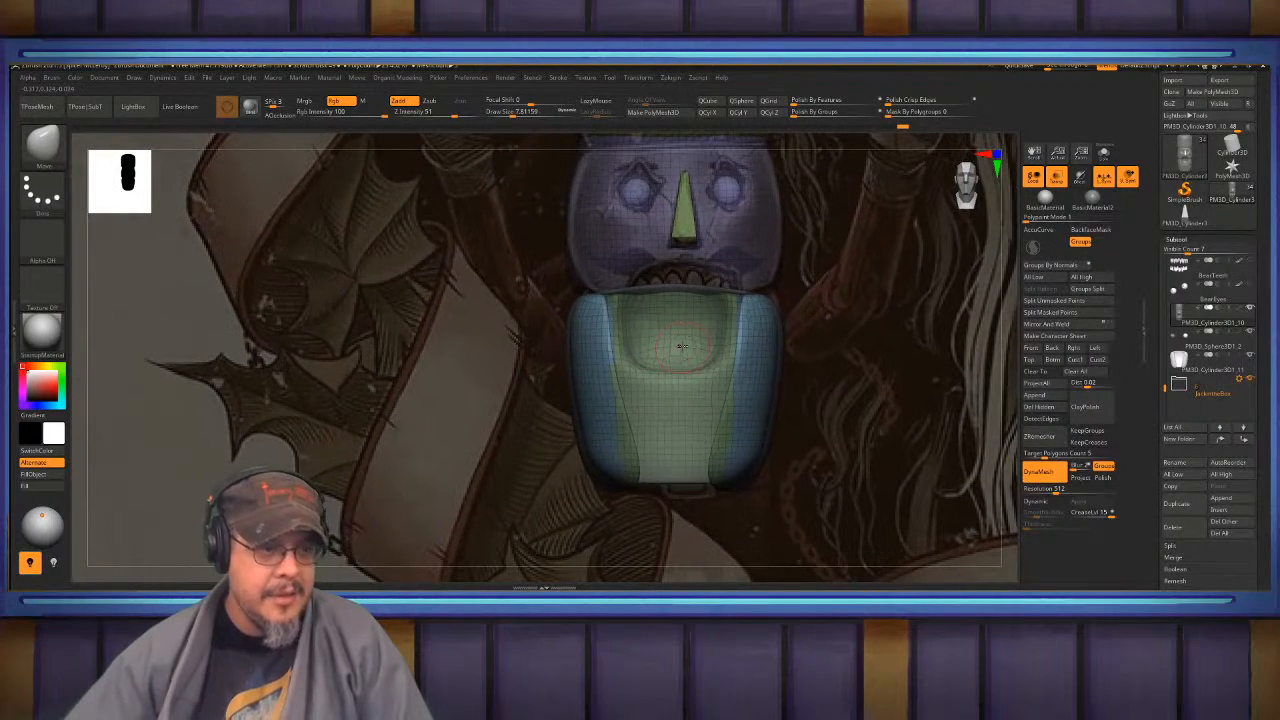
left_click(1104, 154)
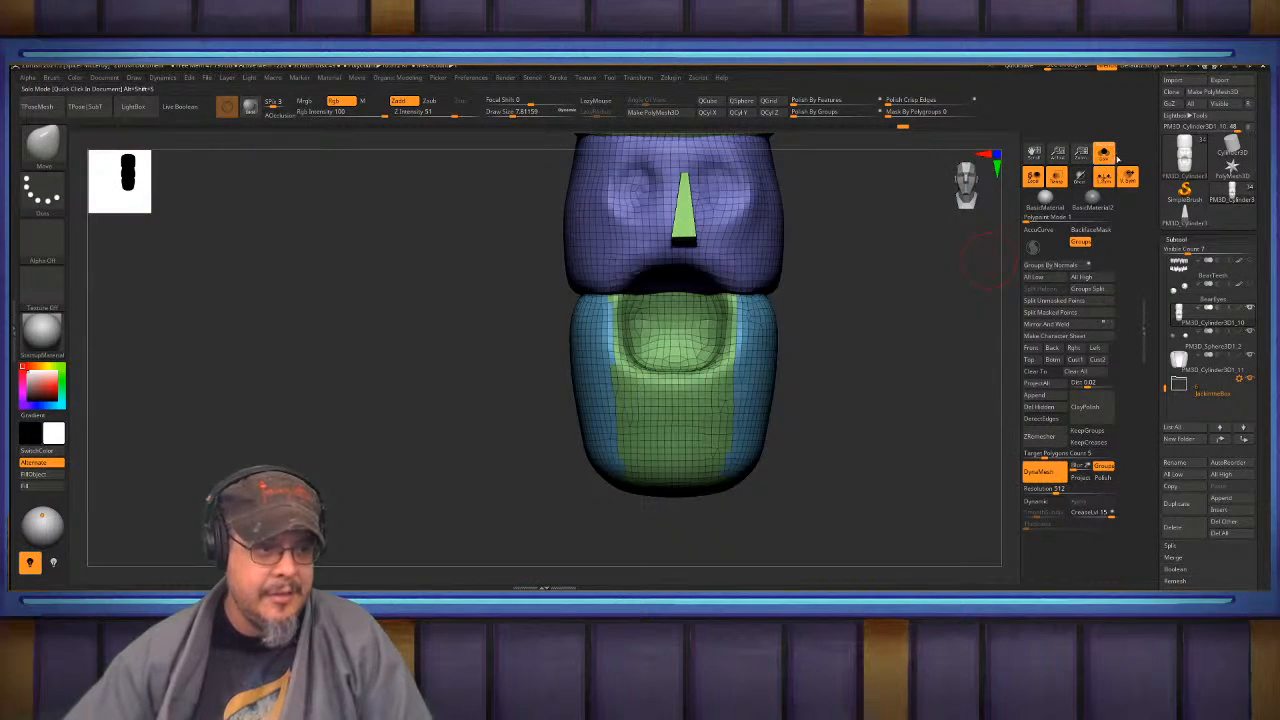
- Show the full figure with Solo off, run Auto Groups on the body subtool, and turn off transparency and PolyFrame
left_click(1106, 154)
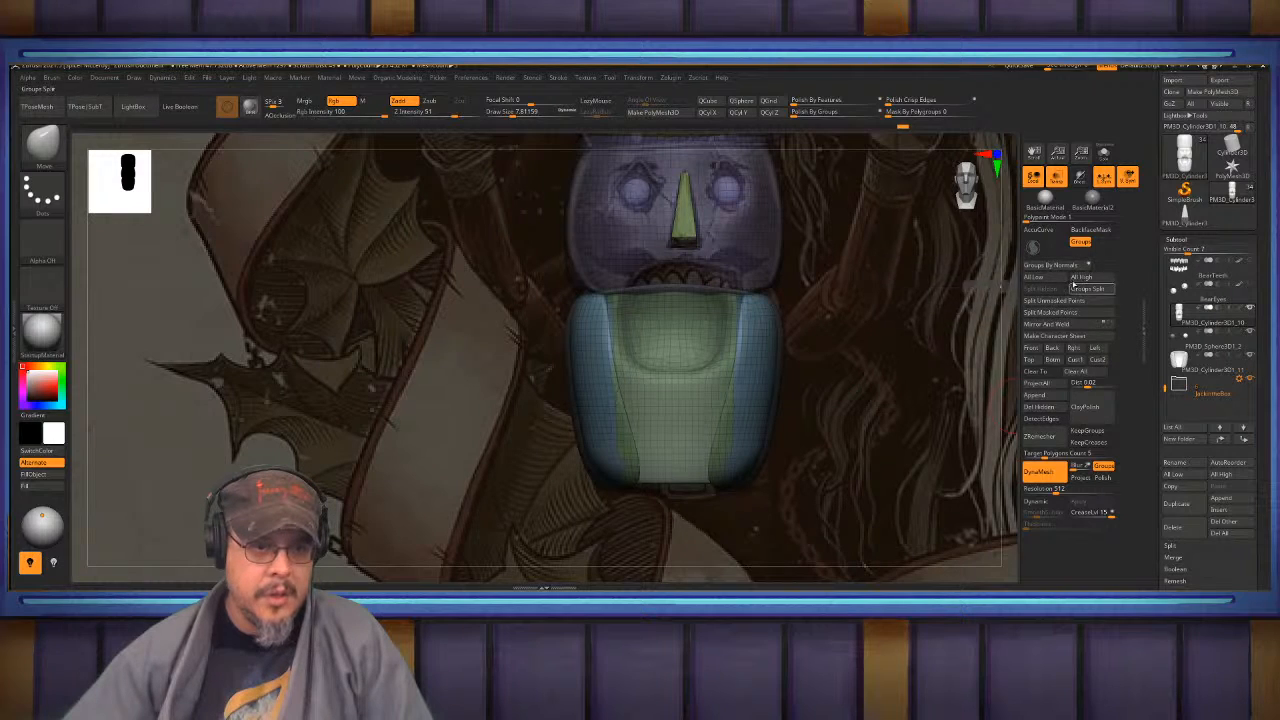
key("2")
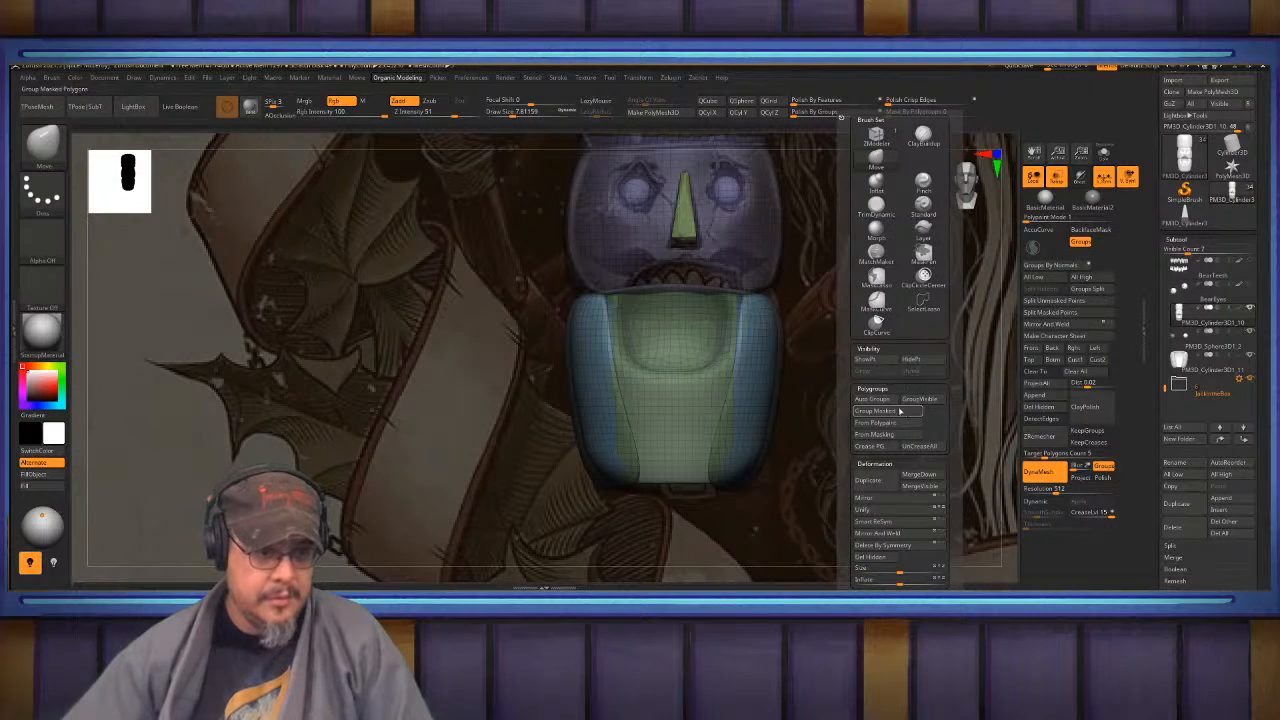
left_click(875, 399)
mouse_move(871, 320)
left_mouse_down()
mouse_move(817, 362)
mouse_move(880, 335)
left_mouse_up()
left_click(1058, 180)
left_click_drag(804, 293, 893, 238, "alt")
key("shift+f")
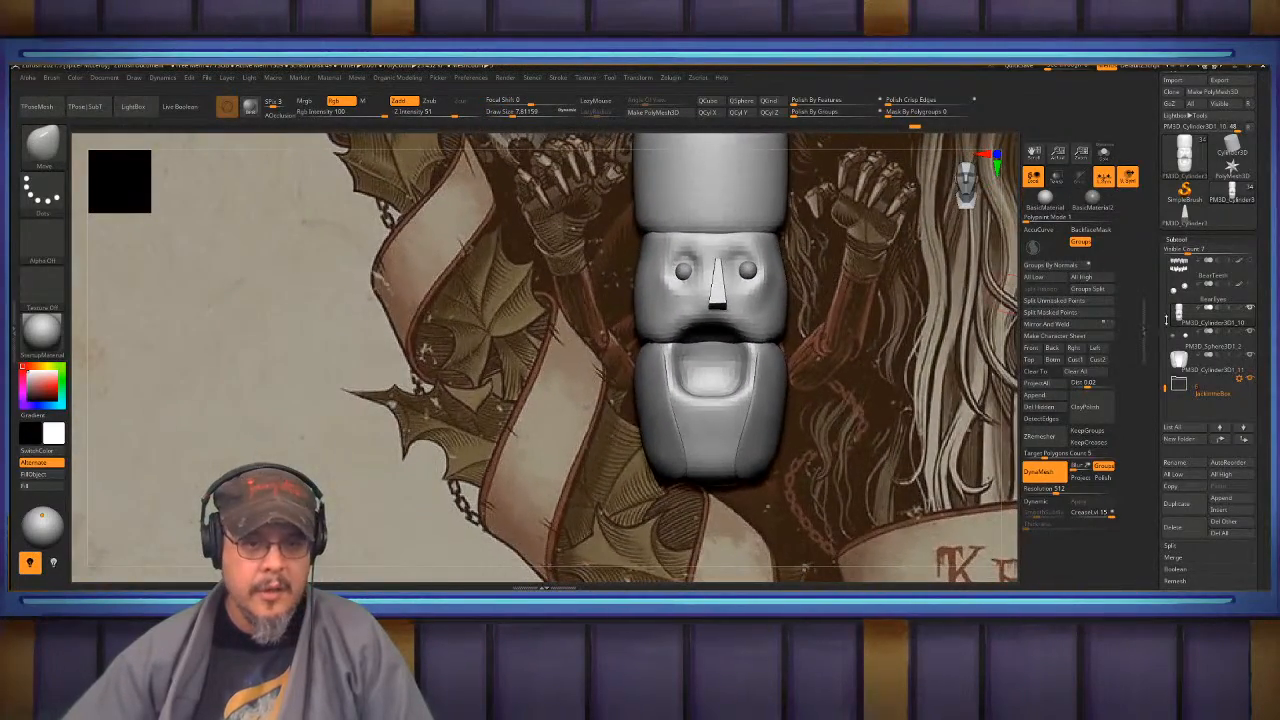
- Select the lower outer jaw subtool and temporarily hide the head and eyes to examine the reference's mouth and teeth
left_click(1250, 311)
mouse_move(1250, 356)
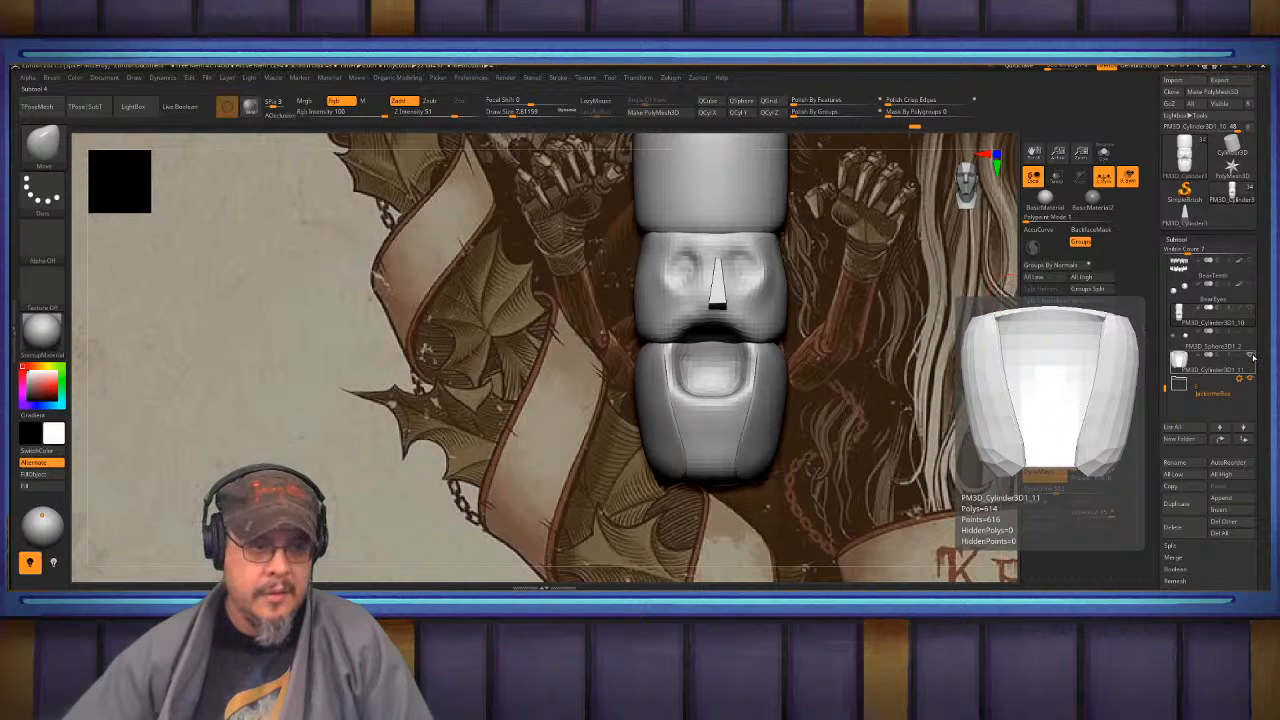
left_click(1222, 370)
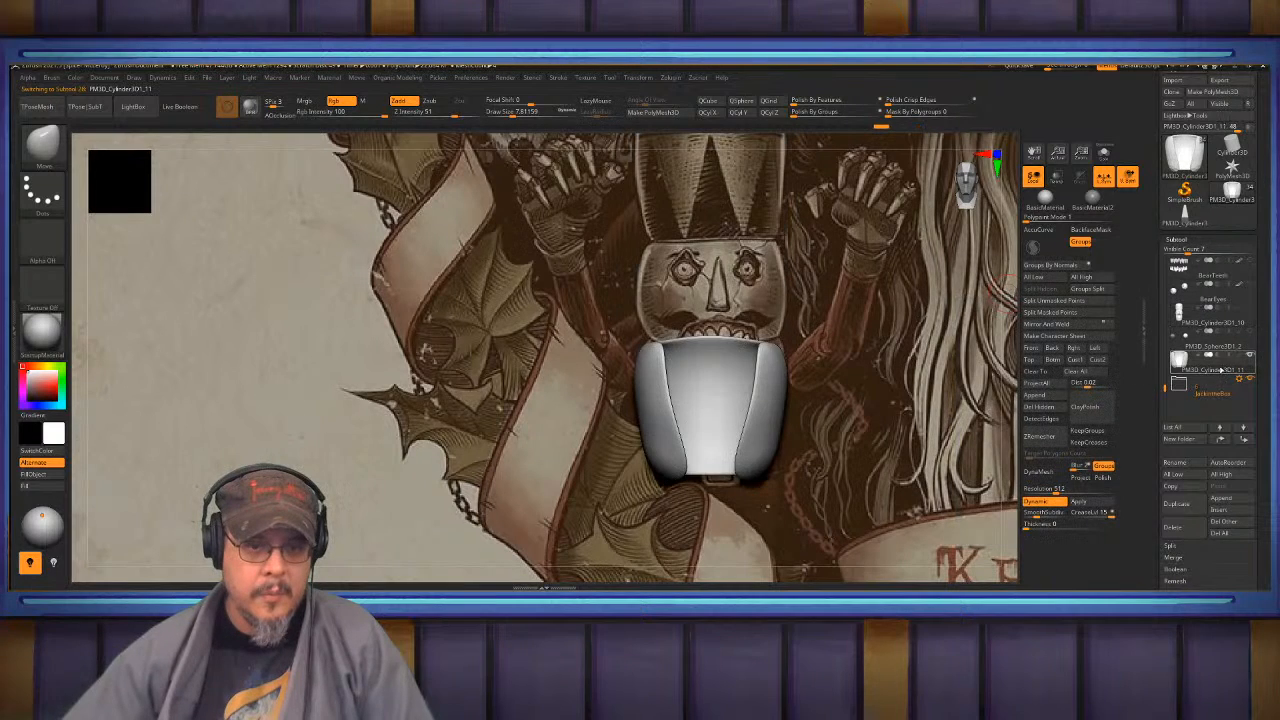
left_click_drag(925, 240, 906, 395, "alt")
left_click_drag(948, 286, 941, 394)
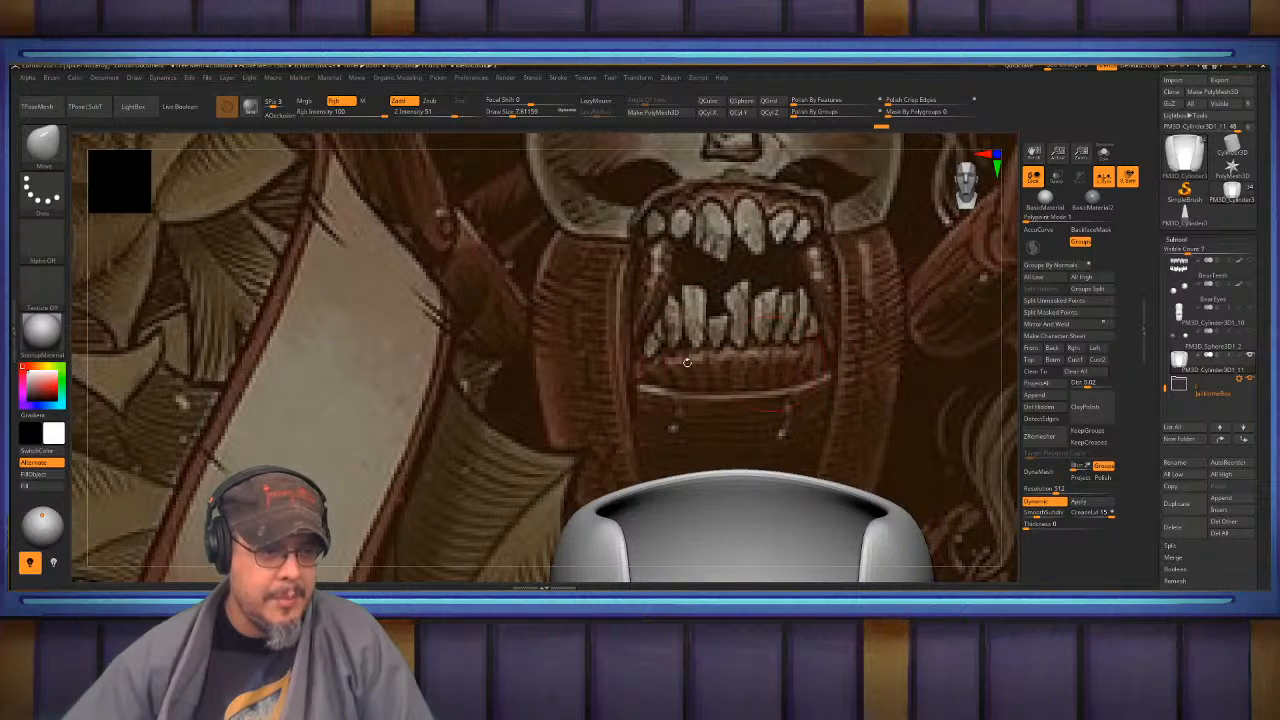
mouse_move(690, 330)
left_mouse_down("alt")
mouse_move(744, 309)
mouse_move(740, 250)
mouse_move(672, 342)
mouse_move(684, 265)
mouse_move(685, 345)
left_mouse_up("alt")
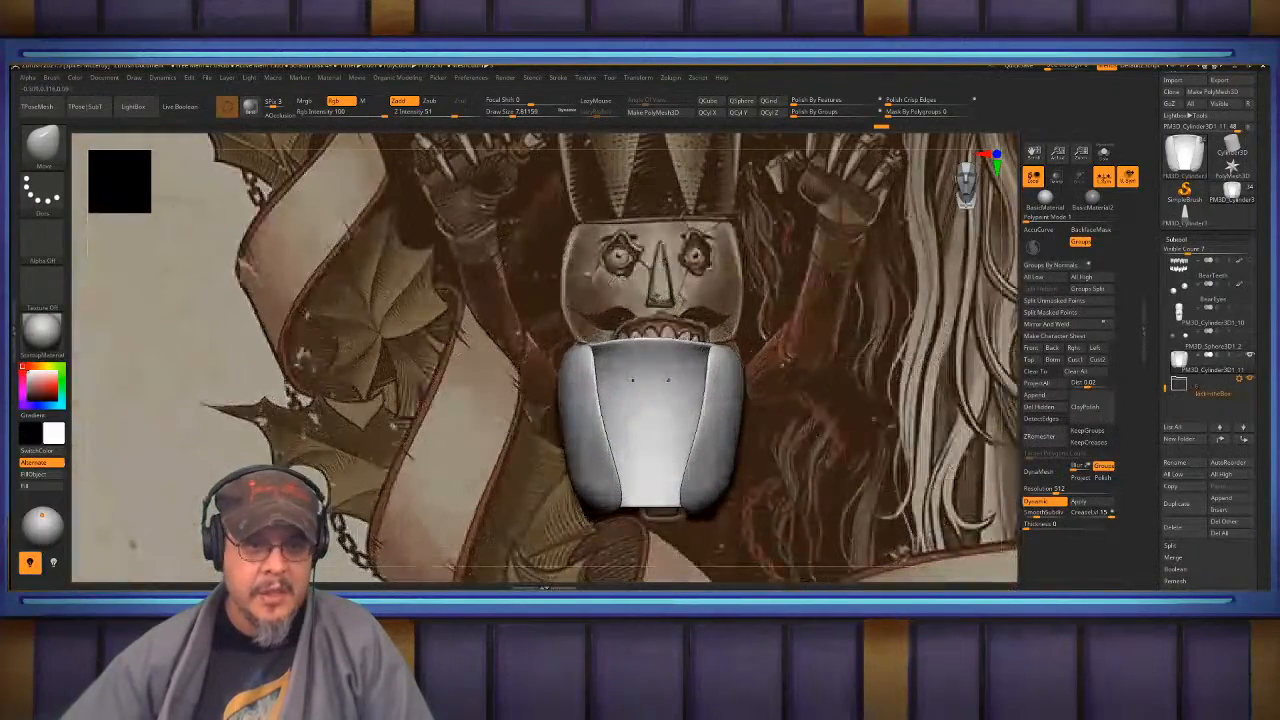
left_click(1250, 332)
left_click(1250, 308)
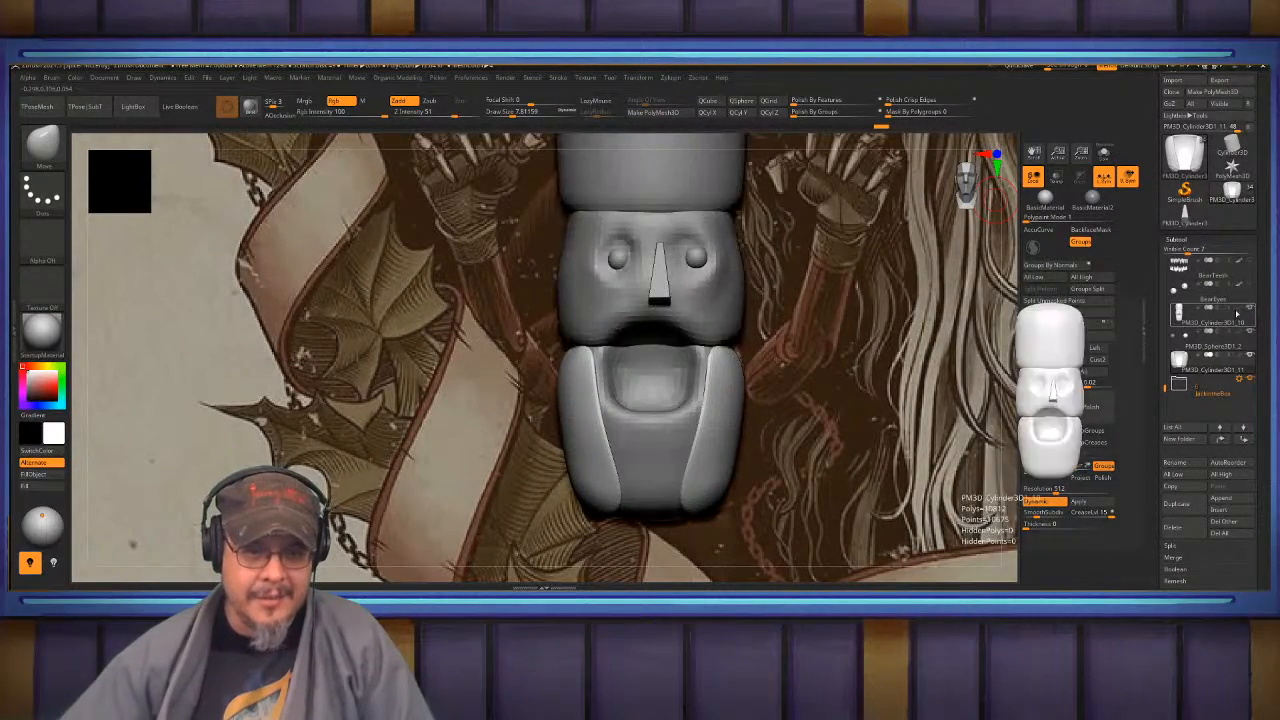
left_click_drag(868, 324, 838, 380, "alt")
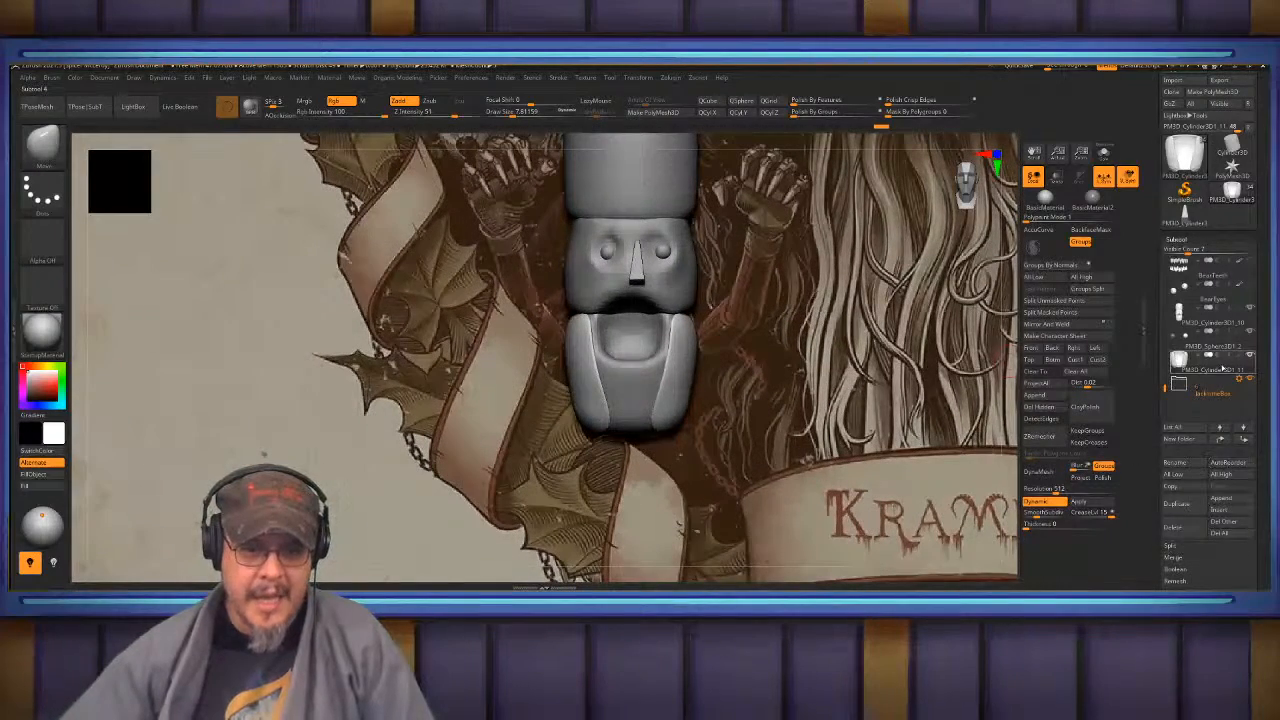
- Insert a Ring3D primitive as a new subtool after the outer jaw piece
left_click(1219, 510)
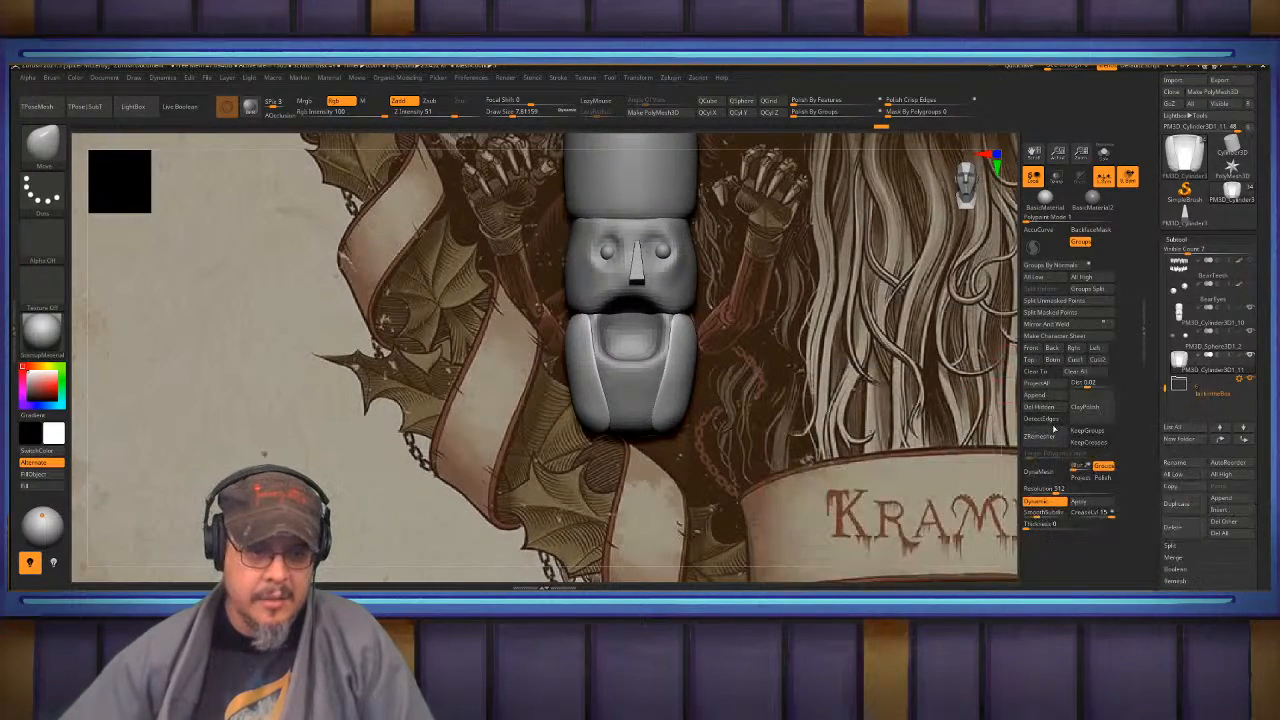
left_click(1226, 512)
left_click(986, 432)
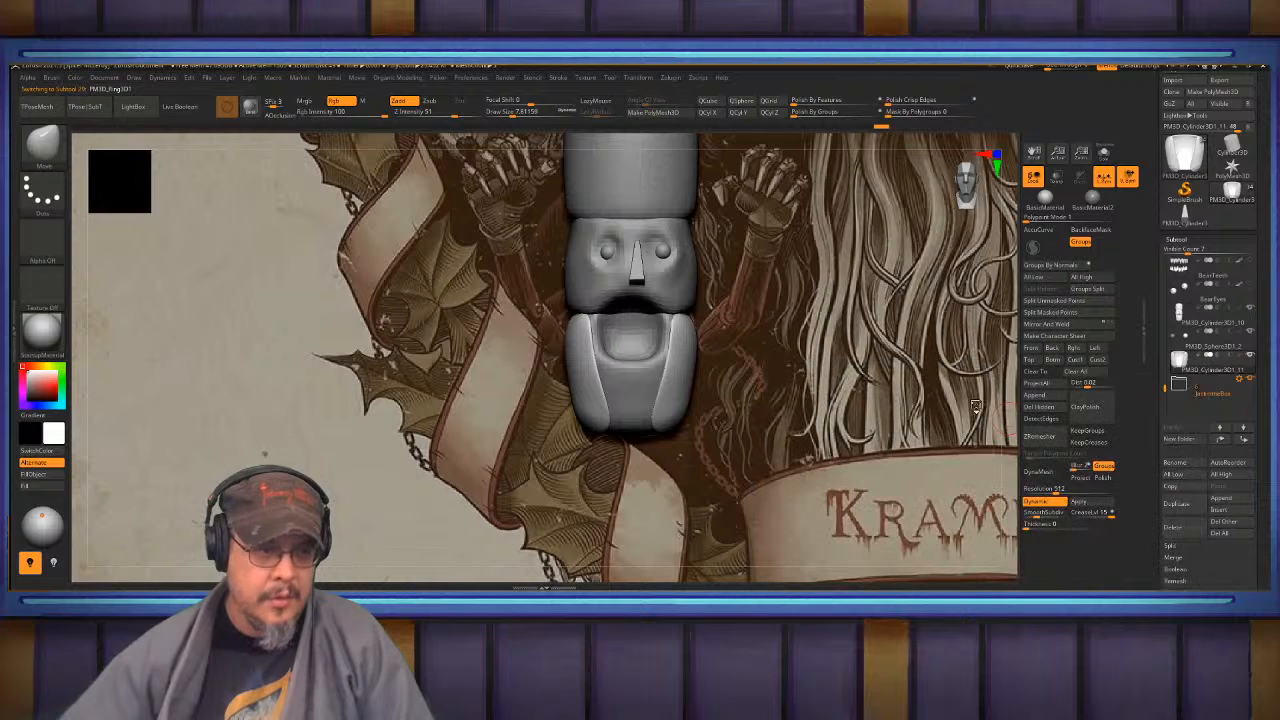
- Scale the ring down to fit within the toy's mouth width and move it onto the mouth opening
key("w")
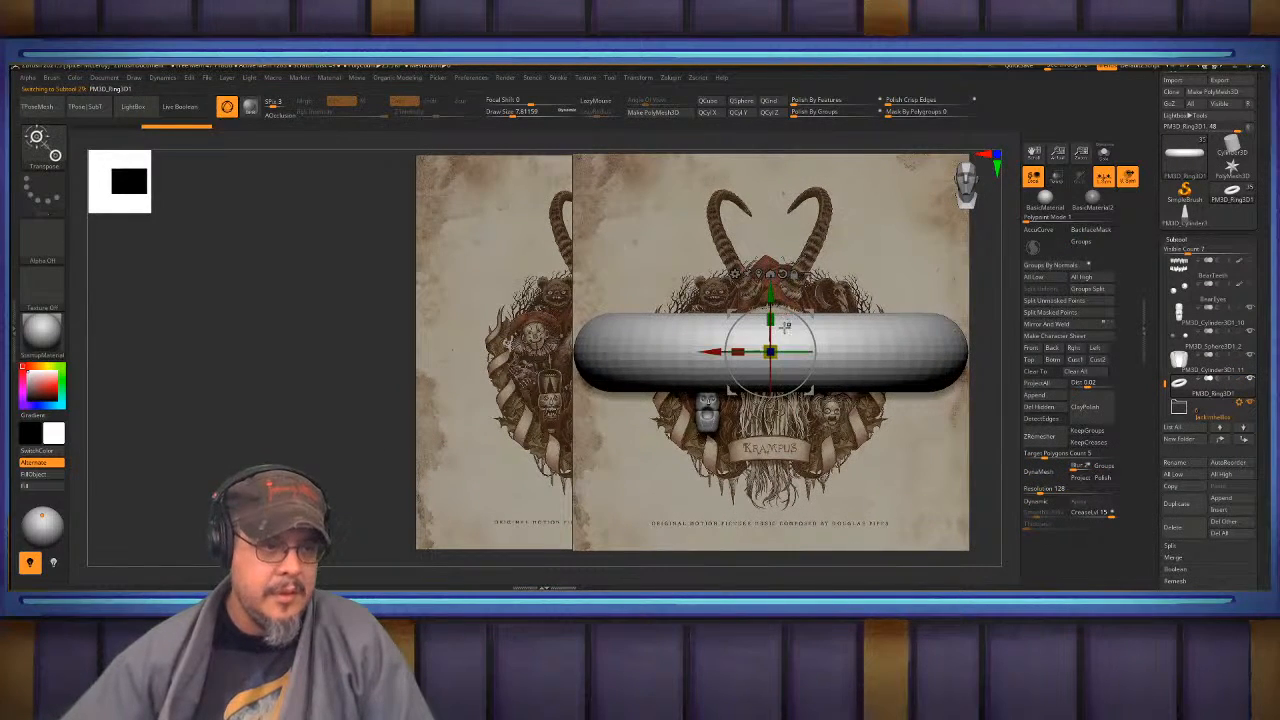
left_click_drag(772, 349, 667, 343)
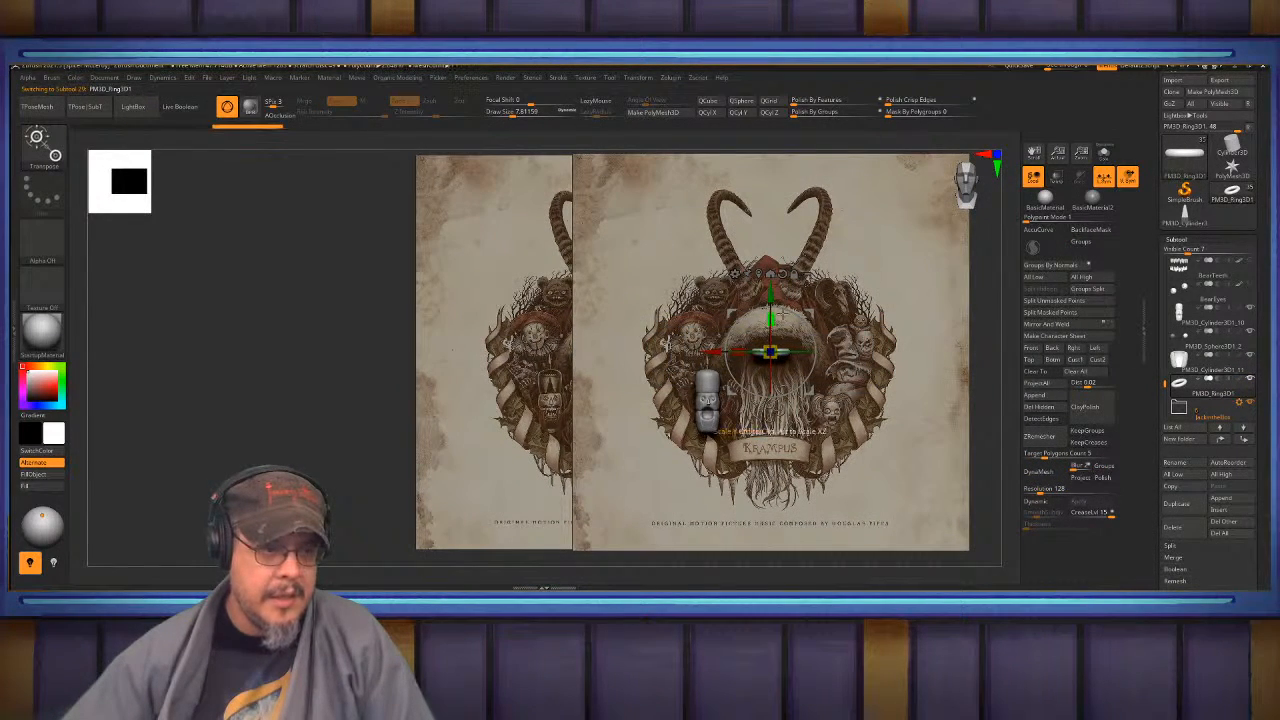
left_click_drag(770, 352, 720, 386)
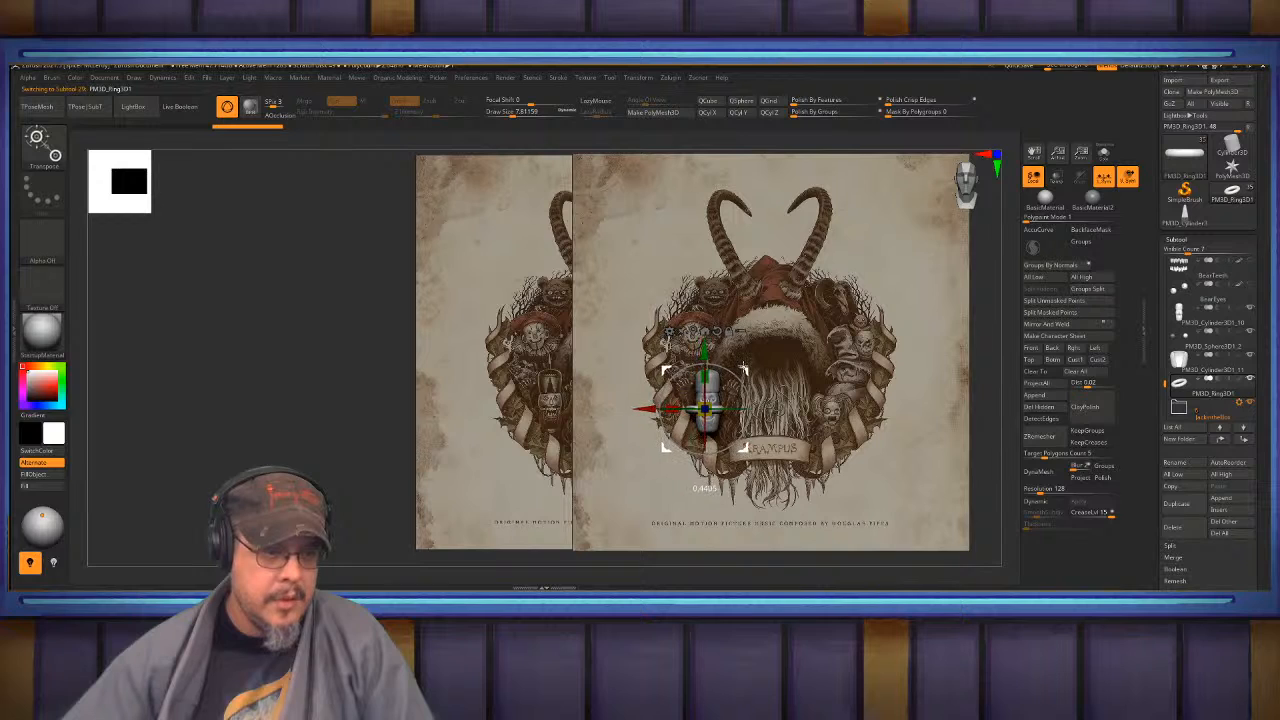
key("f")
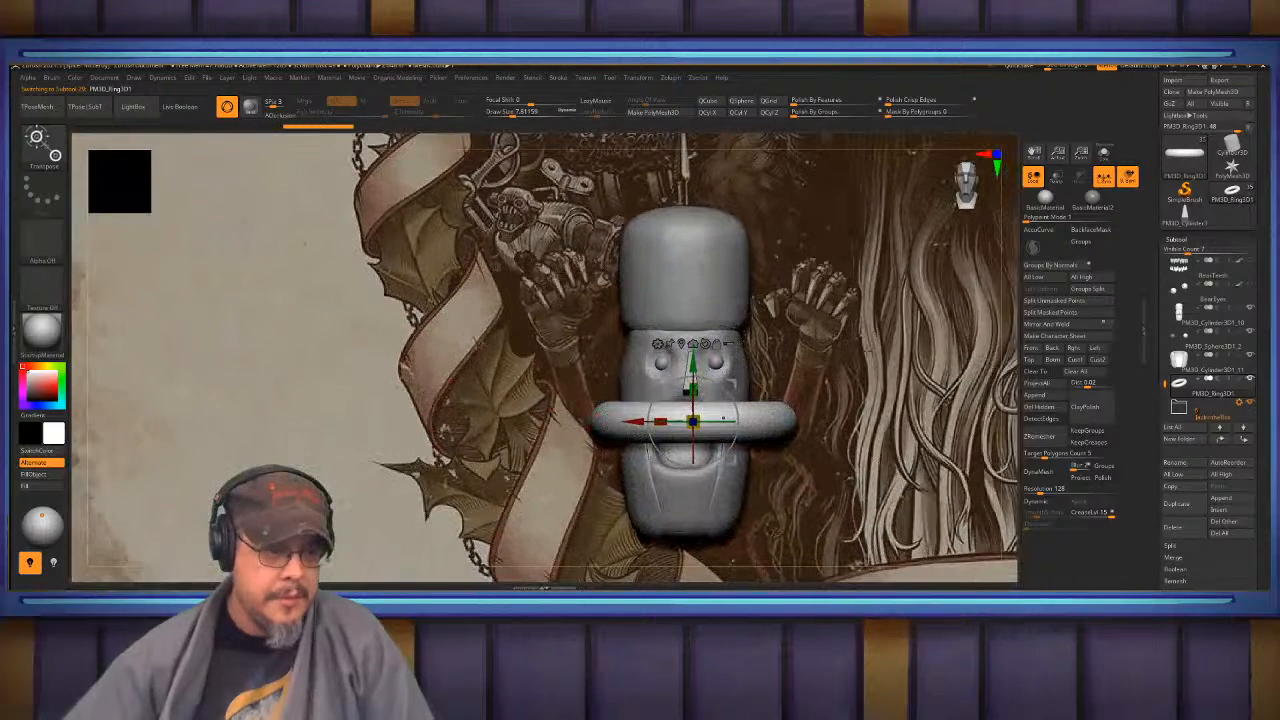
left_click_drag(698, 418, 626, 421)
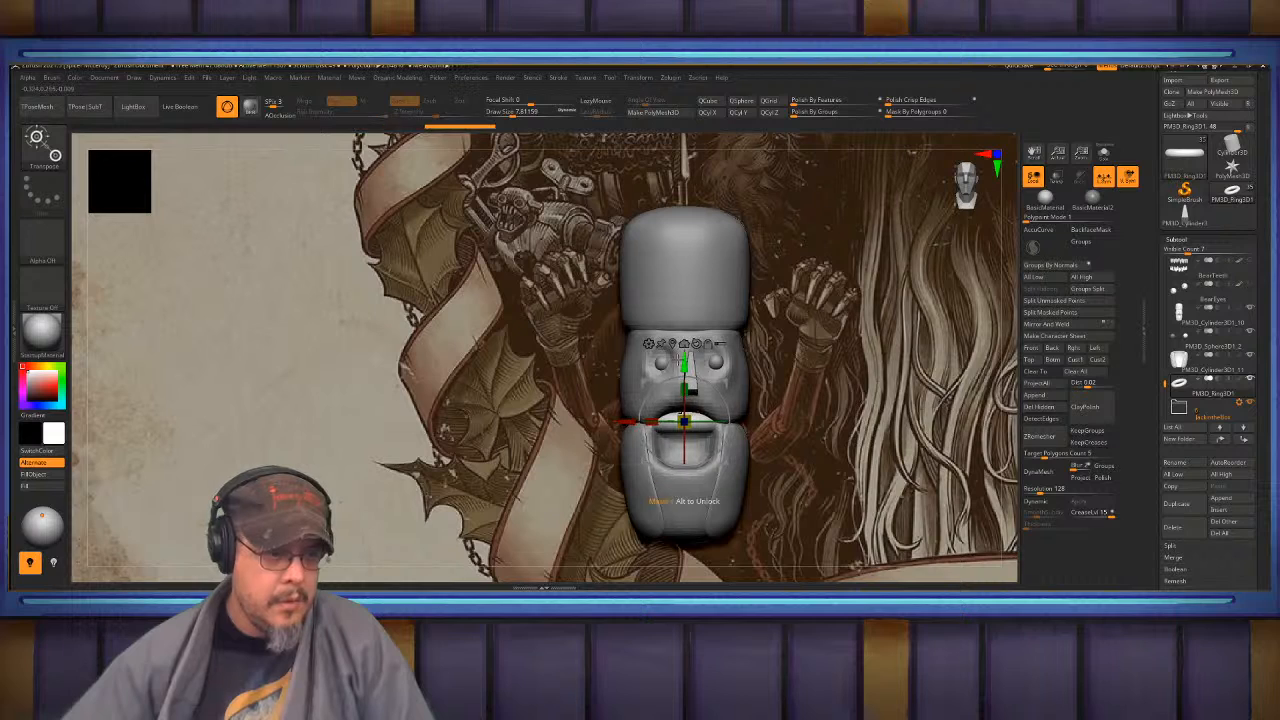
- Tilt the ring and adjust its position inside the toy's open mouth, checking the fit from an angle
mouse_move(688, 386)
left_mouse_down()
mouse_move(693, 377)
mouse_move(707, 400)
left_mouse_up()
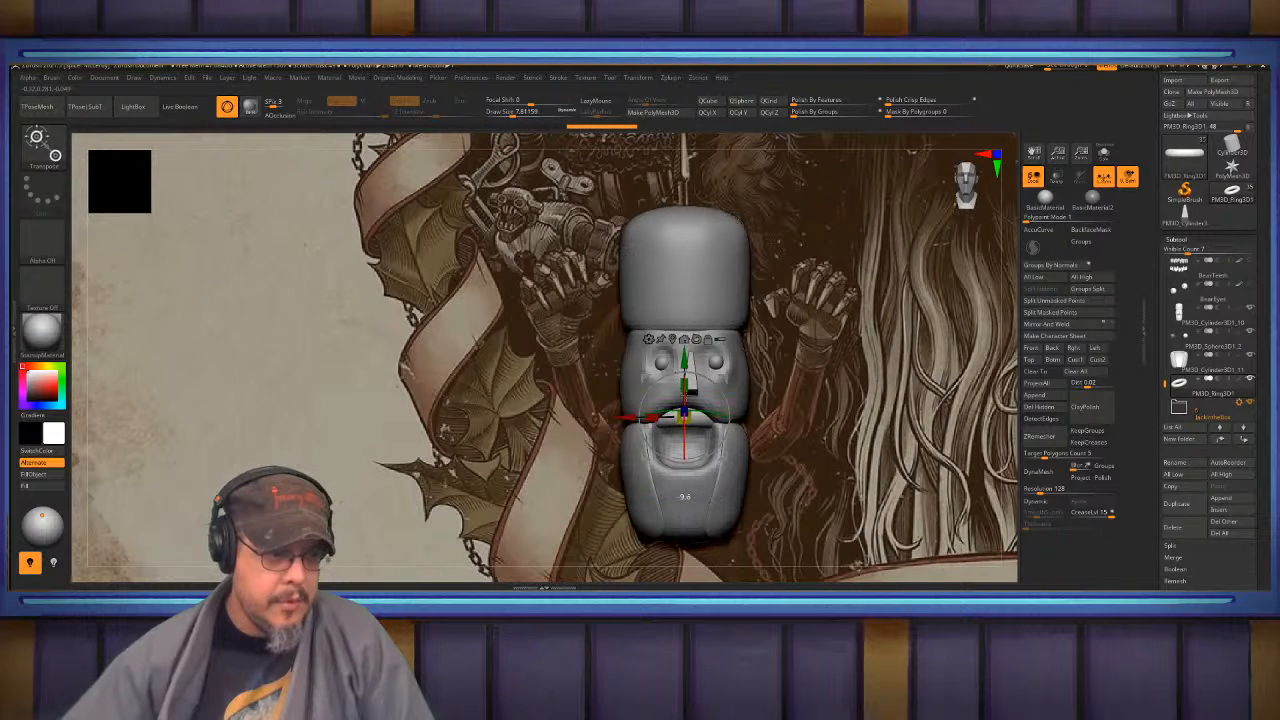
left_click_drag(686, 448, 686, 446)
key("q")
mouse_move(708, 400)
right_mouse_down()
mouse_move(728, 395)
mouse_move(712, 390)
mouse_move(754, 347)
right_mouse_up()
key("w")
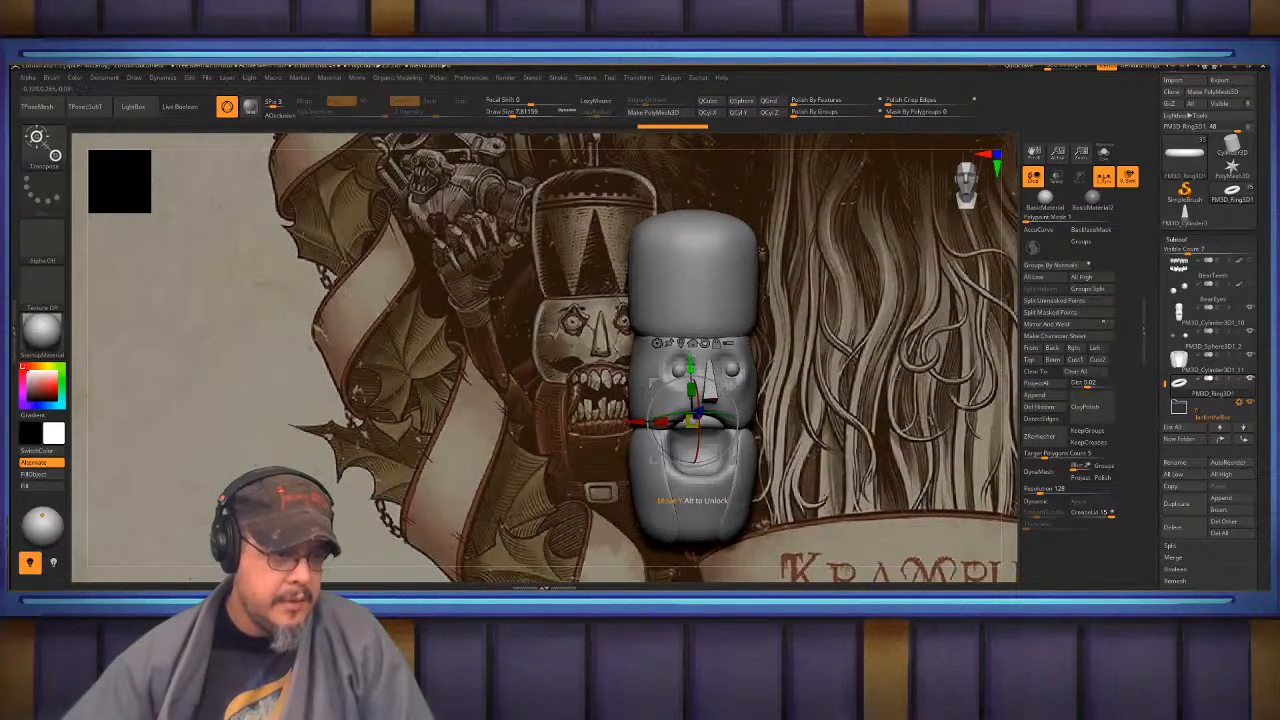
left_click_drag(698, 418, 698, 419)
key("q")
right_click_drag(700, 420, 662, 418)
key("w")
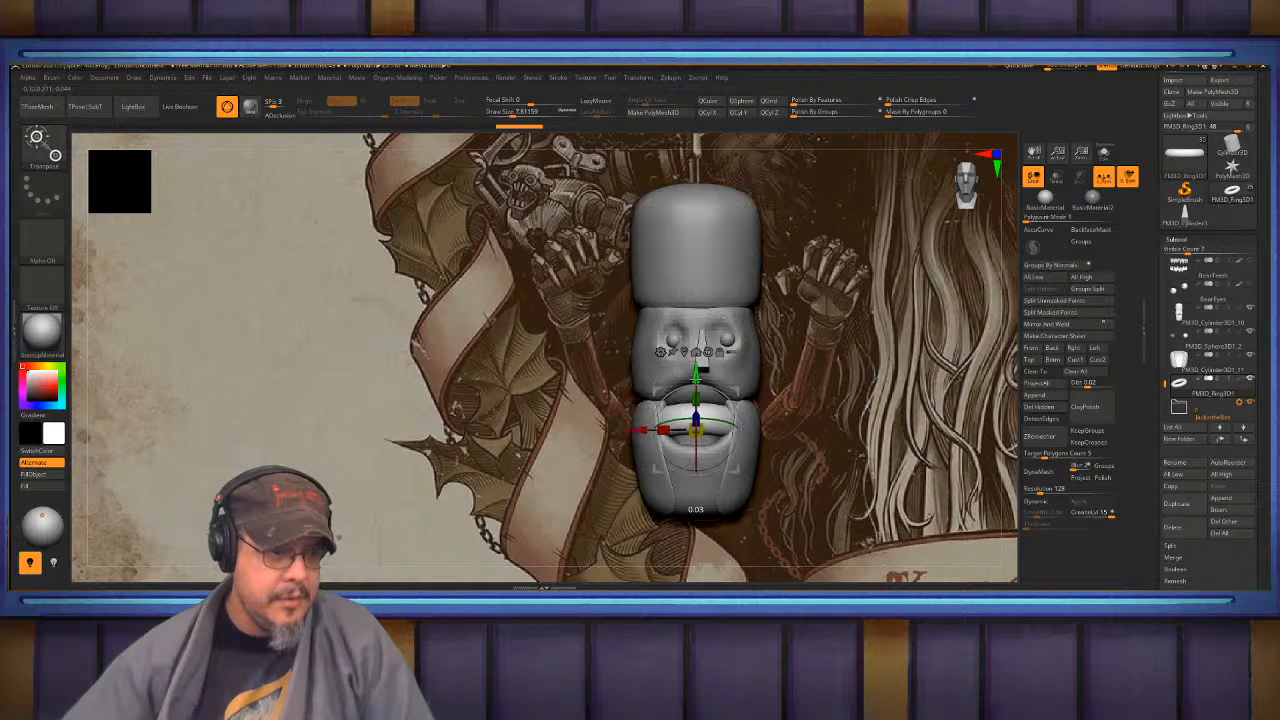
- Reposition and tilt the lip ring over the nutcracker's mouth, checking its fit from the front and at an angle
left_click_drag(696, 384, 696, 383)
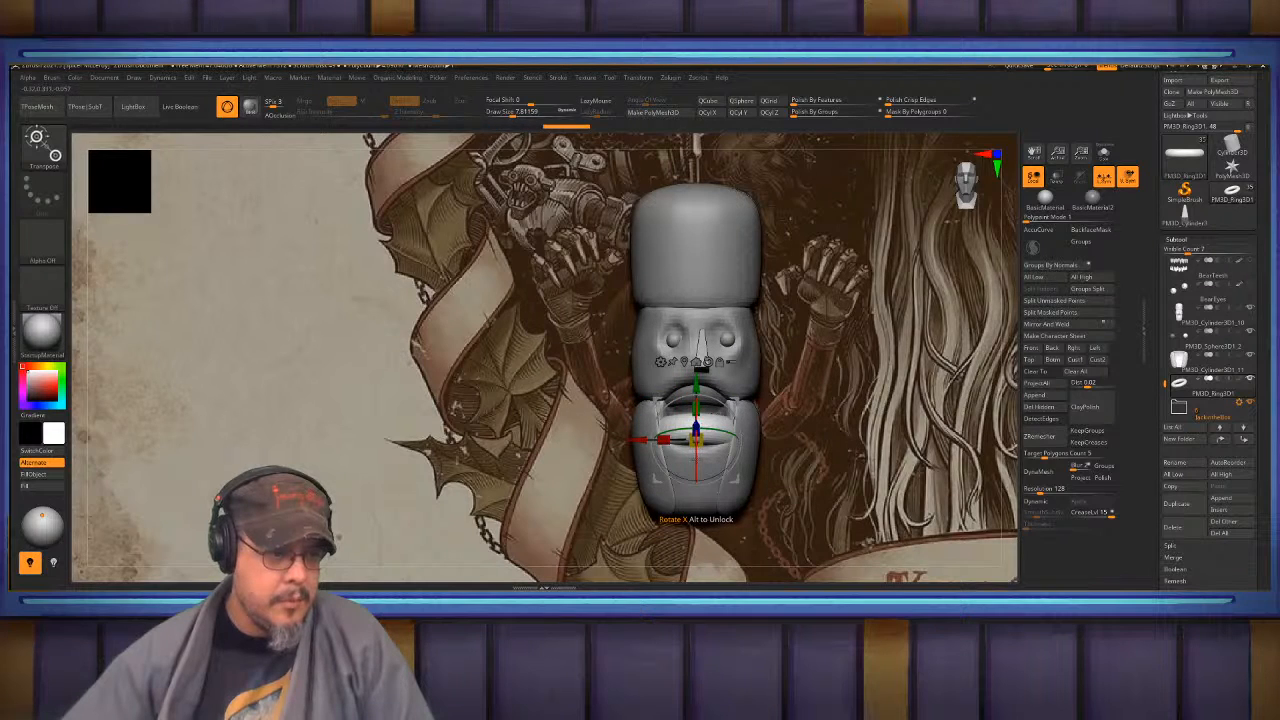
left_click_drag(693, 490, 693, 489)
right_click_drag(693, 489, 740, 478)
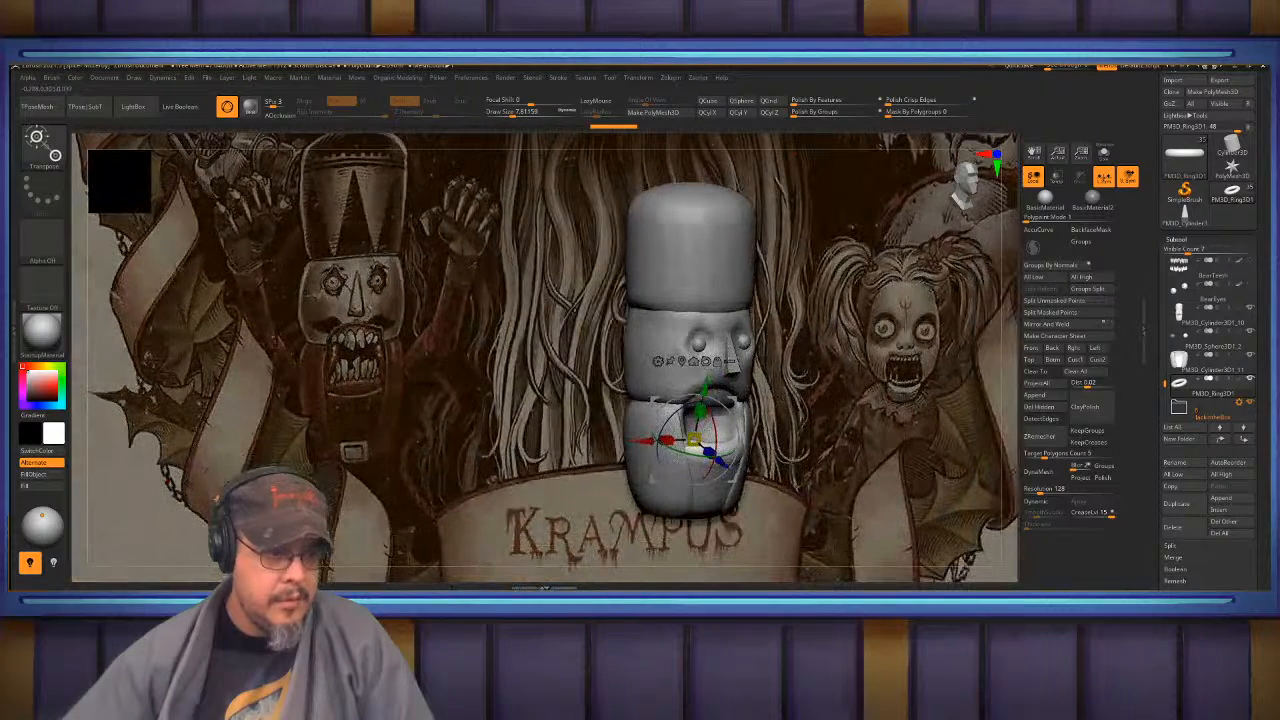
left_click_drag(721, 462, 720, 462)
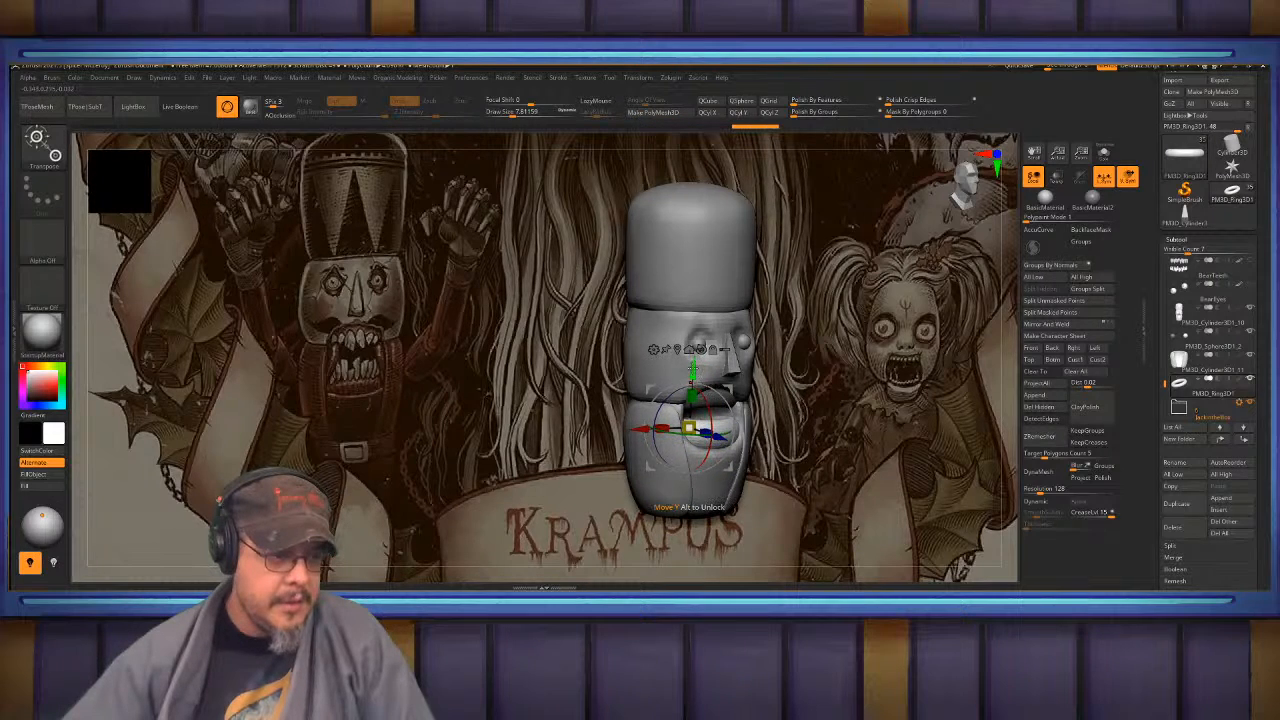
left_click_drag(692, 373, 692, 372)
key("q")
mouse_move(805, 362)
right_mouse_down()
mouse_move(765, 362)
mouse_move(767, 295)
right_mouse_up()
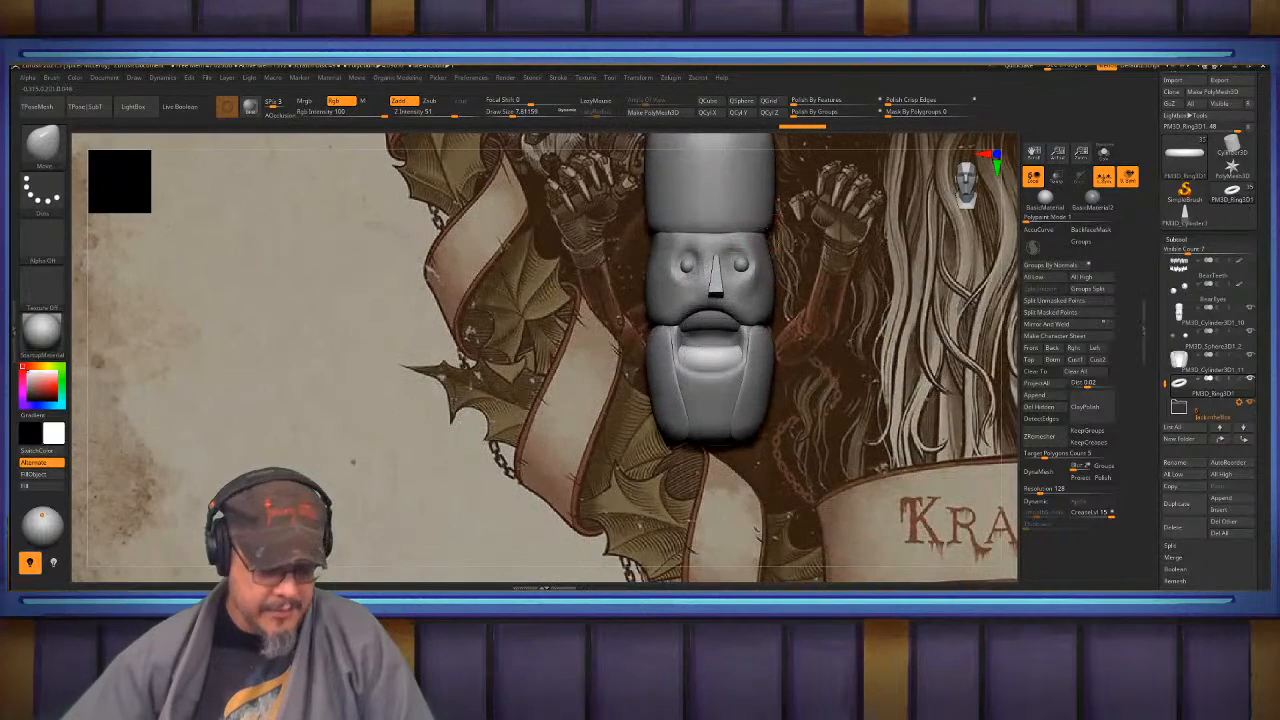
- Choose the Move Infinite Depth brush and set its draw size to about 18 for shaping the lips
key("b")
key("m")
key("i")
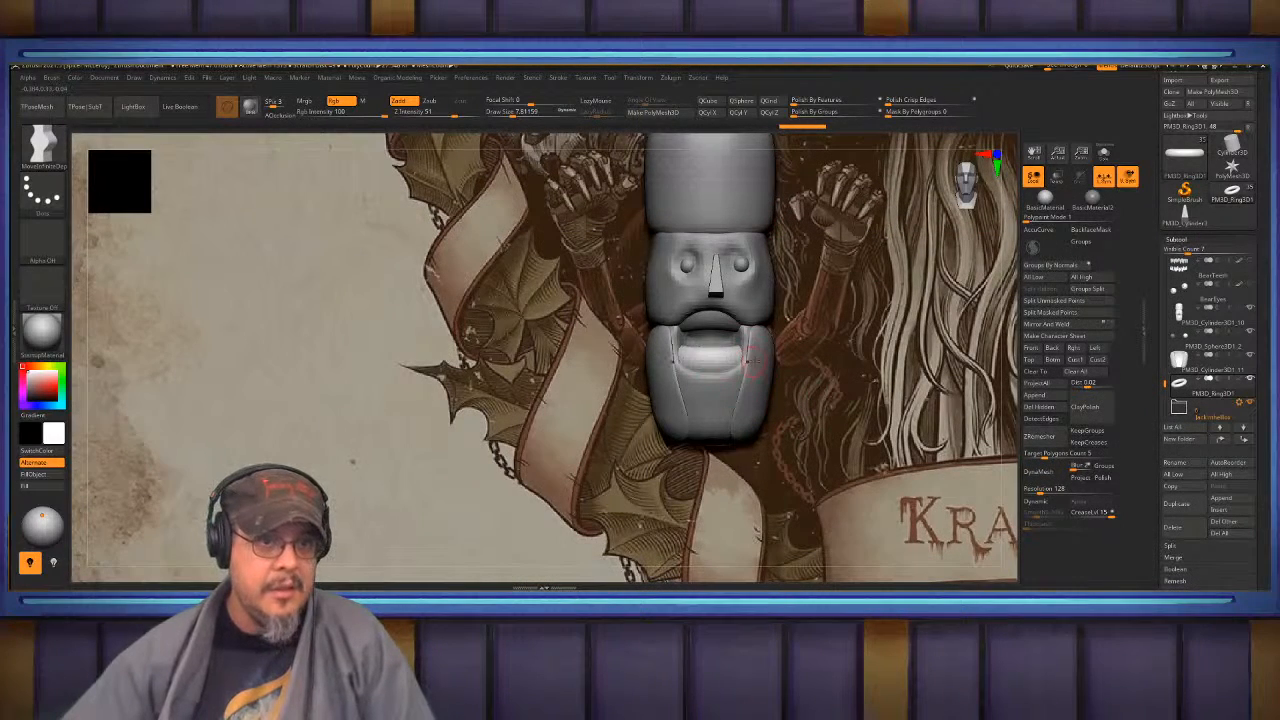
key("s")
left_click_drag(752, 361, 762, 357)
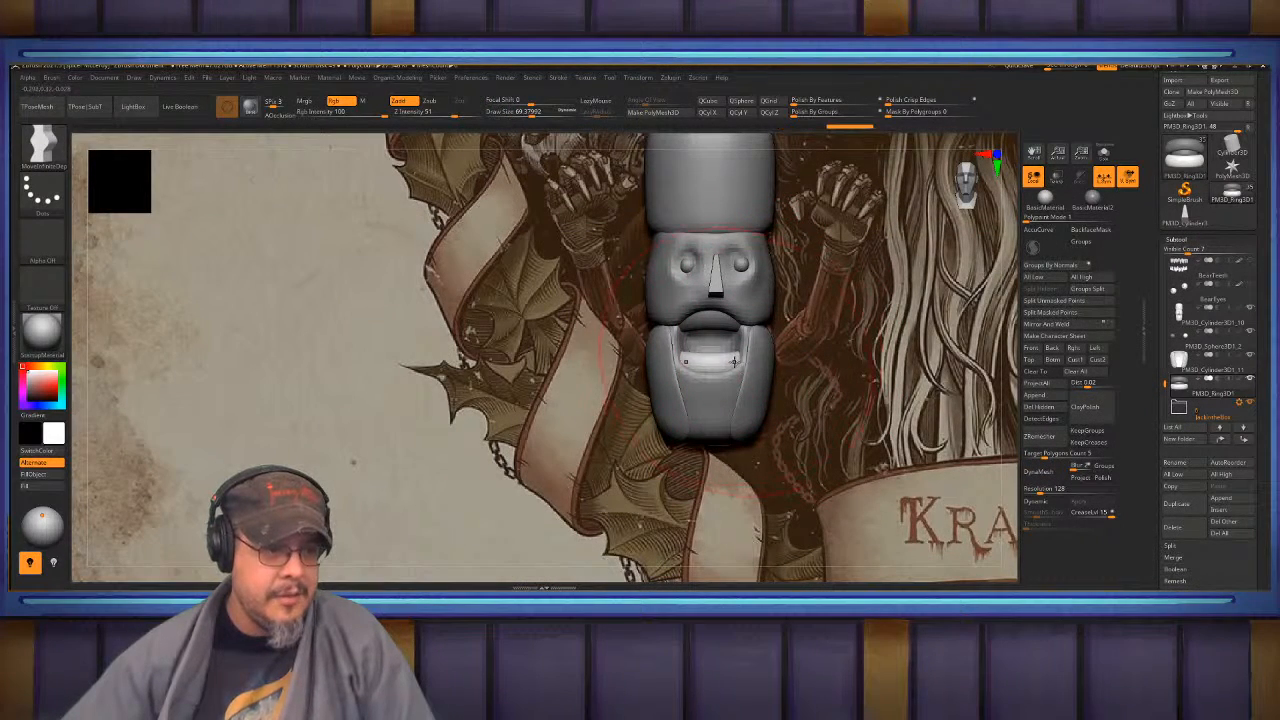
key("s")
left_click_drag(721, 365, 686, 368)
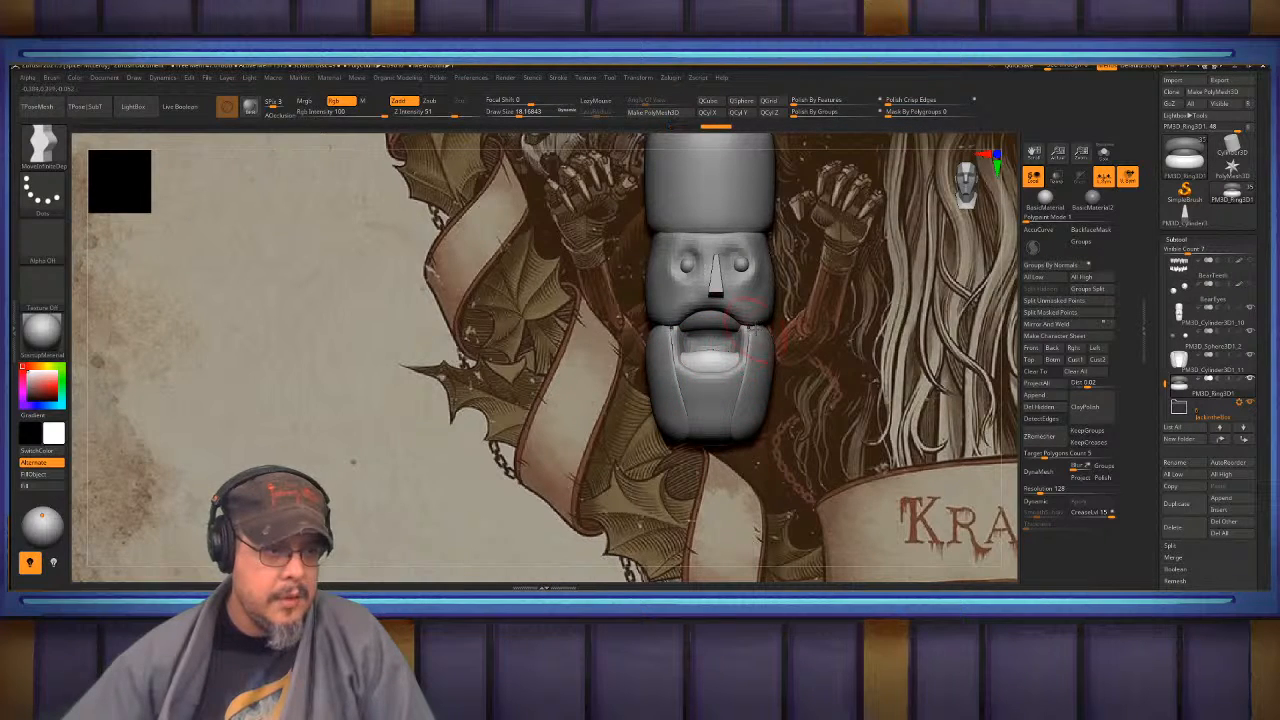
mouse_move(758, 330)
right_mouse_down()
mouse_move(742, 331)
mouse_move(756, 315)
mouse_move(758, 332)
right_mouse_up()
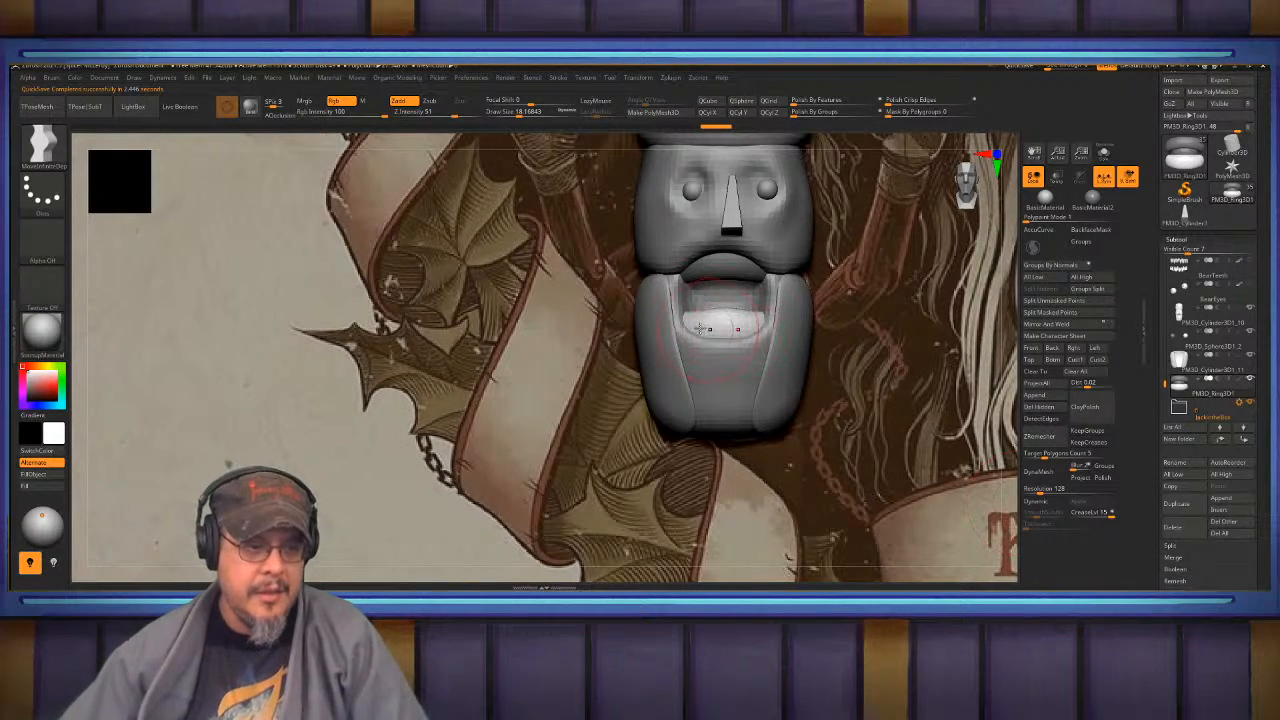
- Pull the lip ring into shape around the mouth opening and clear any mask on it
right_click_drag(699, 330, 694, 358, "ctrl")
mouse_move(733, 358)
left_mouse_down()
mouse_move(647, 364)
mouse_move(728, 385)
left_mouse_up()
mouse_move(735, 357)
right_mouse_down("alt")
mouse_move(665, 415)
mouse_move(654, 277)
mouse_move(648, 302)
right_mouse_up("alt")
left_click_drag(663, 368, 666, 351)
left_click_drag(411, 364, 426, 345, "ctrl")
- Auto-group the lip pieces, set Mask By Polygroups to 100, and adjust one lip's shape on its own
mouse_move(700, 370)
right_mouse_down()
mouse_move(838, 262)
mouse_move(853, 229)
right_mouse_up()
key("space")
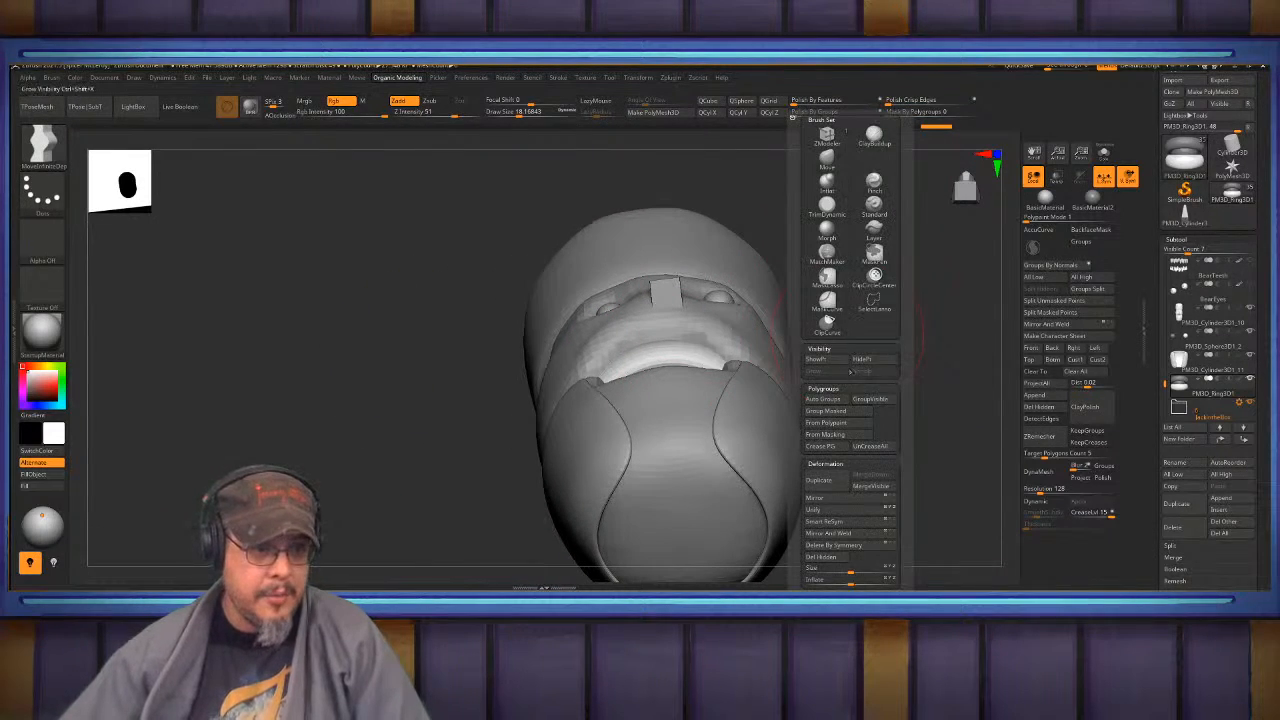
left_click(827, 402)
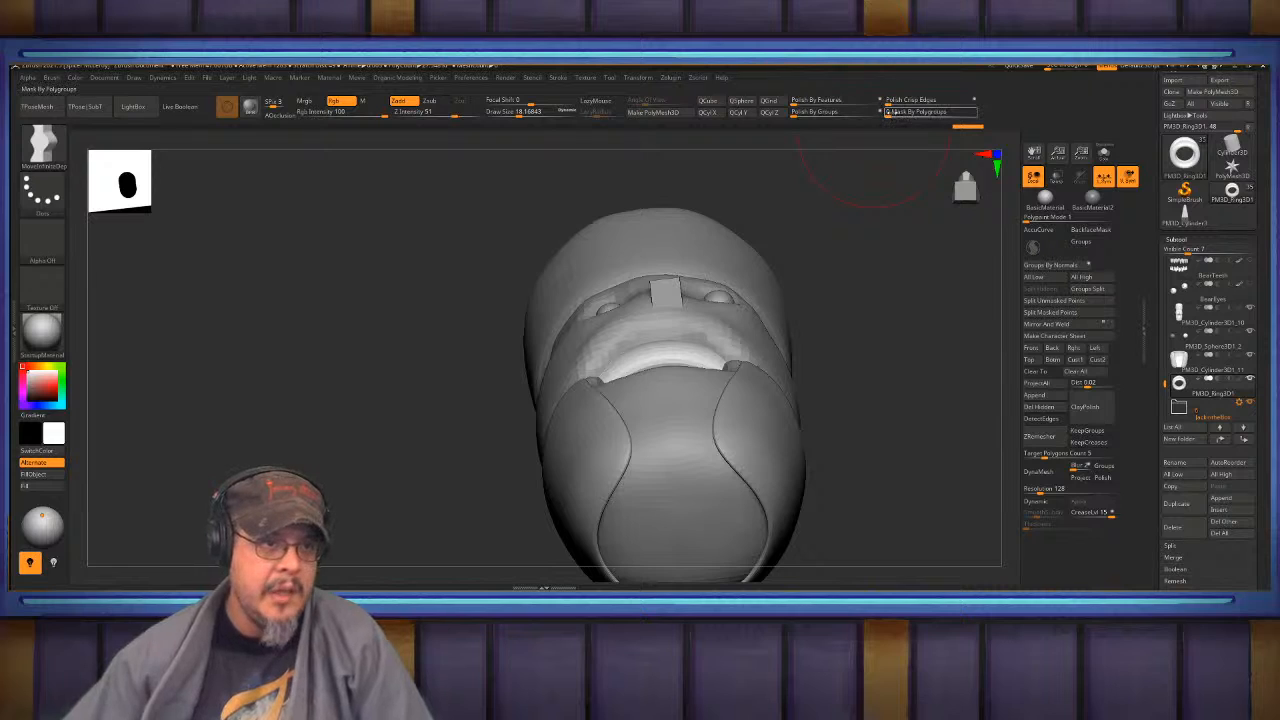
left_click_drag(920, 112, 987, 112)
mouse_move(605, 368)
left_mouse_down()
mouse_move(632, 350)
mouse_move(628, 369)
left_mouse_up()
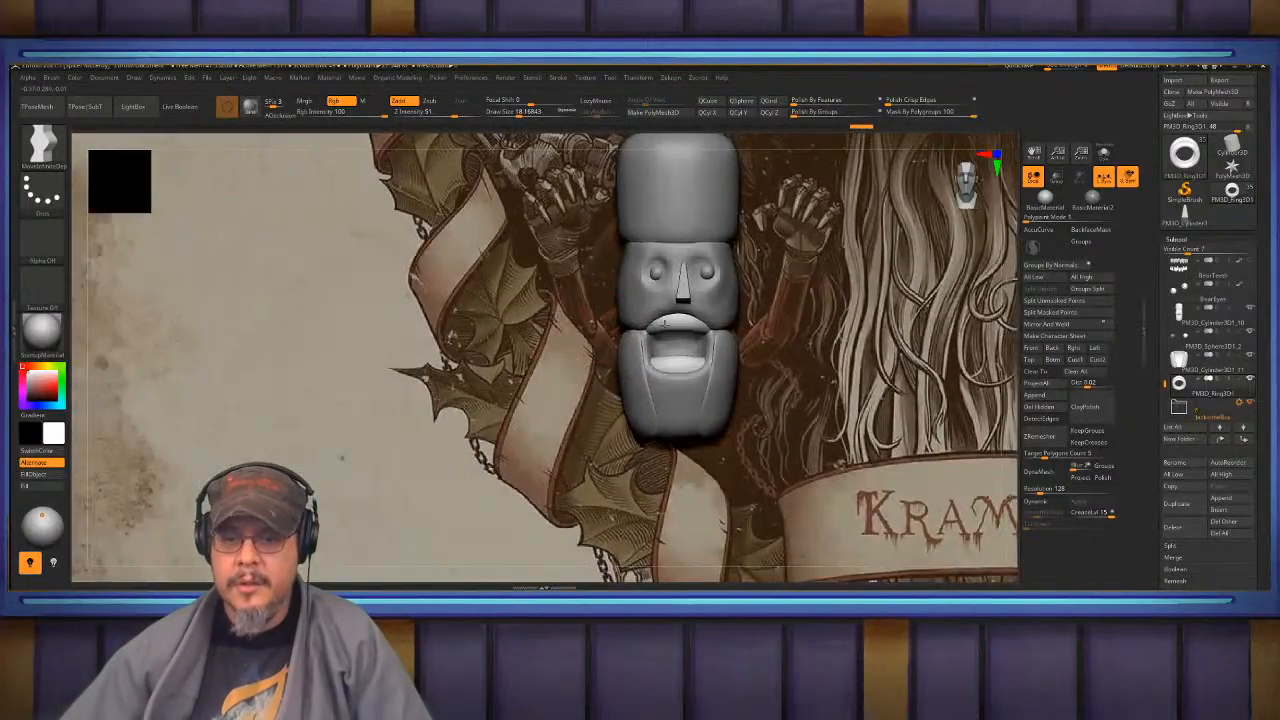
- Compare the modelled mouth and hat with the nutcracker in the reference art, examining its teeth, lips and hat trim
right_click_drag(664, 323, 752, 347, "alt")
right_click_drag(960, 362, 699, 416, "alt")
right_click_drag(835, 509, 664, 376, "alt")
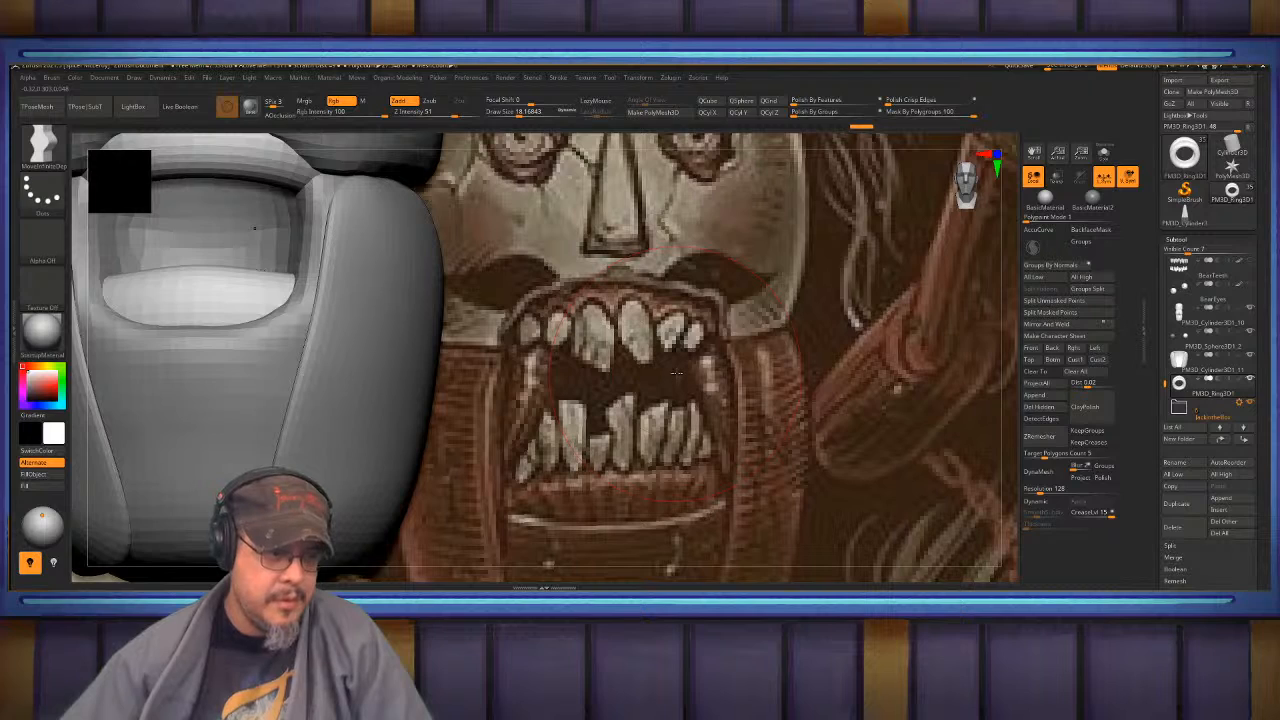
right_click_drag(677, 374, 600, 358)
right_click_drag(600, 358, 788, 381, "alt")
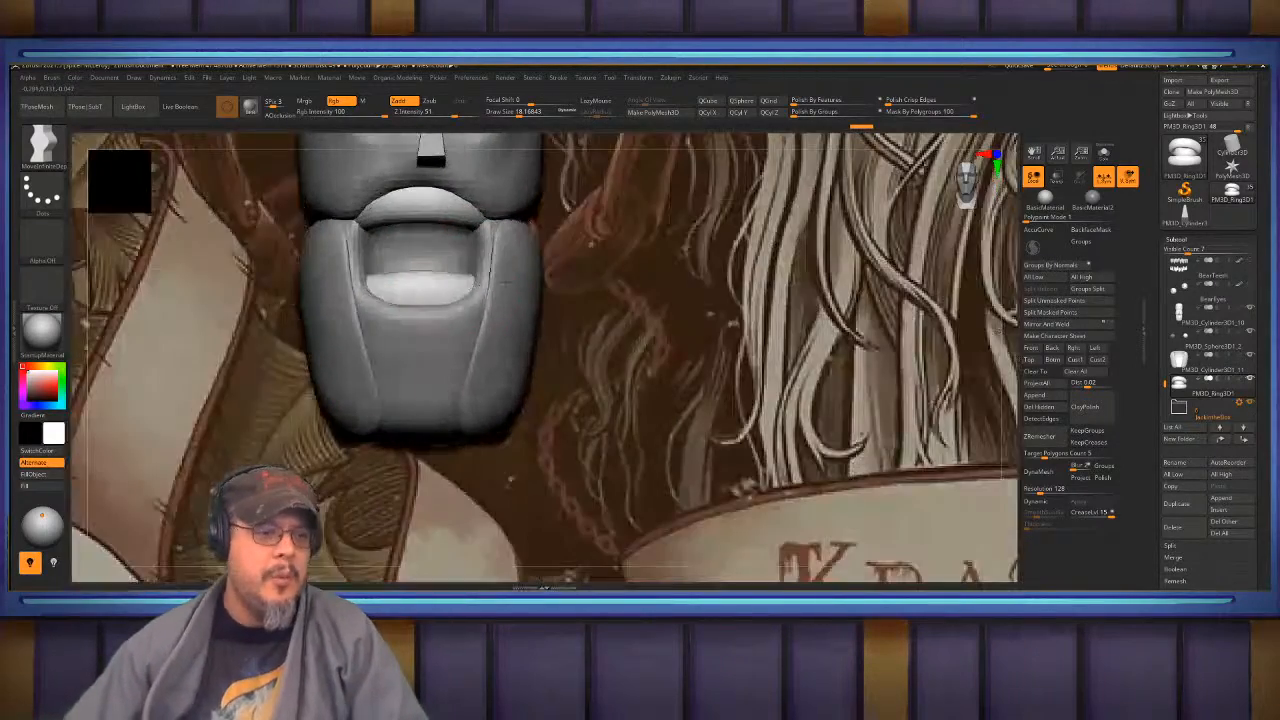
key("space")
right_click_drag(480, 266, 652, 390, "alt")
right_click_drag(652, 390, 774, 350, "alt")
right_click_drag(597, 315, 680, 350, "alt")
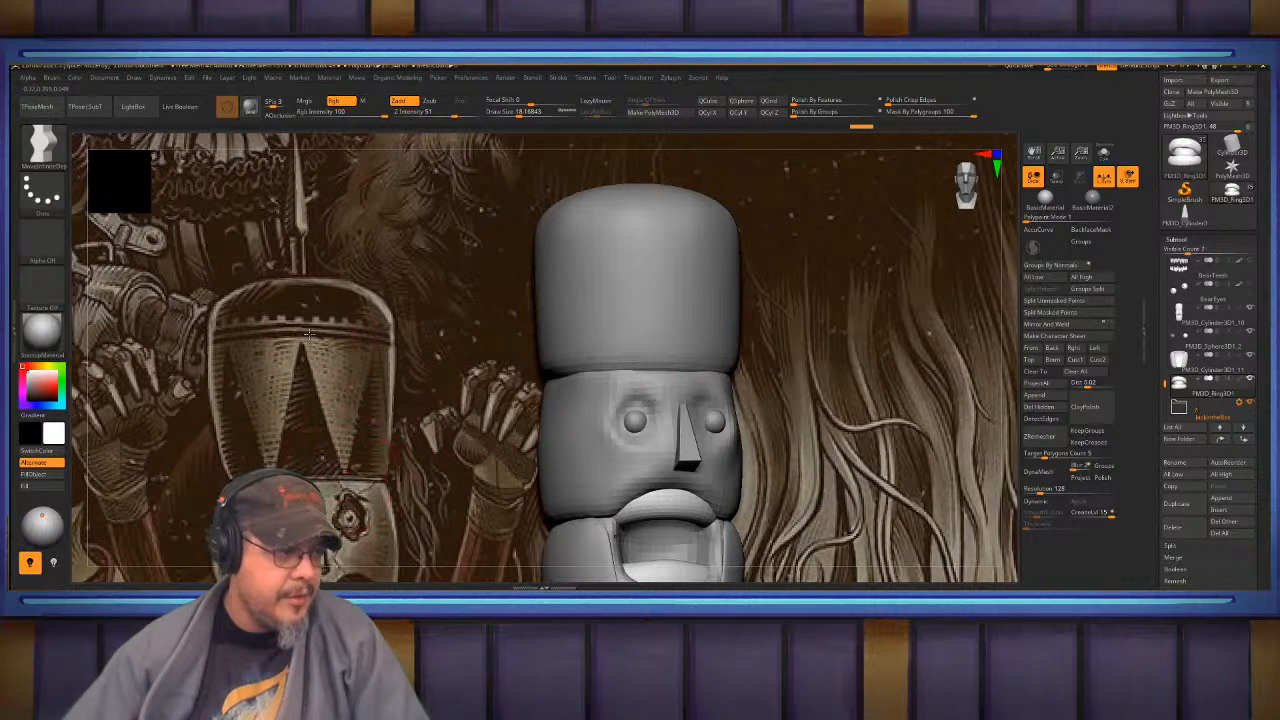
- Select the head-and-hat subtool, show its polyframe, and slice off a narrow polygroup band along the hat's lower edge
right_click_drag(230, 339, 623, 320)
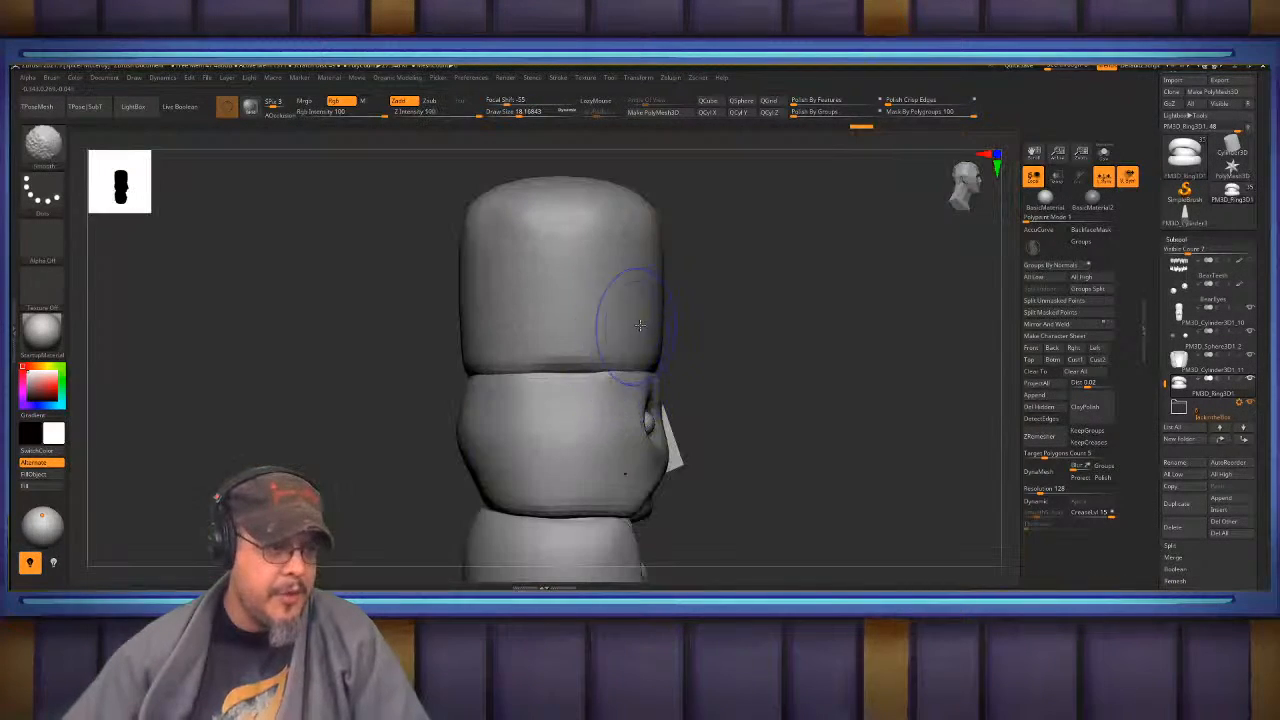
left_click(601, 336, "alt")
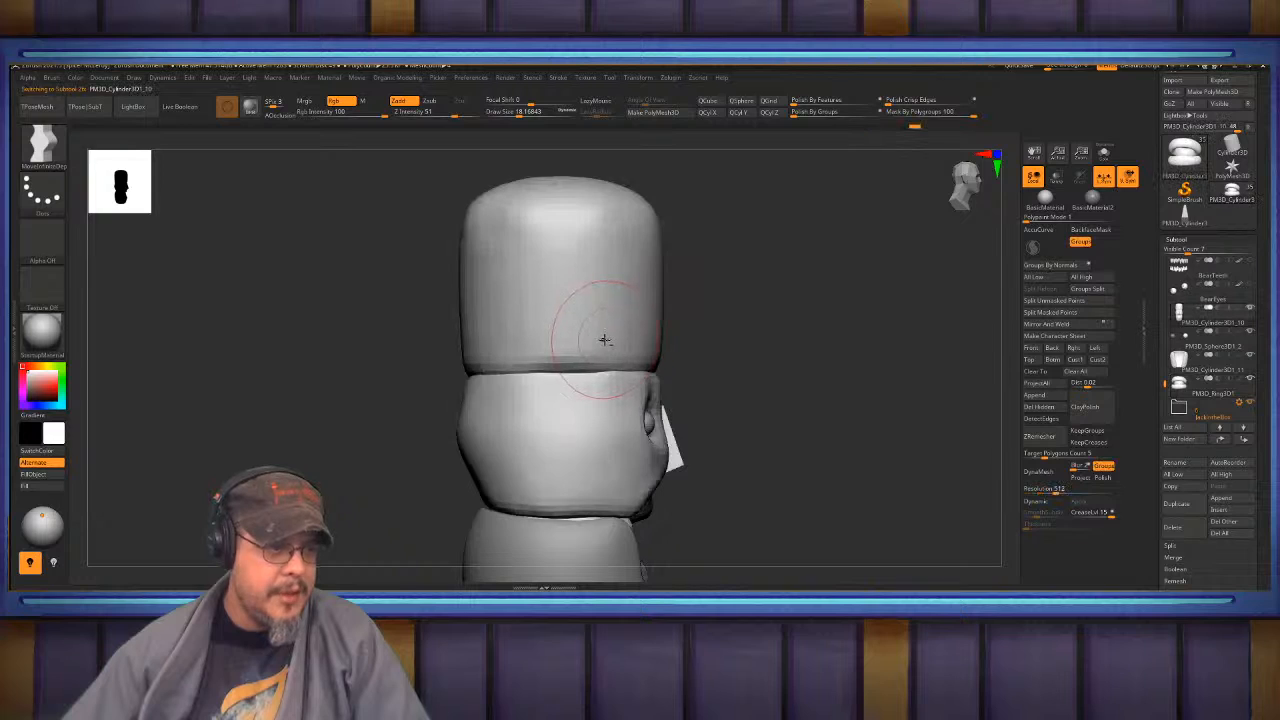
key("shift+f")
right_click_drag(742, 339, 747, 353, "ctrl")
key("b")
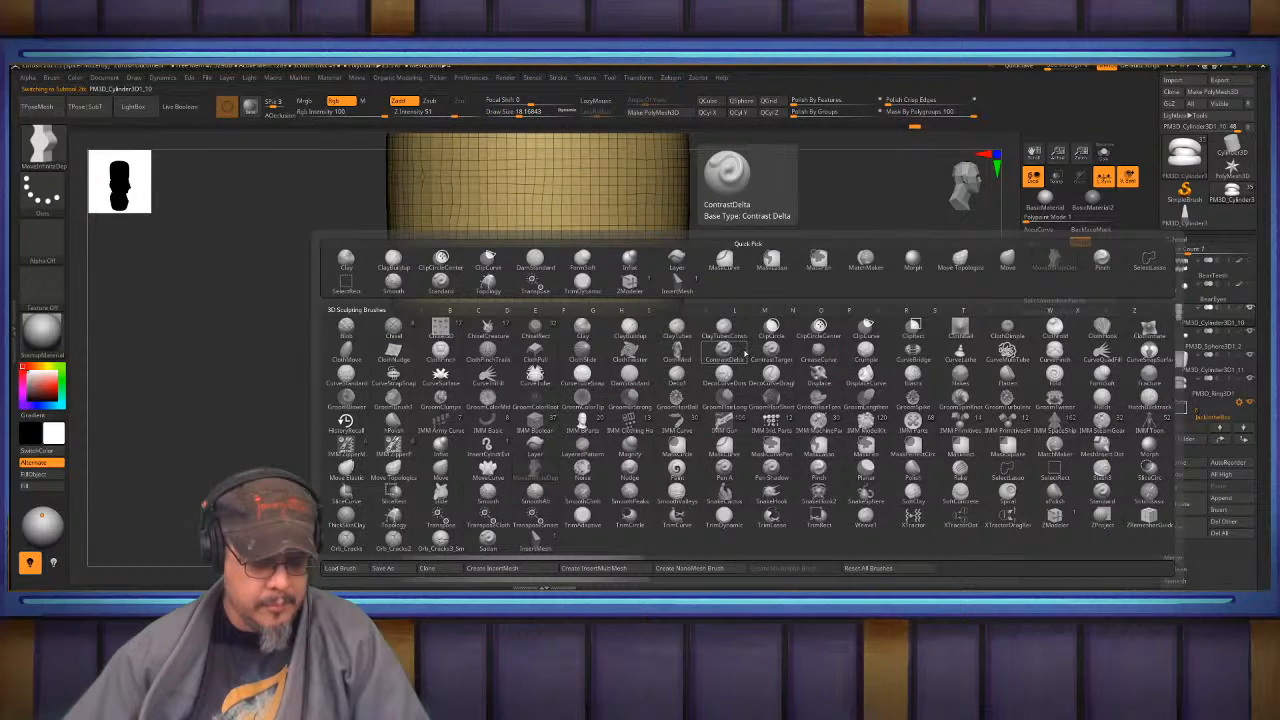
left_click(745, 354)
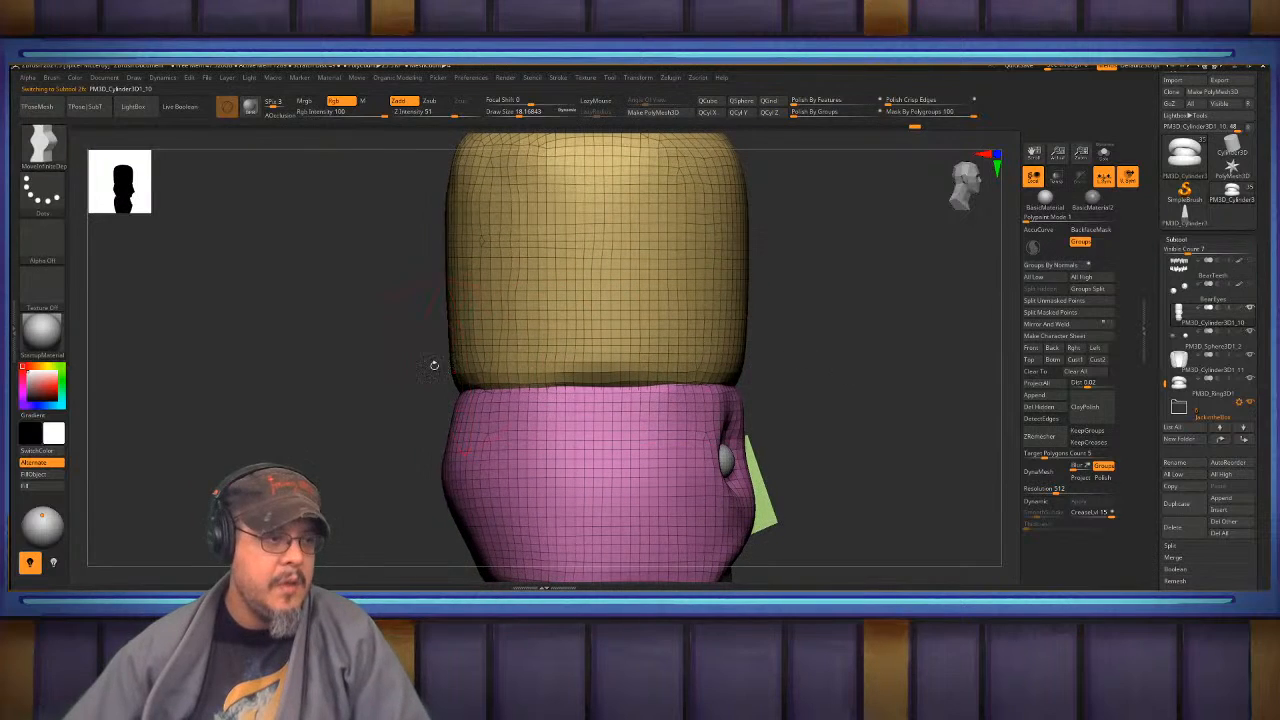
left_click_drag(404, 363, 823, 366, "ctrl+shift")
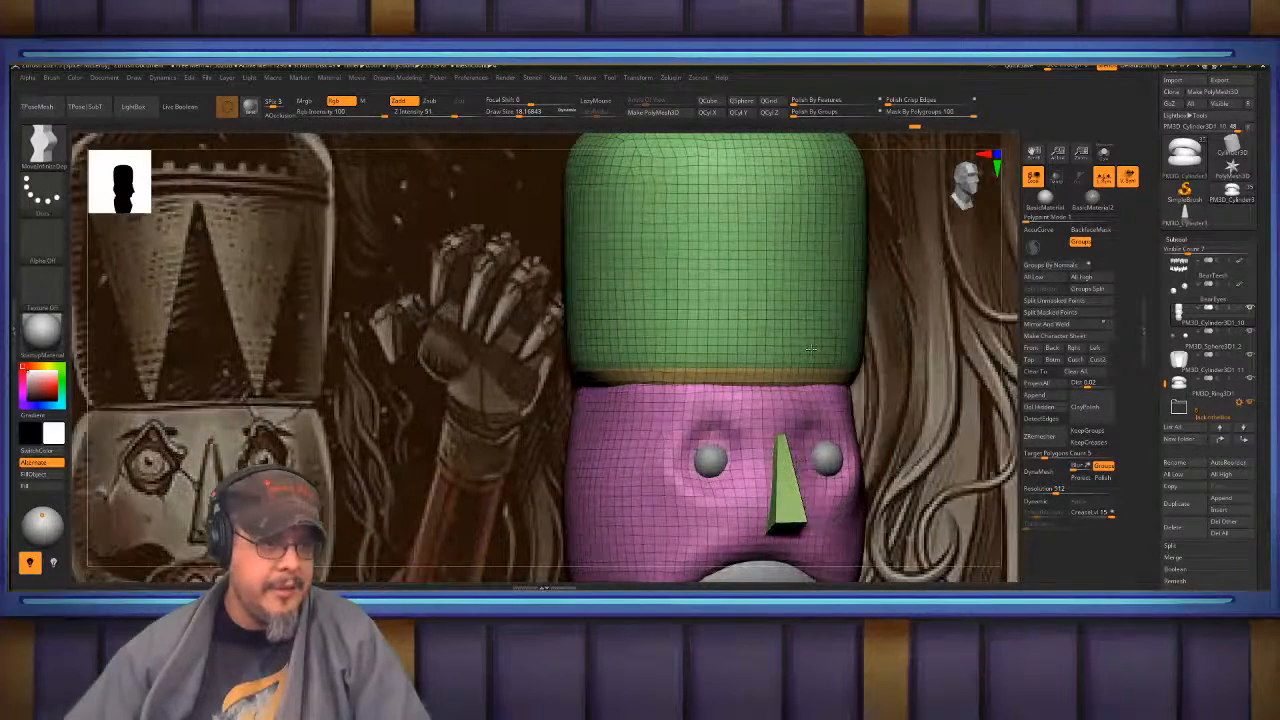
- Isolate the hat with its lower band, hiding the face polygroup
key("ctrl+shift")
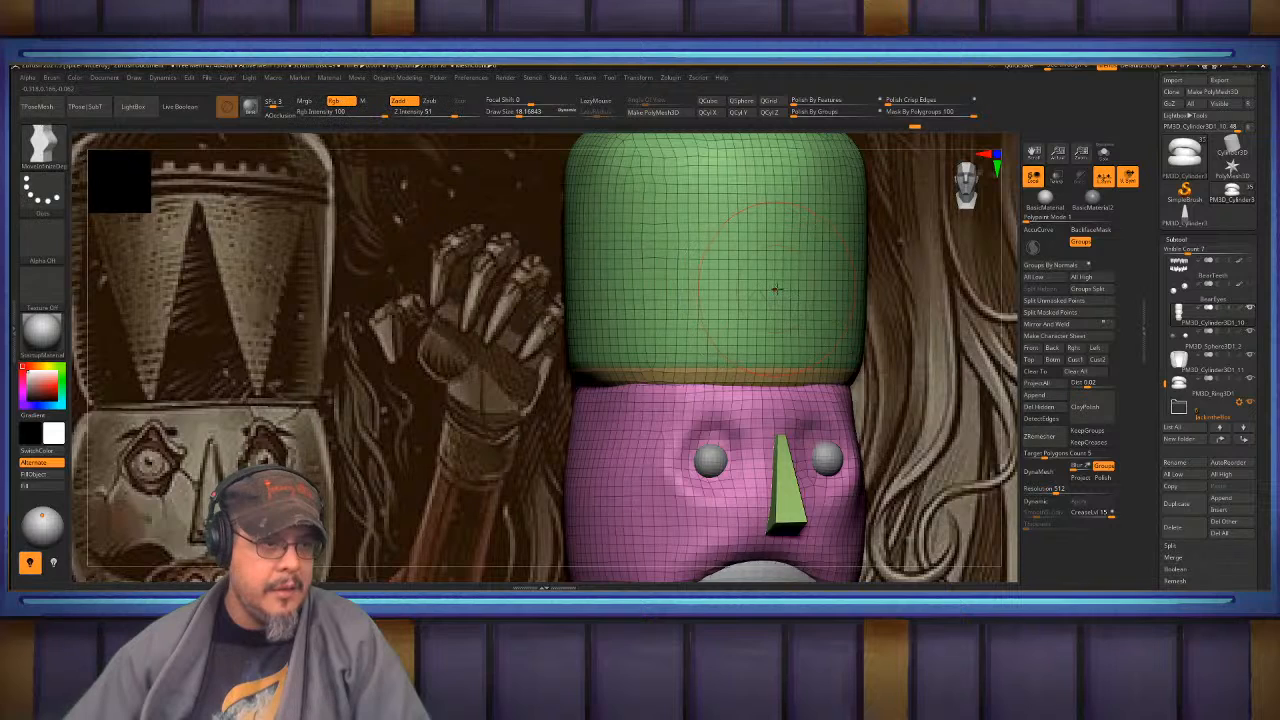
left_click(758, 293, "ctrl+shift")
left_click(757, 293, "ctrl+shift")
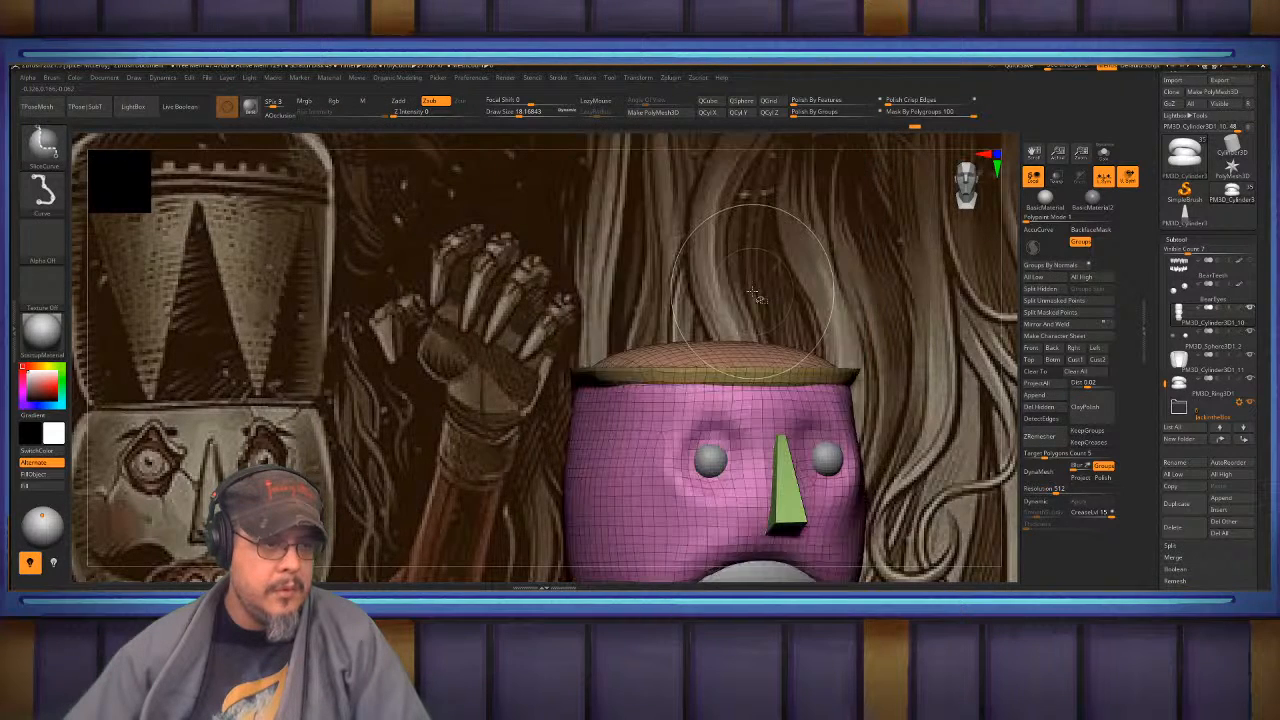
left_click(755, 293, "ctrl+shift")
key("ctrl+shift+a")
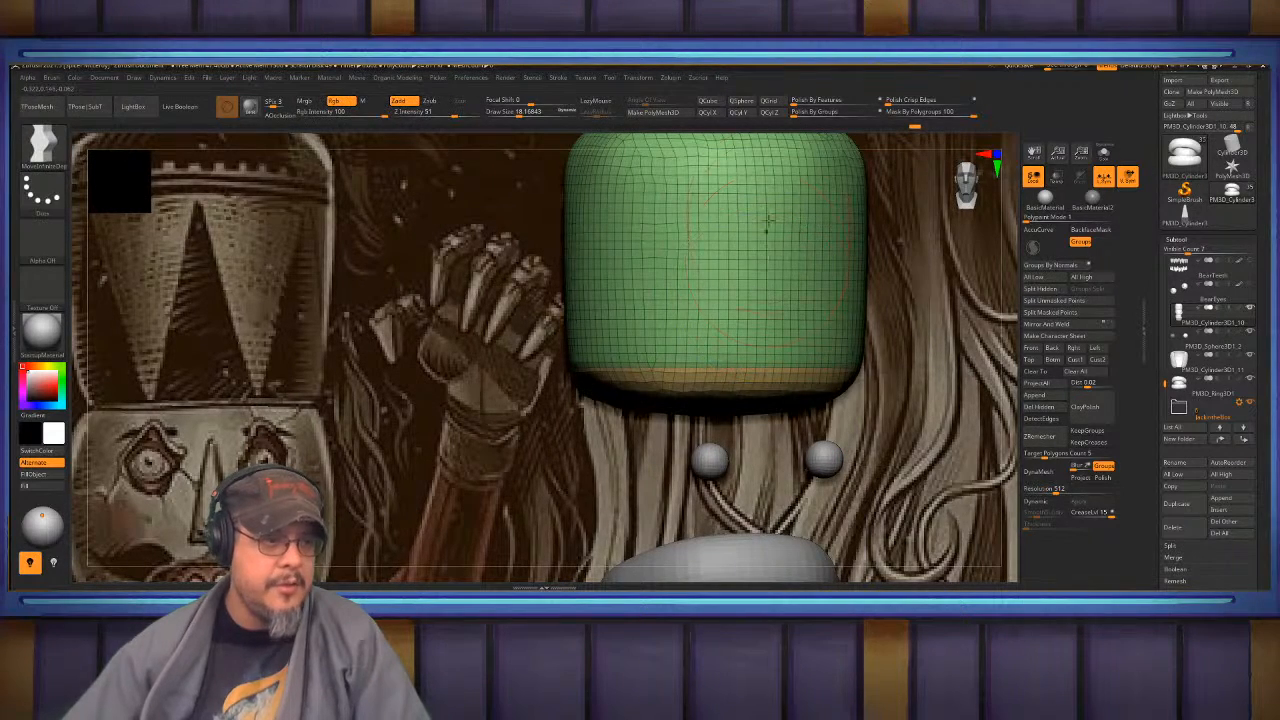
- Frame the hat mesh with curves along polygroup boundaries only, turning off Border and Creased Edges
left_click(560, 79)
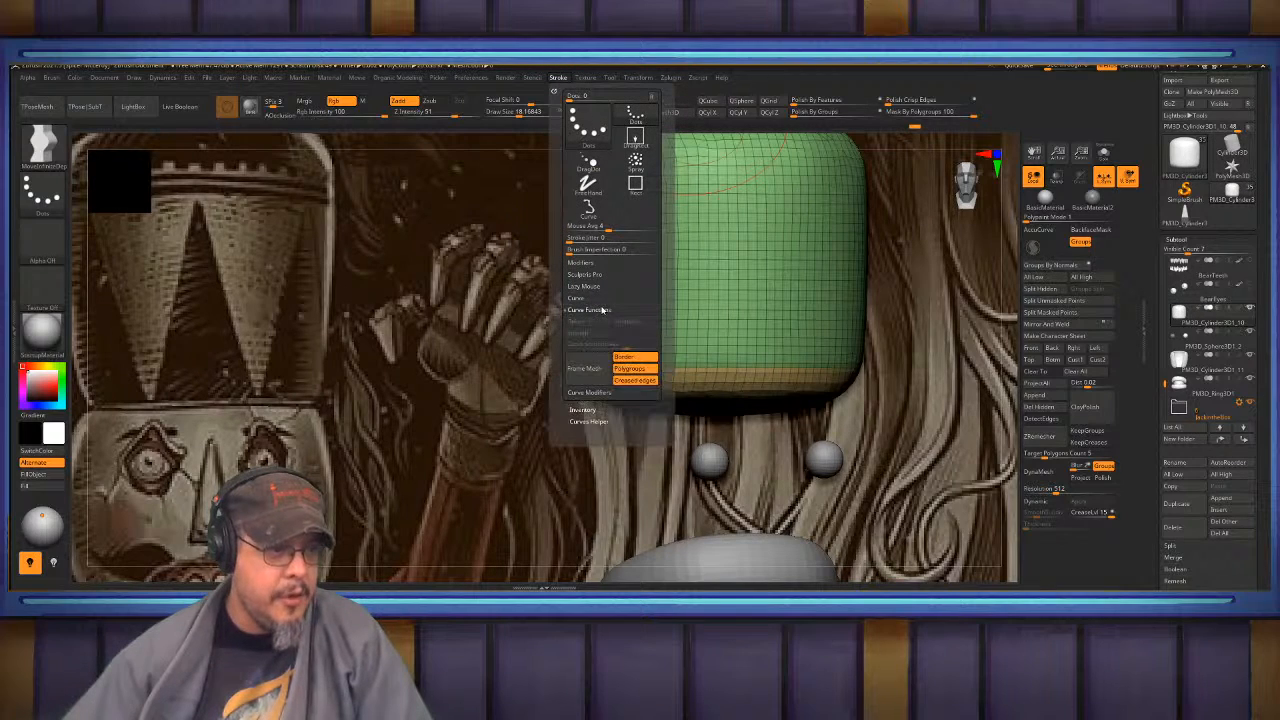
left_click(637, 357)
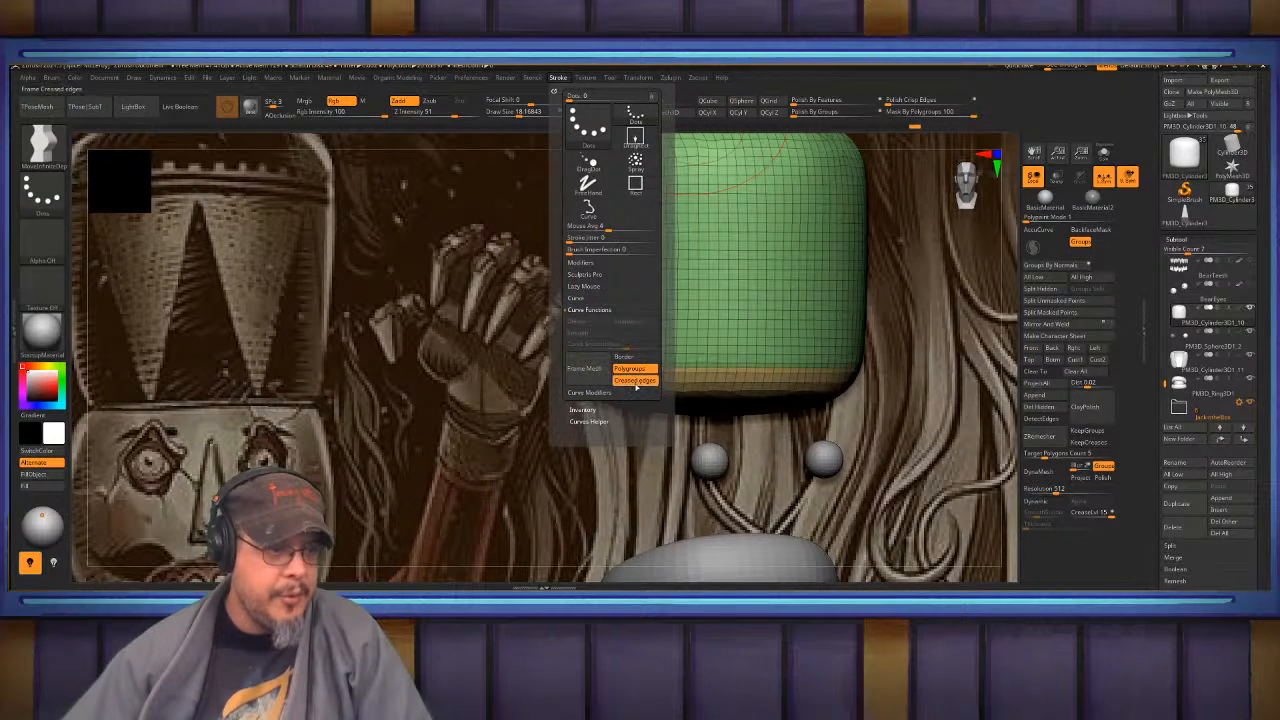
left_click(637, 380)
left_click(586, 371)
left_click_drag(425, 296, 485, 288)
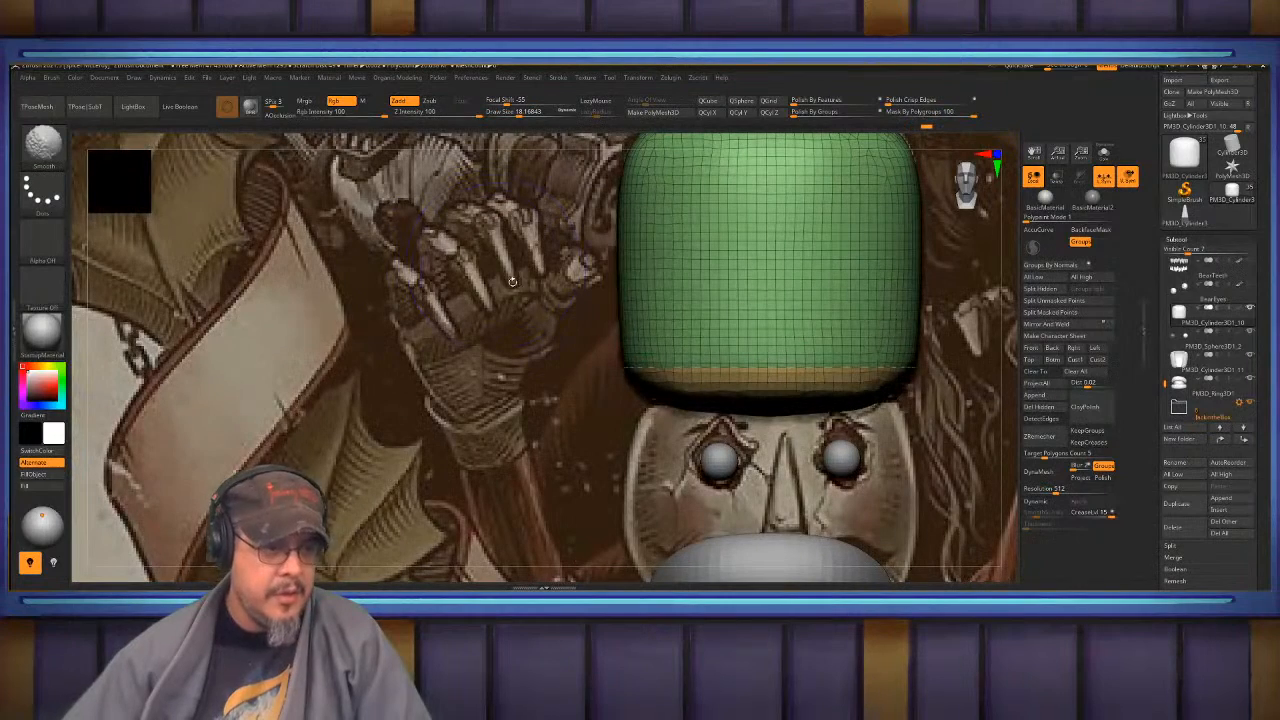
- Choose the CurveTube brush, try a tube along the hat's polygroup curve, and undo it
key("b")
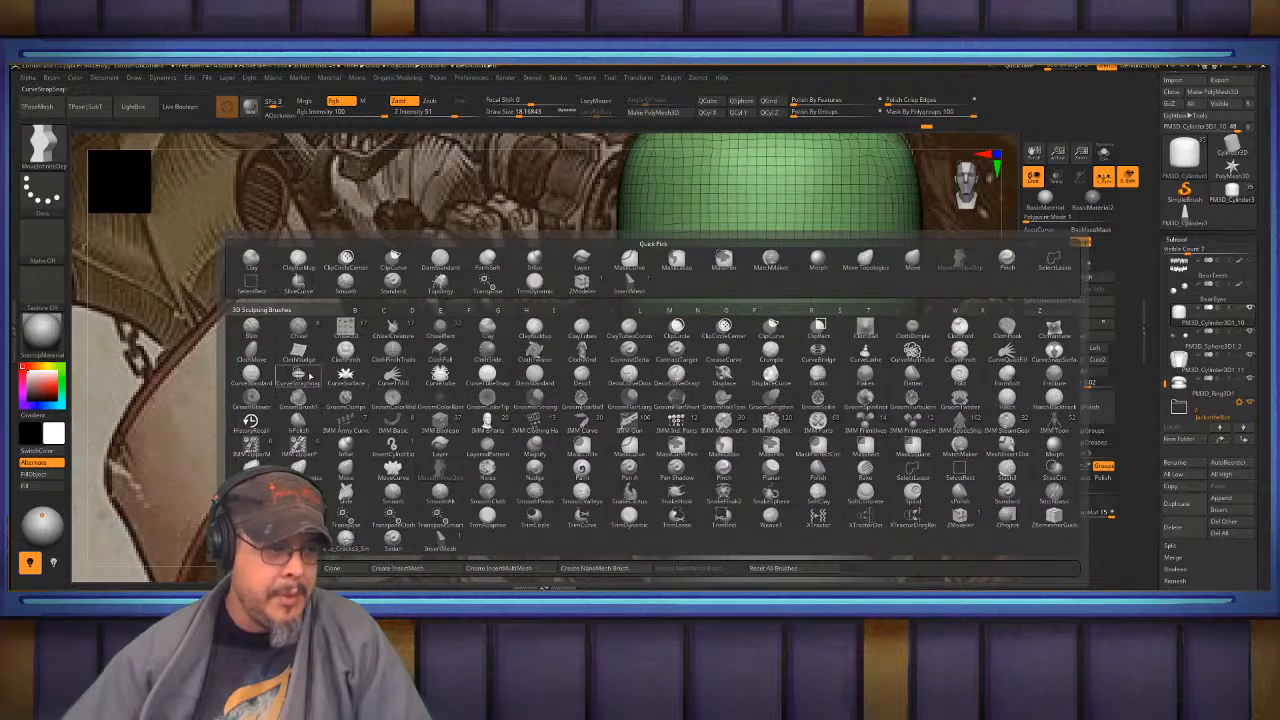
key("c")
left_click(440, 376)
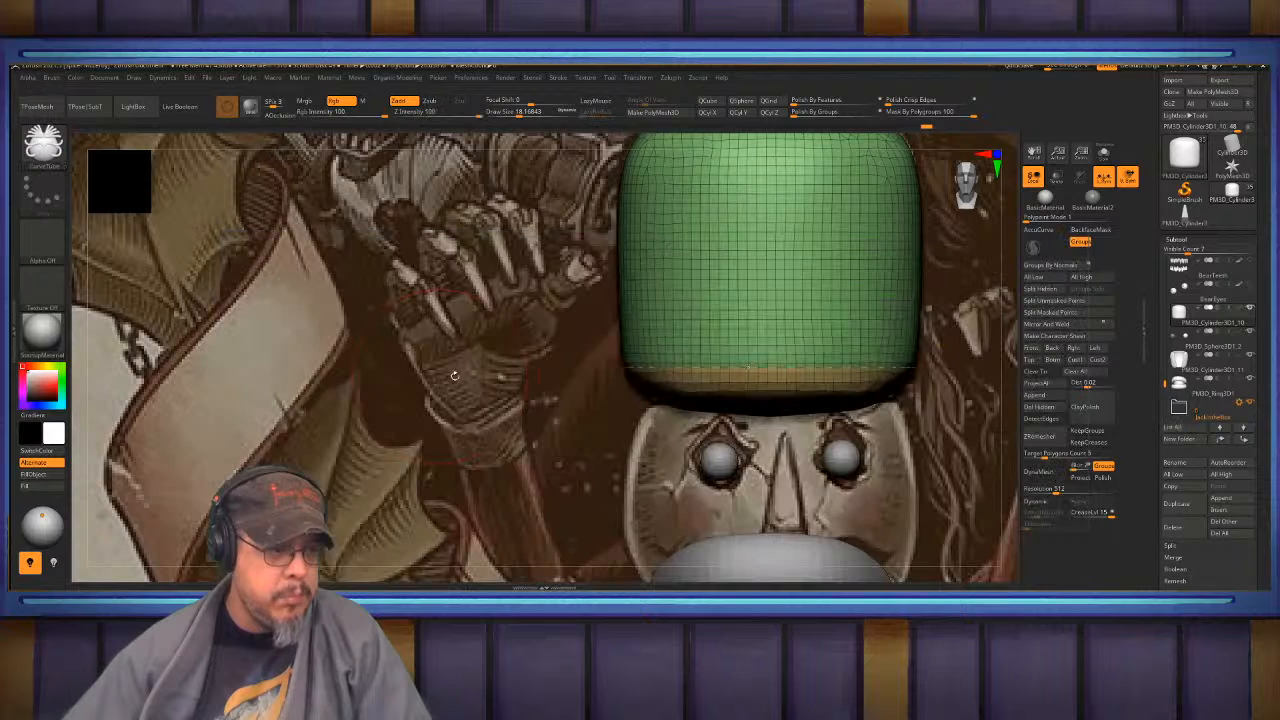
left_click_drag(457, 374, 480, 440, "alt")
left_click(822, 378)
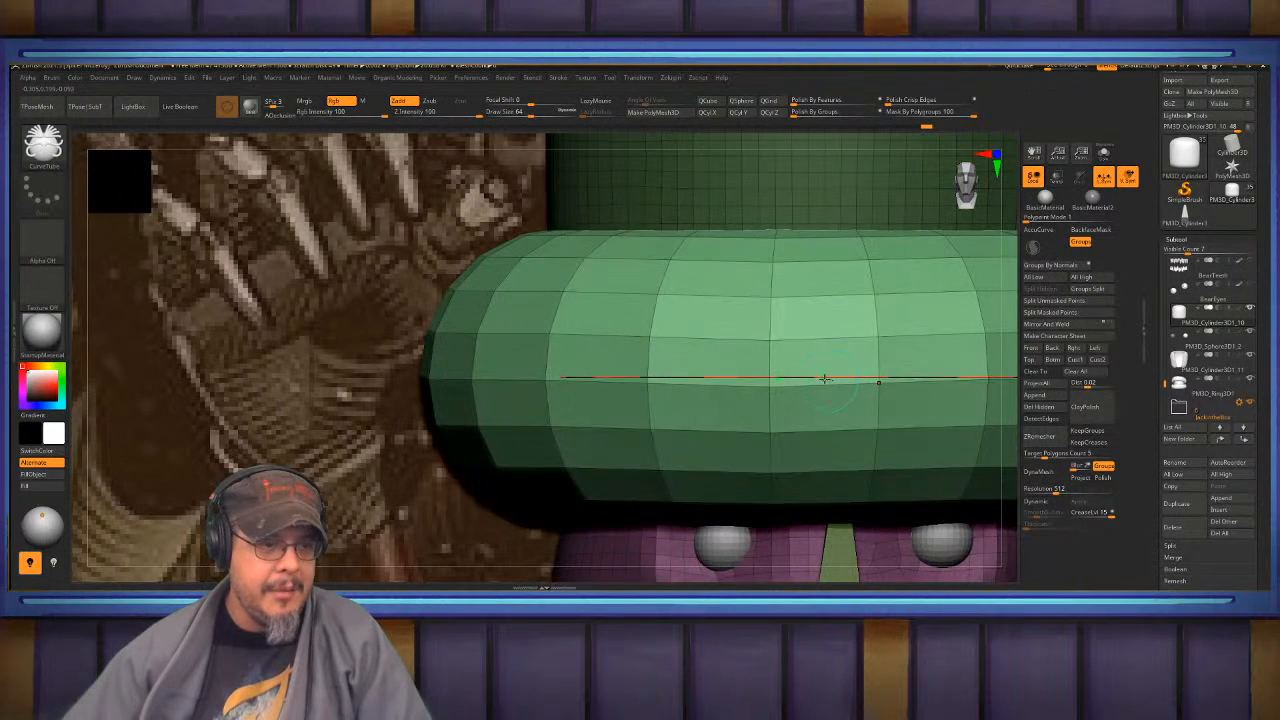
key("ctrl+z")
- Try the hat's tube trim at a draw size of about 2.14, and undo it
key("s")
left_click_drag(844, 377, 831, 378)
key("s")
left_click_drag(411, 399, 396, 402)
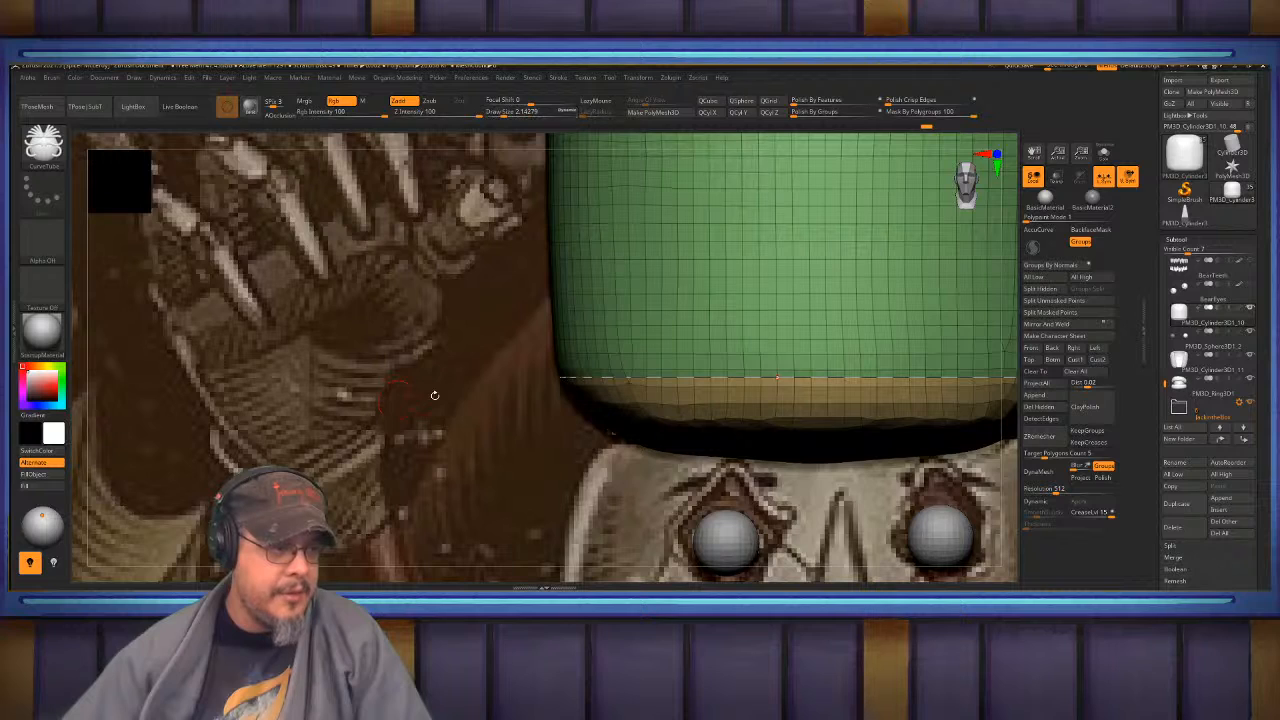
left_click(901, 376)
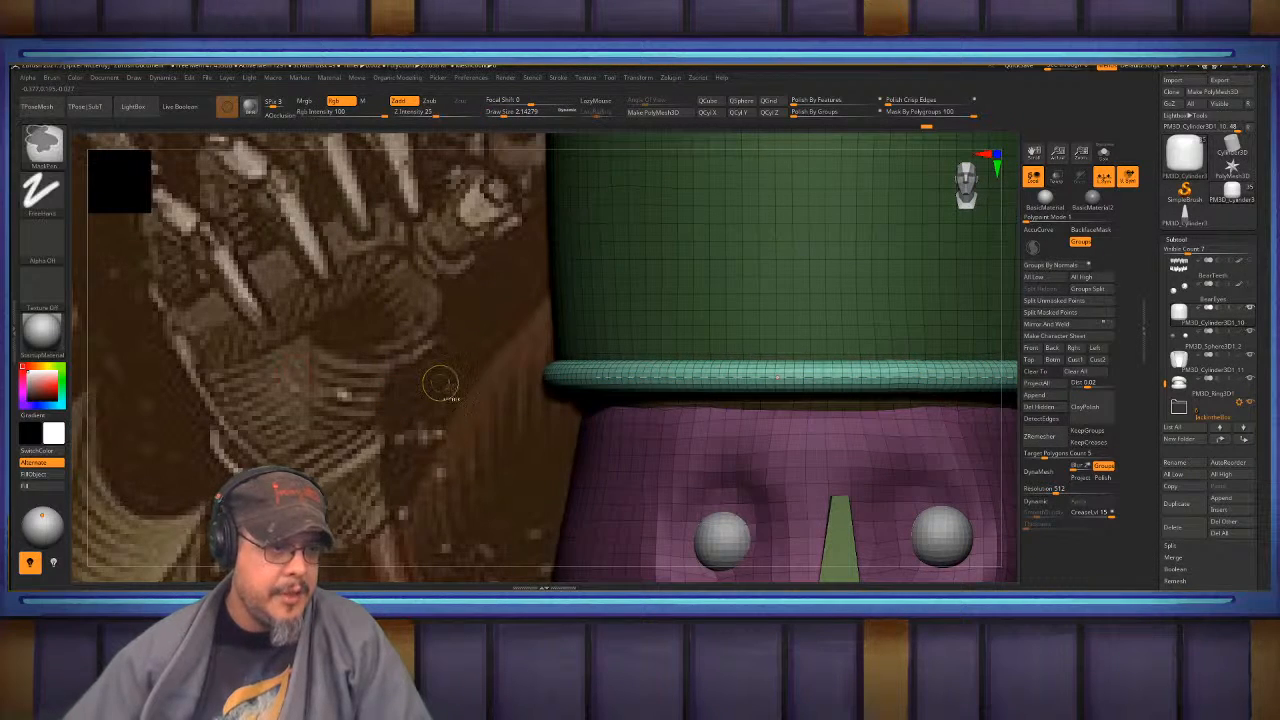
key("ctrl+z")
- Reduce the draw size to about 1.17 and create the tube trim along the hat's curve
key("s")
left_click_drag(446, 391, 205, 405)
left_click(846, 376)
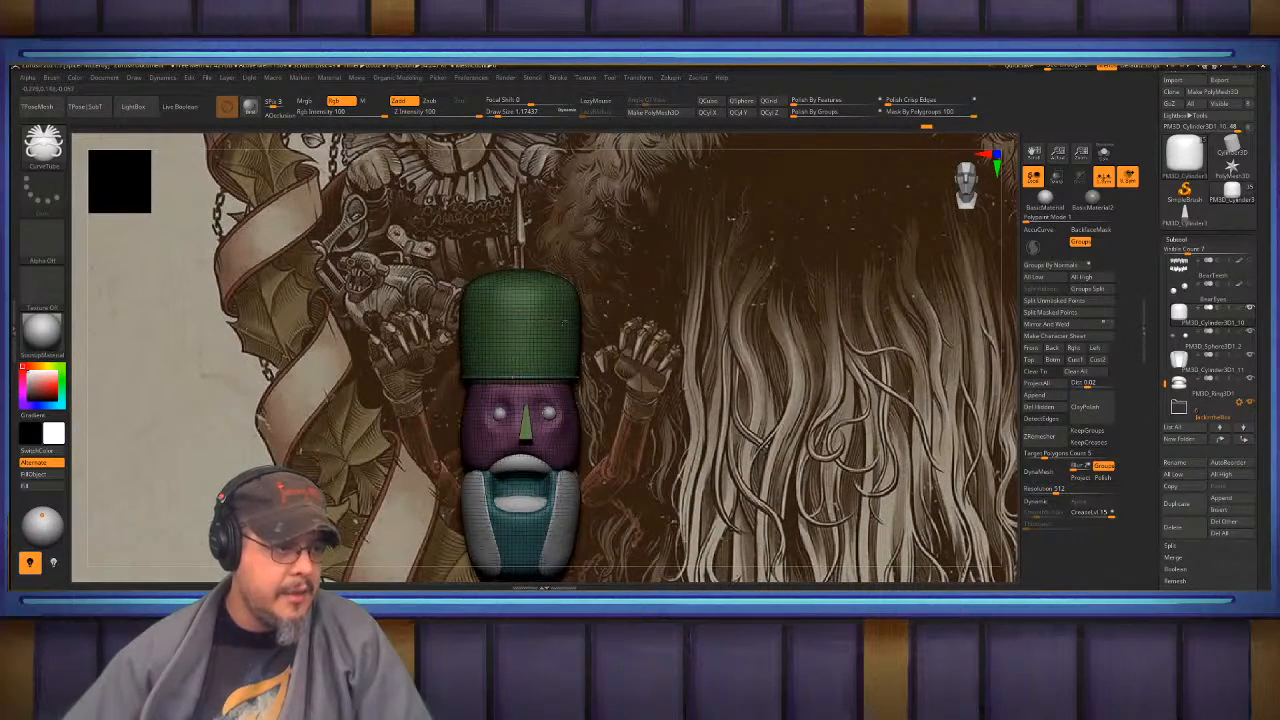
- Lower the tube trim to the hat's bottom edge, shrink it slightly to hug the hat, and review the whole model
right_click_drag(565, 322, 539, 391, "ctrl")
key("w")
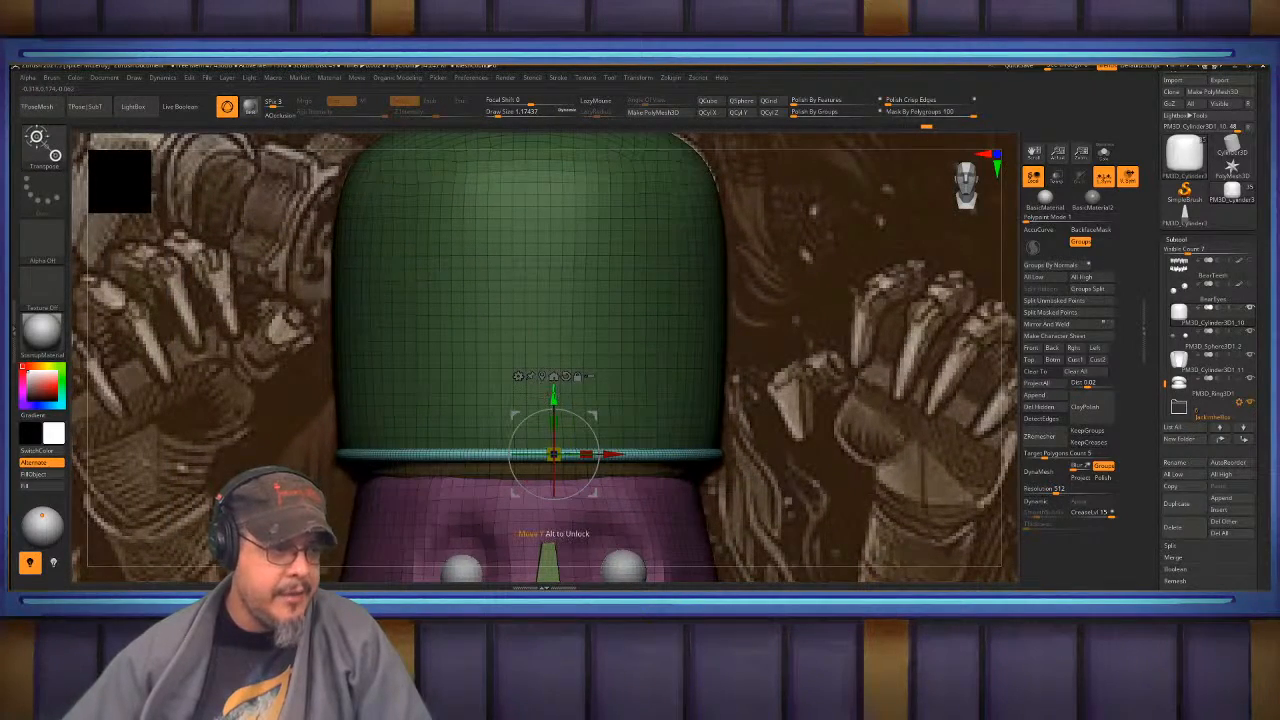
left_click_drag(554, 398, 554, 411)
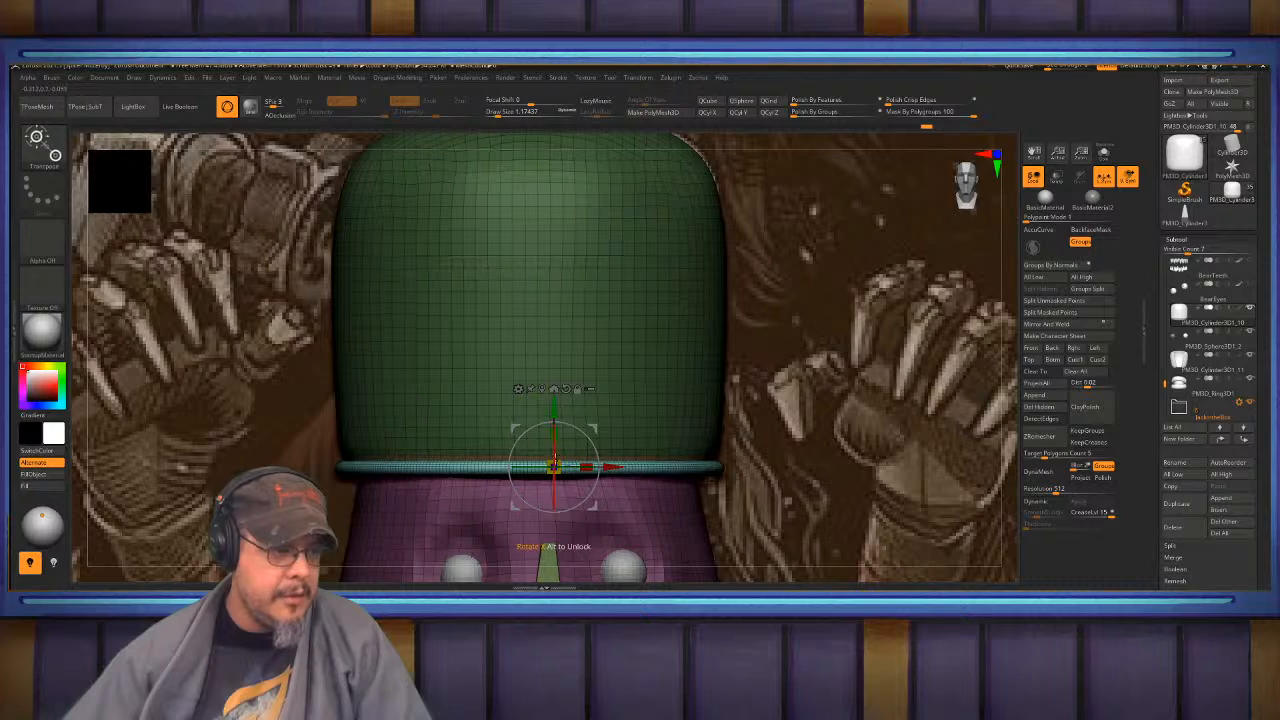
left_click_drag(554, 462, 553, 466)
key("q")
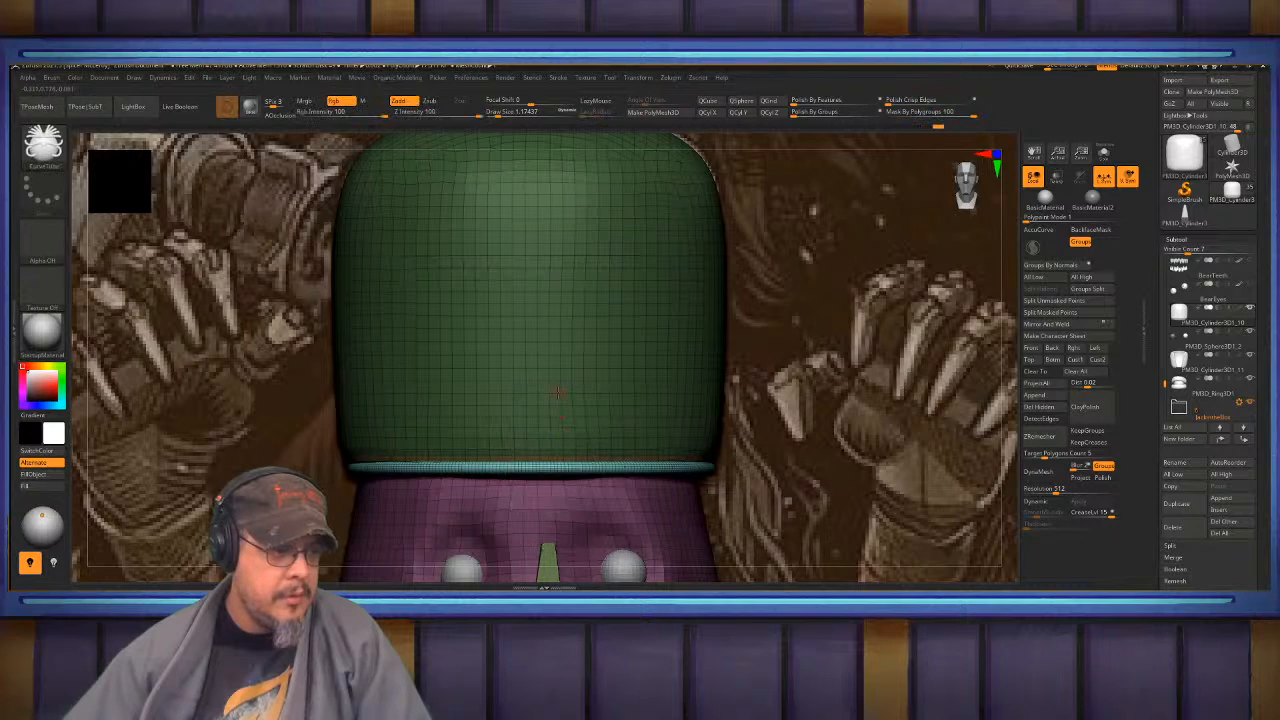
mouse_move(590, 378)
right_mouse_down()
mouse_move(550, 375)
mouse_move(564, 408)
right_mouse_up()
key("f")
key("f")
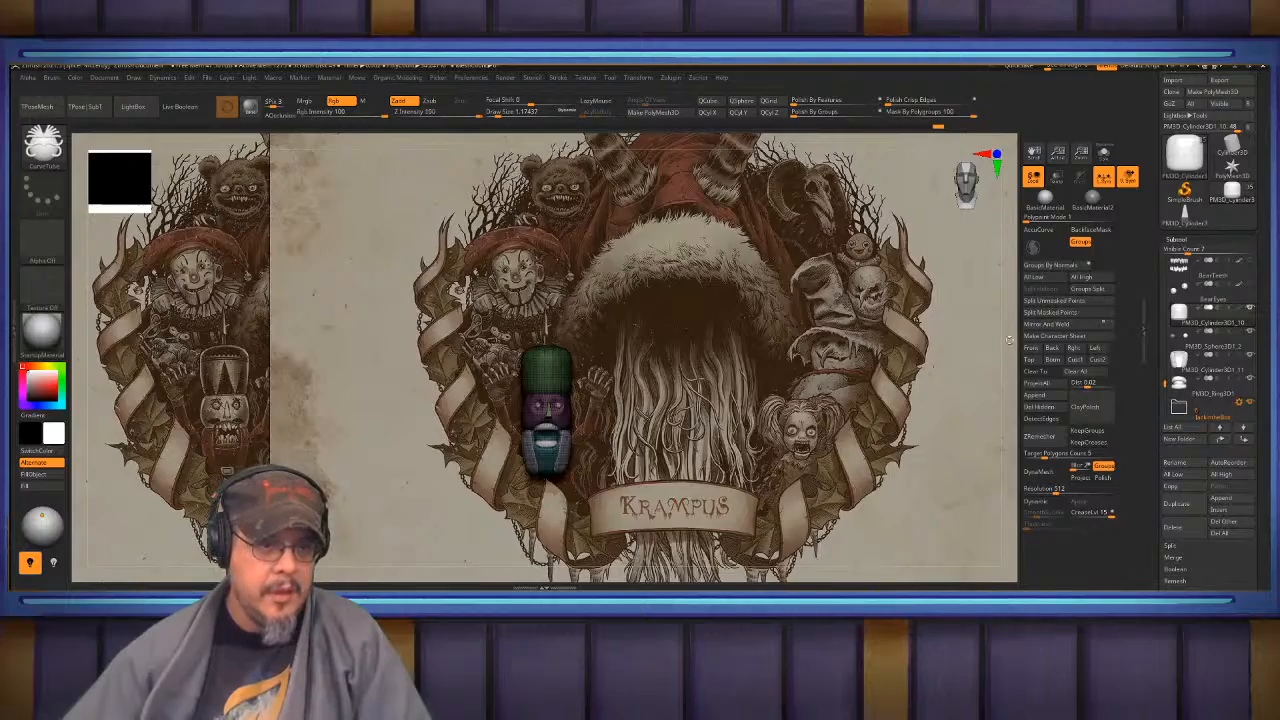
- Turn off the polygroup wireframe display on the nutcracker
left_click_drag(1009, 340, 985, 365, "ctrl")
mouse_move(620, 350)
right_mouse_down("ctrl")
mouse_move(665, 418)
mouse_move(845, 378)
mouse_move(854, 262)
mouse_move(852, 324)
right_mouse_up("ctrl")
key("shift+f")
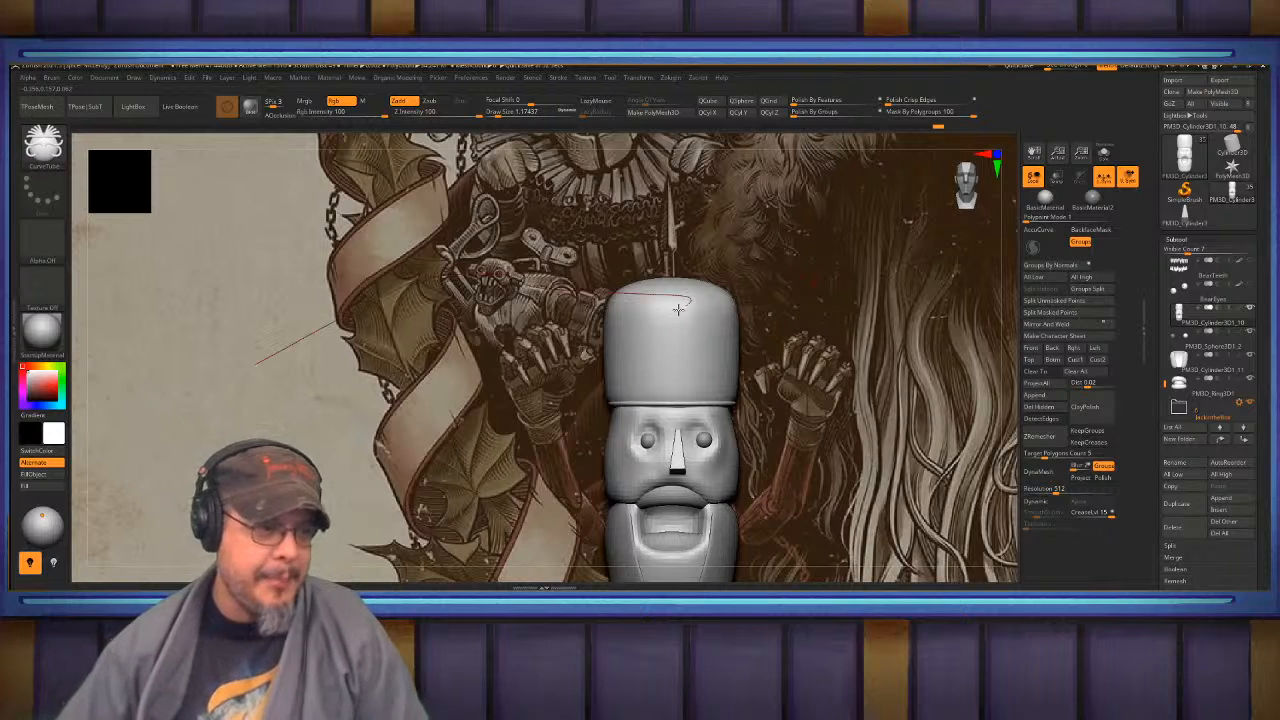
left_click_drag(678, 310, 676, 312)
left_click_drag(668, 308, 732, 332)
key("ctrl+z")
key("ctrl+z")
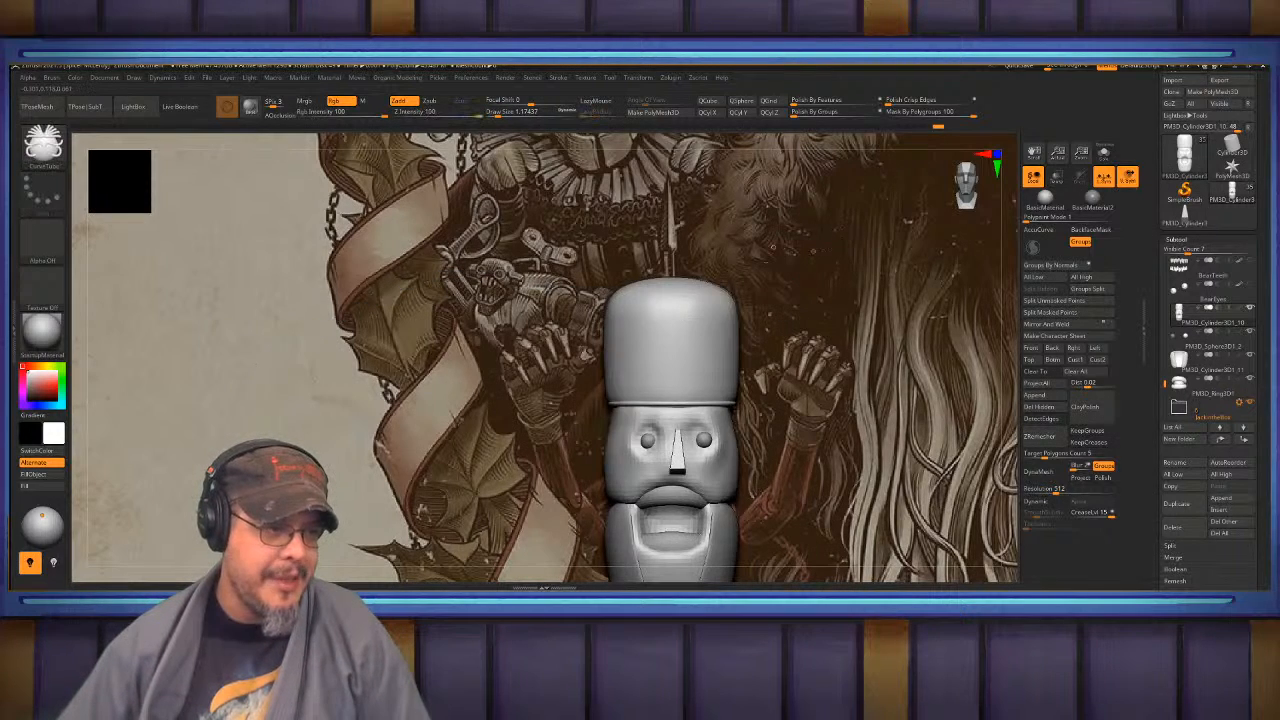
left_click_drag(682, 290, 866, 243)
key("ctrl+z")
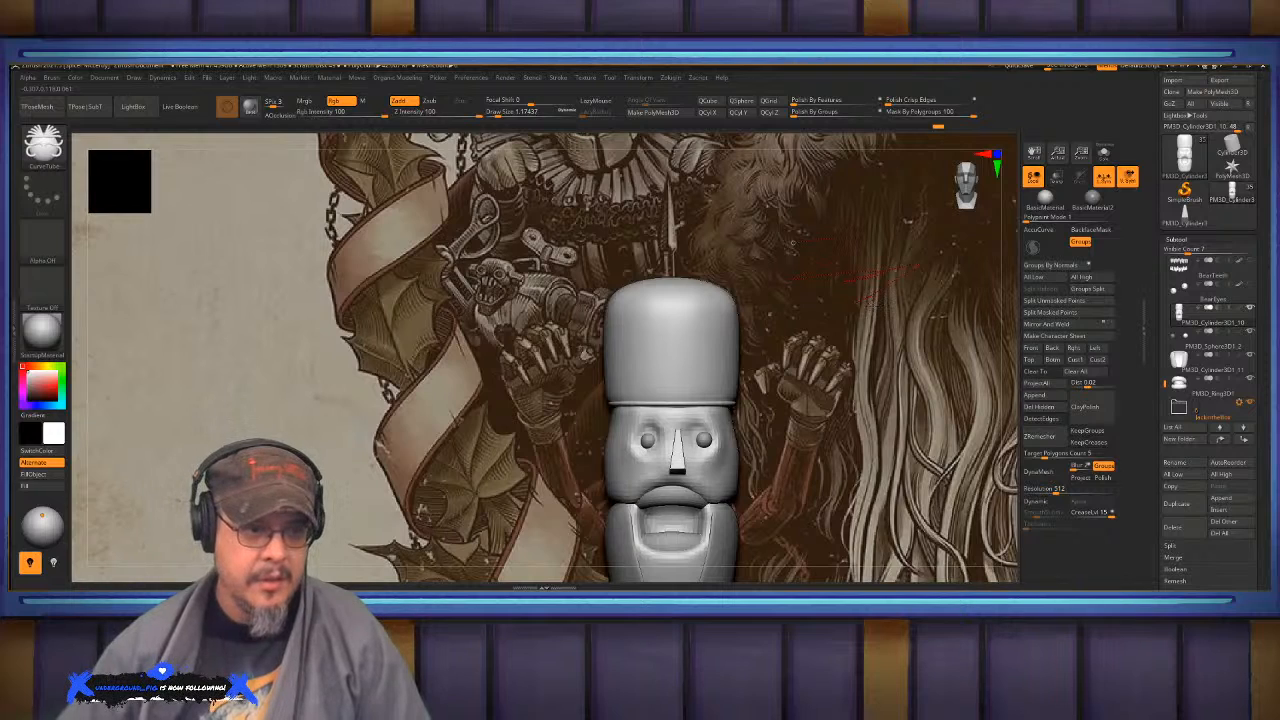
left_click_drag(888, 349, 888, 352)
key("ctrl+z")
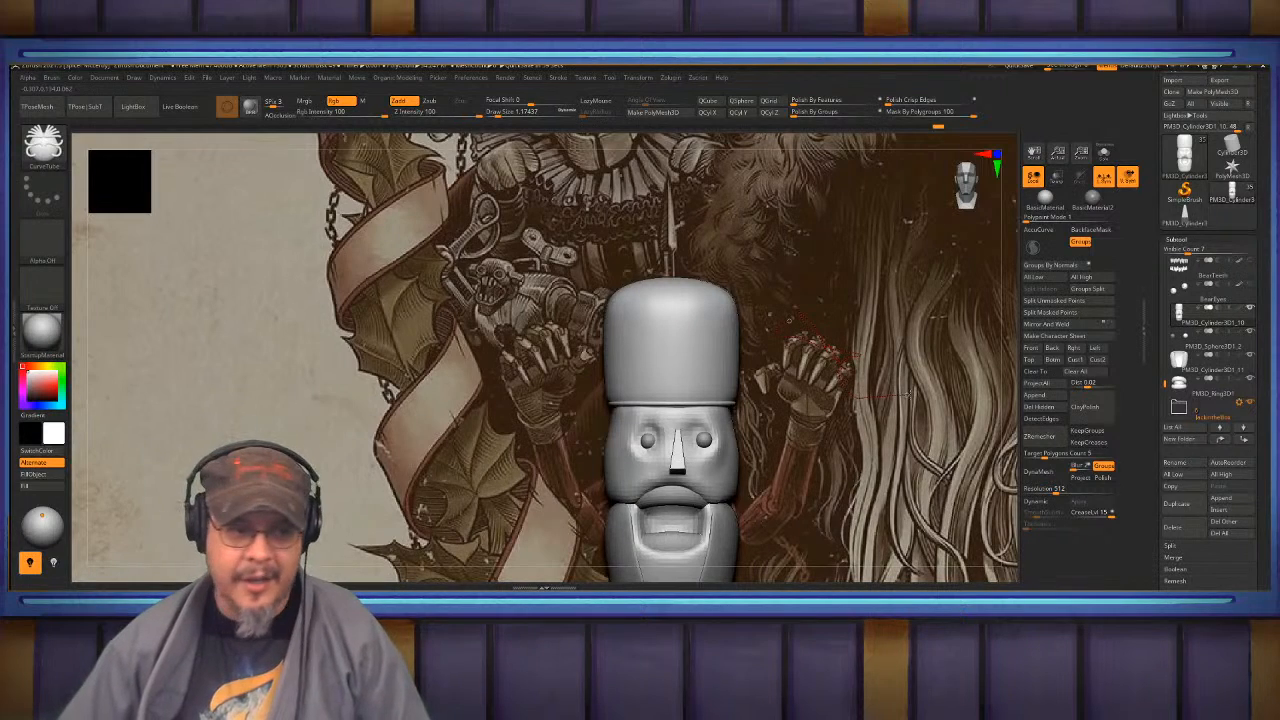
left_click_drag(790, 322, 913, 405)
key("ctrl+z")
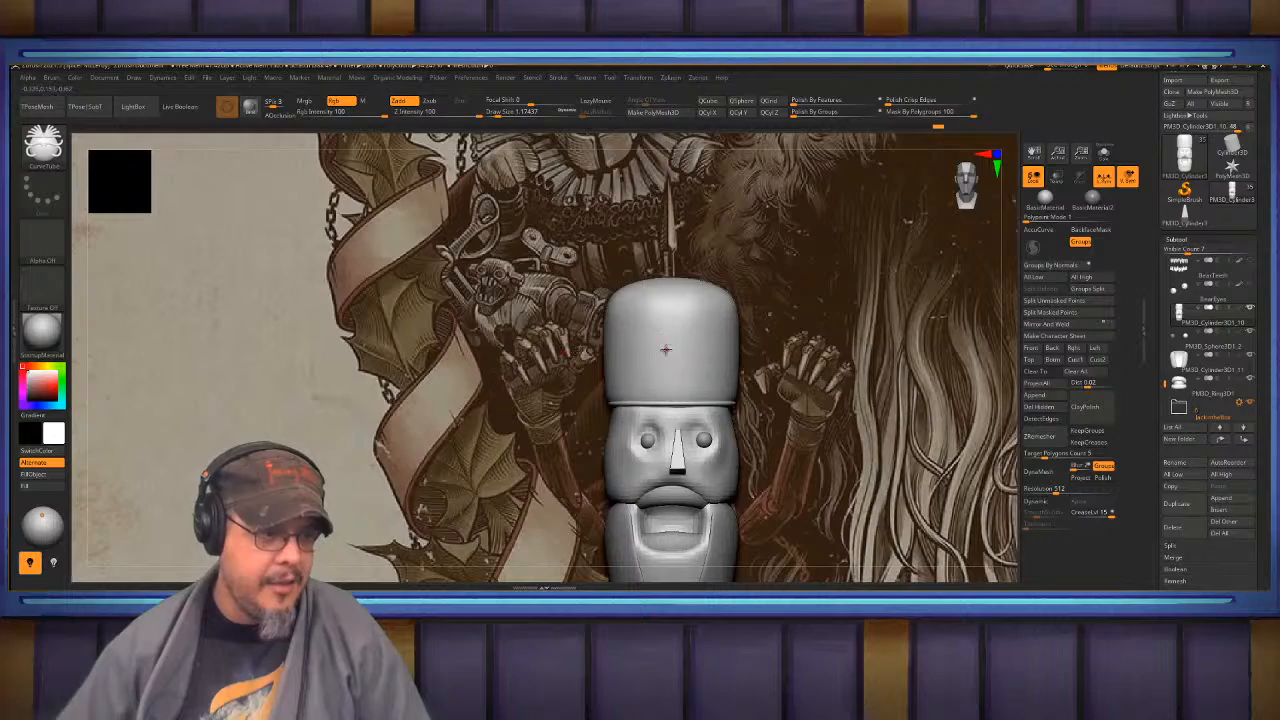
- Make the separate wedge-shaped cylinder the active tool for editing
right_click_drag(677, 340, 768, 237, "alt")
right_click_drag(742, 319, 784, 312, "ctrl")
right_click_drag(728, 350, 760, 355)
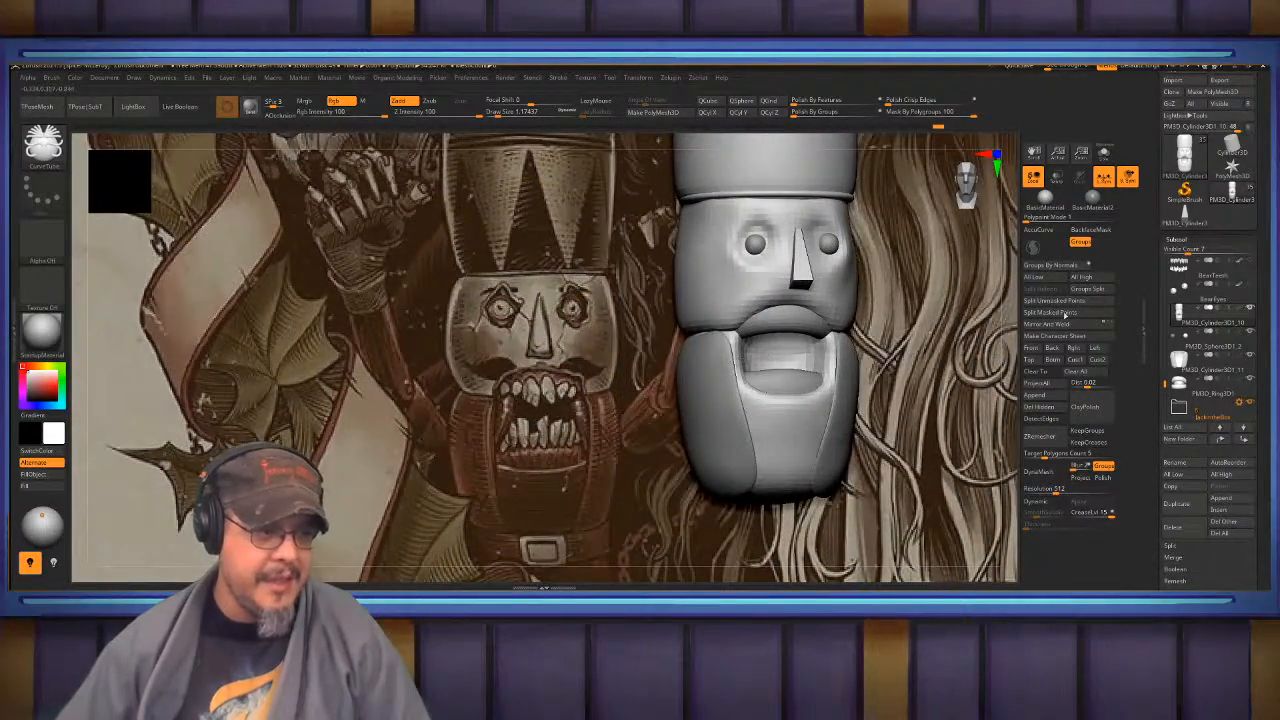
left_click(1187, 216)
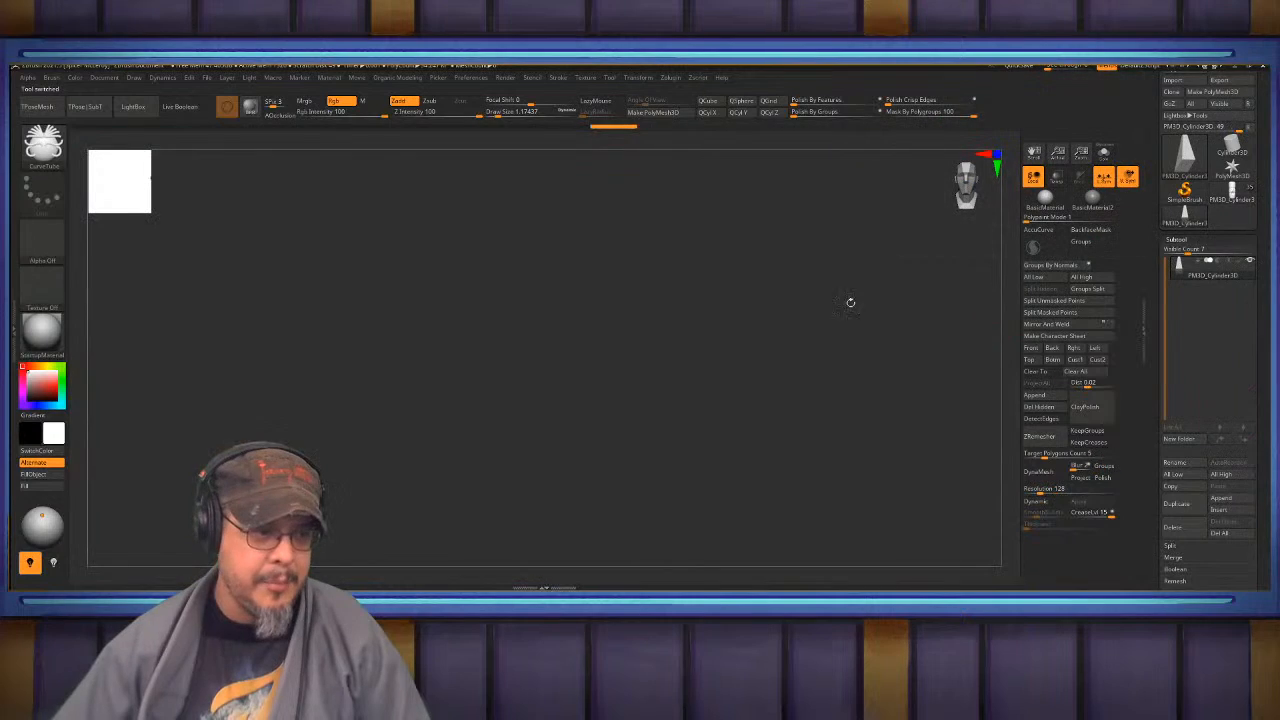
mouse_move(851, 303)
right_mouse_down()
mouse_move(794, 346)
mouse_move(842, 363)
mouse_move(826, 397)
mouse_move(757, 357)
mouse_move(820, 383)
right_mouse_up()
key("f")
- Choose the Move Infinite Depth brush at a draw size of about 143.9 and pull the wedge's protruding back corner inward
key("b")
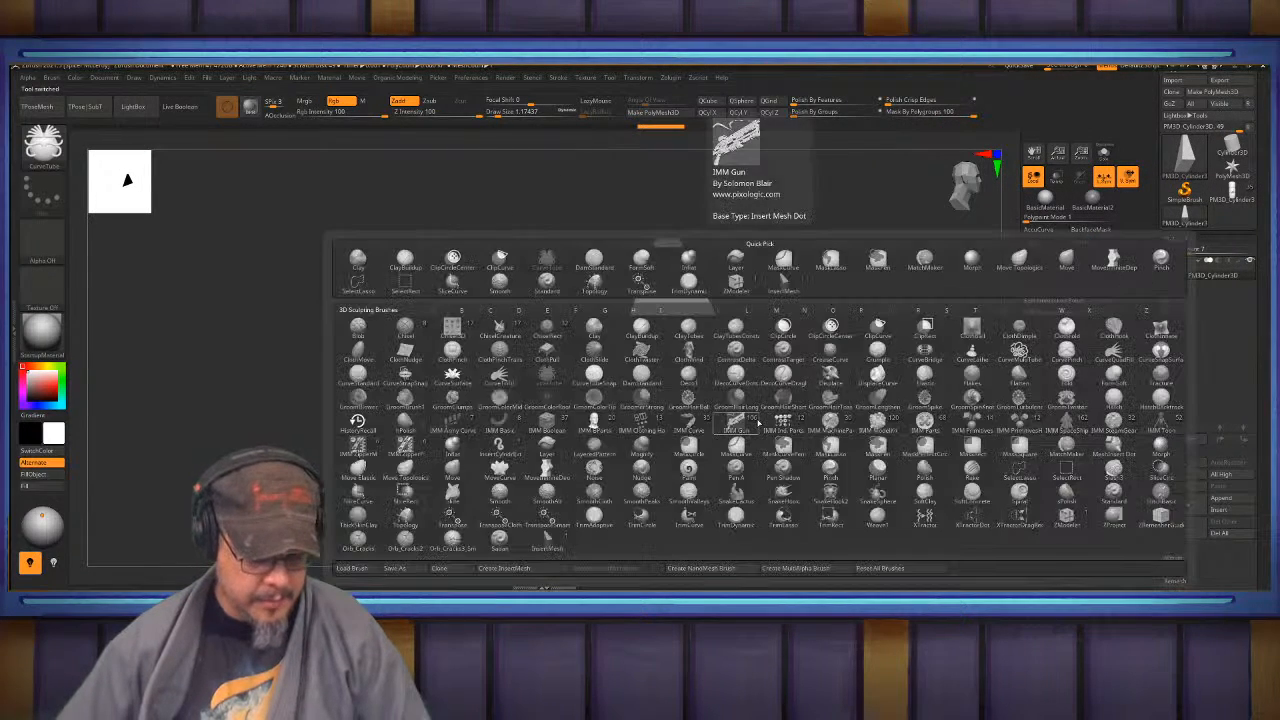
key("m")
key("i")
key("s")
mouse_move(633, 471)
left_mouse_down()
mouse_move(690, 471)
mouse_move(677, 471)
left_mouse_up()
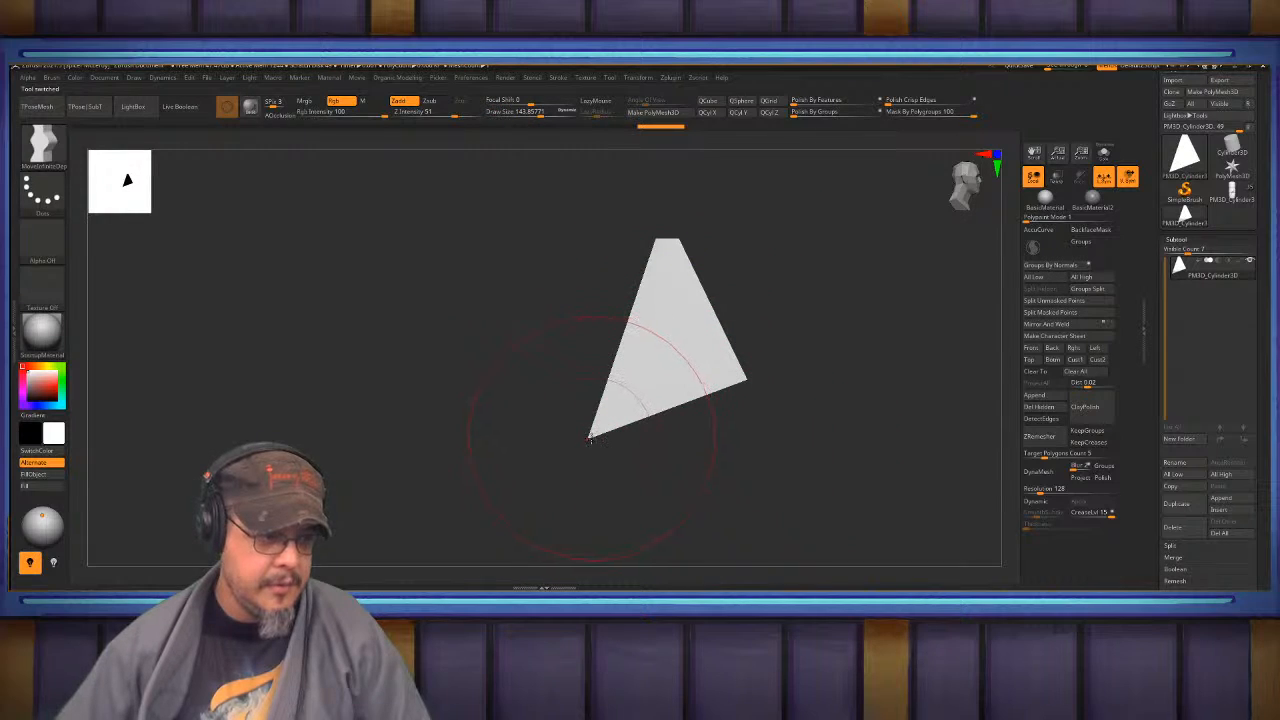
left_click_drag(589, 437, 713, 384)
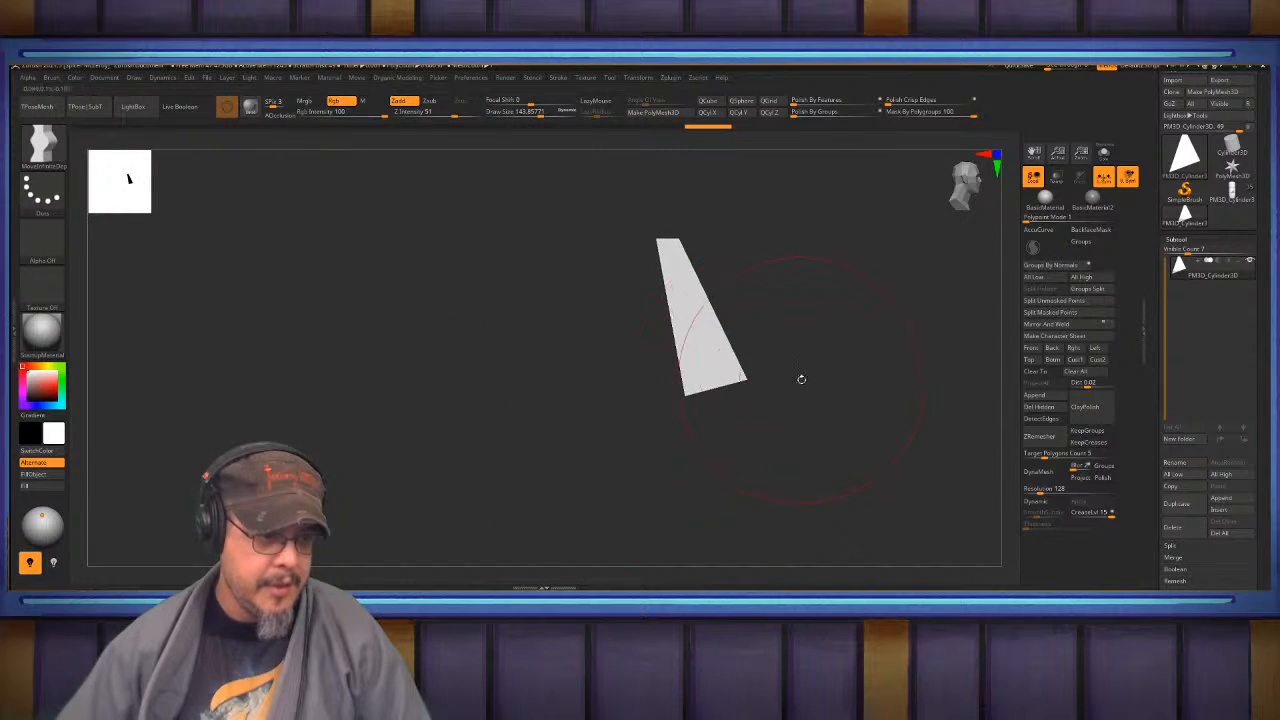
left_click_drag(802, 379, 750, 387, "shift")
- Pull down the front edge of the wedge's base so the front face reaches lower
key("w")
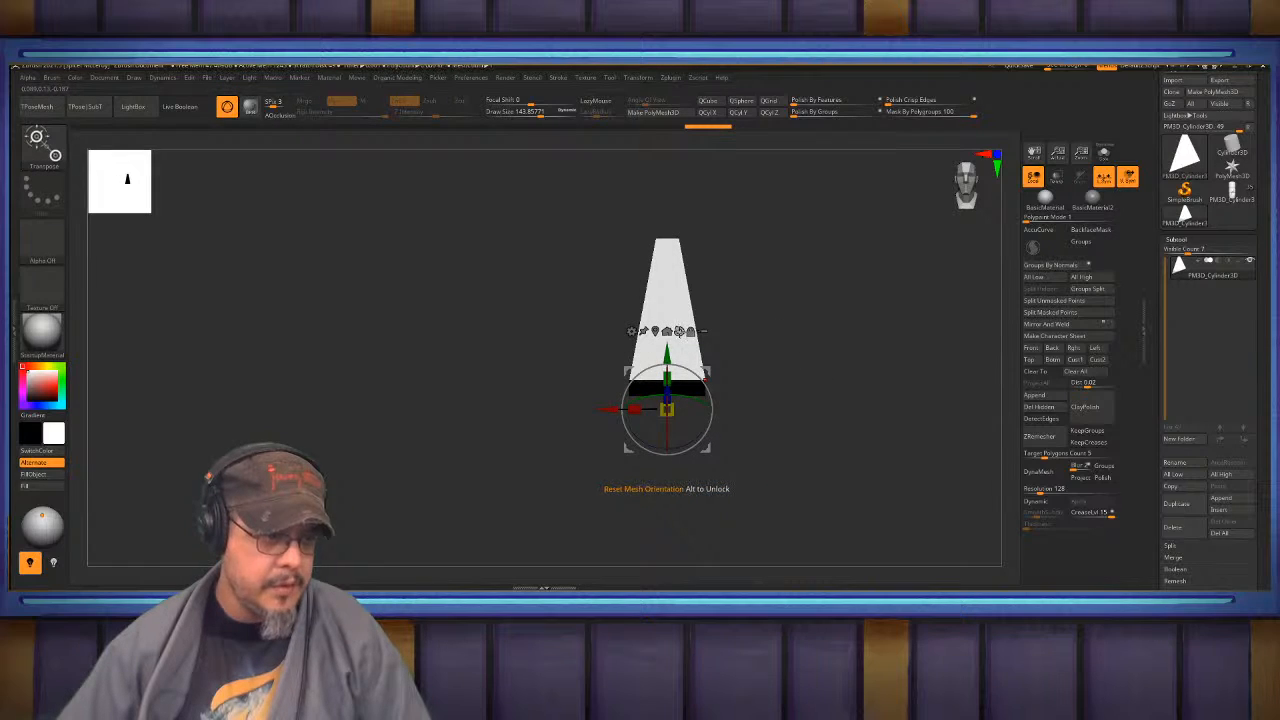
left_click_drag(681, 402, 695, 430)
key("q")
mouse_move(786, 363)
left_mouse_down()
mouse_move(756, 370)
mouse_move(803, 371)
mouse_move(670, 390)
mouse_move(760, 408)
mouse_move(794, 394)
mouse_move(723, 391)
mouse_move(743, 400)
mouse_move(719, 410)
left_mouse_up()
left_click_drag(863, 343, 871, 363, "alt")
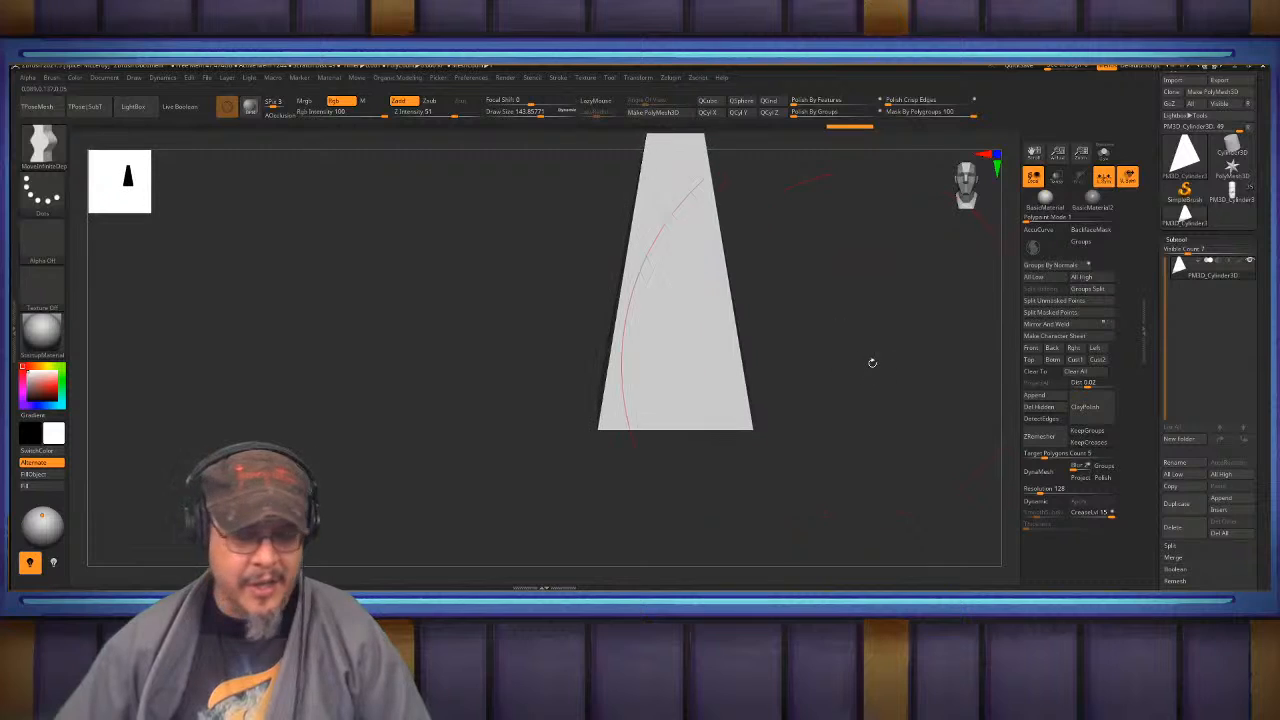
left_click_drag(843, 290, 834, 368, "alt")
key("ctrl+z")
key("ctrl+shift+z")
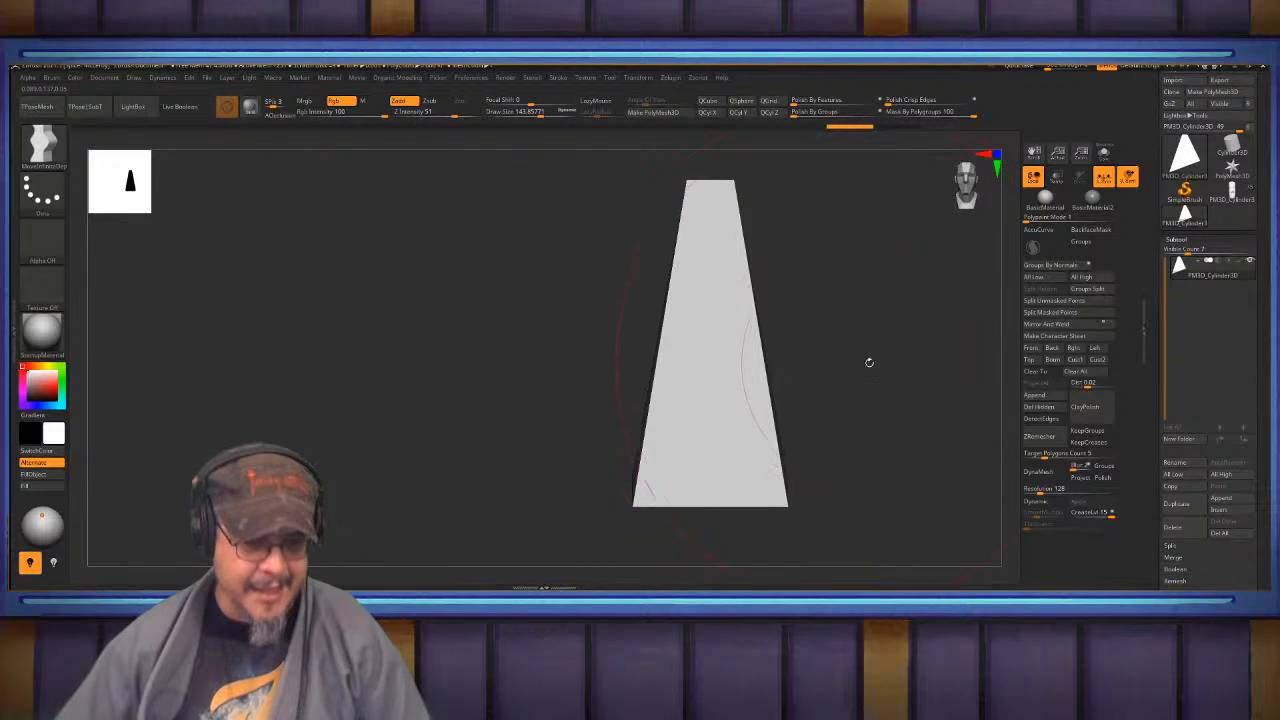
- Assign the wedge's polygroups with Groups By Normals and check the front and side faces
left_click(1057, 265)
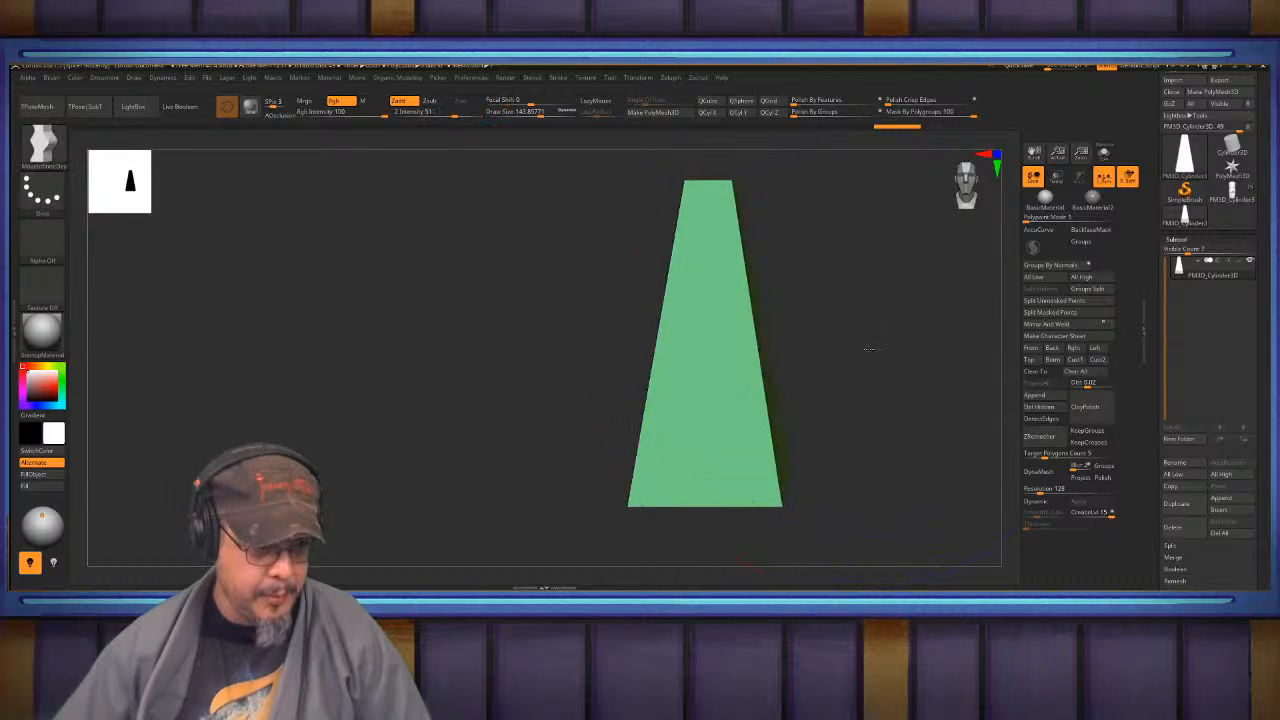
left_click_drag(869, 326, 894, 367)
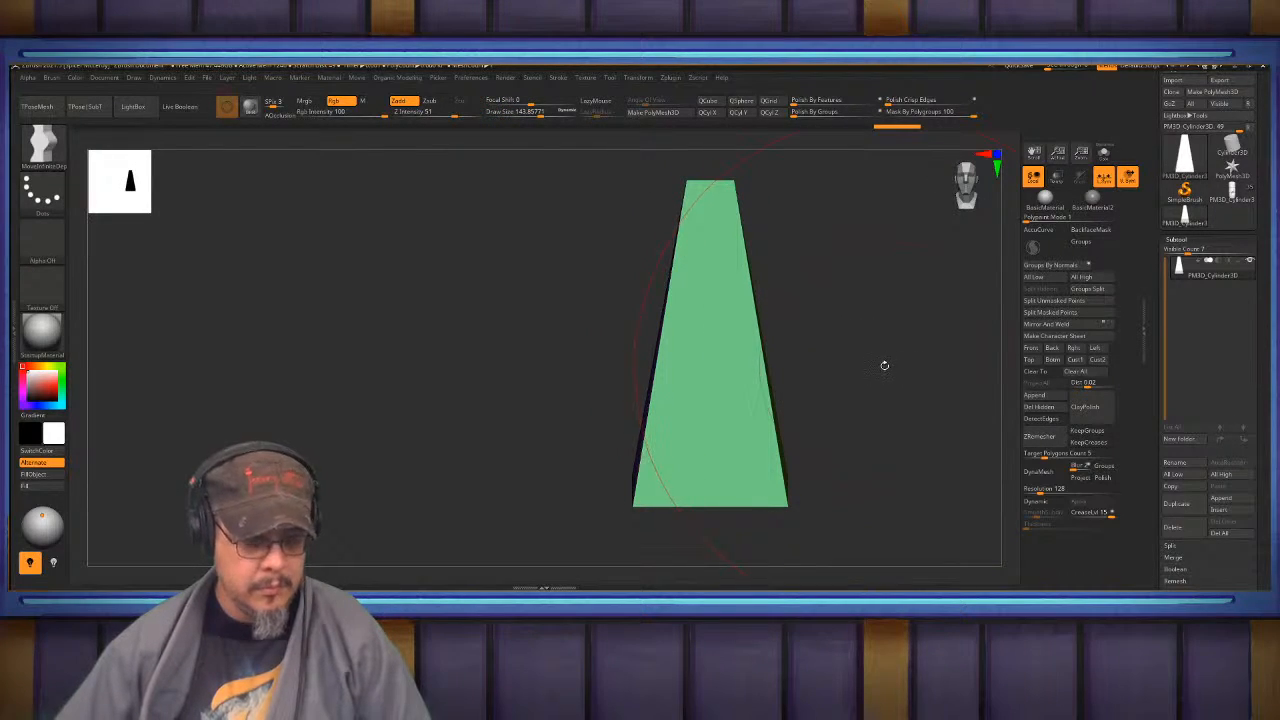
key("space")
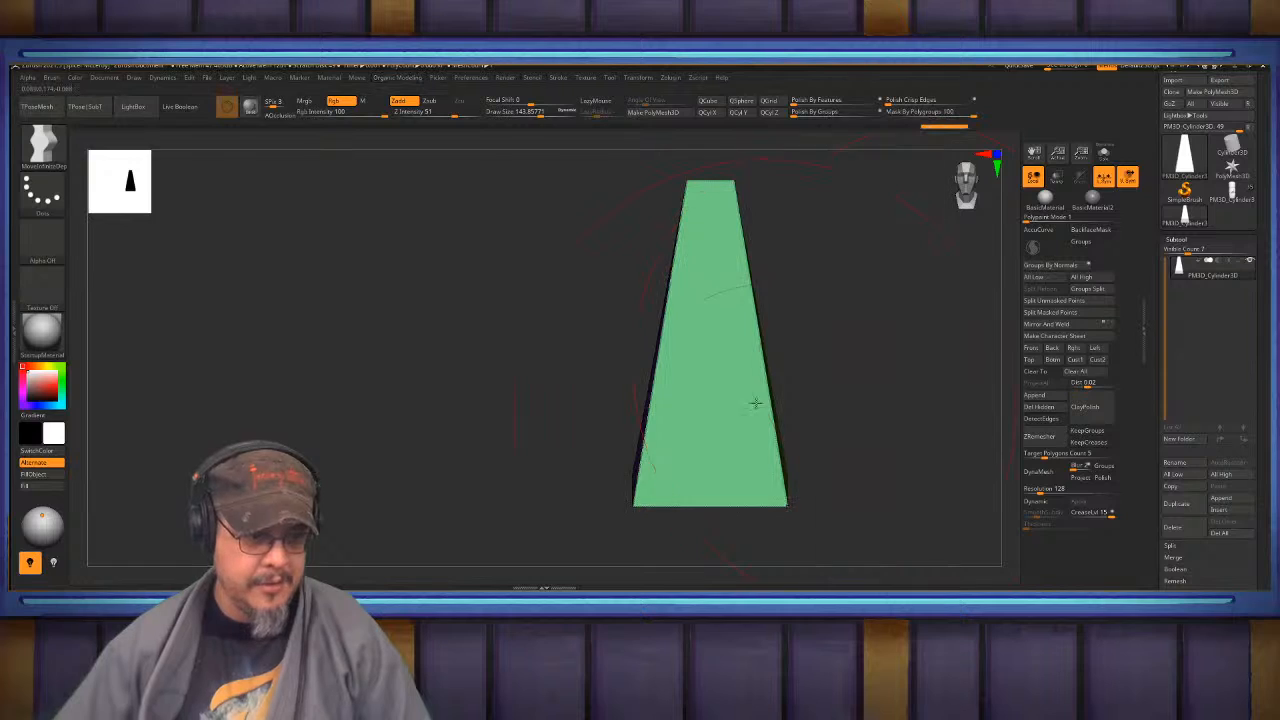
key("ctrl")
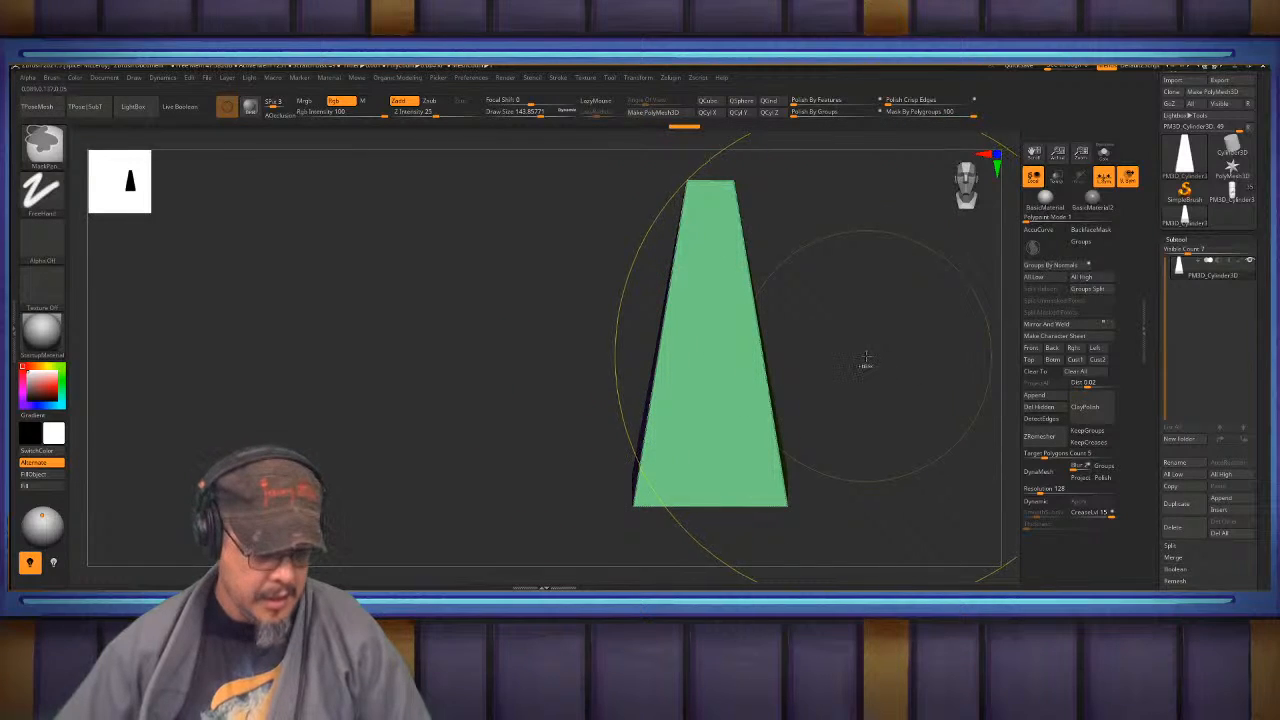
left_click_drag(846, 357, 880, 356)
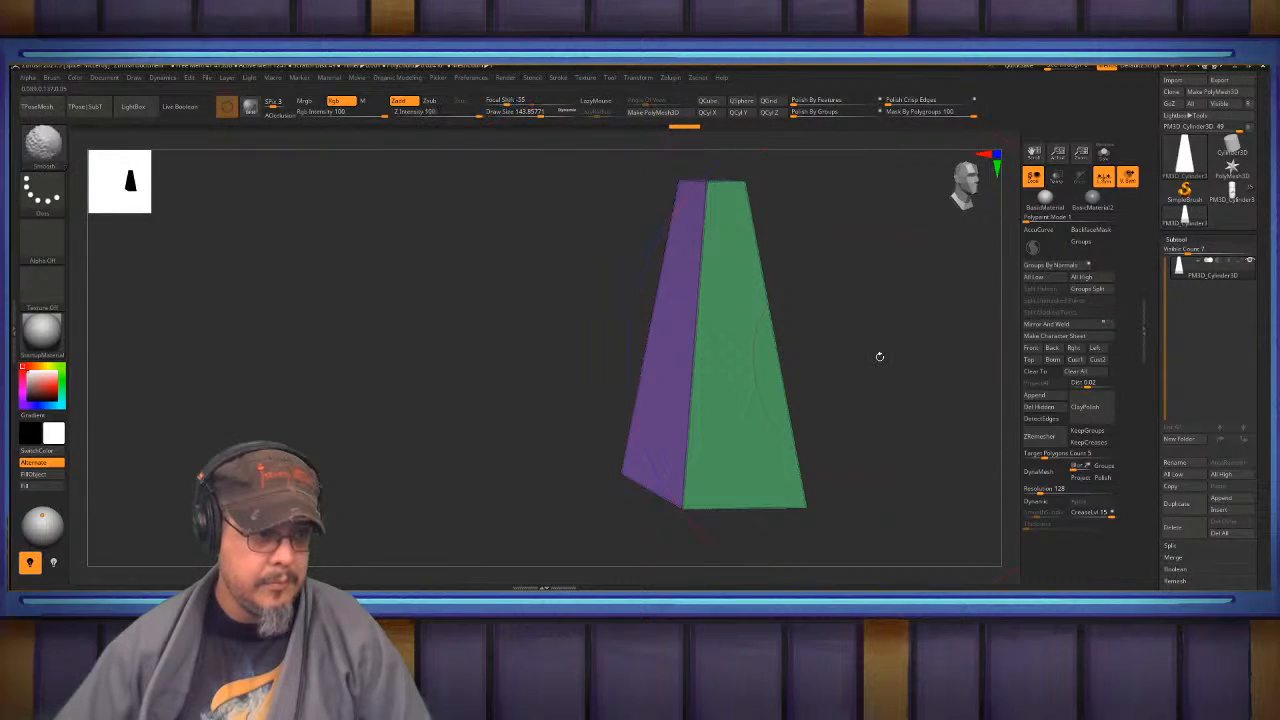
key("shift+f")
key("shift+f")
key("ctrl")
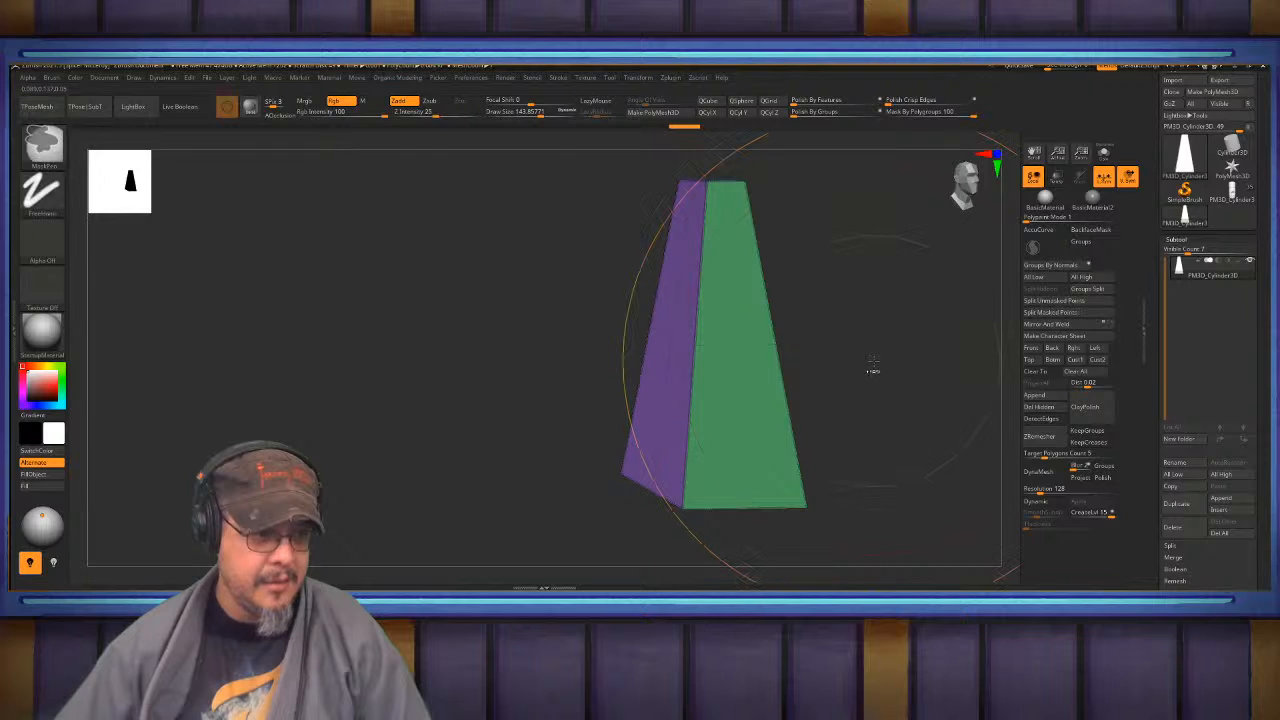
- Turn on Dynamic subdivision for the wedge, lower the crease level to 2 for rounded edges, and apply it
left_click(1048, 502)
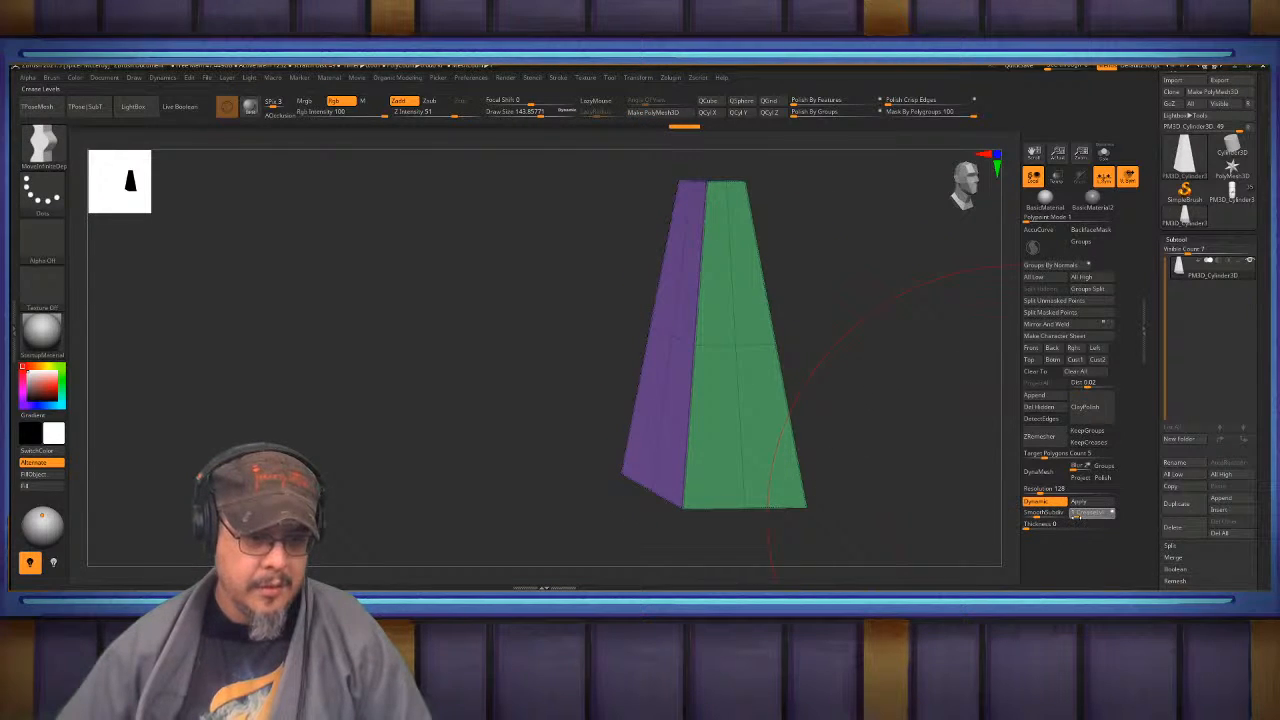
mouse_move(1077, 516)
left_mouse_down()
mouse_move(1042, 515)
mouse_move(1080, 516)
mouse_move(1053, 516)
left_mouse_up()
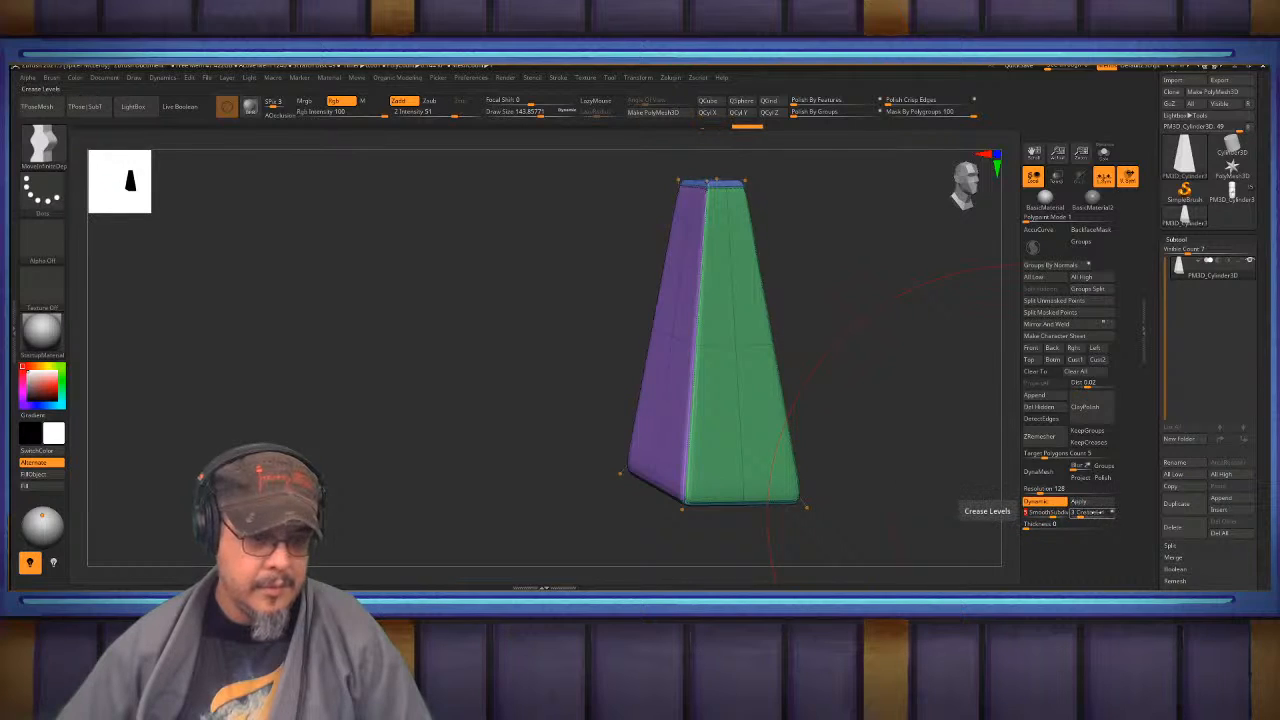
left_click_drag(1077, 514, 1082, 516)
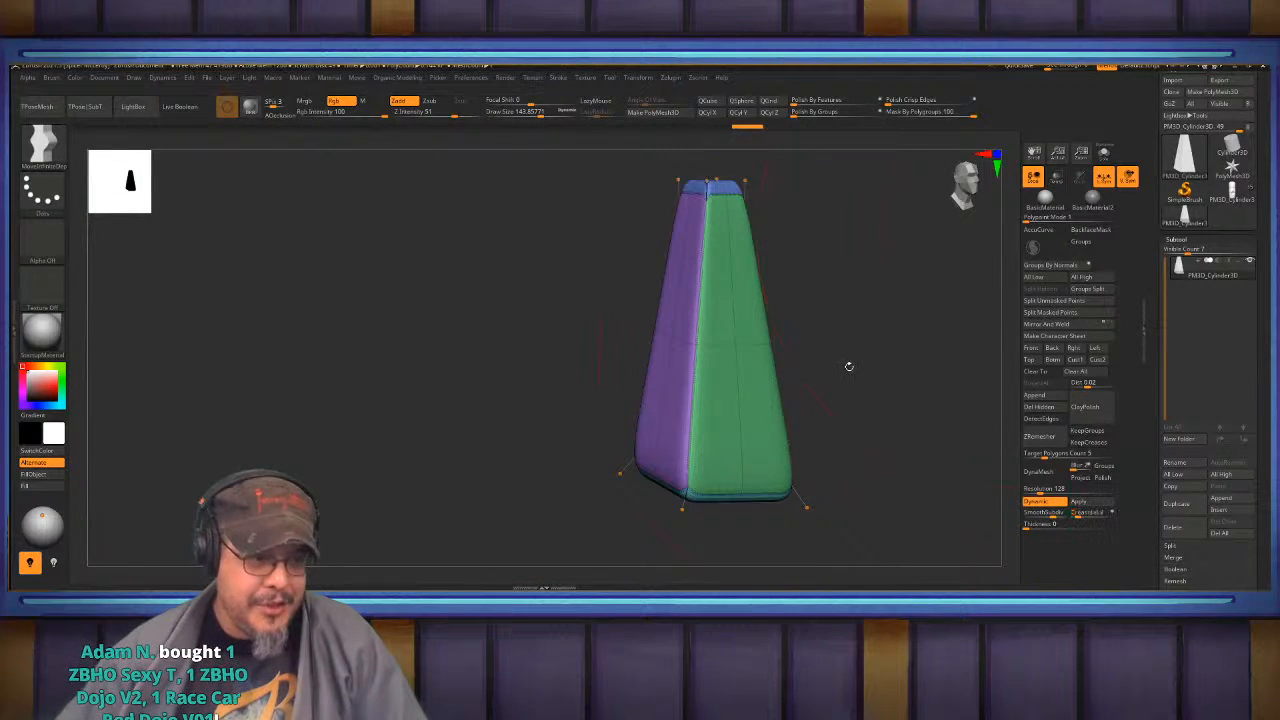
mouse_move(849, 366)
left_mouse_down()
mouse_move(909, 363)
mouse_move(863, 351)
mouse_move(837, 371)
mouse_move(849, 397)
mouse_move(866, 360)
mouse_move(823, 426)
mouse_move(863, 389)
mouse_move(838, 405)
mouse_move(848, 373)
left_mouse_up()
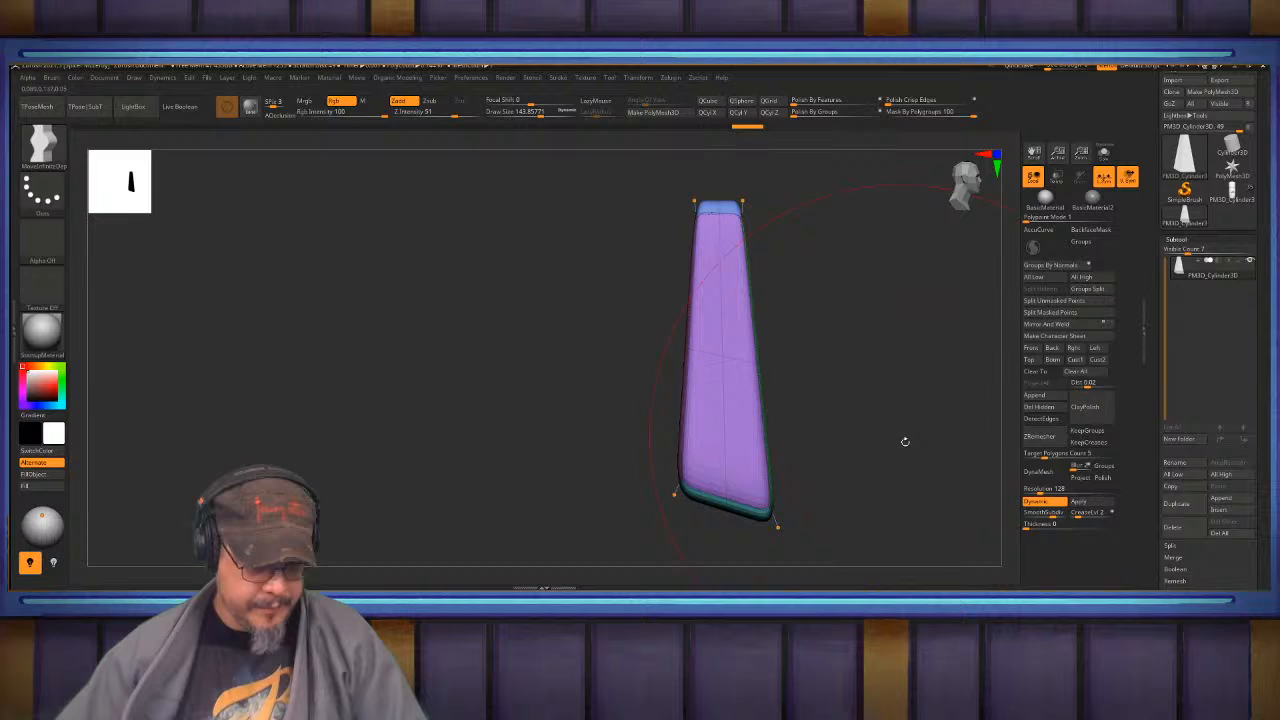
left_click(1083, 502)
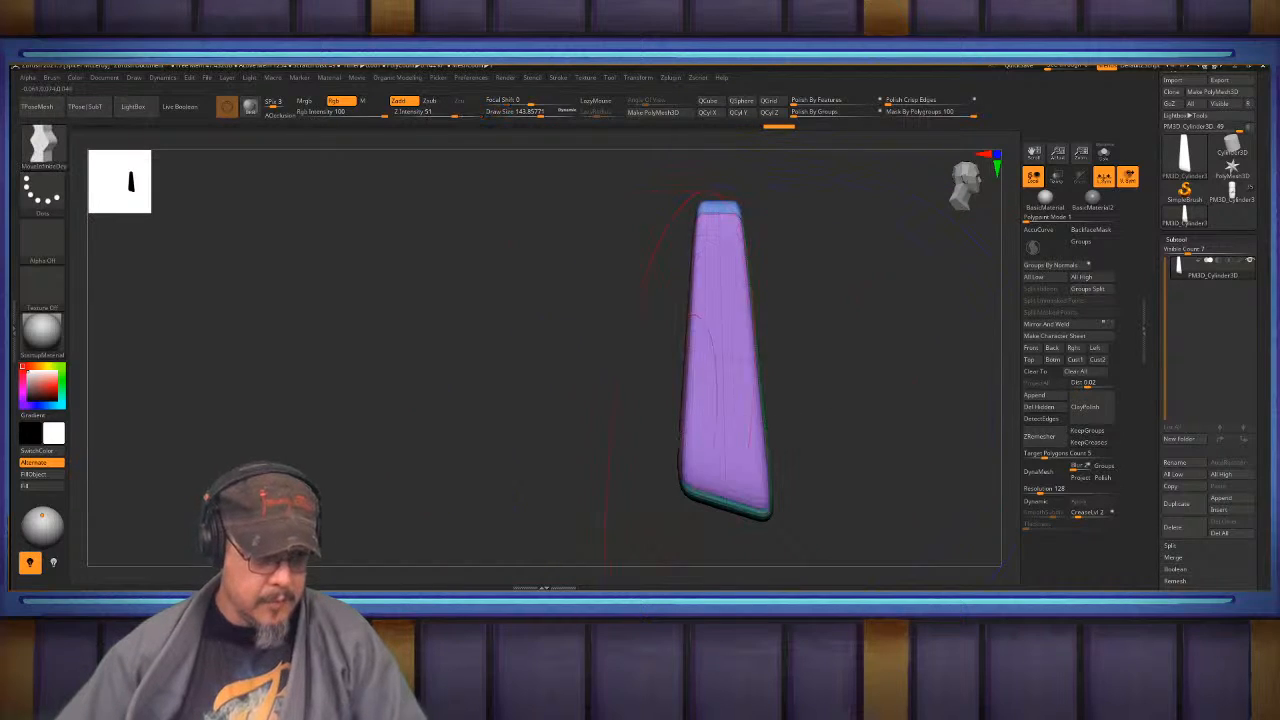
- Reduce the draw size to about 97.5, try shifting the wedge's lower side with the Move Infinite Depth brush, and undo it
key("s")
left_click_drag(686, 438, 680, 438)
key("b")
key("m")
key("v")
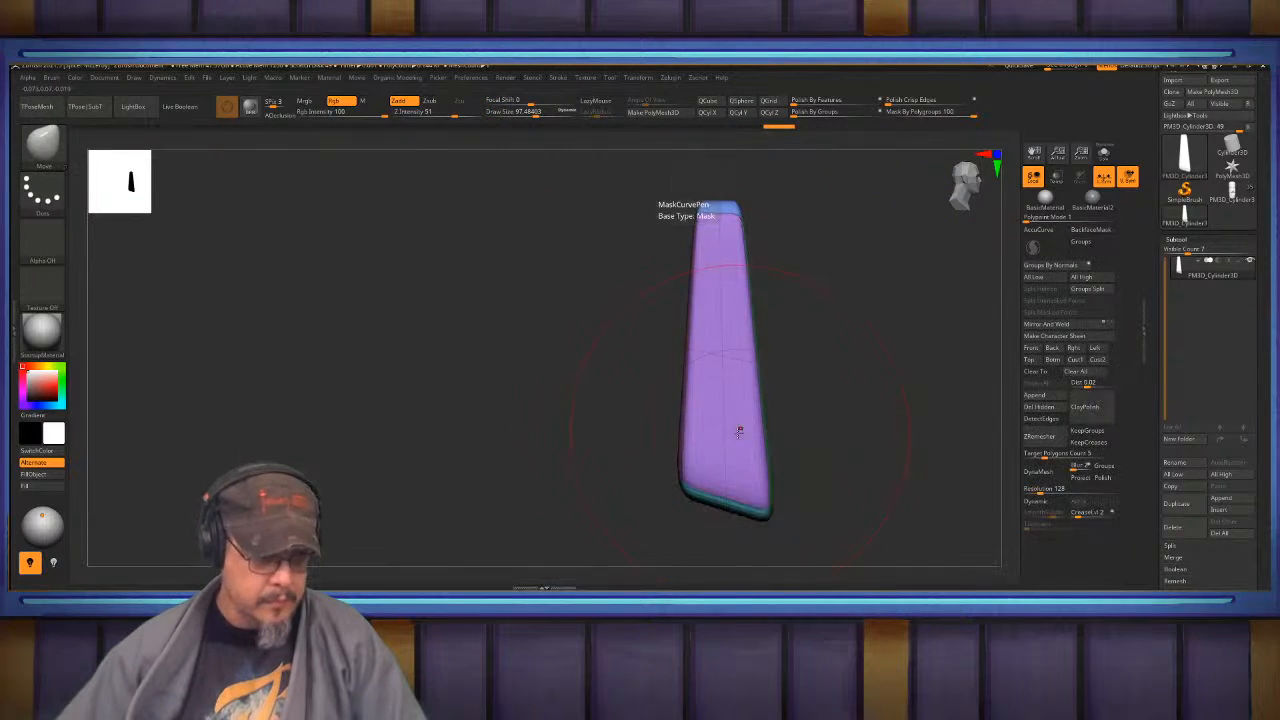
key("b")
key("m")
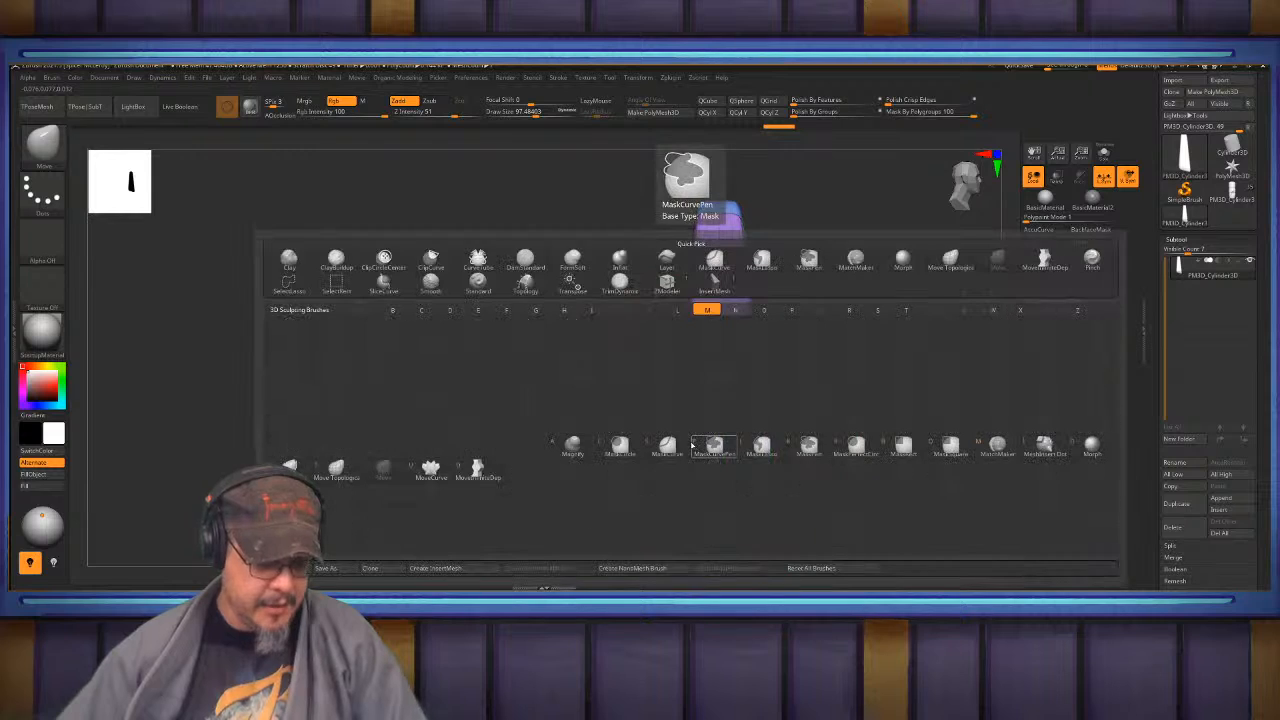
key("i")
left_click_drag(723, 434, 729, 434)
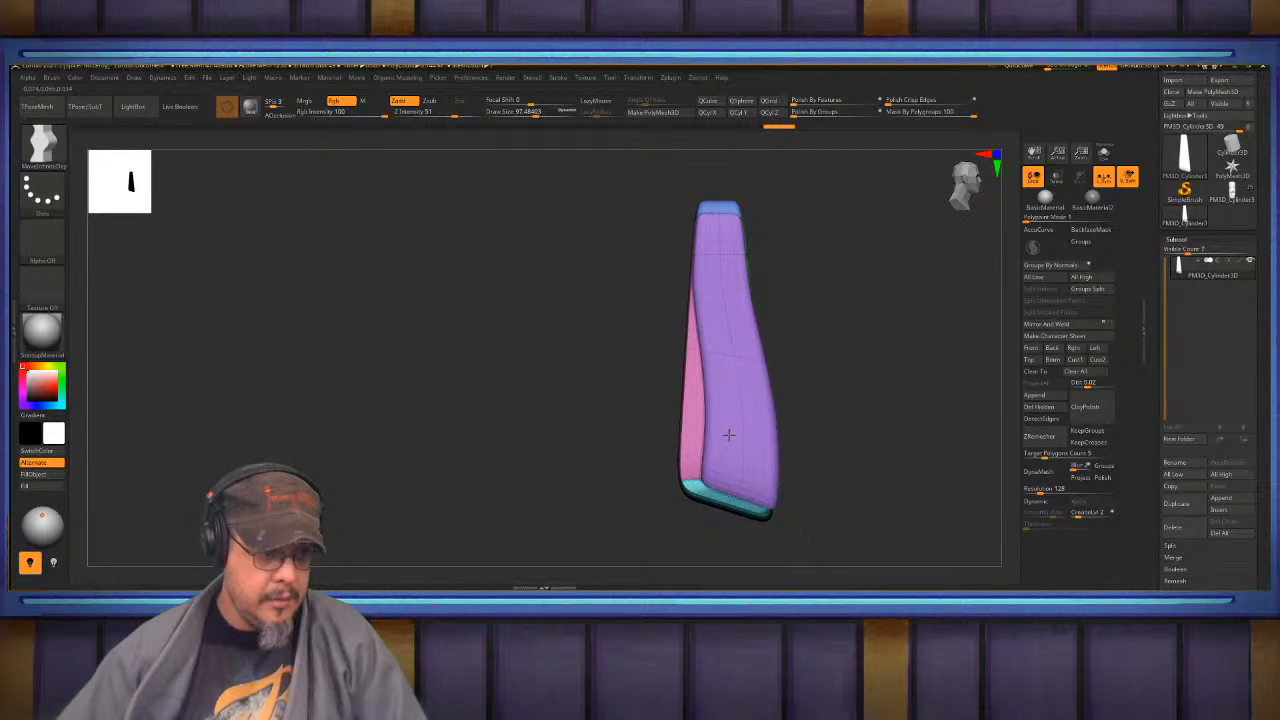
key("ctrl+z")
- Set Mask By Polygroups to 0 and push the lower back of the wedge inward so it thins toward the base
left_click_drag(972, 113, 884, 112)
left_click_drag(711, 448, 738, 451)
key("ctrl+z")
left_click_drag(850, 431, 896, 425, "alt")
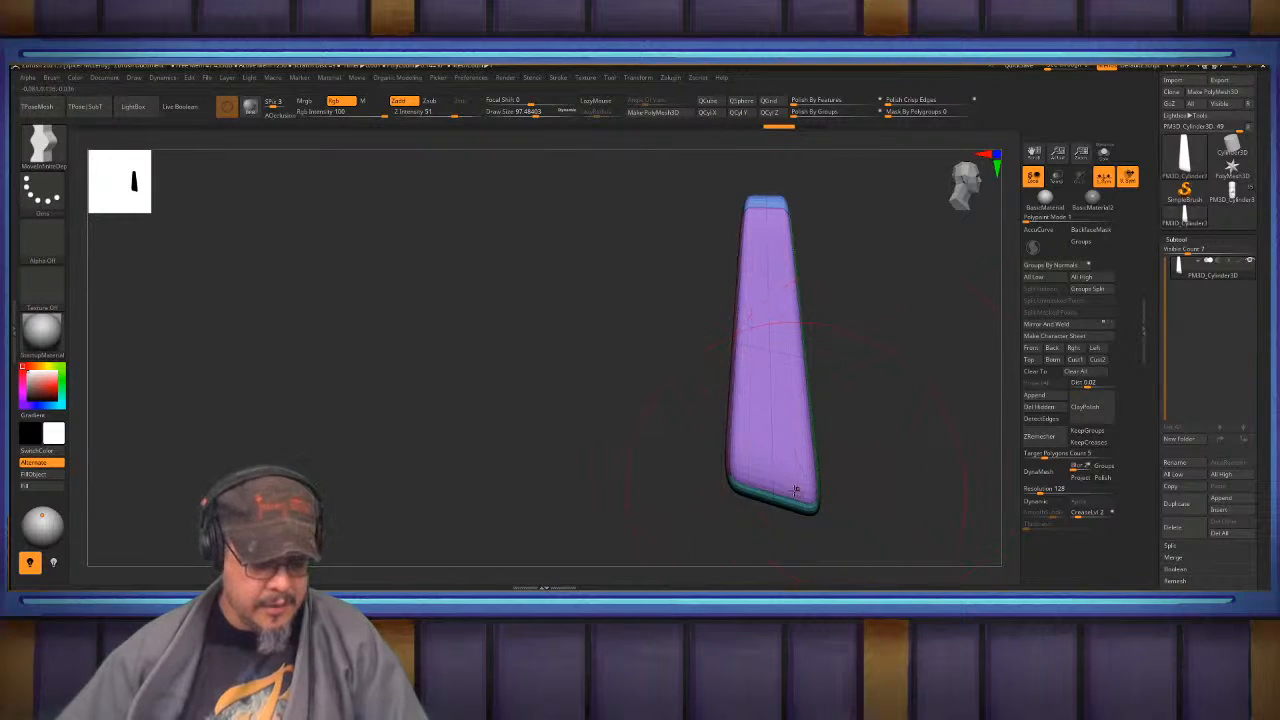
key("b")
key("Escape")
left_click_drag(780, 539, 752, 284, "ctrl+shift")
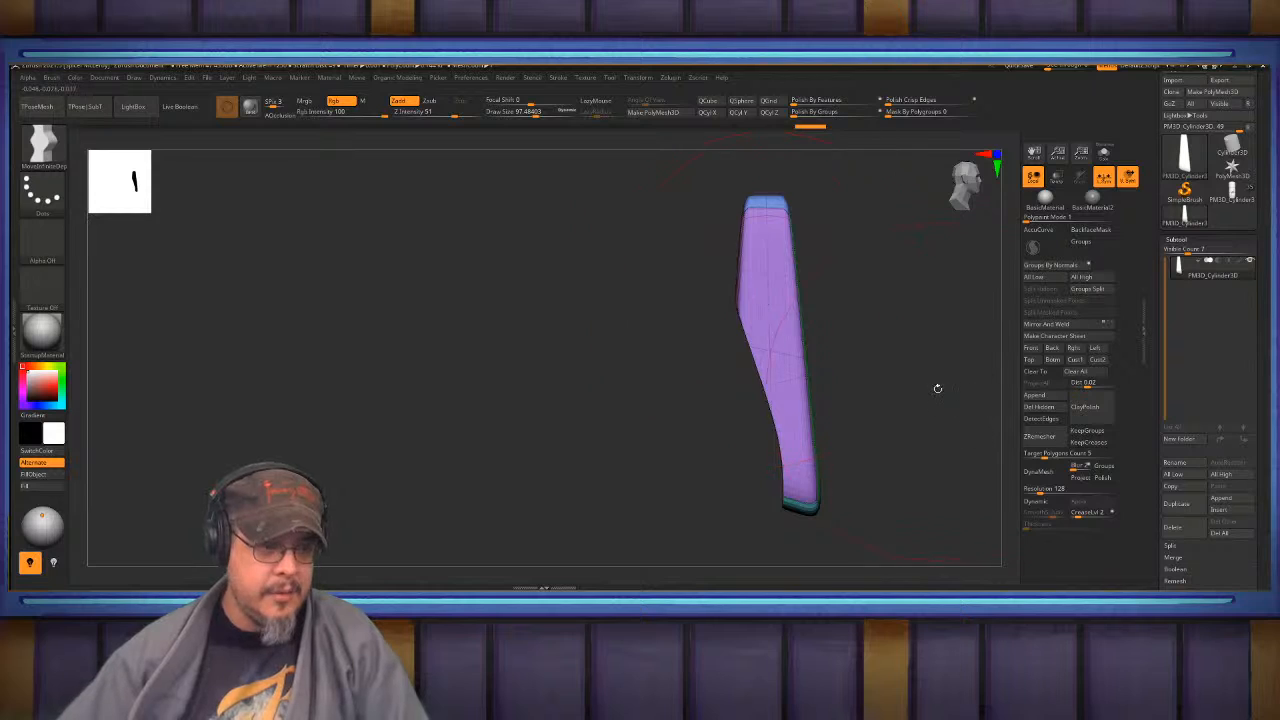
- Smooth the back of the wedge and round off the edges of its base
left_click_drag(937, 388, 982, 391, "shift")
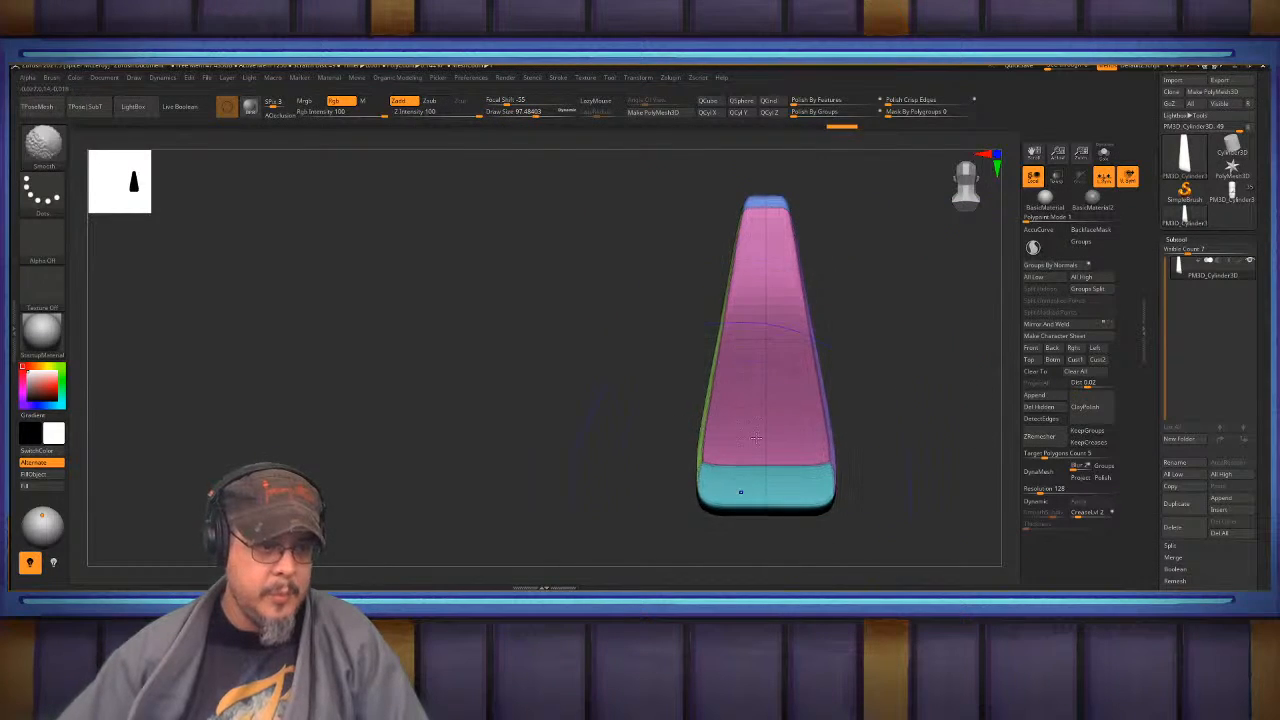
left_click_drag(756, 438, 769, 471, "shift")
mouse_move(915, 401)
left_mouse_down()
mouse_move(837, 401)
mouse_move(804, 369)
mouse_move(836, 359)
mouse_move(870, 380)
mouse_move(917, 366)
mouse_move(861, 352)
mouse_move(867, 318)
mouse_move(919, 380)
mouse_move(871, 372)
left_mouse_up()
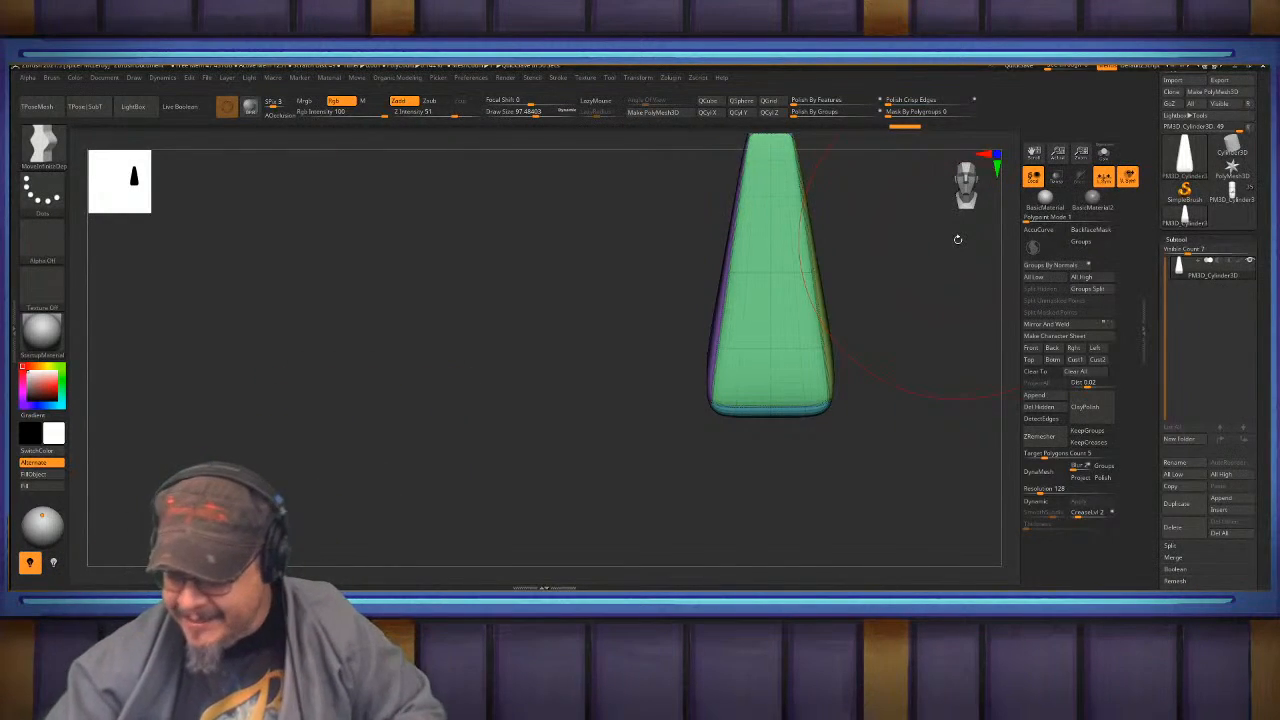
mouse_move(294, 343)
left_mouse_down()
mouse_move(709, 378)
mouse_move(880, 287)
left_mouse_up()
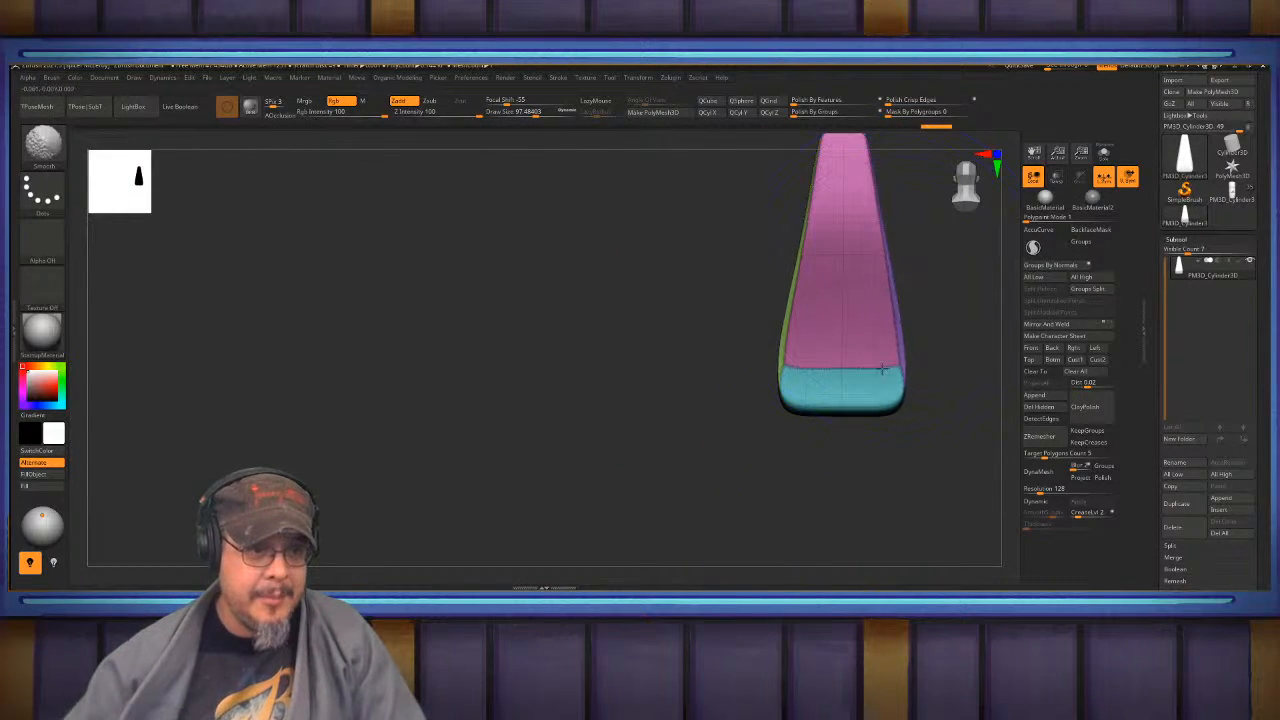
left_click_drag(882, 369, 880, 388, "shift")
mouse_move(796, 388)
left_mouse_down("shift")
mouse_move(792, 362)
mouse_move(857, 374)
left_mouse_up("shift")
- Choose the Move brush and bend the lower half of the wedge forward in side view
mouse_move(865, 250)
left_mouse_down("alt")
mouse_move(840, 345)
mouse_move(772, 344)
mouse_move(803, 380)
left_mouse_up("alt")
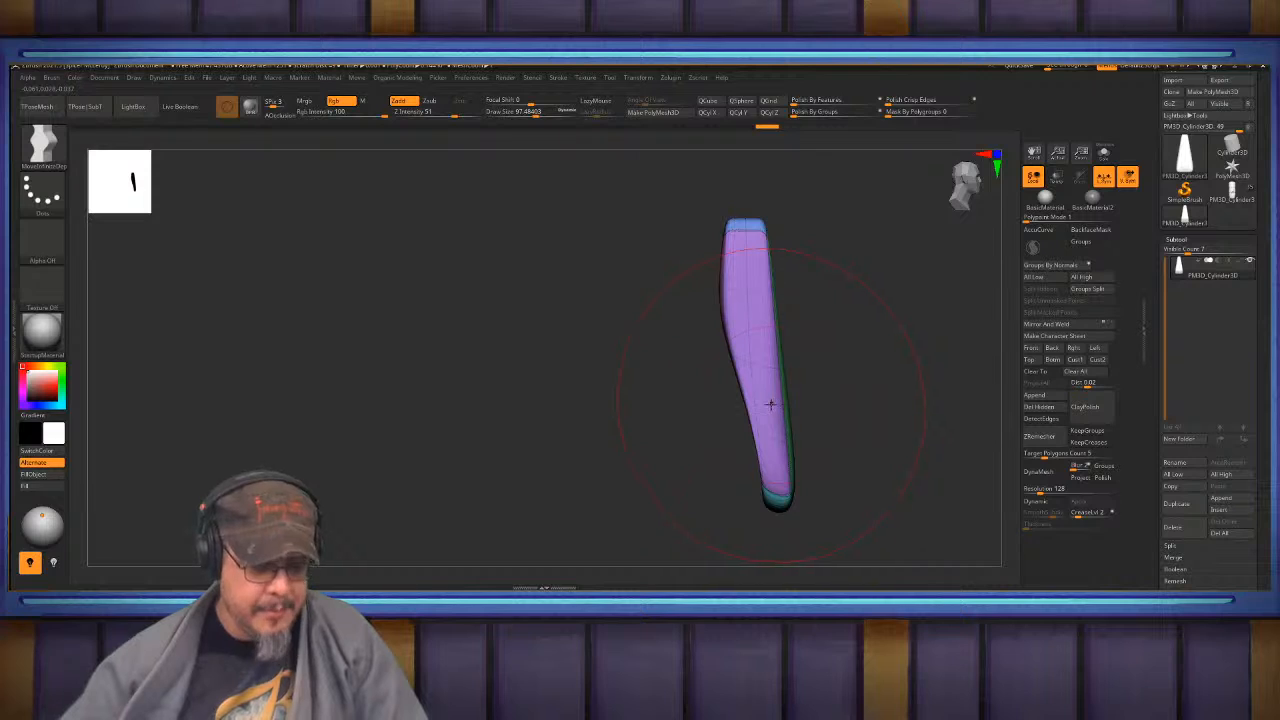
key("b")
key("m")
key("v")
left_click_drag(787, 421, 817, 424)
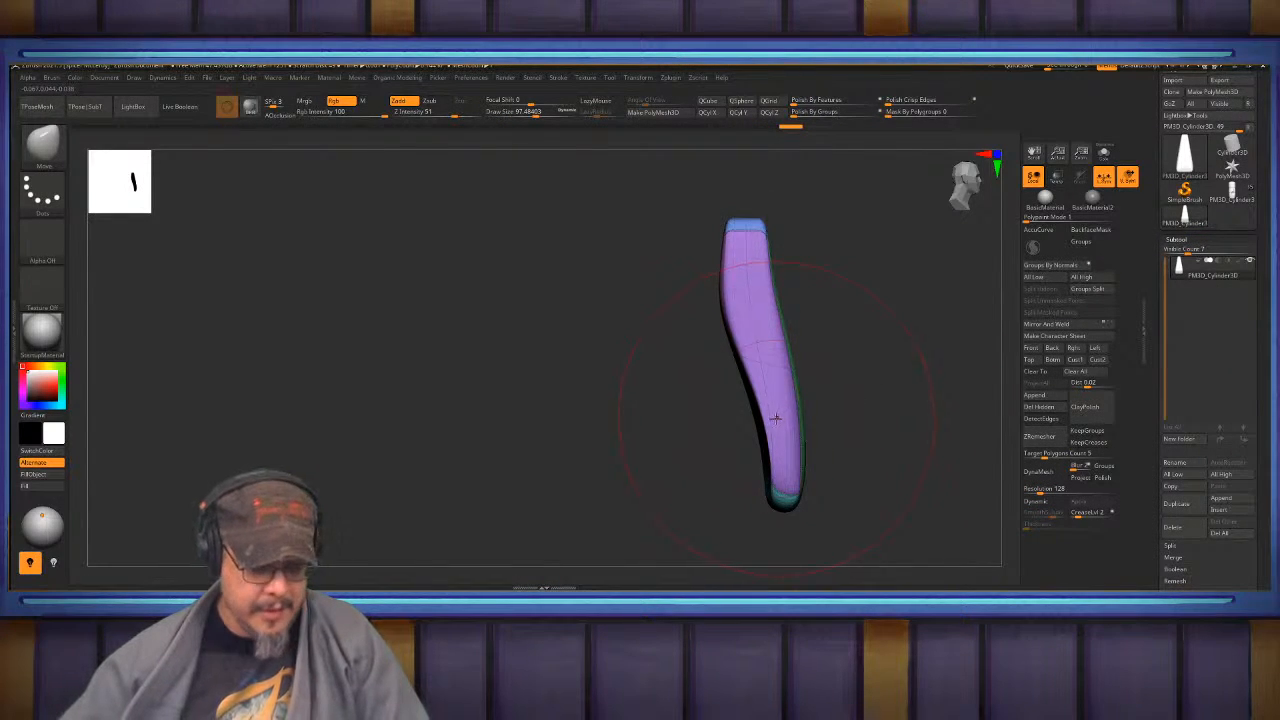
- Refine the wedge's side curve with the Move Infinite Depth brush and turn off the polygroup wireframe display
key("b")
key("m")
key("i")
left_click_drag(775, 418, 781, 430)
left_click_drag(755, 314, 786, 306)
mouse_move(876, 322)
left_mouse_down()
mouse_move(805, 322)
mouse_move(791, 274)
mouse_move(786, 483)
mouse_move(803, 491)
mouse_move(806, 474)
left_mouse_up()
key("shift+f")
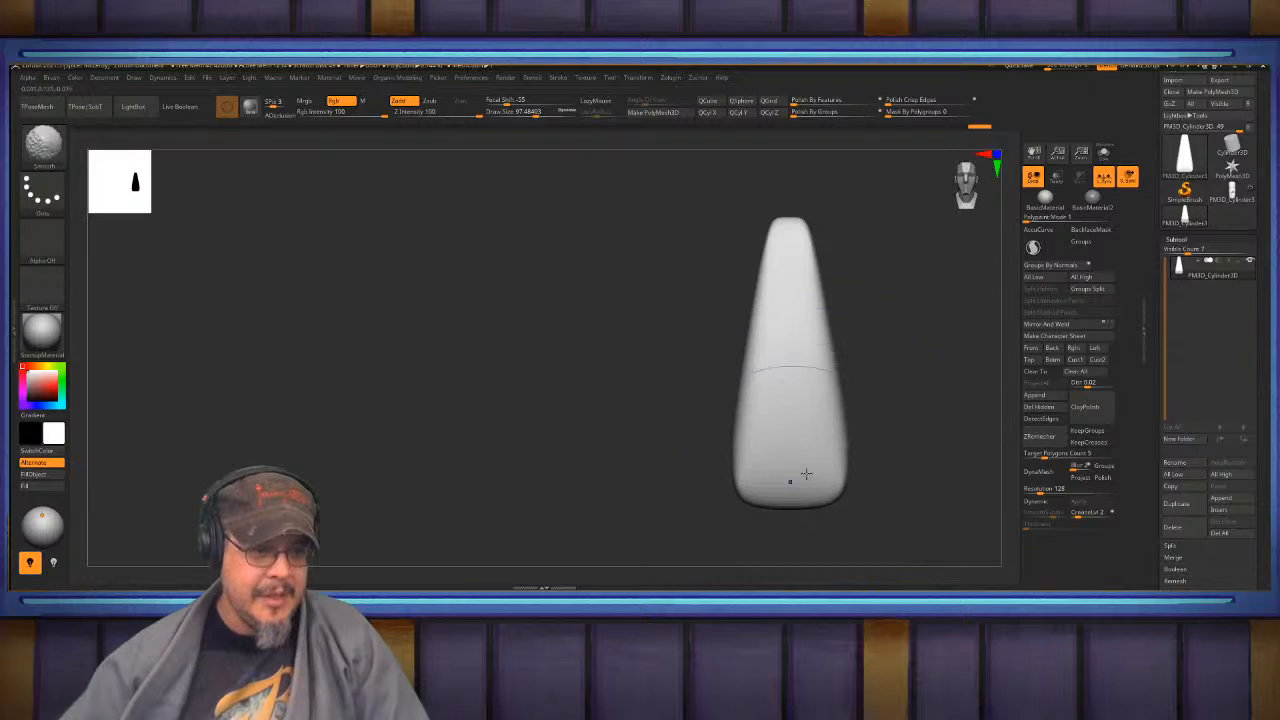
- Pre-process the wedge in Decimation Master and decimate it to 5%
left_click_drag(915, 415, 840, 414, "alt")
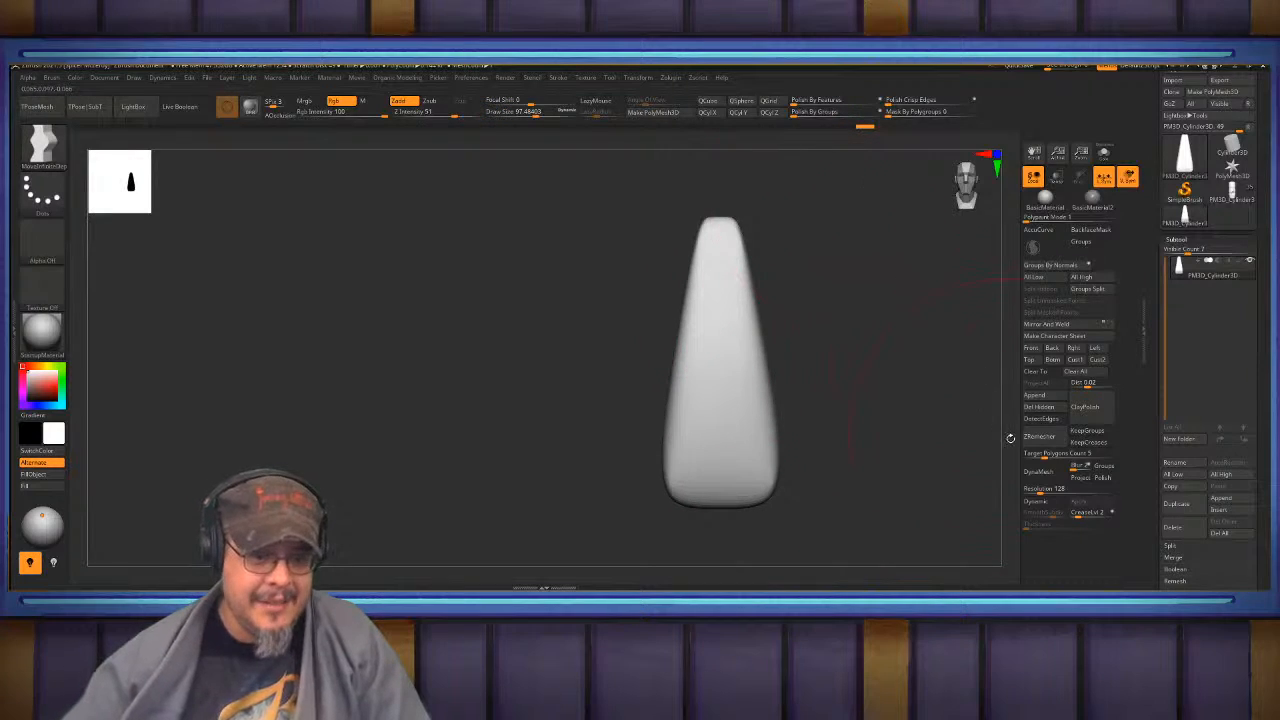
left_click(672, 79)
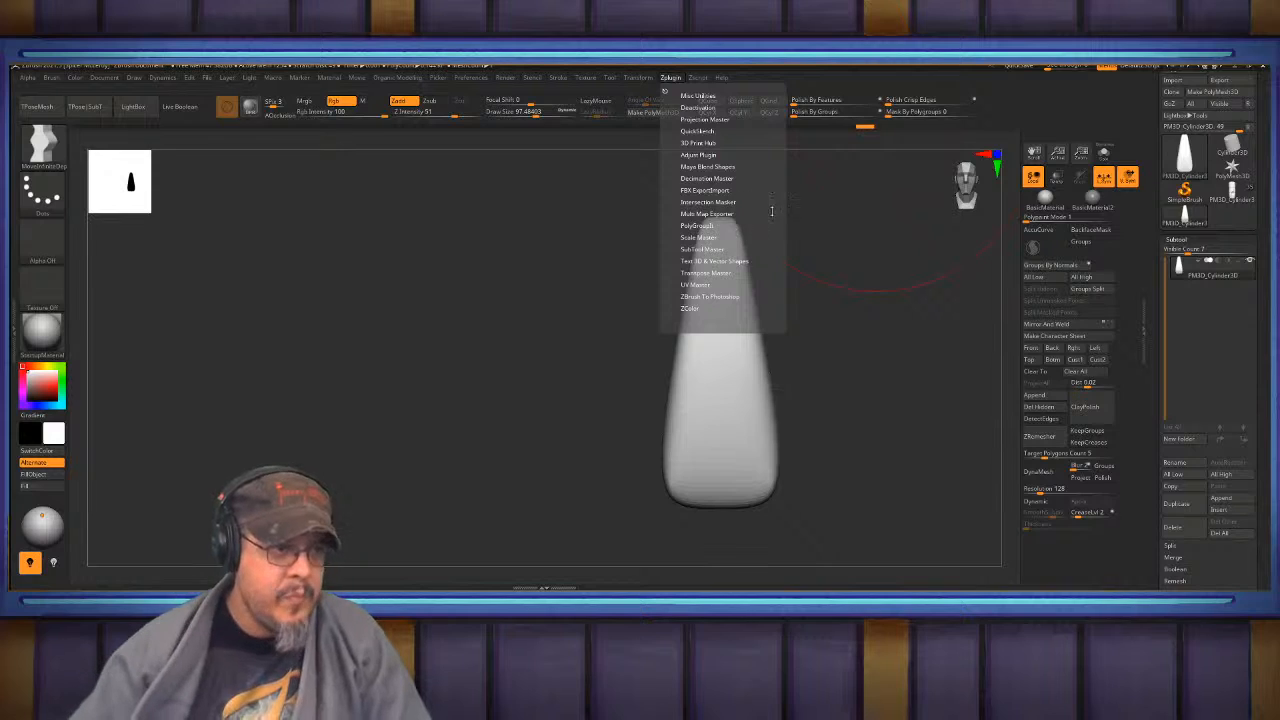
left_click(716, 178)
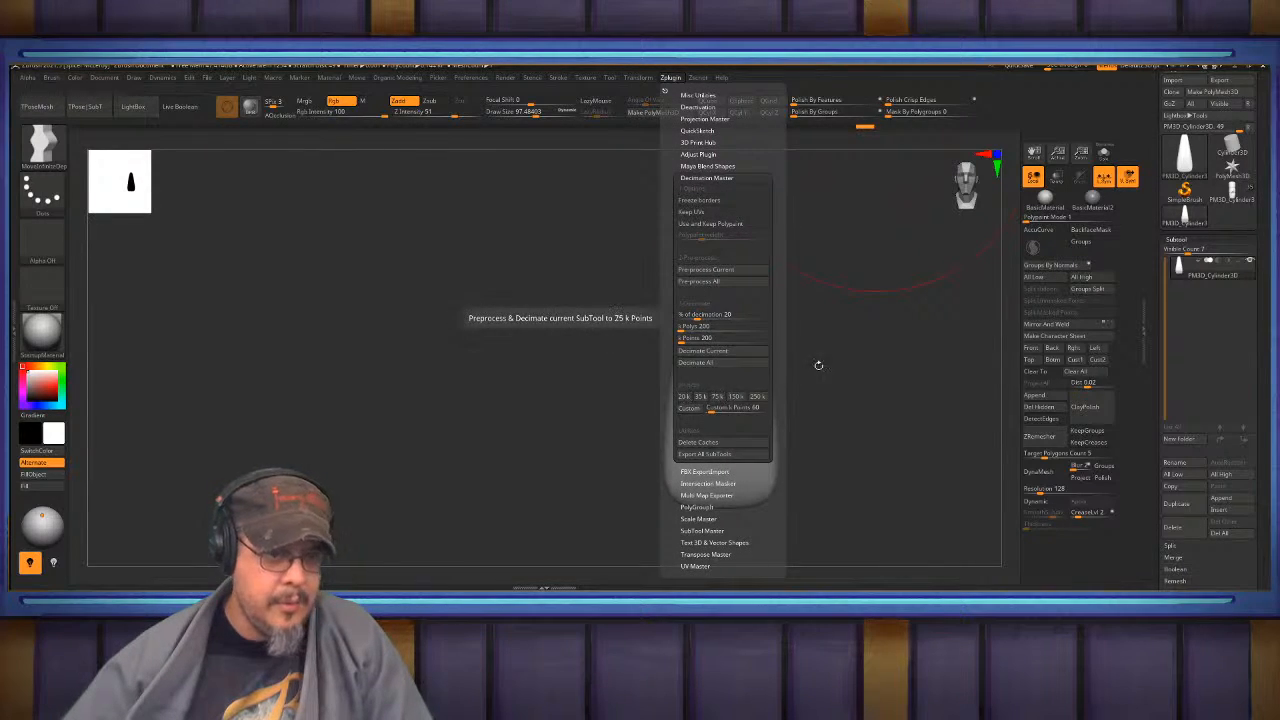
mouse_move(1239, 275)
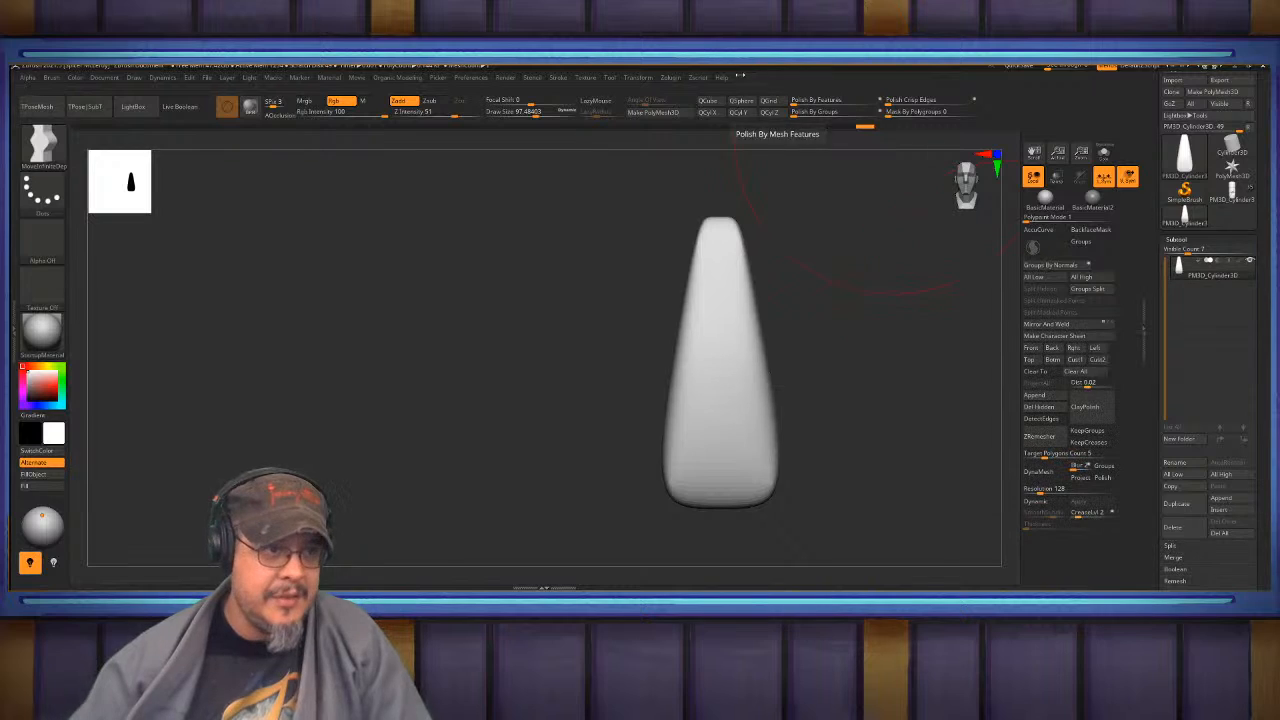
left_click(670, 78)
left_click(695, 316)
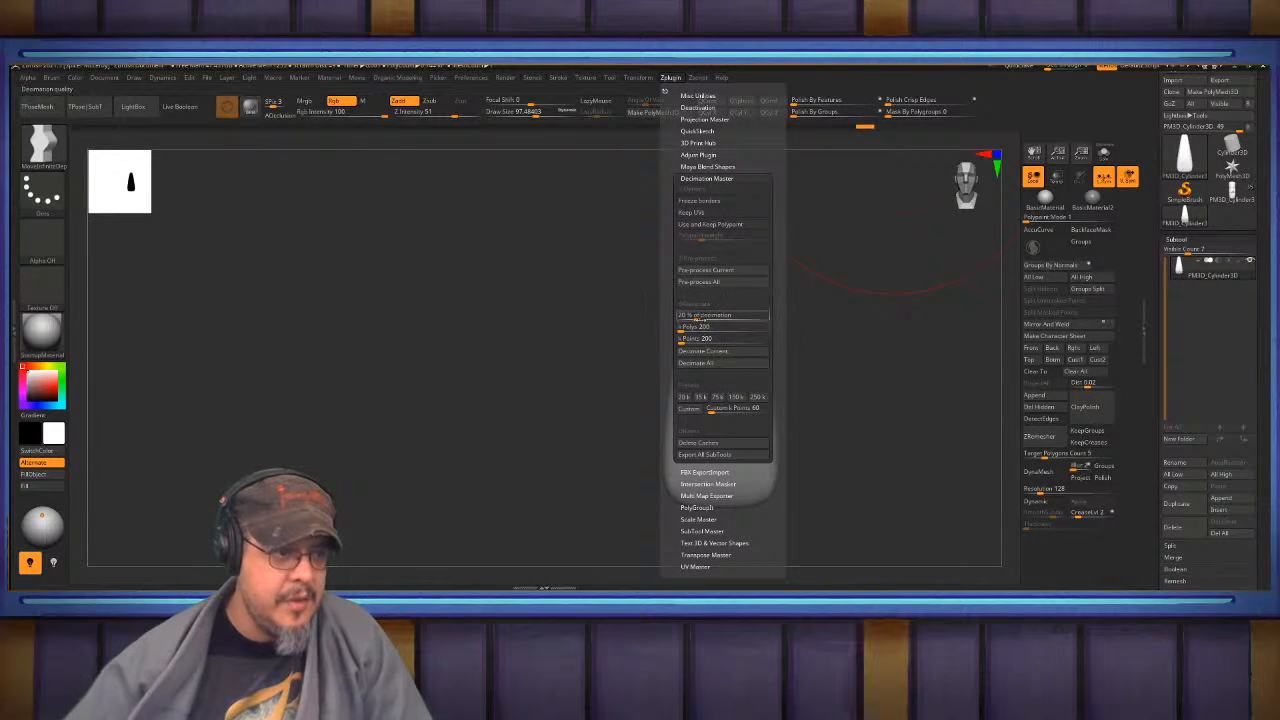
key("Return")
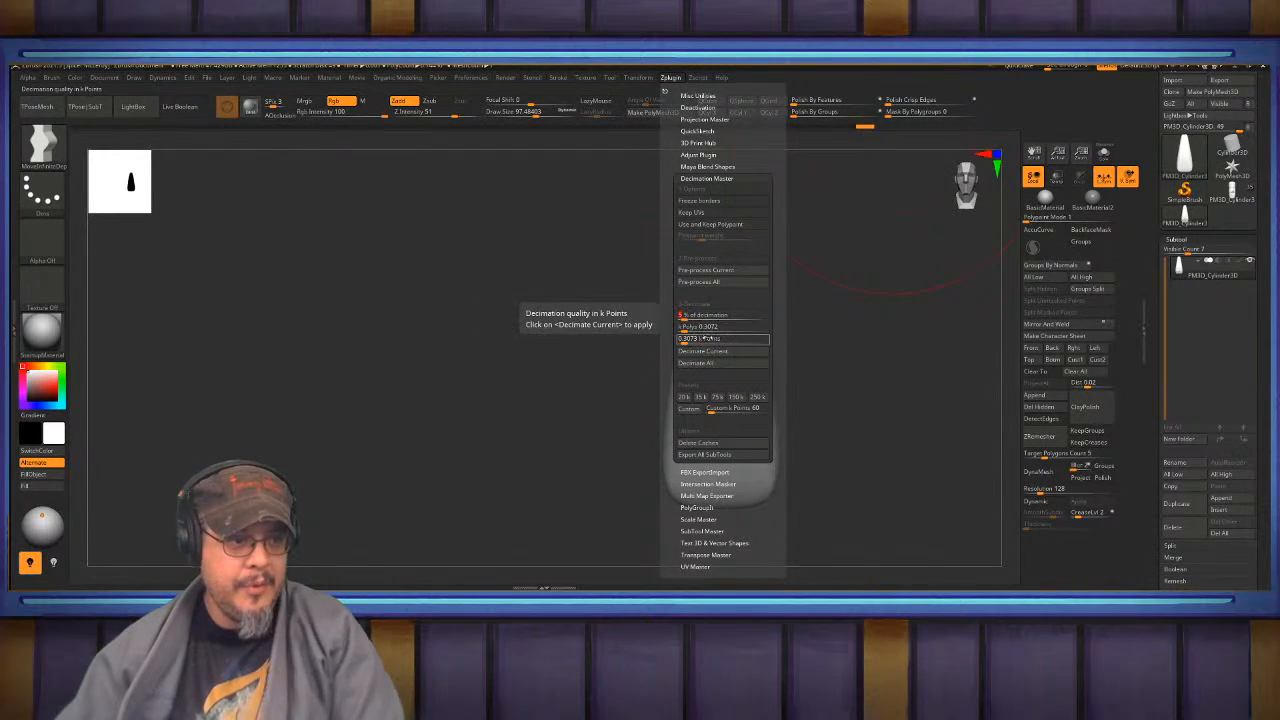
left_click(728, 272)
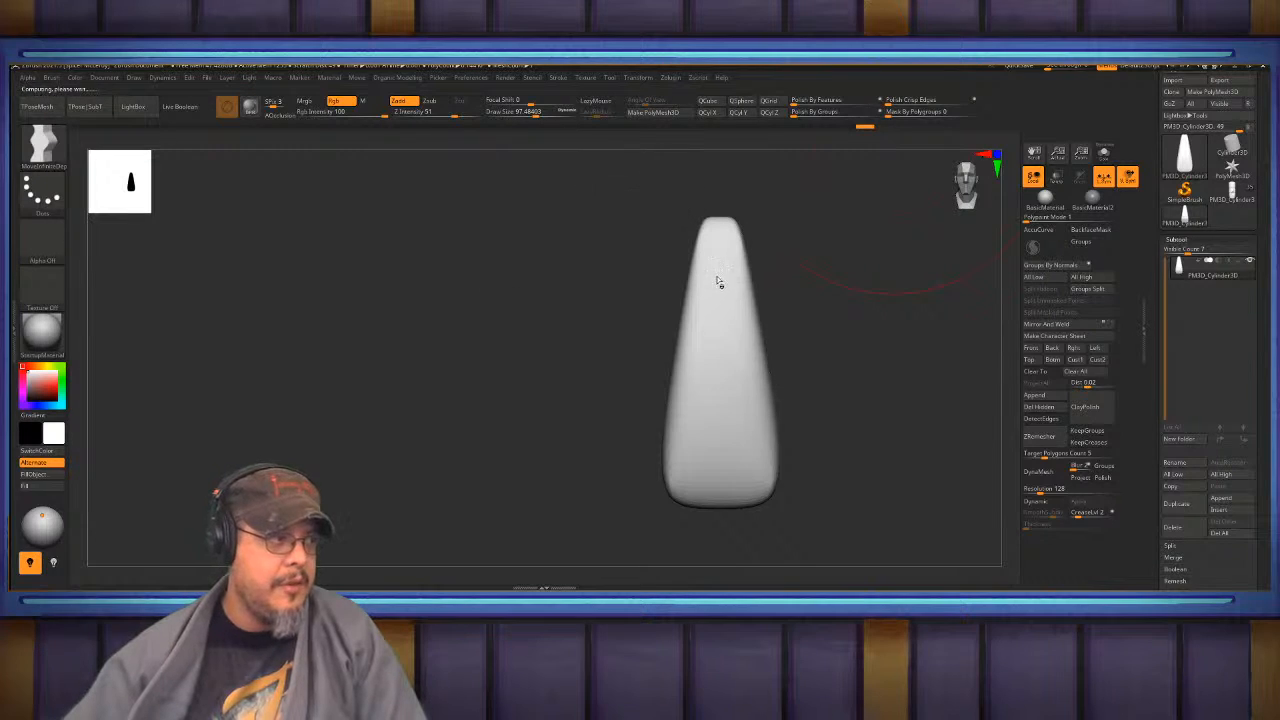
left_click(672, 79)
left_click(722, 357)
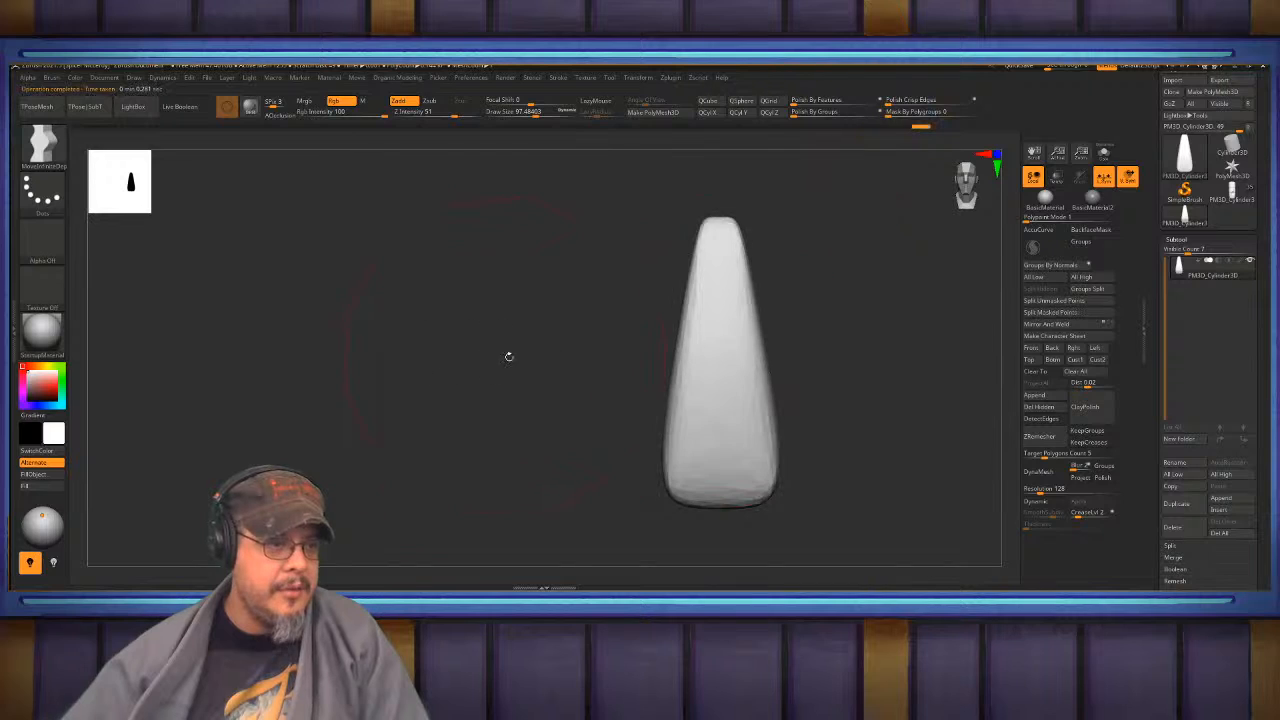
left_click_drag(850, 347, 805, 288)
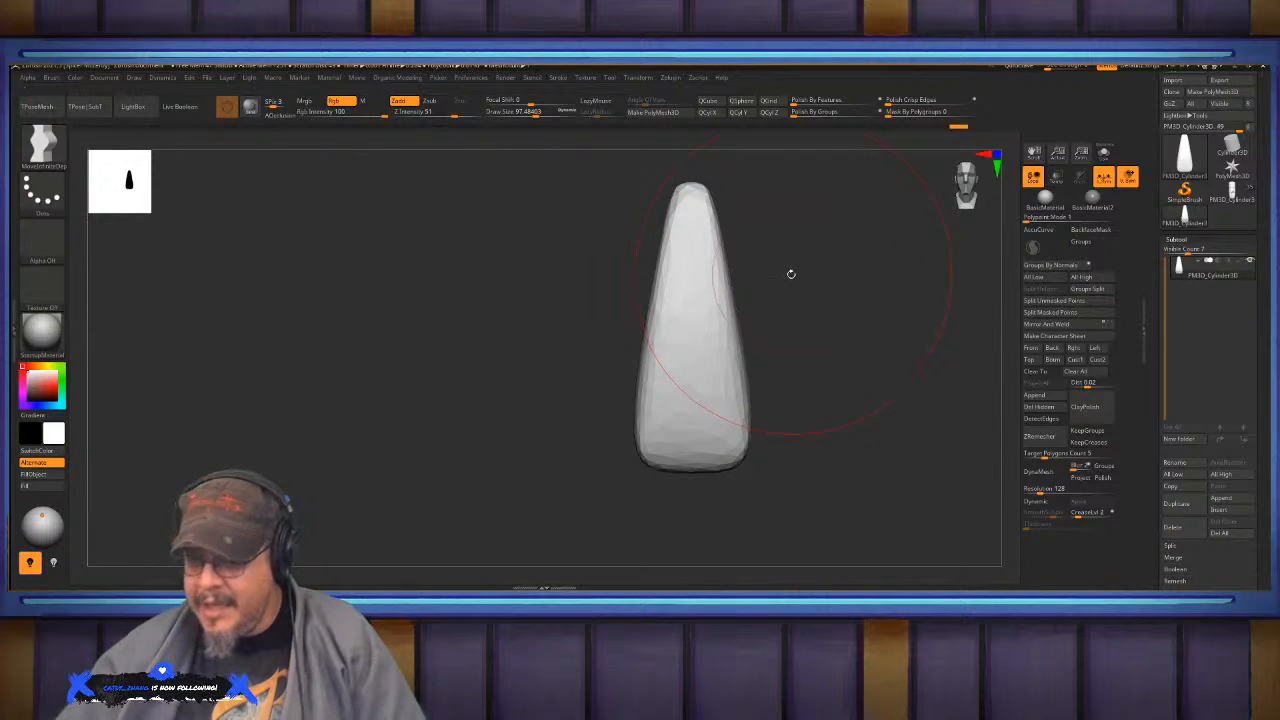
mouse_move(791, 274)
left_mouse_down()
mouse_move(787, 264)
mouse_move(800, 285)
mouse_move(829, 246)
left_mouse_up()
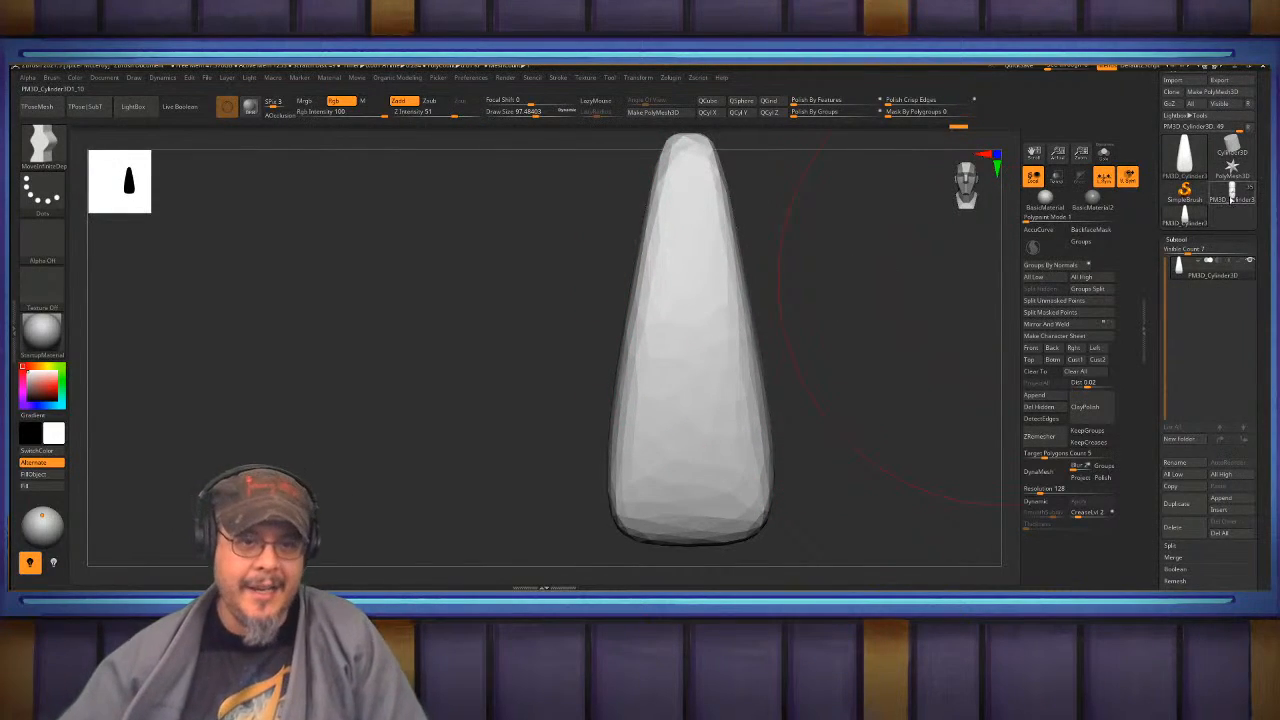
- Check the nutcracker head, return to the decimated wedge and try to create a new InsertMesh brush from it
left_click(1232, 194)
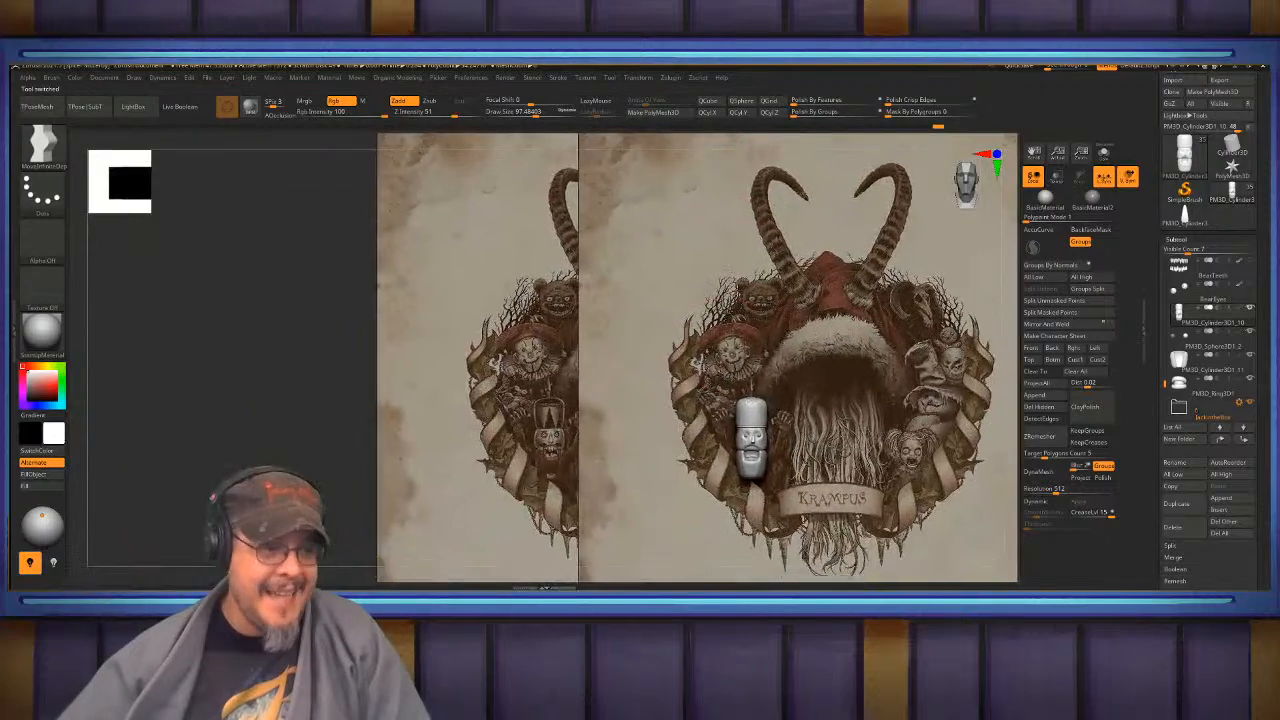
left_click_drag(897, 430, 889, 297, "alt")
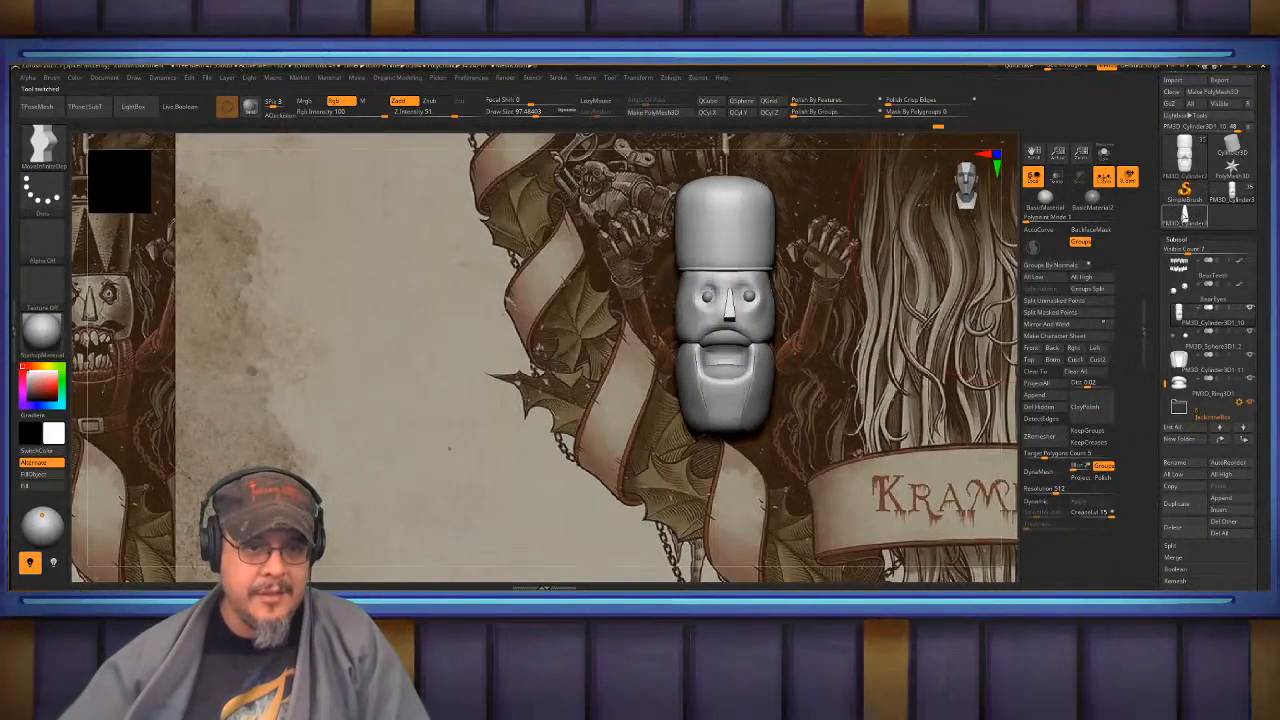
left_click(1184, 212)
key("b")
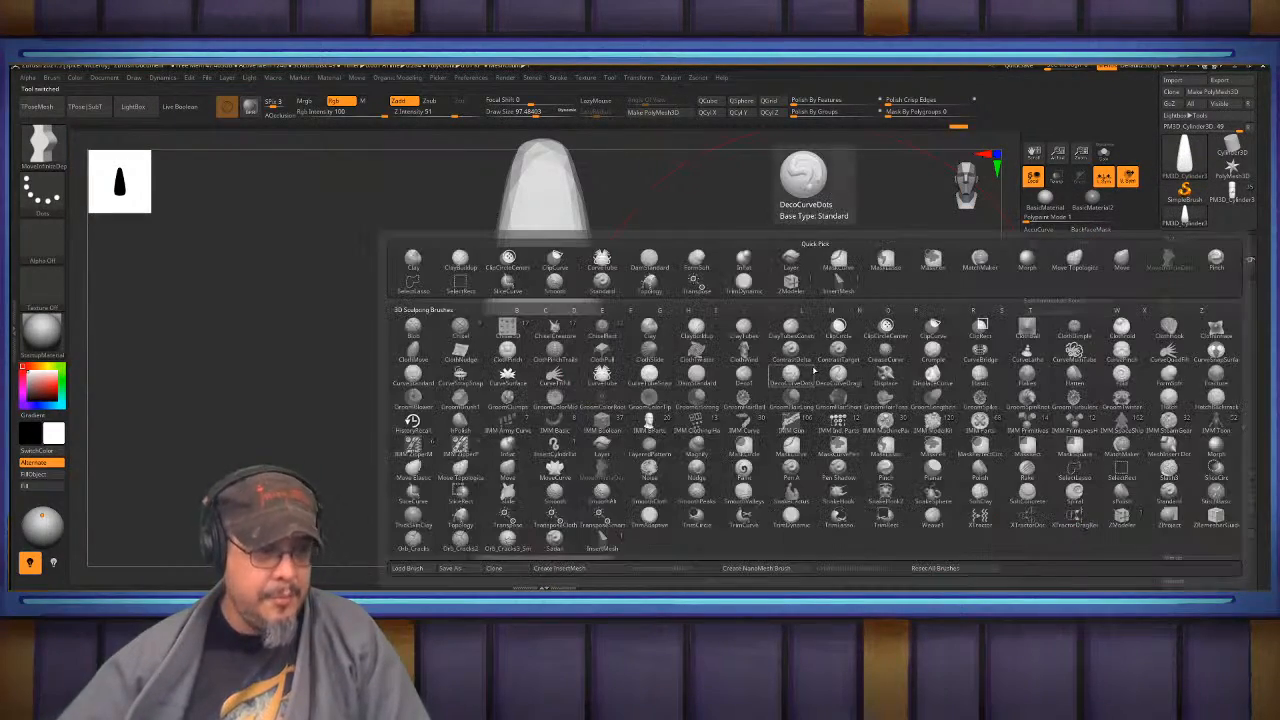
left_click(570, 568)
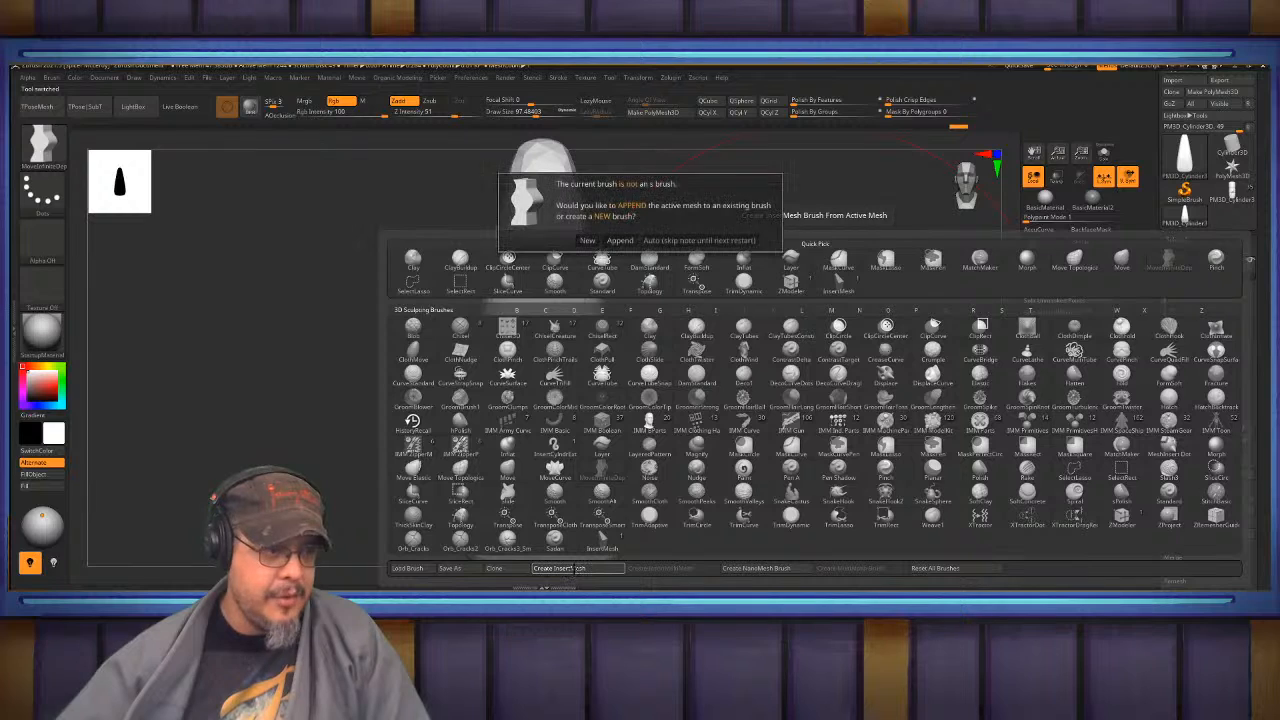
left_click(587, 240)
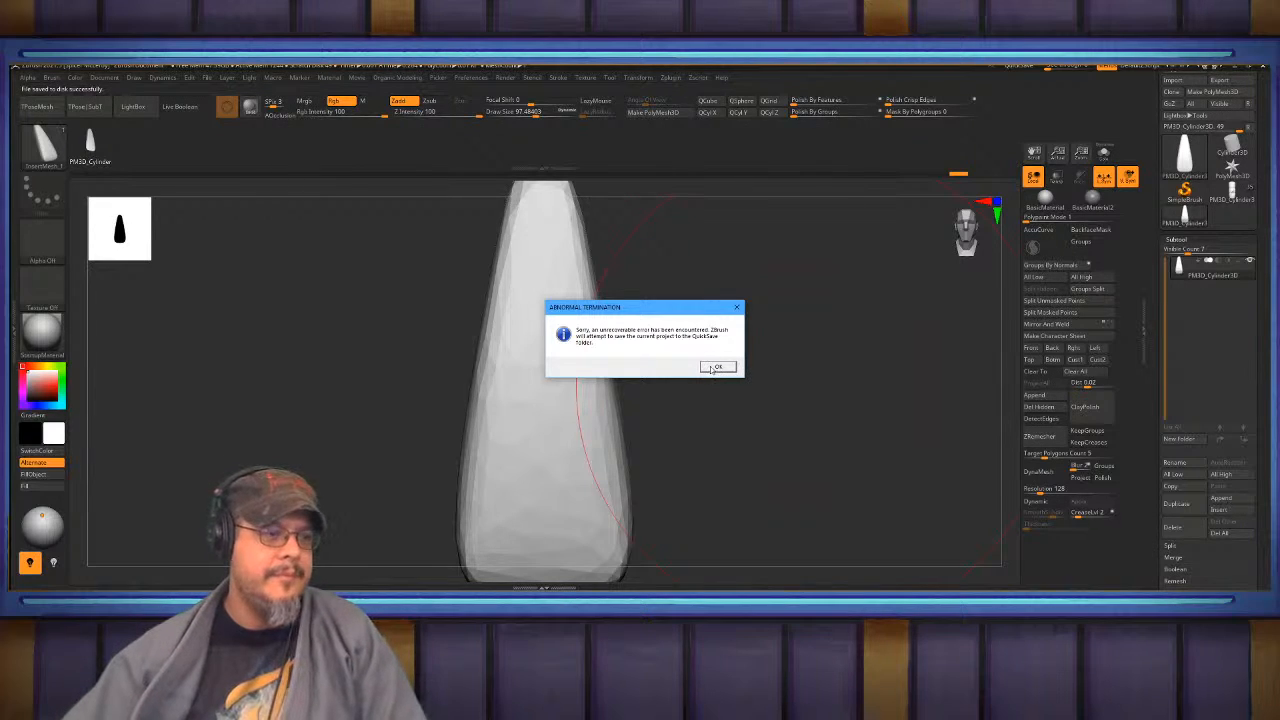
- Acknowledge the termination error, let the project save, and relaunch ZBrush to recover the work
left_click(716, 367)
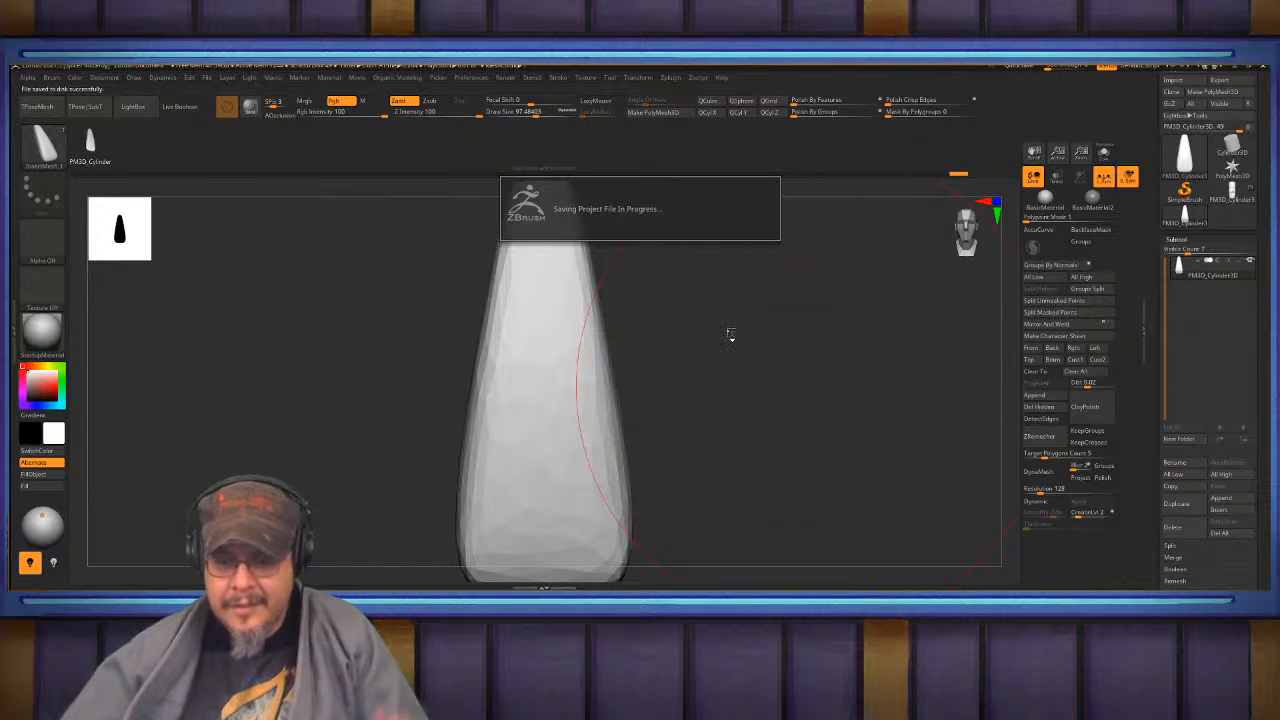
key("alt+Tab")
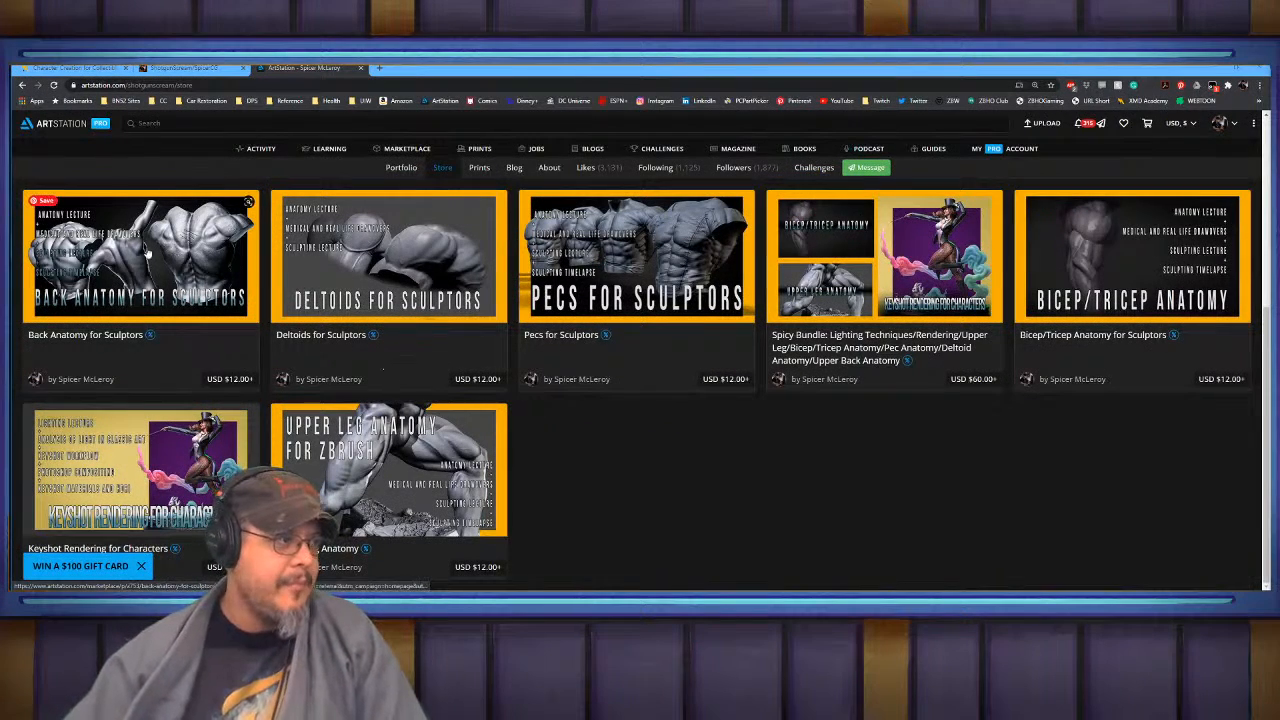
key("super")
left_click(26, 178)
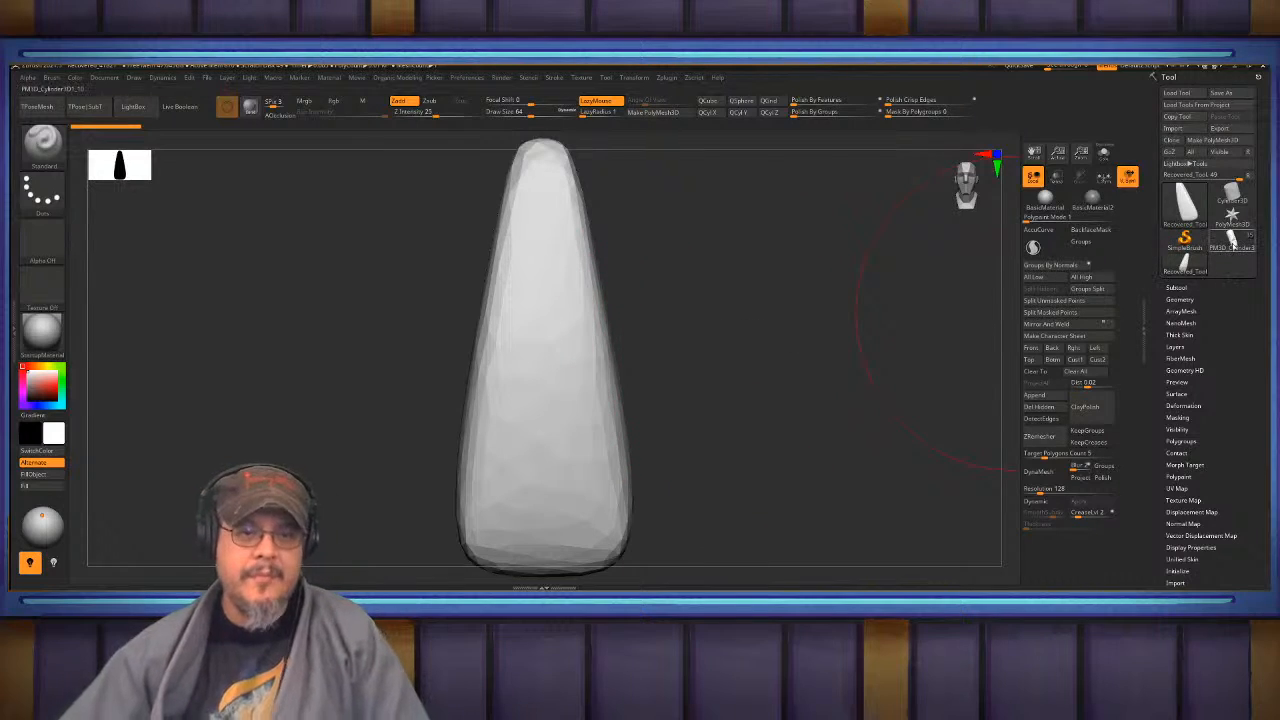
- Make the recovered wedge the active tool and create a new InsertMesh brush from it
left_click(1232, 240)
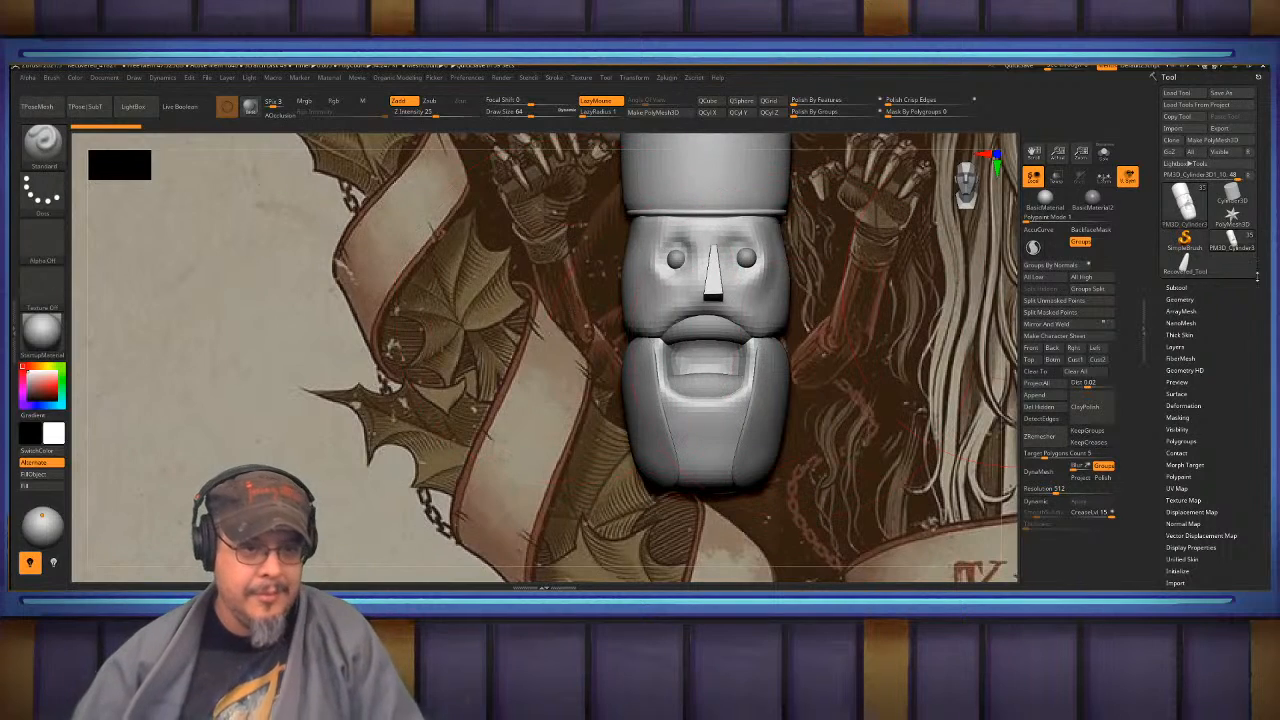
left_click(1185, 264)
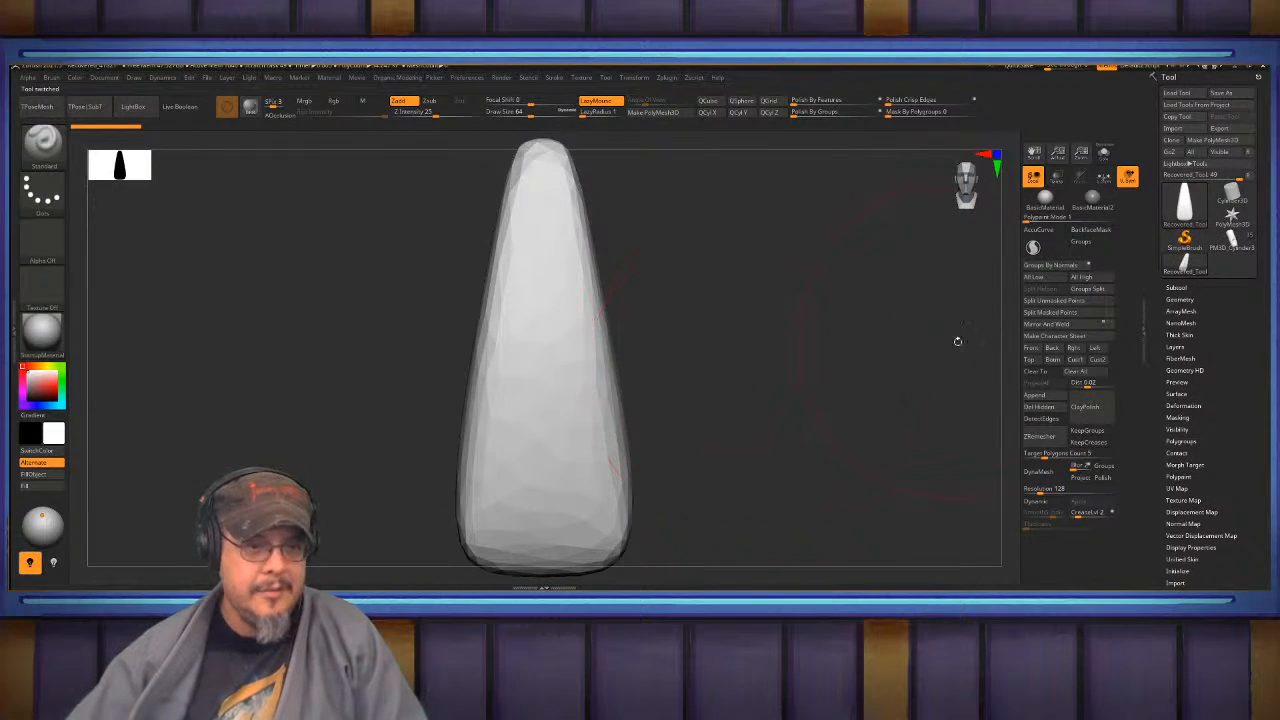
key("b")
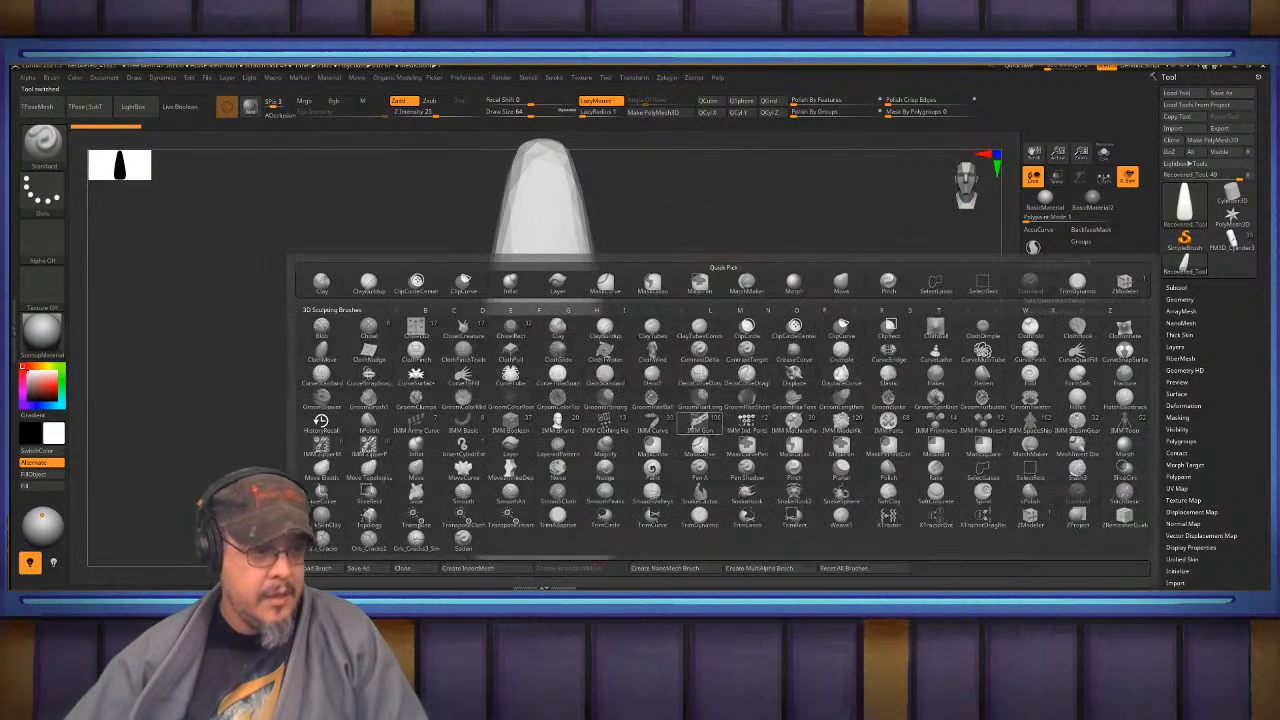
left_click(467, 568)
left_click(590, 240)
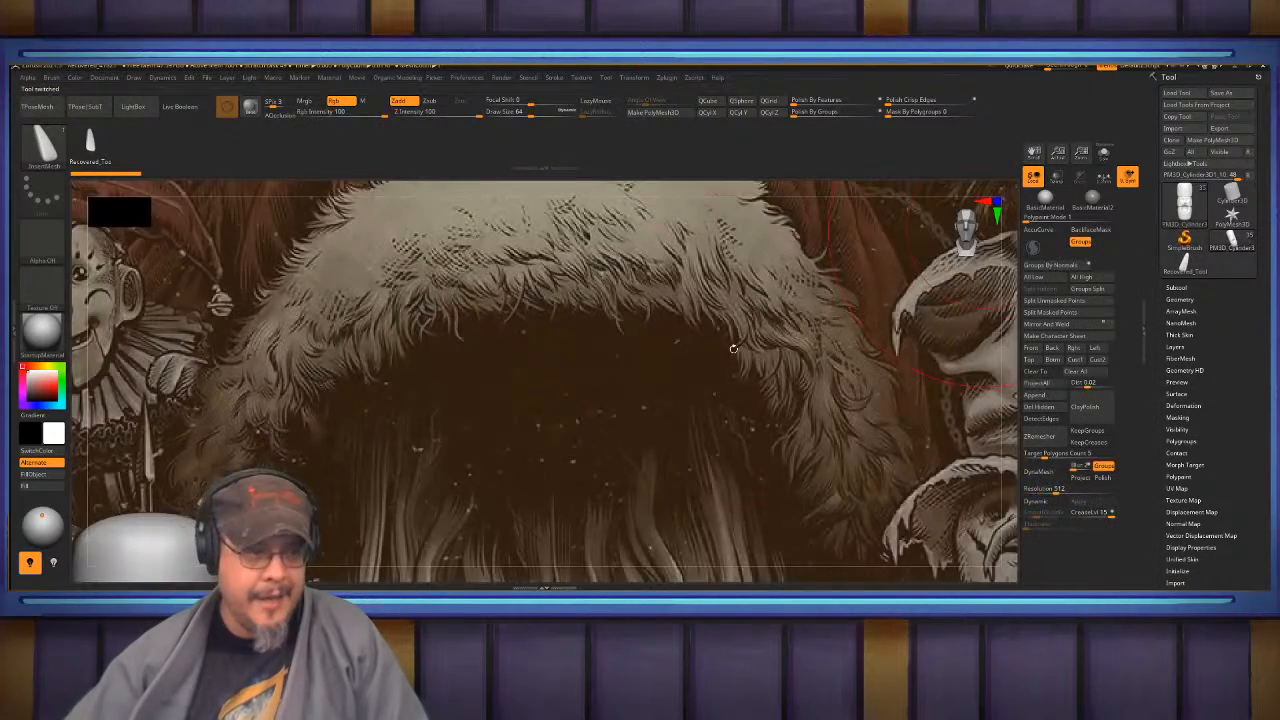
- Select the nutcracker's lip ring subtool and turn on local symmetry
left_click_drag(540, 398, 806, 254, "alt")
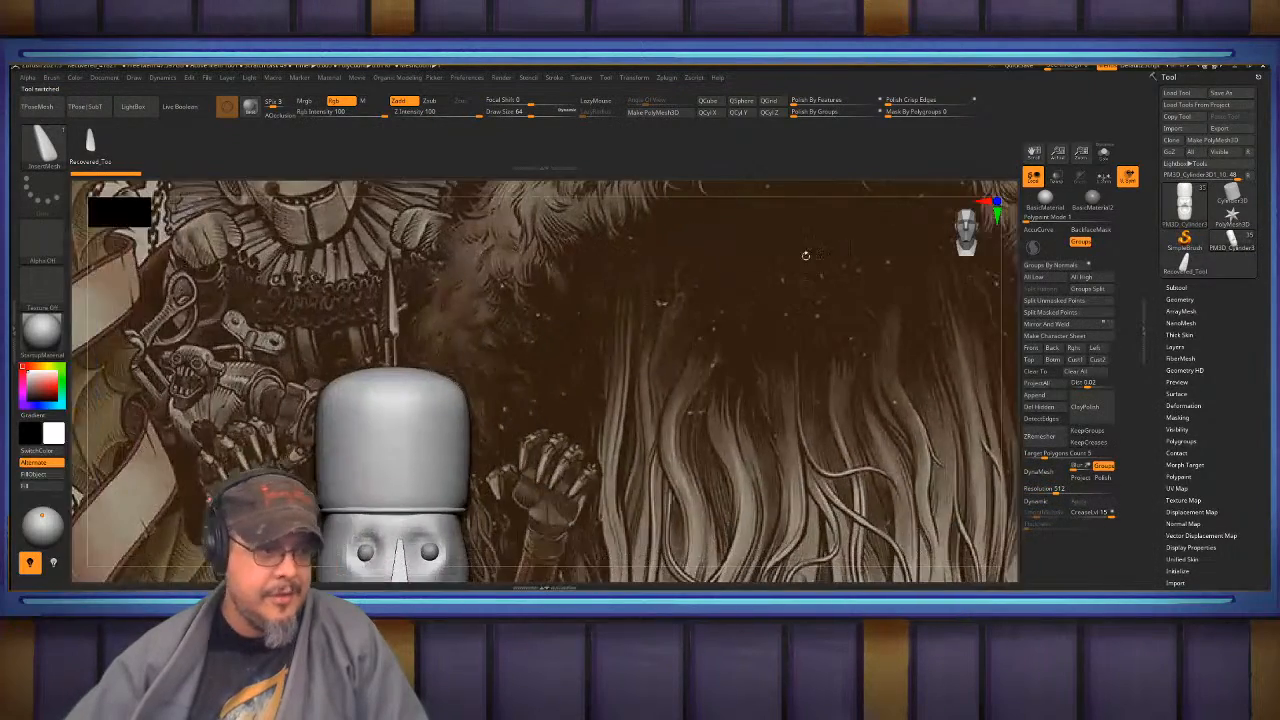
left_click_drag(565, 560, 664, 307, "alt")
left_click(597, 263, "alt")
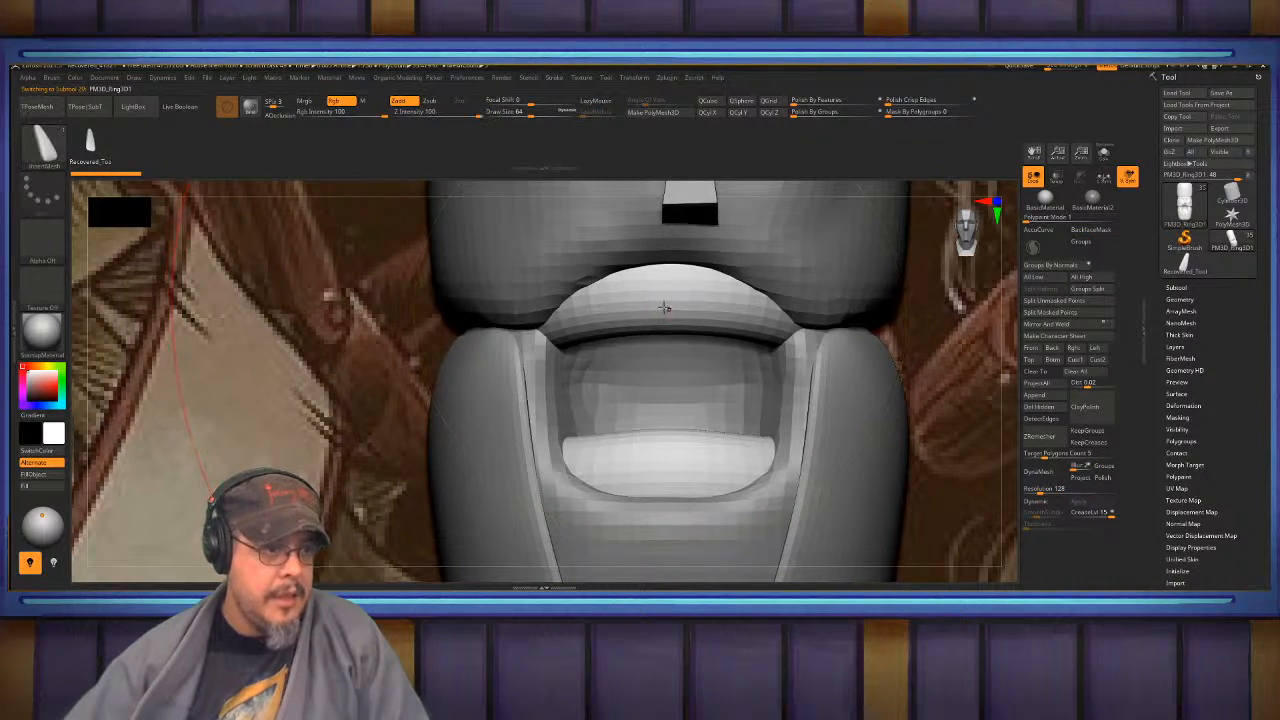
left_click(1104, 178)
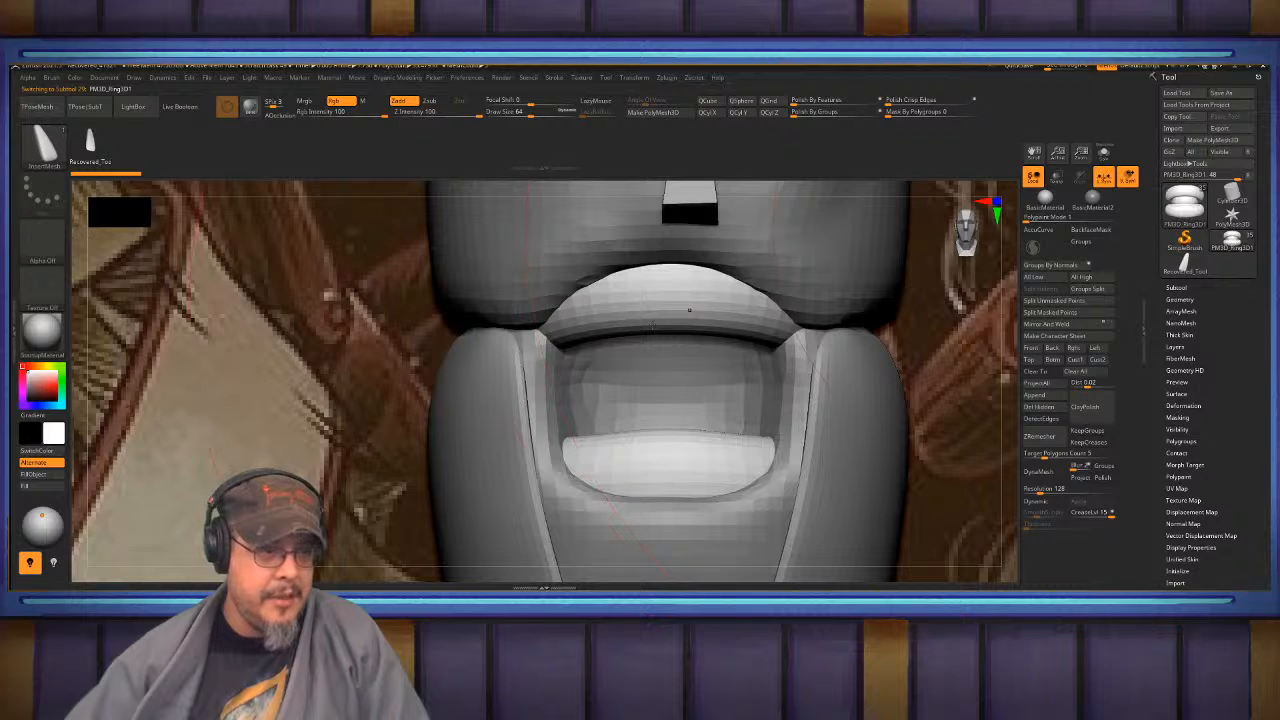
- Set Draw Size to about 5, undo the first single tooth and insert a mirrored pair of teeth on the upper lip
key("s")
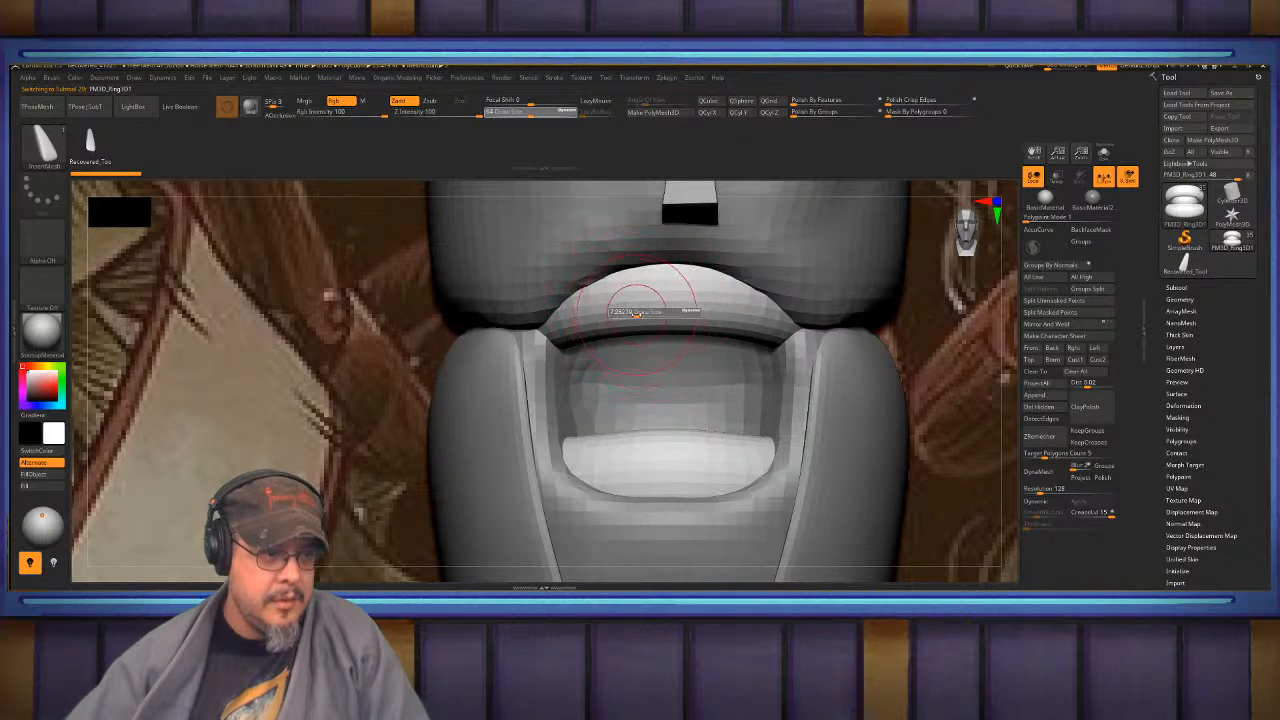
left_click(636, 313)
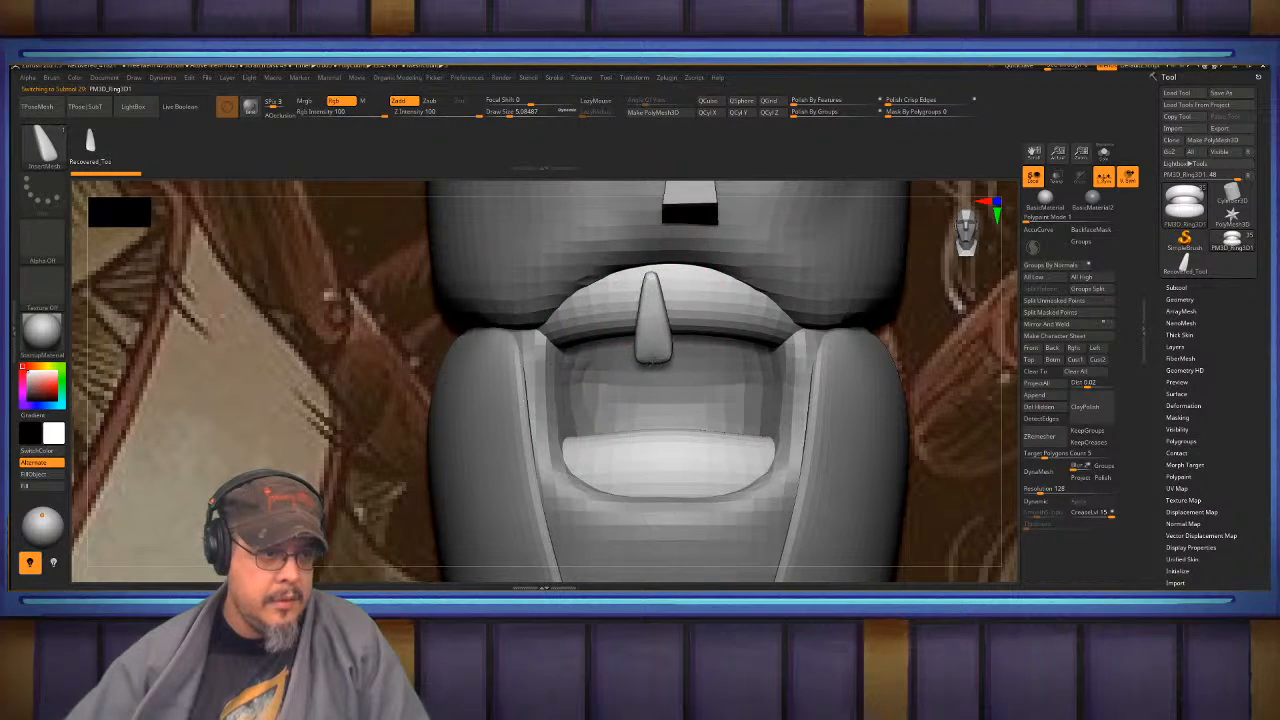
mouse_move(940, 430)
left_mouse_down("alt")
mouse_move(950, 330)
mouse_move(585, 330)
mouse_move(730, 345)
mouse_move(720, 440)
mouse_move(885, 440)
mouse_move(870, 490)
left_mouse_up("alt")
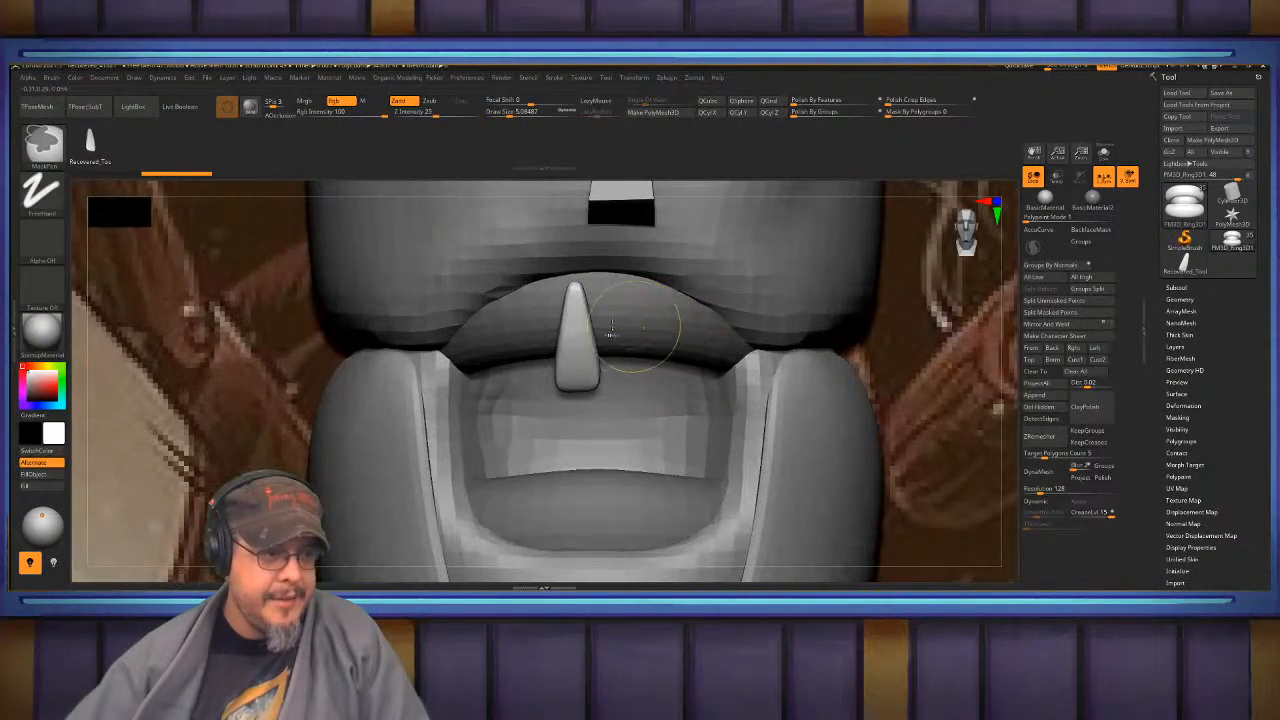
key("ctrl+z")
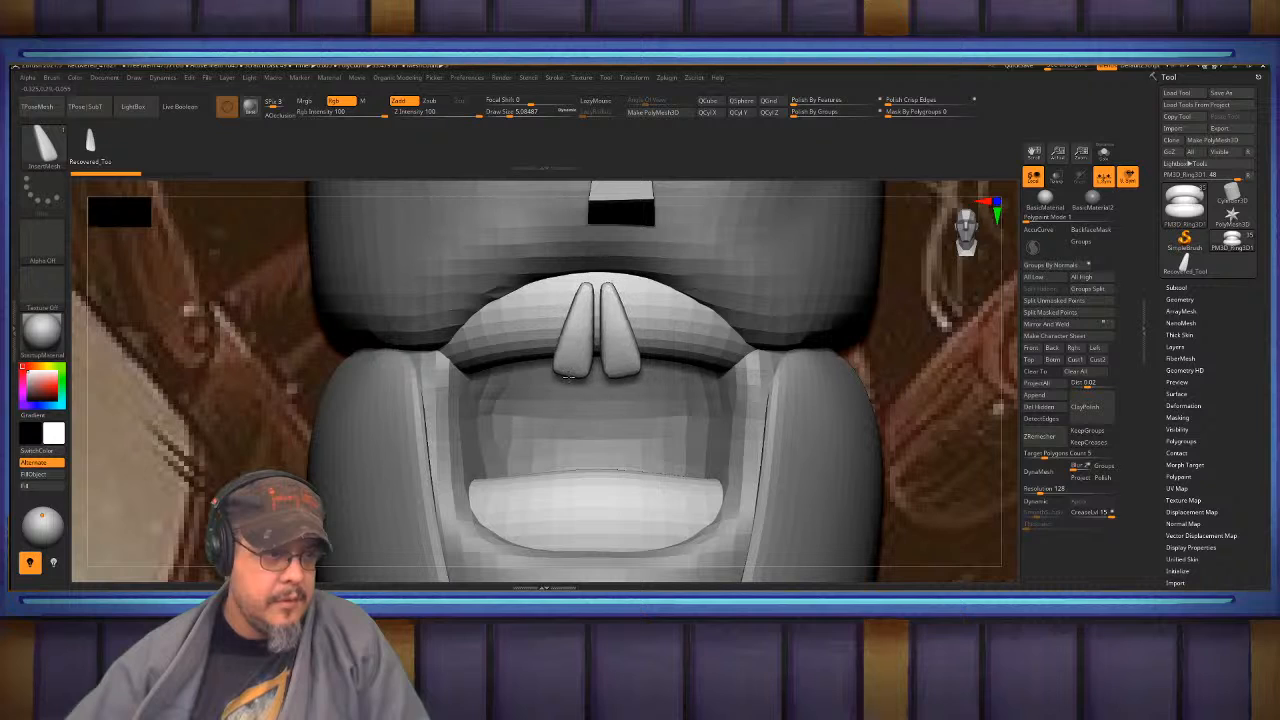
left_click_drag(570, 378, 571, 379)
- Bring up the Move gizmo and step back and forth through the undo history to check the teeth's placement
left_click_drag(925, 400, 765, 393)
key("w")
key("ctrl+z")
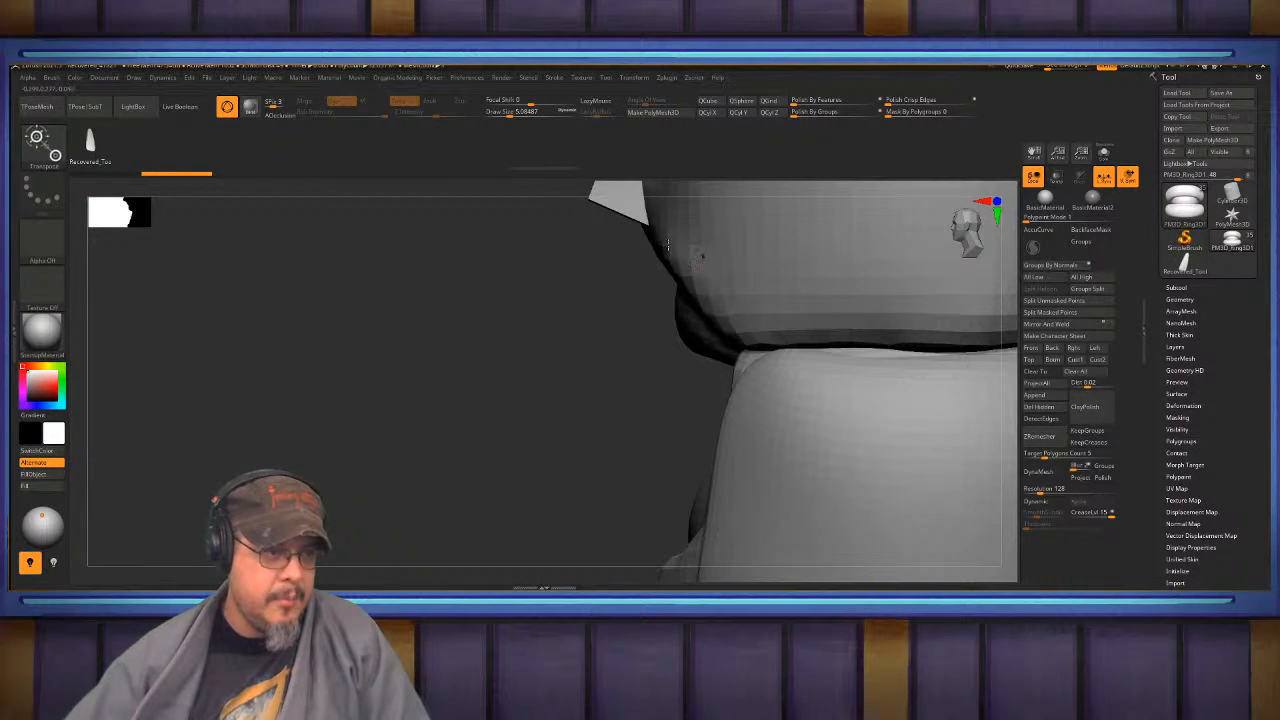
key("ctrl+shift+z")
key("ctrl+z")
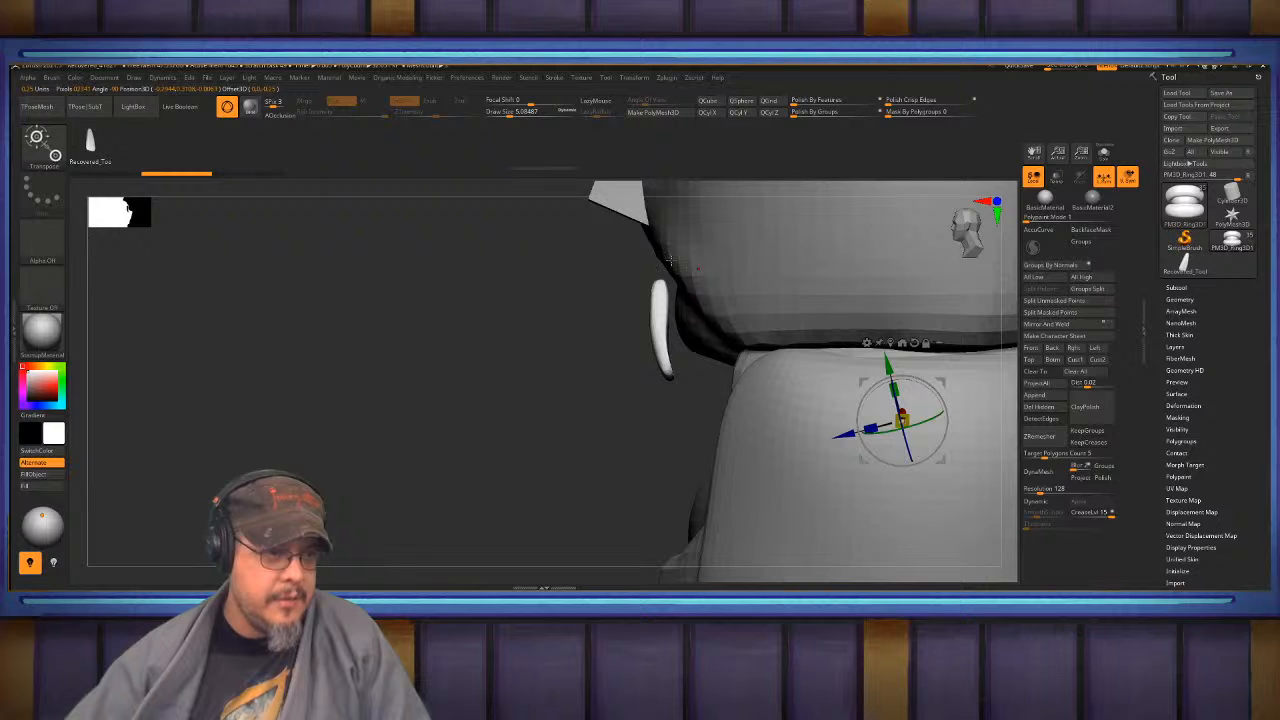
key("ctrl+shift+z")
key("ctrl+z")
- Isolate the lips, center the gizmo on the unmasked tooth, show the whole head again and reset the gizmo's orientation
left_click_drag(520, 290, 676, 279)
left_click(1106, 158)
left_click_drag(735, 208, 841, 247)
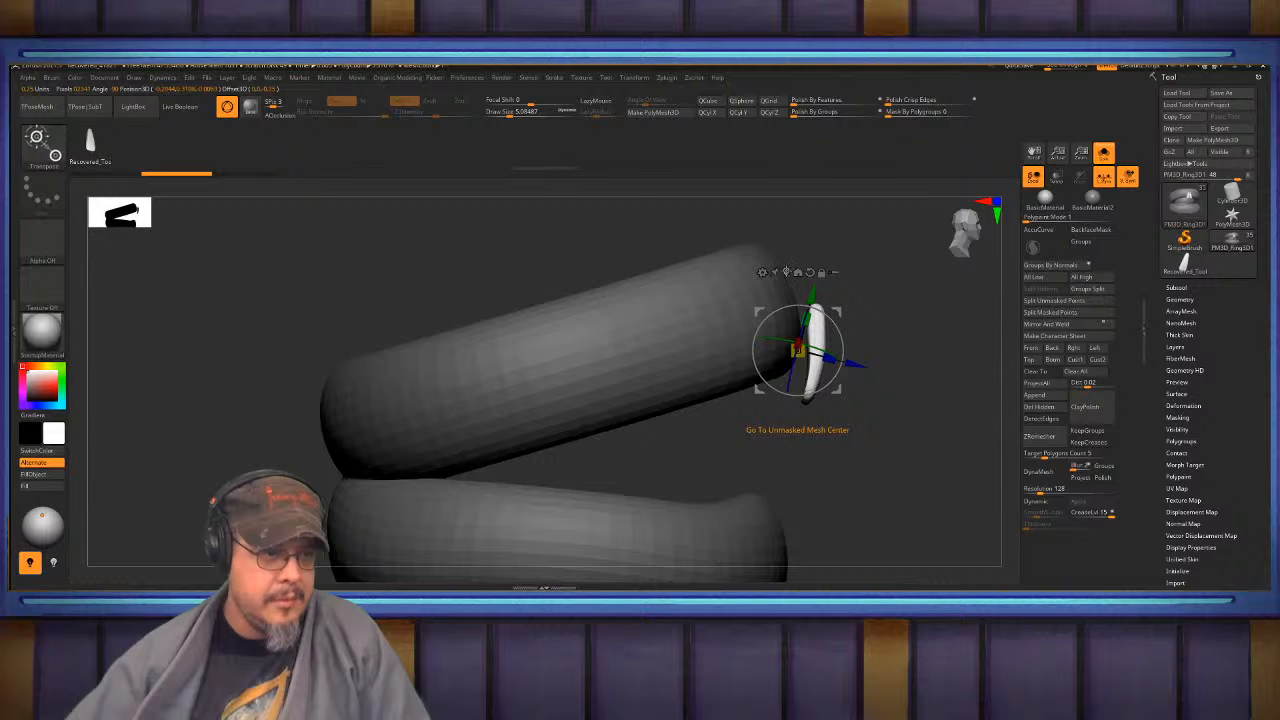
left_click(786, 271)
left_click(1104, 162)
left_click_drag(850, 320, 722, 341)
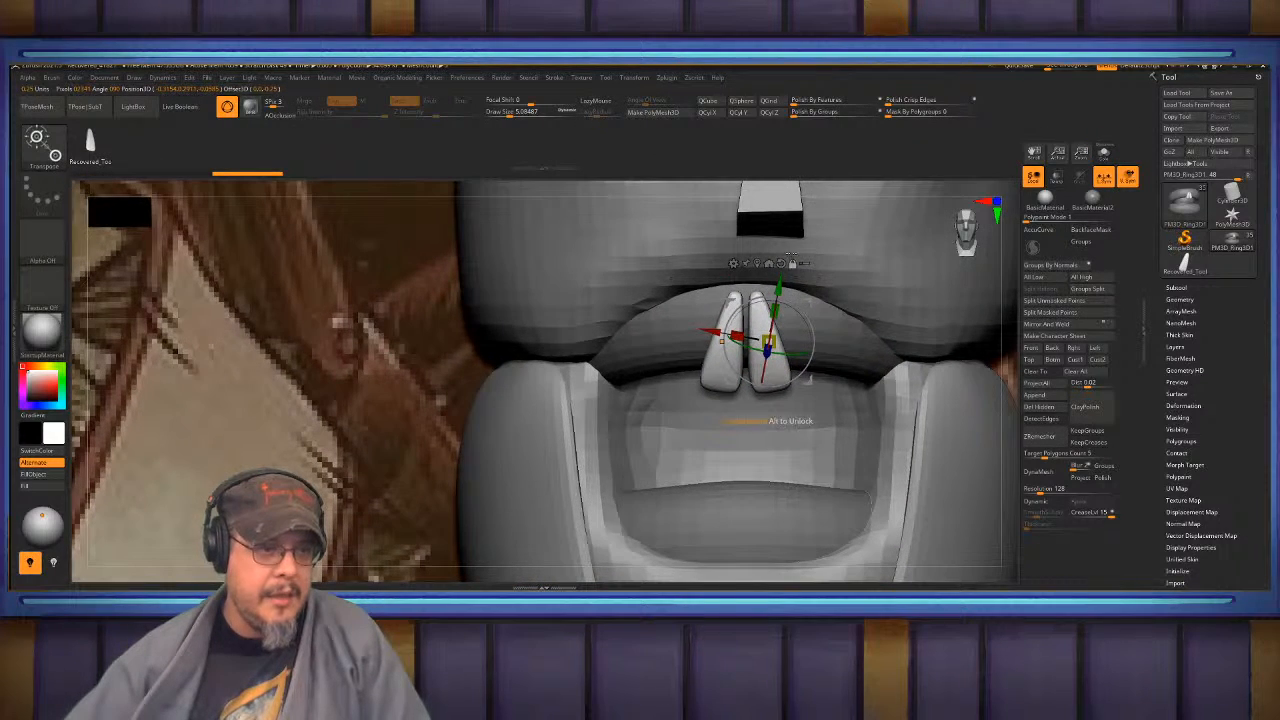
left_click(792, 262)
- Adjust the pair of teeth's depth against the upper lip with the gizmo and choose the Move Topological brush
mouse_move(790, 308)
left_mouse_down()
mouse_move(772, 307)
mouse_move(791, 346)
mouse_move(886, 304)
left_mouse_up()
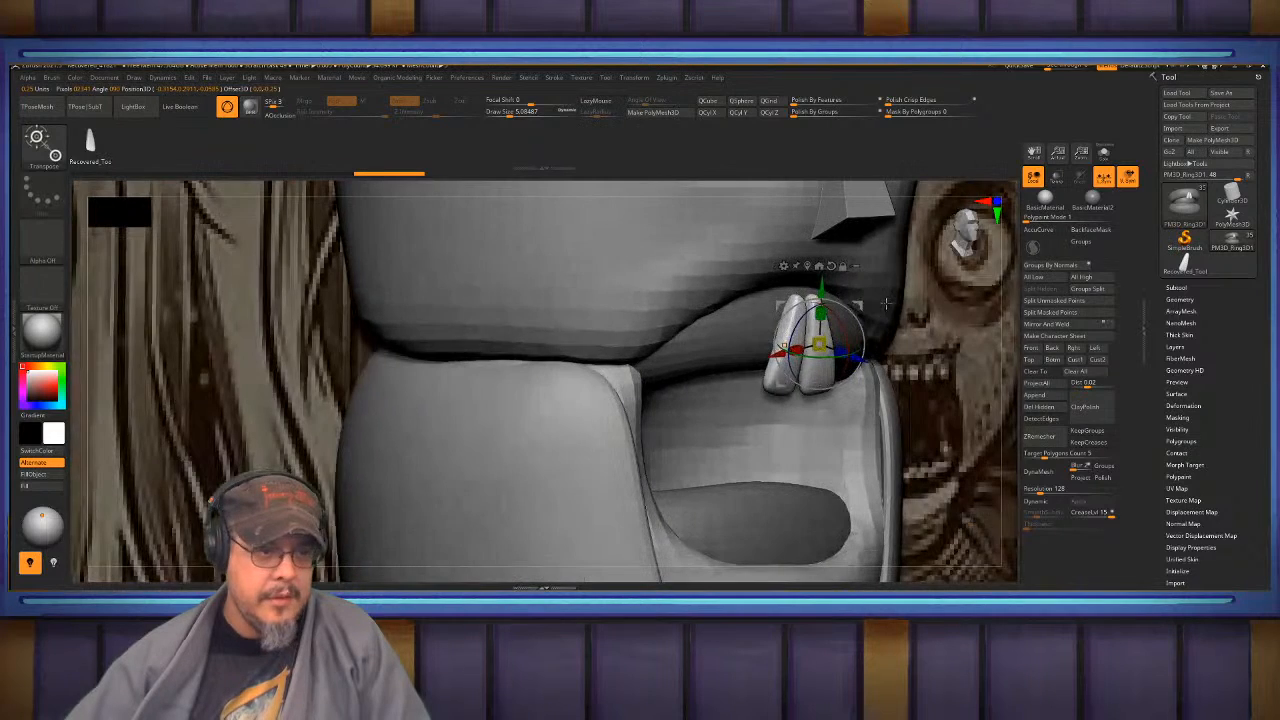
mouse_move(858, 358)
left_mouse_down()
mouse_move(823, 323)
mouse_move(862, 327)
mouse_move(855, 344)
left_mouse_up()
key("q")
right_click_drag(830, 290, 656, 231, "shift")
key("b")
key("m")
key("t")
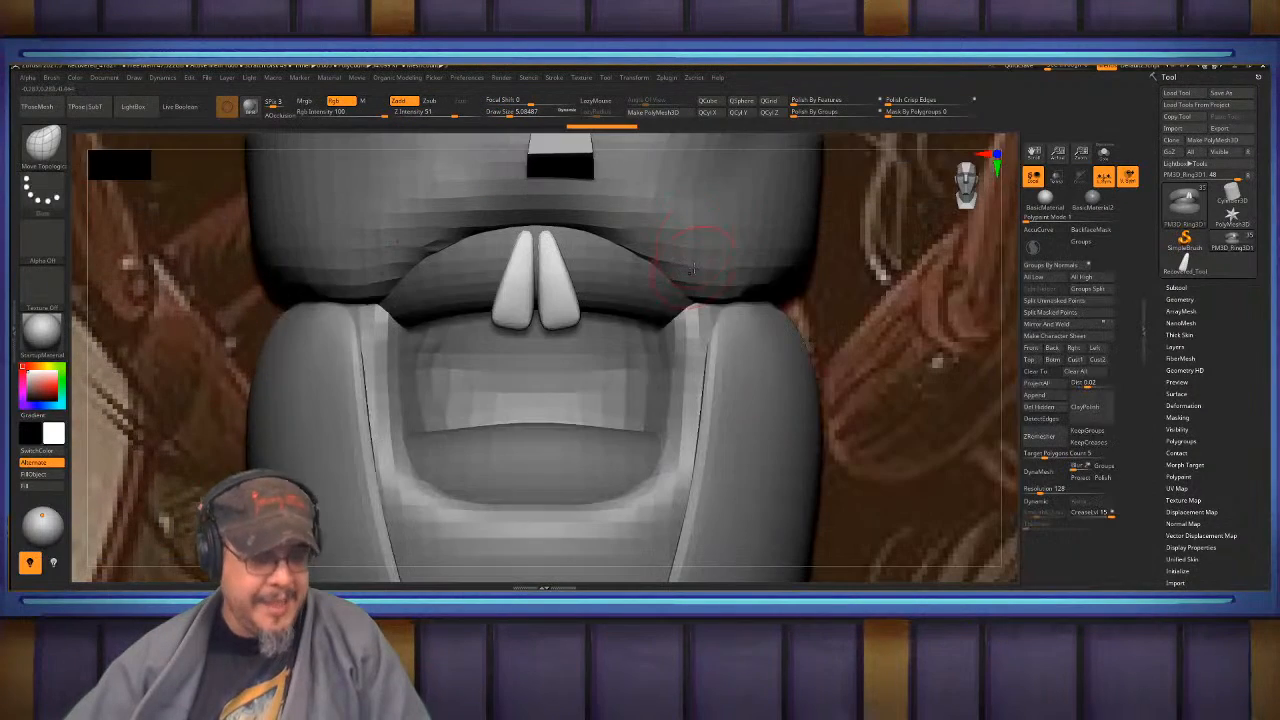
- Split the masked pair of teeth off the lips into its own subtool
left_click(690, 316, "alt")
right_click_drag(690, 316, 692, 365, "alt")
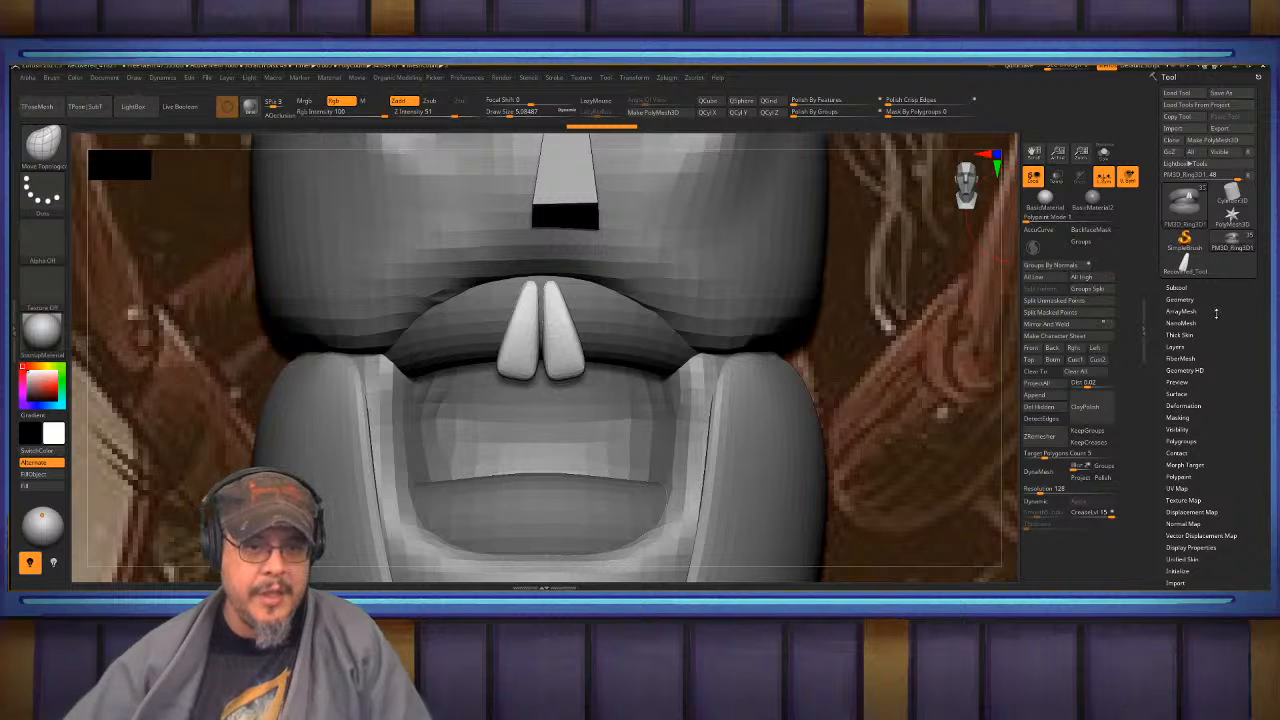
left_click(1177, 288)
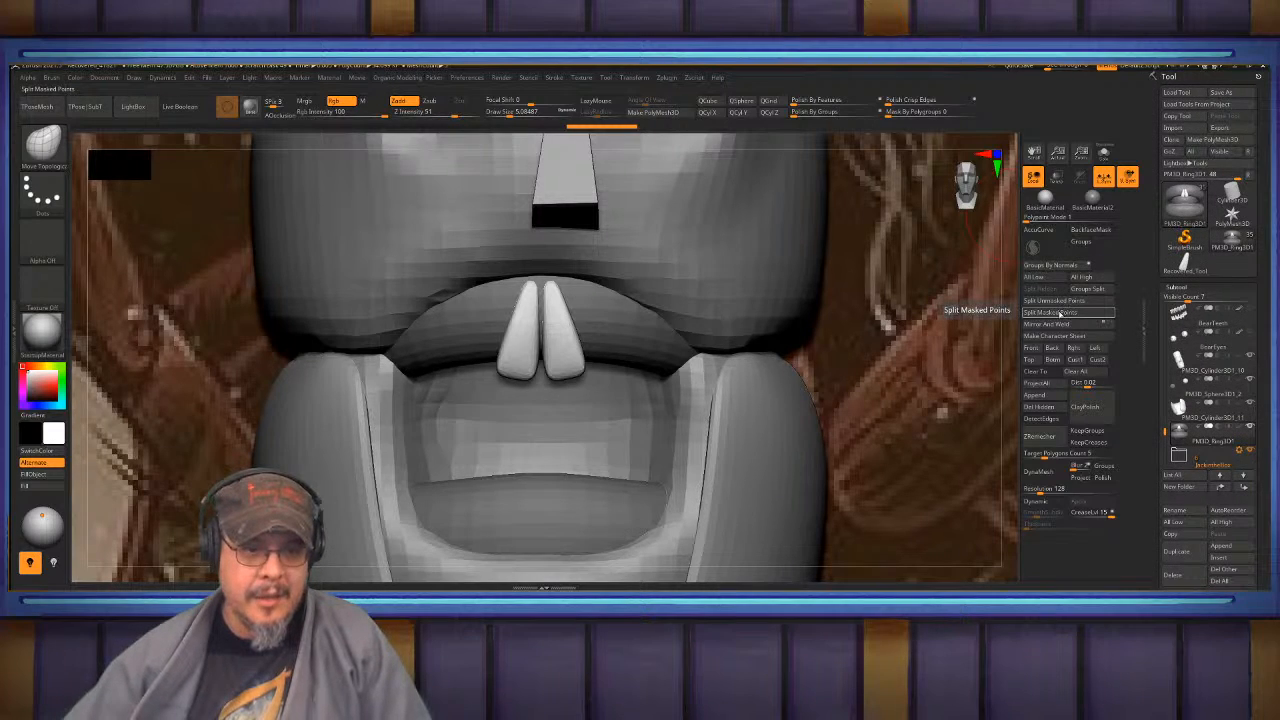
left_click(1060, 313)
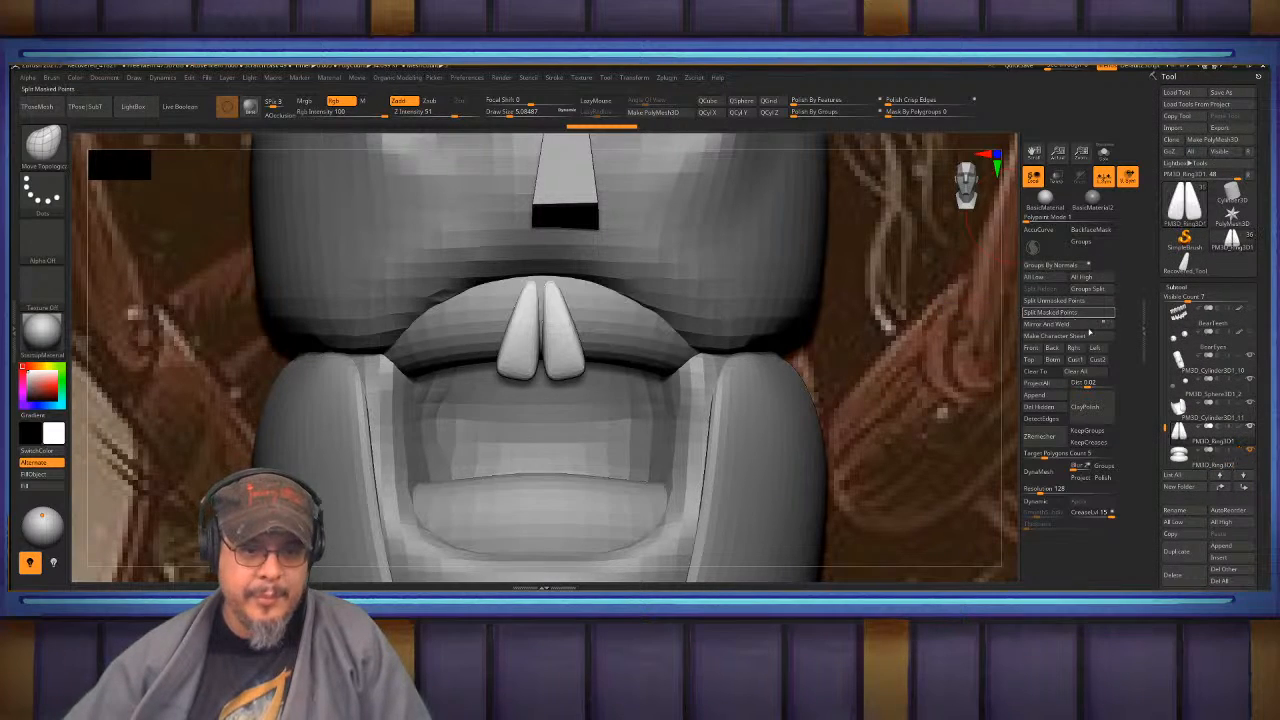
- Hide all subtools except the teeth and turn the Krampus reference image back on
left_click(1250, 427, "alt")
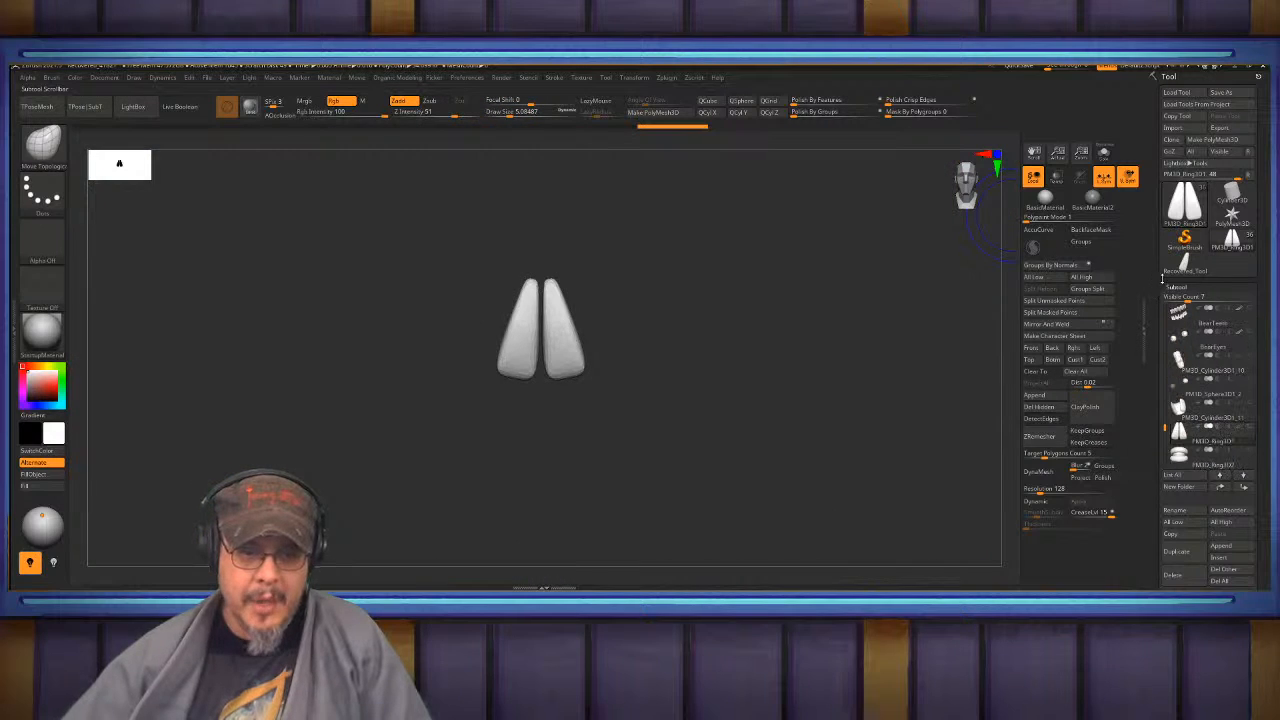
left_click_drag(1164, 428, 1173, 284)
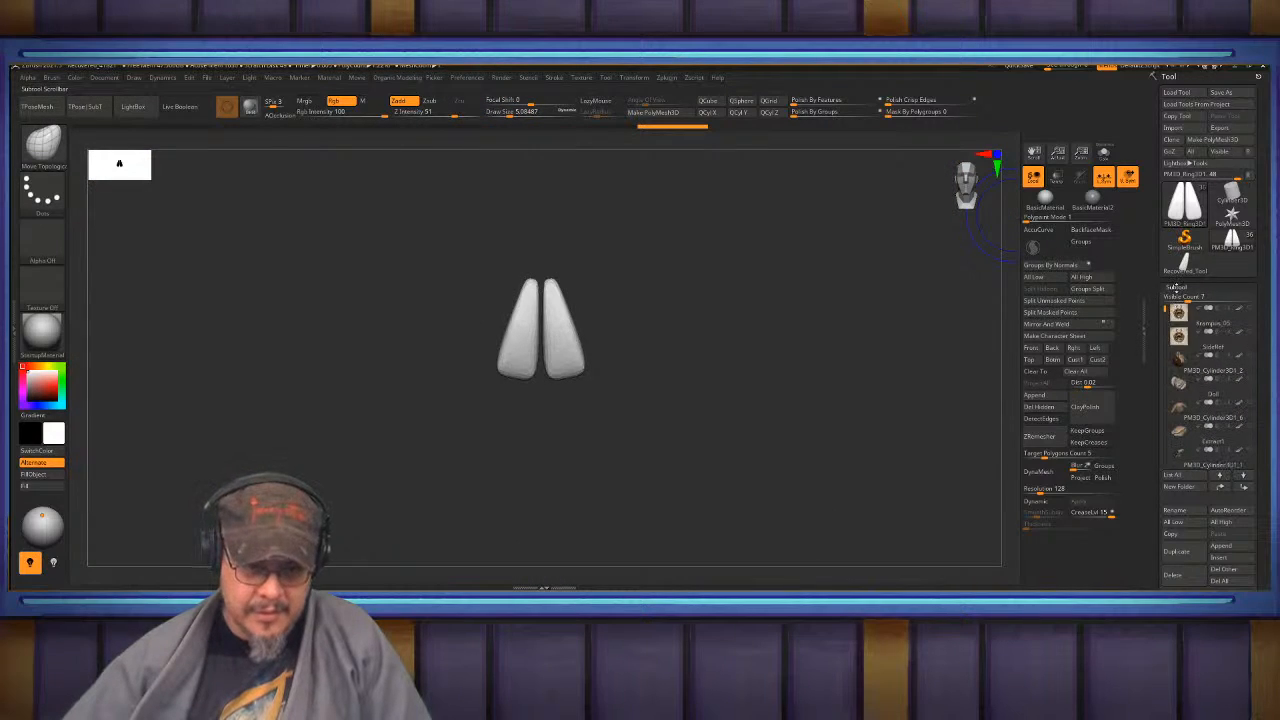
left_click(1251, 309)
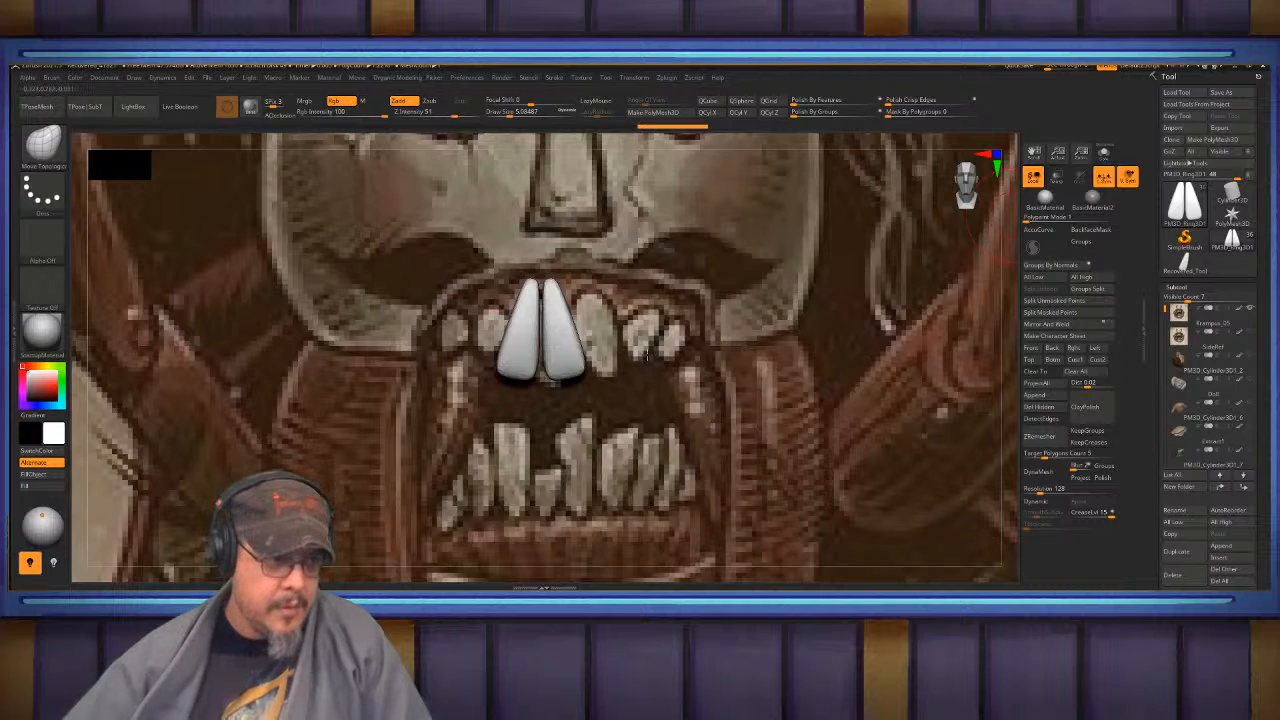
- Shift the pair of teeth sideways with the gizmo to line them up with the two front teeth in the reference
left_click_drag(615, 318, 643, 378, "alt")
key("w")
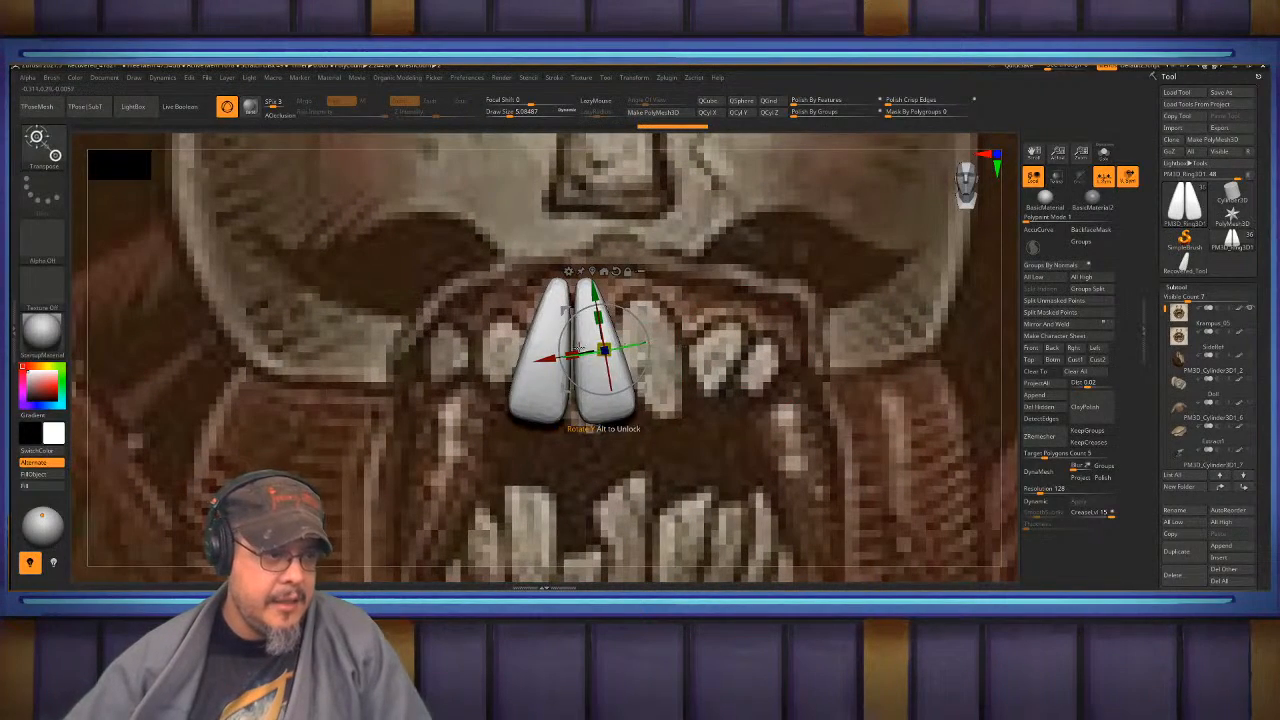
left_click_drag(547, 356, 567, 358)
key("q")
left_click_drag(662, 305, 698, 325, "alt")
left_click_drag(660, 366, 677, 326, "alt")
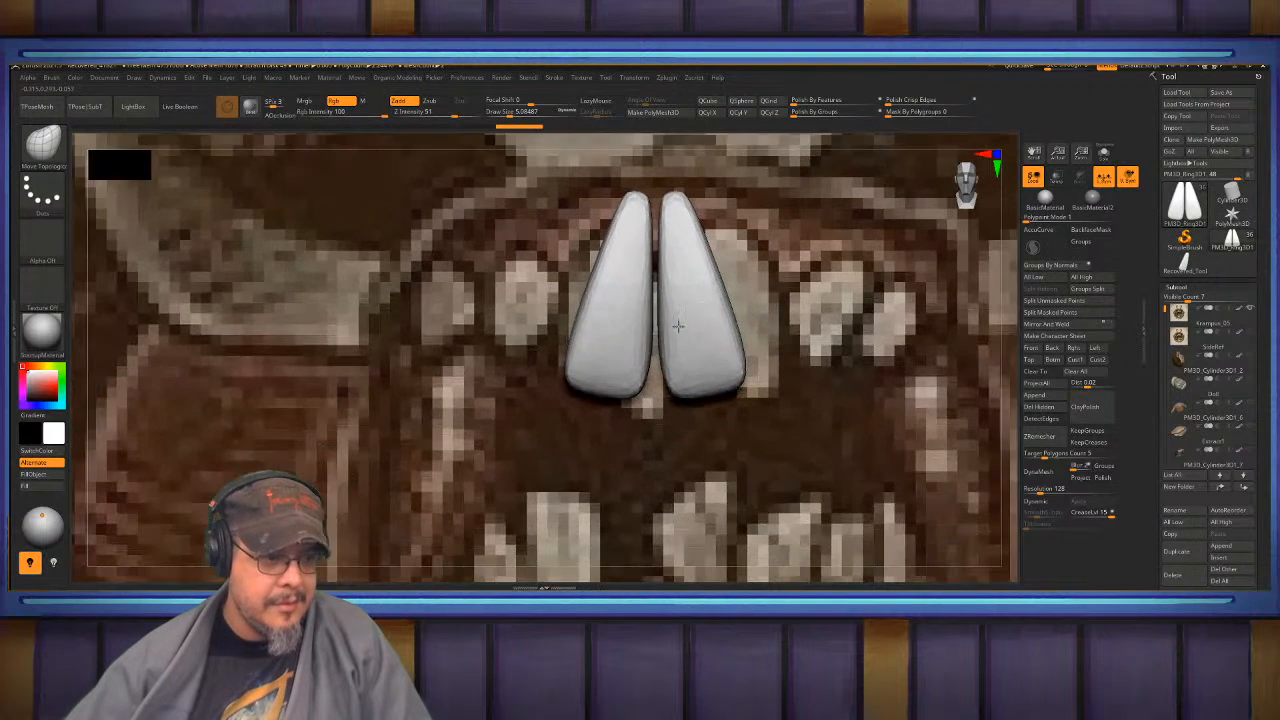
- Turn on transparency and pull the left front tooth's lower corner and outer edge toward the reference with Move Topological
left_click(1059, 178)
left_click_drag(545, 360, 540, 300, "alt")
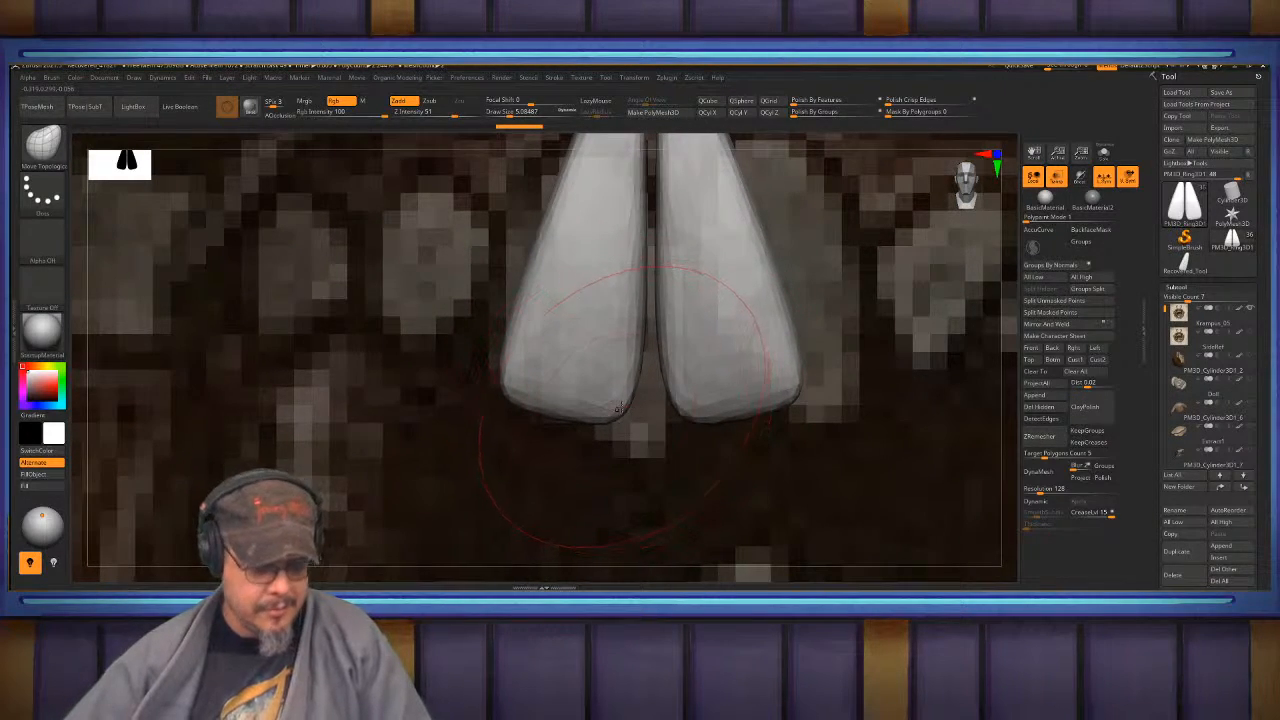
key("b")
key("m")
key("t")
left_click_drag(630, 411, 683, 471)
left_click_drag(549, 356, 537, 361)
right_click_drag(608, 205, 640, 328, "alt")
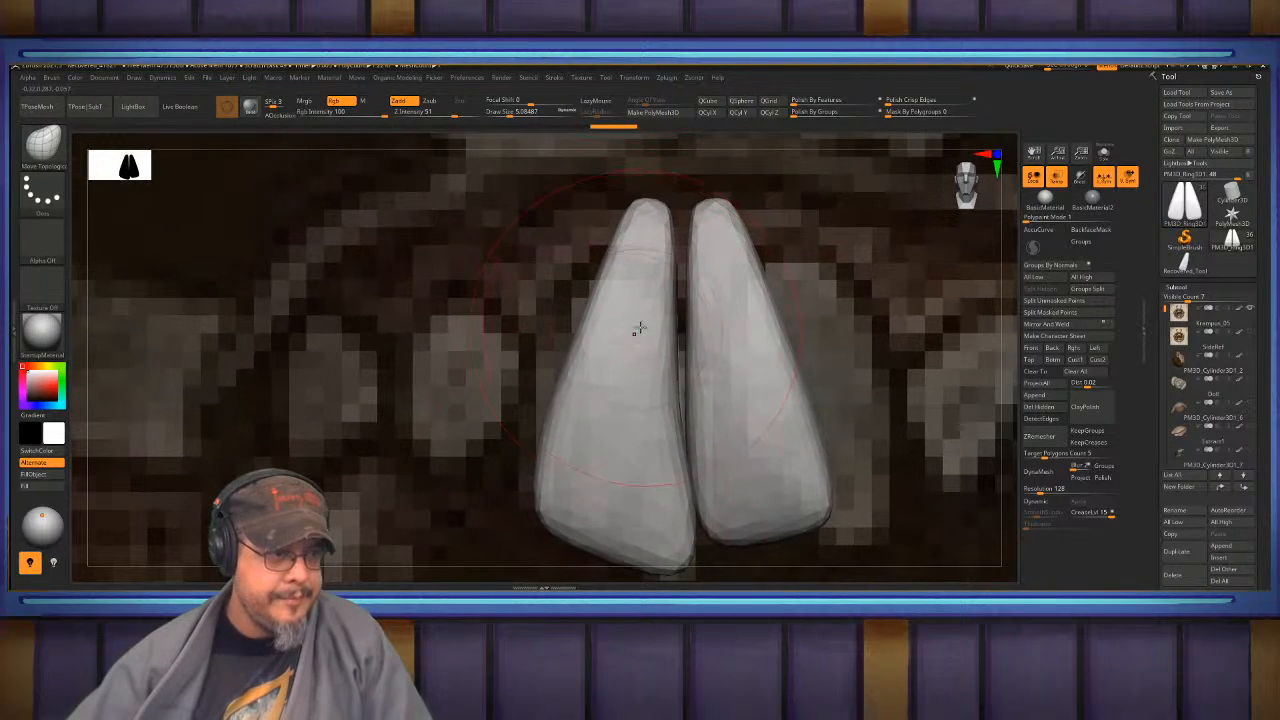
- Bow out the left front tooth's outer side and adjust its upper part to follow the reference outline
left_click_drag(575, 338, 542, 335)
left_click_drag(623, 243, 592, 240)
left_click_drag(645, 324, 664, 322)
left_click_drag(626, 218, 636, 230)
right_click_drag(786, 349, 708, 274, "alt")
- Set Move Topological's Draw Size to about 5.7 and fill out the left front tooth's inner edge and lower tip
key("b")
key("m")
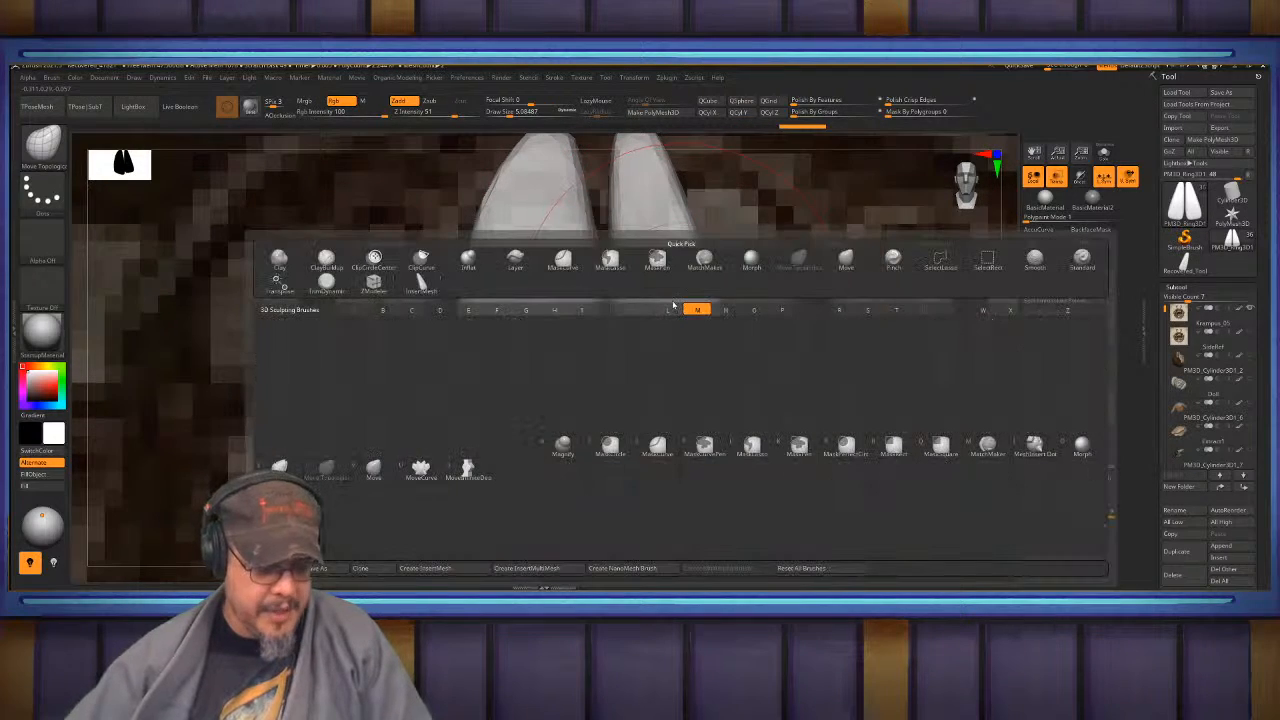
key("t")
key("s")
mouse_move(676, 310)
left_mouse_down()
mouse_move(646, 313)
mouse_move(708, 316)
left_mouse_up()
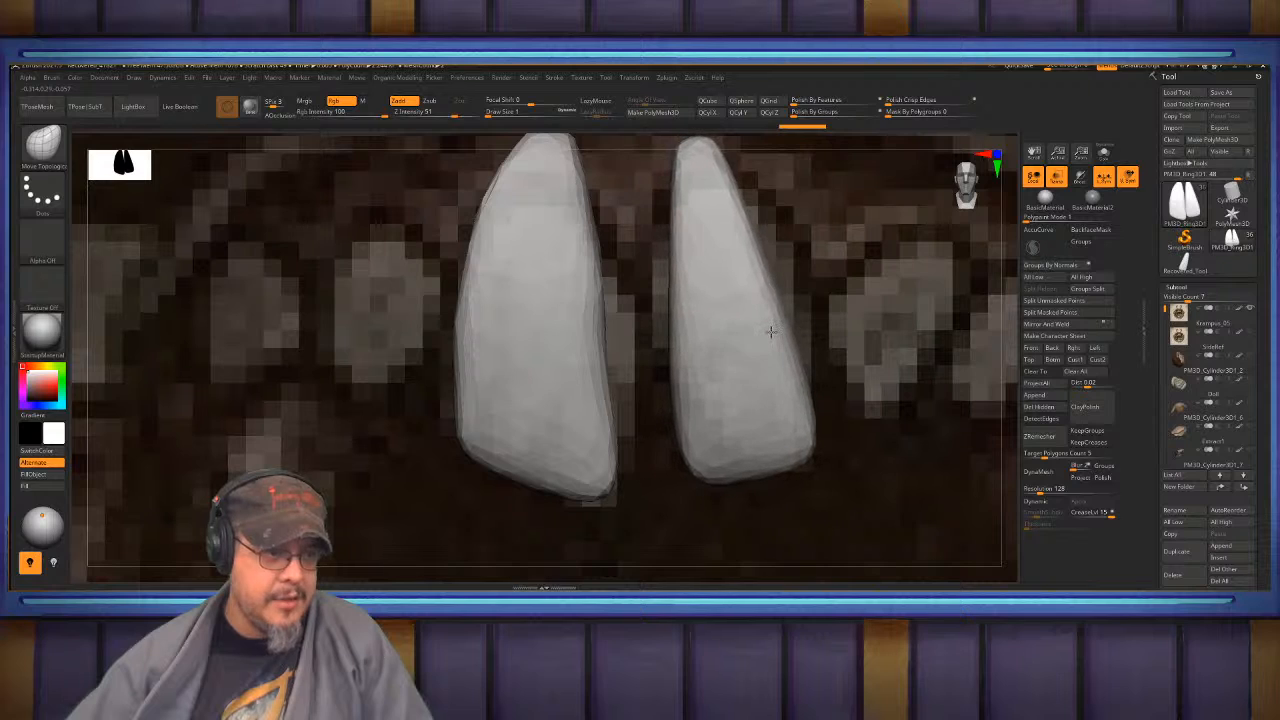
key("b")
key("m")
key("t")
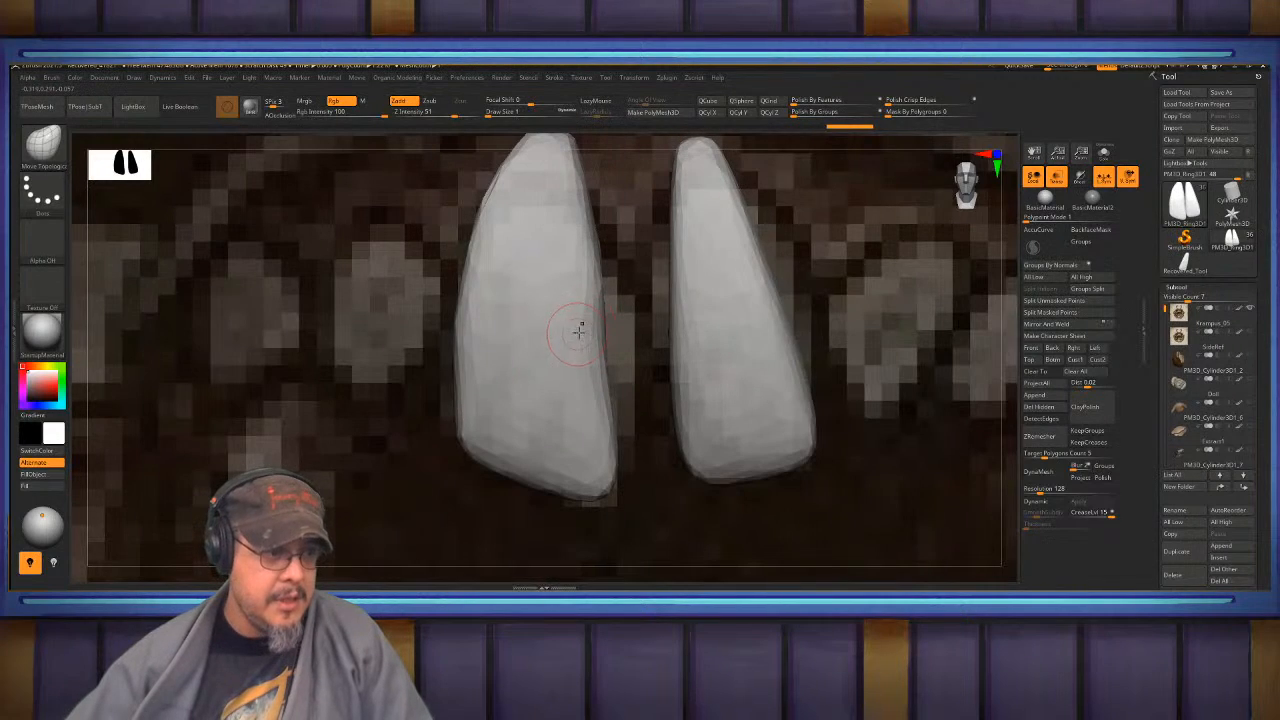
key("s")
left_click_drag(580, 334, 631, 351)
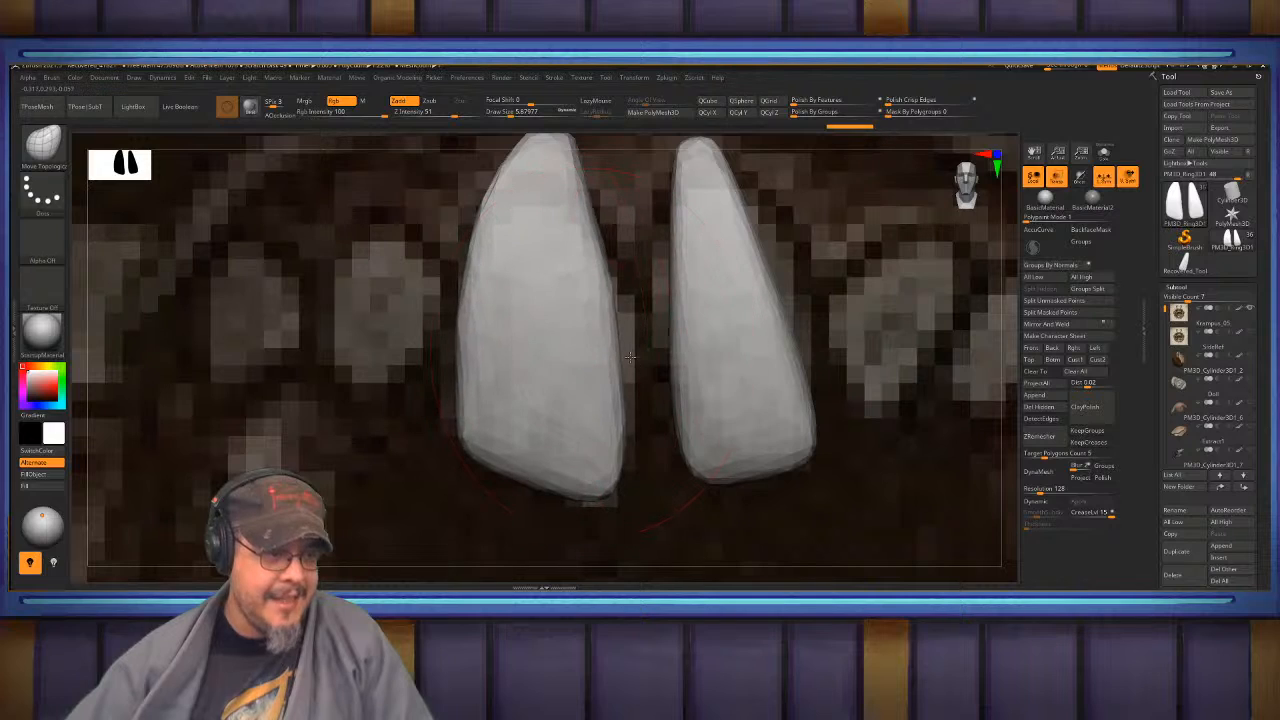
left_click_drag(603, 300, 619, 304)
left_click_drag(607, 489, 616, 502)
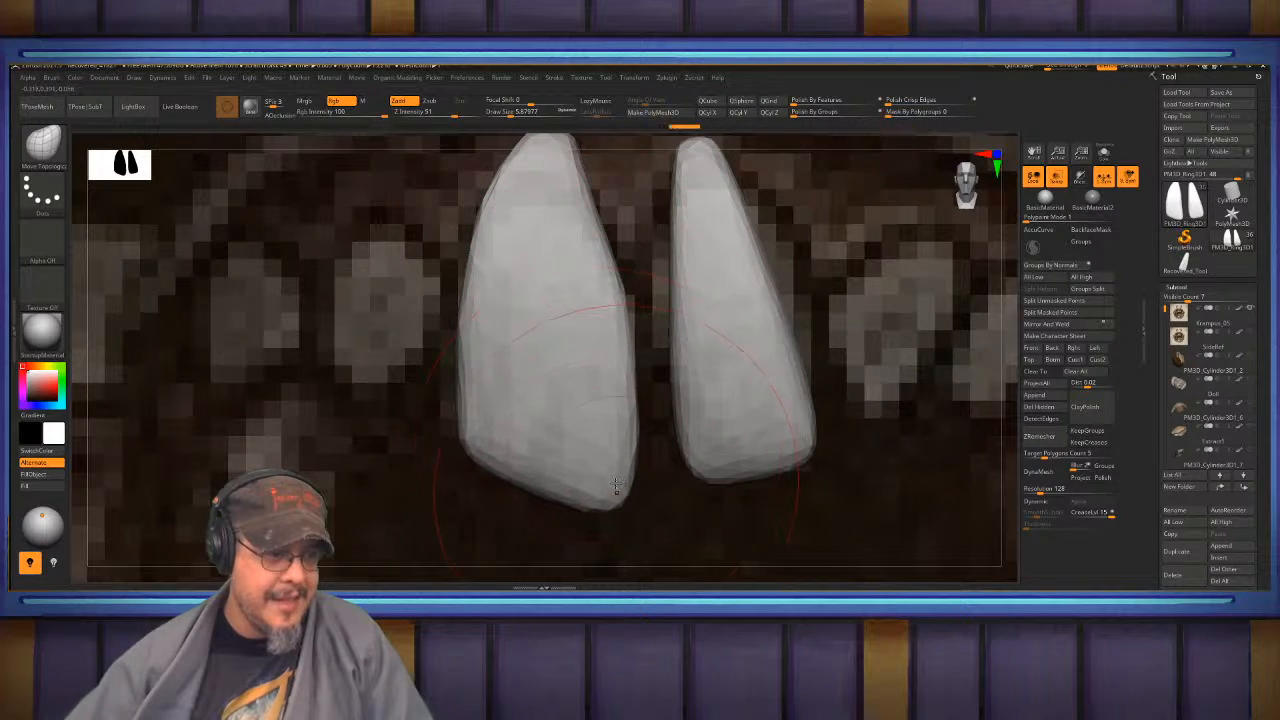
left_click_drag(604, 276, 614, 280)
right_click_drag(568, 202, 594, 310, "alt")
mouse_move(584, 311)
left_mouse_down()
mouse_move(600, 309)
mouse_move(611, 282)
left_mouse_up()
- Widen the right front tooth on both sides and push its bottom edge into a slant matching the reference
right_click_drag(722, 399, 643, 340, "alt")
left_click_drag(624, 338, 592, 338)
left_click_drag(708, 316, 757, 305)
left_click_drag(640, 354, 609, 354)
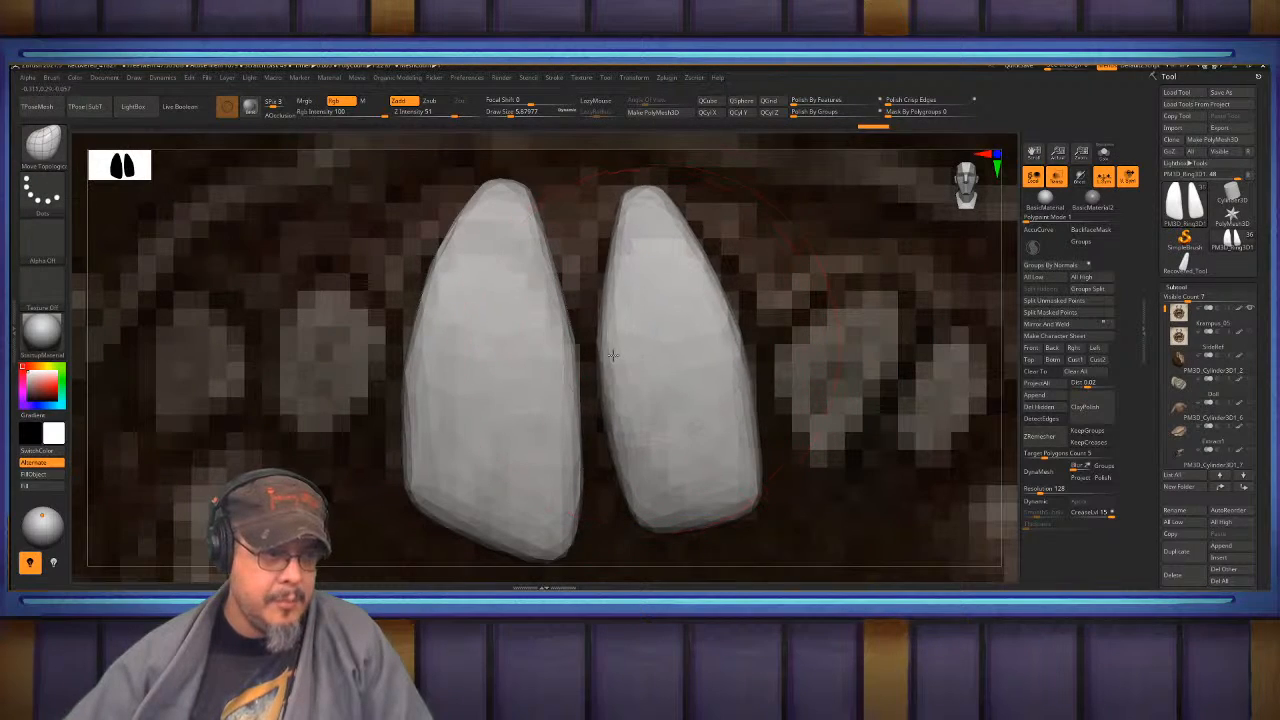
left_click_drag(696, 328, 732, 320)
mouse_move(682, 500)
left_mouse_down()
mouse_move(688, 460)
mouse_move(654, 447)
mouse_move(668, 446)
left_mouse_up()
left_click_drag(746, 484, 725, 526)
mouse_move(618, 409)
left_mouse_down()
mouse_move(640, 405)
mouse_move(617, 388)
mouse_move(592, 401)
left_mouse_up()
- Set Draw Size to about 4.4 and refine the right front tooth's slanted edge, tip and sides
key("s")
left_click_drag(647, 448, 680, 447)
left_click_drag(731, 501, 729, 511)
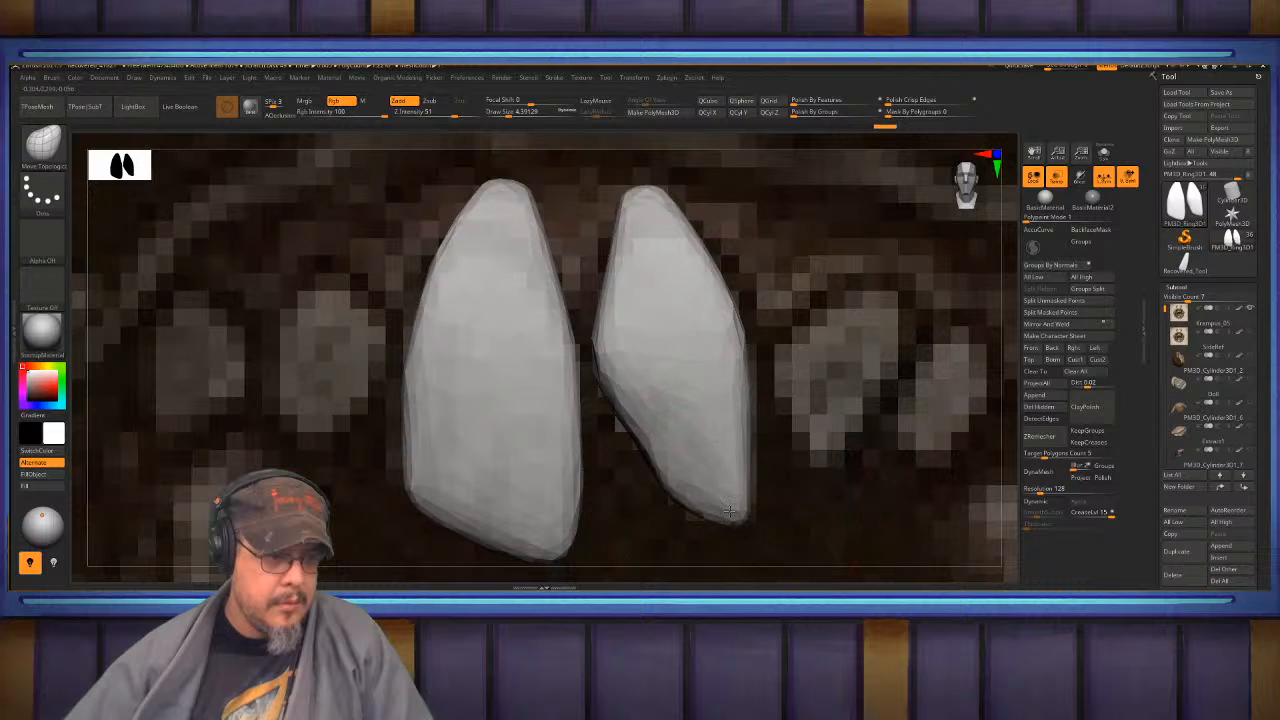
left_click_drag(753, 421, 768, 422)
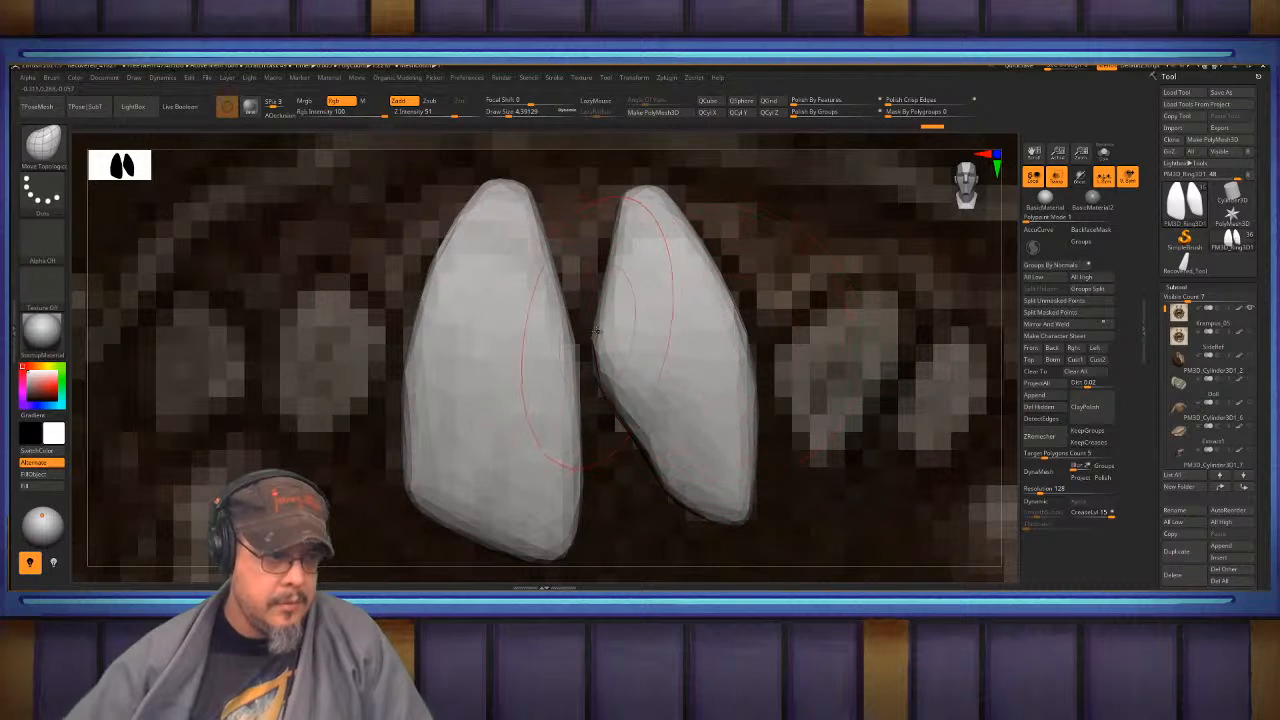
left_click_drag(602, 362, 634, 329)
left_click_drag(657, 279, 649, 277)
- Touch up the right front tooth's lower end against the reference and reduce Draw Size to about 2.6
mouse_move(745, 285)
left_mouse_down("alt")
mouse_move(622, 300)
mouse_move(577, 357)
mouse_move(779, 307)
mouse_move(730, 262)
left_mouse_up("alt")
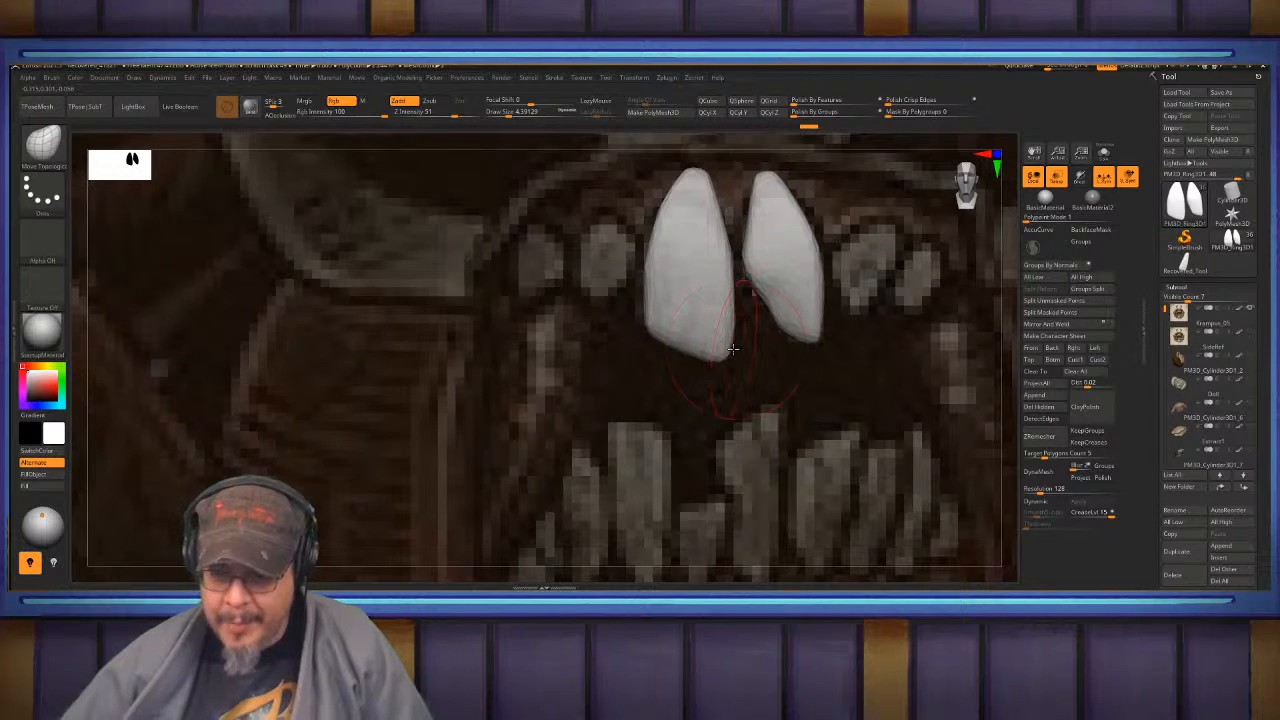
mouse_move(773, 283)
right_mouse_down("alt")
mouse_move(746, 340)
mouse_move(758, 408)
right_mouse_up("alt")
mouse_move(708, 345)
left_mouse_down()
mouse_move(723, 375)
mouse_move(788, 392)
left_mouse_up()
mouse_move(832, 443)
left_mouse_down()
mouse_move(786, 436)
mouse_move(795, 457)
mouse_move(839, 440)
left_mouse_up()
key("s")
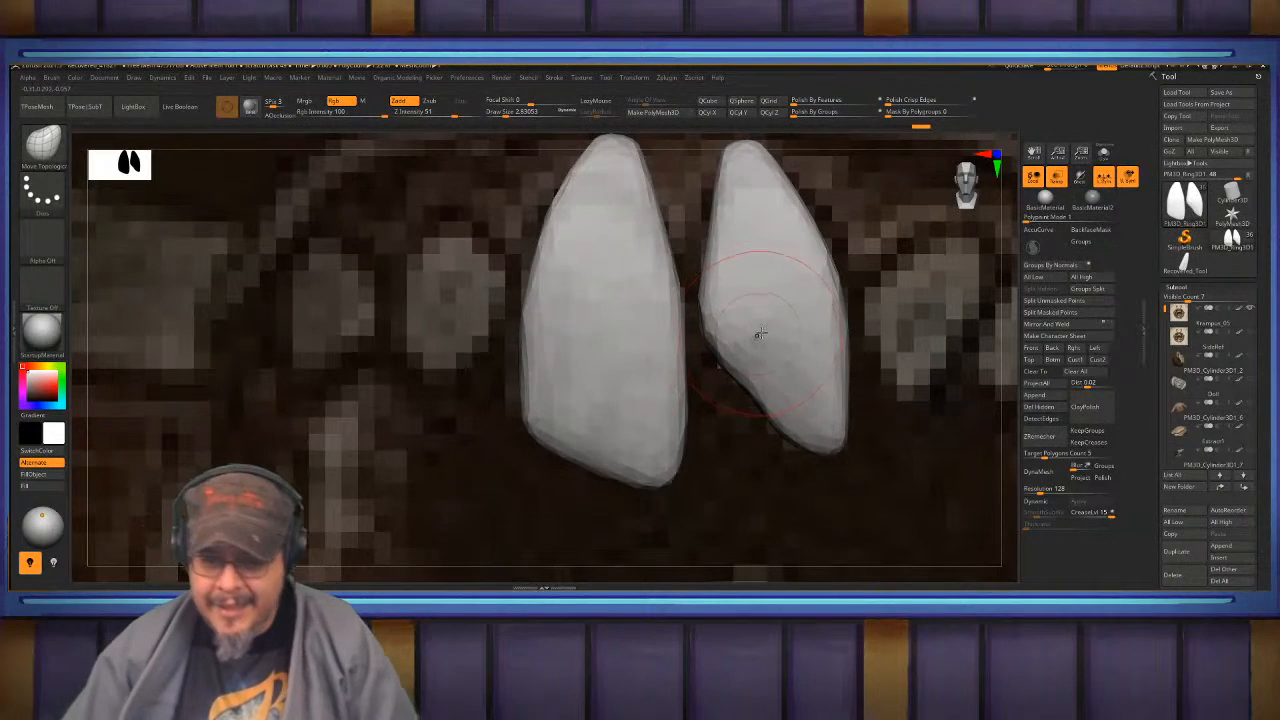
mouse_move(753, 302)
right_mouse_down("ctrl")
mouse_move(684, 279)
mouse_move(726, 309)
mouse_move(757, 309)
mouse_move(650, 309)
right_mouse_up("ctrl")
mouse_move(815, 295)
right_mouse_down("alt")
mouse_move(716, 307)
mouse_move(743, 308)
mouse_move(723, 295)
right_mouse_up("alt")
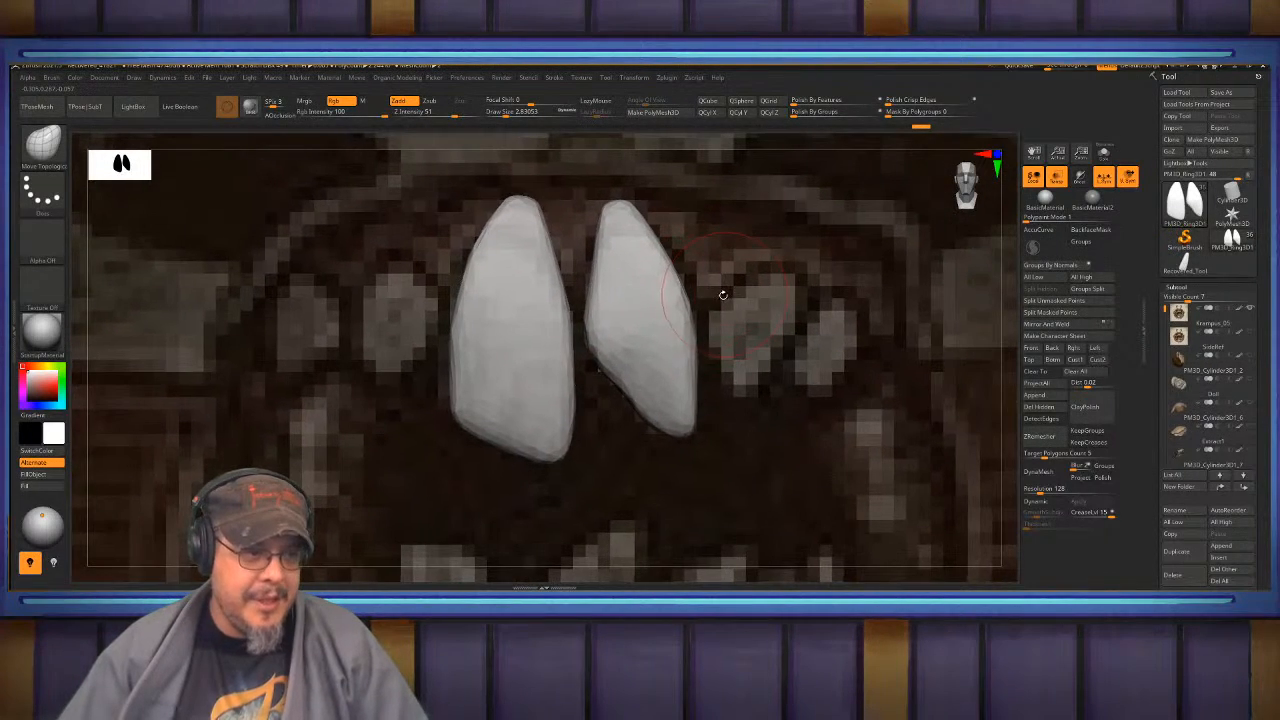
- Reset the gizmo's orientation, mask everything but the right front tooth and center the gizmo on it
key("w")
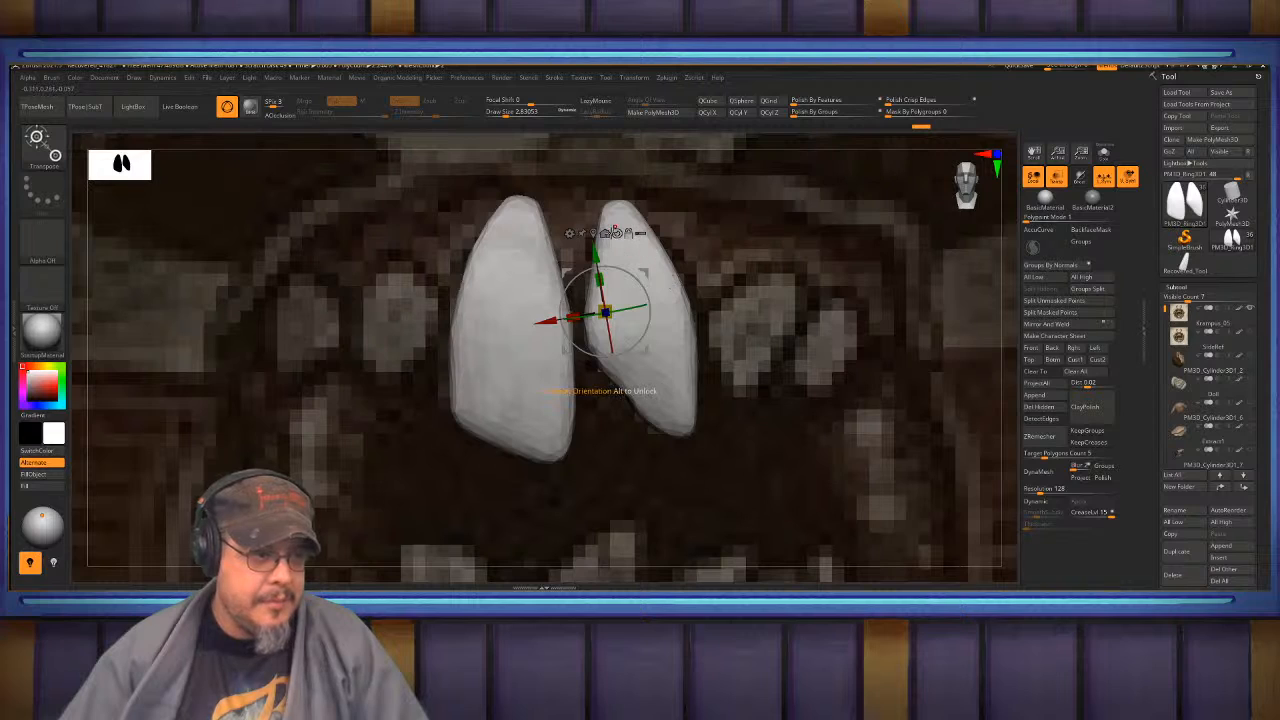
left_click(617, 234)
left_click(652, 290, "alt")
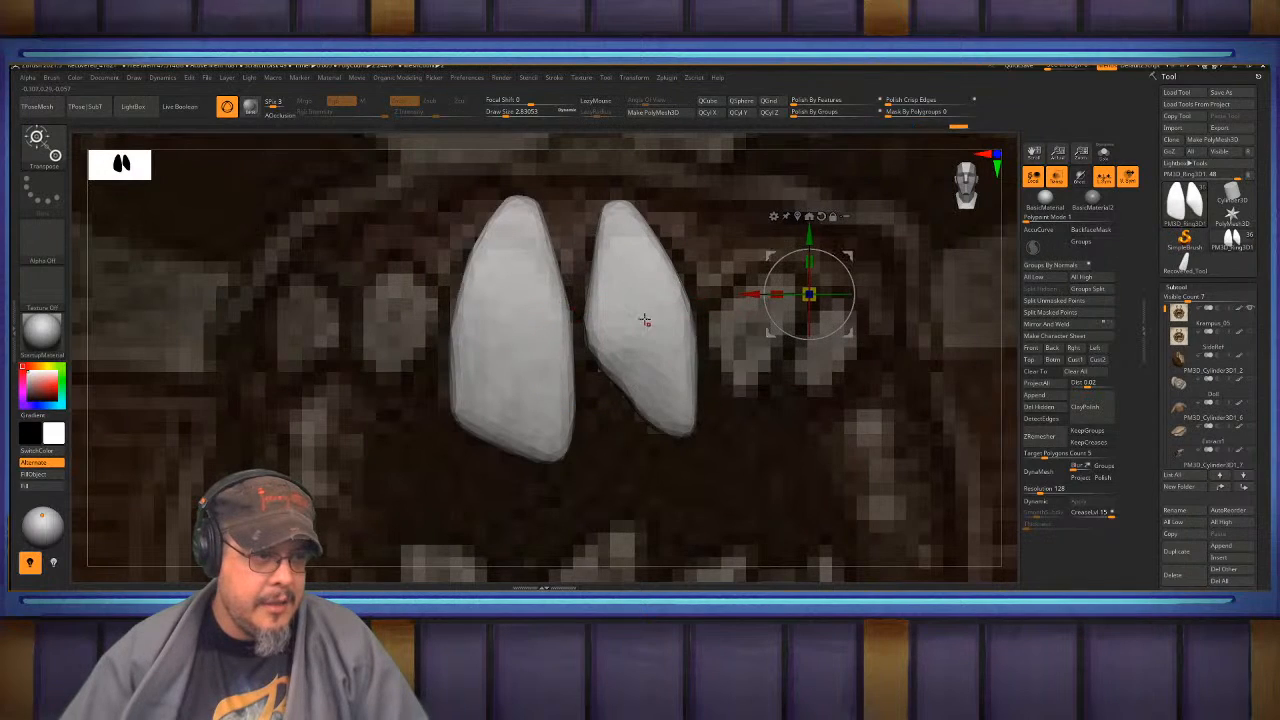
left_click(647, 312)
key("space")
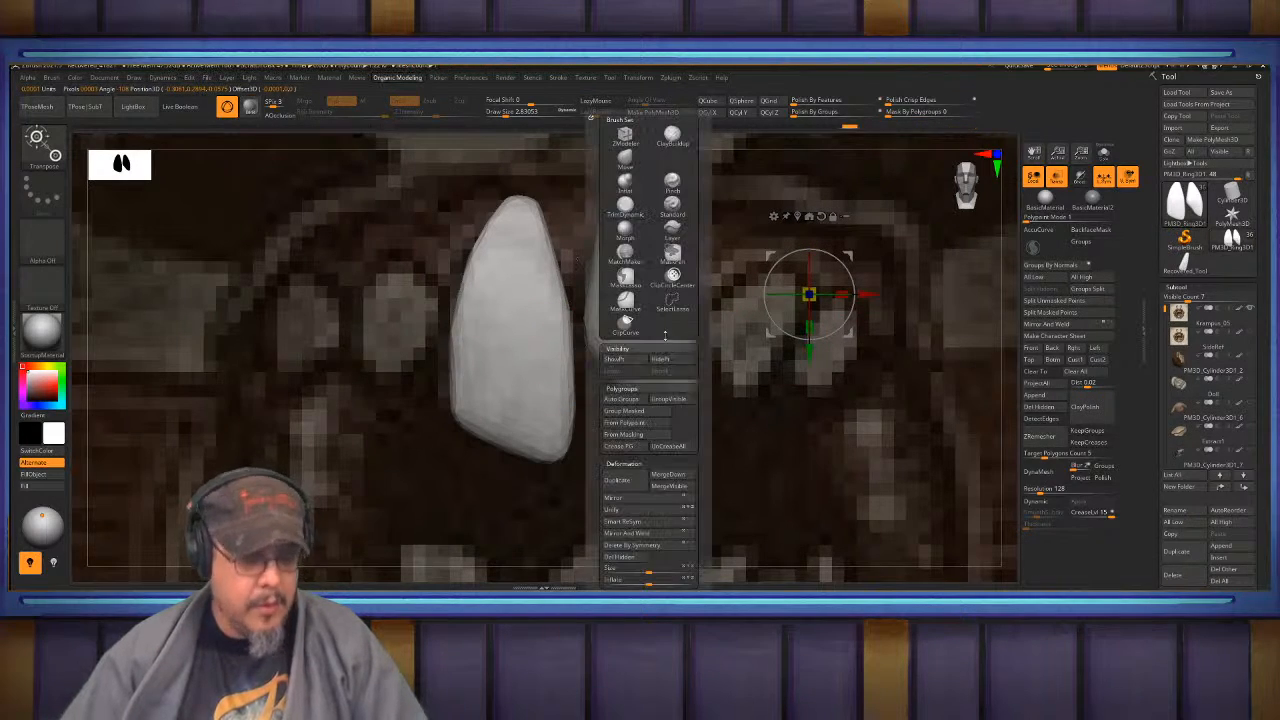
left_click(636, 301, "alt")
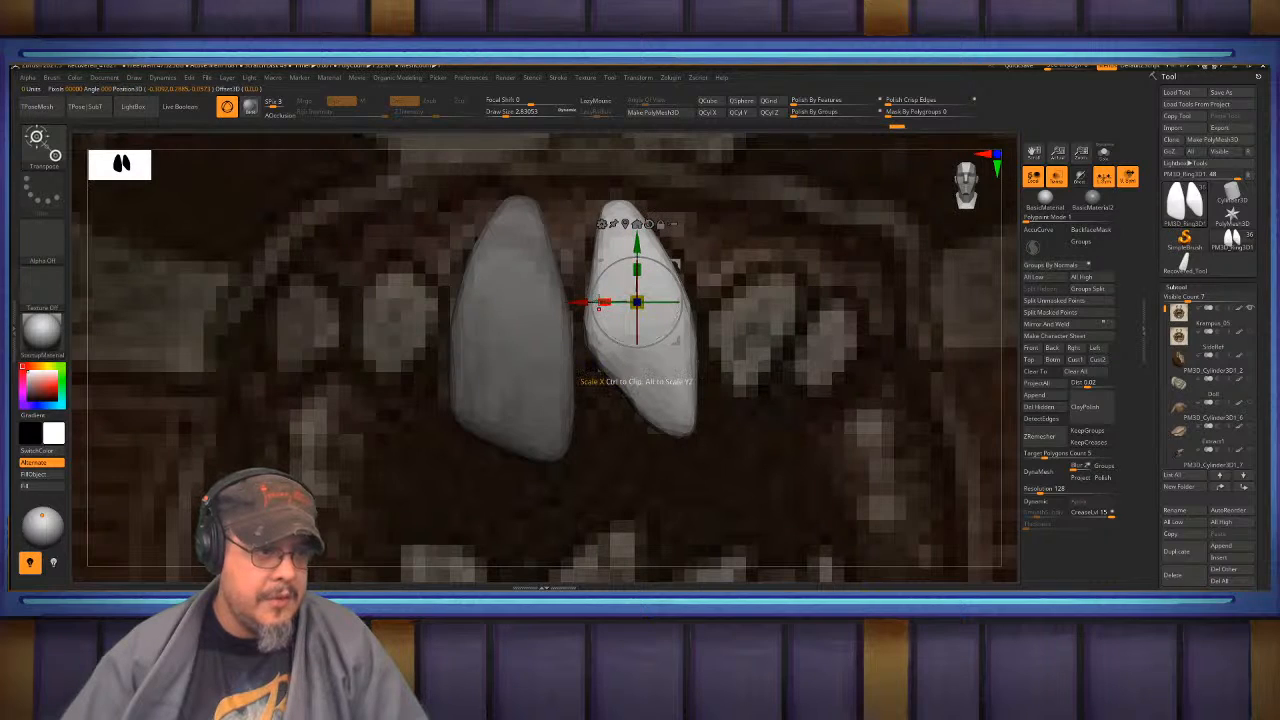
- Duplicate the right front tooth as a smaller, flipped copy over the next tooth in the reference
key("ctrl+shift")
left_click_drag(606, 303, 800, 303, "ctrl")
key("q")
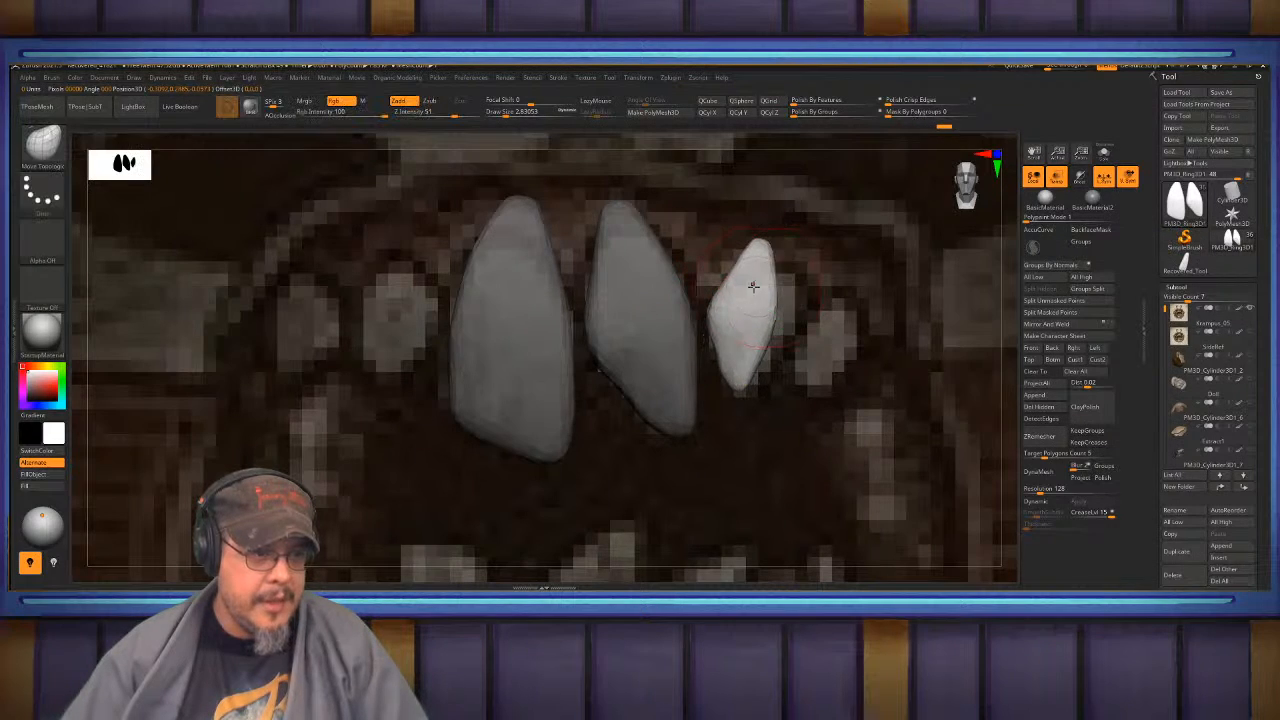
- Reshape the small copied tooth to the reference with the Move Infinite Depth brush at Draw Size about 5.5
key("b")
key("m")
key("d")
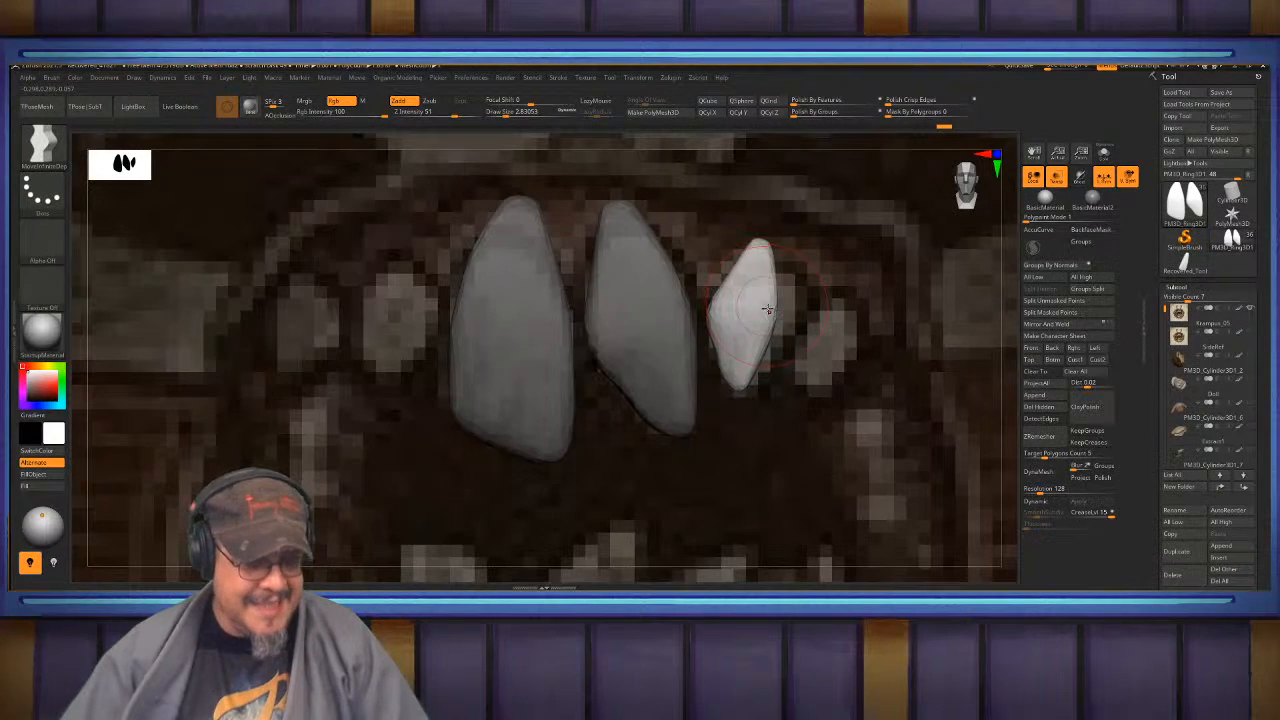
key("s")
left_click_drag(766, 308, 774, 309)
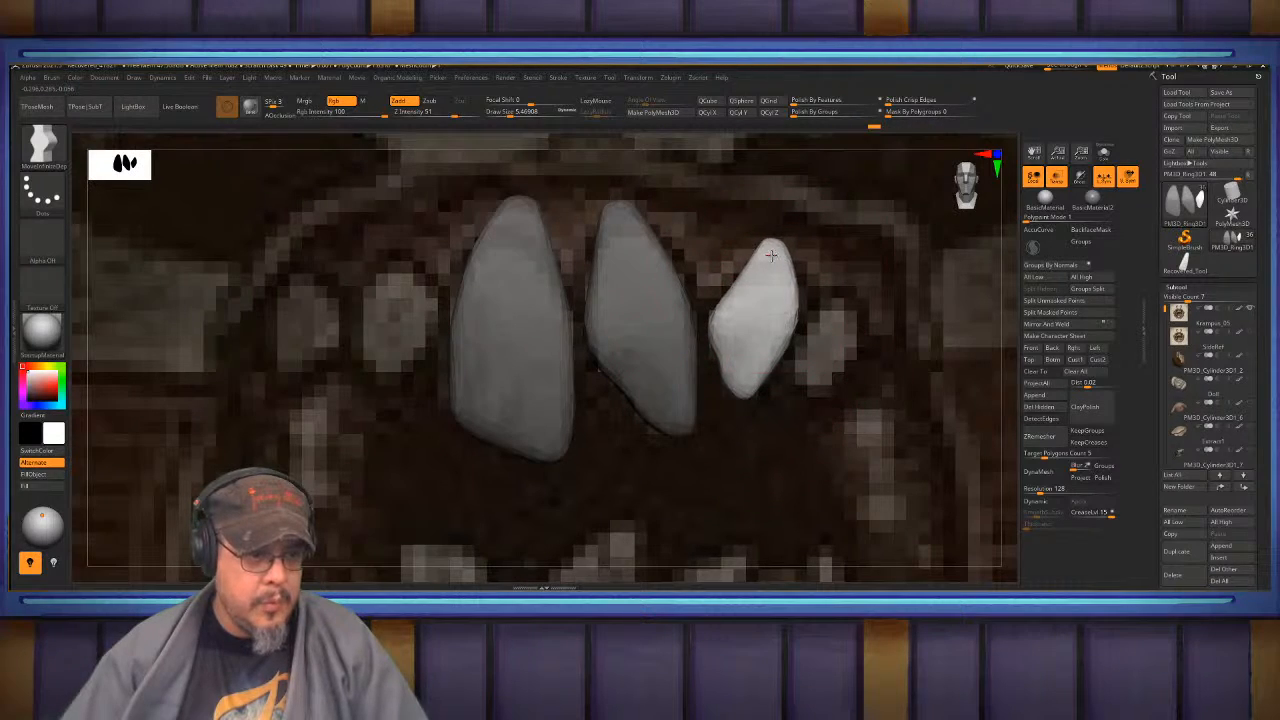
- Duplicate the small tooth with the gizmo and scale the copy down over the outermost upper tooth in the reference
right_click_drag(772, 256, 698, 232, "alt")
key("w")
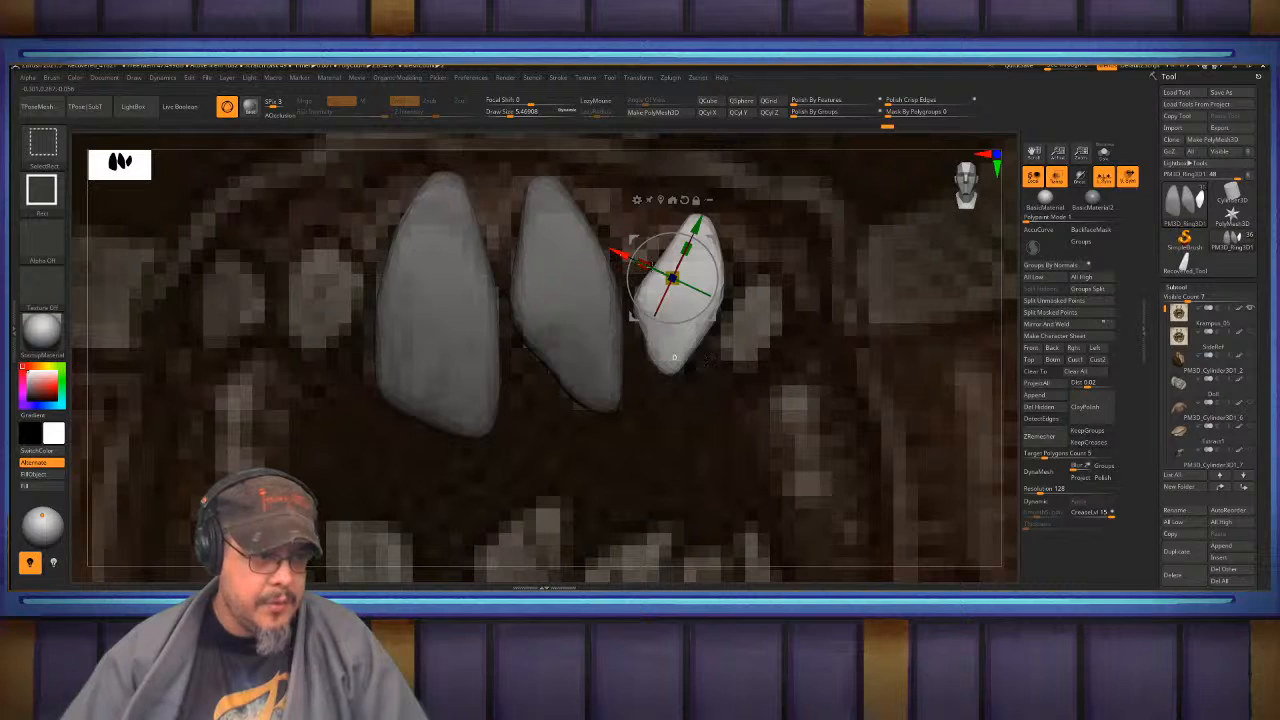
left_click_drag(674, 357, 771, 404, "ctrl")
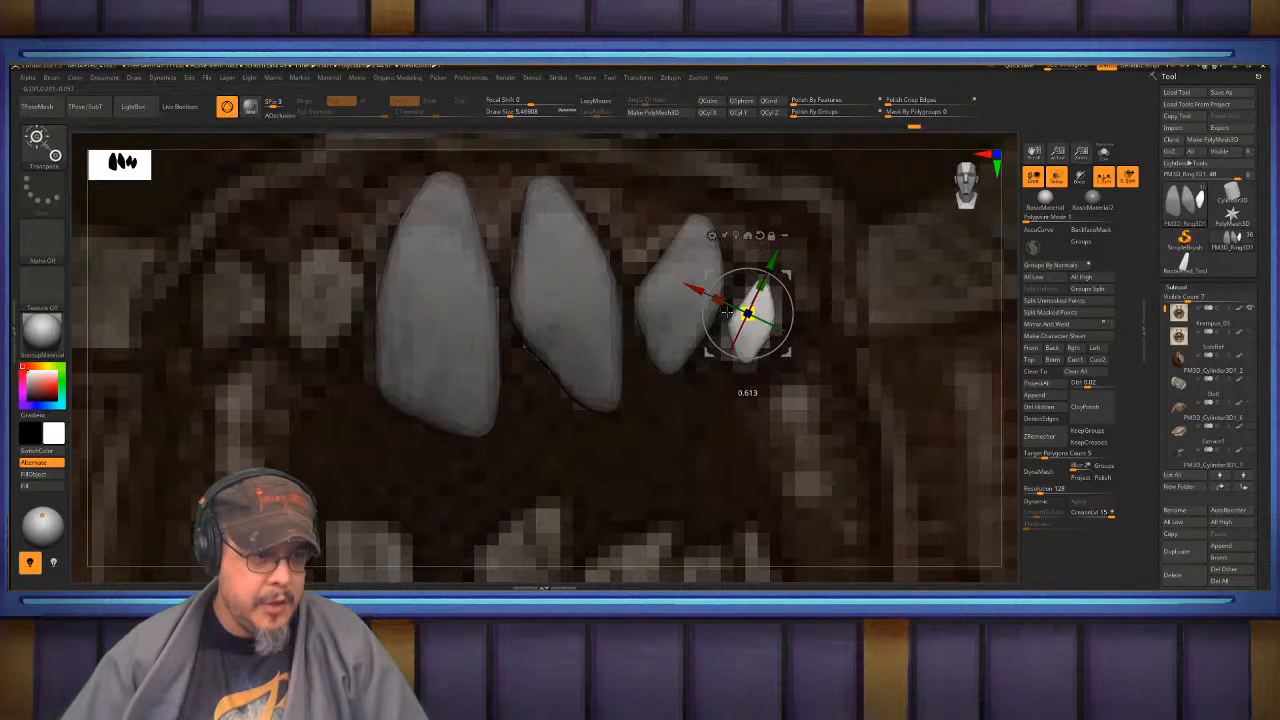
- Set Draw Size to about 3.3 and reshape the outermost tooth with Move Infinite Depth to fit the reference
key("q")
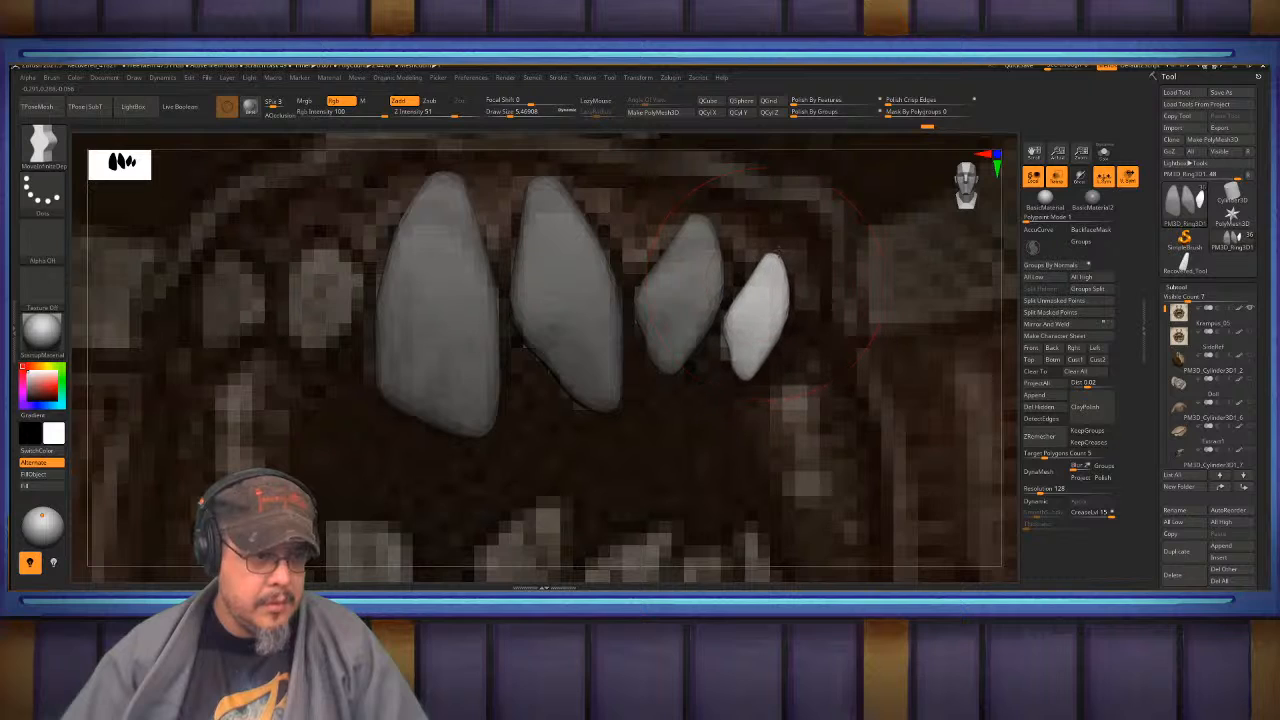
key("s")
left_click_drag(760, 332, 777, 338)
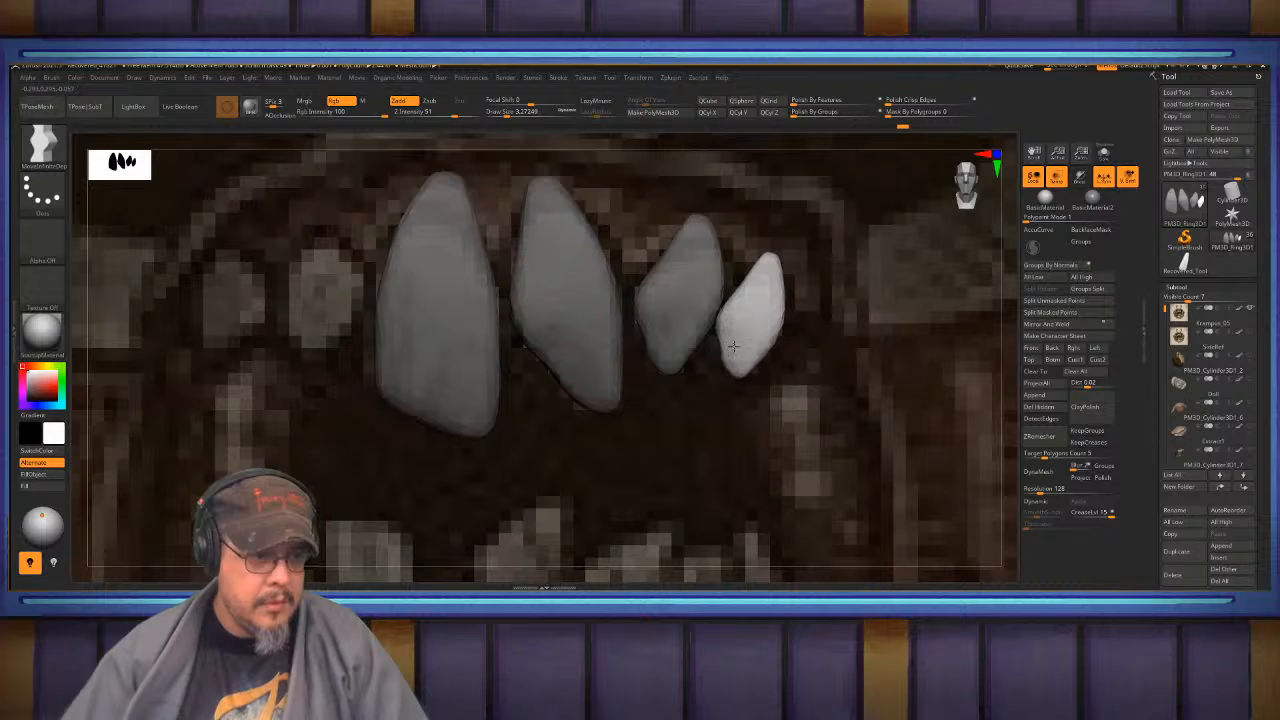
- Isolate the larger upper front tooth by masking the other teeth and check the teeth's polygroups with the polyframe display
right_click_drag(734, 347, 734, 290, "ctrl")
right_click_drag(640, 310, 775, 316, "alt")
right_click_drag(708, 290, 676, 353, "ctrl")
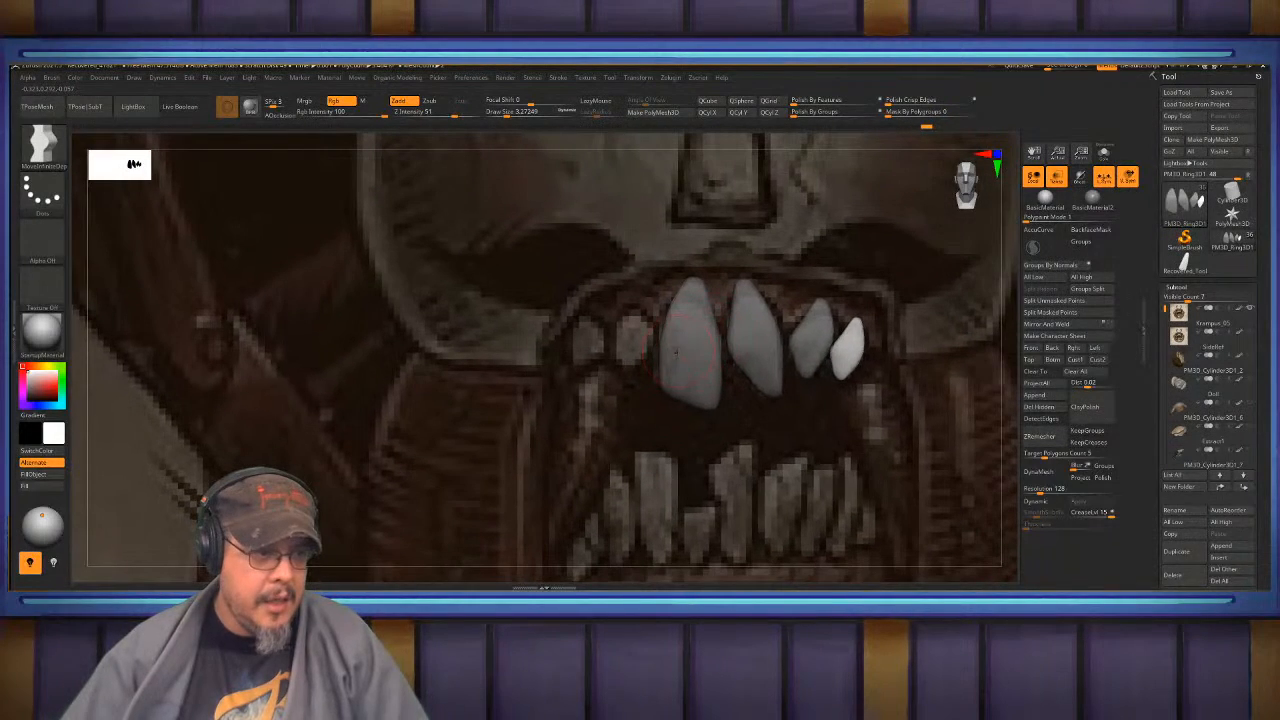
key("w")
left_click(684, 350, "ctrl")
key("space")
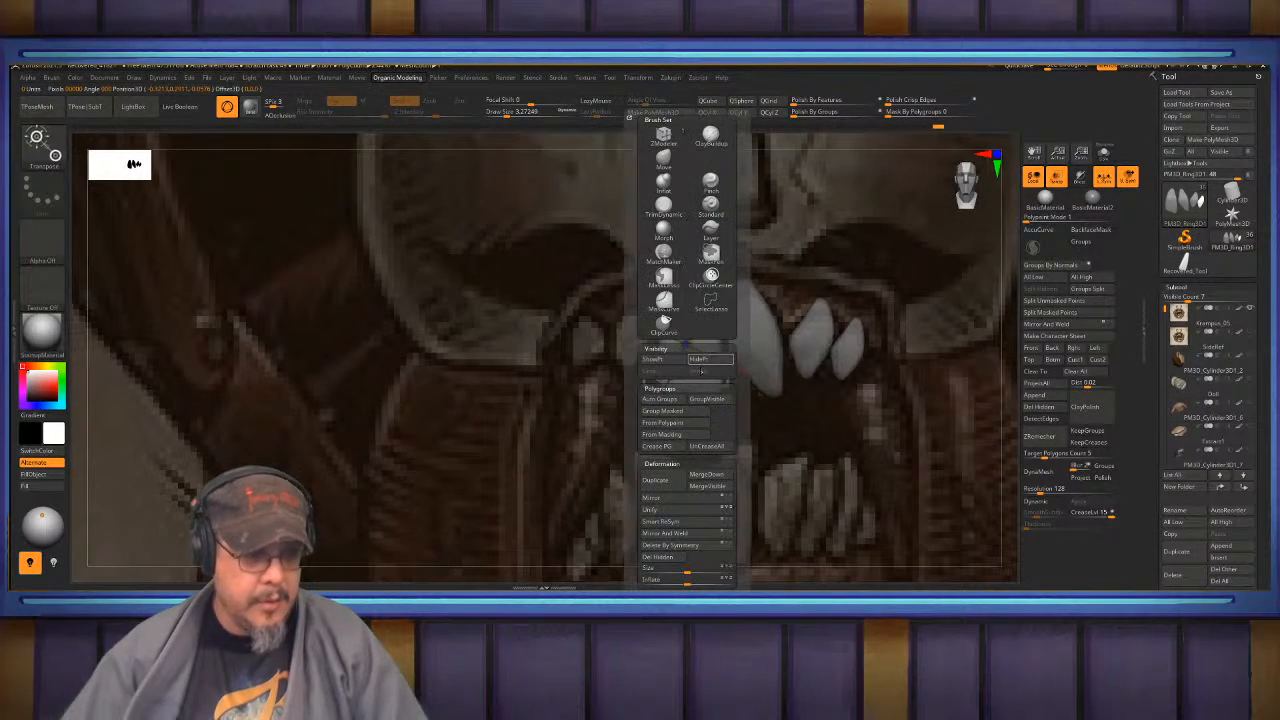
key("shift+f")
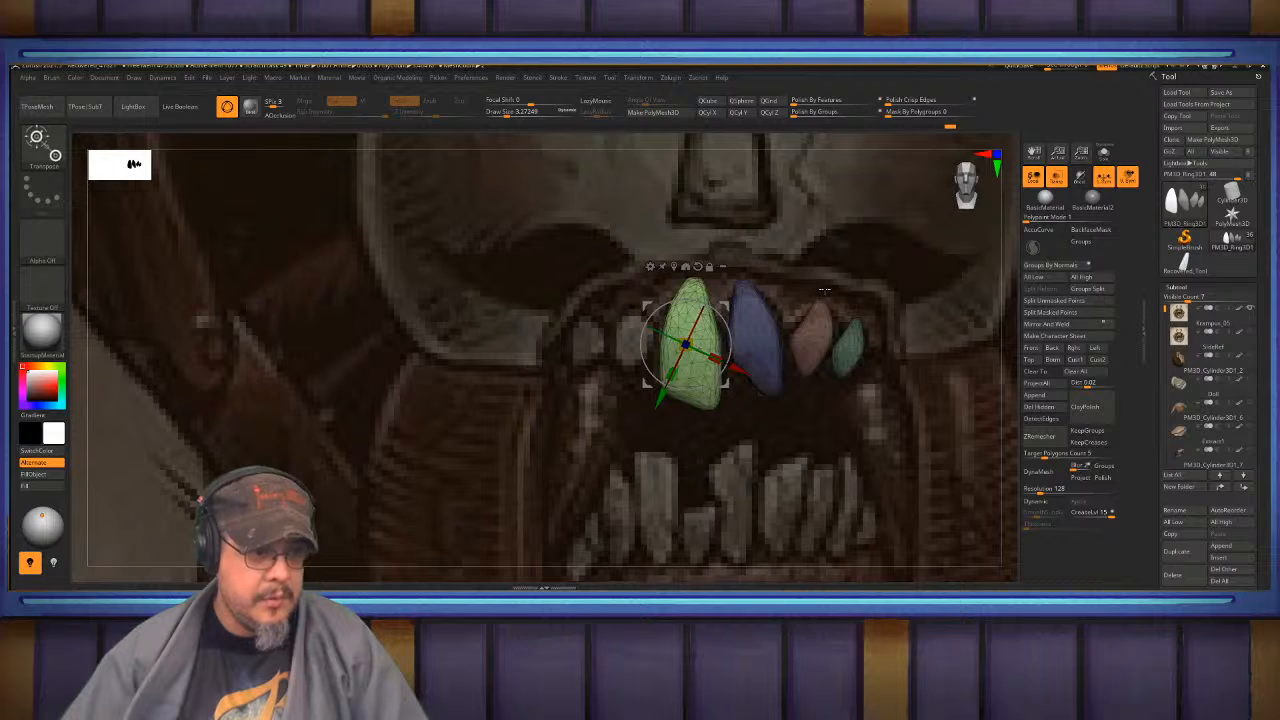
key("shift+f")
- Duplicate the large front tooth as a smaller copy over the neighbouring upper tooth in the reference and widen its upper end
left_click(709, 268)
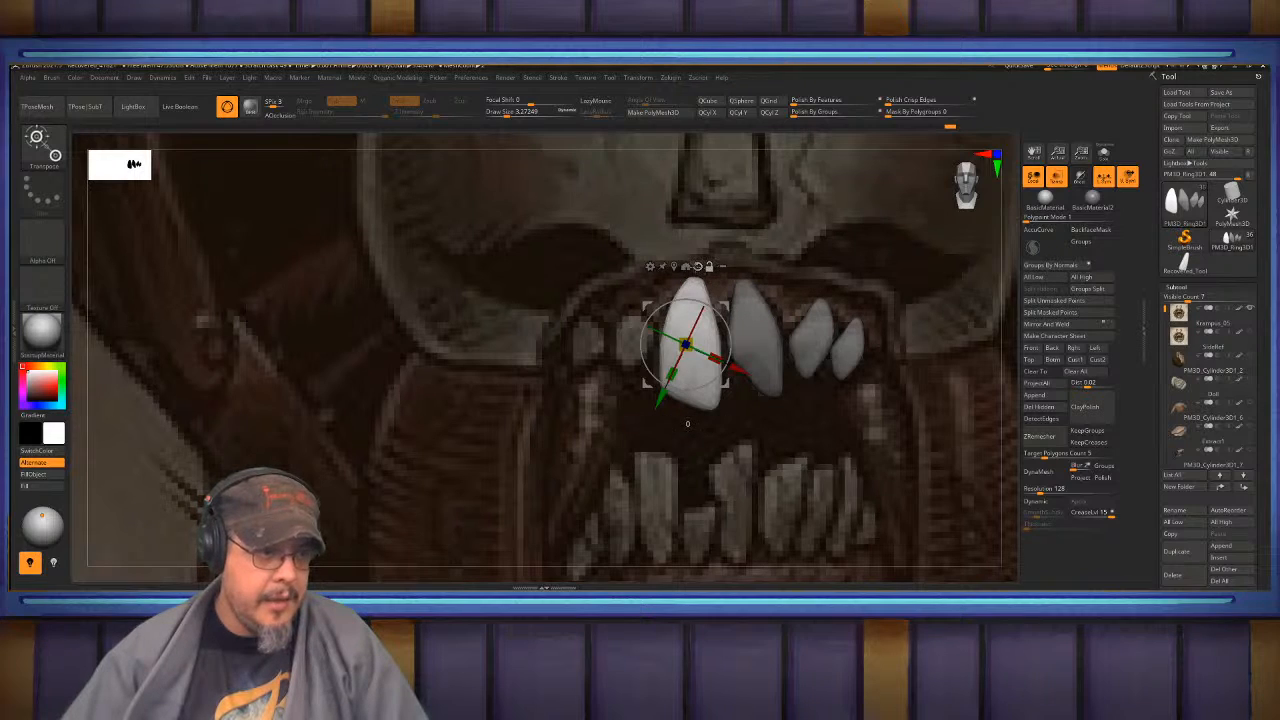
left_click(698, 267)
left_click(709, 267)
mouse_move(625, 344)
left_mouse_down("ctrl+shift")
mouse_move(566, 344)
mouse_move(614, 341)
left_mouse_up("ctrl+shift")
key("q")
right_click_drag(656, 354, 653, 332, "ctrl")
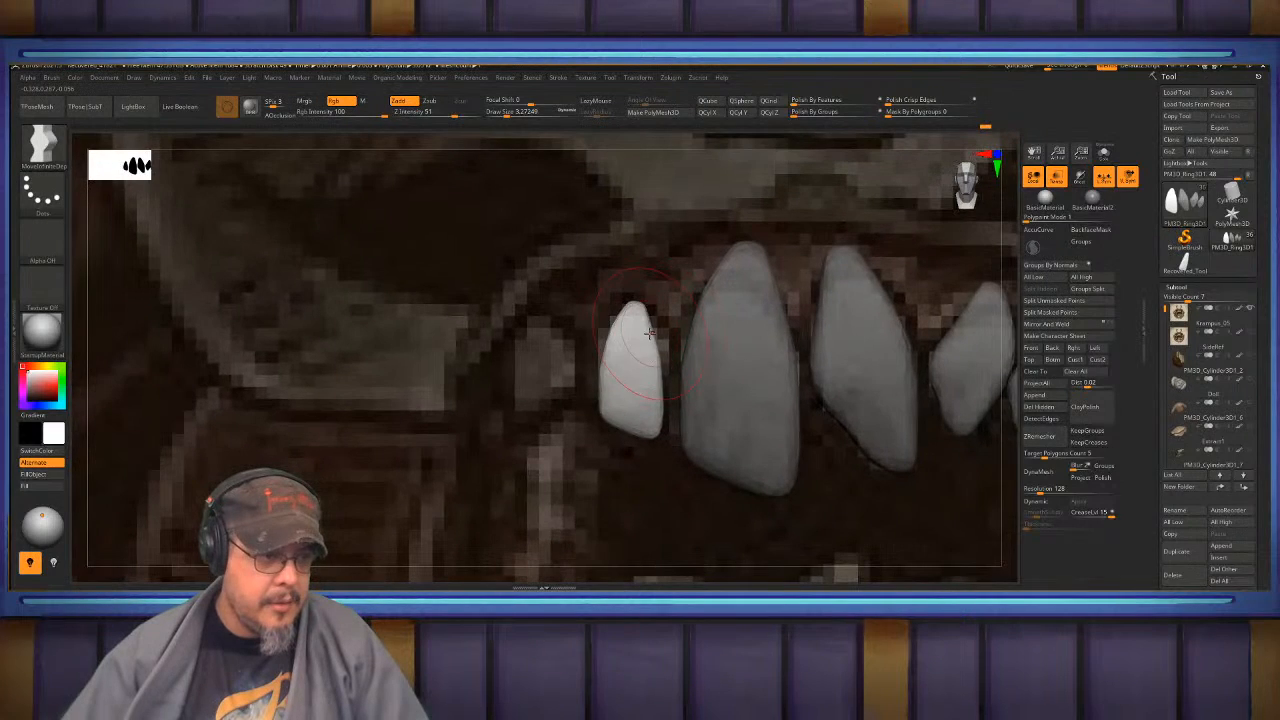
mouse_move(645, 332)
left_mouse_down()
mouse_move(636, 321)
mouse_move(667, 337)
left_mouse_up()
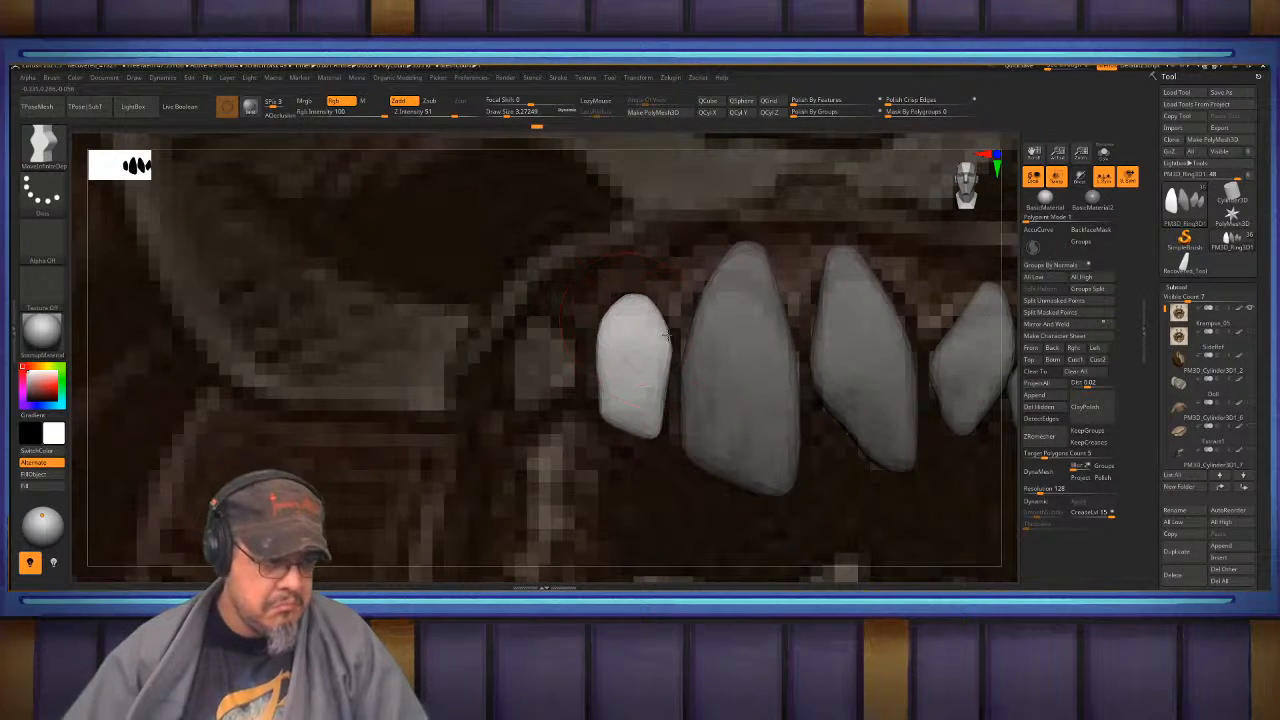
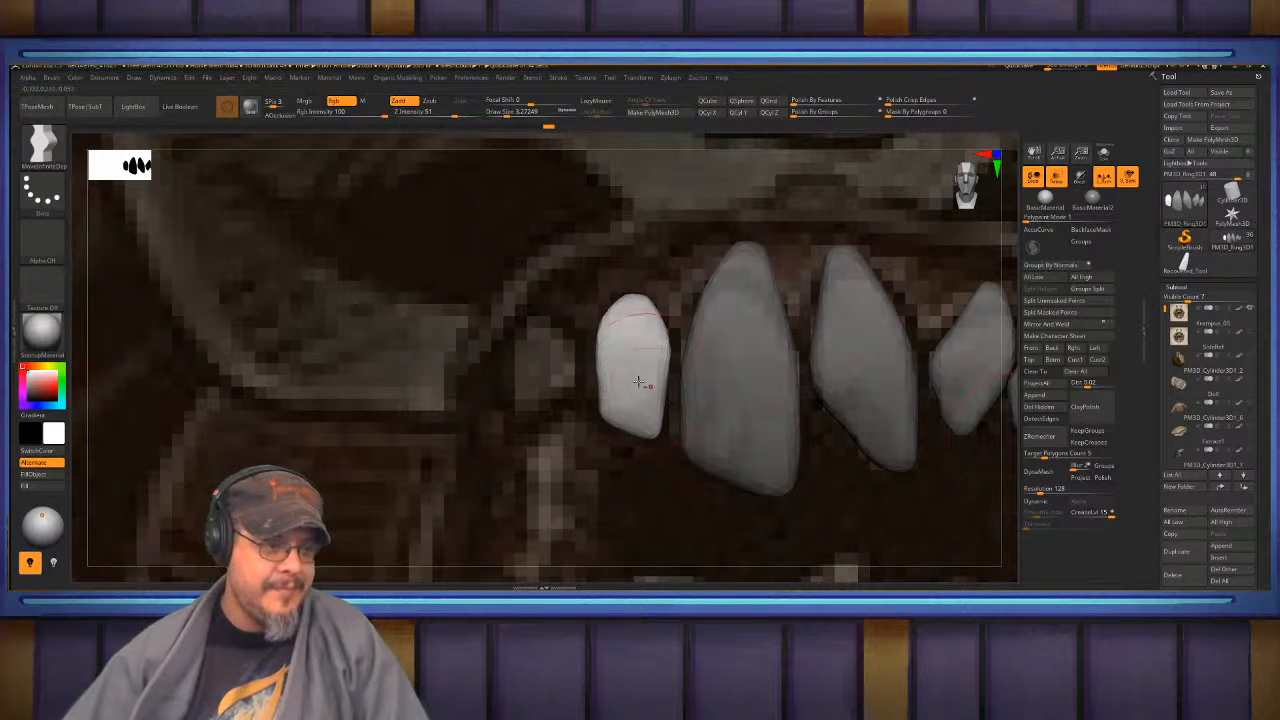
- Adjust Back Opacity in the draw preferences so the reference shows more strongly through the teeth
right_click_drag(641, 379, 668, 398, "alt")
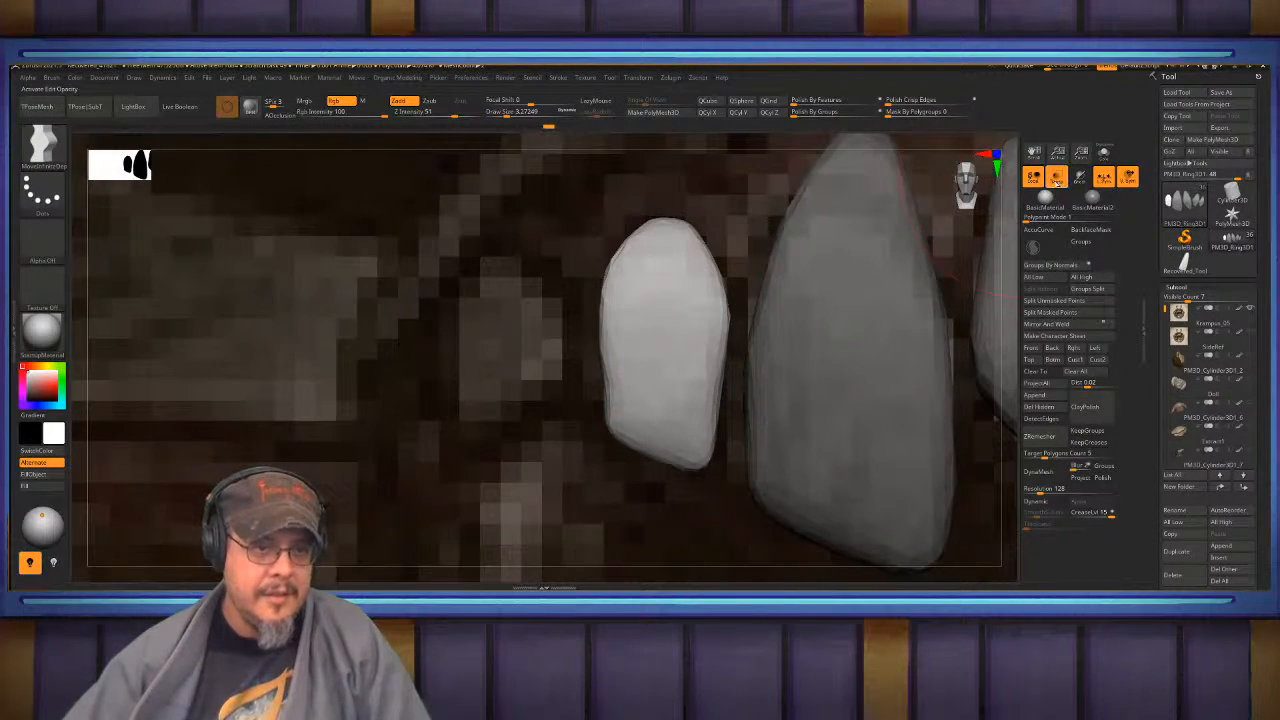
left_click(1057, 178)
left_click(1057, 178)
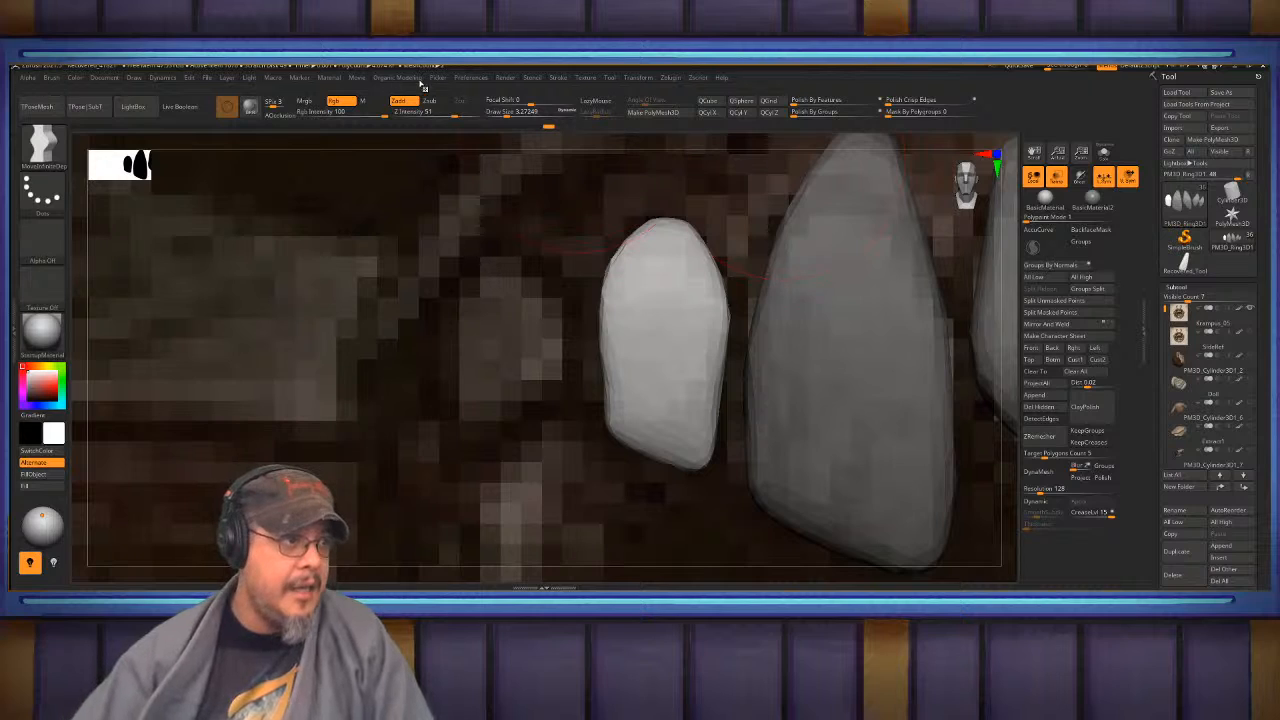
left_click(476, 79)
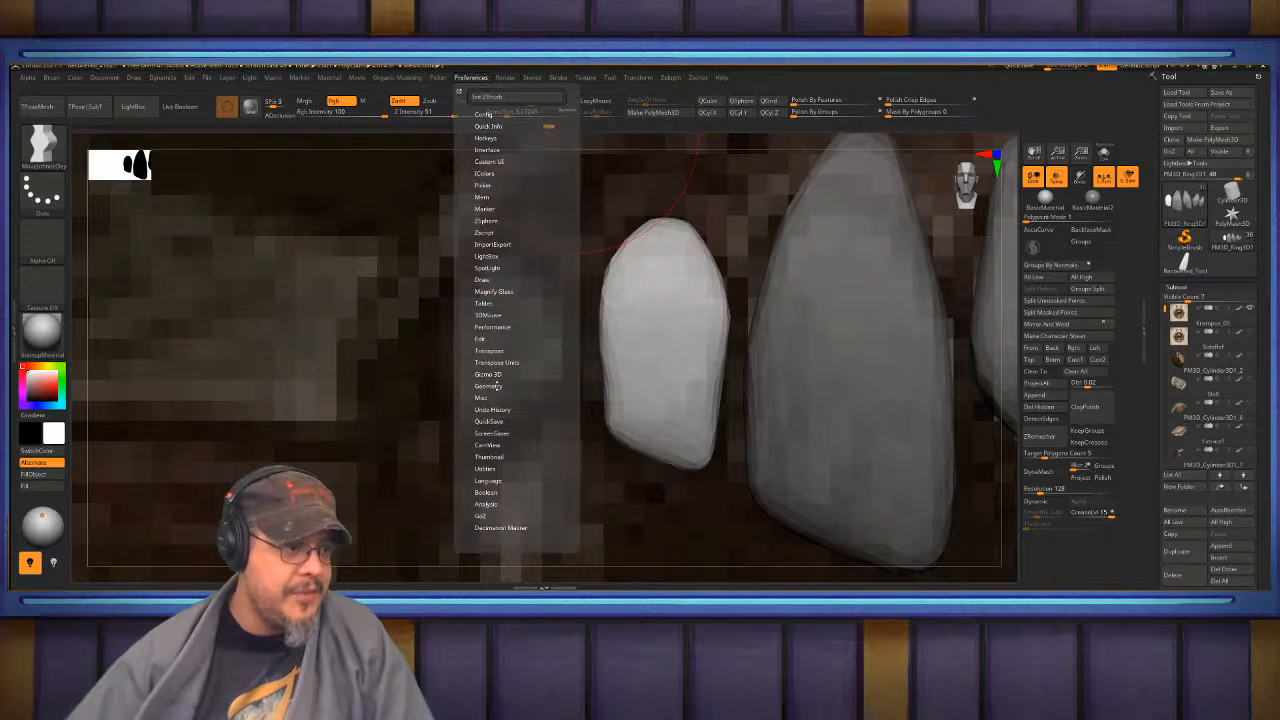
left_click(482, 279)
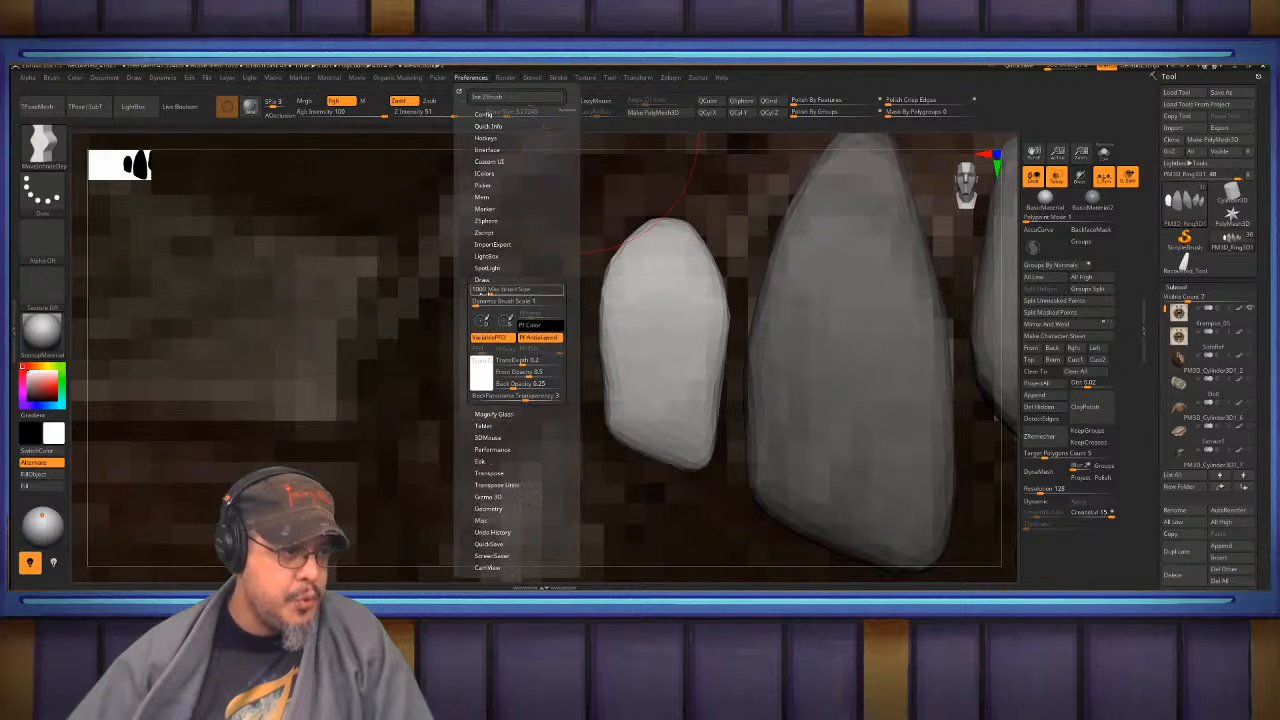
left_click(522, 384)
left_click_drag(533, 387, 518, 387)
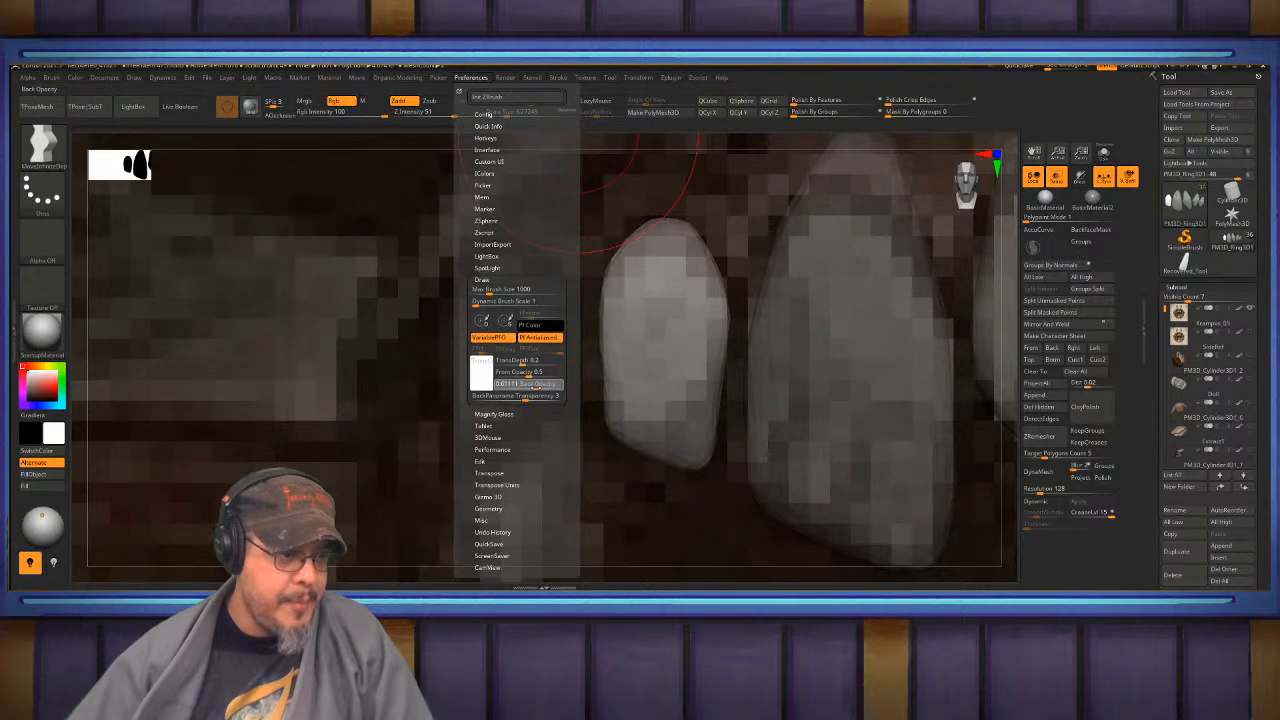
- Shorten, smooth and round the small copied tooth to the reference with a smaller Move Infinite Depth brush
mouse_move(690, 450)
left_mouse_down()
mouse_move(661, 378)
mouse_move(709, 356)
left_mouse_up()
mouse_move(711, 306)
left_mouse_down("shift")
mouse_move(690, 412)
mouse_move(702, 404)
mouse_move(602, 386)
mouse_move(640, 417)
mouse_move(715, 340)
left_mouse_up("shift")
key("s")
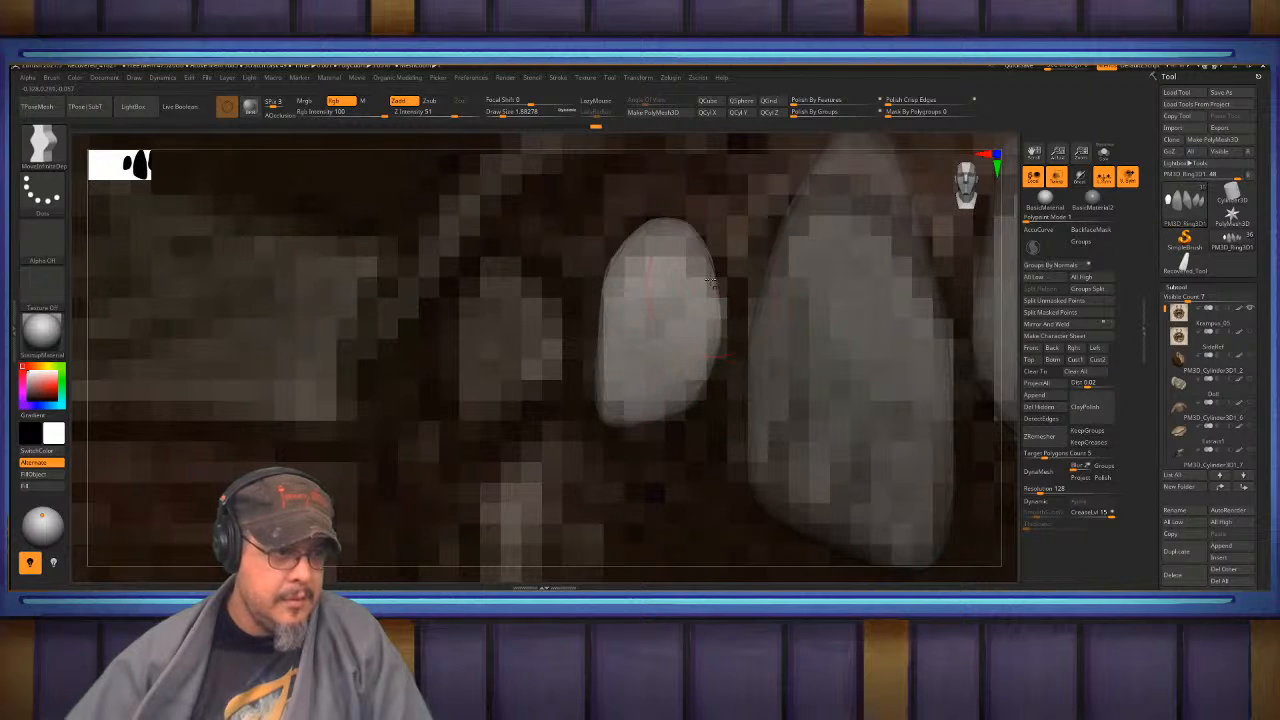
mouse_move(705, 246)
left_mouse_down()
mouse_move(688, 263)
mouse_move(661, 245)
mouse_move(631, 260)
left_mouse_up()
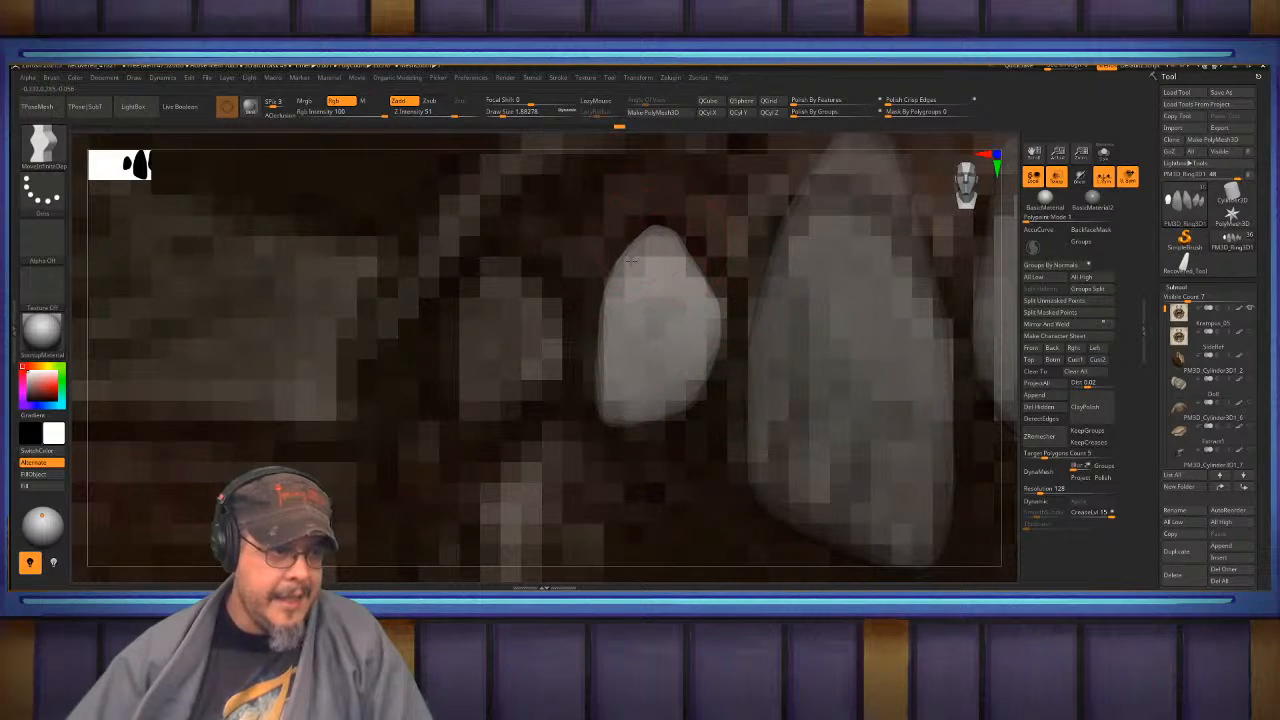
mouse_move(604, 419)
left_mouse_down()
mouse_move(614, 405)
mouse_move(680, 428)
left_mouse_up()
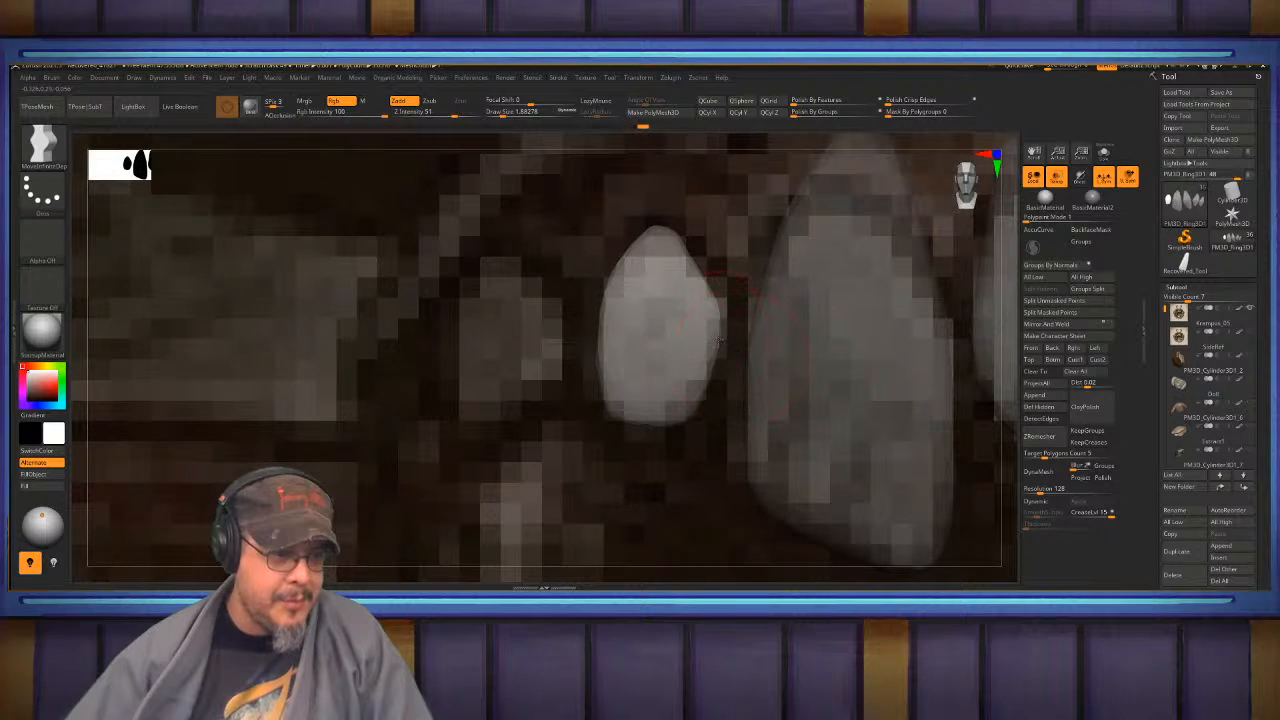
left_click_drag(740, 334, 798, 342, "alt")
left_click_drag(798, 342, 663, 317)
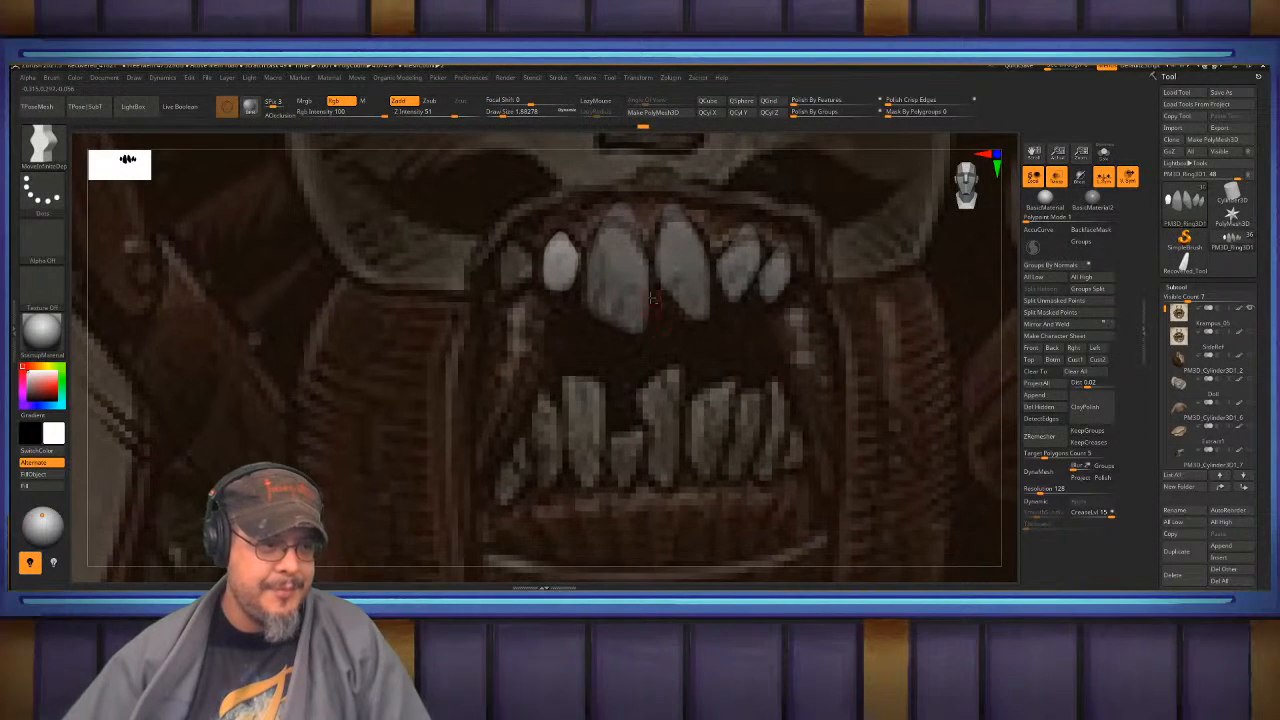
- Clear the mask and pull the upper ends of both large front teeth down with Draw Size about 6.8
mouse_move(643, 209)
left_mouse_down("alt")
mouse_move(691, 235)
mouse_move(669, 243)
left_mouse_up("alt")
key("s")
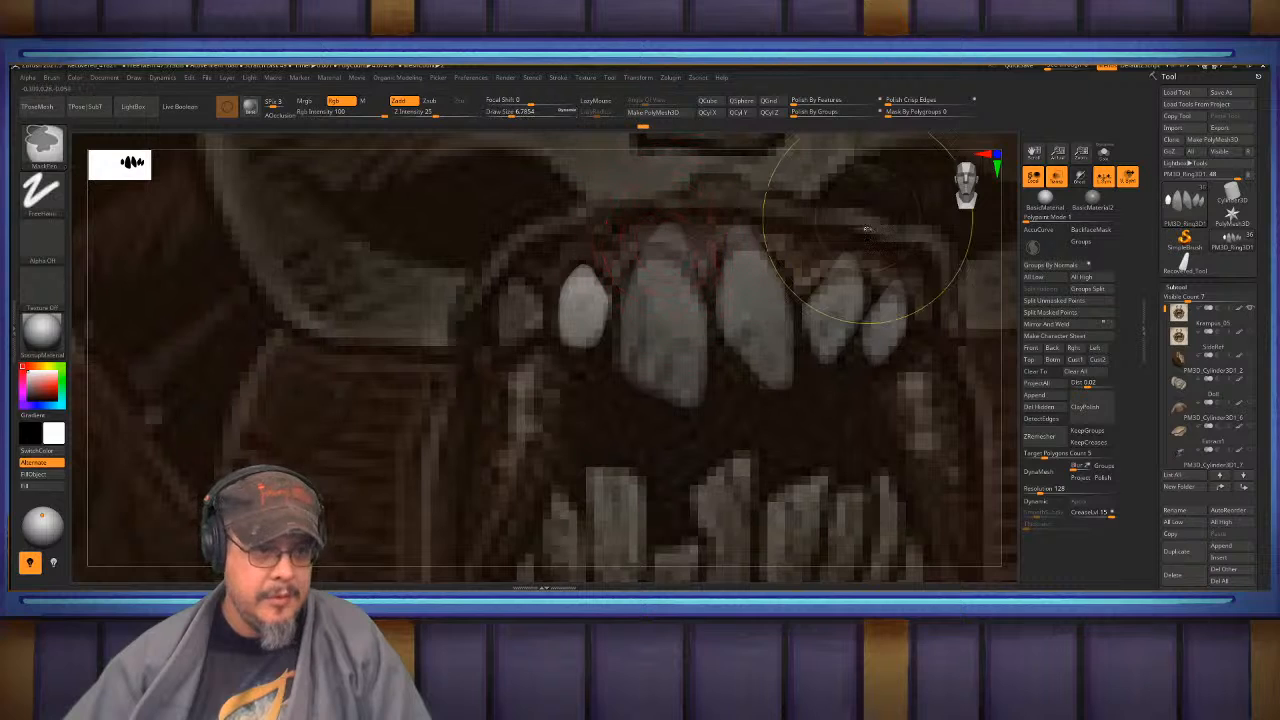
left_click_drag(866, 232, 872, 250, "ctrl")
left_click_drag(661, 238, 661, 270)
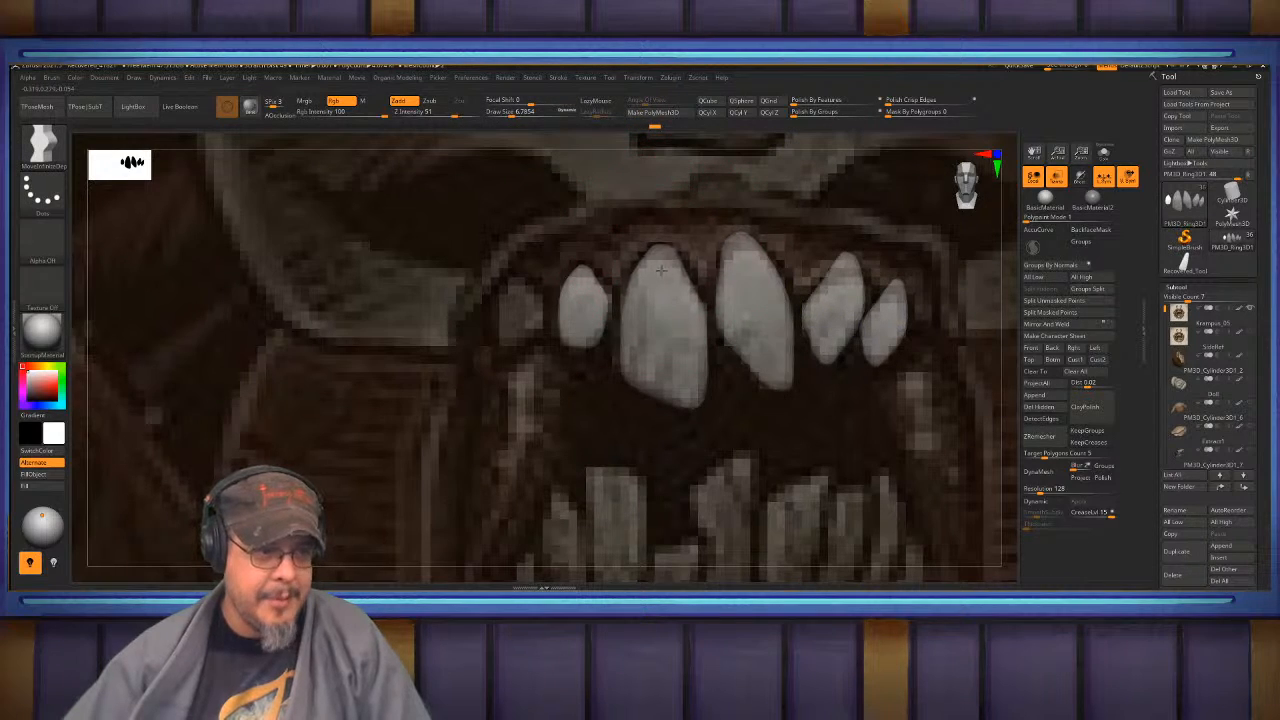
left_click_drag(745, 236, 745, 255)
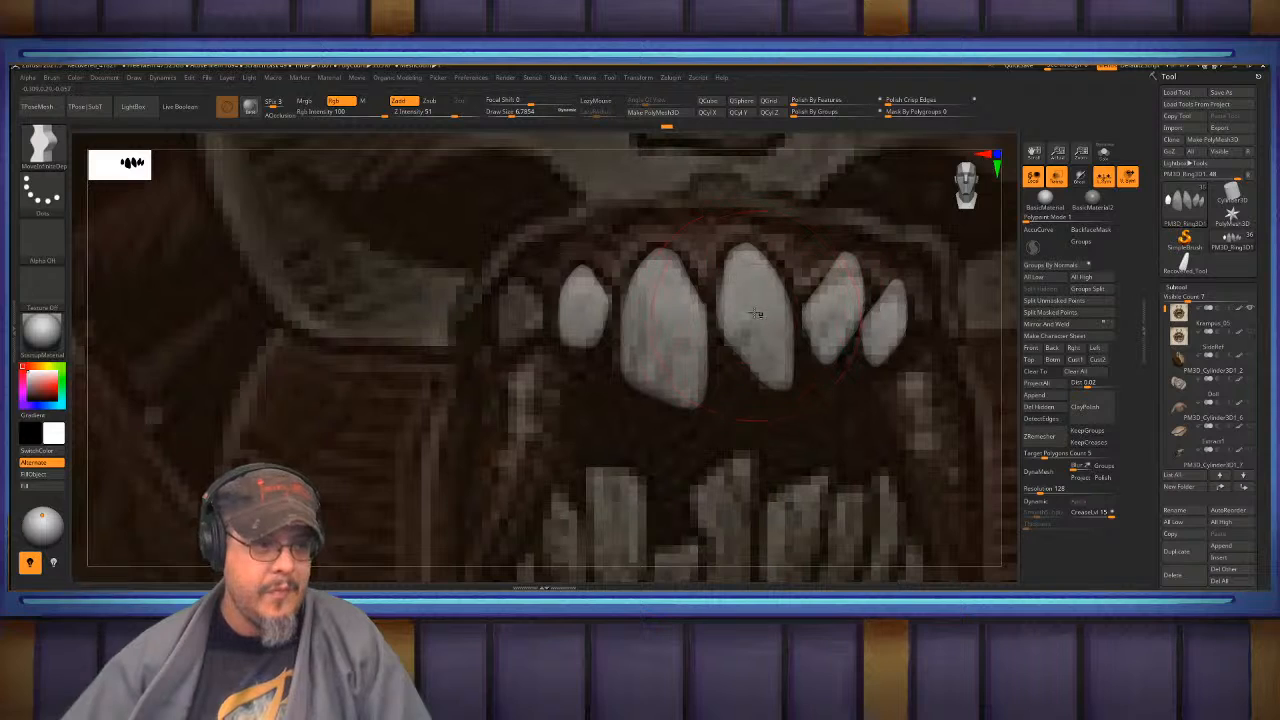
right_click_drag(755, 314, 737, 254, "alt")
- Set Mask By Polygroups to 100 and assign each tooth its own polygroup with Auto Groups
left_click_drag(898, 115, 980, 117)
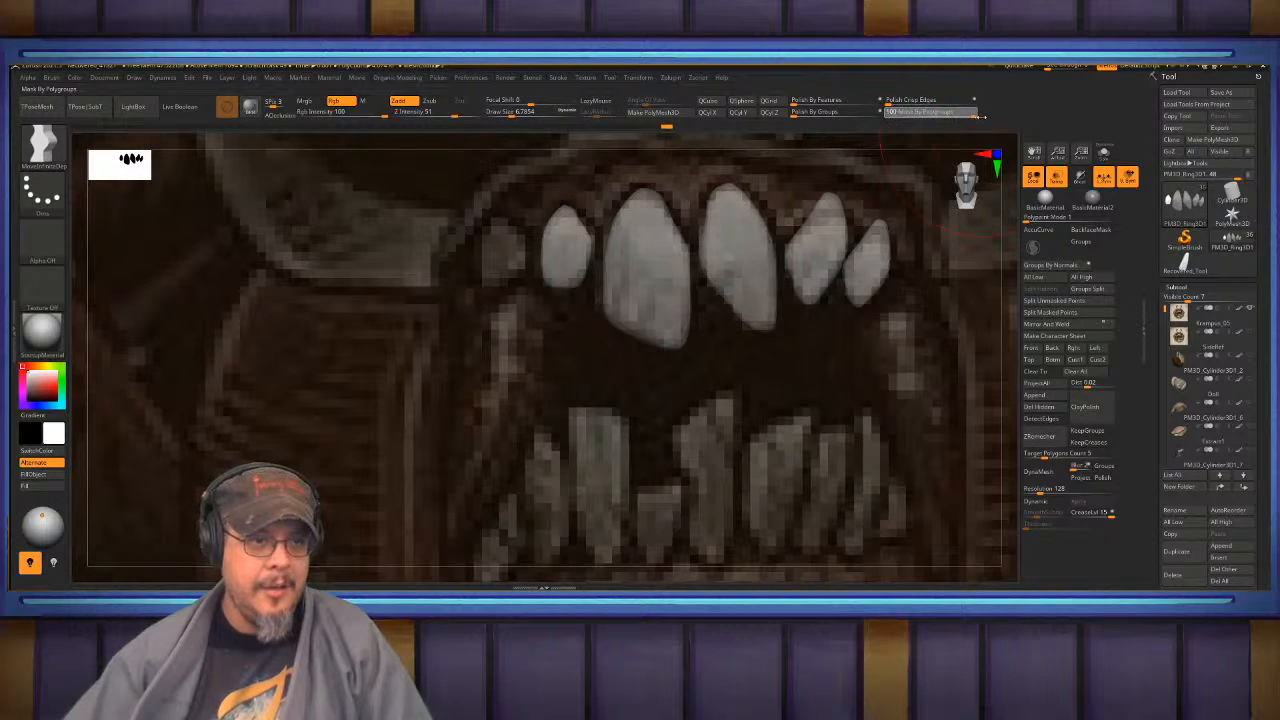
key("space")
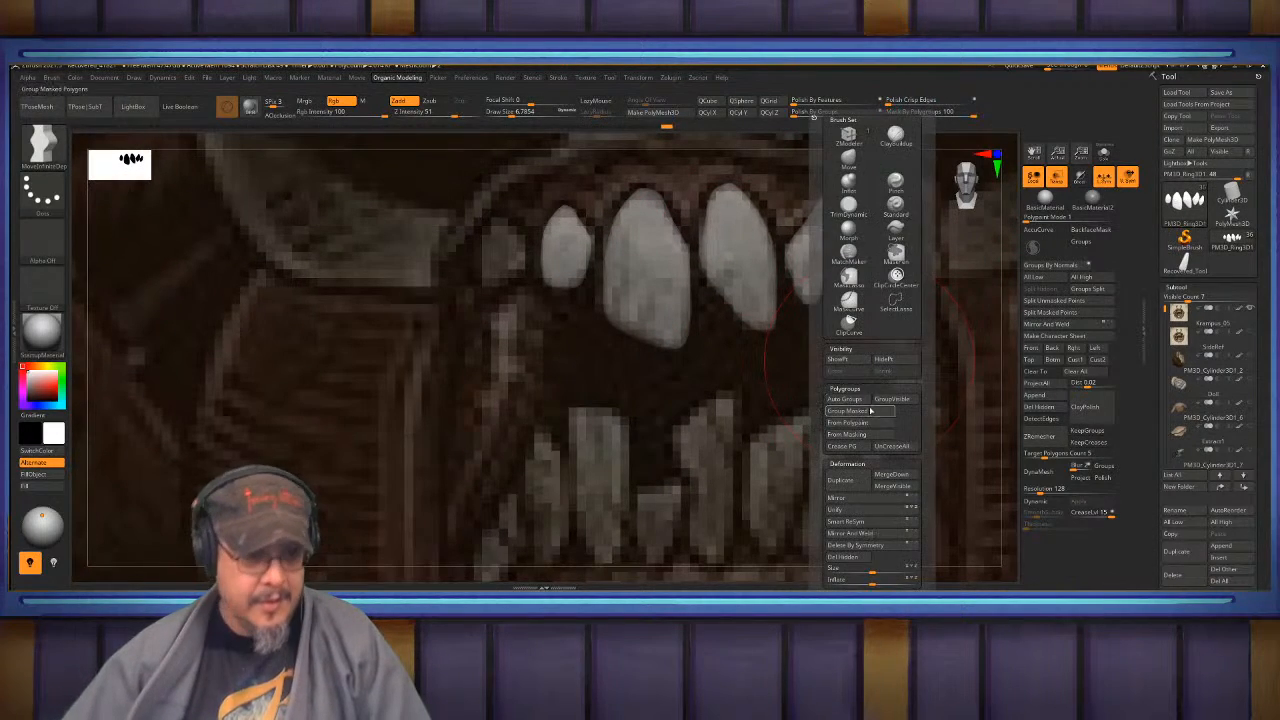
left_click(855, 400)
- Duplicate the large upper front tooth down over the lower teeth as a vertically flipped copy
right_click_drag(747, 354, 712, 296, "ctrl")
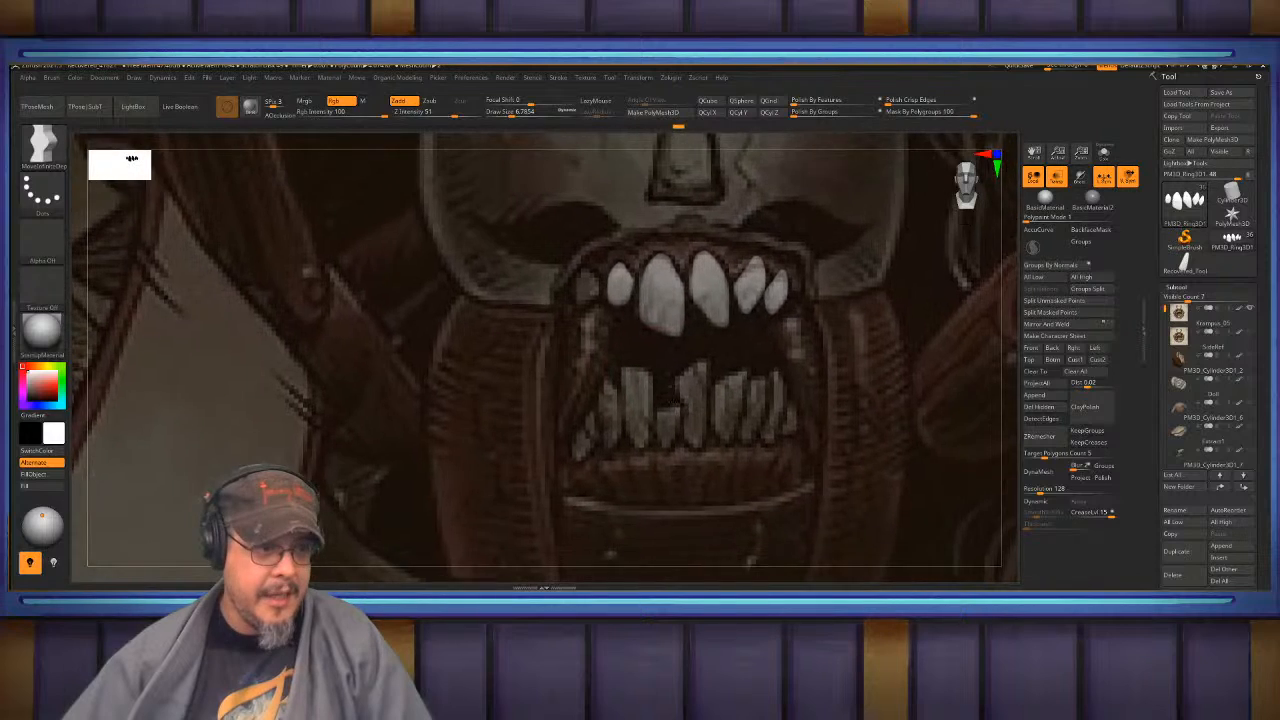
key("w")
left_click(679, 307)
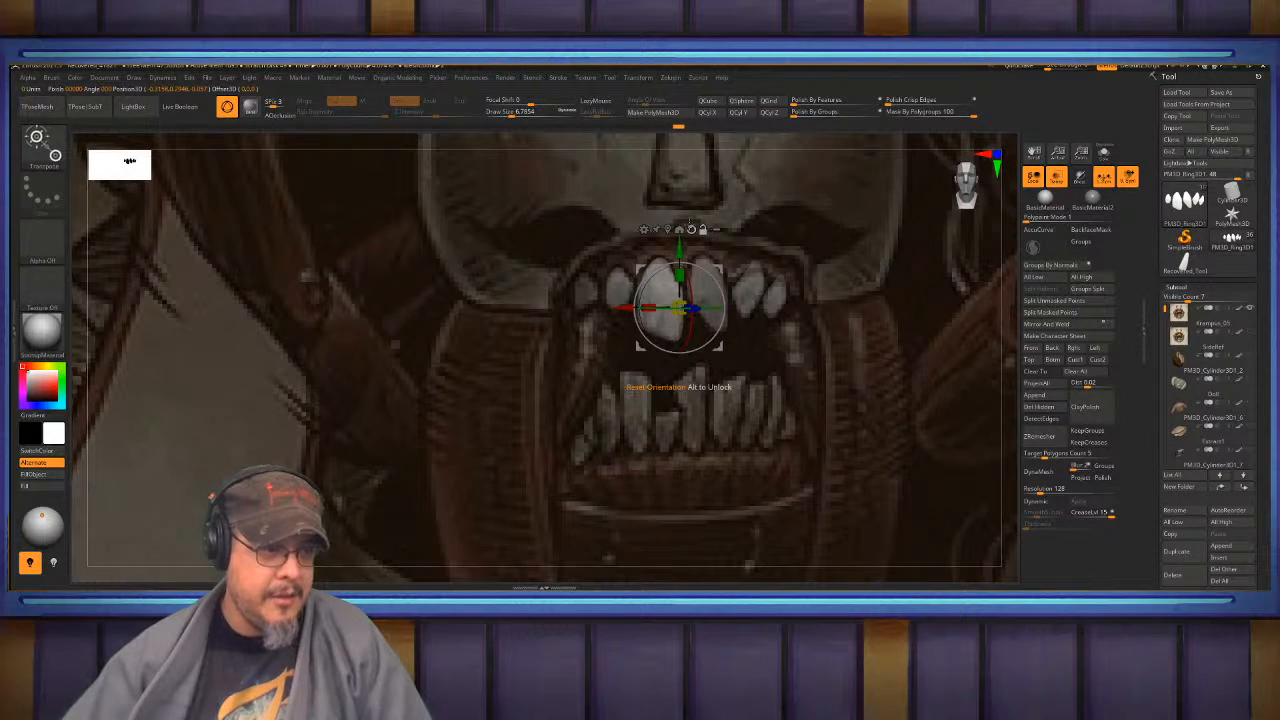
left_click(691, 230, "alt")
left_click_drag(679, 248, 632, 482, "ctrl+shift")
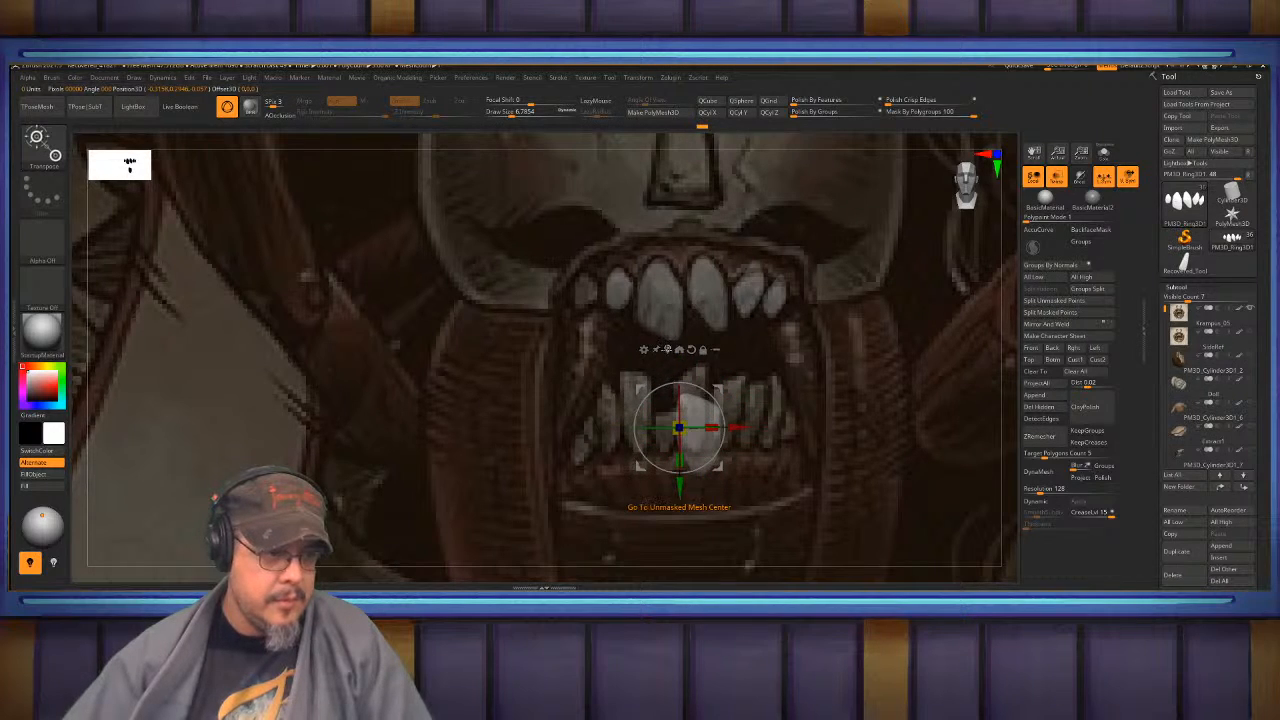
- Centre the gizmo on the flipped copy, scale it down and position it over the short lower middle tooth
left_click(667, 350)
left_click_drag(759, 434, 728, 434)
mouse_move(790, 470)
left_mouse_down()
mouse_move(783, 540)
mouse_move(811, 457)
left_mouse_up()
left_click_drag(697, 351, 667, 346)
- Reshape the short lower tooth's biting edge and root with Move Infinite Depth, setting Draw Size to about 3.5
key("q")
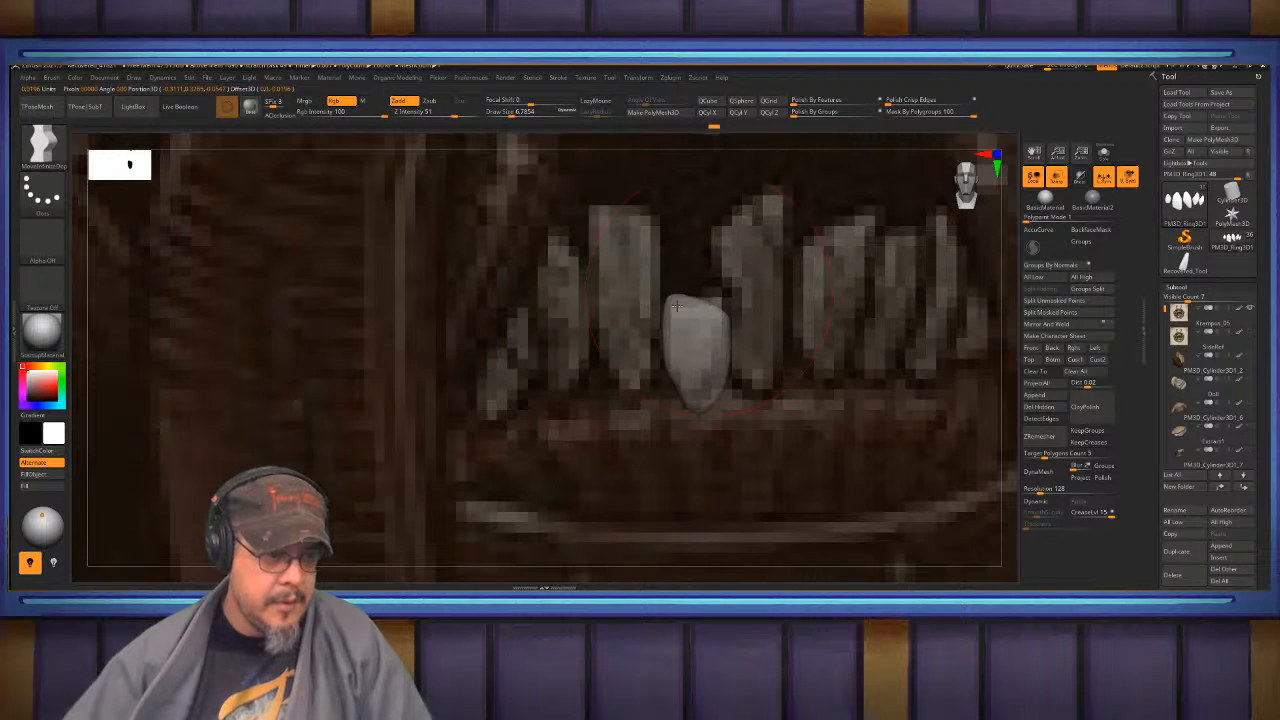
mouse_move(719, 294)
left_mouse_down()
mouse_move(677, 302)
mouse_move(677, 325)
mouse_move(718, 303)
left_mouse_up()
key("s")
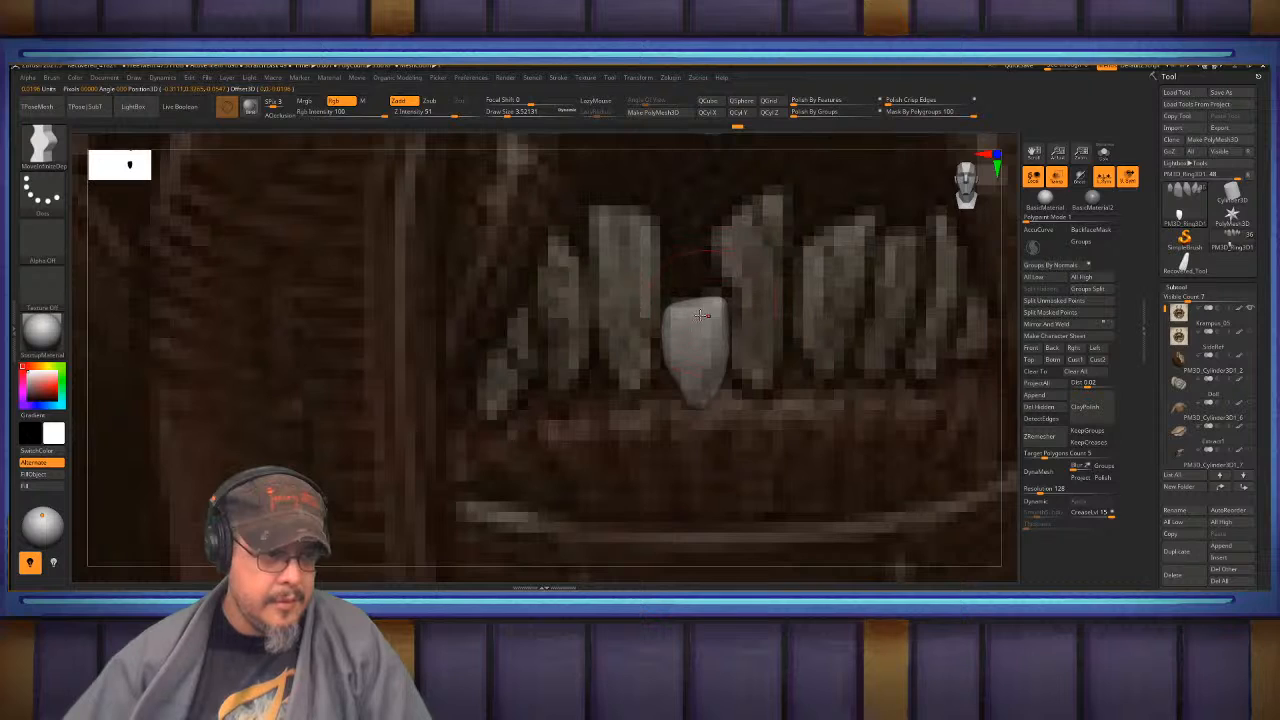
left_click_drag(706, 397, 698, 398)
right_click_drag(698, 397, 606, 422, "alt")
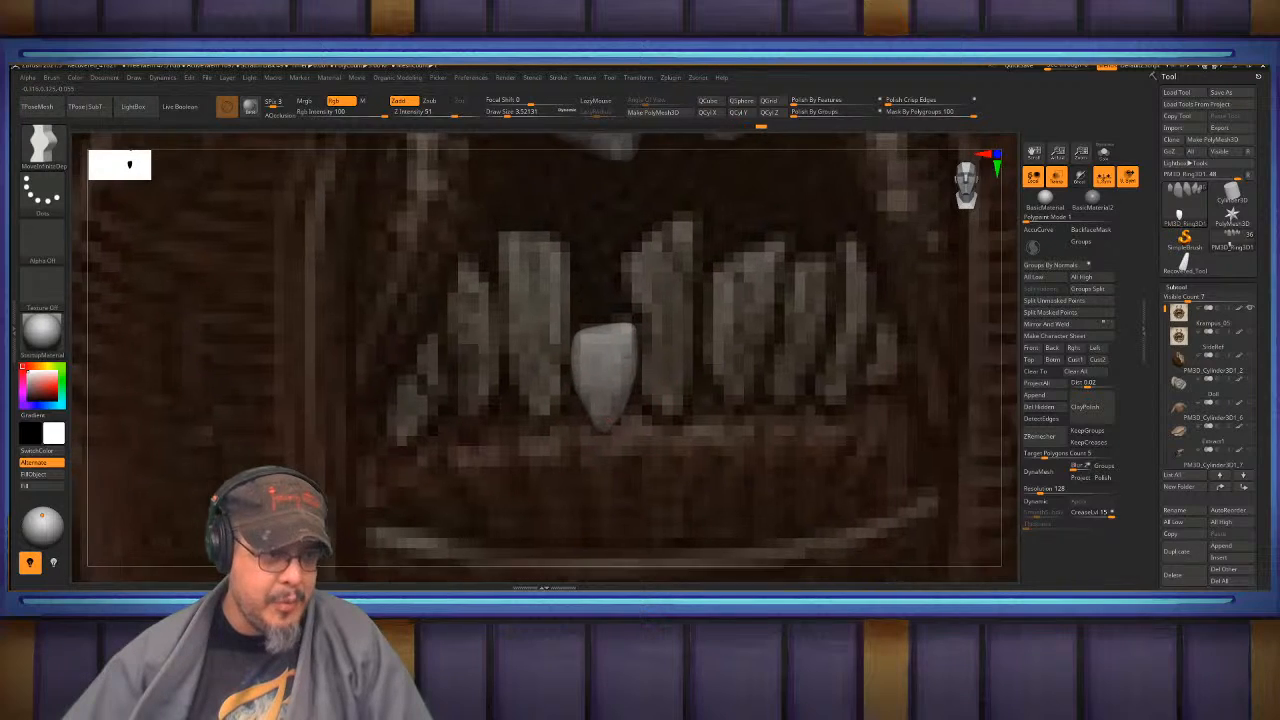
- Duplicate the short lower tooth over the taller neighbouring tooth and stretch the copy upwards from its root
key("w")
mouse_move(729, 374)
left_mouse_down("ctrl+shift")
mouse_move(764, 376)
mouse_move(741, 378)
left_mouse_up("ctrl+shift")
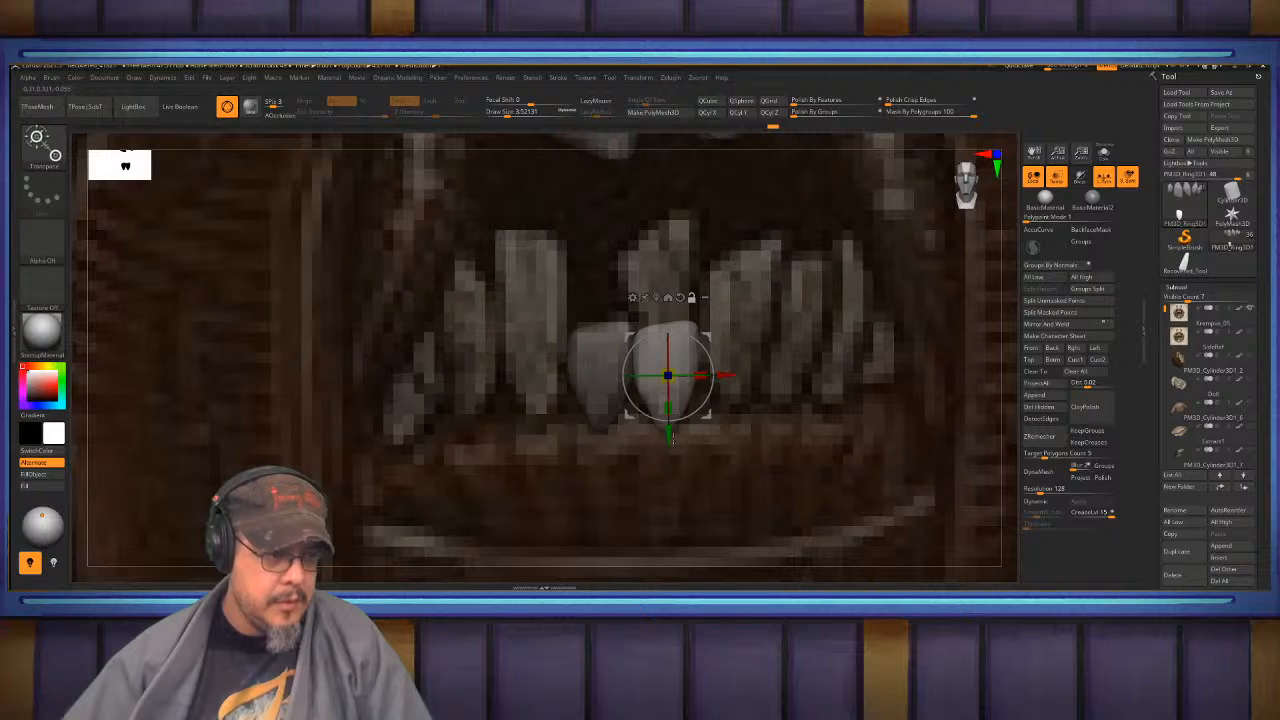
left_click_drag(660, 437, 660, 487, "alt")
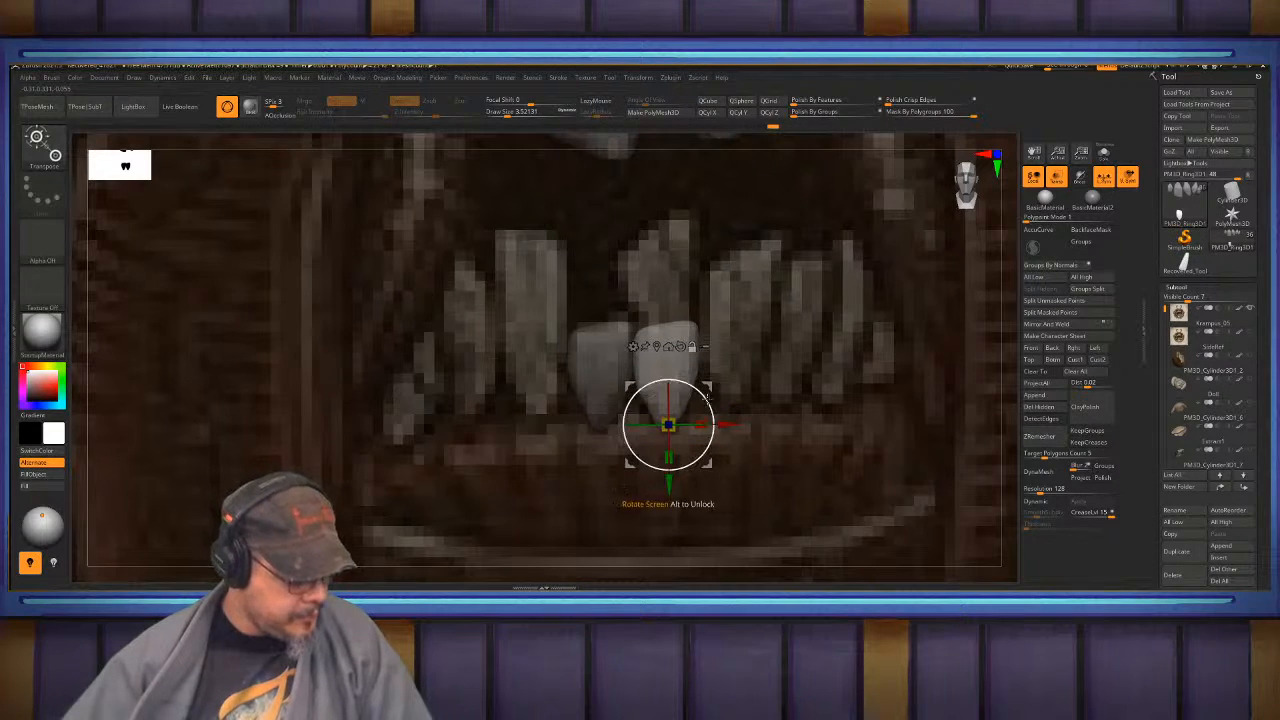
left_click(681, 347, "alt")
left_click_drag(668, 393, 668, 351)
key("q")
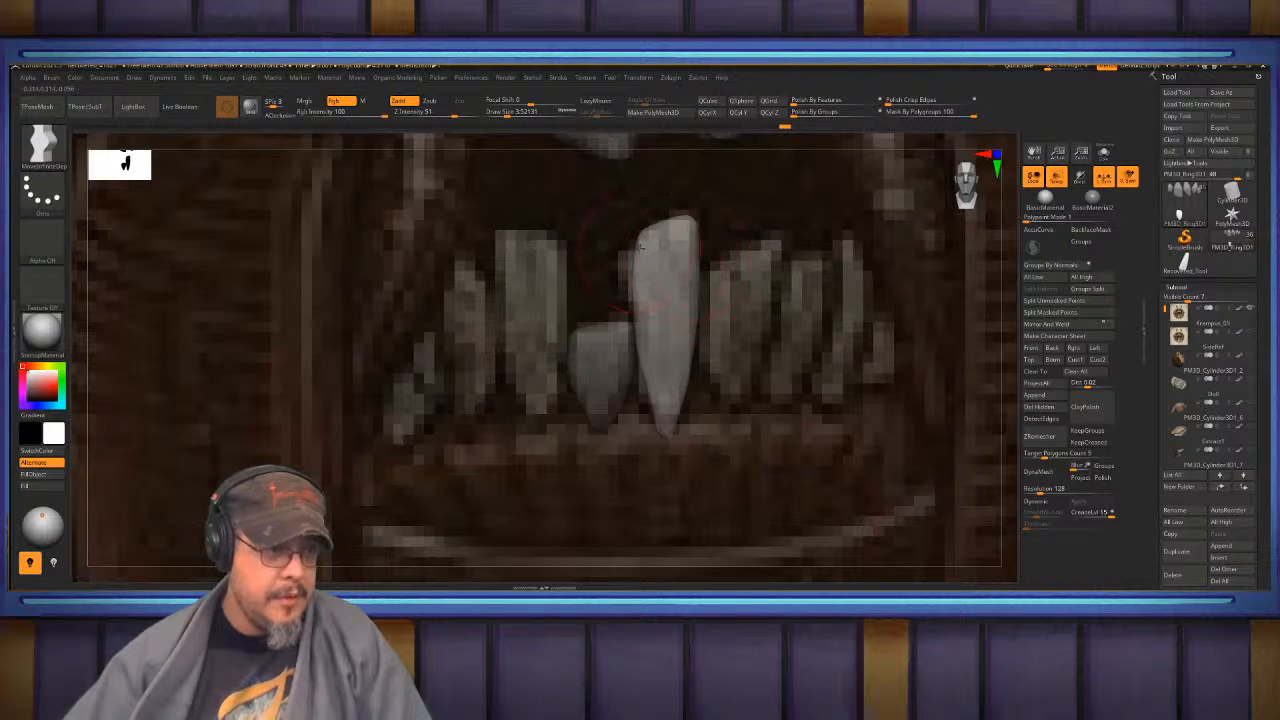
- Reshape the tall lower tooth's slanted tip to the reference with Move Infinite Depth, undoing the last stroke near its root
left_click_drag(641, 246, 617, 262)
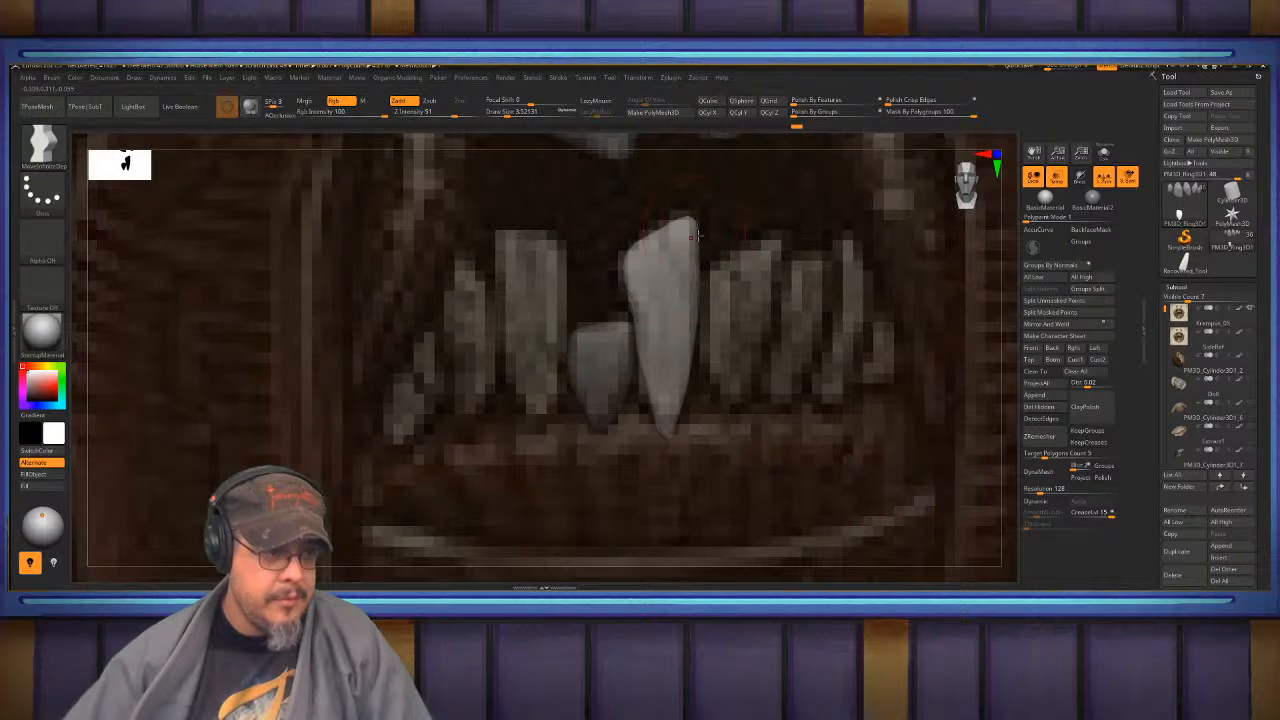
left_click_drag(696, 236, 684, 226)
left_click_drag(686, 394, 670, 400)
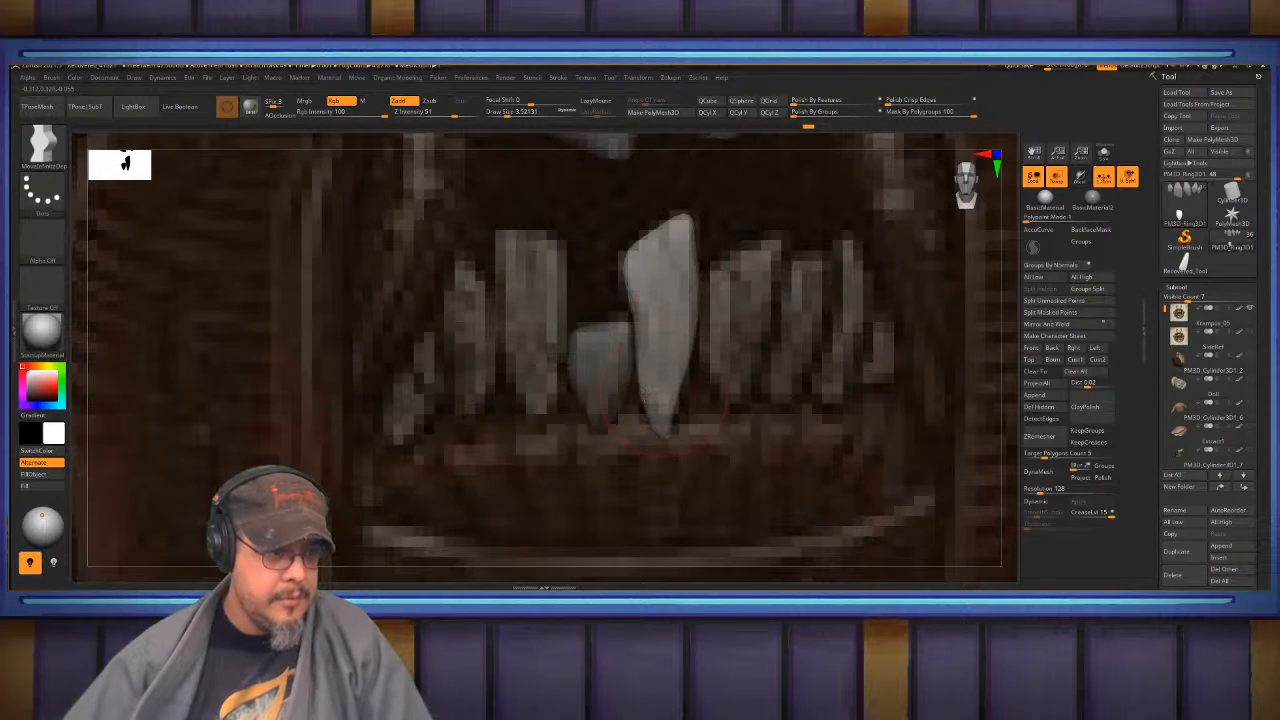
key("ctrl+z")
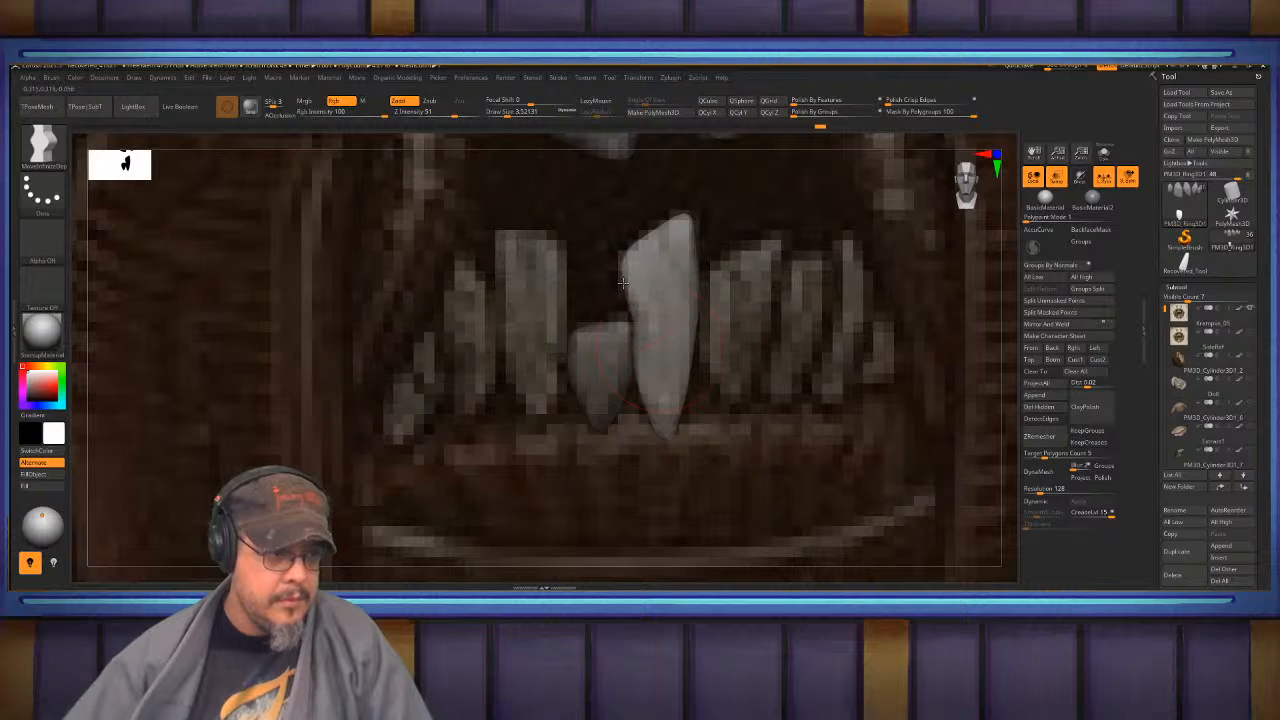
- Duplicate the tall slanted lower tooth over the next tooth in the reference and scale the copy down slightly
mouse_move(710, 307)
left_mouse_down("alt")
mouse_move(600, 331)
mouse_move(593, 307)
left_mouse_up("alt")
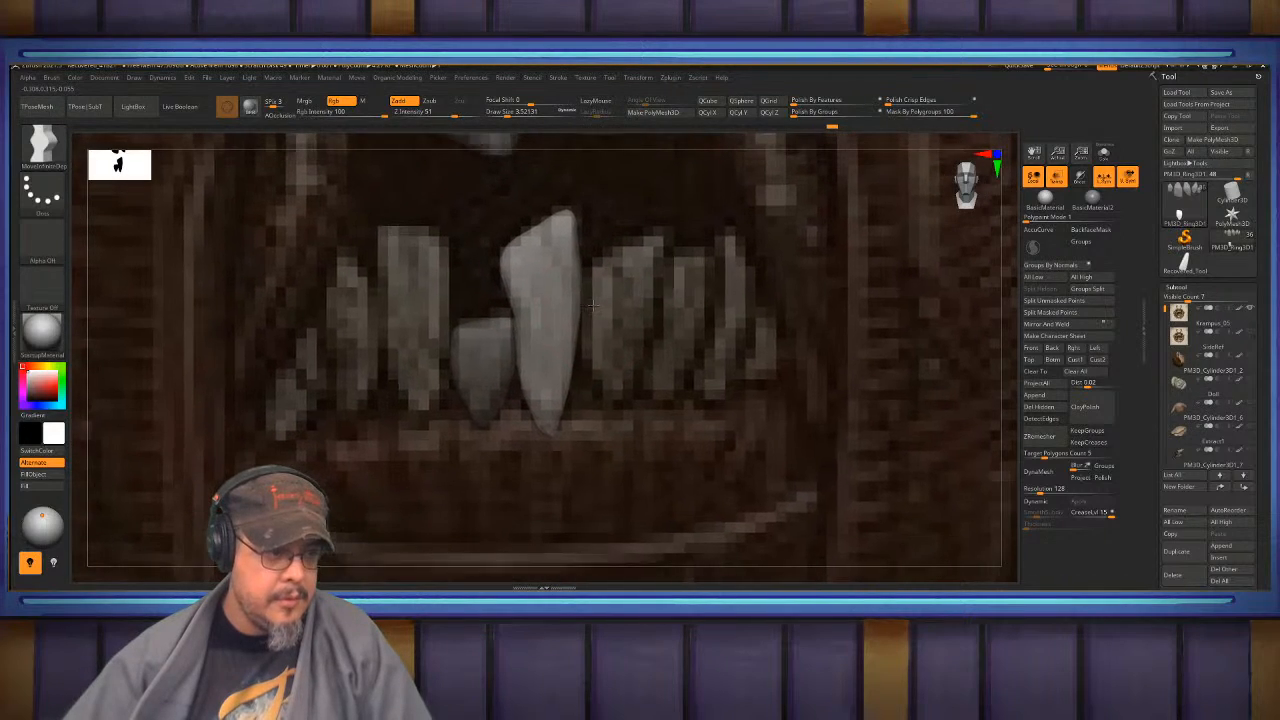
key("w")
left_click(539, 344)
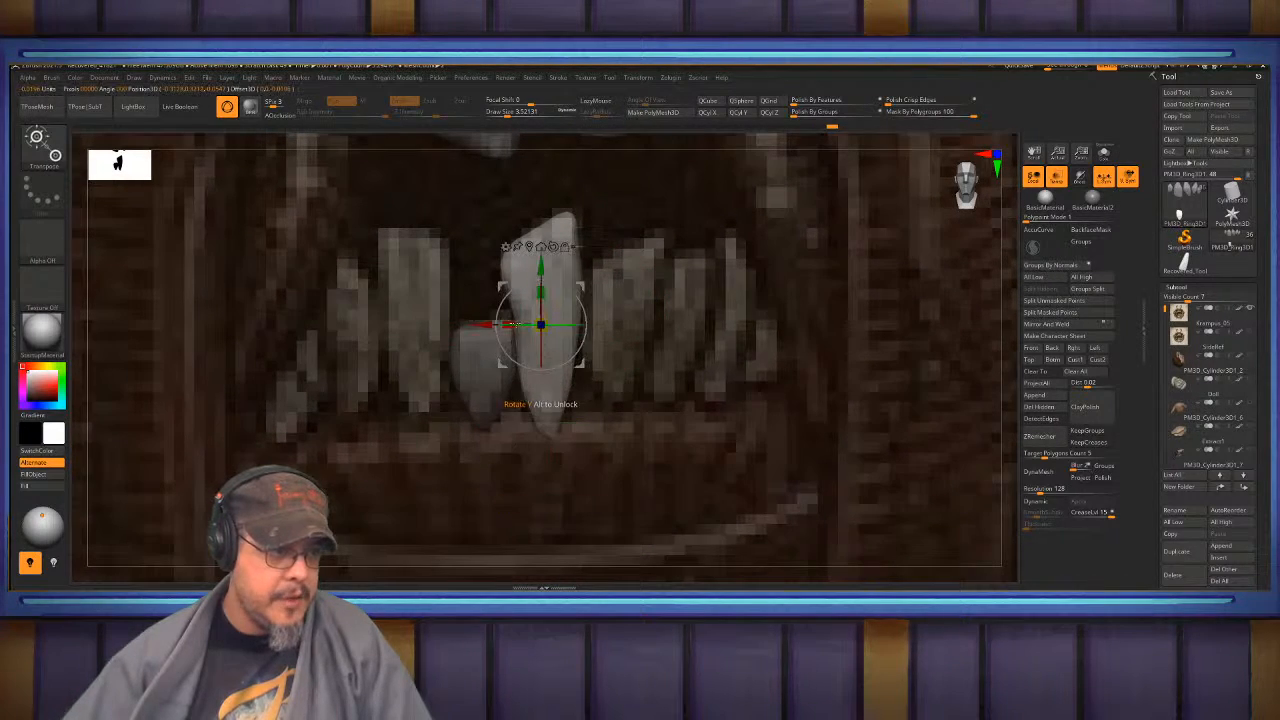
left_click_drag(485, 325, 576, 325)
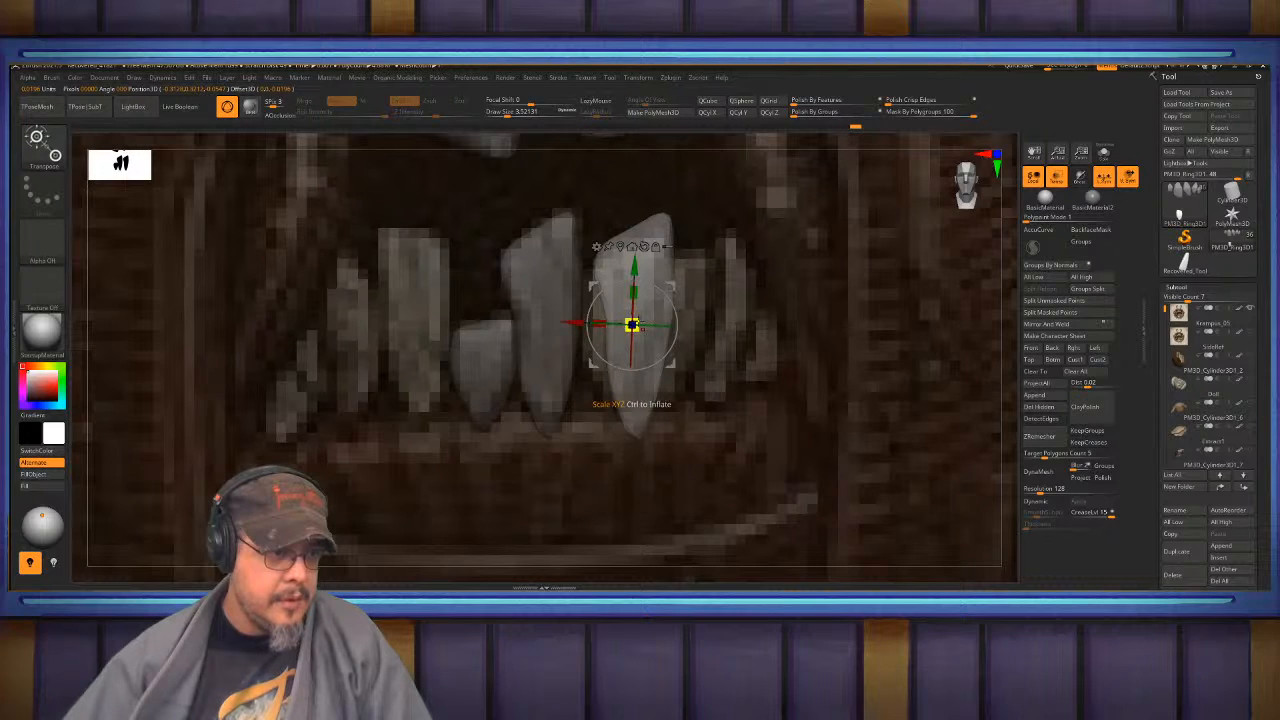
left_click_drag(636, 325, 620, 335)
- Reshape the new lower tooth's tip, outer side and root to the reference with Move Infinite Depth
key("q")
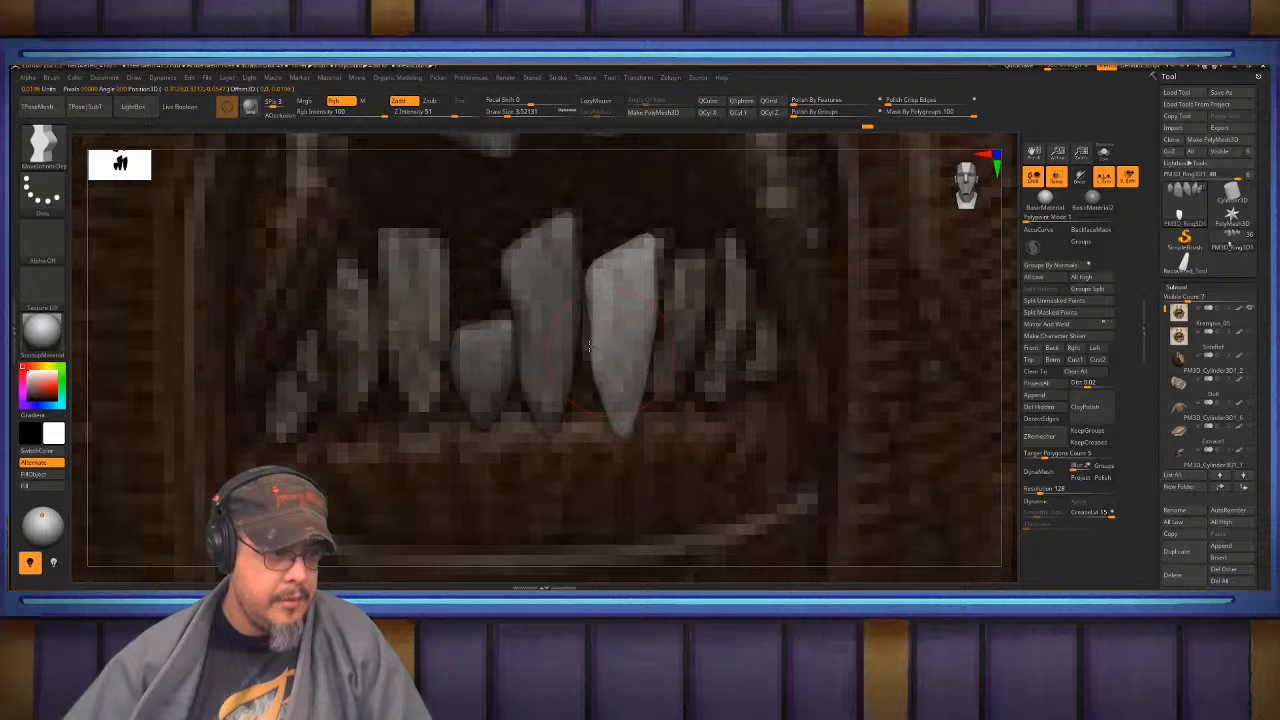
left_click_drag(650, 242, 662, 245)
left_click_drag(646, 313, 653, 314)
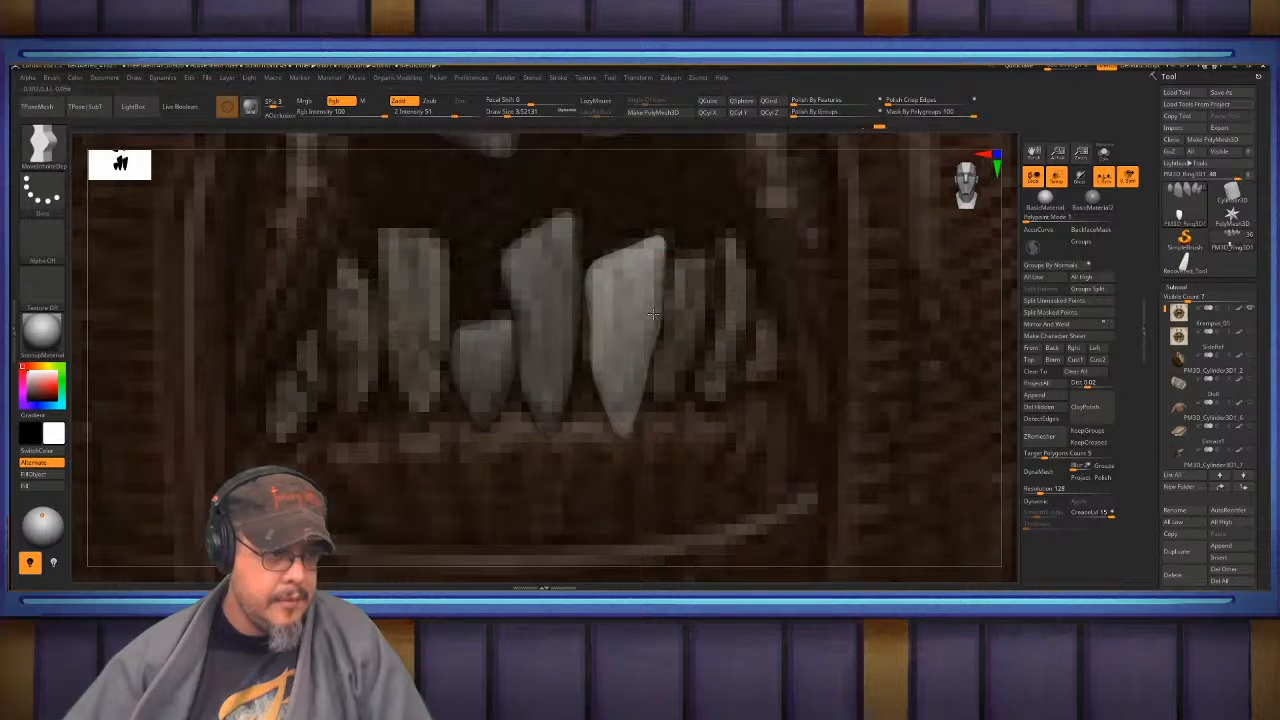
left_click_drag(636, 393, 626, 432)
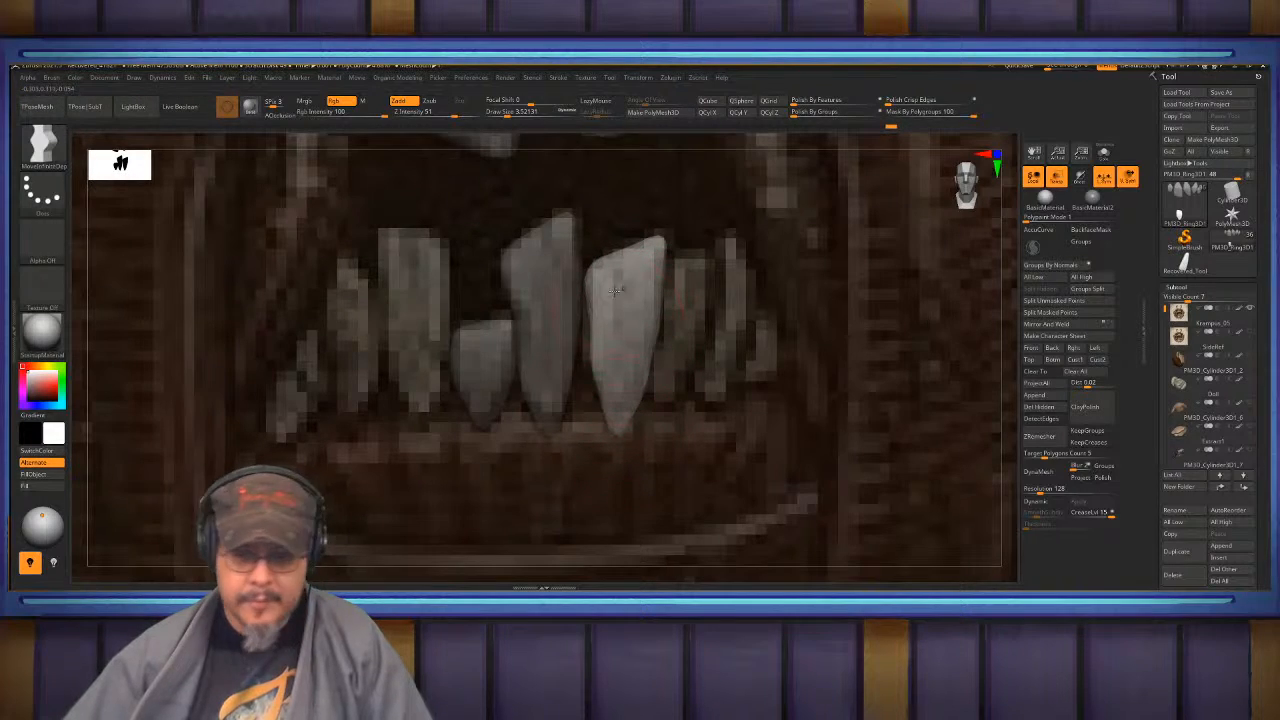
- Place a tooth copy on the other side of the short lower tooth and adjust it with Draw Size about 6.8
right_click_drag(643, 352, 674, 204, "ctrl")
right_click_drag(674, 204, 738, 183, "alt")
key("w")
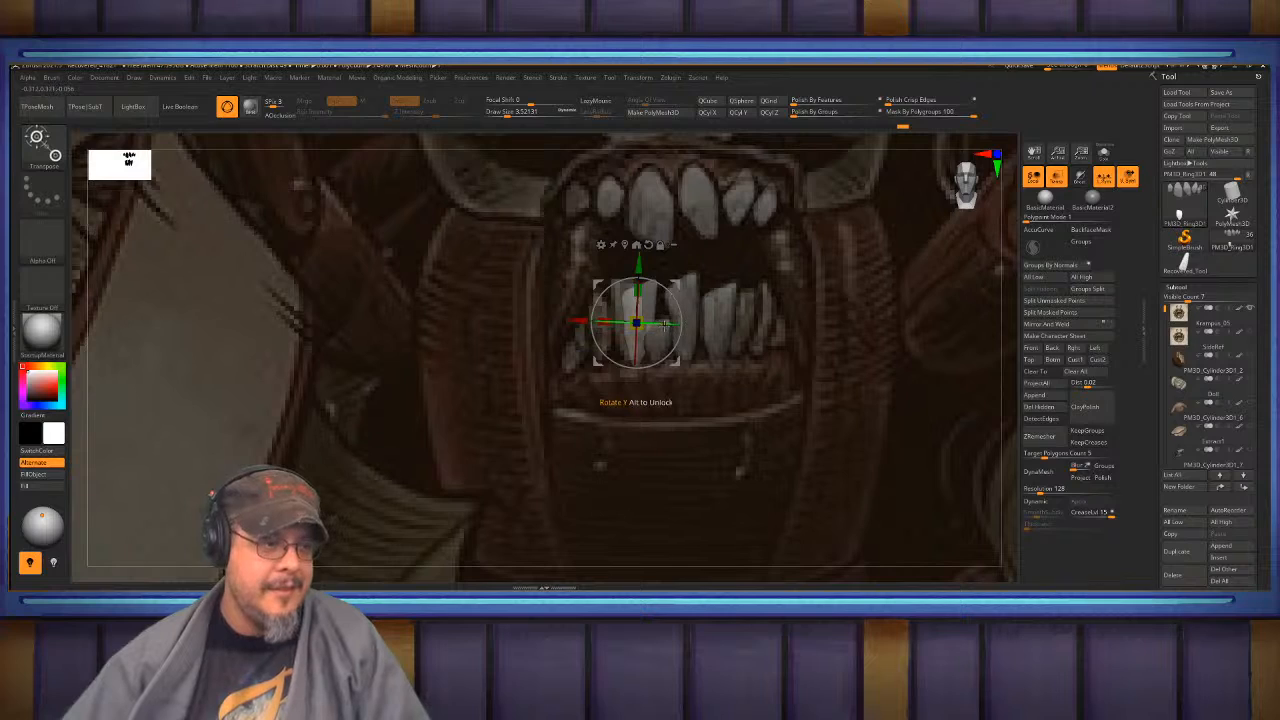
key("q")
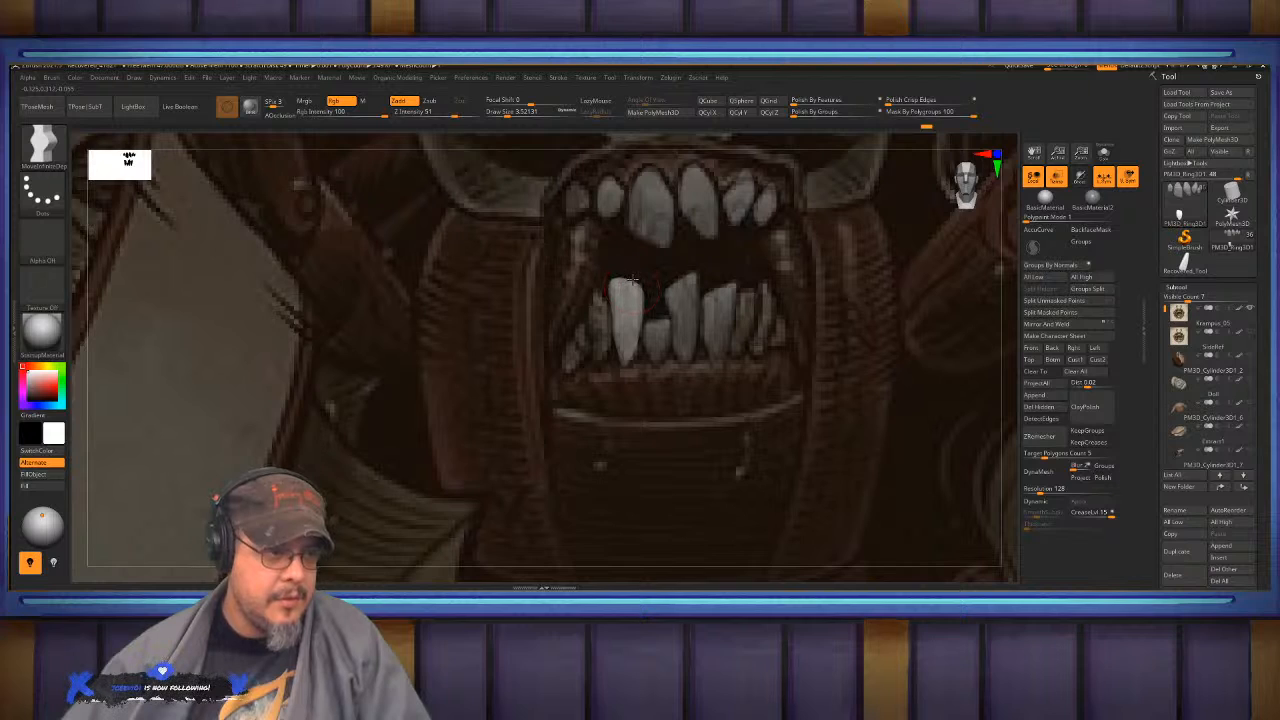
key("s")
left_click_drag(624, 359, 629, 362)
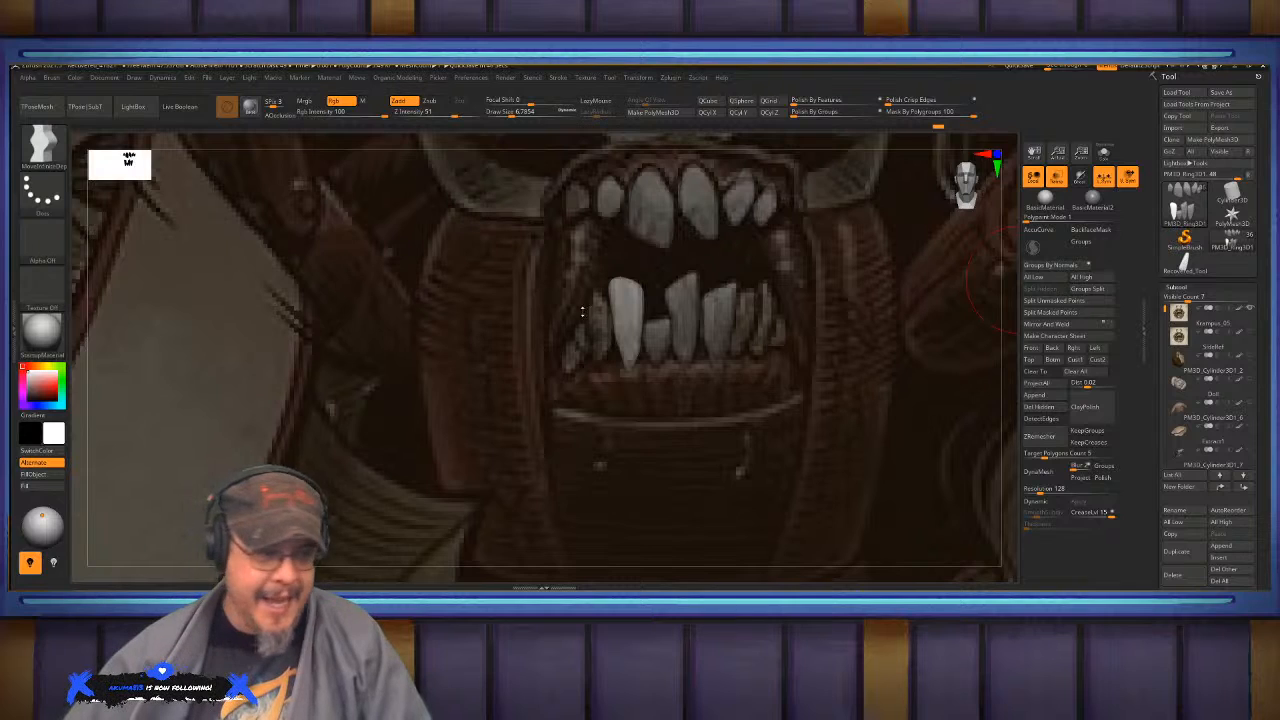
- Reset the gizmo orientation on the tall lower tooth, duplicate it outward and scale the copy down to the neighbouring tooth
right_click_drag(629, 345, 736, 360, "ctrl")
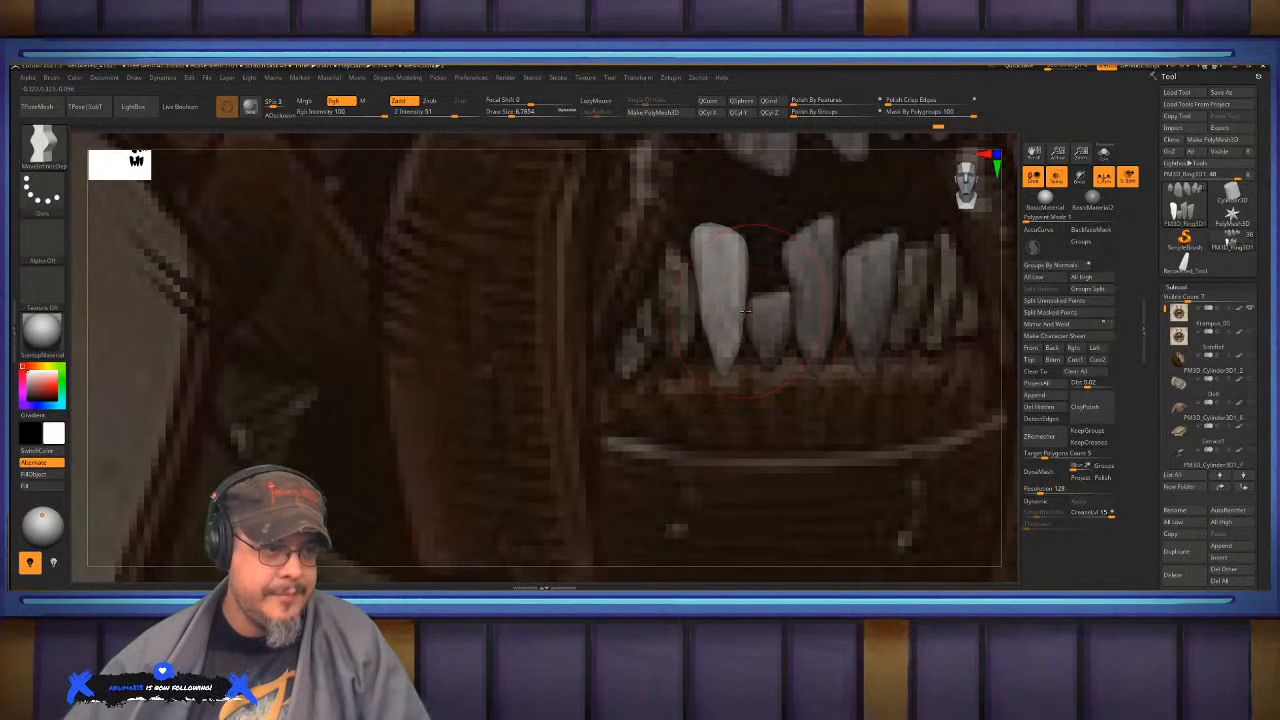
key("w")
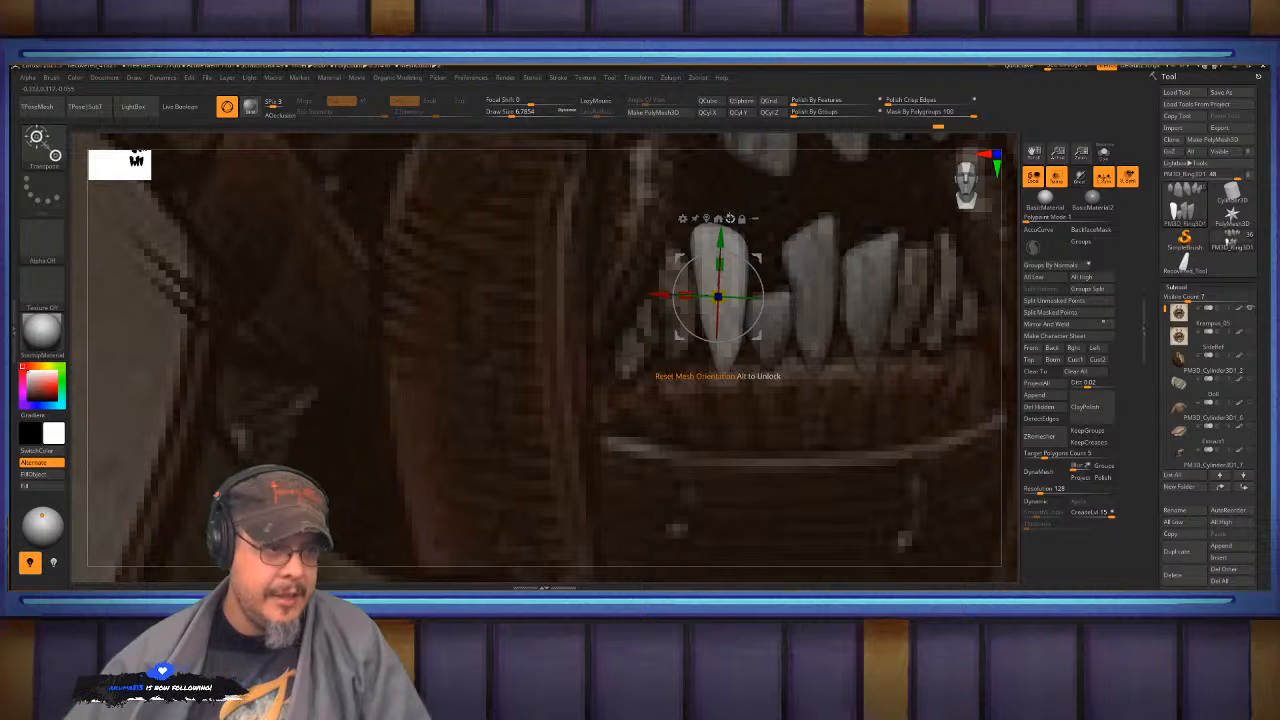
left_click(730, 218, "alt")
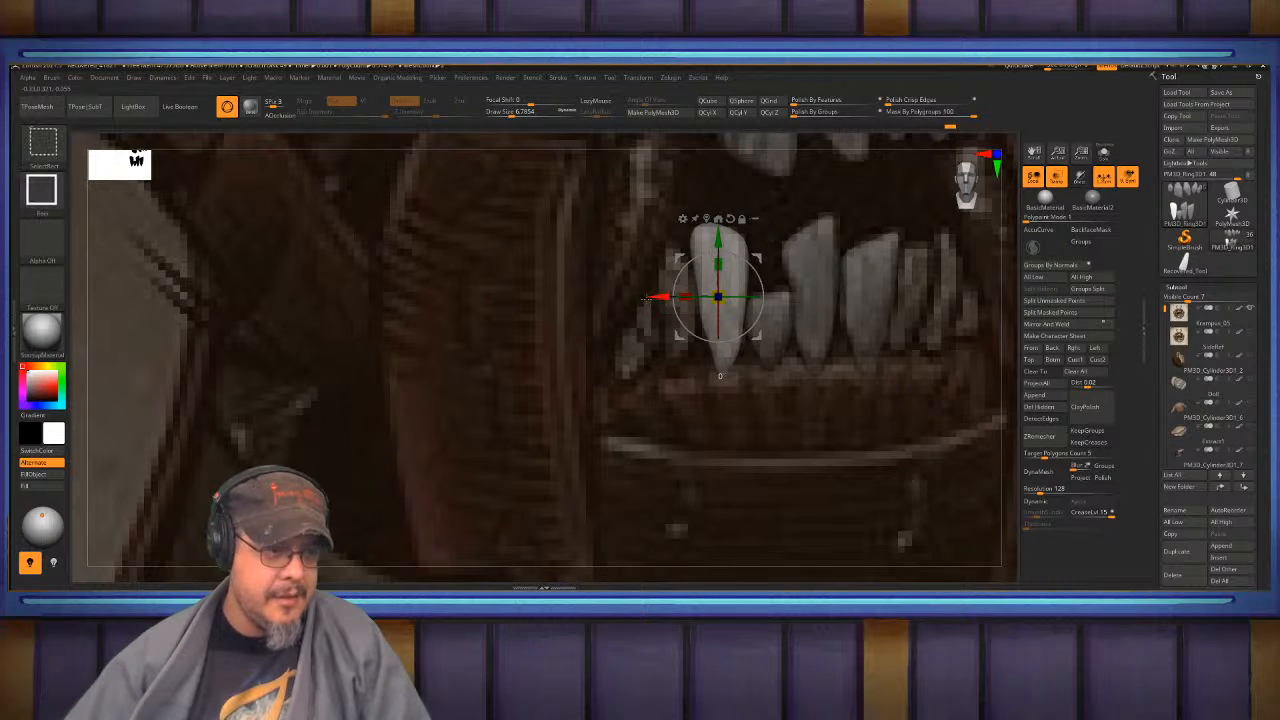
left_click_drag(614, 298, 646, 298)
mouse_move(693, 258)
left_mouse_down()
mouse_move(707, 268)
mouse_move(674, 253)
left_mouse_up()
key("q")
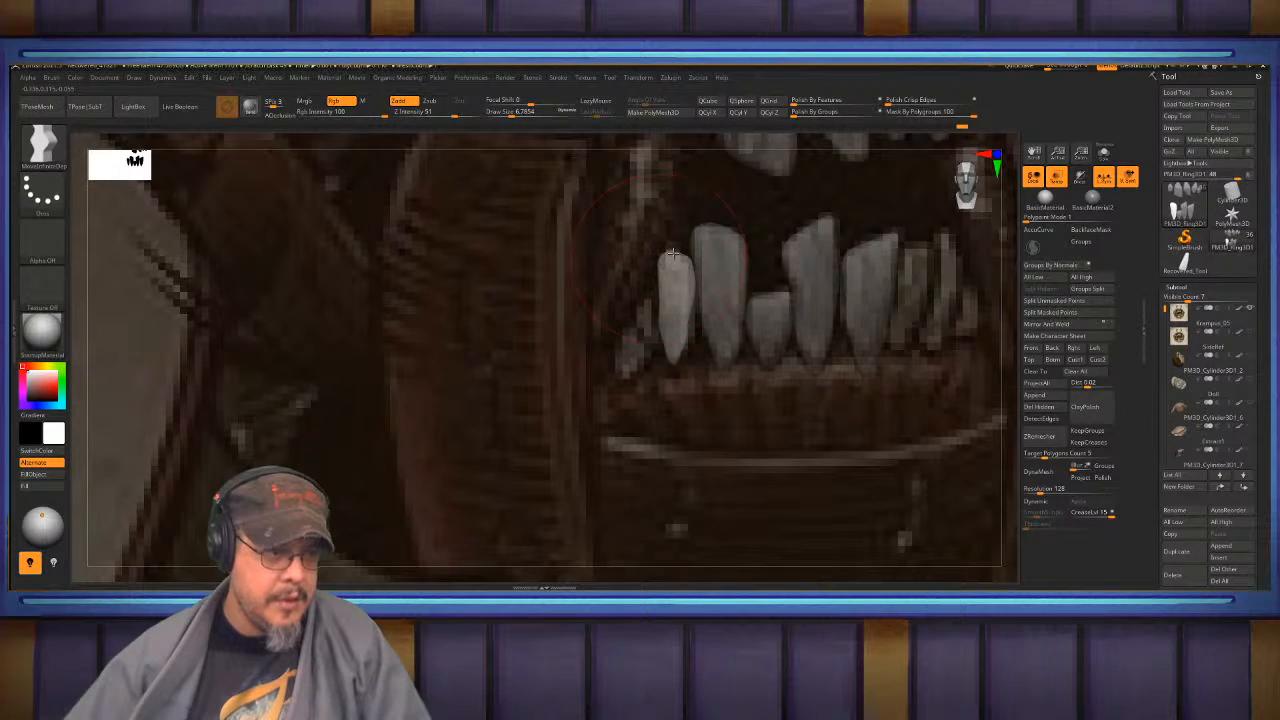
- Nudge the small outer lower tooth's root to the reference and clear the mask from the other teeth
left_click_drag(676, 348, 682, 361)
left_click_drag(690, 350, 511, 370, "alt")
left_click_drag(880, 283, 910, 327, "ctrl")
key("grave")
left_click(853, 399)
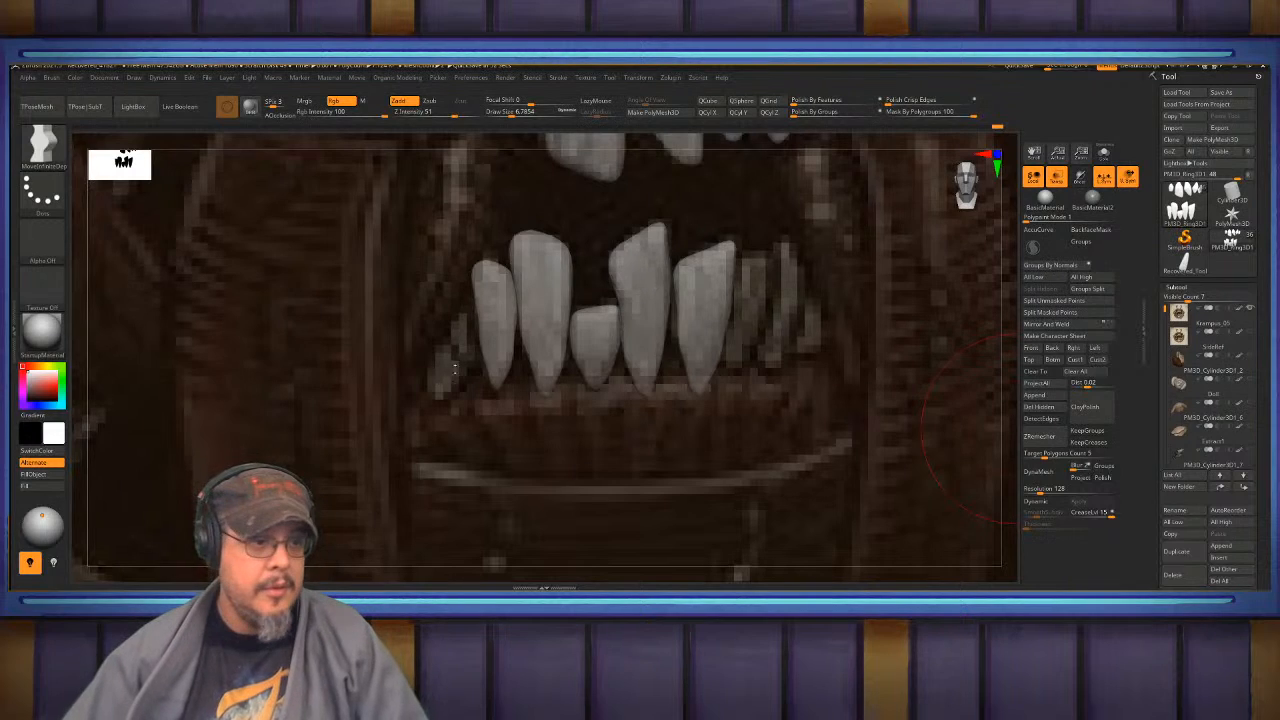
left_click_drag(770, 353, 761, 349)
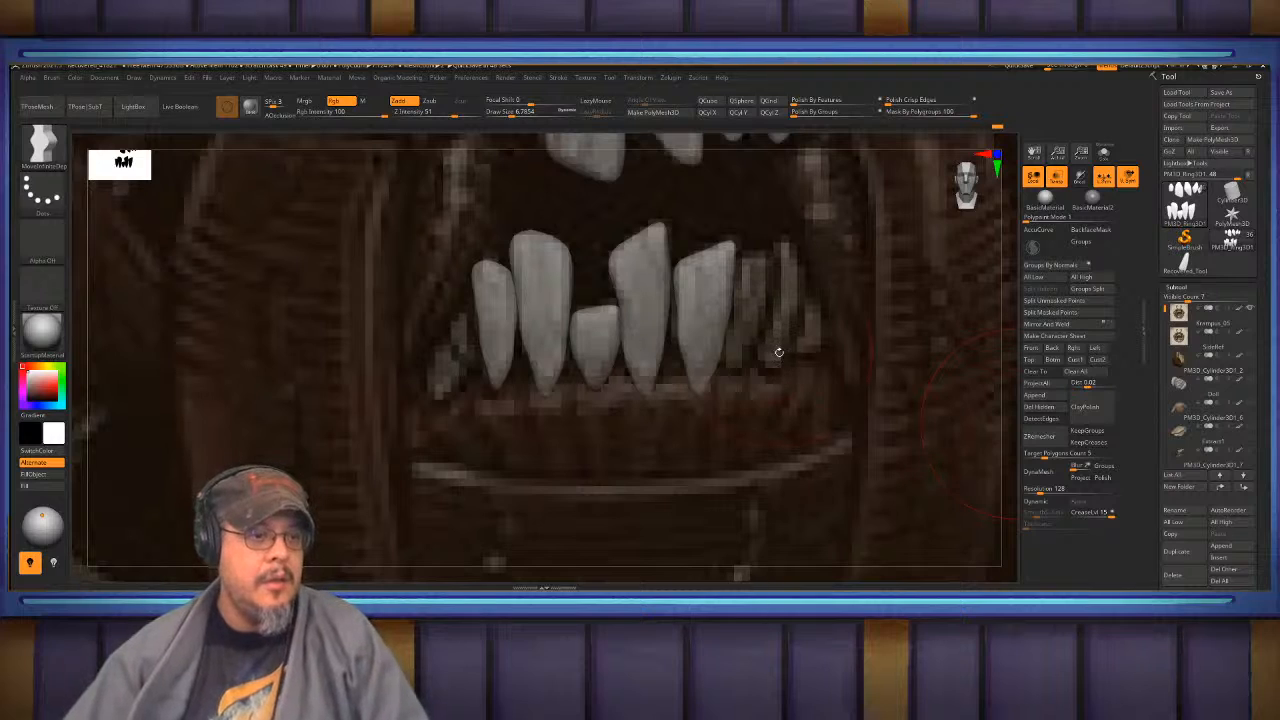
- Duplicate the slanted lower tooth onto its narrower outer neighbour, then tilt and reshape the copy with Draw Size about 5.1
left_click_drag(779, 352, 717, 398, "alt")
key("w")
left_click(643, 340, "ctrl")
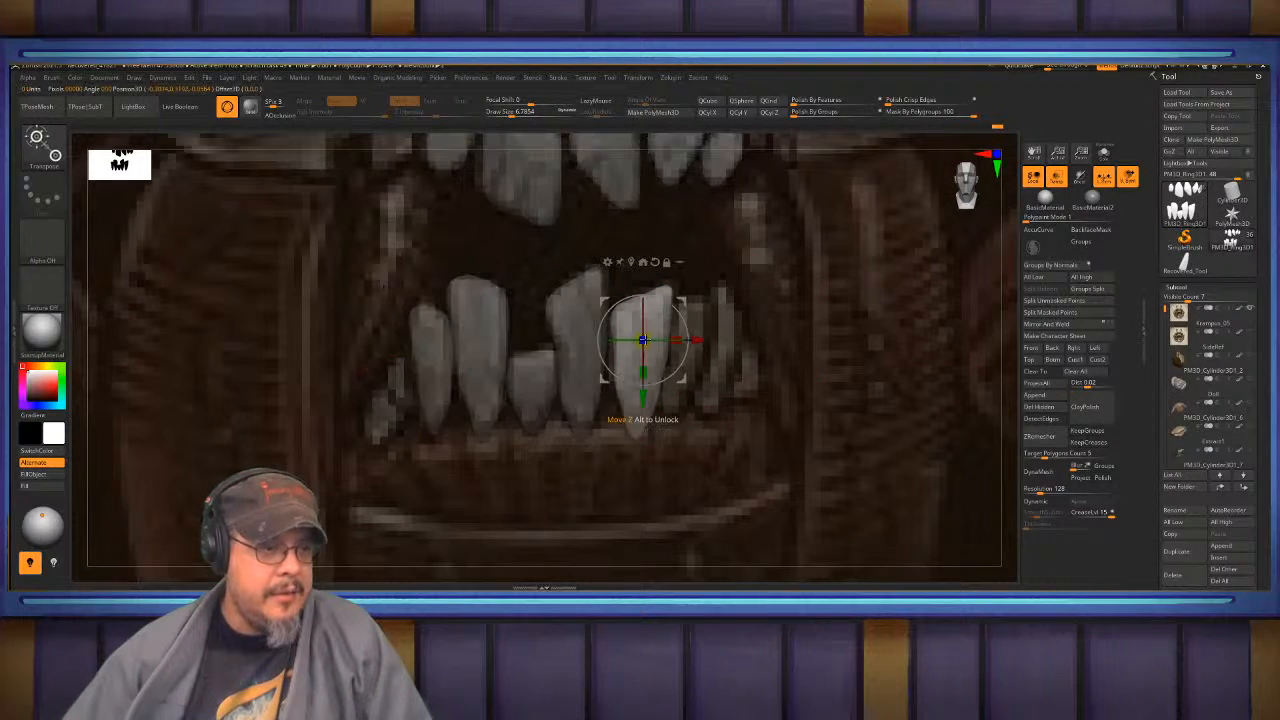
left_click(655, 262, "alt")
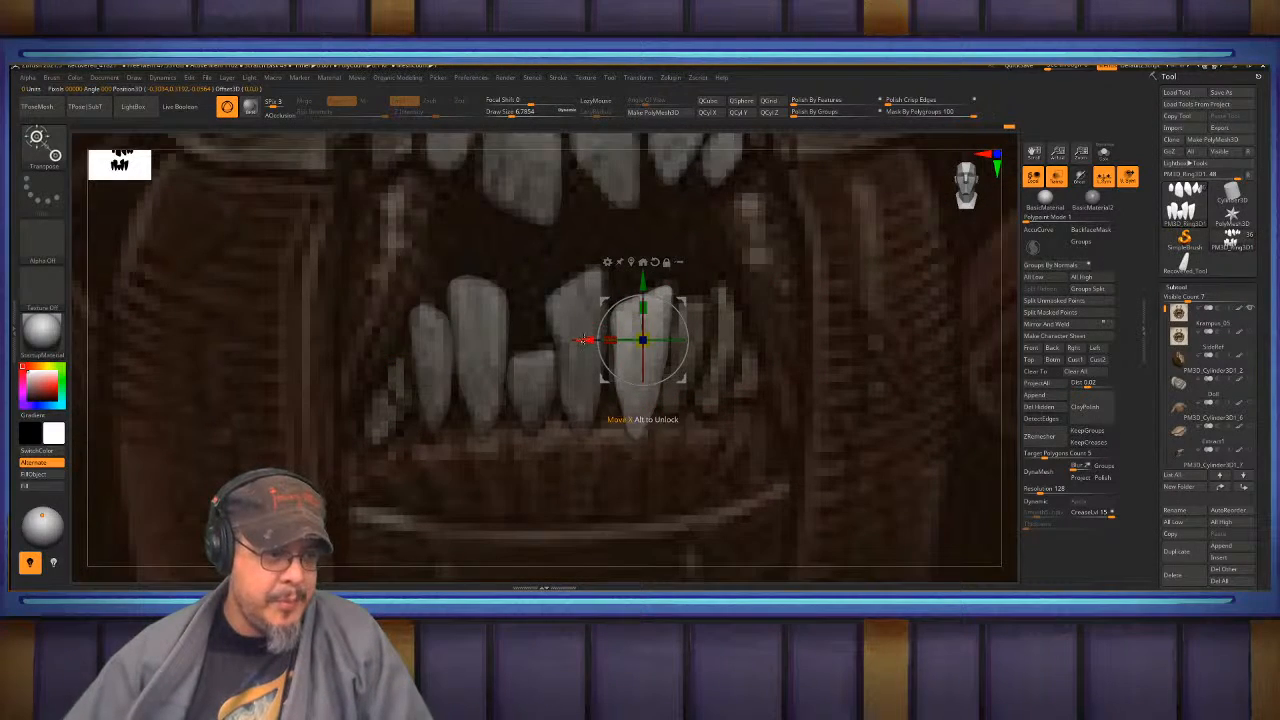
mouse_move(618, 340)
left_mouse_down()
mouse_move(700, 343)
mouse_move(739, 312)
mouse_move(726, 303)
mouse_move(689, 320)
left_mouse_up()
key("q")
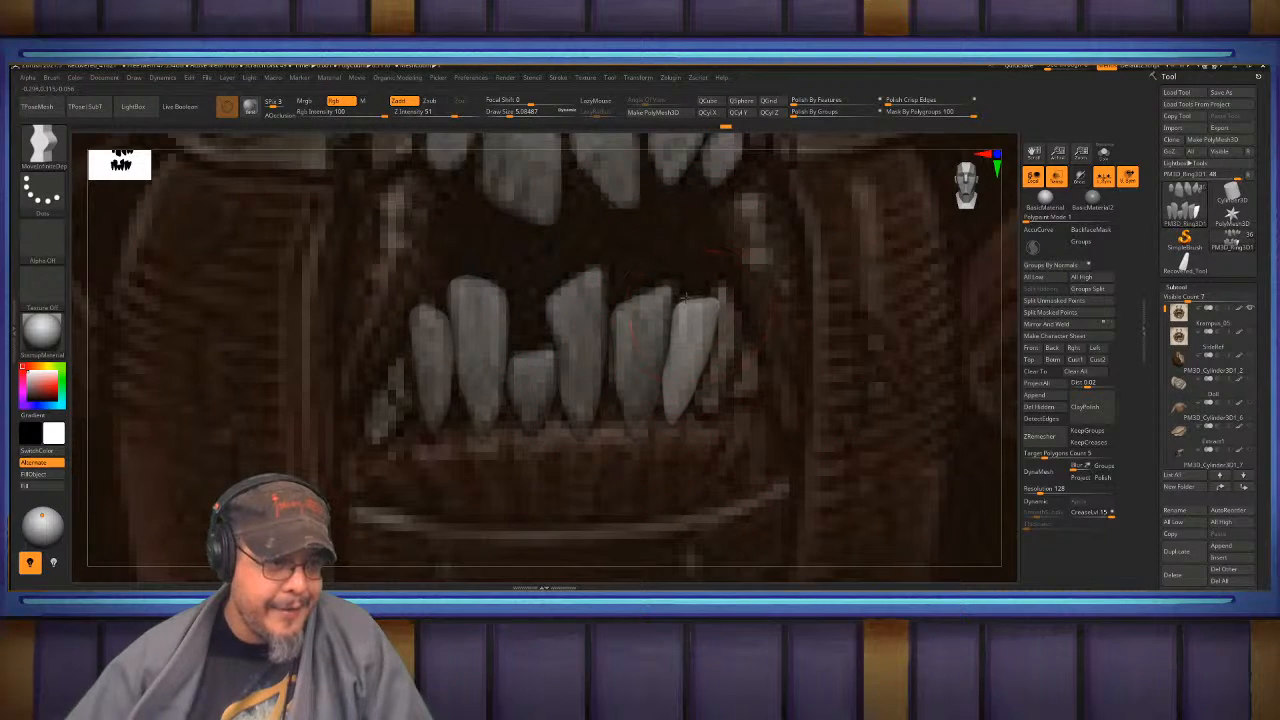
left_click_drag(667, 381, 674, 415)
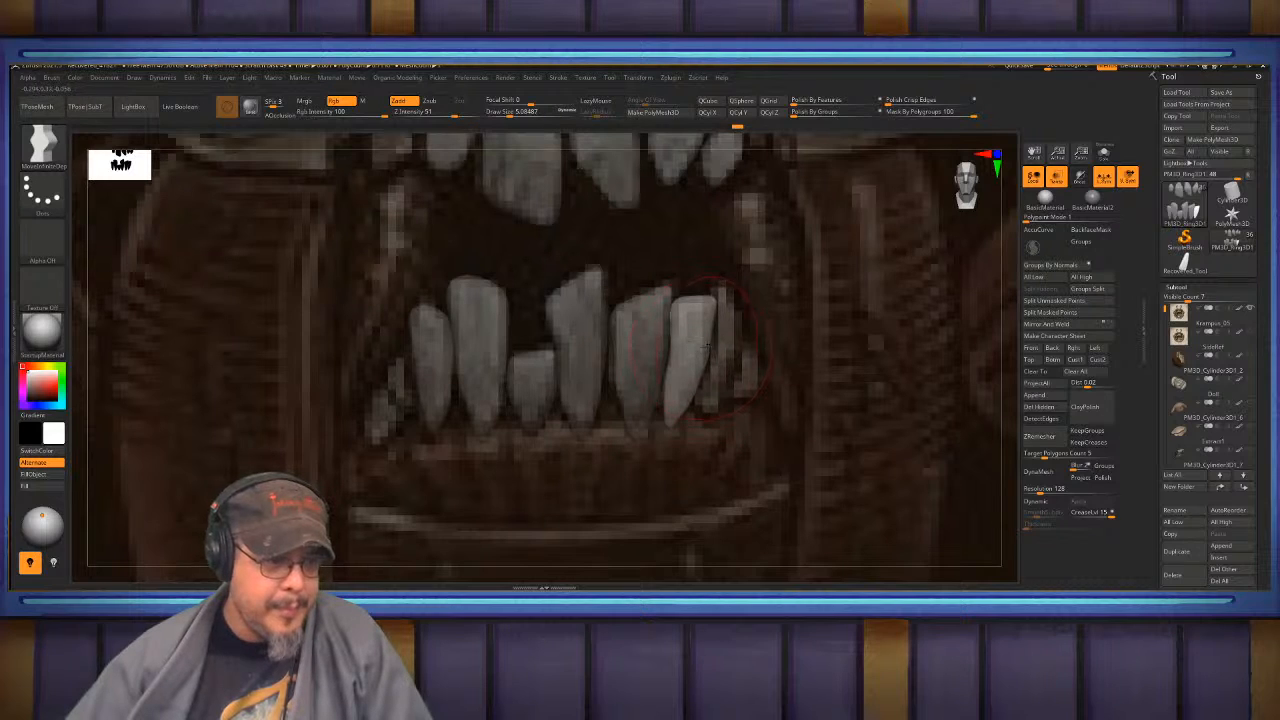
- Duplicate the narrow tilted lower tooth outward over the next reference tooth, adjust its fit and clear the mask
left_click_drag(720, 322, 589, 357, "alt")
key("w")
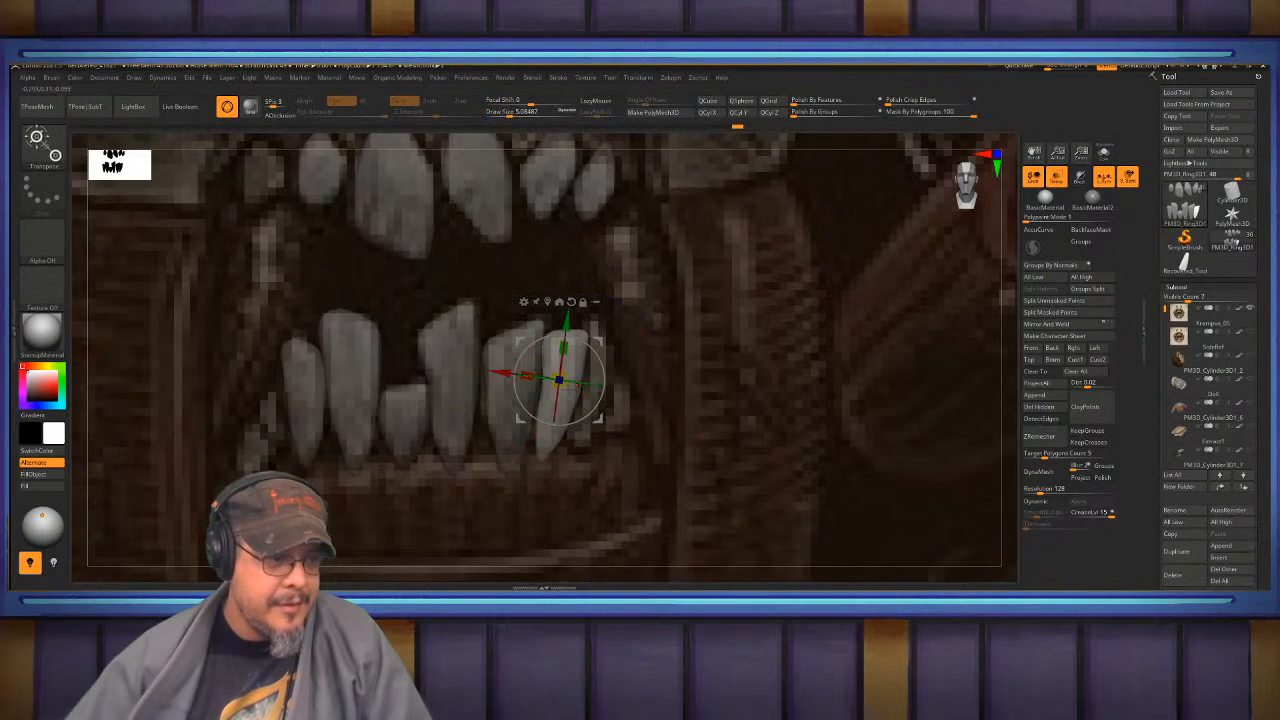
left_click(571, 301)
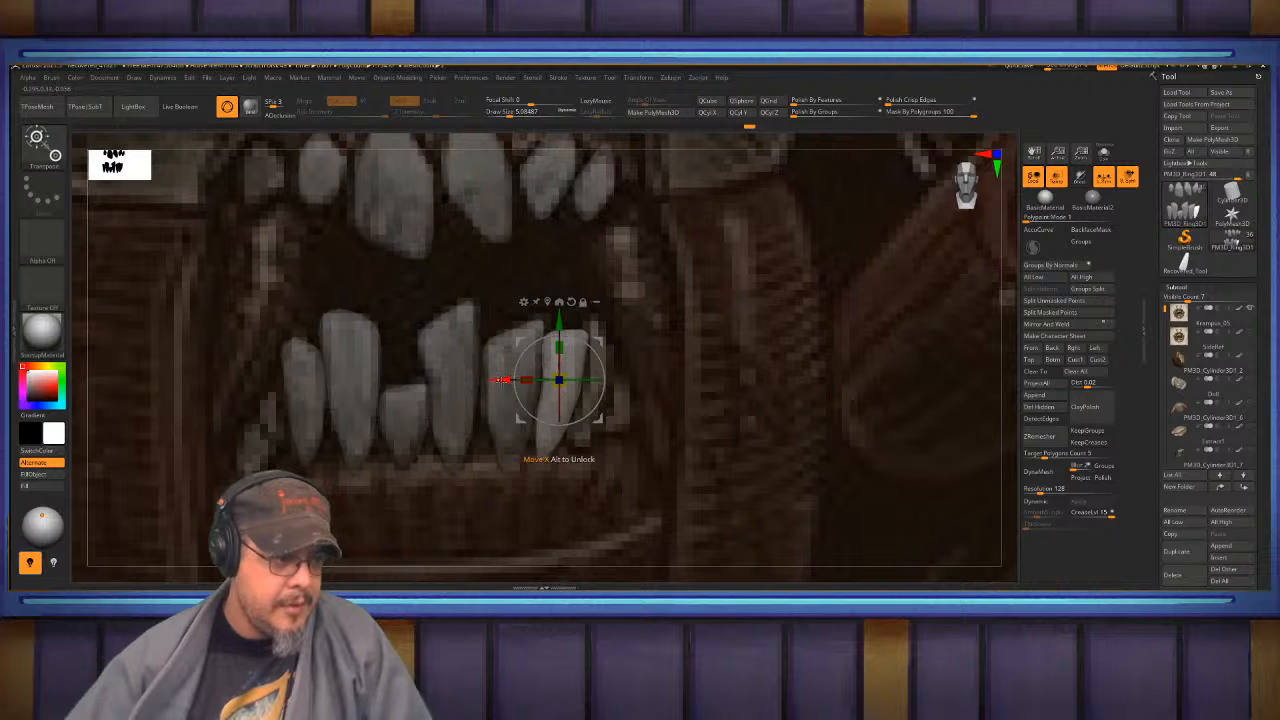
left_click_drag(502, 380, 538, 380)
key("q")
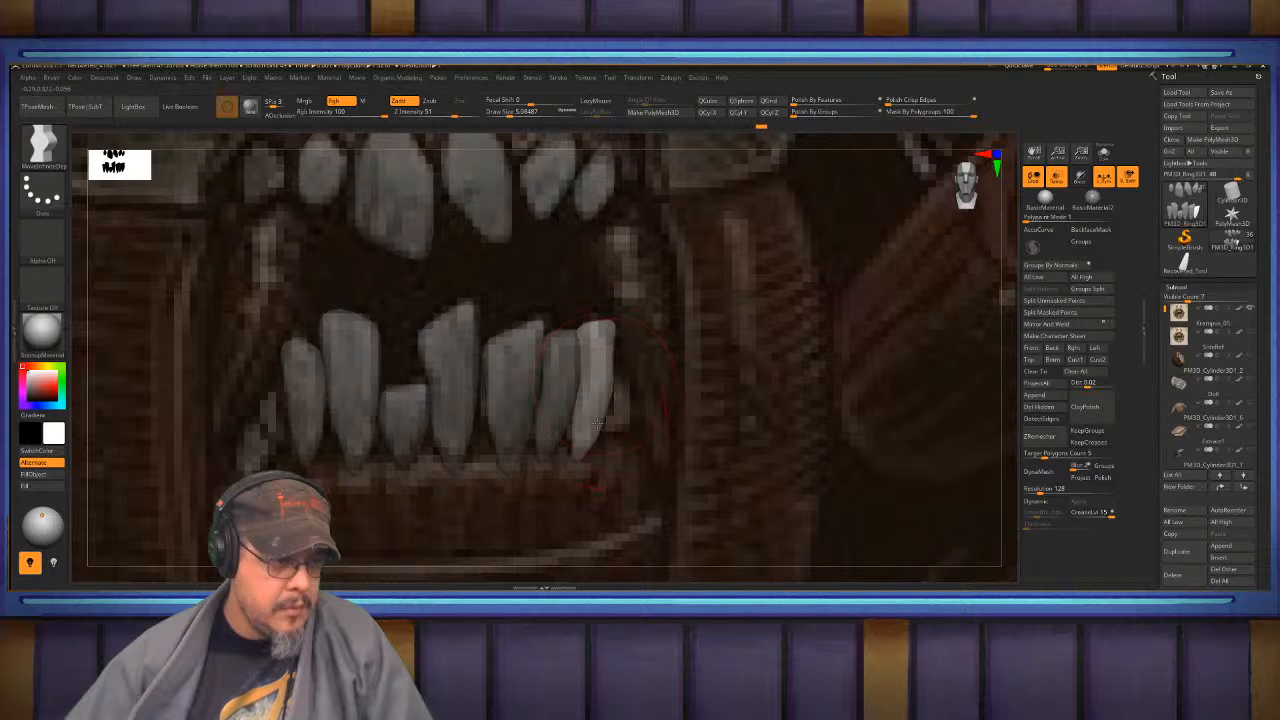
mouse_move(580, 383)
right_mouse_down("alt")
mouse_move(692, 348)
mouse_move(551, 332)
mouse_move(441, 354)
right_mouse_up("alt")
left_click_drag(168, 401, 182, 412, "ctrl")
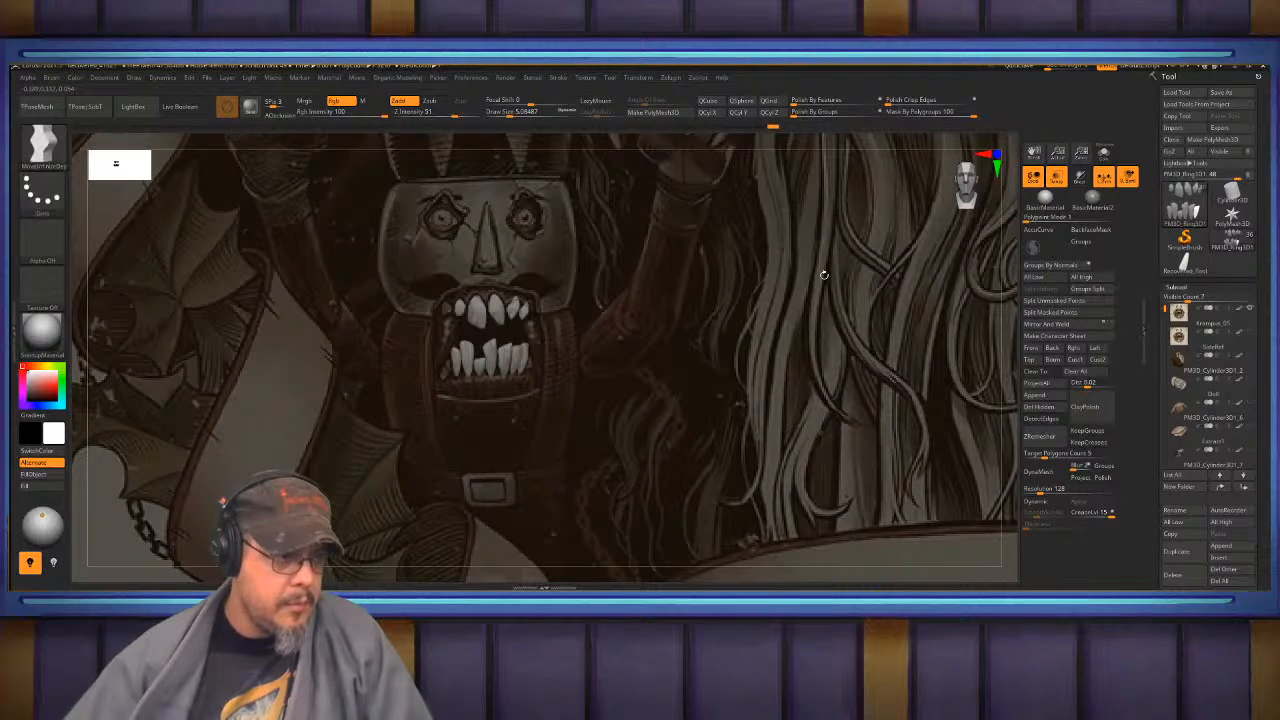
- Centre the gizmo on the small outer upper tooth and reset the gizmo's orientation
right_click_drag(683, 320, 1004, 378, "alt")
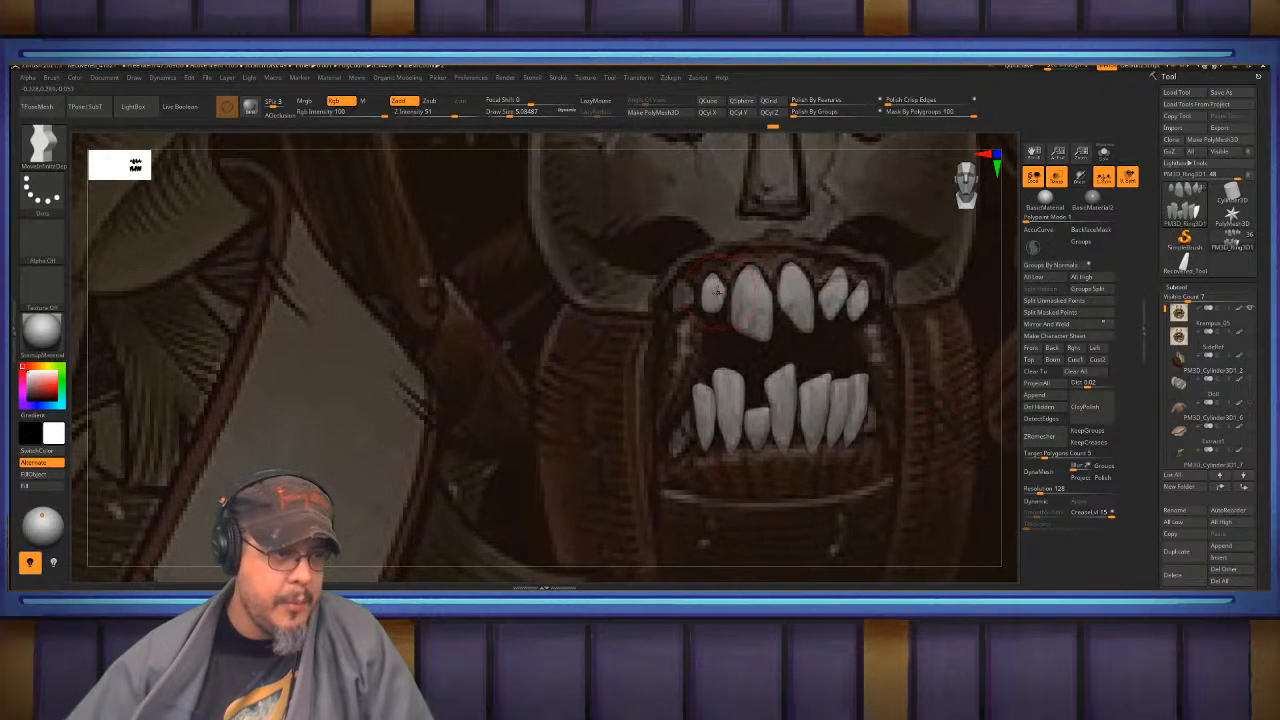
key("w")
left_click(714, 291)
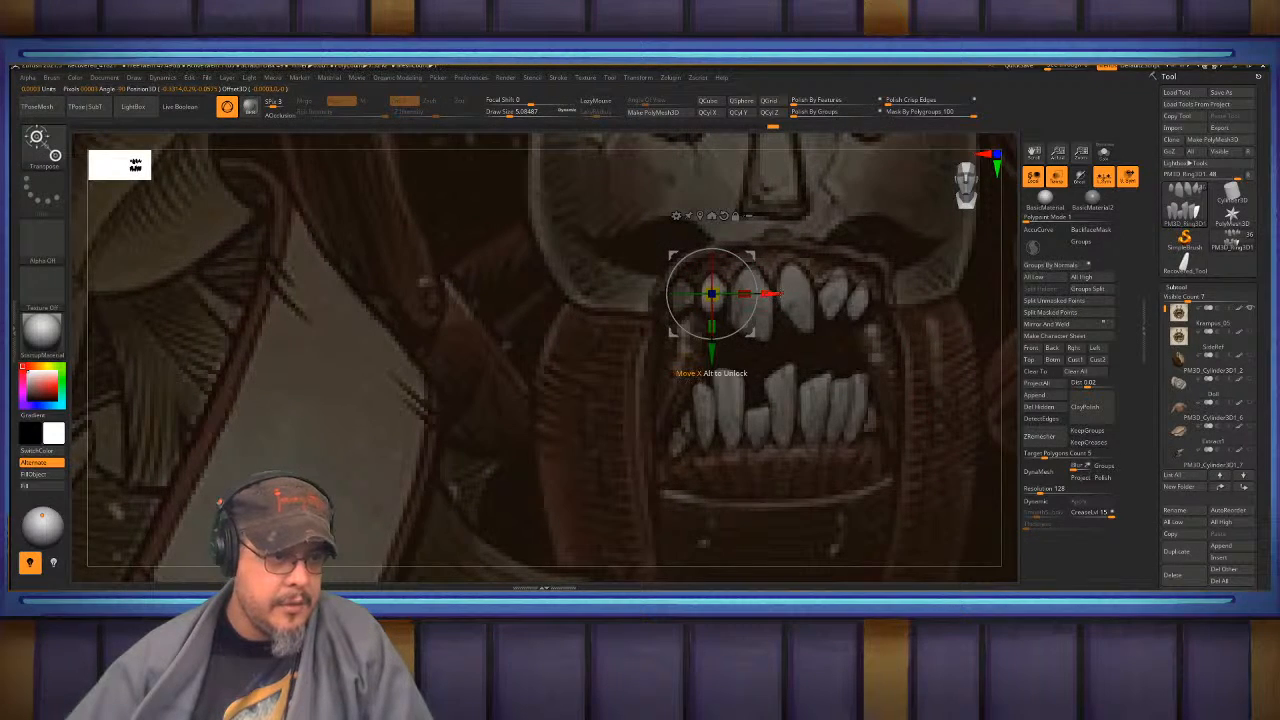
key("q")
left_click_drag(516, 352, 532, 368, "ctrl")
key("w")
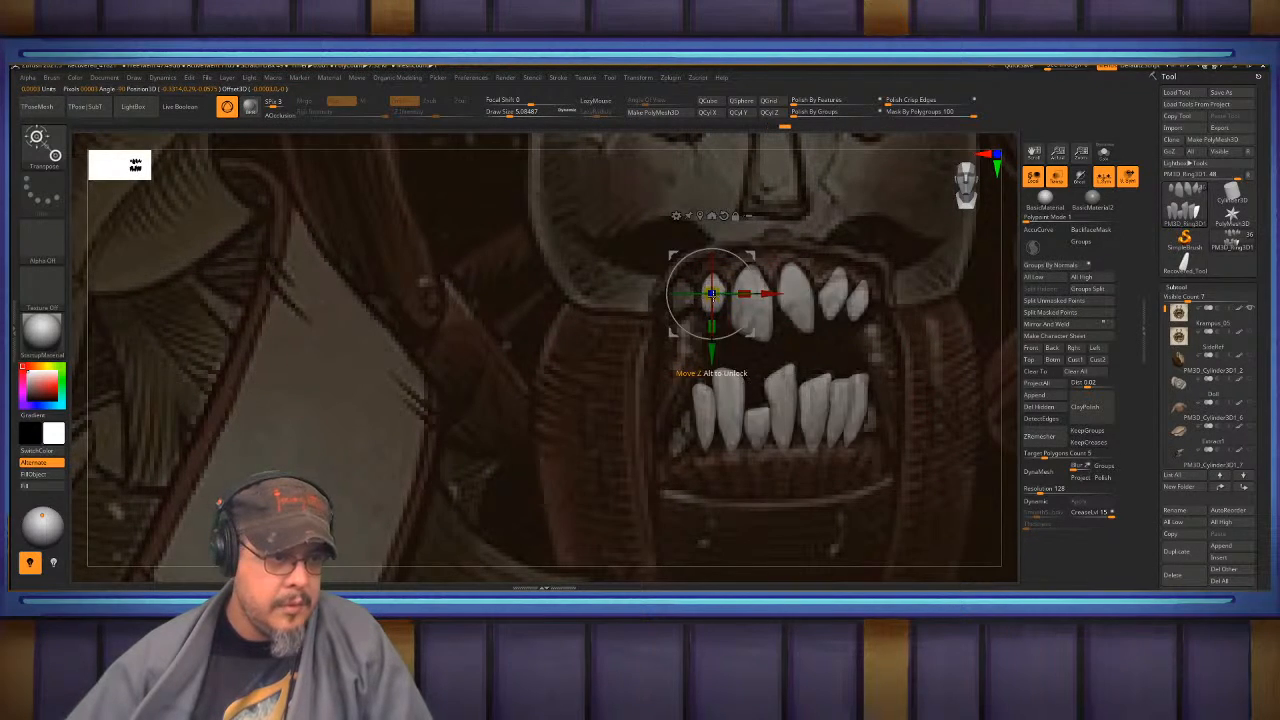
left_click_drag(712, 293, 728, 285, "alt")
left_click(711, 294, "ctrl")
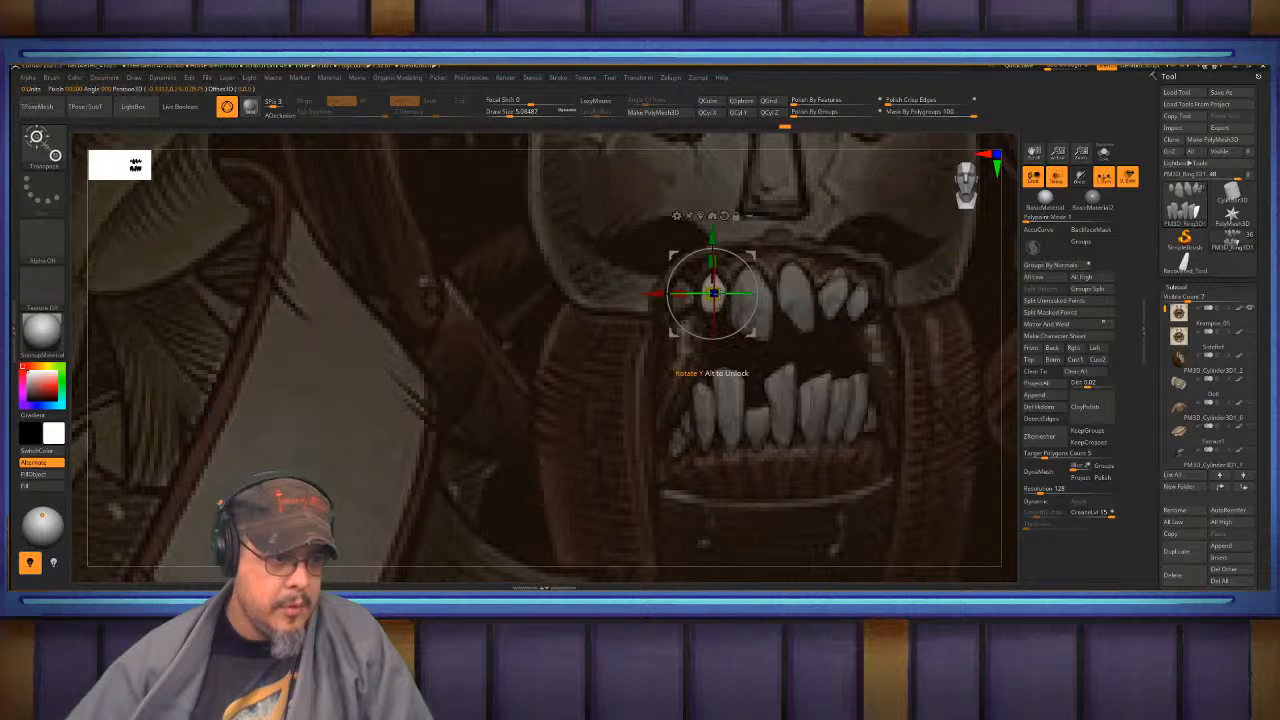
- Duplicate the small upper tooth outward to the end of the upper row and clear the mask
left_click_drag(643, 294, 606, 294, "ctrl+shift")
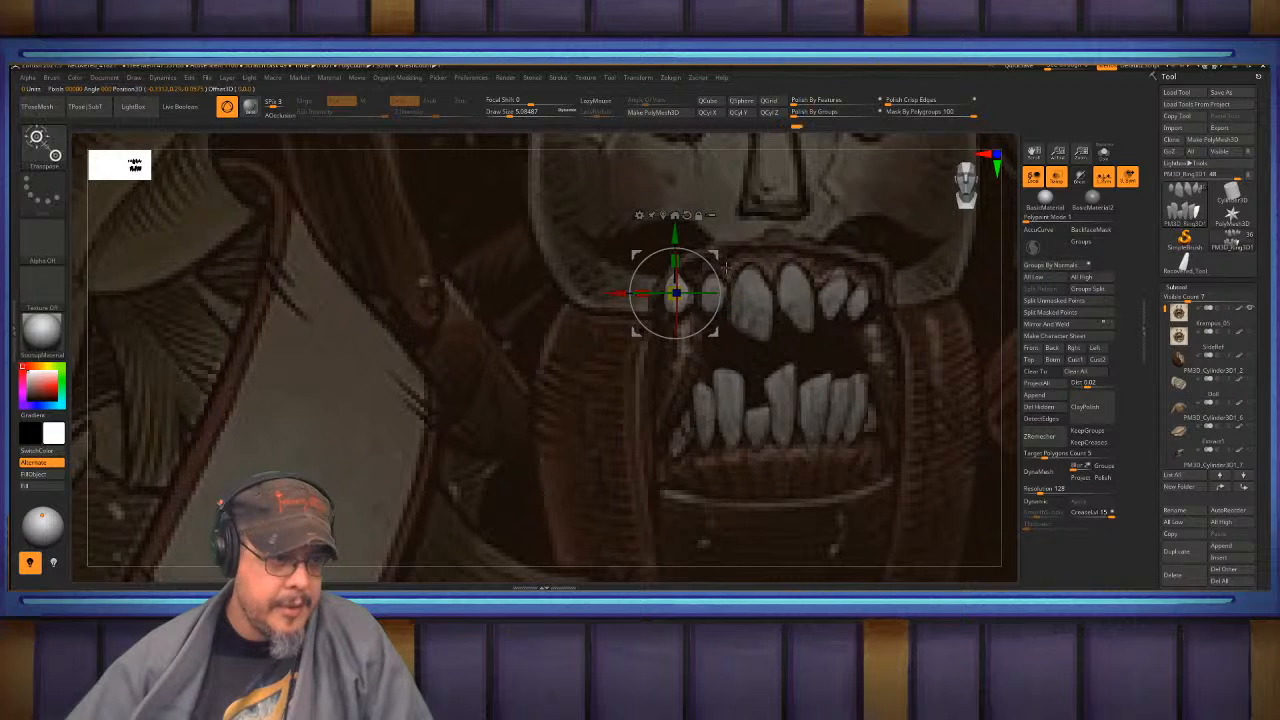
mouse_move(704, 293)
left_mouse_down()
mouse_move(692, 290)
mouse_move(740, 285)
mouse_move(552, 290)
left_mouse_up()
key("q")
left_click_drag(112, 341, 214, 421, "ctrl")
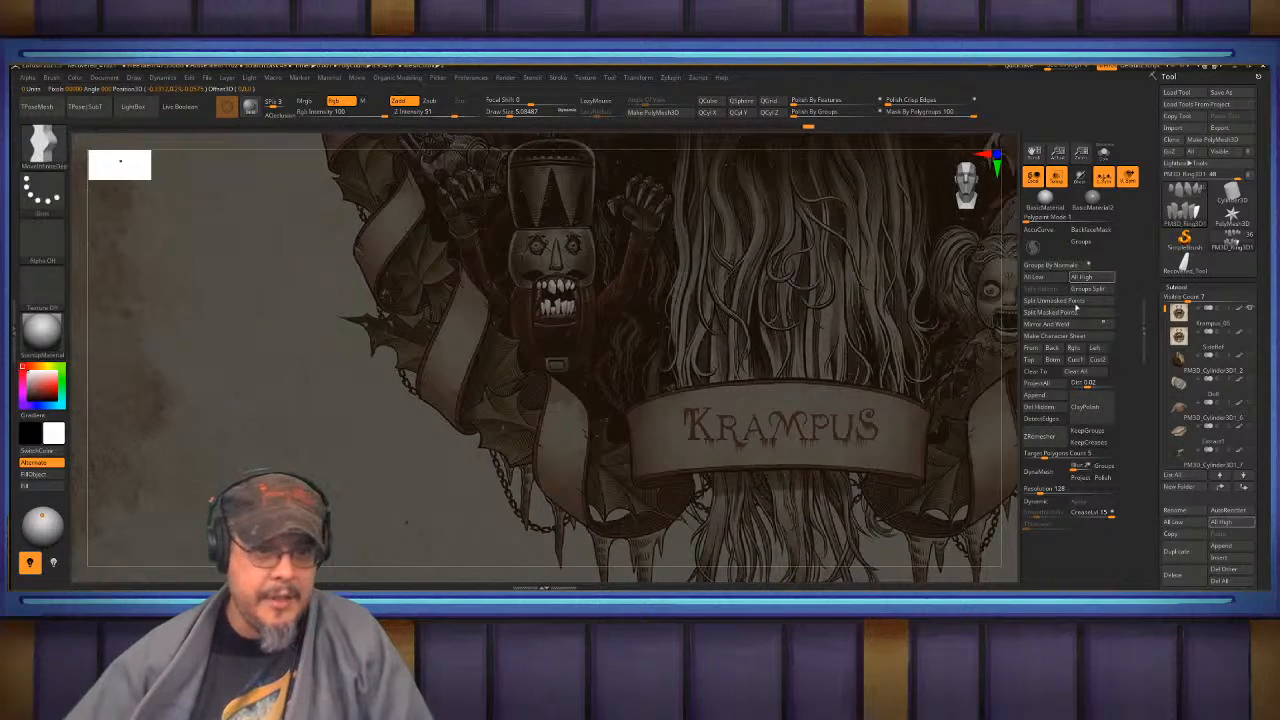
- Show the ring-shaped gums together with the teeth and turn off transparency
left_click_drag(1166, 310, 1150, 445)
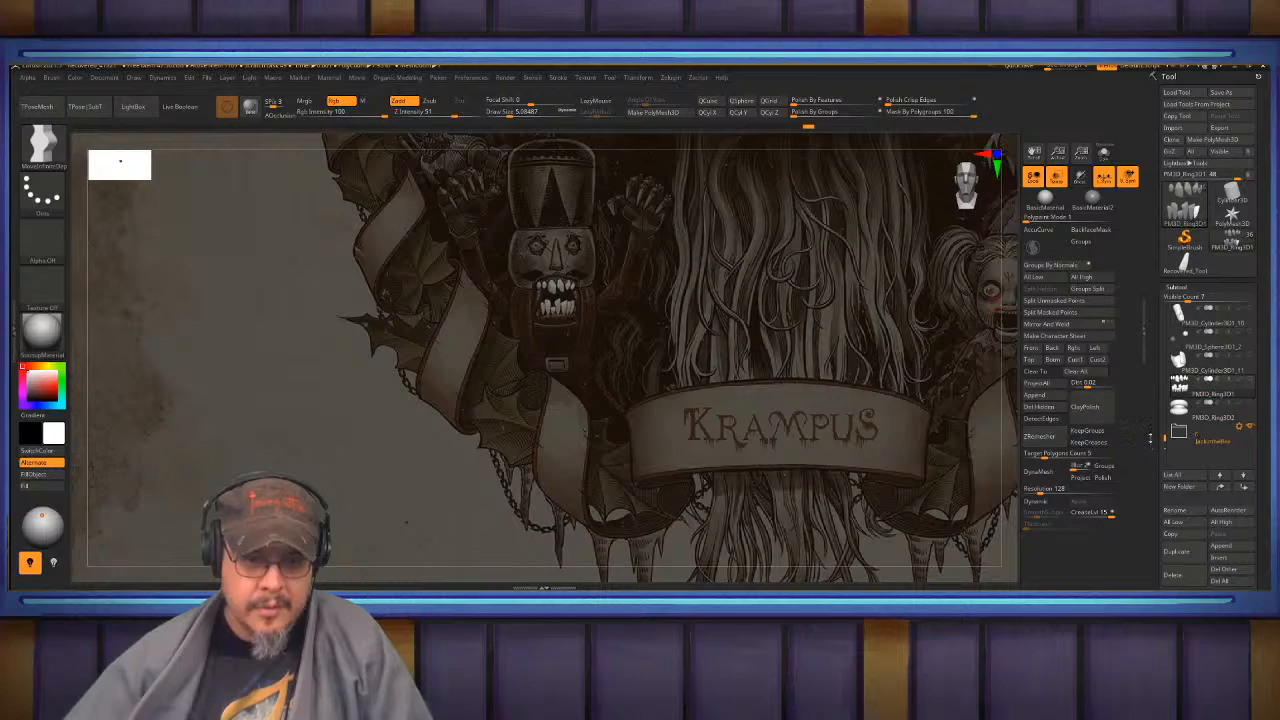
left_click(550, 328, "alt")
right_click_drag(551, 334, 530, 290)
left_click(1057, 177)
mouse_move(675, 314)
right_mouse_down()
mouse_move(690, 368)
mouse_move(869, 325)
mouse_move(844, 300)
right_mouse_up()
- Using the Move Topological brush at draw size 1, pull the outer upper and lower teeth back against the curved gums
key("b")
key("m")
key("t")
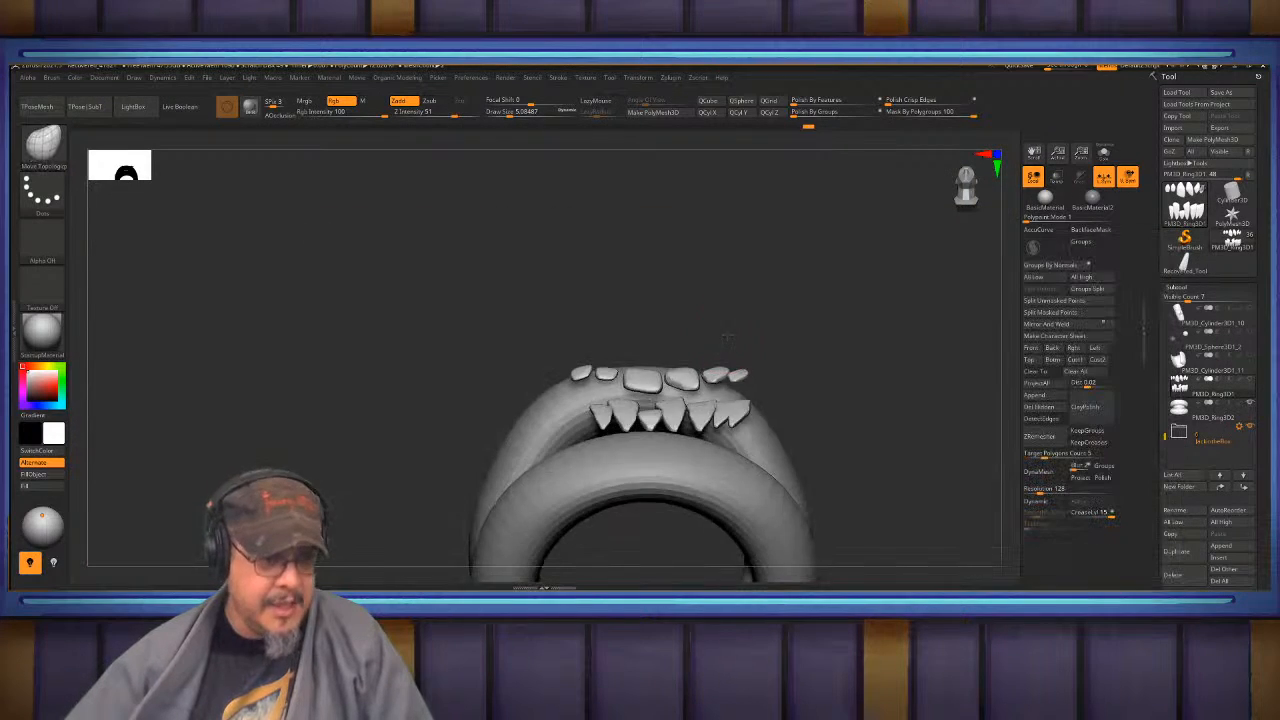
right_click_drag(727, 337, 729, 317)
key("s")
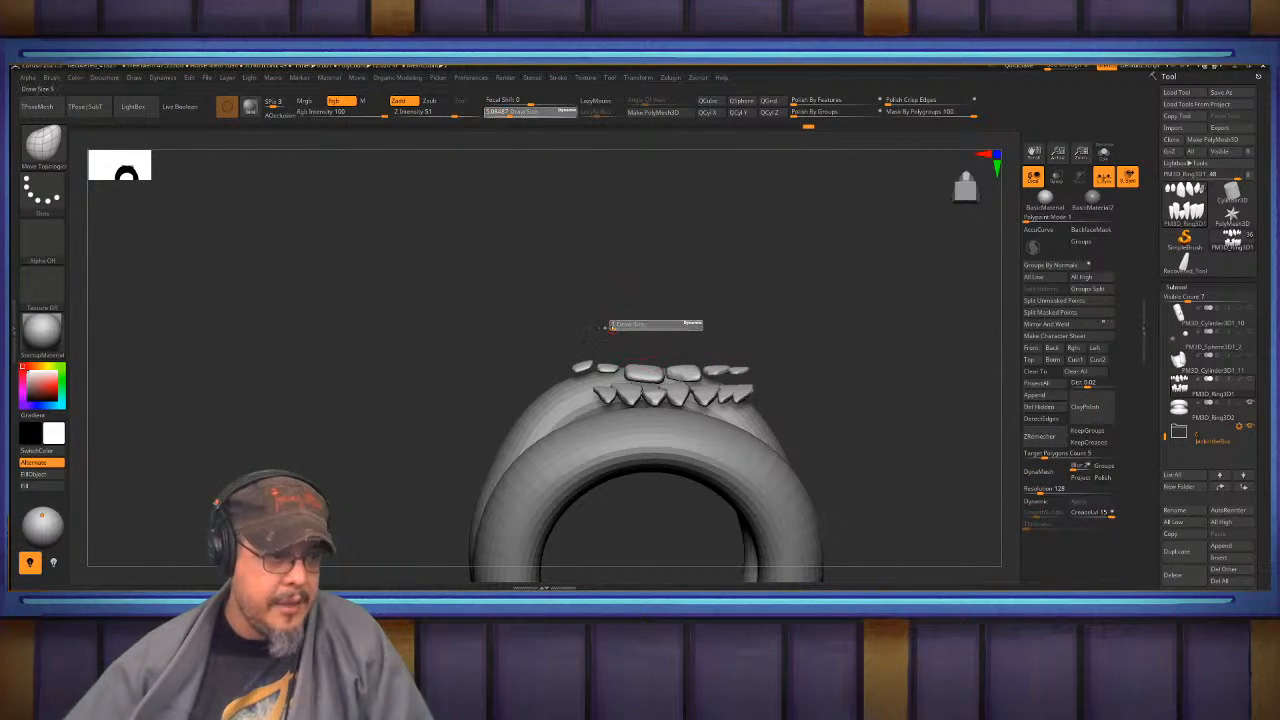
left_click_drag(642, 337, 601, 330)
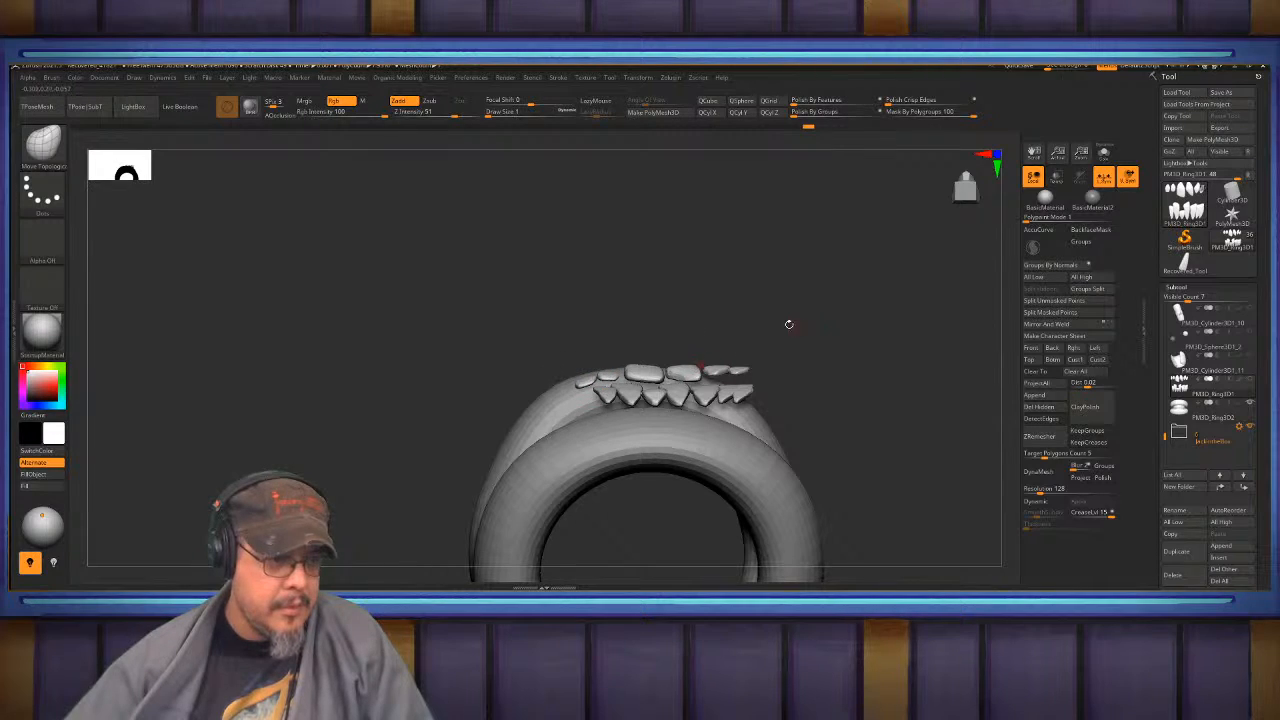
right_click_drag(789, 324, 782, 325)
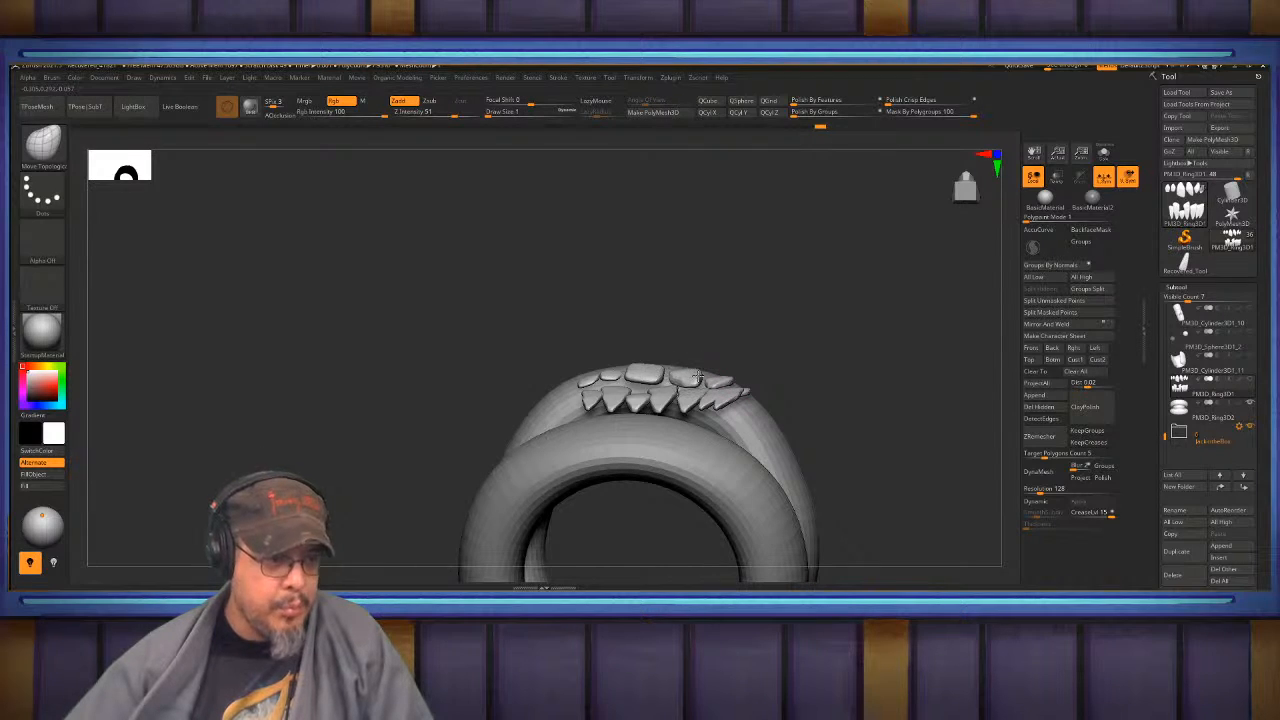
right_click_drag(697, 348, 652, 388)
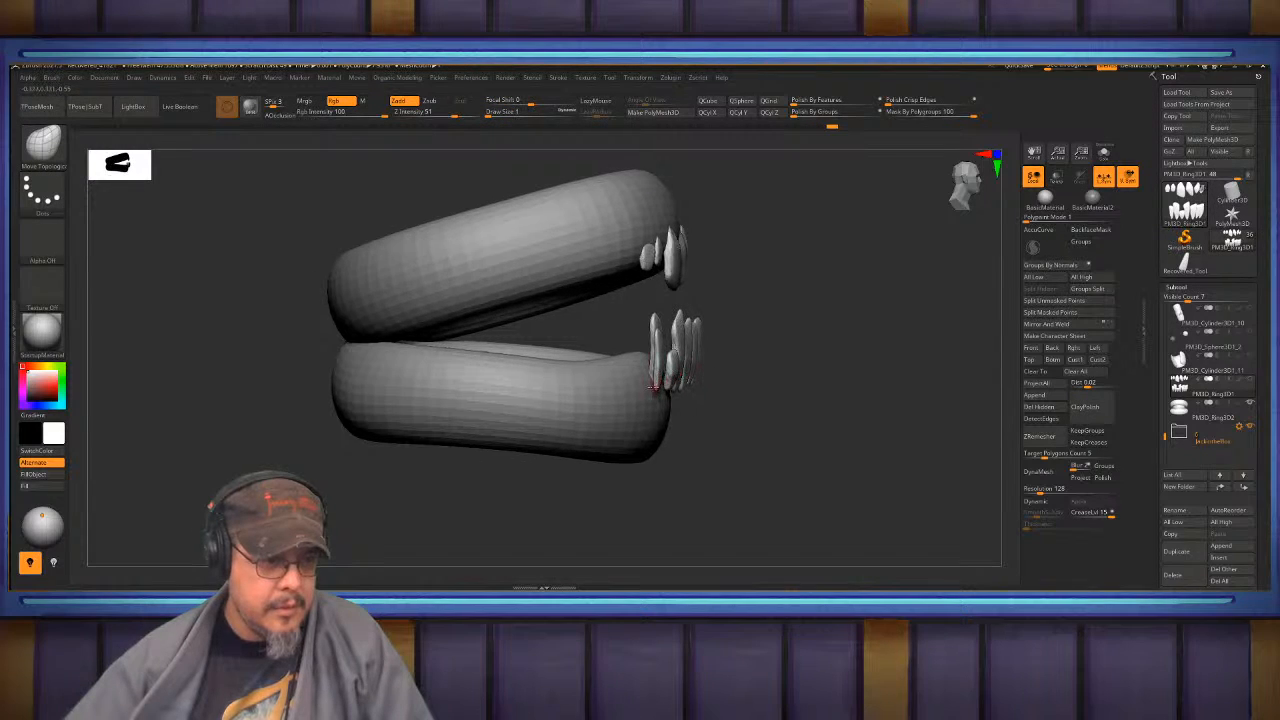
right_click_drag(738, 385, 709, 340)
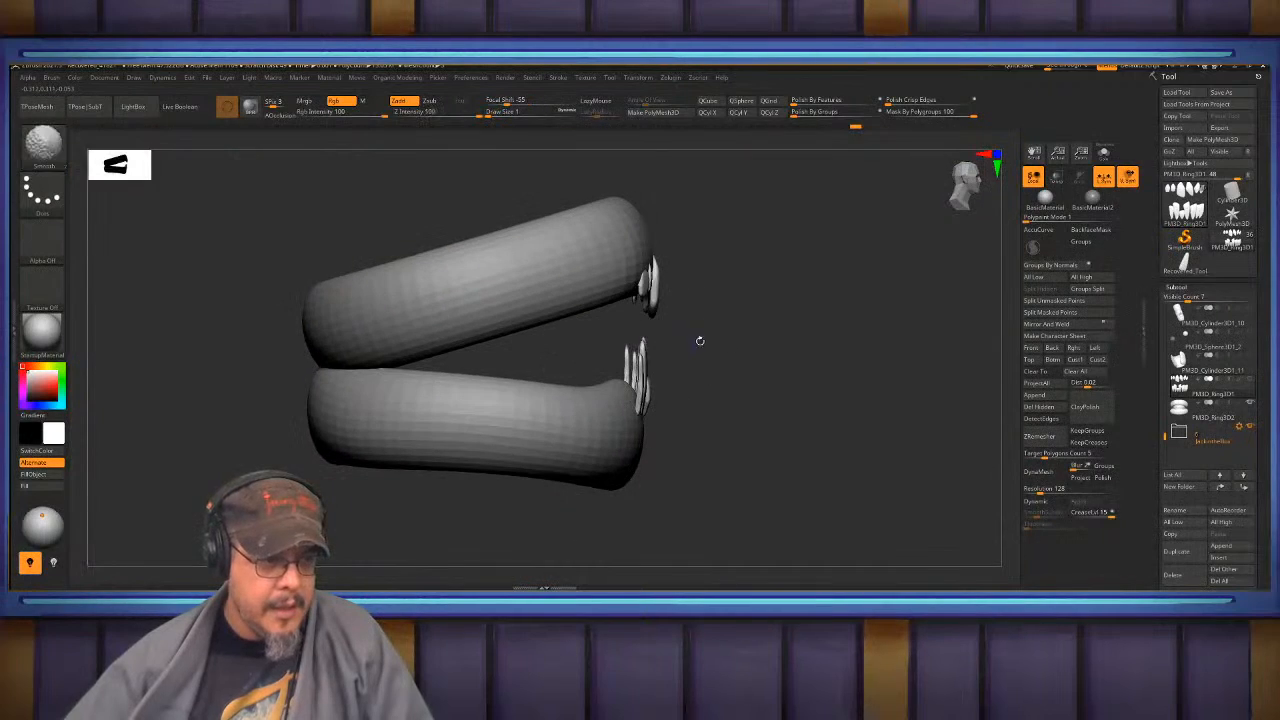
- Mask the upper teeth, set Mask By Polygroups to 0 and lean the lower teeth forward with the Move Infinite Depth brush
key("b")
key("m")
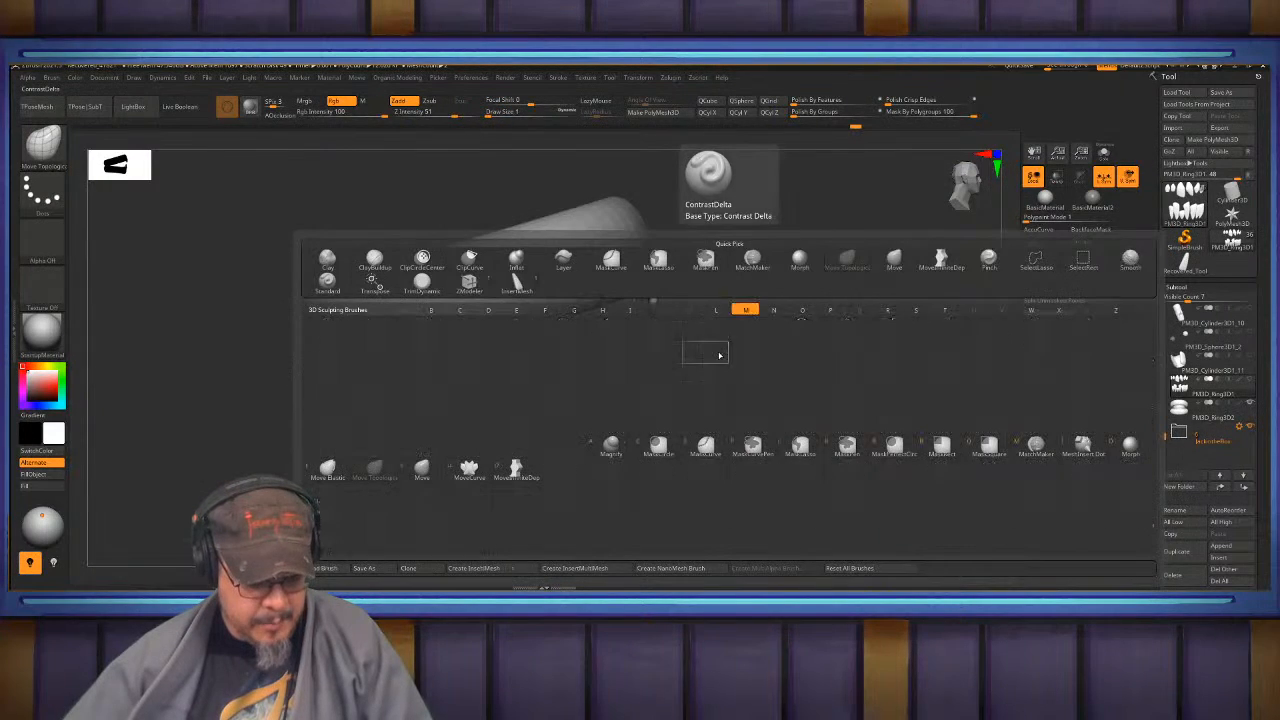
key("i")
mouse_move(749, 325)
left_mouse_down("ctrl")
mouse_move(664, 321)
mouse_move(543, 184)
left_mouse_up("ctrl")
key("s")
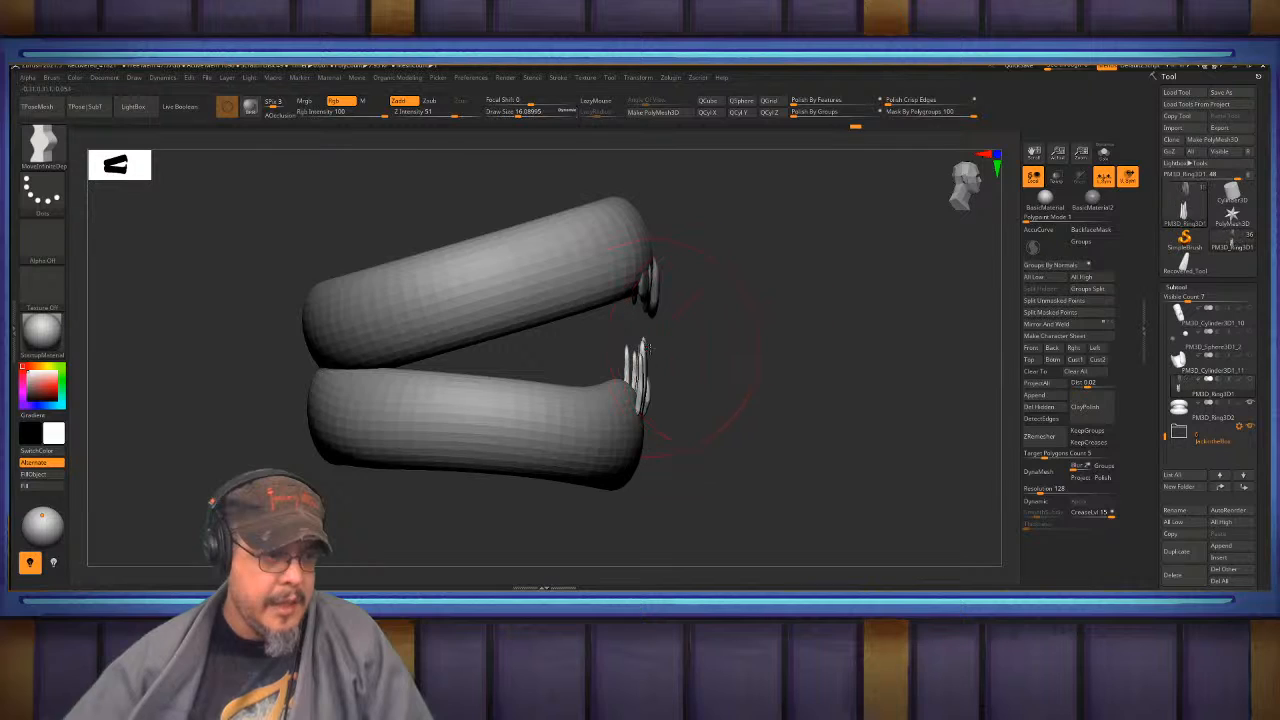
left_click_drag(643, 346, 647, 348)
key("ctrl+z")
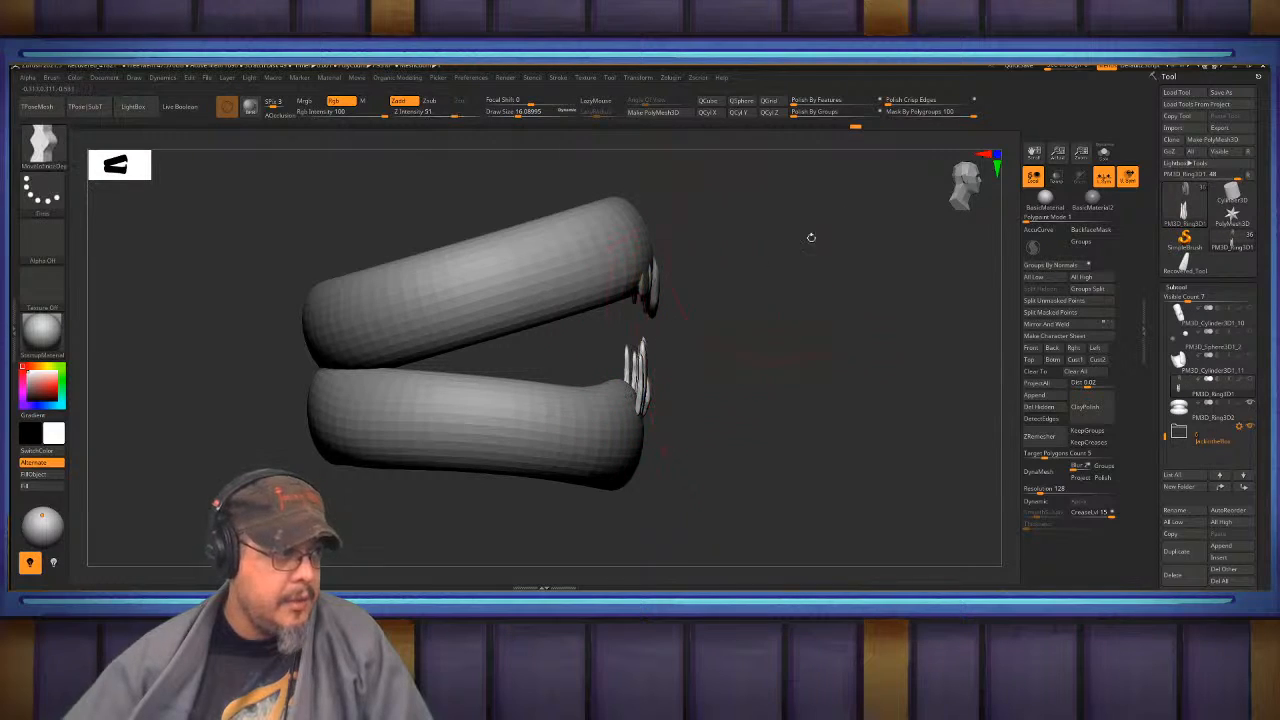
left_click(902, 113)
left_click_drag(902, 113, 886, 113)
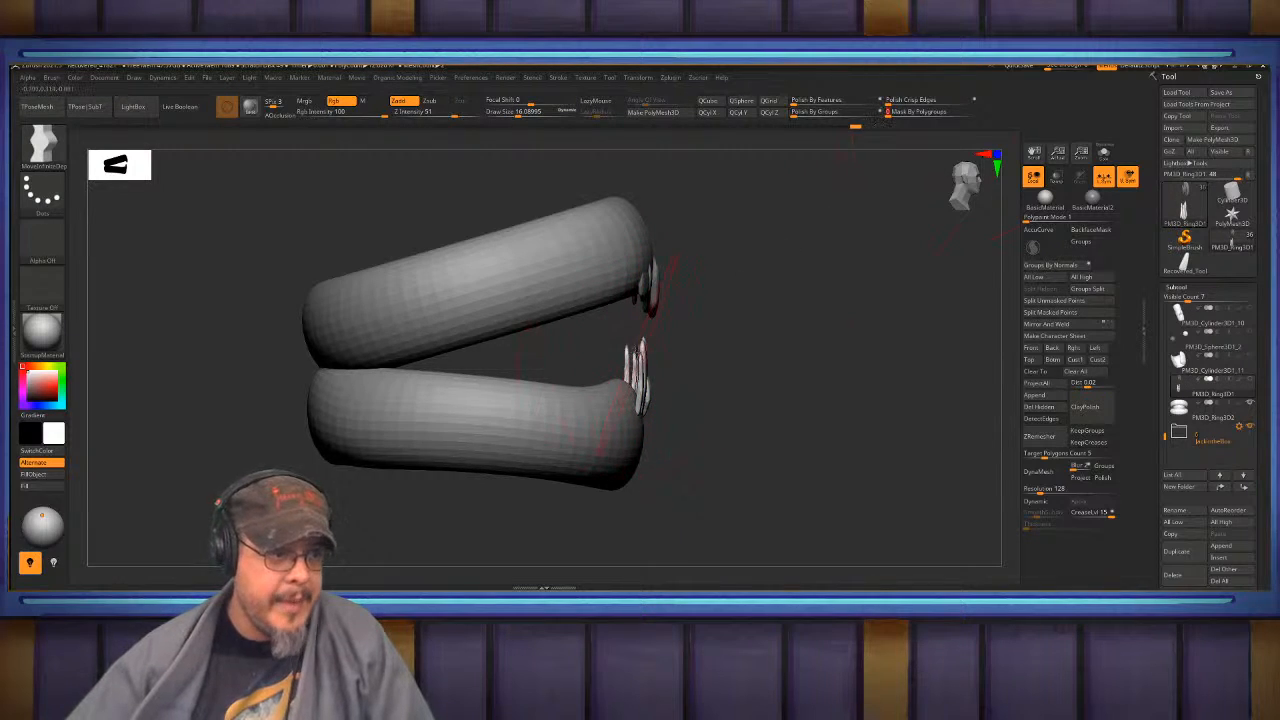
left_click_drag(643, 346, 667, 348)
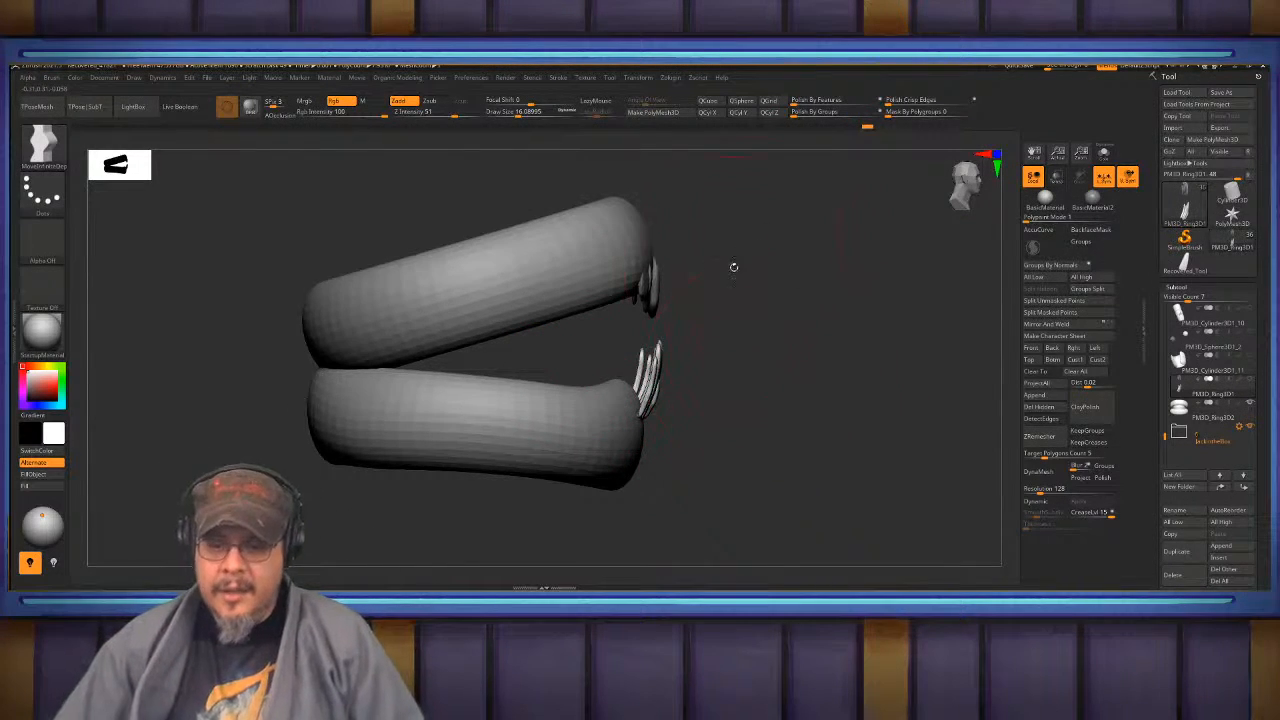
- Invert the mask and shift the upper teeth slightly forward from the upper gum
mouse_move(734, 266)
left_mouse_down()
mouse_move(747, 343)
mouse_move(772, 334)
mouse_move(772, 356)
left_mouse_up()
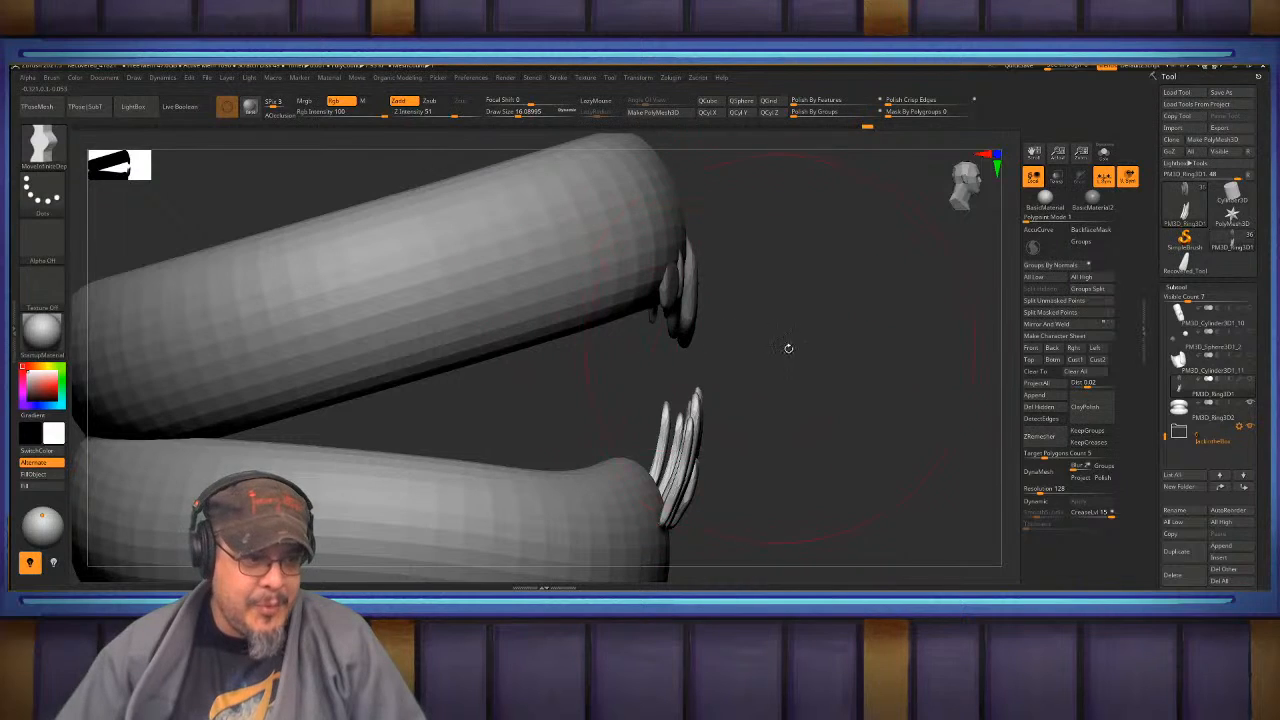
left_click(776, 348, "ctrl")
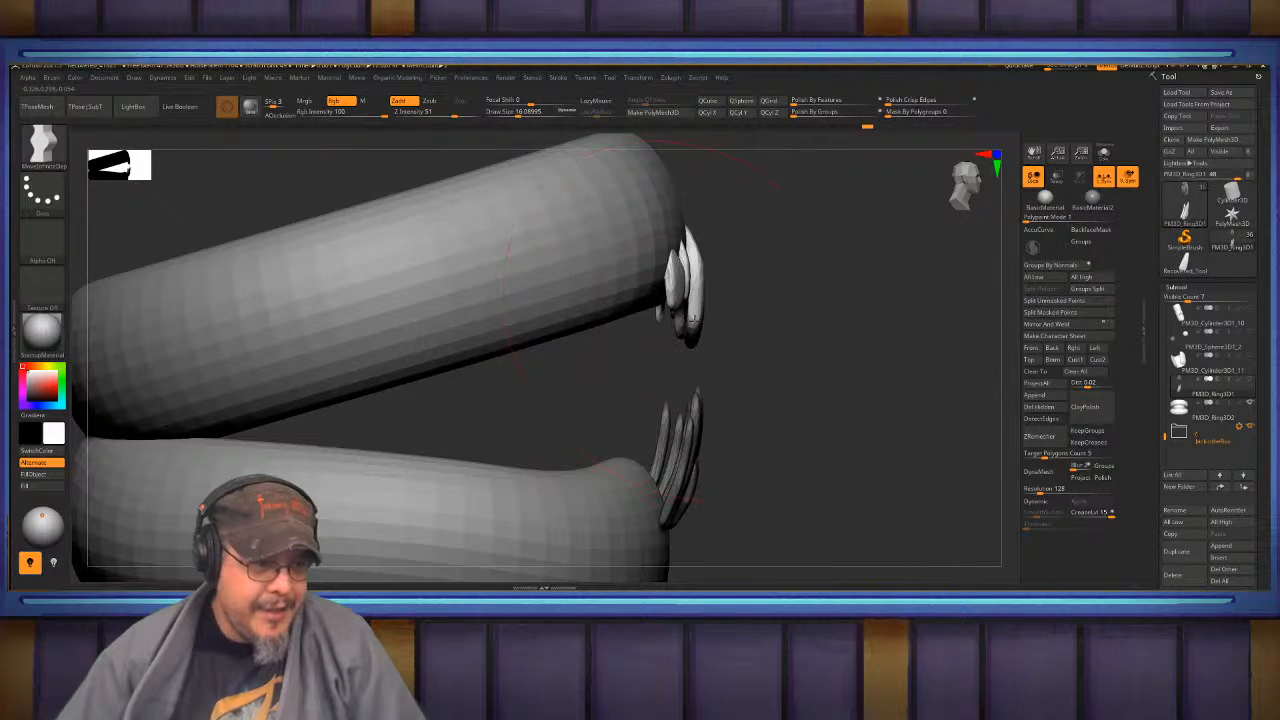
left_click_drag(806, 320, 750, 345)
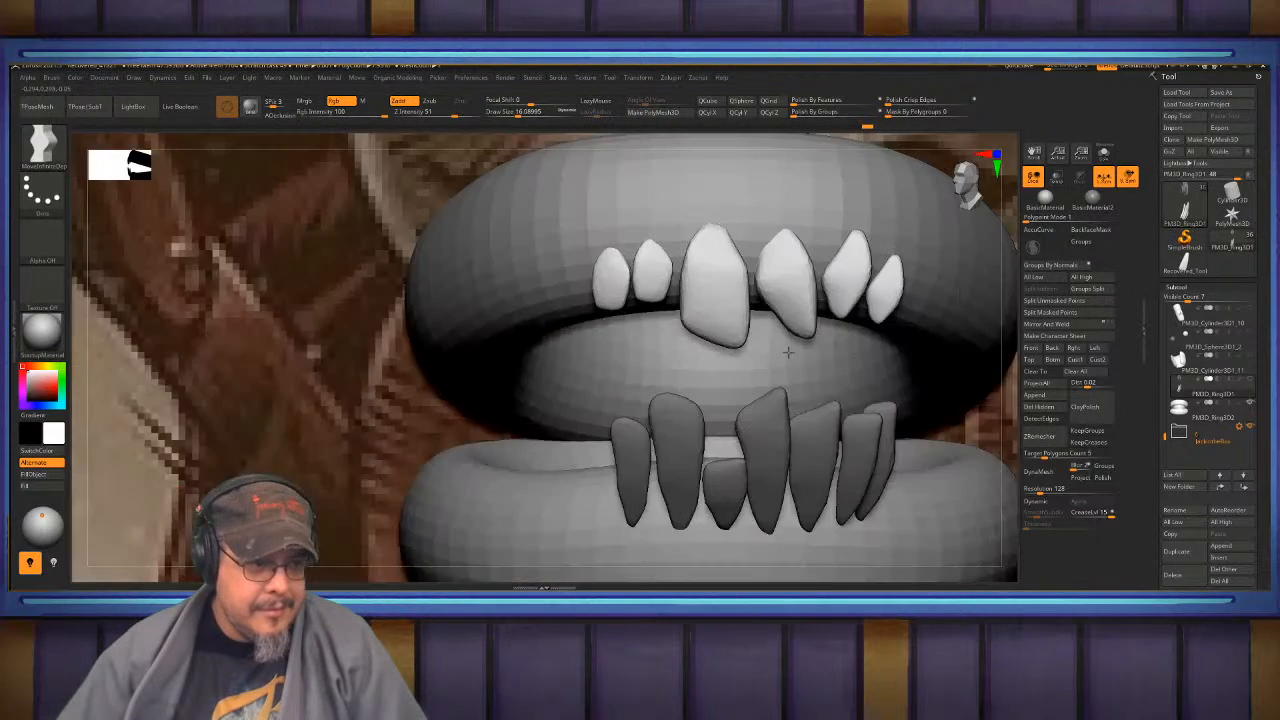
- Isolate the two outermost teeth at one end of the upper row one by one and rotate each to follow the gum's curve
mouse_move(748, 360)
left_mouse_down()
mouse_move(766, 297)
mouse_move(647, 283)
mouse_move(709, 272)
left_mouse_up()
key("w")
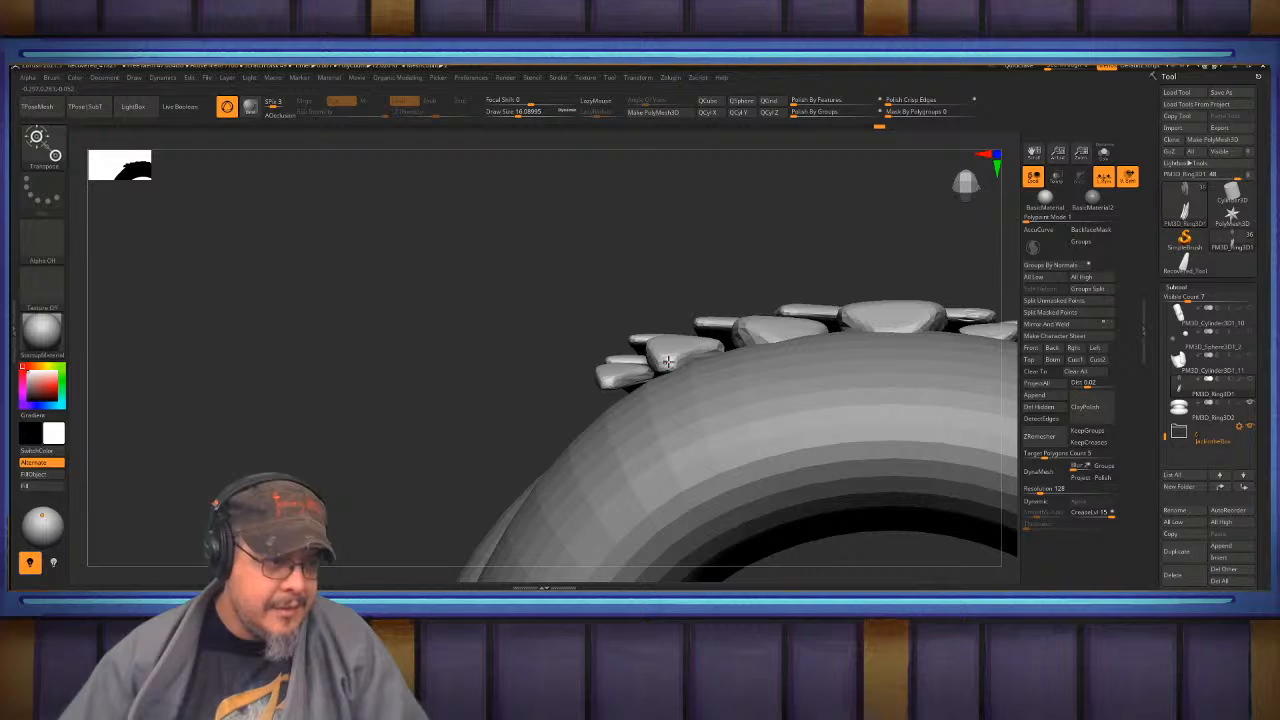
left_click(668, 362, "ctrl")
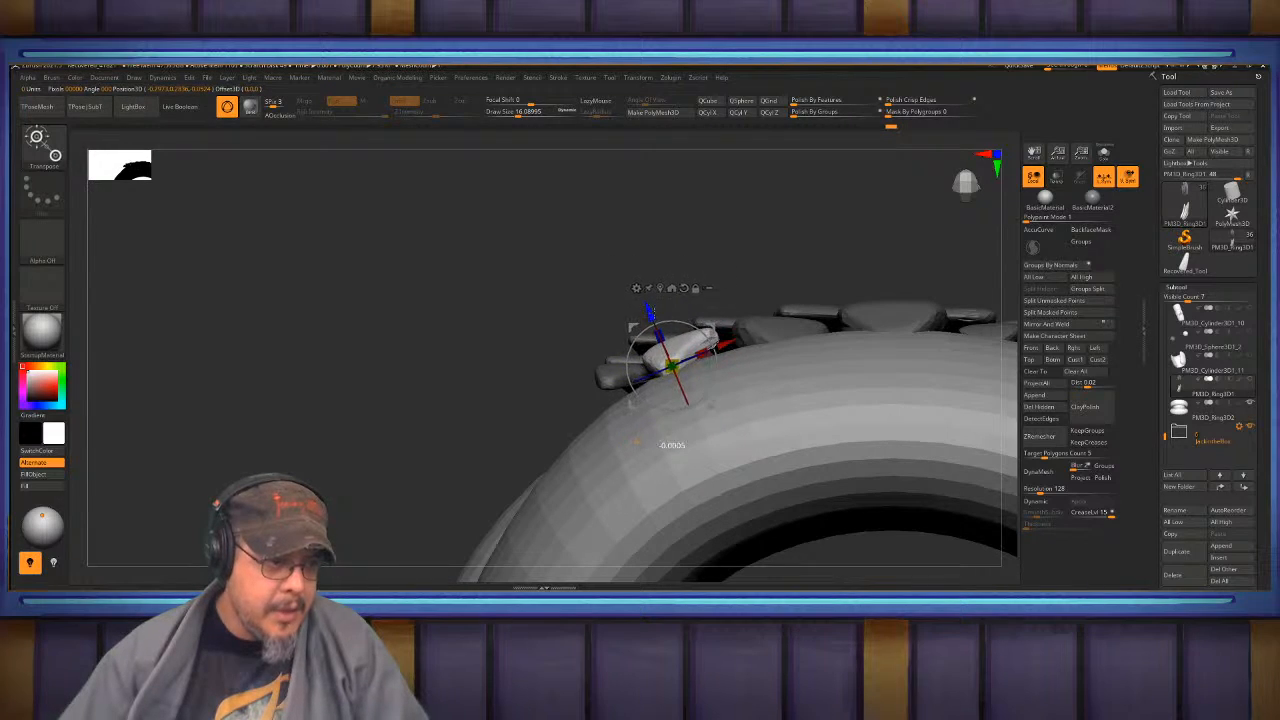
key("q")
mouse_move(511, 343)
left_mouse_down("alt")
mouse_move(559, 307)
mouse_move(575, 350)
left_mouse_up("alt")
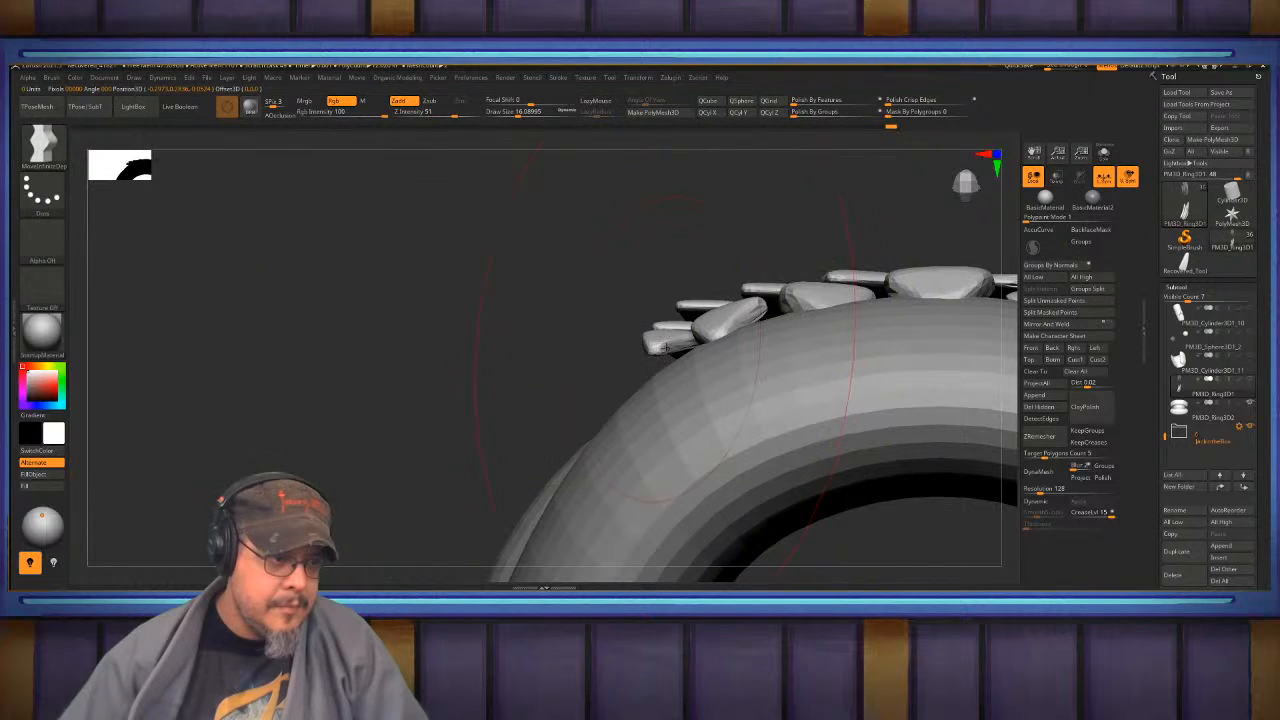
key("w")
left_click(658, 346, "ctrl")
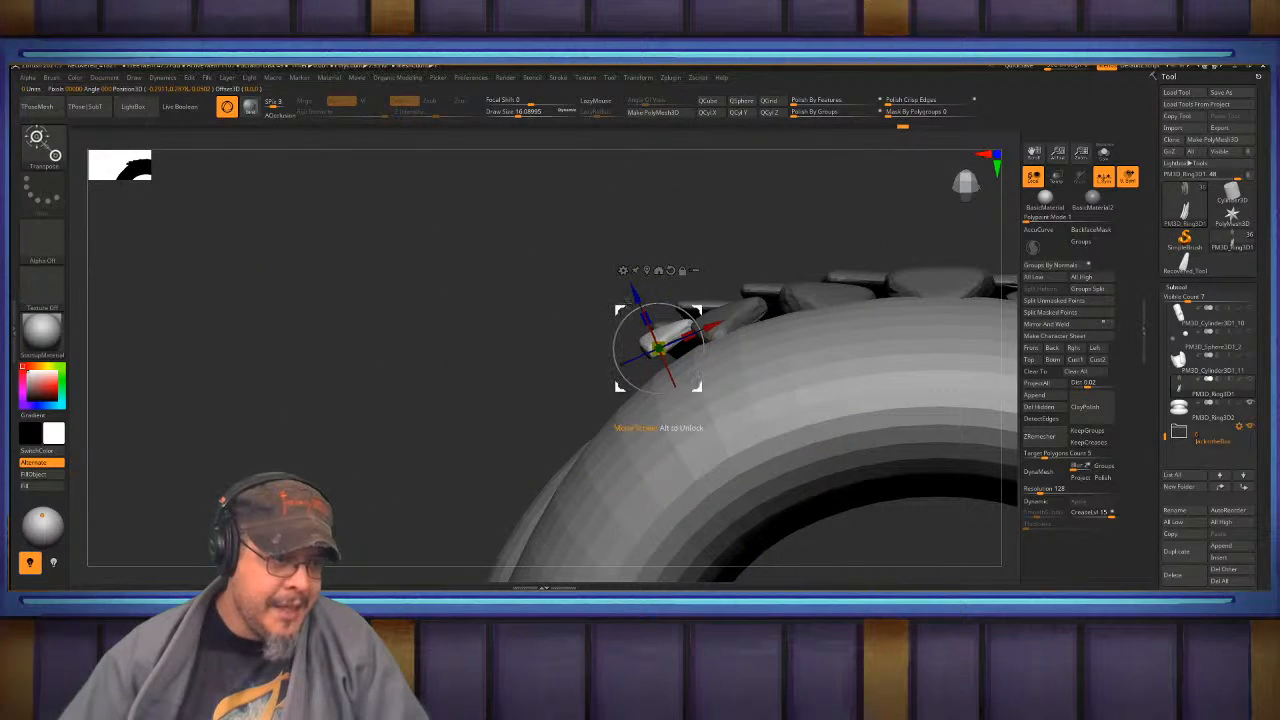
key("q")
mouse_move(549, 318)
left_mouse_down()
mouse_move(523, 303)
mouse_move(575, 320)
mouse_move(594, 302)
mouse_move(588, 262)
mouse_move(630, 220)
mouse_move(600, 330)
mouse_move(731, 366)
mouse_move(741, 421)
mouse_move(760, 354)
mouse_move(772, 374)
left_mouse_up()
- Mask everything except the narrow tooth at the left end of the lower row, centre the gizmo on it and reset its orientation
key("w")
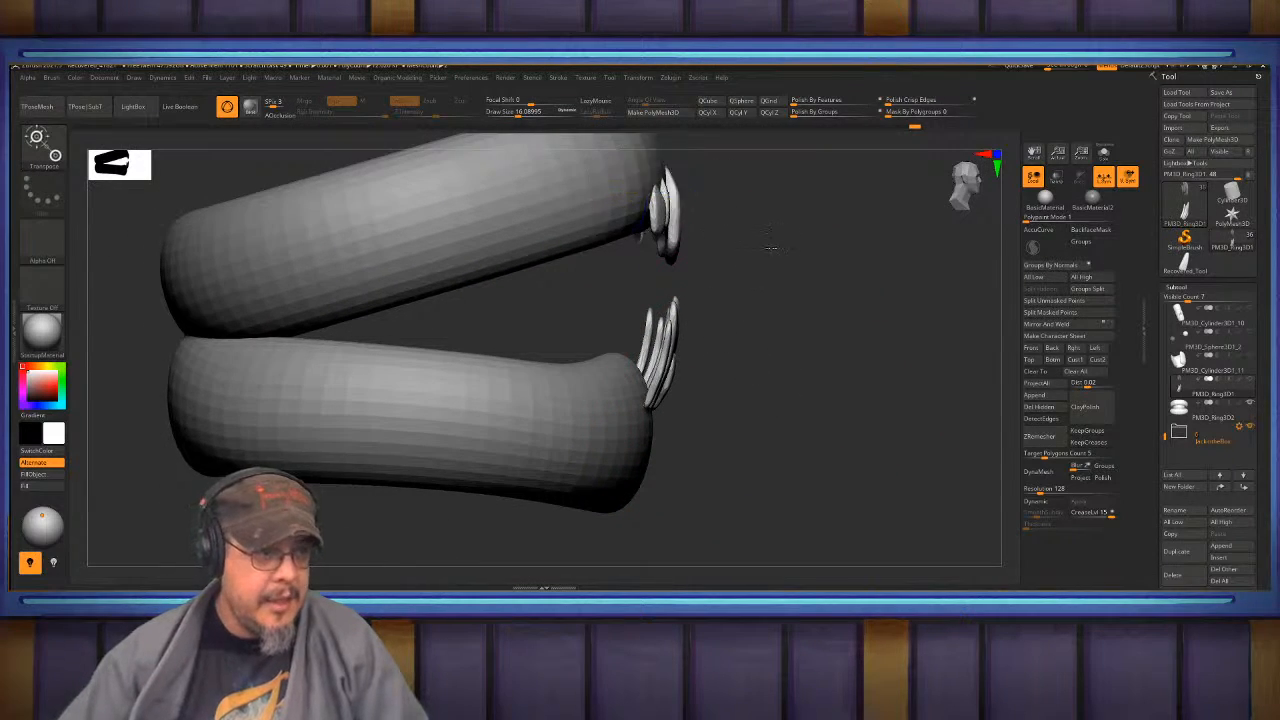
left_click_drag(771, 246, 777, 362, "alt")
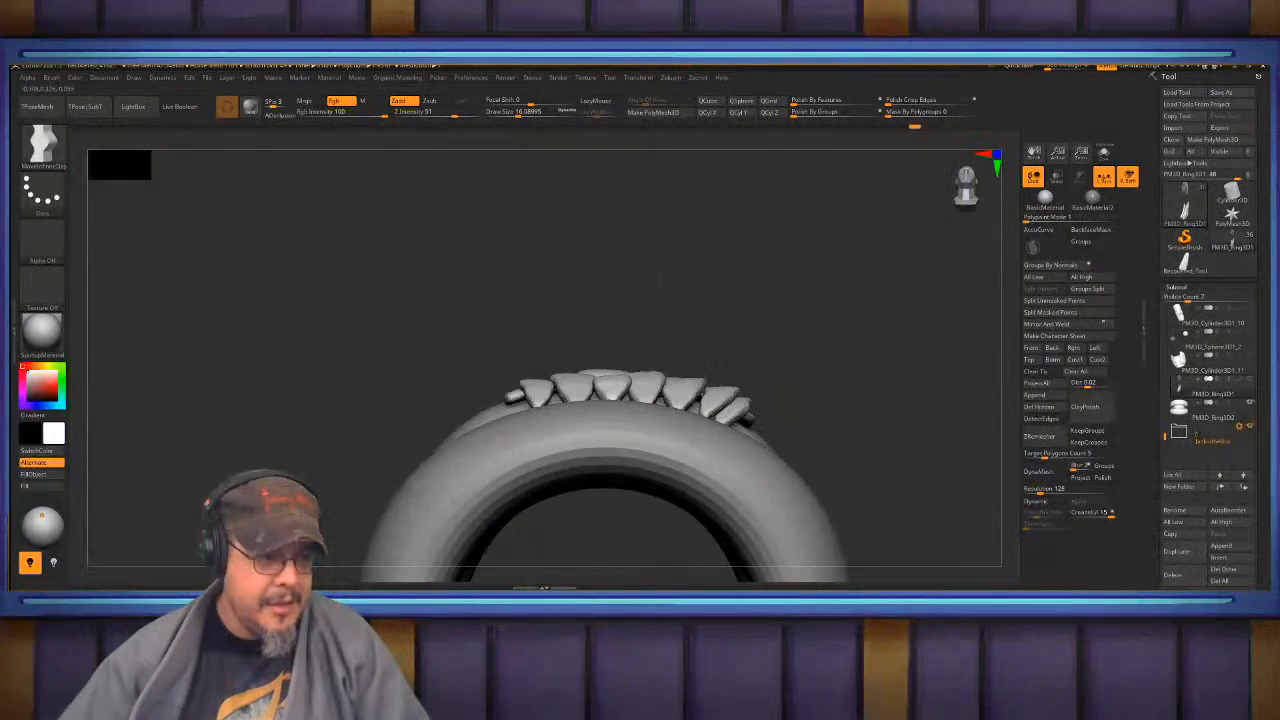
left_click_drag(879, 359, 923, 300, "alt")
left_click_drag(664, 262, 655, 381, "alt")
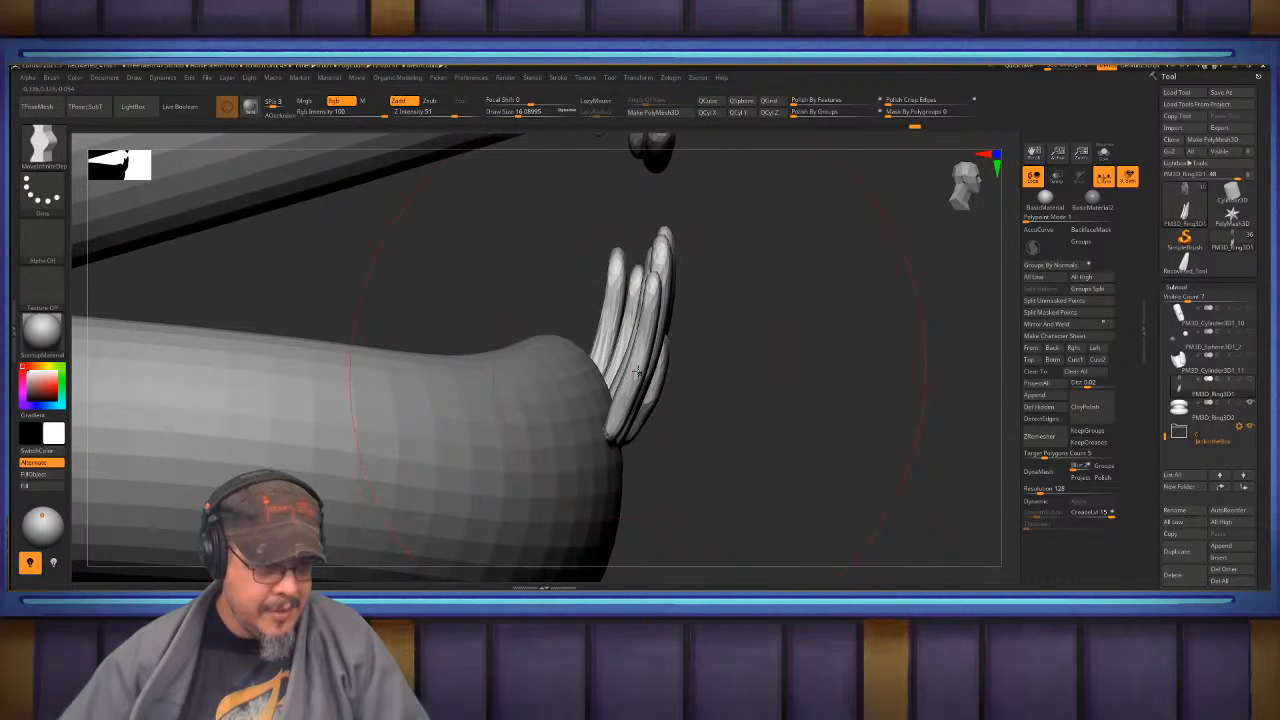
key("w")
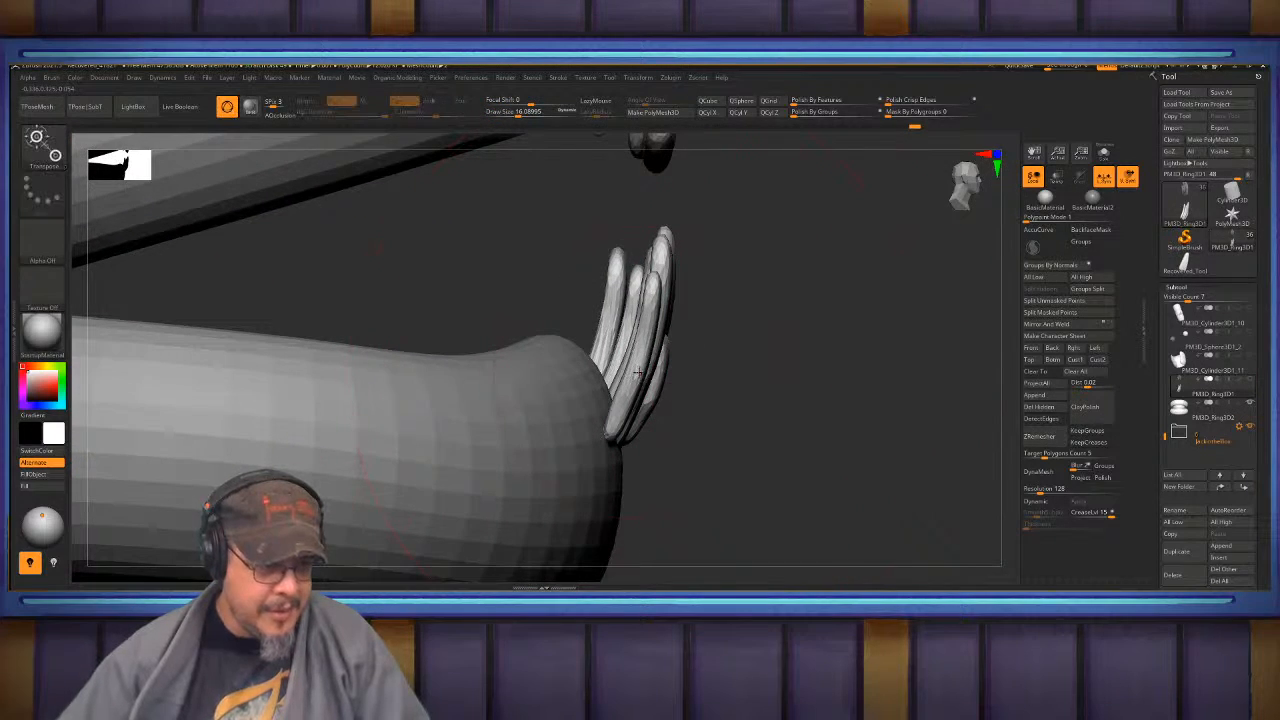
left_click(633, 375, "ctrl")
right_click_drag(700, 375, 633, 340)
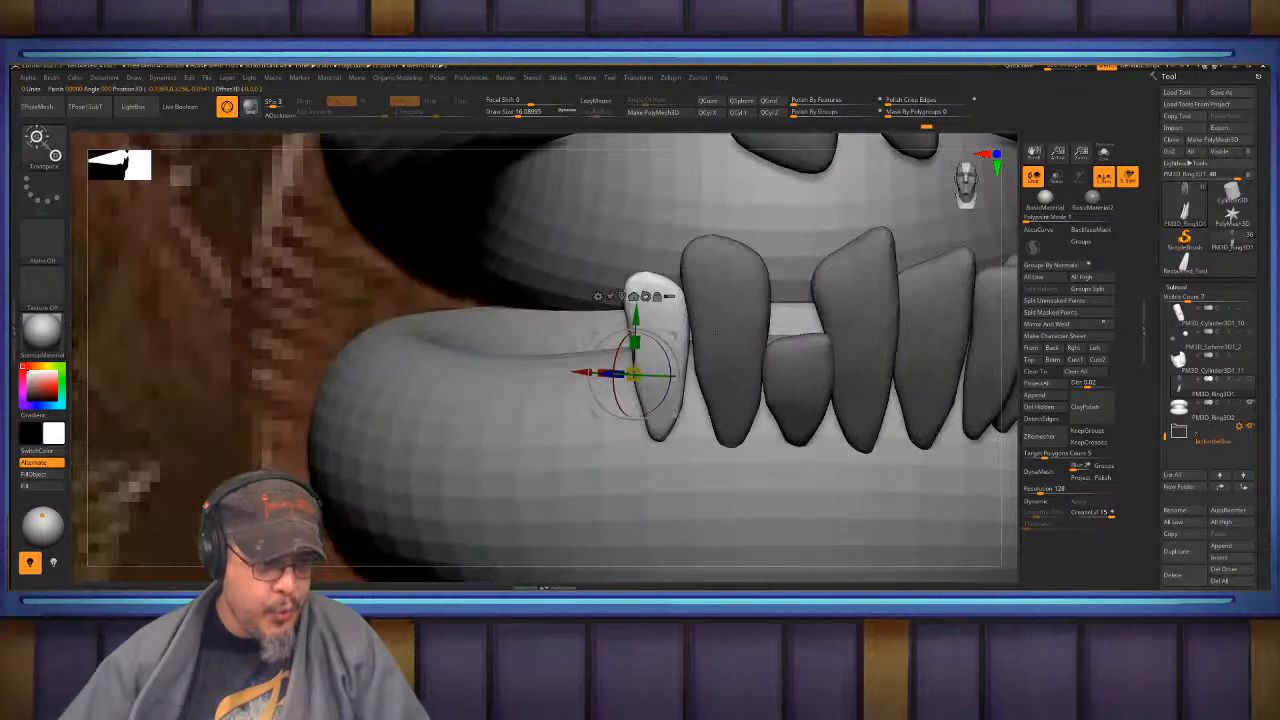
left_click(621, 295)
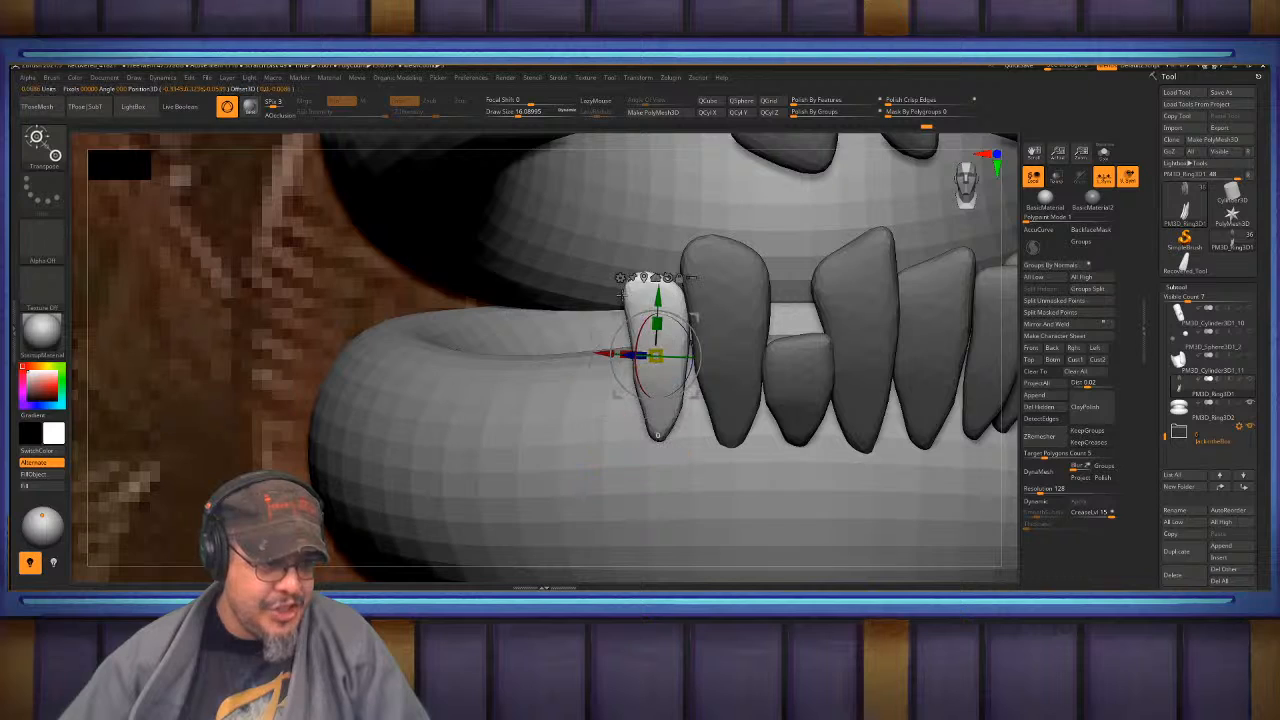
left_click(668, 278)
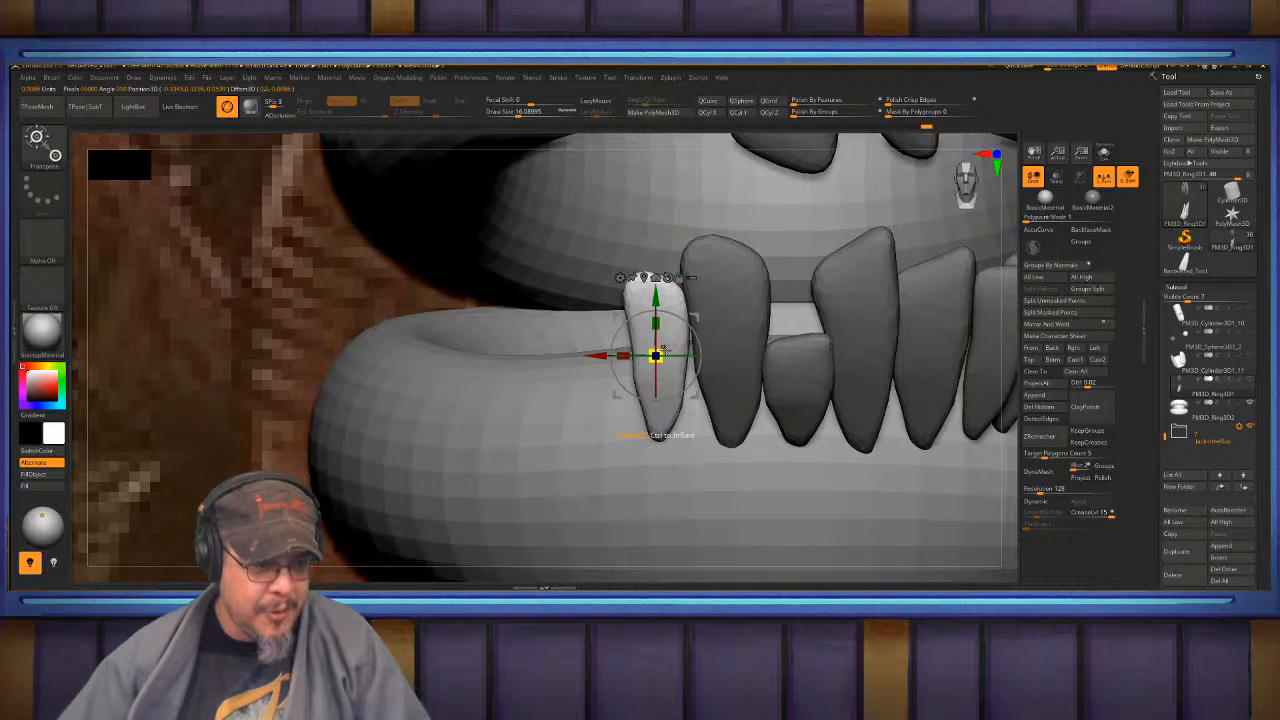
- Rotate the isolated left-end lower tooth to fit the gum's curve and clear the mask
right_click_drag(678, 356, 762, 391)
mouse_move(735, 356)
left_mouse_down()
mouse_move(710, 357)
mouse_move(758, 356)
left_mouse_up()
key("q")
right_click_drag(798, 357, 848, 358)
mouse_move(792, 342)
right_mouse_down("alt")
mouse_move(576, 347)
mouse_move(712, 371)
mouse_move(715, 405)
mouse_move(621, 258)
mouse_move(523, 152)
right_mouse_up("alt")
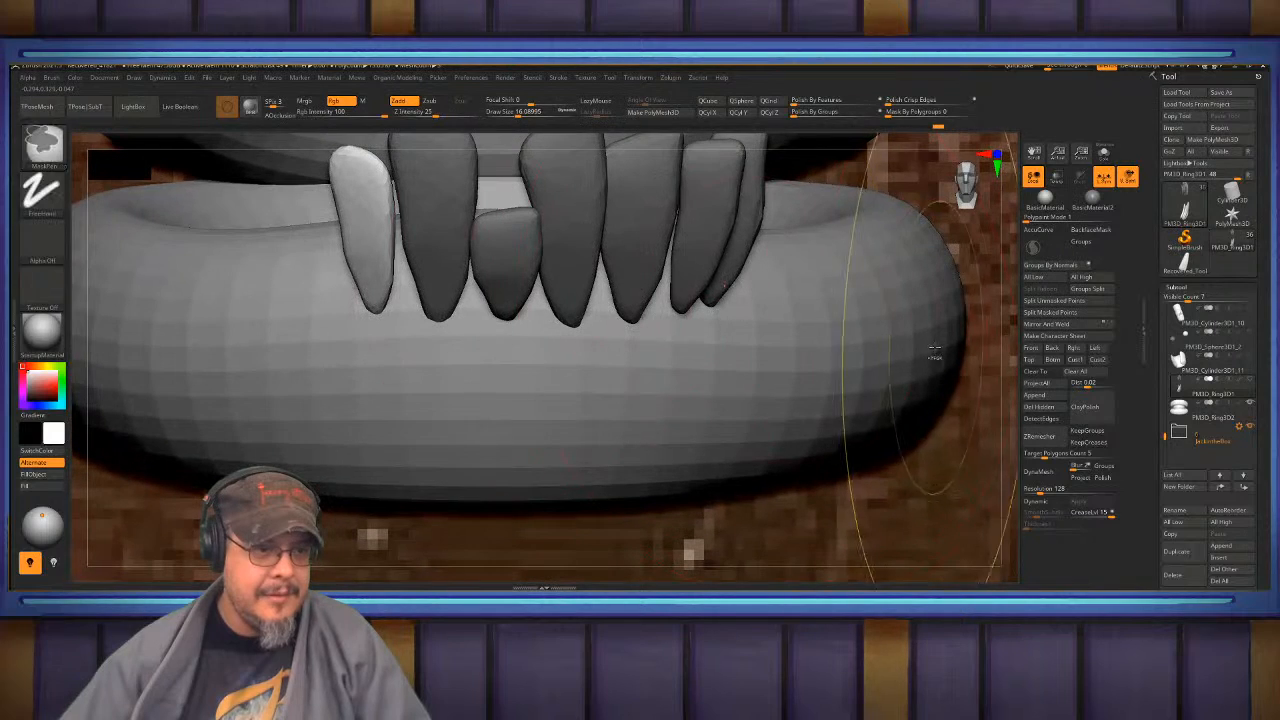
right_click_drag(1010, 222, 893, 270, "alt")
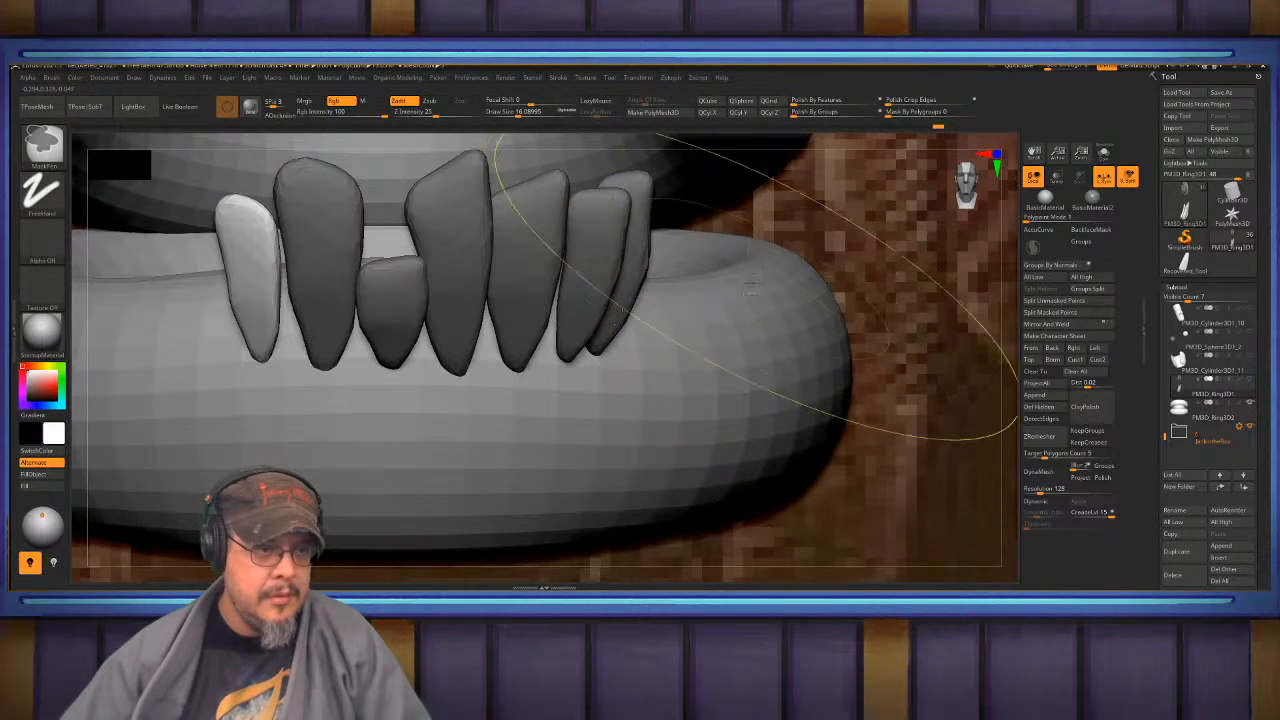
left_click_drag(1005, 321, 1022, 364, "ctrl")
right_click_drag(764, 258, 868, 310, "alt")
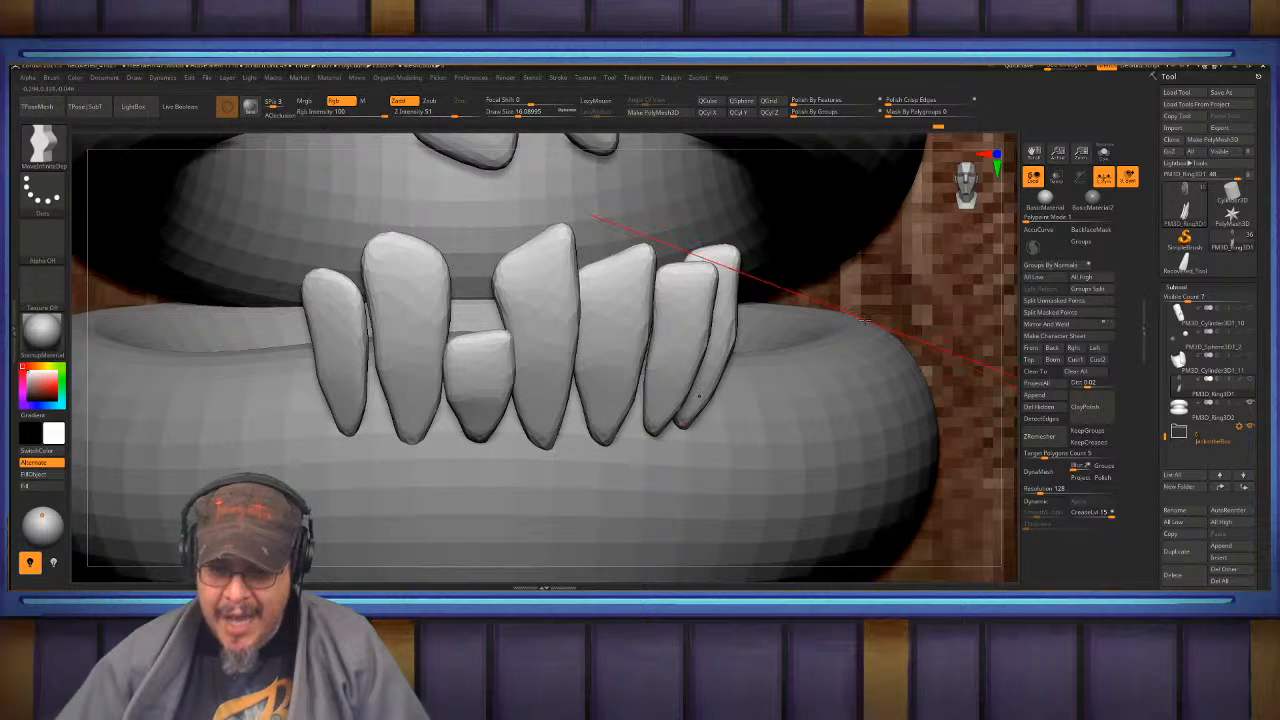
right_click_drag(716, 367, 752, 369, "alt")
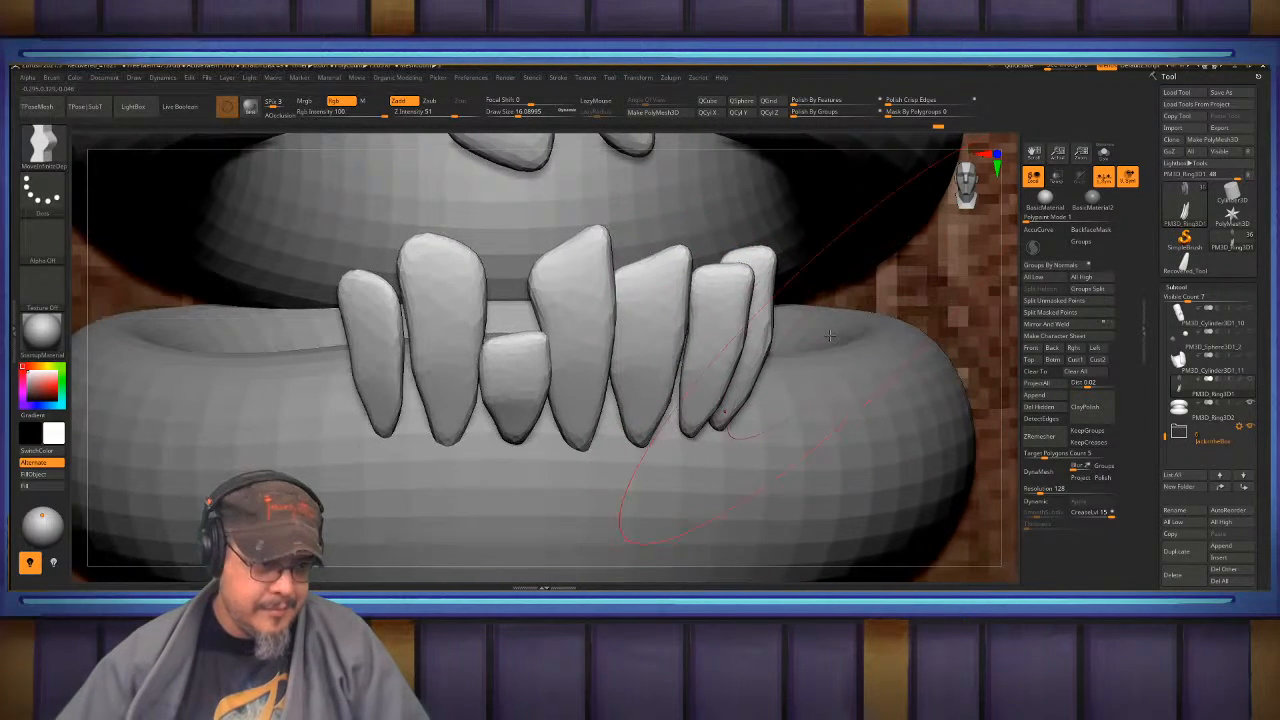
key("w")
left_click(749, 369, "ctrl+shift")
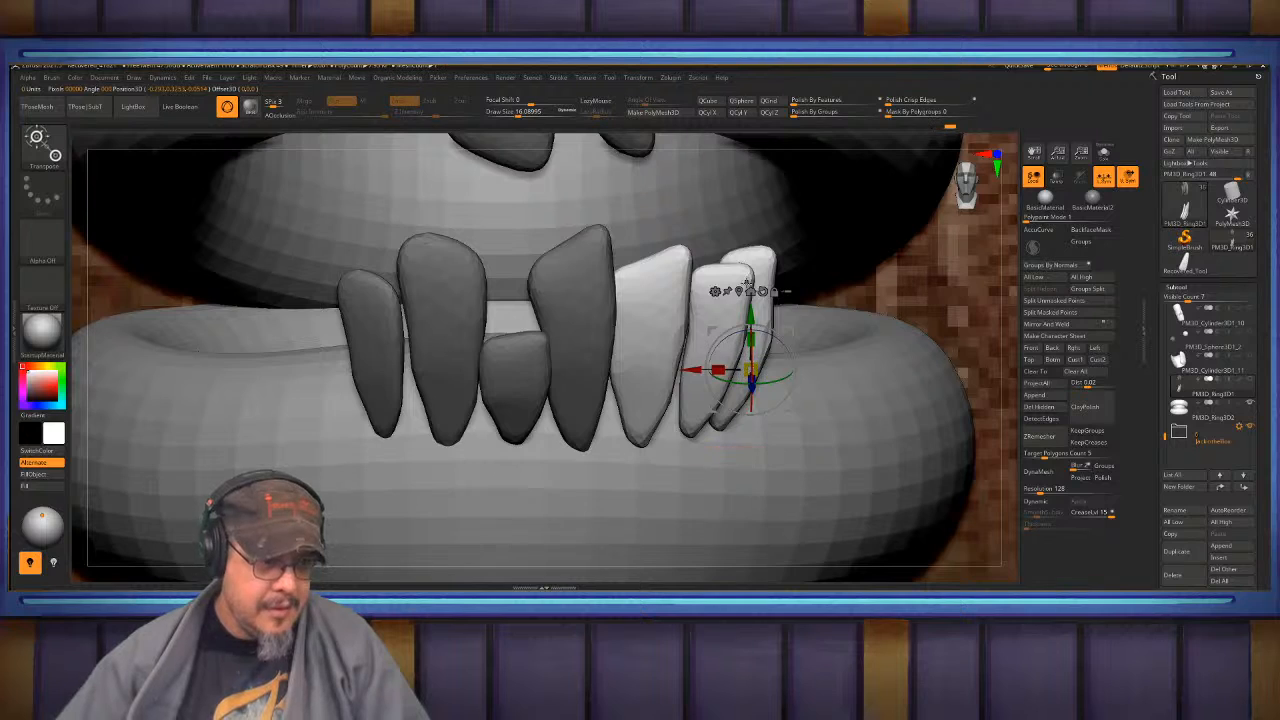
key("q")
left_click(920, 341, "ctrl")
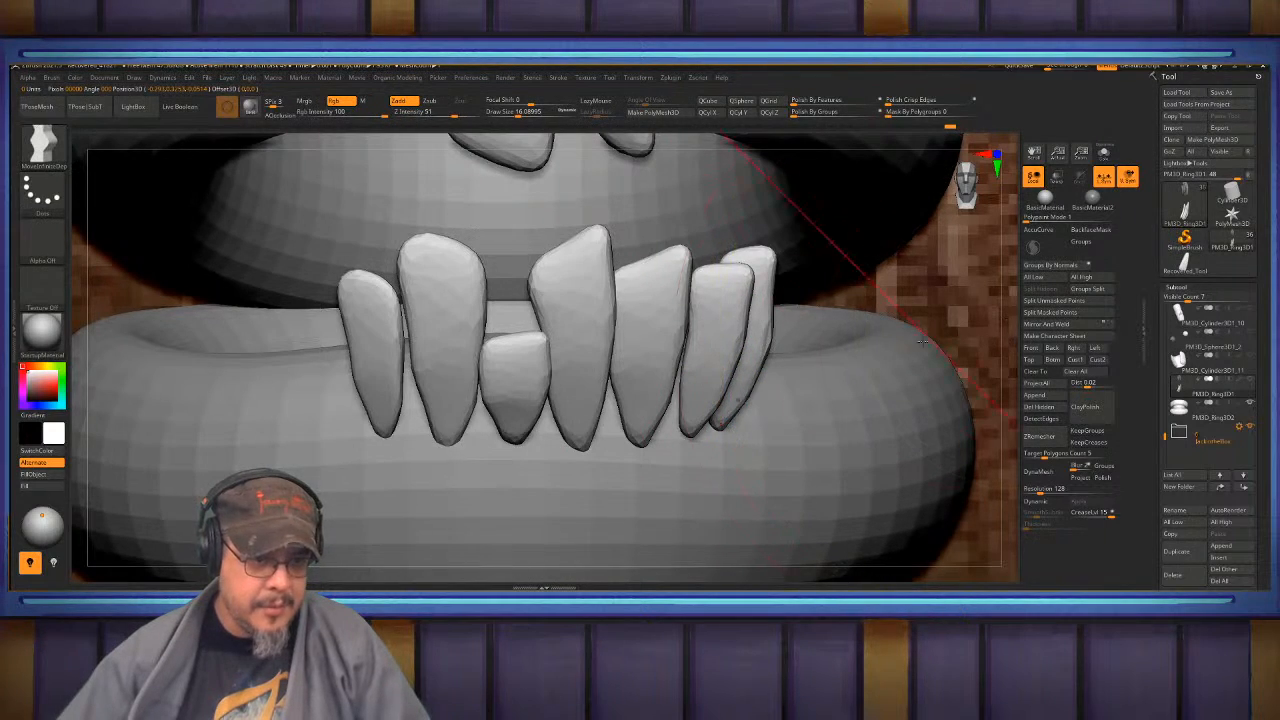
- Mask all teeth except the narrow tooth at the right end of the lower row and place the gizmo on it
key("space")
left_click(876, 399)
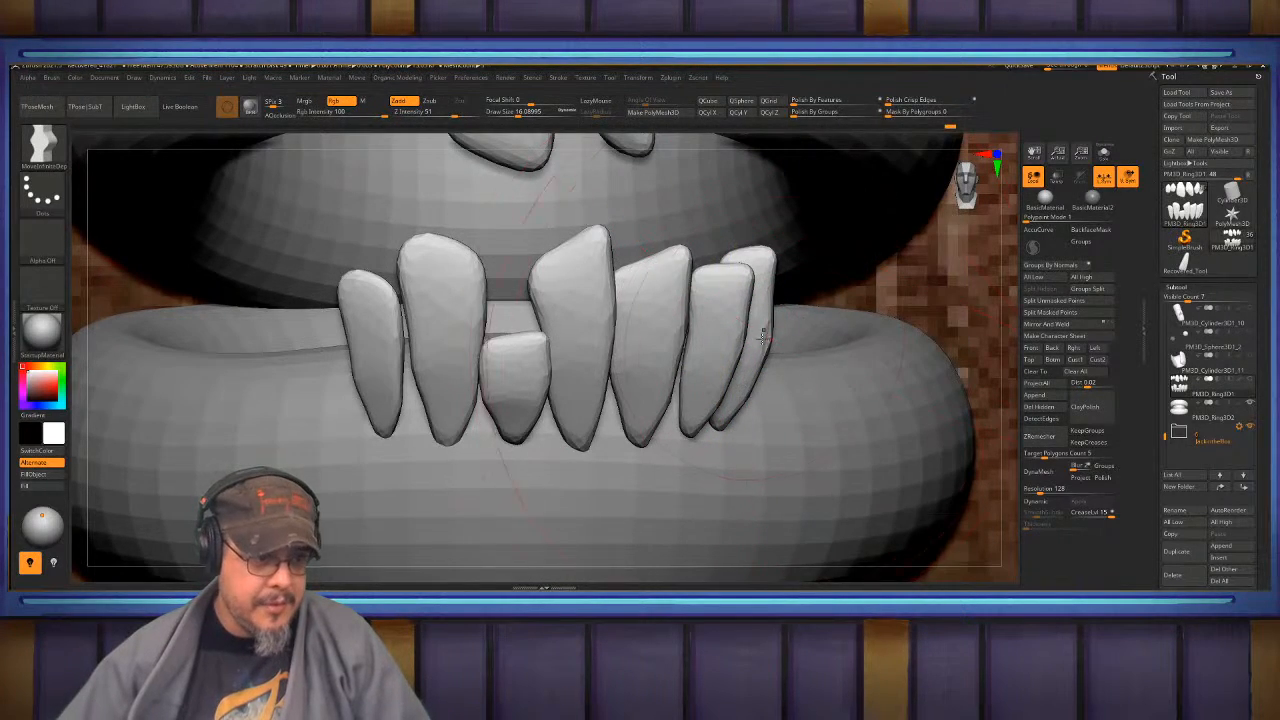
key("w")
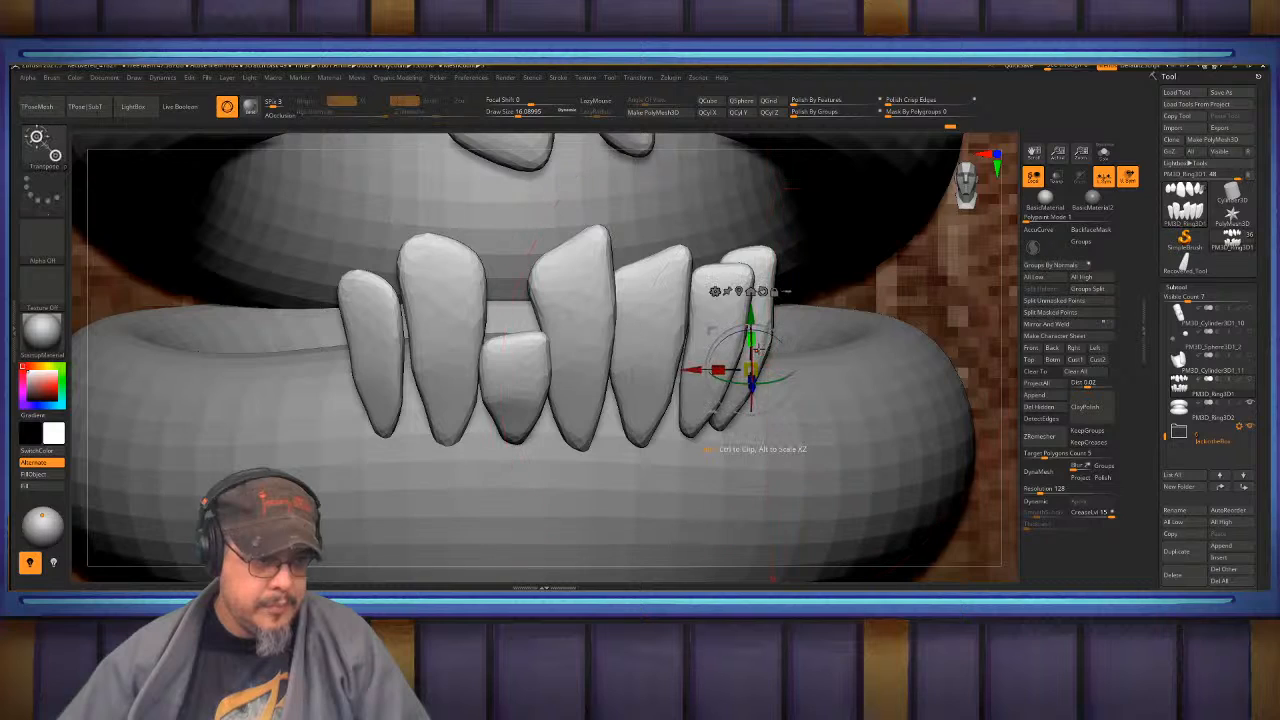
left_click(763, 270, "ctrl")
key("ctrl+z")
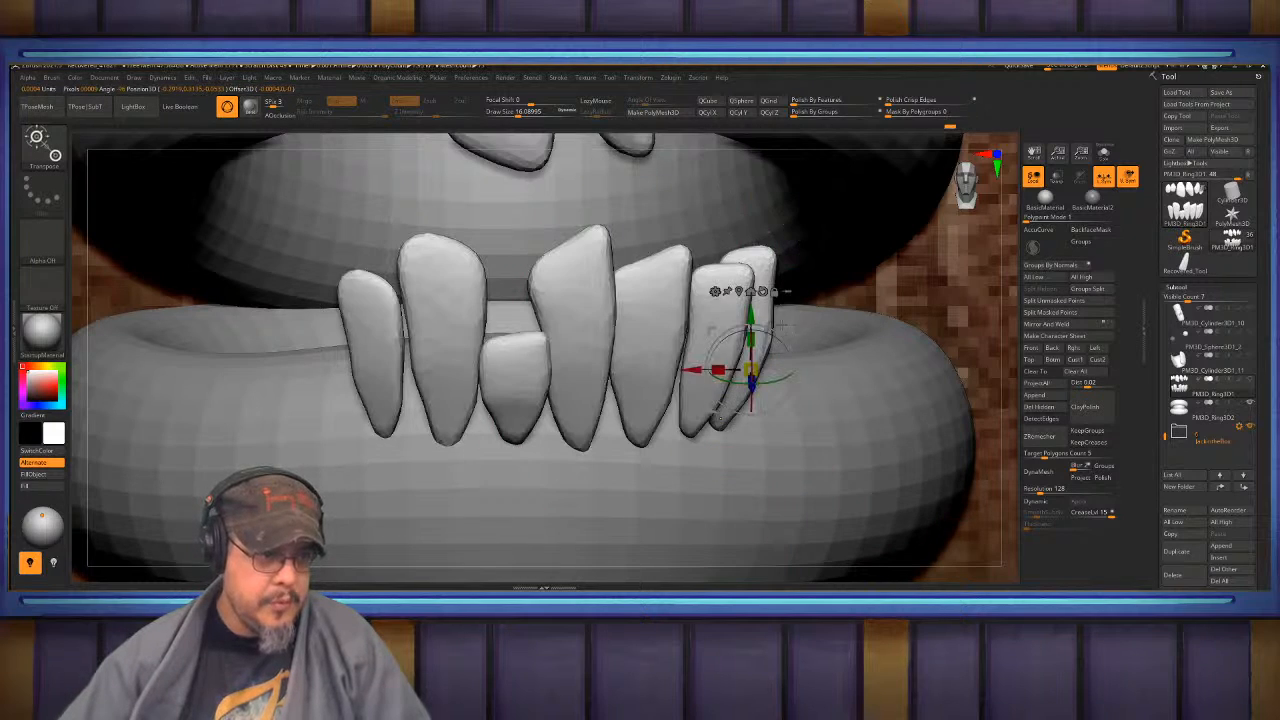
left_click(771, 268, "ctrl")
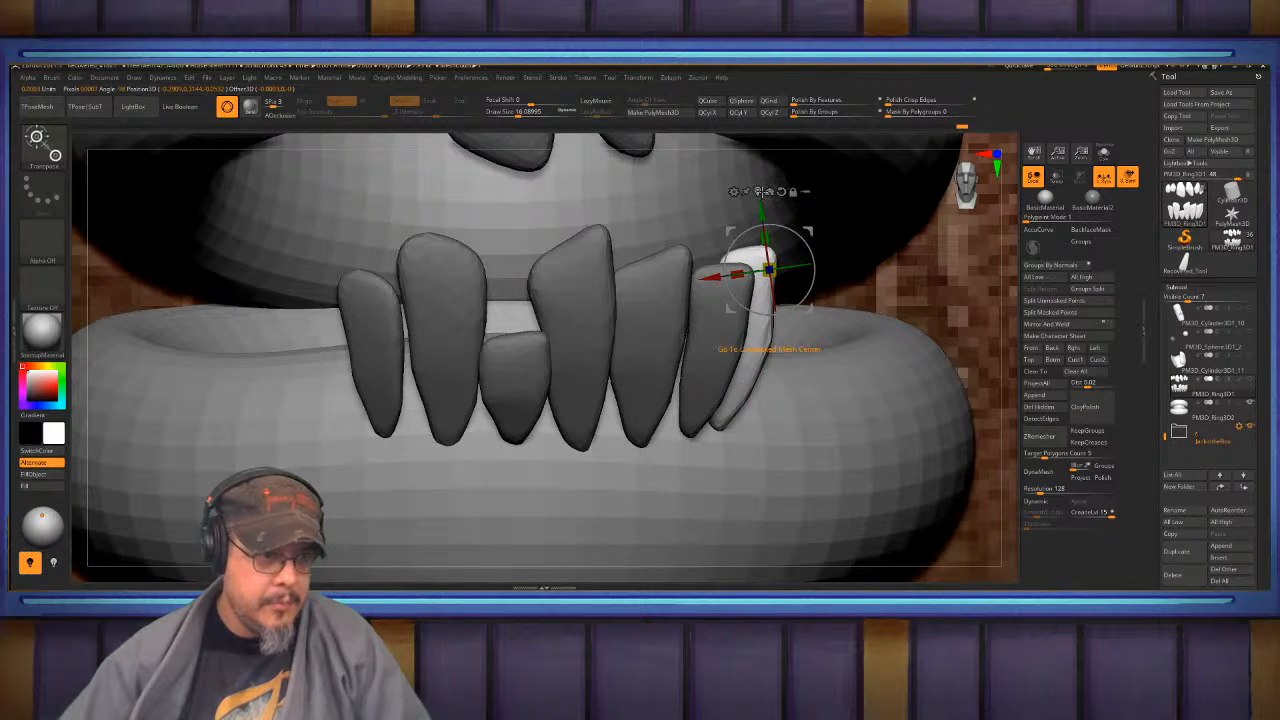
- Centre the gizmo on the isolated right-end lower tooth, shift the tooth to sit against the gum and clear the mask
left_click(759, 191)
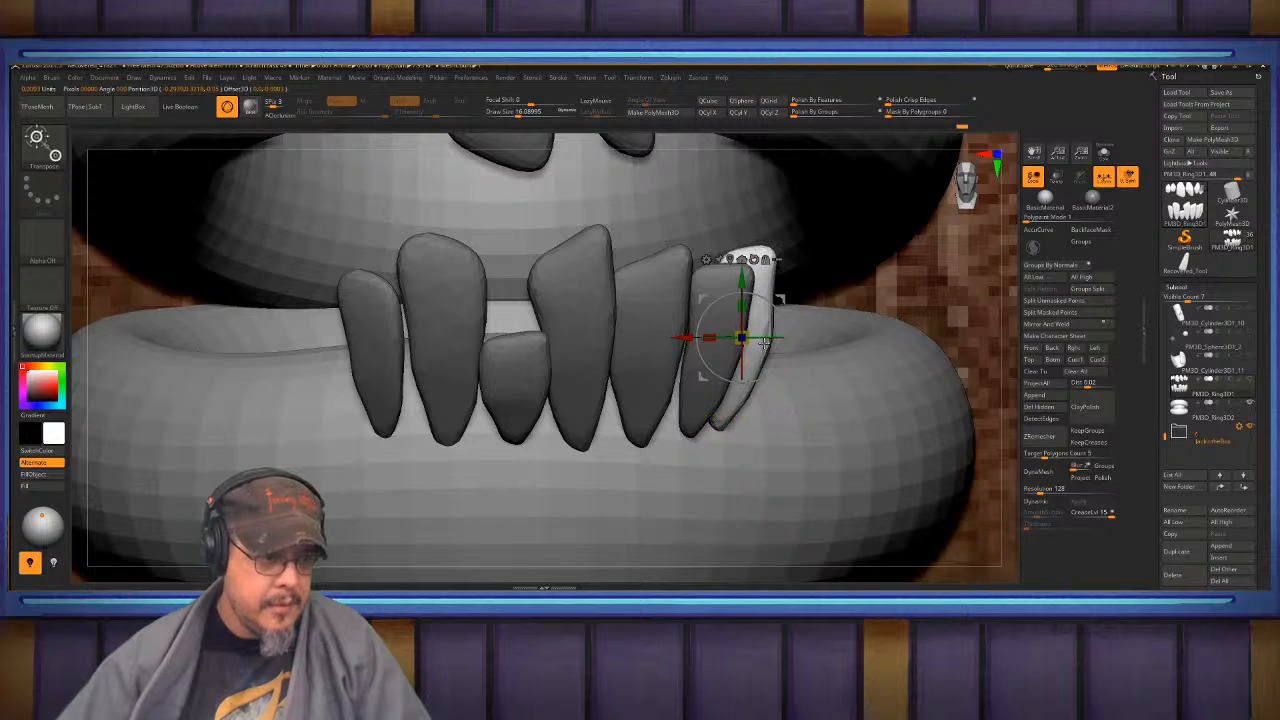
right_click_drag(786, 330, 678, 338)
left_click_drag(655, 337, 667, 337)
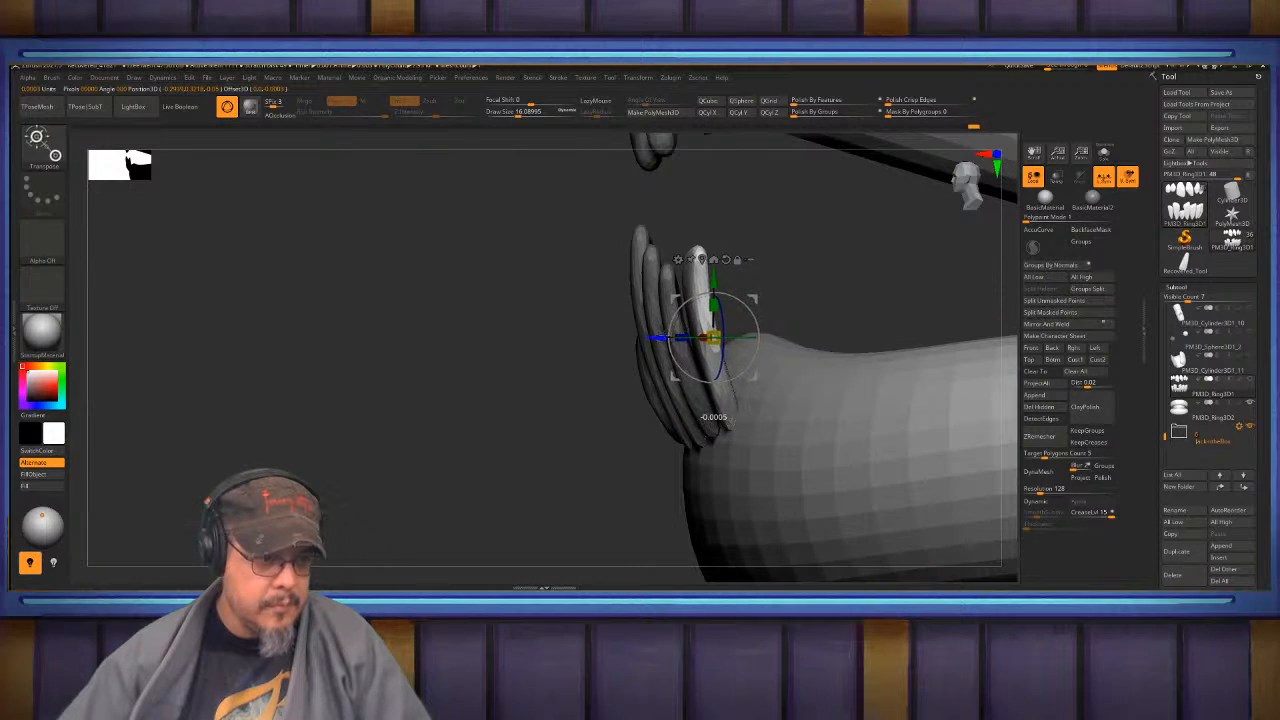
key("q")
mouse_move(600, 306)
right_mouse_down()
mouse_move(672, 345)
mouse_move(611, 377)
mouse_move(638, 331)
mouse_move(690, 318)
right_mouse_up()
left_click_drag(970, 206, 992, 262, "ctrl")
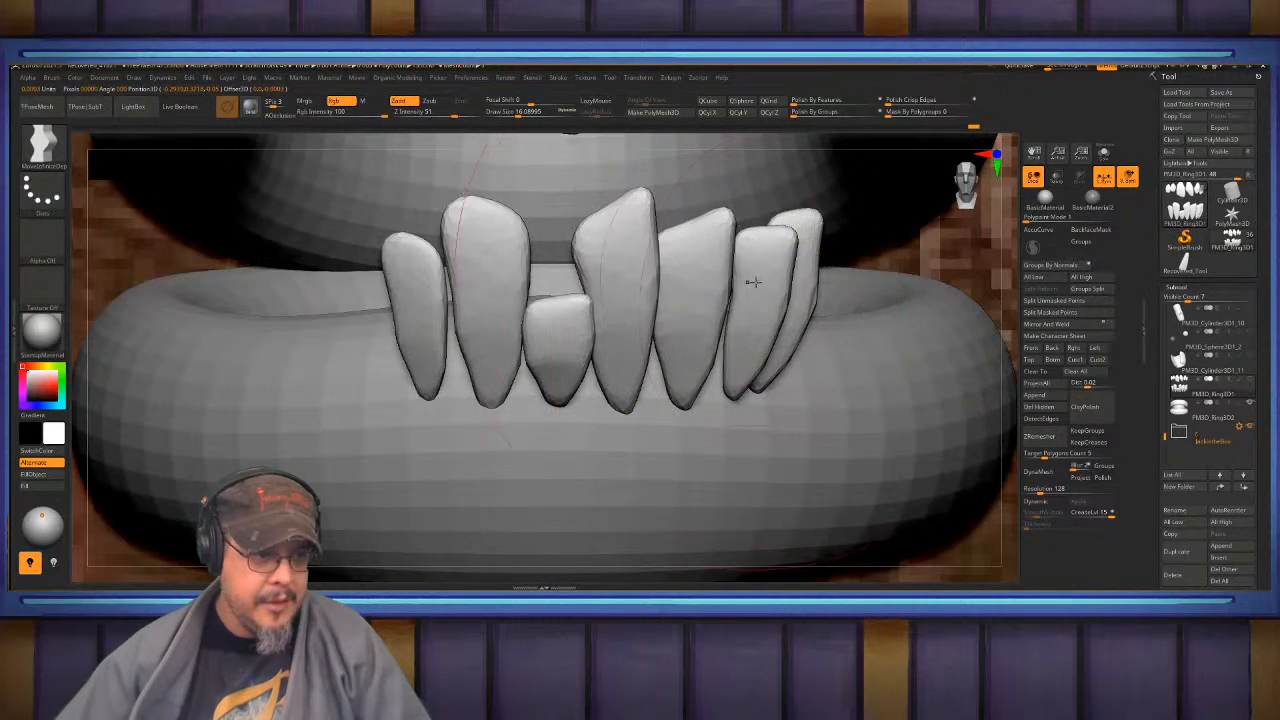
- Isolate the second-to-last tooth at the right end of the lower row and rotate it to follow the gum's curve
key("w")
left_click(760, 252, "ctrl+shift")
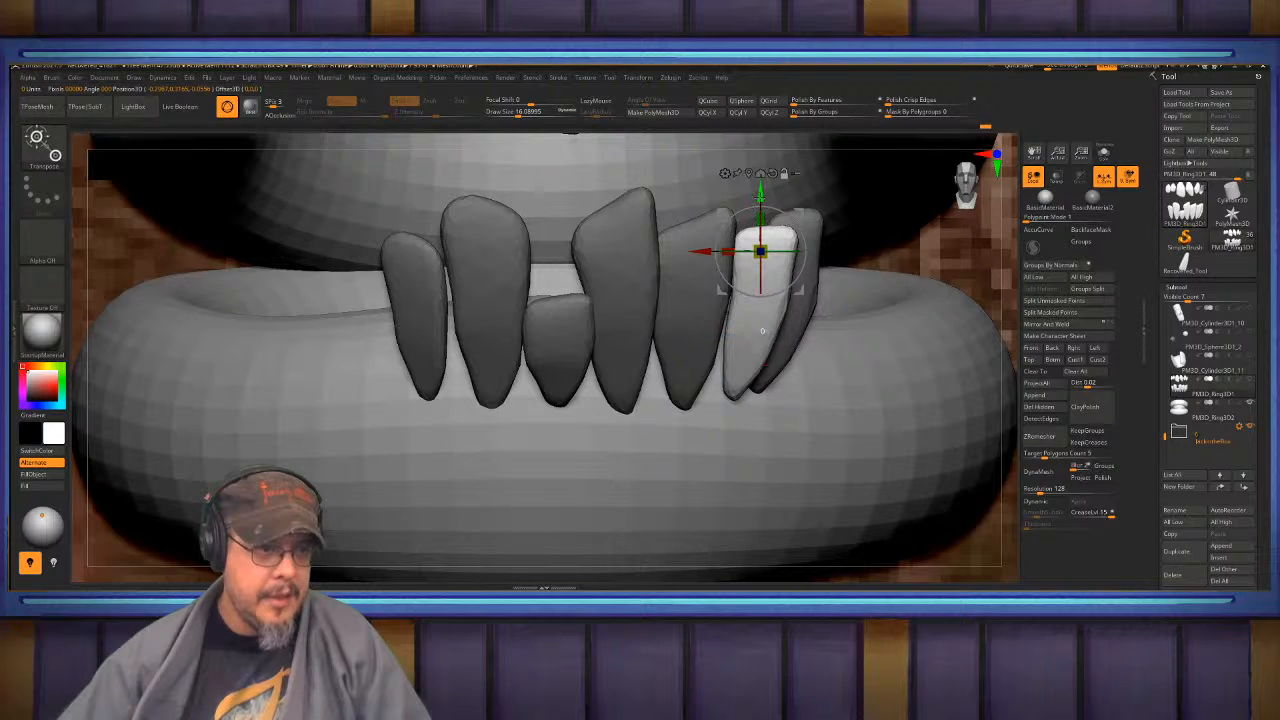
left_click(748, 287)
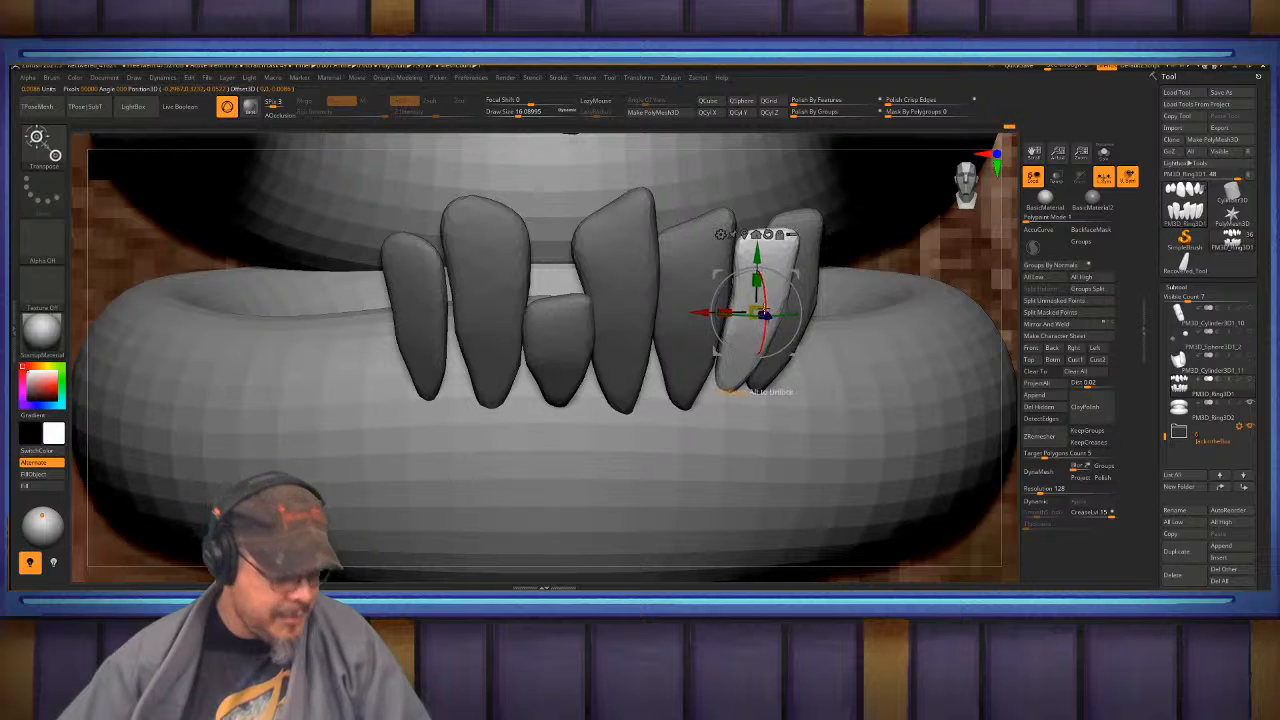
- Isolate the outermost right lower tooth, nudge it into line with the gum beside its neighbour and clear the mask
key("q")
mouse_move(822, 312)
right_mouse_down()
mouse_move(704, 358)
mouse_move(785, 279)
mouse_move(695, 316)
mouse_move(675, 304)
right_mouse_up()
key("w")
left_click(694, 303, "ctrl")
left_click_drag(646, 301, 653, 301)
left_click_drag(735, 276, 732, 278)
left_click_drag(645, 296, 650, 297)
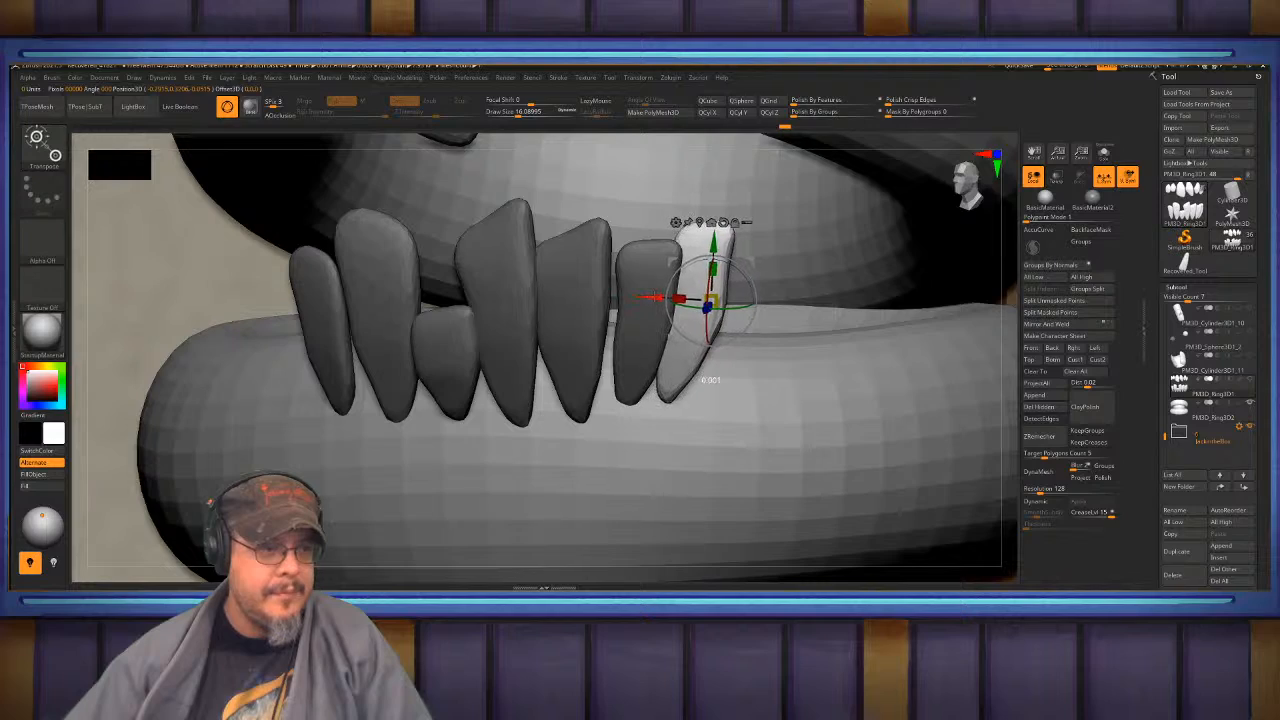
key("q")
mouse_move(560, 306)
right_mouse_down()
mouse_move(748, 311)
mouse_move(560, 377)
mouse_move(418, 385)
mouse_move(449, 355)
right_mouse_up()
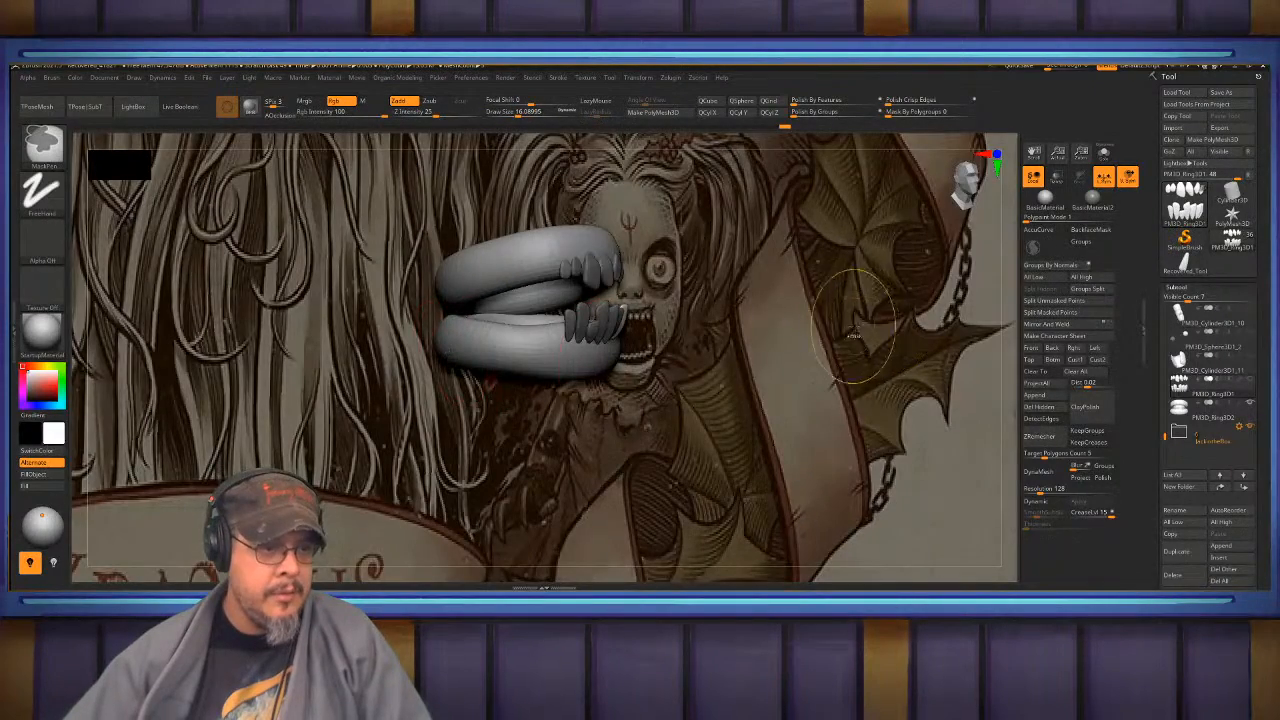
left_click_drag(848, 312, 884, 354, "ctrl")
- Unhide the head, eye and jaw subtools around the gums and teeth
mouse_move(750, 286)
right_mouse_down("alt")
mouse_move(724, 340)
mouse_move(772, 362)
mouse_move(696, 358)
right_mouse_up("alt")
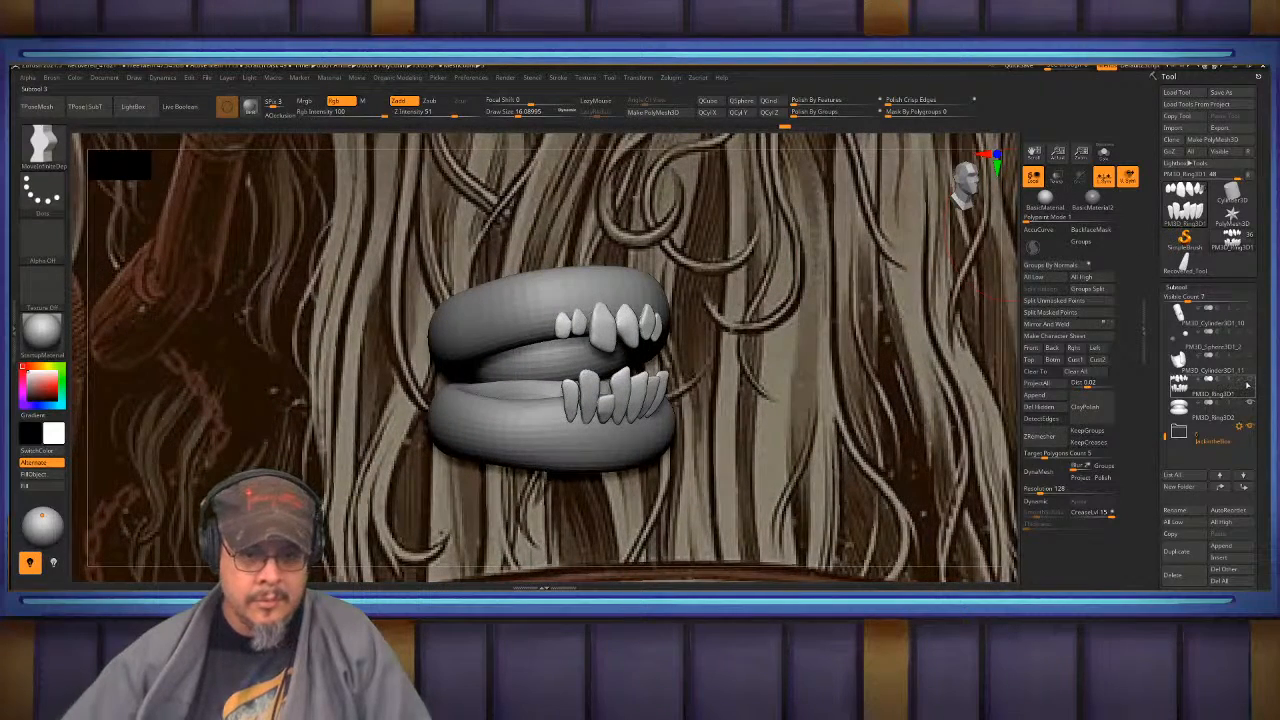
mouse_move(1250, 380)
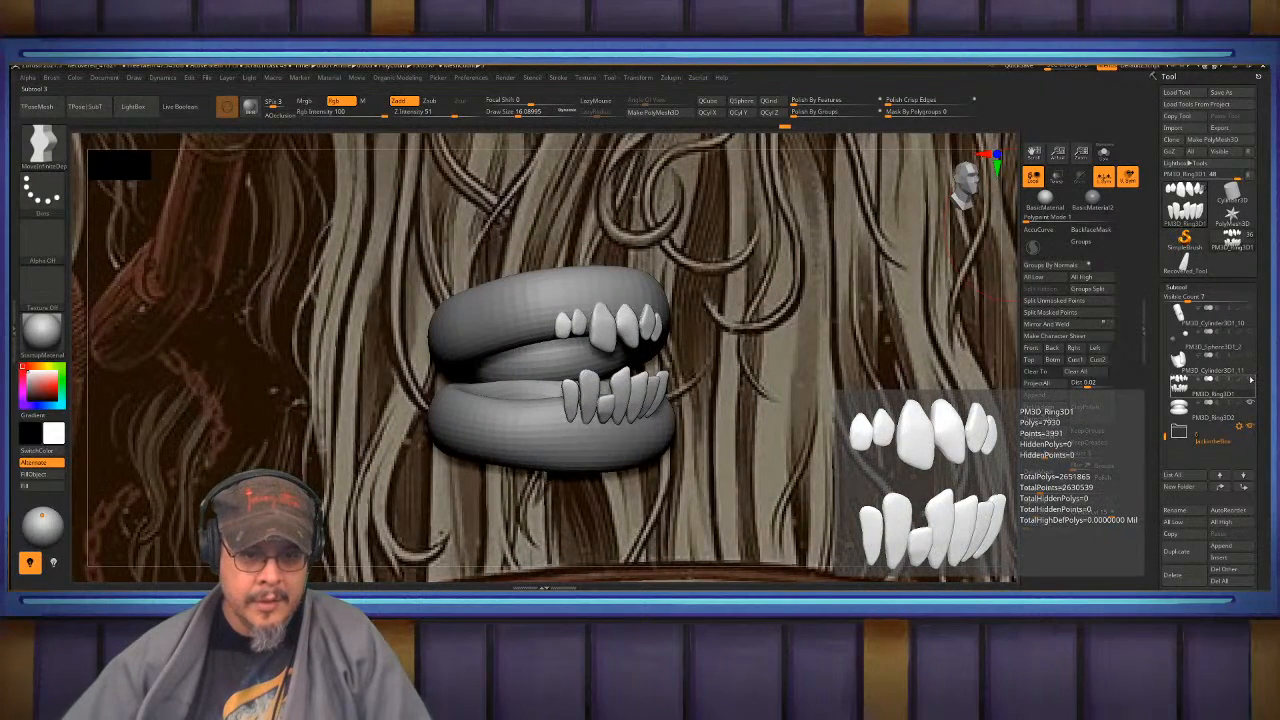
left_click(1250, 336)
left_click(1250, 334)
left_click(1250, 310)
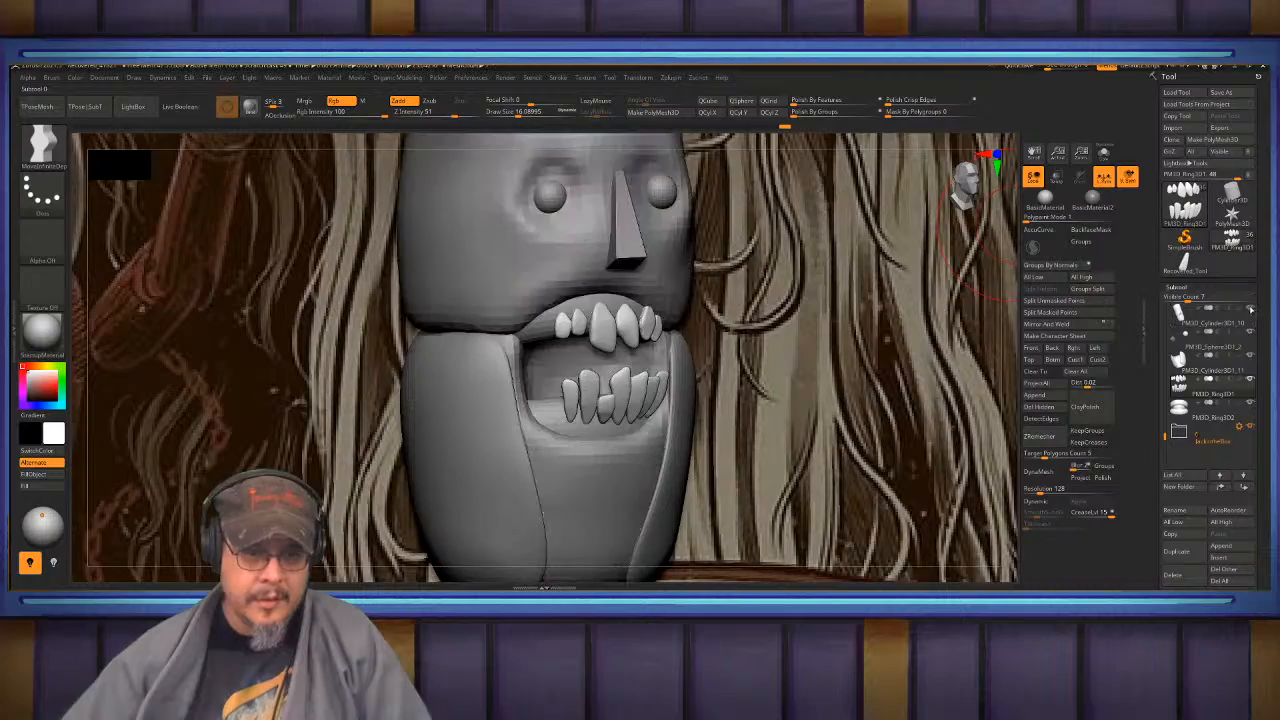
- Make the gum rings the active subtool
mouse_move(717, 283)
left_mouse_down()
mouse_move(680, 290)
mouse_move(745, 310)
mouse_move(730, 250)
mouse_move(713, 290)
left_mouse_up()
right_click_drag(713, 290, 477, 229, "ctrl")
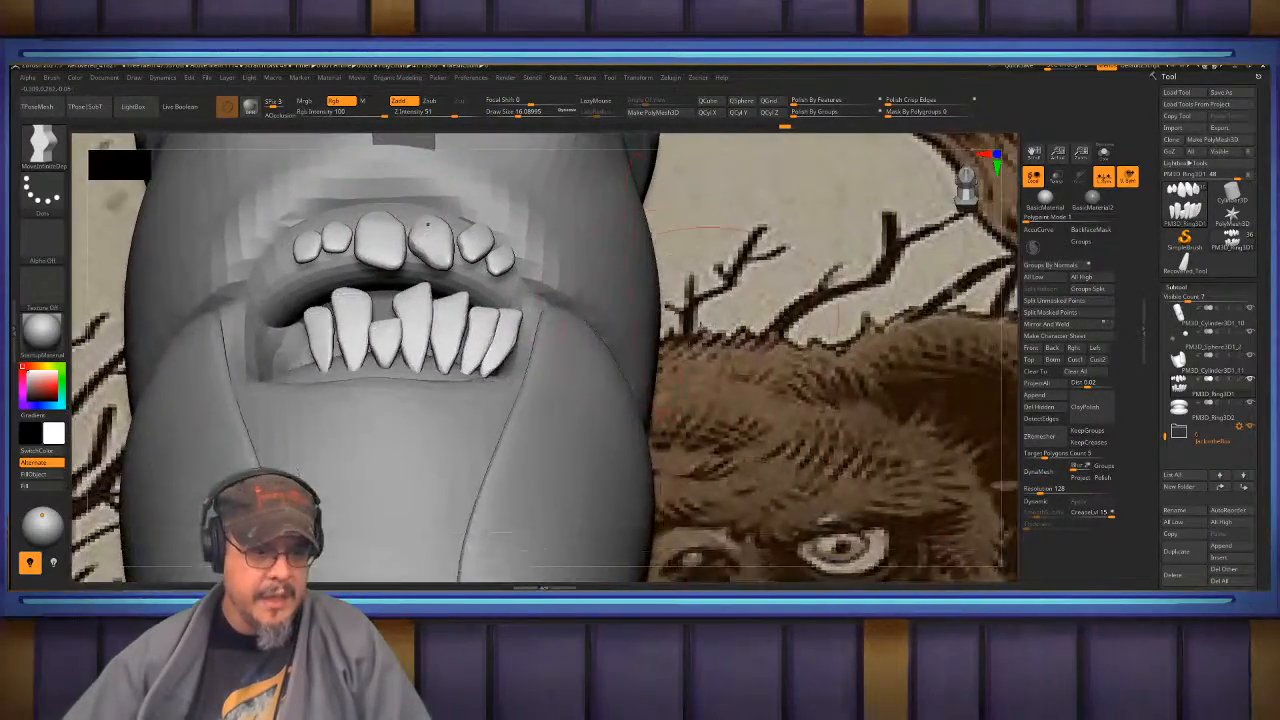
right_click_drag(895, 547, 685, 345, "alt")
key("f")
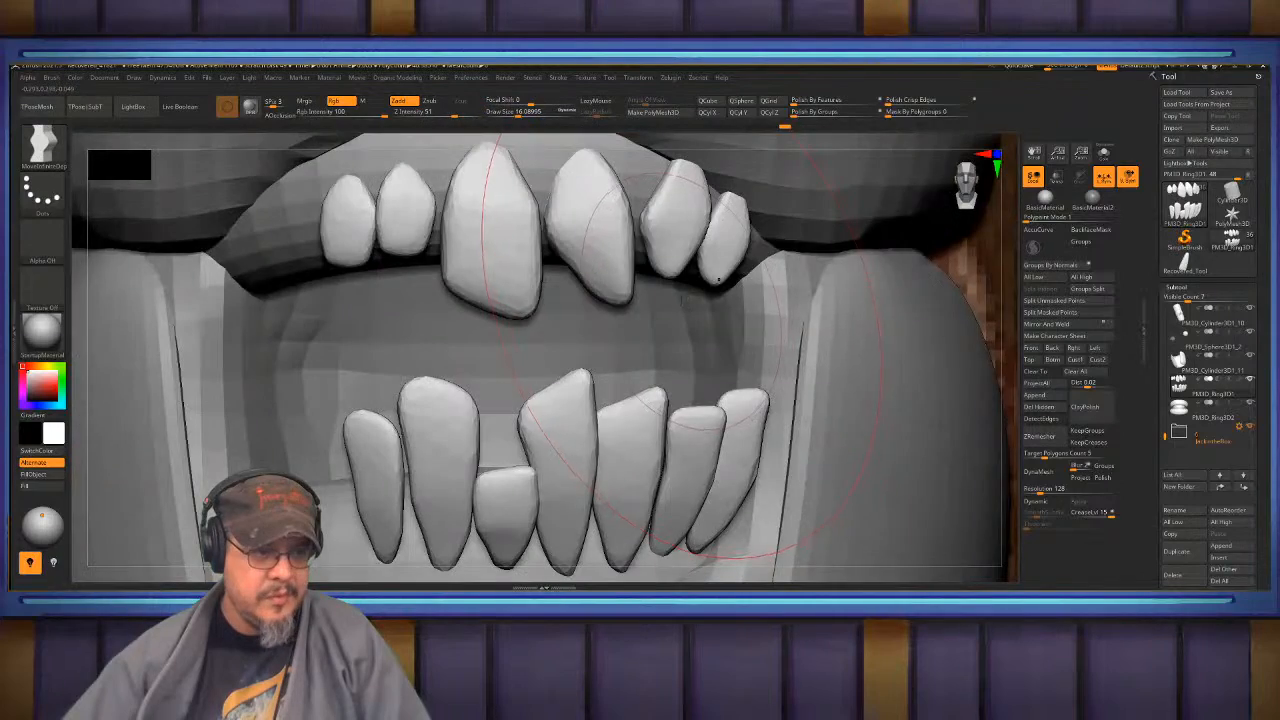
right_click_drag(590, 310, 360, 355)
right_click_drag(360, 355, 763, 296, "alt")
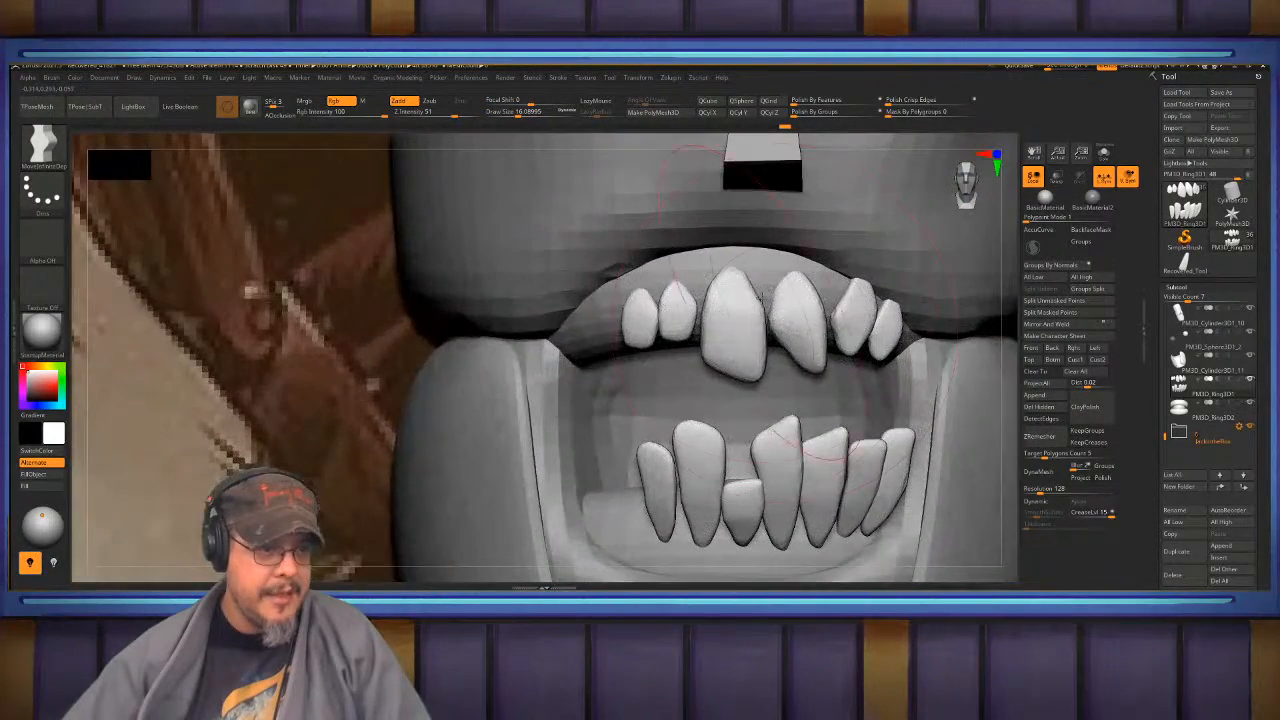
left_click(757, 252, "alt")
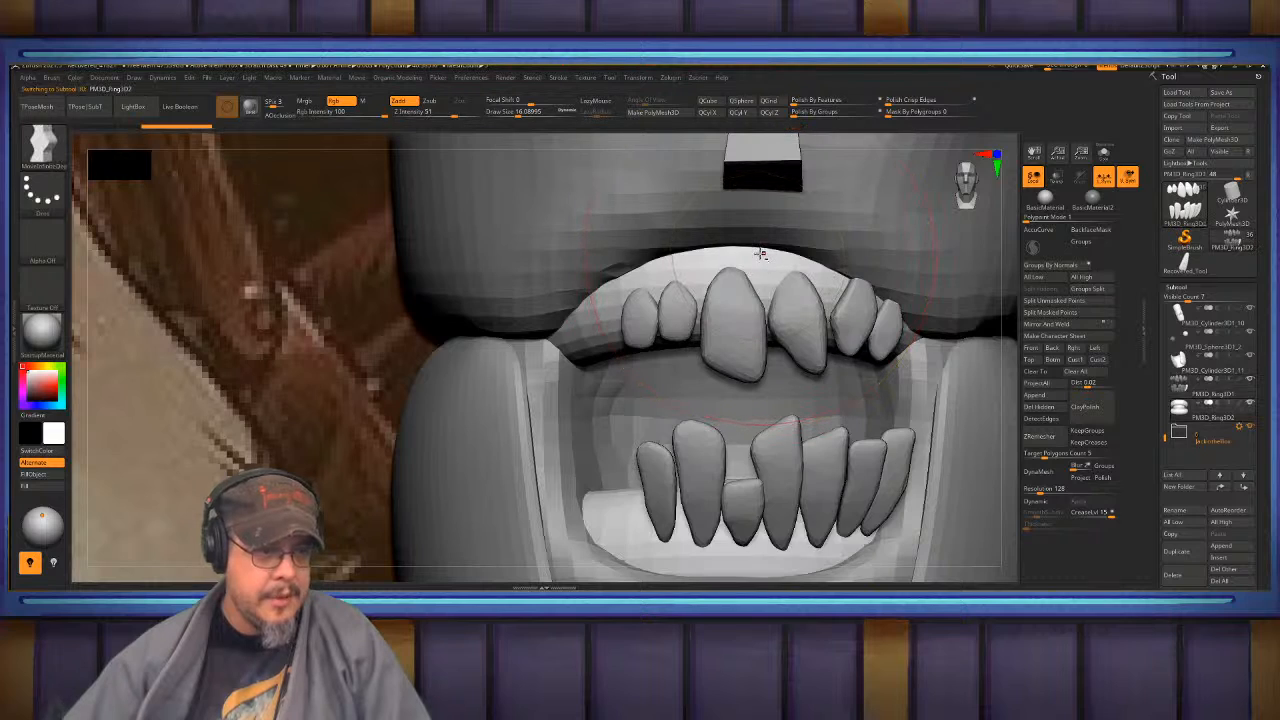
- Try DynaMeshing the gum rings at a resolution of 512, and undo the remesh
left_click(1041, 490)
type("512")
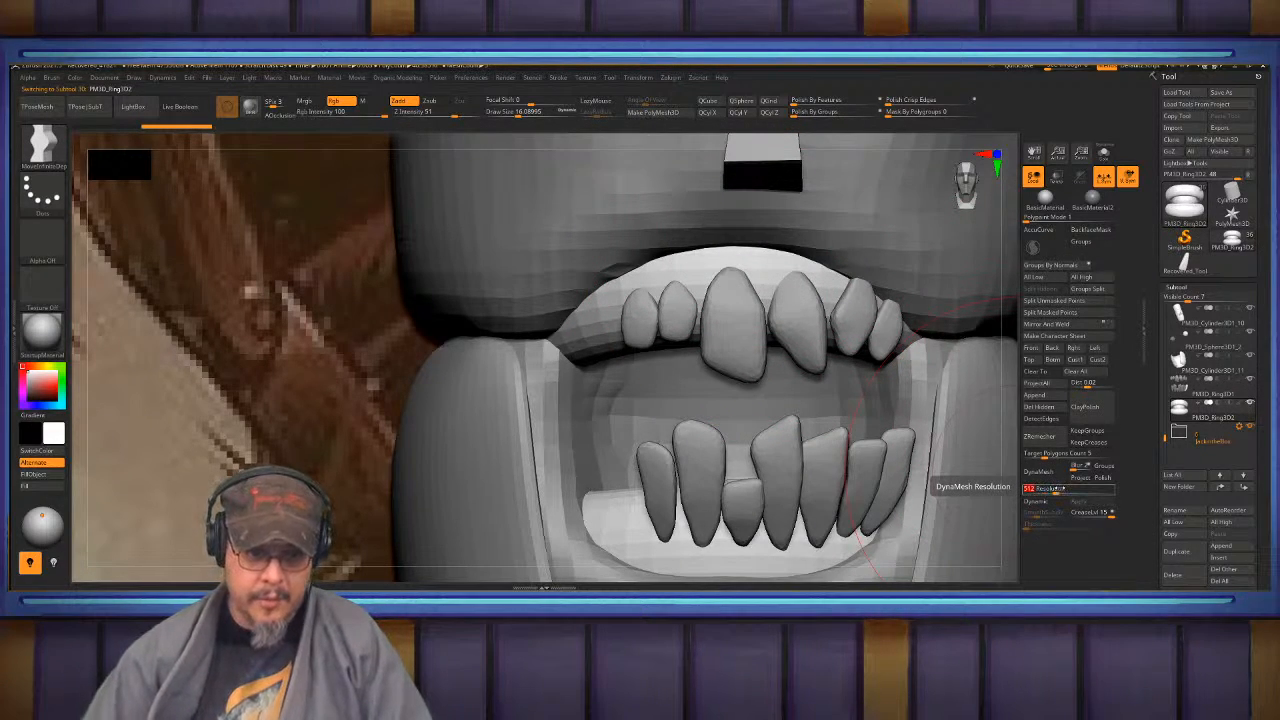
left_click(1060, 474)
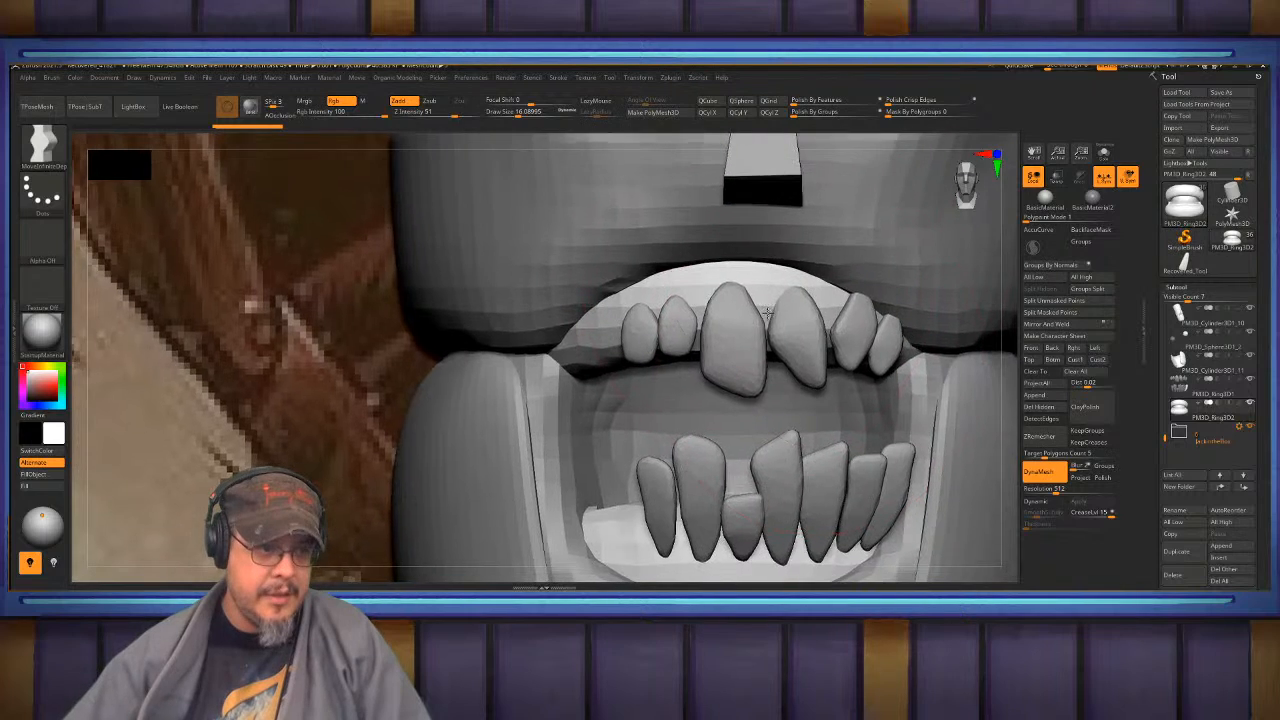
key("ctrl+z")
- DynaMesh the gum rings at a resolution of 1024
left_click(1041, 490)
type("1024")
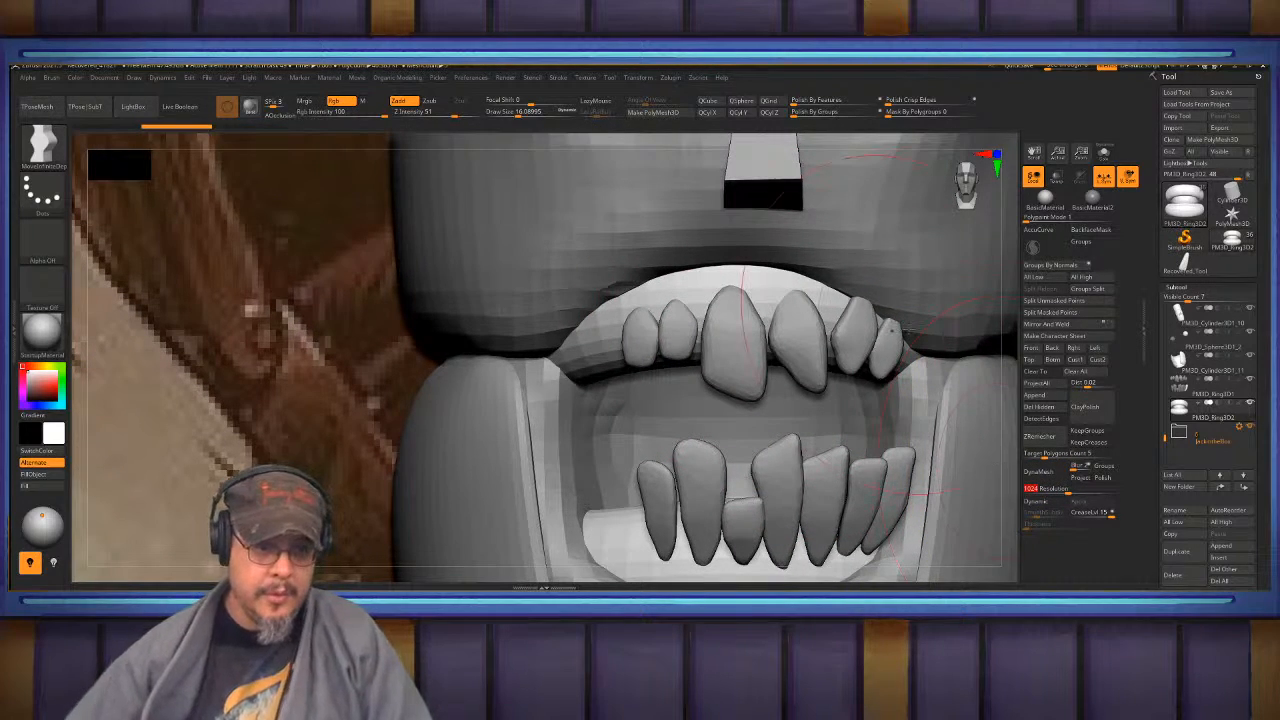
left_click(1038, 471)
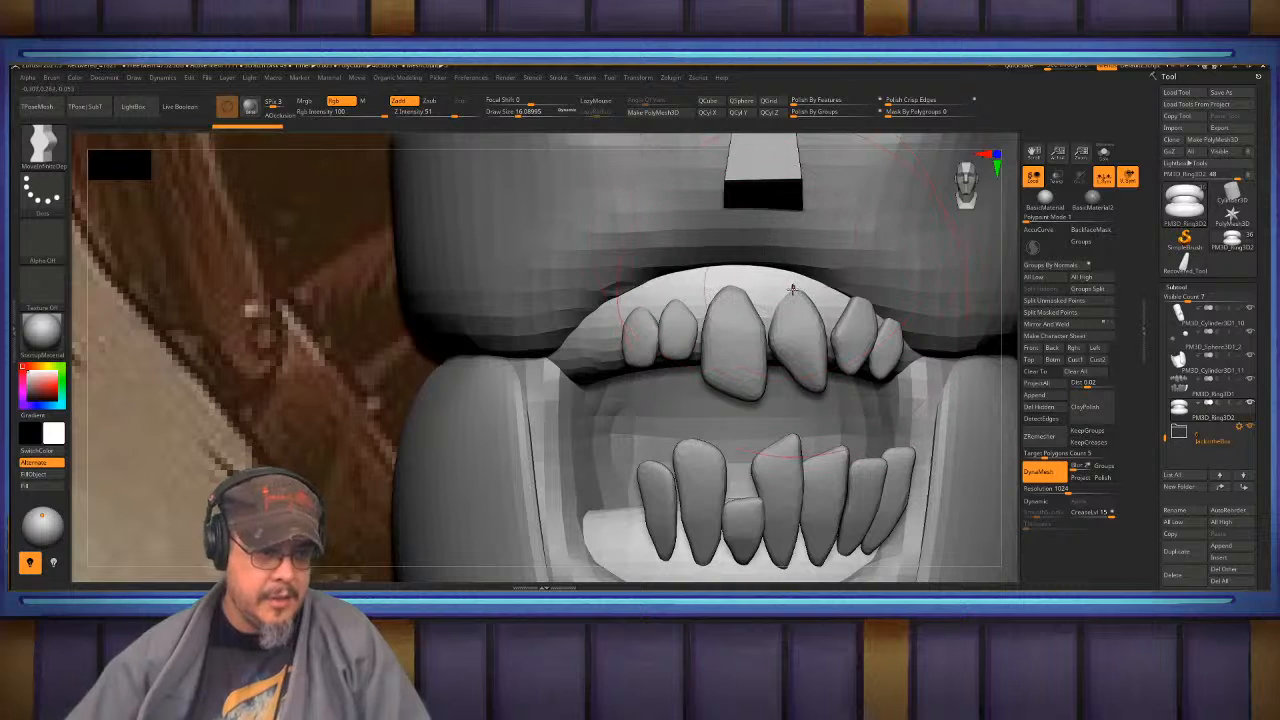
- Subdivide the gums and build up the upper gum above the teeth with the ClayBuildup brush at a draw size of about 3.8
key("ctrl+d")
key("s")
mouse_move(758, 305)
left_mouse_down()
mouse_move(740, 305)
mouse_move(773, 300)
mouse_move(734, 308)
mouse_move(711, 284)
mouse_move(728, 278)
left_mouse_up()
key("b")
key("c")
key("b")
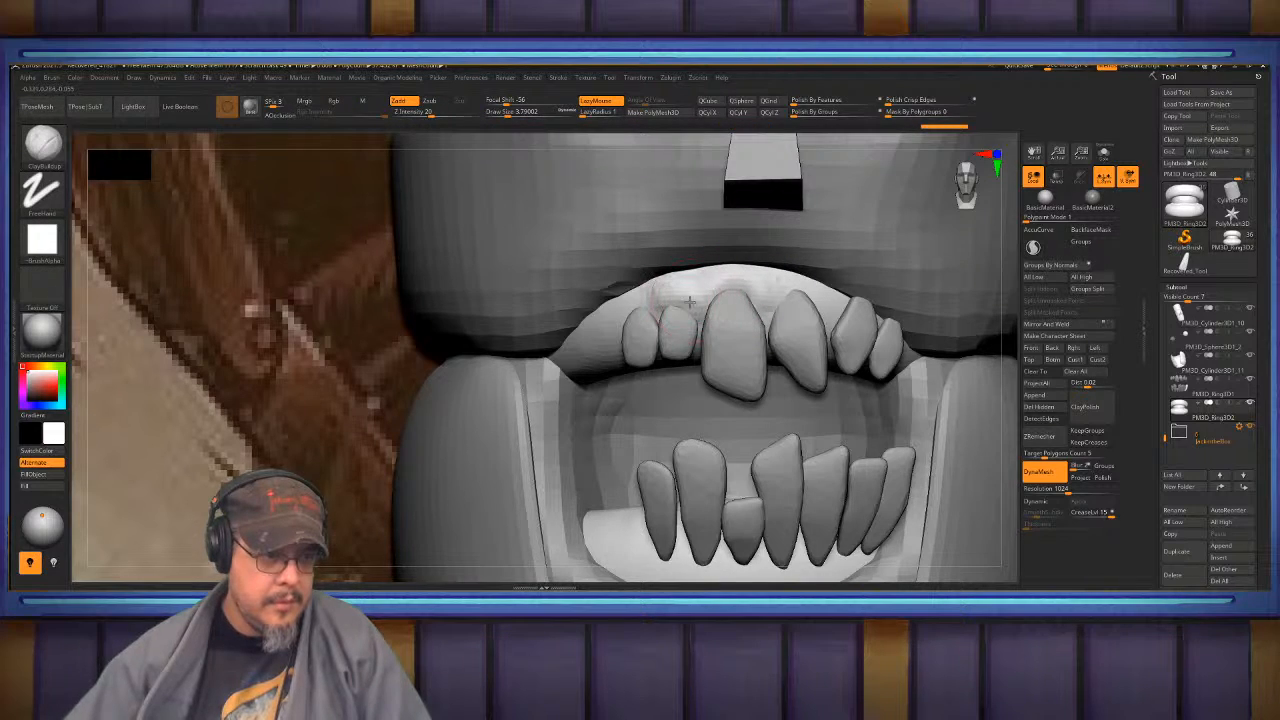
left_click_drag(690, 302, 679, 321)
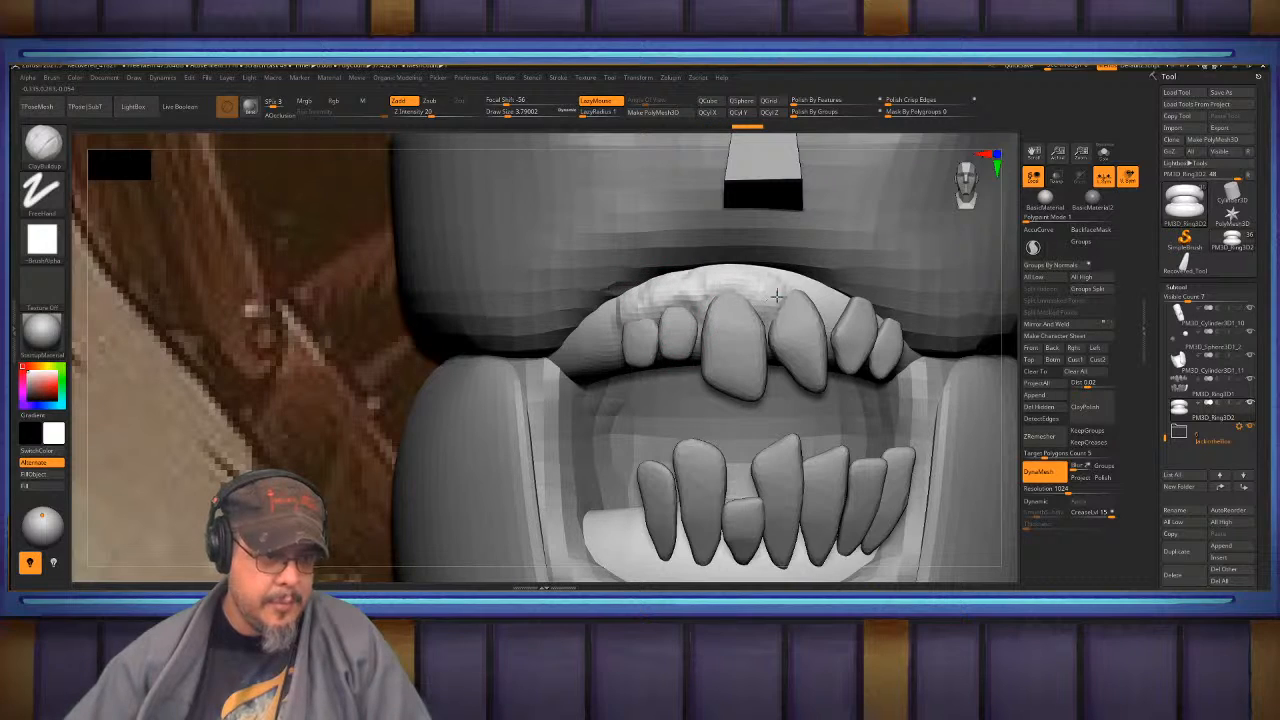
left_click_drag(776, 295, 845, 305)
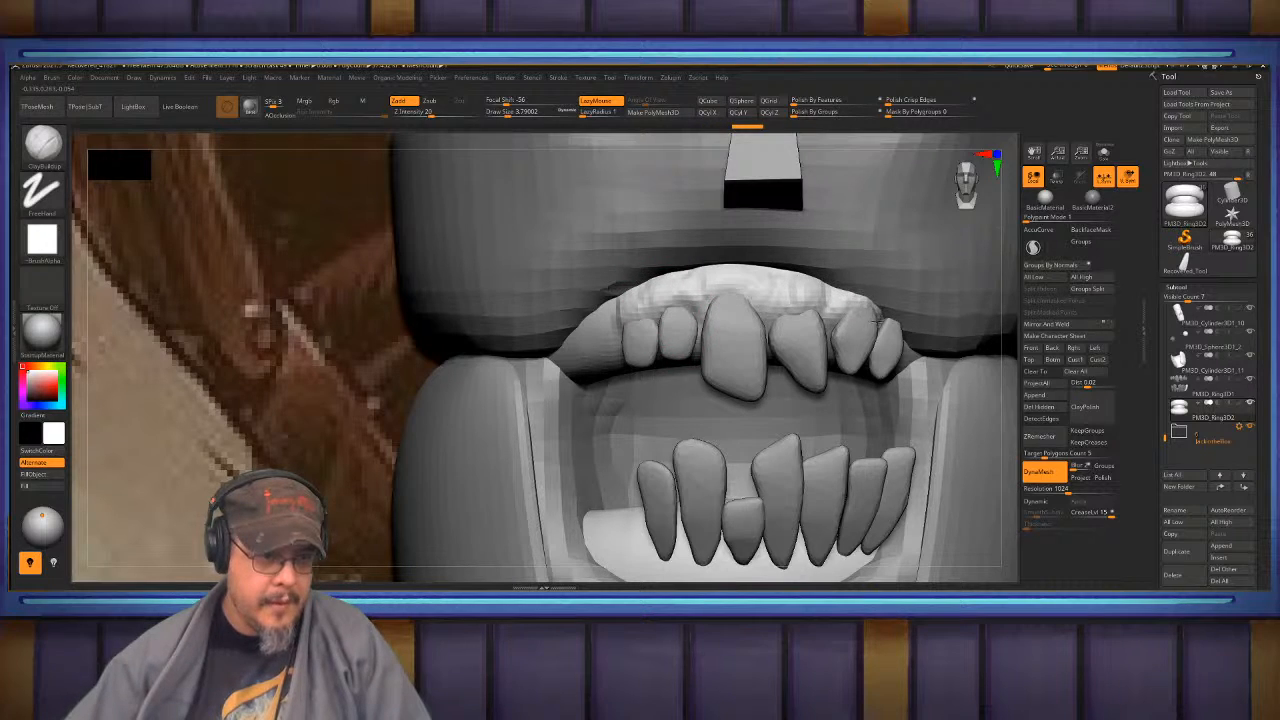
- Sculpt raised gum tissue around the roots of the upper teeth, undo the stray stroke and lightly smooth the gum
mouse_move(874, 310)
left_mouse_down()
mouse_move(786, 319)
mouse_move(774, 277)
left_mouse_up()
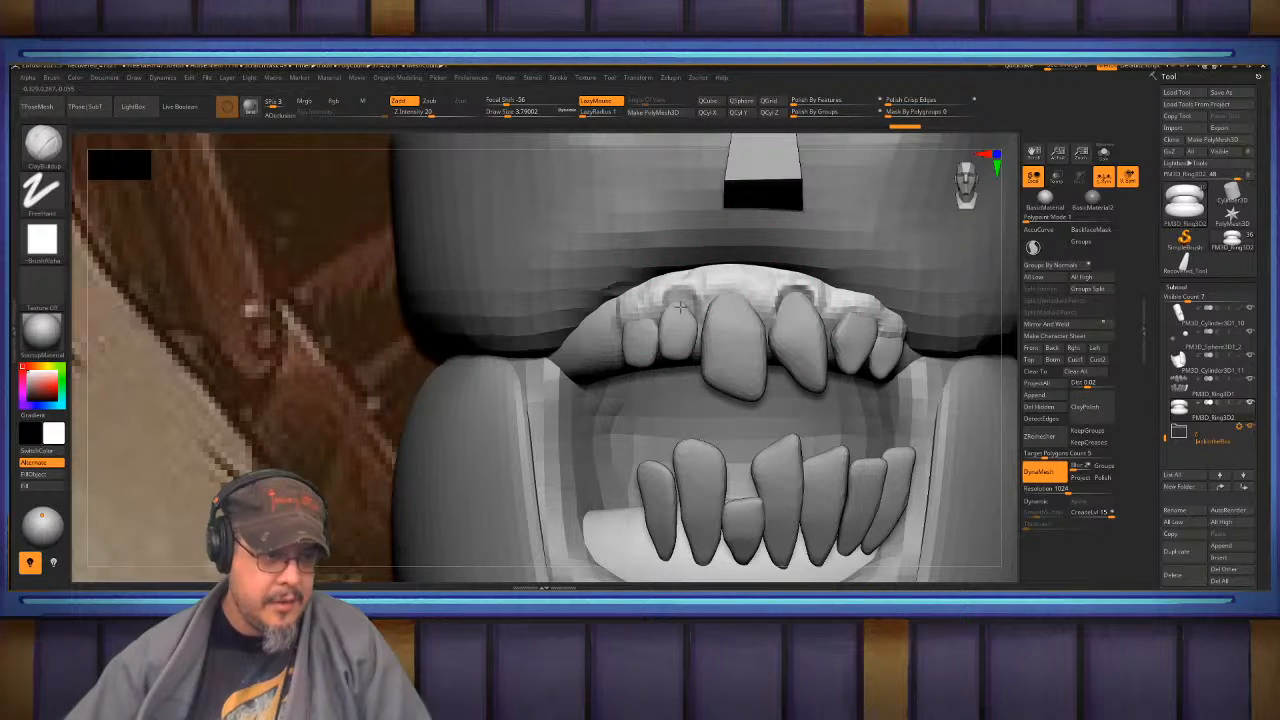
key("ctrl+z")
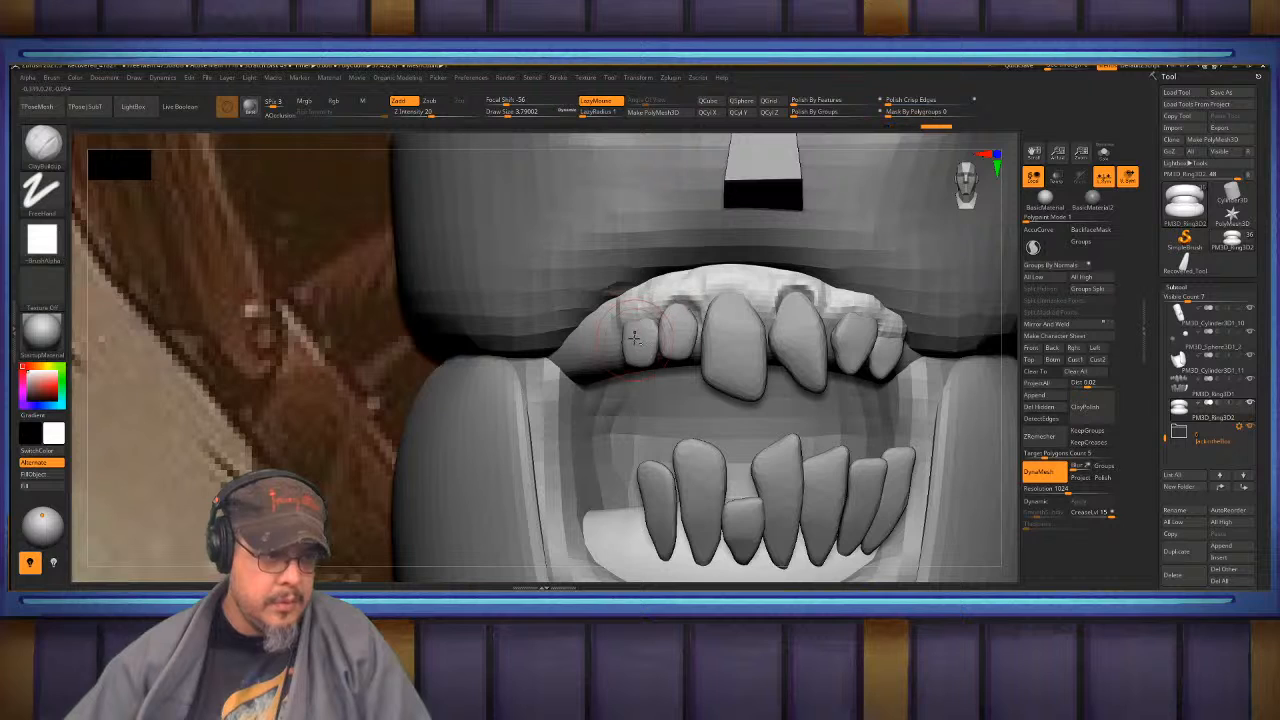
right_click_drag(636, 325, 711, 325)
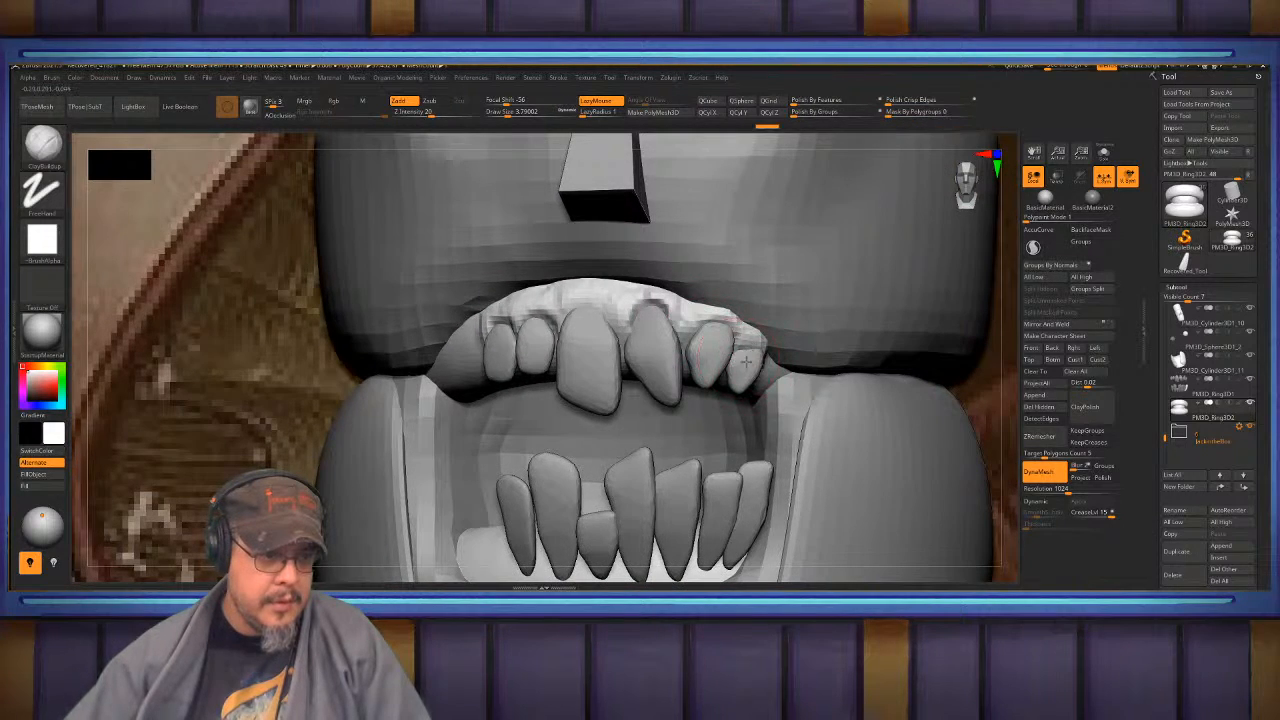
left_click_drag(748, 343, 744, 338)
mouse_move(744, 338)
right_mouse_down("alt")
mouse_move(744, 305)
mouse_move(722, 275)
mouse_move(700, 262)
mouse_move(720, 288)
mouse_move(674, 278)
right_mouse_up("alt")
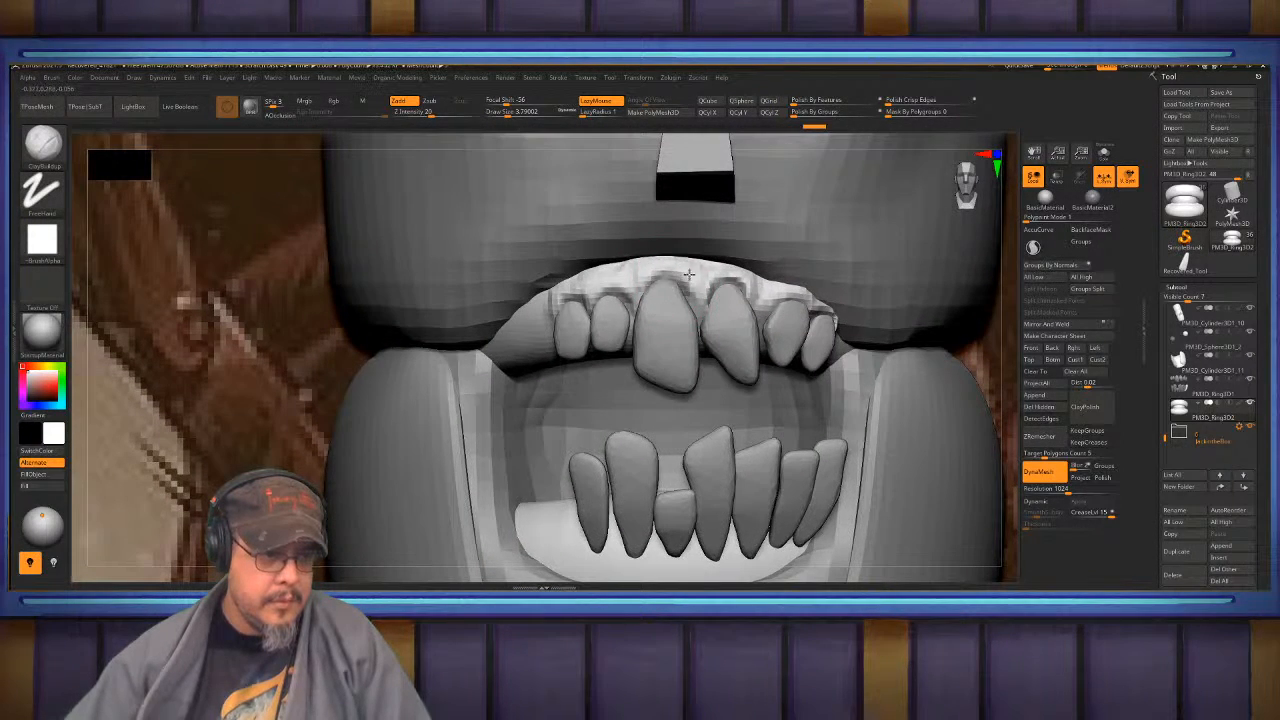
key("shift")
left_click_drag(752, 292, 746, 288, "shift")
- Build up the lower gum beneath and between the teeth with ClayBuildup strokes, from the left end across to the right
mouse_move(655, 500)
right_mouse_down("alt")
mouse_move(642, 458)
mouse_move(650, 312)
mouse_move(664, 304)
mouse_move(640, 316)
mouse_move(573, 427)
right_mouse_up("alt")
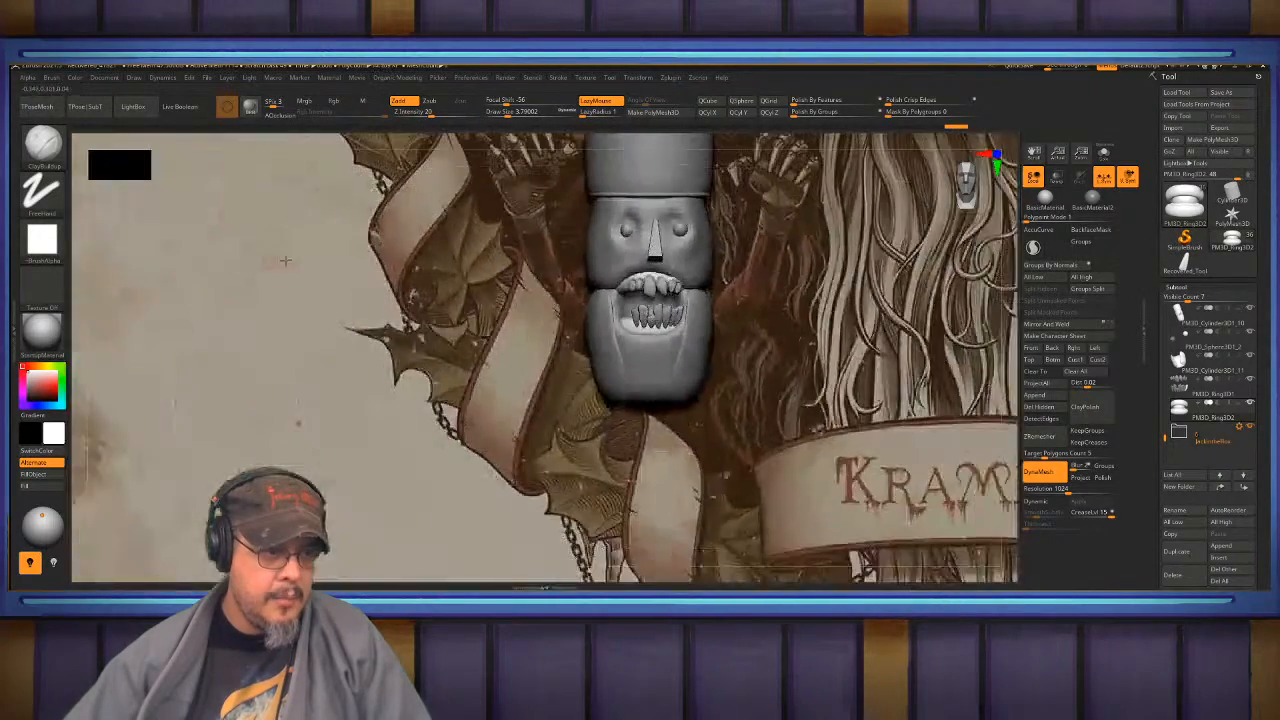
right_click_drag(605, 290, 662, 220, "alt")
mouse_move(678, 400)
right_mouse_down("alt")
mouse_move(688, 262)
mouse_move(662, 328)
mouse_move(642, 324)
right_mouse_up("alt")
right_click_drag(642, 324, 640, 240, "alt")
right_click_drag(638, 376, 647, 333, "ctrl")
mouse_move(645, 360)
left_mouse_down()
mouse_move(632, 372)
mouse_move(660, 385)
mouse_move(774, 396)
left_mouse_up()
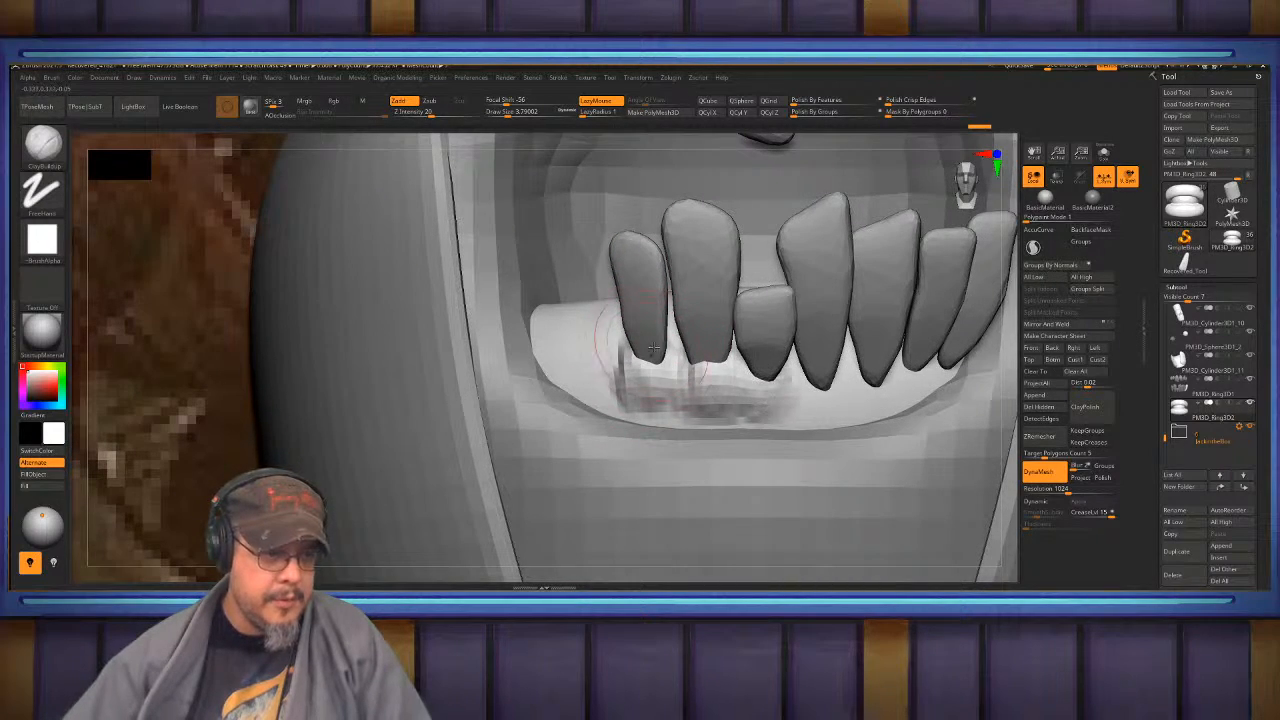
left_click_drag(588, 313, 604, 378)
mouse_move(630, 333)
left_mouse_down()
mouse_move(646, 371)
mouse_move(686, 371)
mouse_move(694, 386)
mouse_move(770, 350)
mouse_move(760, 400)
mouse_move(810, 410)
mouse_move(840, 395)
mouse_move(820, 383)
mouse_move(824, 404)
mouse_move(868, 404)
mouse_move(866, 380)
mouse_move(868, 400)
mouse_move(905, 400)
mouse_move(922, 366)
mouse_move(935, 395)
mouse_move(951, 351)
mouse_move(944, 362)
left_mouse_up()
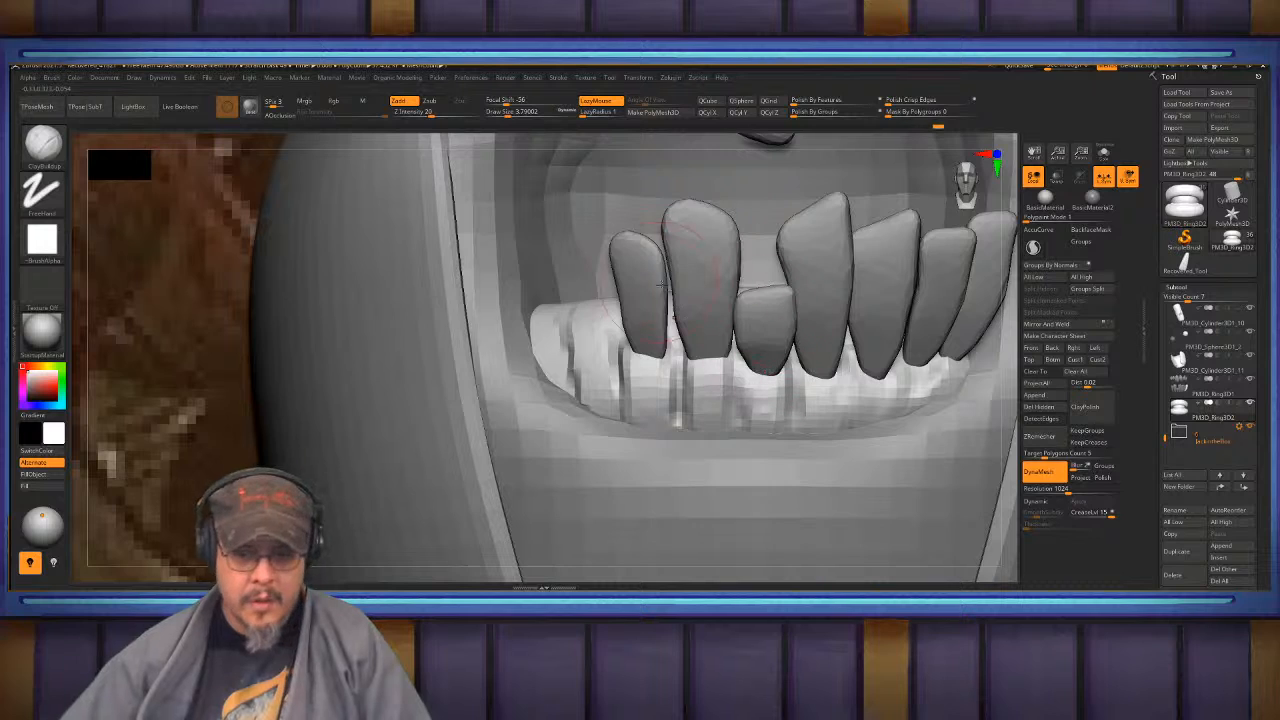
- Carve and build up vertical ridges in the lower gum under the left teeth and fill its left end
mouse_move(662, 285)
right_mouse_down("alt")
mouse_move(740, 283)
mouse_move(690, 345)
right_mouse_up("alt")
mouse_move(682, 358)
left_mouse_down()
mouse_move(683, 402)
mouse_move(761, 372)
left_mouse_up()
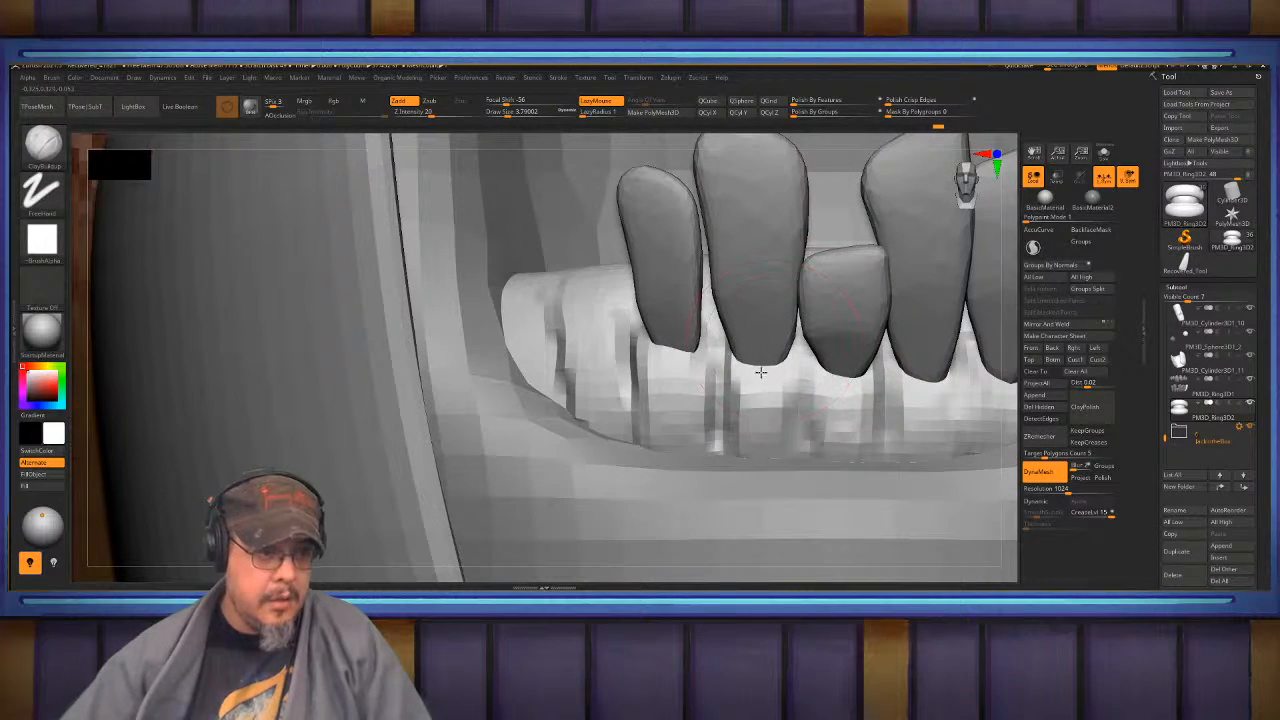
mouse_move(674, 350)
left_mouse_down("alt")
mouse_move(668, 366)
mouse_move(640, 362)
mouse_move(630, 378)
mouse_move(702, 343)
mouse_move(714, 412)
left_mouse_up("alt")
left_click_drag(740, 368, 738, 424)
left_click_drag(618, 330, 616, 402)
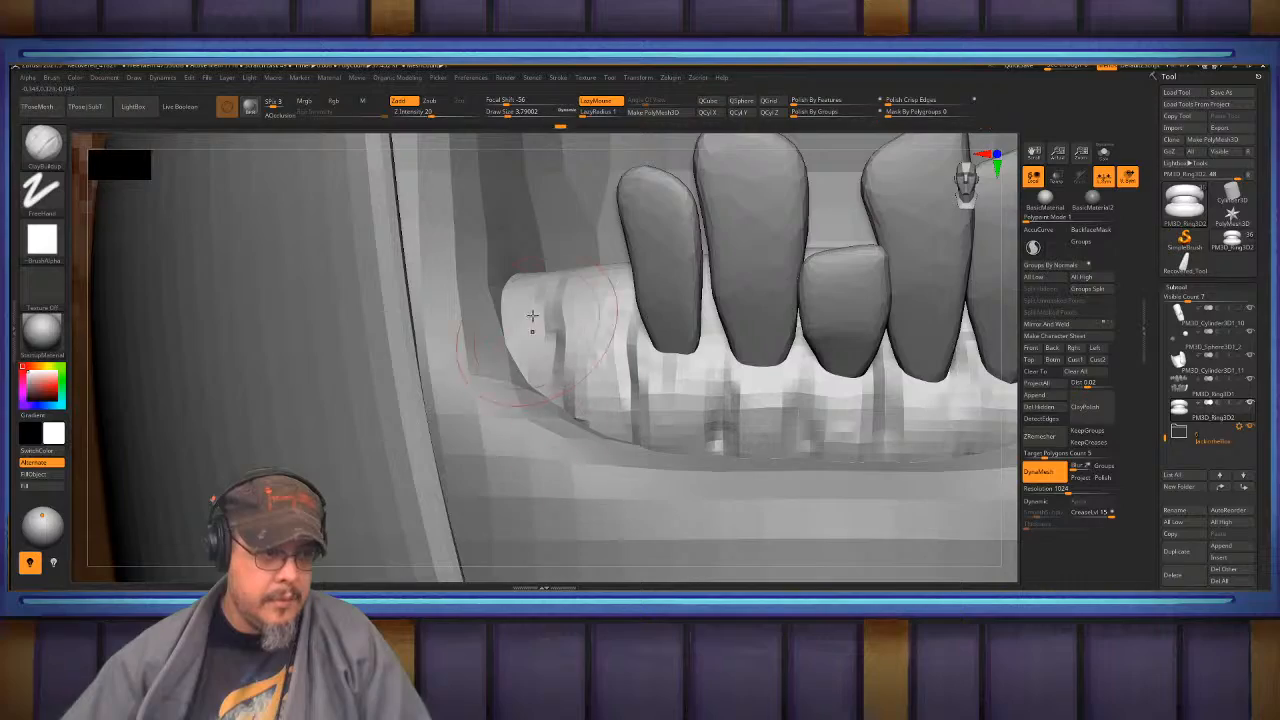
left_click_drag(531, 323, 531, 348)
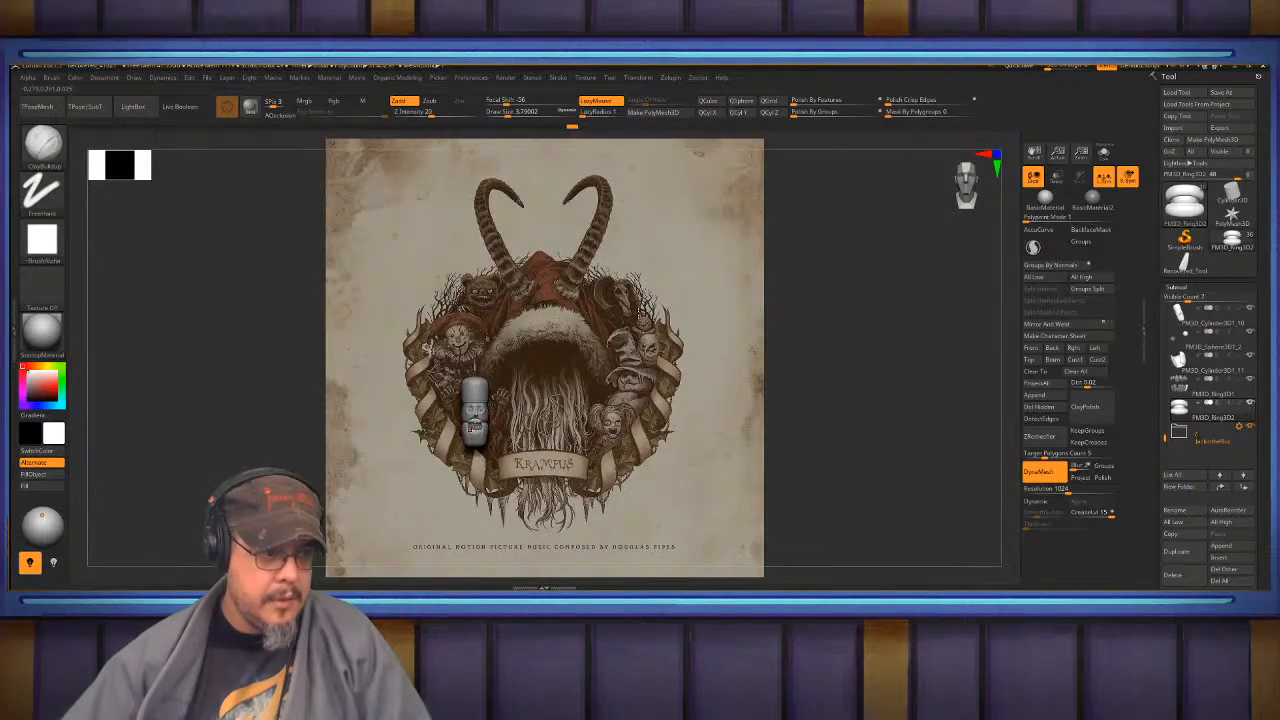
- Compare the whole nutcracker head with the Krampus illustration and bring up the document settings
left_click_drag(862, 322, 915, 250, "alt")
left_click_drag(906, 284, 880, 400, "ctrl")
left_click_drag(622, 345, 823, 253, "alt")
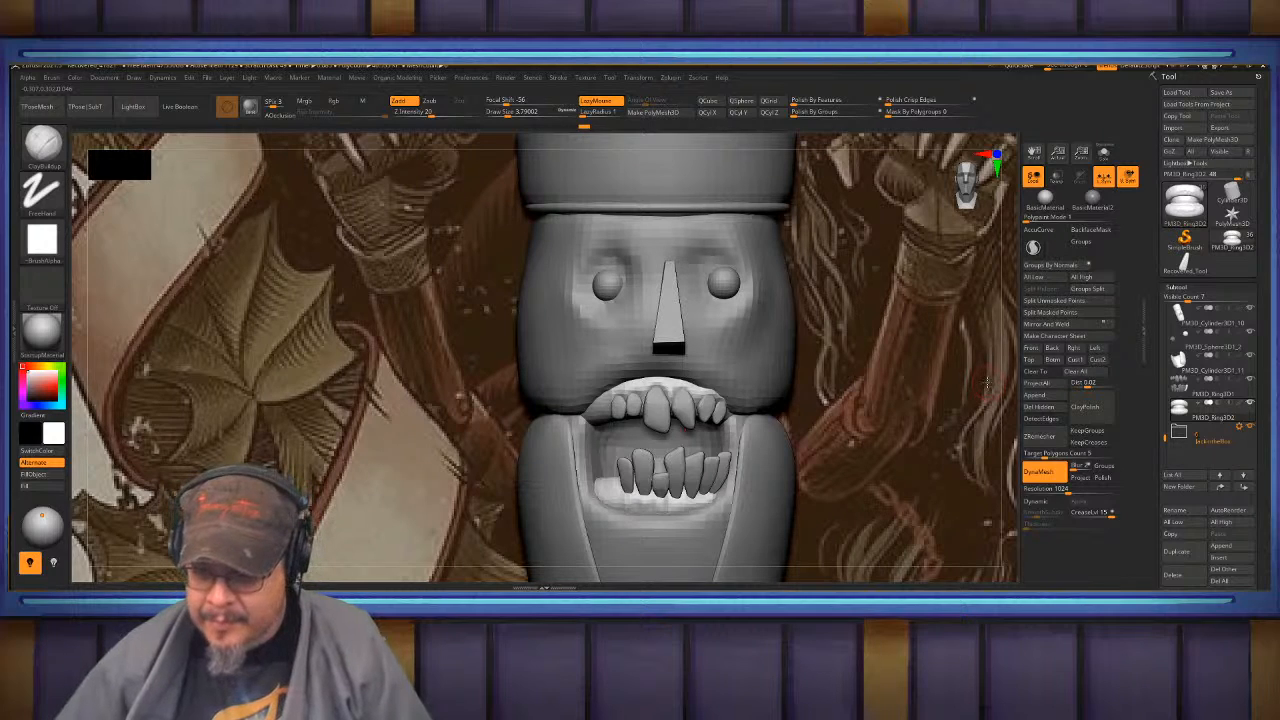
left_click_drag(985, 383, 1089, 346)
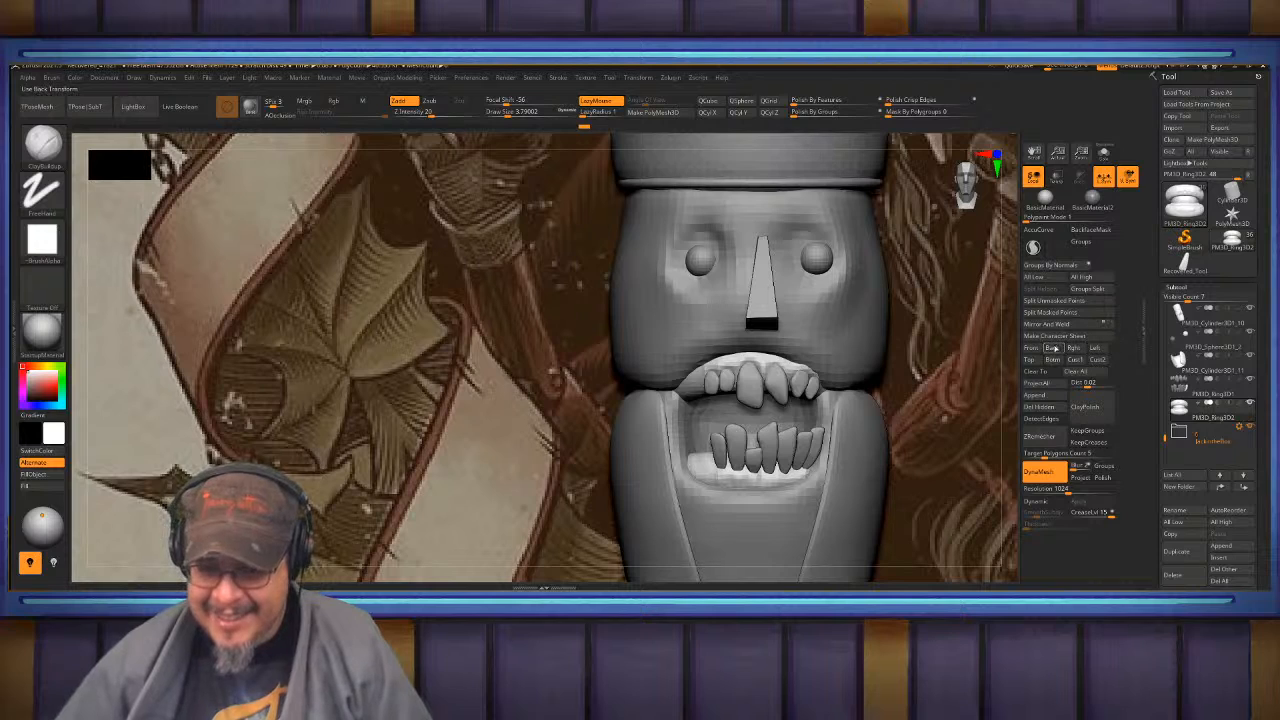
left_click(1035, 372)
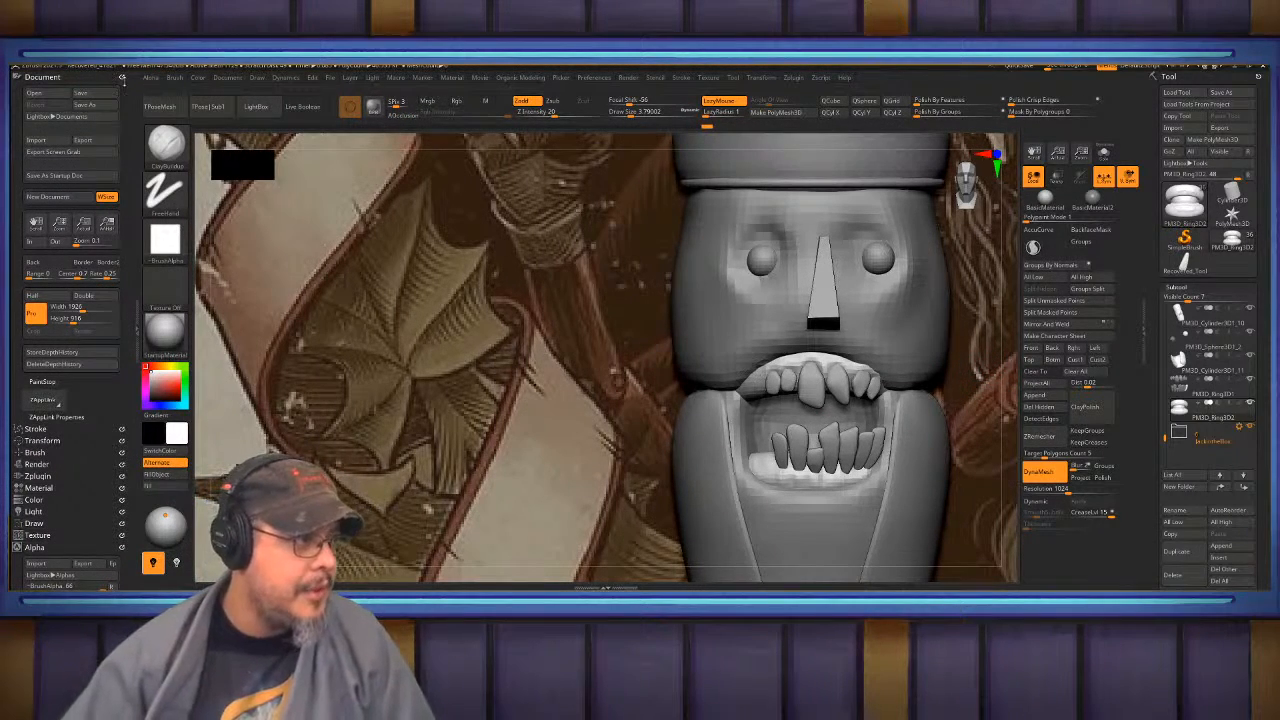
left_click(96, 76)
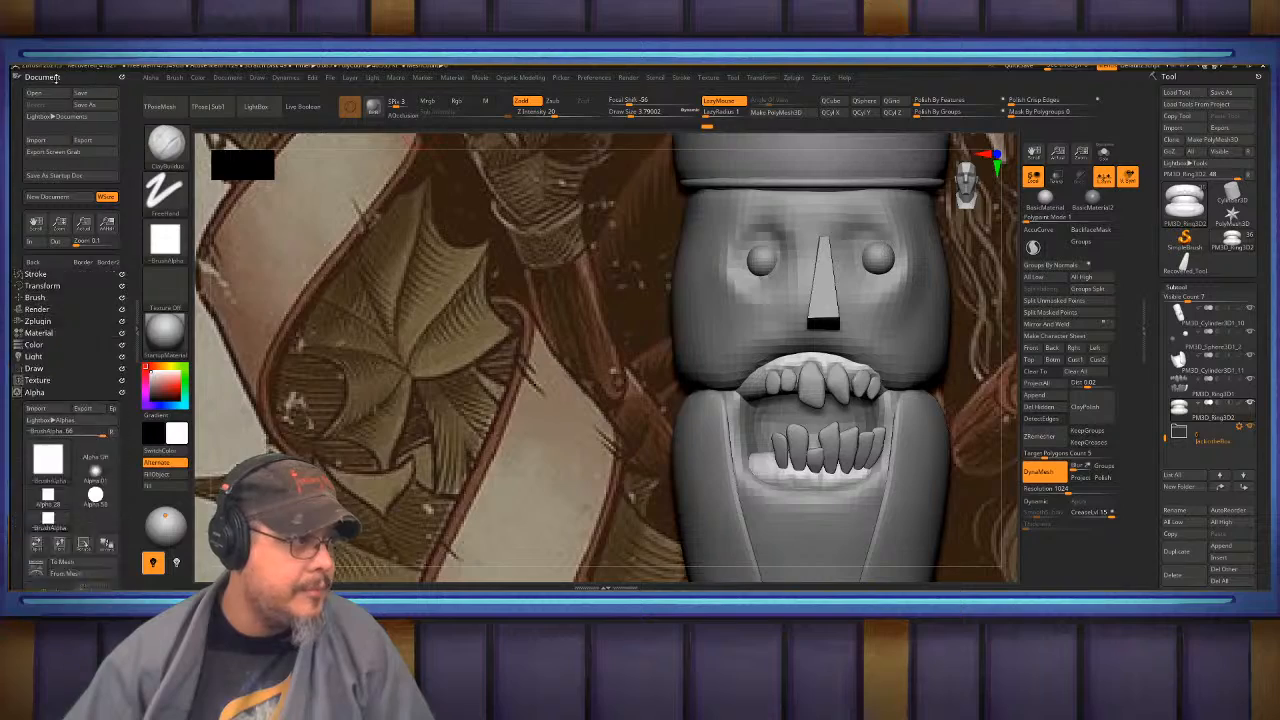
- Select the head mesh, isolate the nose by its polygroup and split it off into its own subtool
mouse_move(862, 373)
right_mouse_down("ctrl")
mouse_move(850, 230)
mouse_move(815, 300)
mouse_move(730, 350)
mouse_move(737, 384)
right_mouse_up("ctrl")
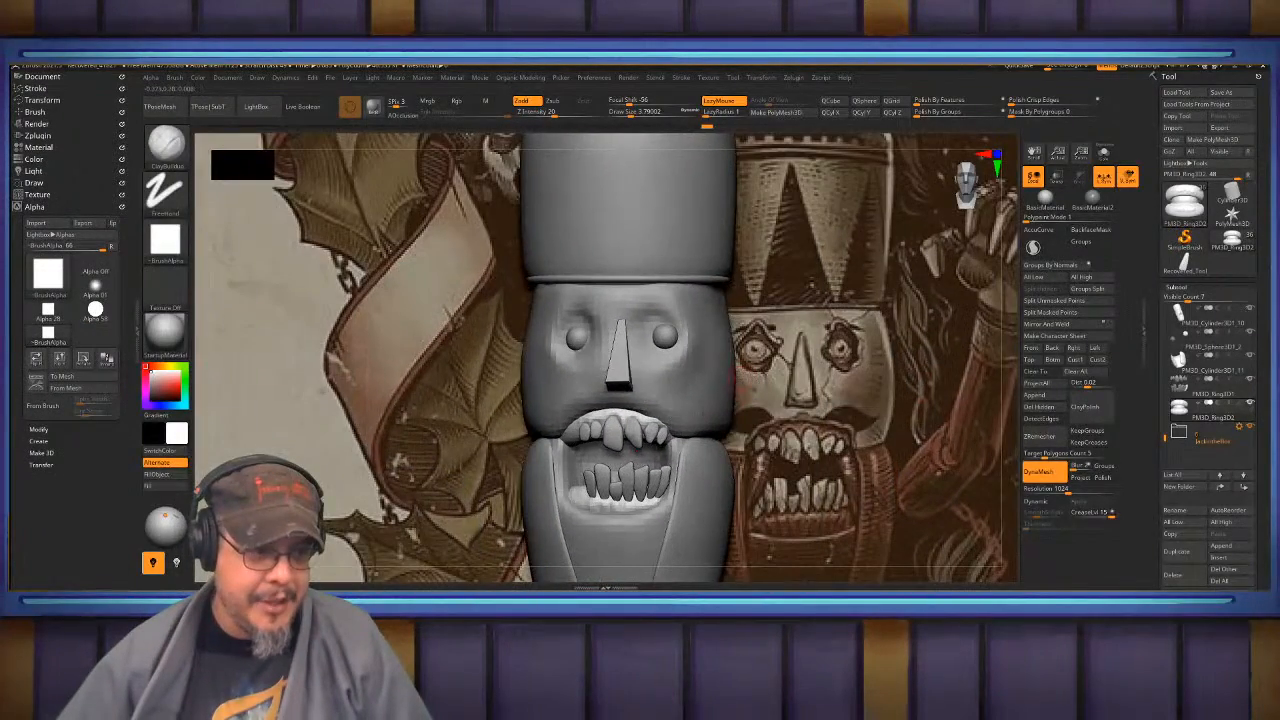
left_click(696, 380, "alt")
right_click_drag(742, 405, 742, 387)
key("shift+f")
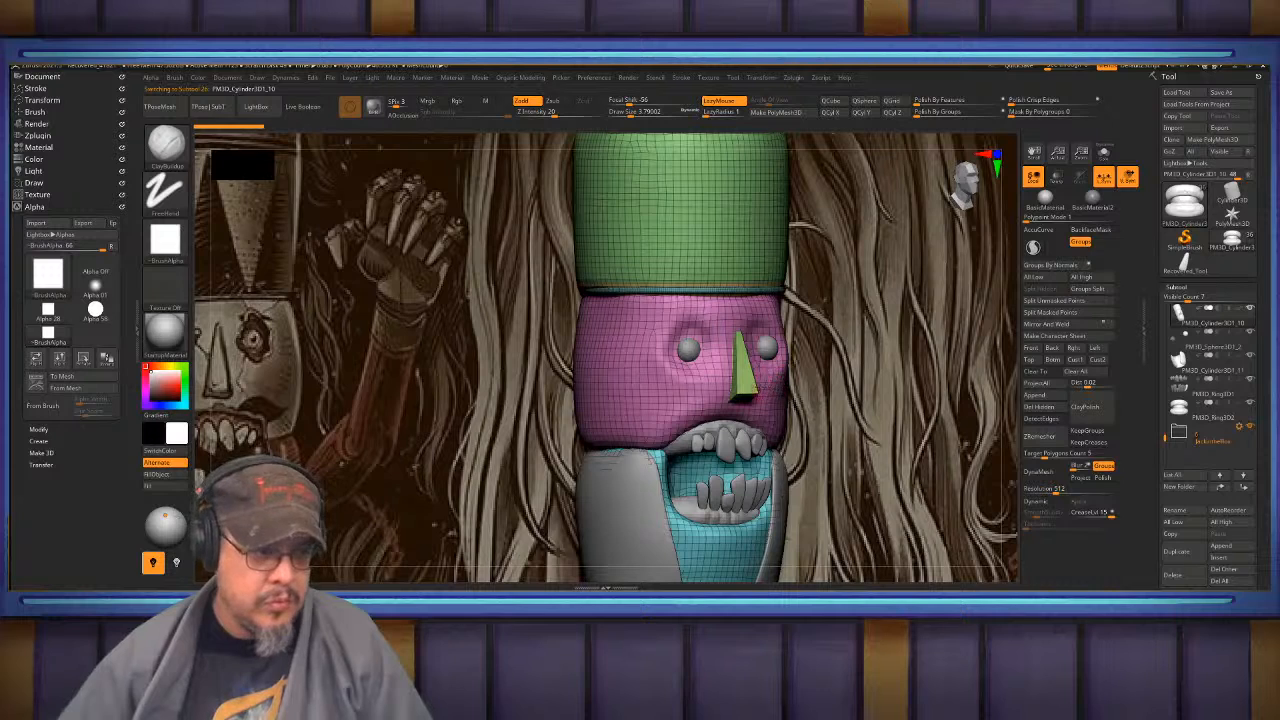
mouse_move(768, 379)
right_mouse_down("alt")
mouse_move(854, 366)
mouse_move(812, 384)
right_mouse_up("alt")
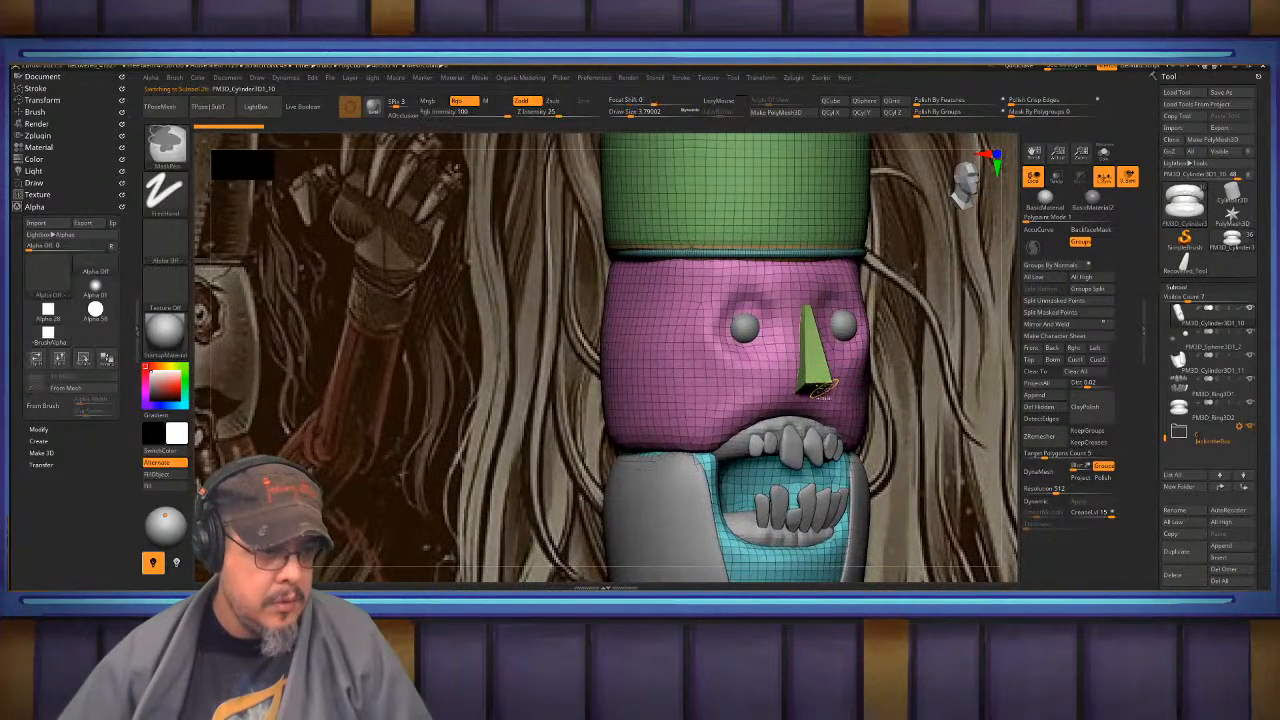
left_click(808, 384, "ctrl+shift")
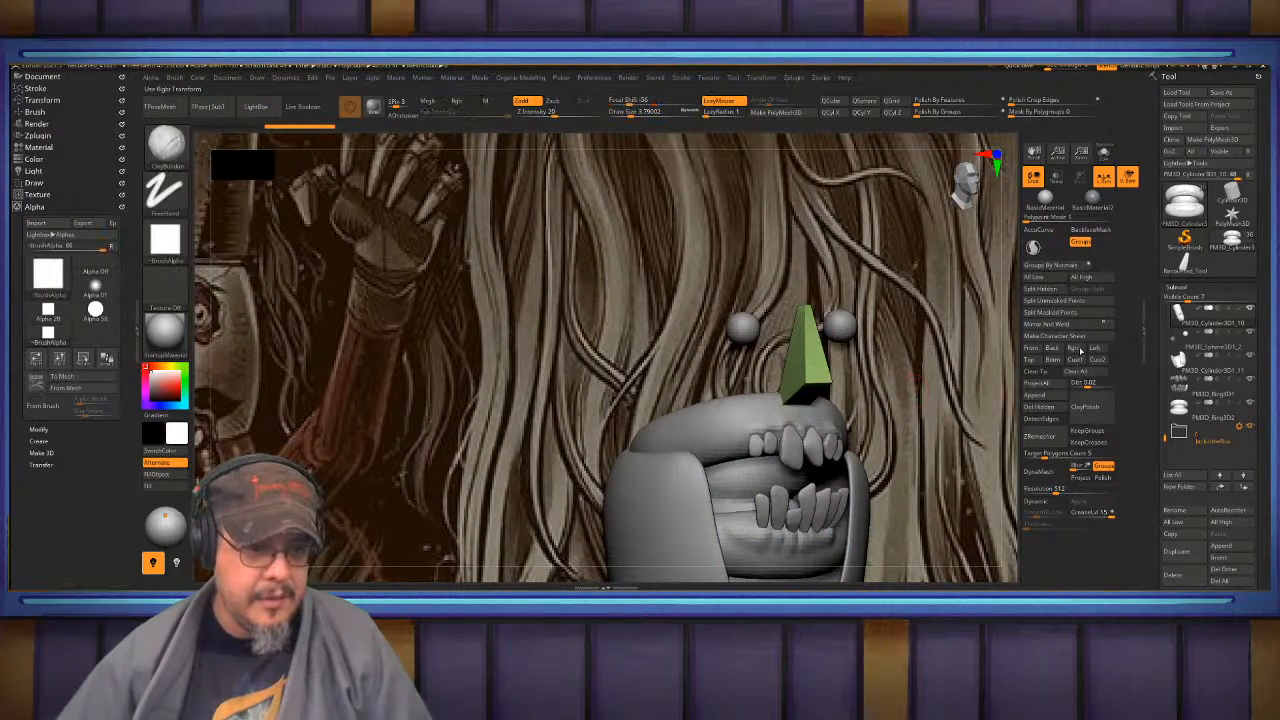
left_click(1044, 290)
right_click_drag(858, 367, 888, 374)
key("ctrl+d")
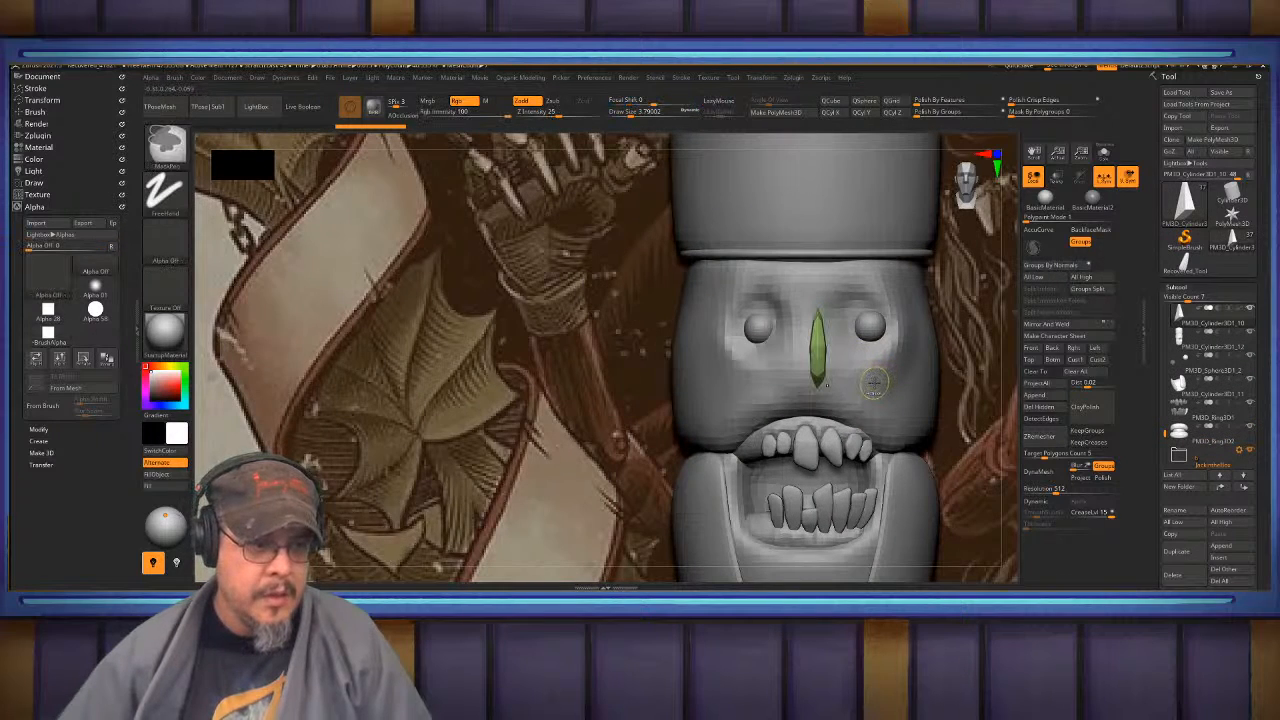
key("ctrl+z")
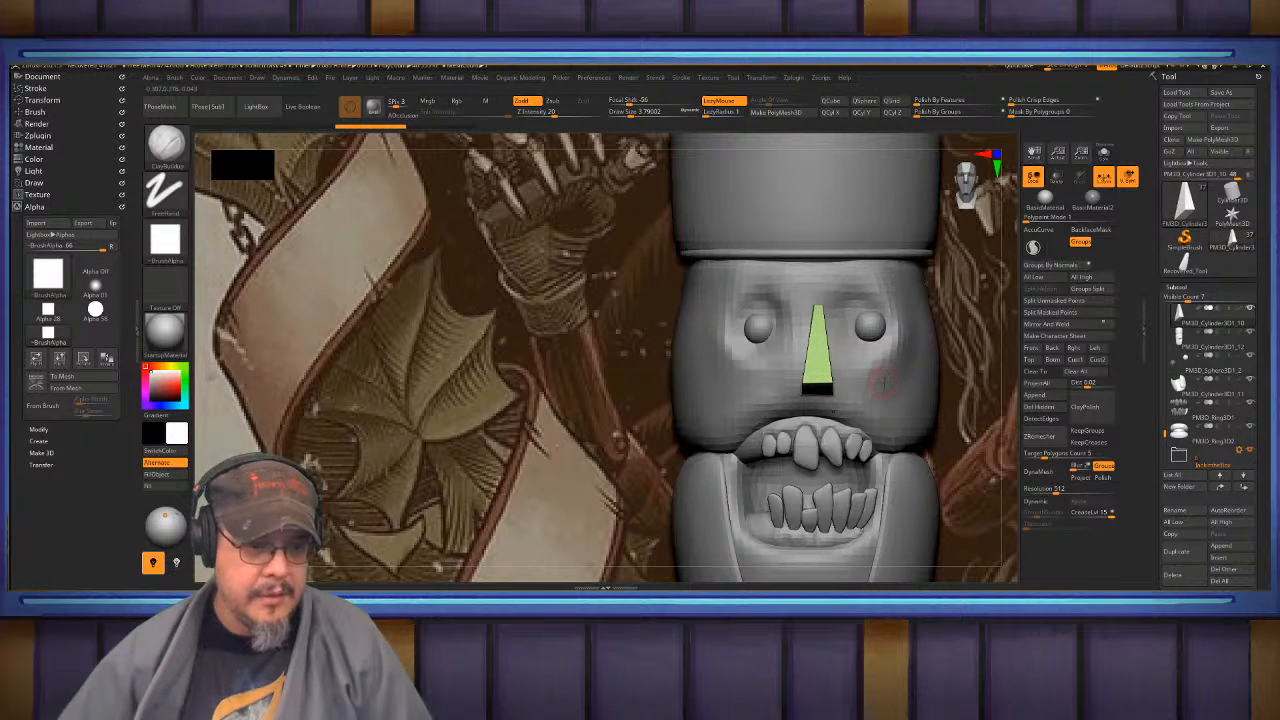
- Group the nose's faces by normals and apply dynamic subdivision with a crease level of 2 to round its edges
right_click_drag(886, 385, 997, 332)
left_click(1052, 265)
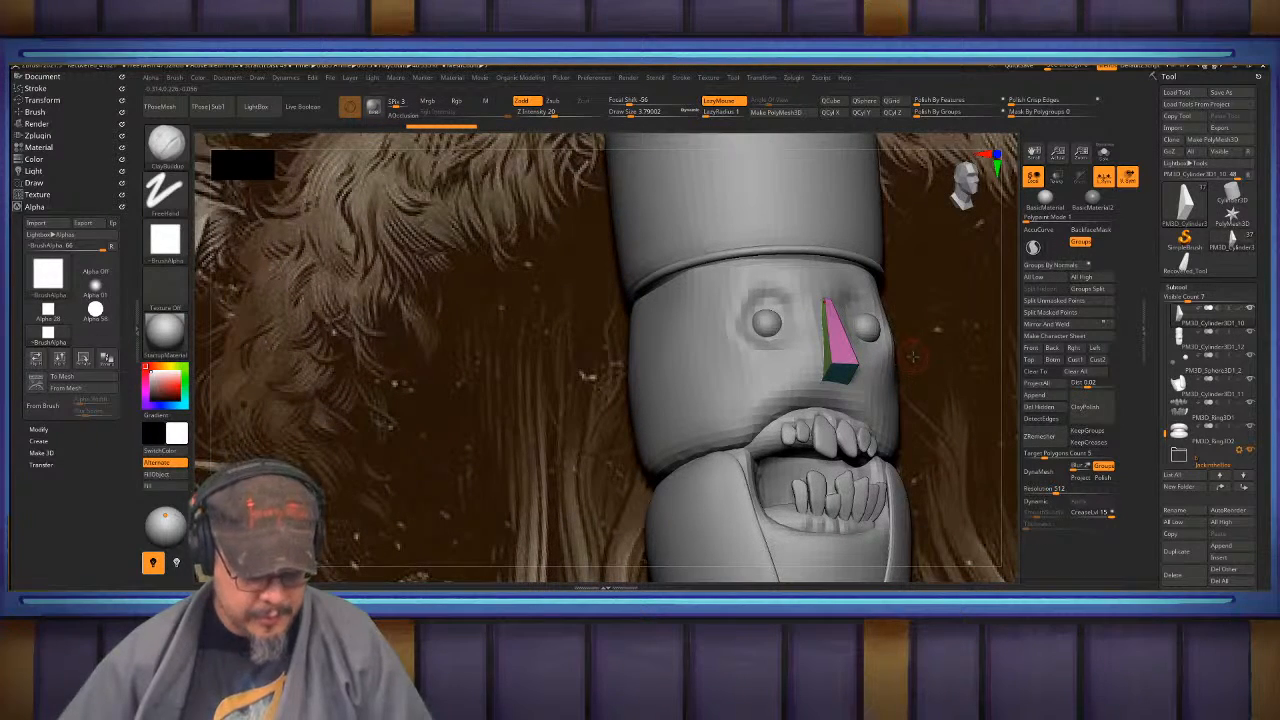
key("space")
left_click(899, 447)
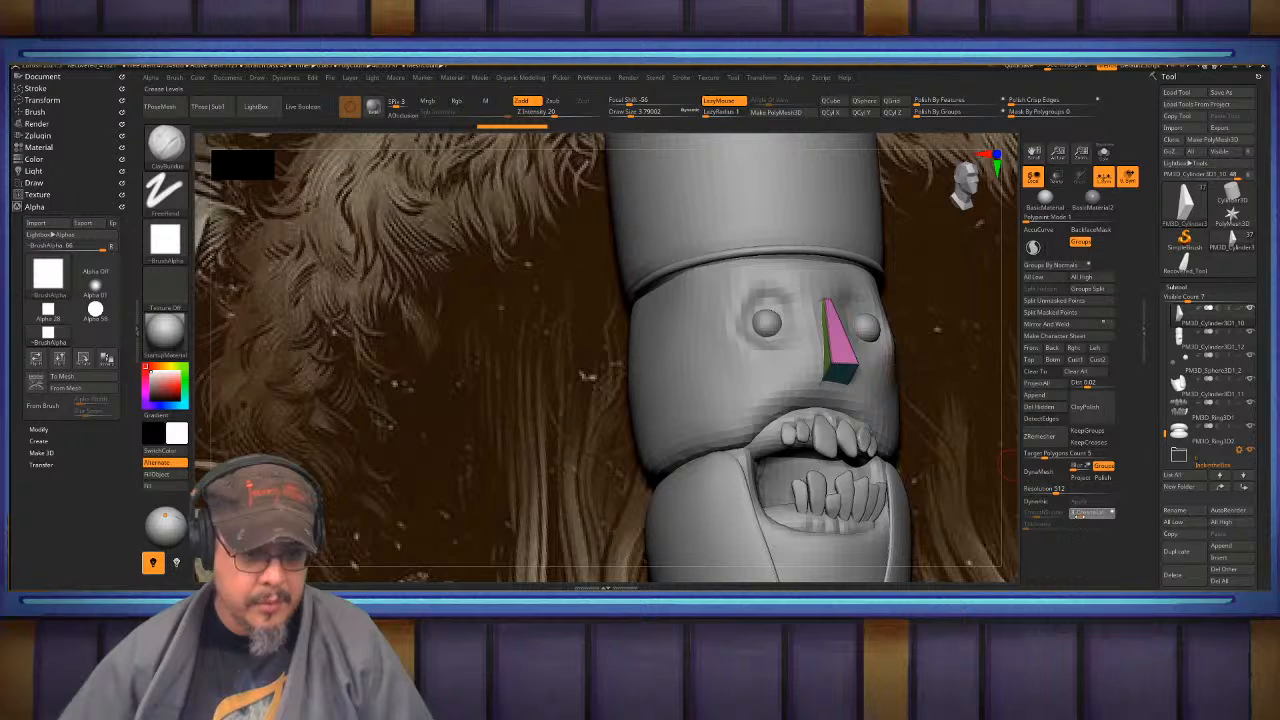
left_click(1040, 501)
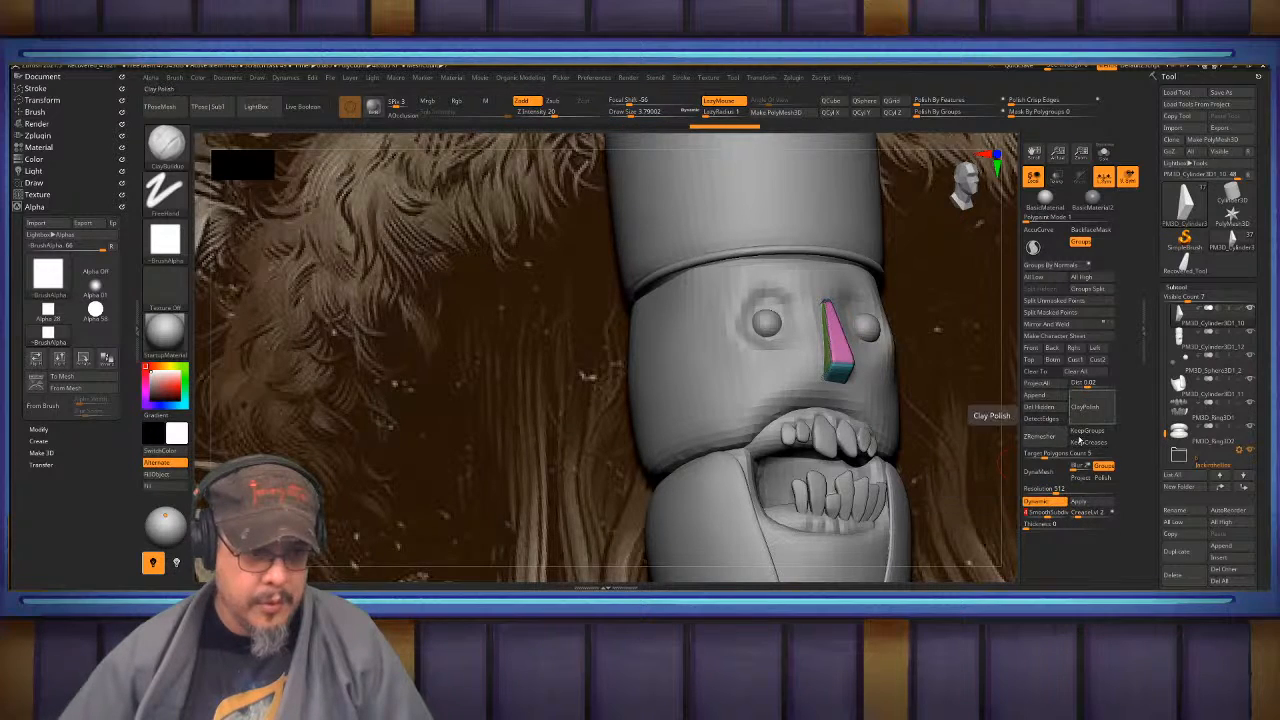
left_click(1081, 502)
left_click_drag(975, 405, 882, 356)
key("shift+f")
key("shift+f")
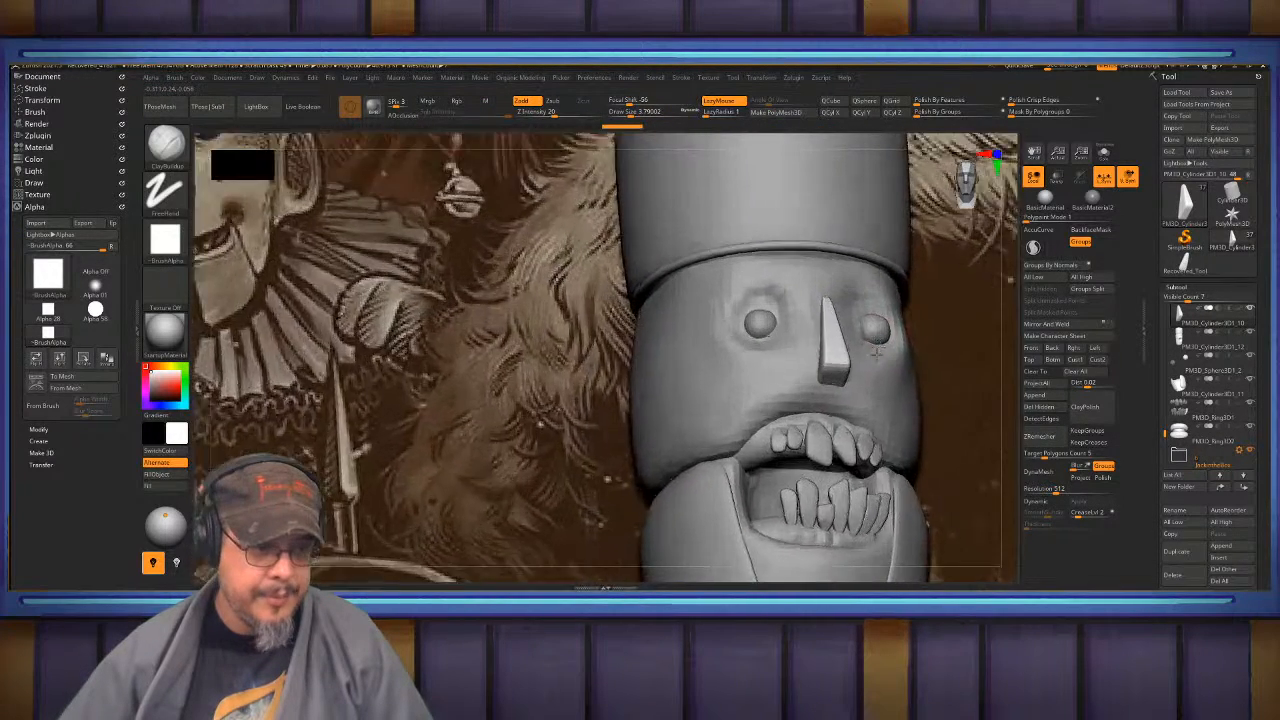
- Soften the nose's edges and its narrow upper end with the Smooth brush, working around it from both sides
right_click_drag(876, 353, 834, 416, "ctrl")
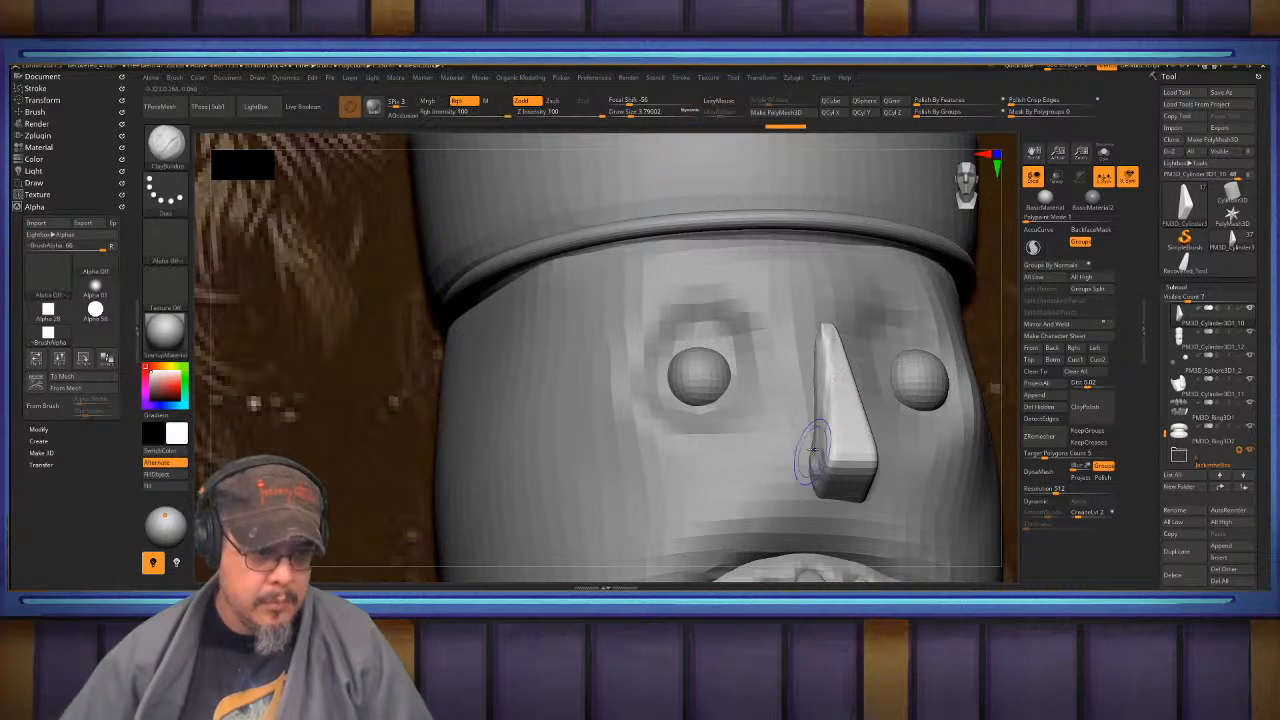
right_click_drag(812, 400, 860, 360)
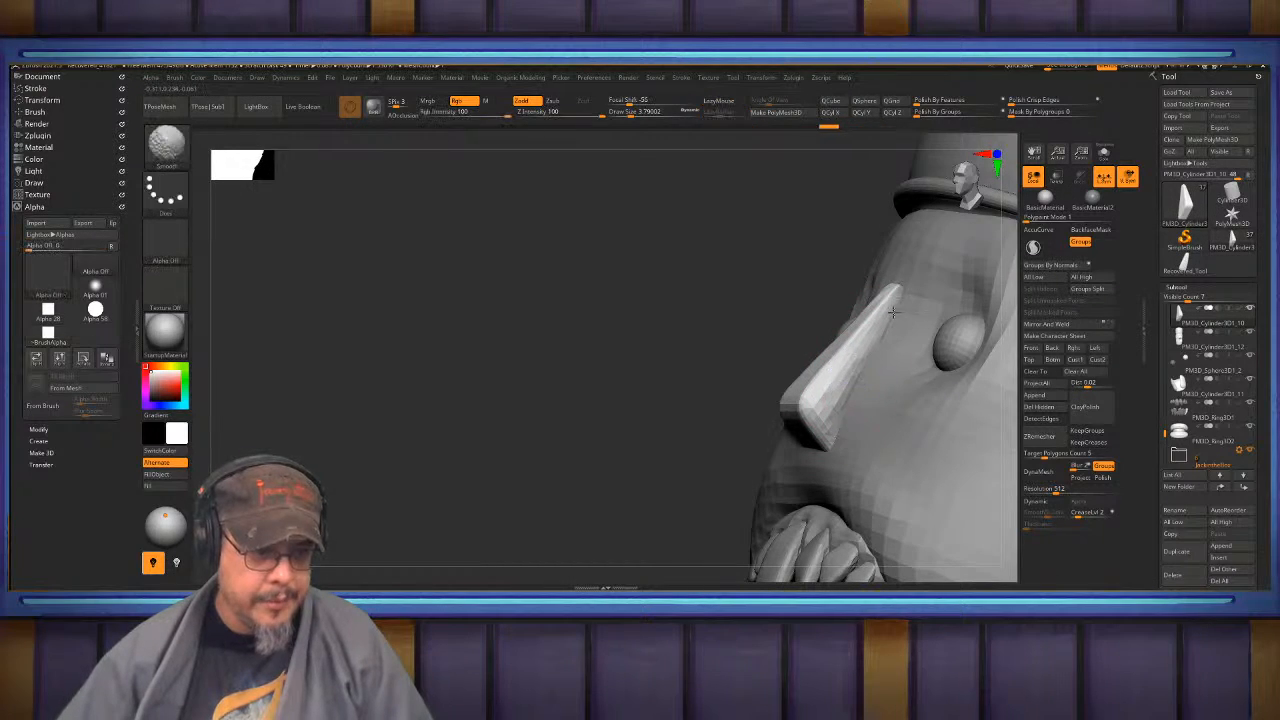
mouse_move(848, 386)
right_mouse_down()
mouse_move(877, 347)
mouse_move(868, 336)
right_mouse_up()
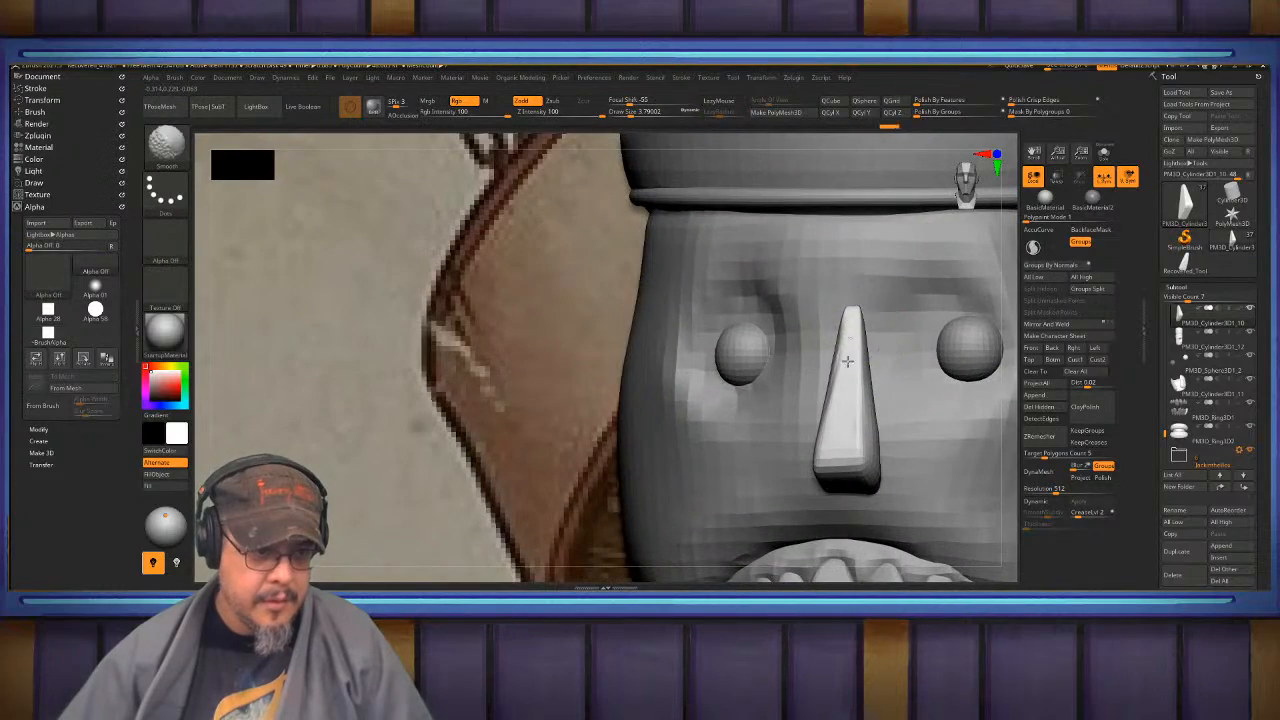
right_click_drag(847, 361, 872, 325)
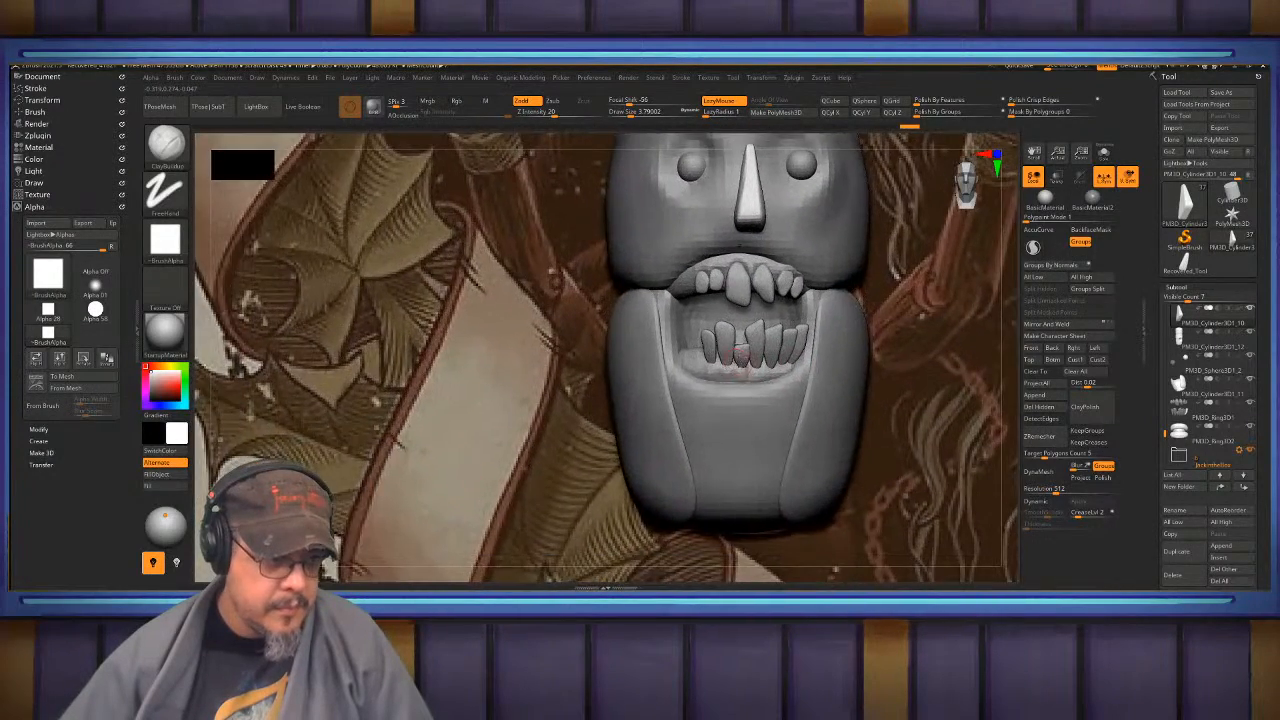
- Isolate the leftmost lower tooth with a mask and place a duplicate of it at the left end of the lower row
right_click_drag(742, 356, 737, 440, "ctrl")
left_click(713, 399, "alt")
key("w")
left_click(712, 403, "ctrl")
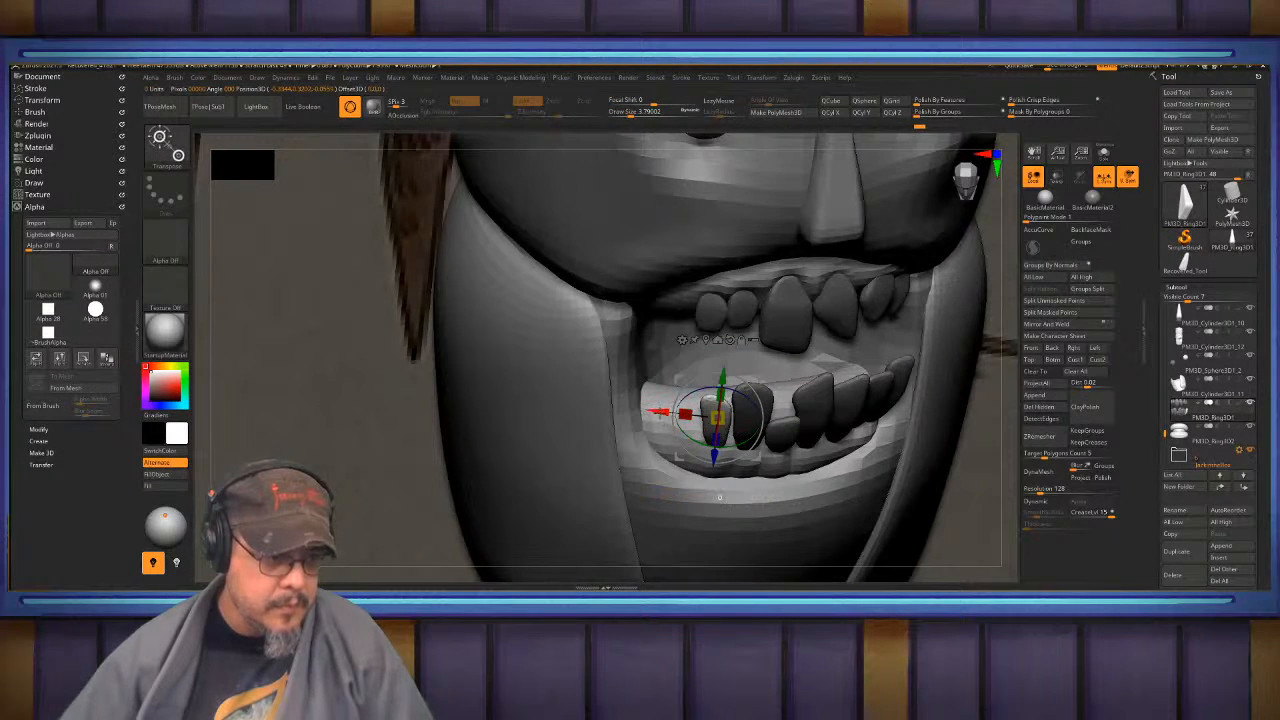
mouse_move(631, 411)
left_mouse_down()
mouse_move(603, 406)
mouse_move(615, 406)
left_mouse_up()
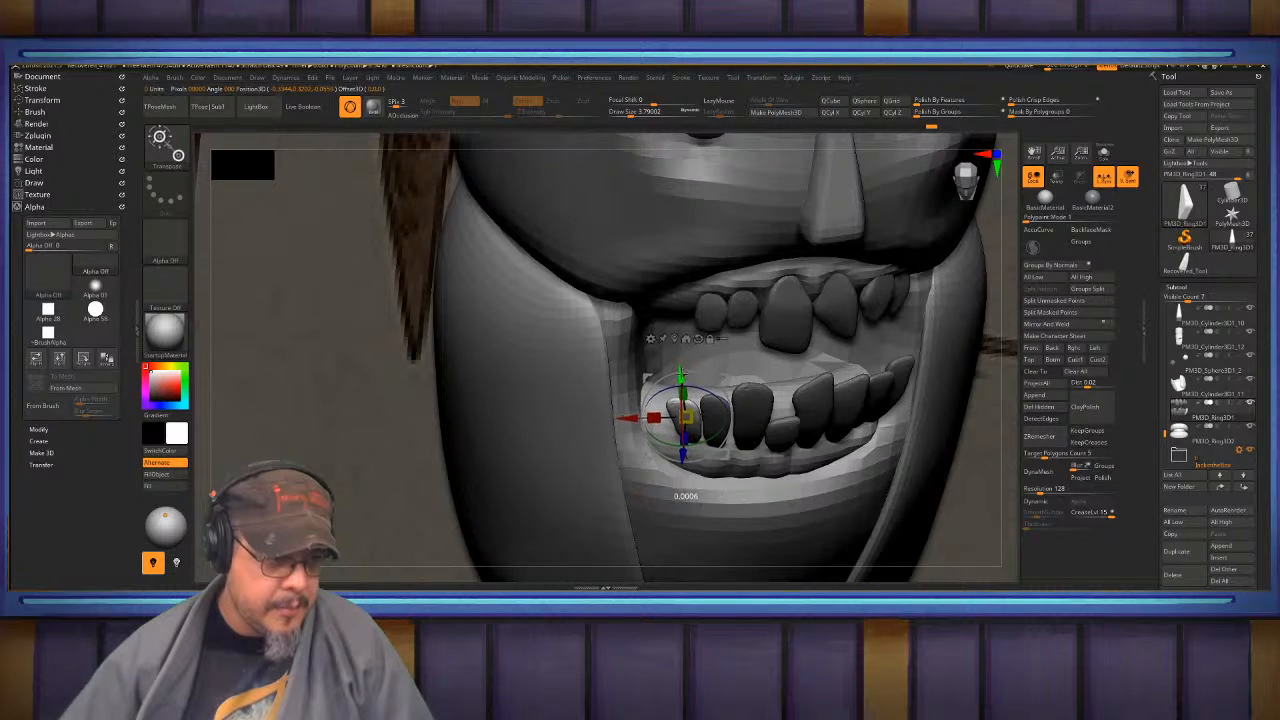
key("q")
- Reshape the duplicated lower tooth with the MoveInfiniteDepth brush so it fits beside its neighbour
mouse_move(710, 350)
right_mouse_down()
mouse_move(665, 380)
mouse_move(705, 345)
right_mouse_up()
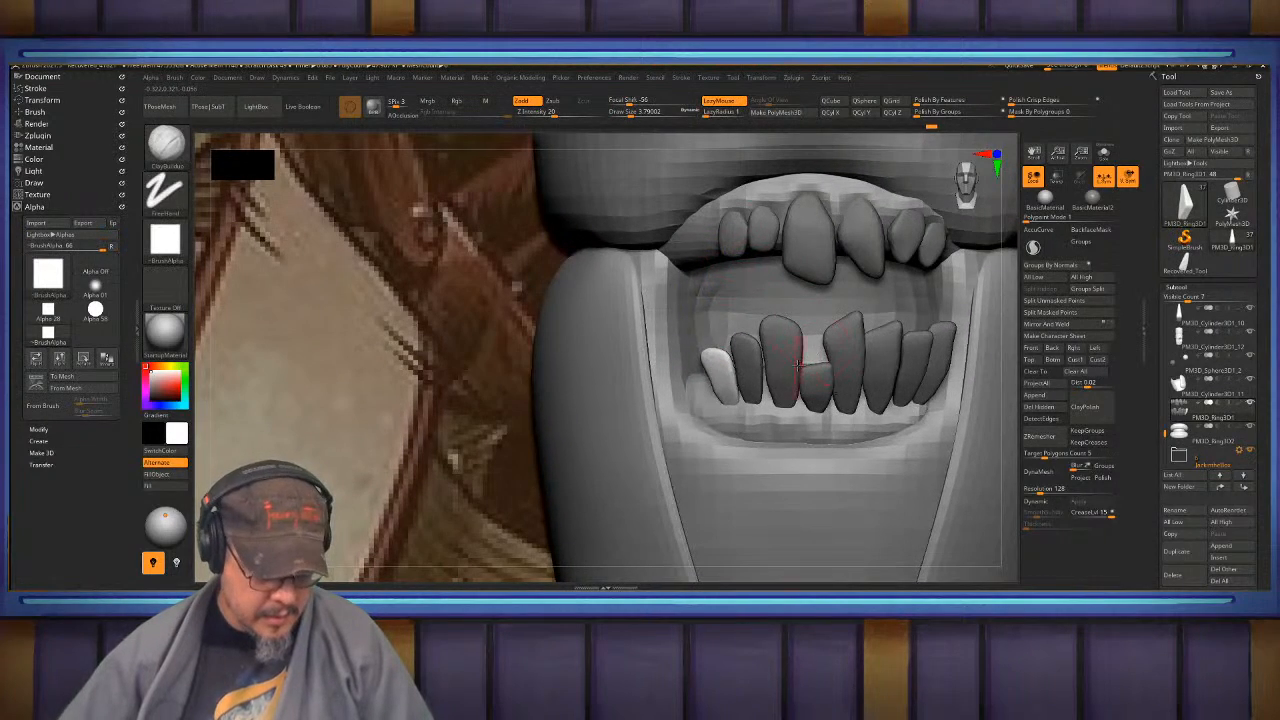
key("b")
key("m")
key("i")
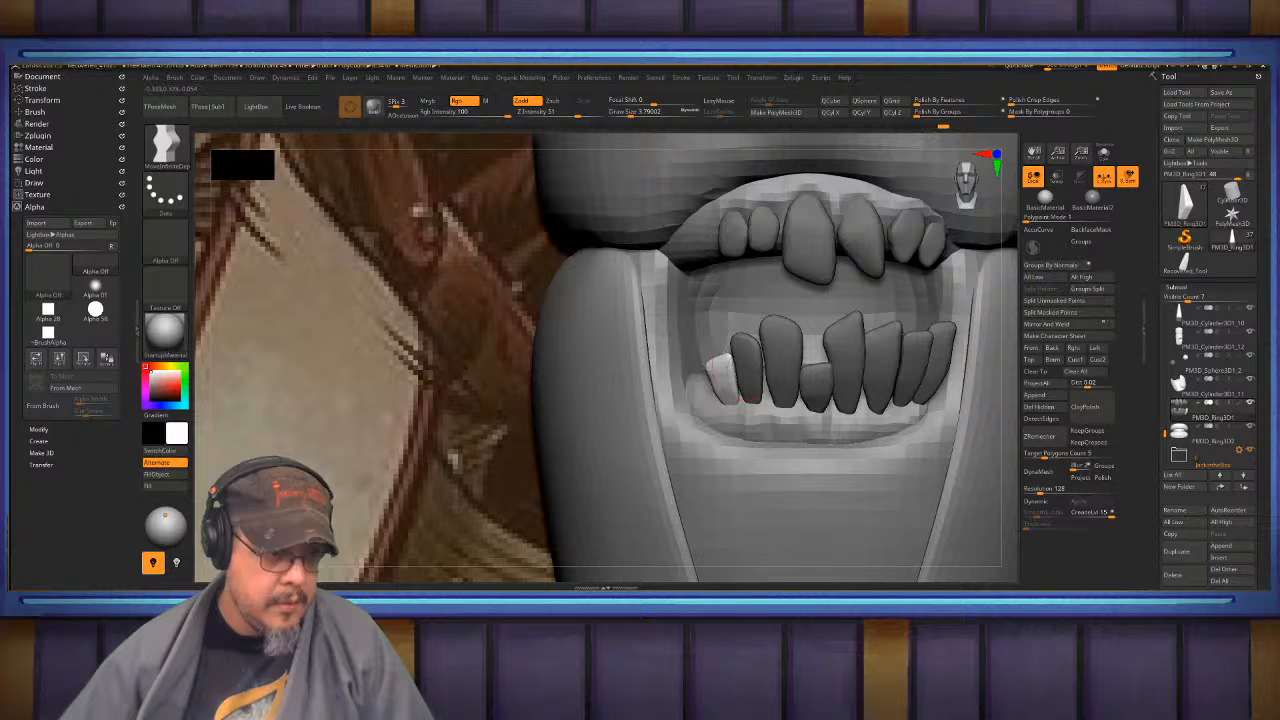
- Duplicate the end lower tooth again, then rotate and shift the copy into the corner of the lower gum
right_click_drag(740, 351, 865, 285)
key("w")
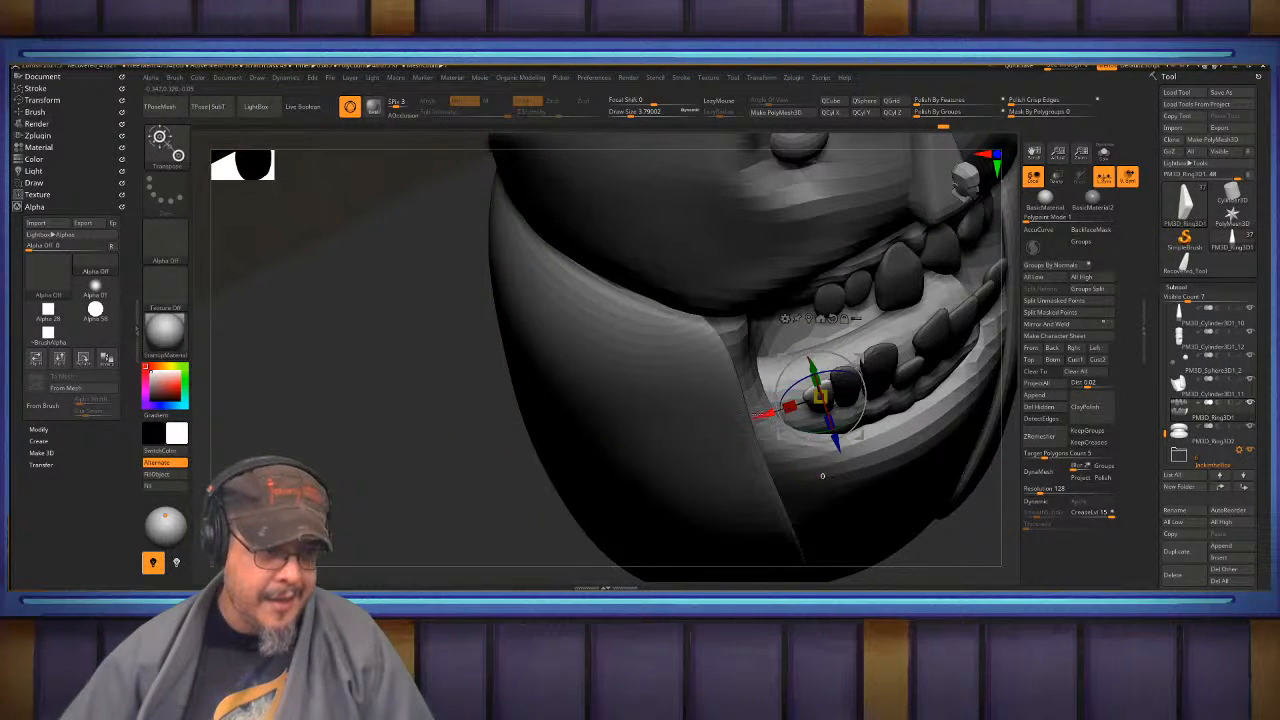
left_click_drag(768, 413, 733, 425, "ctrl")
left_click_drag(818, 426, 810, 429)
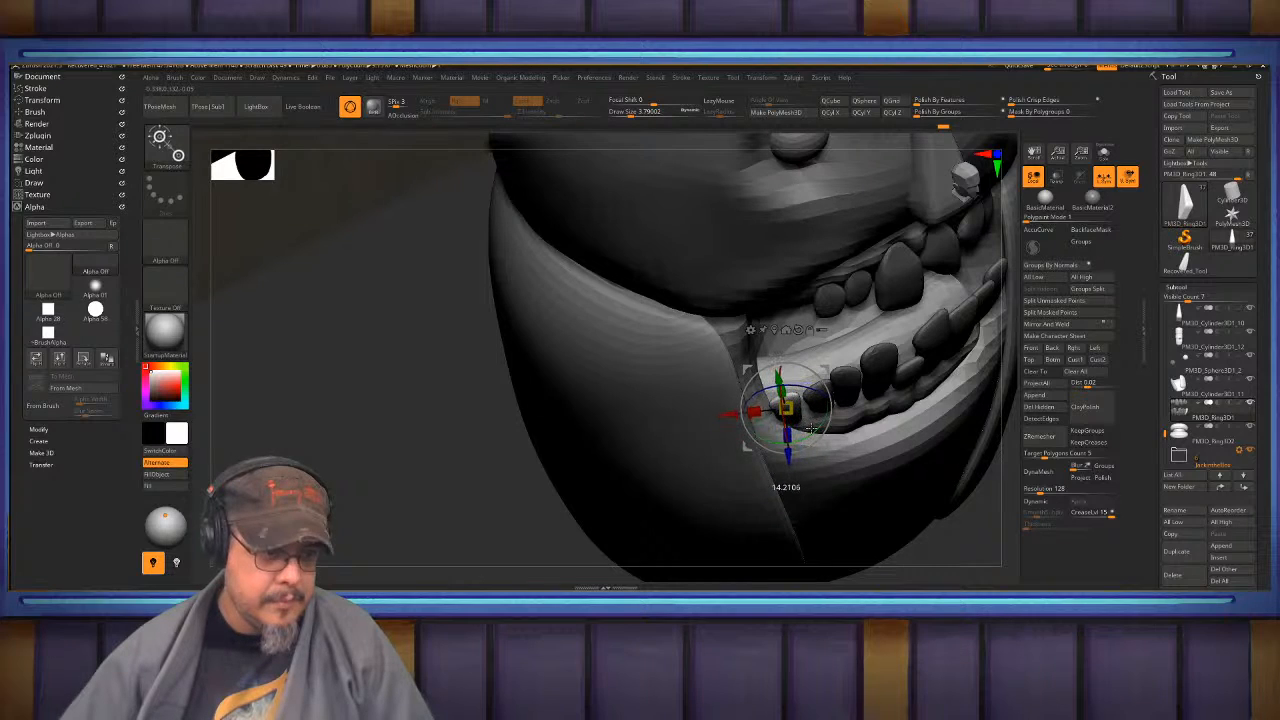
left_click_drag(731, 413, 736, 412)
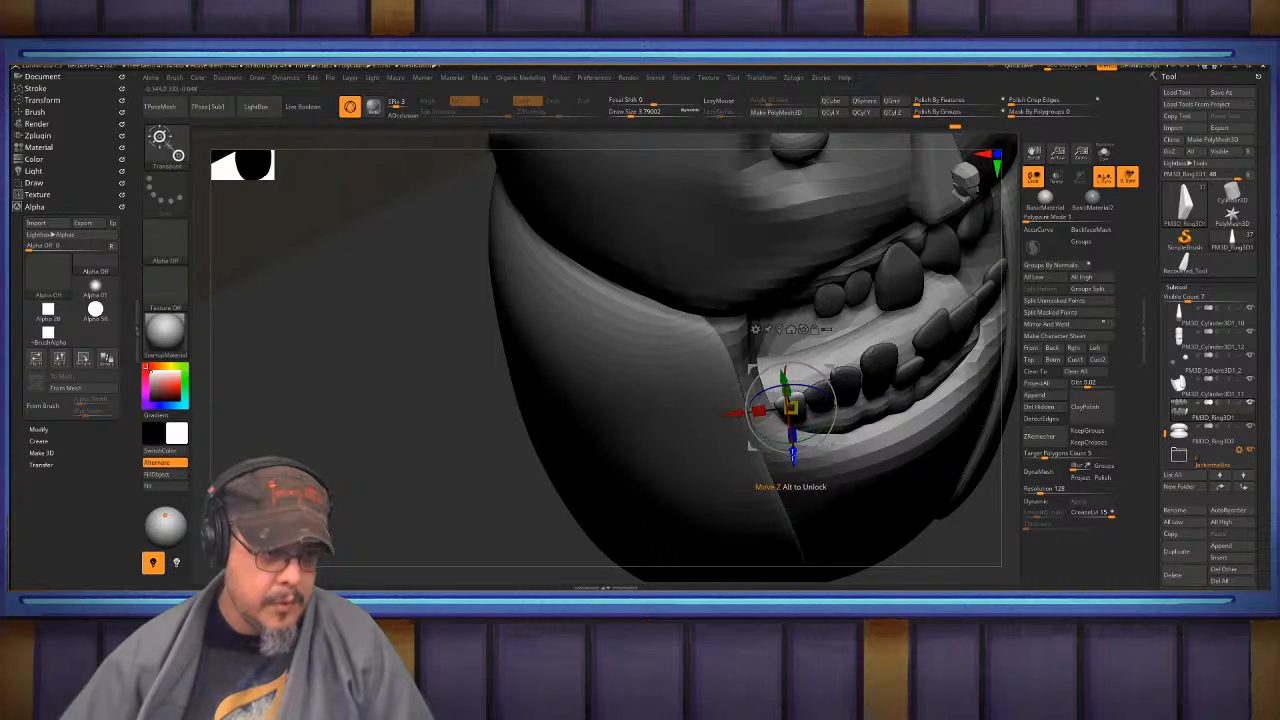
left_click_drag(789, 454, 790, 444)
left_click_drag(731, 405, 728, 405)
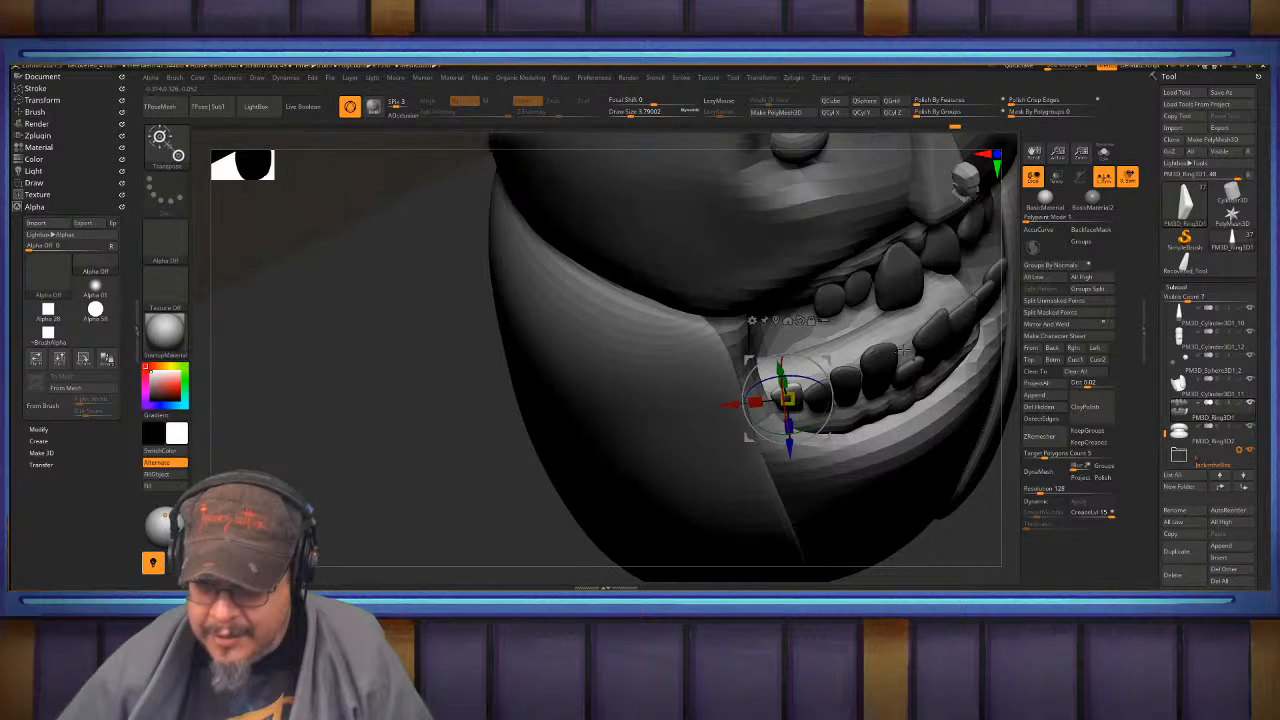
mouse_move(903, 349)
right_mouse_down()
mouse_move(800, 316)
mouse_move(792, 236)
mouse_move(780, 290)
mouse_move(814, 371)
right_mouse_up()
key("q")
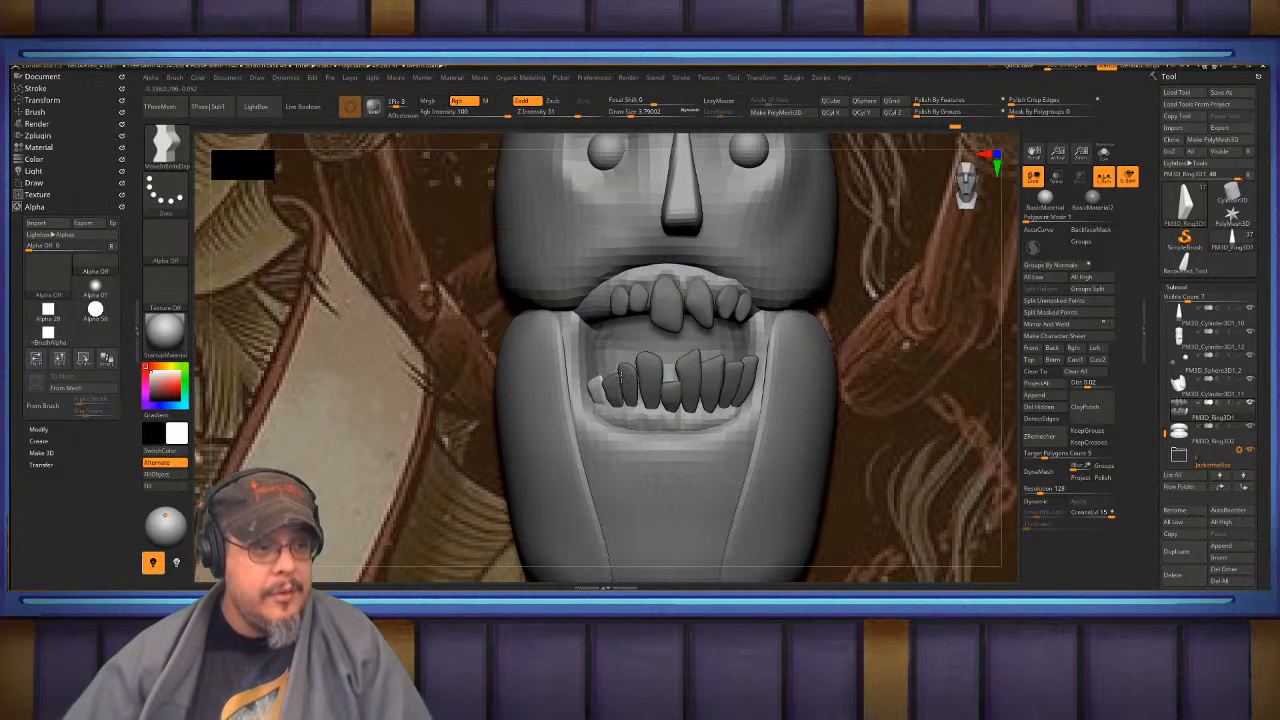
- Move the gizmo pivot to the new corner tooth's base, stretch the tooth taller and adjust its shape
mouse_move(576, 395)
right_mouse_down()
mouse_move(690, 370)
mouse_move(763, 335)
mouse_move(746, 325)
right_mouse_up()
key("w")
right_click_drag(681, 370, 676, 295, "alt")
left_click_drag(661, 289, 675, 347, "alt")
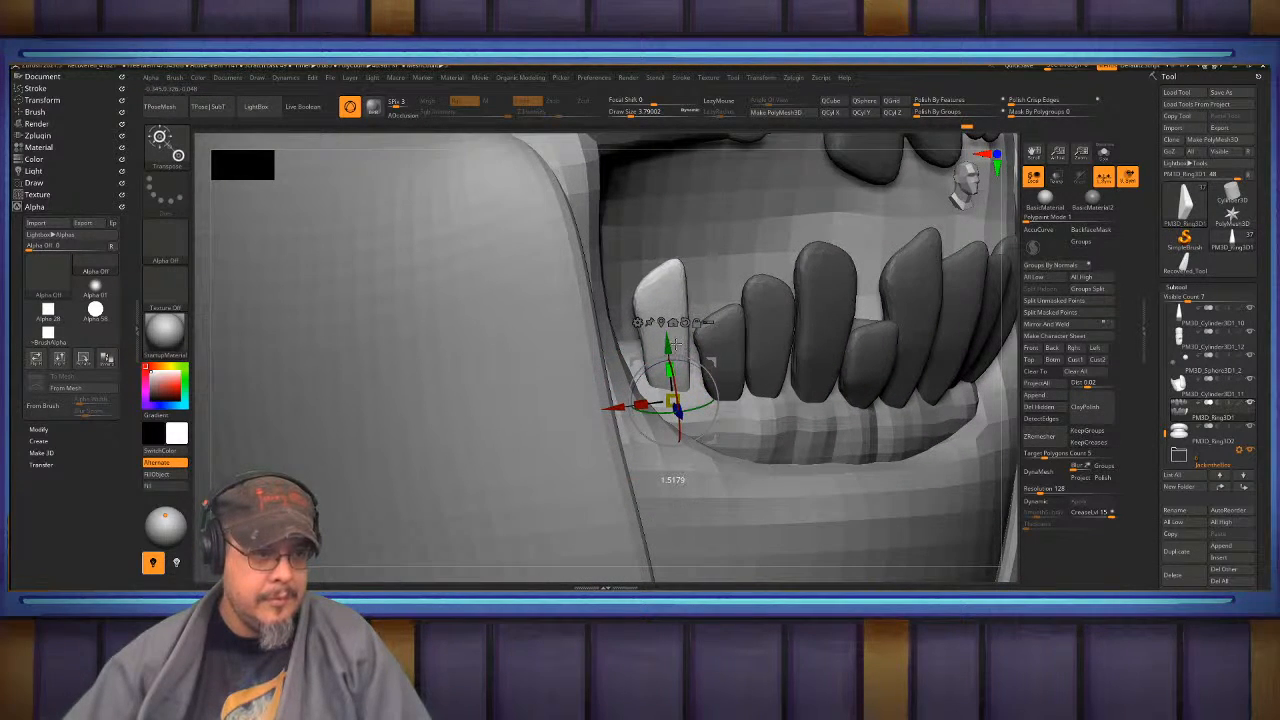
key("q")
mouse_move(677, 338)
right_mouse_down()
mouse_move(642, 268)
mouse_move(660, 305)
right_mouse_up()
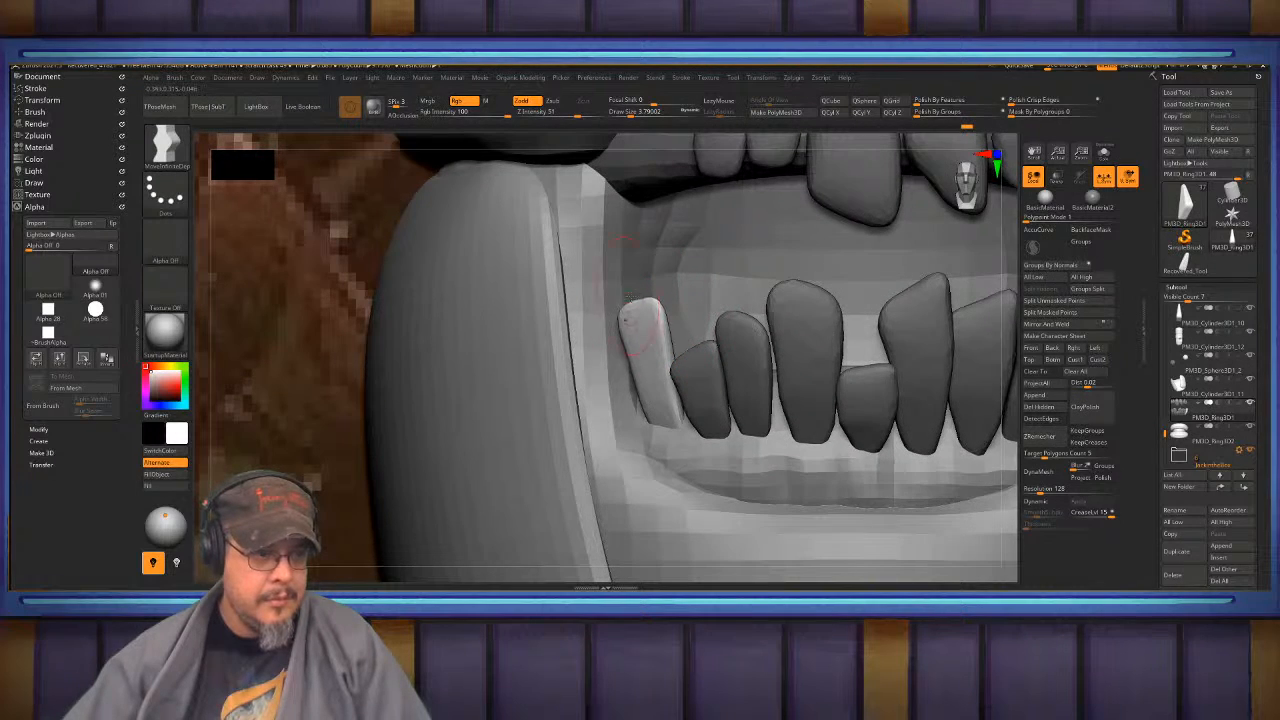
right_click_drag(631, 342, 643, 310)
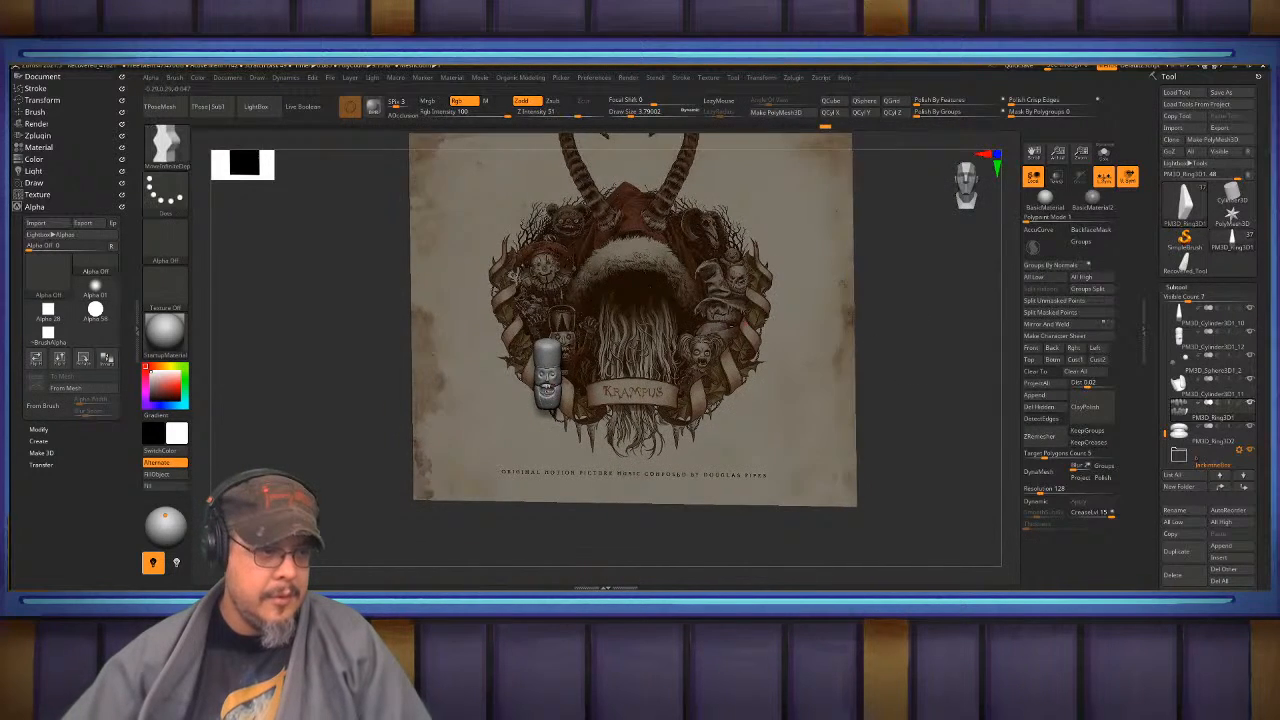
- Add a duplicated tooth at the left end of the upper row and reshape it with the MoveInfiniteDepth brush
right_click_drag(565, 372, 730, 370, "alt")
mouse_move(728, 315)
right_mouse_down("alt")
mouse_move(732, 360)
mouse_move(728, 330)
right_mouse_up("alt")
key("w")
left_click(709, 330, "ctrl")
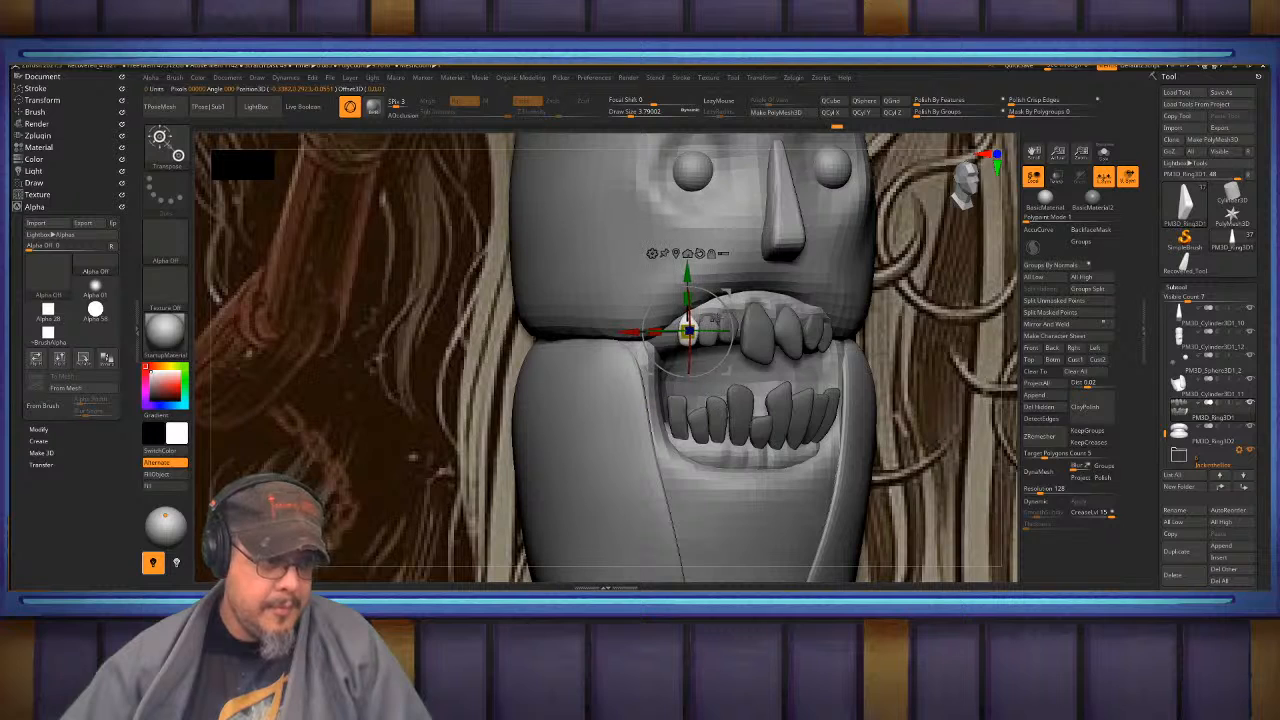
right_click_drag(688, 330, 701, 367)
key("q")
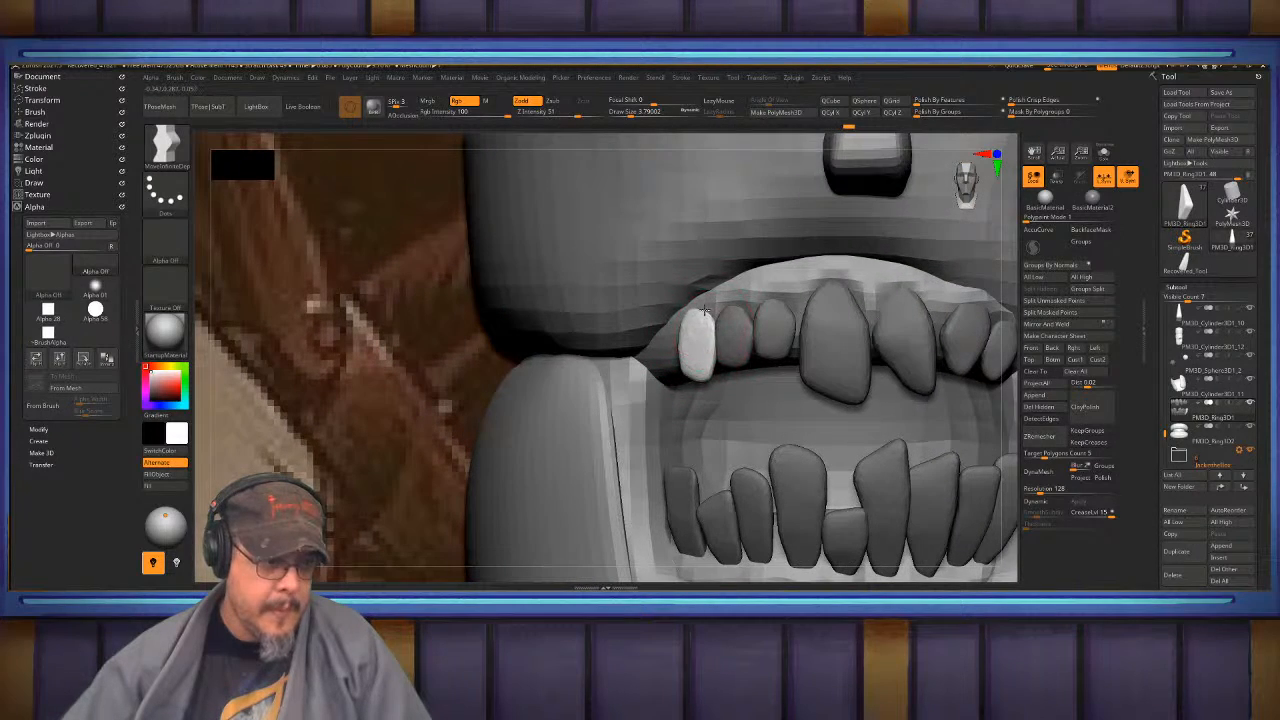
mouse_move(685, 328)
right_mouse_down("ctrl")
mouse_move(680, 280)
mouse_move(668, 342)
mouse_move(727, 300)
mouse_move(715, 180)
mouse_move(683, 212)
mouse_move(649, 297)
mouse_move(683, 272)
right_mouse_up("ctrl")
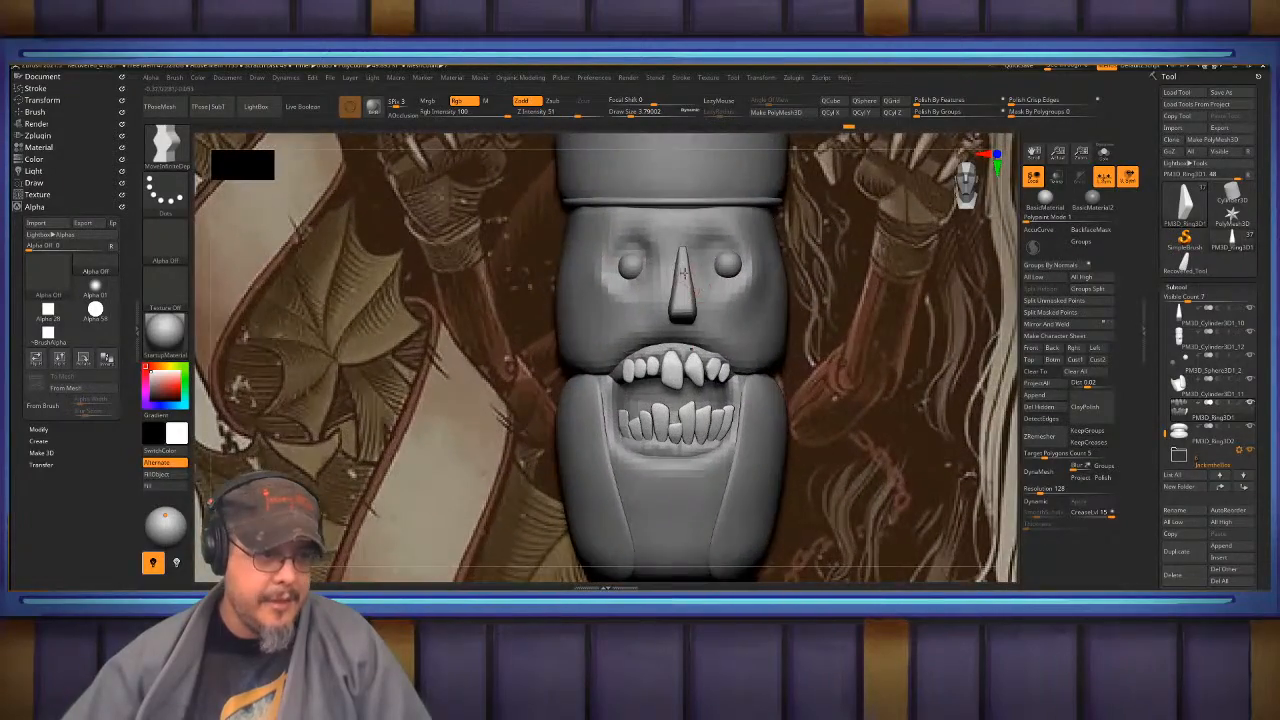
- Select the head and hat mesh, hide the hat by its polygroup and split the hidden part into a separate subtool
left_click(653, 228, "alt")
right_click_drag(669, 227, 716, 264, "alt")
right_click_drag(716, 264, 712, 290, "alt")
mouse_move(712, 290)
right_mouse_down("alt")
mouse_move(723, 331)
mouse_move(729, 297)
mouse_move(720, 303)
right_mouse_up("alt")
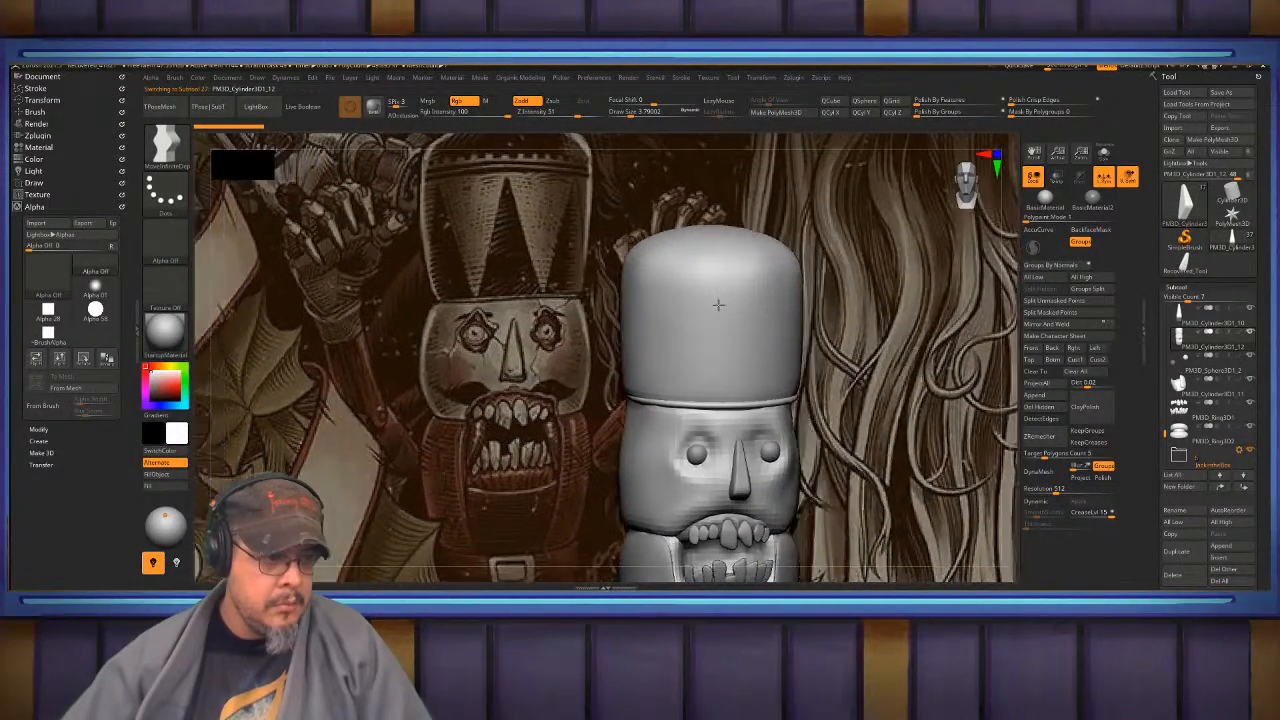
right_click_drag(720, 306, 738, 259, "alt")
left_click(666, 392, "ctrl+shift")
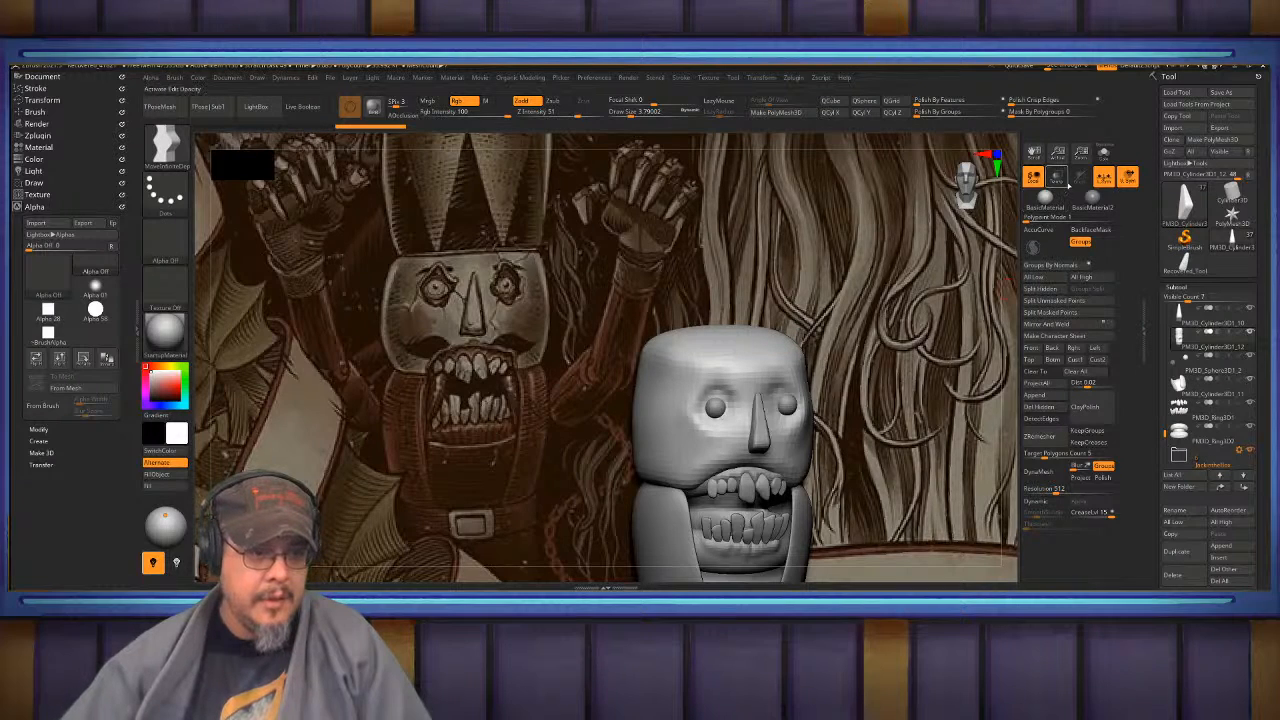
left_click(1048, 288)
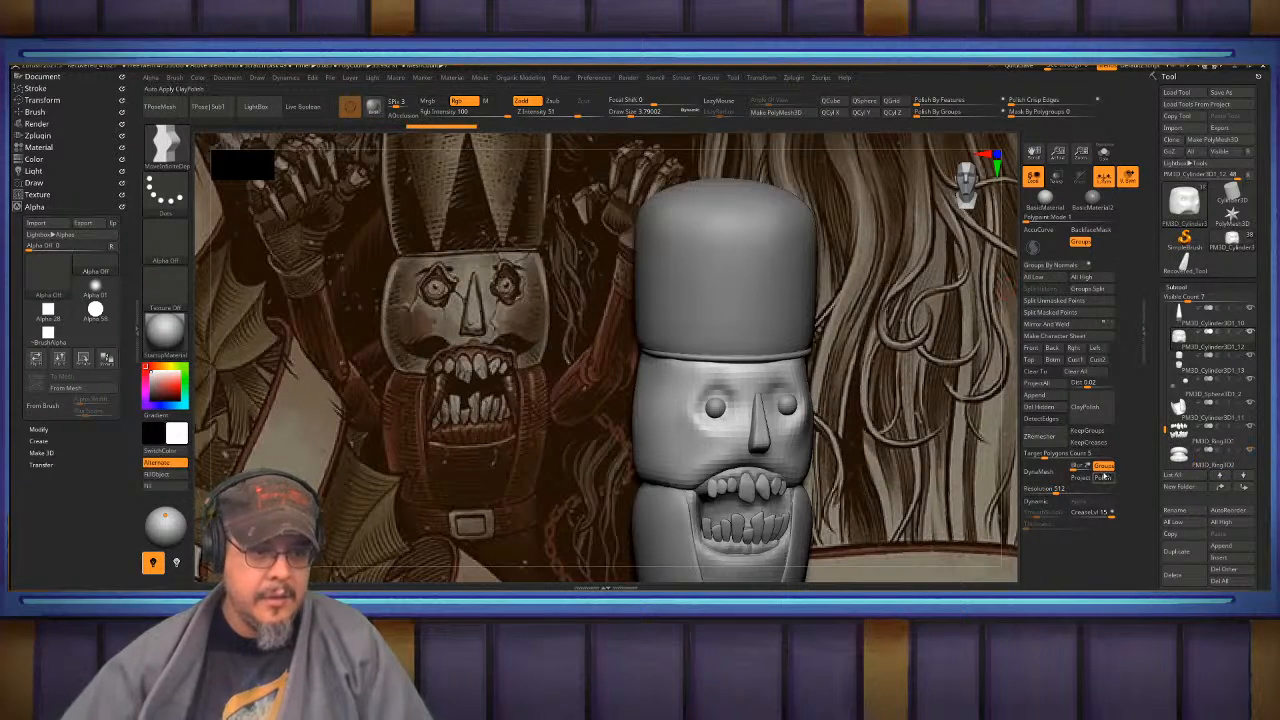
- Subdivide the separated face block once and smooth its surface
key("ctrl+d")
right_click_drag(726, 366, 756, 334)
left_click_drag(798, 346, 784, 345, "shift")
- Choose the MatchMaker brush, isolate the face block subtool and show the Krampus_05 reference image with it
key("b")
key("m")
key("m")
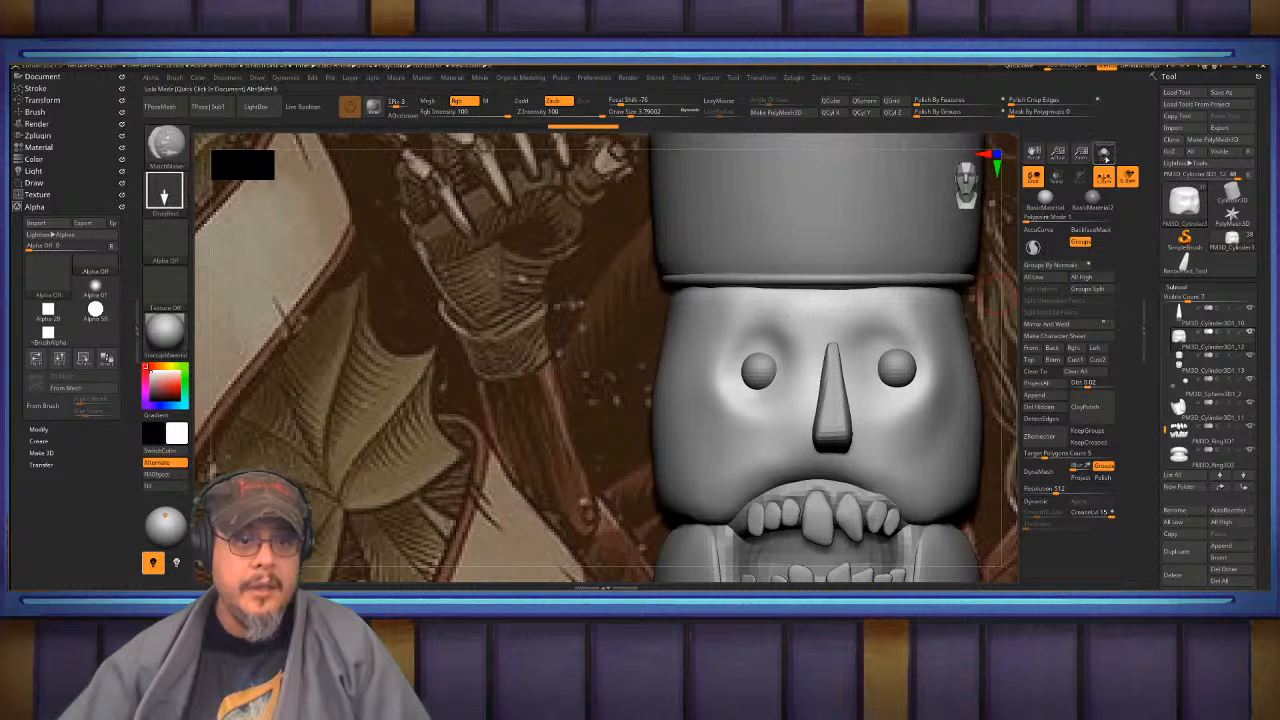
left_click(1250, 334, "shift")
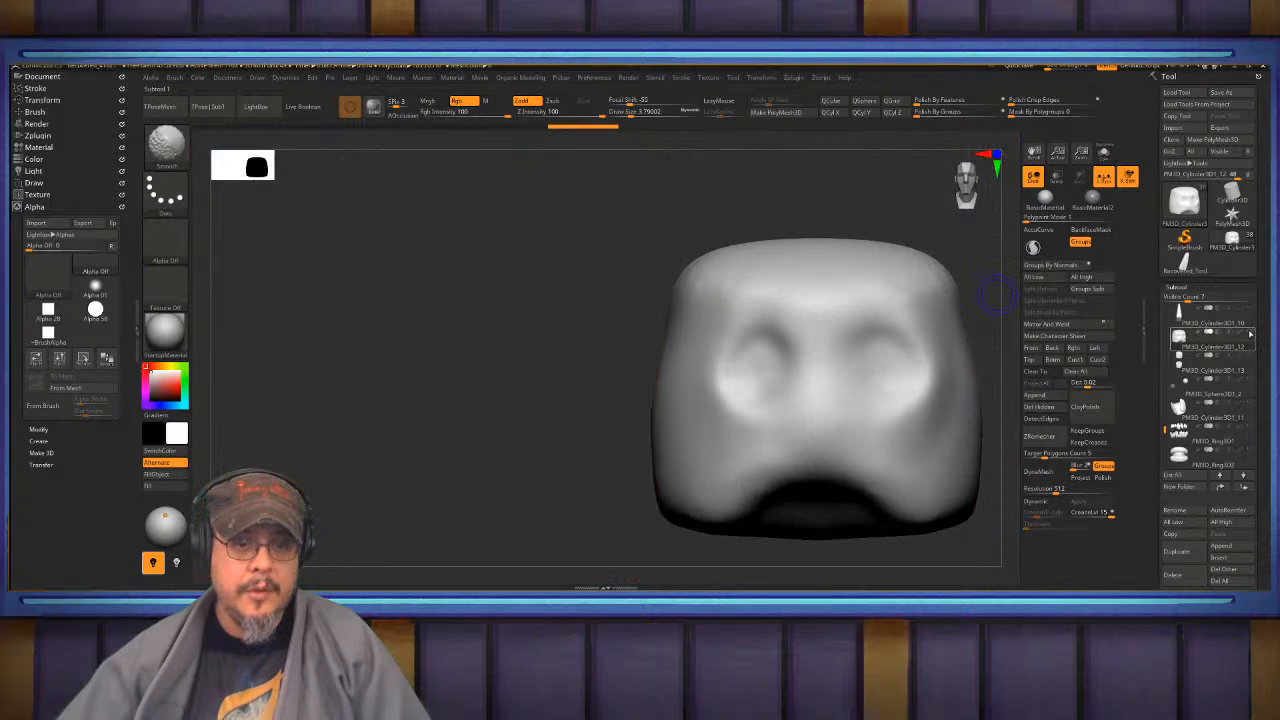
left_click_drag(1168, 430, 1175, 288)
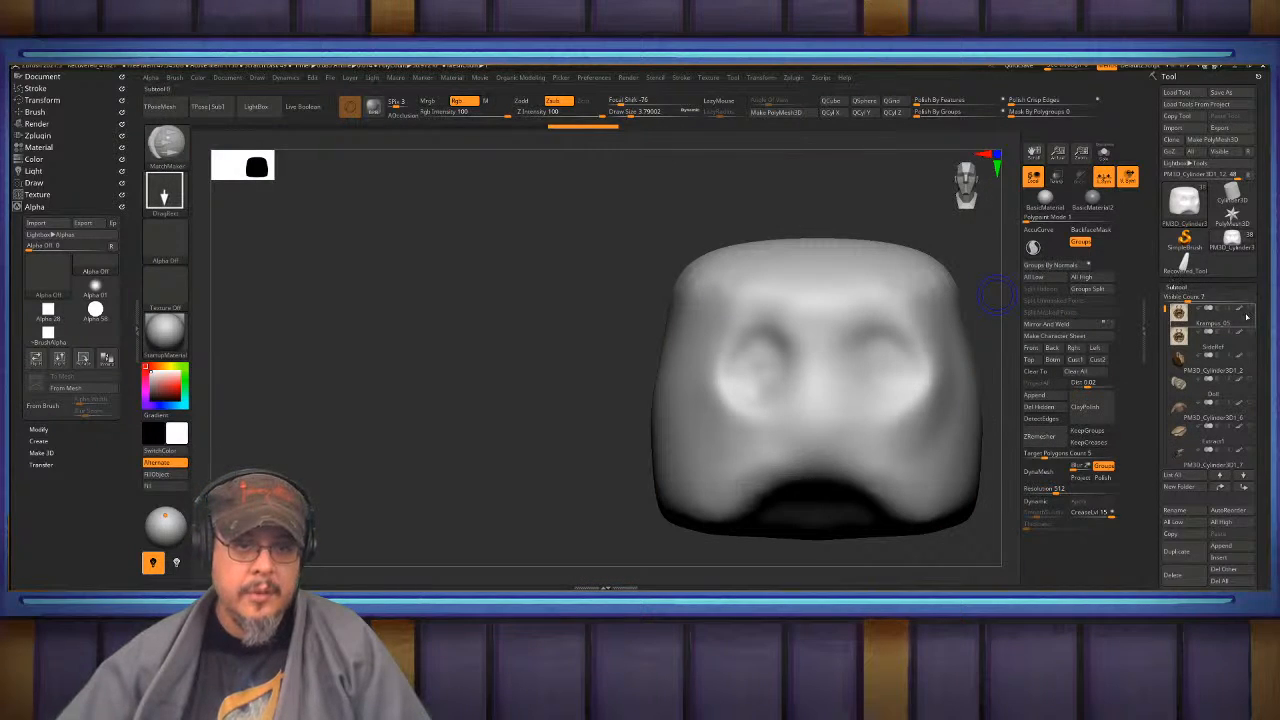
left_click(1247, 312)
- Turn off Zsub so only Rgb is active and project the reference illustration's colours onto the face block with MatchMaker
key("b")
key("m")
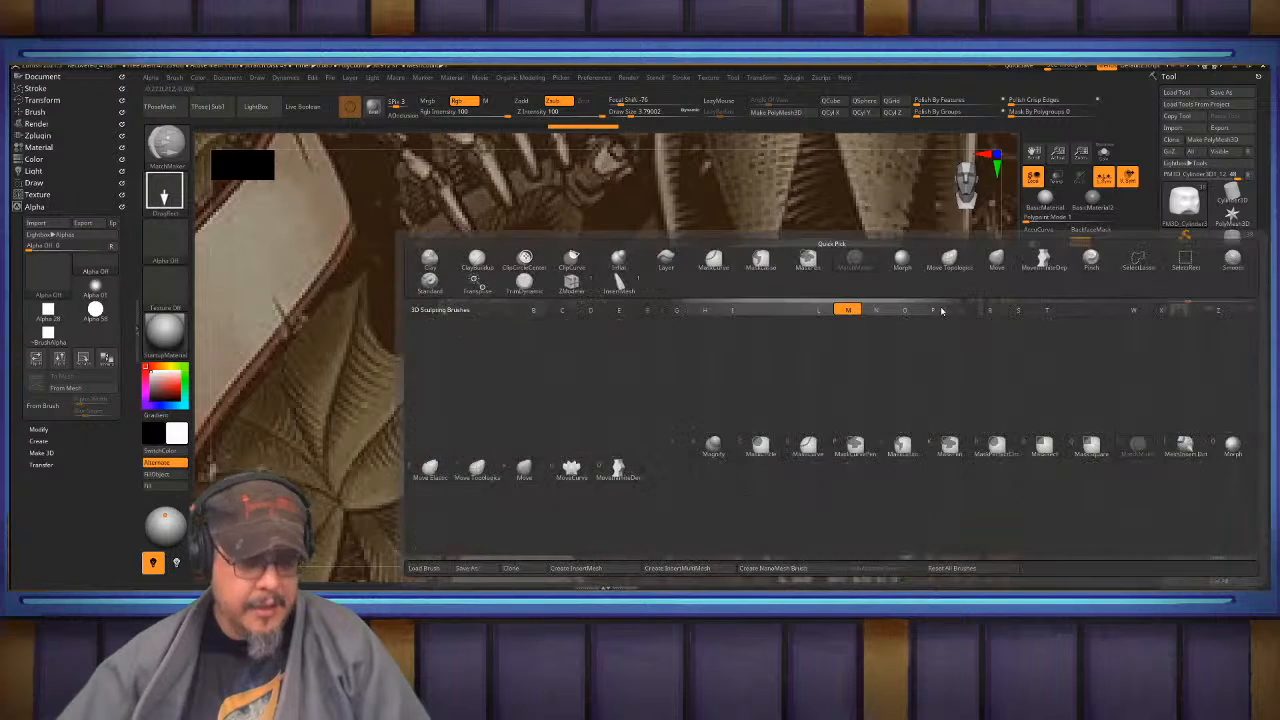
key("Escape")
key("space")
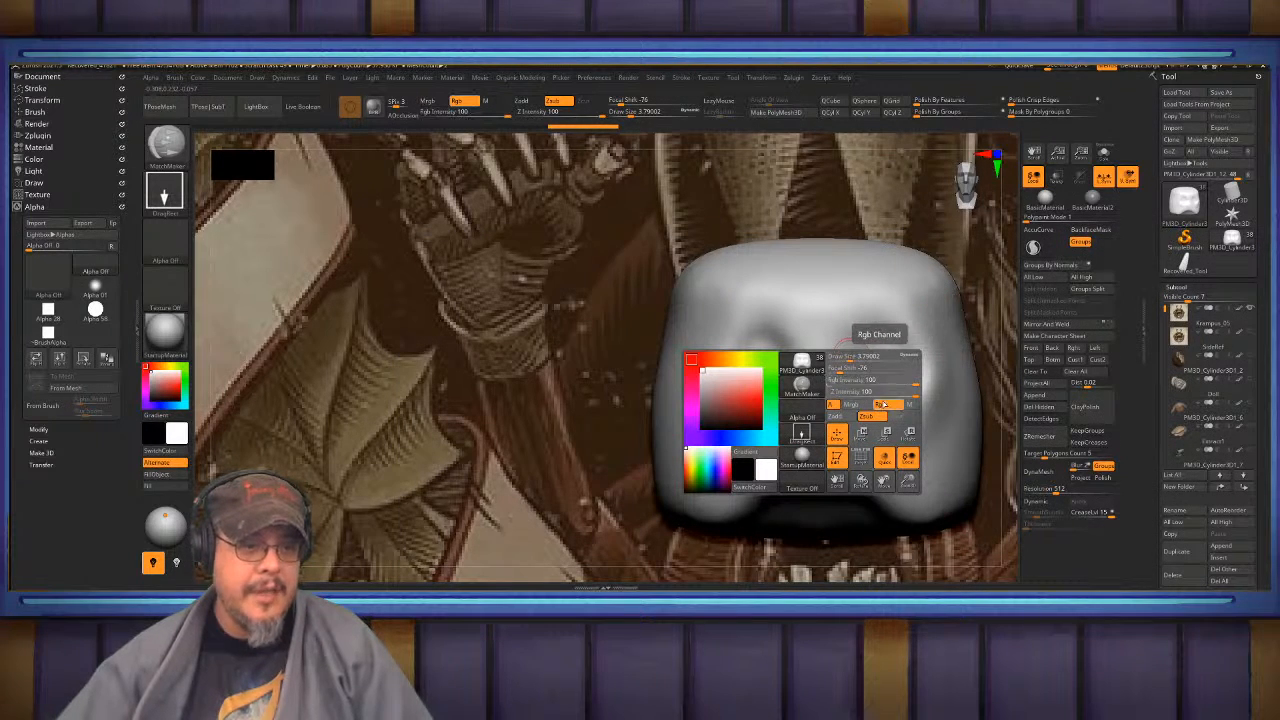
left_click(873, 416)
left_click_drag(823, 377, 988, 180)
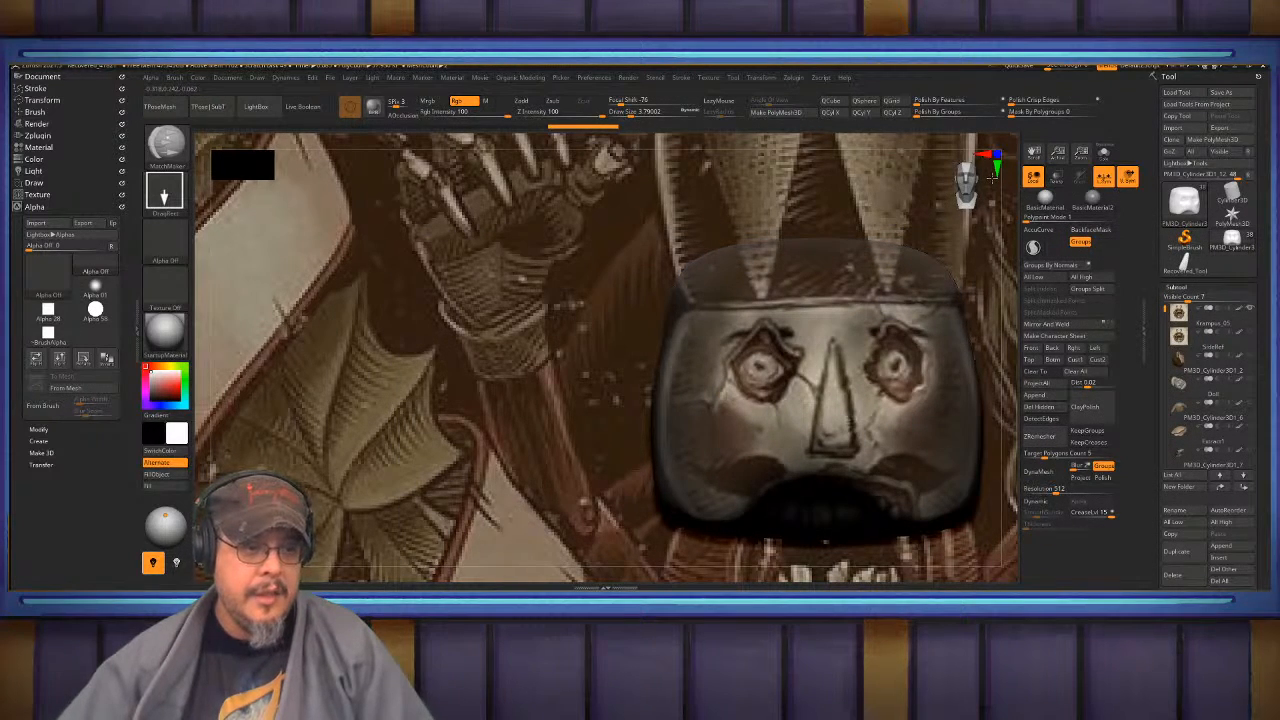
- Sculpt the diamond-shaped outline of the left eye socket with the Standard brush at a draw size of about 1.67
mouse_move(983, 247)
left_mouse_down("alt")
mouse_move(907, 252)
mouse_move(895, 357)
mouse_move(969, 238)
left_mouse_up("alt")
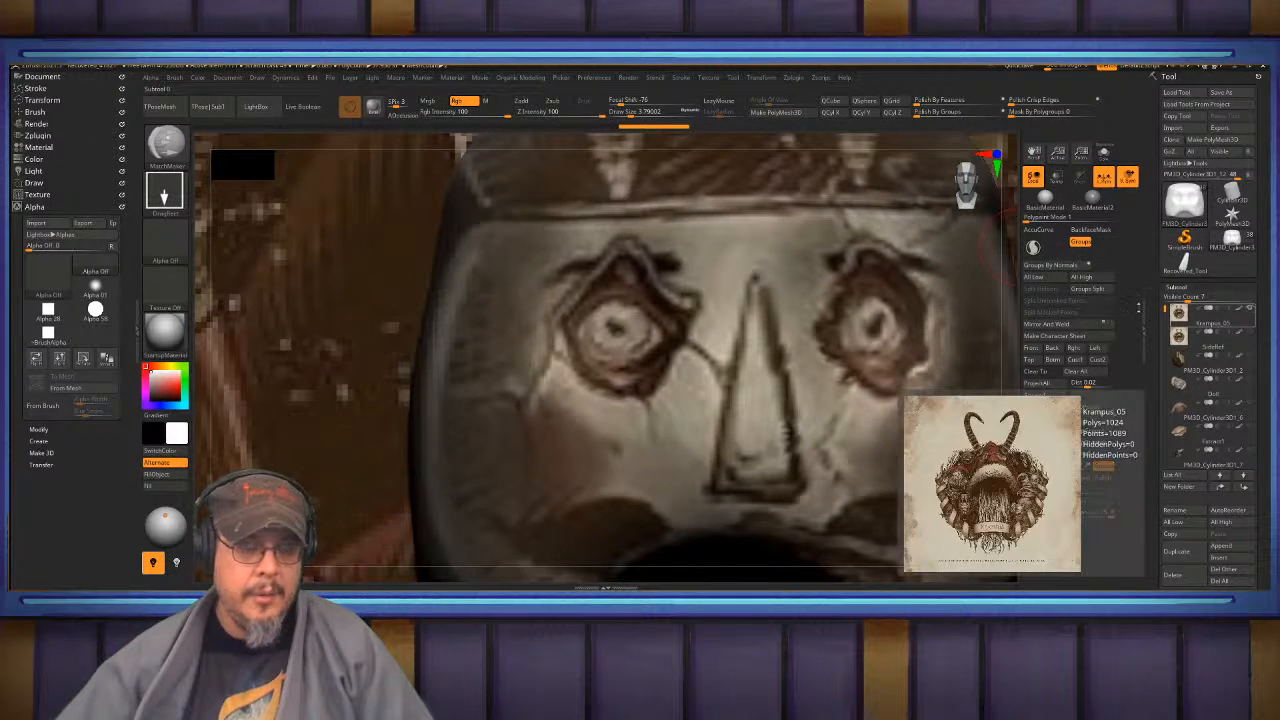
left_click_drag(578, 285, 661, 314, "alt")
key("b")
key("c")
key("b")
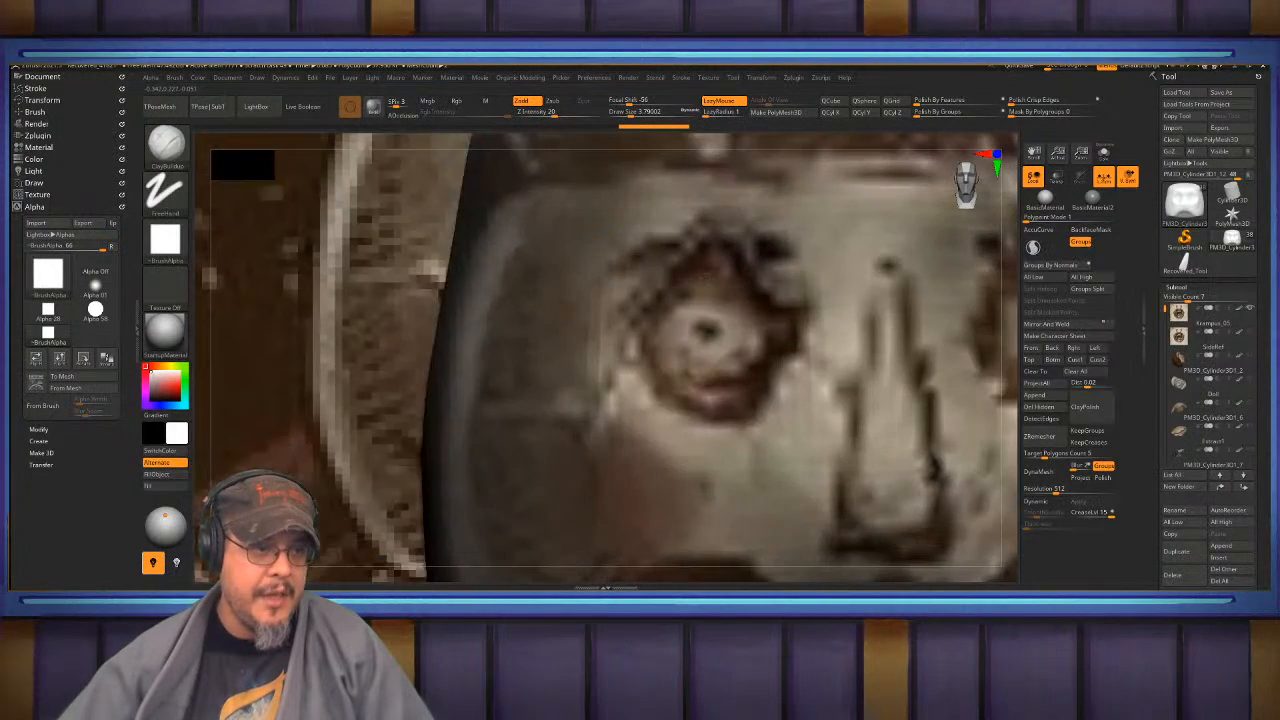
key("b")
key("s")
key("t")
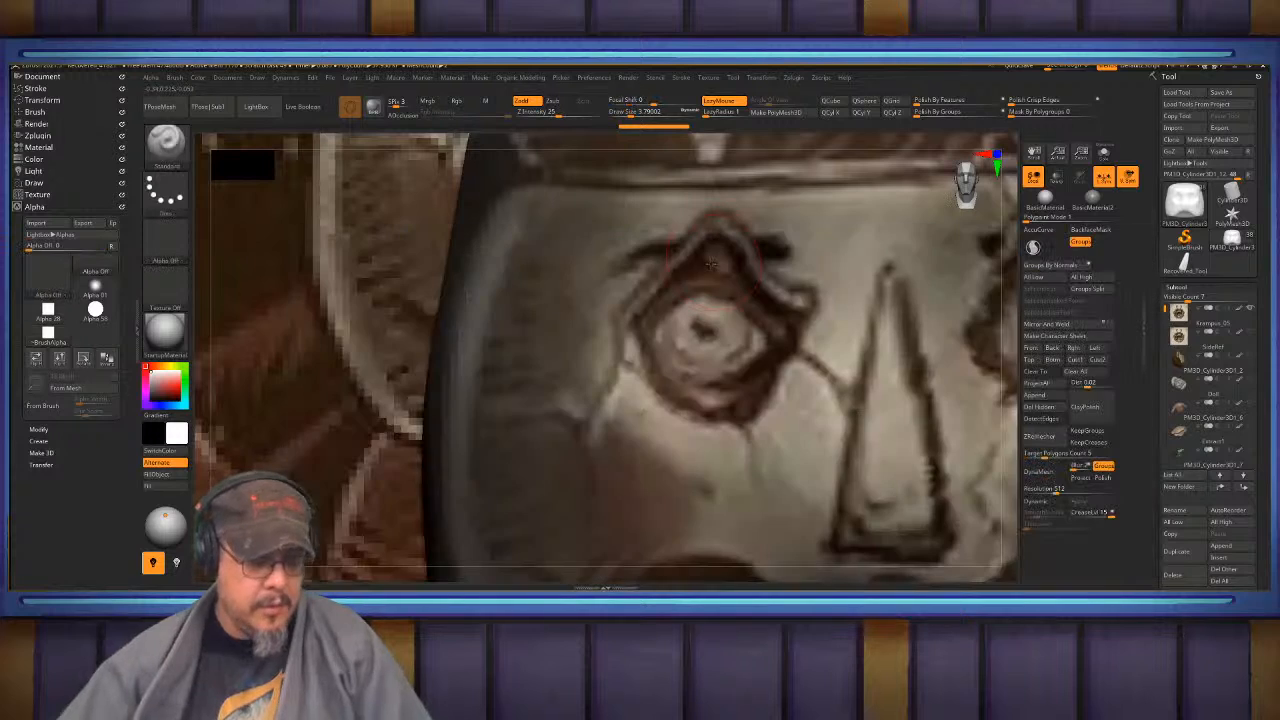
key("s")
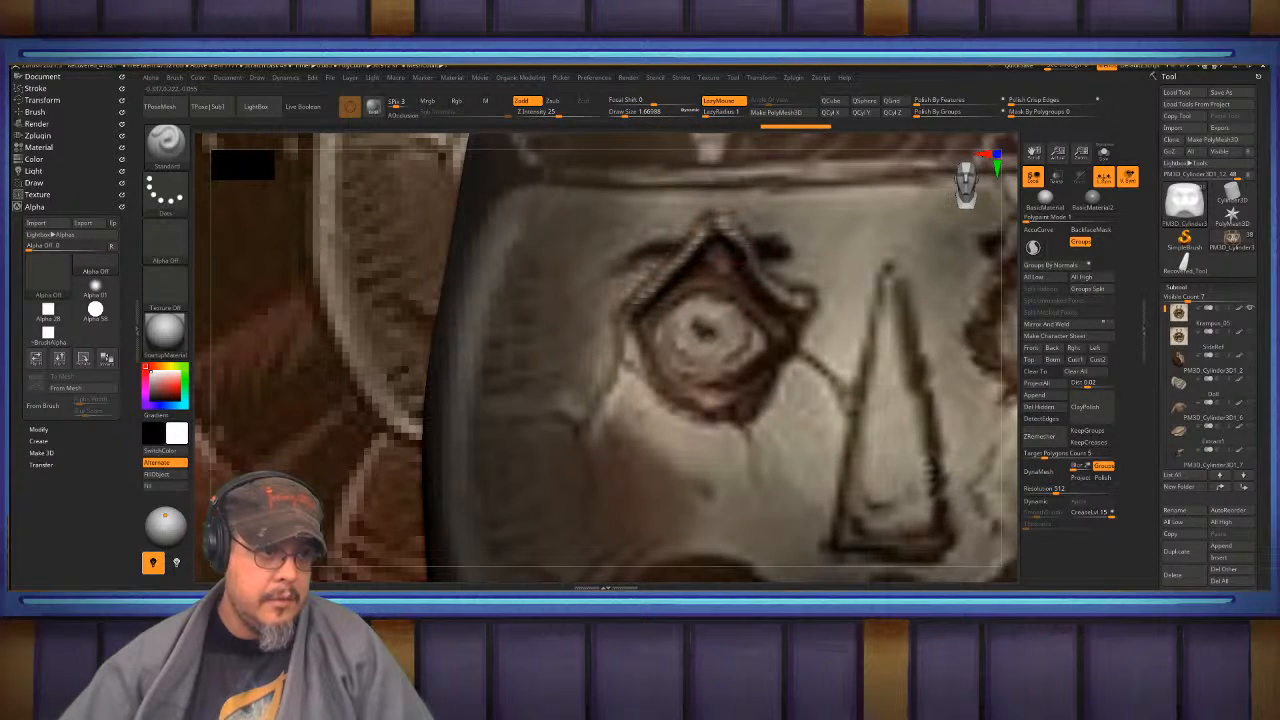
mouse_move(724, 232)
left_mouse_down()
mouse_move(789, 302)
mouse_move(741, 416)
mouse_move(640, 336)
left_mouse_up()
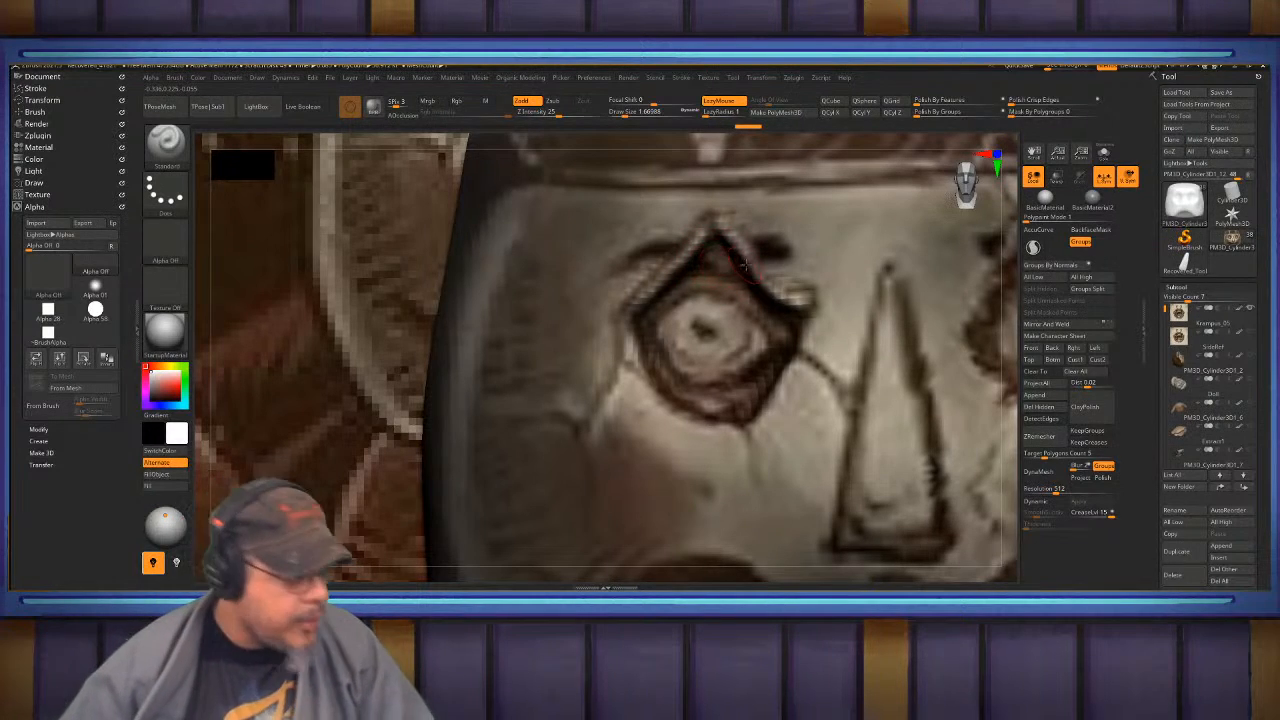
- Deepen the left eye socket's upper inner edge up to its peak, working from a lower angle
mouse_move(745, 265)
right_mouse_down()
mouse_move(750, 292)
mouse_move(745, 225)
right_mouse_up()
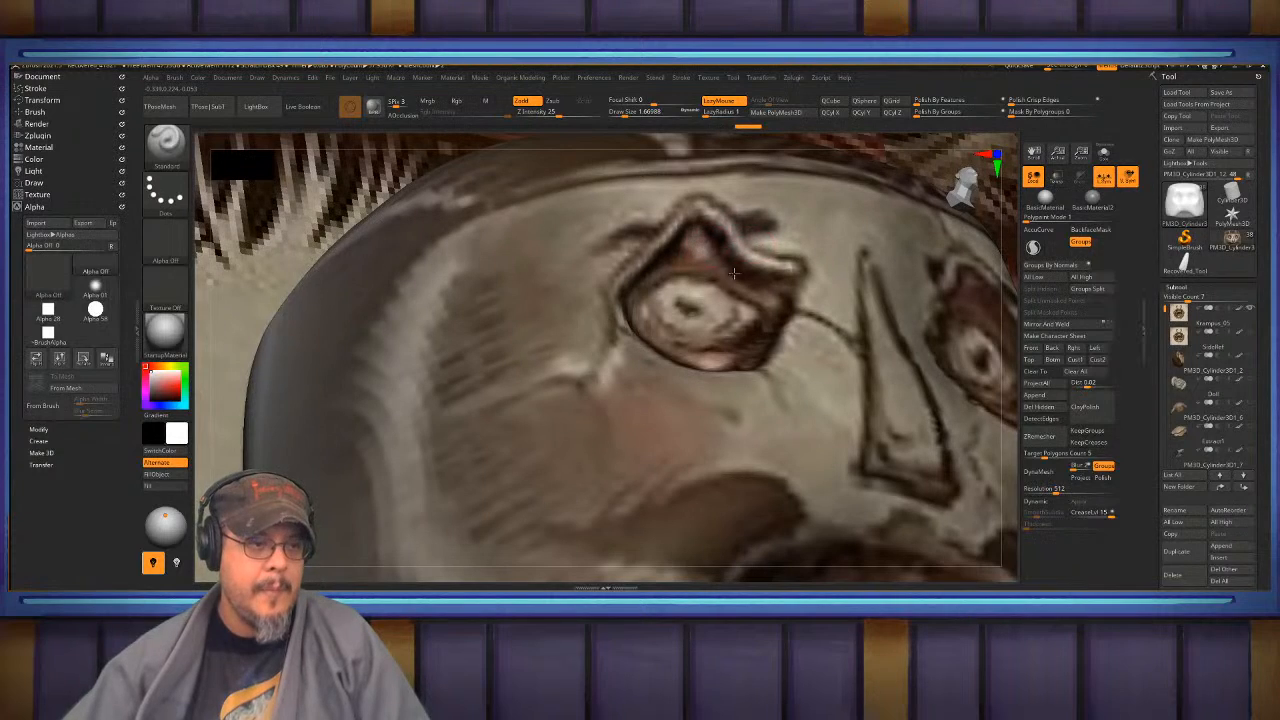
left_click_drag(753, 282, 695, 230)
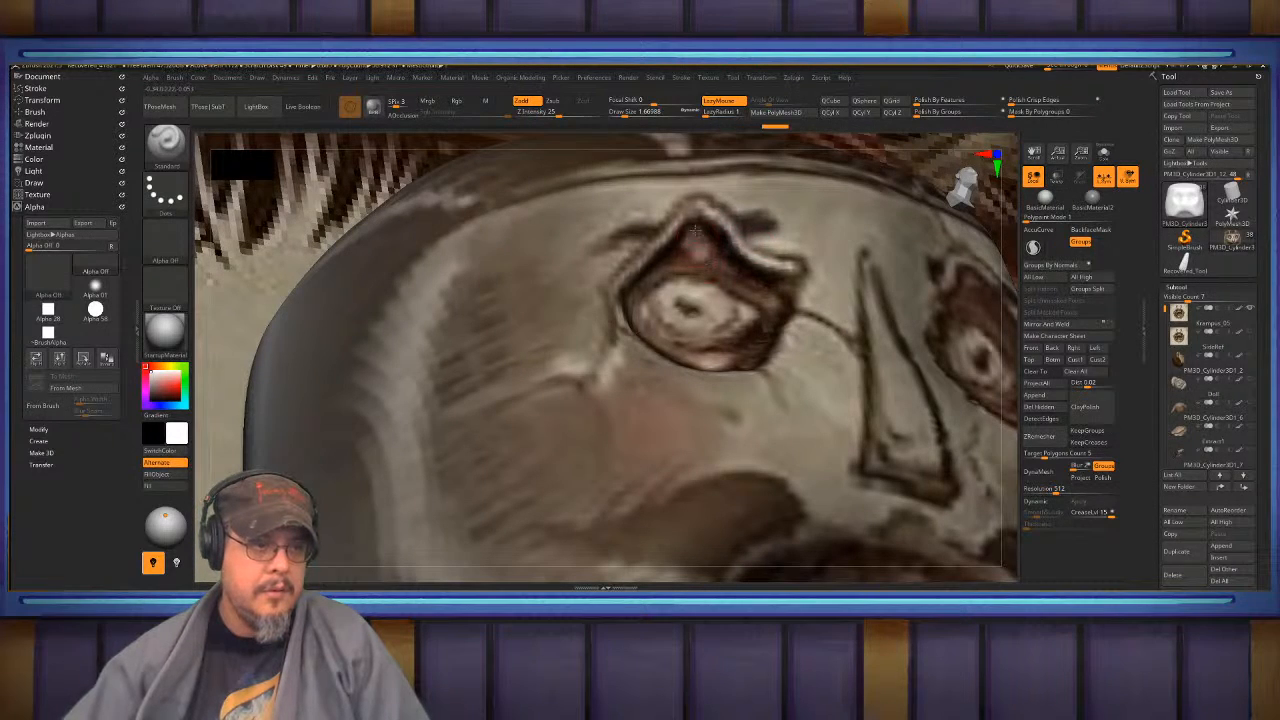
right_click_drag(683, 254, 598, 300)
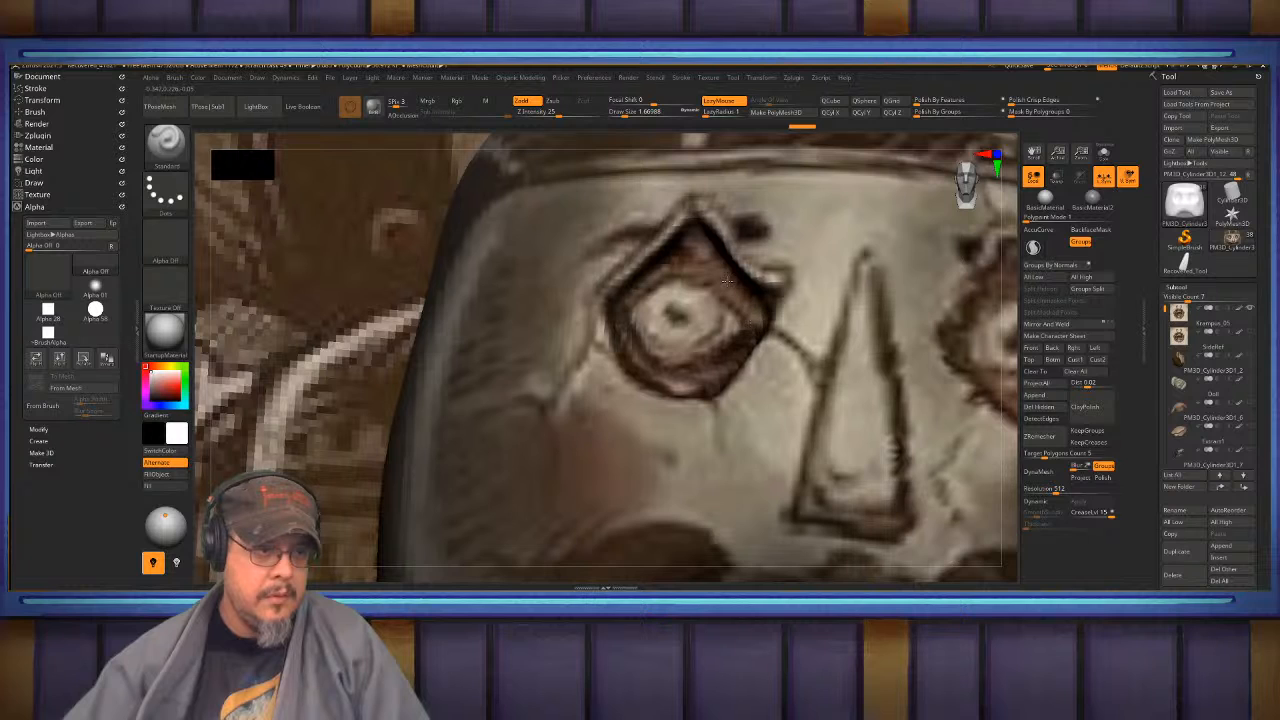
- Sculpt the irregular outline of the right eye socket with the Standard brush, following the painted edge
mouse_move(728, 281)
right_mouse_down()
mouse_move(893, 284)
mouse_move(775, 317)
right_mouse_up()
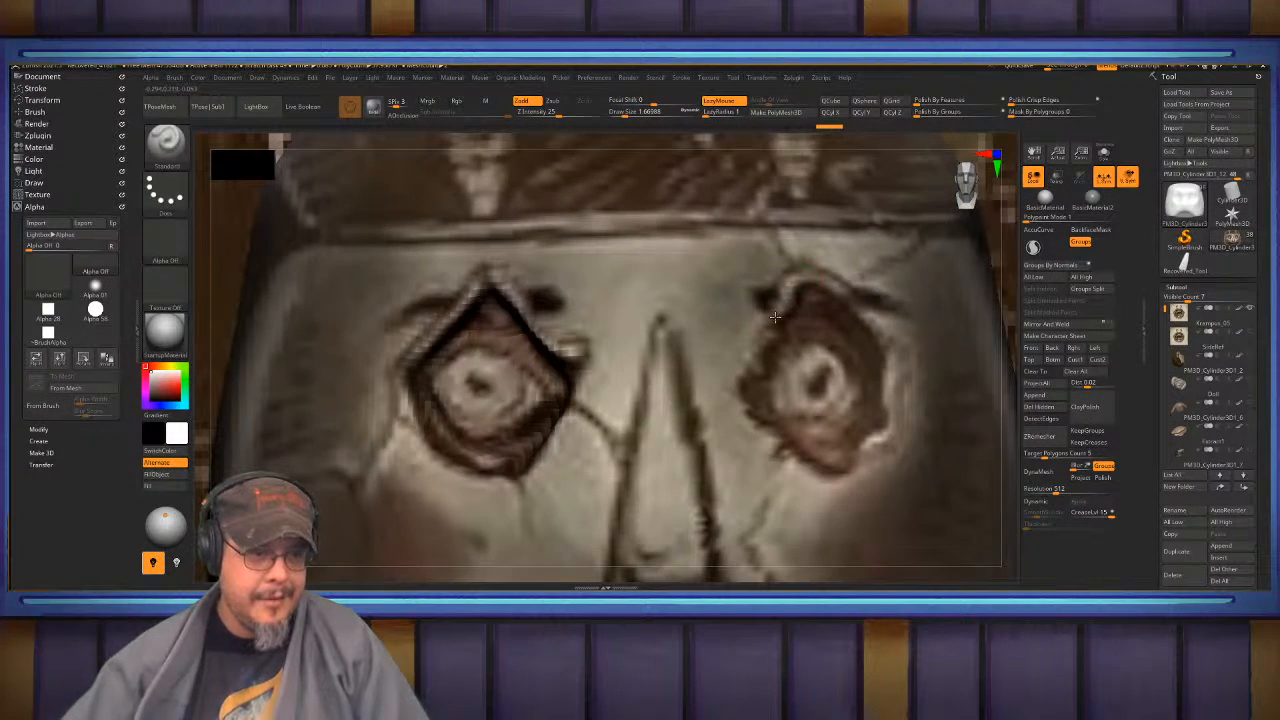
left_click_drag(814, 275, 748, 402)
mouse_move(825, 465)
left_mouse_down()
mouse_move(820, 452)
mouse_move(832, 458)
left_mouse_up()
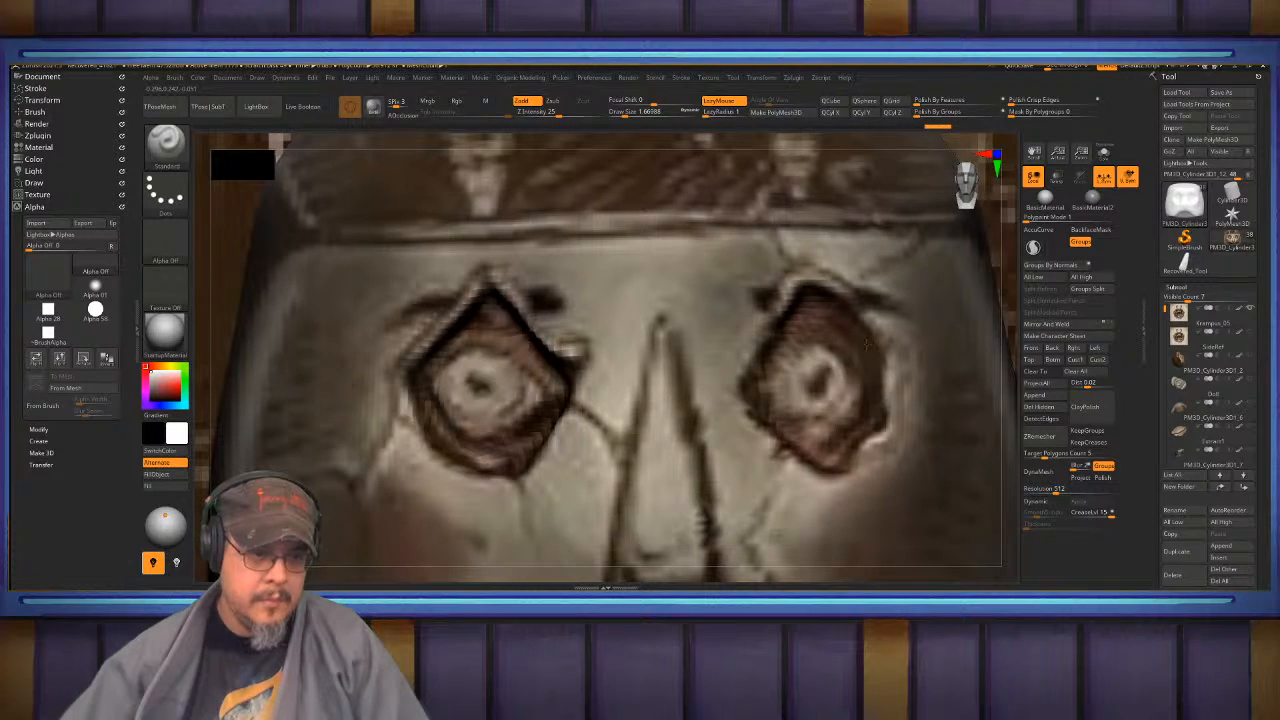
- Try extra strokes inside the right eye socket and undo them
mouse_move(851, 333)
left_mouse_down()
mouse_move(855, 410)
mouse_move(838, 440)
mouse_move(815, 412)
mouse_move(815, 350)
mouse_move(788, 385)
mouse_move(785, 428)
mouse_move(830, 443)
mouse_move(790, 395)
left_mouse_up()
key("ctrl+z")
key("ctrl+z")
key("ctrl+z")
key("ctrl+z")
key("ctrl+z")
key("ctrl+z")
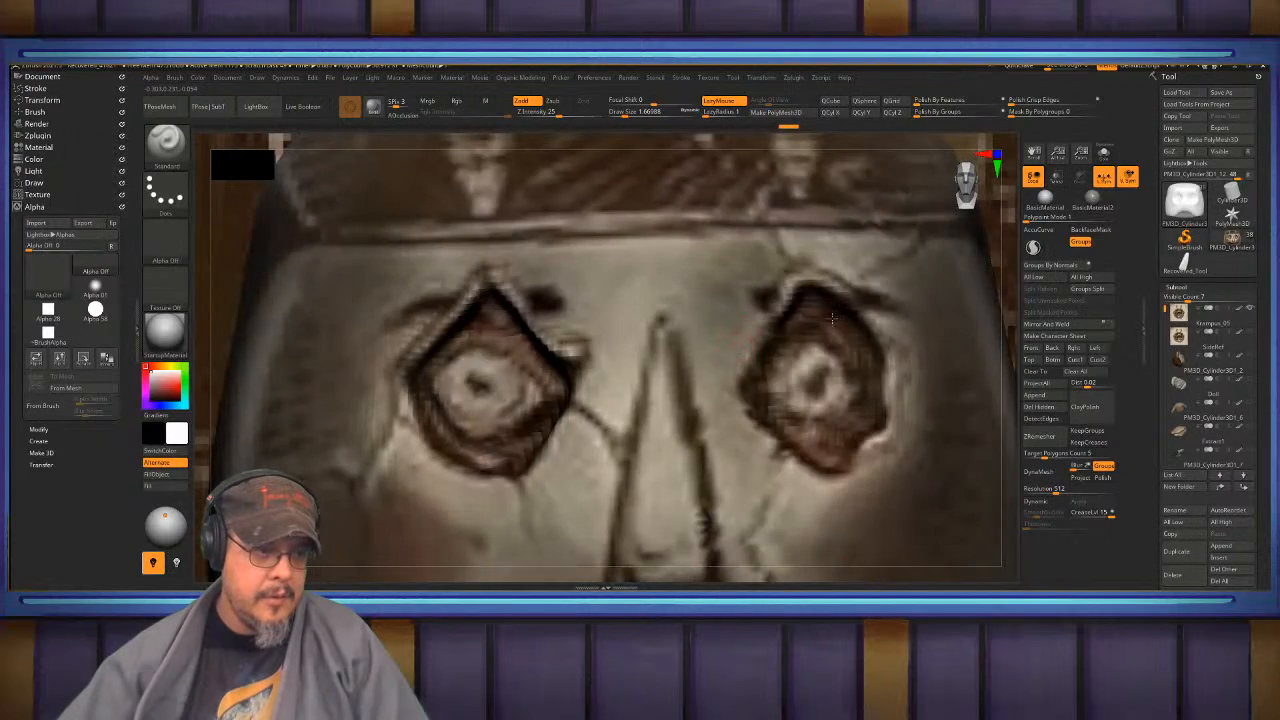
- Carve the crack from the left eye's inner corner to the nose with DamStandard at a draw size of about 2.83
mouse_move(570, 413)
right_mouse_down("alt")
mouse_move(713, 376)
mouse_move(793, 328)
right_mouse_up("alt")
key("b")
key("d")
key("s")
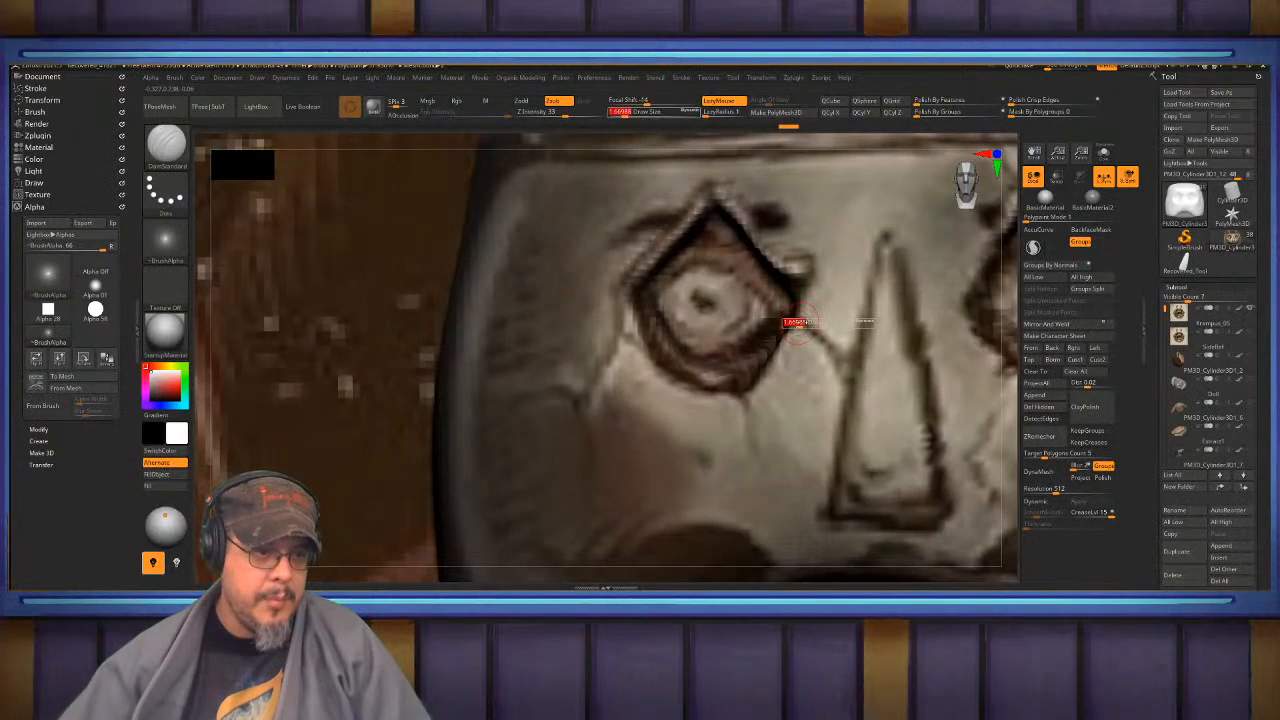
left_click_drag(835, 360, 848, 370)
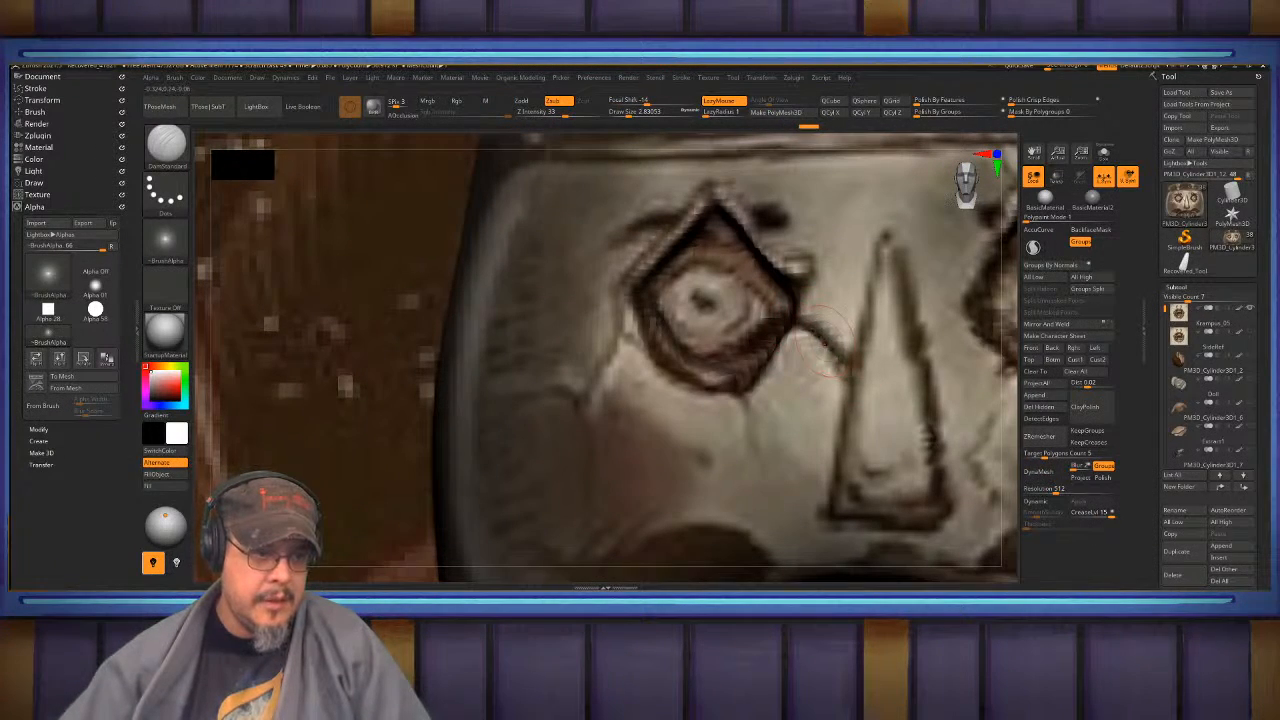
- Carve a short vertical crack below the left eye socket and smooth it
right_click_drag(792, 368, 806, 341, "alt")
left_click_drag(782, 364, 788, 442)
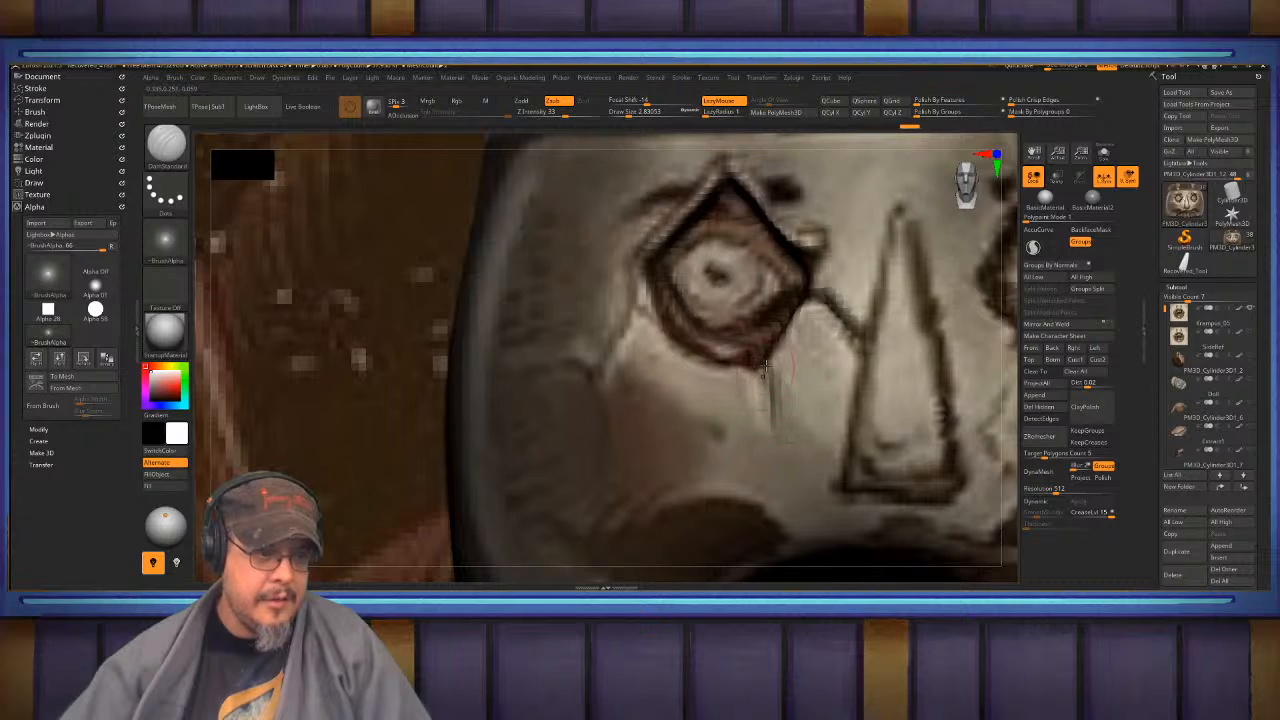
right_click_drag(766, 366, 846, 380, "alt")
left_click_drag(850, 400, 856, 445, "shift")
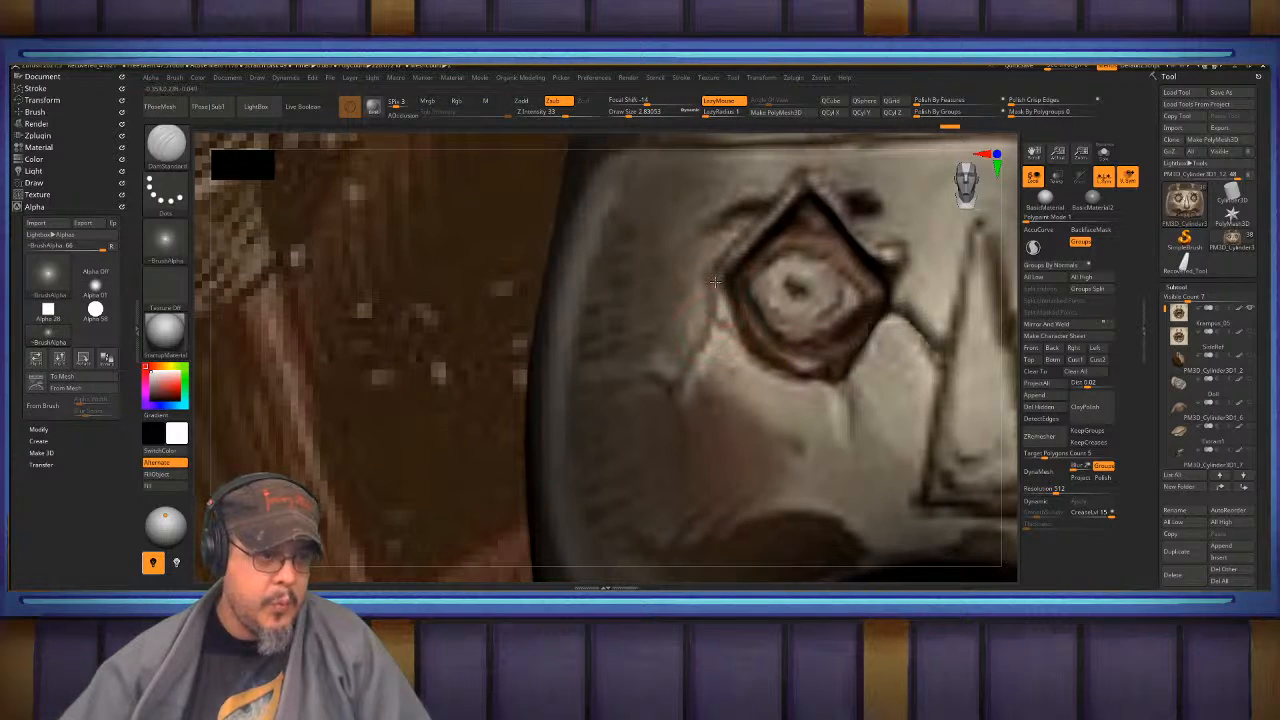
- Carve the crack running down from the left eye socket's outer corner and soften its lower end
left_click_drag(722, 318, 685, 394)
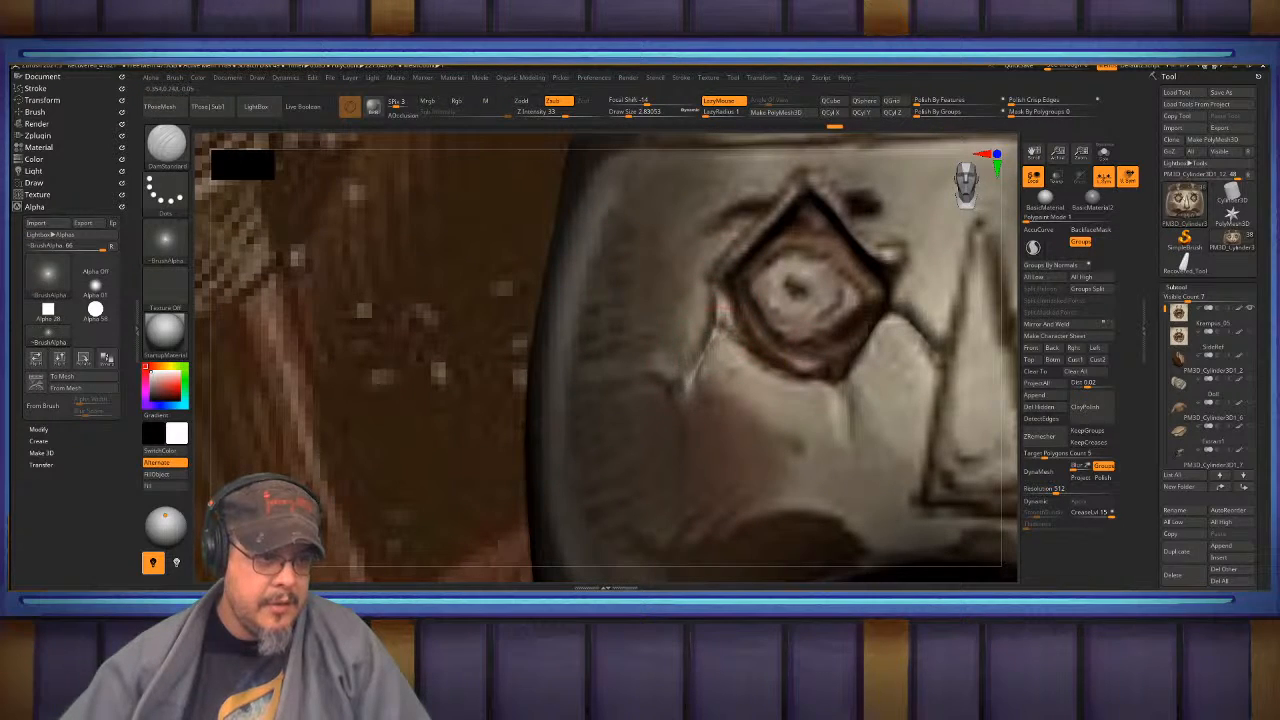
right_click_drag(716, 359, 676, 472, "alt")
left_click_drag(674, 440, 653, 494, "shift")
- Carve the cracks running from above the right eye socket up toward the hat line
right_click_drag(799, 304, 760, 293, "alt")
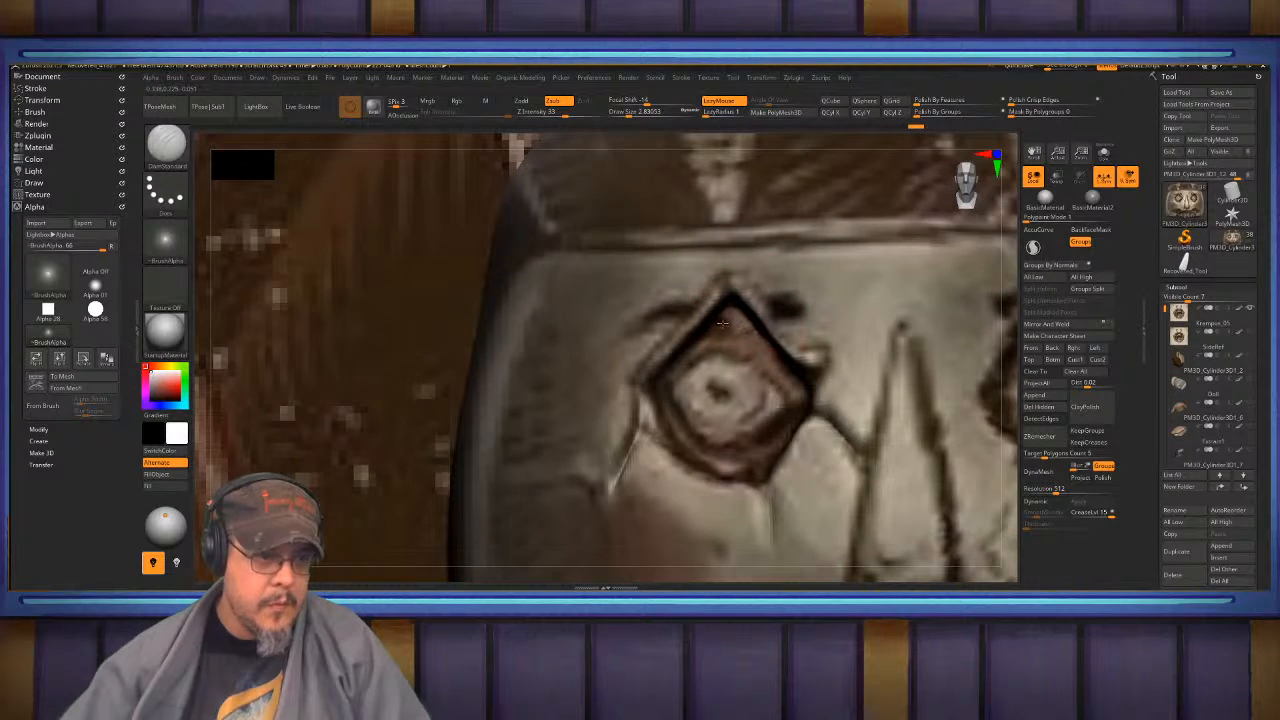
right_click_drag(781, 347, 449, 336, "alt")
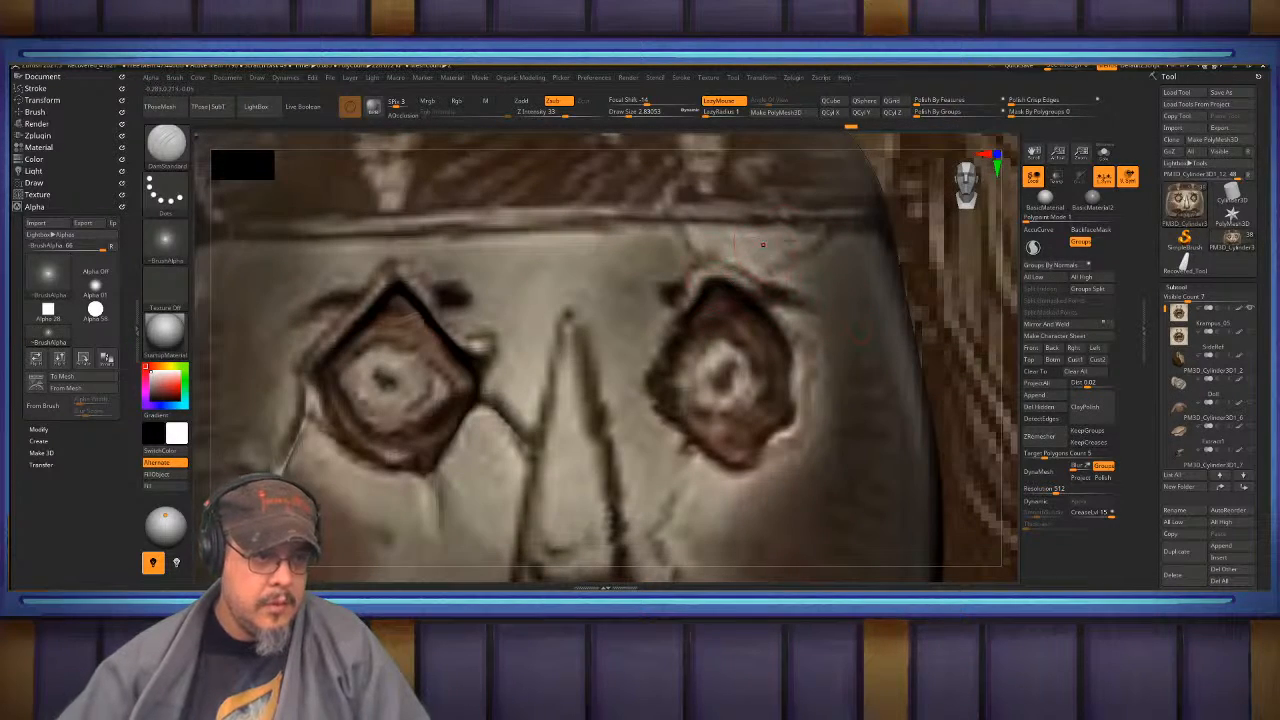
left_click_drag(755, 280, 833, 229)
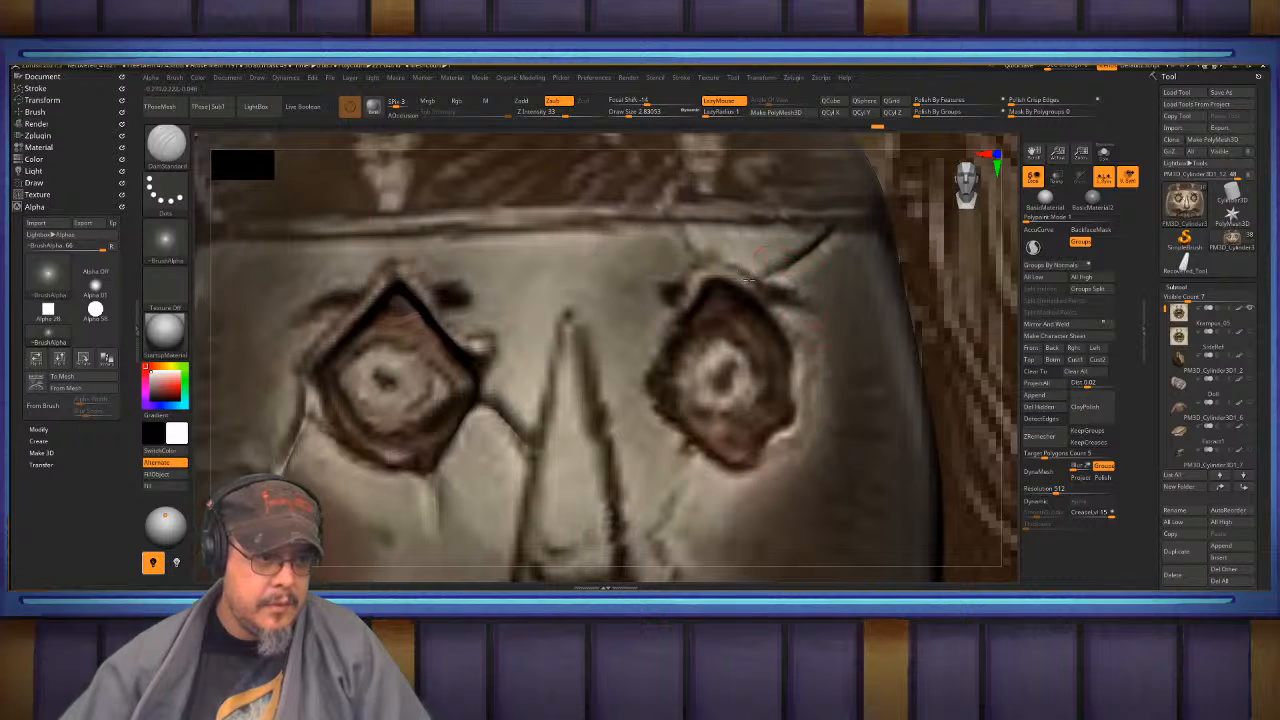
left_click_drag(685, 232, 679, 224)
- Carve the zigzag crack from beneath the right eye socket down toward the mustache
mouse_move(667, 450)
right_mouse_down("alt")
mouse_move(654, 358)
mouse_move(647, 367)
right_mouse_up("alt")
left_click_drag(677, 367, 668, 378)
right_click_drag(669, 400, 709, 326, "alt")
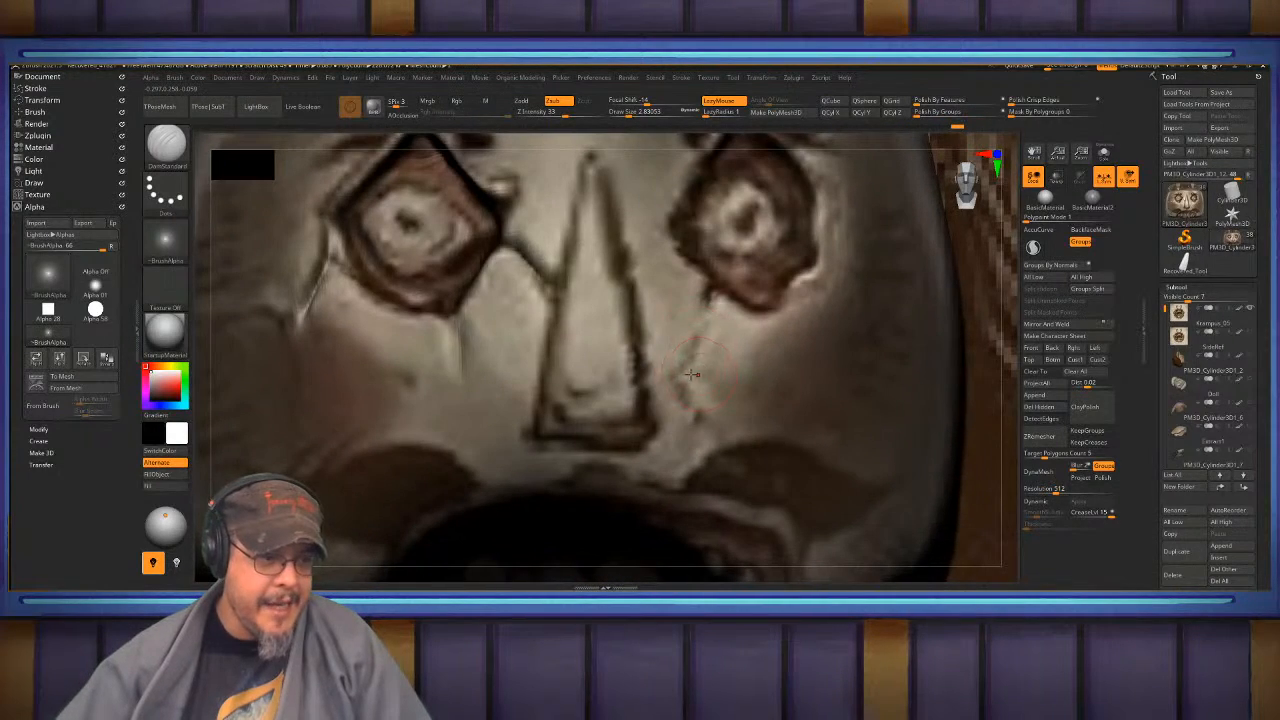
mouse_move(704, 337)
left_mouse_down()
mouse_move(681, 376)
mouse_move(724, 449)
left_mouse_up()
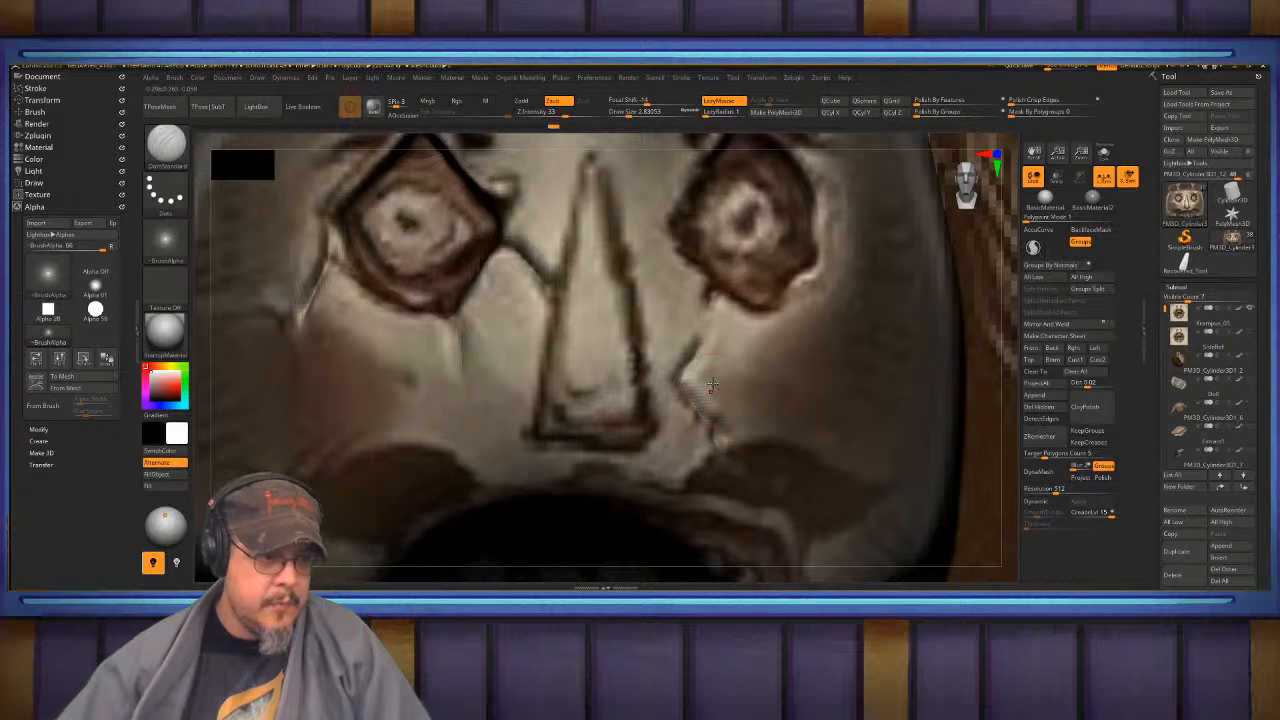
- Mask both painted mustache halves with the MaskPen brush and trim the right half's mask along its lower edge
mouse_move(440, 470)
right_mouse_down("alt")
mouse_move(680, 362)
mouse_move(770, 353)
right_mouse_up("alt")
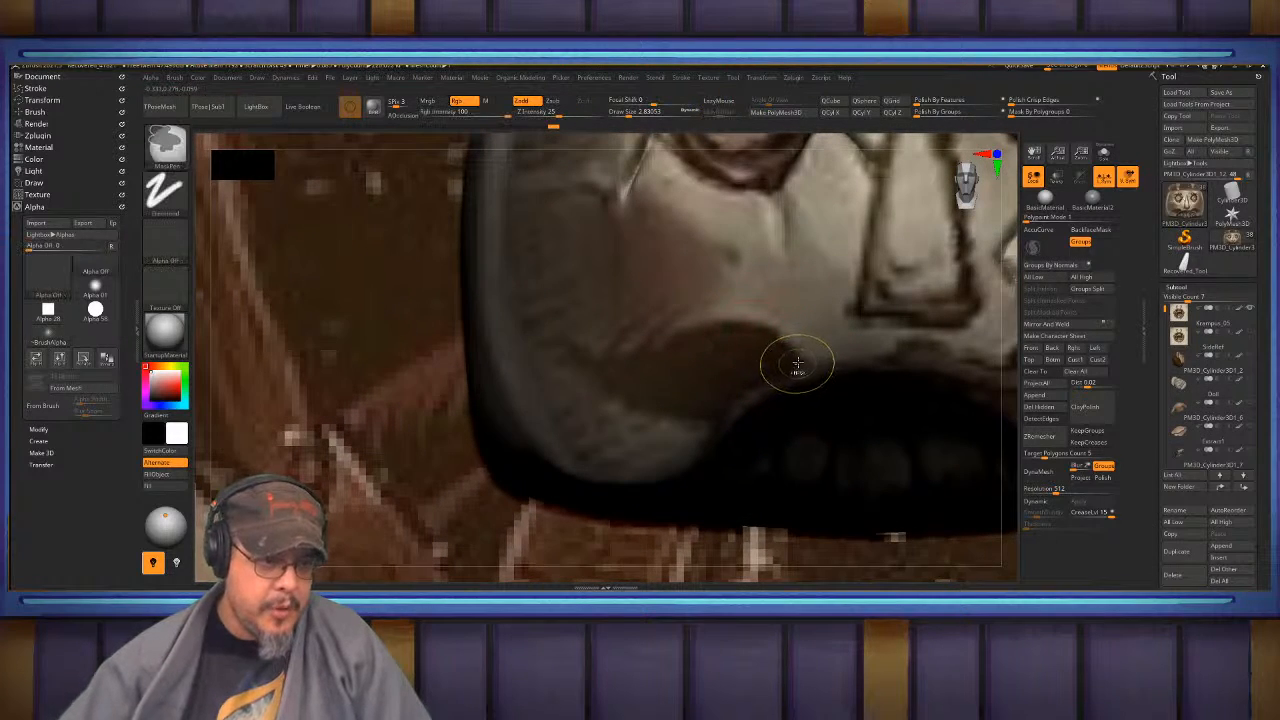
mouse_move(800, 367)
left_mouse_down("ctrl")
mouse_move(763, 345)
mouse_move(615, 362)
mouse_move(571, 352)
left_mouse_up("ctrl")
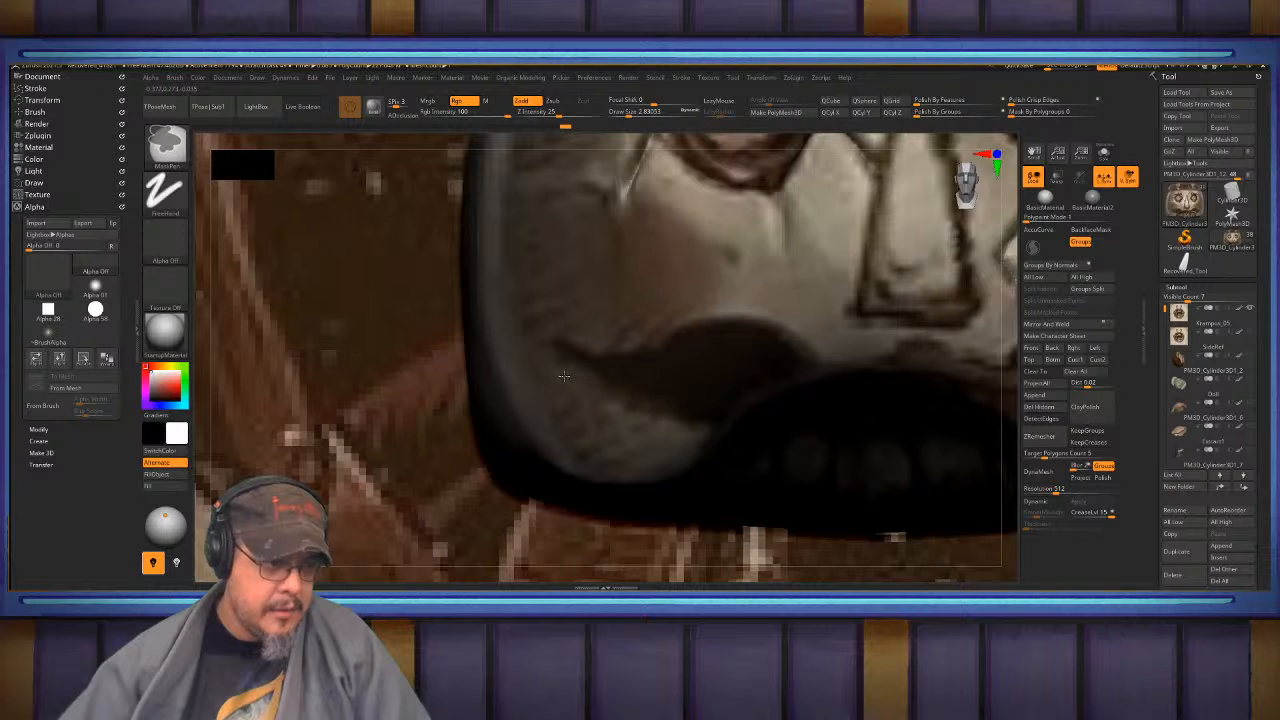
right_click_drag(759, 434, 453, 430, "alt")
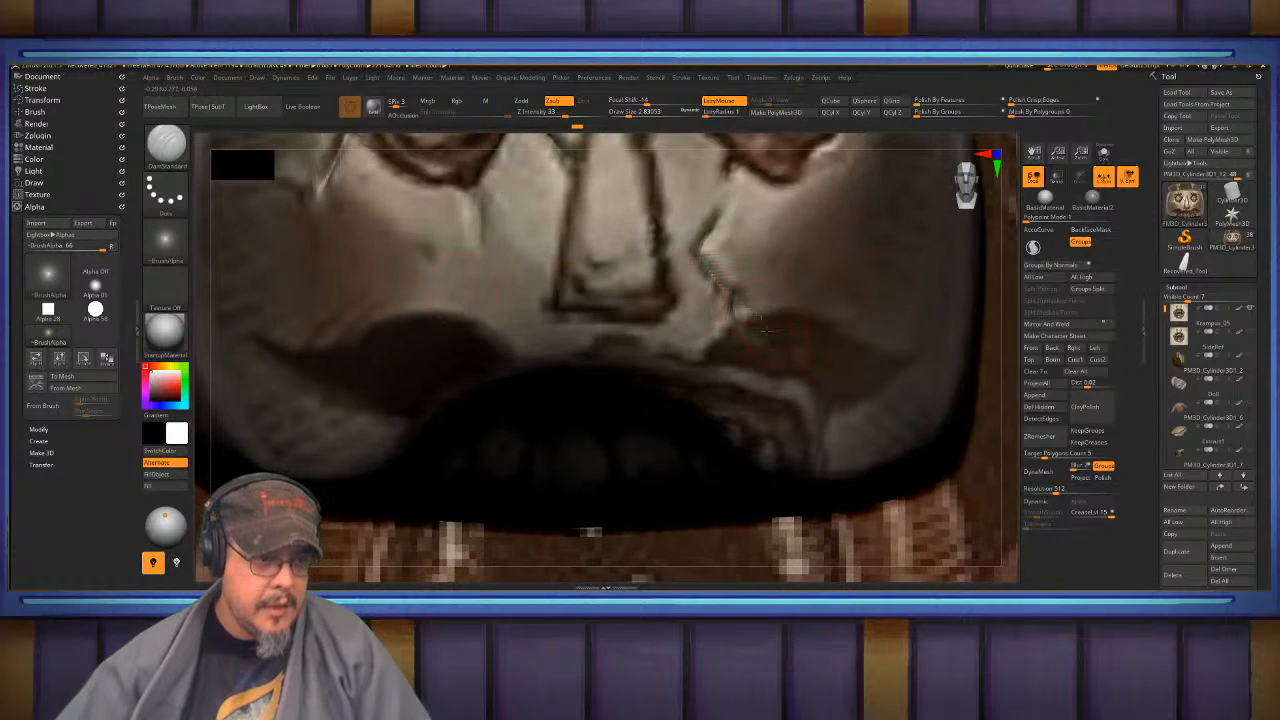
right_click_drag(815, 375, 750, 365)
mouse_move(711, 358)
left_mouse_down()
mouse_move(800, 335)
mouse_move(872, 355)
mouse_move(968, 357)
left_mouse_up()
mouse_move(767, 370)
left_mouse_down("ctrl")
mouse_move(838, 390)
mouse_move(940, 371)
left_mouse_up("ctrl")
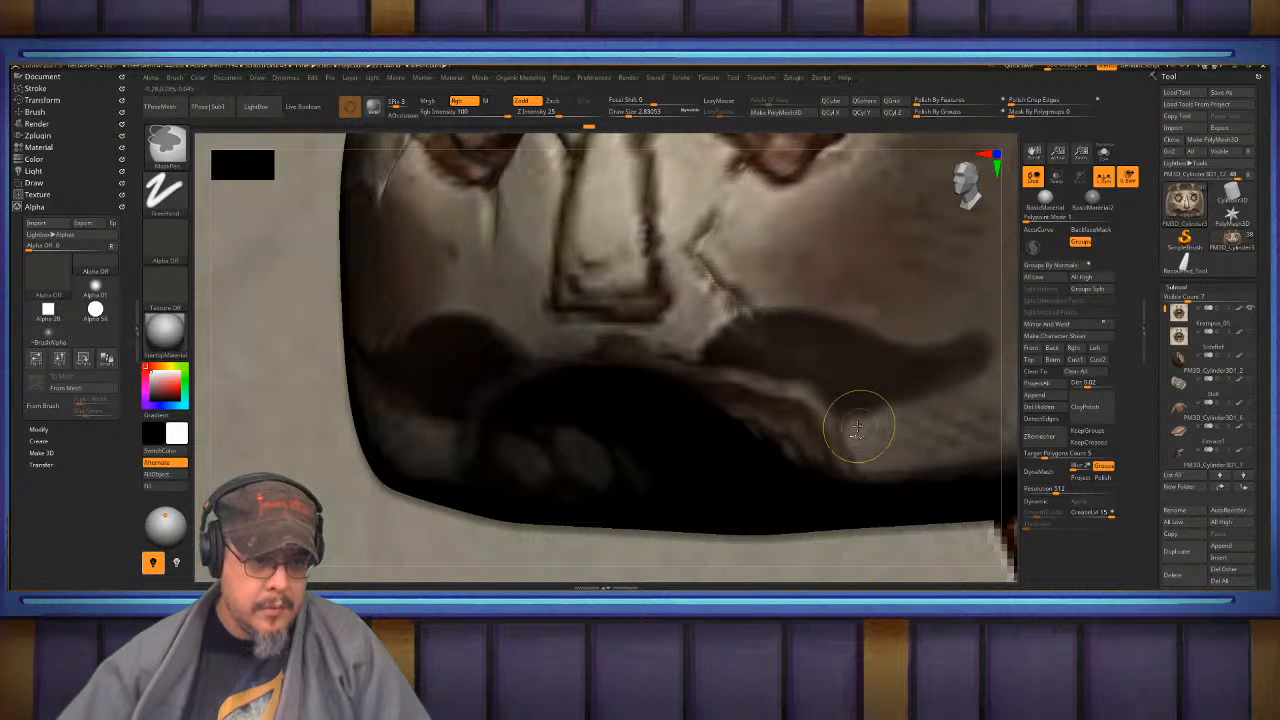
left_click_drag(862, 425, 926, 396, "ctrl+alt")
right_click_drag(926, 396, 1010, 425)
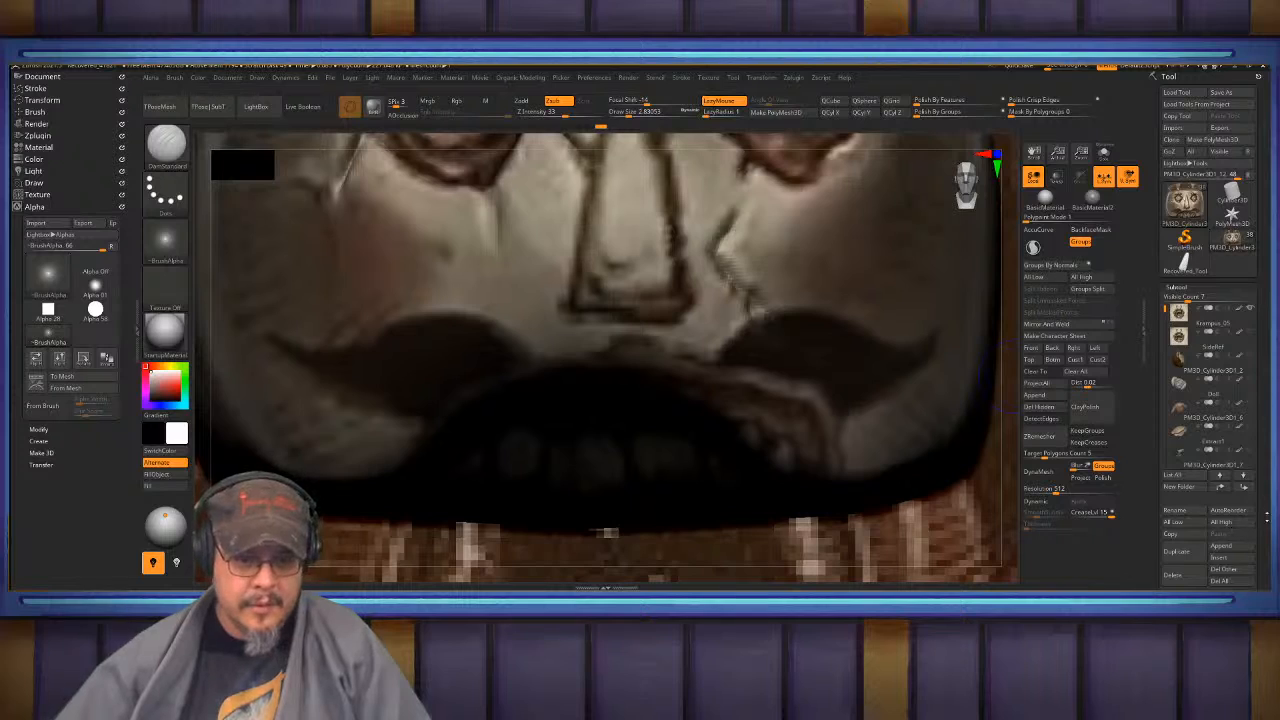
- Extract the masked mustache halves at a thickness of 0.00125 and accept them as a new subtool
scroll(1183, 492, "down", 3)
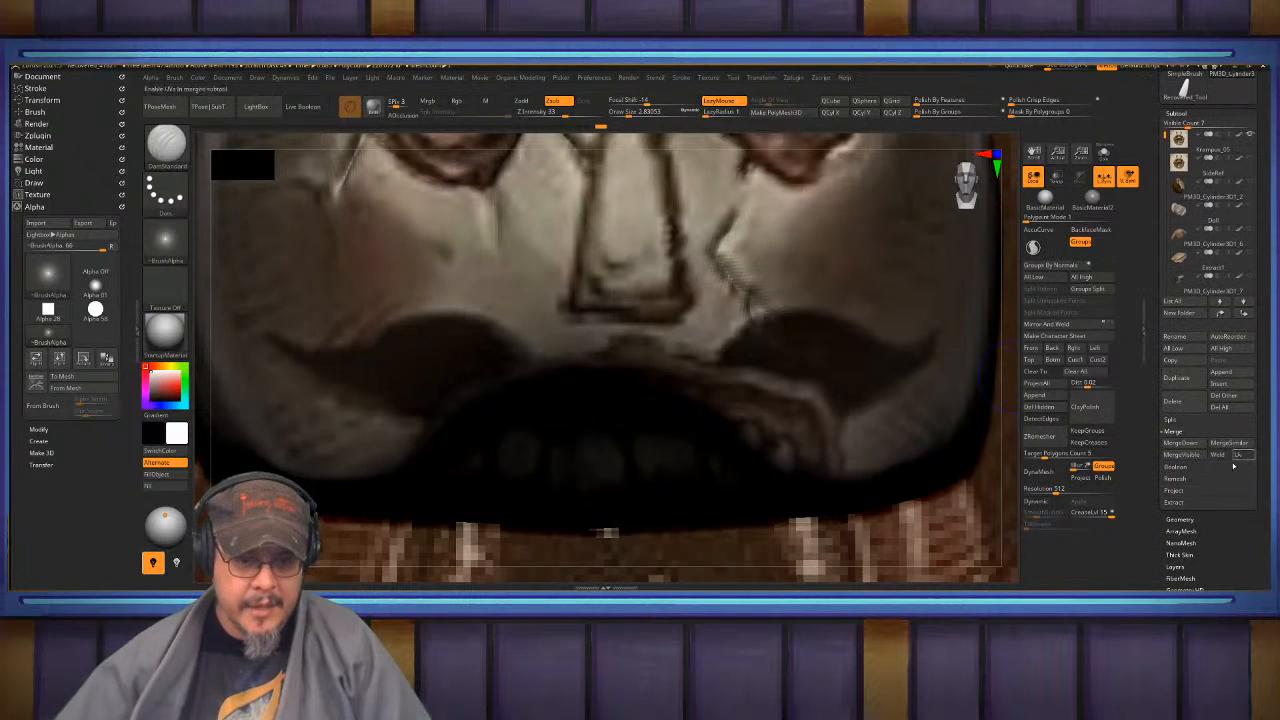
left_click(1177, 503)
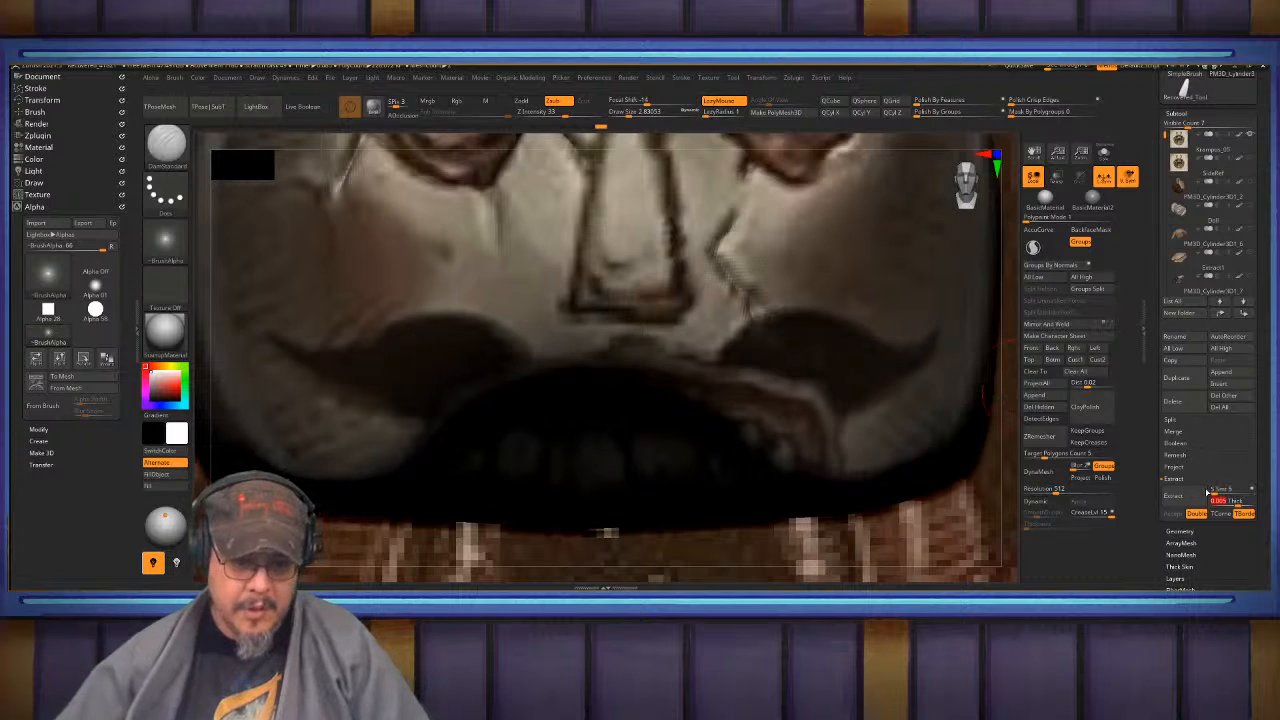
left_click(1175, 494)
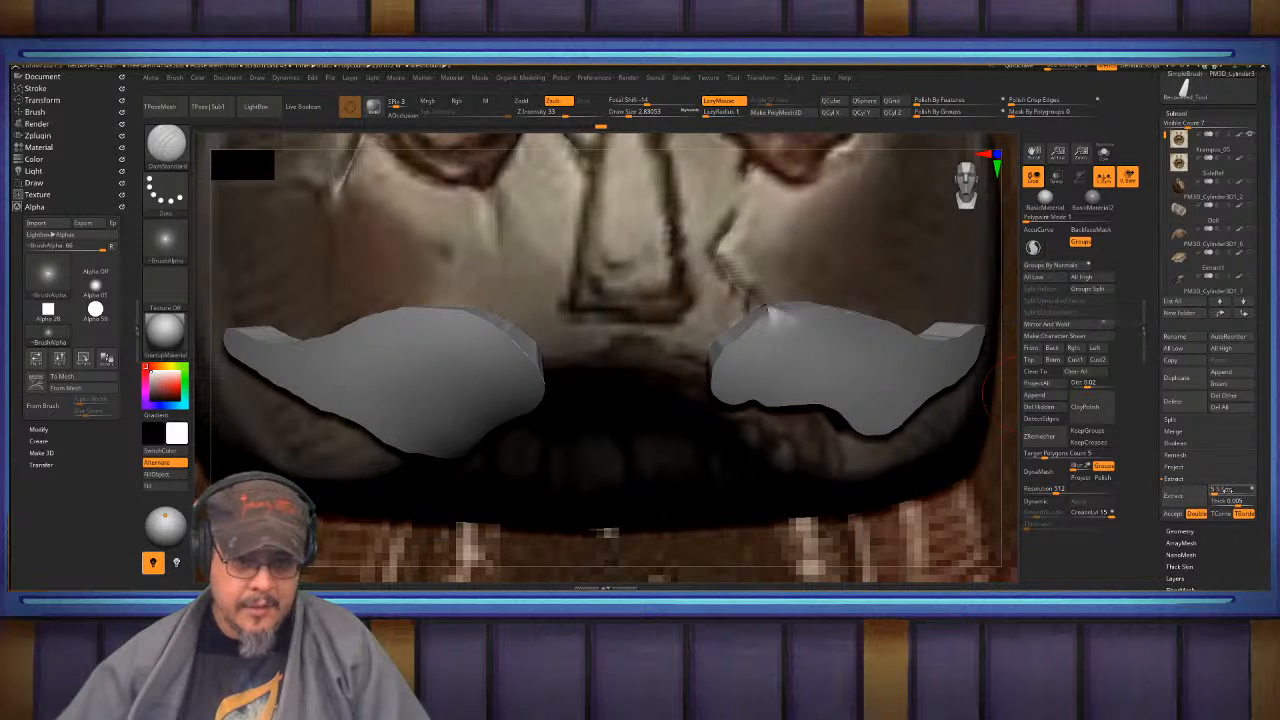
left_click(1239, 502)
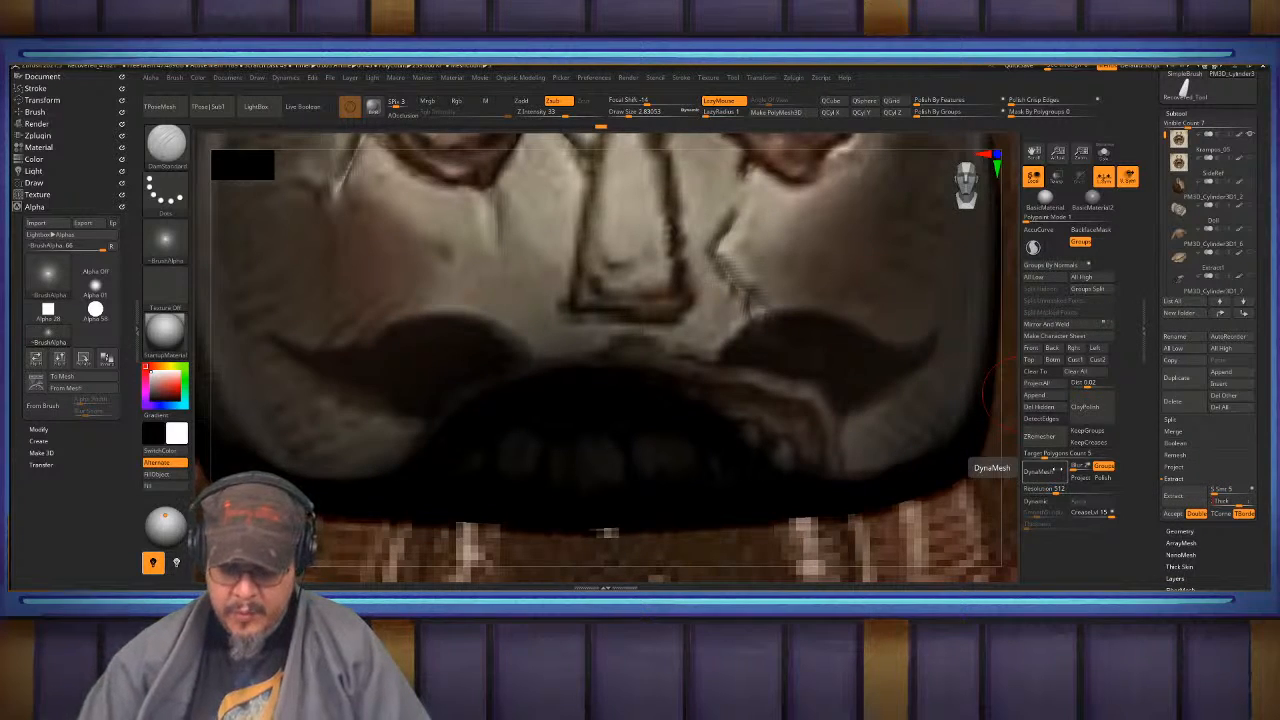
left_click(1185, 498)
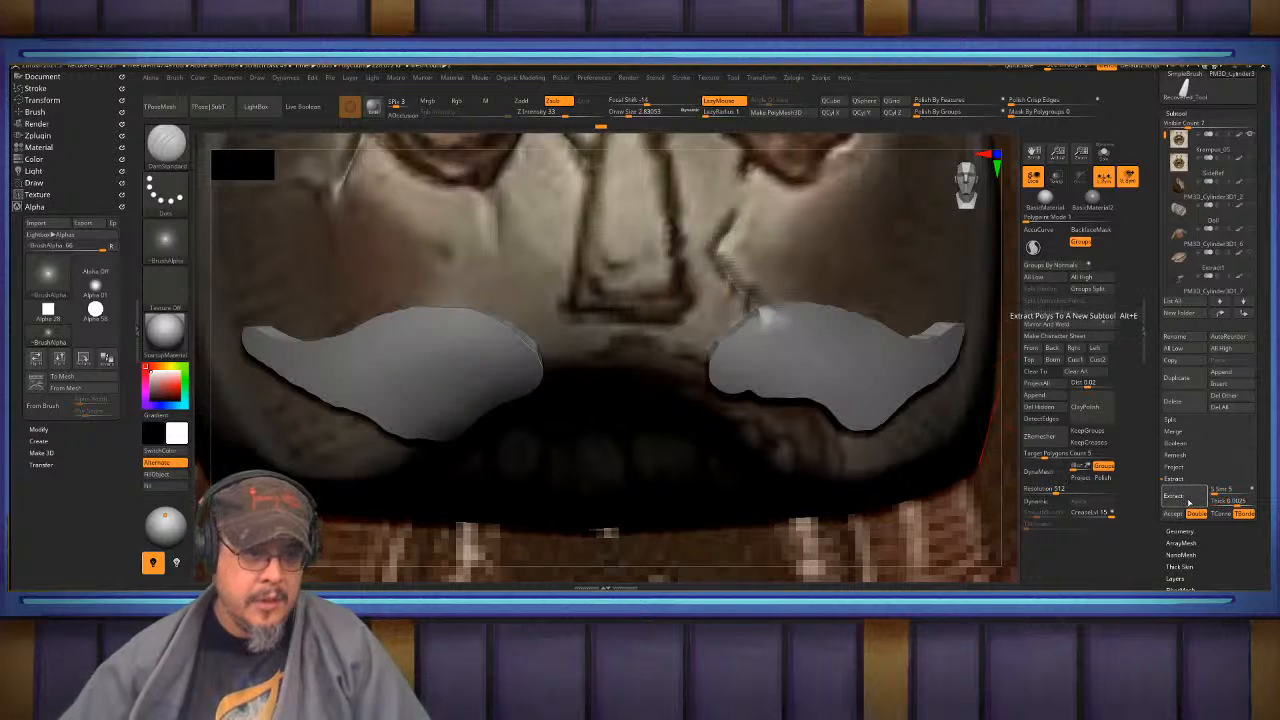
left_click(1239, 502)
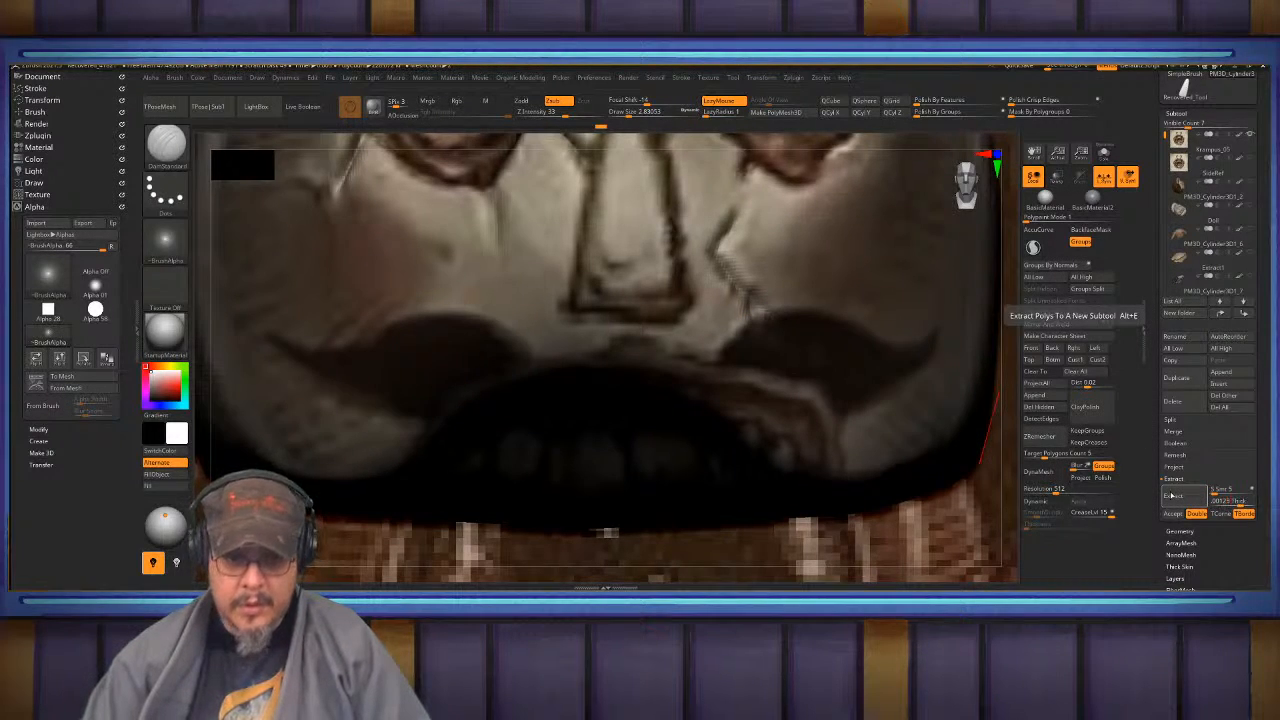
key("Return")
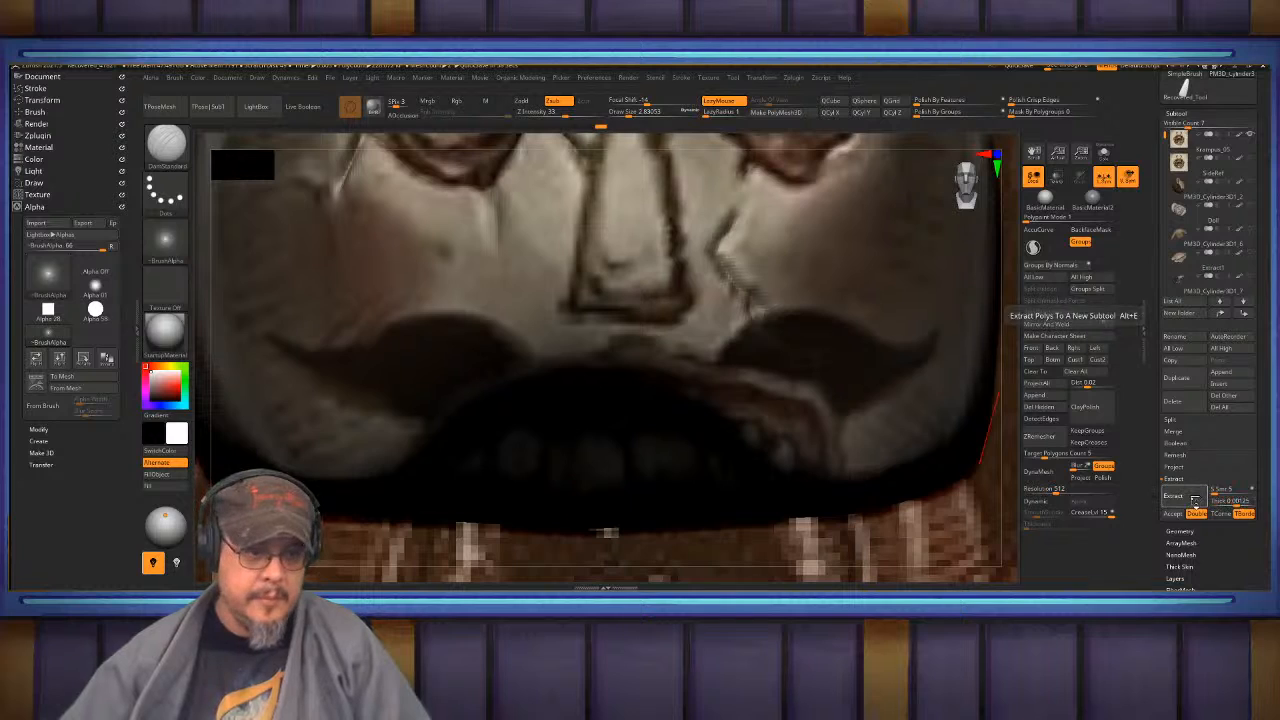
left_click(1194, 500)
left_click(1172, 514)
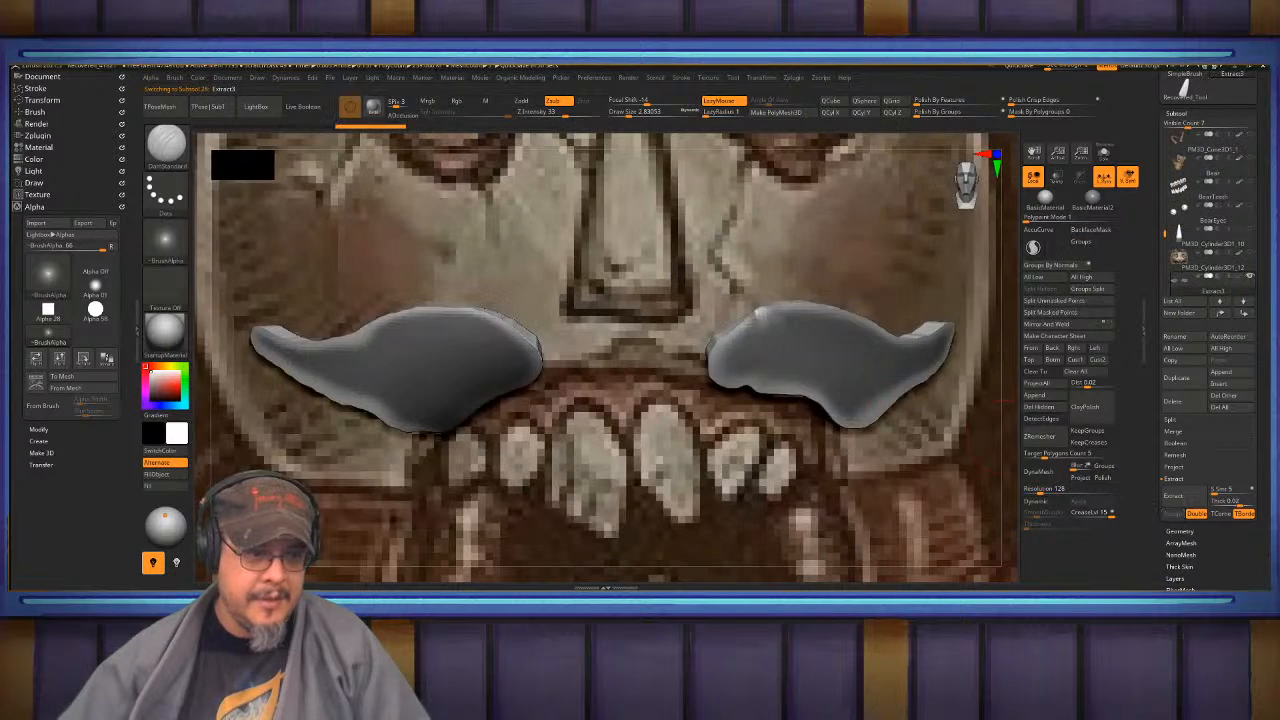
- Smooth the surface and edges of both extracted mustache halves into rounded forms
left_click_drag(648, 344, 646, 344)
mouse_move(685, 362)
left_mouse_down("shift")
mouse_move(488, 378)
mouse_move(512, 364)
mouse_move(532, 412)
mouse_move(548, 417)
left_mouse_up("shift")
mouse_move(860, 450)
left_mouse_down("alt")
mouse_move(600, 438)
mouse_move(612, 439)
left_mouse_up("alt")
mouse_move(648, 342)
left_mouse_down("shift")
mouse_move(700, 385)
mouse_move(843, 354)
mouse_move(800, 410)
mouse_move(829, 378)
mouse_move(706, 401)
mouse_move(626, 347)
left_mouse_up("shift")
left_click_drag(881, 437, 1014, 409, "alt")
- Make the mustache see-through, choose the MoveInfiniteDepth brush and smooth the left half's outer end into a pointed tip
left_click(1046, 199)
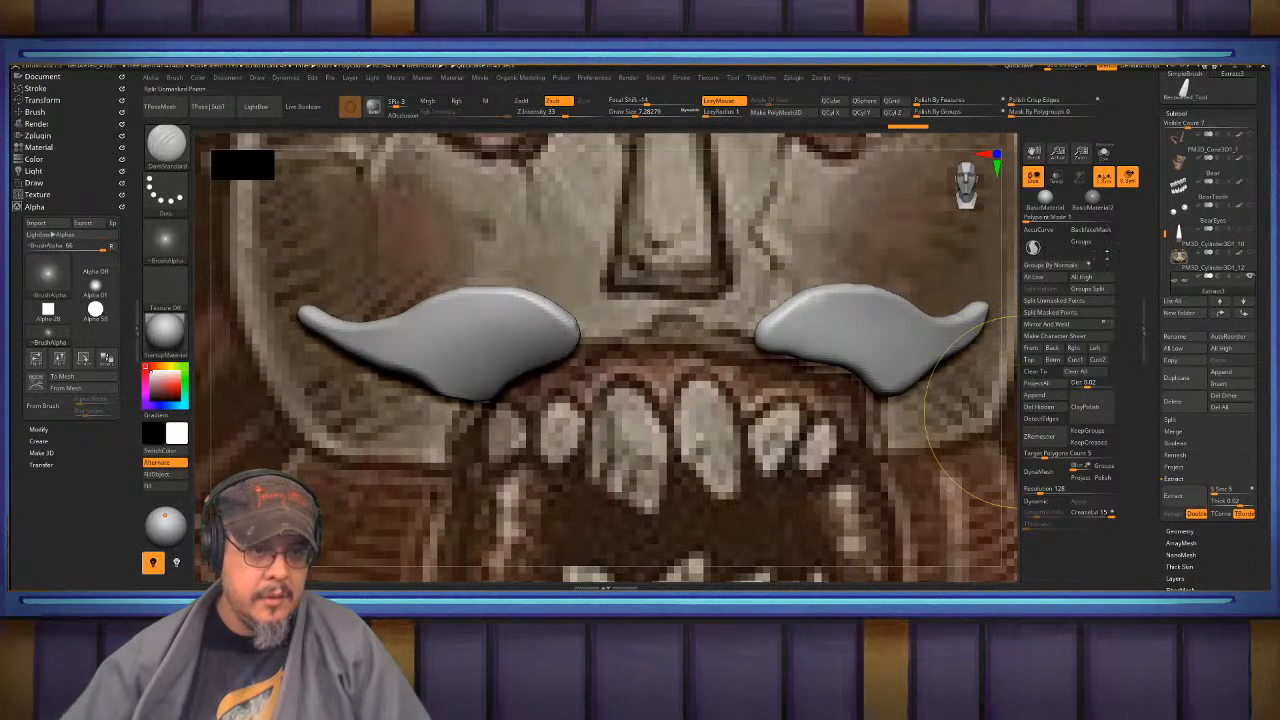
left_click(1056, 178)
mouse_move(622, 302)
left_mouse_down("alt")
mouse_move(772, 260)
mouse_move(742, 335)
mouse_move(754, 327)
mouse_move(708, 318)
left_mouse_up("alt")
key("s")
key("ctrl+z")
key("b")
key("m")
key("i")
key("s")
key("shift")
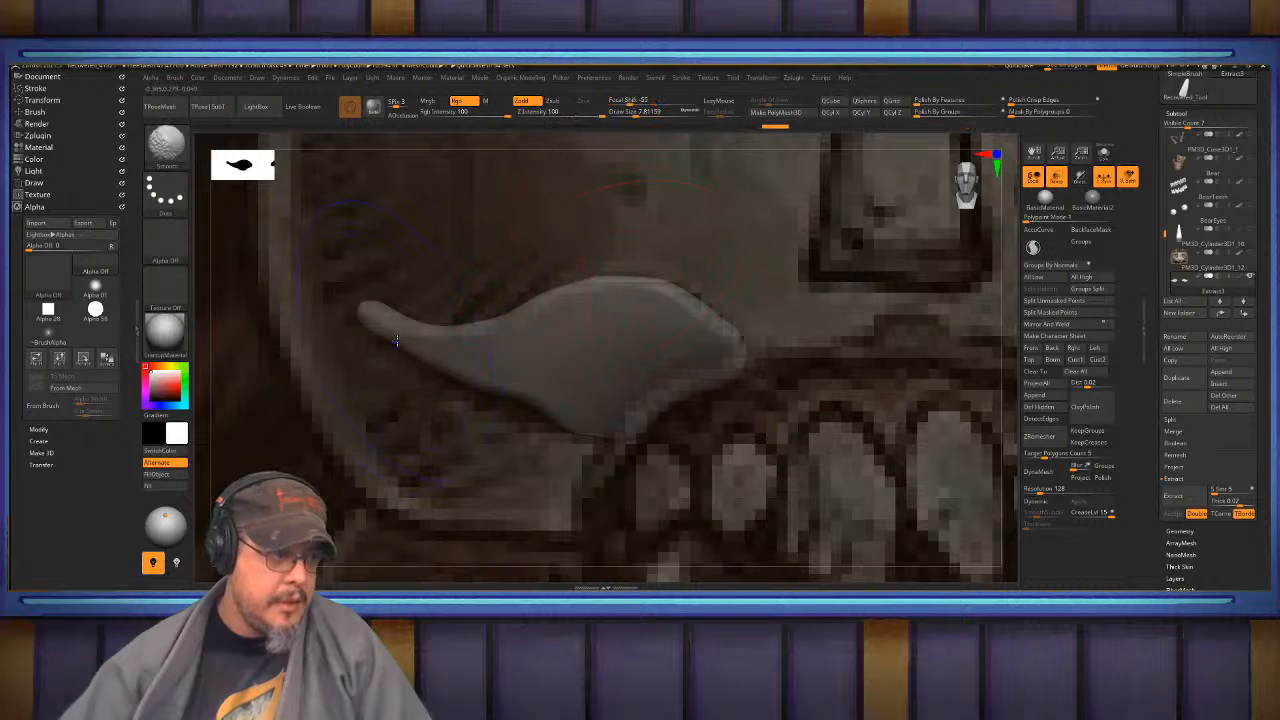
left_click_drag(375, 318, 480, 324, "shift")
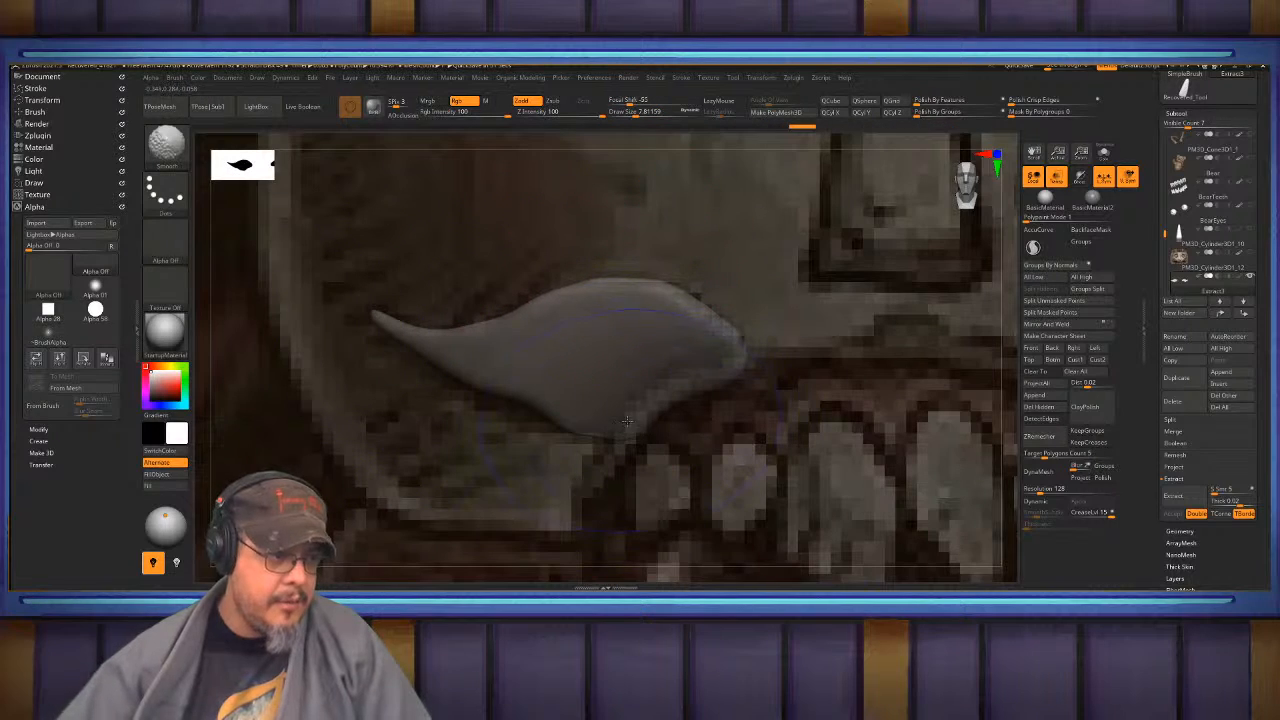
- Reshape the left mustache half's lower edge and inner end along the reference outline and smooth them
left_click_drag(628, 428, 706, 382)
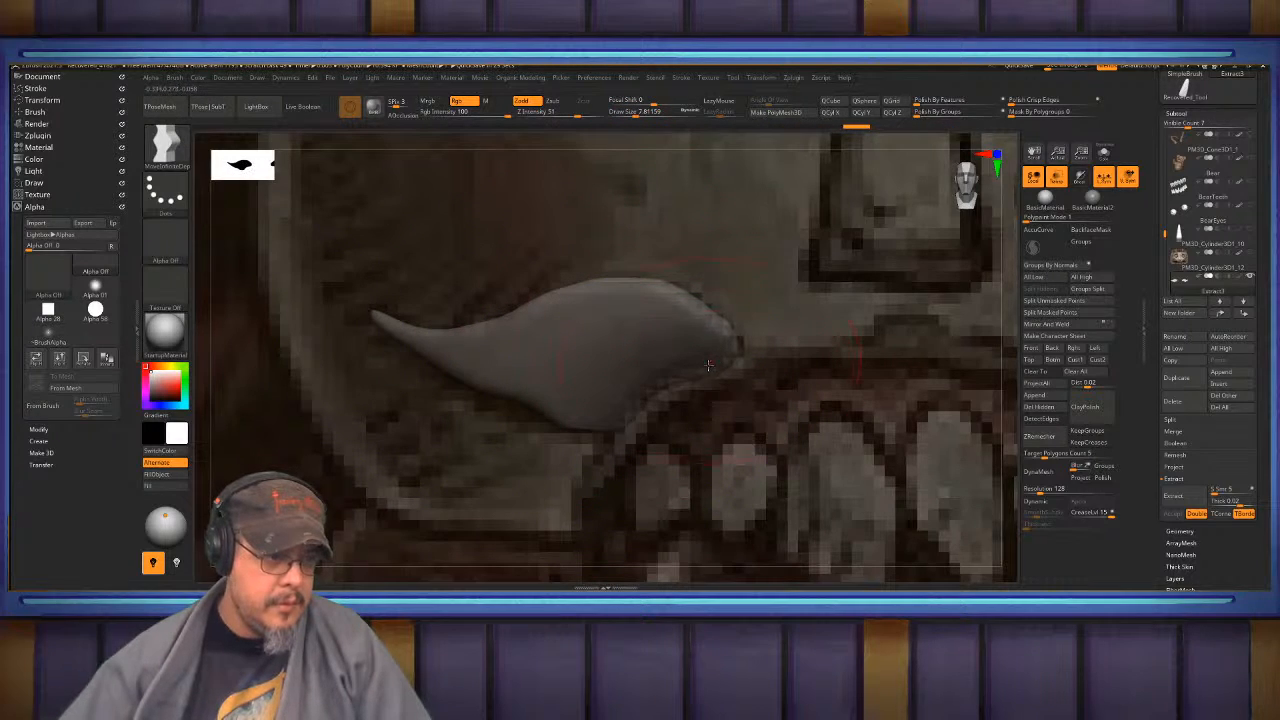
key("shift")
left_click_drag(603, 421, 640, 400, "shift")
- Taper the right mustache half's outer end to a point and pull its tip down to match the reference
left_click_drag(850, 440, 403, 453, "alt")
key("shift")
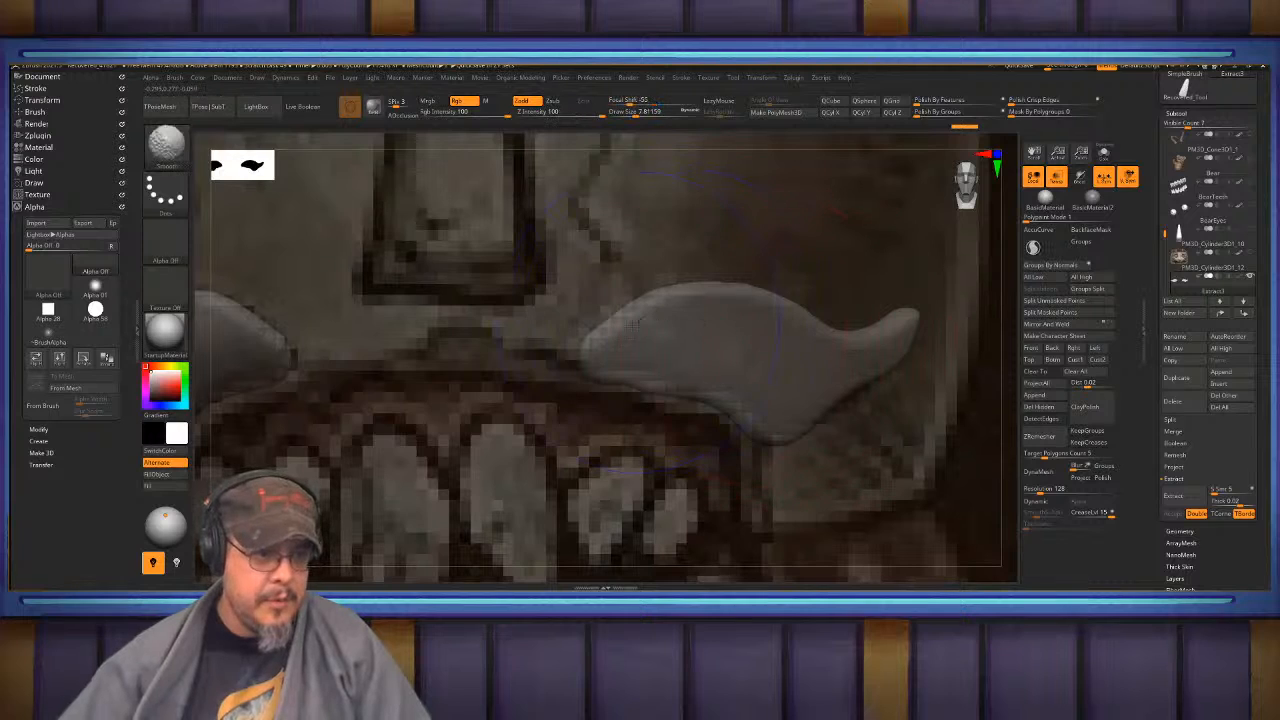
left_click_drag(898, 342, 905, 328, "shift")
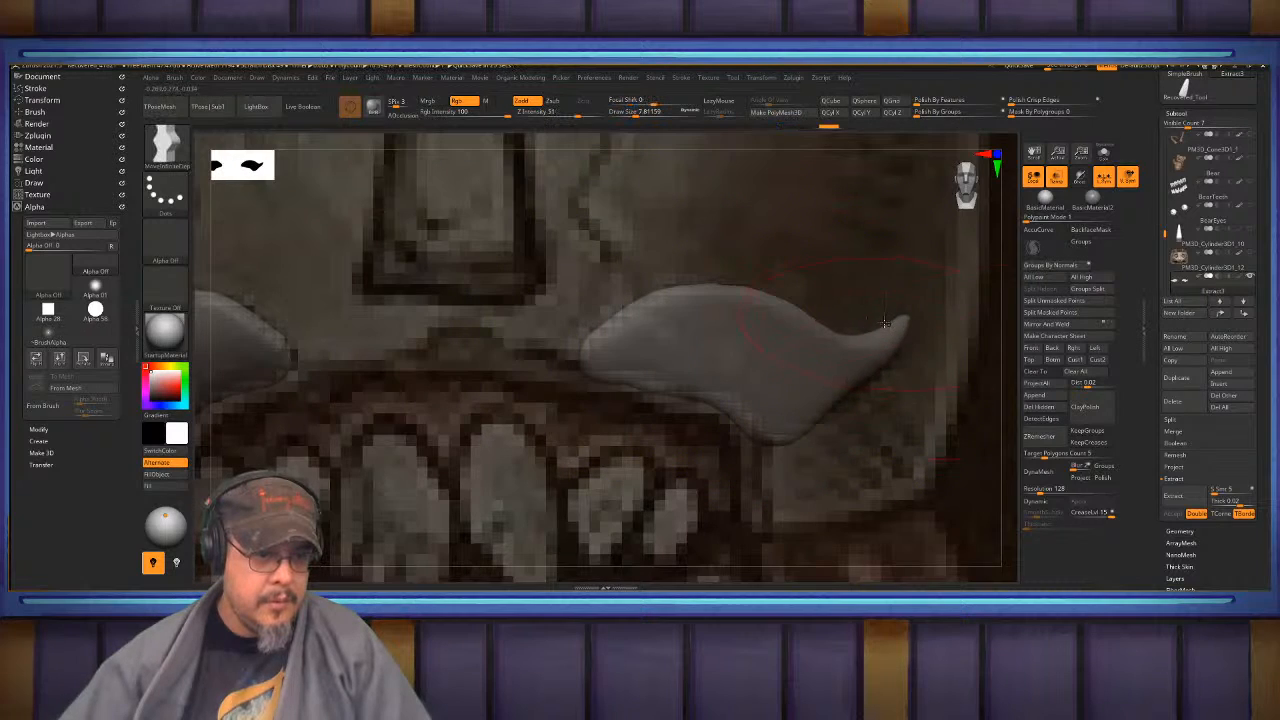
mouse_move(900, 400)
left_mouse_down()
mouse_move(955, 400)
mouse_move(910, 395)
left_mouse_up()
mouse_move(904, 332)
left_mouse_down()
mouse_move(903, 355)
mouse_move(912, 347)
left_mouse_up()
- Refine the right mustache half's lower edge and inner end with smaller move strokes and smooth the surface
left_click_drag(742, 412, 742, 404)
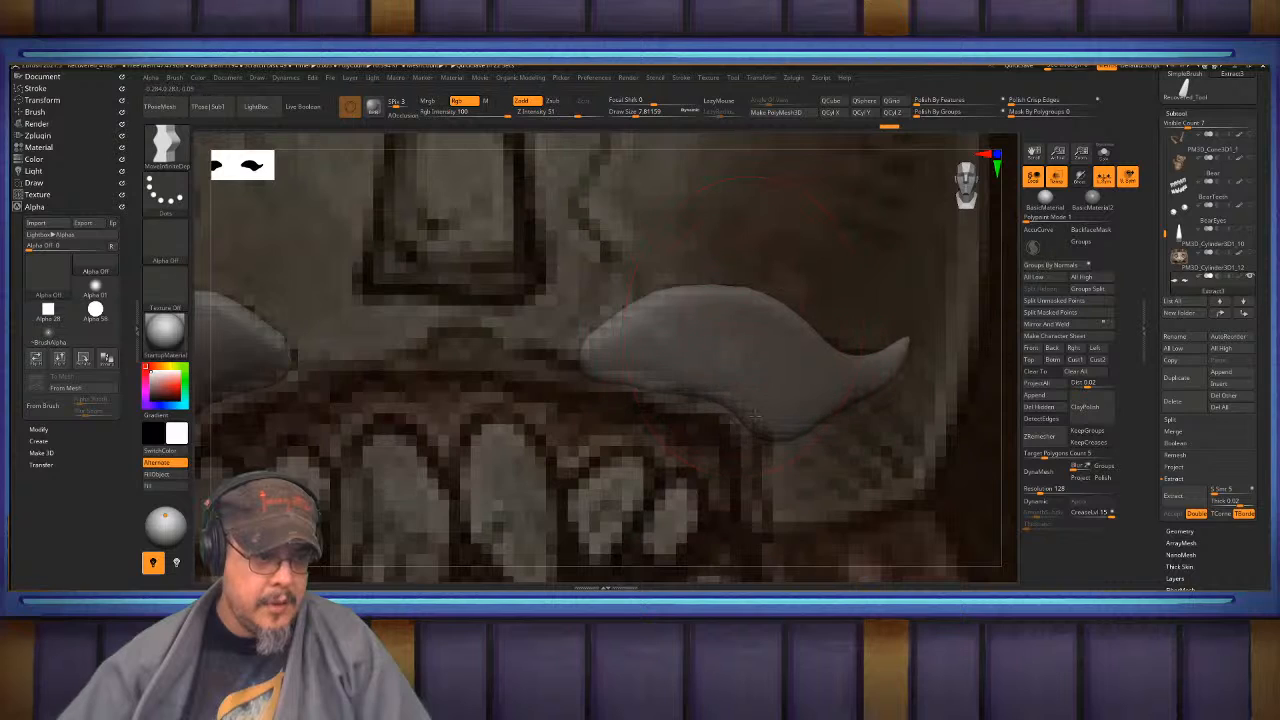
left_click_drag(652, 388, 663, 374)
key("s")
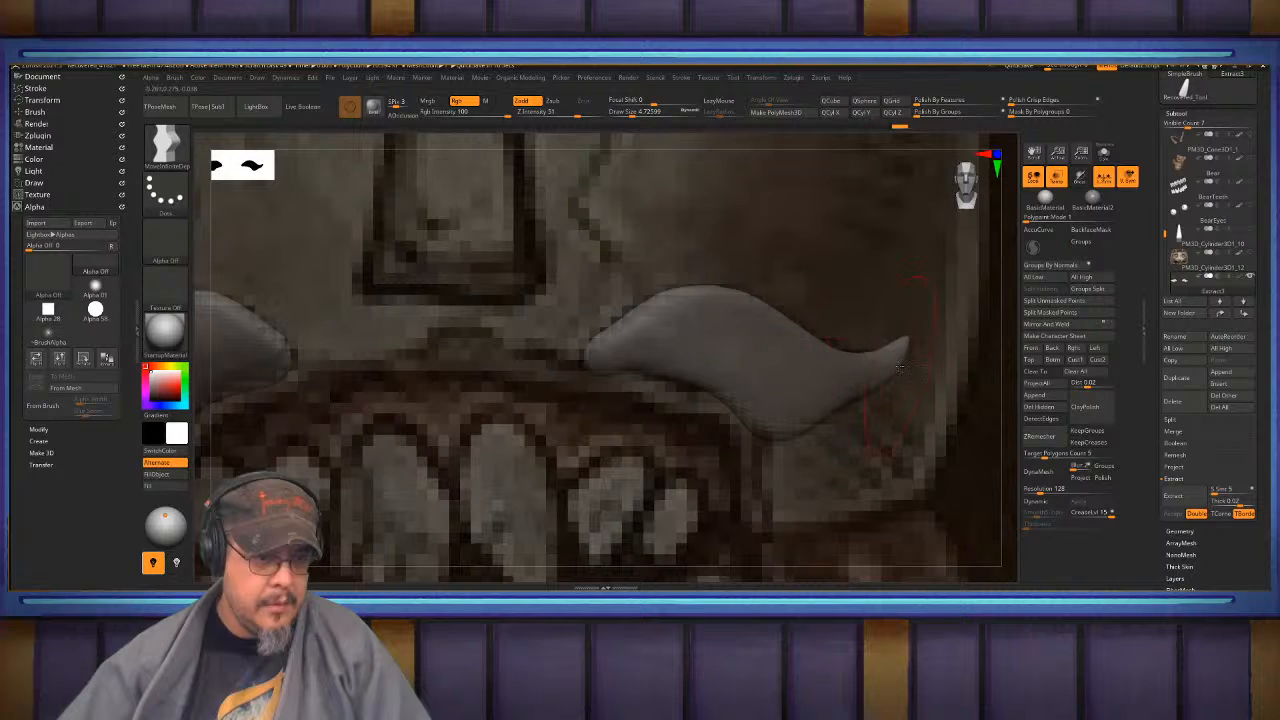
key("shift")
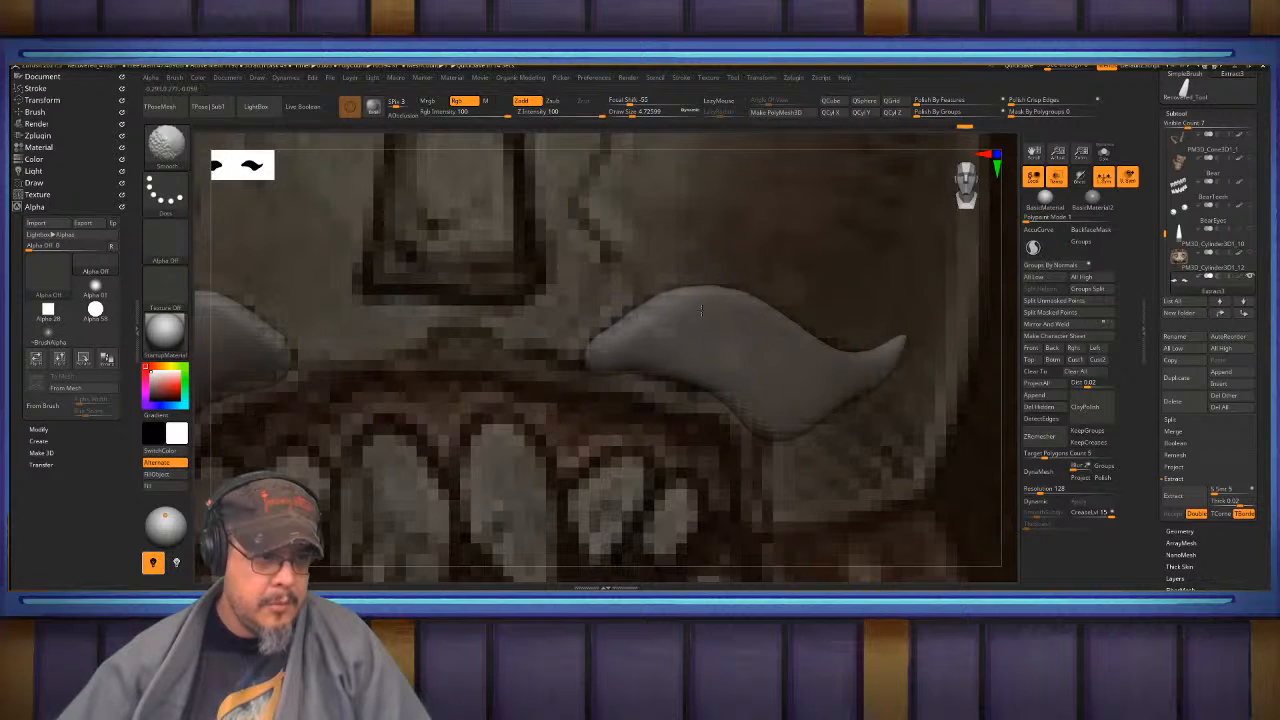
mouse_move(748, 420)
left_mouse_down("shift")
mouse_move(721, 362)
mouse_move(695, 350)
left_mouse_up("shift")
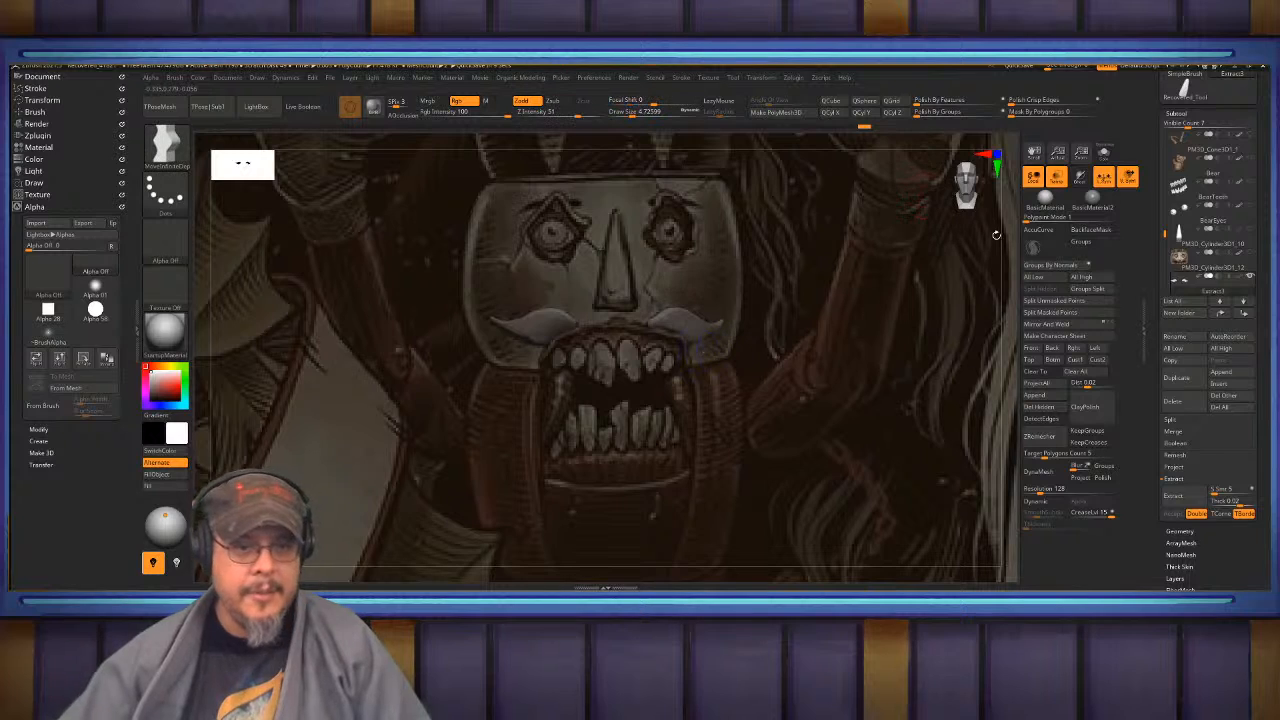
- Show the head subtool again, turn off transparency and bring the mouth and mustache into a close angled view
left_click(1252, 246)
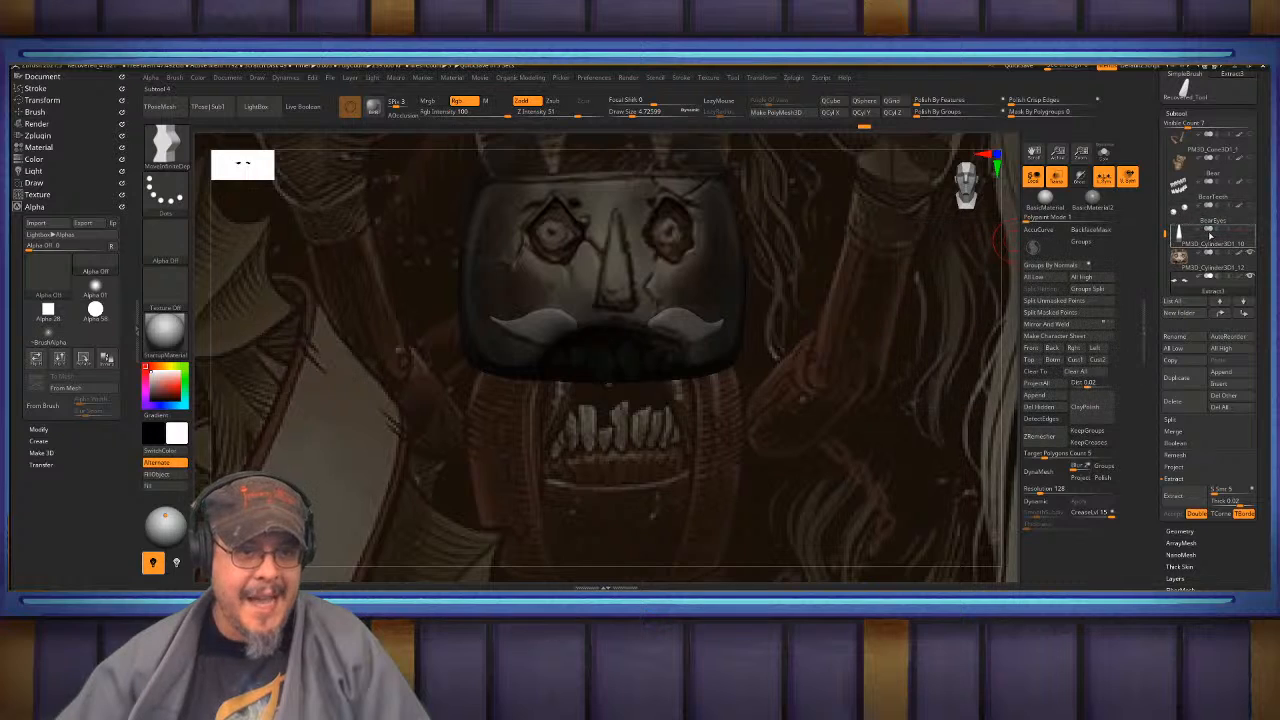
left_click_drag(977, 298, 963, 294, "alt")
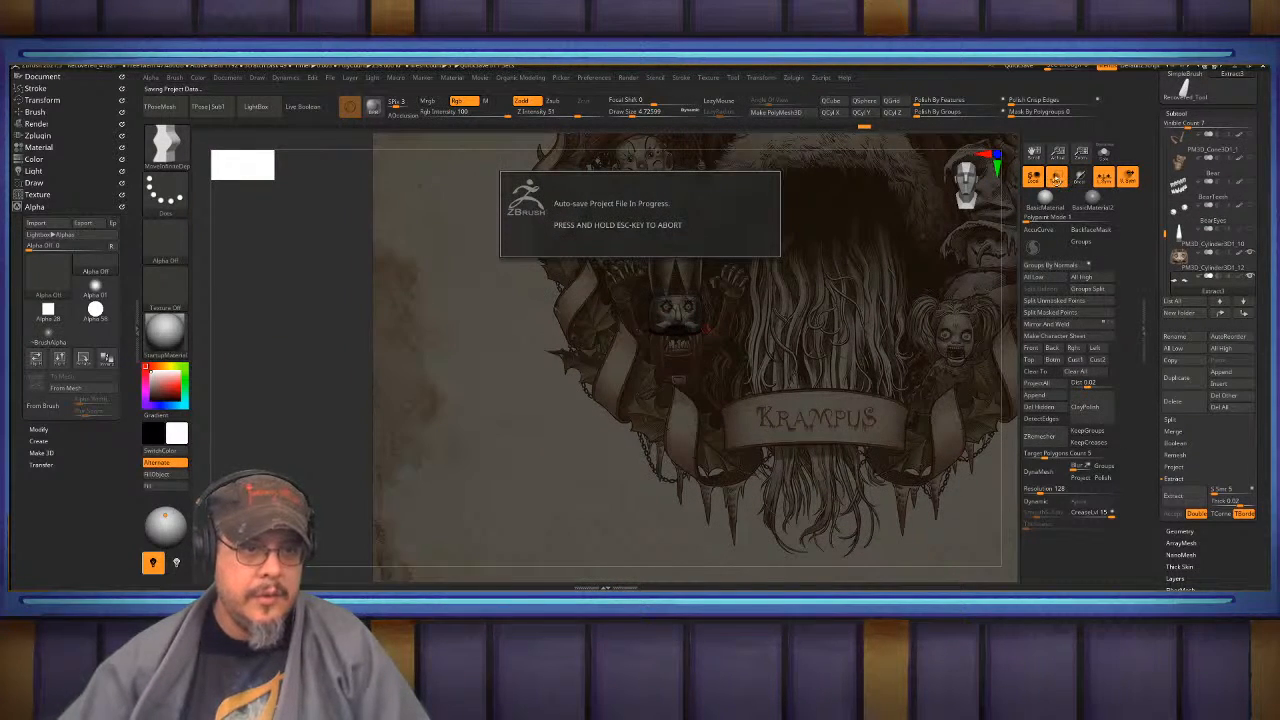
left_click(1056, 180)
left_click_drag(680, 318, 761, 304)
right_click_drag(681, 346, 787, 241, "ctrl")
- Build up the head's upper lip around the mouth arch using the Standard brush at a draw size of about 3.04
key("b")
key("s")
key("t")
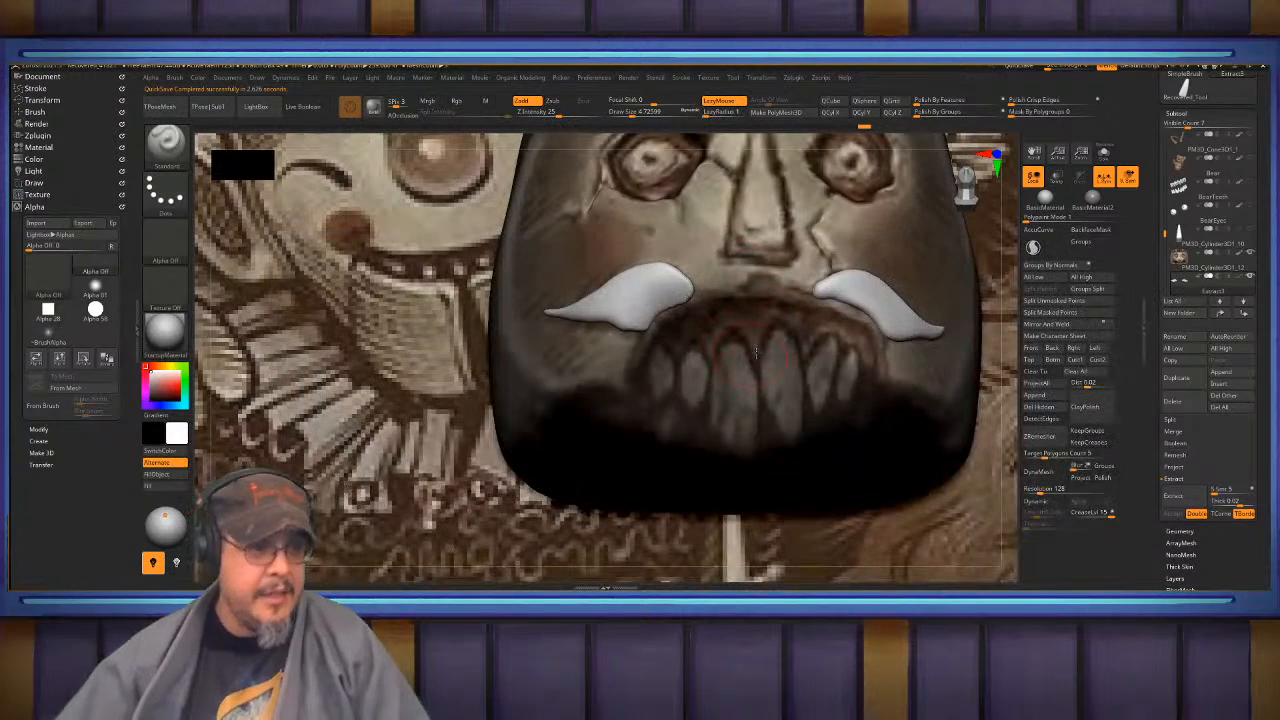
left_click(808, 336, "alt")
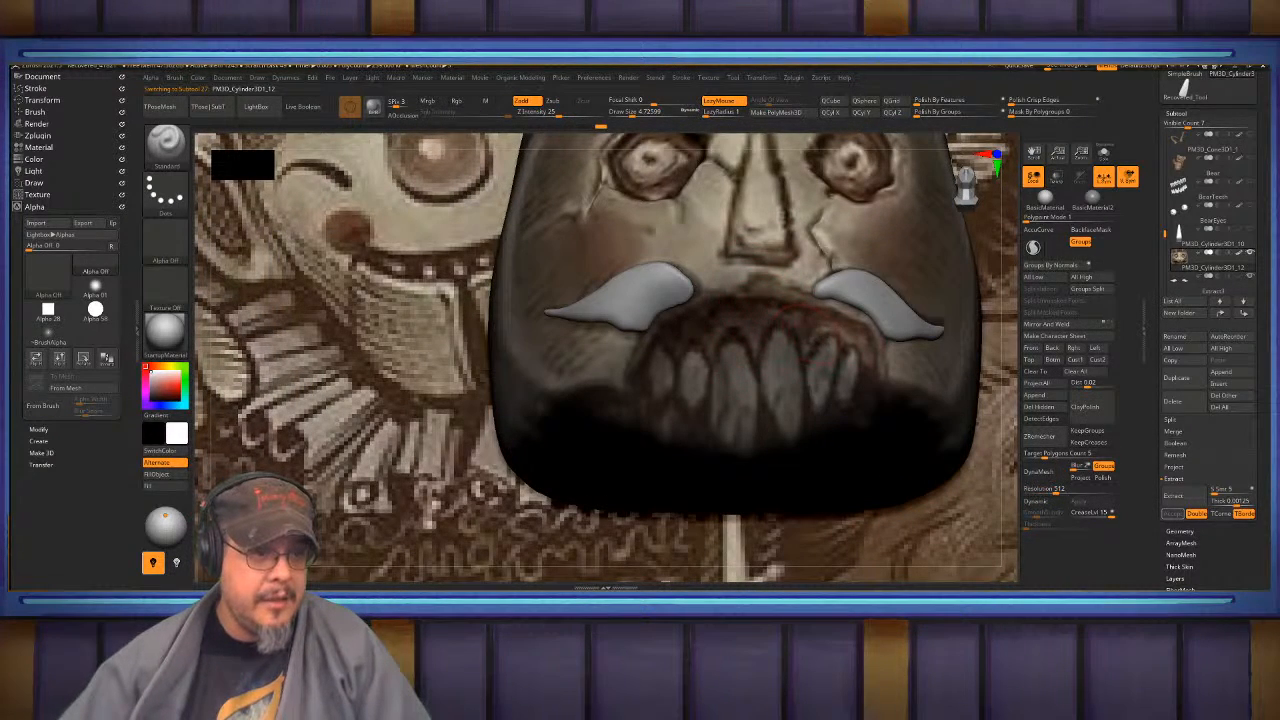
key("s")
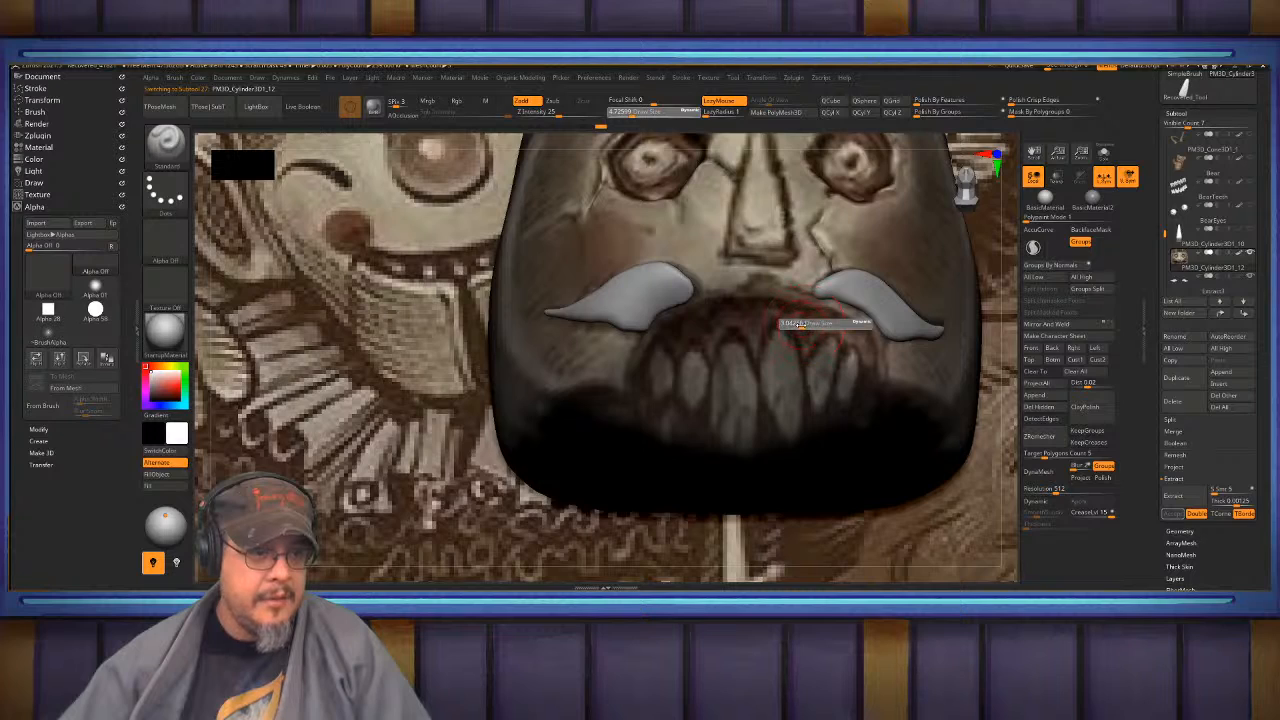
left_click(793, 323)
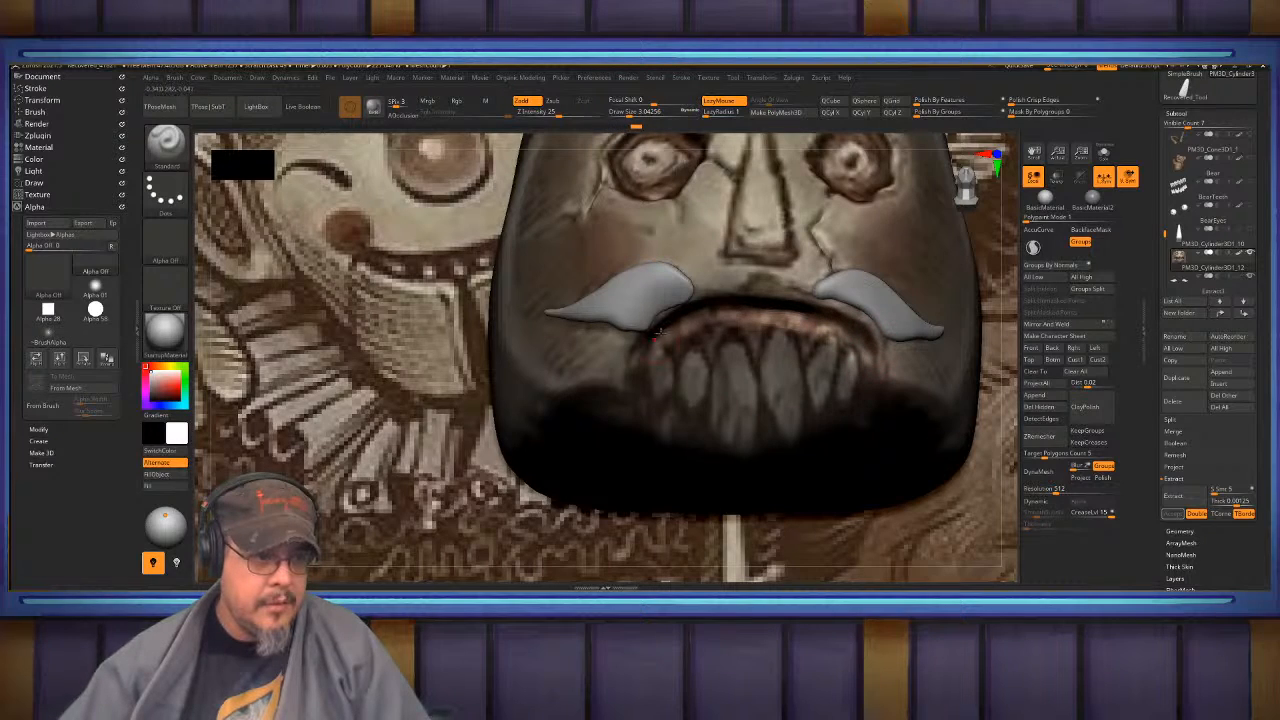
mouse_move(638, 399)
left_mouse_down()
mouse_move(775, 312)
mouse_move(845, 338)
mouse_move(708, 346)
mouse_move(832, 364)
mouse_move(786, 345)
left_mouse_up()
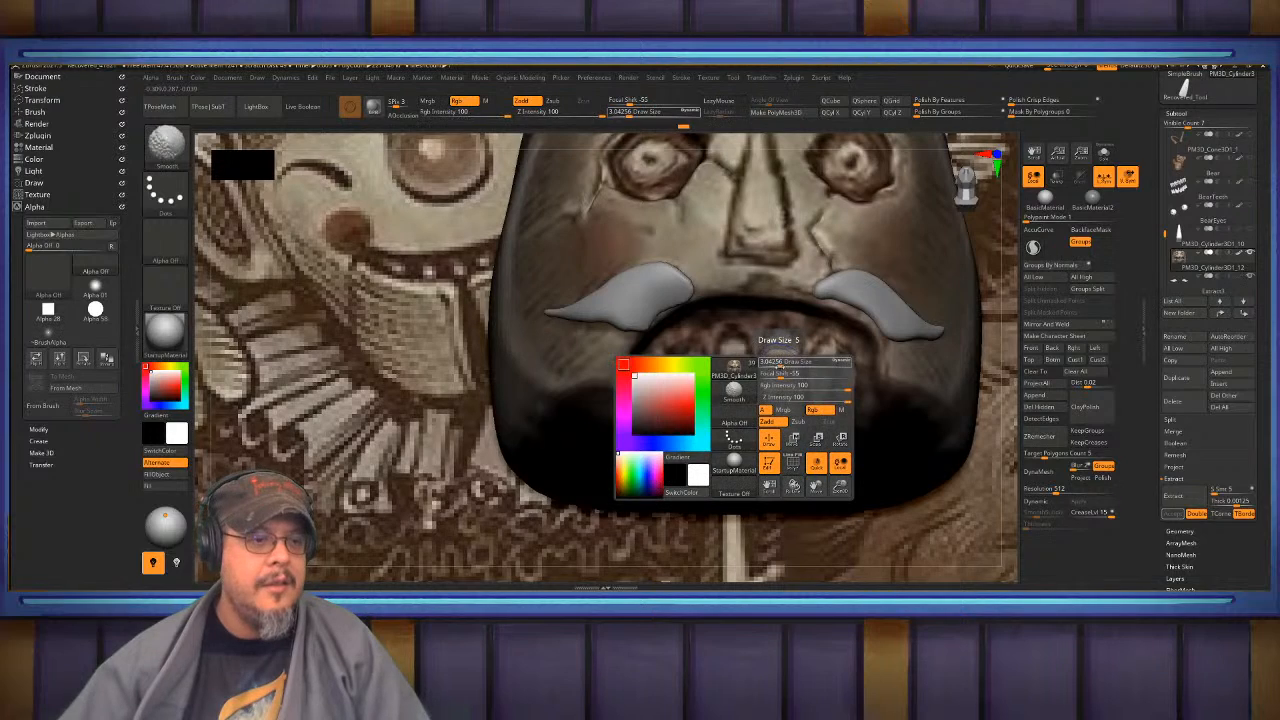
- Turn off Rgb for the Smooth brush, enlarge it, and smooth the nutcracker face around the painted upper teeth
key("space")
left_click(815, 410)
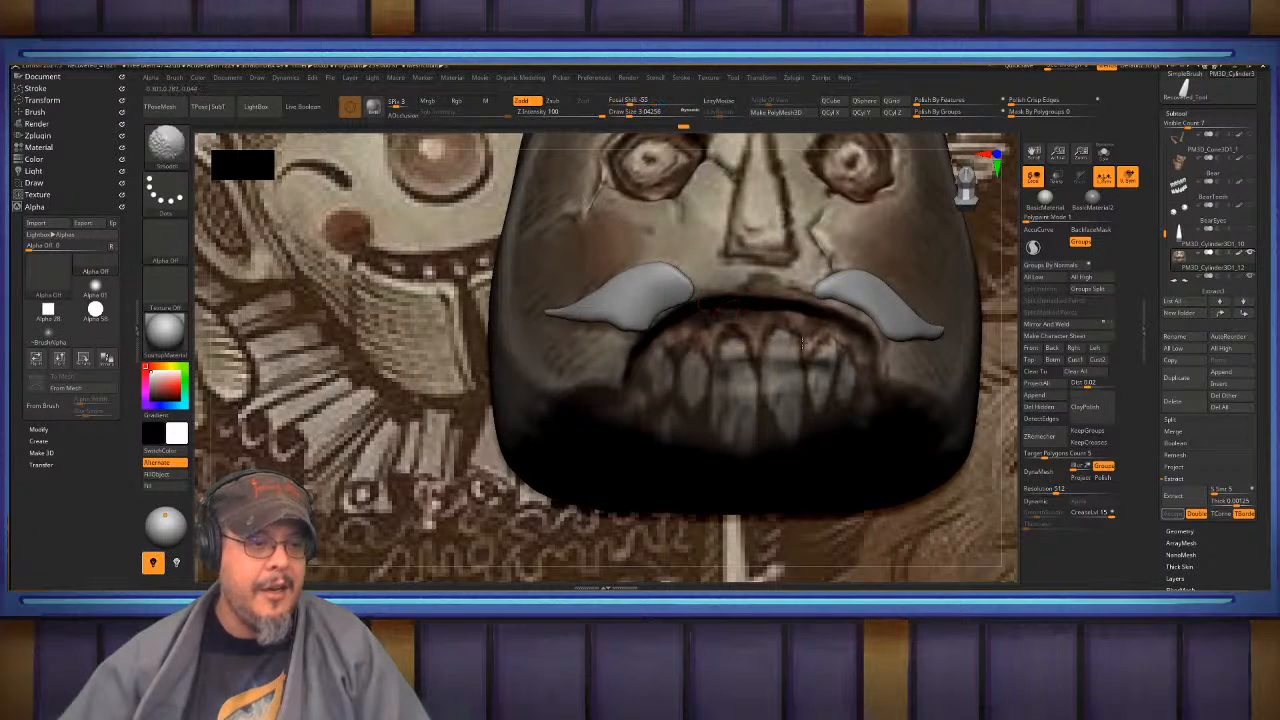
key("l")
key("s")
left_click_drag(794, 357, 824, 357, "shift")
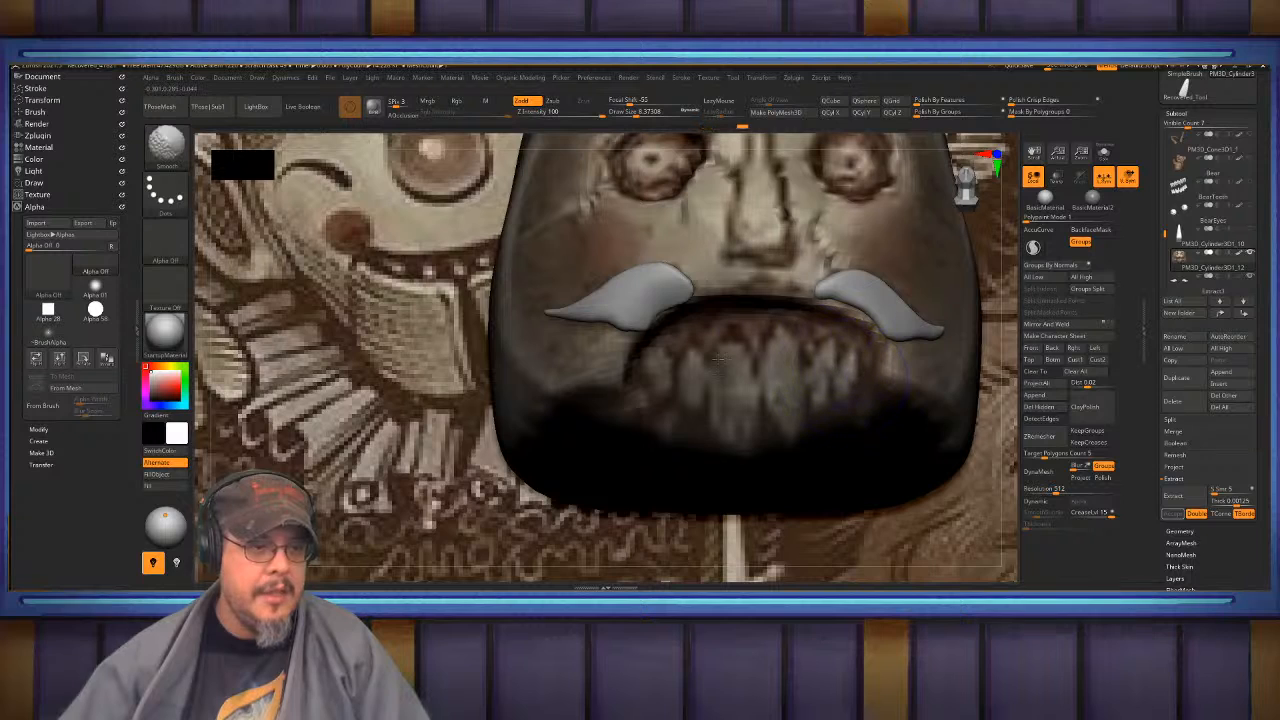
- Sculpt a raised lip ridge from beneath the nose to the right mouth corner at draw size about 1.5 and intensity 15
mouse_move(716, 380)
right_mouse_down()
mouse_move(782, 304)
mouse_move(803, 334)
right_mouse_up()
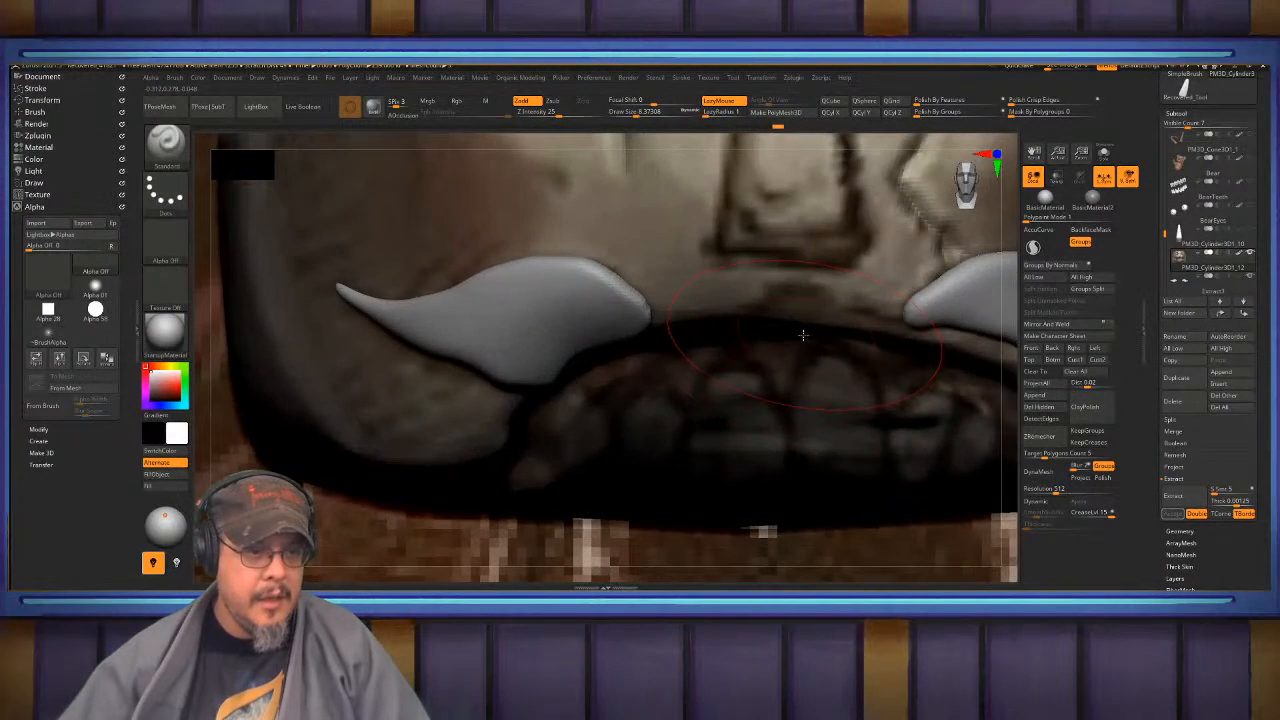
key("b")
key("s")
key("t")
key("b")
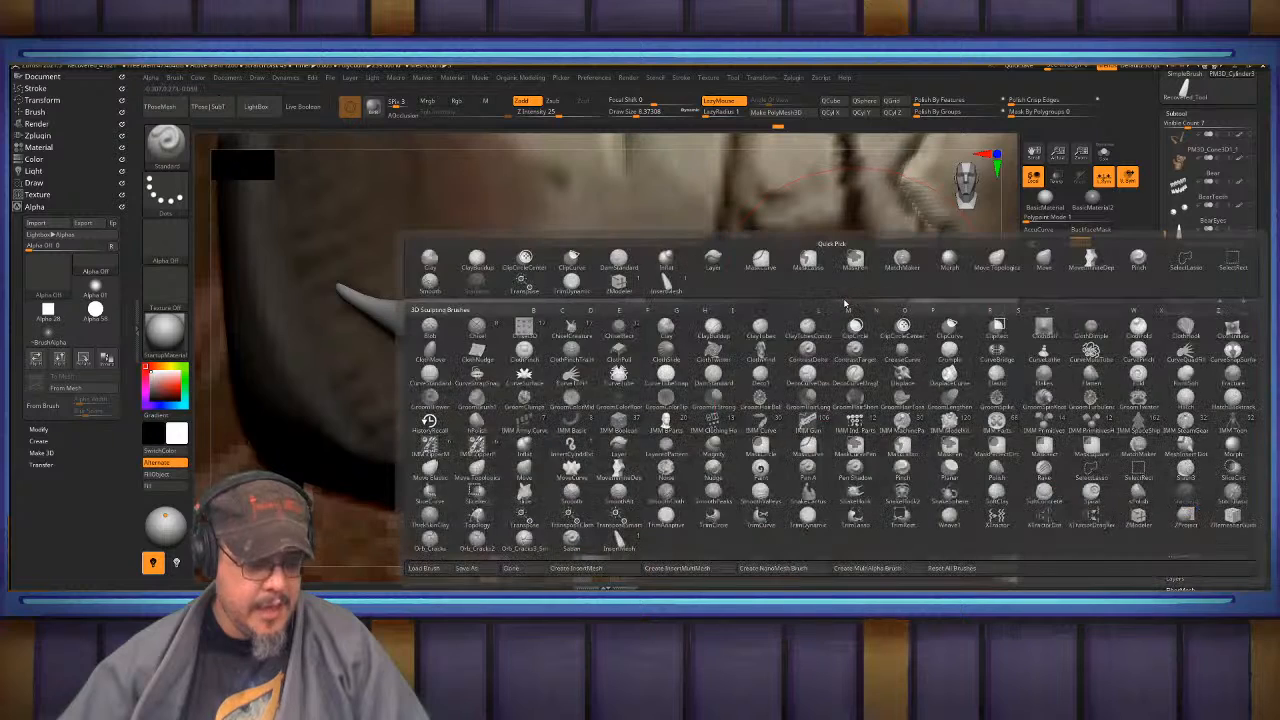
key("c")
key("t")
right_click_drag(775, 337, 720, 309)
key("s")
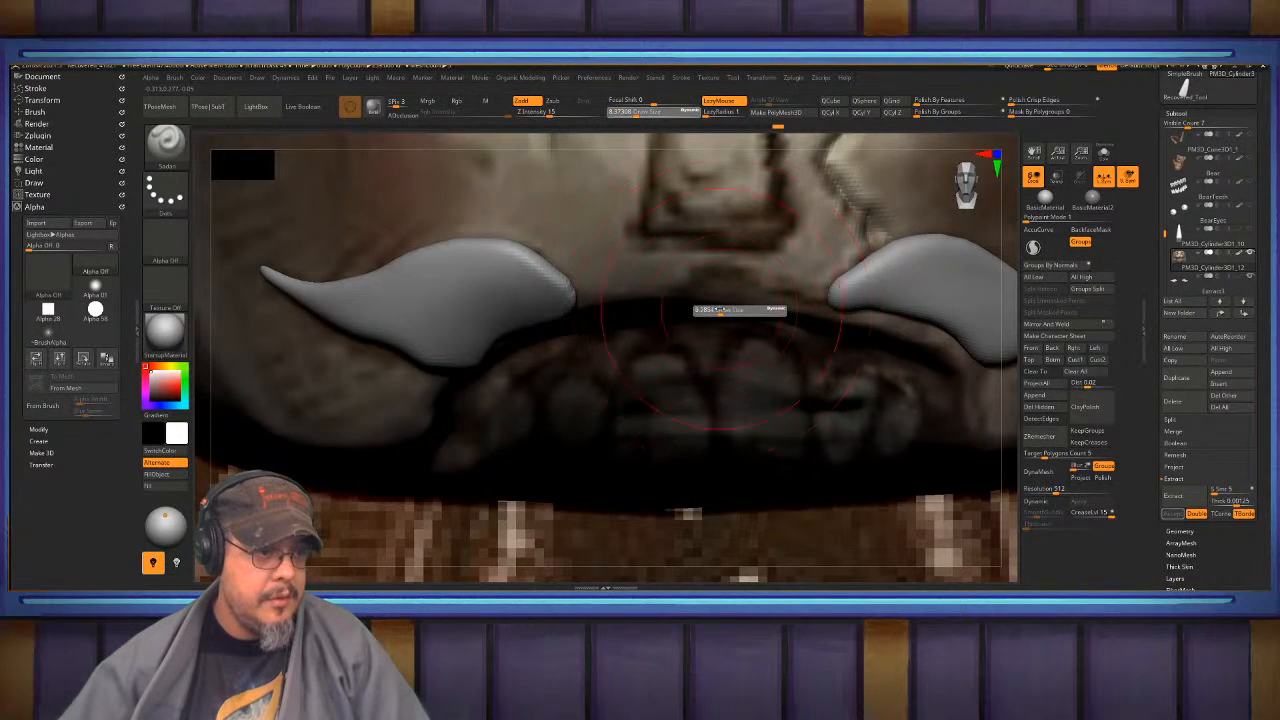
left_click(718, 310)
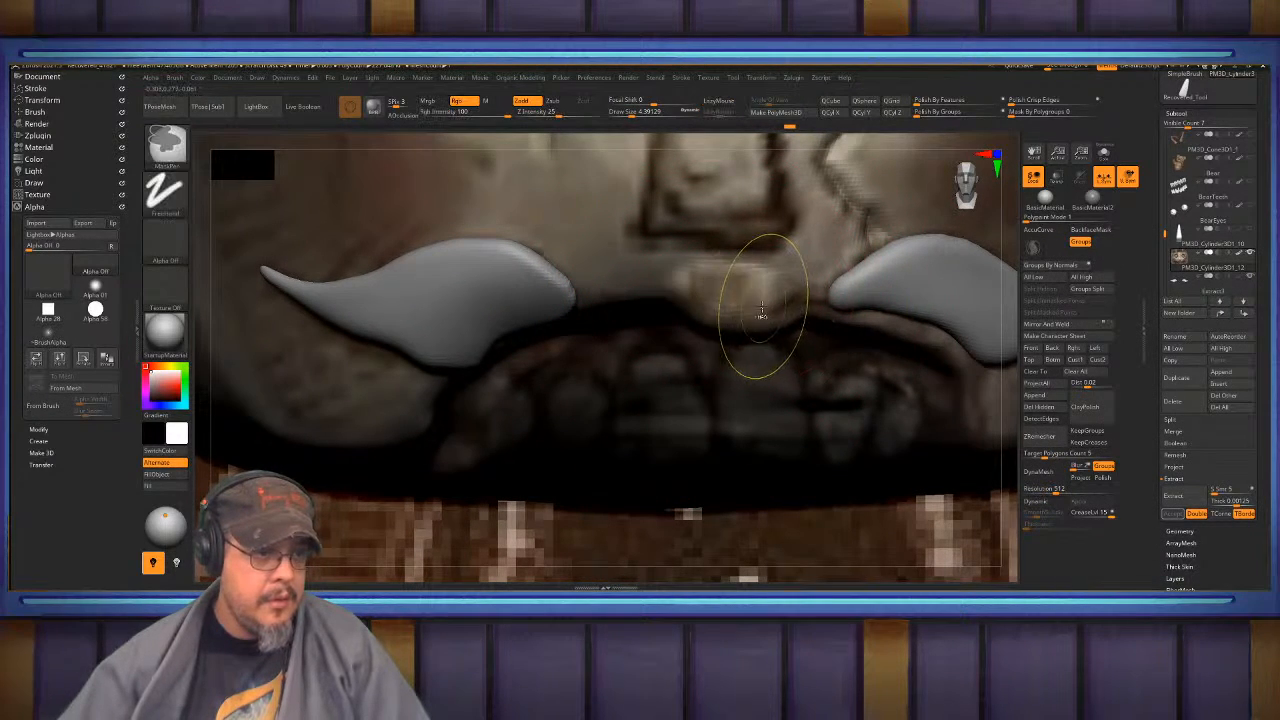
key("s")
left_click(726, 299)
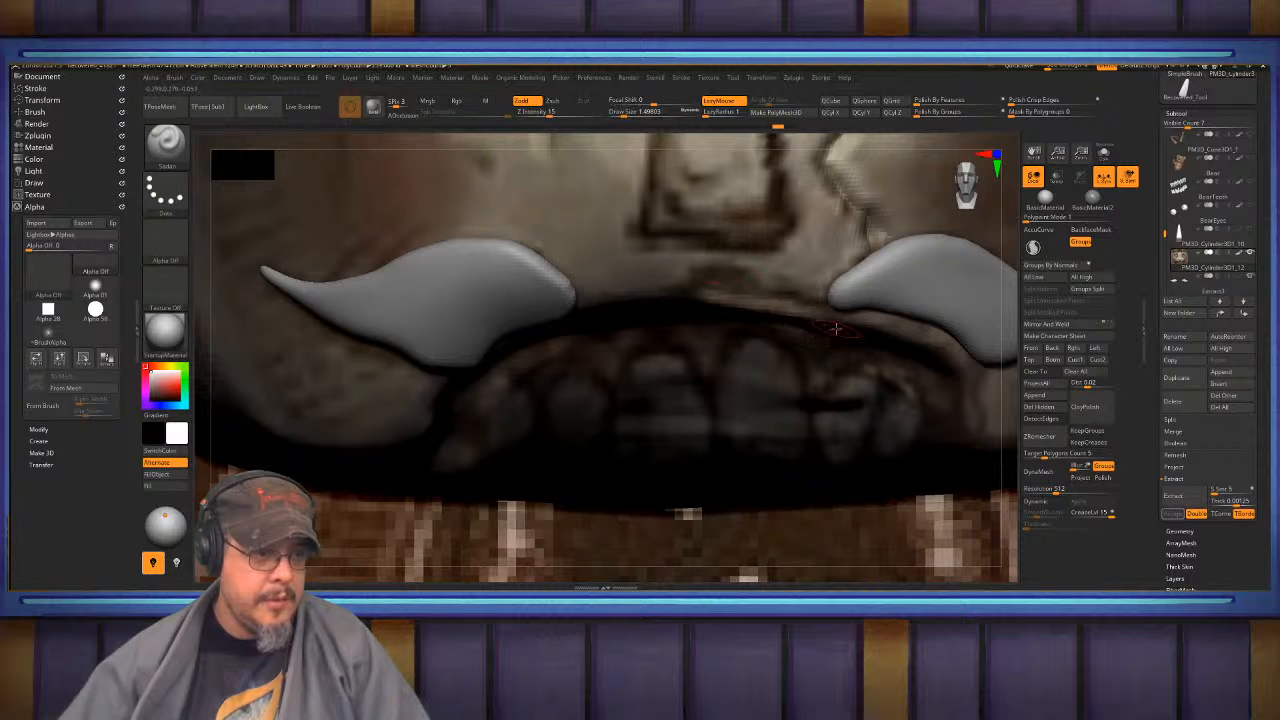
mouse_move(884, 327)
left_mouse_down()
mouse_move(938, 348)
mouse_move(968, 395)
mouse_move(967, 428)
left_mouse_up()
right_click_drag(967, 428, 747, 311)
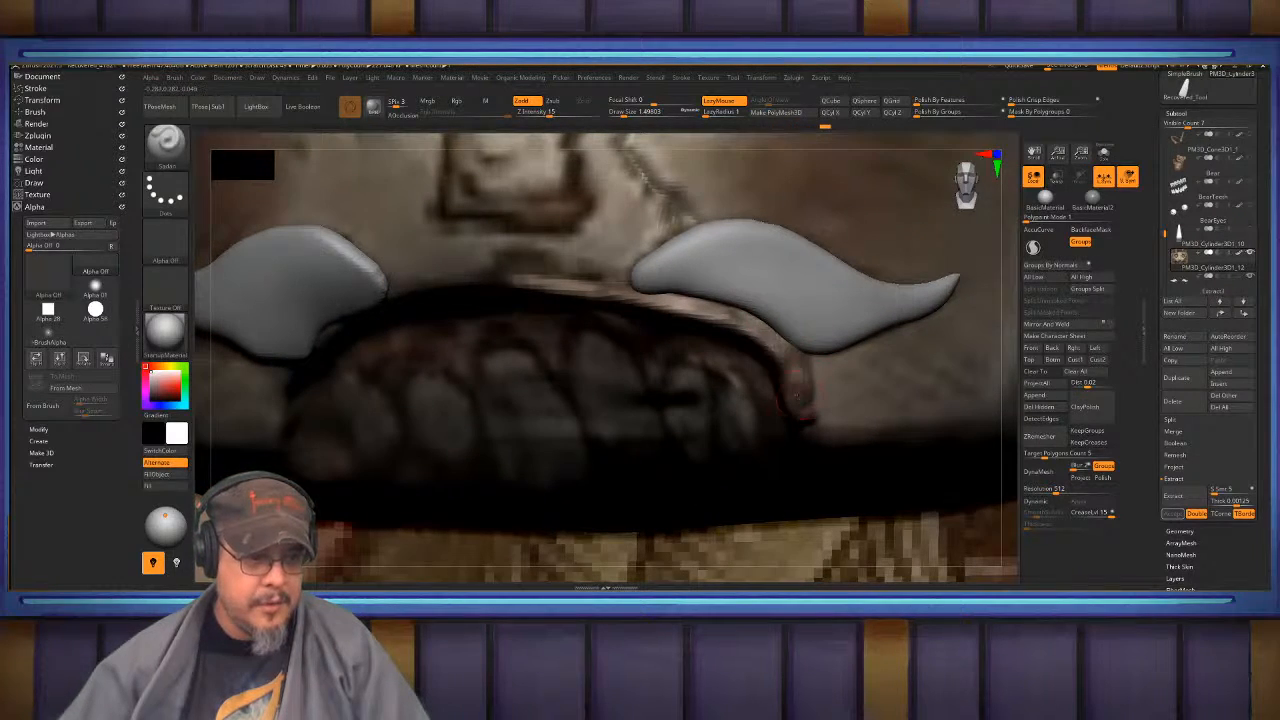
- Smooth along the new upper lip ridge and sculpt more definition into its centre below the nose
left_click_drag(740, 326, 776, 377, "shift")
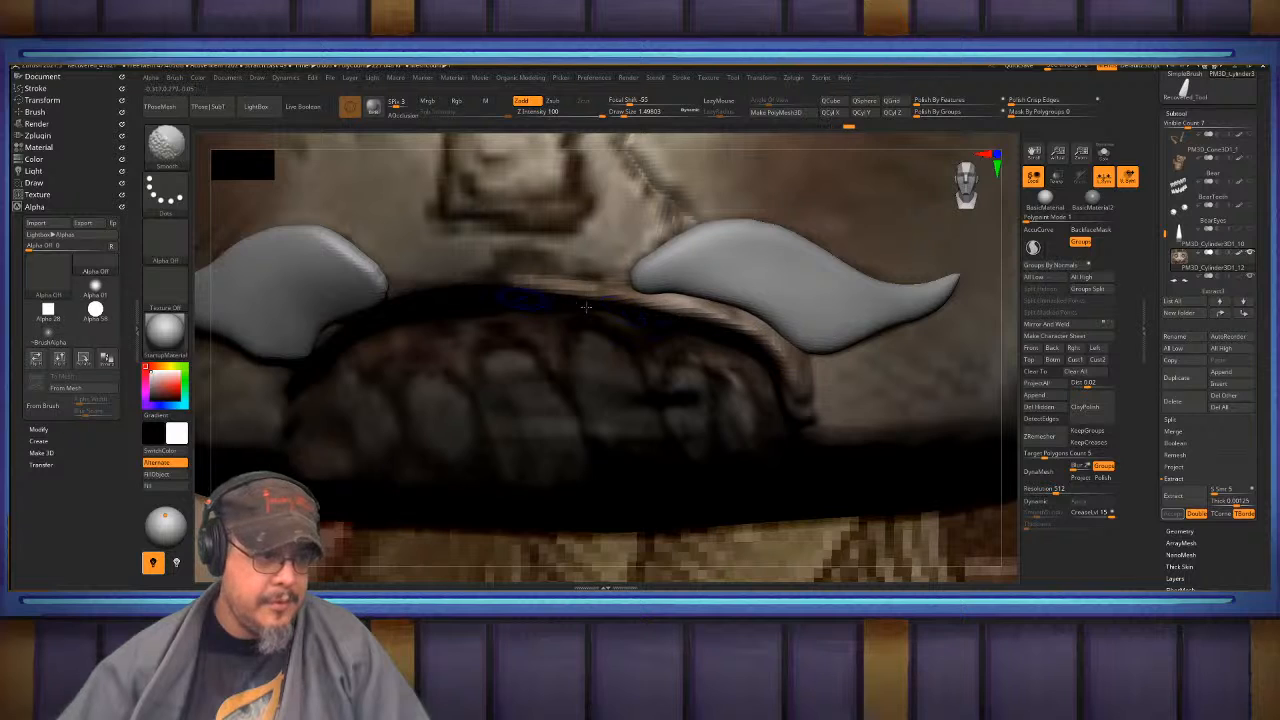
right_click_drag(605, 280, 707, 346, "alt")
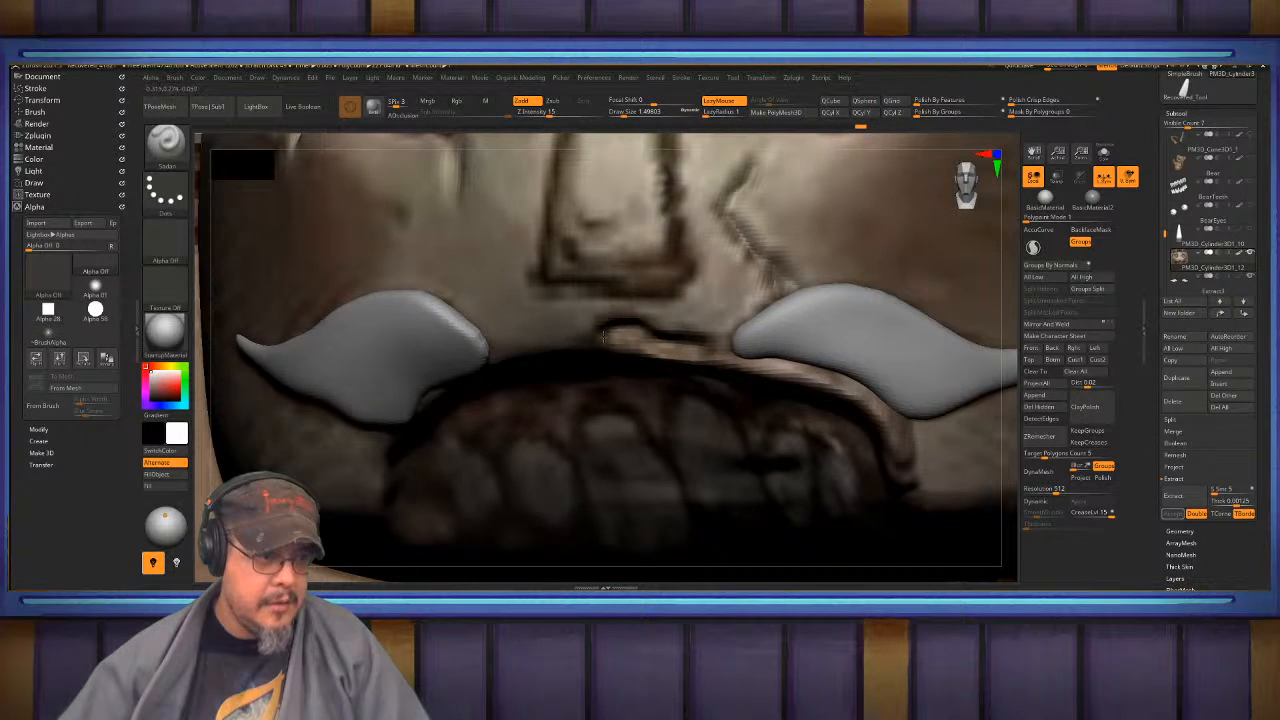
mouse_move(571, 348)
right_mouse_down("alt")
mouse_move(550, 462)
mouse_move(650, 500)
mouse_move(685, 470)
mouse_move(580, 365)
right_mouse_up("alt")
left_click_drag(556, 384, 565, 402)
left_click_drag(572, 388, 565, 402)
mouse_move(590, 400)
right_mouse_down("ctrl")
mouse_move(690, 285)
mouse_move(628, 325)
mouse_move(620, 372)
mouse_move(698, 315)
mouse_move(605, 368)
mouse_move(650, 328)
mouse_move(698, 322)
mouse_move(608, 337)
mouse_move(651, 294)
mouse_move(646, 264)
right_mouse_up("ctrl")
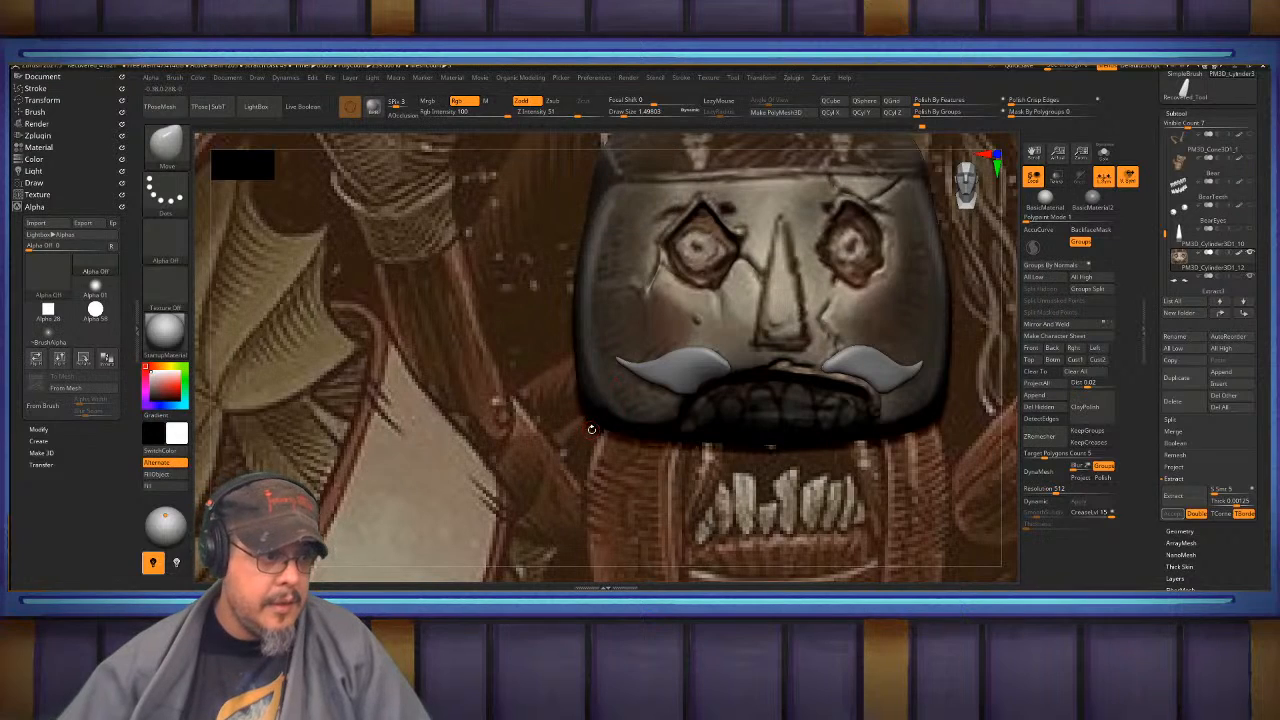
- Trim the outer left contour of the face with a curved cut using the ClipCurve brush
key("s")
left_click(607, 431)
mouse_move(591, 427)
right_mouse_down()
mouse_move(541, 433)
mouse_move(618, 425)
mouse_move(622, 413)
right_mouse_up()
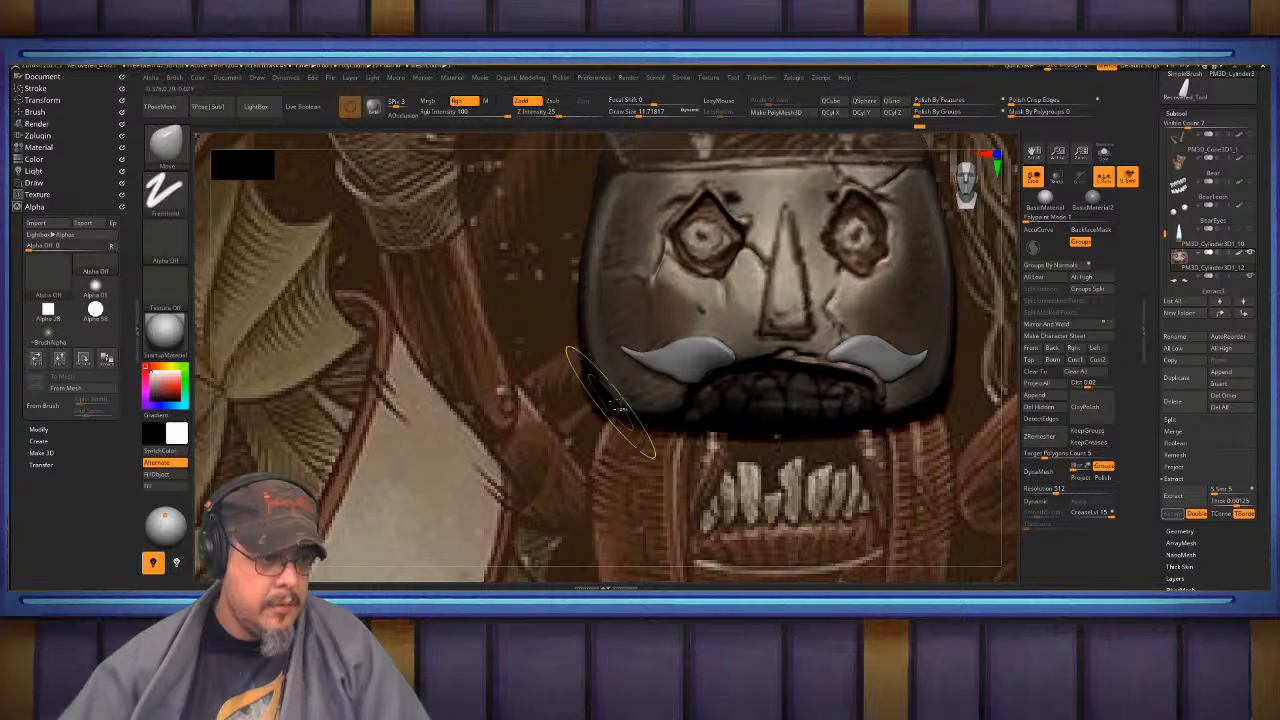
key("b")
key("c")
key("c")
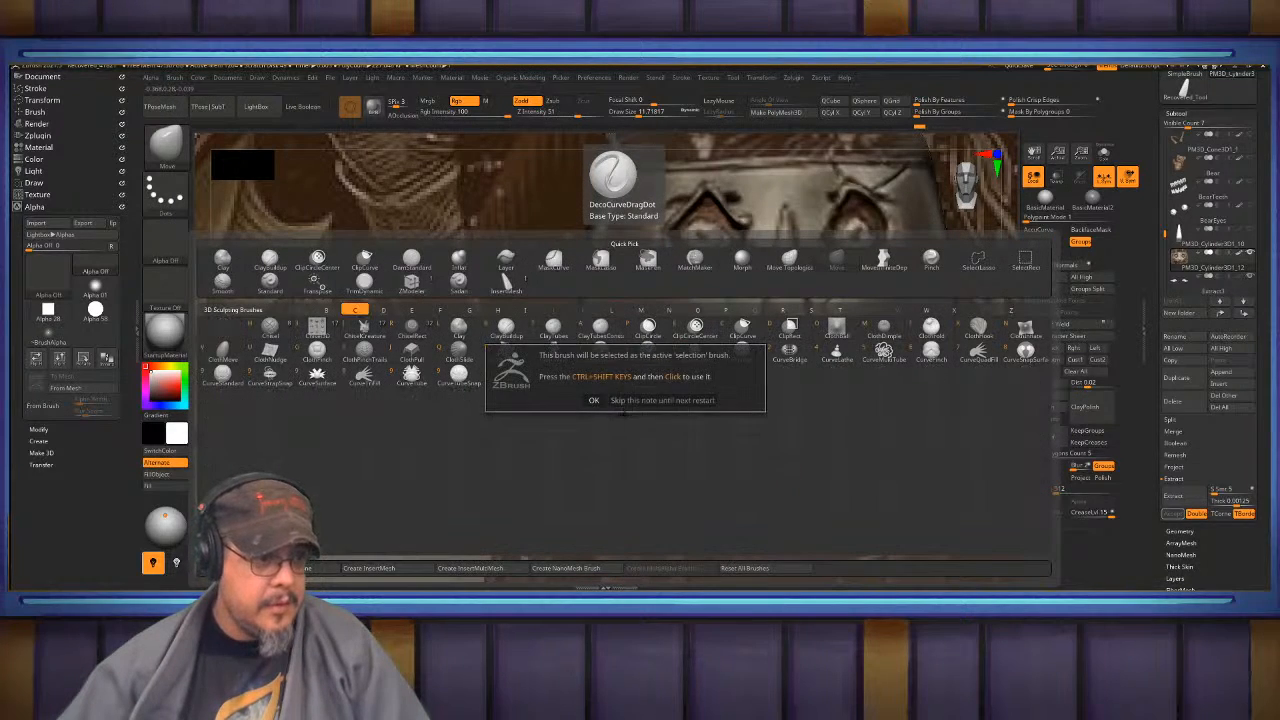
left_click(618, 400)
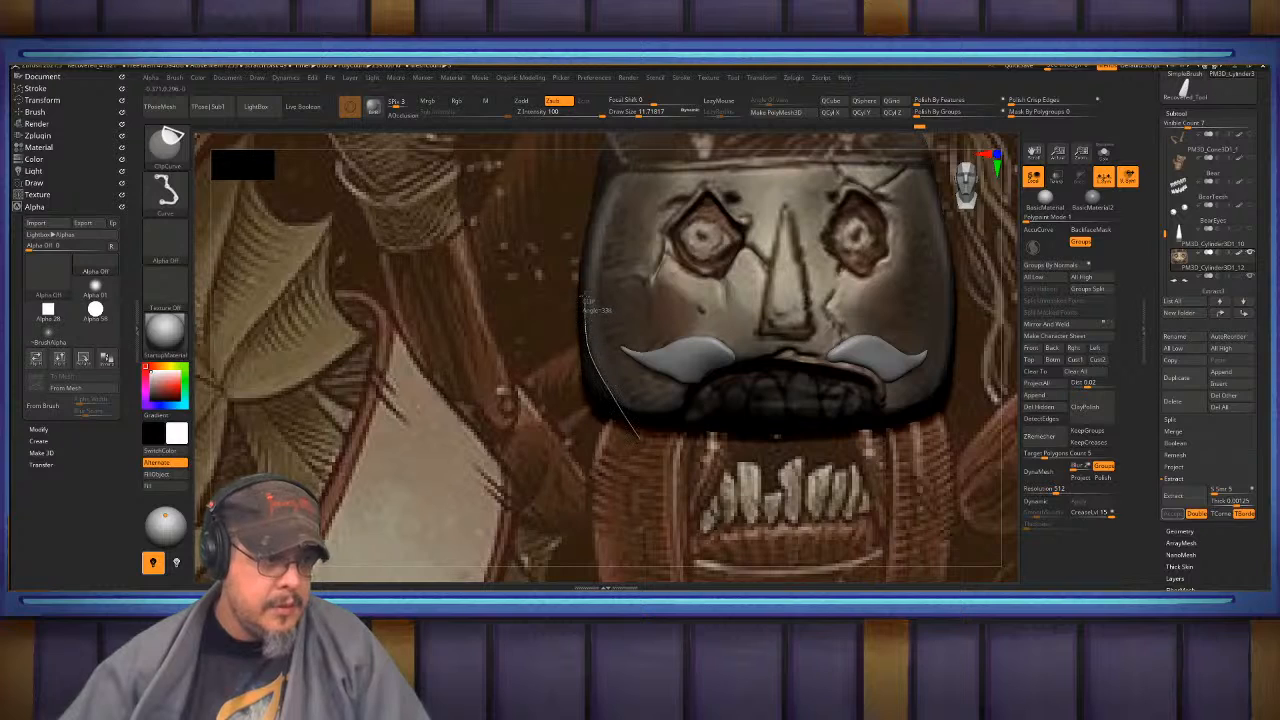
mouse_move(600, 218)
left_mouse_down("ctrl+shift")
mouse_move(603, 190)
mouse_move(589, 190)
mouse_move(637, 157)
left_mouse_up("ctrl+shift")
- Smooth out the clipped seam across the side of the head and the edge beneath it
mouse_move(621, 188)
right_mouse_down()
mouse_move(630, 212)
mouse_move(730, 235)
right_mouse_up()
left_click_drag(654, 233, 509, 211, "shift")
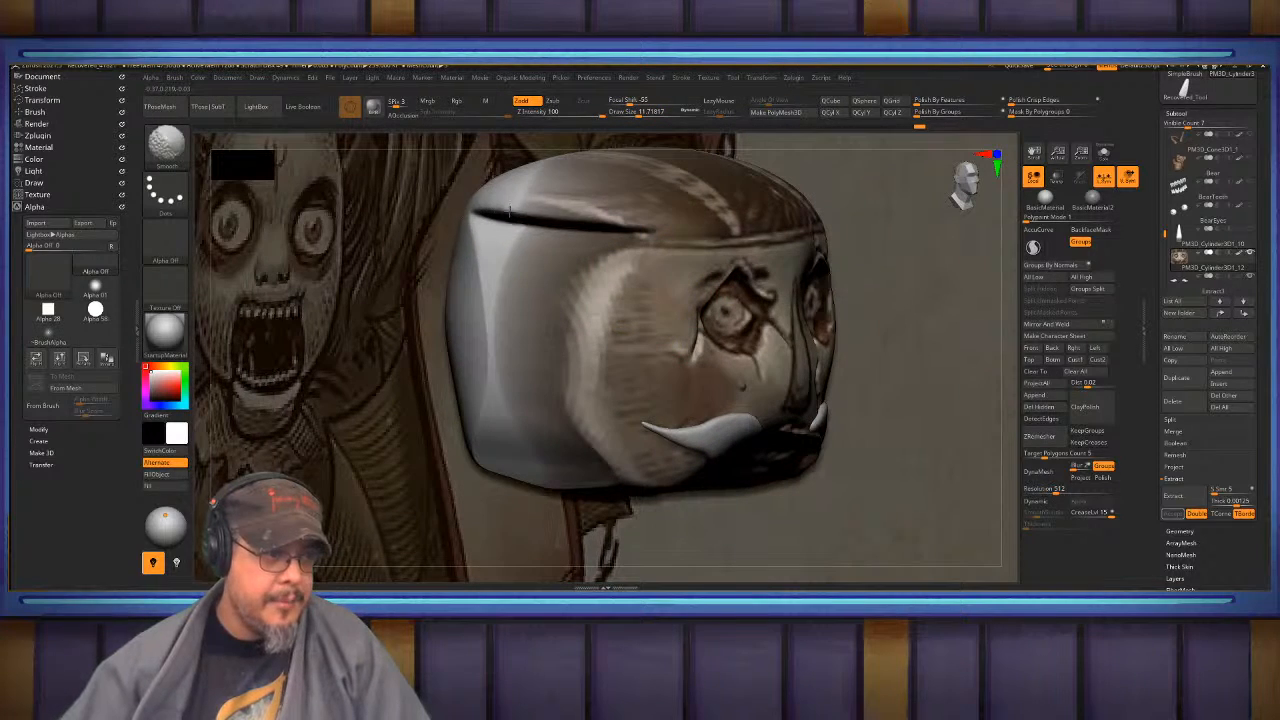
mouse_move(594, 220)
left_mouse_down("shift")
mouse_move(628, 228)
mouse_move(492, 212)
left_mouse_up("shift")
left_click_drag(581, 195, 487, 256, "shift")
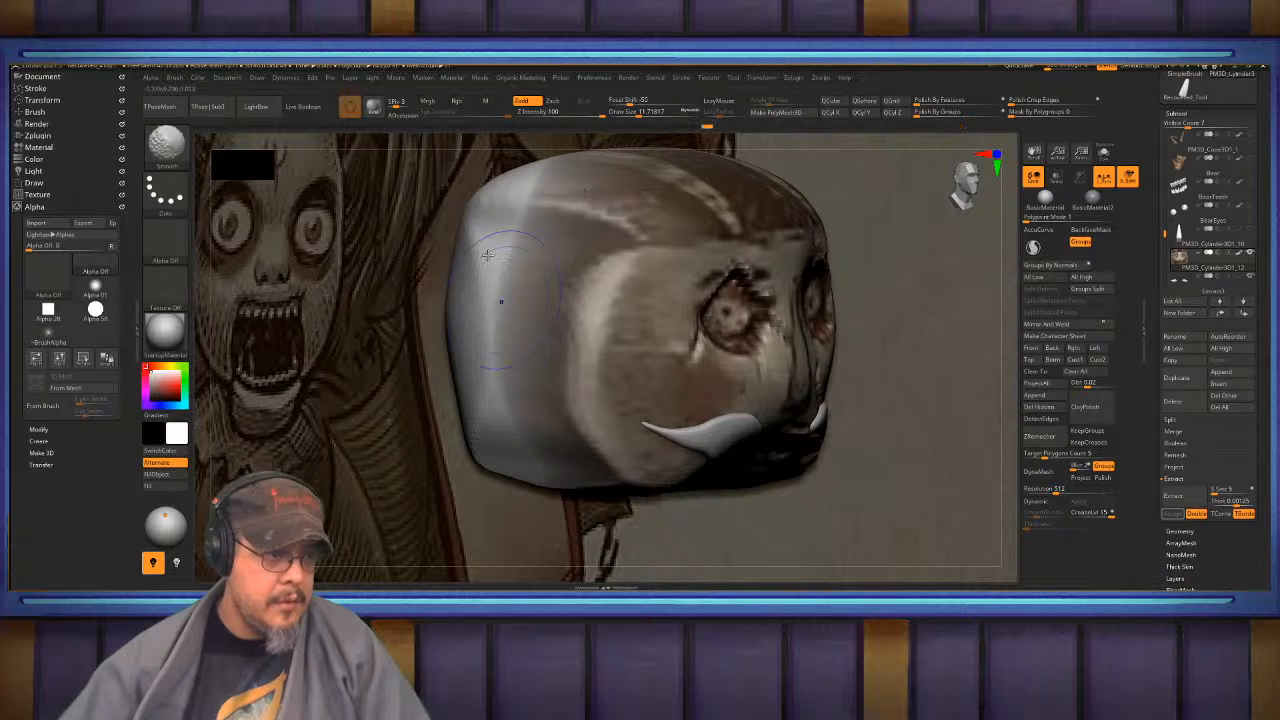
mouse_move(494, 330)
left_mouse_down("shift")
mouse_move(500, 435)
mouse_move(545, 358)
left_mouse_up("shift")
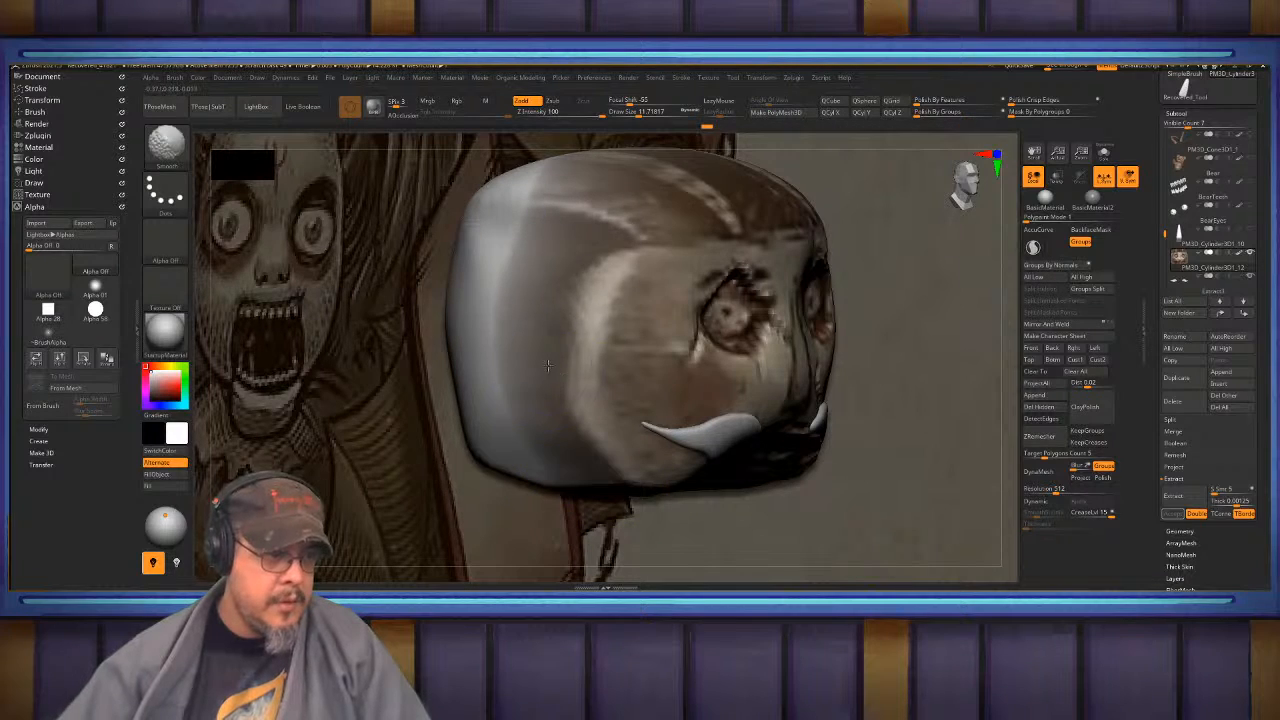
right_click_drag(548, 366, 523, 232)
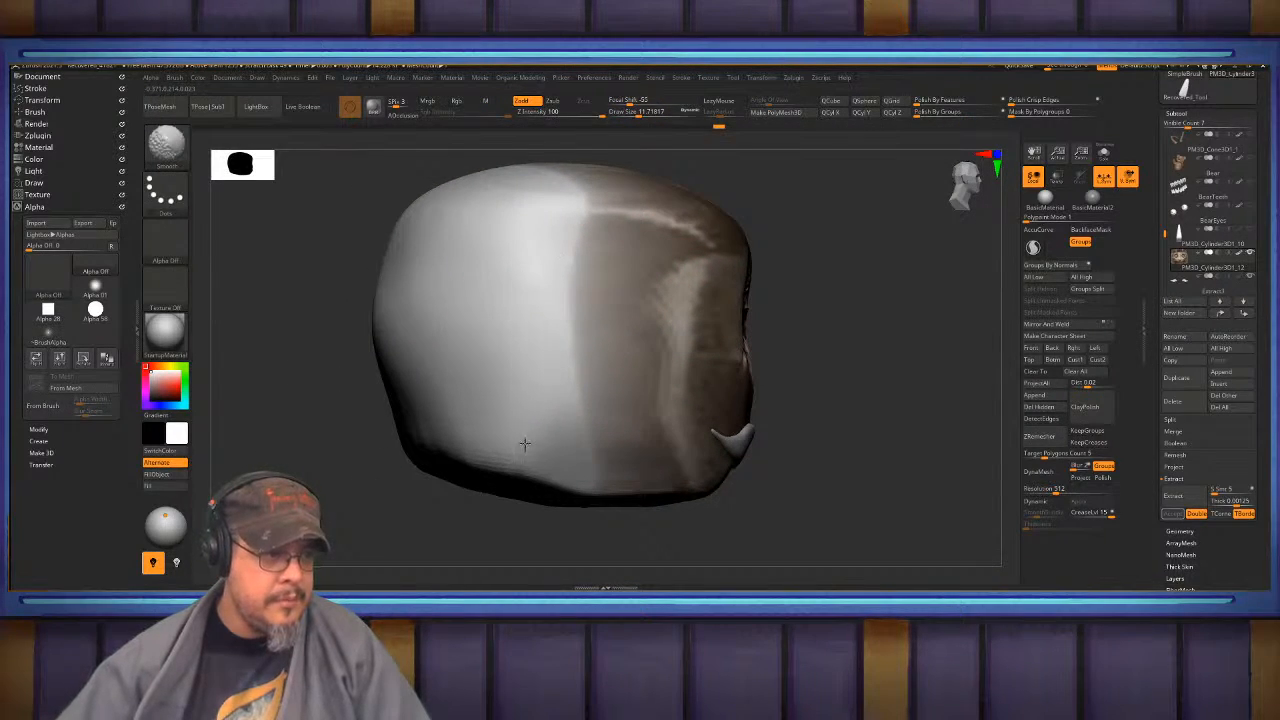
left_click_drag(576, 471, 645, 488, "shift")
- Select the FormSoft brush at draw size about 5 and softly build up the face around the eyes
mouse_move(645, 480)
right_mouse_down()
mouse_move(537, 349)
mouse_move(443, 342)
right_mouse_up()
mouse_move(845, 341)
right_mouse_down("alt")
mouse_move(785, 335)
mouse_move(818, 321)
mouse_move(886, 347)
mouse_move(797, 297)
mouse_move(850, 375)
right_mouse_up("alt")
key("b")
key("f")
key("s")
key("s")
left_click_drag(644, 256, 628, 257)
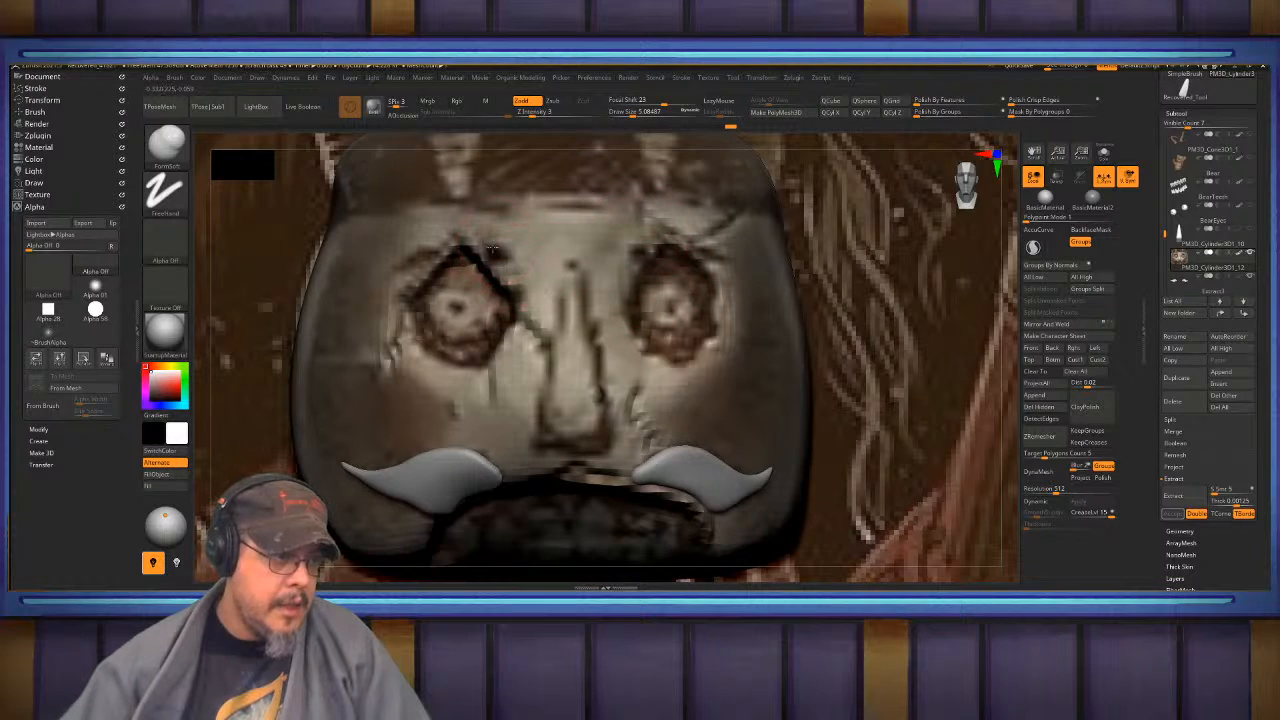
right_click_drag(443, 370, 505, 352, "alt")
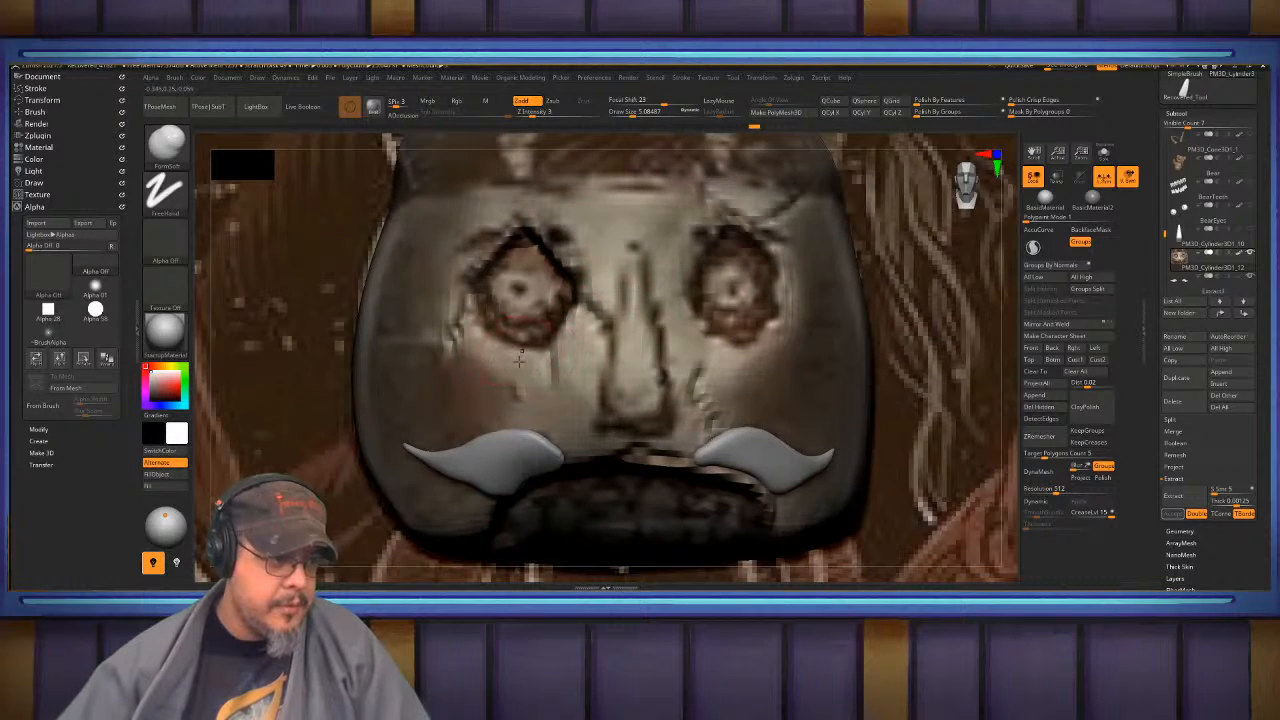
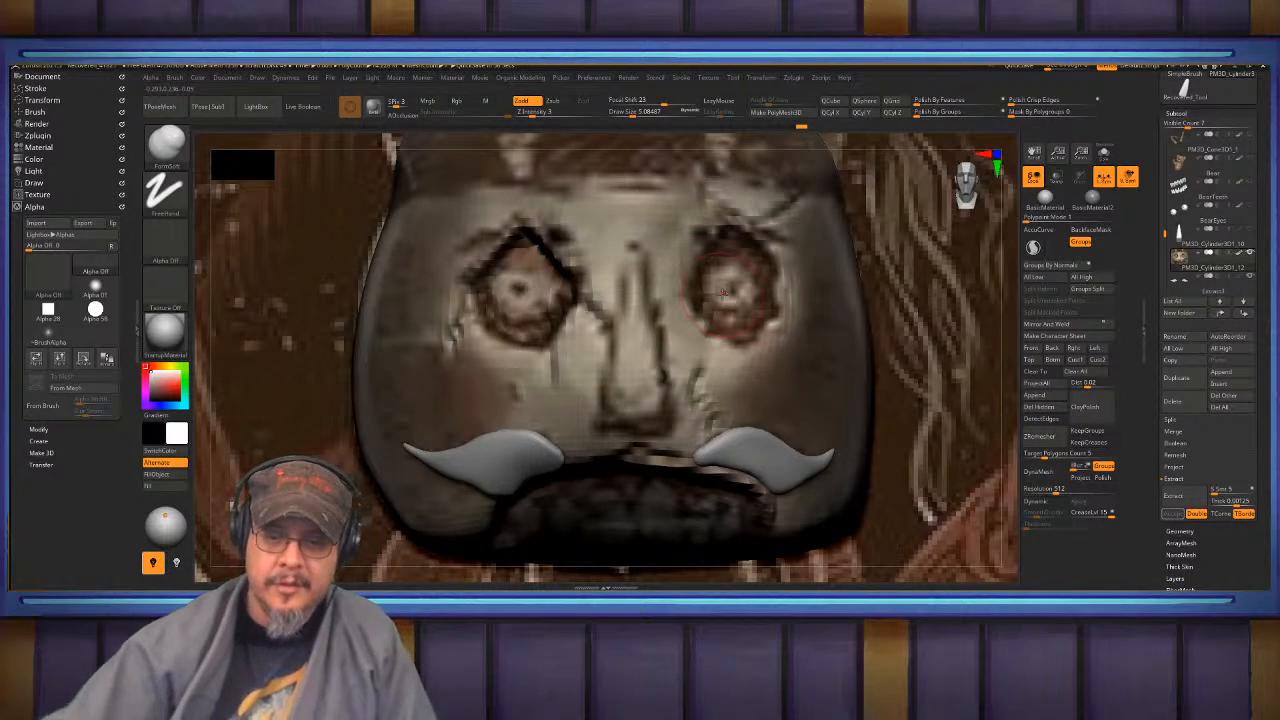
mouse_move(724, 291)
right_mouse_down("ctrl")
mouse_move(705, 386)
mouse_move(804, 354)
mouse_move(792, 352)
right_mouse_up("ctrl")
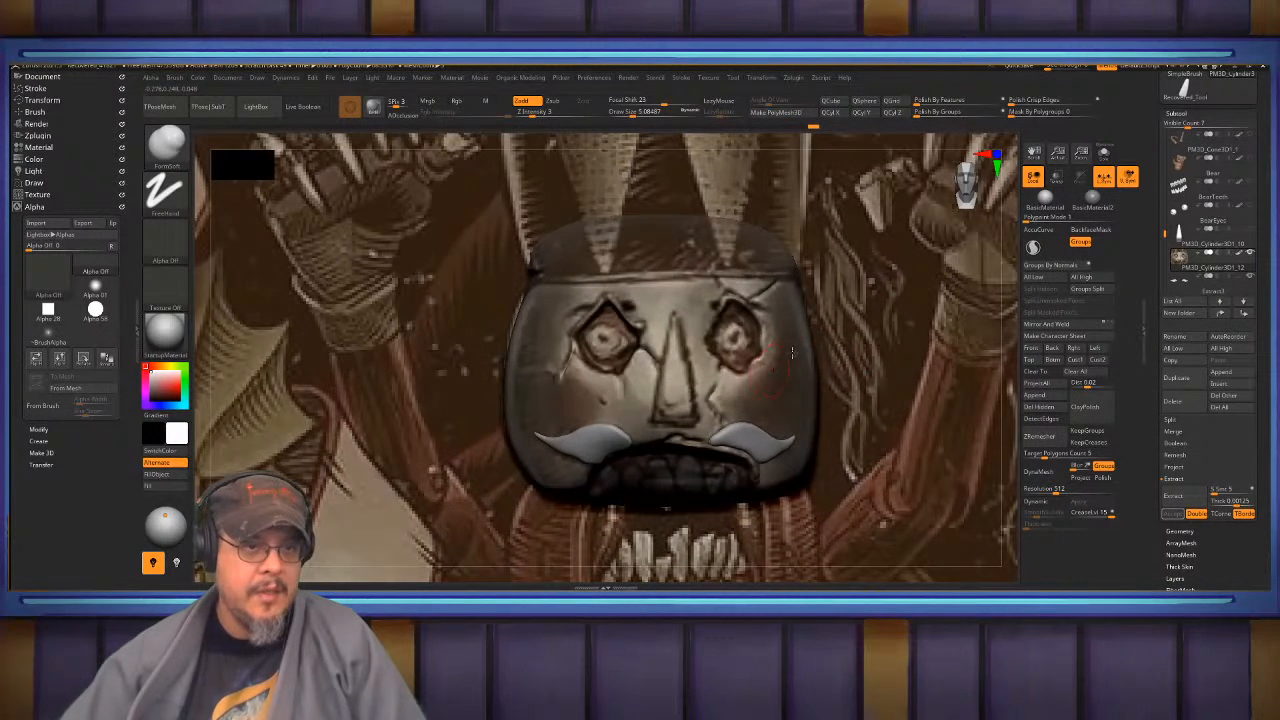
- Show the nose, hat and jaw, eyeballs, side beard piece and teeth subtools together with the face
left_click(1249, 230)
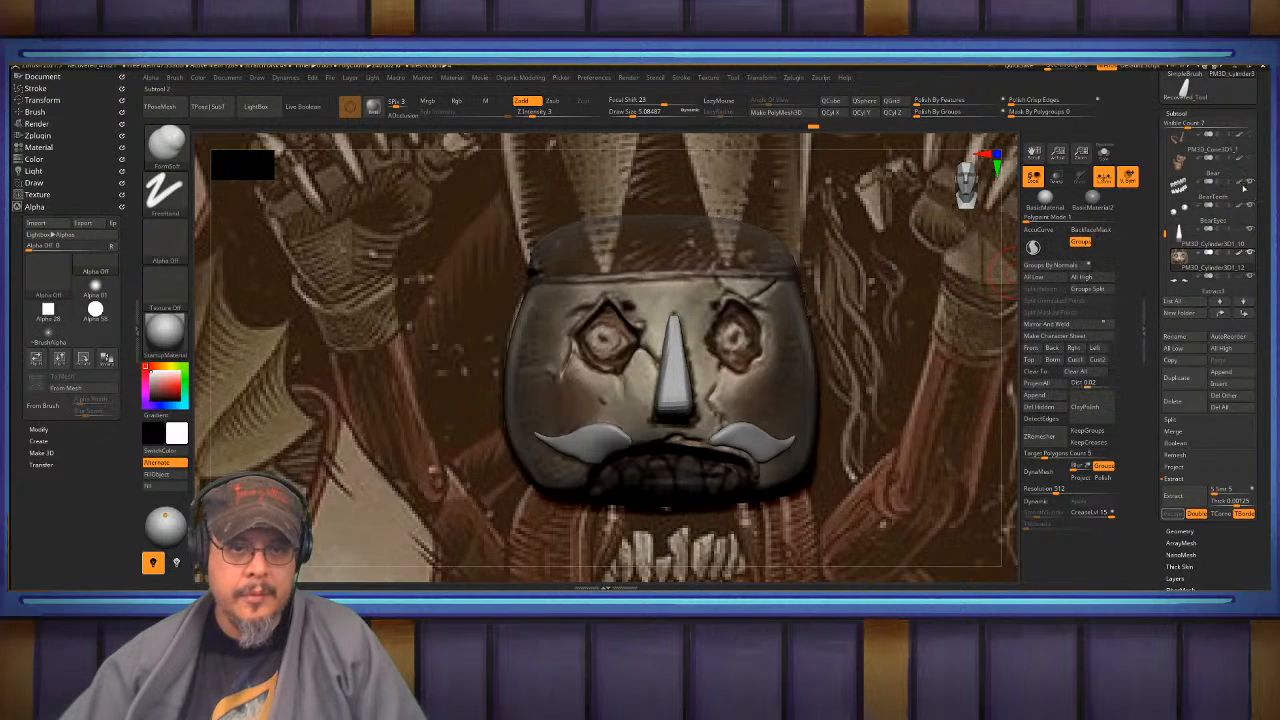
left_click_drag(1165, 232, 1165, 248)
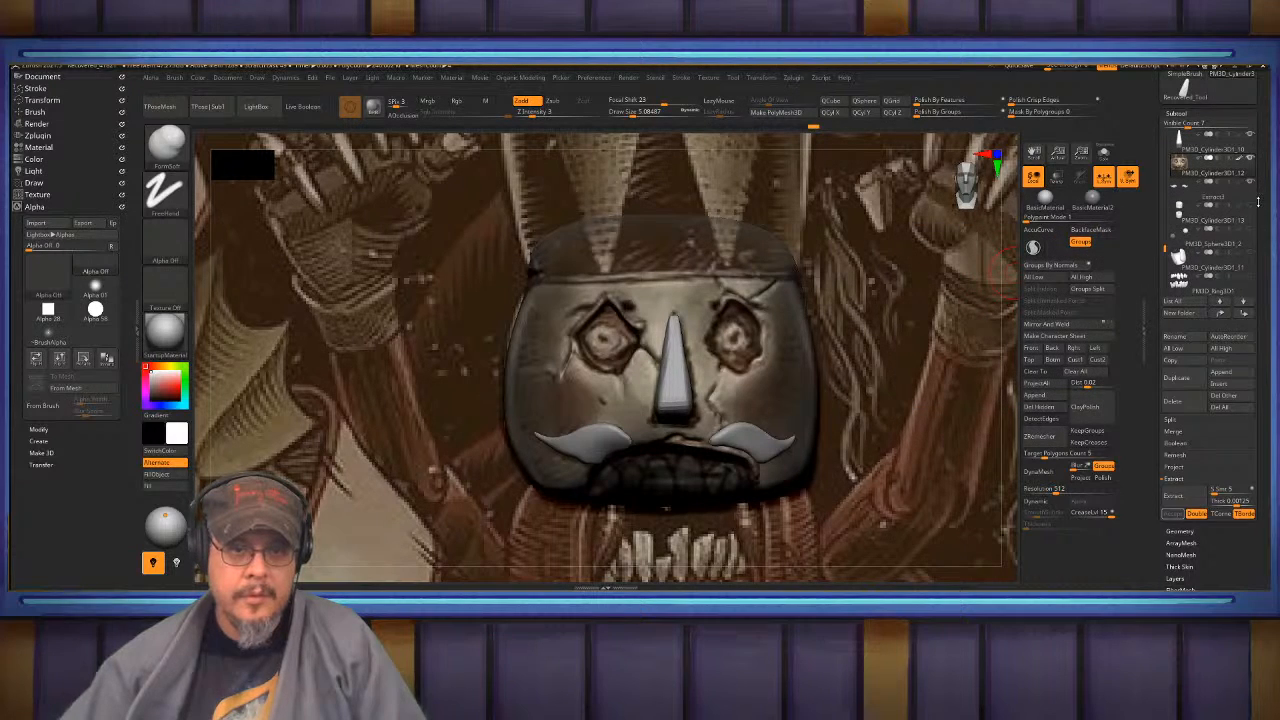
left_click(1239, 226)
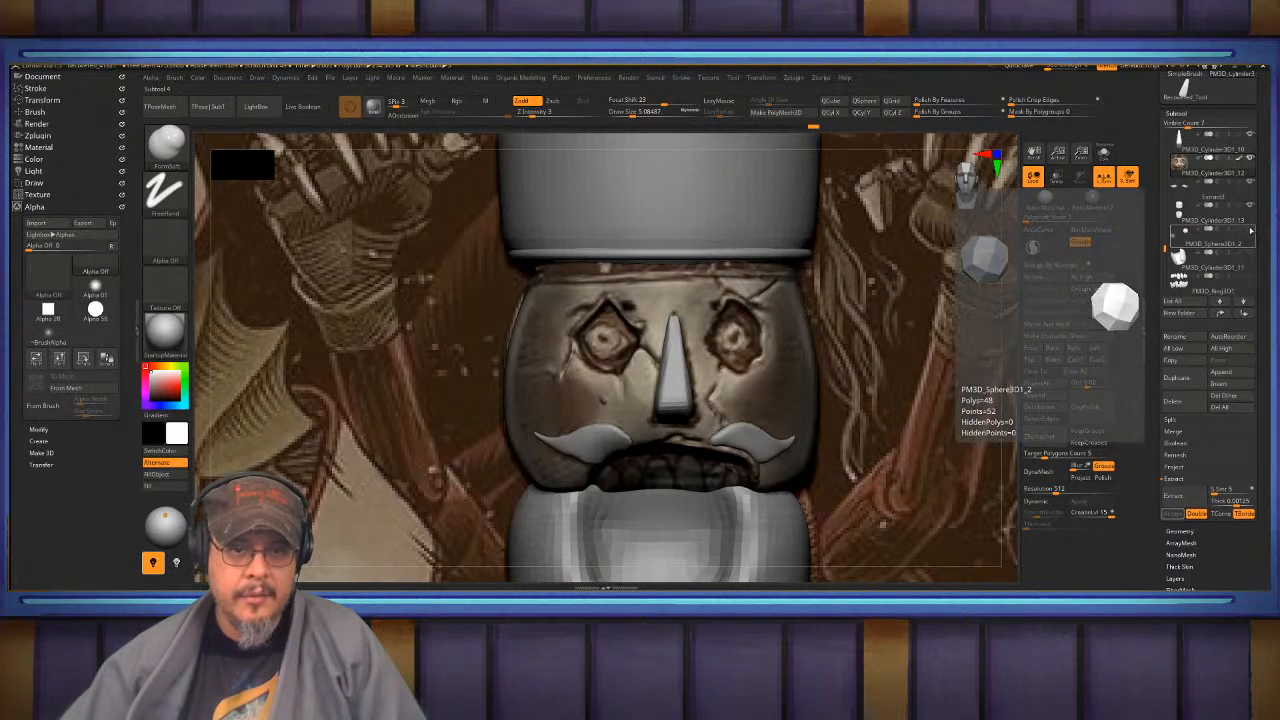
left_click(1245, 254)
left_click(1252, 256)
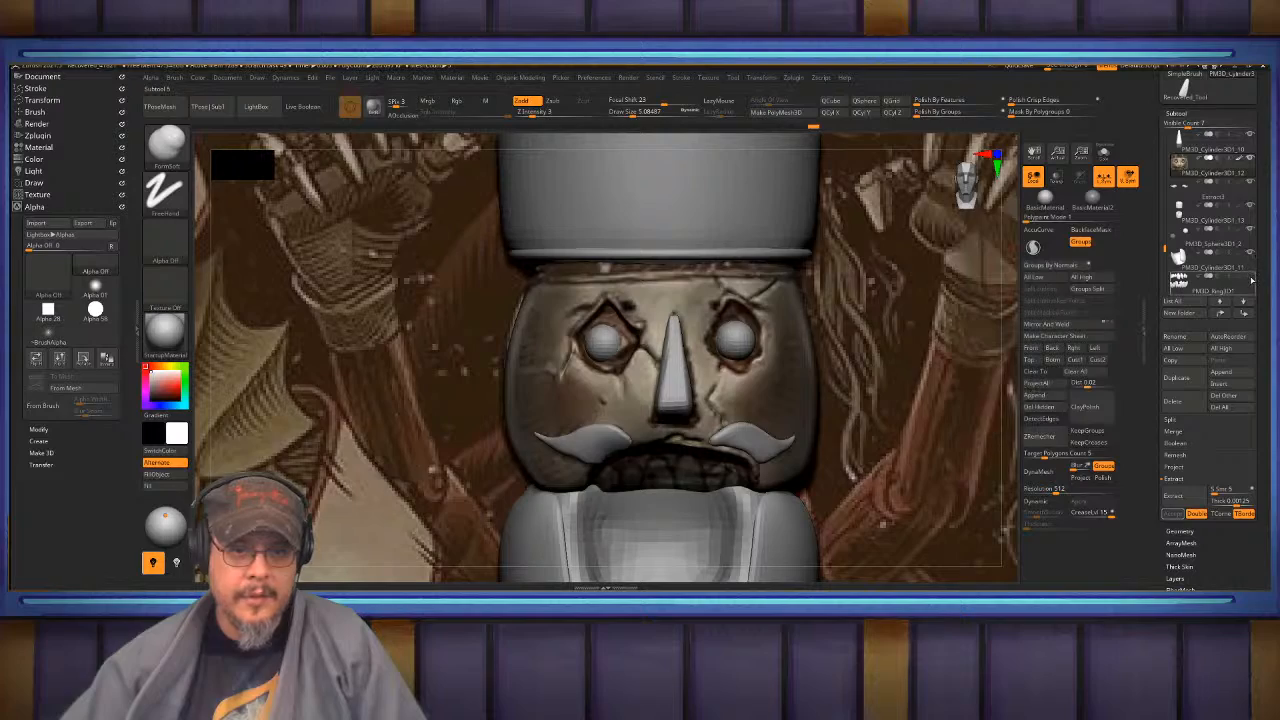
left_click(1252, 279)
- Compare the assembled nutcracker head with the jaw, teeth and body in the Krampus reference drawing
right_click_drag(762, 318, 803, 326, "ctrl")
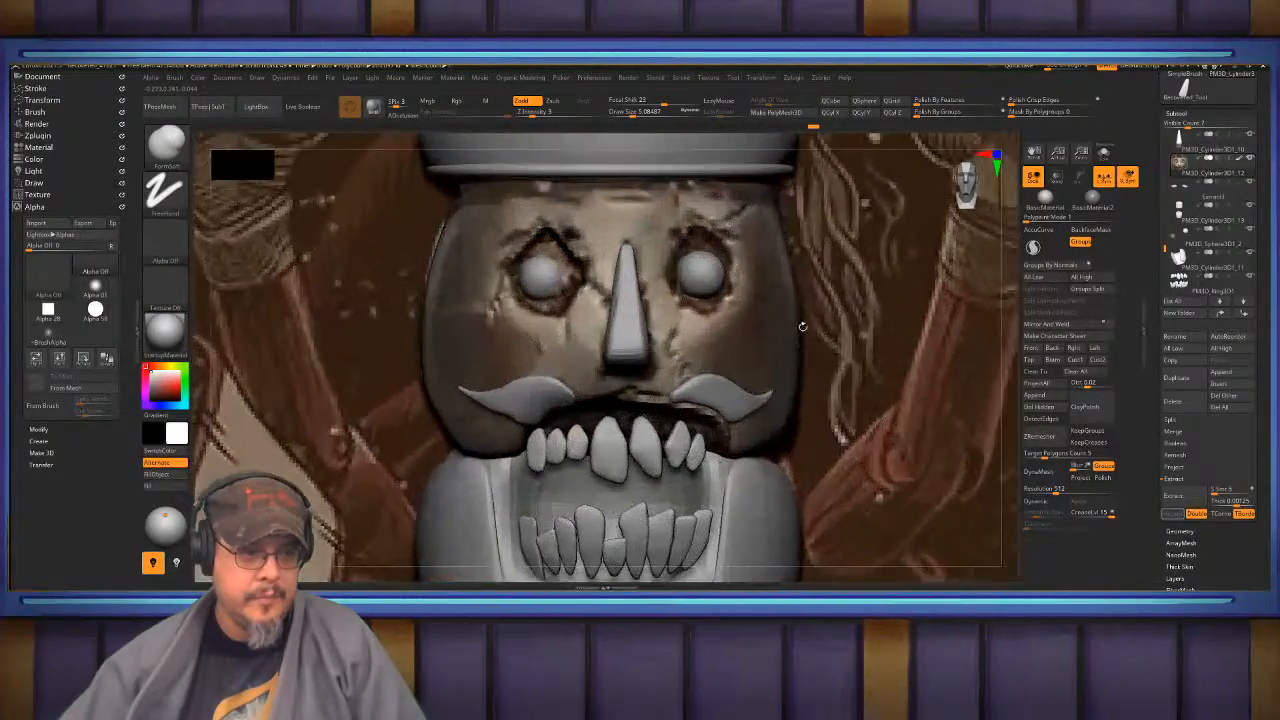
right_click_drag(800, 480, 830, 310, "alt")
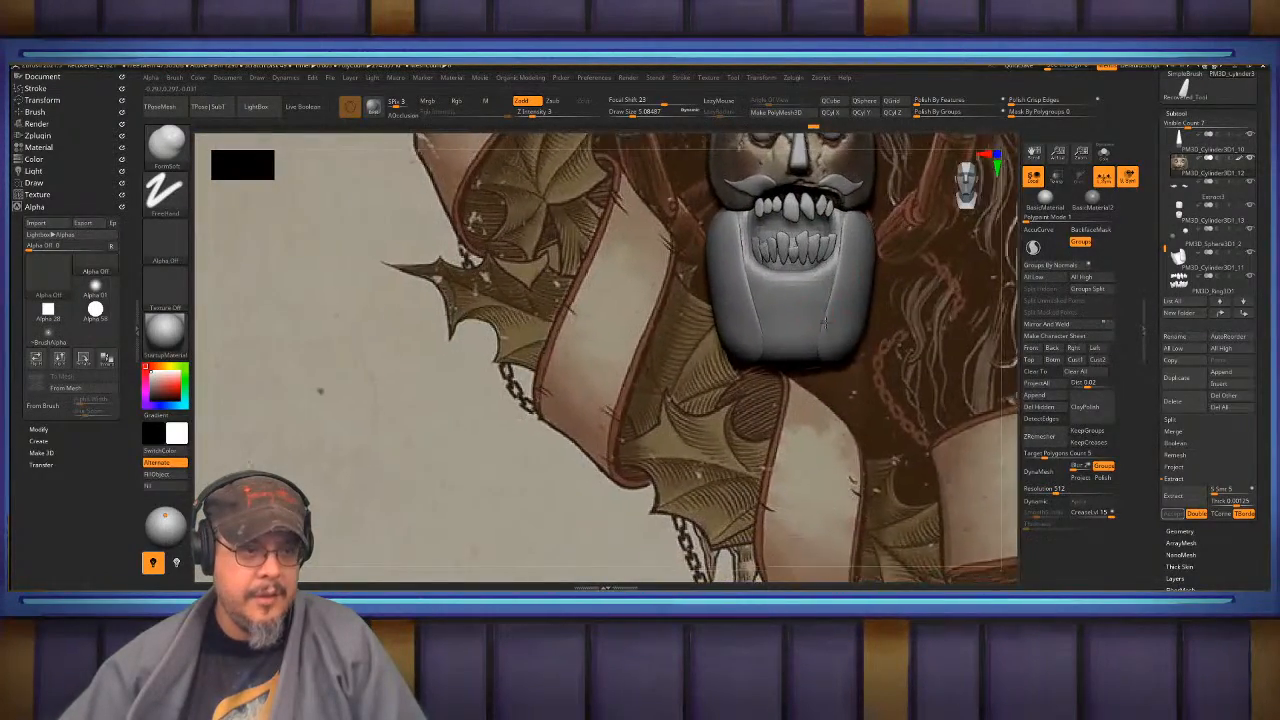
right_click_drag(900, 200, 850, 336, "alt")
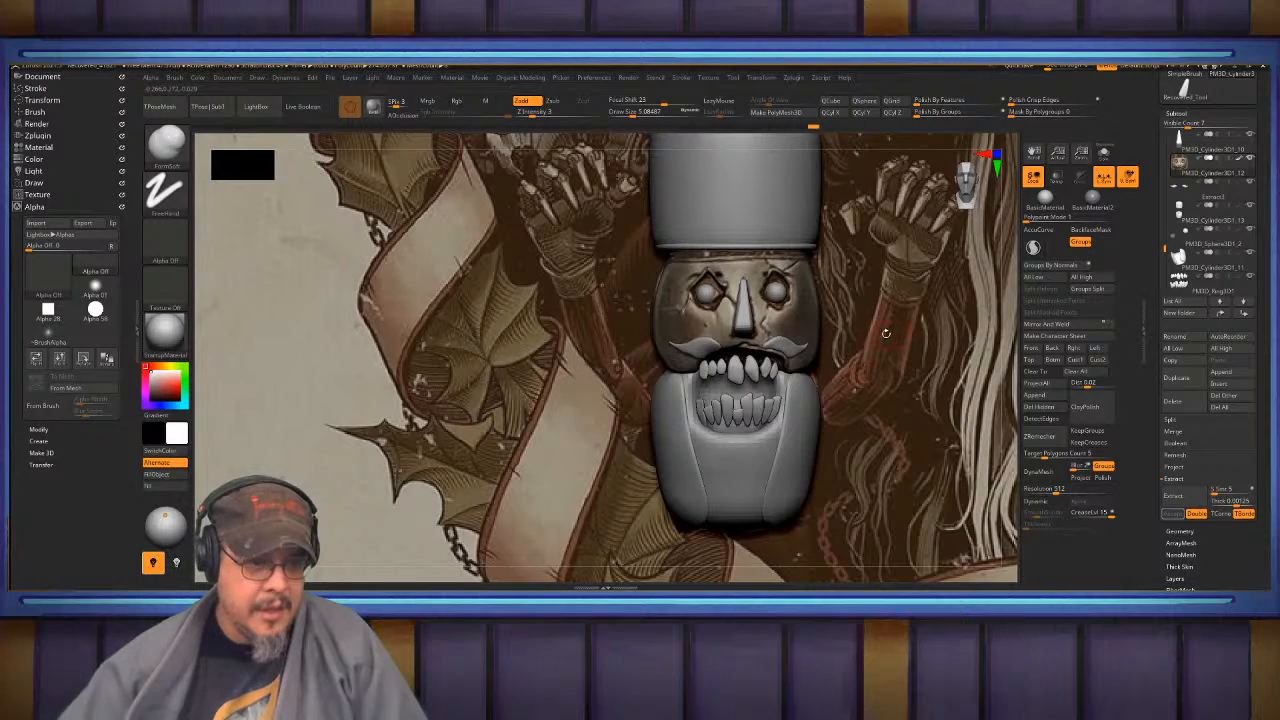
right_click_drag(886, 333, 775, 345)
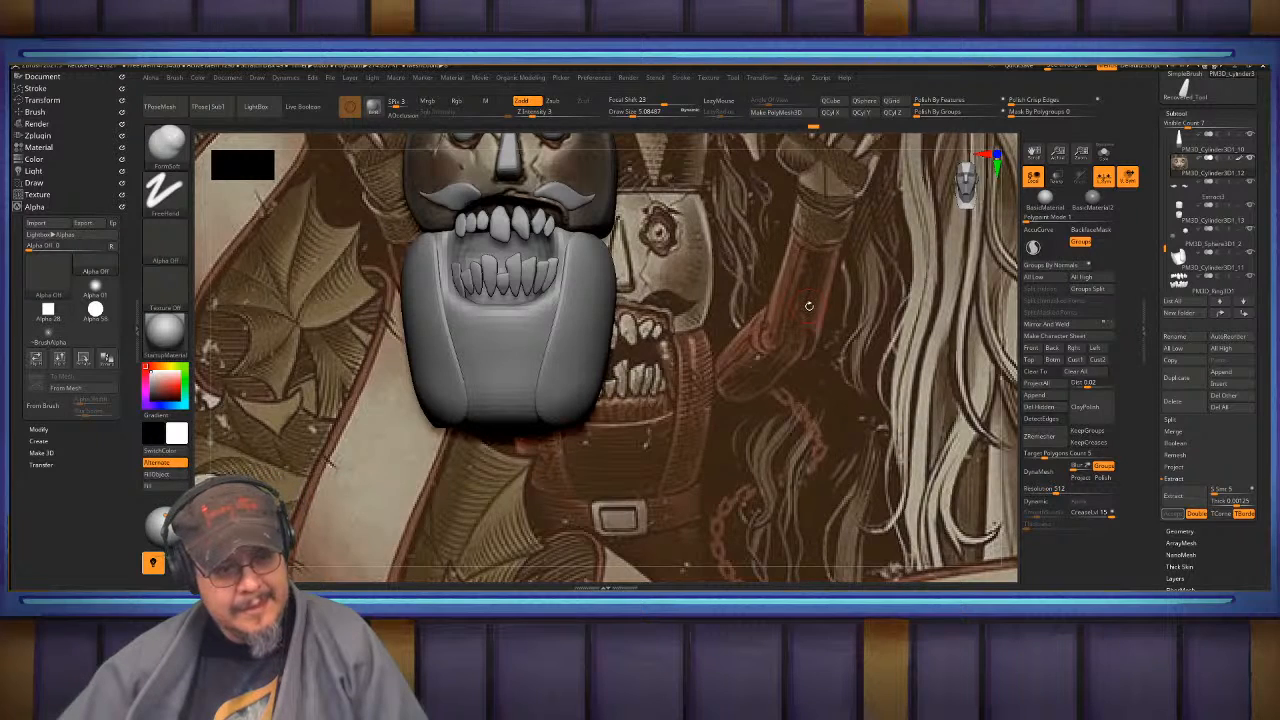
right_click(818, 322)
right_click_drag(811, 305, 892, 341)
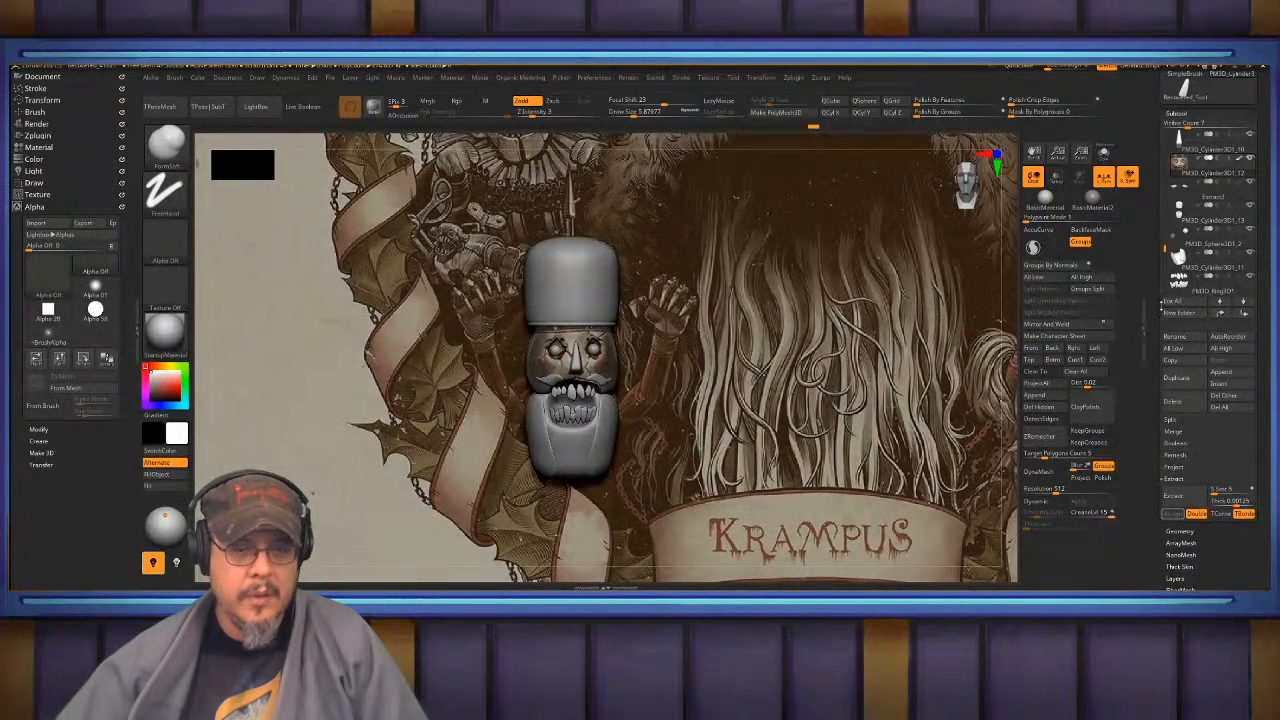
- Make the jaw mesh PM3D_Cylinder3D1_13 the active subtool and briefly check its polyframe
scroll(1166, 254, "down", 3)
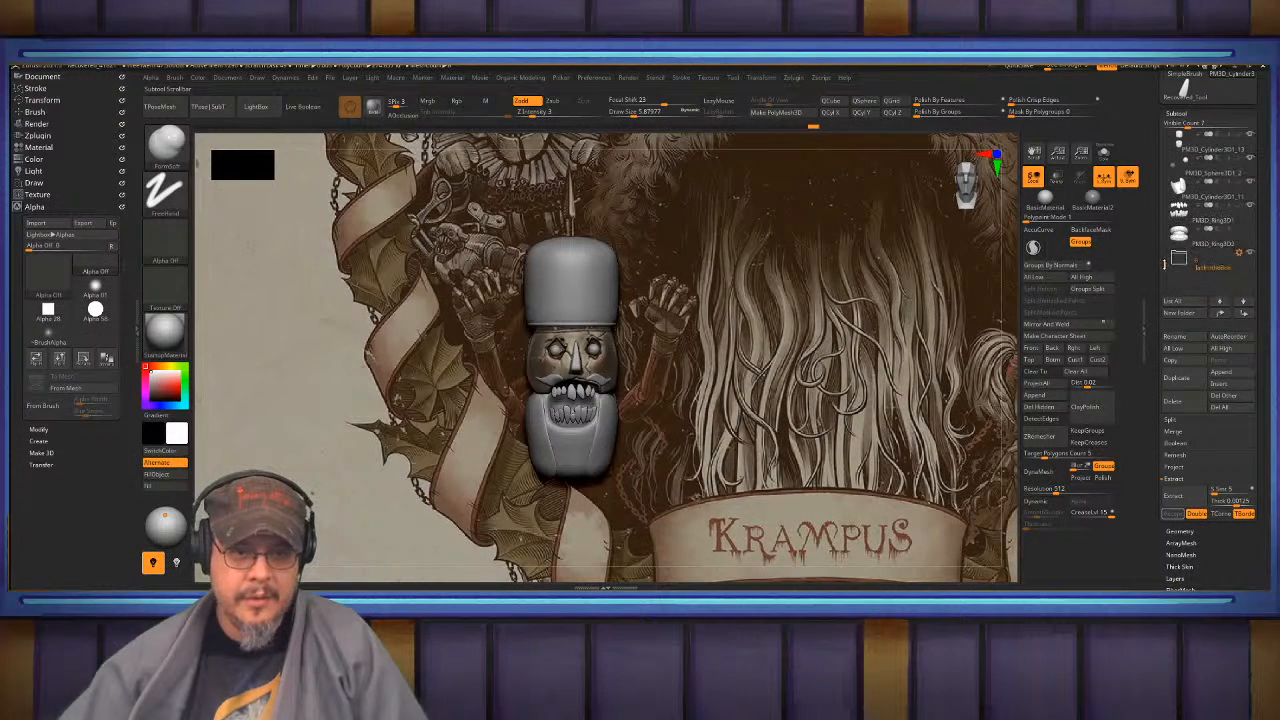
left_click(1210, 245)
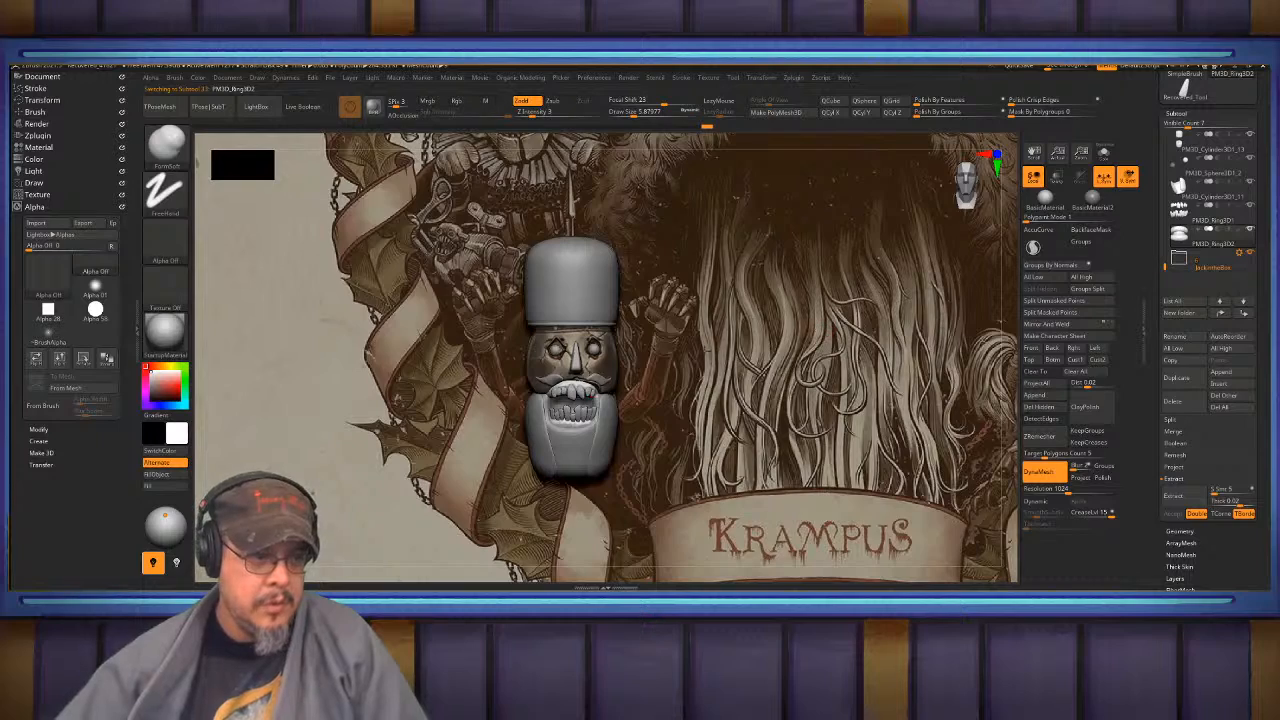
left_click_drag(675, 315, 855, 277, "alt")
left_click(736, 383, "alt")
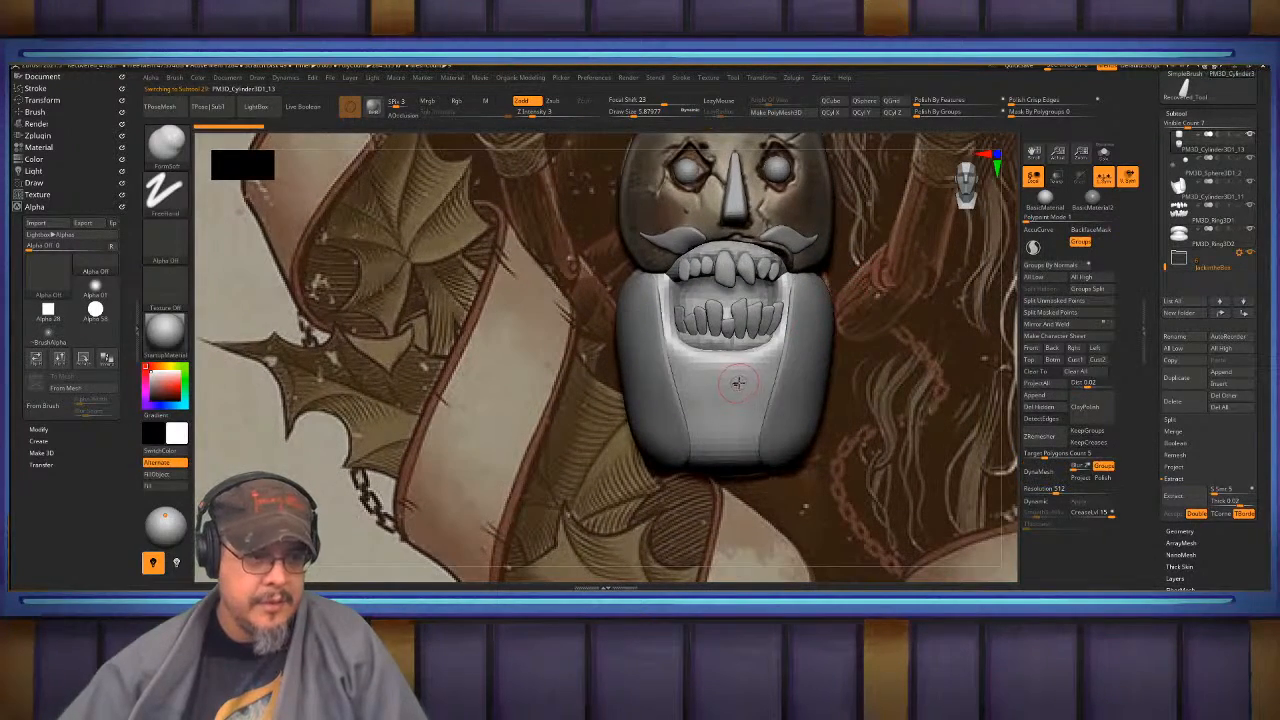
left_click_drag(821, 232, 839, 330, "alt")
key("shift+f")
key("shift+f")
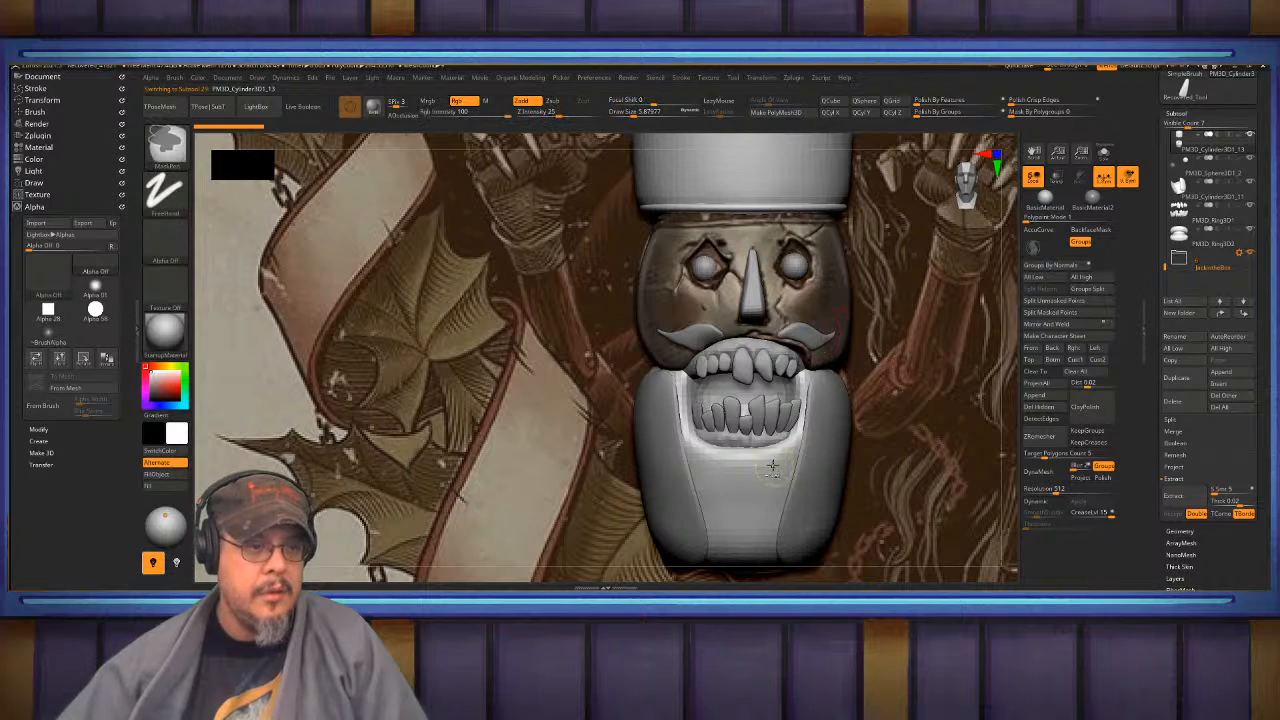
- Isolate the jaw polygroup of PM3D_Cylinder3D1_13 and split the hidden hat off into its own subtool
left_click(770, 467, "ctrl+shift")
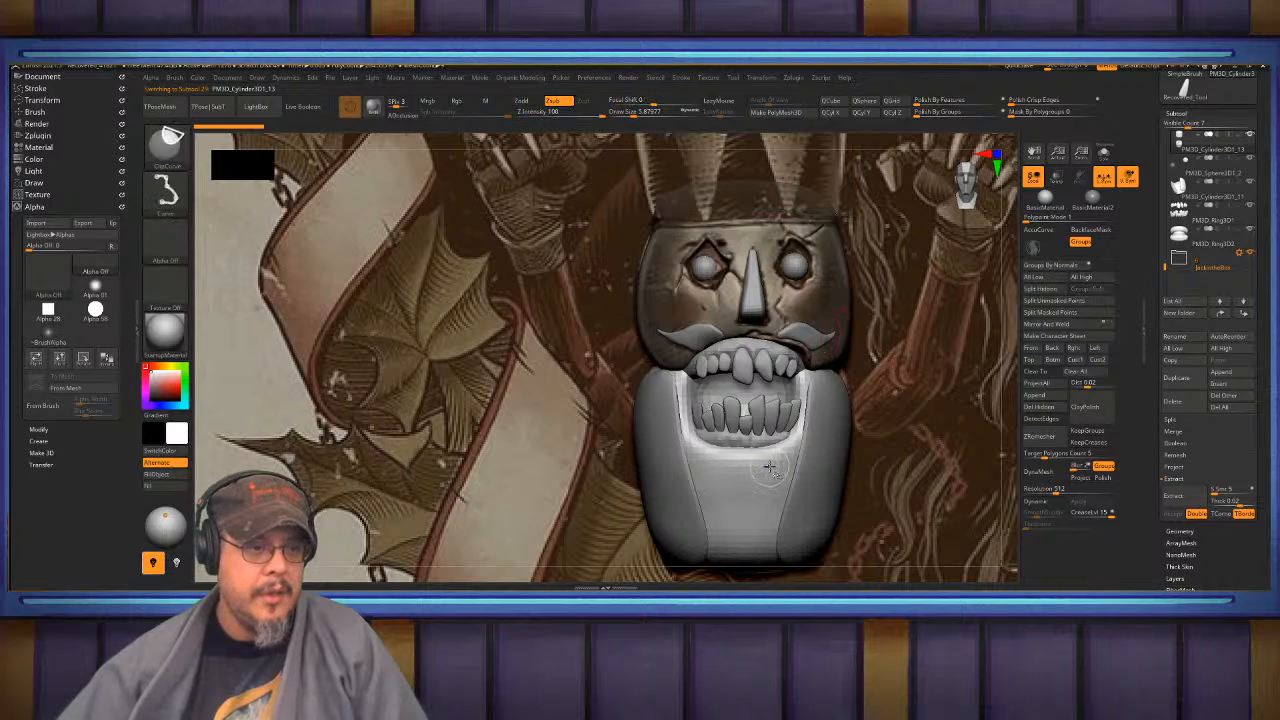
left_click(1046, 290)
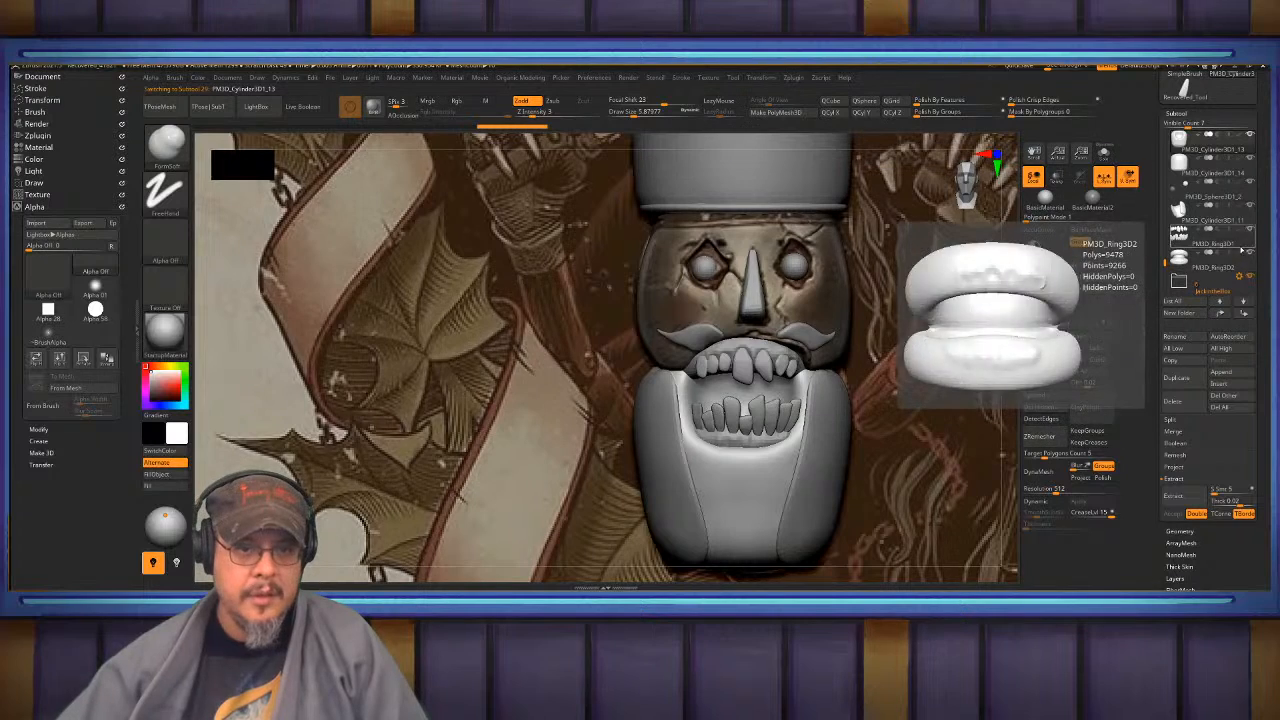
left_click_drag(1162, 261, 1163, 241)
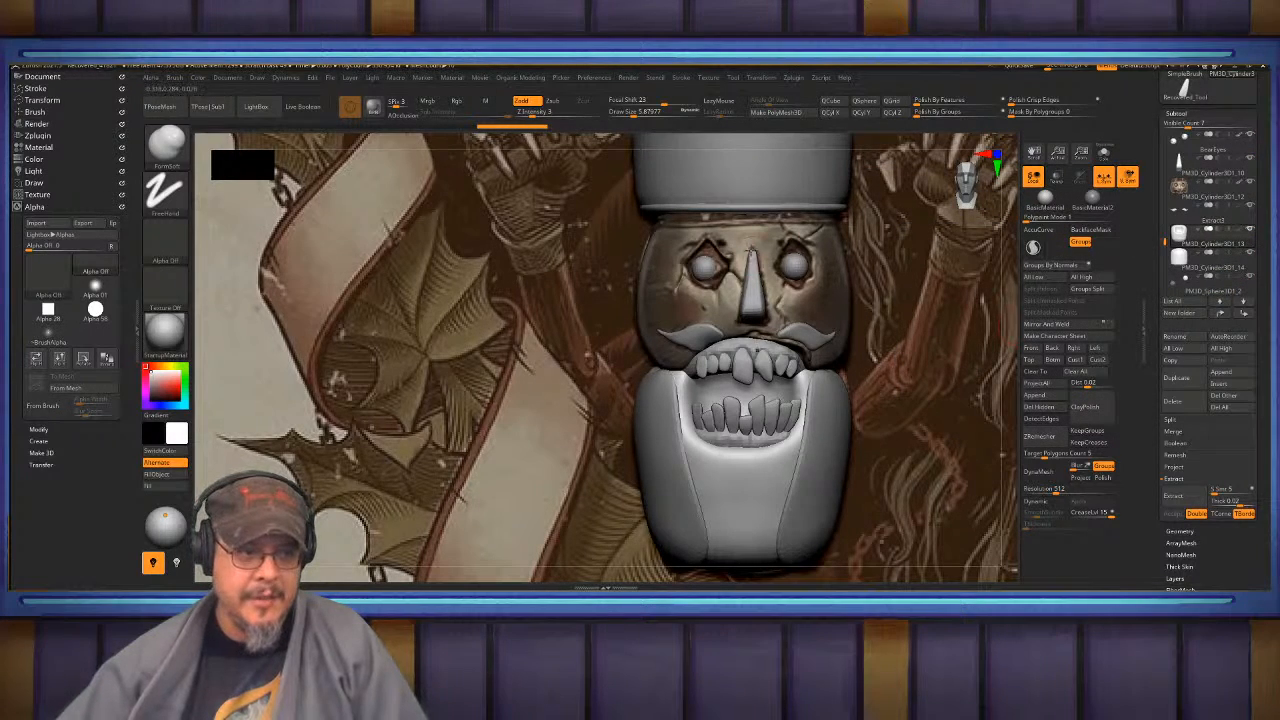
- Make the face mesh PM3D_Cylinder3D1_12 the active subtool and fill the whole object with white
left_click(751, 249, "alt")
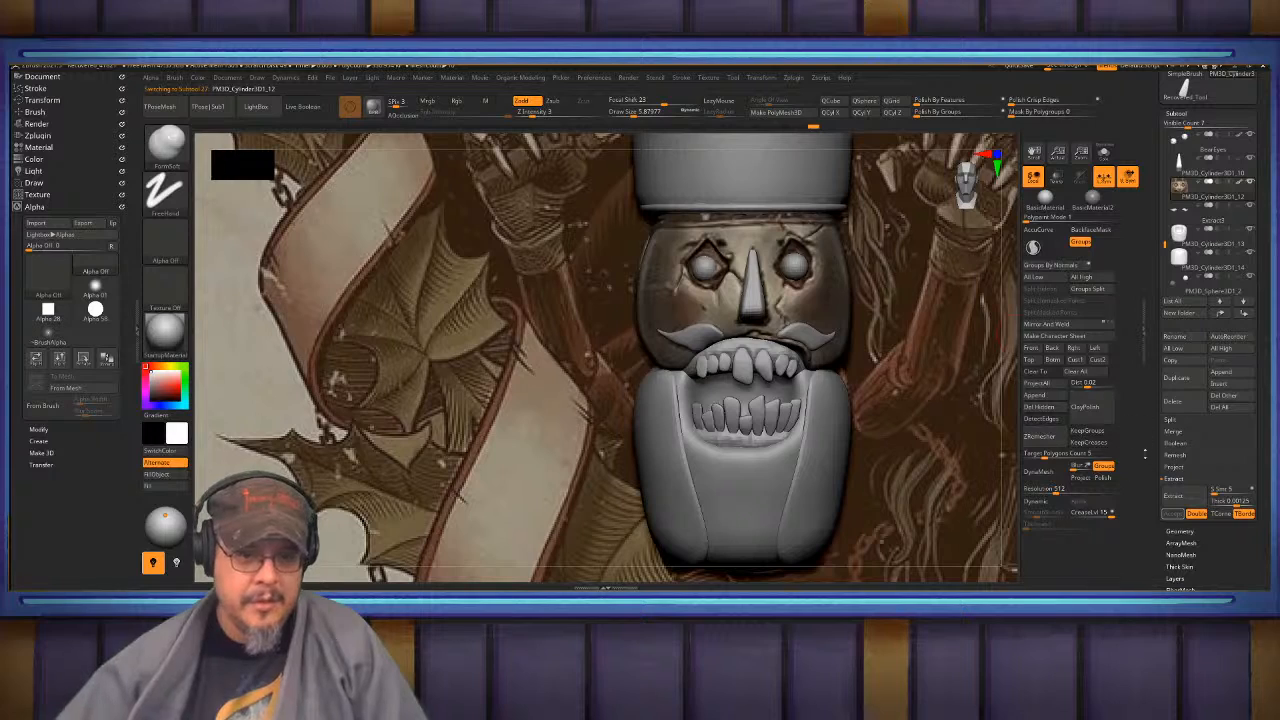
left_click(166, 473)
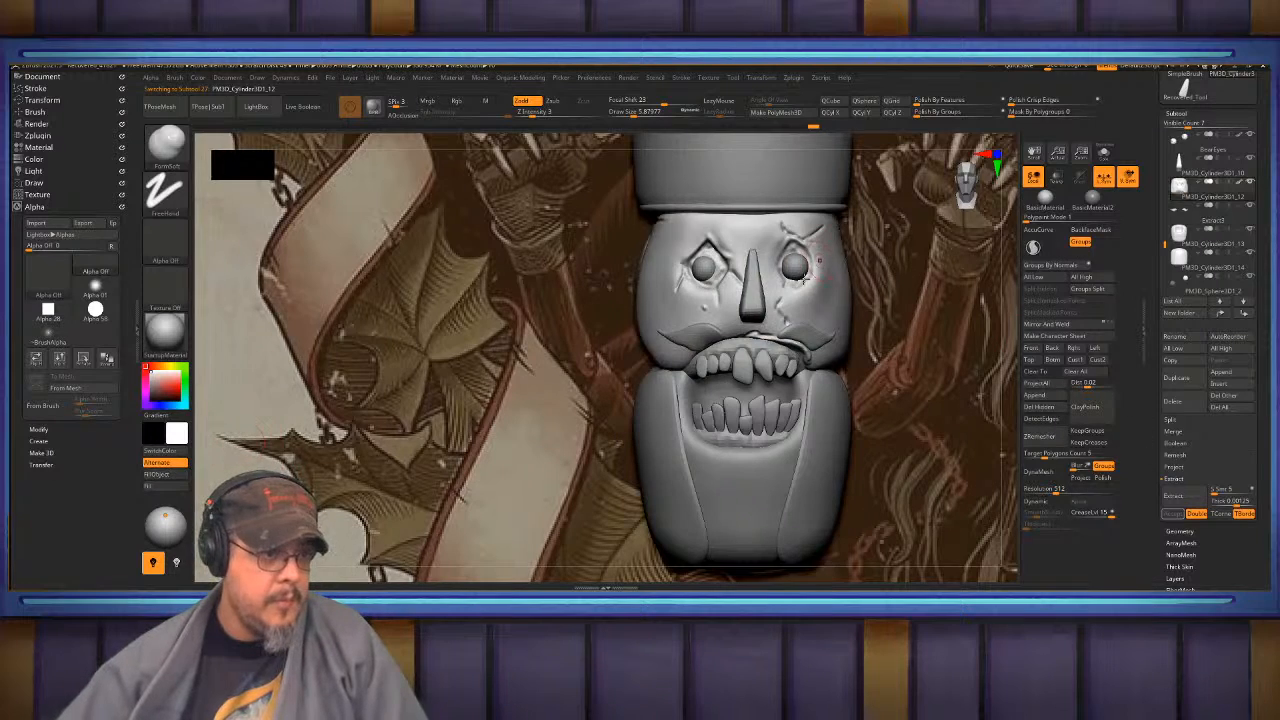
- Select the DamStandard brush and refine the creases around the diamond-marked eye, smoothing the folds at its outer corner and lower lid
left_click_drag(480, 380, 505, 440, "alt")
left_click_drag(420, 380, 503, 500, "alt")
key("b")
key("d")
key("s")
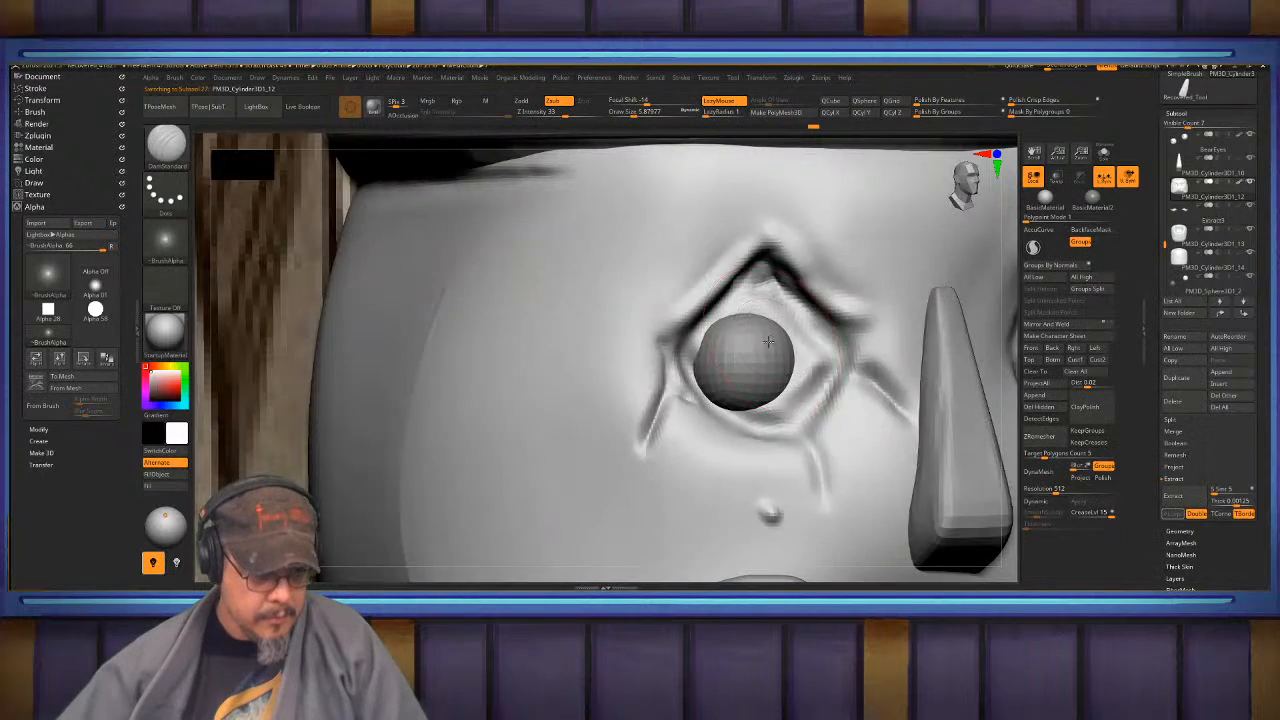
right_click_drag(770, 340, 730, 322)
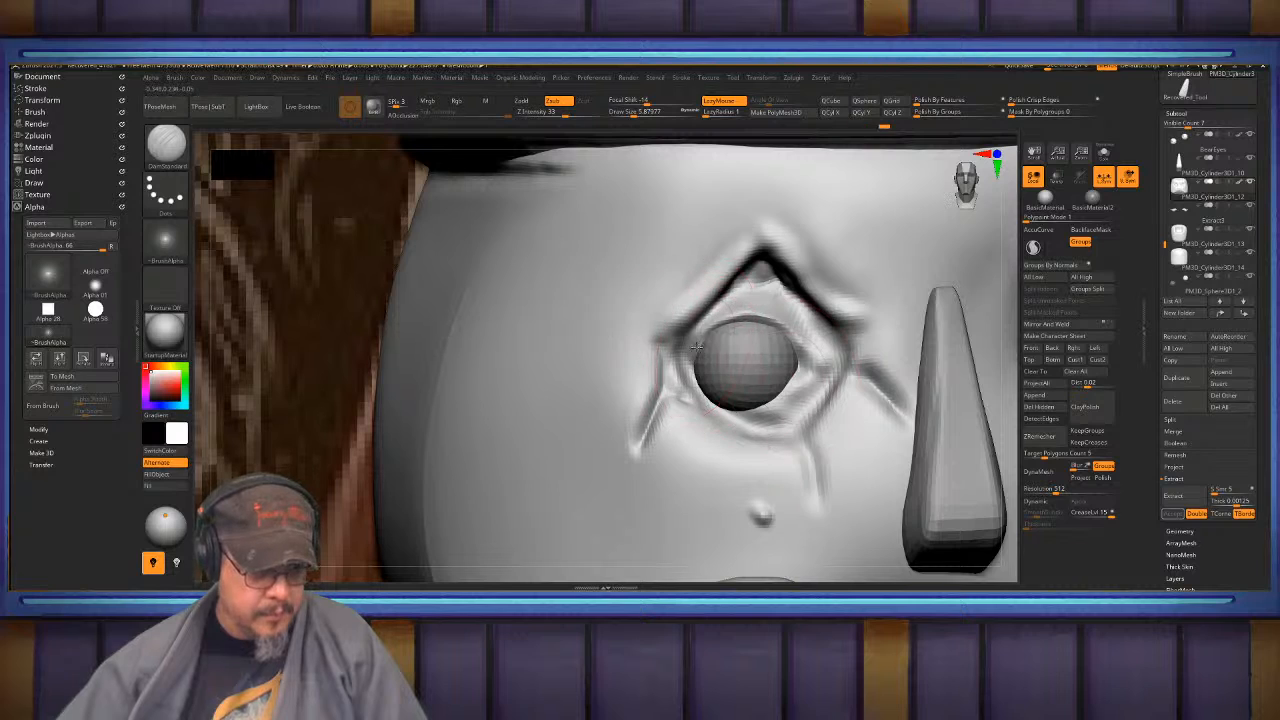
mouse_move(800, 379)
right_mouse_down()
mouse_move(703, 404)
mouse_move(711, 369)
mouse_move(662, 284)
right_mouse_up()
mouse_move(650, 332)
right_mouse_down()
mouse_move(673, 316)
mouse_move(748, 340)
mouse_move(759, 366)
mouse_move(738, 398)
mouse_move(645, 320)
right_mouse_up()
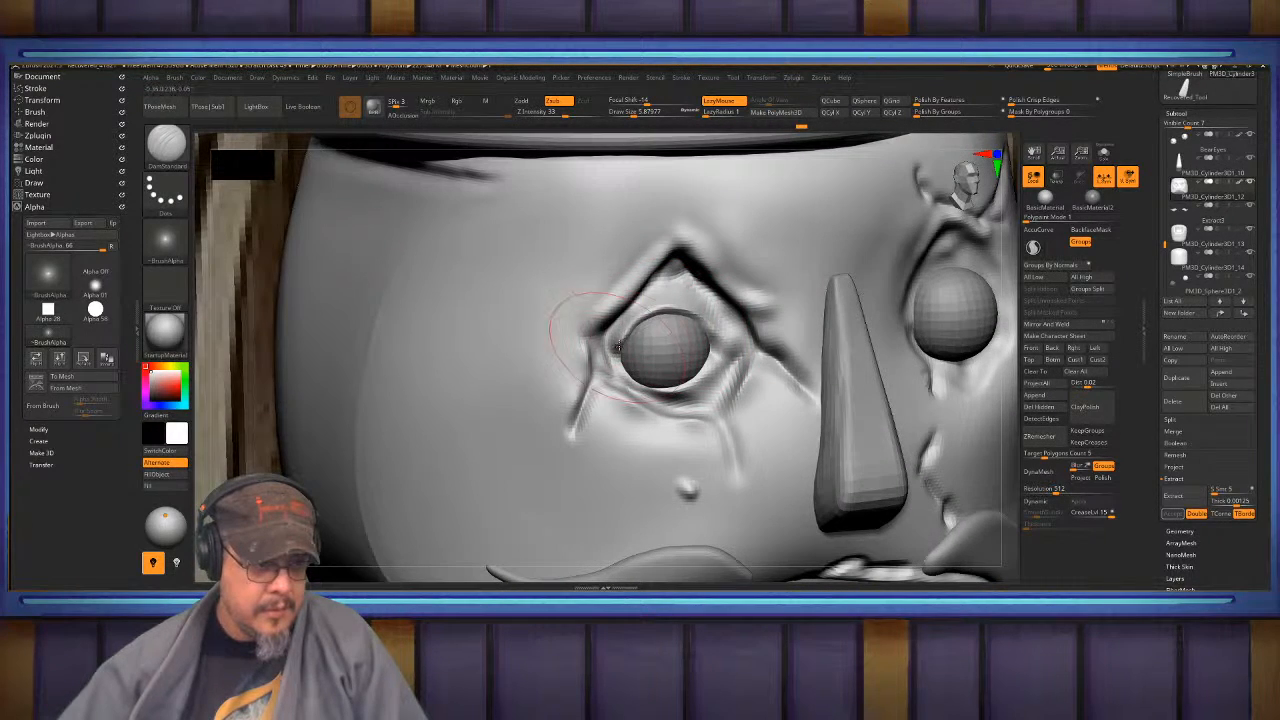
mouse_move(616, 342)
left_mouse_down("shift")
mouse_move(603, 326)
mouse_move(597, 336)
left_mouse_up("shift")
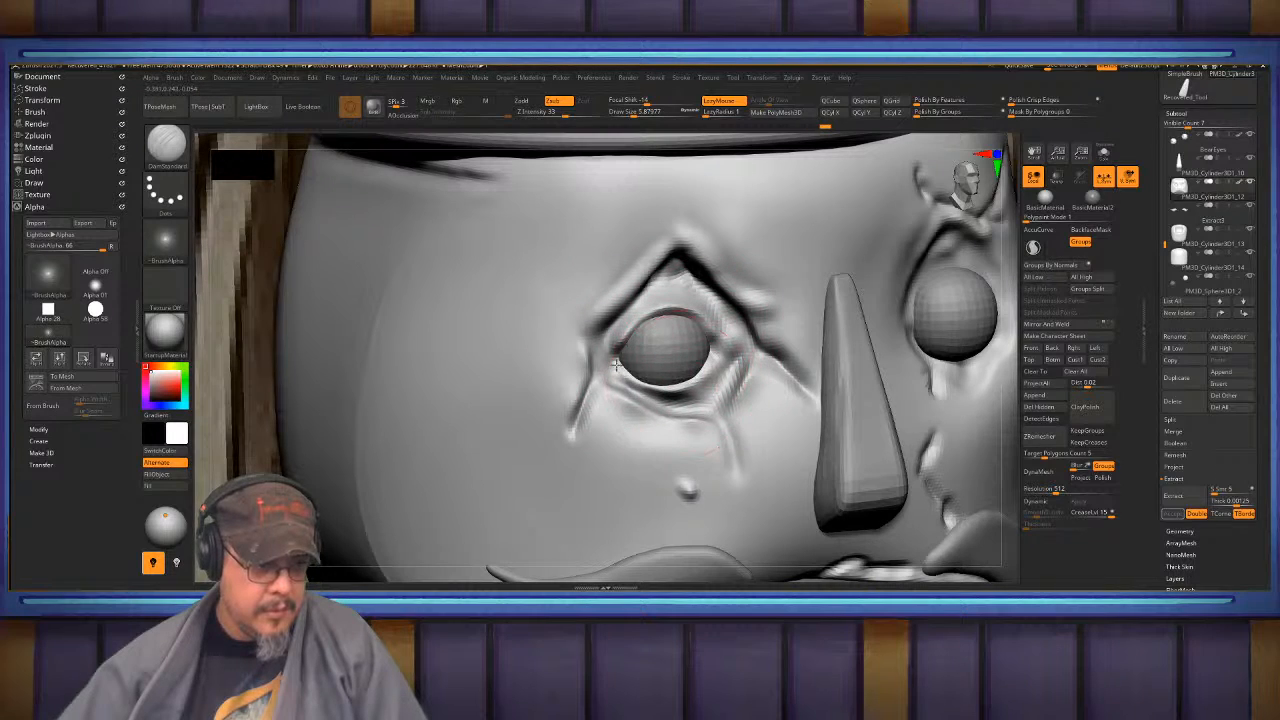
mouse_move(640, 386)
left_mouse_down("shift")
mouse_move(690, 394)
mouse_move(650, 391)
left_mouse_up("shift")
- Carve deeper DamStandard creases around the upper, inner and lower rim of the eye under the forked forehead crack
right_click_drag(700, 395, 587, 369)
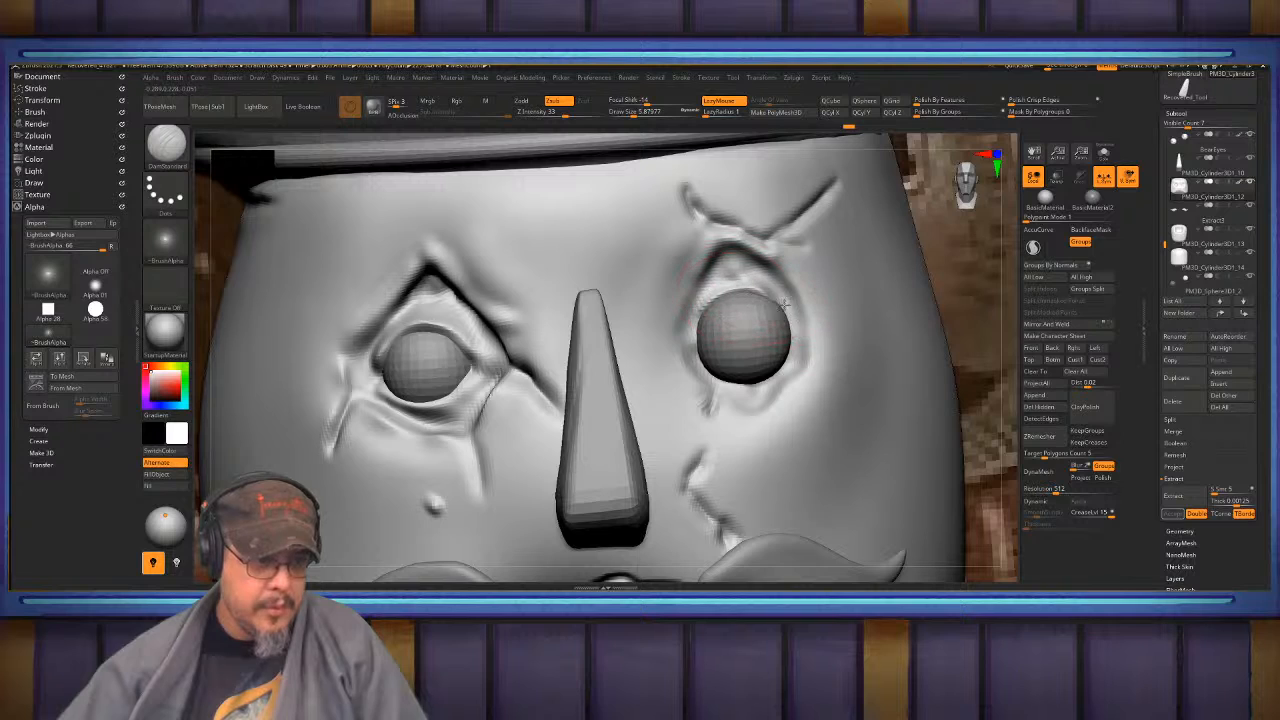
left_click_drag(717, 247, 681, 319)
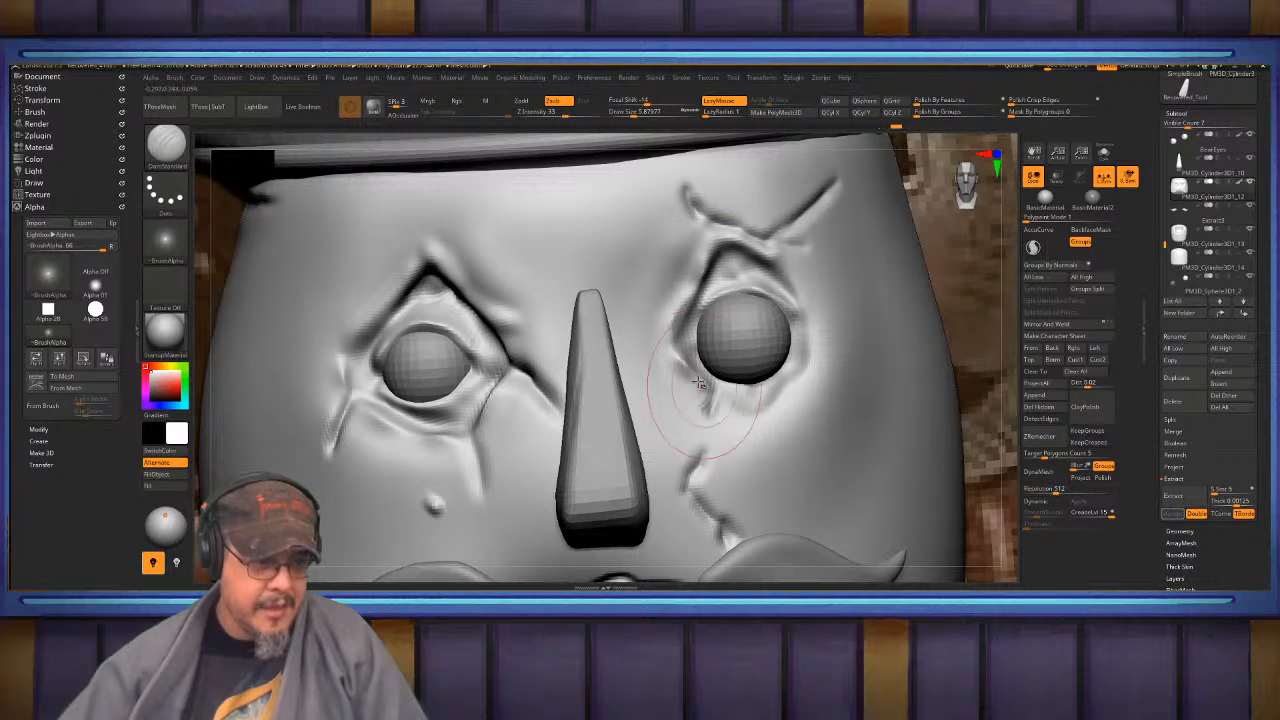
right_click_drag(690, 380, 732, 410)
mouse_move(732, 410)
left_mouse_down()
mouse_move(808, 374)
mouse_move(794, 292)
mouse_move(769, 267)
left_mouse_up()
right_click_drag(786, 320, 776, 372)
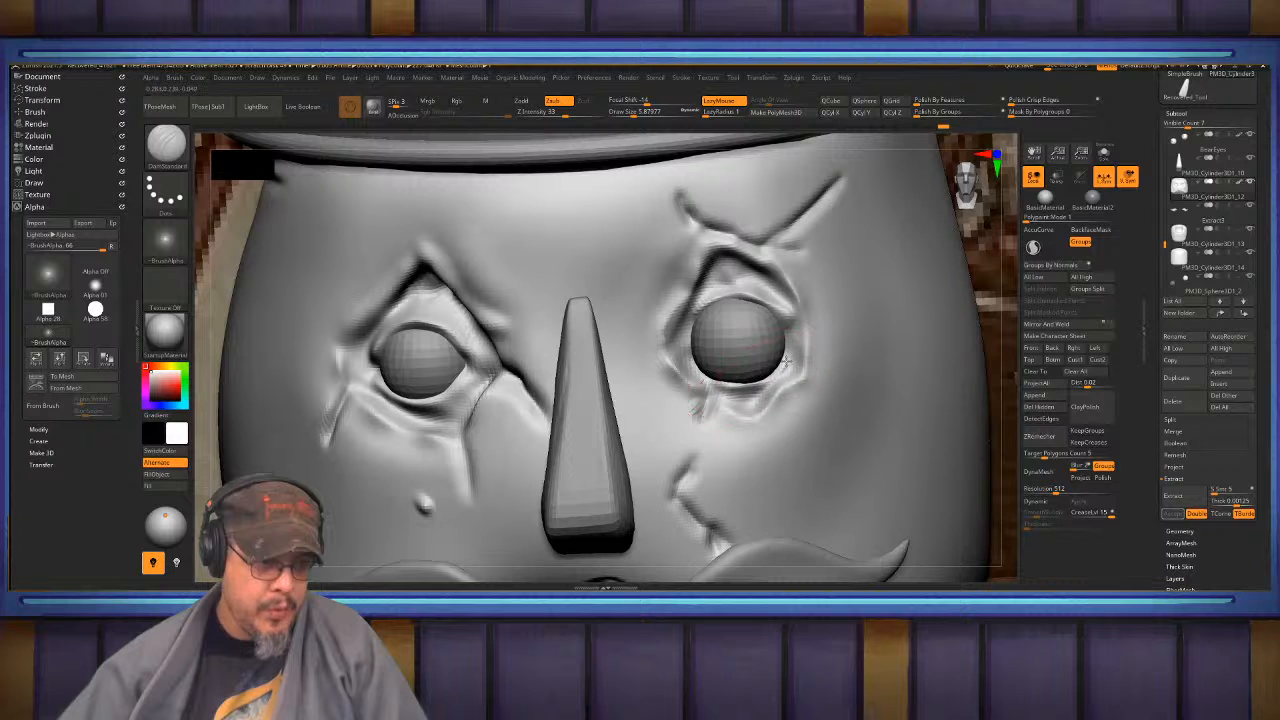
- Select the ClayBuildup brush at a reduced draw size and smooth the lid area above the eyeball under the forked forehead crack
mouse_move(735, 282)
right_mouse_down()
mouse_move(740, 272)
mouse_move(757, 307)
mouse_move(743, 306)
right_mouse_up()
key("b")
key("c")
key("b")
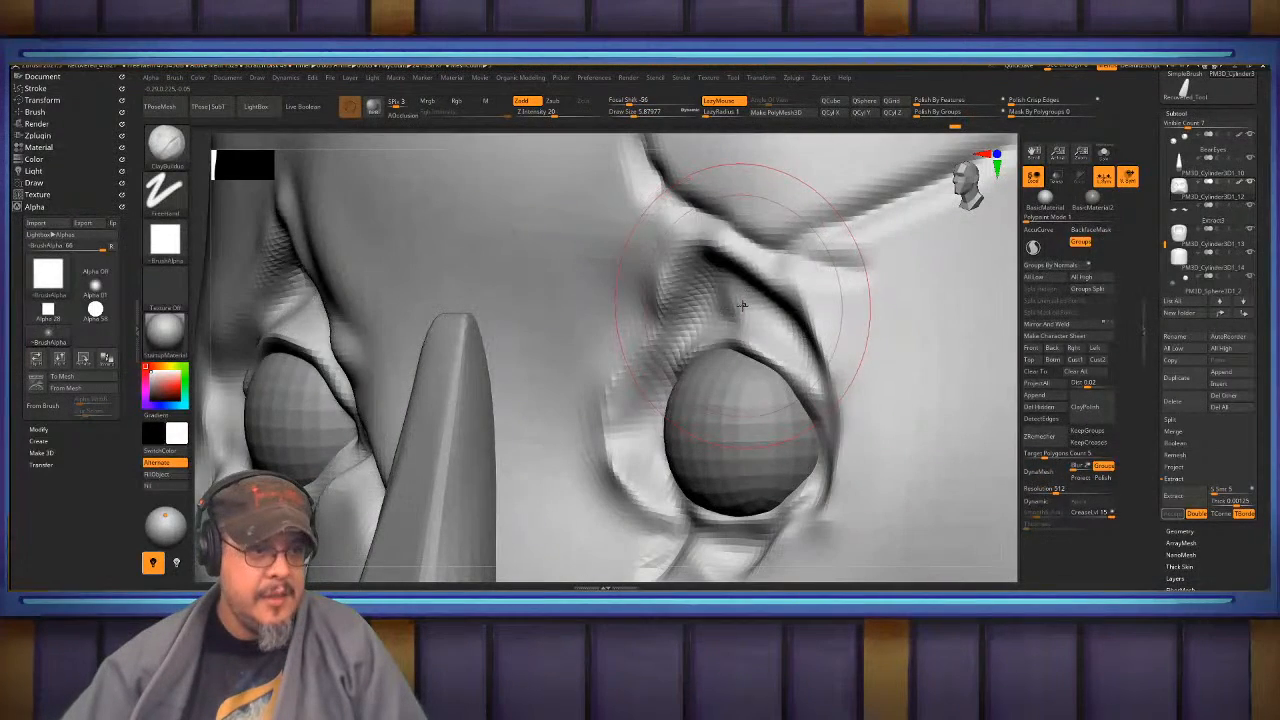
key("[")
key("[")
key("[")
left_click_drag(737, 309, 760, 299, "shift")
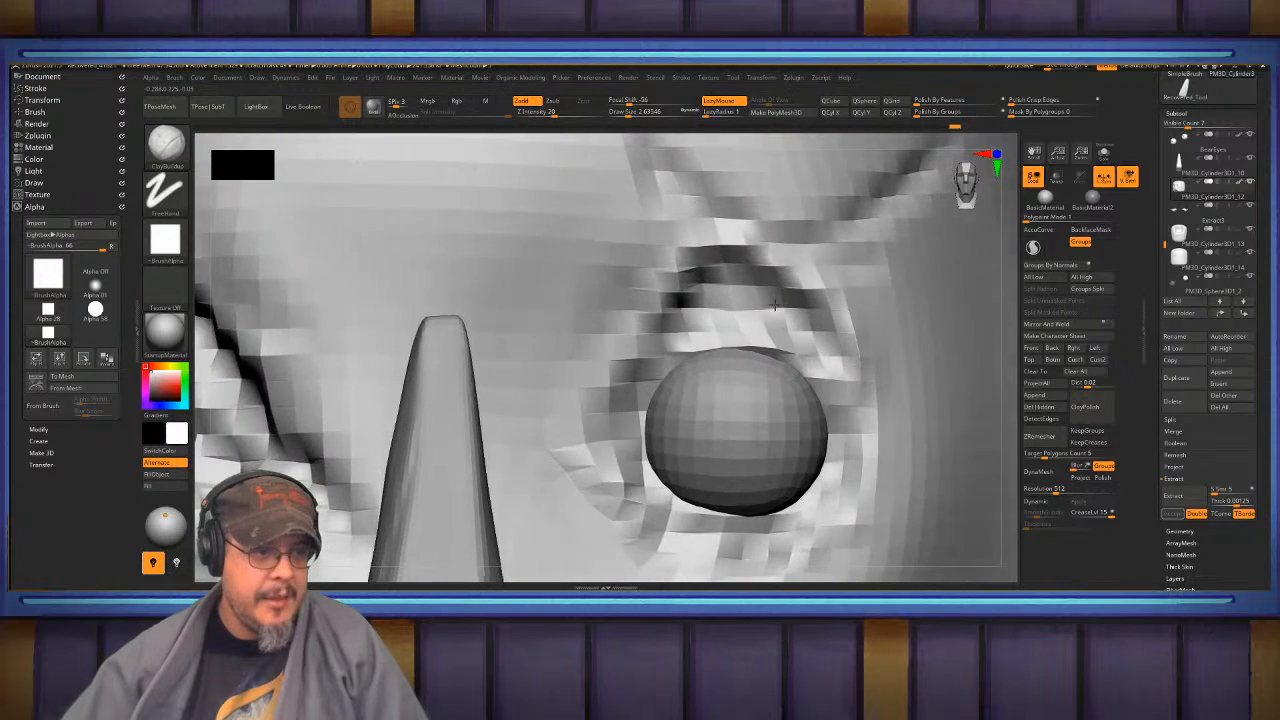
- Choose a fine crease brush at draw size about 1.1 and carve stacked wrinkles in the upper lid above the eyeball
key("b")
key("s")
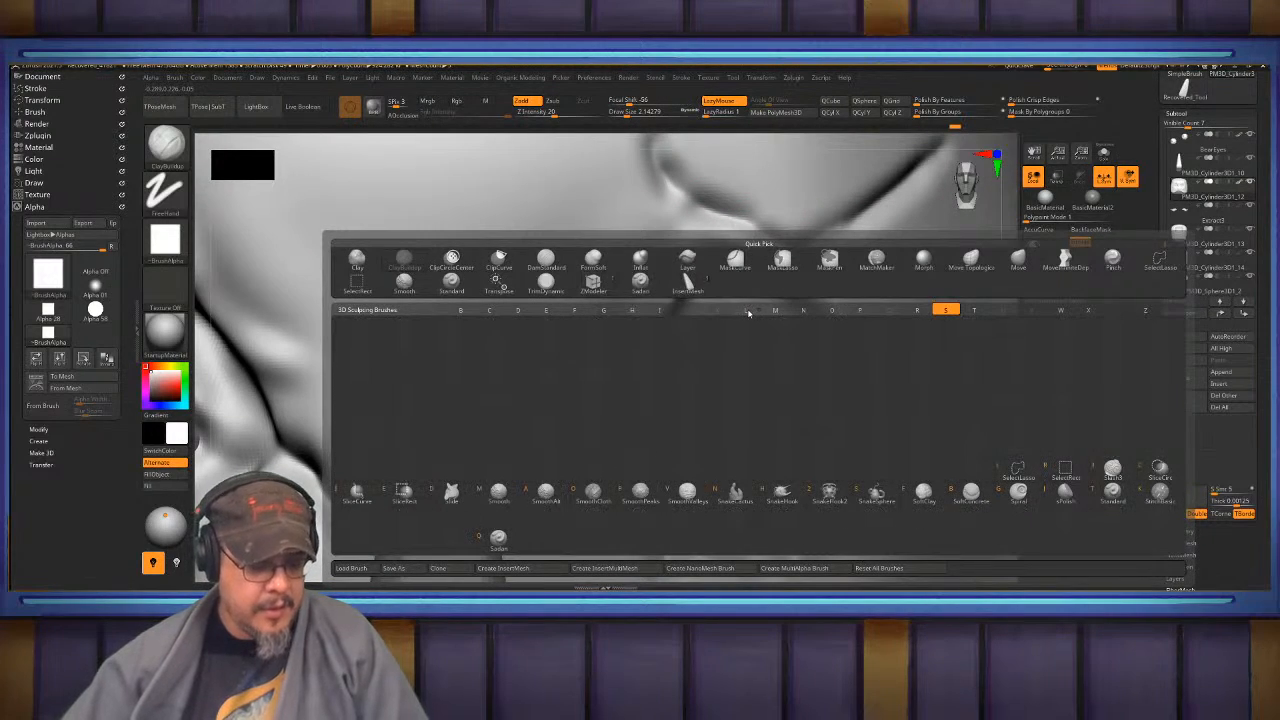
key("a")
key("s")
mouse_move(762, 307)
left_mouse_down()
mouse_move(688, 322)
mouse_move(807, 350)
left_mouse_up()
mouse_move(688, 328)
left_mouse_down()
mouse_move(805, 344)
mouse_move(699, 301)
mouse_move(796, 315)
left_mouse_up()
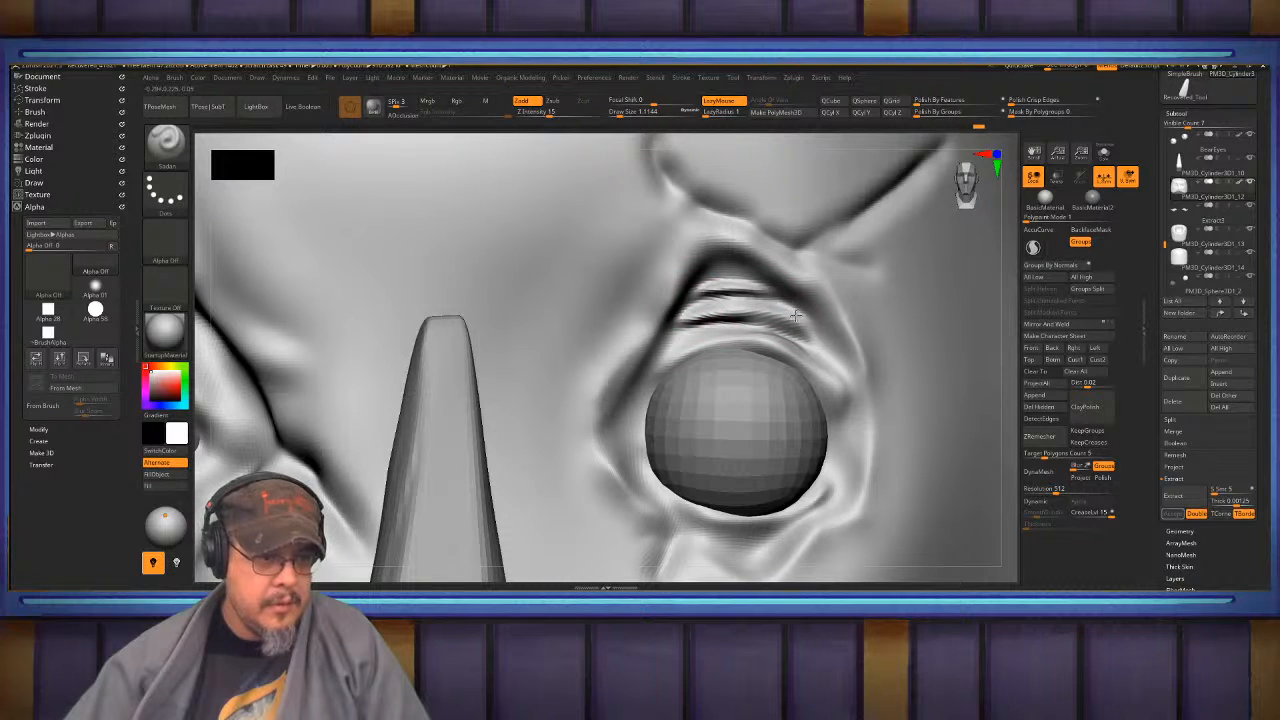
left_click_drag(709, 272, 756, 278)
- Carve the crease beneath the same eyeball and a fold at its inner corner, smoothing the inner rim
mouse_move(680, 498)
right_mouse_down()
mouse_move(692, 482)
mouse_move(658, 396)
mouse_move(650, 405)
right_mouse_up()
mouse_move(659, 427)
left_mouse_down()
mouse_move(702, 447)
mouse_move(780, 424)
mouse_move(817, 395)
left_mouse_up()
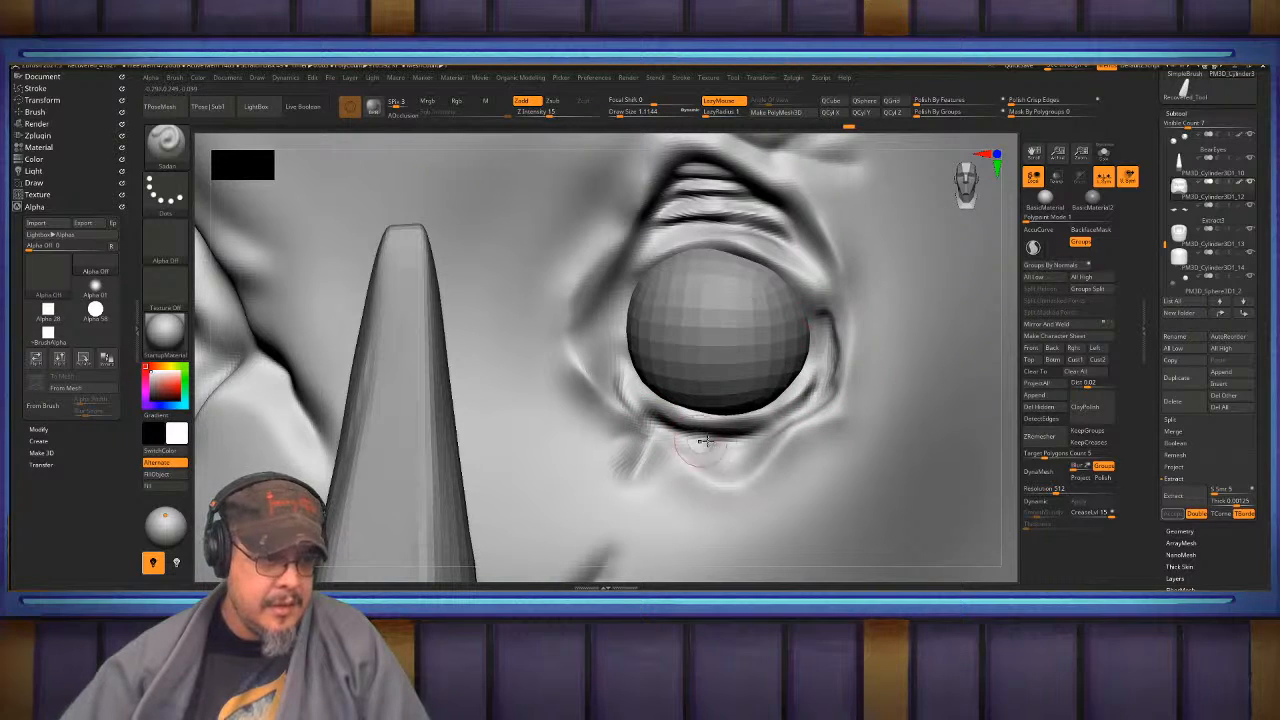
left_click_drag(612, 380, 657, 428)
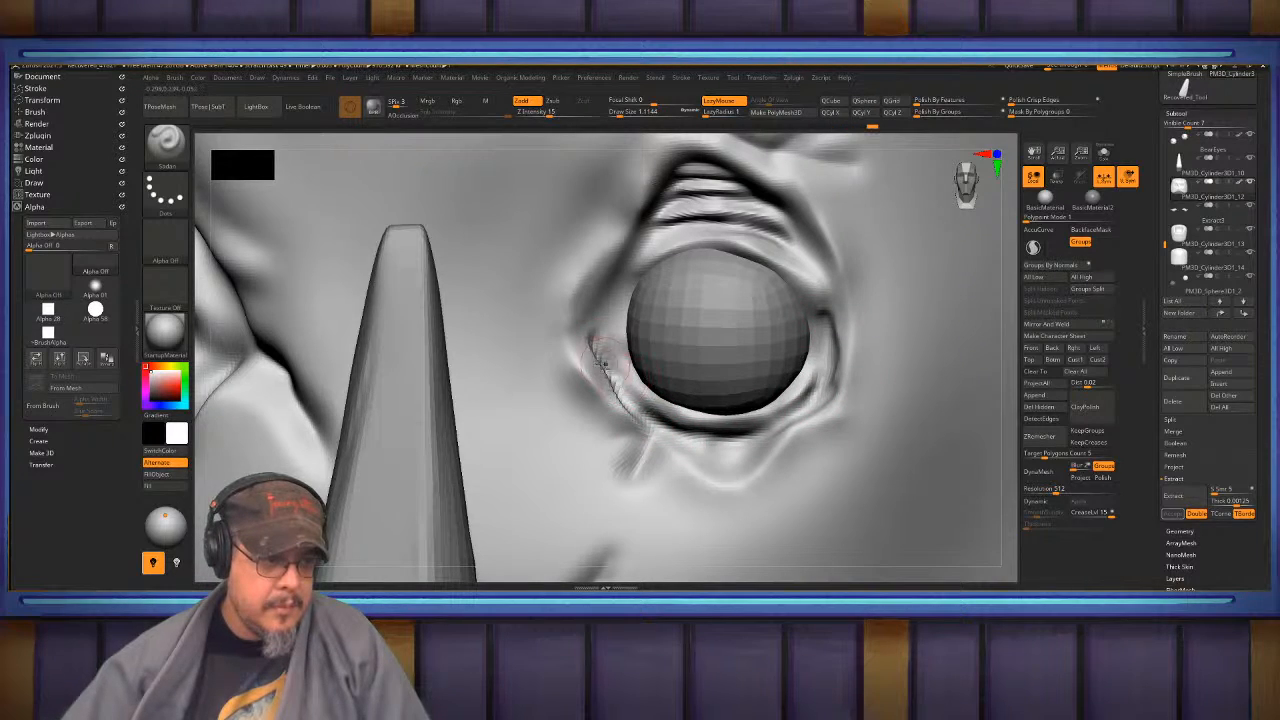
mouse_move(597, 314)
left_mouse_down("shift")
mouse_move(598, 352)
mouse_move(645, 428)
left_mouse_up("shift")
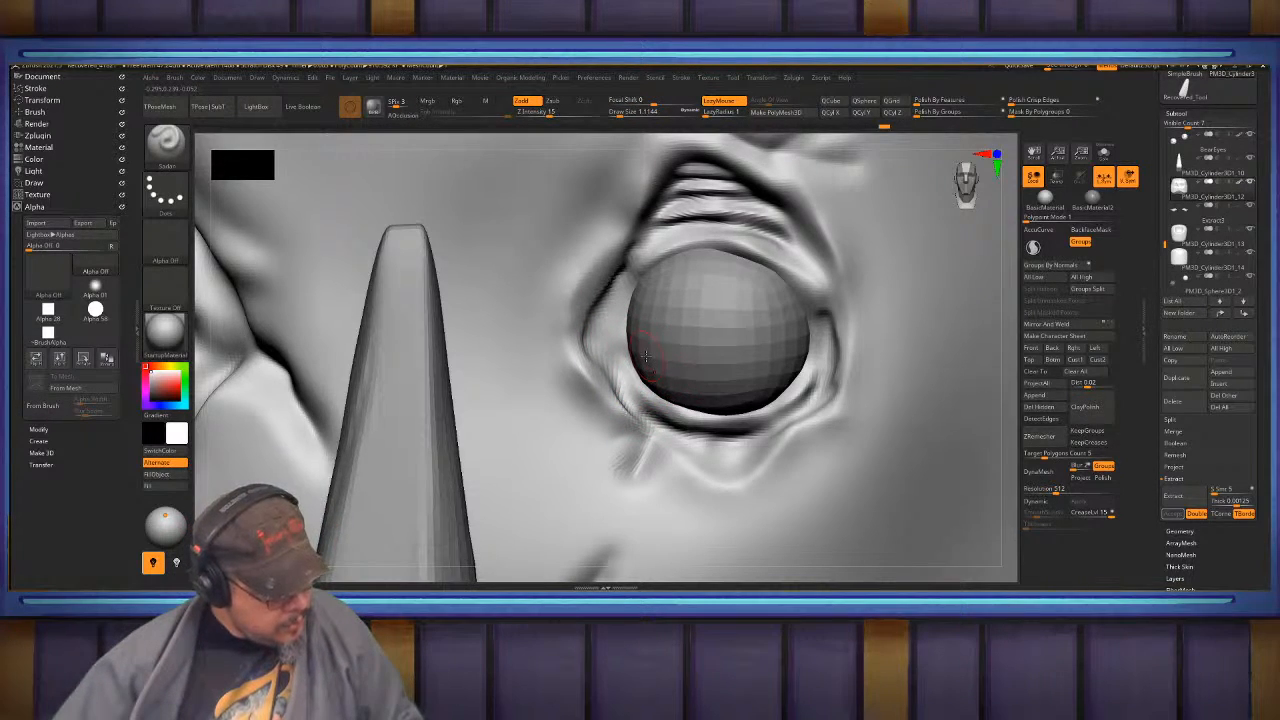
- Add fine folds along the same eye's inner rim and continue them around into the lower lid
mouse_move(649, 357)
right_mouse_down()
mouse_move(672, 370)
mouse_move(643, 299)
mouse_move(695, 309)
mouse_move(700, 298)
mouse_move(700, 286)
mouse_move(650, 275)
right_mouse_up()
left_click_drag(618, 296, 590, 355)
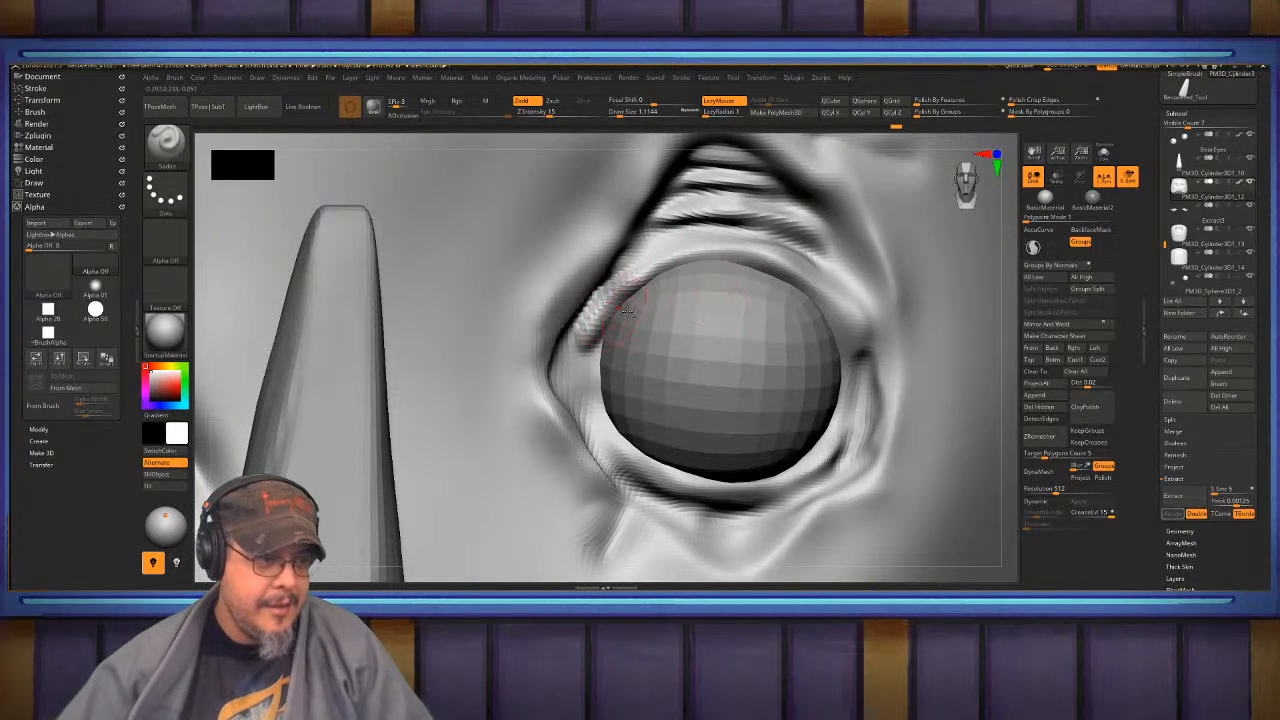
mouse_move(604, 378)
left_mouse_down()
mouse_move(582, 370)
mouse_move(632, 278)
left_mouse_up()
right_click_drag(629, 424, 619, 375, "alt")
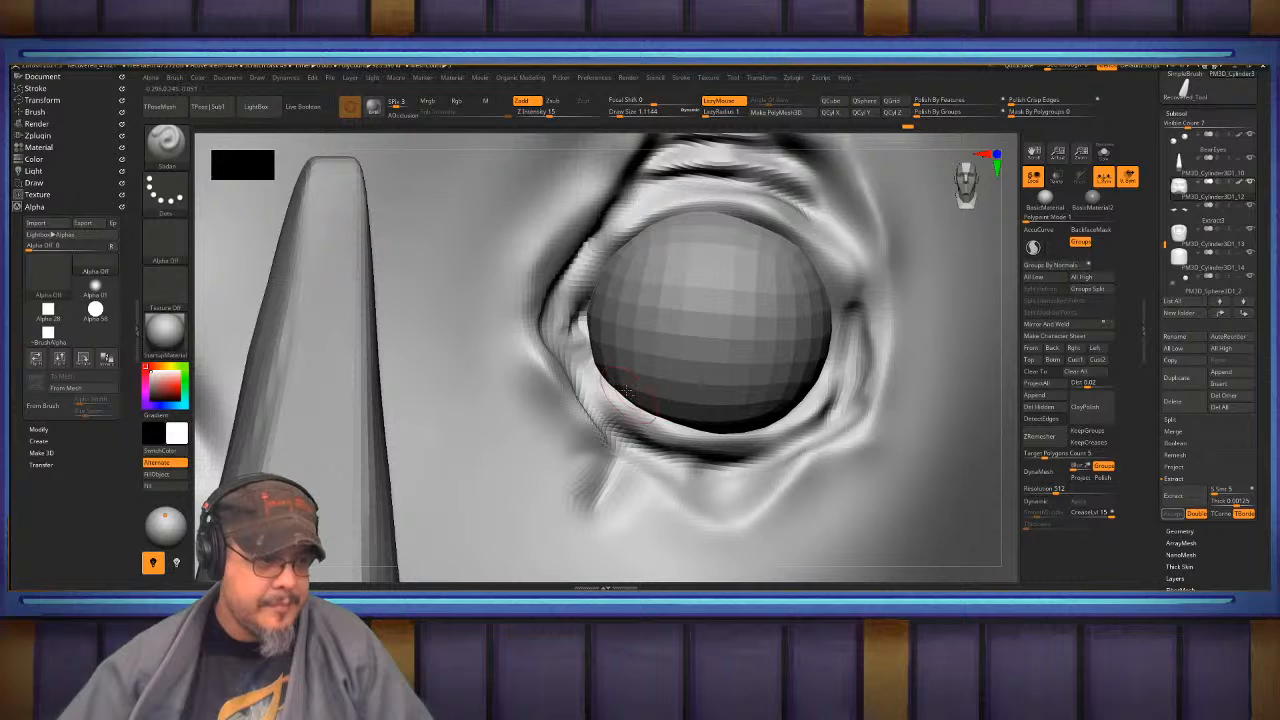
left_click_drag(582, 345, 657, 428)
mouse_move(690, 428)
right_mouse_down()
mouse_move(735, 434)
mouse_move(703, 498)
mouse_move(690, 487)
right_mouse_up()
mouse_move(680, 490)
left_mouse_down()
mouse_move(718, 514)
mouse_move(772, 482)
mouse_move(700, 481)
mouse_move(738, 468)
left_mouse_up()
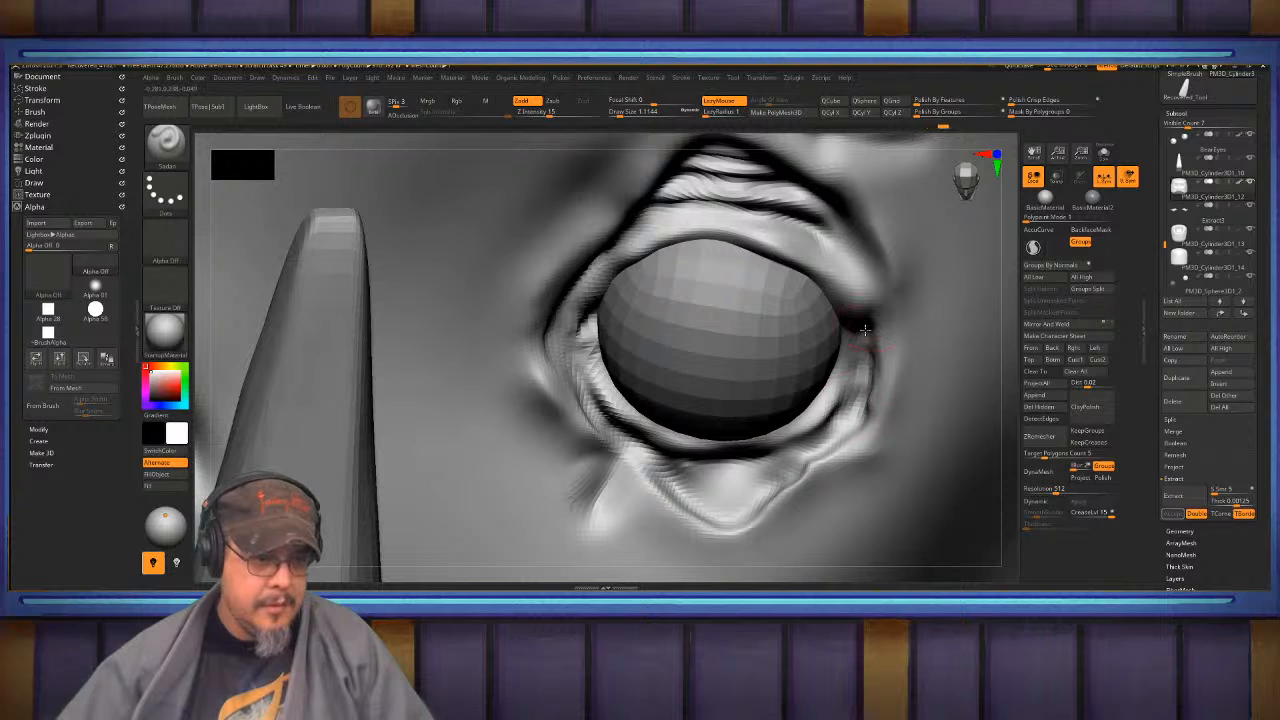
- Carve folds from the same eye's outer corner into its upper lid and smooth the outer rim
right_click_drag(864, 328, 885, 400)
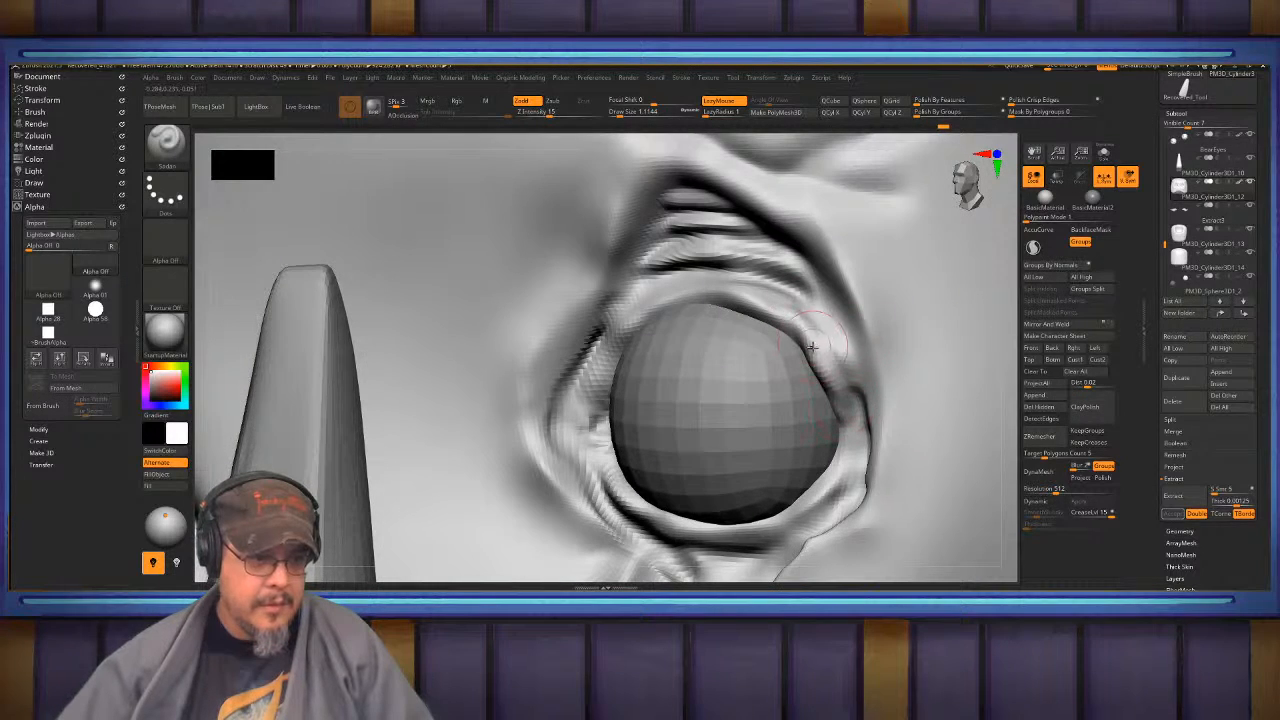
right_click_drag(824, 346, 834, 340)
mouse_move(826, 307)
left_mouse_down()
mouse_move(878, 388)
mouse_move(829, 282)
mouse_move(768, 264)
left_mouse_up()
left_click_drag(845, 277, 866, 329, "shift")
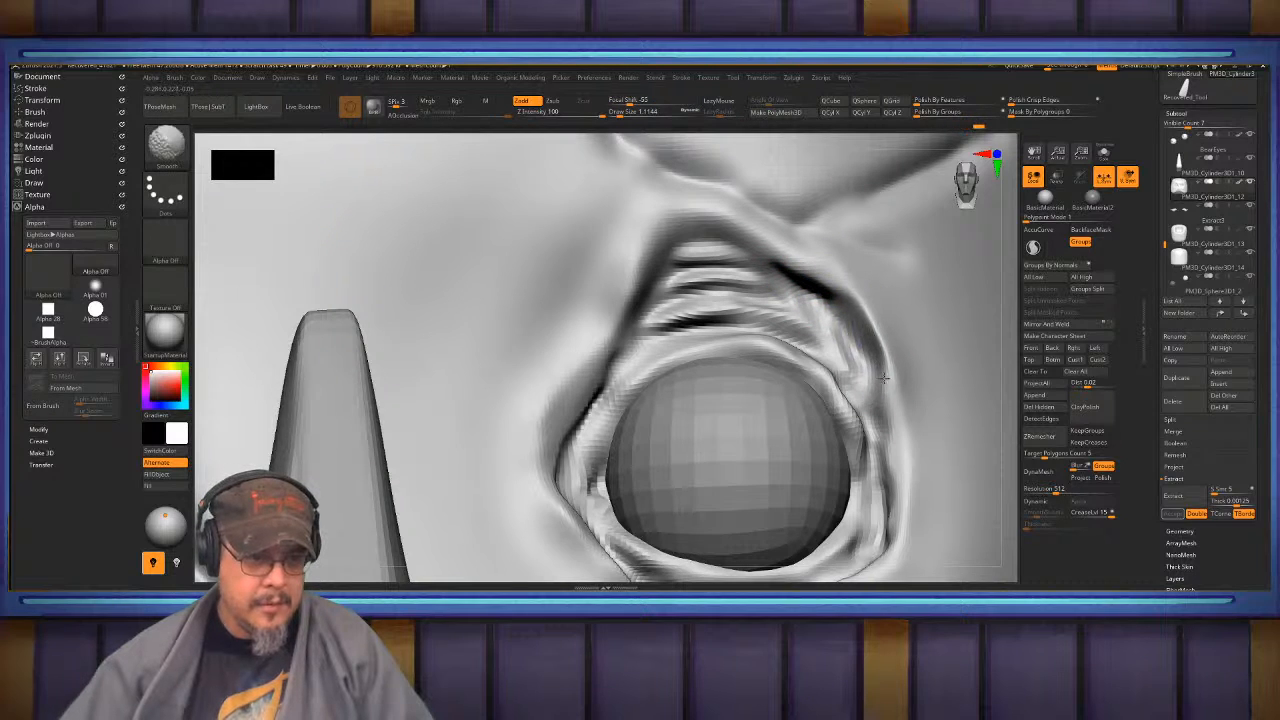
- Carve fine wrinkles into the diamond-marked eye's upper lid and deepen its inner corner
mouse_move(660, 352)
right_mouse_down()
mouse_move(643, 352)
mouse_move(777, 309)
right_mouse_up()
mouse_move(665, 317)
right_mouse_down()
mouse_move(743, 355)
mouse_move(745, 394)
right_mouse_up()
mouse_move(789, 317)
left_mouse_down()
mouse_move(689, 274)
mouse_move(760, 277)
mouse_move(775, 328)
mouse_move(640, 285)
mouse_move(745, 275)
mouse_move(680, 250)
mouse_move(754, 271)
left_mouse_up()
mouse_move(676, 260)
left_mouse_down()
mouse_move(758, 275)
mouse_move(709, 258)
mouse_move(716, 230)
mouse_move(729, 280)
left_mouse_up()
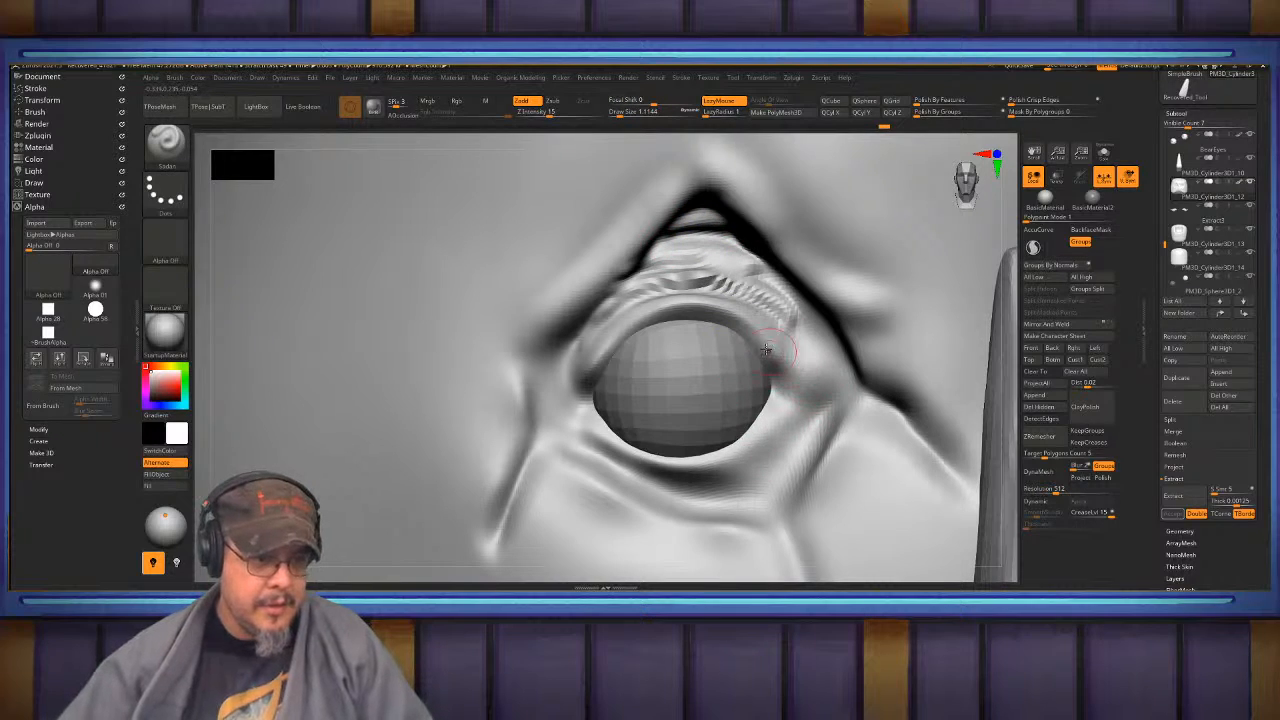
left_click_drag(744, 324, 814, 402)
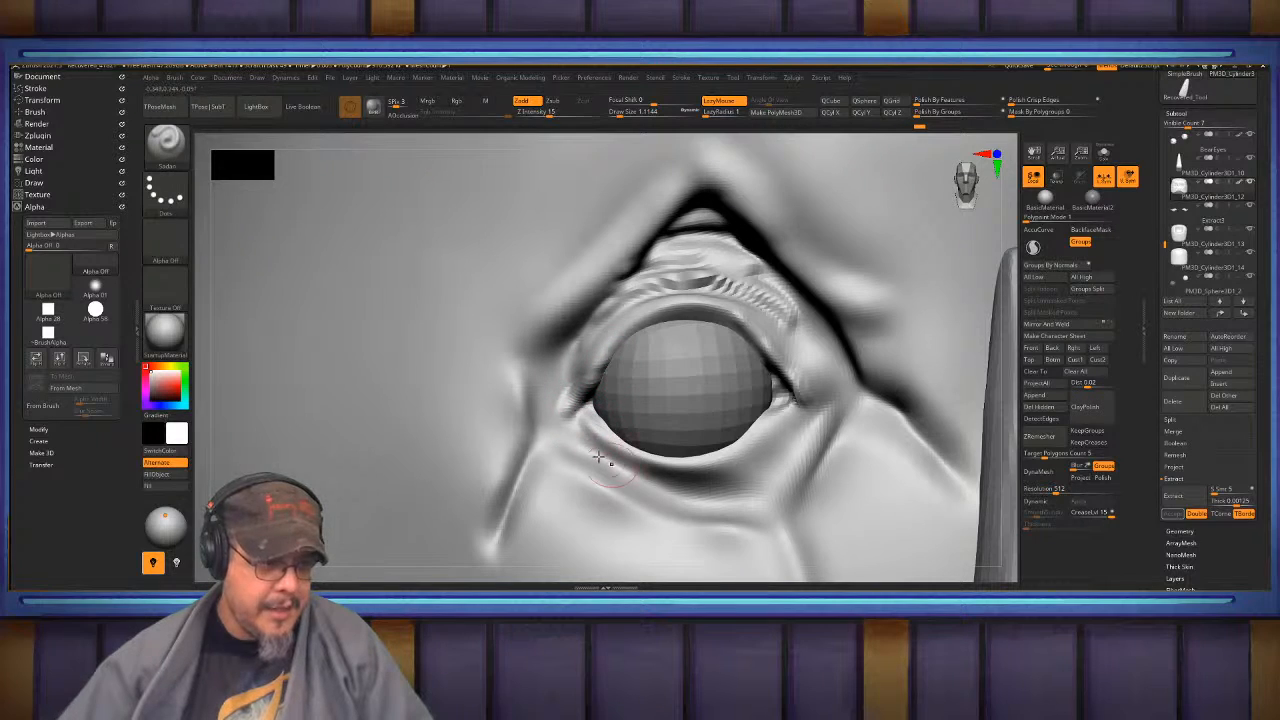
- Define the diamond-marked eye's lower lid with fine creases and smooth the area beneath it
mouse_move(582, 423)
left_mouse_down()
mouse_move(684, 477)
mouse_move(774, 454)
mouse_move(817, 413)
left_mouse_up()
mouse_move(746, 467)
left_mouse_down()
mouse_move(812, 430)
mouse_move(676, 487)
mouse_move(770, 469)
left_mouse_up()
mouse_move(786, 465)
left_mouse_down("shift")
mouse_move(748, 478)
mouse_move(636, 472)
left_mouse_up("shift")
- Deepen the outer upper edge of the diamond marking from its peak down to the eye's outer corner
mouse_move(565, 370)
right_mouse_down("alt")
mouse_move(620, 397)
mouse_move(655, 380)
mouse_move(685, 275)
right_mouse_up("alt")
left_click_drag(728, 197, 611, 373)
left_click_drag(650, 328, 599, 380)
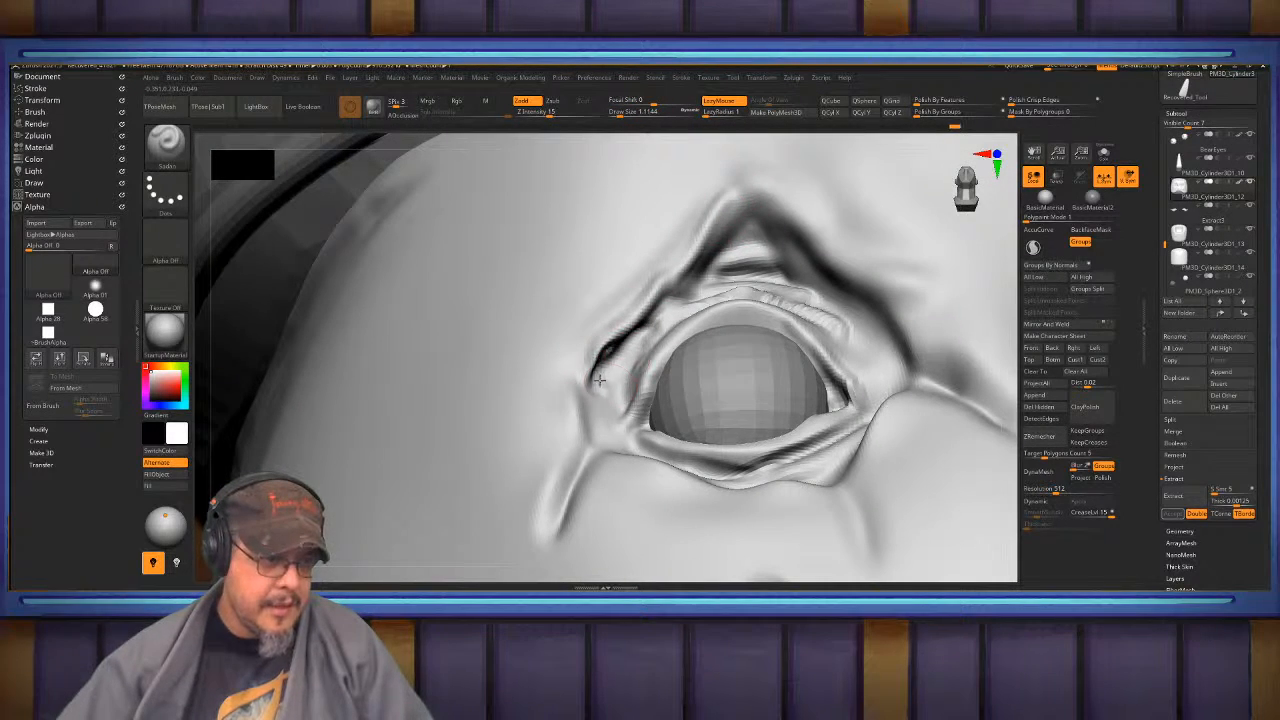
- Set the draw size to 1 and carve fine wrinkles below the diamond-marked eye's lower lid
mouse_move(622, 438)
right_mouse_down()
mouse_move(591, 383)
mouse_move(592, 337)
mouse_move(586, 386)
right_mouse_up()
key("s")
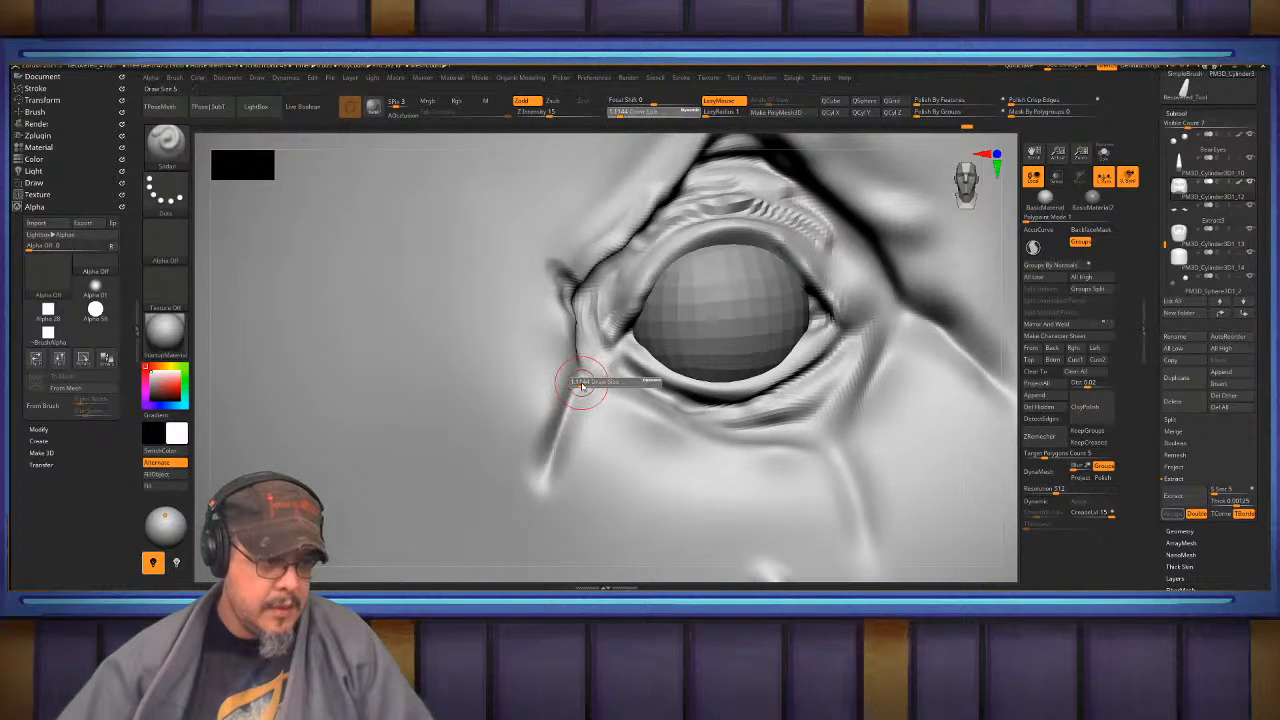
left_click_drag(577, 384, 574, 384)
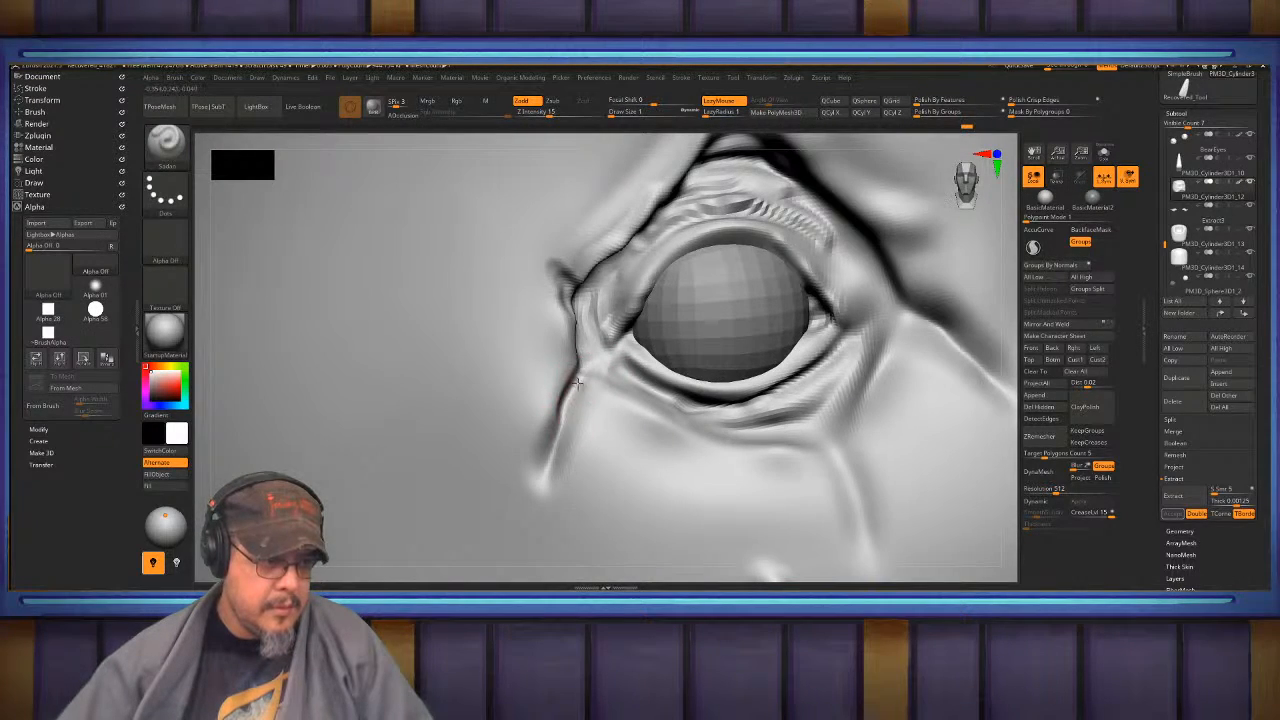
right_click_drag(699, 412, 653, 398)
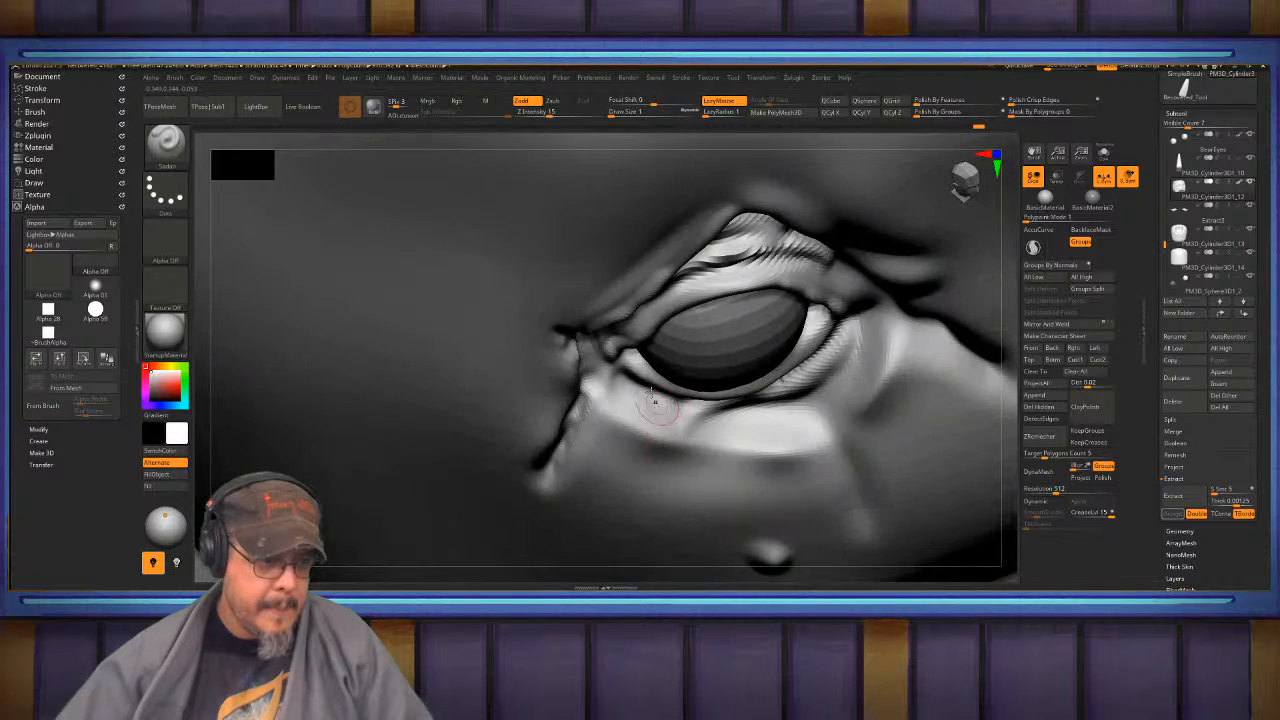
mouse_move(660, 421)
left_mouse_down()
mouse_move(730, 436)
mouse_move(812, 427)
left_mouse_up()
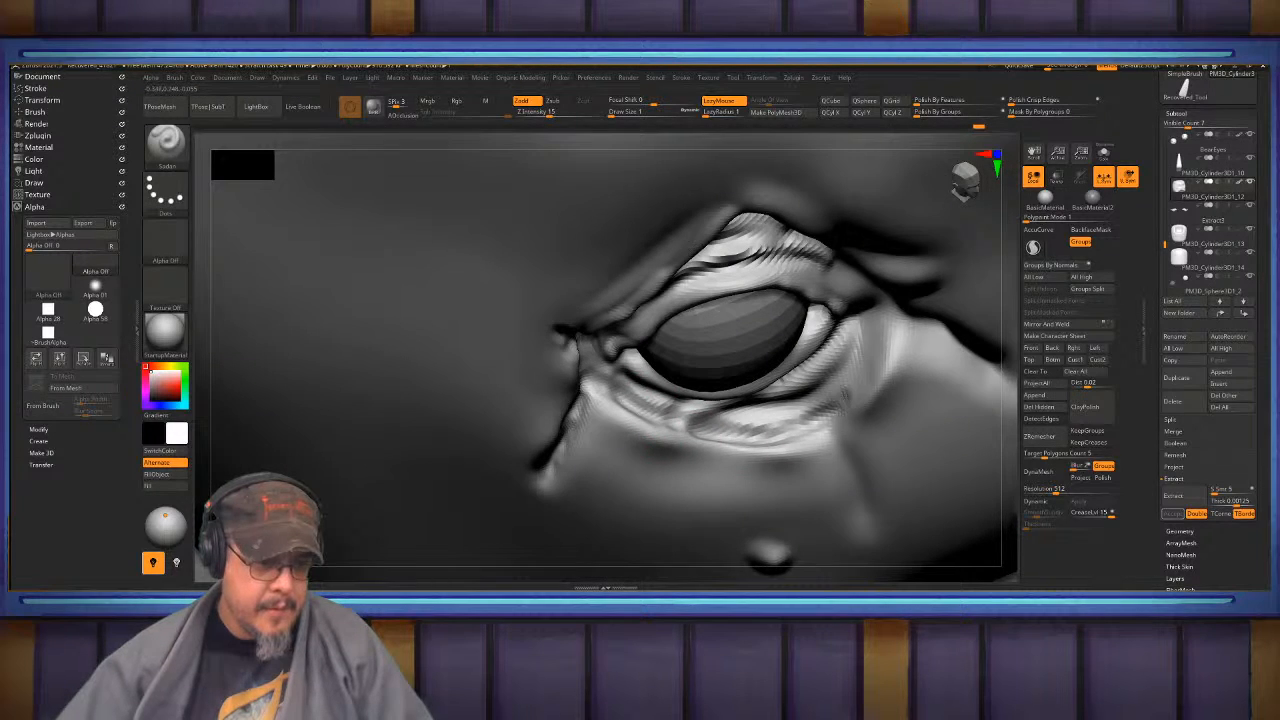
- Deepen and smooth the crease beneath the upper lip, from below the nose along the folded lip toward that mouth corner
mouse_move(852, 325)
right_mouse_down()
mouse_move(880, 270)
mouse_move(845, 215)
mouse_move(826, 300)
mouse_move(785, 175)
mouse_move(751, 348)
mouse_move(722, 318)
mouse_move(757, 318)
mouse_move(780, 294)
mouse_move(790, 368)
mouse_move(806, 384)
right_mouse_up()
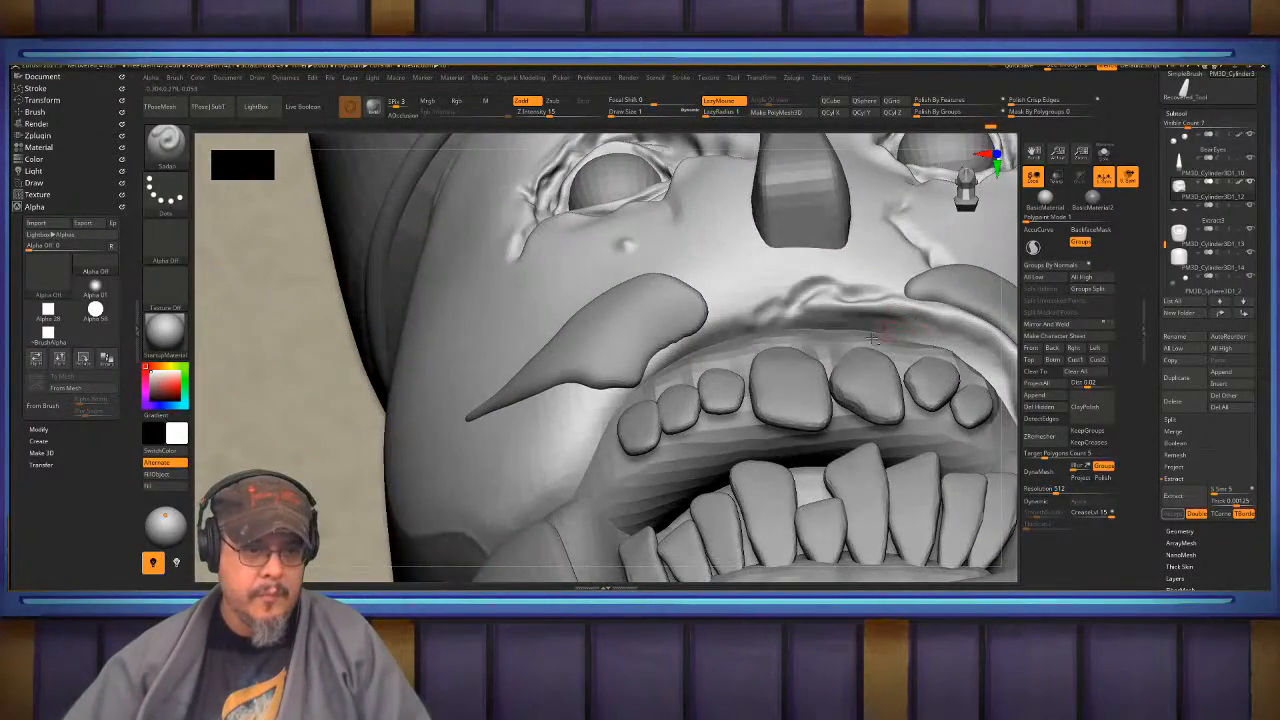
left_click_drag(896, 326, 836, 321)
right_click_drag(868, 327, 762, 321)
key("s")
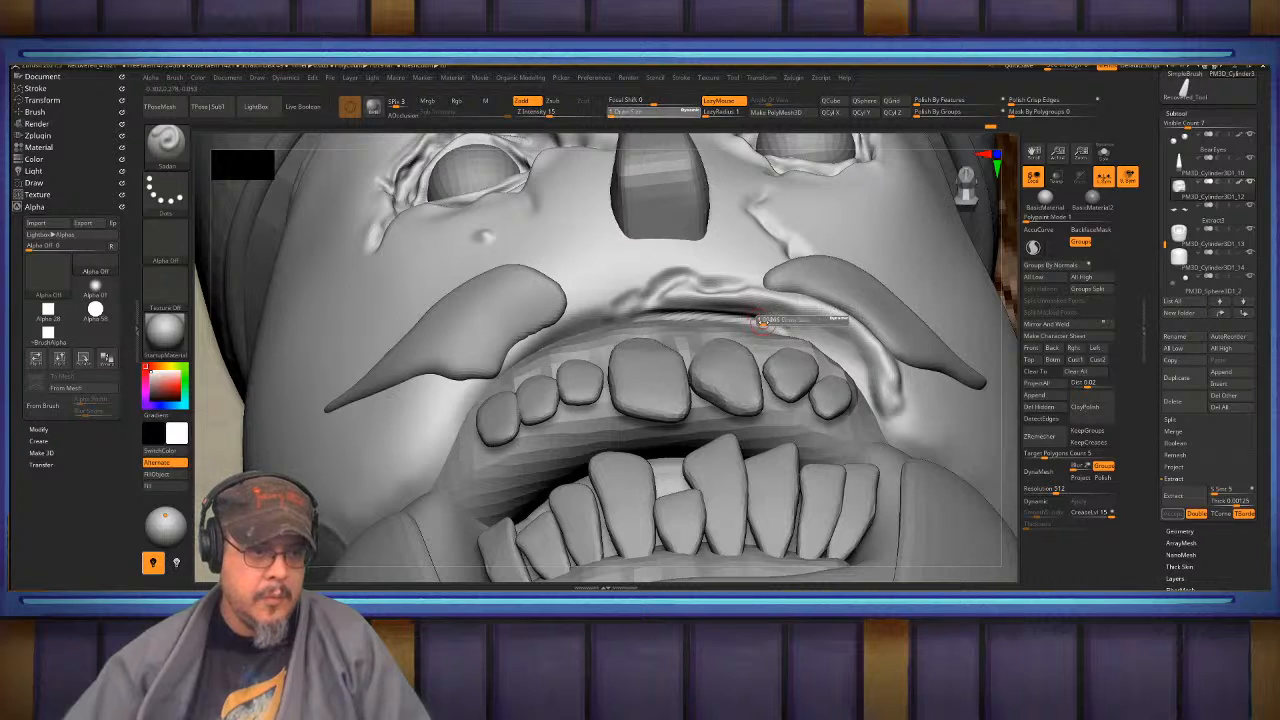
left_click_drag(766, 322, 856, 384)
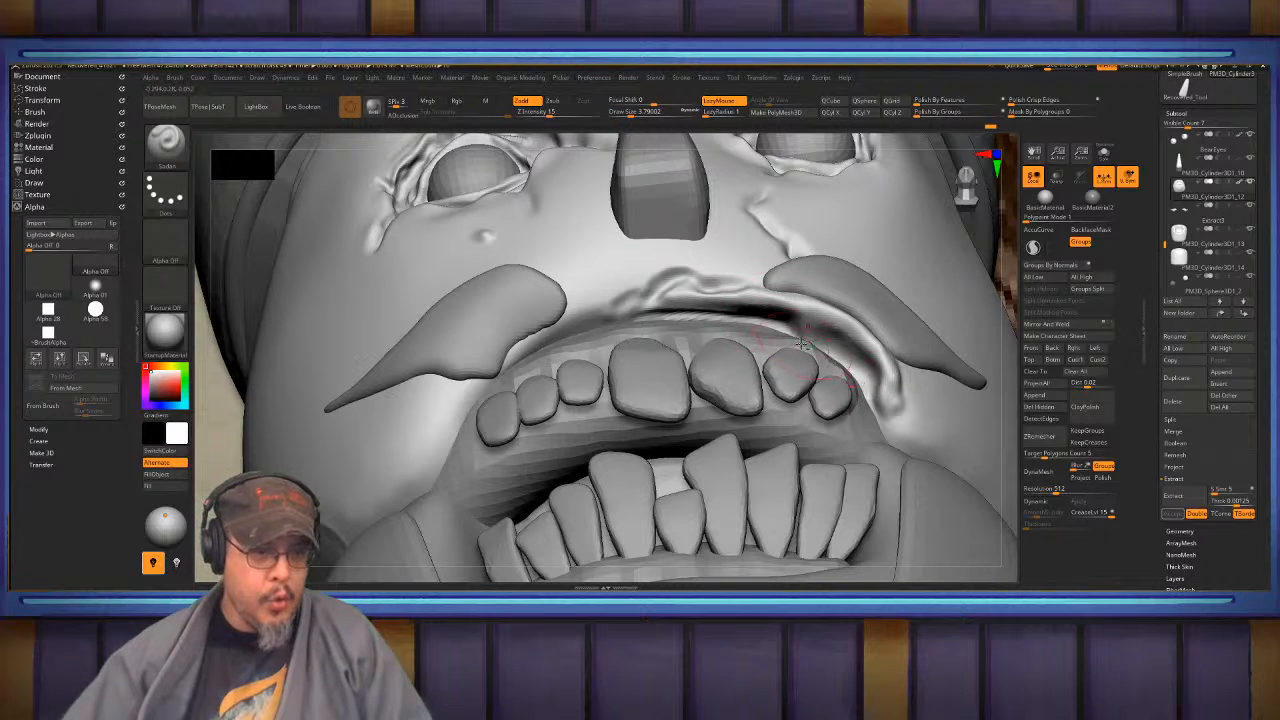
mouse_move(813, 340)
left_mouse_down("shift")
mouse_move(832, 352)
mouse_move(806, 326)
left_mouse_up("shift")
key("s")
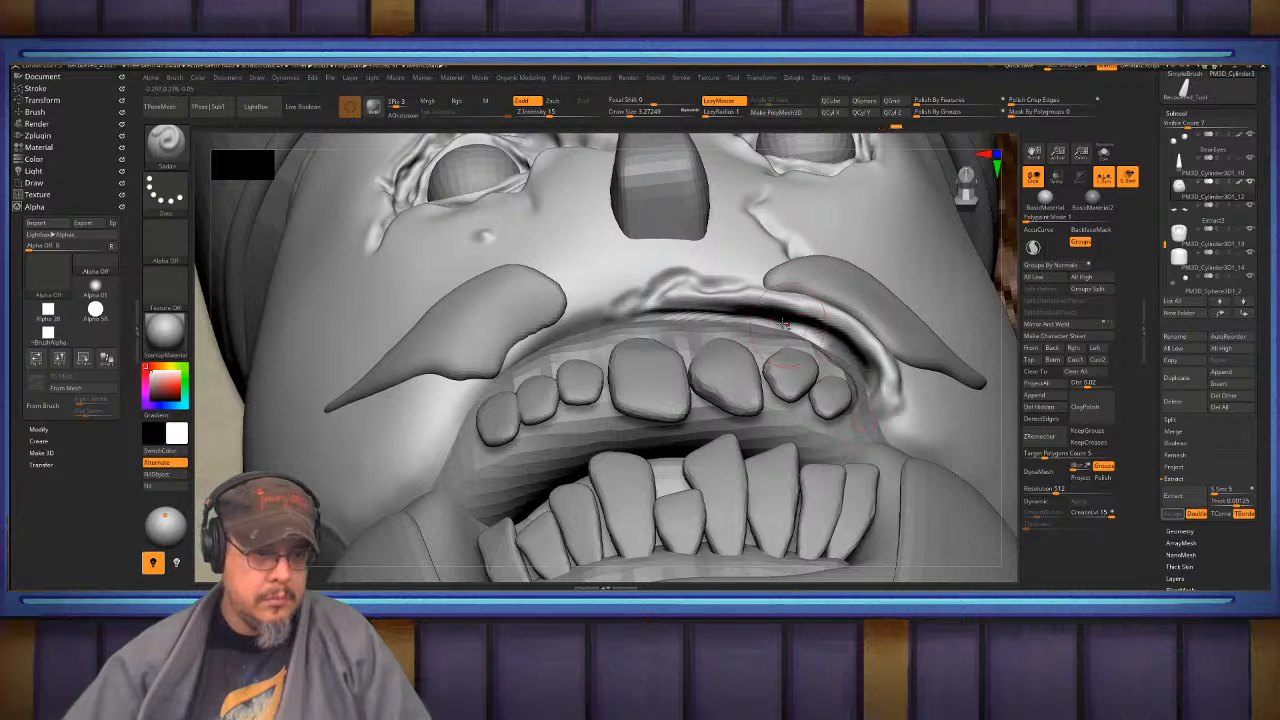
- Try a stroke along the upper lip's smoother half, undo it, and set the draw size to about 2.1
right_click_drag(784, 323, 822, 345)
mouse_move(655, 298)
left_mouse_down()
mouse_move(592, 312)
mouse_move(510, 370)
left_mouse_up()
key("ctrl+z")
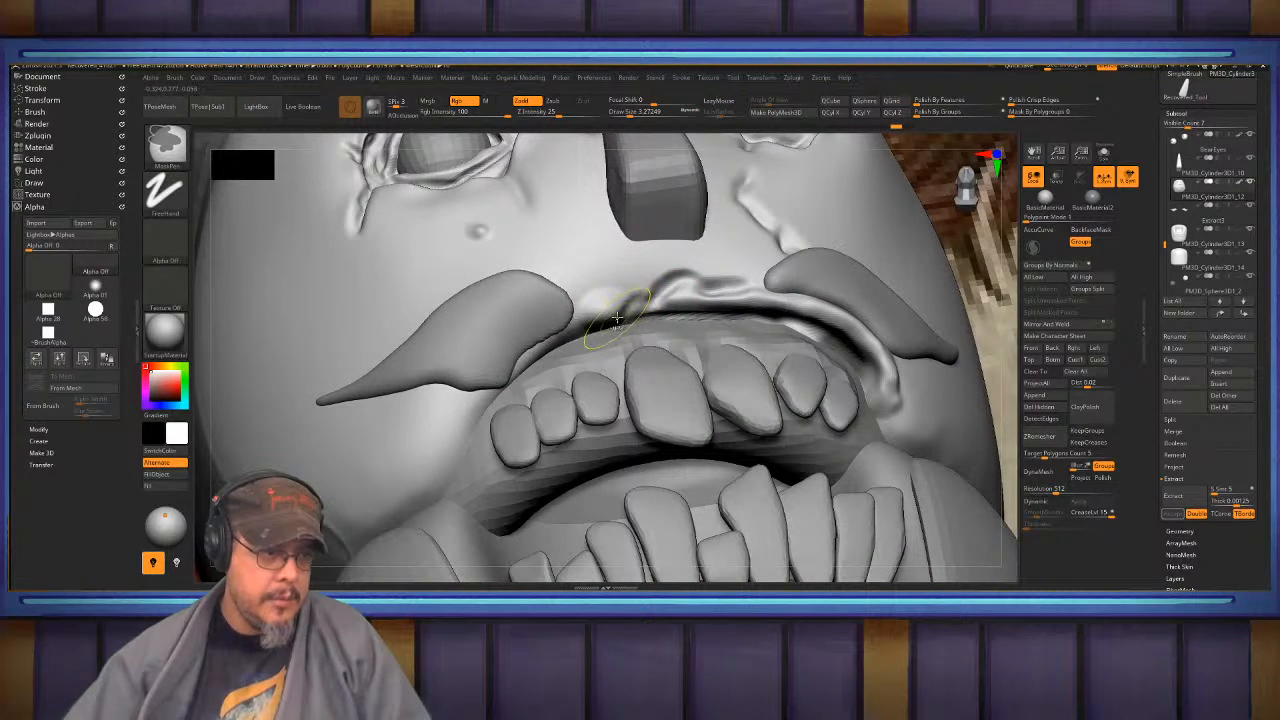
key("s")
left_click_drag(617, 317, 604, 316)
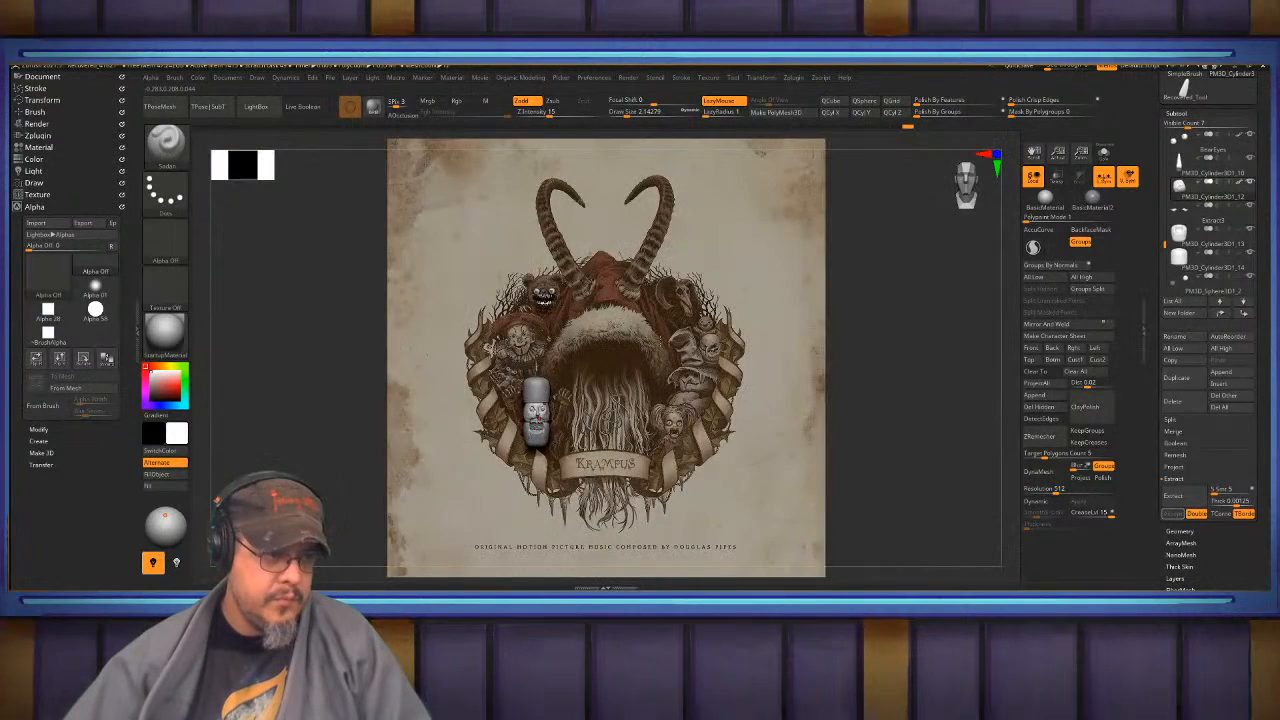
- Select the lower jaw subtool, hide all the others, and turn the Krampus reference plane back on behind it
right_click_drag(690, 330, 700, 500, "ctrl")
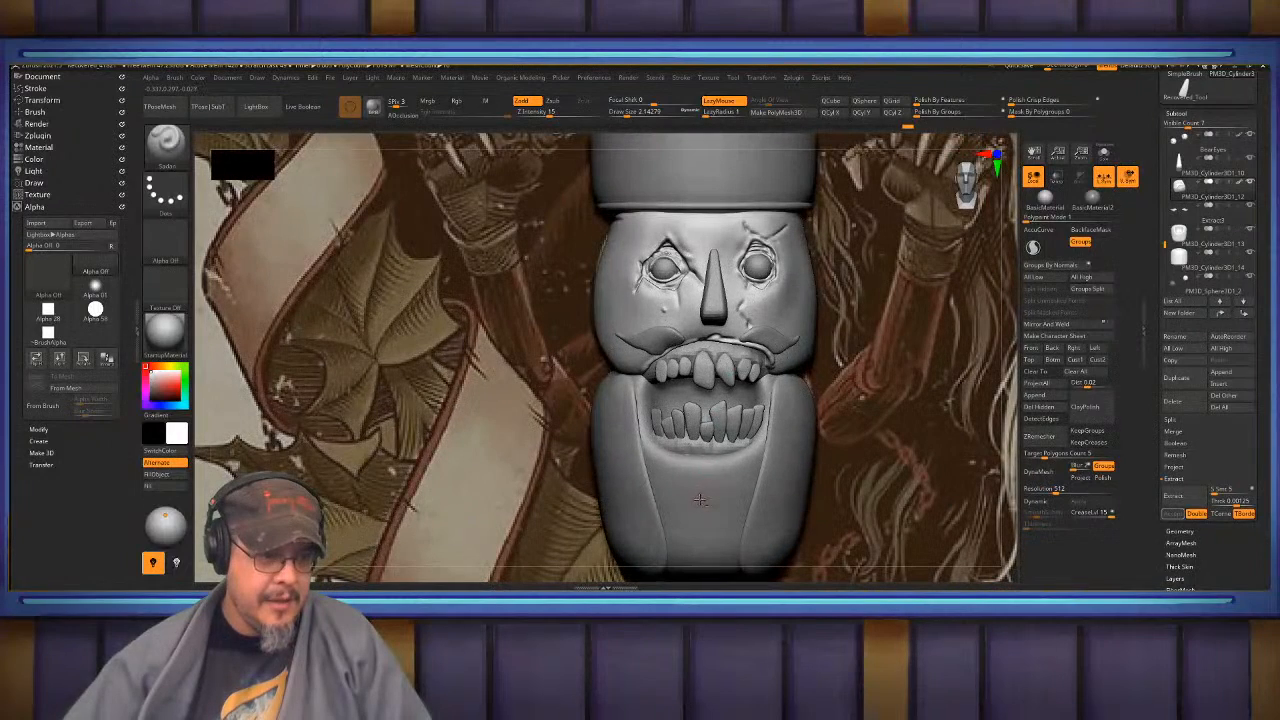
left_click(707, 498, "alt")
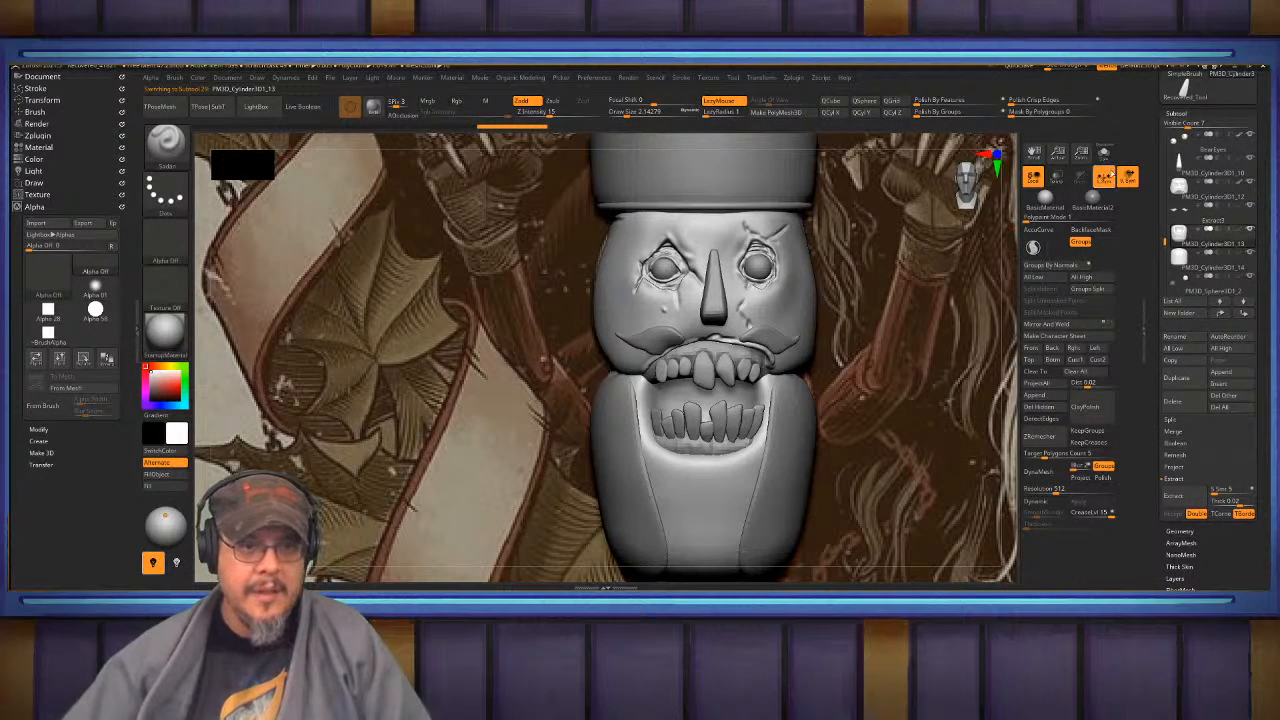
left_click(1252, 256, "shift")
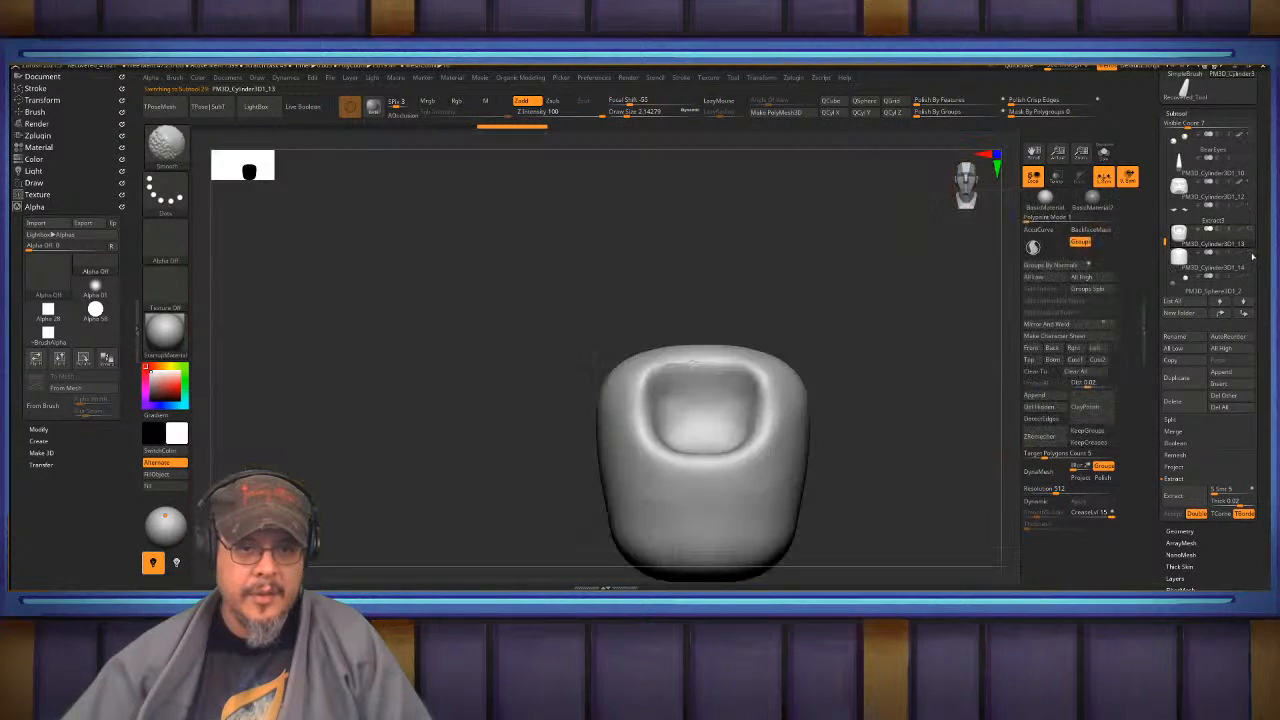
left_click_drag(1167, 233, 1152, 121)
left_click(1249, 134)
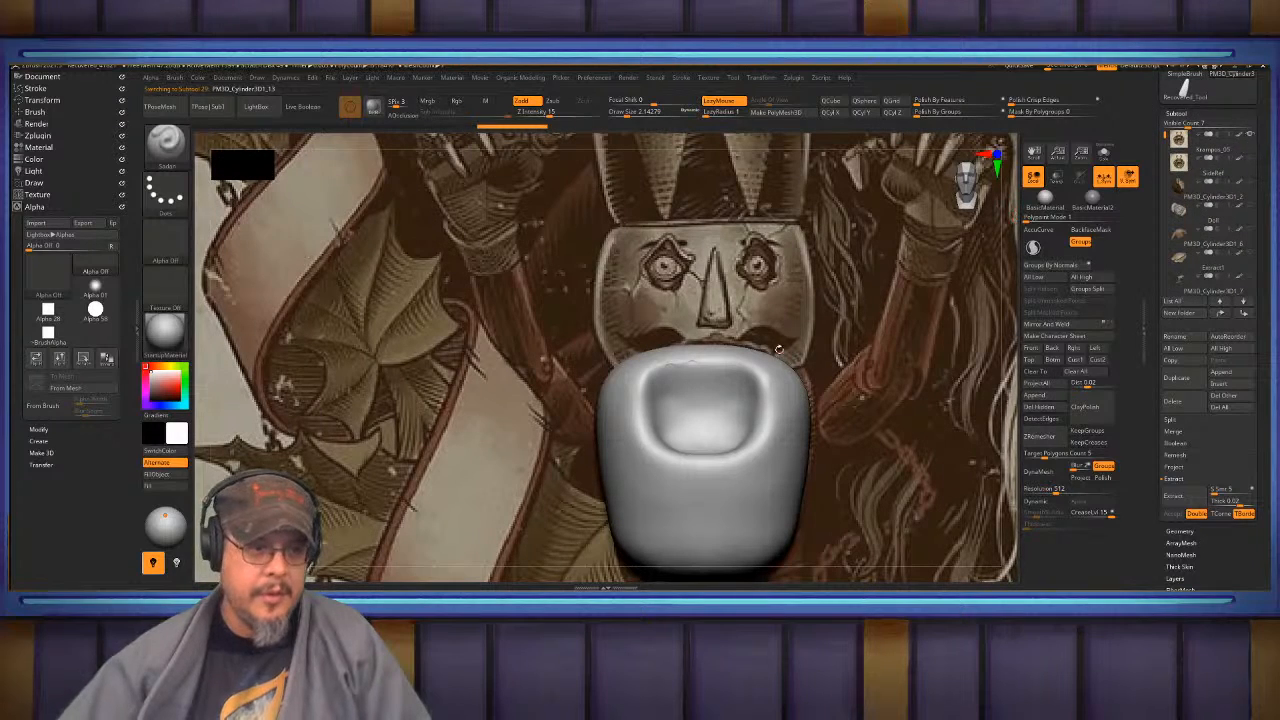
- Project the reference artwork's colours onto the lower jaw using the MatchMaker brush with Rgb intensity 100
left_click_drag(779, 349, 807, 317, "alt")
key("b")
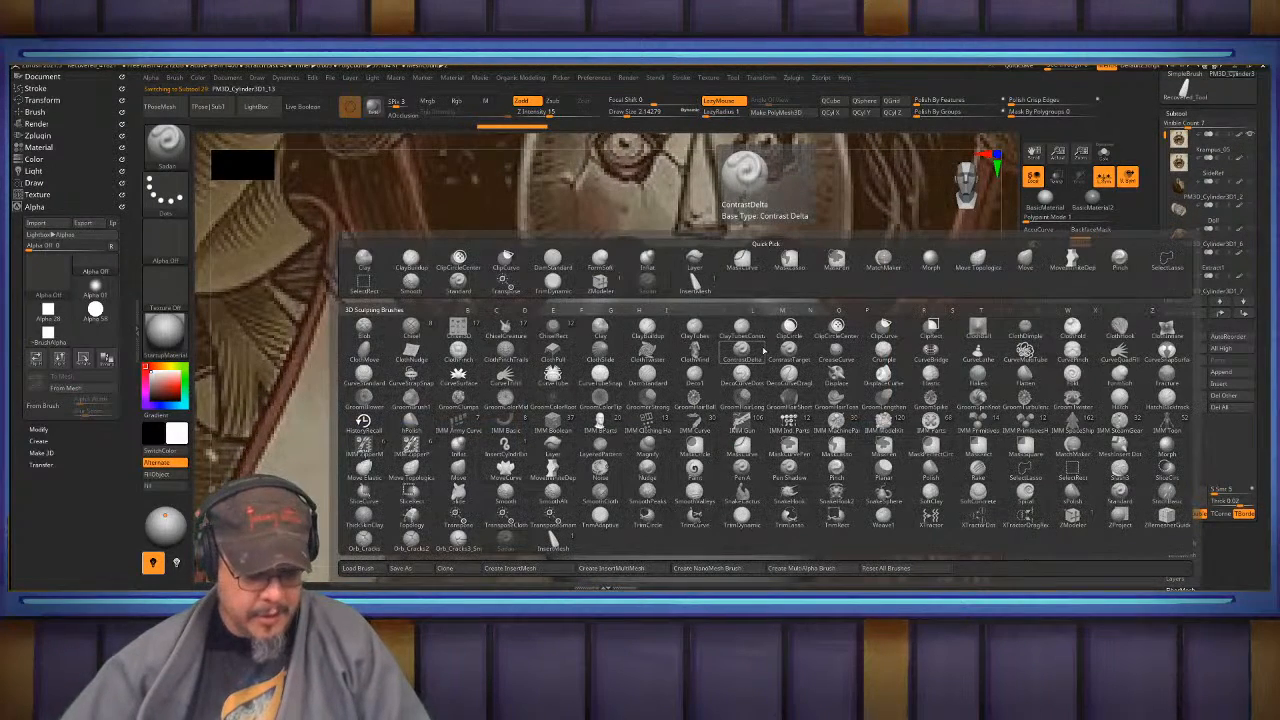
key("m")
key("m")
left_click_drag(677, 489, 888, 195)
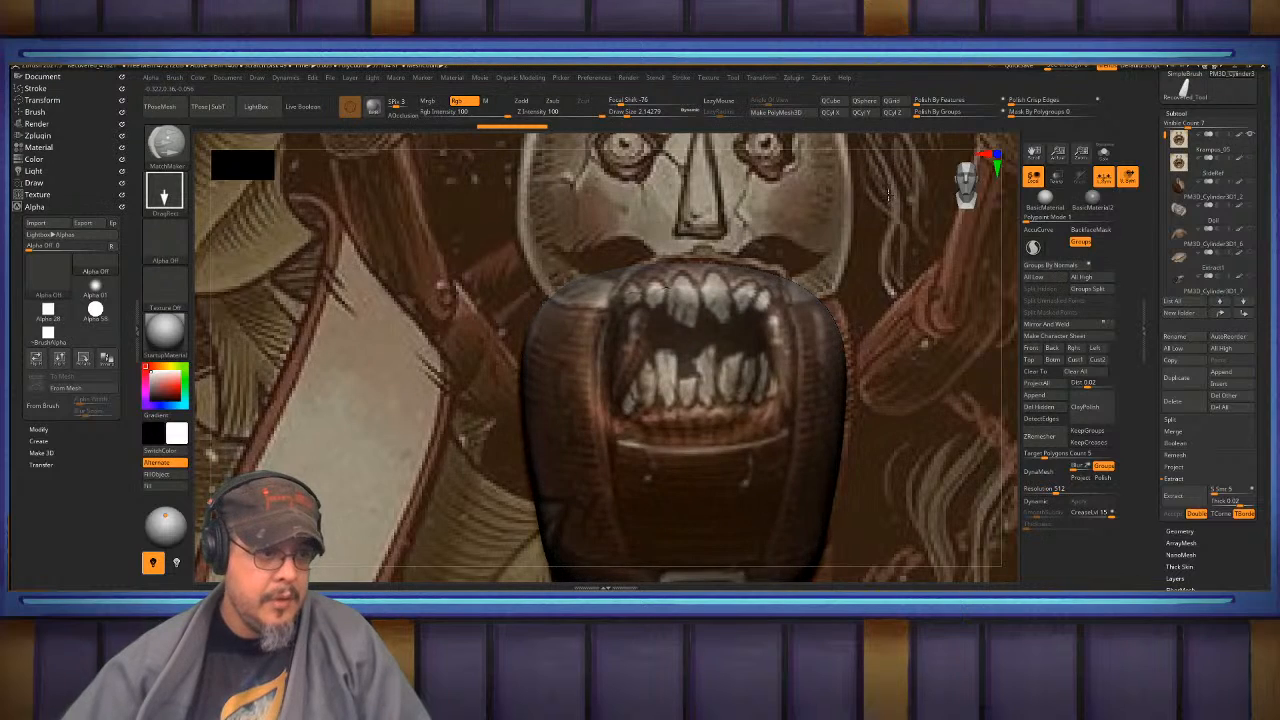
- Examine the teeth, lower lip, chin panel and jaw outline in the artwork projected onto the lower jaw
left_click_drag(868, 272, 905, 290, "alt")
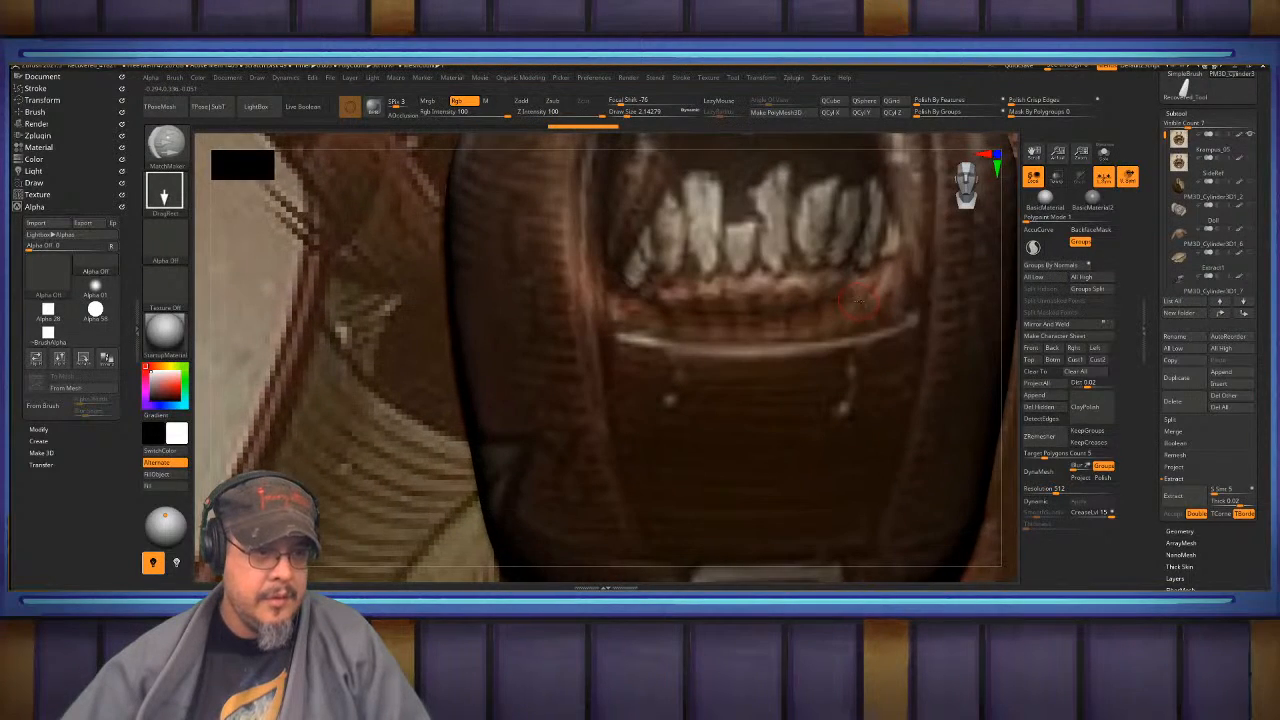
left_click_drag(818, 309, 818, 331, "alt")
mouse_move(818, 331)
right_mouse_down("alt")
mouse_move(806, 351)
mouse_move(803, 320)
mouse_move(834, 335)
right_mouse_up("alt")
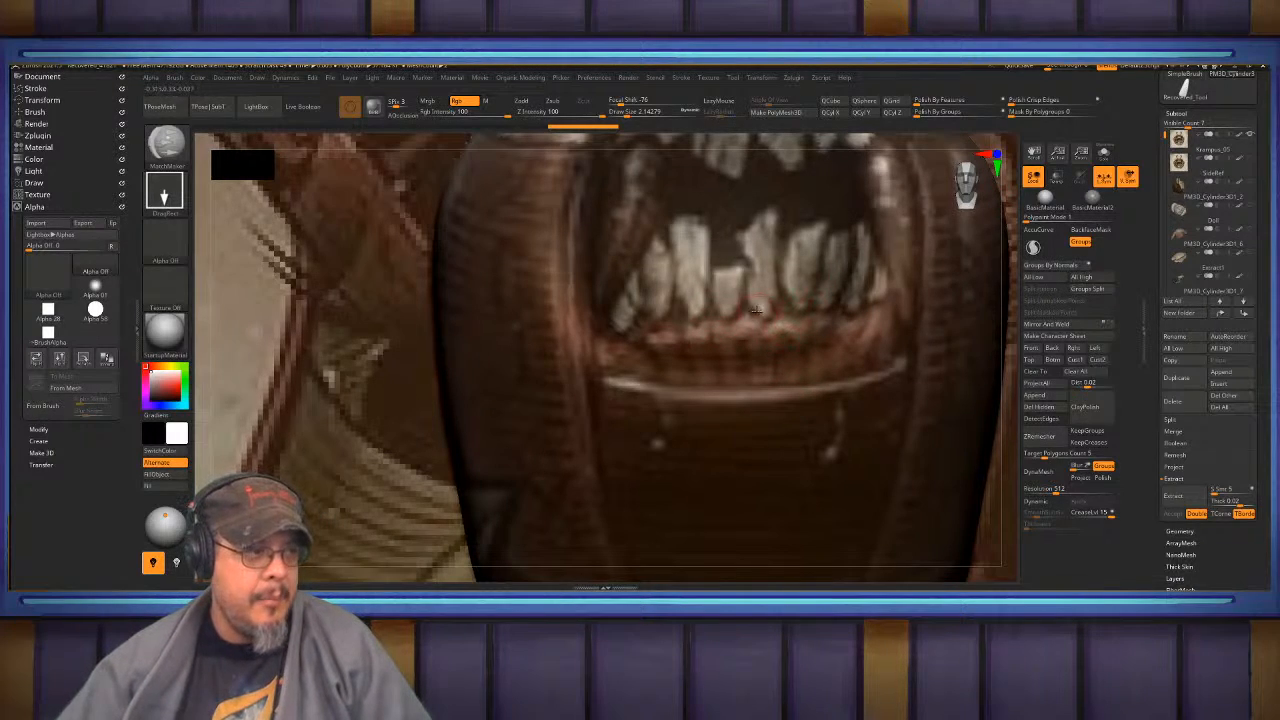
right_click_drag(757, 309, 713, 386, "ctrl")
key("space")
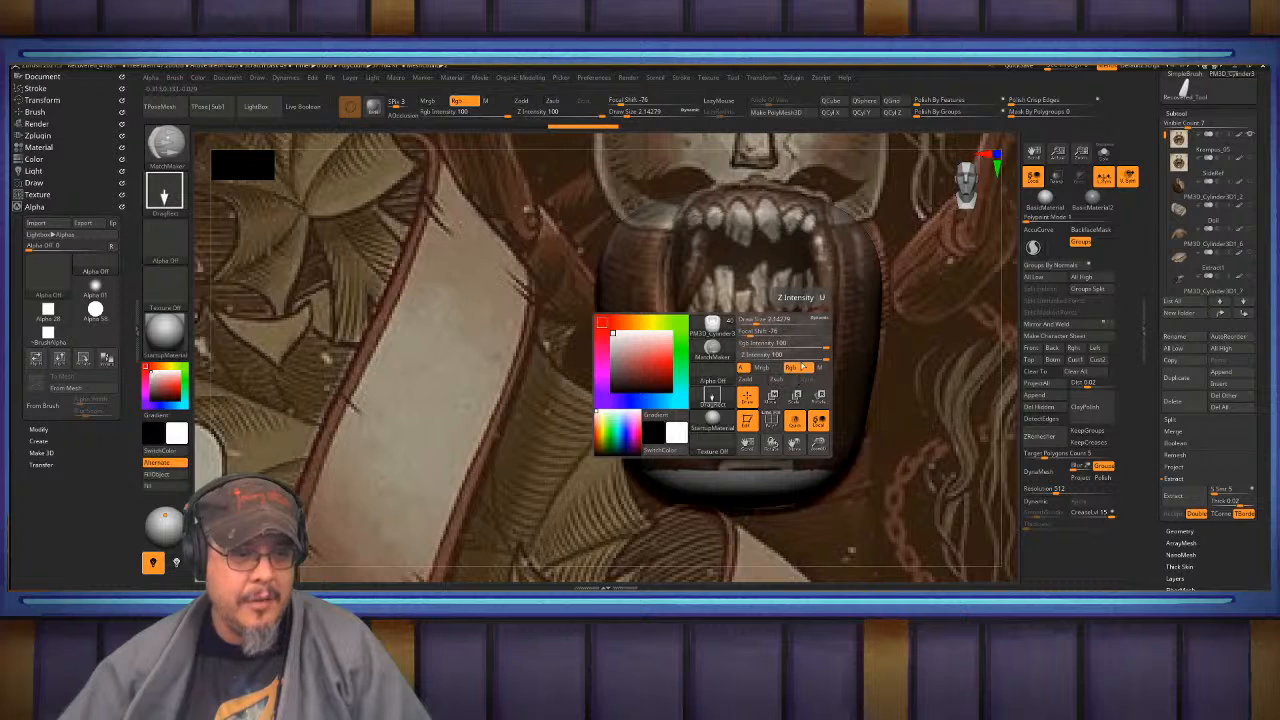
right_click_drag(802, 366, 737, 379, "alt")
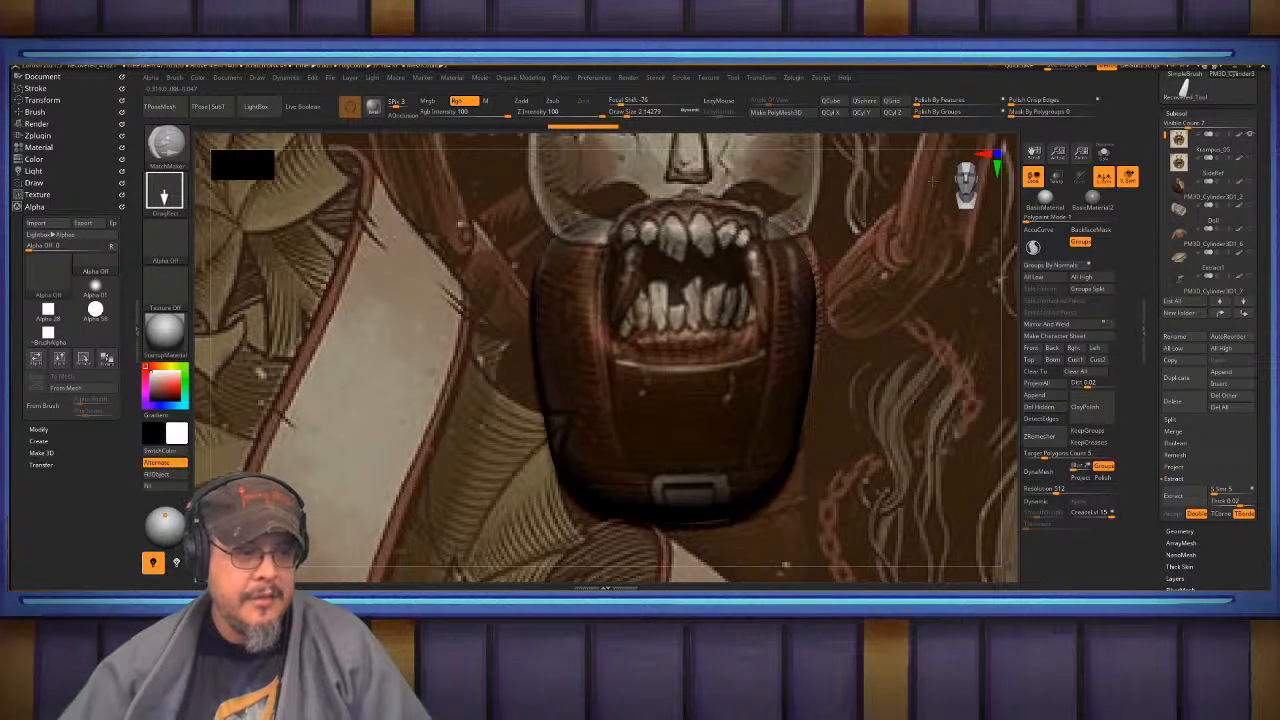
right_click_drag(746, 300, 681, 520, "alt")
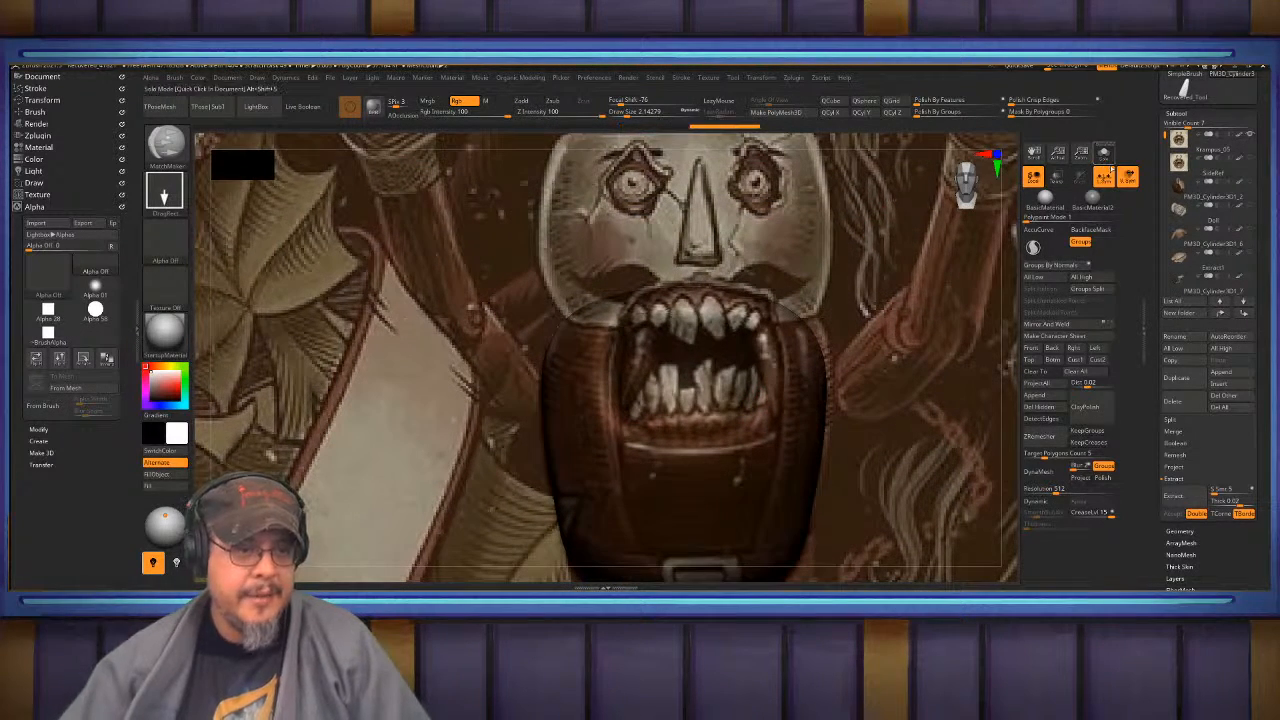
right_click_drag(710, 440, 798, 258, "alt")
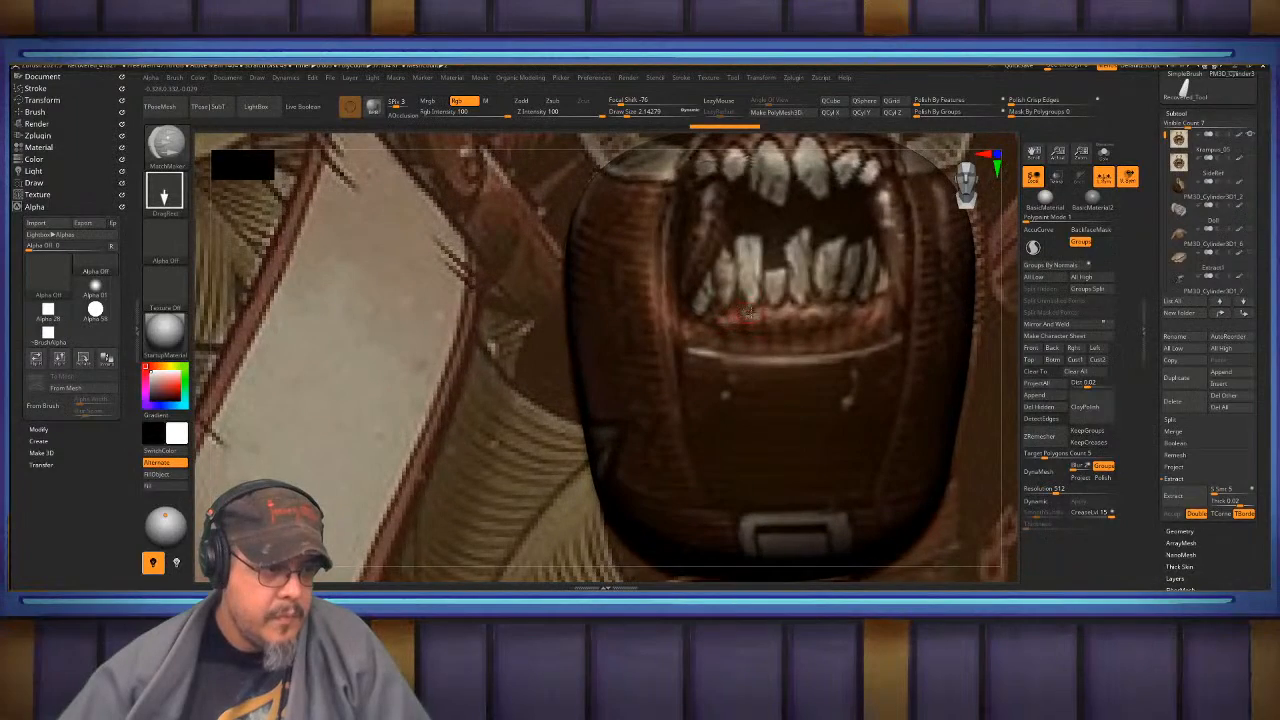
right_click_drag(757, 310, 700, 322, "alt")
right_click_drag(700, 322, 790, 284, "alt")
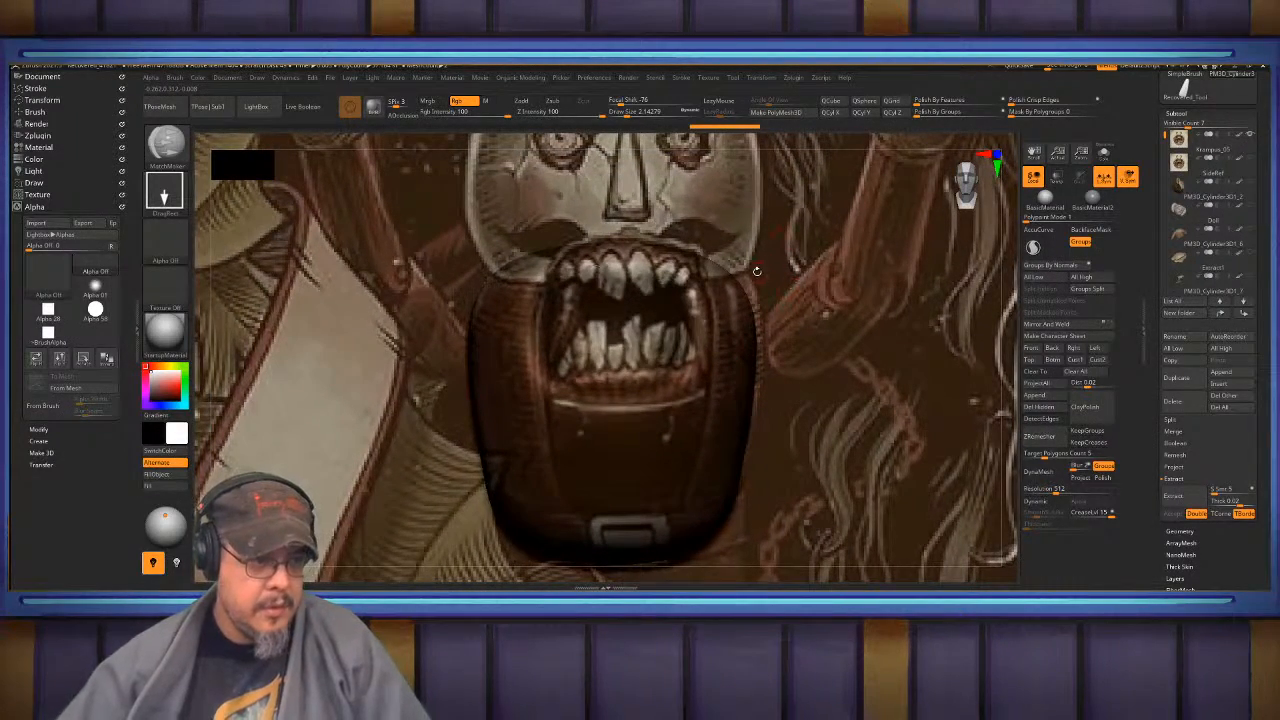
- Adjust the lower jaw's side edge to the reference outline using the infinite-depth Move brush at draw size about 19
key("b")
key("s")
key("t")
key("s")
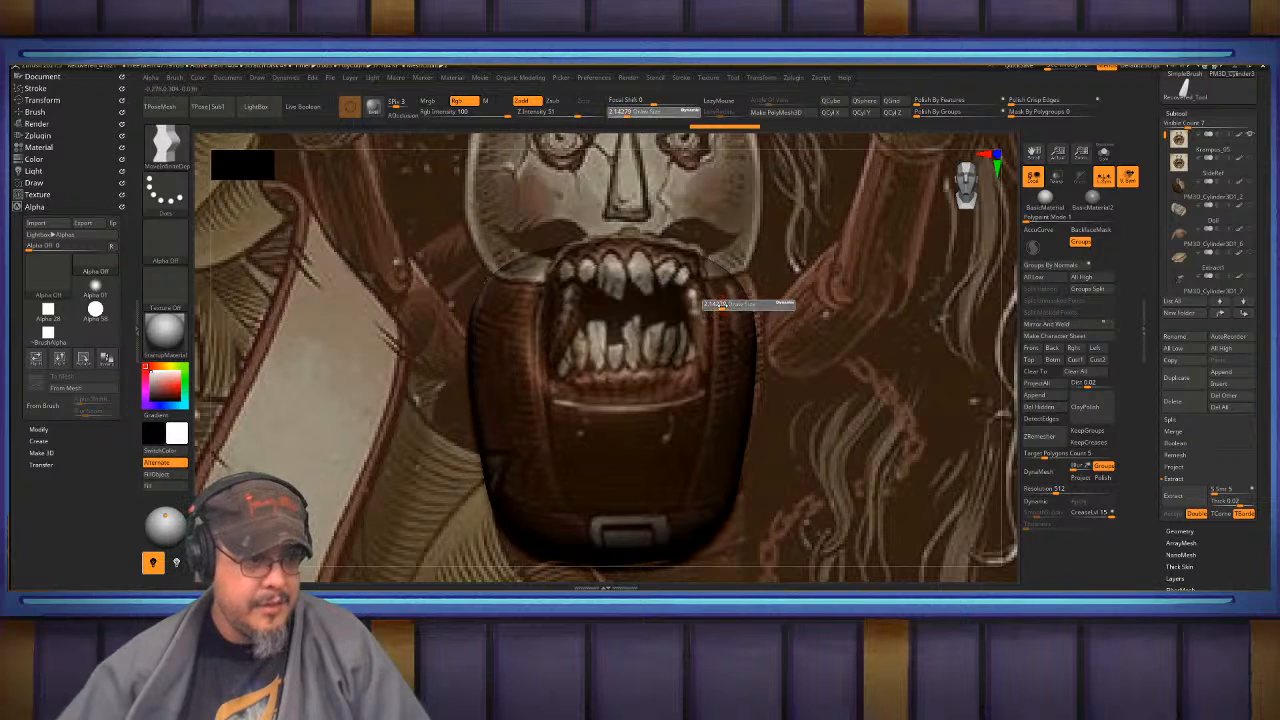
left_click_drag(738, 304, 755, 284)
left_click_drag(765, 385, 752, 388)
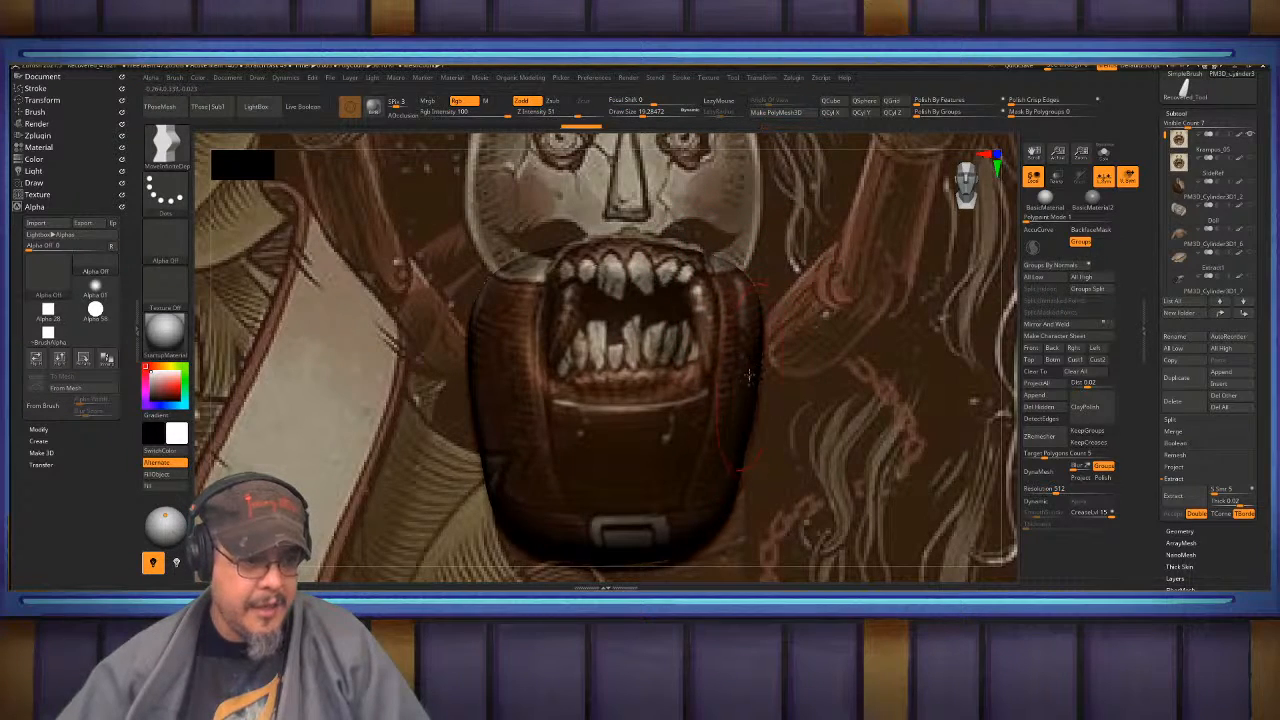
right_click_drag(749, 377, 775, 323, "alt")
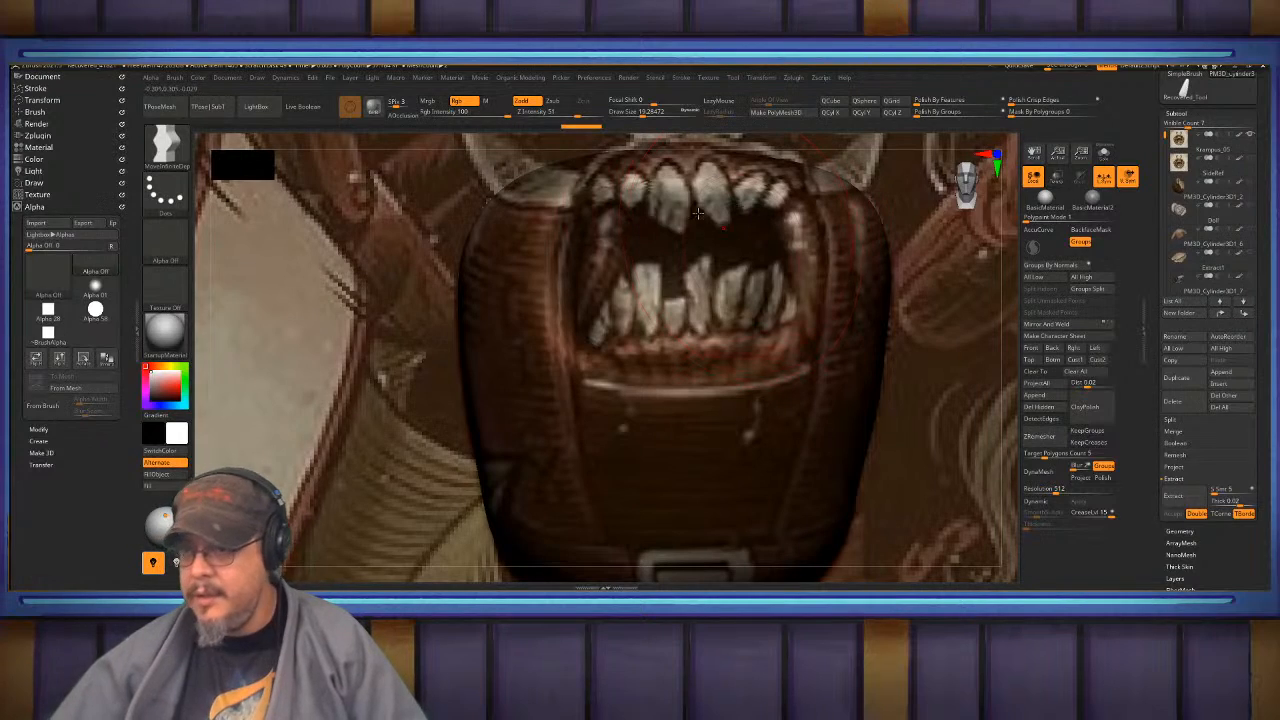
- Switch to ArtStation in Chrome and open the artist's portfolio to browse the artwork thumbnails
key("alt+Tab")
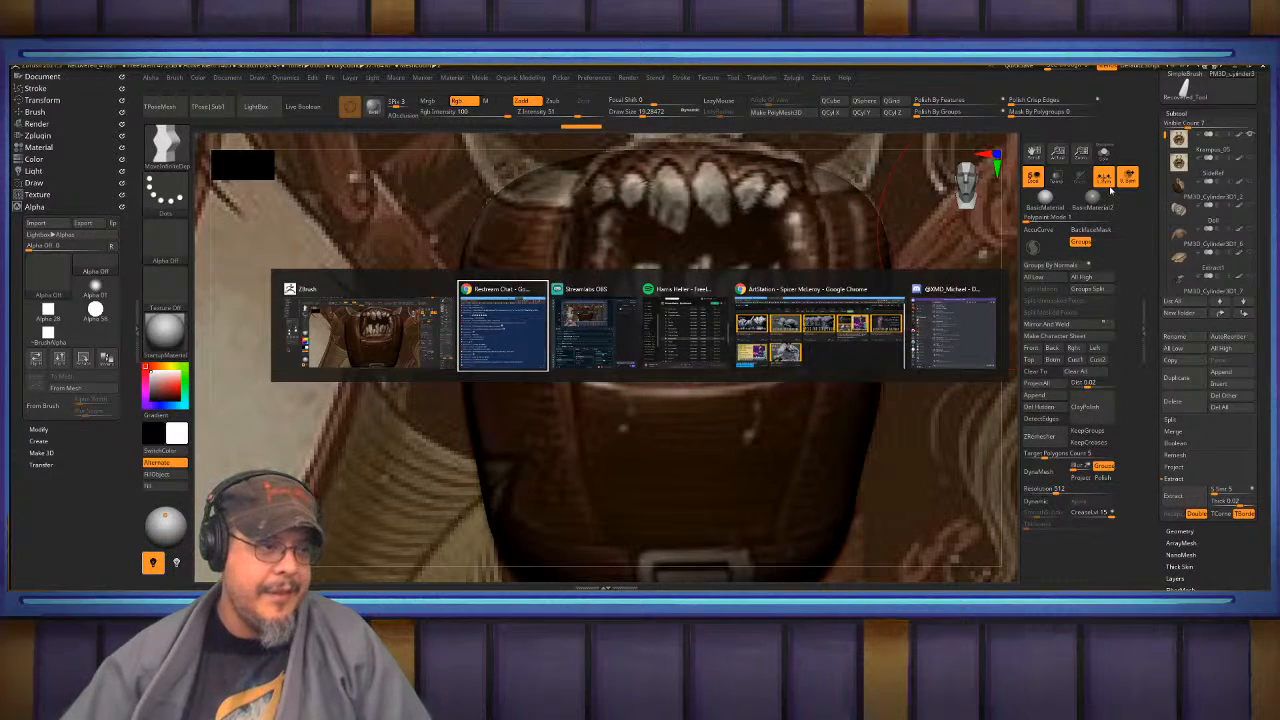
key("alt+Tab")
key("alt+Tab")
key("alt+Tab")
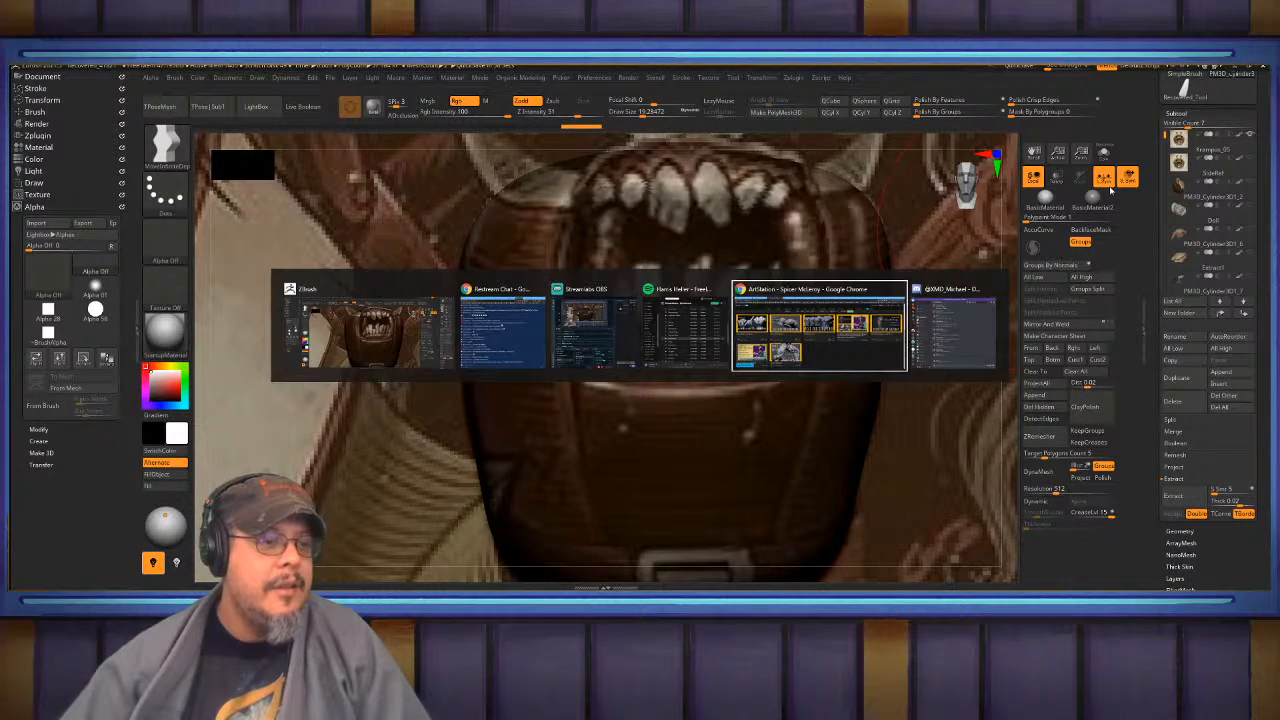
left_click(401, 168)
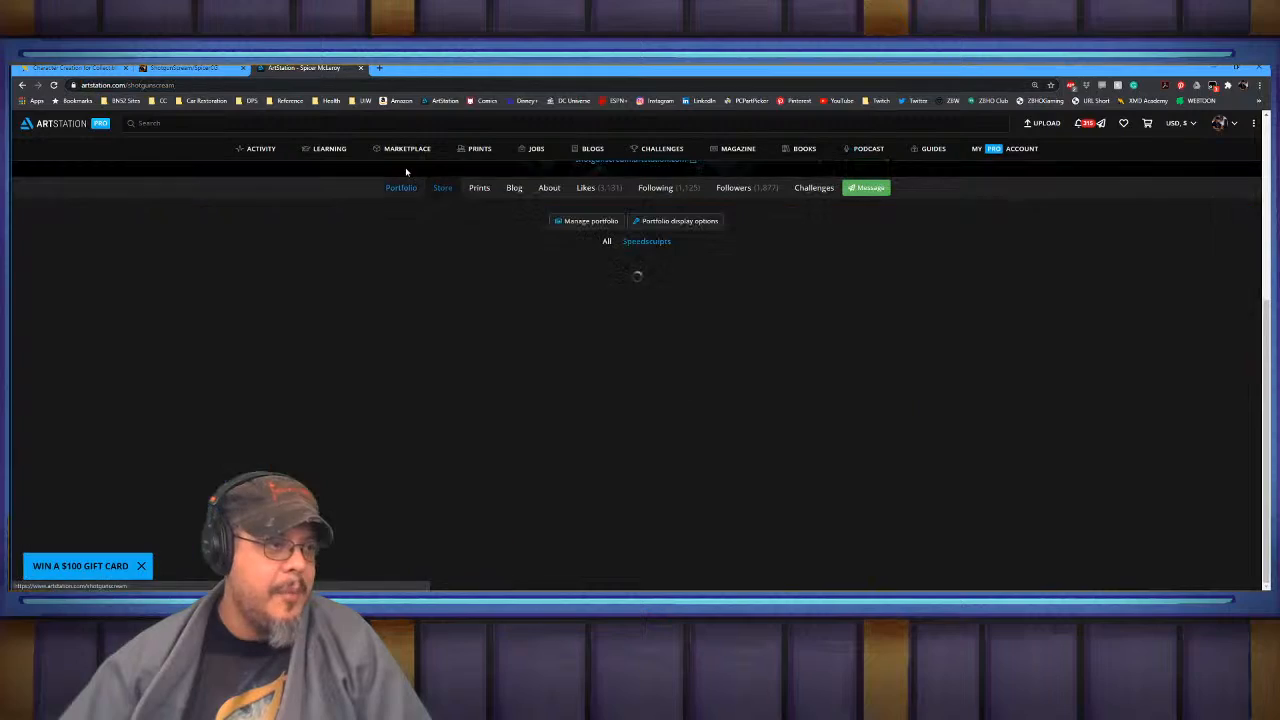
scroll(606, 279, "down", 1)
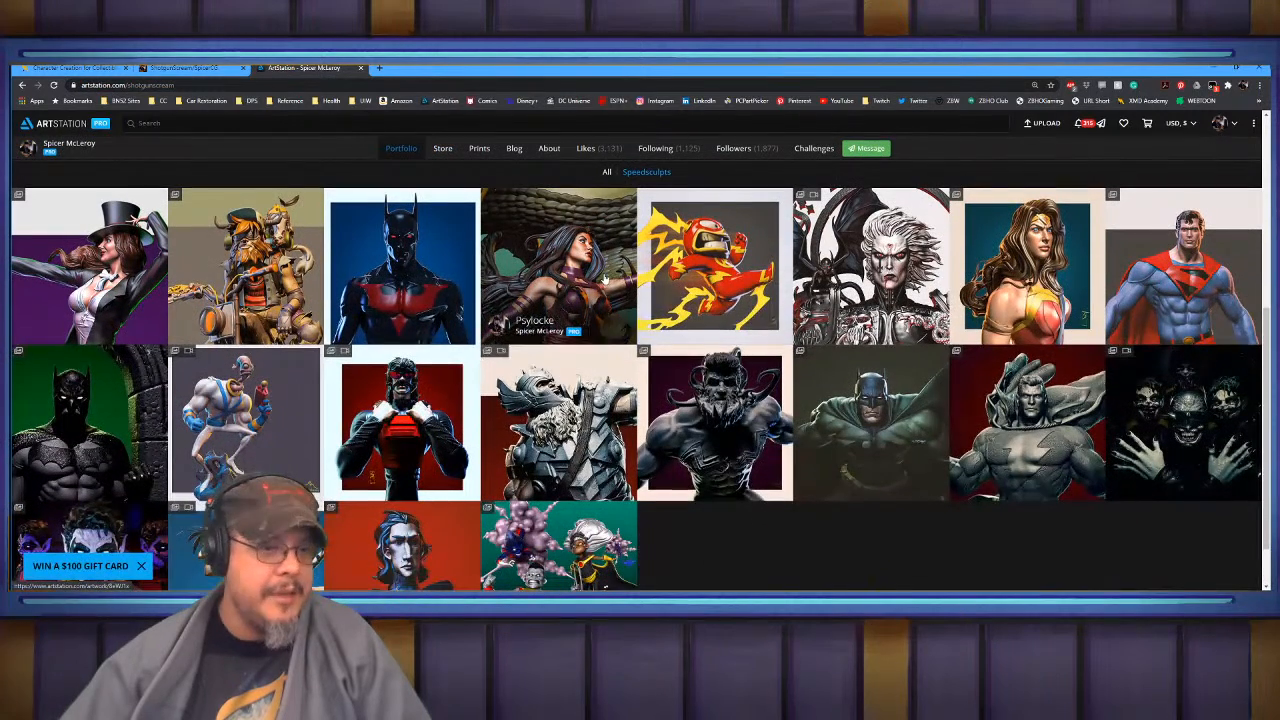
- View the Superman '20 statue renders and return to the portfolio
left_click(1183, 268)
scroll(849, 343, "down", 5)
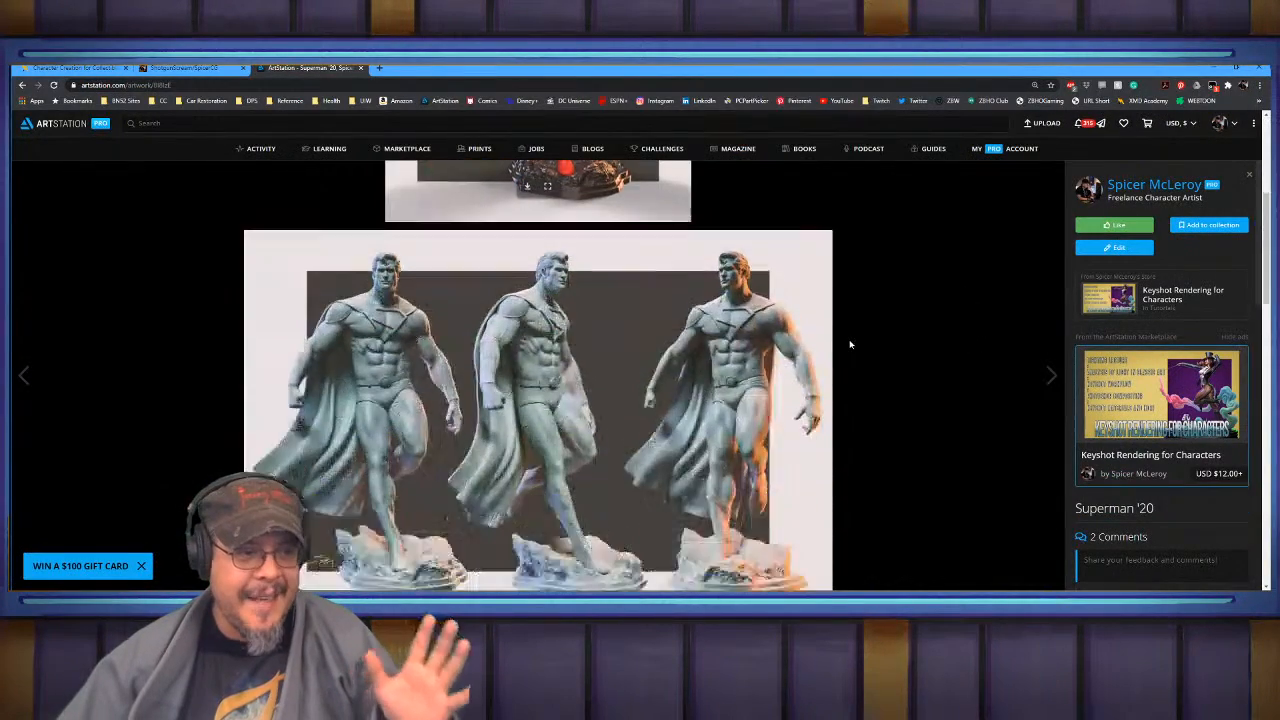
scroll(849, 343, "up", 2)
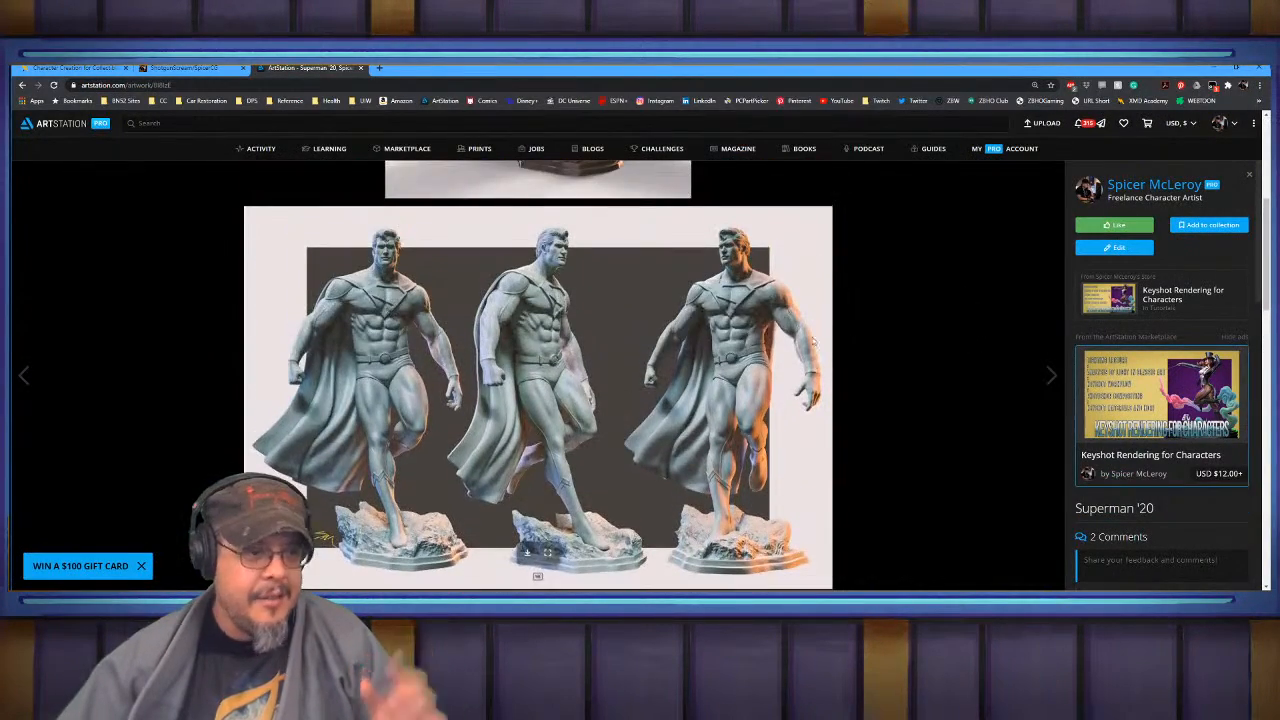
left_click(22, 85)
- View the Psylocke, Batman Beyond and Atomic Delivery artworks in turn, returning to the portfolio after each
left_click(572, 258)
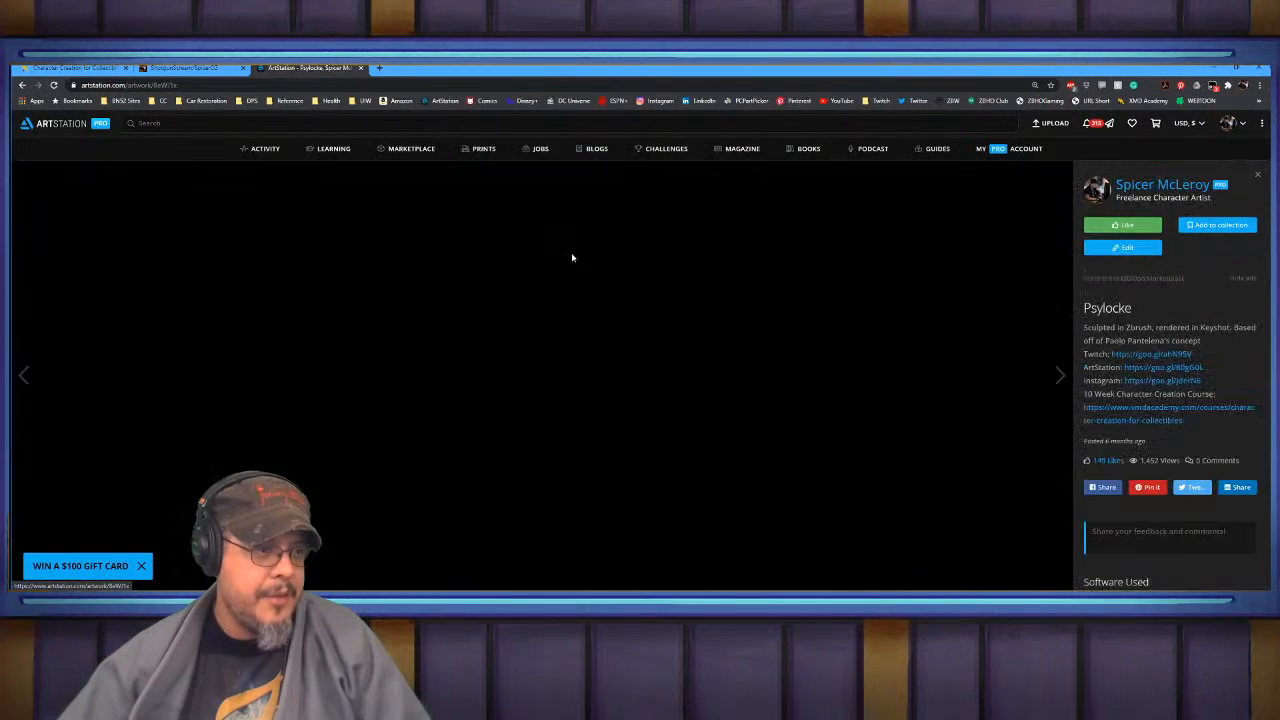
left_click(22, 85)
left_click(408, 272)
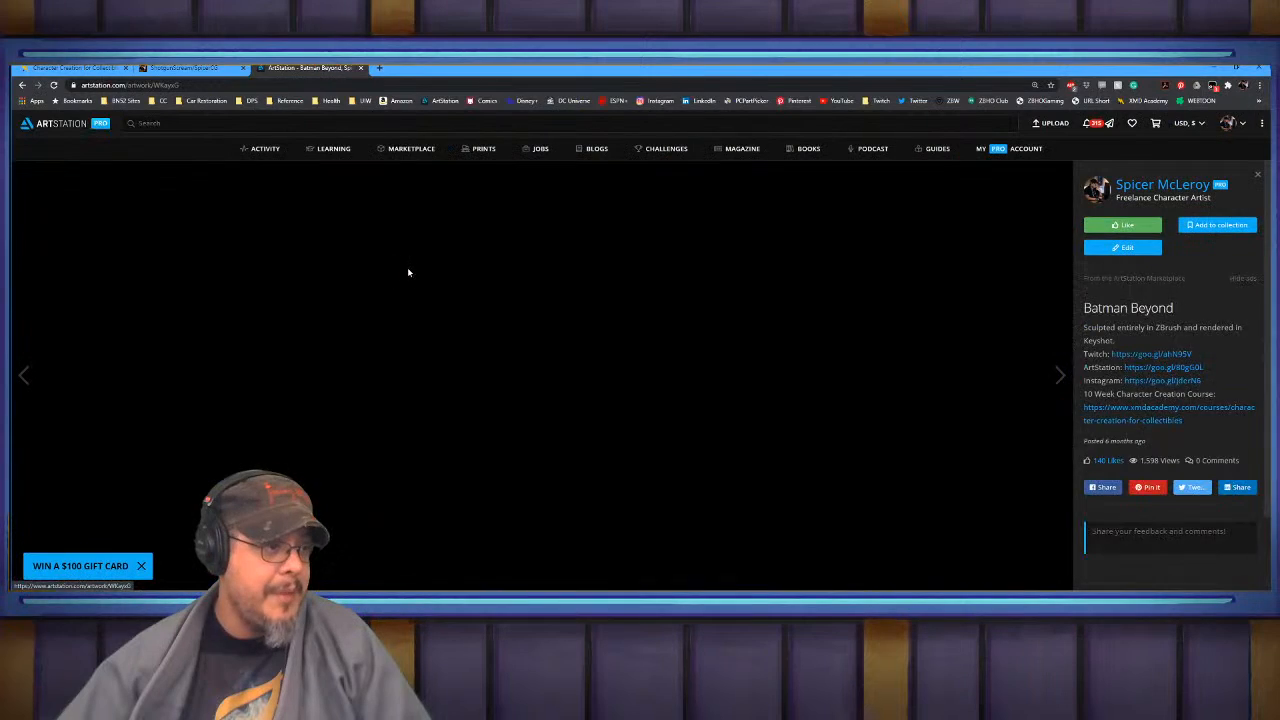
left_click(24, 86)
left_click(277, 243)
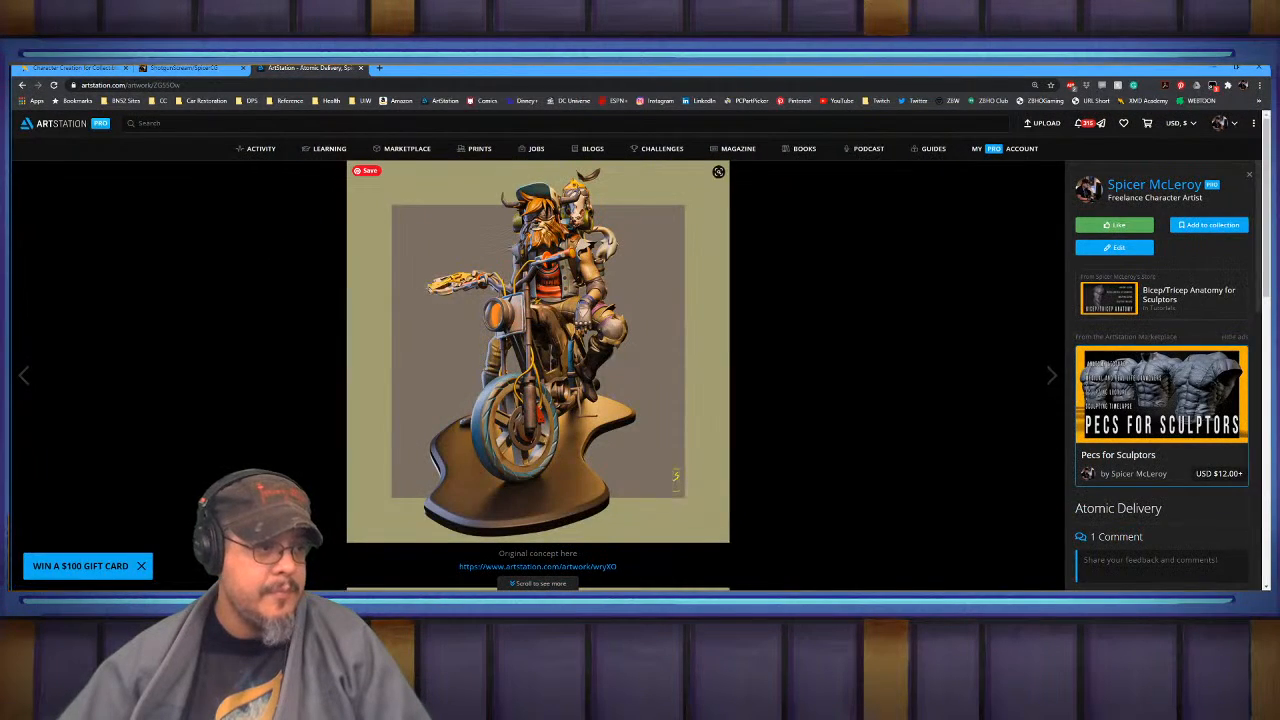
left_click(23, 86)
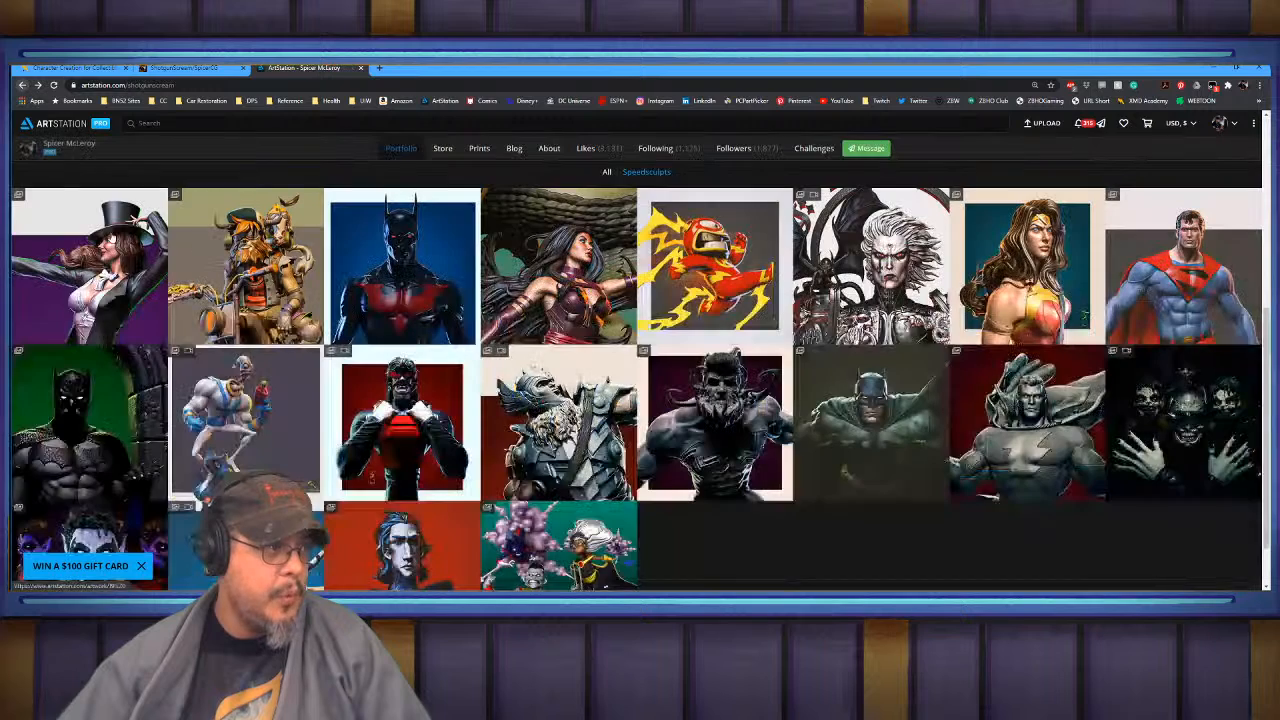
- Open the Wonder Woman '20 artwork and look through its grey sculpt and coloured renders
left_click(1015, 293)
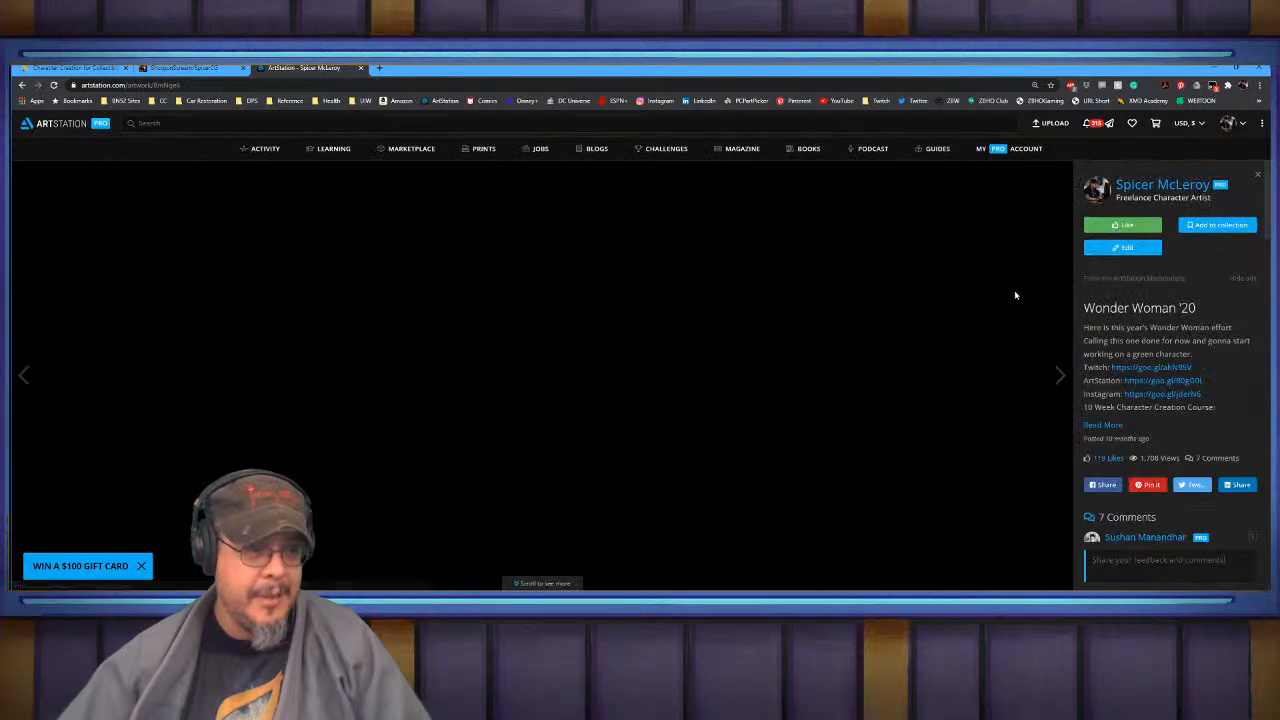
scroll(610, 352, "down", 5)
scroll(611, 352, "down", 3)
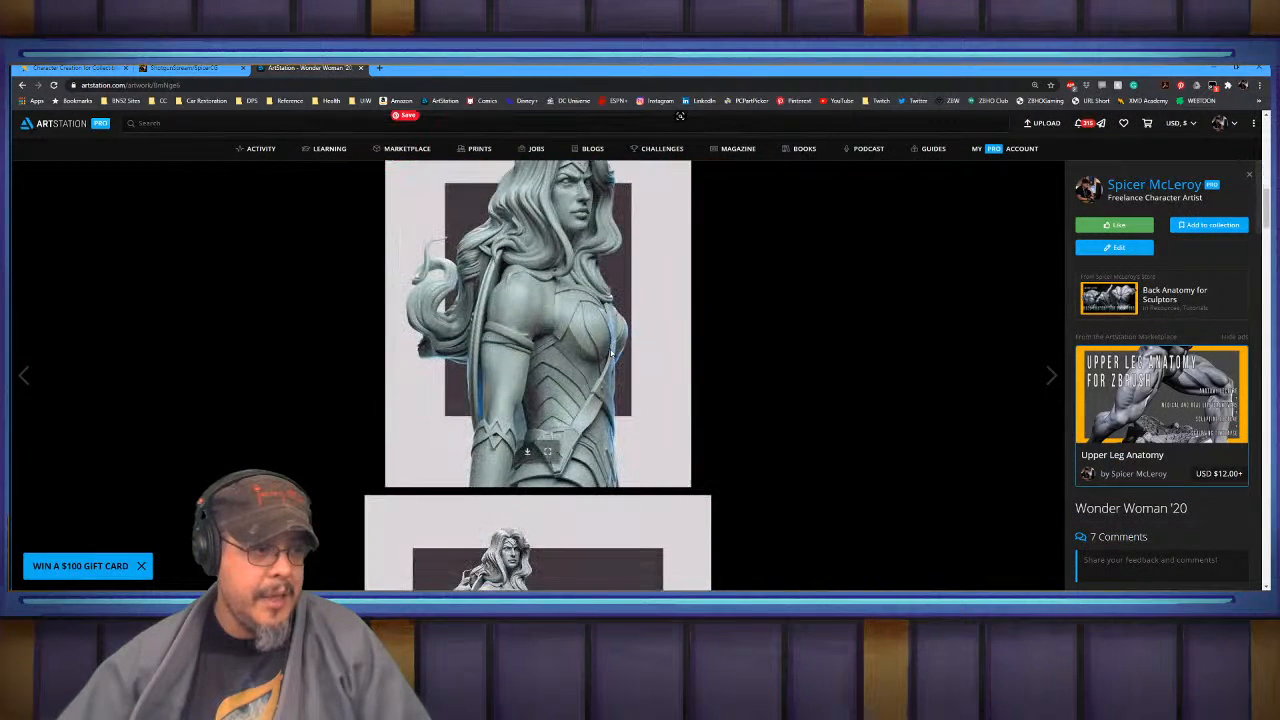
scroll(611, 352, "up", 8)
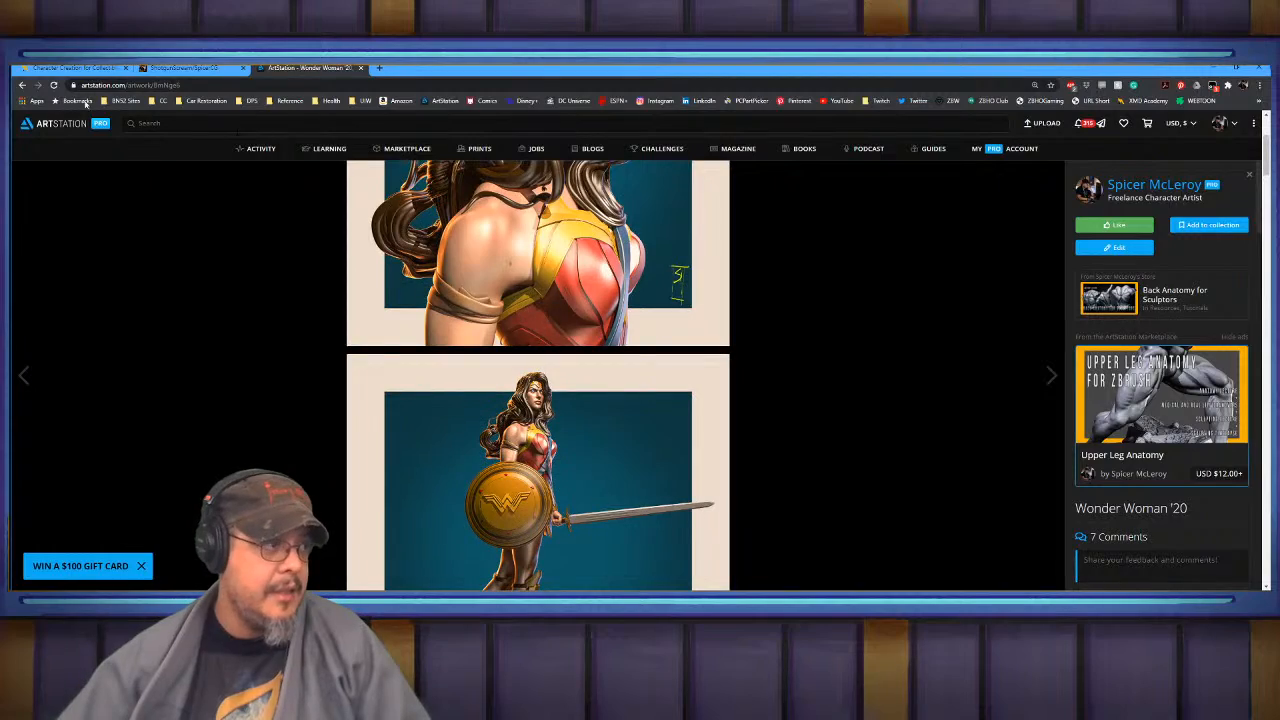
- Return to the portfolio, look through the Batman '20 statue renders, and go back to the portfolio
left_click(22, 88)
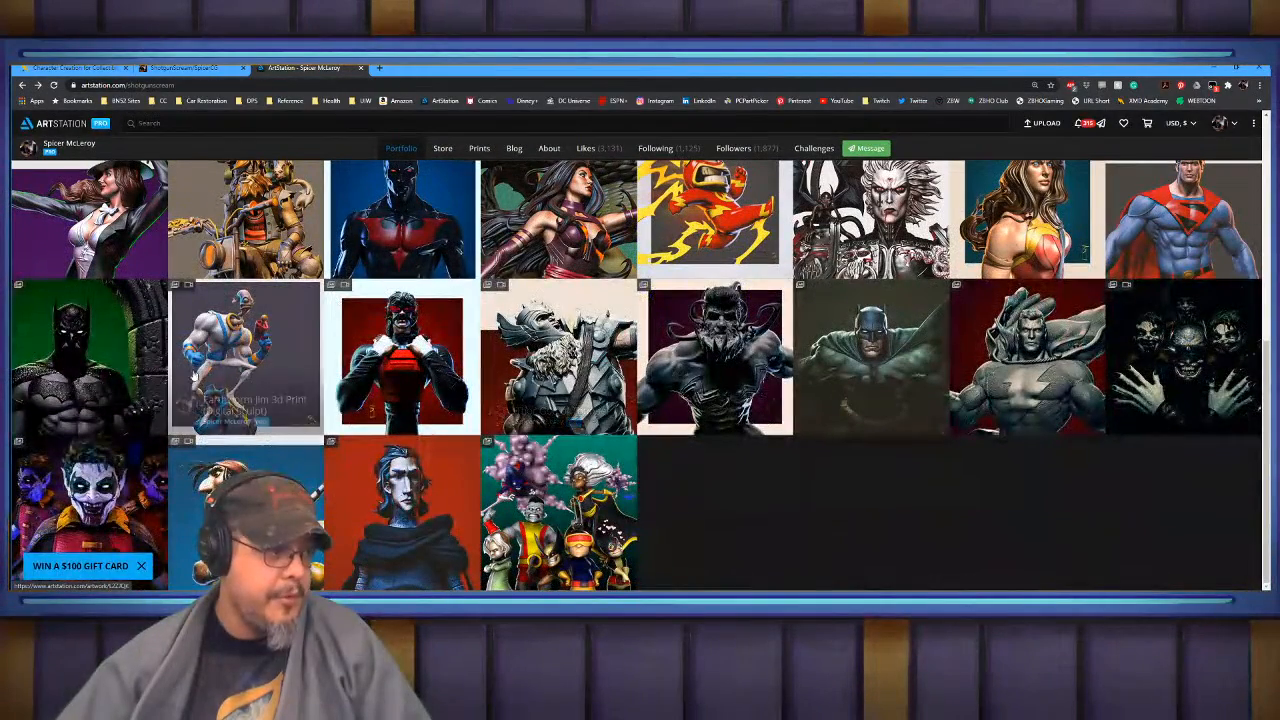
left_click(132, 316)
scroll(591, 386, "down", 10)
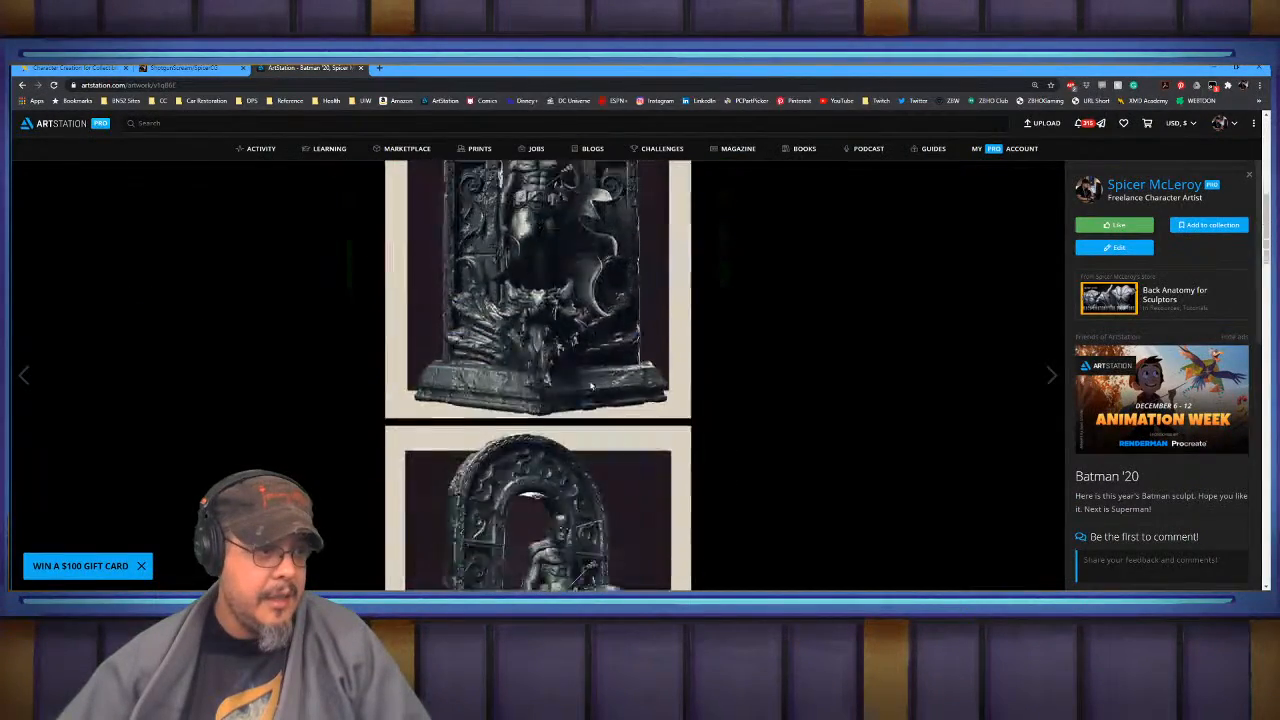
scroll(591, 386, "down", 1)
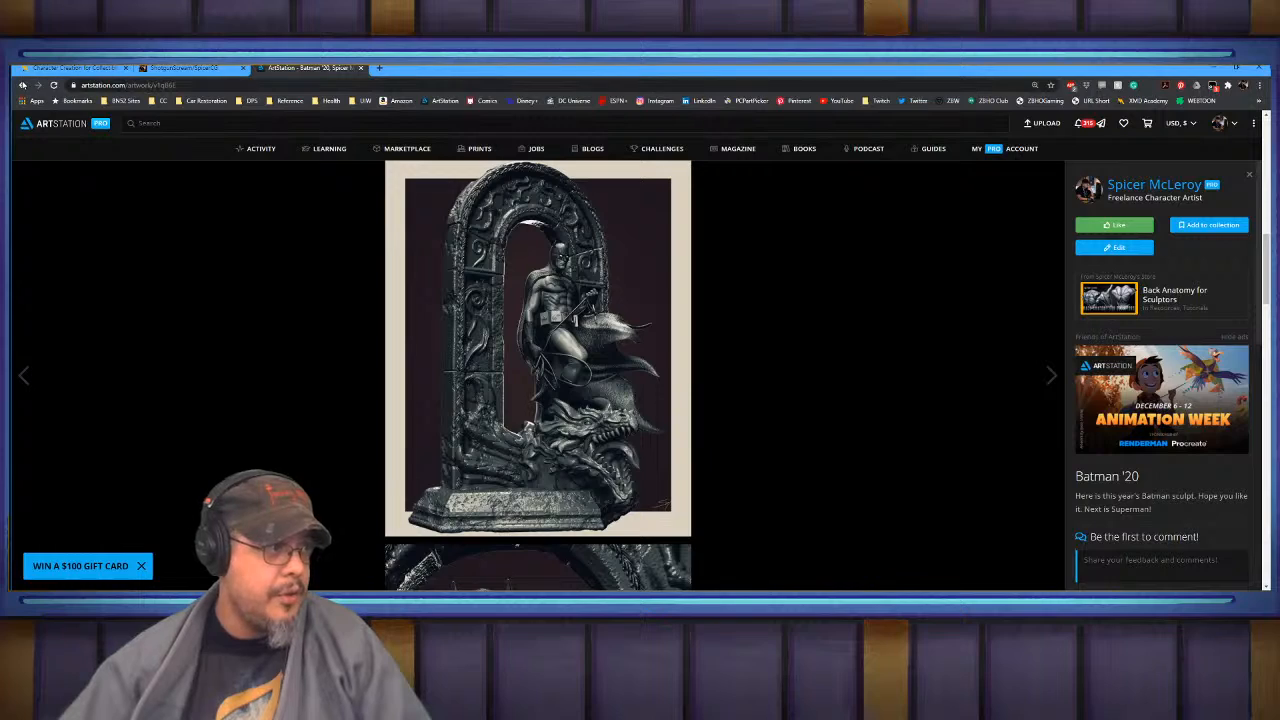
left_click(23, 86)
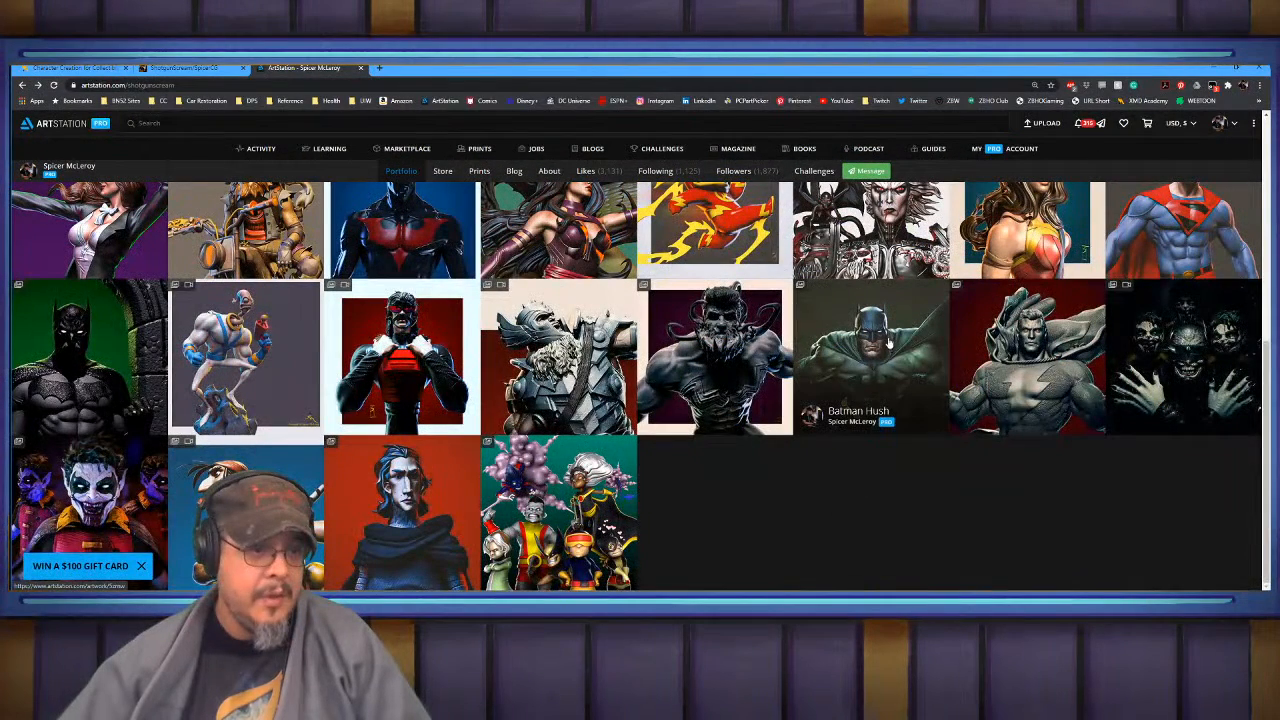
- Look through the Batman Hush sculpt renders and return to the portfolio
left_click(888, 342)
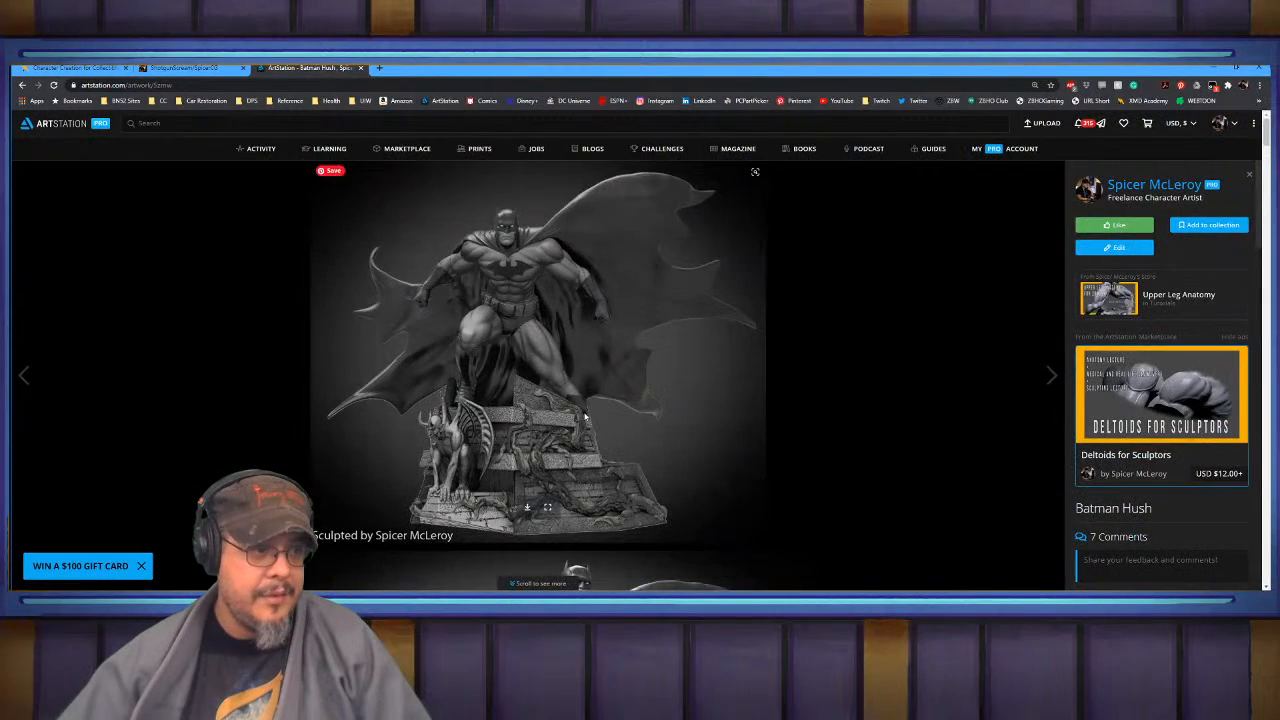
scroll(590, 416, "down", 1)
scroll(594, 422, "down", 10)
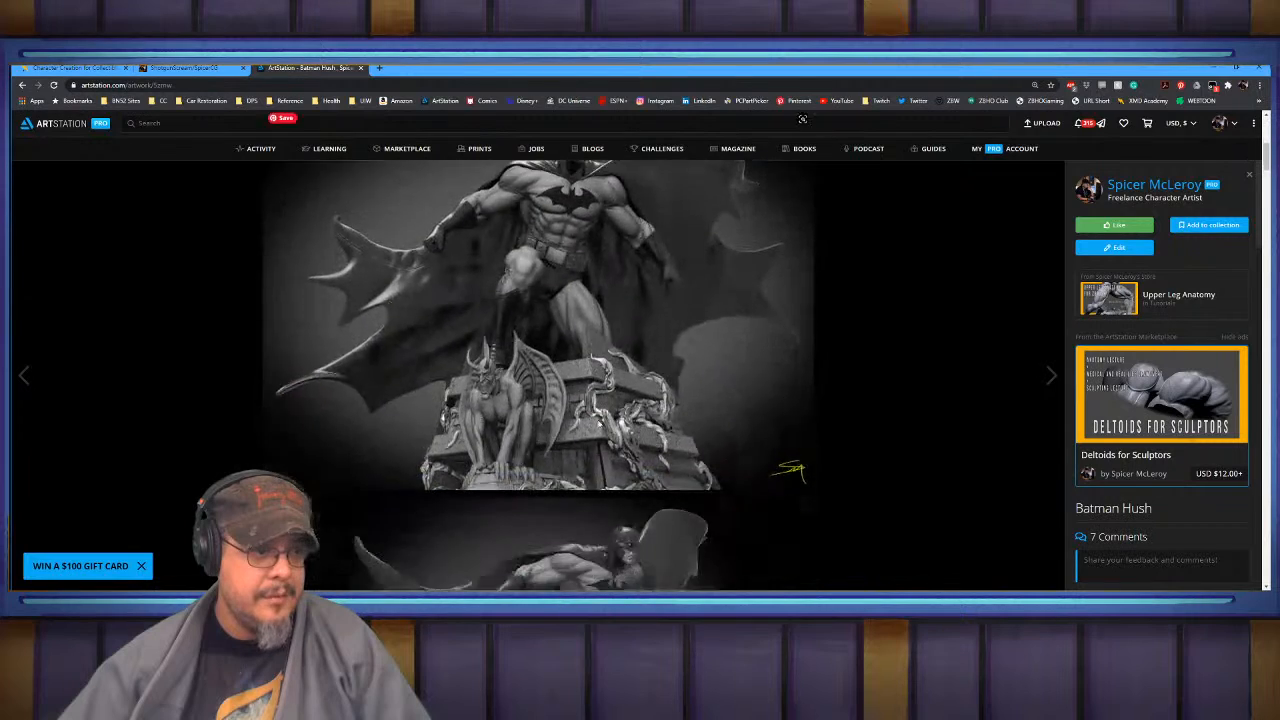
scroll(600, 425, "down", 4)
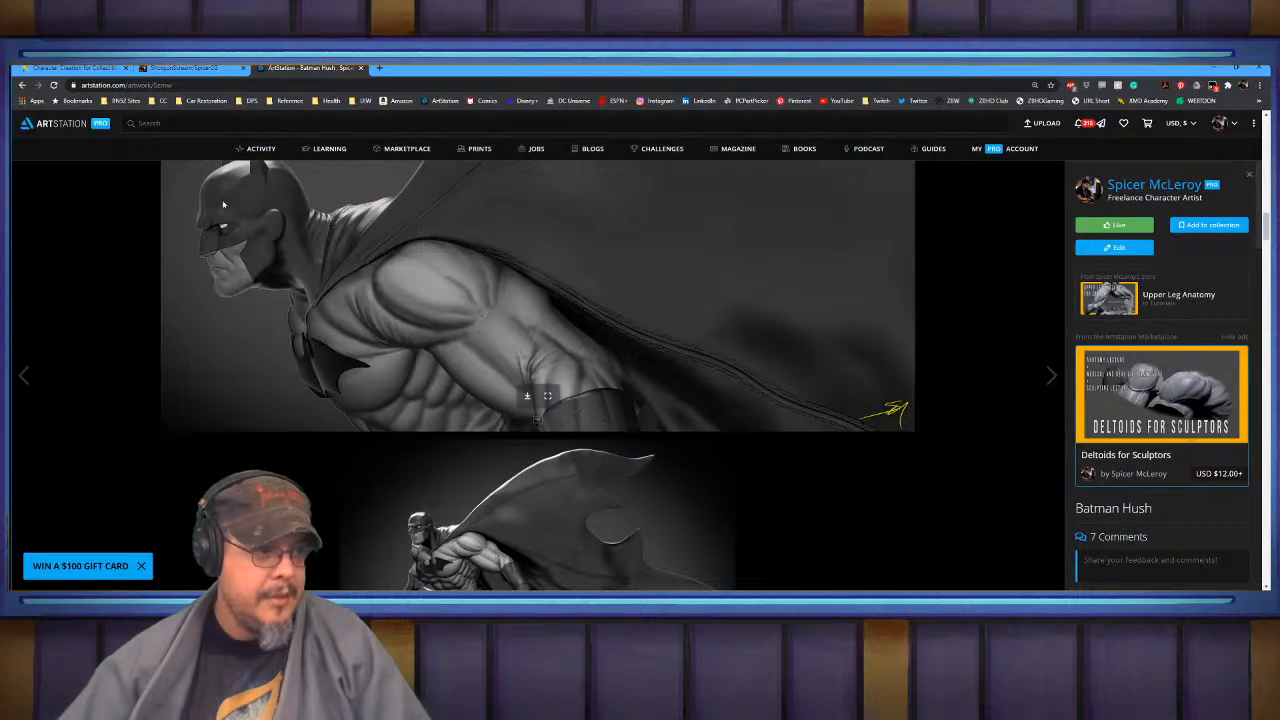
left_click(22, 86)
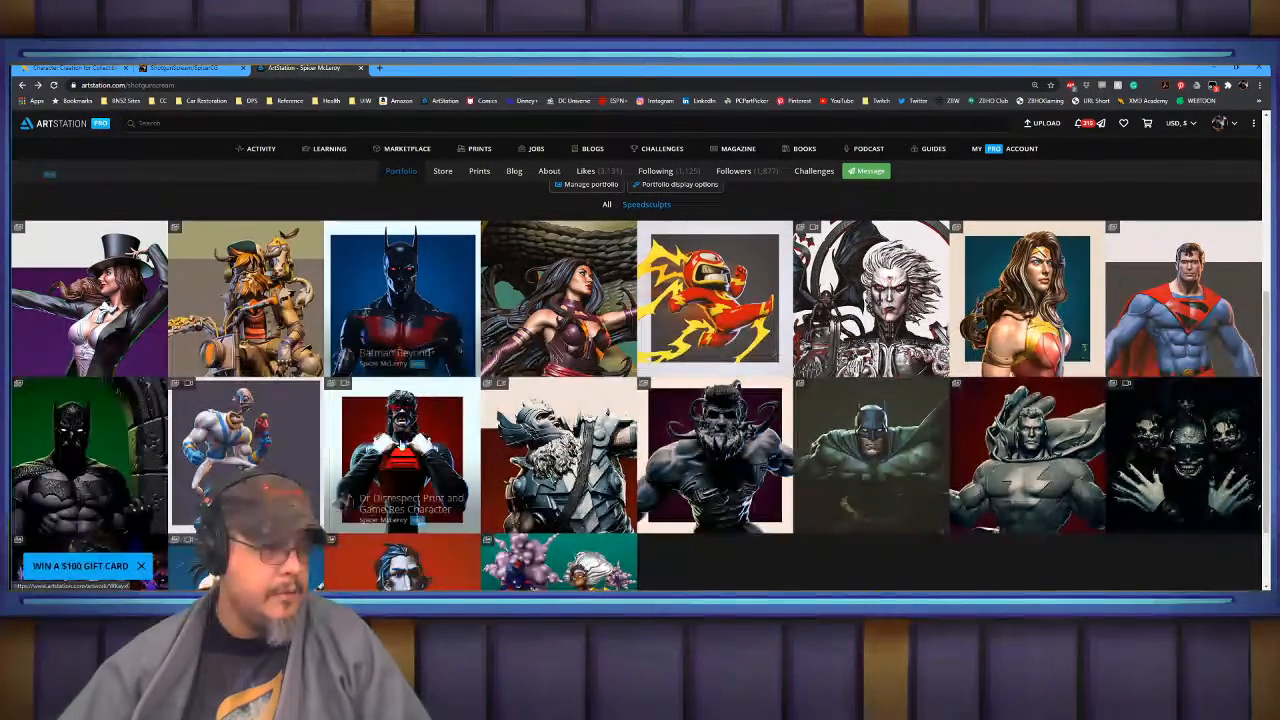
- Open the Dr Disrespect Print and Game Res Character artwork and examine its grey renders, printed figure photos and separated parts
left_click(395, 443)
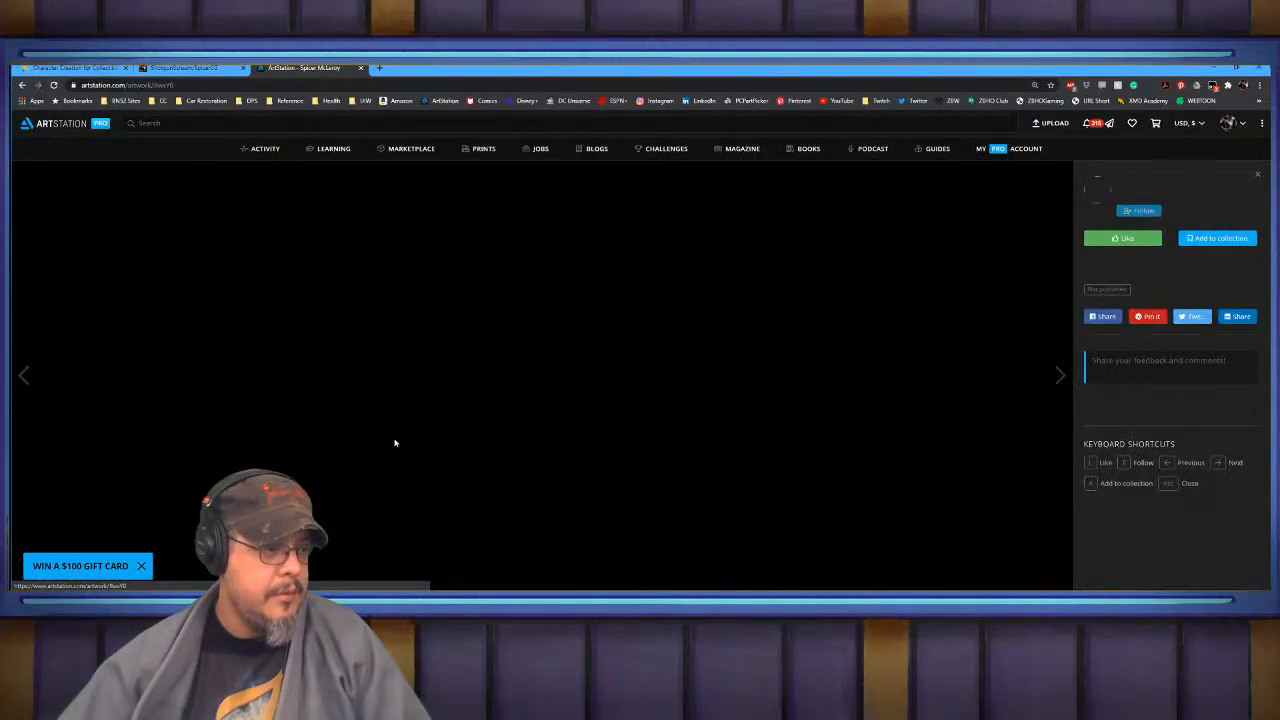
scroll(815, 405, "down", 10)
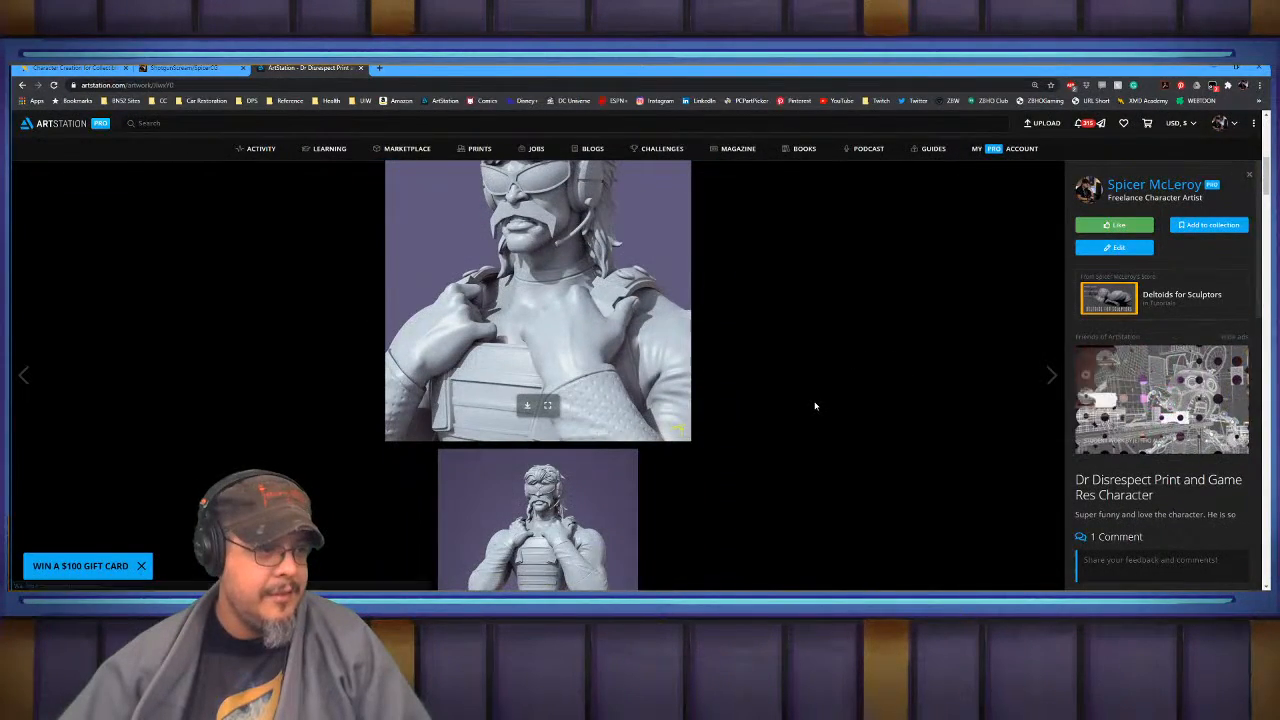
scroll(815, 405, "down", 15)
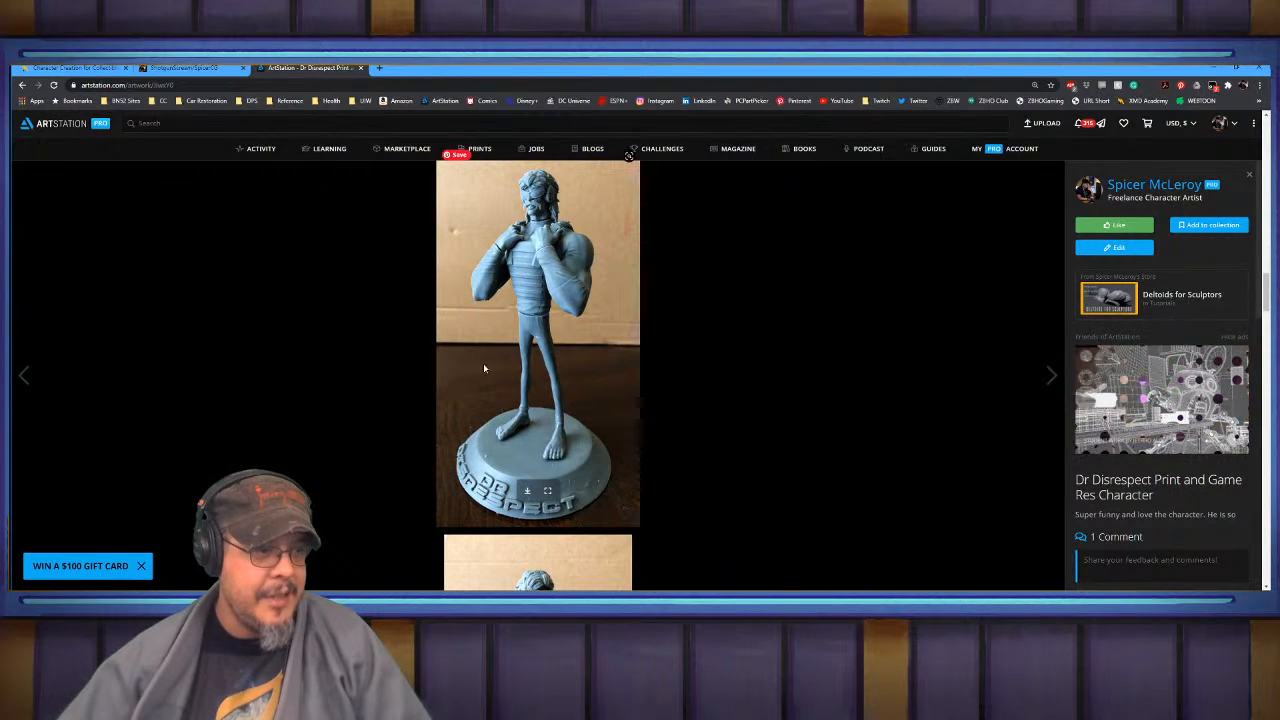
scroll(686, 437, "down", 5)
scroll(730, 468, "down", 2)
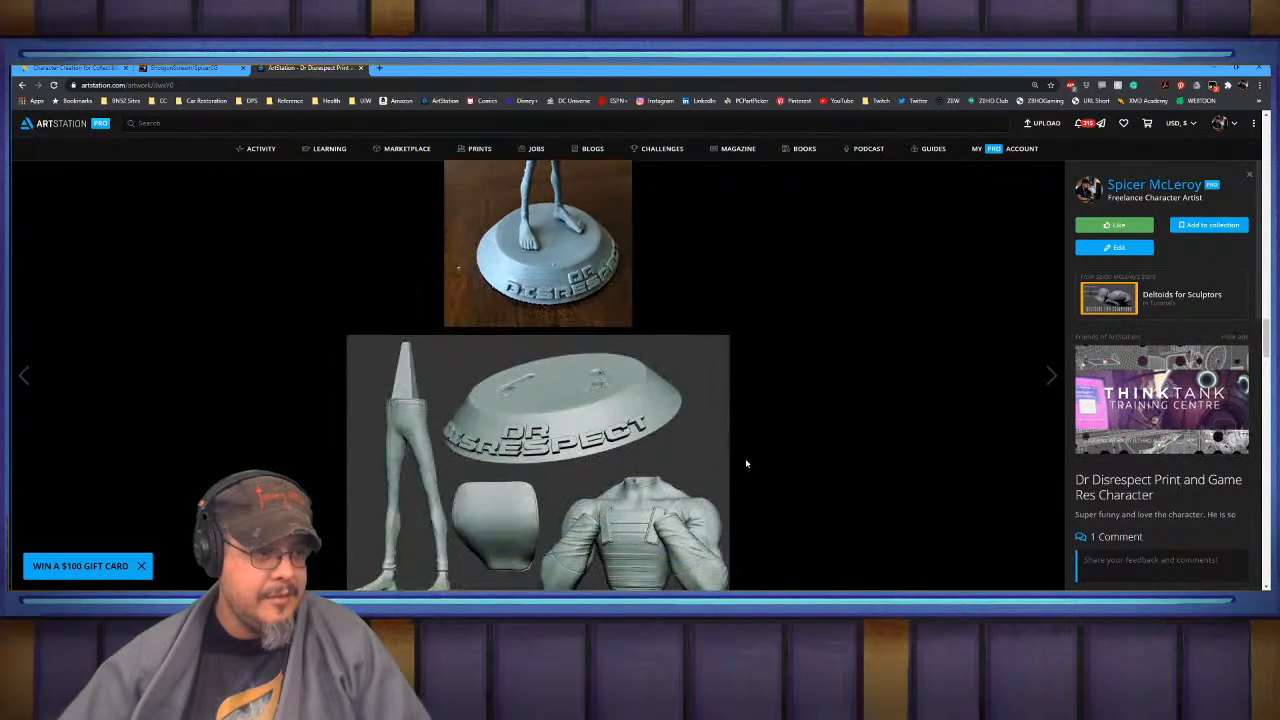
scroll(784, 463, "up", 3)
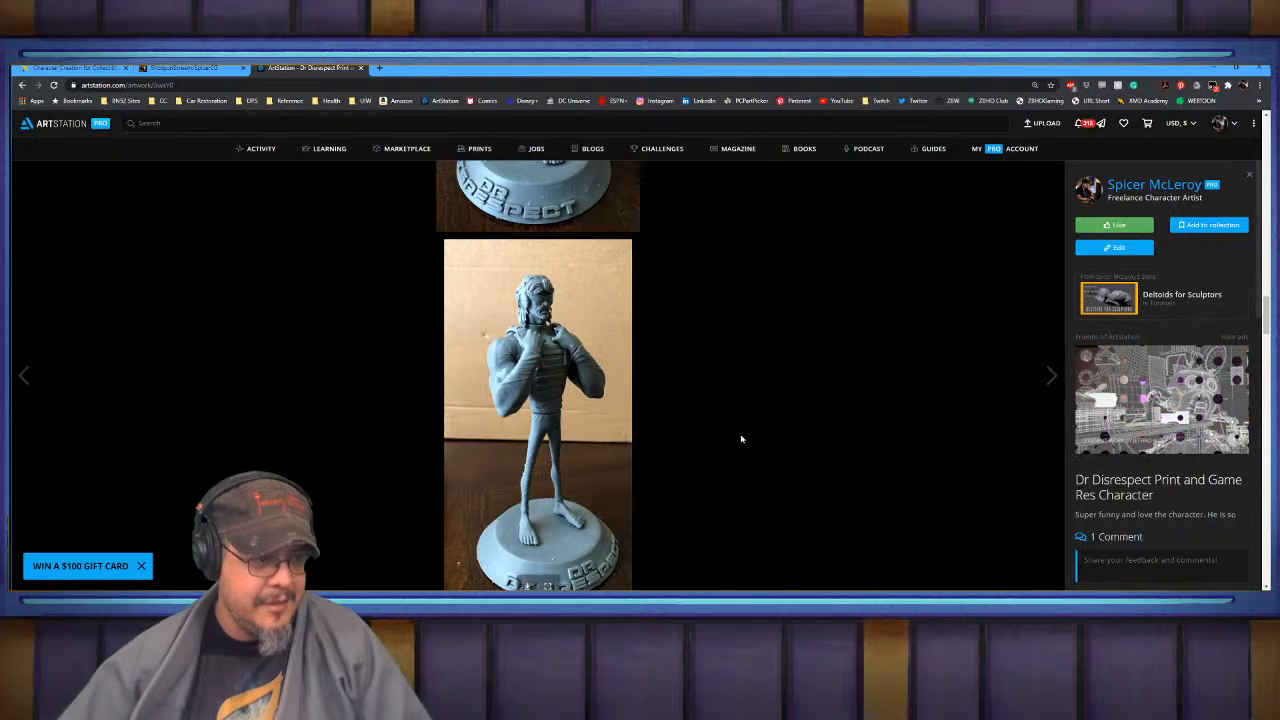
scroll(741, 438, "up", 3)
scroll(741, 438, "down", 3)
scroll(741, 438, "up", 3)
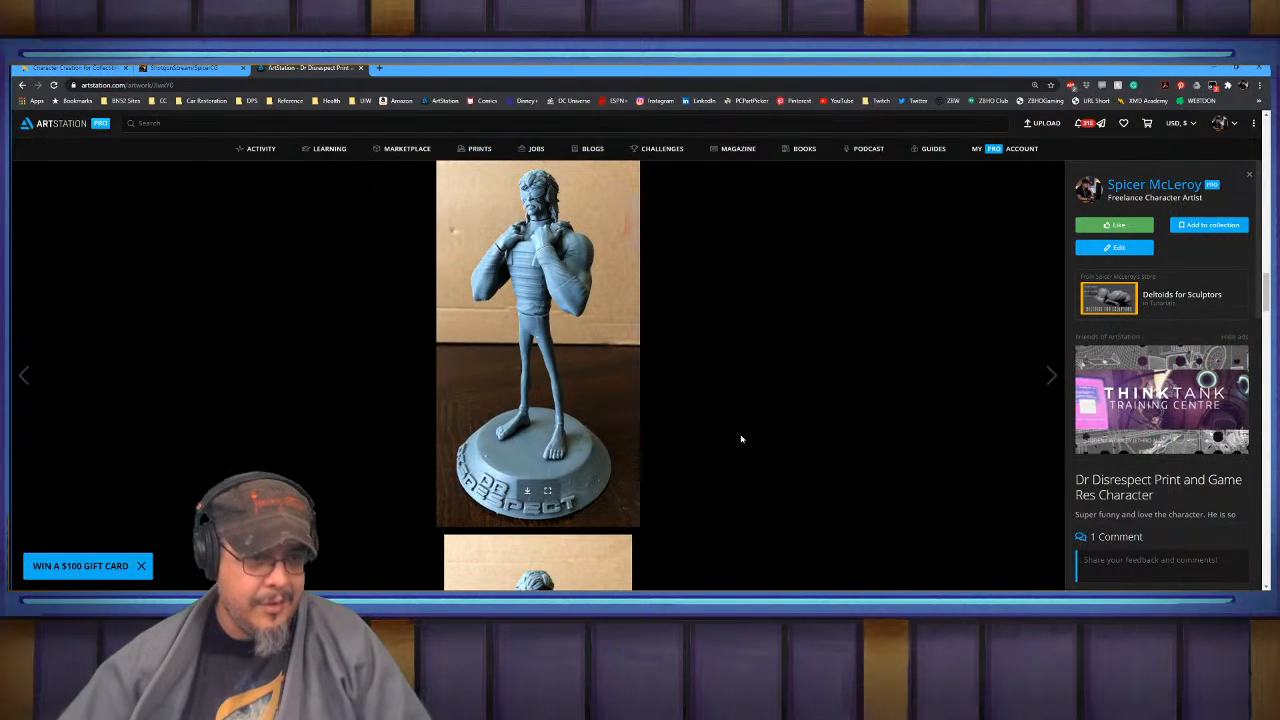
scroll(741, 438, "up", 1)
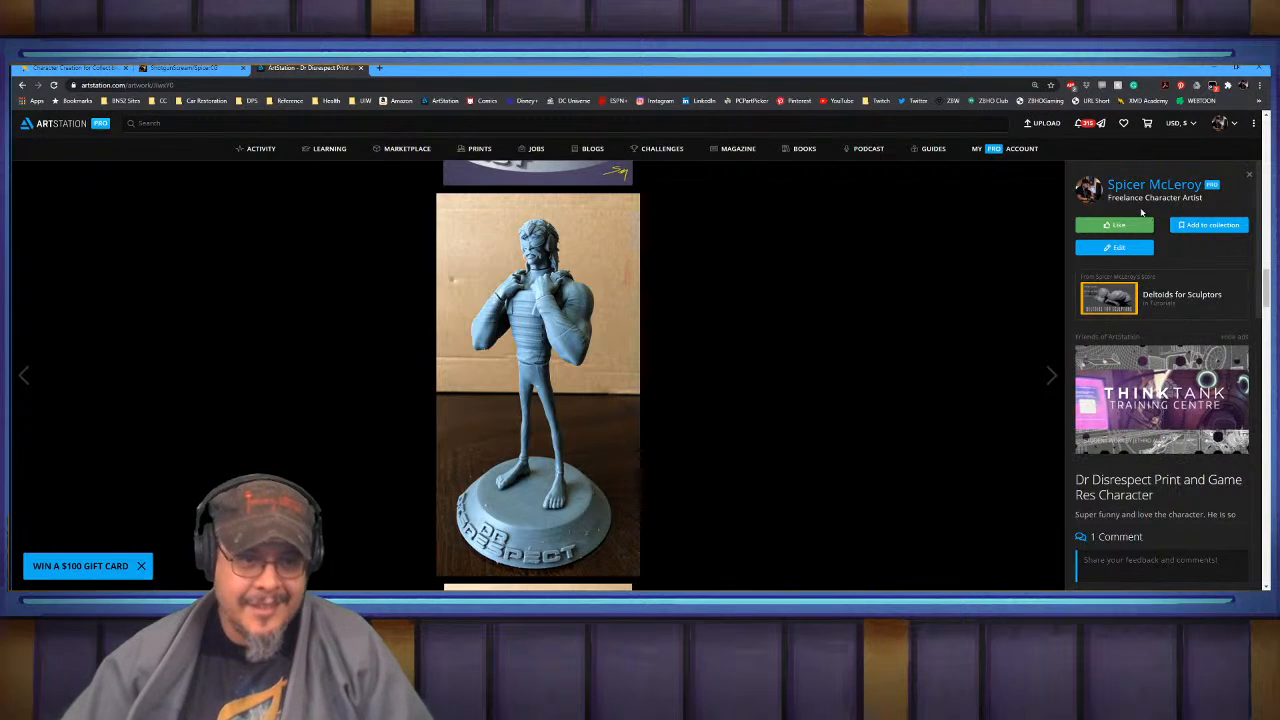
- Switch back to ZBrush and sculpt along the edge of the lower lip below the teeth at a draw size of about 2.83
left_click(1211, 69)
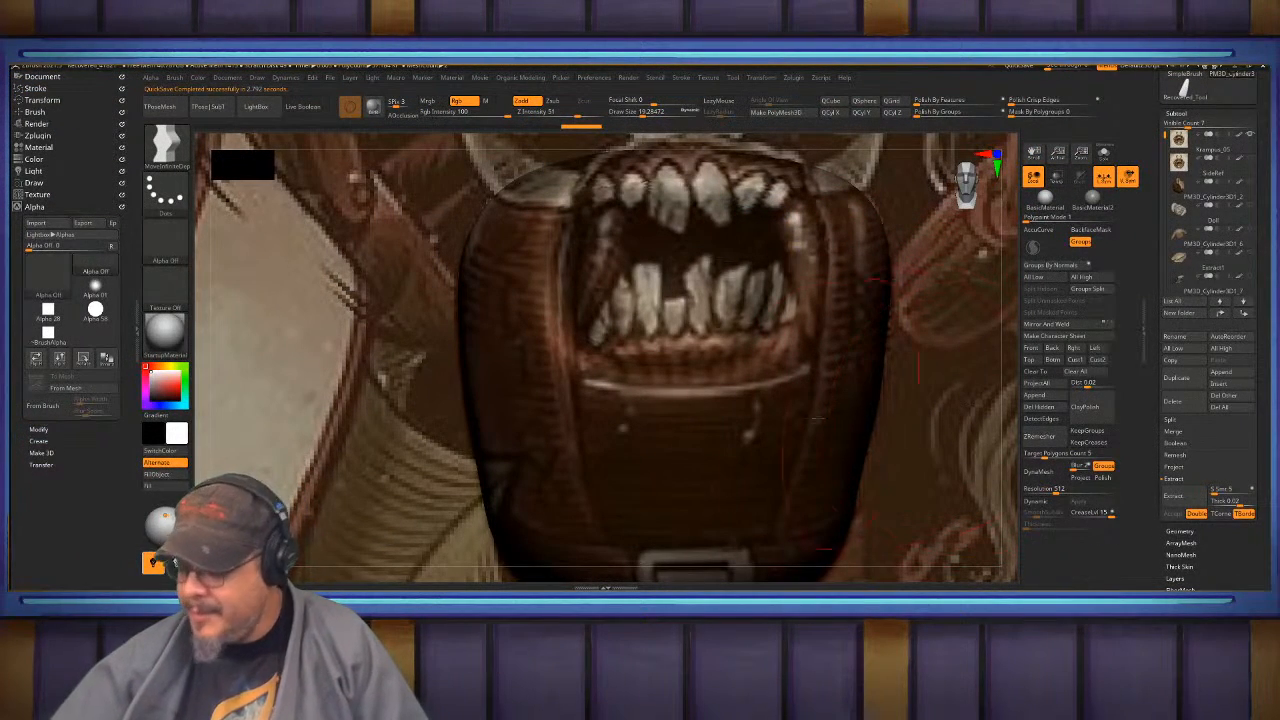
key("b")
key("s")
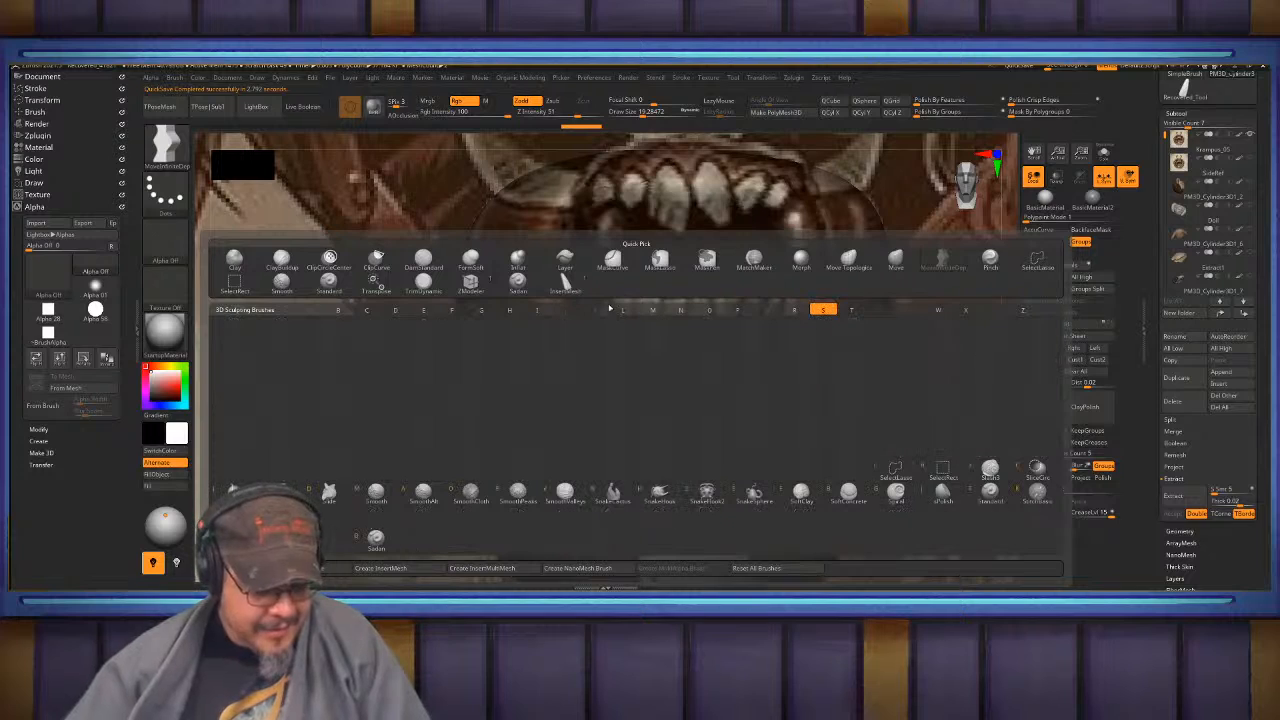
key("r")
key("s")
left_click_drag(684, 407, 658, 408)
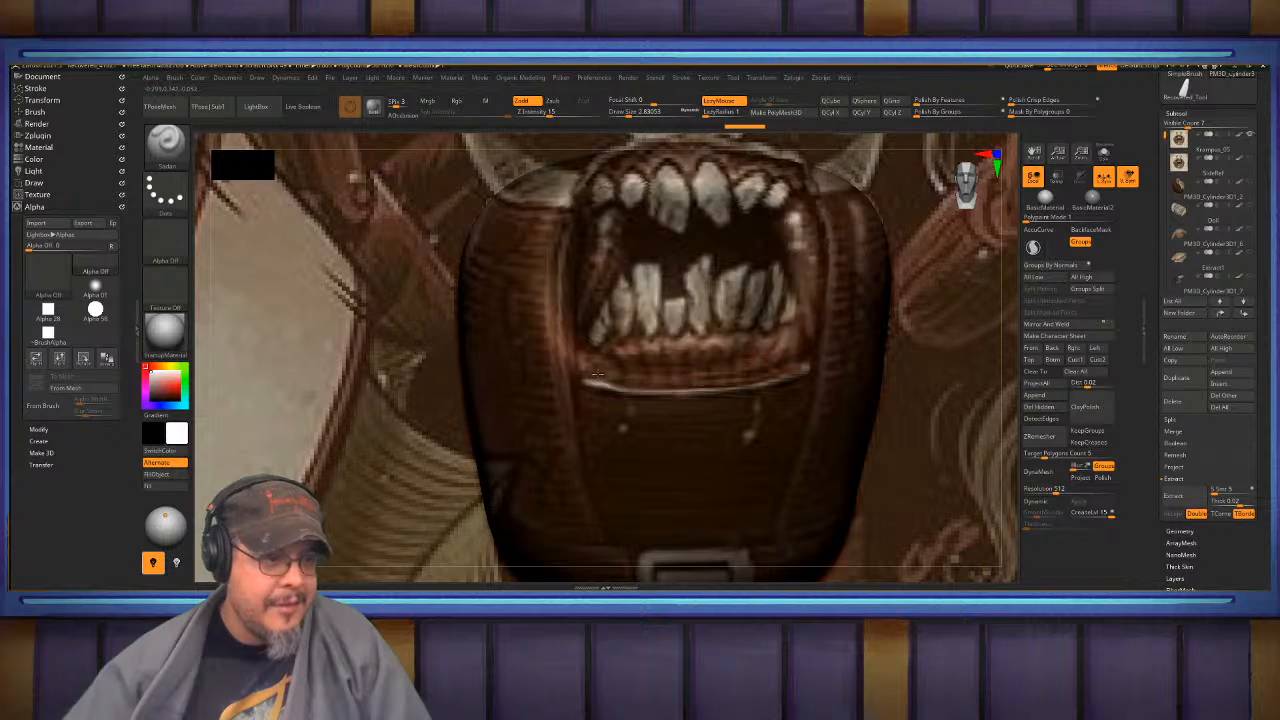
key("shift")
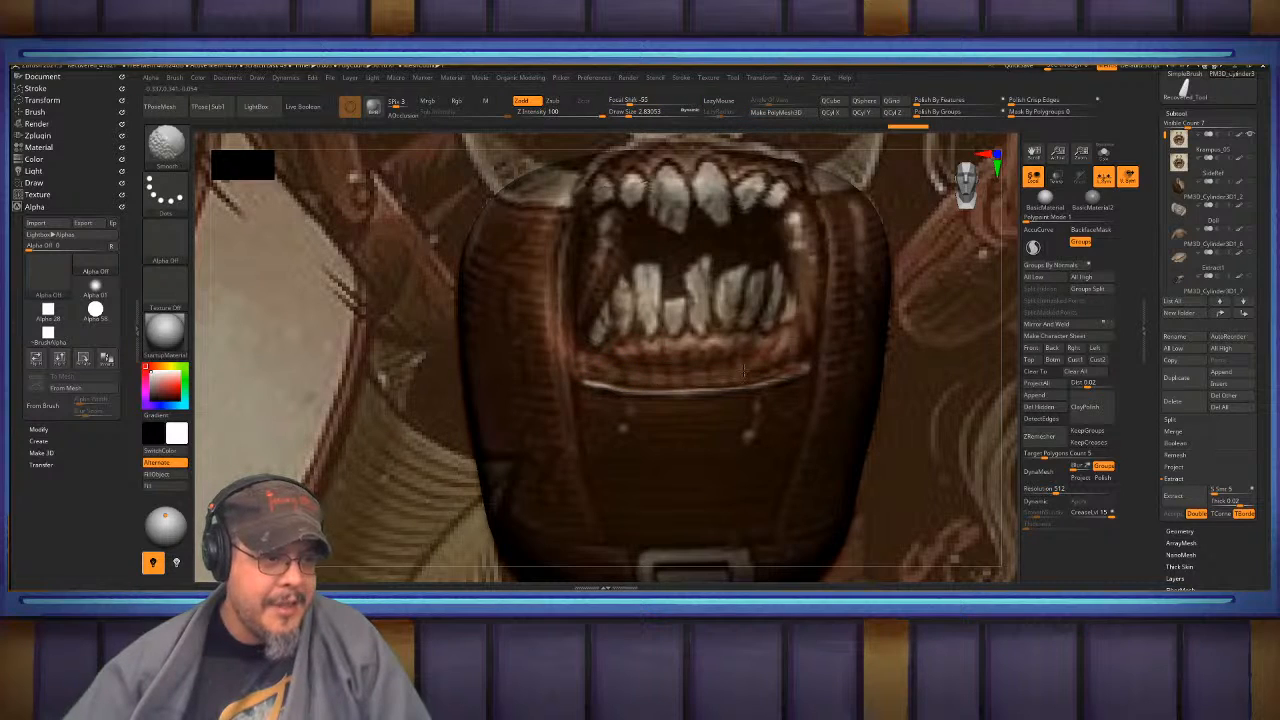
mouse_move(746, 372)
right_mouse_down()
mouse_move(722, 320)
mouse_move(748, 296)
right_mouse_up()
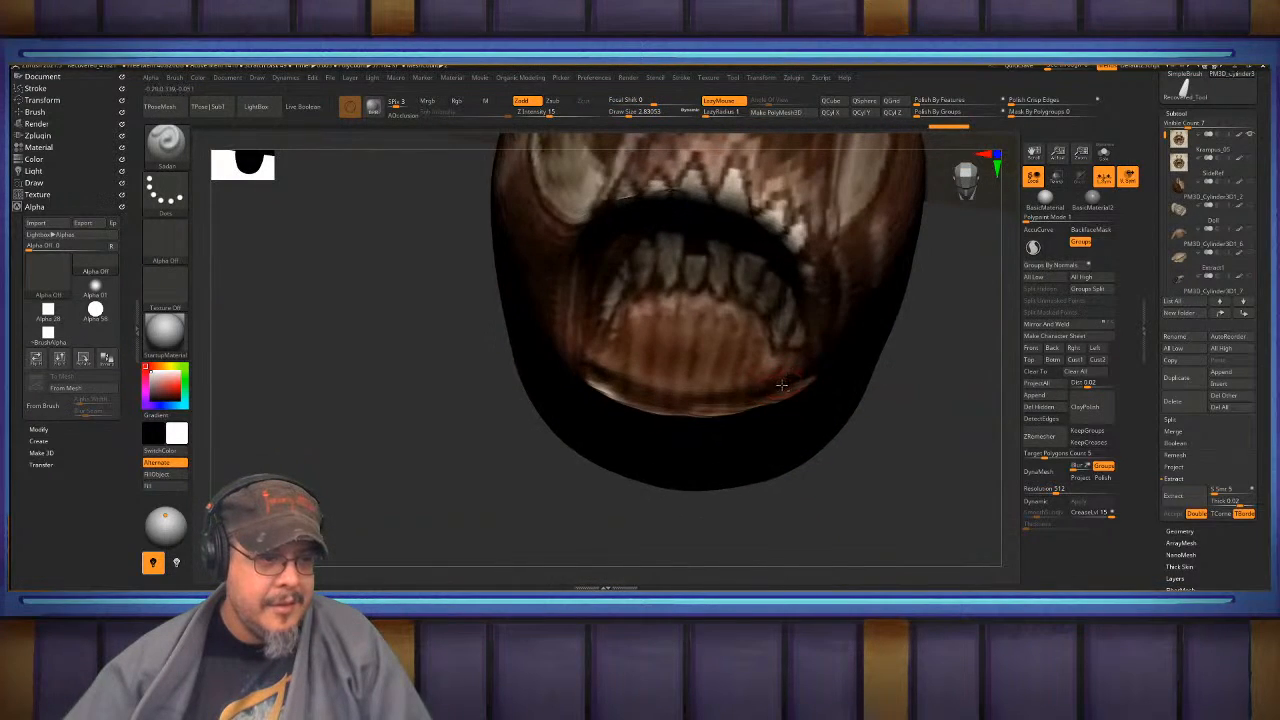
left_click_drag(782, 385, 643, 387)
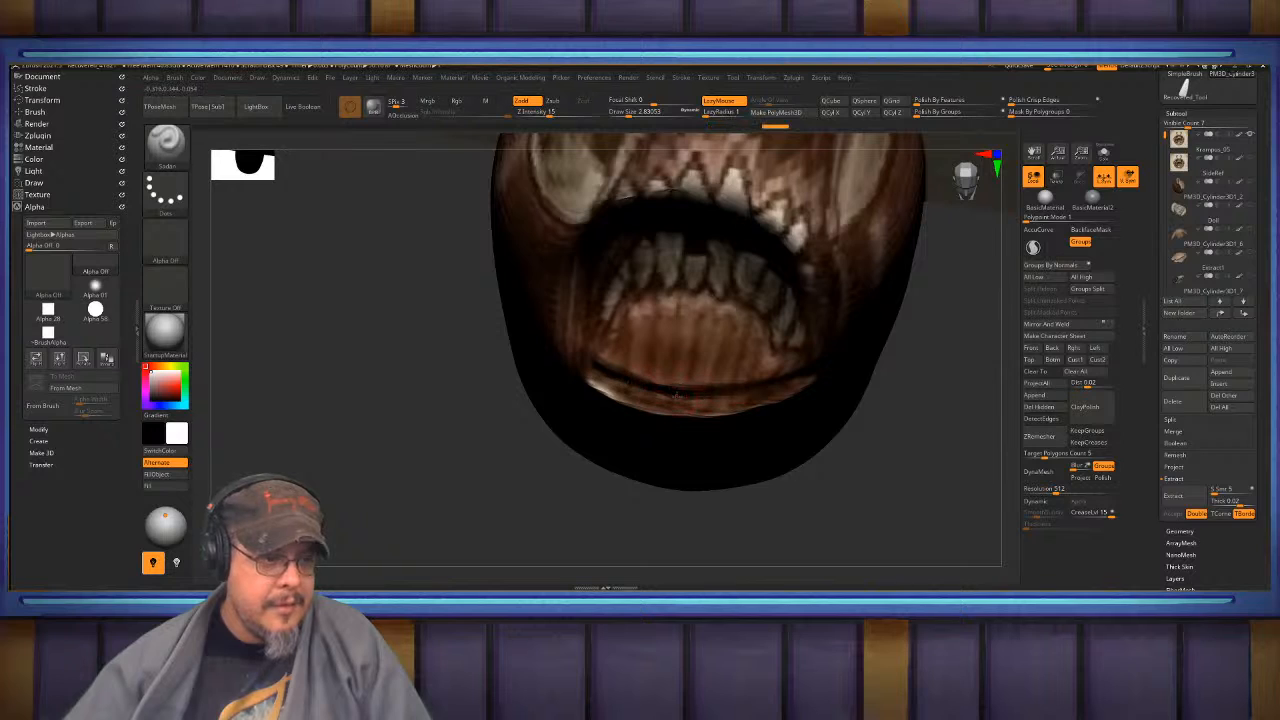
- Smooth the lower lip's edge across subdivision levels, and shape and soften the small rivets on the jaw panel below it
right_click_drag(628, 386, 698, 340)
key("shift+d")
key("shift+d")
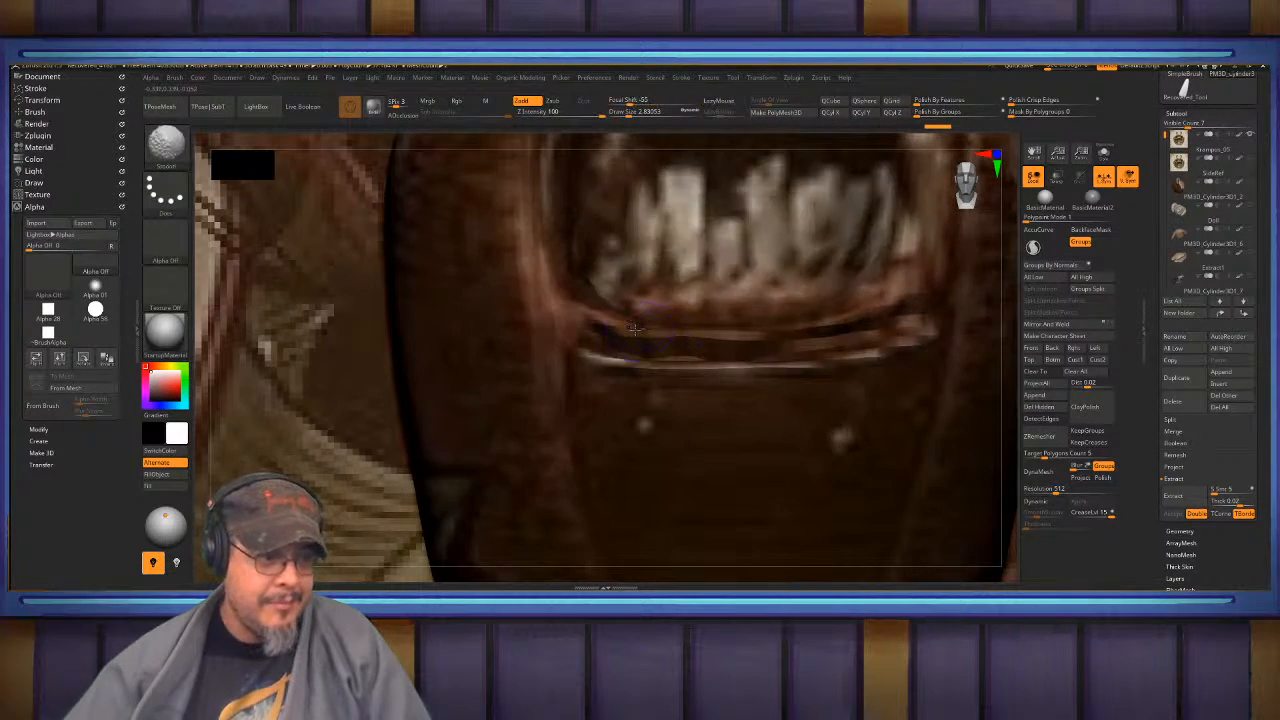
mouse_move(594, 326)
left_mouse_down("shift")
mouse_move(812, 328)
mouse_move(865, 309)
mouse_move(816, 336)
mouse_move(650, 346)
mouse_move(627, 334)
mouse_move(650, 334)
left_mouse_up("shift")
key("d")
key("d")
mouse_move(650, 380)
right_mouse_down()
mouse_move(666, 326)
mouse_move(696, 329)
right_mouse_up()
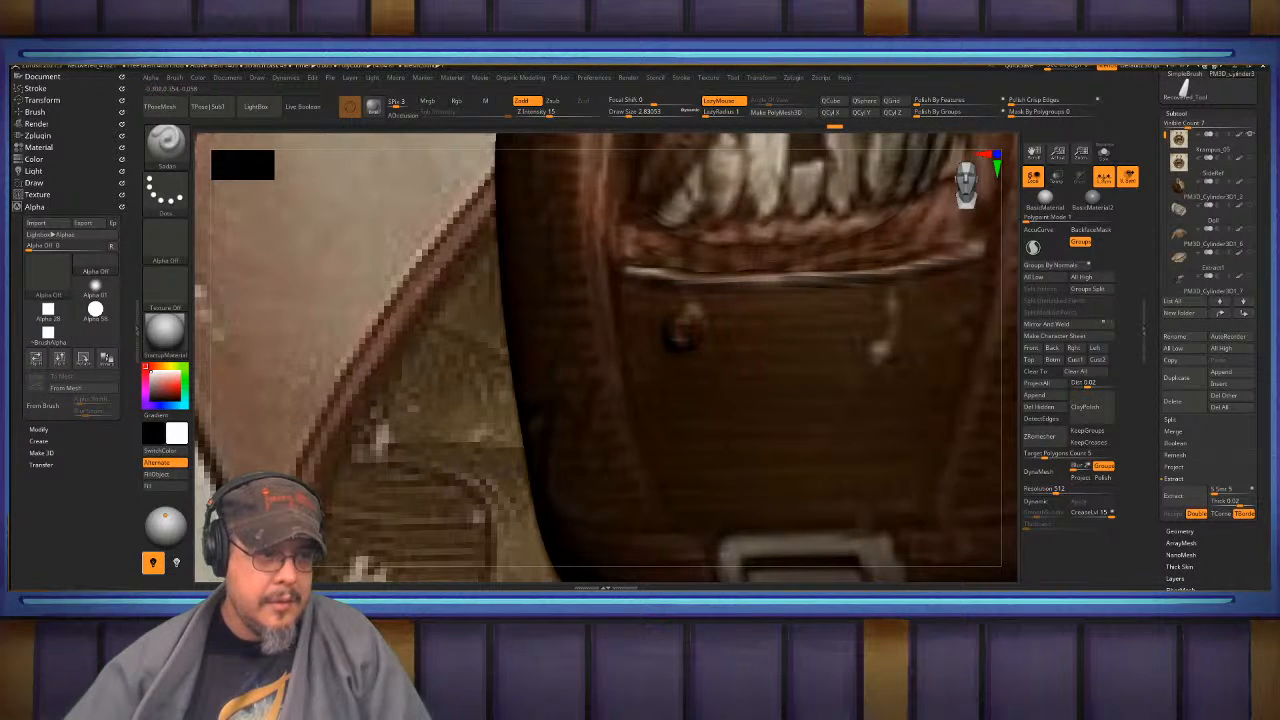
key("shift")
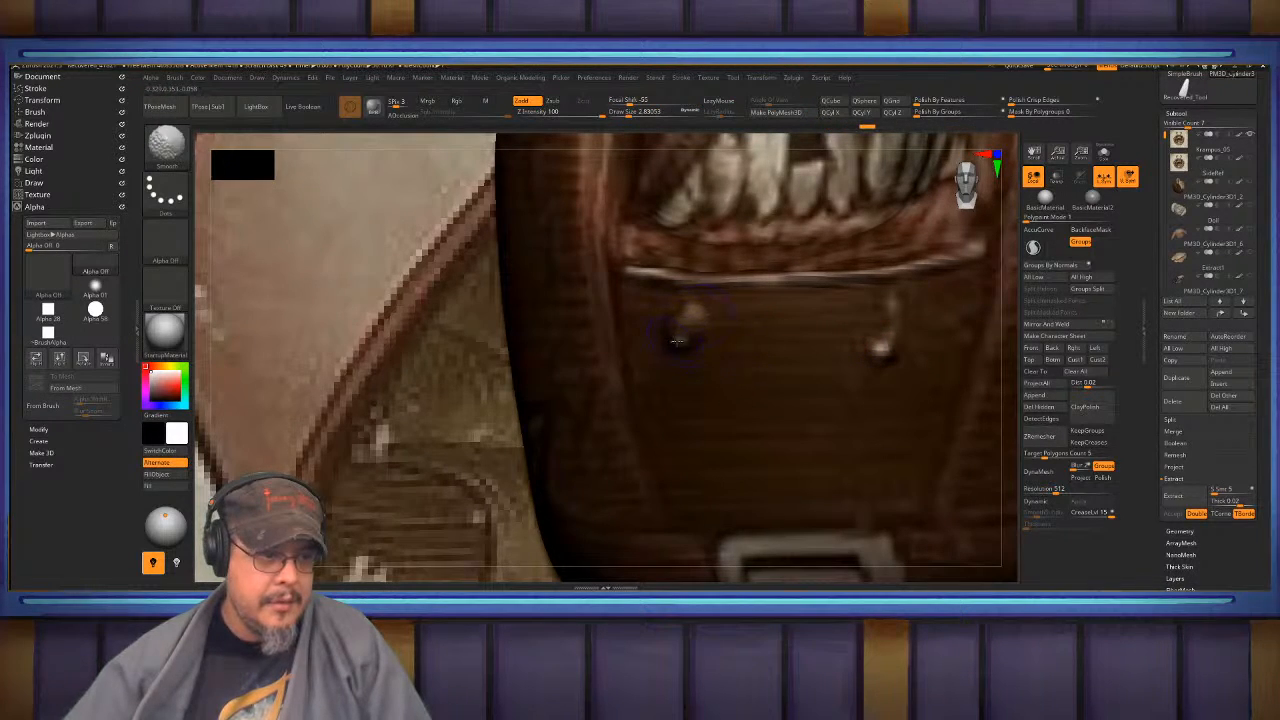
- Build up the lower lip towards the corner of the mouth with the ClayBuildup brush at a draw size of about 5.88
mouse_move(677, 341)
right_mouse_down()
mouse_move(734, 366)
mouse_move(760, 357)
mouse_move(751, 398)
mouse_move(649, 369)
mouse_move(567, 271)
right_mouse_up()
right_click_drag(712, 305, 685, 325)
right_click_drag(690, 270, 763, 290, "ctrl")
mouse_move(763, 290)
right_mouse_down("alt")
mouse_move(745, 349)
mouse_move(705, 290)
right_mouse_up("alt")
key("b")
key("d")
key("s")
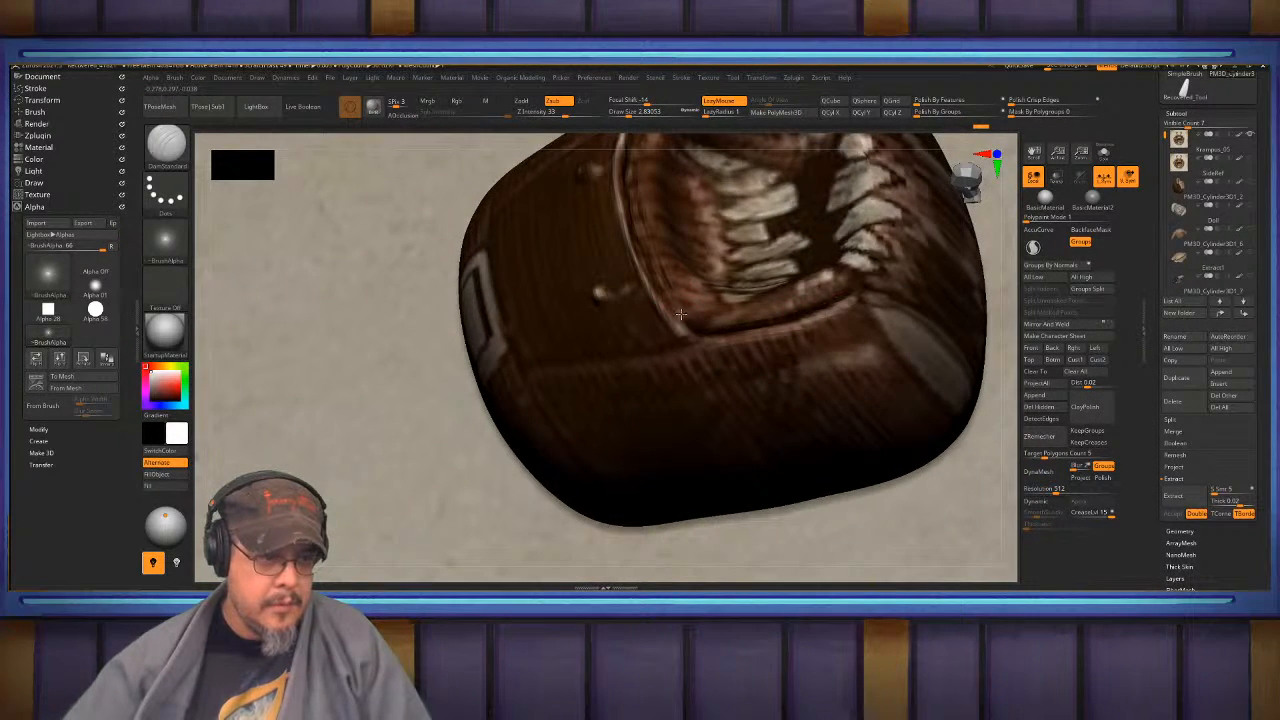
right_click_drag(706, 338, 757, 345)
key("s")
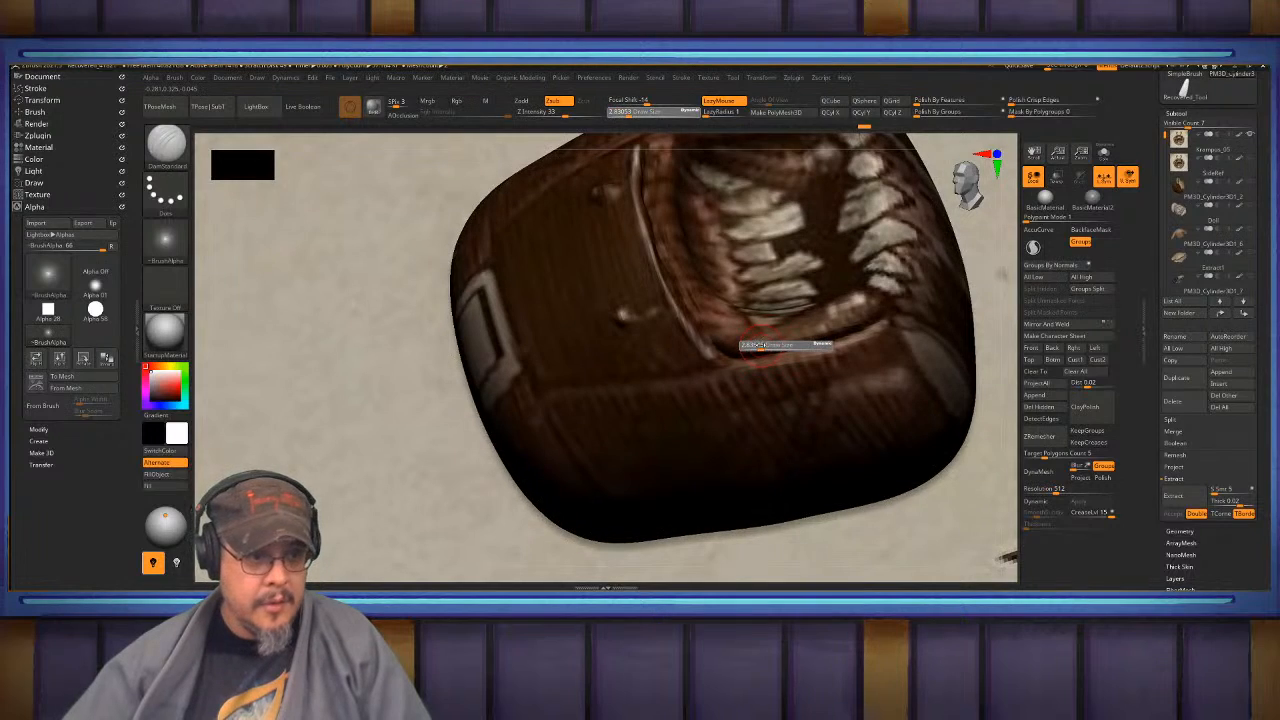
key("b")
key("c")
key("b")
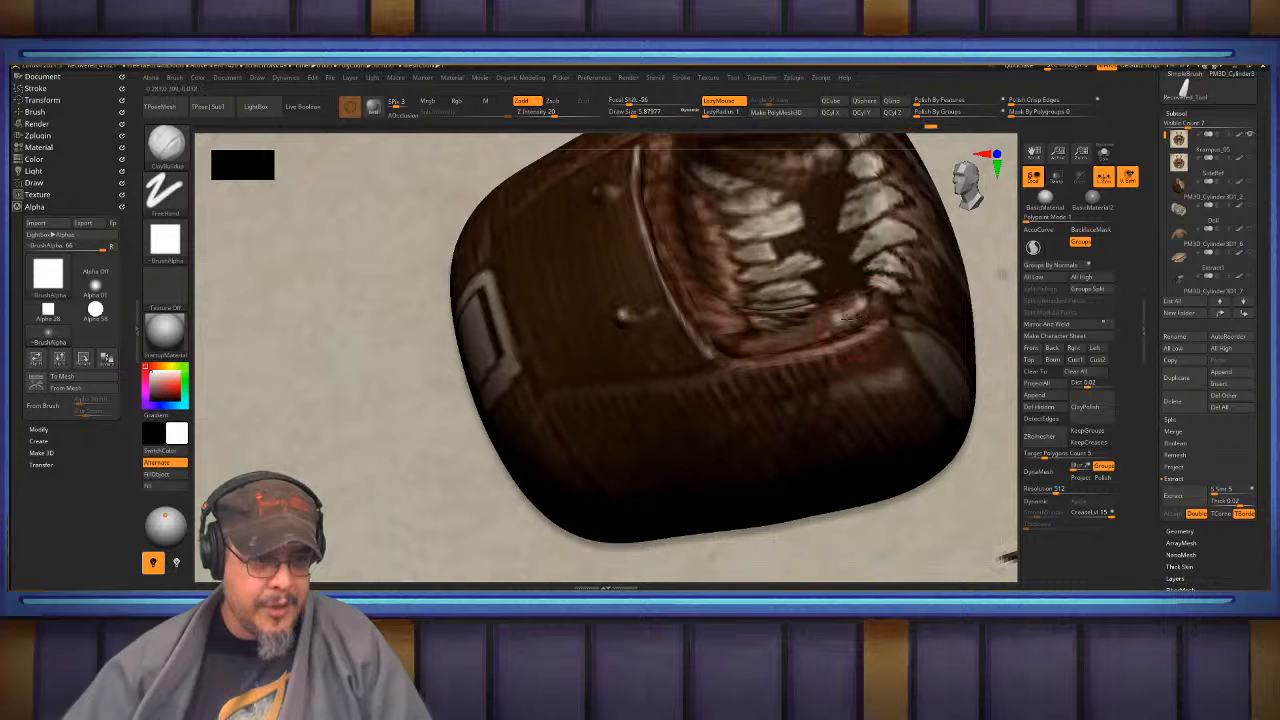
left_click_drag(845, 318, 724, 330)
- Switch to Chrome and look through the XMD Academy course page for Character Creation for Collectibles, including its course curriculum
key("alt+Tab")
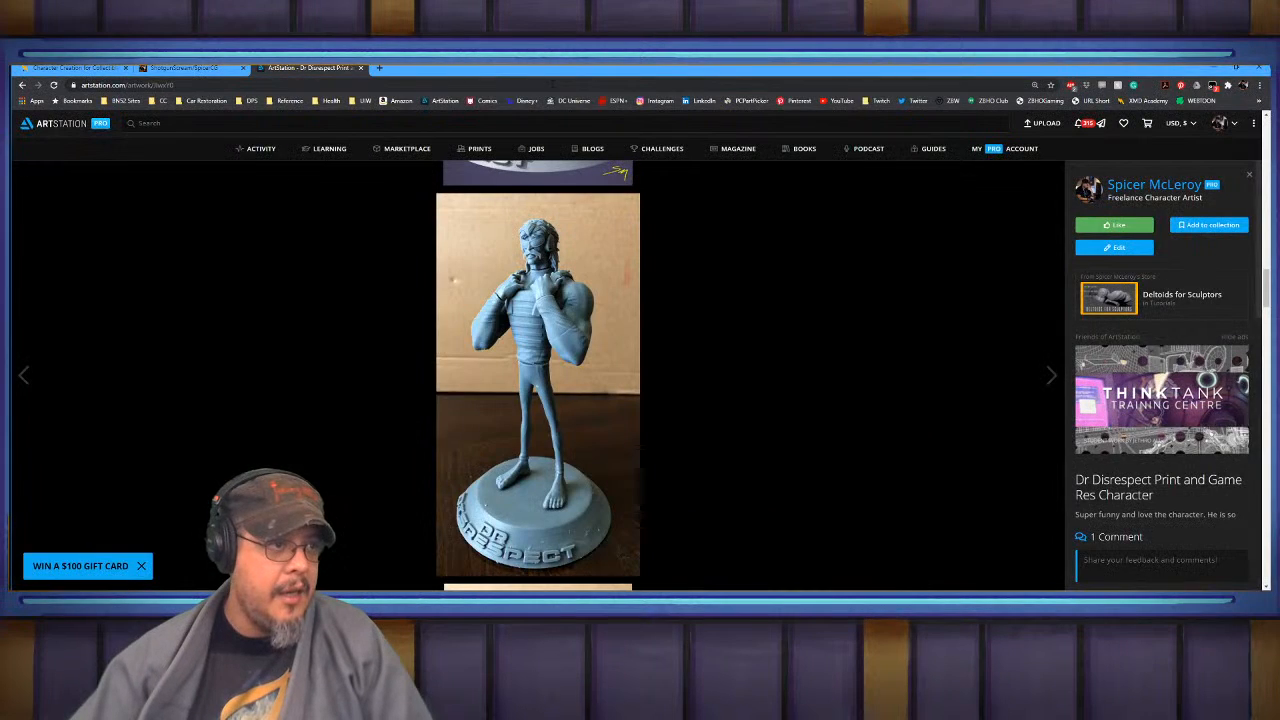
left_click(60, 68)
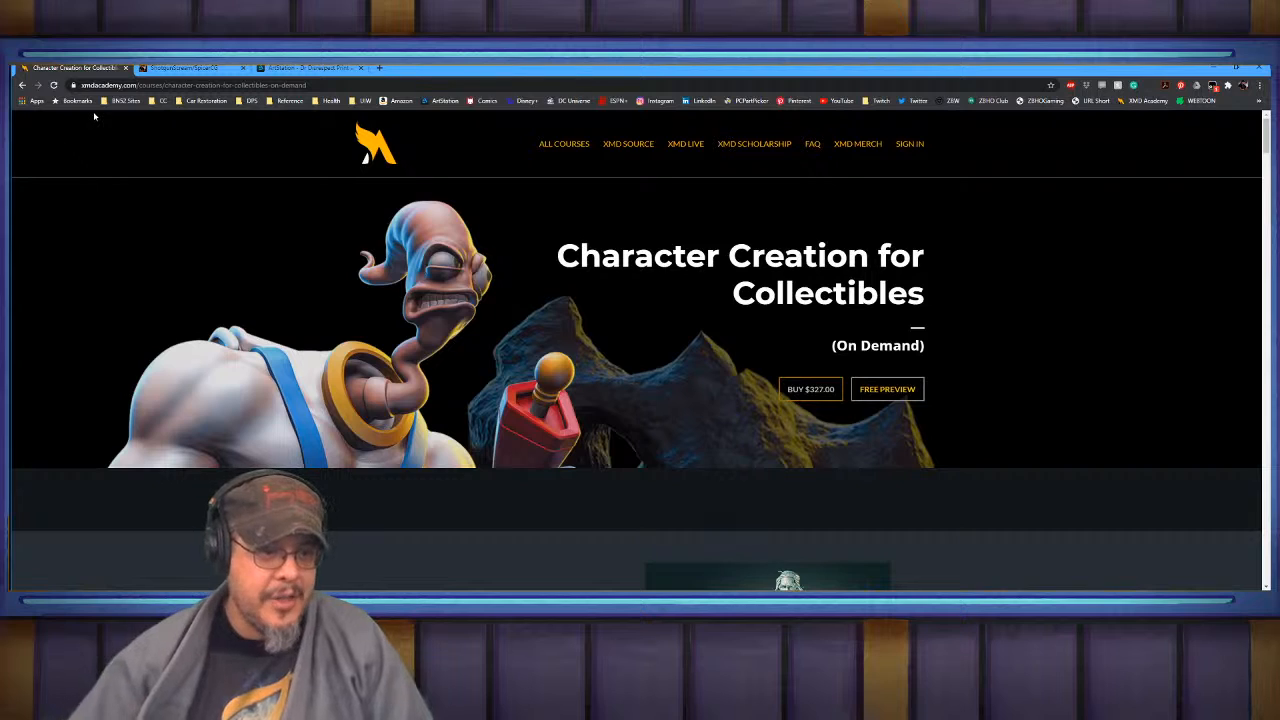
scroll(470, 318, "down", 3)
scroll(491, 318, "up", 3)
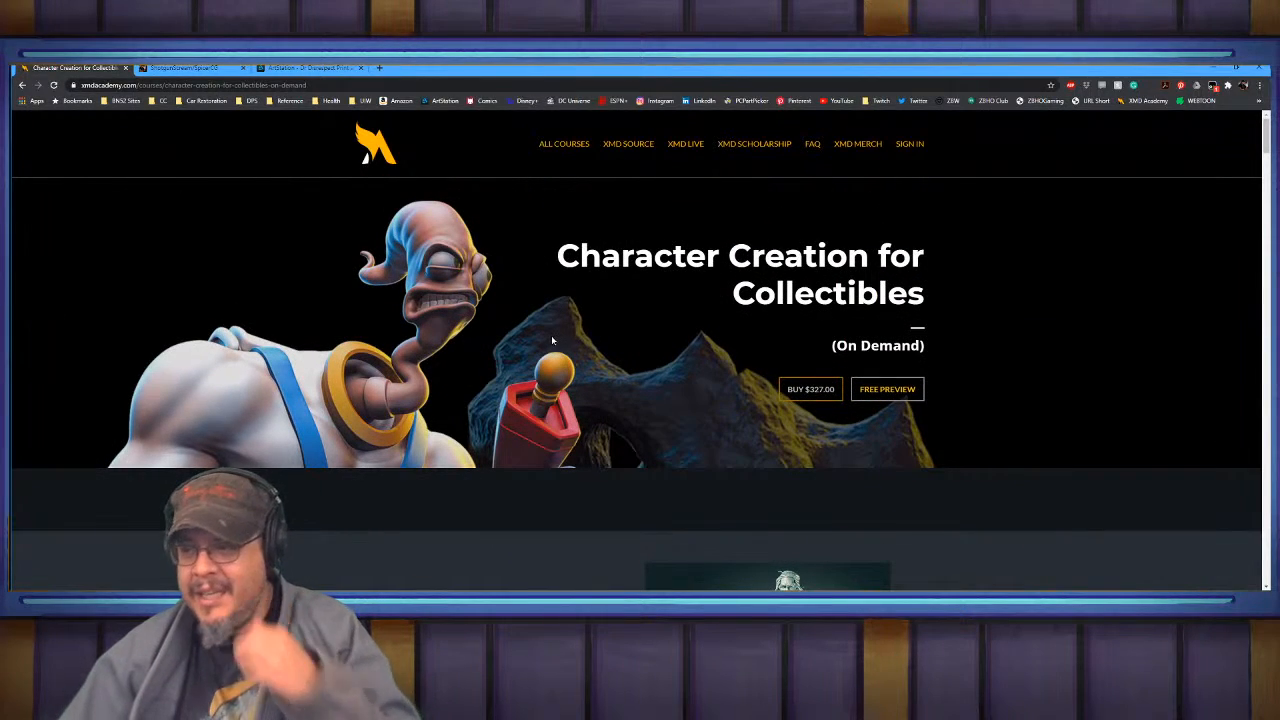
scroll(643, 320, "down", 5)
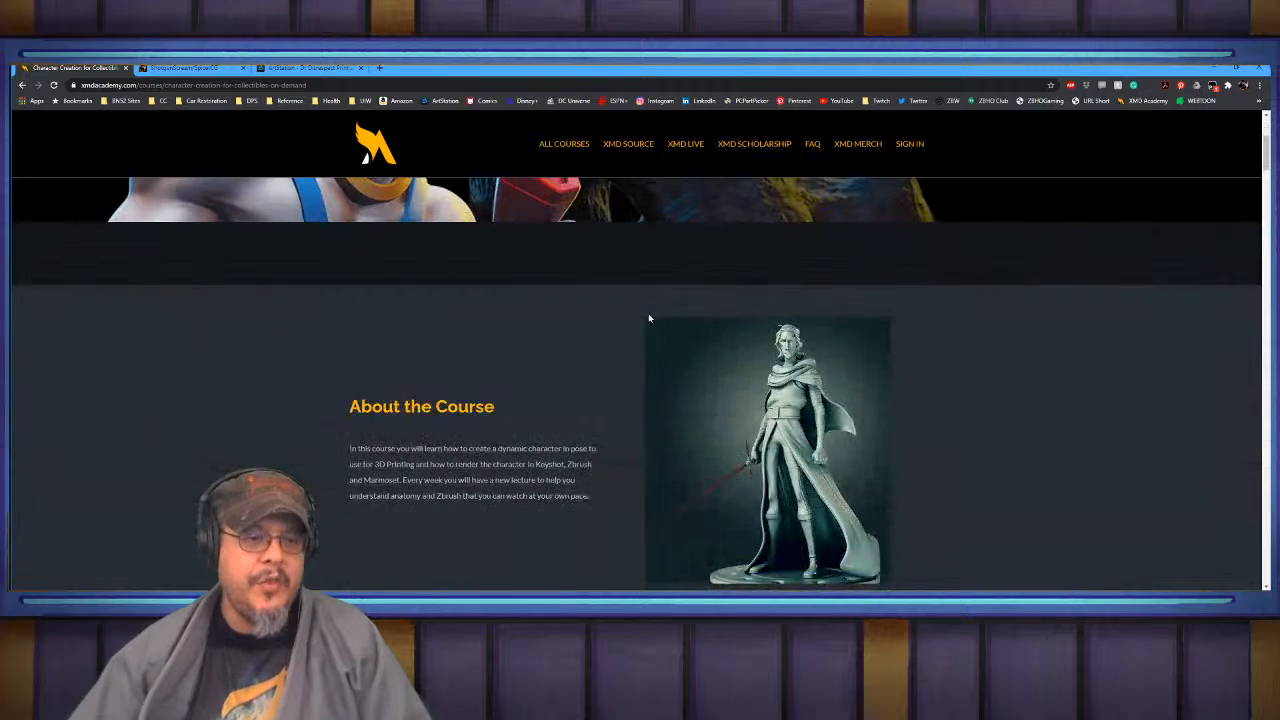
scroll(648, 318, "down", 15)
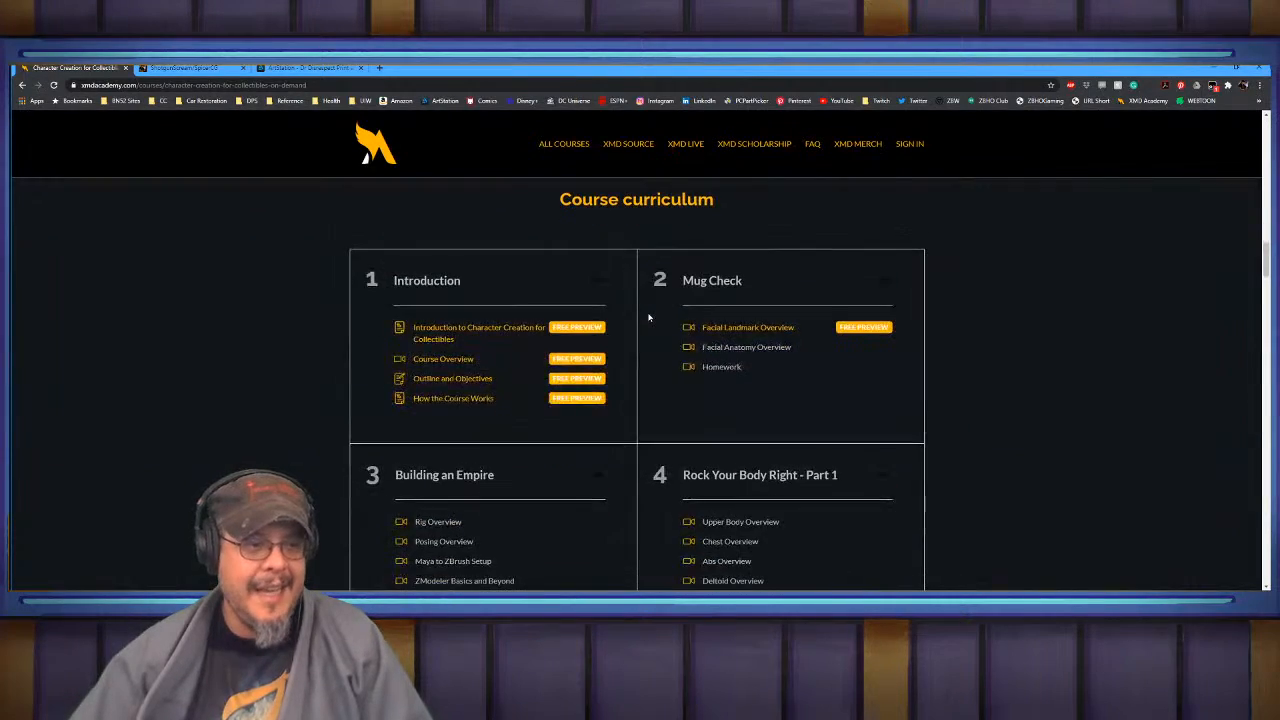
scroll(648, 318, "down", 10)
scroll(648, 318, "up", 7)
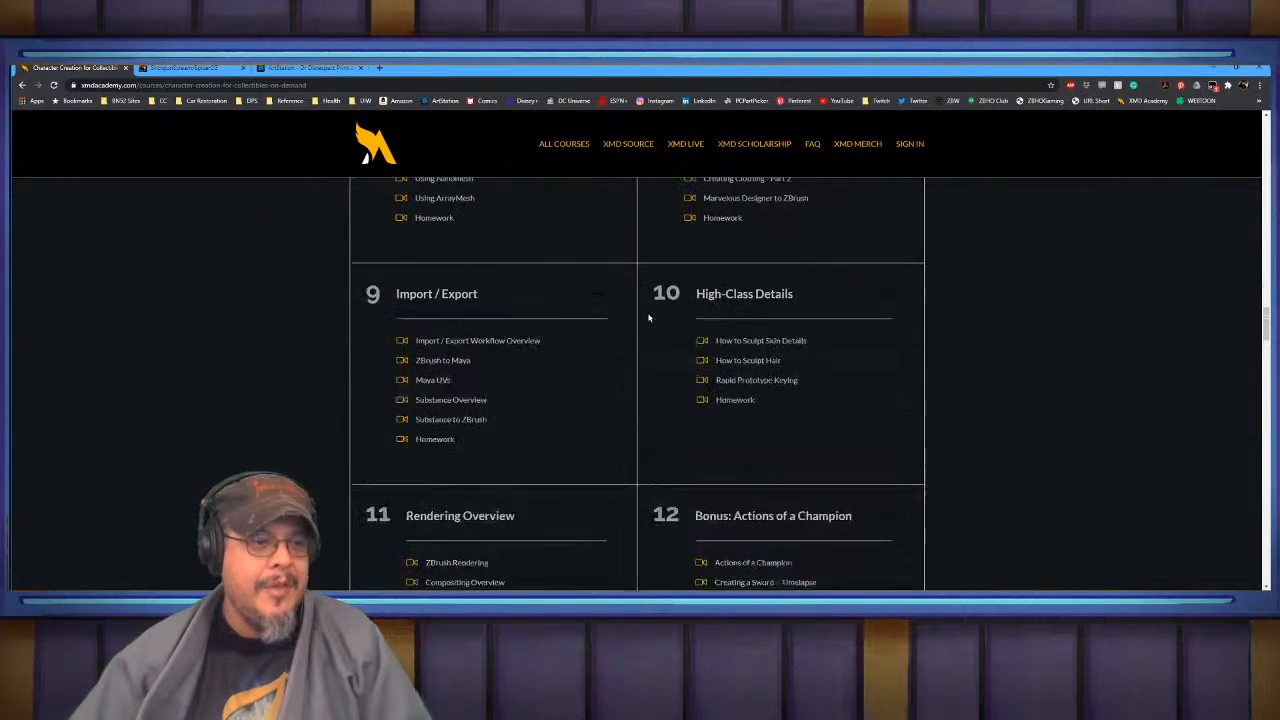
scroll(648, 318, "up", 10)
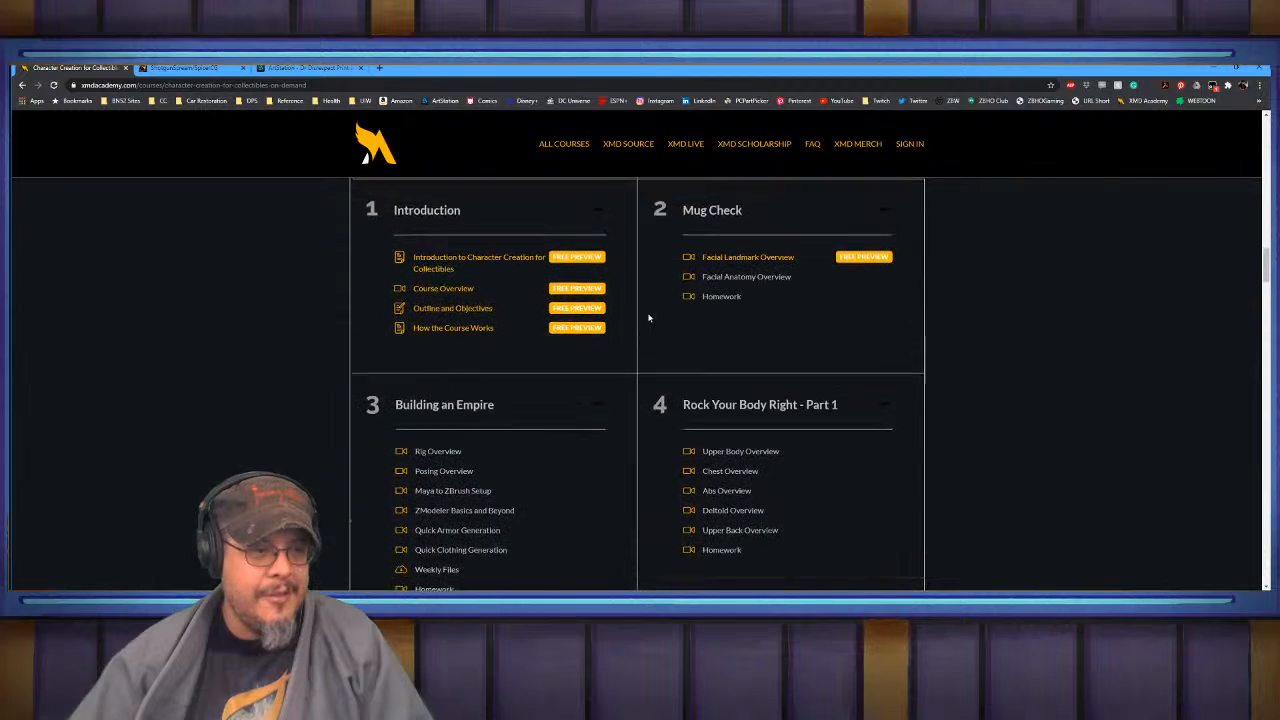
scroll(735, 427, "down", 3)
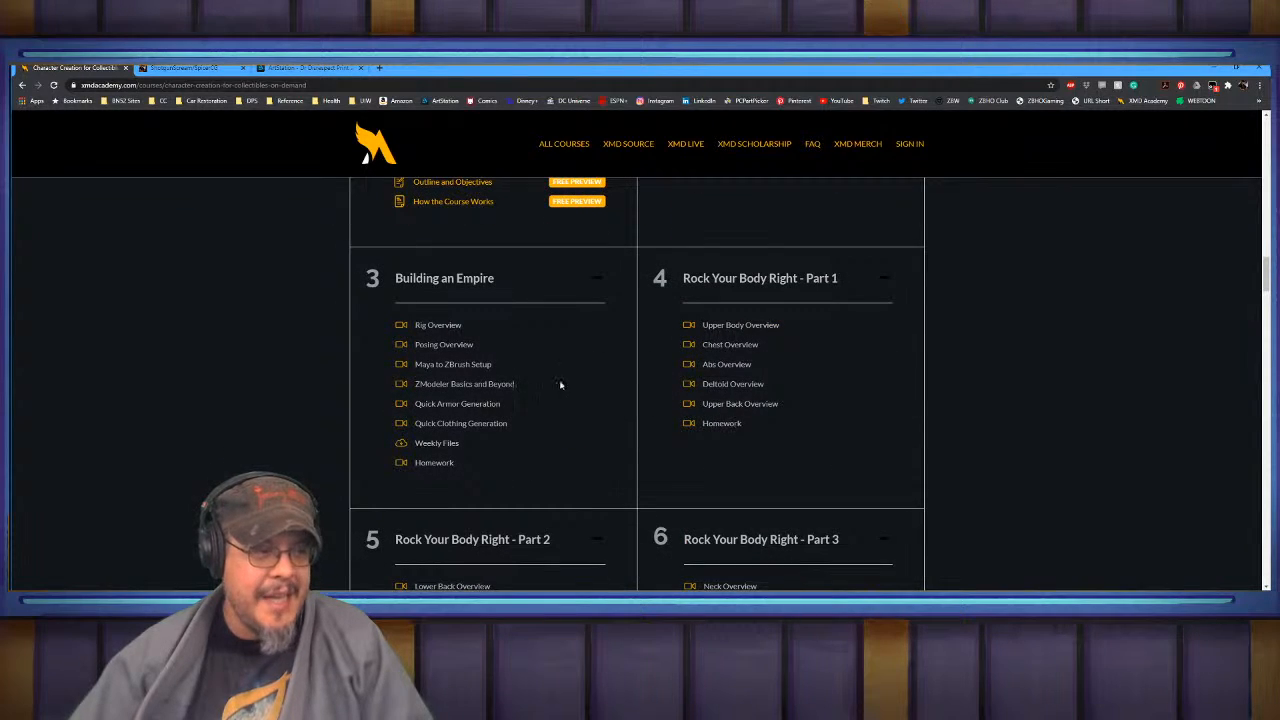
- Read through the remaining course modules, from Building an Empire to Bonus: Actions of a Champion - Part 2, and return to the course banner
scroll(560, 384, "down", 2)
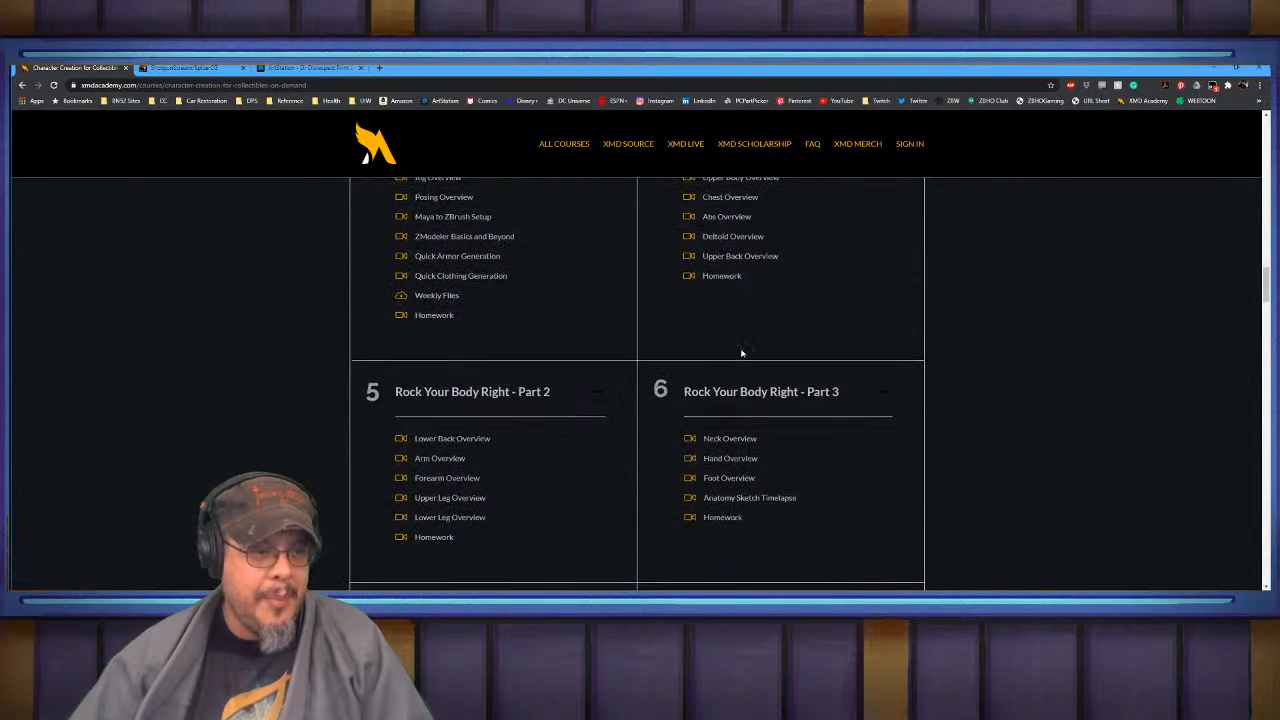
scroll(604, 407, "down", 5)
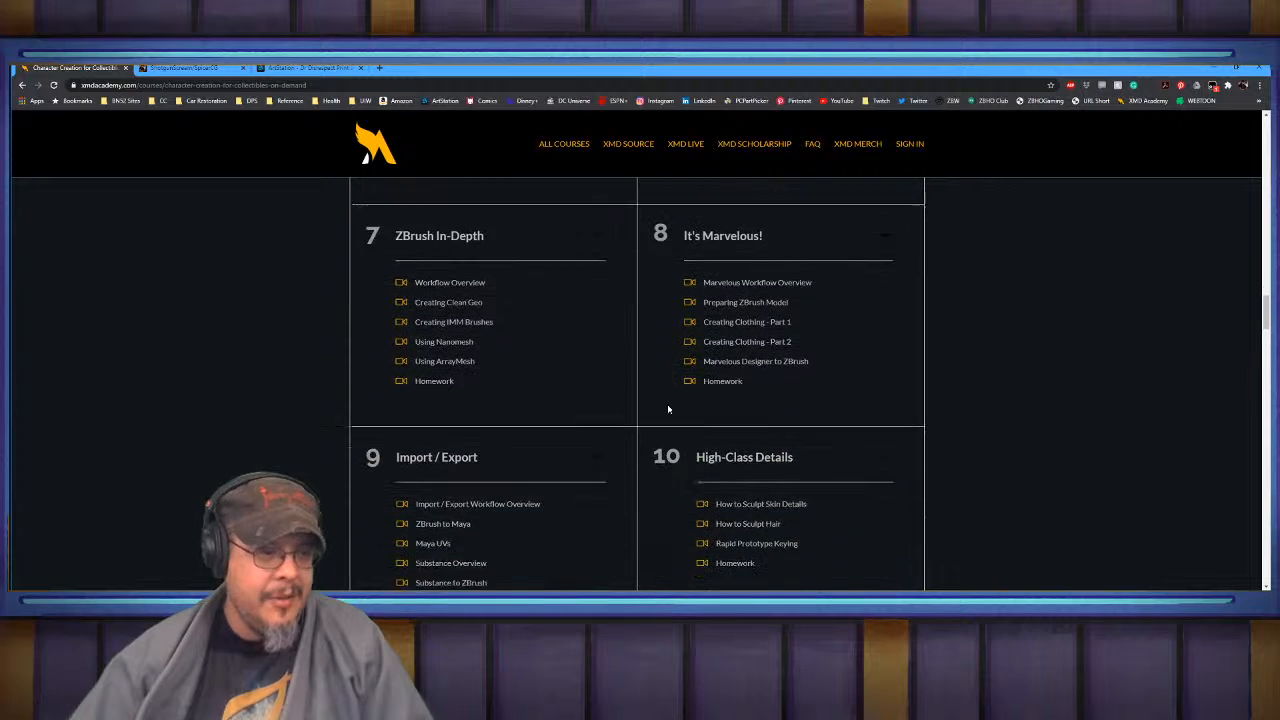
scroll(743, 386, "down", 2)
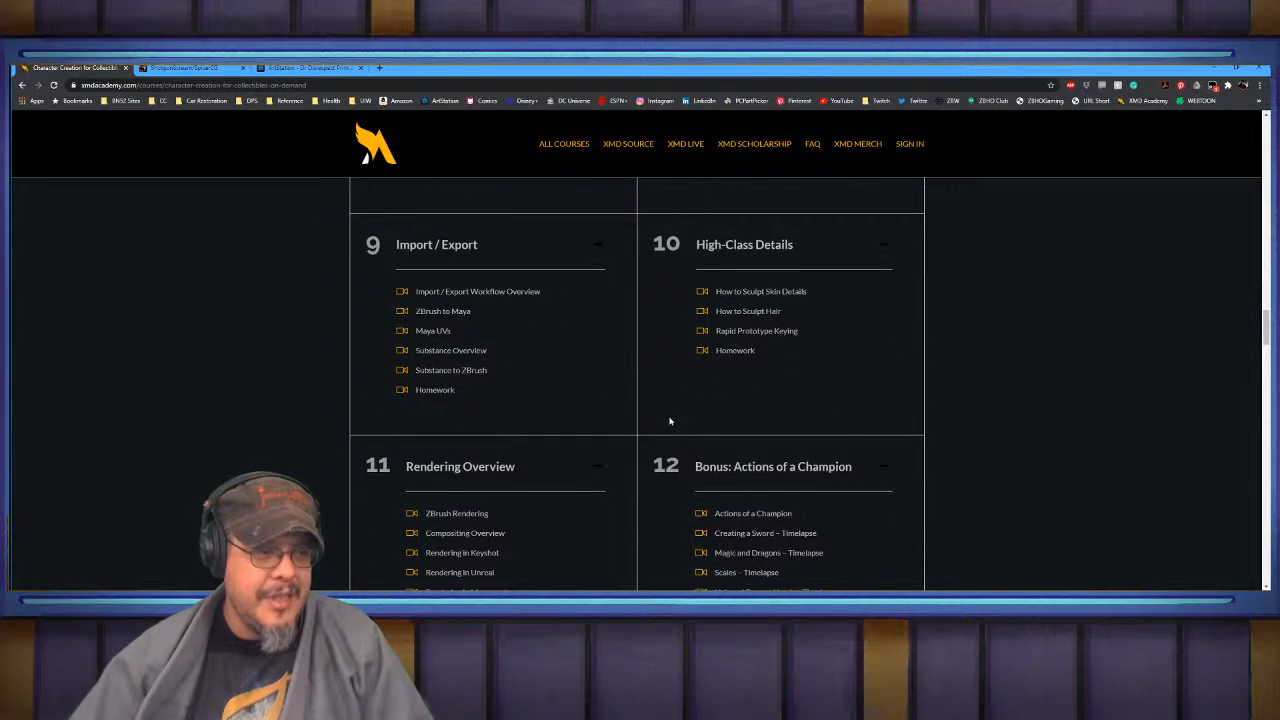
scroll(670, 421, "down", 2)
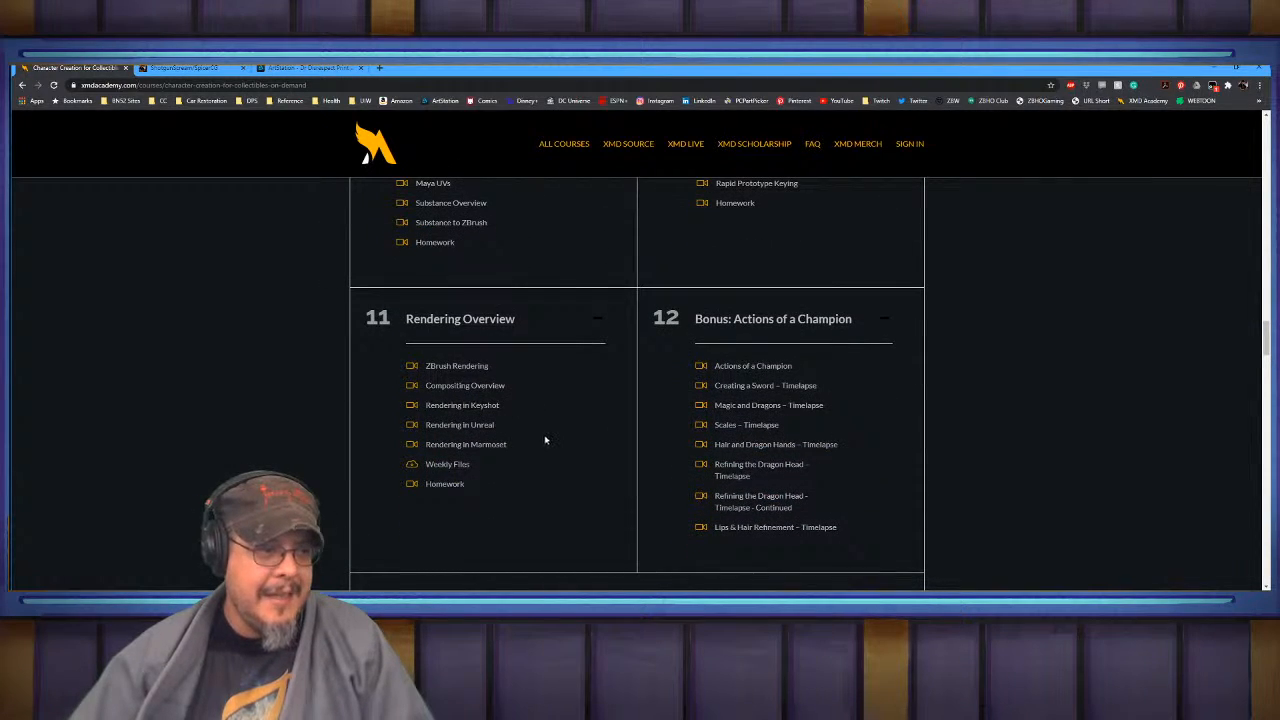
scroll(545, 440, "down", 1)
scroll(680, 370, "down", 1)
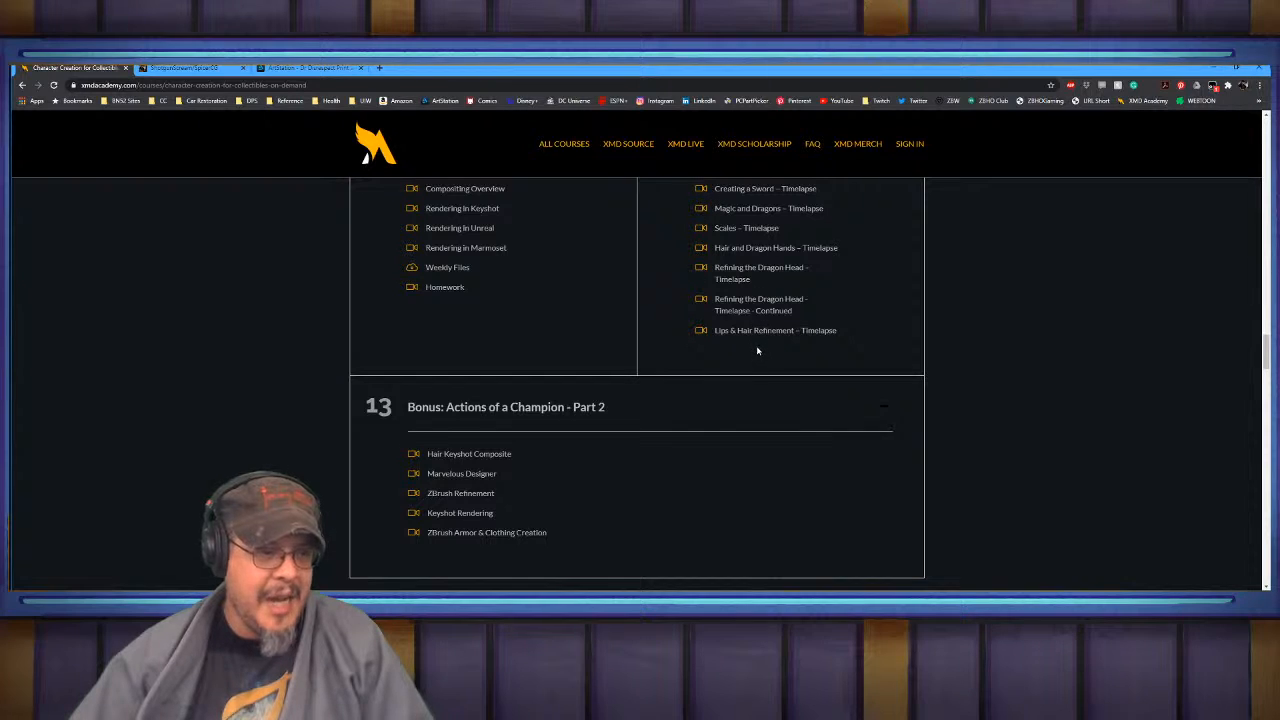
scroll(543, 466, "down", 1)
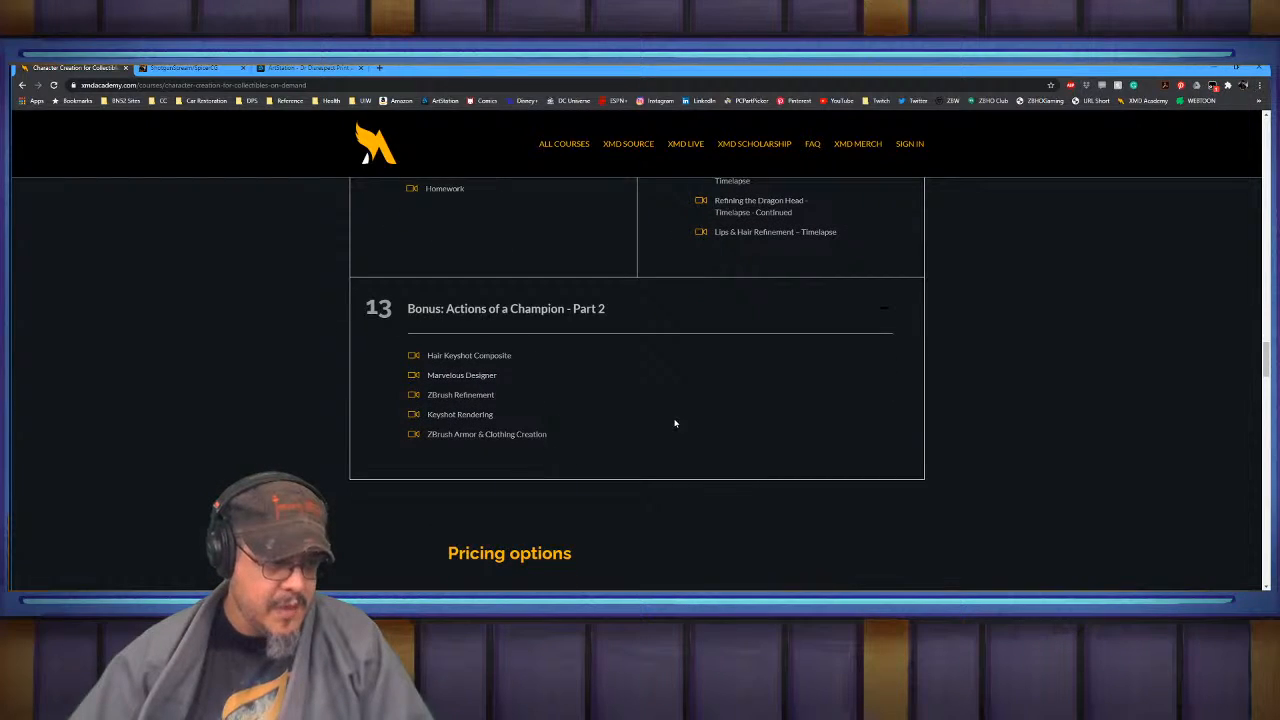
scroll(1010, 483, "up", 20)
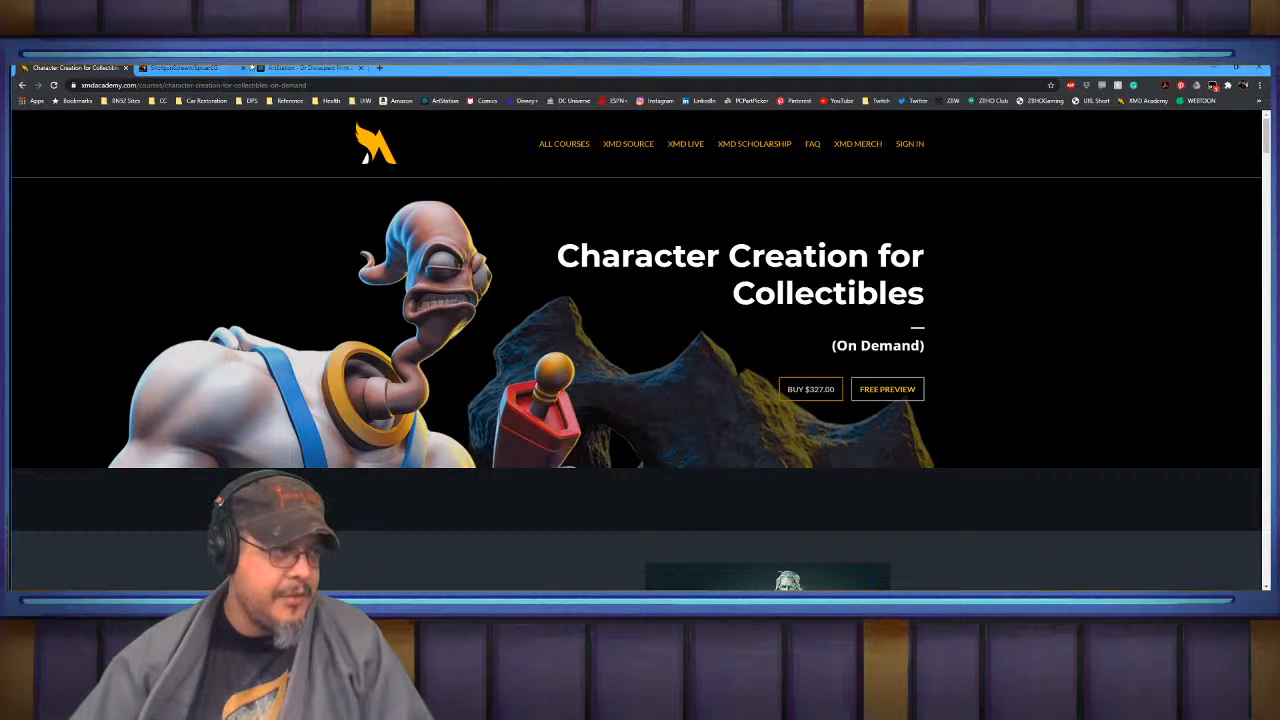
- Switch back to ZBrush and define the crease under the upper lip with the Sadan brush at a draw size of about 2.46, smoothing it
left_click(1213, 67)
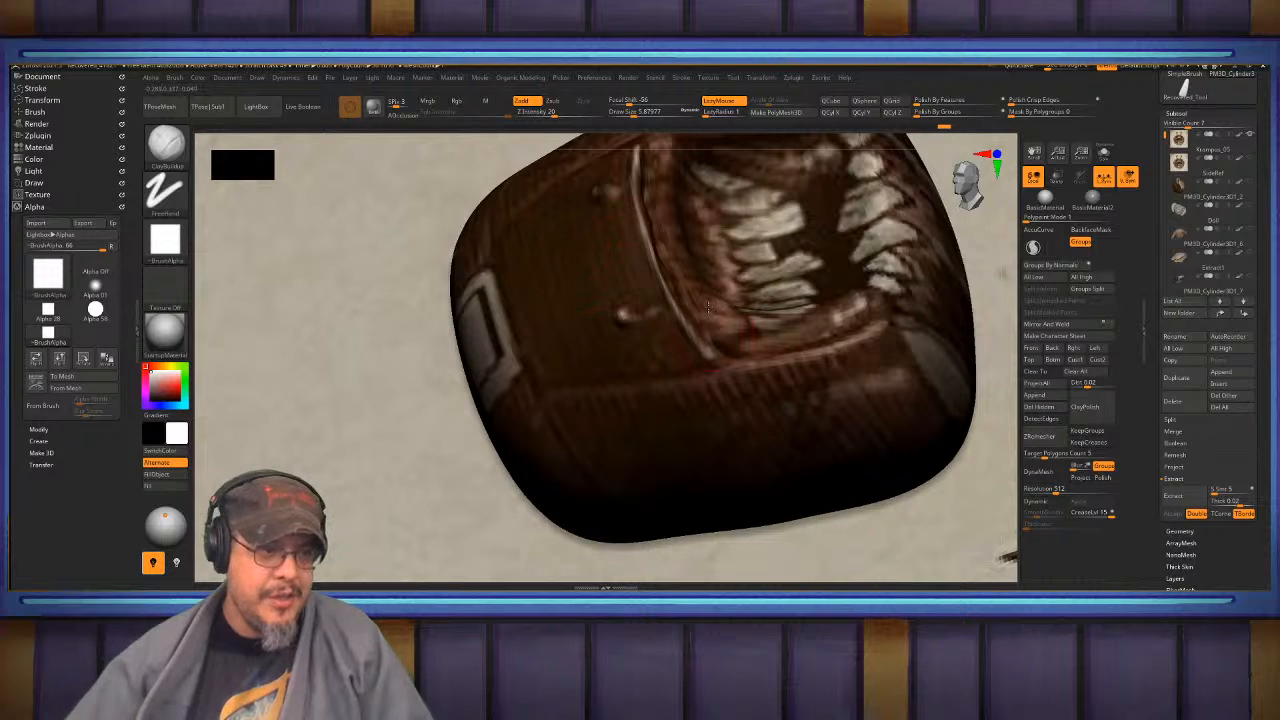
mouse_move(790, 169)
right_mouse_down("alt")
mouse_move(692, 336)
mouse_move(688, 368)
mouse_move(664, 322)
mouse_move(600, 366)
mouse_move(547, 380)
right_mouse_up("alt")
key("s")
left_click_drag(545, 379, 534, 380)
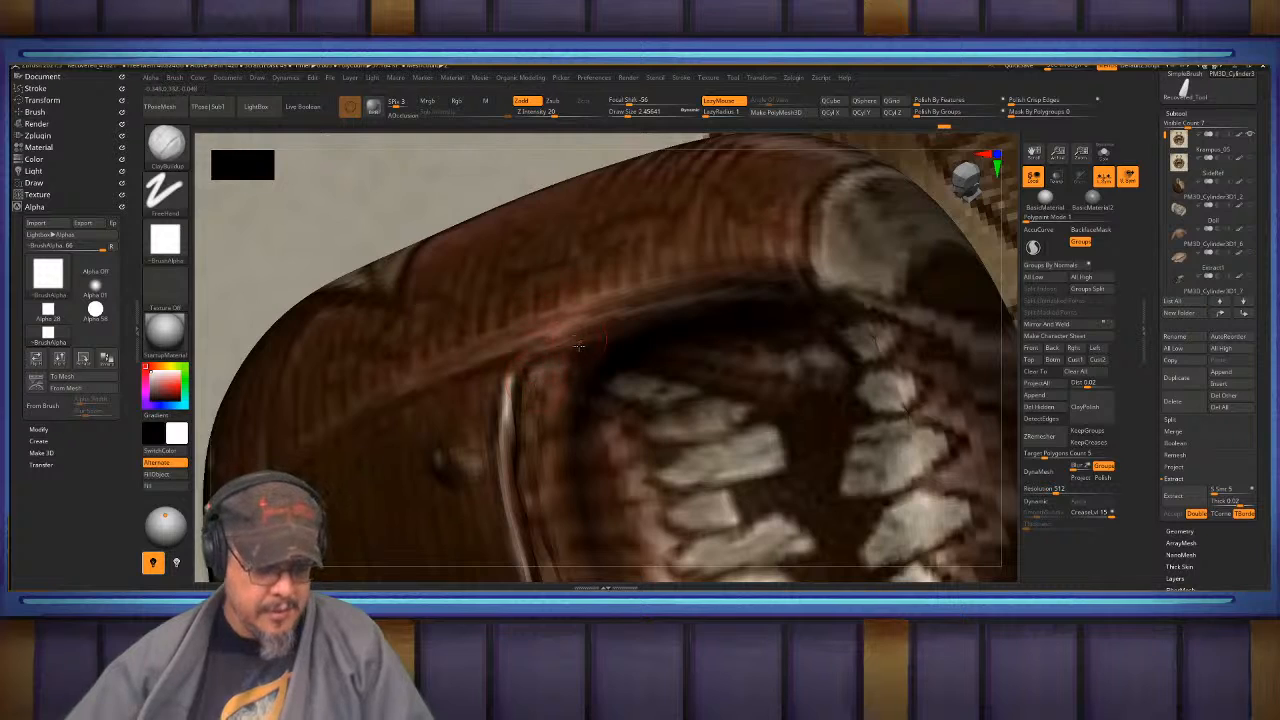
key("b")
key("s")
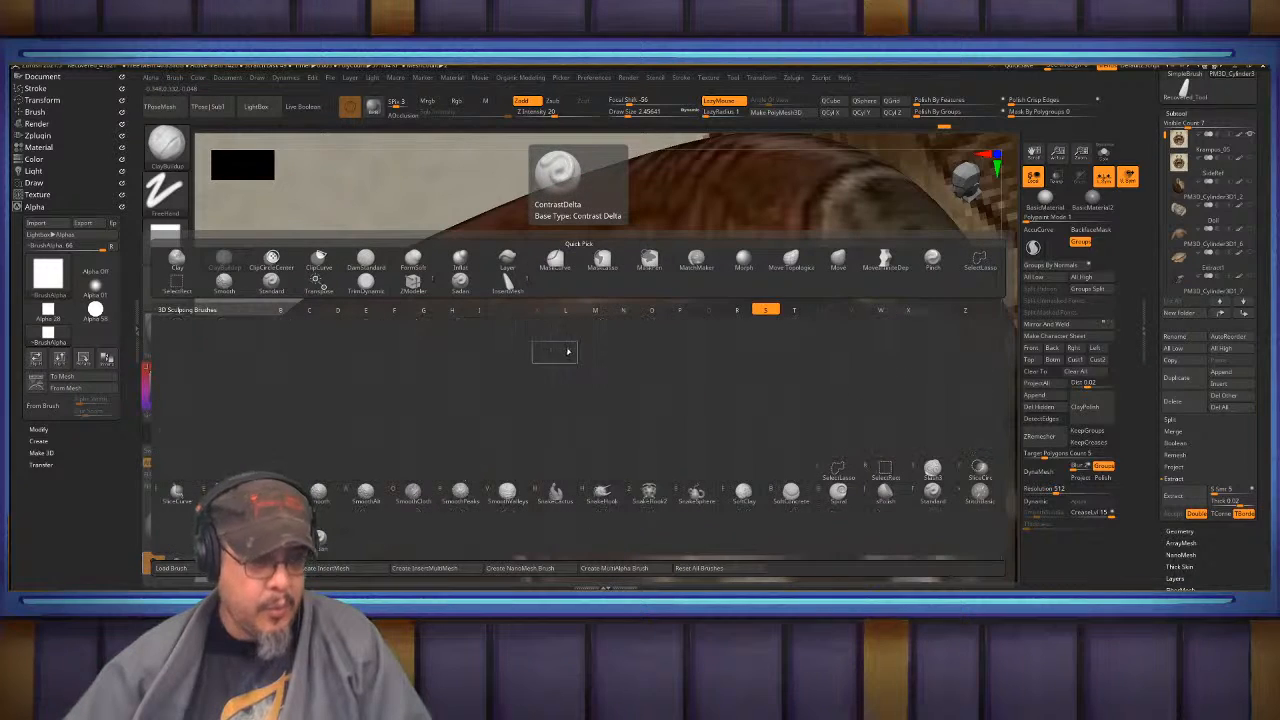
key("a")
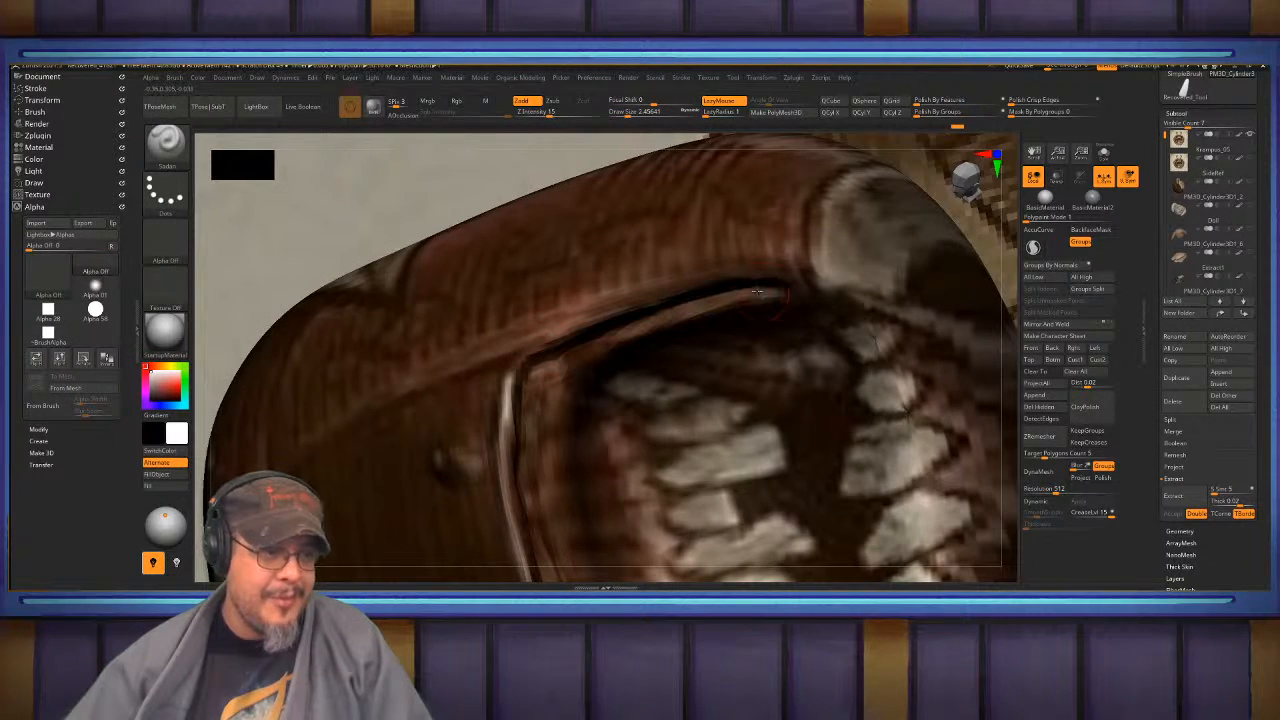
key("shift")
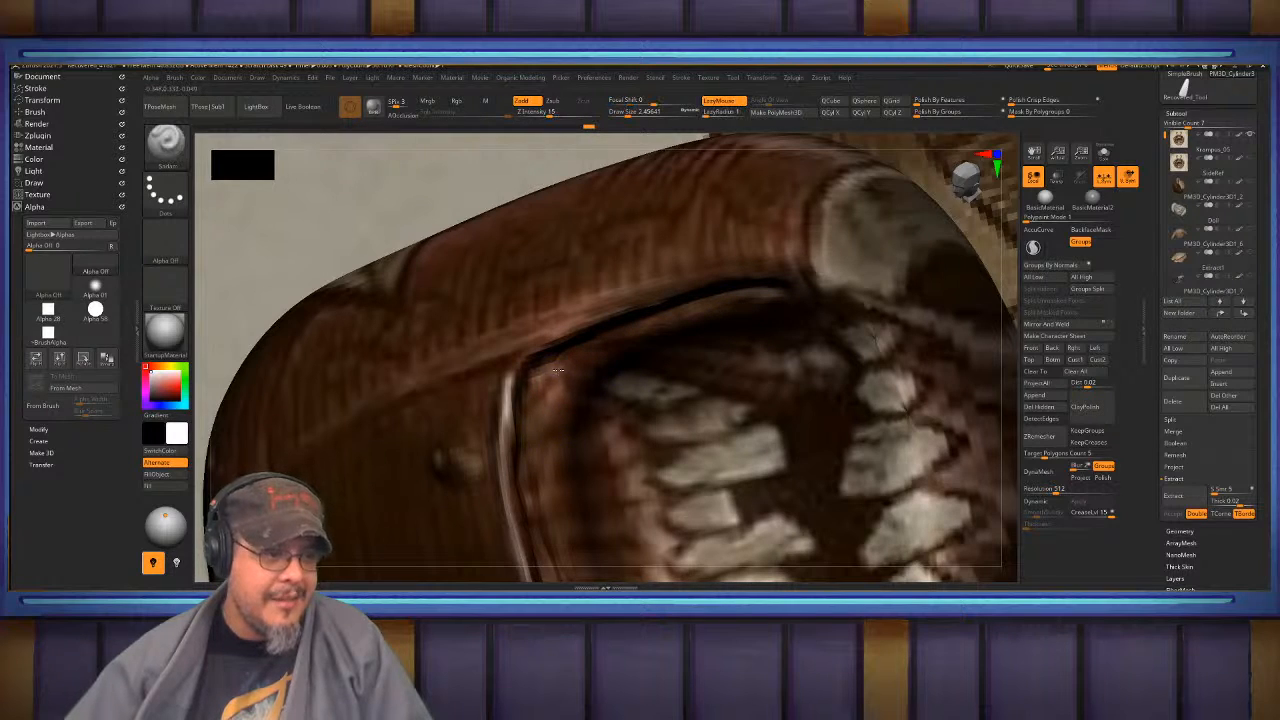
- Carve the creases around the leather side panels and lower jaw panel with the DamStandard brush at a draw size of about 6.79
mouse_move(582, 359)
right_mouse_down()
mouse_move(545, 300)
mouse_move(632, 345)
mouse_move(649, 276)
mouse_move(622, 284)
mouse_move(618, 312)
mouse_move(637, 301)
mouse_move(650, 350)
mouse_move(708, 318)
mouse_move(716, 342)
mouse_move(735, 331)
right_mouse_up()
key("b")
key("d")
key("s")
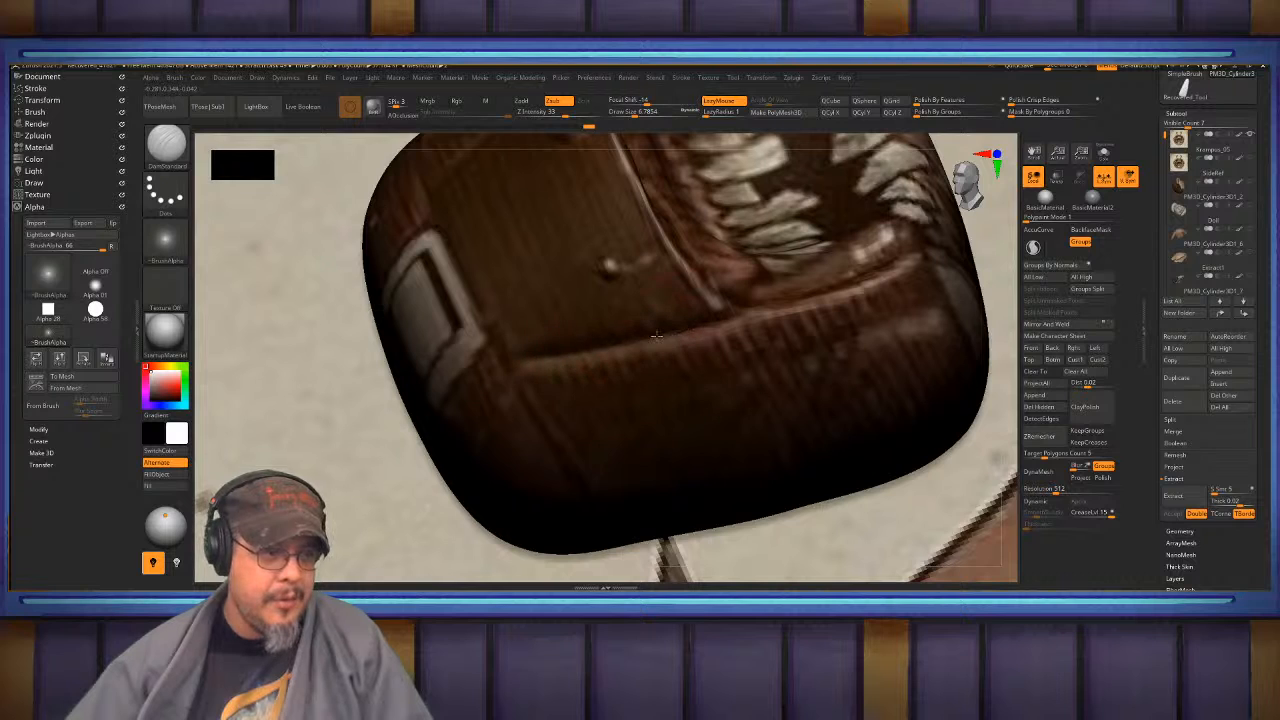
right_click_drag(584, 345, 662, 262)
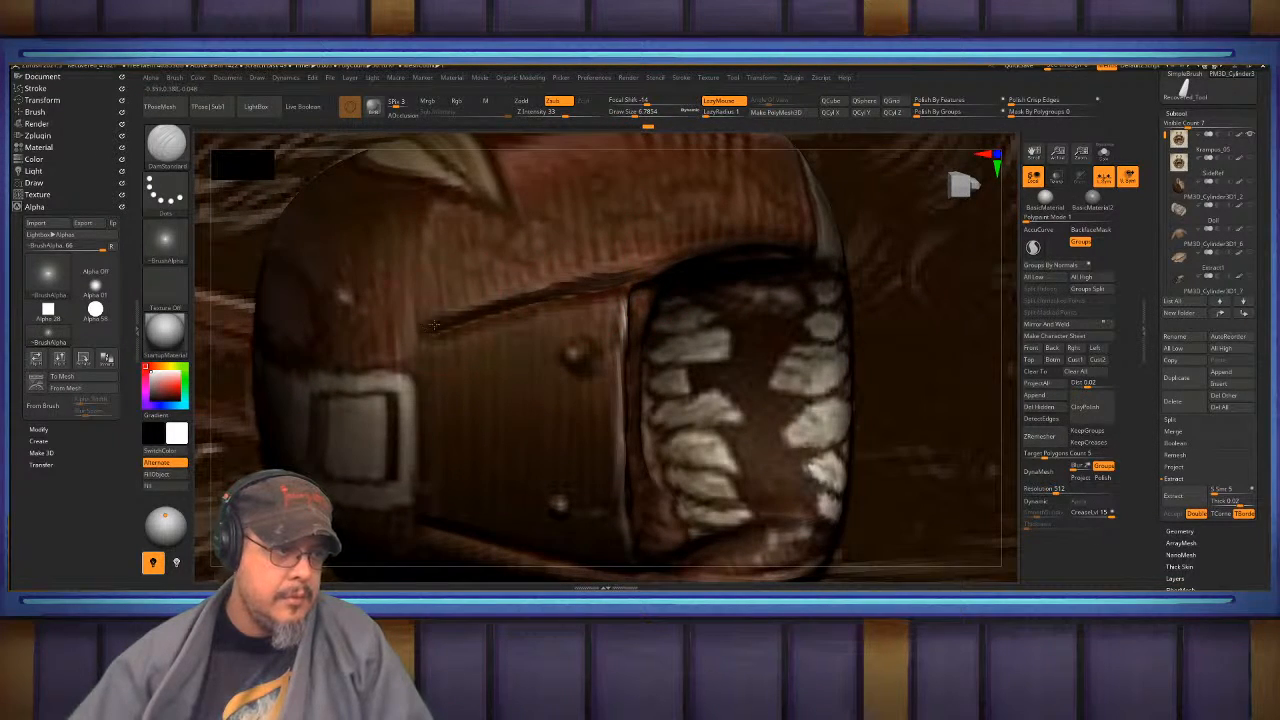
right_click_drag(434, 324, 705, 240, "ctrl")
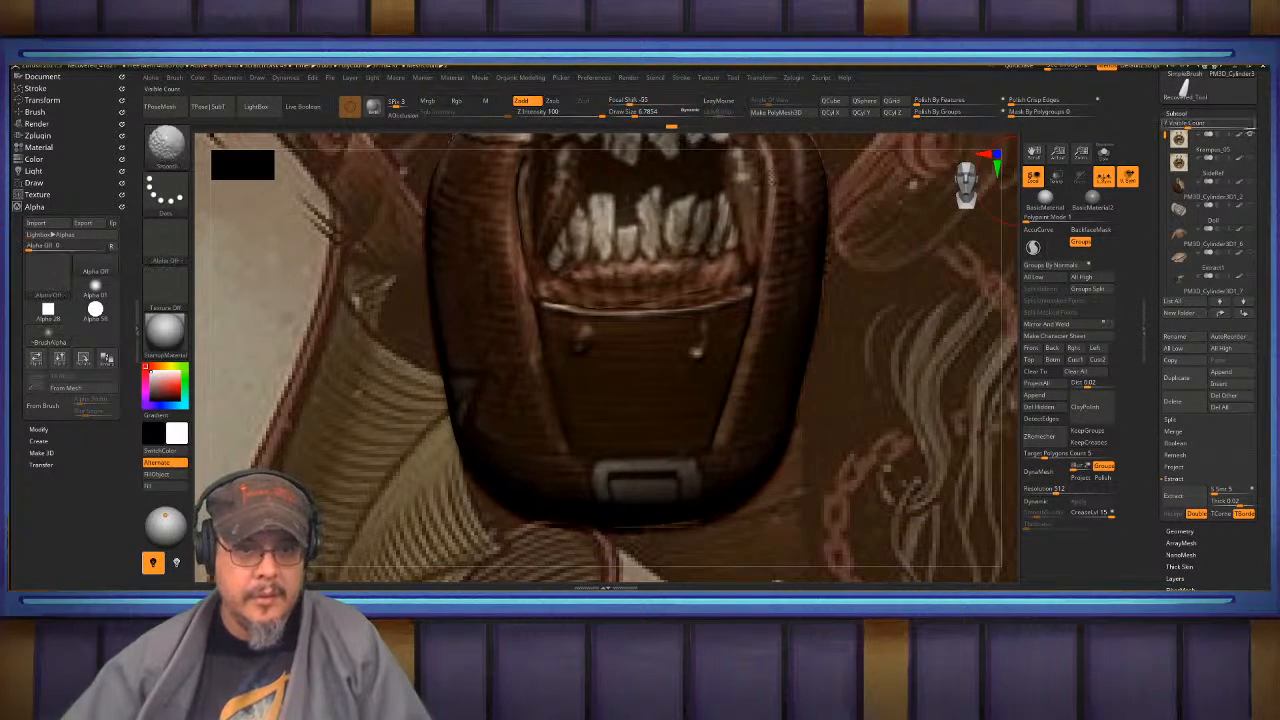
- Display the head pieces in plain grey without their painted colour, keeping the Krampus_05 reference visible behind them
left_click(1248, 139)
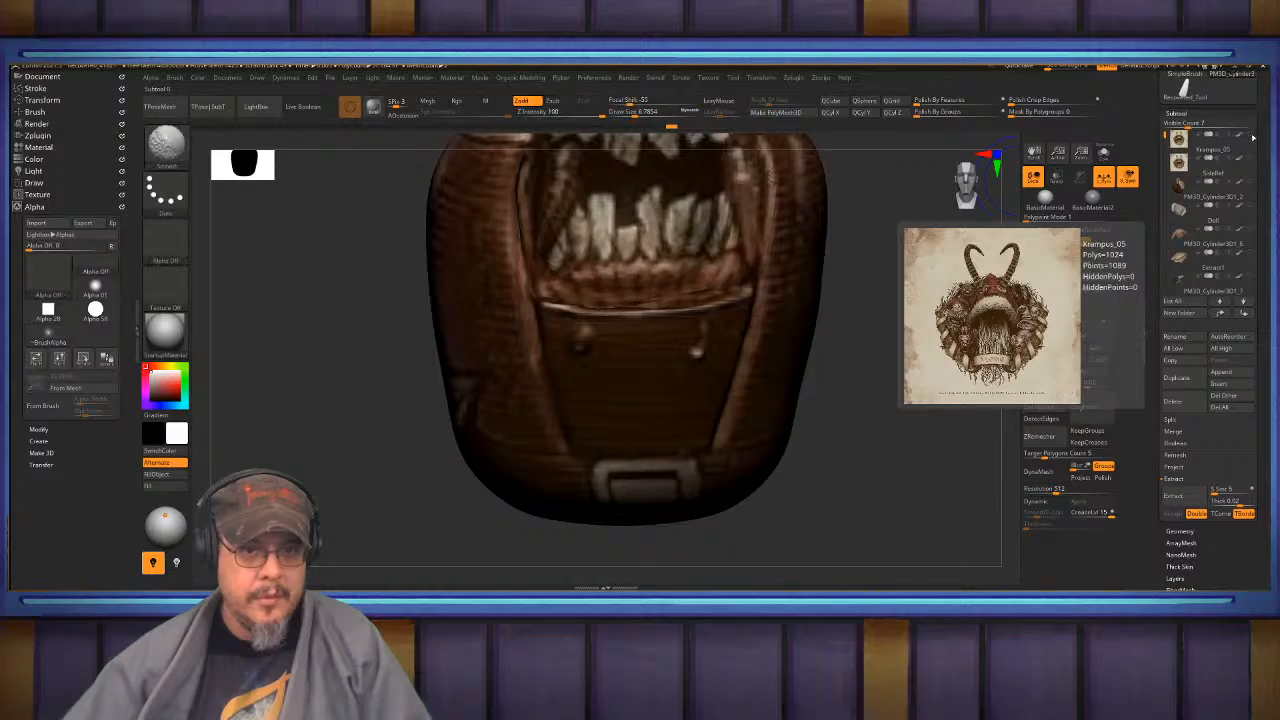
left_click(1241, 136)
mouse_move(690, 380)
right_mouse_down("ctrl")
mouse_move(680, 247)
mouse_move(672, 319)
mouse_move(672, 262)
mouse_move(775, 300)
mouse_move(684, 320)
mouse_move(695, 262)
mouse_move(711, 334)
mouse_move(697, 274)
mouse_move(704, 308)
mouse_move(711, 240)
mouse_move(725, 269)
mouse_move(769, 231)
mouse_move(790, 271)
right_mouse_up("ctrl")
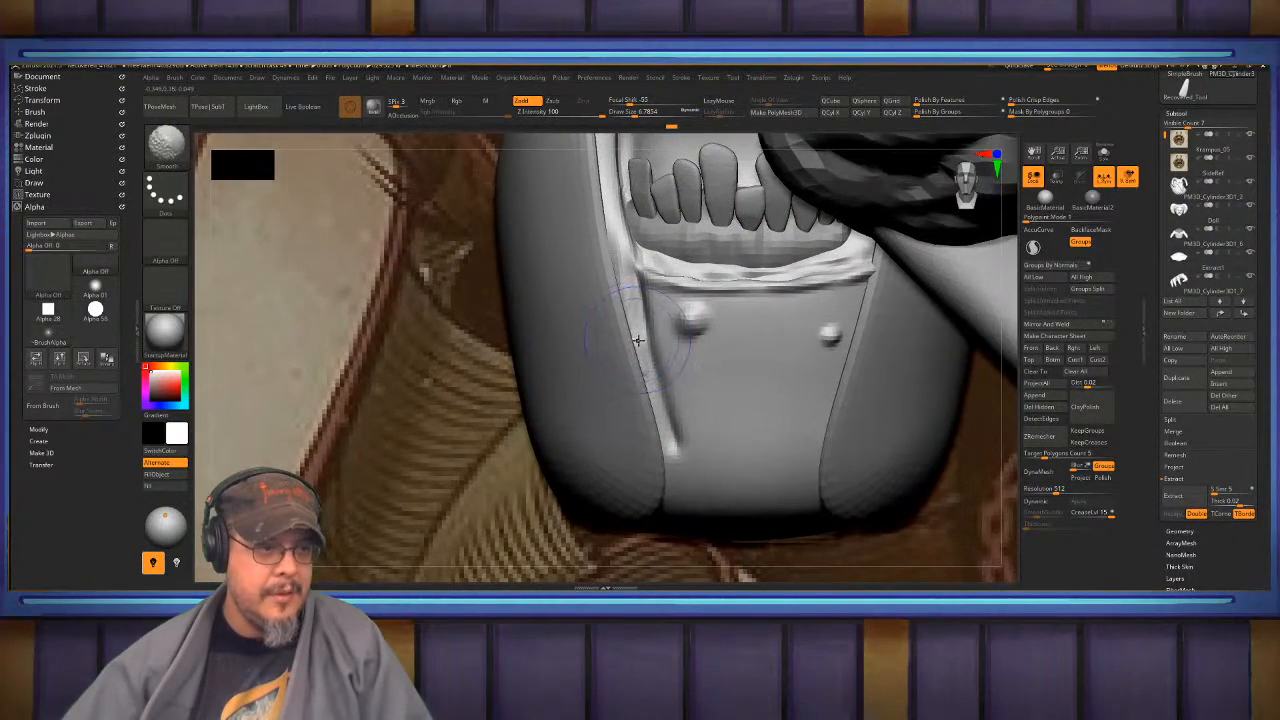
- Isolate the jaw piece and pull the side edges of its mouth opening inward with the Move brush at a draw size of about 10.97
mouse_move(609, 331)
right_mouse_down("alt")
mouse_move(643, 449)
mouse_move(700, 430)
mouse_move(668, 345)
right_mouse_up("alt")
key("b")
key("m")
key("v")
right_click_drag(692, 264, 748, 260)
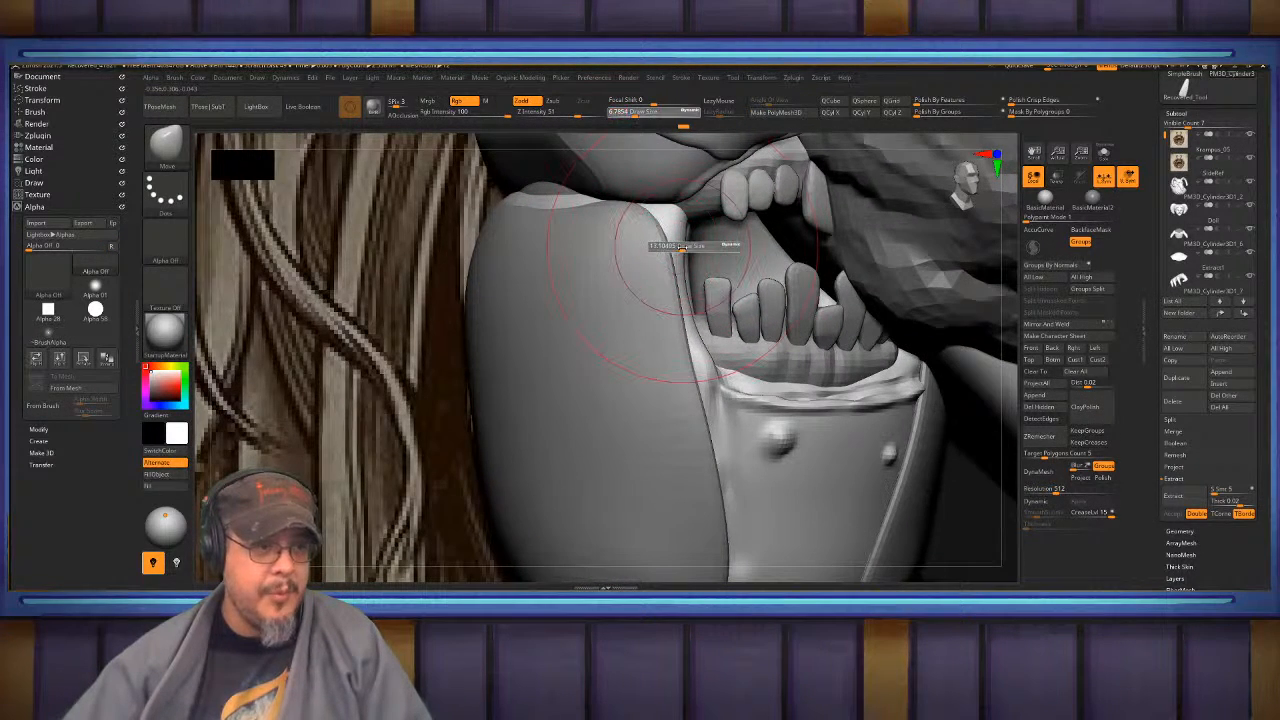
left_click(1105, 159)
right_click_drag(790, 225, 663, 261, "shift")
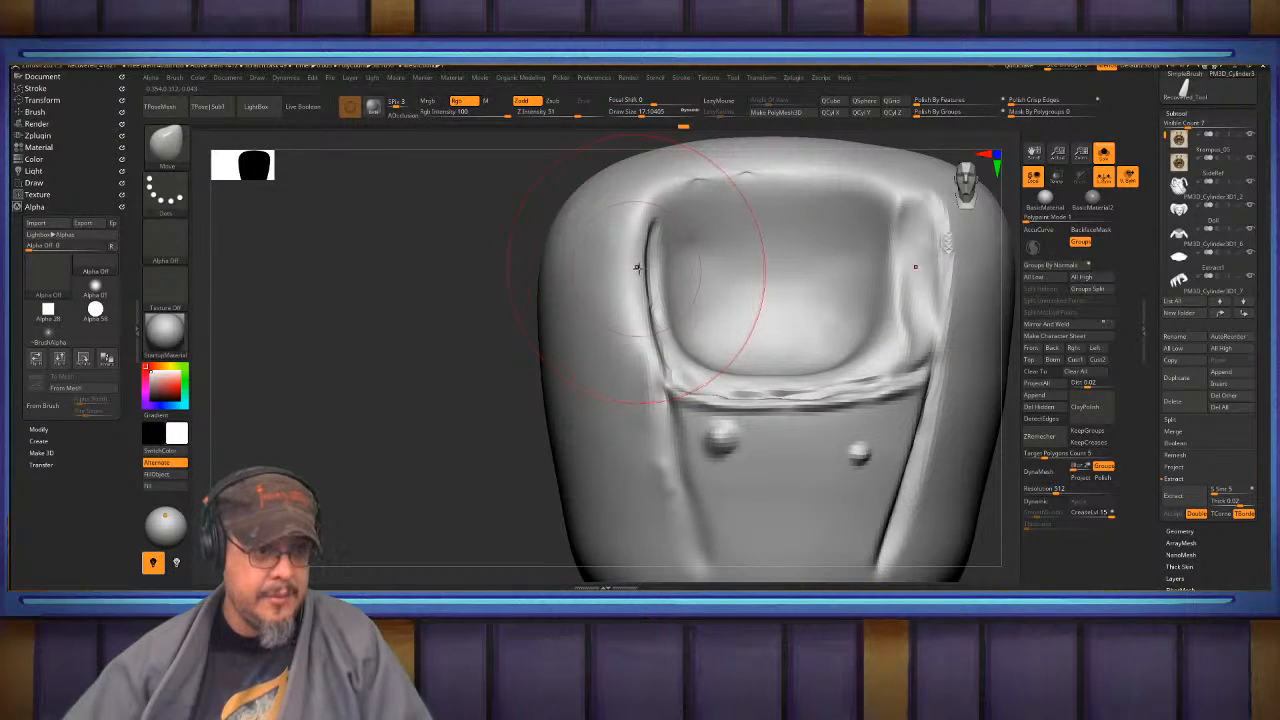
key("s")
mouse_move(640, 272)
left_mouse_down()
mouse_move(660, 268)
mouse_move(658, 234)
left_mouse_up()
mouse_move(641, 322)
left_mouse_down()
mouse_move(660, 318)
mouse_move(656, 250)
left_mouse_up()
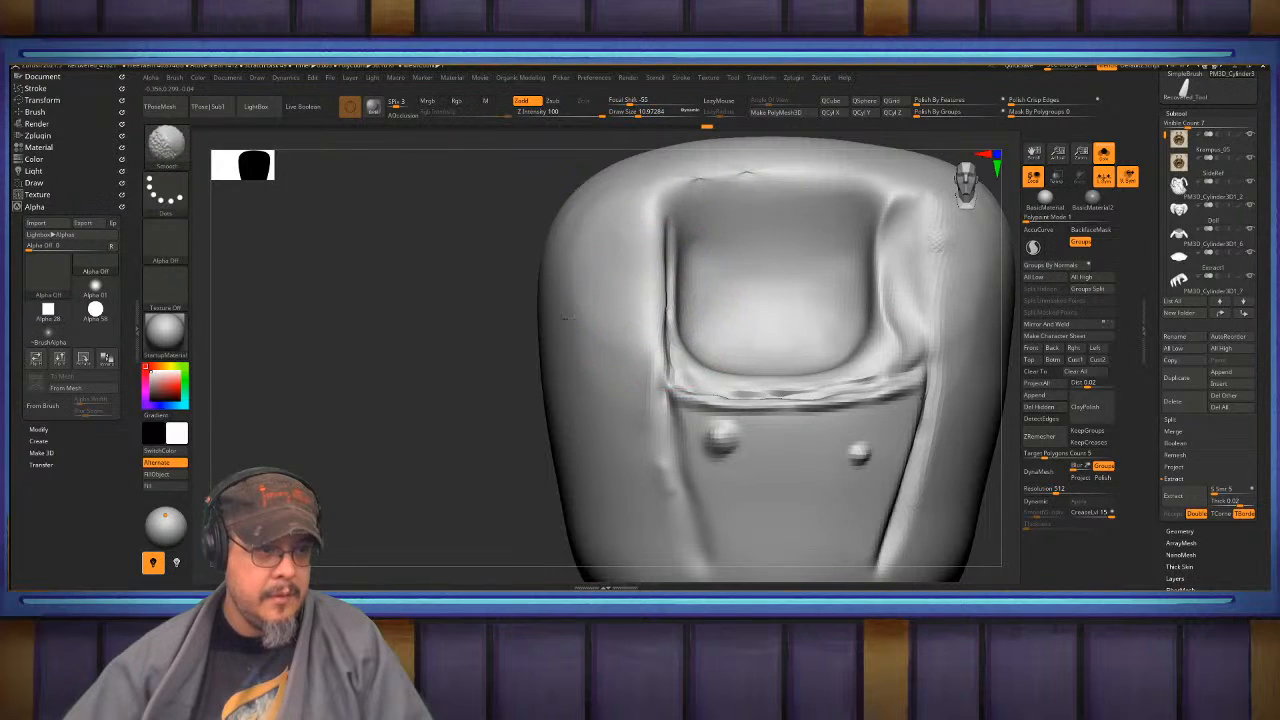
- Select the ClayBuildup brush, leave solo mode, and limit the visible subtools to the jaw, teeth, surrounding mouth pieces and Krampus_05 reference
right_click_drag(657, 277, 665, 245)
key("b")
key("c")
key("b")
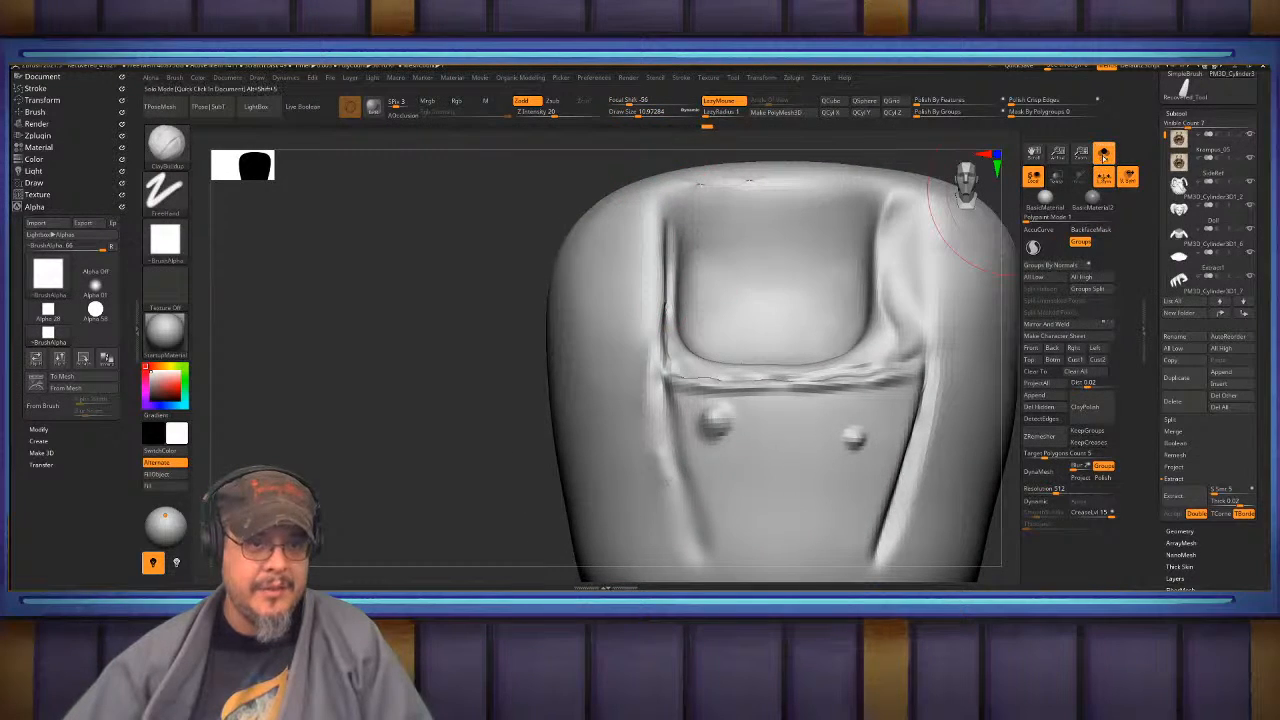
left_click(1104, 155)
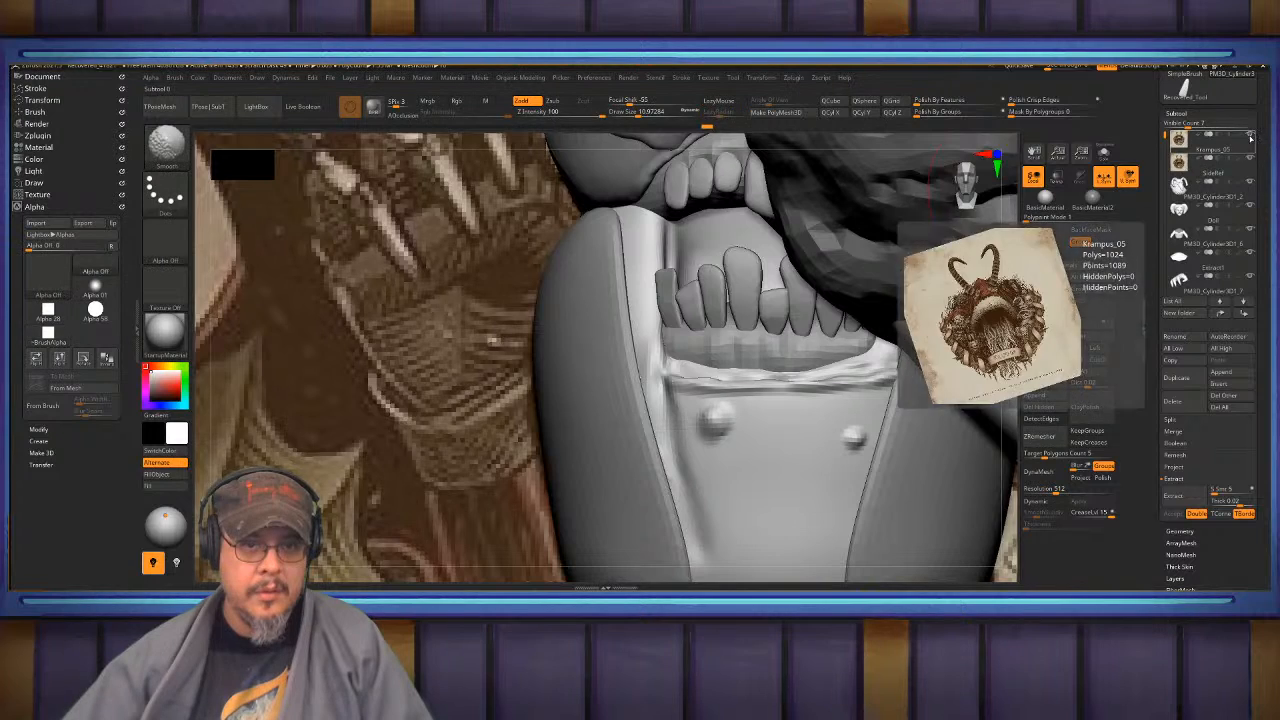
left_click(1248, 138, "shift")
left_click(1248, 139)
left_click_drag(1164, 136, 1159, 268)
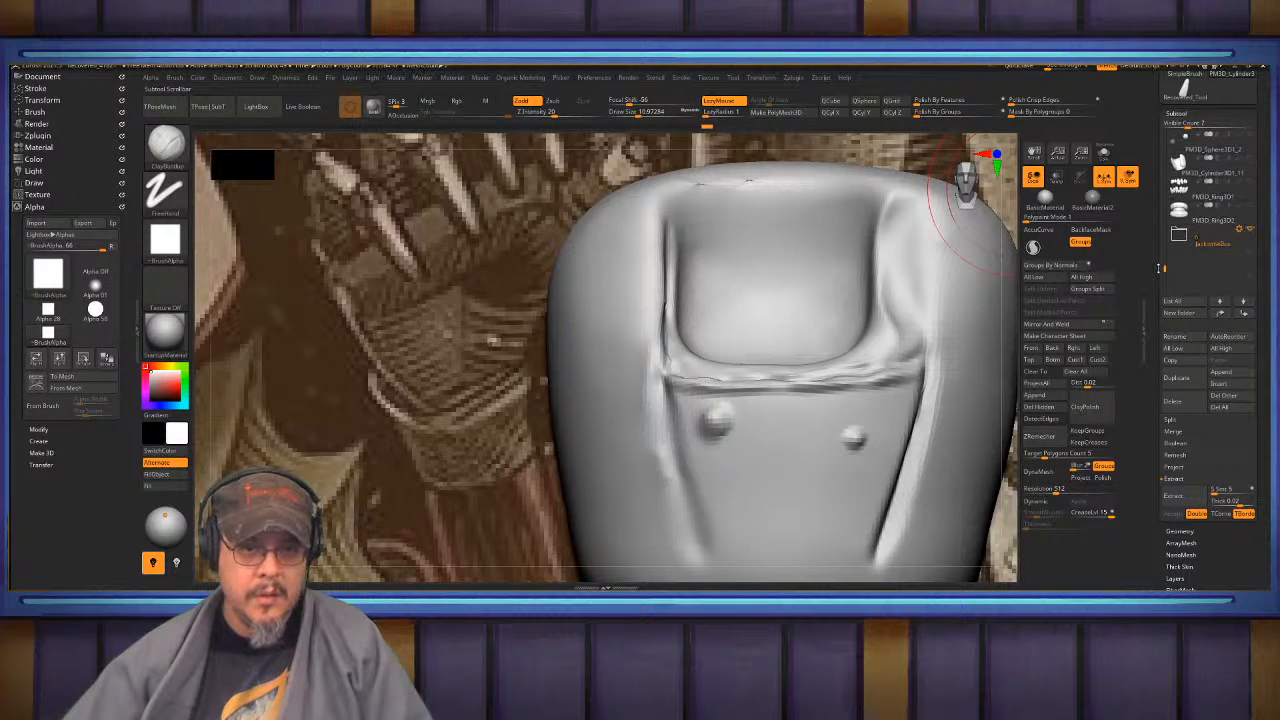
left_click(1251, 252)
left_click(1252, 232)
left_click(1251, 208)
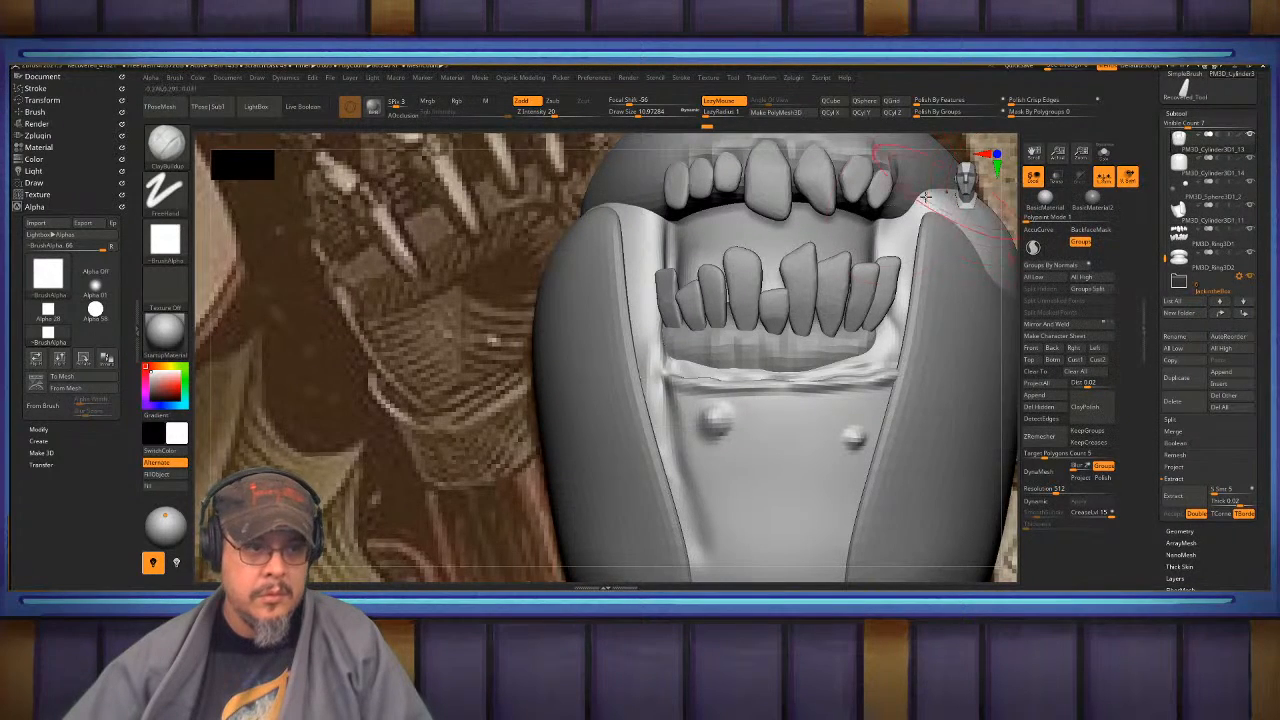
- Build up the inner cheeks beside the teeth with the ClayBuildup brush at a draw size of about 7.81 and smooth them
mouse_move(840, 225)
right_mouse_down()
mouse_move(706, 303)
mouse_move(715, 325)
mouse_move(761, 299)
mouse_move(606, 297)
mouse_move(620, 318)
mouse_move(634, 306)
right_mouse_up()
right_click(630, 296)
left_click_drag(632, 297, 628, 297)
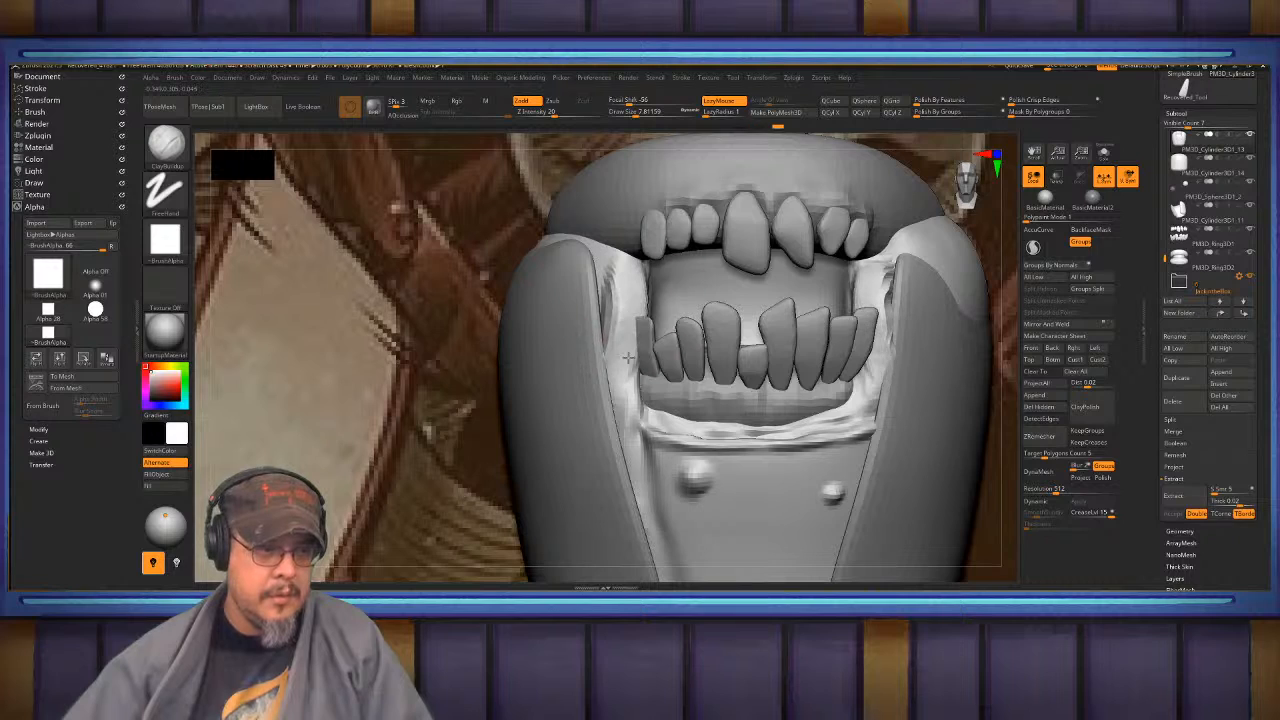
key("shift")
left_click_drag(627, 320, 626, 300, "shift")
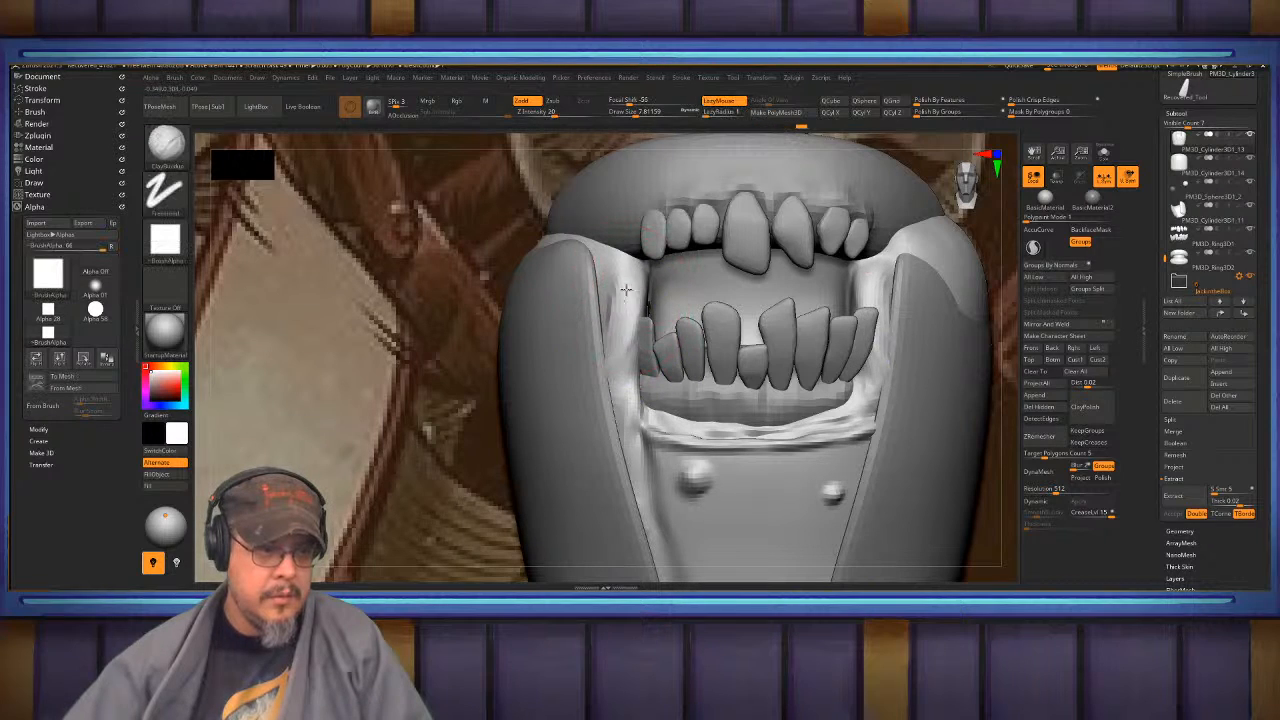
left_click_drag(622, 383, 619, 294, "shift")
left_click_drag(625, 357, 624, 325, "shift")
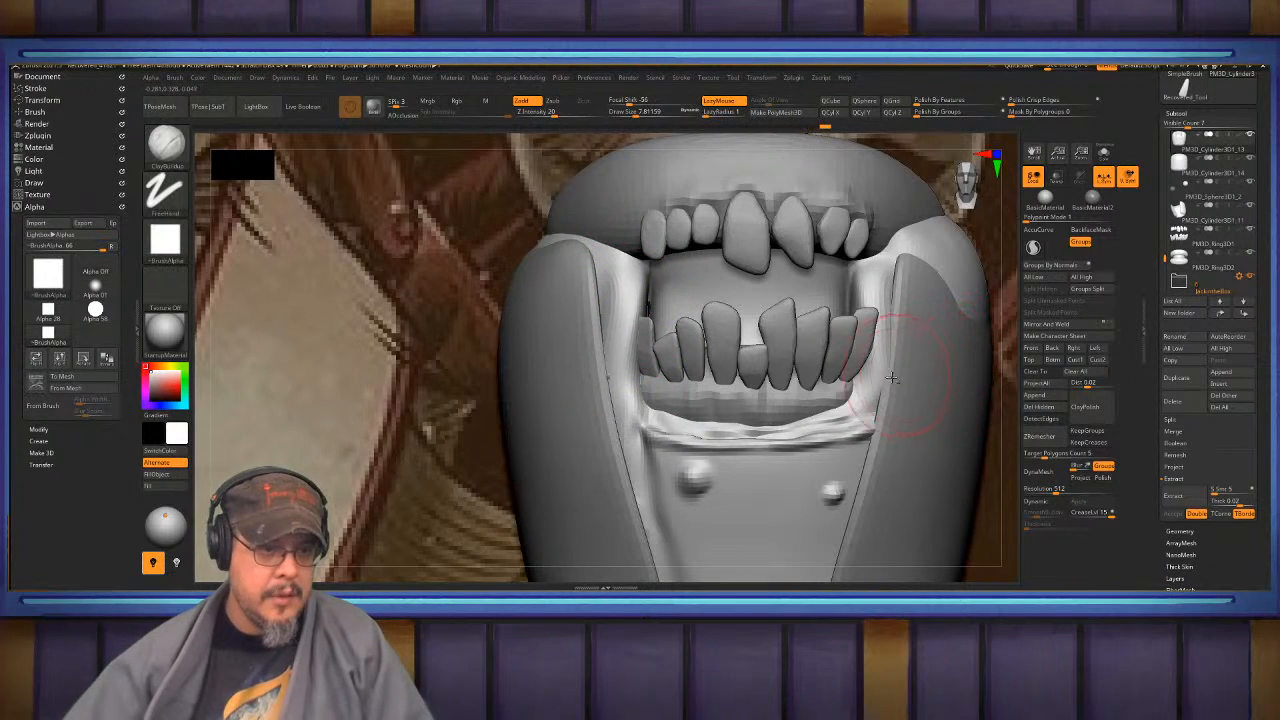
left_click_drag(640, 425, 603, 378, "shift")
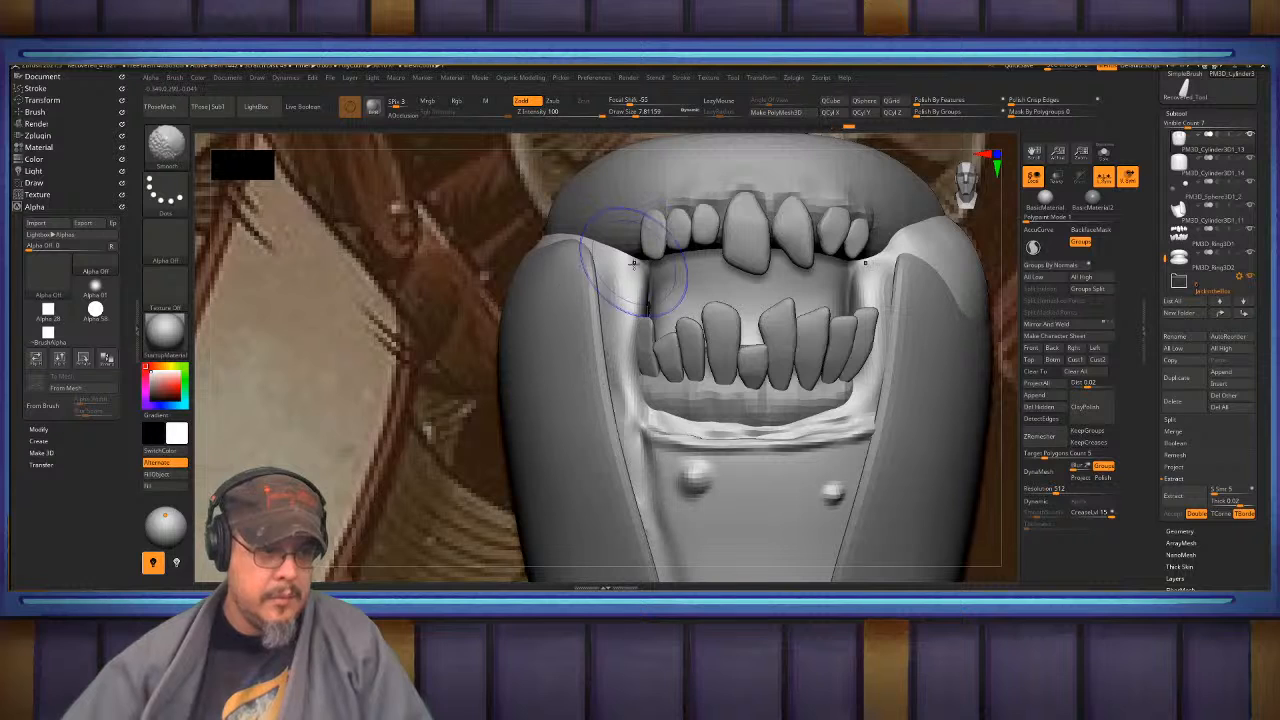
- Reshape the upper corners of the jaw beside the teeth with the Move brush and smooth the transition onto the side panels
mouse_move(634, 263)
right_mouse_down()
mouse_move(632, 290)
mouse_move(670, 340)
mouse_move(757, 303)
mouse_move(591, 308)
mouse_move(597, 290)
mouse_move(707, 278)
right_mouse_up()
key("b")
key("m")
key("v")
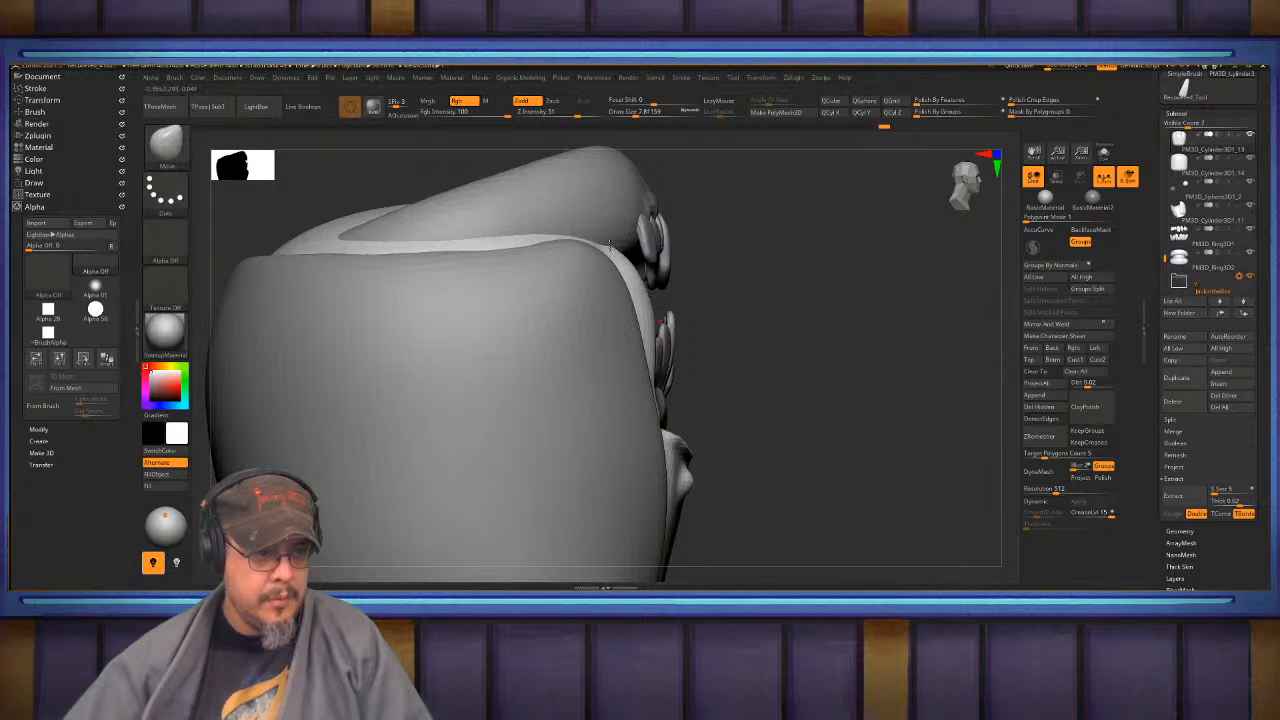
left_click_drag(630, 224, 626, 230)
right_click_drag(704, 244, 617, 247)
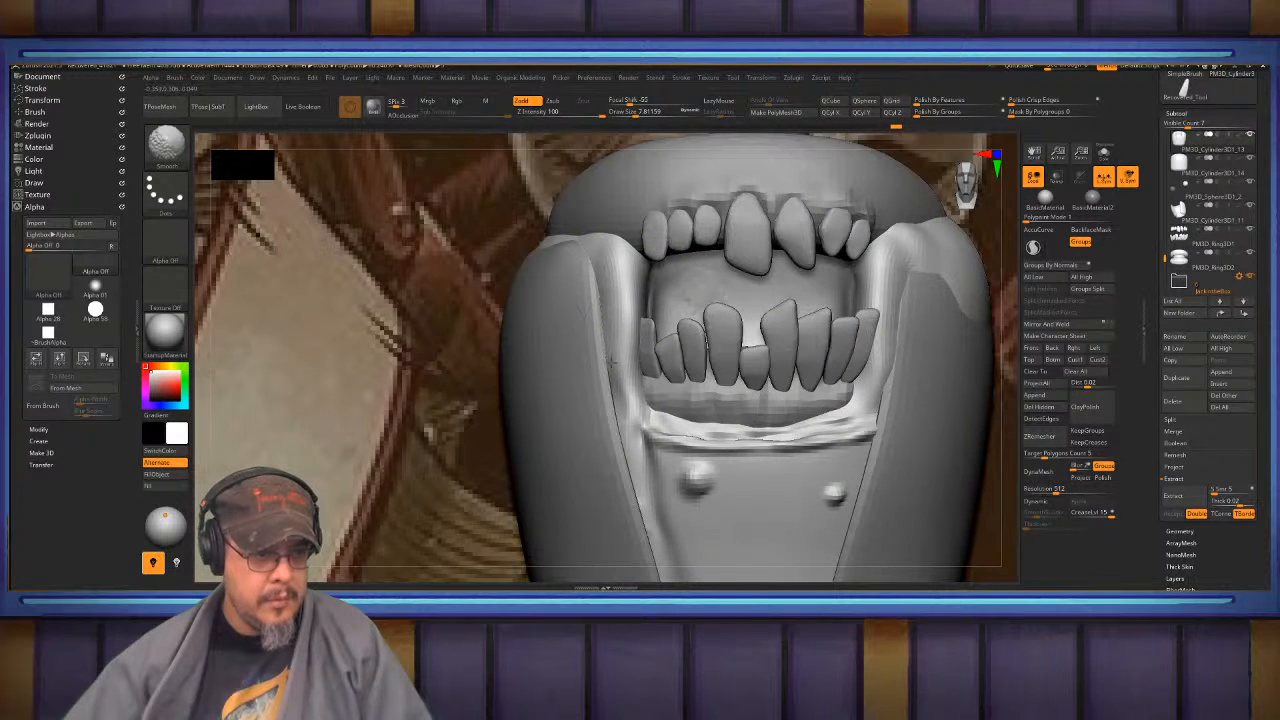
key("f")
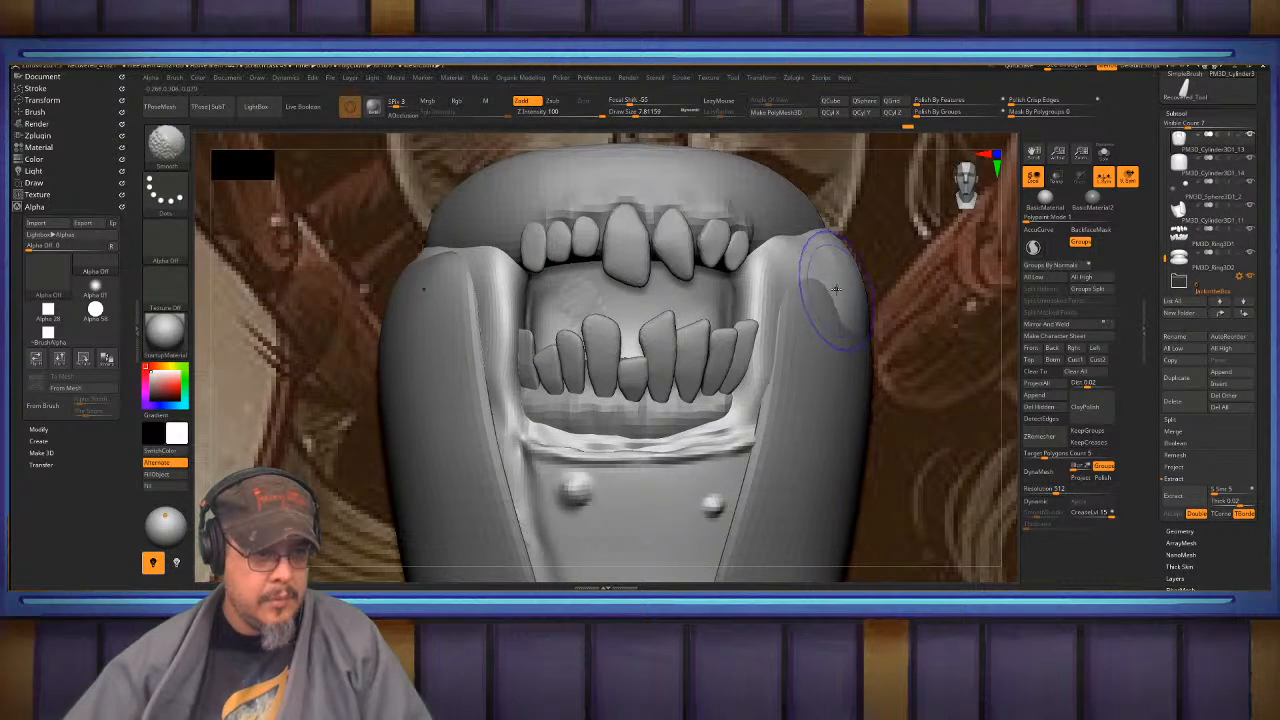
left_click_drag(836, 289, 830, 285, "shift")
mouse_move(830, 288)
right_mouse_down()
mouse_move(791, 309)
mouse_move(777, 268)
mouse_move(728, 312)
right_mouse_up()
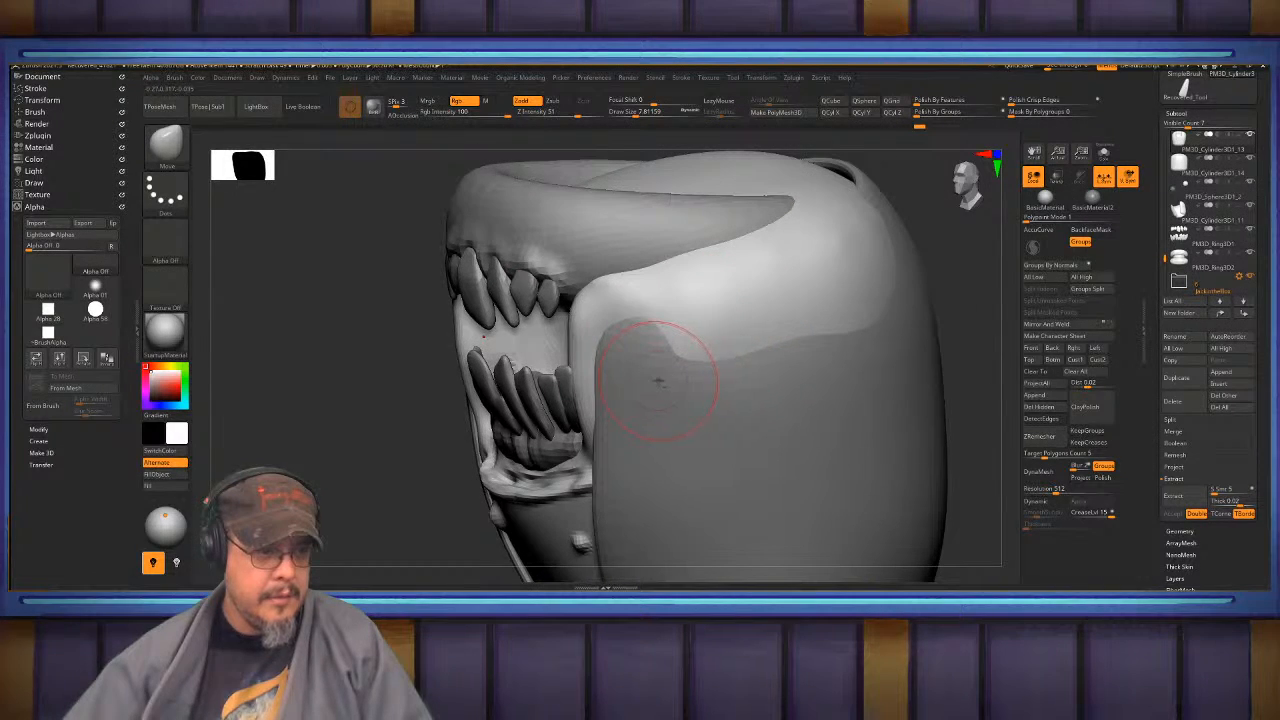
- Build up the upper edge of the jaw's side panel beside the mouth corner with the ClayBuildup brush and smooth the strokes
key("d")
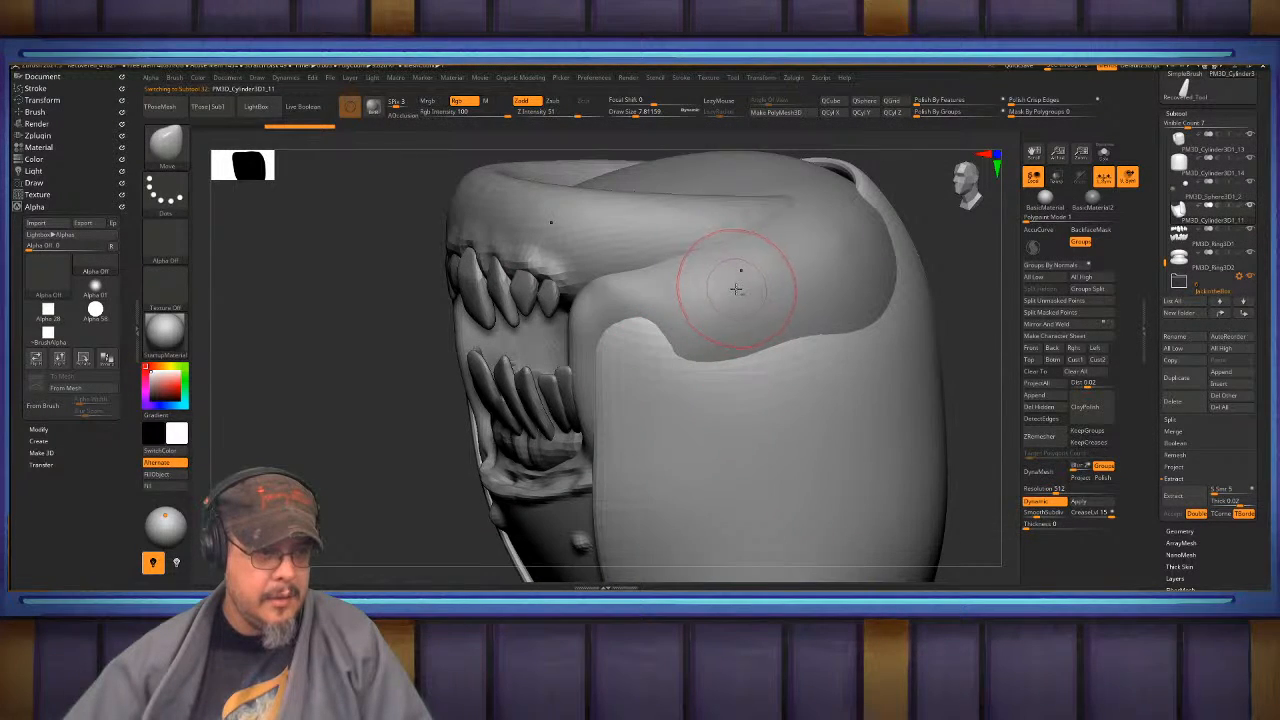
key("shift+d")
key("b")
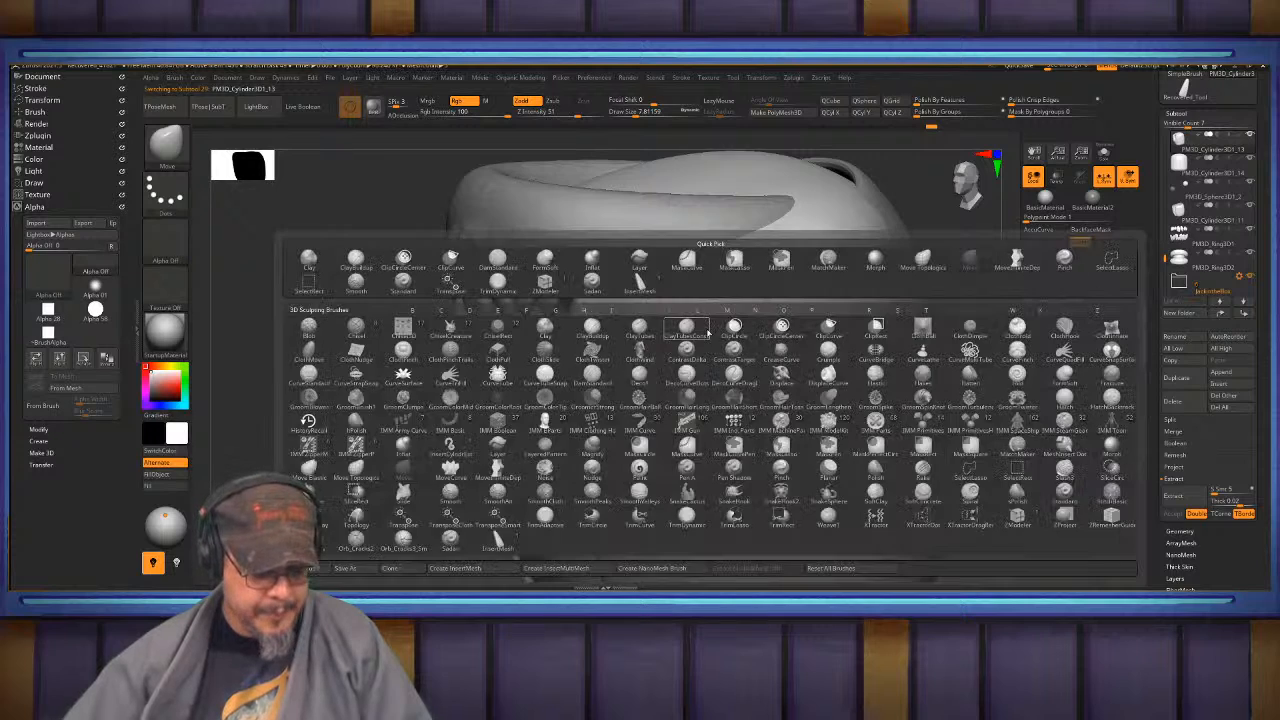
key("c")
key("t")
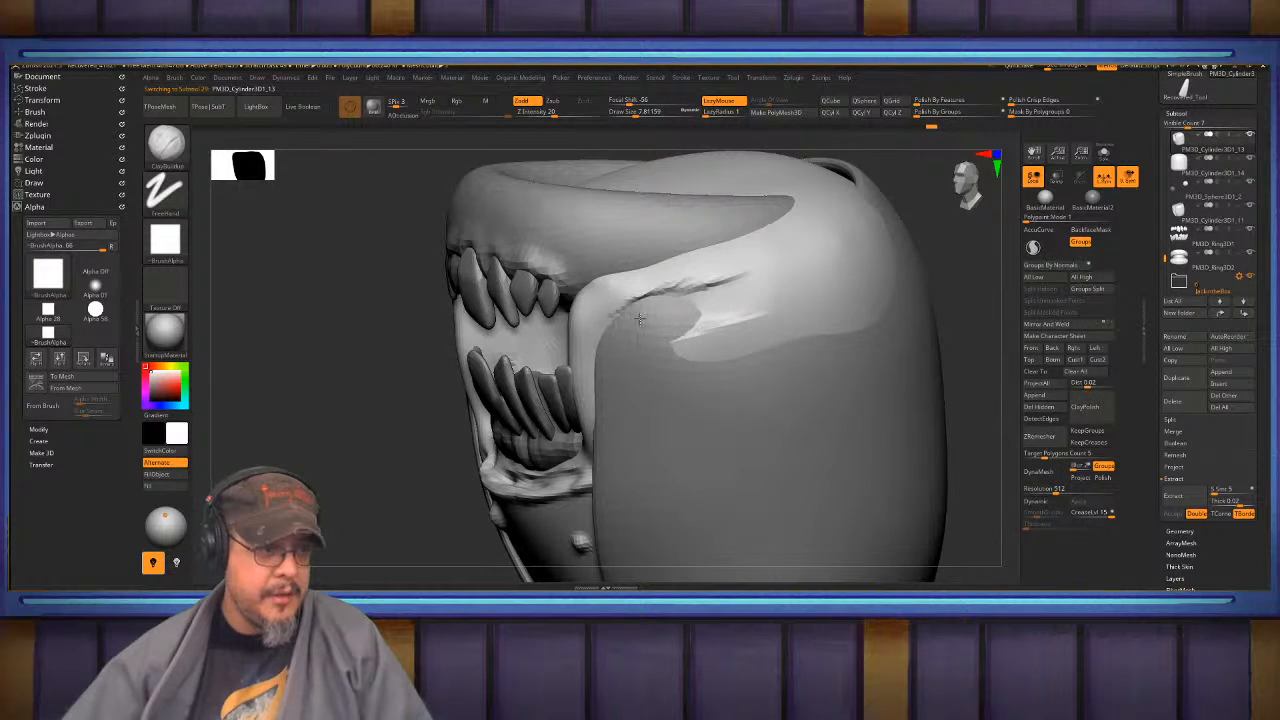
left_click_drag(769, 281, 721, 286)
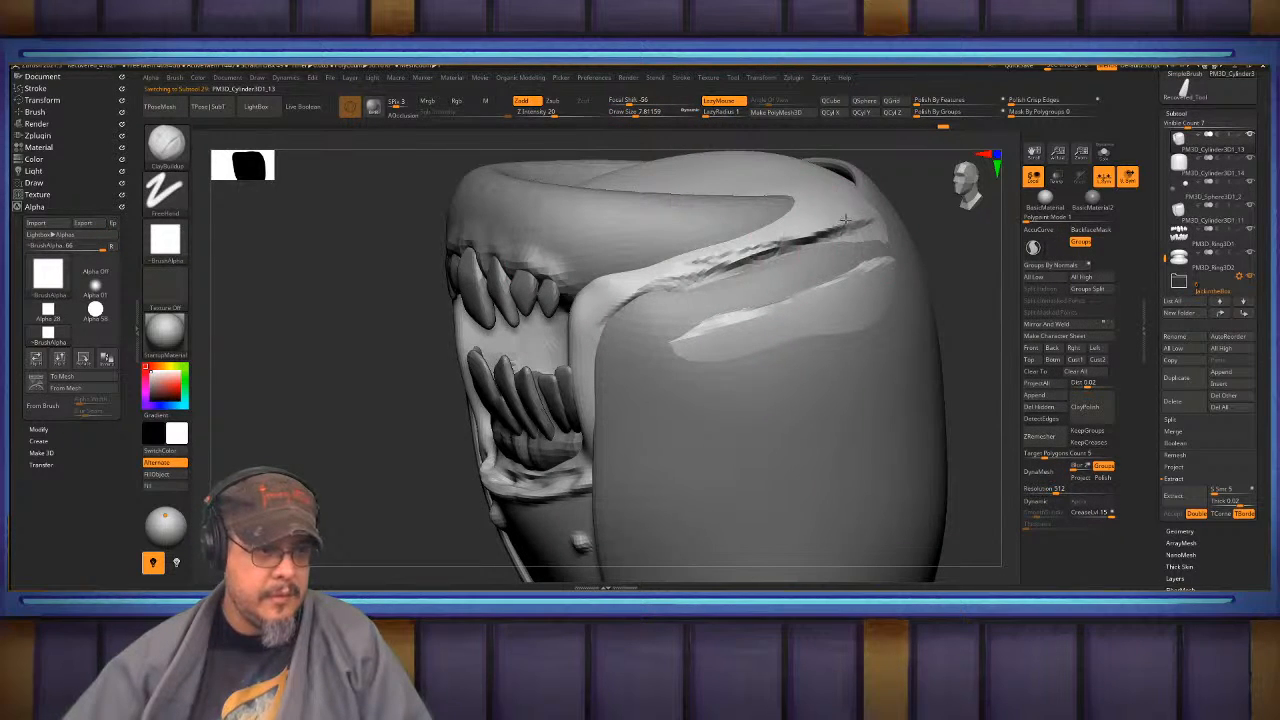
left_click_drag(845, 219, 685, 283, "shift")
left_click_drag(774, 297, 797, 308)
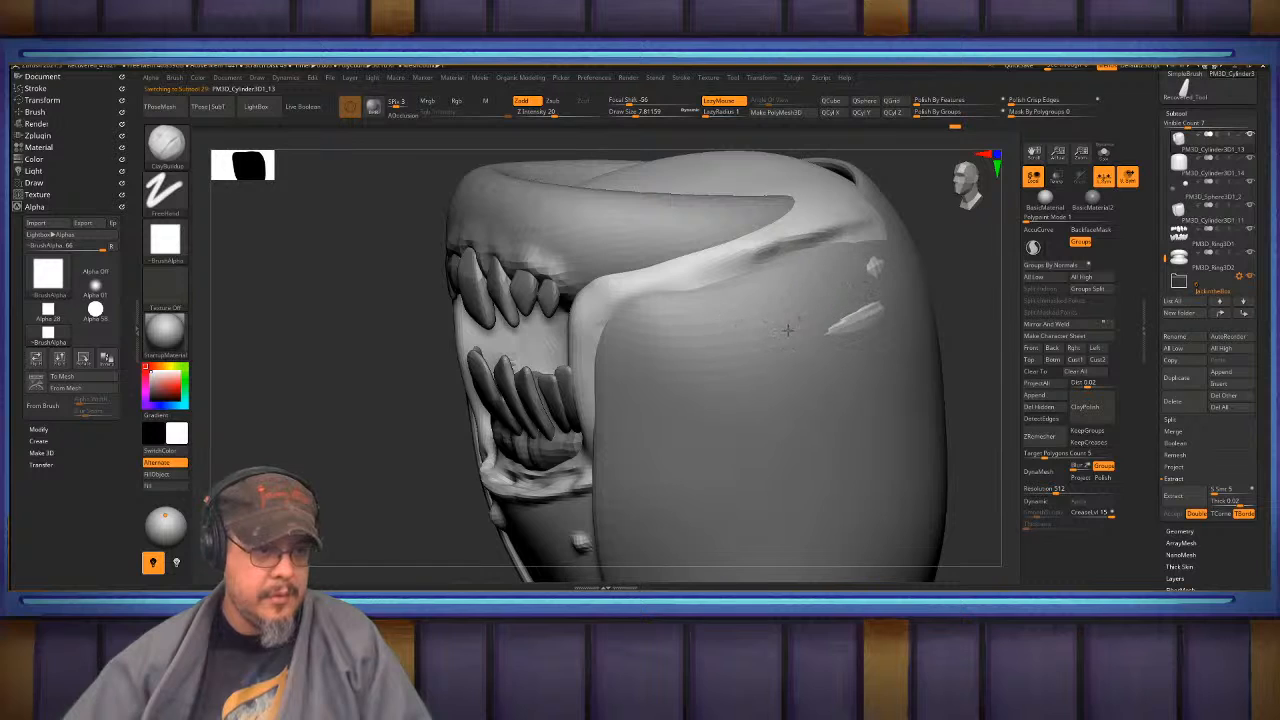
- Fill and smooth the seam along the top of the jaw side panel where it runs back below the upper lip
key("shift")
mouse_move(835, 254)
right_mouse_down("alt")
mouse_move(745, 335)
mouse_move(735, 440)
mouse_move(660, 375)
right_mouse_up("alt")
mouse_move(580, 372)
left_mouse_down()
mouse_move(742, 331)
mouse_move(625, 376)
left_mouse_up()
left_click_drag(690, 352, 526, 382, "shift")
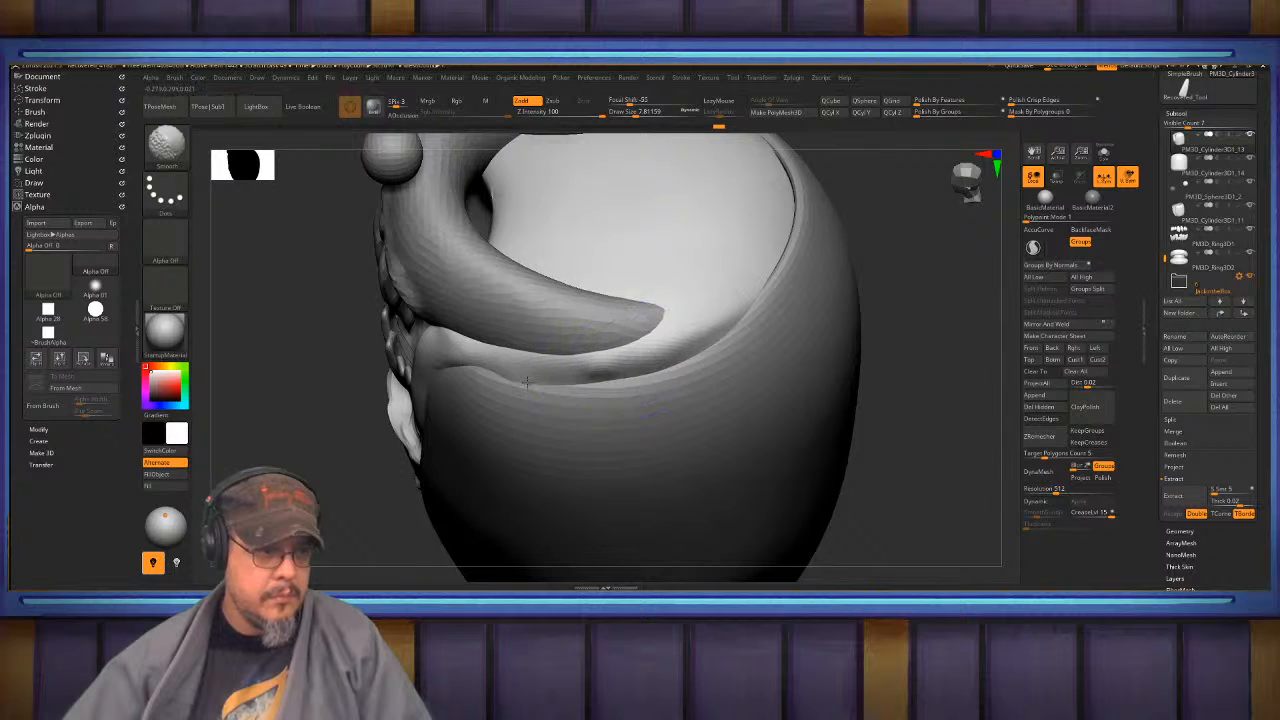
mouse_move(642, 361)
right_mouse_down()
mouse_move(629, 260)
mouse_move(614, 269)
mouse_move(642, 251)
right_mouse_up()
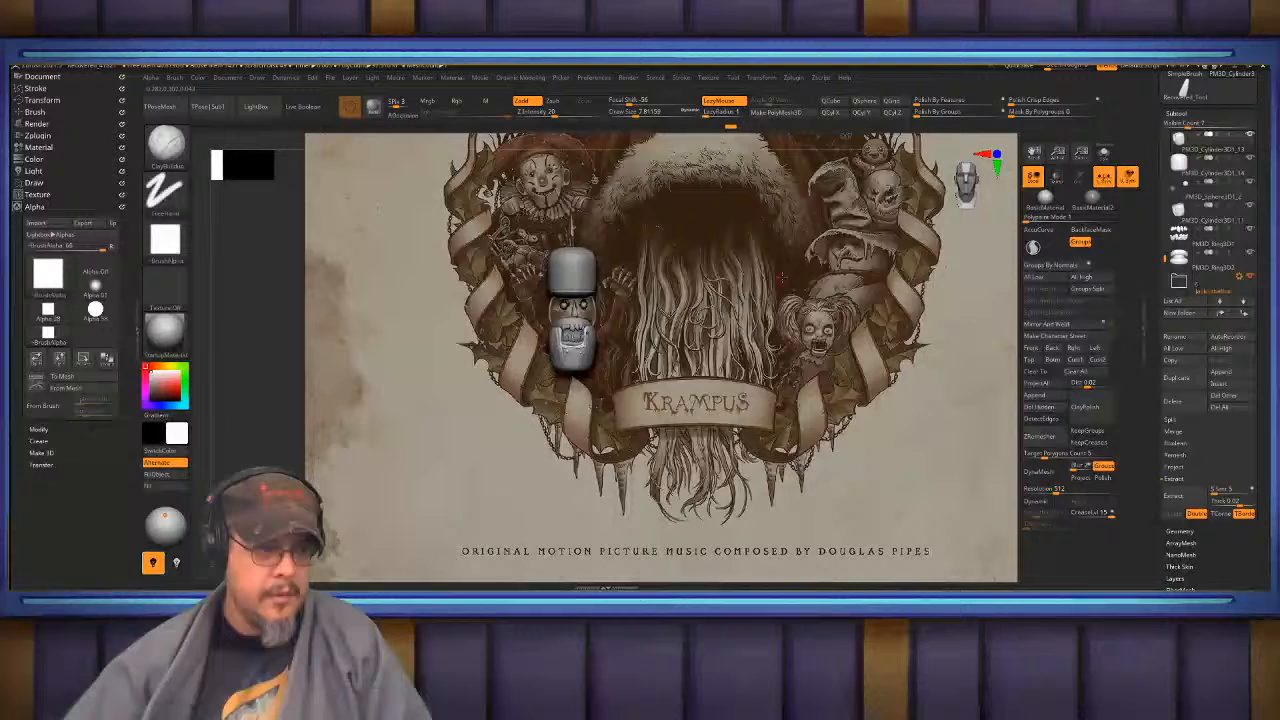
- Turn the hidden face, eye and nose subtools of the nutcracker back on over the Krampus artwork
right_click_drag(782, 278, 651, 287, "alt")
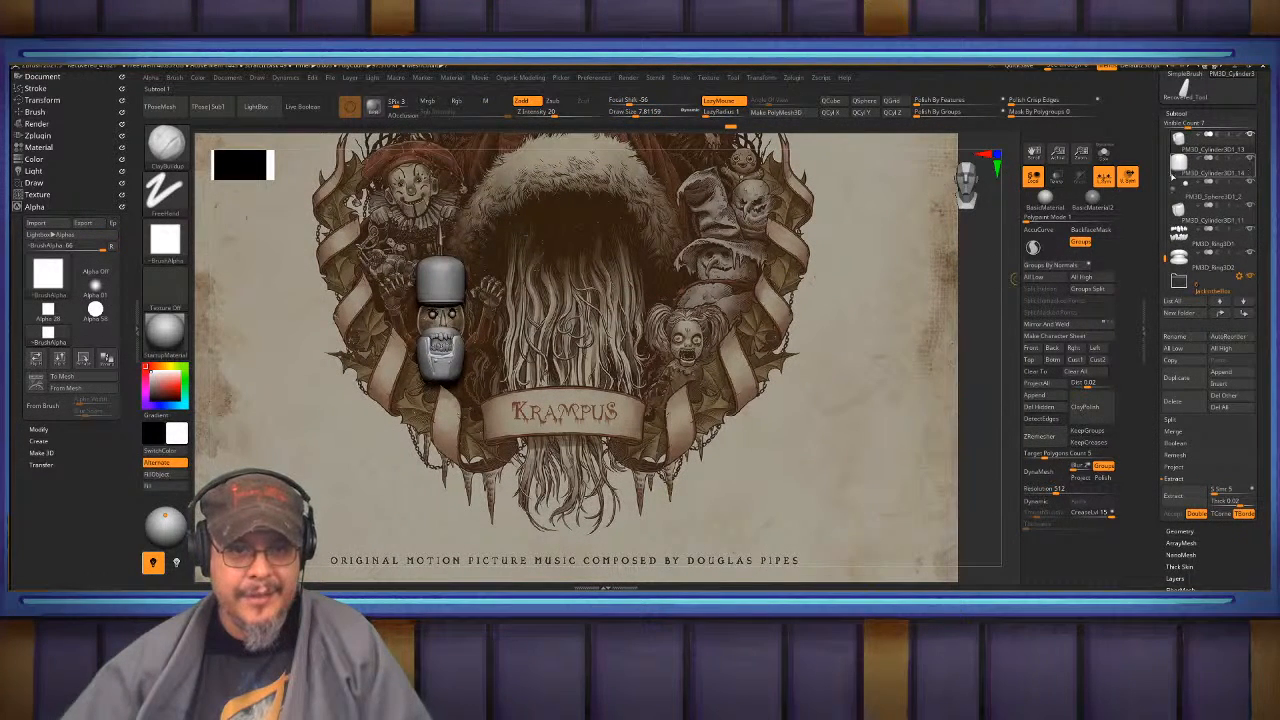
left_click_drag(1164, 257, 1163, 236)
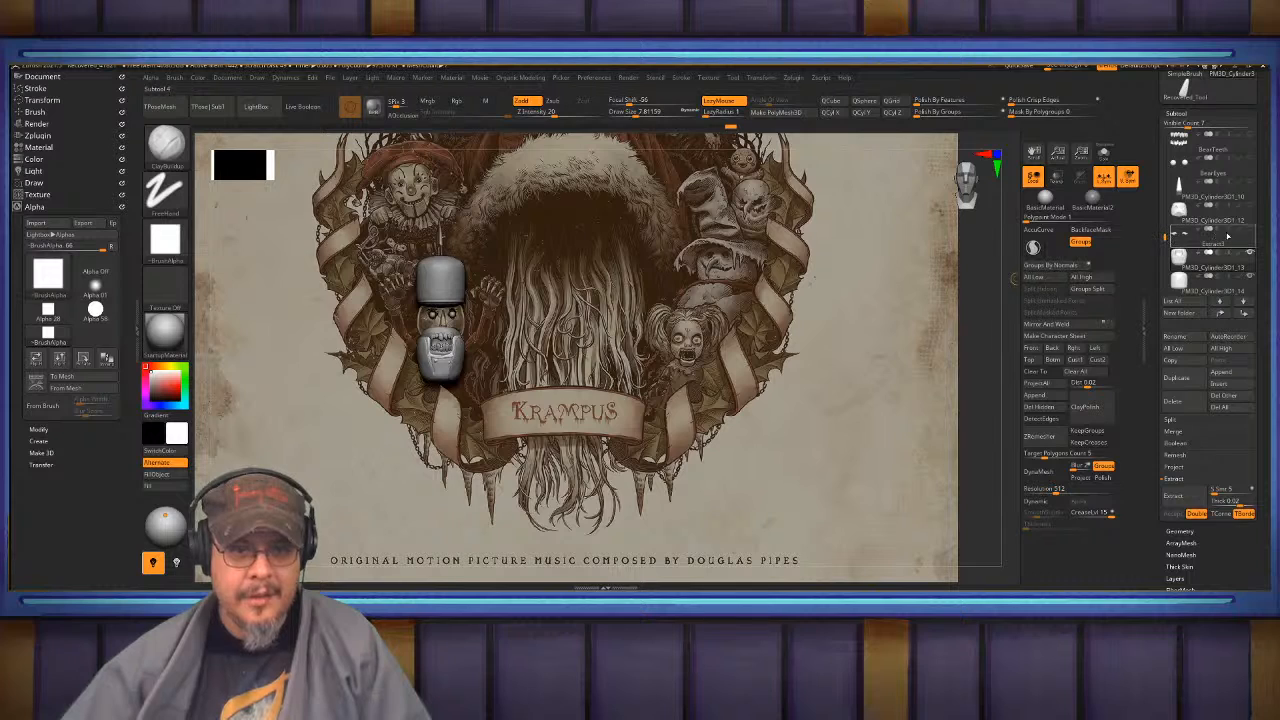
left_click(1250, 194)
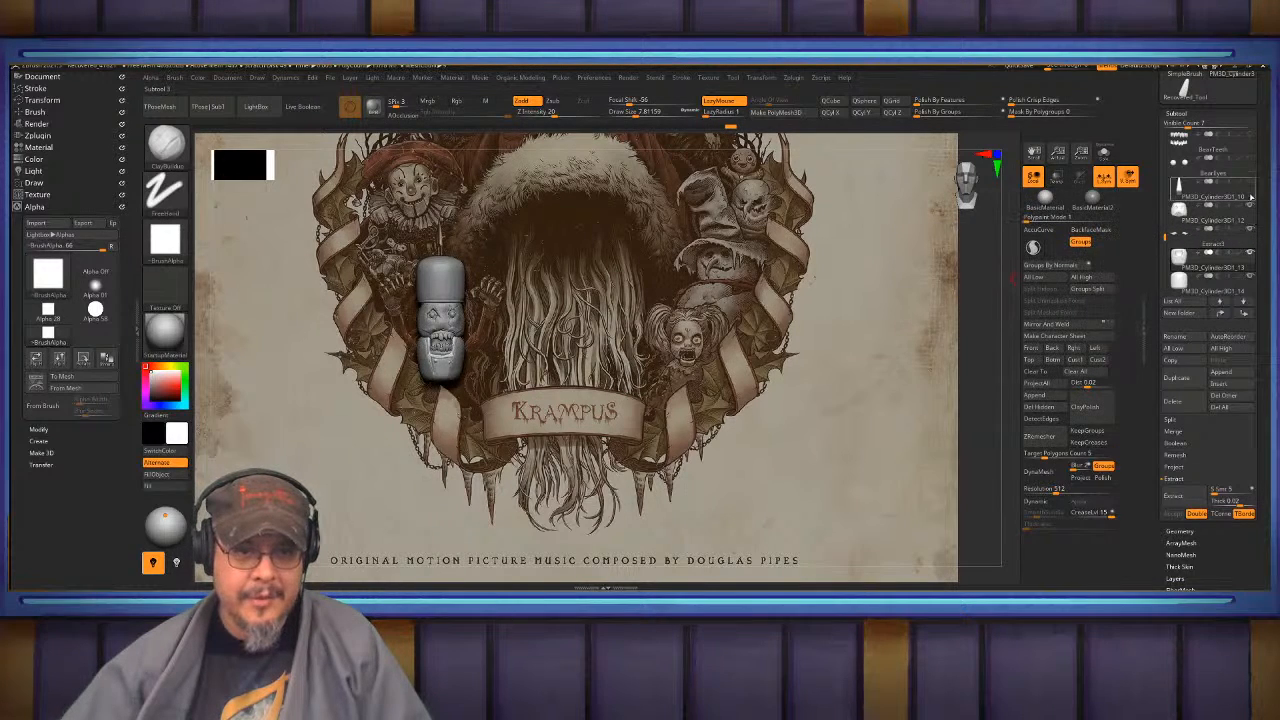
mouse_move(1253, 160)
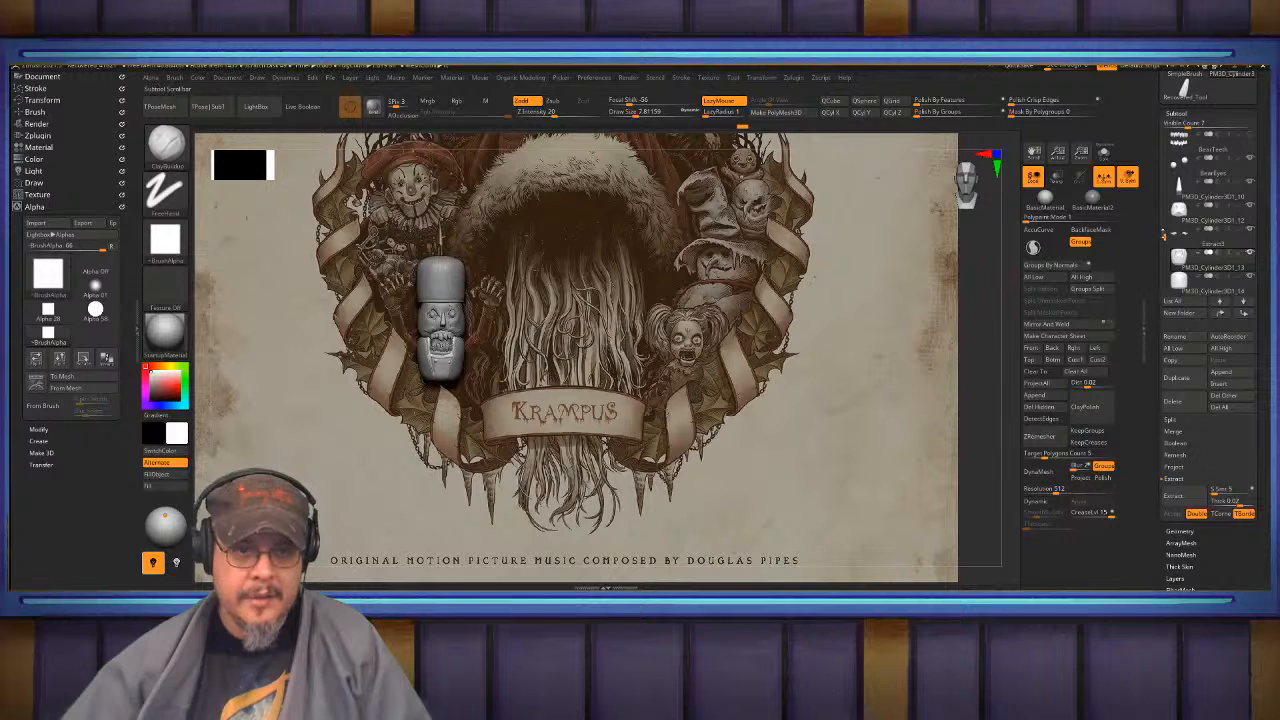
- Select the nose subtool PM3D_Cylinder3D1_10 and create a new subtool folder named Nutcracker for it
left_click_drag(1163, 235, 1161, 221)
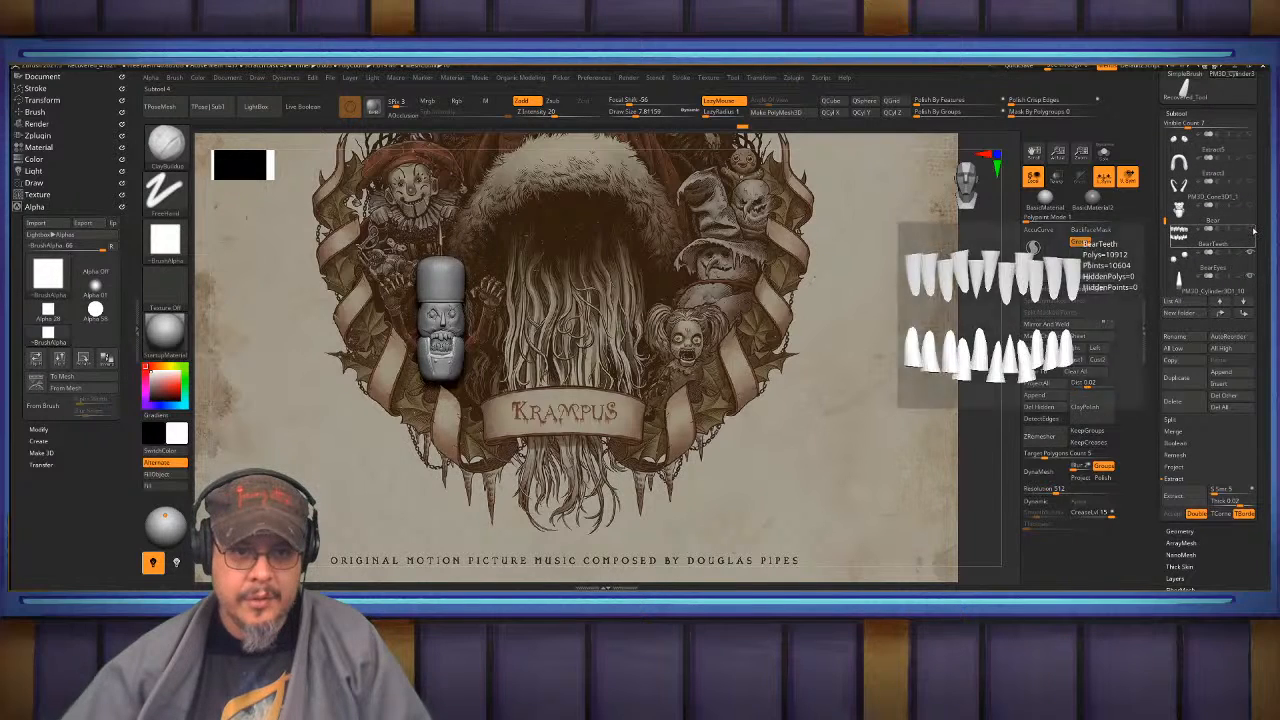
left_click(1212, 243)
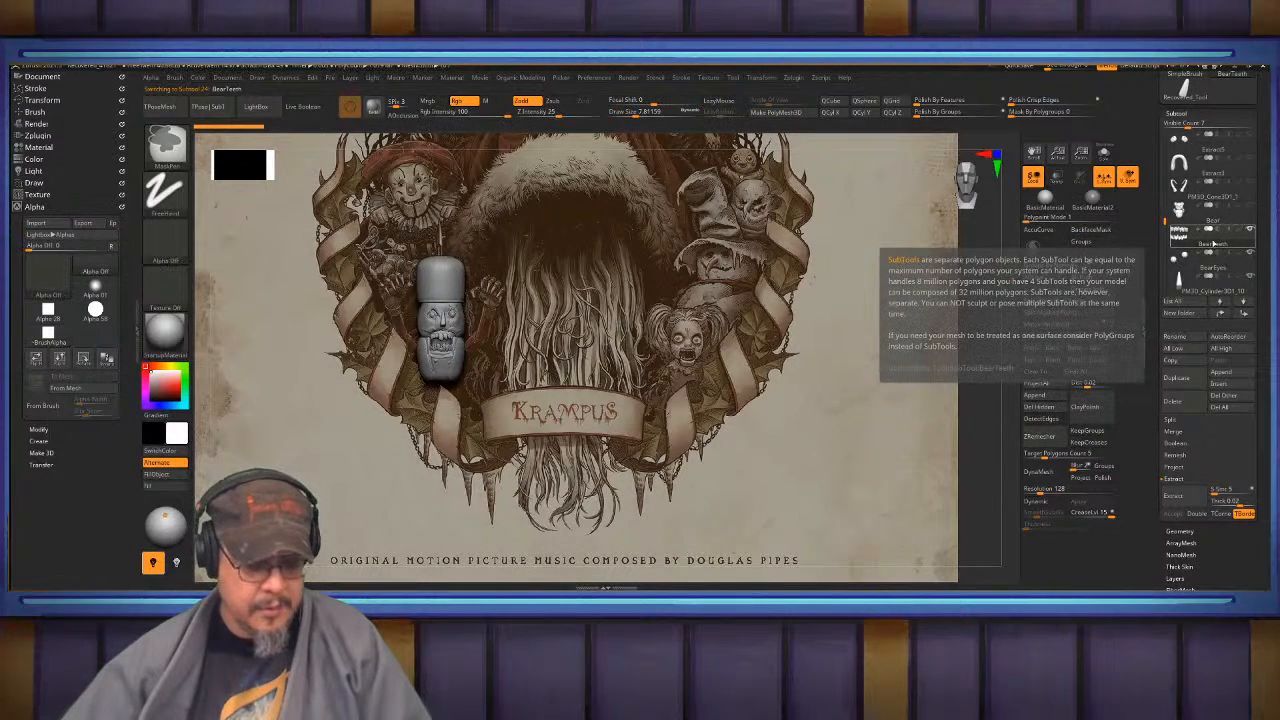
left_click(1214, 269)
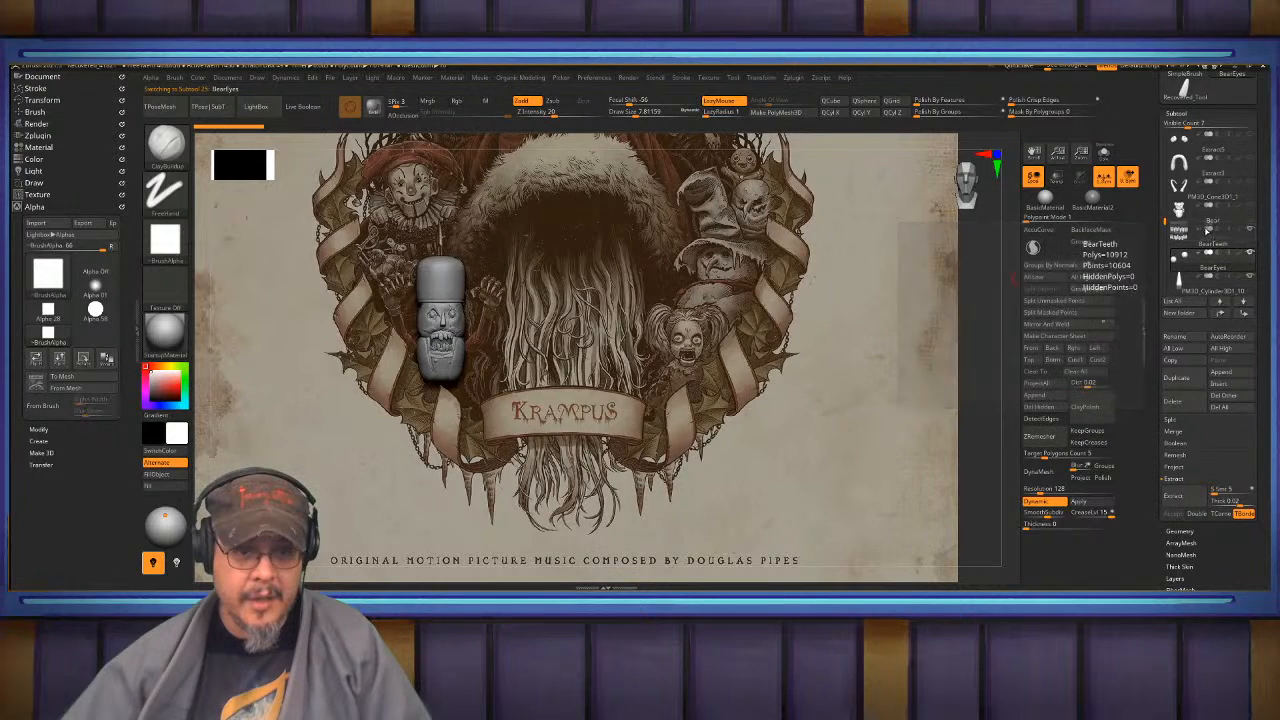
left_click(1210, 290)
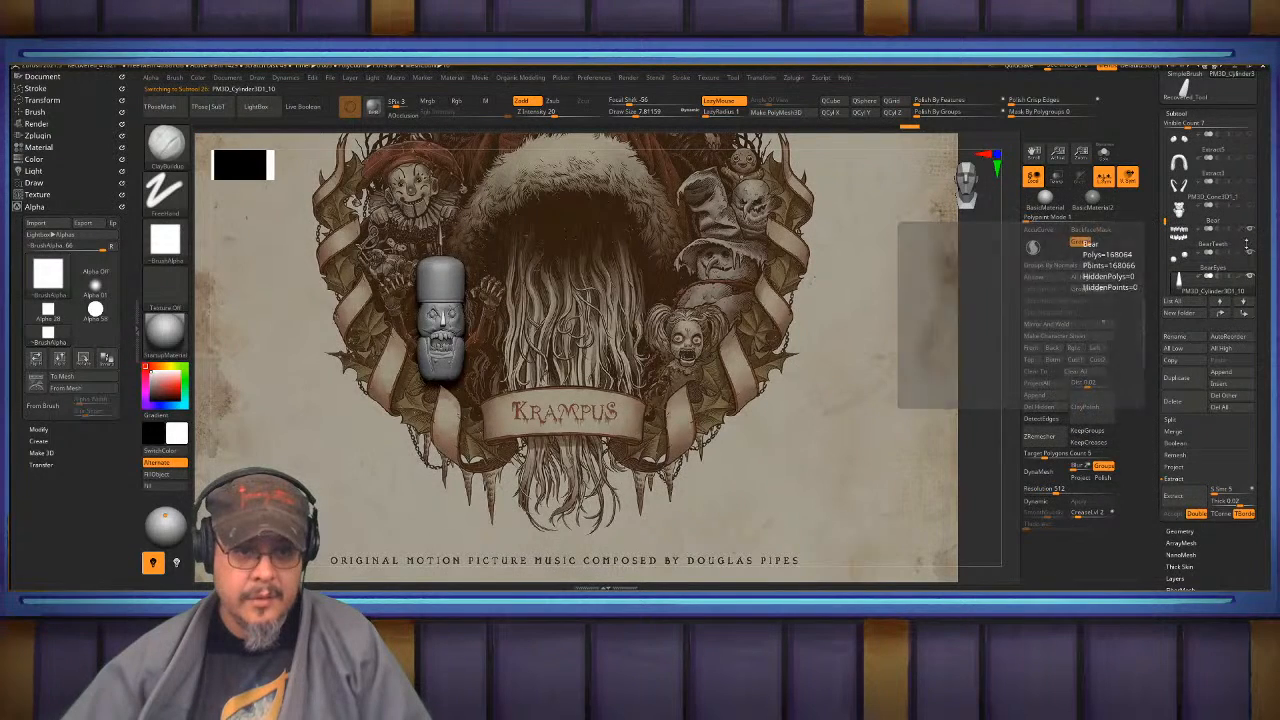
key("ctrl+f")
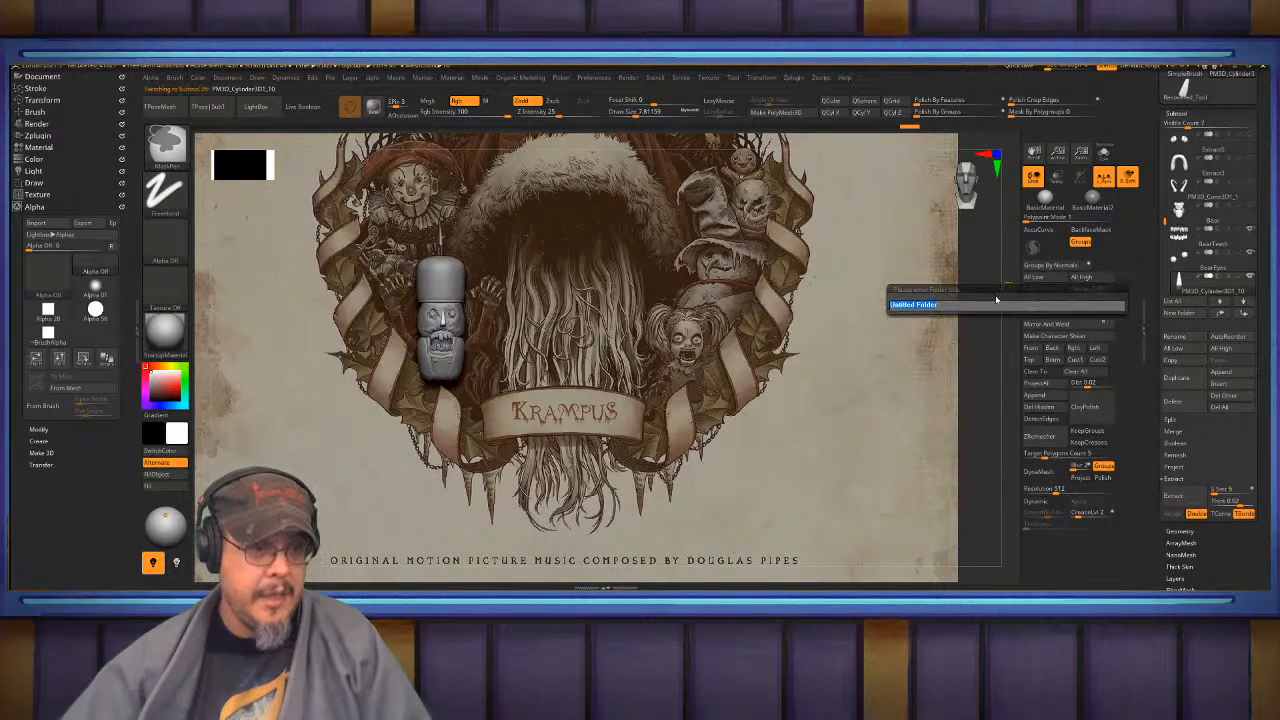
type("Nutcracker")
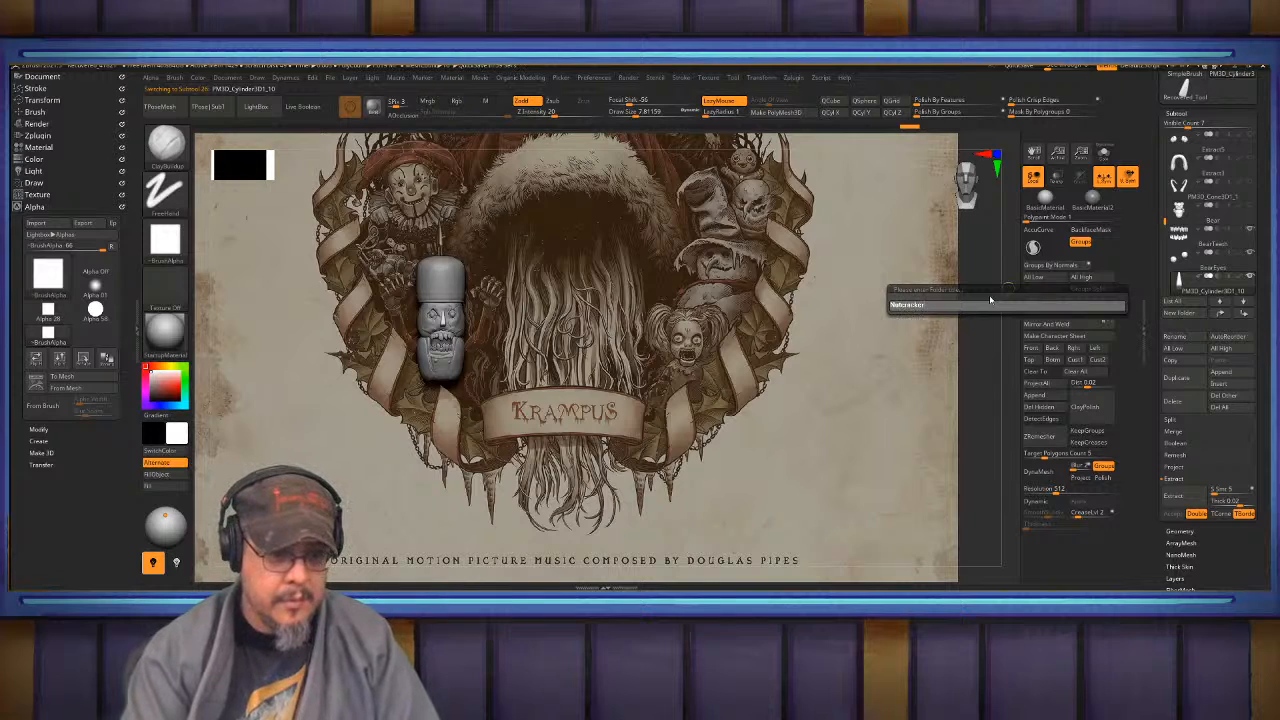
key("Return")
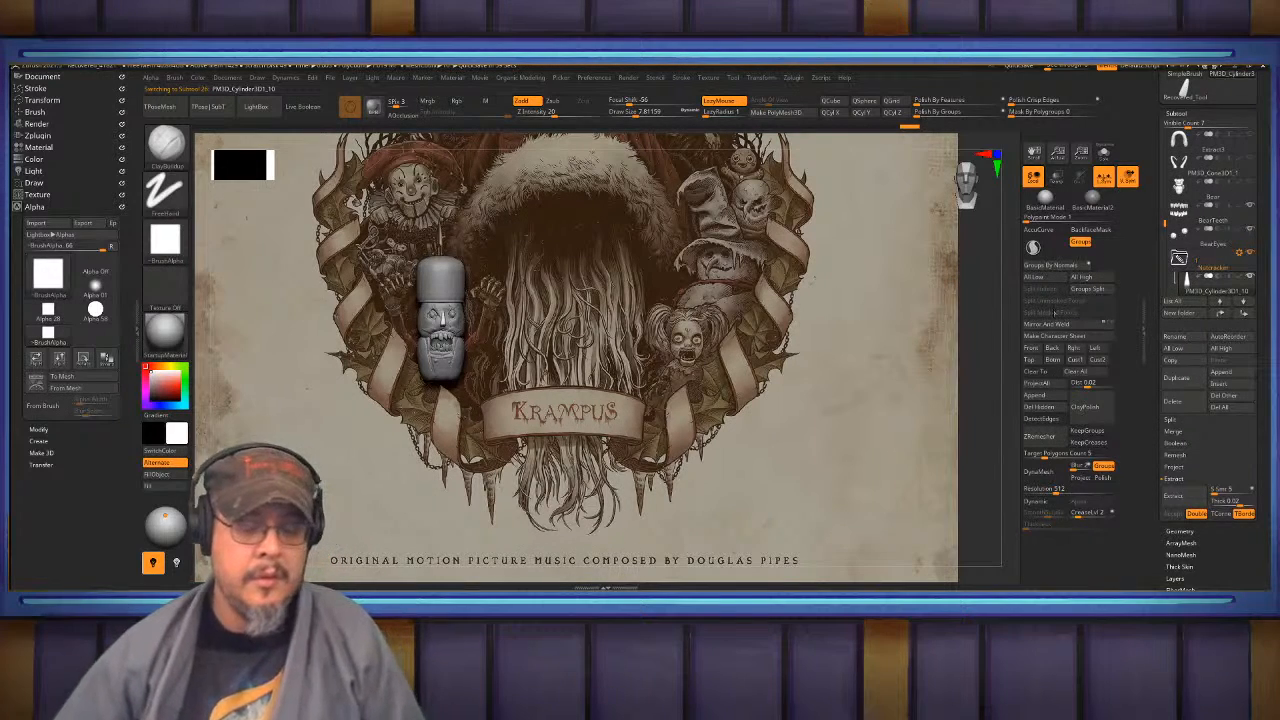
- Move the remaining nutcracker head, hat, eye, jaw and teeth subtools into the Nutcracker folder
scroll(1168, 224, "down", 3)
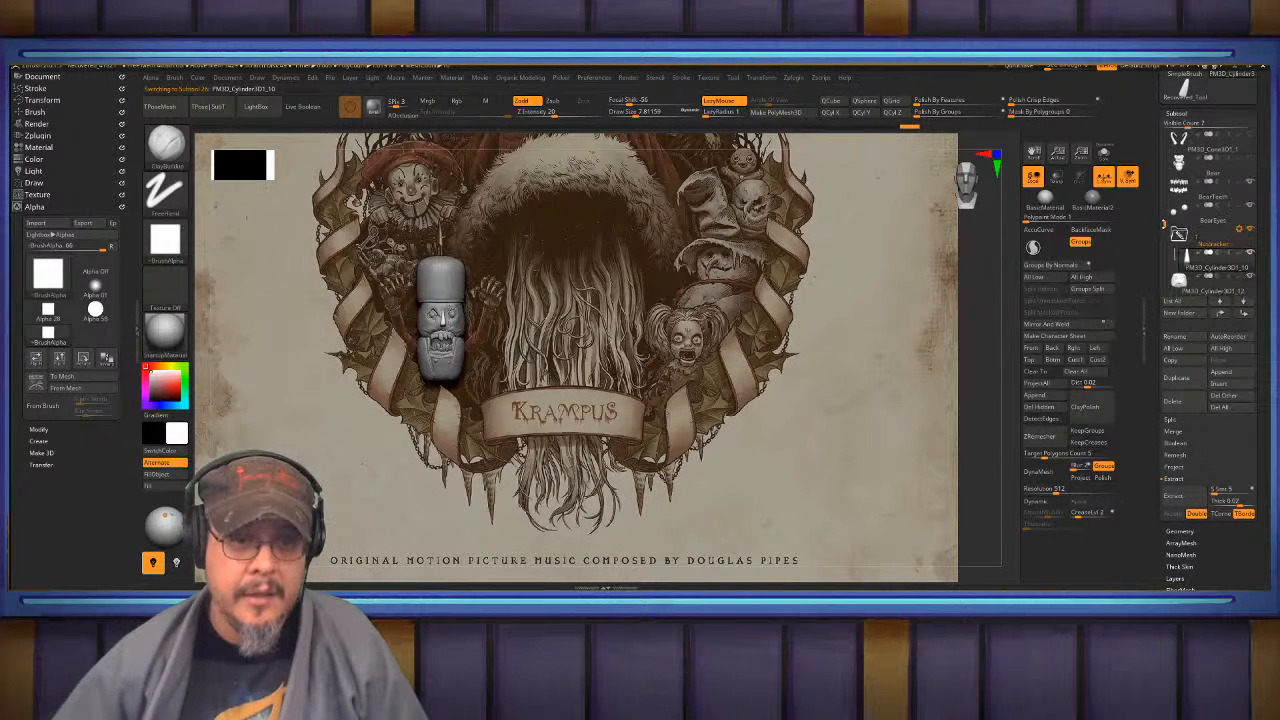
left_click(1212, 205)
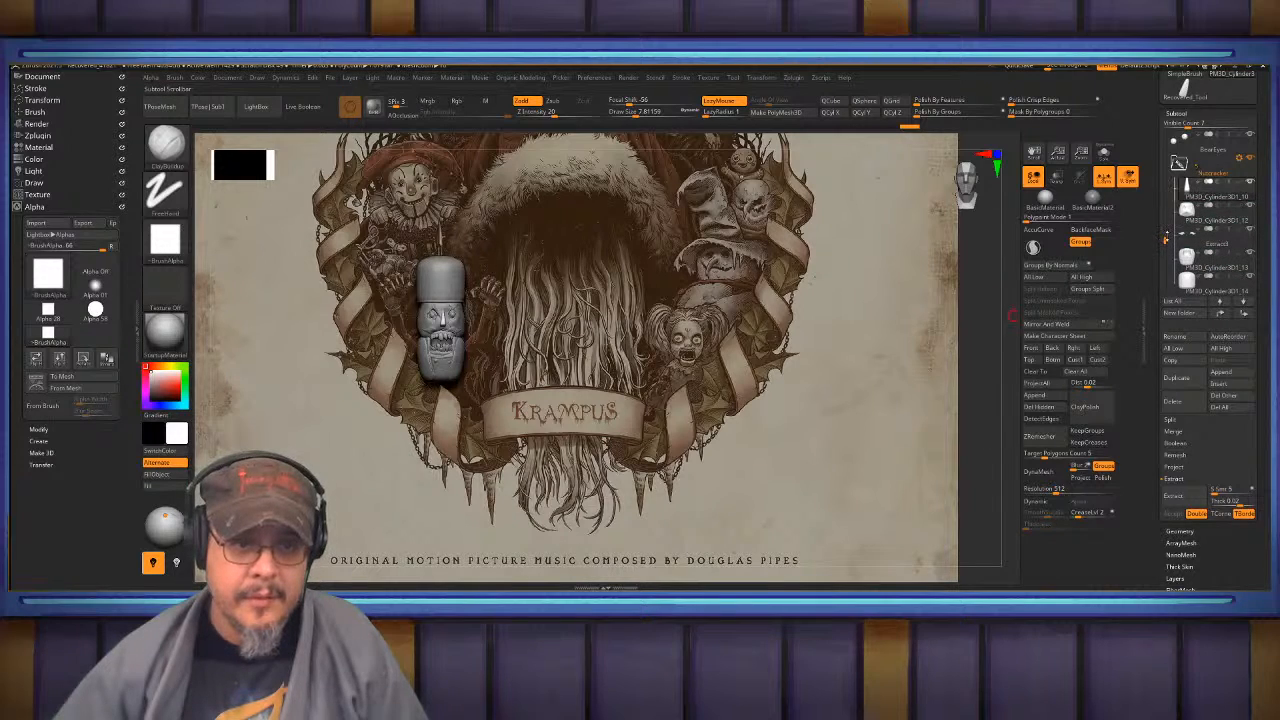
left_click_drag(1166, 238, 1165, 262)
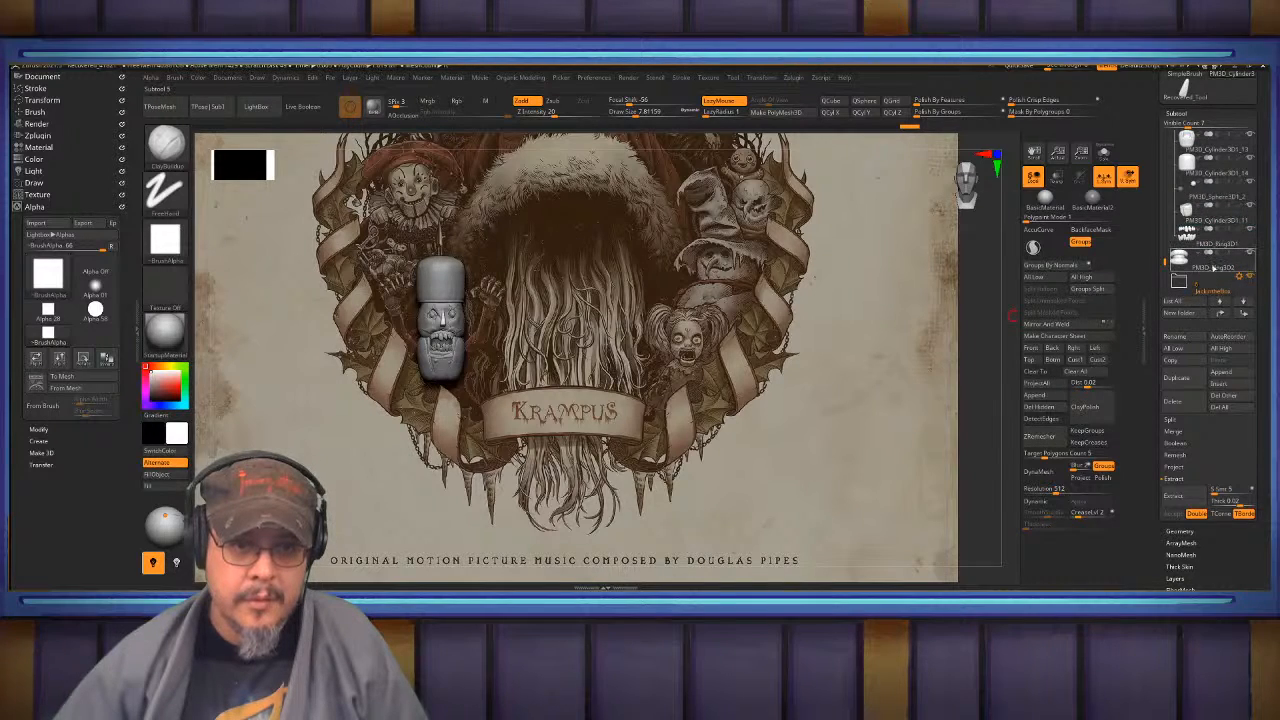
mouse_move(690, 282)
left_mouse_down("alt")
mouse_move(832, 281)
mouse_move(838, 310)
mouse_move(826, 300)
mouse_move(840, 289)
mouse_move(695, 290)
mouse_move(735, 300)
mouse_move(771, 278)
mouse_move(786, 320)
mouse_move(768, 268)
mouse_move(748, 292)
left_mouse_up("alt")
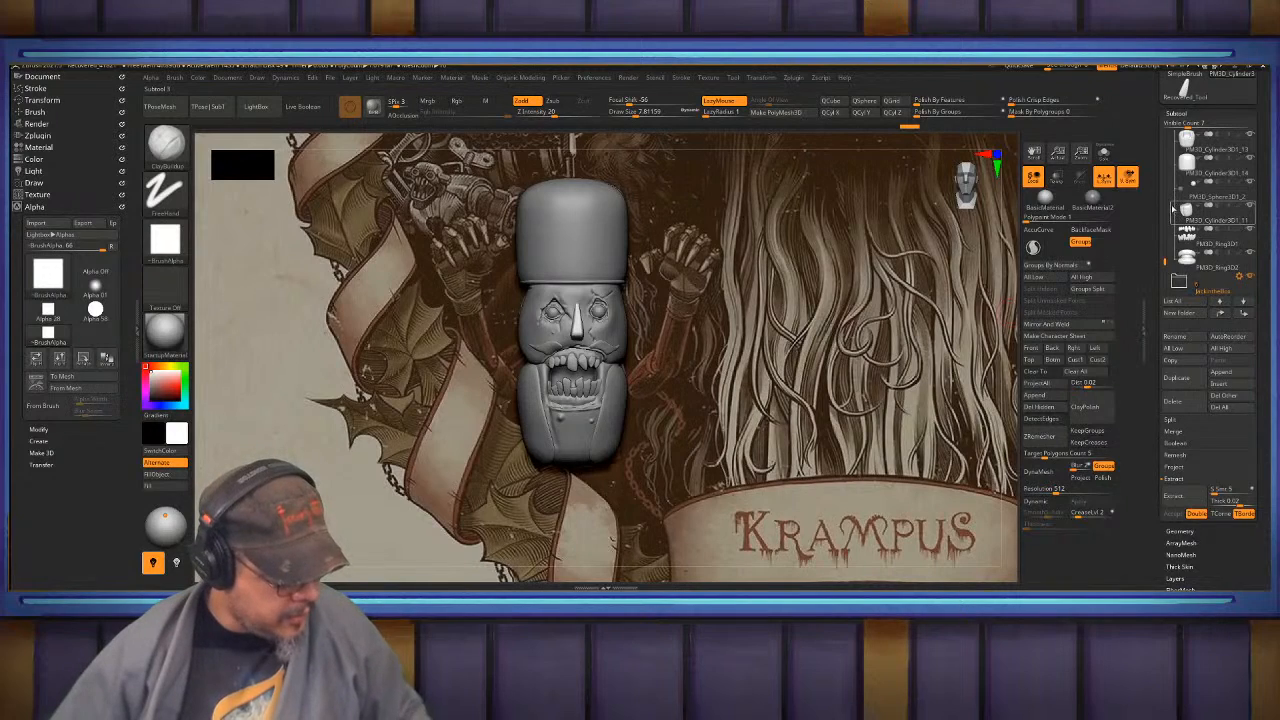
mouse_move(1173, 207)
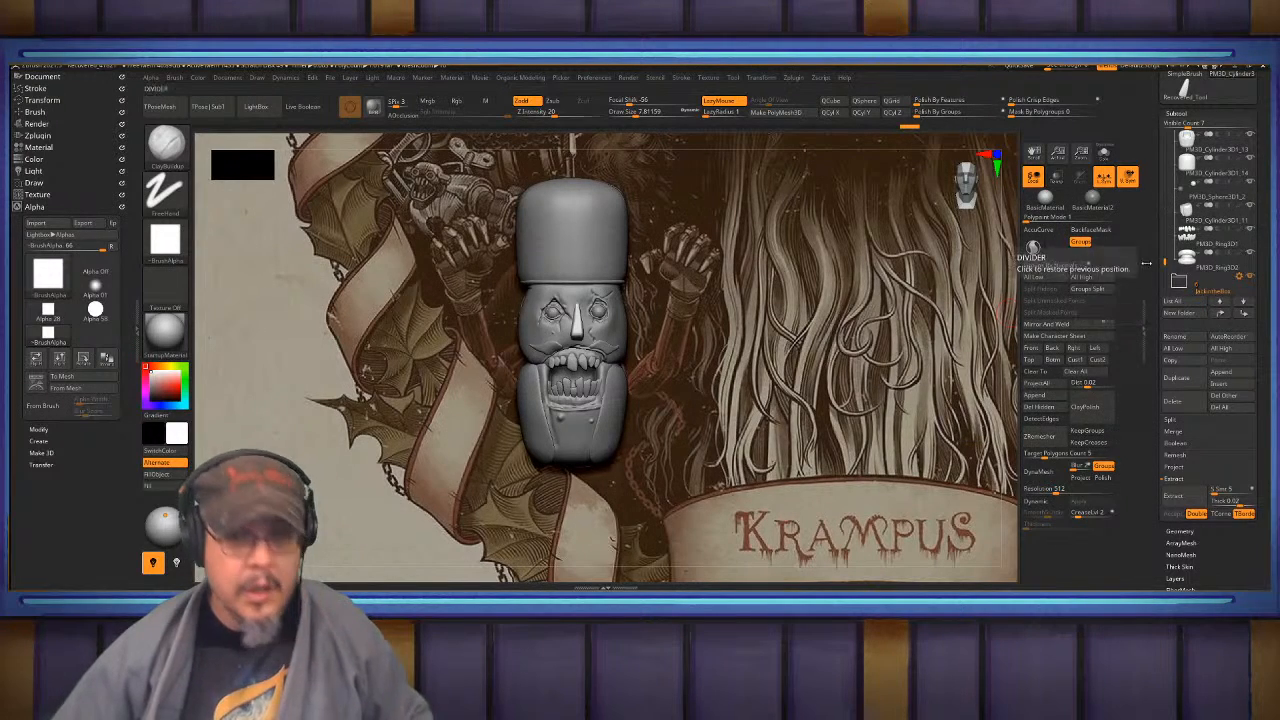
- Append a Cylinder3D after the PM3D_Ring3D2 subtool and stretch it vertically into a tall column over the reference art
left_click(1190, 262)
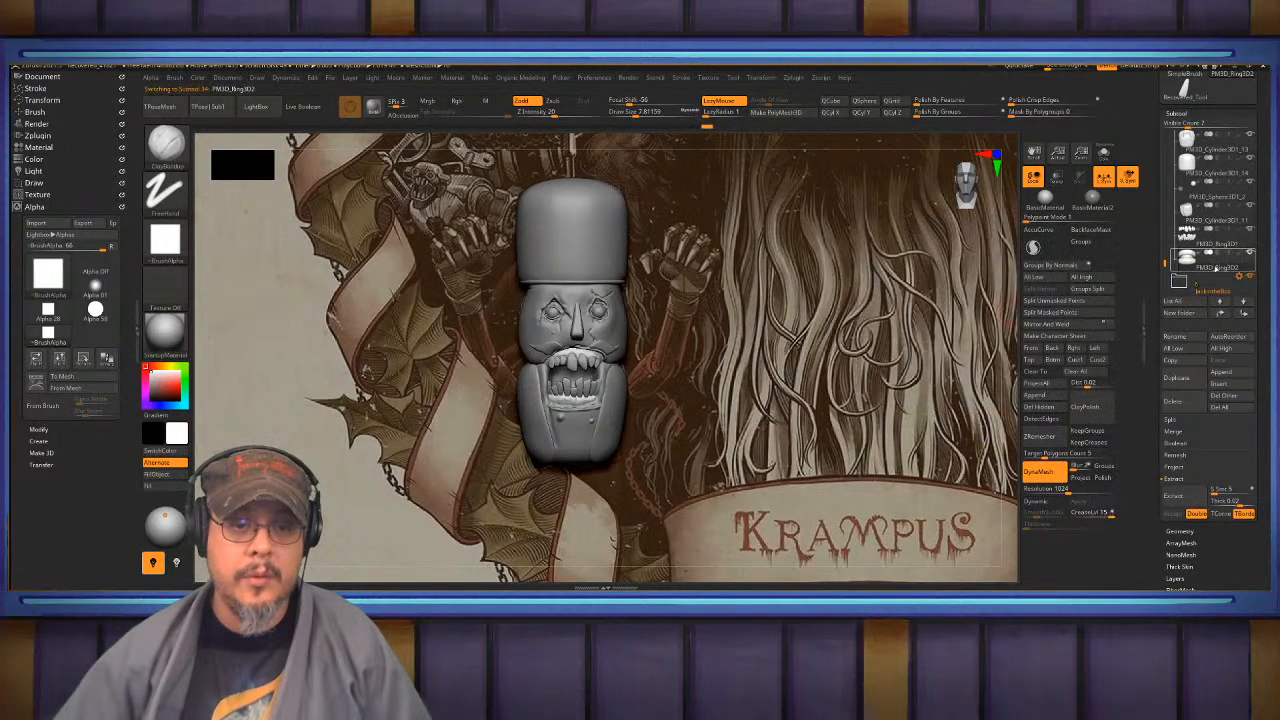
left_click(1220, 385)
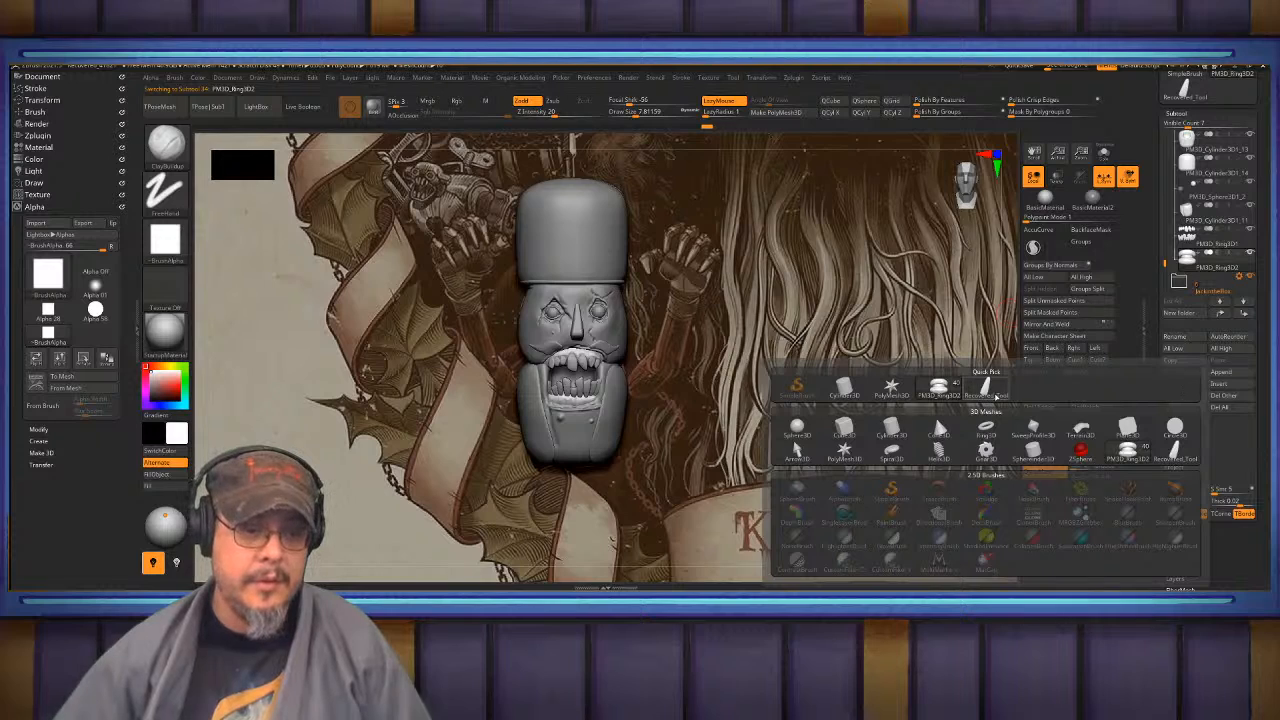
left_click(934, 414)
right_click_drag(908, 362, 868, 366, "ctrl")
key("w")
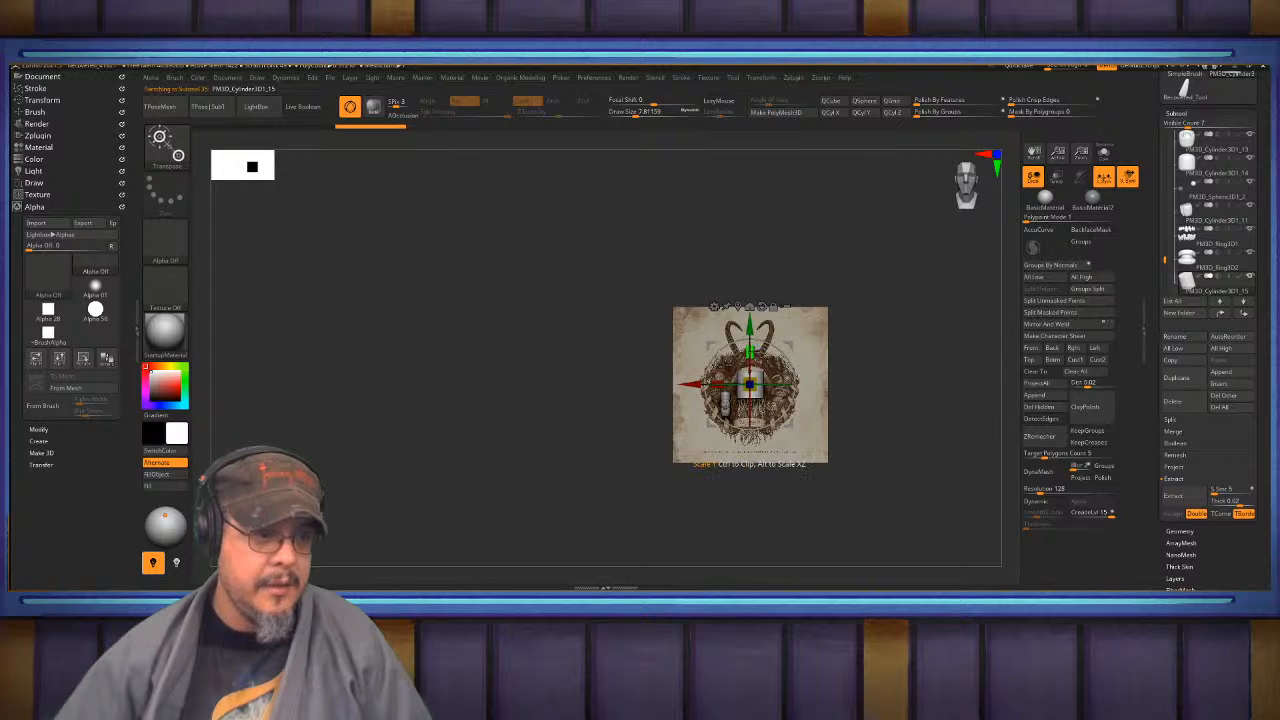
left_click_drag(750, 351, 750, 272)
key("q")
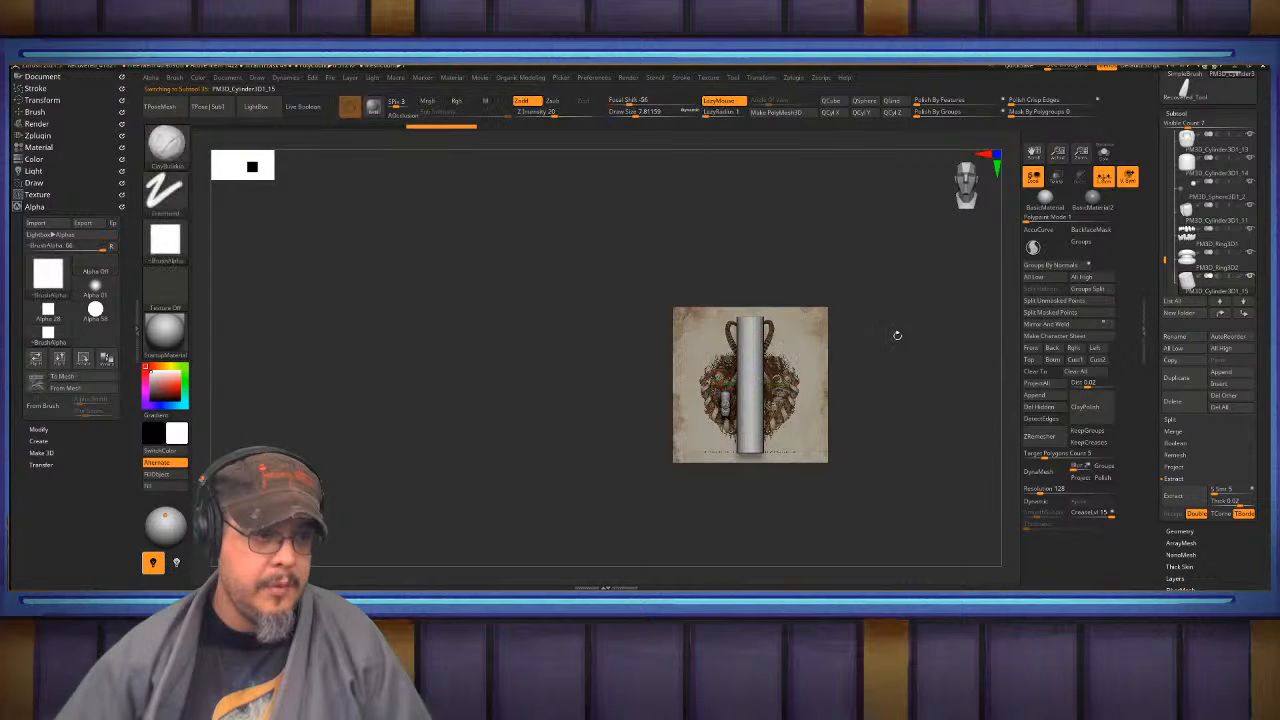
right_click_drag(900, 337, 954, 403, "ctrl")
mouse_move(861, 320)
right_mouse_down("alt")
mouse_move(868, 277)
mouse_move(869, 291)
right_mouse_up("alt")
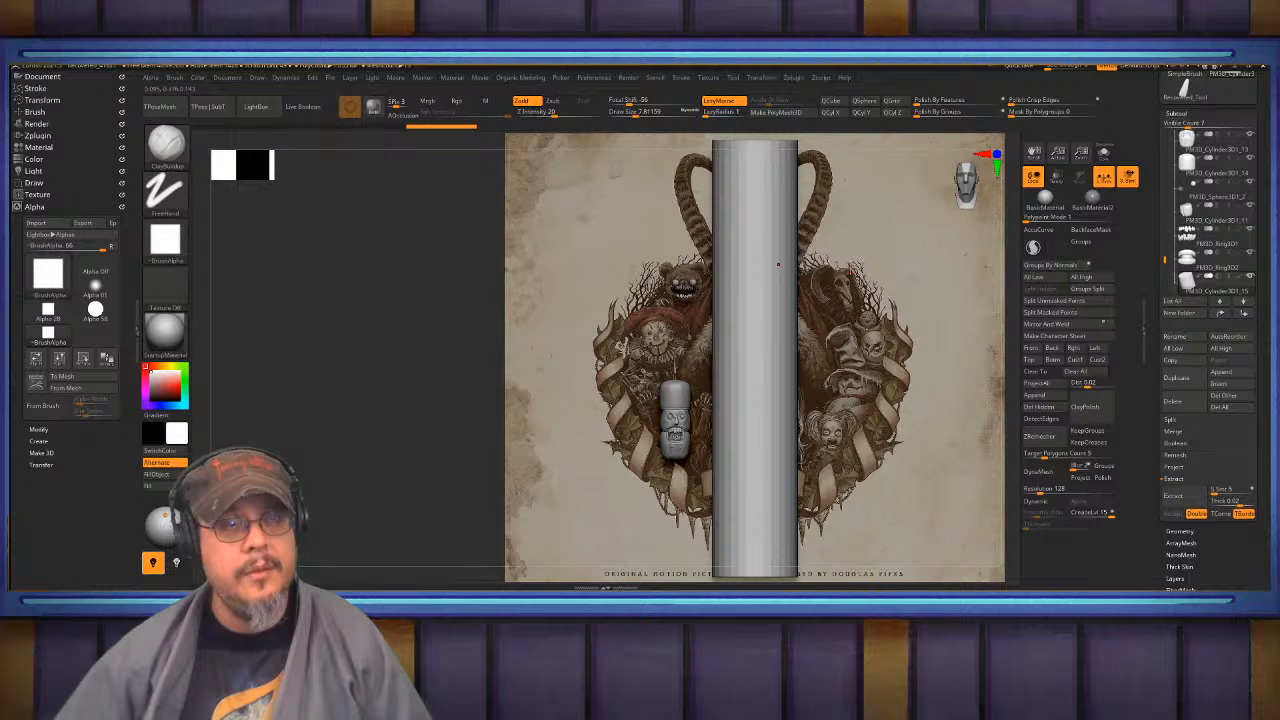
- Show the polyframe on the tall cylinder and DynaMesh it at a resolution of 128
mouse_move(852, 271)
right_mouse_down()
mouse_move(861, 283)
mouse_move(855, 274)
right_mouse_up()
key("ctrl+z")
key("ctrl+shift+z")
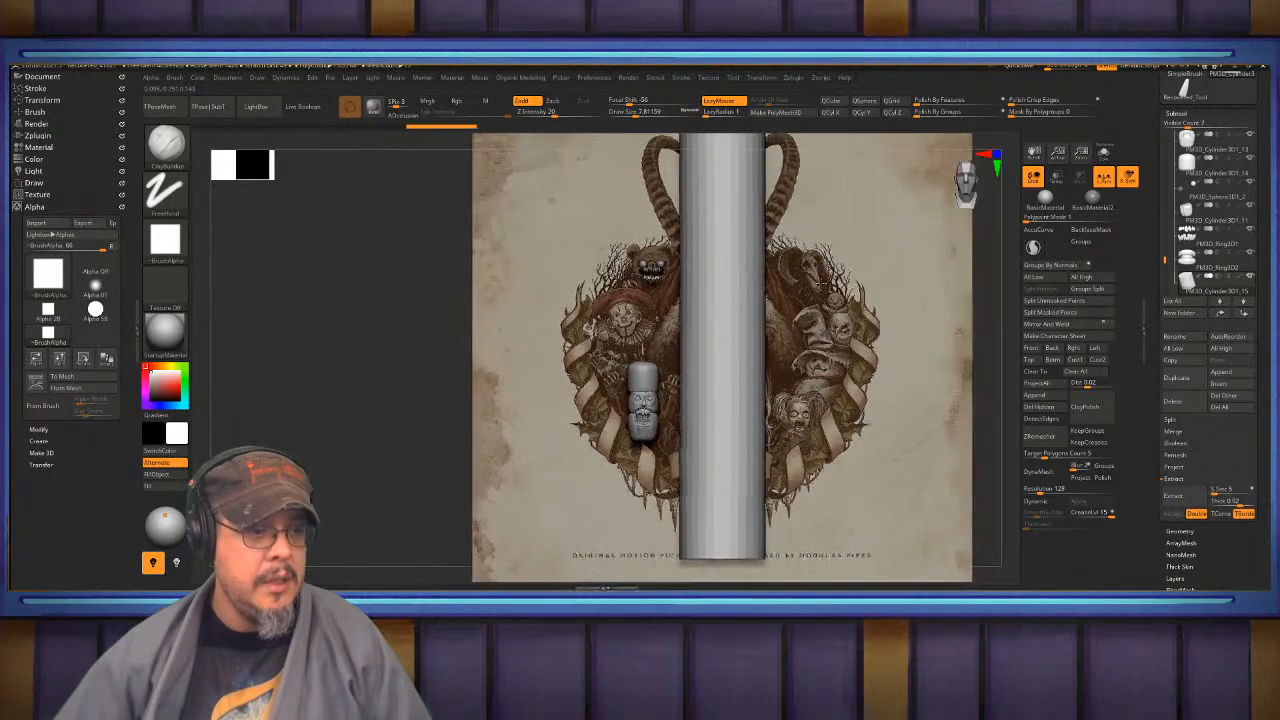
key("shift+f")
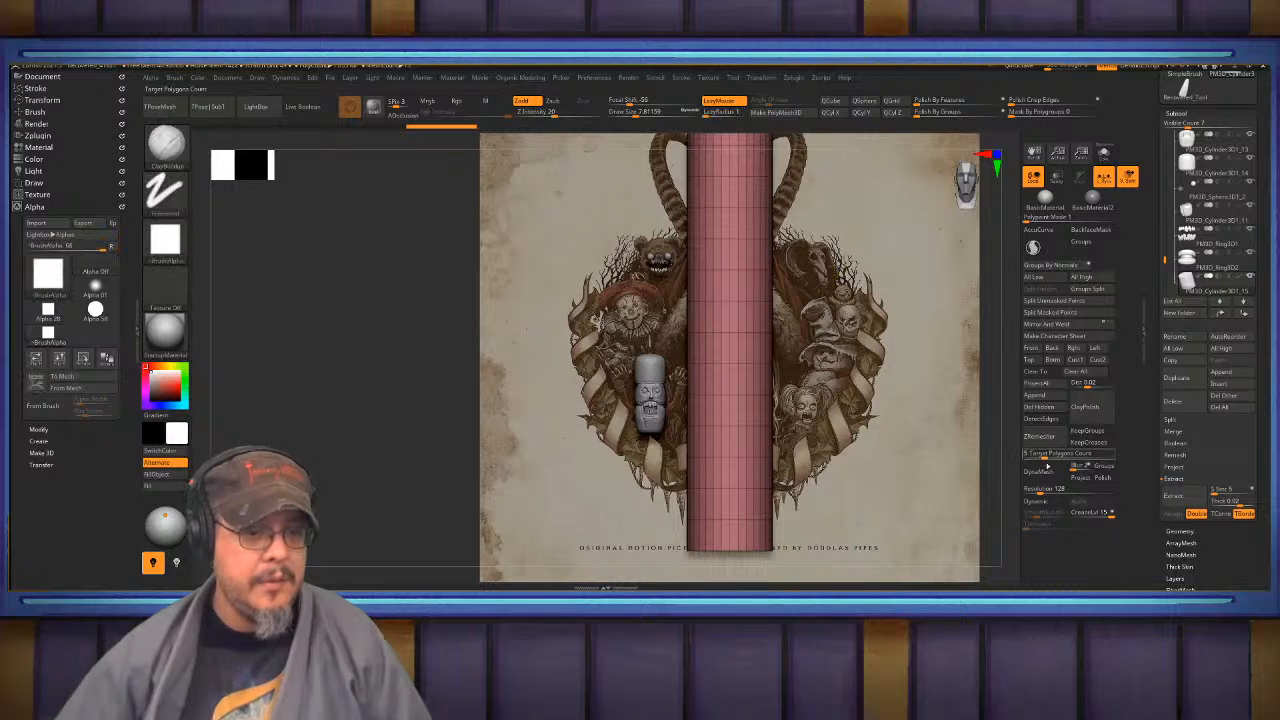
left_click(1038, 470)
right_click_drag(744, 294, 752, 320, "alt")
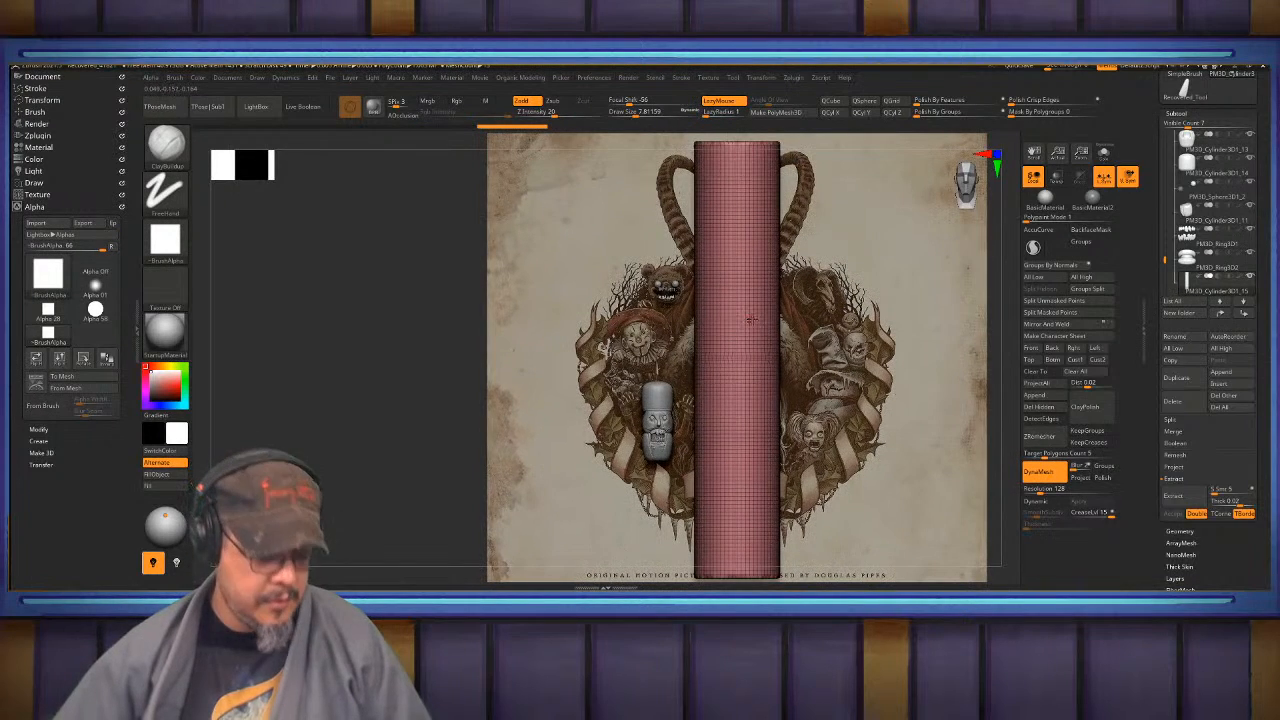
- Select the SliceCurve brush and slice horizontally across the middle of the tall cylinder
key("b")
key("c")
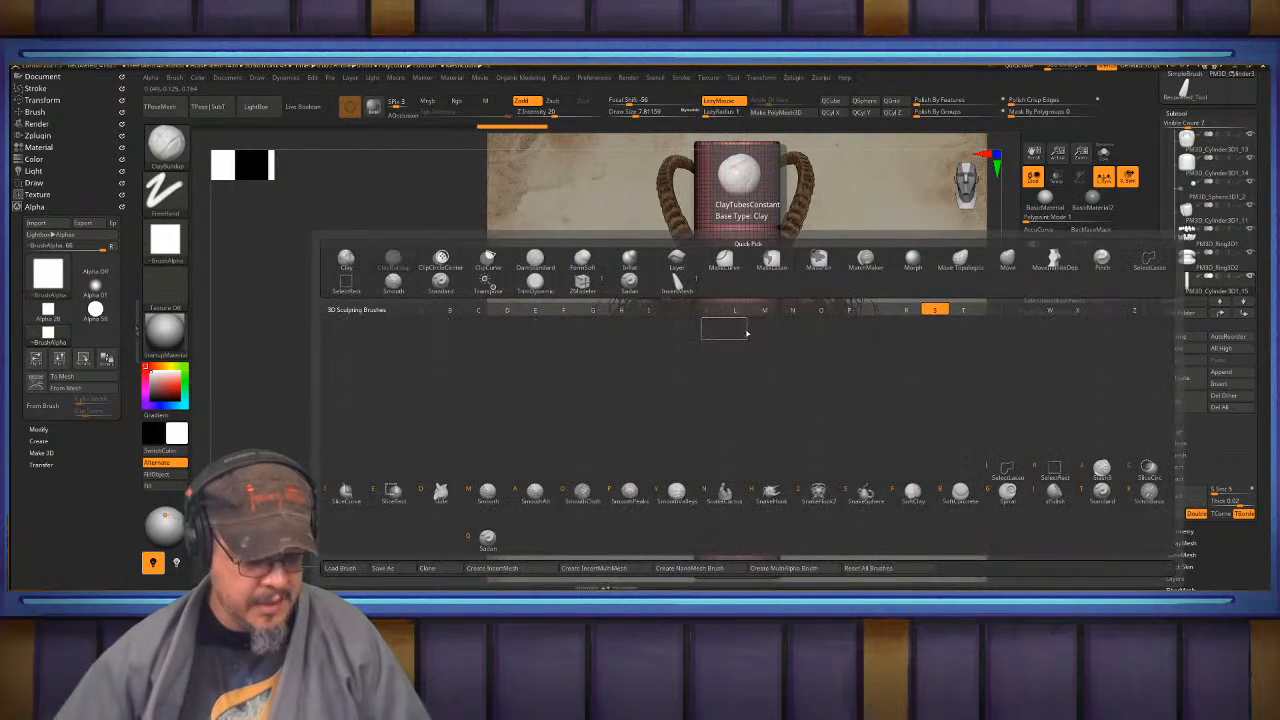
key("b")
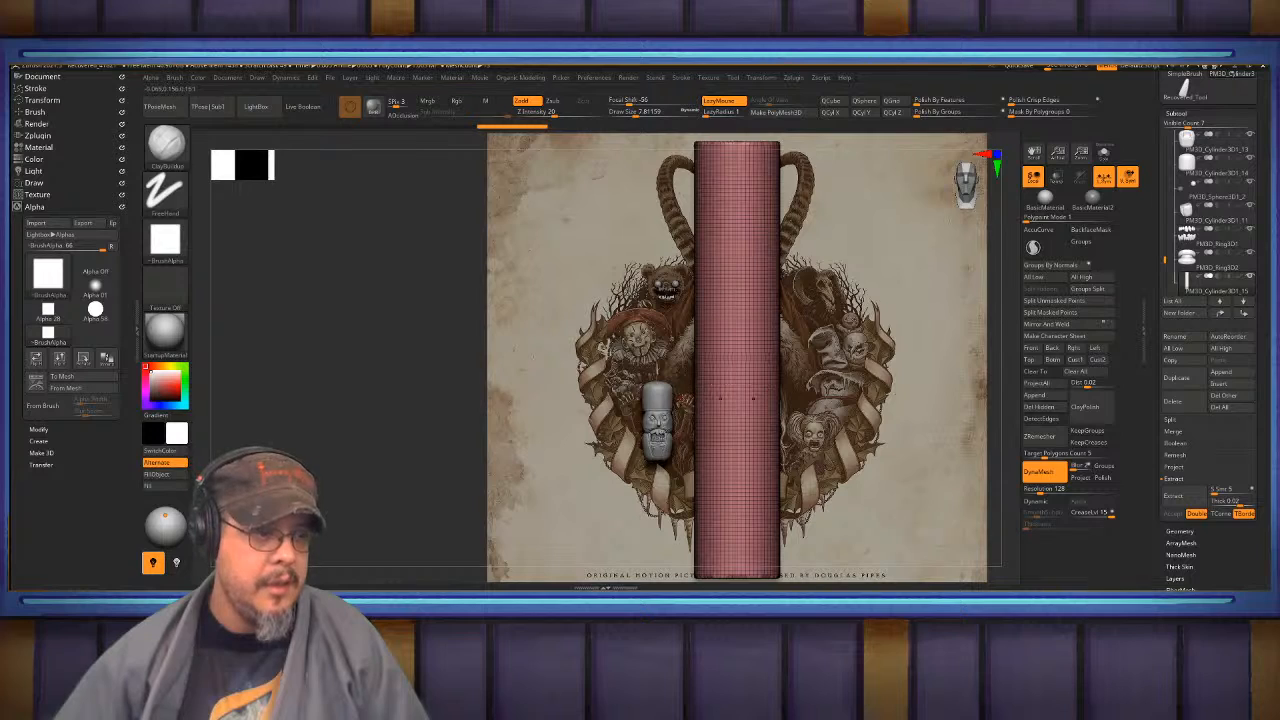
key("ctrl+shift")
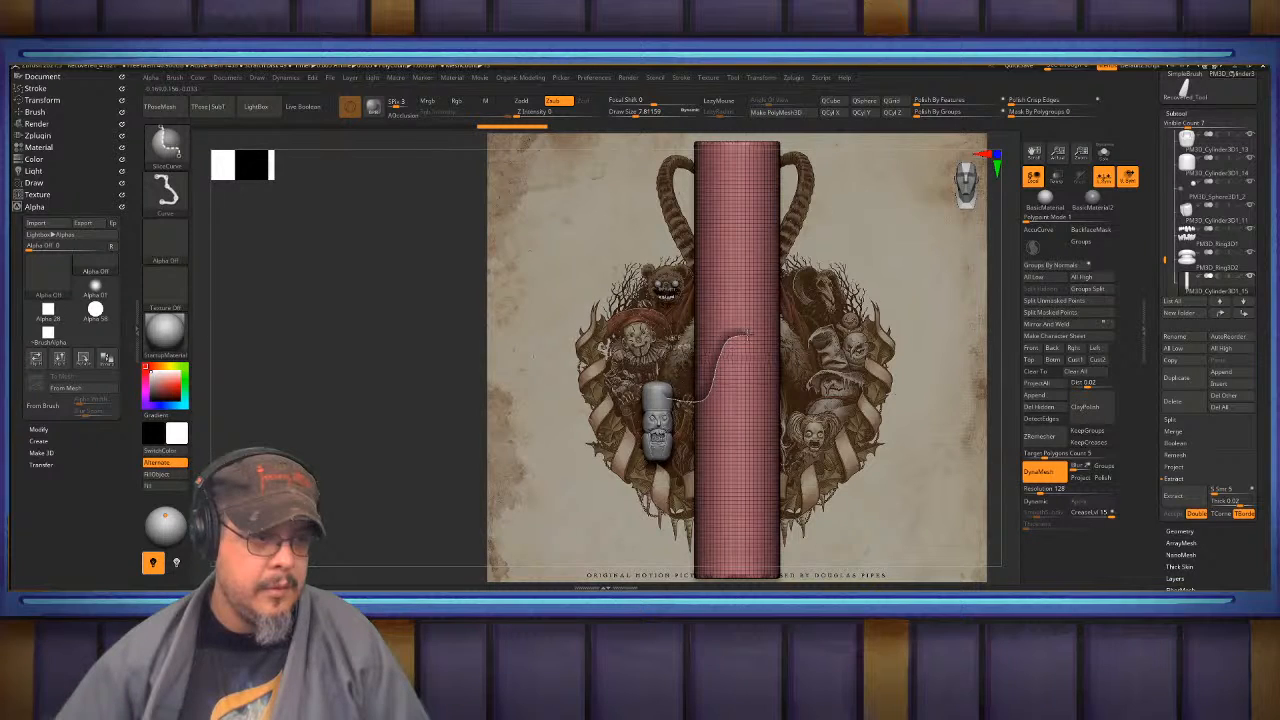
left_click_drag(757, 337, 765, 338, "ctrl+shift")
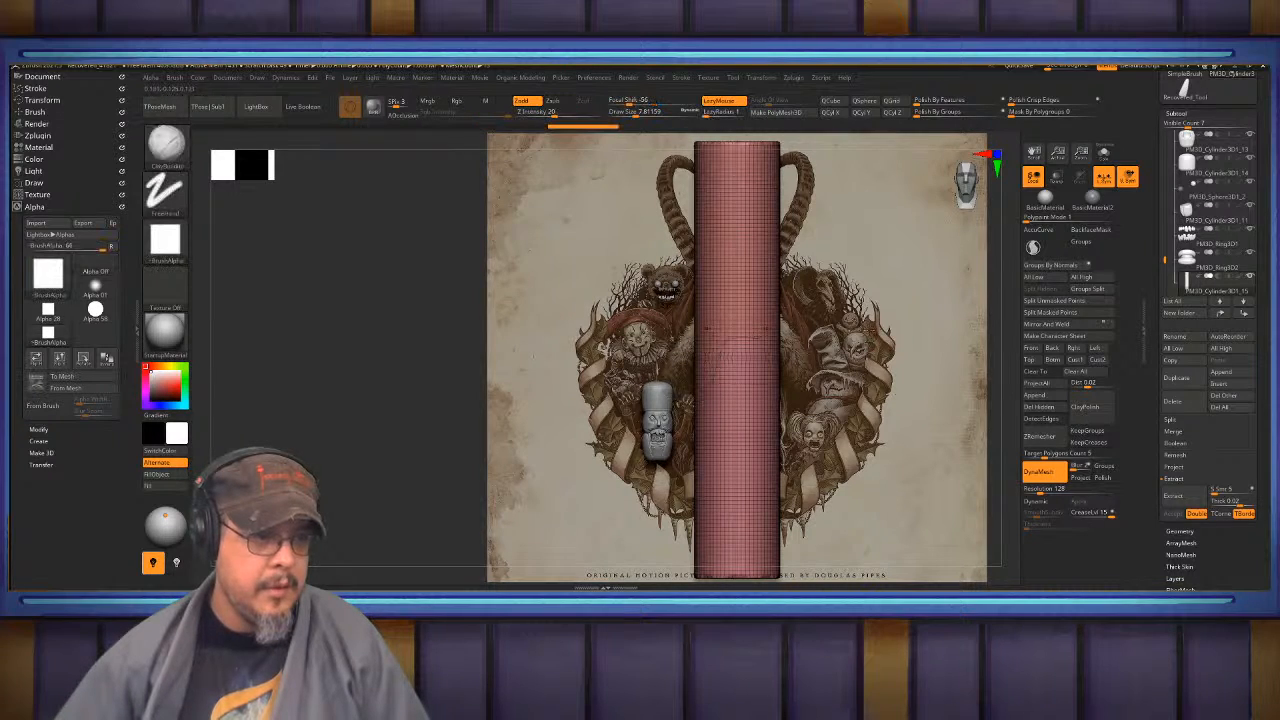
- Mirror and weld the sliced tall cylinder so the cut matches on both sides
key("space")
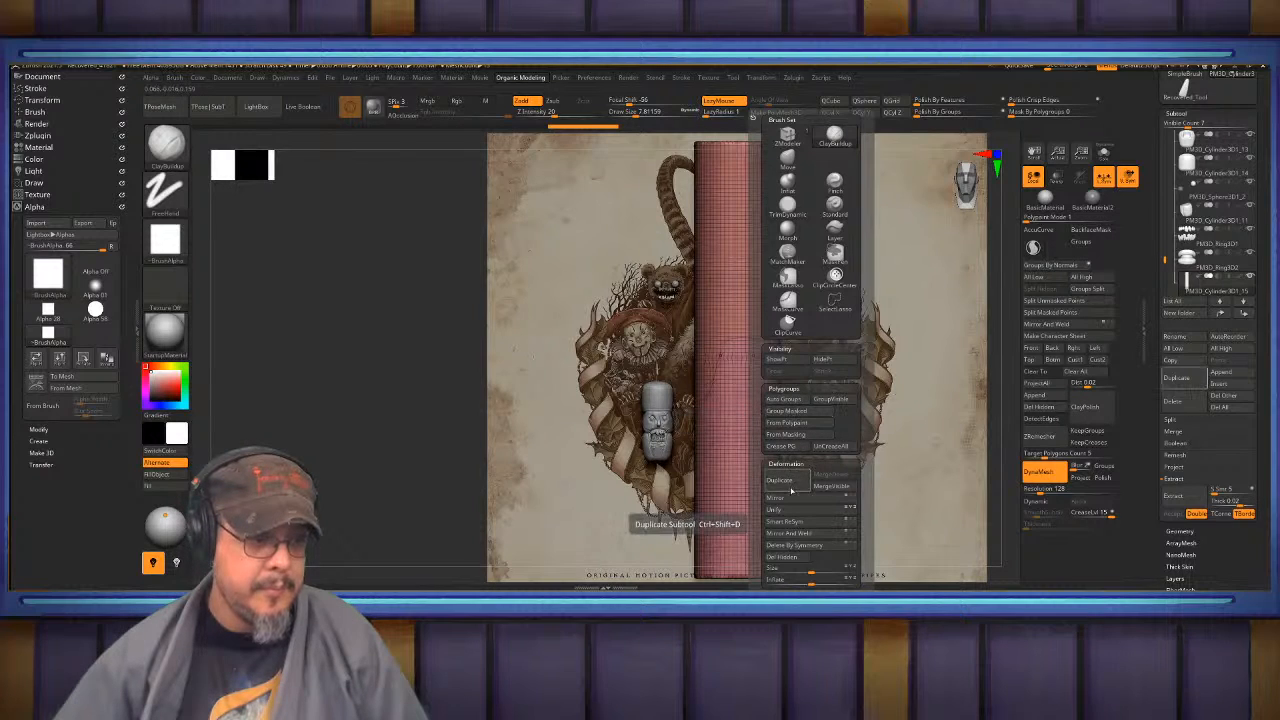
left_click(797, 533)
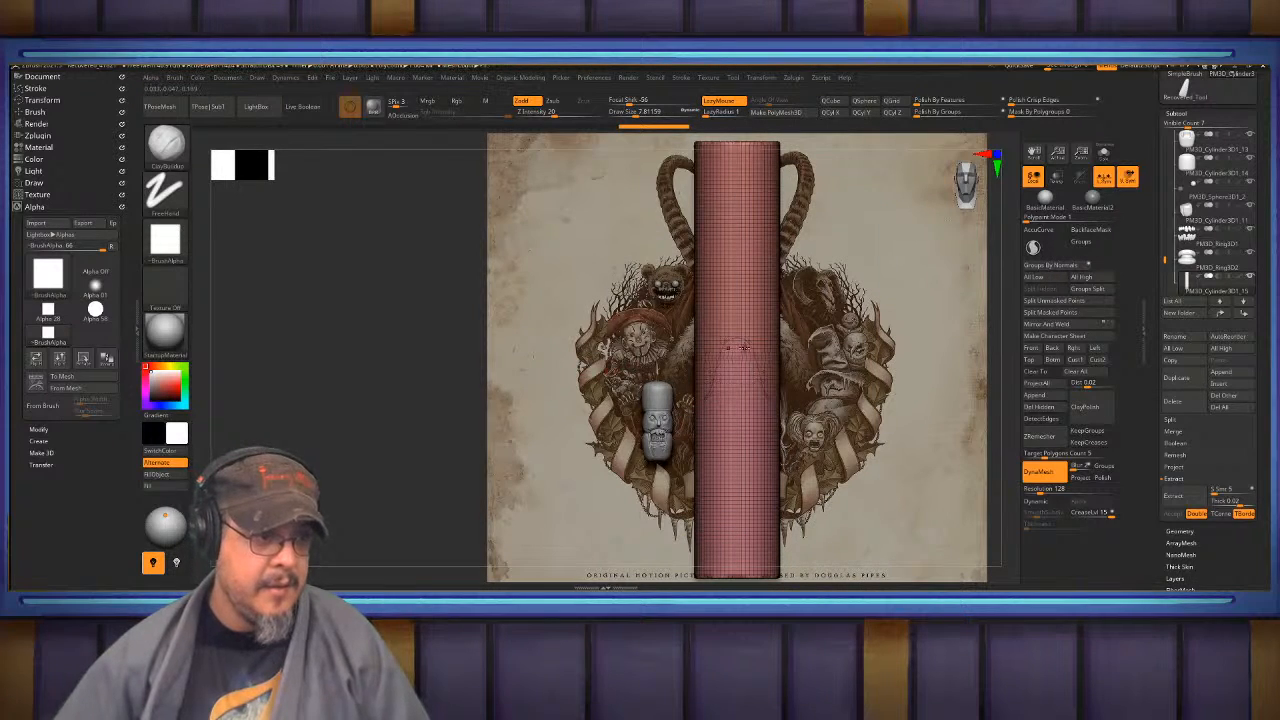
left_click_drag(765, 344, 874, 398)
- Enable Groups for DynaMesh and remesh the cylinder at a resolution of 256
left_click(1104, 467)
left_click(1034, 481)
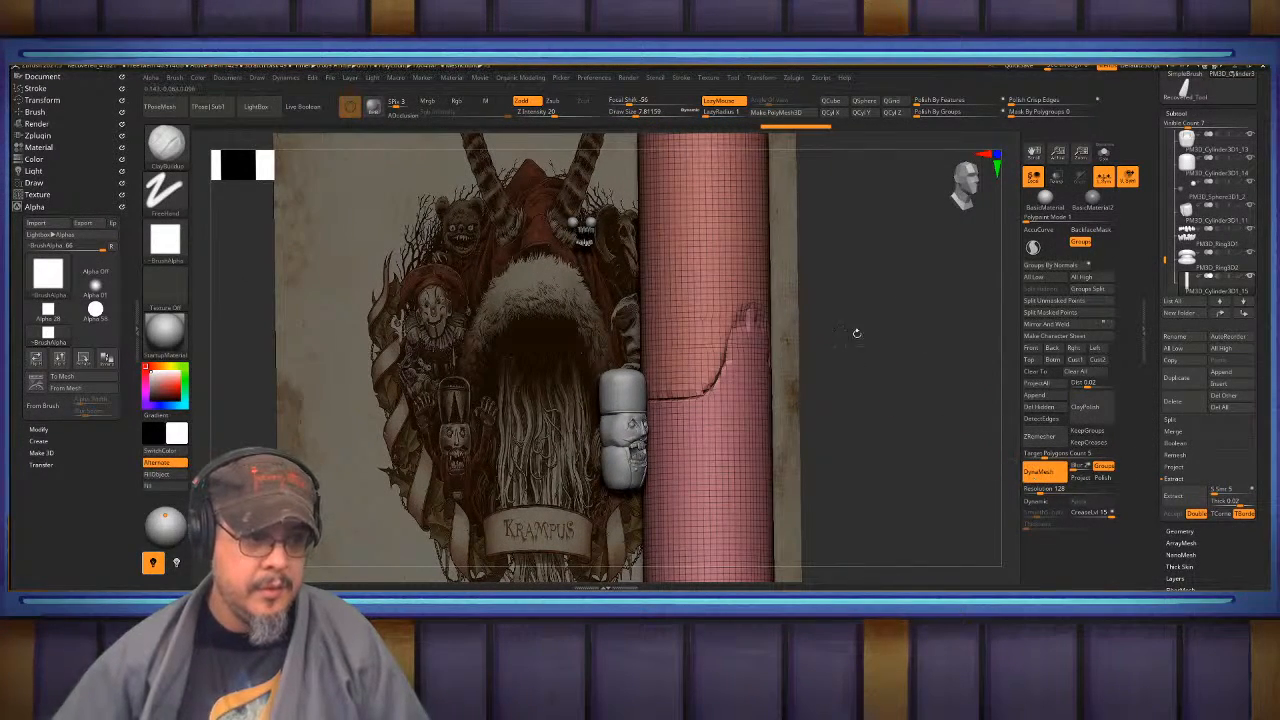
left_click_drag(857, 333, 768, 347)
mouse_move(838, 344)
left_mouse_down()
mouse_move(885, 343)
mouse_move(840, 345)
left_mouse_up()
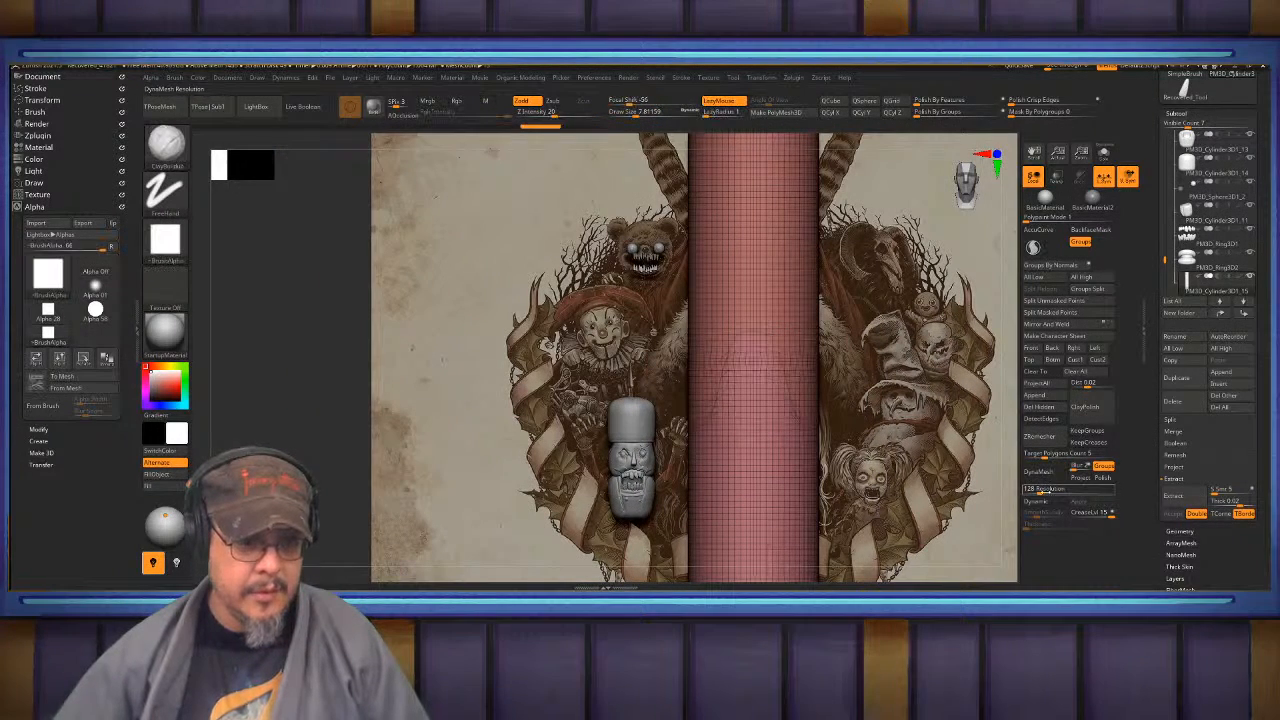
type("256")
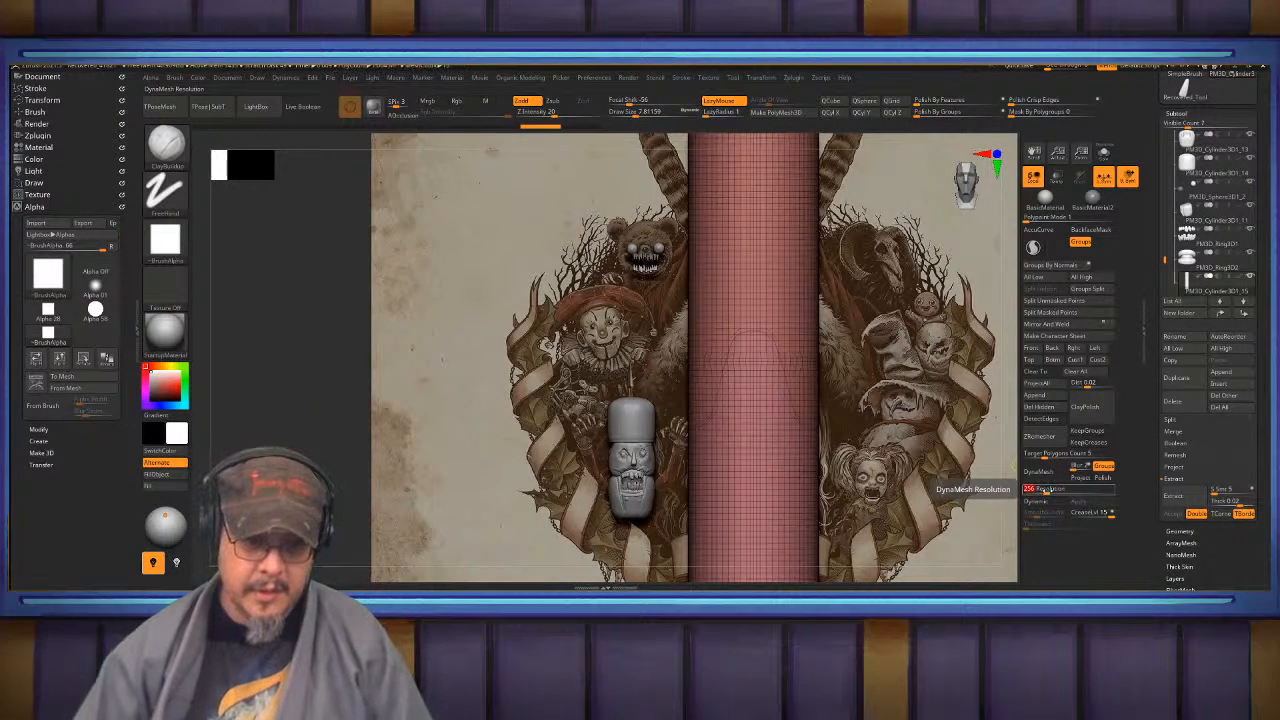
left_click(1039, 471)
- Mask the lower half of the column, rotate the upper half away to examine the cut, and undo the rotation
left_click_drag(860, 430, 965, 430)
key("shift")
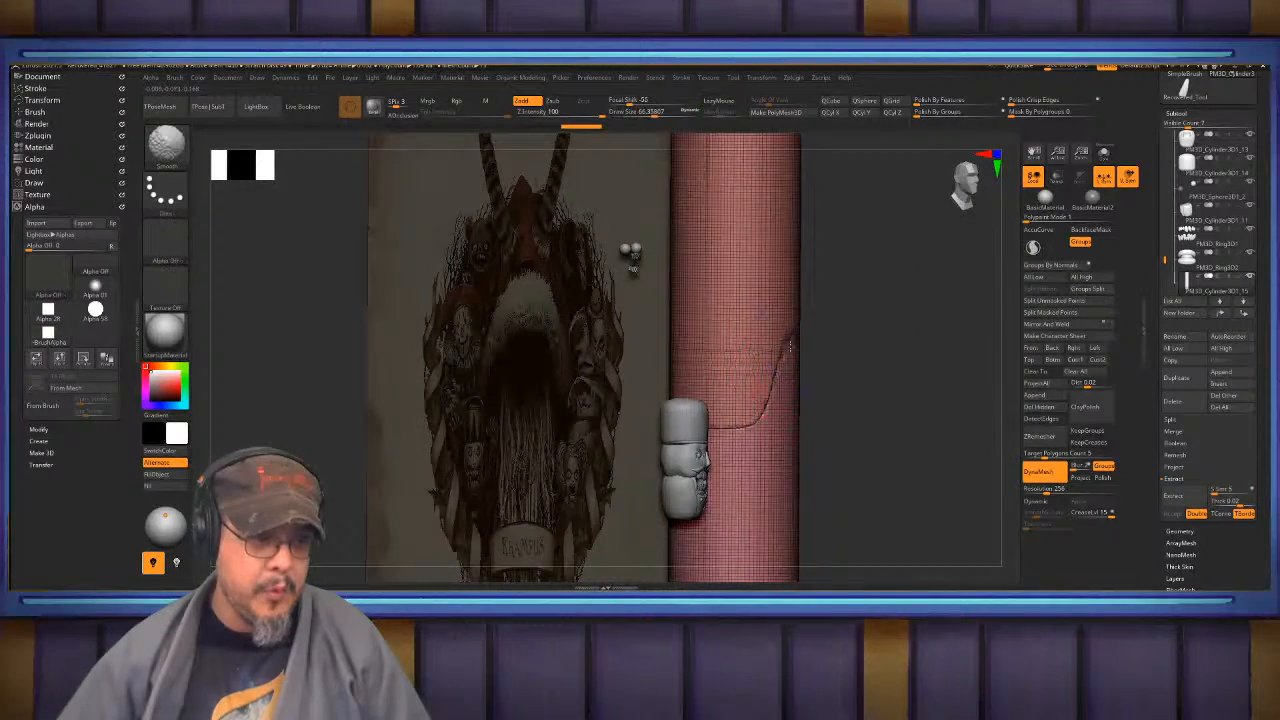
left_click_drag(884, 334, 790, 350)
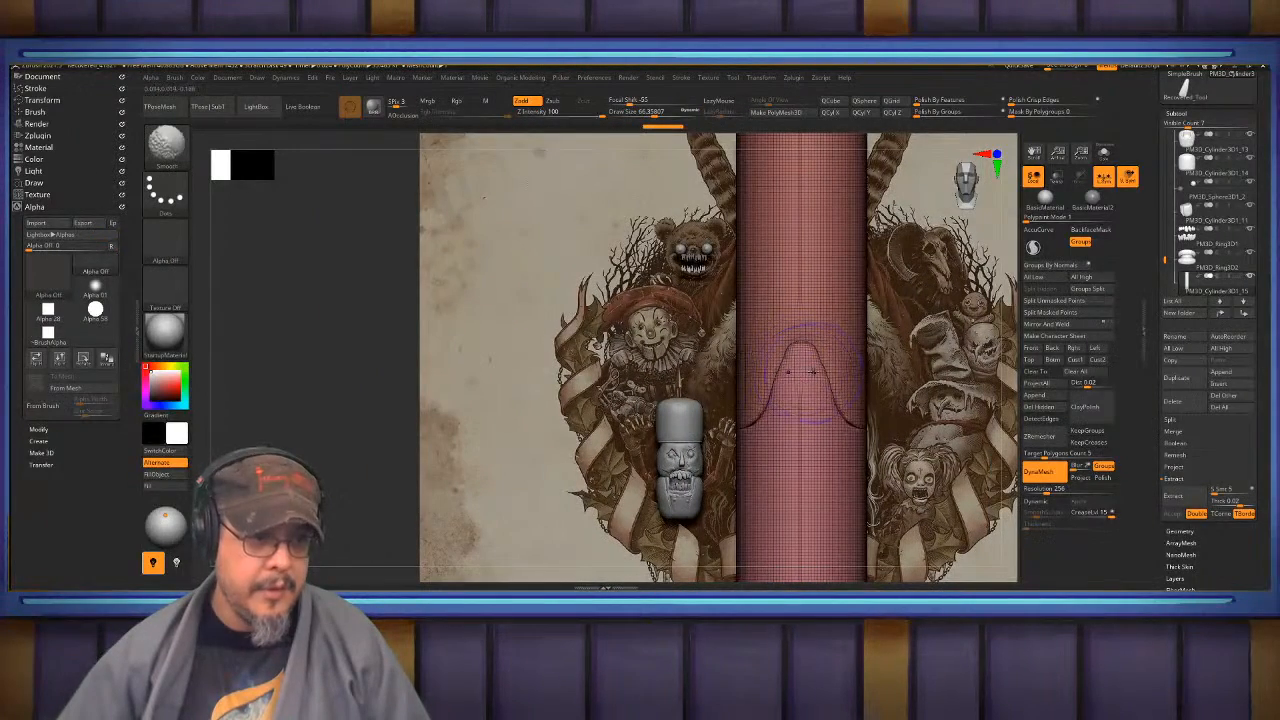
mouse_move(812, 372)
right_mouse_down()
mouse_move(568, 385)
mouse_move(794, 377)
mouse_move(810, 337)
right_mouse_up()
right_click_drag(829, 262, 847, 341, "alt")
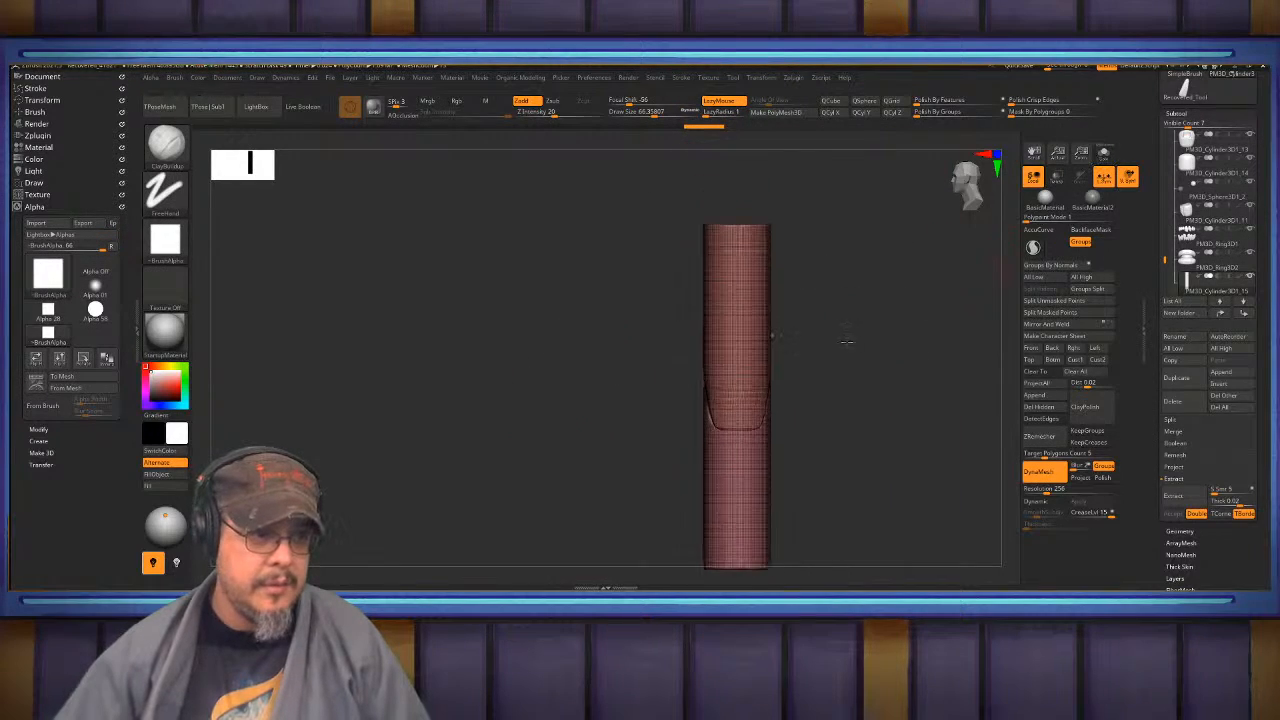
key("w")
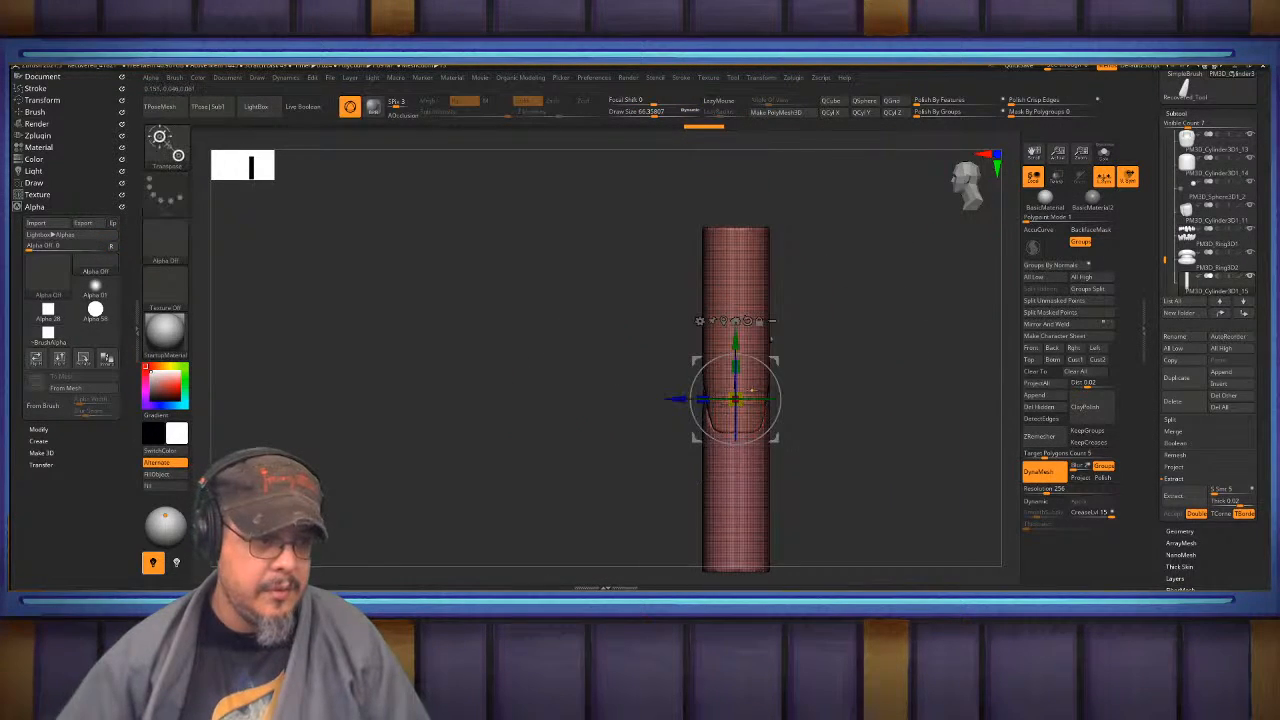
left_click(738, 306, "ctrl")
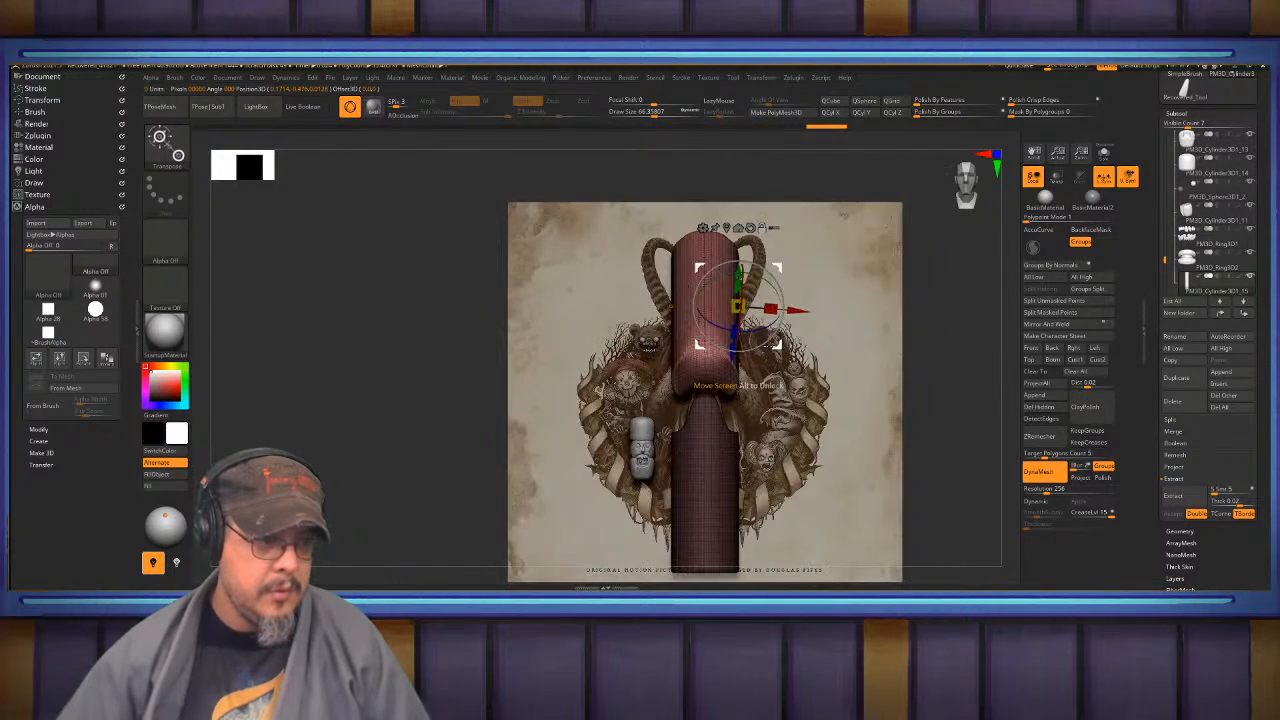
right_click_drag(784, 350, 990, 306, "ctrl")
right_click_drag(870, 301, 773, 309, "shift")
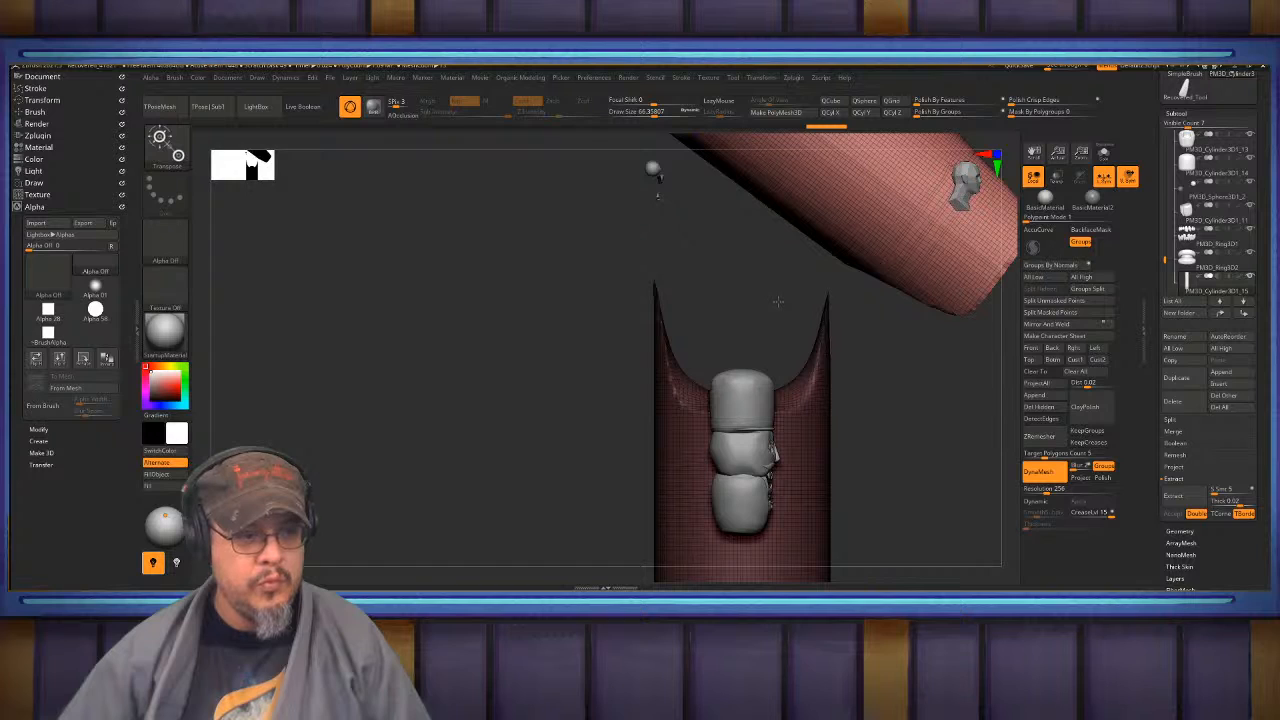
left_click(775, 301, "ctrl")
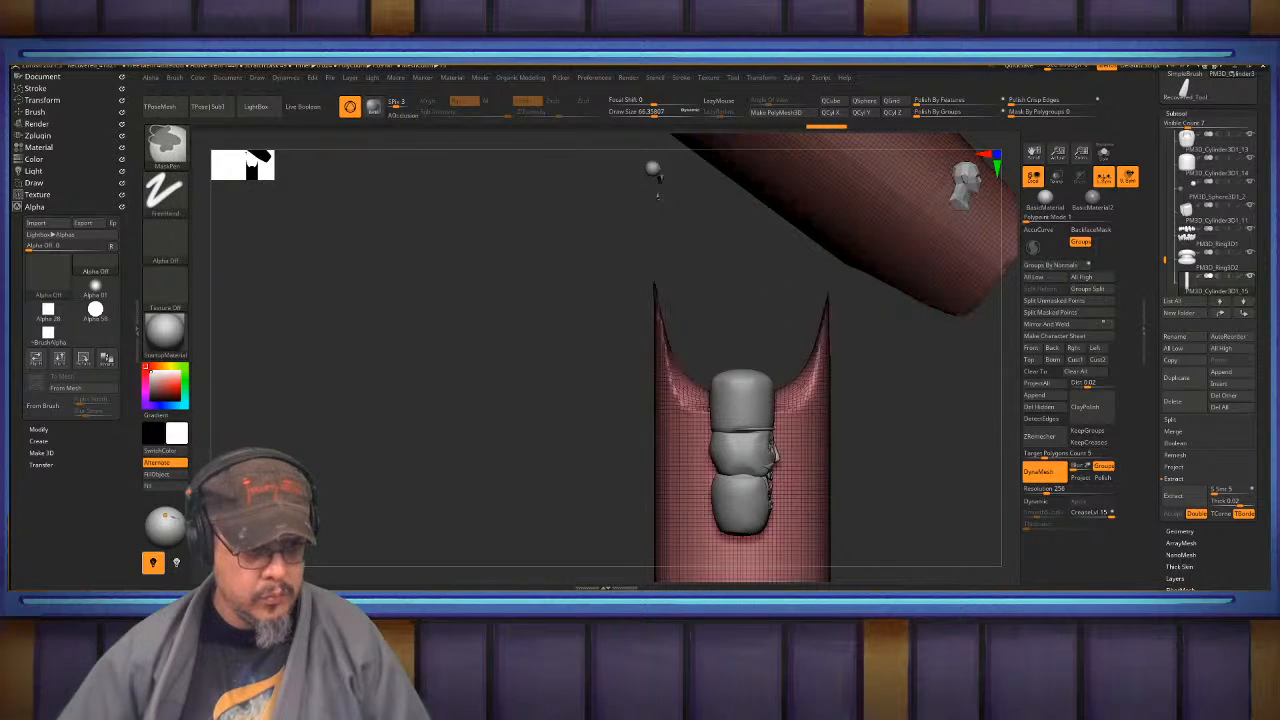
key("ctrl+z")
key("ctrl+z")
left_click_drag(900, 314, 813, 427, "shift")
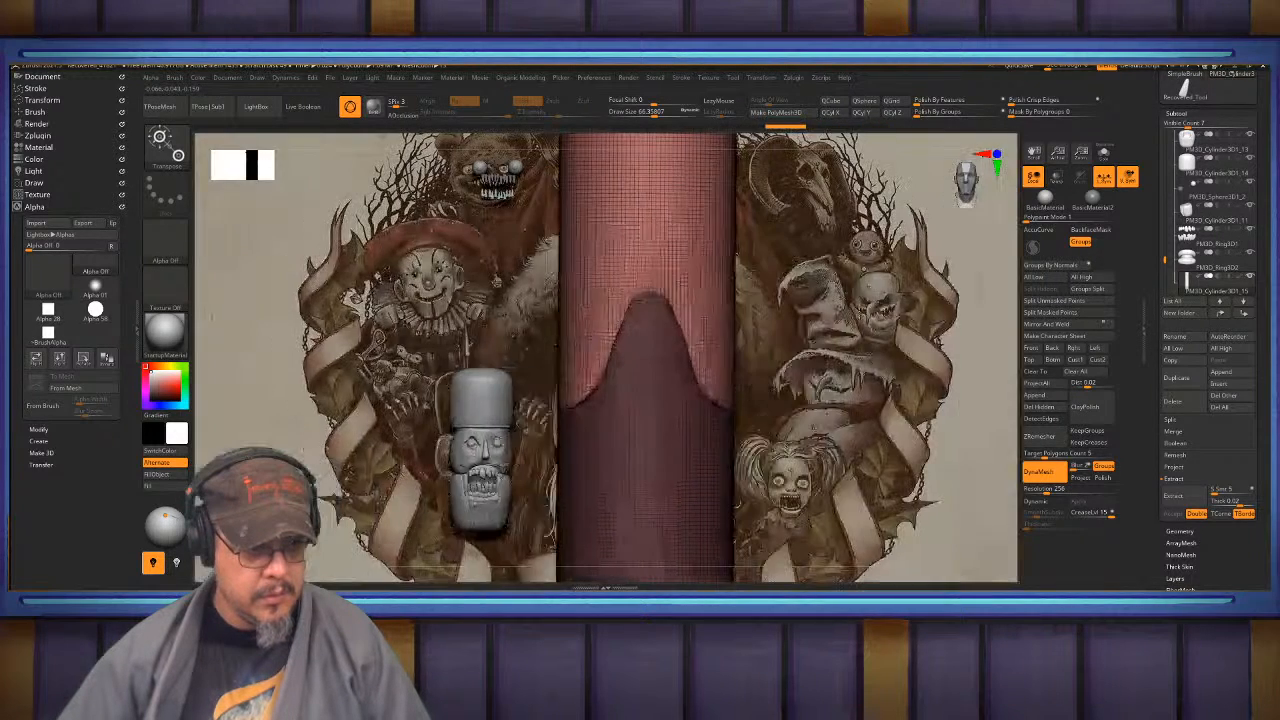
- Mask the upper half, isolate the lower polygroup to examine its cut edge, and restore the full column
left_click(649, 412, "ctrl")
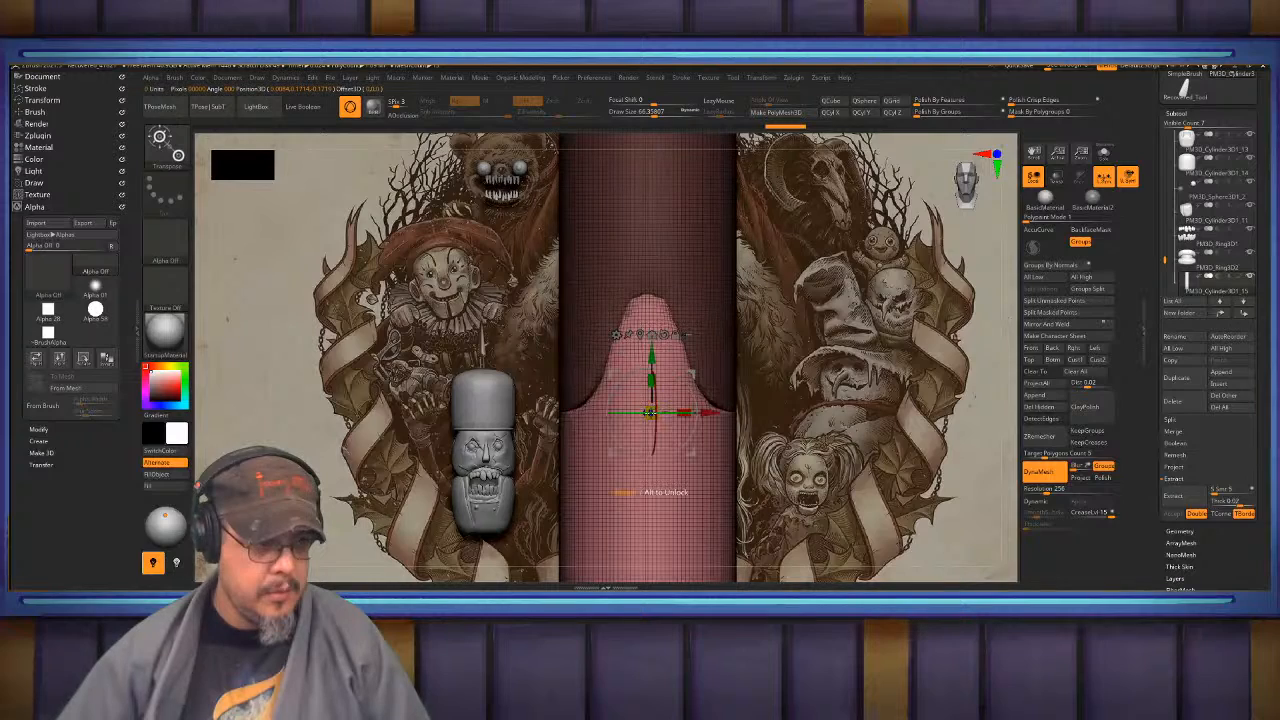
key("q")
left_click(648, 432, "ctrl+shift")
mouse_move(775, 410)
left_mouse_down()
mouse_move(840, 408)
mouse_move(785, 400)
left_mouse_up()
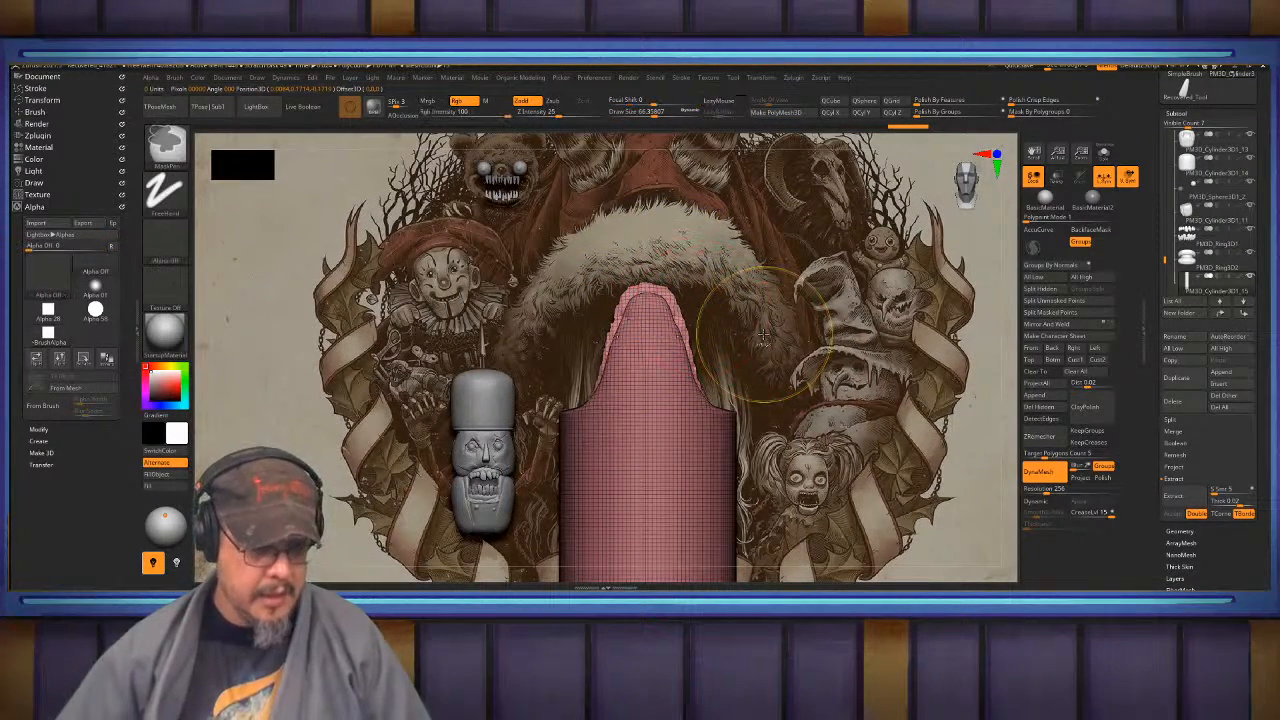
key("ctrl+shift")
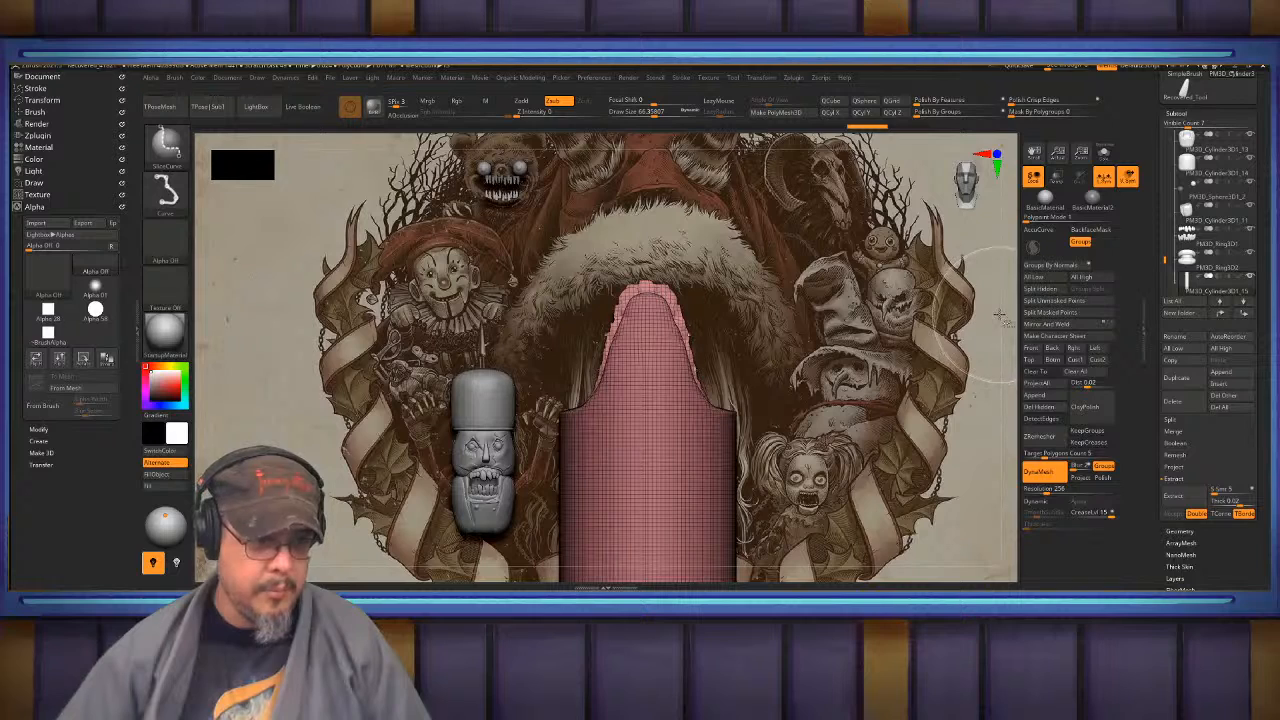
left_click(998, 316, "ctrl+shift")
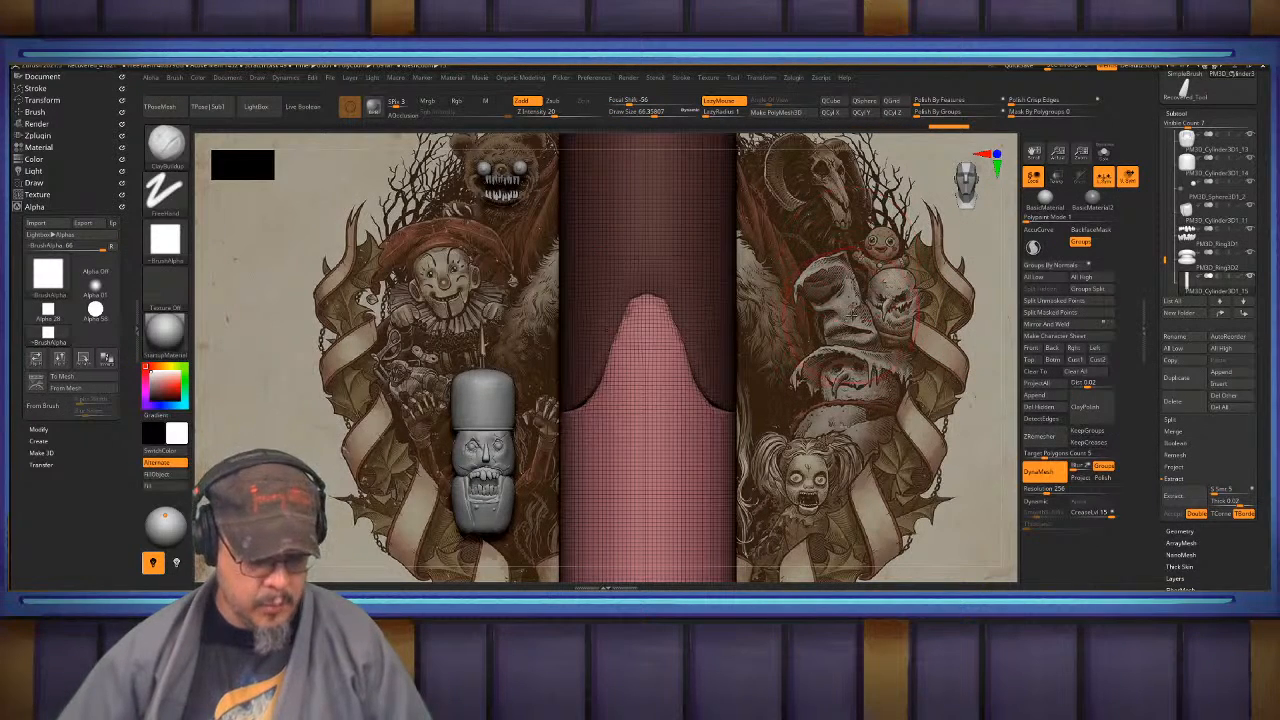
key("space")
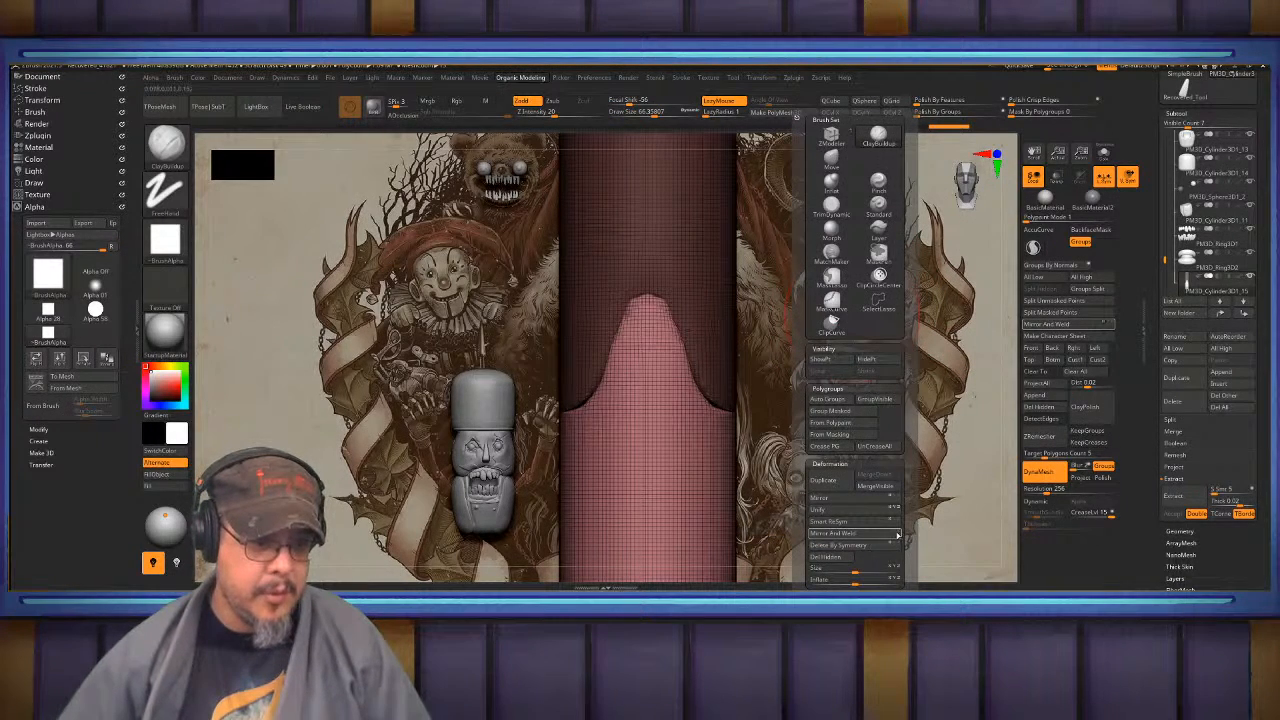
left_click(860, 535)
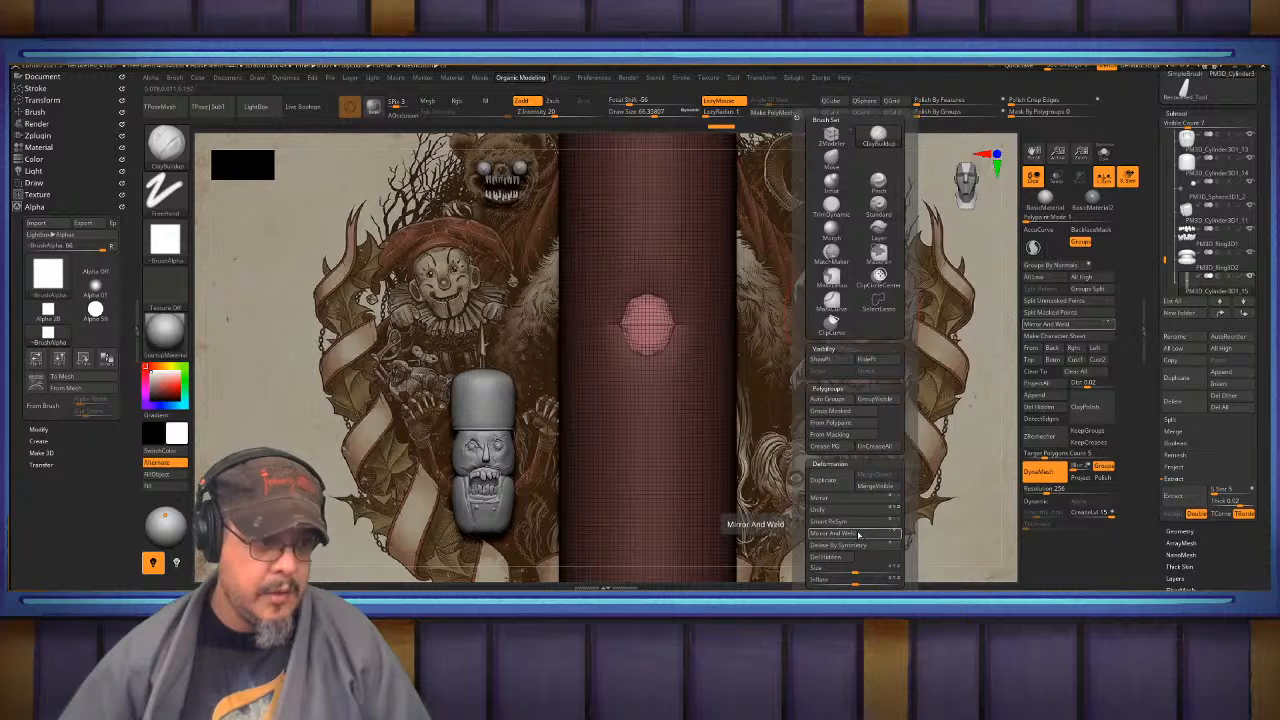
key("ctrl+z")
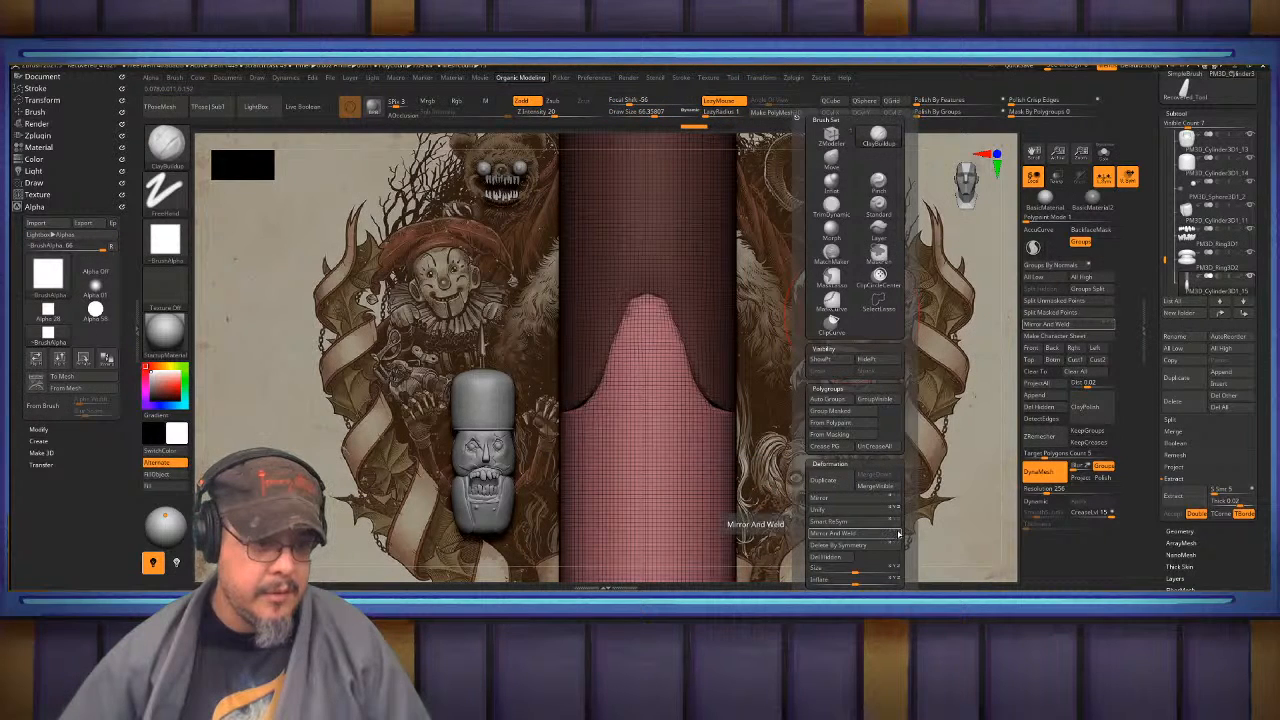
- Mirror and weld the cut column with a changed axis setting and clear its mask
left_click(898, 534)
left_click(871, 536)
right_click_drag(612, 430, 727, 426)
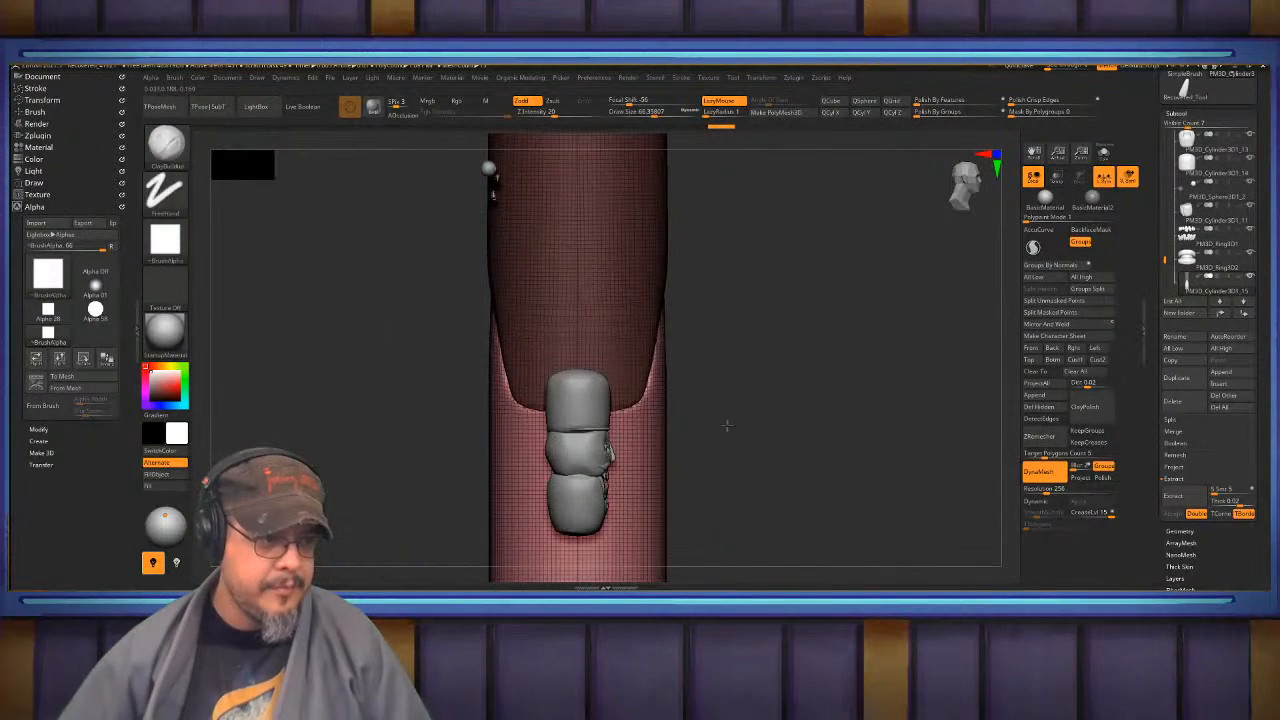
left_click_drag(774, 334, 790, 398, "ctrl")
- Isolate the lower half of the column and thicken its two thin pointed prongs with the Inflate brush
mouse_move(814, 363)
right_mouse_down()
mouse_move(715, 362)
mouse_move(799, 366)
mouse_move(762, 348)
mouse_move(869, 374)
right_mouse_up()
left_click(703, 467, "ctrl+shift")
key("b")
key("i")
key("n")
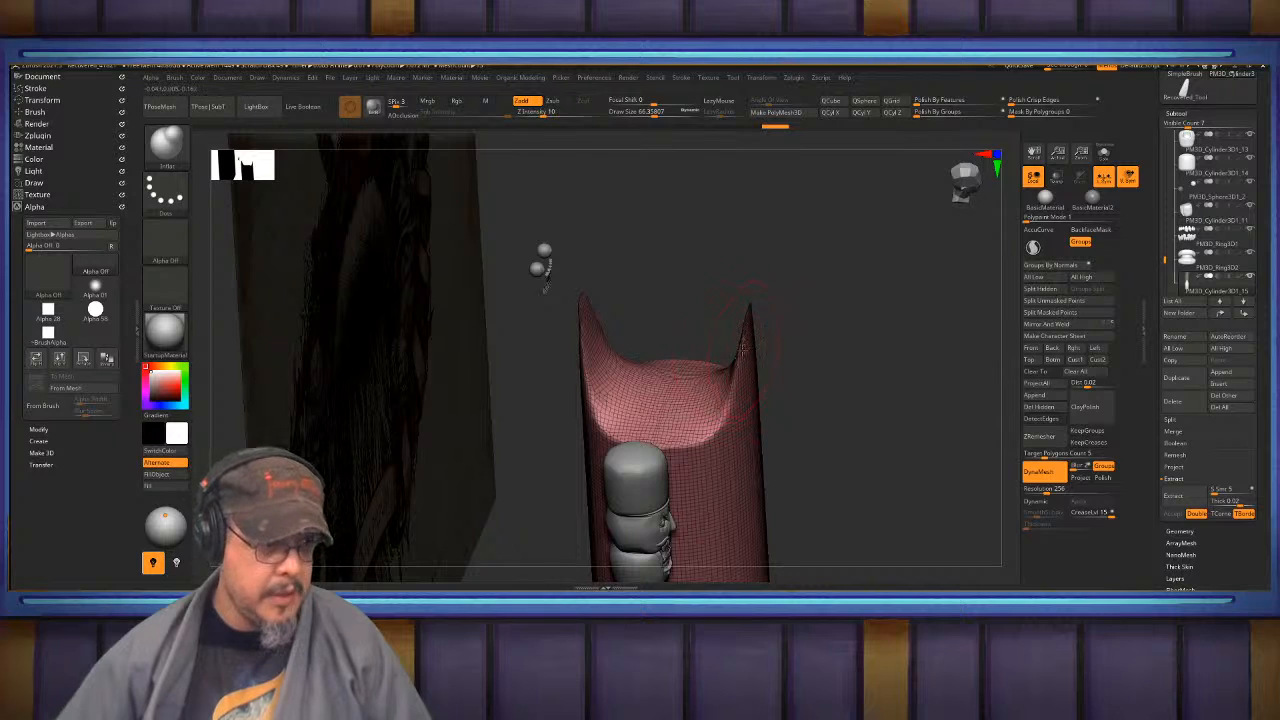
mouse_move(744, 347)
right_mouse_down()
mouse_move(722, 352)
mouse_move(749, 357)
right_mouse_up()
key("s")
mouse_move(727, 349)
left_mouse_down()
mouse_move(731, 283)
mouse_move(732, 372)
left_mouse_up()
key("b")
key("i")
key("n")
left_click_drag(556, 298, 565, 358)
- Try to DynaMesh the isolated lower half and unhide the rest of the column
left_click_drag(843, 332, 842, 366, "ctrl")
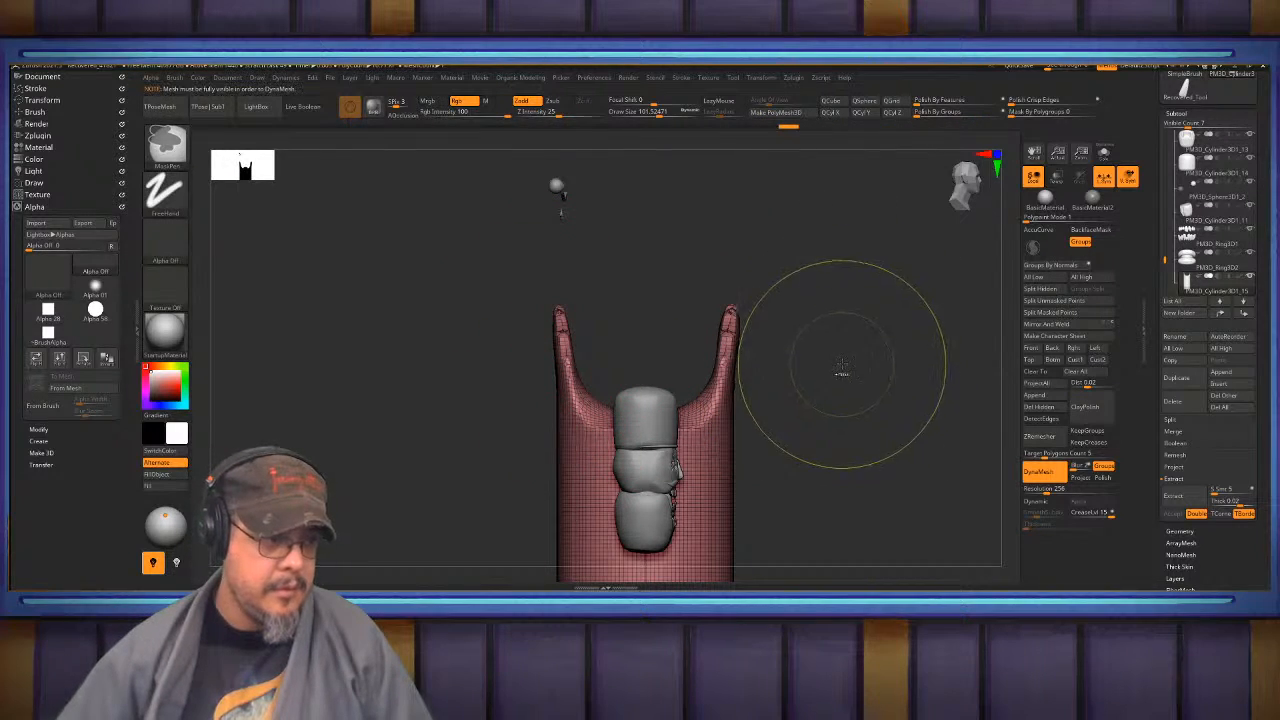
left_click(862, 358, "ctrl+shift")
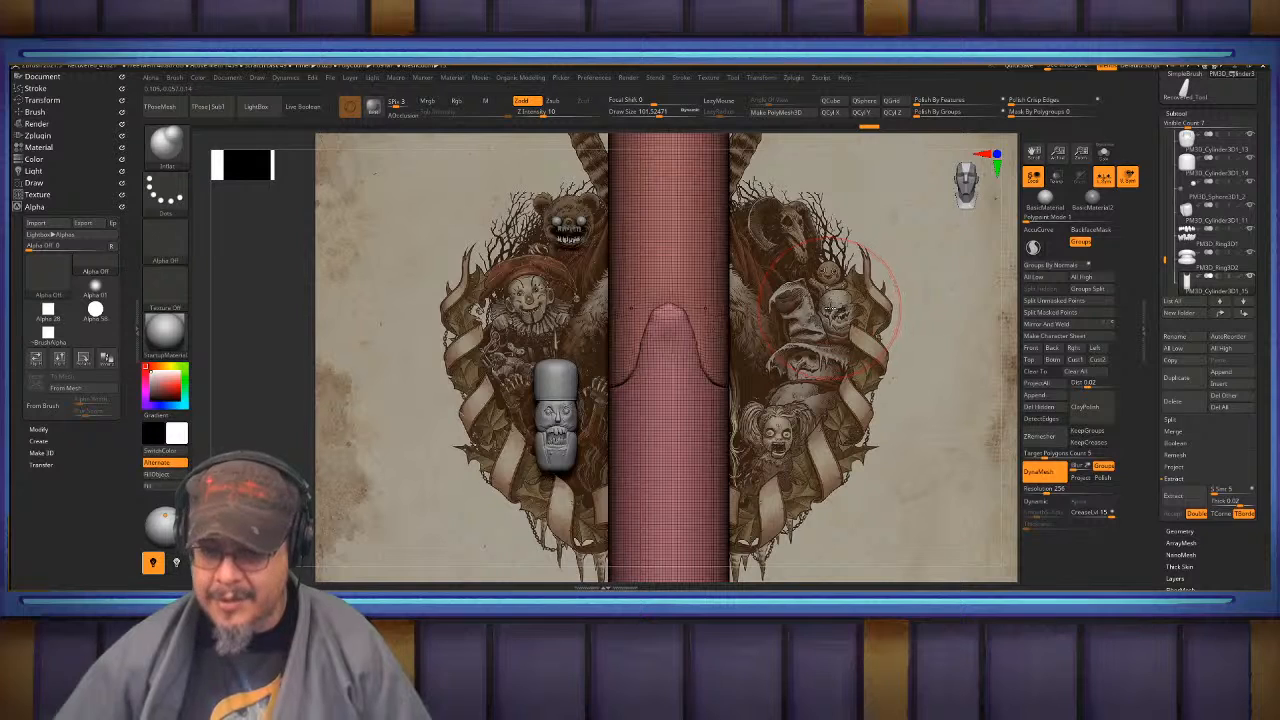
left_click_drag(829, 310, 840, 334, "shift")
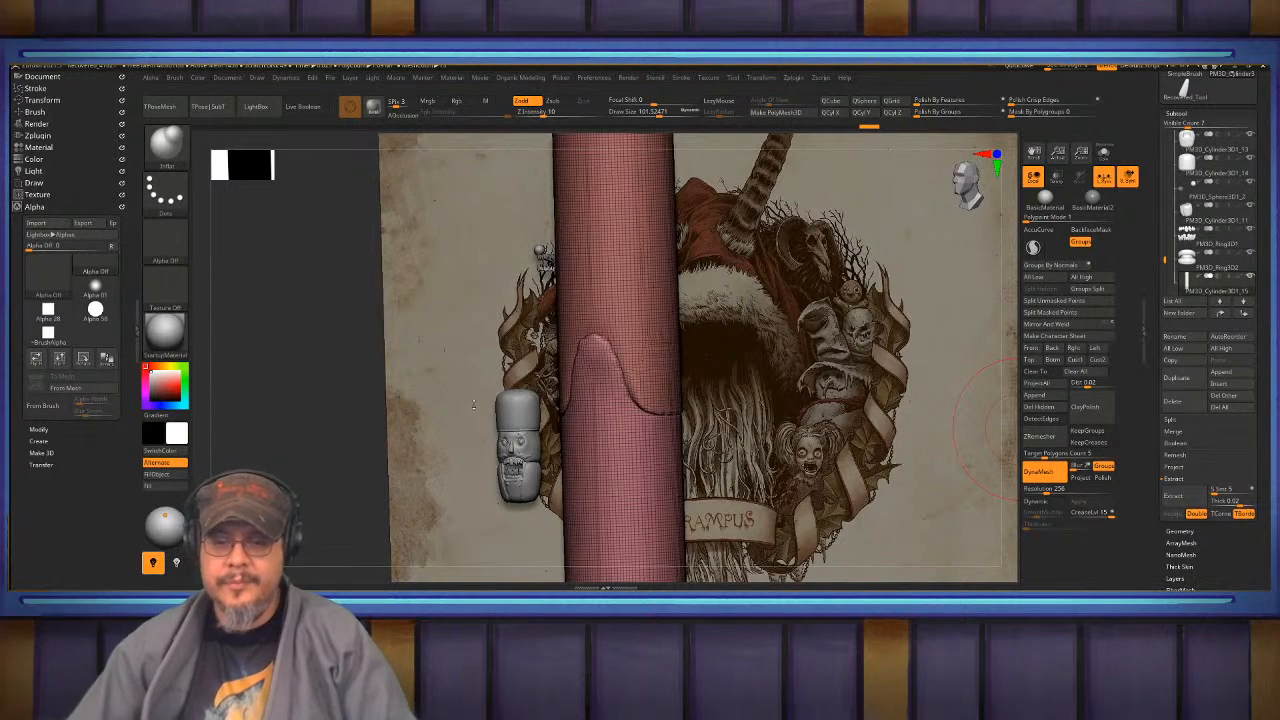
- Isolate the lower half, examine its inflated prongs from above and the side, and show the full column again
left_click(620, 442, "ctrl+shift")
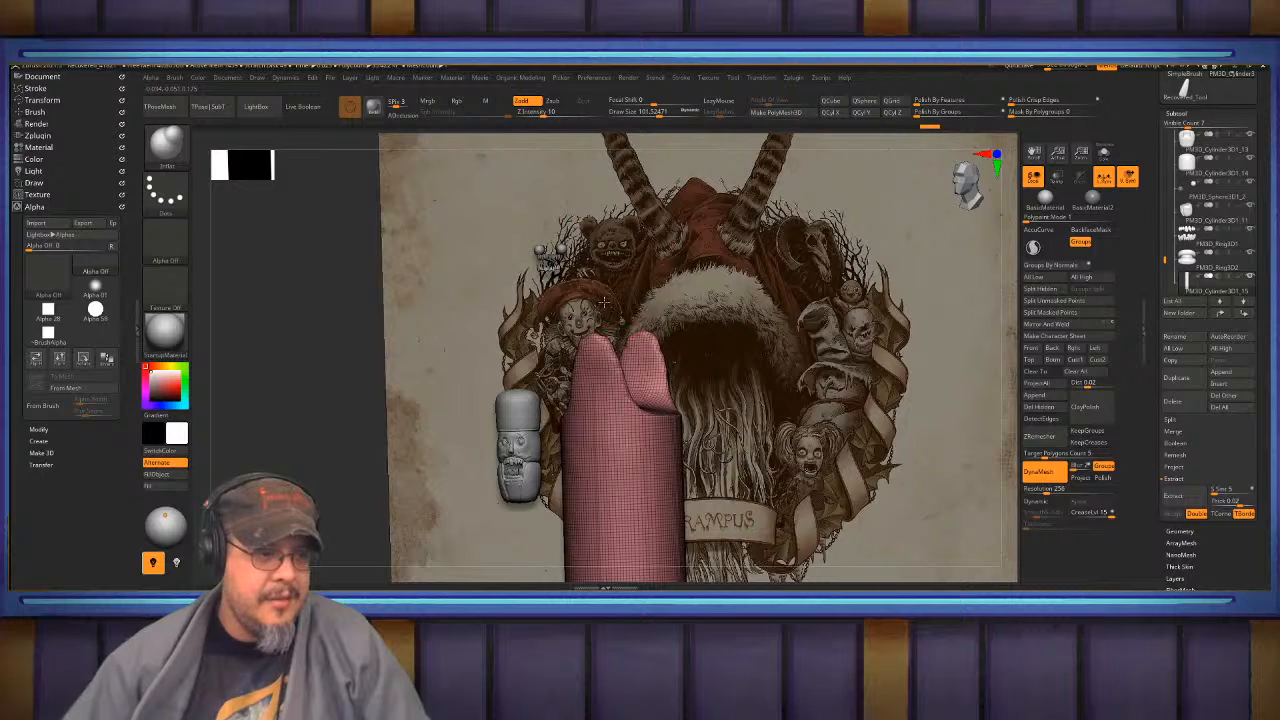
right_click_drag(604, 302, 573, 416)
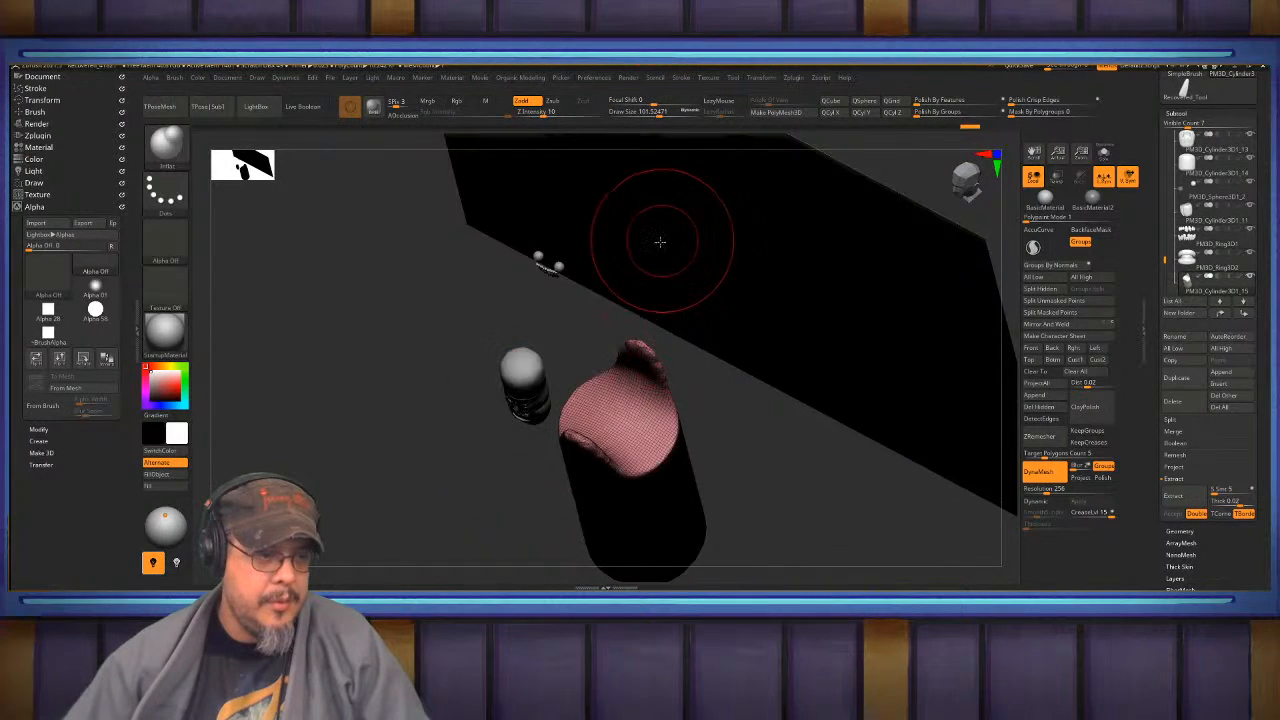
right_click_drag(630, 306, 611, 360)
left_click(608, 365, "alt")
right_click_drag(608, 365, 670, 378, "alt")
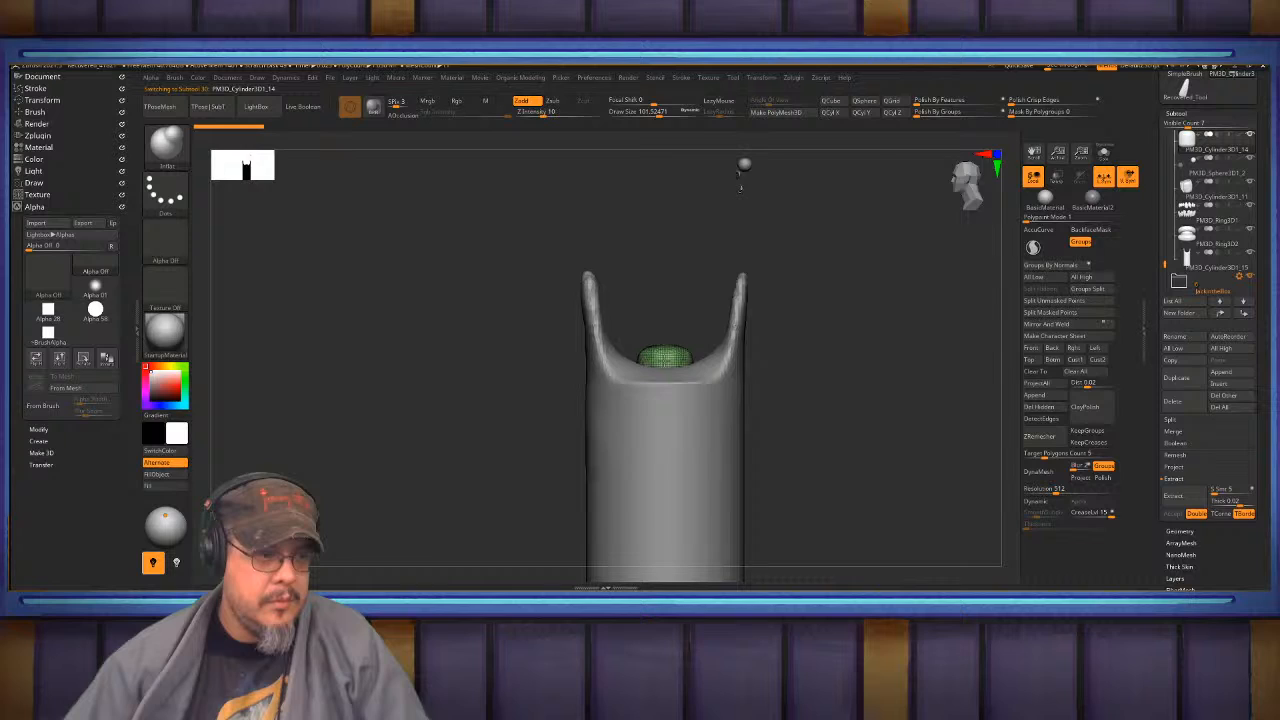
left_click(679, 410, "alt")
key("ctrl")
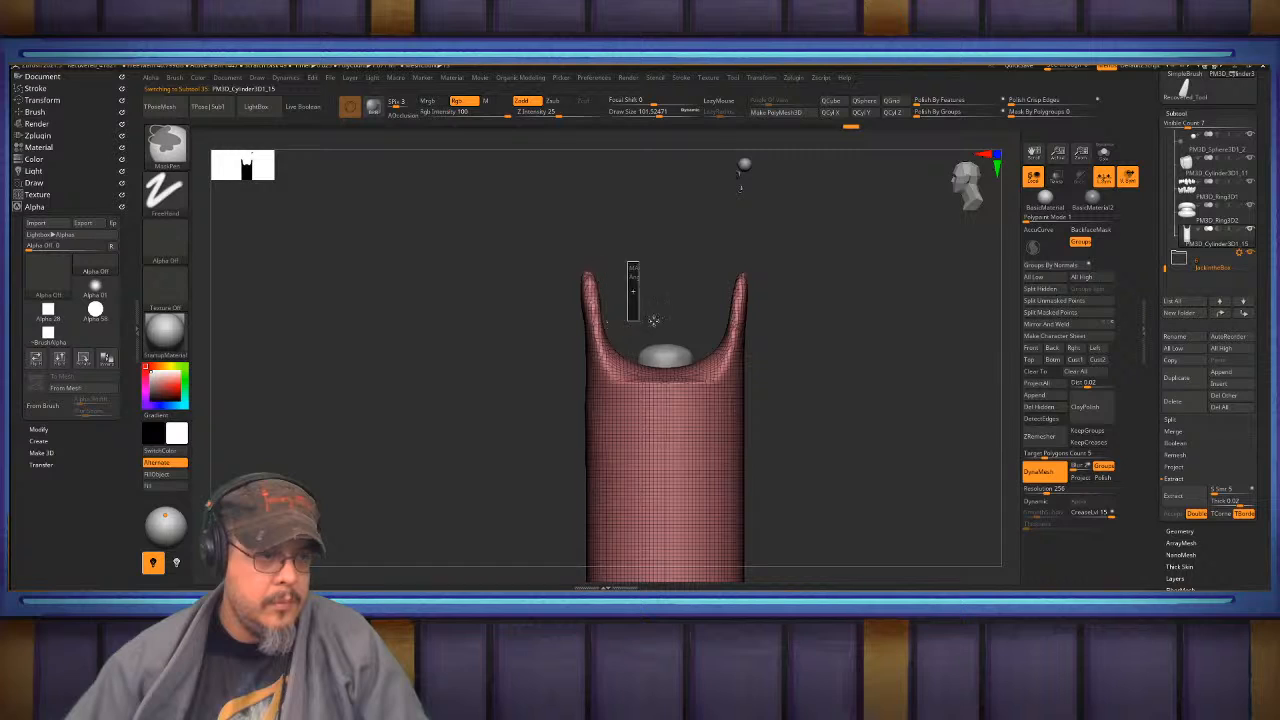
left_click(811, 325, "ctrl+shift")
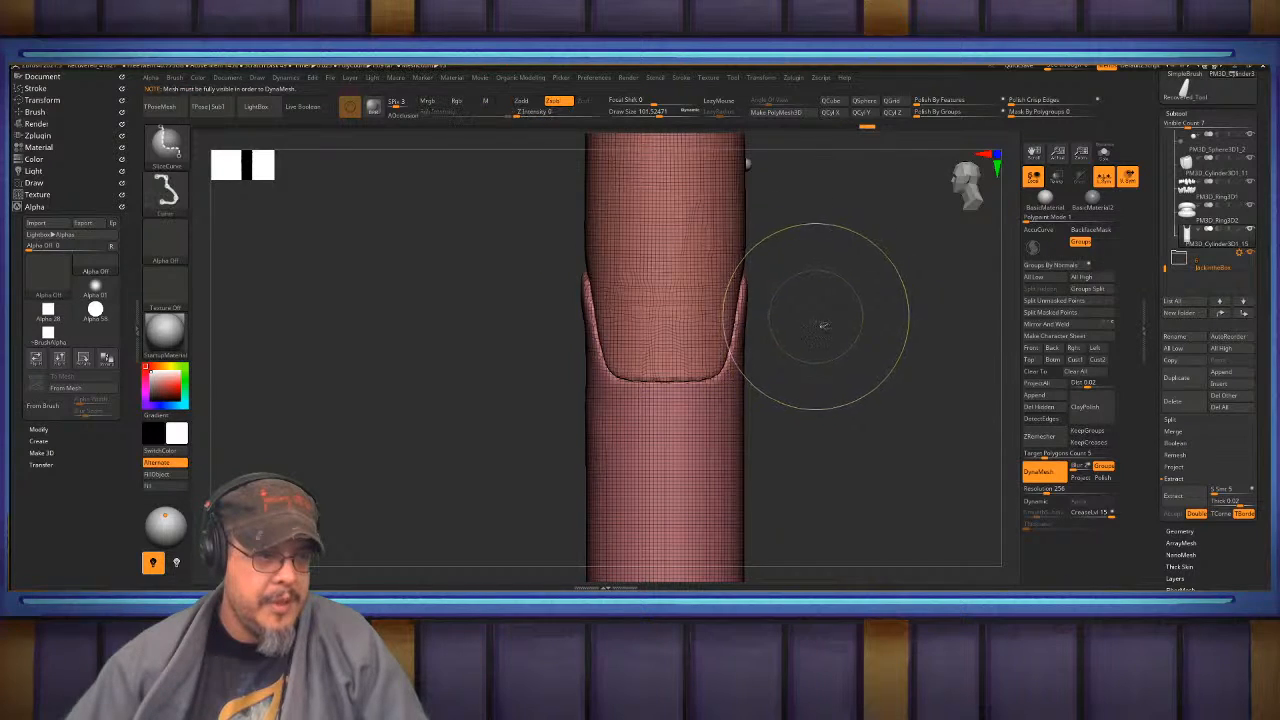
- Isolate the upper half of the column and try pulling the middle of its lower edge upward with the Move brush
left_click(660, 255, "ctrl+shift")
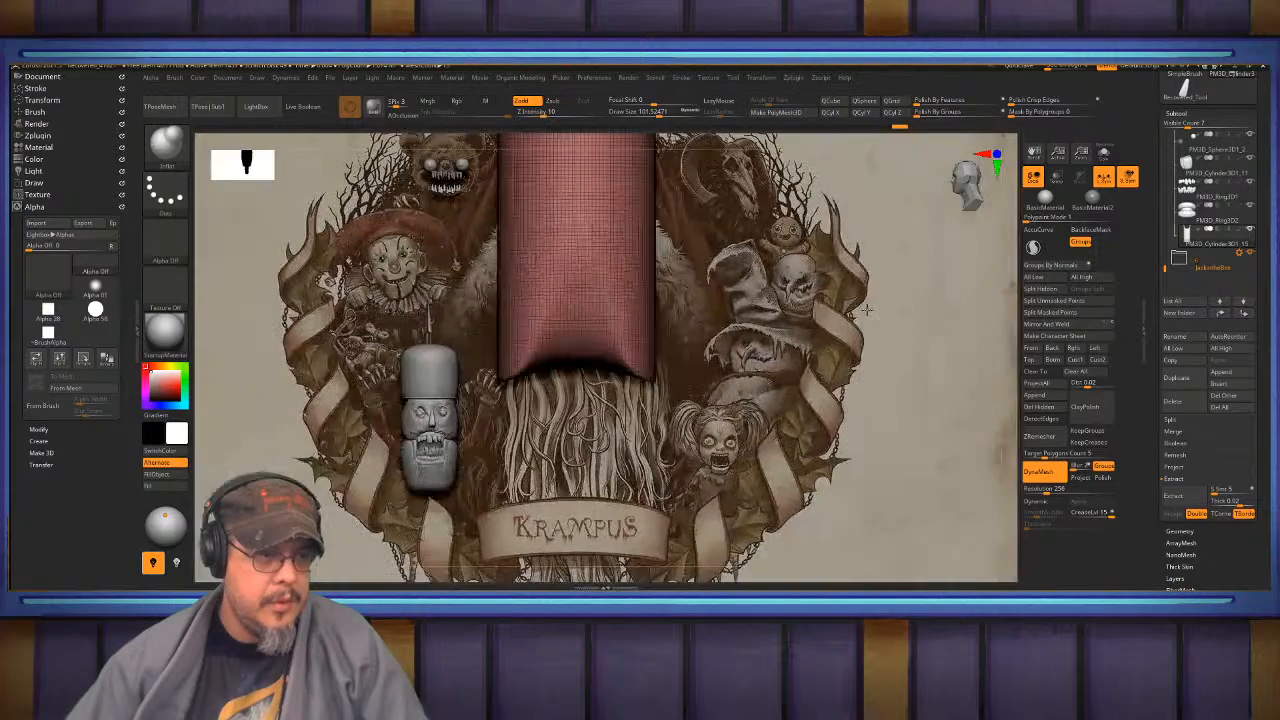
key("b")
key("m")
key("v")
left_click_drag(617, 376, 610, 339)
- Undo the last pull and raise the middle of the upper half's lower edge into a tall arch with the Move Infinite Depth brush
key("b")
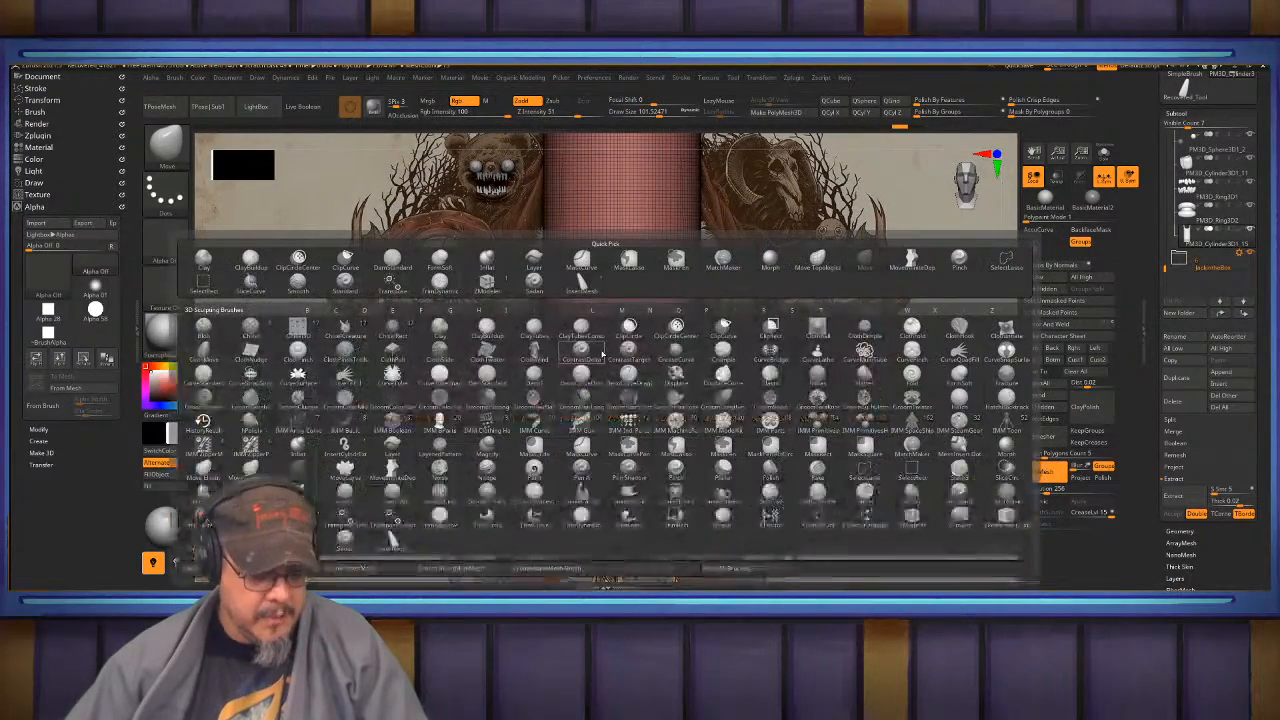
key("m")
key("i")
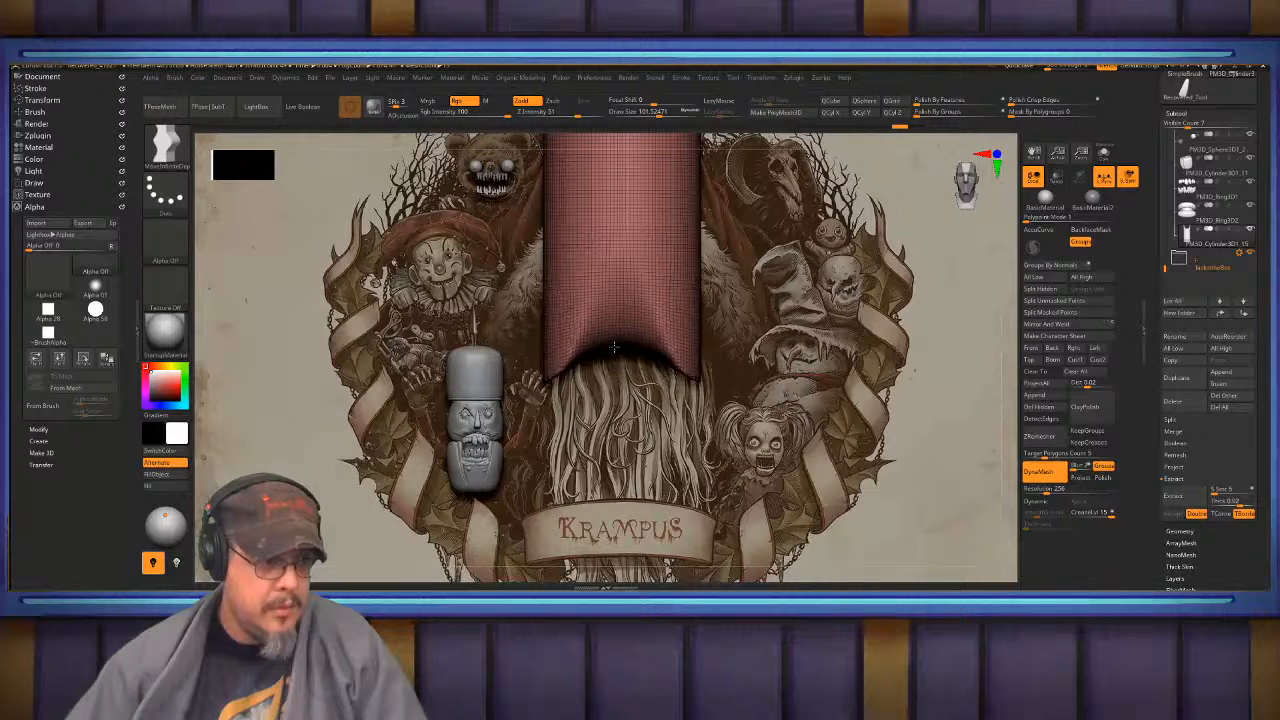
key("ctrl+z")
left_click_drag(690, 300, 655, 288, "ctrl")
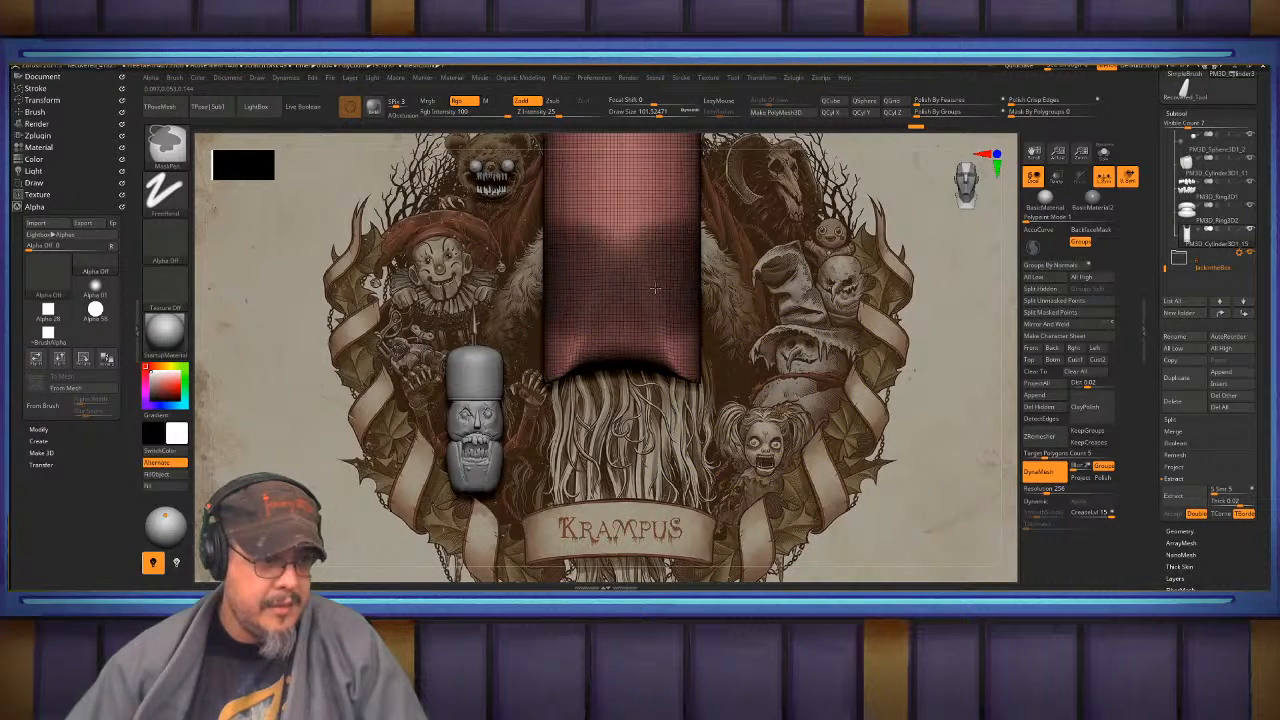
key("ctrl+z")
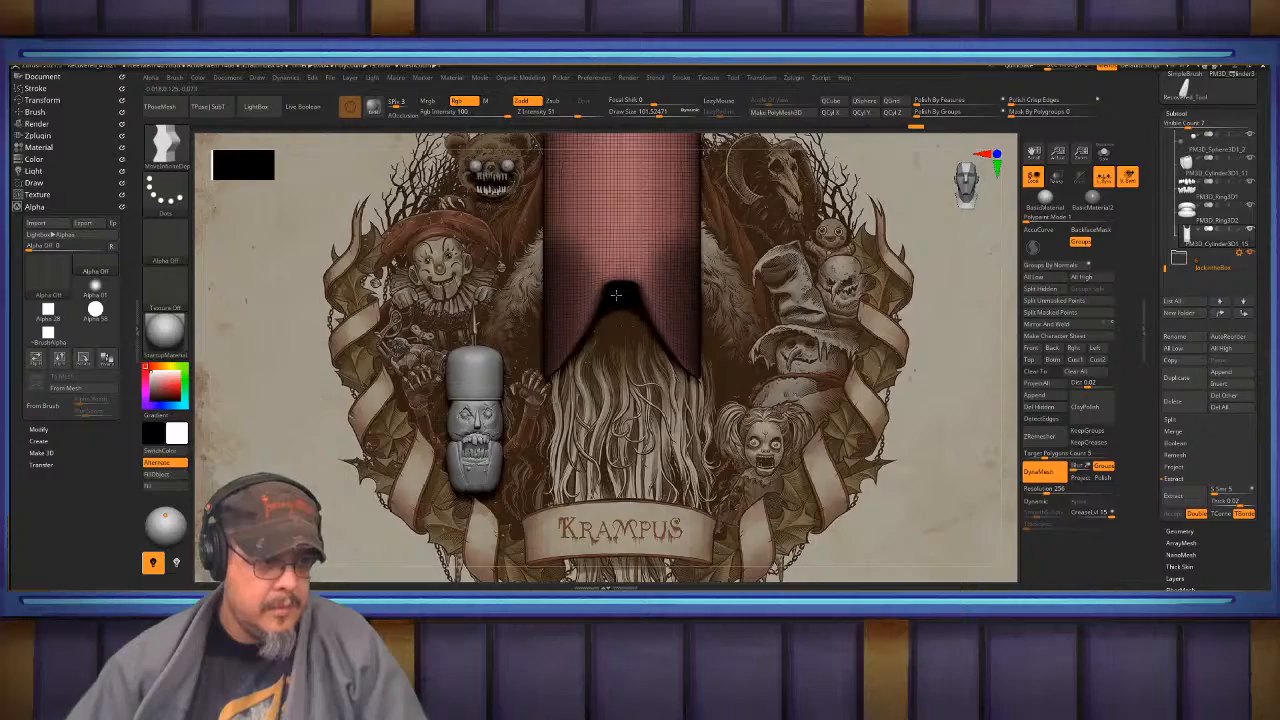
mouse_move(616, 295)
left_mouse_down()
mouse_move(682, 314)
mouse_move(681, 336)
mouse_move(682, 318)
mouse_move(605, 313)
mouse_move(633, 323)
left_mouse_up()
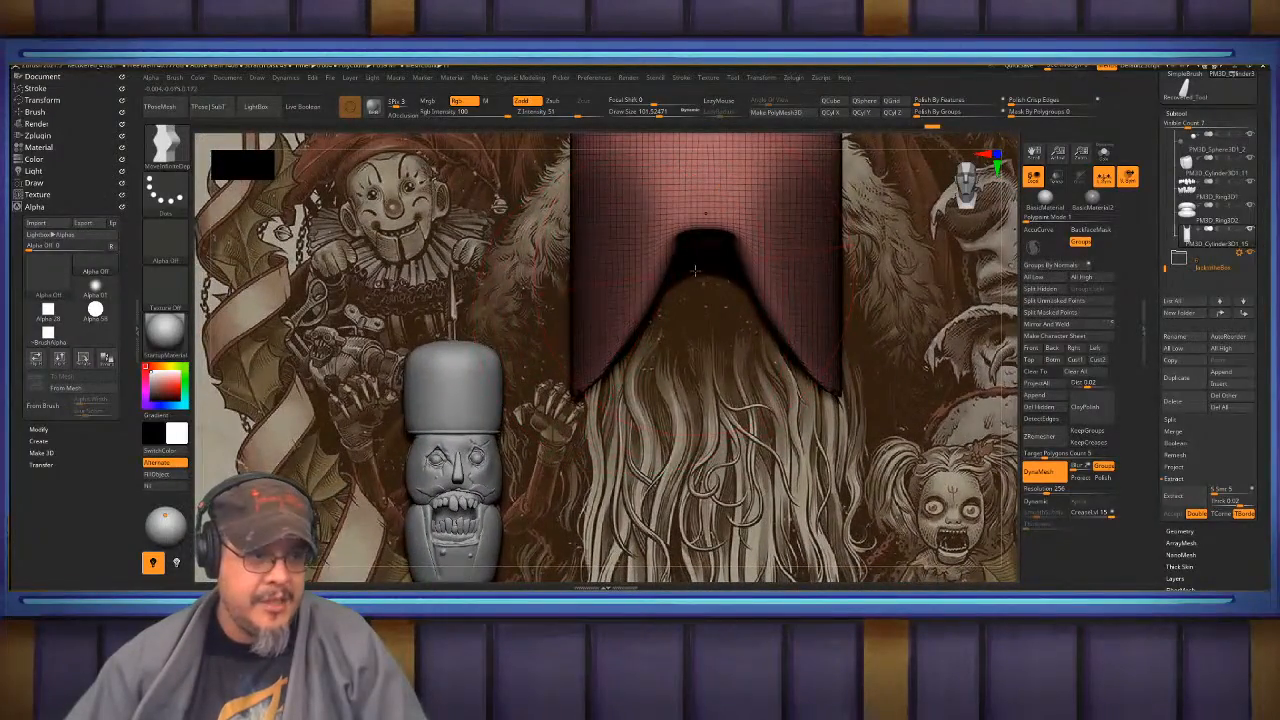
mouse_move(695, 271)
left_mouse_down("alt")
mouse_move(689, 317)
mouse_move(736, 283)
left_mouse_up("alt")
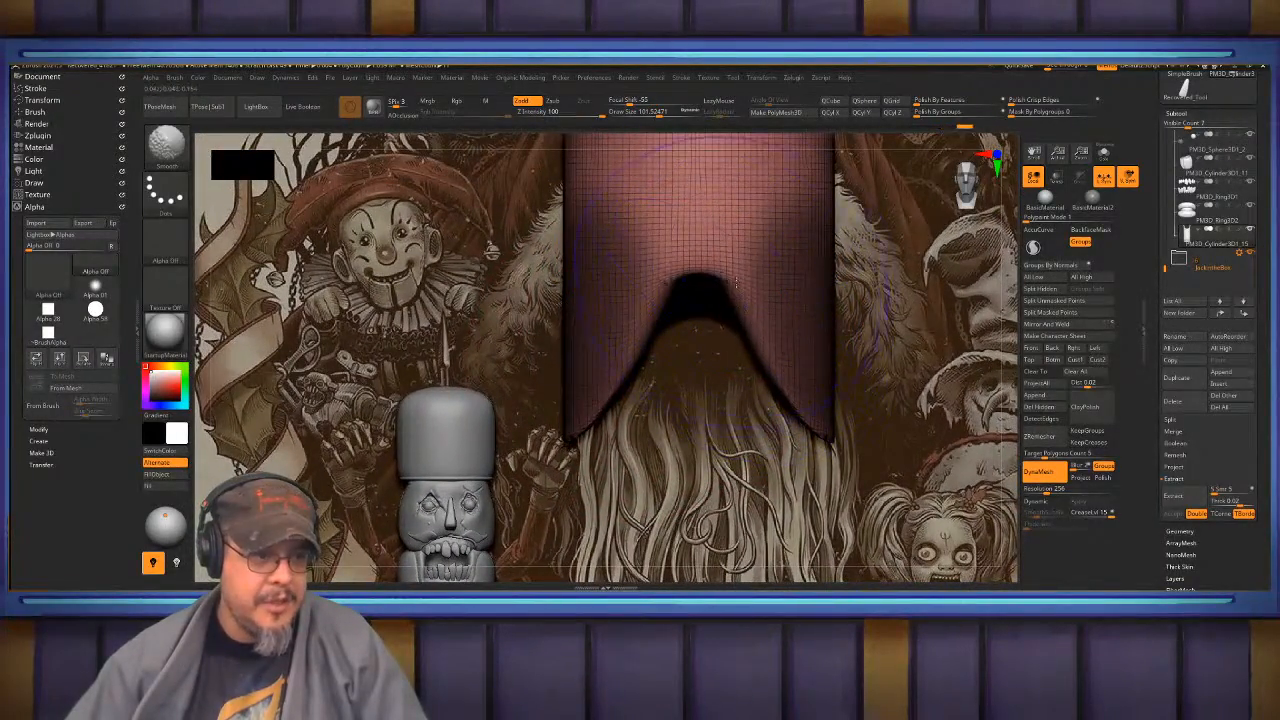
- From below, adjust the underside of the upper half with the Move brush at a draw size of about 63 and smooth it
right_click_drag(704, 293, 691, 243)
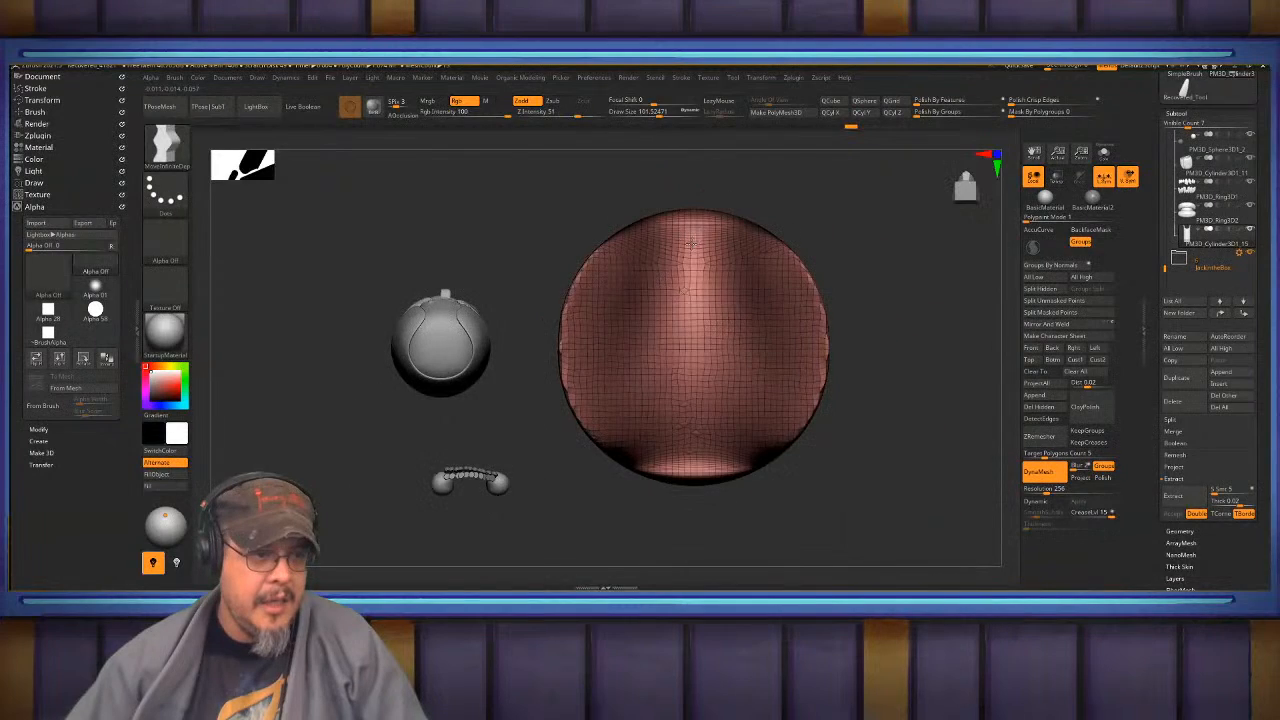
key("s")
mouse_move(662, 341)
left_mouse_down()
mouse_move(674, 338)
mouse_move(672, 389)
left_mouse_up()
key("s")
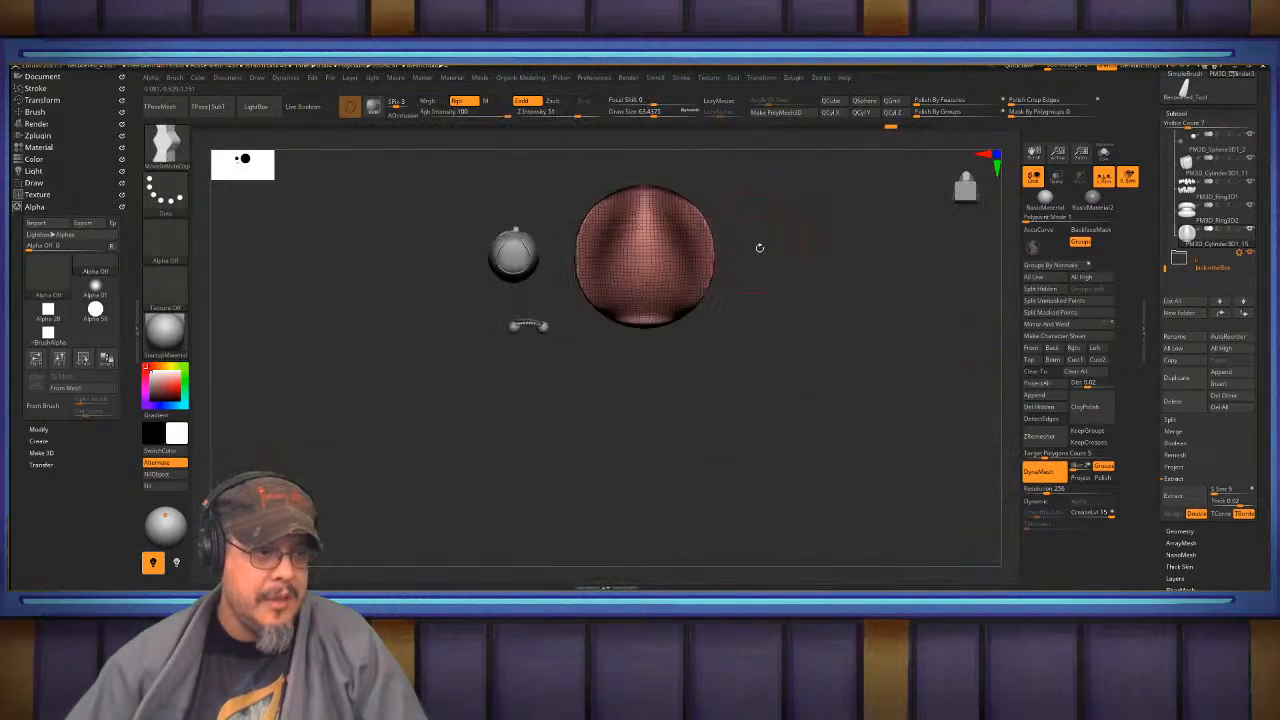
mouse_move(760, 248)
left_mouse_down("alt")
mouse_move(783, 300)
mouse_move(835, 296)
mouse_move(802, 277)
mouse_move(824, 339)
left_mouse_up("alt")
key("b")
key("m")
key("v")
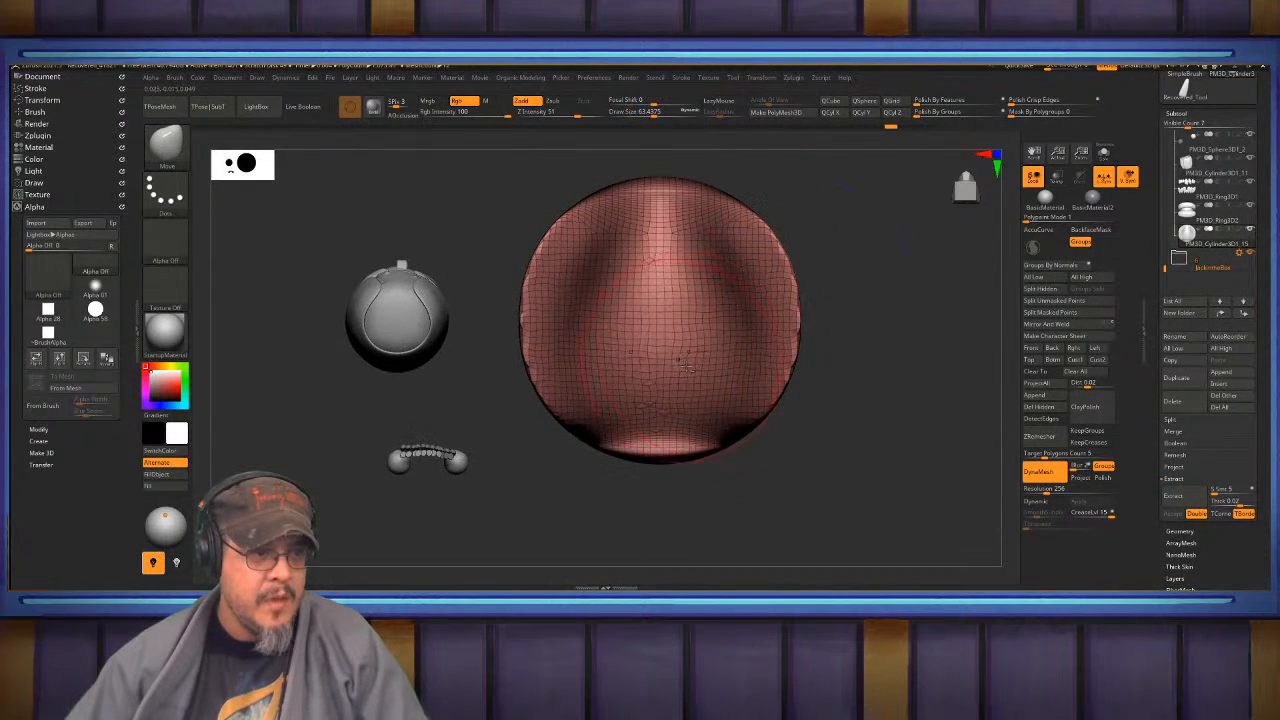
left_click_drag(663, 372, 649, 359)
key("b")
key("s")
key("t")
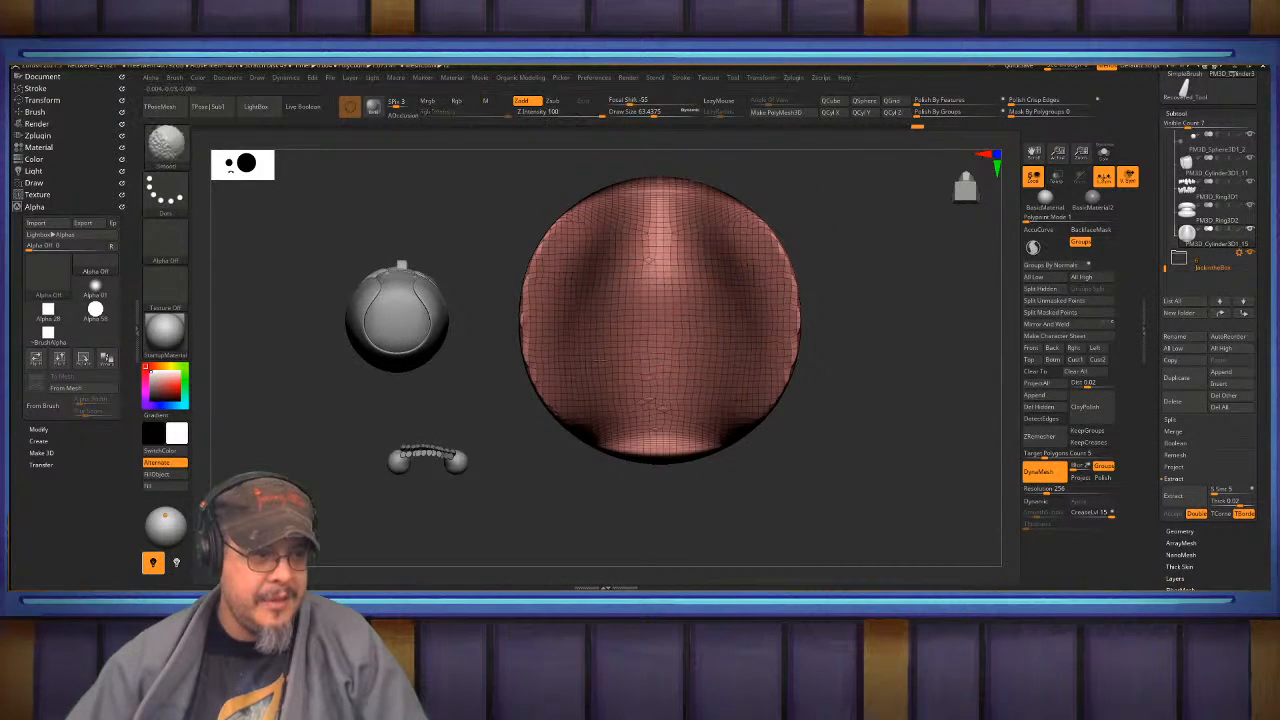
- Brush the underside of the upper half near its rim with the Standard brush and smooth the area
key("b")
key("m")
key("v")
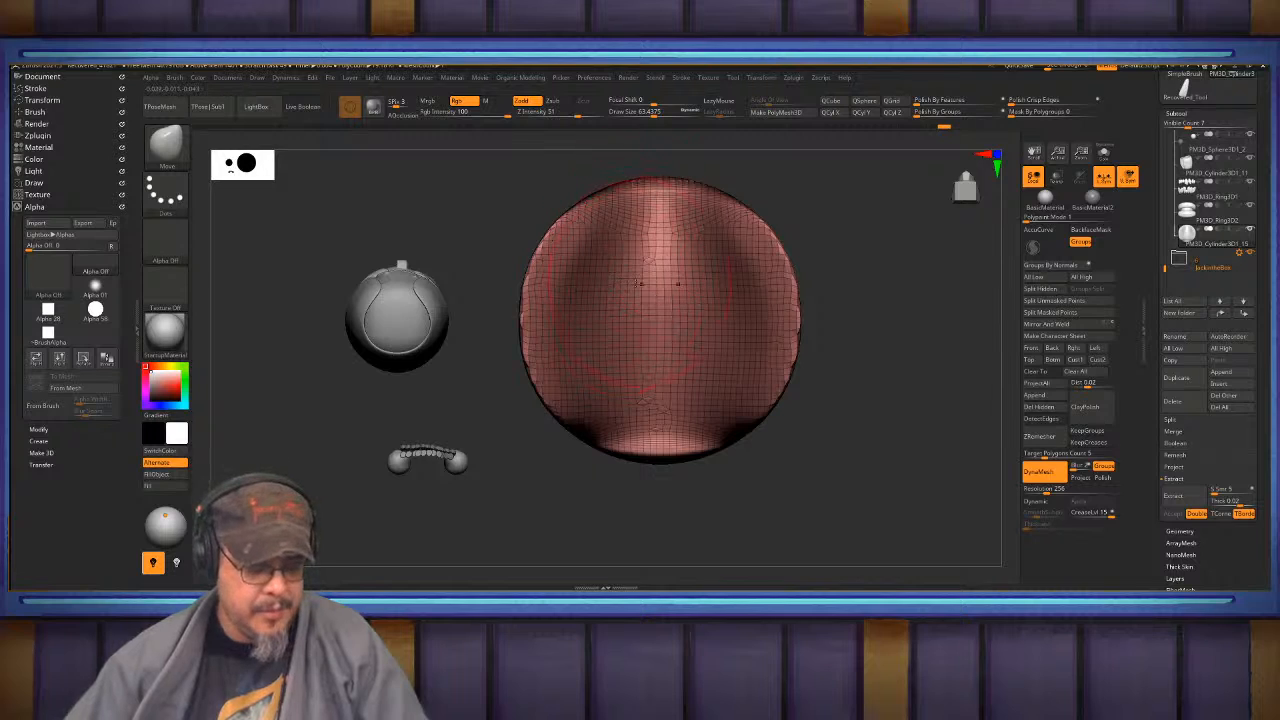
key("b")
key("s")
key("t")
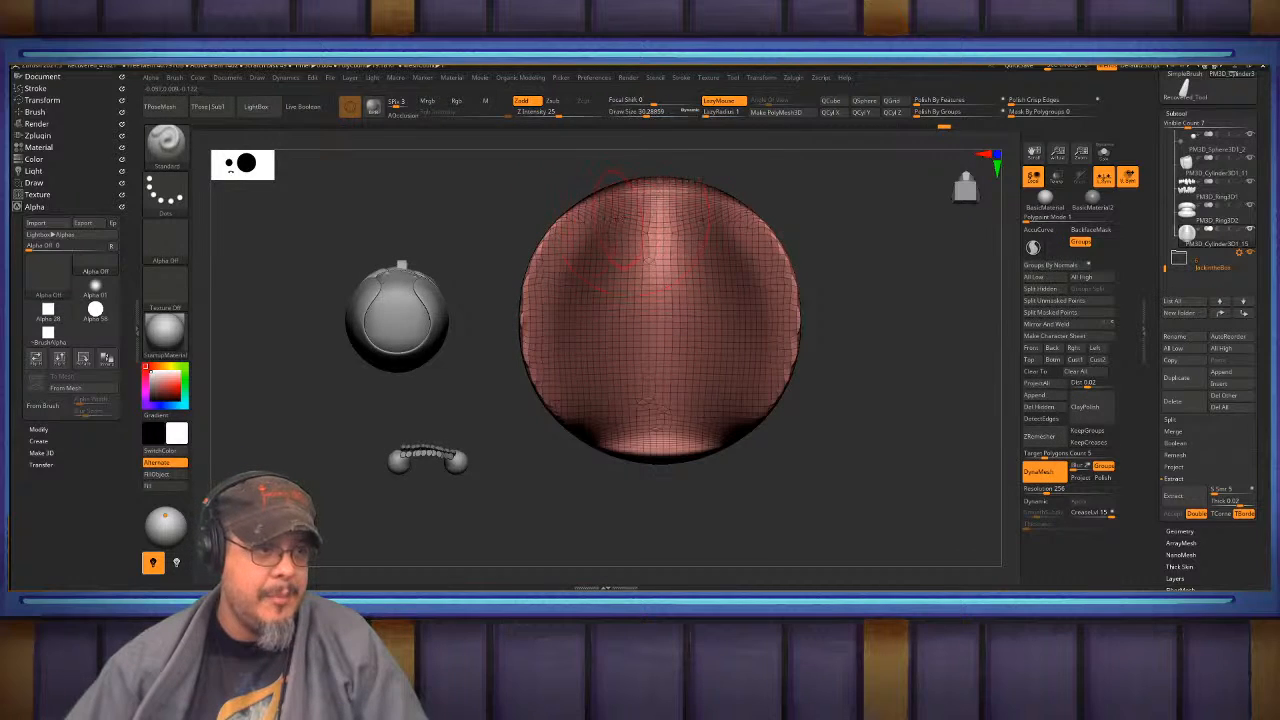
mouse_move(597, 214)
left_mouse_down()
mouse_move(545, 338)
mouse_move(556, 388)
mouse_move(642, 438)
mouse_move(540, 305)
mouse_move(560, 225)
left_mouse_up()
left_click_drag(650, 197, 656, 230, "shift")
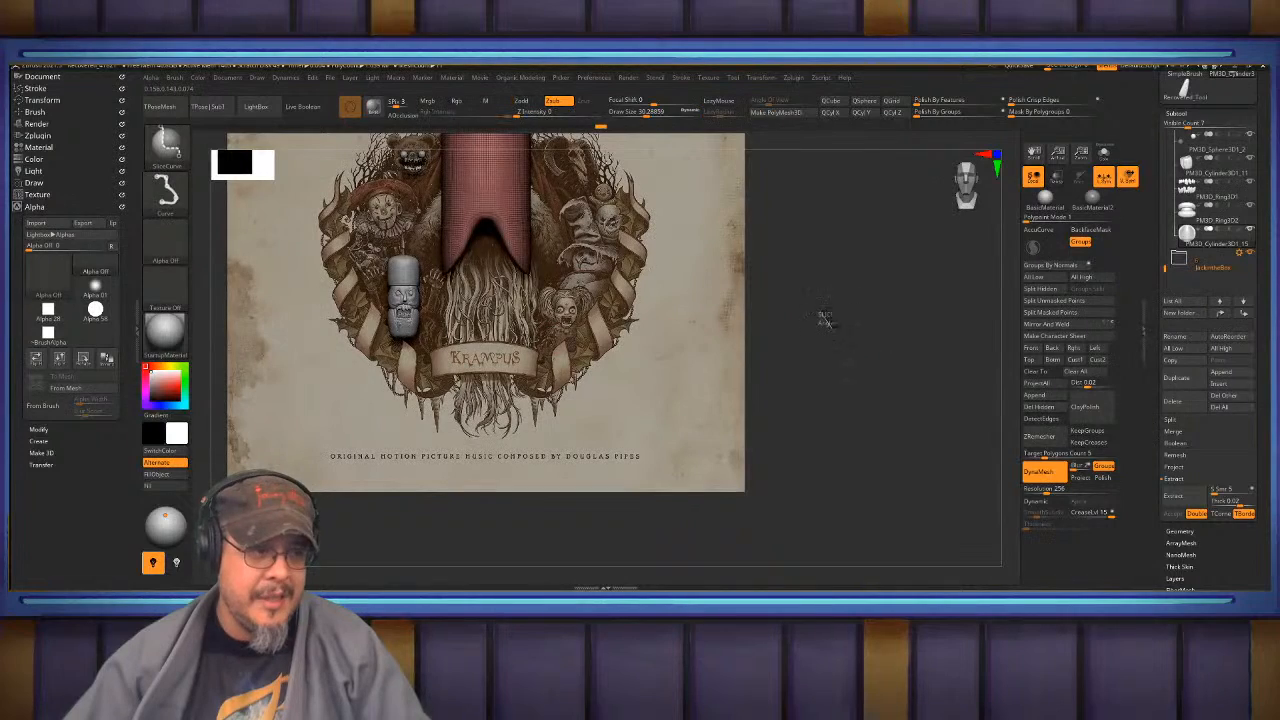
- Swap visibility to isolate the lower half of the column and set the draw size to about 50
key("b")
key("s")
key("t")
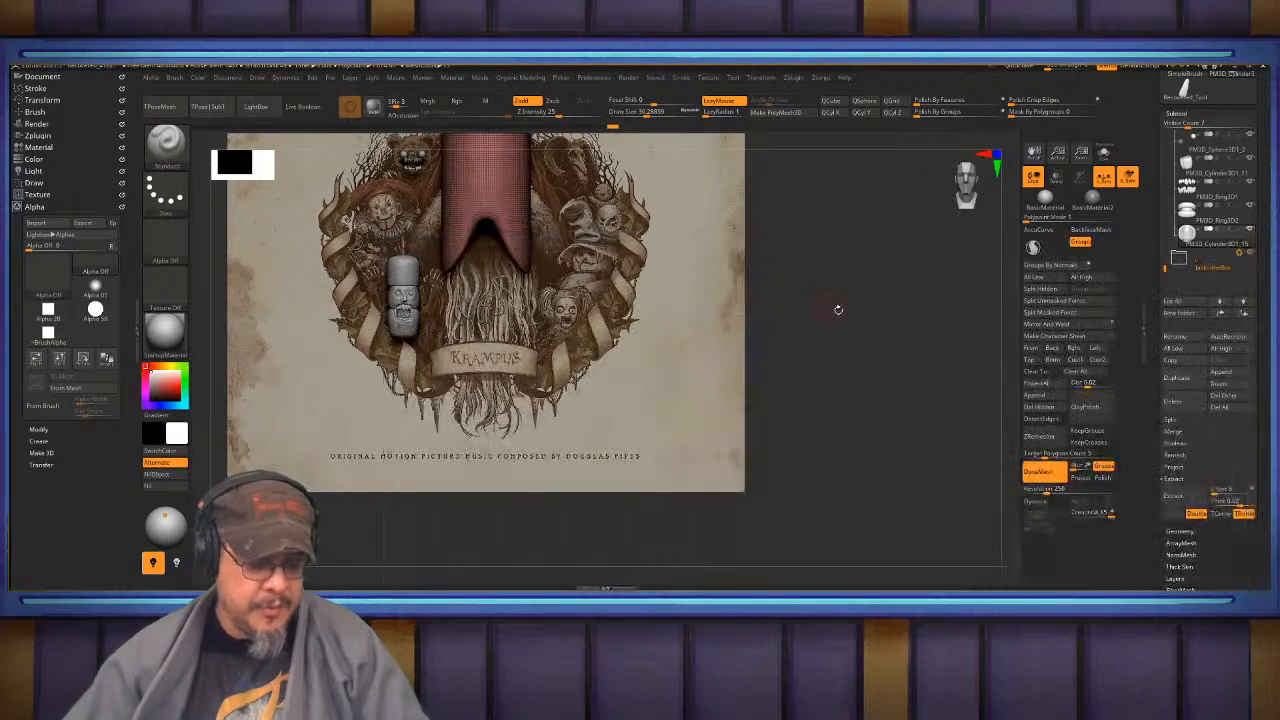
left_click_drag(838, 310, 869, 376, "ctrl+shift")
mouse_move(647, 280)
left_mouse_down("alt")
mouse_move(845, 317)
mouse_move(850, 375)
mouse_move(700, 304)
mouse_move(626, 333)
mouse_move(698, 319)
mouse_move(694, 363)
mouse_move(710, 341)
mouse_move(669, 350)
mouse_move(736, 357)
left_mouse_up("alt")
key("s")
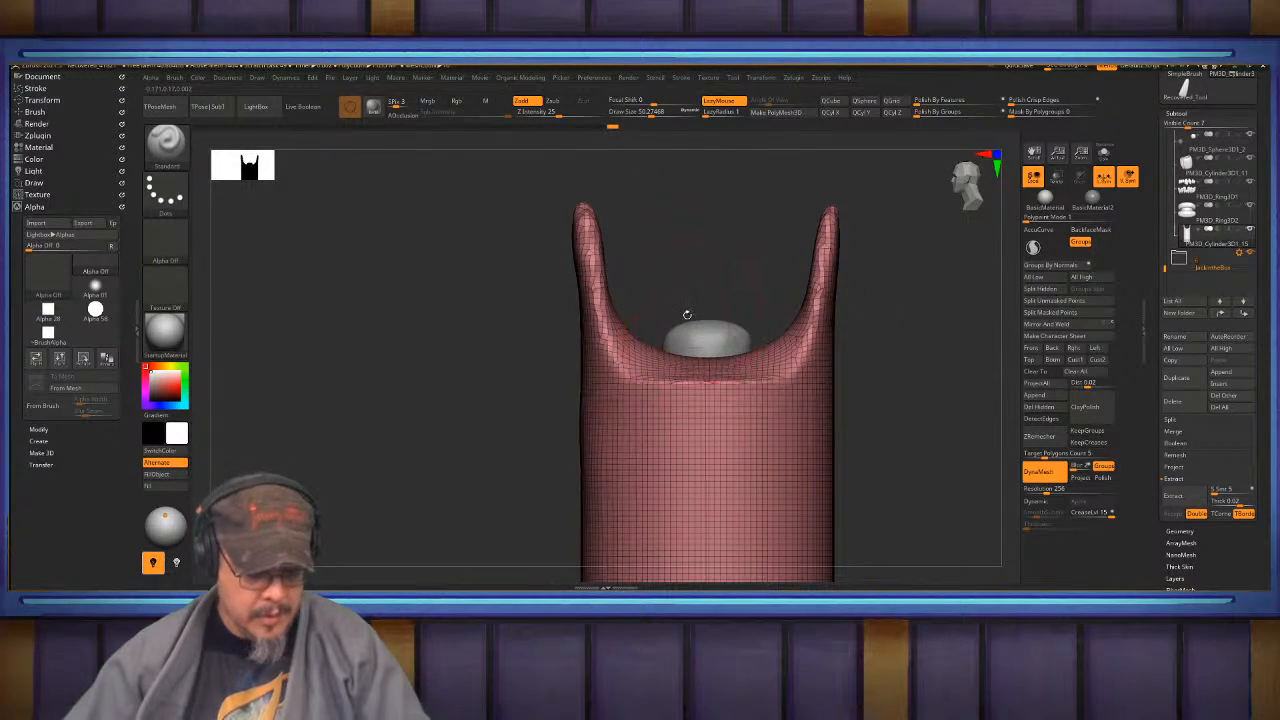
- Try to mask the lower half's two prongs with the MaskLasso brush and clear the mask
key("b")
key("m")
key("b")
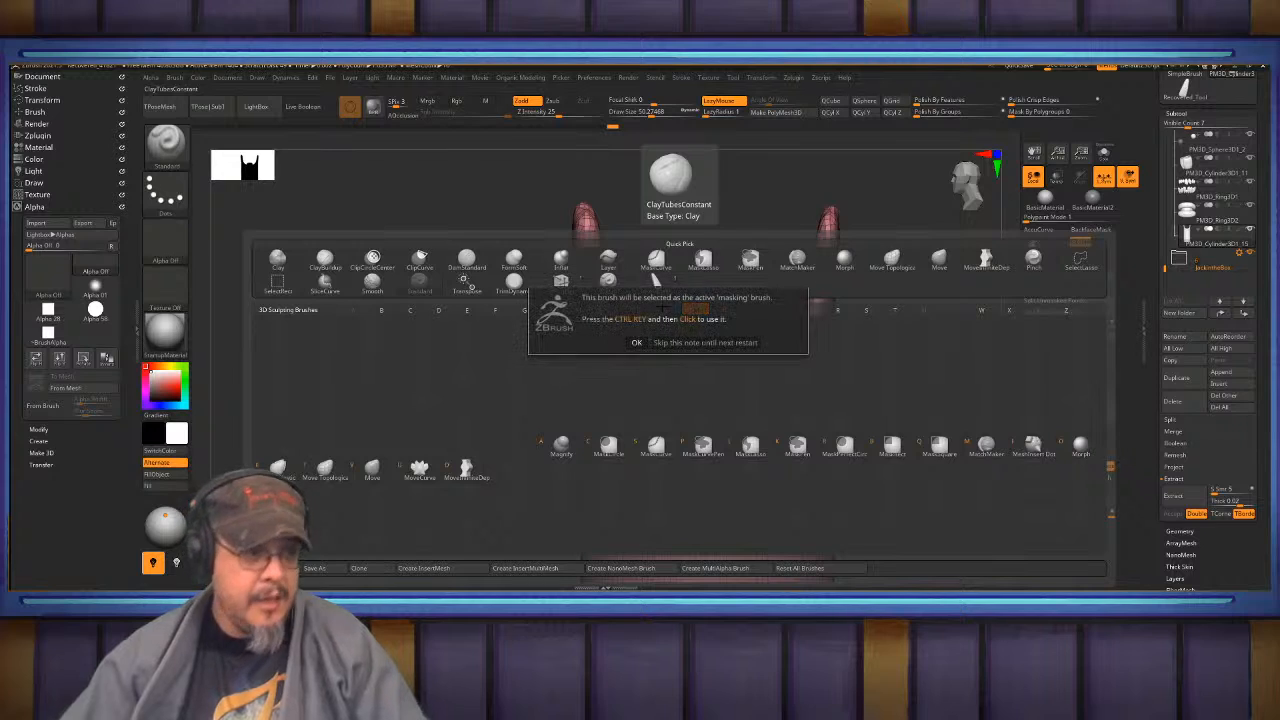
left_click(669, 344)
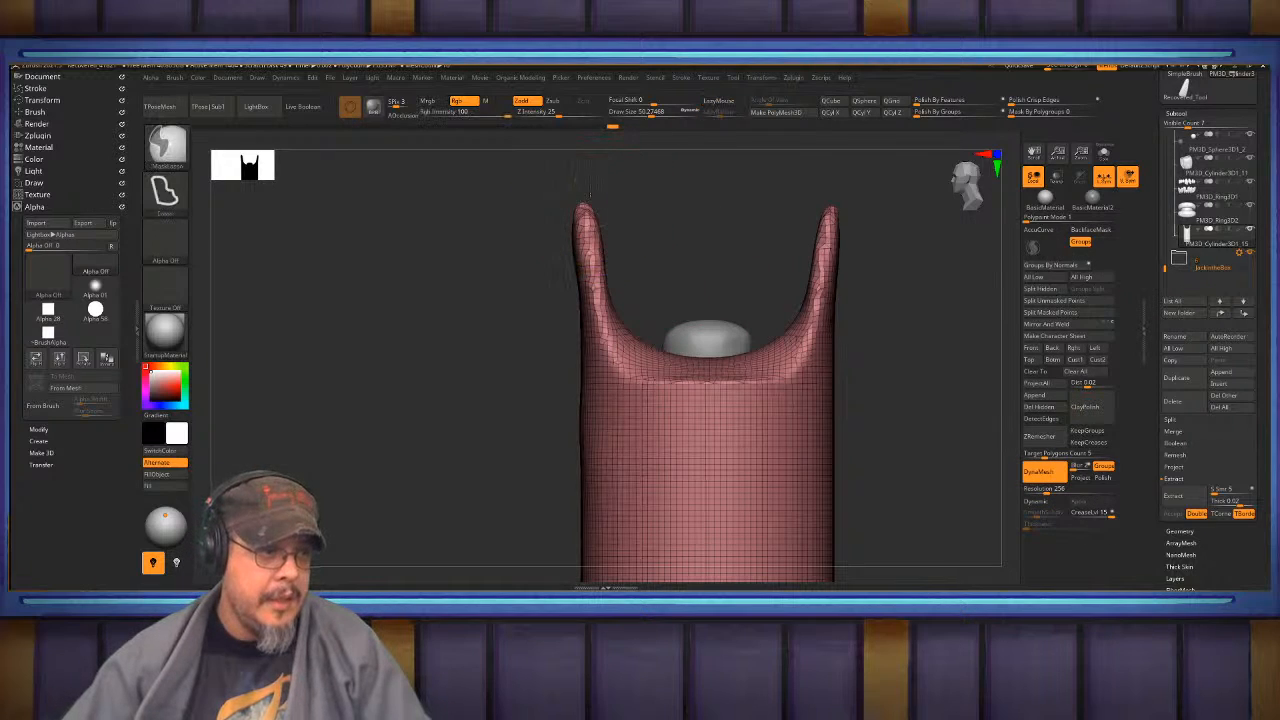
mouse_move(593, 205)
left_mouse_down("ctrl")
mouse_move(625, 352)
mouse_move(672, 368)
mouse_move(790, 350)
mouse_move(760, 263)
mouse_move(770, 250)
left_mouse_up("ctrl")
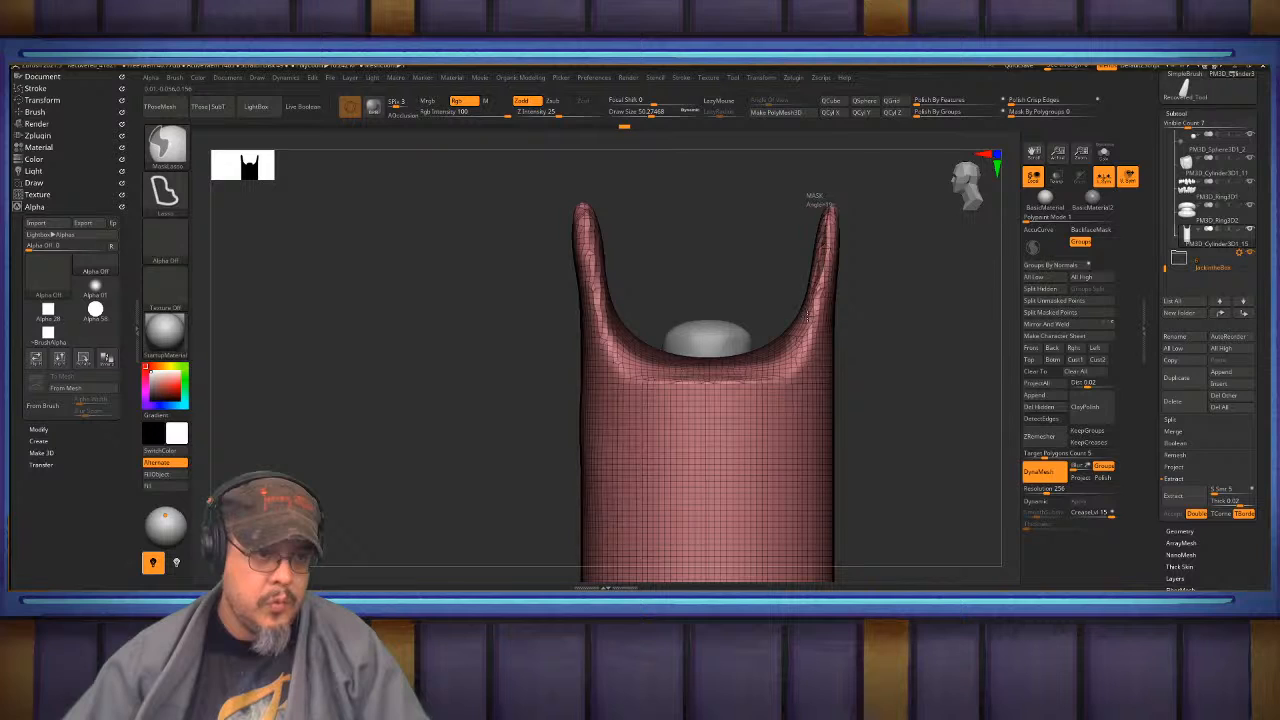
left_click(906, 260, "ctrl")
- Restore MaskPen as the masking brush and unhide the upper half, bringing the full column back into front view
key("b")
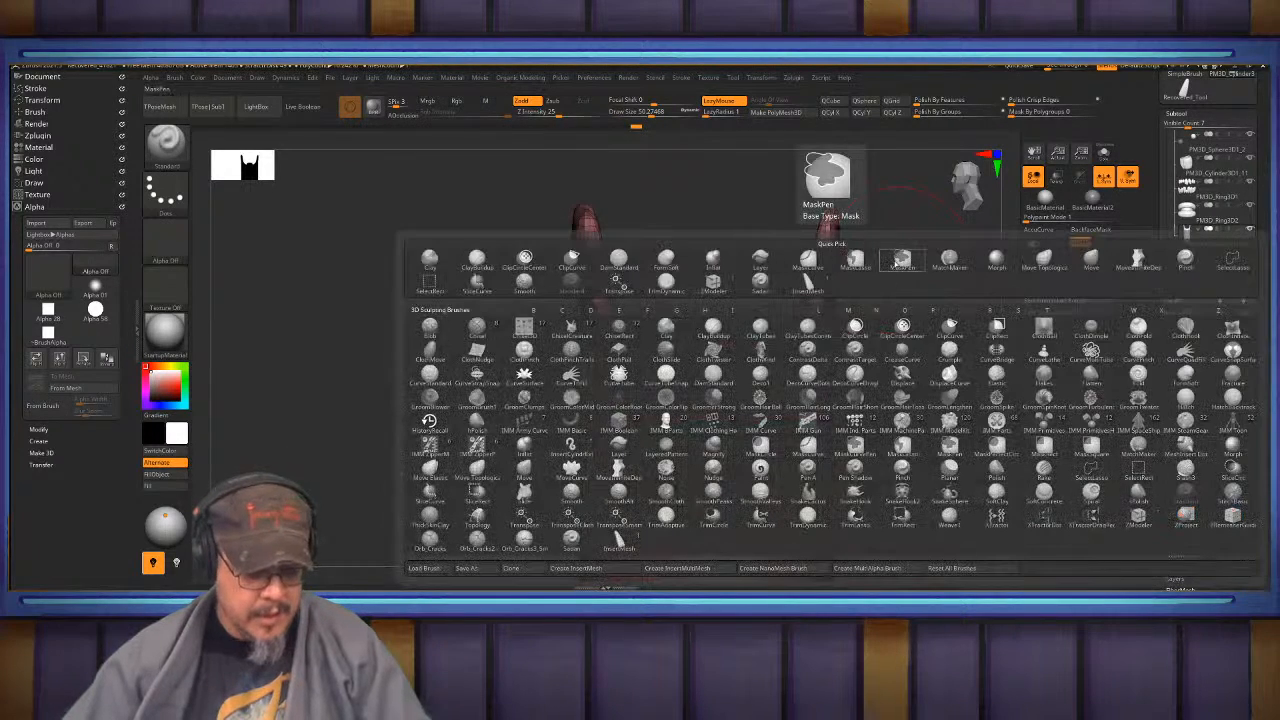
key("c")
key("c")
mouse_move(870, 197)
left_mouse_down("alt")
mouse_move(884, 268)
mouse_move(514, 275)
mouse_move(740, 218)
mouse_move(350, 270)
left_mouse_up("alt")
left_click_drag(573, 274, 221, 279, "alt")
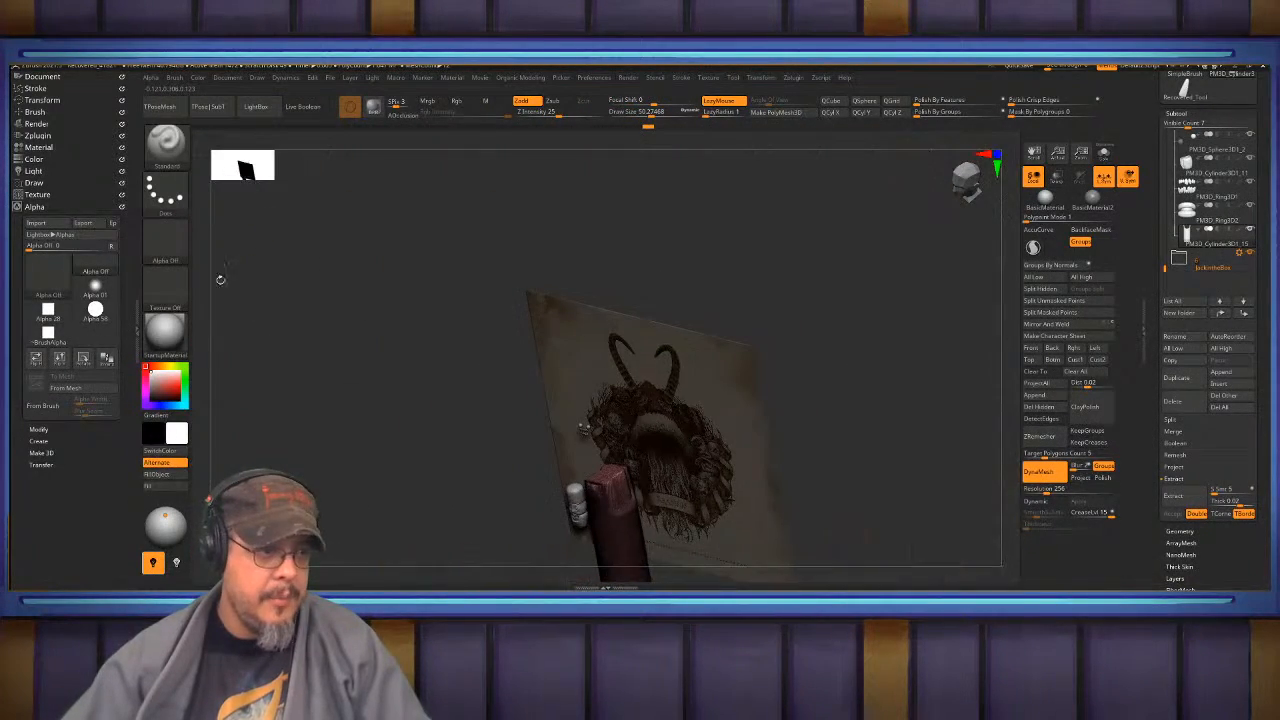
left_click(465, 394, "ctrl+shift")
left_click_drag(469, 403, 460, 301, "alt")
mouse_move(507, 385)
left_mouse_down("ctrl")
mouse_move(462, 328)
mouse_move(510, 350)
mouse_move(588, 175)
left_mouse_up("ctrl")
left_click_drag(621, 459, 606, 287, "alt")
- Set Mask By Polygroups to 100 and close the gaps along the front seam using Move Infinite Depth at a draw size of about 90
key("b")
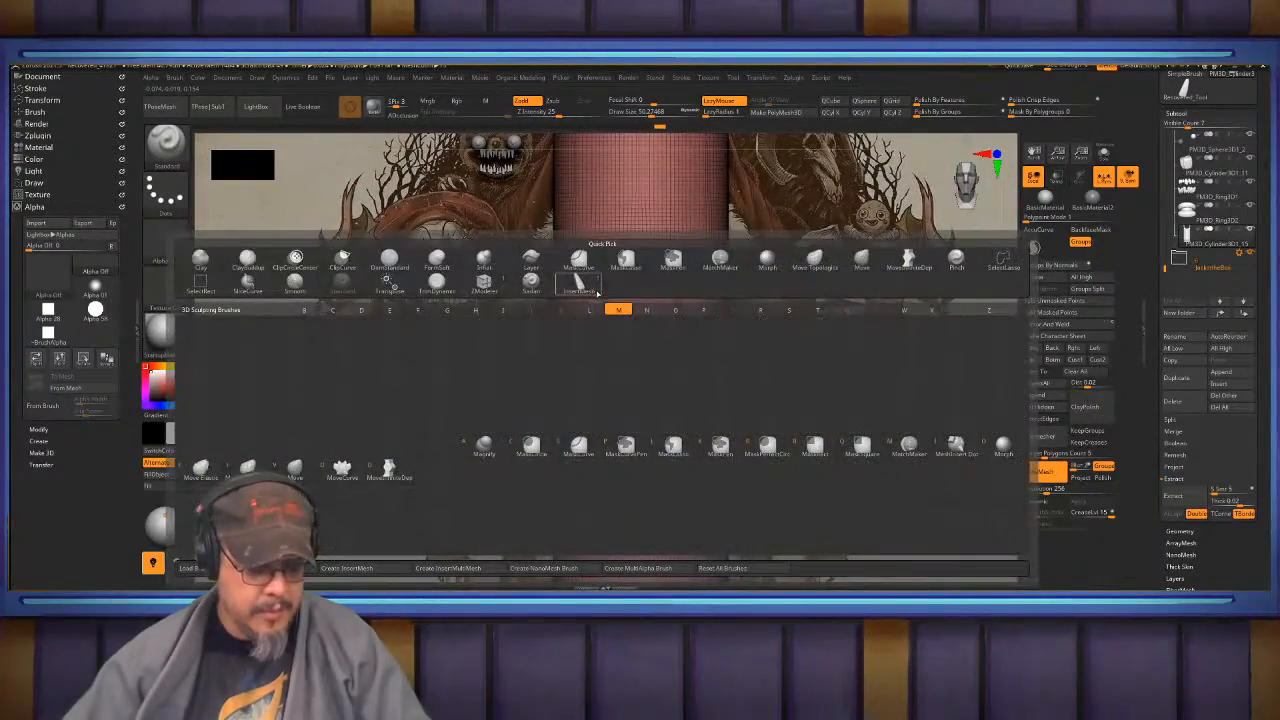
left_click(578, 272)
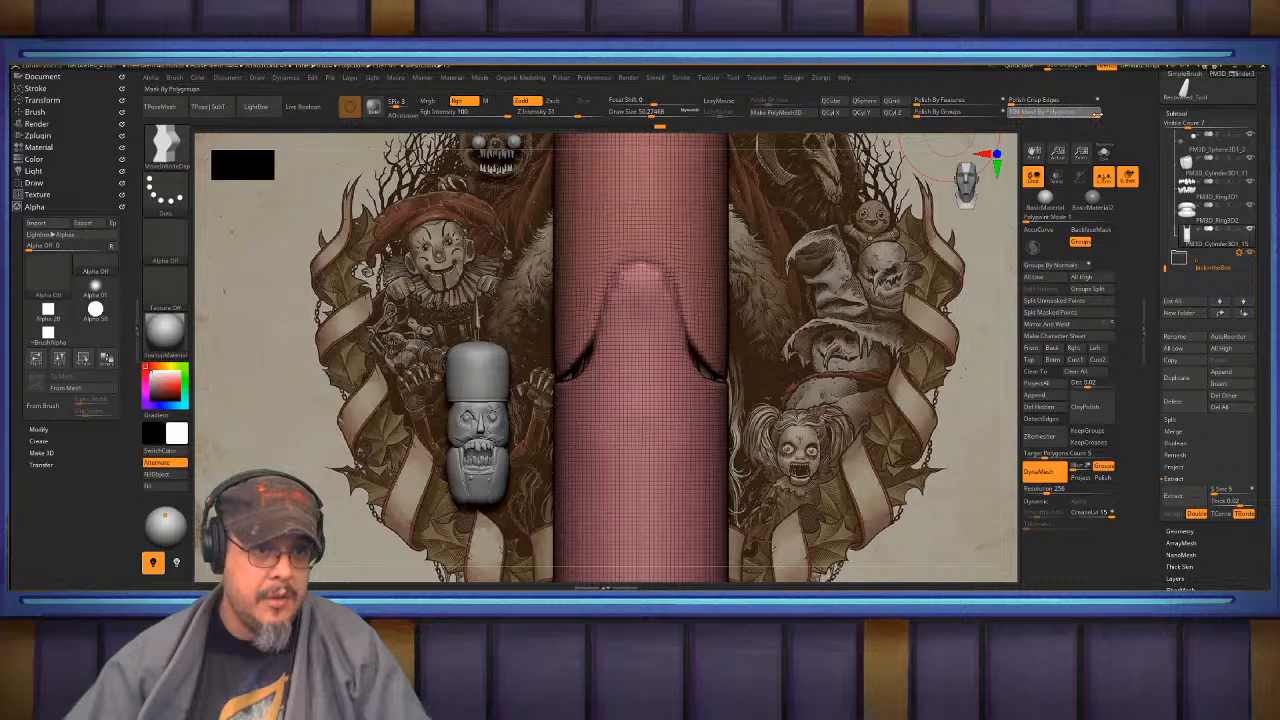
key("s")
left_click_drag(588, 356, 594, 357)
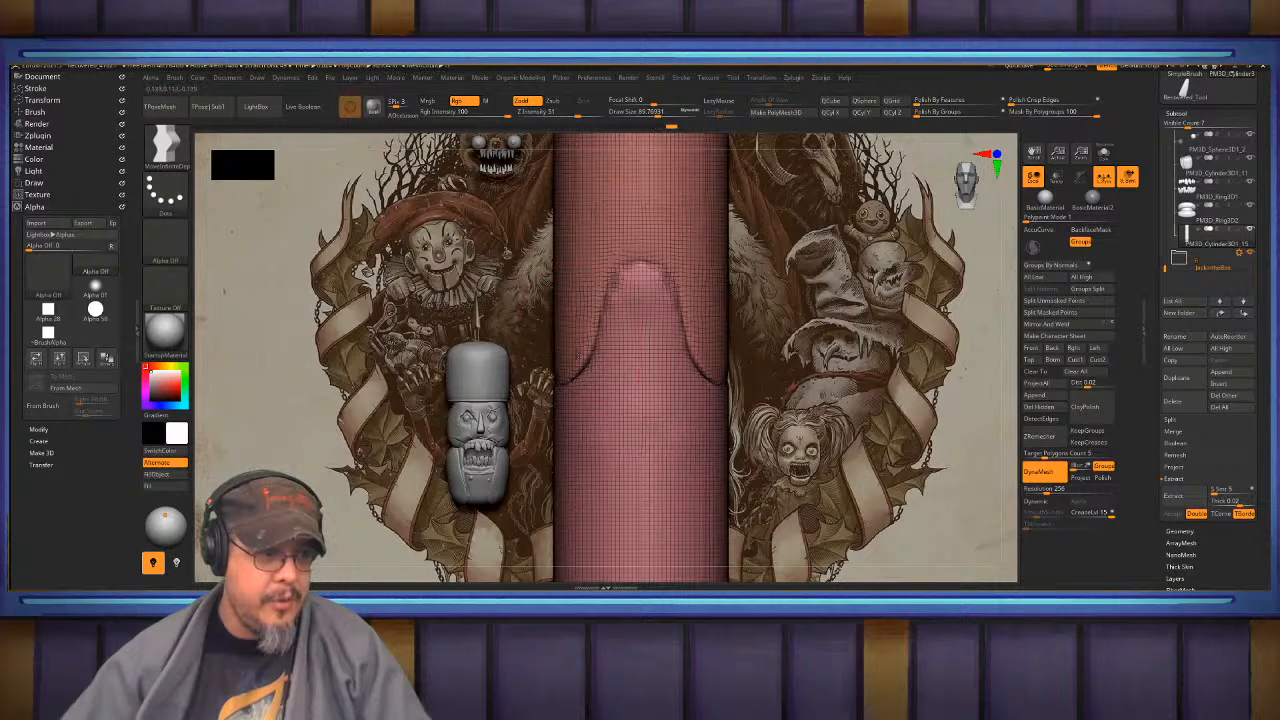
right_click_drag(624, 337, 622, 371, "alt")
mouse_move(641, 325)
left_mouse_down("shift")
mouse_move(641, 307)
mouse_move(641, 326)
left_mouse_up("shift")
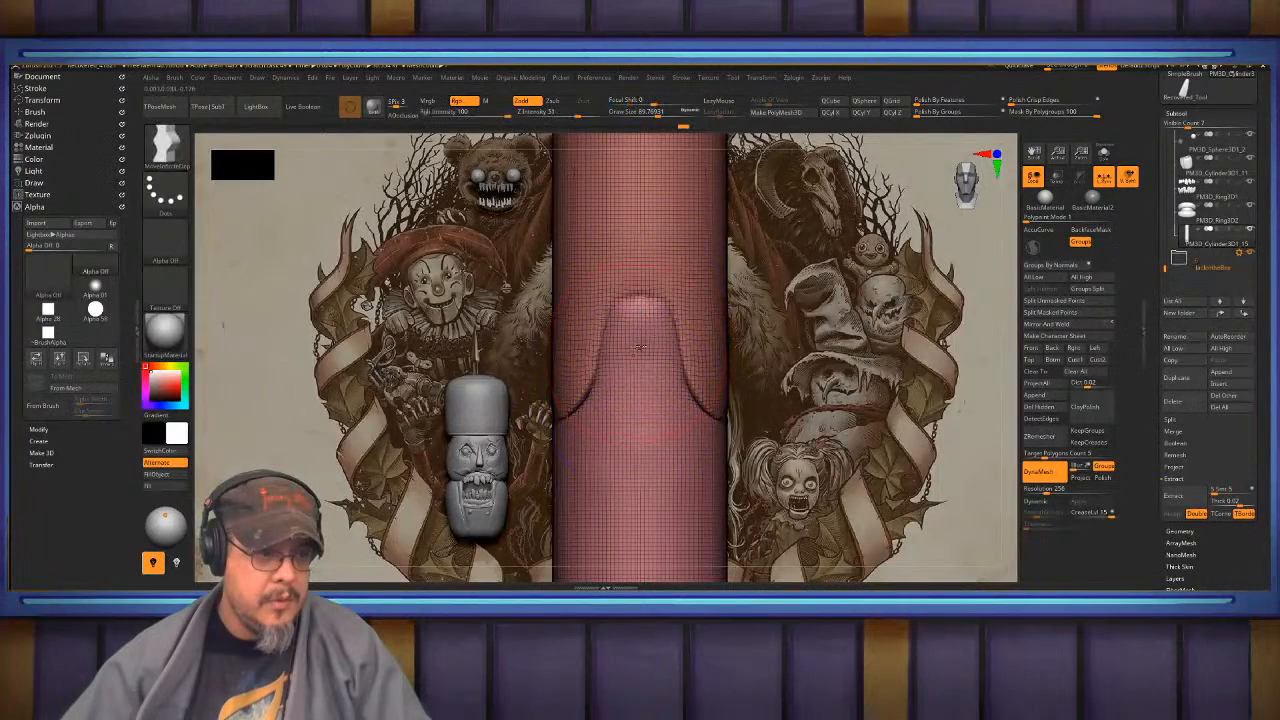
- In side view, reshape the curved seam and the prong edges so both halves fit flush along the column's outline
mouse_move(650, 327)
right_mouse_down()
mouse_move(559, 343)
mouse_move(589, 374)
right_mouse_up()
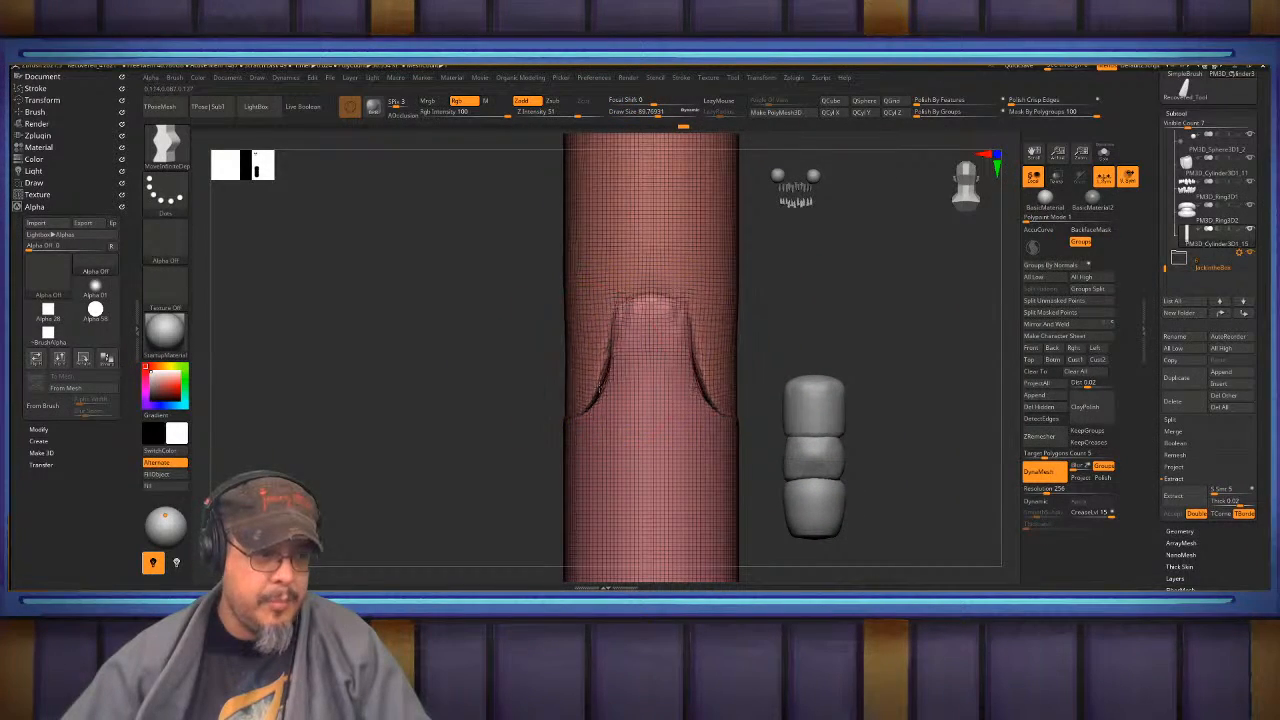
mouse_move(502, 382)
right_mouse_down()
mouse_move(600, 384)
mouse_move(505, 384)
right_mouse_up()
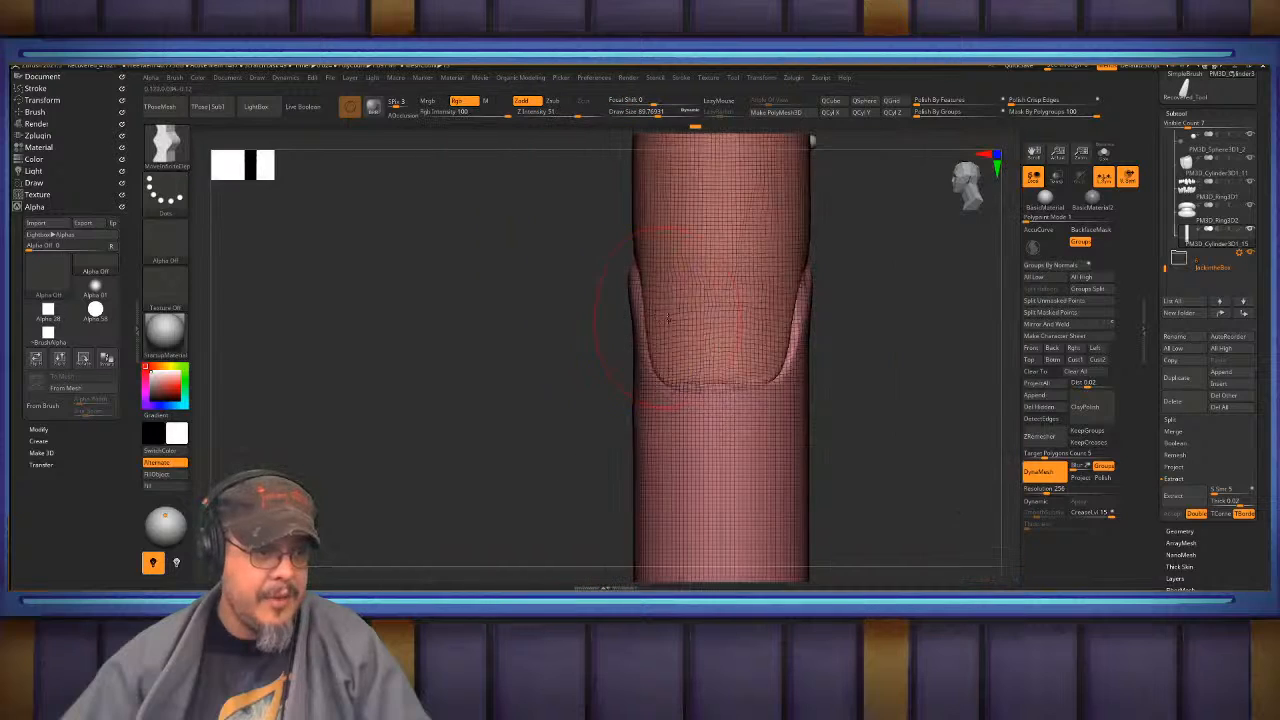
right_click_drag(742, 314, 676, 314, "alt")
left_click_drag(718, 329, 730, 331)
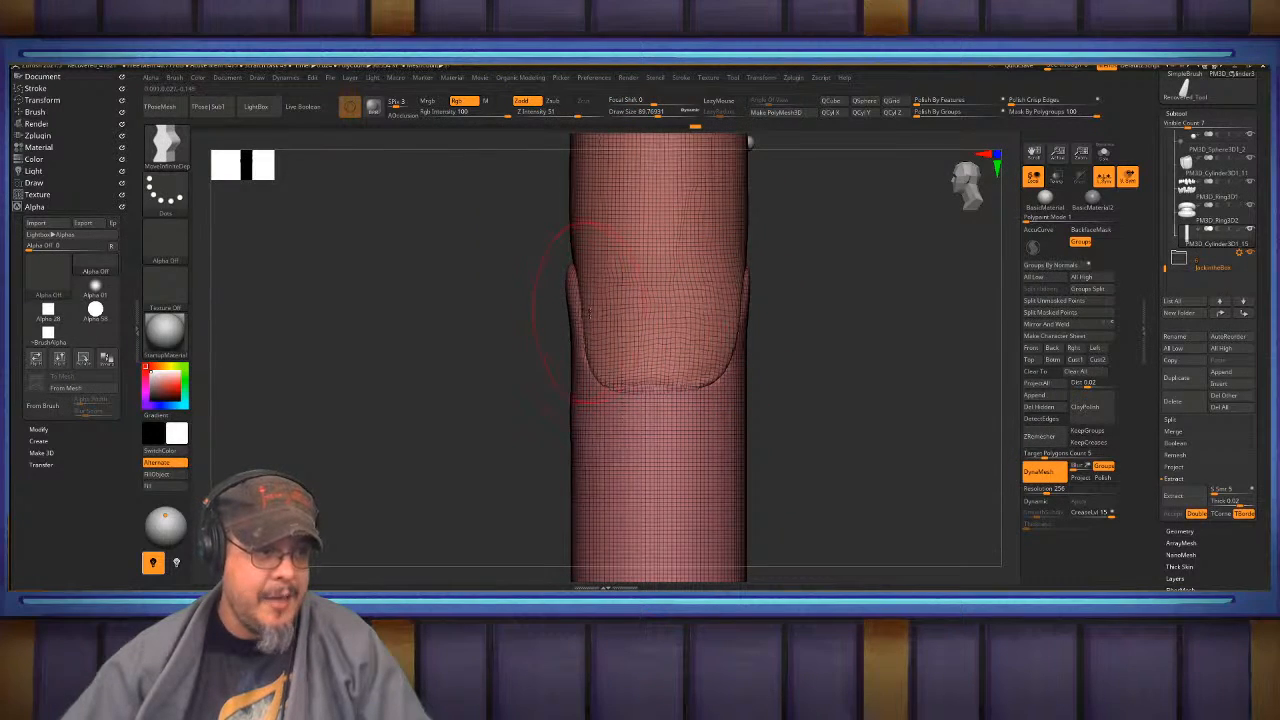
mouse_move(588, 314)
left_mouse_down()
mouse_move(578, 274)
mouse_move(590, 304)
left_mouse_up()
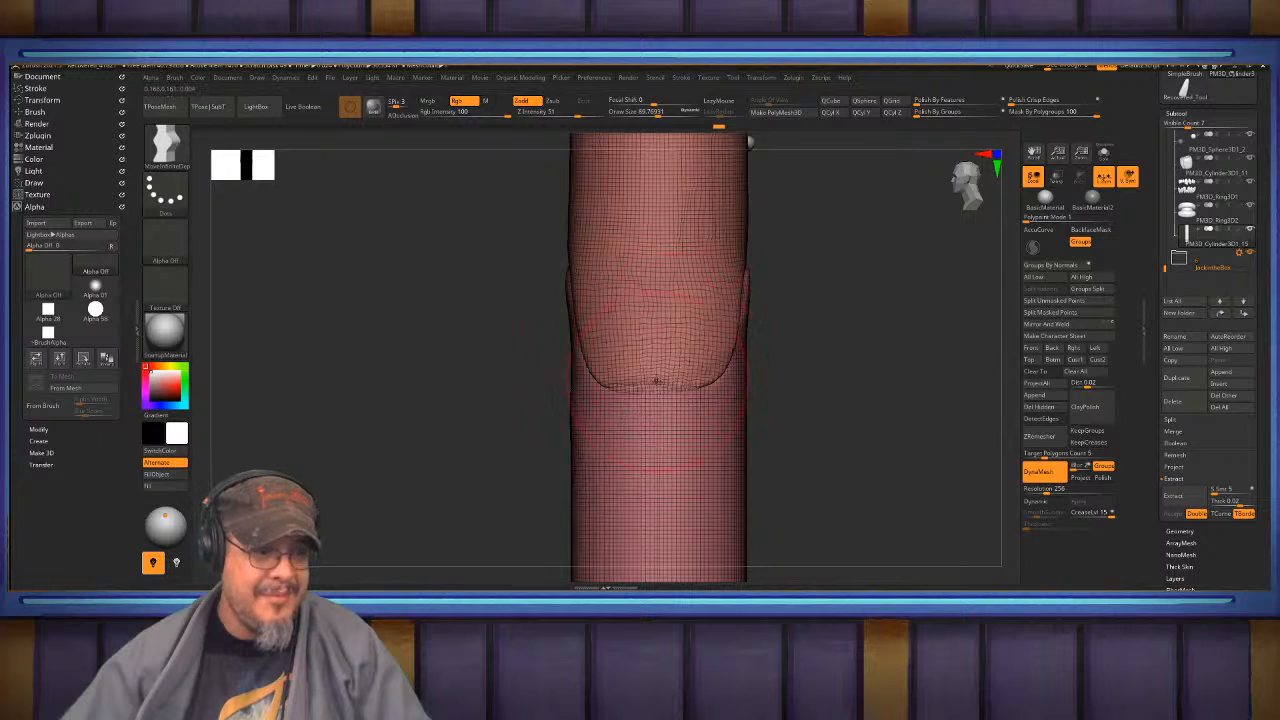
- Even out the curved seam between the column's halves from the side and back with the Move Infinite Depth brush
right_click_drag(781, 316, 697, 367, "shift")
left_click_drag(655, 381, 648, 381)
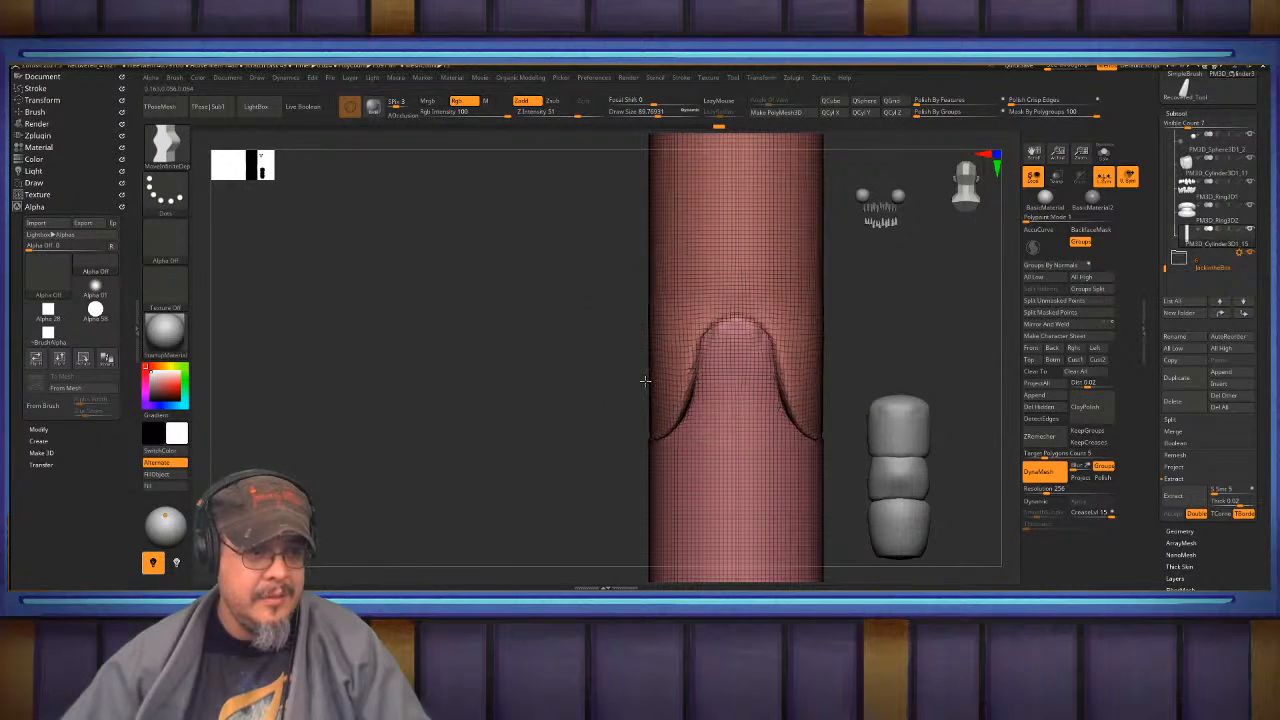
right_click_drag(645, 381, 608, 374, "alt")
right_click_drag(628, 430, 626, 423, "alt")
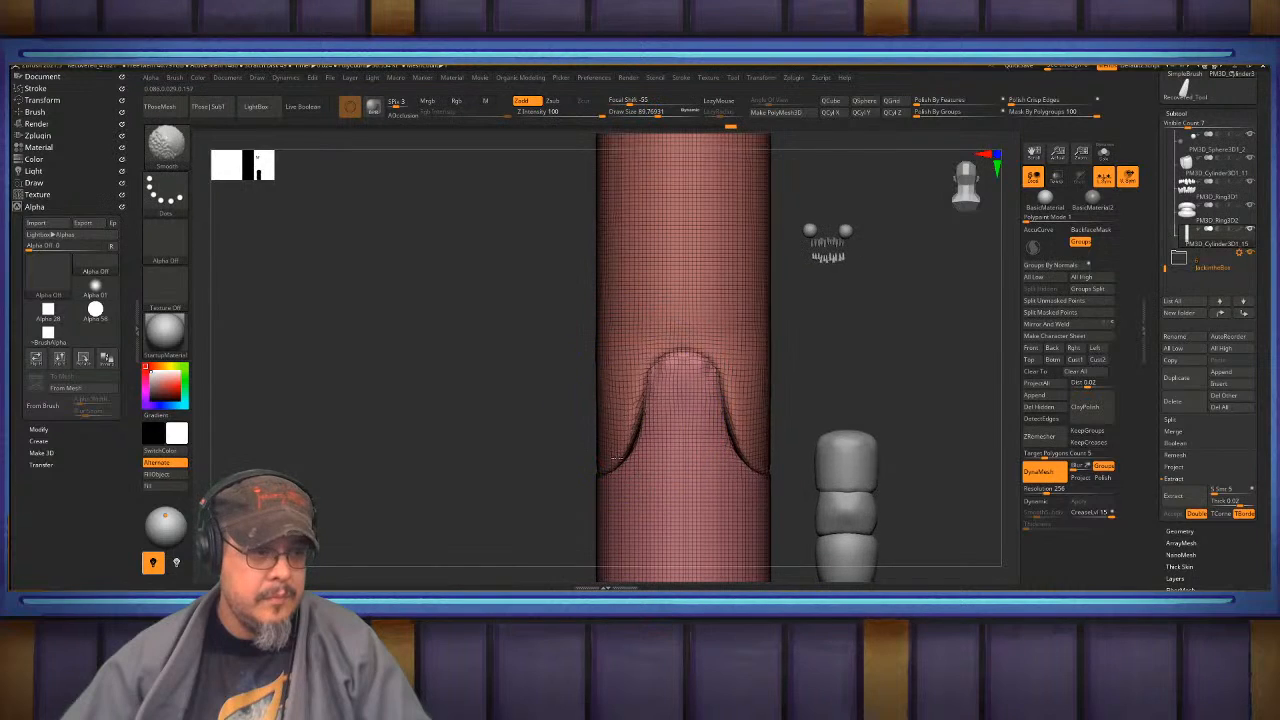
- Isolate the lower half and smooth out the dents in its inner faces, reducing the Move brush's draw size to about 43
mouse_move(726, 399)
right_mouse_down()
mouse_move(774, 430)
mouse_move(726, 384)
right_mouse_up()
left_click(771, 440, "ctrl+shift")
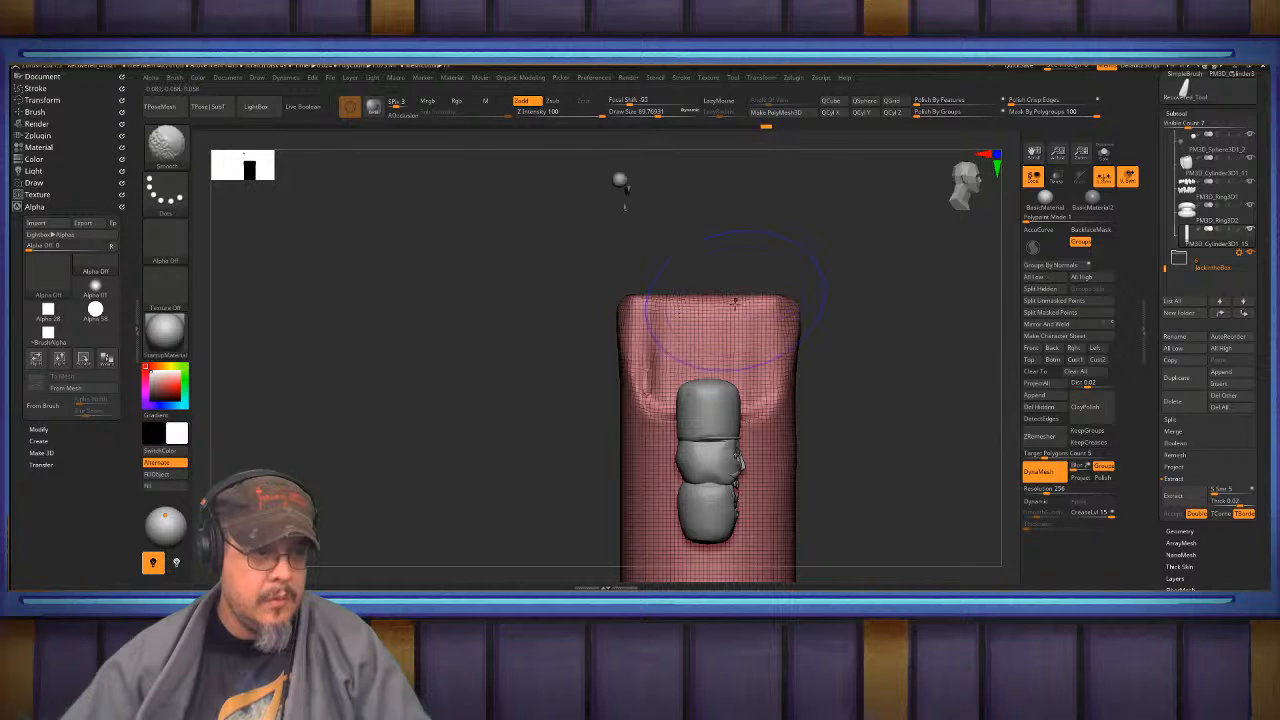
mouse_move(735, 303)
right_mouse_down()
mouse_move(724, 335)
mouse_move(735, 335)
mouse_move(718, 330)
mouse_move(728, 373)
mouse_move(751, 251)
mouse_move(745, 353)
right_mouse_up()
key("b")
key("m")
key("v")
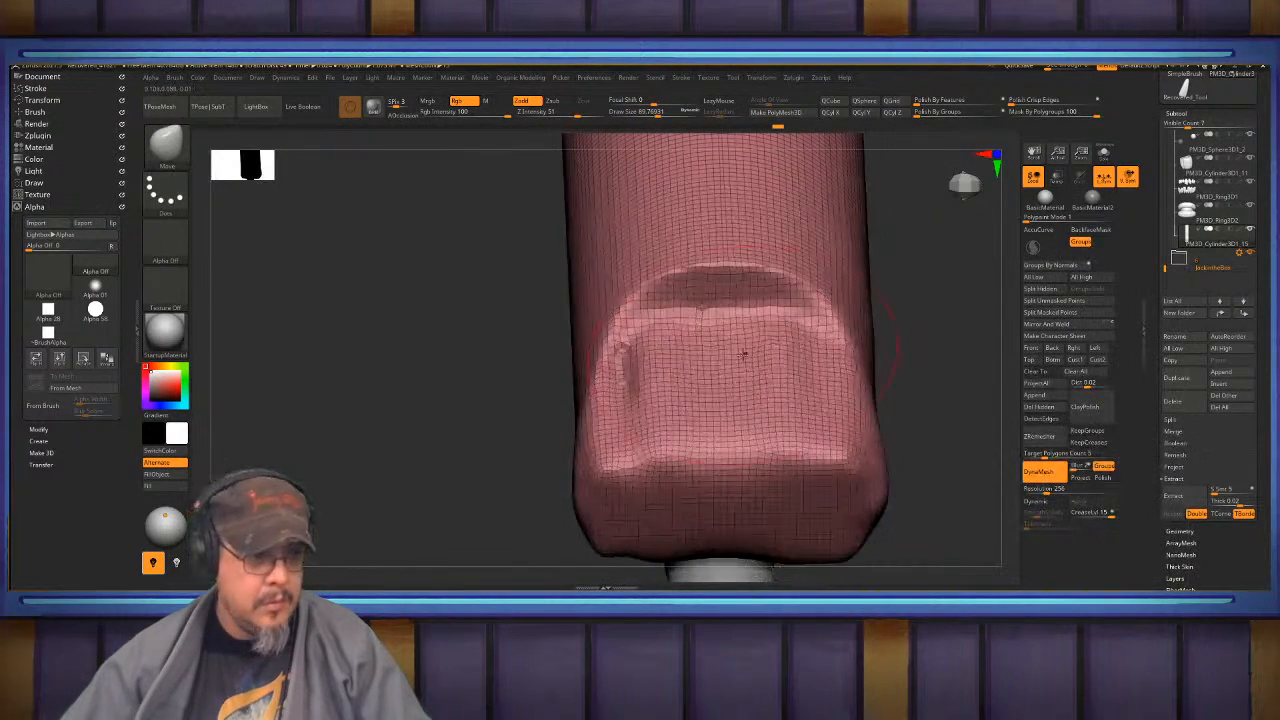
key("shift")
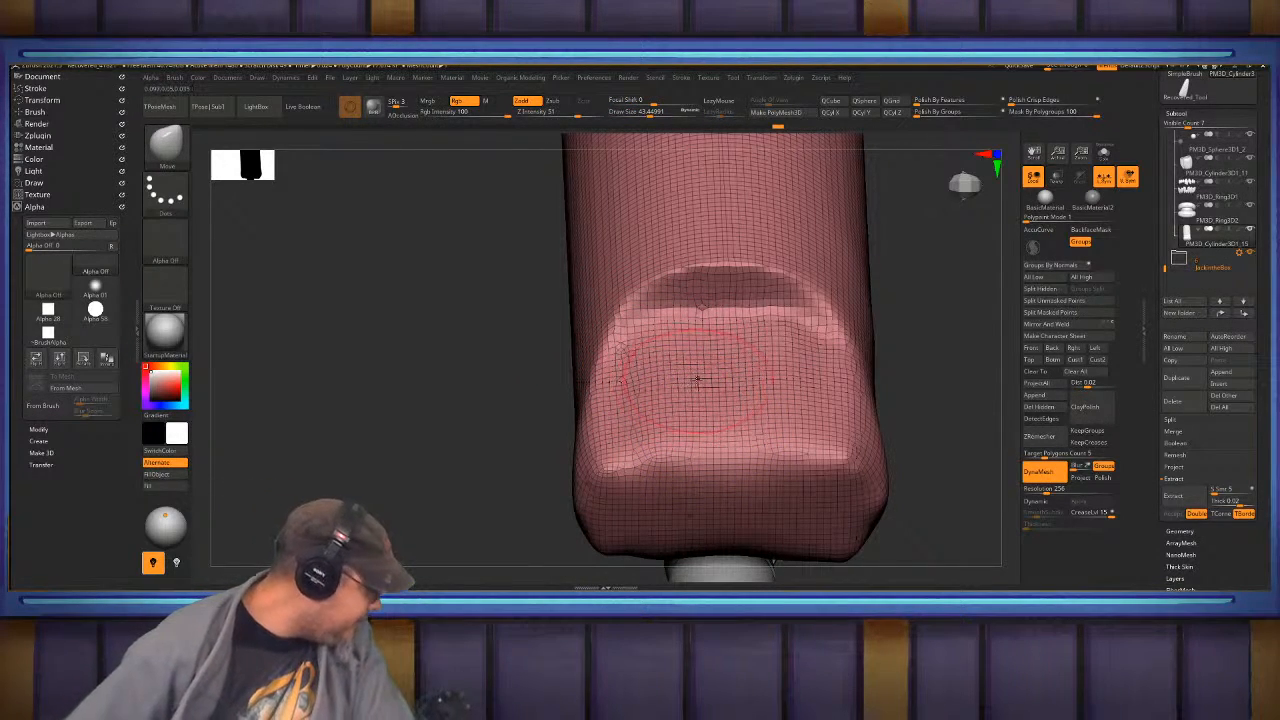
- Smooth the top edges and corners of the lower half's raised tongue from the front and side
right_click_drag(685, 379, 677, 297)
mouse_move(629, 197)
right_mouse_down("alt")
mouse_move(600, 150)
mouse_move(735, 245)
mouse_move(800, 325)
mouse_move(738, 333)
right_mouse_up("alt")
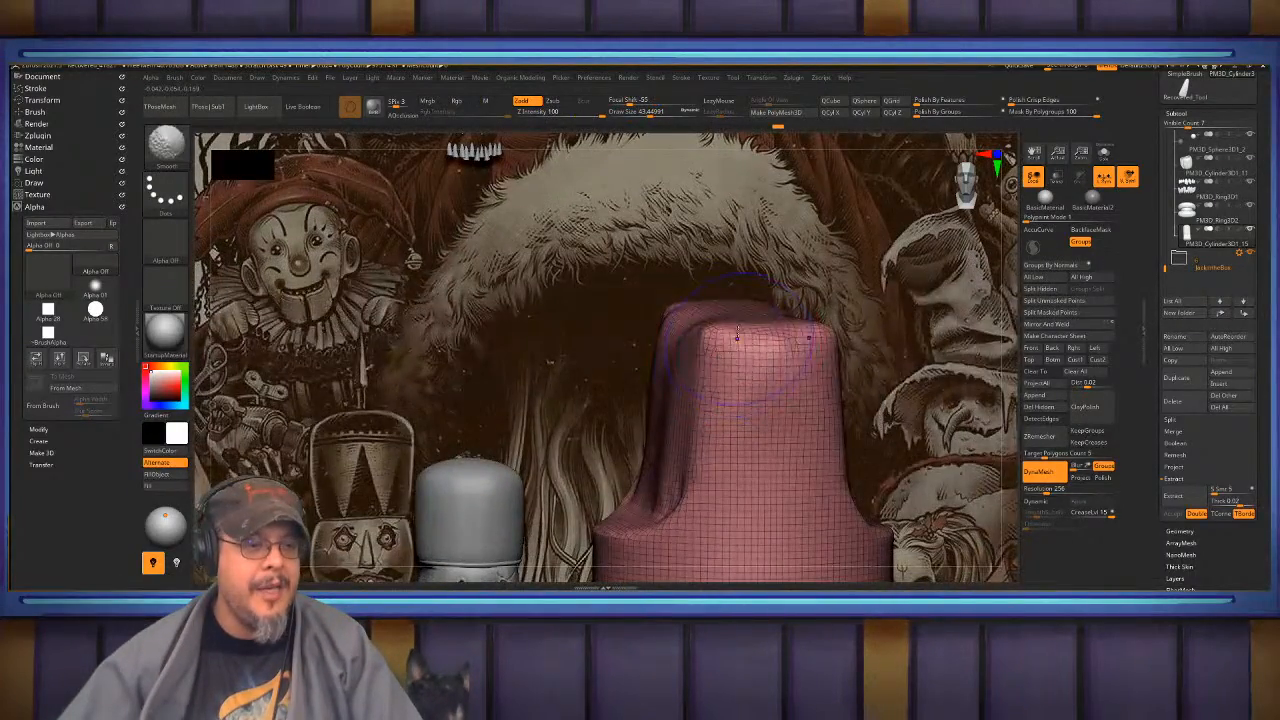
right_click_drag(671, 305, 639, 344)
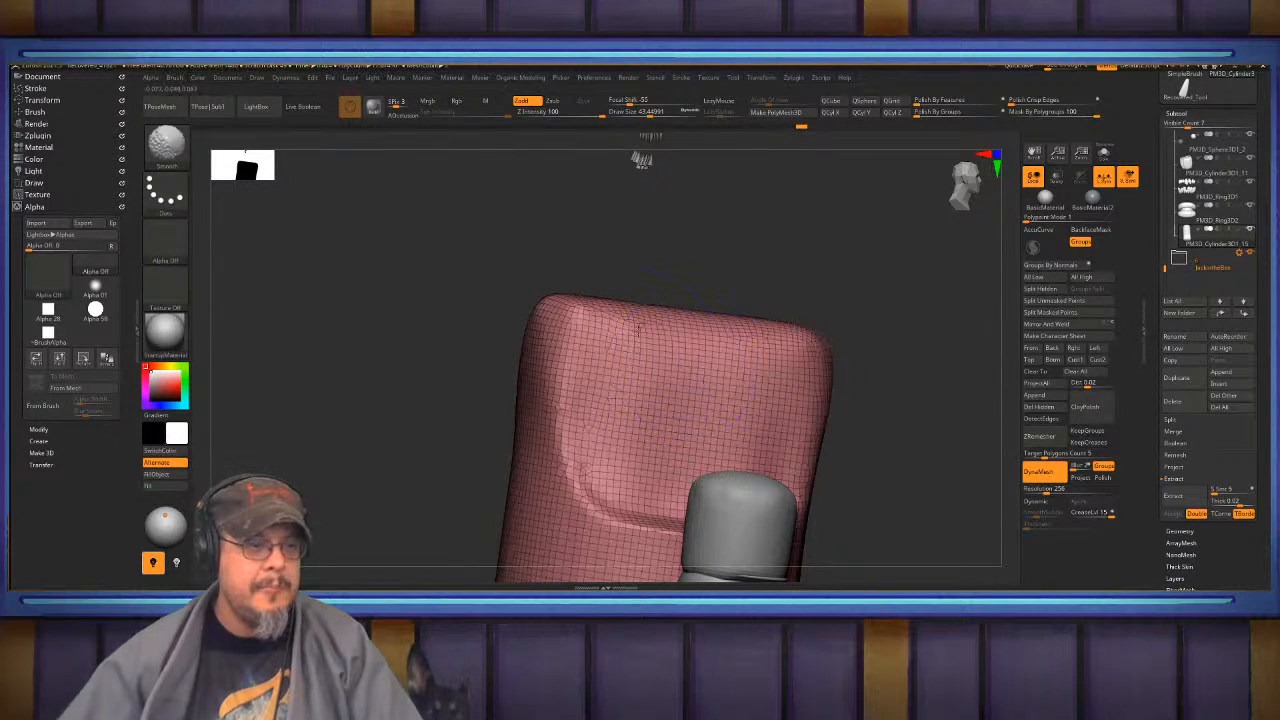
- Touch up and smooth the corners of the lower half's tongue from the front, and show the whole column again
mouse_move(739, 400)
right_mouse_down("shift")
mouse_move(694, 356)
mouse_move(717, 329)
right_mouse_up("shift")
right_click_drag(814, 336, 718, 335, "alt")
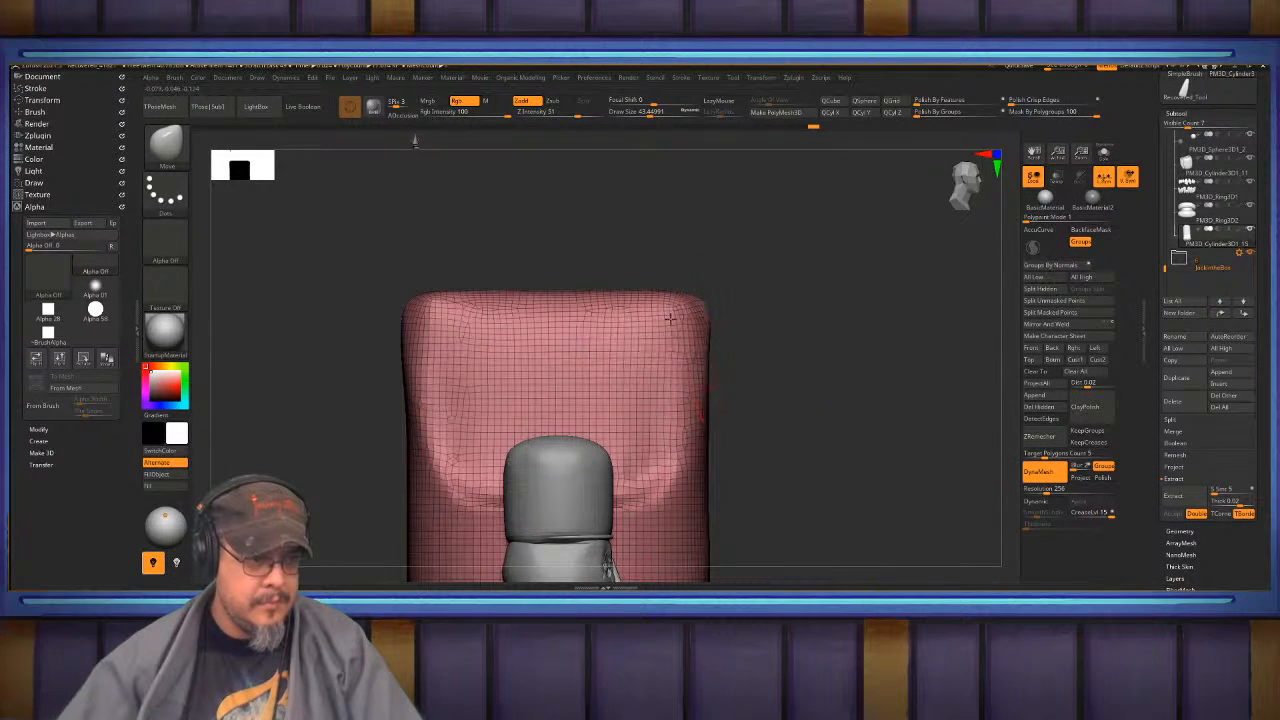
key("shift")
right_click_drag(700, 404, 837, 401, "alt")
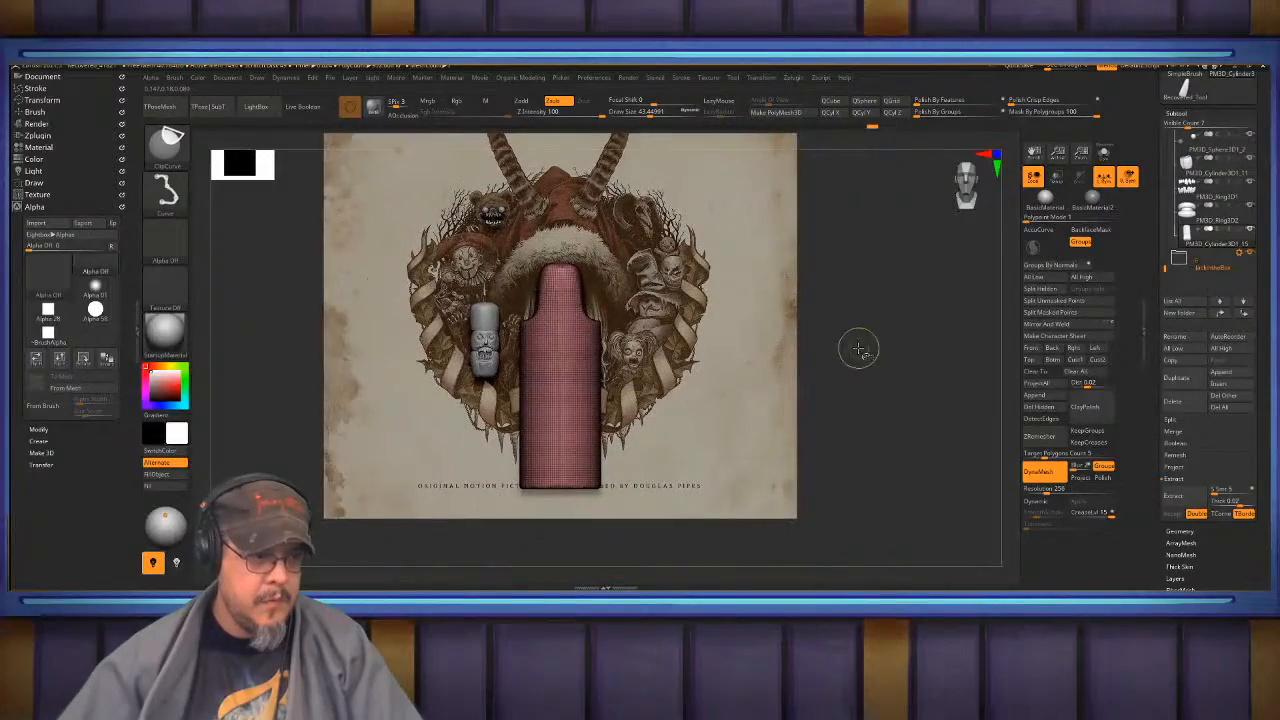
left_click(859, 349, "ctrl+shift")
- Insert a small mirrored pair of Sphere 32 primitives on the column's sides, just above the curved seam, with the IMM Primitives brush
mouse_move(840, 318)
right_mouse_down("alt")
mouse_move(886, 375)
mouse_move(712, 385)
mouse_move(762, 321)
mouse_move(845, 326)
mouse_move(553, 390)
right_mouse_up("alt")
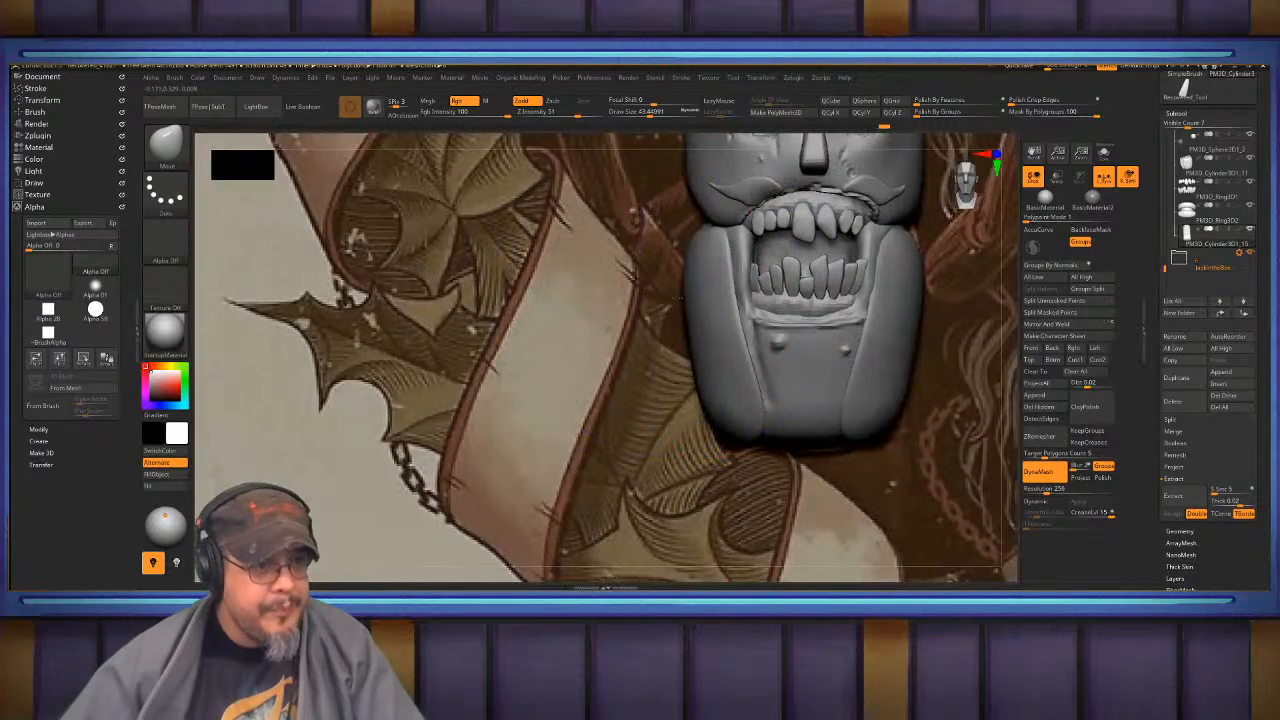
right_click_drag(678, 298, 787, 297, "ctrl")
key("b")
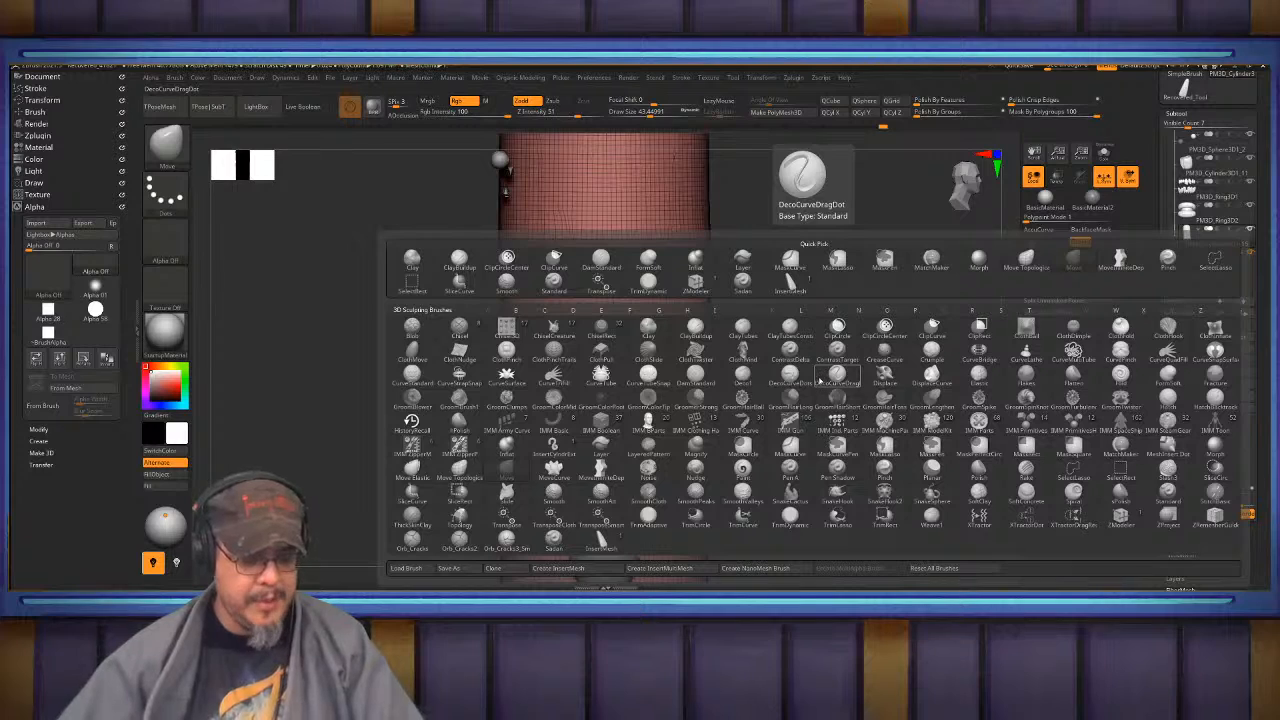
key("i")
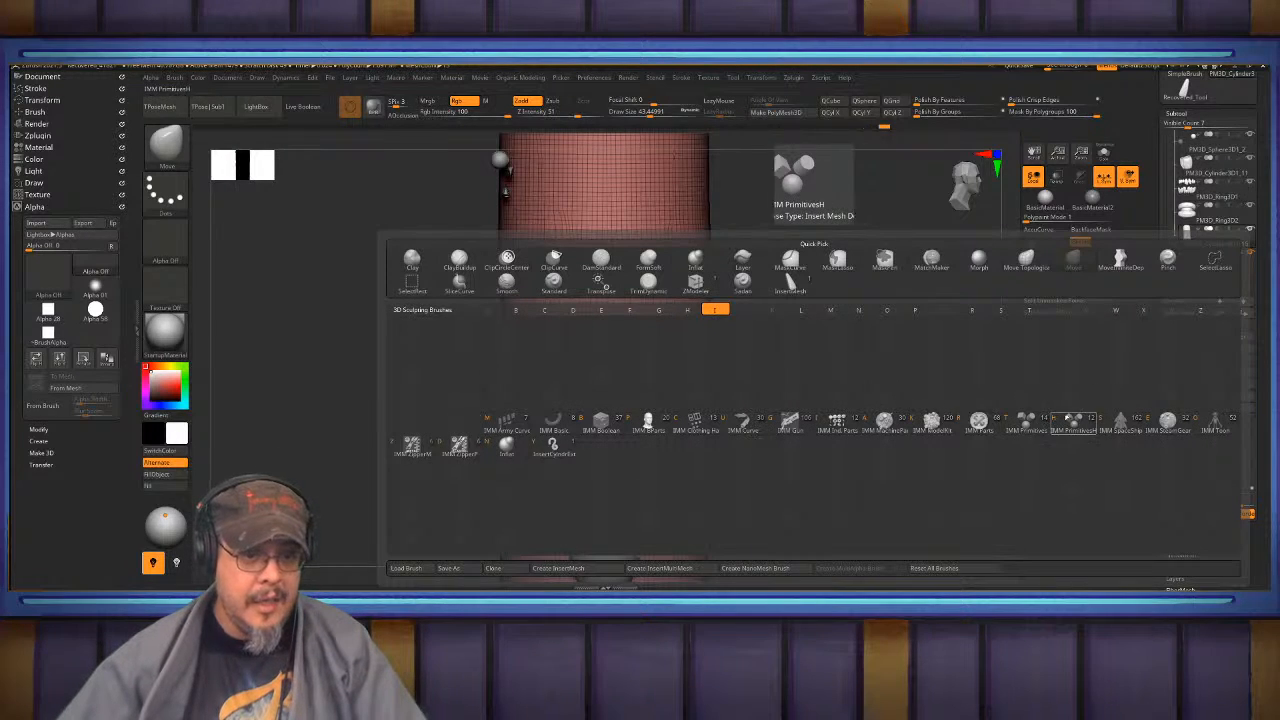
left_click(1027, 423)
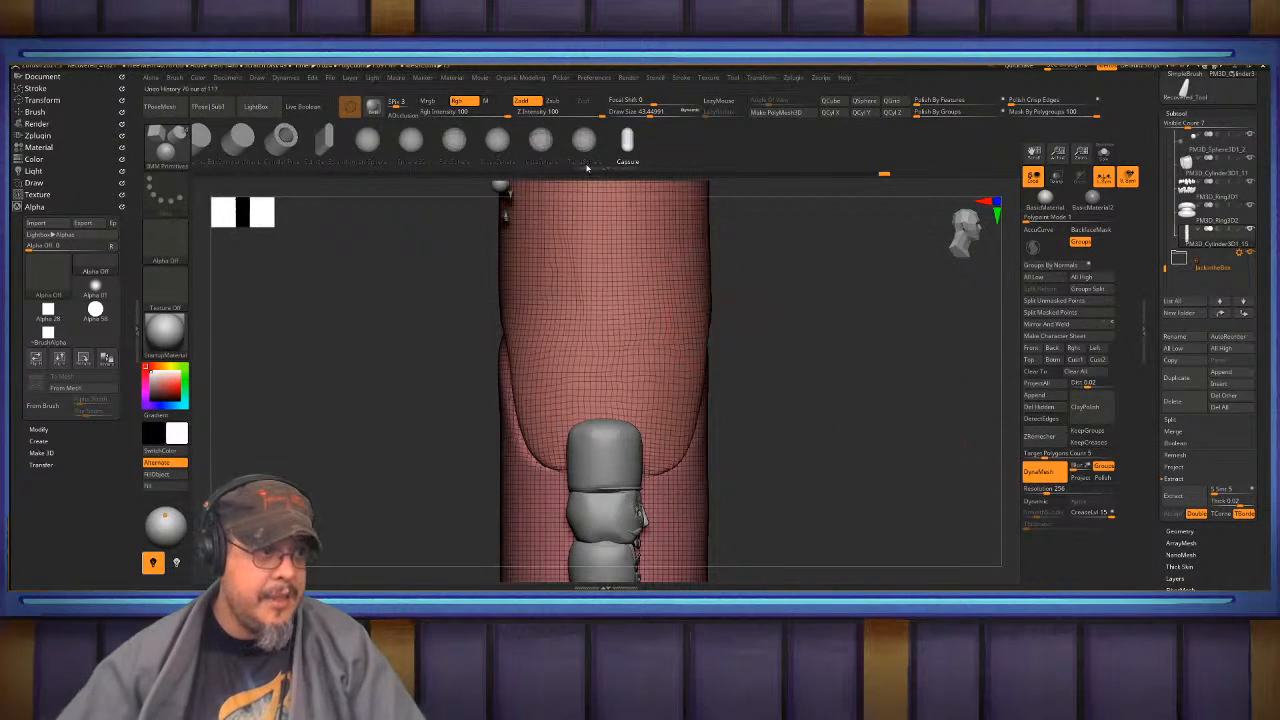
left_click(416, 144)
left_click_drag(756, 340, 580, 360)
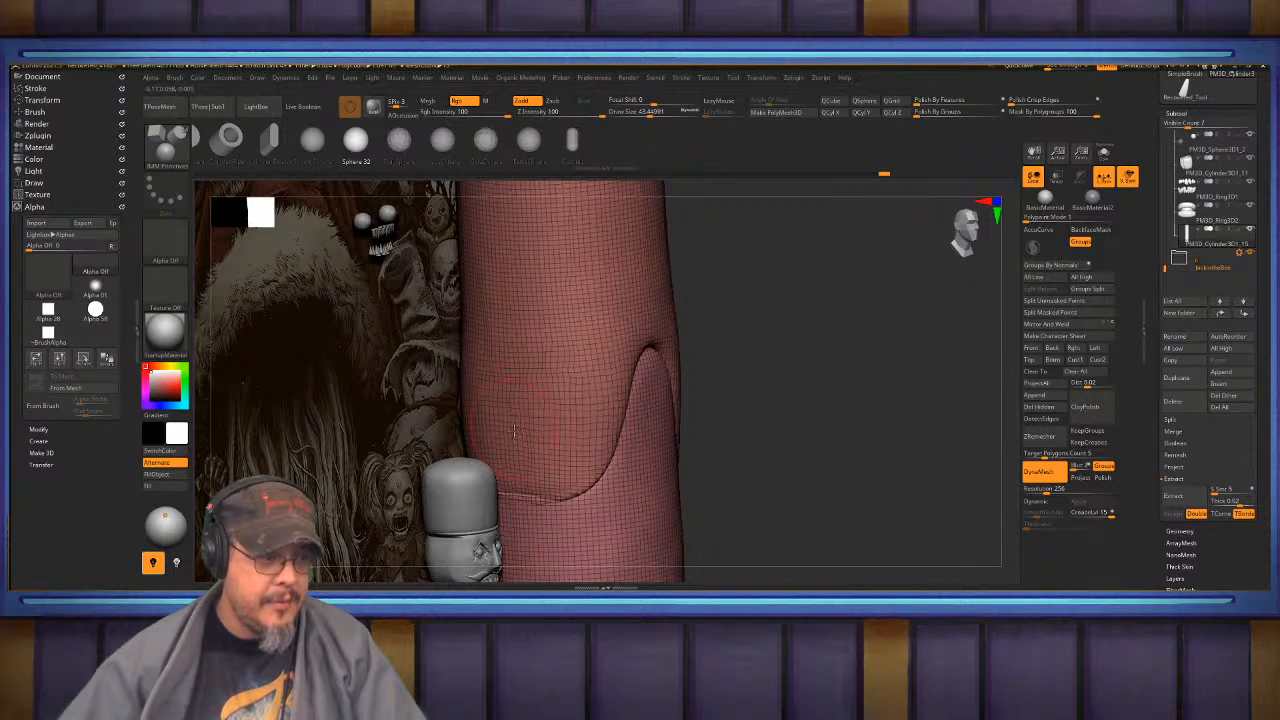
- Move the mirrored spheres inward so they sit partly embedded in the column's sides as hinge pins
right_click_drag(515, 443, 440, 434)
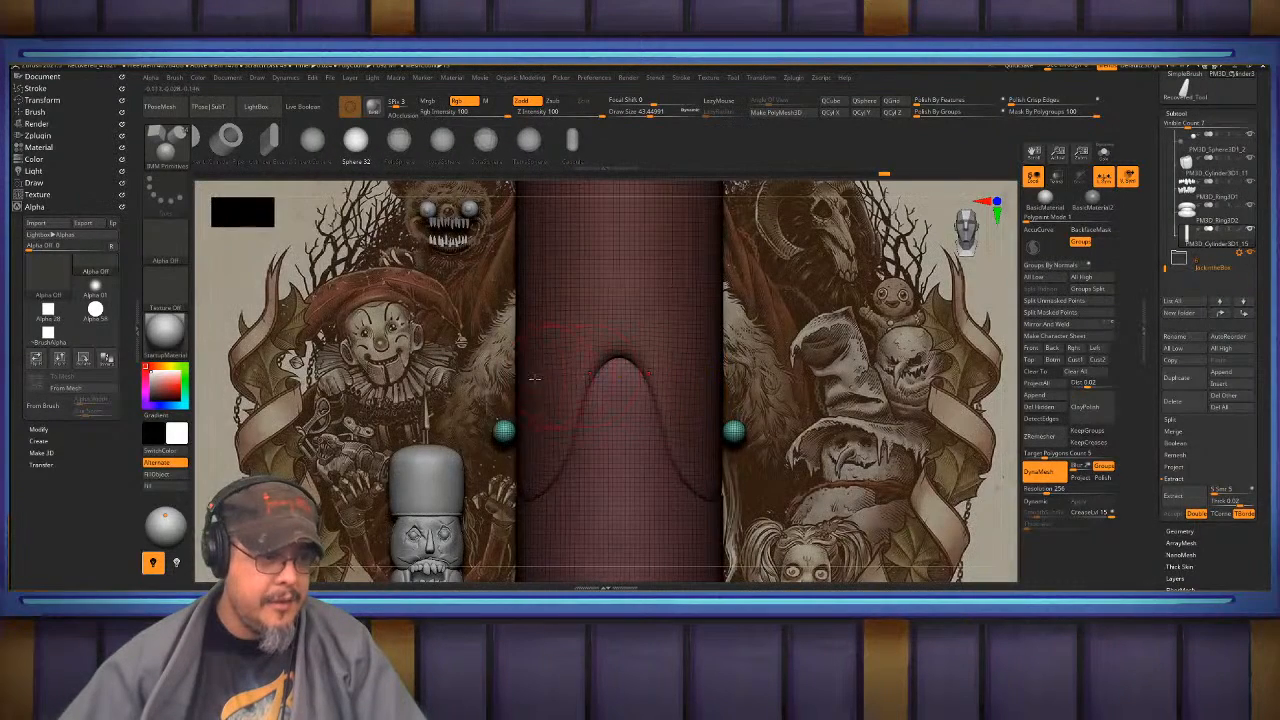
key("w")
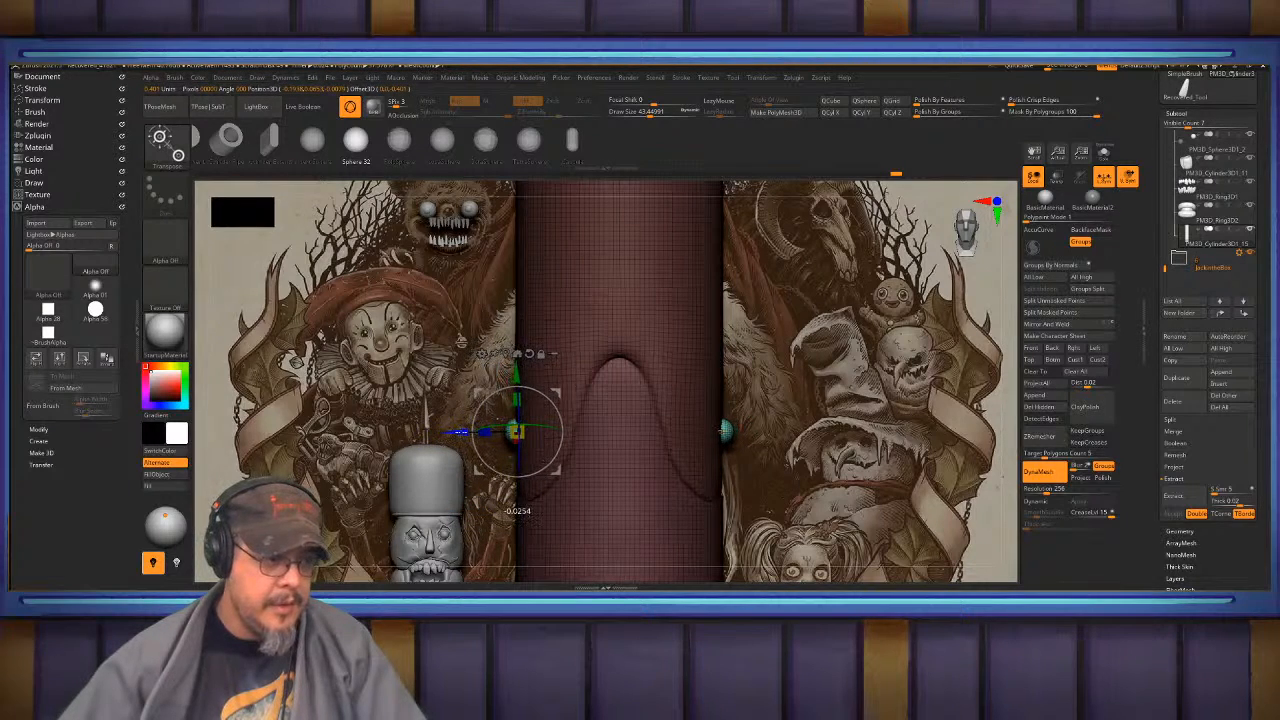
left_click_drag(462, 432, 459, 432)
key("q")
mouse_move(440, 430)
right_mouse_down("ctrl")
mouse_move(283, 326)
mouse_move(603, 292)
right_mouse_up("ctrl")
mouse_move(774, 344)
right_mouse_down("ctrl")
mouse_move(797, 366)
mouse_move(788, 346)
mouse_move(706, 347)
mouse_move(650, 390)
mouse_move(469, 405)
mouse_move(677, 307)
mouse_move(640, 300)
mouse_move(423, 363)
mouse_move(418, 405)
right_mouse_up("ctrl")
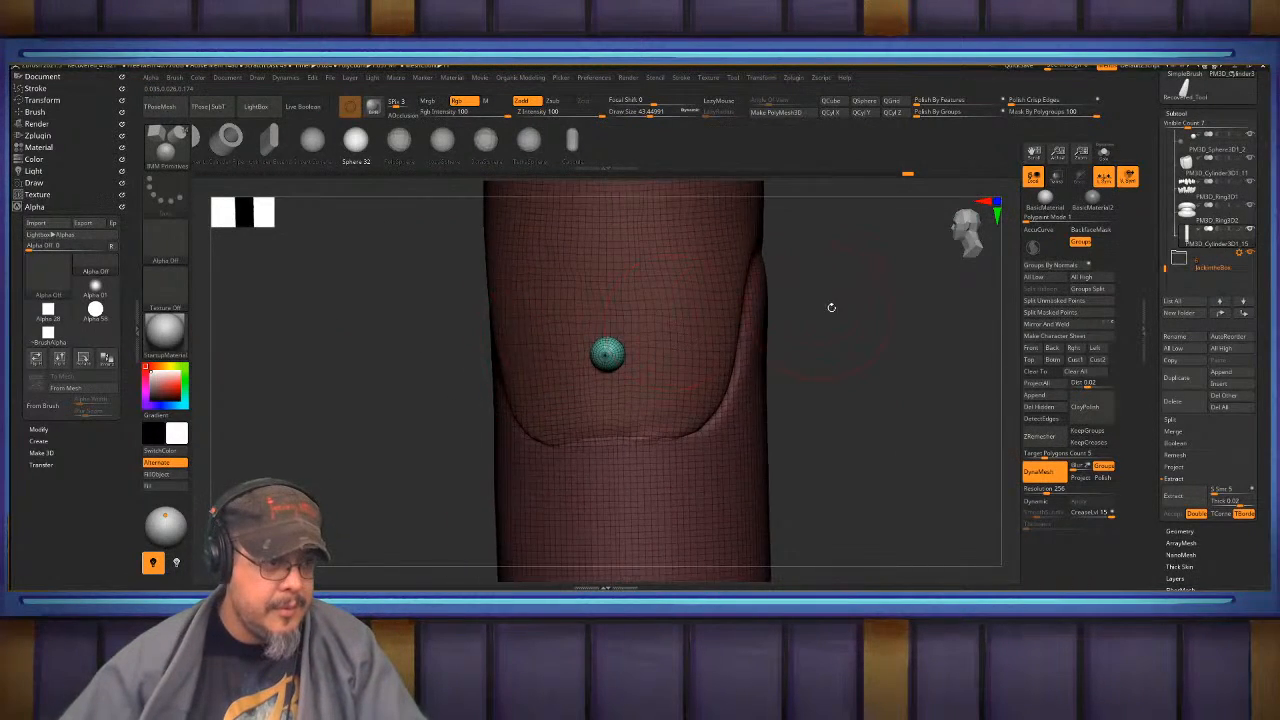
- Slice the column straight across near its upper end to split off a cap band as a separate polygroup
right_click_drag(831, 306, 880, 385, "ctrl")
right_click_drag(880, 385, 897, 346, "ctrl")
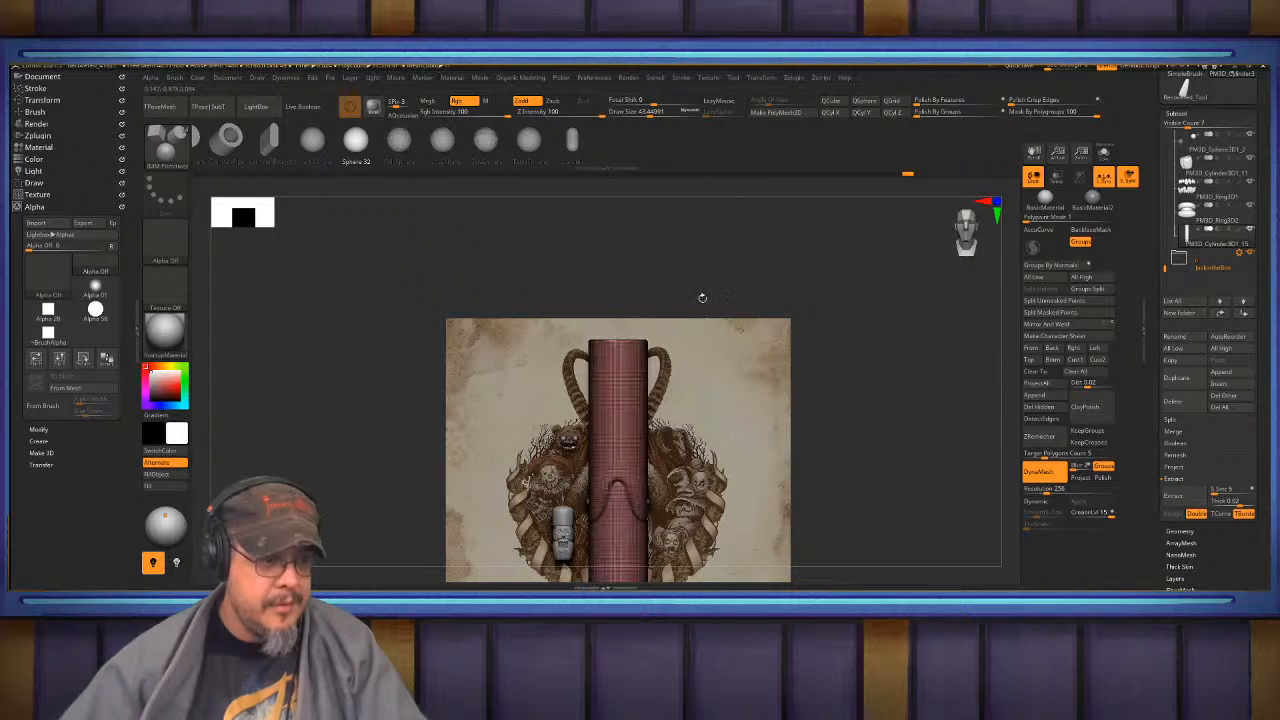
right_click_drag(703, 297, 616, 579, "ctrl")
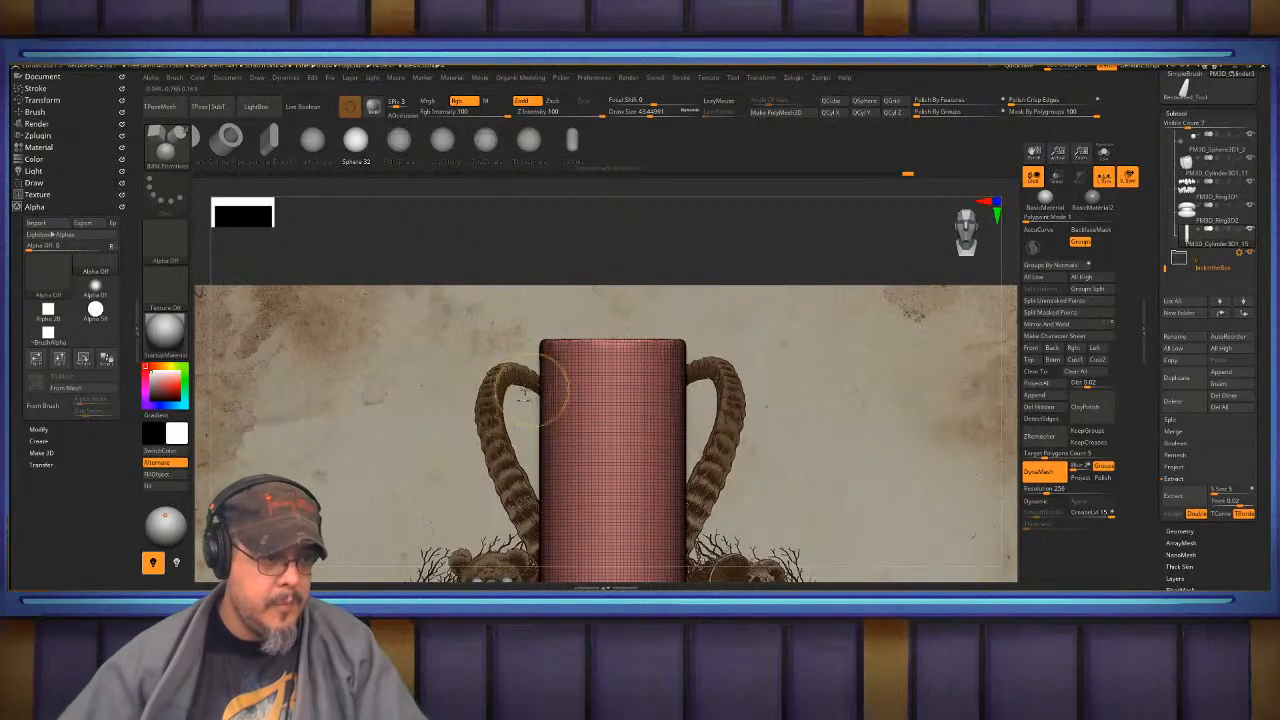
key("b")
left_click(546, 264)
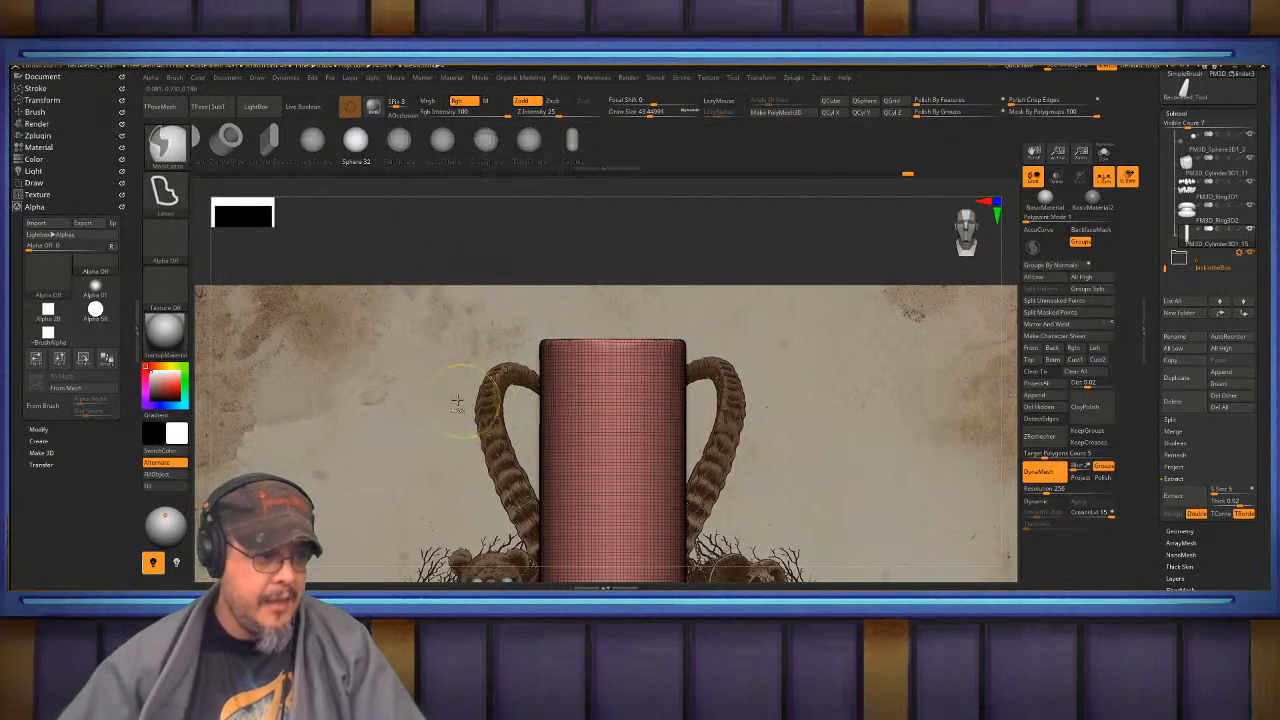
left_click_drag(463, 393, 784, 391, "ctrl+shift")
mouse_move(634, 278)
right_mouse_down("alt")
mouse_move(621, 291)
mouse_move(658, 294)
mouse_move(642, 245)
mouse_move(860, 308)
mouse_move(837, 334)
right_mouse_up("alt")
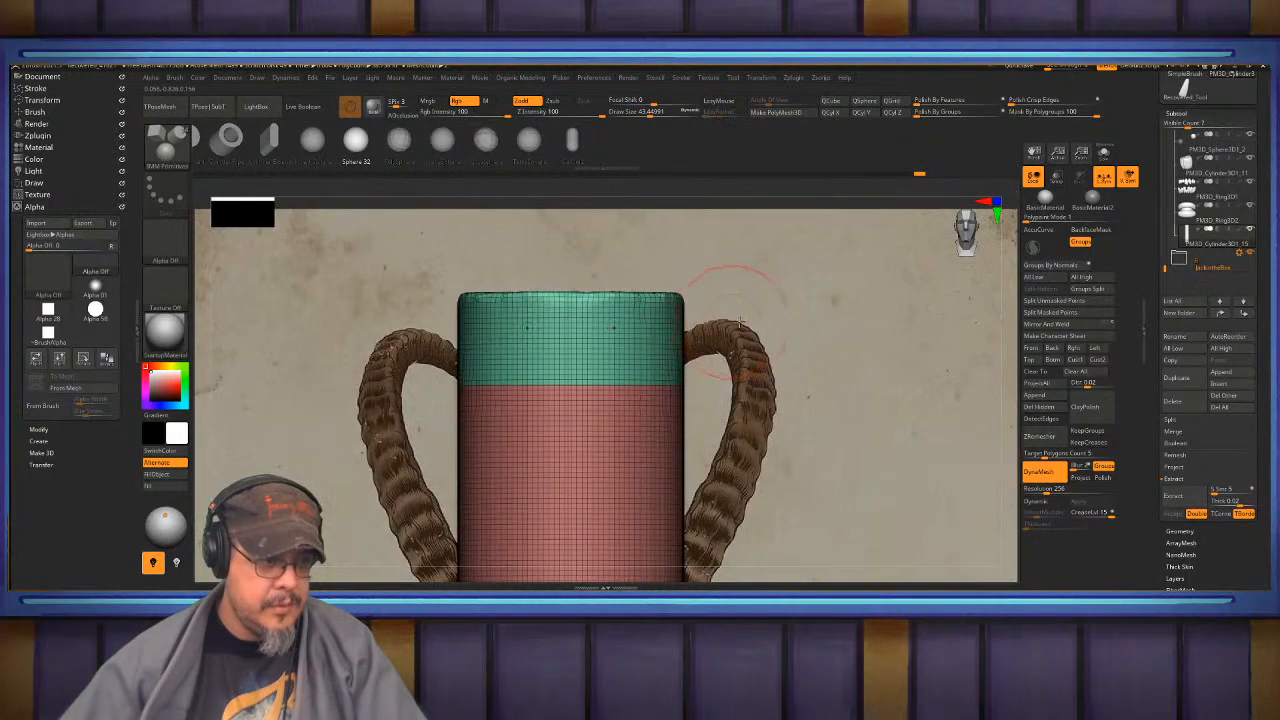
- Mask everything except the cap band and scale the band up so it overhangs the column slightly
key("w")
left_click(569, 336, "ctrl")
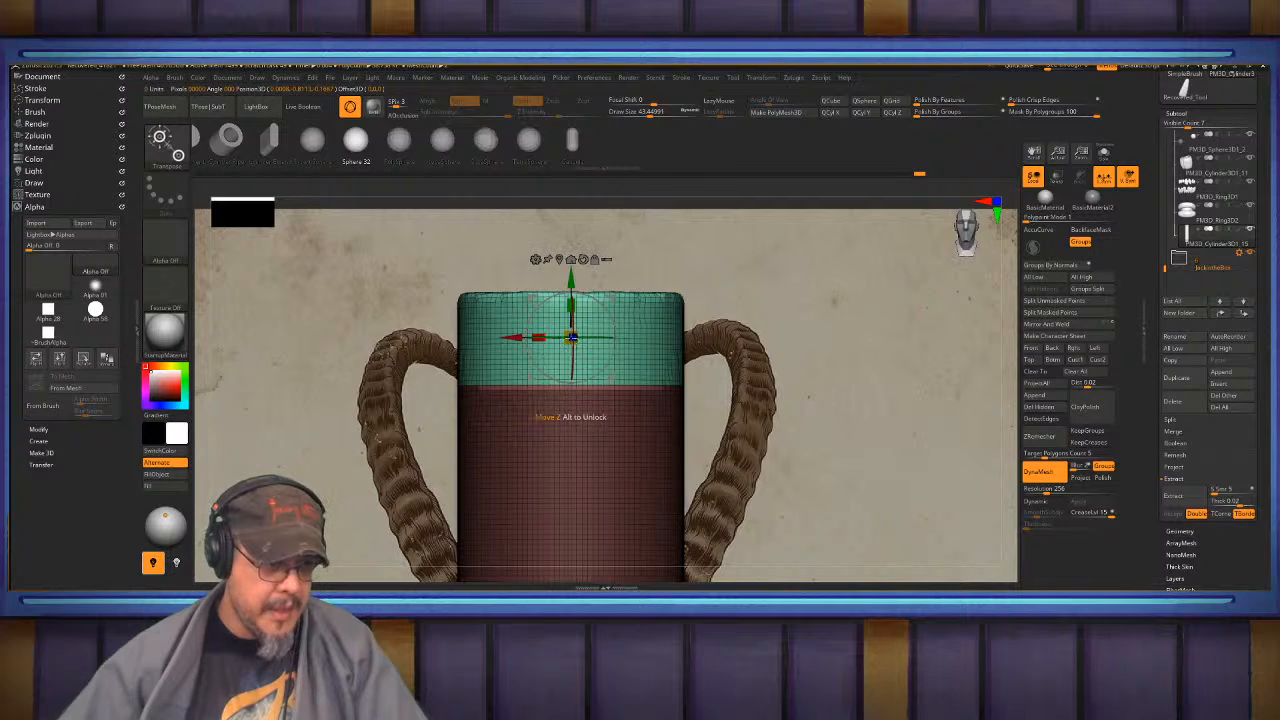
key("q")
key("w")
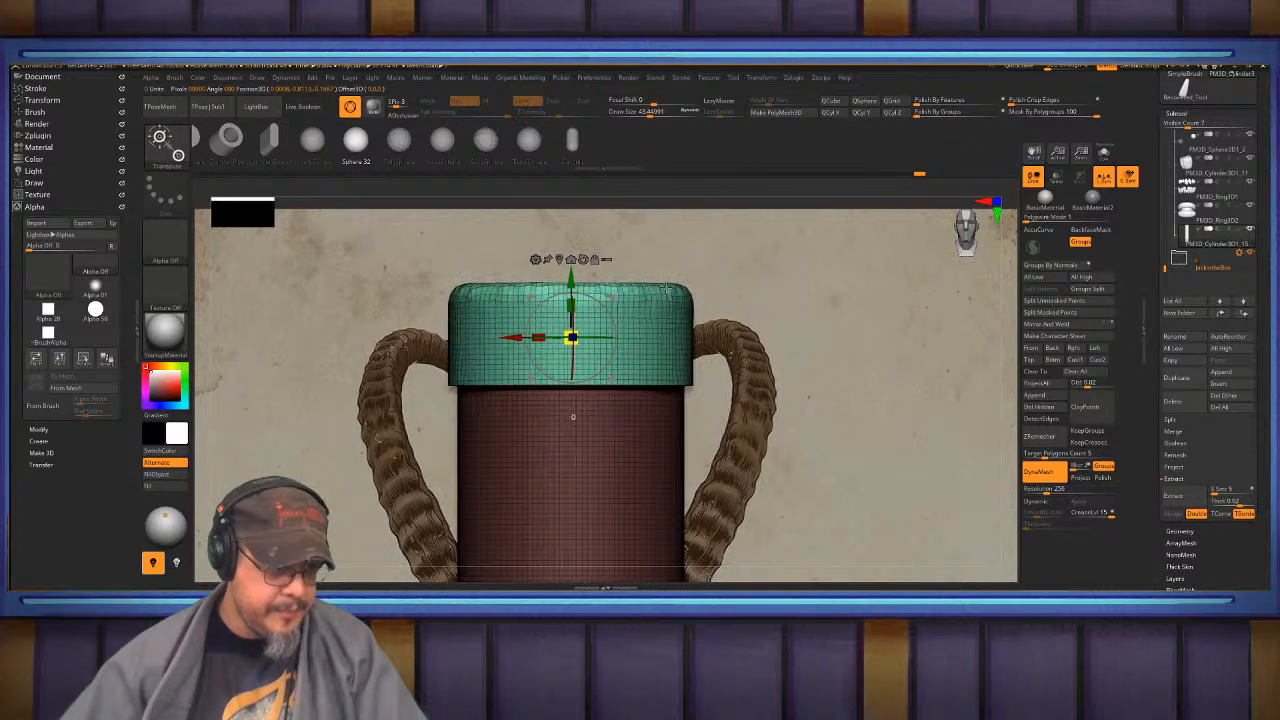
key("q")
- Clear the mask, turn off the polygroup wireframe and trim the cap's rounded top flat with Clip Curve
left_click_drag(709, 275, 704, 228, "alt")
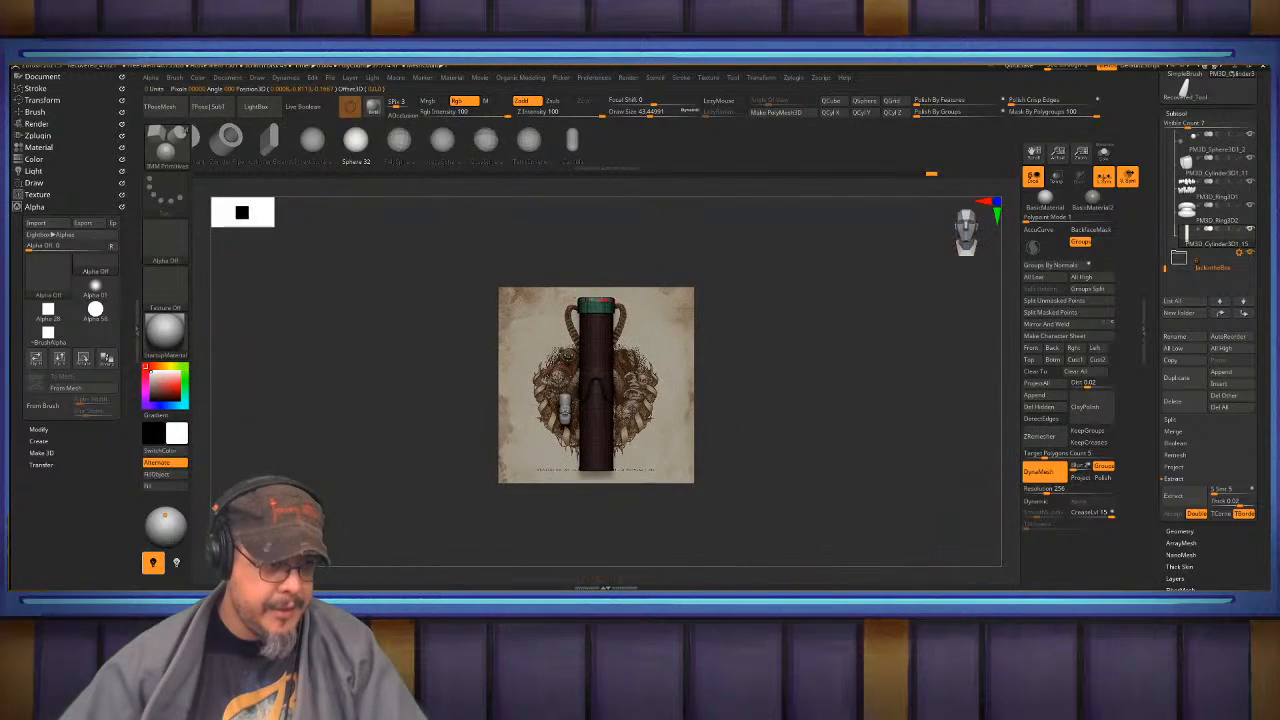
mouse_move(780, 270)
left_mouse_down("ctrl")
mouse_move(803, 294)
mouse_move(722, 316)
left_mouse_up("ctrl")
key("shift+f")
mouse_move(722, 316)
left_mouse_down("alt")
mouse_move(804, 301)
mouse_move(789, 270)
left_mouse_up("alt")
key("b")
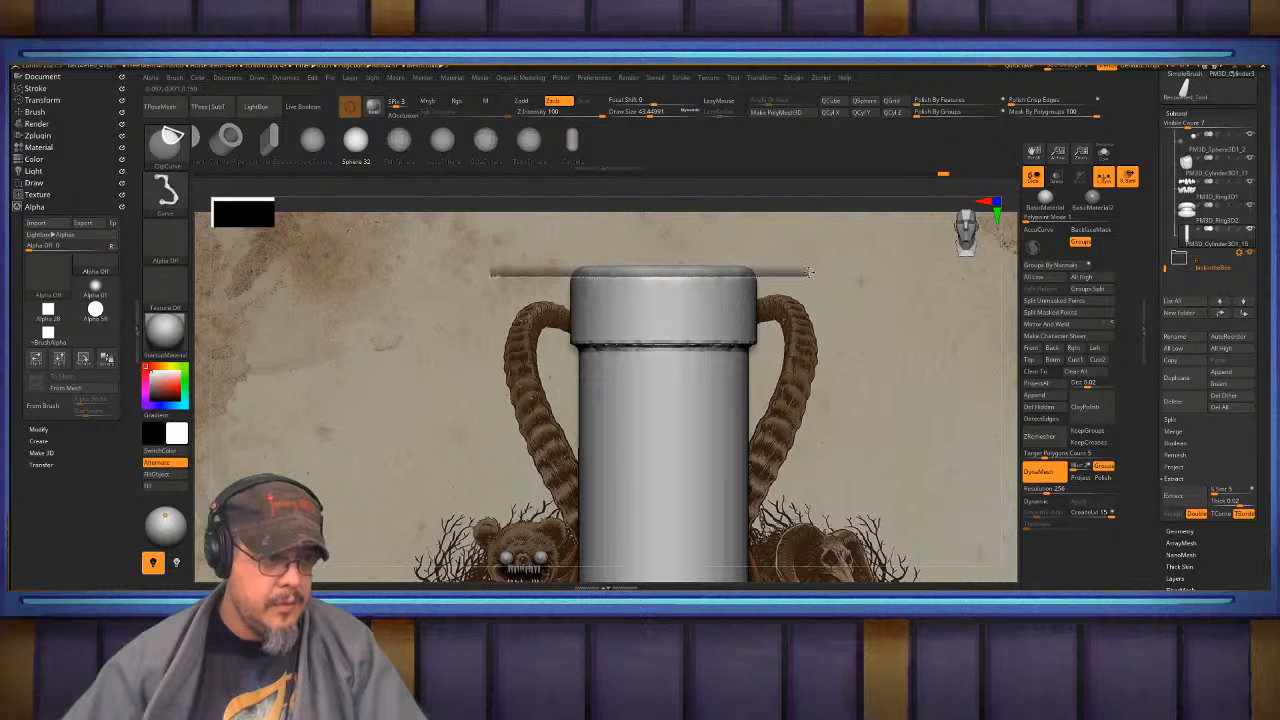
left_click_drag(809, 272, 810, 276, "ctrl+shift")
mouse_move(640, 284)
right_mouse_down()
mouse_move(625, 347)
mouse_move(631, 334)
right_mouse_up()
left_click_drag(440, 345, 426, 311, "alt")
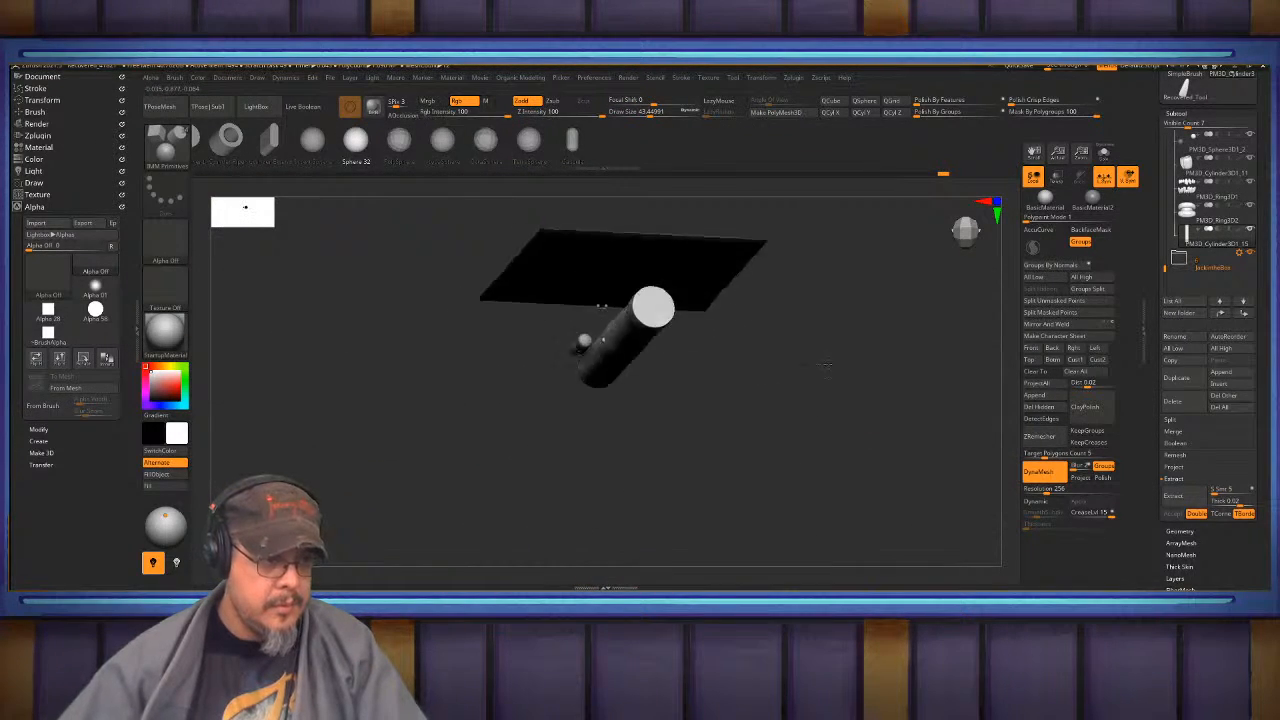
- Round off and taper the column's lower end by smoothing it with a draw size of about 250
right_click_drag(826, 366, 777, 329, "shift")
mouse_move(777, 329)
left_mouse_down("alt")
mouse_move(760, 240)
mouse_move(780, 320)
left_mouse_up("alt")
mouse_move(909, 360)
right_mouse_down()
mouse_move(877, 358)
mouse_move(918, 362)
mouse_move(902, 360)
right_mouse_up()
left_click_drag(854, 357, 868, 276, "alt")
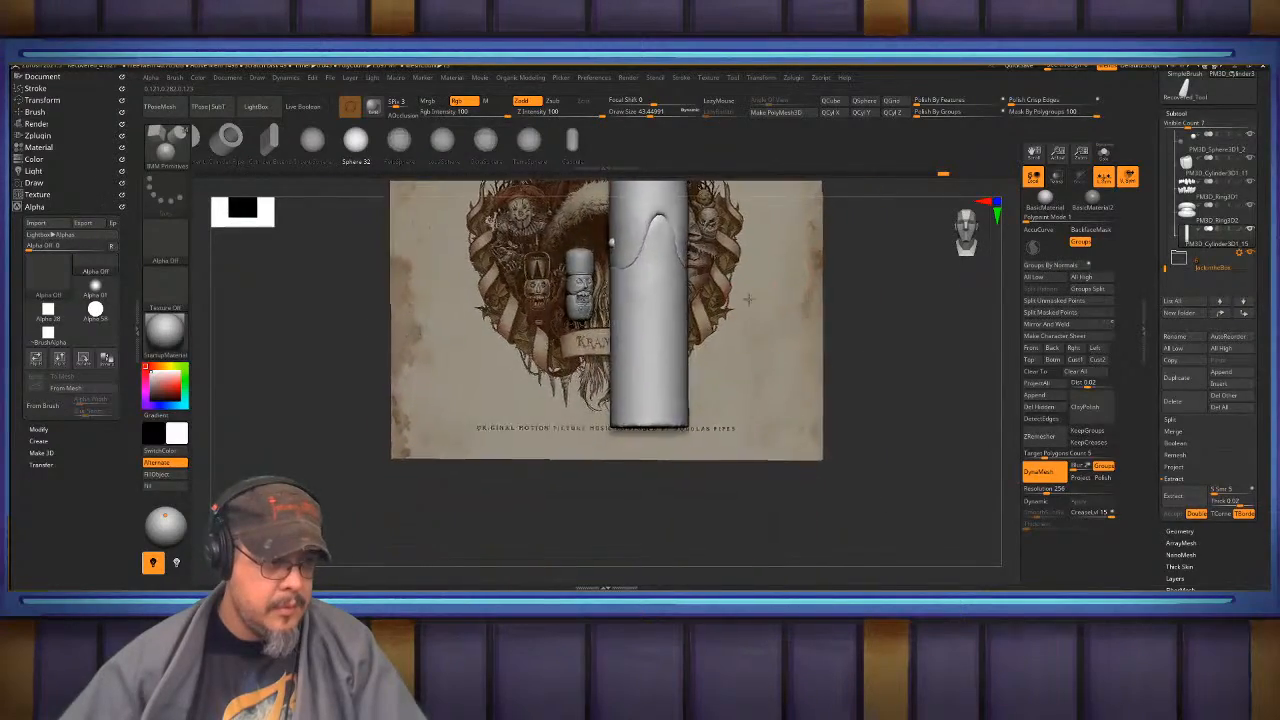
left_click_drag(748, 298, 866, 338, "alt")
right_click_drag(866, 333, 790, 265)
right_click_drag(790, 265, 602, 387)
right_click_drag(707, 427, 726, 434, "alt")
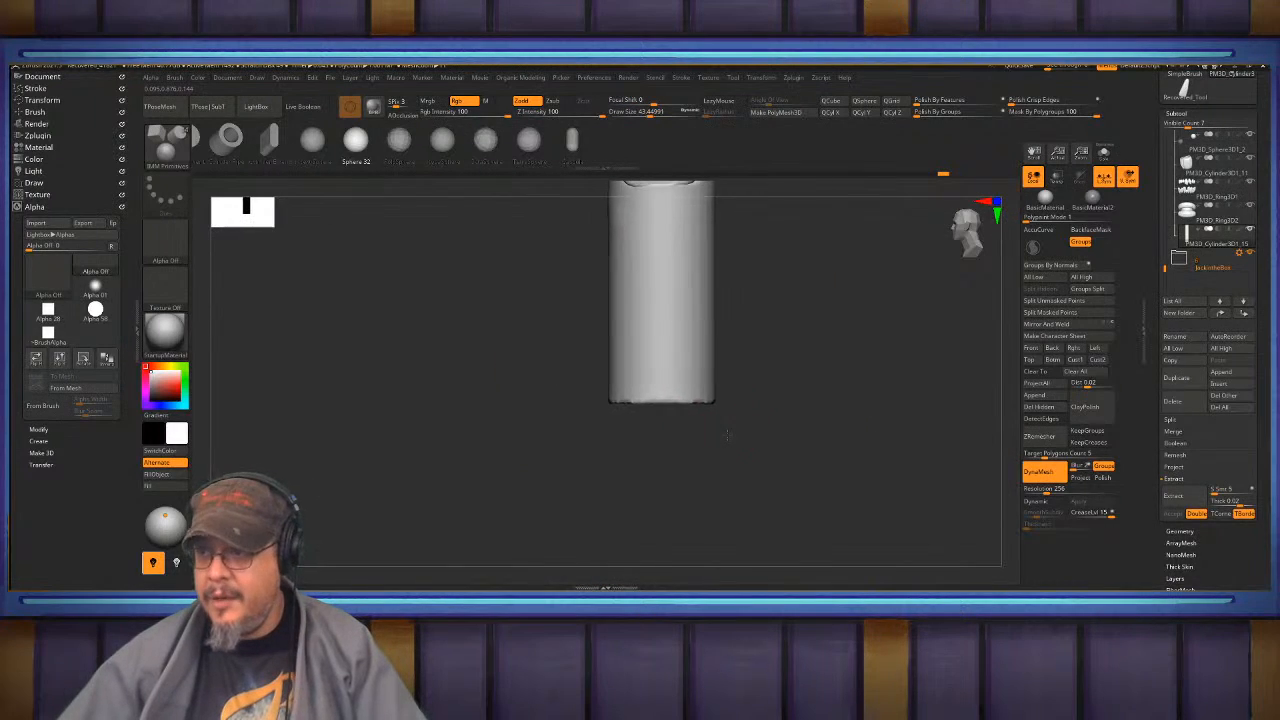
key("shift")
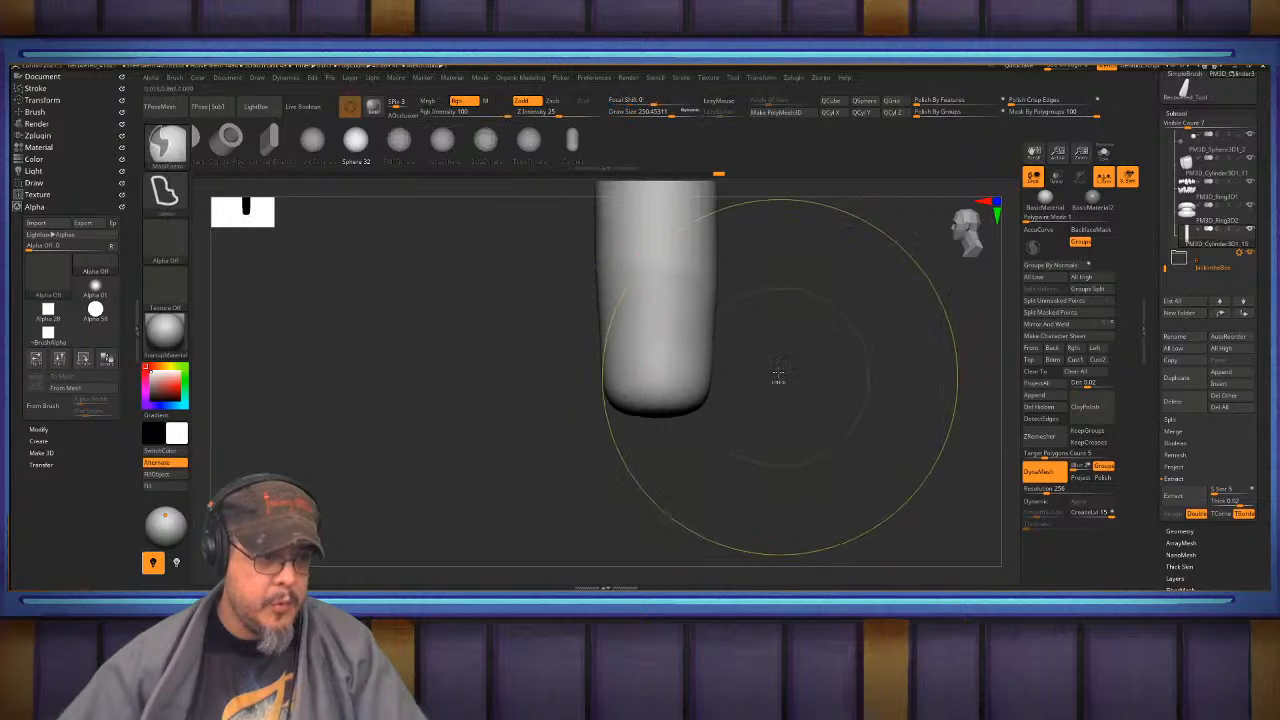
mouse_move(799, 367)
left_mouse_down("alt")
mouse_move(836, 439)
mouse_move(826, 446)
left_mouse_up("alt")
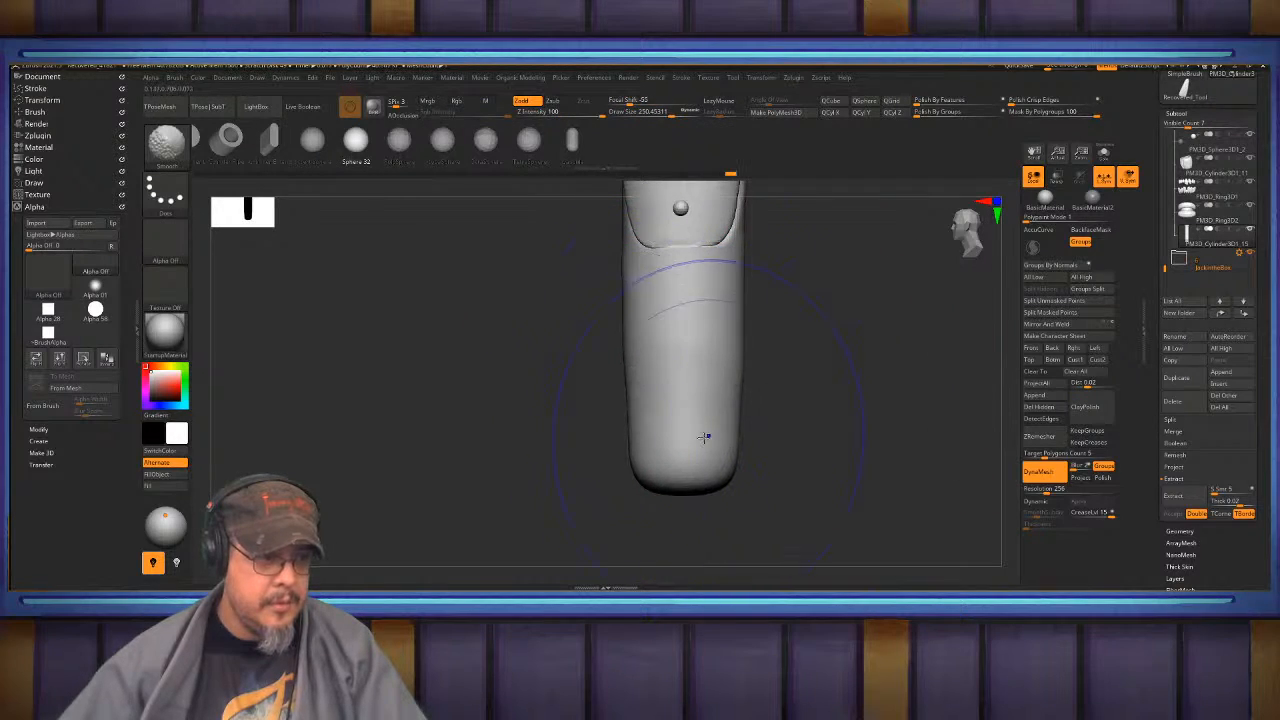
left_click_drag(823, 306, 795, 454, "alt")
left_click_drag(799, 406, 765, 281)
left_click_drag(821, 368, 760, 440, "shift")
- Examine the nutcracker figure's jaw and the column's seam against the reference art from several angles
left_click_drag(816, 346, 911, 286, "alt")
left_click_drag(552, 312, 700, 345, "alt")
mouse_move(675, 390)
left_mouse_down()
mouse_move(690, 345)
mouse_move(700, 357)
mouse_move(565, 545)
mouse_move(660, 378)
left_mouse_up()
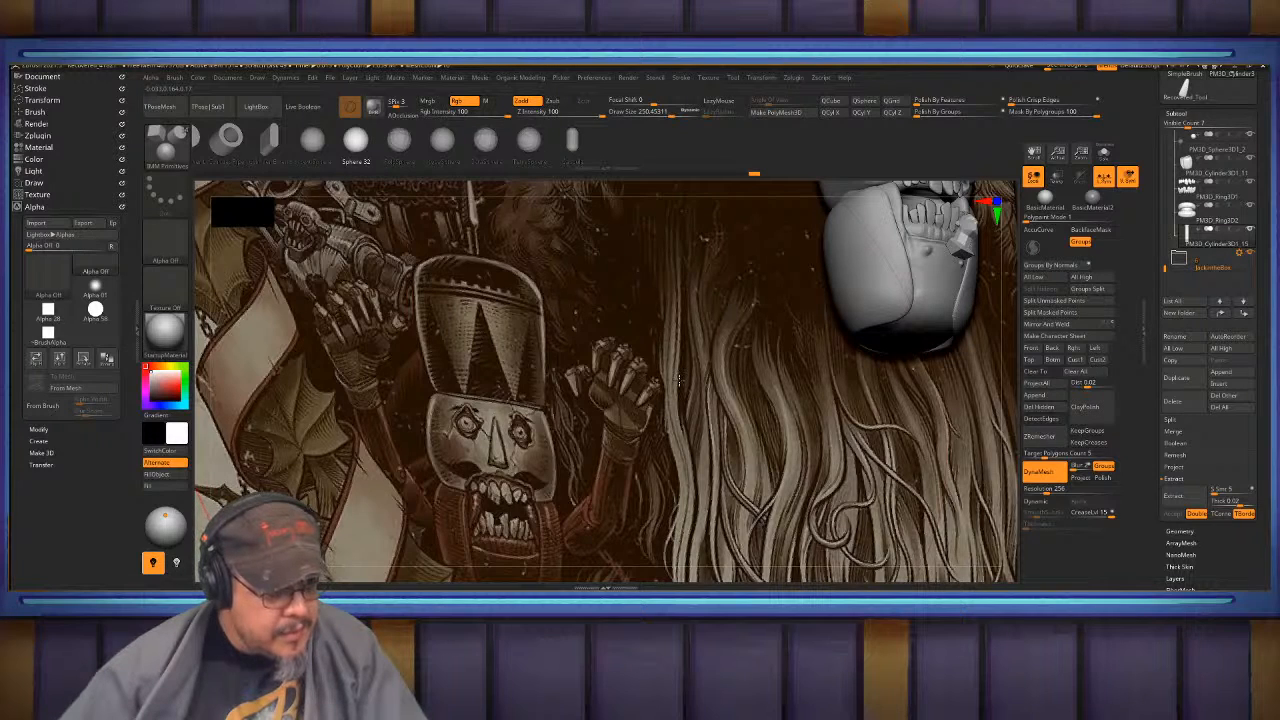
mouse_move(678, 380)
left_mouse_down("alt")
mouse_move(680, 262)
mouse_move(735, 240)
left_mouse_up("alt")
mouse_move(735, 290)
left_mouse_down("shift")
mouse_move(778, 312)
mouse_move(562, 436)
mouse_move(526, 377)
mouse_move(390, 384)
left_mouse_up("shift")
left_click_drag(580, 380, 617, 384, "alt")
key("w")
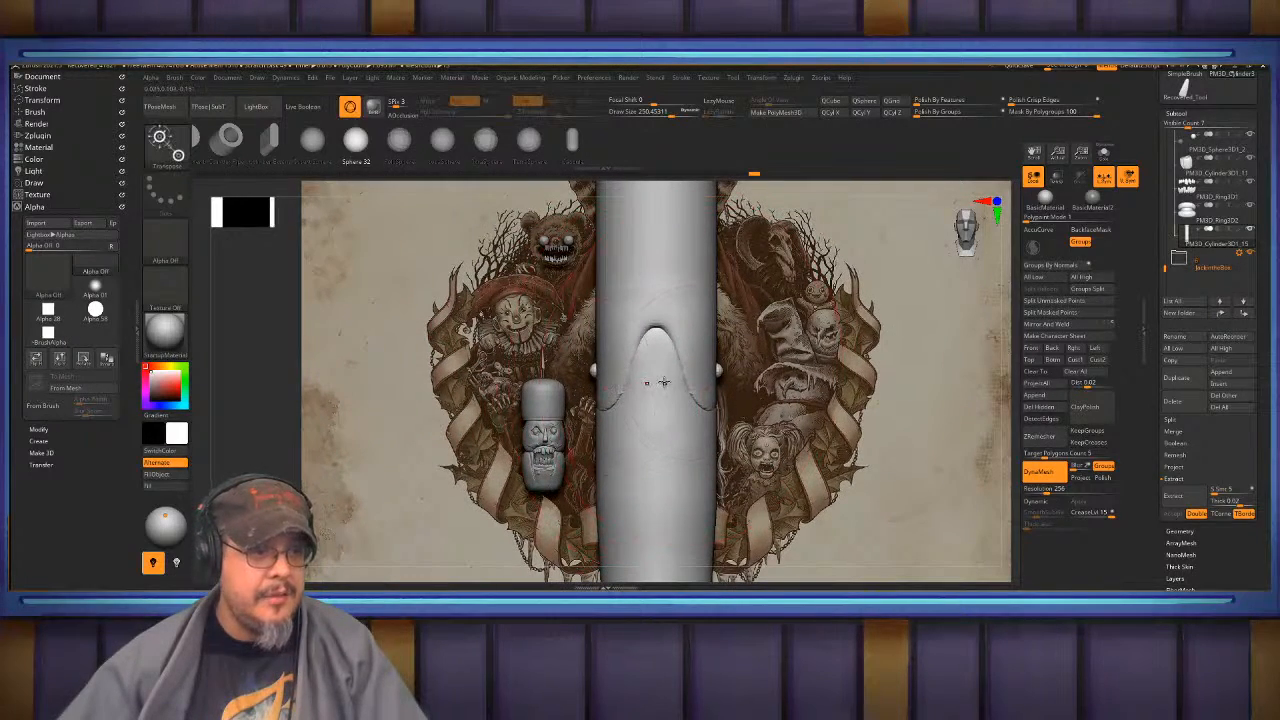
right_click_drag(662, 380, 679, 377)
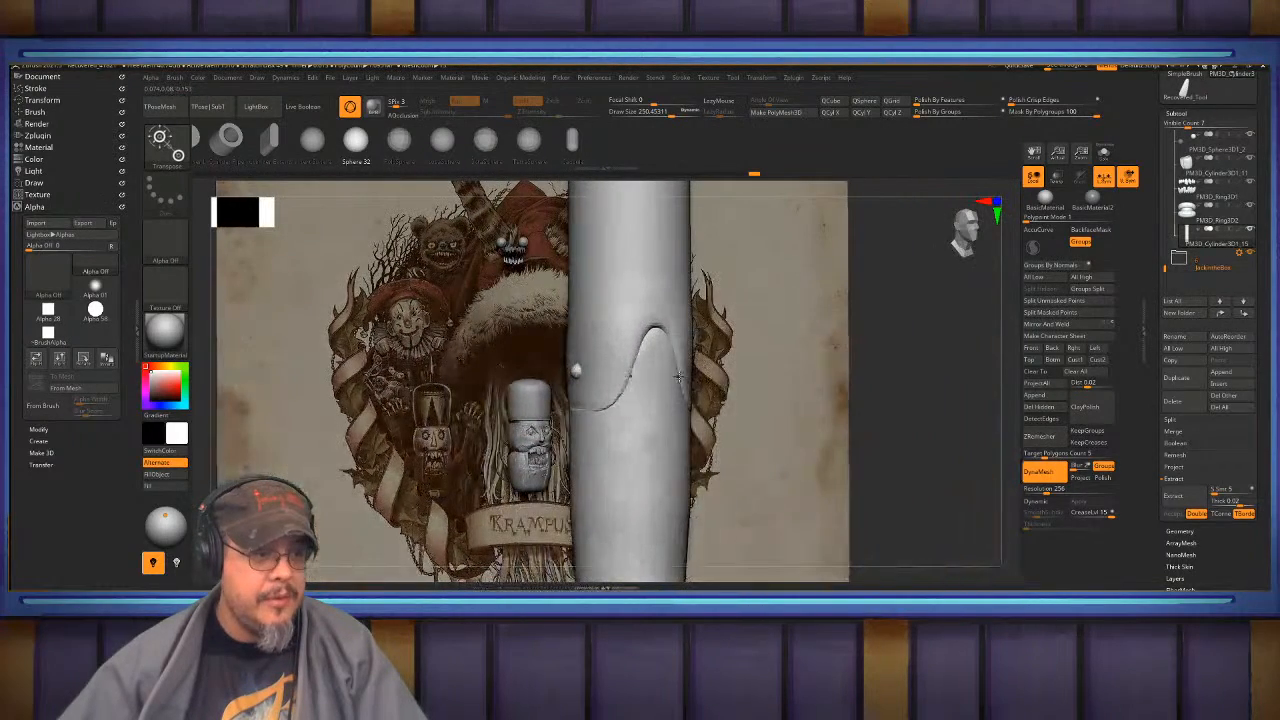
- Set the DynaMesh resolution to 512 and step through the undo history to compare the column before and after remeshing
key("q")
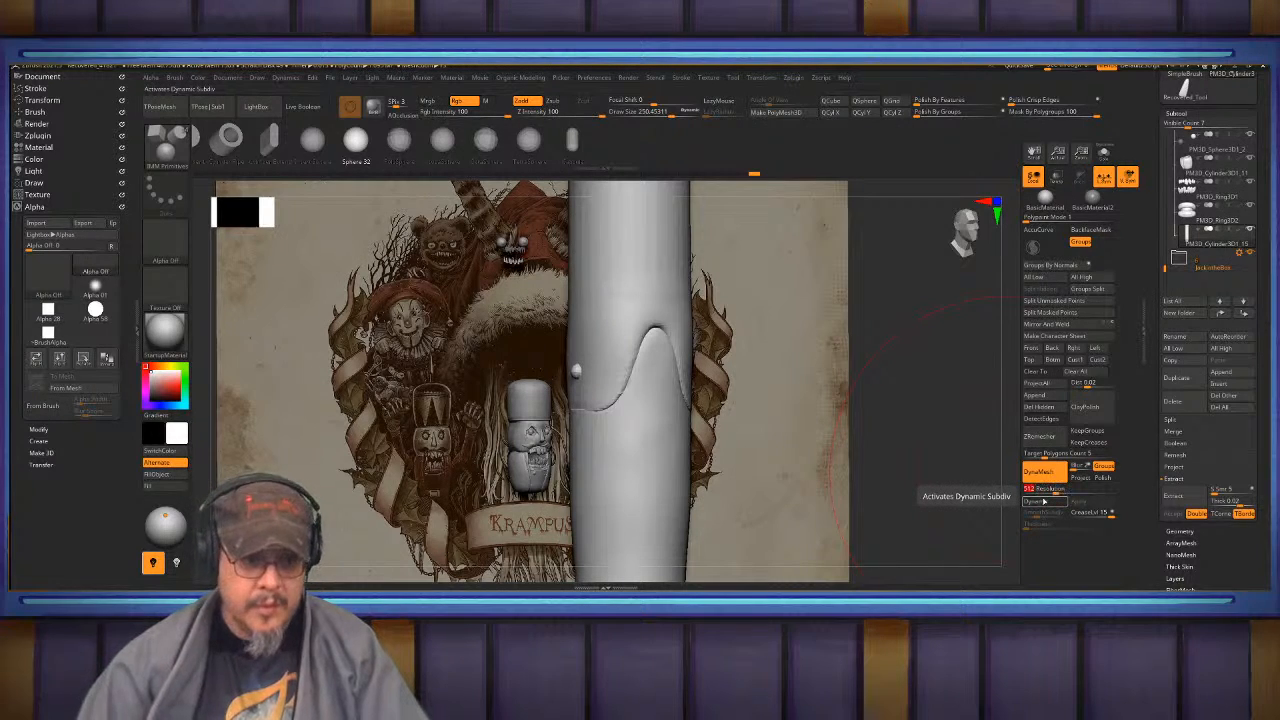
key("ctrl+shift")
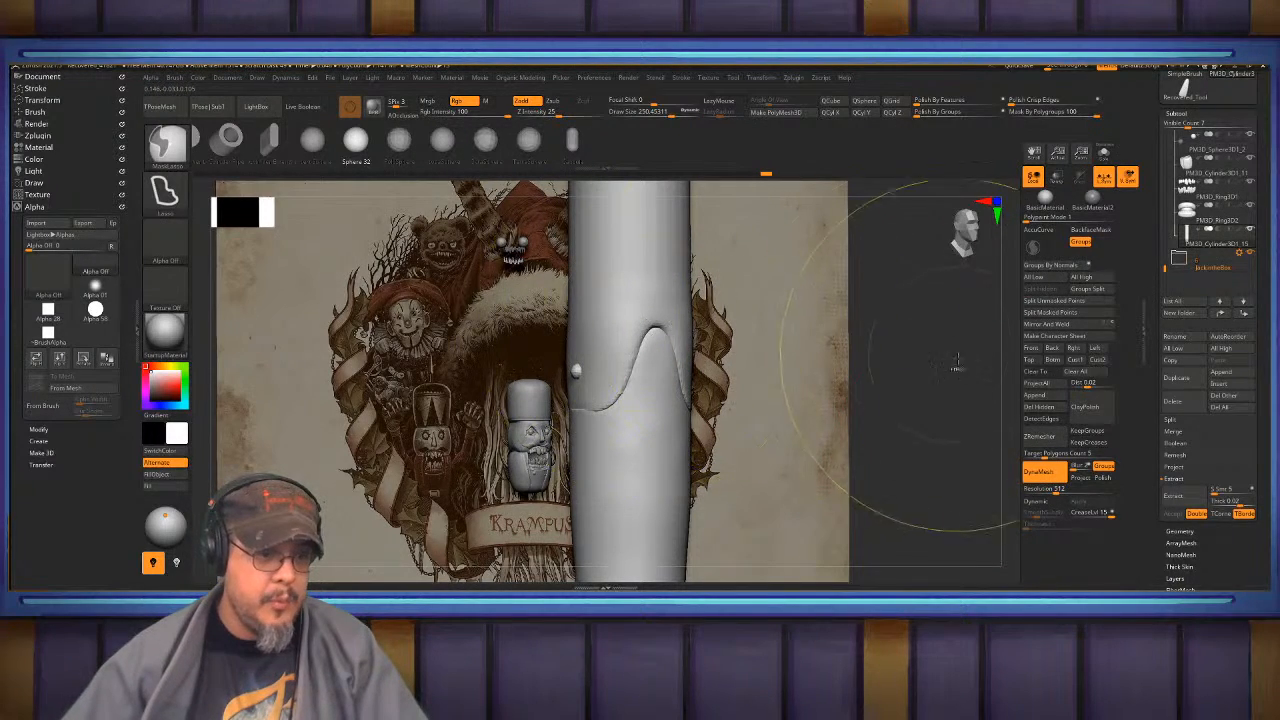
key("ctrl+shift+z")
key("ctrl+z")
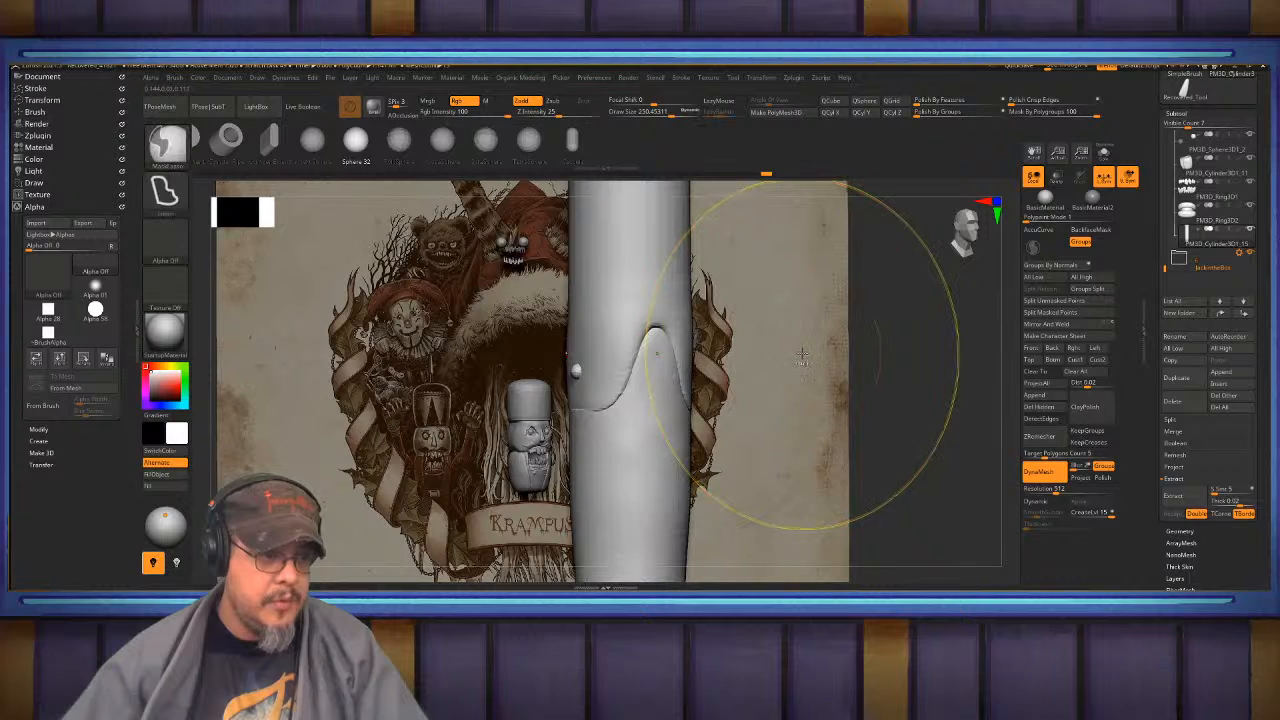
key("ctrl+shift+z")
key("ctrl+z")
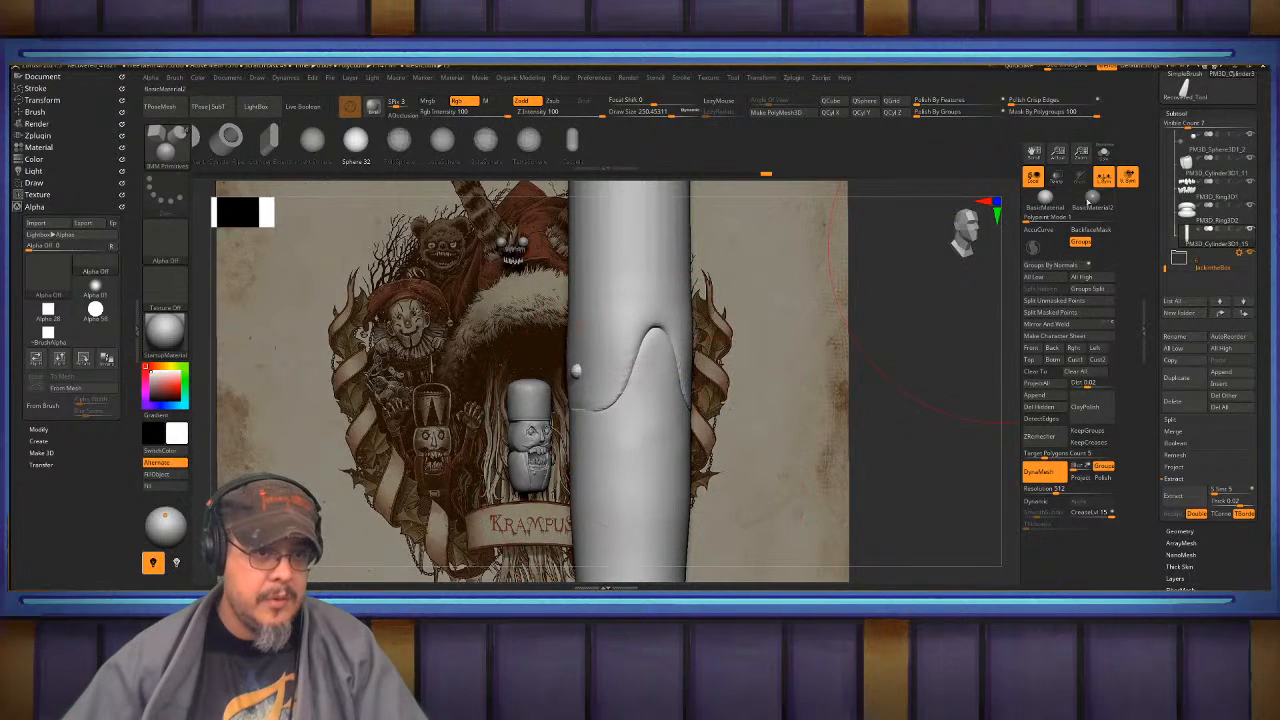
- Check the lower half on its own and re-DynaMesh the whole column with Project enabled
left_click(641, 442, "ctrl+shift")
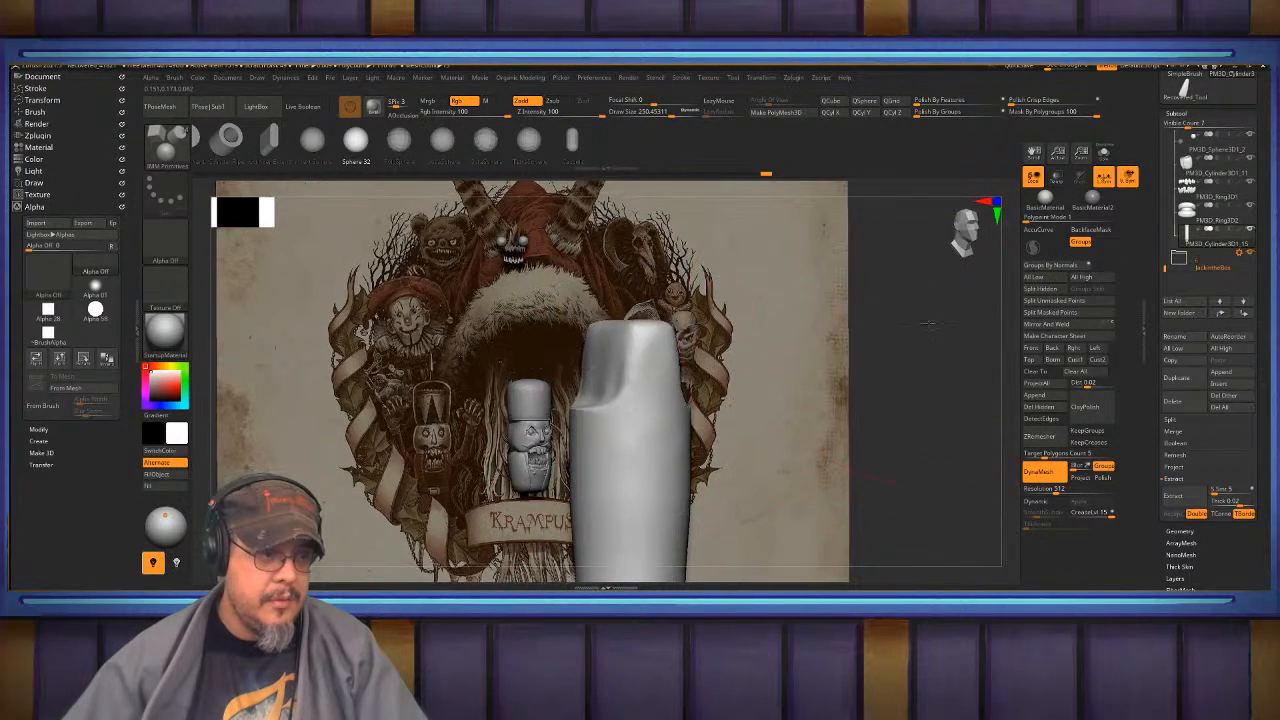
left_click_drag(928, 323, 978, 362)
left_click(824, 325, "ctrl+shift")
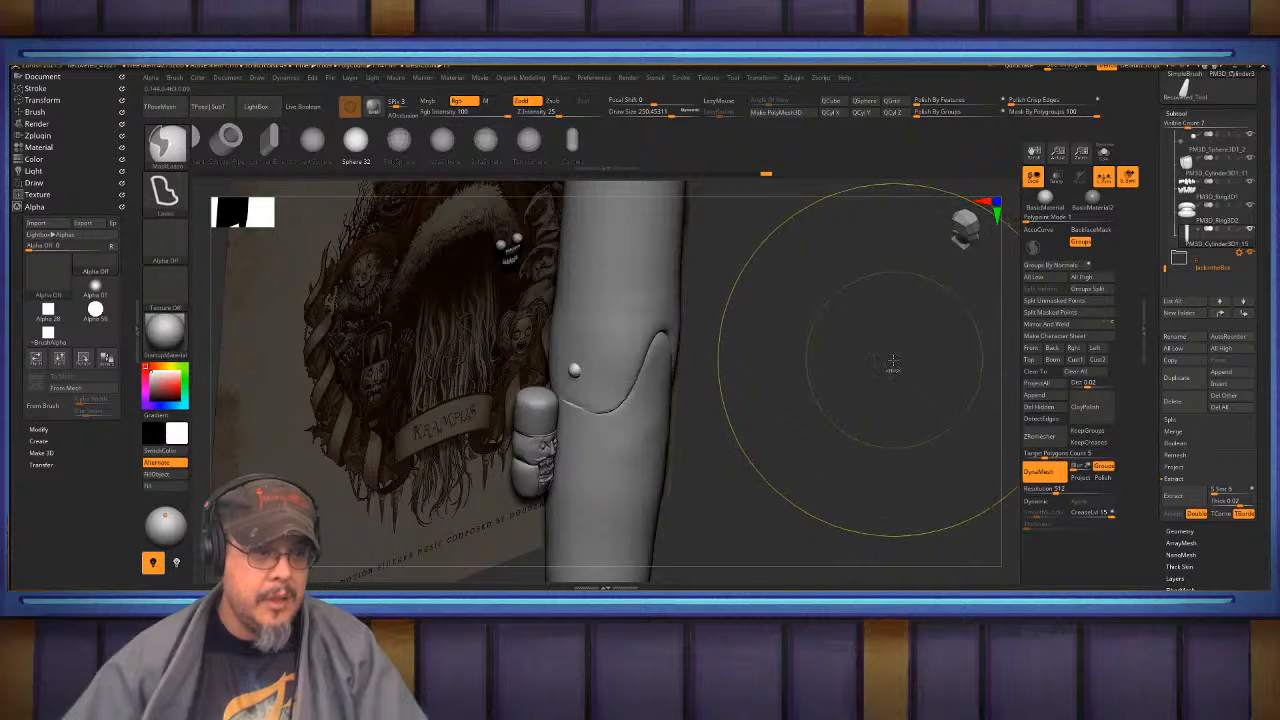
mouse_move(886, 361)
left_mouse_down()
mouse_move(864, 360)
mouse_move(877, 359)
left_mouse_up()
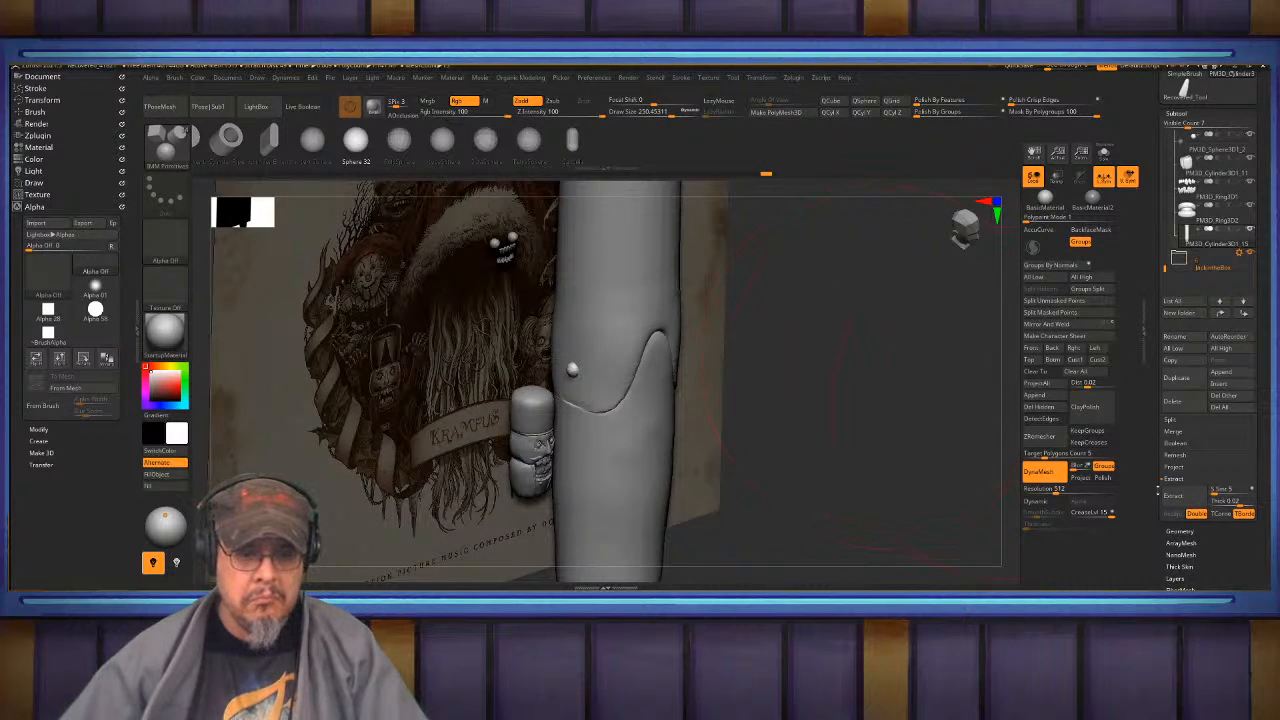
left_click(1081, 479)
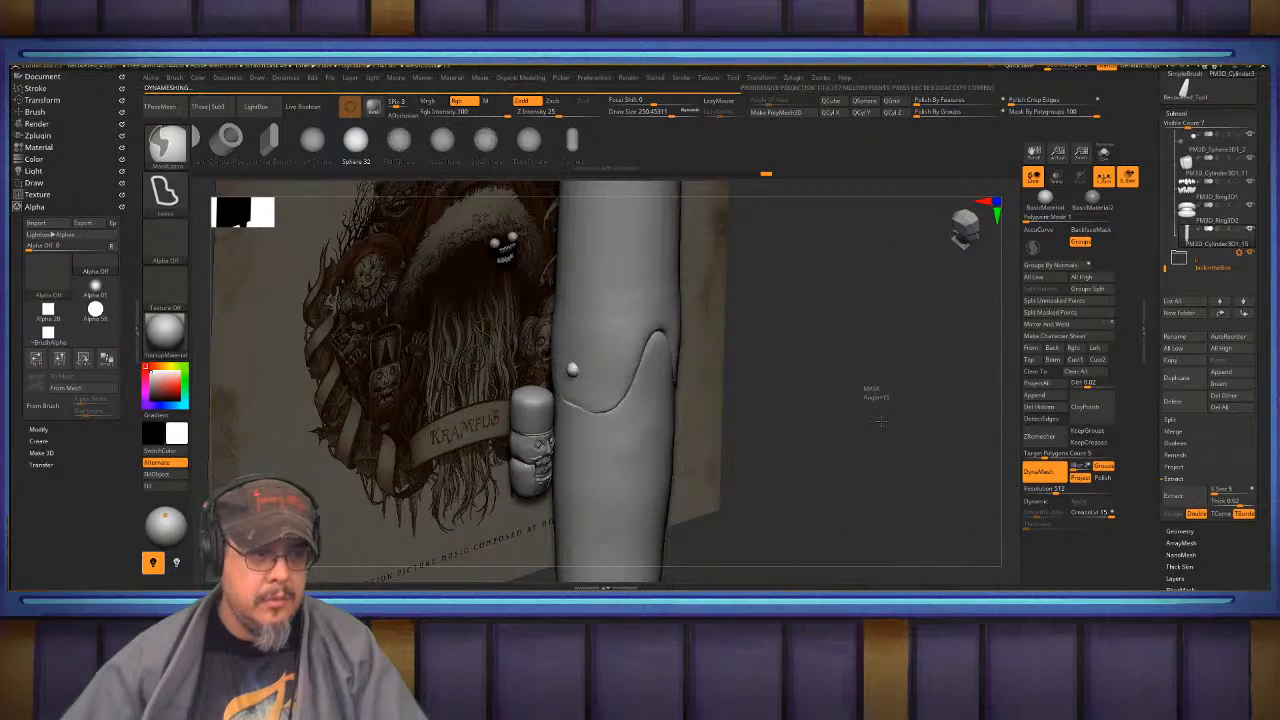
mouse_move(858, 410)
left_mouse_down("shift")
mouse_move(786, 396)
mouse_move(805, 350)
left_mouse_up("shift")
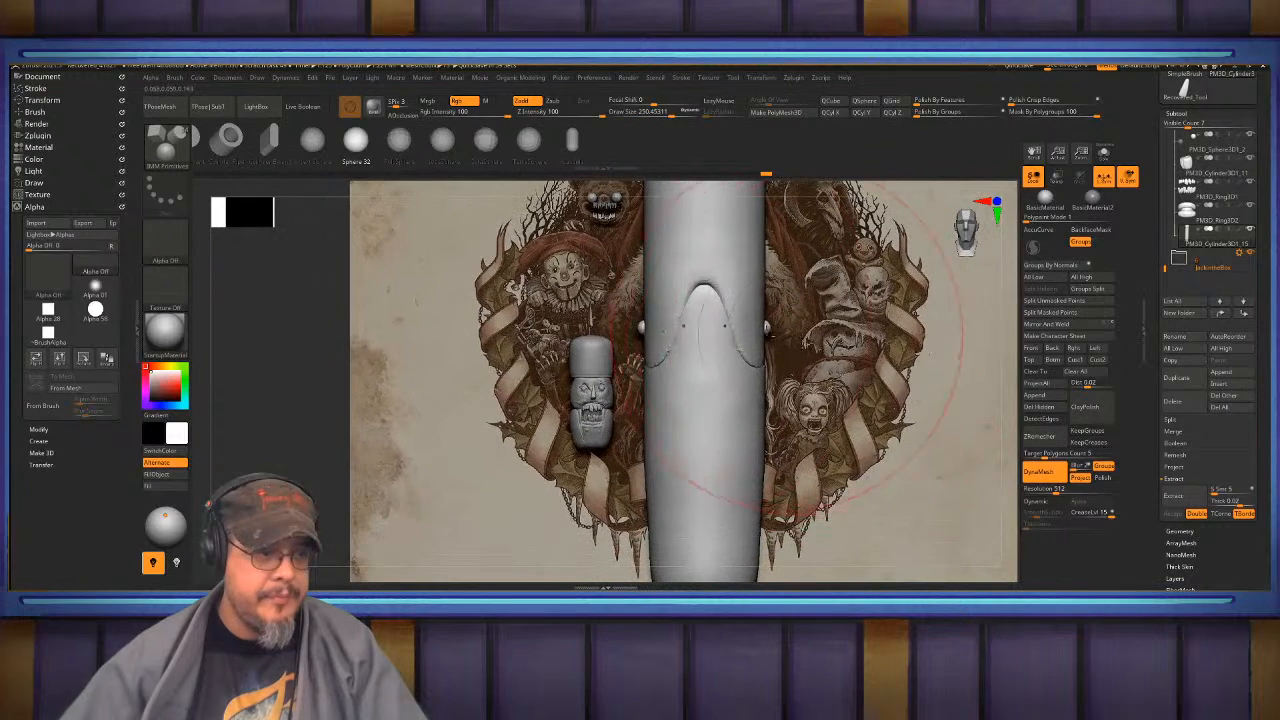
- Smooth the column around the curved hinge seam from the front and the side
left_click_drag(686, 333, 690, 322, "shift")
right_click_drag(690, 322, 685, 366, "alt")
left_click_drag(690, 345, 675, 338, "shift")
left_click_drag(651, 389, 646, 403, "shift")
right_click_drag(646, 403, 735, 398)
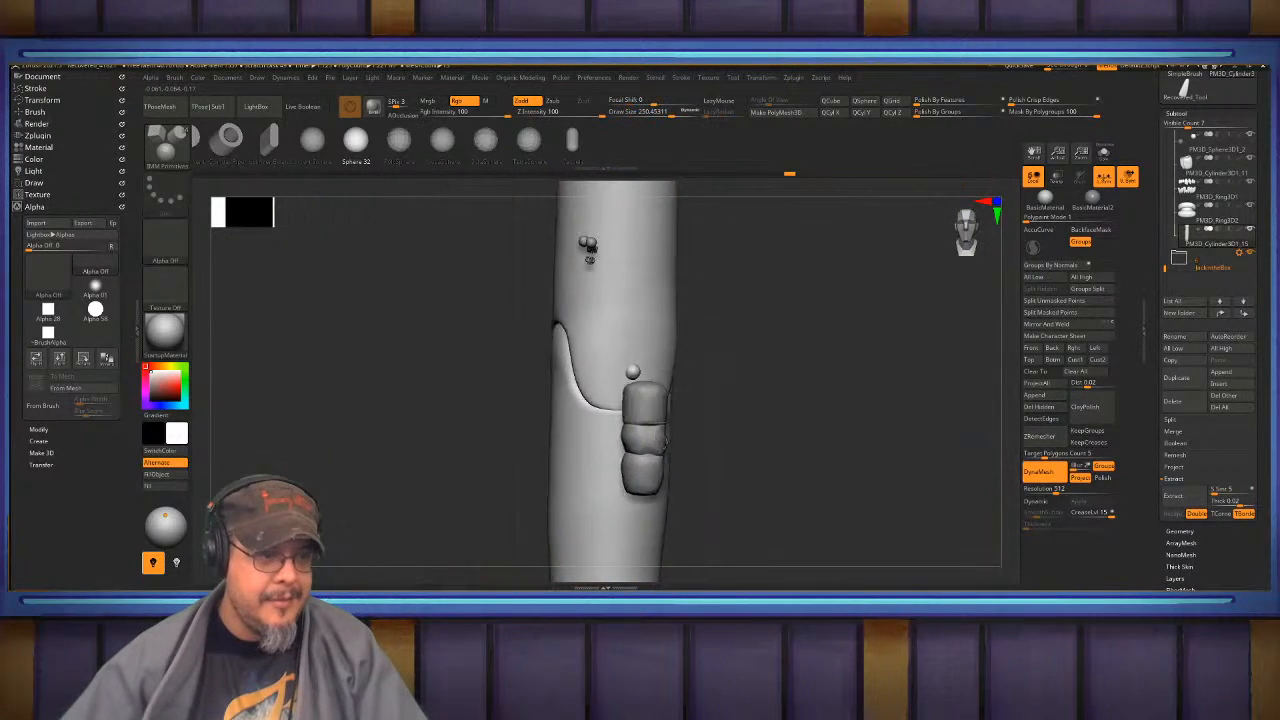
left_click_drag(569, 360, 575, 376, "shift")
mouse_move(575, 376)
right_mouse_down()
mouse_move(440, 372)
mouse_move(575, 352)
right_mouse_up()
- Centre and reorient the gizmo on the column, tilt its capped end towards the viewer and scale it down to arm size
left_click_drag(1164, 266, 1164, 221)
left_click(1253, 206)
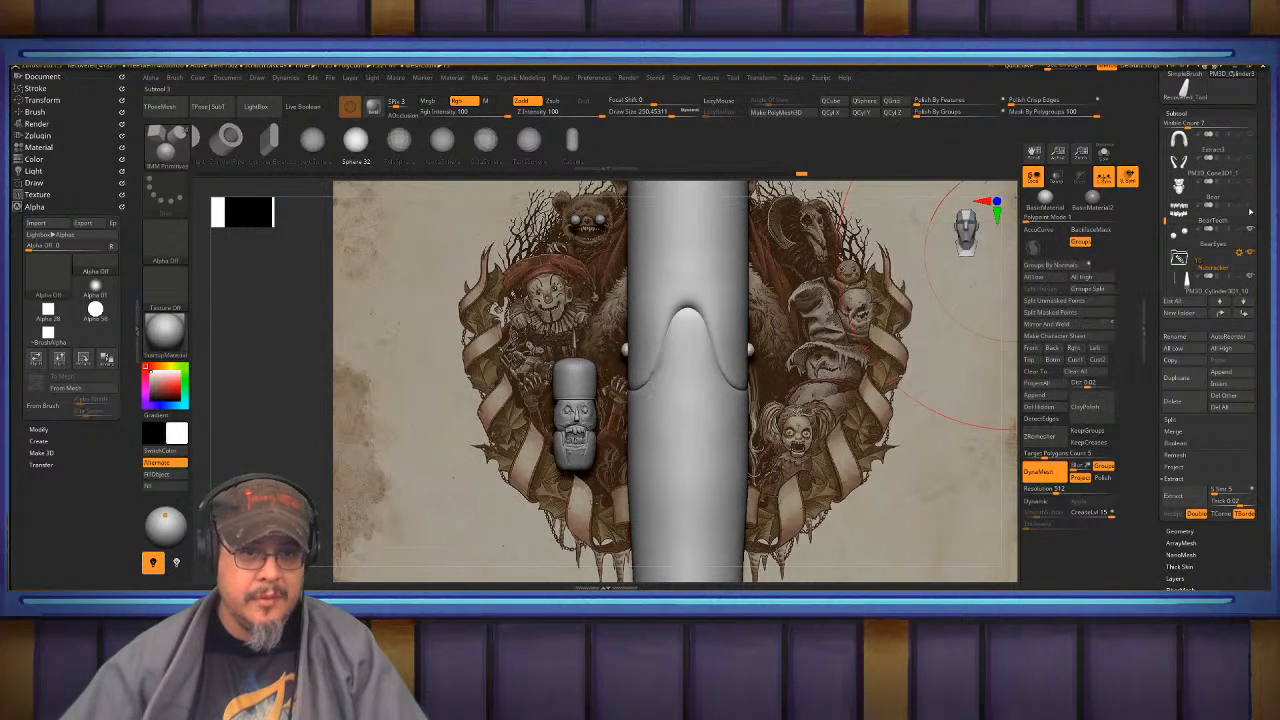
mouse_move(617, 350)
right_mouse_down("alt")
mouse_move(686, 316)
mouse_move(681, 268)
right_mouse_up("alt")
mouse_move(681, 268)
right_mouse_down("alt")
mouse_move(653, 252)
mouse_move(644, 271)
right_mouse_up("alt")
key("w")
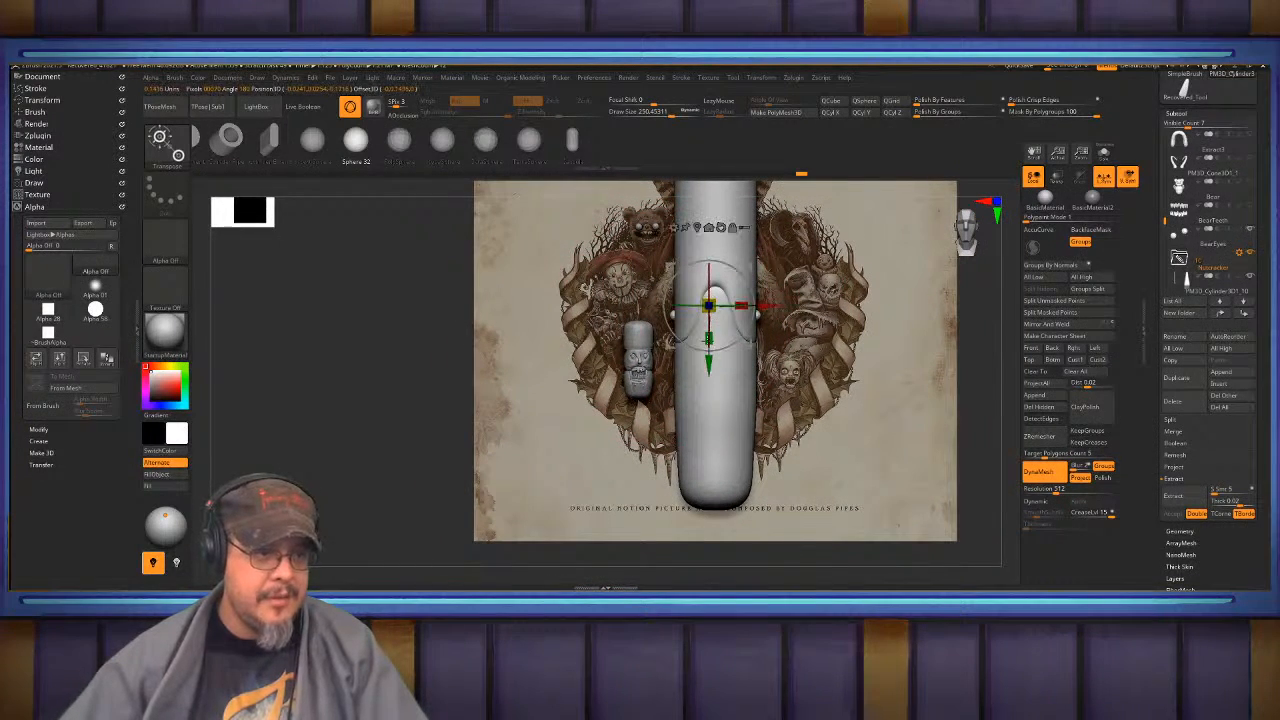
left_click(698, 228)
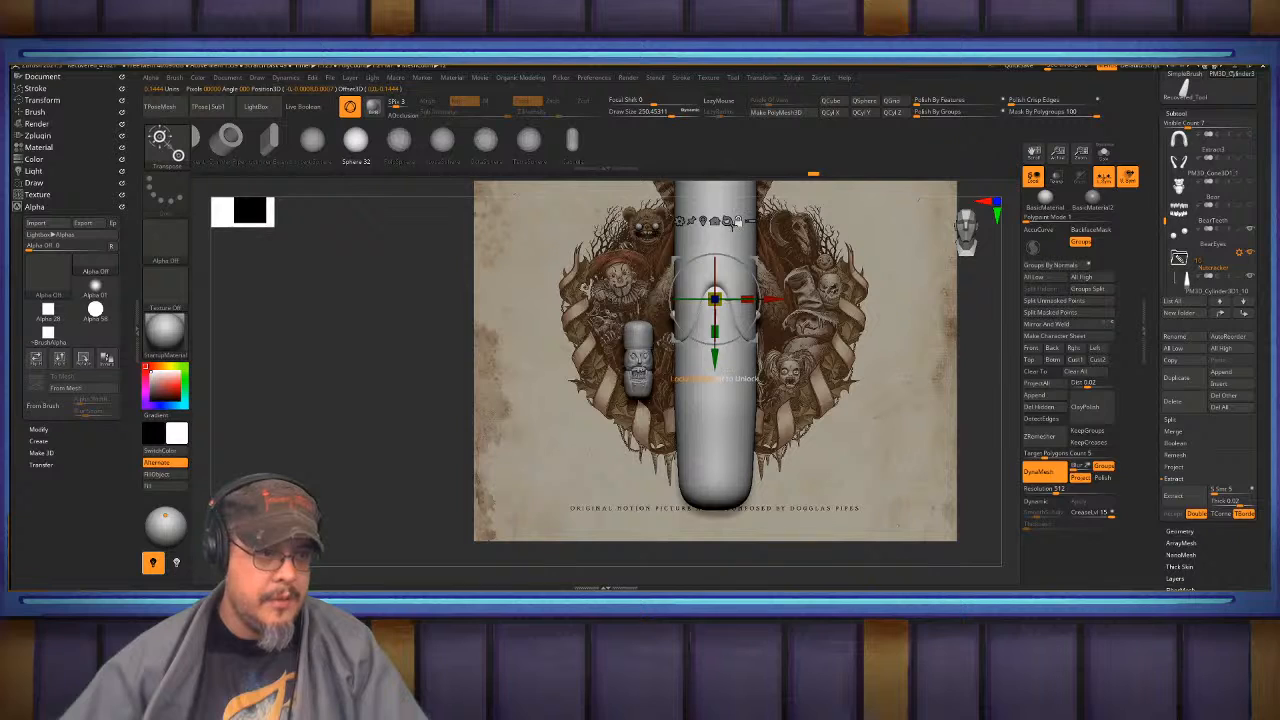
left_click_drag(714, 242, 714, 256)
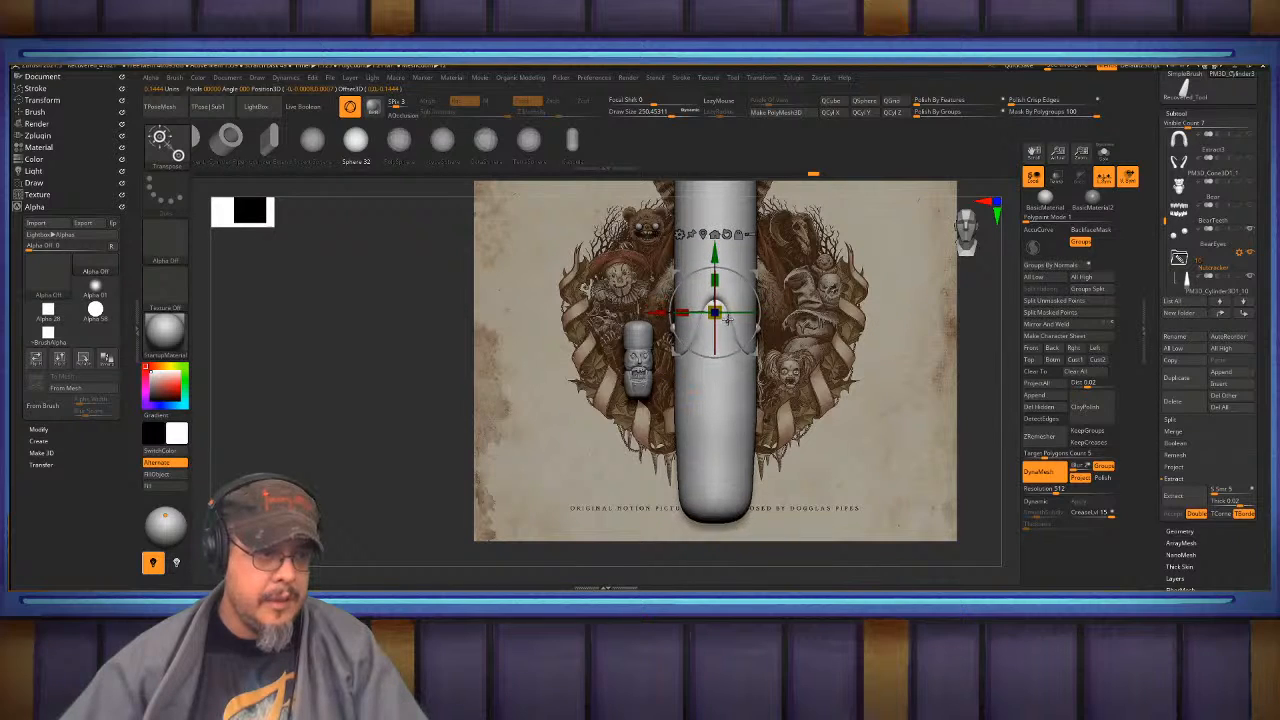
left_click_drag(714, 334, 714, 368)
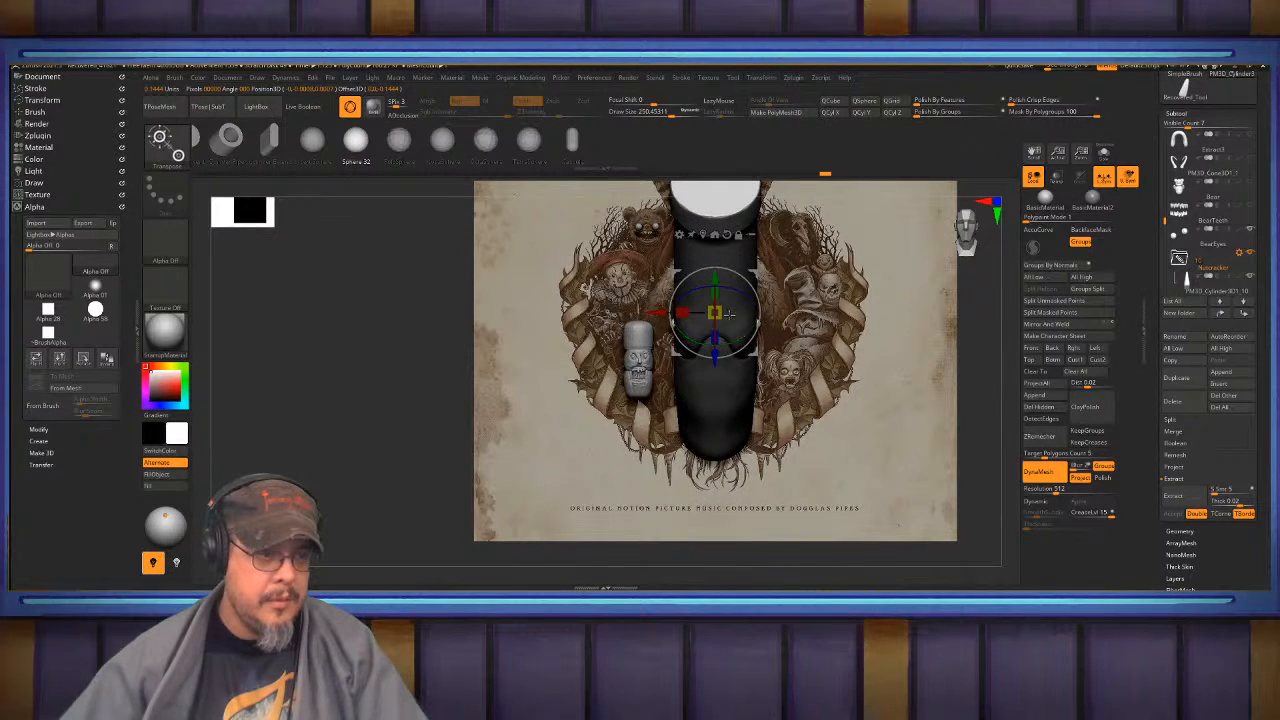
left_click_drag(714, 312, 745, 319)
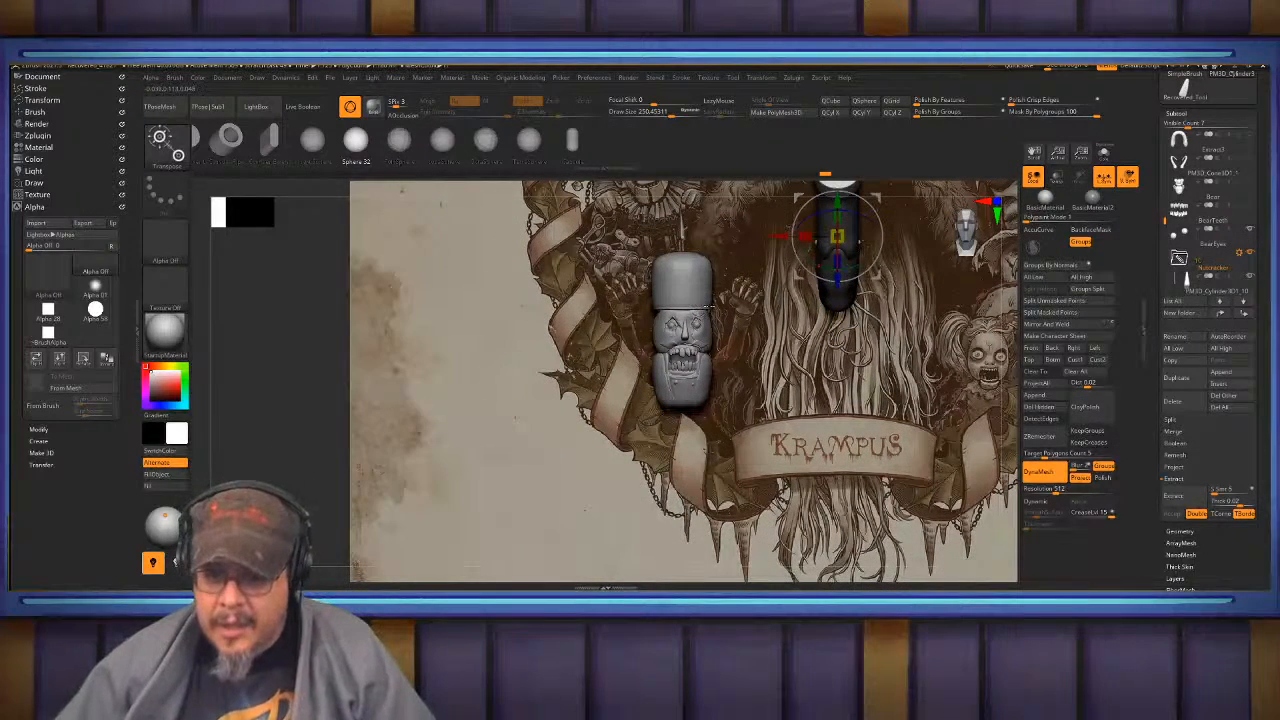
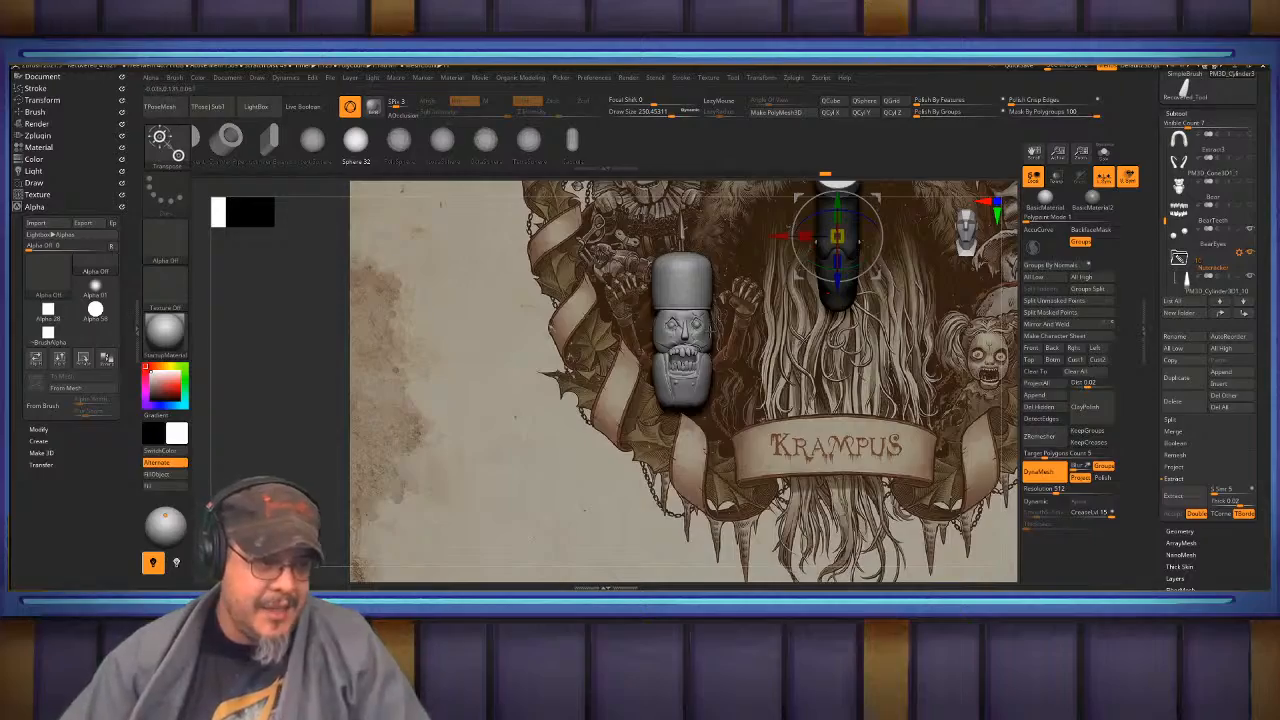
- Move the arm beside the nutcracker's head and jaw, shifting the pivot to the arm's rounded lower end
left_click_drag(717, 341, 668, 458, "alt")
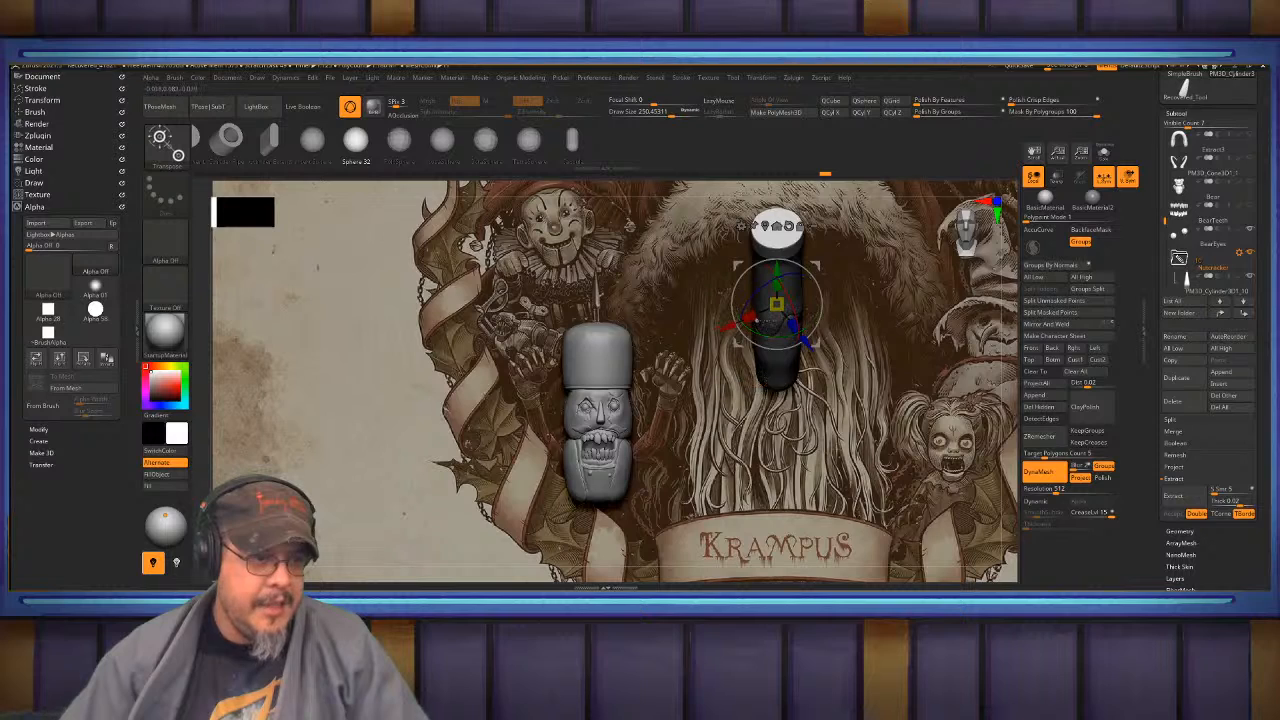
left_click_drag(795, 332, 597, 389)
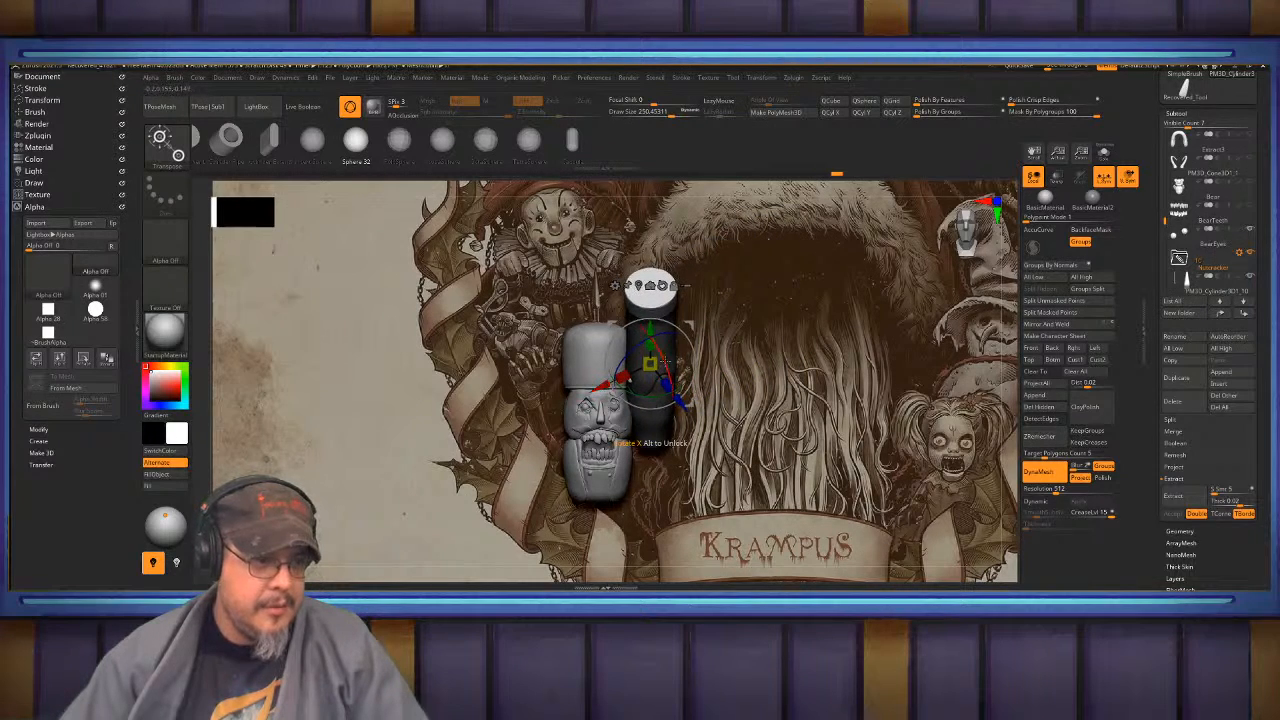
left_click_drag(650, 330, 651, 411, "alt")
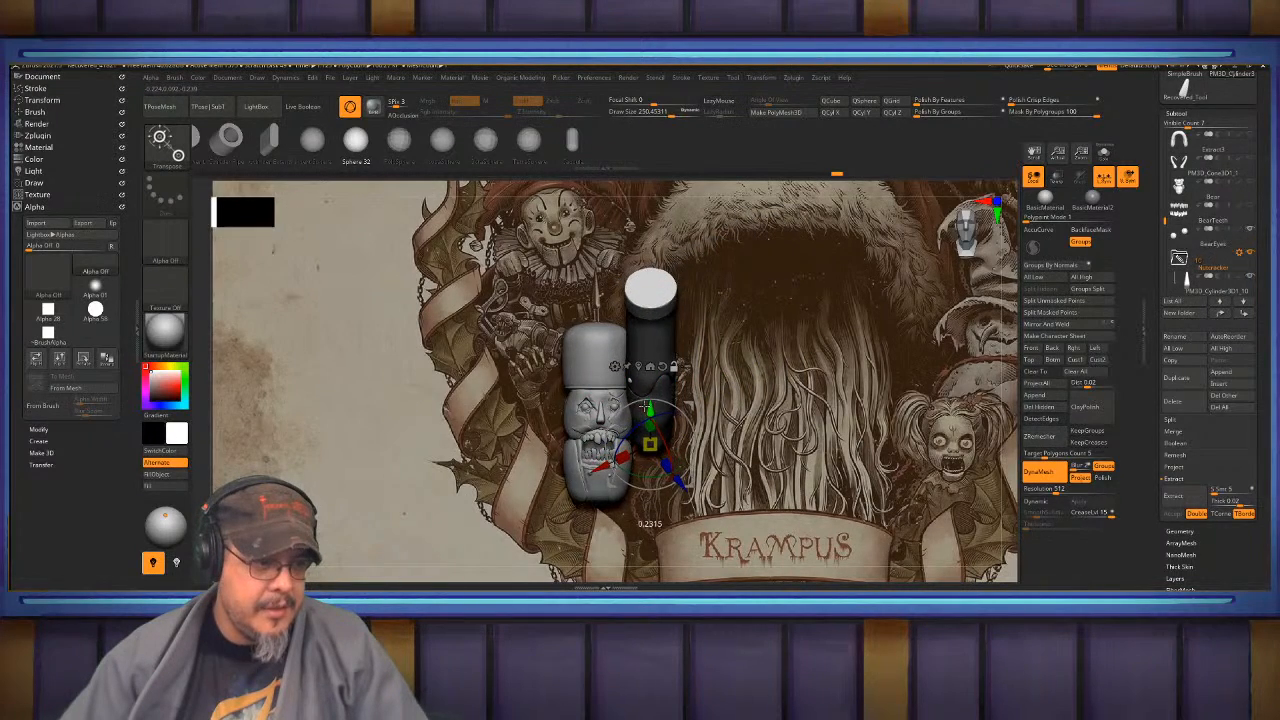
right_click_drag(654, 410, 682, 287)
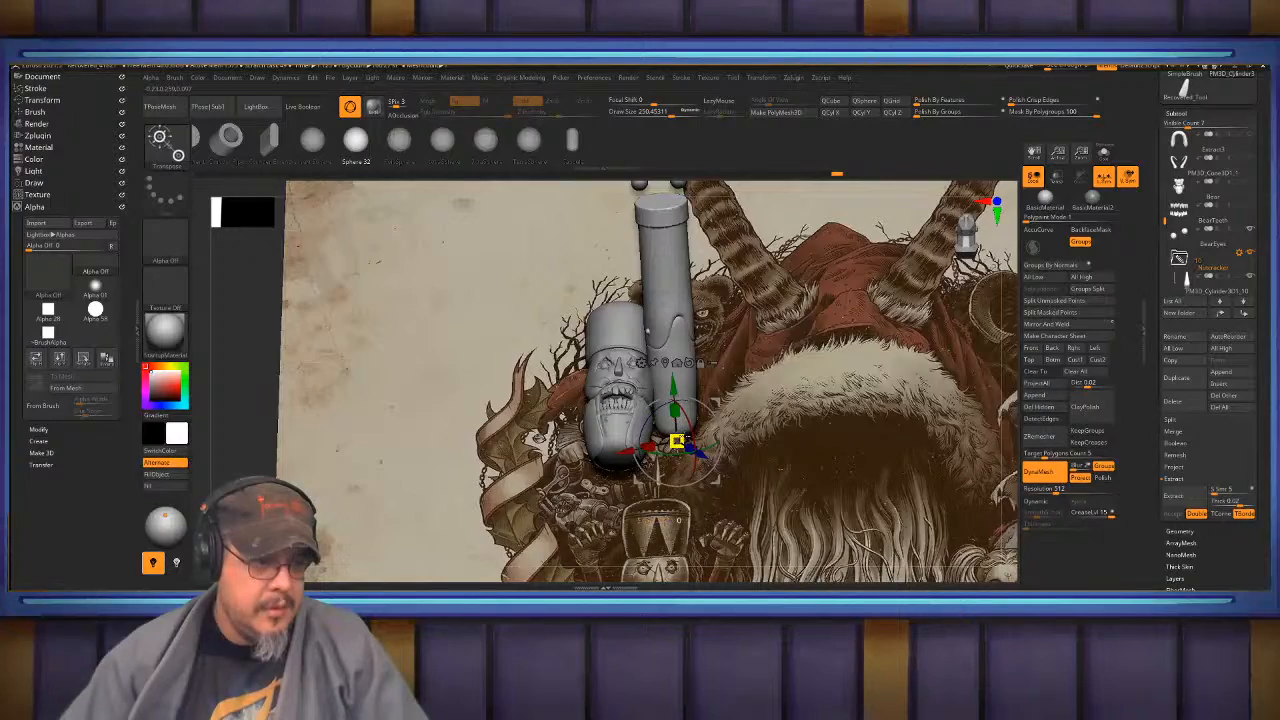
left_click_drag(677, 441, 650, 485)
right_click_drag(636, 490, 650, 452)
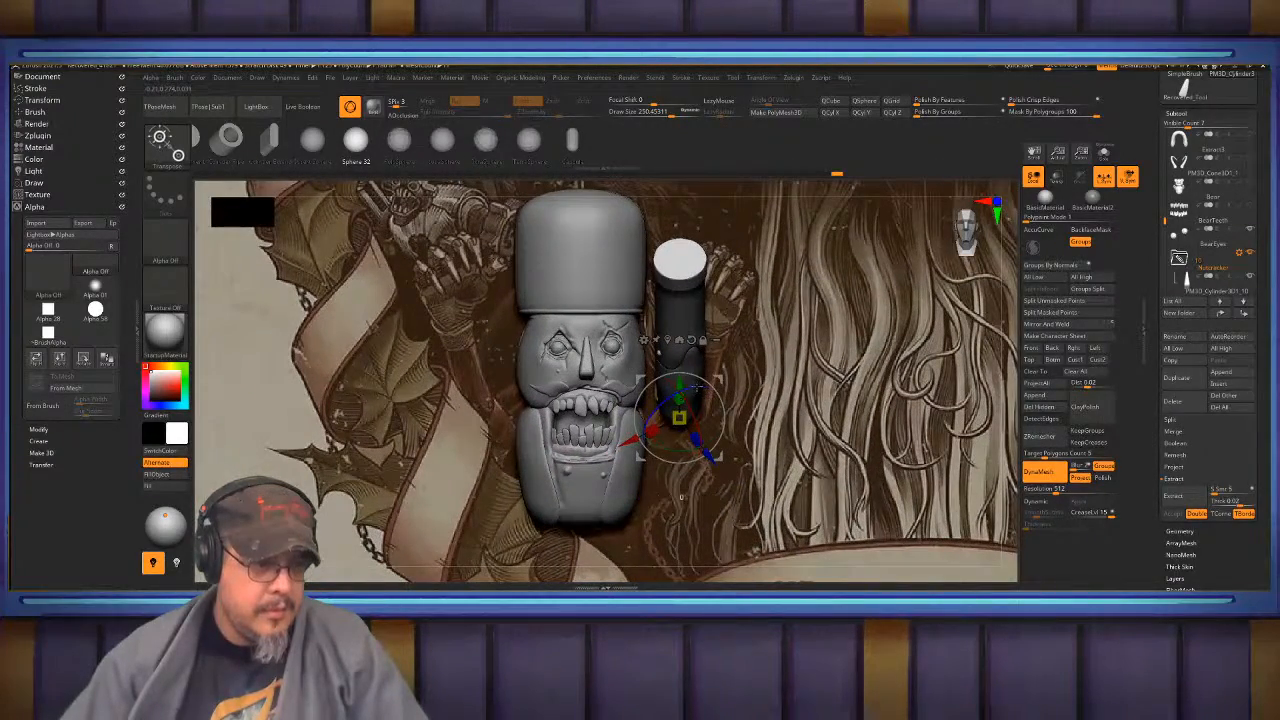
mouse_move(697, 387)
left_mouse_down()
mouse_move(708, 396)
mouse_move(678, 454)
left_mouse_up()
- Solo the arm and set rectangular selection, checking its polygroups separately before showing all of them
key("q")
mouse_move(658, 399)
right_mouse_down()
mouse_move(707, 392)
mouse_move(661, 390)
mouse_move(697, 382)
right_mouse_up()
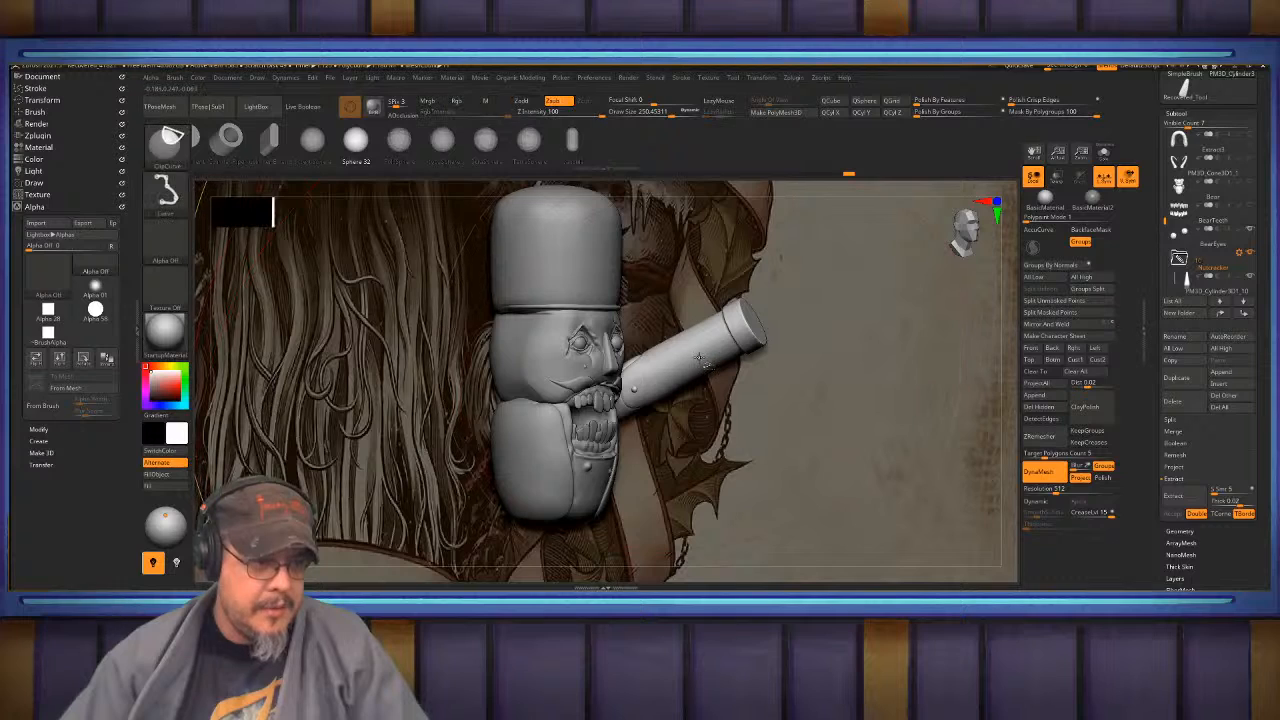
left_click(700, 359, "ctrl+shift")
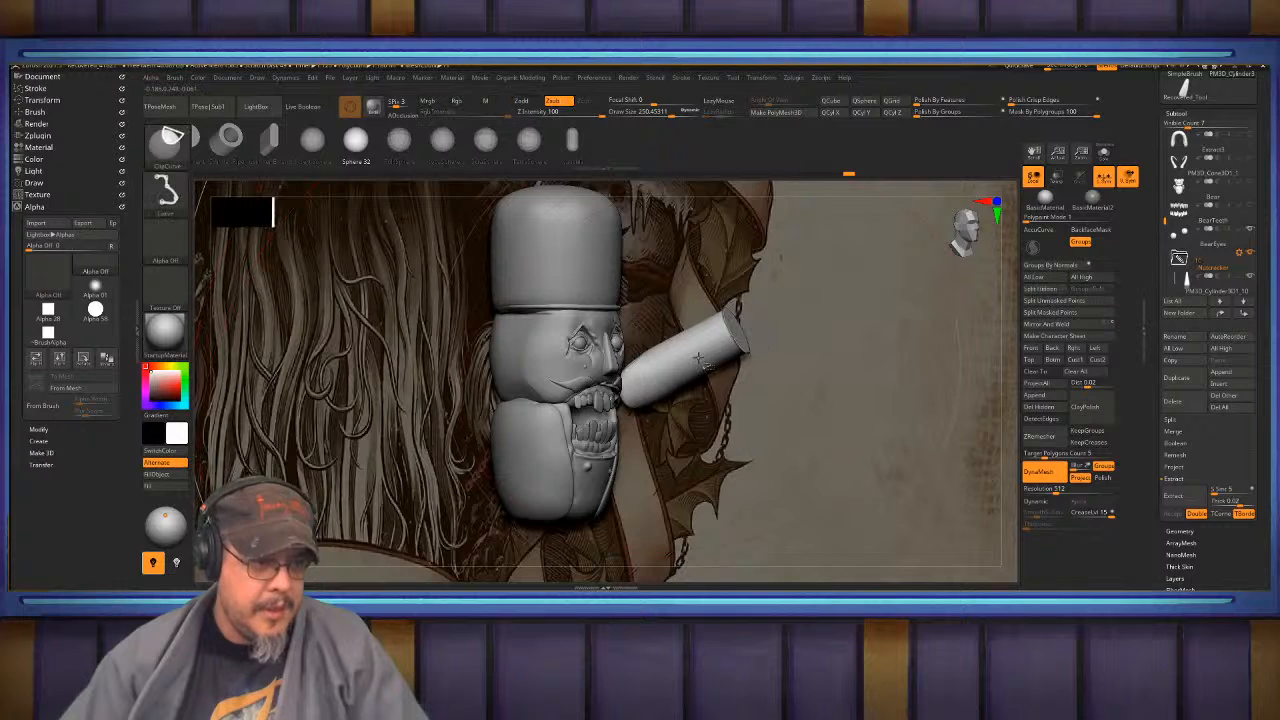
left_click(1104, 155)
right_click_drag(862, 245, 868, 301, "ctrl")
right_click_drag(868, 301, 812, 356, "alt")
right_click_drag(812, 356, 839, 349)
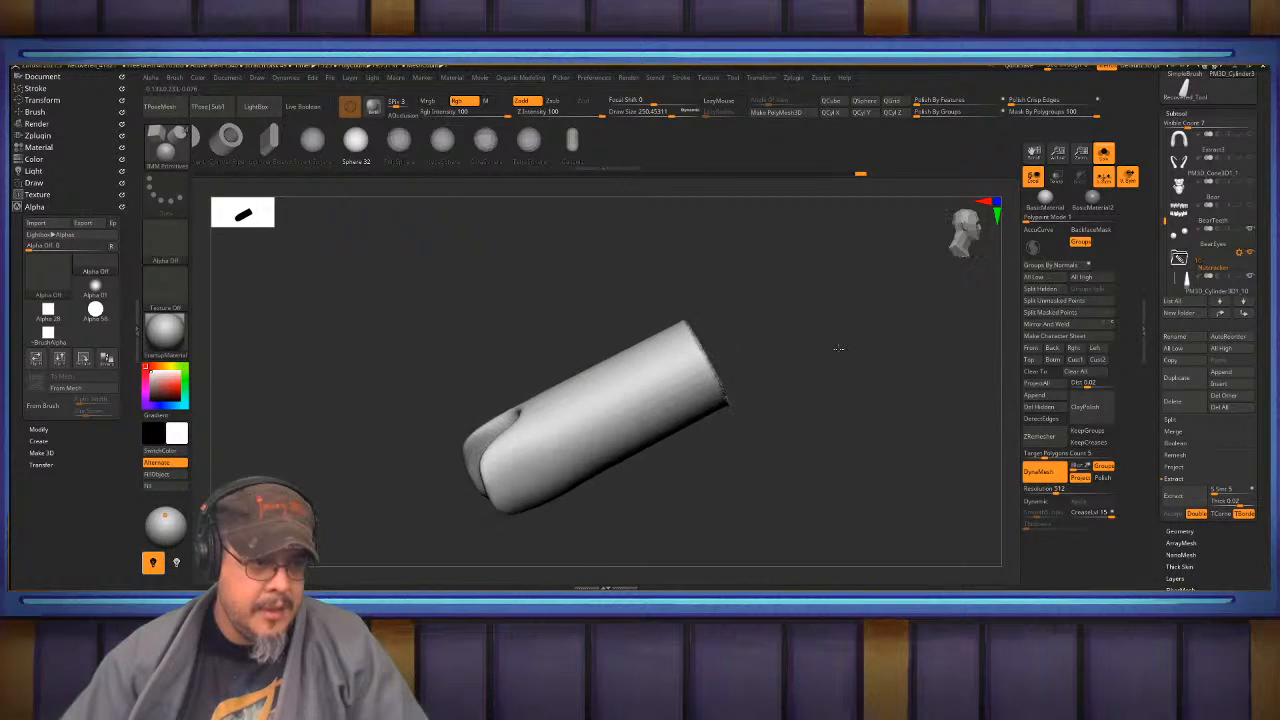
key("b")
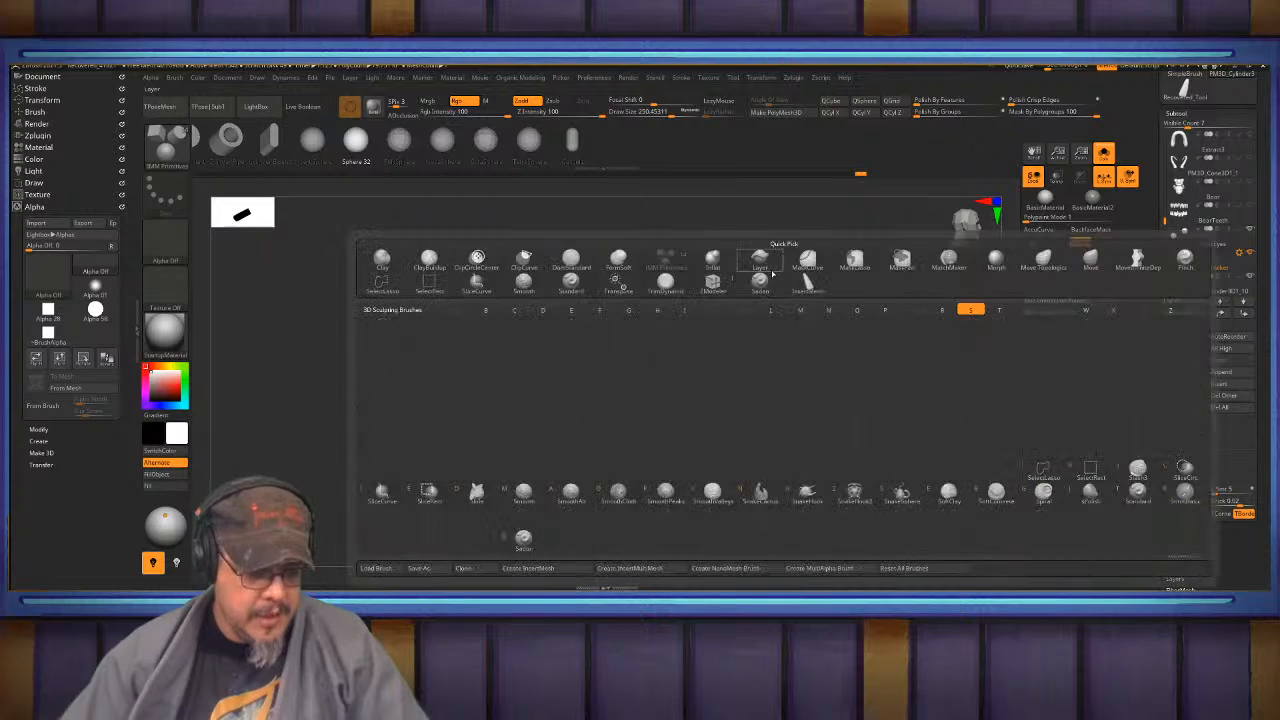
key("r")
left_click_drag(800, 316, 785, 352, "ctrl+shift")
left_click(731, 349, "ctrl+shift")
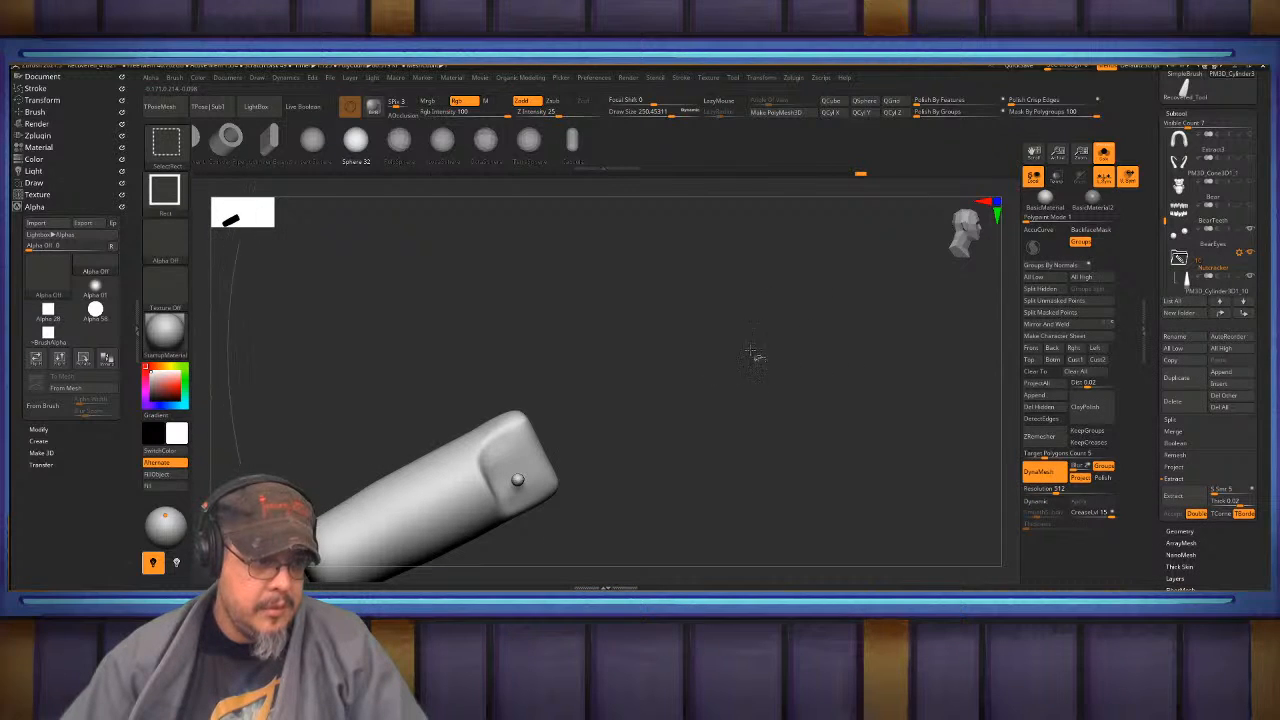
left_click(849, 360, "ctrl+shift")
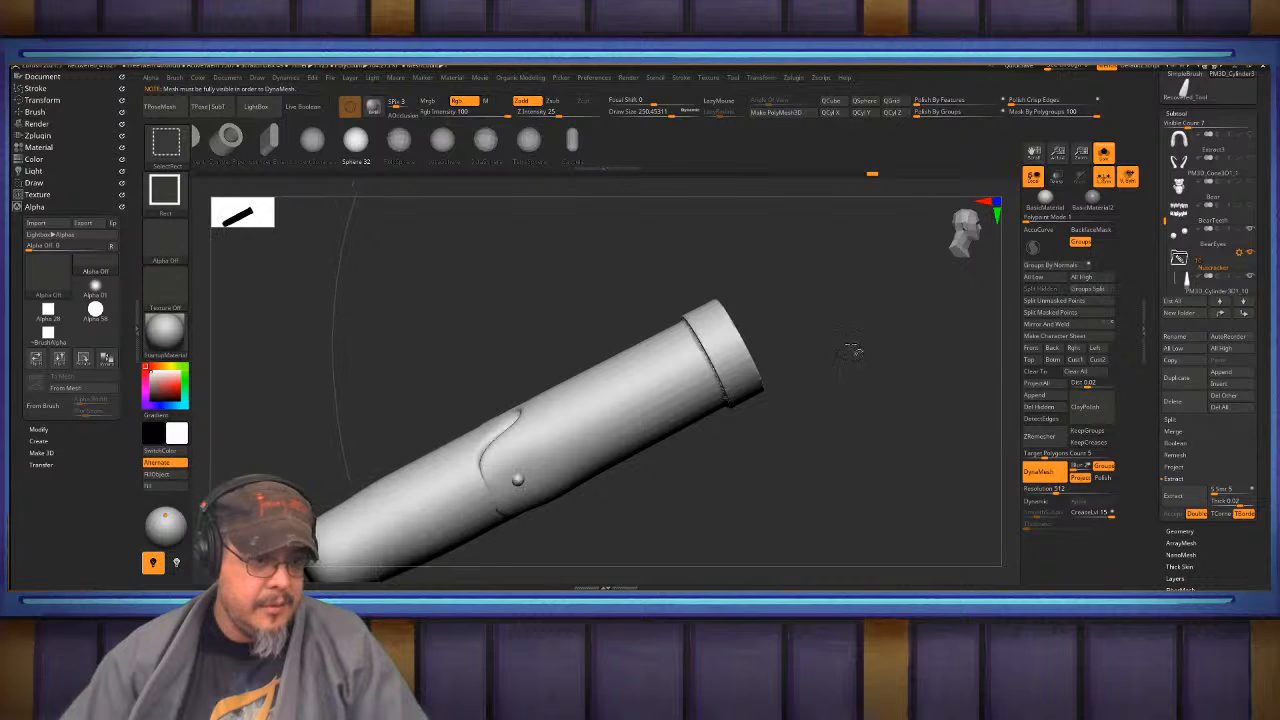
left_click_drag(853, 351, 860, 368, "ctrl")
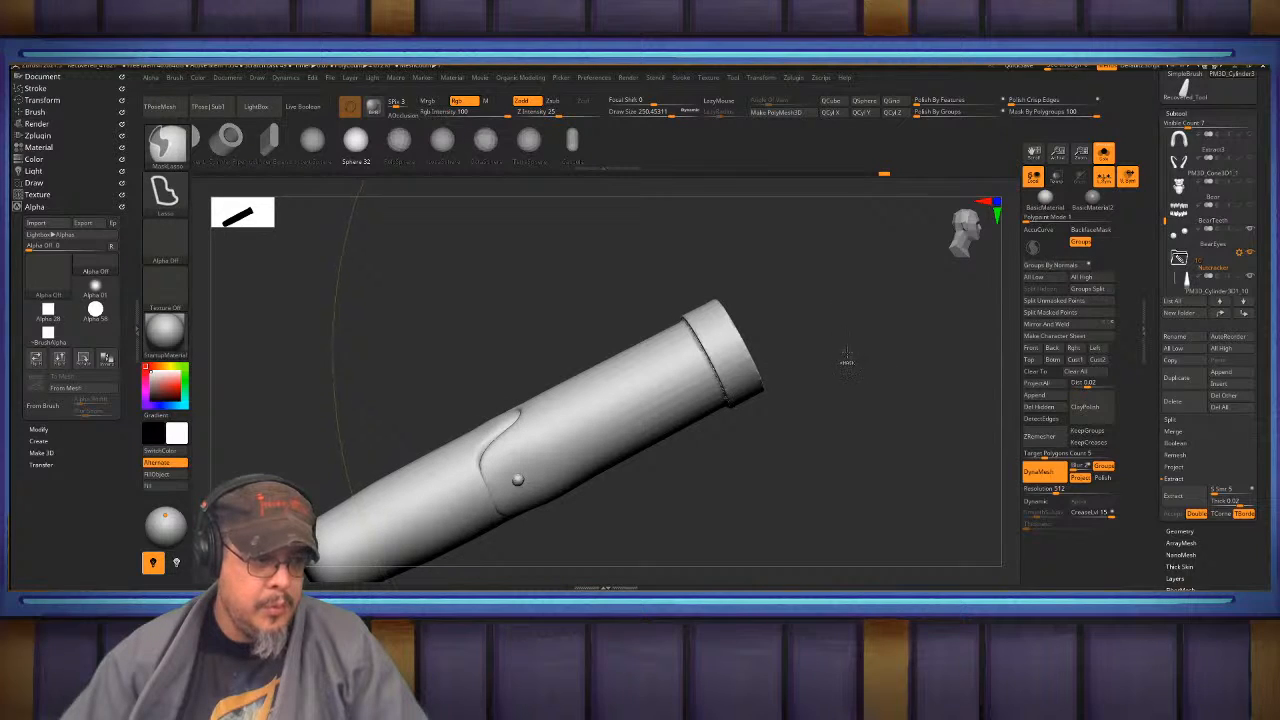
key("ctrl+shift")
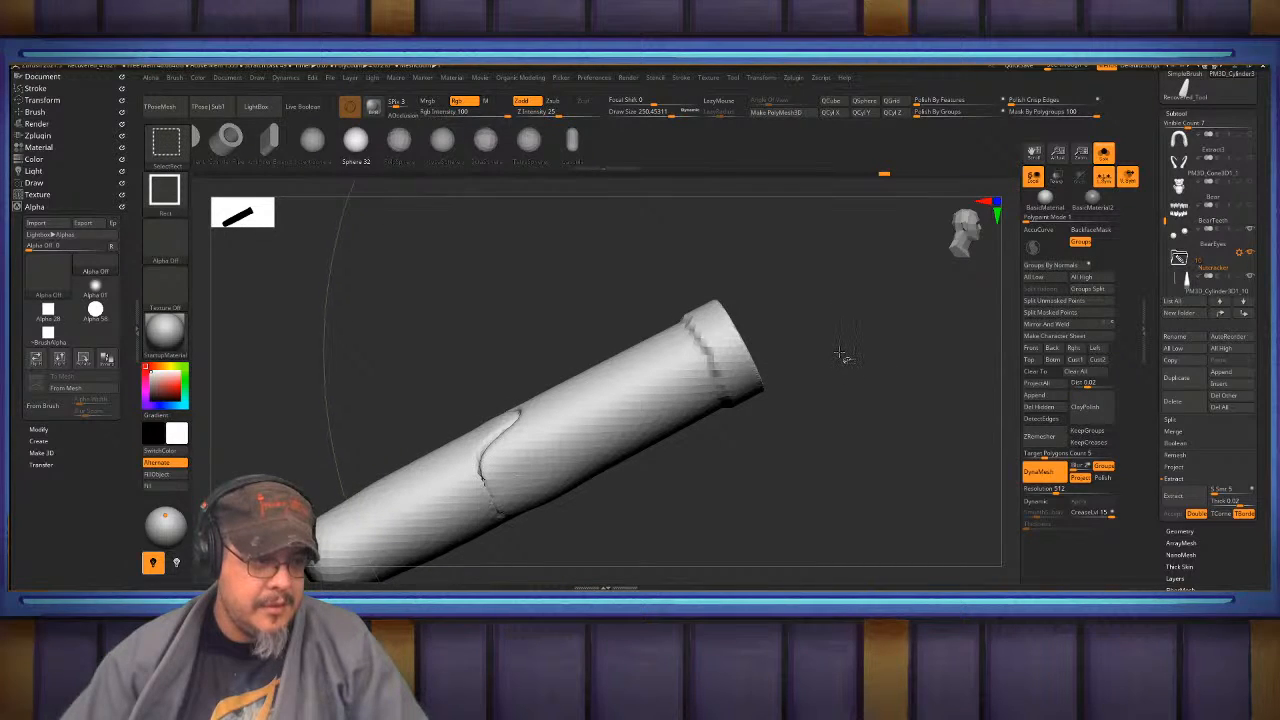
key("ctrl+z")
key("ctrl+z")
- Isolate and mask the capped forearm half, with the rest of the arm shown again unmasked
left_click_drag(840, 353, 902, 287)
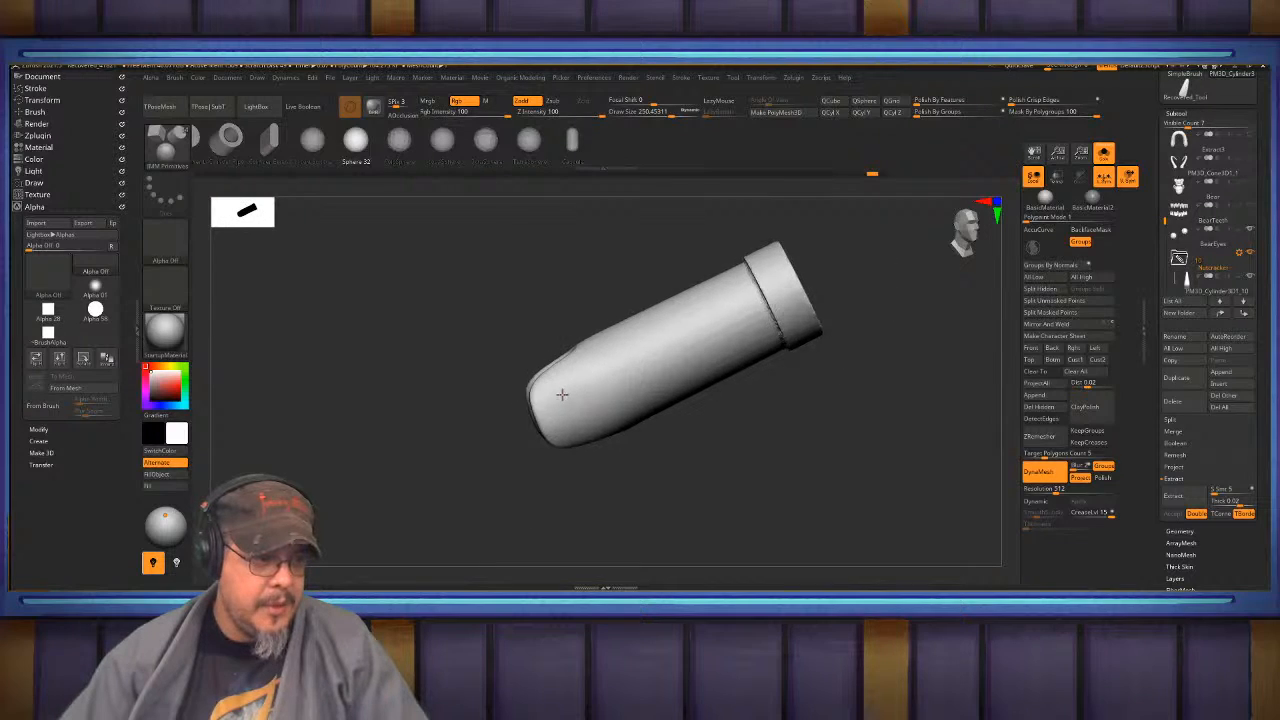
left_click(657, 493, "ctrl")
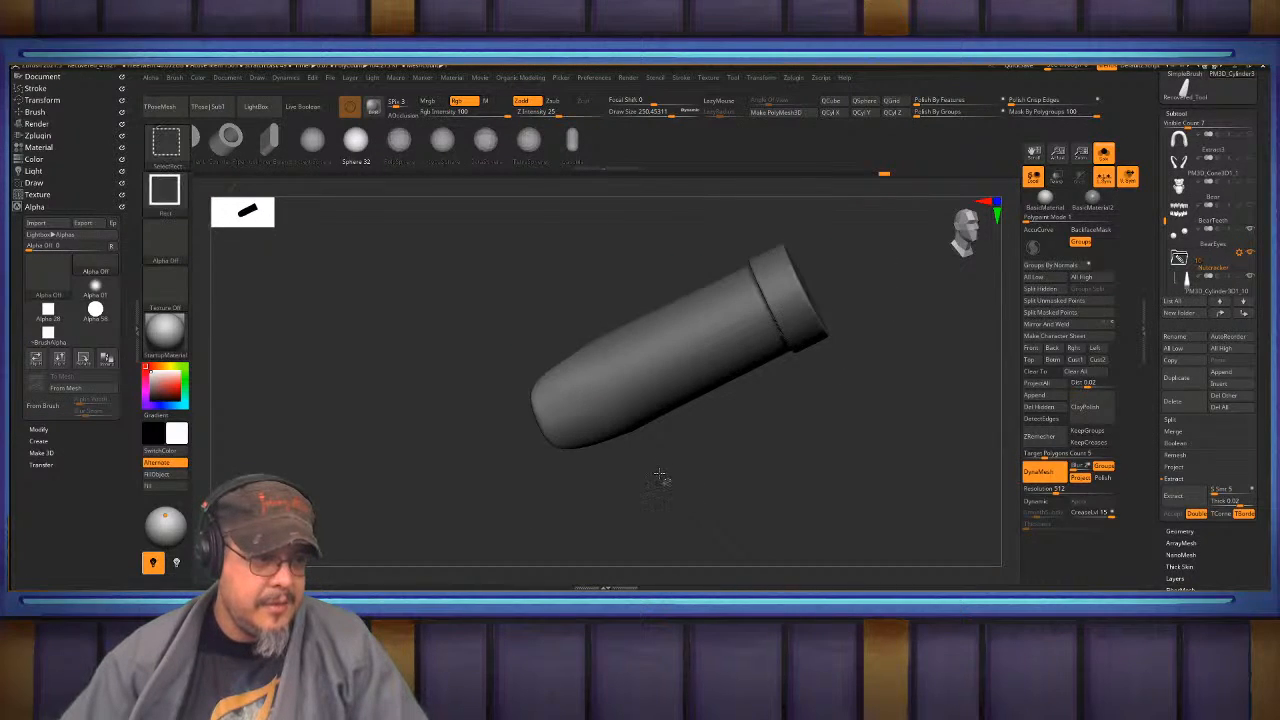
left_click_drag(660, 474, 668, 482, "ctrl+shift")
left_click(667, 481, "ctrl+shift")
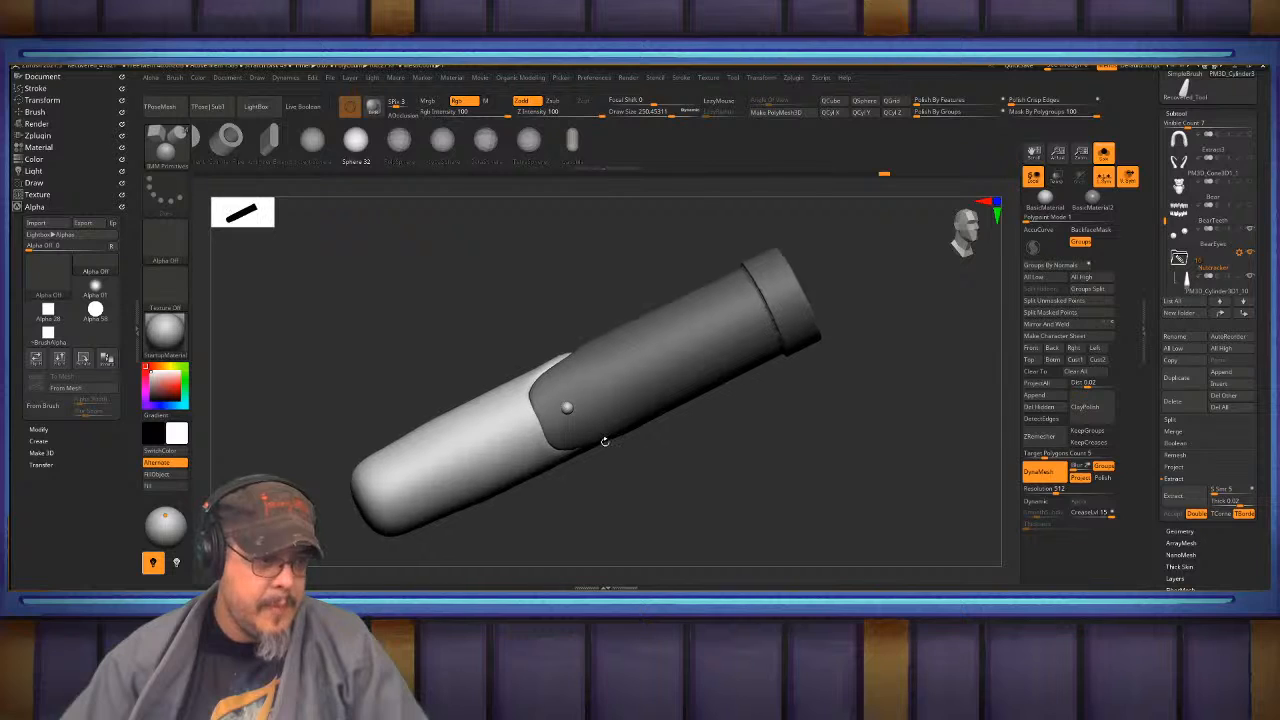
- Invert the mask, bend the forearm upward around the elbow pin and bring the other subtools back into view
key("w")
left_click(567, 407)
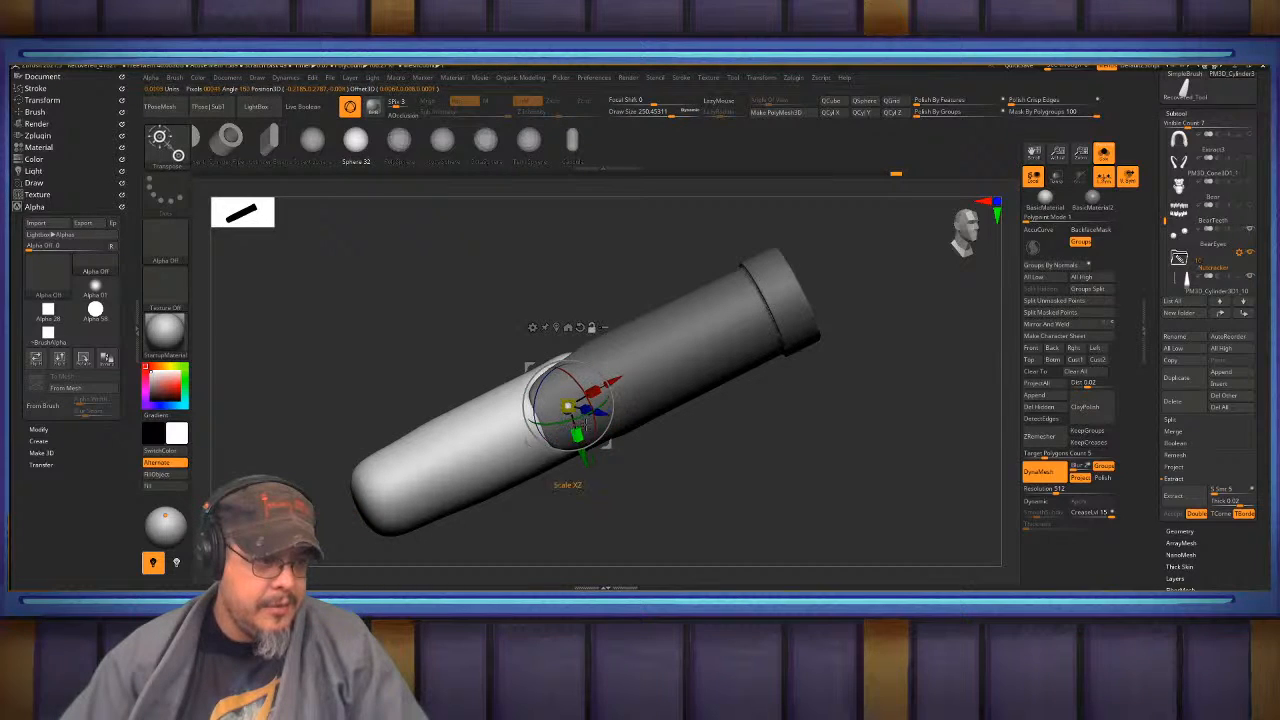
left_click(689, 426, "ctrl")
left_click_drag(585, 364, 552, 361)
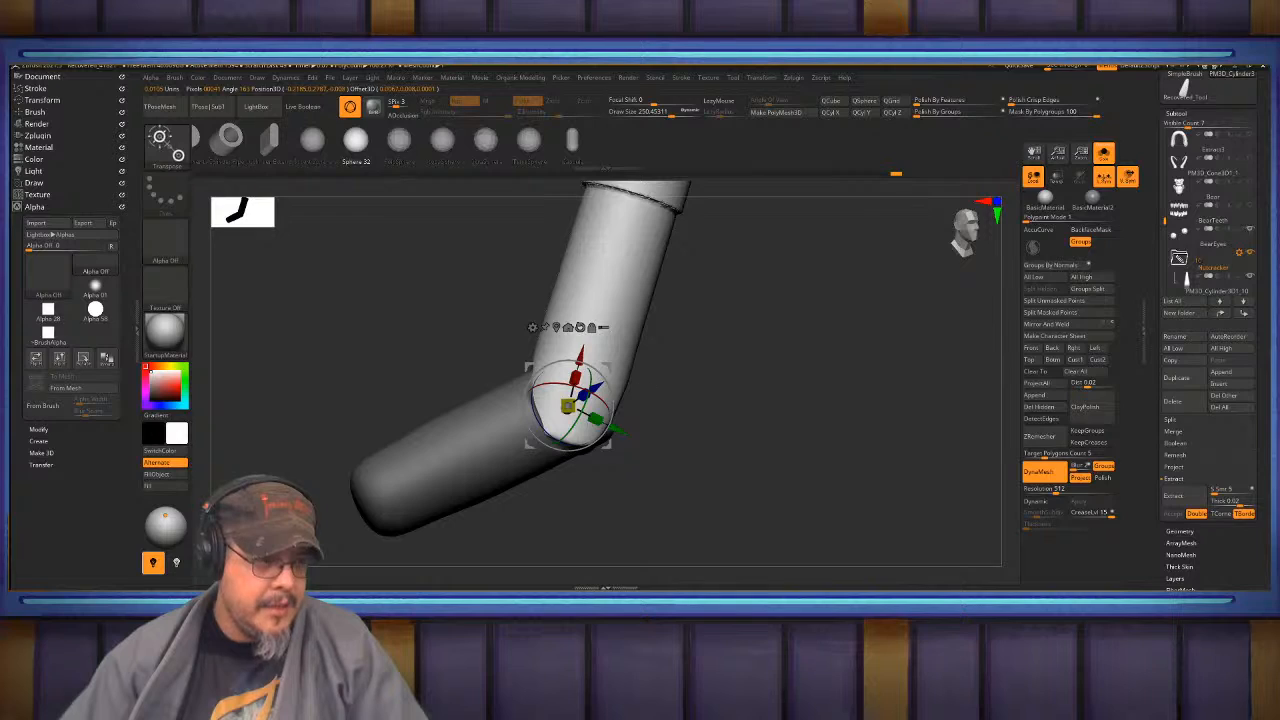
left_click_drag(660, 398, 798, 324)
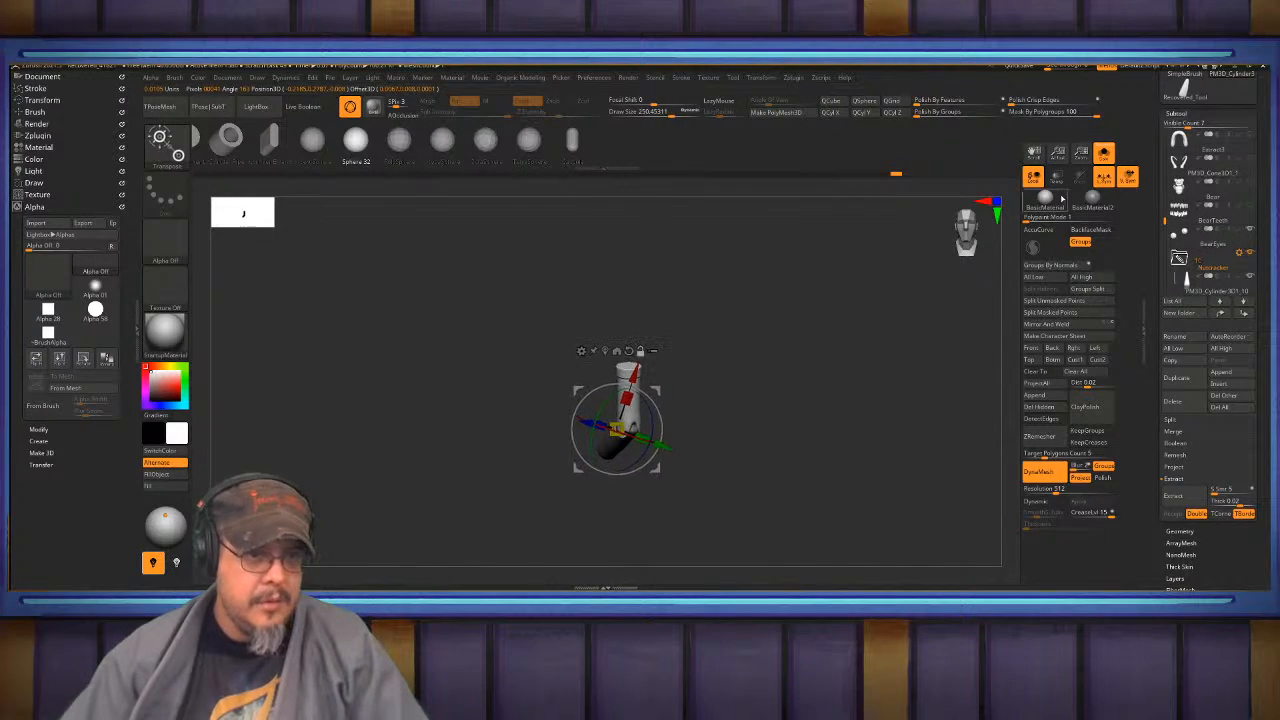
left_click(1104, 152)
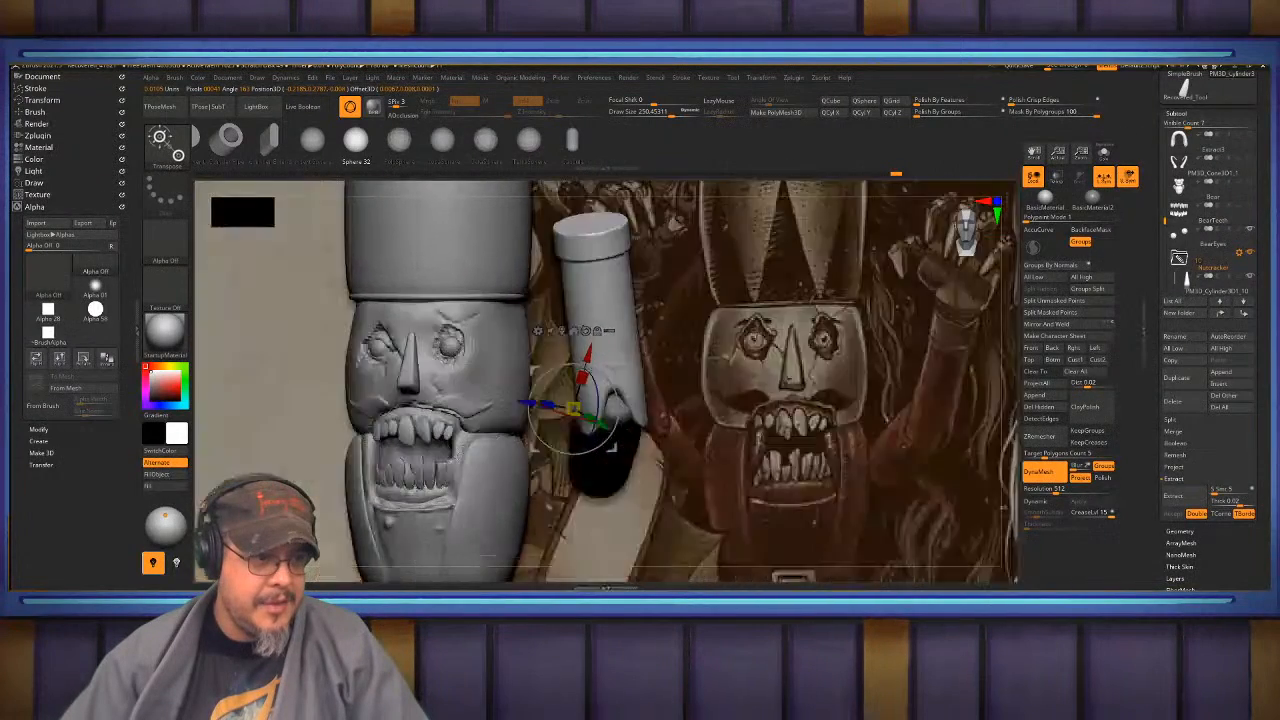
- Centre and reorient the gizmo on the forearm and apply a Taper deformer of about -0.26 to narrow its capped end
mouse_move(700, 360)
left_mouse_down()
mouse_move(640, 362)
mouse_move(790, 334)
mouse_move(770, 332)
mouse_move(747, 379)
left_mouse_up()
key("q")
key("w")
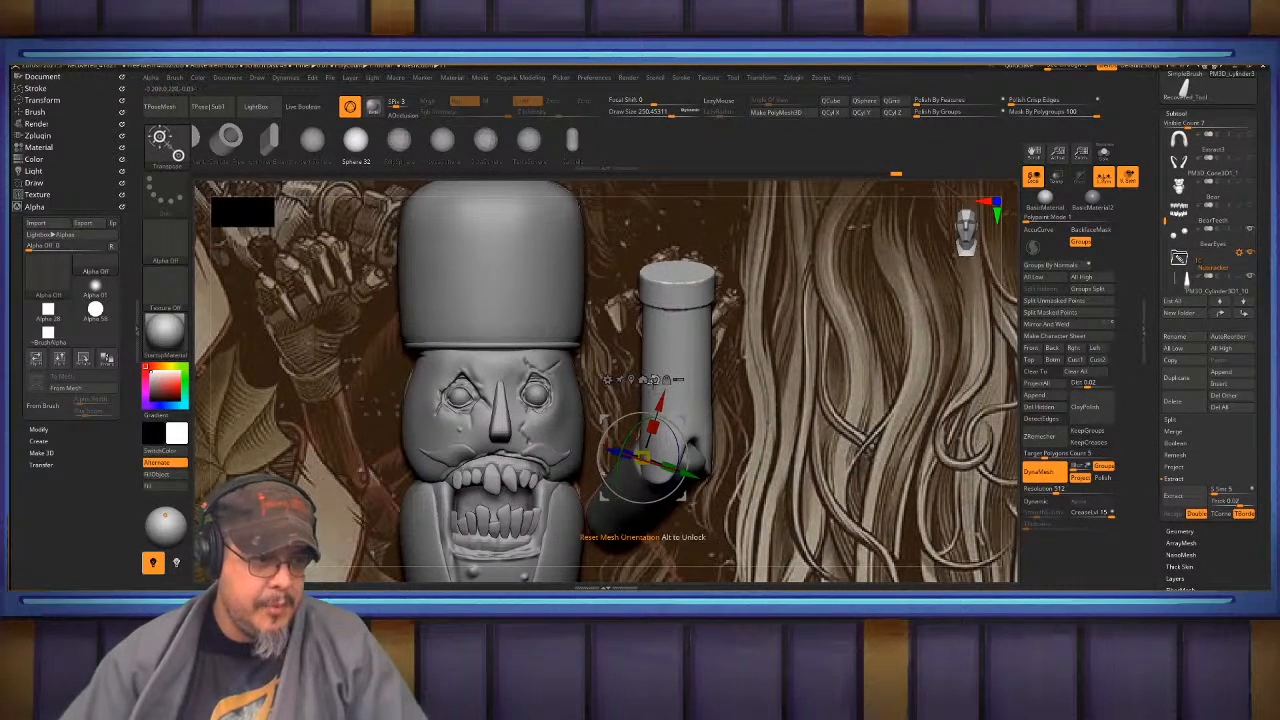
left_click(631, 380)
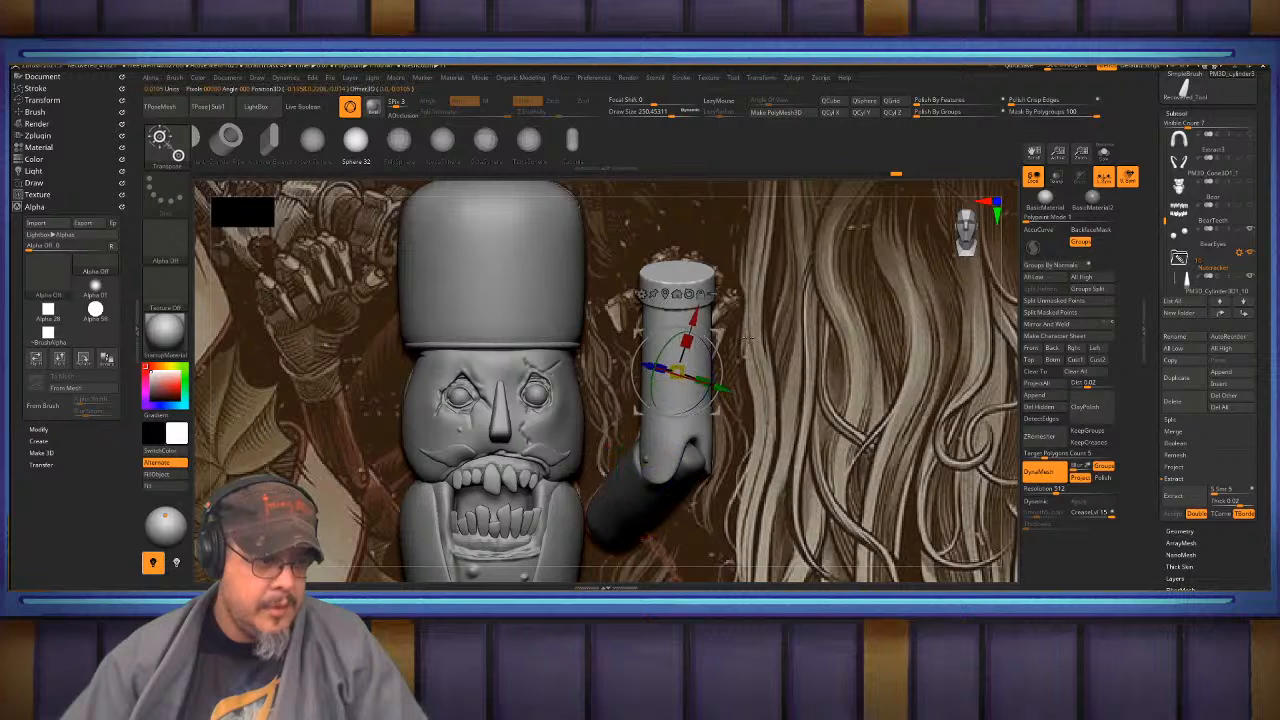
left_click(687, 293)
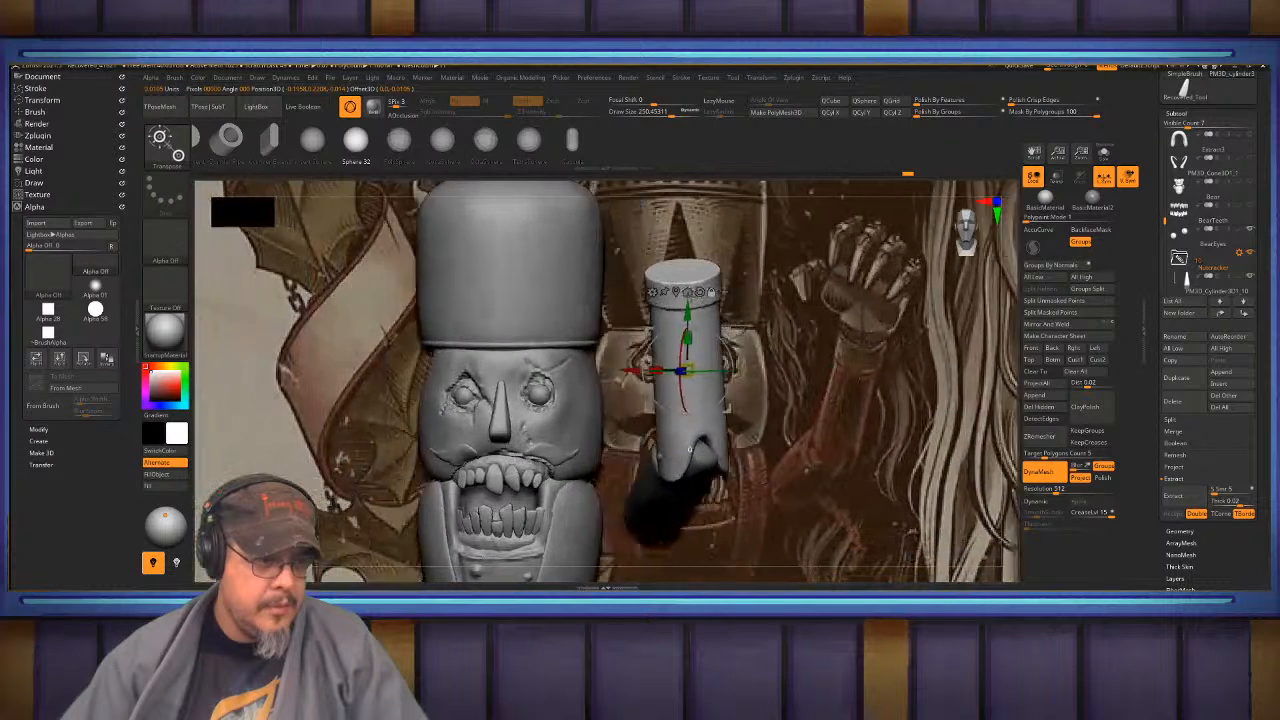
left_click(643, 293)
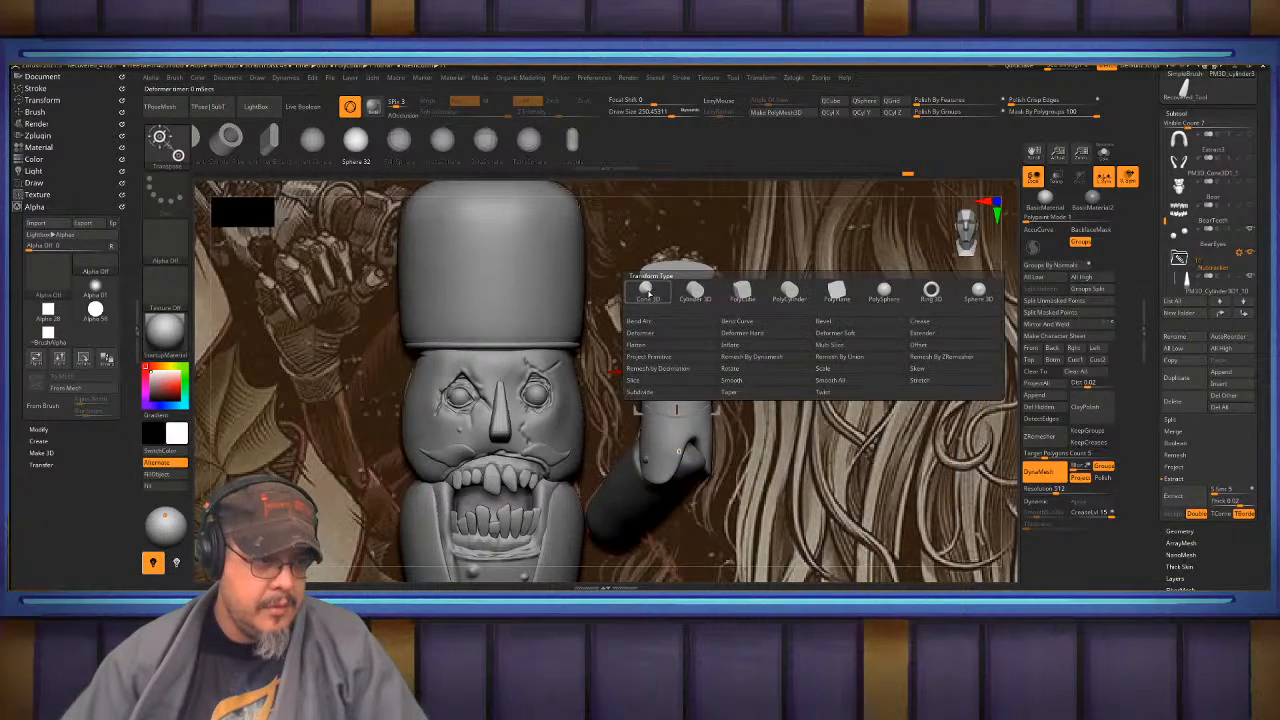
left_click(729, 393)
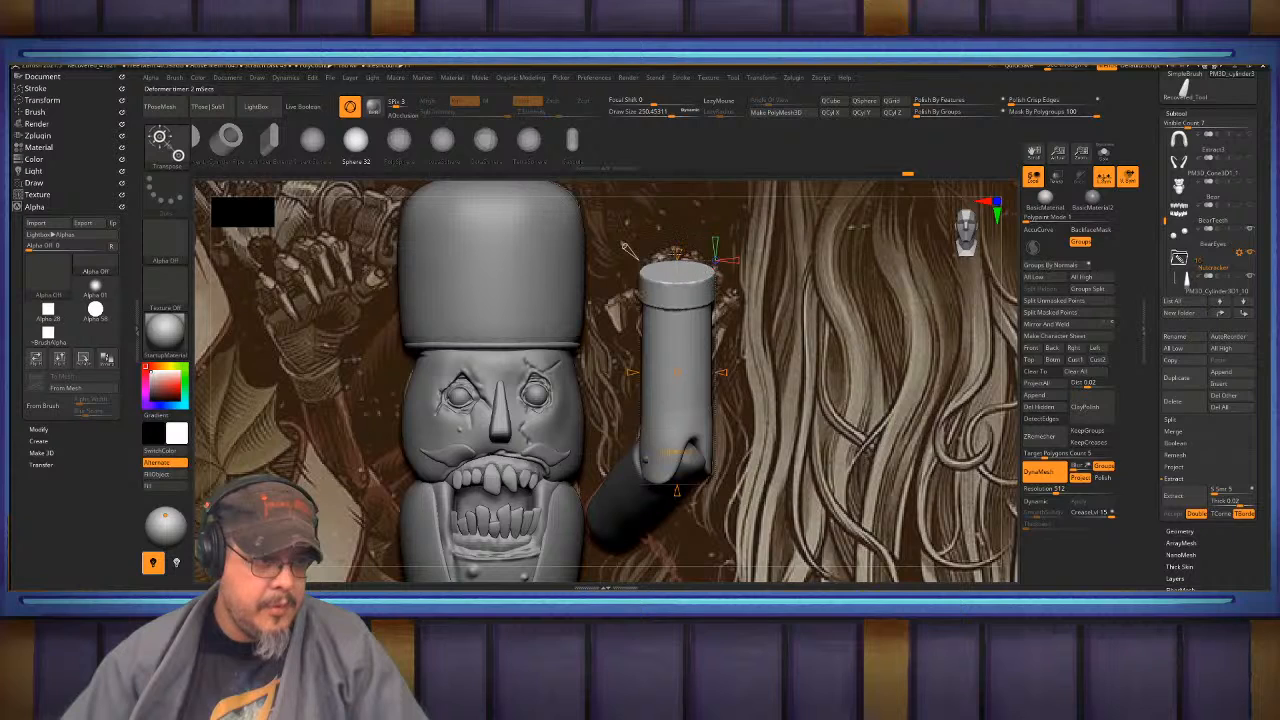
left_click_drag(679, 270, 676, 285)
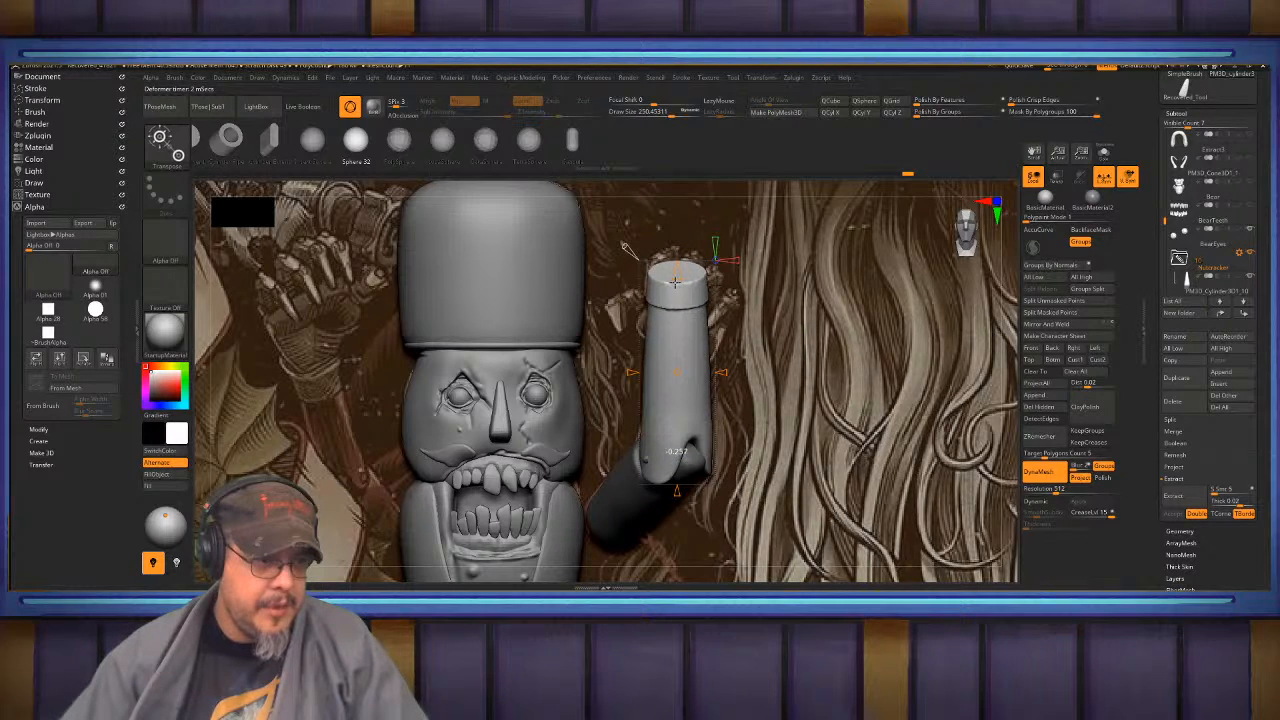
key("q")
mouse_move(778, 264)
left_mouse_down("alt")
mouse_move(776, 205)
mouse_move(746, 190)
mouse_move(746, 212)
left_mouse_up("alt")
key("w")
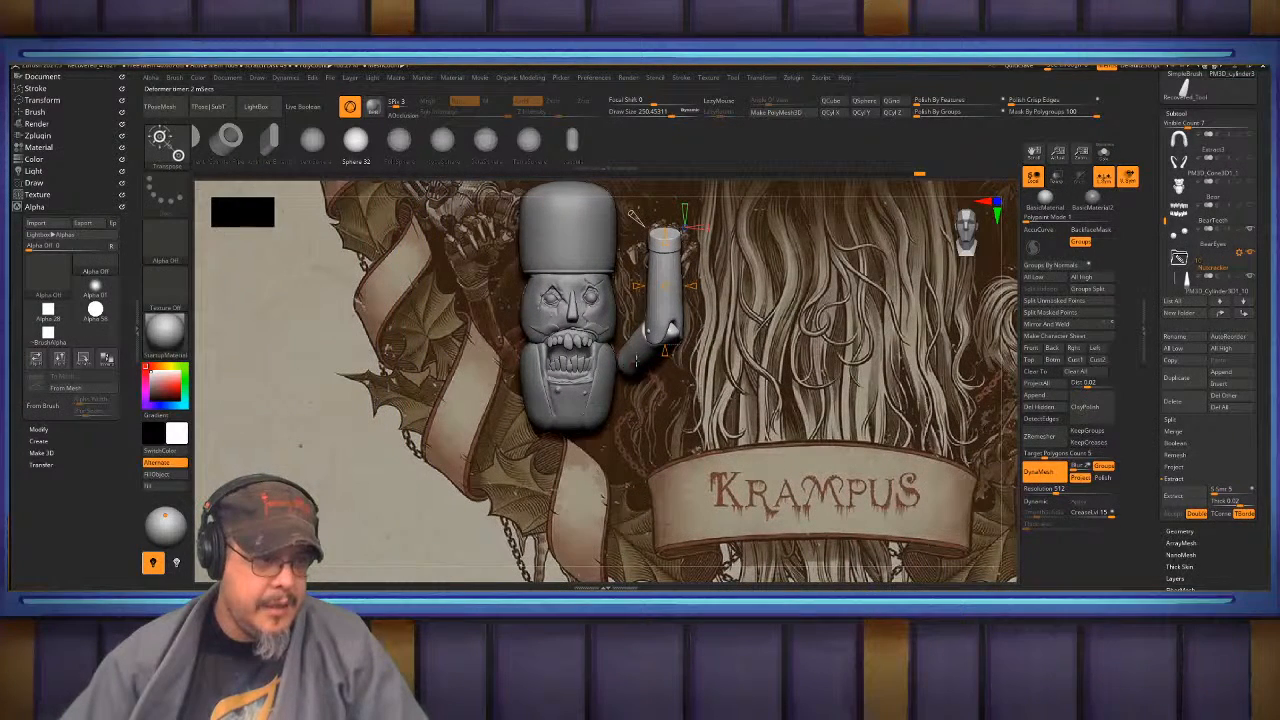
- Accept the Taper deformer and shift the bent arm in depth so it sits beside the nutcracker's jaw
left_click(628, 207)
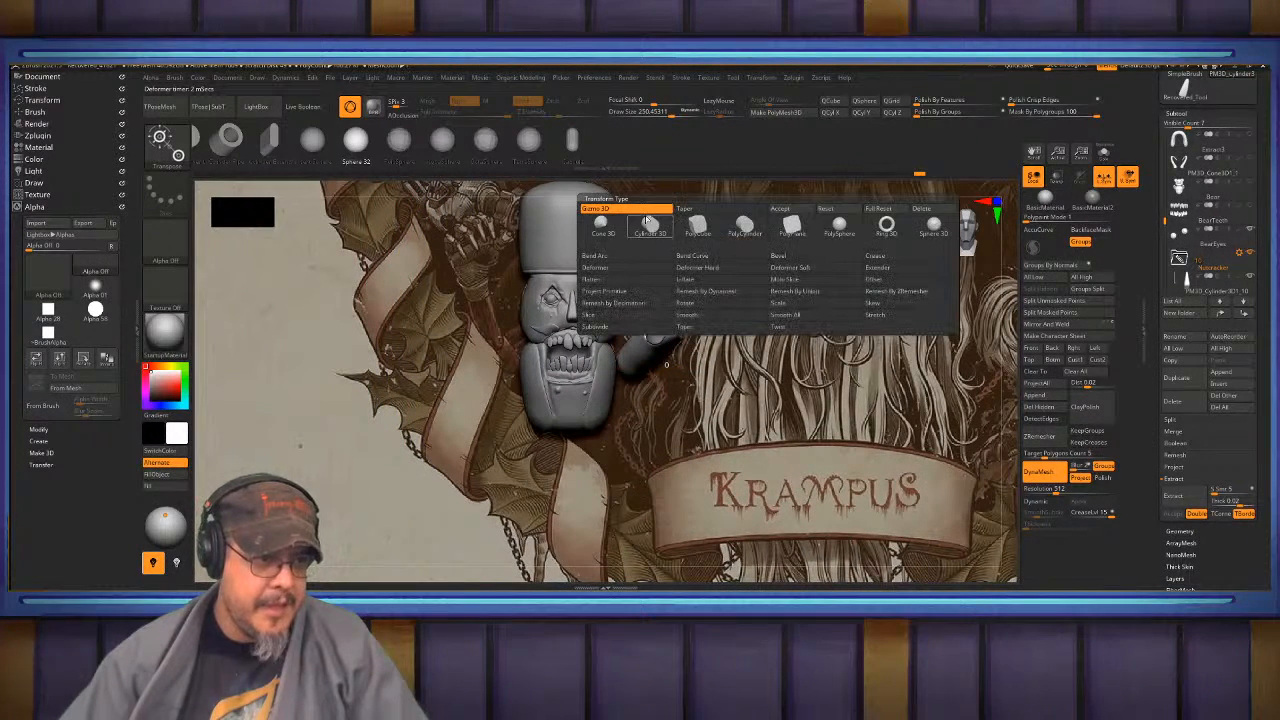
left_click(808, 208)
left_click_drag(700, 348, 792, 330)
left_click_drag(712, 325, 674, 325)
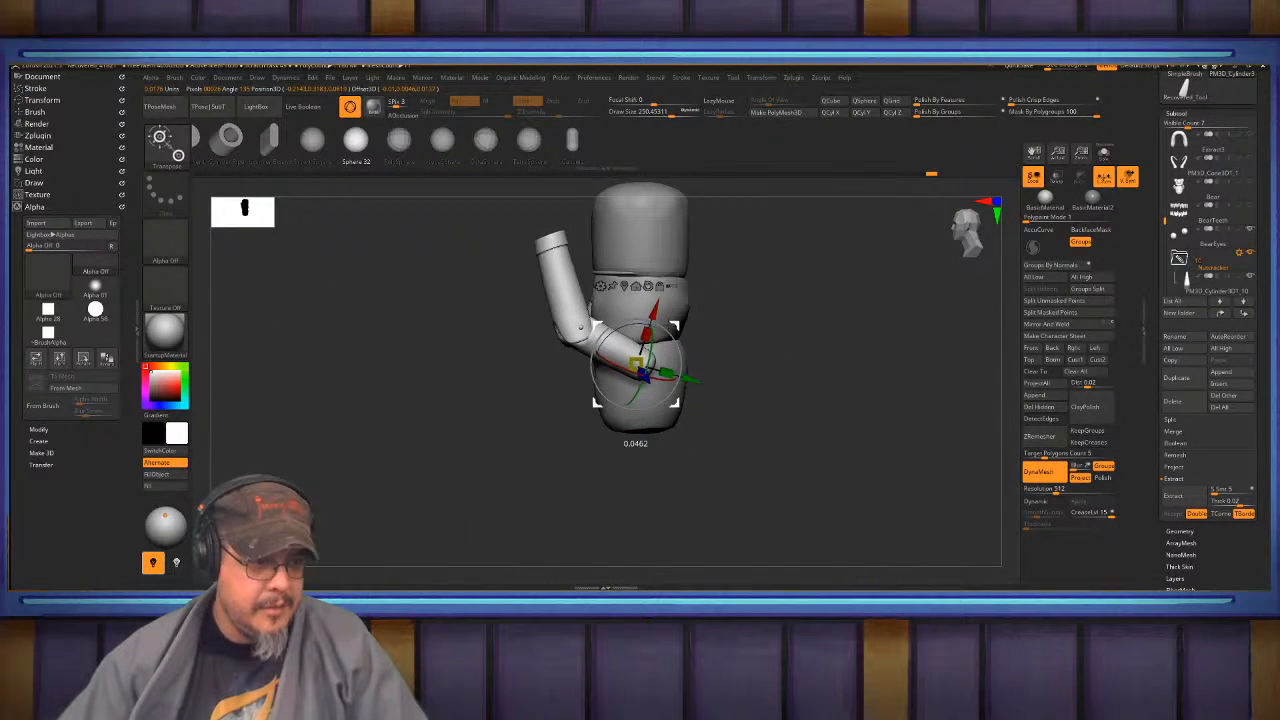
left_click_drag(780, 335, 742, 354)
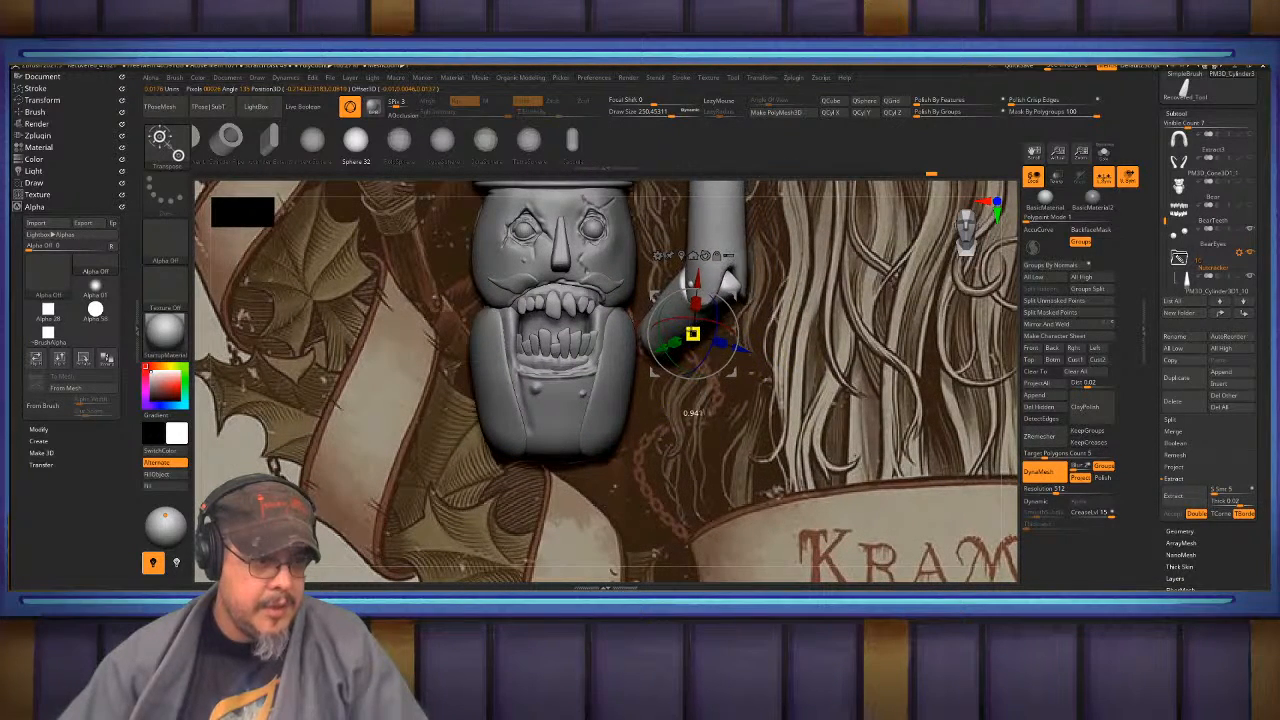
left_click_drag(640, 464, 505, 462)
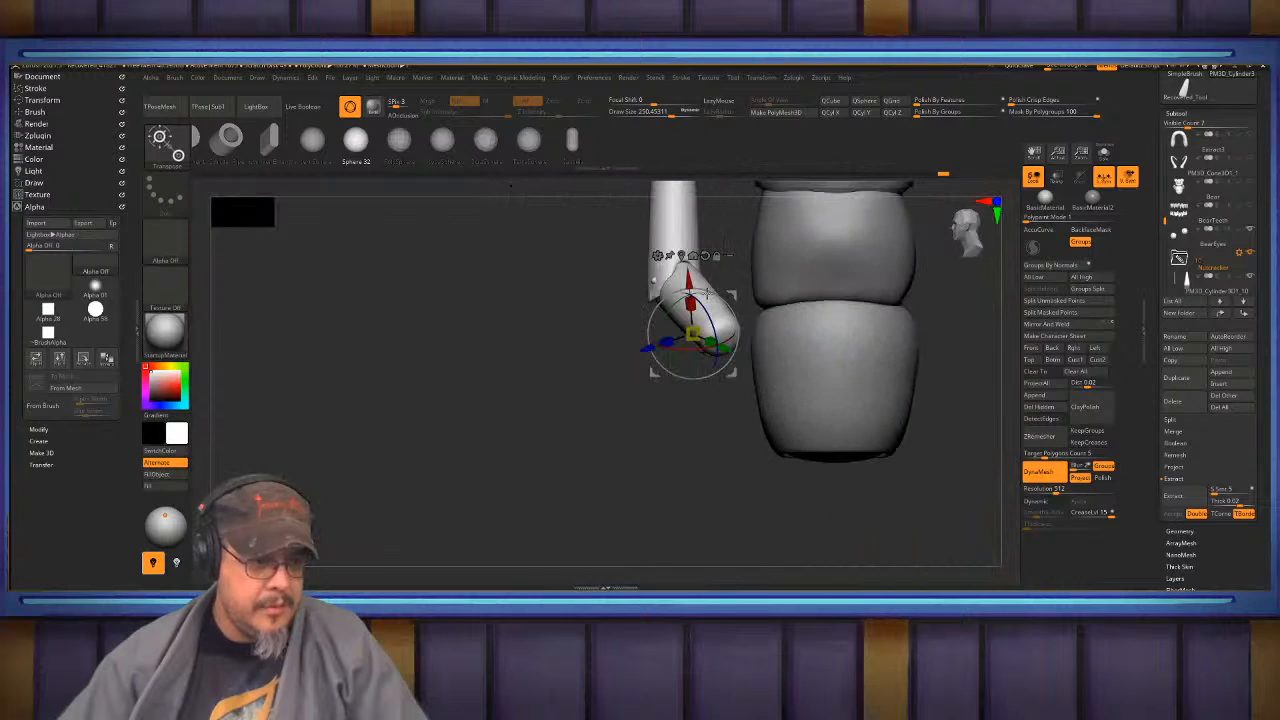
left_click_drag(822, 302, 760, 350)
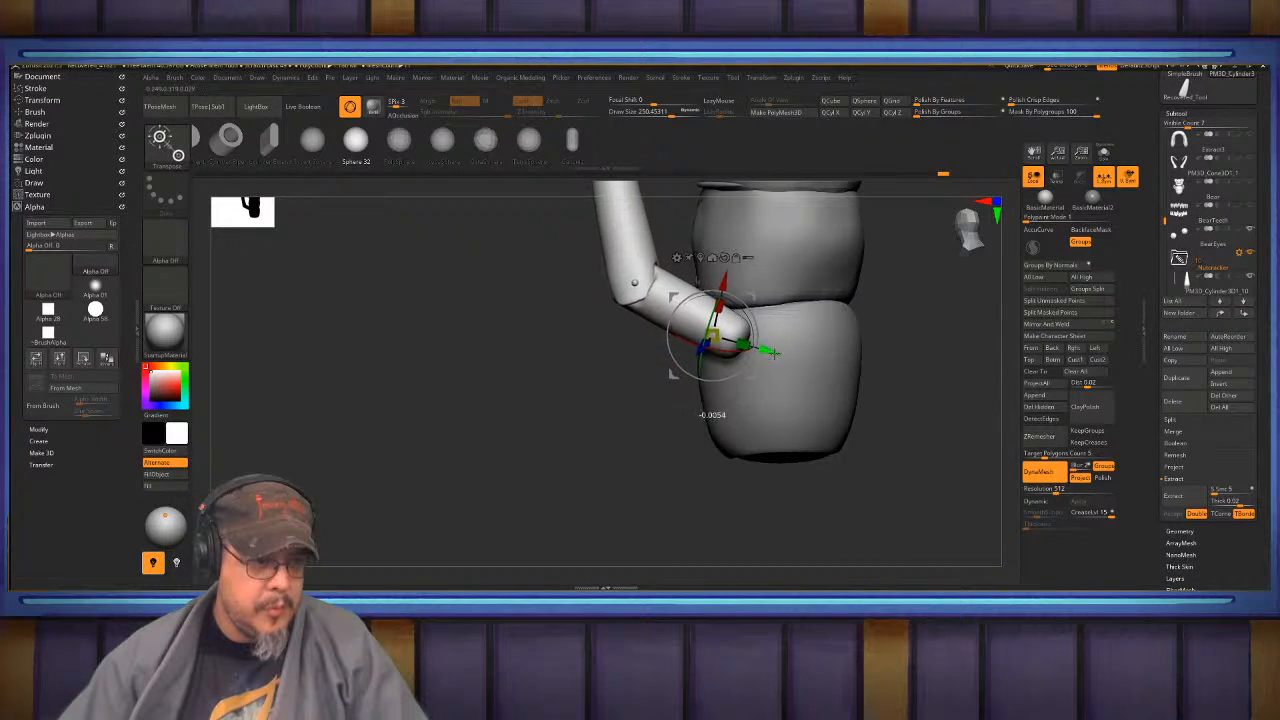
left_click_drag(795, 308, 930, 310)
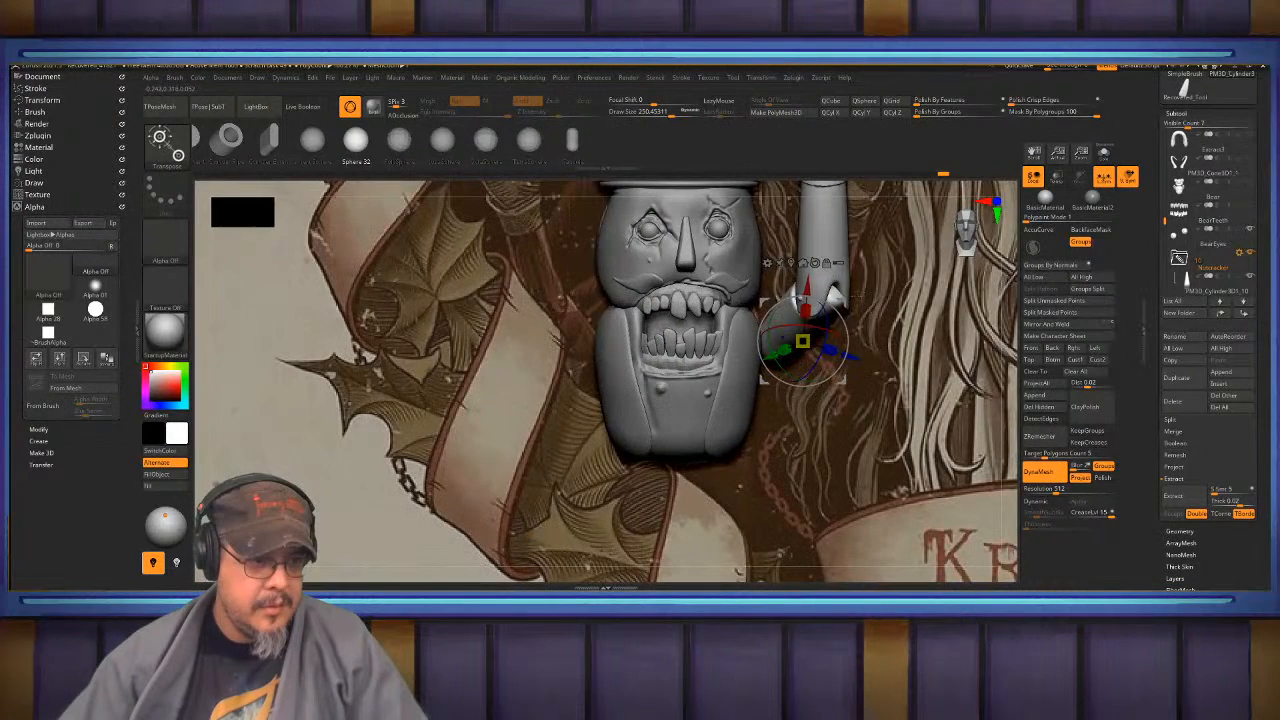
- Rotate the arm about 7 degrees in the front view and about 15 degrees in an angled view to refine its pose
right_click_drag(845, 303, 800, 327, "ctrl")
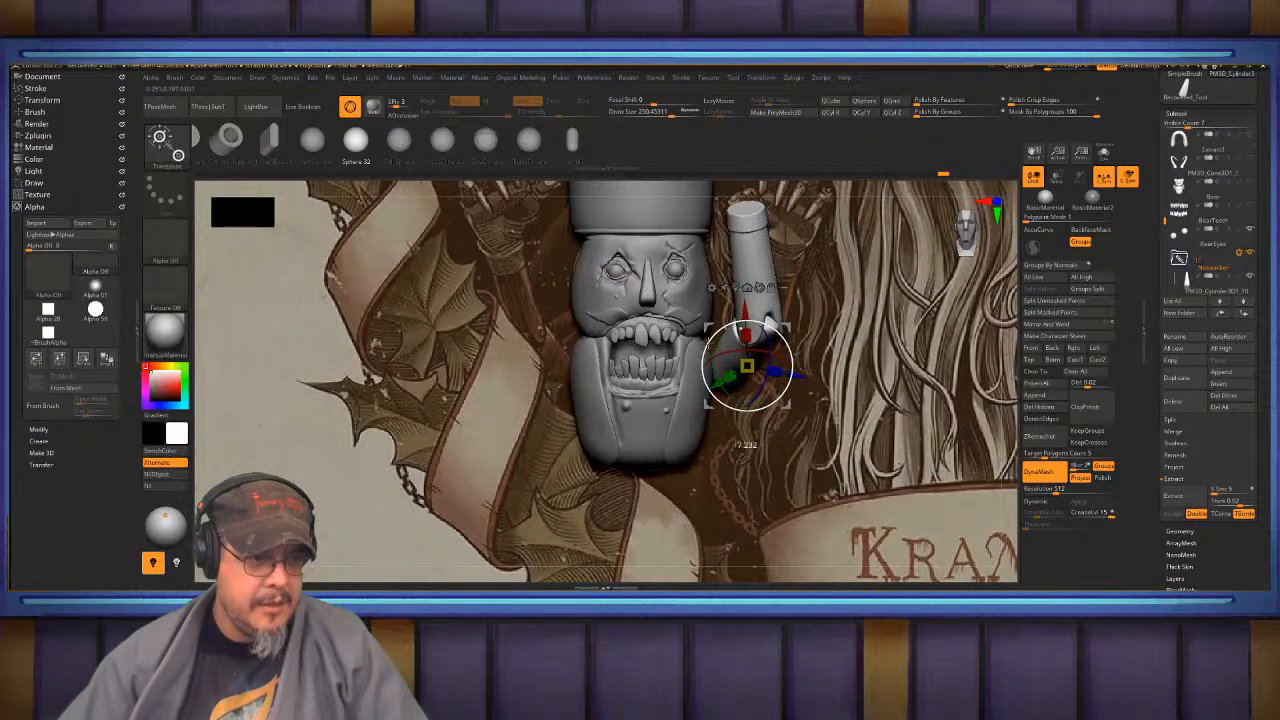
left_click_drag(862, 405, 783, 438)
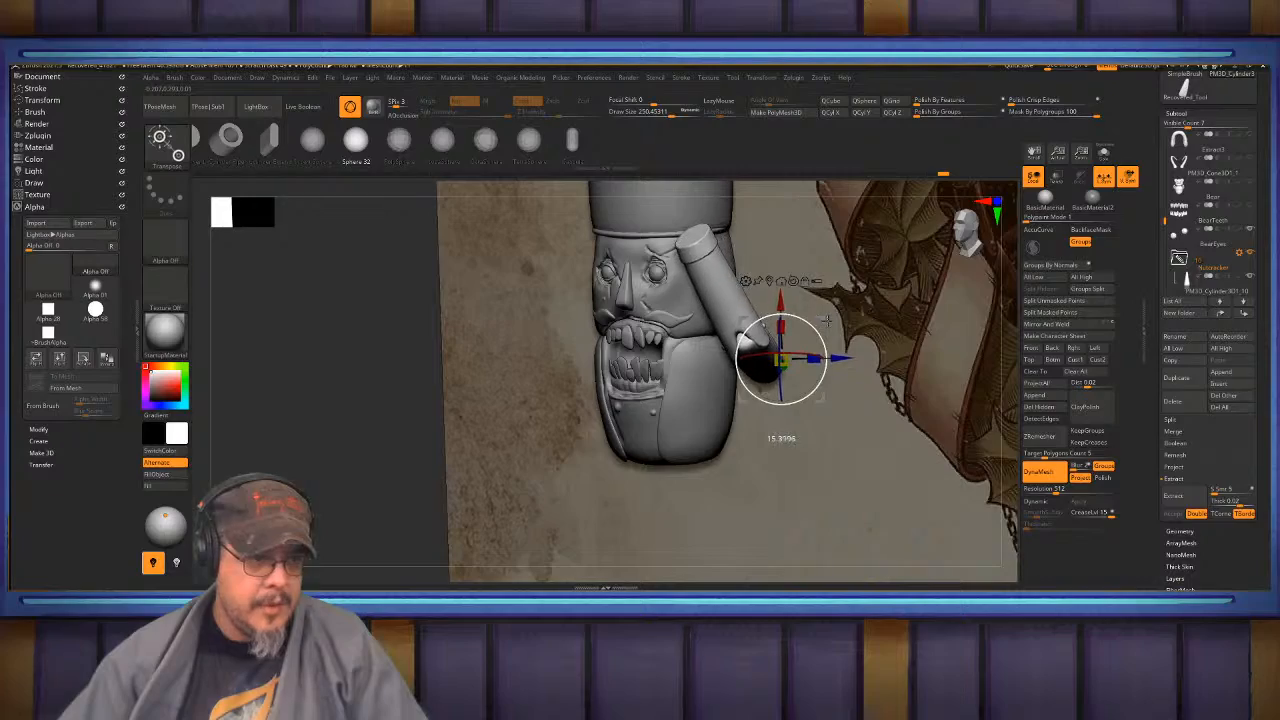
left_click_drag(827, 321, 880, 320)
key("q")
mouse_move(835, 312)
right_mouse_down("ctrl")
mouse_move(817, 250)
mouse_move(824, 346)
right_mouse_up("ctrl")
left_click_drag(840, 350, 915, 348)
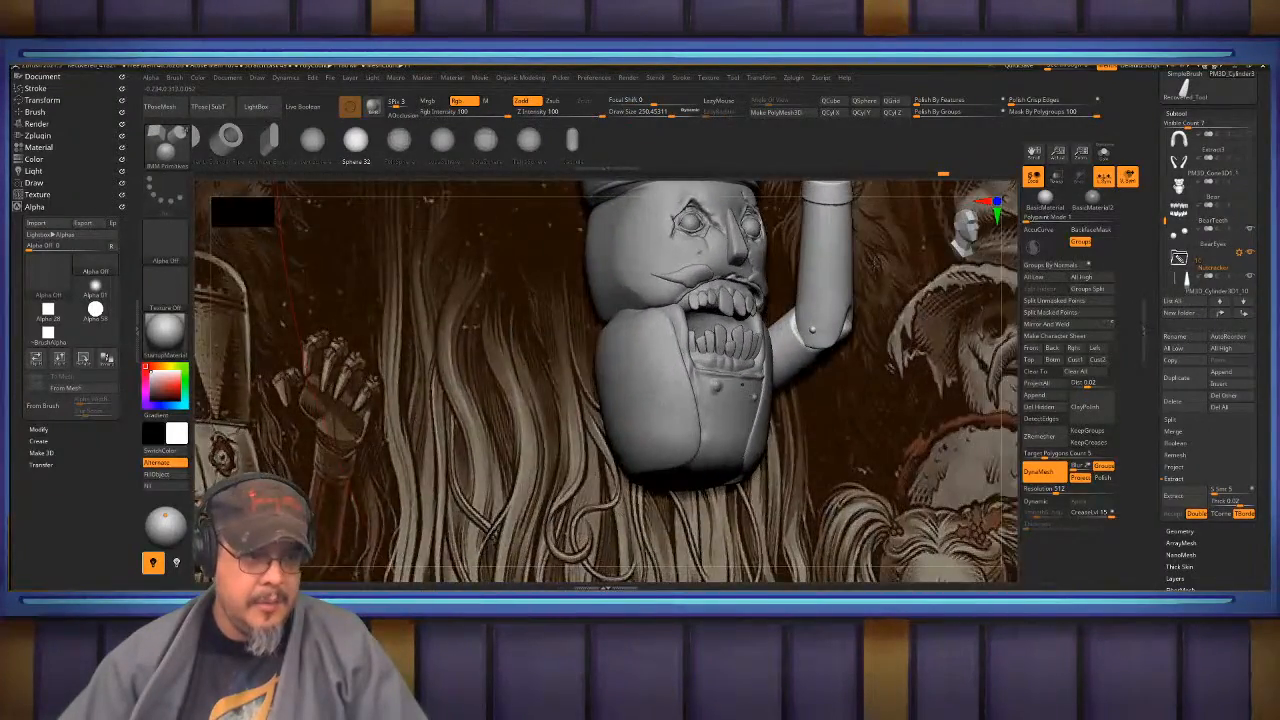
- Isolate the forearm, centre the gizmo on its elbow end and rotate the forearm slightly
mouse_move(827, 250)
right_mouse_down("alt")
mouse_move(769, 288)
mouse_move(864, 250)
mouse_move(868, 296)
mouse_move(845, 298)
right_mouse_up("alt")
key("w")
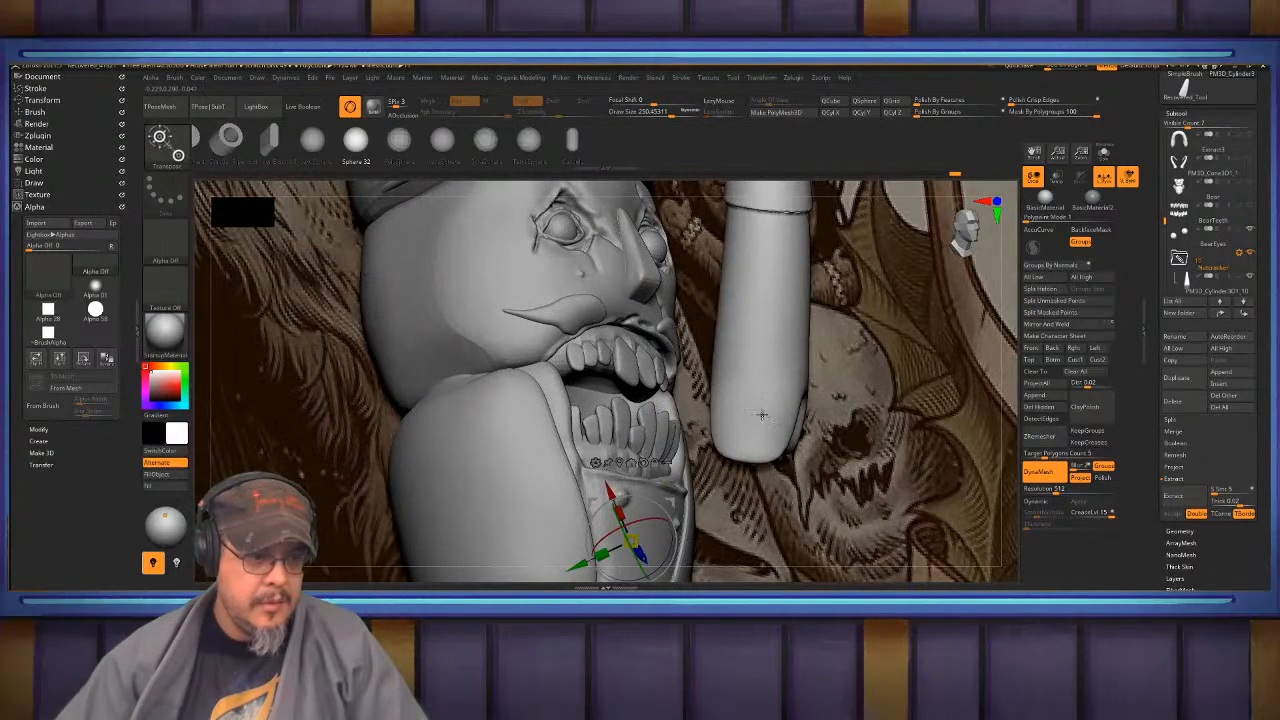
left_click(750, 421)
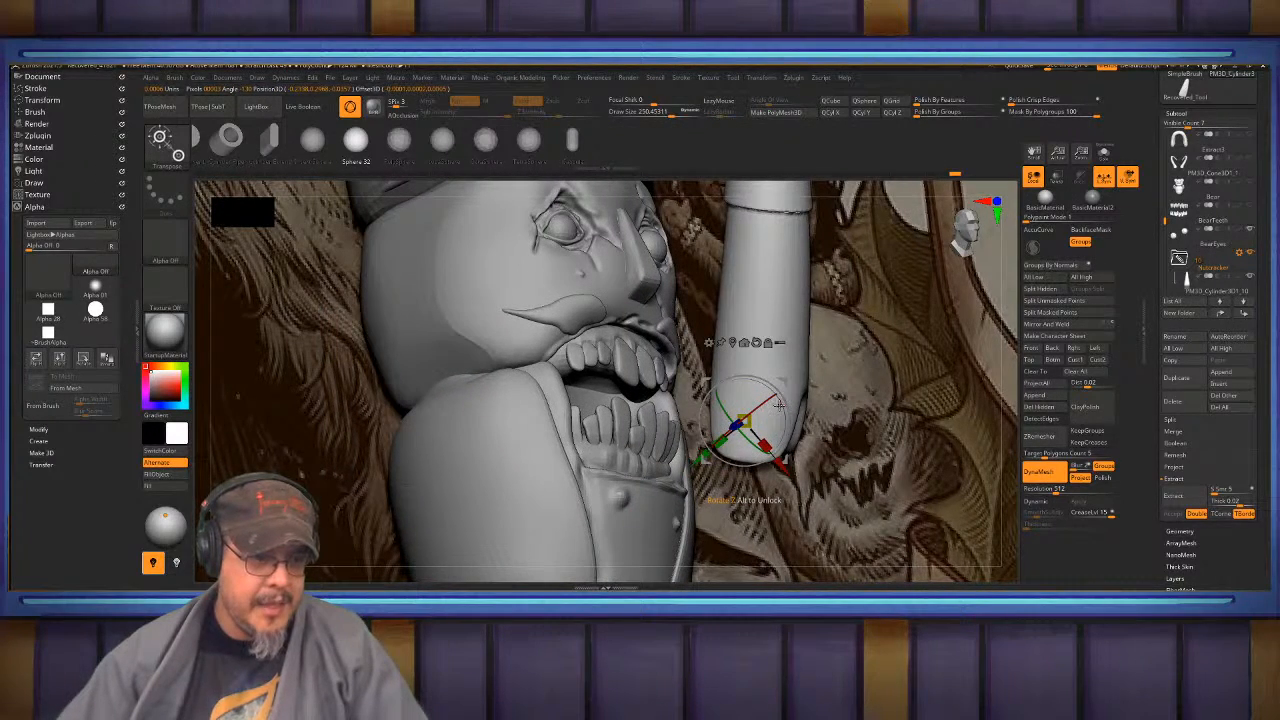
left_click_drag(779, 404, 788, 419)
key("q")
mouse_move(870, 390)
right_mouse_down()
mouse_move(820, 367)
mouse_move(886, 354)
right_mouse_up()
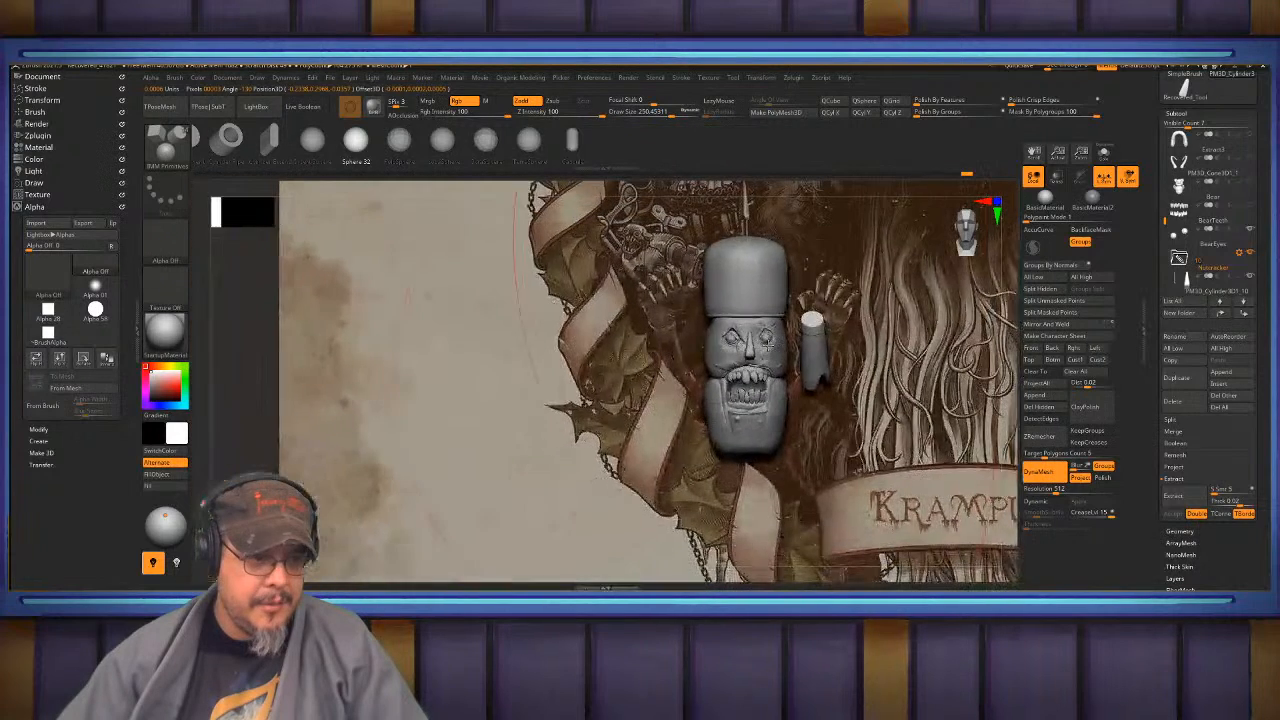
- Invert the arm's visibility to check the upper arm alone, and bring the whole arm back into view
left_click(821, 377, "ctrl+shift")
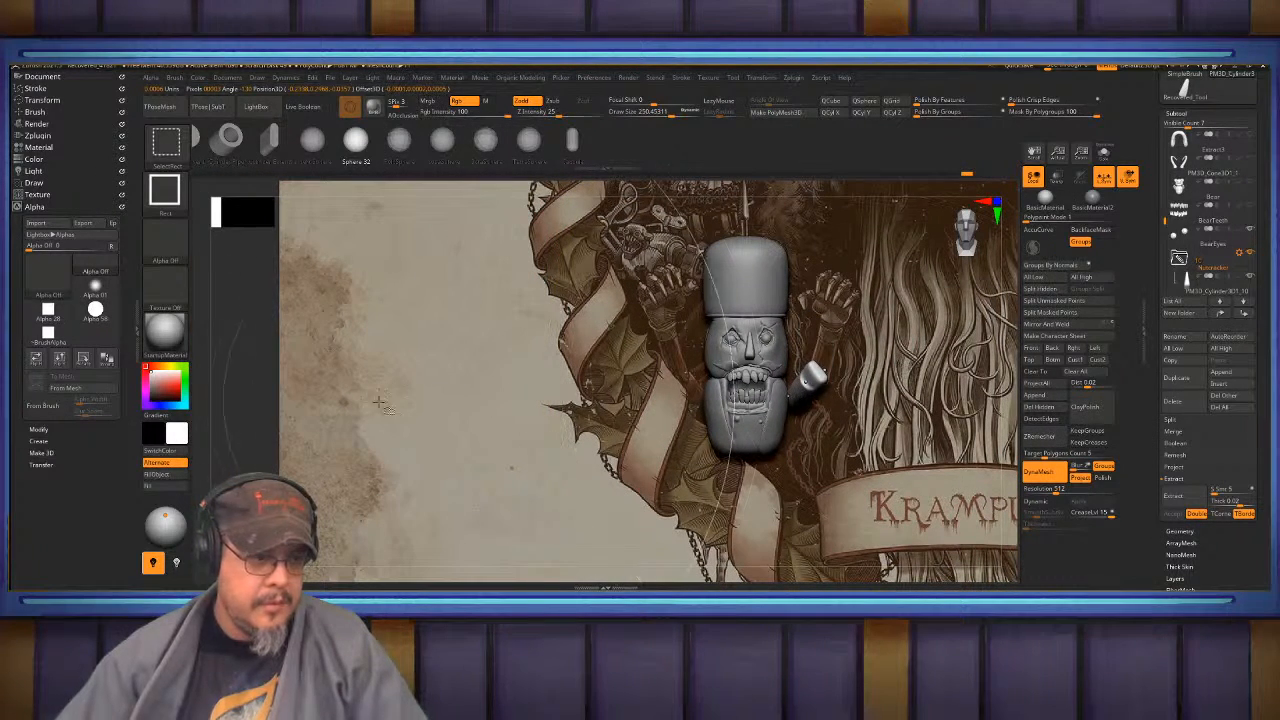
left_click_drag(240, 398, 256, 409, "ctrl+shift")
left_click(245, 416, "ctrl+shift")
mouse_move(775, 395)
right_mouse_down("alt")
mouse_move(845, 345)
mouse_move(645, 372)
mouse_move(655, 381)
mouse_move(721, 351)
right_mouse_up("alt")
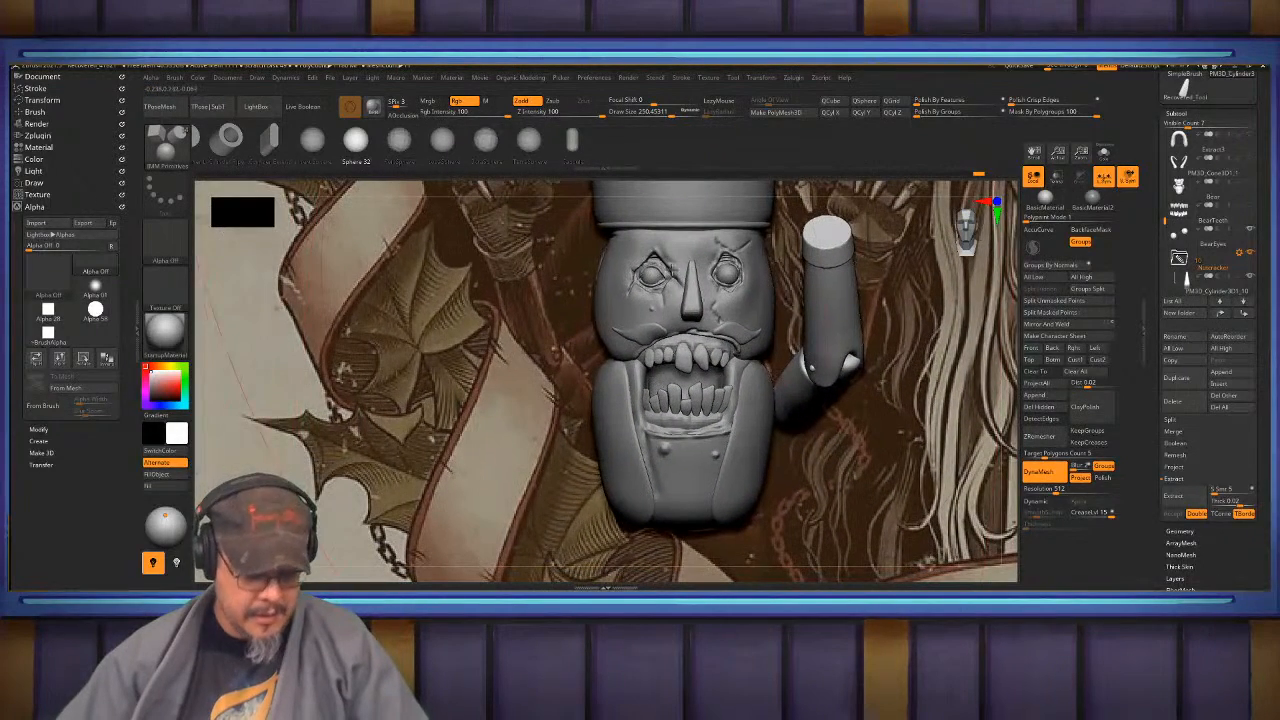
- Reset the gizmo orientation and duplicate the arm onto the opposite side of the nutcracker's head
key("w")
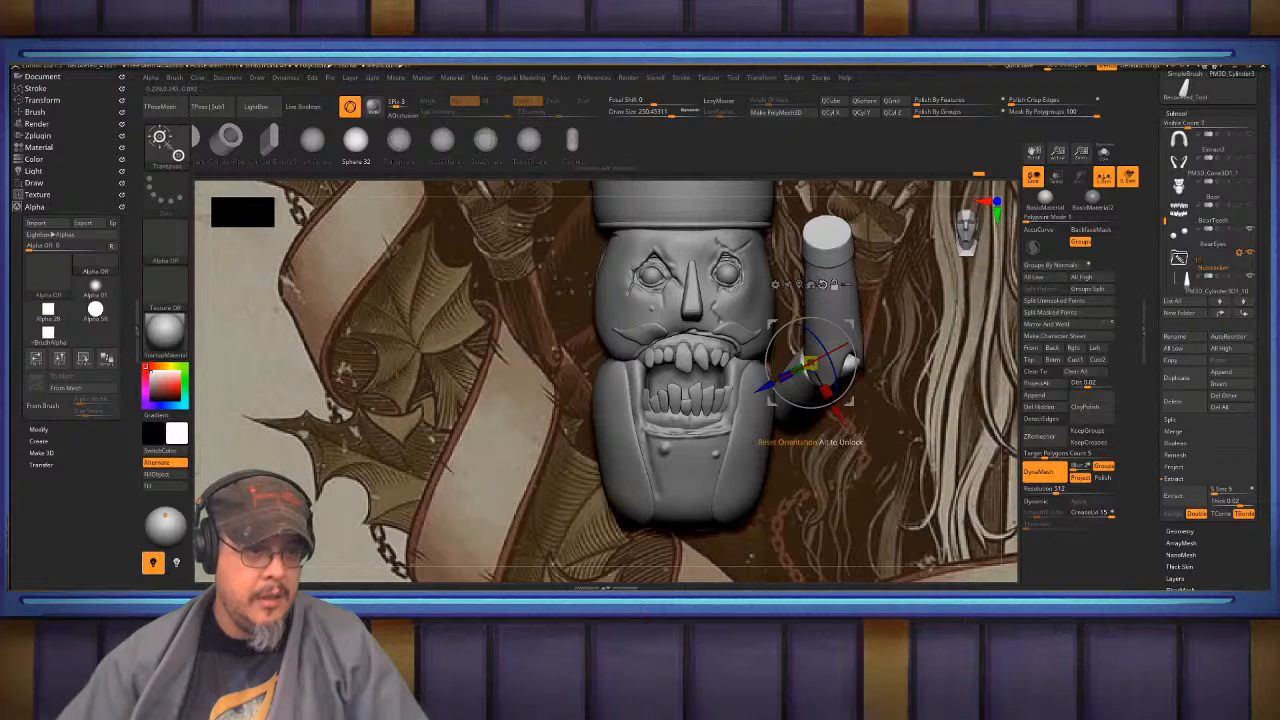
left_click(822, 284)
left_click_drag(752, 362, 606, 405, "ctrl")
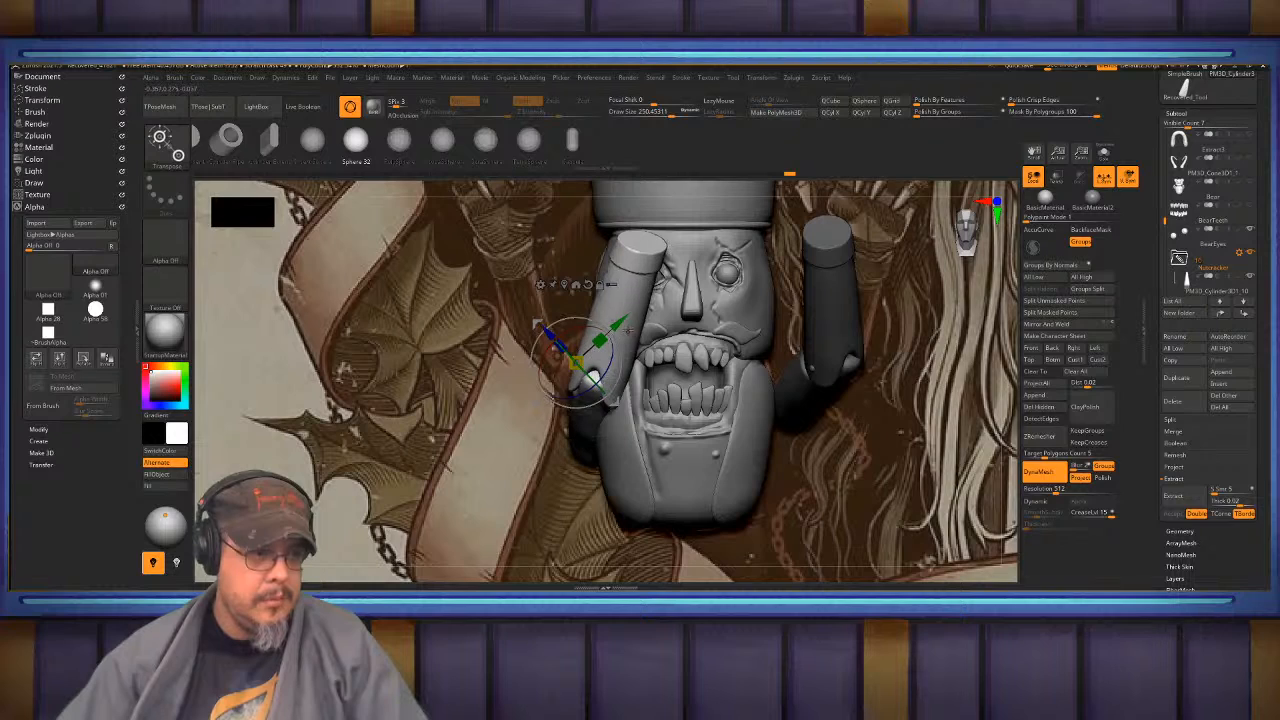
- Move and rotate the copied arm outward into a raised pose that mirrors the original arm
left_click_drag(534, 320, 511, 284)
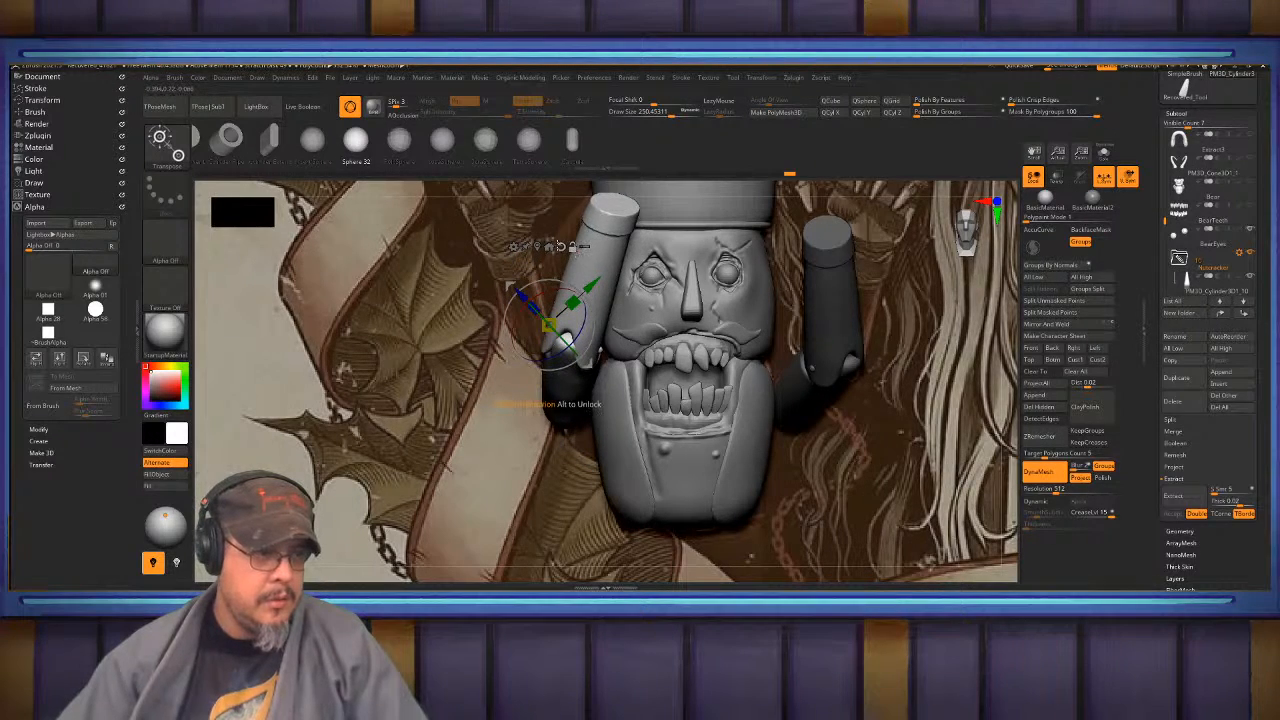
mouse_move(548, 325)
left_mouse_down()
mouse_move(588, 330)
mouse_move(525, 317)
left_mouse_up()
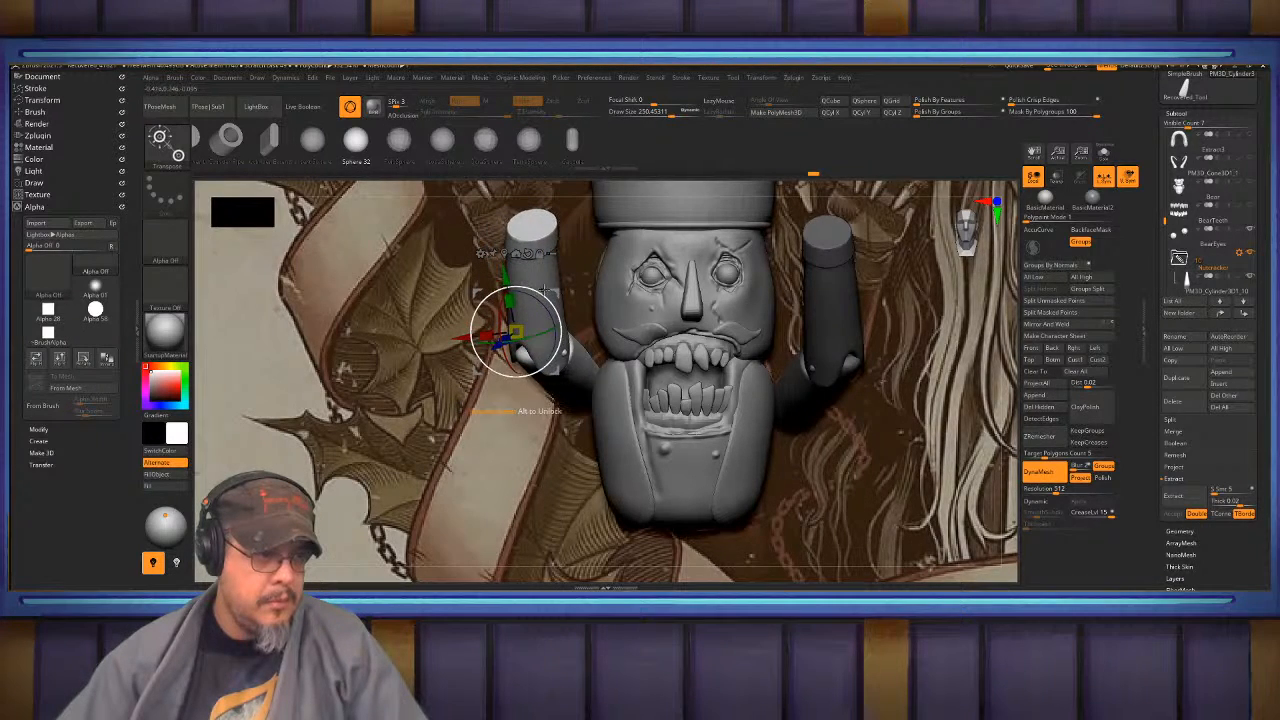
key("q")
mouse_move(300, 440)
left_mouse_down("alt")
mouse_move(279, 326)
mouse_move(247, 346)
left_mouse_up("alt")
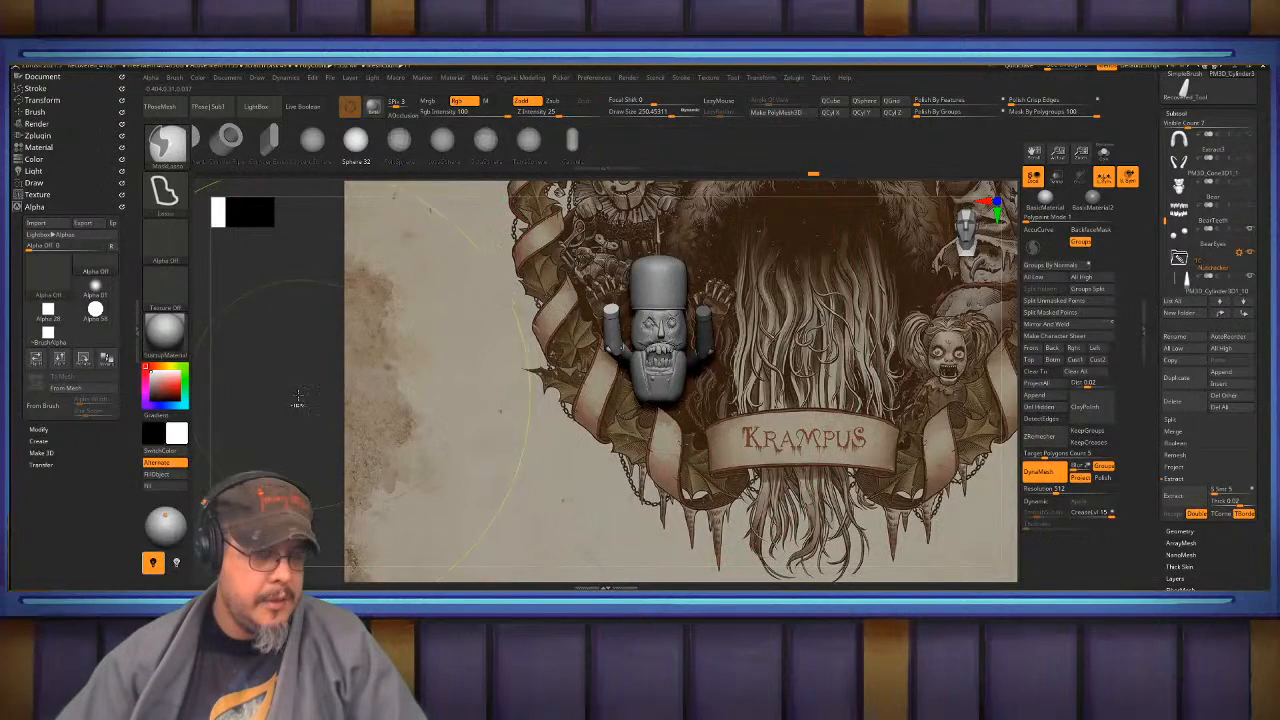
- Rotate the nutcracker's unmasked arm outward by about 6 degrees around its elbow end, then clear the mask
mouse_move(288, 403)
right_mouse_down("ctrl")
mouse_move(296, 468)
mouse_move(338, 359)
mouse_move(290, 345)
mouse_move(245, 300)
mouse_move(262, 290)
right_mouse_up("ctrl")
key("w")
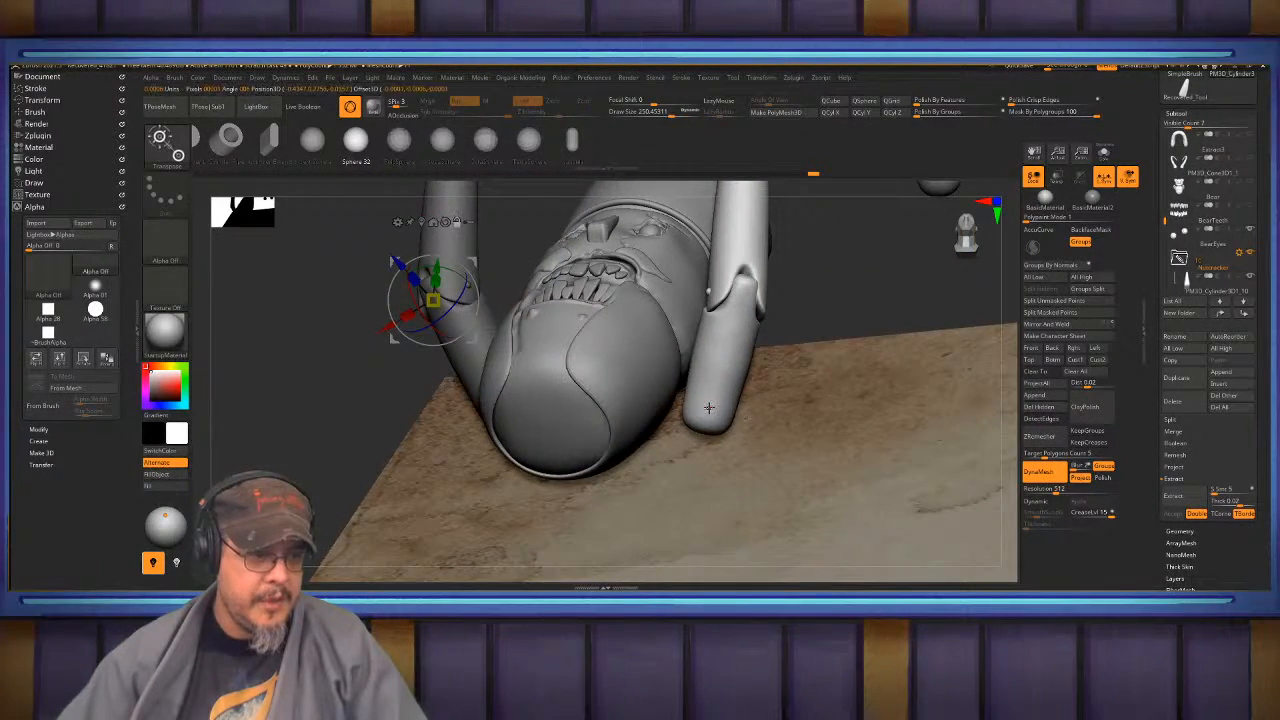
left_click(707, 412, "alt")
left_click_drag(748, 388, 752, 397)
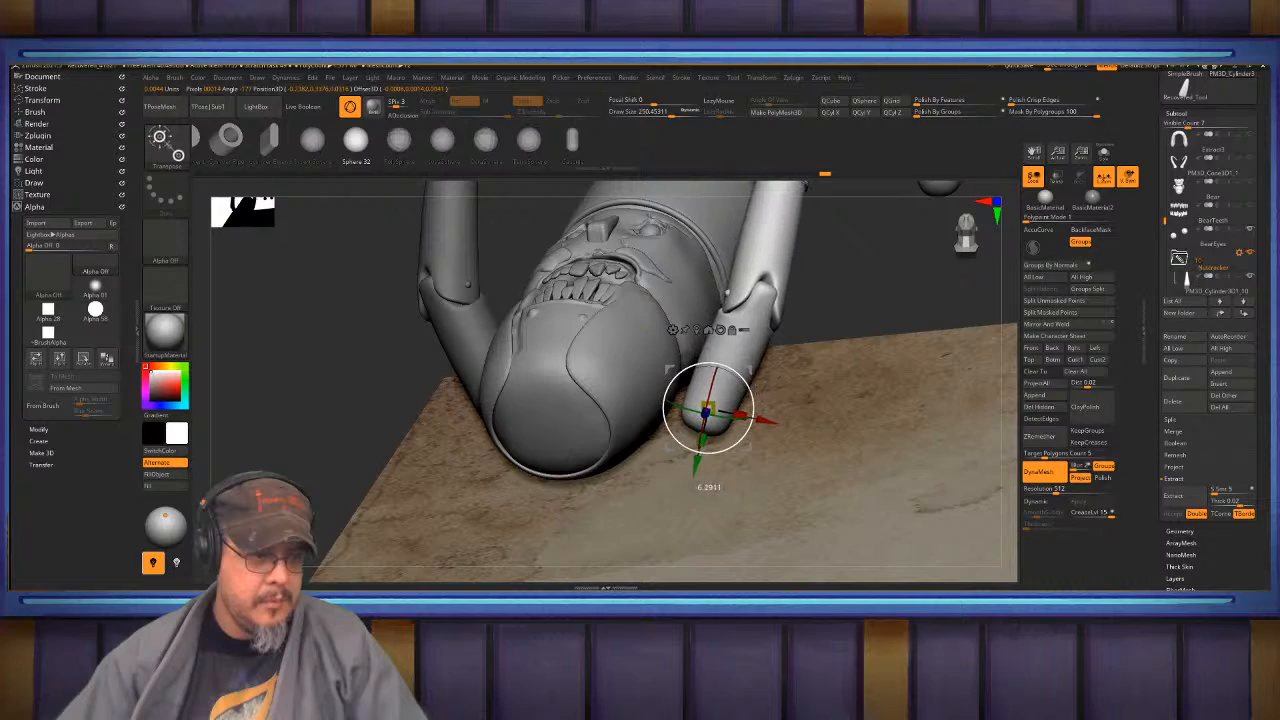
key("q")
mouse_move(785, 372)
right_mouse_down()
mouse_move(811, 403)
mouse_move(795, 337)
mouse_move(806, 263)
mouse_move(756, 295)
mouse_move(803, 332)
mouse_move(835, 322)
right_mouse_up()
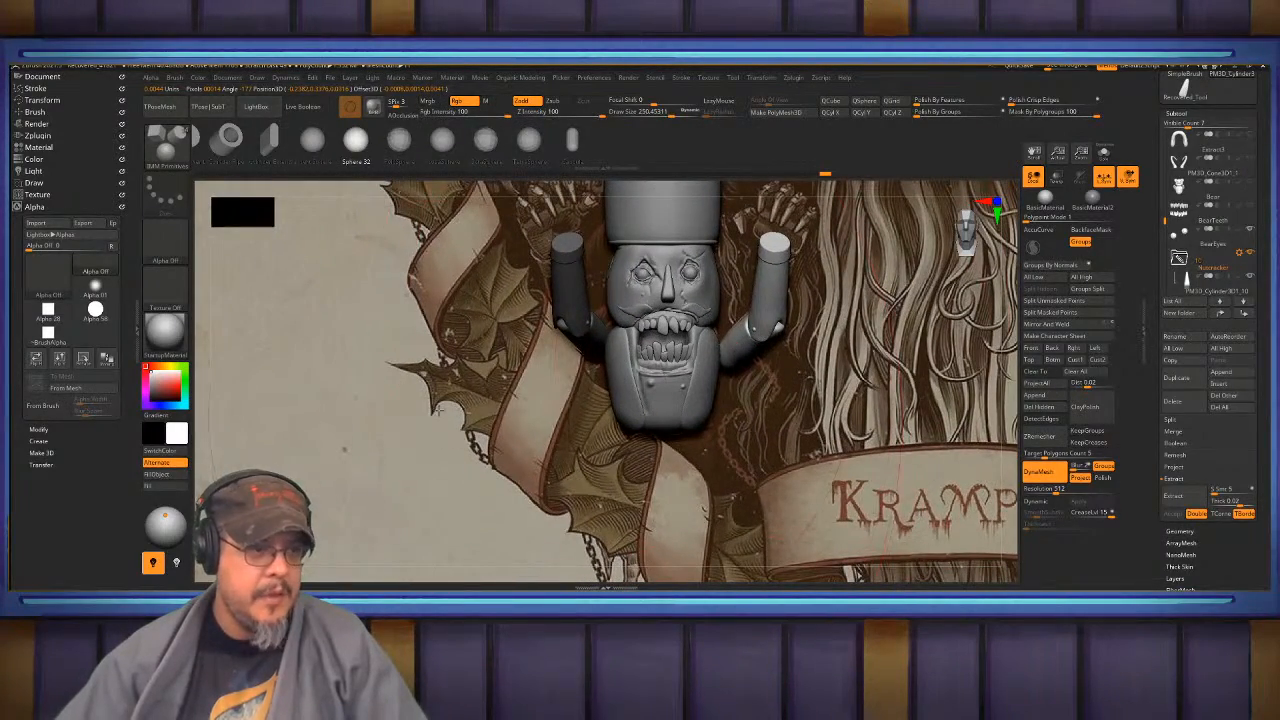
key("ctrl")
left_click_drag(206, 405, 240, 408, "ctrl")
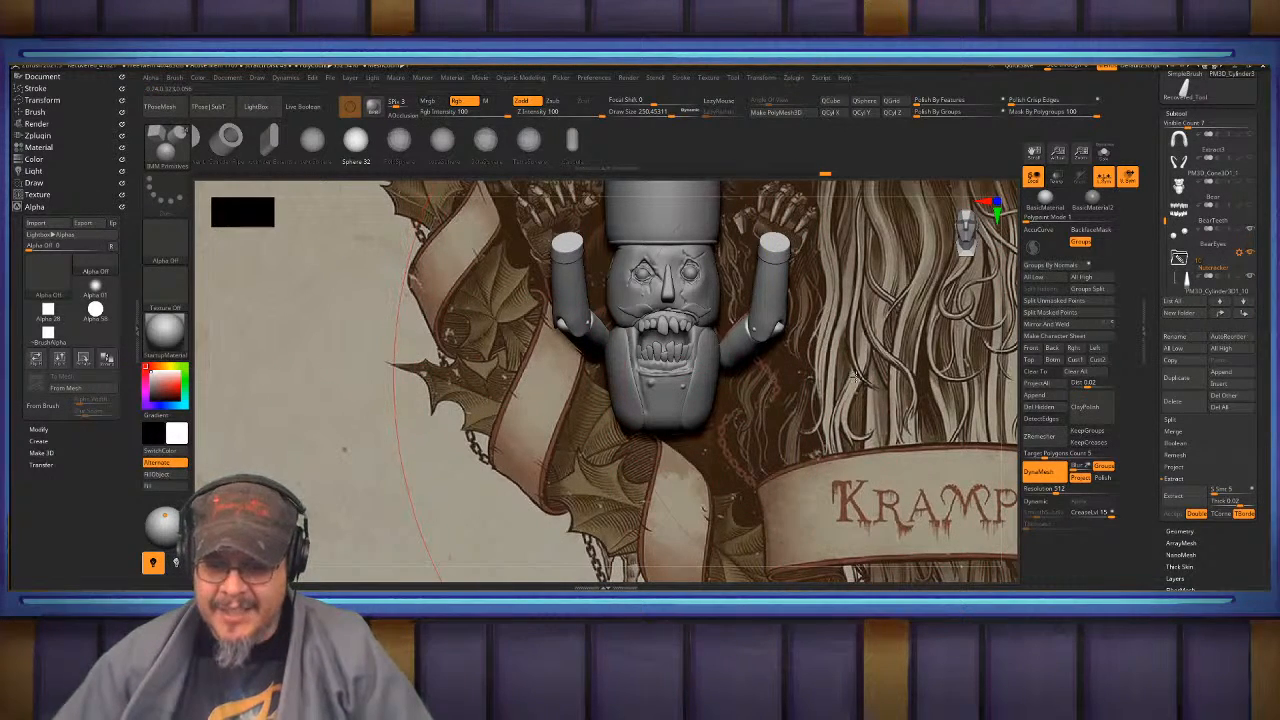
- Insert a Cube3D subtool after the last nutcracker part in the subtool list
left_click_drag(862, 375, 990, 345, "alt")
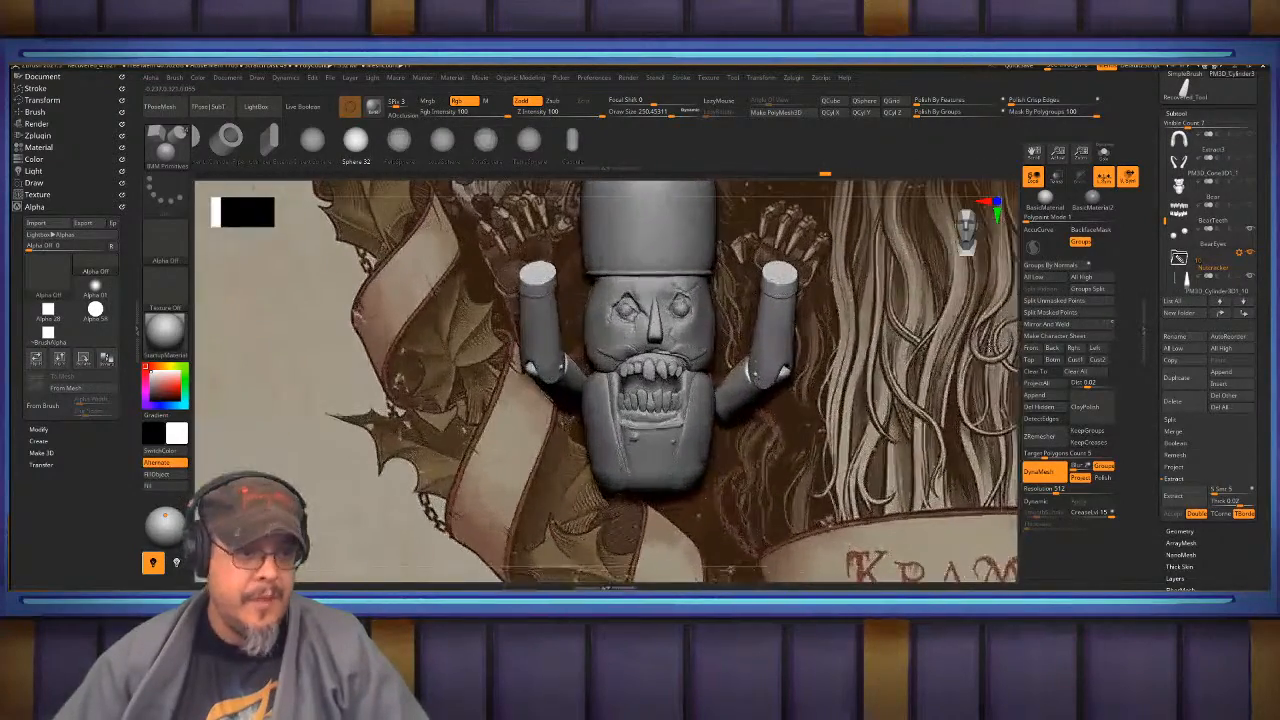
left_click_drag(912, 321, 854, 344, "alt")
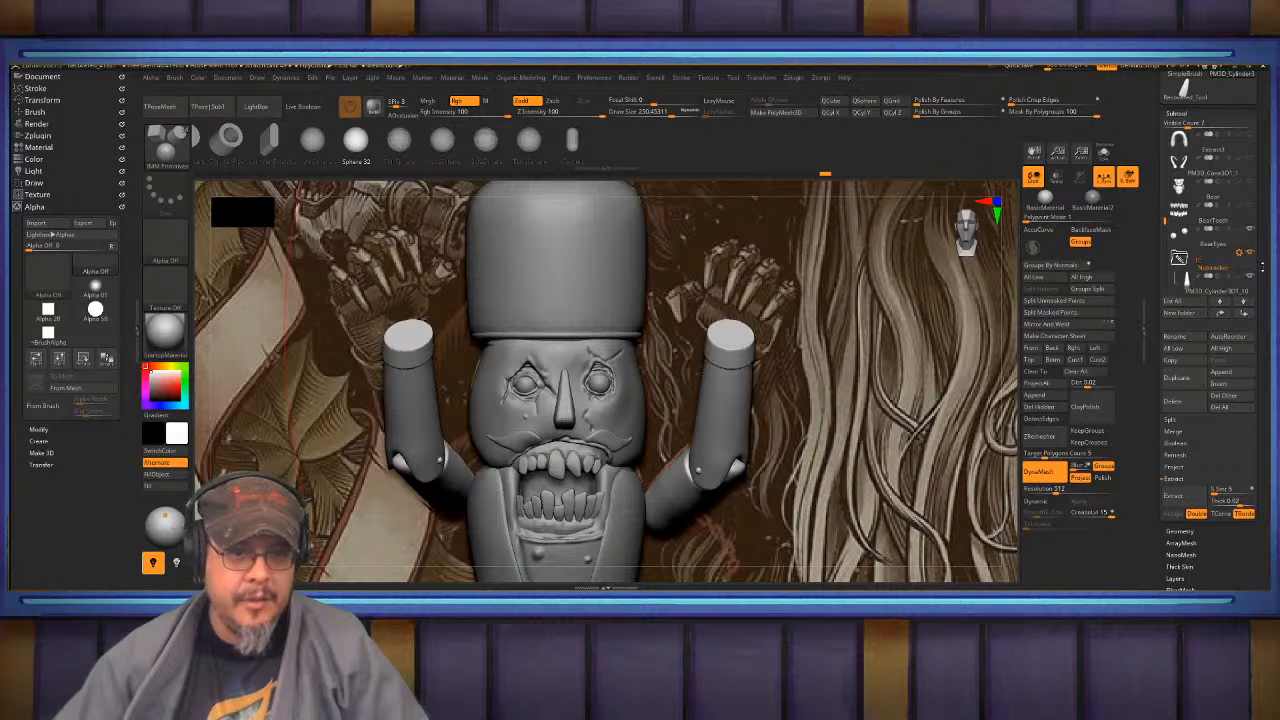
left_click_drag(1262, 268, 1259, 274)
left_click_drag(1164, 230, 1164, 275)
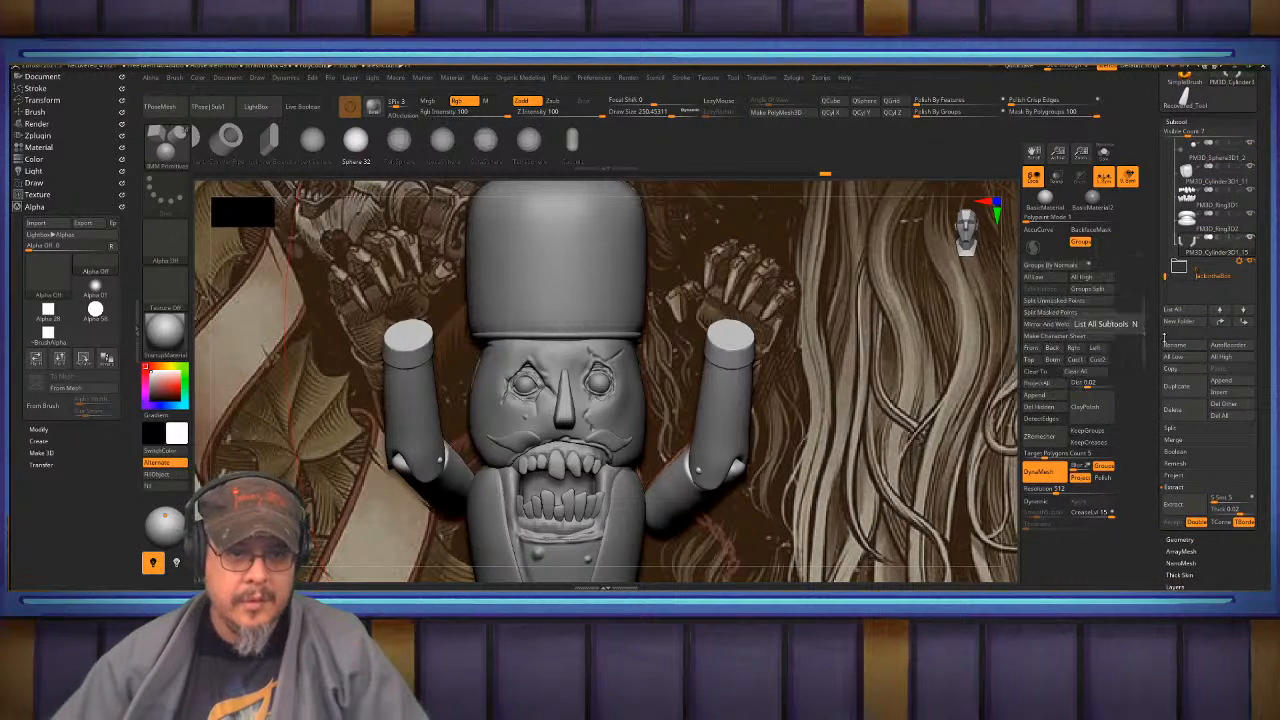
left_click(1220, 393)
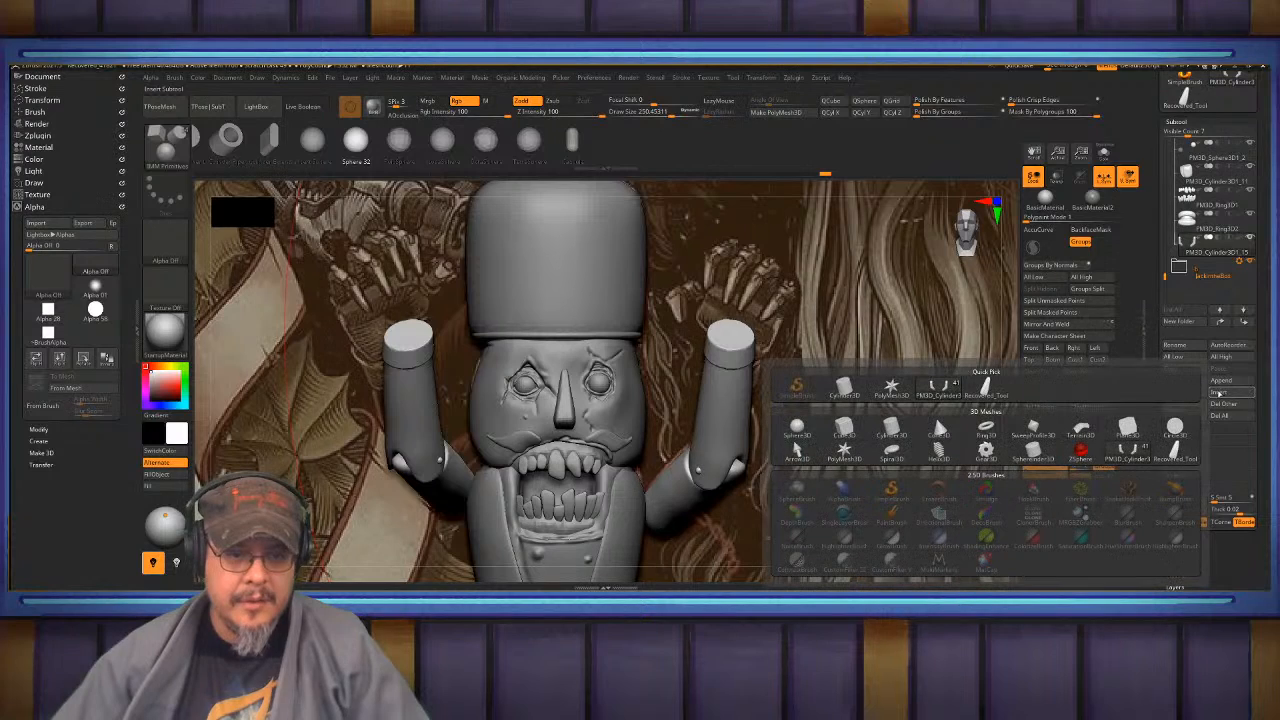
left_click(838, 428)
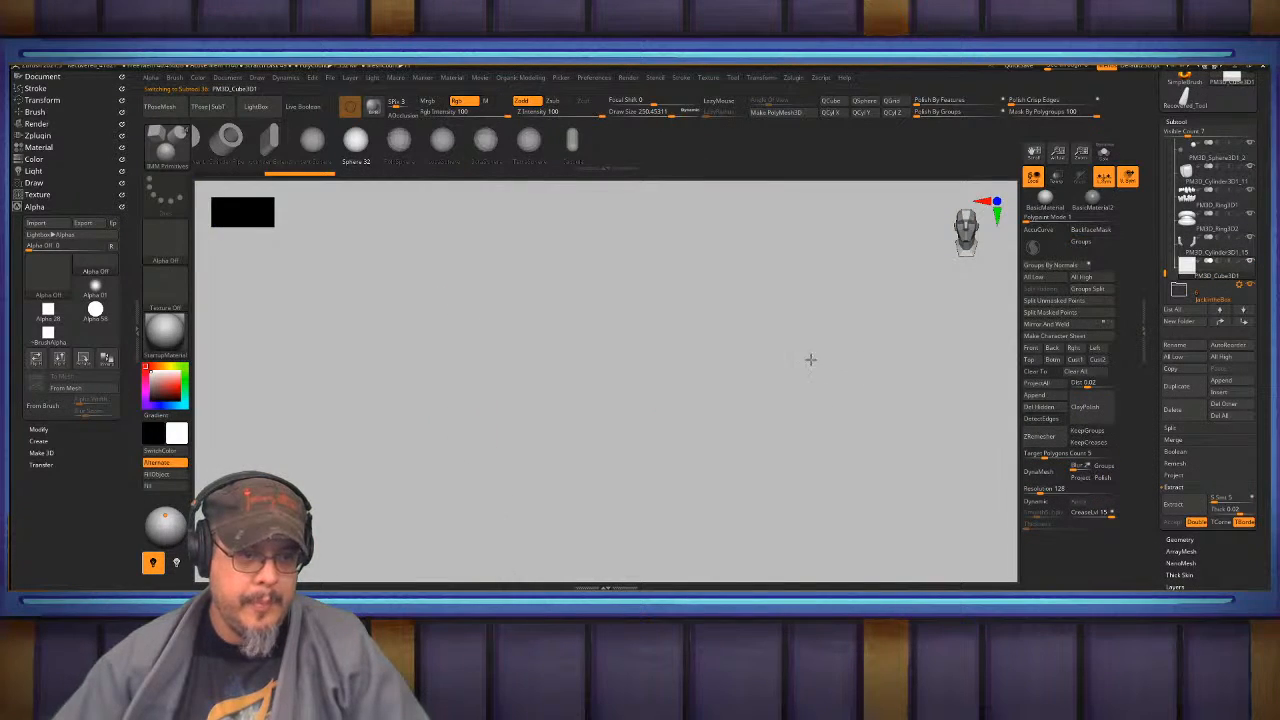
- Isolate the new cube by hiding the other subtools, keeping only the Krampus_05 reference image displayed behind it
right_click_drag(809, 360, 783, 338, "ctrl")
key("w")
right_click_drag(783, 338, 588, 366, "alt")
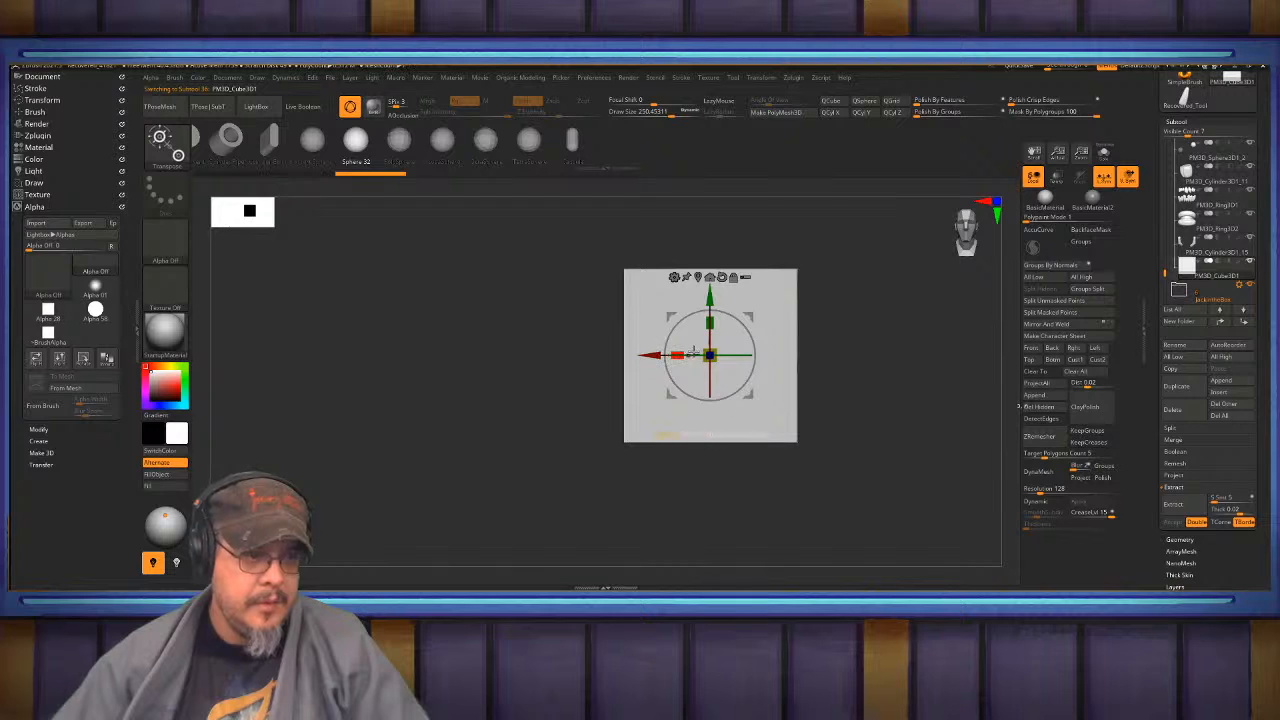
left_click_drag(716, 350, 676, 353)
right_click_drag(930, 318, 996, 322)
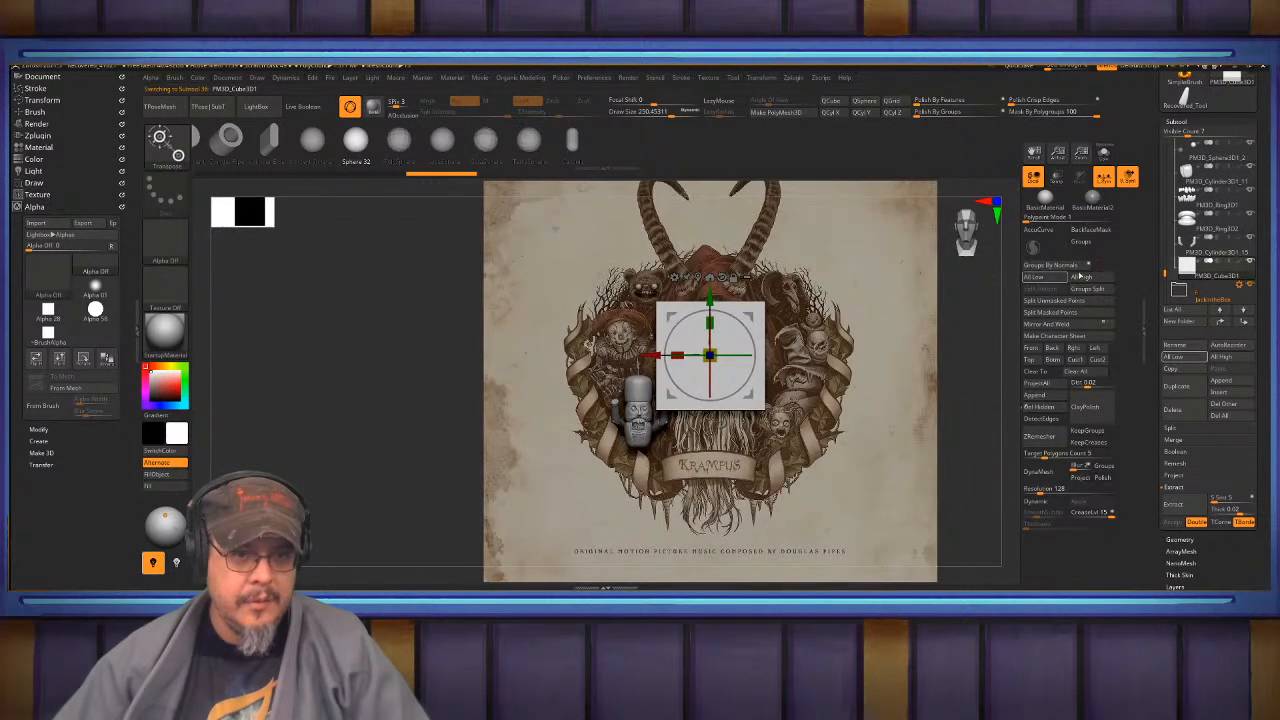
left_click(1250, 262)
left_click_drag(1167, 272, 1158, 141)
left_click(1250, 143)
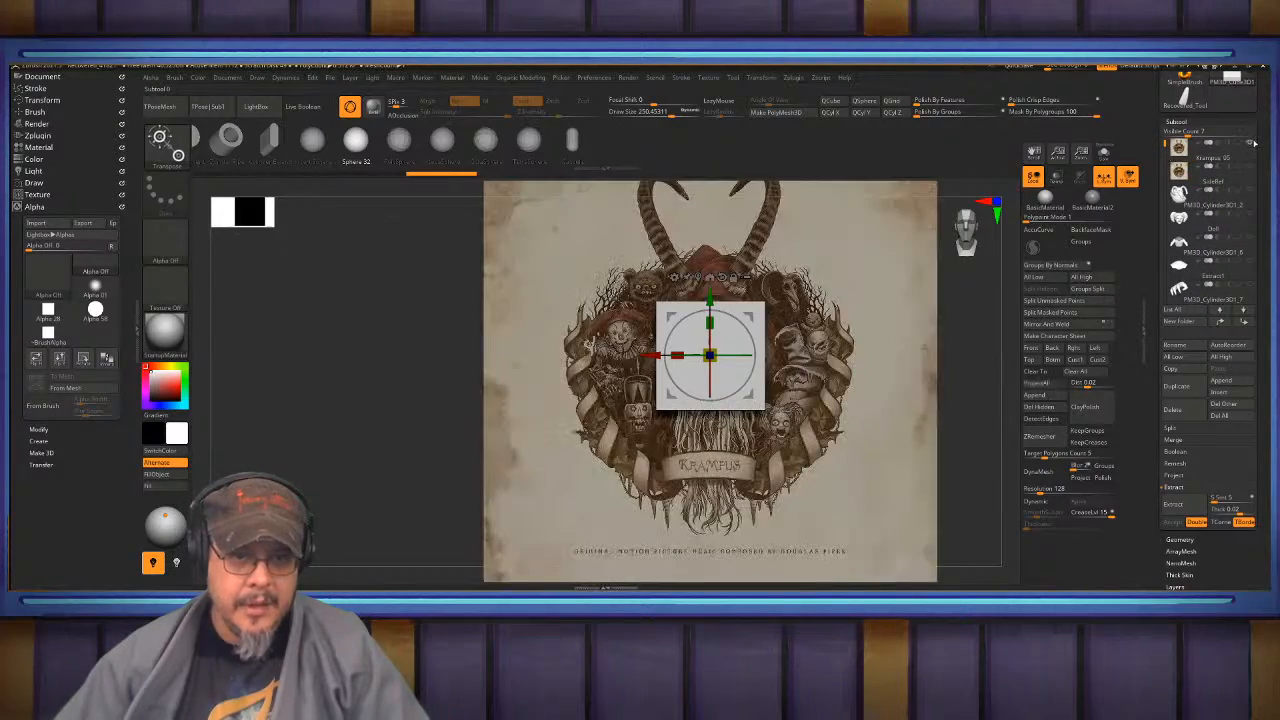
- Scale the cube down uniformly and flatten it along its depth axis
mouse_move(670, 317)
right_mouse_down("alt")
mouse_move(684, 319)
mouse_move(677, 461)
mouse_move(869, 316)
mouse_move(883, 257)
mouse_move(878, 299)
mouse_move(805, 304)
mouse_move(835, 295)
right_mouse_up("alt")
key("q")
key("w")
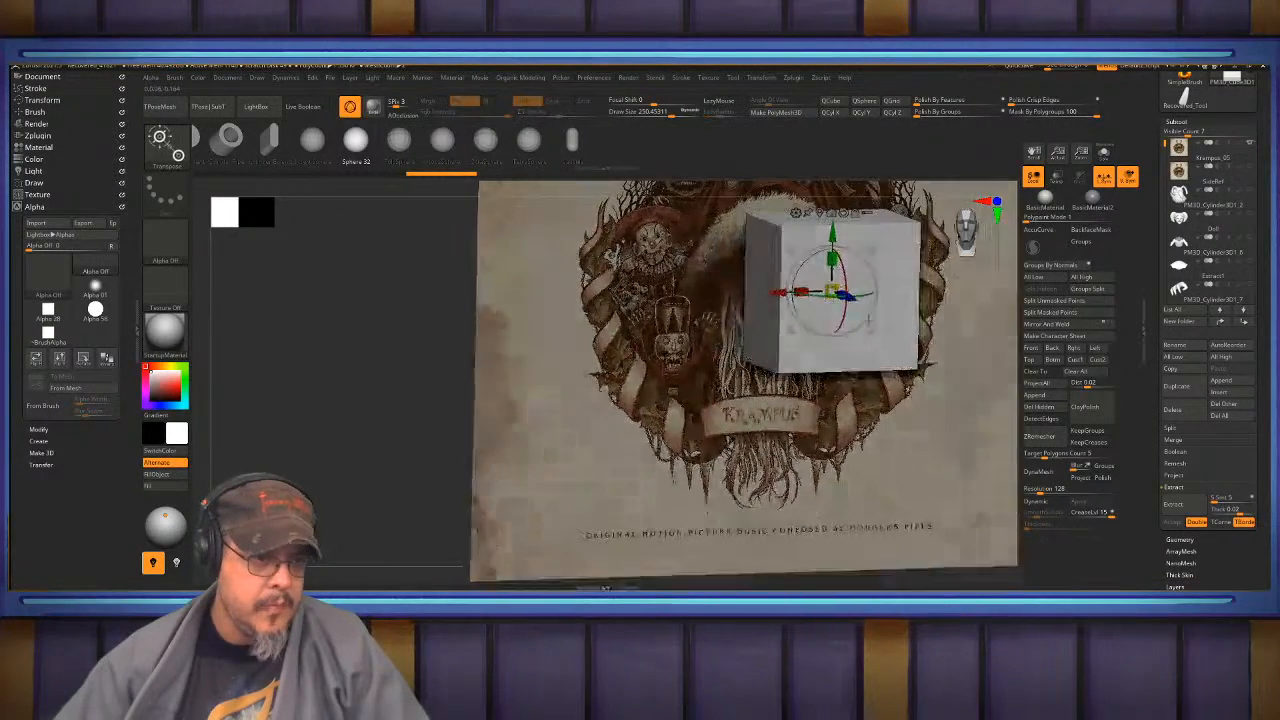
left_click_drag(831, 291, 812, 335)
right_click_drag(843, 300, 845, 335)
left_click_drag(833, 338, 830, 350)
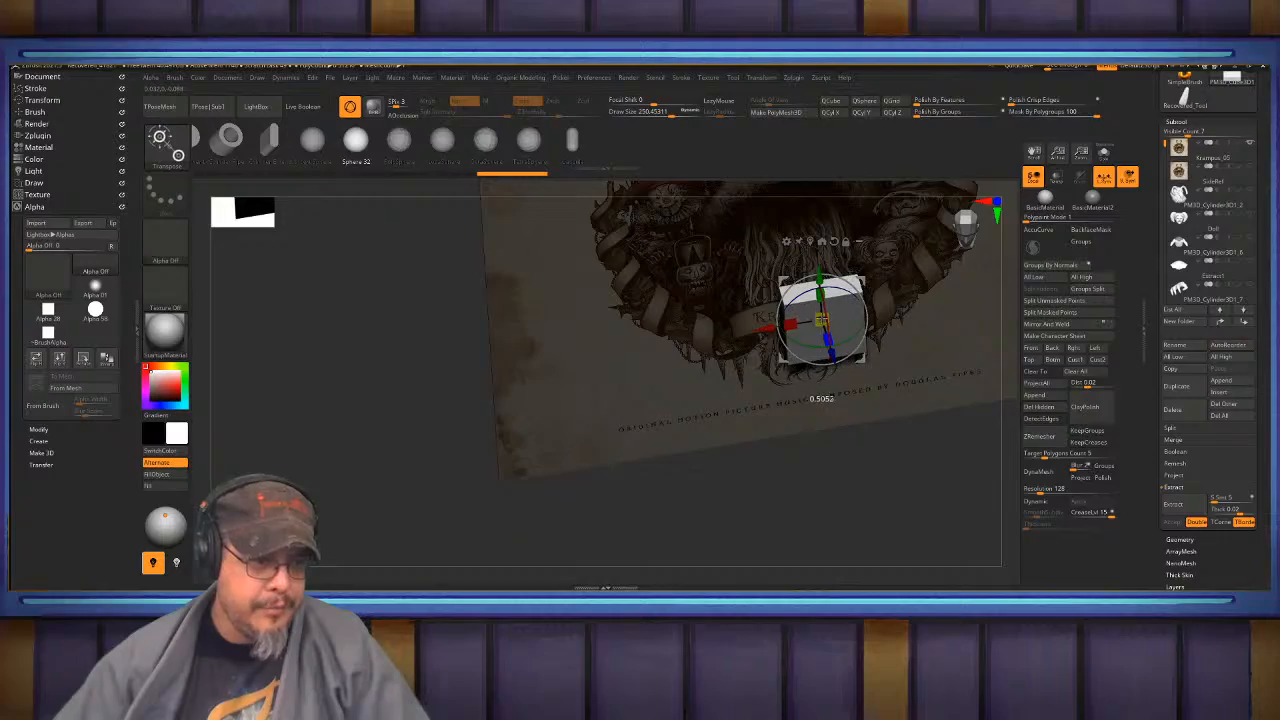
key("q")
mouse_move(822, 318)
right_mouse_down()
mouse_move(820, 286)
mouse_move(806, 303)
mouse_move(834, 329)
mouse_move(855, 278)
mouse_move(843, 300)
mouse_move(754, 289)
mouse_move(757, 329)
mouse_move(836, 252)
right_mouse_up()
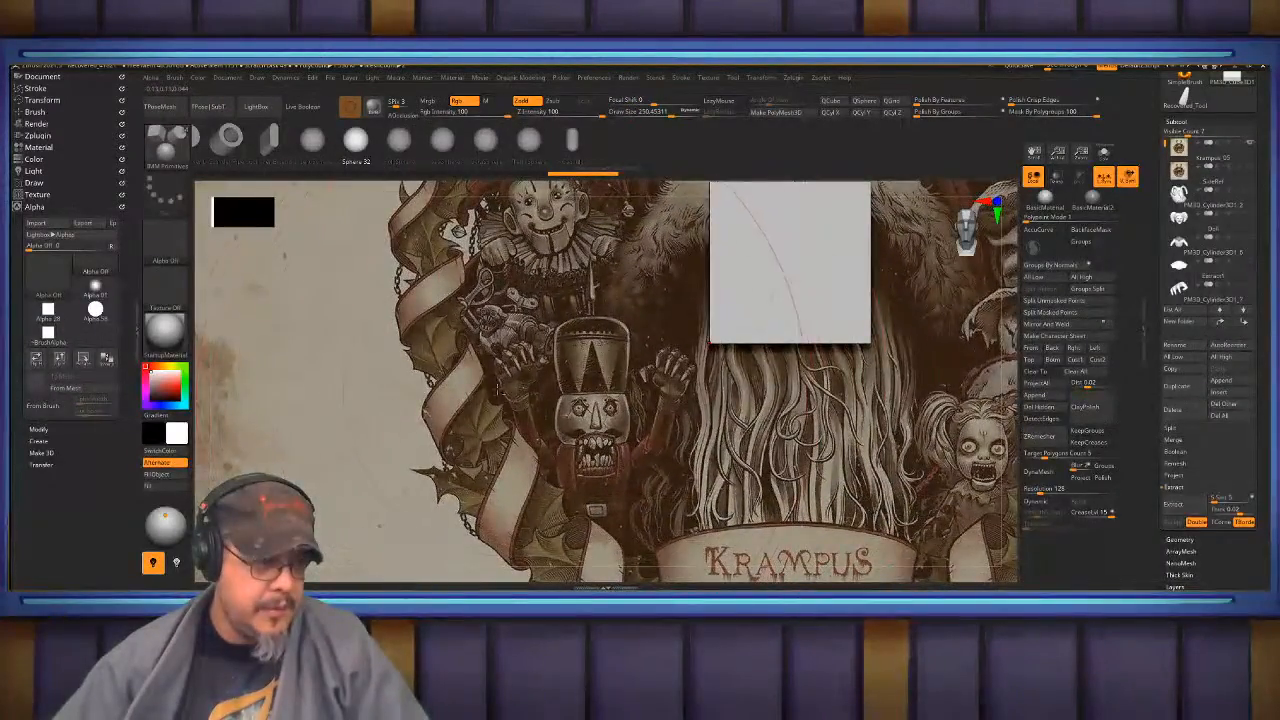
- Taper the block with the Taper deformer so its lower end narrows to about two thirds of the upper width
right_click_drag(734, 298, 777, 320, "alt")
right_click_drag(941, 243, 790, 313, "alt")
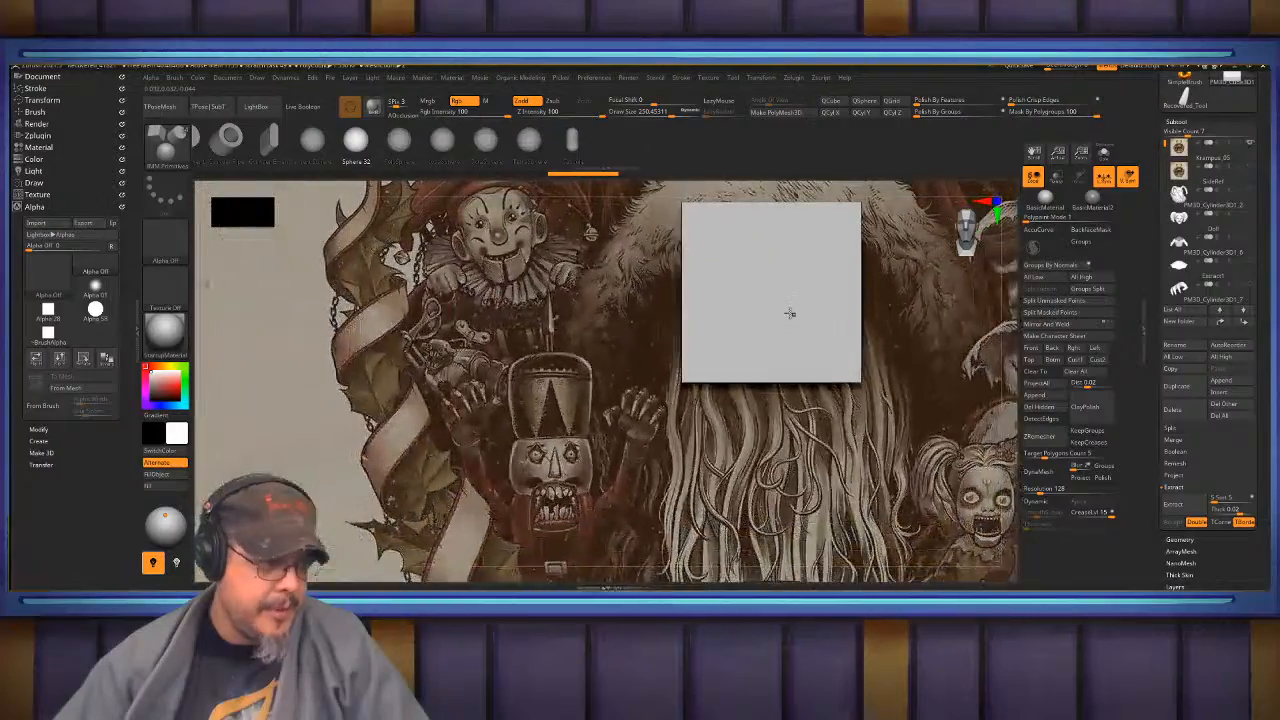
right_click_drag(853, 271, 814, 268, "alt")
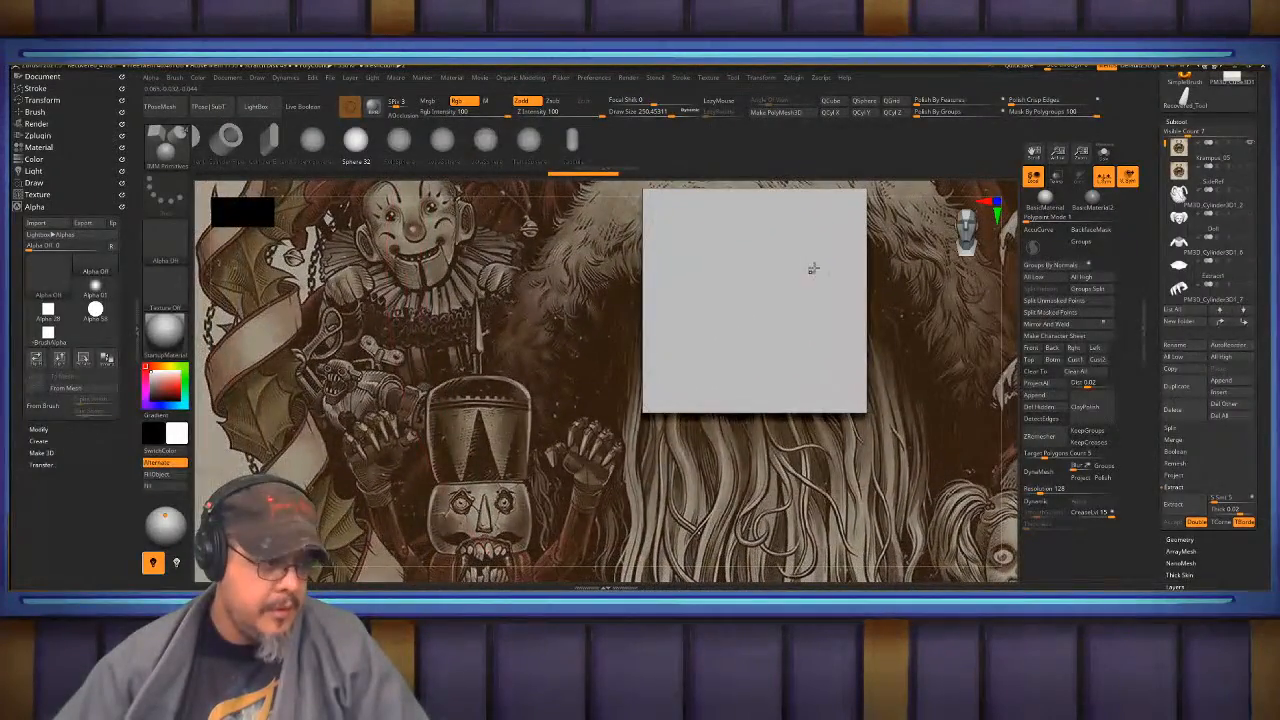
key("w")
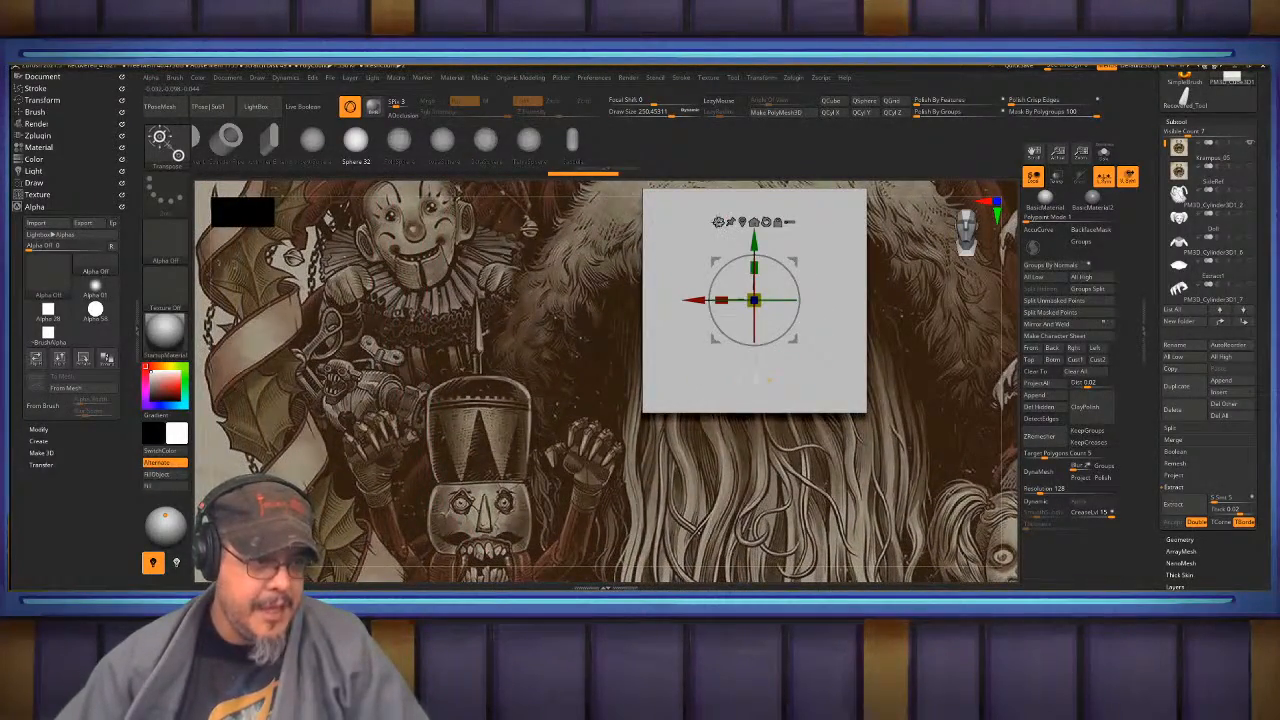
left_click(718, 221)
left_click(806, 322)
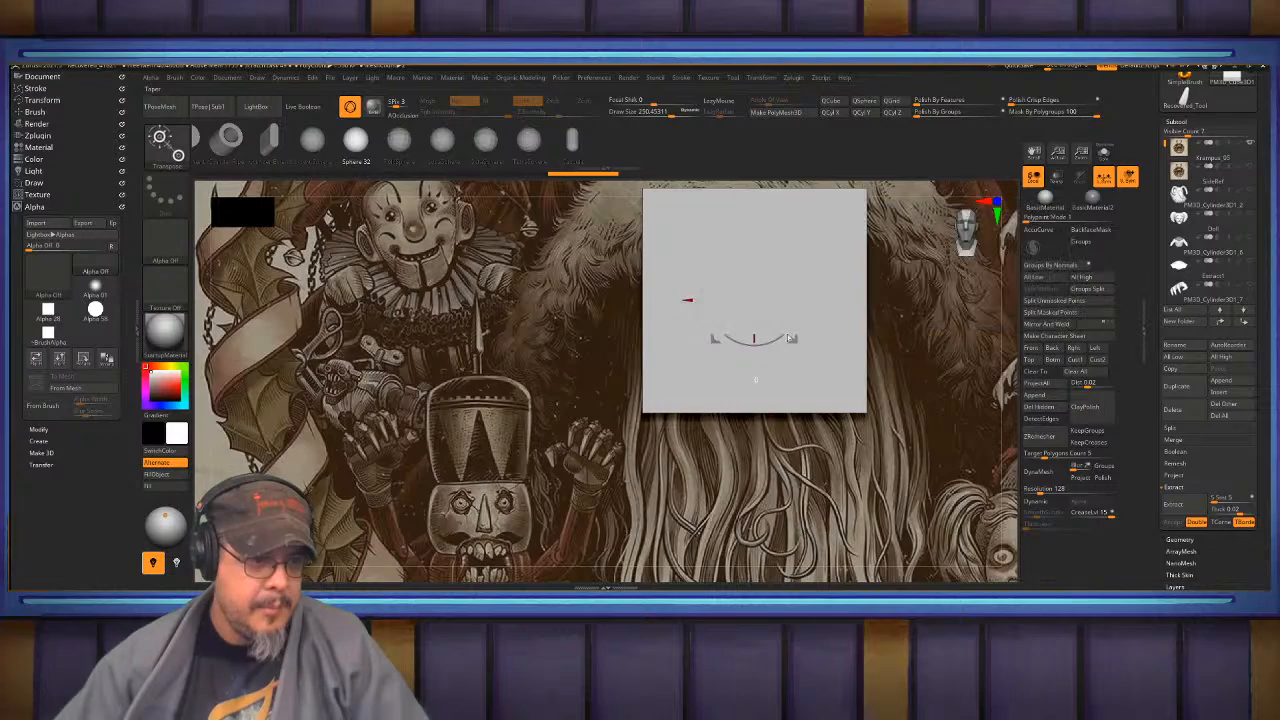
left_click_drag(755, 420, 760, 387)
key("q")
mouse_move(661, 322)
right_mouse_down("alt")
mouse_move(657, 366)
mouse_move(688, 312)
mouse_move(668, 283)
mouse_move(701, 308)
mouse_move(751, 281)
mouse_move(868, 265)
right_mouse_up("alt")
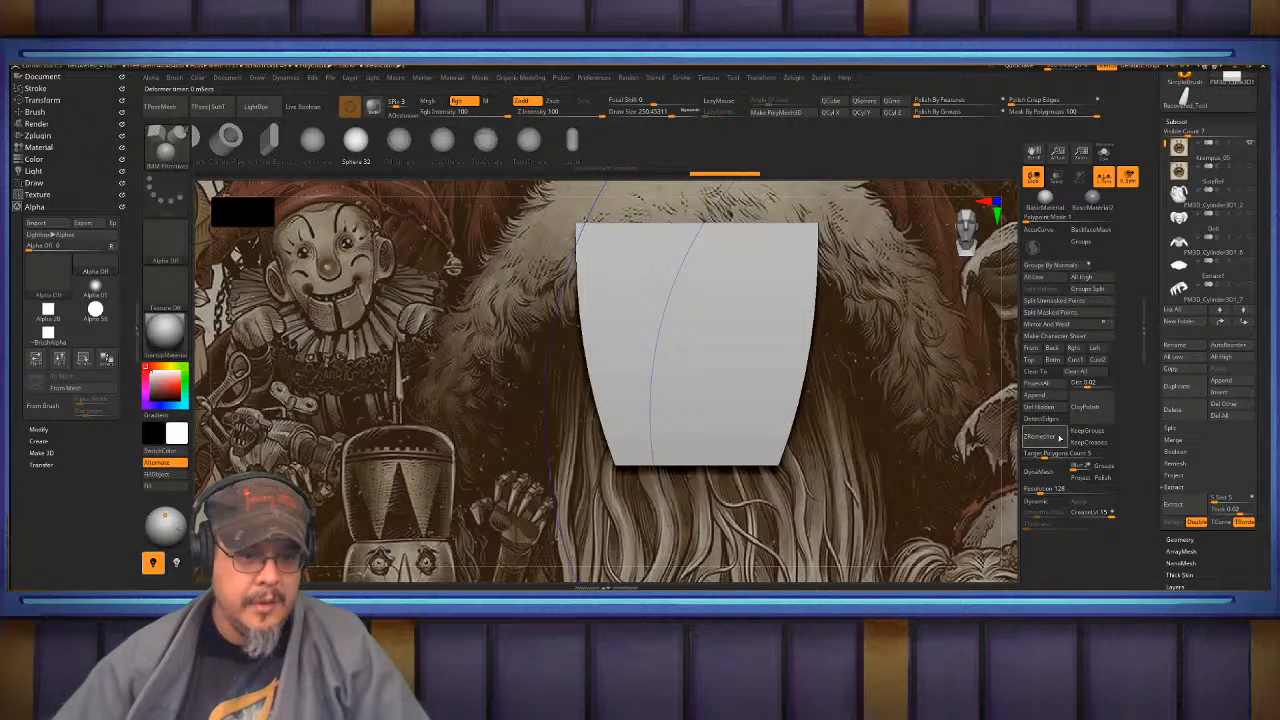
- Set the DynaMesh resolution to 512 and convert the tapered block to DynaMesh at that resolution
left_click(1044, 475)
key("ctrl+z")
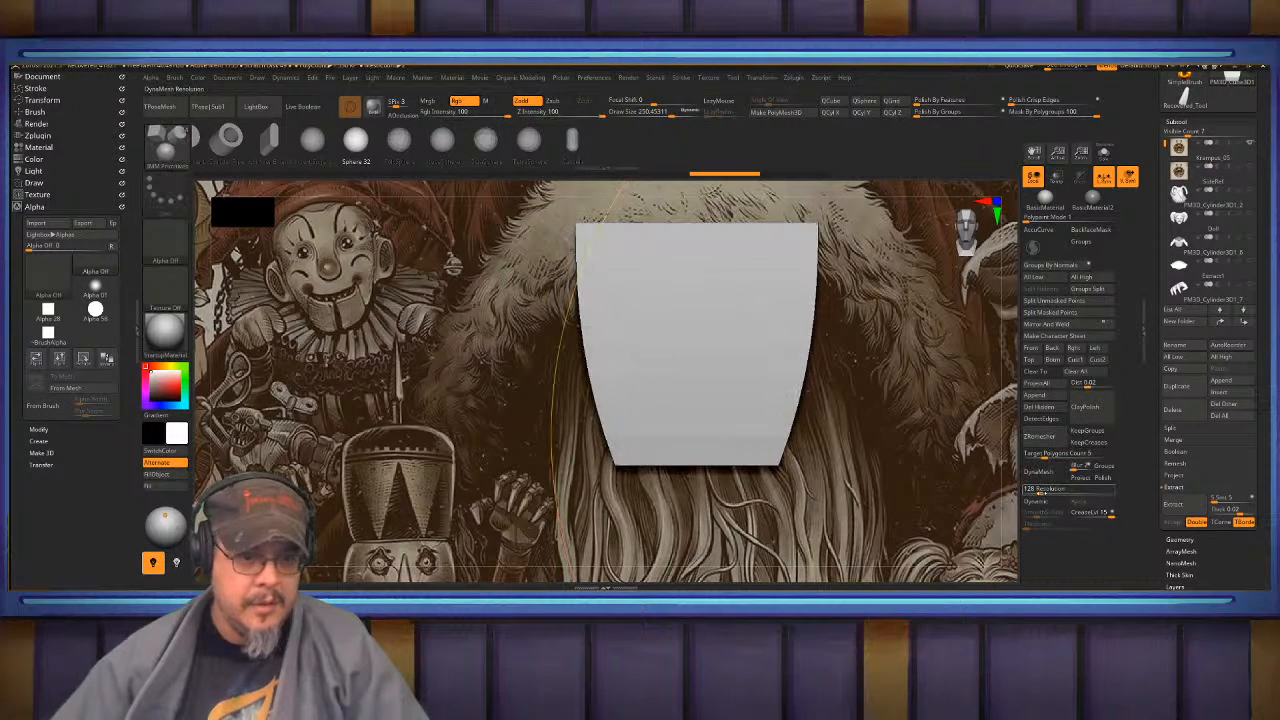
left_click(1039, 490)
type("512")
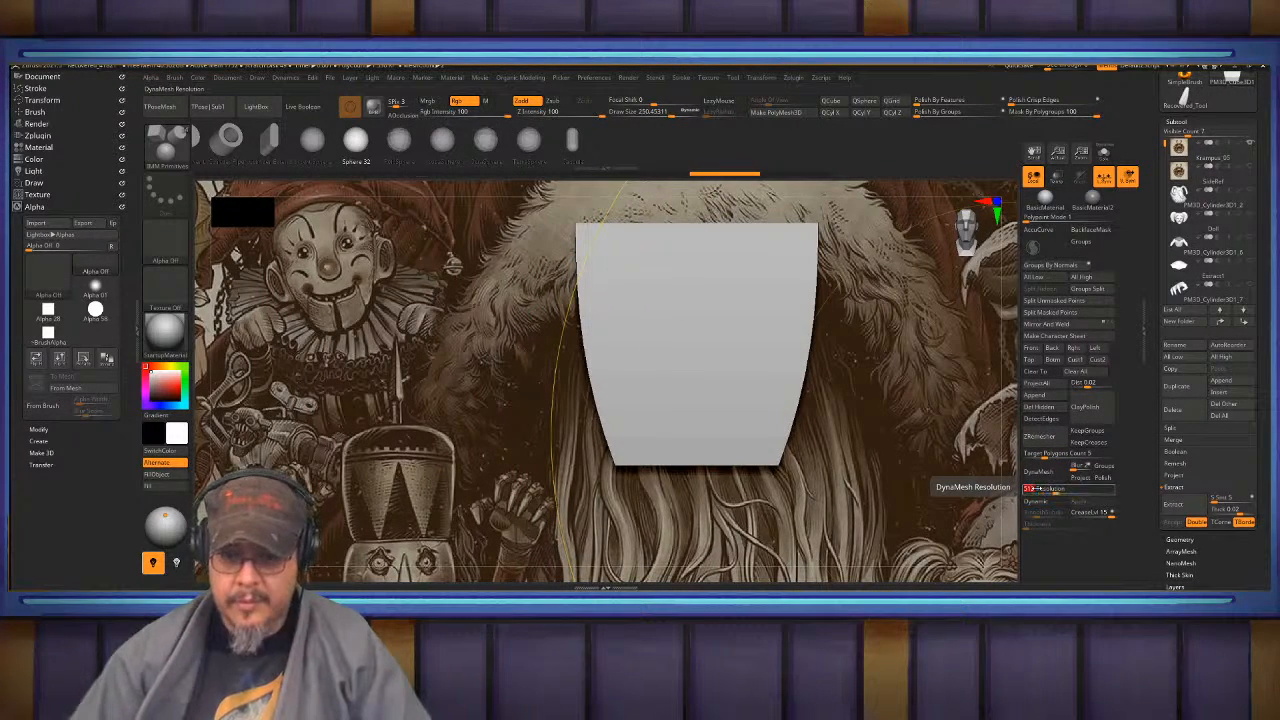
key("Return")
left_click(1038, 471)
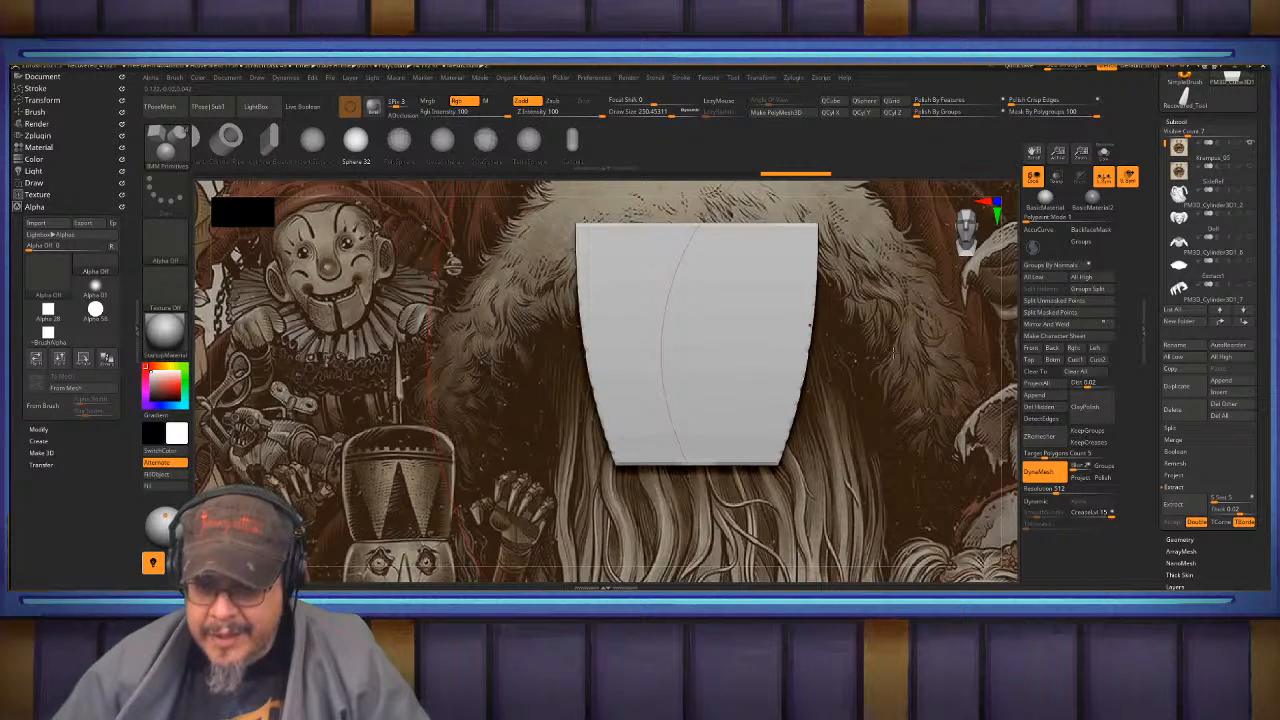
- Choose the ClayBuildup brush with a draw size of about 53 for sculpting the block
mouse_move(813, 340)
right_mouse_down("alt")
mouse_move(780, 330)
mouse_move(840, 349)
mouse_move(803, 357)
mouse_move(832, 347)
right_mouse_up("alt")
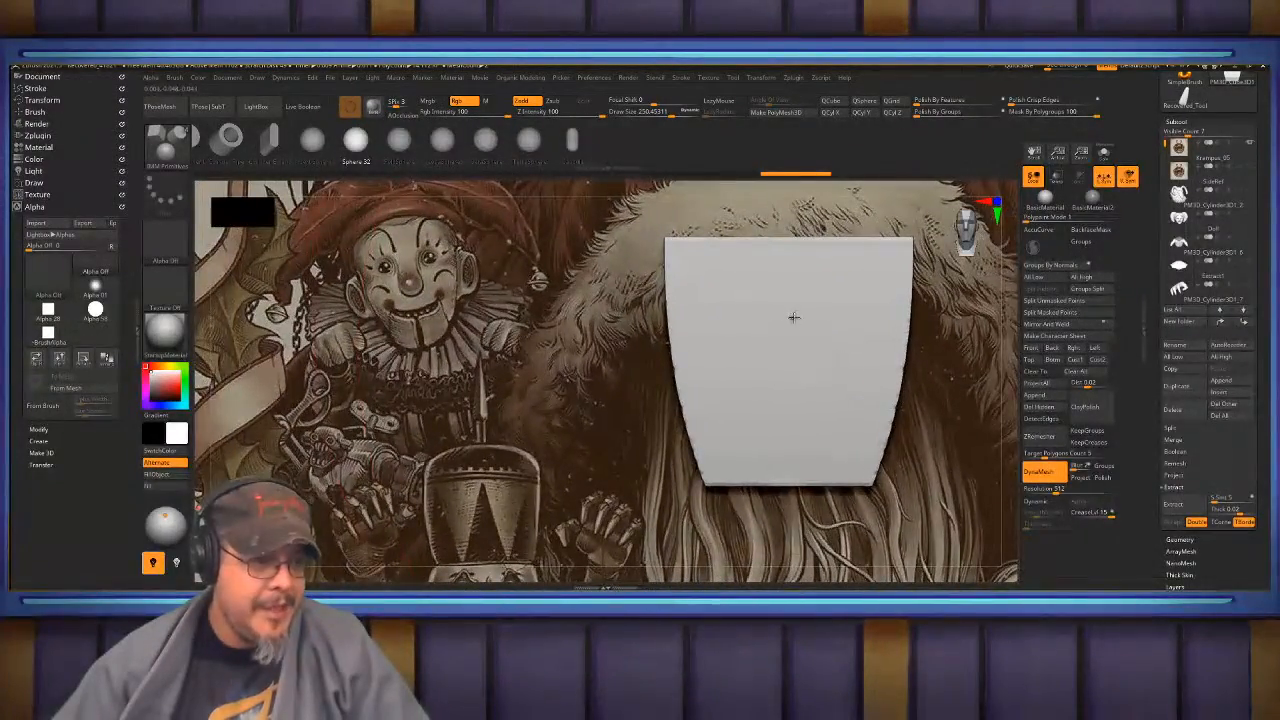
key("b")
key("c")
left_click(800, 338)
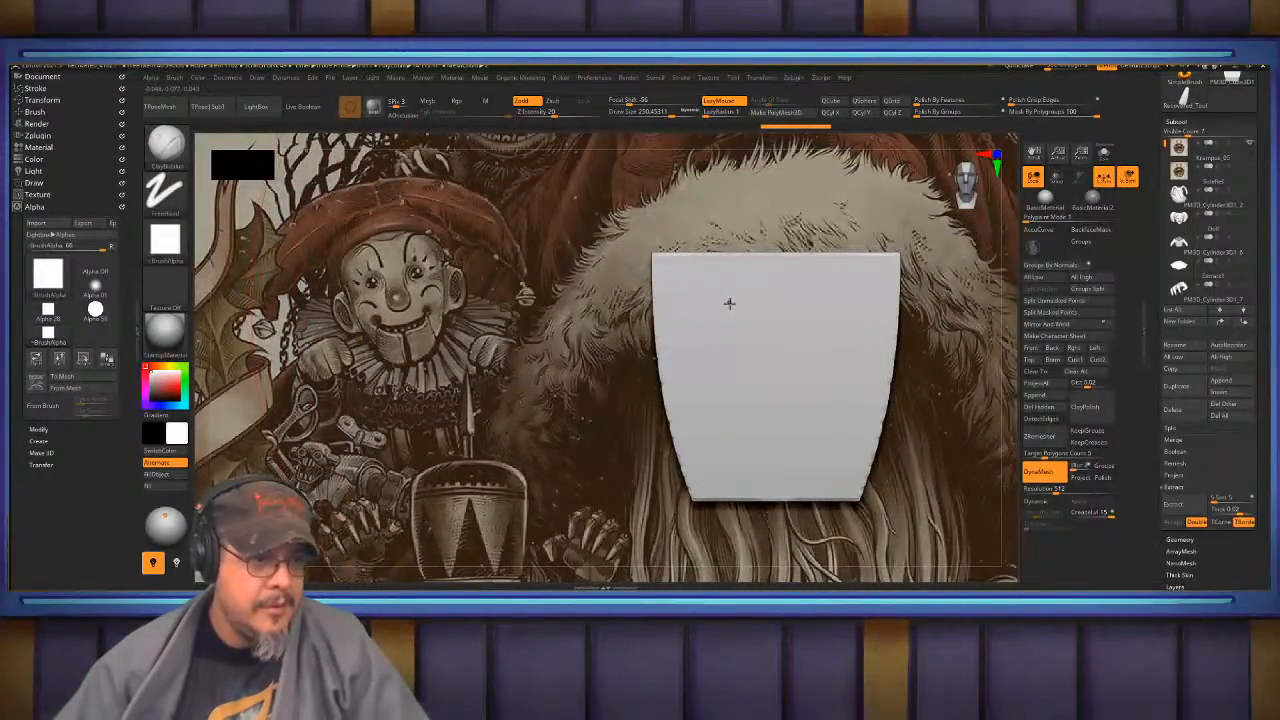
key("s")
left_click_drag(733, 308, 706, 310)
mouse_move(701, 319)
right_mouse_down("alt")
mouse_move(661, 329)
mouse_move(700, 286)
mouse_move(694, 323)
mouse_move(672, 306)
mouse_move(720, 295)
right_mouse_up("alt")
key("ctrl+z")
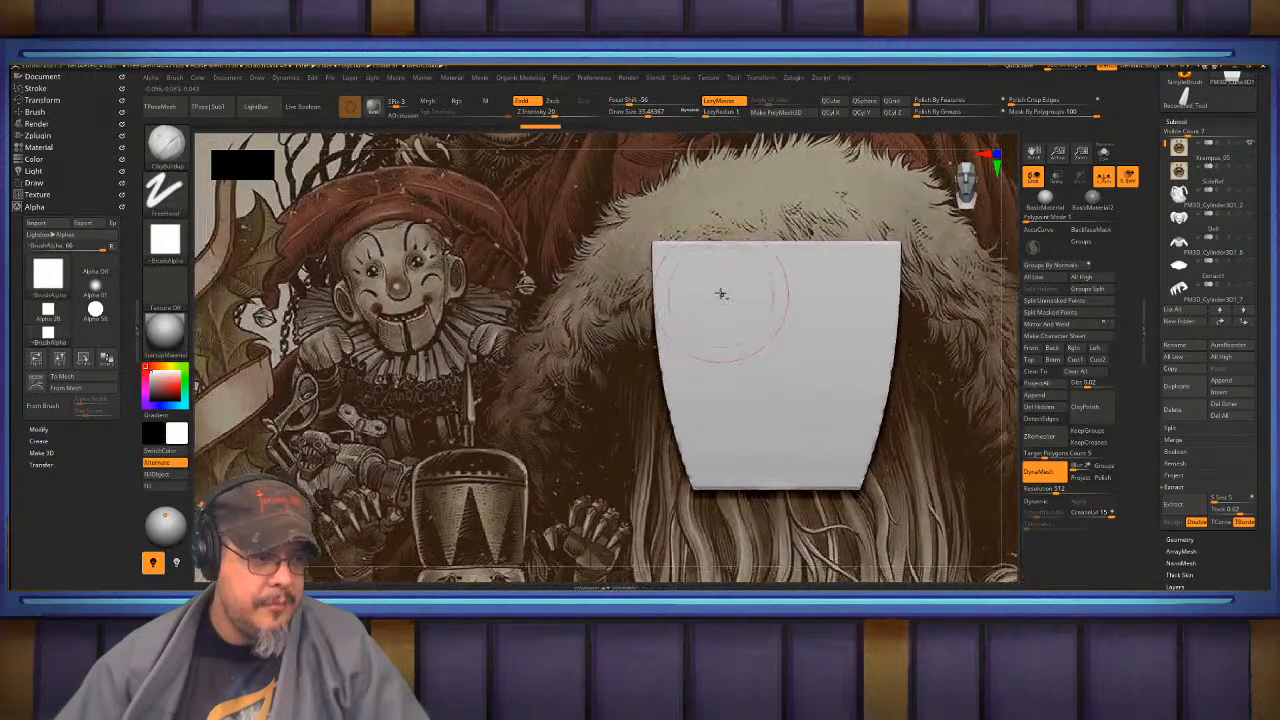
key("s")
- Build up a rounded mound on the upper-left part of the block's front face and smooth it
left_click_drag(696, 298, 701, 360)
mouse_move(723, 263)
left_mouse_down()
mouse_move(700, 362)
mouse_move(709, 300)
mouse_move(679, 346)
mouse_move(725, 291)
left_mouse_up()
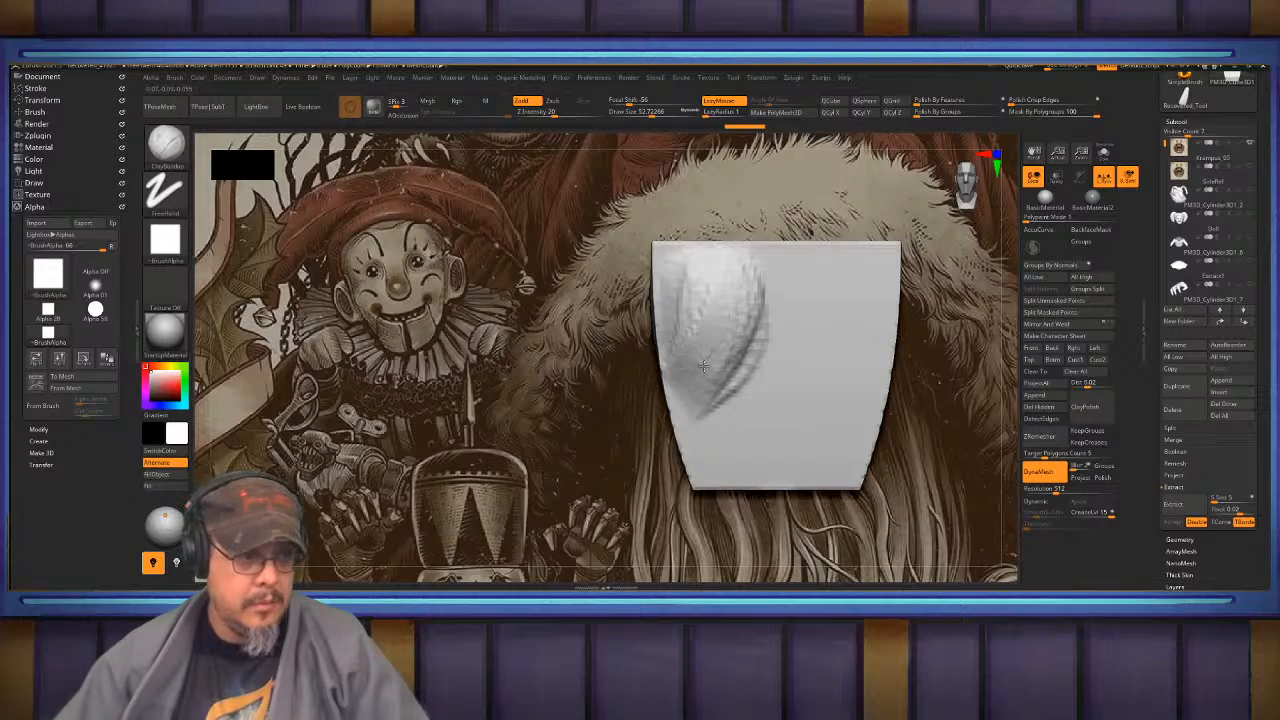
left_click_drag(667, 325, 669, 262, "shift")
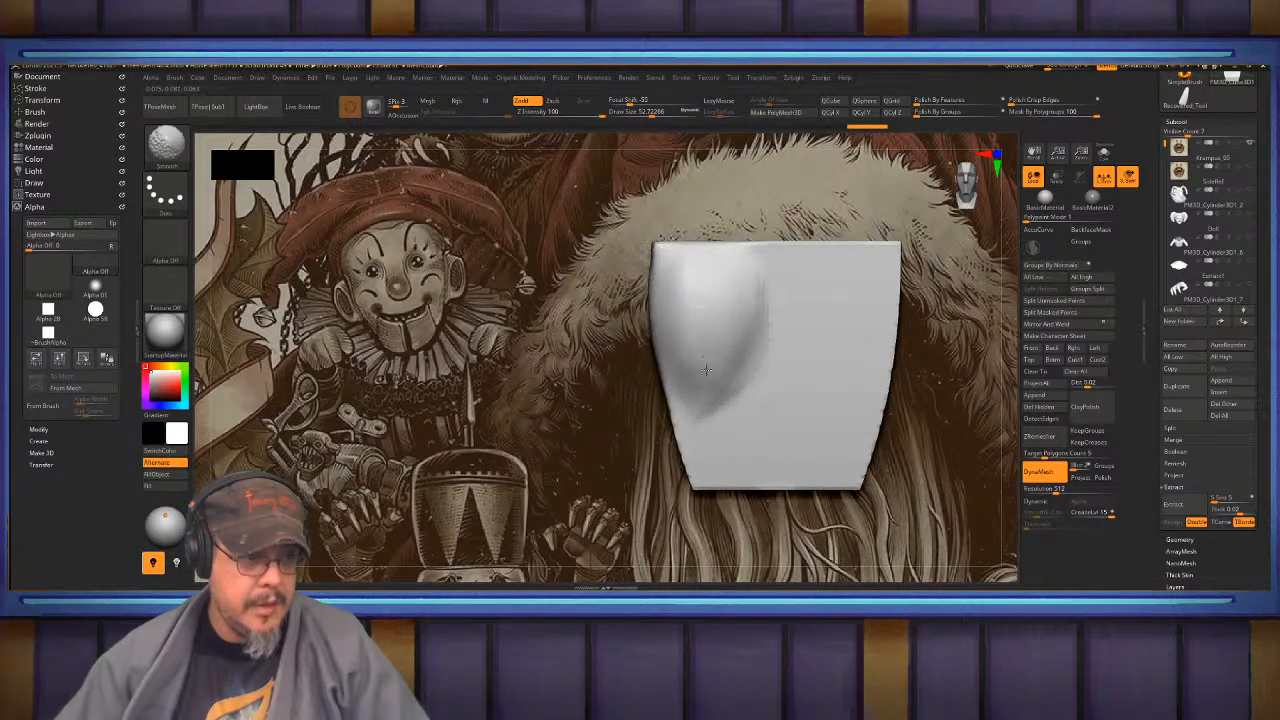
left_click_drag(706, 370, 703, 338, "shift")
- Build up a raised pad across the upper edge of the block's front face and smooth it into the mound
mouse_move(695, 327)
right_mouse_down("alt")
mouse_move(646, 249)
mouse_move(686, 271)
mouse_move(668, 278)
right_mouse_up("alt")
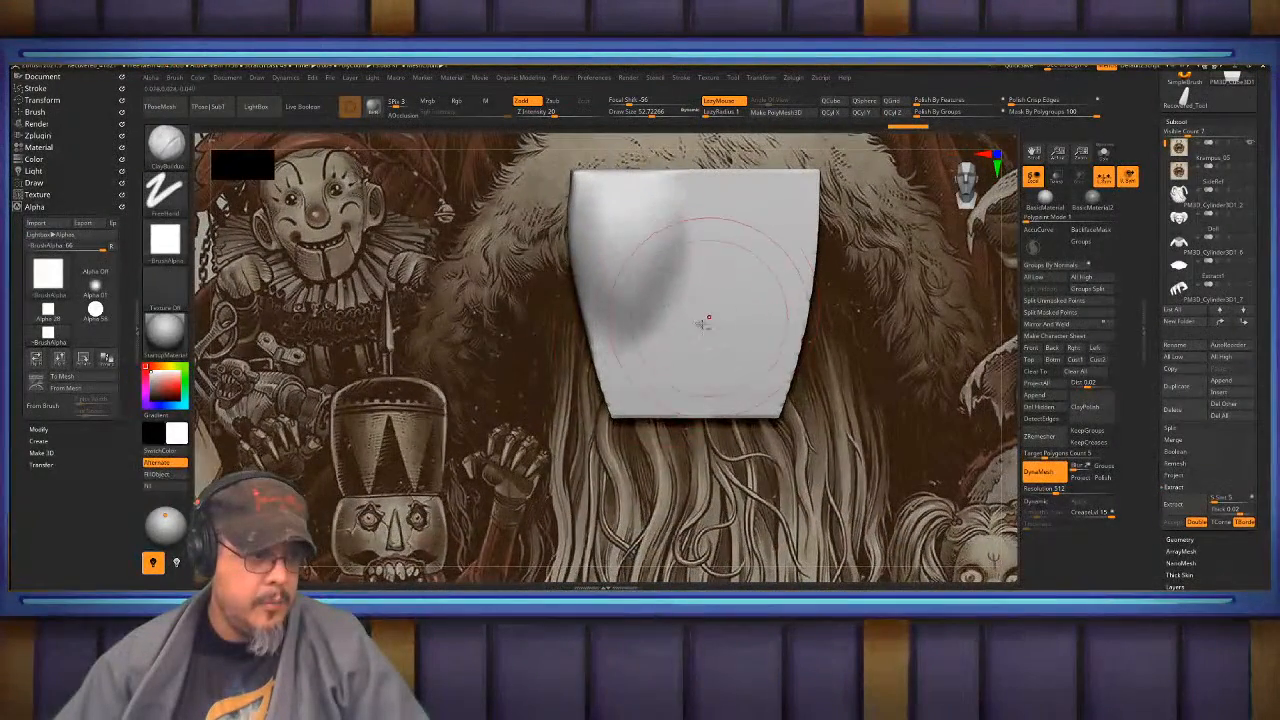
right_click_drag(748, 316, 731, 385, "alt")
right_click_drag(731, 385, 784, 440)
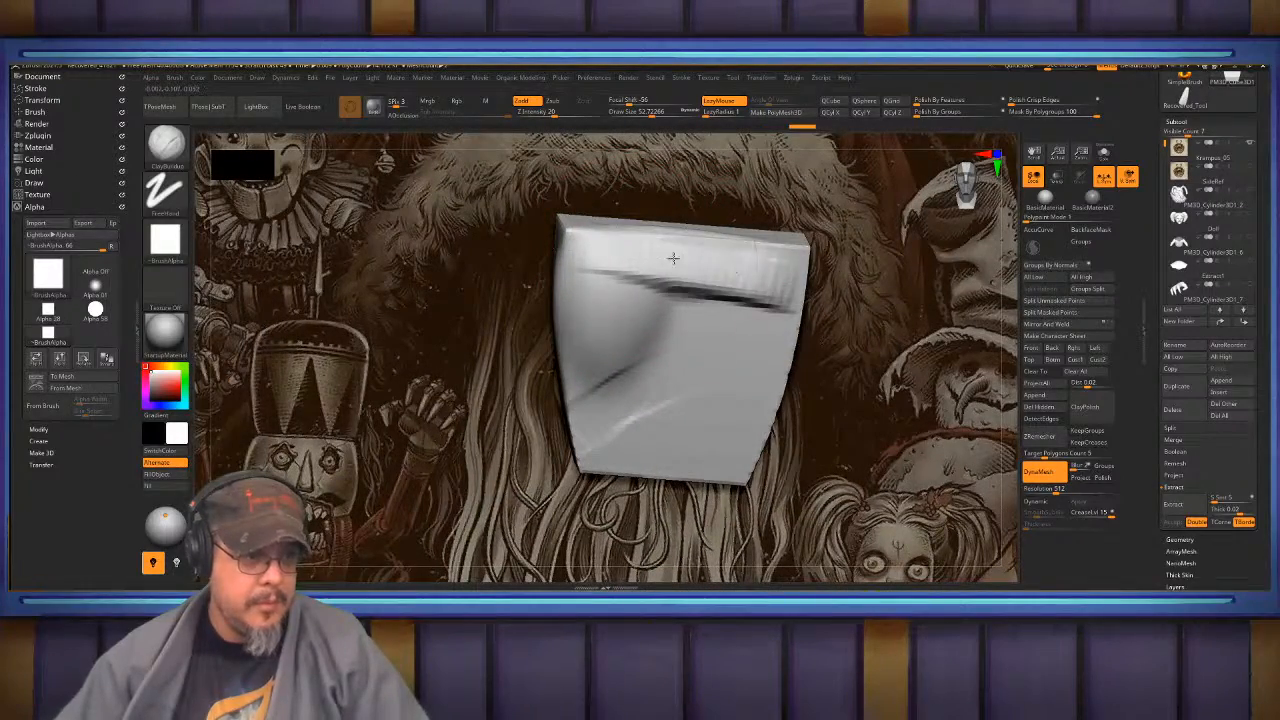
mouse_move(766, 289)
left_mouse_down()
mouse_move(594, 249)
mouse_move(770, 292)
left_mouse_up()
left_click_drag(770, 300, 713, 301, "shift")
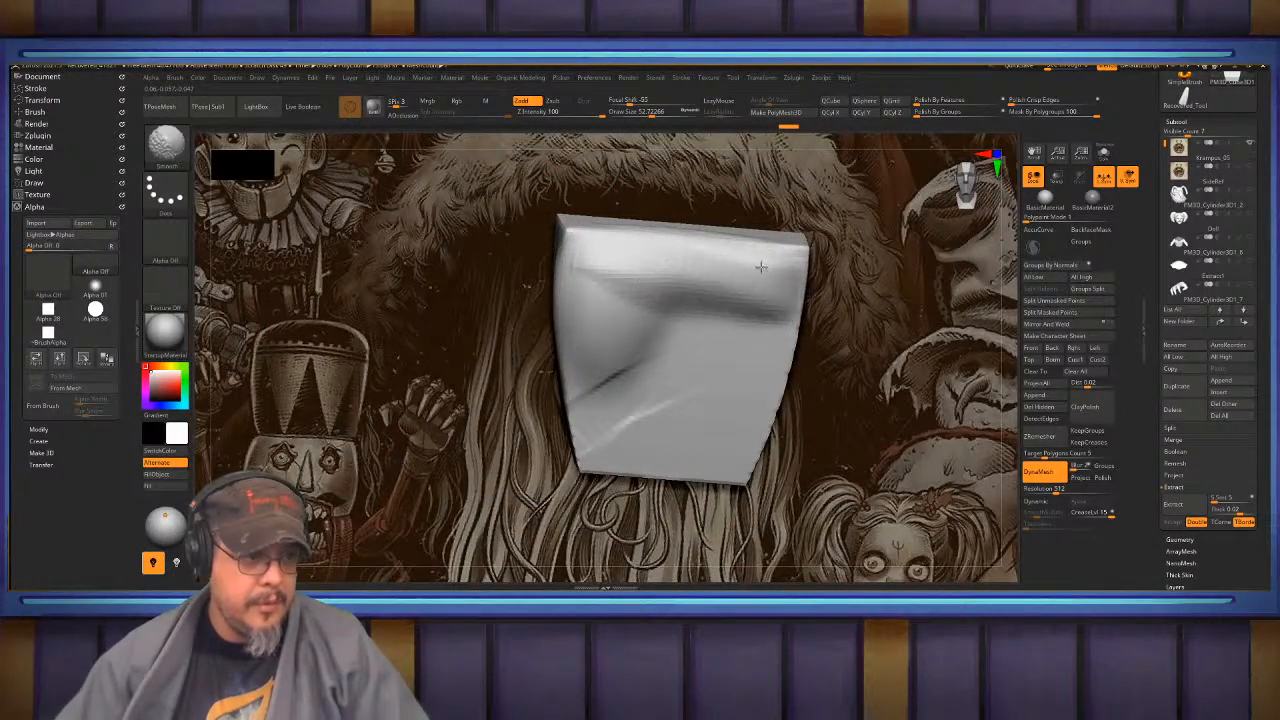
left_click_drag(761, 267, 785, 266, "shift")
- Smooth and round off the block's hard edges along its front, sides and back
mouse_move(780, 280)
right_mouse_down()
mouse_move(700, 285)
mouse_move(754, 289)
mouse_move(744, 255)
right_mouse_up()
mouse_move(745, 425)
left_mouse_down("shift")
mouse_move(772, 386)
mouse_move(650, 405)
mouse_move(597, 389)
mouse_move(749, 366)
left_mouse_up("shift")
mouse_move(780, 256)
right_mouse_down("alt")
mouse_move(752, 316)
mouse_move(685, 316)
right_mouse_up("alt")
left_click_drag(823, 301, 800, 470, "shift")
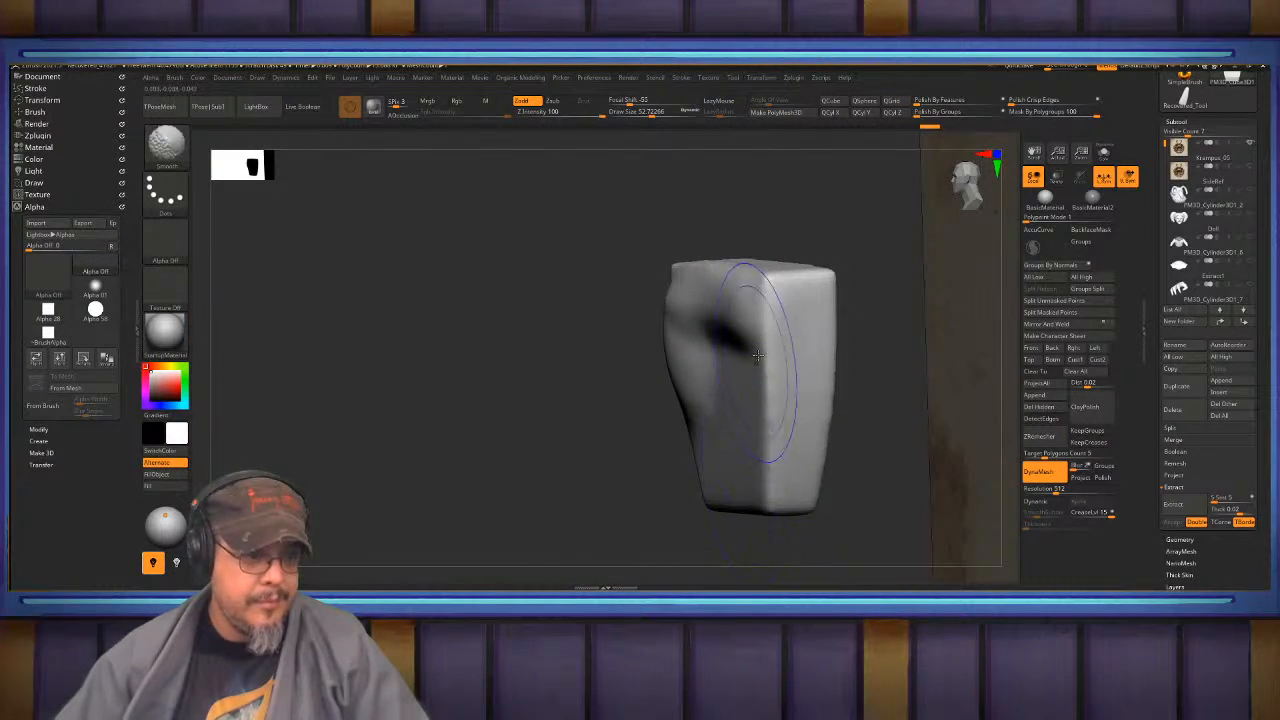
right_click_drag(758, 355, 855, 227)
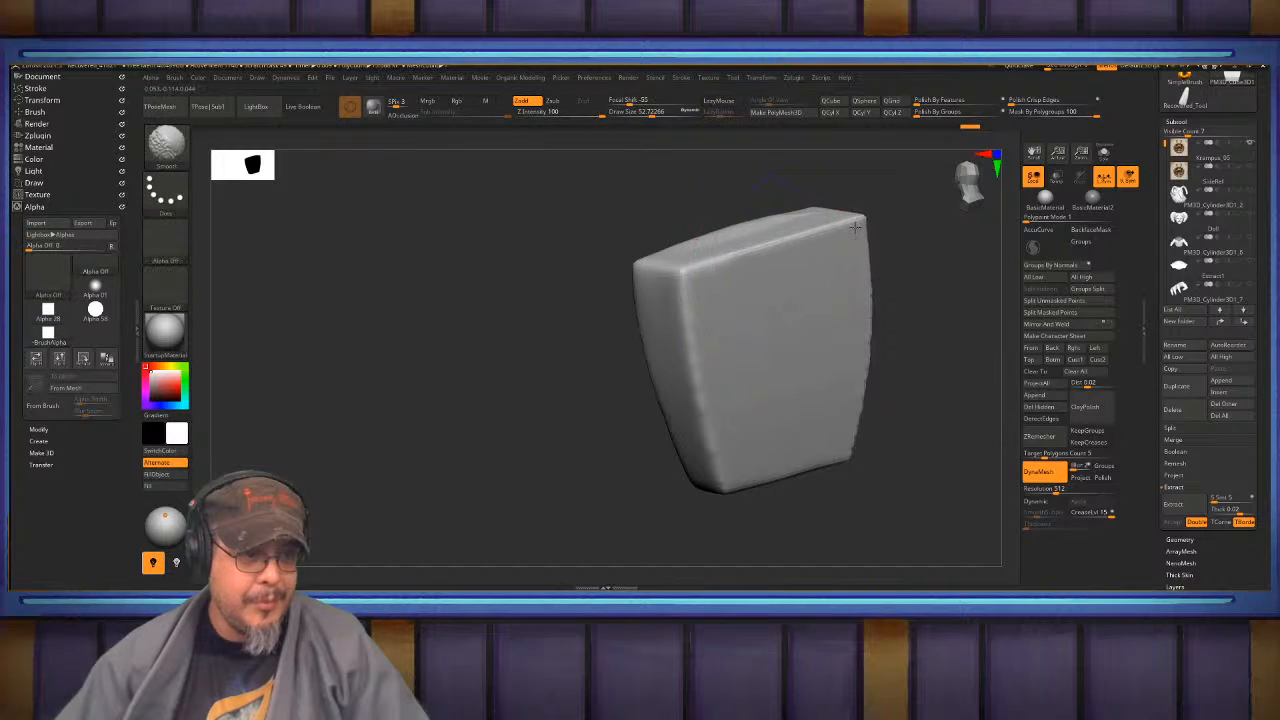
mouse_move(855, 227)
left_mouse_down("shift")
mouse_move(845, 420)
mouse_move(685, 438)
left_mouse_up("shift")
- Apply a gizmo deformer to the block and adjust its shape slightly from the side view
mouse_move(563, 371)
right_mouse_down("shift")
mouse_move(648, 310)
mouse_move(567, 347)
right_mouse_up("shift")
key("w")
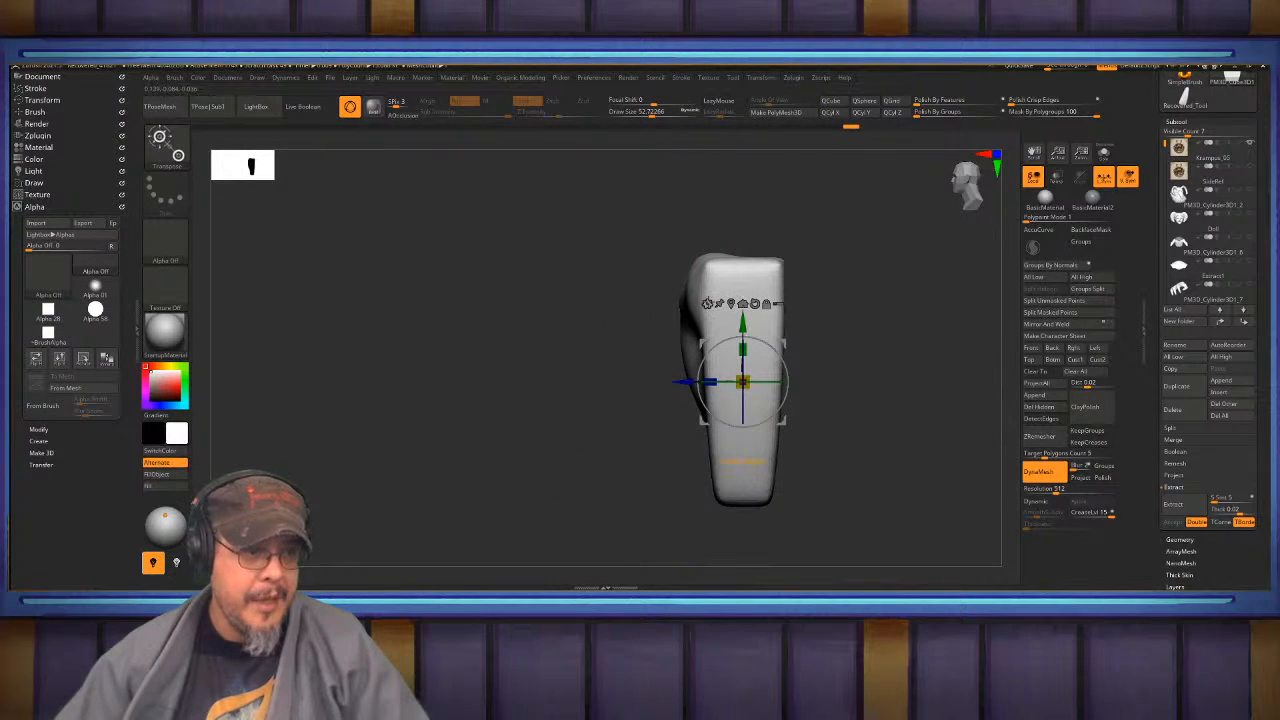
left_click(707, 303)
left_click(714, 332)
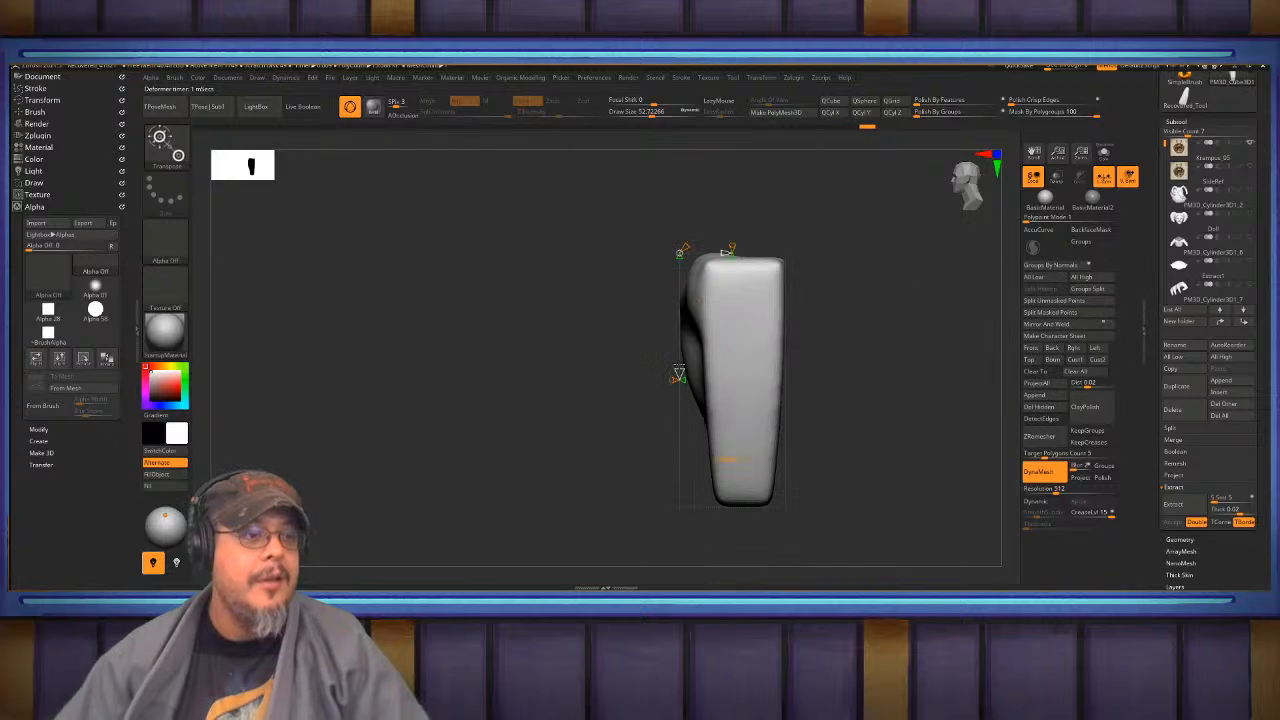
left_click_drag(679, 376, 660, 378)
key("q")
- Carve a diagonal crease below the raised pad across the block's front face with the DamStandard brush and soften it
mouse_move(574, 337)
left_mouse_down("shift")
mouse_move(643, 334)
mouse_move(702, 355)
mouse_move(722, 295)
mouse_move(789, 329)
mouse_move(763, 286)
mouse_move(749, 377)
mouse_move(692, 251)
left_mouse_up("shift")
key("b")
key("d")
key("s")
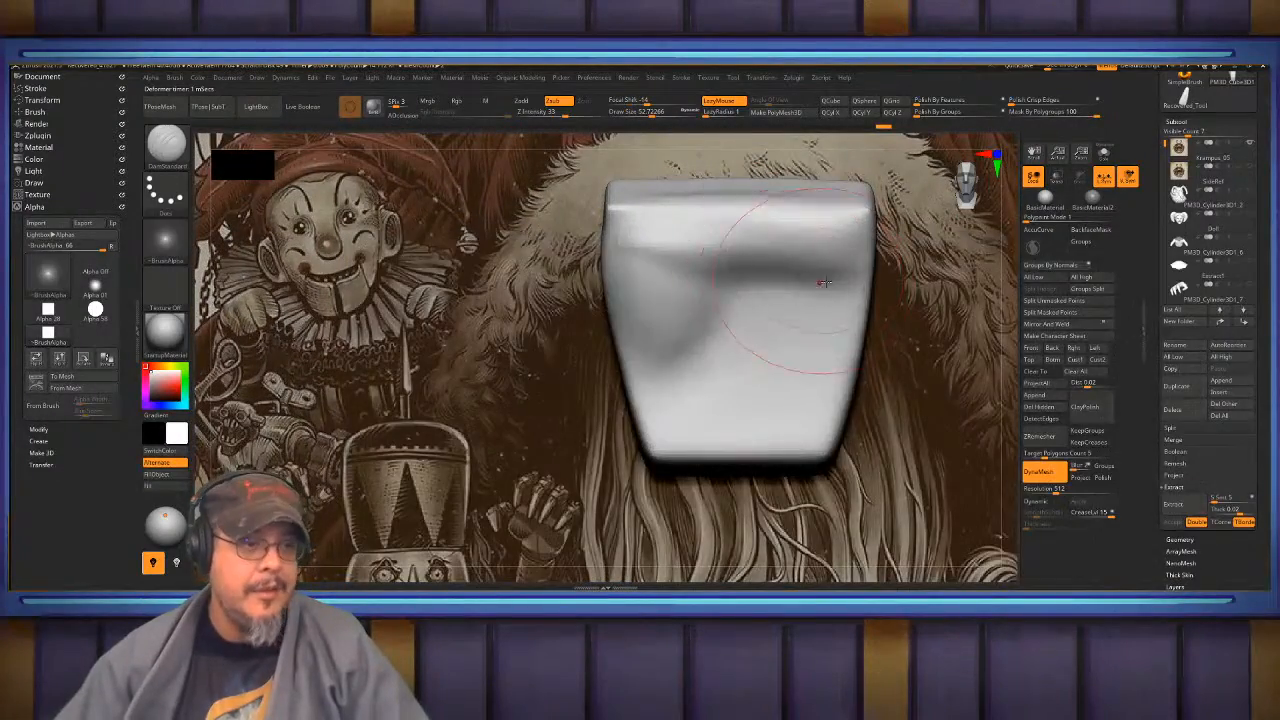
left_click_drag(832, 284, 611, 249)
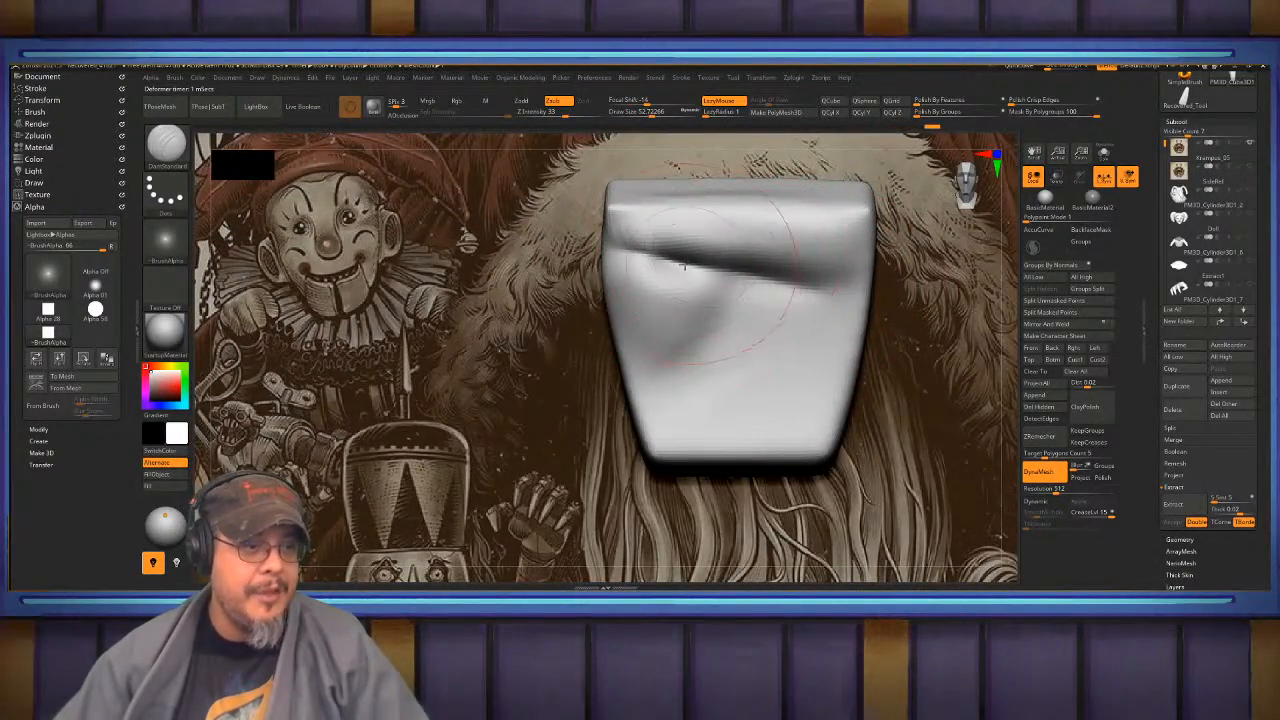
right_click_drag(691, 268, 700, 268)
key("s")
left_click_drag(700, 268, 643, 244)
key("shift")
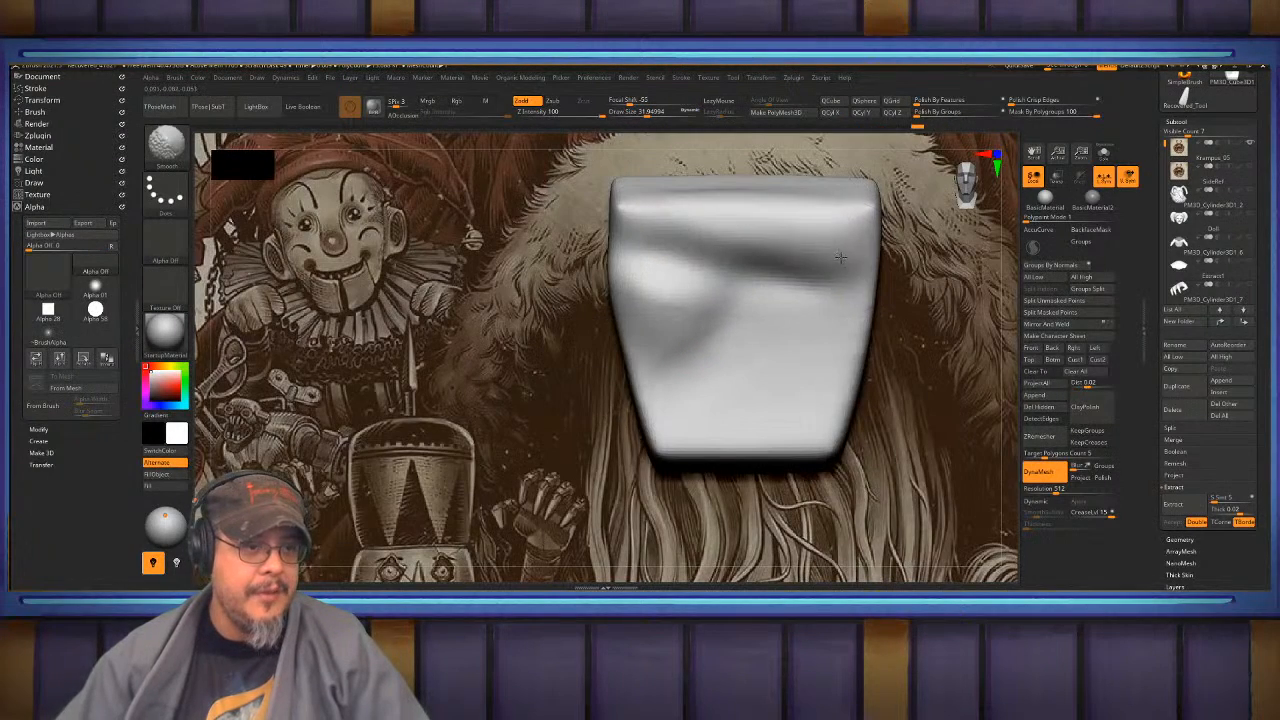
key("space")
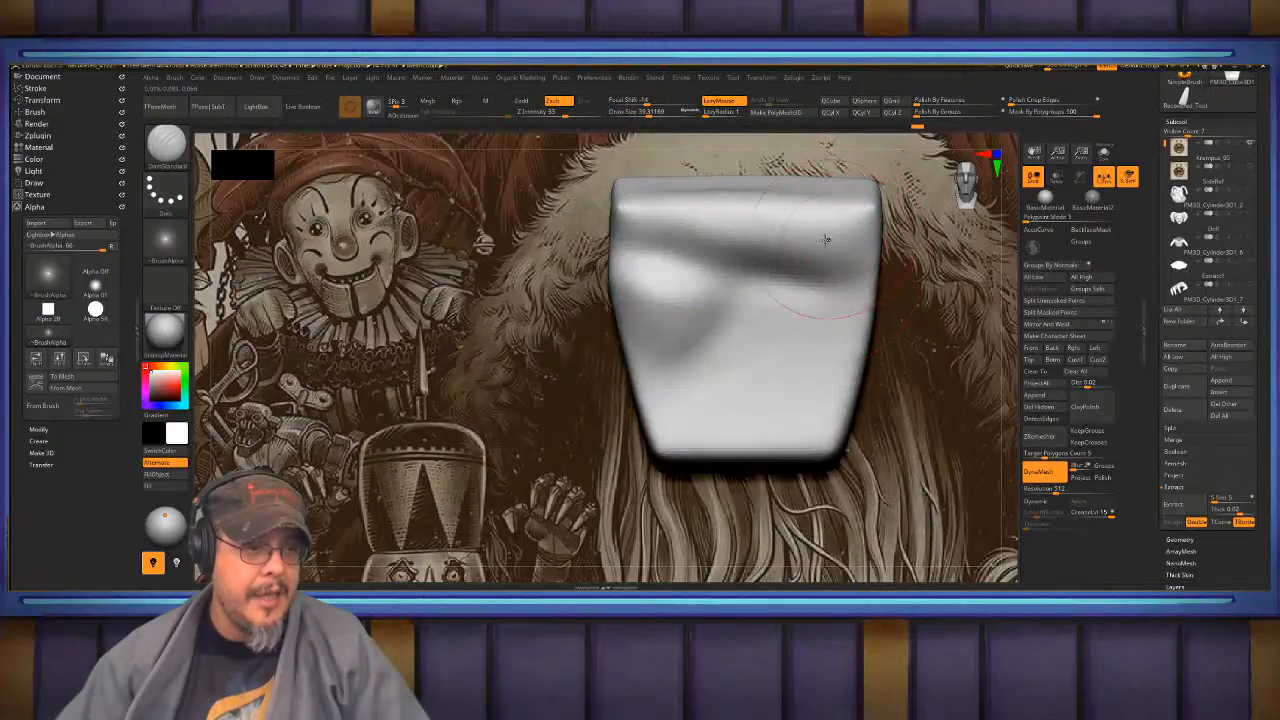
key("minus")
key("plus")
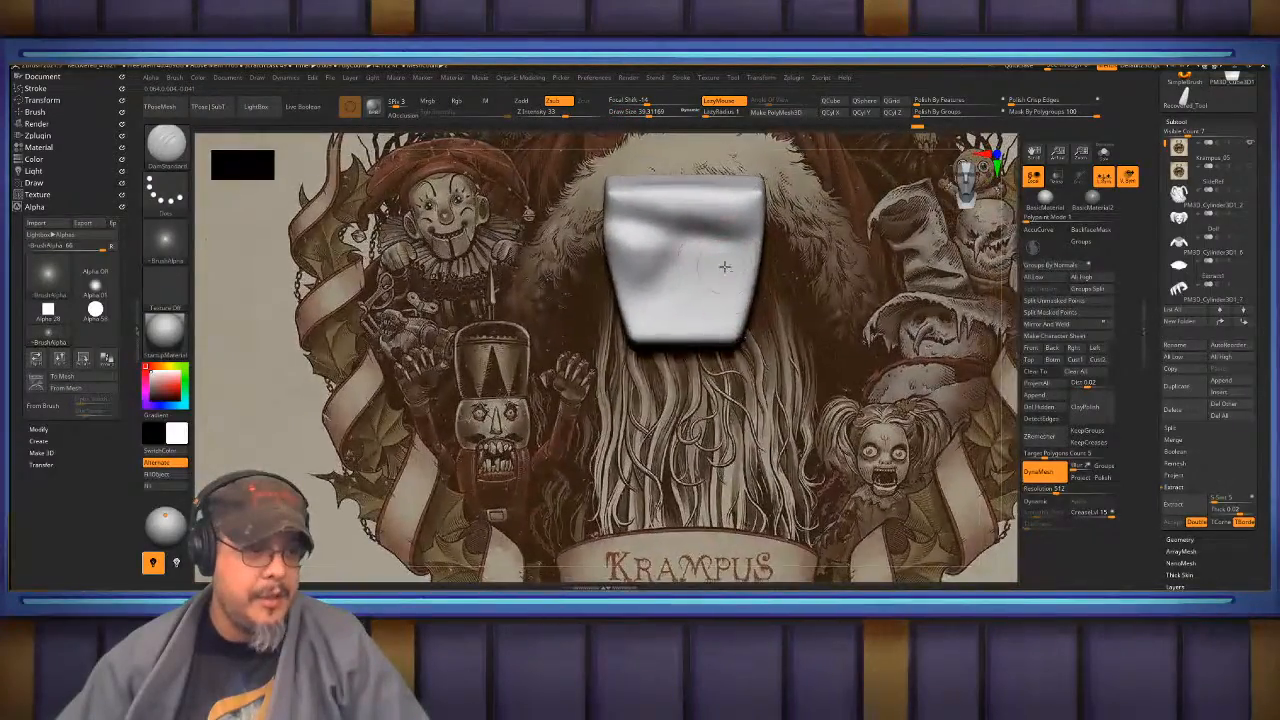
- Switch back to the ClayBuildup brush
mouse_move(725, 267)
right_mouse_down("ctrl")
mouse_move(717, 291)
mouse_move(734, 286)
mouse_move(682, 315)
mouse_move(592, 312)
mouse_move(574, 298)
mouse_move(683, 301)
mouse_move(671, 306)
mouse_move(719, 286)
right_mouse_up("ctrl")
key("b")
key("c")
key("b")
mouse_move(719, 286)
right_mouse_down("ctrl")
mouse_move(717, 326)
mouse_move(791, 263)
mouse_move(768, 327)
right_mouse_up("ctrl")
mouse_move(768, 327)
right_mouse_down("ctrl")
mouse_move(783, 273)
mouse_move(758, 309)
right_mouse_up("ctrl")
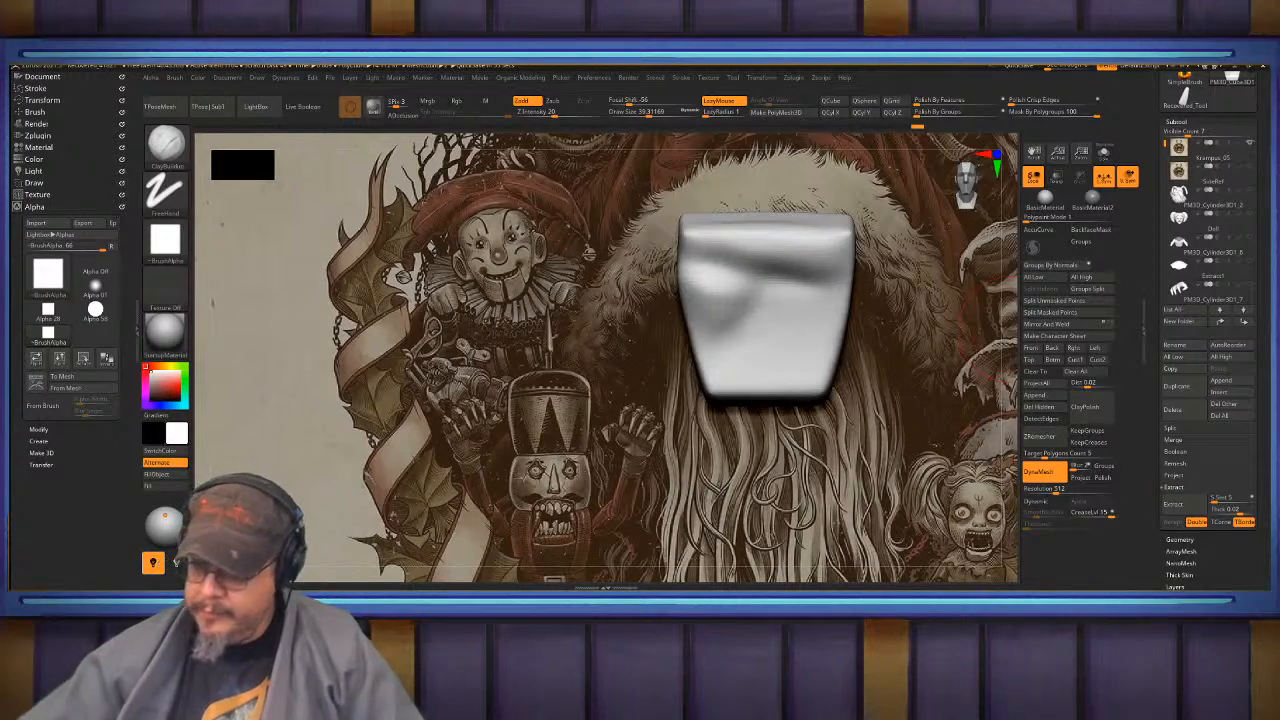
mouse_move(855, 355)
left_mouse_down("alt")
mouse_move(843, 413)
mouse_move(882, 342)
mouse_move(862, 342)
mouse_move(887, 335)
mouse_move(884, 303)
mouse_move(873, 342)
left_mouse_up("alt")
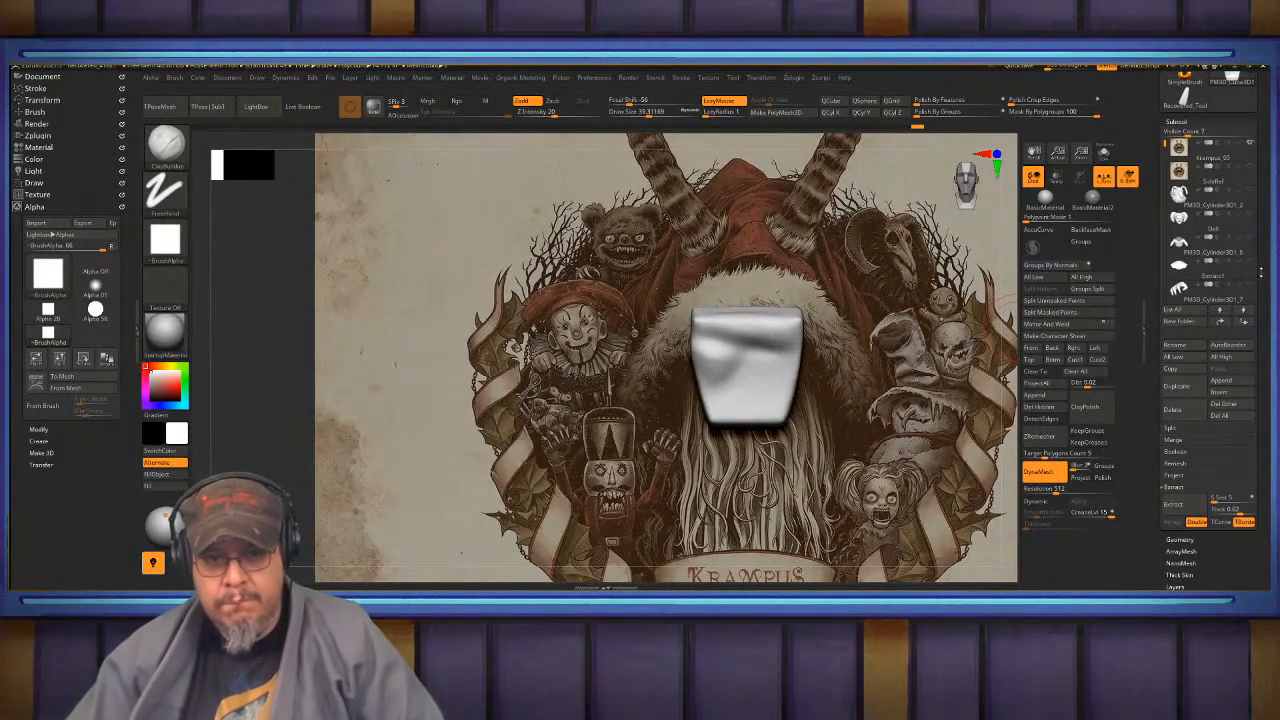
- Load the Cylinder3D primitive as the active tool and convert it to a PolyMesh3D
left_click_drag(1264, 275, 1262, 436)
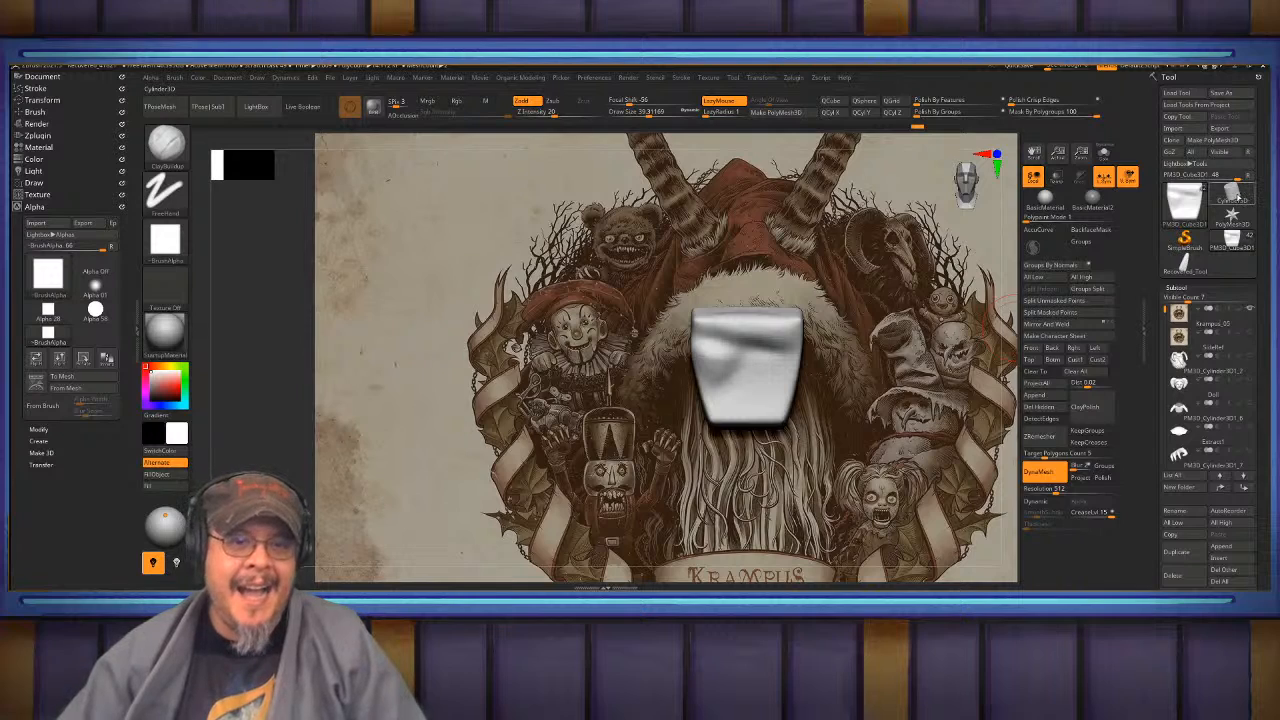
left_click(1232, 196)
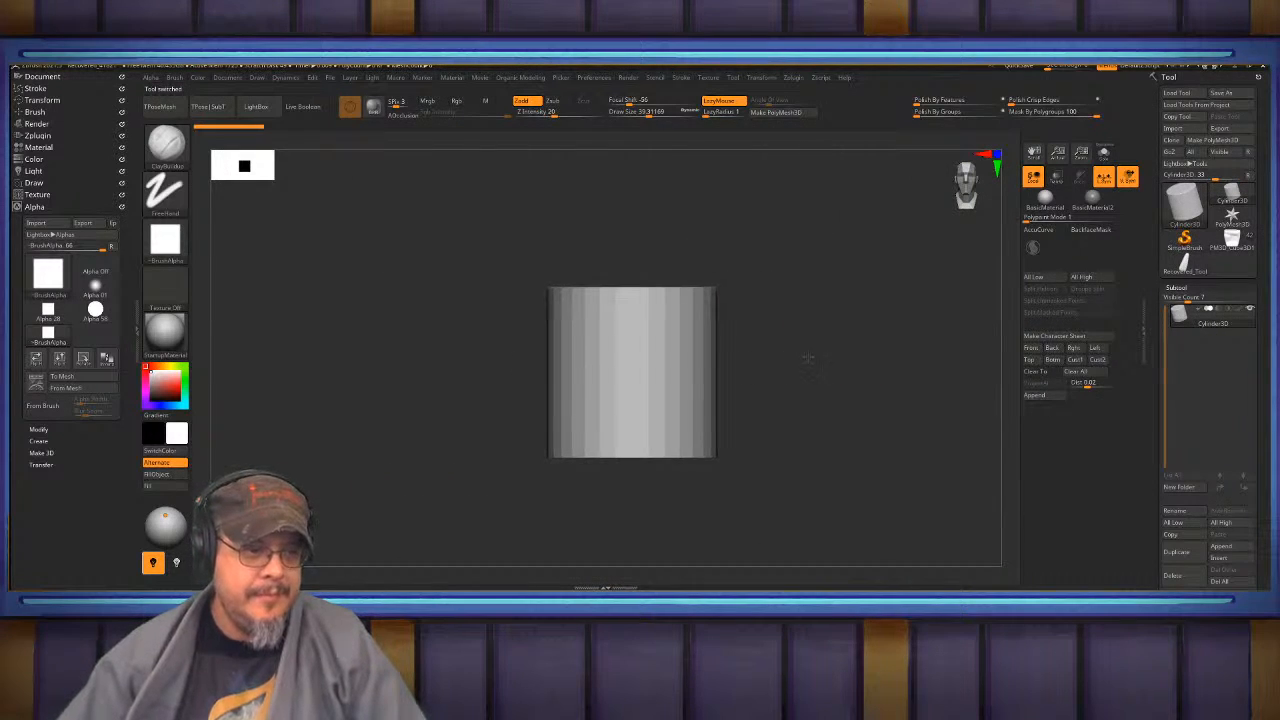
left_click_drag(808, 358, 850, 352, "alt")
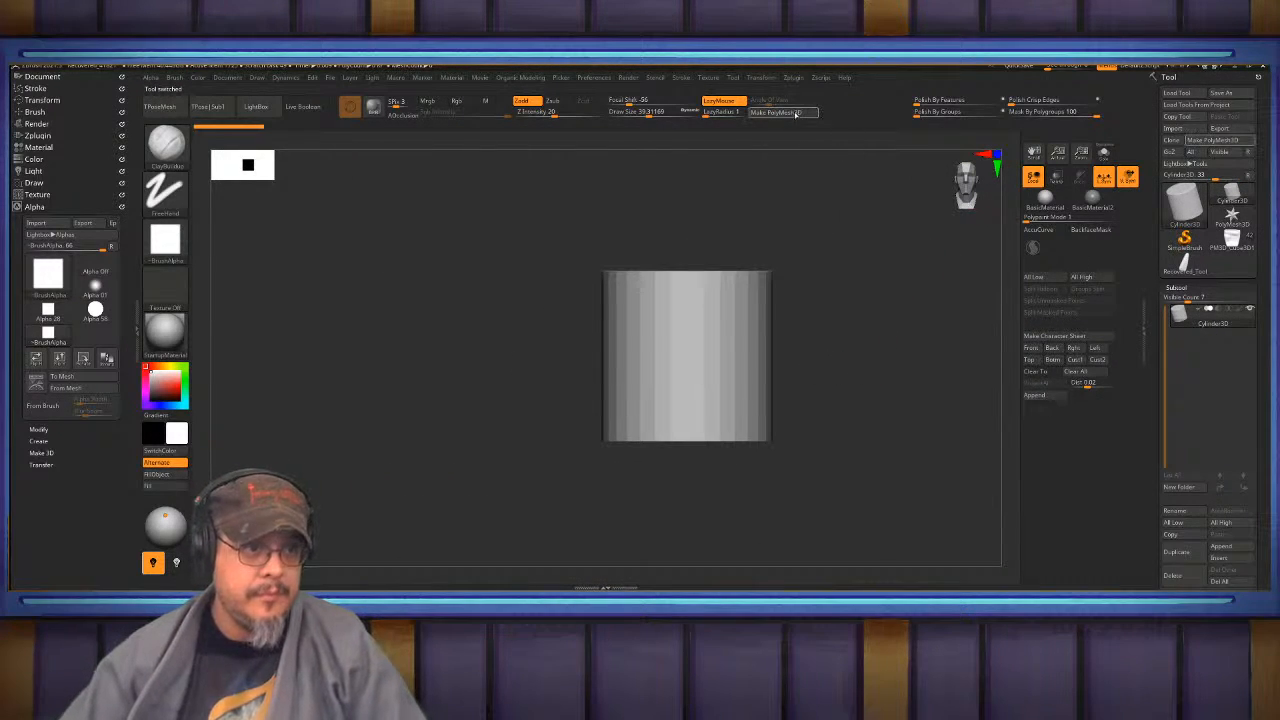
left_click(785, 112)
- Convert the cylinder to DynaMesh at resolution 64
left_click(1038, 470)
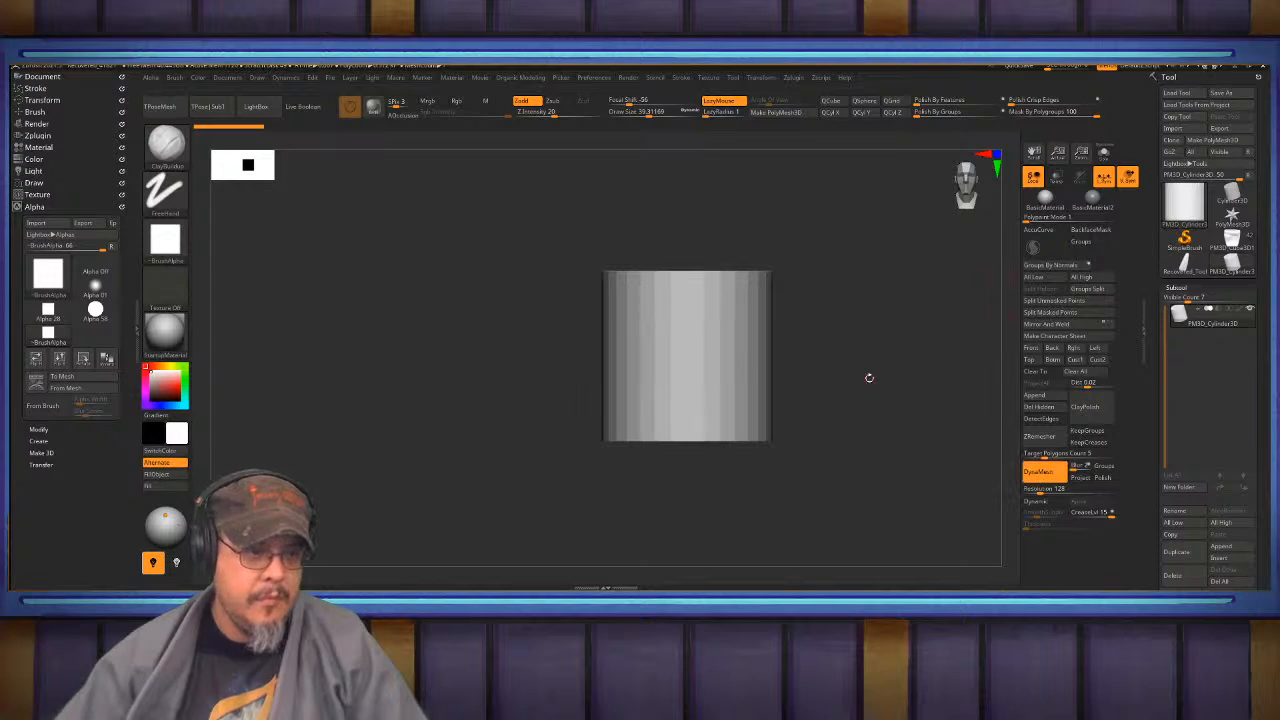
left_click_drag(869, 376, 915, 388, "alt")
key("b")
key("c")
key("b")
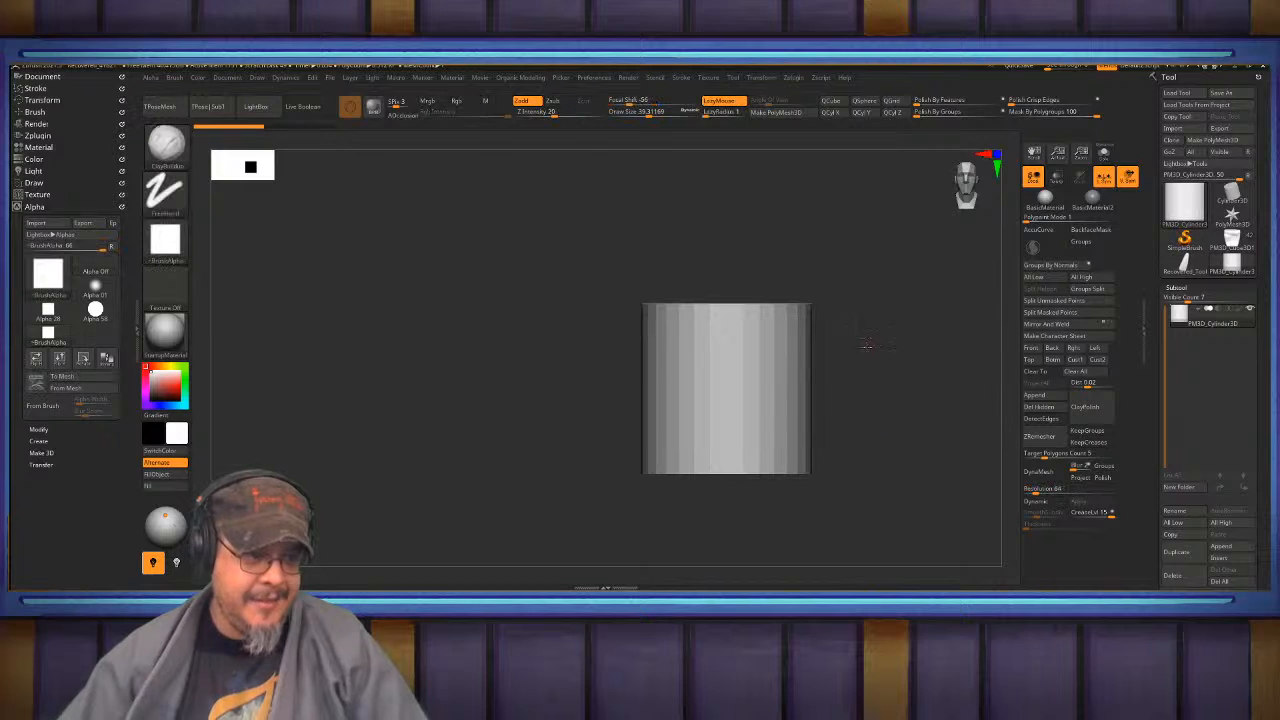
mouse_move(886, 340)
left_mouse_down("alt")
mouse_move(866, 348)
mouse_move(911, 368)
mouse_move(893, 321)
mouse_move(866, 307)
left_mouse_up("alt")
left_click(1032, 474)
- Choose the ClipCurve brush and clip the cylinder's side flat with a straight vertical cut
key("b")
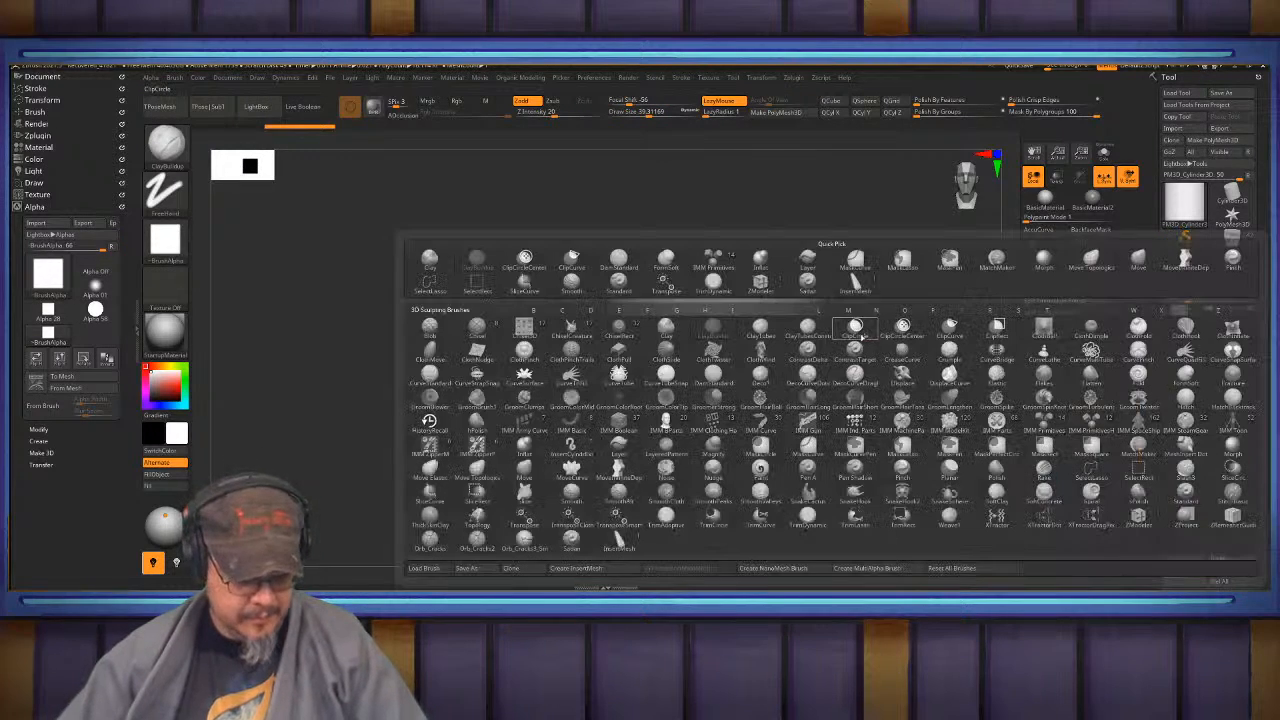
left_click(857, 345)
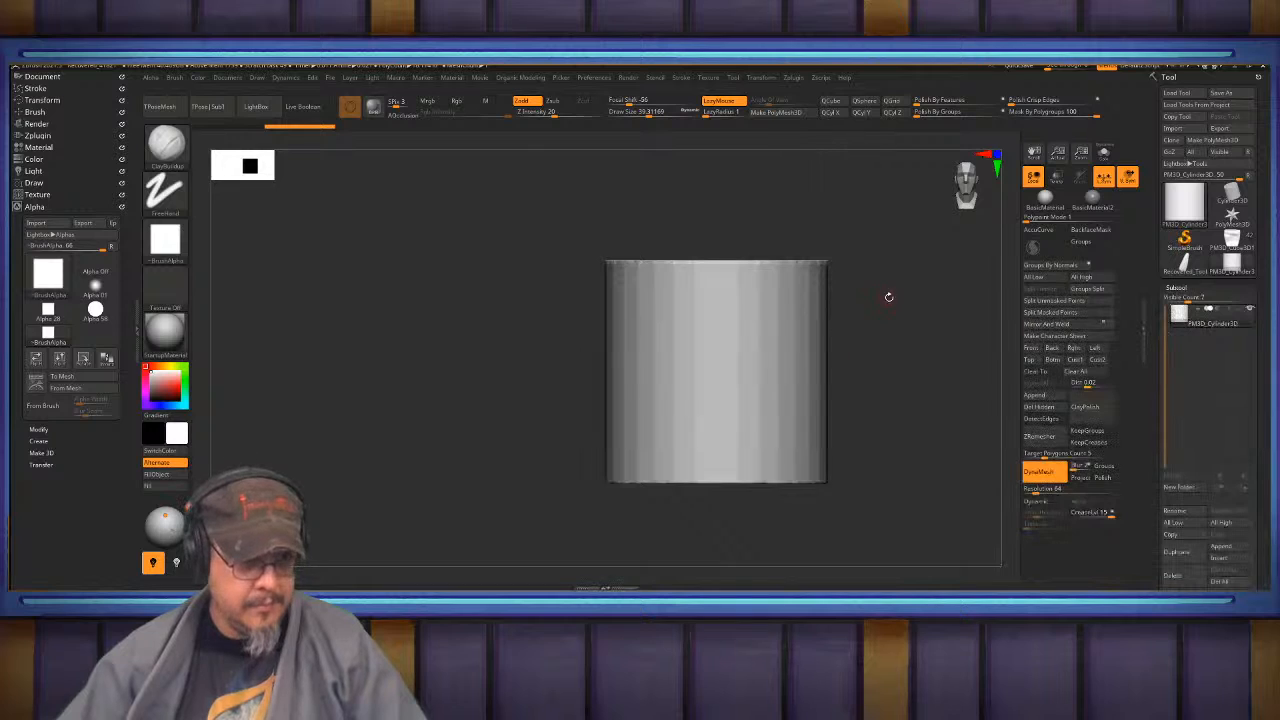
left_click_drag(886, 294, 884, 342, "alt")
mouse_move(794, 257)
left_mouse_down("ctrl+shift")
mouse_move(809, 514)
mouse_move(790, 565)
left_mouse_up("ctrl+shift")
mouse_move(880, 400)
left_mouse_down("alt")
mouse_move(903, 363)
mouse_move(863, 337)
mouse_move(911, 291)
left_mouse_up("alt")
left_click_drag(911, 291, 929, 329, "alt")
- Stretch the clipped cylinder along its length into a long bar and reduce its thickness slightly
key("w")
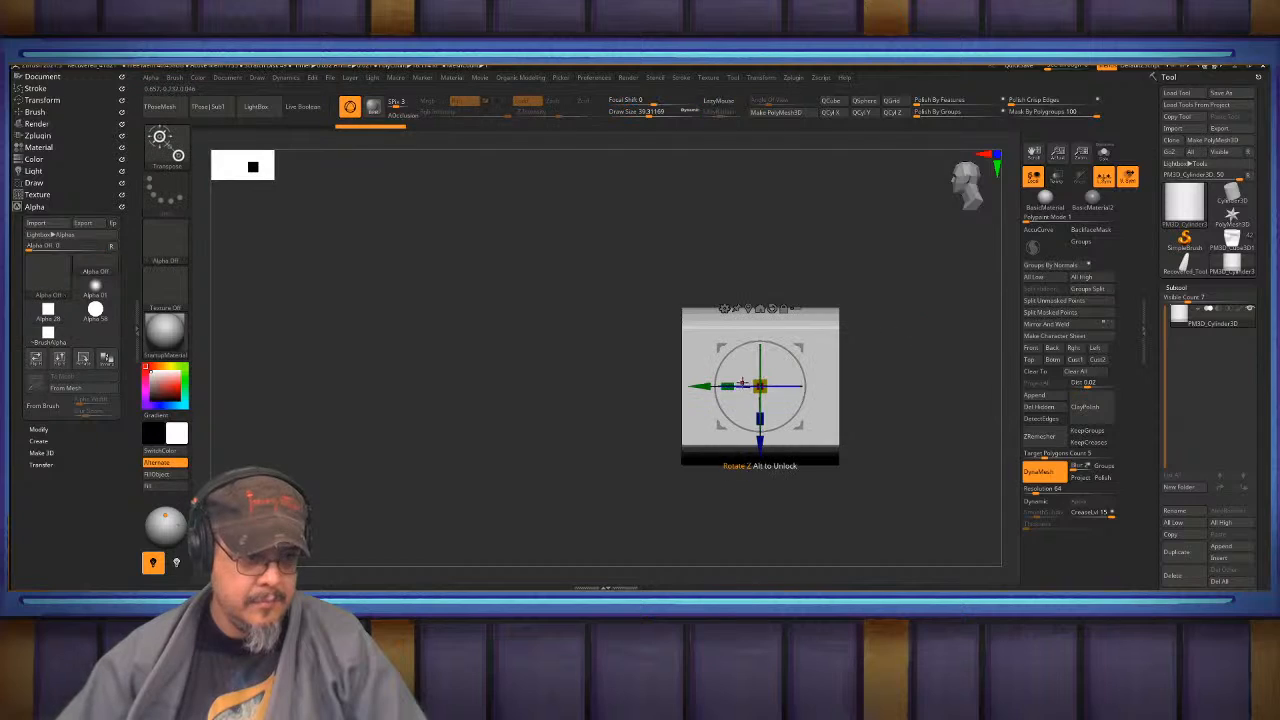
left_click_drag(728, 386, 620, 389)
key("q")
mouse_move(437, 396)
left_mouse_down("alt")
mouse_move(578, 410)
mouse_move(449, 411)
left_mouse_up("alt")
left_click_drag(935, 345, 815, 340)
key("w")
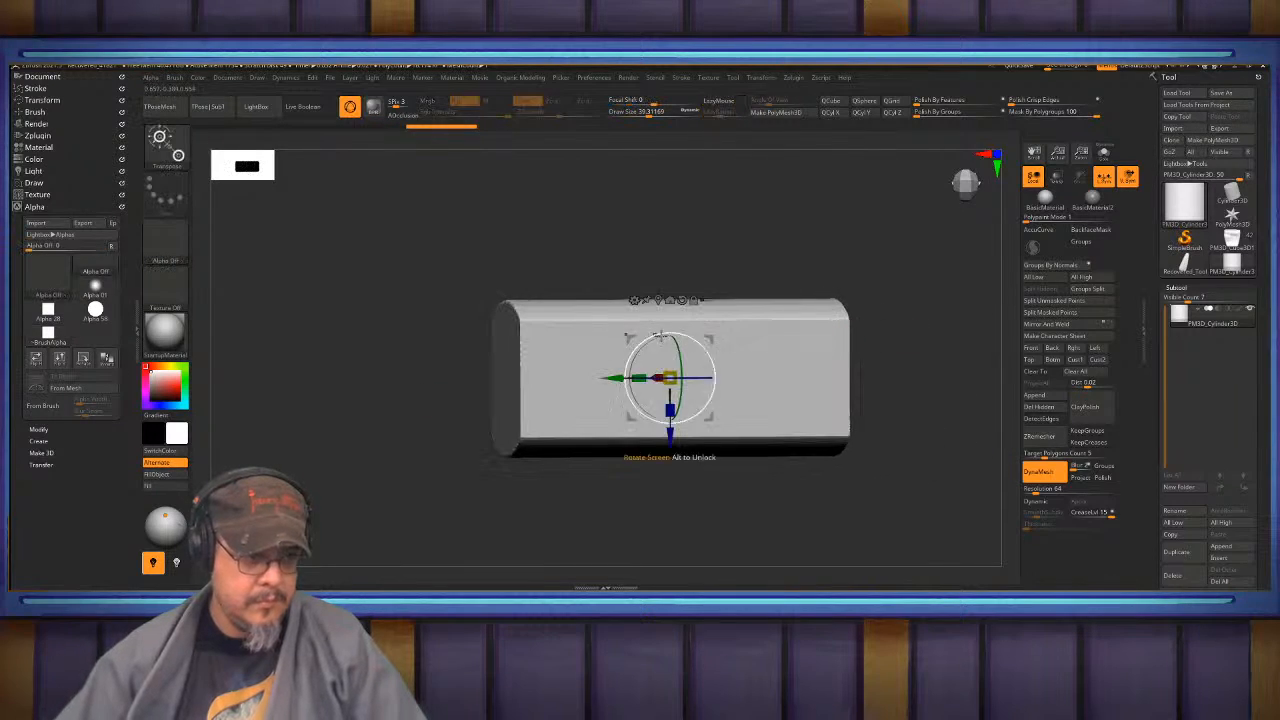
left_click_drag(670, 411, 670, 389)
key("q")
left_click_drag(553, 494, 808, 380)
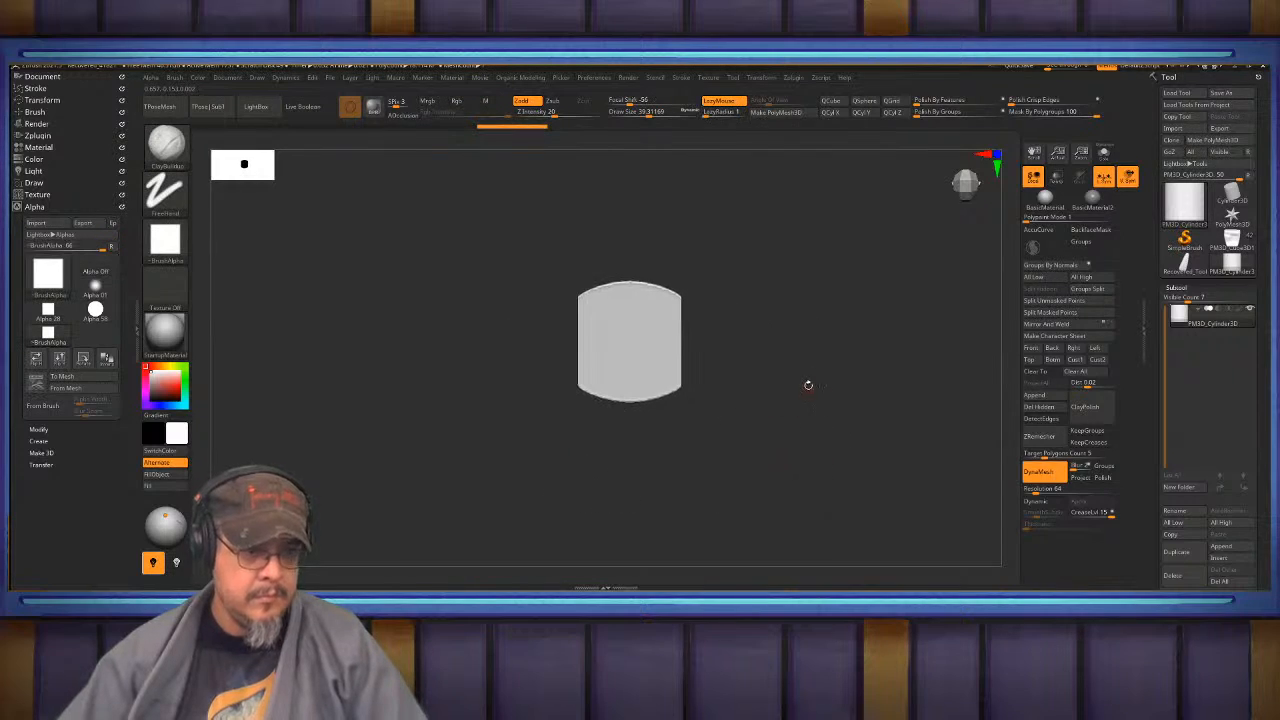
- Insert a Cylinder3D as a new subtool alongside the bar
left_click_drag(1266, 510, 1257, 441)
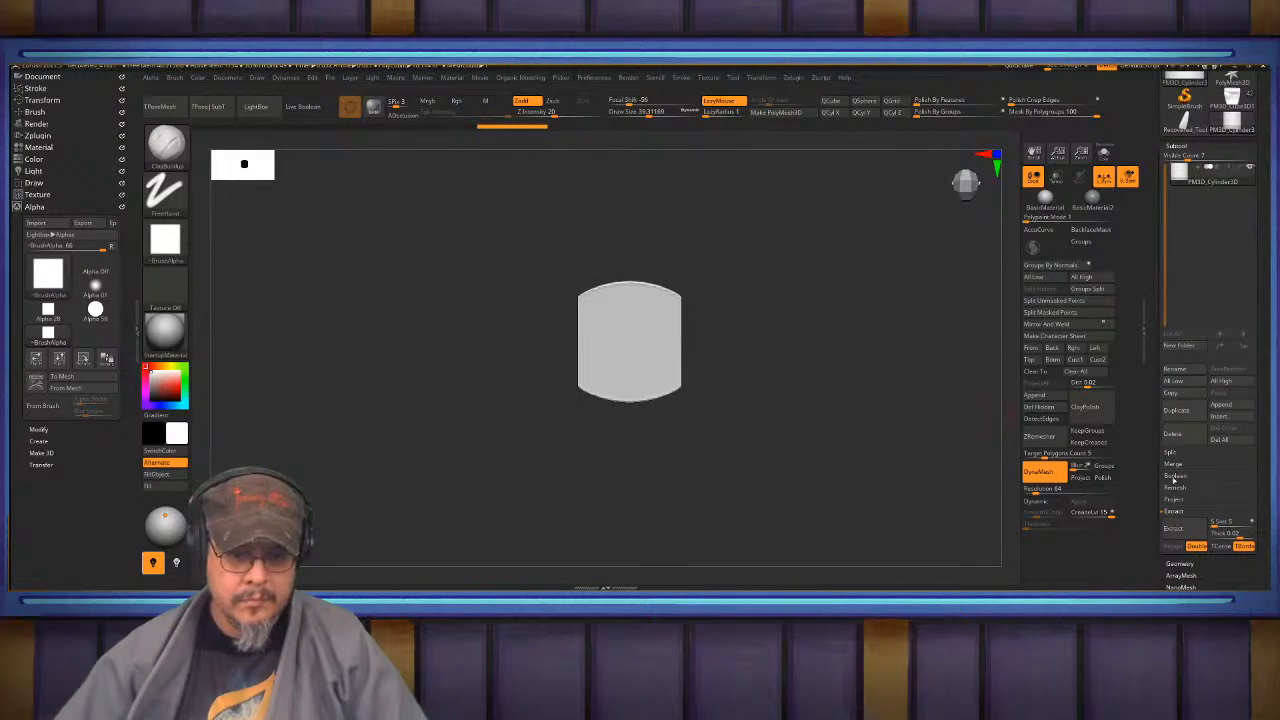
left_click(1226, 418)
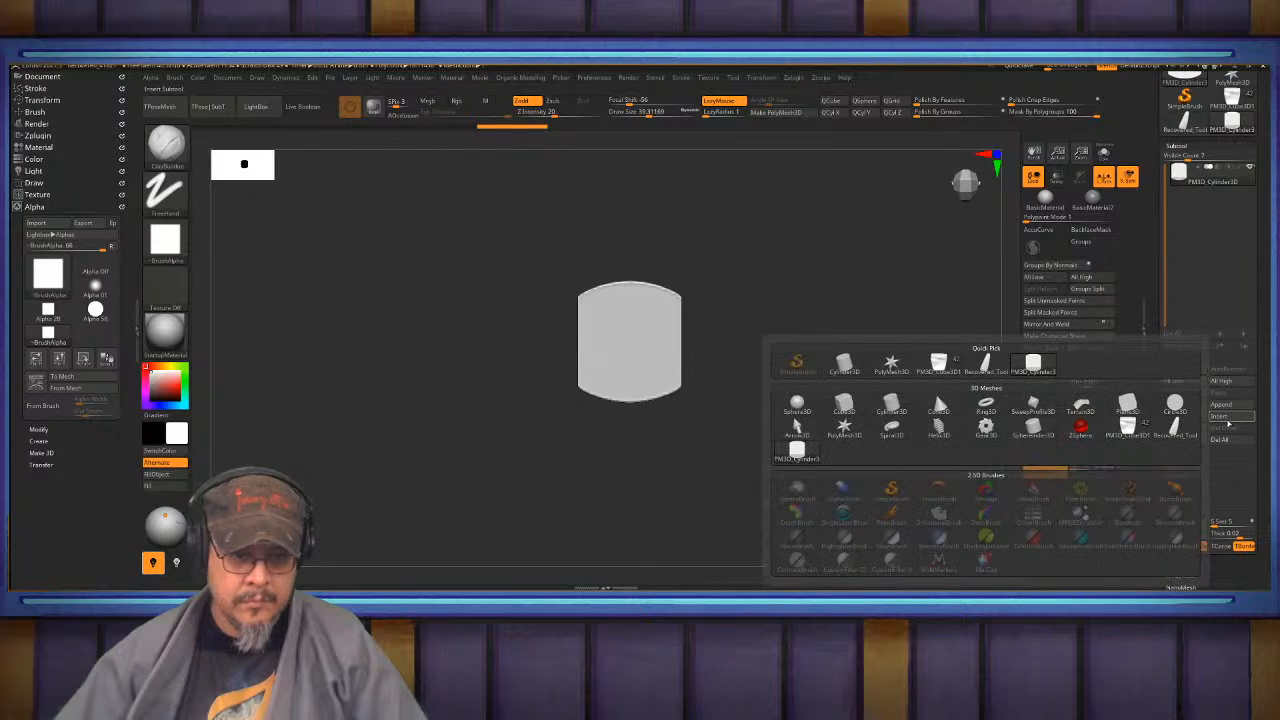
left_click(893, 405)
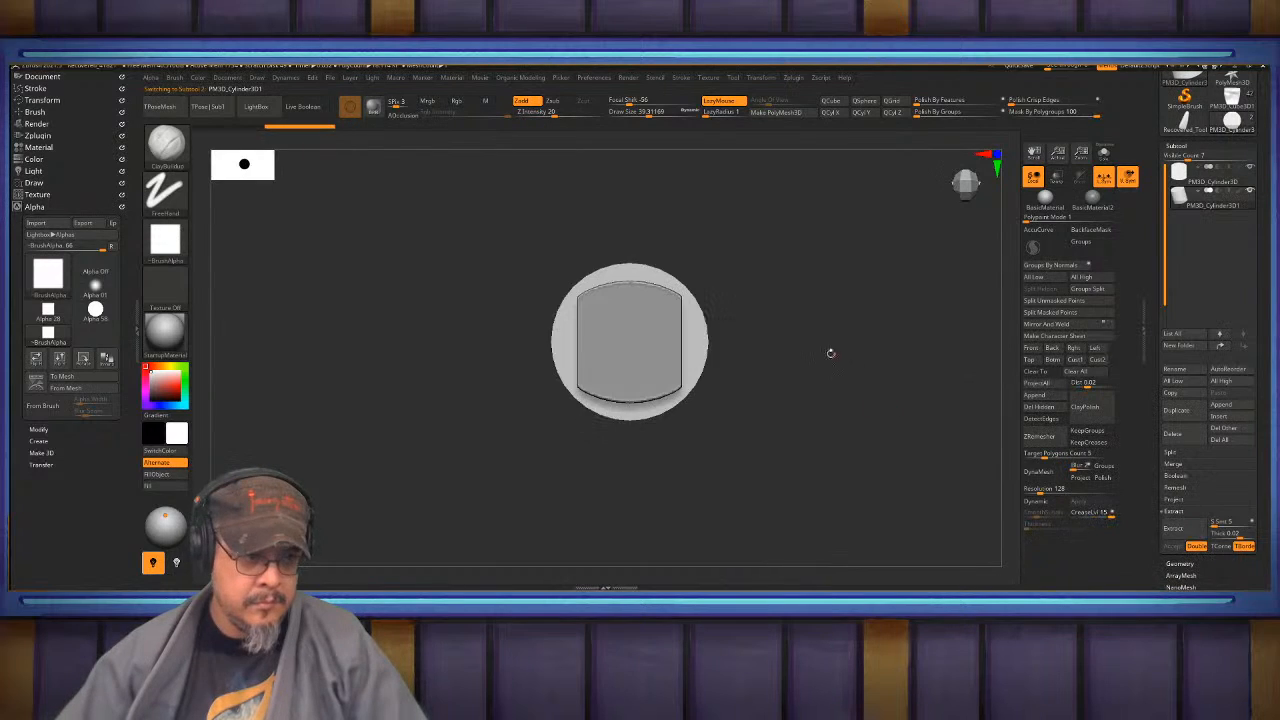
mouse_move(831, 351)
left_mouse_down("alt")
mouse_move(881, 375)
mouse_move(866, 422)
mouse_move(882, 384)
left_mouse_up("alt")
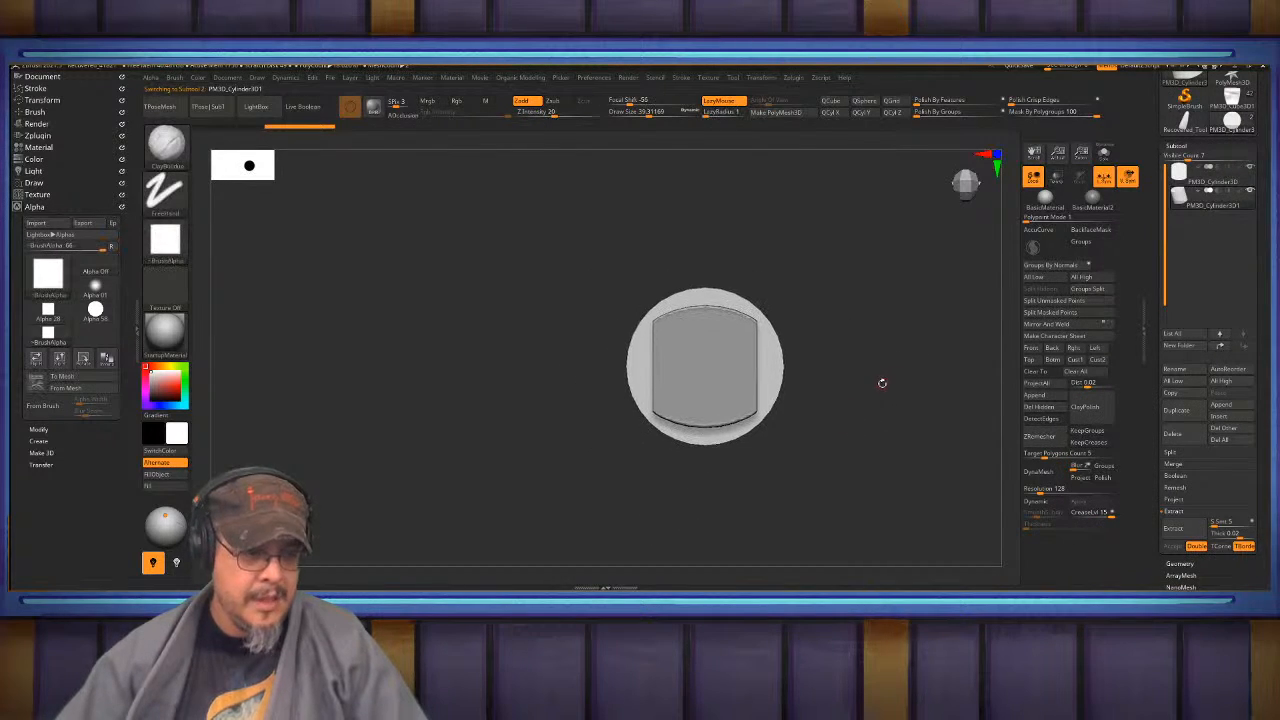
- Position the inserted cylinder as a round joint overlapping the end of the bar
key("w")
mouse_move(822, 355)
left_mouse_down()
mouse_move(896, 346)
mouse_move(842, 359)
left_mouse_up()
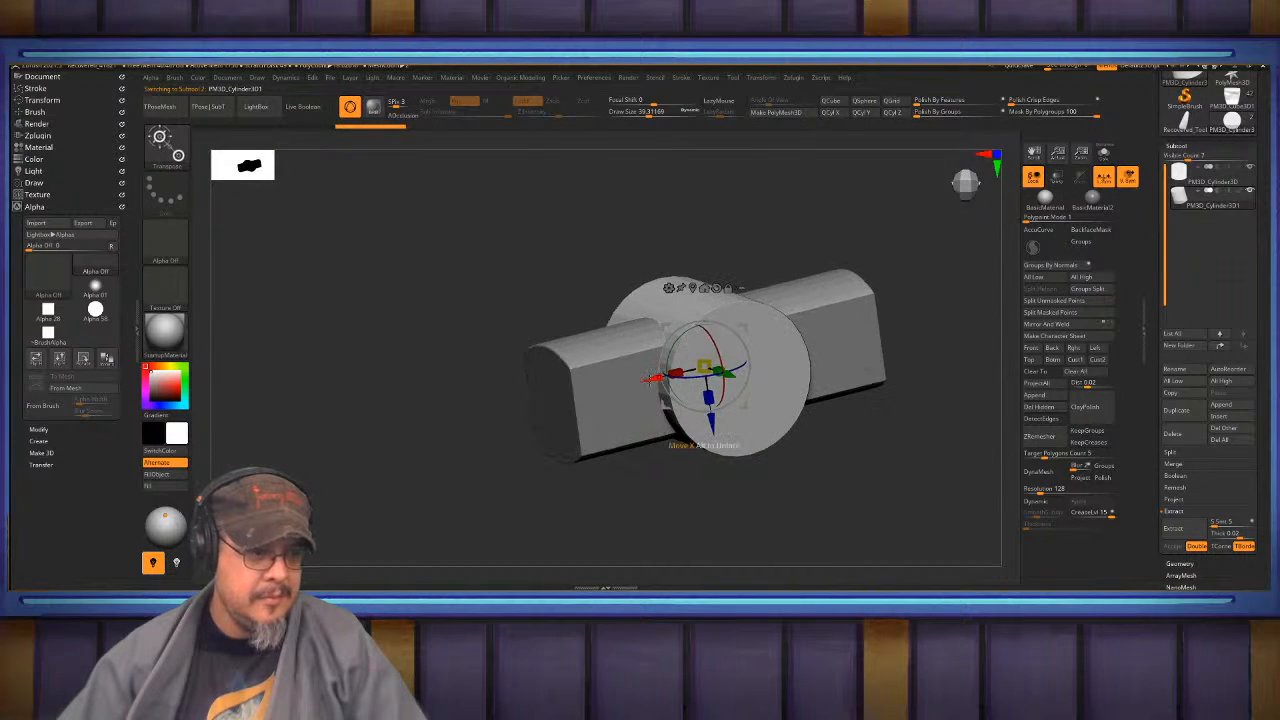
left_click_drag(657, 375, 479, 422)
left_click_drag(800, 474, 835, 409)
left_click_drag(656, 396, 638, 391)
left_click_drag(770, 384, 698, 364)
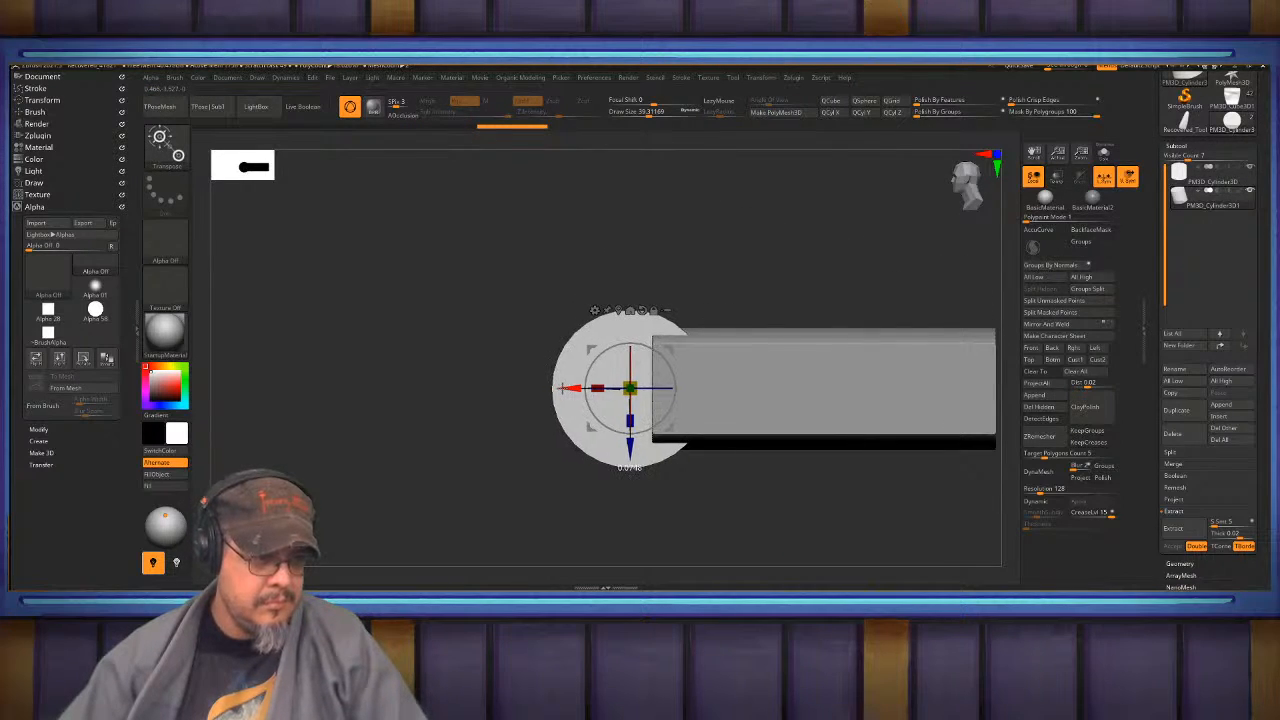
left_click_drag(563, 388, 562, 388)
- Duplicate the bar to the opposite side of the joint and shorten the copy, leaving a small gap between the two
key("q")
mouse_move(789, 482)
left_mouse_down("alt")
mouse_move(748, 486)
mouse_move(690, 459)
mouse_move(785, 438)
left_mouse_up("alt")
left_click(718, 386, "alt")
key("w")
left_click_drag(707, 379, 549, 379, "ctrl")
key("q")
mouse_move(618, 474)
left_mouse_down()
mouse_move(687, 489)
mouse_move(757, 458)
mouse_move(731, 418)
mouse_move(703, 443)
mouse_move(640, 438)
left_mouse_up()
key("w")
left_click_drag(617, 342, 716, 339, "alt")
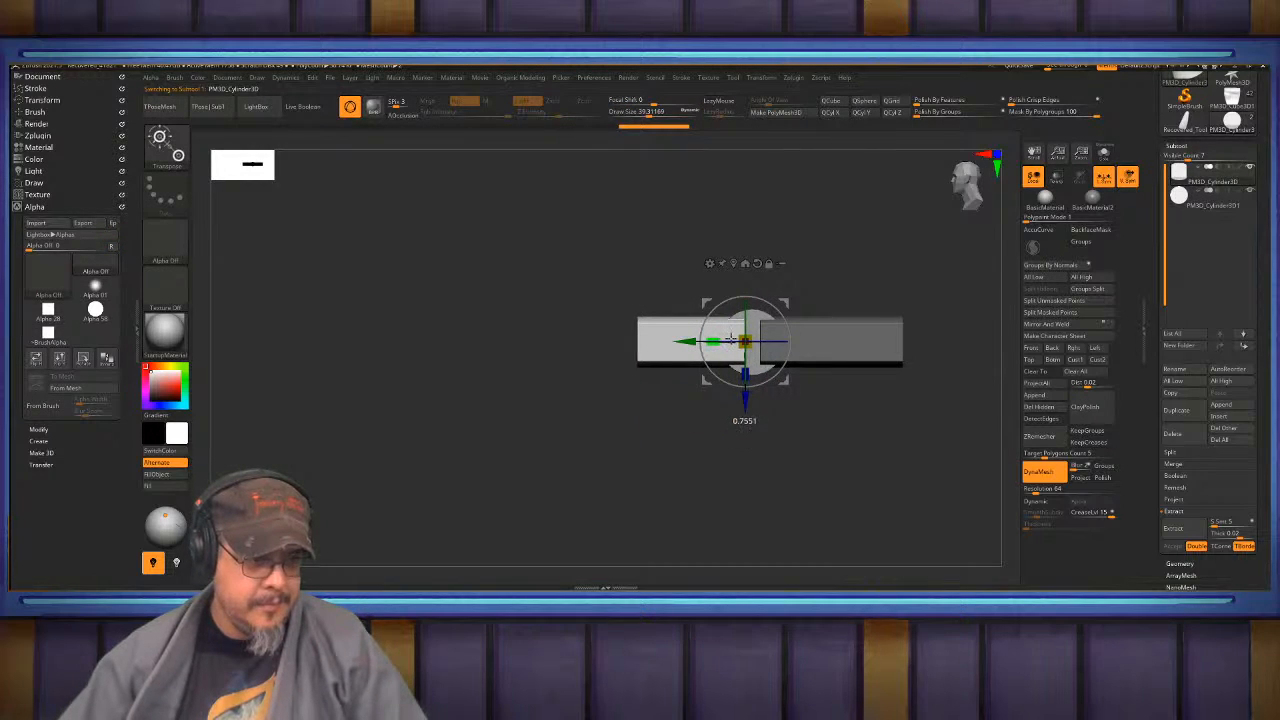
key("q")
mouse_move(654, 440)
left_mouse_down("alt")
mouse_move(631, 426)
mouse_move(712, 432)
left_mouse_up("alt")
left_click_drag(621, 468, 675, 466, "alt")
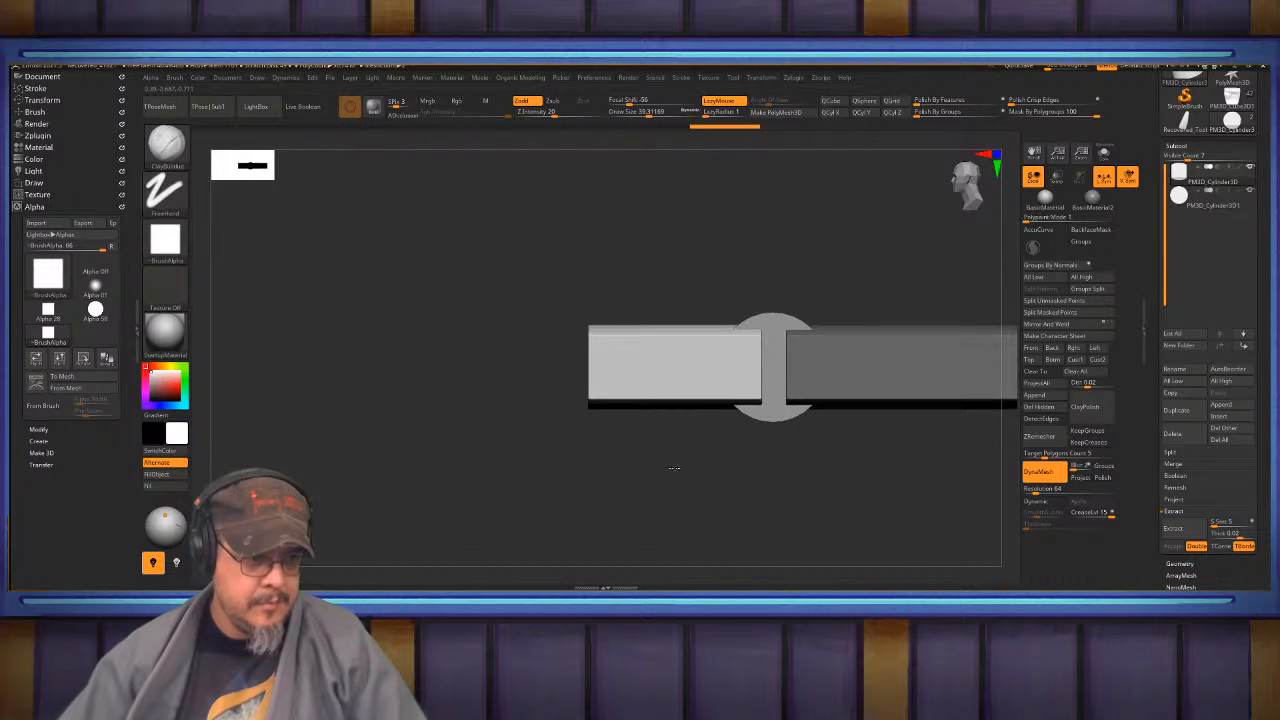
- Duplicate the round joint to the free end of the shorter bar, making the copy slightly smaller
left_click(780, 420, "alt")
key("w")
left_click_drag(727, 386, 514, 362)
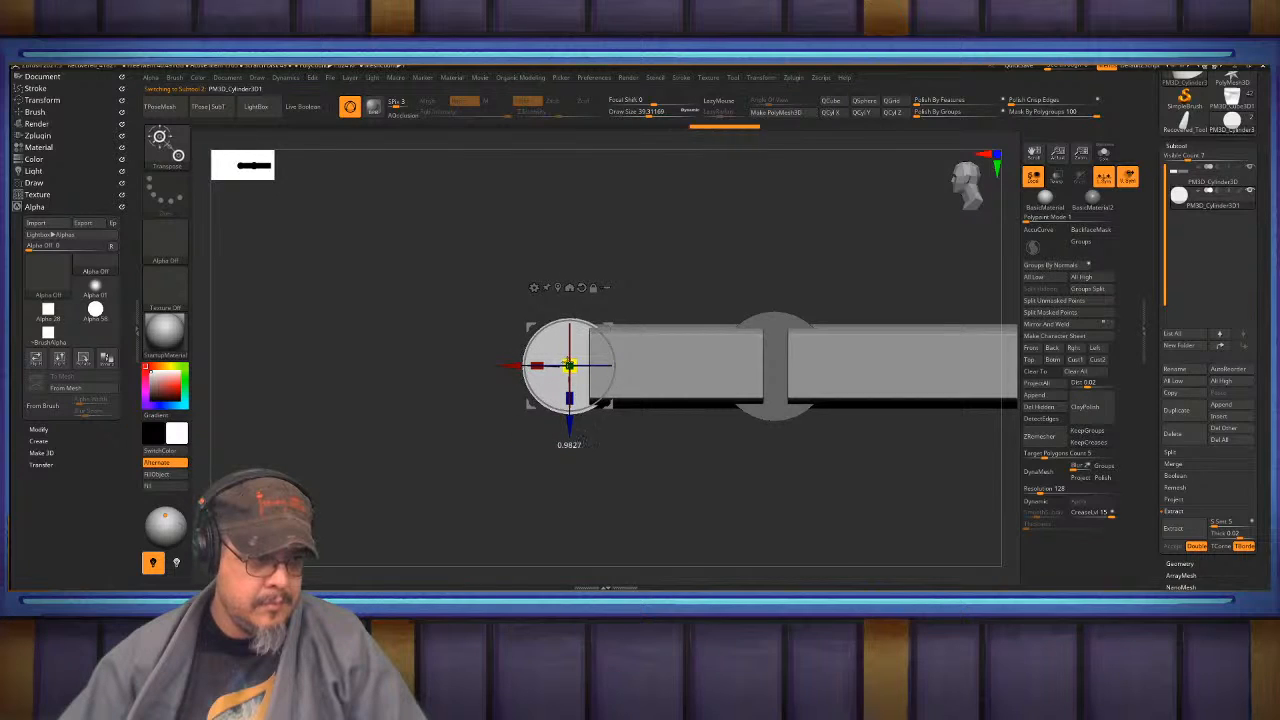
key("q")
left_click_drag(640, 453, 661, 486, "alt")
- Slim the shorter bar slightly and duplicate it past the second joint as an end segment tilted downward
left_click(684, 390, "alt")
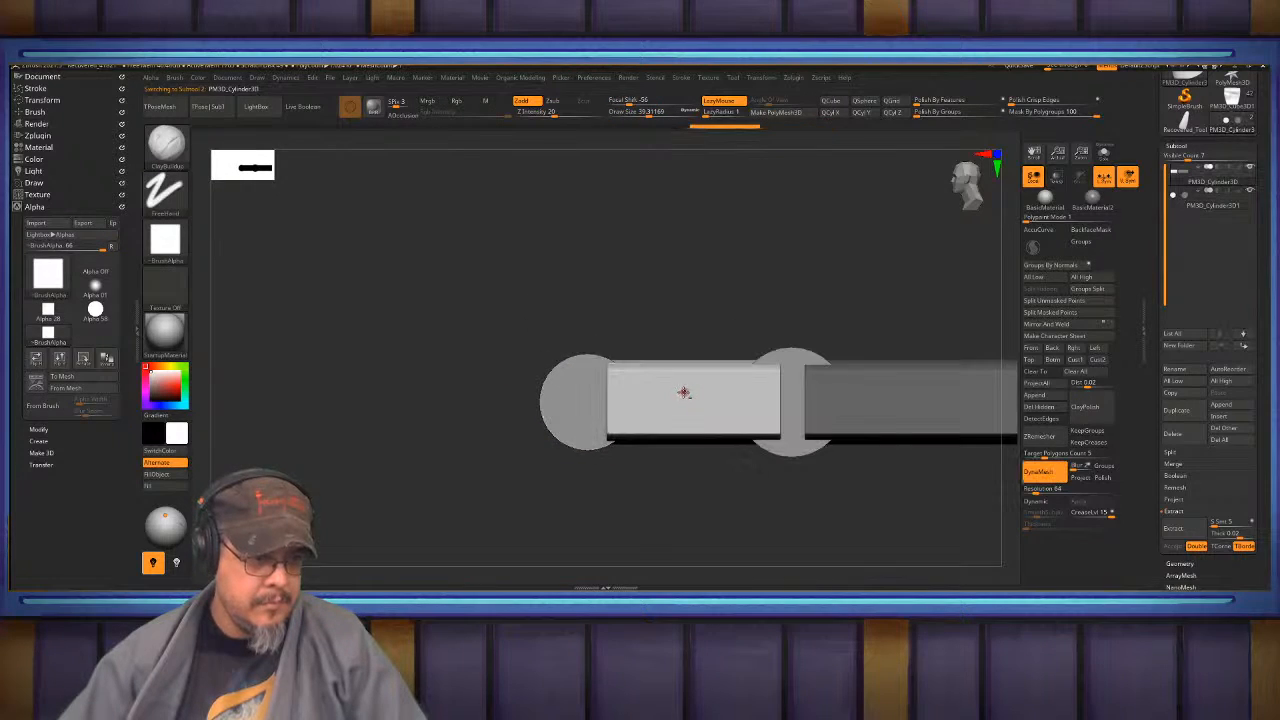
key("w")
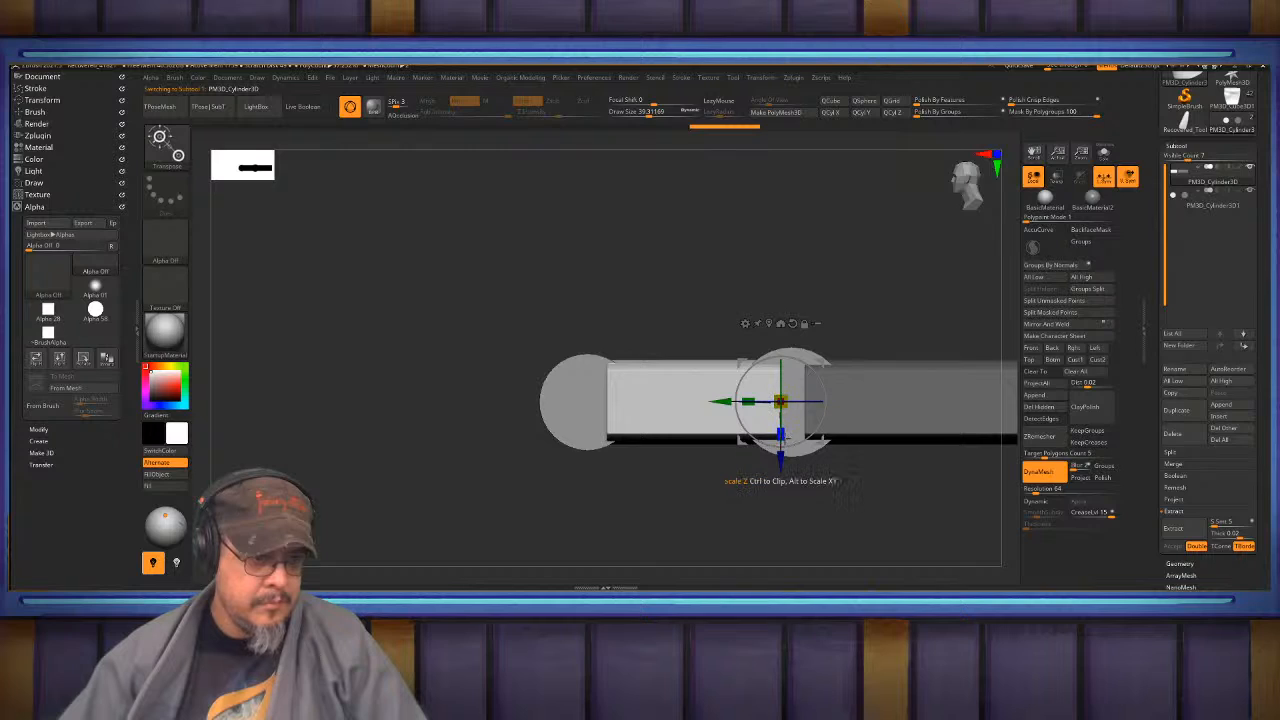
left_click_drag(786, 434, 788, 426)
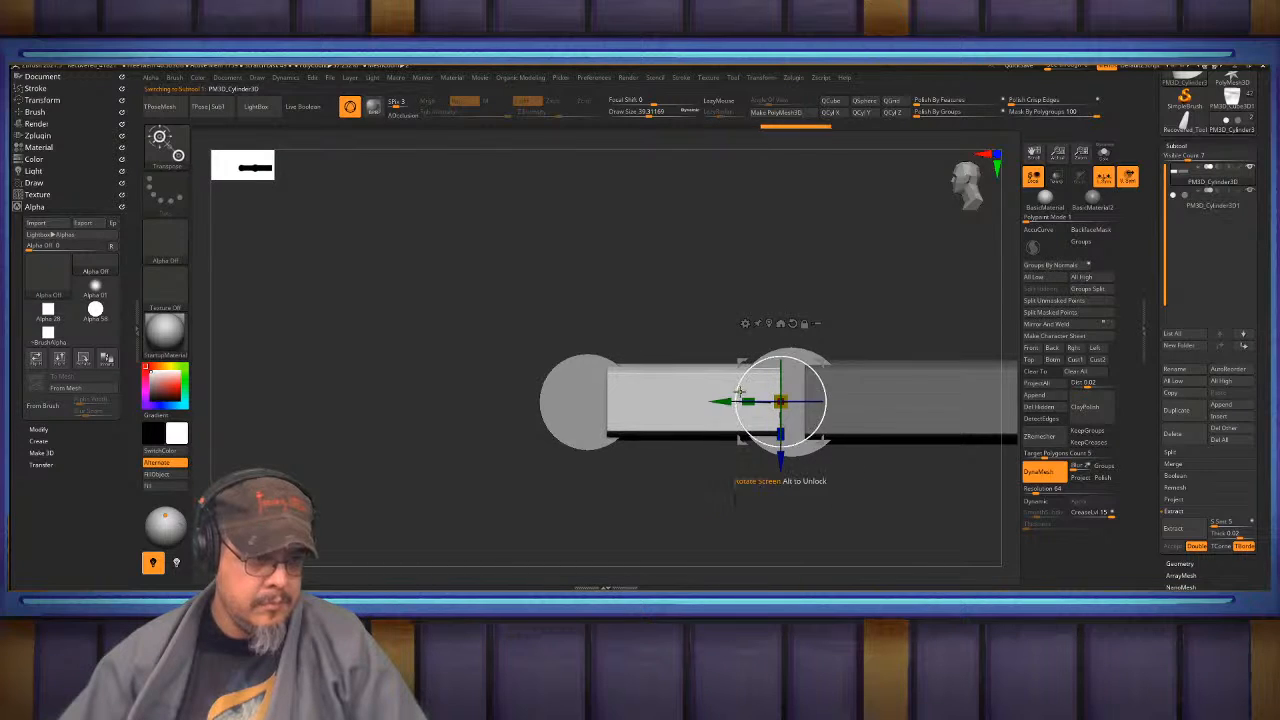
left_click_drag(716, 400, 533, 400)
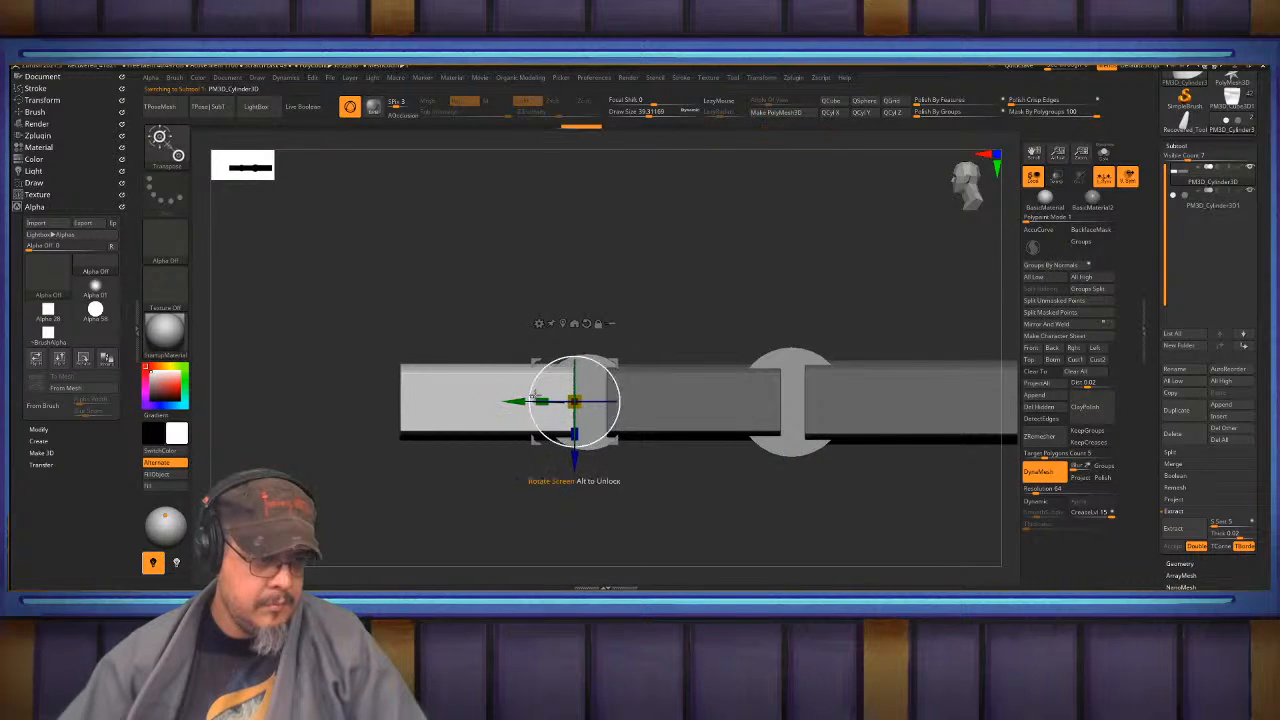
left_click_drag(613, 376, 606, 366)
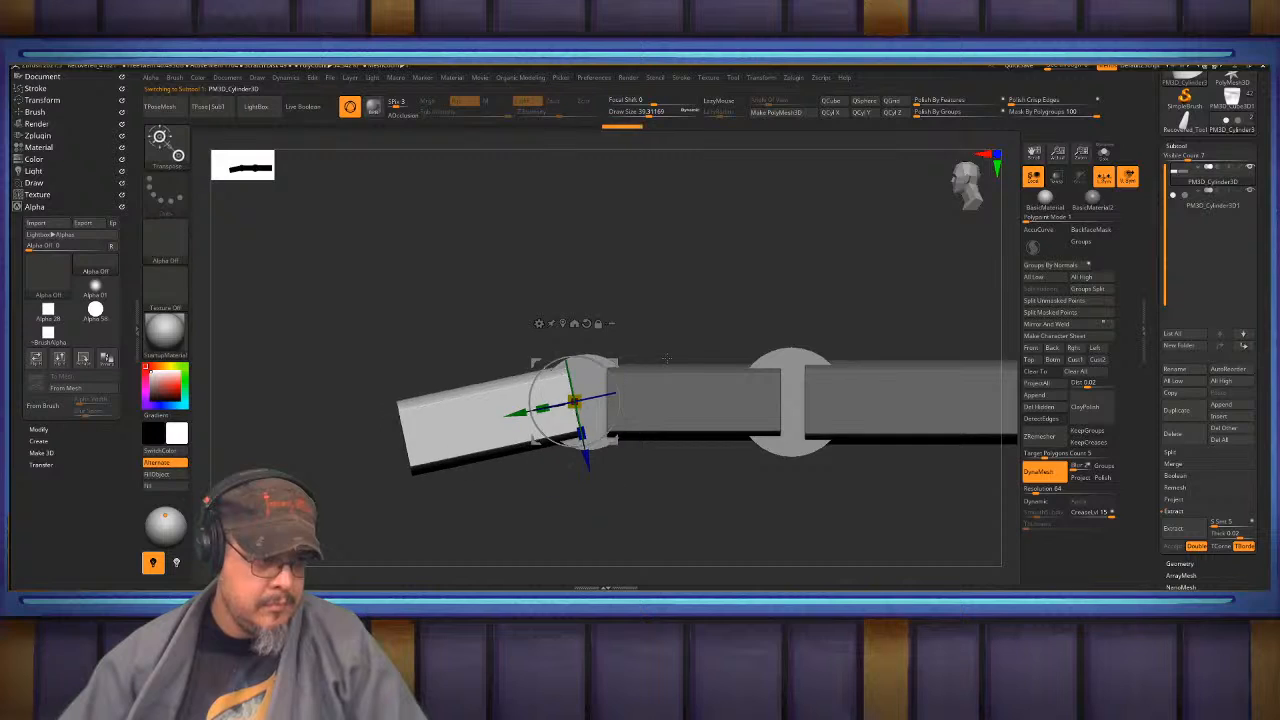
- Clip the upper part of the end segment along a slanted line so its top slopes down toward the tip
key("q")
mouse_move(598, 292)
left_mouse_down()
mouse_move(803, 334)
mouse_move(754, 437)
mouse_move(634, 437)
mouse_move(649, 450)
mouse_move(745, 453)
left_mouse_up()
left_click_drag(664, 462, 705, 464, "alt")
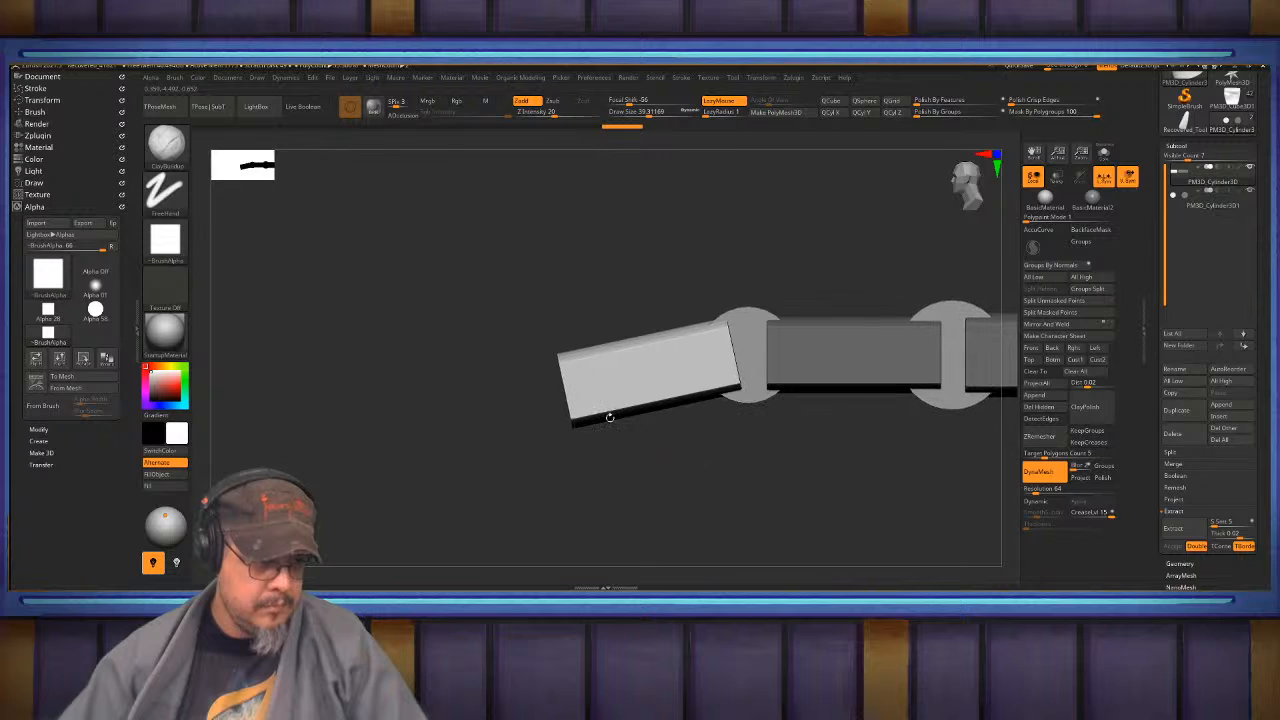
key("ctrl+shift")
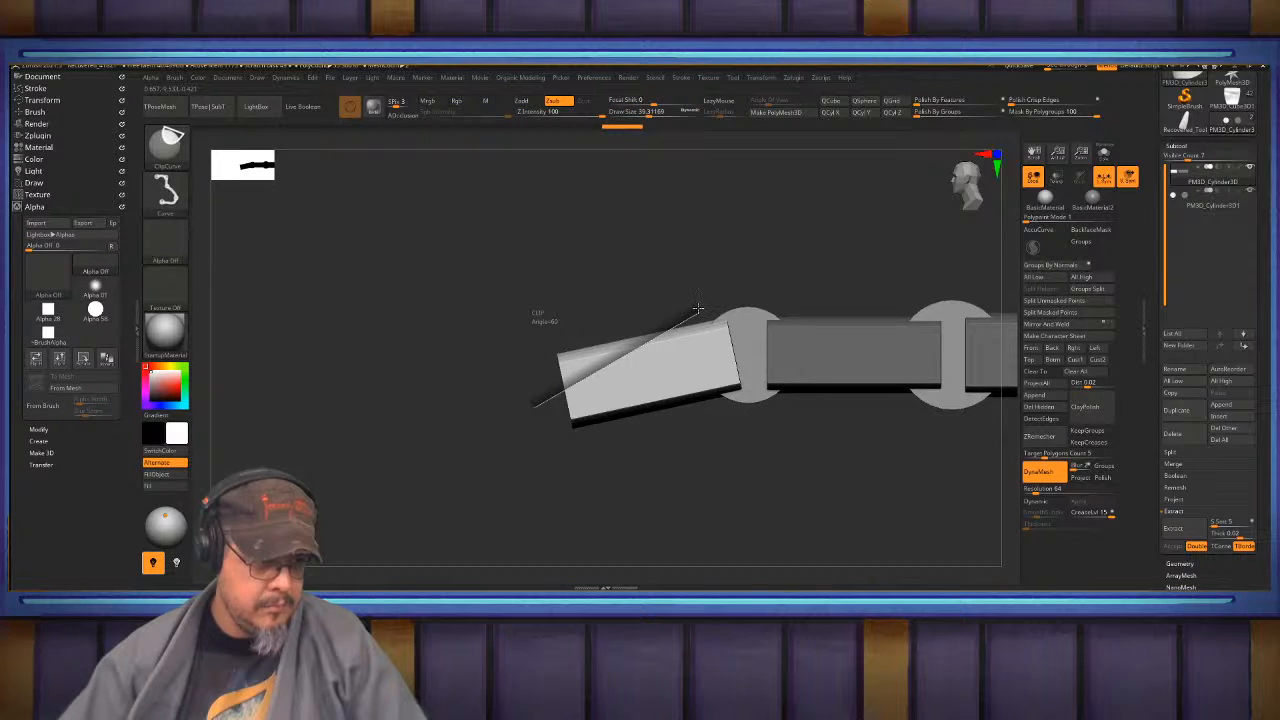
left_click_drag(697, 308, 698, 309, "ctrl+shift")
- Clip both sides of the end segment so that its width tapers evenly to a narrow fingertip
mouse_move(643, 449)
left_mouse_down()
mouse_move(692, 462)
mouse_move(845, 350)
mouse_move(853, 426)
mouse_move(849, 338)
left_mouse_up()
mouse_move(782, 291)
left_mouse_down("ctrl+shift")
mouse_move(768, 388)
mouse_move(731, 469)
left_mouse_up("ctrl+shift")
key("ctrl+z")
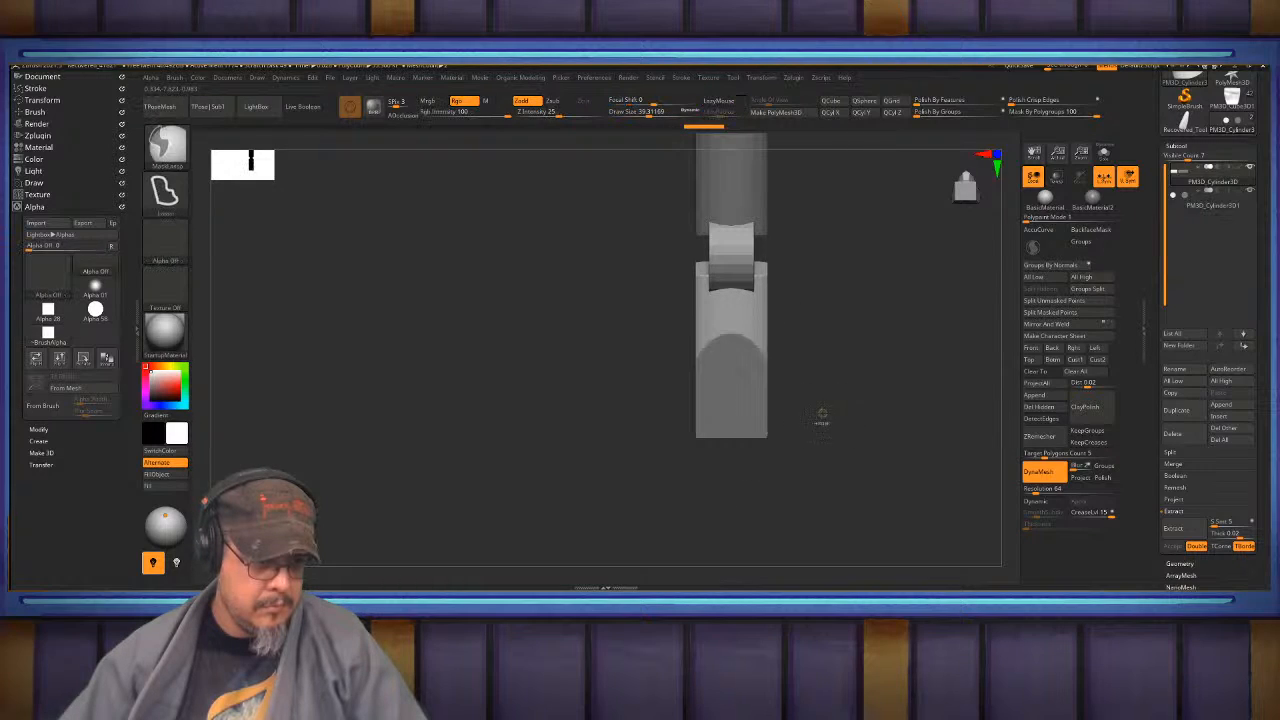
left_click_drag(788, 298, 753, 408, "ctrl+shift")
mouse_move(730, 518)
left_mouse_down("ctrl+shift")
mouse_move(721, 502)
mouse_move(733, 505)
left_mouse_up("ctrl+shift")
mouse_move(849, 411)
left_mouse_down()
mouse_move(846, 311)
mouse_move(850, 355)
mouse_move(717, 437)
left_mouse_up()
- Switch to the Move brush for working on the fingertip segment
key("b")
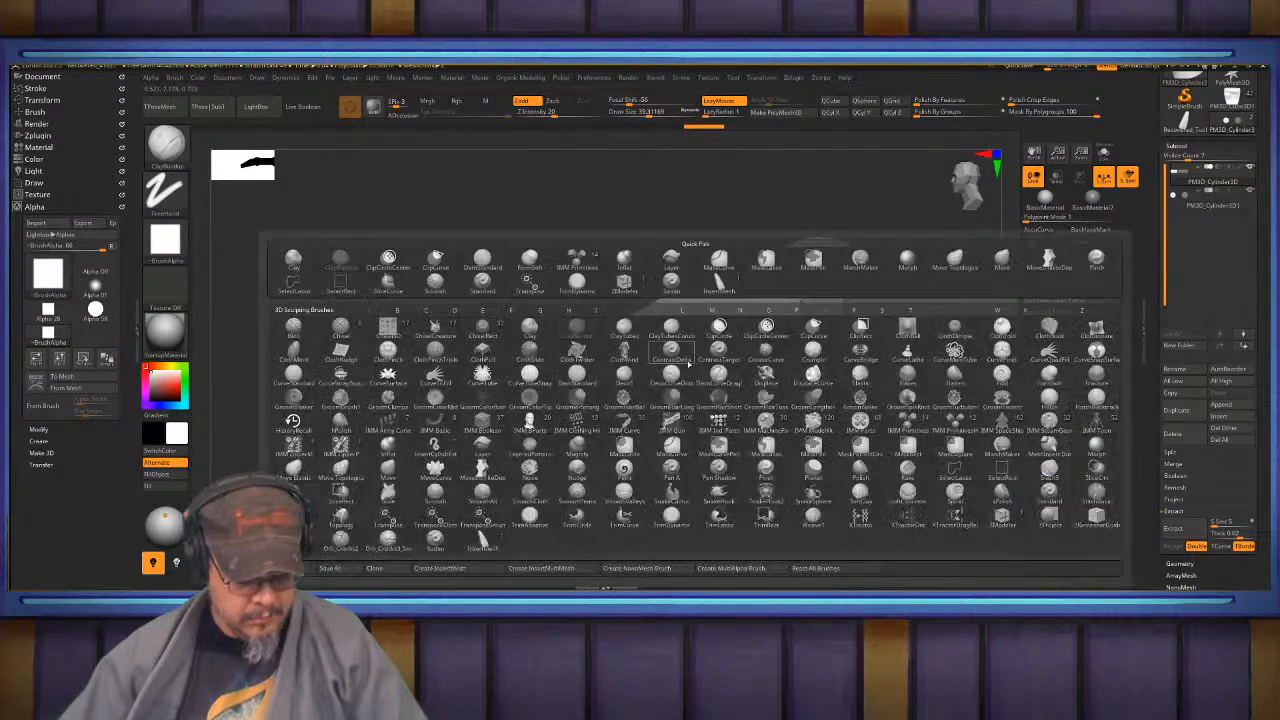
key("m")
key("v")
right_click_drag(636, 345, 666, 361, "alt")
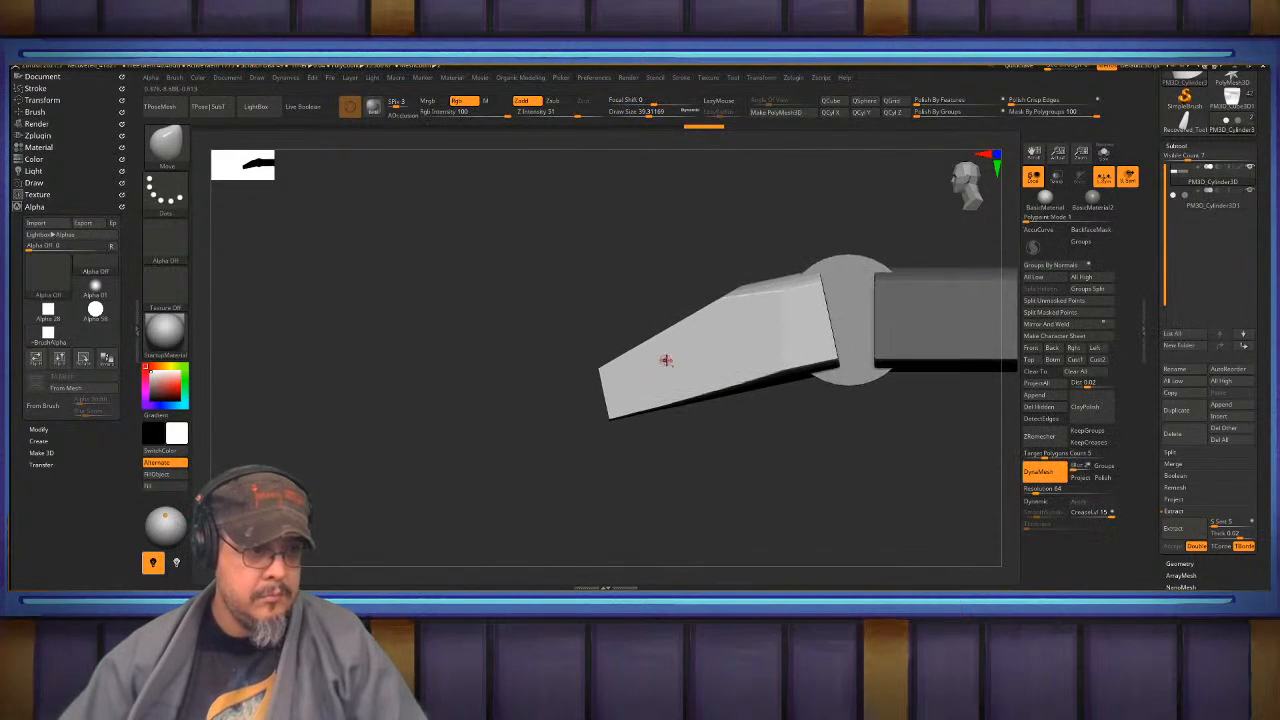
- Examine the nutcracker's clawed hands on the Krampus poster in the main model, then return to the finger model
left_click(1231, 99)
key("f")
key("f")
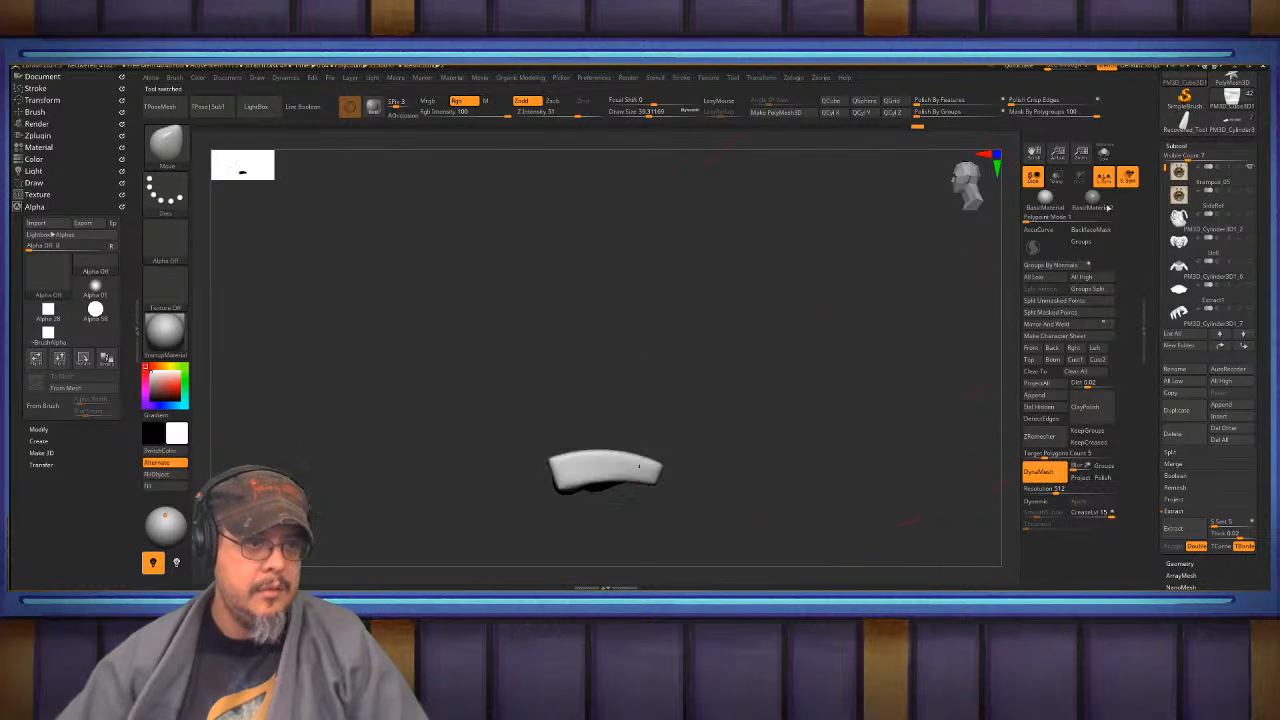
left_click_drag(831, 344, 825, 262)
left_click_drag(590, 578, 688, 411, "alt")
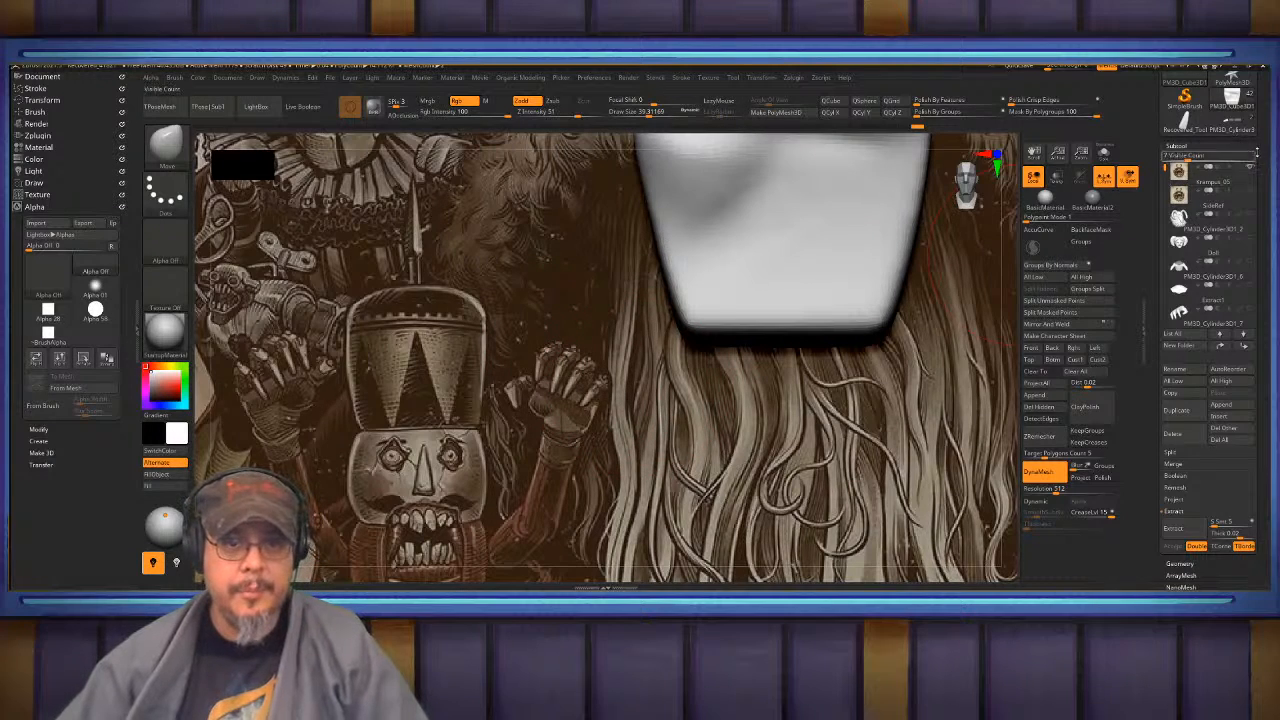
left_click_drag(1257, 153, 1252, 184)
left_click(1233, 168)
key("f")
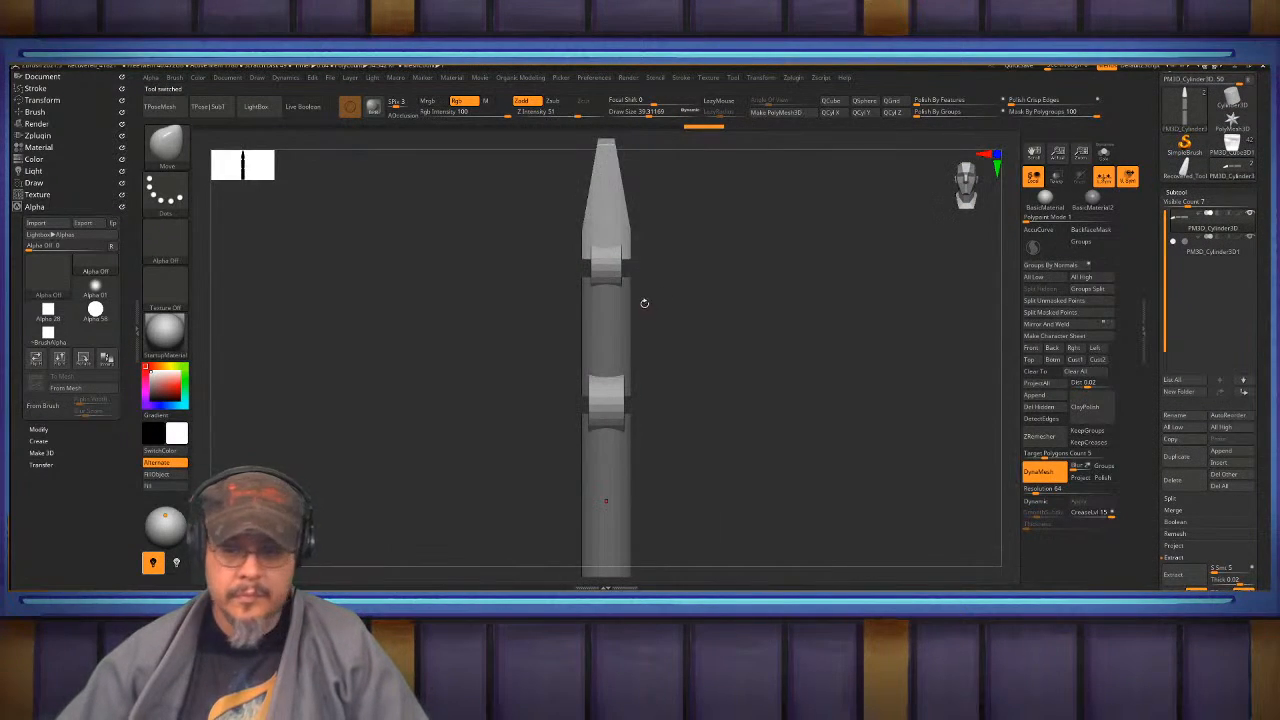
- Trim the underside of the fingertip segment flat near its tip and bevel the corners at its joint end
left_click_drag(837, 357, 846, 390)
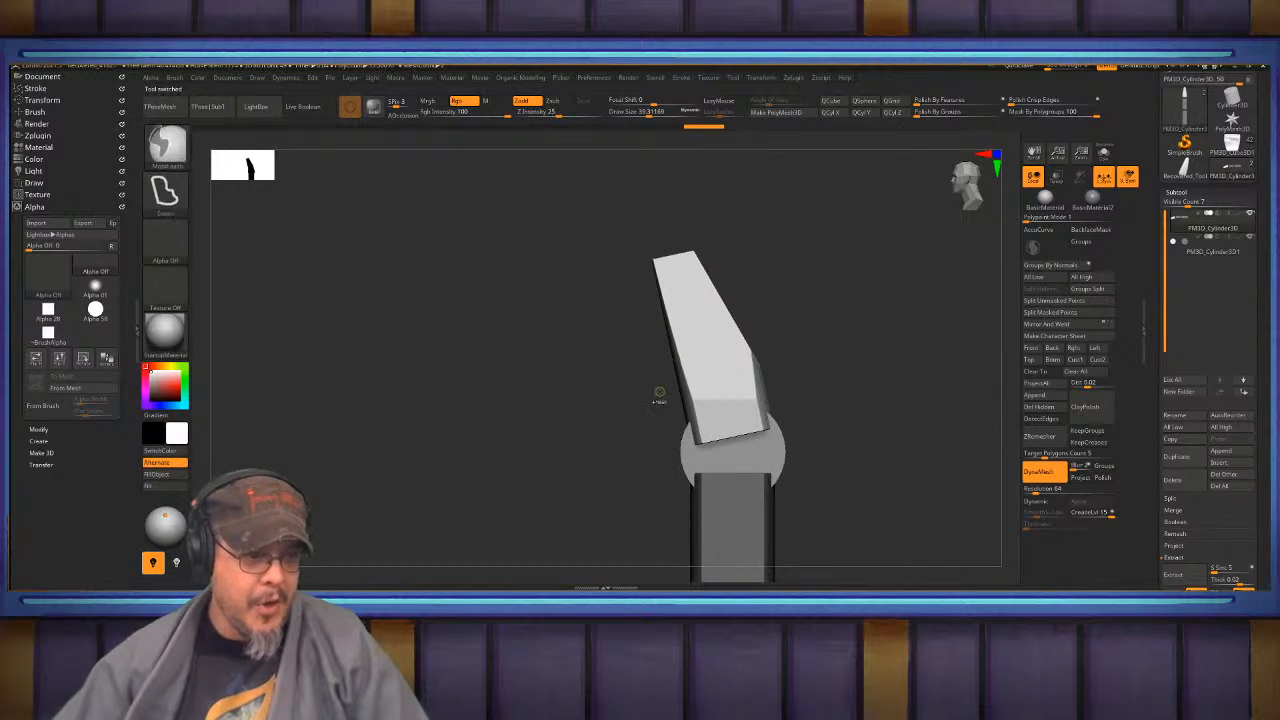
mouse_move(676, 405)
left_mouse_down("ctrl+shift")
mouse_move(668, 265)
mouse_move(674, 217)
mouse_move(681, 225)
left_mouse_up("ctrl+shift")
mouse_move(786, 246)
left_mouse_down()
mouse_move(839, 251)
mouse_move(844, 426)
mouse_move(863, 273)
mouse_move(860, 380)
mouse_move(850, 265)
mouse_move(806, 277)
mouse_move(837, 295)
mouse_move(752, 272)
left_mouse_up()
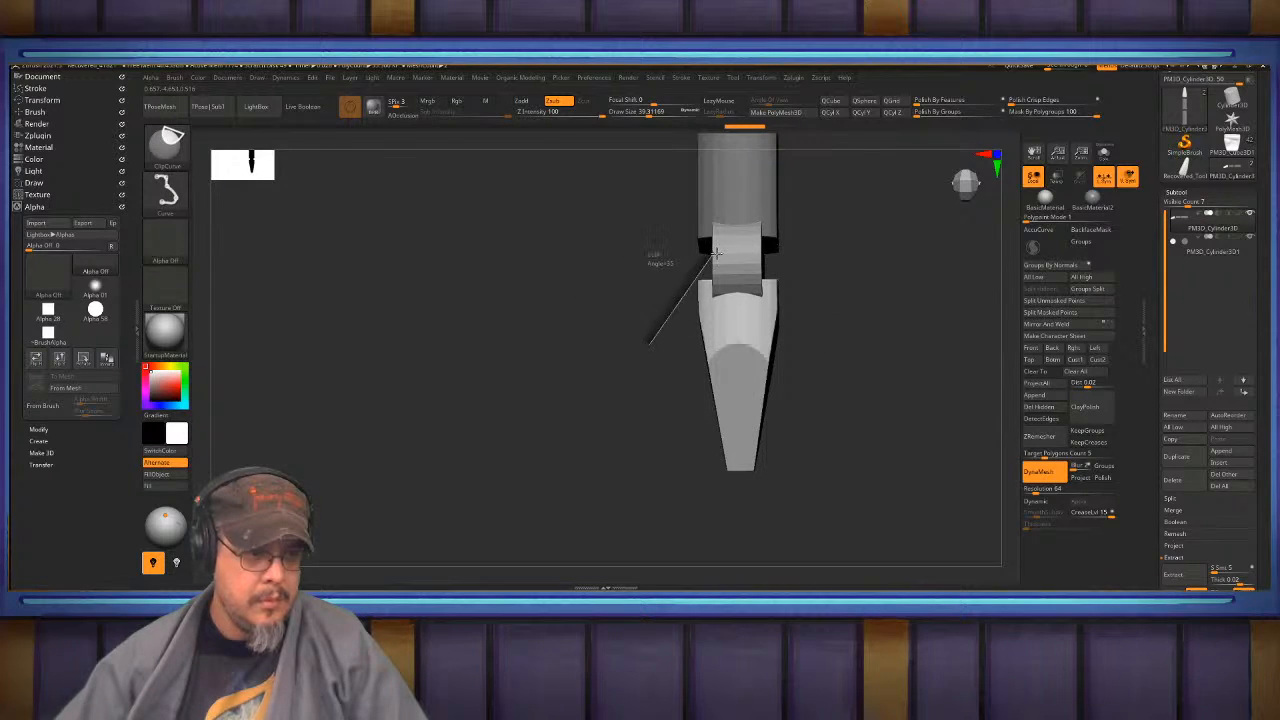
left_click_drag(720, 260, 722, 259, "ctrl+shift")
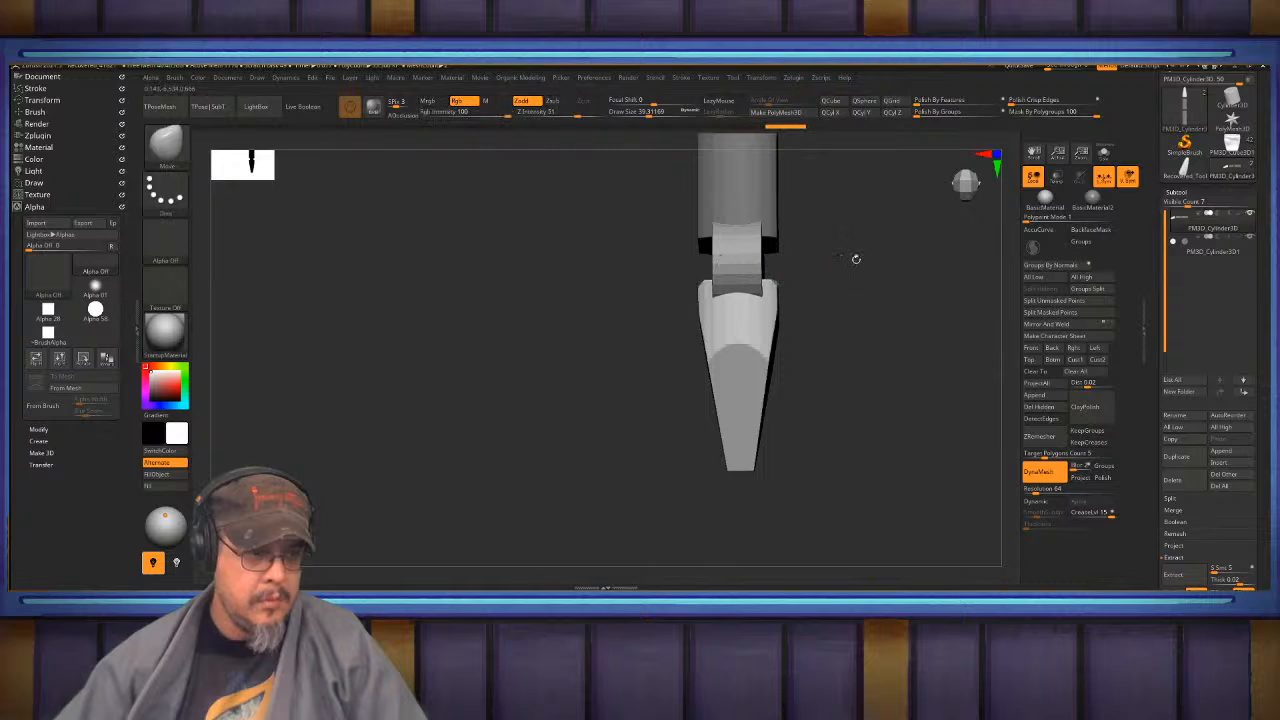
mouse_move(856, 258)
left_mouse_down("alt")
mouse_move(860, 306)
mouse_move(876, 312)
mouse_move(852, 272)
left_mouse_up("alt")
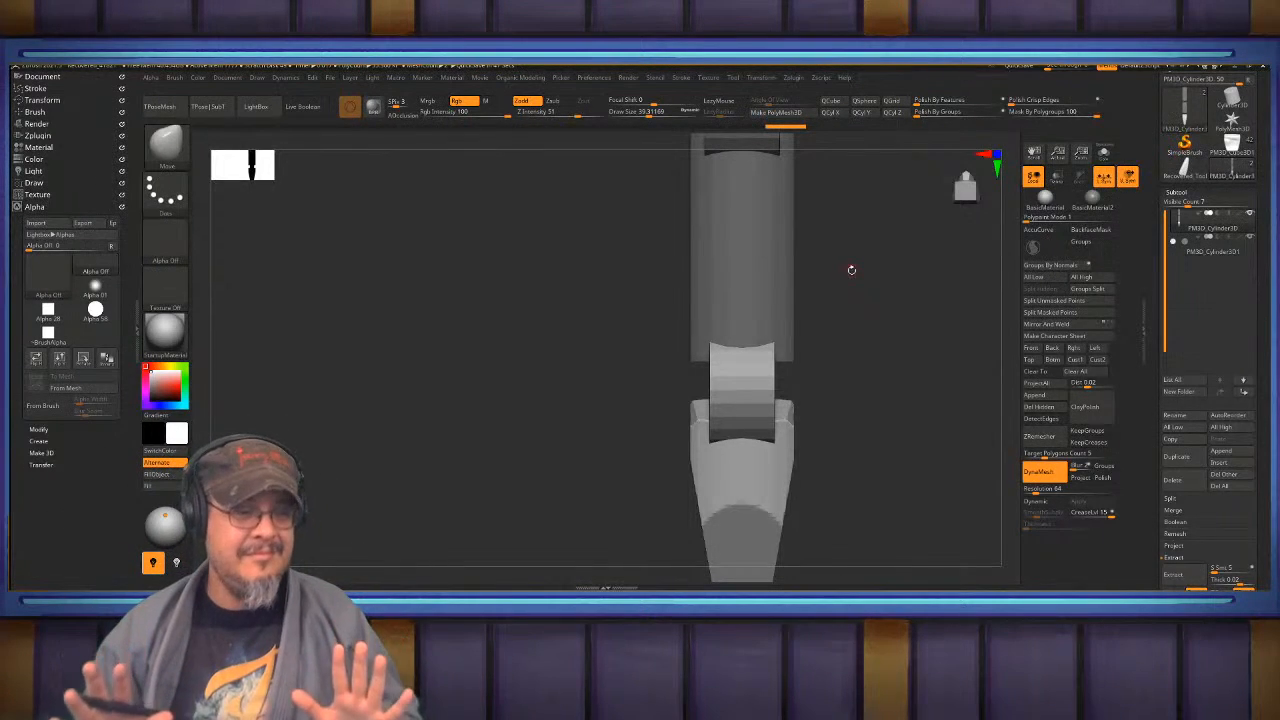
left_click_drag(692, 352, 922, 292)
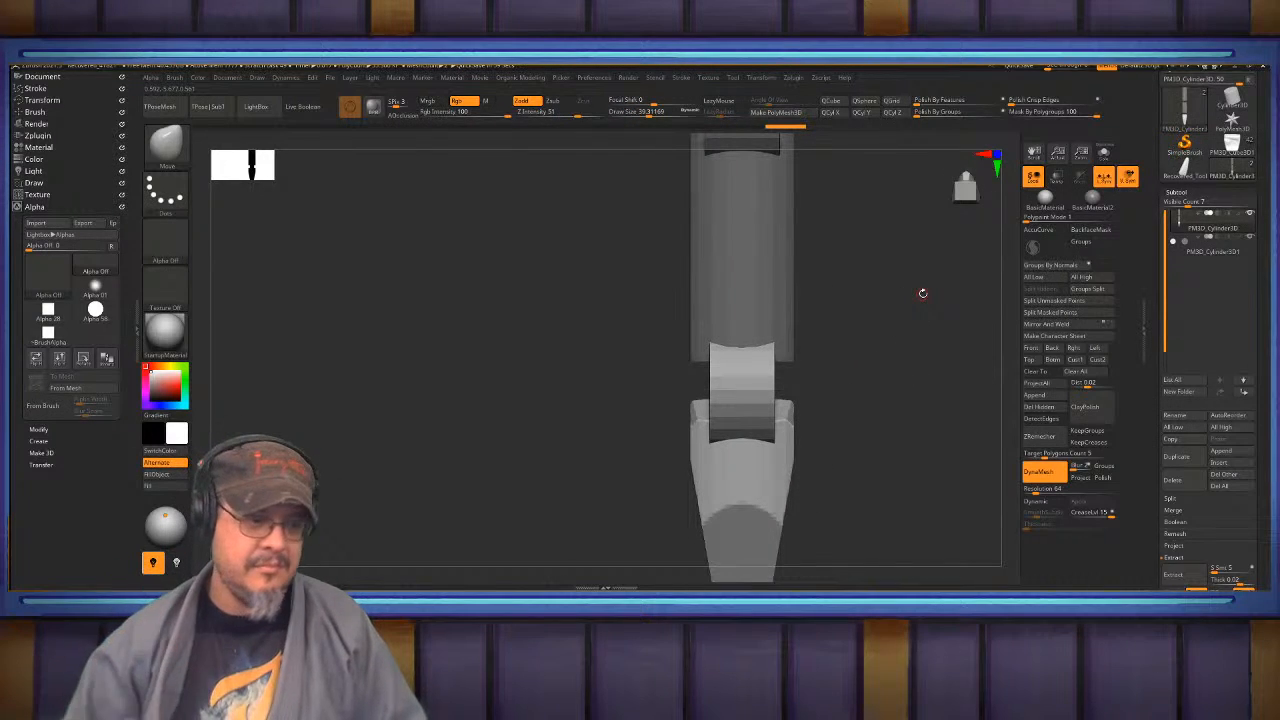
left_click_drag(887, 378, 767, 355)
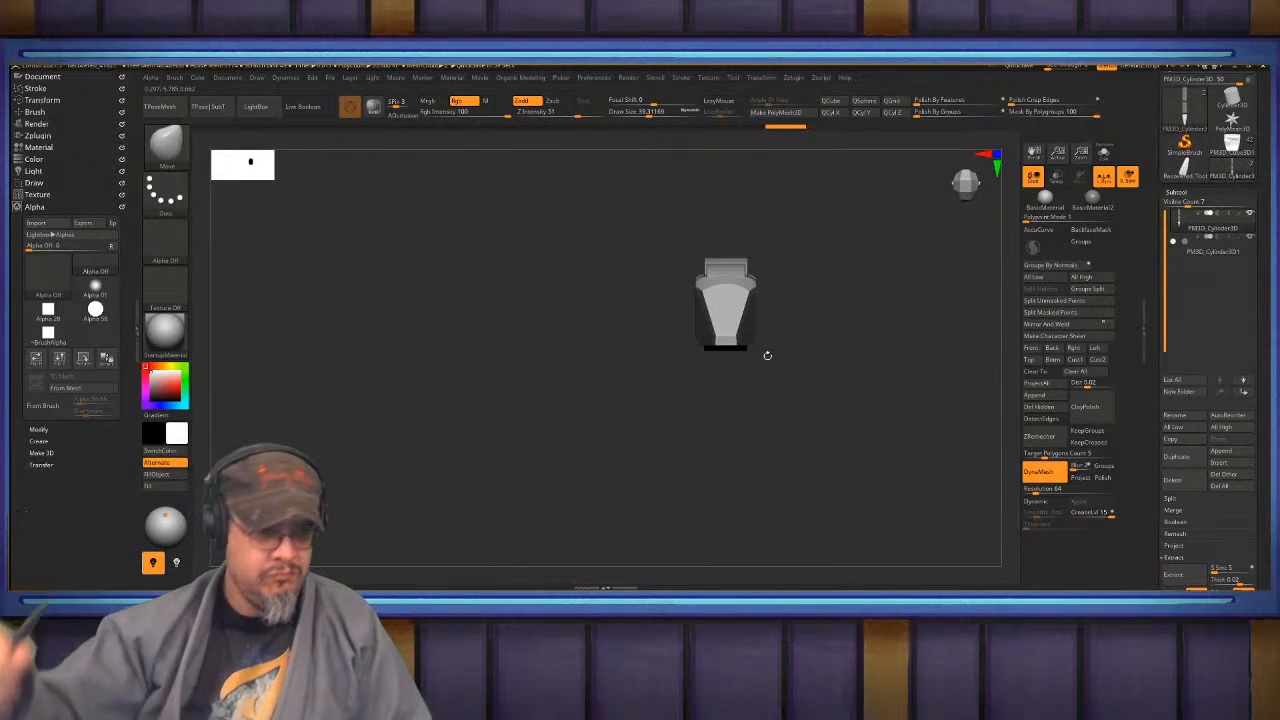
- Centre the gizmo on the middle round joint and duplicate the joint to the free end of the longest bar
left_click_drag(866, 310, 547, 440)
left_click_drag(631, 464, 640, 466, "ctrl")
mouse_move(600, 440)
left_mouse_down()
mouse_move(569, 449)
mouse_move(614, 454)
mouse_move(588, 460)
mouse_move(580, 406)
mouse_move(608, 434)
mouse_move(592, 480)
left_mouse_up()
key("w")
key("q")
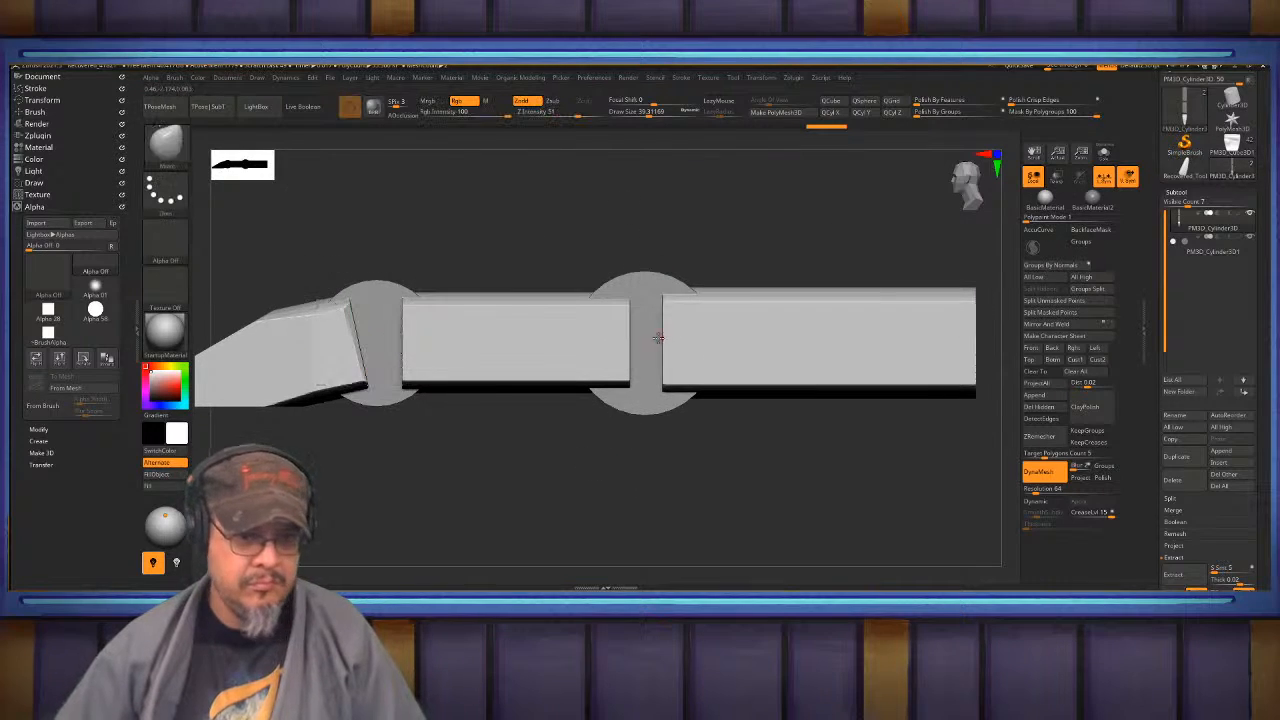
mouse_move(1222, 250)
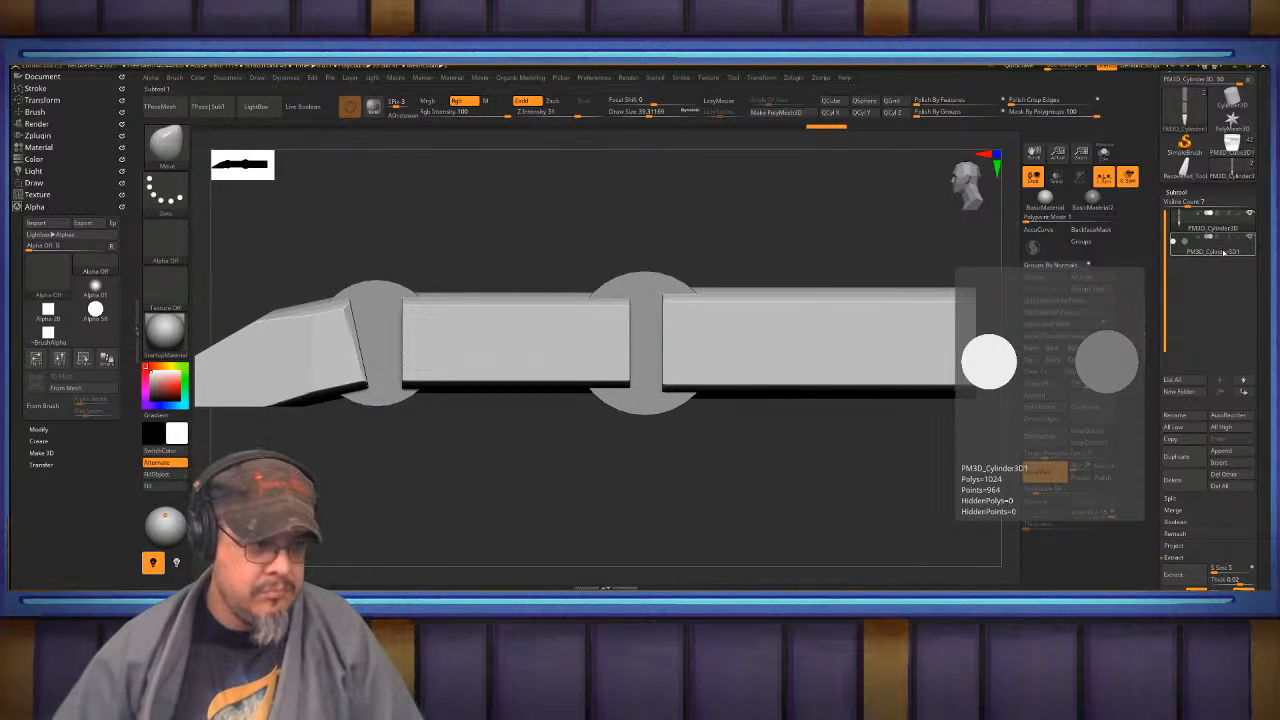
left_click_drag(908, 486, 789, 497, "alt")
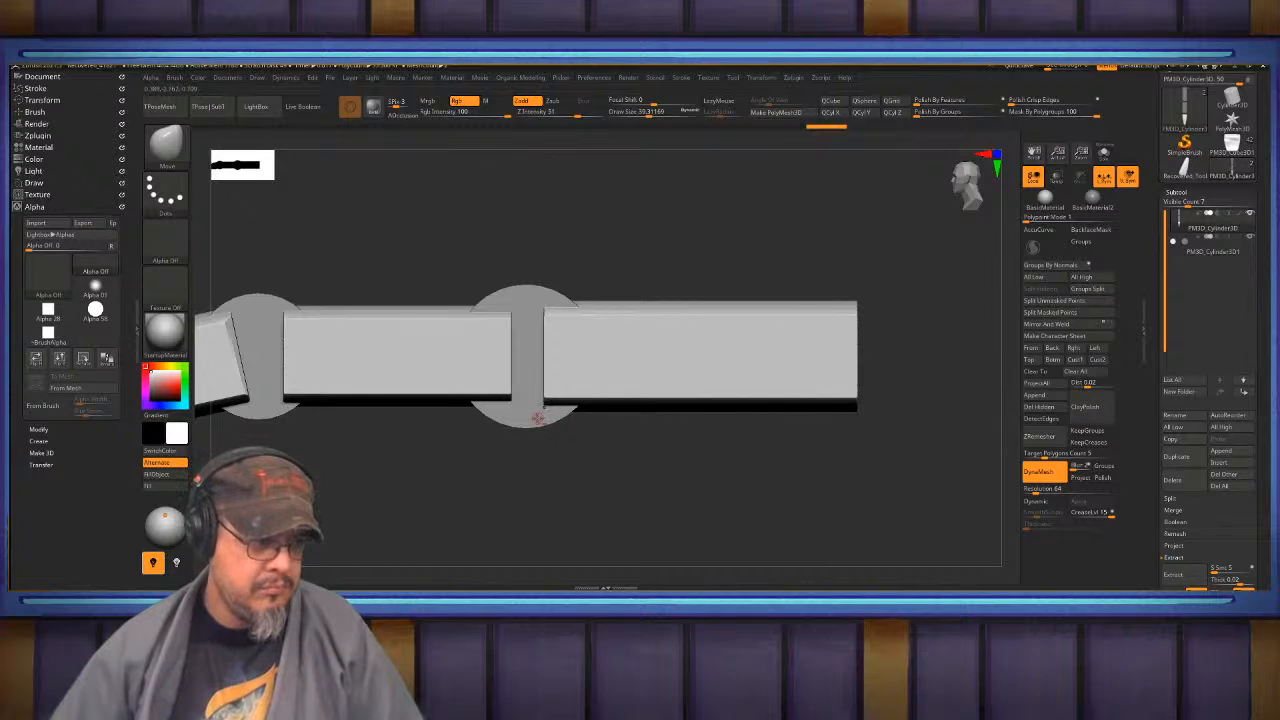
left_click(538, 418, "alt")
key("w")
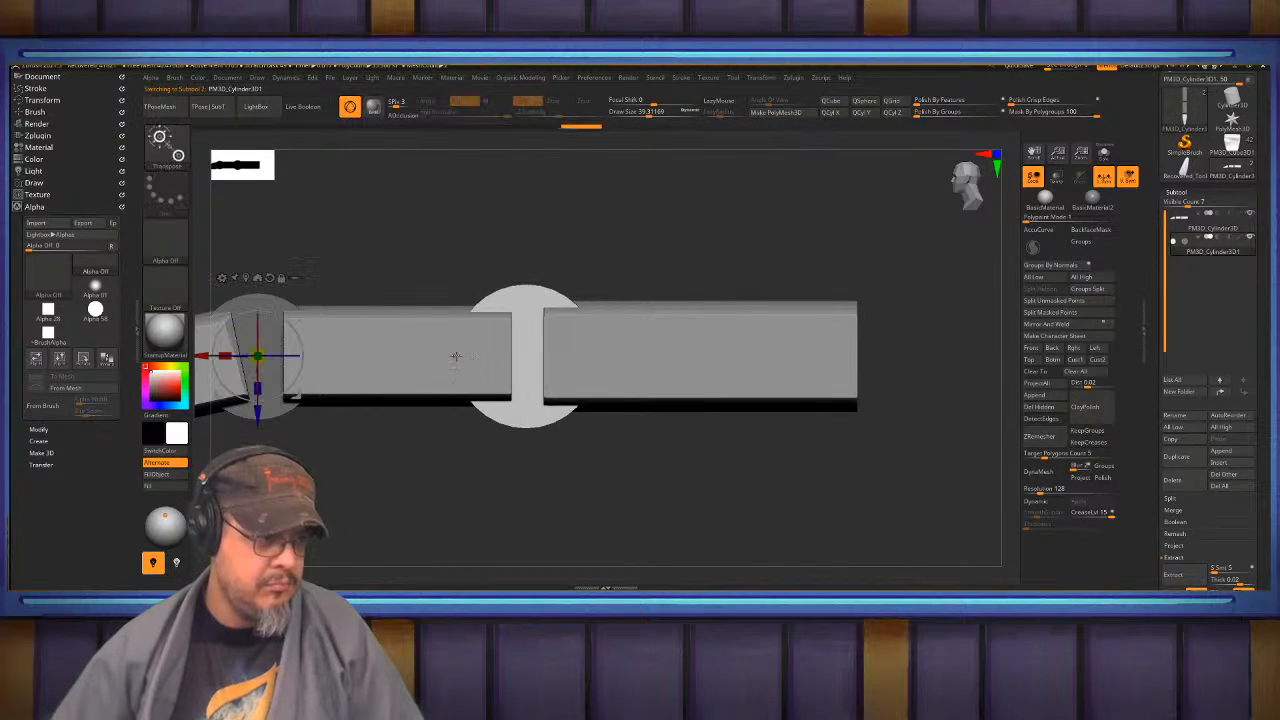
left_click(245, 277)
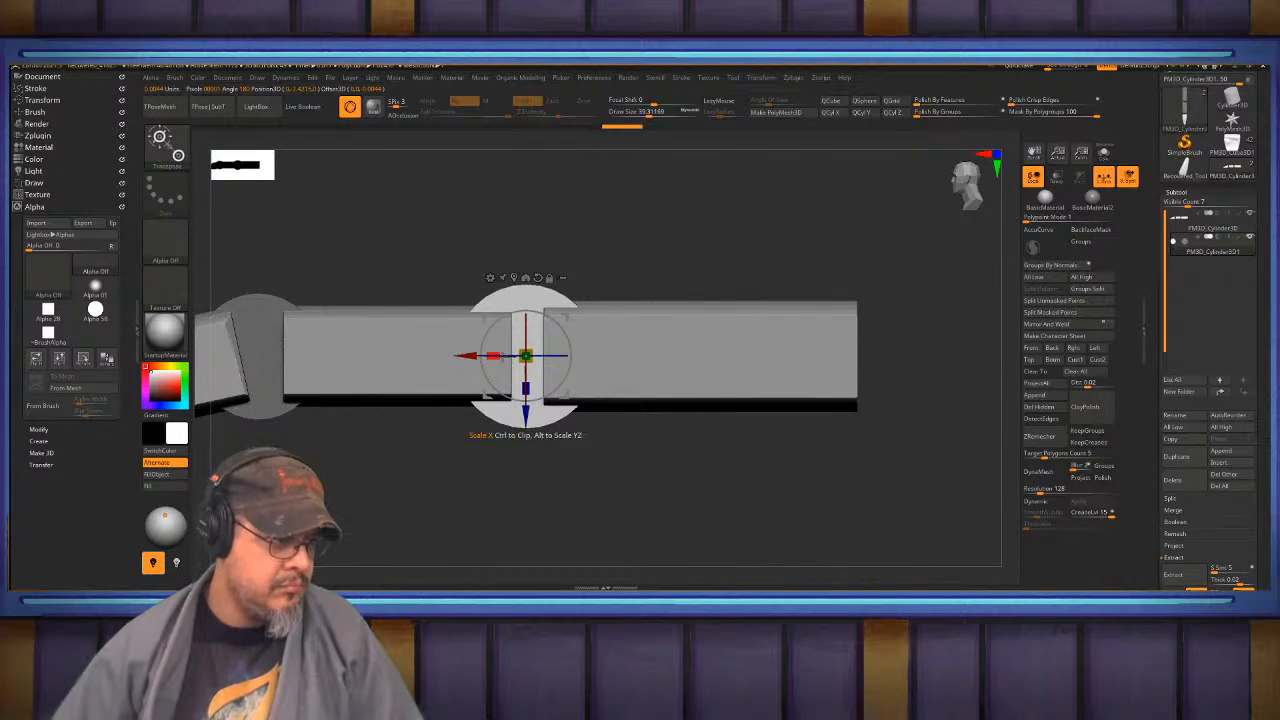
left_click_drag(537, 323, 872, 323)
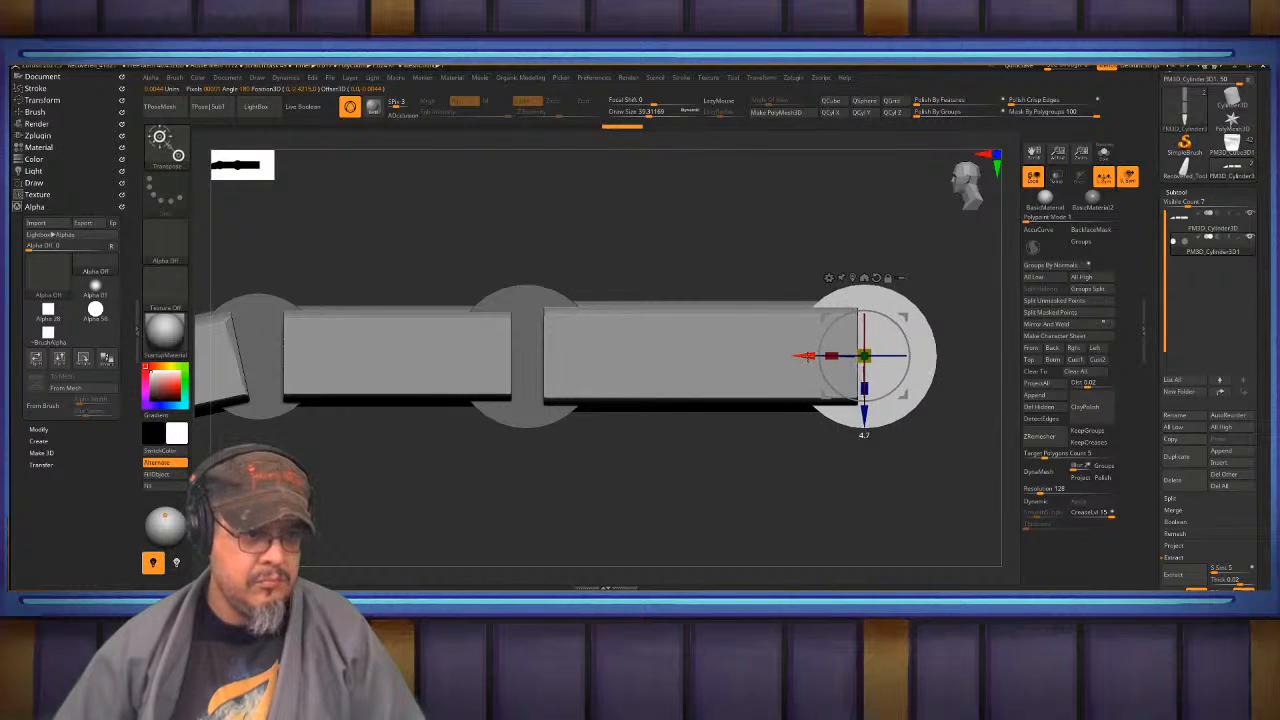
key("q")
- Open the main model and study the proportions of the nutcracker's hands and fingers on the Krampus poster
key("alt+Tab")
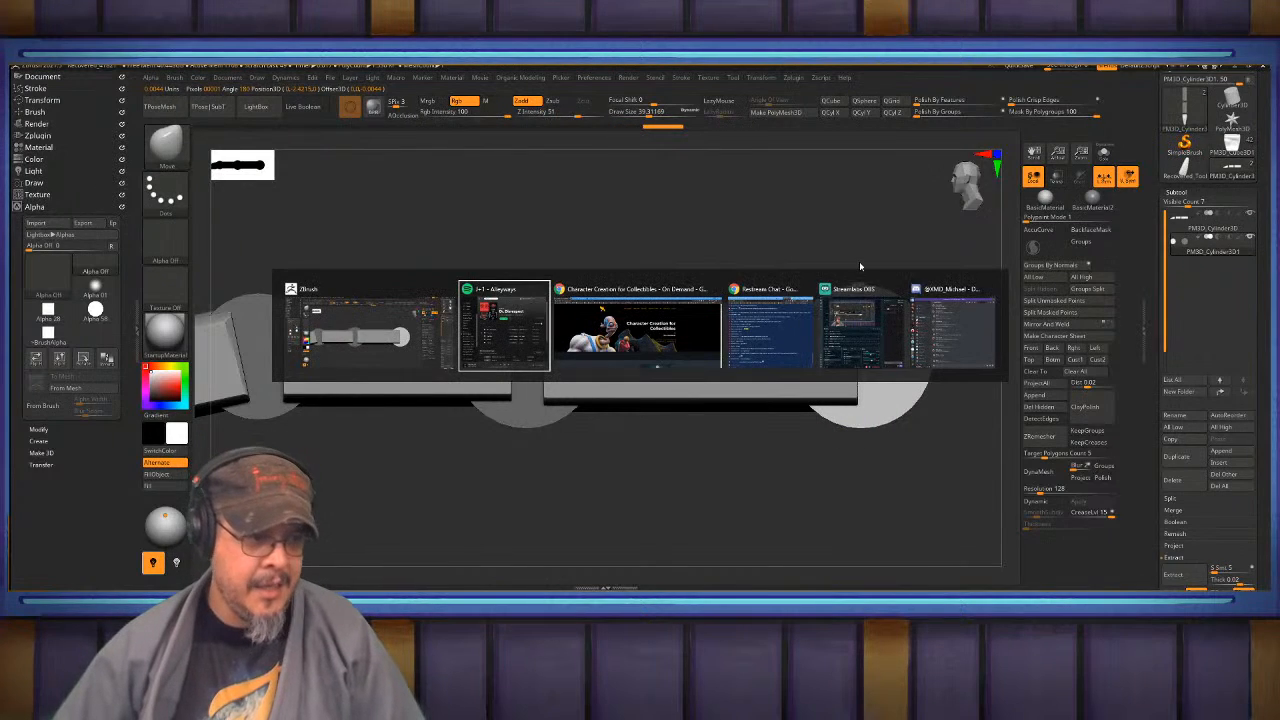
left_click(1231, 148)
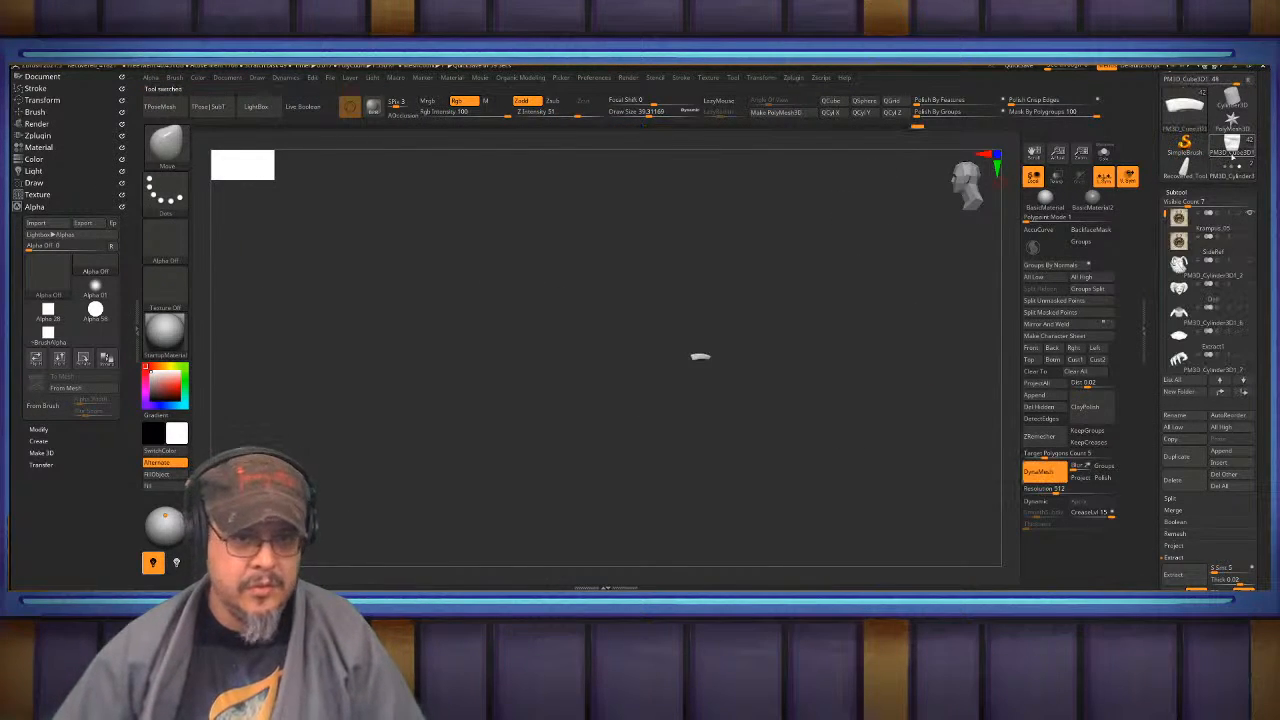
key("f")
left_click_drag(818, 366, 842, 195)
left_click_drag(800, 325, 900, 145, "alt")
left_click_drag(860, 200, 738, 288, "shift")
left_click_drag(755, 343, 769, 420, "alt")
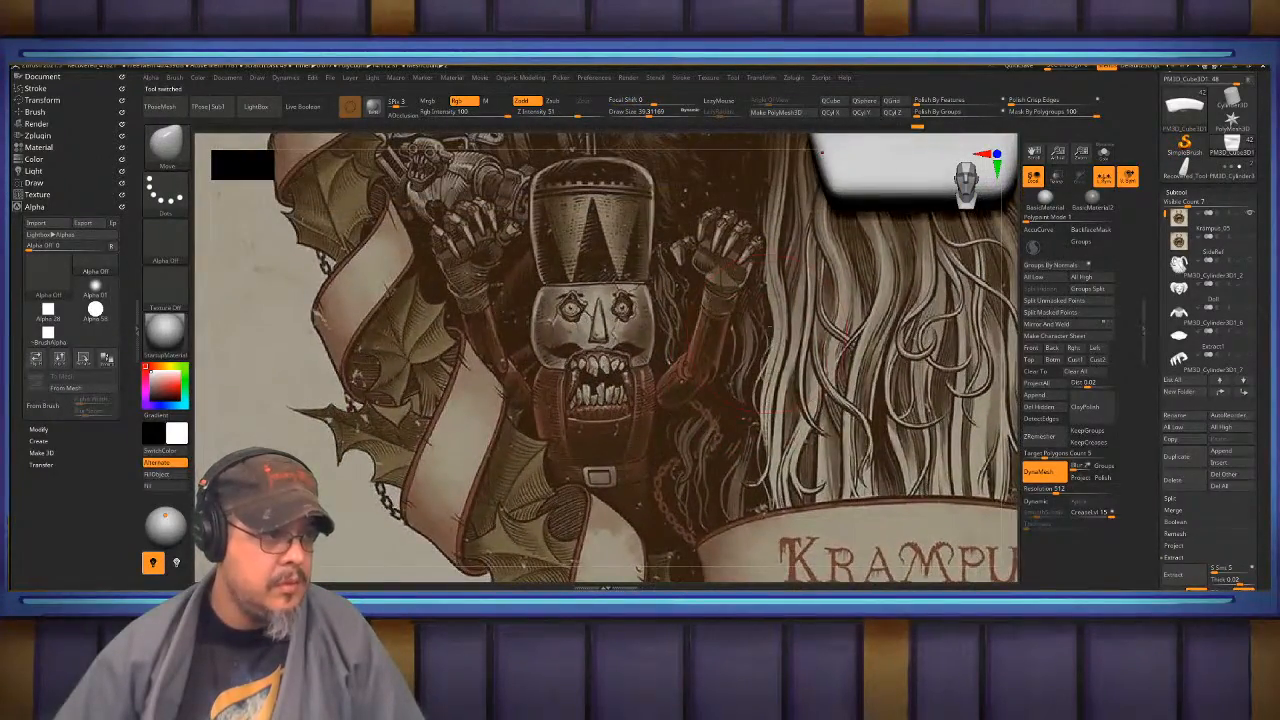
left_click_drag(786, 320, 790, 332)
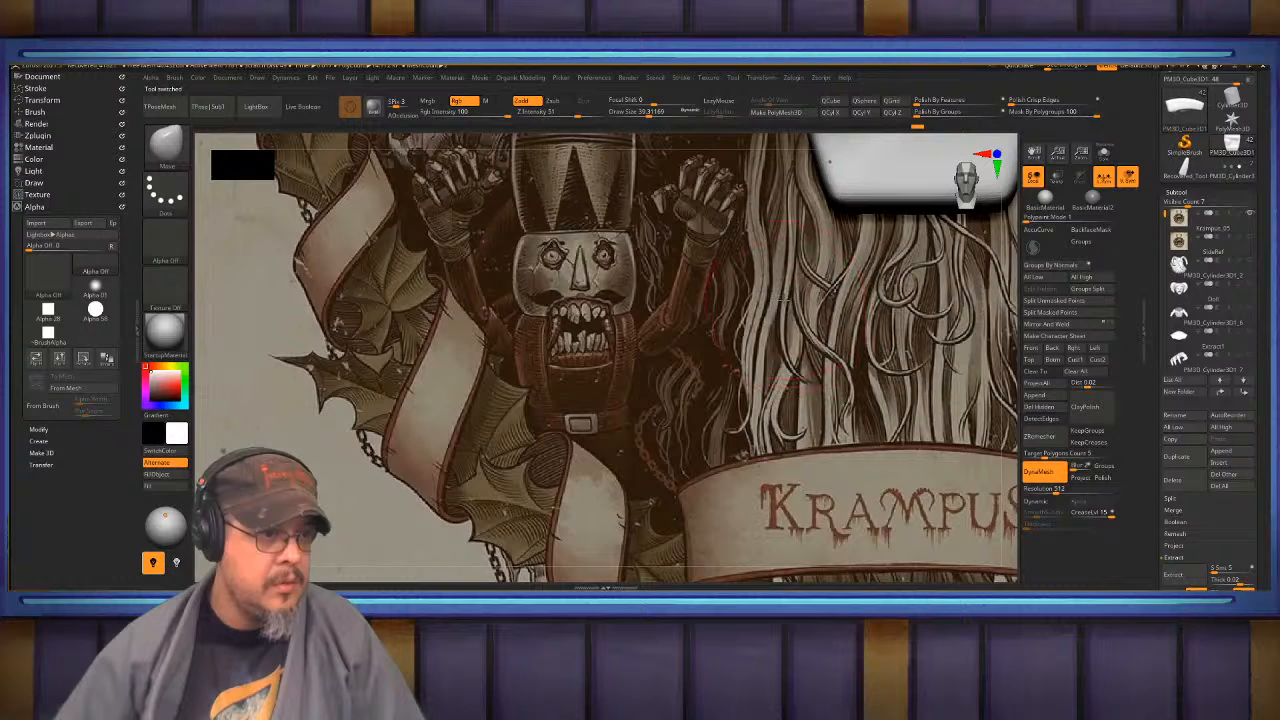
left_click(1186, 170)
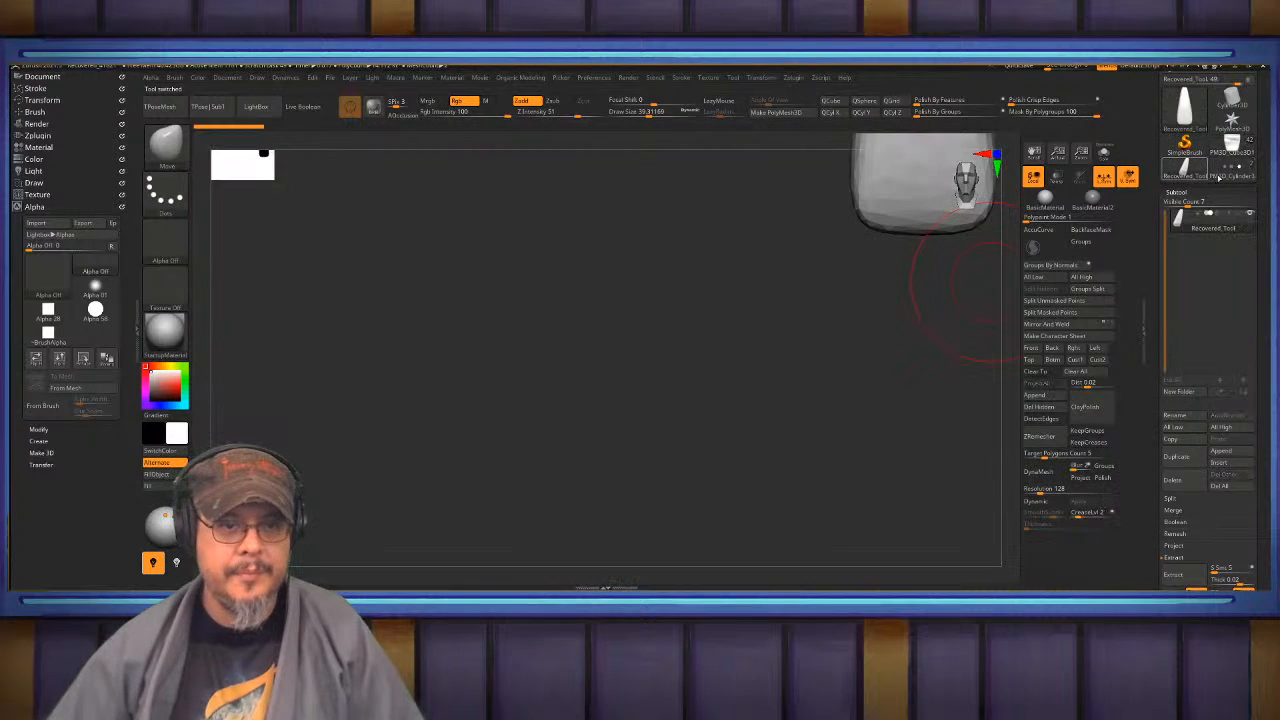
- Return to the finger model and assign automatic polygroups to the round joints and to the bar segments
left_click(1232, 175)
key("f")
left_click_drag(786, 315, 812, 272, "alt")
left_click_drag(812, 272, 889, 351)
key("shift+f")
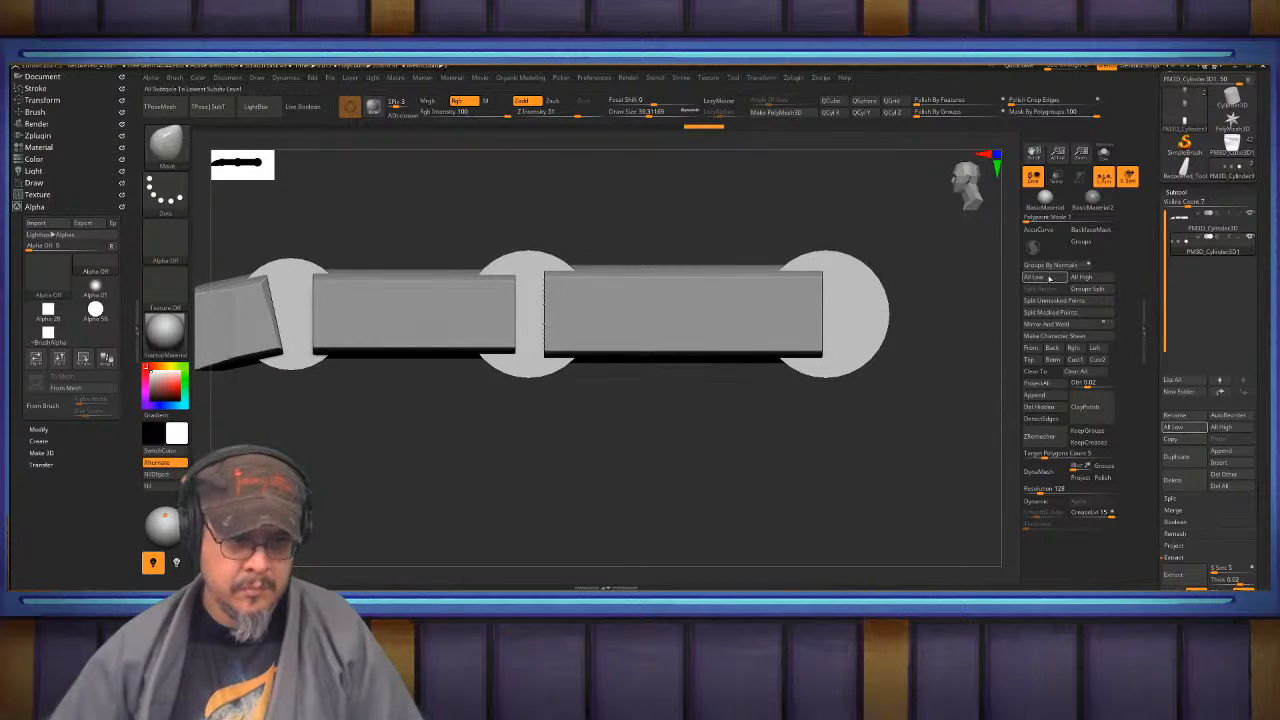
key("space")
left_click(825, 406)
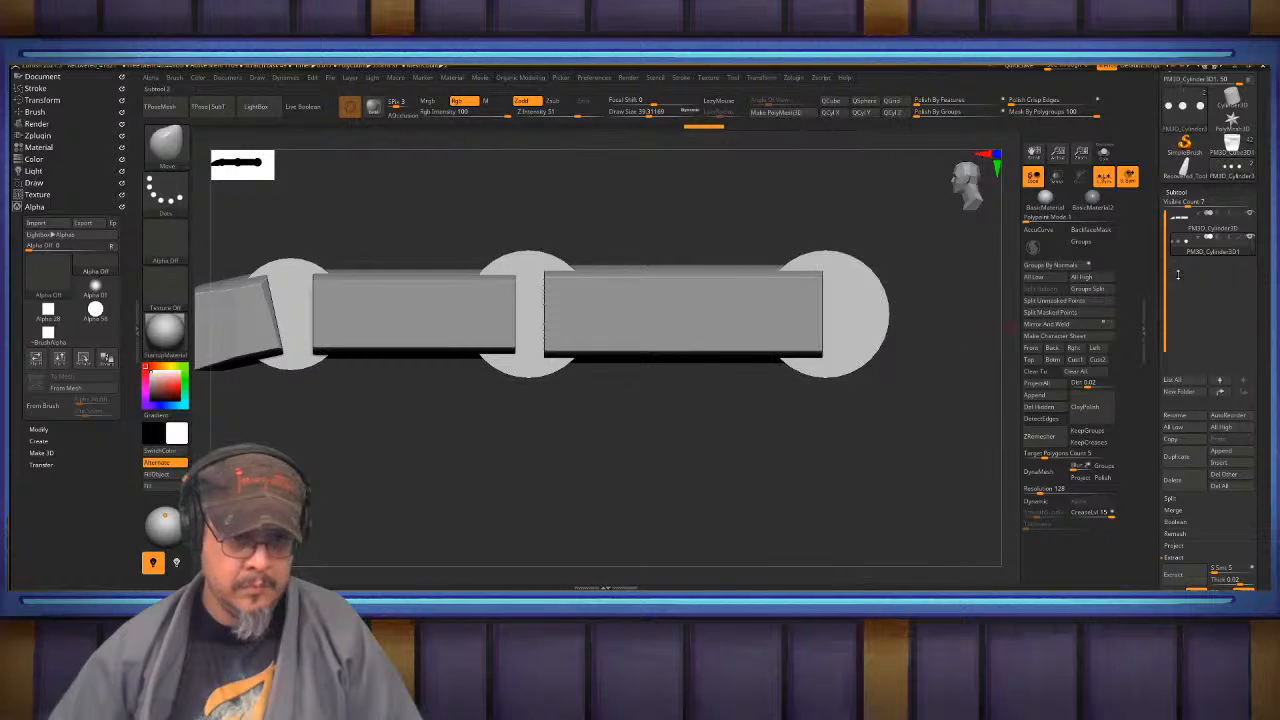
key("space")
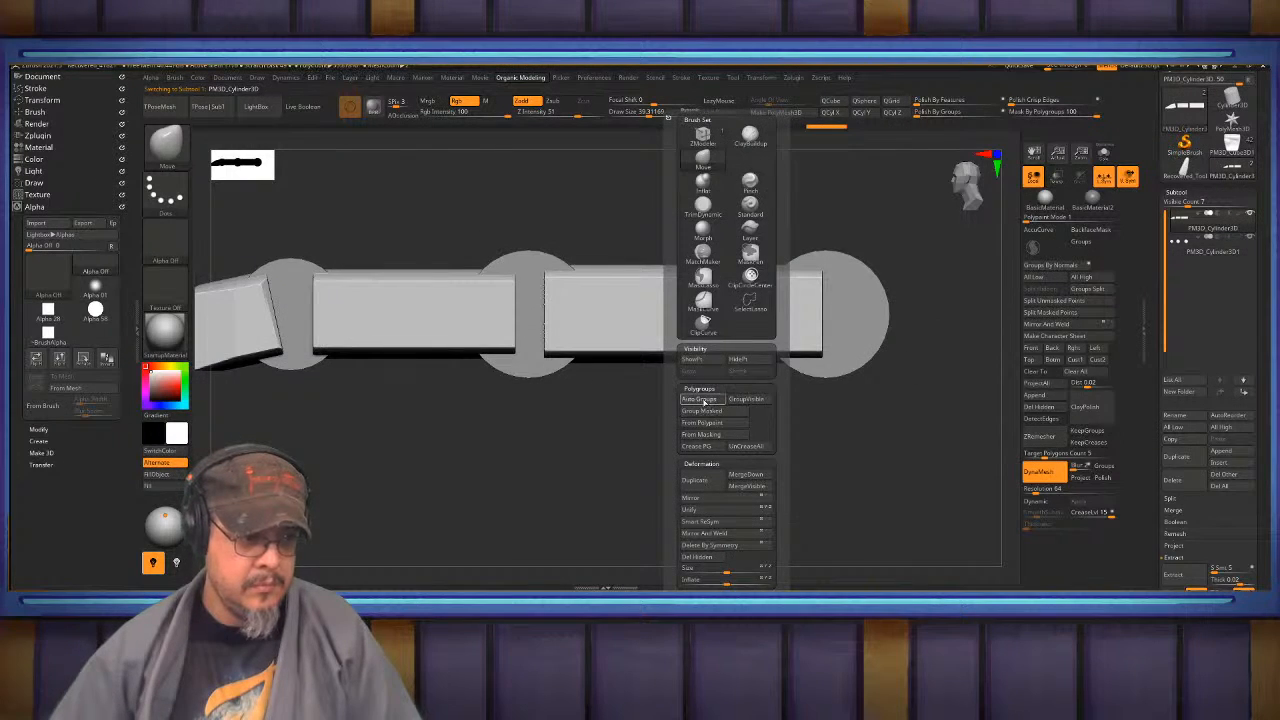
left_click(704, 402)
- Enable the Groups option for DynaMesh and merge the bar segments down with the round joints into one subtool
left_click(1103, 466)
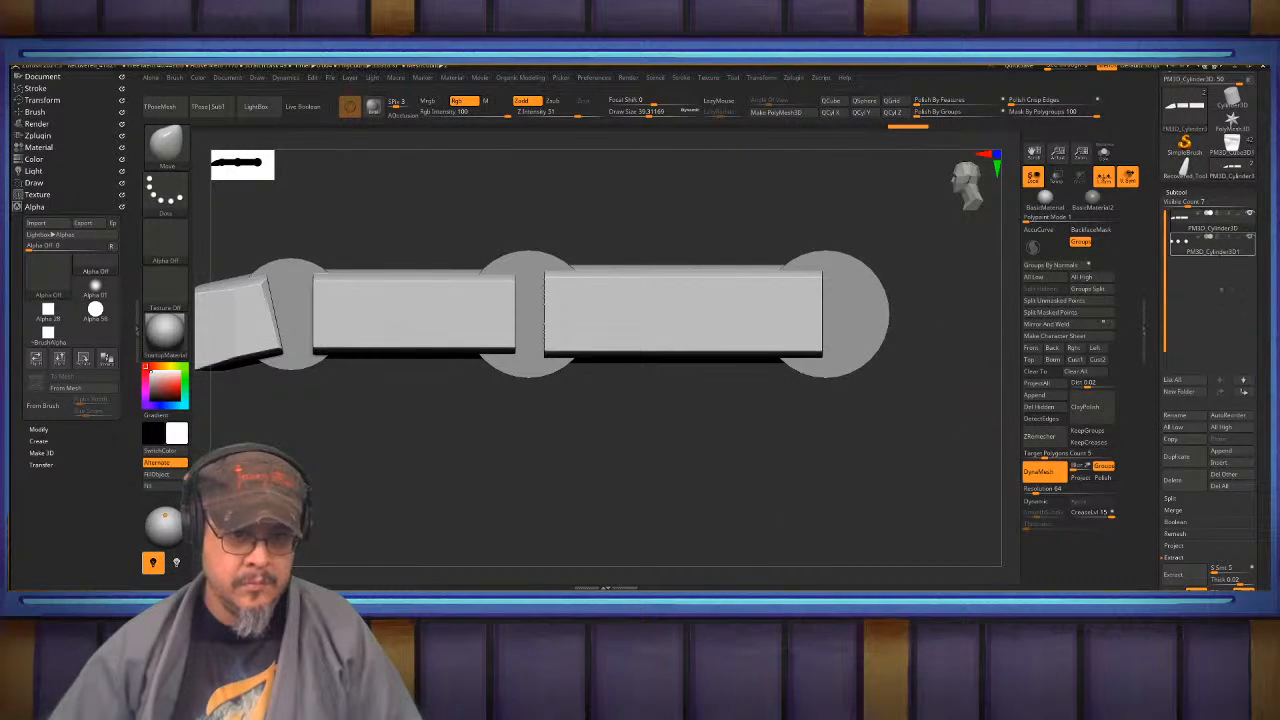
left_click(1177, 512)
left_click(1184, 522)
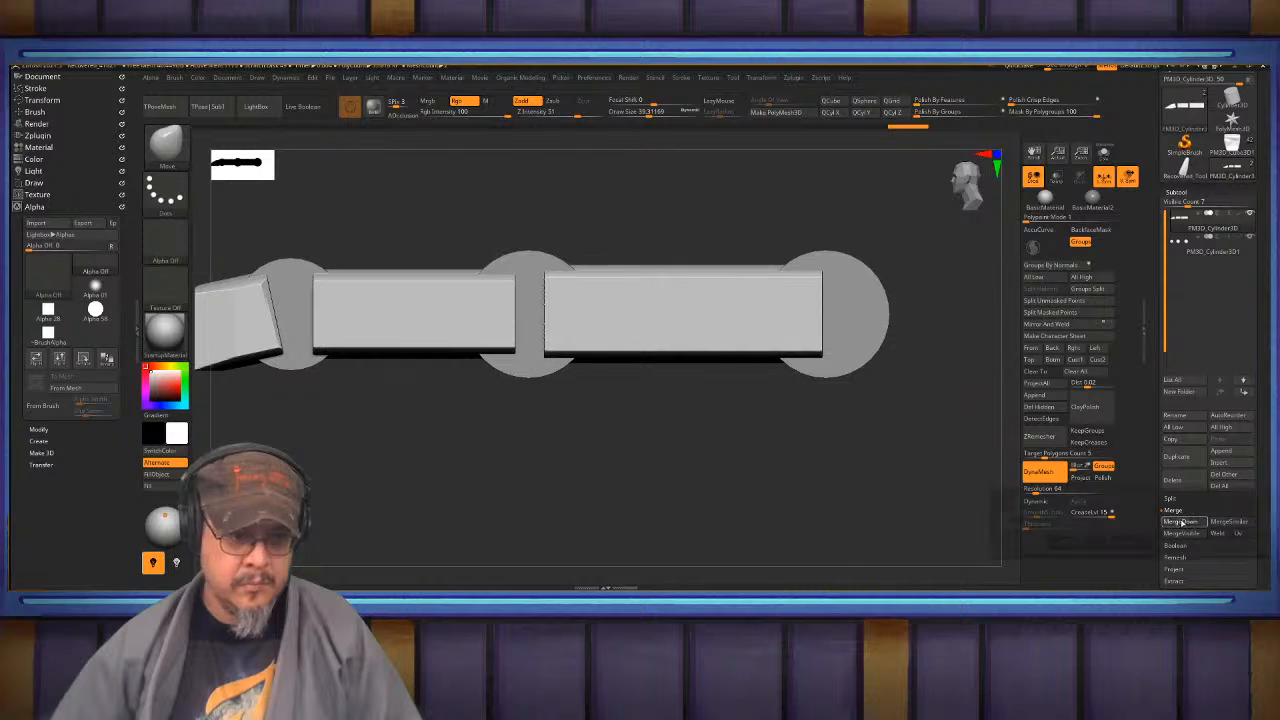
left_click(1094, 542)
mouse_move(788, 512)
left_mouse_down("ctrl")
mouse_move(698, 442)
mouse_move(824, 497)
mouse_move(801, 466)
mouse_move(808, 438)
mouse_move(794, 438)
mouse_move(803, 486)
mouse_move(820, 475)
left_mouse_up("ctrl")
- Mask every part of the finger except the middle round joint, centring the gizmo on that joint
key("w")
left_click(699, 373, "ctrl")
key("q")
mouse_move(680, 500)
left_mouse_down("alt")
mouse_move(614, 511)
mouse_move(560, 480)
left_mouse_up("alt")
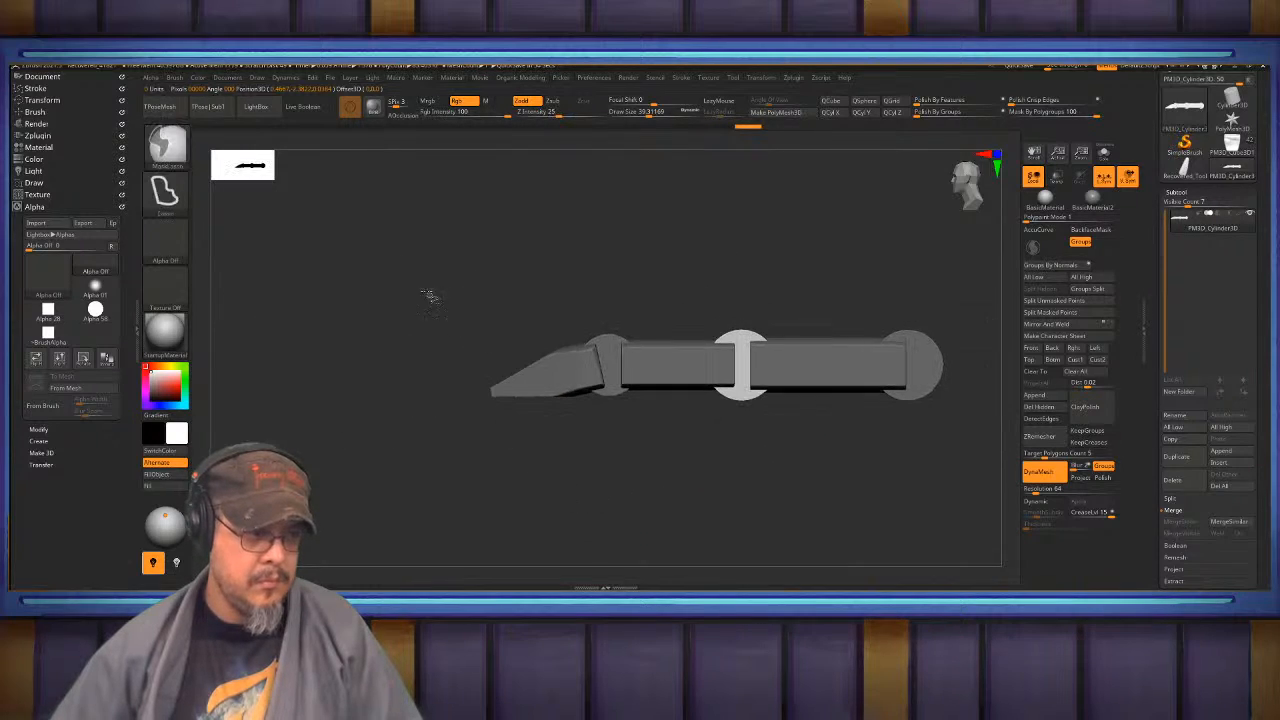
- Mask the longest bar and its end joint, and bend the rest of the finger downward about the middle joint
left_click_drag(432, 285, 672, 466, "ctrl+shift")
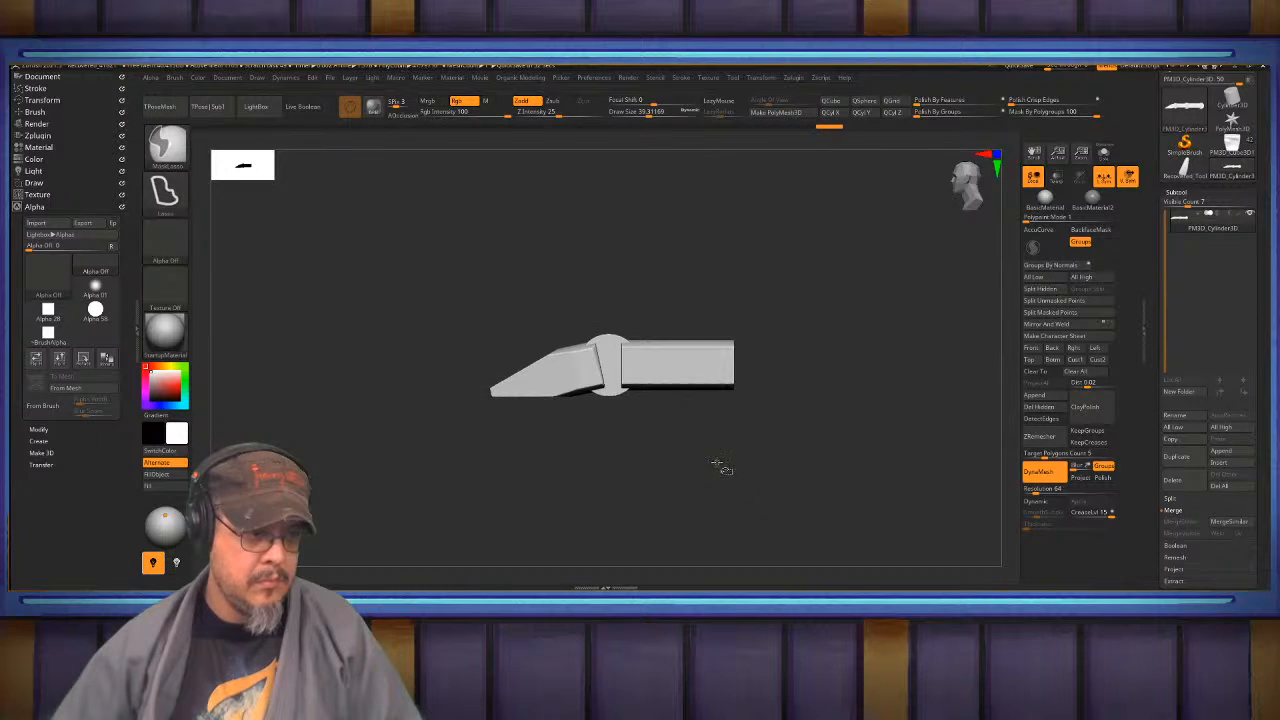
left_click(717, 465, "ctrl+shift")
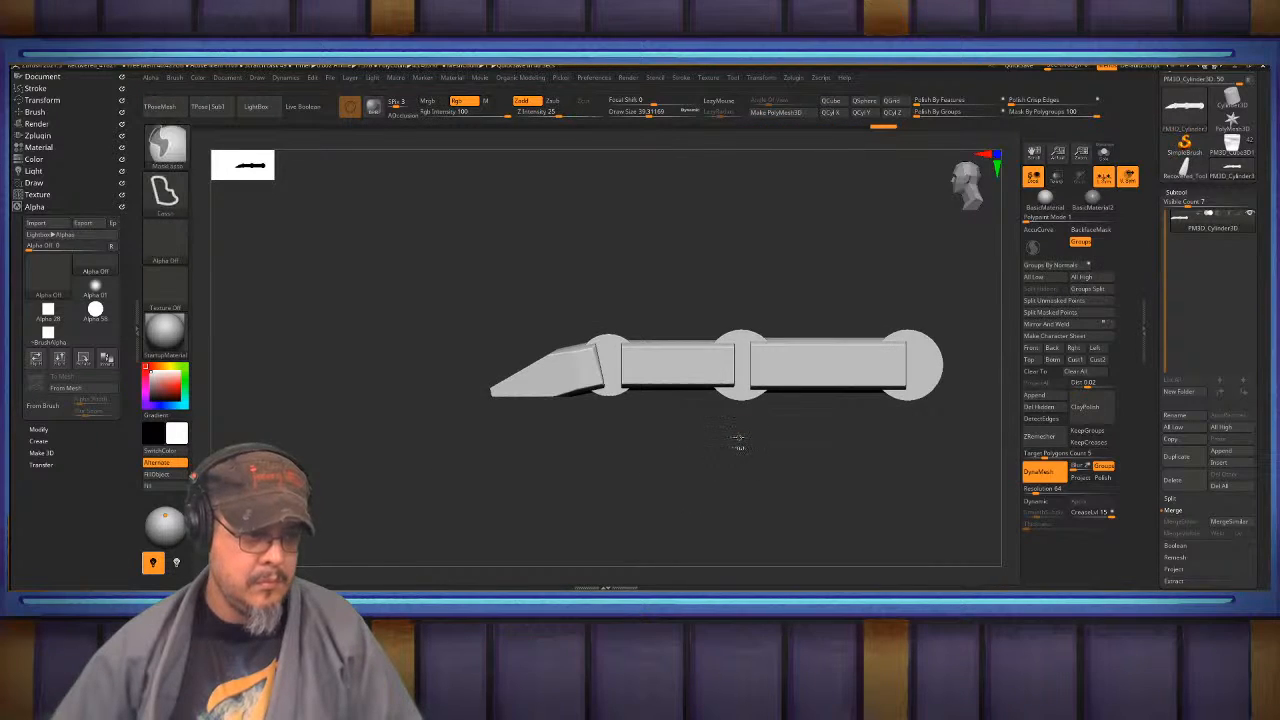
left_click(737, 437, "ctrl")
key("w")
mouse_move(771, 330)
left_mouse_down()
mouse_move(748, 324)
mouse_move(781, 327)
left_mouse_up()
key("ctrl+z")
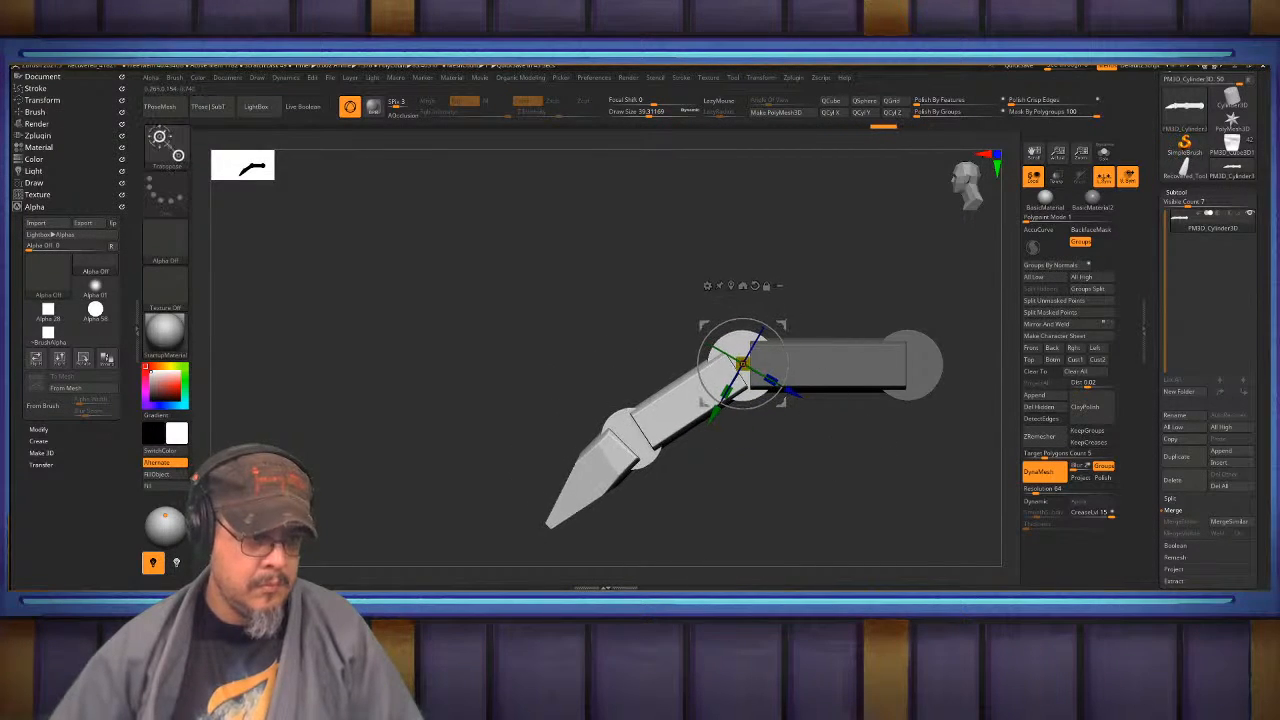
left_click_drag(789, 437, 892, 403, "alt")
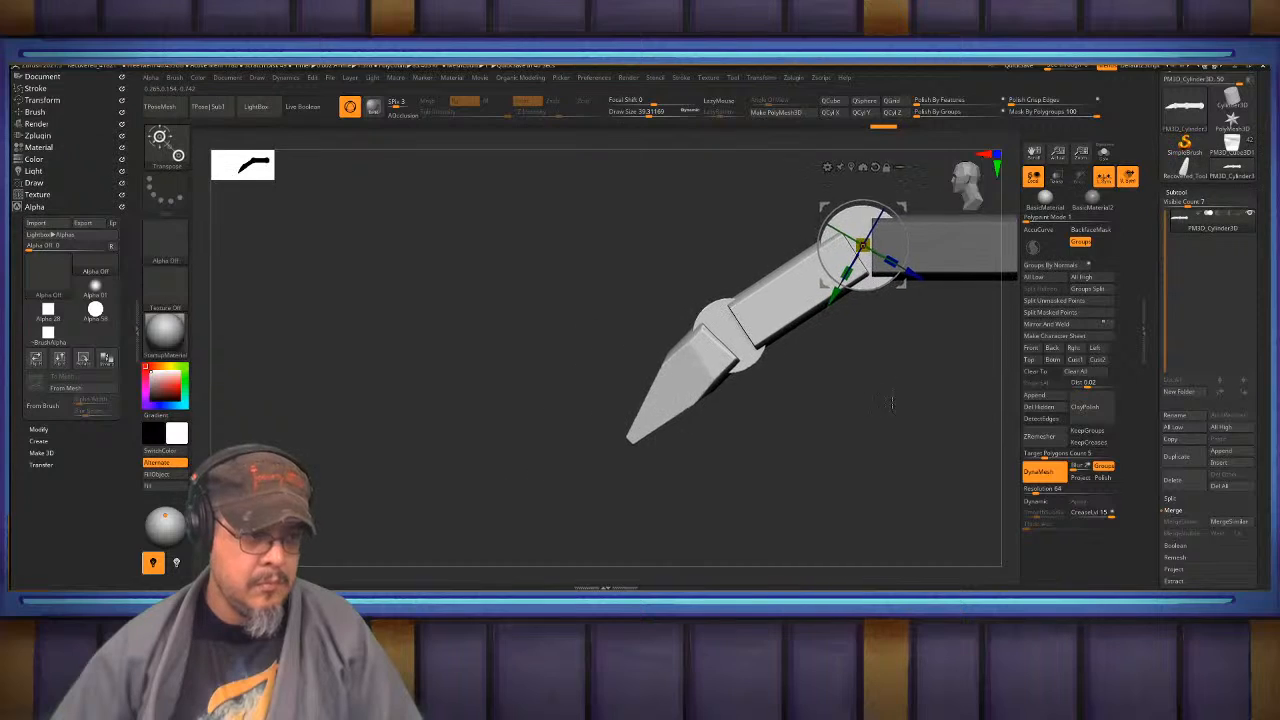
- Mask everything except the round joint nearest the tapered tip, centring the gizmo on that joint
key("q")
mouse_move(785, 406)
left_mouse_down("alt")
mouse_move(791, 460)
mouse_move(737, 315)
left_mouse_up("alt")
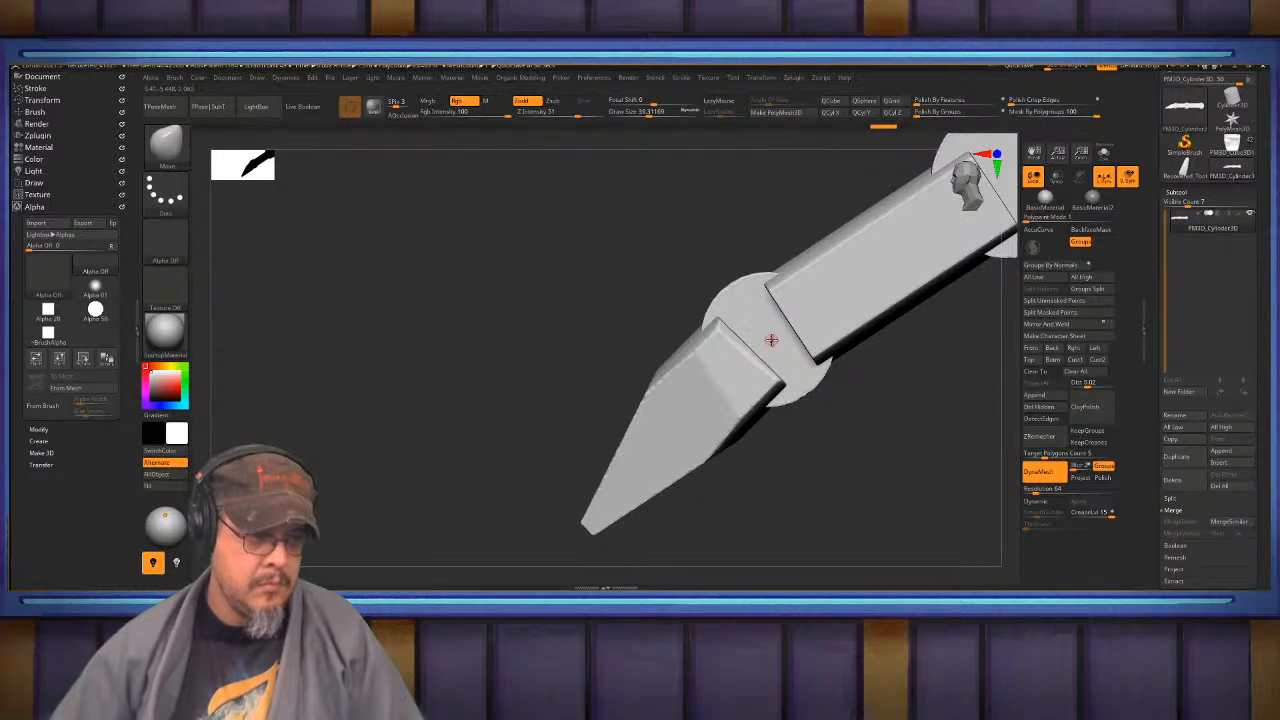
key("w")
left_click(765, 336, "ctrl")
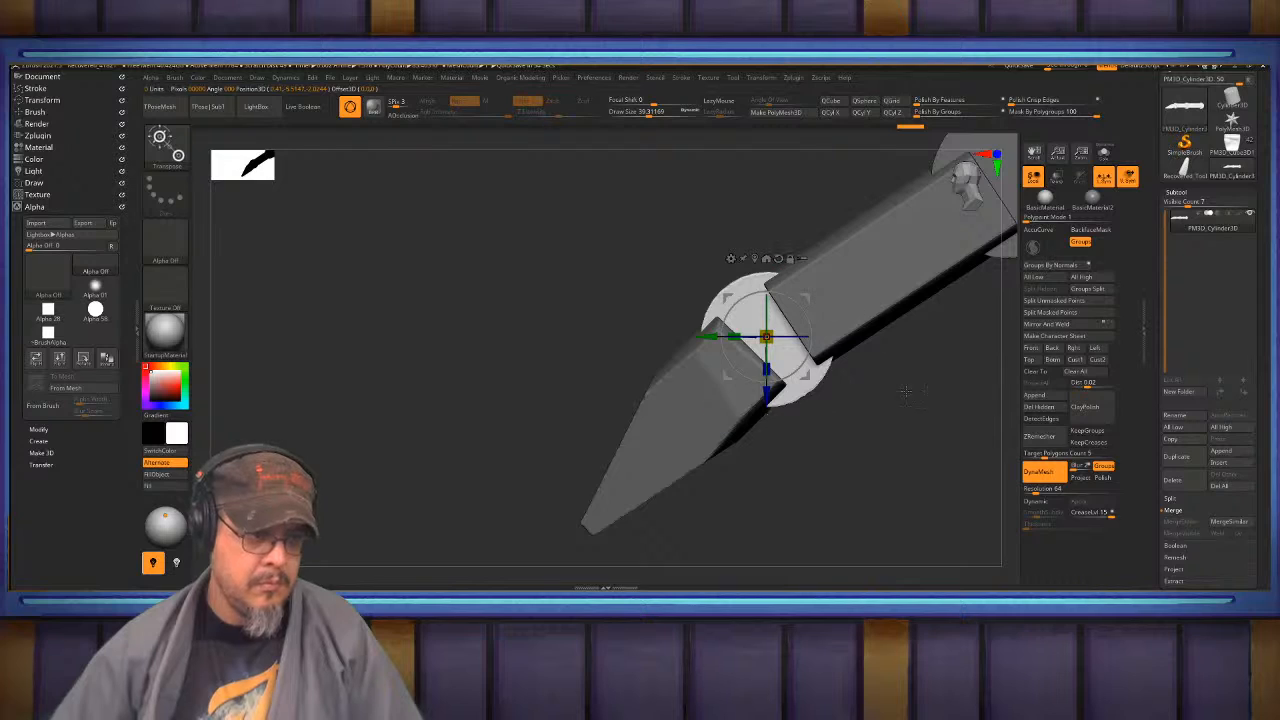
mouse_move(905, 392)
left_mouse_down("alt")
mouse_move(797, 405)
mouse_move(778, 389)
left_mouse_up("alt")
- Isolate and unmask the tapered tip, restore the whole finger and bend the tip downward about its joint
key("q")
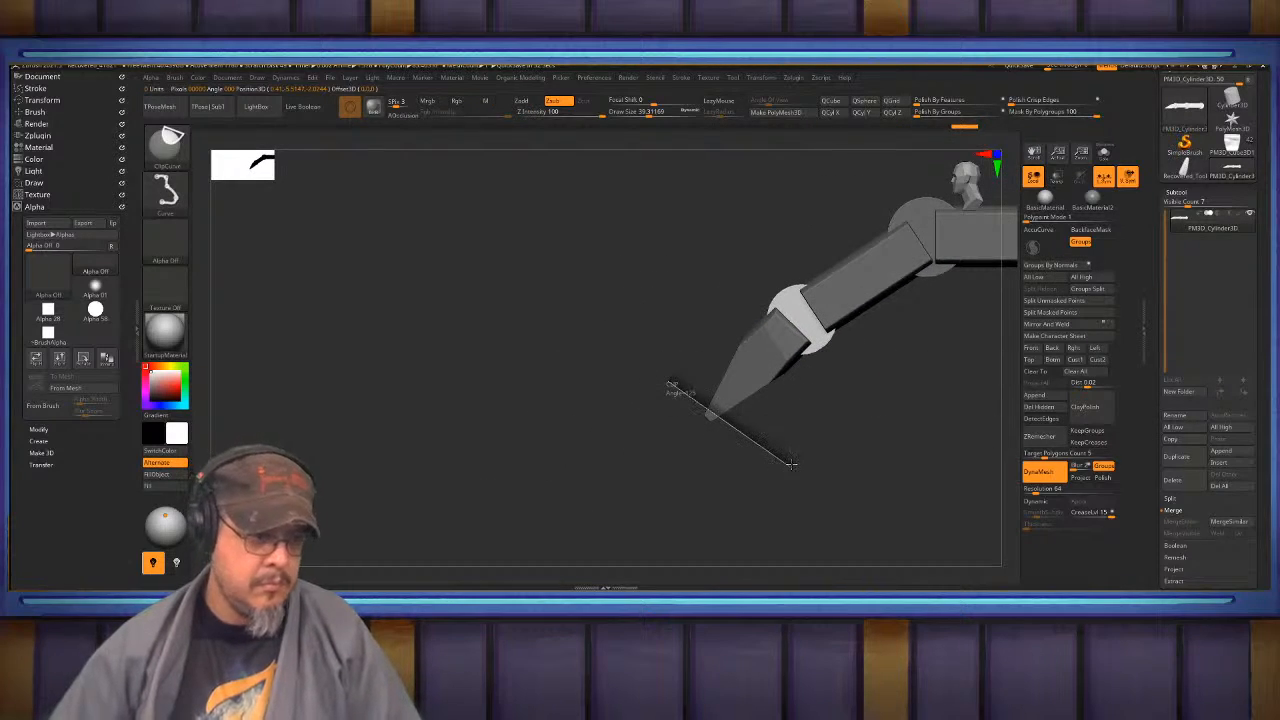
mouse_move(791, 464)
left_mouse_down("ctrl+shift")
mouse_move(696, 270)
mouse_move(688, 443)
mouse_move(780, 466)
left_mouse_up("ctrl+shift")
key("ctrl+shift+a")
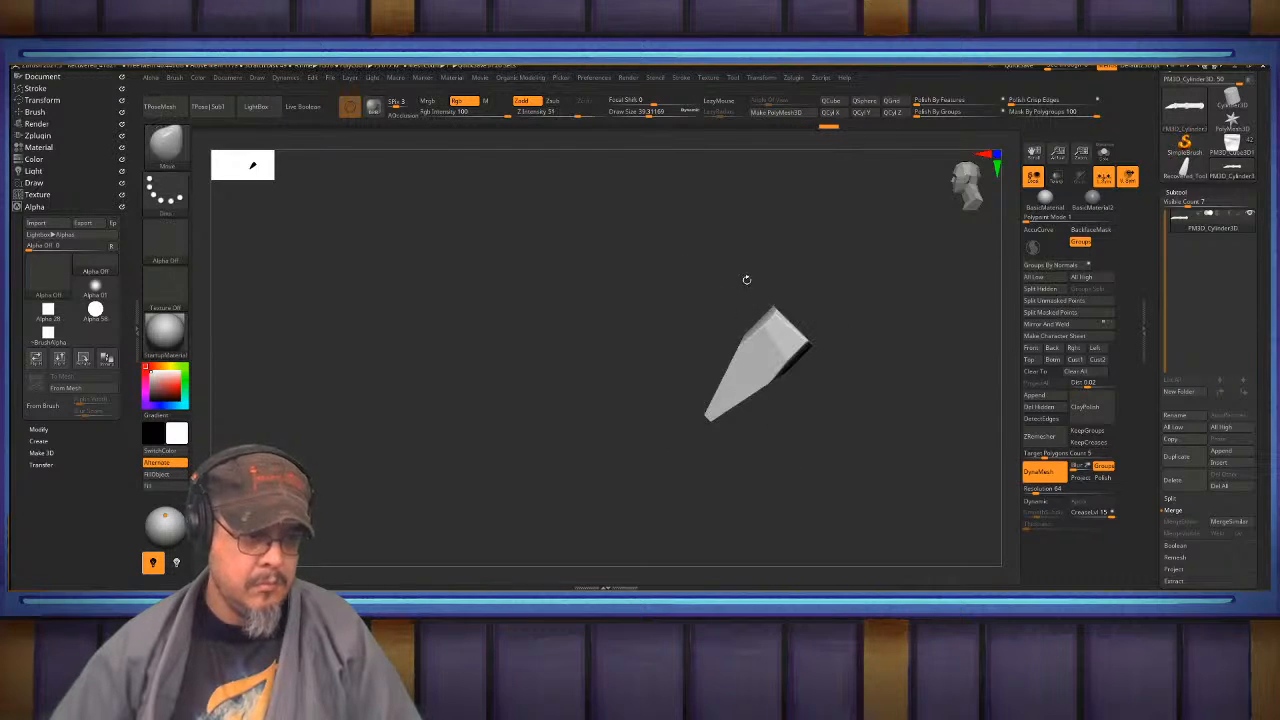
key("b")
key("m")
key("v")
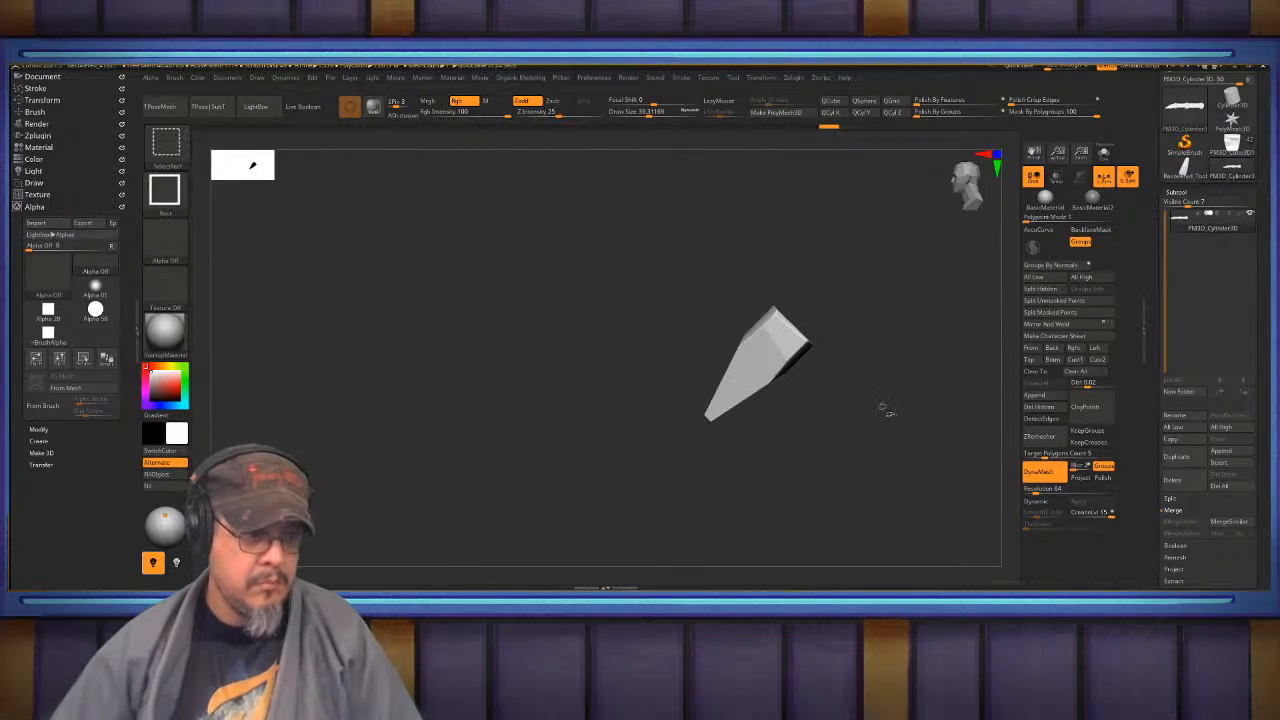
left_click(886, 408, "ctrl+shift")
left_click_drag(897, 403, 877, 456, "alt")
key("w")
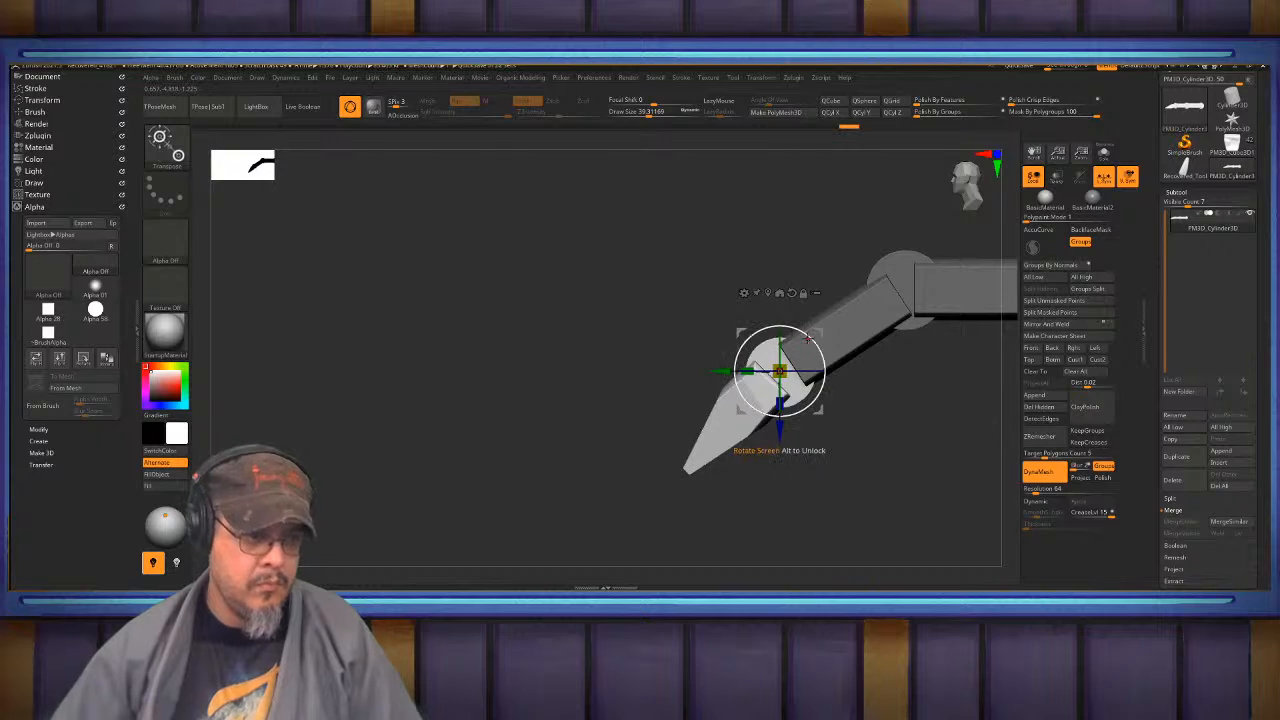
left_click_drag(810, 337, 789, 327)
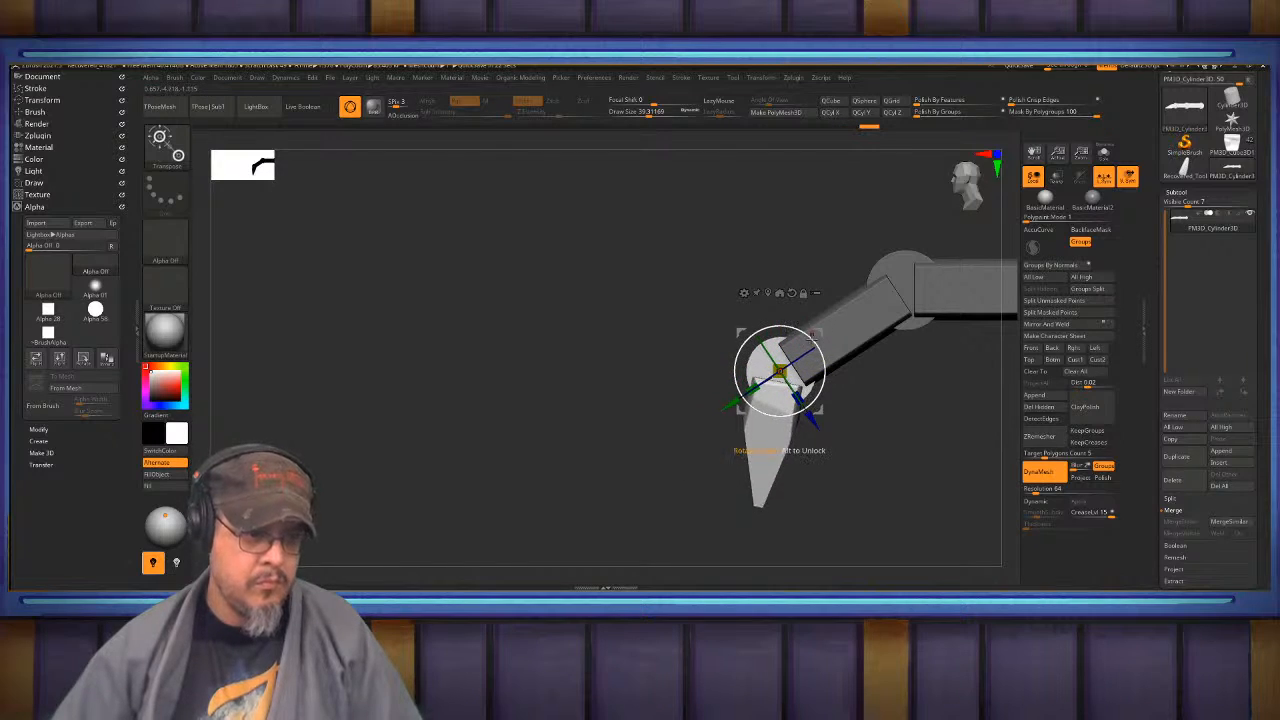
- Clear the mask and centre the gizmo on the whole finger in the front view
key("q")
mouse_move(896, 434)
left_mouse_down("alt")
mouse_move(788, 423)
mouse_move(862, 428)
mouse_move(765, 368)
mouse_move(812, 326)
mouse_move(792, 342)
left_mouse_up("alt")
key("w")
left_click(690, 379, "alt")
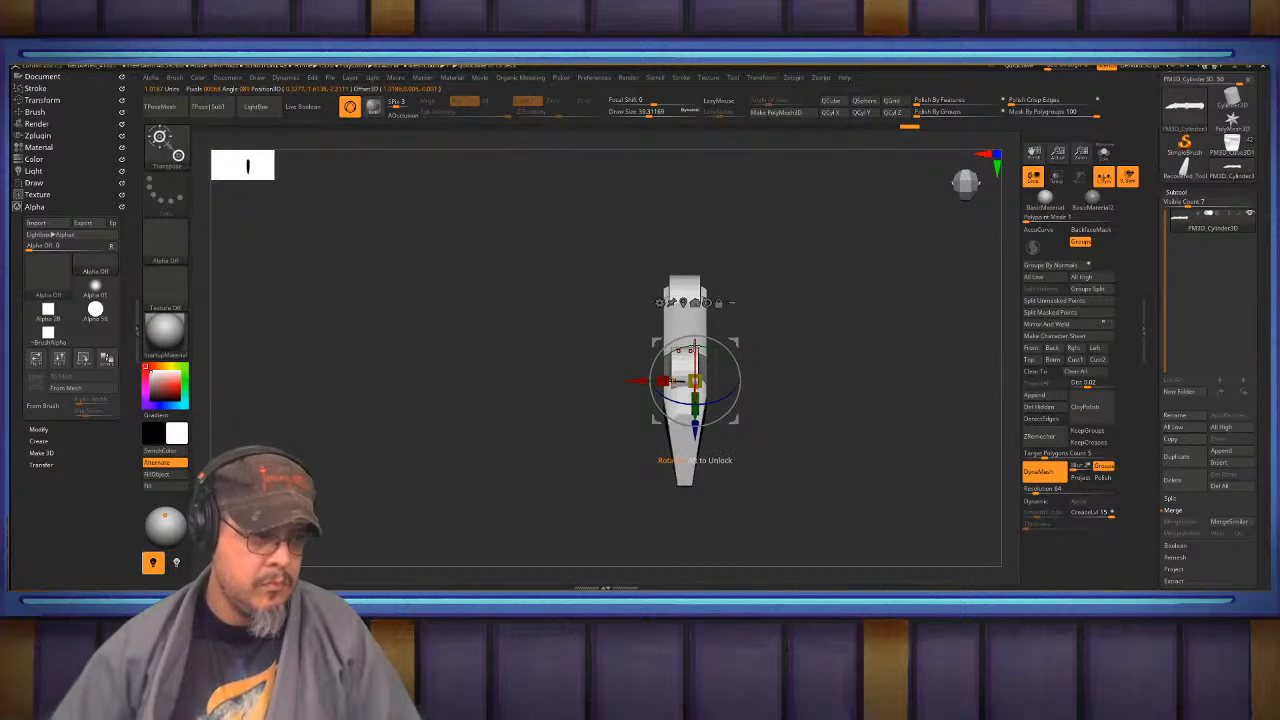
left_click(683, 302)
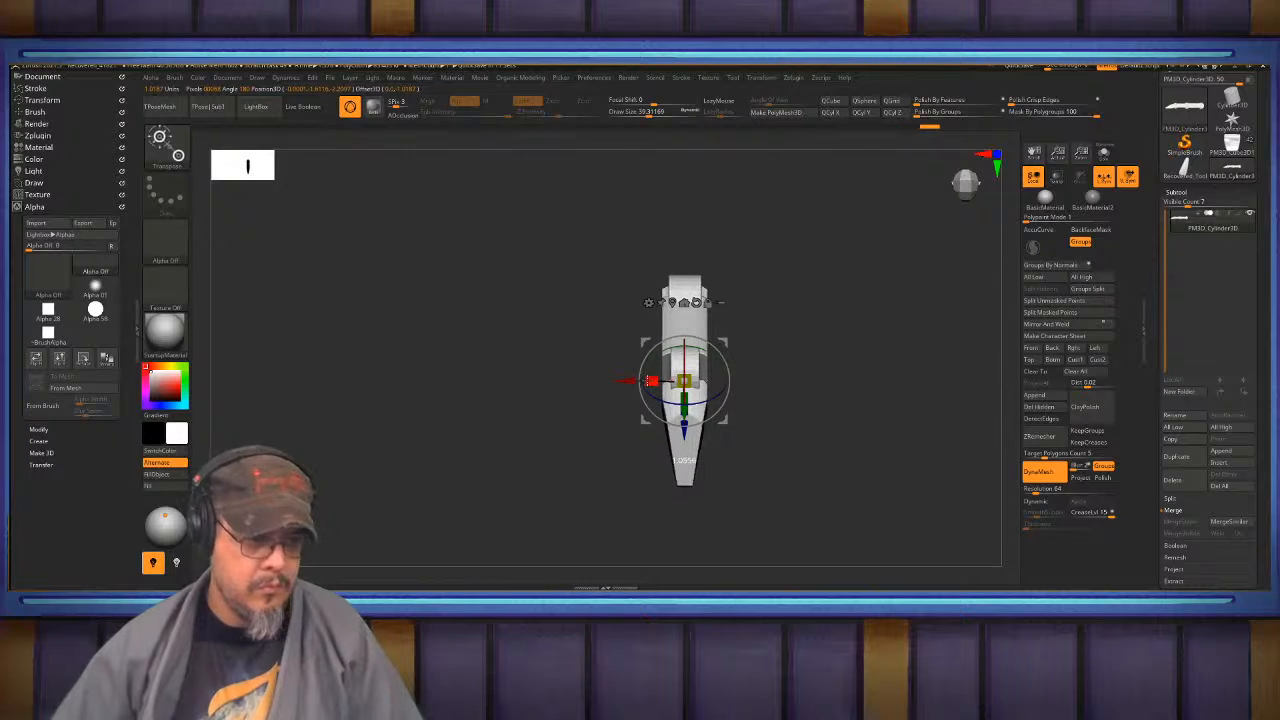
key("q")
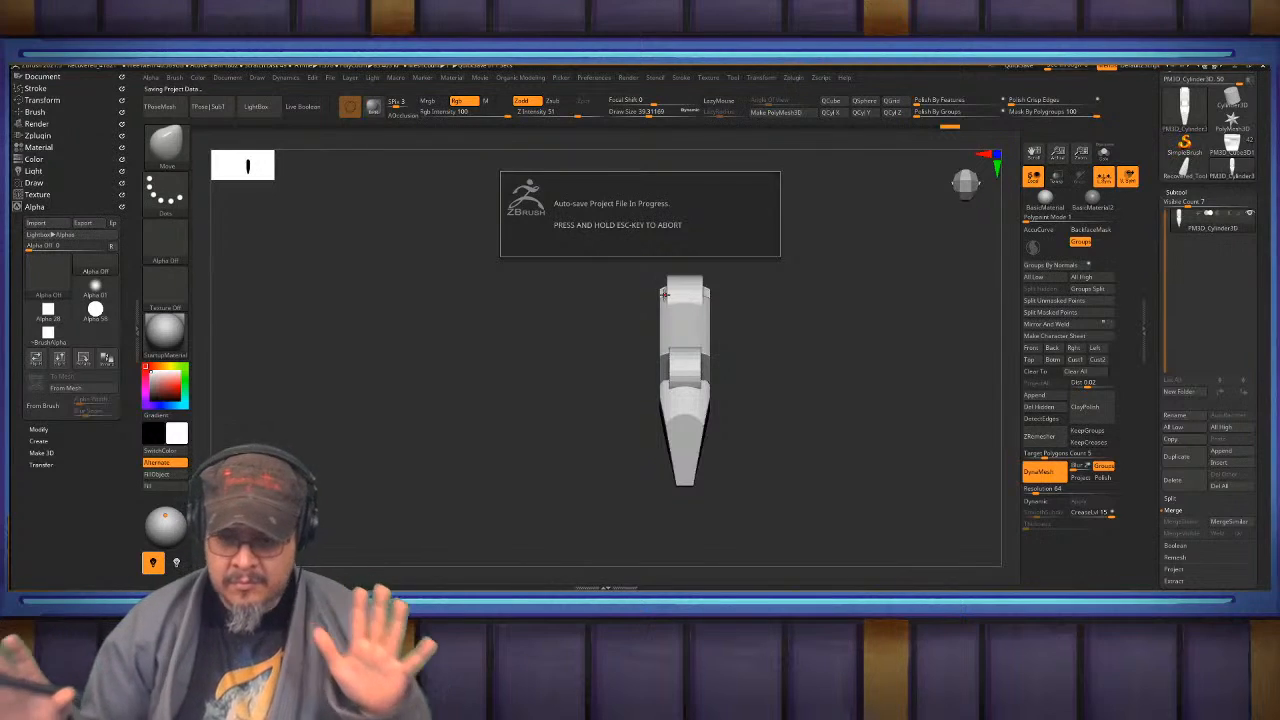
- Isolate the middle bar and clip its lower corner at the upper joint with the ClipCurve brush
left_click_drag(904, 363, 768, 346)
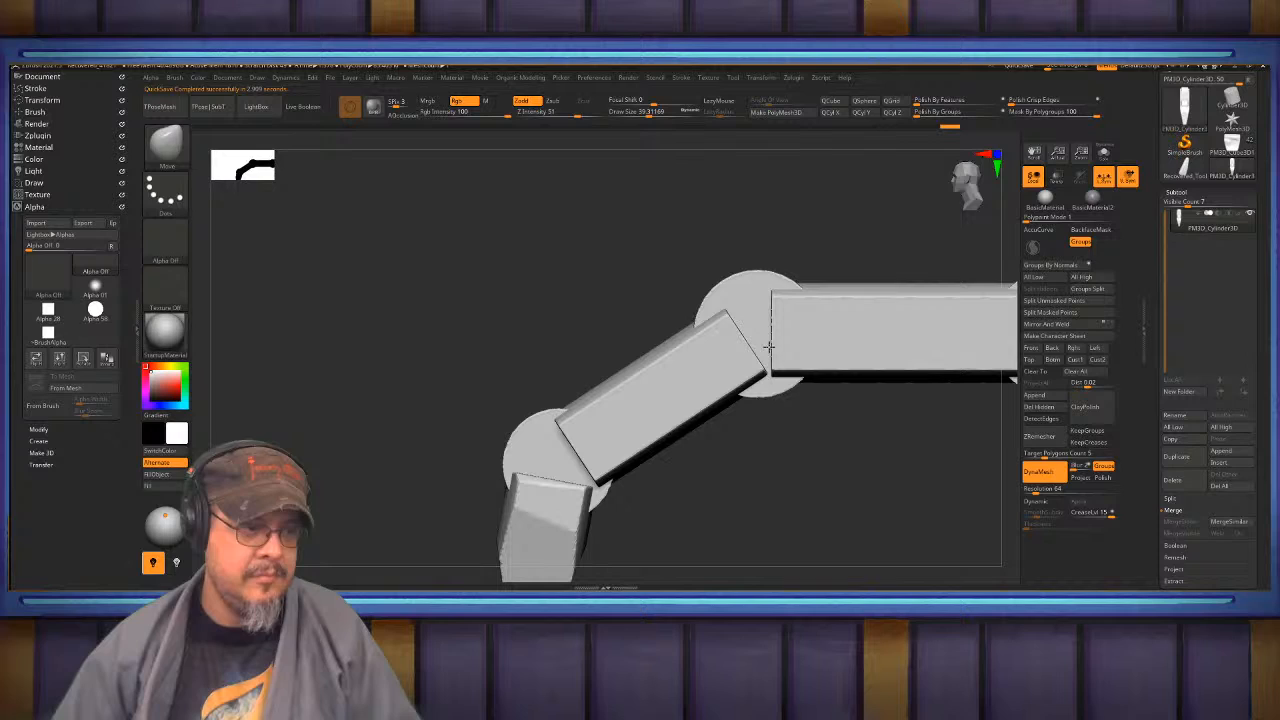
key("ctrl+shift")
left_click(716, 357, "ctrl+shift")
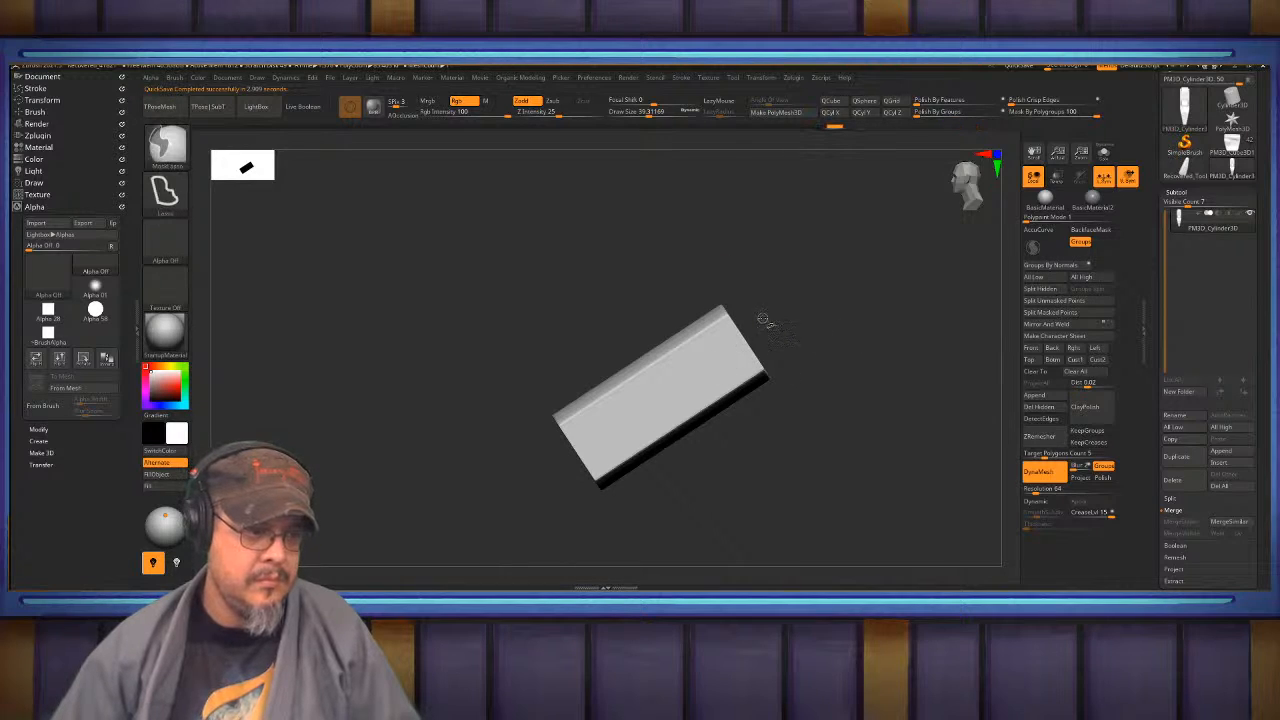
left_click_drag(752, 318, 762, 405, "ctrl+shift")
key("ctrl+z")
key("b")
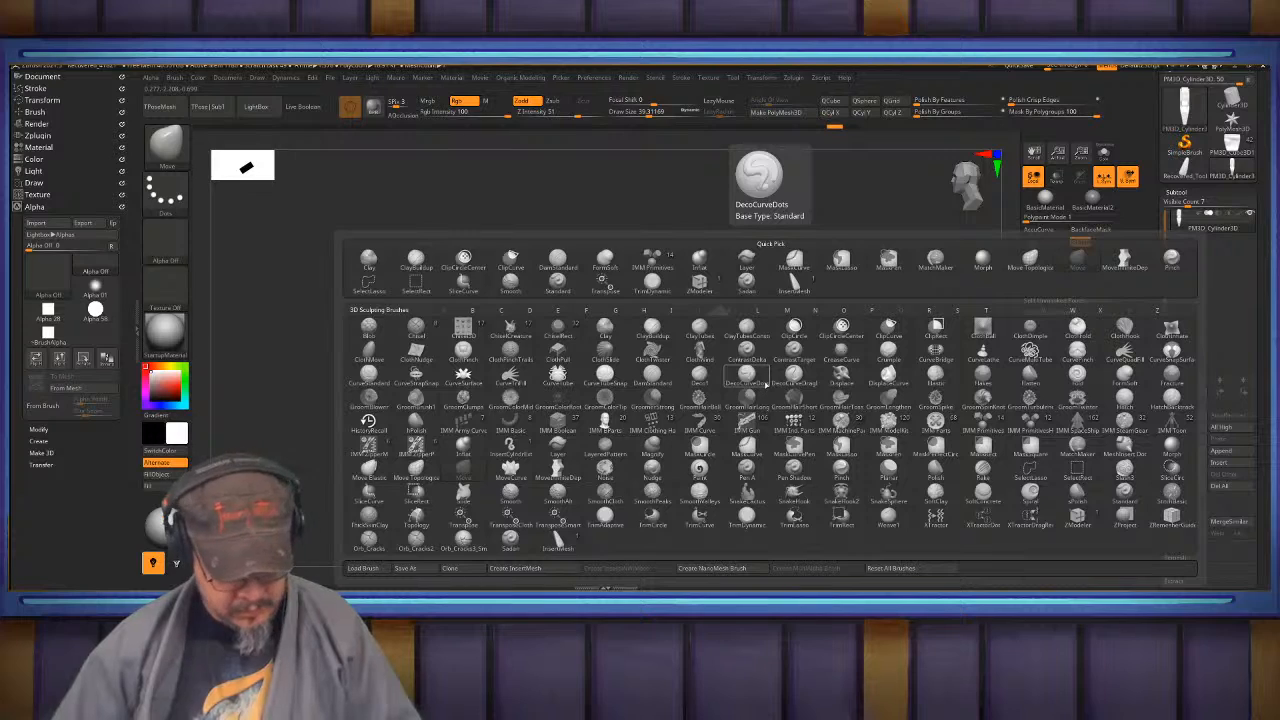
key("c")
key("c")
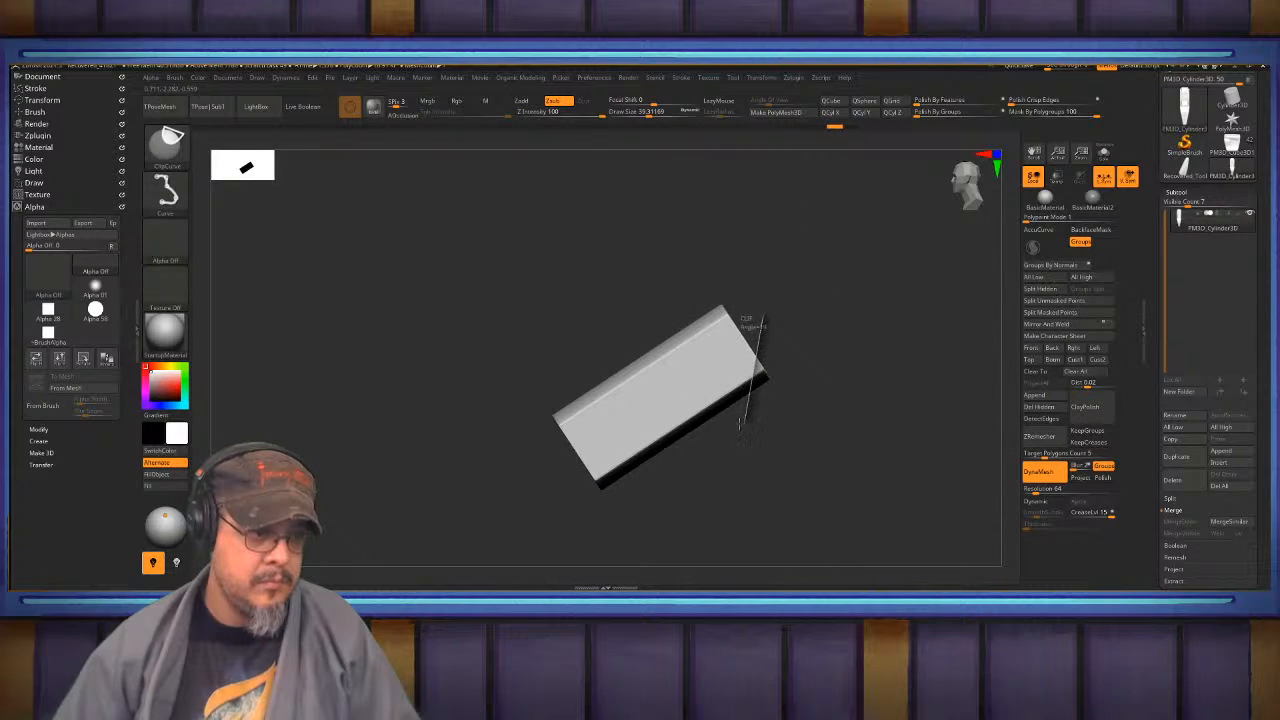
left_click_drag(735, 432, 737, 434, "ctrl+shift")
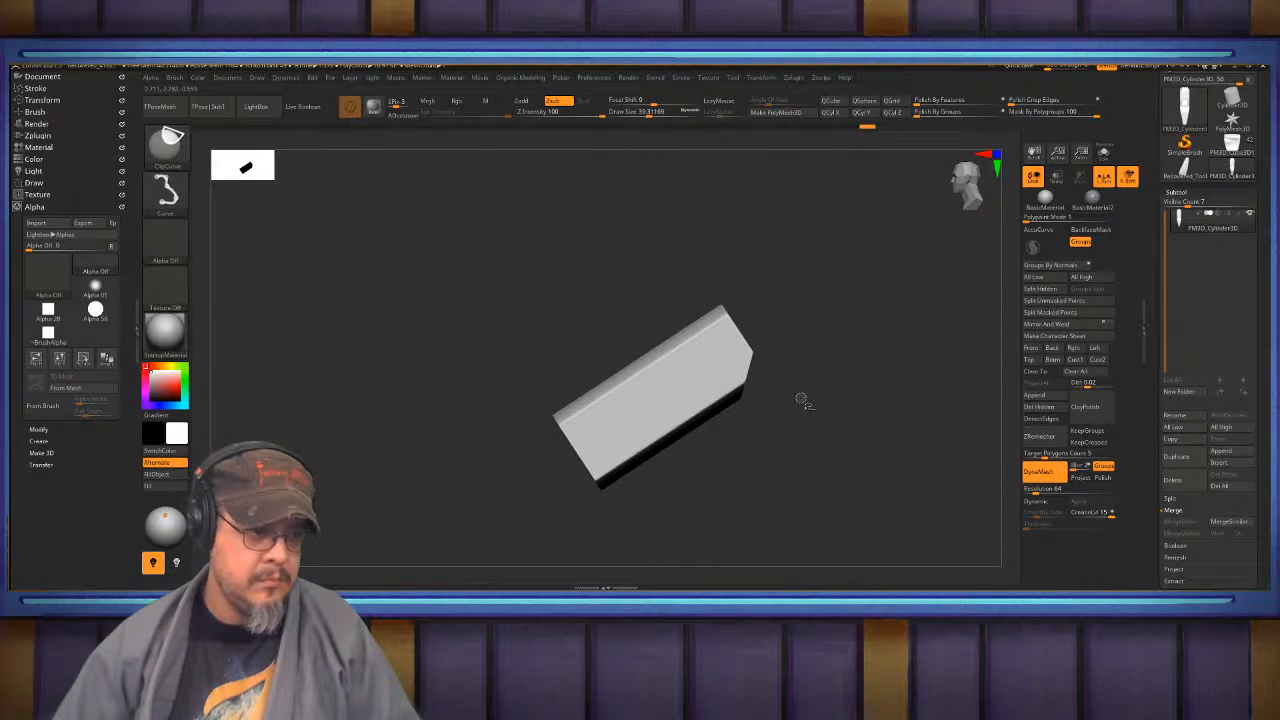
left_click(801, 400, "ctrl+shift")
- Clip the middle bar's lower corner beside the tip joint with the ClipCurve brush
left_click_drag(797, 400, 749, 354)
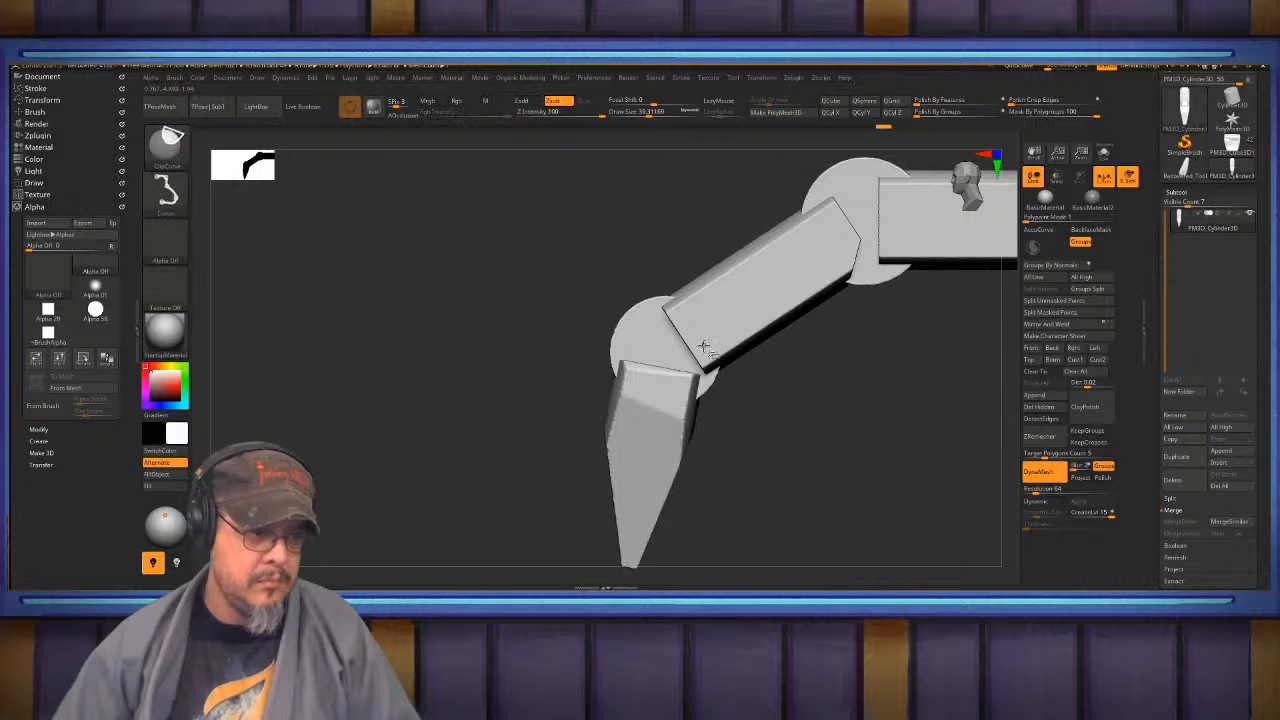
left_click(704, 346, "ctrl+shift")
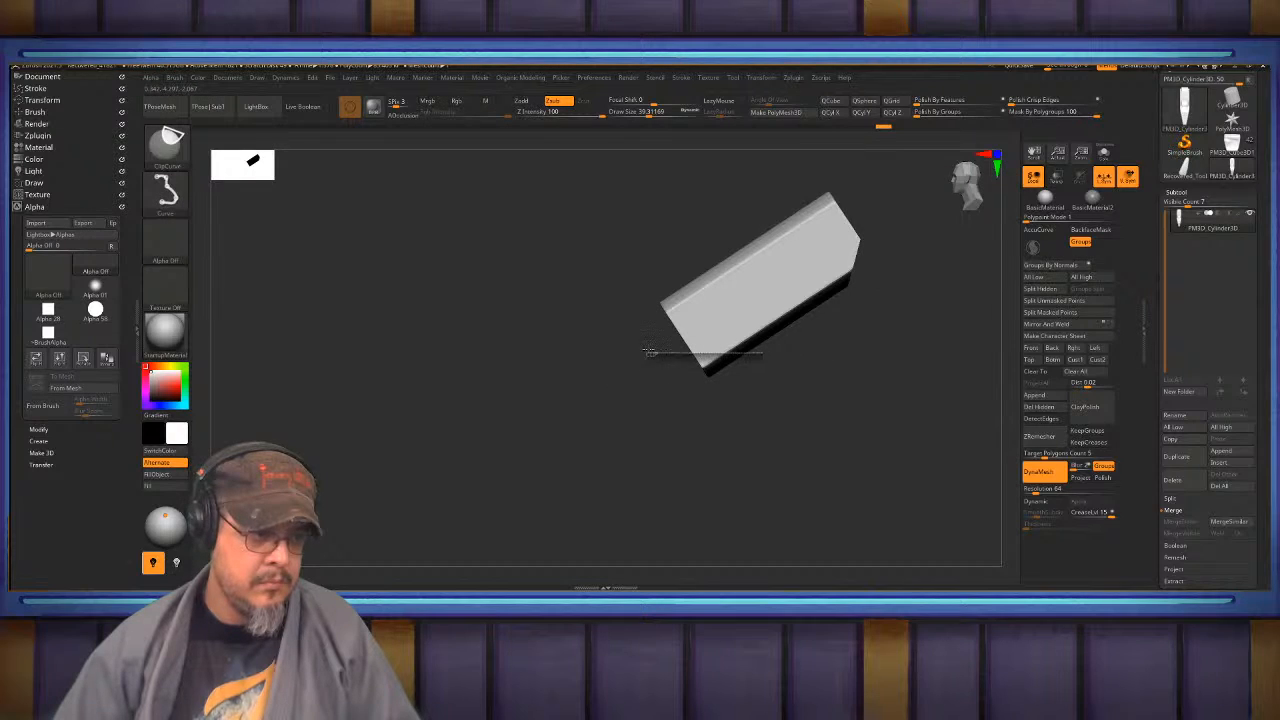
left_click_drag(649, 352, 650, 352, "ctrl+shift")
left_click(810, 390, "ctrl+shift")
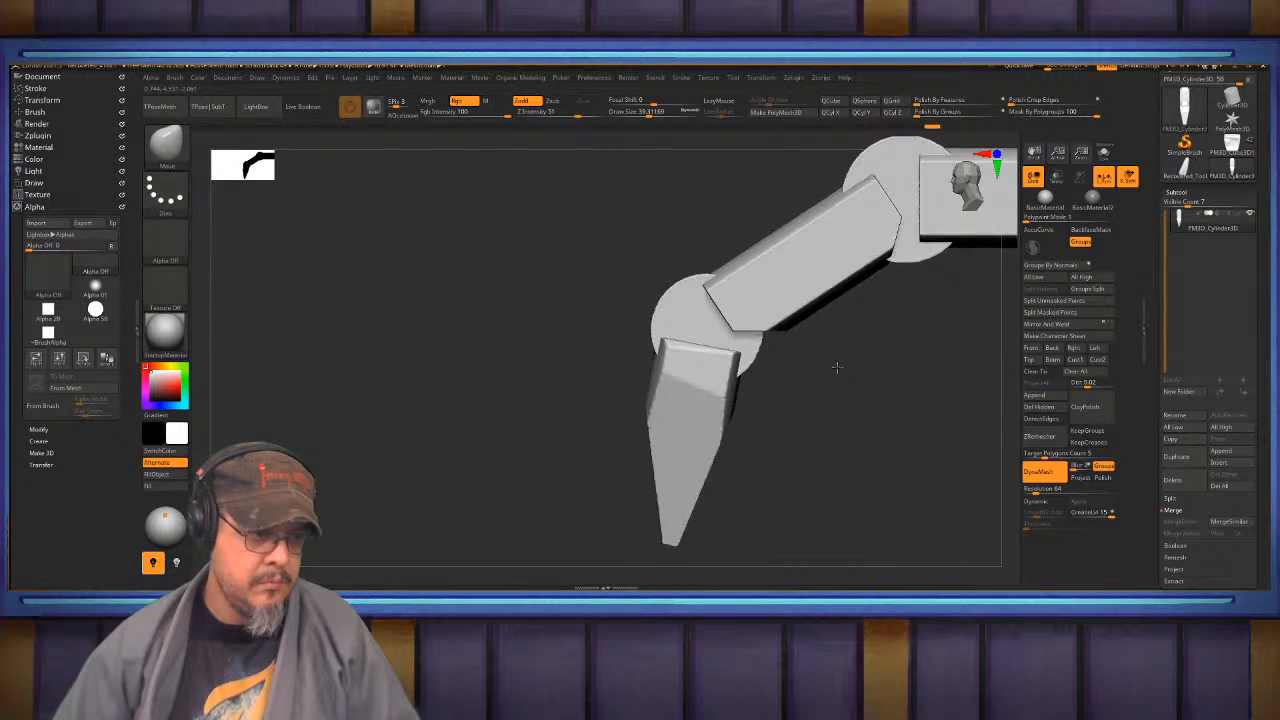
- Isolate the tapered tip segment and clip its inner upper corner, restoring the full finger
left_click(735, 360, "ctrl+shift")
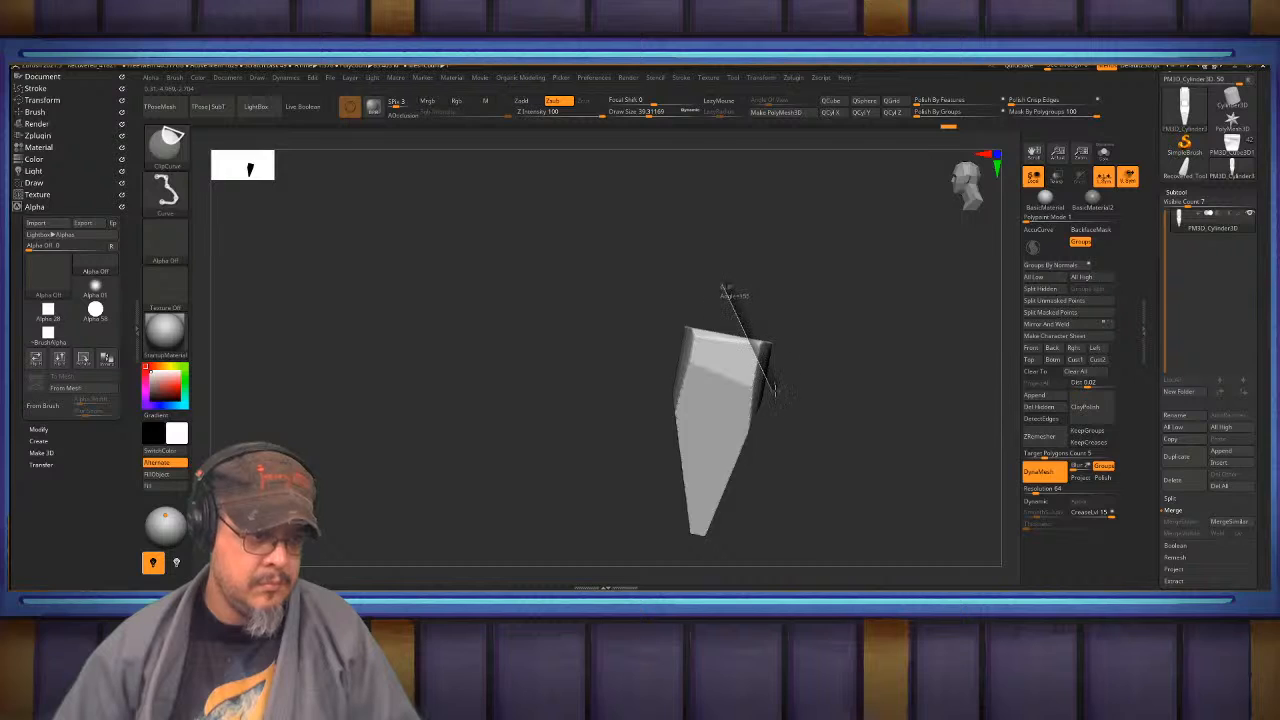
left_click_drag(781, 408, 782, 409, "ctrl+shift")
left_click_drag(866, 338, 728, 409, "alt")
left_click(802, 360, "ctrl+shift")
- Isolate the longest bar and clip the lower corners at both of its ends
left_click(807, 243, "ctrl+shift")
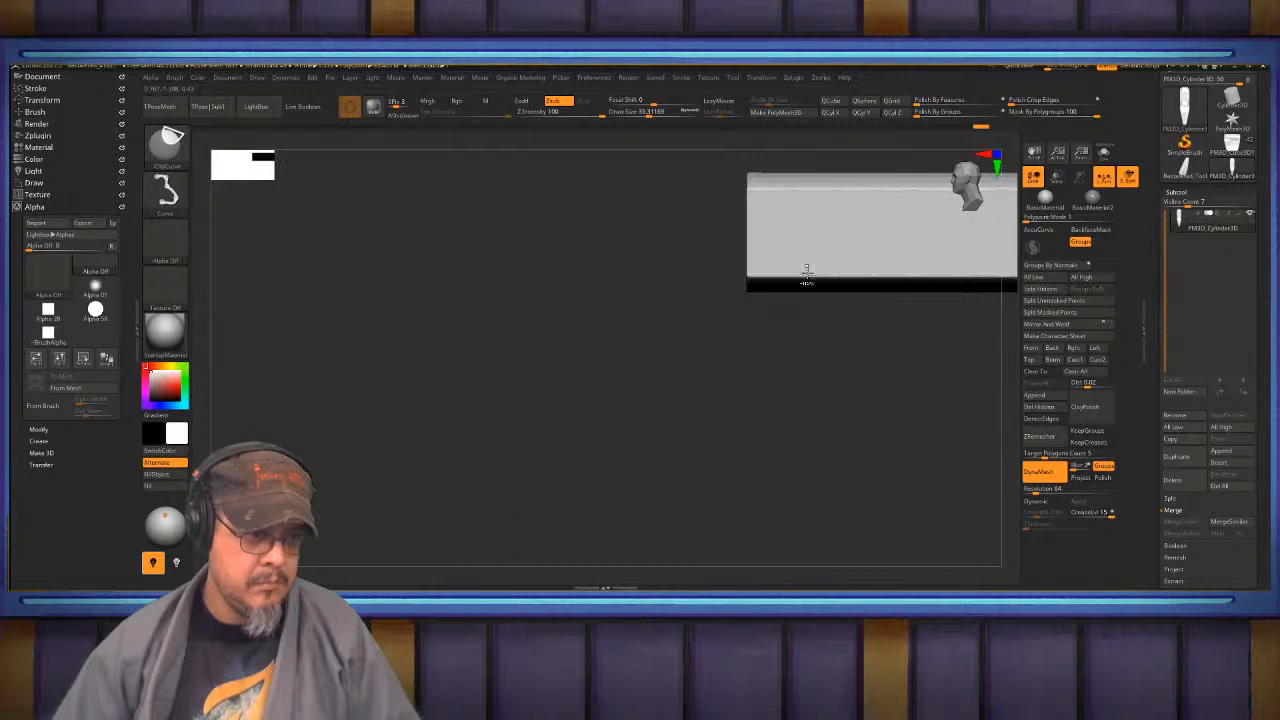
mouse_move(781, 308)
left_mouse_down("alt")
mouse_move(776, 373)
mouse_move(711, 291)
left_mouse_up("alt")
left_click_drag(801, 396, 510, 410, "alt")
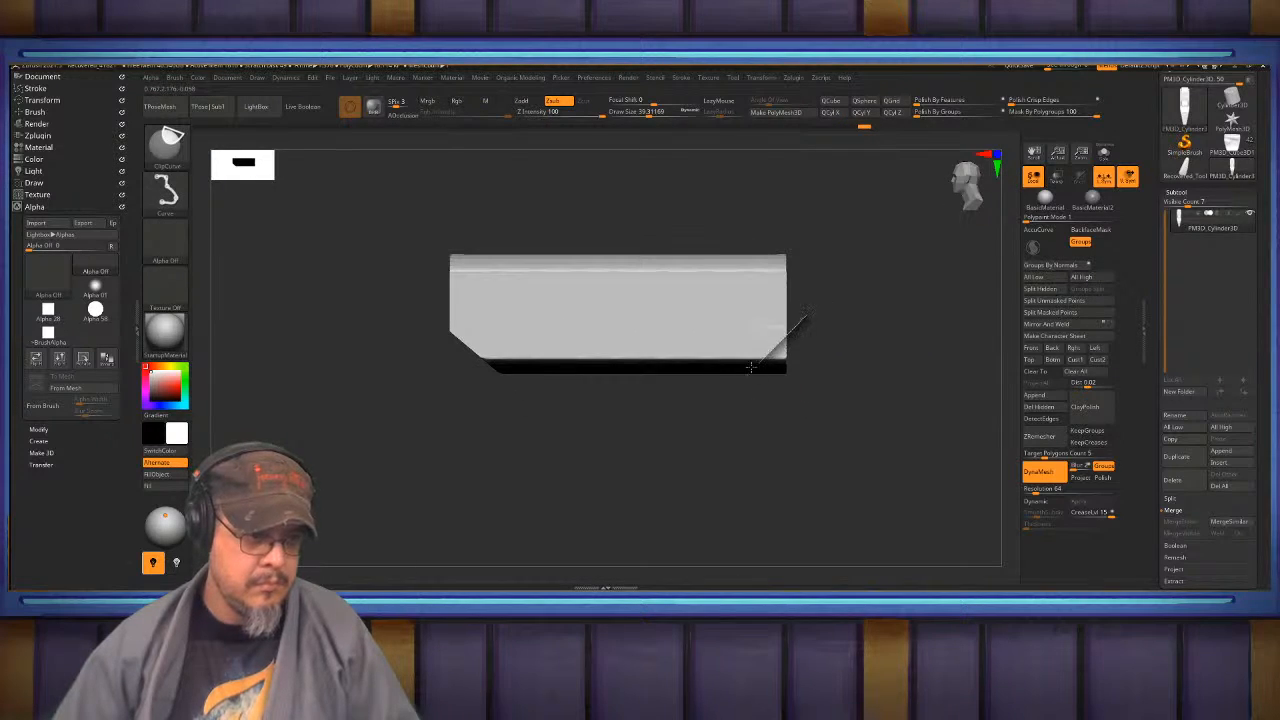
mouse_move(722, 390)
left_mouse_down("ctrl+shift")
mouse_move(783, 429)
mouse_move(611, 429)
mouse_move(729, 406)
mouse_move(737, 423)
mouse_move(779, 391)
mouse_move(735, 412)
mouse_move(720, 394)
mouse_move(731, 386)
mouse_move(779, 411)
mouse_move(911, 377)
mouse_move(869, 351)
mouse_move(776, 375)
left_mouse_up("ctrl+shift")
left_click(755, 443, "ctrl+shift")
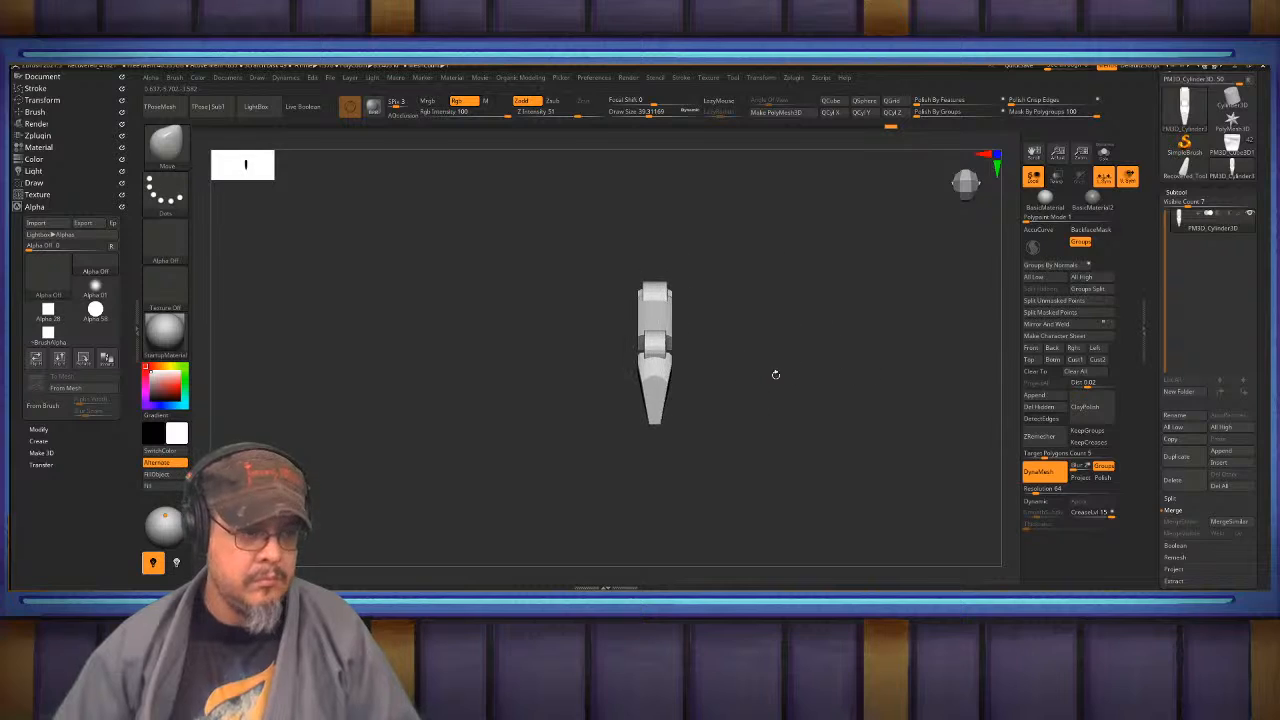
- Duplicate the finger sideways to make a row of four evenly spaced fingers
key("w")
left_click_drag(601, 353, 405, 353, "ctrl+shift")
key("q")
mouse_move(760, 340)
left_mouse_down()
mouse_move(719, 362)
mouse_move(731, 413)
mouse_move(771, 422)
mouse_move(792, 346)
left_mouse_up()
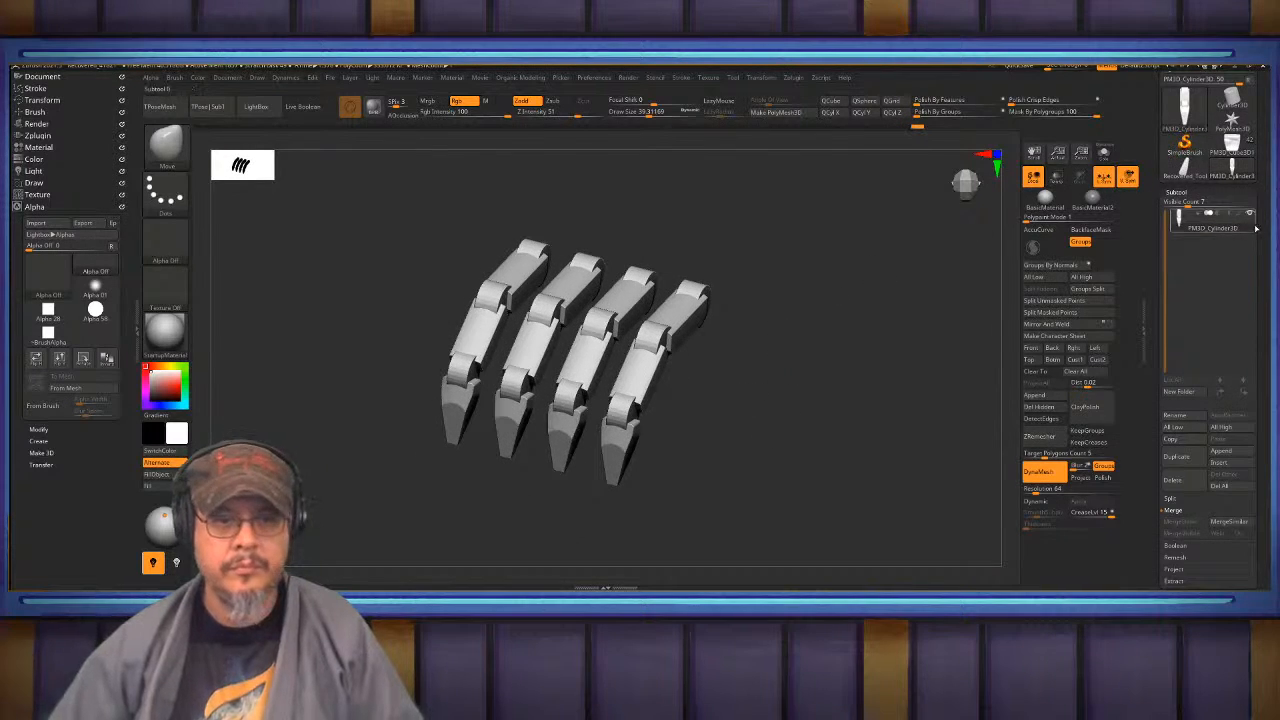
- Switch to the nutcracker tool PM3D_Cube3D1 and append the four-finger mesh as a subtool
scroll(1210, 250, "up", 3)
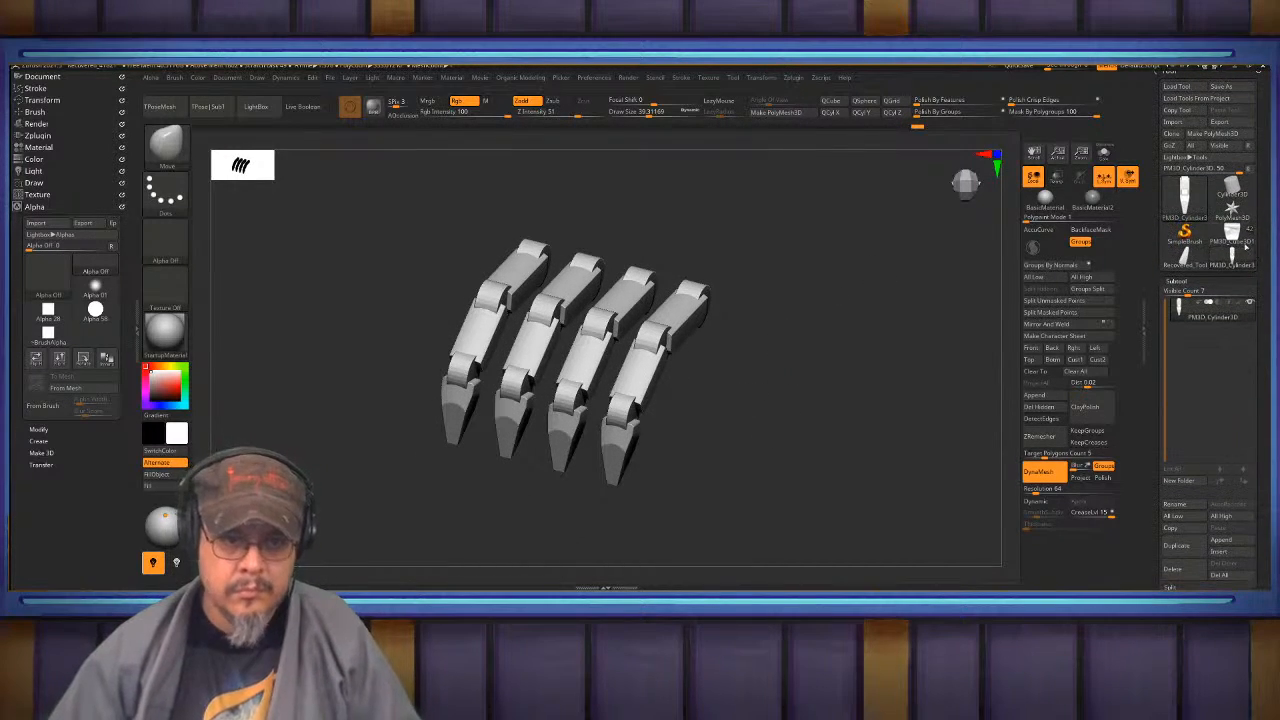
left_click(1187, 195)
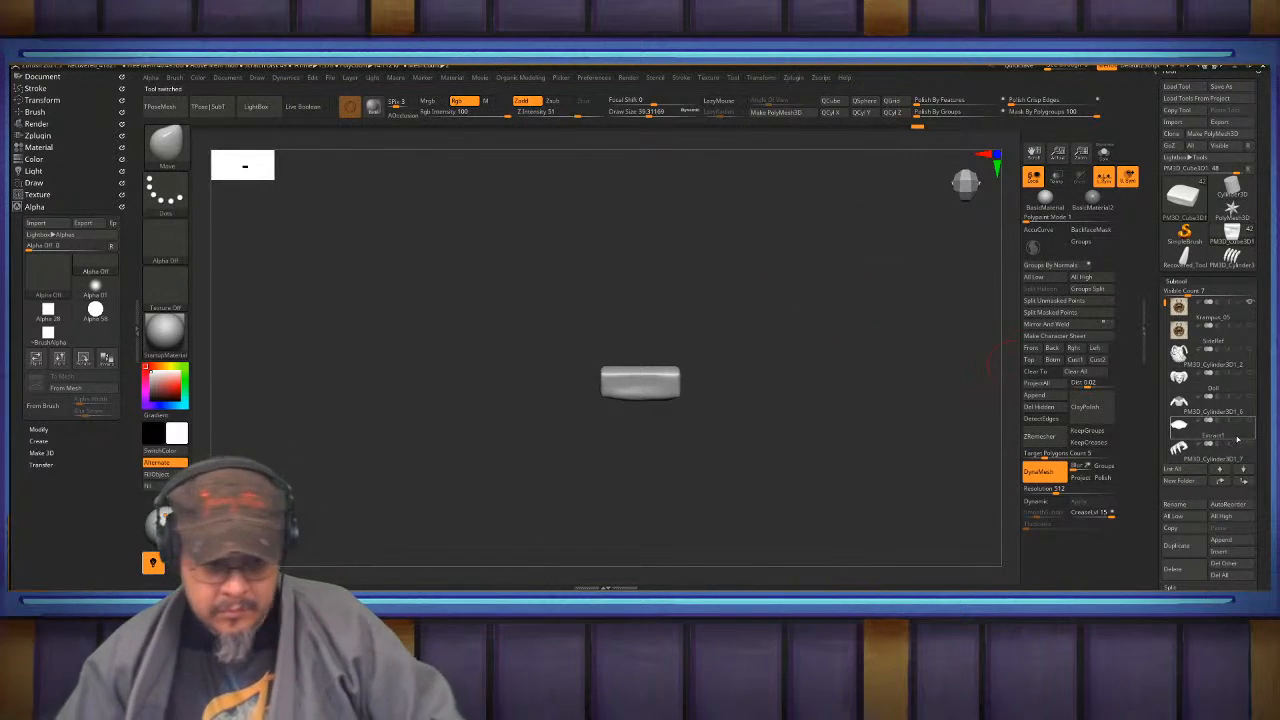
scroll(1260, 480, "down", 3)
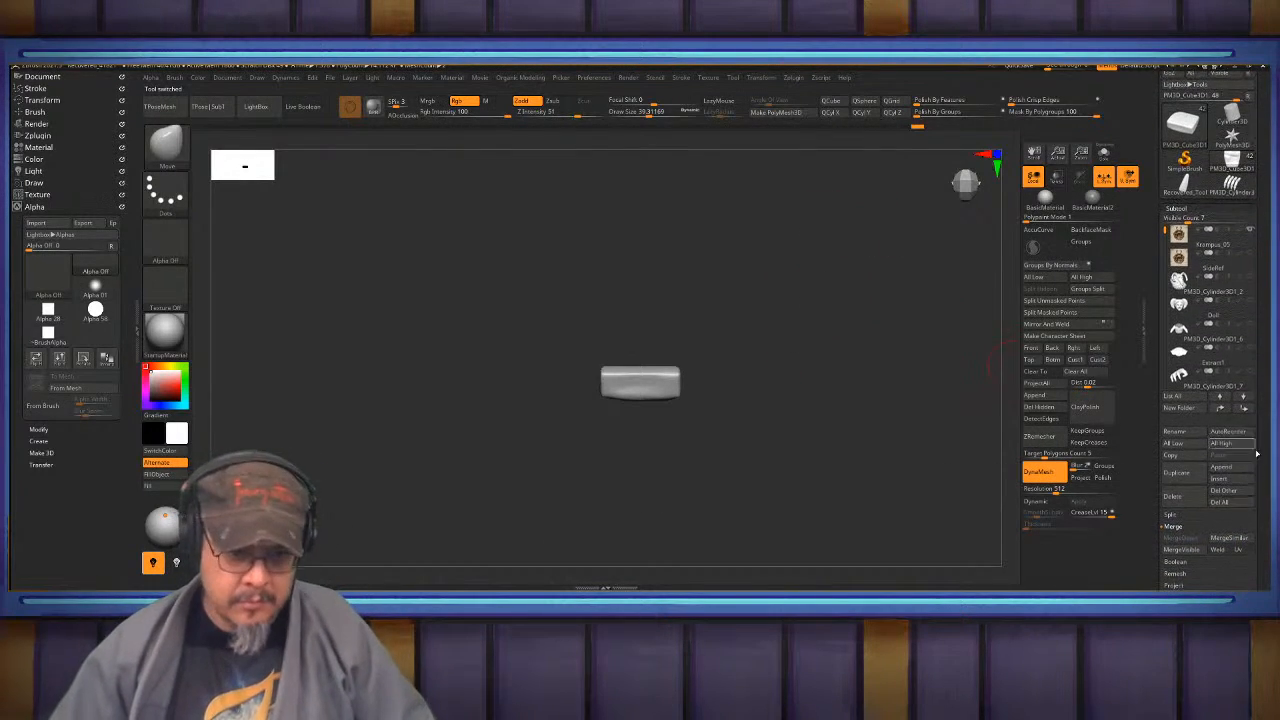
left_click(1221, 480)
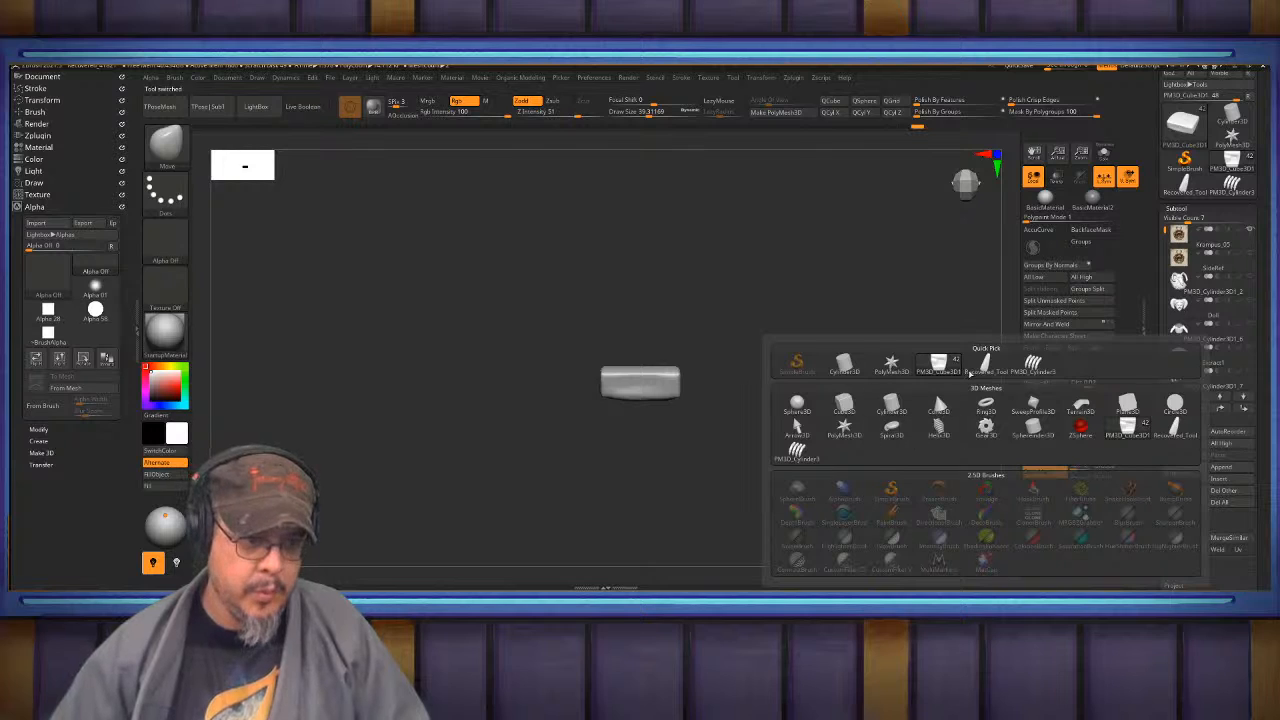
left_click(1033, 365)
left_click_drag(967, 347, 563, 317, "alt")
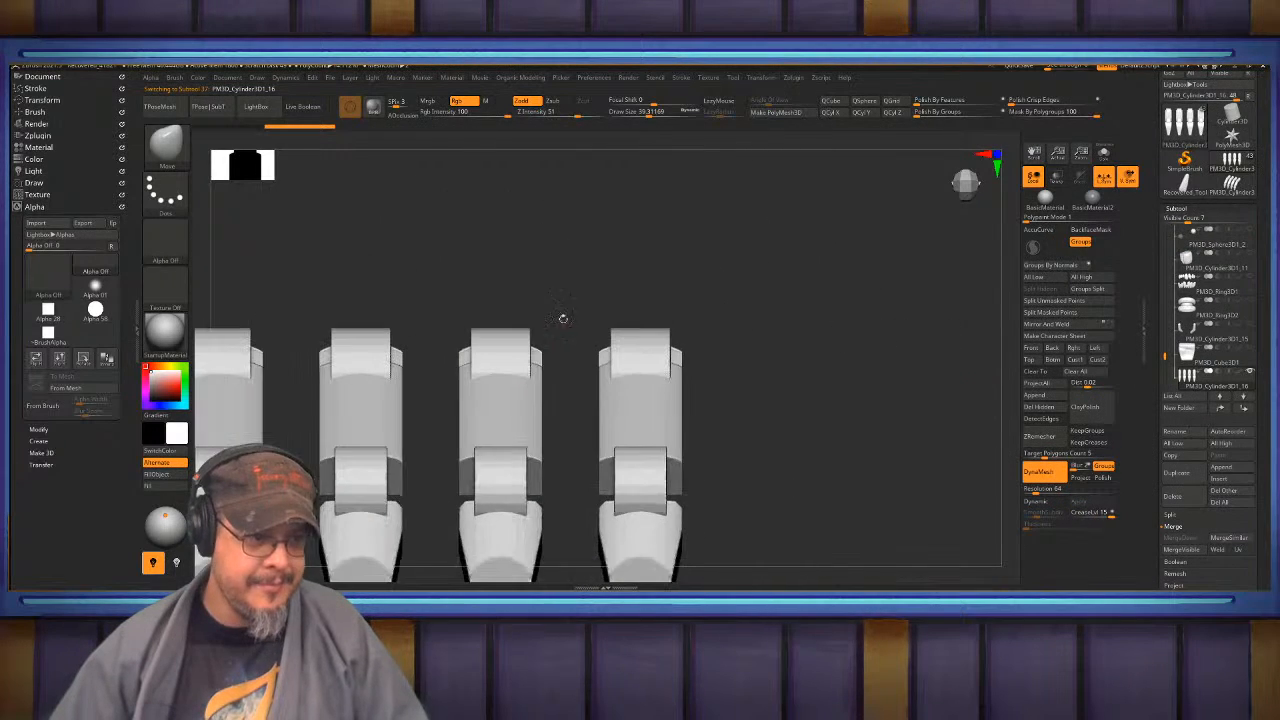
left_click_drag(840, 337, 917, 294, "alt")
- Centre the gizmo on the four fingers, scale them down and move them over to the palm block
key("w")
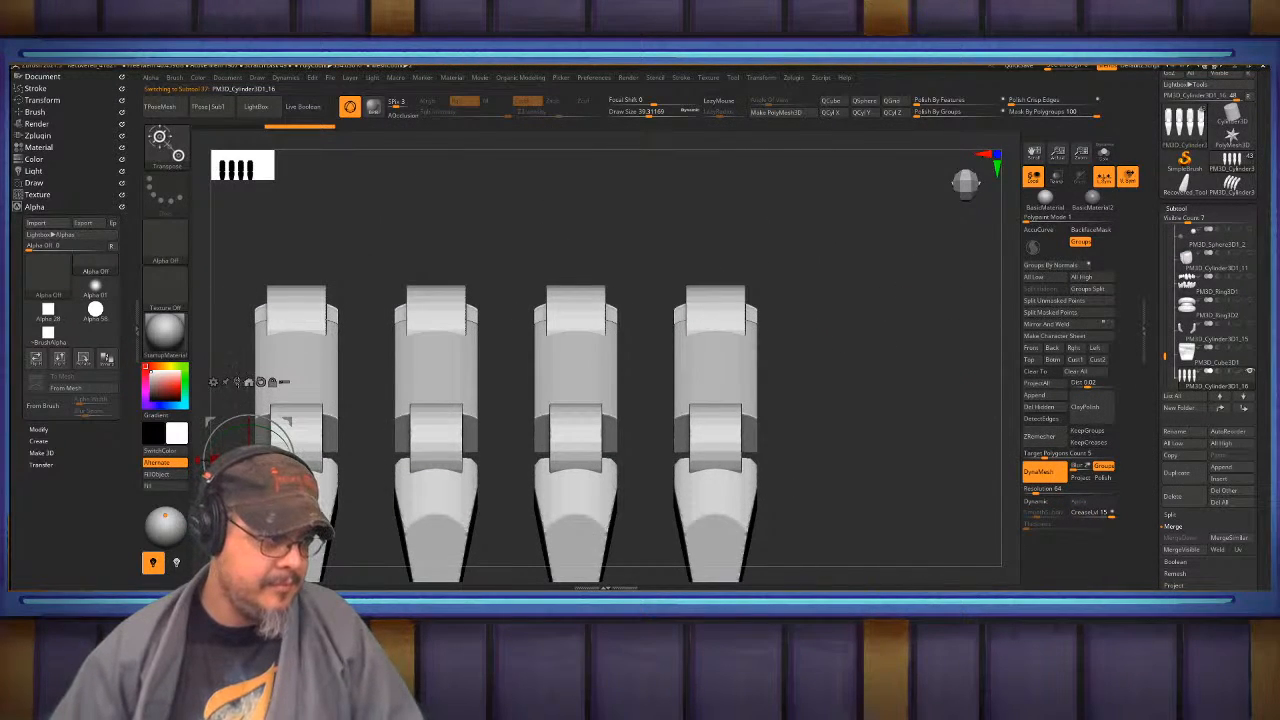
left_click(236, 381)
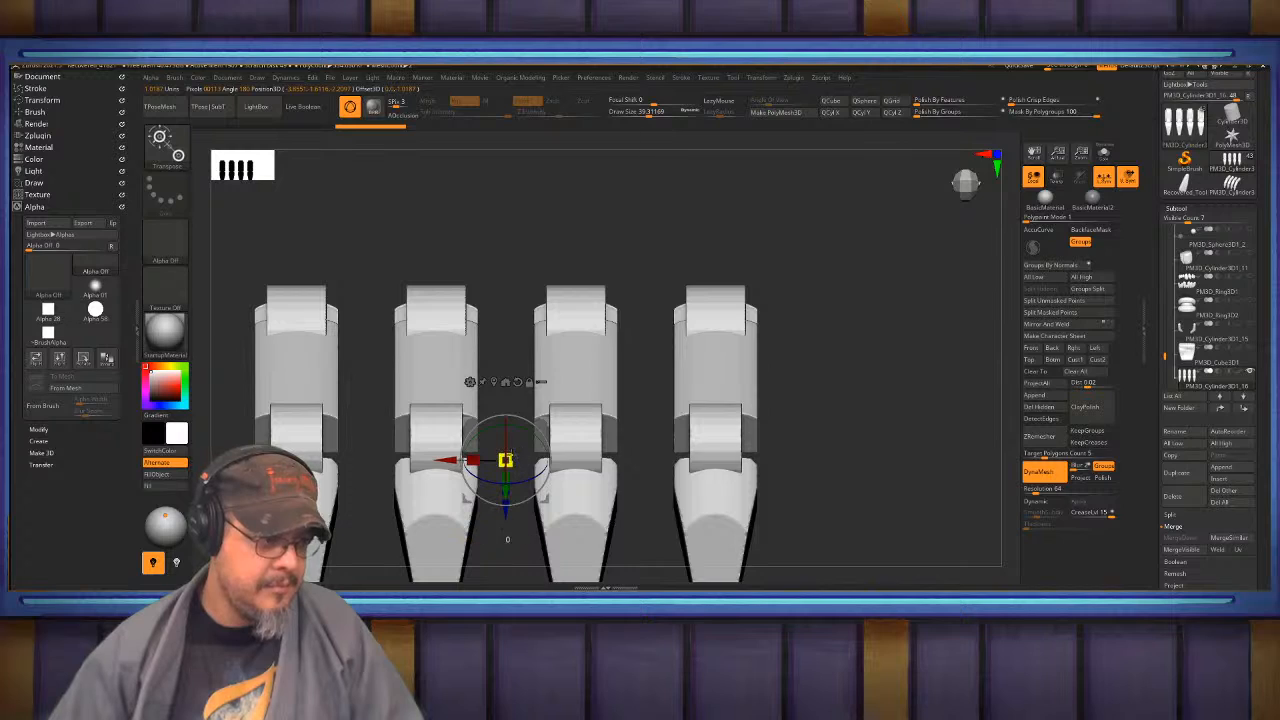
left_click_drag(509, 457, 476, 530)
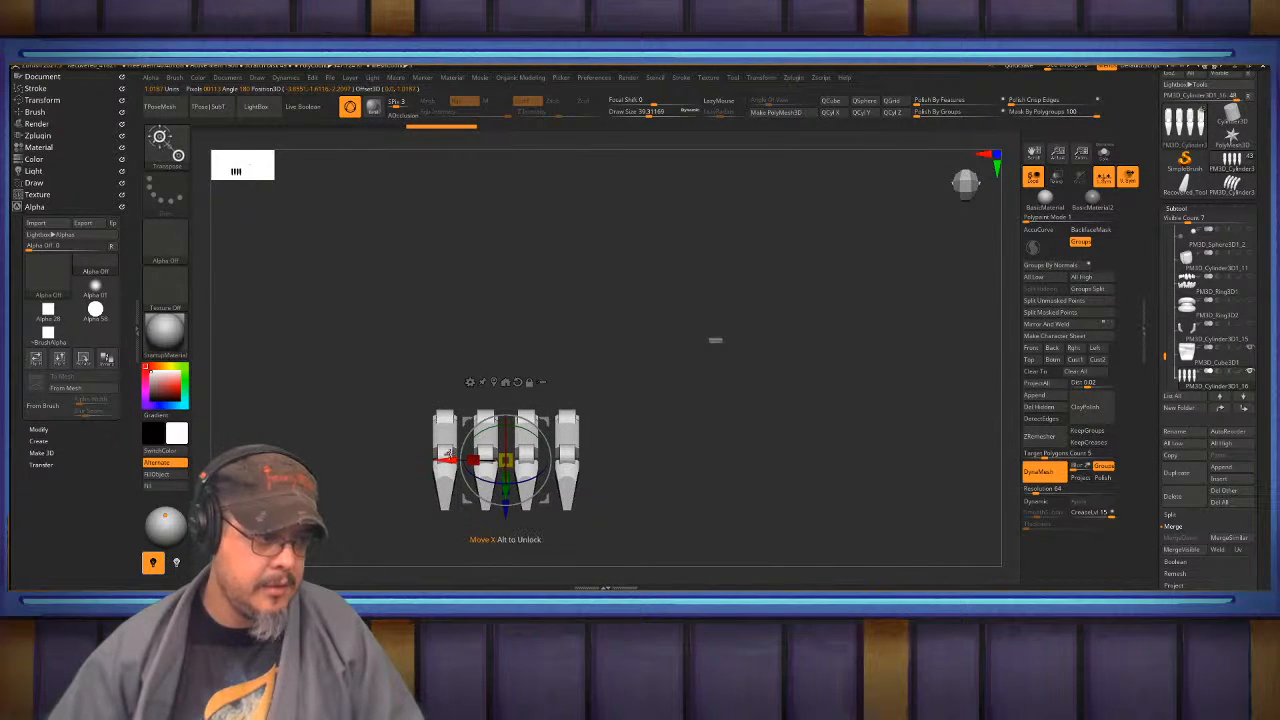
left_click_drag(449, 452, 666, 443)
left_click(724, 381)
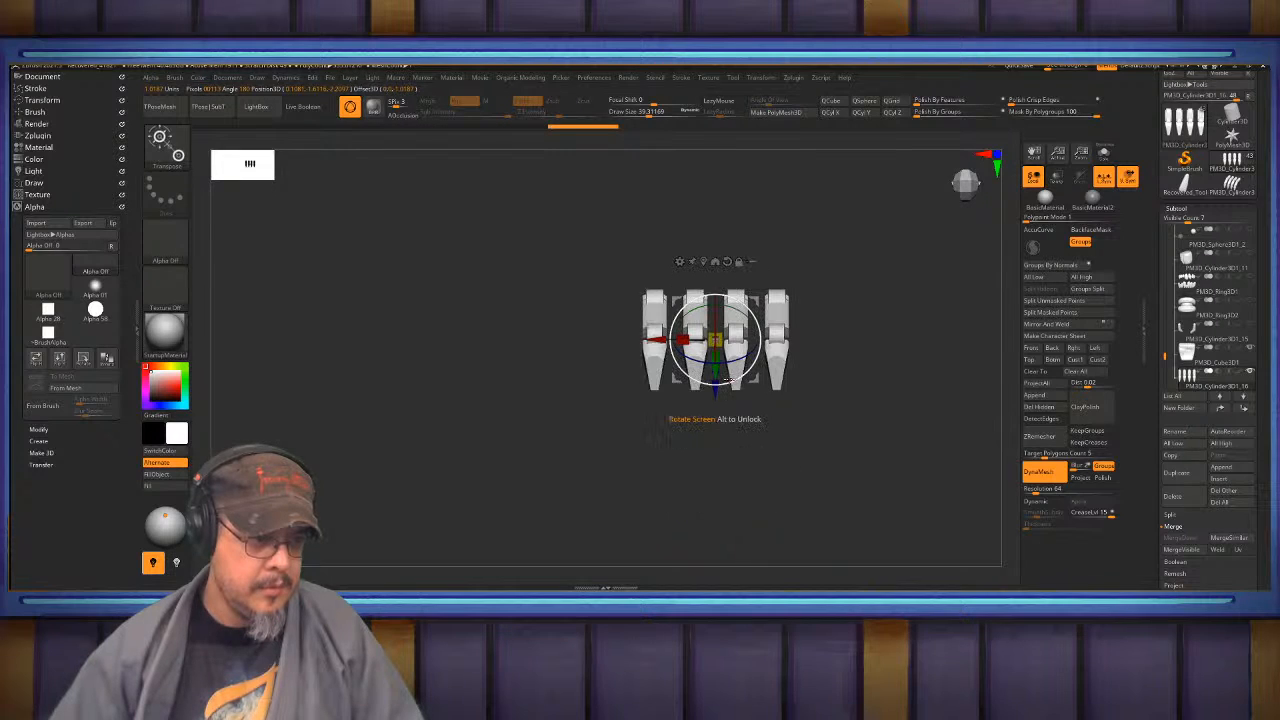
- Resize and position the four fingers so that they line up with the palm block's width
right_click_drag(686, 155, 681, 201, "ctrl")
left_click_drag(723, 337, 375, 360)
right_click_drag(820, 311, 889, 330)
left_click_drag(815, 266, 716, 285)
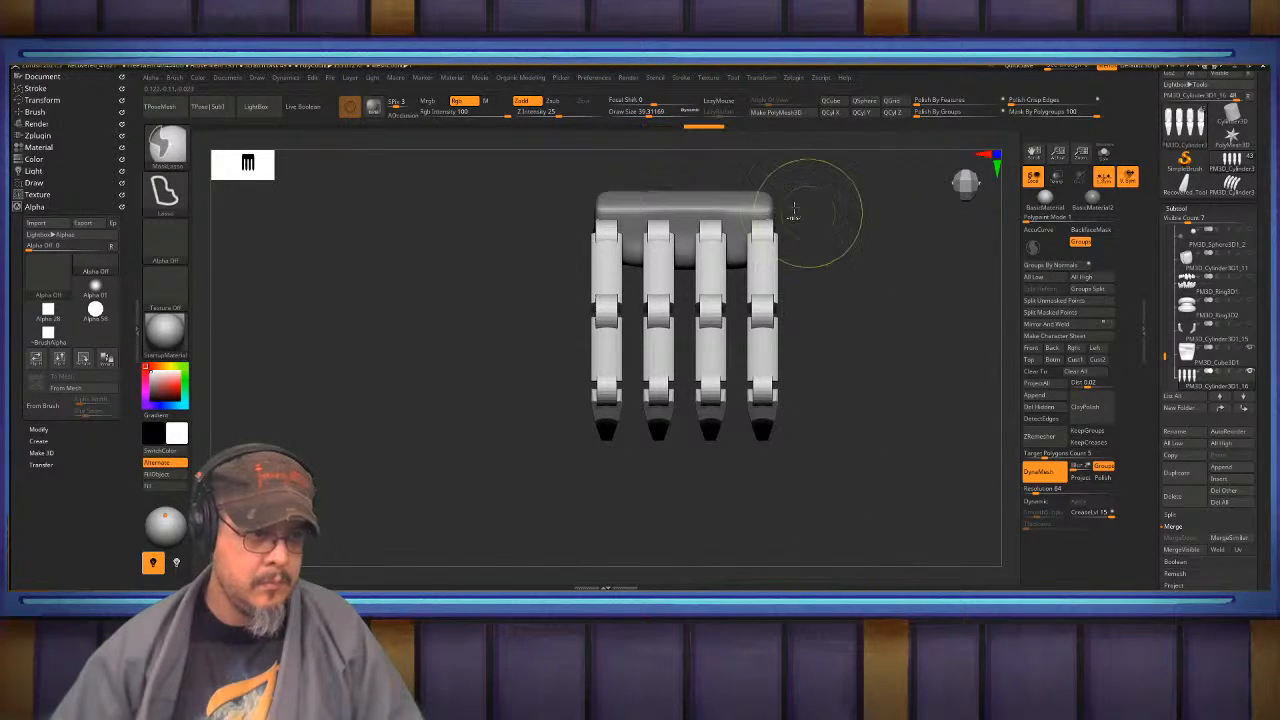
- Switch masking to the MaskPen brush and mask all the fingers except the rightmost one
key("b")
key("m")
key("v")
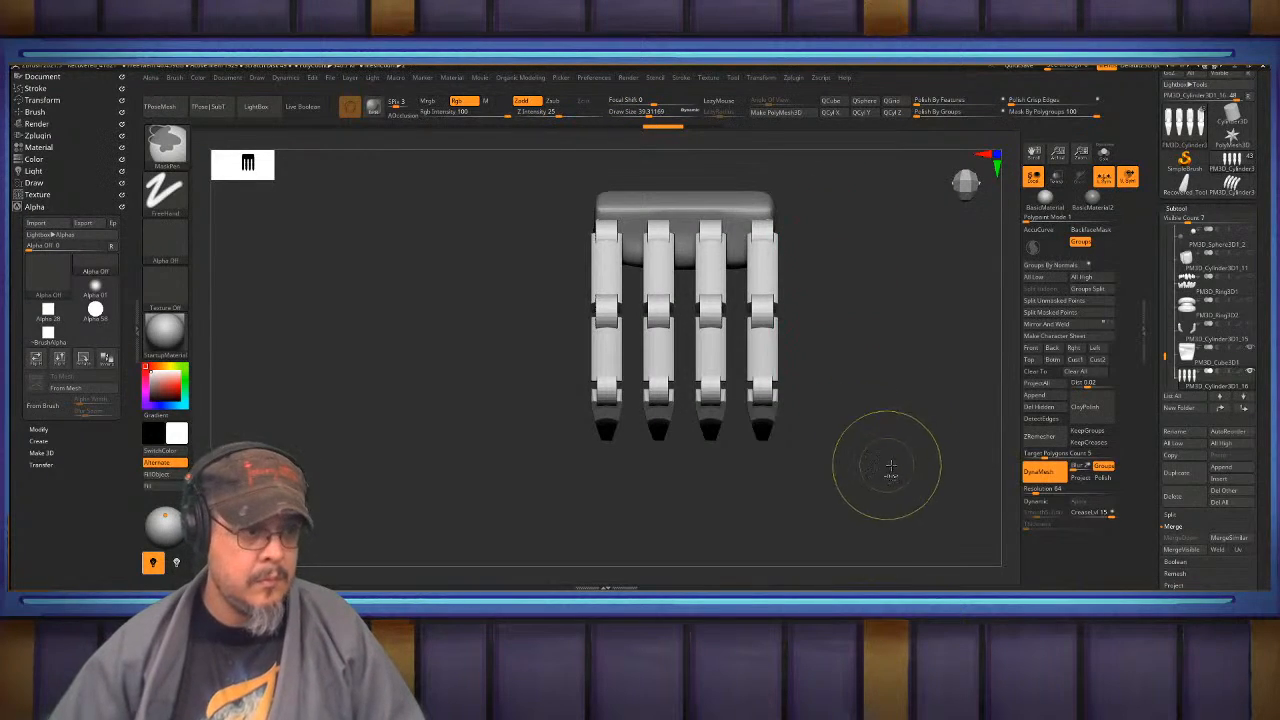
mouse_move(893, 465)
left_mouse_down("ctrl")
mouse_move(784, 196)
mouse_move(731, 172)
left_mouse_up("ctrl")
left_click(733, 172, "ctrl")
left_click_drag(868, 221, 837, 297, "alt")
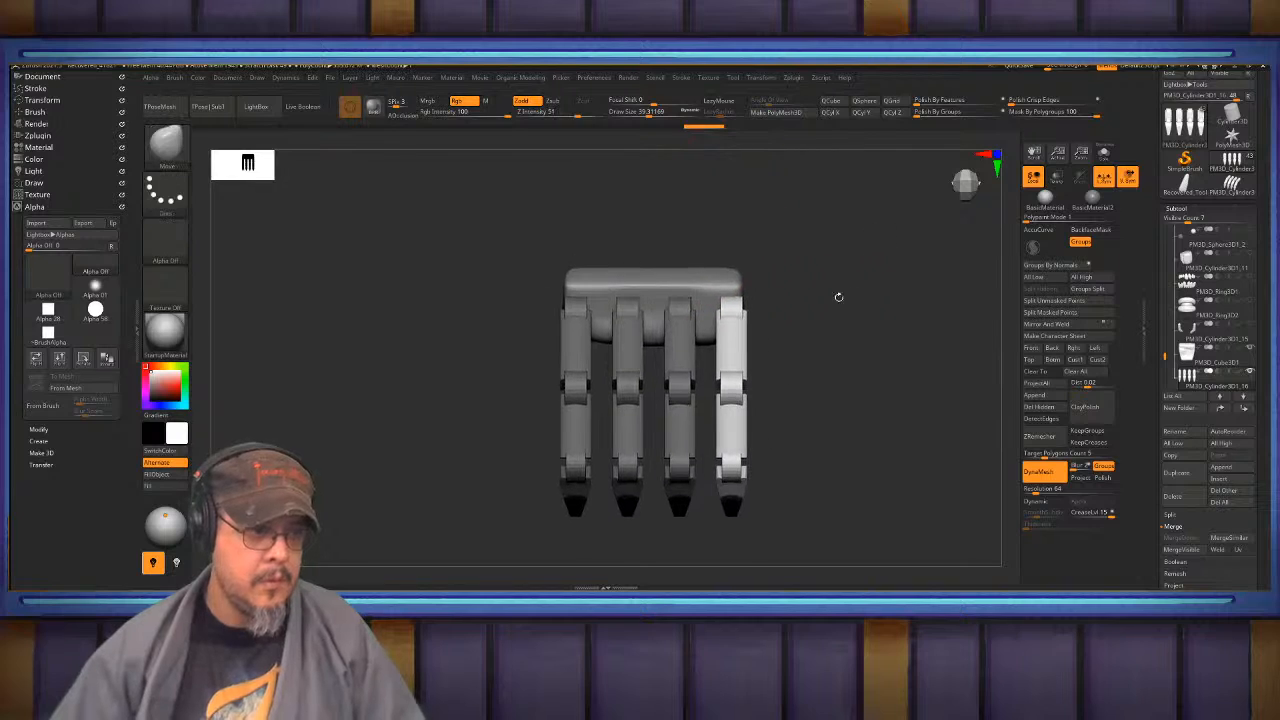
- Centre the gizmo on the unmasked finger, duplicate it beside the hand as a thumb and rotate the copy
key("w")
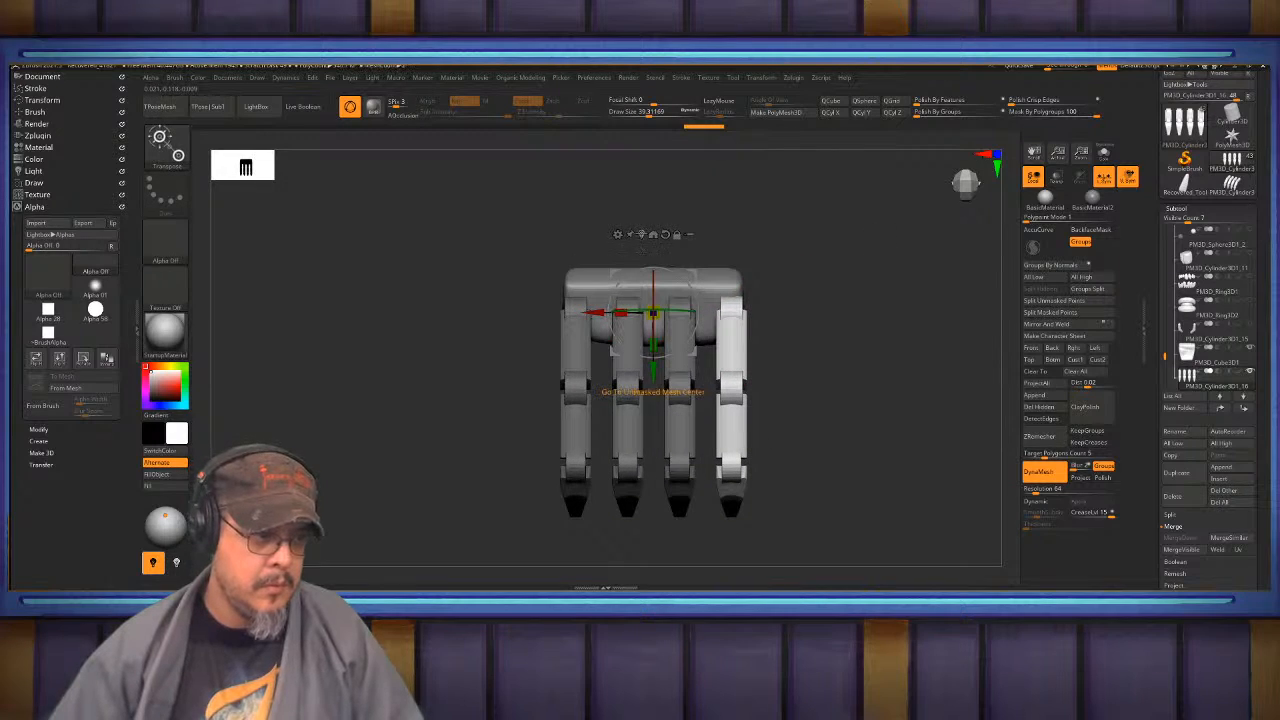
left_click(653, 234)
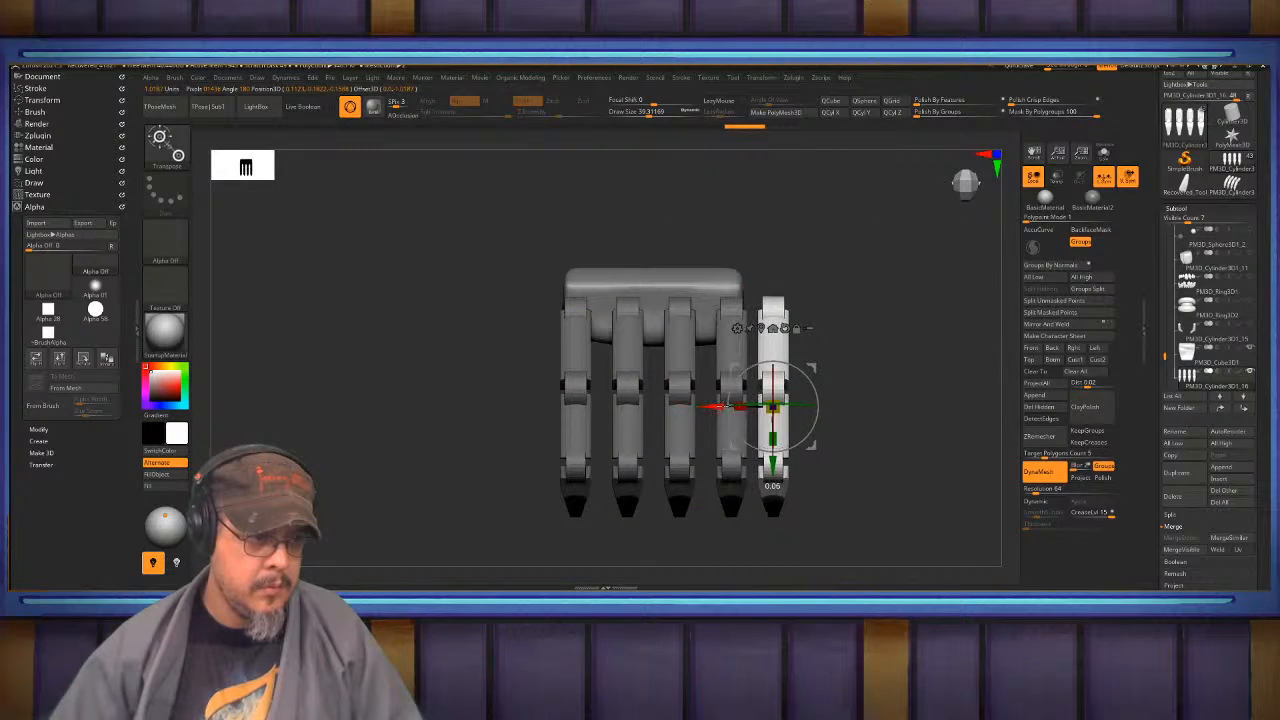
mouse_move(915, 318)
left_mouse_down()
mouse_move(883, 325)
mouse_move(912, 340)
left_mouse_up()
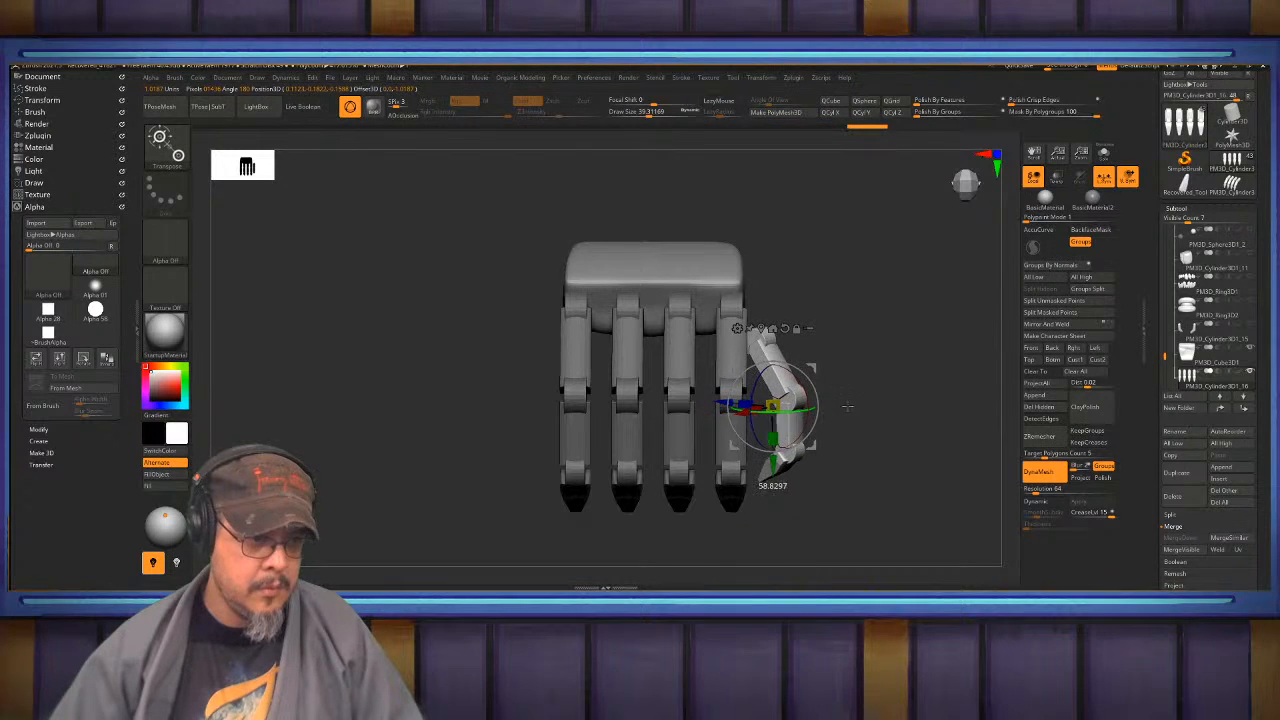
left_click_drag(849, 404, 748, 398)
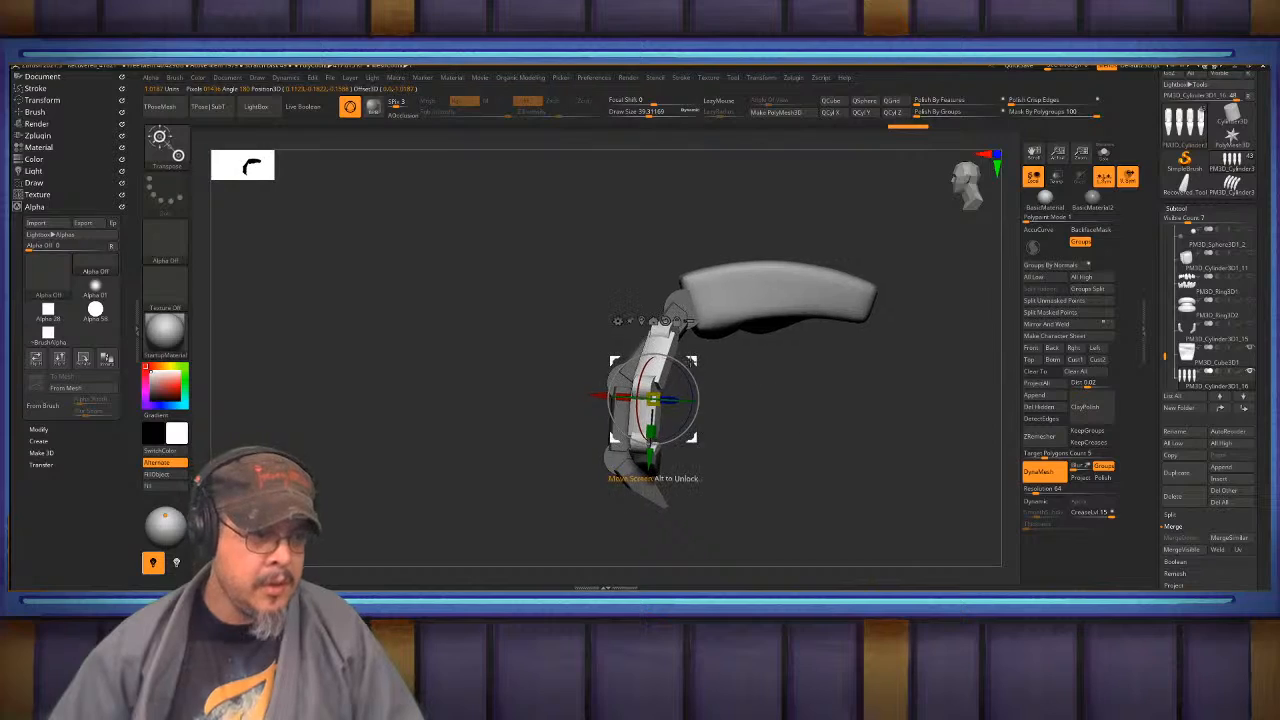
- Move and rotate the thumb so that its base joint meets the side edge of the palm
left_click_drag(691, 361, 722, 269)
left_click_drag(691, 354, 706, 364, "alt")
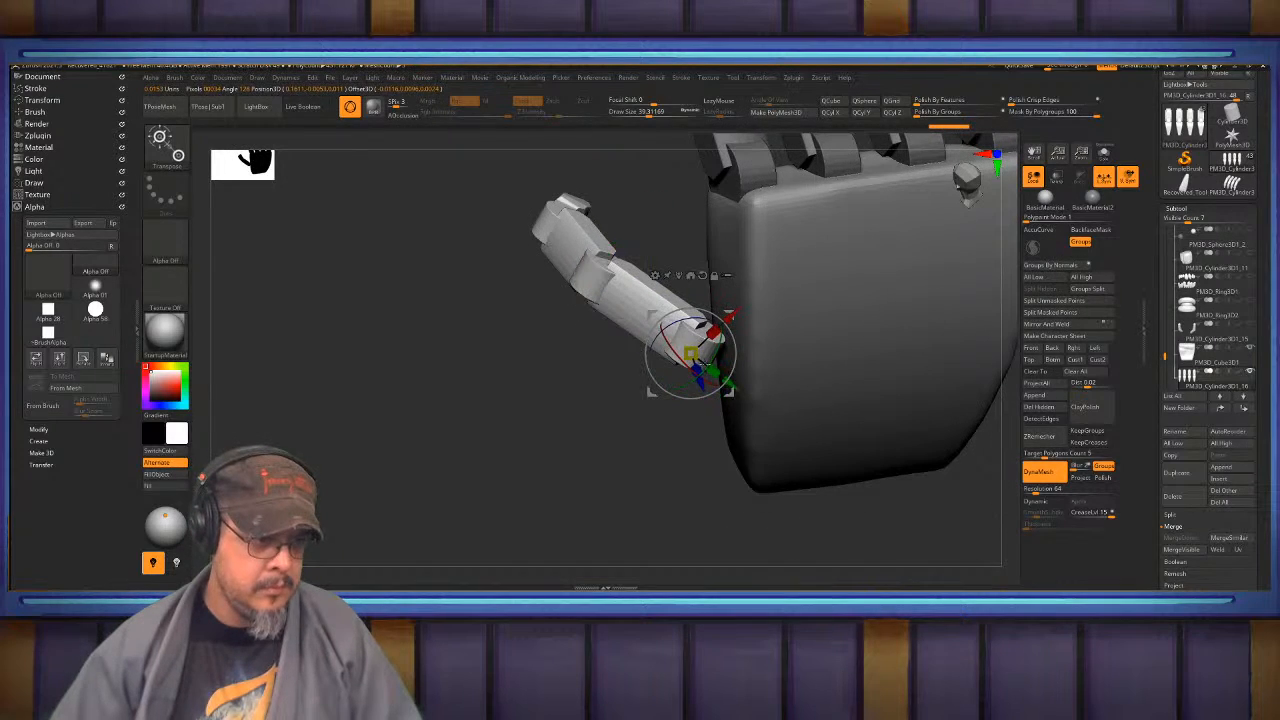
right_click_drag(705, 364, 689, 391)
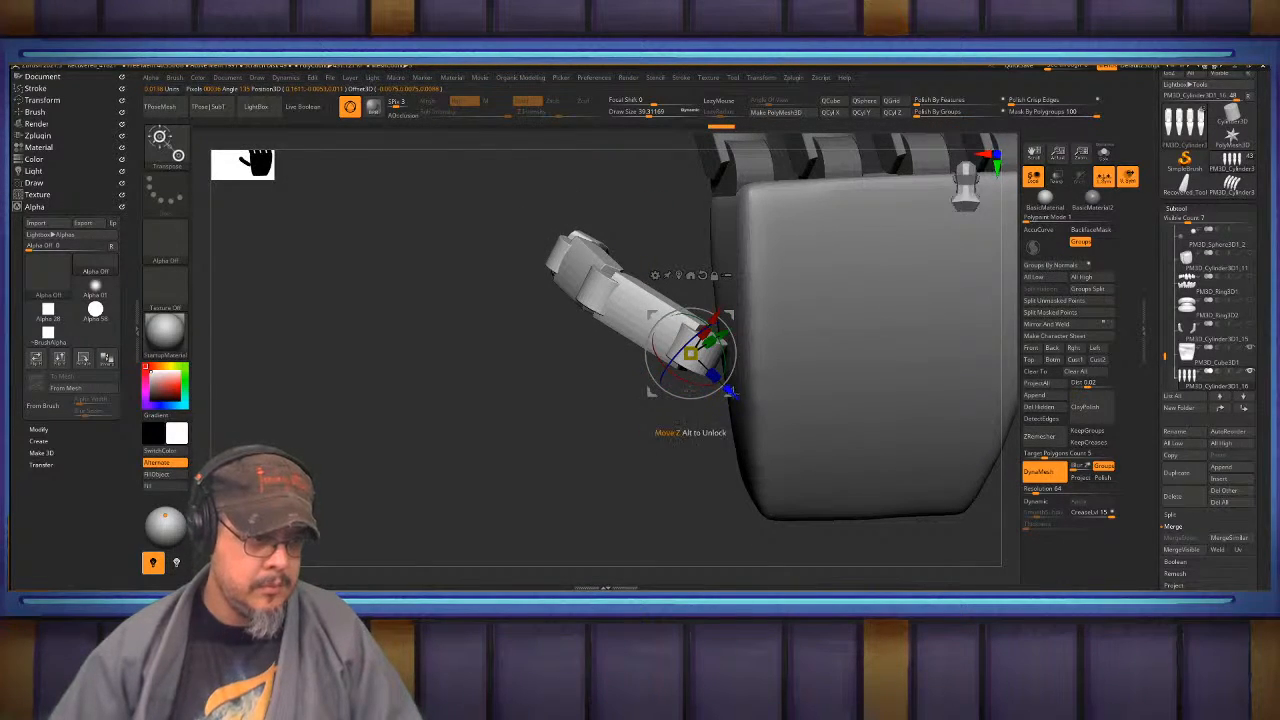
left_click_drag(729, 391, 752, 310)
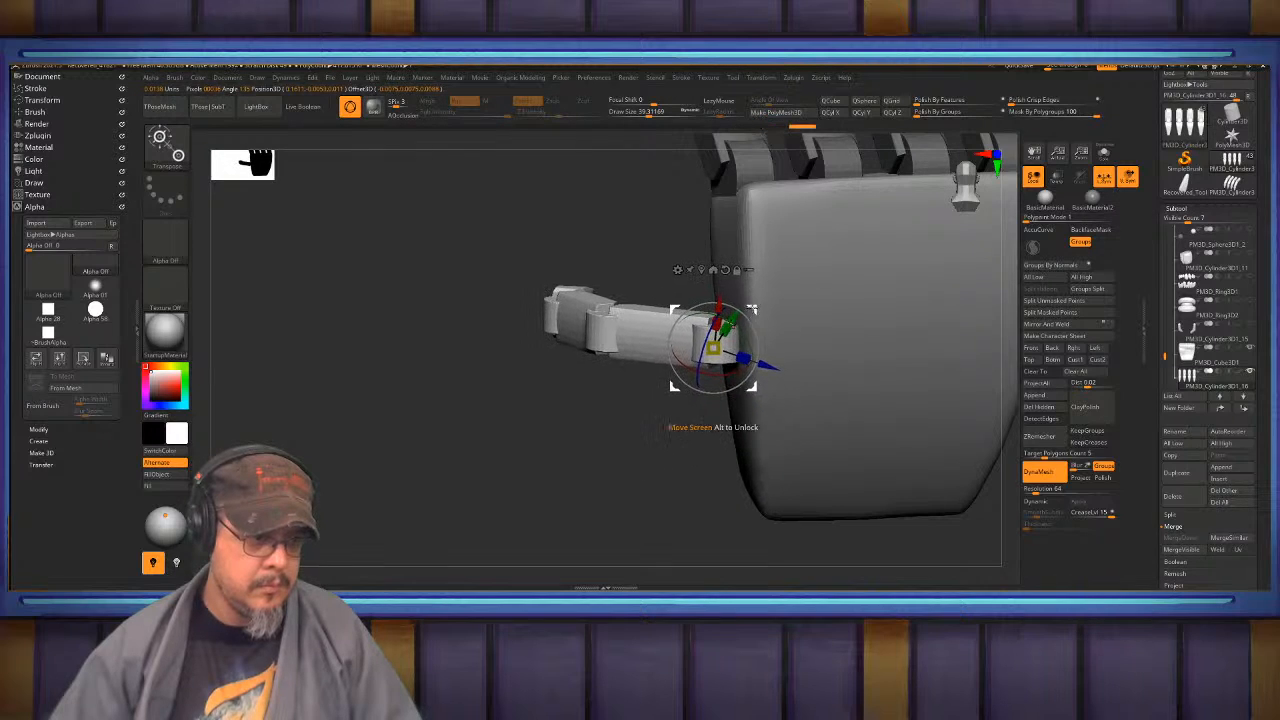
right_click_drag(752, 310, 842, 291)
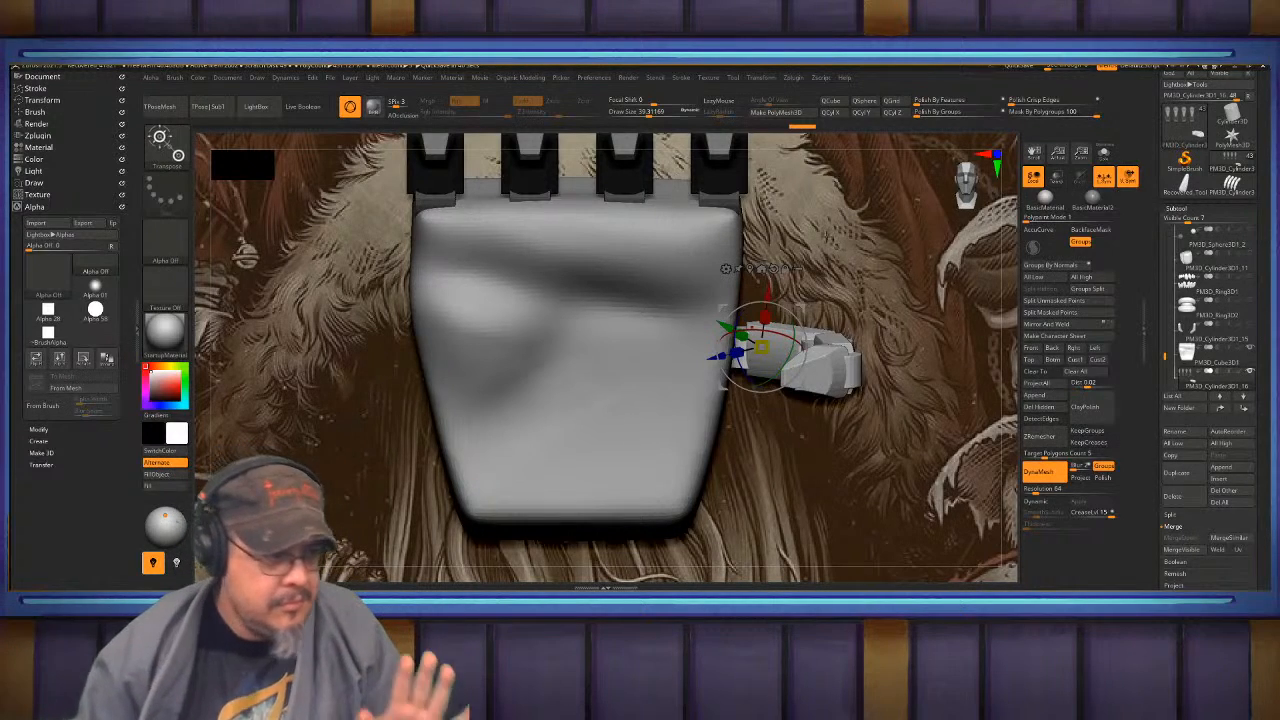
- Mirror the finger subtool to place the thumb on the opposite side of the palm
key("o")
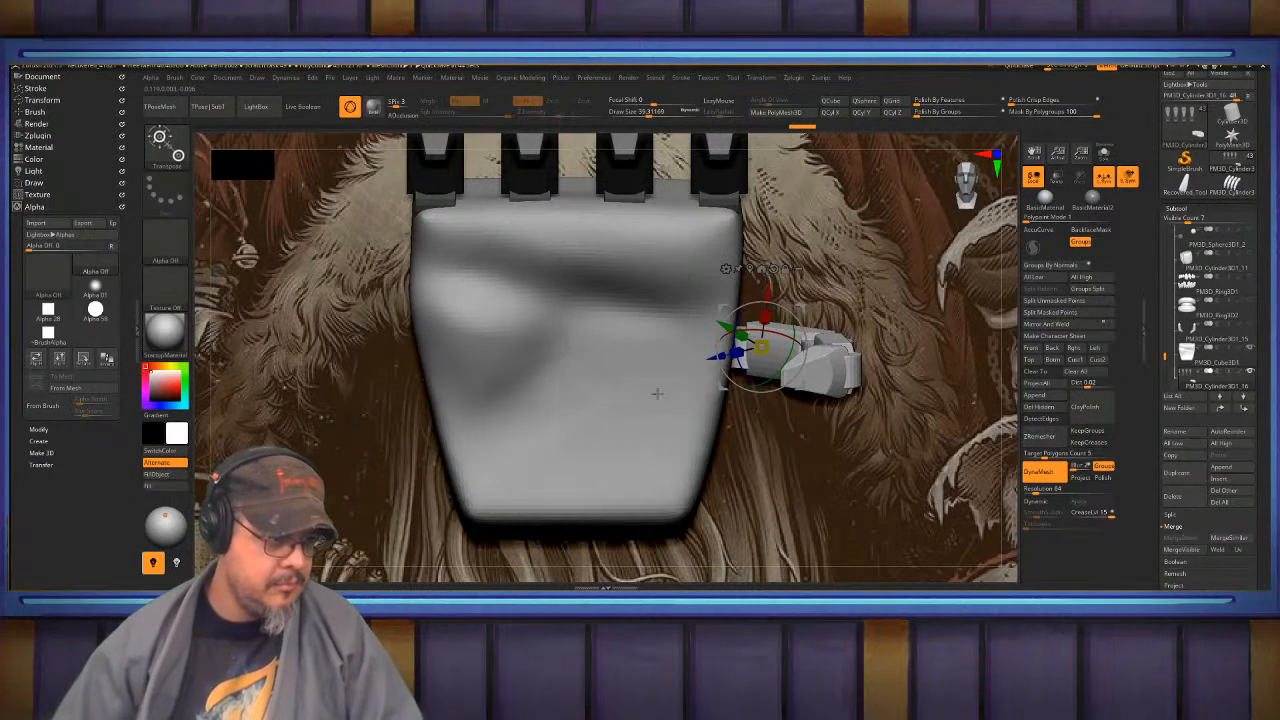
key("o")
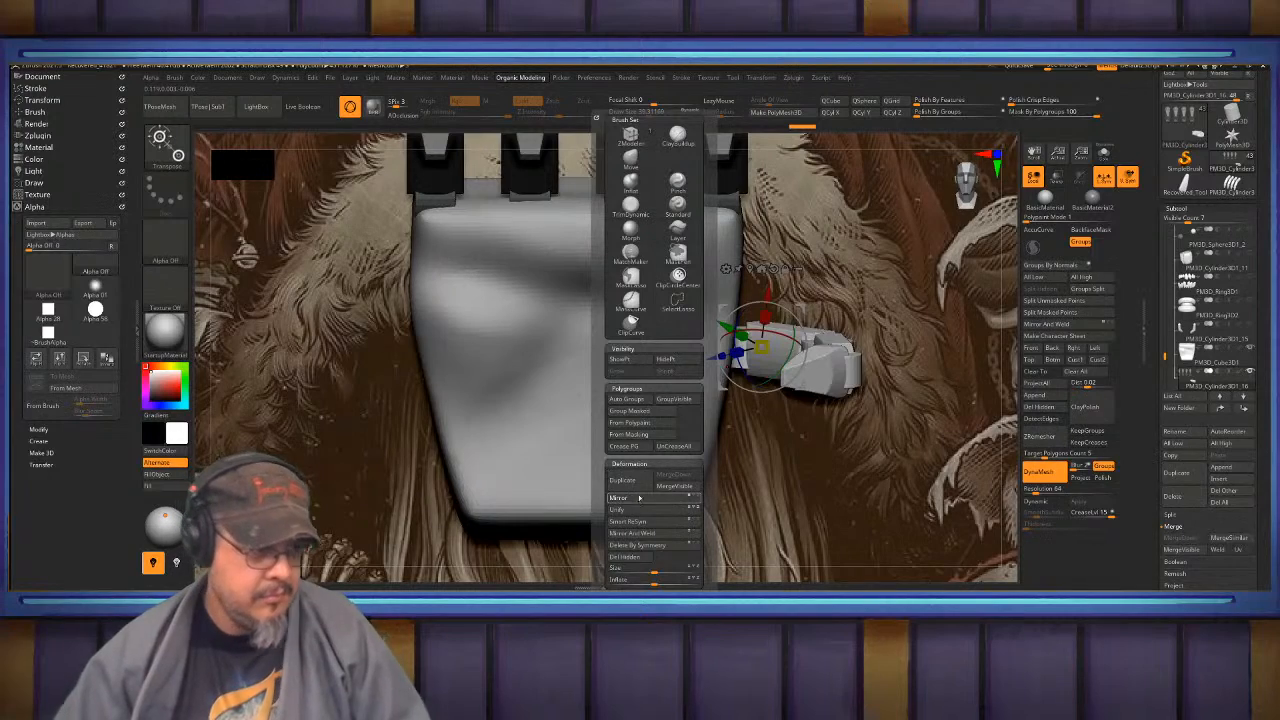
left_click(618, 497)
key("minus")
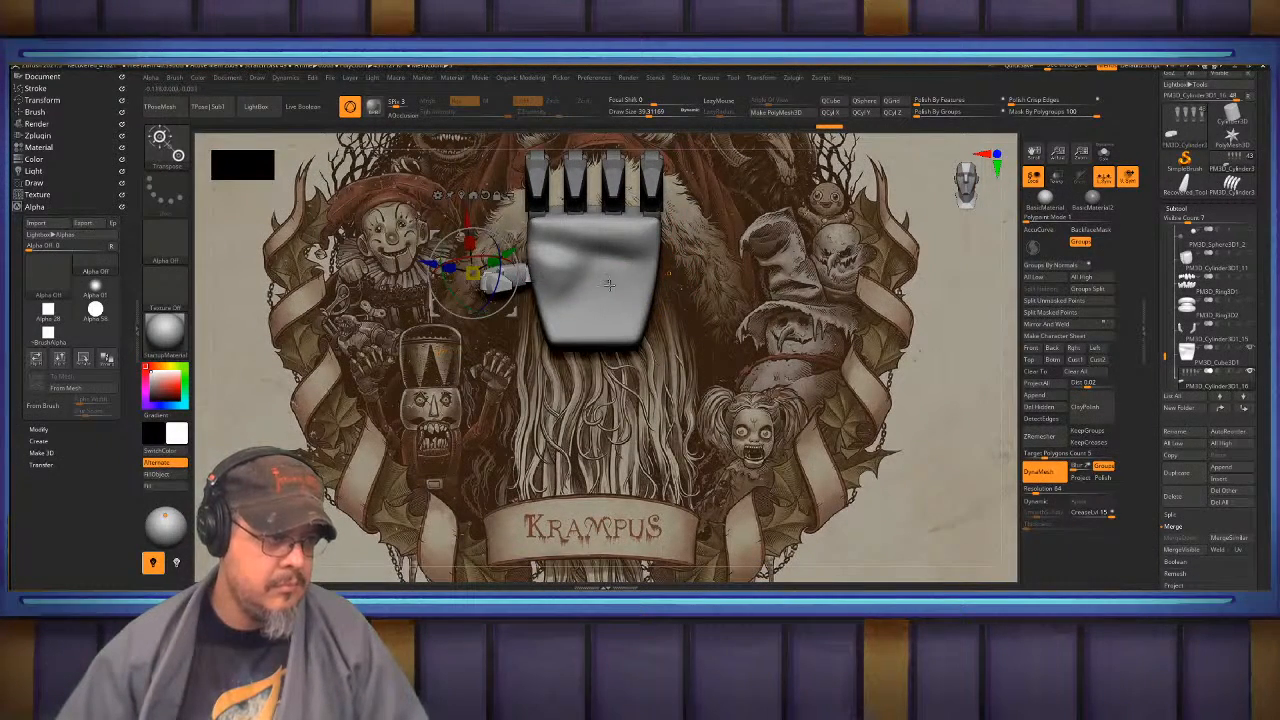
- Adjust the mirrored thumb's position so that its base joint sits into the palm's edge
key("q")
mouse_move(872, 337)
left_mouse_down("alt")
mouse_move(866, 437)
mouse_move(830, 440)
mouse_move(866, 437)
mouse_move(892, 380)
mouse_move(890, 455)
mouse_move(908, 425)
left_mouse_up("alt")
right_click_drag(632, 326, 789, 311, "ctrl")
key("w")
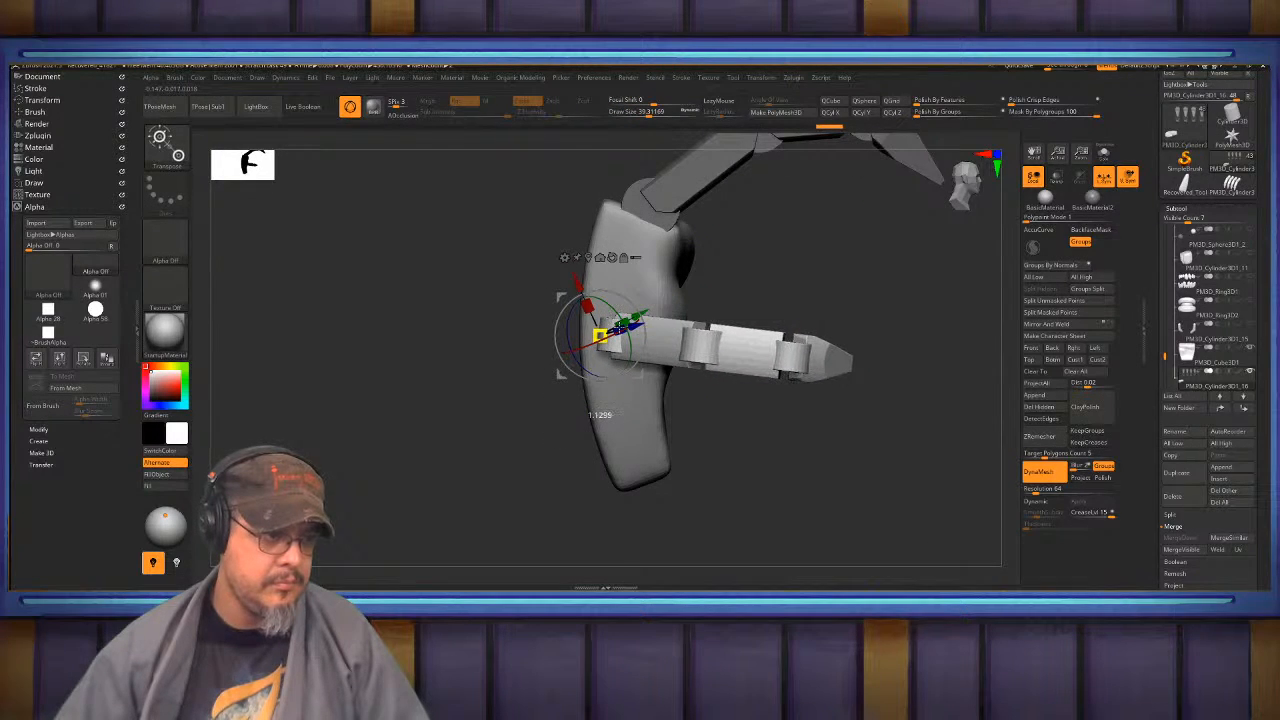
left_click_drag(618, 329, 620, 329)
key("q")
- Select the palm subtool, build up the pad at the thumb's base with ClayBuildup and smooth it
right_click_drag(863, 303, 802, 303, "shift")
mouse_move(650, 421)
right_mouse_down("ctrl")
mouse_move(650, 285)
mouse_move(655, 355)
mouse_move(693, 325)
mouse_move(653, 296)
right_mouse_up("ctrl")
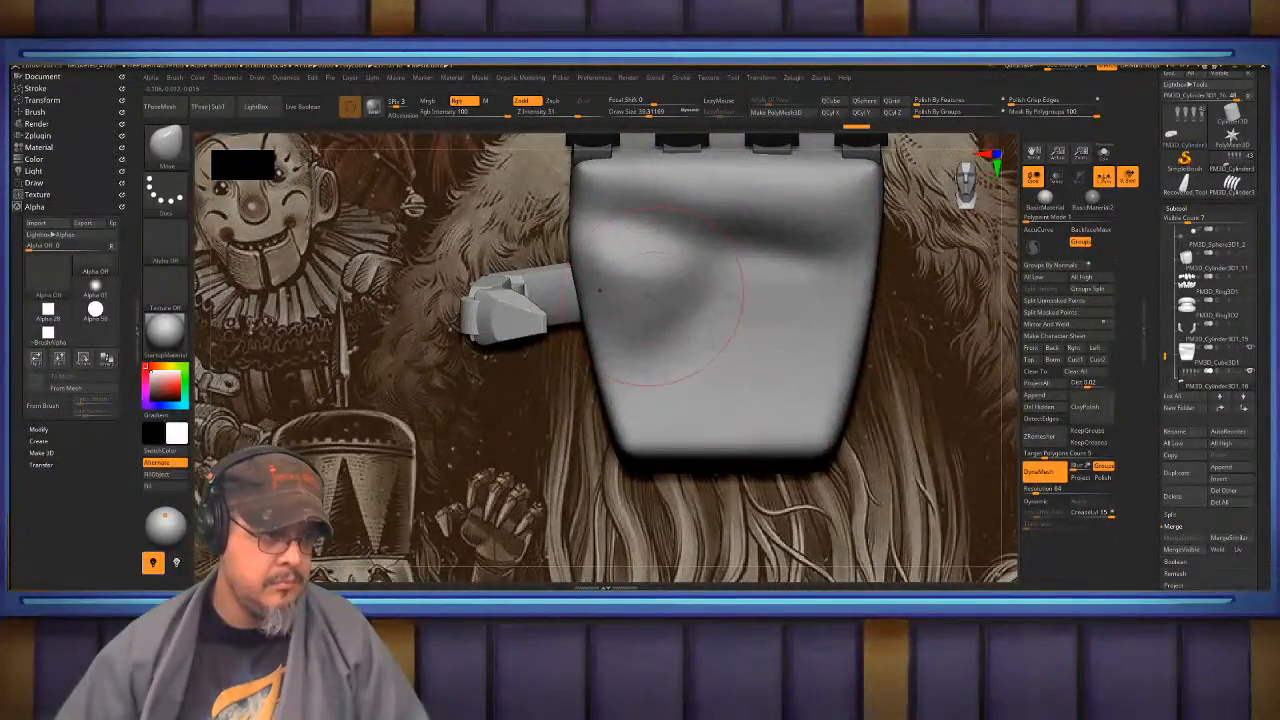
left_click(646, 296, "alt")
key("b")
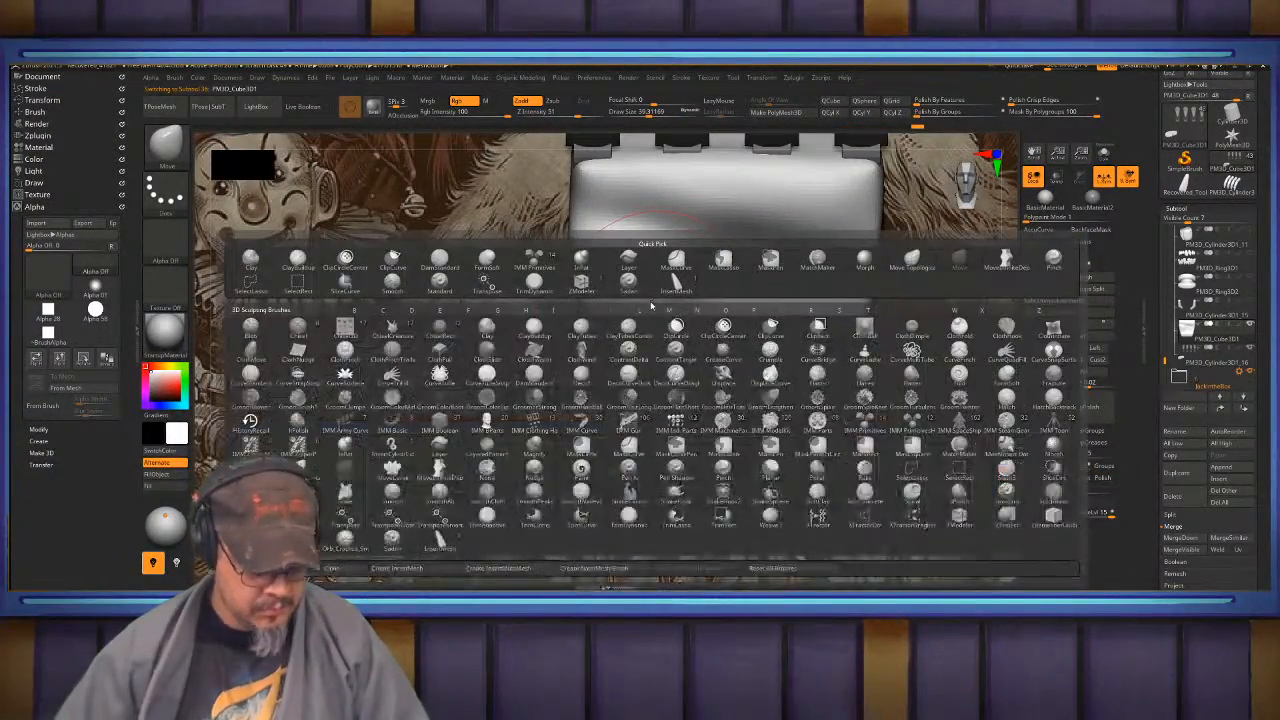
key("c")
key("b")
left_click_drag(658, 288, 668, 288)
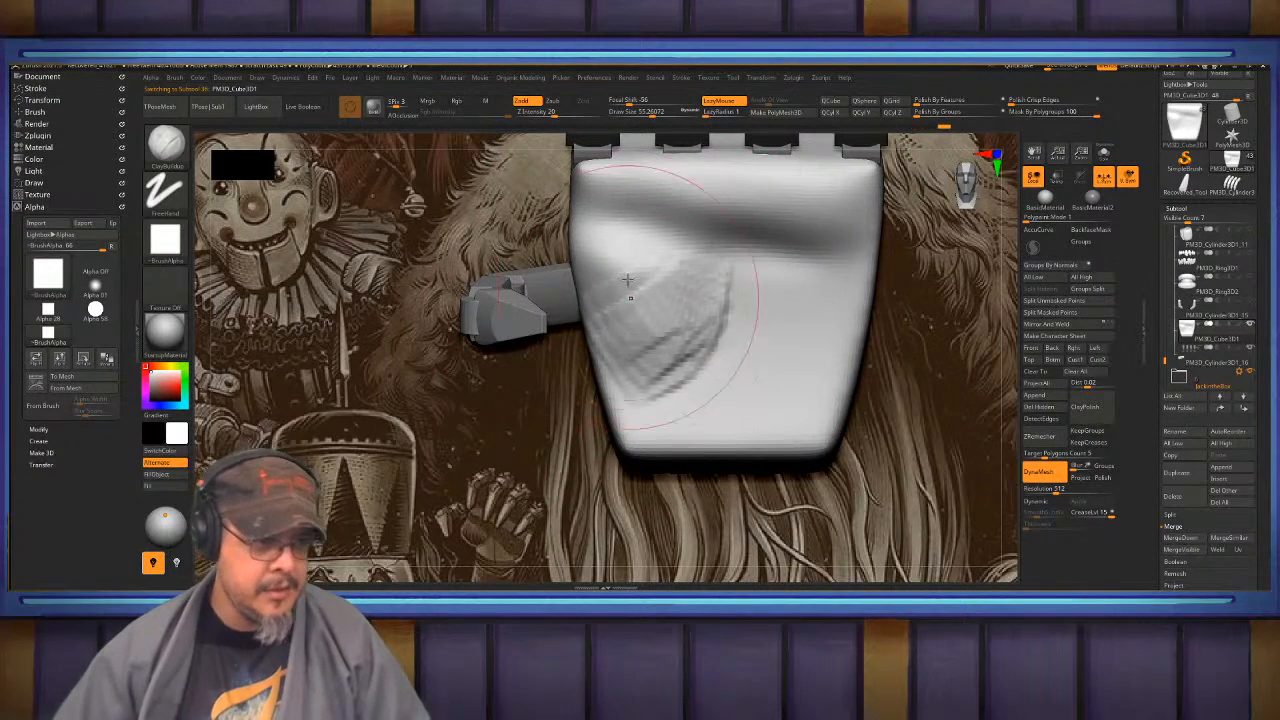
mouse_move(669, 321)
left_mouse_down("shift")
mouse_move(631, 346)
mouse_move(651, 317)
left_mouse_up("shift")
mouse_move(651, 317)
right_mouse_down("alt")
mouse_move(711, 266)
mouse_move(638, 243)
mouse_move(703, 286)
mouse_move(646, 289)
mouse_move(670, 265)
mouse_move(667, 384)
right_mouse_up("alt")
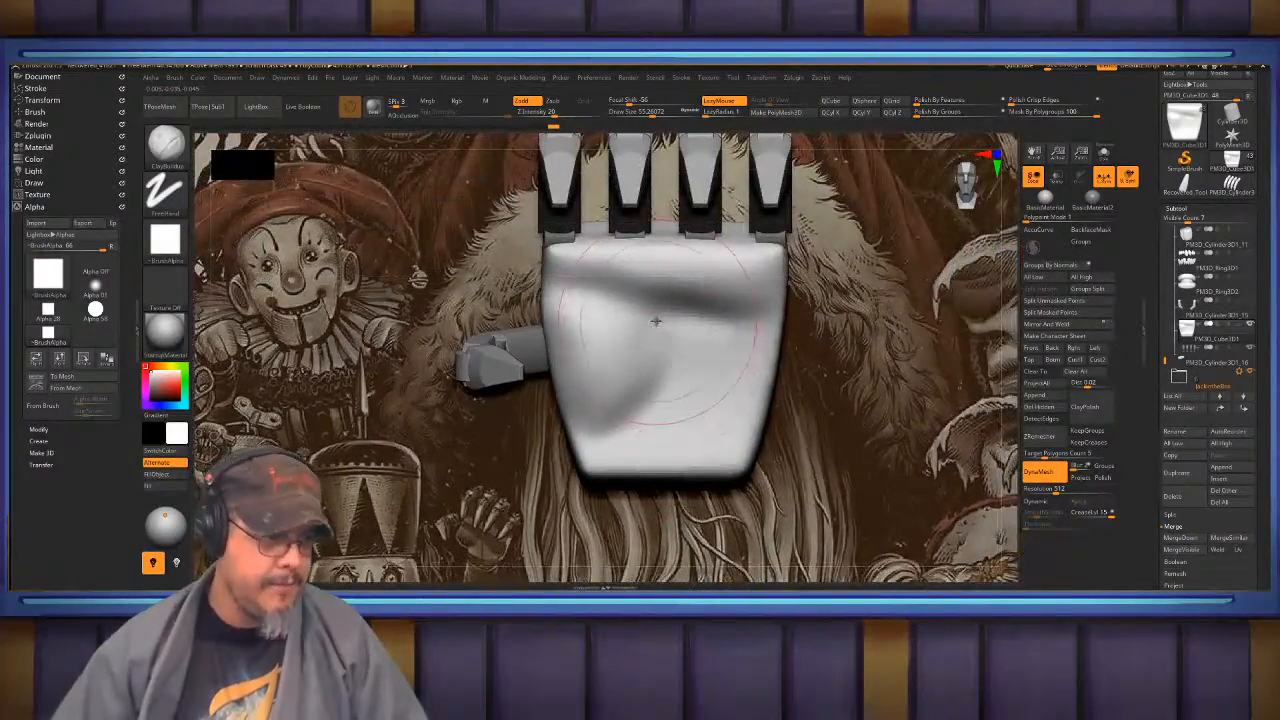
- Build up the palm pad just below the fingers and smooth the strokes
right_click_drag(686, 250, 746, 202, "alt")
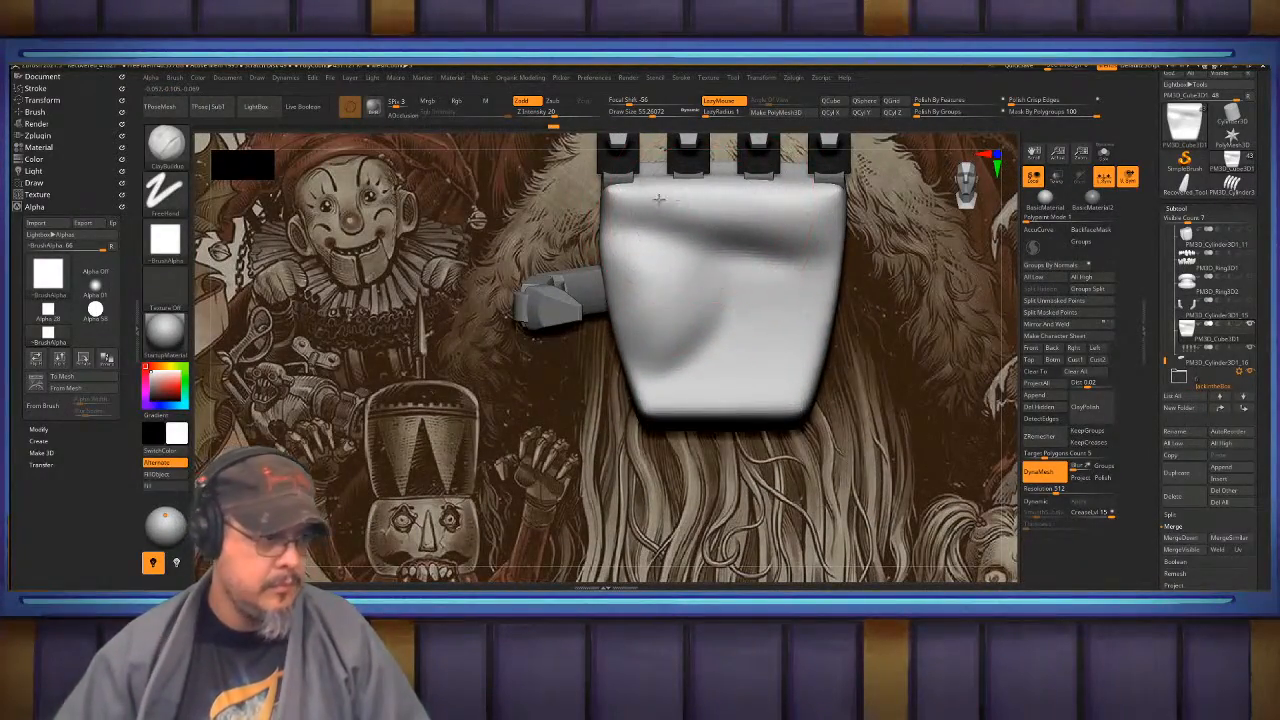
mouse_move(658, 200)
left_mouse_down()
mouse_move(655, 228)
mouse_move(810, 262)
mouse_move(826, 238)
mouse_move(666, 200)
mouse_move(777, 226)
left_mouse_up()
right_click_drag(708, 221, 666, 206, "alt")
mouse_move(678, 297)
right_mouse_down("alt")
mouse_move(687, 232)
mouse_move(674, 257)
mouse_move(683, 271)
mouse_move(651, 262)
right_mouse_up("alt")
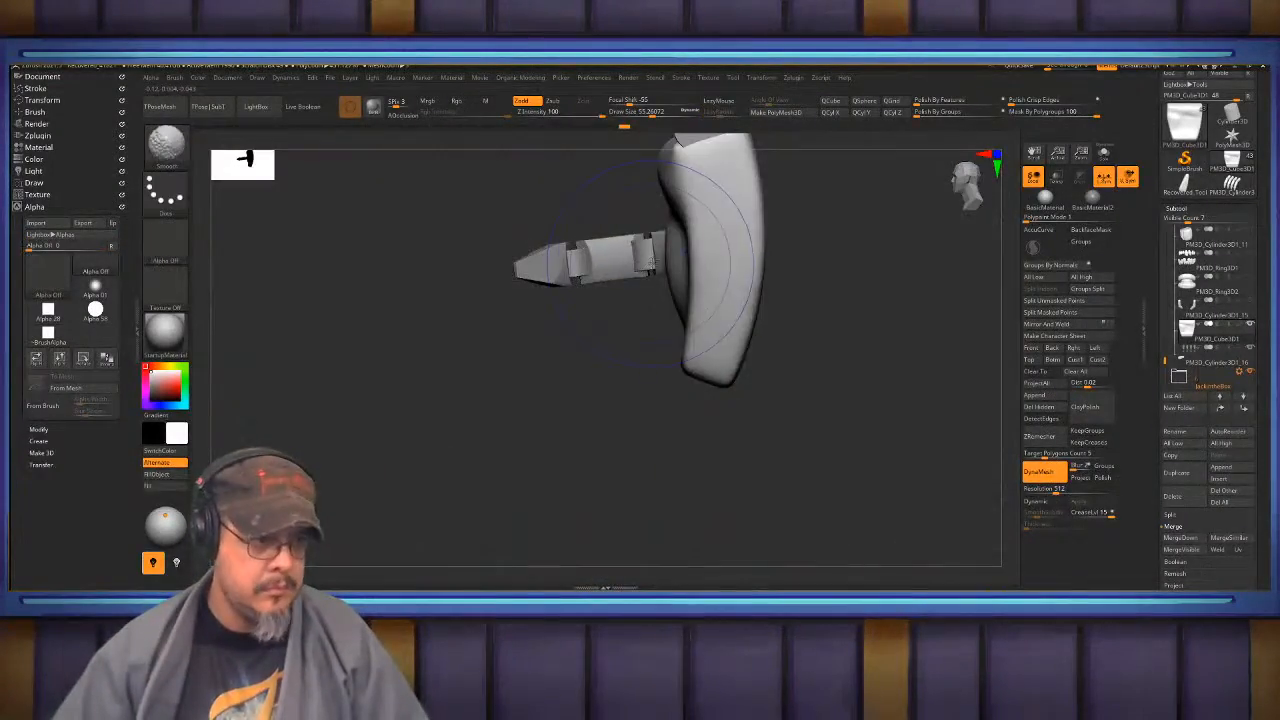
mouse_move(790, 203)
right_mouse_down("alt")
mouse_move(783, 280)
mouse_move(848, 282)
right_mouse_up("alt")
- Set the draw size to about 50, add clay across the upper palm pad and smooth its crease
key("s")
left_click_drag(752, 288, 750, 289)
right_click_drag(750, 289, 846, 288, "shift")
left_click_drag(590, 243, 748, 265)
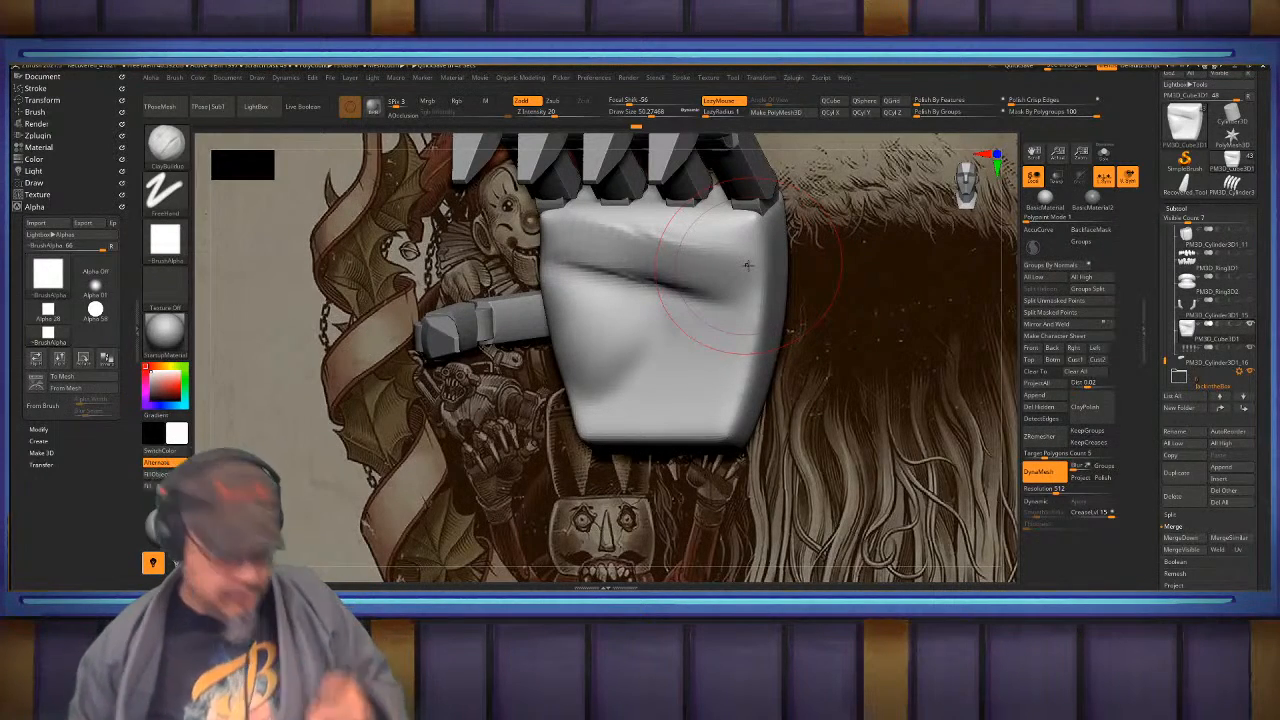
right_click_drag(748, 266, 860, 275)
right_click_drag(560, 300, 465, 290)
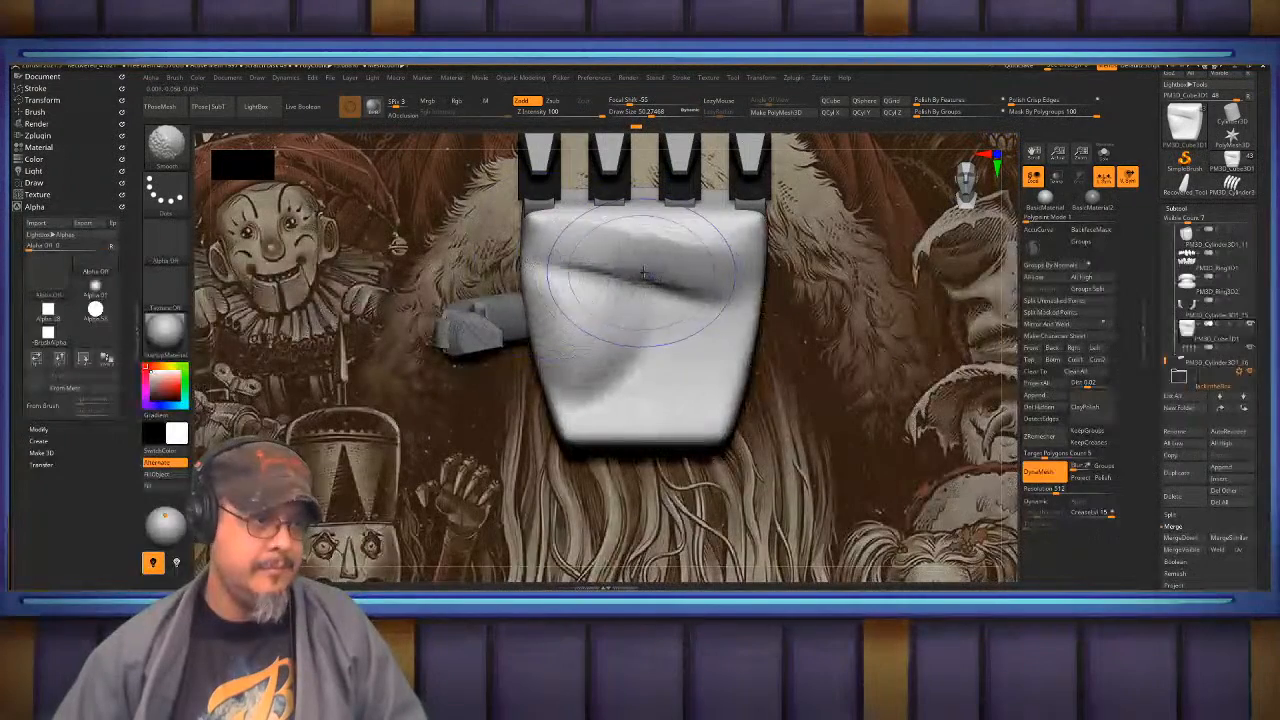
left_click_drag(643, 271, 684, 250, "shift")
mouse_move(686, 247)
right_mouse_down()
mouse_move(640, 306)
mouse_move(500, 302)
right_mouse_up()
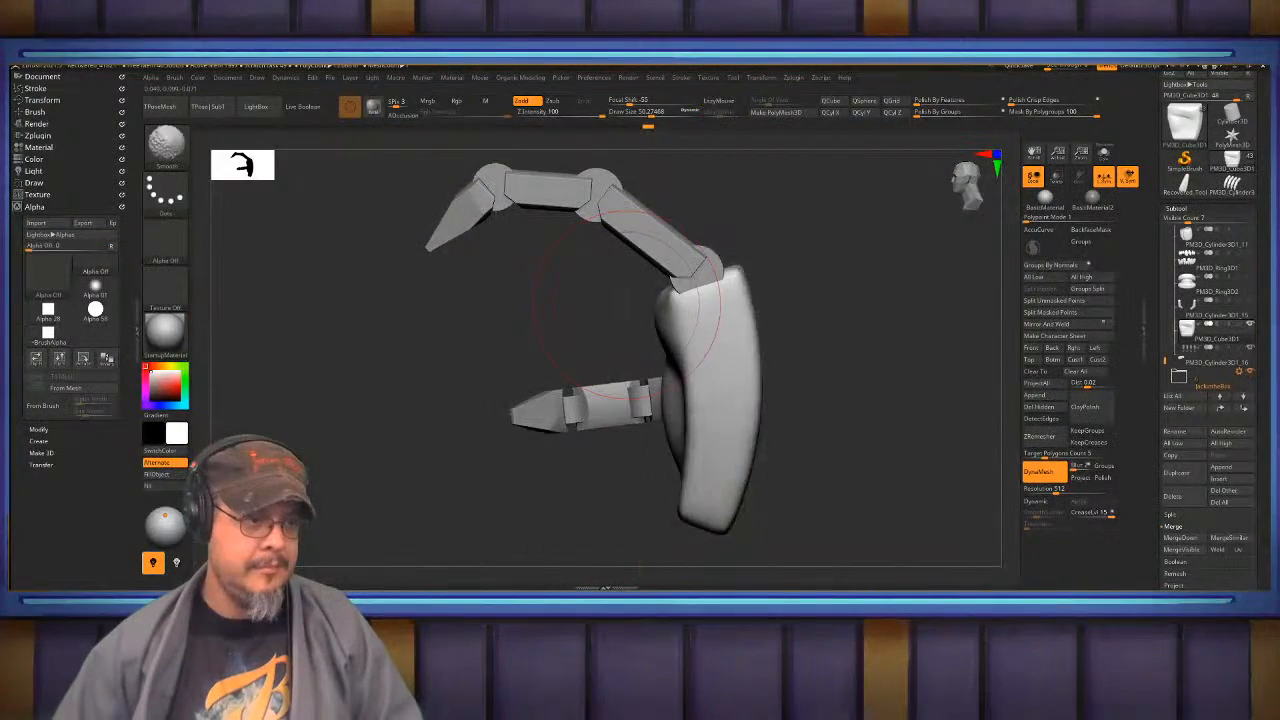
- Switch to the IMM Primitives brush and insert a cylinder on the palm's side near the finger bases
right_click_drag(762, 303, 787, 340)
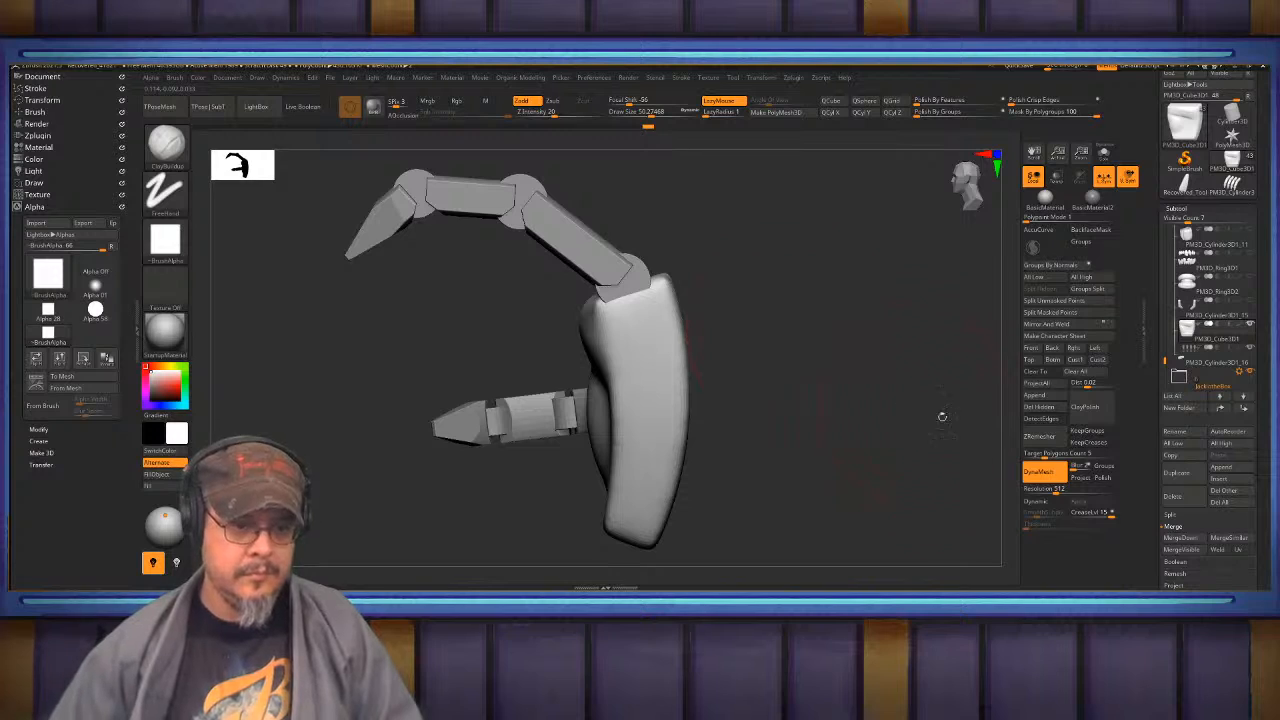
key("b")
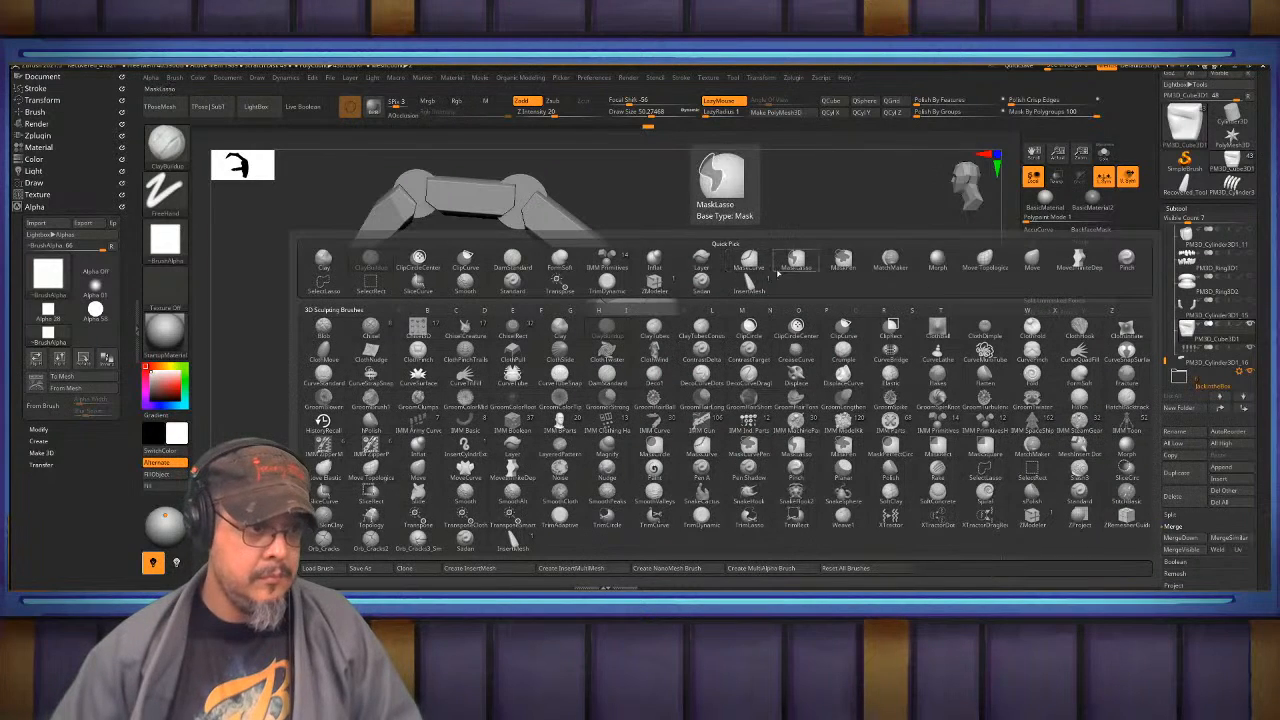
key("i")
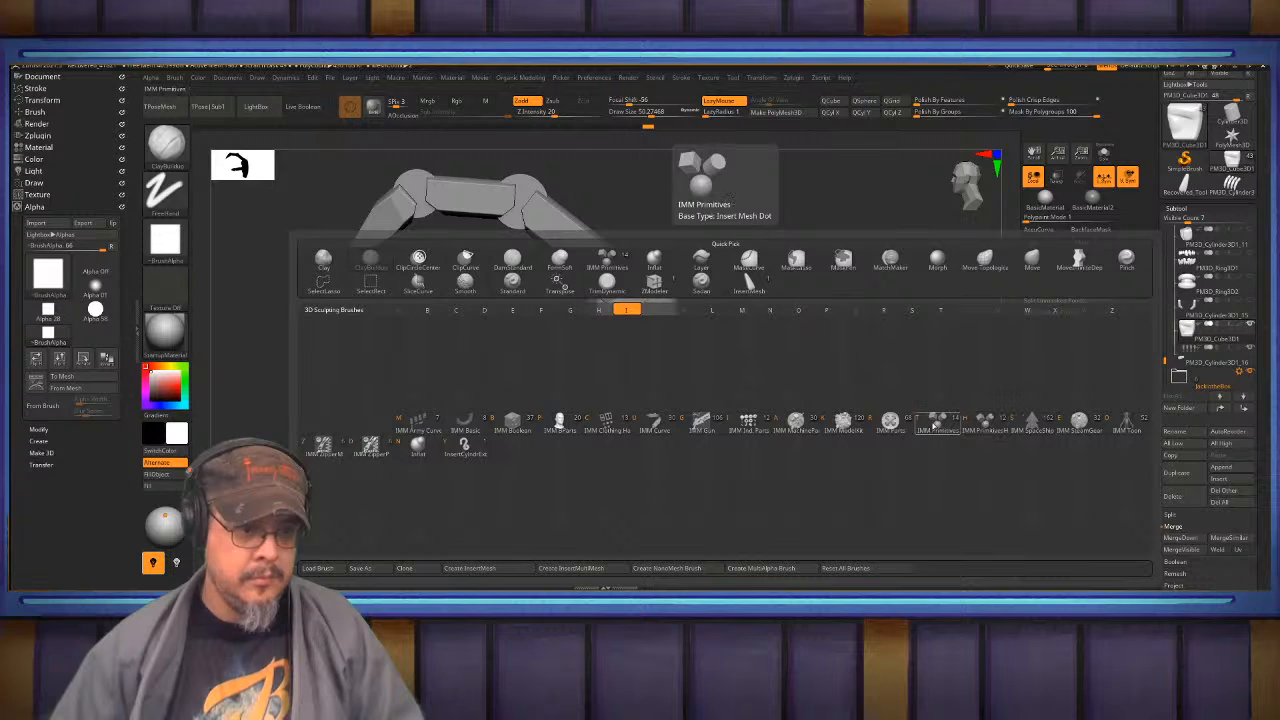
left_click(936, 427)
left_click_drag(779, 349, 842, 362)
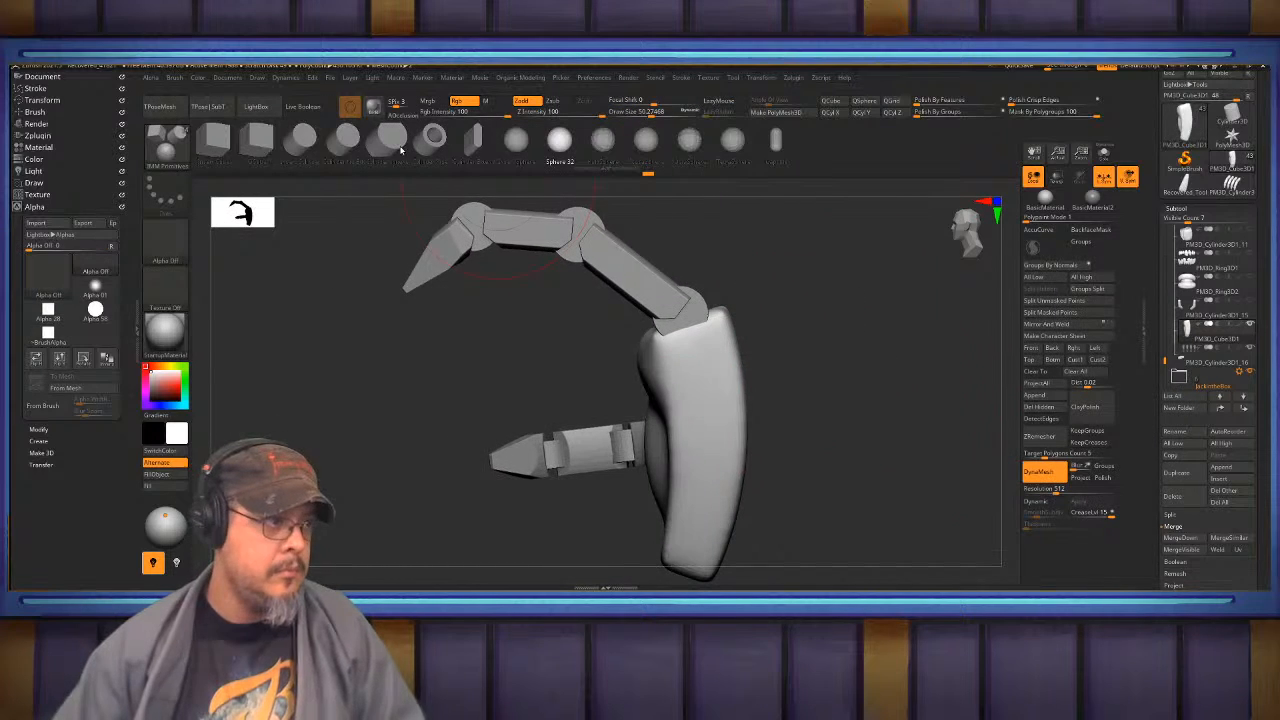
left_click(305, 138)
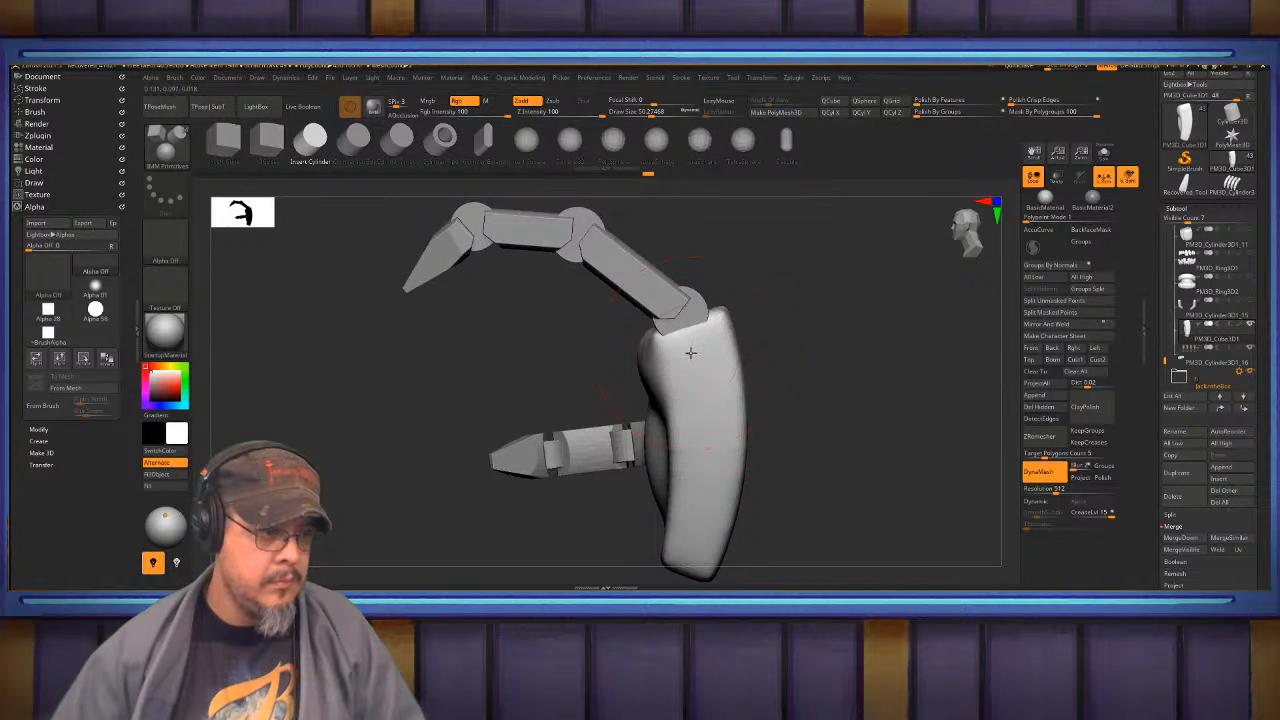
mouse_move(690, 352)
left_mouse_down()
mouse_move(718, 378)
mouse_move(708, 362)
left_mouse_up()
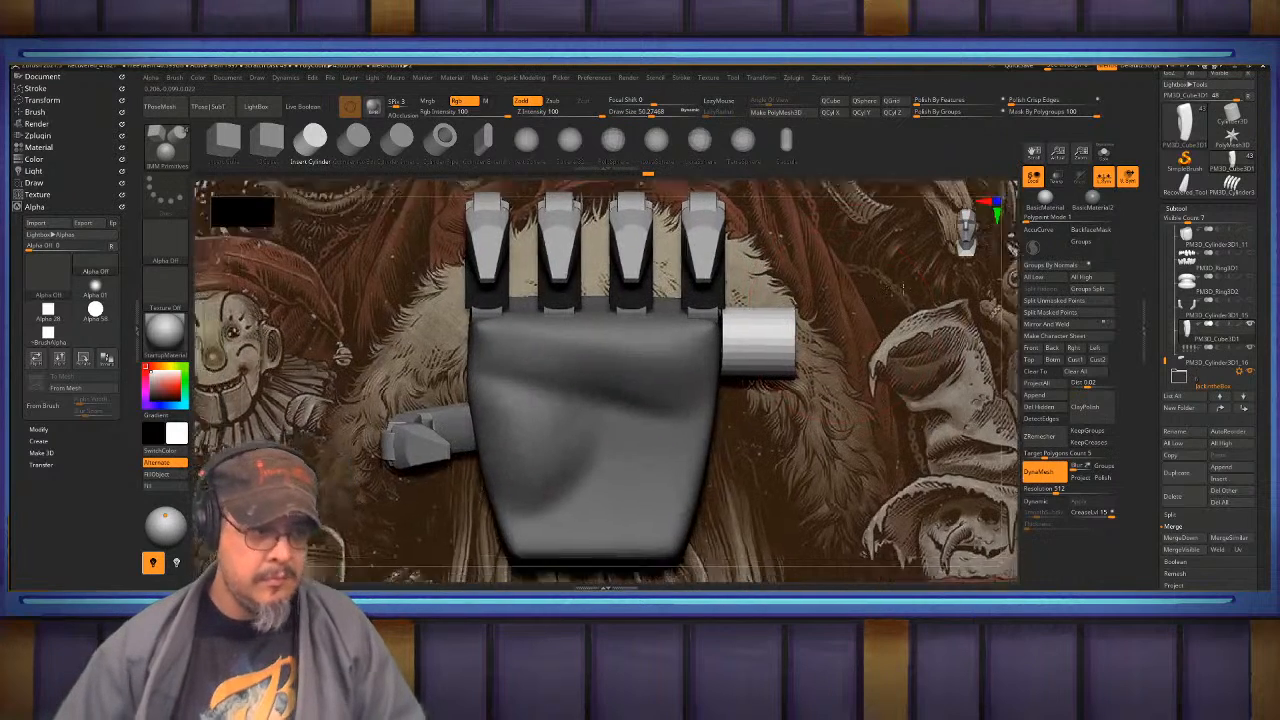
- Slide the inserted cylinder sideways into the palm below the finger bases
key("w")
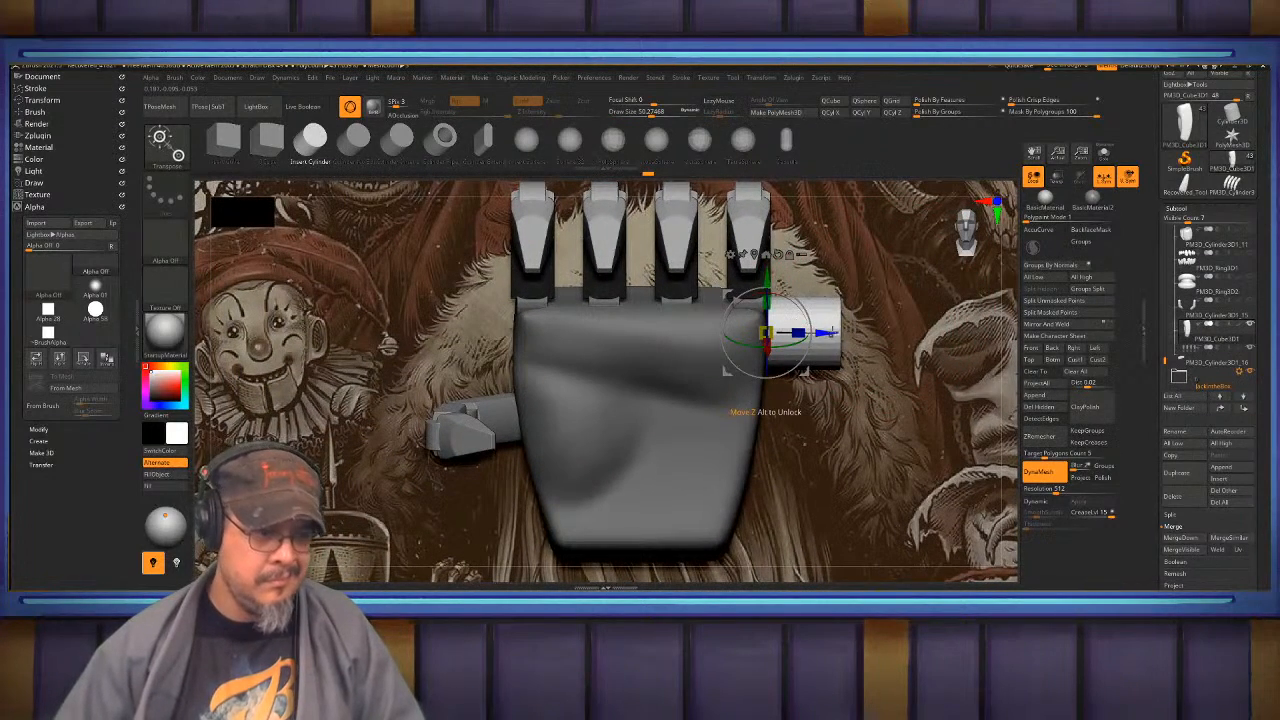
left_click_drag(809, 331, 671, 332)
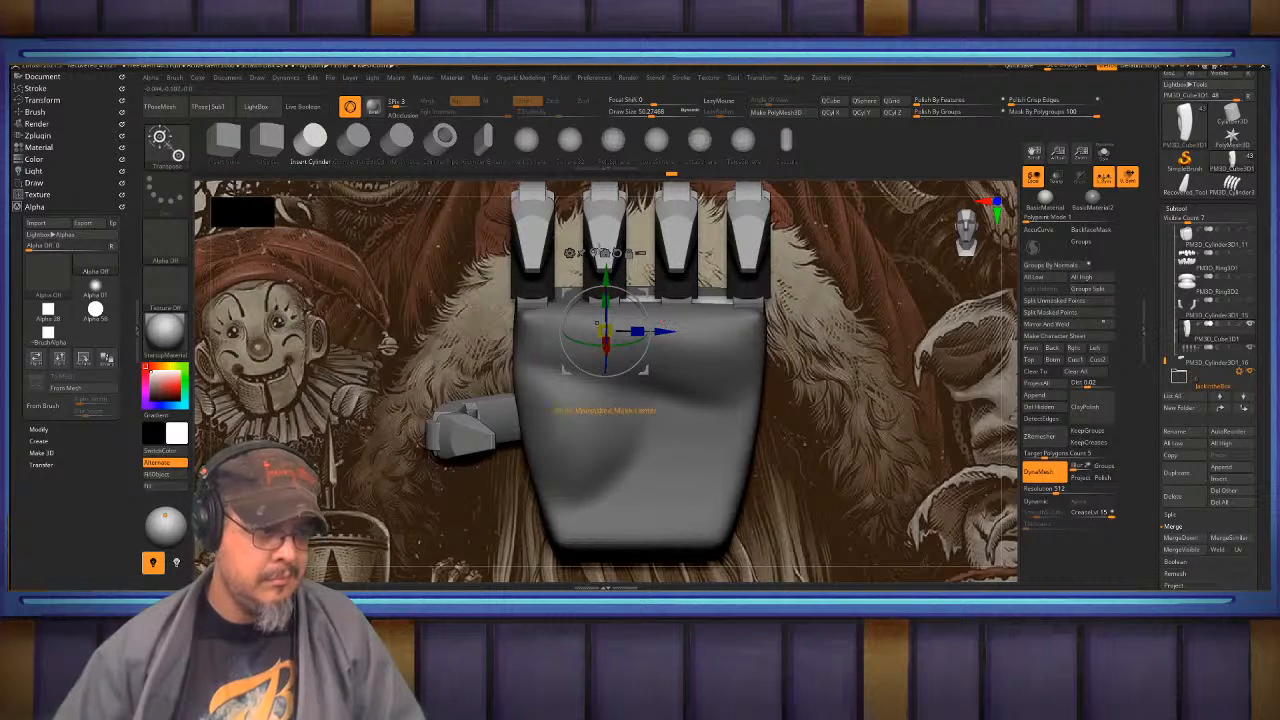
key("ctrl+z")
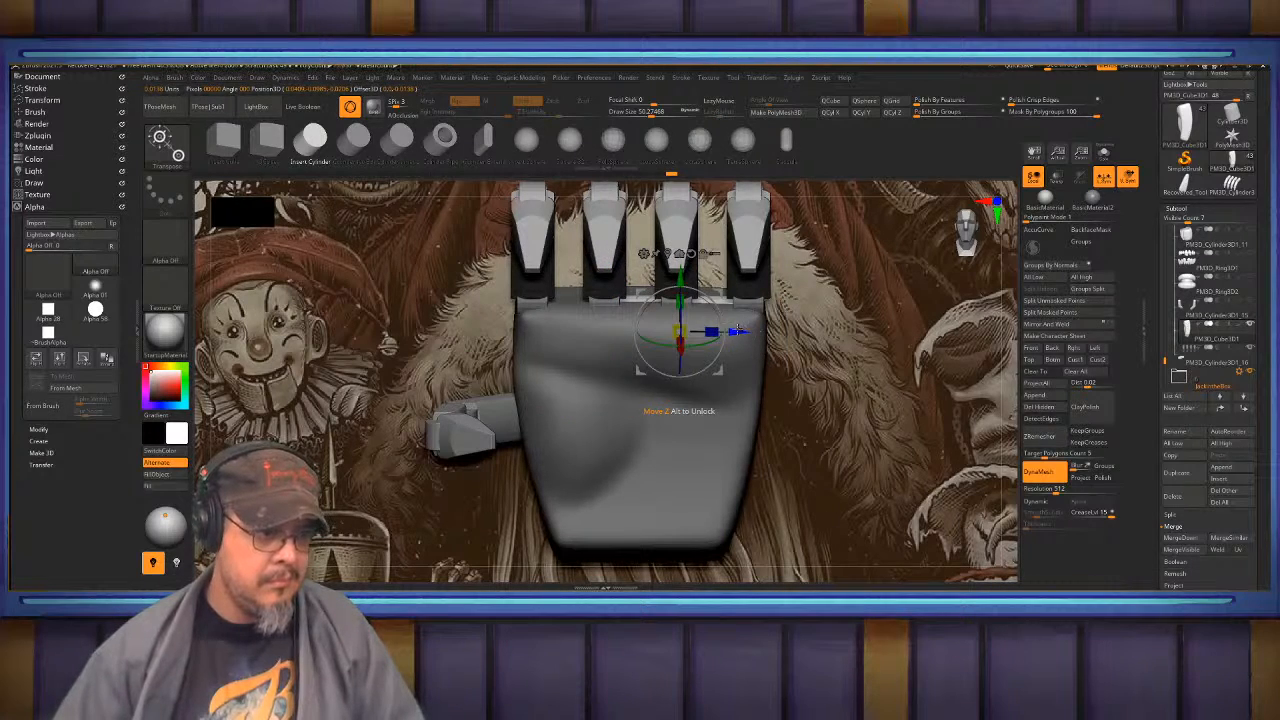
mouse_move(737, 331)
left_mouse_down()
mouse_move(690, 331)
mouse_move(718, 331)
left_mouse_up()
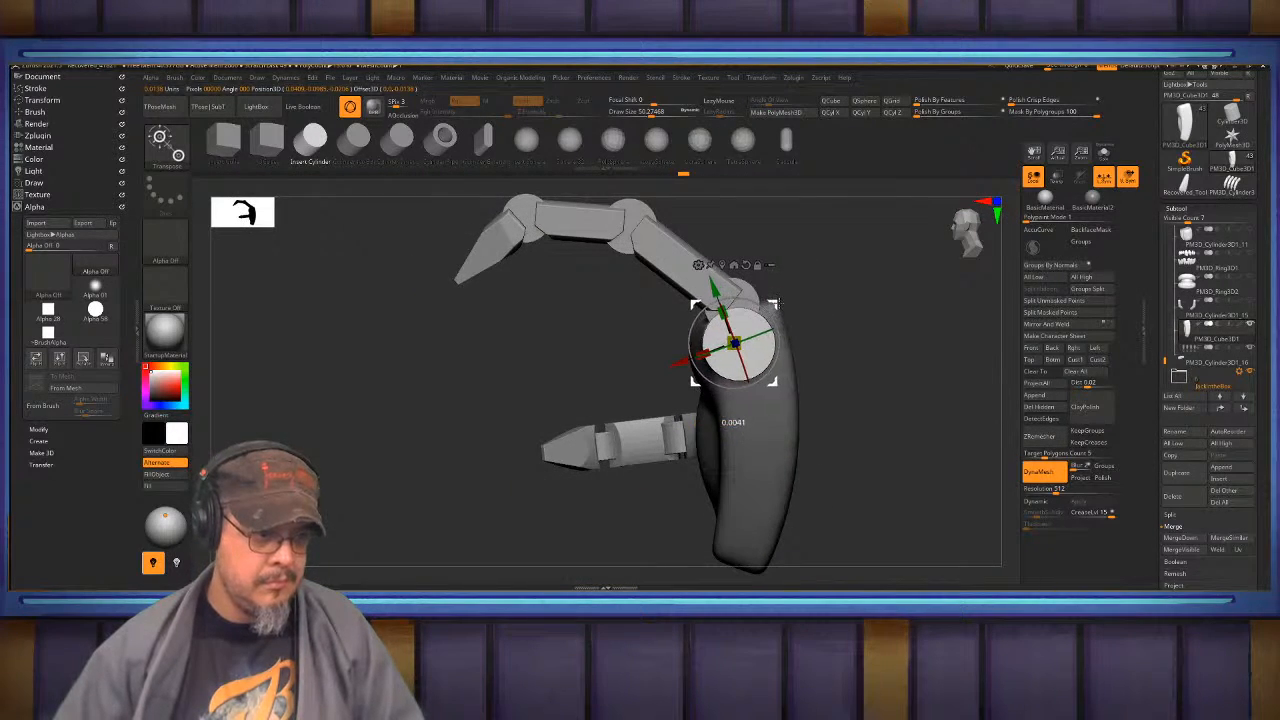
- Enlarge the cylinder, shift it over the finger end of the palm and reset the gizmo's orientation
left_click_drag(778, 304, 787, 297)
left_click_drag(742, 337, 758, 262)
left_click(753, 260)
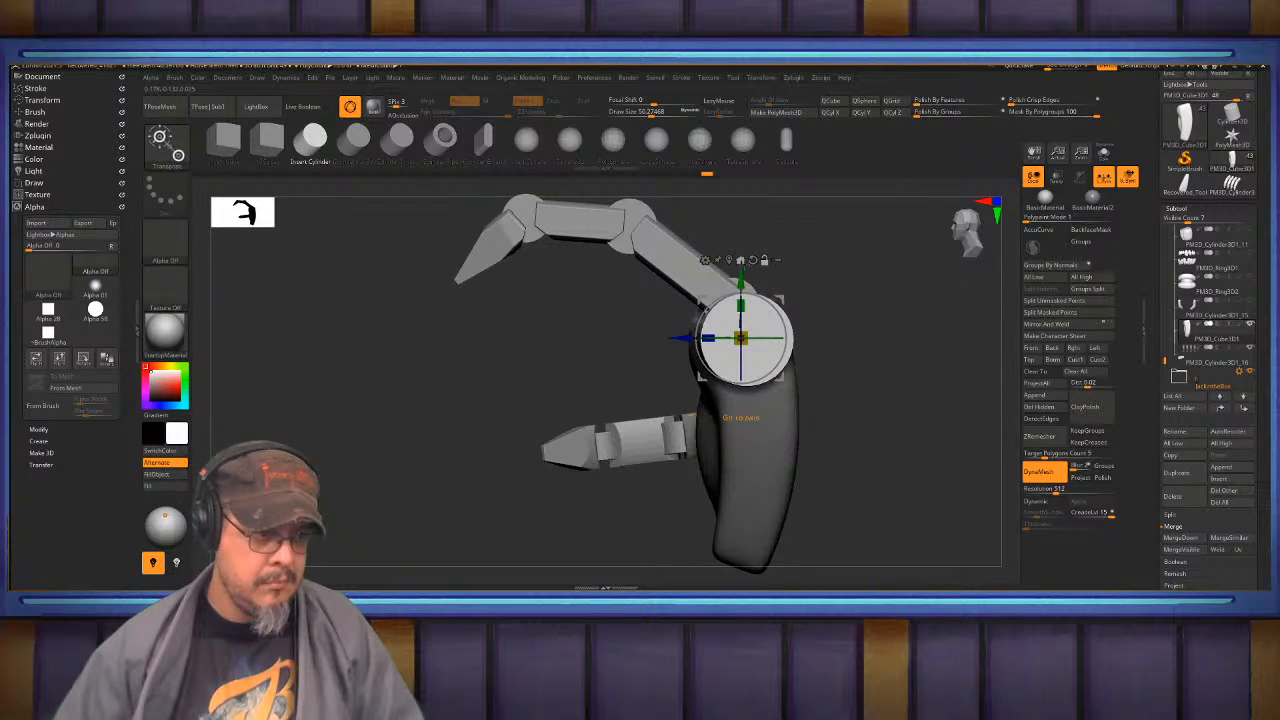
key("ctrl+z")
left_click(753, 260)
- Lay the cylinder crosswise over the palm's full width and adjust its height below the fingers
right_click_drag(754, 260, 765, 261)
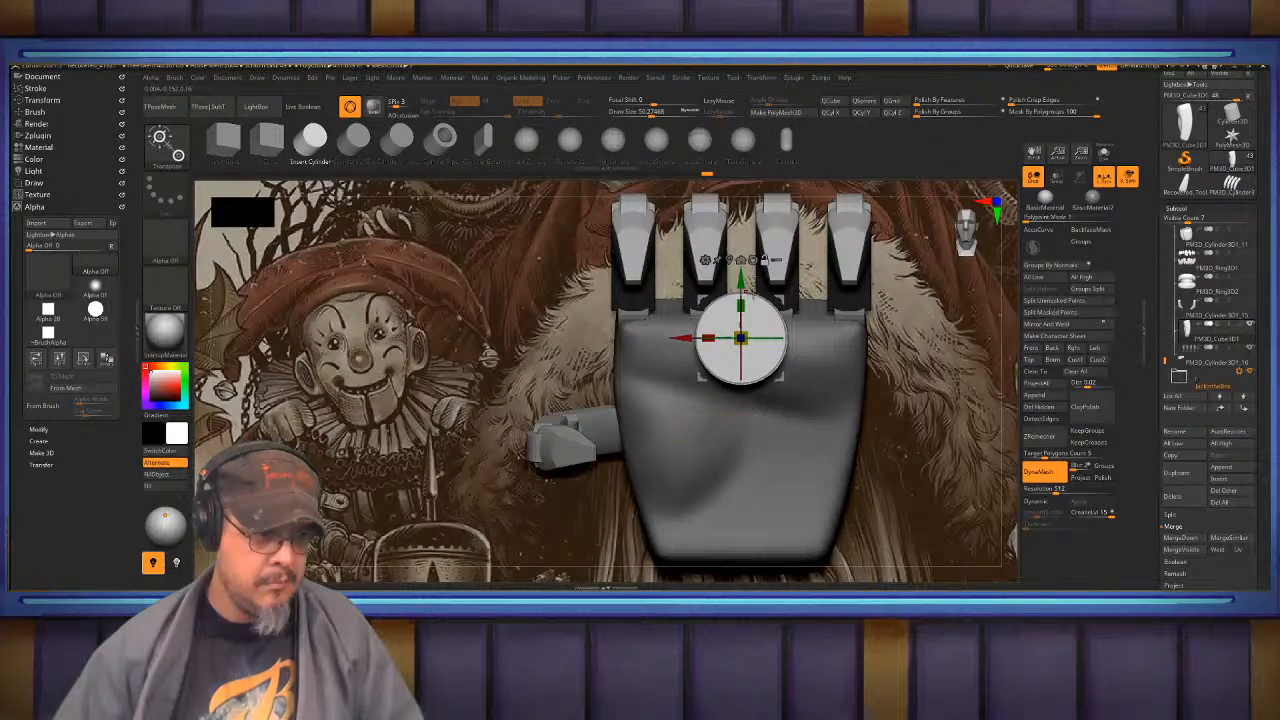
left_click_drag(771, 338, 738, 337, "shift")
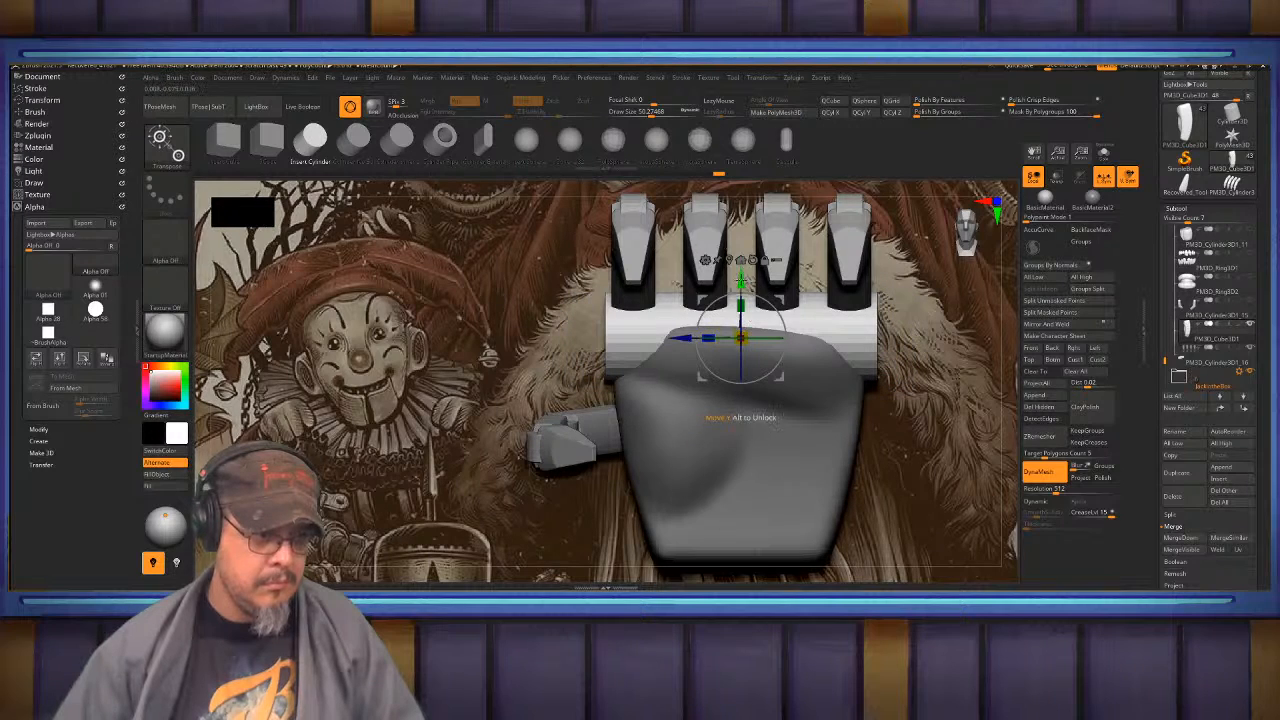
left_click_drag(739, 280, 733, 289)
right_click_drag(850, 282, 817, 281)
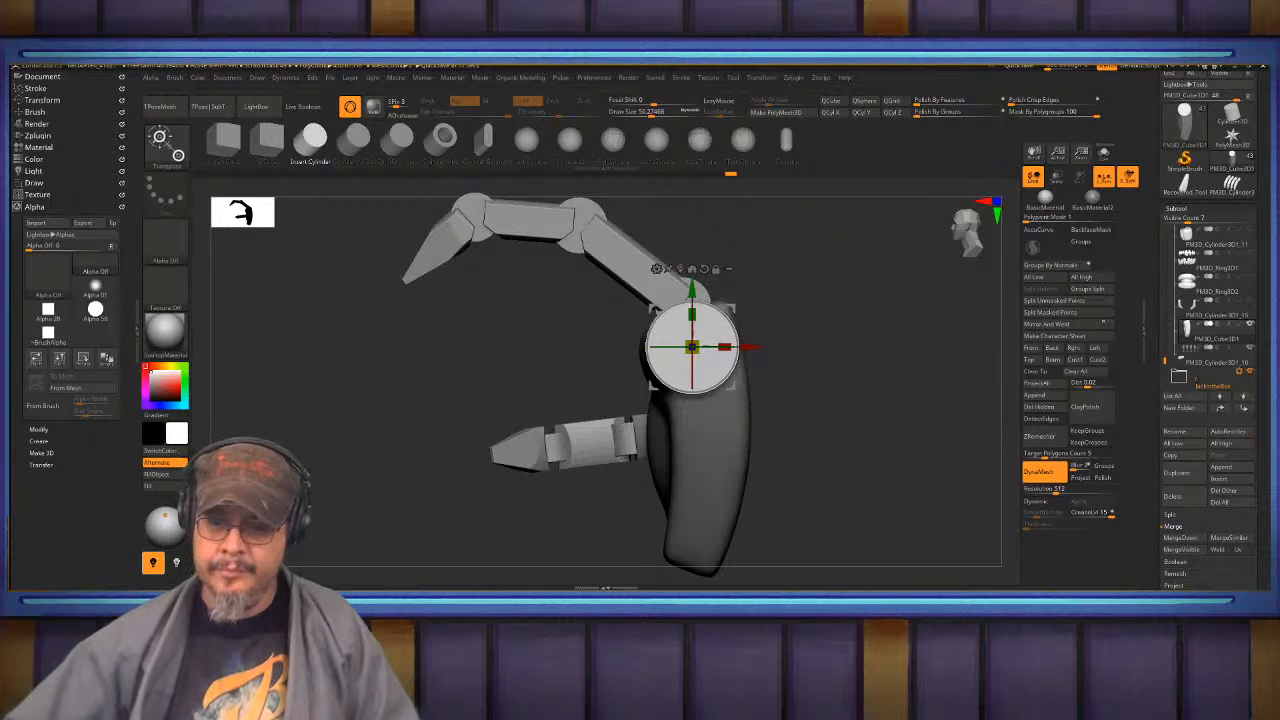
left_click_drag(905, 370, 980, 399, "alt")
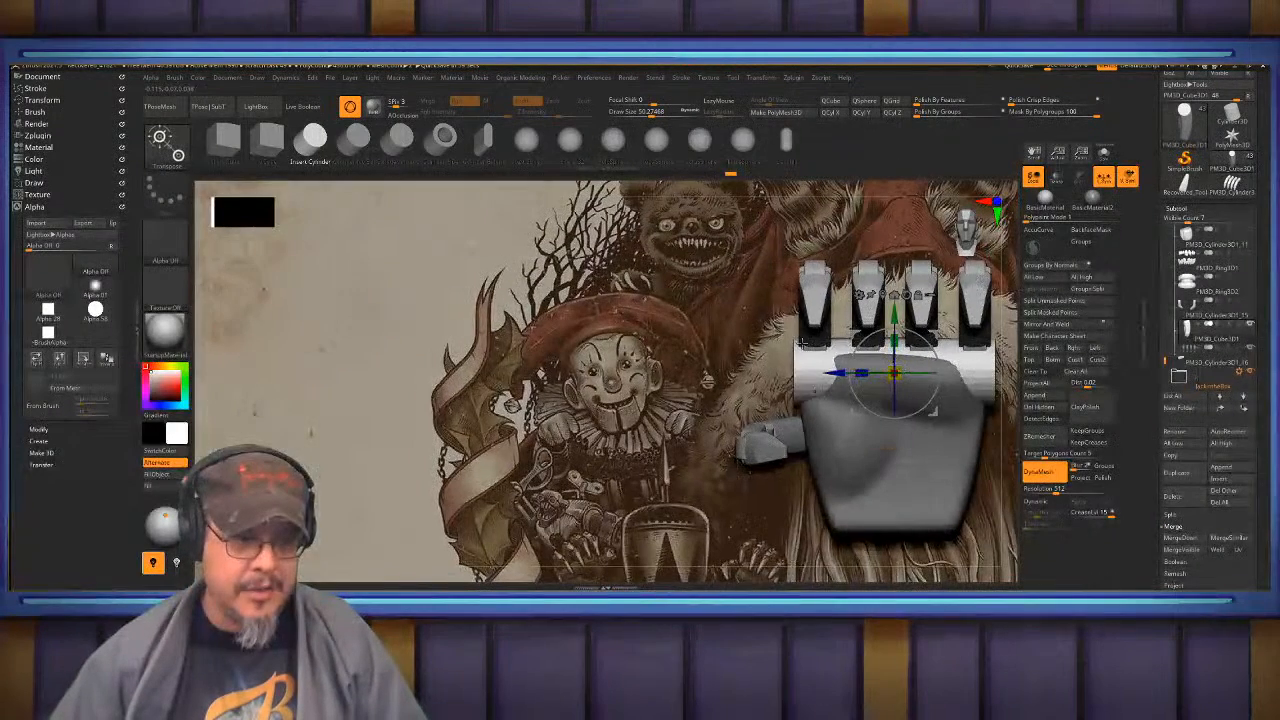
left_click_drag(831, 374, 12, 393)
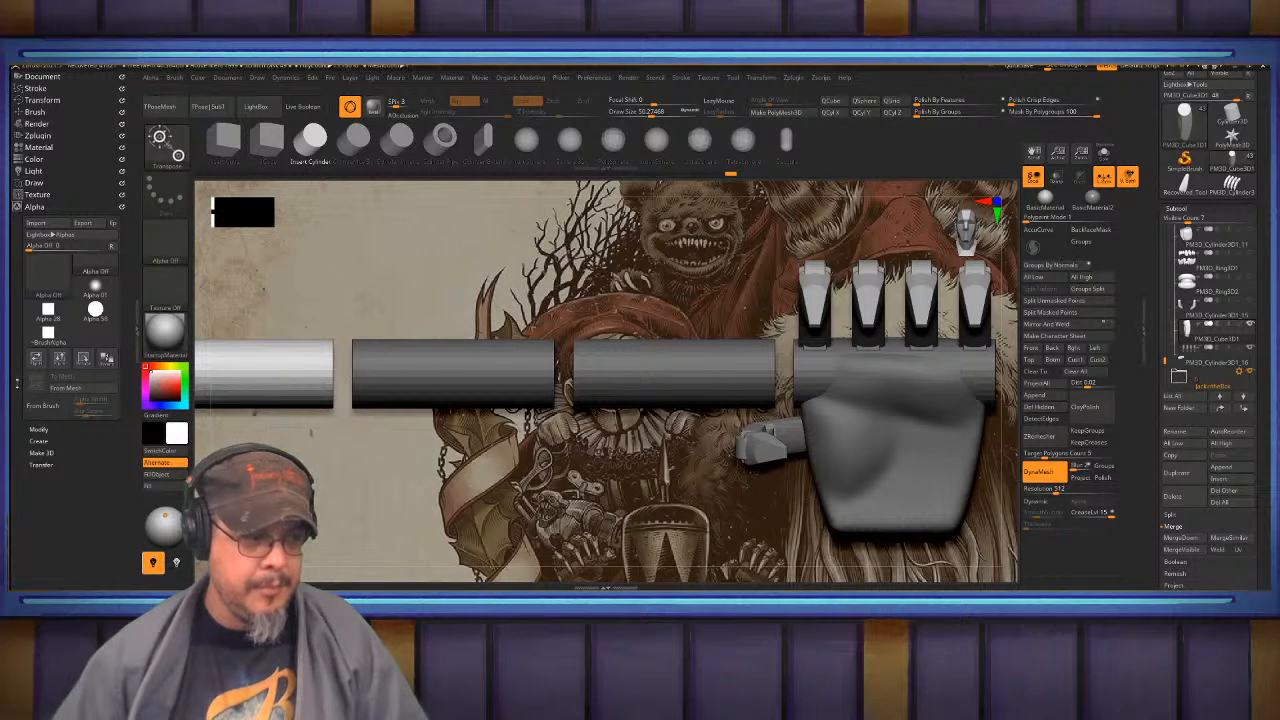
key("ctrl+z")
- Shorten the knuckle cylinder slightly along its length and merge it into the hand subtool
left_click_drag(648, 353, 518, 425, "alt")
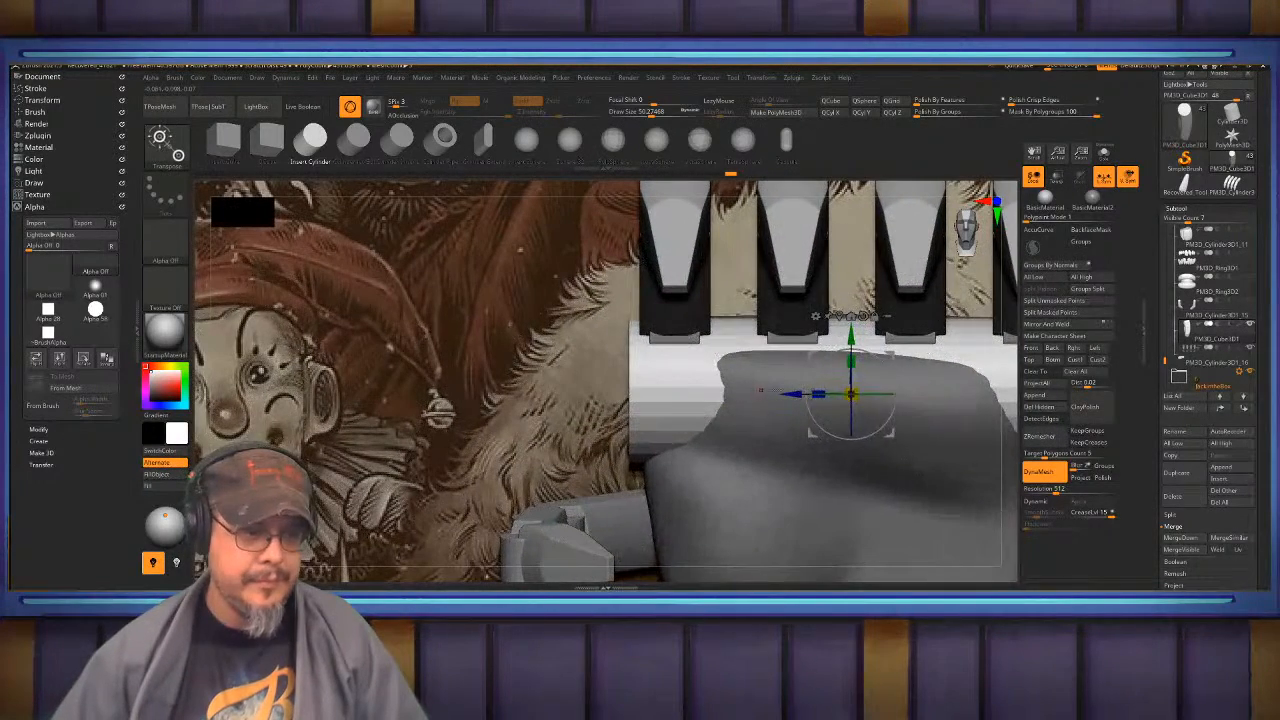
left_click_drag(819, 392, 831, 388)
right_click_drag(831, 388, 817, 364)
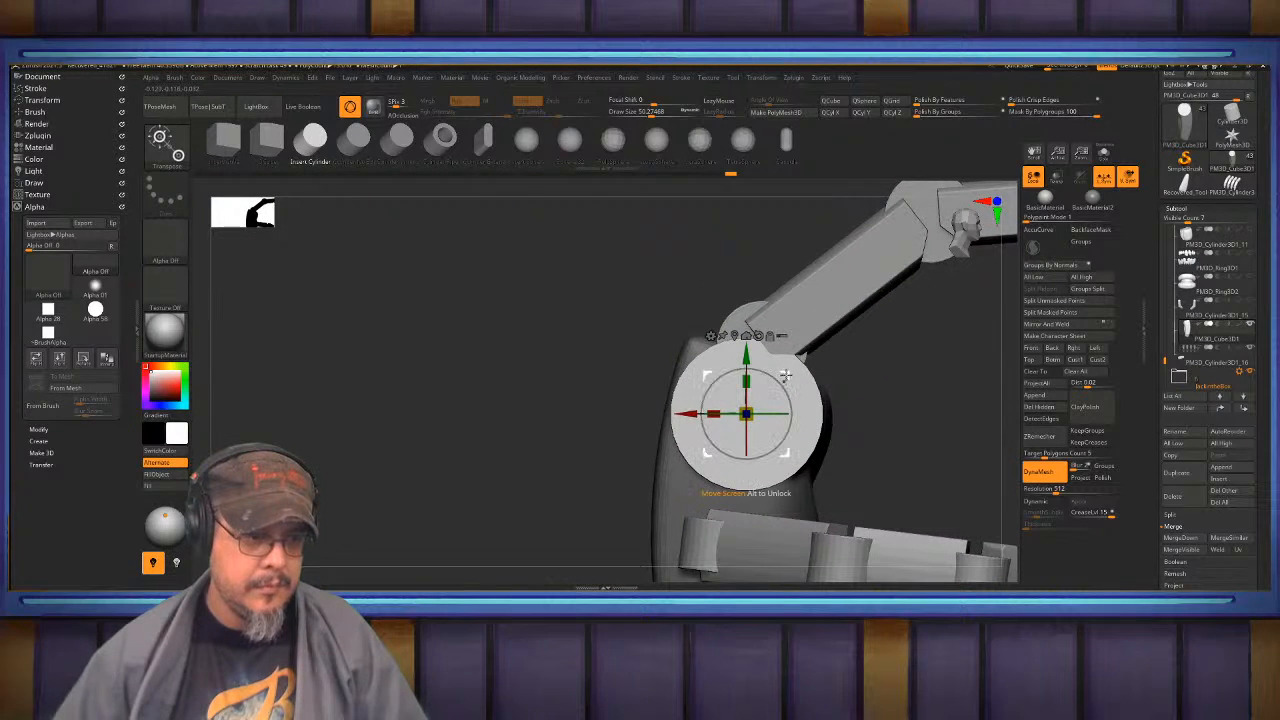
key("q")
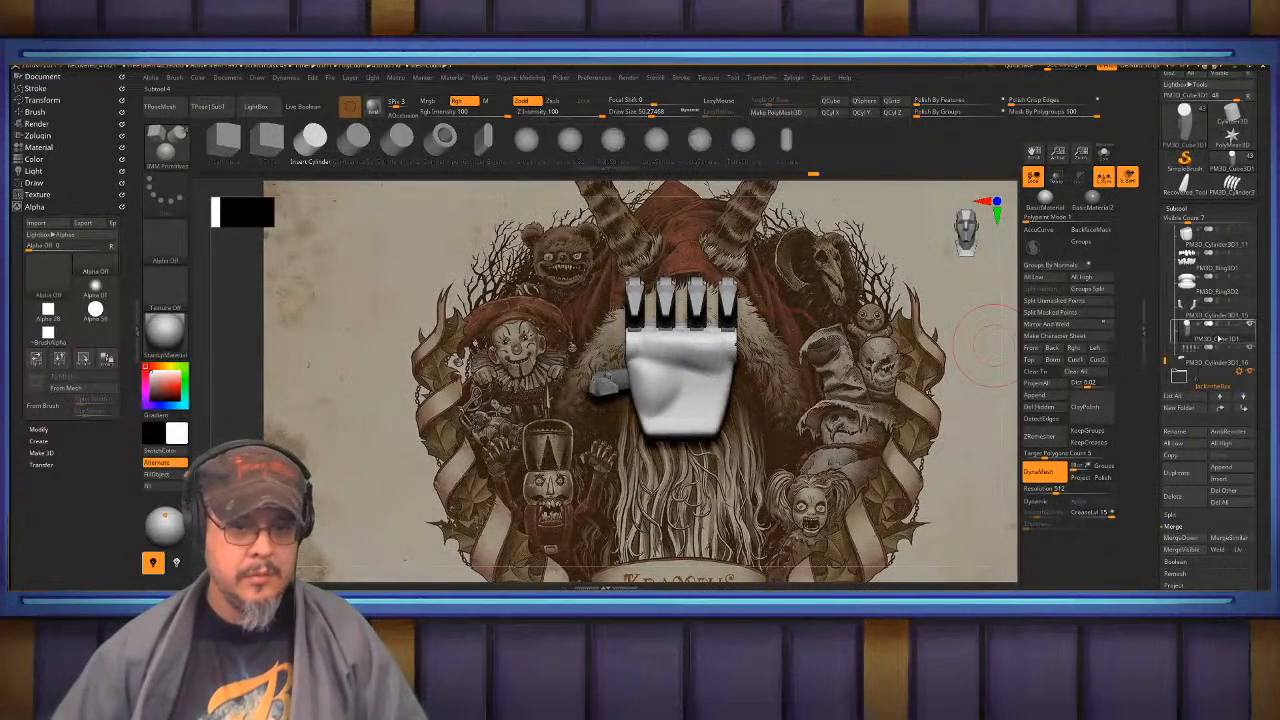
left_click(1180, 537)
left_click(1093, 559)
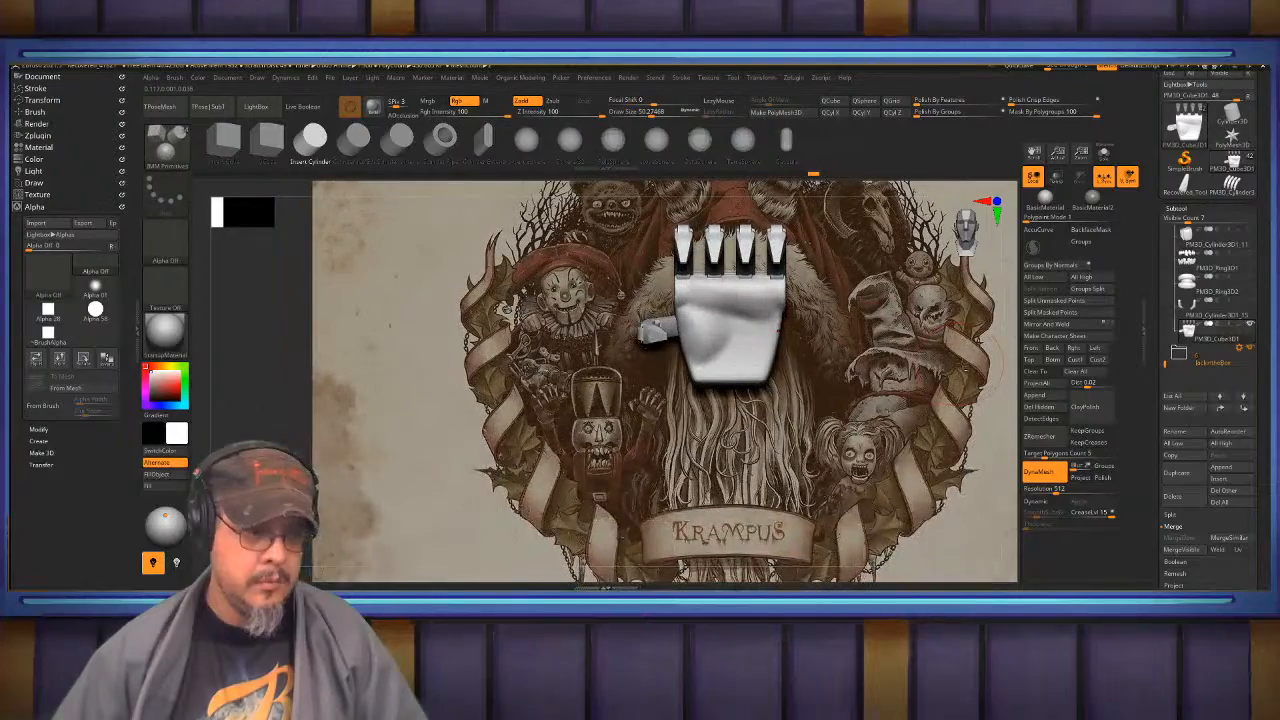
- Show the nutcracker's arms, teeth, jaw, eyes, hat and head subtools together with the hand
left_click_drag(902, 350, 942, 349)
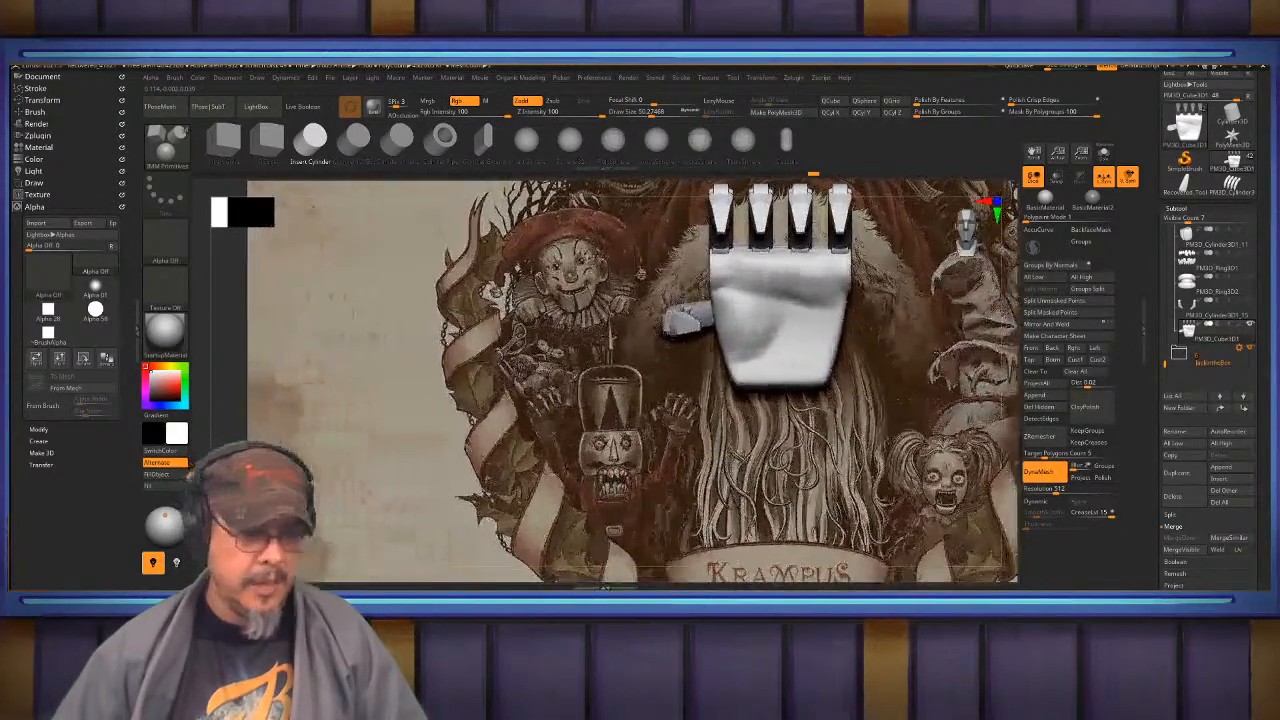
left_click(1250, 301)
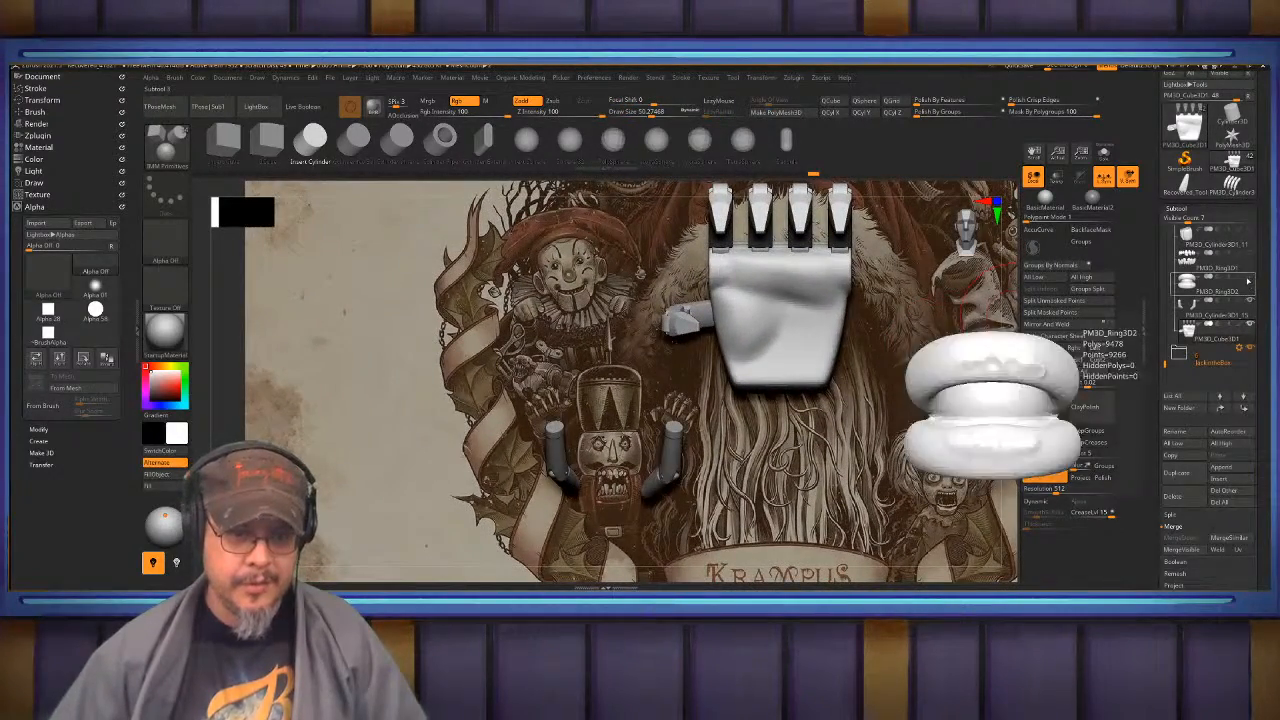
left_click(1250, 277)
left_click_drag(1166, 362, 1166, 350)
left_click(1249, 348)
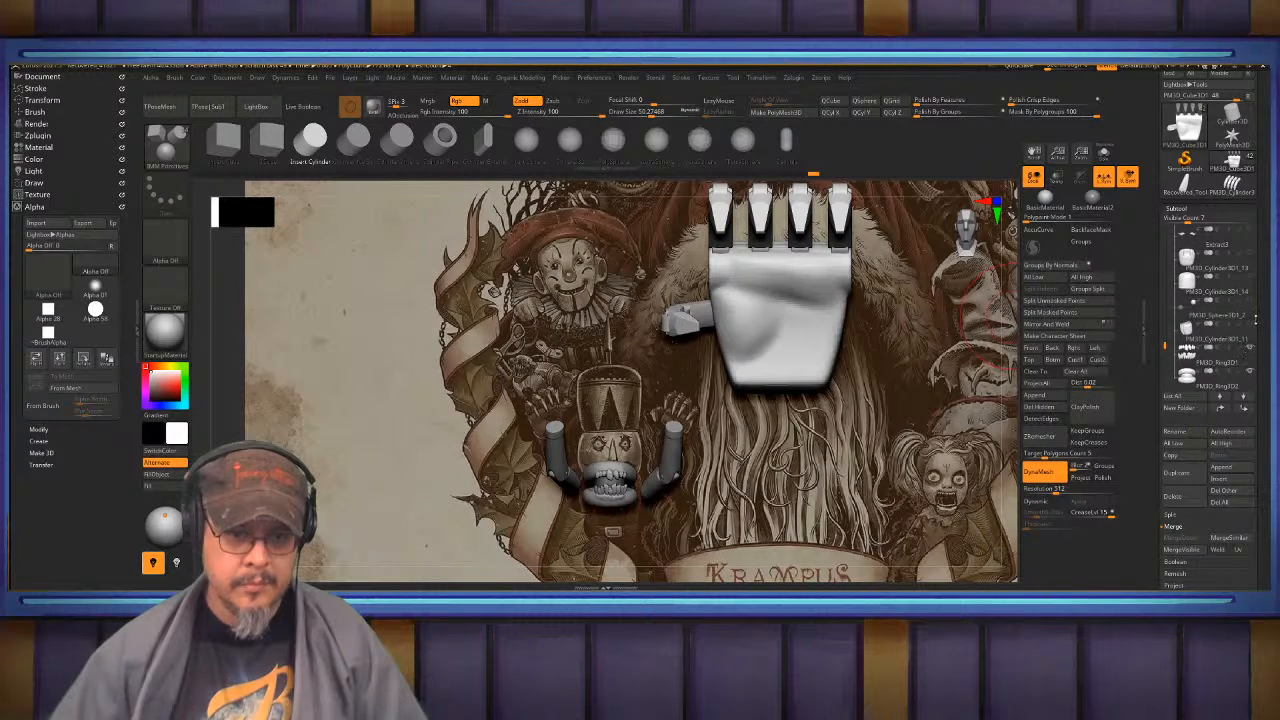
left_click(1250, 302)
left_click(1251, 279)
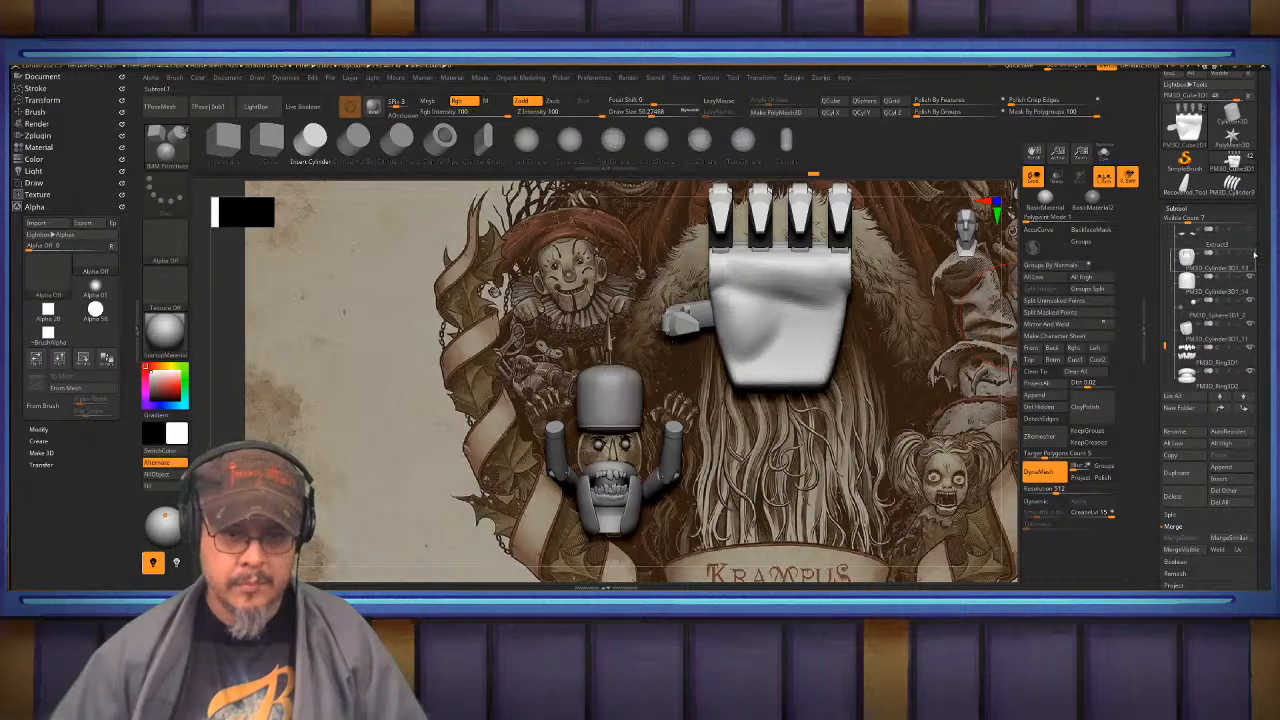
left_click(1250, 255)
left_click_drag(1166, 346, 1165, 326)
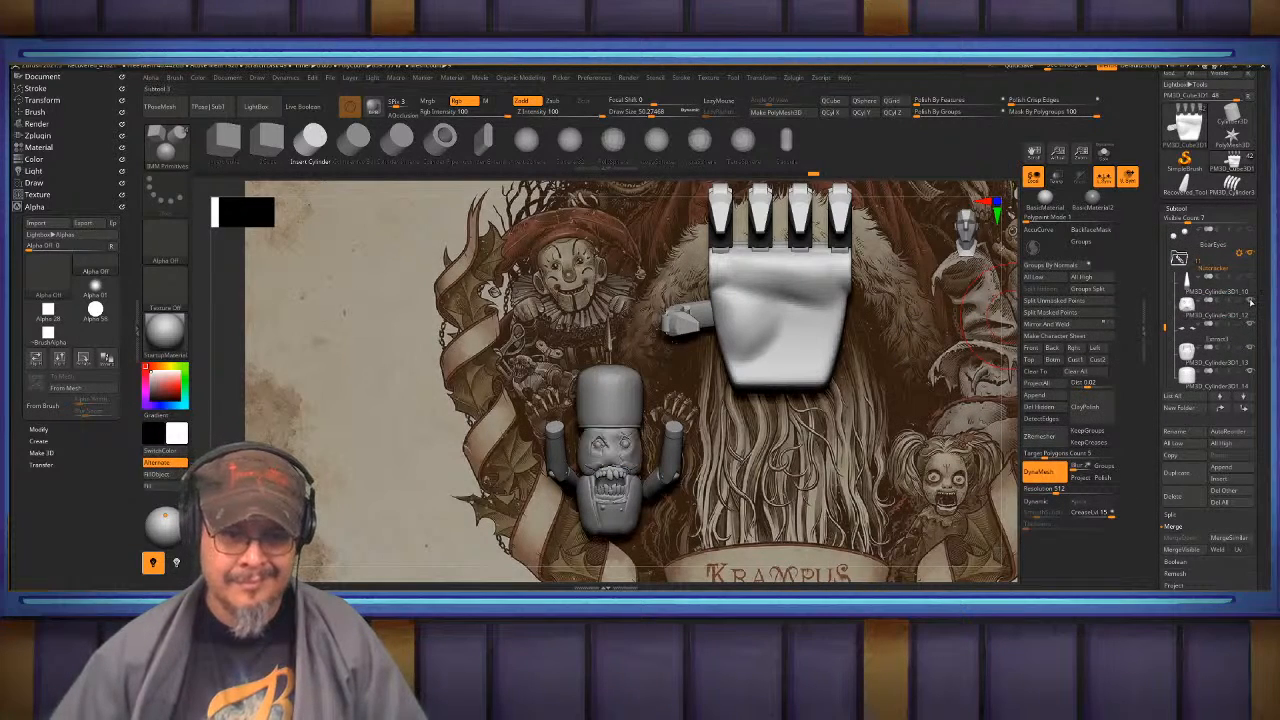
right_click_drag(809, 346, 830, 396, "alt")
key("w")
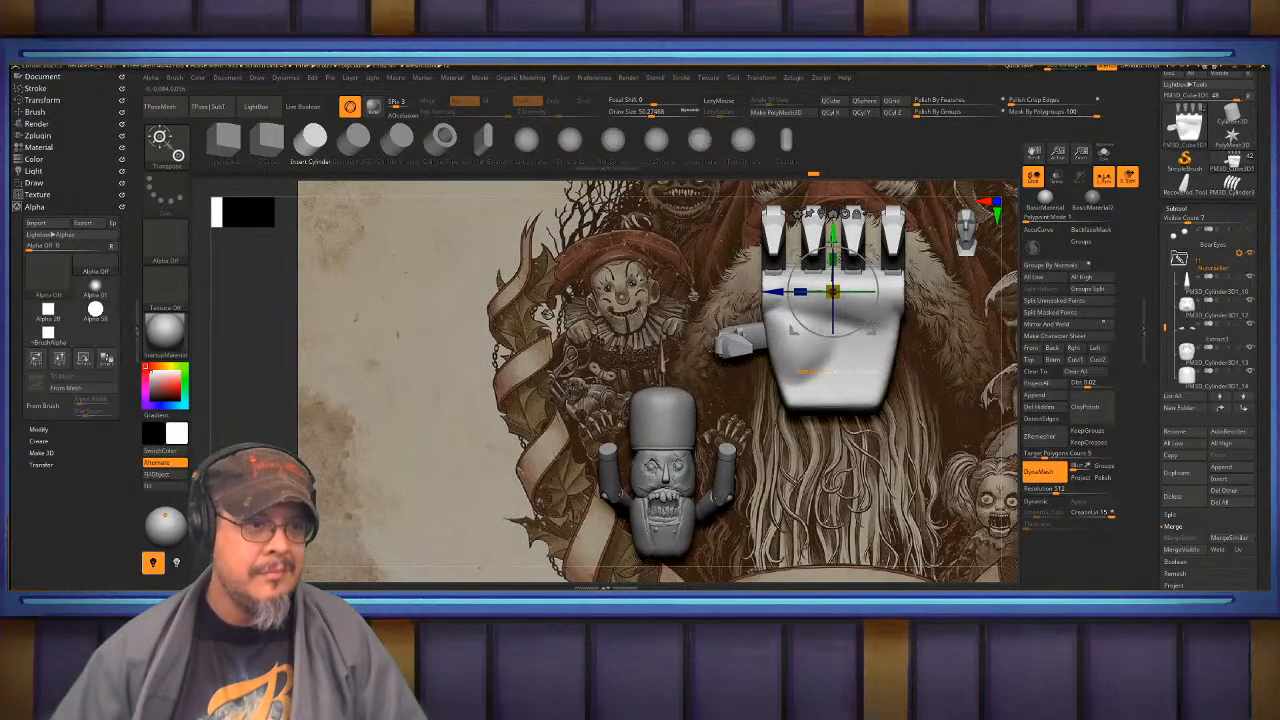
left_click_drag(833, 233, 833, 310)
key("ctrl+z")
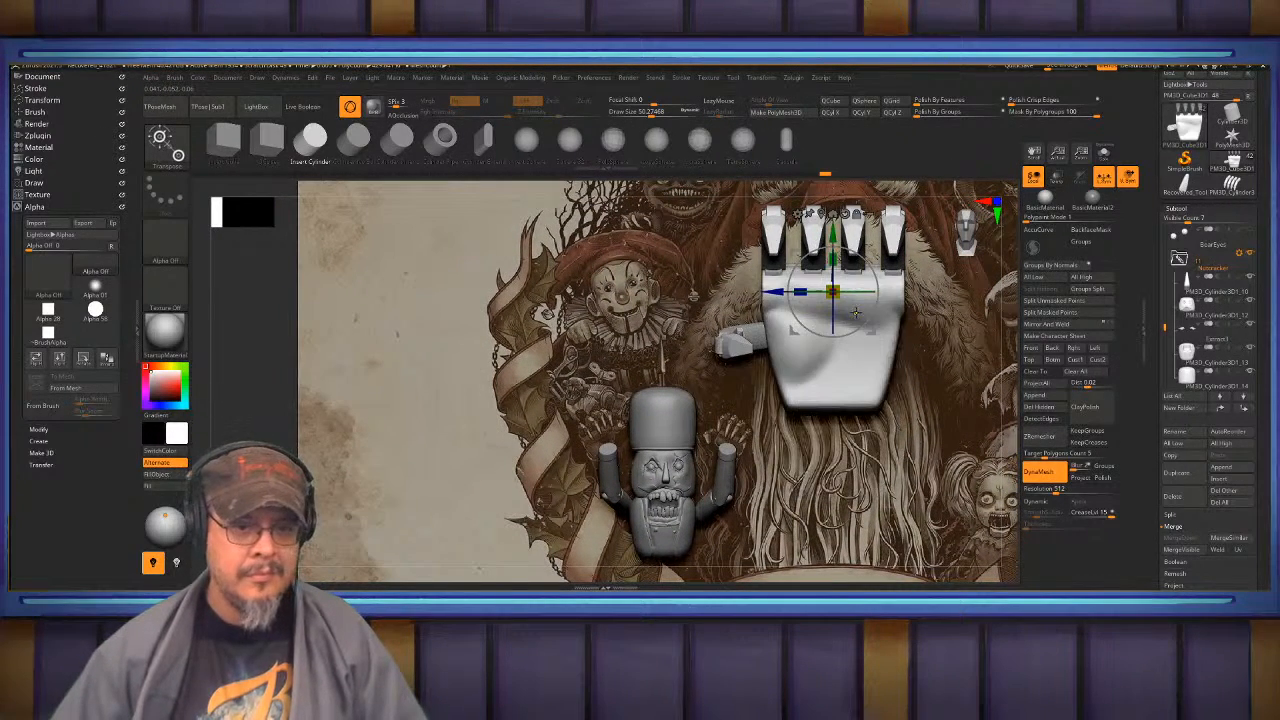
left_click_drag(1164, 327, 1164, 368)
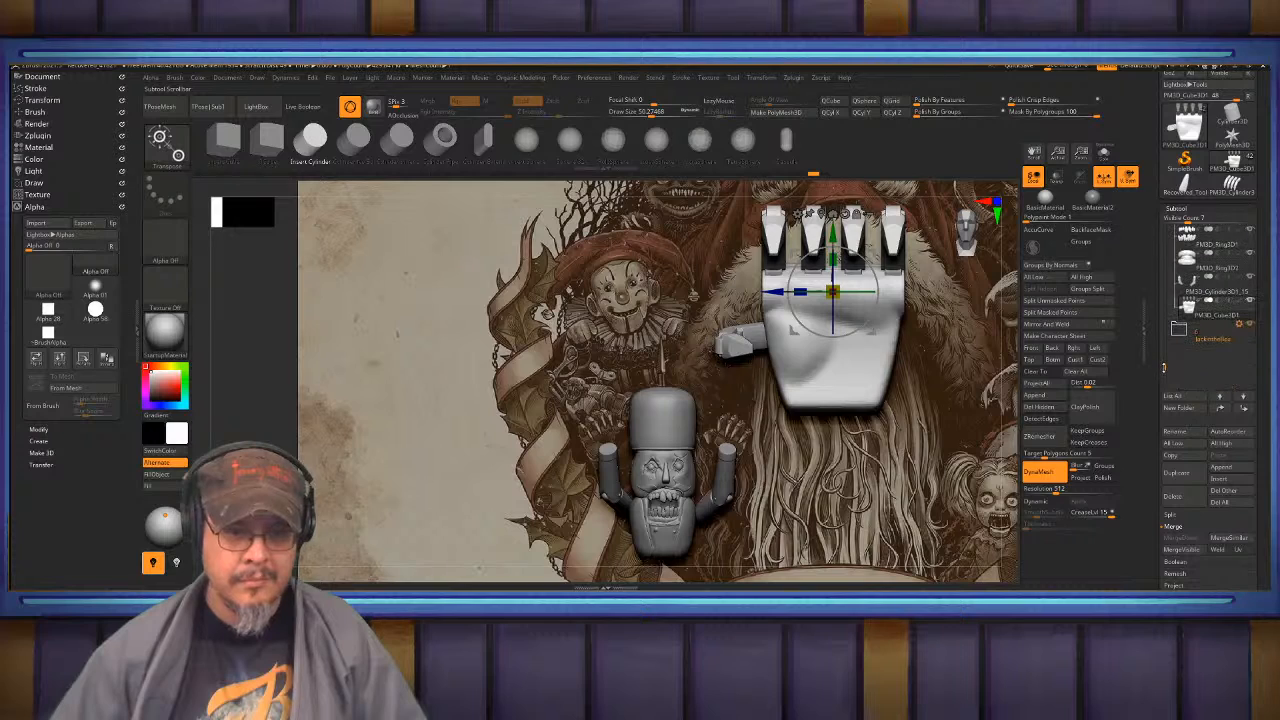
left_click(894, 332, "ctrl")
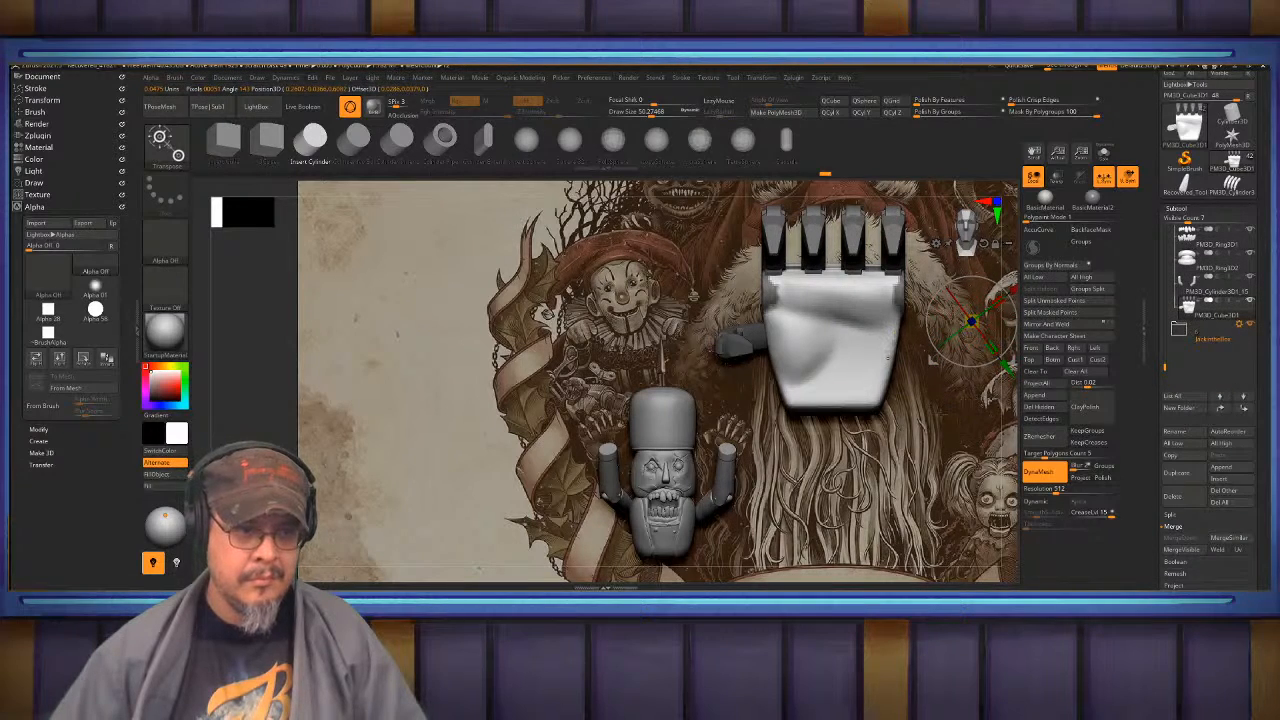
left_click(976, 434)
left_click_drag(1005, 407, 1011, 364, "ctrl")
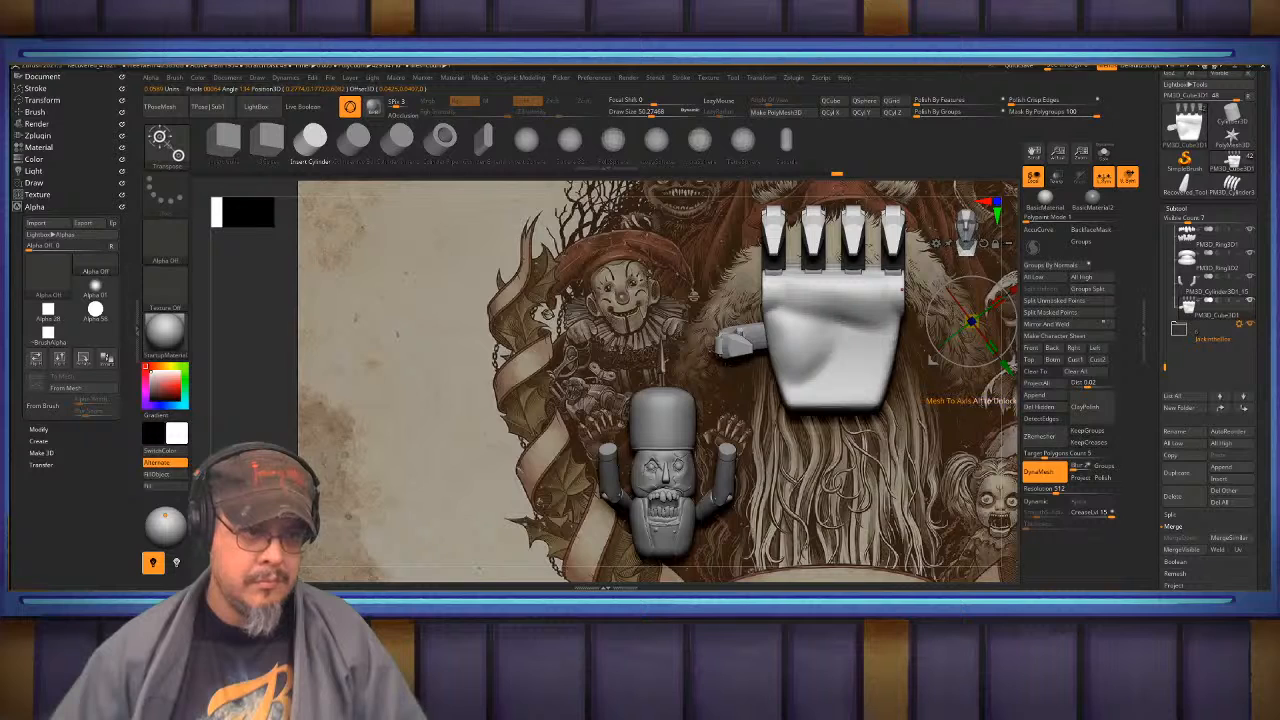
- Reset the gizmo's orientation and place its pivot at the wrist end of the hand, centred in its depth
right_click_drag(873, 278, 792, 266, "alt")
left_click(832, 267)
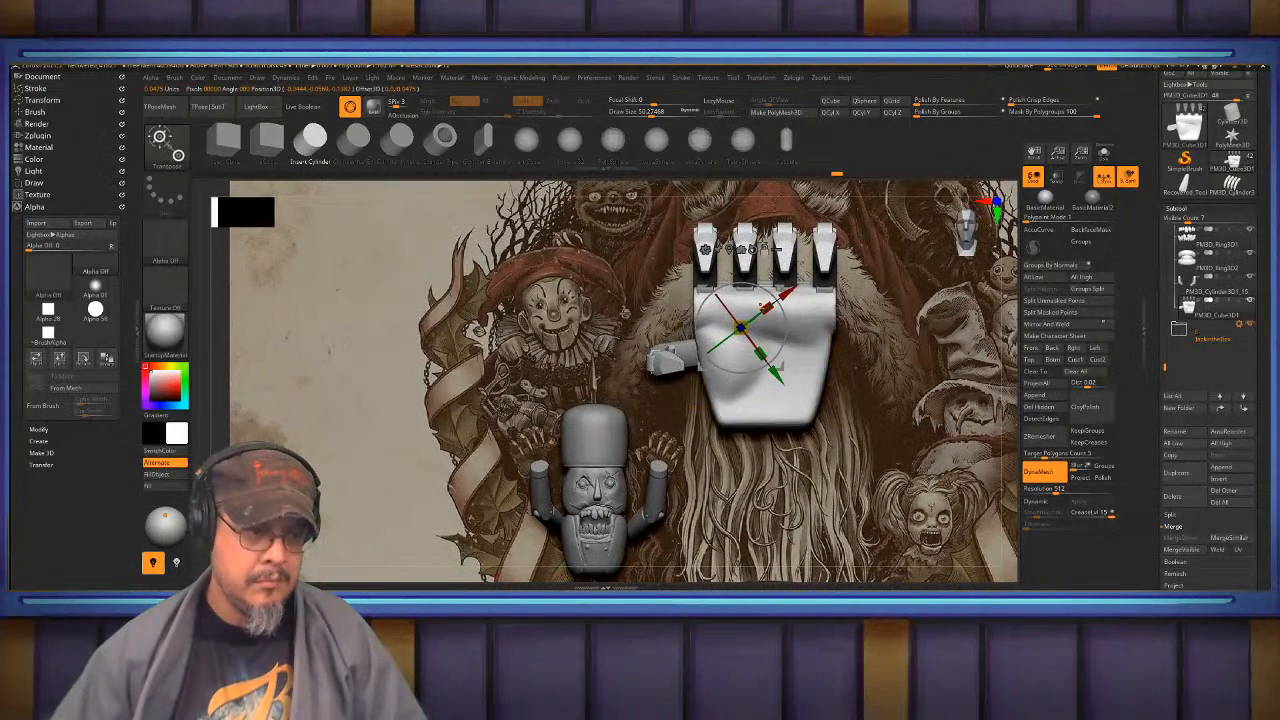
left_click(755, 251)
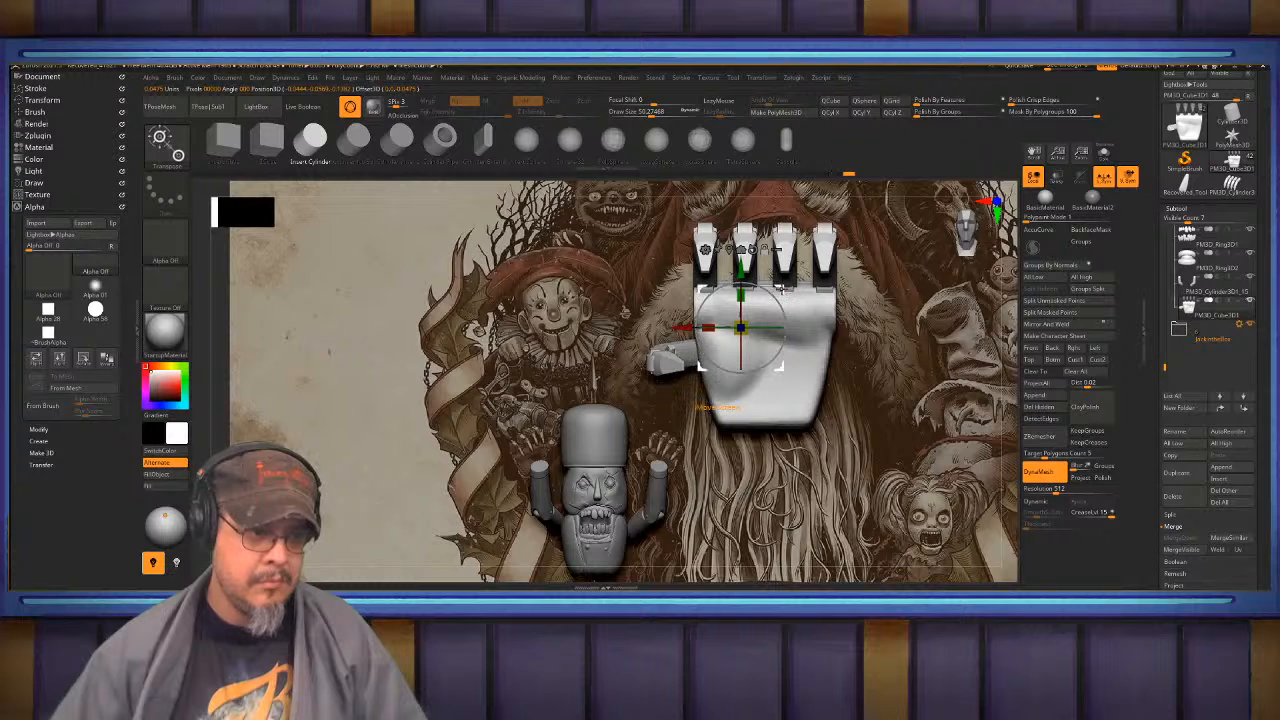
left_click_drag(781, 290, 807, 386, "alt")
right_click_drag(836, 332, 730, 330)
left_click_drag(703, 421, 708, 421, "alt")
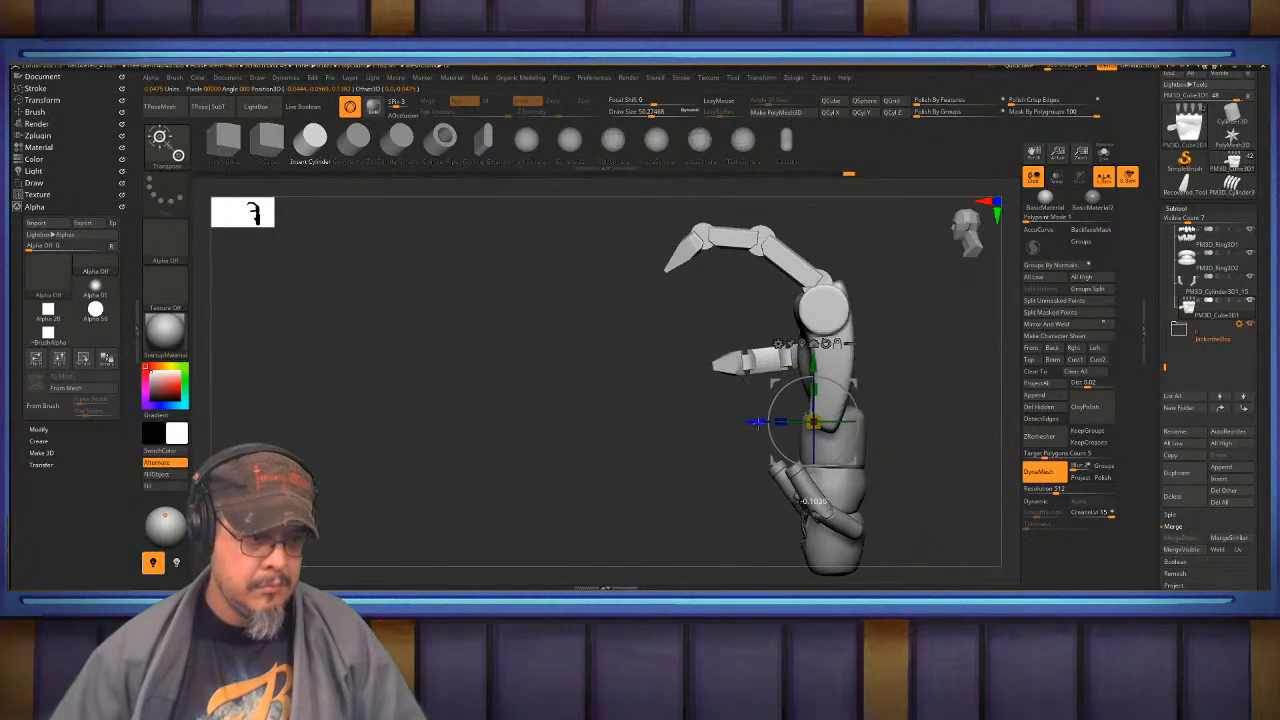
right_click_drag(765, 424, 838, 428)
right_click_drag(838, 428, 928, 363, "alt")
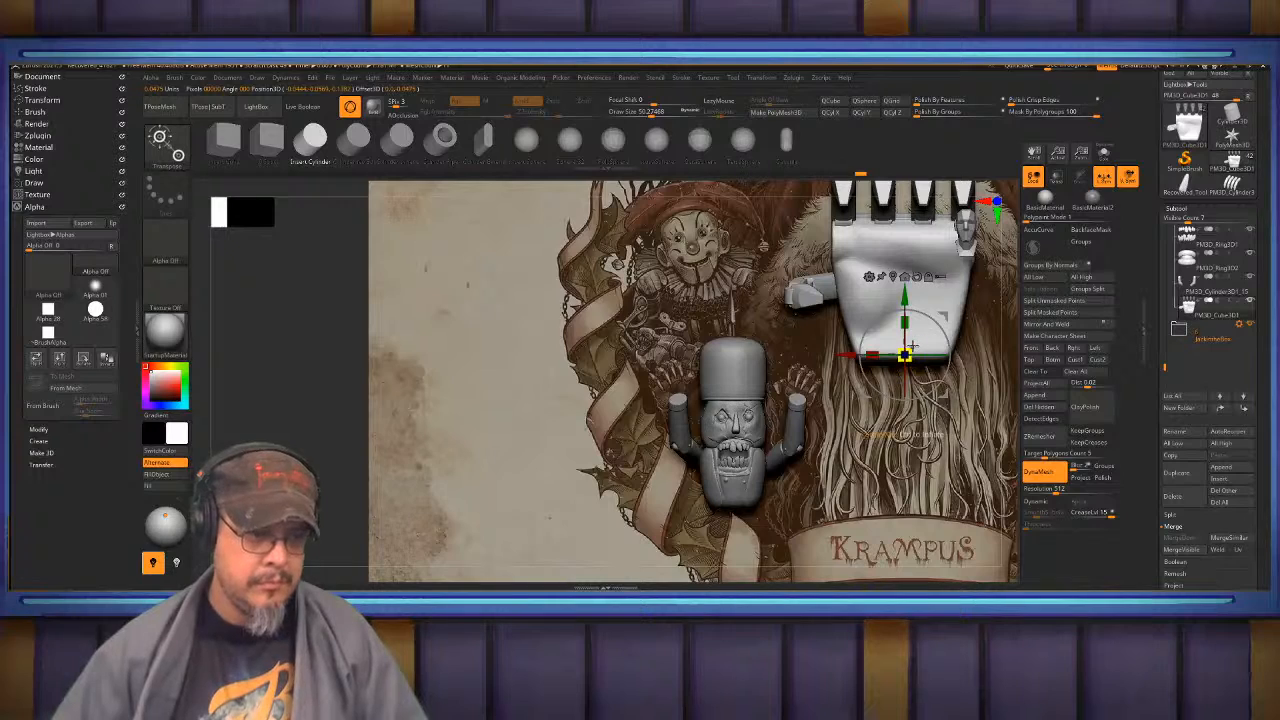
- Scale the hand down and place it, tilted to follow the arm, on the end of the nutcracker's raised forearm beside the hat
left_click_drag(905, 353, 903, 450)
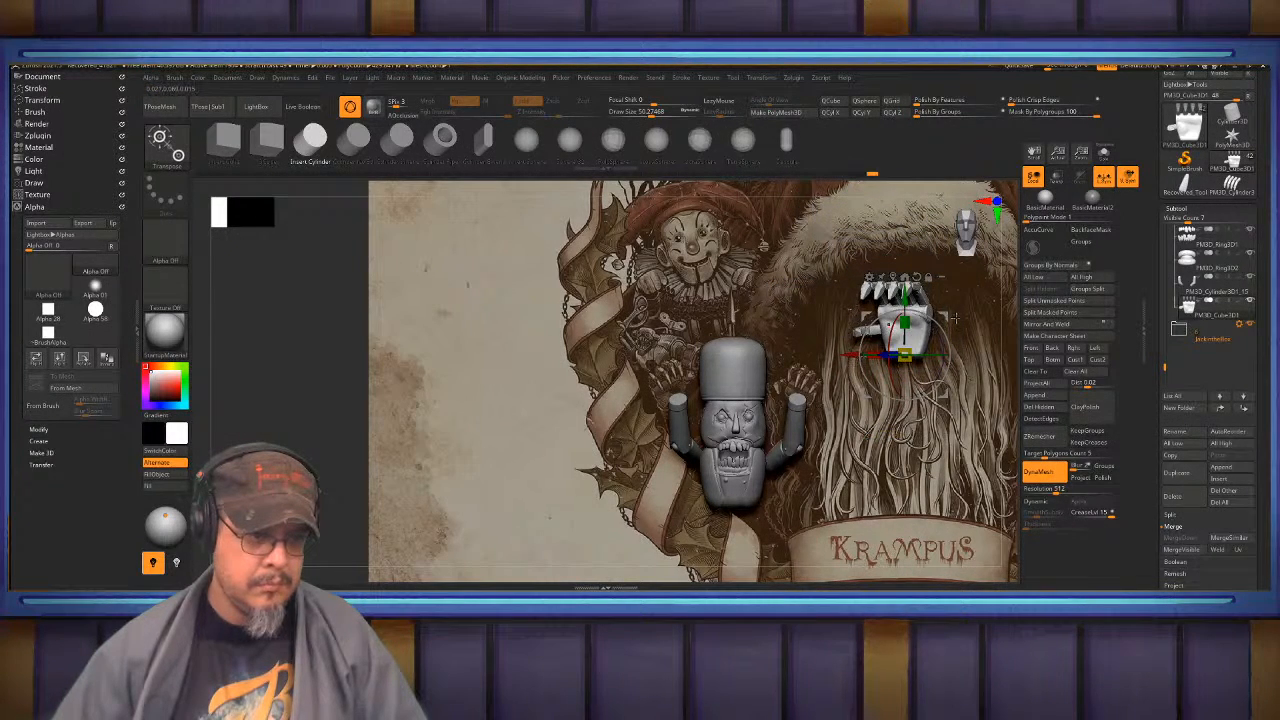
left_click_drag(943, 317, 802, 393)
left_click_drag(852, 351, 800, 368, "alt")
left_click_drag(690, 424, 643, 424)
left_click_drag(729, 395, 711, 384)
left_click_drag(625, 405, 812, 426)
left_click_drag(706, 412, 724, 414)
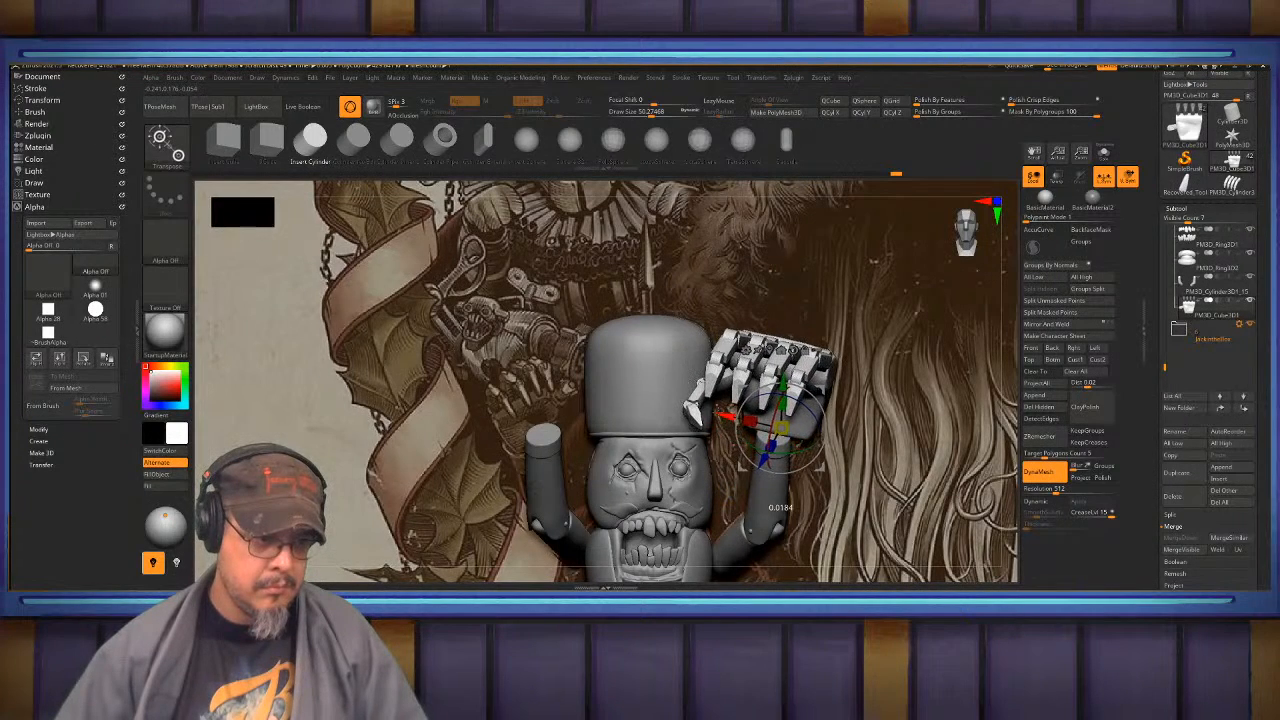
- Make the hand a little smaller and seat its wrist on the forearm, checking the fit from the side and front
left_click_drag(838, 450, 722, 465, "shift")
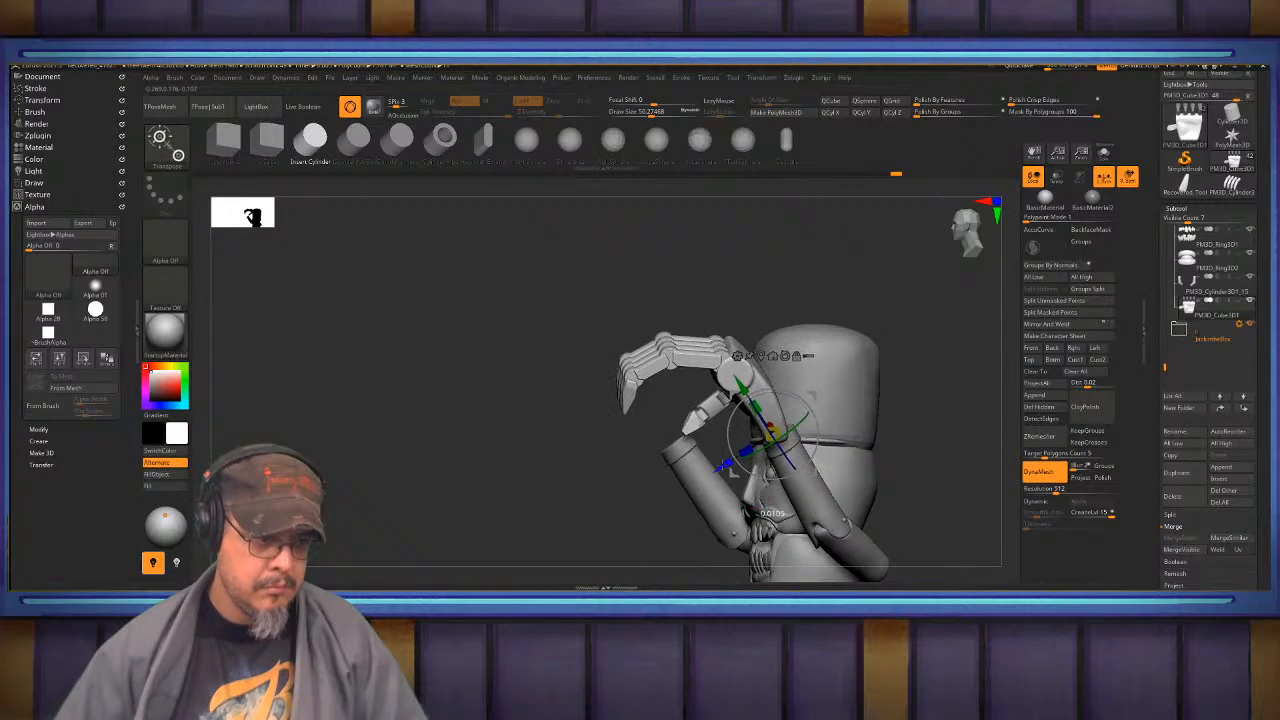
left_click_drag(772, 432, 766, 436)
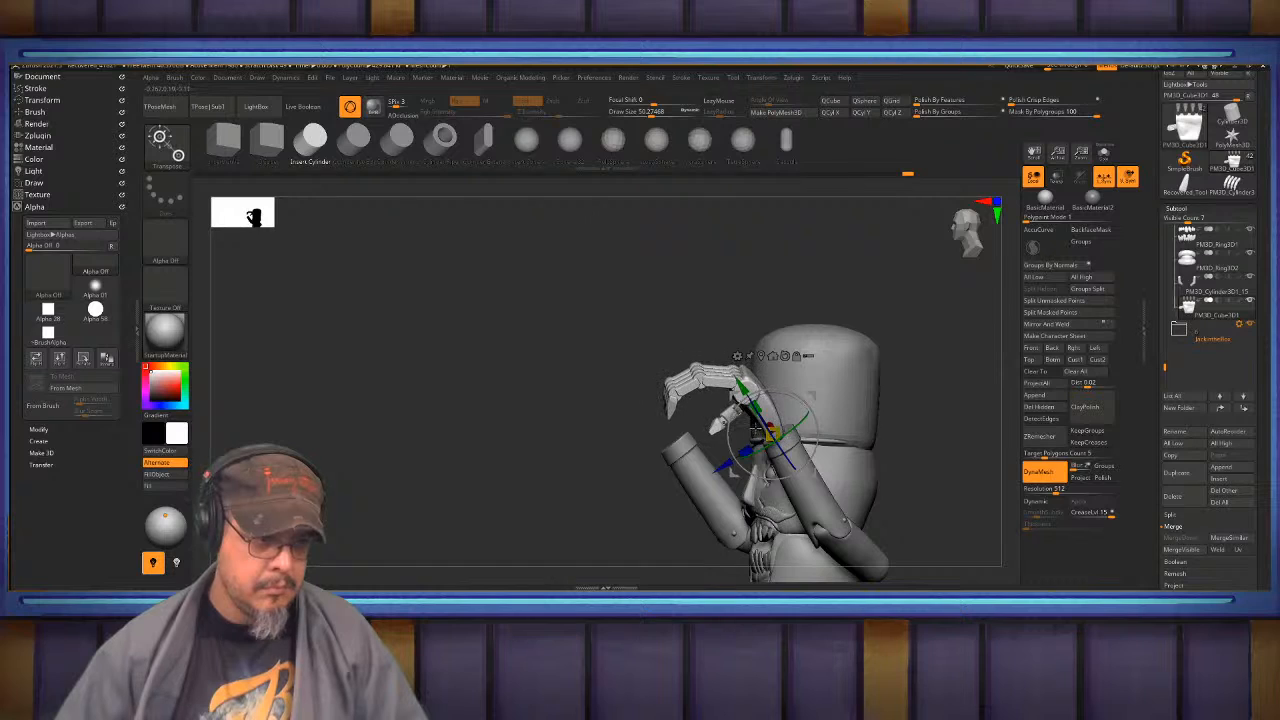
right_click_drag(755, 430, 835, 394, "shift")
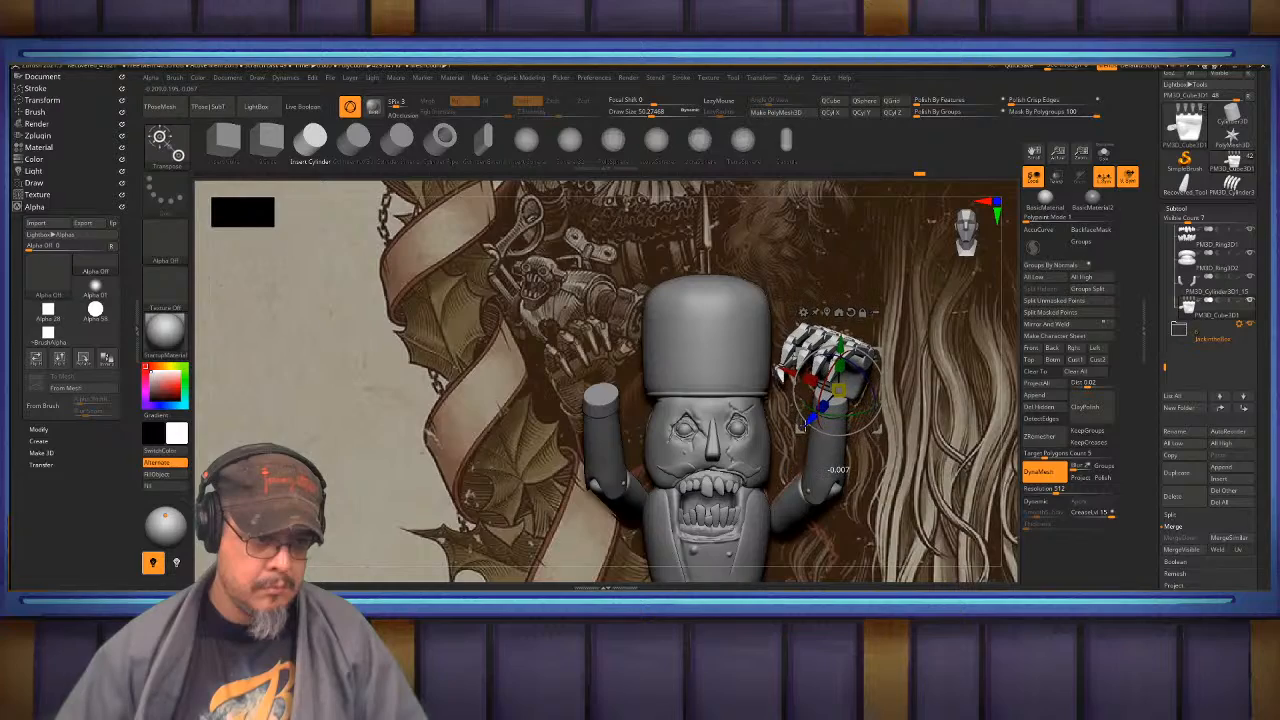
left_click_drag(803, 428, 804, 428)
mouse_move(804, 428)
right_mouse_down()
mouse_move(910, 375)
mouse_move(845, 366)
mouse_move(508, 430)
mouse_move(411, 420)
mouse_move(429, 430)
right_mouse_up()
key("q")
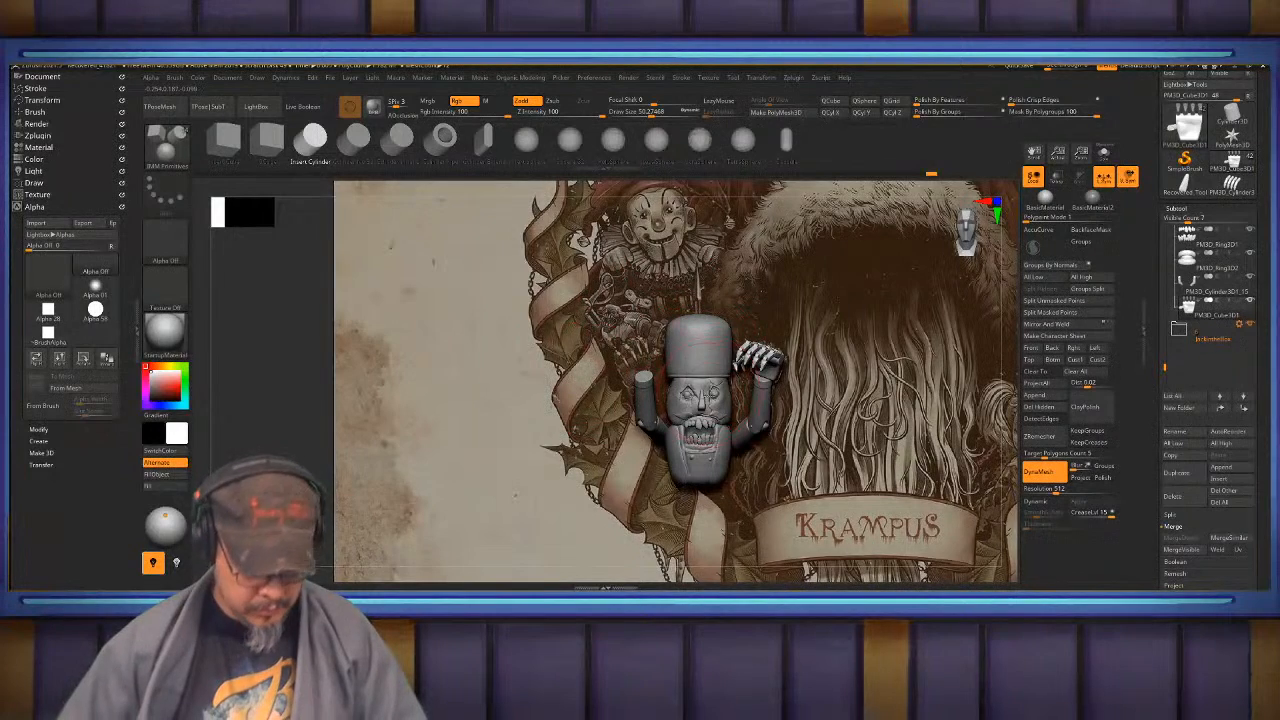
- Duplicate the hand within its subtool and mirror the unmasked copy
key("space")
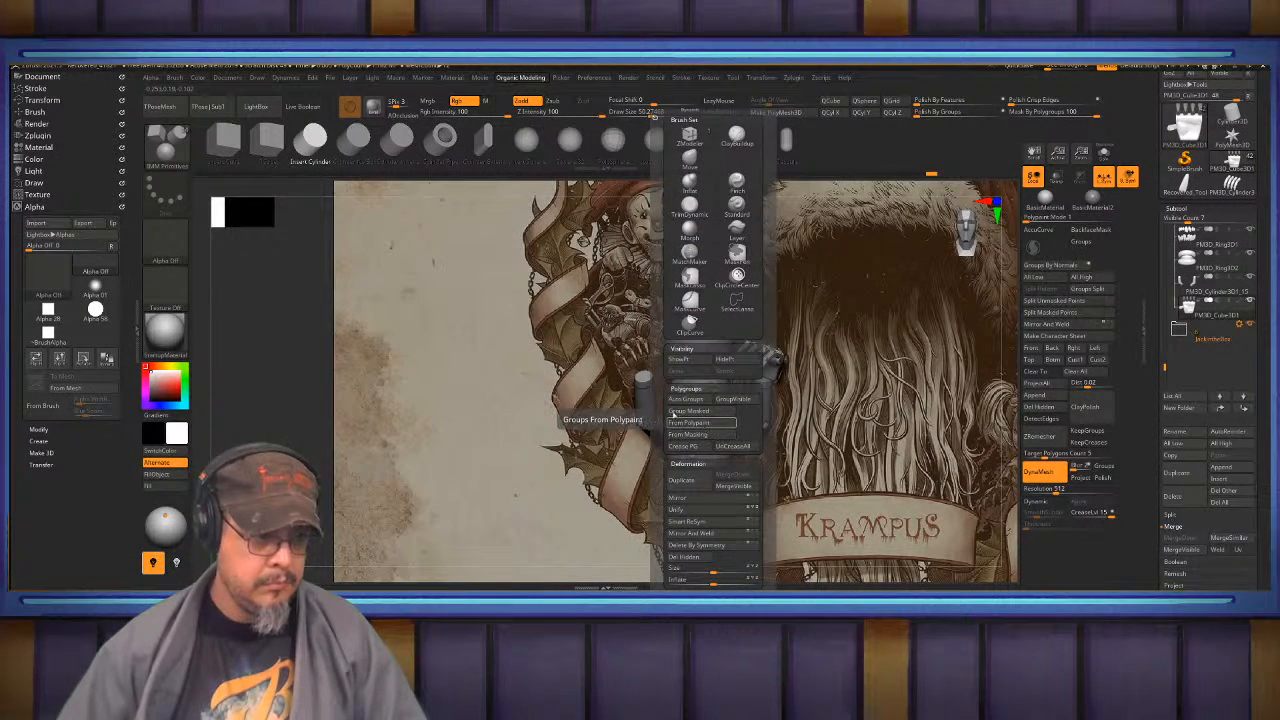
key("w")
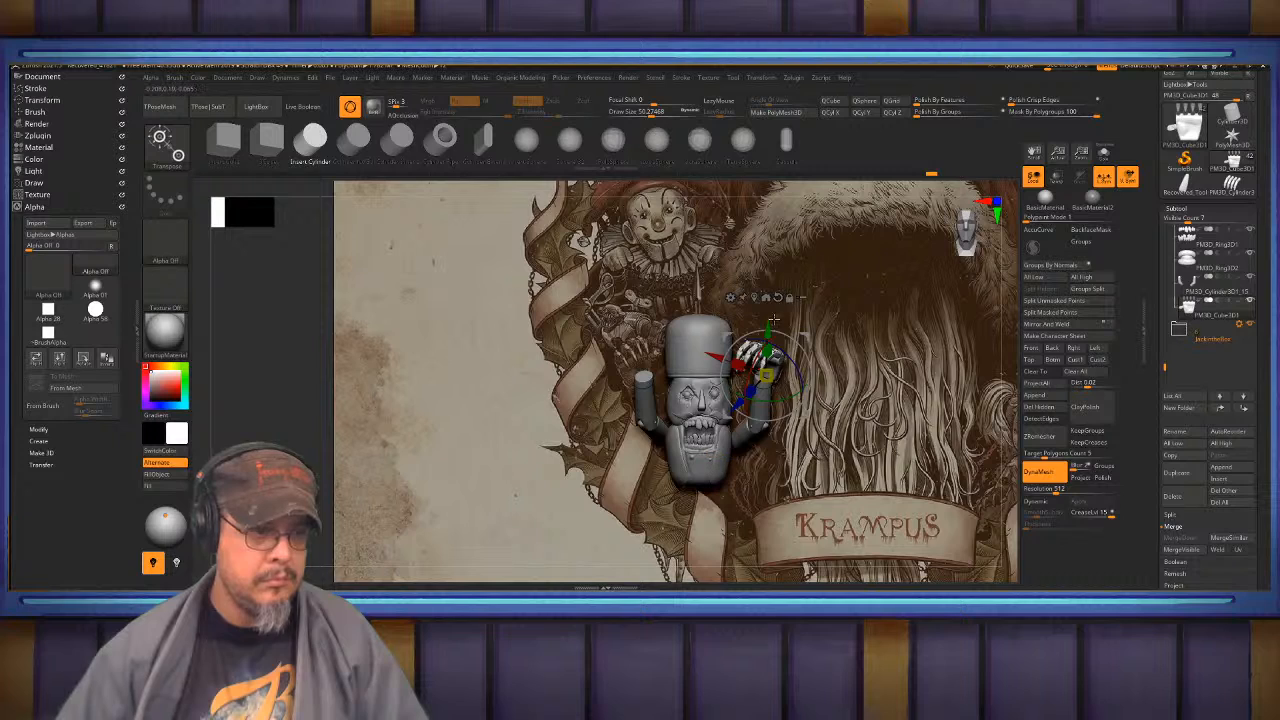
left_click_drag(707, 358, 693, 353, "ctrl")
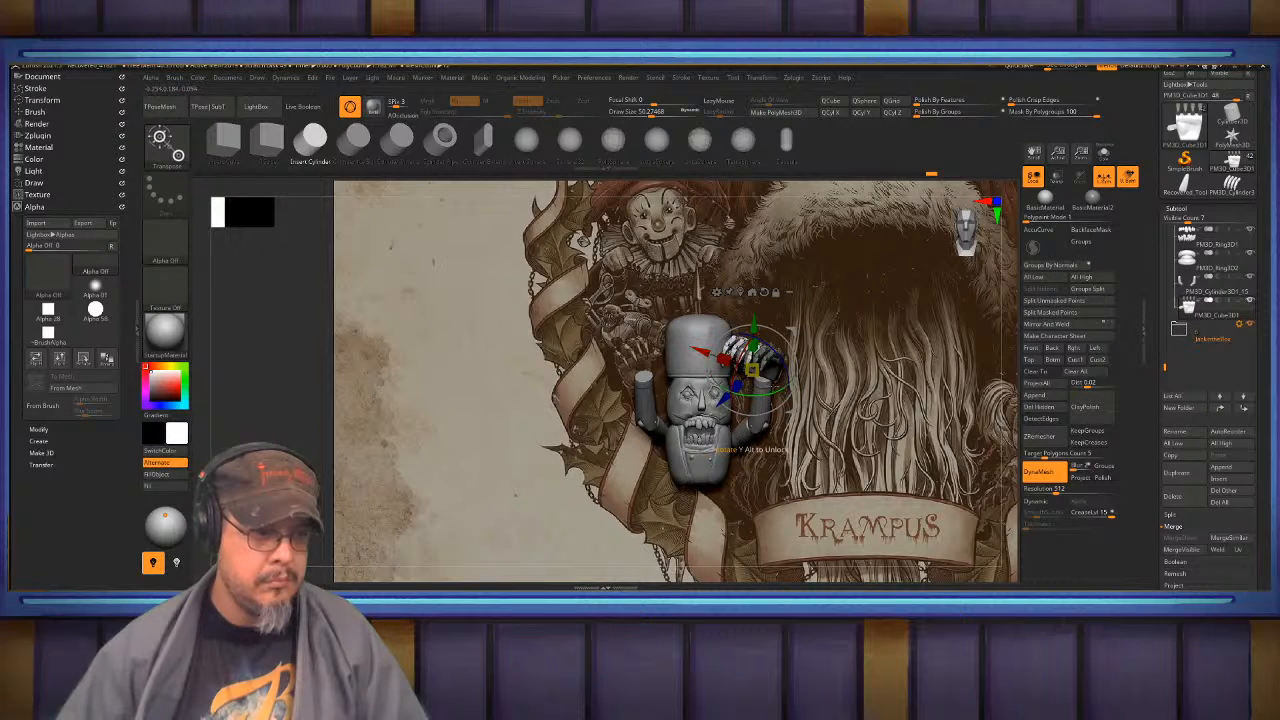
key("space")
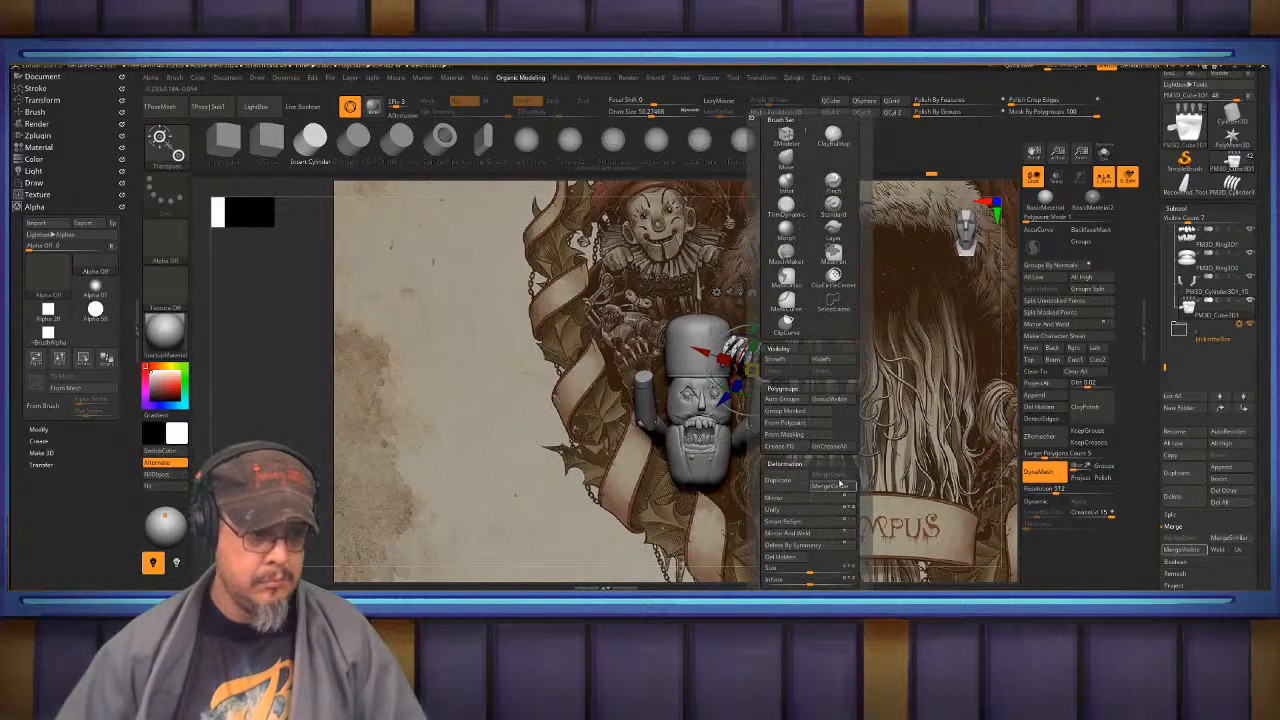
left_click(794, 499)
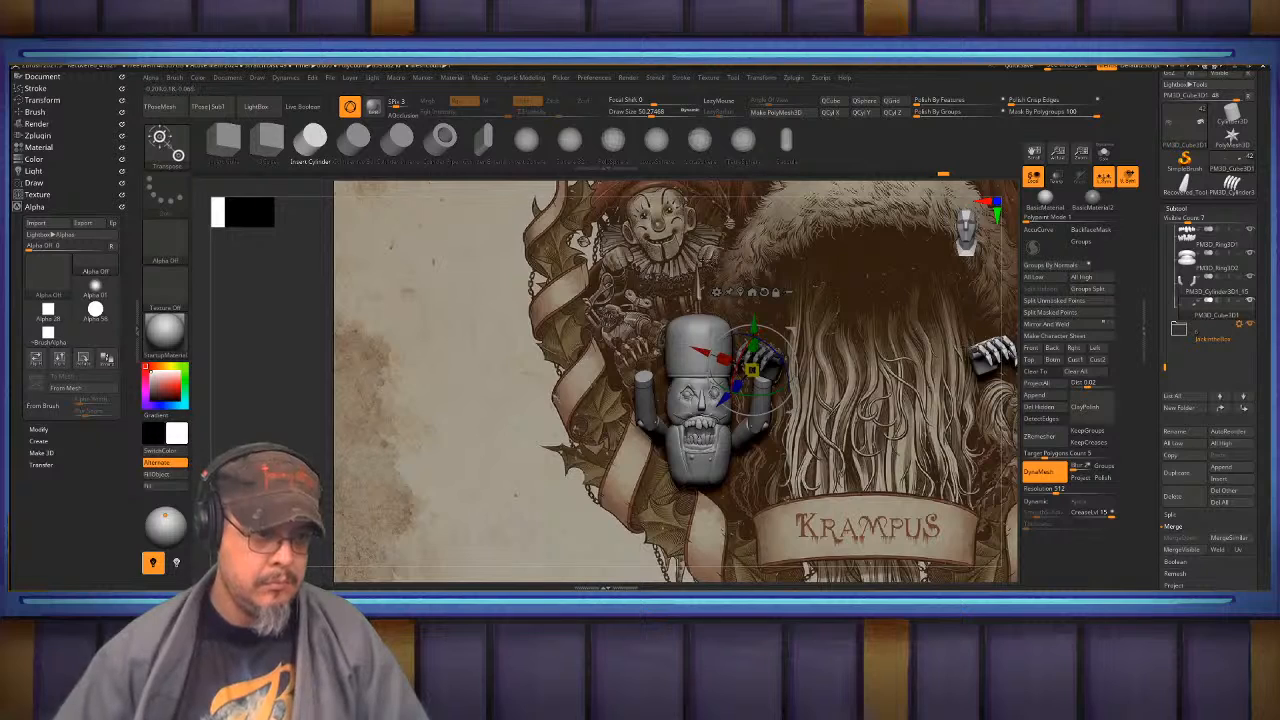
- Move the mirrored hand onto the end of the nutcracker's opposite forearm and rotate it slightly to match the arm's angle
left_click(1000, 370)
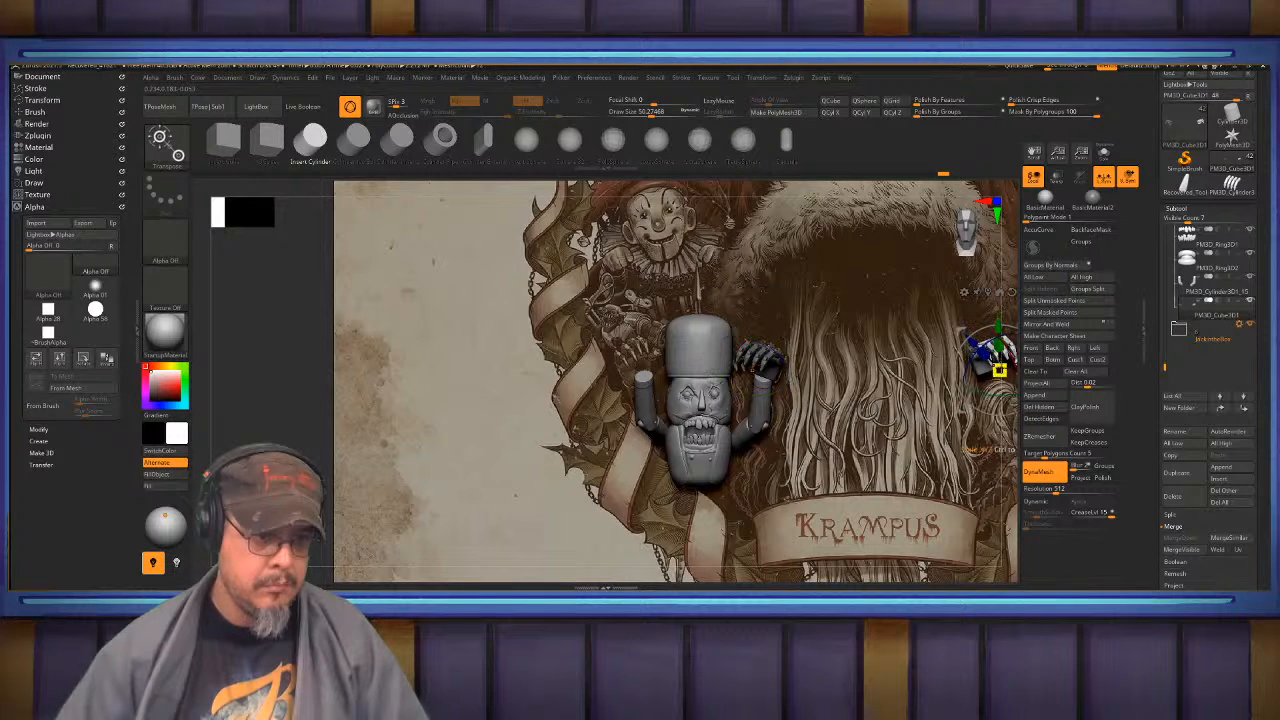
left_click_drag(975, 400, 845, 400, "alt")
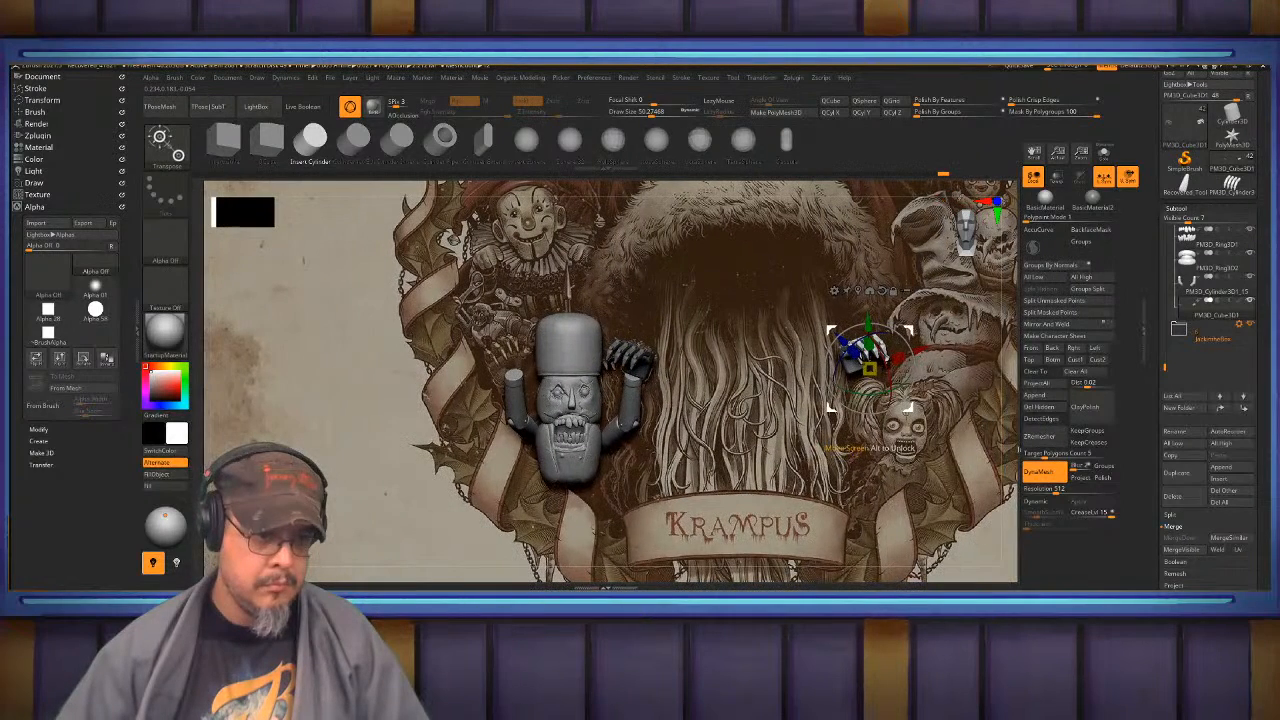
left_click_drag(912, 330, 868, 350)
mouse_move(634, 288)
left_mouse_down()
mouse_move(680, 318)
mouse_move(766, 294)
left_mouse_up()
key("q")
mouse_move(930, 352)
left_mouse_down()
mouse_move(815, 361)
mouse_move(778, 328)
mouse_move(742, 340)
left_mouse_up()
key("w")
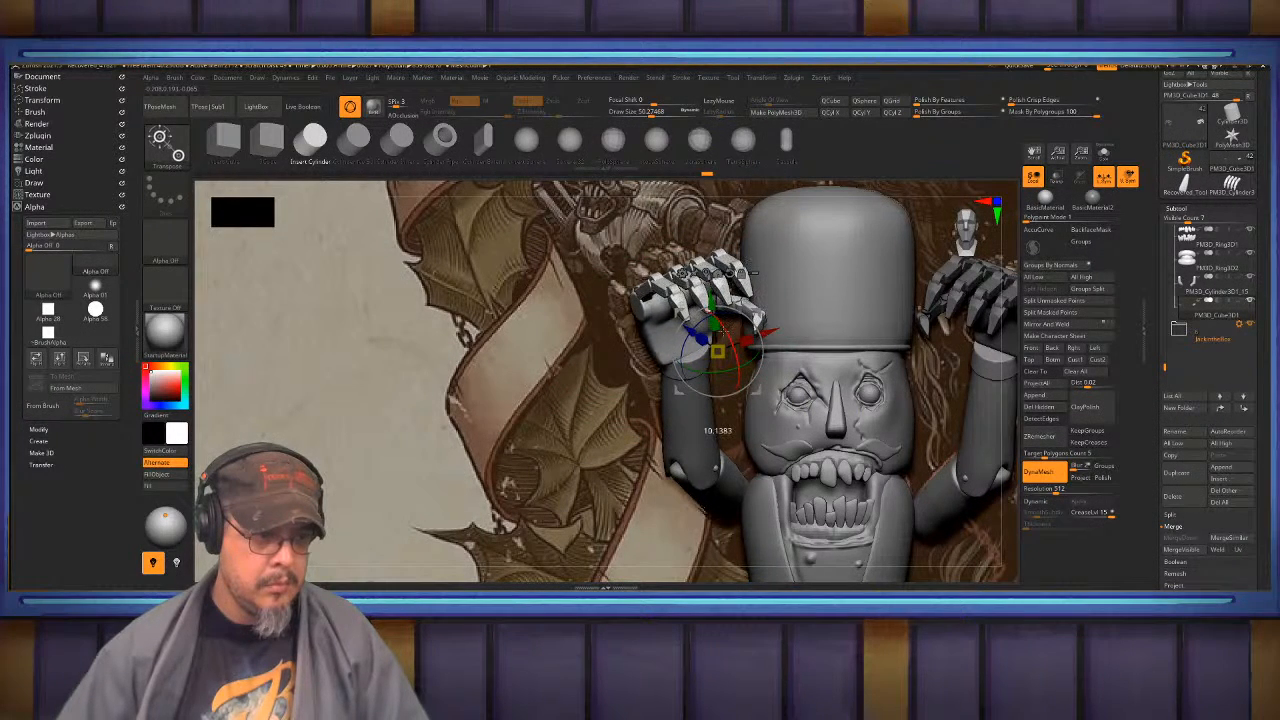
key("q")
mouse_move(430, 430)
left_mouse_down("alt")
mouse_move(415, 346)
mouse_move(323, 351)
mouse_move(397, 372)
left_mouse_up("alt")
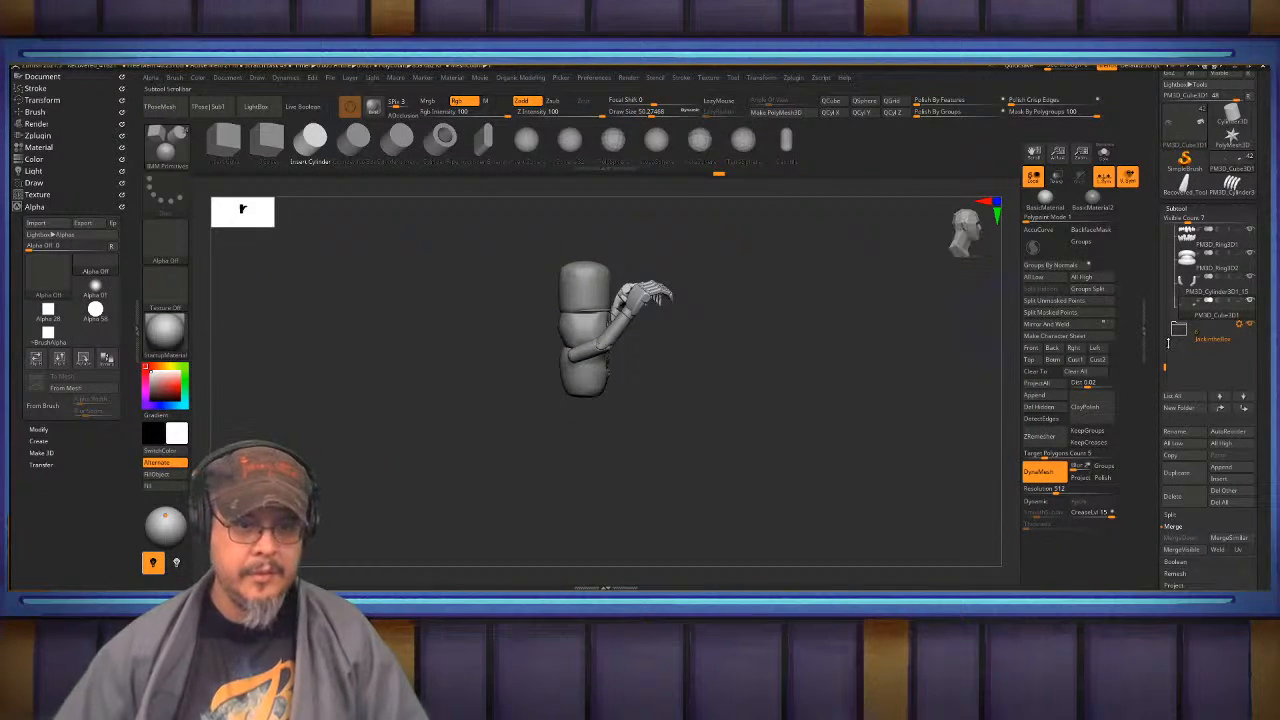
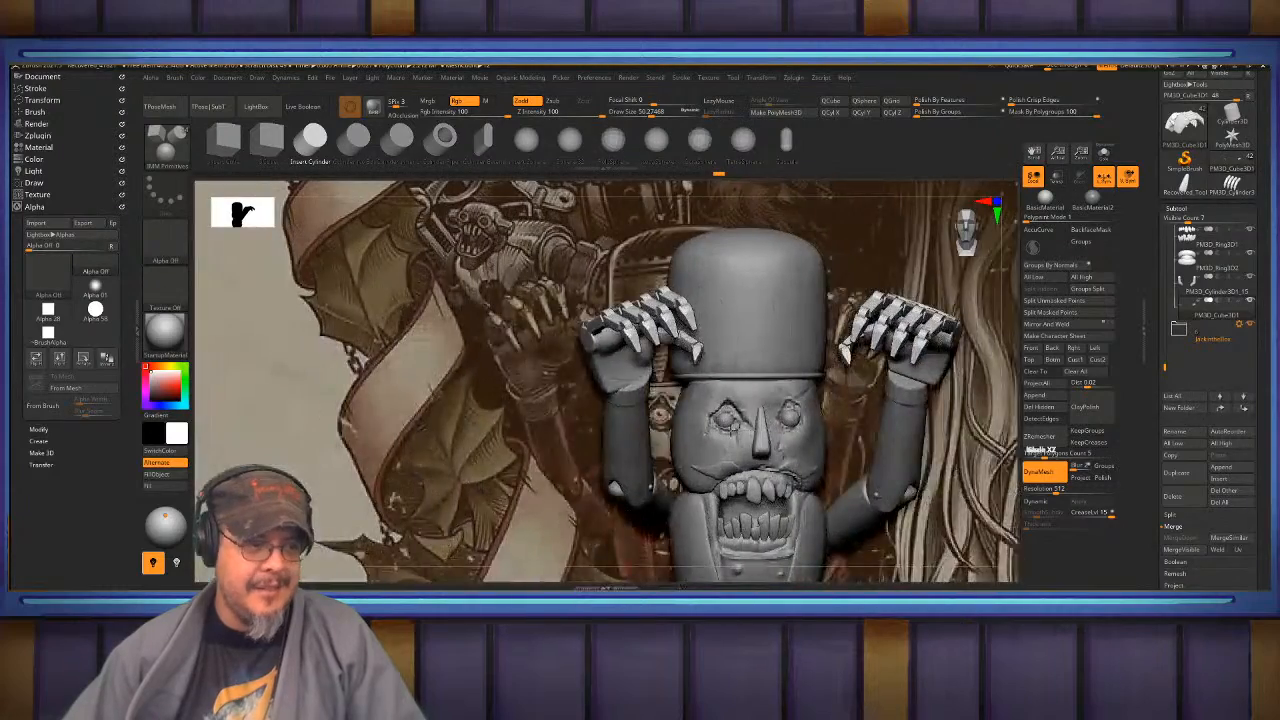
- Try to pull the whole nutcracker folder forward in the side view, then undo the move
mouse_move(735, 330)
left_mouse_down("alt")
mouse_move(747, 330)
mouse_move(622, 322)
mouse_move(523, 338)
mouse_move(622, 334)
mouse_move(655, 290)
mouse_move(725, 348)
mouse_move(665, 328)
left_mouse_up("alt")
key("w")
key("q")
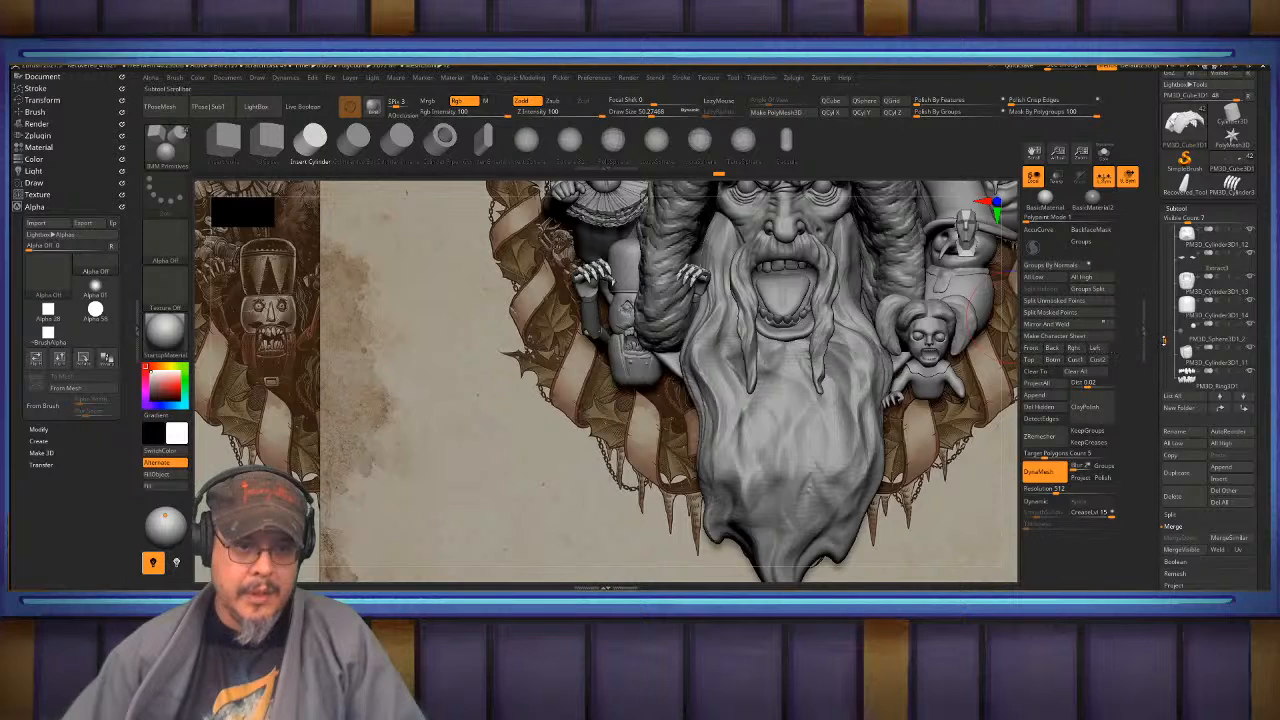
left_click_drag(1164, 341, 1164, 320)
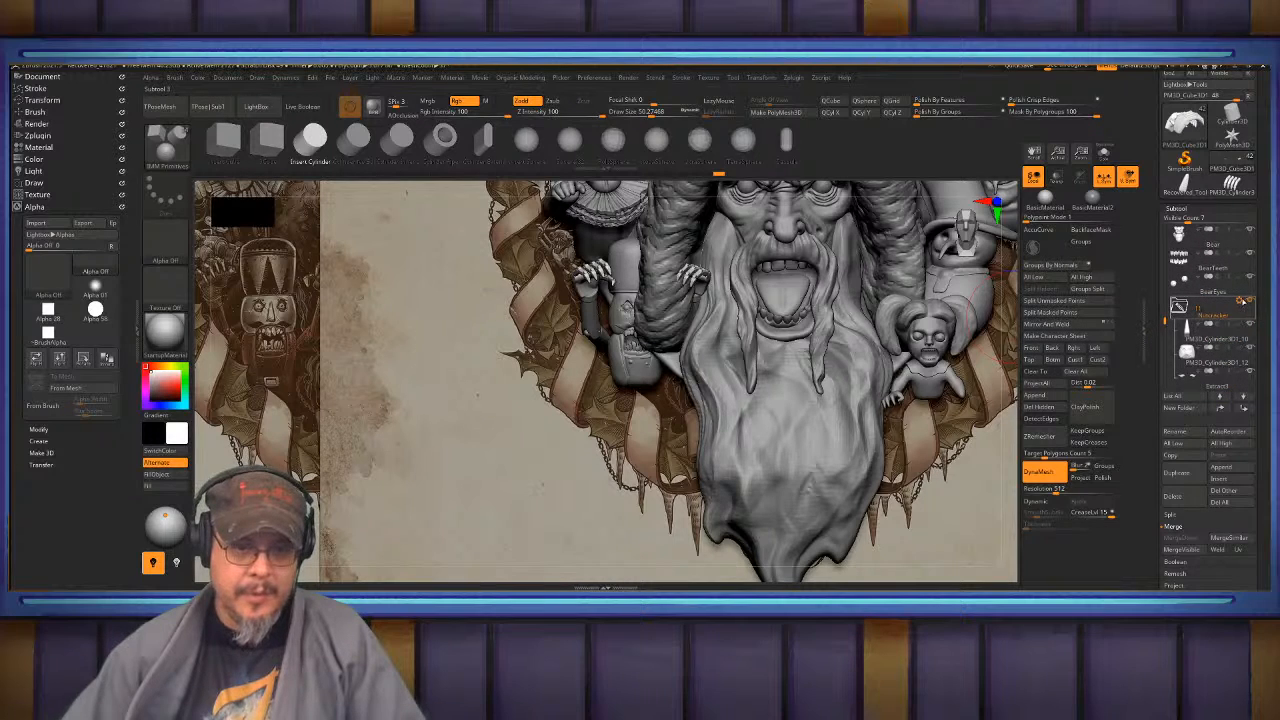
left_click(1241, 301)
left_click(1207, 302)
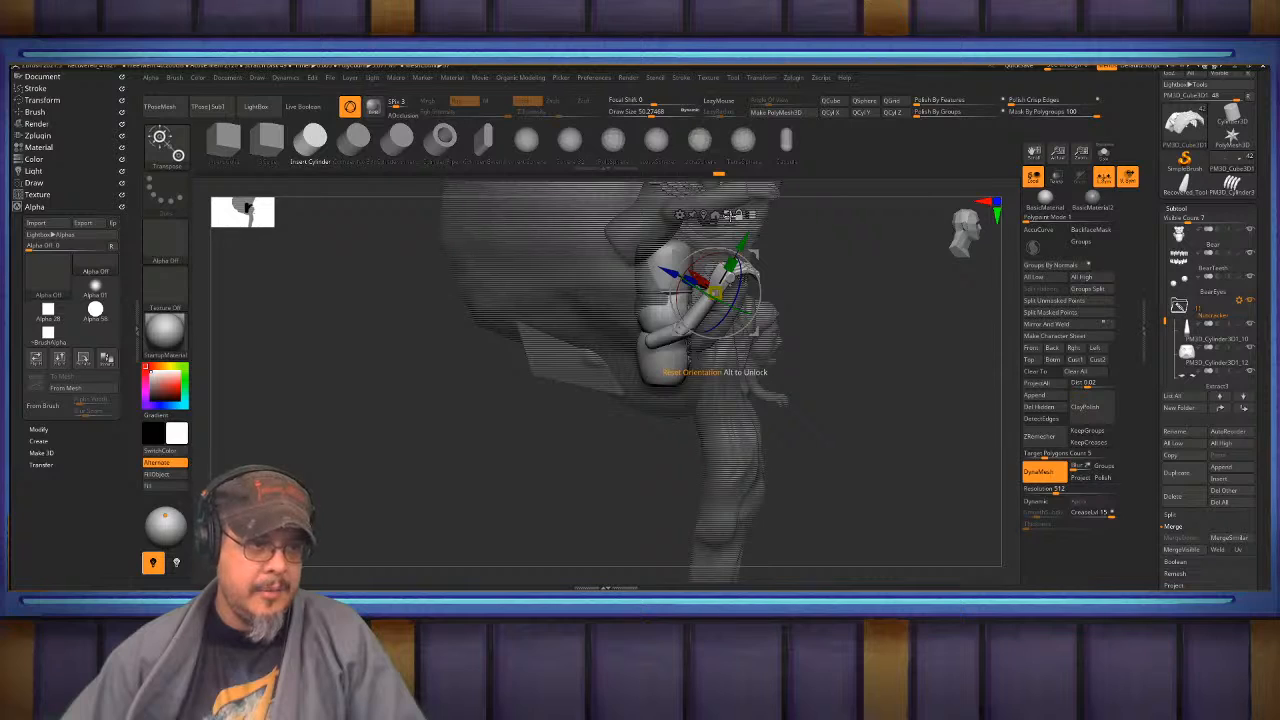
left_click(732, 215)
left_click_drag(776, 293, 855, 293)
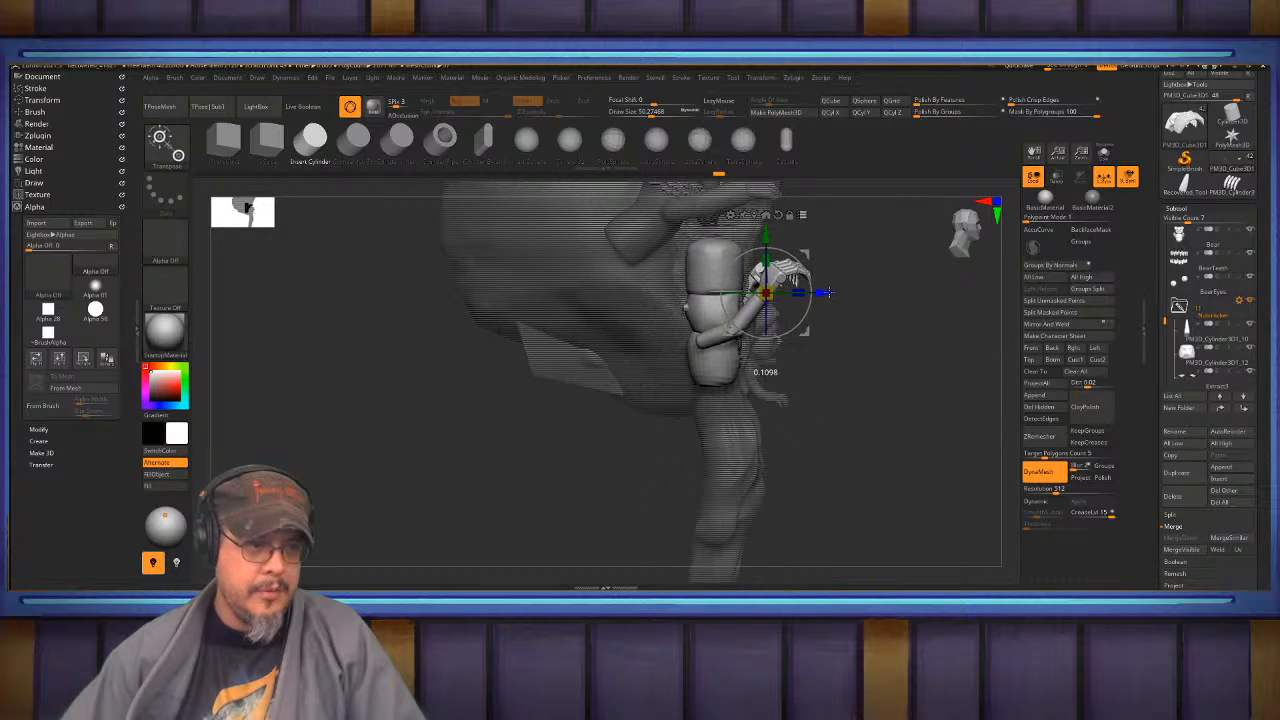
key("ctrl+z")
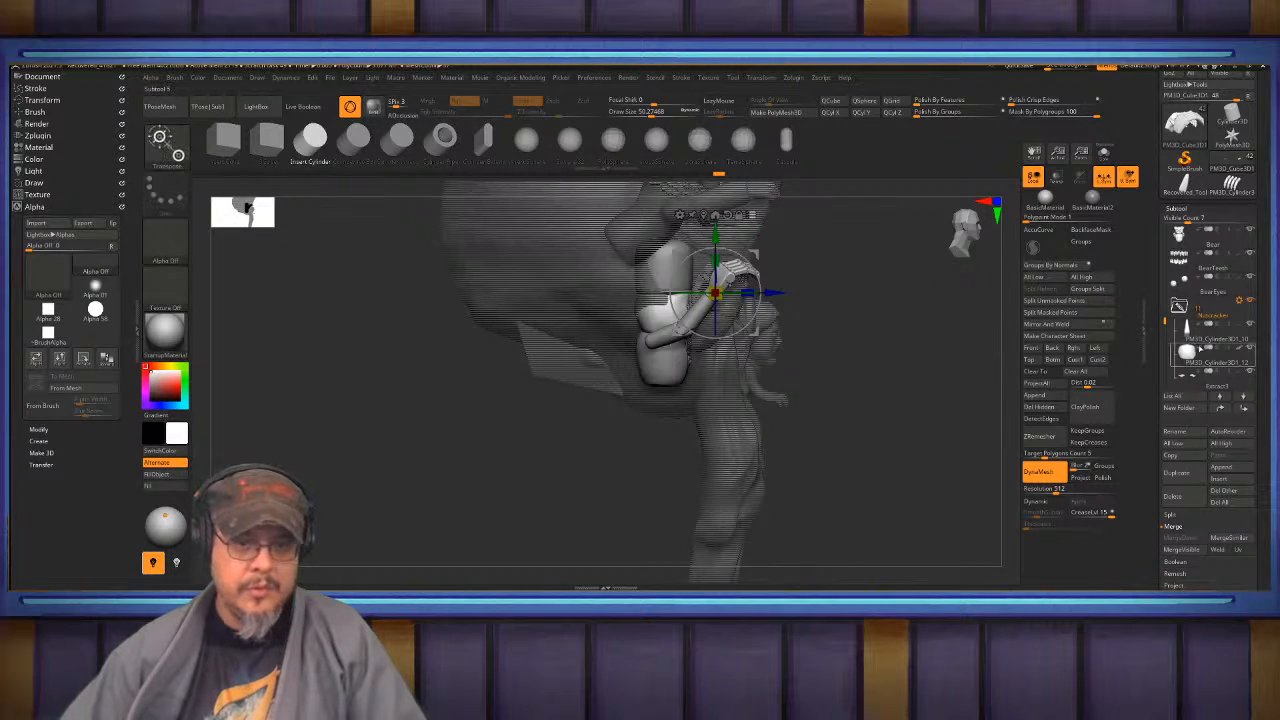
- Reselect the hands subtool and move the whole nutcracker forward in the side view, clear of Krampus's hair and beard
left_click(1188, 353)
left_click_drag(1163, 318, 1165, 347)
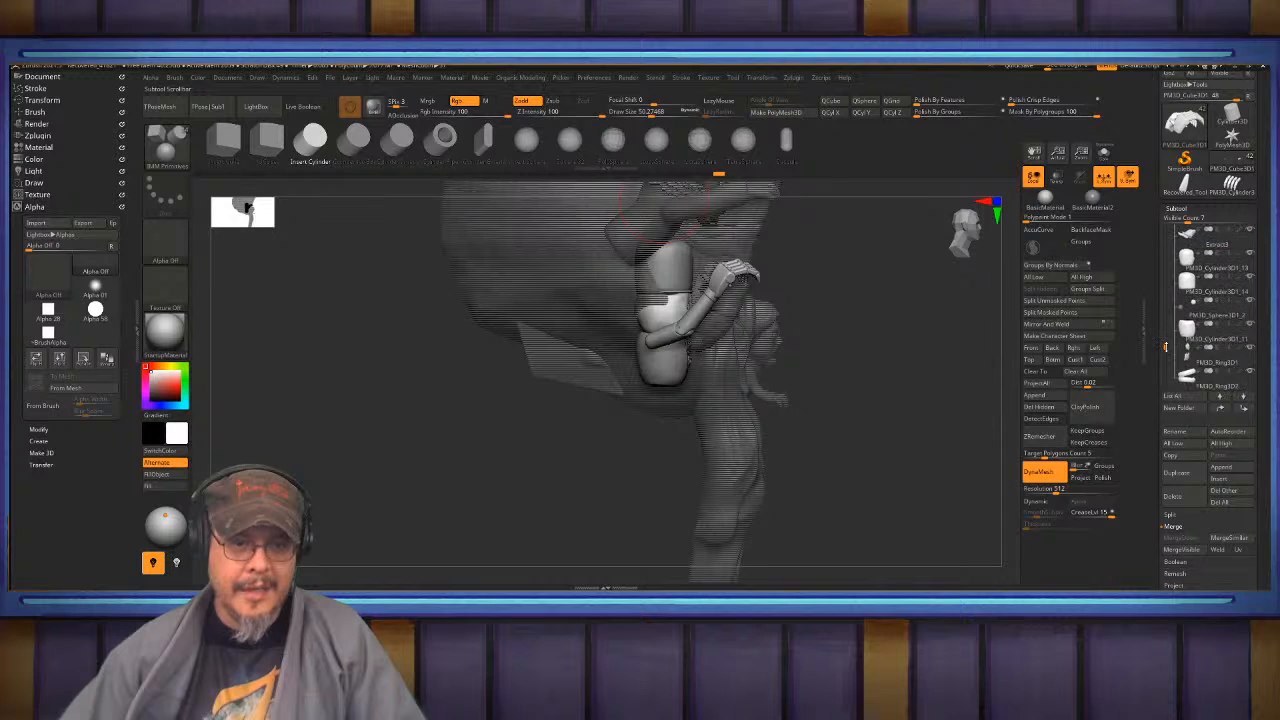
left_click(1186, 326)
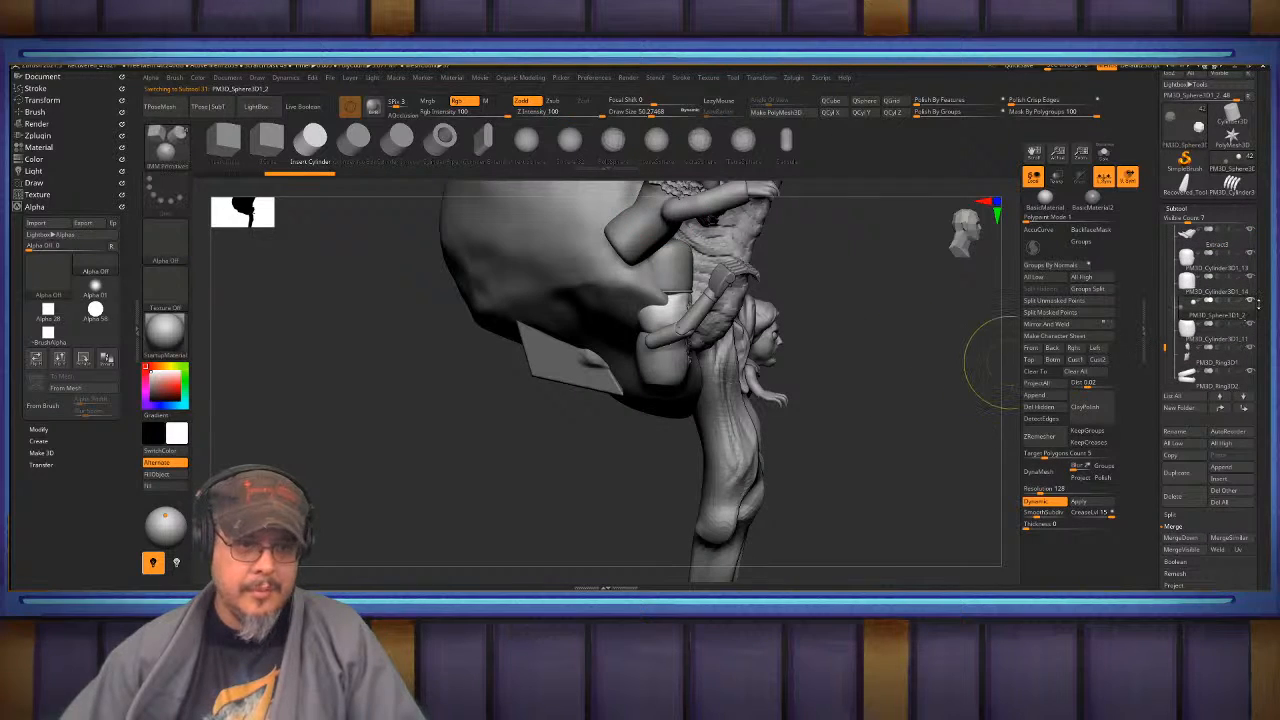
left_click_drag(1164, 346, 1164, 360)
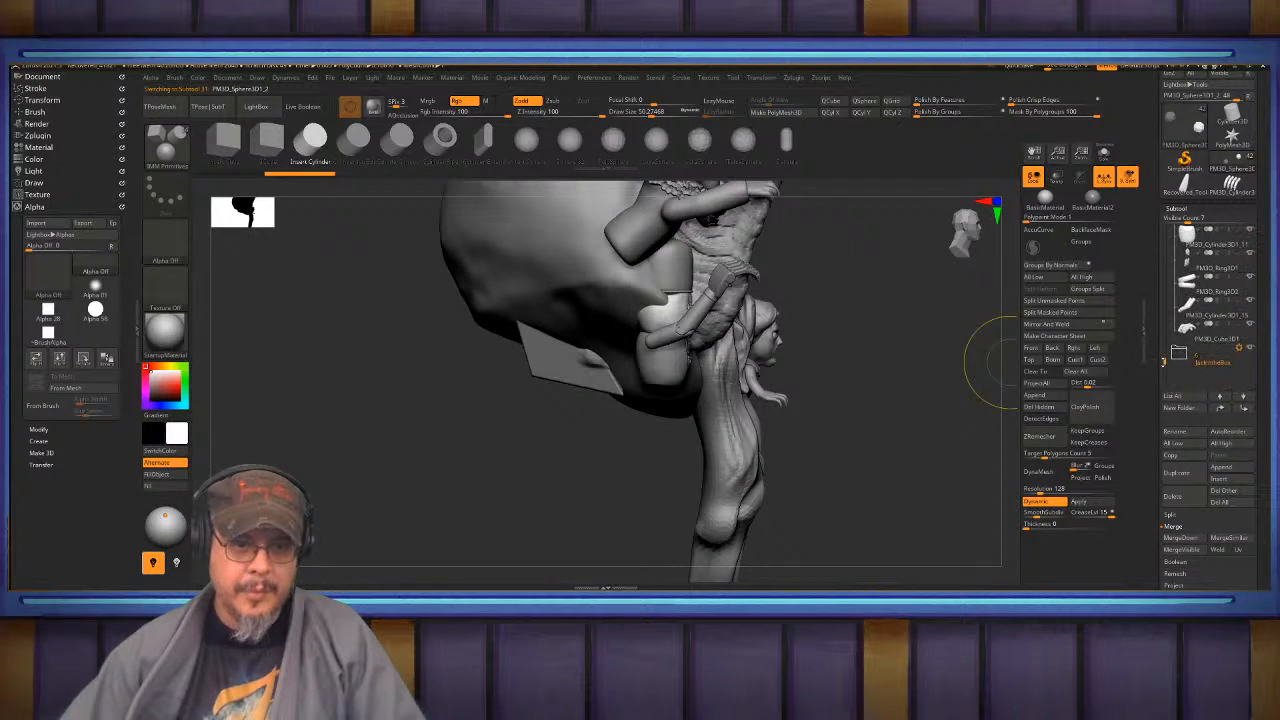
left_click(1213, 338)
key("w")
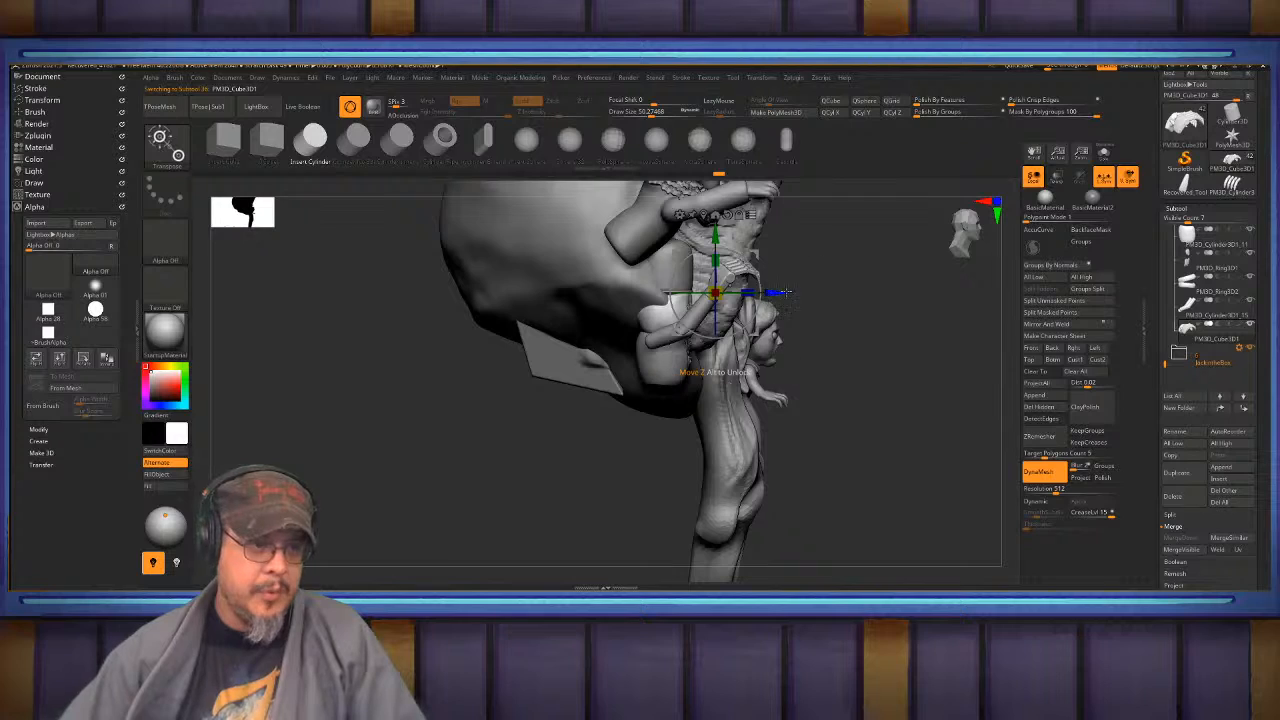
left_click_drag(787, 293, 838, 293)
mouse_move(938, 290)
left_mouse_down()
mouse_move(874, 283)
mouse_move(828, 354)
mouse_move(848, 318)
mouse_move(897, 360)
mouse_move(858, 350)
mouse_move(792, 364)
mouse_move(874, 382)
mouse_move(918, 371)
left_mouse_up()
key("q")
key("w")
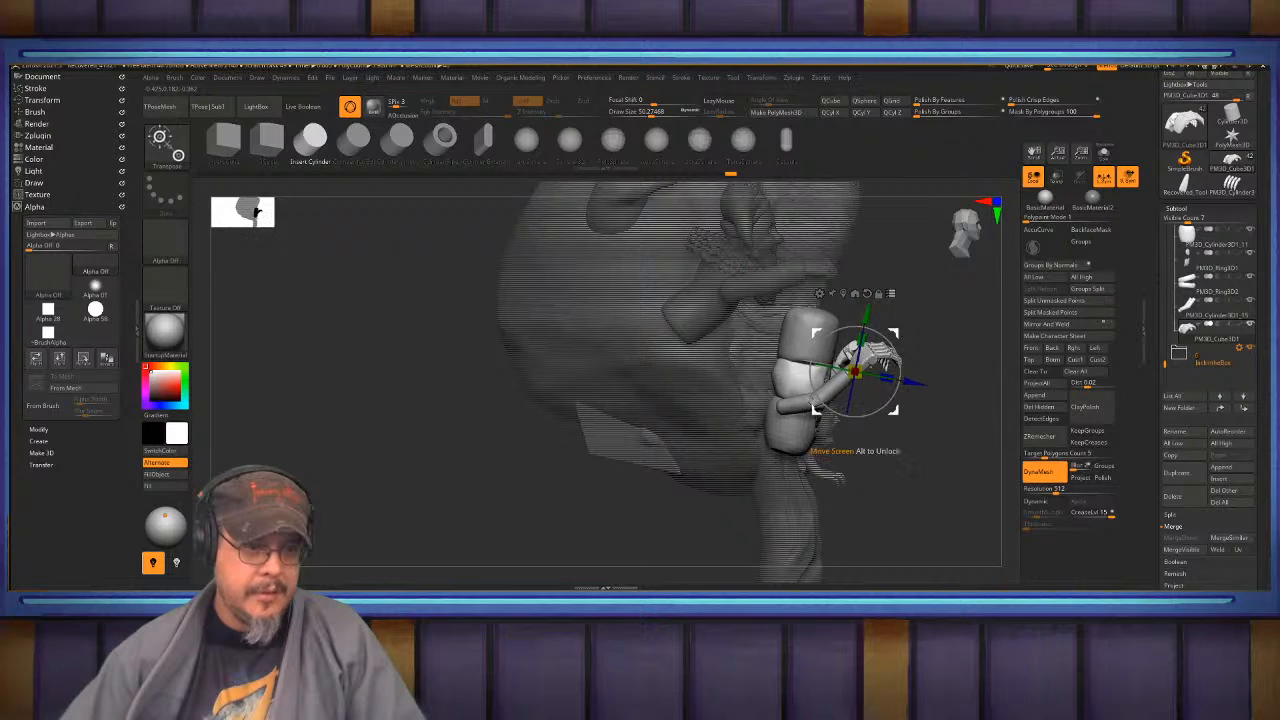
- Undo the last transform of the nutcracker and turn the whole figure slightly about its vertical axis, checking it from the front
mouse_move(955, 415)
left_mouse_down()
mouse_move(912, 388)
mouse_move(798, 373)
left_mouse_up()
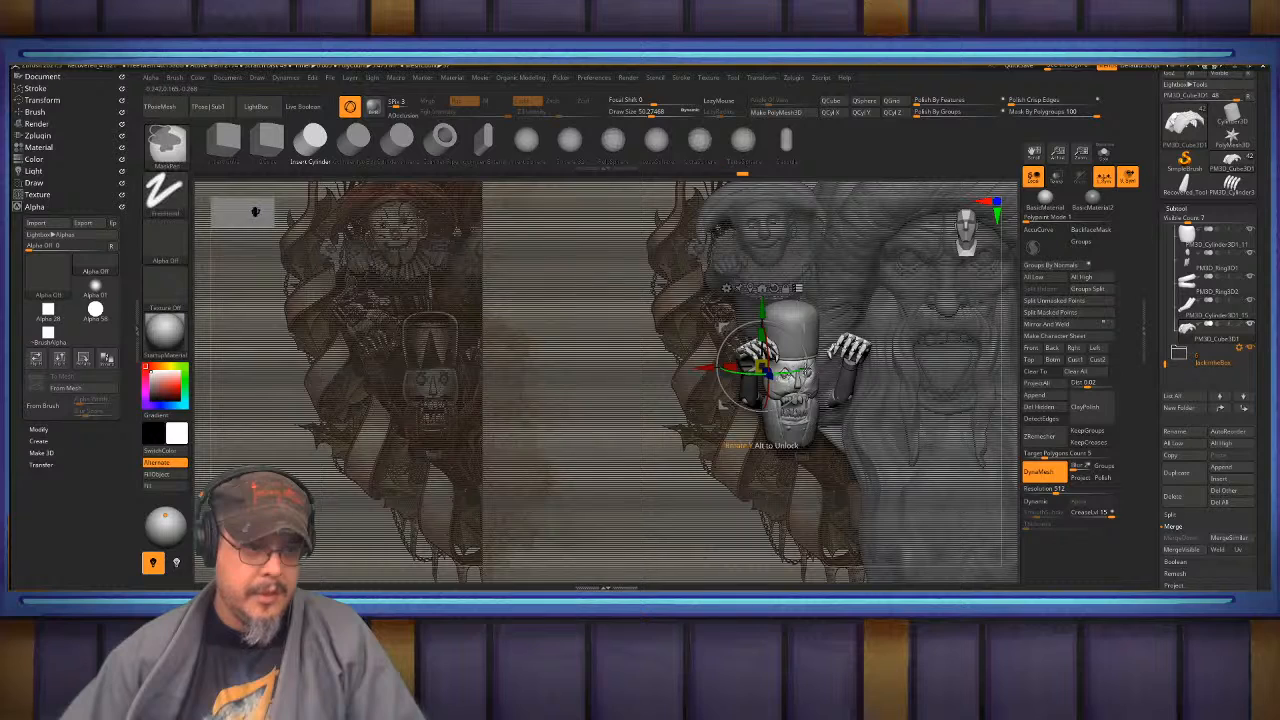
key("ctrl+z")
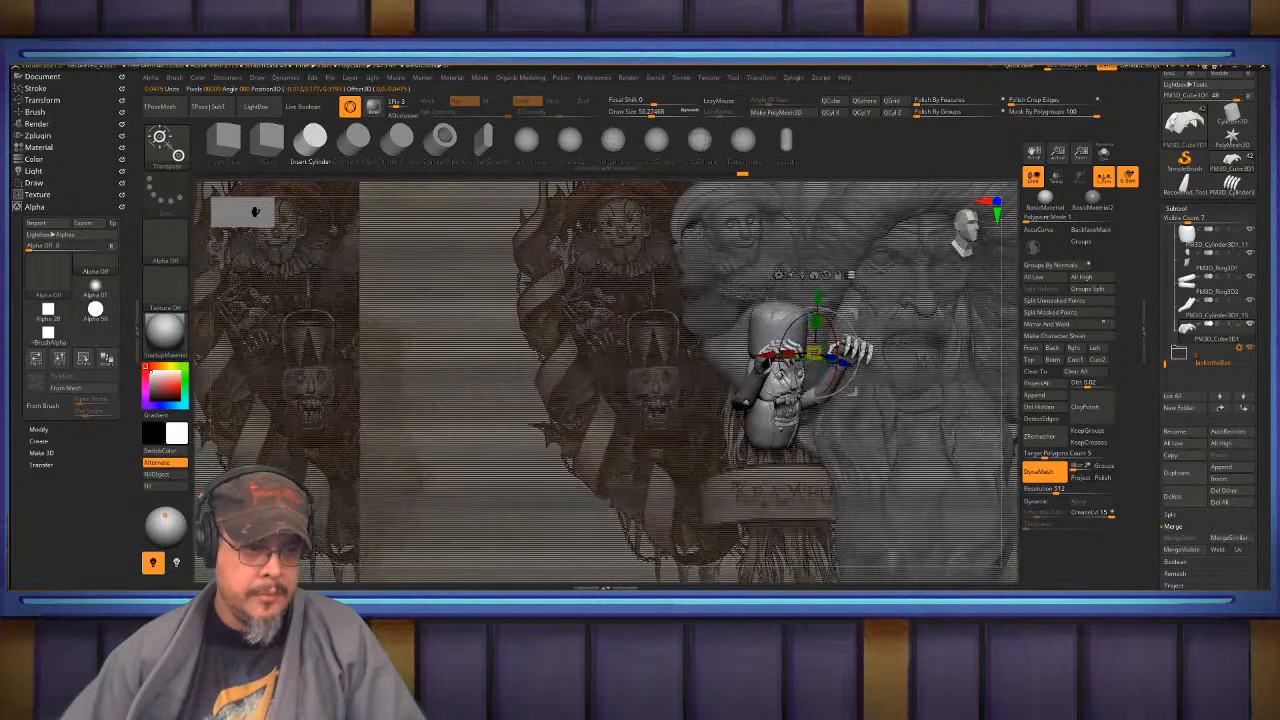
key("q")
key("w")
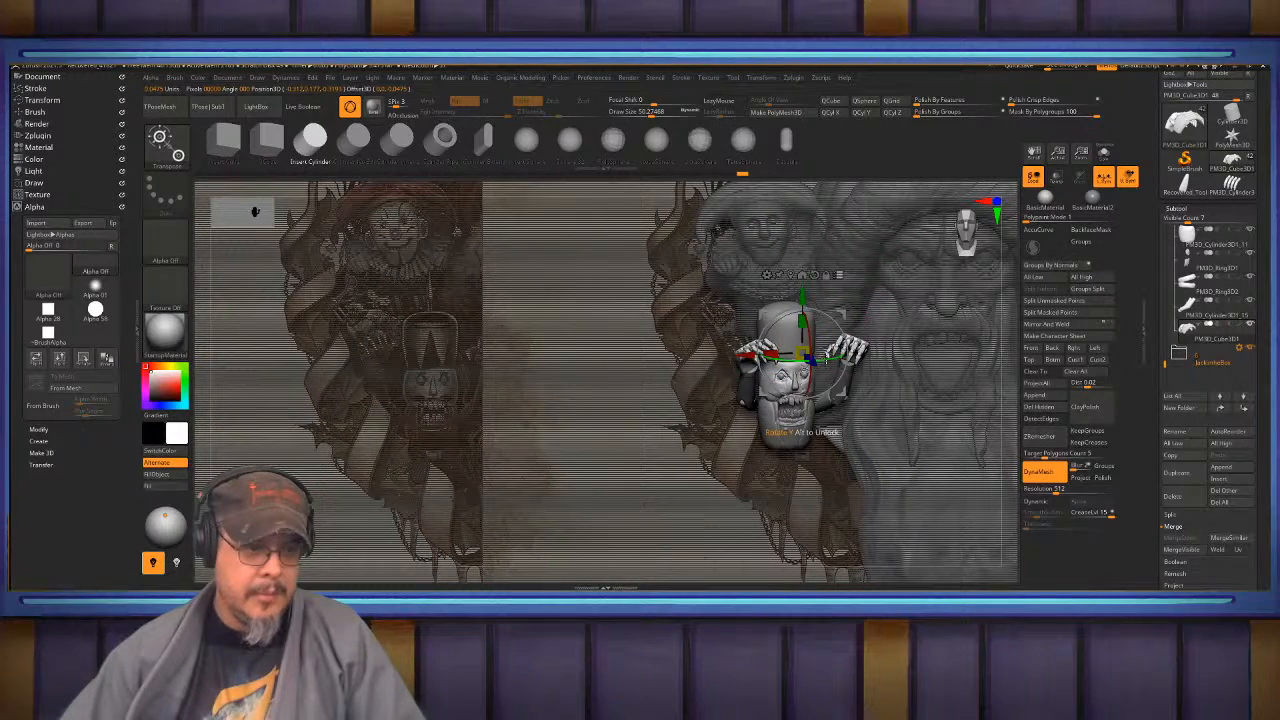
key("q")
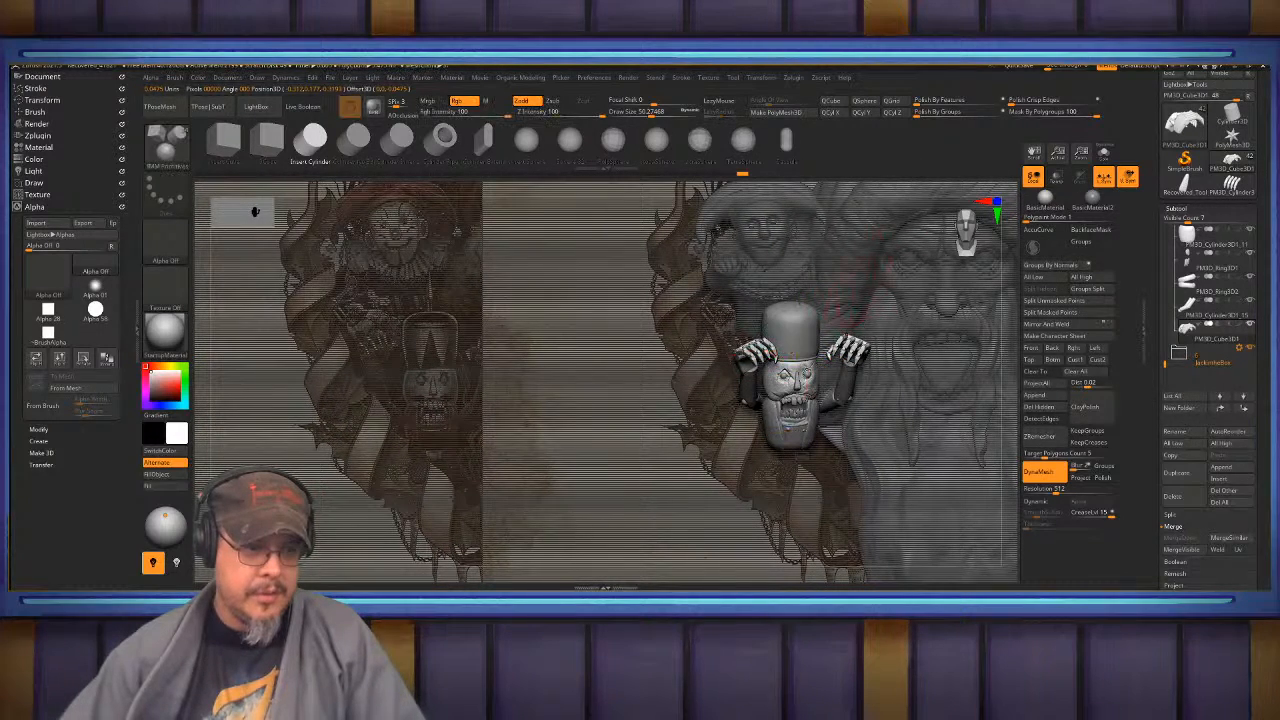
mouse_move(640, 440)
right_mouse_down("ctrl")
mouse_move(640, 330)
mouse_move(560, 320)
mouse_move(560, 410)
mouse_move(520, 400)
mouse_move(520, 460)
mouse_move(650, 445)
right_mouse_up("ctrl")
right_click_drag(636, 315, 634, 374, "ctrl")
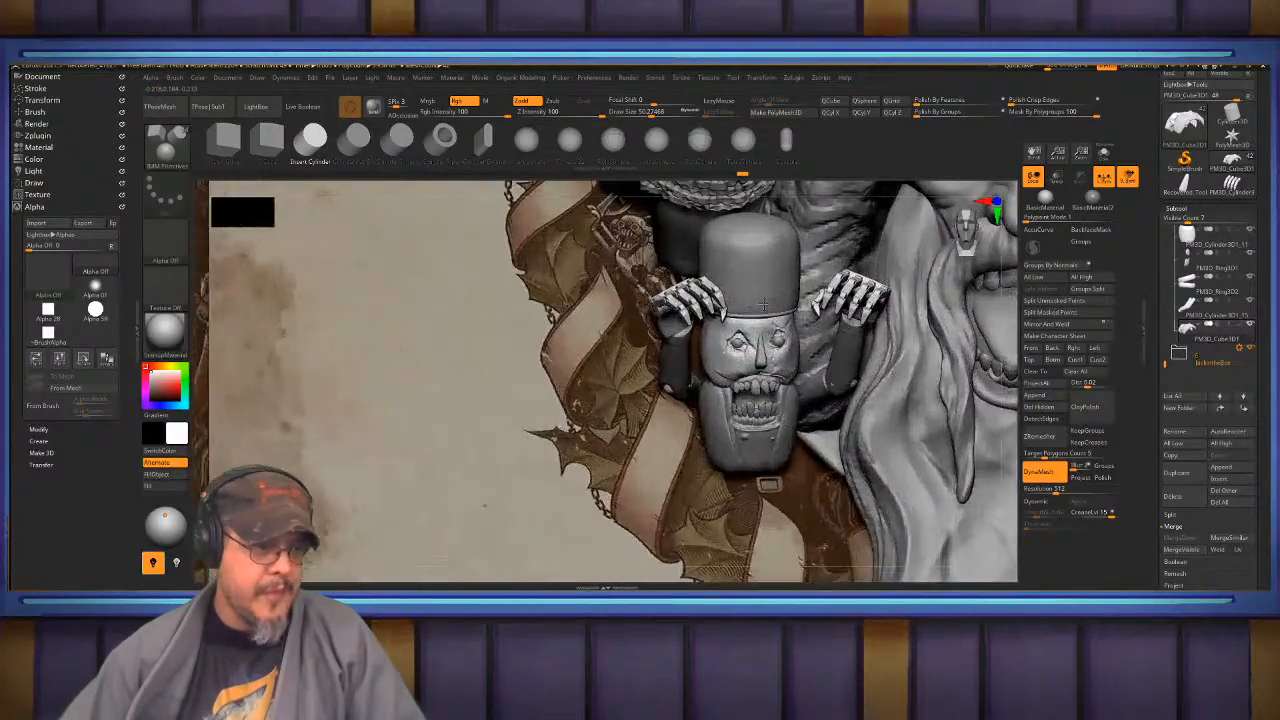
- Fill the nutcracker's lower body and jaw piece with a reddish brown sampled from the nutcracker on the poster
right_click_drag(639, 283, 855, 270, "alt")
right_click_drag(710, 325, 739, 297, "ctrl")
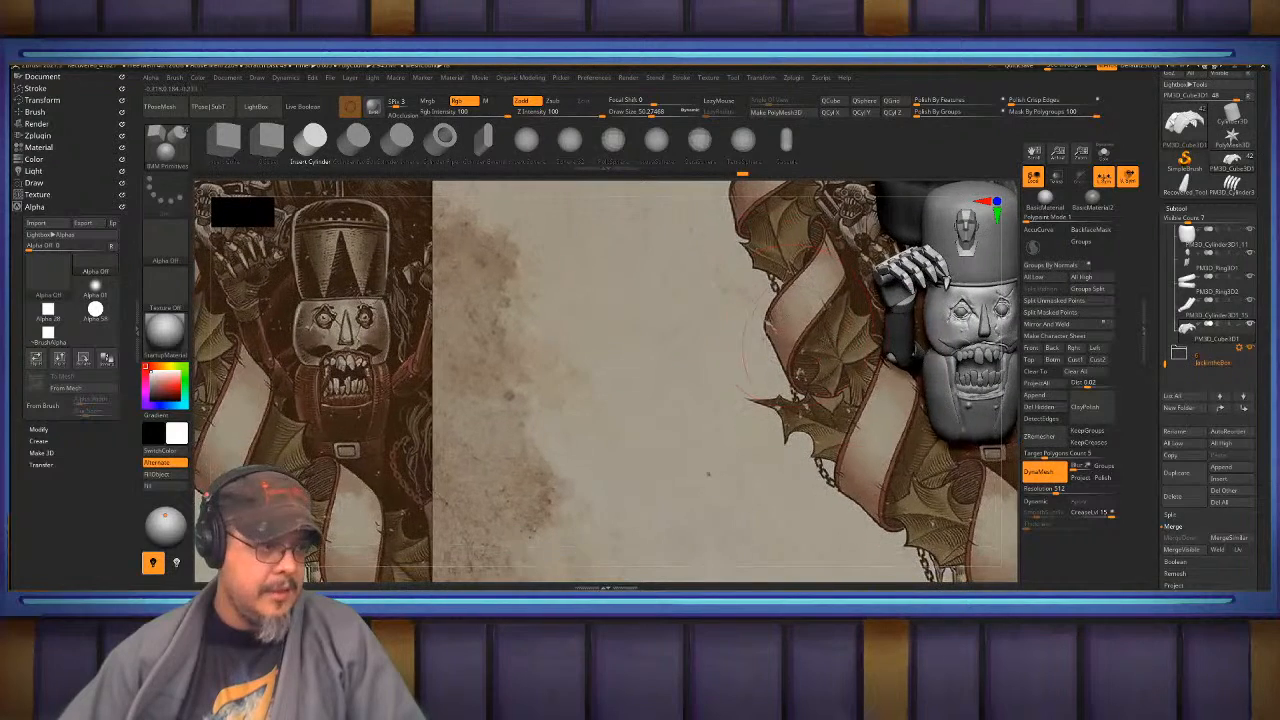
left_click(943, 410, "alt")
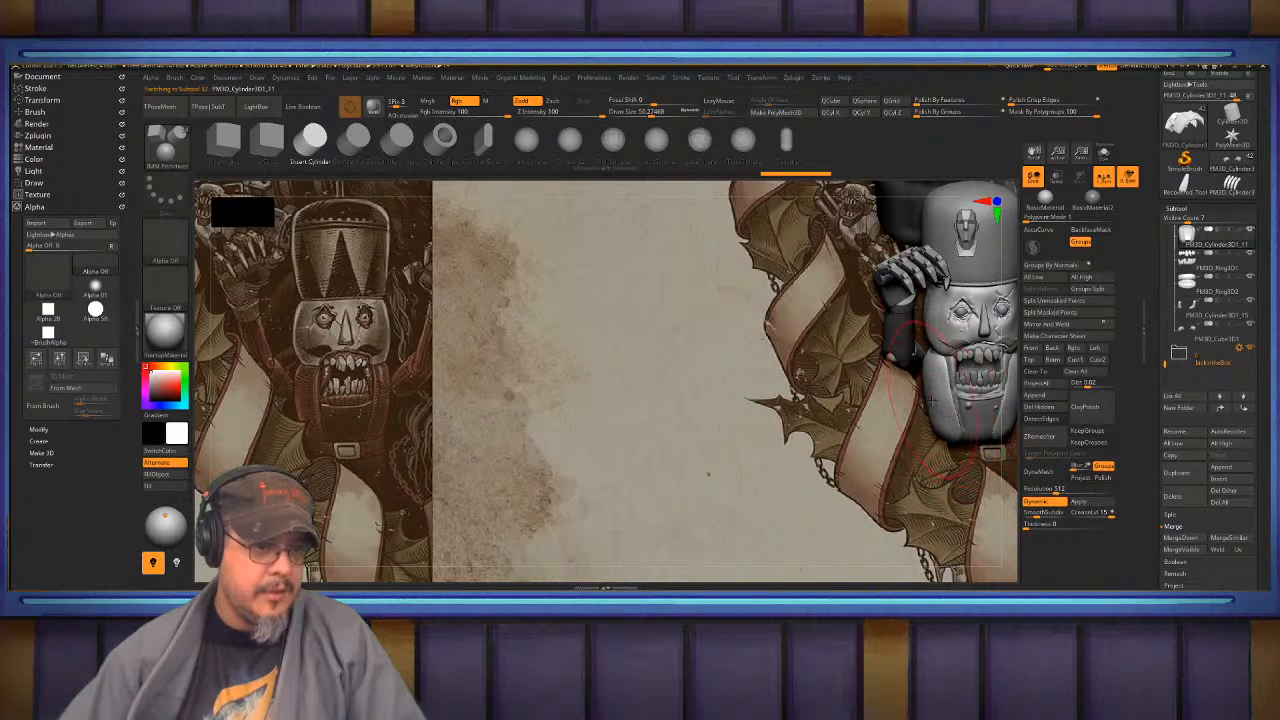
key("c")
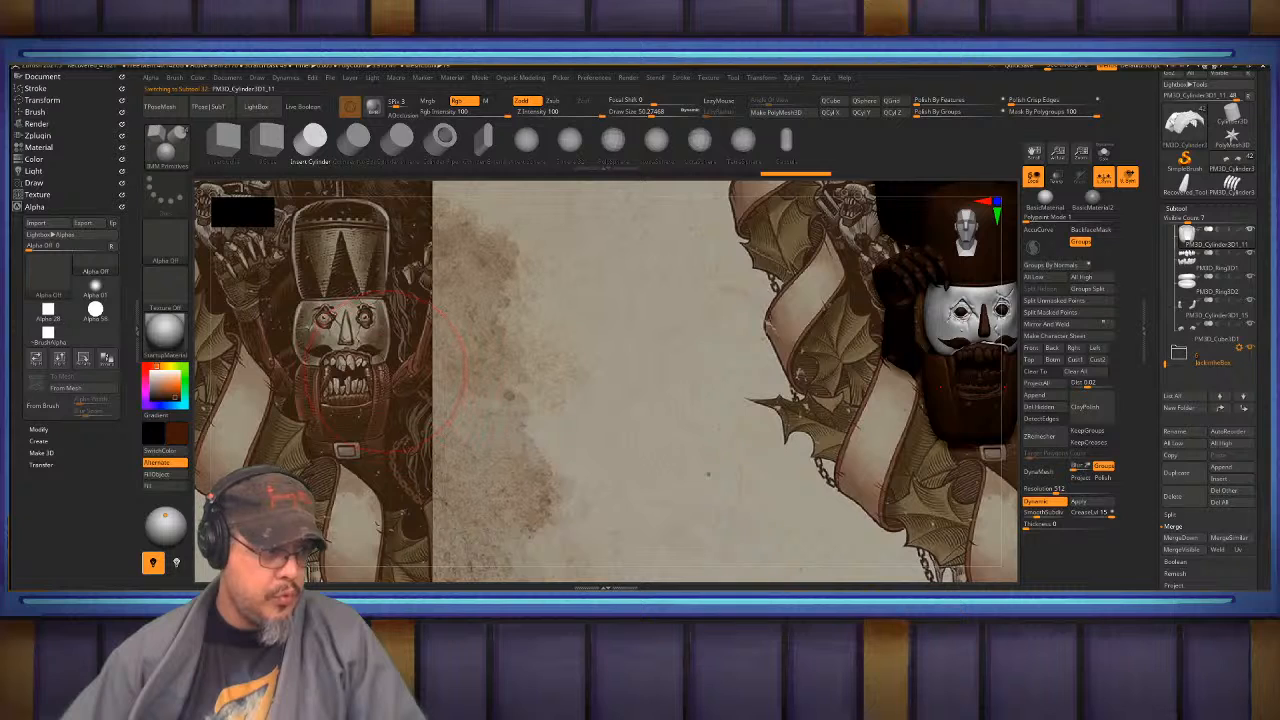
key("c")
left_click(172, 477)
- Select the nutcracker's lips and fill them with the same reddish brown
left_click_drag(659, 361, 604, 354, "alt")
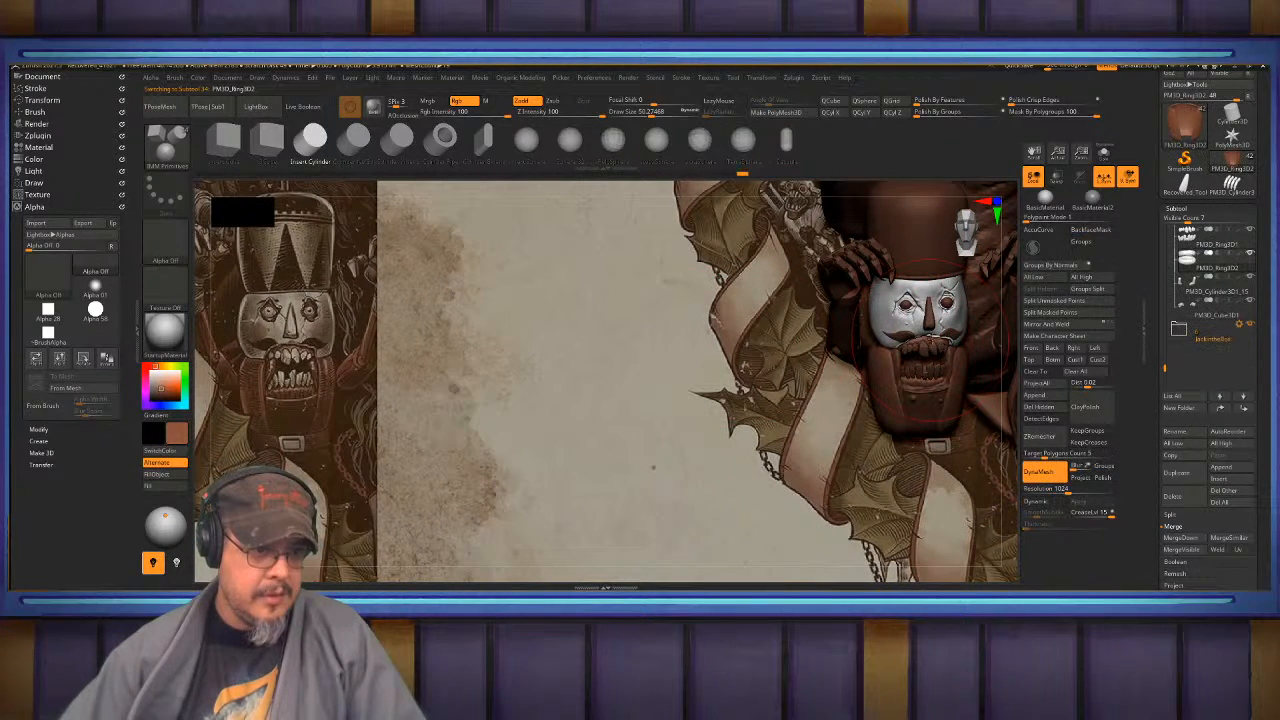
key("ctrl+shift")
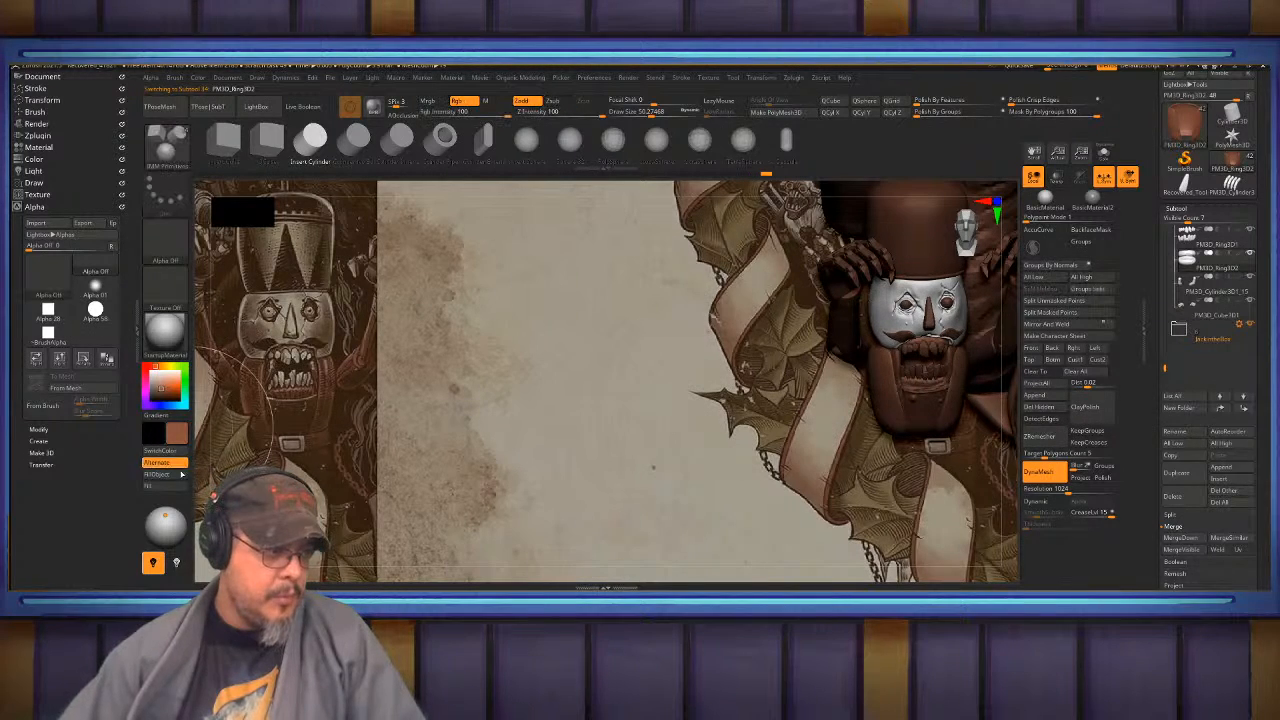
right_click_drag(883, 286, 926, 318, "ctrl")
- Switch to the ClayBuildup brush and fill the nutcracker's eyes with a light grey sampled from the poster
left_click(910, 290, "alt")
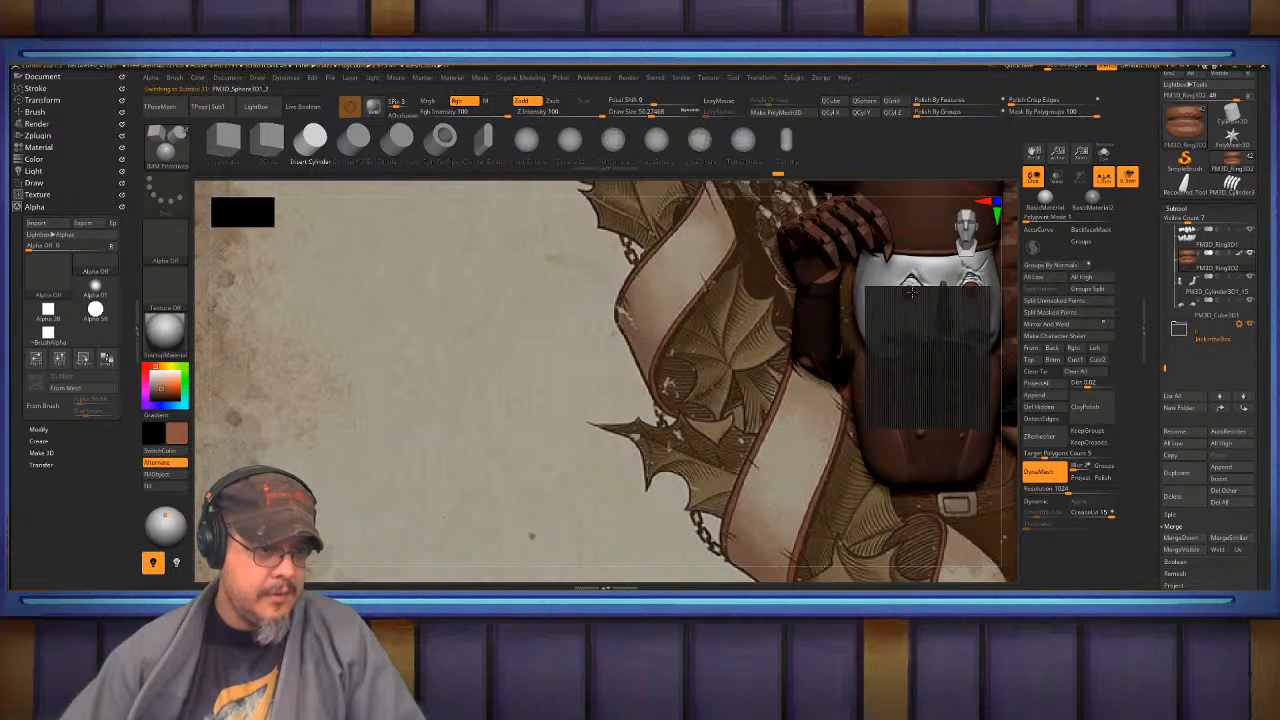
key("b")
key("c")
key("b")
mouse_move(450, 410)
right_mouse_down("alt")
mouse_move(640, 370)
mouse_move(626, 346)
mouse_move(645, 325)
right_mouse_up("alt")
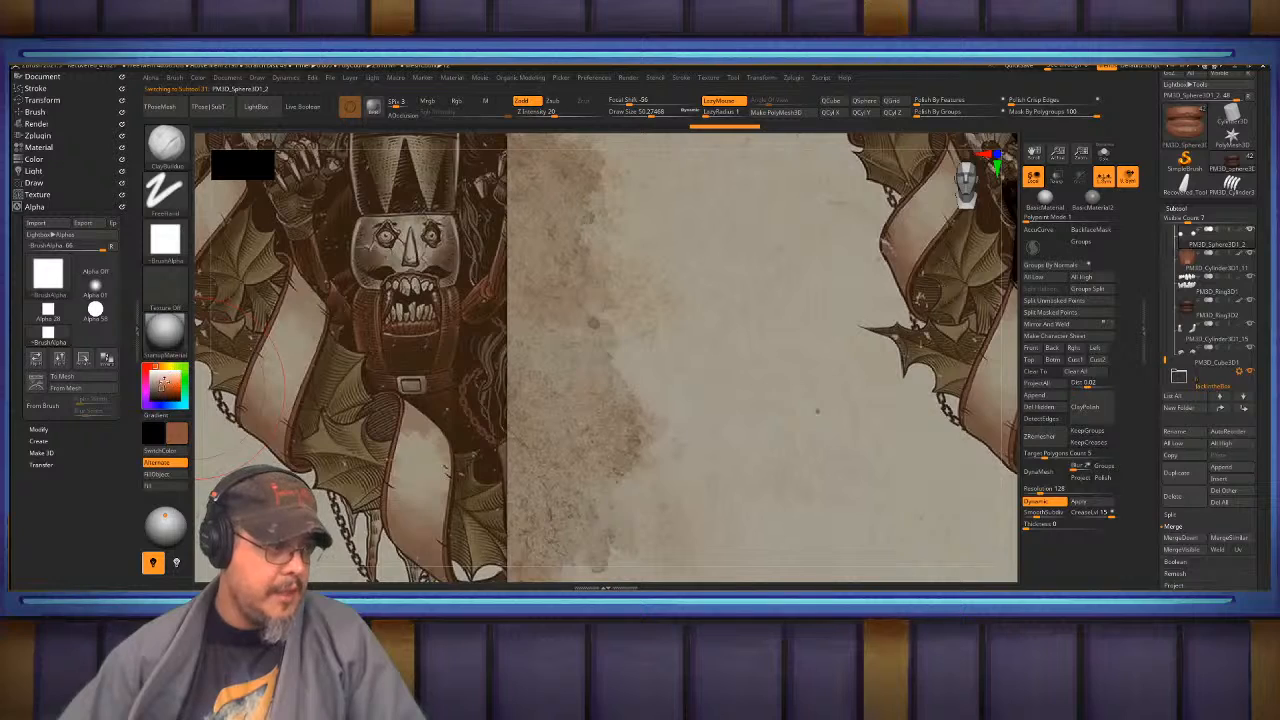
right_click_drag(736, 332, 690, 260, "alt")
mouse_move(690, 260)
right_mouse_down("alt")
mouse_move(583, 340)
mouse_move(260, 345)
right_mouse_up("alt")
right_click_drag(800, 300, 846, 384, "ctrl")
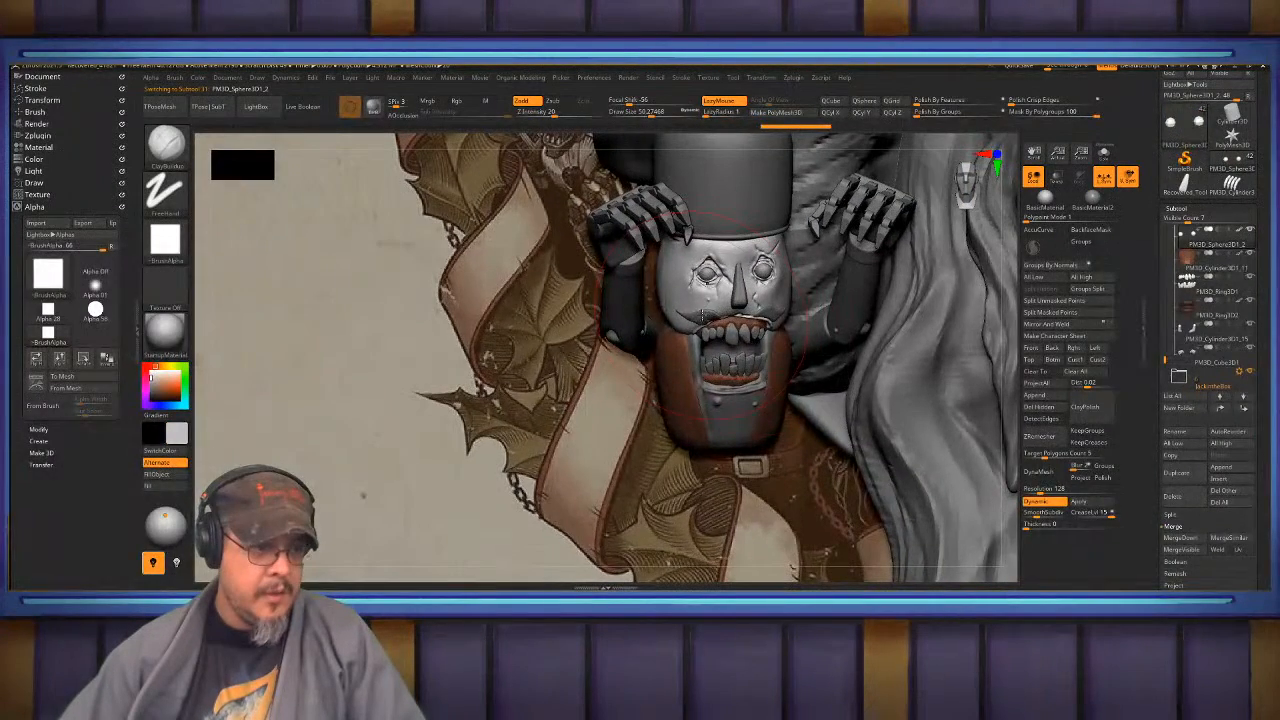
- Select the nutcracker's moustache and fill it with a dark brown sampled from the poster
left_click(709, 318, "alt")
right_click_drag(685, 313, 1034, 275, "alt")
right_click_drag(307, 286, 419, 290, "alt")
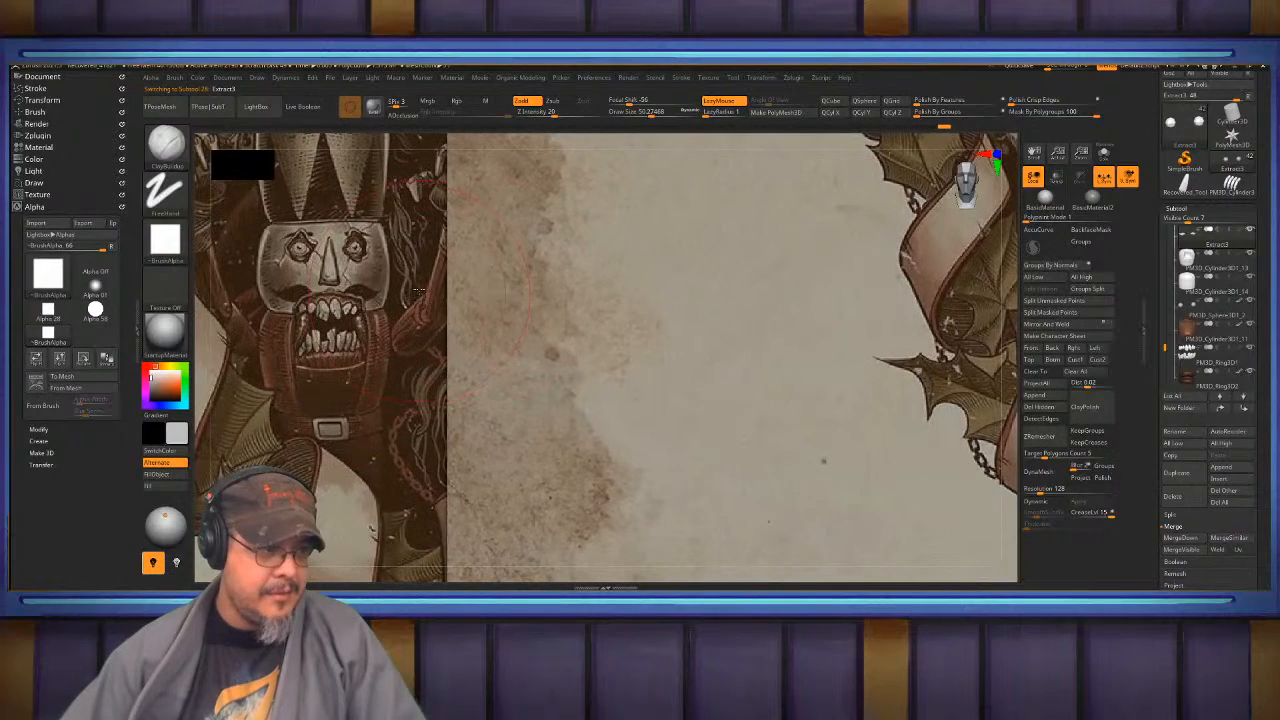
left_click(153, 475)
right_click_drag(638, 355, 612, 275, "ctrl")
- Select the nutcracker's hands and fill both with a pale beige sampled from the hand on the poster
mouse_move(1000, 300)
right_mouse_down("alt")
mouse_move(632, 316)
mouse_move(628, 372)
mouse_move(845, 342)
right_mouse_up("alt")
mouse_move(636, 322)
right_mouse_down("alt")
mouse_move(775, 305)
mouse_move(655, 337)
right_mouse_up("alt")
left_click(832, 267, "alt")
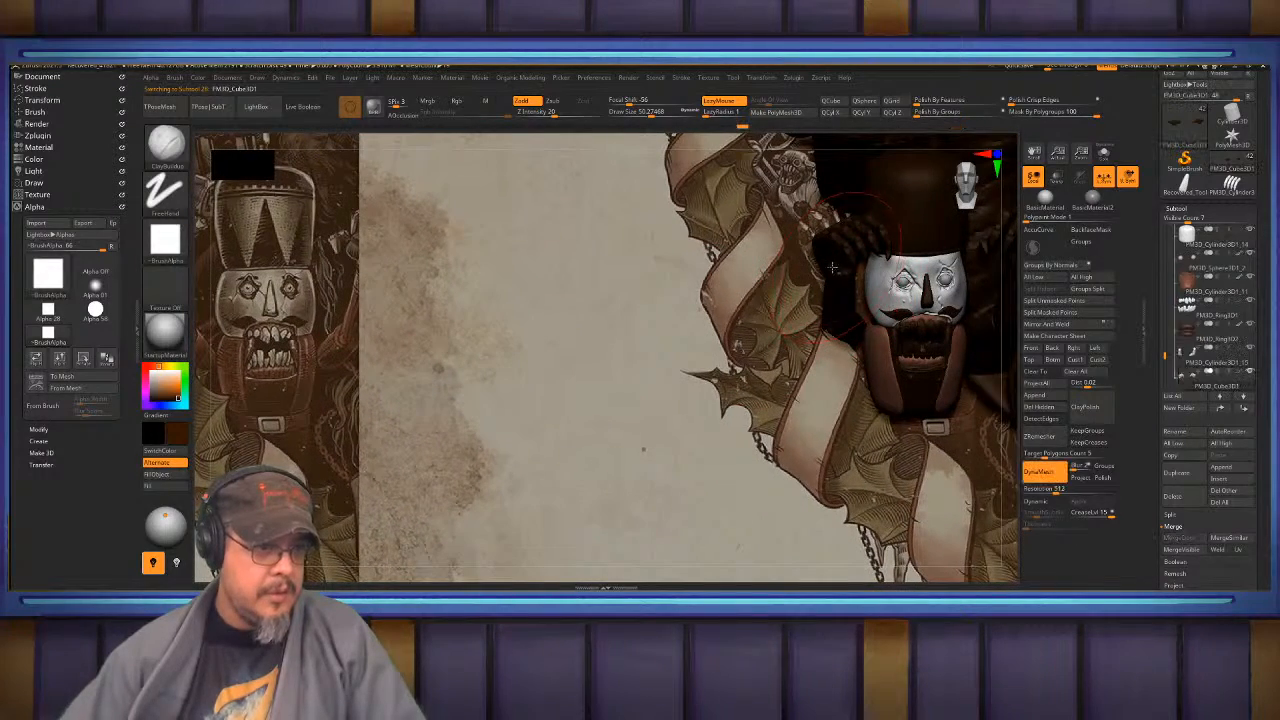
mouse_move(794, 269)
right_mouse_down("alt")
mouse_move(817, 266)
mouse_move(870, 300)
right_mouse_up("alt")
key("shift+f")
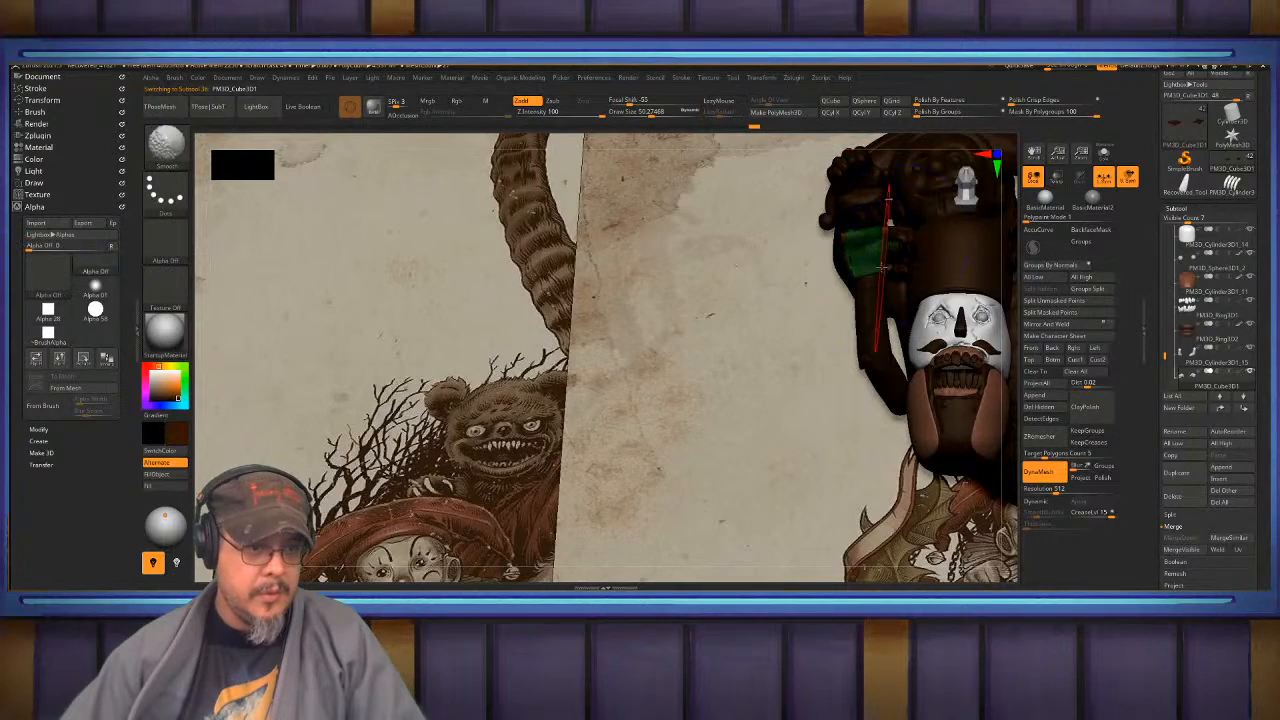
mouse_move(872, 255)
right_mouse_down("ctrl")
mouse_move(889, 299)
mouse_move(617, 336)
mouse_move(753, 275)
right_mouse_up("ctrl")
left_click_drag(473, 312, 694, 297)
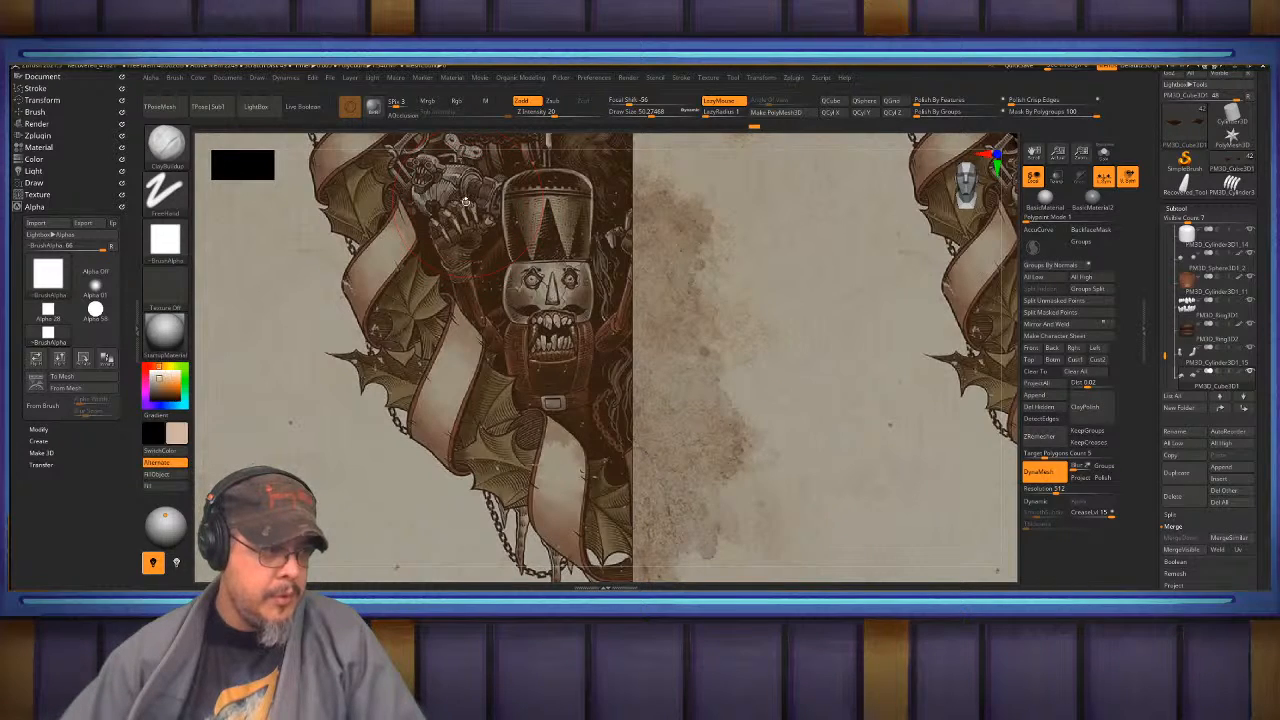
mouse_move(929, 280)
left_mouse_down("alt")
mouse_move(854, 250)
mouse_move(562, 304)
mouse_move(685, 365)
mouse_move(886, 333)
left_mouse_up("alt")
- Select the nutcracker's arms, toggle the visibility of their polygroups, and fill the arms with a reddish brown sampled from the poster
left_click(908, 338, "alt")
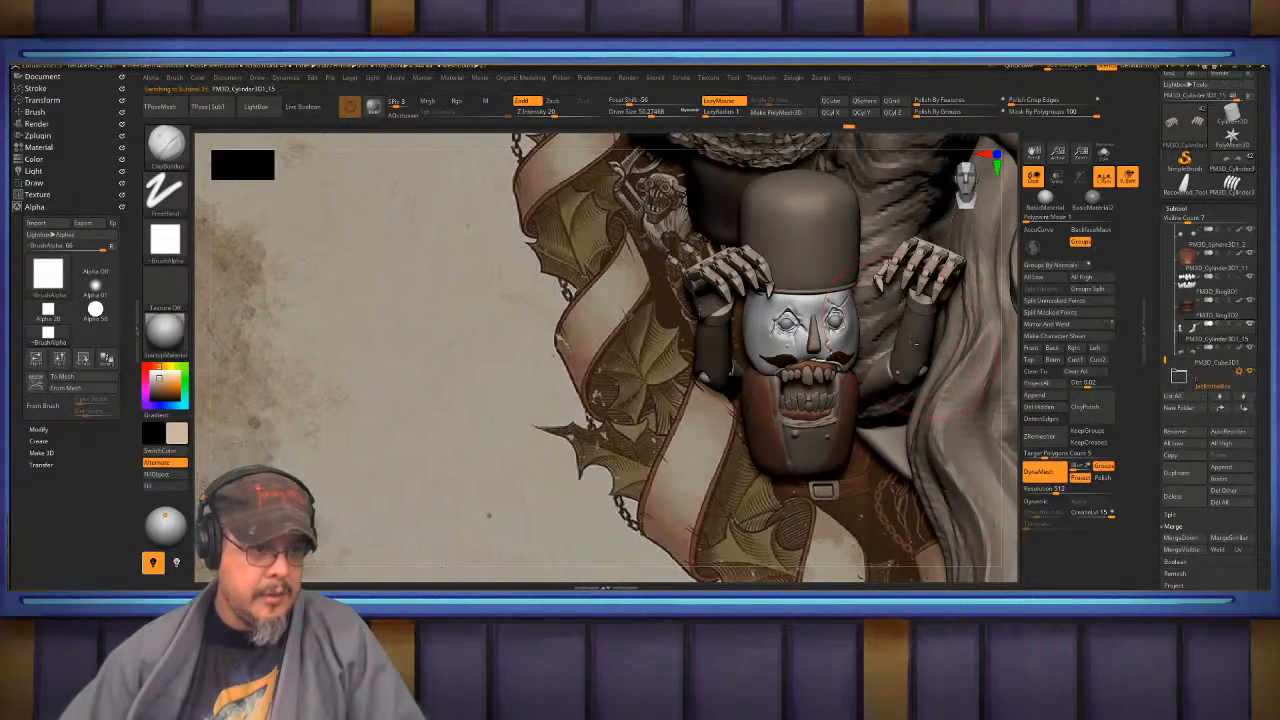
mouse_move(908, 338)
right_mouse_down("alt")
mouse_move(899, 346)
mouse_move(915, 343)
right_mouse_up("alt")
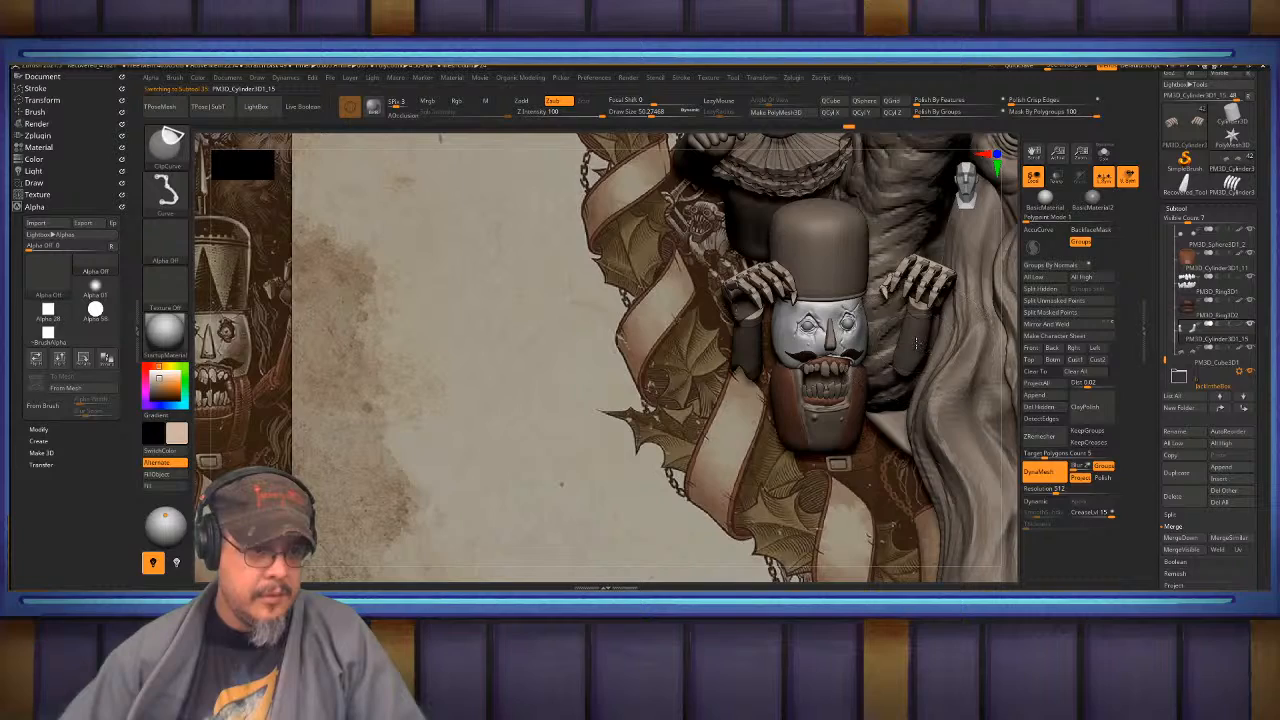
left_click(915, 345, "ctrl+shift")
left_click(911, 365, "ctrl+shift")
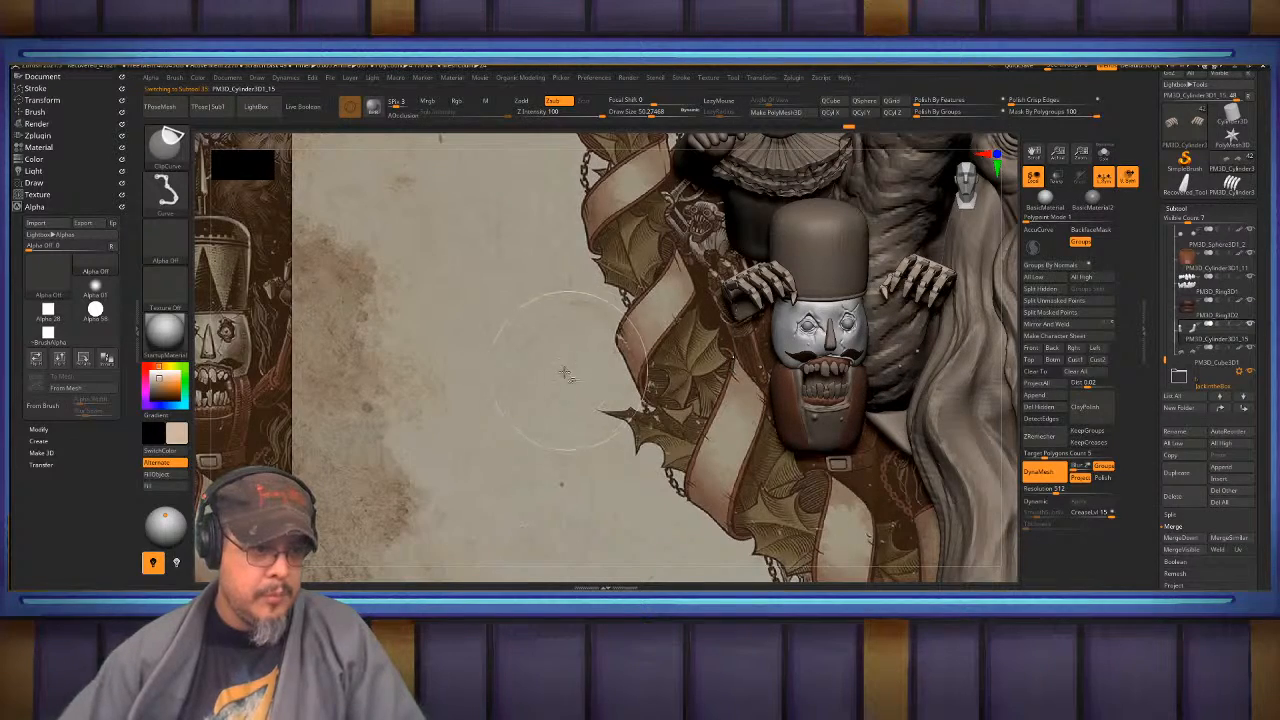
mouse_move(556, 358)
left_mouse_down()
mouse_move(747, 302)
mouse_move(878, 297)
left_mouse_up()
key("c")
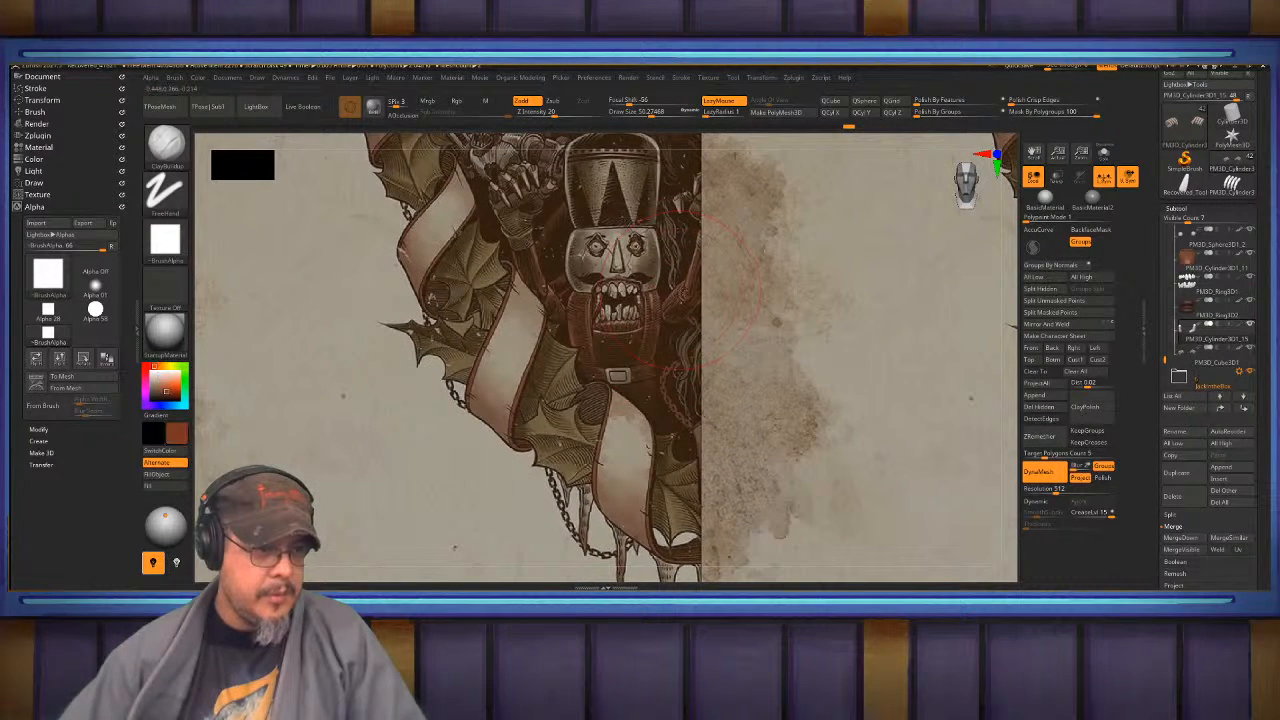
left_click_drag(672, 292, 585, 308, "alt")
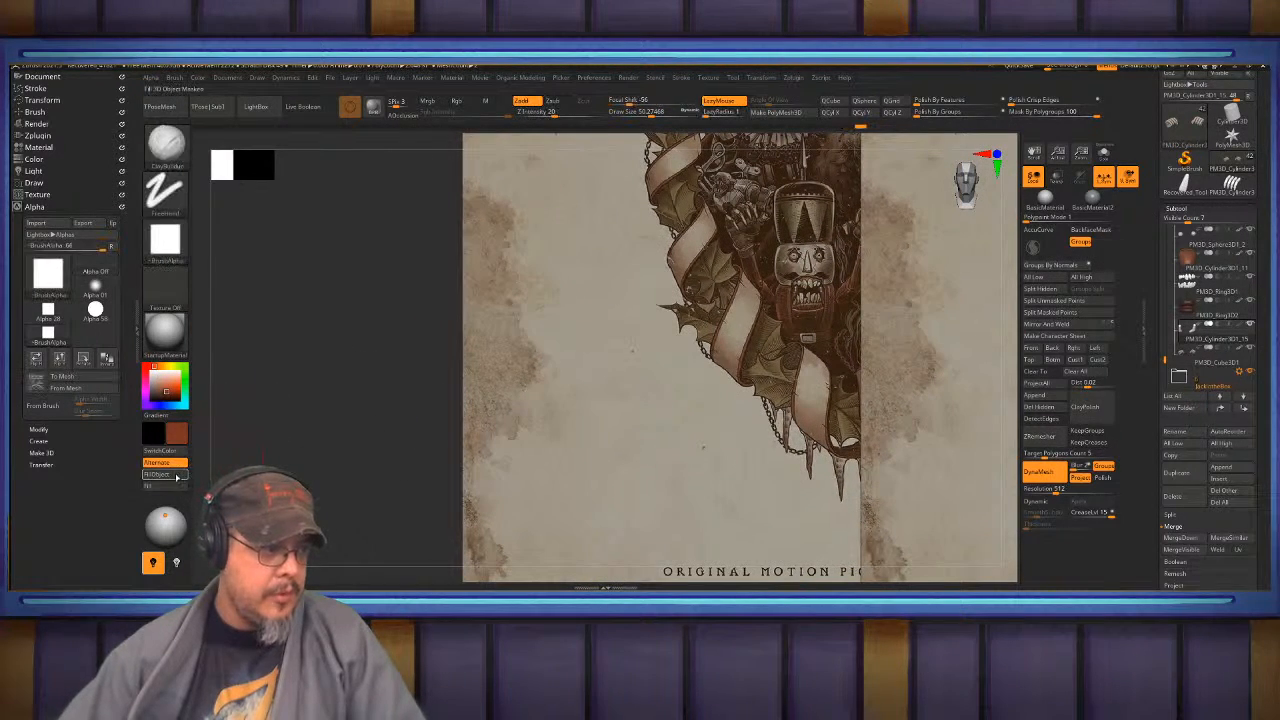
key("b")
key("s")
key("r")
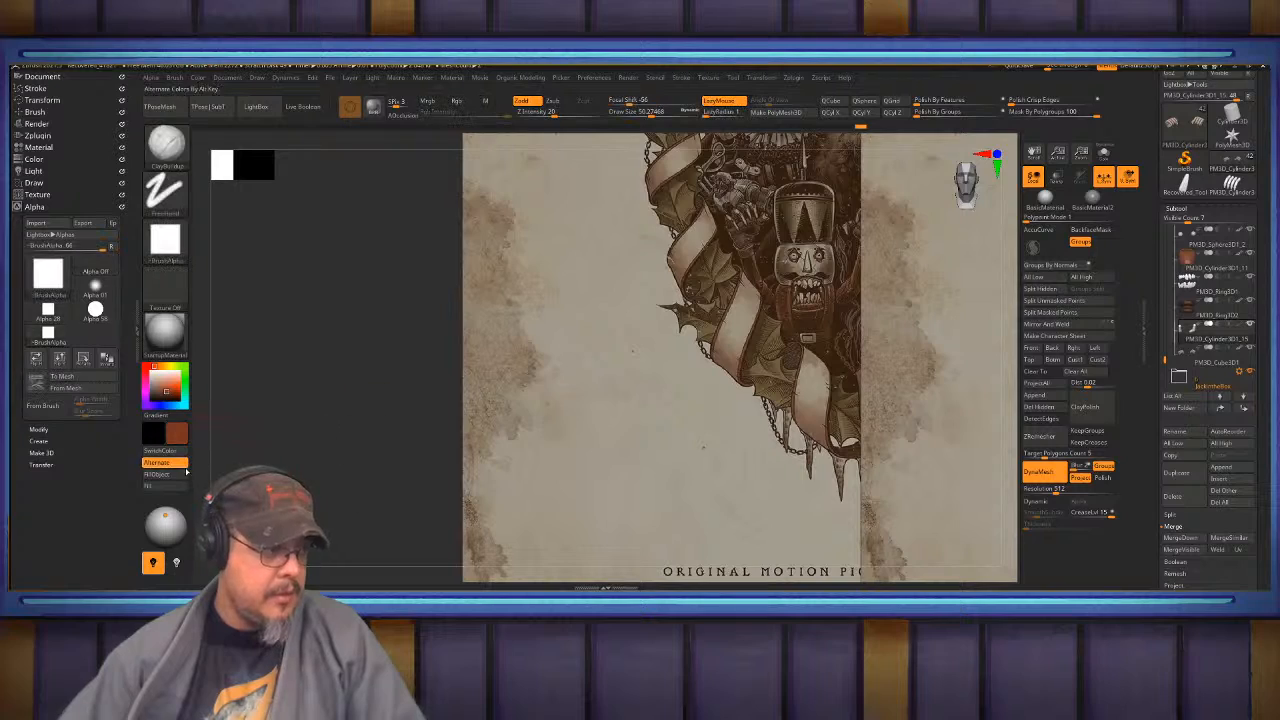
left_click(185, 478)
- Select the nutcracker's nose and fill it with white
mouse_move(938, 252)
left_mouse_down("alt")
mouse_move(655, 330)
mouse_move(512, 325)
mouse_move(570, 345)
left_mouse_up("alt")
left_click_drag(726, 346, 782, 330, "alt")
left_click(846, 316, "alt")
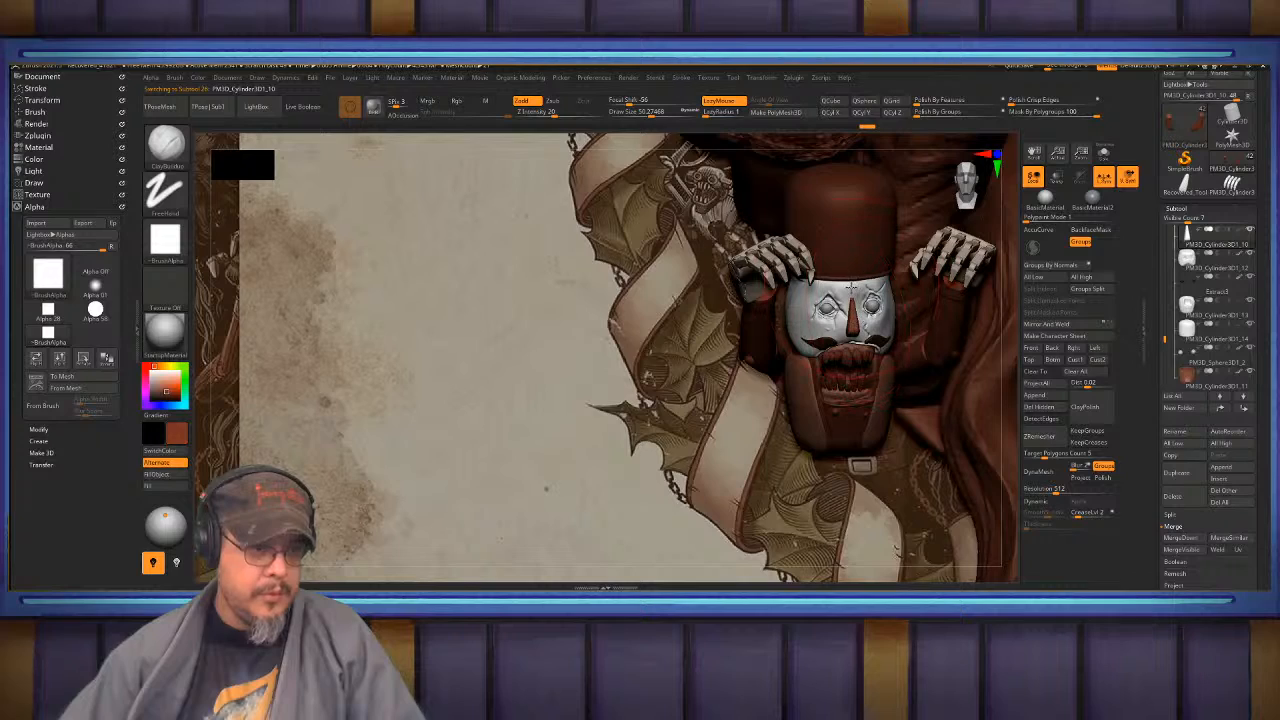
key("c")
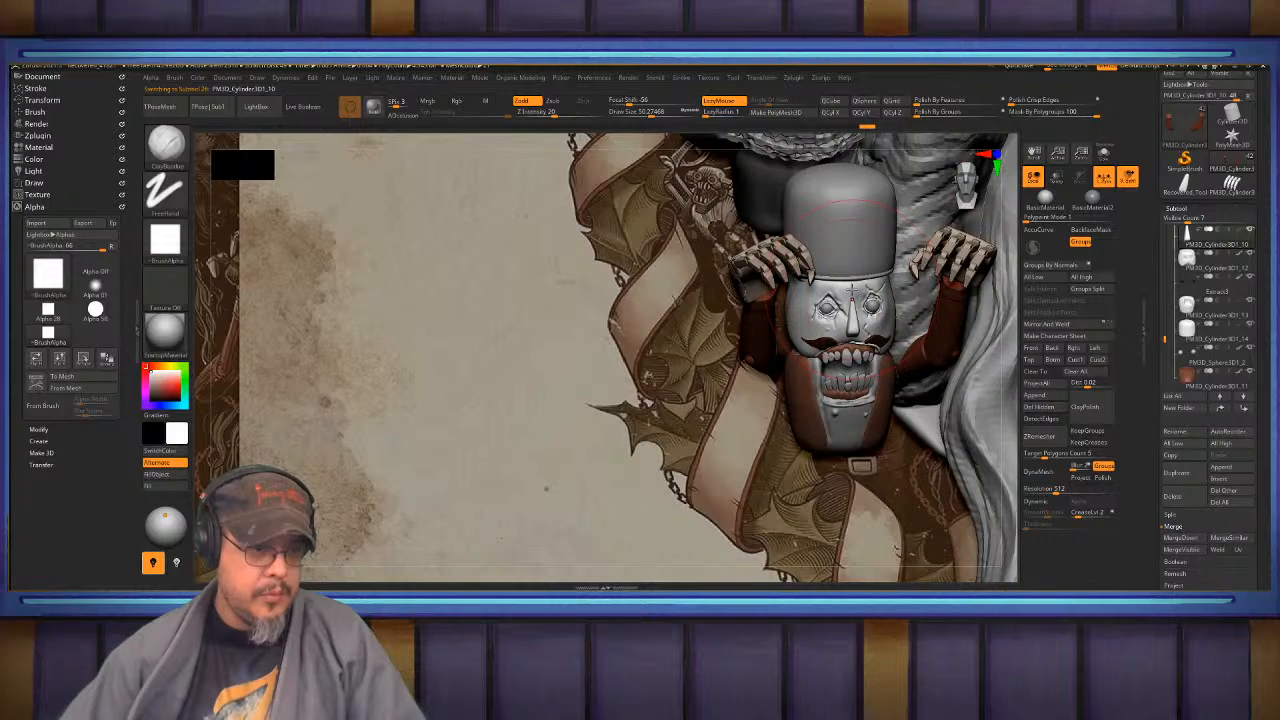
left_click(171, 478)
- Sample the dark brown of the nutcracker's hat on the poster, select the sculpted hat and fill it with that colour
left_click_drag(580, 337, 610, 372, "alt")
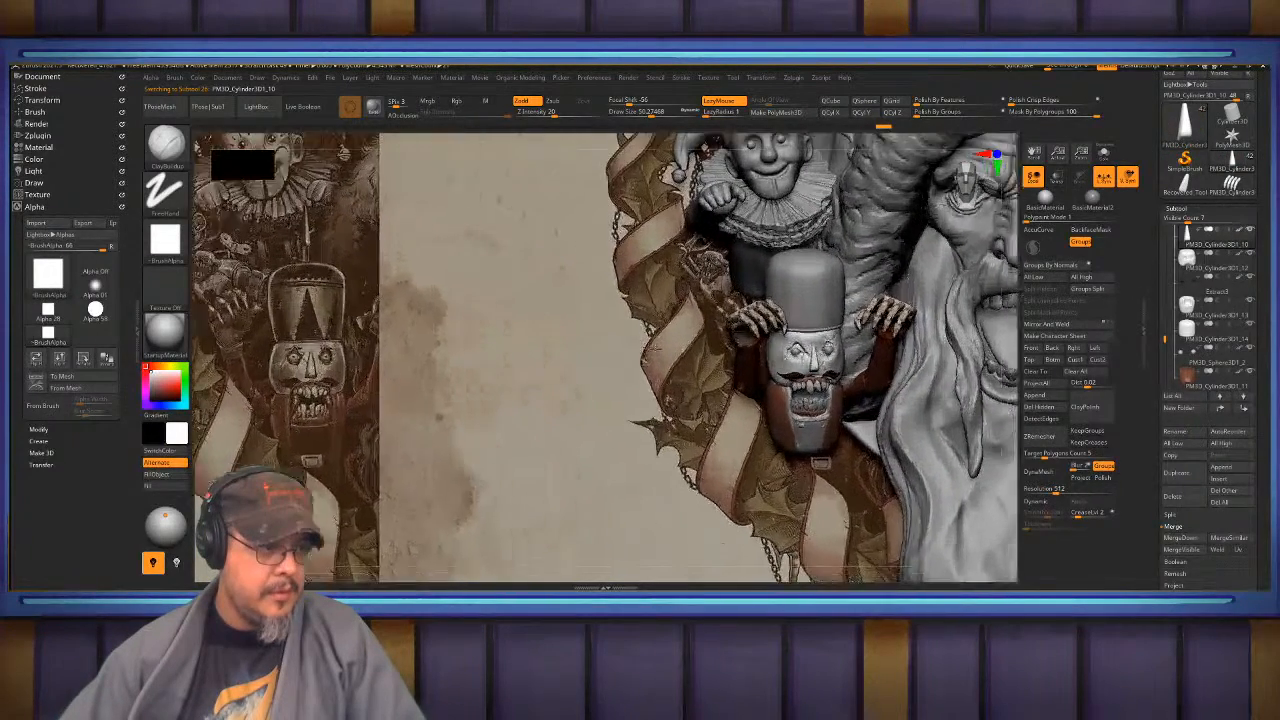
left_click_drag(374, 312, 359, 346, "alt")
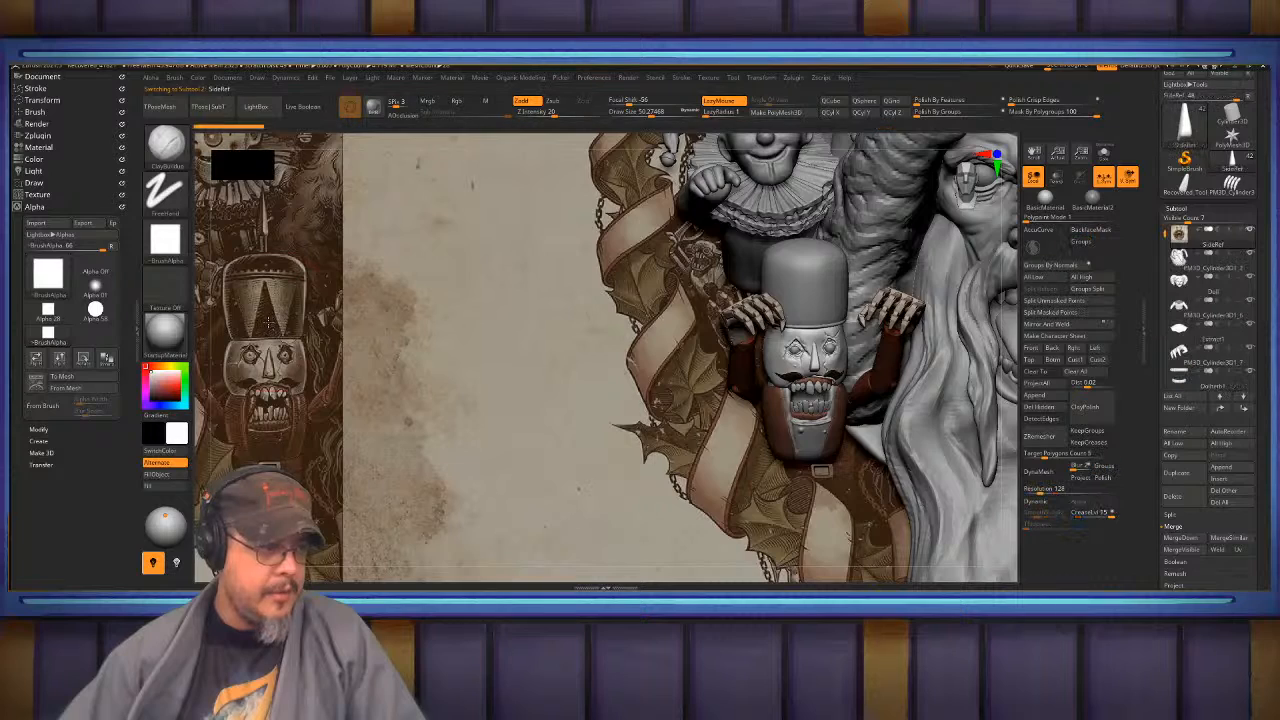
key("c")
left_click(815, 284, "alt")
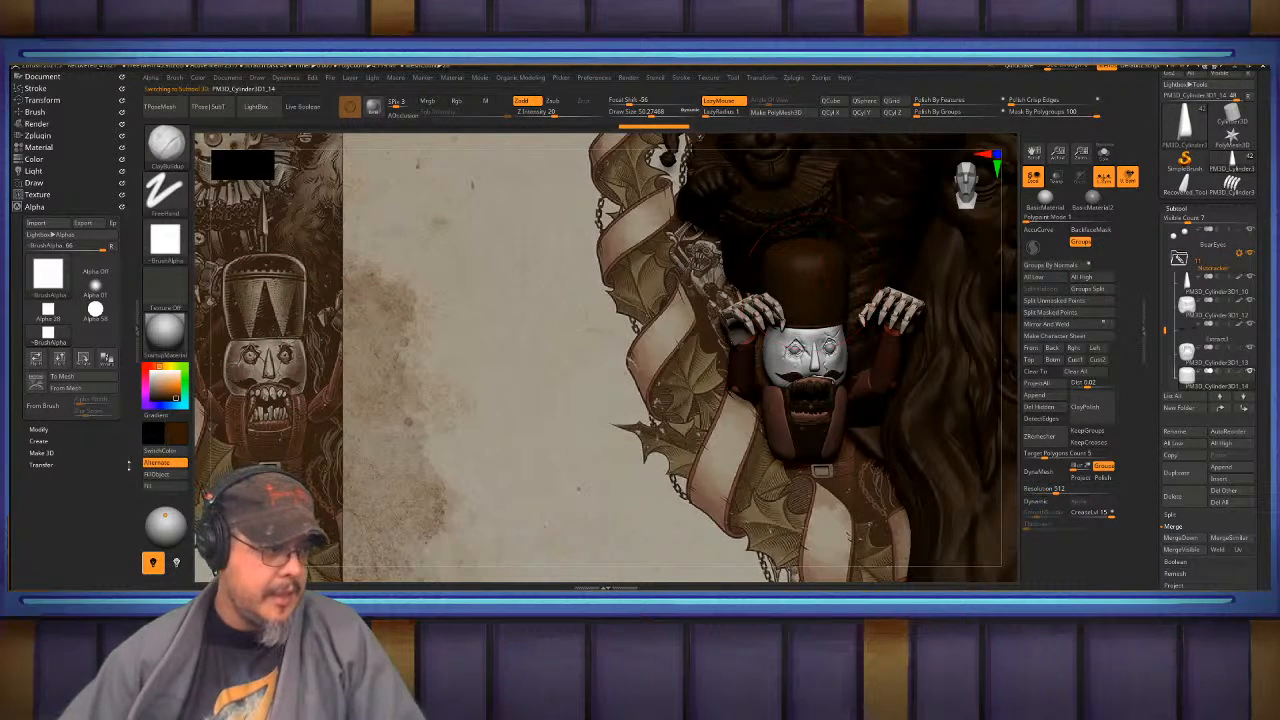
left_click(165, 477)
- Select the nutcracker's teeth and fill them with white
left_click_drag(604, 344, 882, 402, "alt")
left_click(900, 398, "alt")
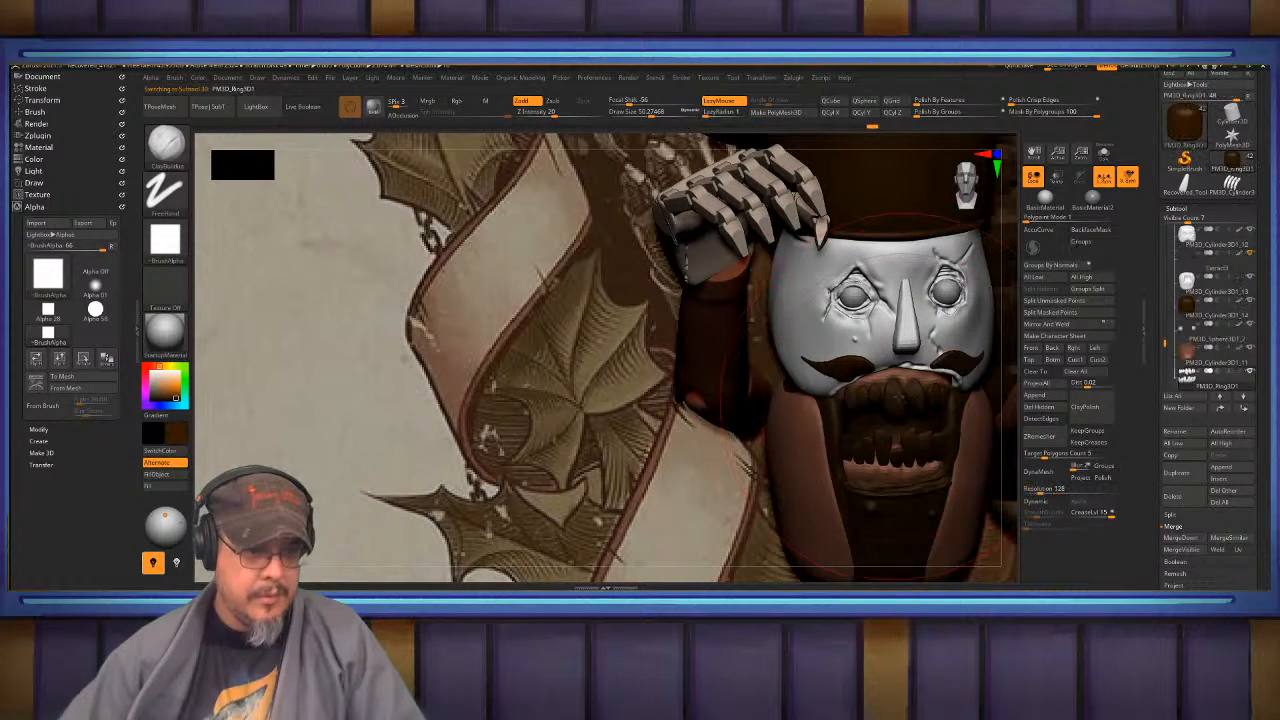
left_click(151, 373)
left_click(157, 475)
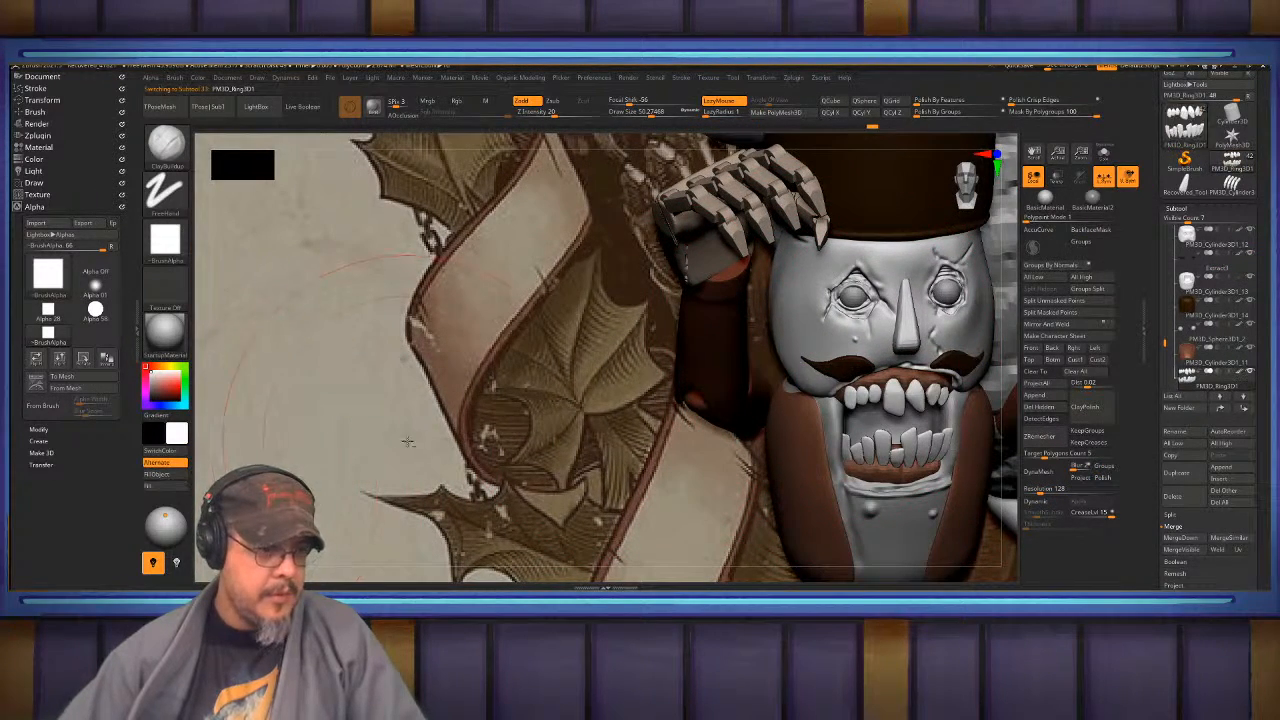
- Select the central chin piece of the nutcracker's jaw and fill it with a reddish brown matching the jaw's sides
left_click_drag(891, 544, 860, 402, "alt")
left_click(541, 410, "alt")
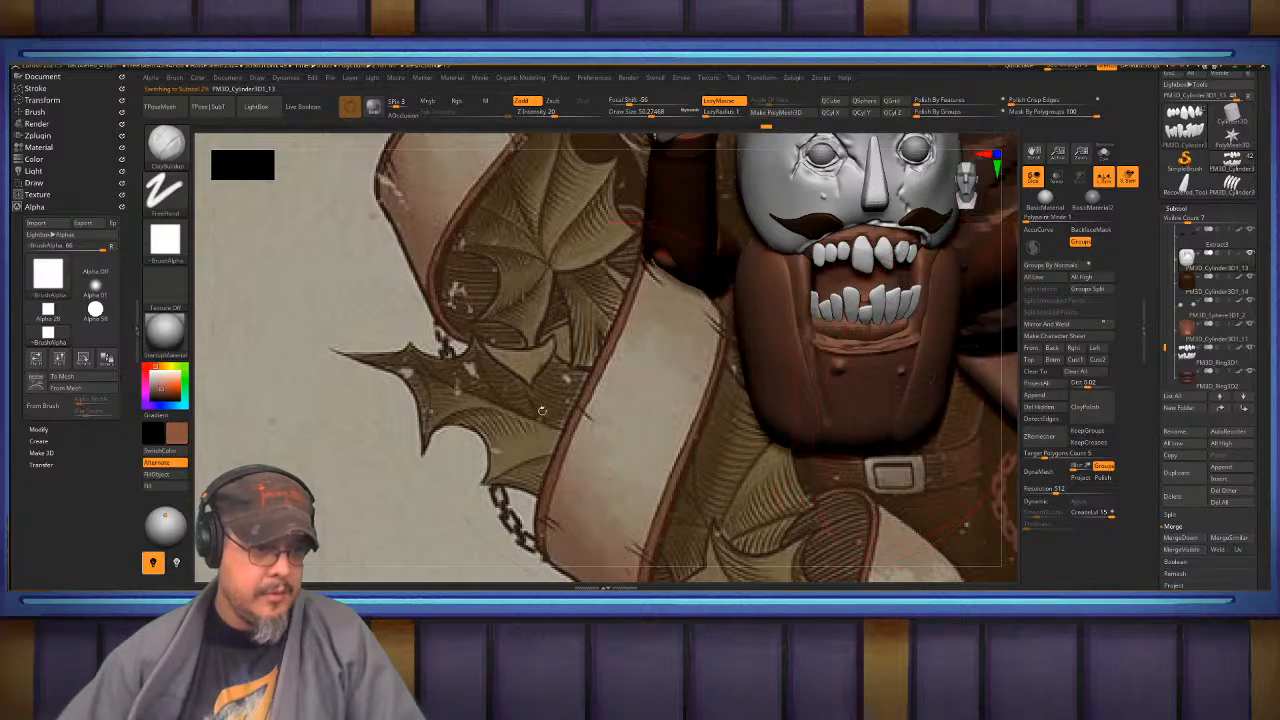
left_click(171, 475)
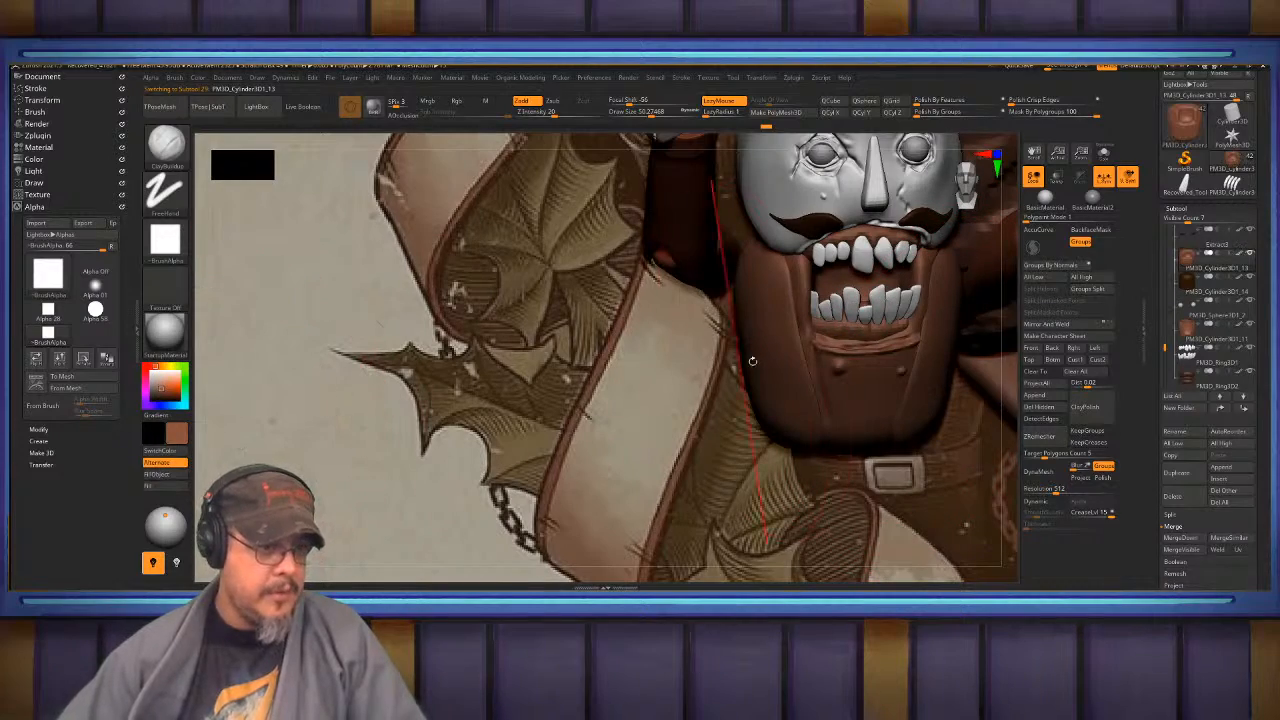
- Turn on the polypaint display for all subtools at once
mouse_move(751, 360)
left_mouse_down("alt")
mouse_move(706, 300)
mouse_move(554, 386)
mouse_move(528, 312)
mouse_move(532, 326)
mouse_move(478, 368)
mouse_move(486, 360)
mouse_move(494, 386)
mouse_move(470, 310)
mouse_move(532, 304)
mouse_move(584, 392)
left_mouse_up("alt")
left_click(1240, 372, "shift")
left_click(1240, 372, "shift")
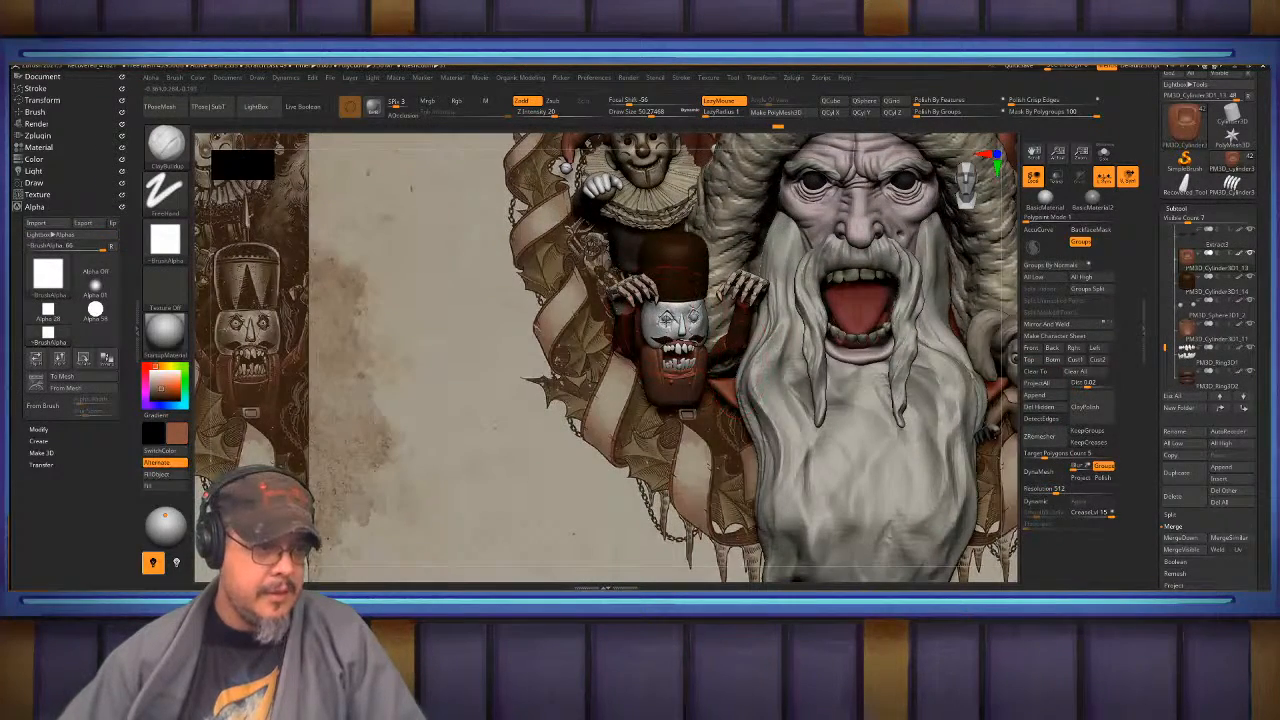
- Select the nutcracker's head and fill it with a pale cream sampled from the face on the poster
left_click_drag(490, 326, 642, 314, "alt")
key("c")
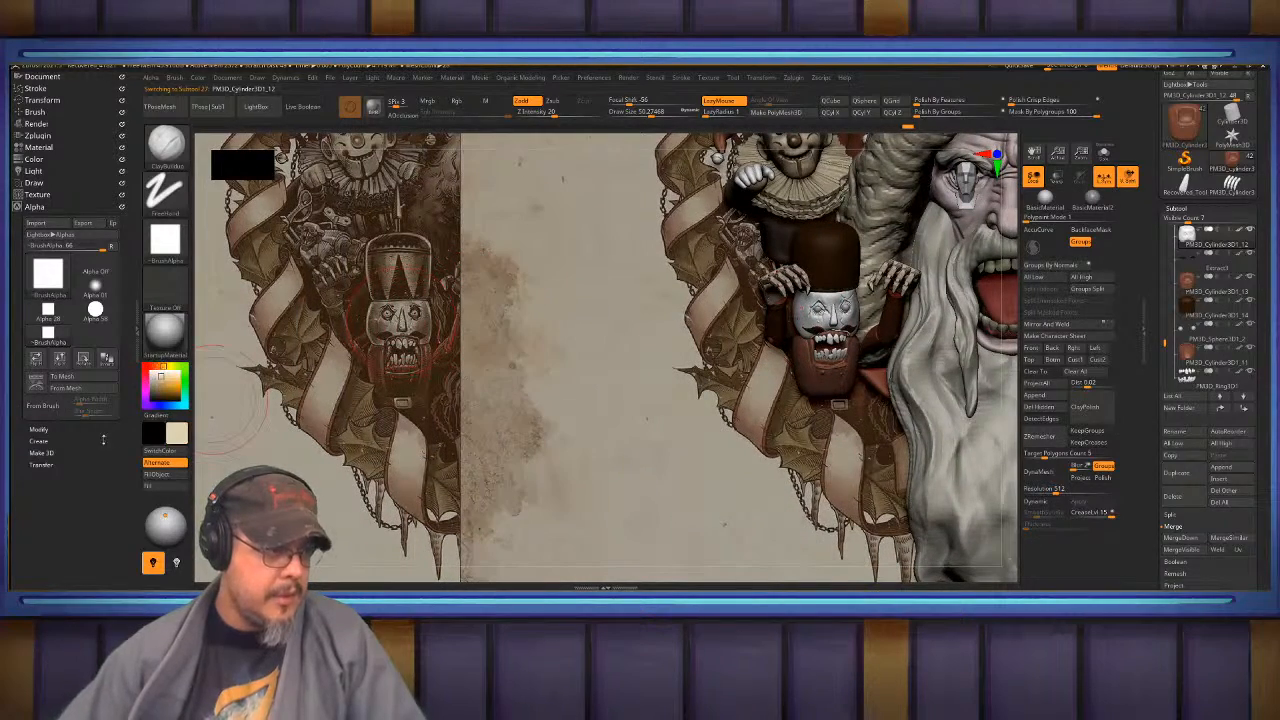
left_click(171, 478)
left_click_drag(520, 380, 442, 440, "alt")
left_click_drag(760, 300, 773, 353, "alt")
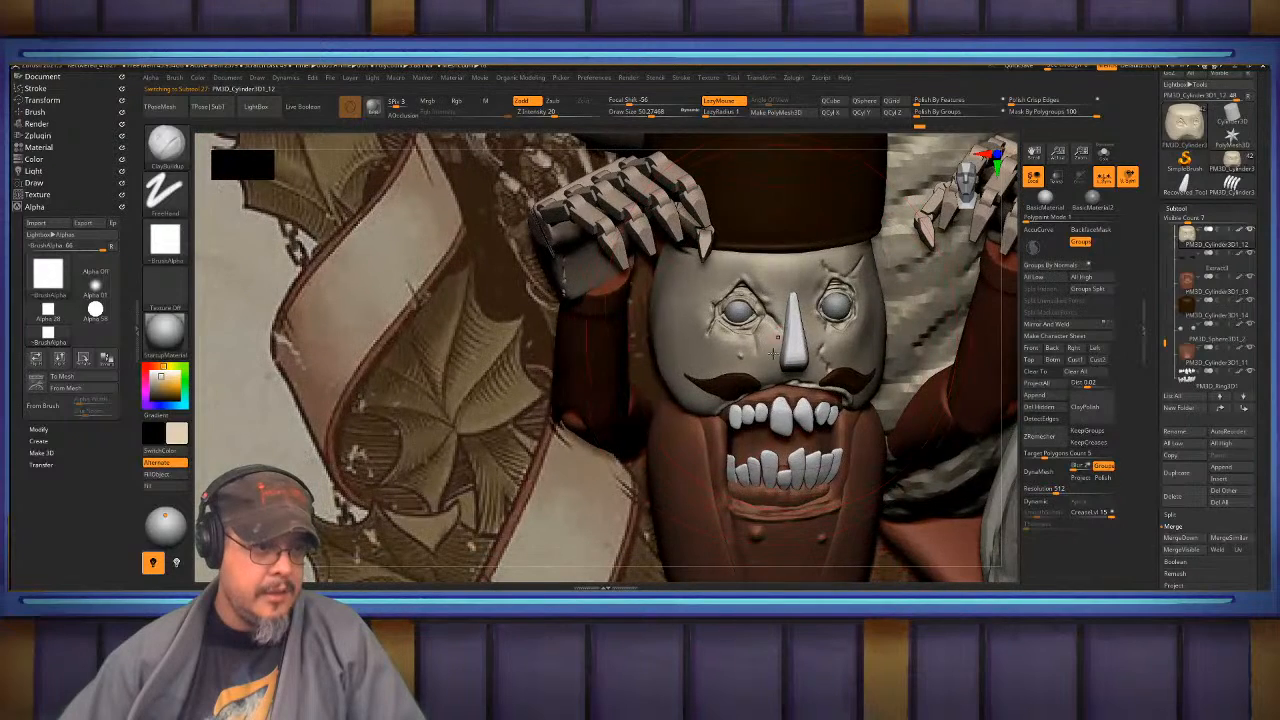
- With a reddish brown sampled from the jaw, paint around both eyes using the Standard brush, Zadd off and draw size about 4
key("c")
left_click_drag(694, 467, 753, 300, "alt")
key("b")
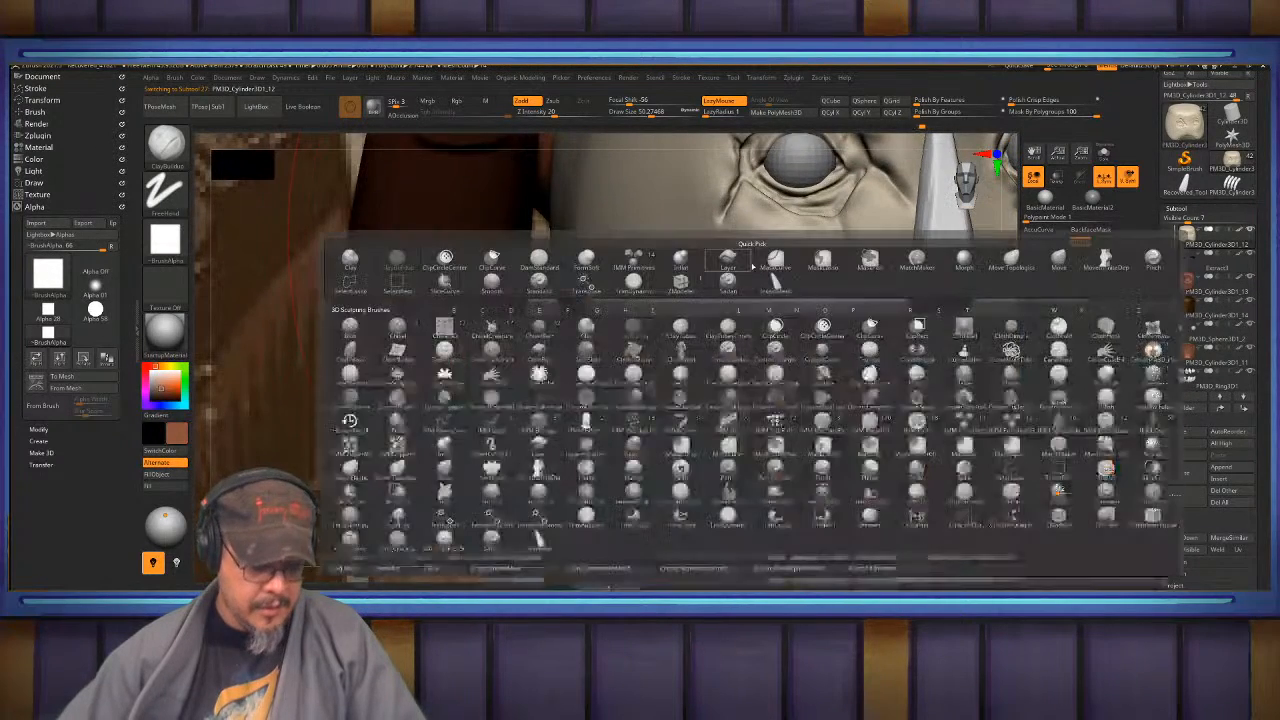
key("s")
key("t")
key("space")
left_click(796, 387)
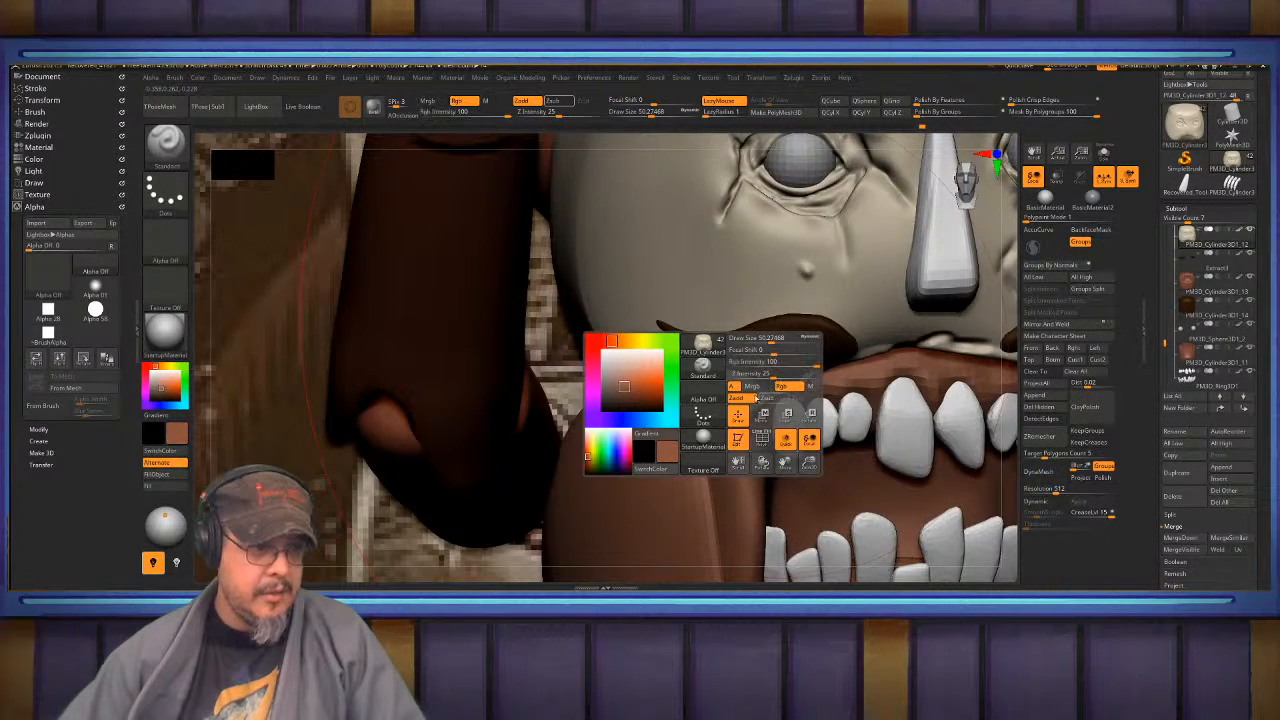
left_click(744, 398)
mouse_move(822, 138)
left_mouse_down("alt")
mouse_move(781, 331)
mouse_move(763, 312)
left_mouse_up("alt")
key("s")
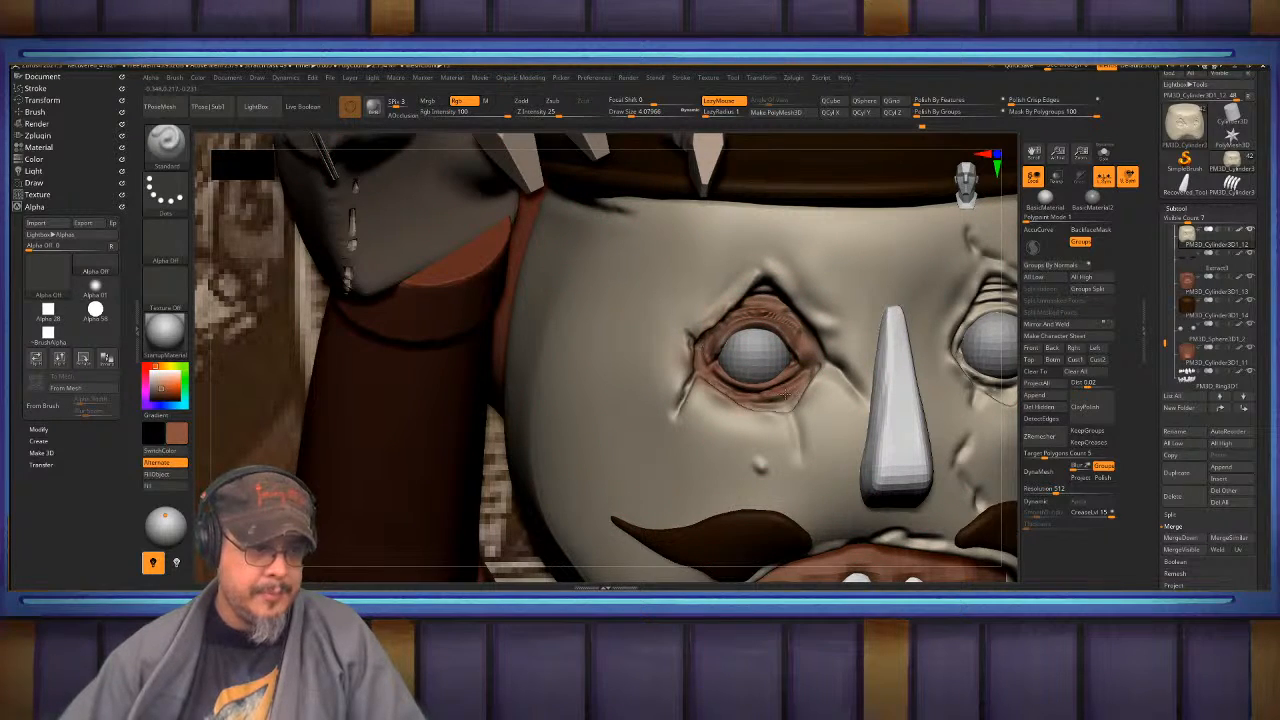
left_click_drag(492, 345, 400, 350)
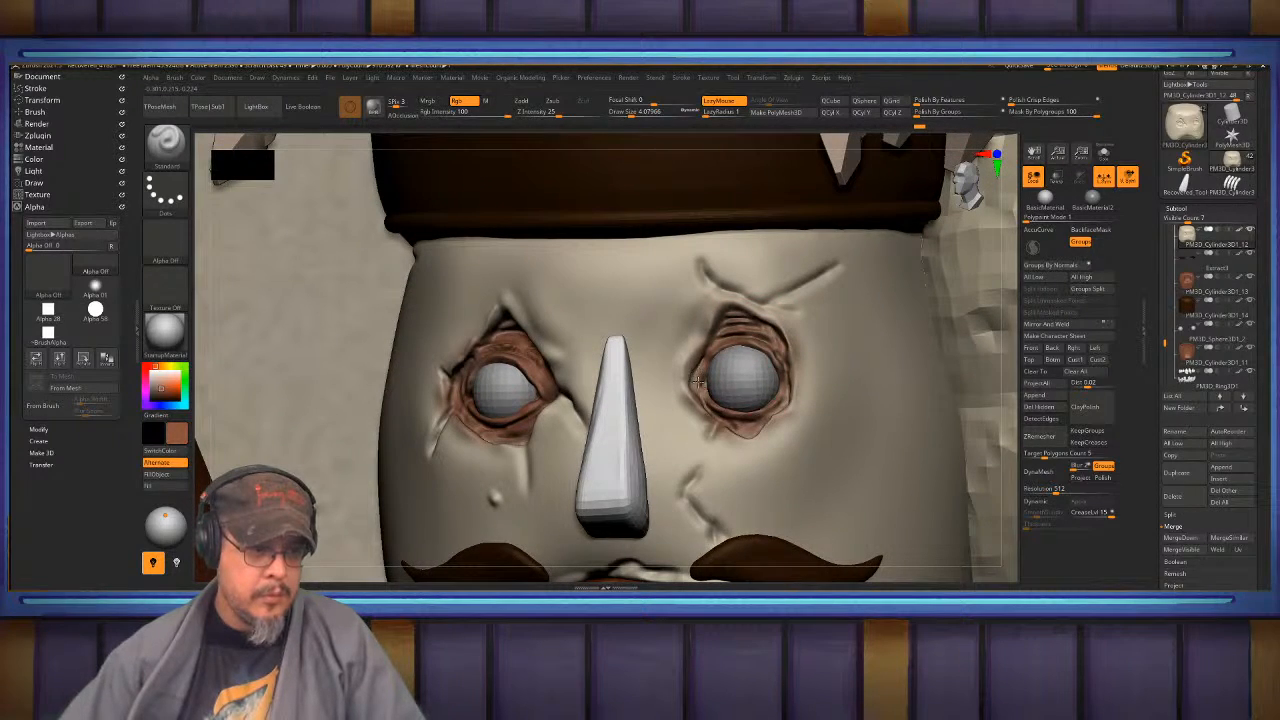
right_click_drag(738, 348, 765, 352)
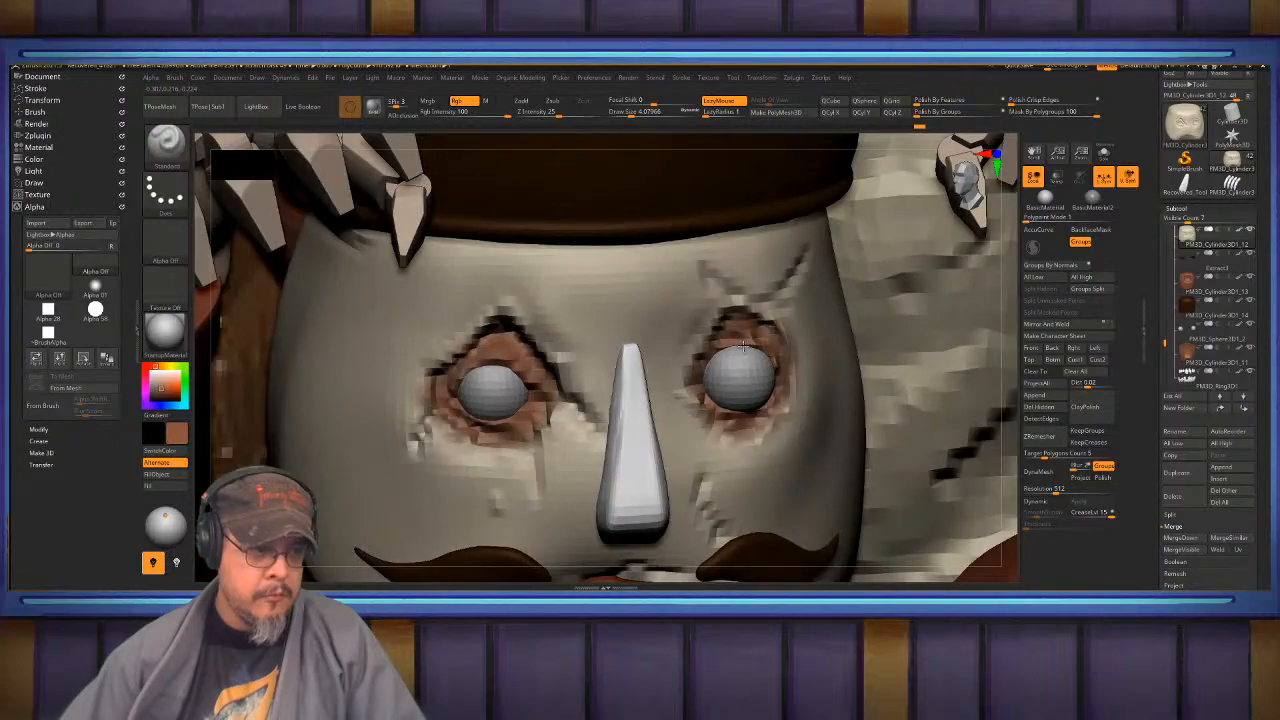
key("f")
- Increase the brush's draw size to about 19 and compare the nutcracker's face with the poster
right_click_drag(655, 408, 797, 383, "alt")
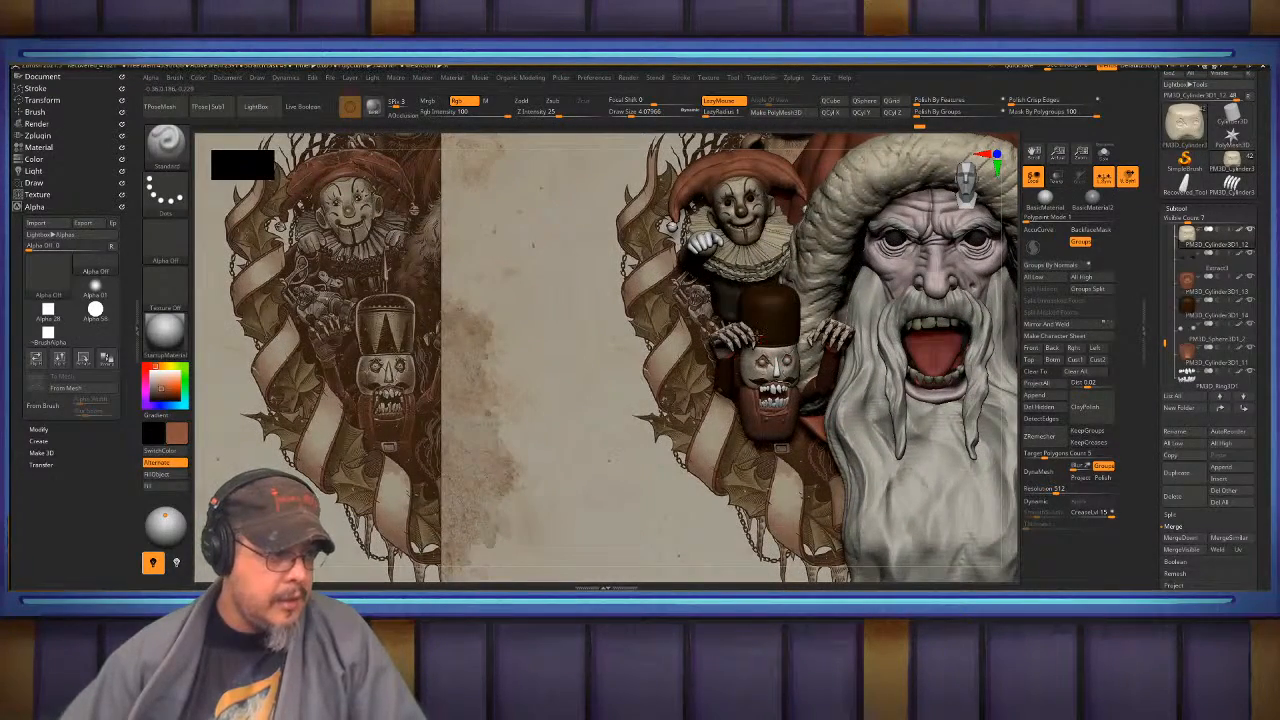
right_click_drag(759, 336, 735, 373, "alt")
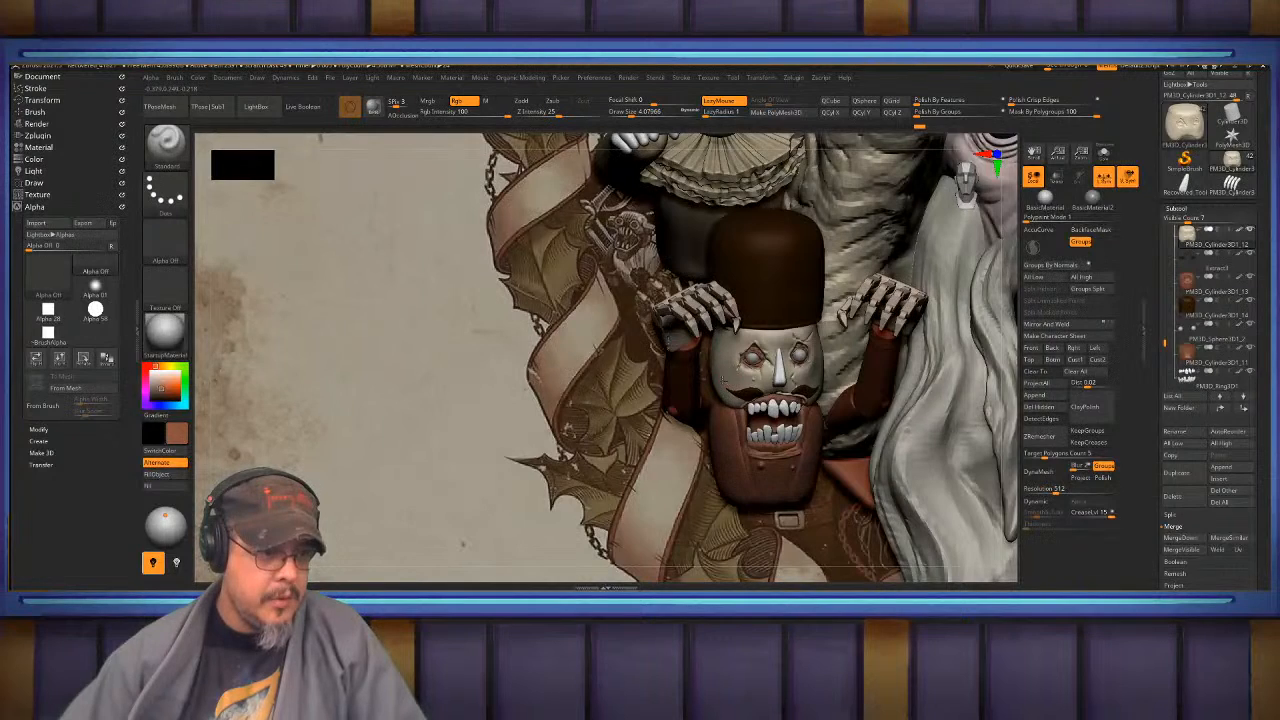
key("s")
left_click(723, 379)
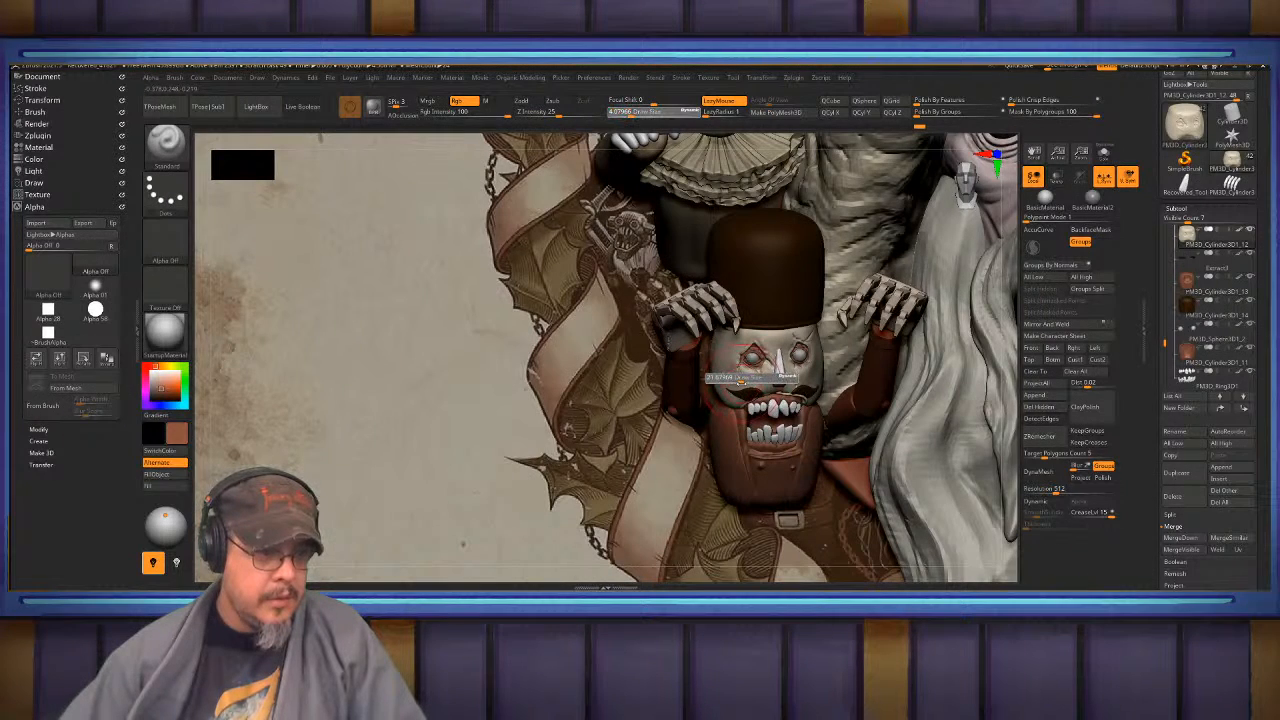
right_click_drag(827, 354, 810, 323)
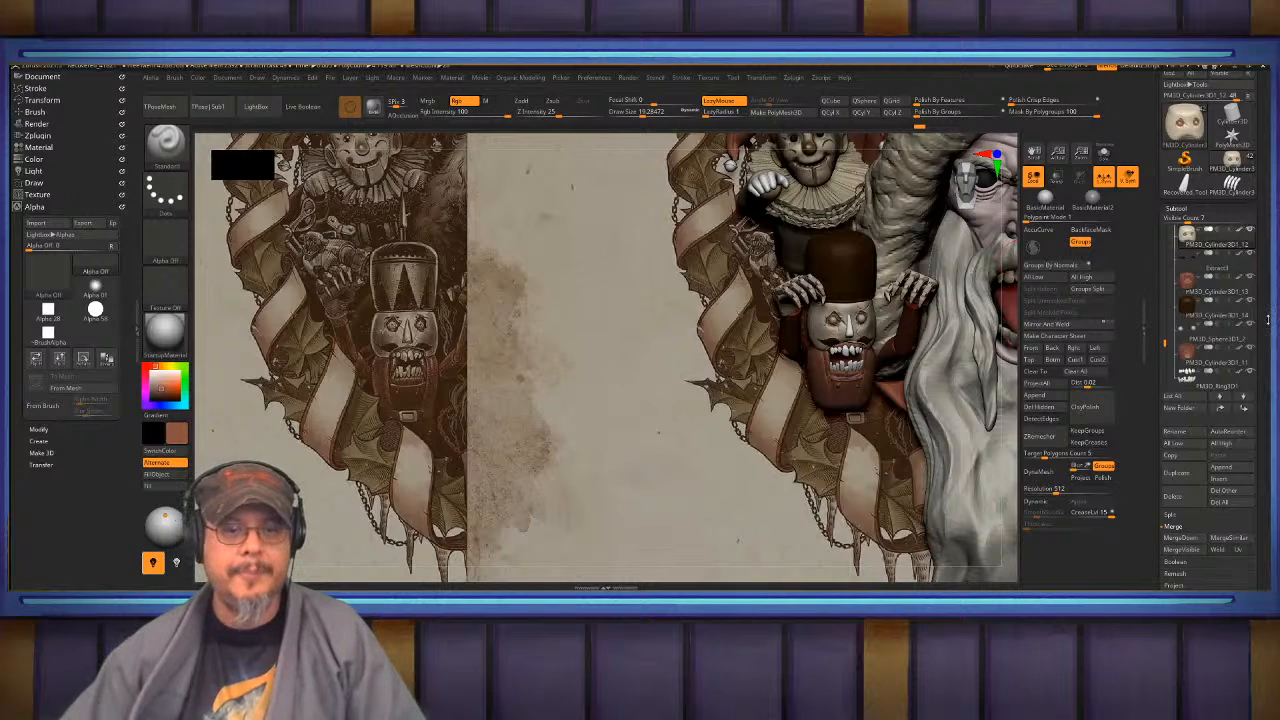
- Dock the Tool palette in the tray again and bring the subtool list into view
scroll(1262, 354, "up", 3)
left_click_drag(1262, 354, 1262, 355)
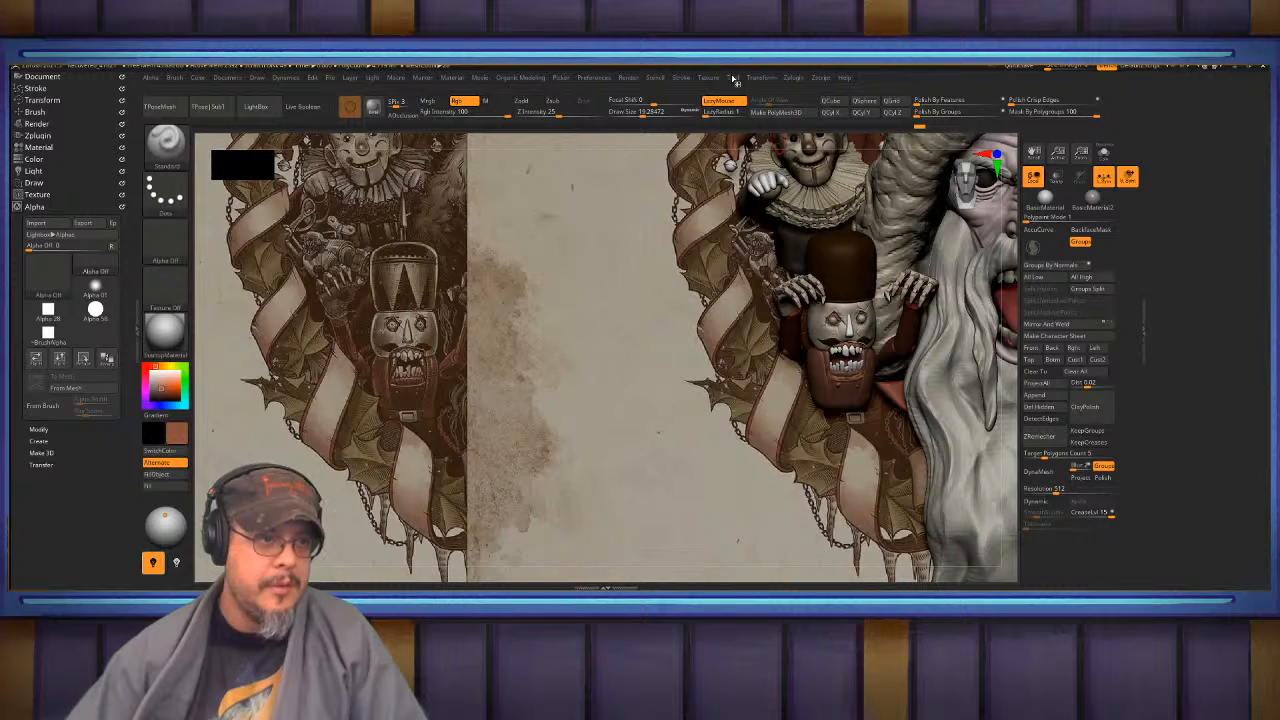
left_click(733, 78)
left_click(731, 89)
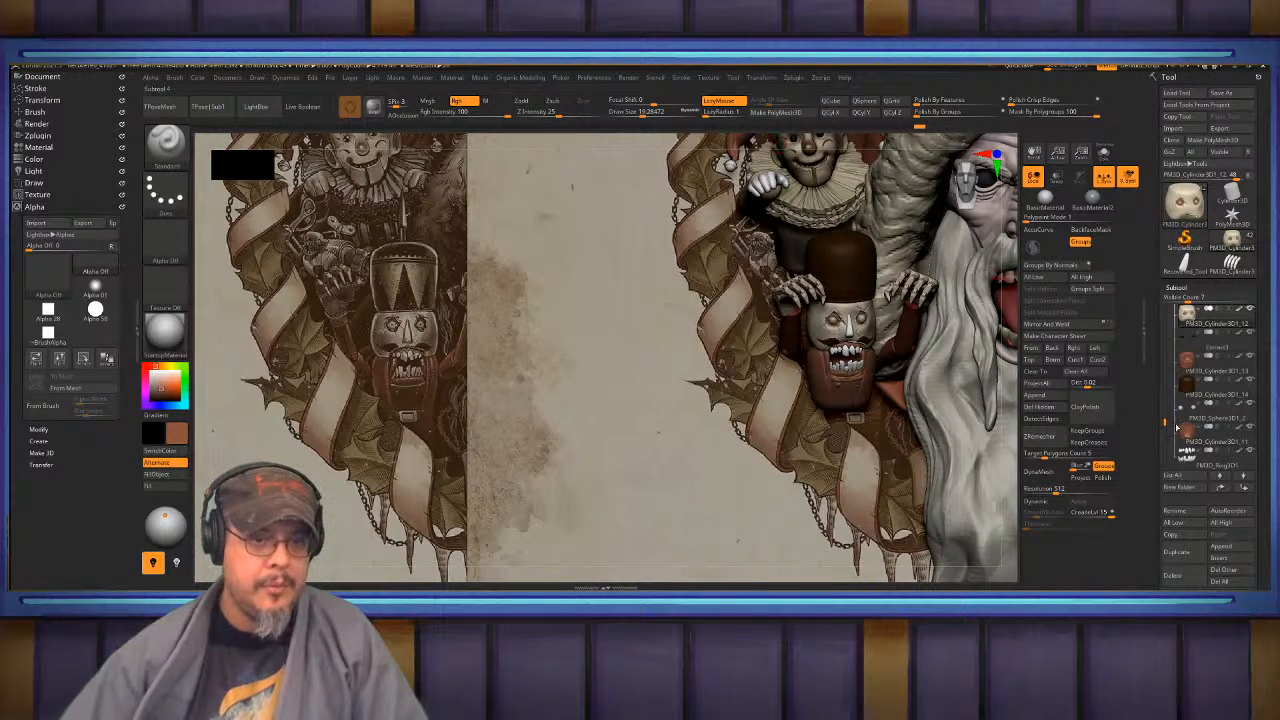
left_click_drag(1265, 434, 1265, 426)
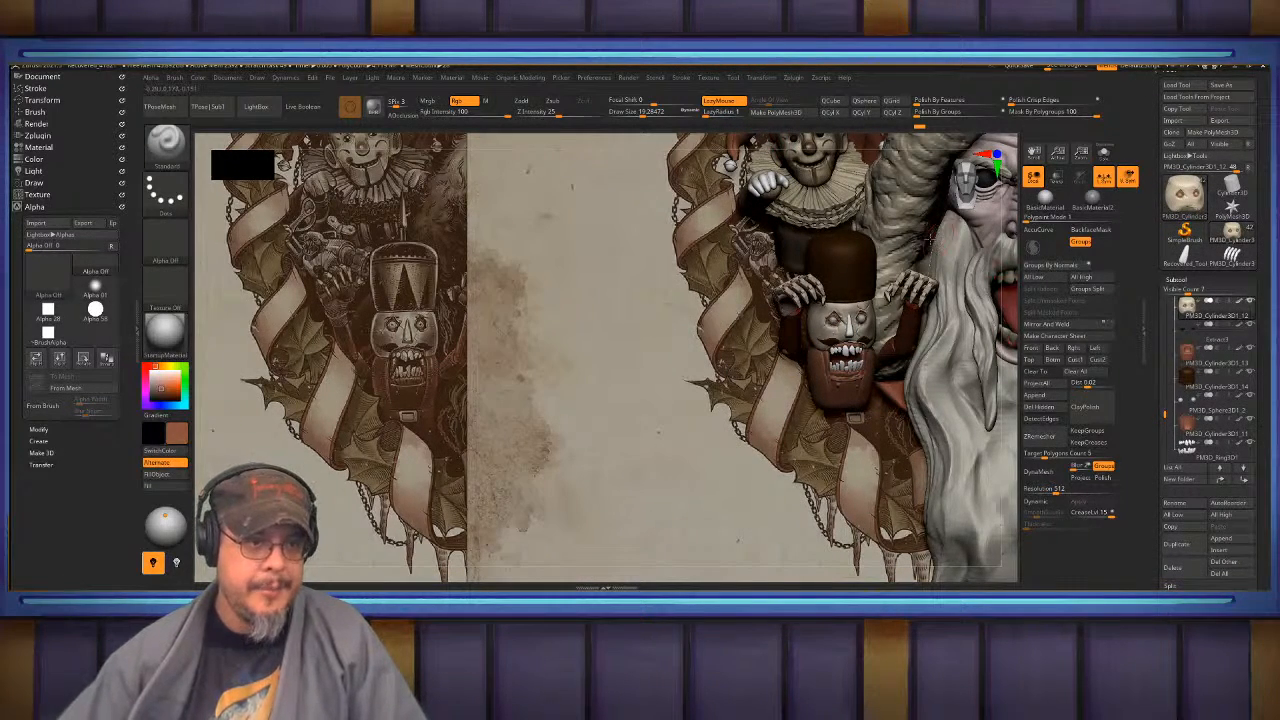
- Select the nutcracker's hat and insert a Cylinder3D as a new subtool beneath it
left_click(840, 249, "alt")
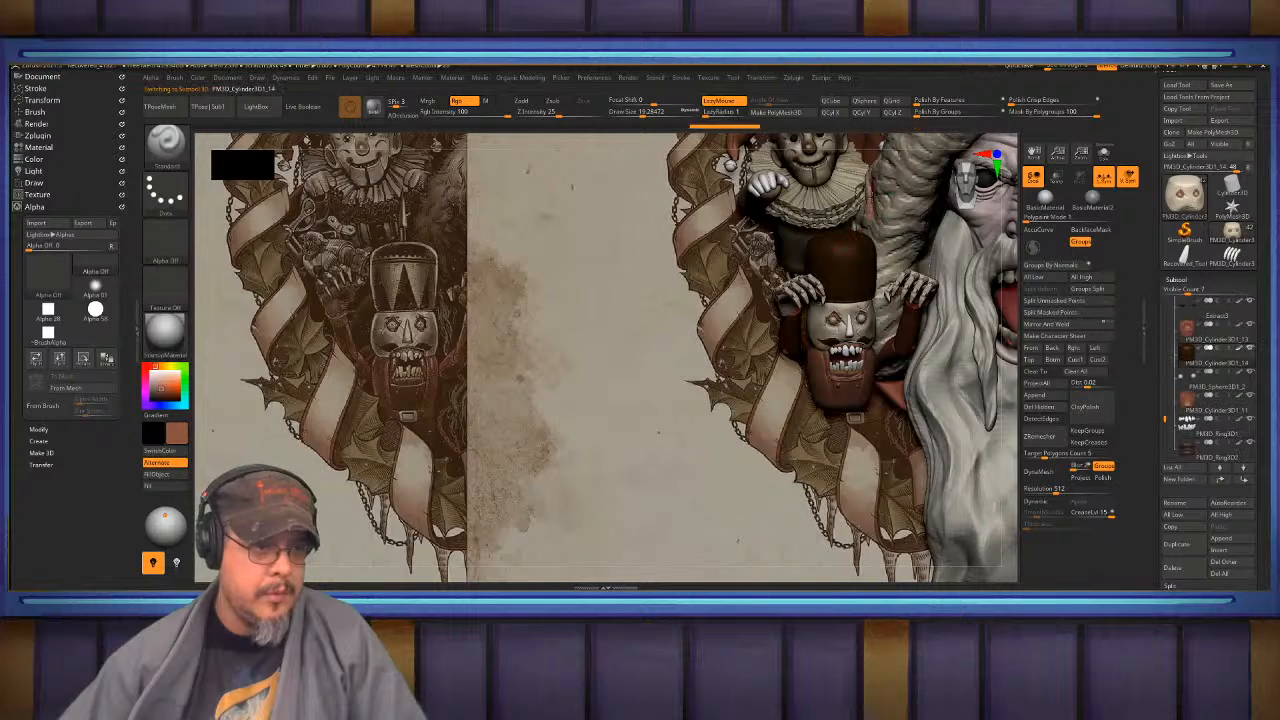
right_click_drag(833, 230, 863, 237, "ctrl")
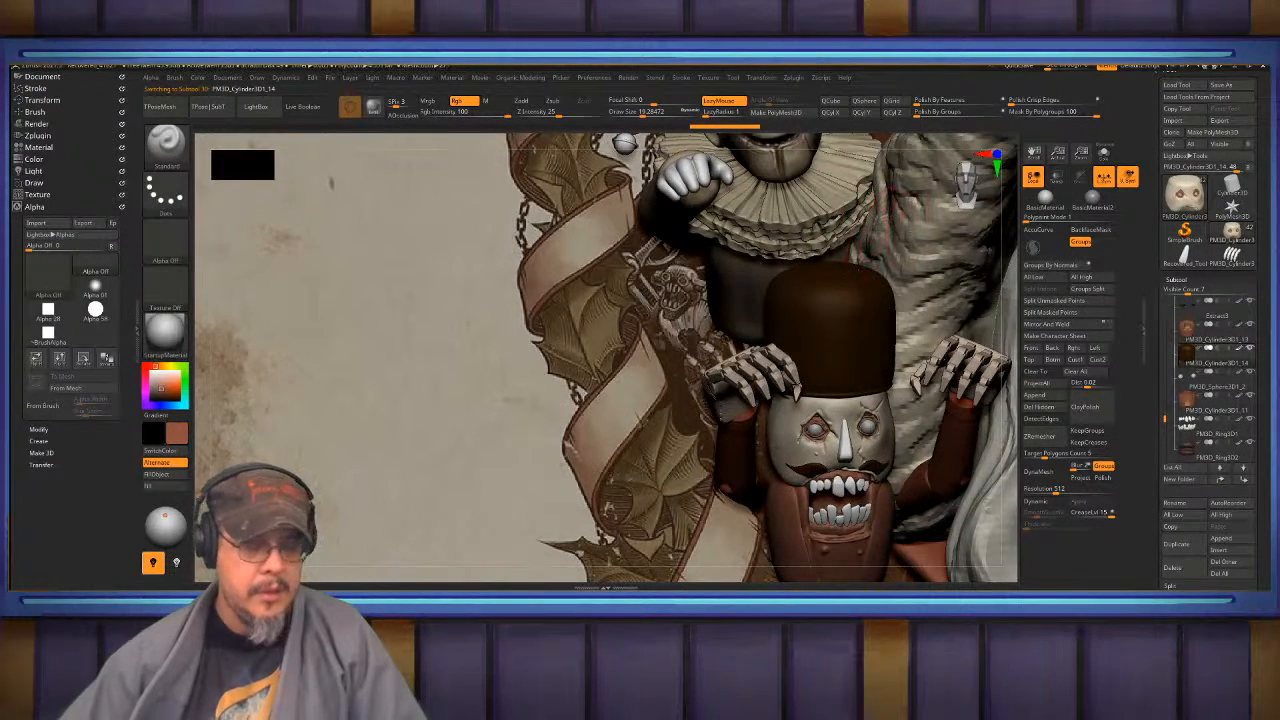
mouse_move(1190, 425)
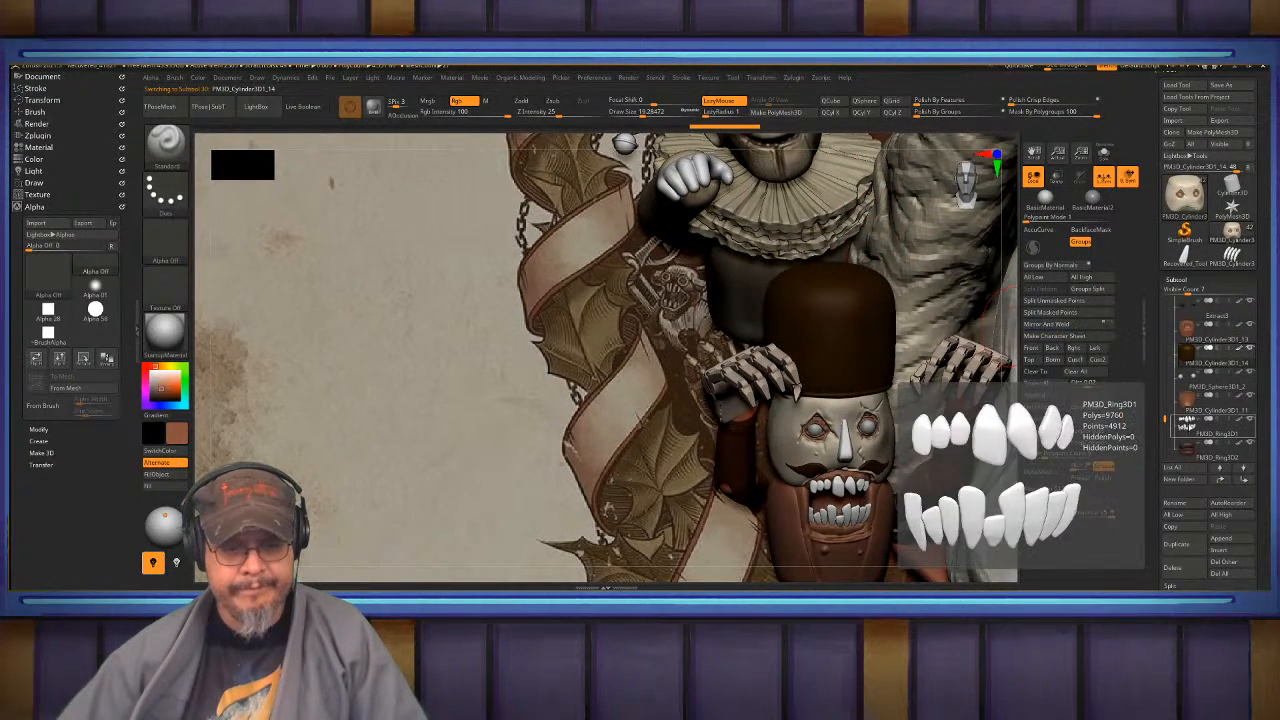
left_click(1228, 541)
left_click(983, 381)
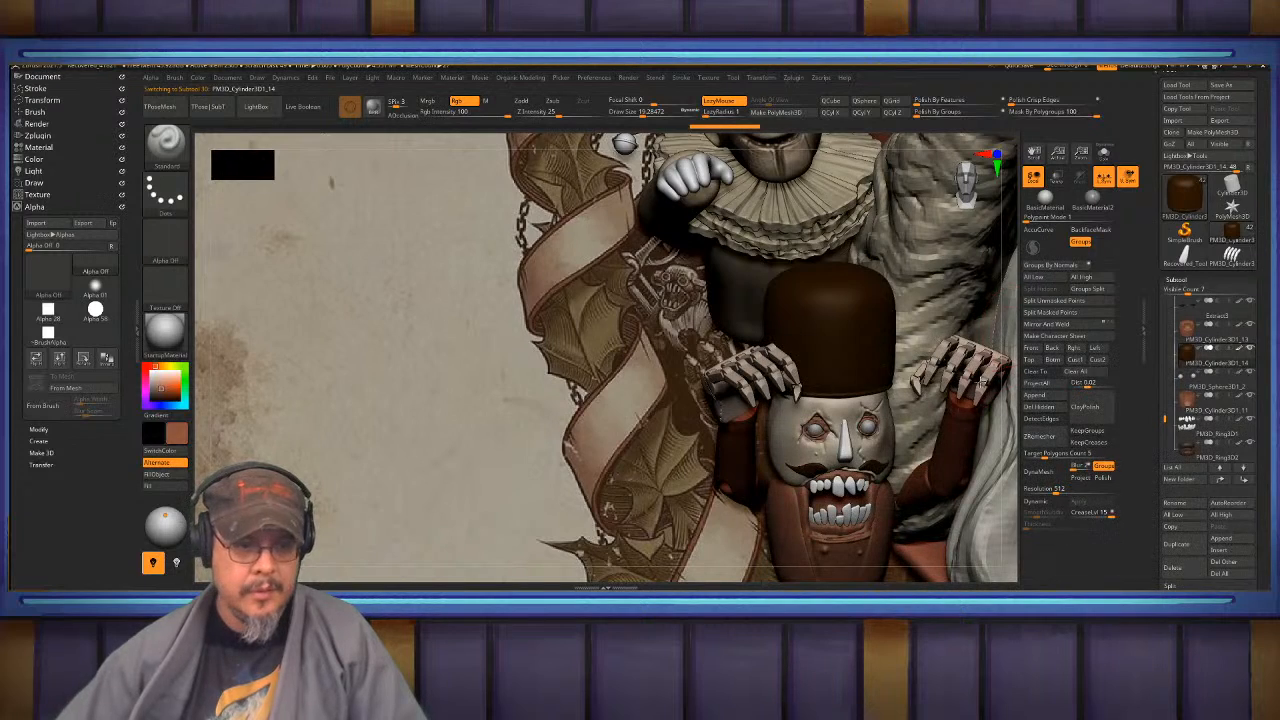
left_click(1220, 549)
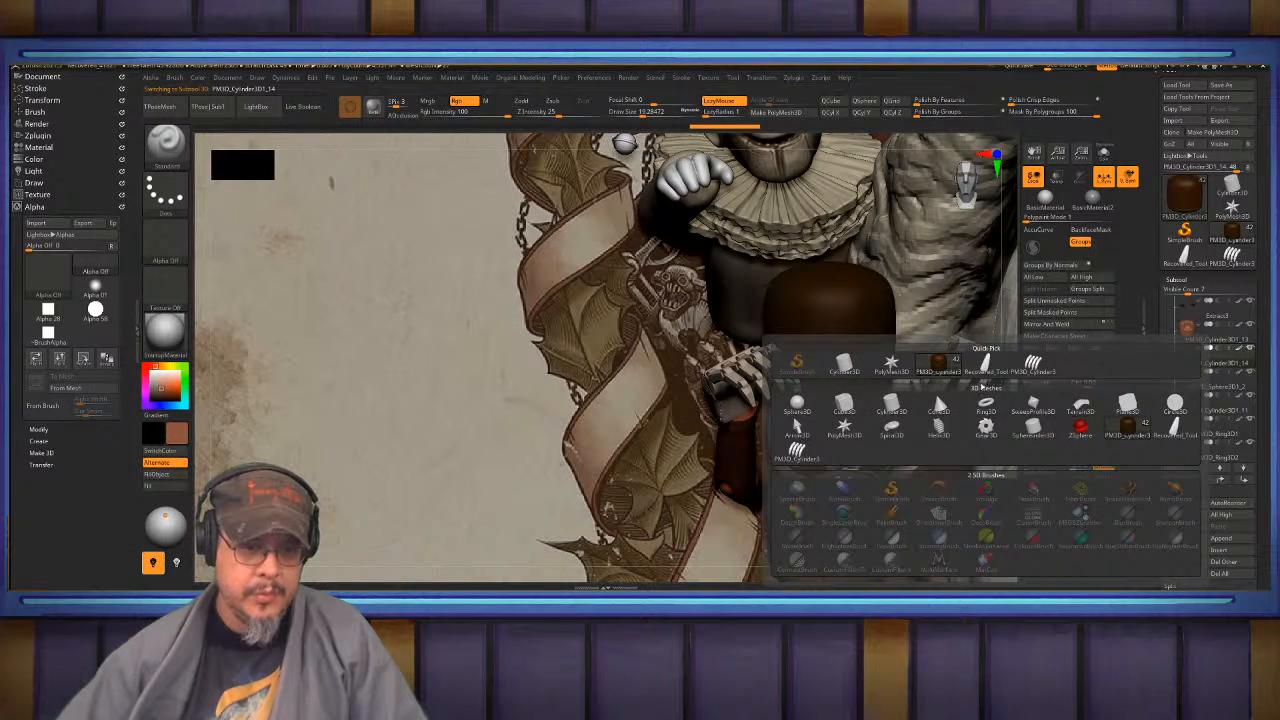
left_click(885, 405)
- Activate the transform gizmo on the inserted cylinder, centre it on the mesh and reset its orientation
right_click_drag(899, 362, 726, 357, "ctrl")
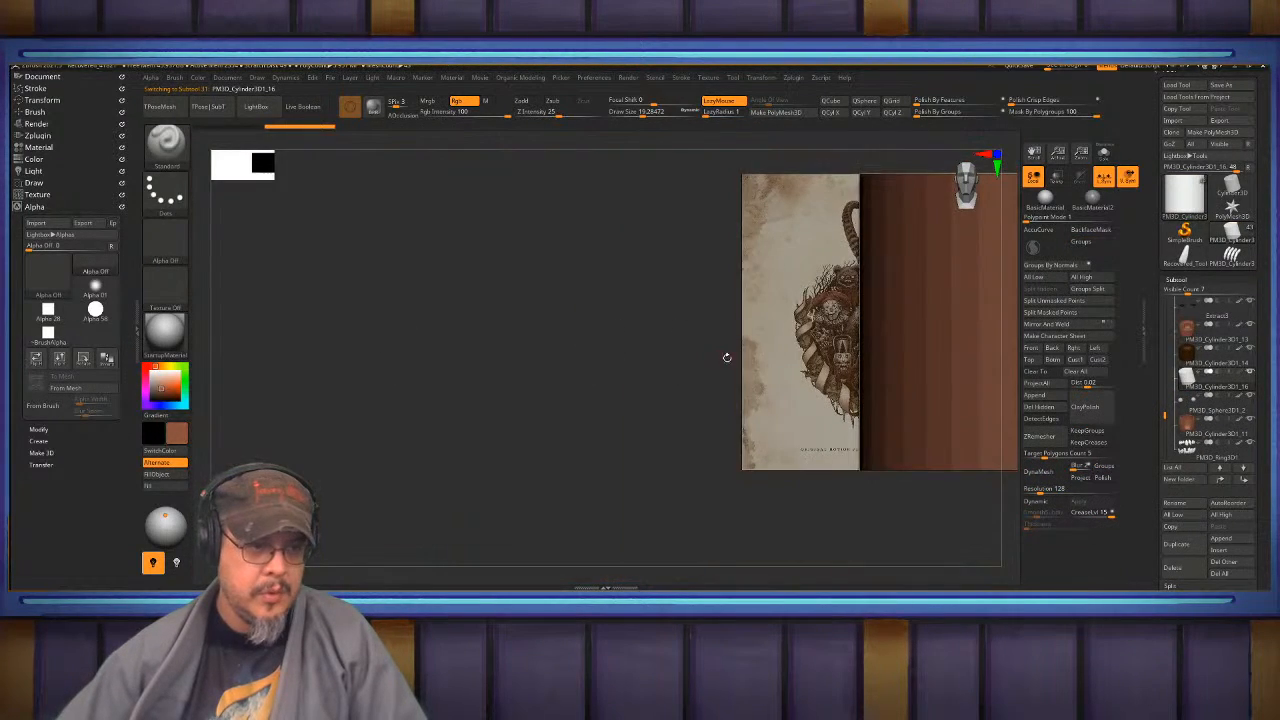
right_click_drag(880, 337, 675, 358, "alt")
key("w")
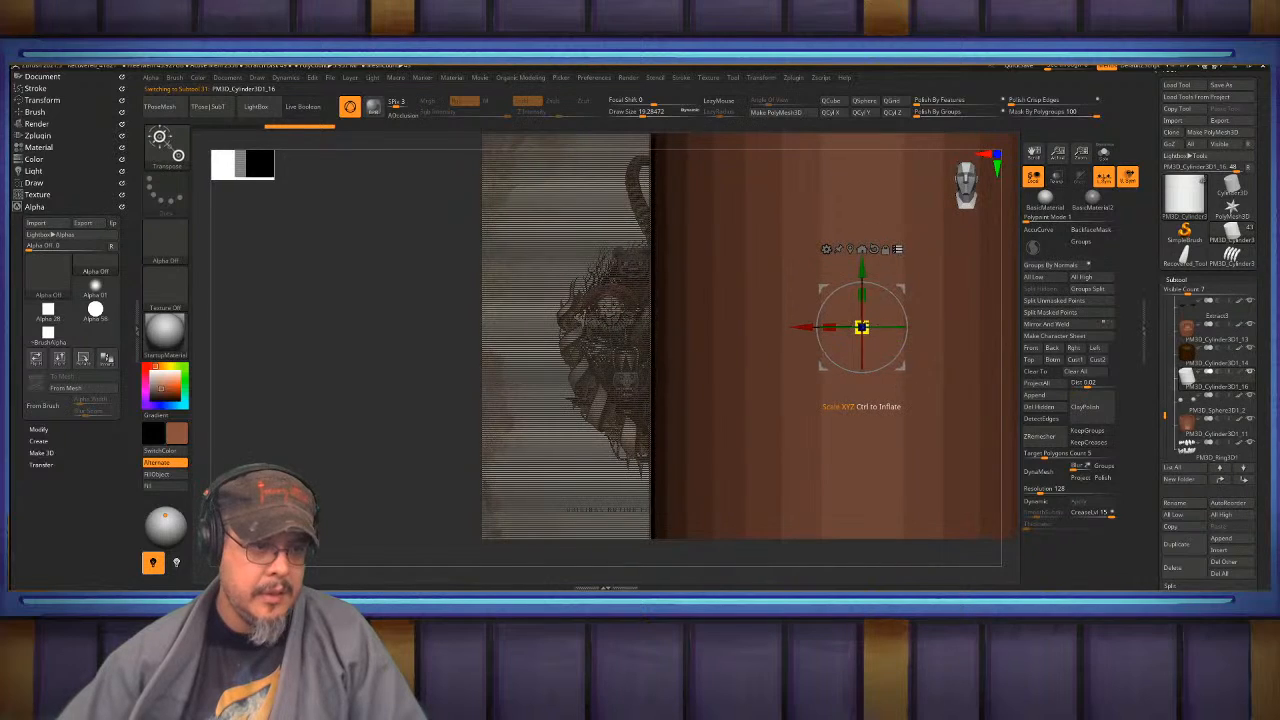
left_click_drag(862, 327, 897, 260)
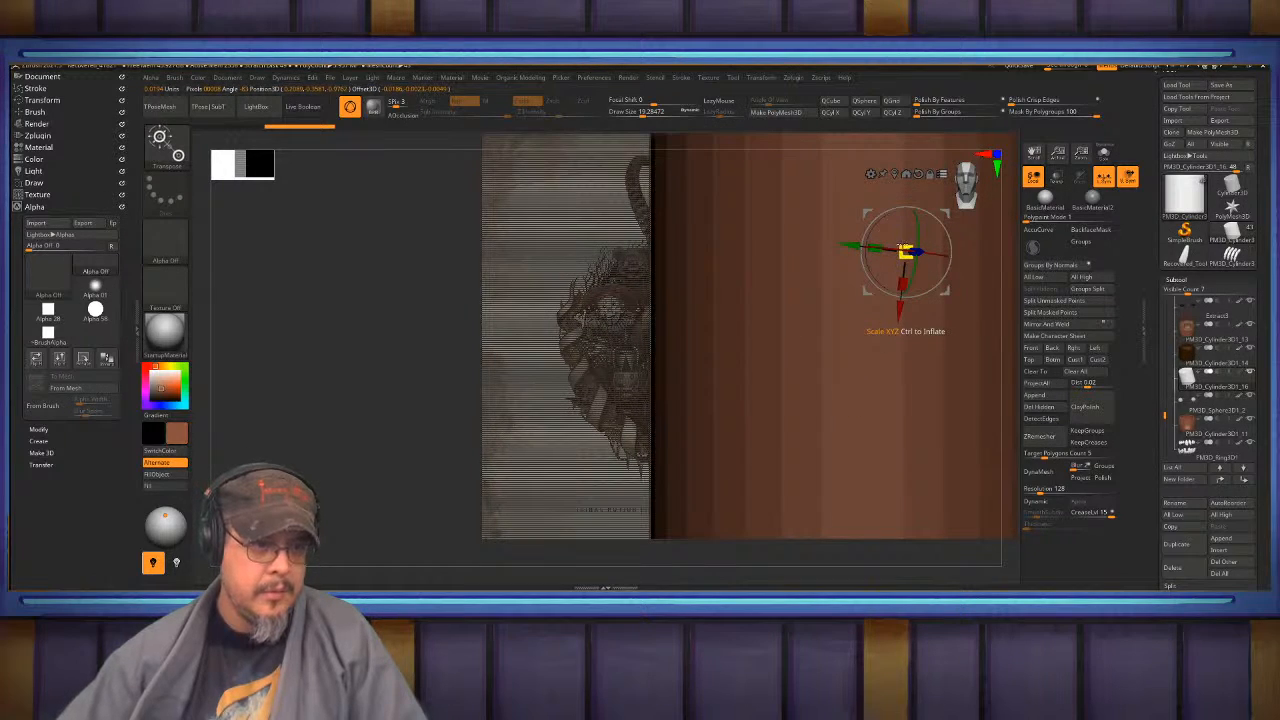
key("ctrl+z")
left_click_drag(862, 327, 902, 253)
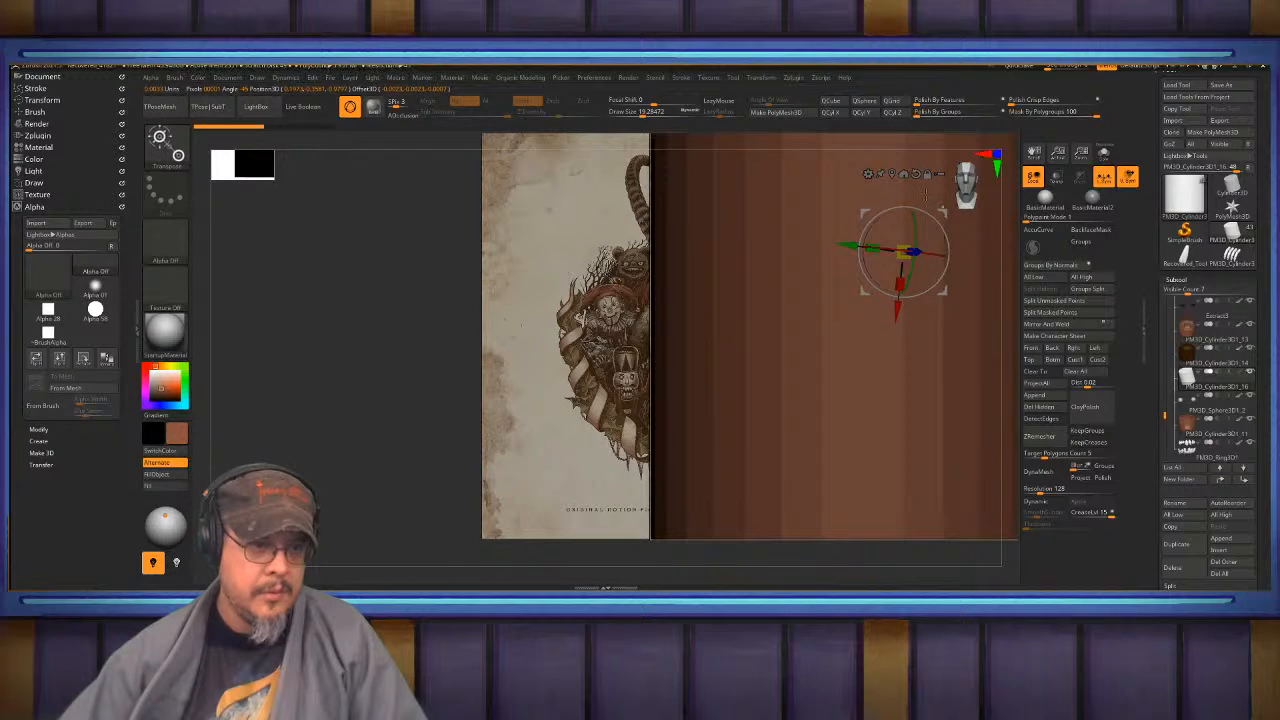
left_click(890, 174)
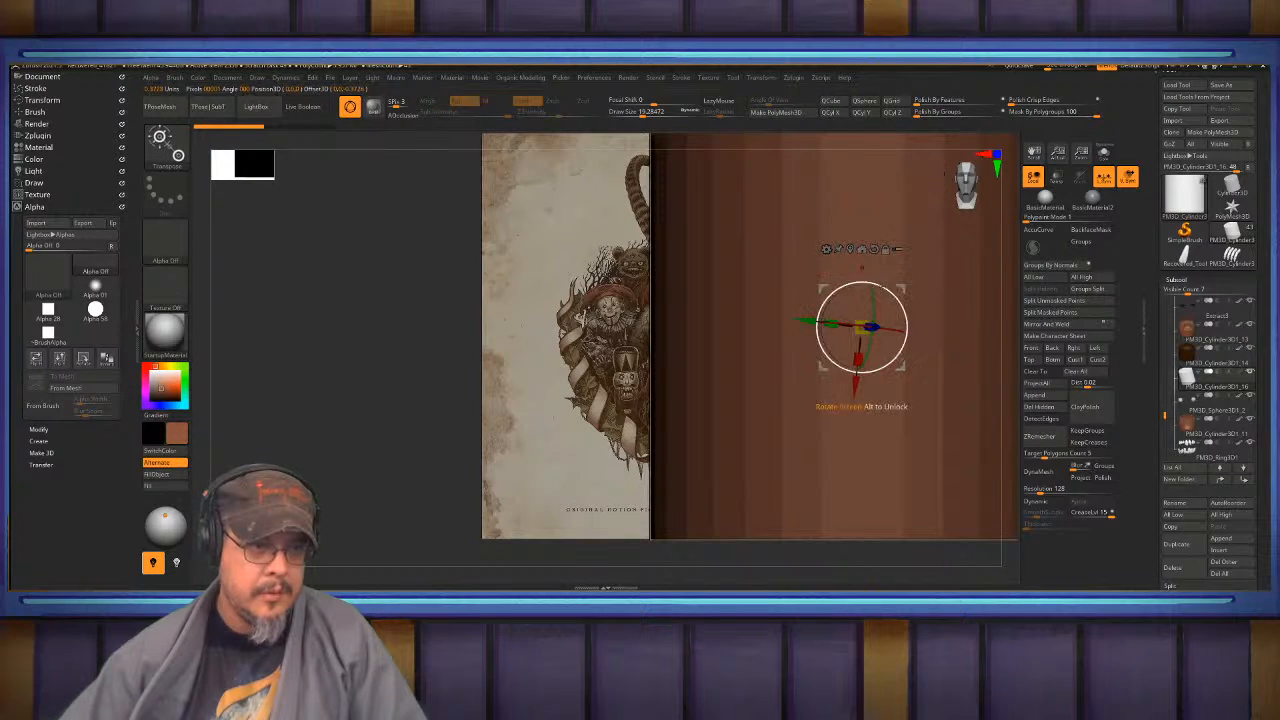
left_click(873, 248)
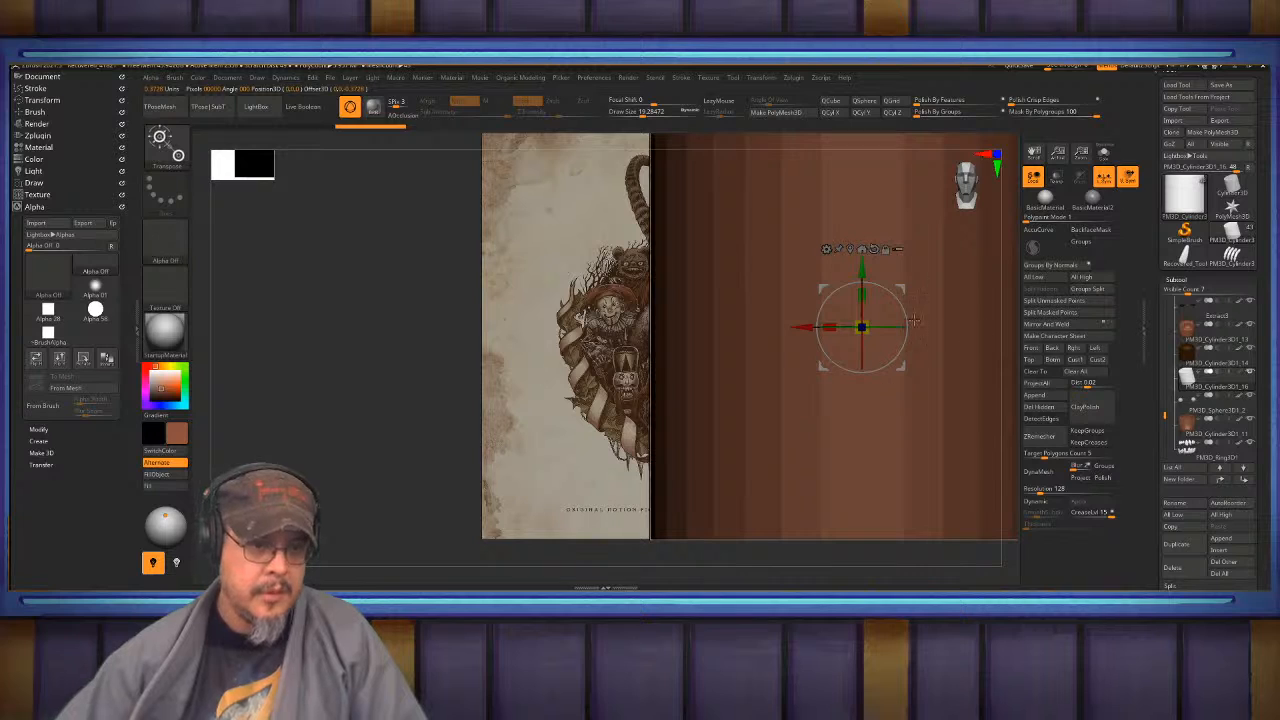
- Scale the inserted cylinder down until it fits inside the fur trim around Krampus's face
left_click_drag(862, 327, 645, 340)
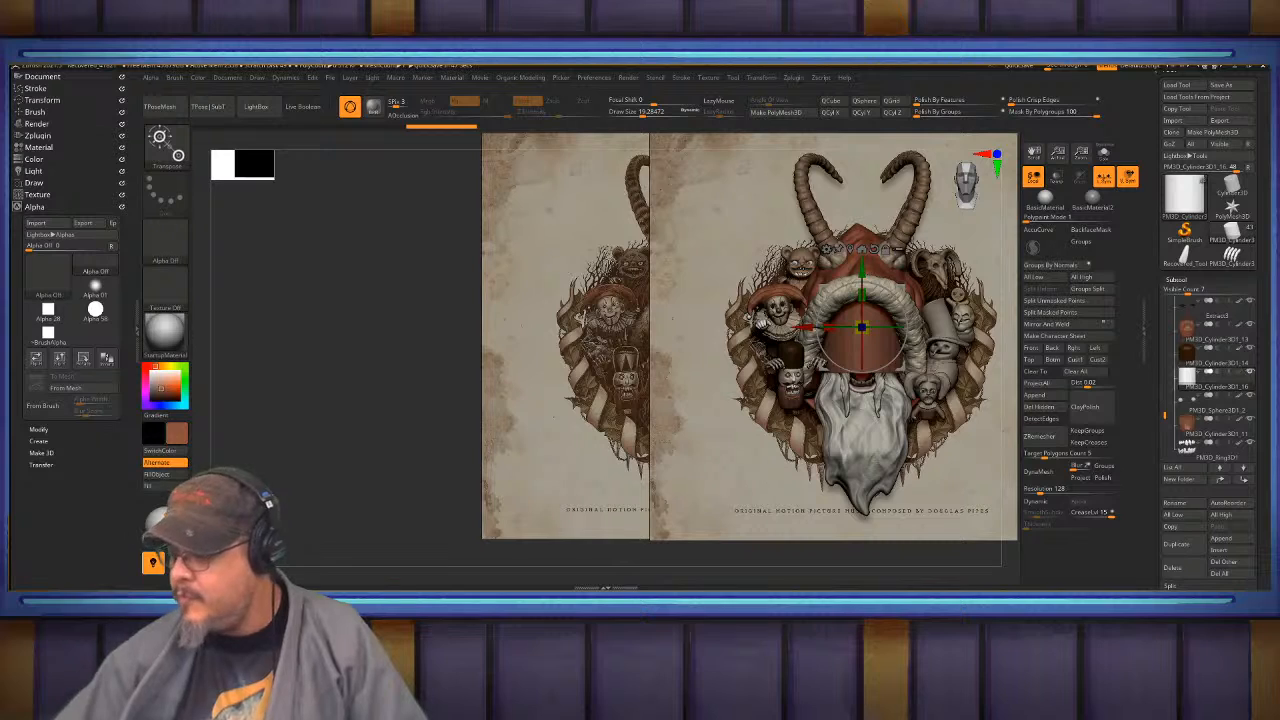
right_click_drag(862, 327, 926, 270)
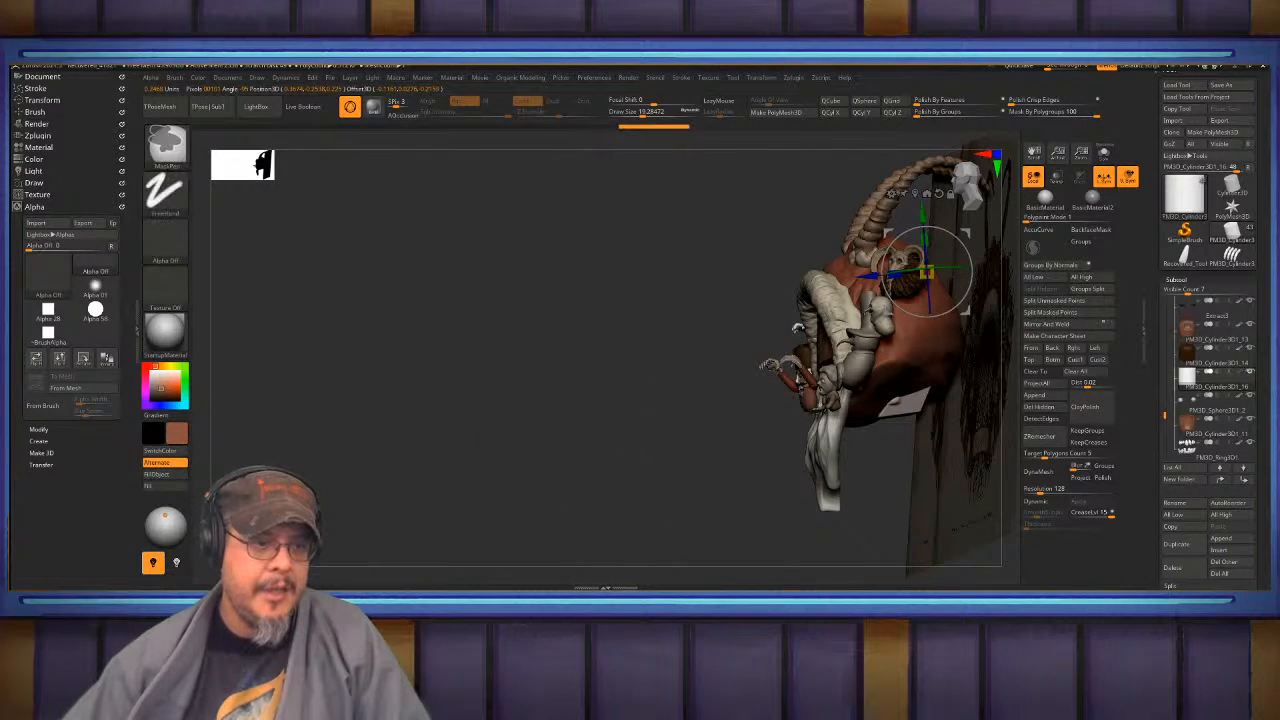
left_click_drag(646, 421, 669, 426, "shift")
key("ctrl+z")
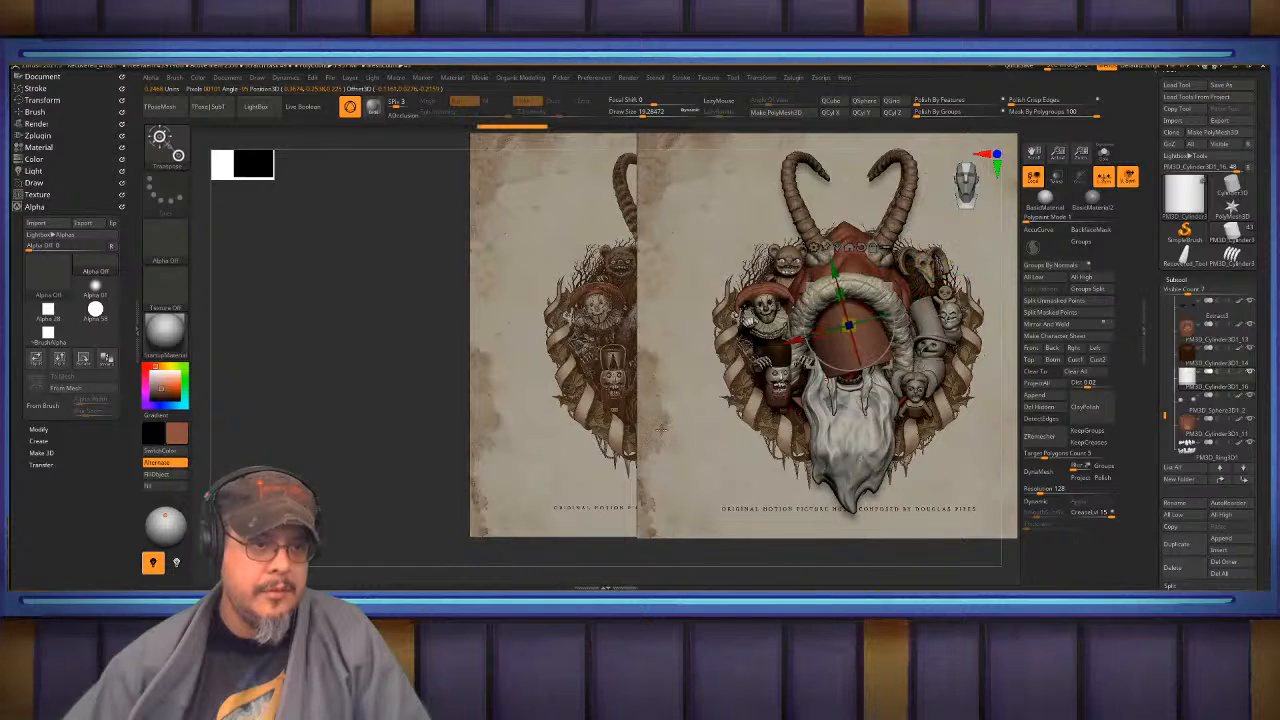
key("ctrl+z")
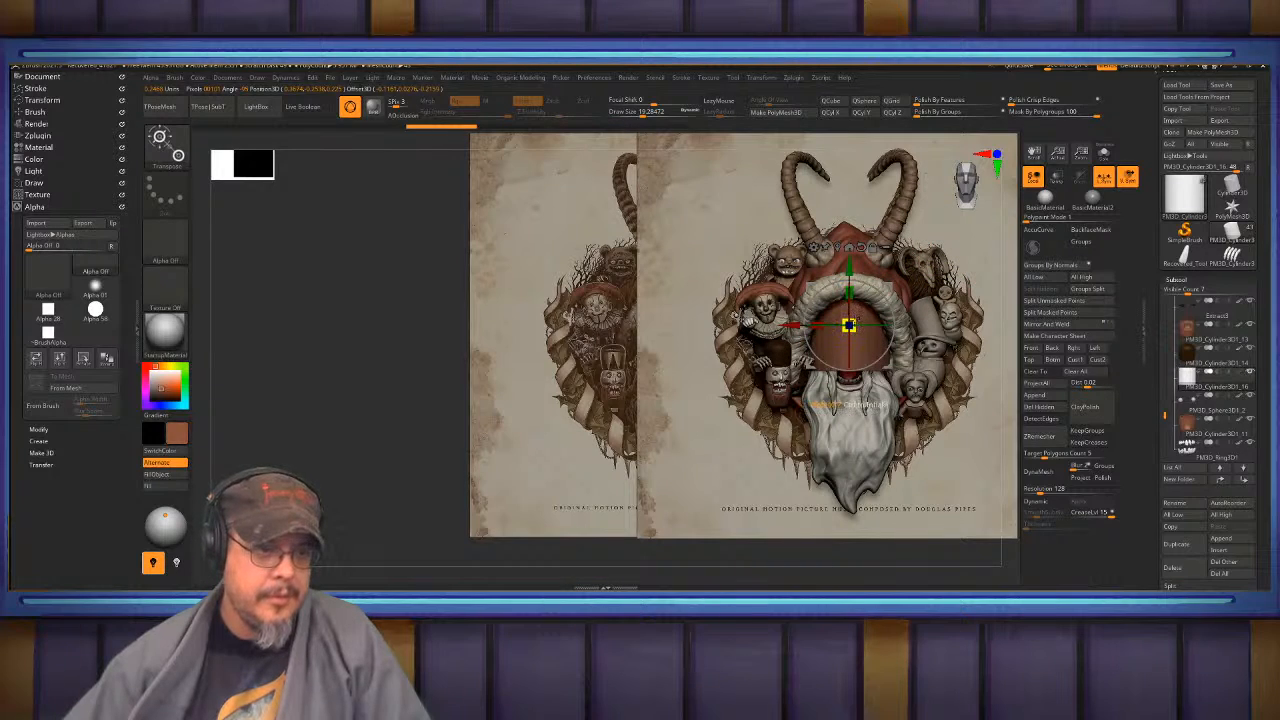
key("ctrl+shift+z")
- Move the cylinder forward in front of Krampus's face and shrink it into a slim upright rod
left_click_drag(690, 410, 900, 400, "shift")
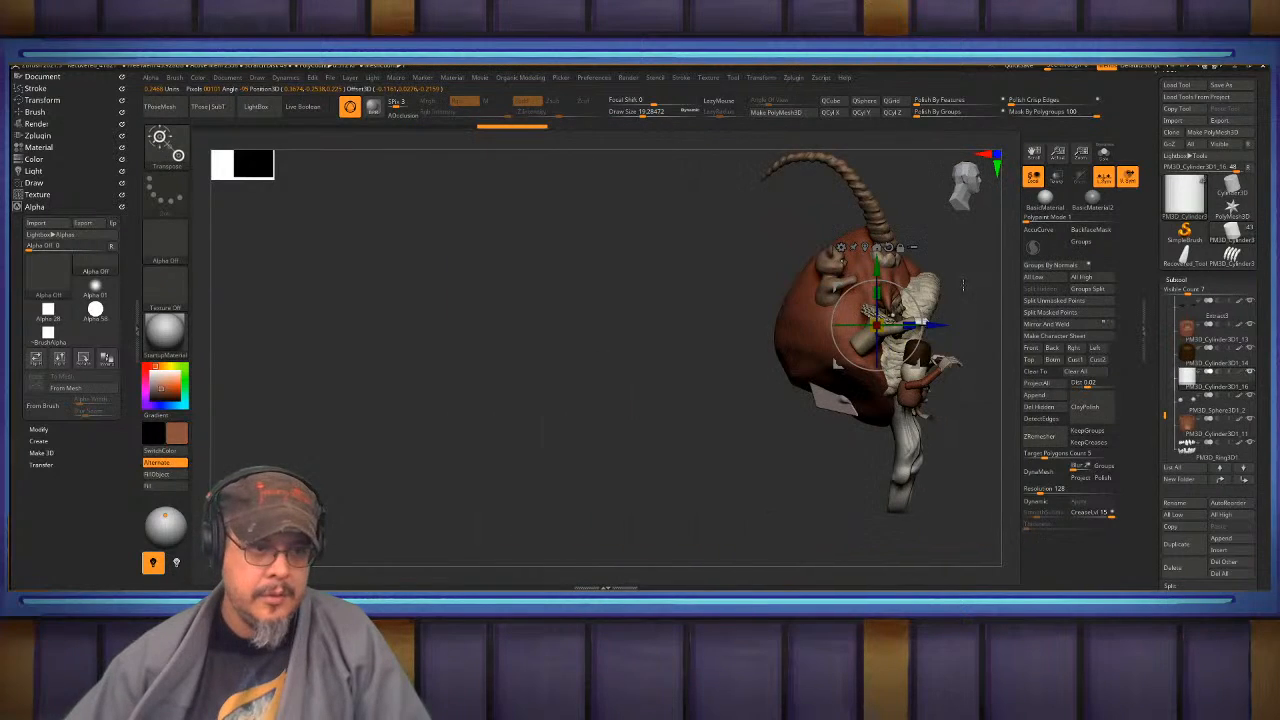
left_click_drag(934, 323, 880, 370)
left_click_drag(714, 356, 652, 368)
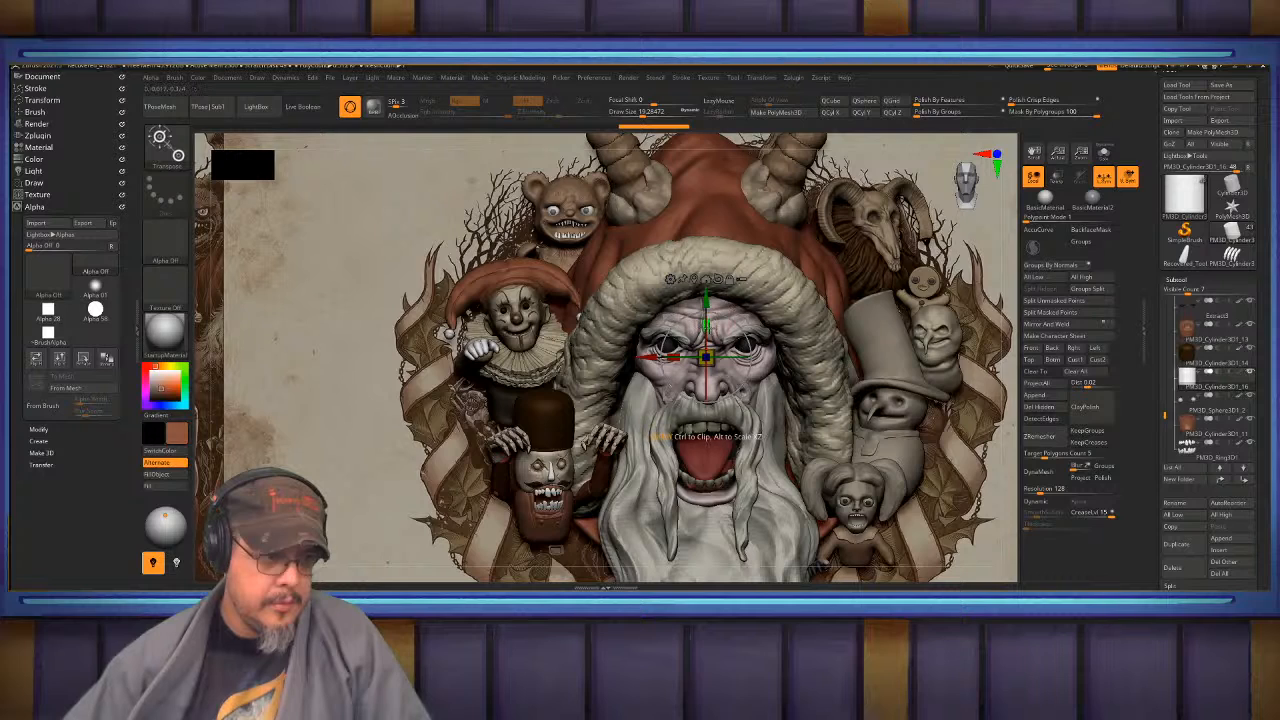
key("q")
mouse_move(764, 308)
left_mouse_down()
mouse_move(857, 314)
mouse_move(877, 272)
mouse_move(885, 372)
left_mouse_up()
key("w")
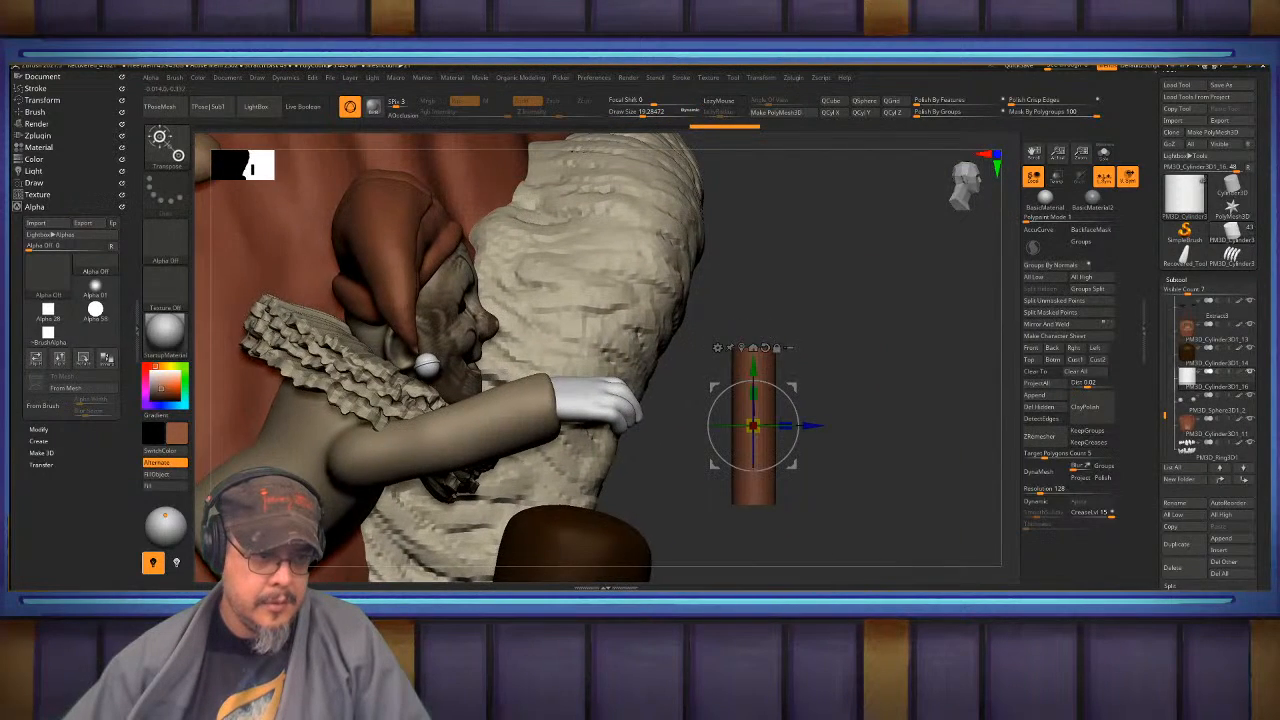
- Copy the rod upward with the gizmo to form a stacked upper section slightly wider than the masked original
left_click_drag(753, 369, 753, 271, "ctrl")
mouse_move(912, 300)
left_mouse_down()
mouse_move(840, 314)
mouse_move(810, 304)
mouse_move(866, 286)
mouse_move(740, 312)
left_mouse_up()
key("q")
mouse_move(716, 316)
right_mouse_down("alt")
mouse_move(942, 286)
mouse_move(752, 311)
mouse_move(785, 270)
right_mouse_up("alt")
key("w")
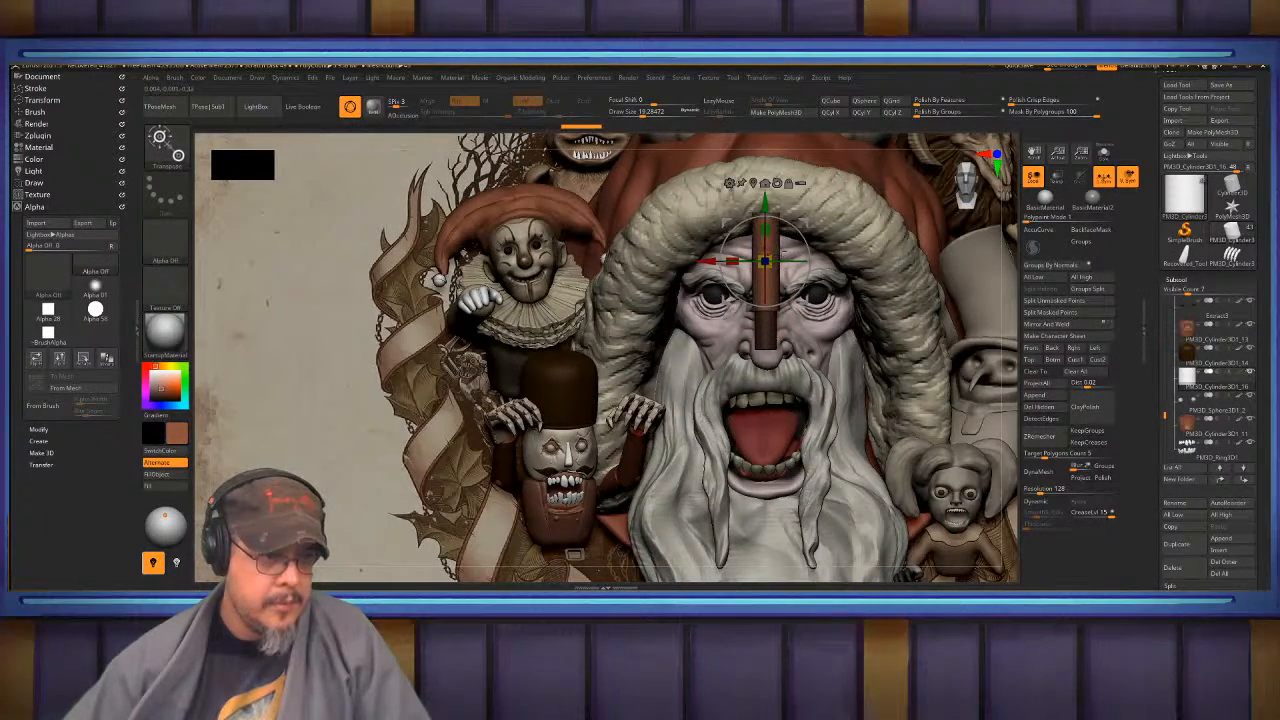
left_click_drag(763, 177, 763, 156, "ctrl")
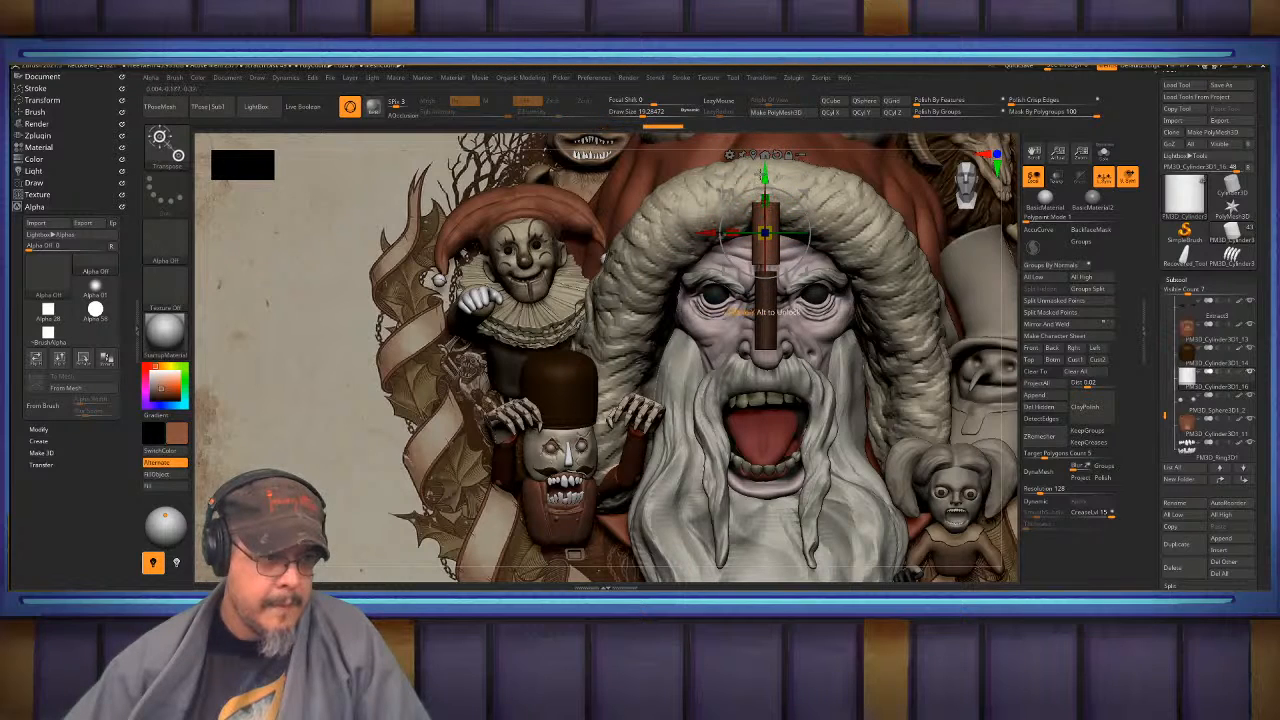
- Clear the rod's mask, assign auto groups to its two sections and DynaMesh them at a resolution of 1416
key("q")
right_click_drag(768, 190, 802, 258, "alt")
key("b")
key("ctrl+shift")
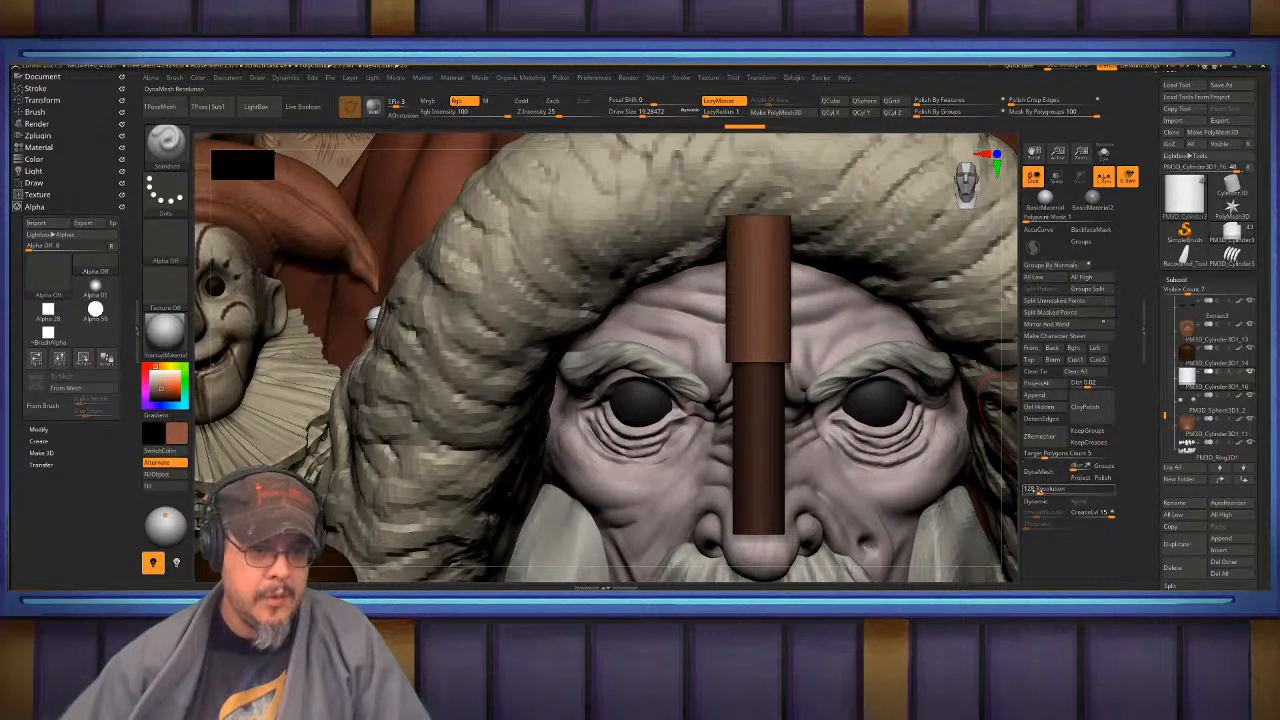
left_click_drag(1040, 489, 1077, 488)
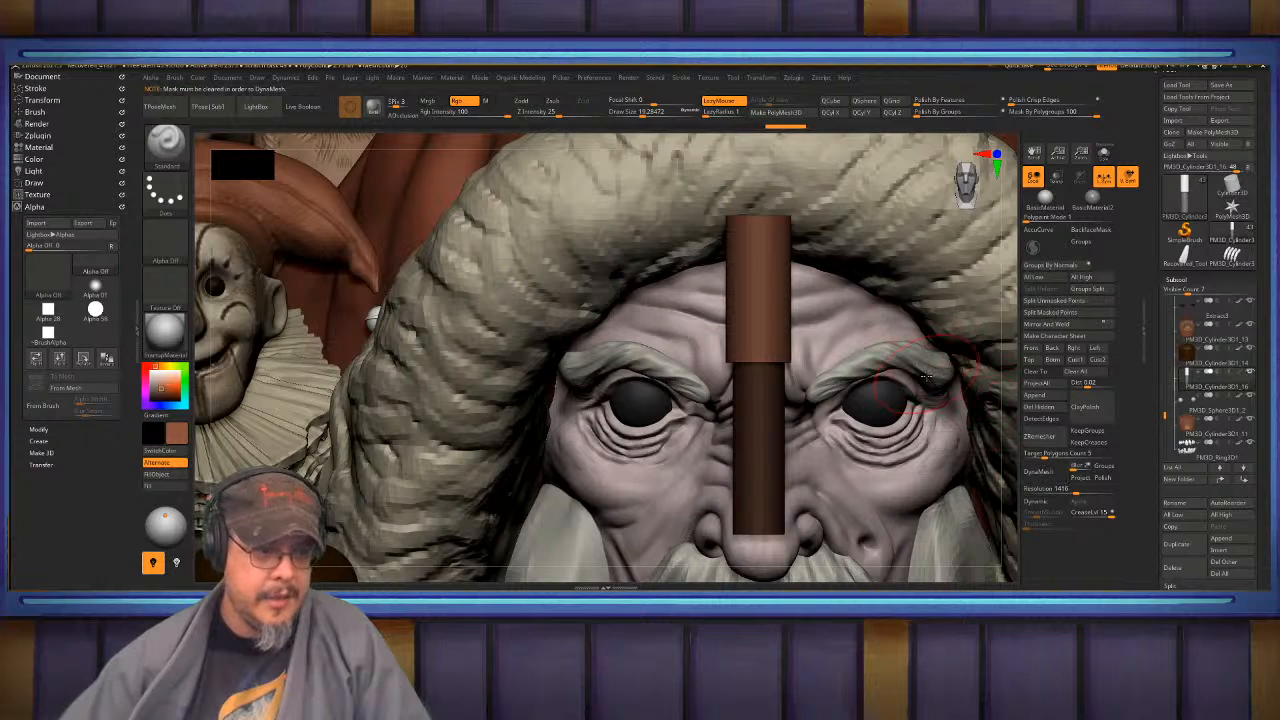
key("ctrl")
mouse_move(980, 289)
left_mouse_down("ctrl")
mouse_move(1014, 328)
mouse_move(1014, 316)
left_mouse_up("ctrl")
key("space")
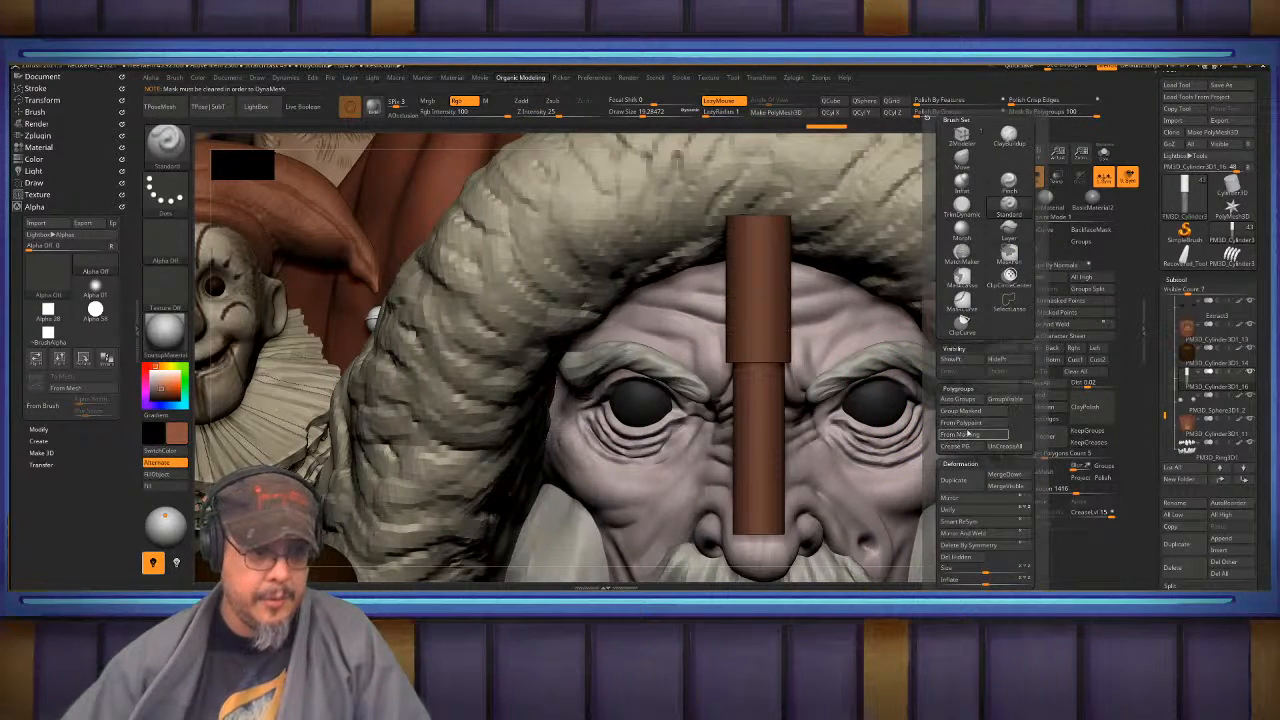
left_click(965, 403)
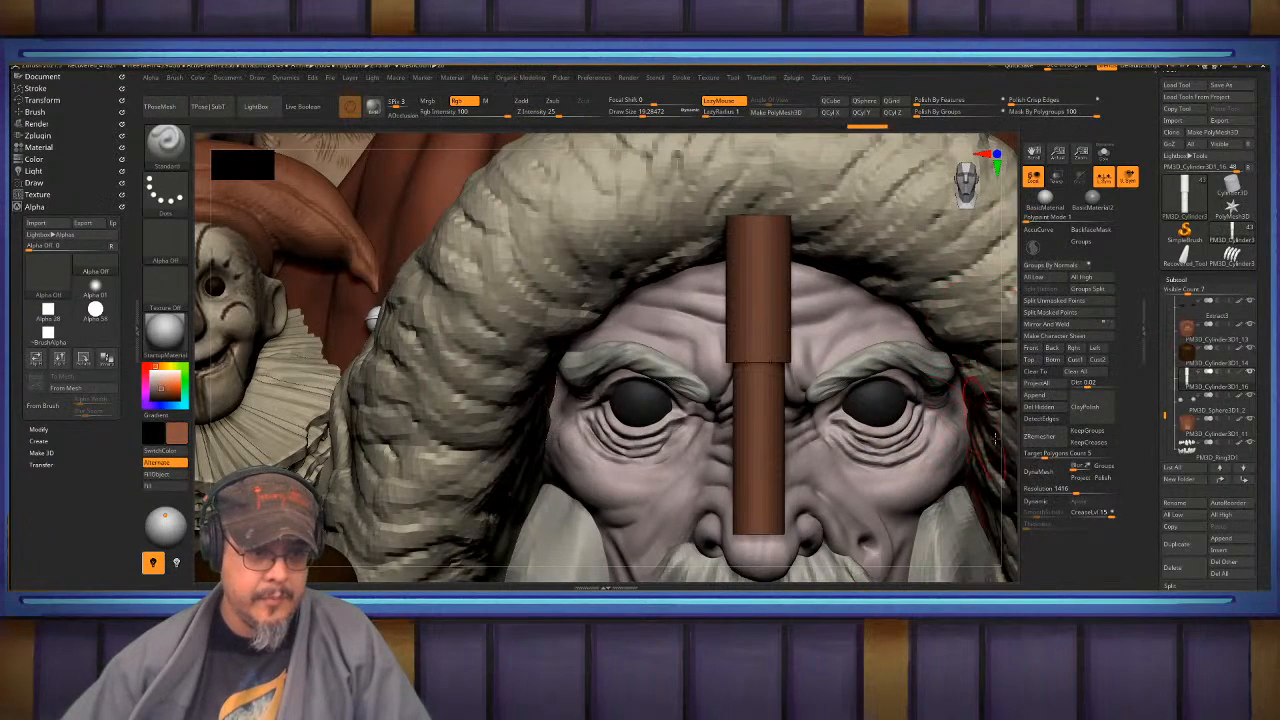
left_click(1040, 471)
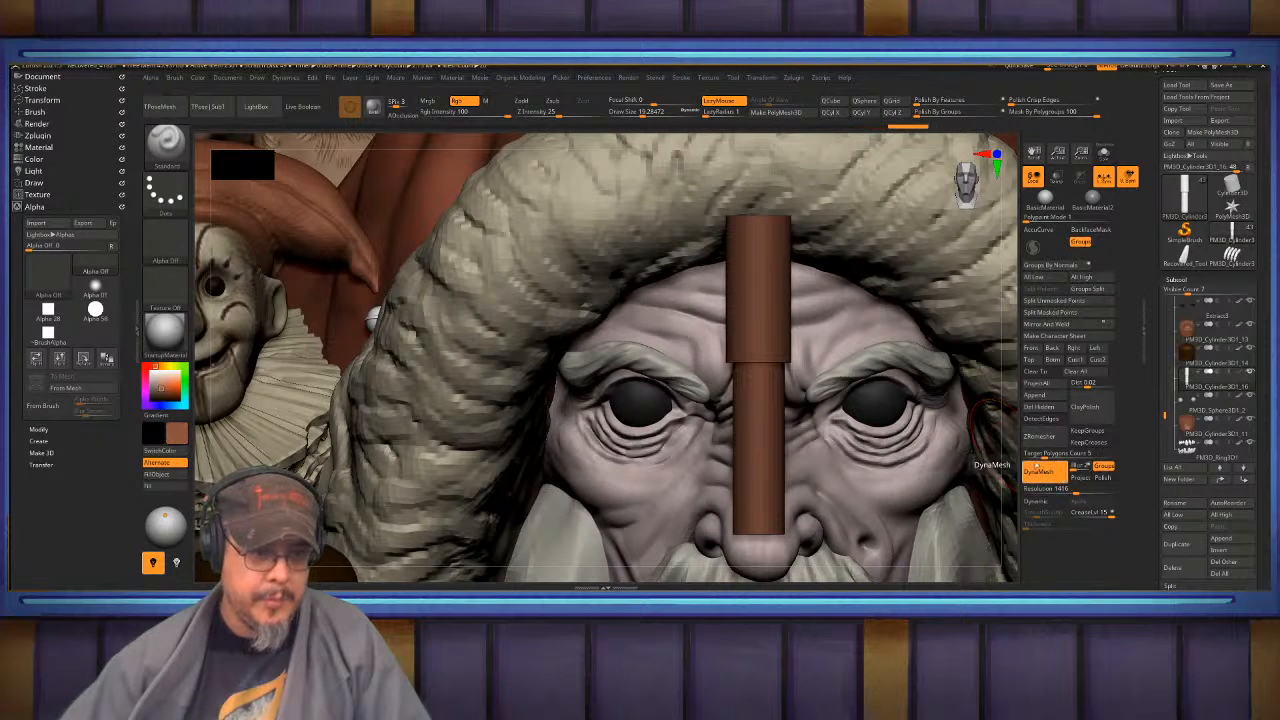
- Try clipping the rod's upper section into a pointed cone with the ClipCurve brush and undo the cuts
right_click_drag(786, 254, 800, 336, "alt")
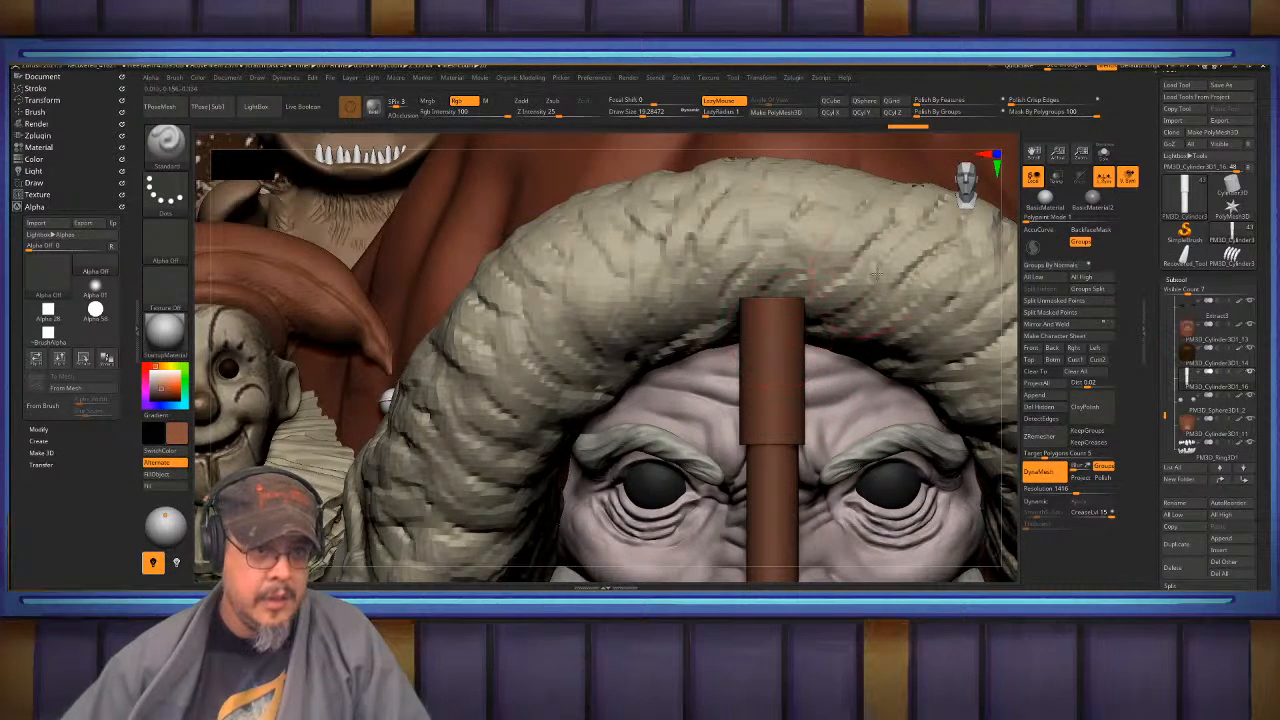
key("b")
key("s")
key("t")
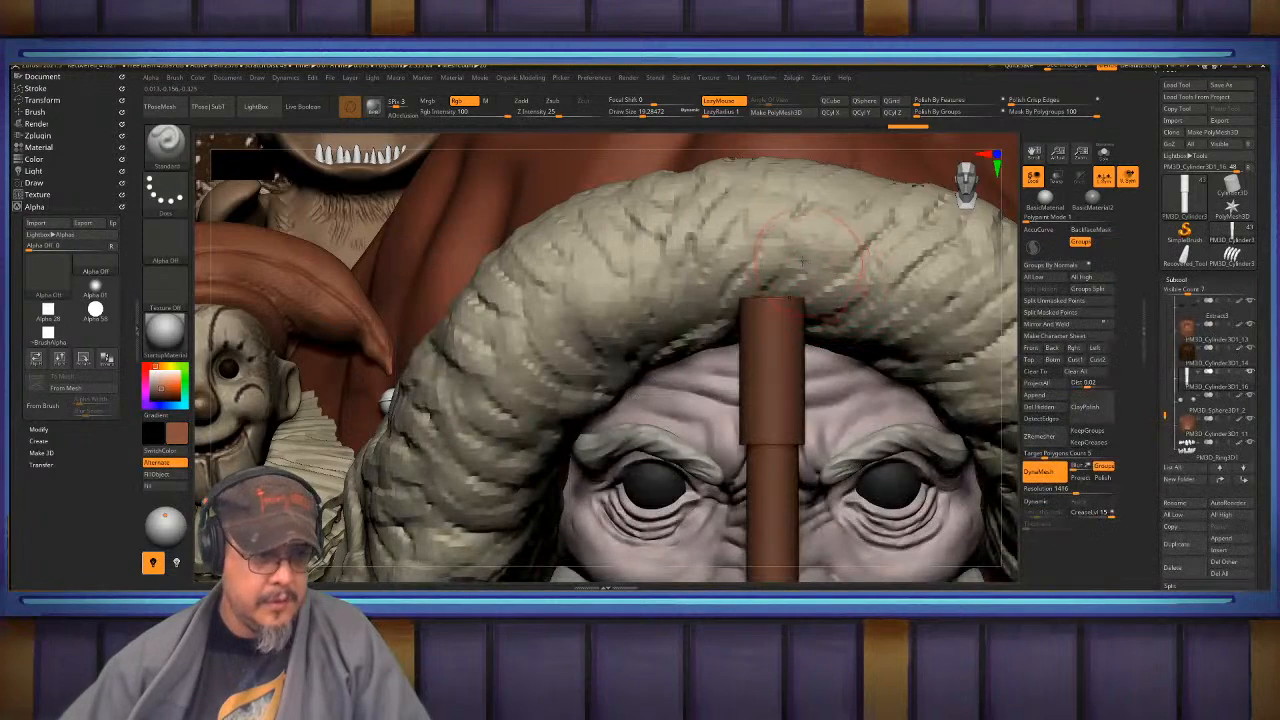
key("ctrl+shift")
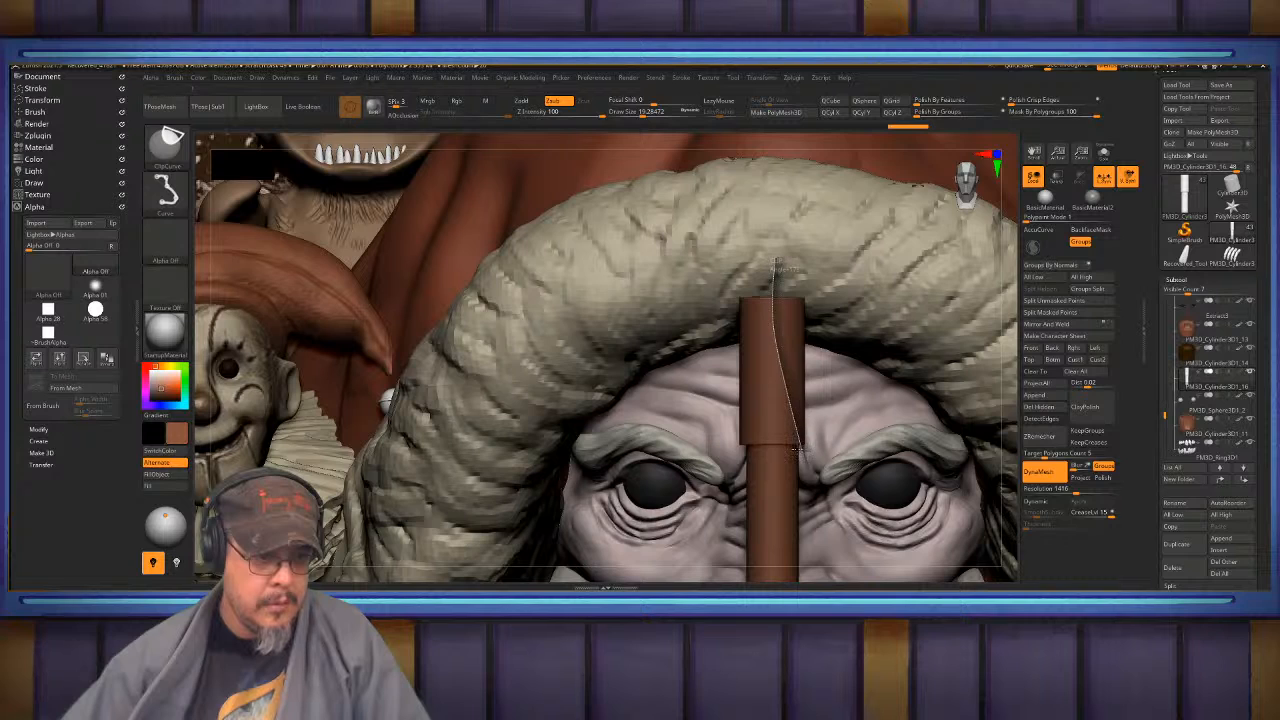
left_click_drag(797, 451, 798, 453, "ctrl+shift")
left_click_drag(841, 281, 763, 325)
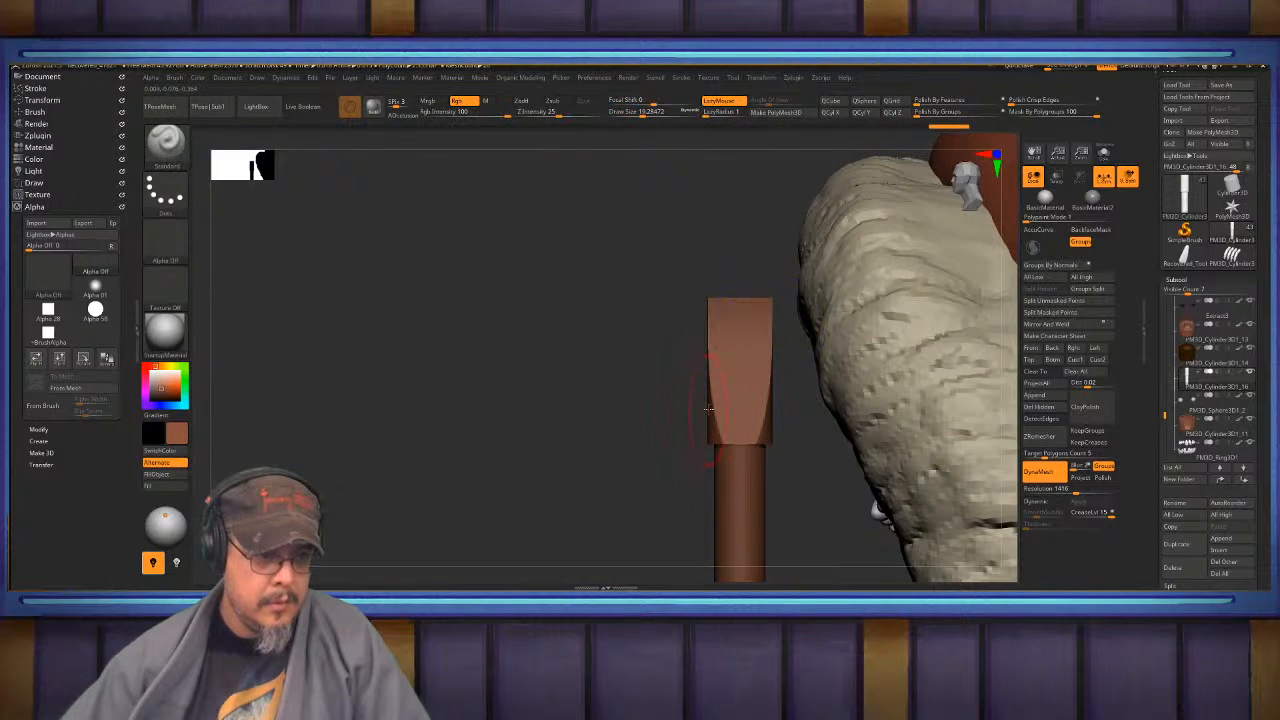
left_click_drag(659, 370, 733, 370)
key("w")
key("q")
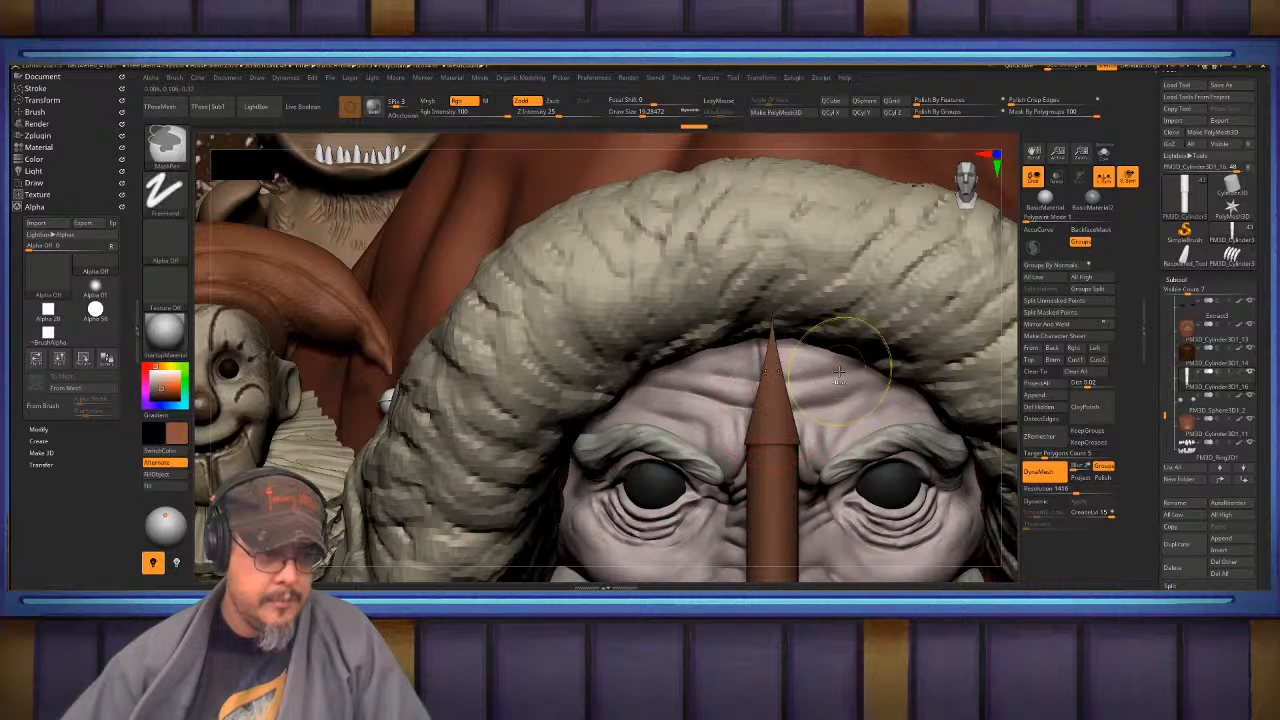
key("ctrl+z")
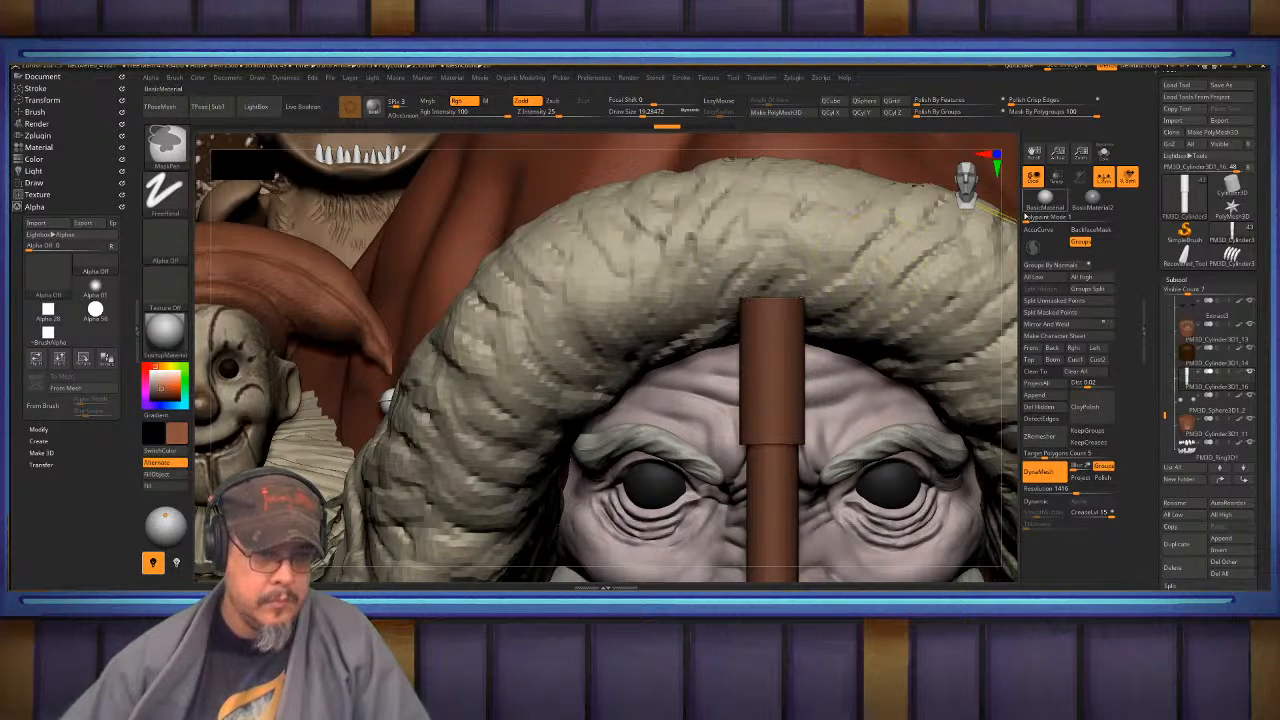
- Isolate the rod's upper section and cut it with ClipCurve from the front and side into a narrow, flared taper
key("ctrl+shift")
left_click(801, 331, "ctrl+shift")
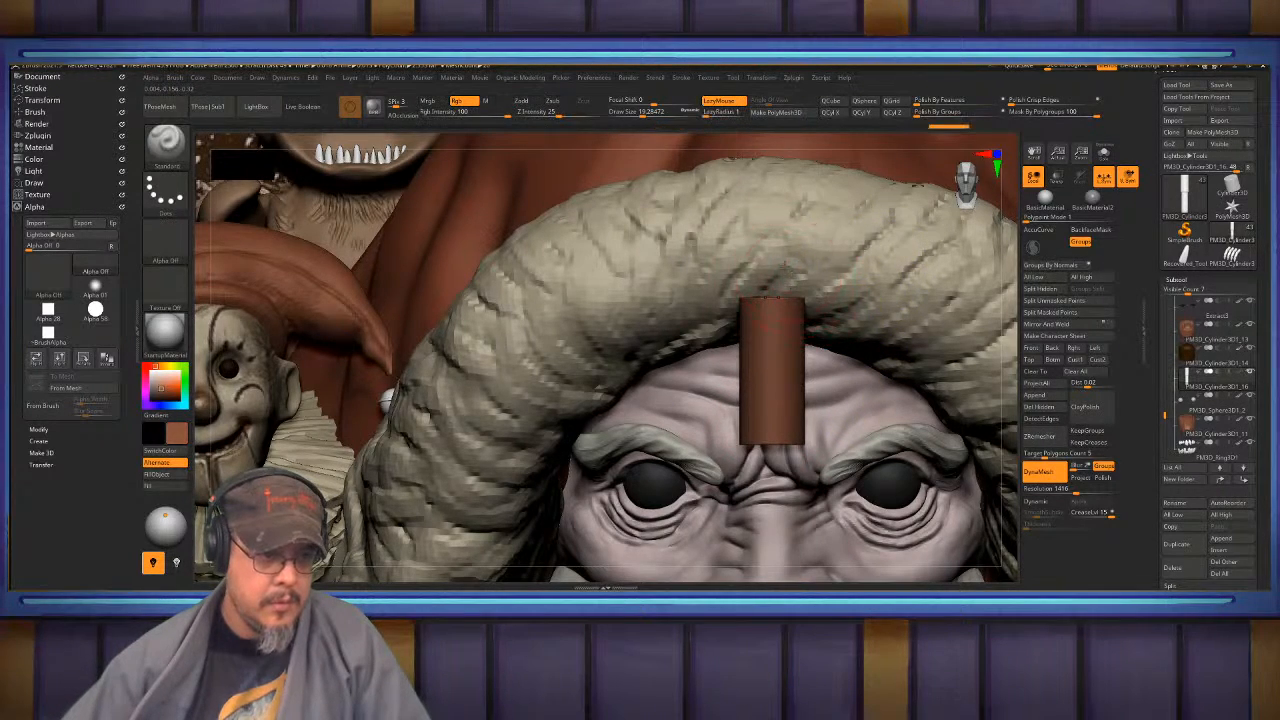
right_click_drag(820, 247, 783, 273, "ctrl")
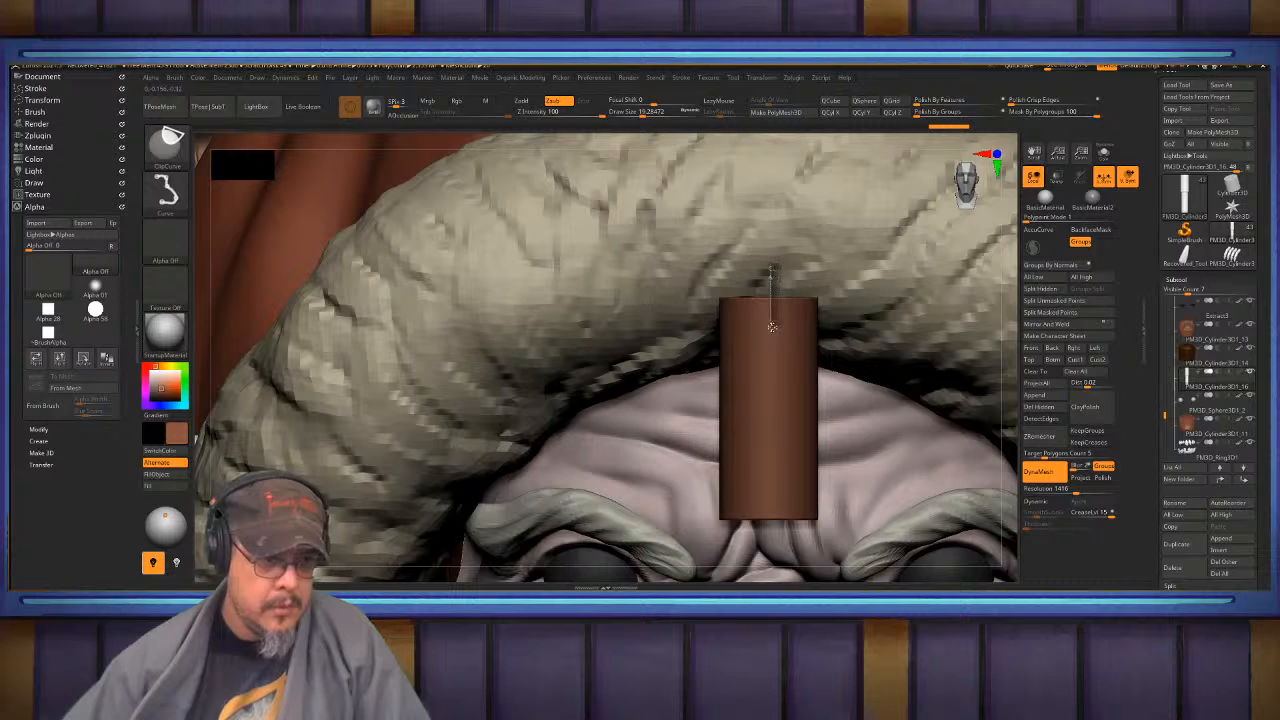
mouse_move(782, 381)
left_mouse_down("ctrl+shift")
mouse_move(778, 442)
mouse_move(819, 521)
left_mouse_up("ctrl+shift")
right_click_drag(838, 394, 686, 462, "shift")
key("ctrl+shift")
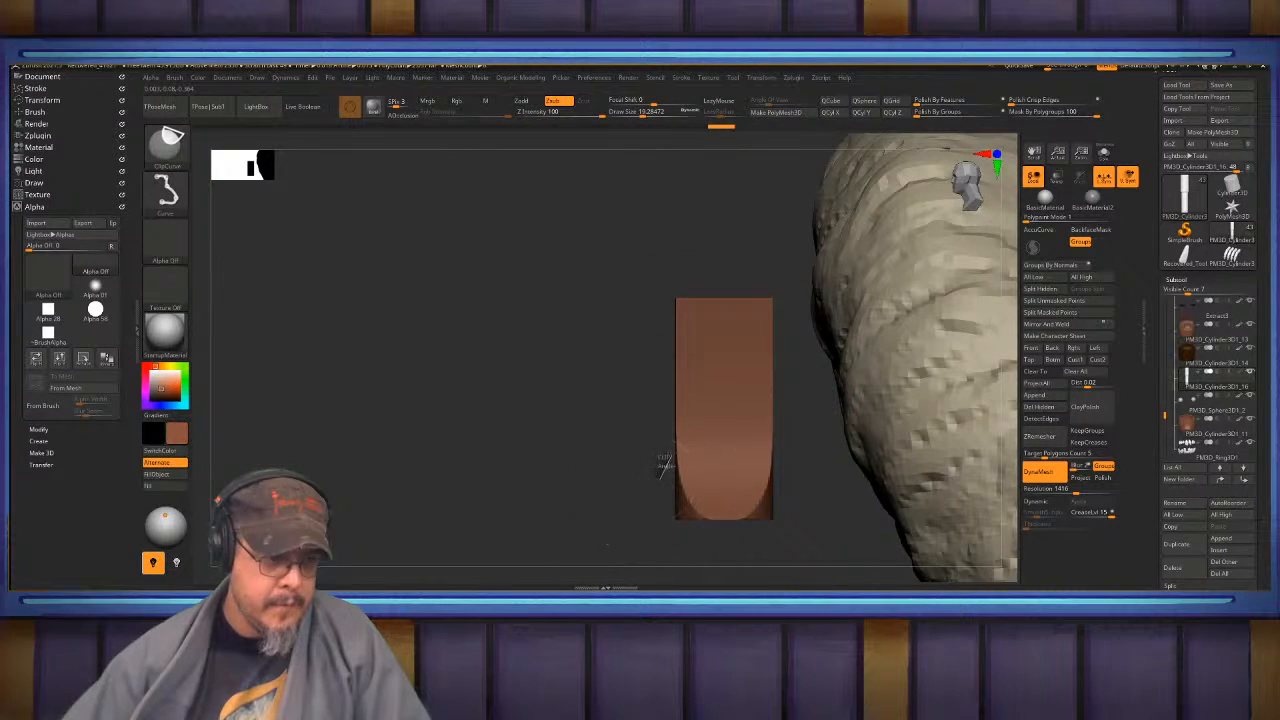
left_click_drag(688, 452, 722, 323, "ctrl+shift")
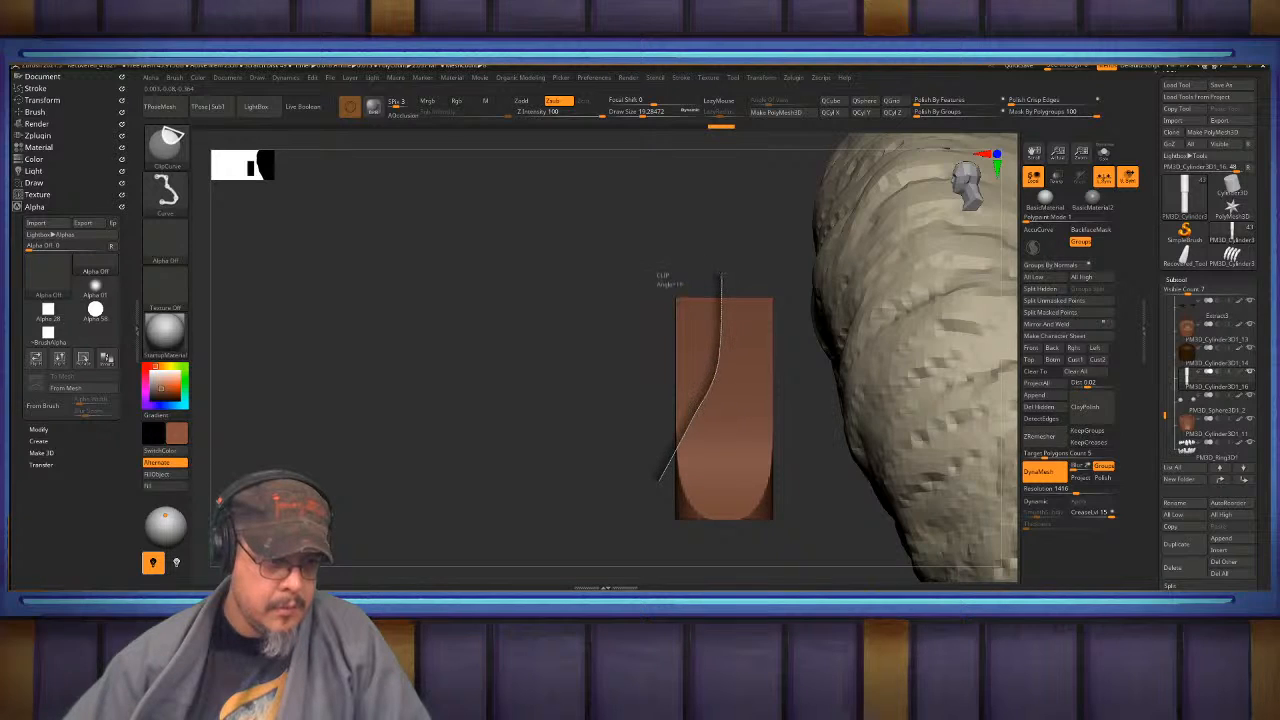
left_click_drag(721, 277, 723, 266, "ctrl+shift")
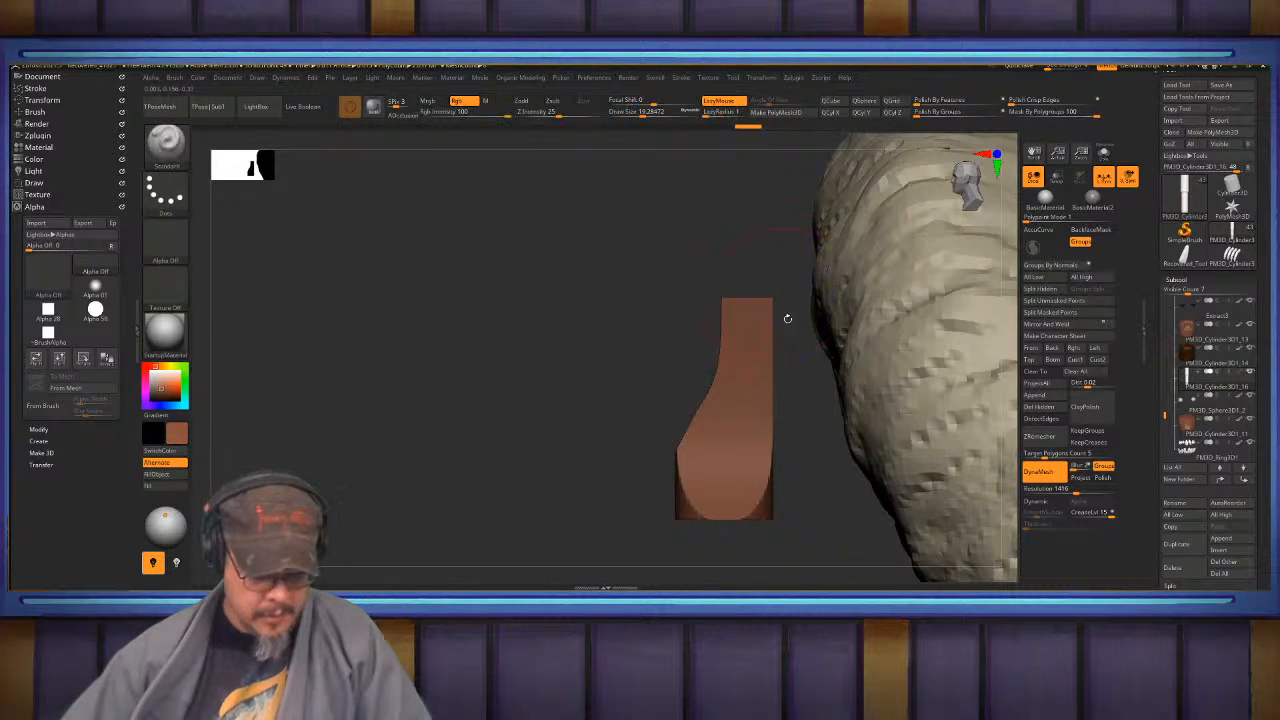
- Unhide the rod's lower section and apply Mirror And Weld to make the clipped taper symmetrical
key("space")
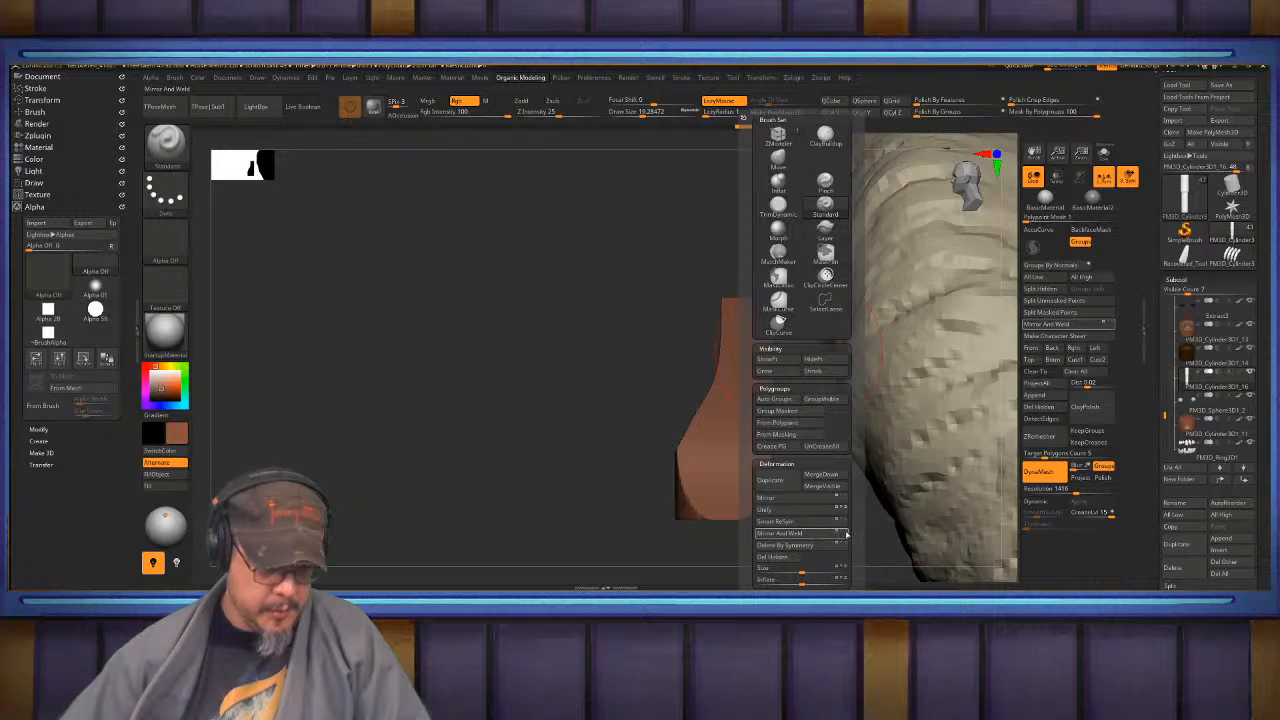
left_click(840, 534)
left_click(808, 535)
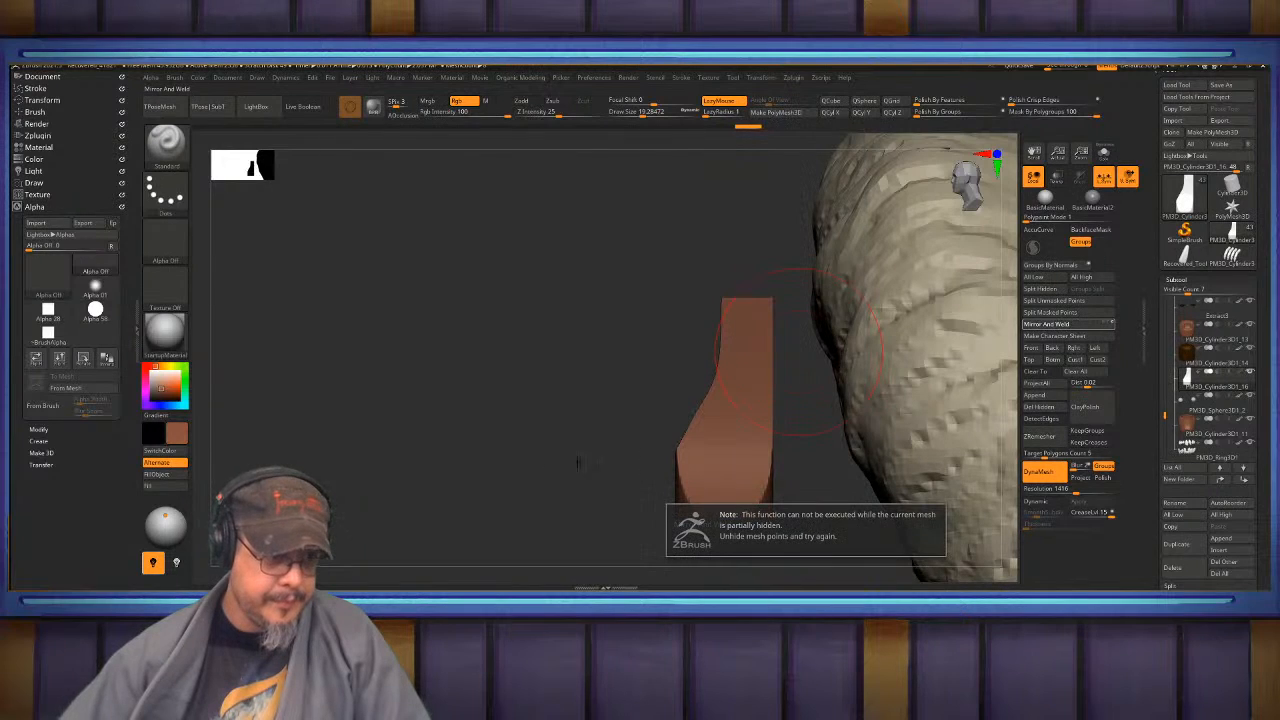
left_click(577, 423, "ctrl+shift")
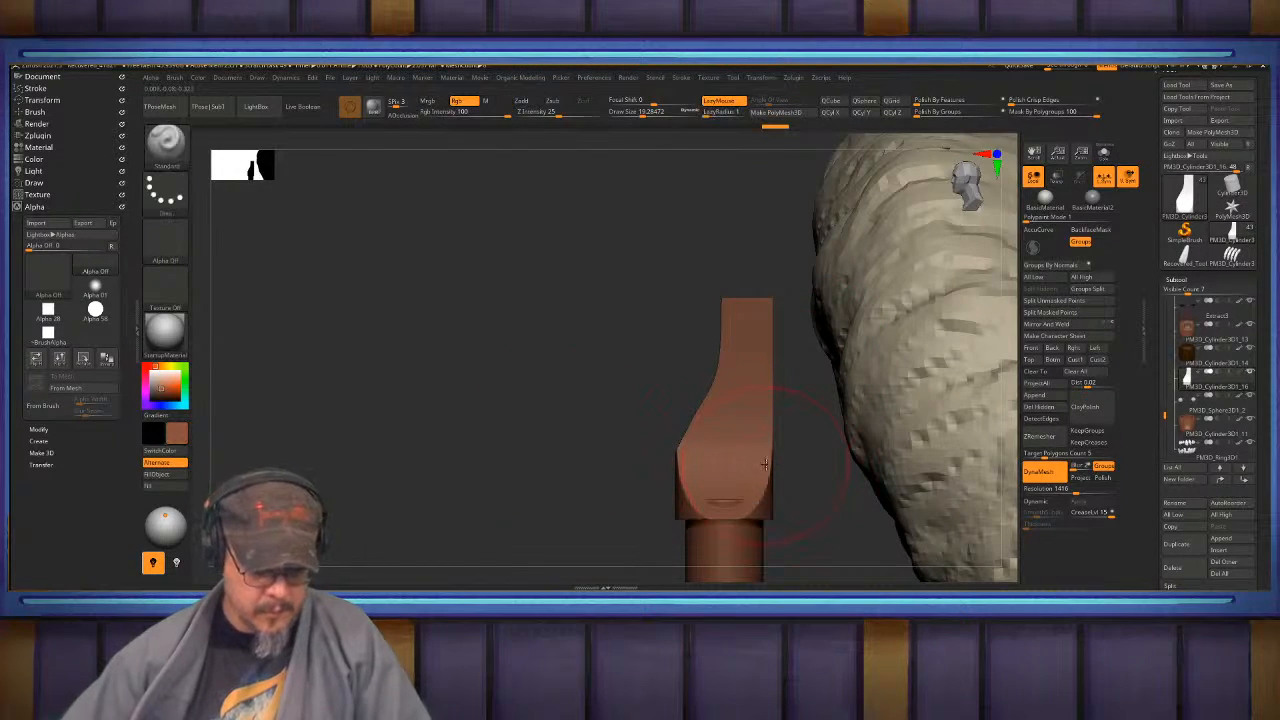
key("space")
left_click(785, 535)
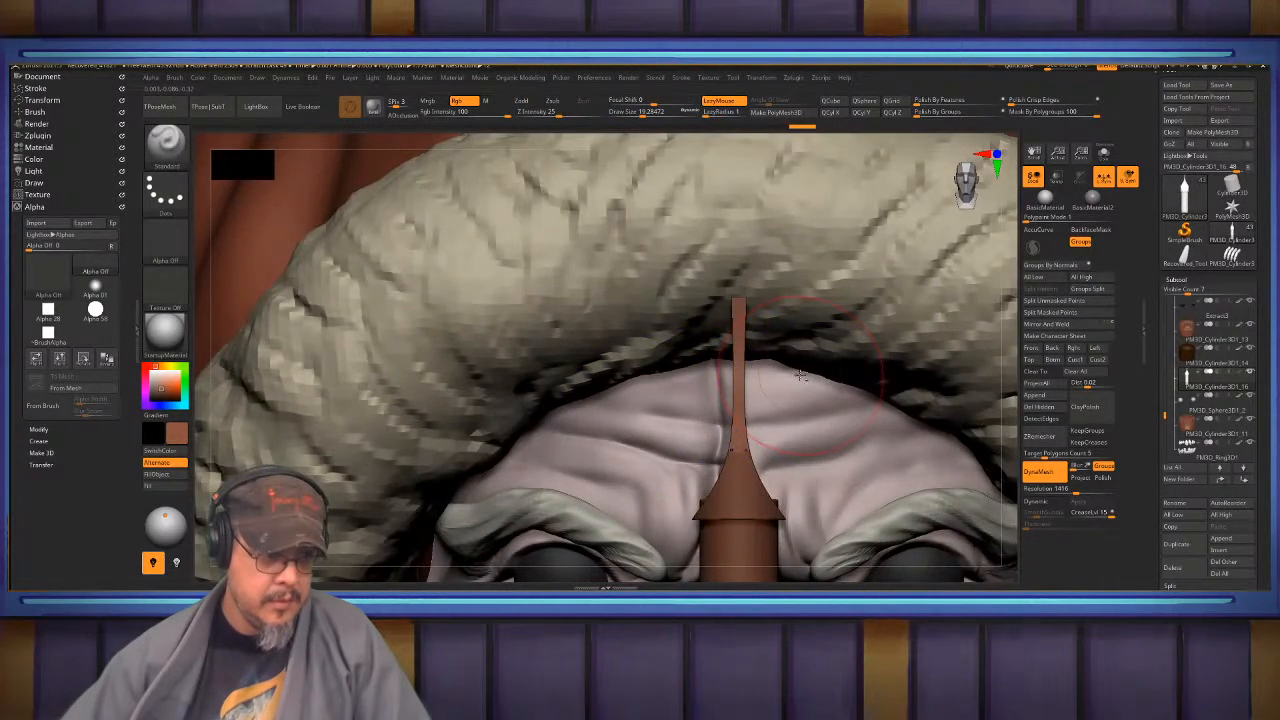
- Increase the draw size to about 29 and smooth the tapered section into a rounded tip
right_click_drag(801, 375, 492, 351, "ctrl")
right_click_drag(492, 351, 1080, 404, "ctrl")
right_click_drag(1080, 404, 489, 390, "alt")
mouse_move(960, 361)
right_mouse_down("alt")
mouse_move(890, 410)
mouse_move(1014, 323)
mouse_move(892, 383)
mouse_move(904, 365)
mouse_move(831, 363)
mouse_move(828, 395)
mouse_move(806, 397)
right_mouse_up("alt")
key("s")
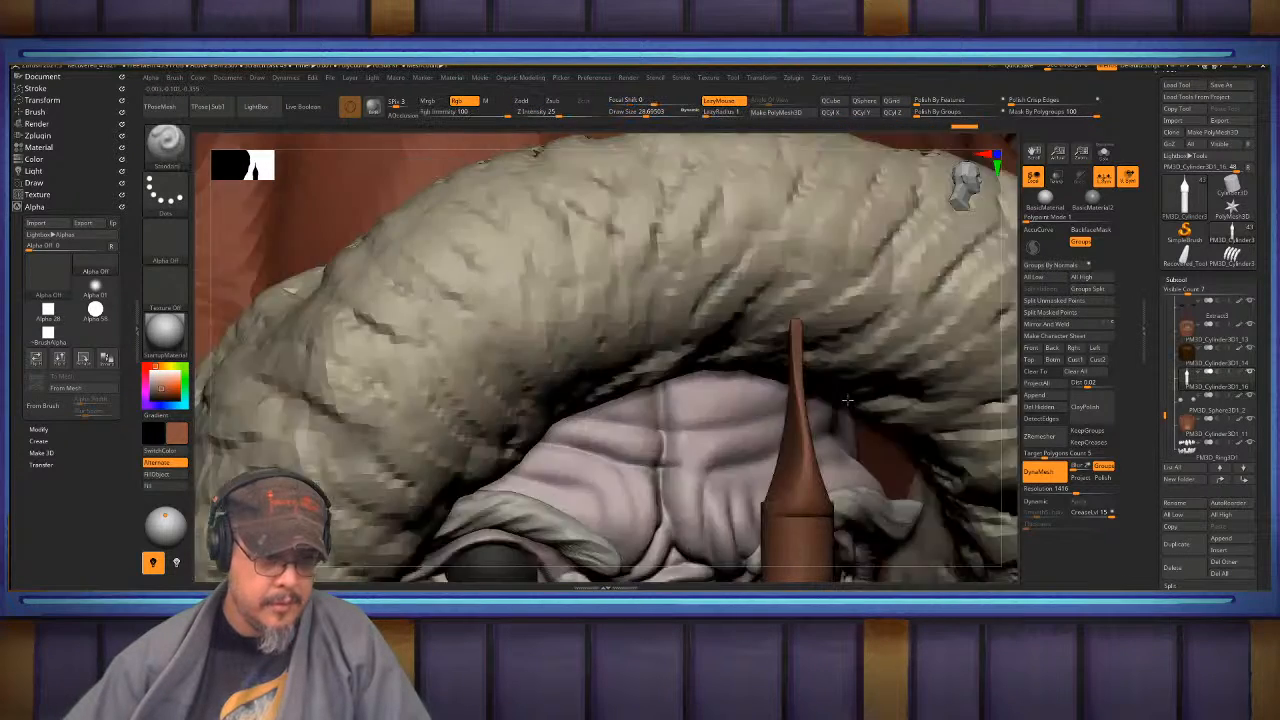
right_click_drag(790, 310, 793, 297)
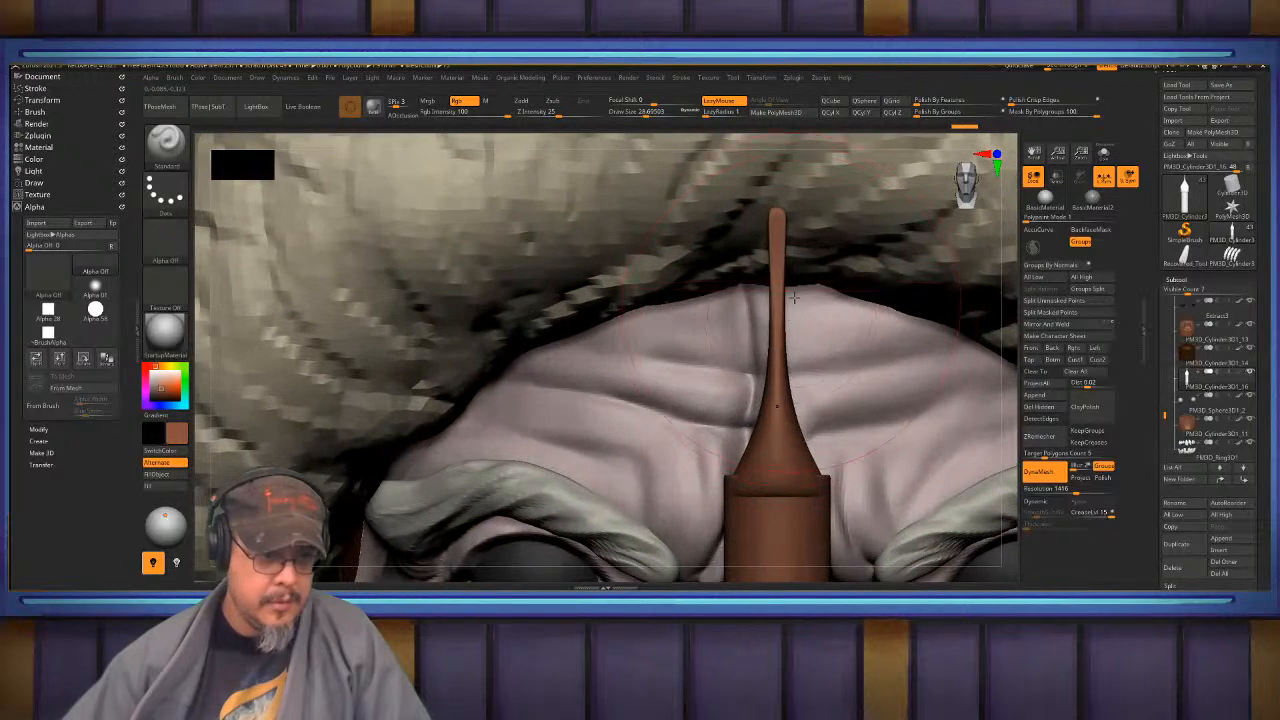
key("shift")
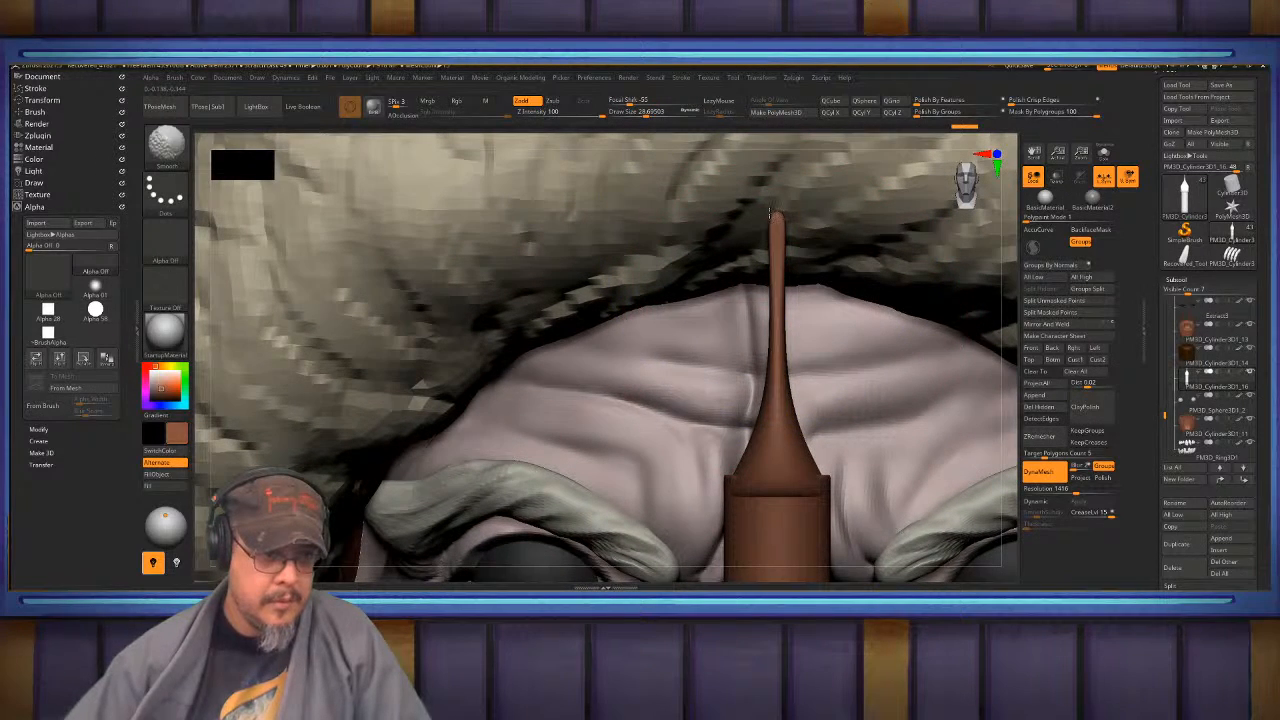
- Mask the rod's lower shaft and widen the unmasked tapered tip by a factor of about 1.28
key("w")
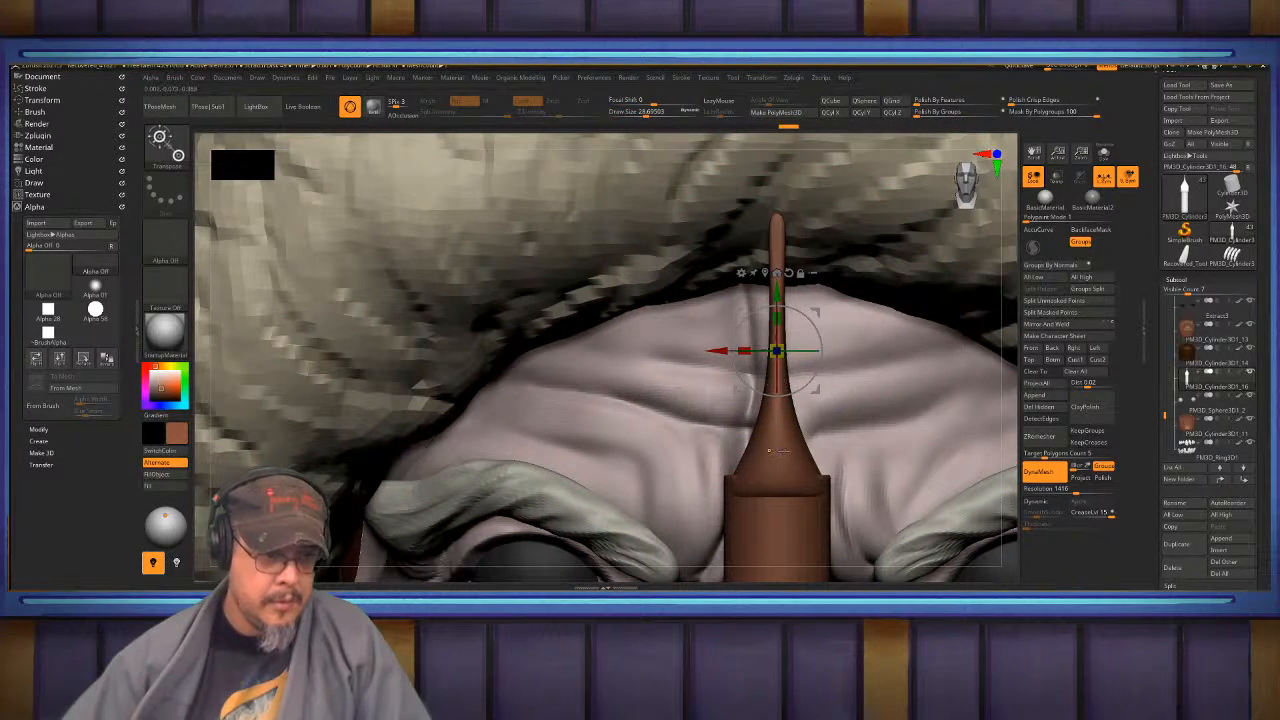
left_click(784, 450, "ctrl")
left_click(772, 373)
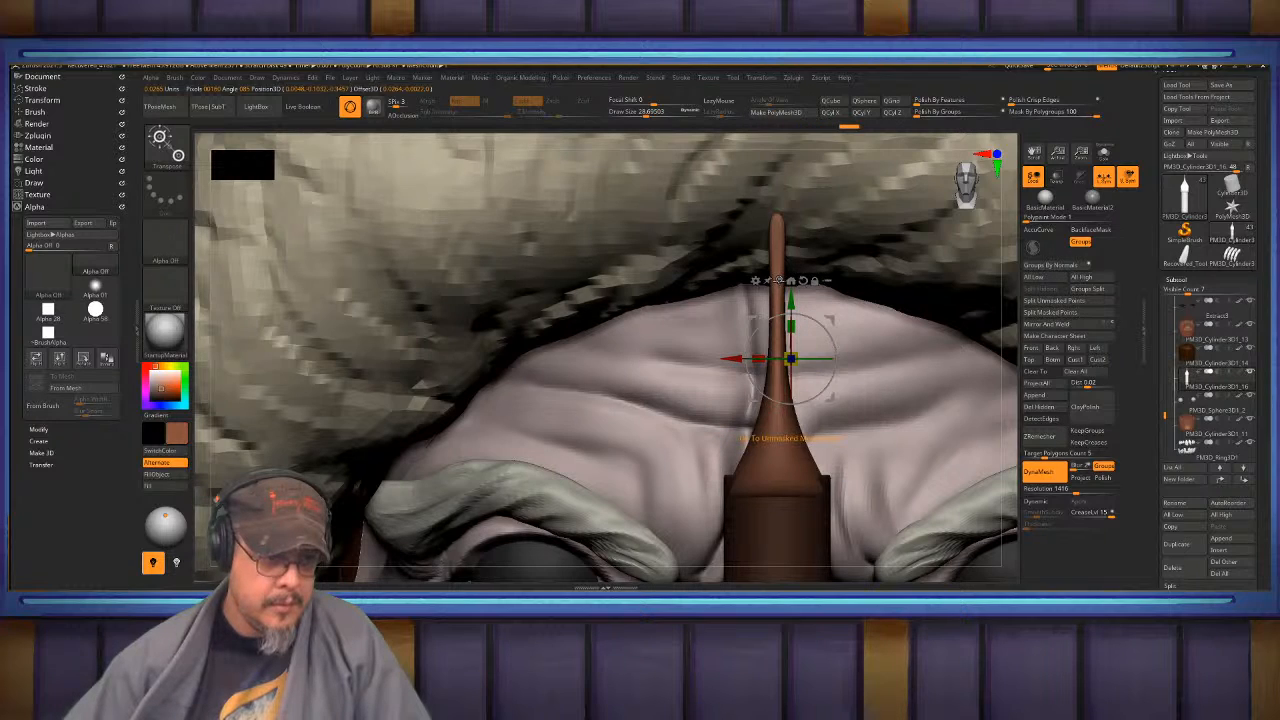
left_click(778, 280)
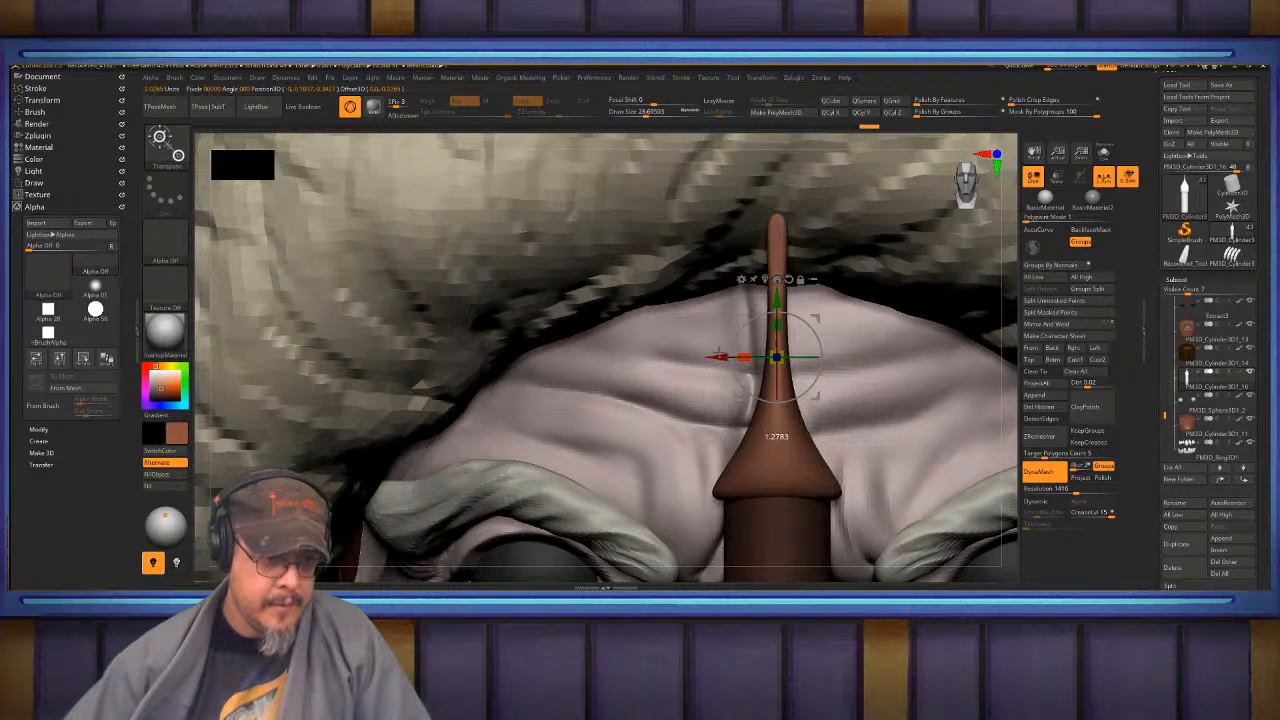
key("q")
mouse_move(714, 350)
right_mouse_down("alt")
mouse_move(708, 418)
mouse_move(911, 393)
mouse_move(868, 336)
mouse_move(788, 318)
mouse_move(806, 274)
mouse_move(800, 310)
mouse_move(750, 283)
mouse_move(826, 343)
mouse_move(815, 430)
right_mouse_up("alt")
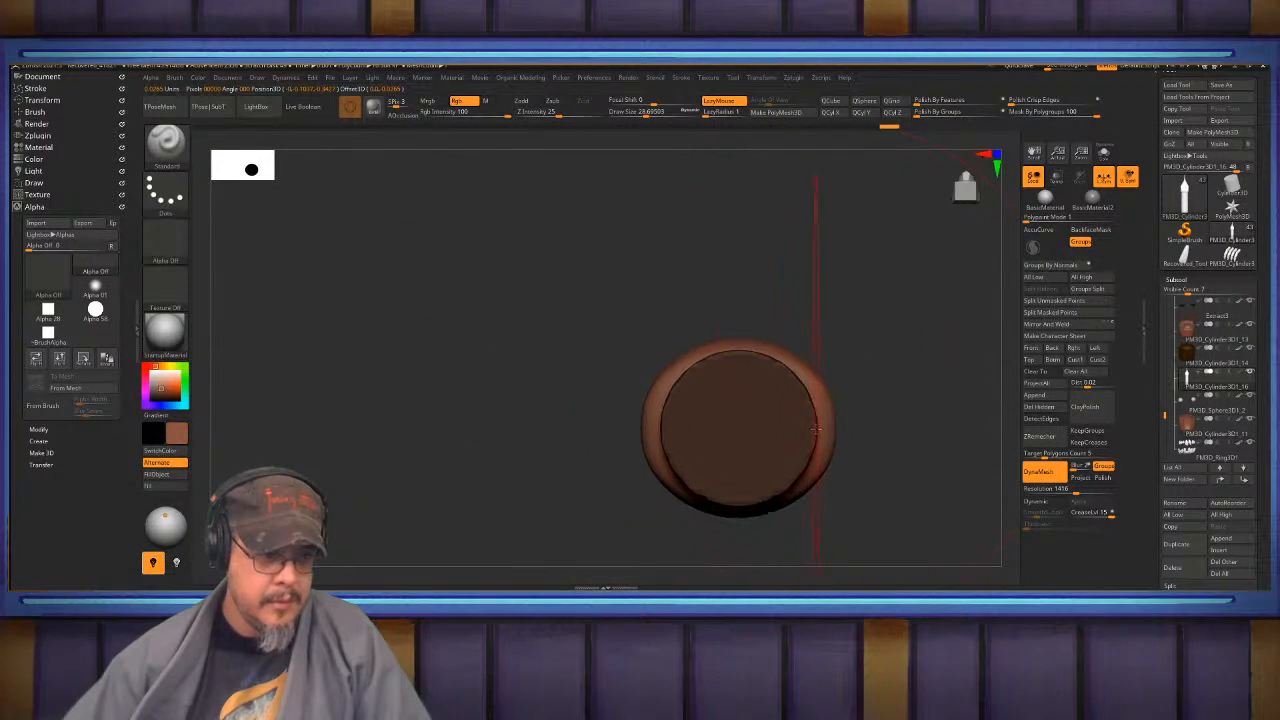
- Reduce the draw size to about 11.7, trim the tip's thin upper end to a point with ClipCurve, and clear the mask
key("s")
left_click_drag(826, 420, 835, 423)
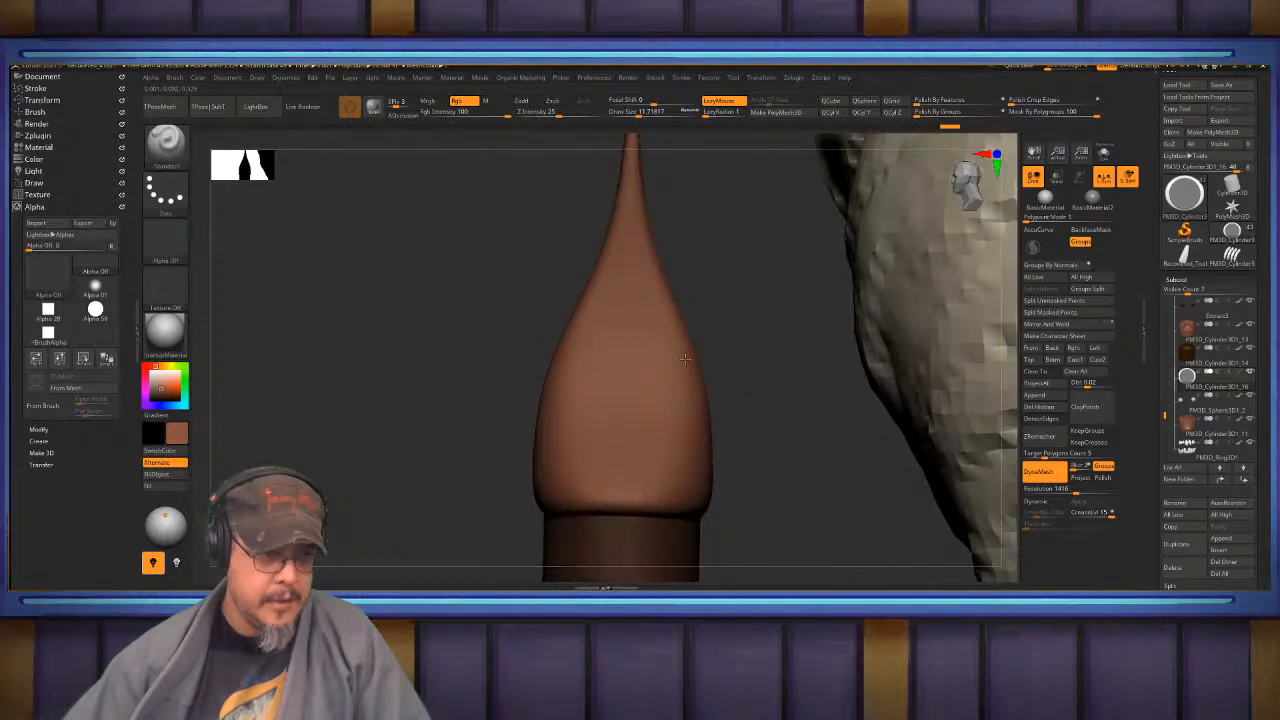
right_click_drag(685, 359, 655, 271)
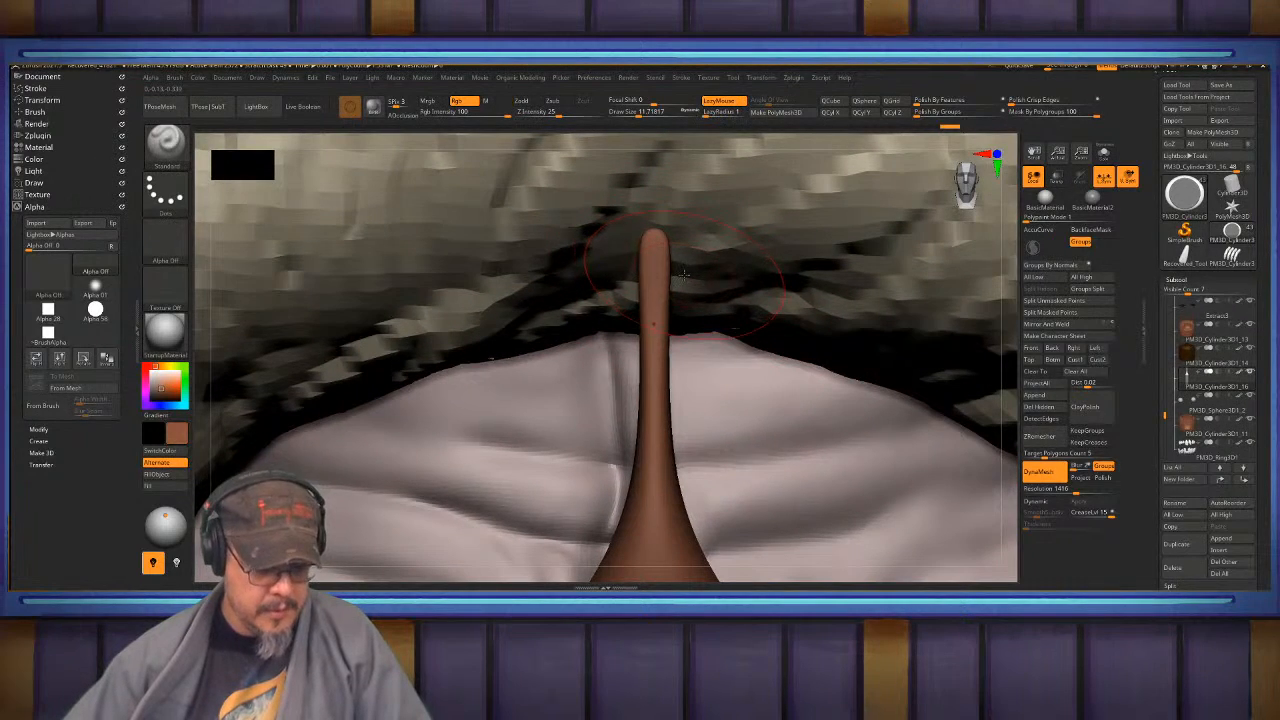
key("b")
key("m")
key("v")
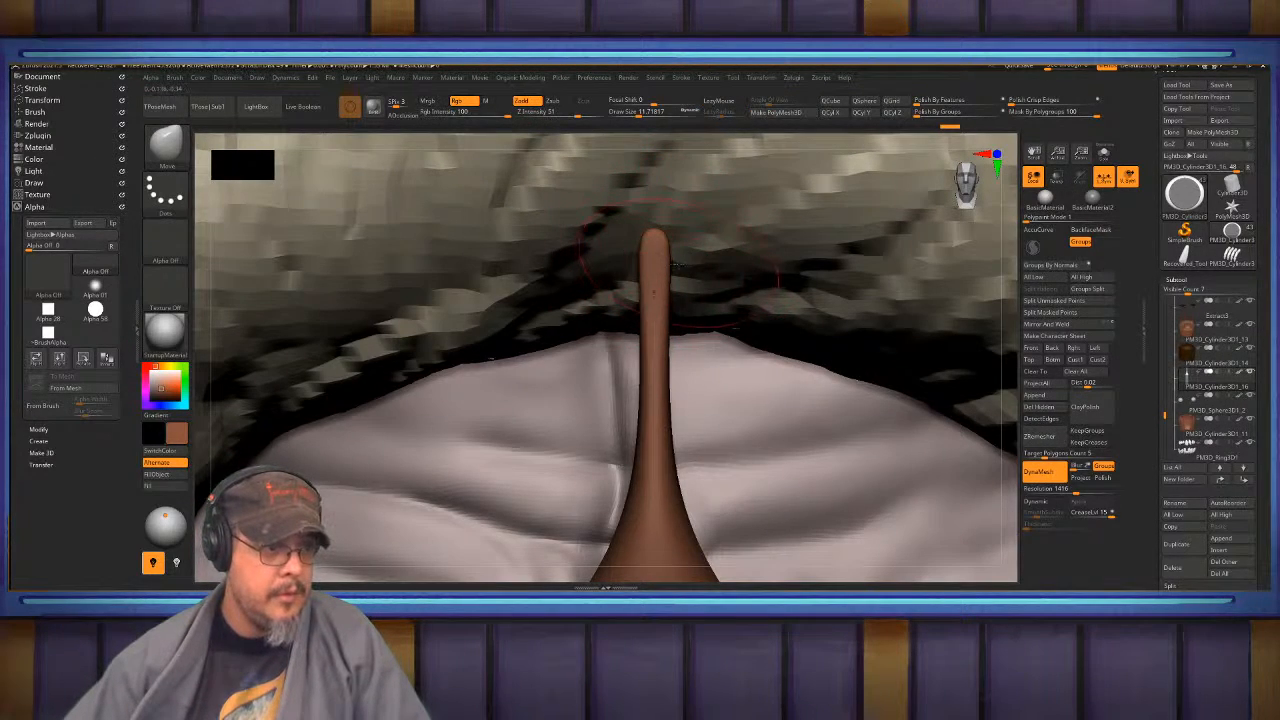
key("ctrl+shift")
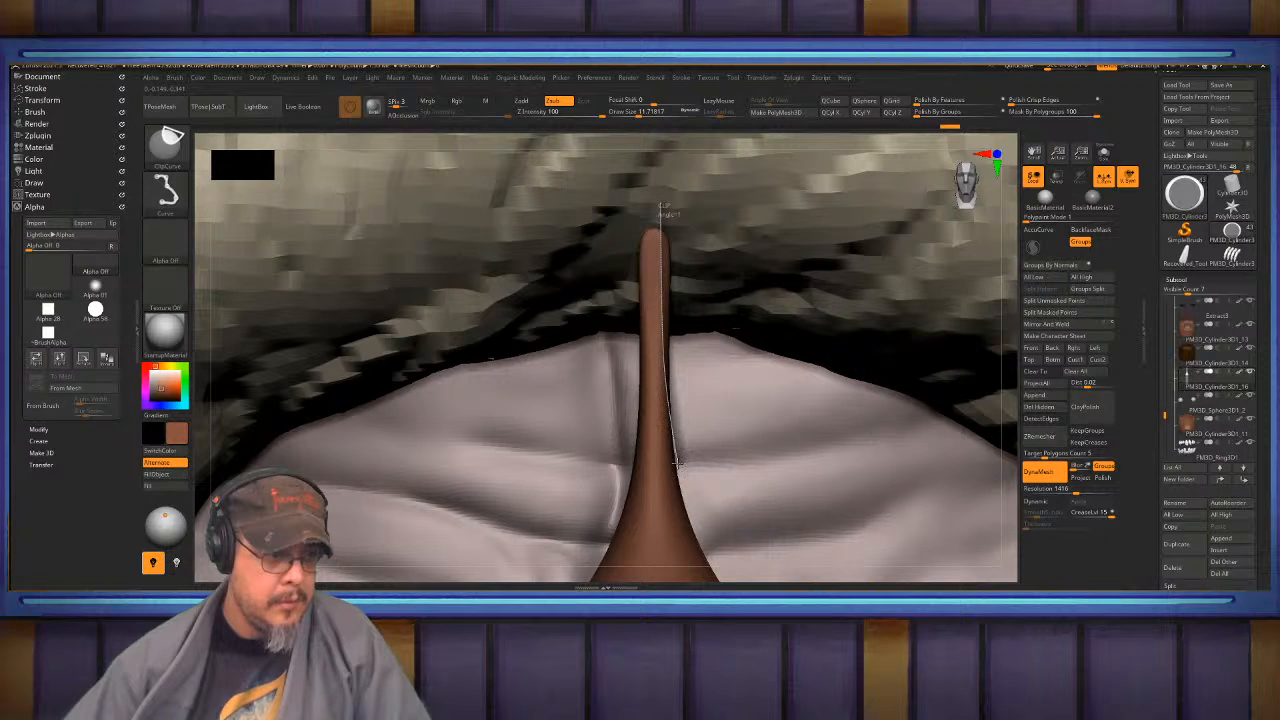
left_click_drag(677, 468, 700, 522, "ctrl+shift")
mouse_move(728, 385)
right_mouse_down("ctrl")
mouse_move(735, 265)
mouse_move(631, 256)
mouse_move(508, 309)
right_mouse_up("ctrl")
left_click_drag(492, 365, 503, 386, "ctrl")
mouse_move(430, 396)
right_mouse_down()
mouse_move(620, 302)
mouse_move(612, 195)
right_mouse_up()
mouse_move(612, 285)
right_mouse_down("alt")
mouse_move(797, 303)
mouse_move(805, 400)
mouse_move(825, 400)
mouse_move(778, 283)
right_mouse_up("alt")
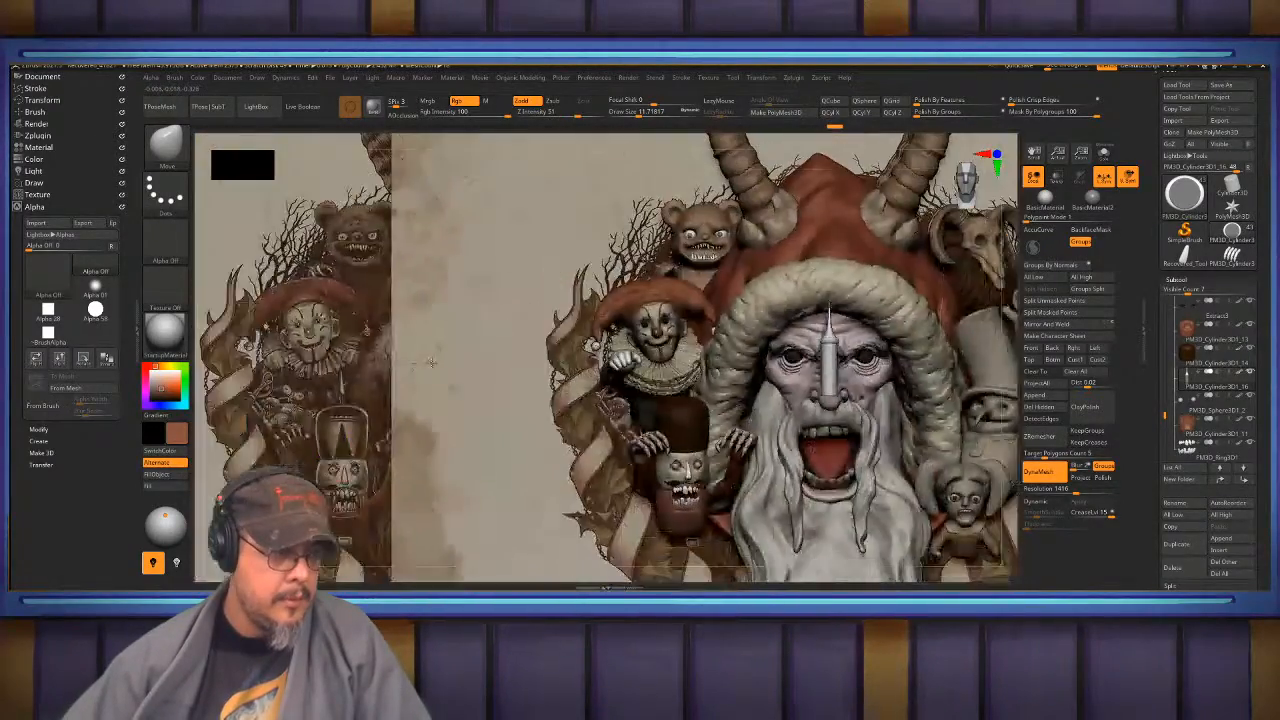
- Switch to the Move Topological brush, reduce the draw size to about 11, and undo the trial edit on the tip
right_click_drag(828, 385, 950, 455, "alt")
mouse_move(362, 374)
right_mouse_down("alt")
mouse_move(654, 349)
mouse_move(254, 356)
right_mouse_up("alt")
mouse_move(600, 340)
right_mouse_down()
mouse_move(930, 325)
mouse_move(963, 306)
mouse_move(828, 329)
mouse_move(869, 354)
right_mouse_up()
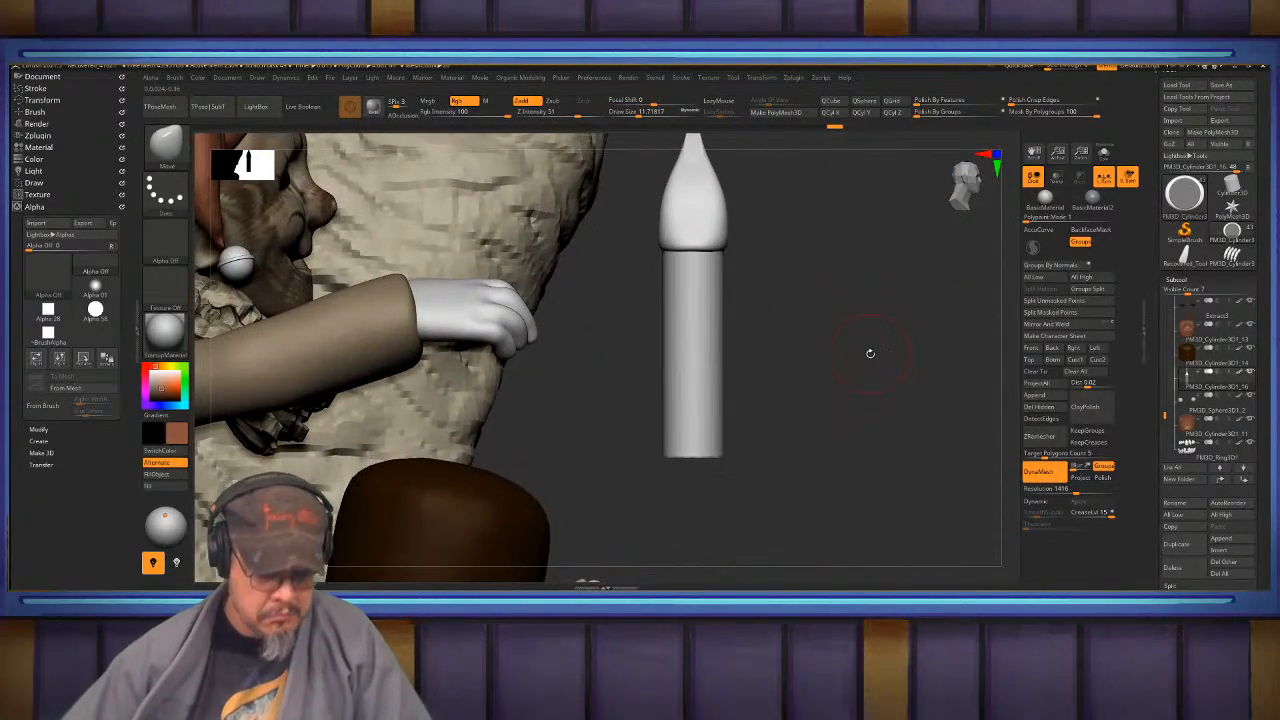
key("b")
key("m")
key("t")
right_click_drag(853, 245, 869, 386, "alt")
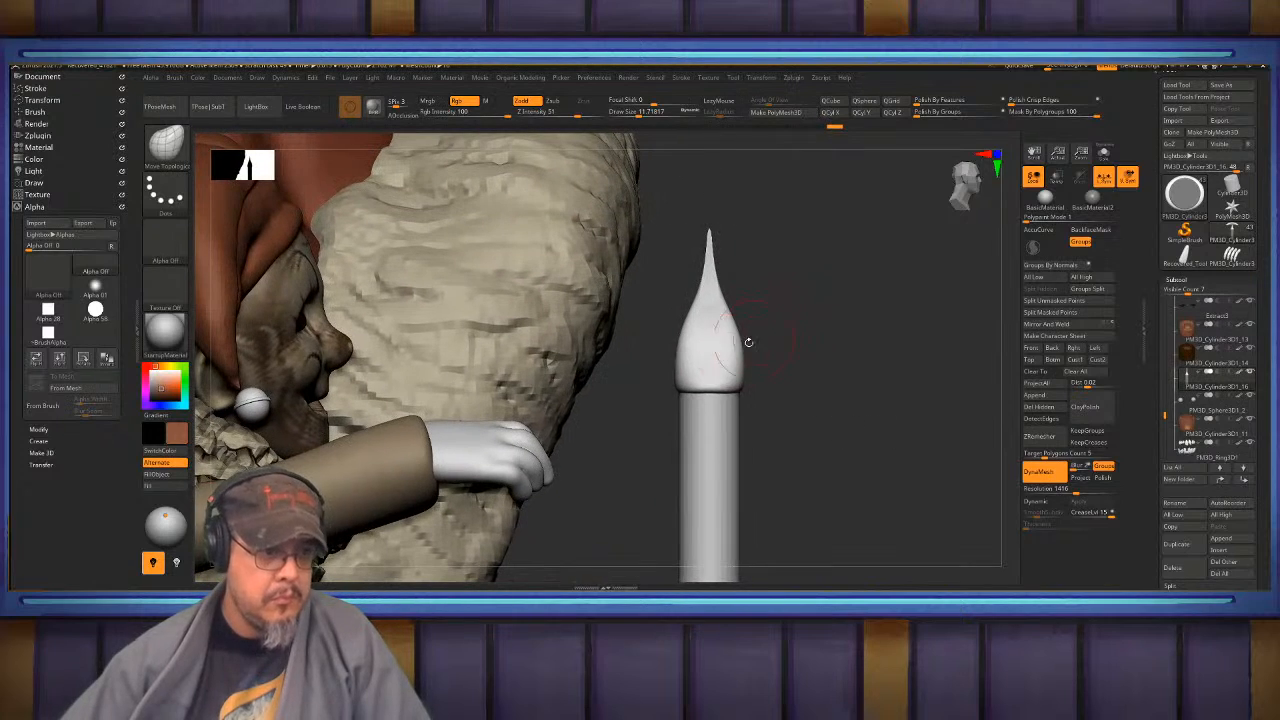
right_click_drag(781, 372, 815, 414, "ctrl")
right_click_drag(786, 302, 814, 428, "alt")
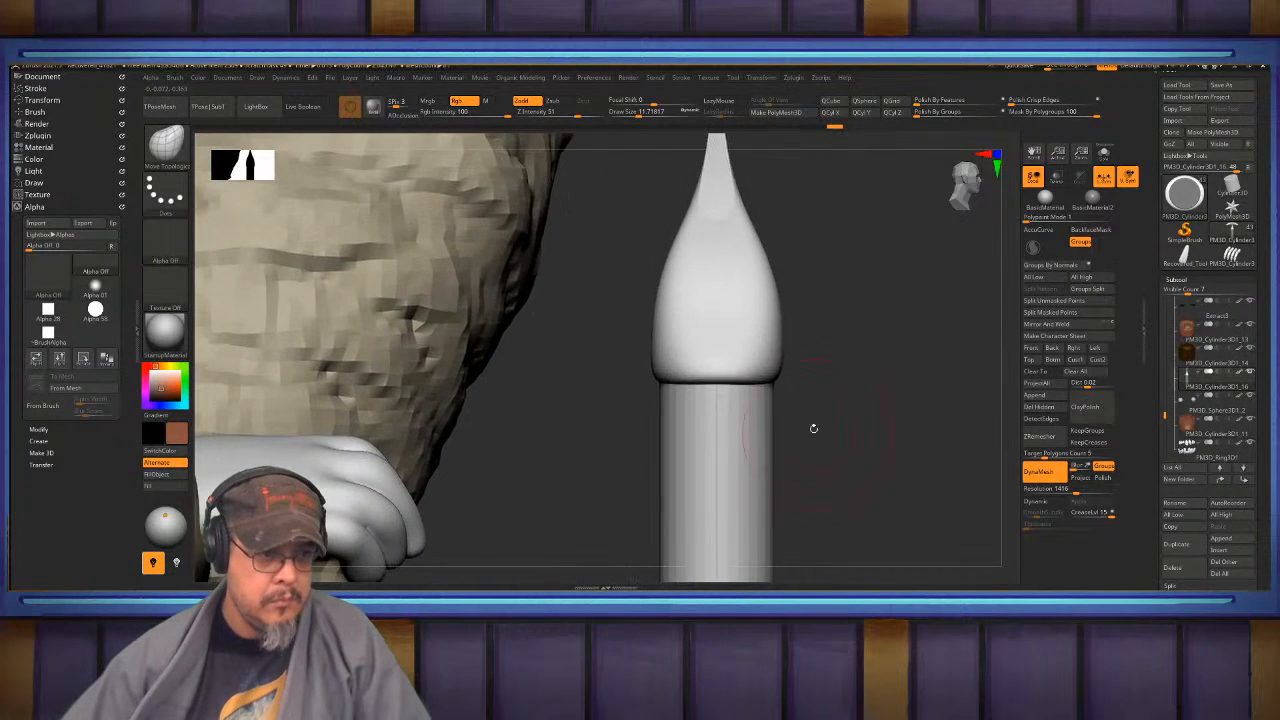
key("s")
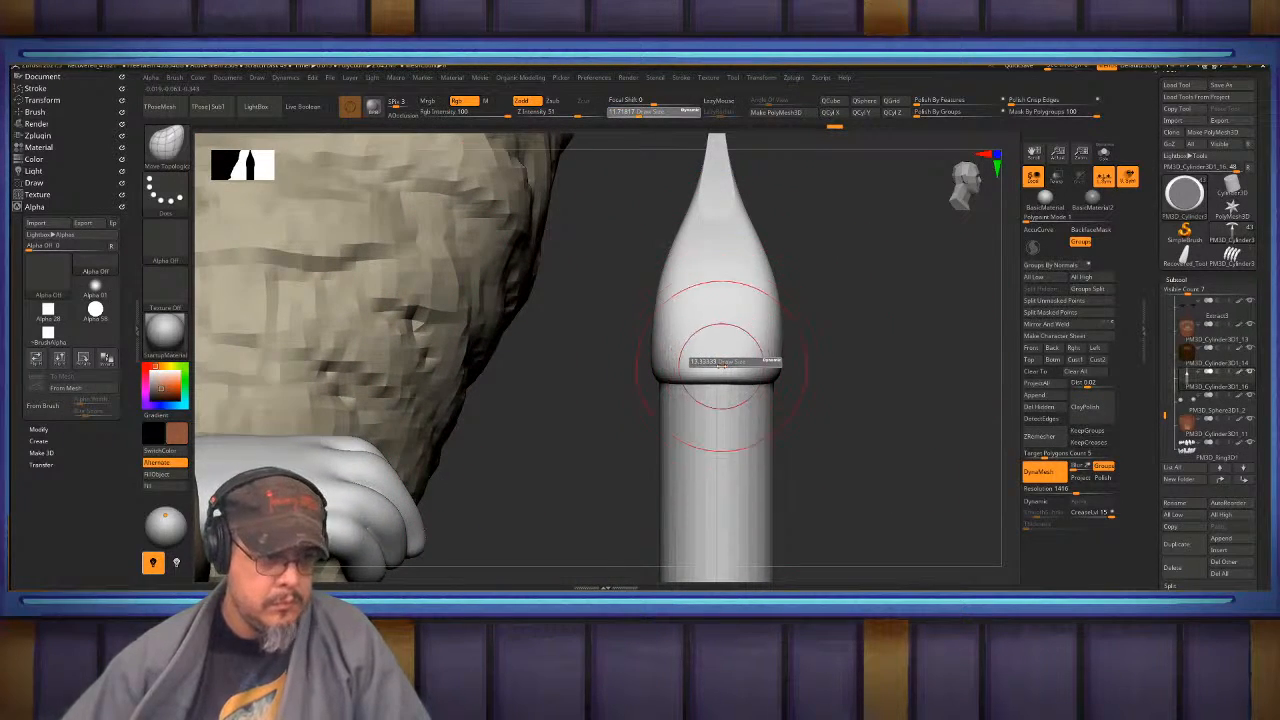
left_click_drag(722, 366, 718, 366)
key("ctrl+z")
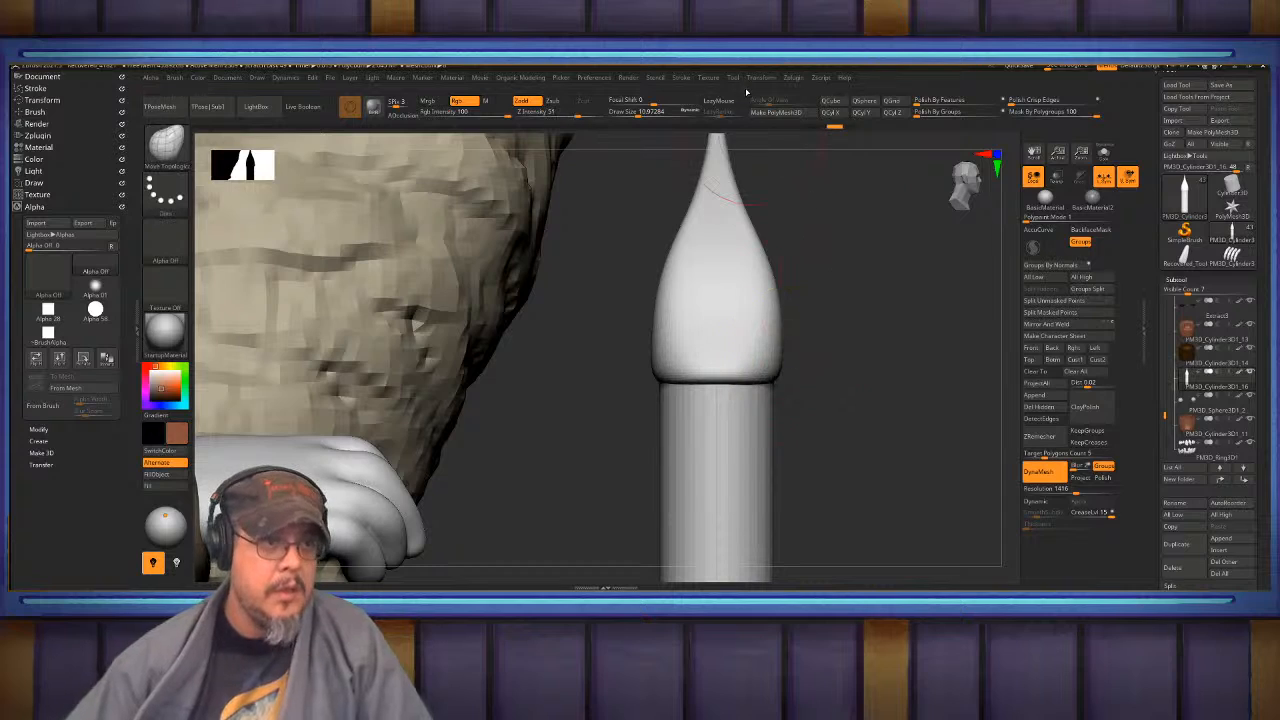
- Adjust the active symmetry settings and pull the base of the rod's tip outward into a wider flare
left_click(760, 77)
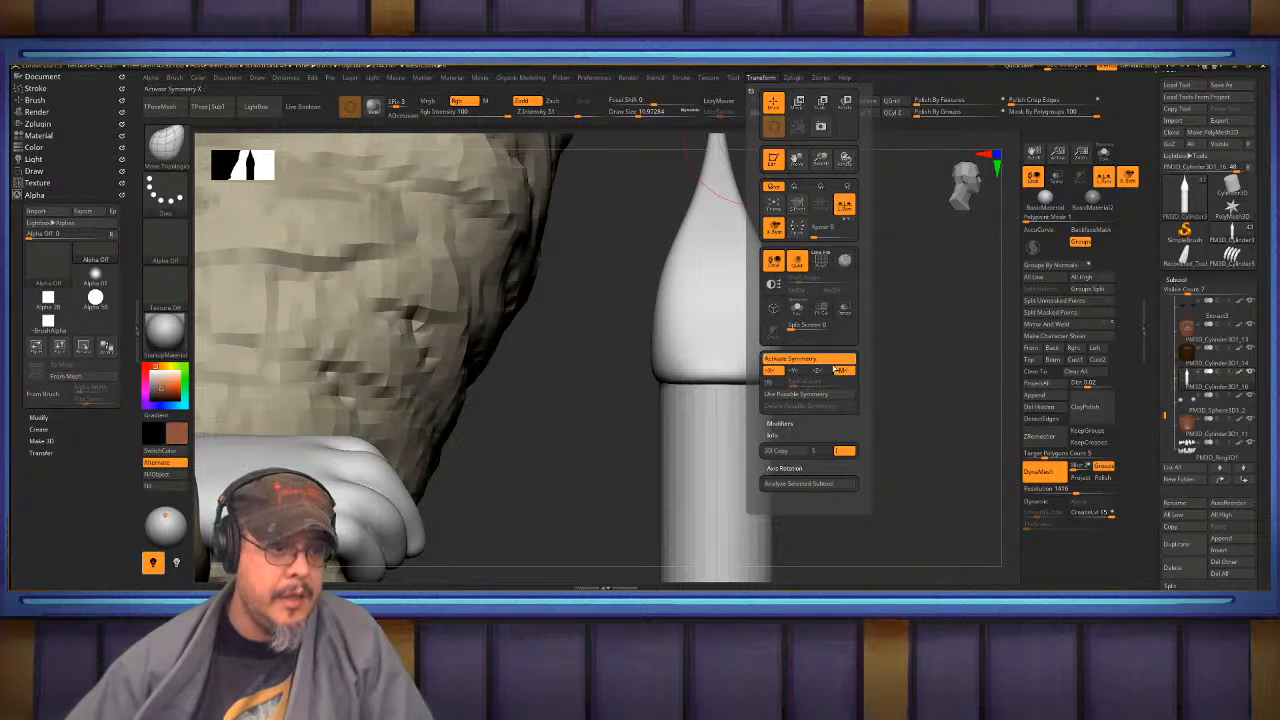
mouse_move(766, 371)
left_mouse_down()
mouse_move(802, 354)
mouse_move(784, 264)
left_mouse_up()
left_click_drag(691, 376, 703, 379, "shift")
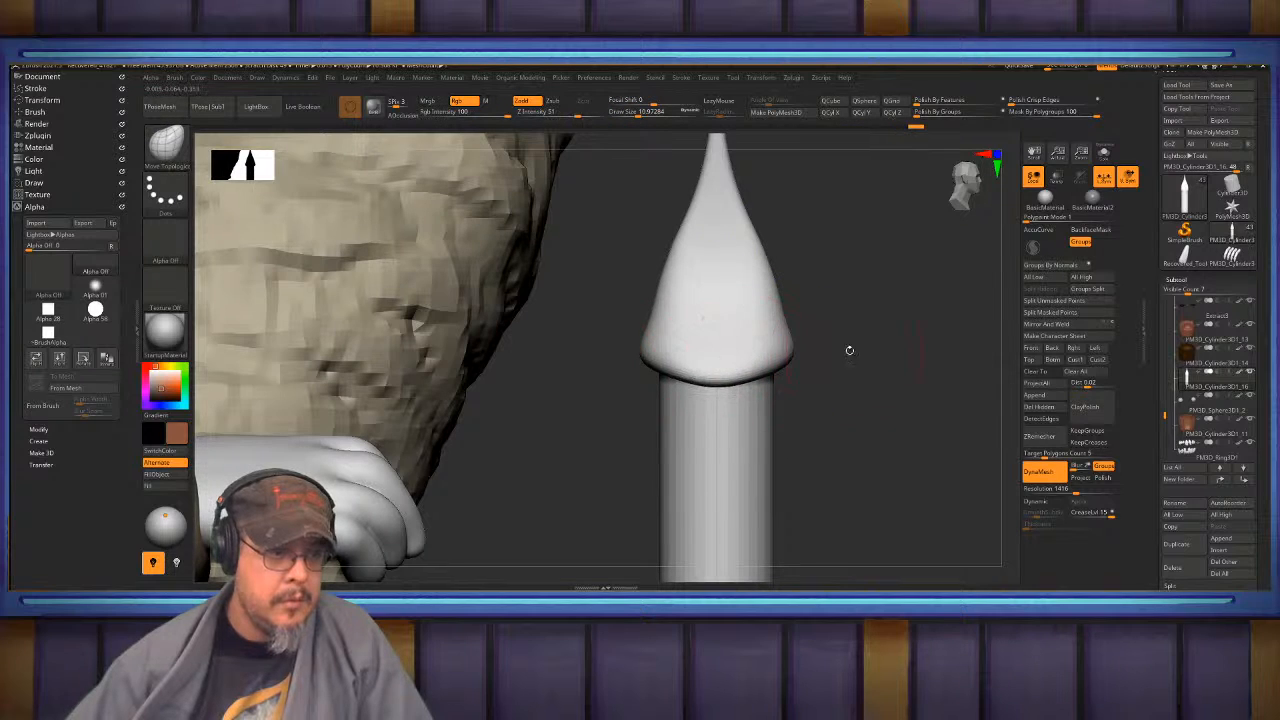
left_click_drag(865, 345, 780, 328)
right_click_drag(777, 320, 706, 410, "alt")
mouse_move(726, 262)
right_mouse_down("alt")
mouse_move(716, 324)
mouse_move(960, 335)
mouse_move(701, 358)
mouse_move(712, 335)
mouse_move(721, 352)
right_mouse_up("alt")
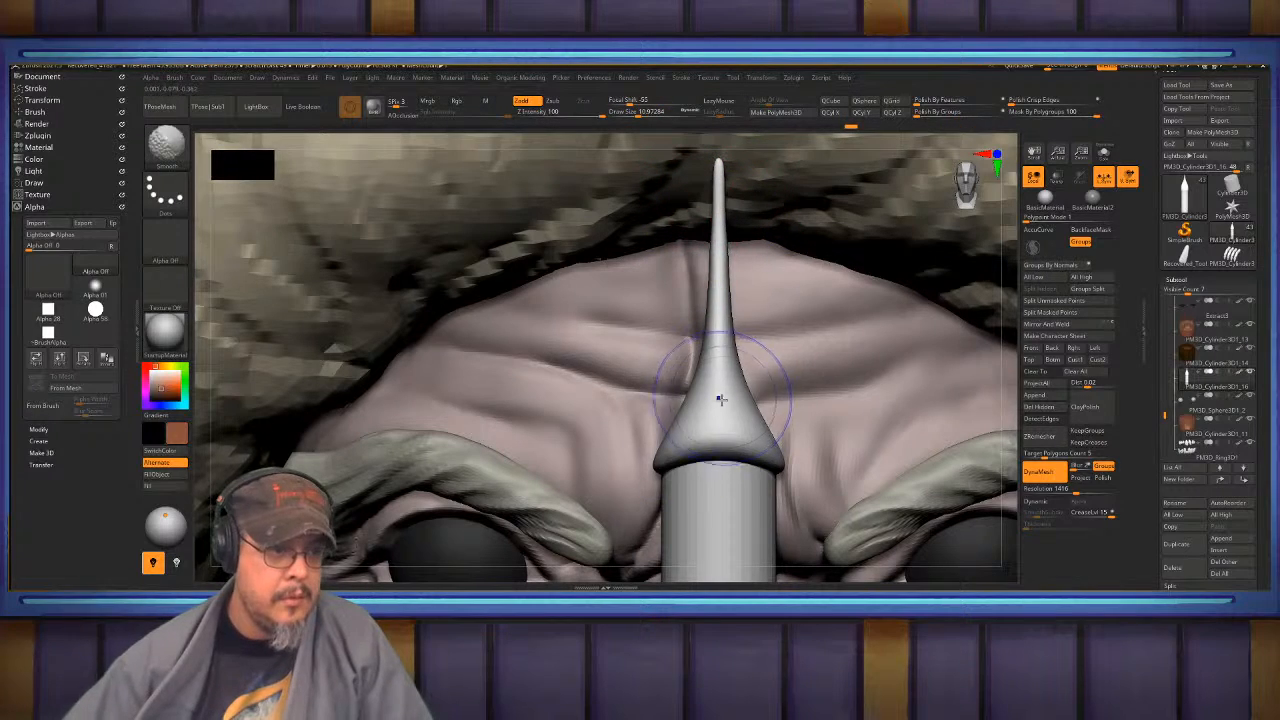
- Smooth the flared base and refine the sides of the tip with Move Topological into an even, slender taper
left_click_drag(717, 397, 680, 437, "shift")
right_click_drag(711, 390, 774, 383, "shift")
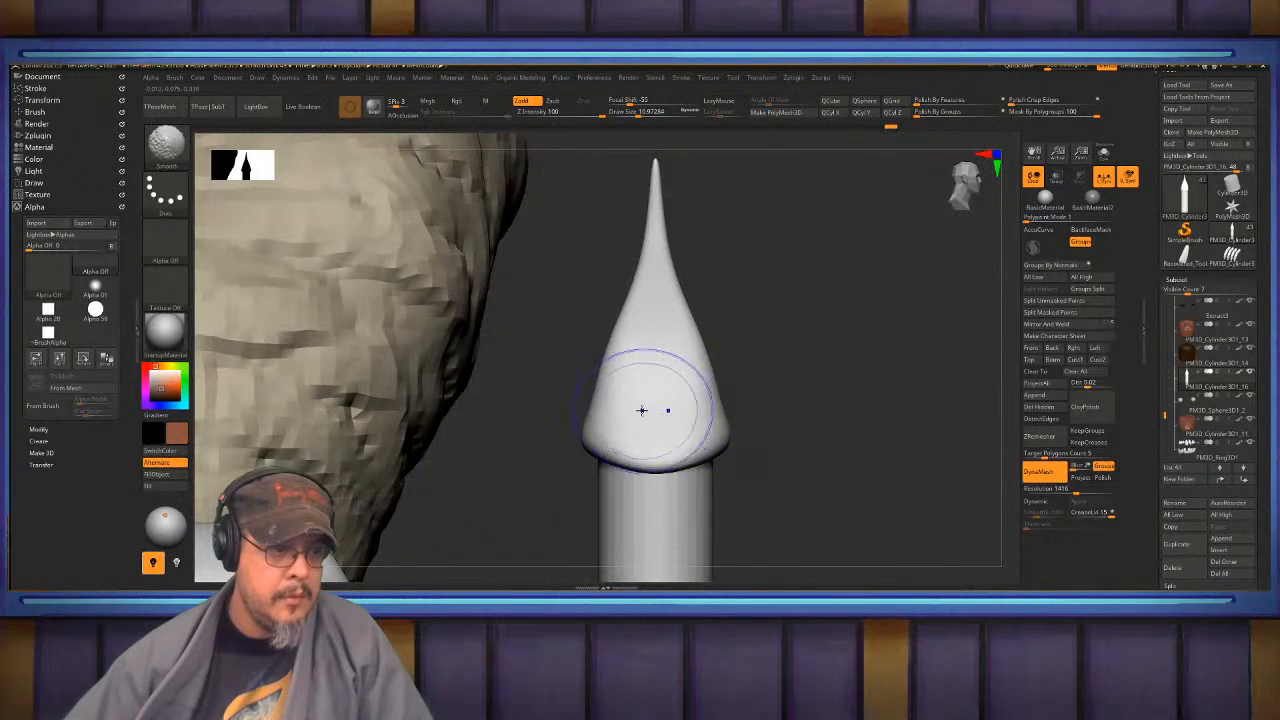
left_click_drag(611, 346, 621, 347)
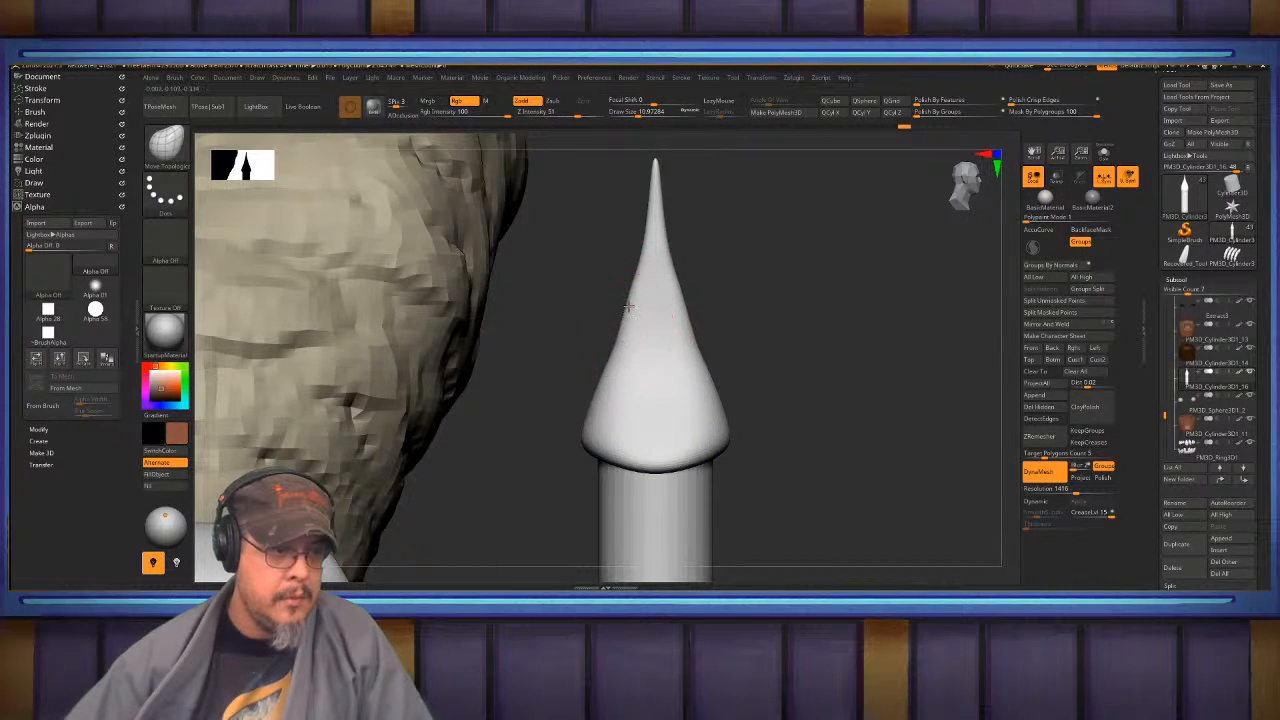
key("shift")
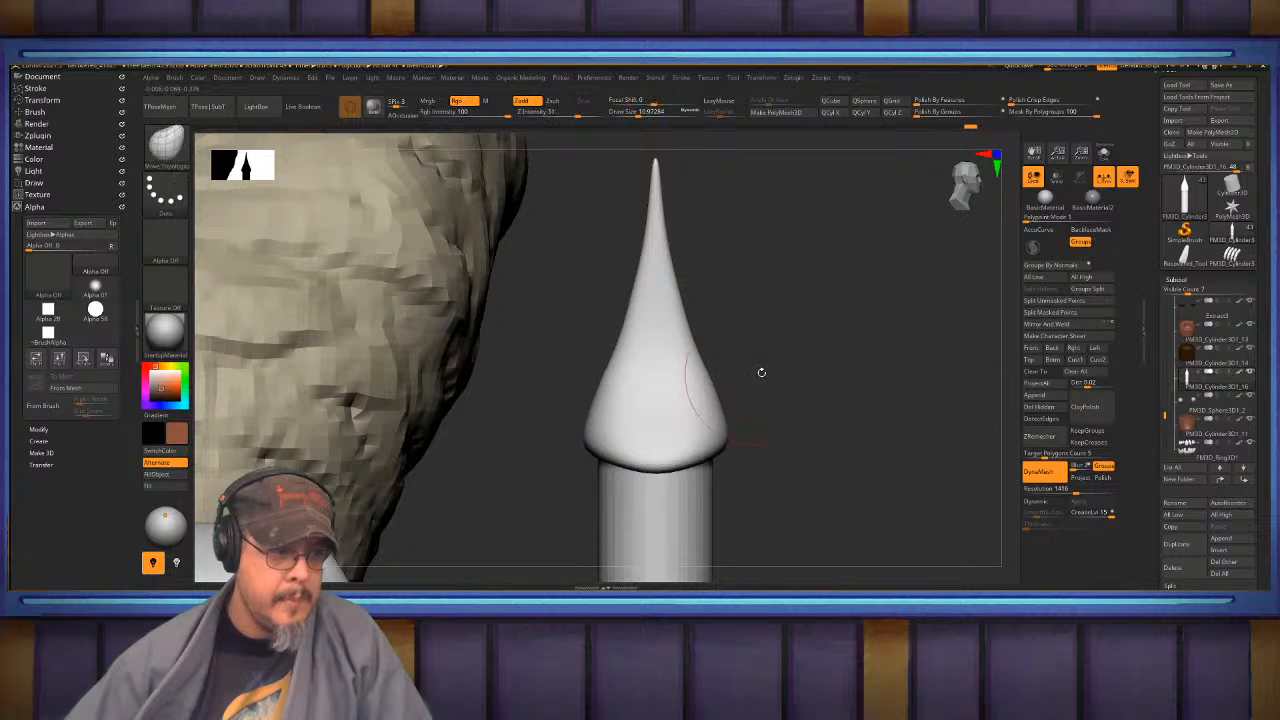
mouse_move(760, 369)
left_mouse_down()
mouse_move(758, 352)
mouse_move(778, 354)
left_mouse_up()
mouse_move(700, 520)
left_mouse_down("alt")
mouse_move(665, 424)
mouse_move(628, 387)
mouse_move(688, 327)
left_mouse_up("alt")
- Isolate the tapered tip, mask it, and unhide the rod's shaft
key("ctrl+shift")
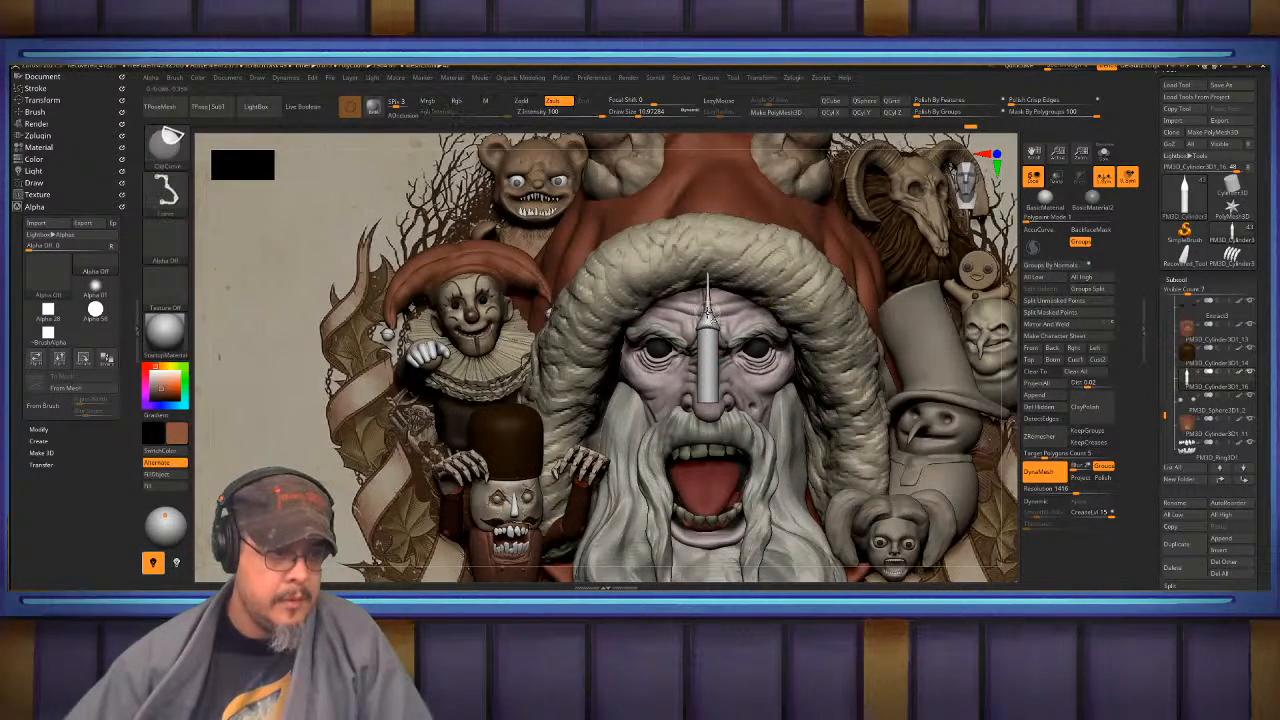
key("ctrl+z")
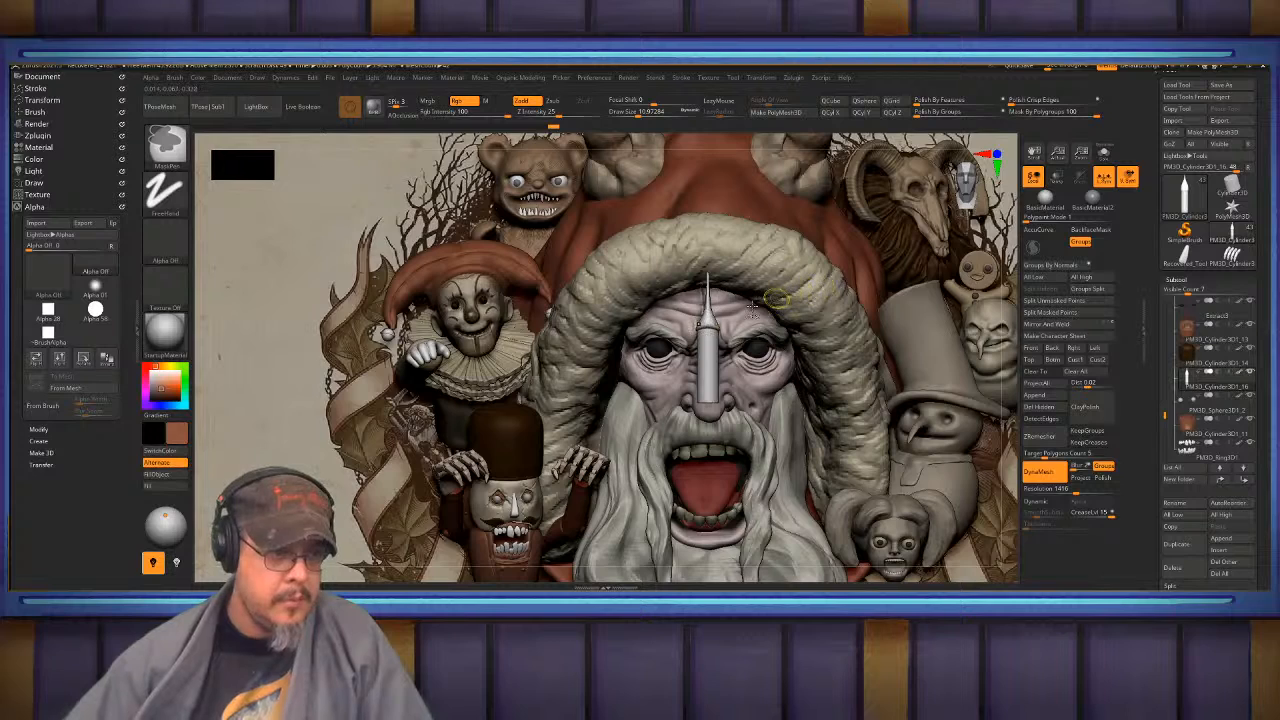
left_click(707, 318, "ctrl+shift")
key("ctrl")
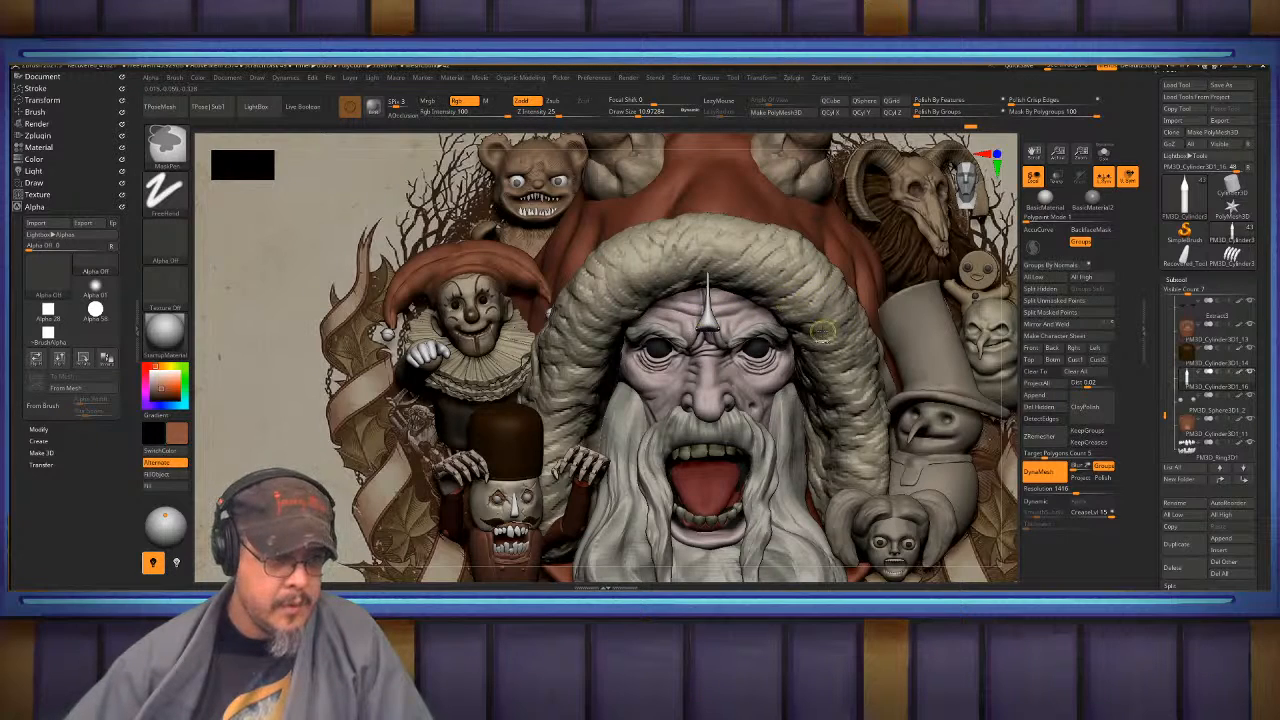
left_click(1010, 294, "ctrl")
left_click(1008, 294, "ctrl+shift")
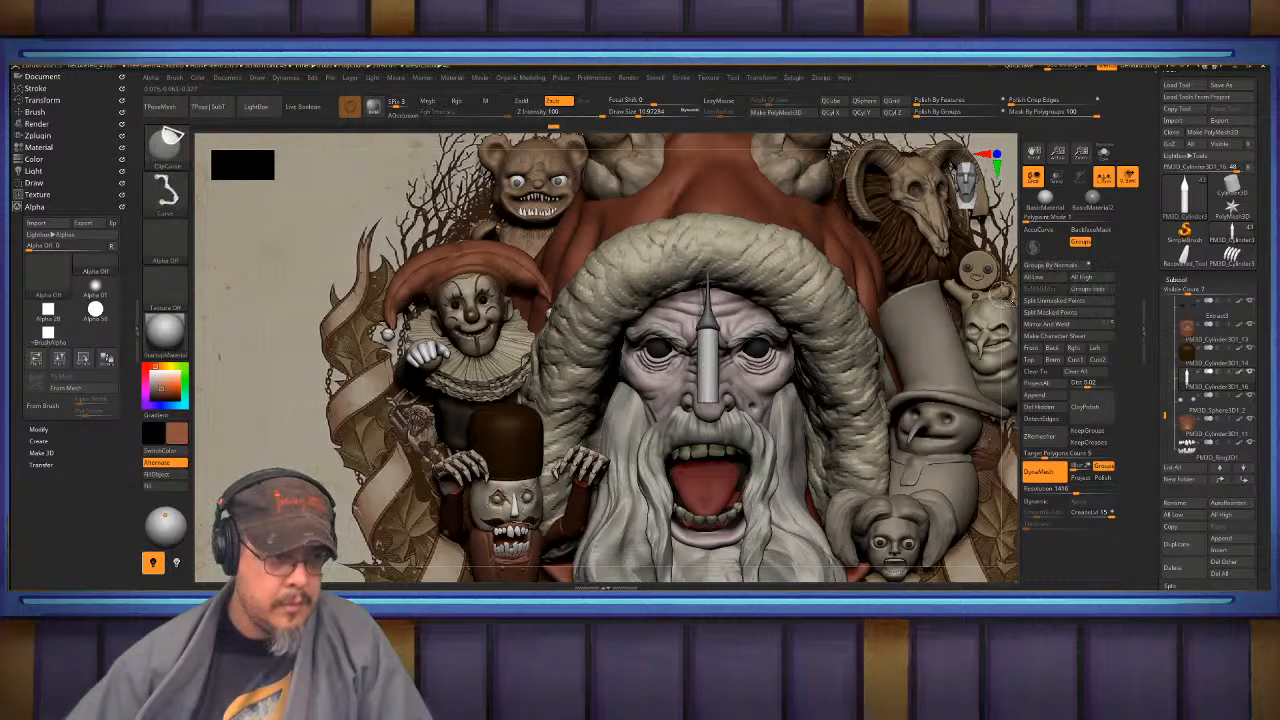
right_click_drag(735, 275, 735, 318, "ctrl")
- Centre the gizmo on the unmasked shaft and scale the shaft thinner beneath the flared tip
key("w")
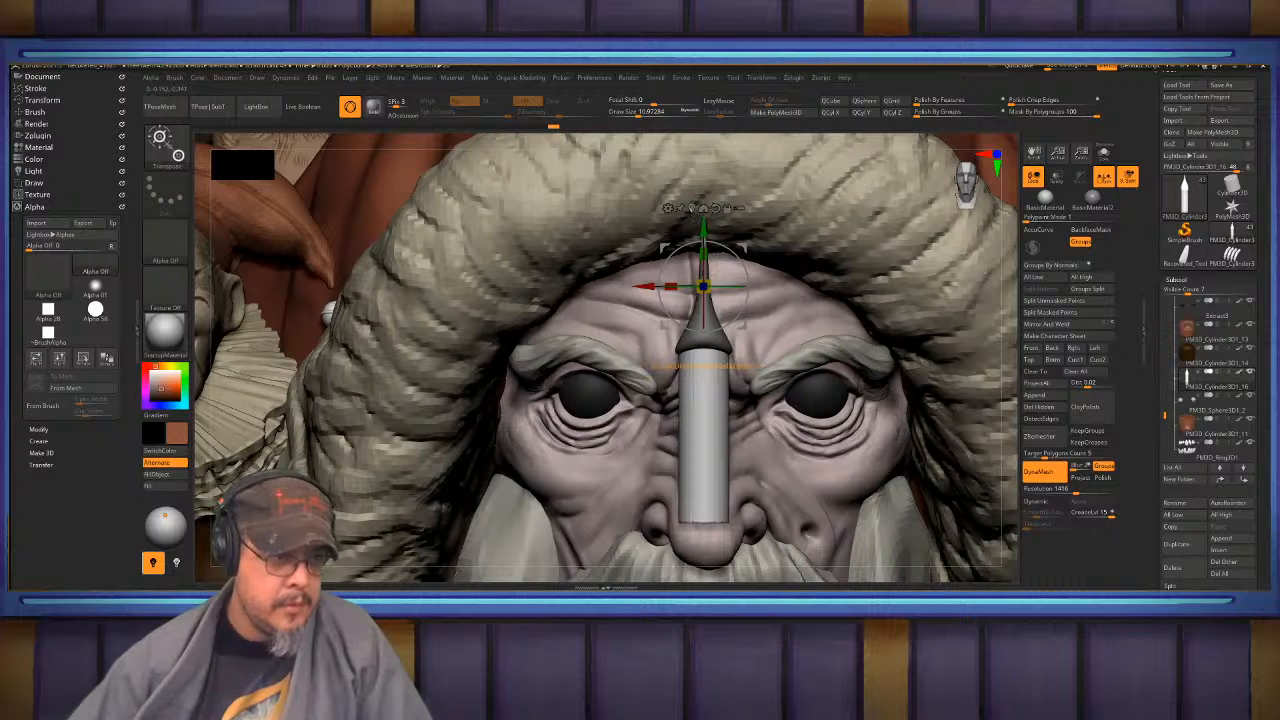
left_click(691, 208)
left_click_drag(707, 427, 704, 388)
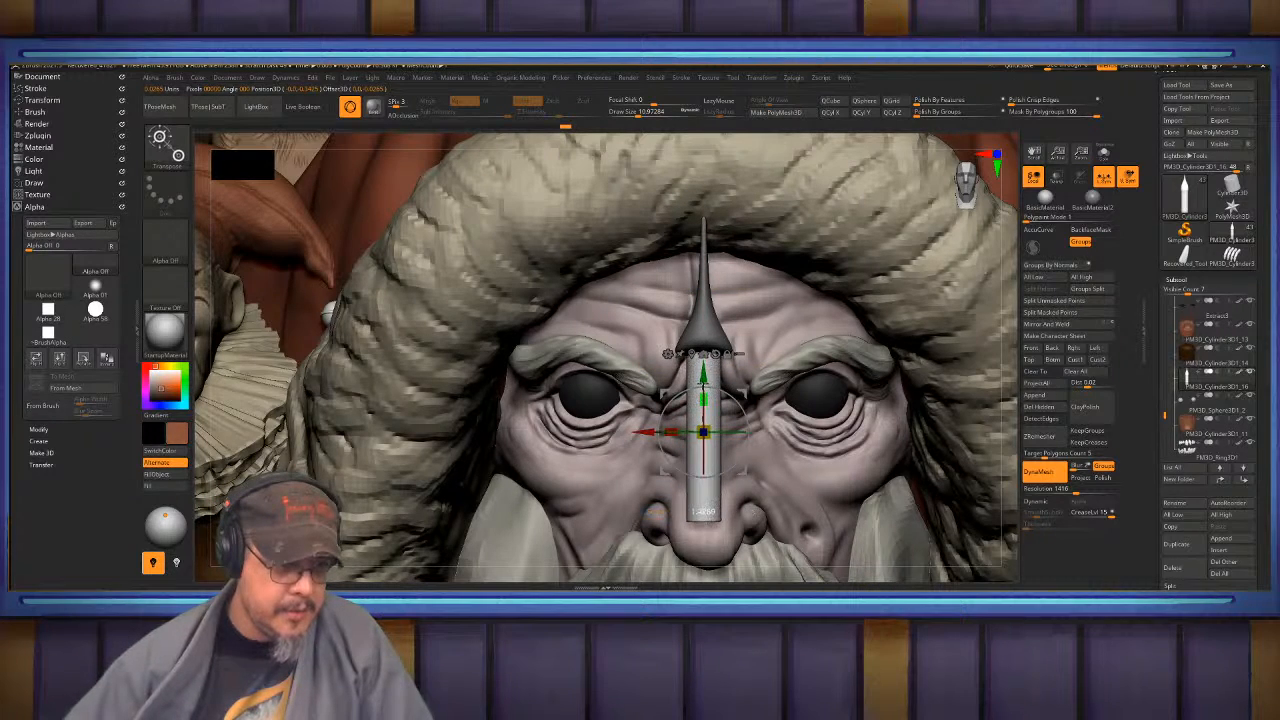
key("q")
mouse_move(588, 431)
right_mouse_down("ctrl")
mouse_move(505, 420)
mouse_move(677, 349)
mouse_move(682, 434)
right_mouse_up("ctrl")
right_click_drag(576, 370, 549, 382, "alt")
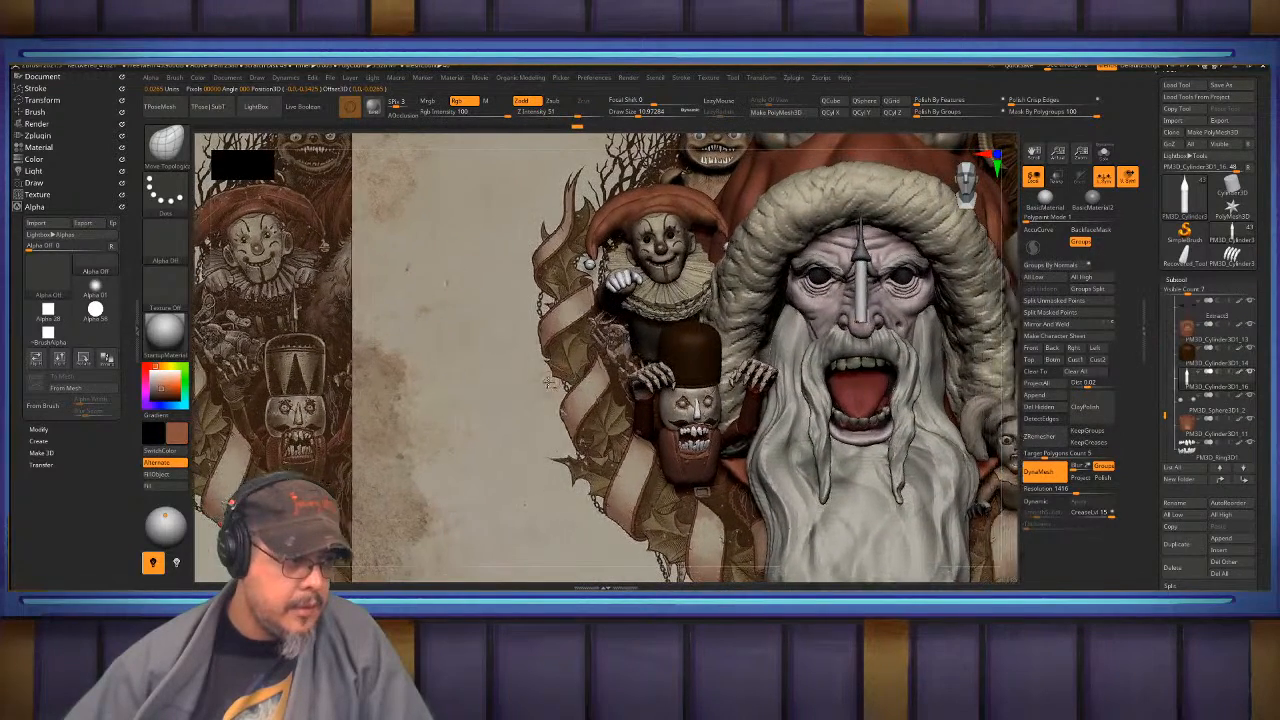
- Clear the mask, tilt the whole rod, and seat it in the crown of the nutcracker's brown hat as a spike
key("ctrl")
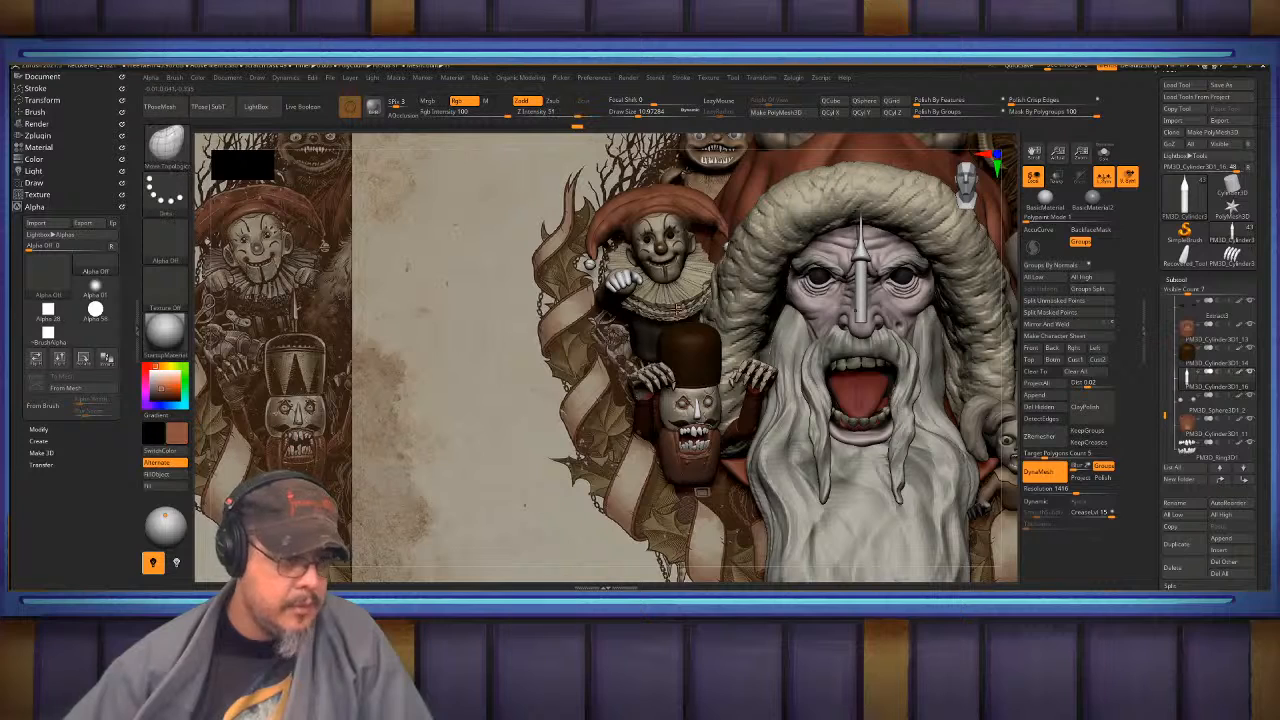
key("w")
left_click_drag(868, 262, 731, 272)
right_click_drag(731, 272, 951, 333)
left_click_drag(790, 298, 802, 313)
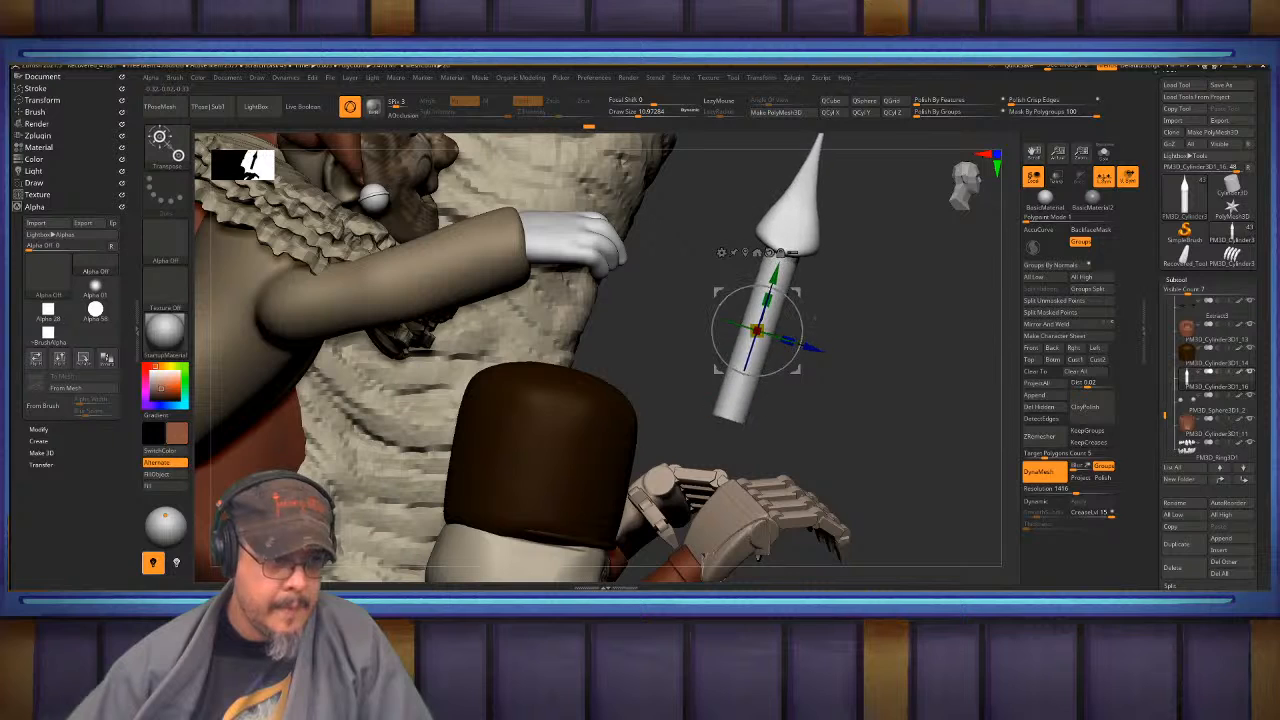
left_click_drag(797, 375, 635, 337)
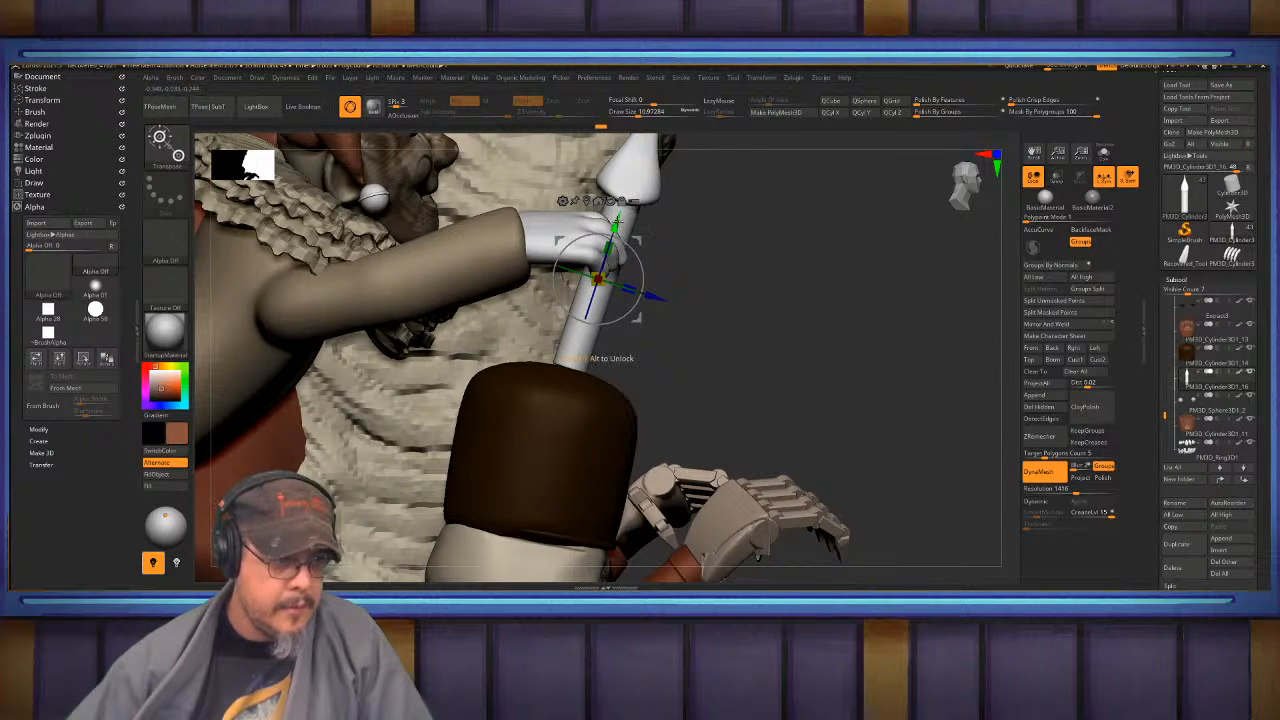
left_click_drag(618, 221, 576, 333)
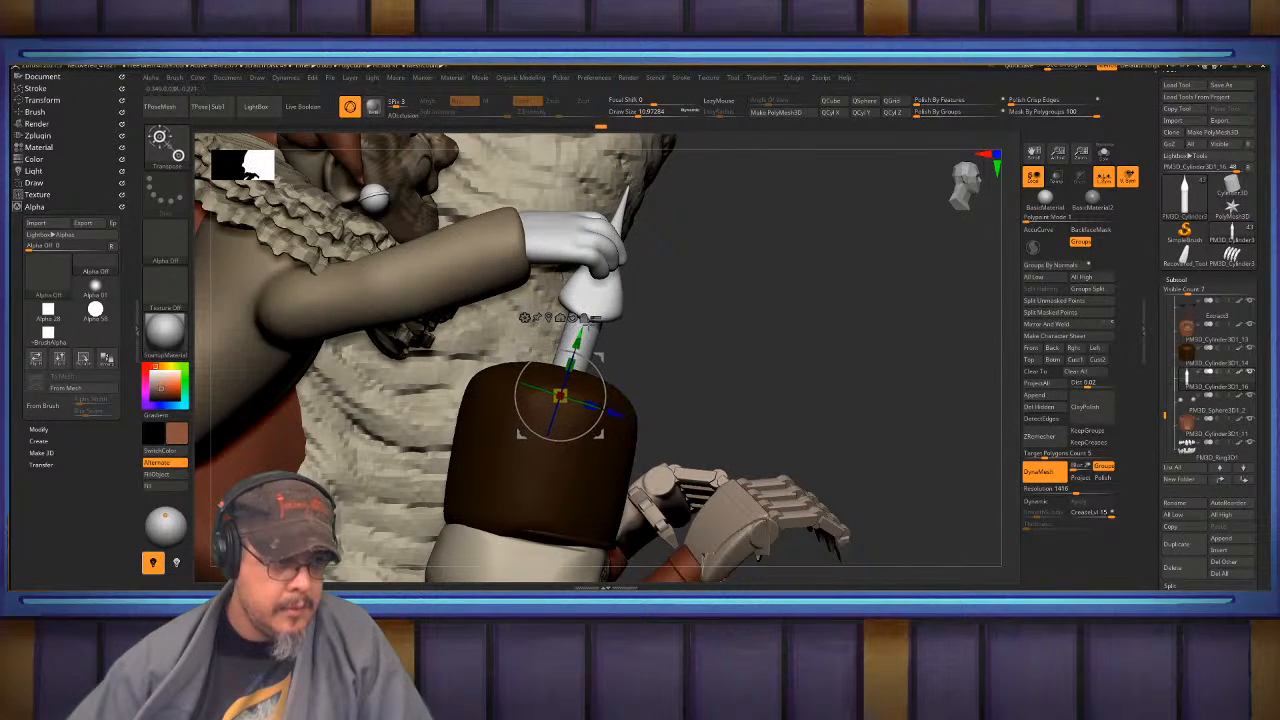
left_click_drag(870, 310, 625, 290)
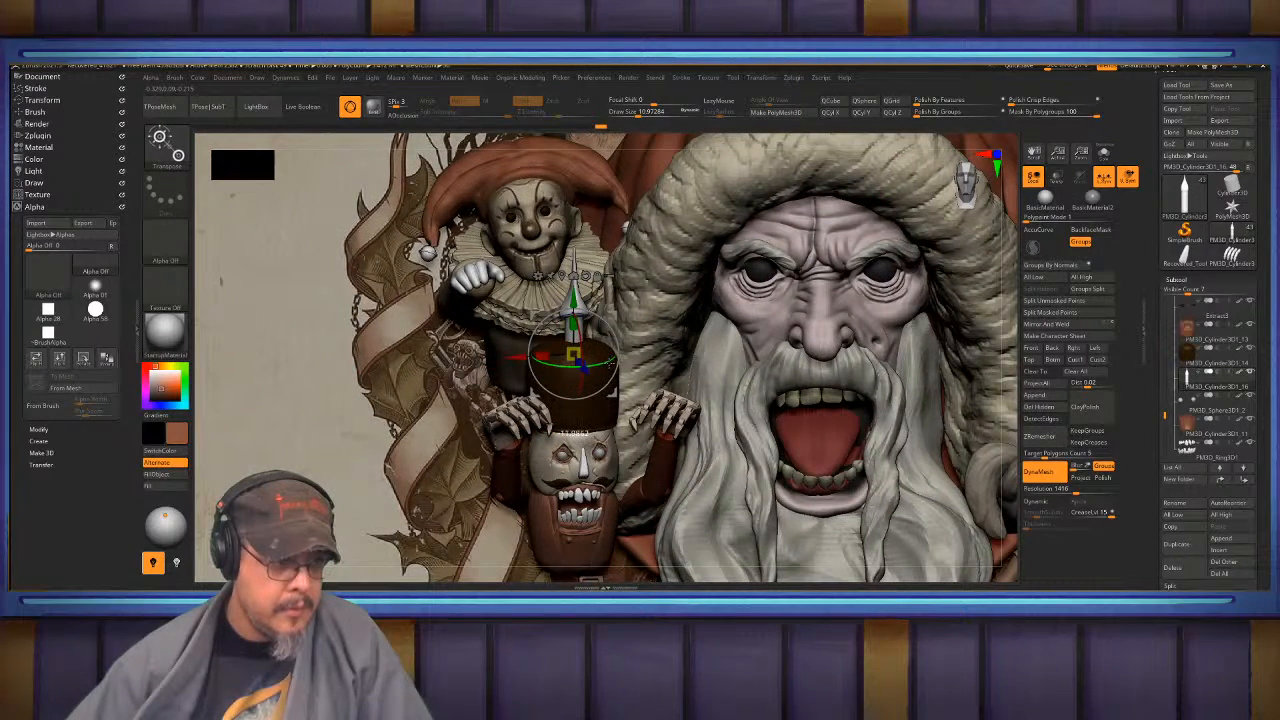
key("q")
- Select the nutcracker's pointed nose and fill it with a sampled pale cream colour
mouse_move(680, 385)
left_mouse_down("alt")
mouse_move(630, 362)
mouse_move(752, 235)
mouse_move(804, 372)
left_mouse_up("alt")
left_click(729, 388, "alt")
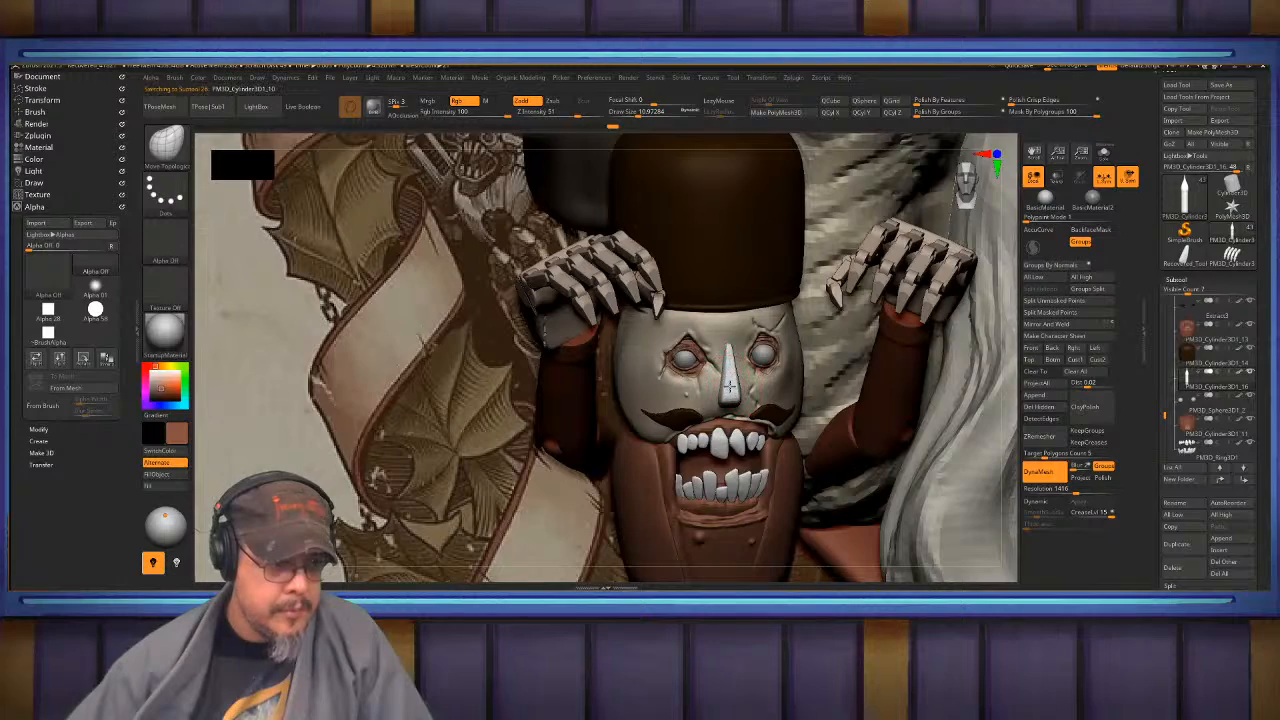
key("c")
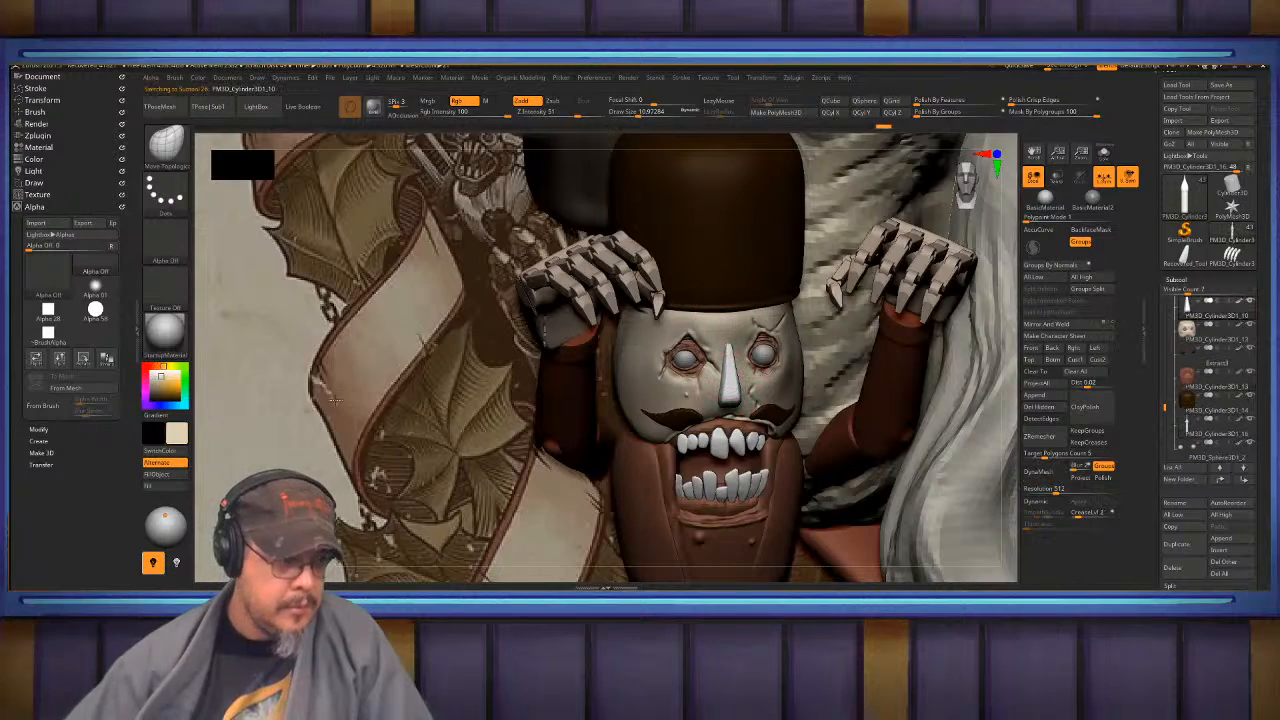
left_click(157, 475)
left_click_drag(362, 470, 547, 432, "alt")
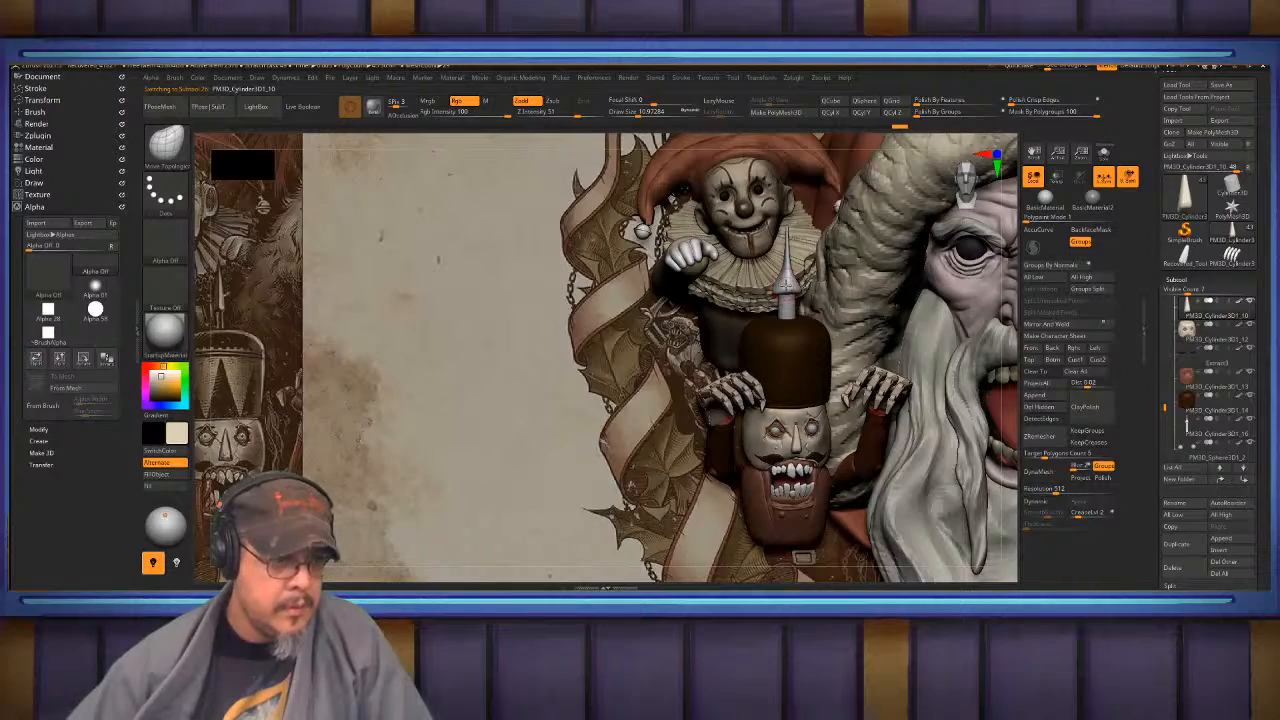
- Isolate the hat spike's shaft, scale it thinner, and raise it into the flared tip
left_click(788, 283, "alt")
mouse_move(604, 344)
left_mouse_down("alt")
mouse_move(648, 336)
mouse_move(440, 340)
mouse_move(436, 455)
left_mouse_up("alt")
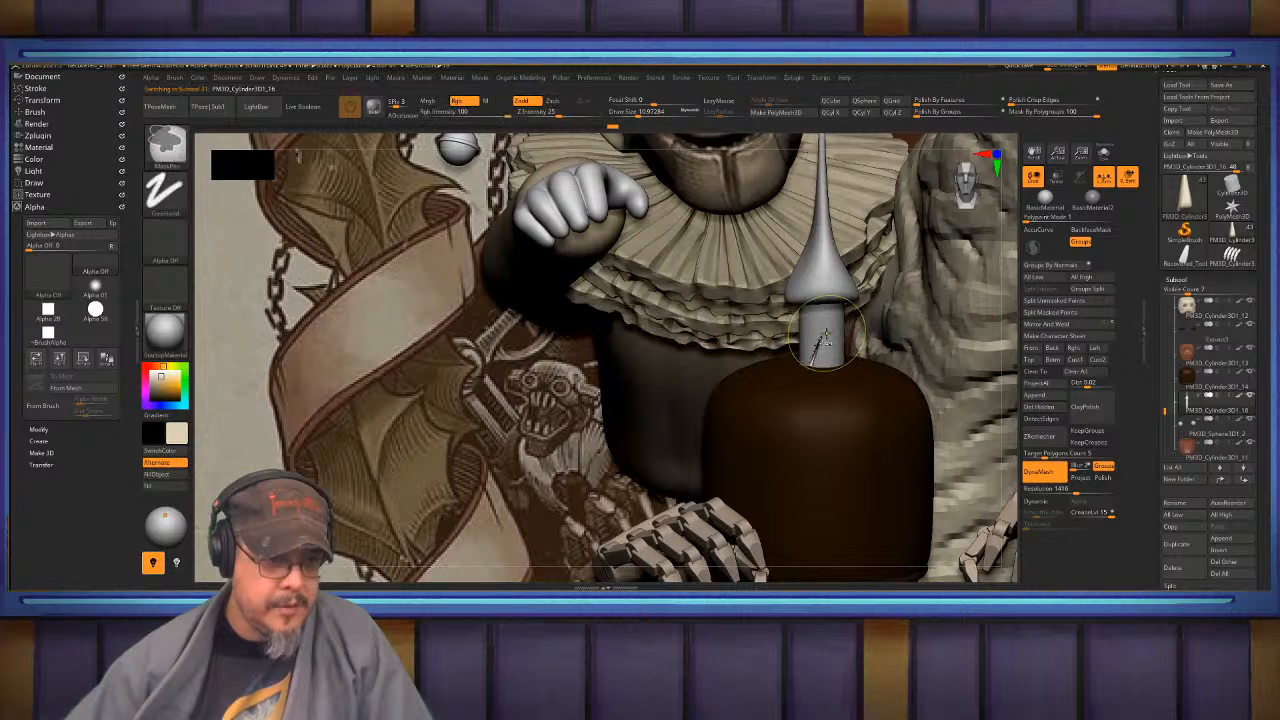
left_click(823, 335, "ctrl+shift")
key("w")
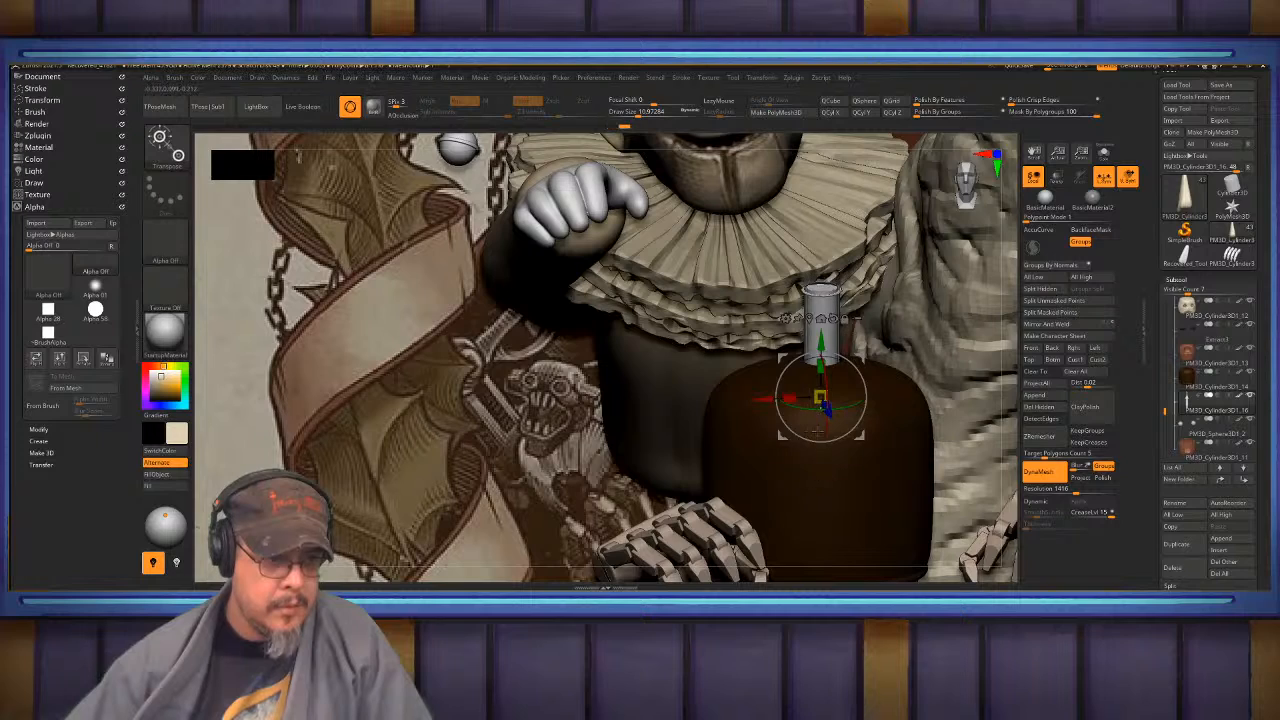
left_click_drag(788, 397, 734, 393)
left_click_drag(823, 336, 822, 288)
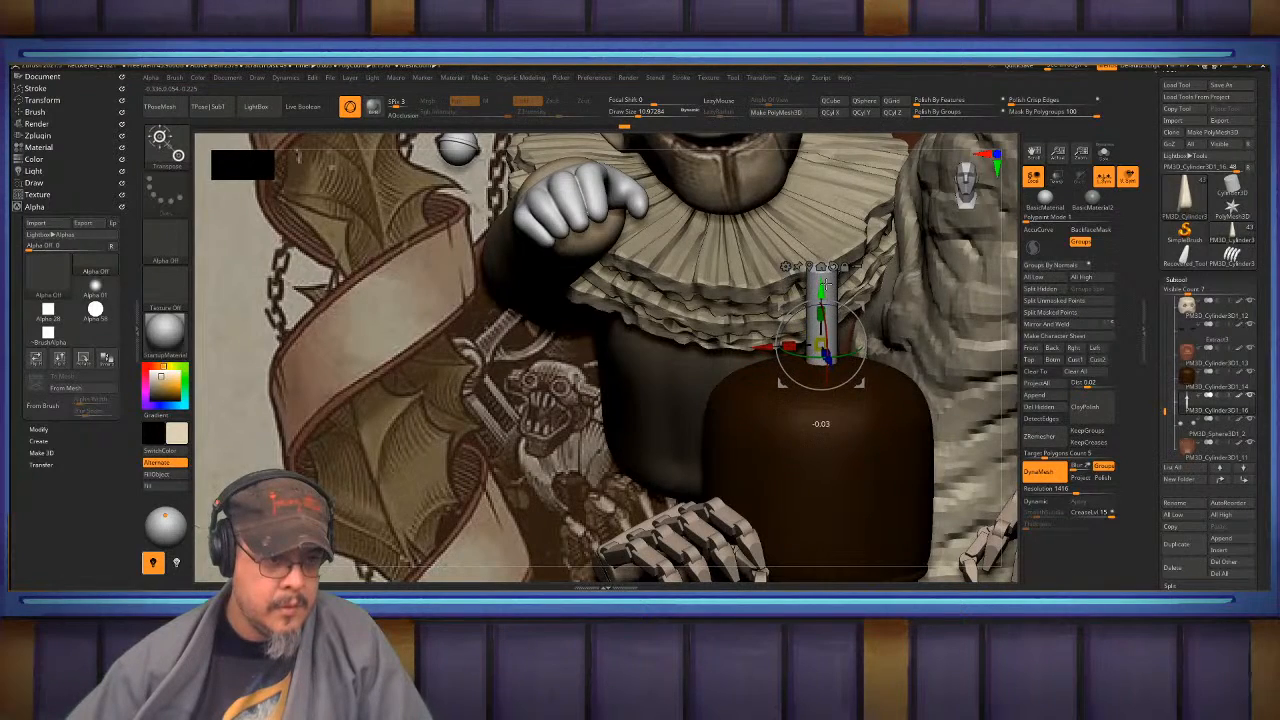
key("q")
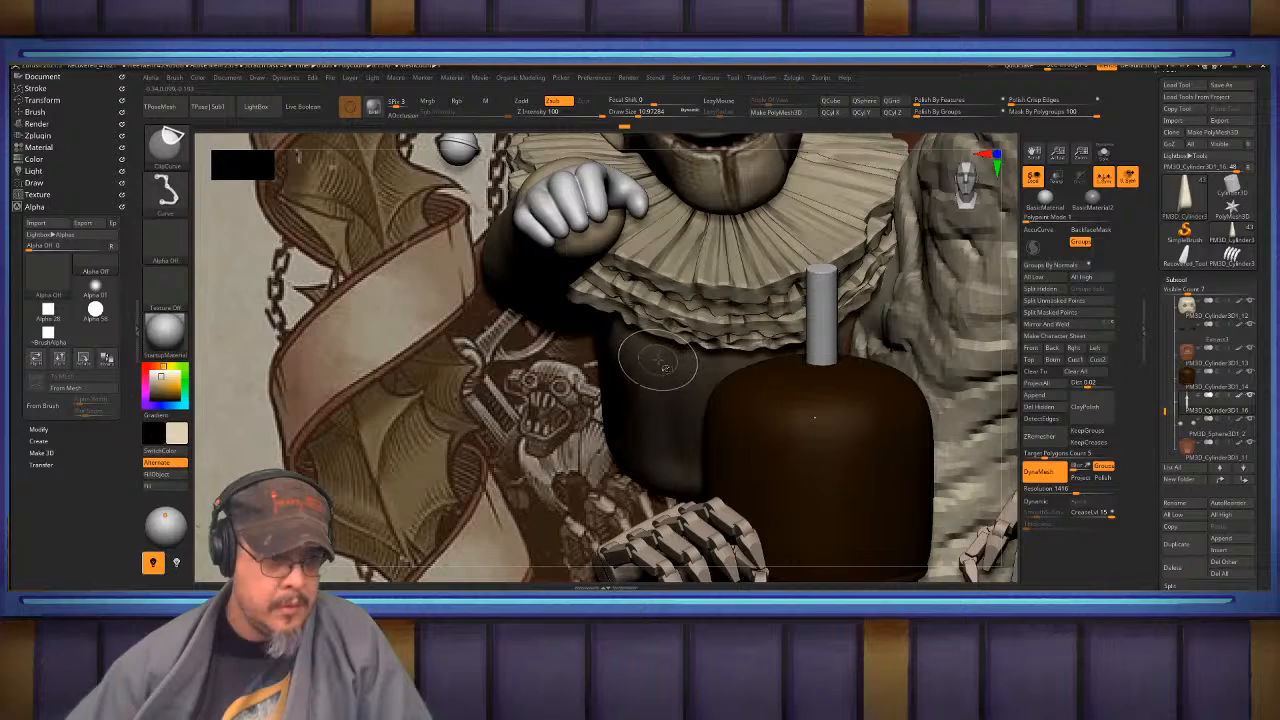
left_click(200, 373, "ctrl+shift")
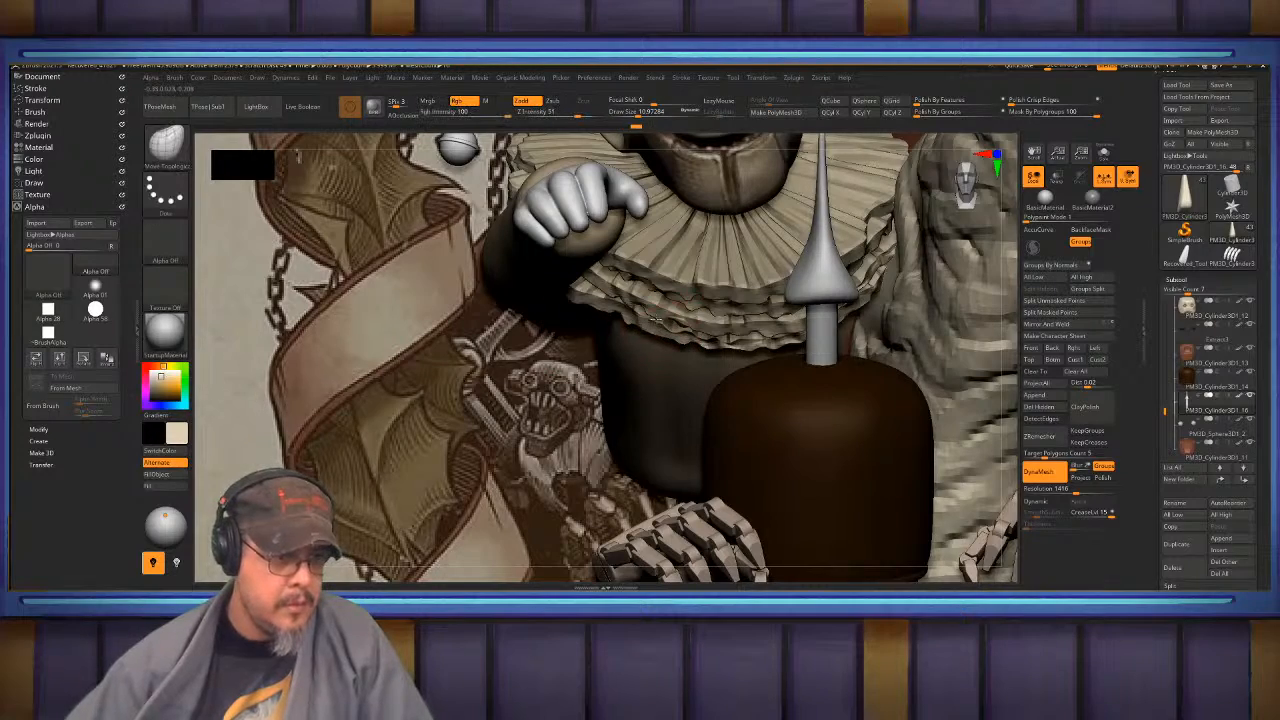
- Isolate the spike's flared tip and centre the gizmo on it
mouse_move(200, 373)
left_mouse_down("alt")
mouse_move(654, 298)
mouse_move(560, 310)
mouse_move(600, 410)
mouse_move(585, 345)
mouse_move(675, 325)
mouse_move(710, 410)
left_mouse_up("alt")
key("b")
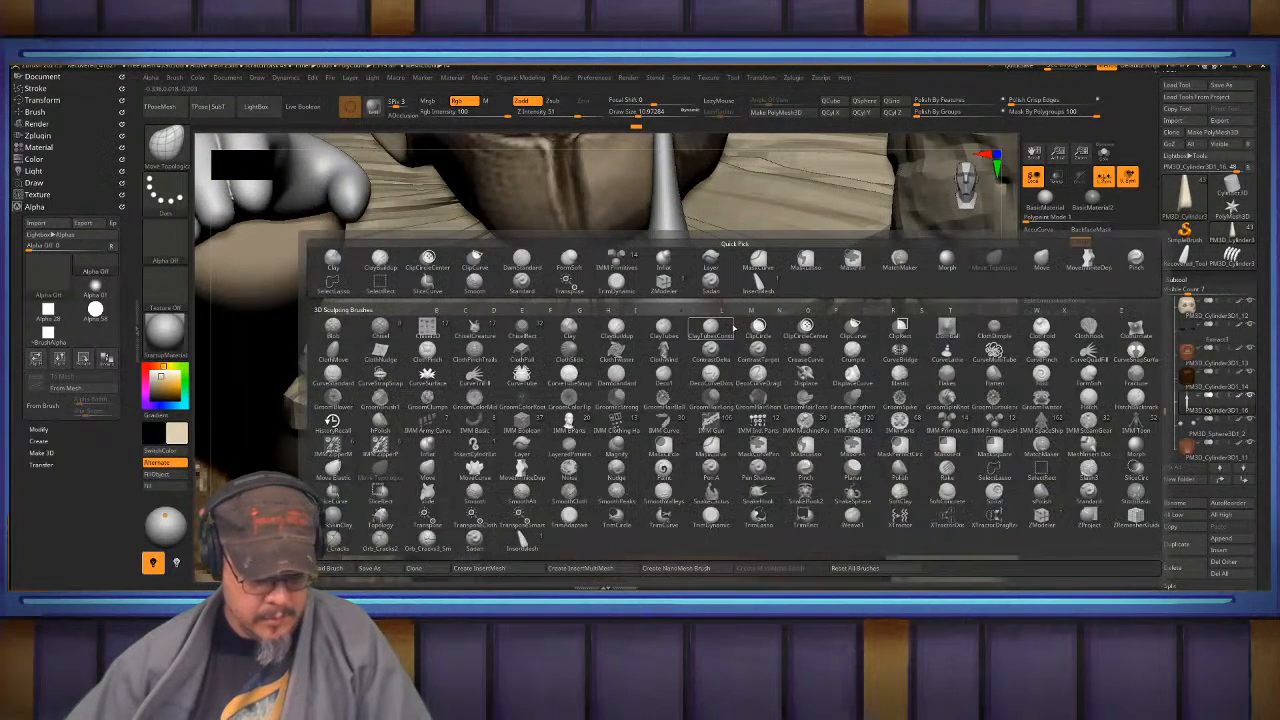
key("c")
key("c")
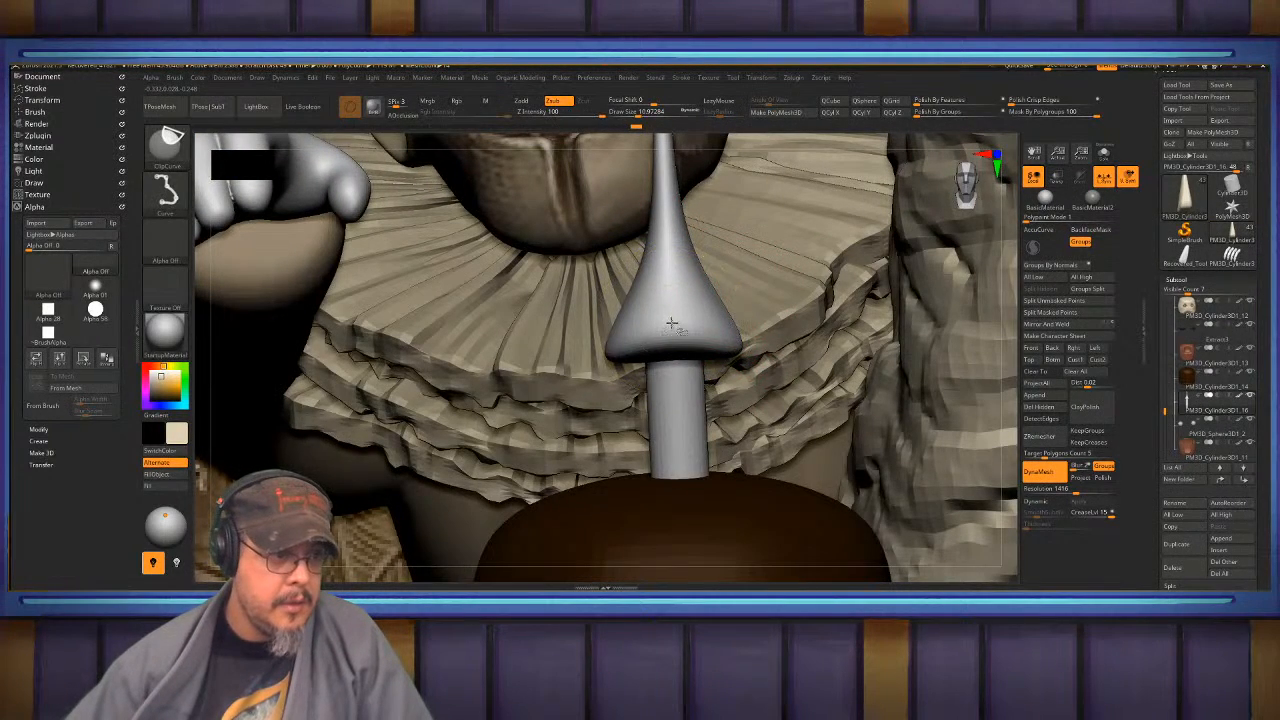
left_click(672, 323, "ctrl+shift")
key("w")
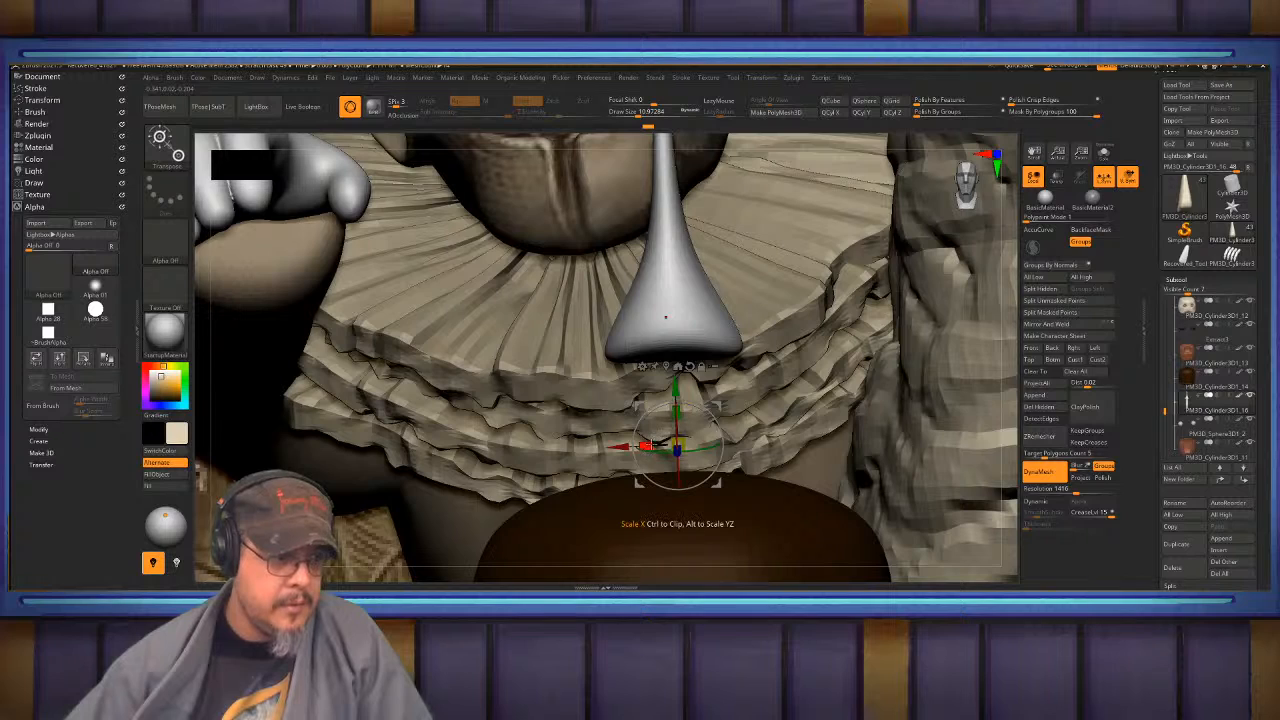
left_click_drag(647, 446, 634, 446)
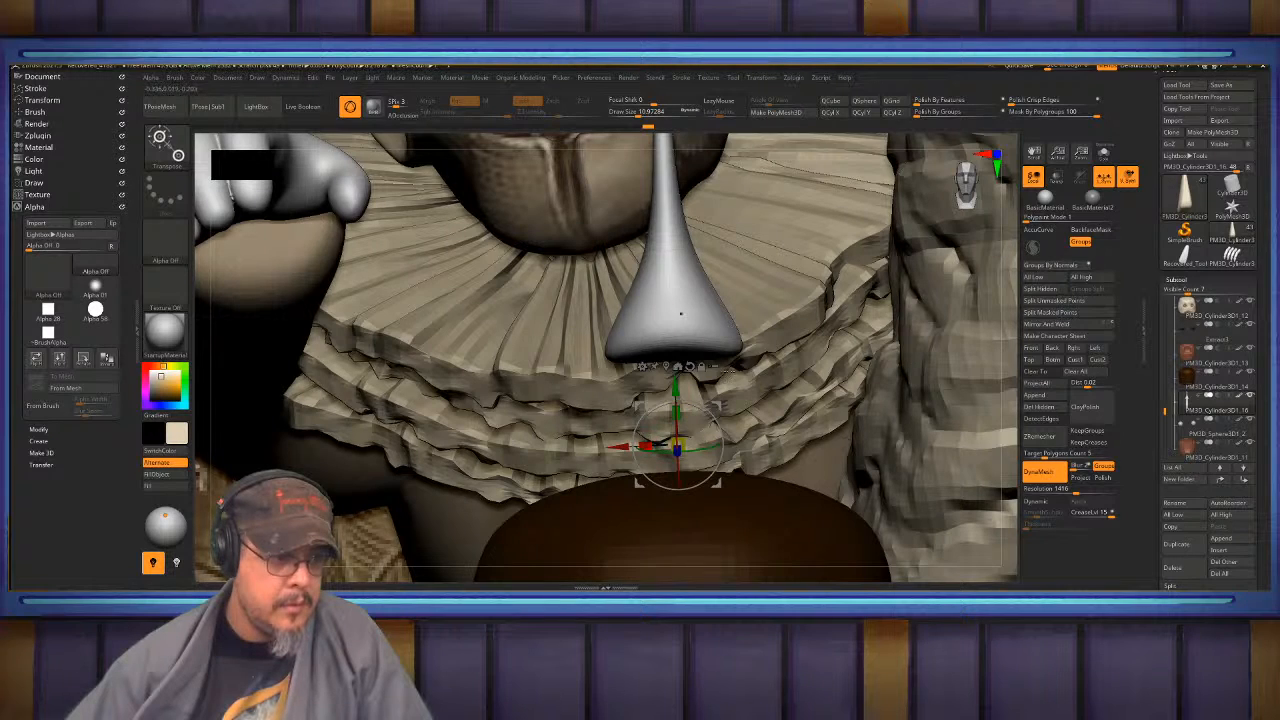
left_click(666, 366)
- Shift the gizmo onto the tip's axis, adjust the tip's width, and unhide the whole spike
right_click_drag(671, 306, 685, 355, "alt")
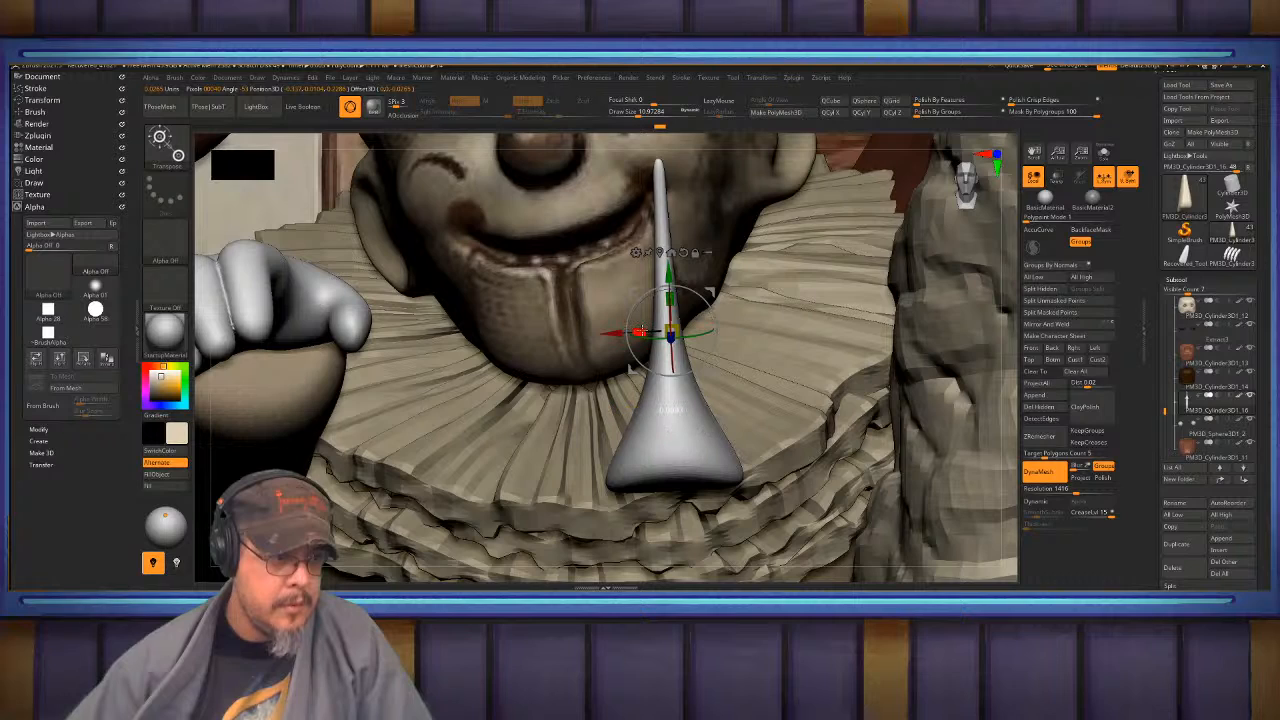
left_click_drag(656, 332, 651, 332)
left_click(695, 253)
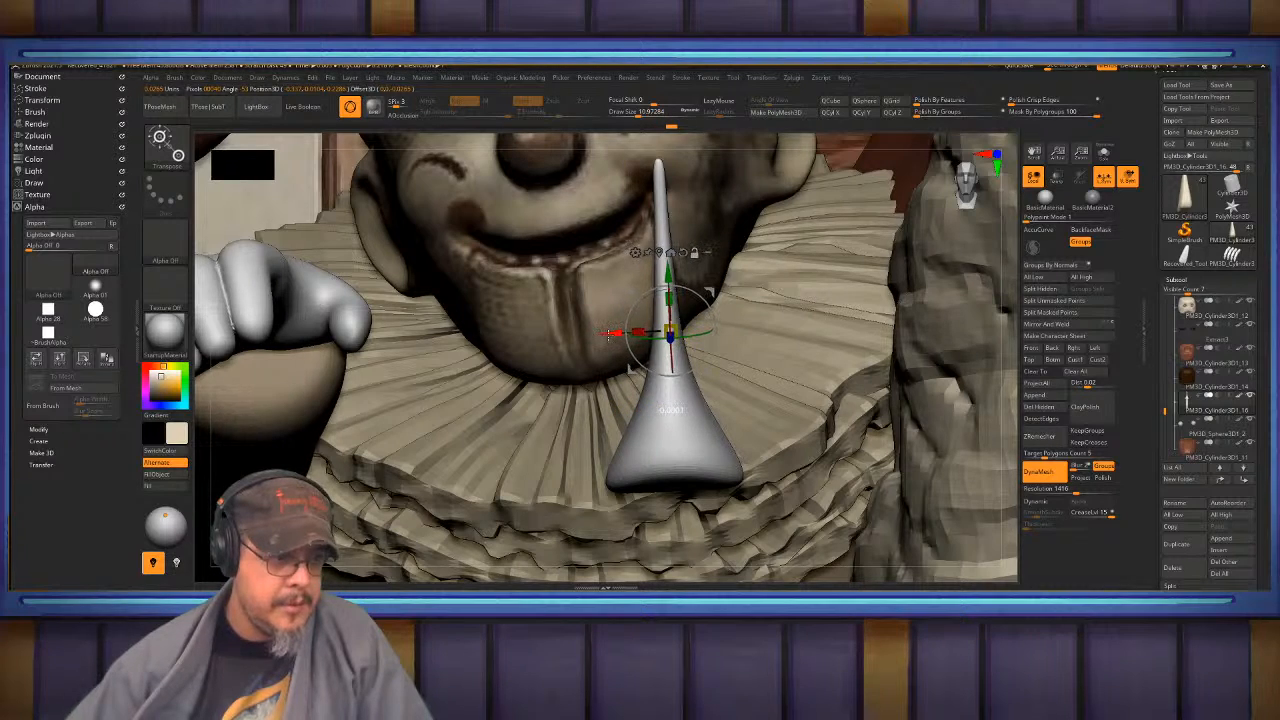
left_click_drag(607, 334, 603, 335)
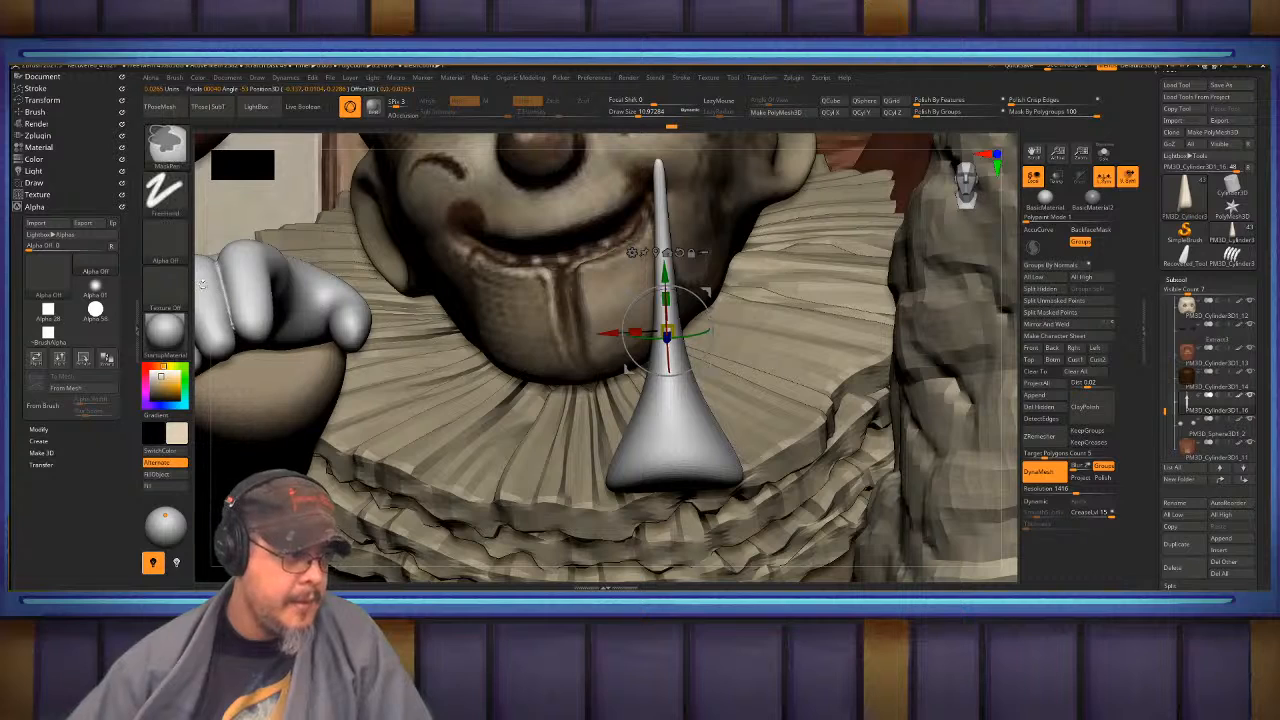
left_click_drag(201, 281, 223, 317, "ctrl")
left_click_drag(635, 331, 652, 332)
key("q")
left_click_drag(770, 298, 511, 343, "alt")
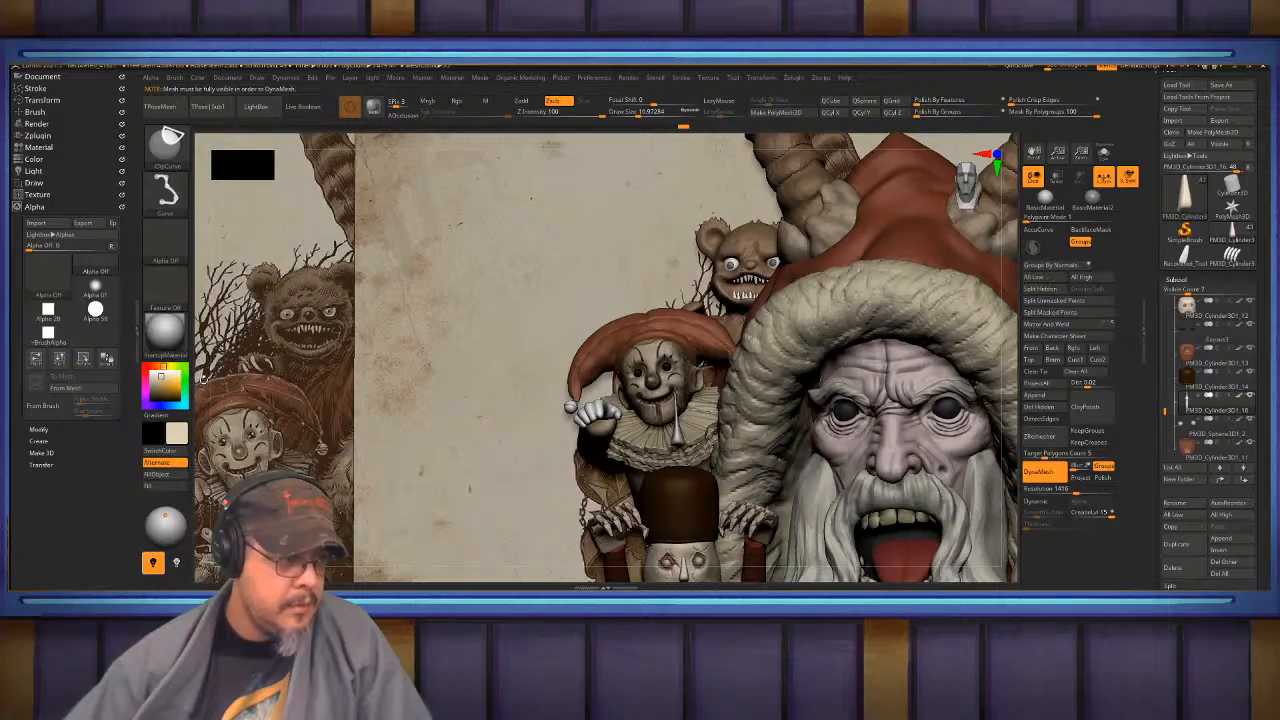
left_click(204, 379, "ctrl+shift")
- Hide the poster reference planes and make PM3D_Cylinder3D1_2 the active subtool to show the full sculpt alone
mouse_move(204, 379)
left_mouse_down("alt")
mouse_move(530, 352)
mouse_move(531, 284)
mouse_move(763, 299)
mouse_move(733, 283)
mouse_move(971, 364)
mouse_move(924, 388)
left_mouse_up("alt")
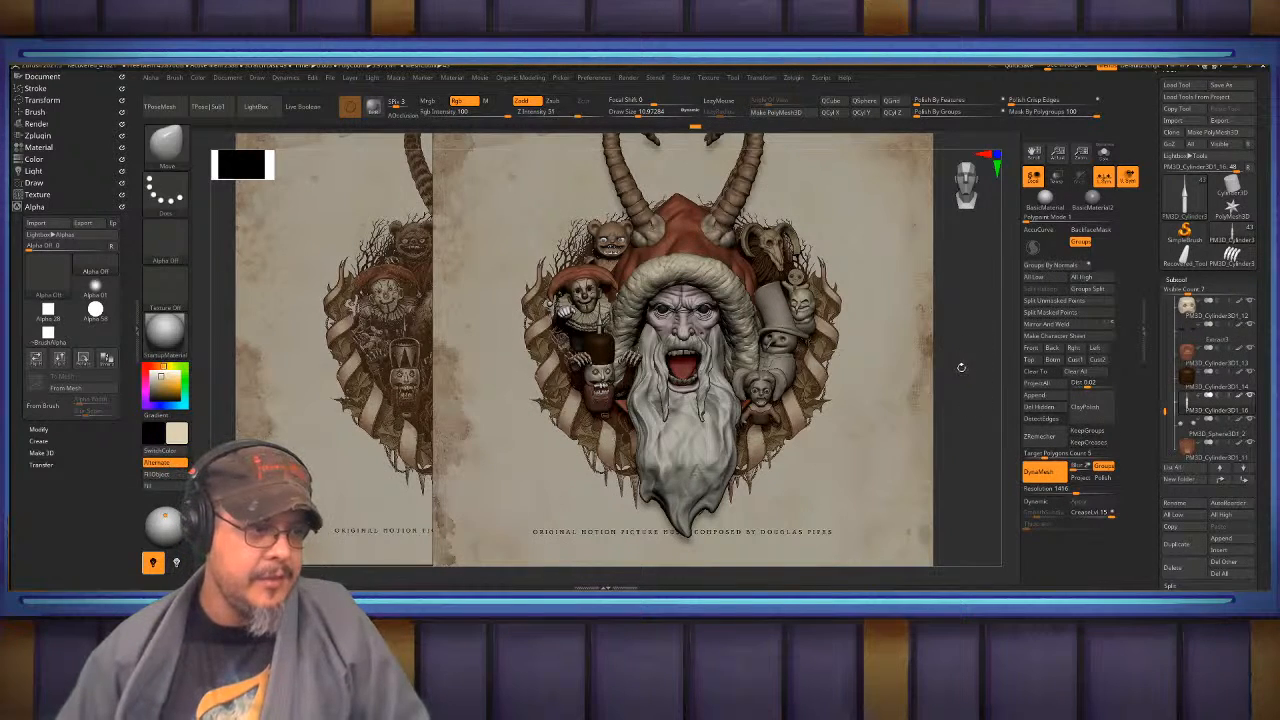
mouse_move(961, 367)
left_mouse_down("alt")
mouse_move(980, 368)
mouse_move(940, 365)
left_mouse_up("alt")
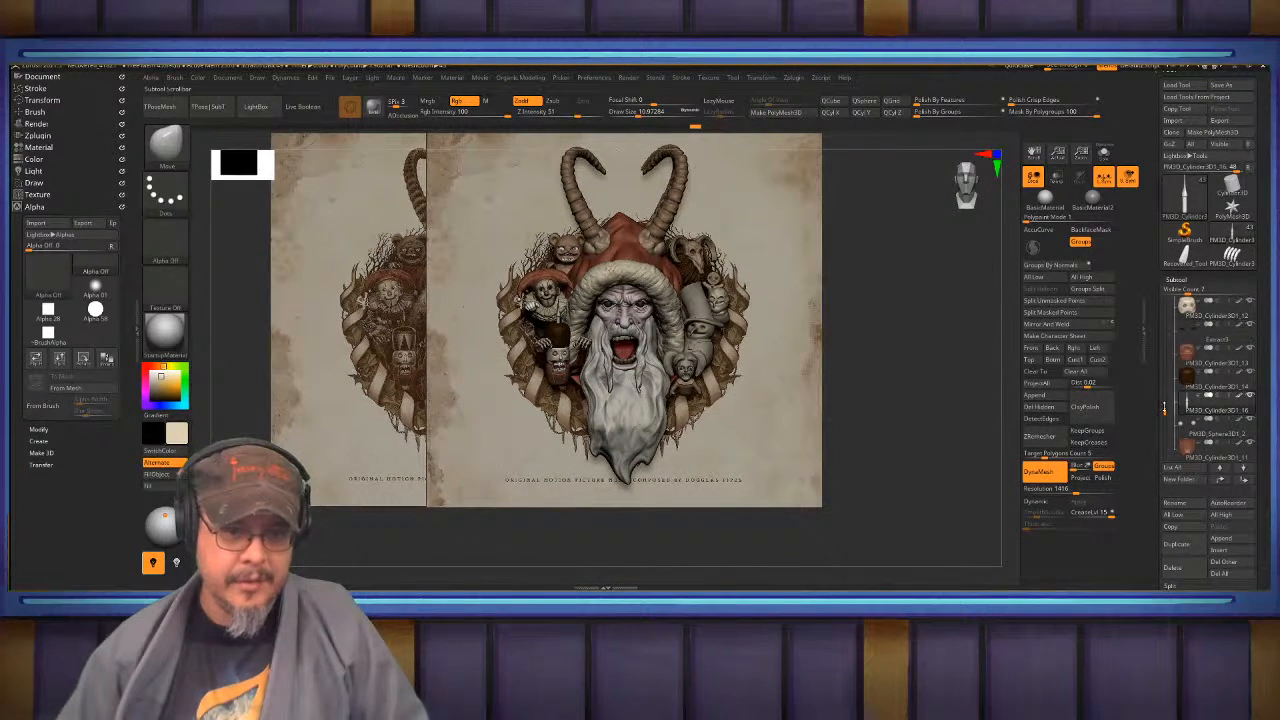
left_click_drag(1164, 408, 1177, 302)
left_click(1242, 329)
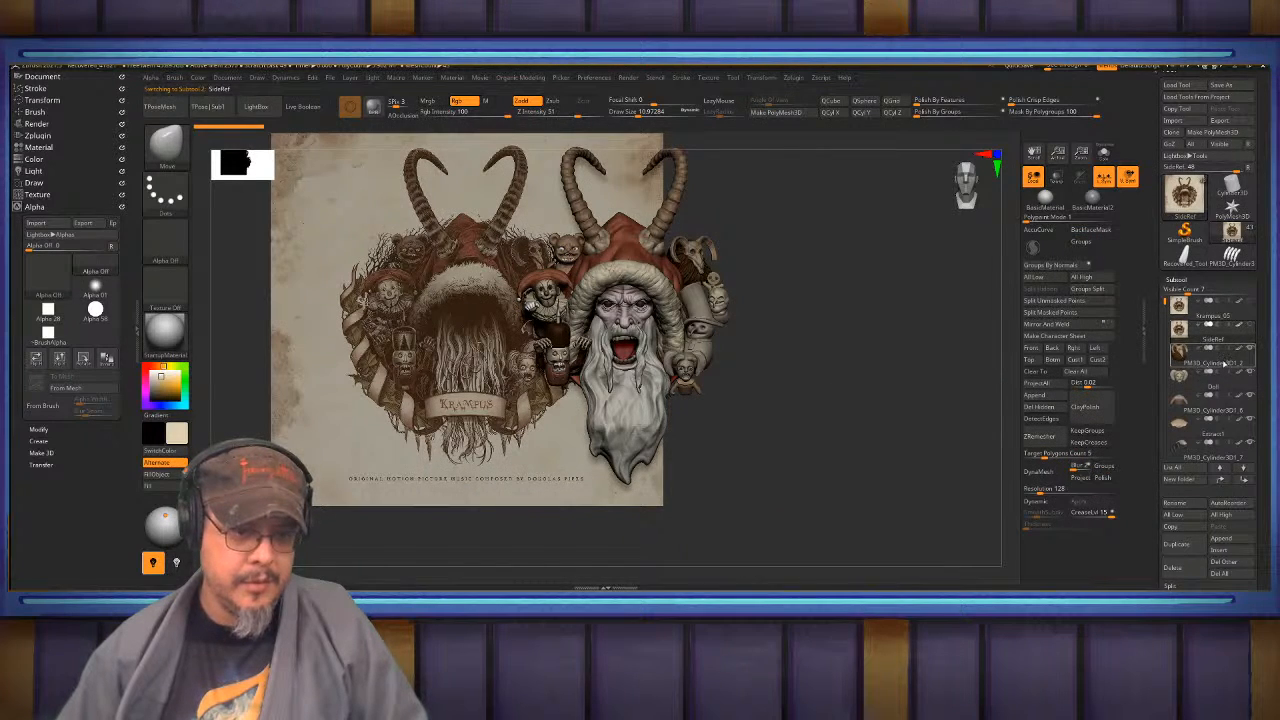
left_click(1224, 364)
mouse_move(855, 384)
left_mouse_down("alt")
mouse_move(903, 398)
mouse_move(938, 467)
mouse_move(842, 422)
left_mouse_up("alt")
left_click_drag(920, 431, 903, 428, "alt")
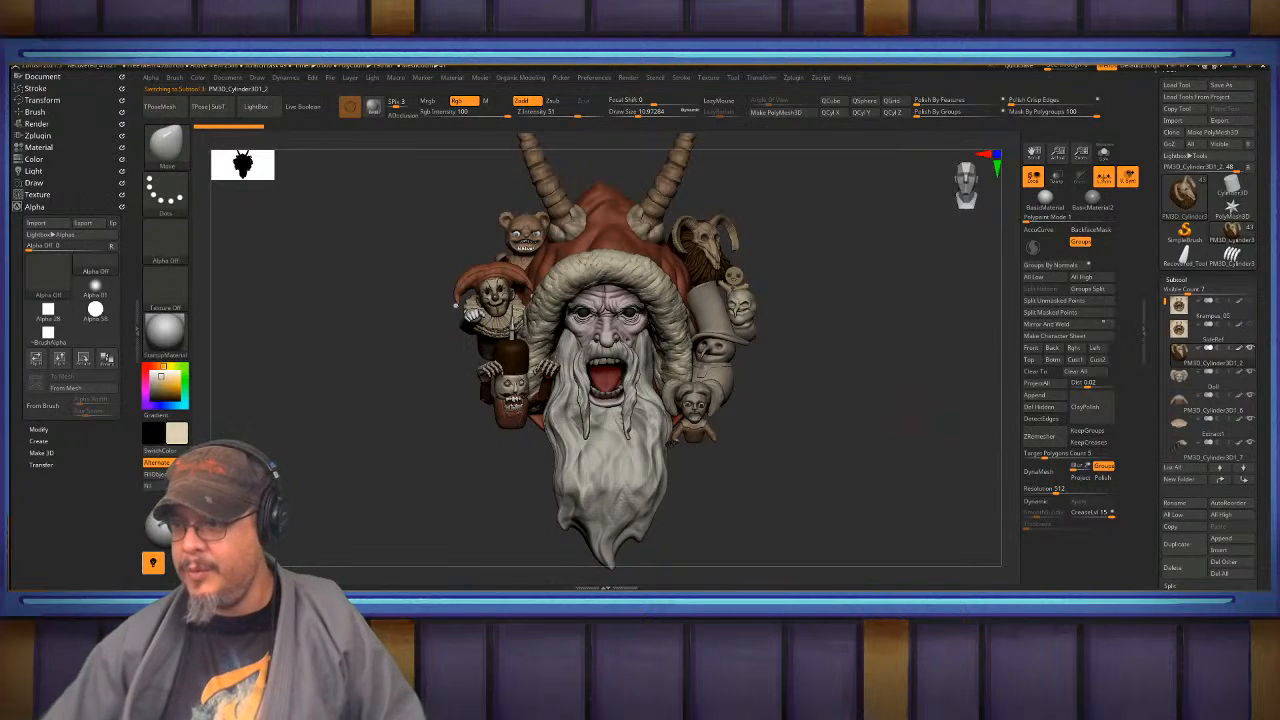